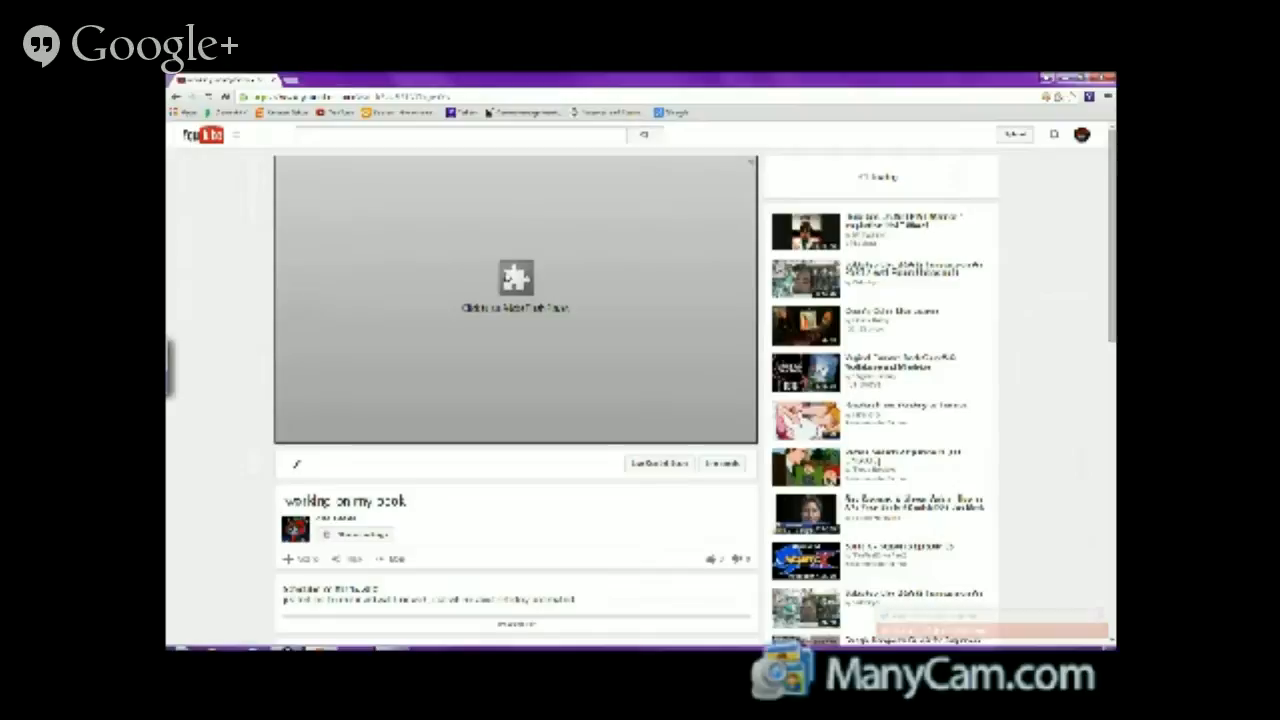
- Activate the live stream's video player and post a short message in its live chat
click(448, 332)
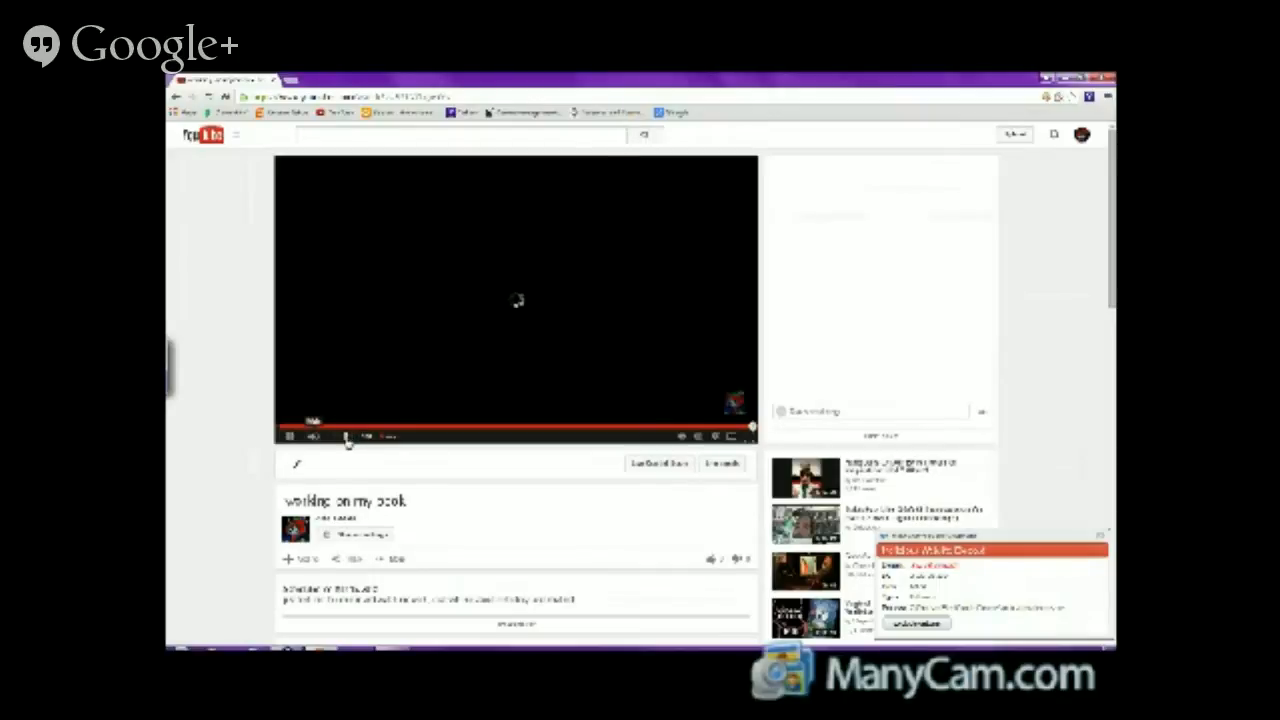
scroll(262, 426, down, 3)
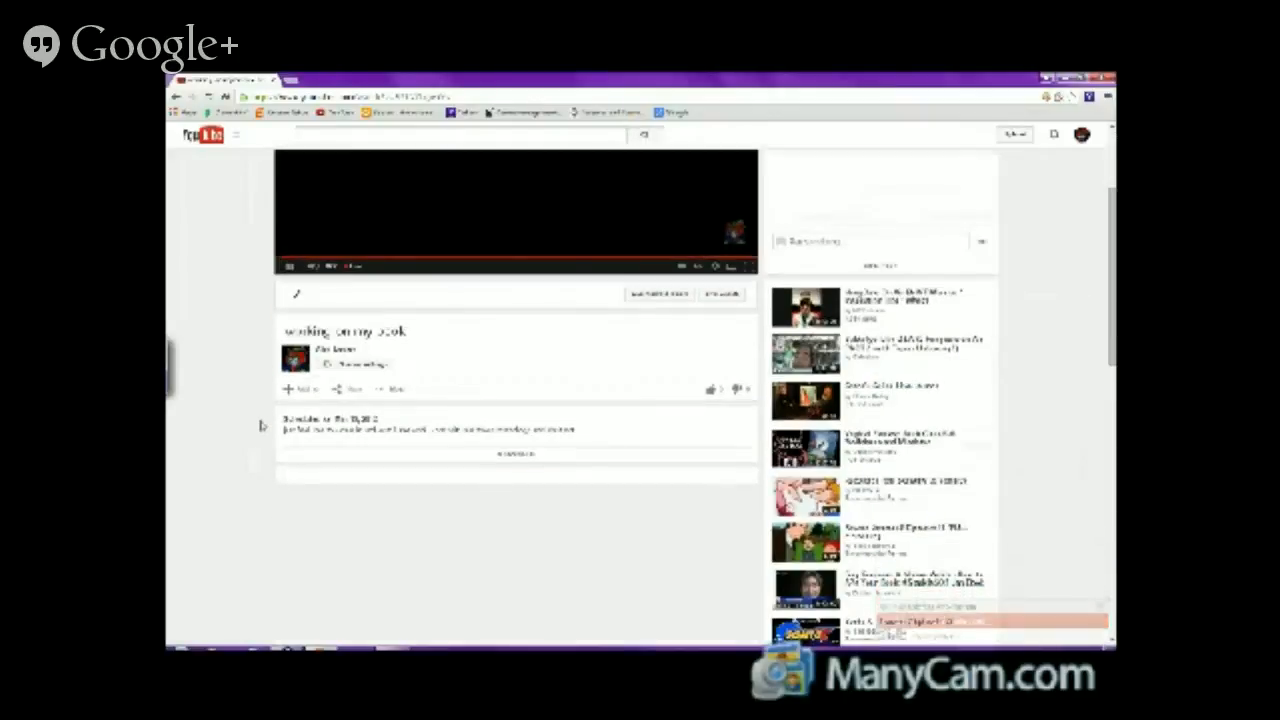
scroll(262, 426, up, 3)
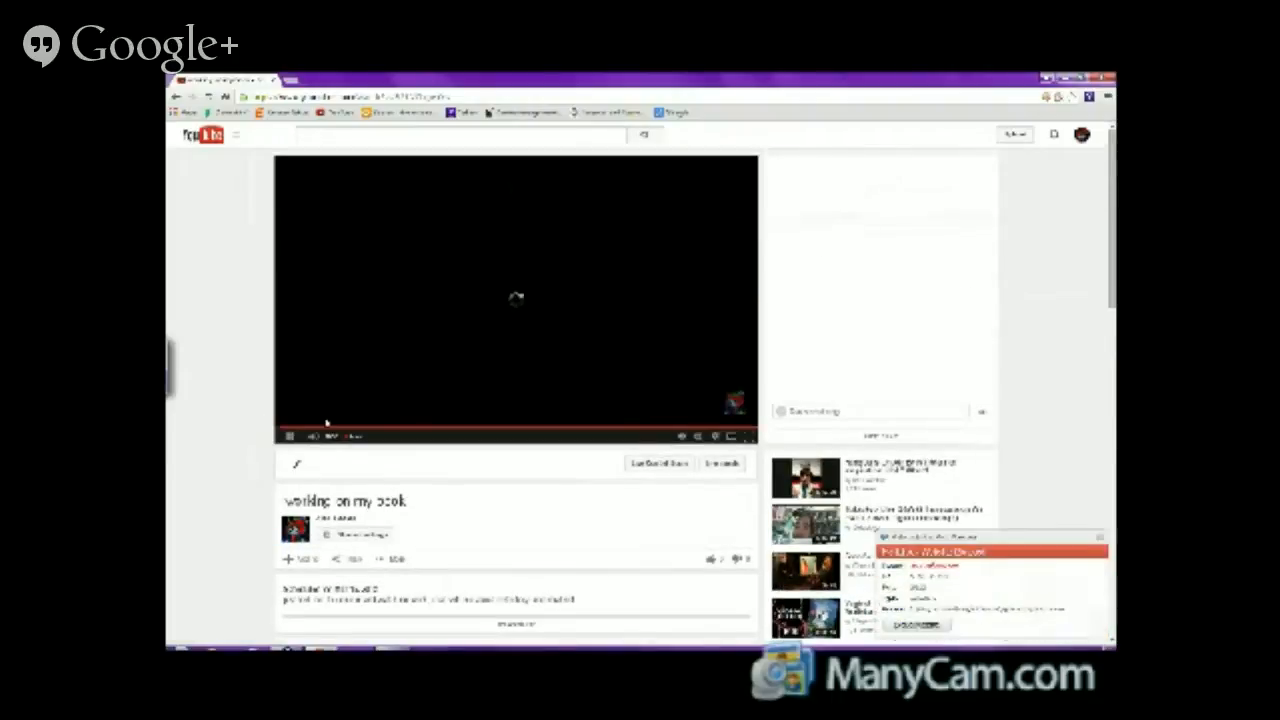
click(818, 411)
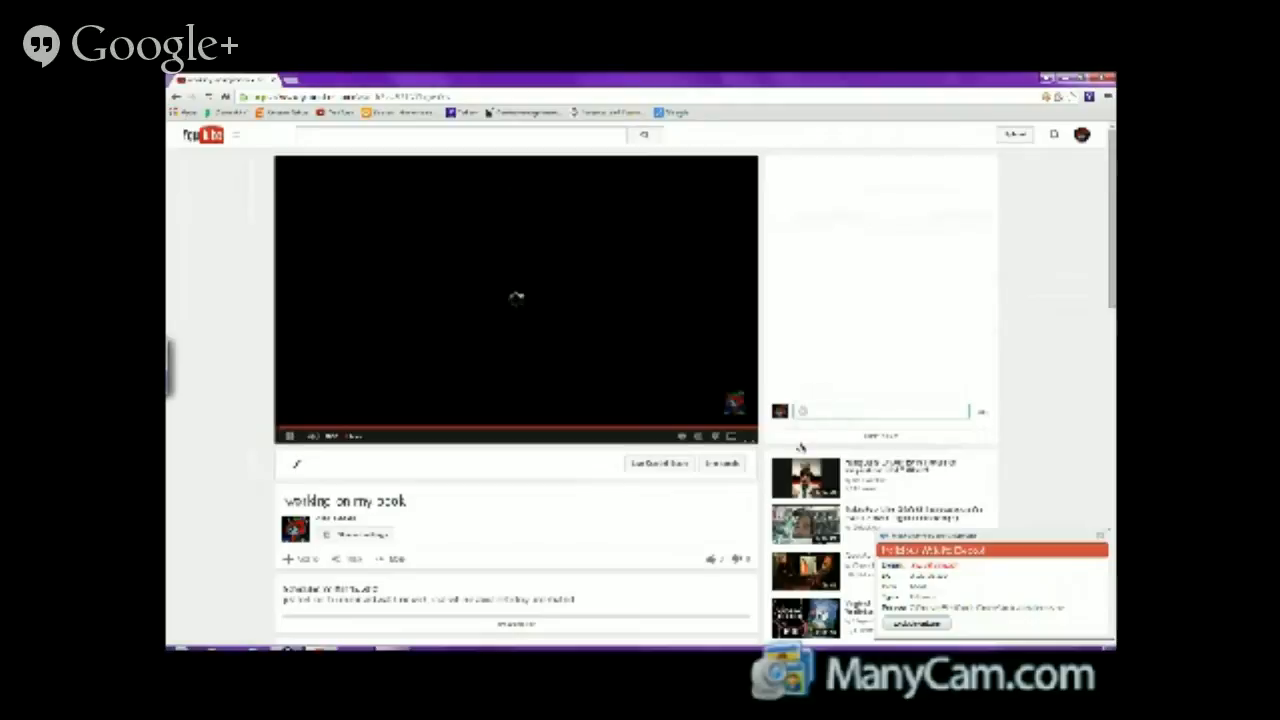
text(so cool)
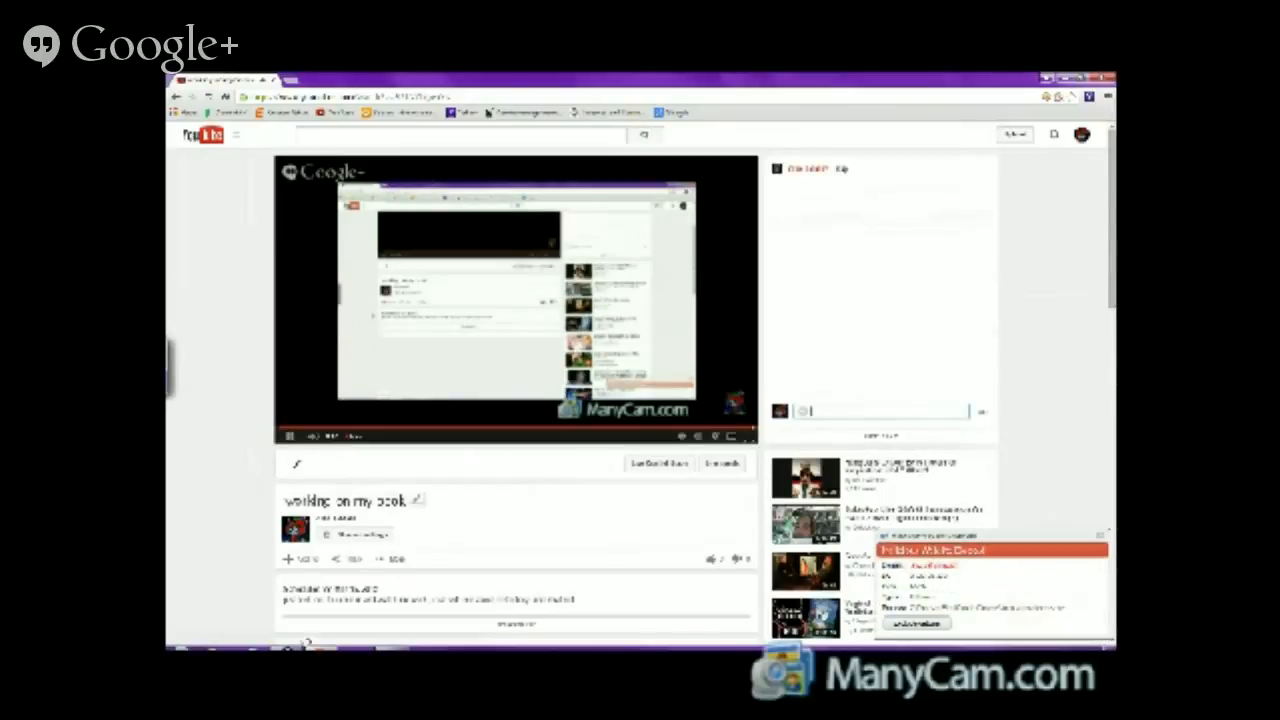
- Switch to Photoshop, bring the black-cloaked character's document to the front and widen its window to show both characters
mouse_move(325, 645)
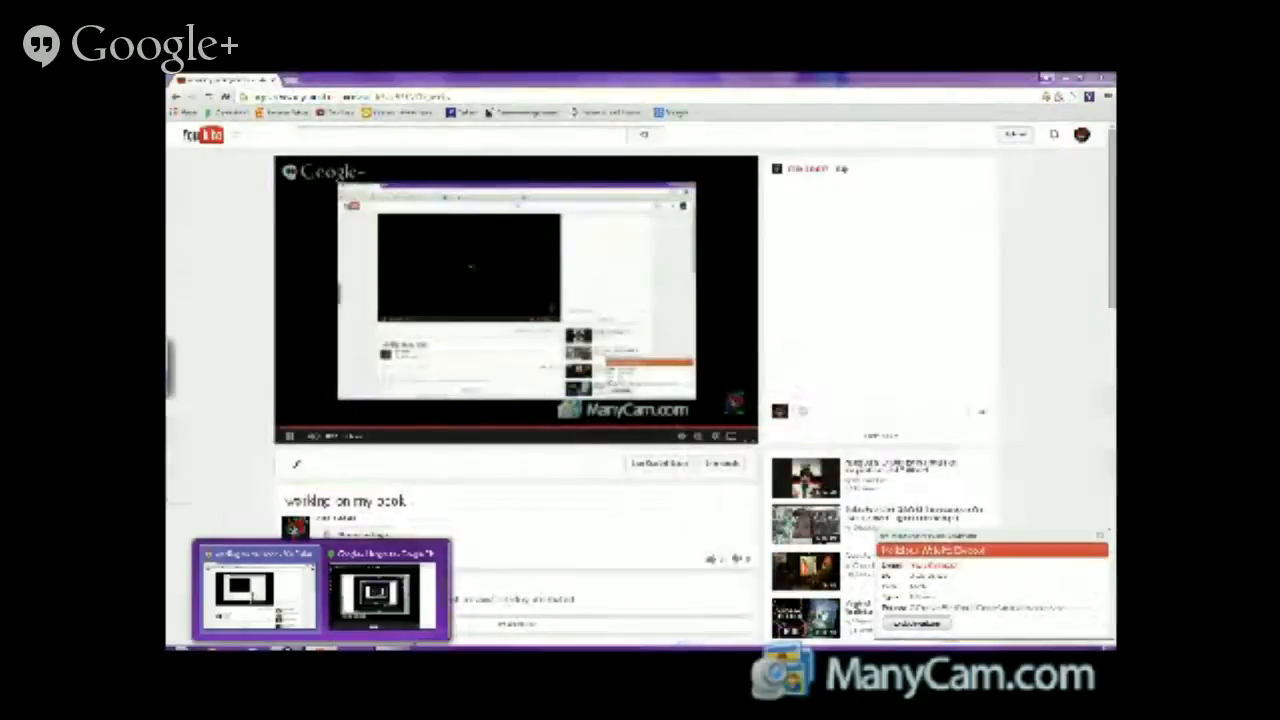
click(290, 645)
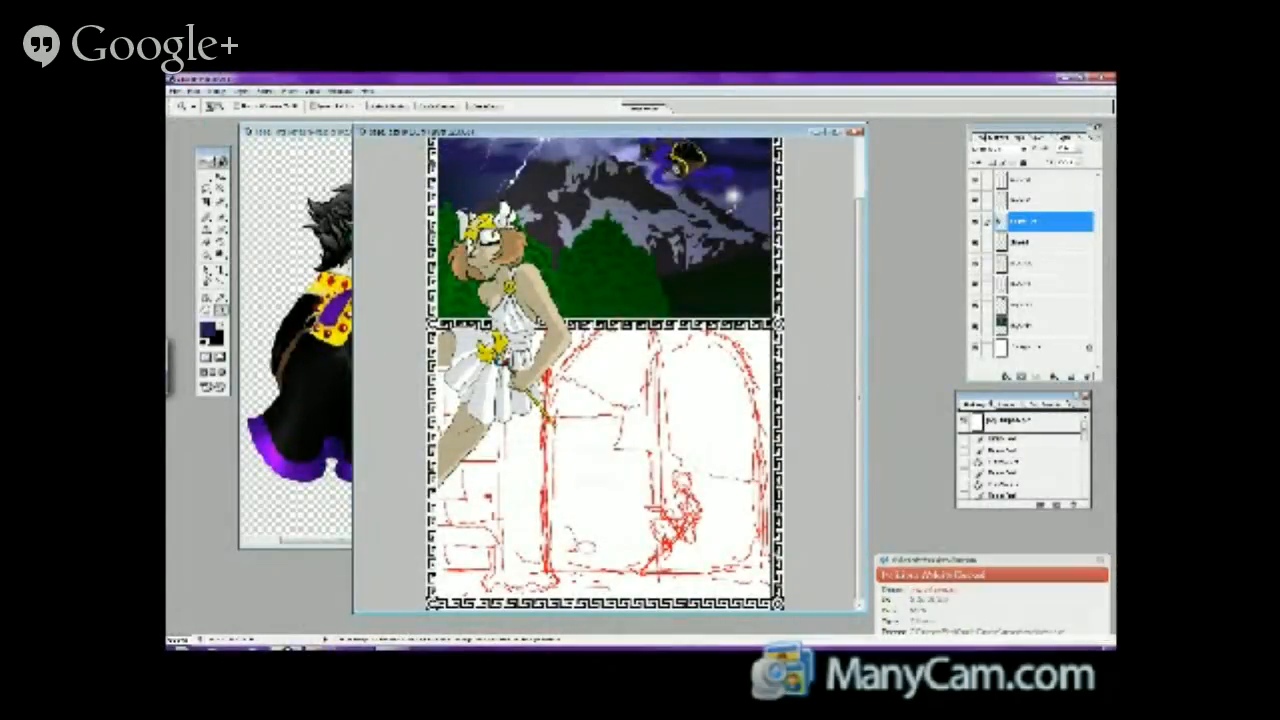
drag(500, 131, 552, 131)
click(345, 131)
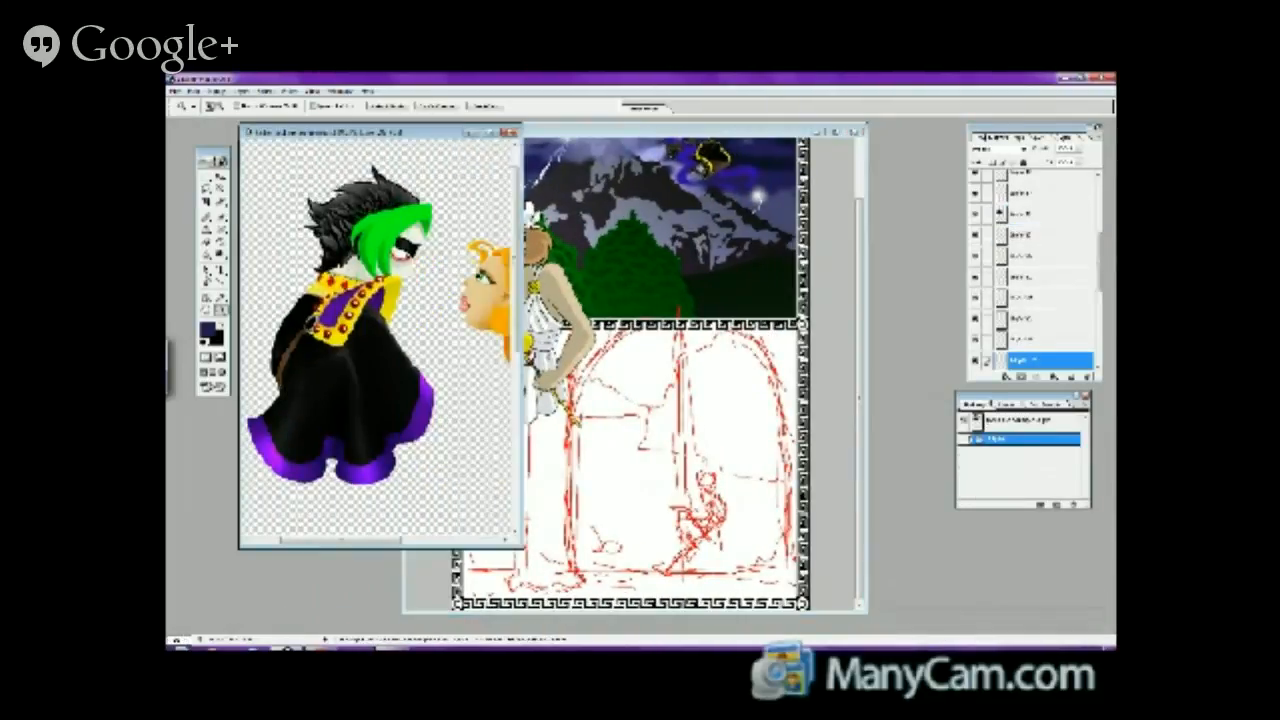
drag(522, 318, 691, 322)
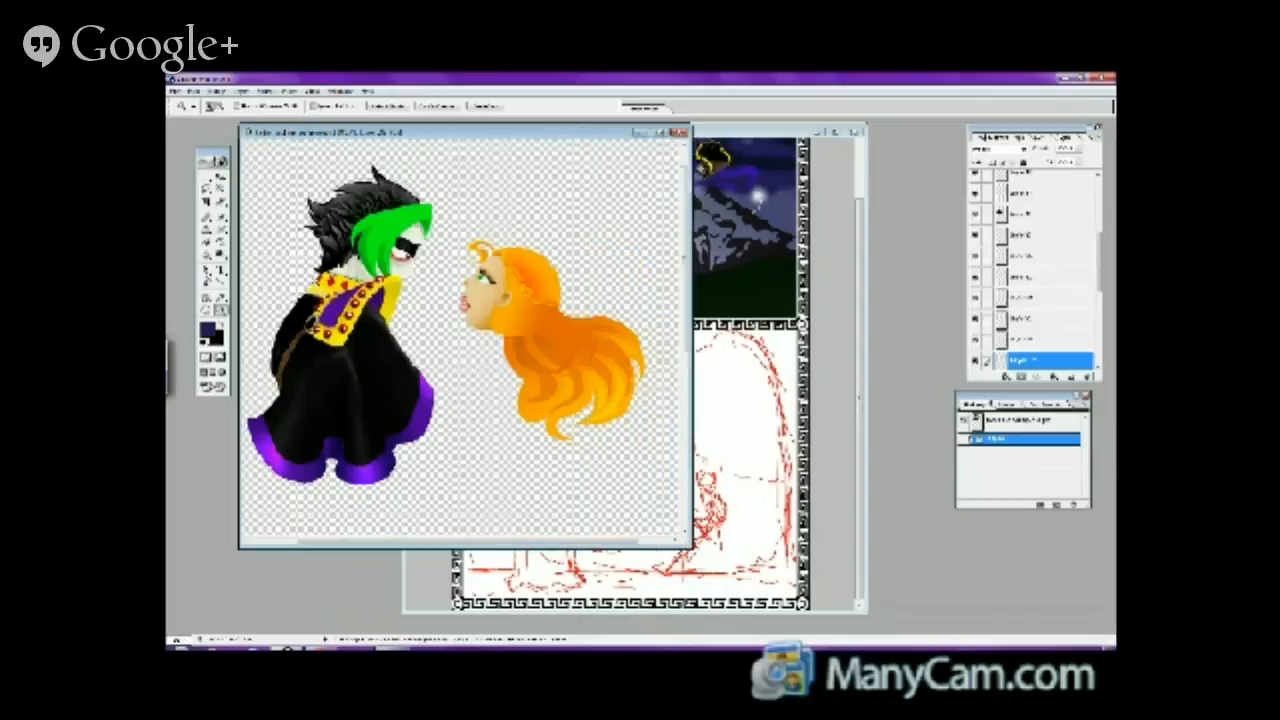
- Examine the cloaked character's hair, face and jewelled collar up close
click(305, 215)
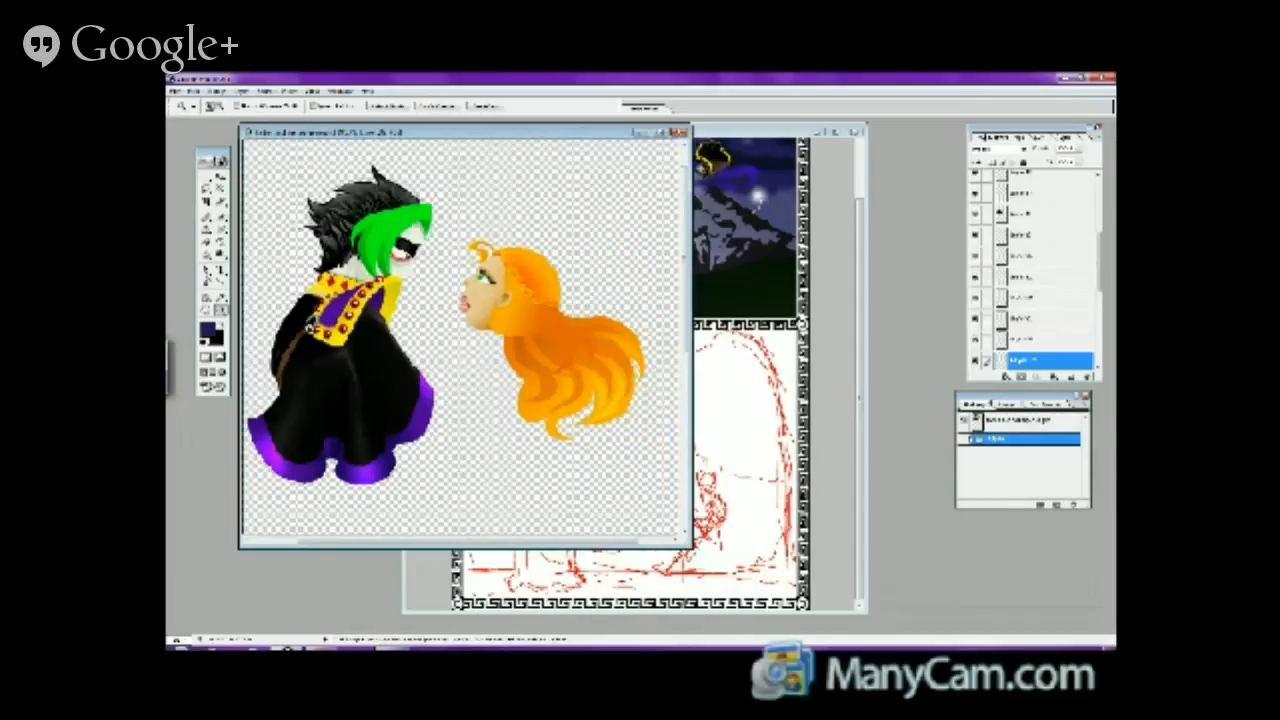
drag(684, 259, 684, 289)
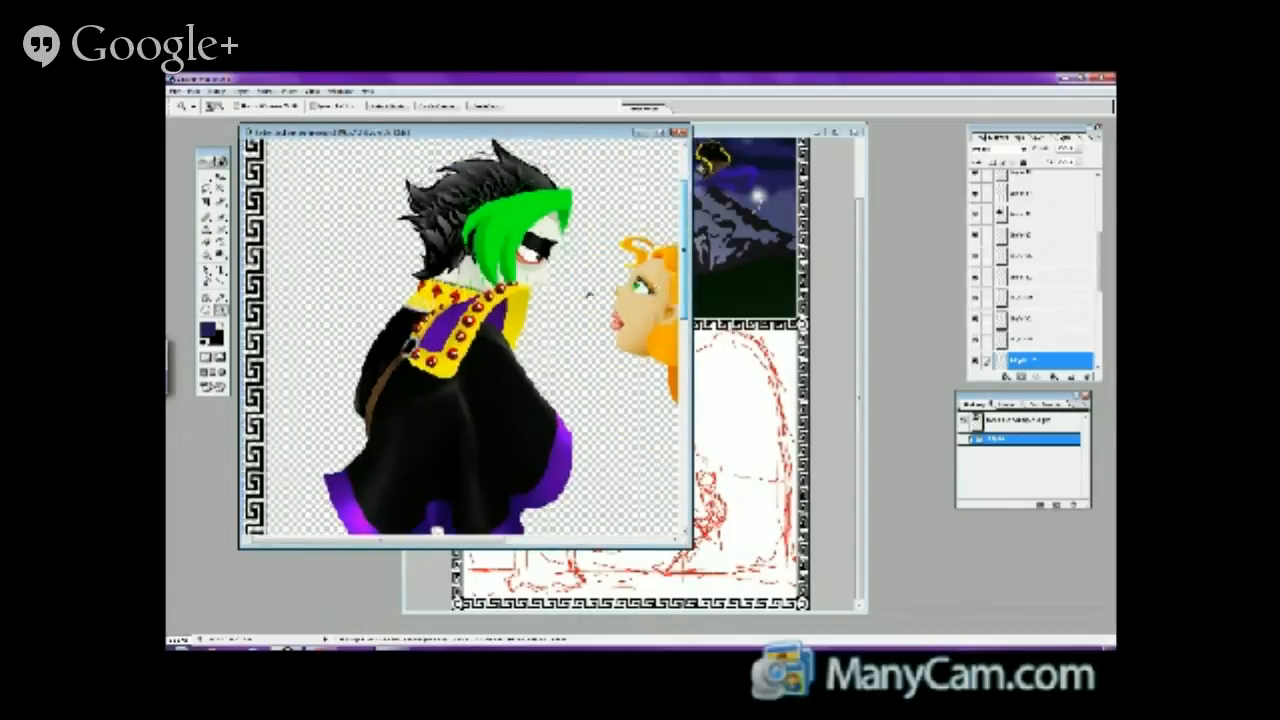
click(535, 327)
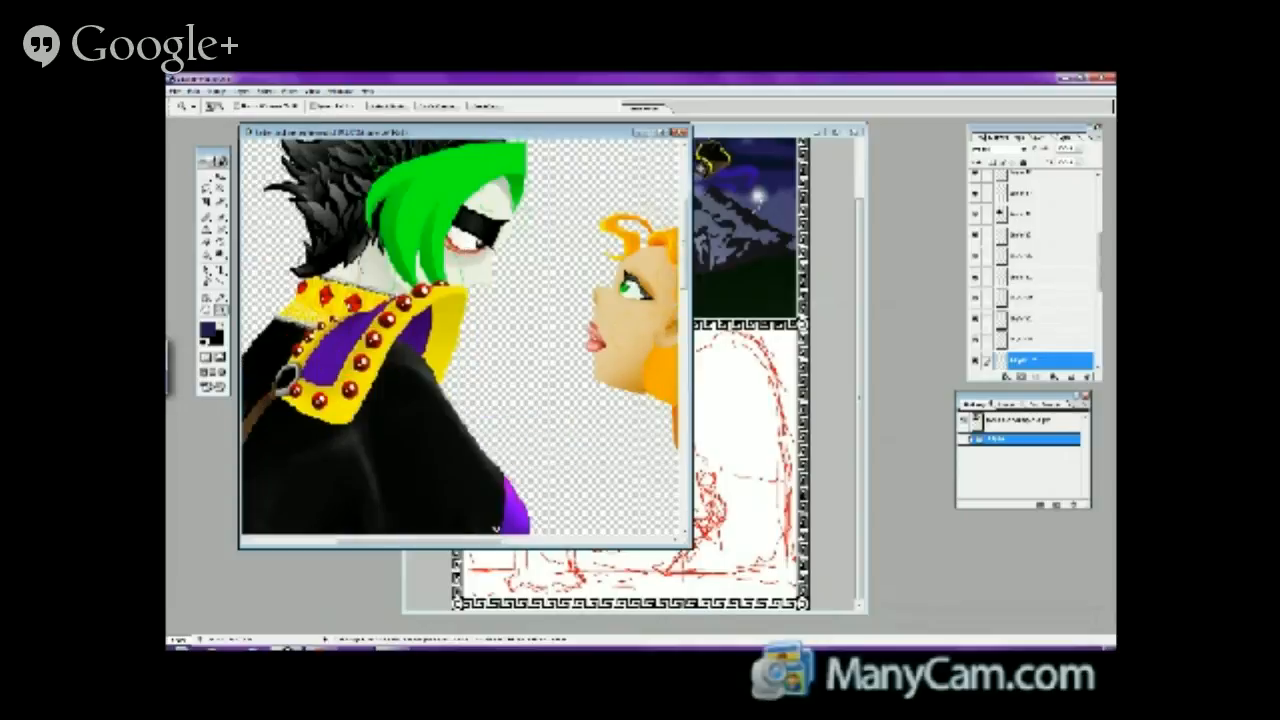
drag(493, 541, 447, 541)
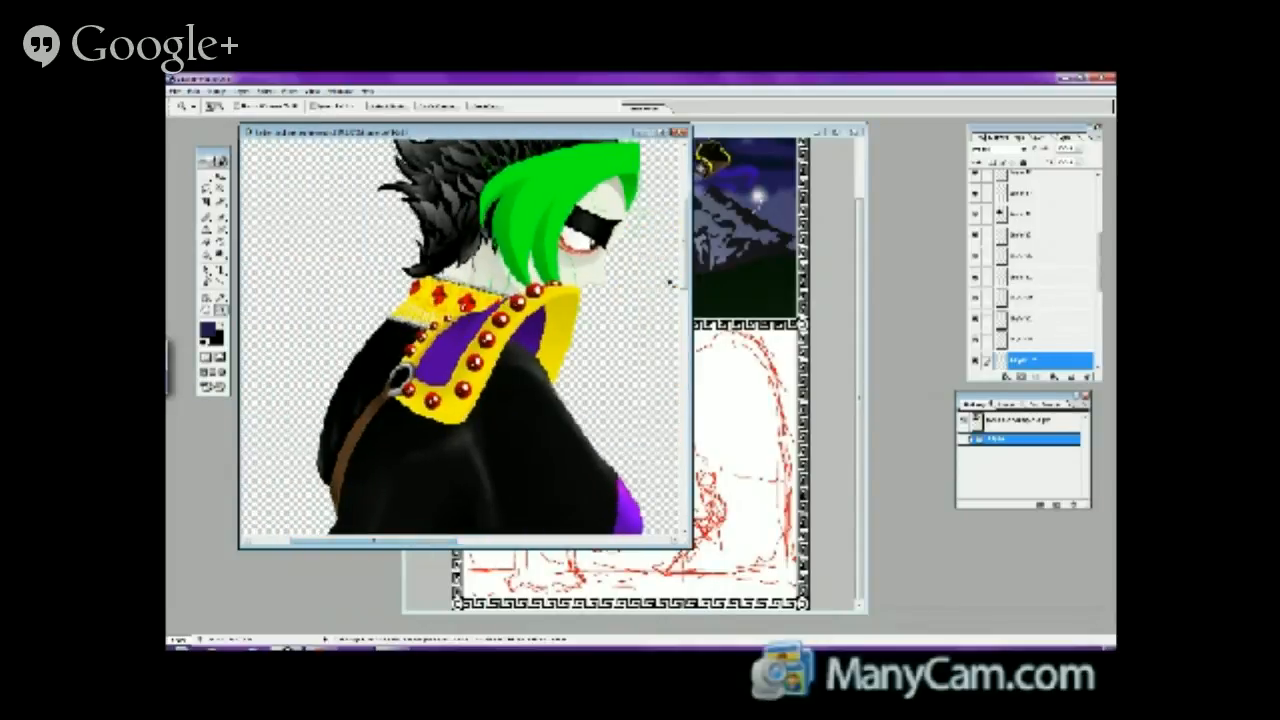
drag(684, 266, 684, 230)
- Bring the comic page back to the front, widen its window and inspect the running woman above the red arch sketch
click(748, 128)
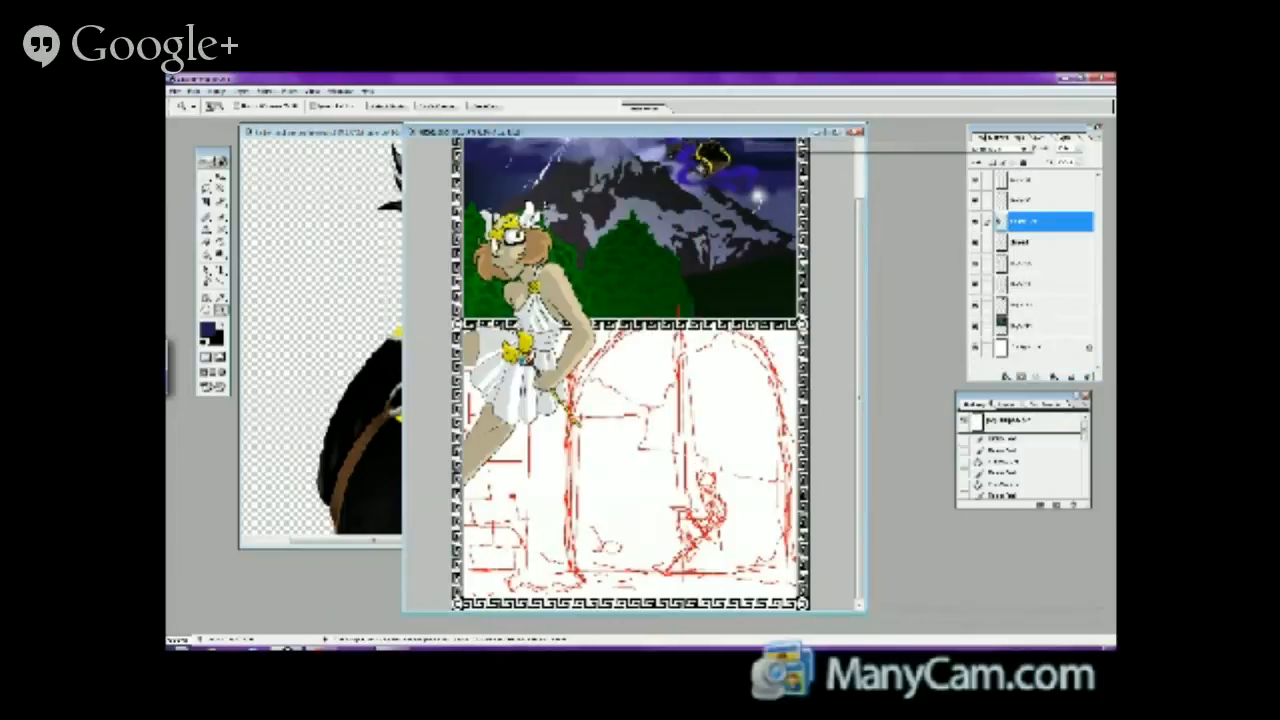
drag(402, 276, 310, 295)
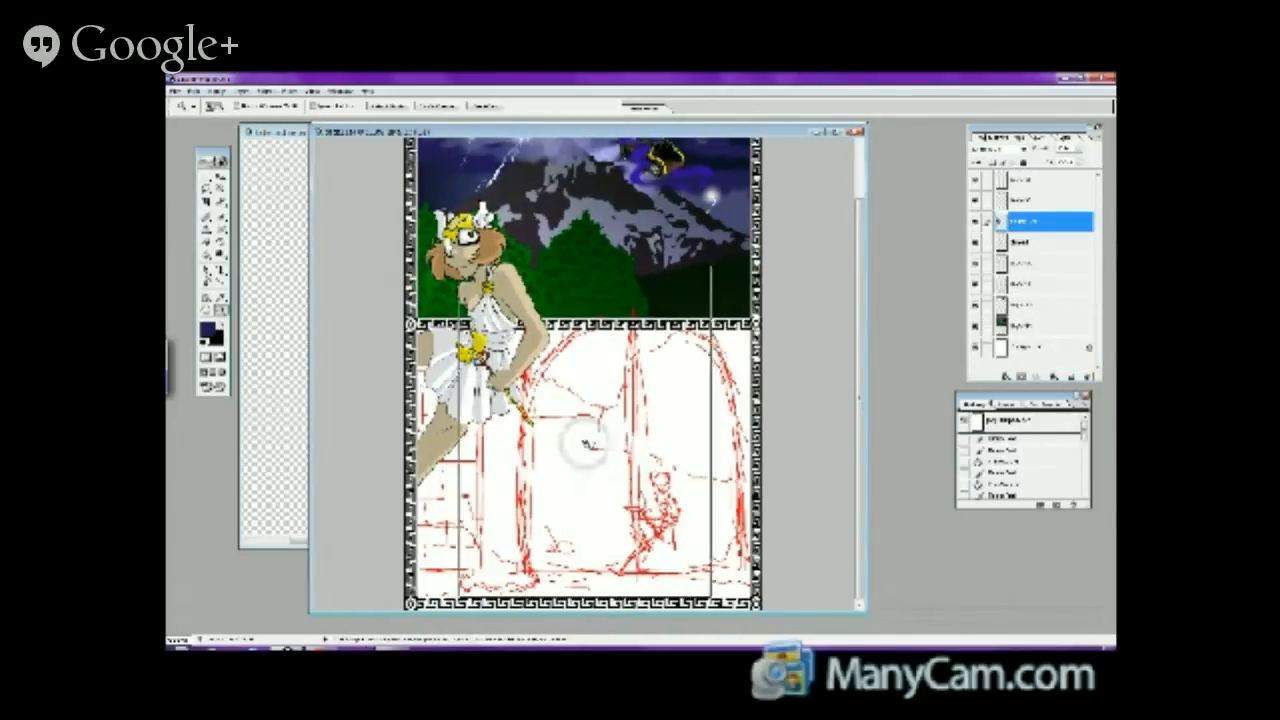
key(ctrl+plus)
scroll(590, 374, up, 5)
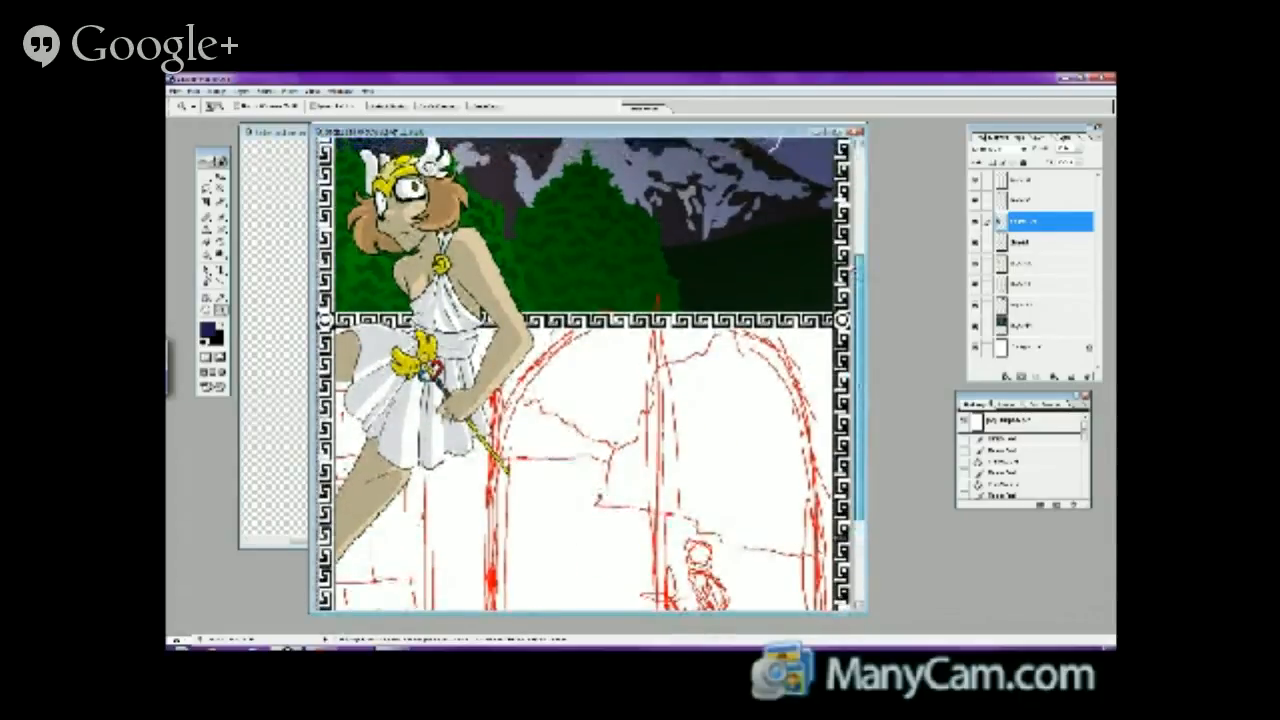
scroll(590, 374, down, 3)
scroll(590, 374, up, 8)
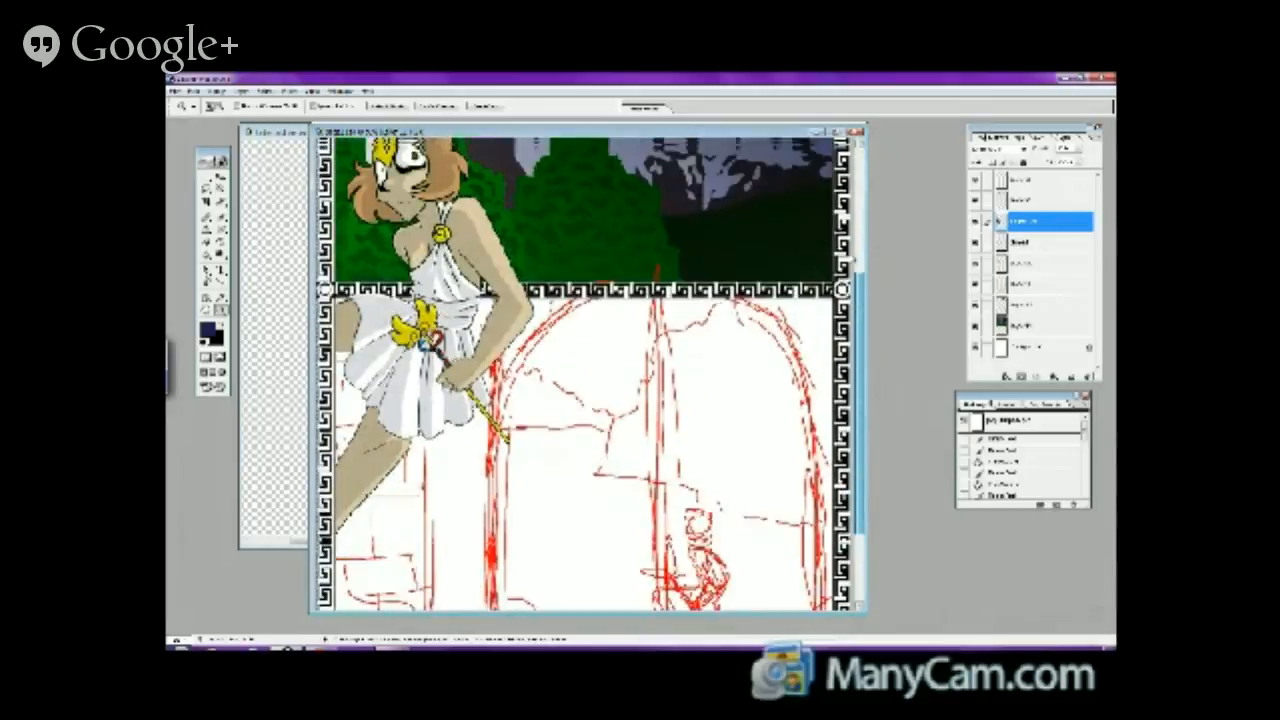
scroll(590, 374, down, 4)
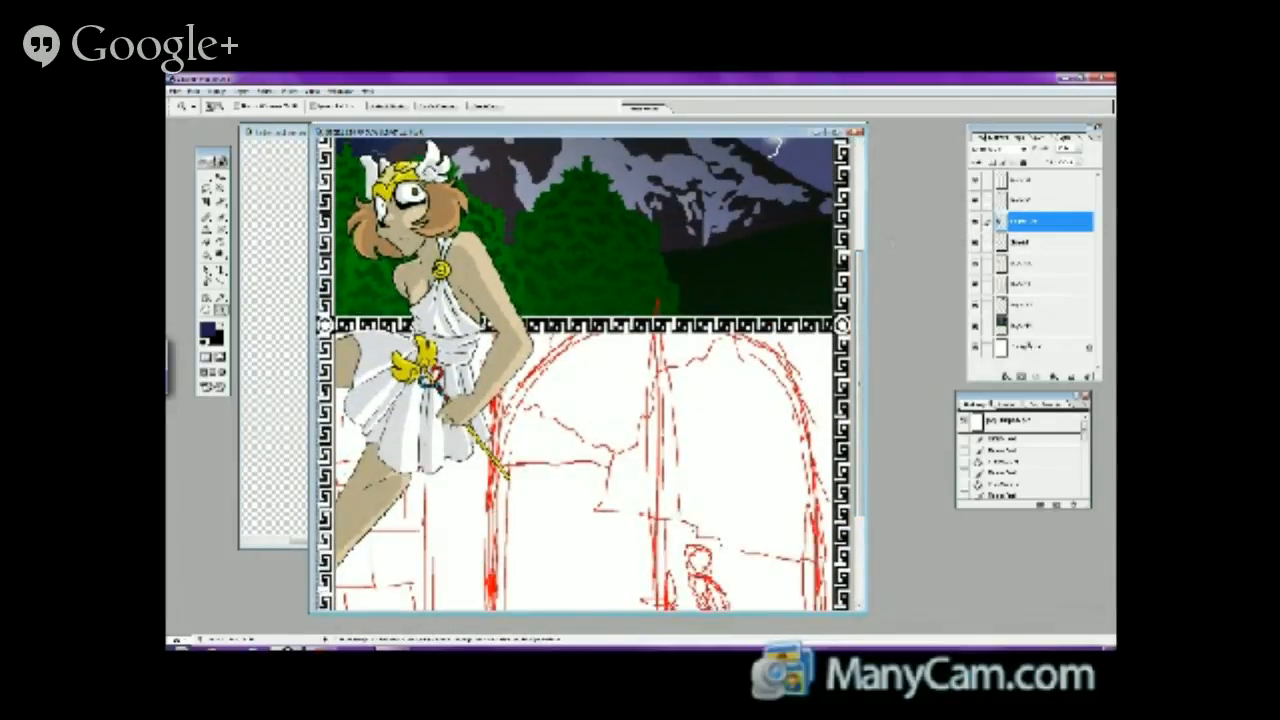
- Erase the lower outline of the woman's thigh on the line-art layer with the Eraser
click(1050, 244)
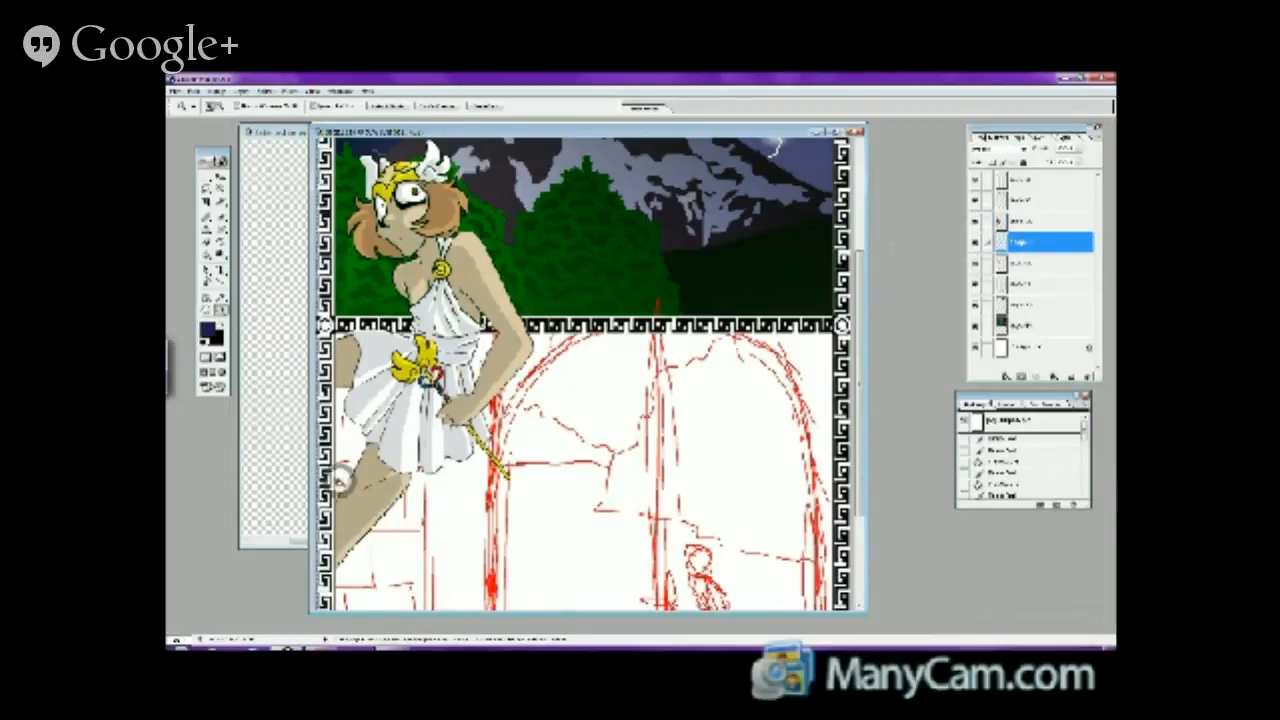
click(700, 400)
click(213, 218)
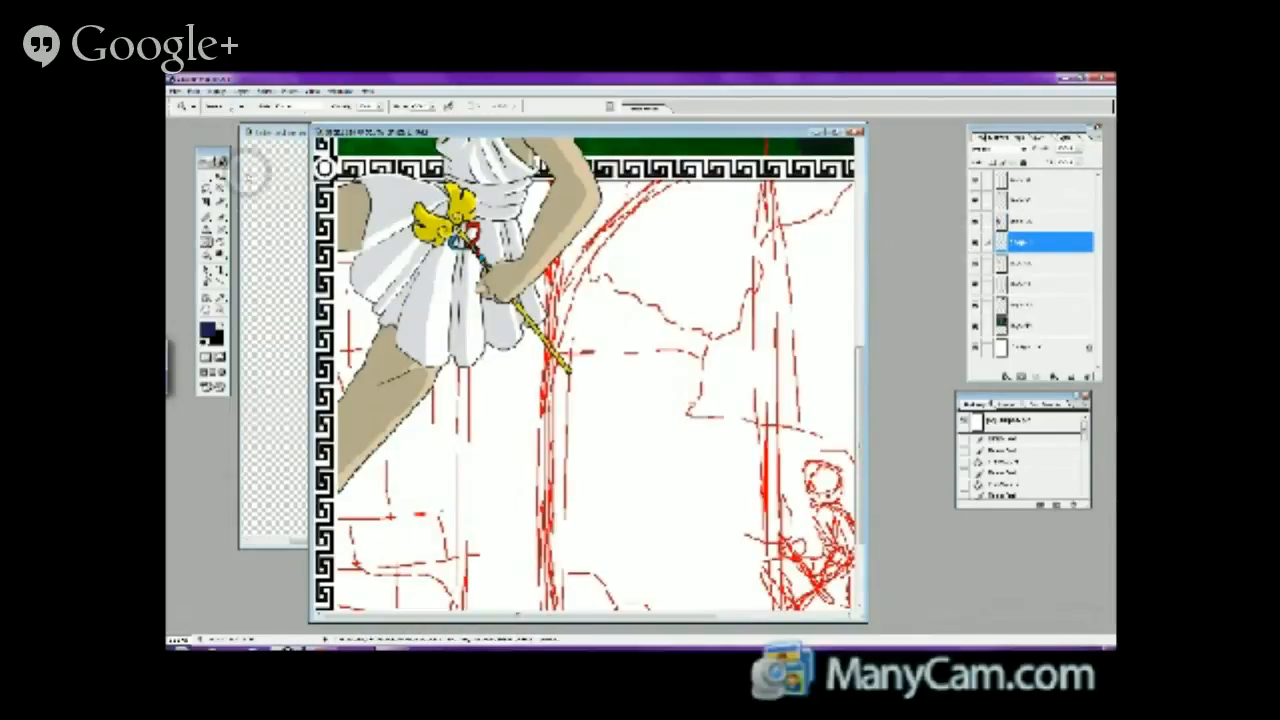
click(232, 106)
click(232, 228)
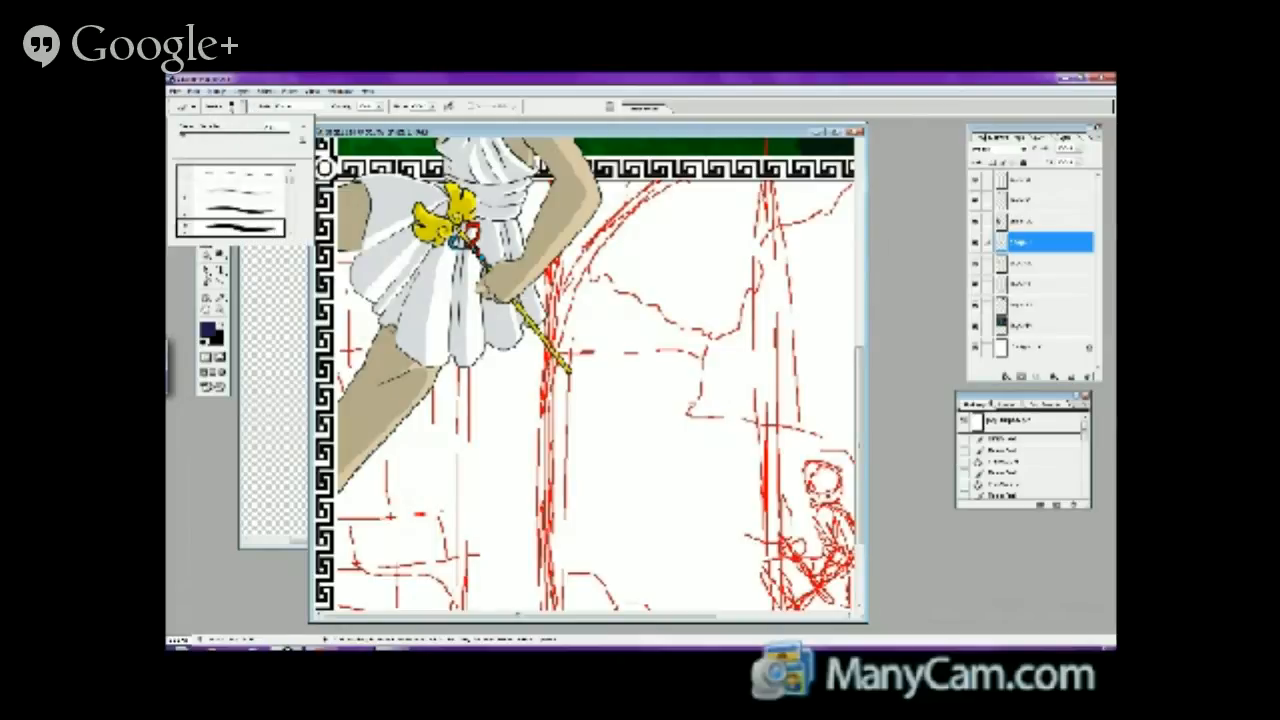
key(Return)
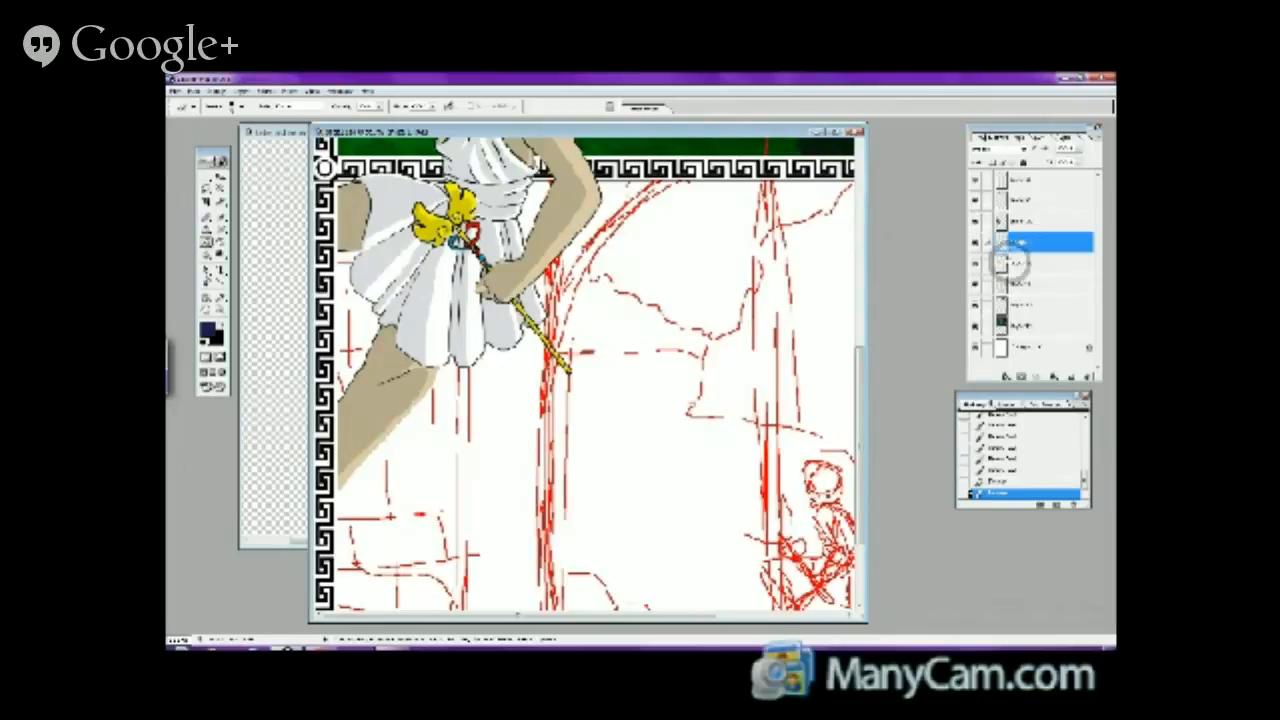
- Erase the skin colour along the thigh's lower edge on the layer beneath the line art, using a larger eraser
click(1008, 264)
click(976, 265)
click(976, 265)
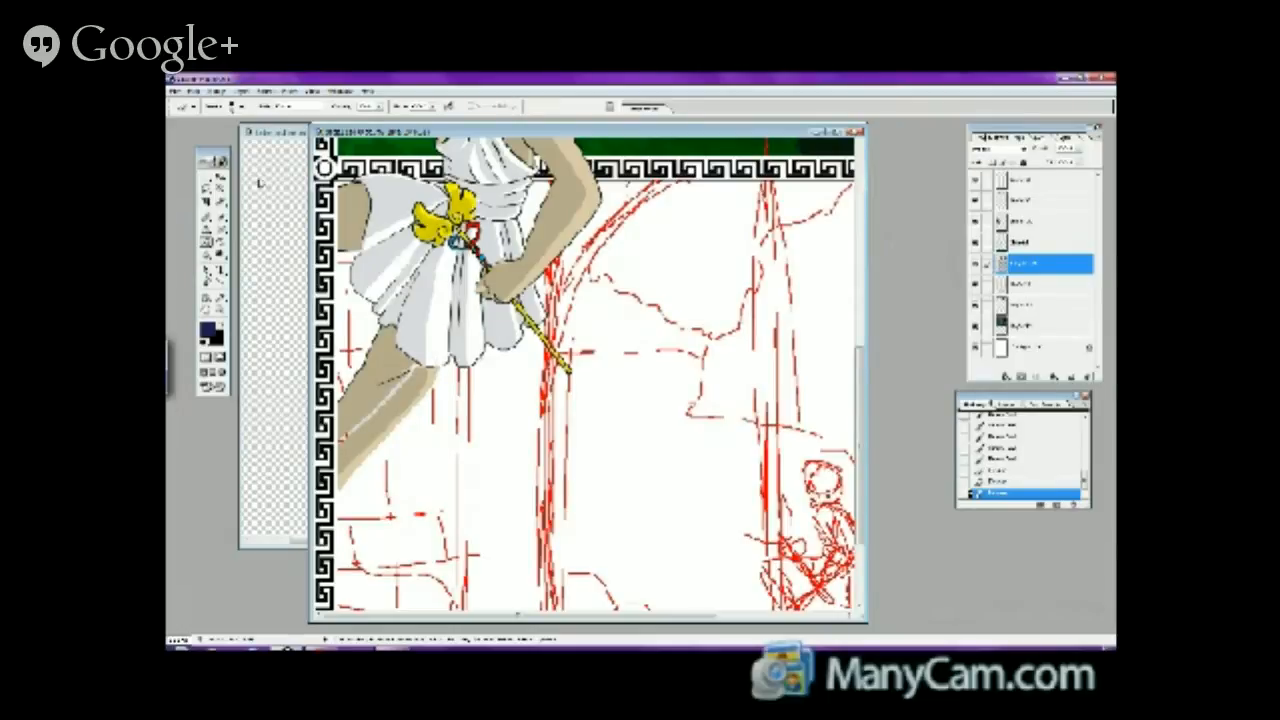
click(236, 105)
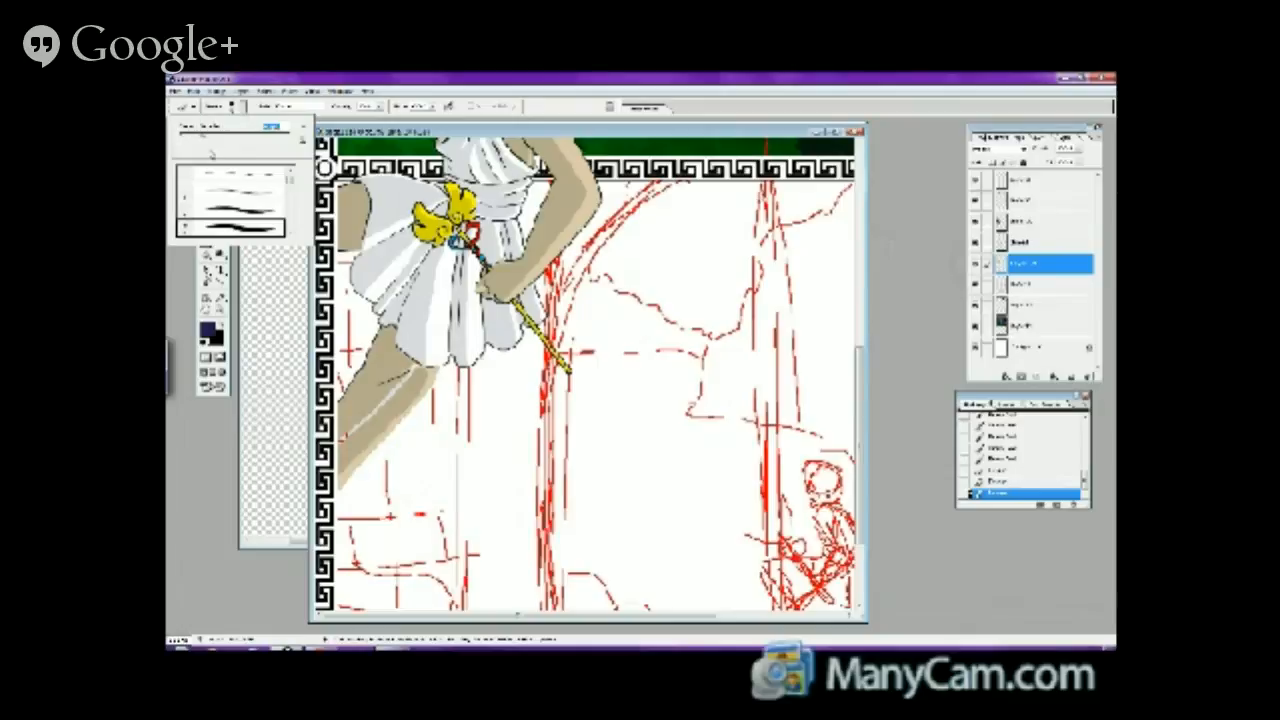
click(428, 379)
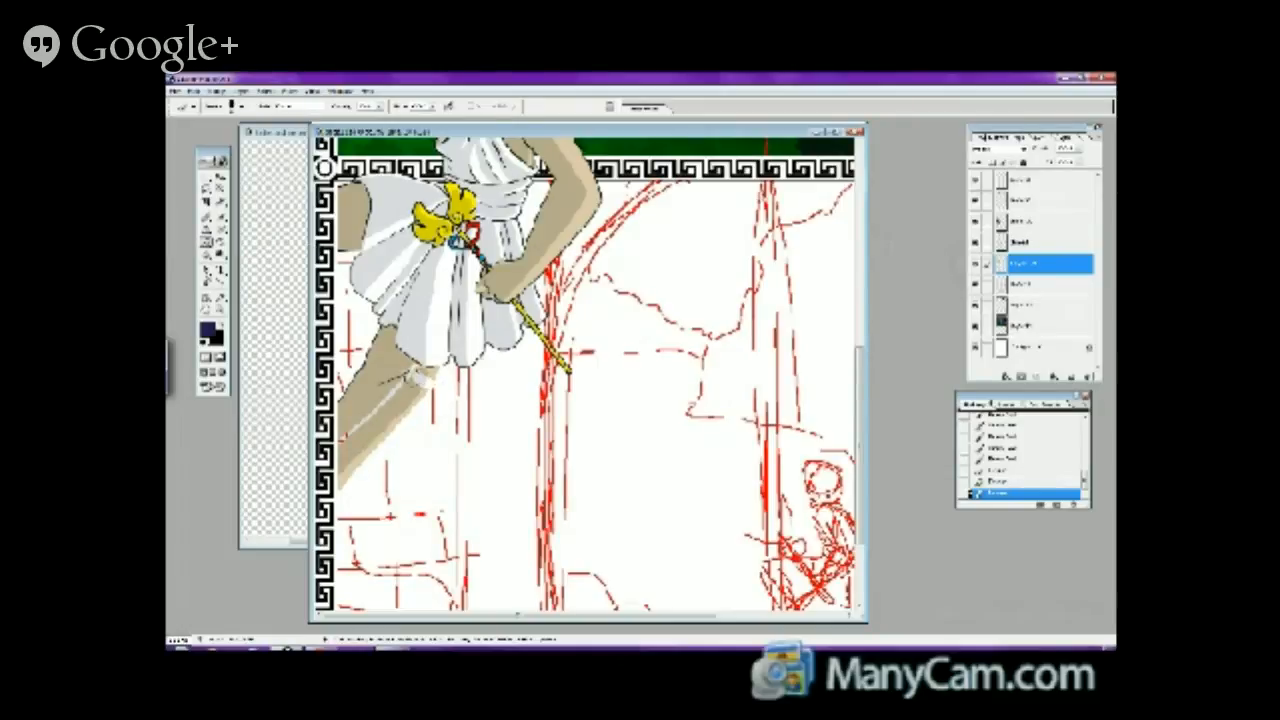
mouse_move(418, 382)
mouse_down()
mouse_move(343, 461)
mouse_move(394, 424)
mouse_move(345, 445)
mouse_up()
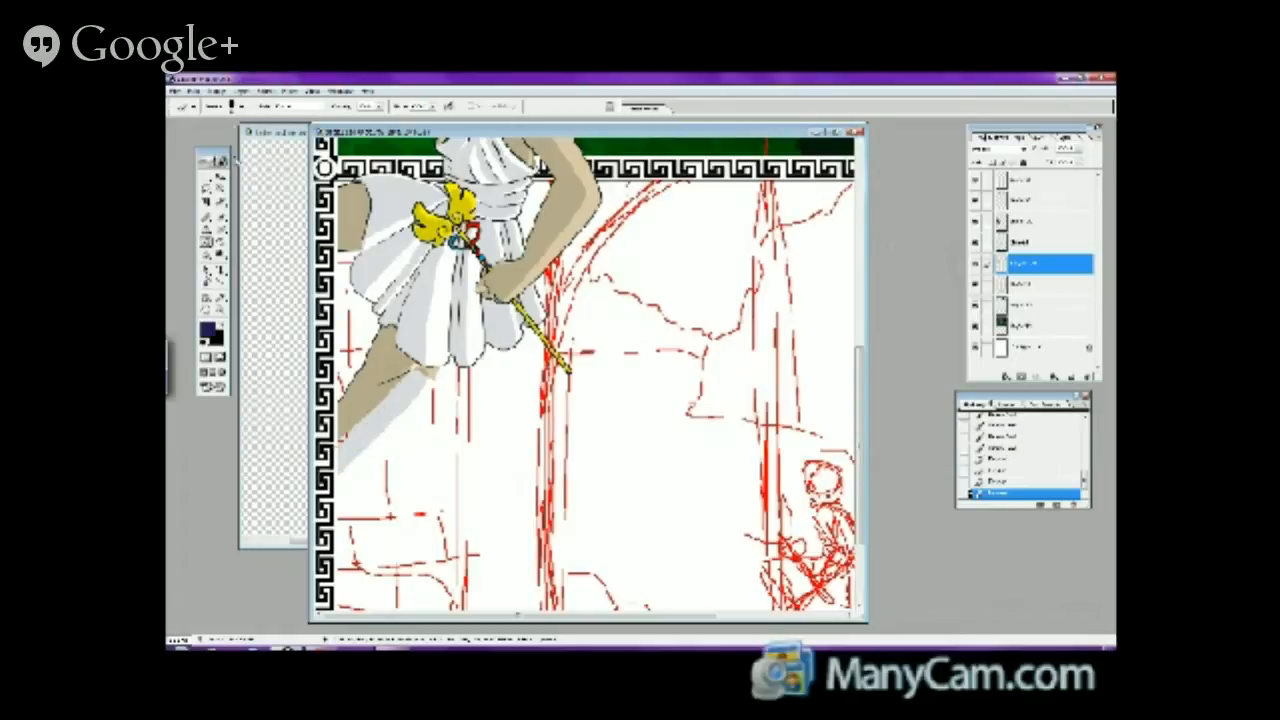
- Clean up the leftover skin colour just below the skirt hem with a smaller eraser
click(238, 106)
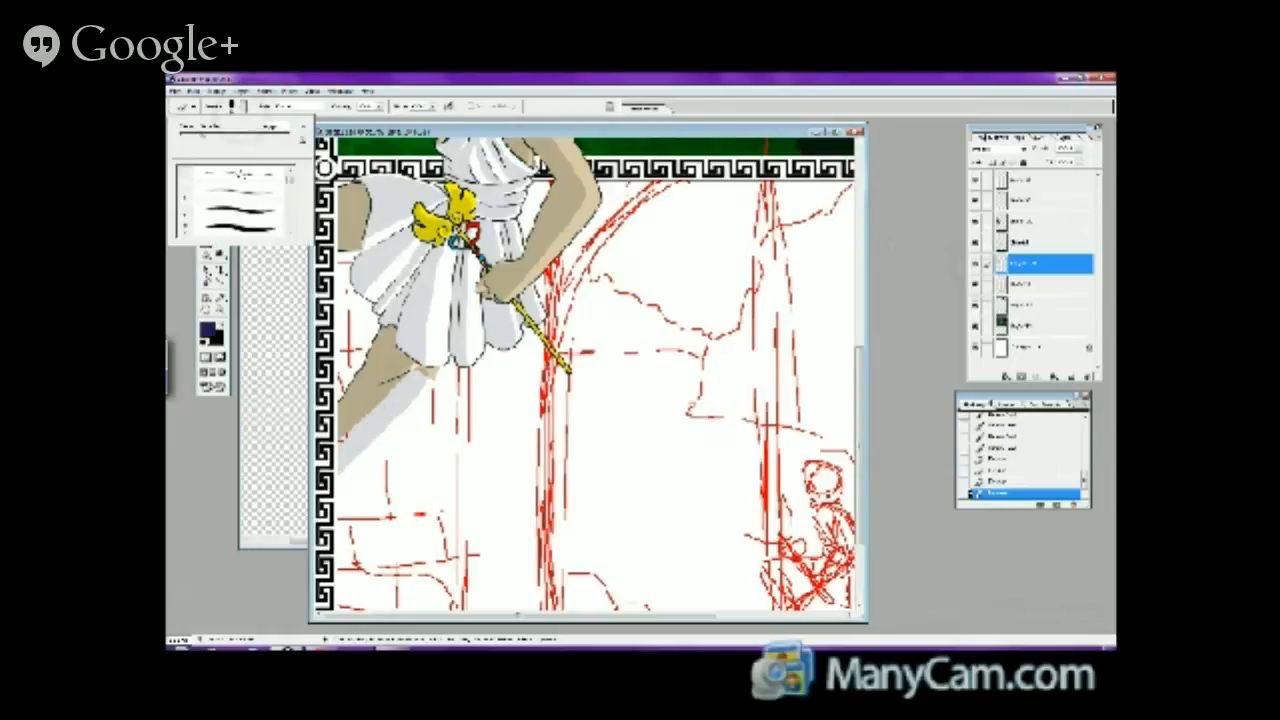
click(232, 208)
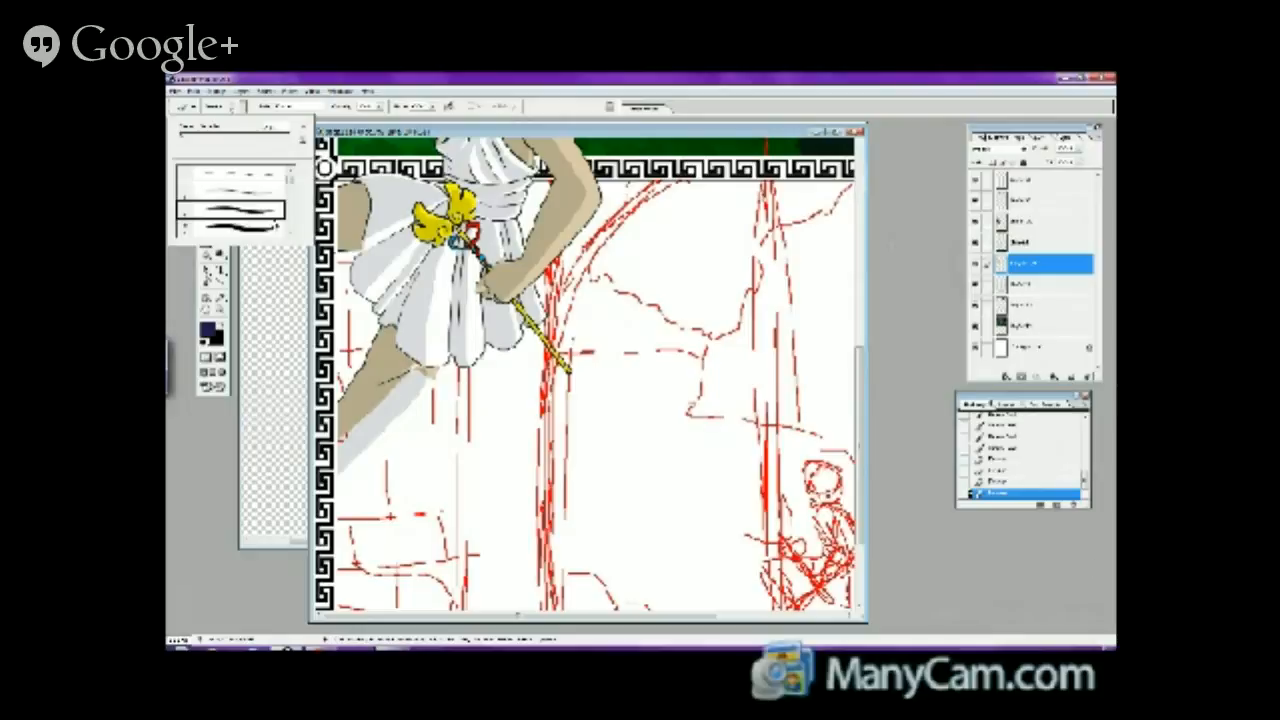
click(432, 380)
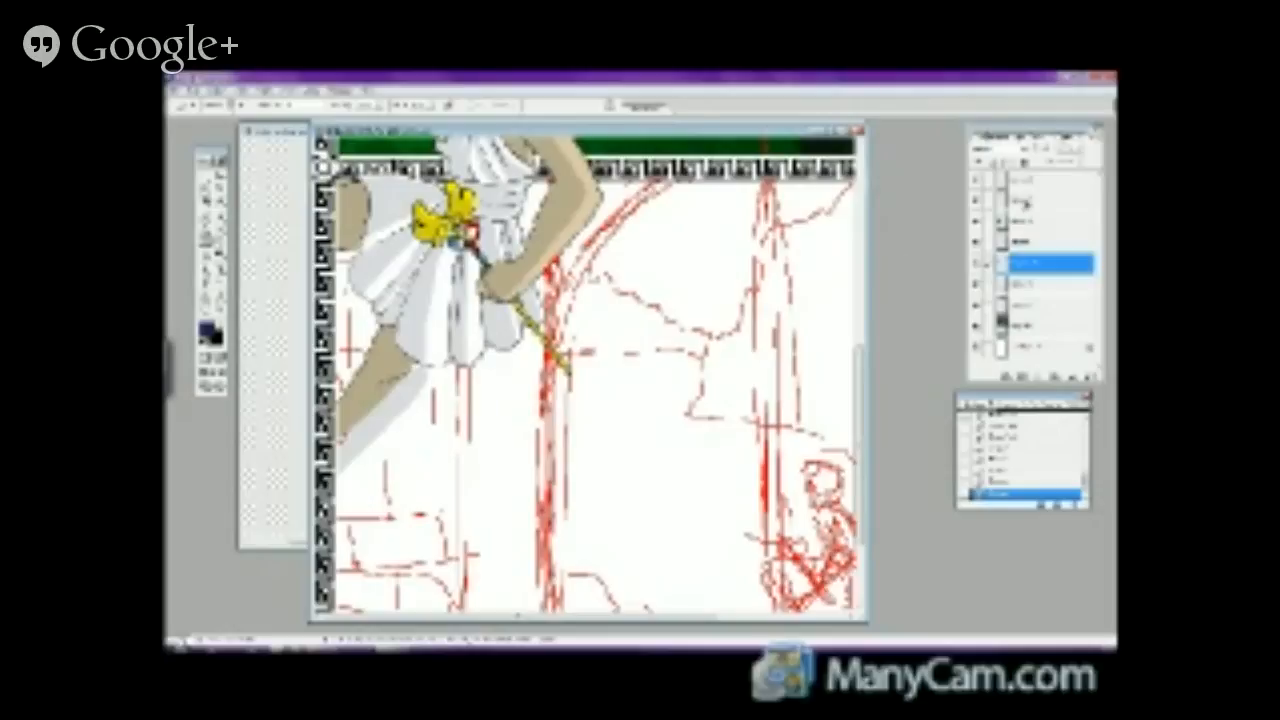
- Erase the leftover grey shading below the thigh on the layer directly above the line art
click(1030, 181)
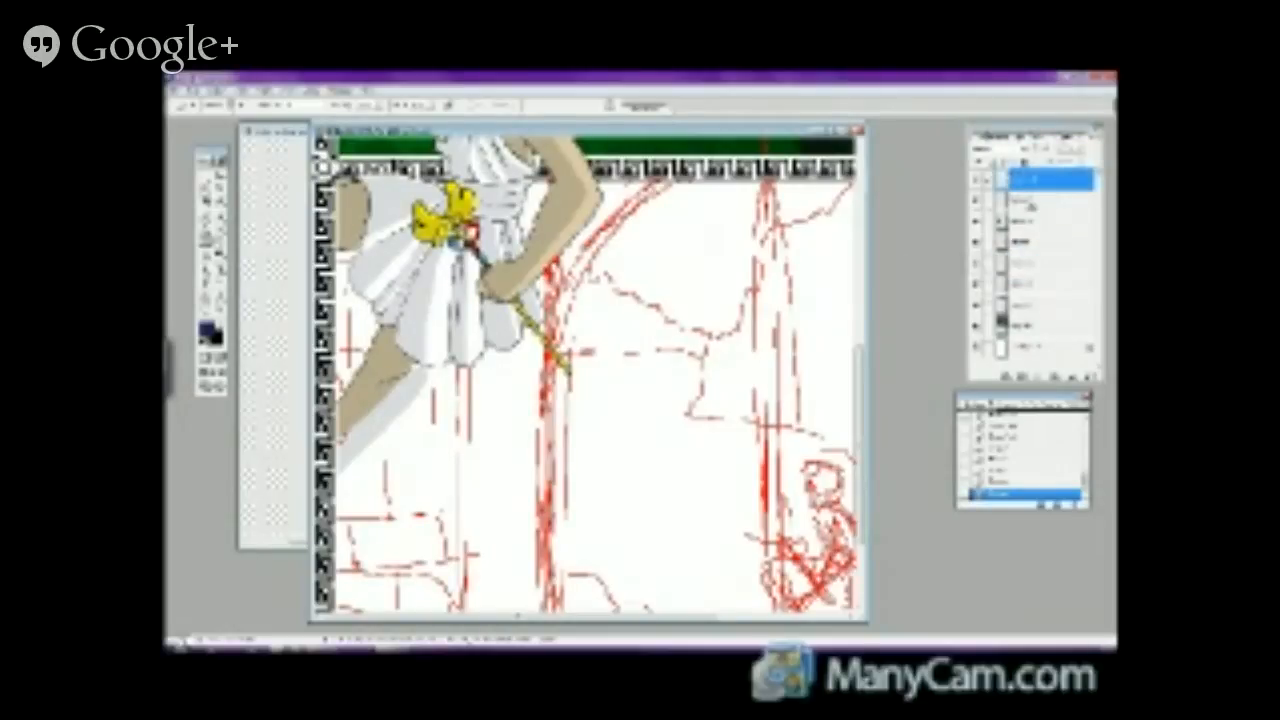
click(1031, 221)
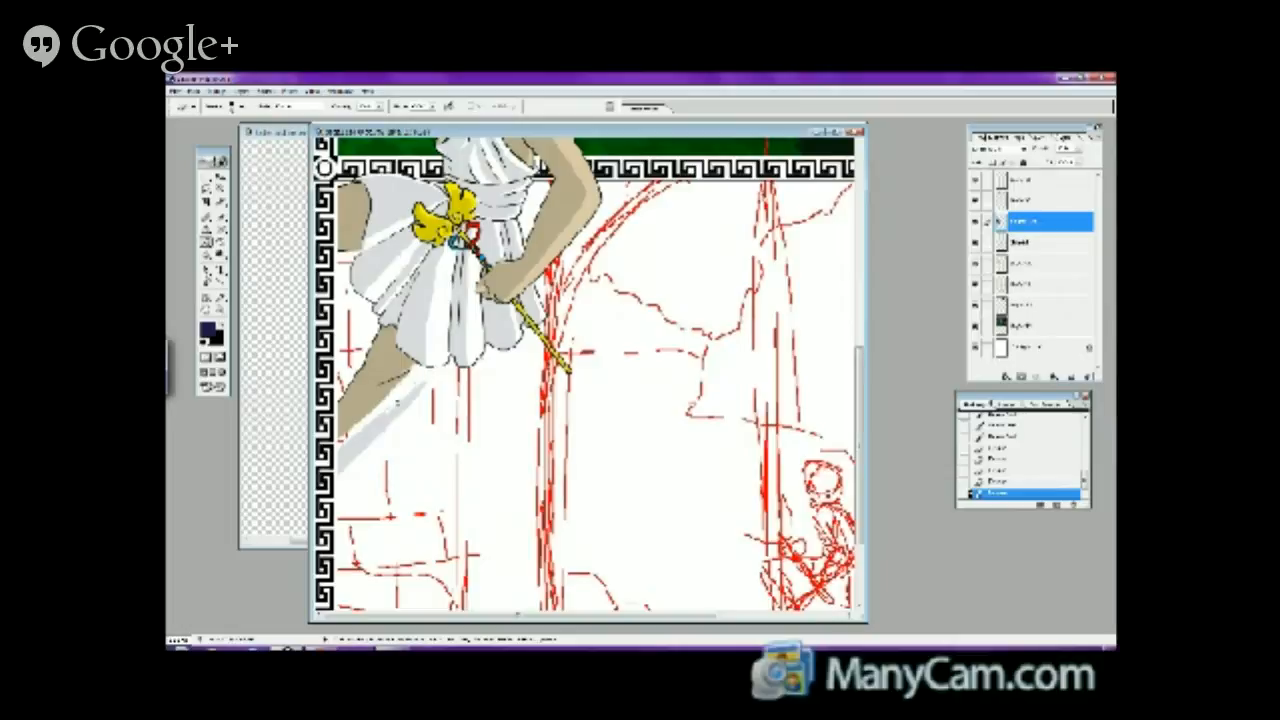
mouse_move(391, 408)
mouse_down()
mouse_move(413, 391)
mouse_move(340, 462)
mouse_move(398, 400)
mouse_up()
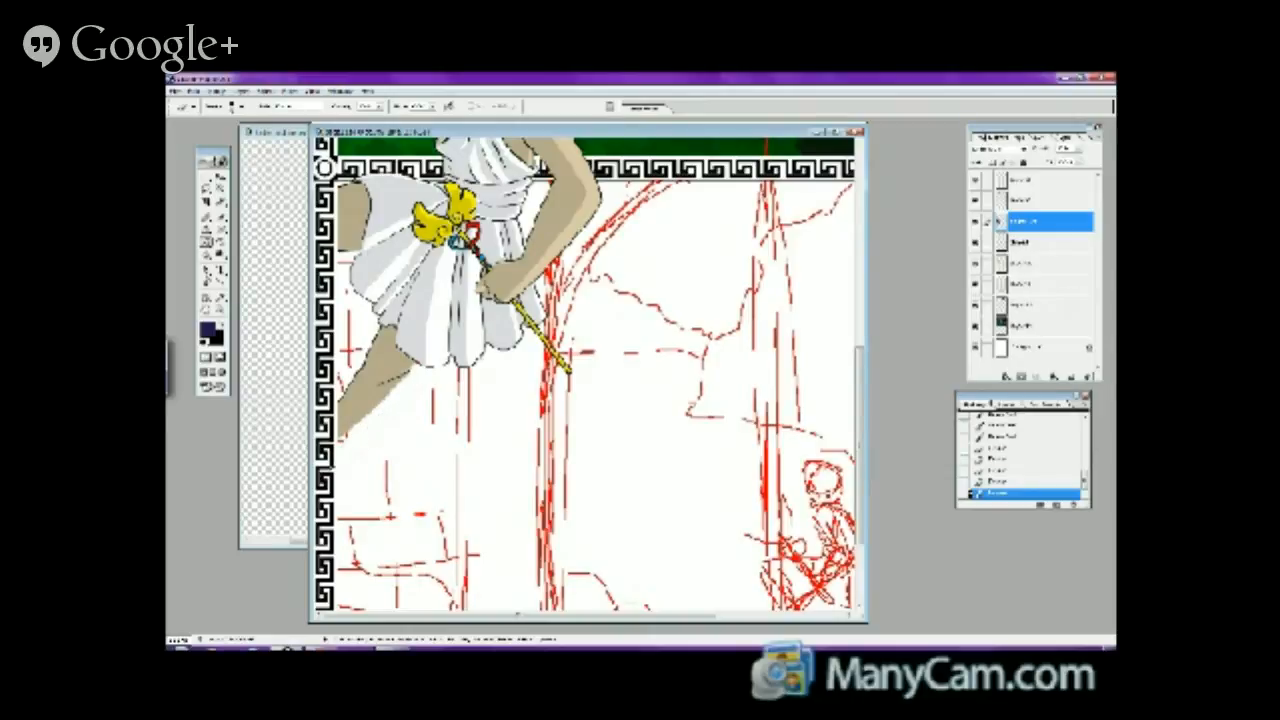
drag(330, 469, 345, 450)
- Try to redraw the thigh's lower outline in black with a thin brush on the line-art layer
click(220, 215)
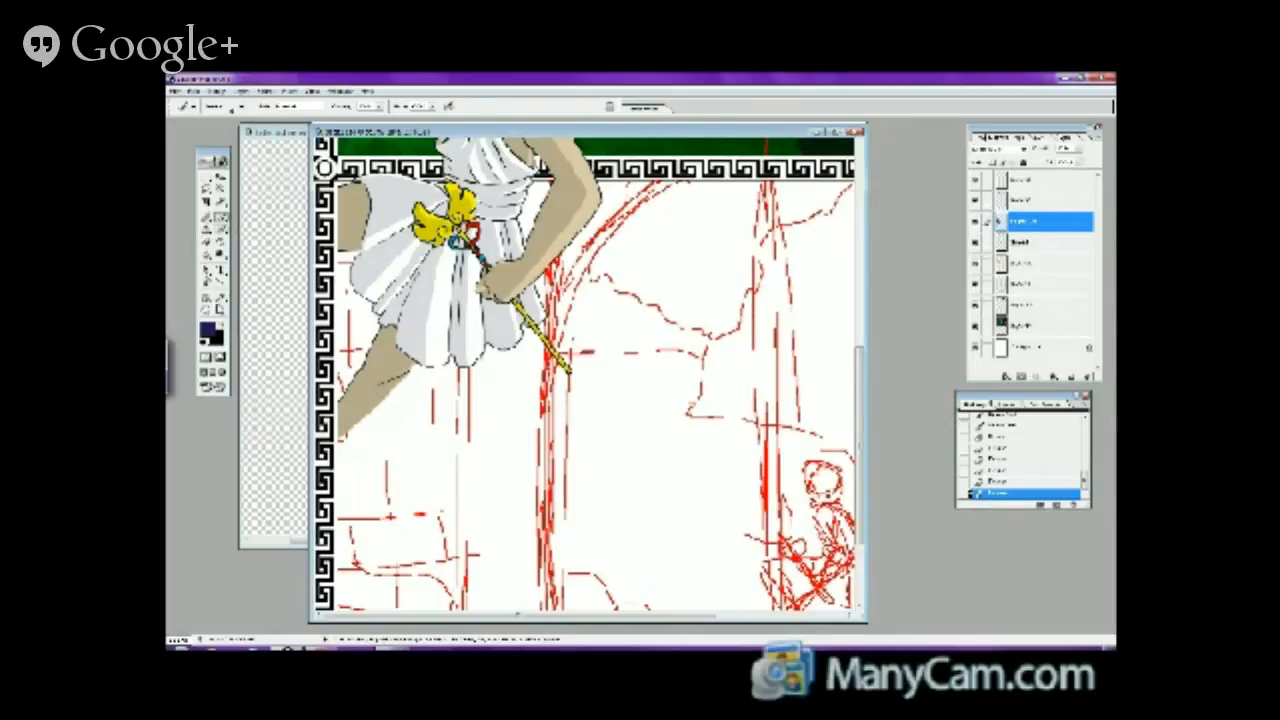
key(x)
click(232, 107)
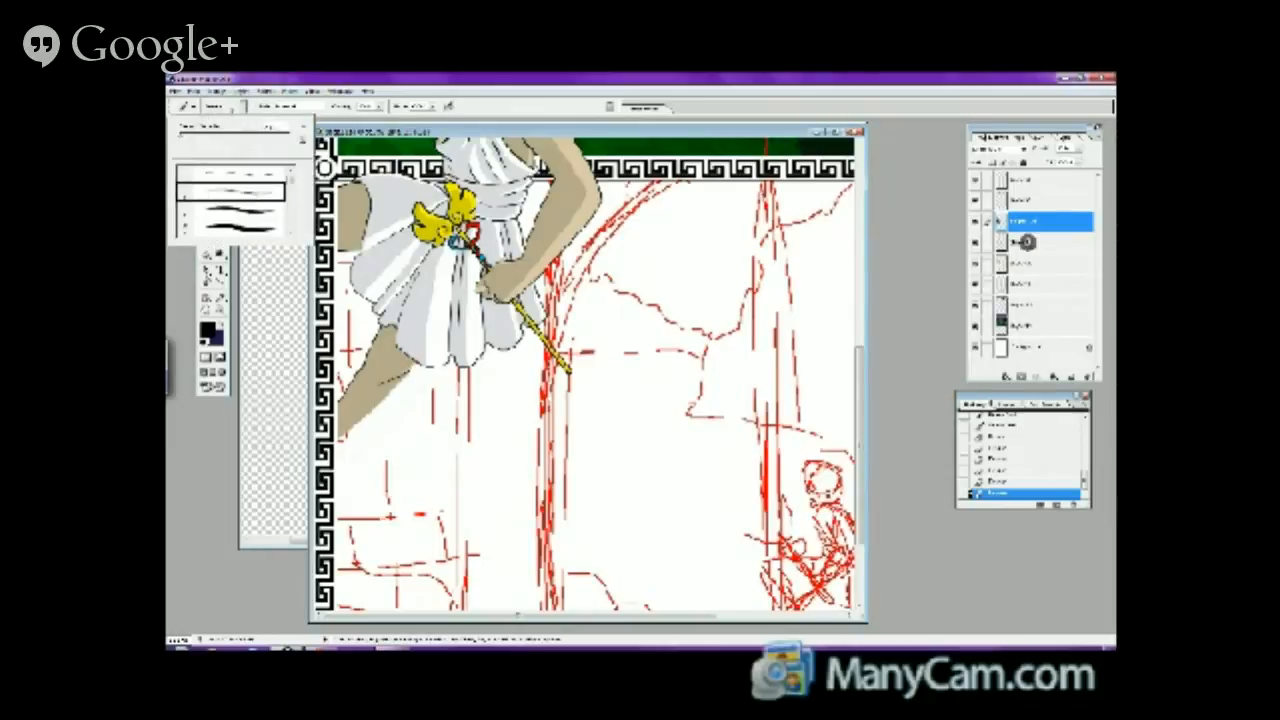
click(1030, 244)
click(975, 243)
click(975, 243)
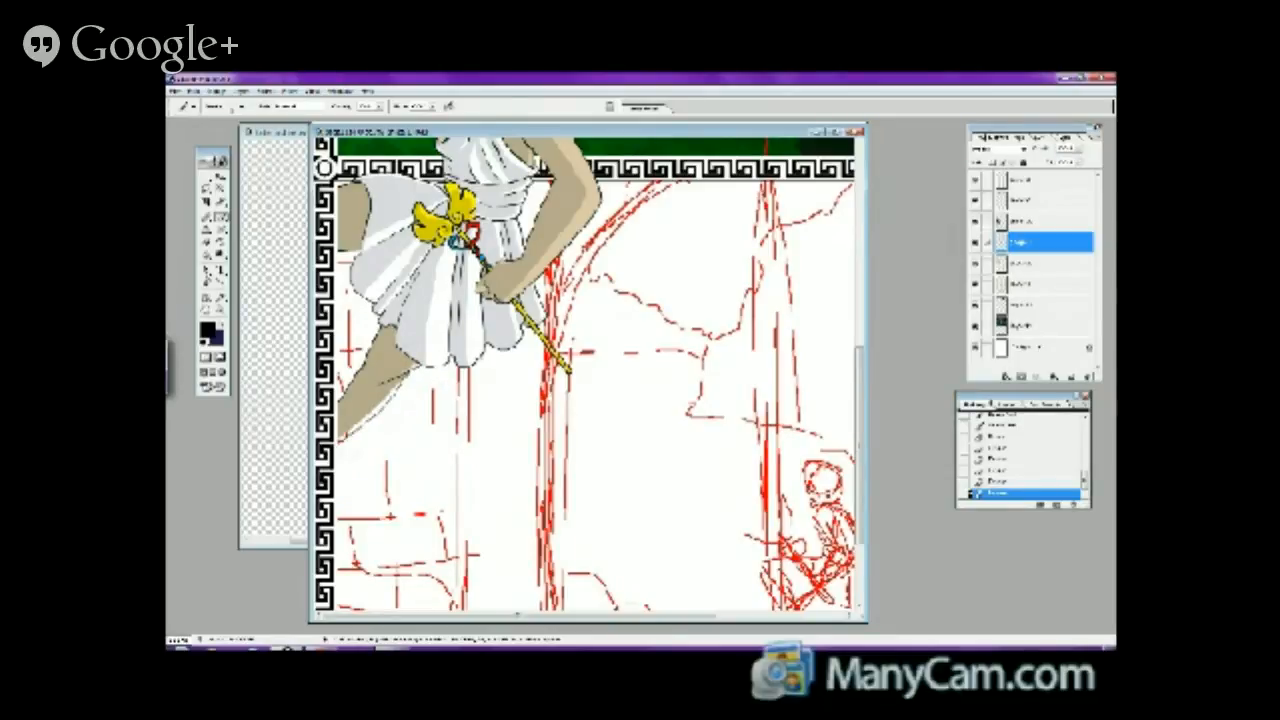
click(195, 91)
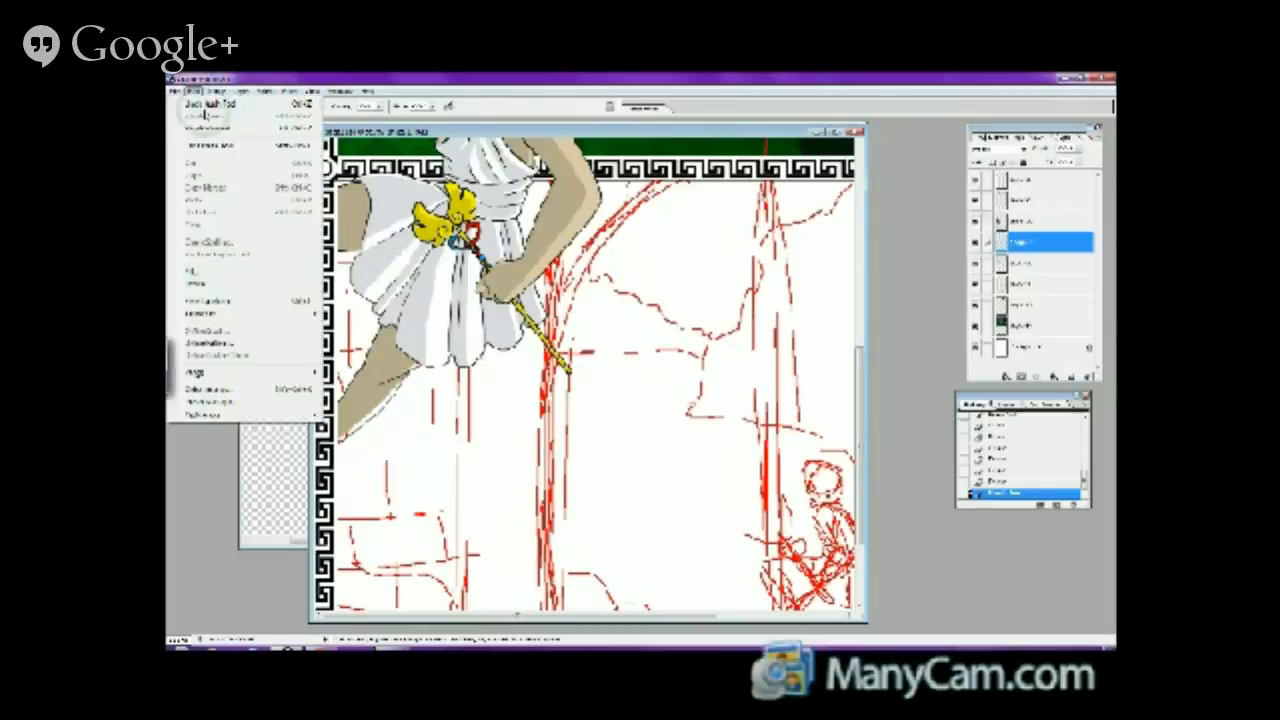
click(210, 122)
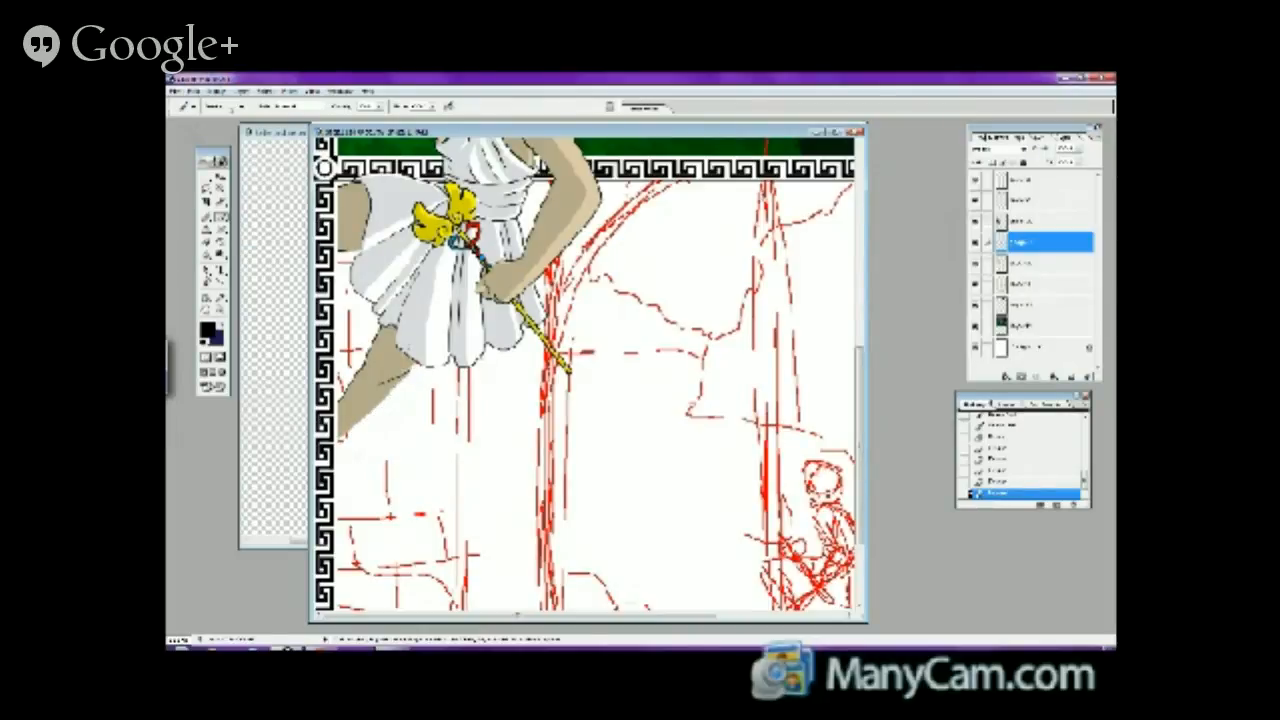
- Draw the thigh's lower outline again in black with an adjusted brush and check it against the whole figure
key(F5)
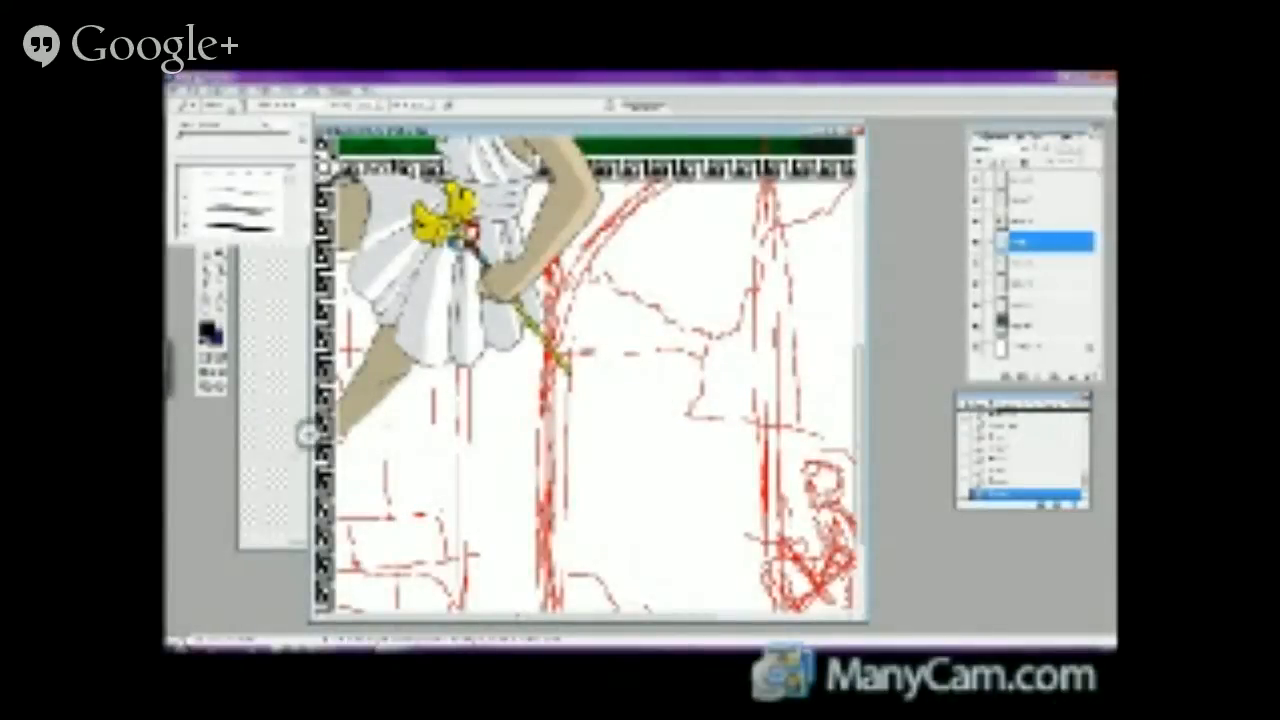
key(F5)
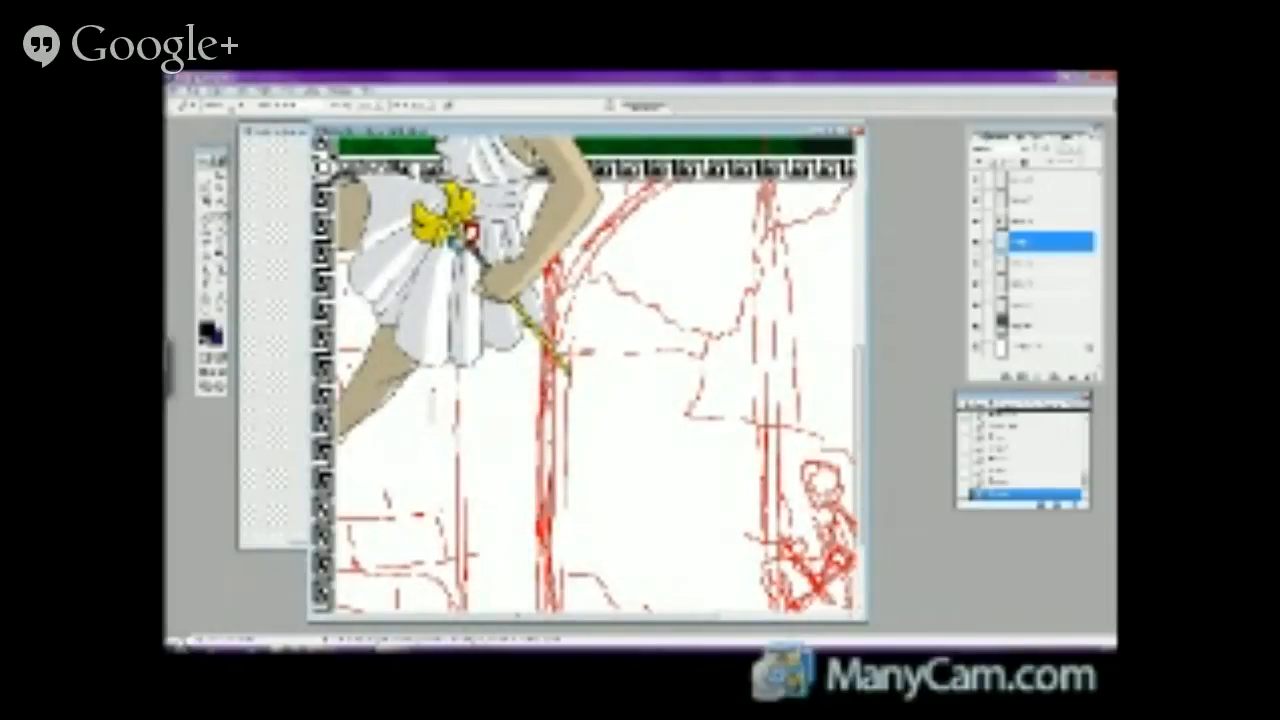
click(186, 90)
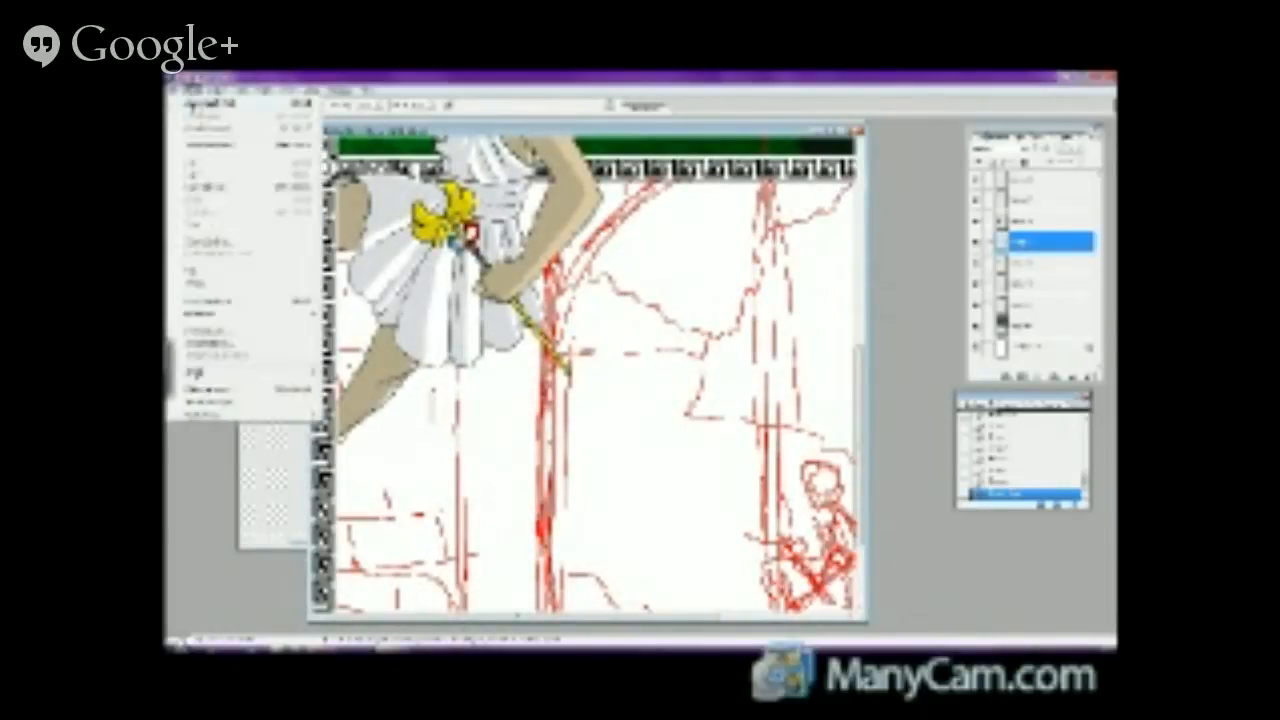
click(186, 90)
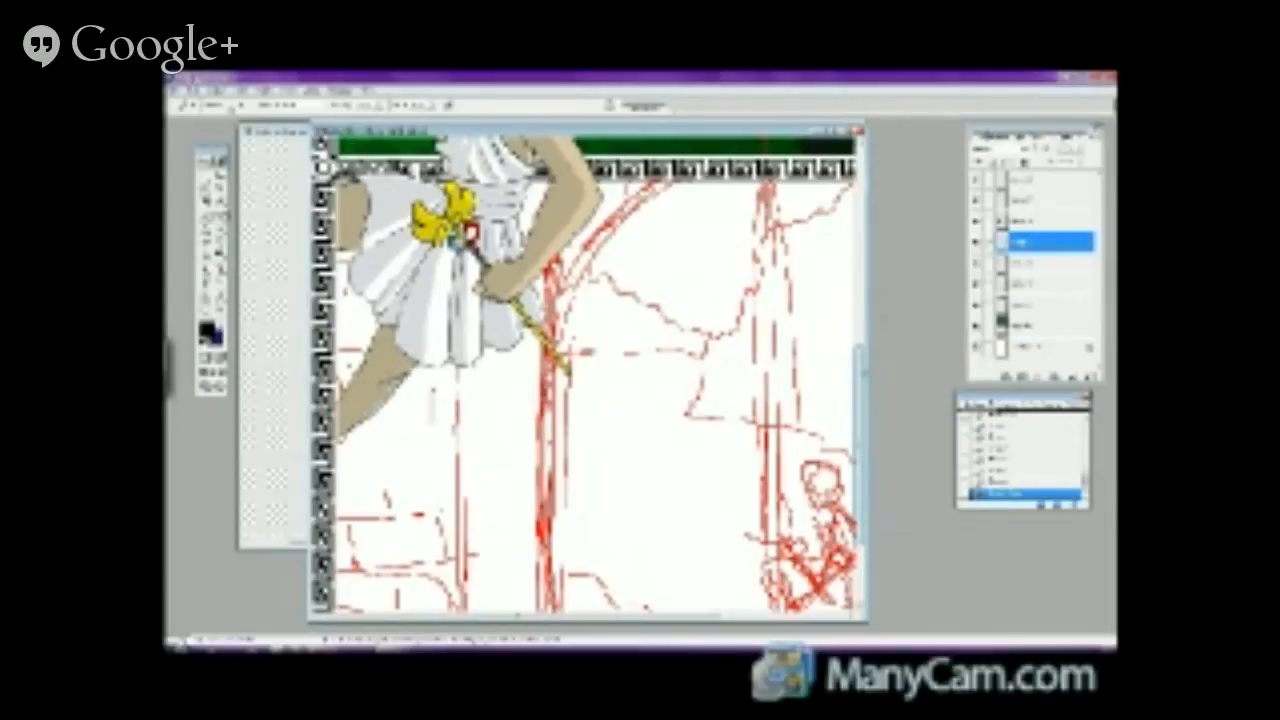
scroll(864, 362, up, 5)
scroll(577, 549, up, 1)
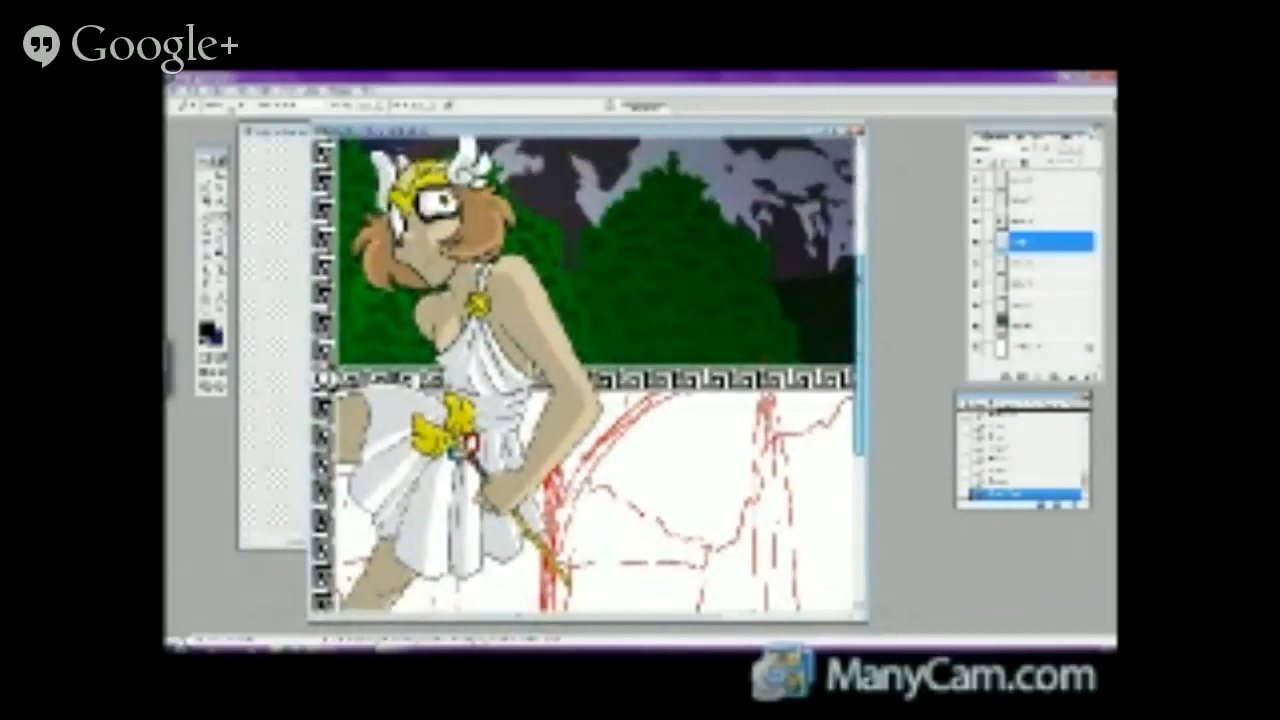
scroll(587, 372, down, 3)
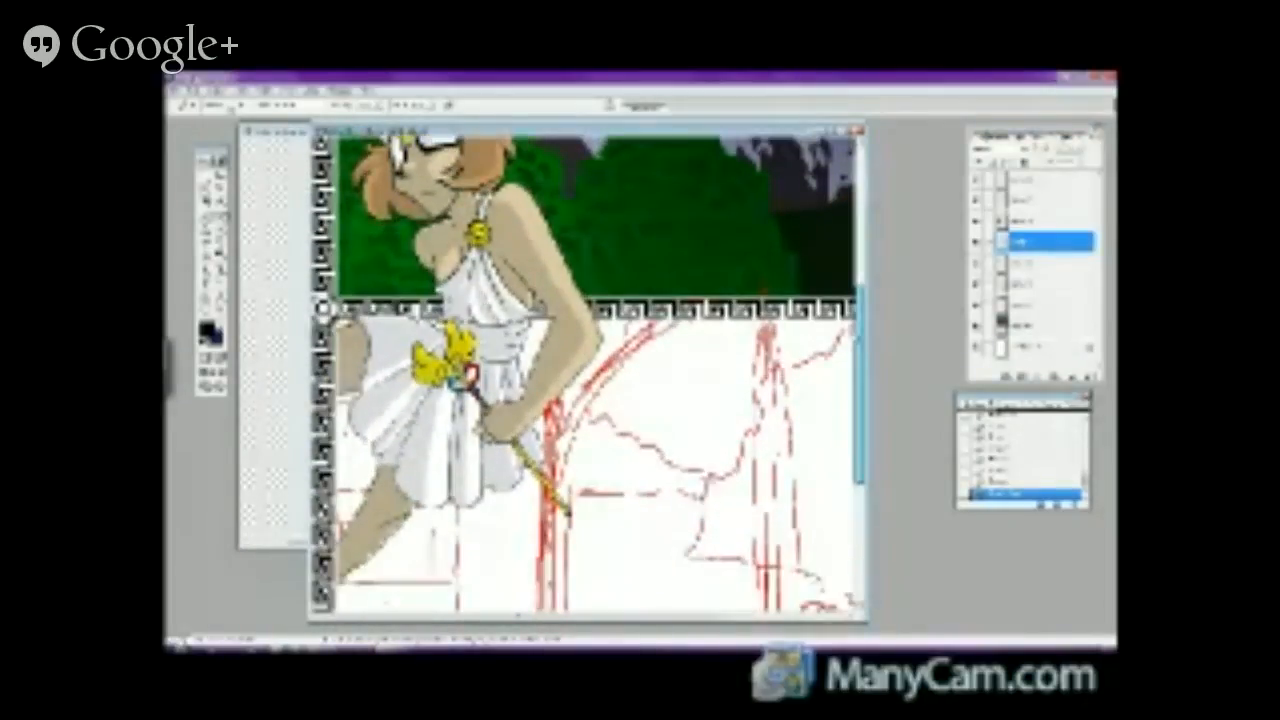
scroll(587, 372, down, 4)
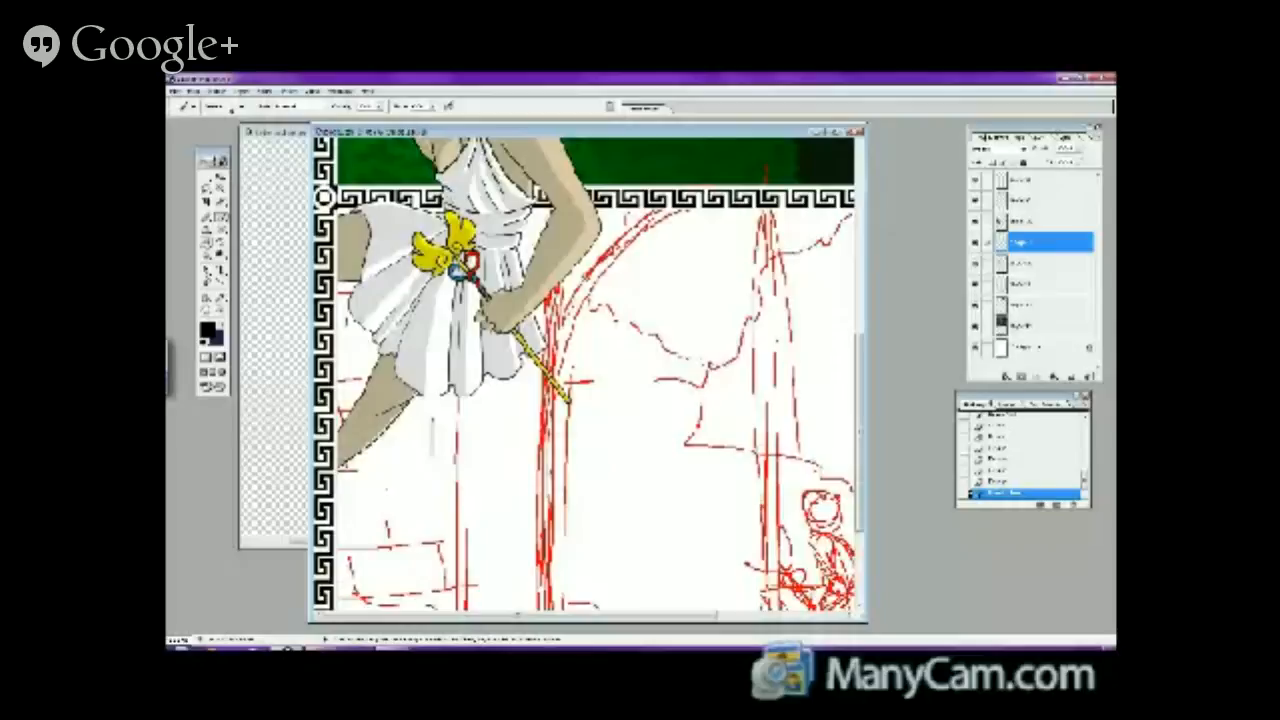
- Erase the stray inner line on the thigh just below the skirt hem on the line-art layer
key(b)
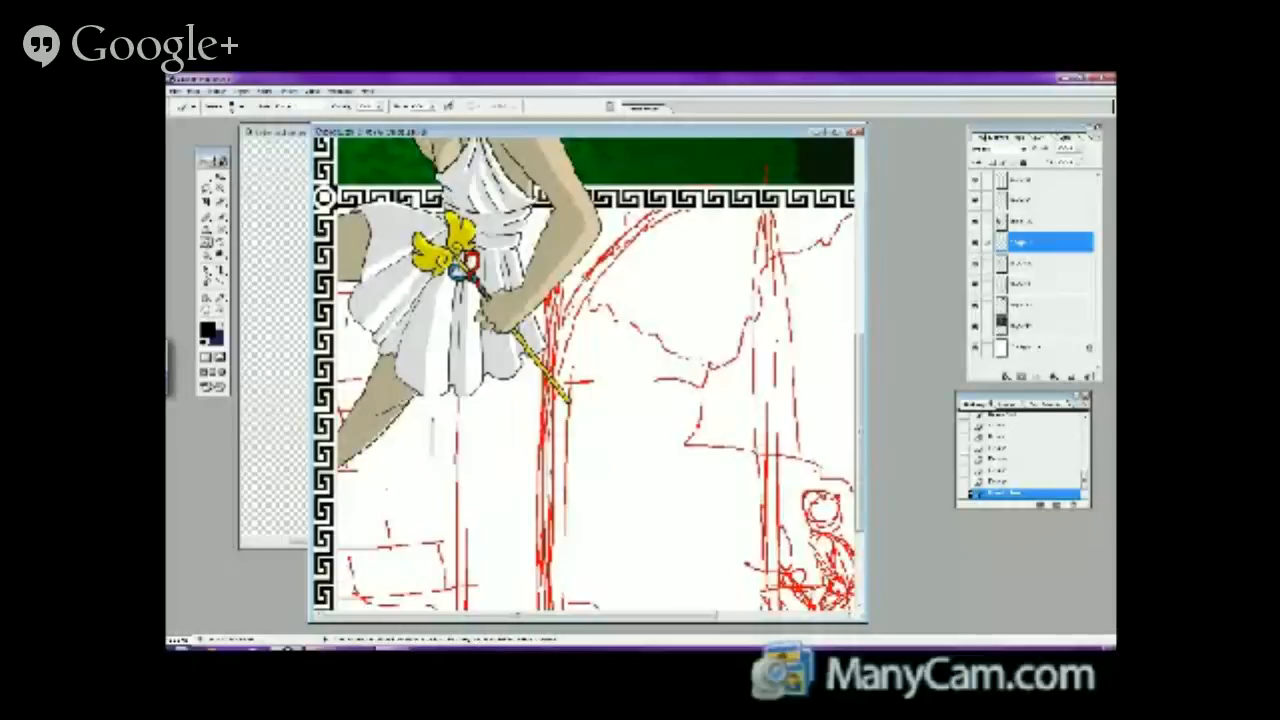
click(407, 401)
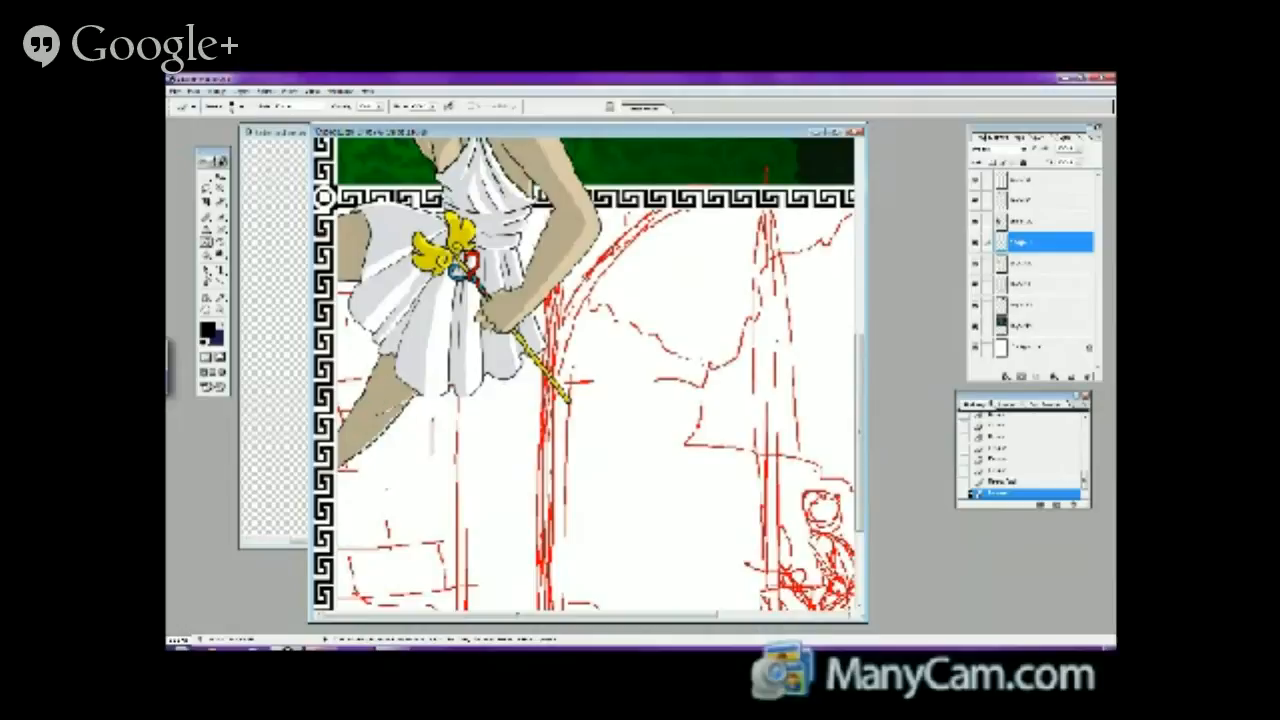
click(399, 405)
- Sample the light skin tone from the arm and paint it along the thigh's lower edge on the skin-colour layer
click(1014, 265)
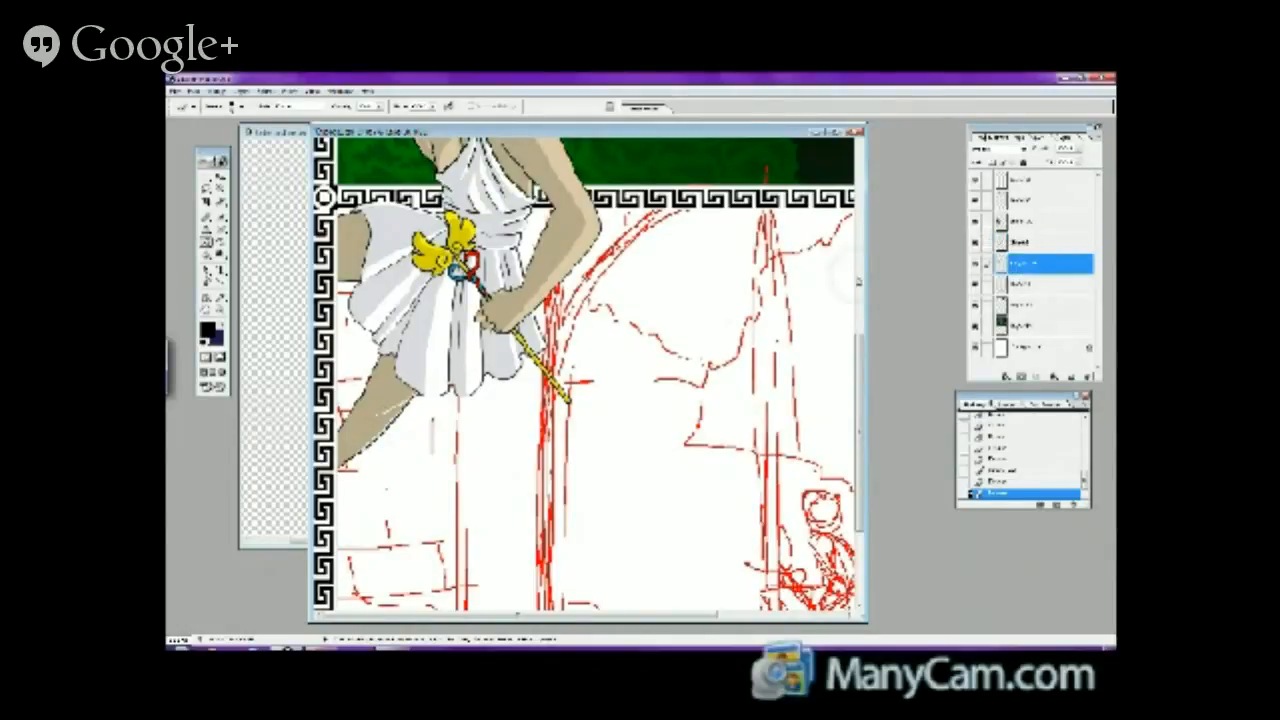
key(v)
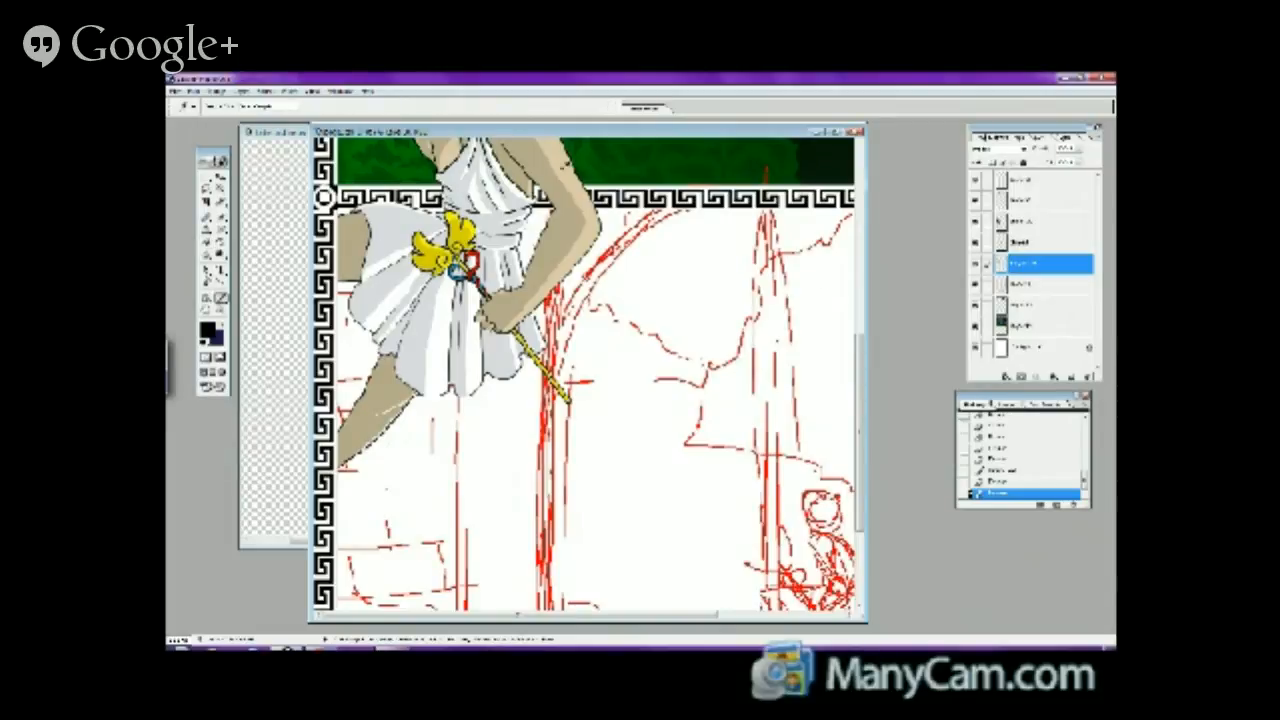
click(560, 168)
drag(221, 218, 270, 226)
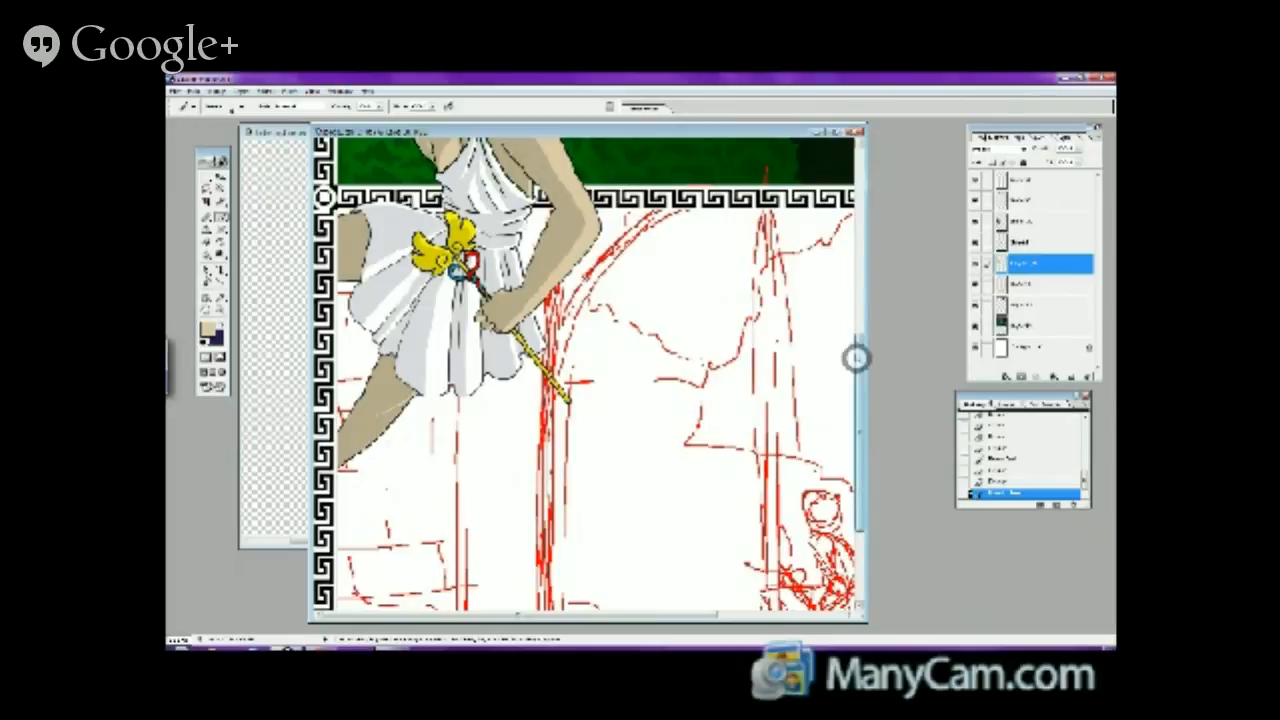
- Erase the black lower outline of the thigh from the skirt hem to the panel border on the line-art layer, working close up
mouse_move(857, 357)
mouse_down()
mouse_move(858, 338)
mouse_move(858, 366)
mouse_up()
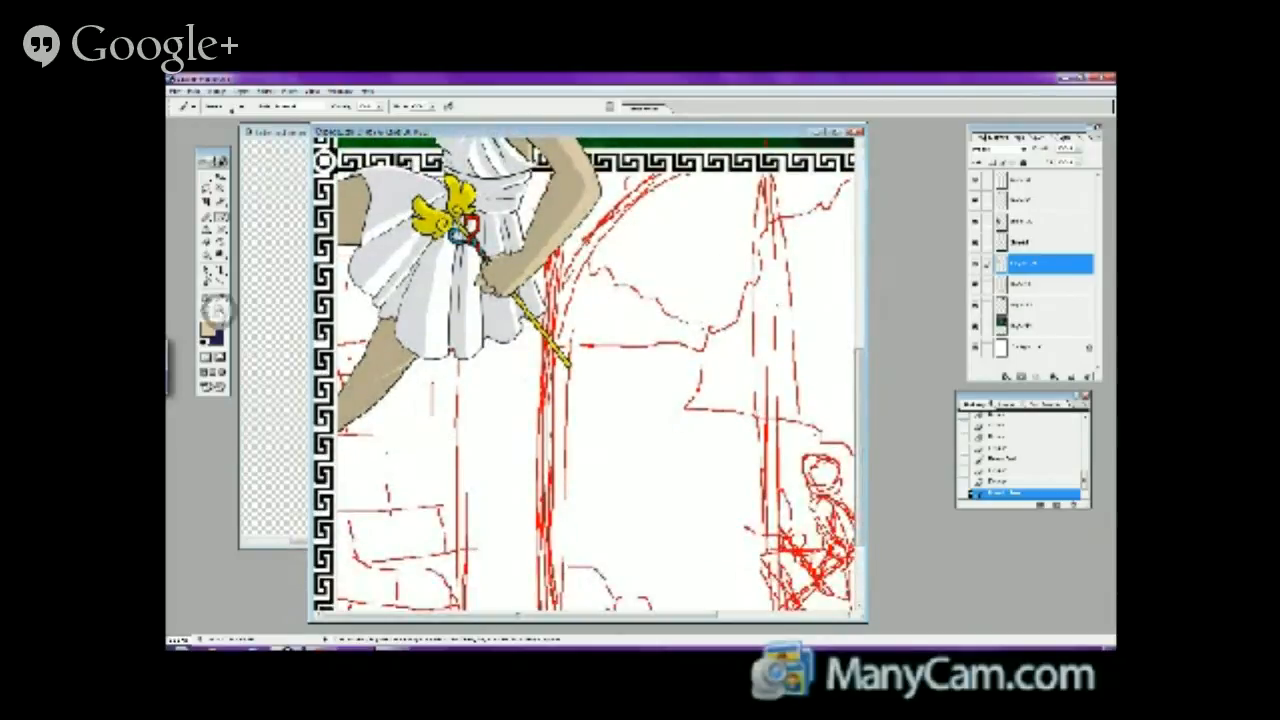
click(226, 310)
click(366, 409)
drag(372, 174, 732, 562)
click(1020, 242)
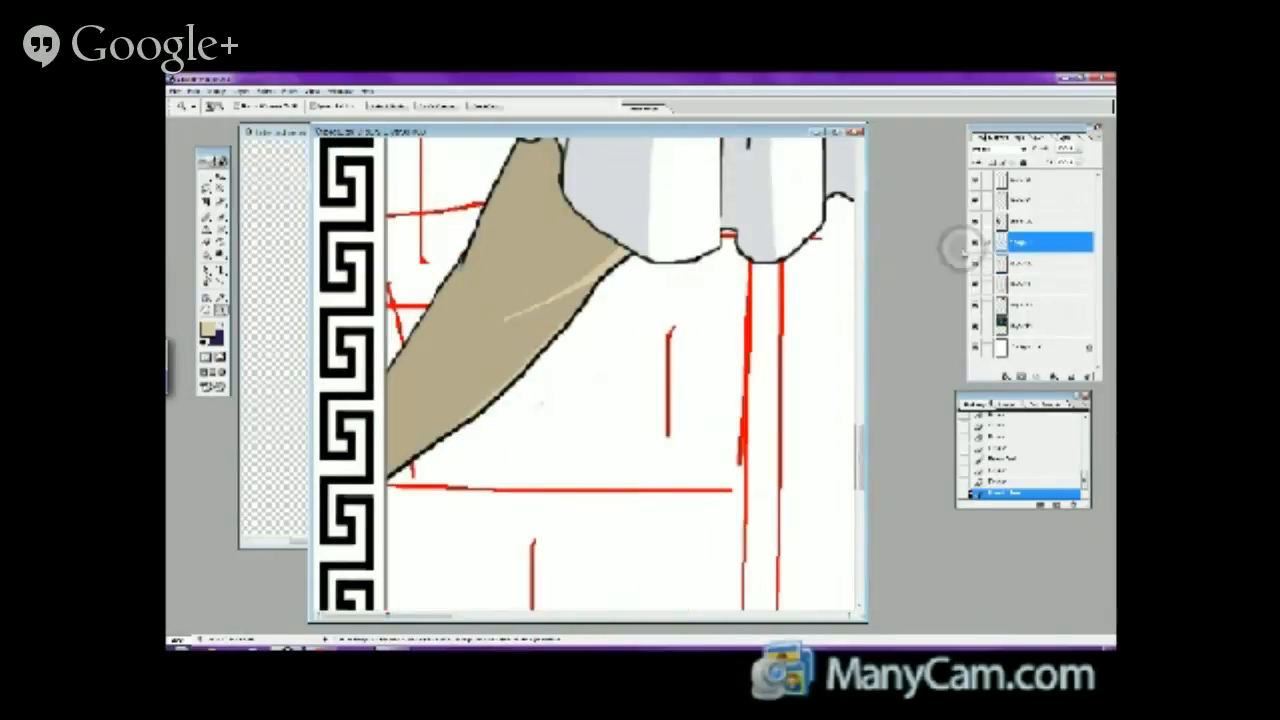
click(210, 243)
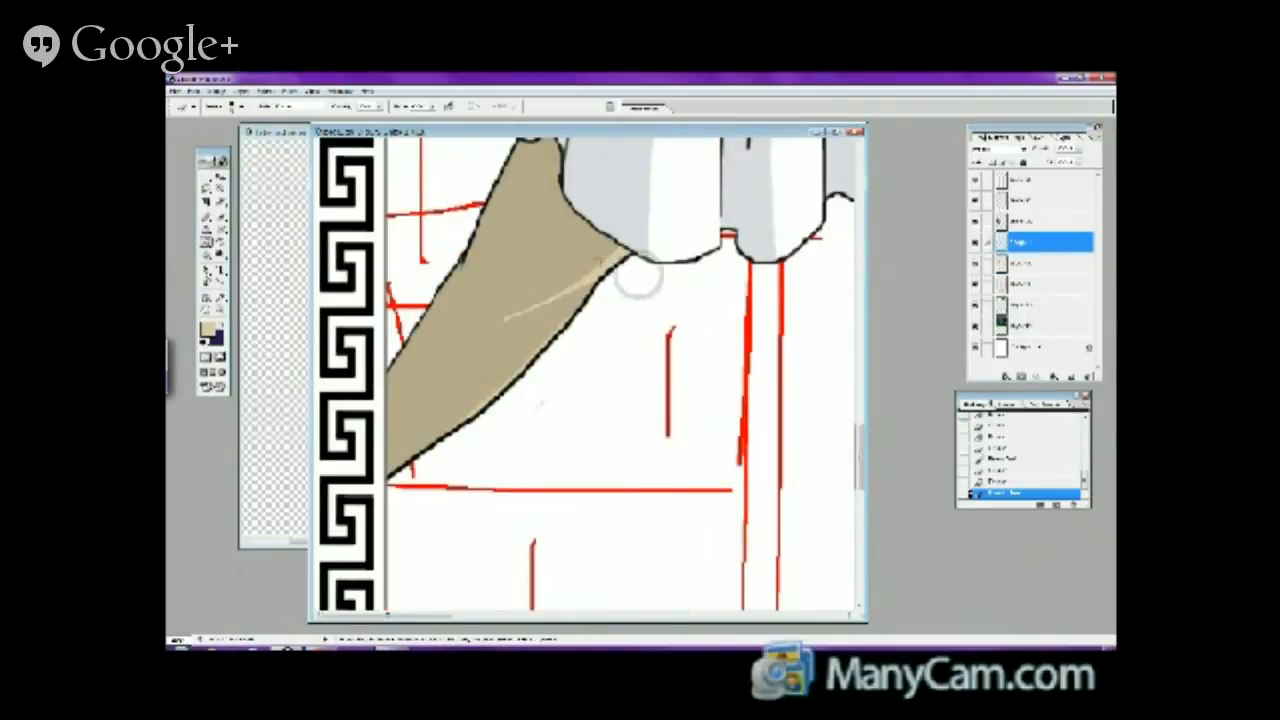
mouse_move(630, 256)
mouse_down()
mouse_move(543, 337)
mouse_move(595, 278)
mouse_move(482, 418)
mouse_move(567, 314)
mouse_move(428, 456)
mouse_move(548, 349)
mouse_move(375, 495)
mouse_up()
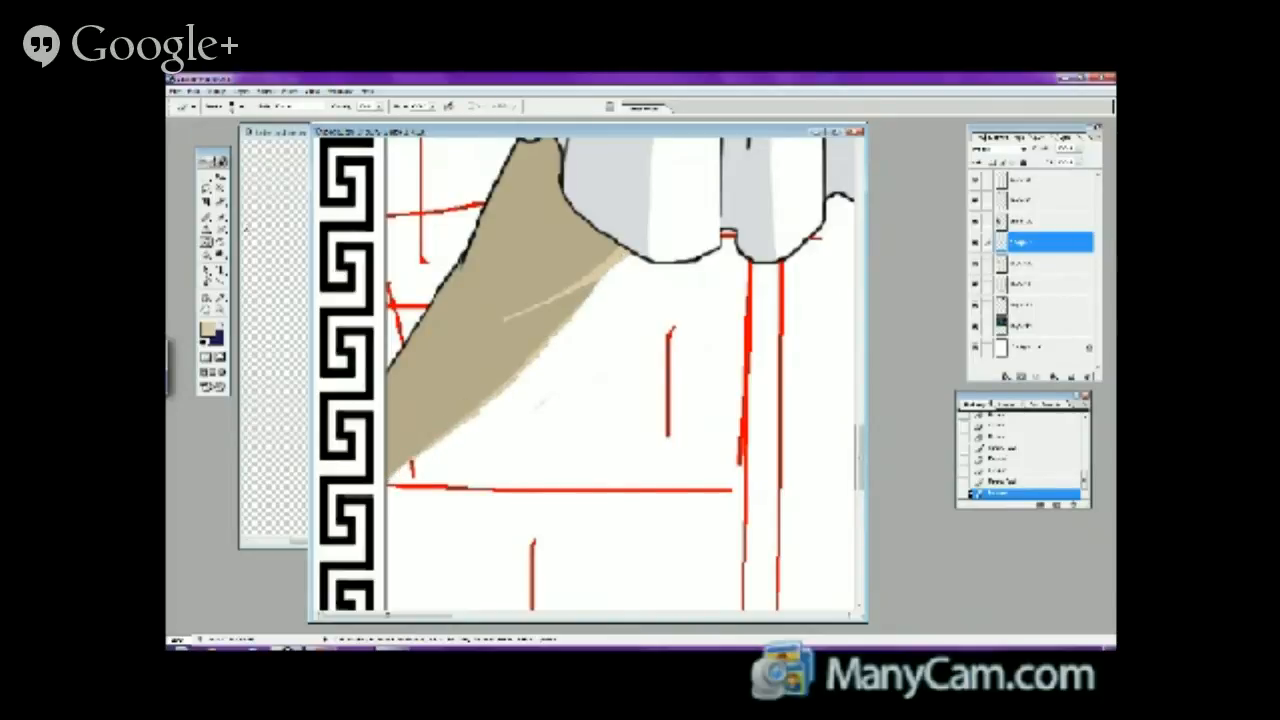
- Try a brush stroke in the light skin tone for the thigh's lower outline
click(221, 217)
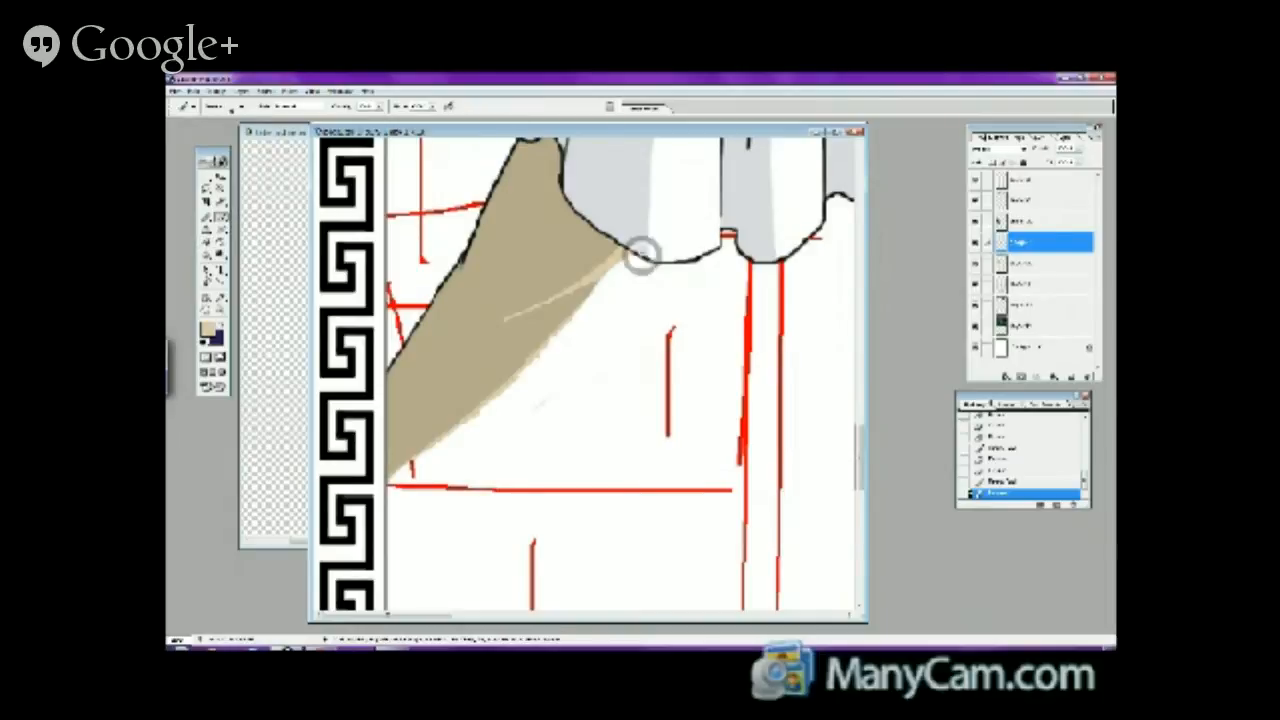
drag(634, 251, 558, 330)
click(193, 91)
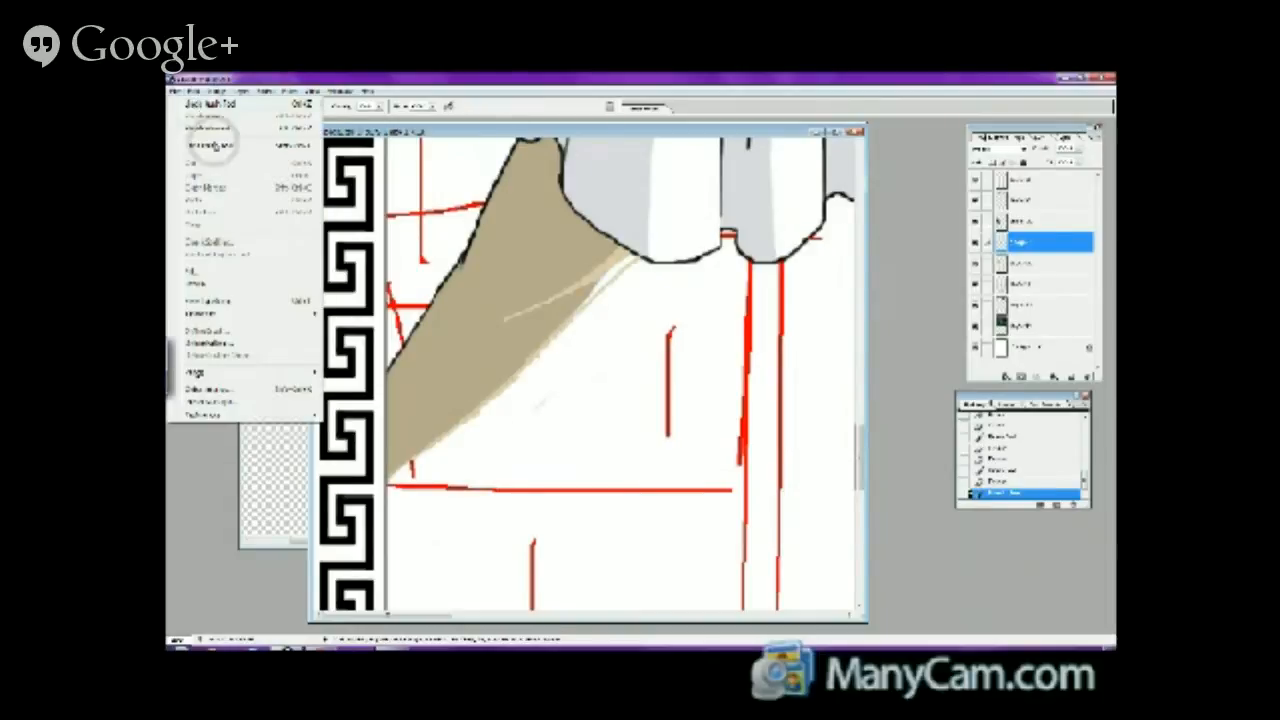
click(200, 140)
- Sample black from the page border and brush a new lower thigh outline from the skirt hem to the panel edge
click(221, 322)
click(221, 322)
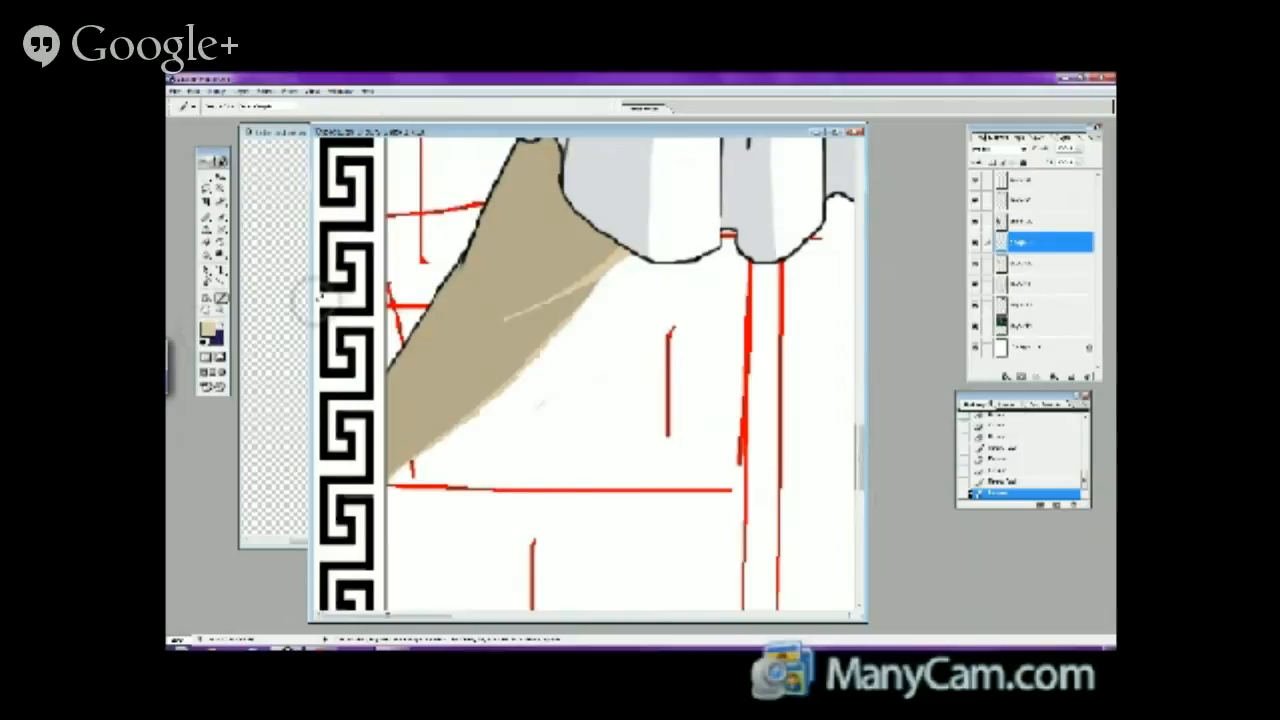
click(366, 572)
click(745, 290)
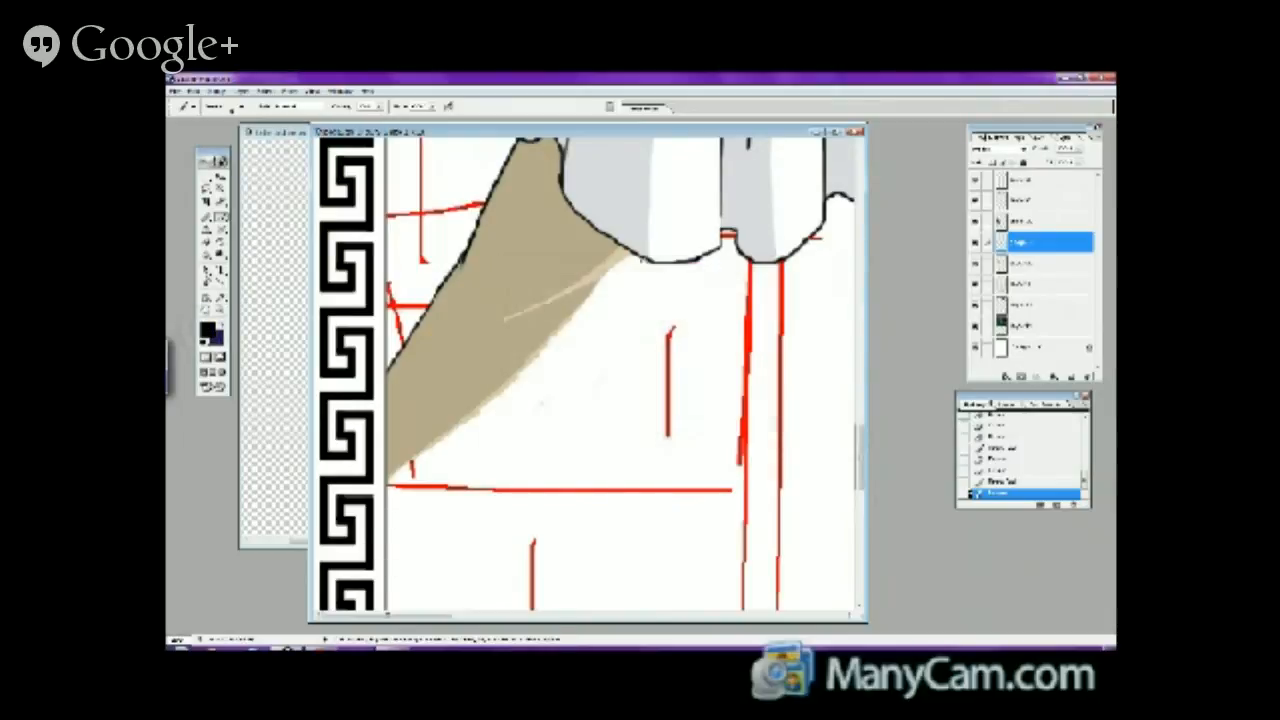
mouse_move(634, 253)
mouse_down()
mouse_move(538, 352)
mouse_move(515, 400)
mouse_move(388, 522)
mouse_up()
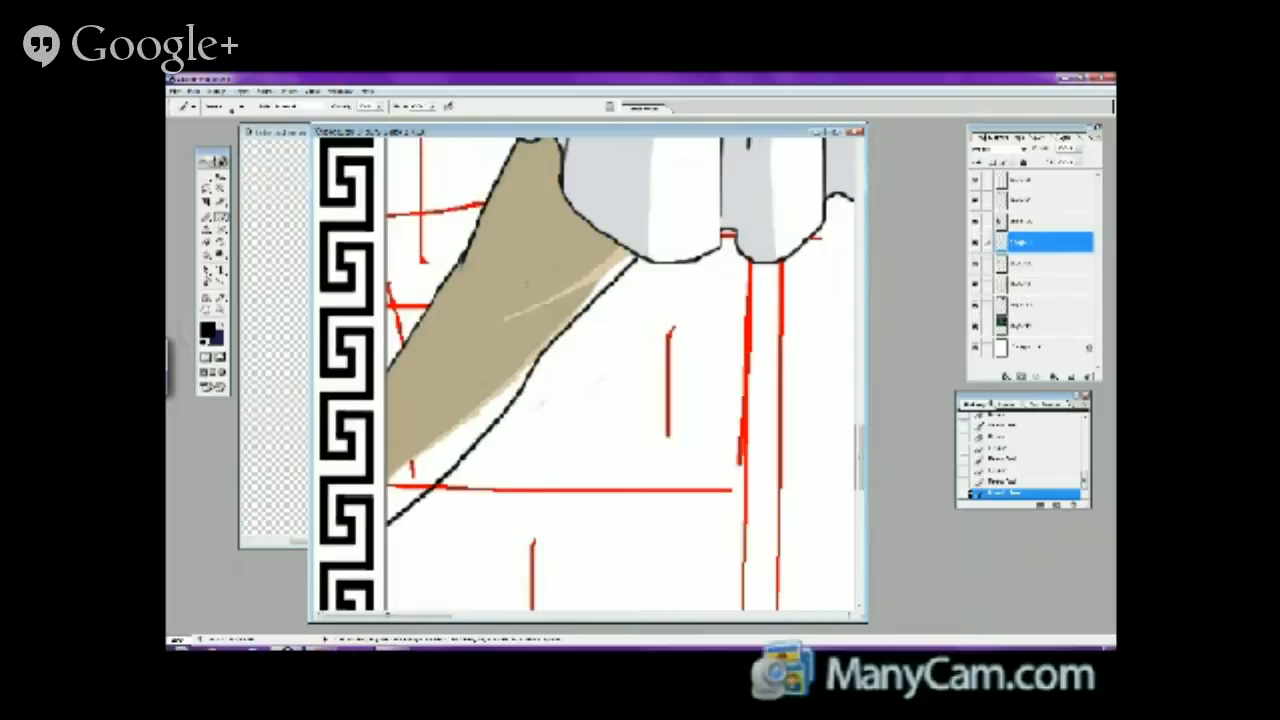
- Undo the lower stroke of the new outline and redraw it closer to the leg, down to the panel edge
click(194, 91)
click(200, 104)
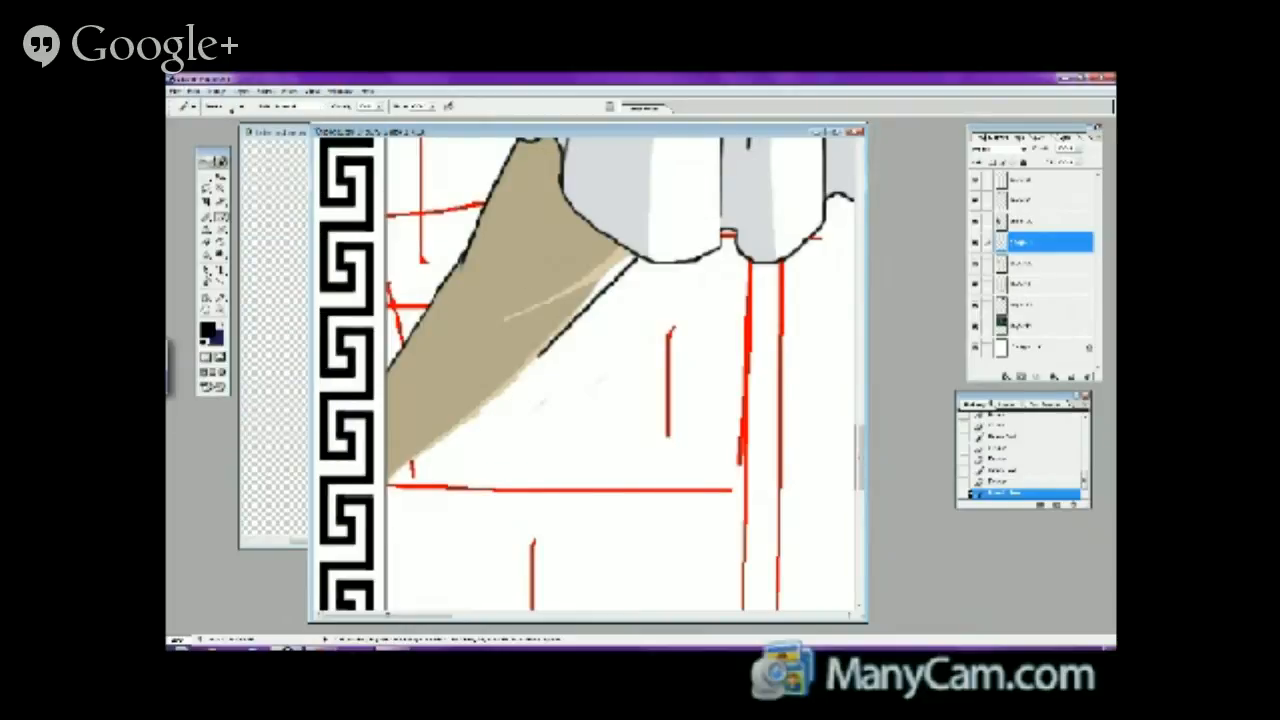
mouse_move(538, 352)
mouse_down()
mouse_move(447, 457)
mouse_move(392, 497)
mouse_up()
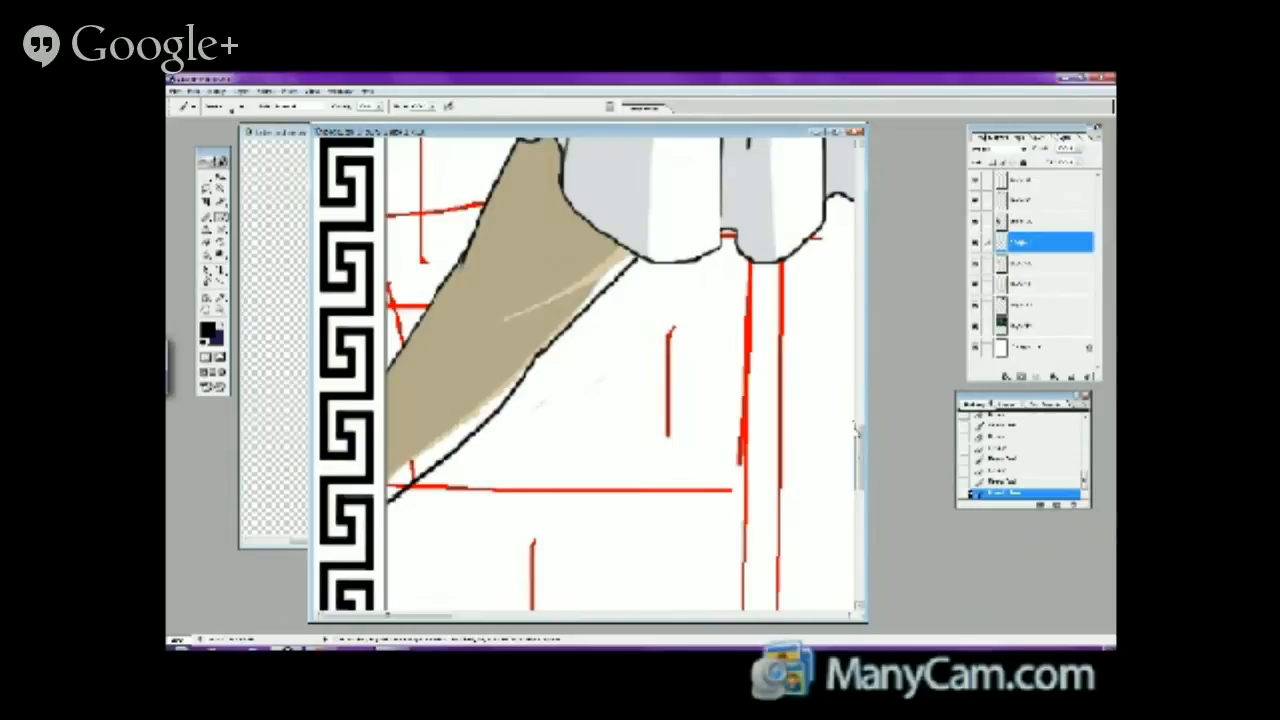
- Sample the light skin tone and fill the gap between thigh and new outline on the skin-colour layer with a thicker brush
mouse_move(856, 436)
mouse_down()
mouse_move(858, 393)
mouse_move(858, 434)
mouse_up()
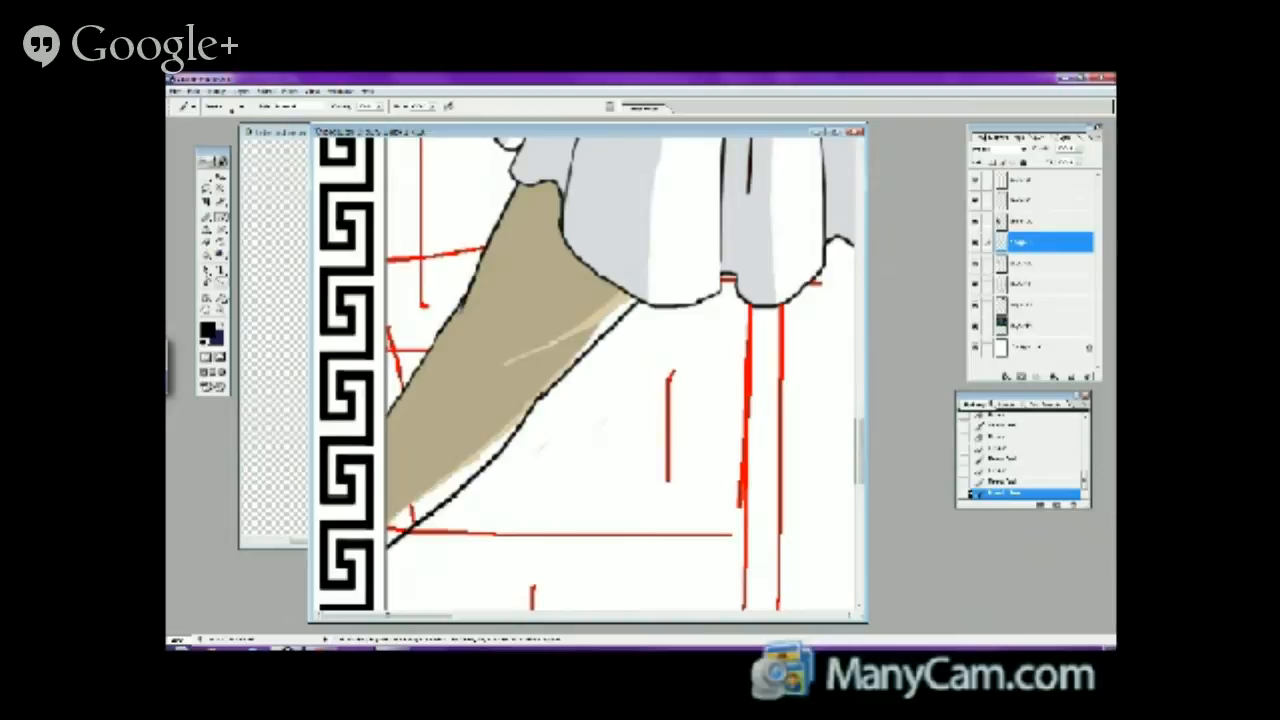
click(220, 298)
click(603, 312)
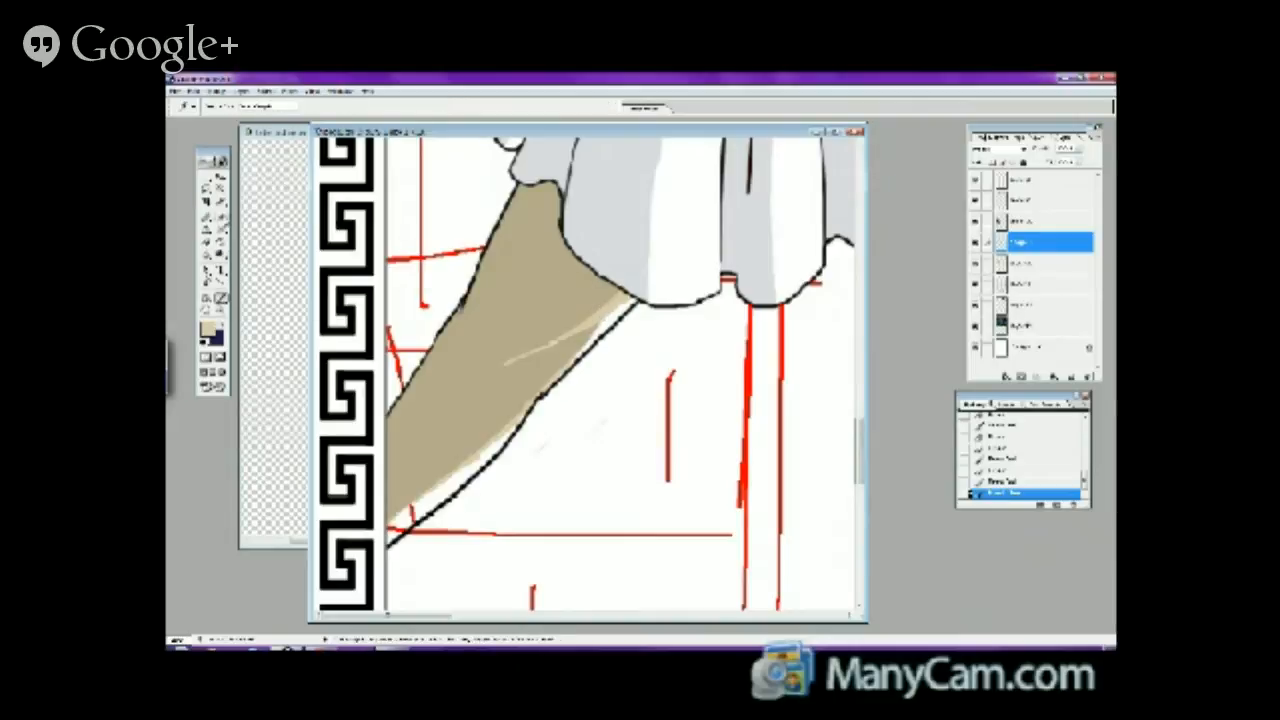
click(220, 217)
click(231, 107)
click(230, 208)
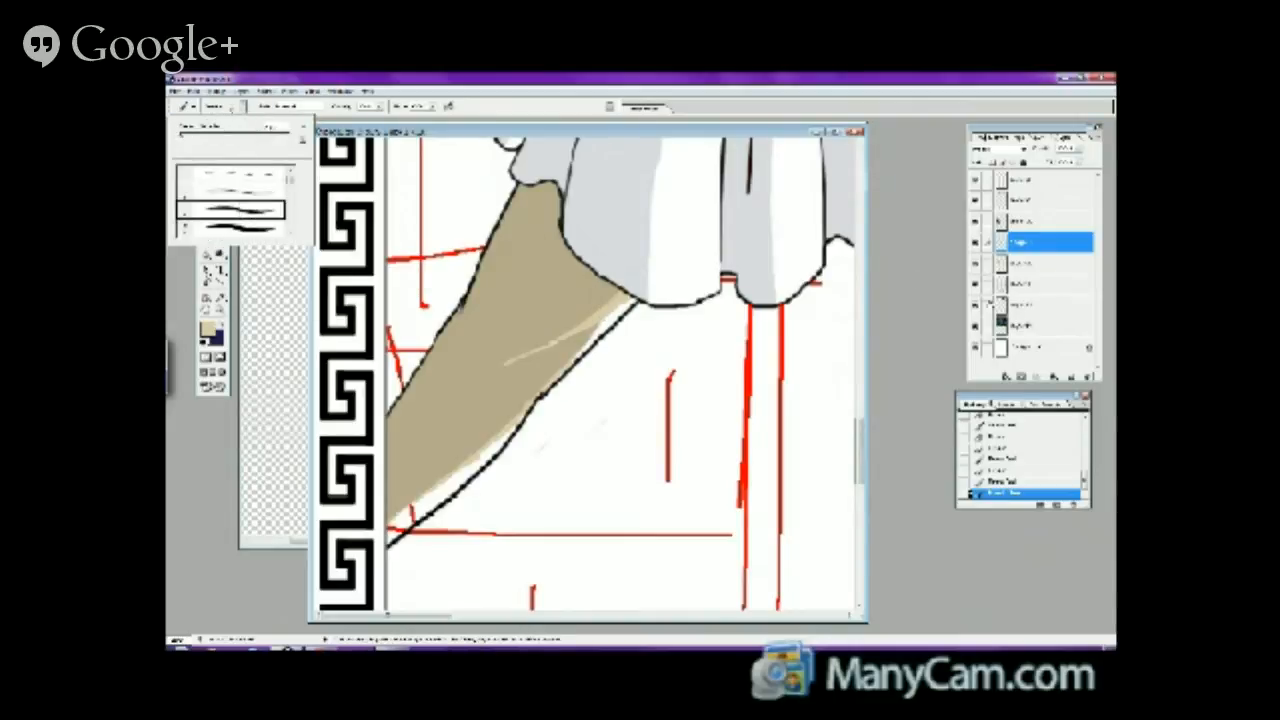
click(1020, 265)
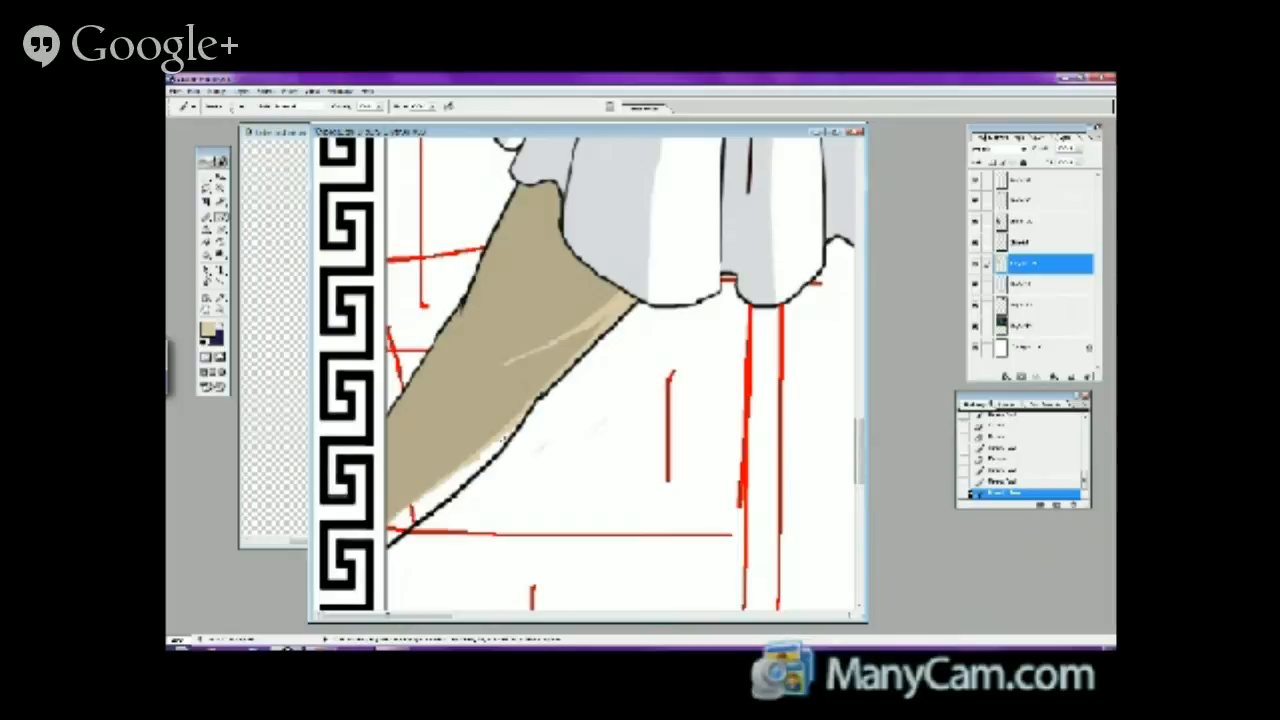
mouse_move(508, 436)
mouse_down()
mouse_move(446, 496)
mouse_move(422, 499)
mouse_move(433, 486)
mouse_move(381, 534)
mouse_move(432, 502)
mouse_up()
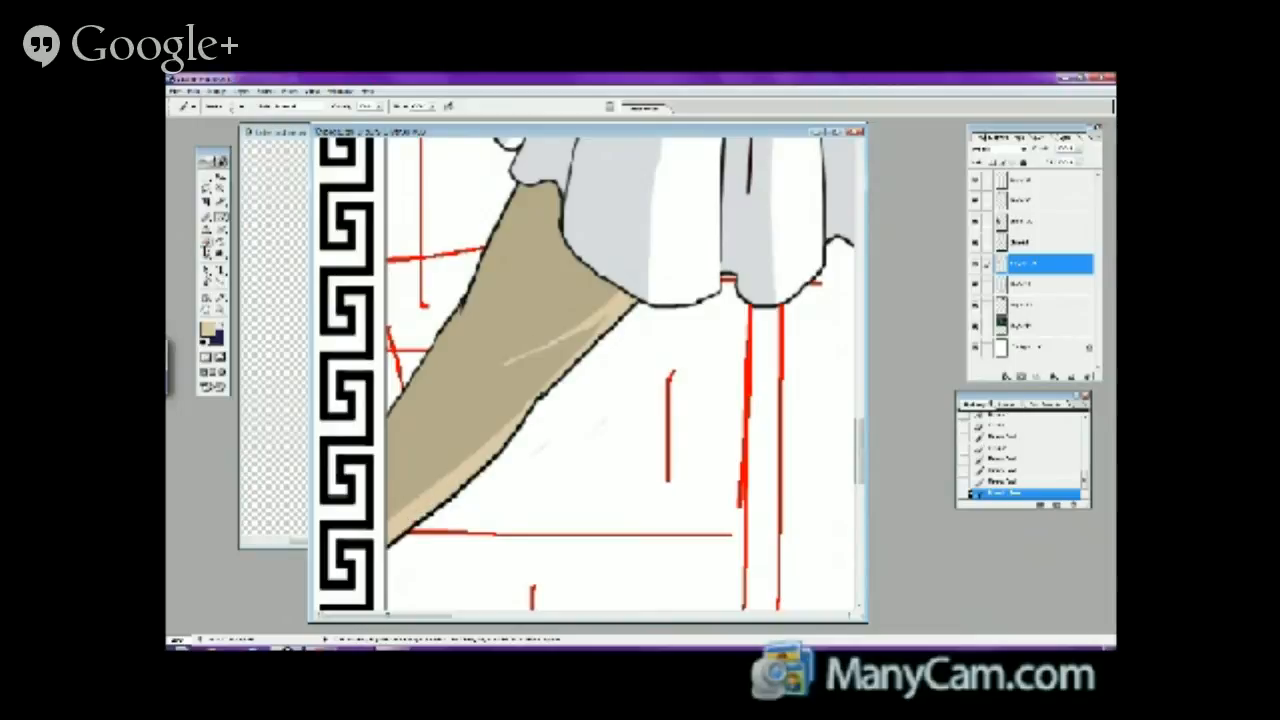
- Erase a little shading along the thigh's lower edge on the layer directly above the line art
click(206, 242)
click(1016, 221)
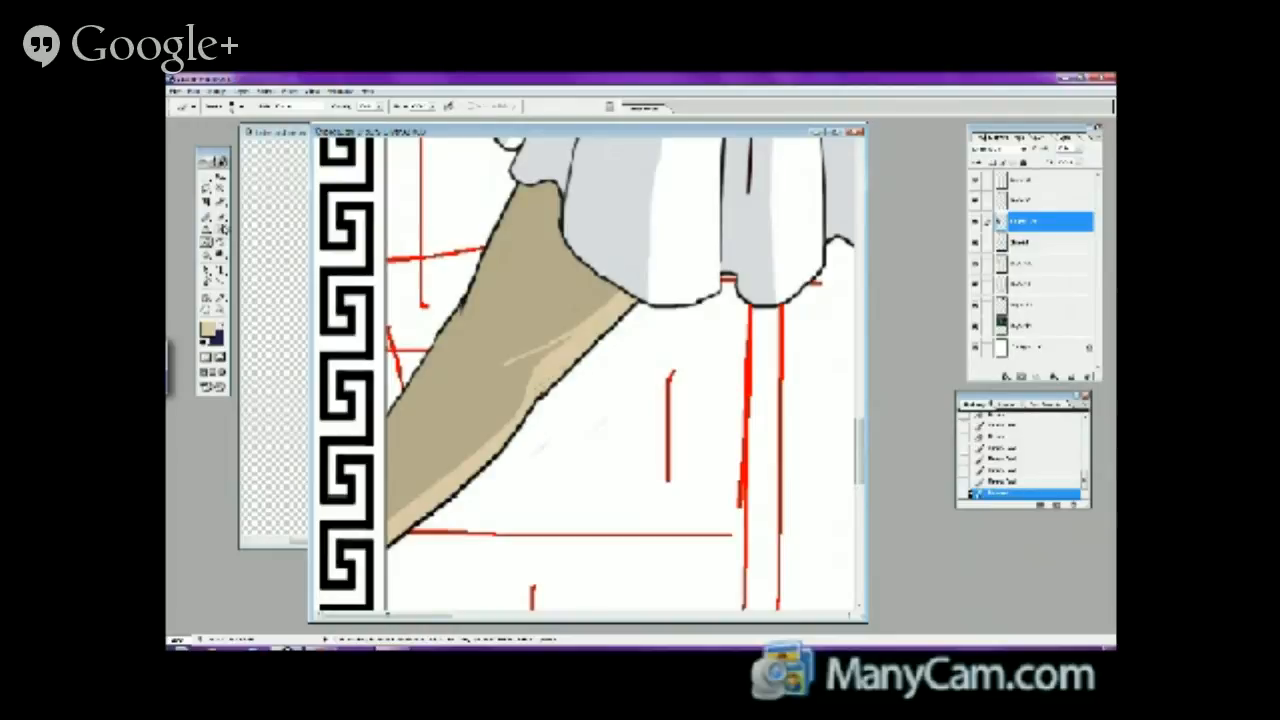
- Swap to the dark shading colour and paint over the light streak across the thigh with a thicker brush
click(213, 242)
key(x)
click(238, 112)
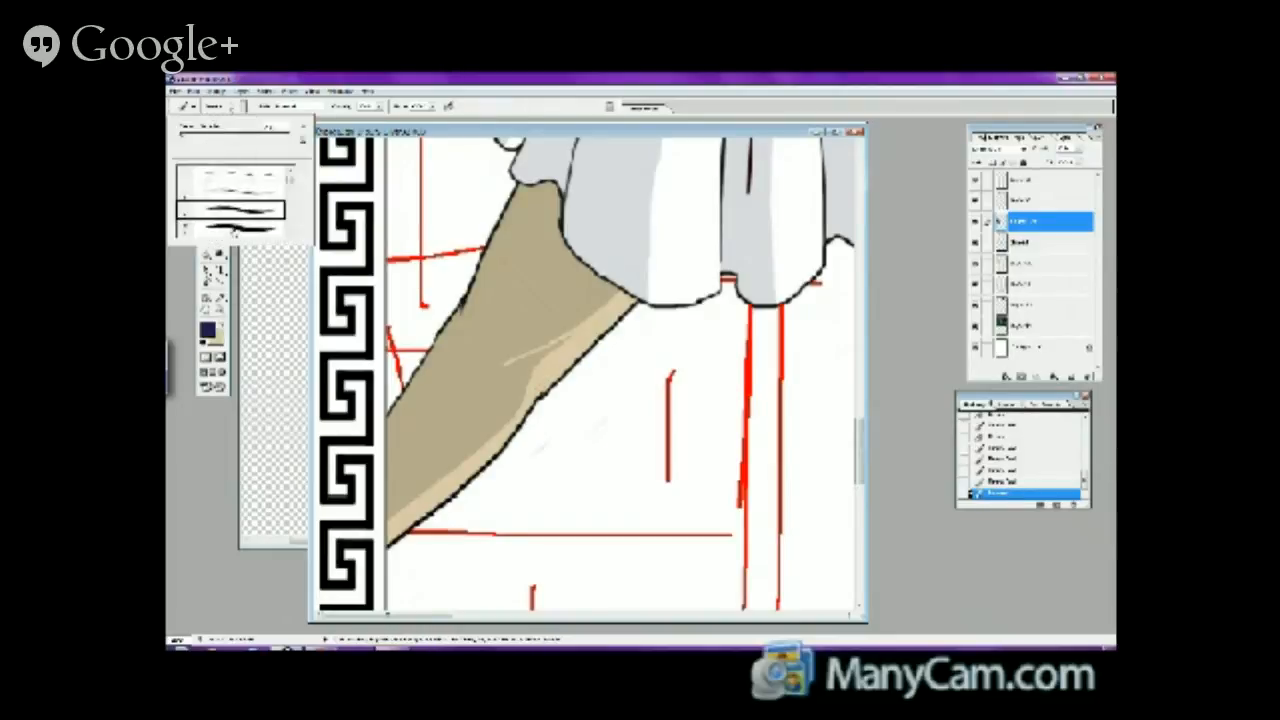
click(235, 228)
click(474, 378)
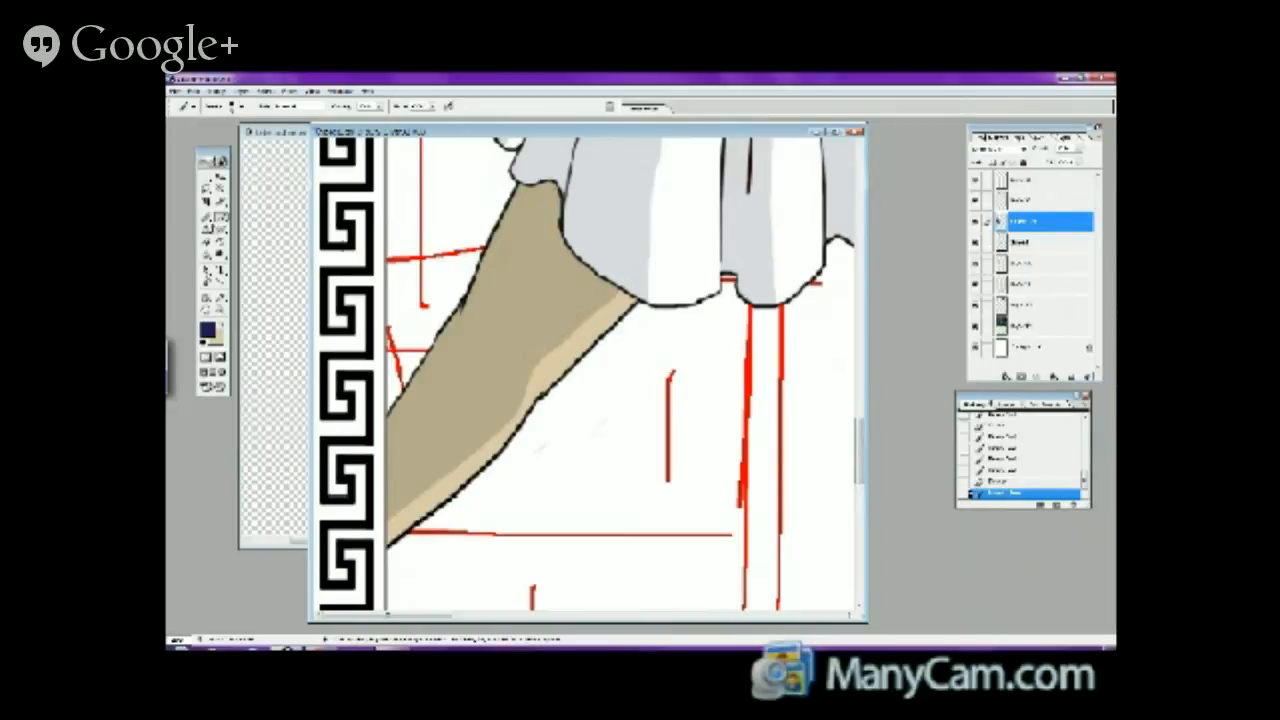
- Examine the running woman and the small rough figure sketched under the archway in the lower panel
click(220, 306)
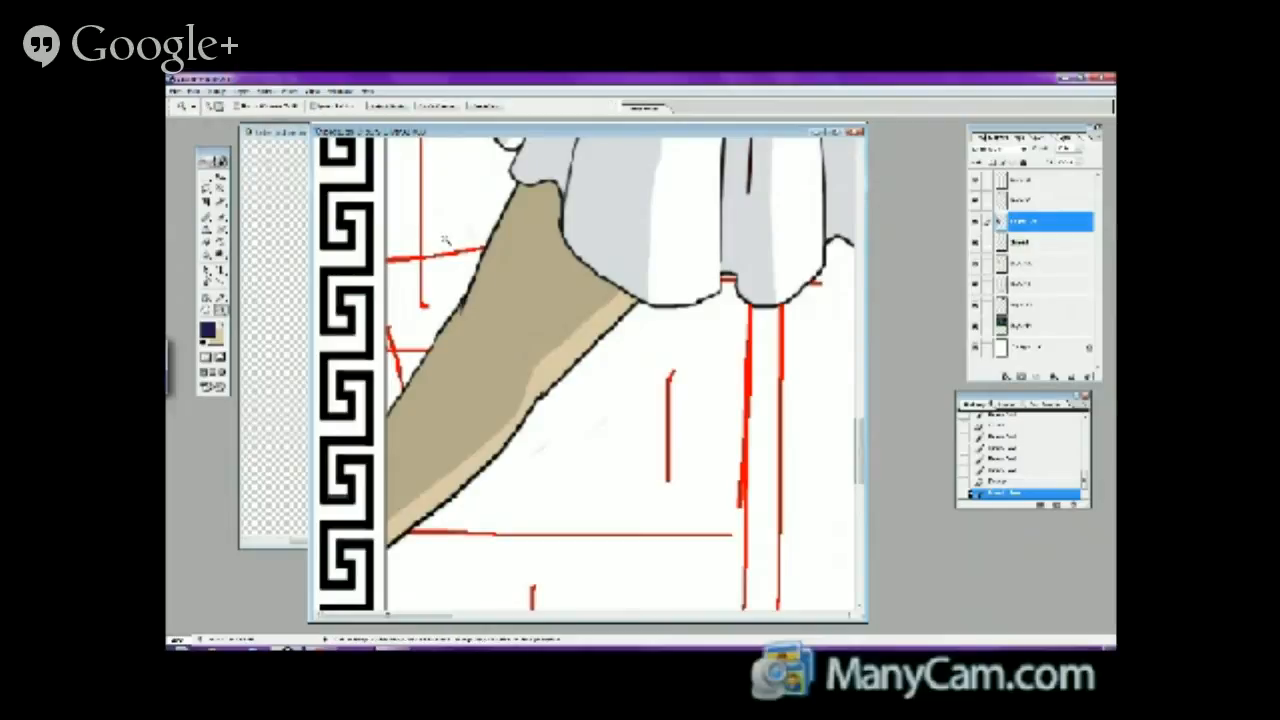
alt+click(528, 277)
alt+click(632, 359)
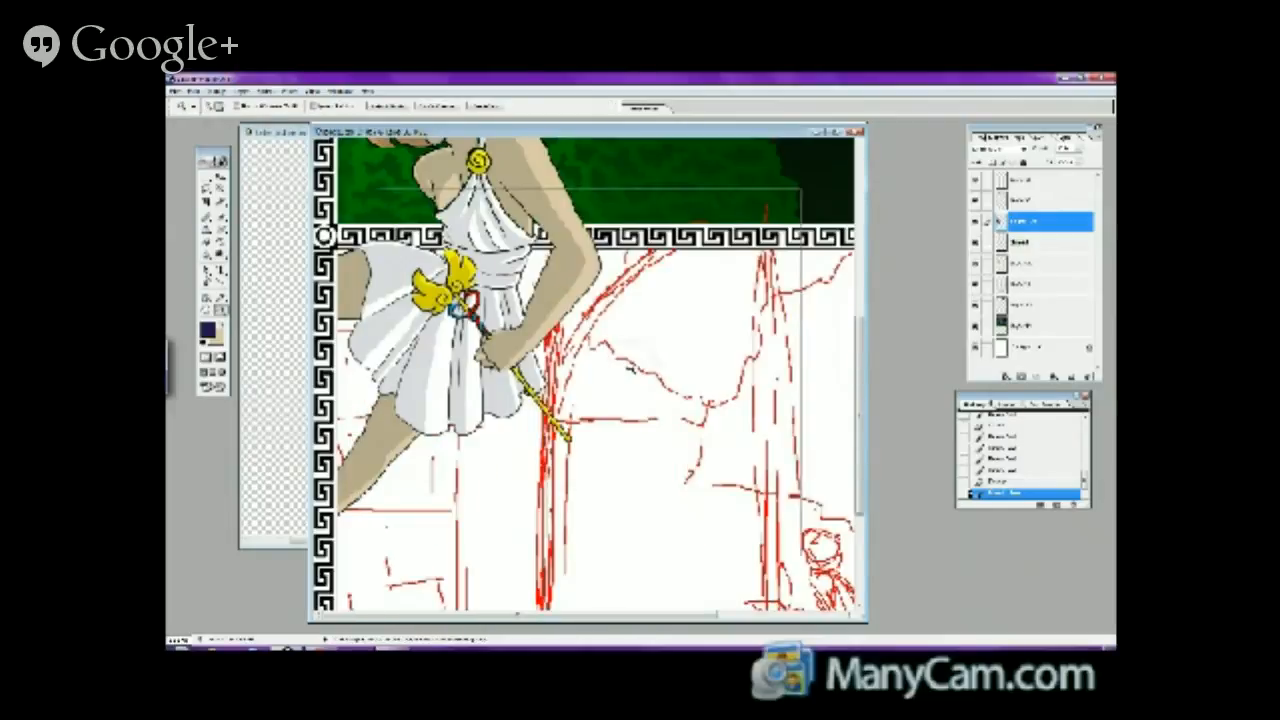
alt+click(632, 359)
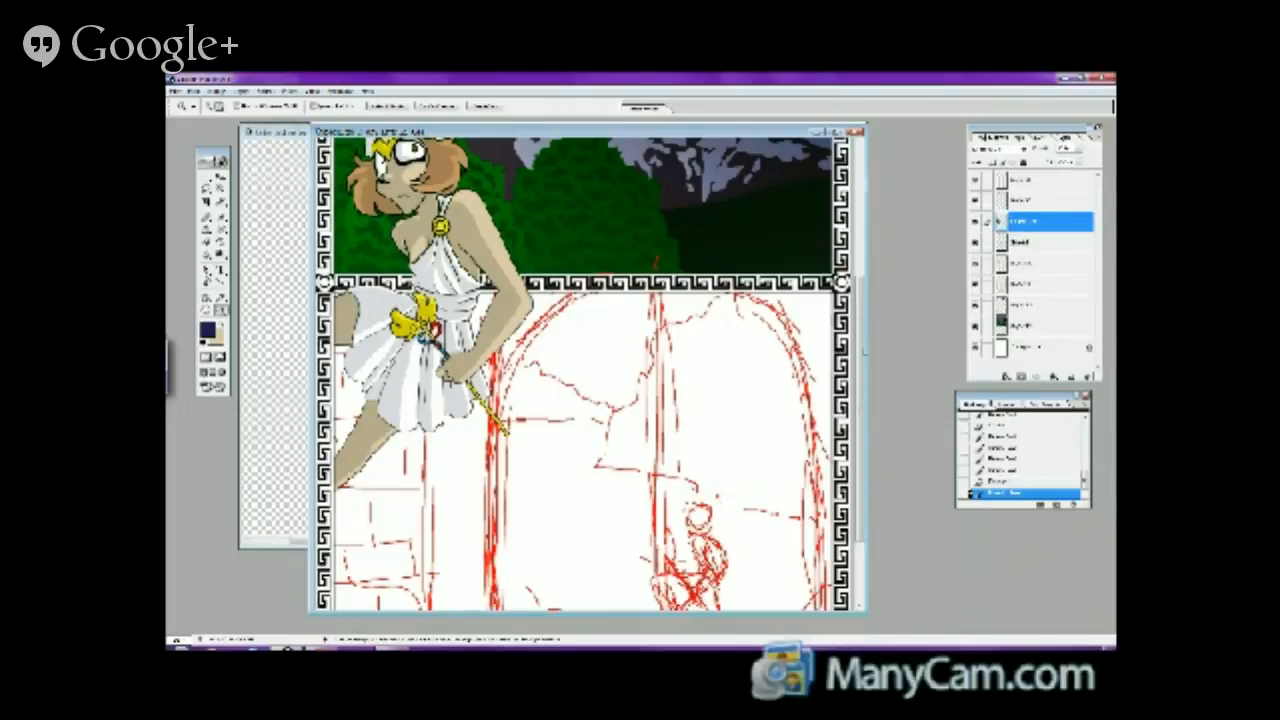
mouse_move(860, 350)
mouse_down()
mouse_move(862, 290)
mouse_move(862, 409)
mouse_up()
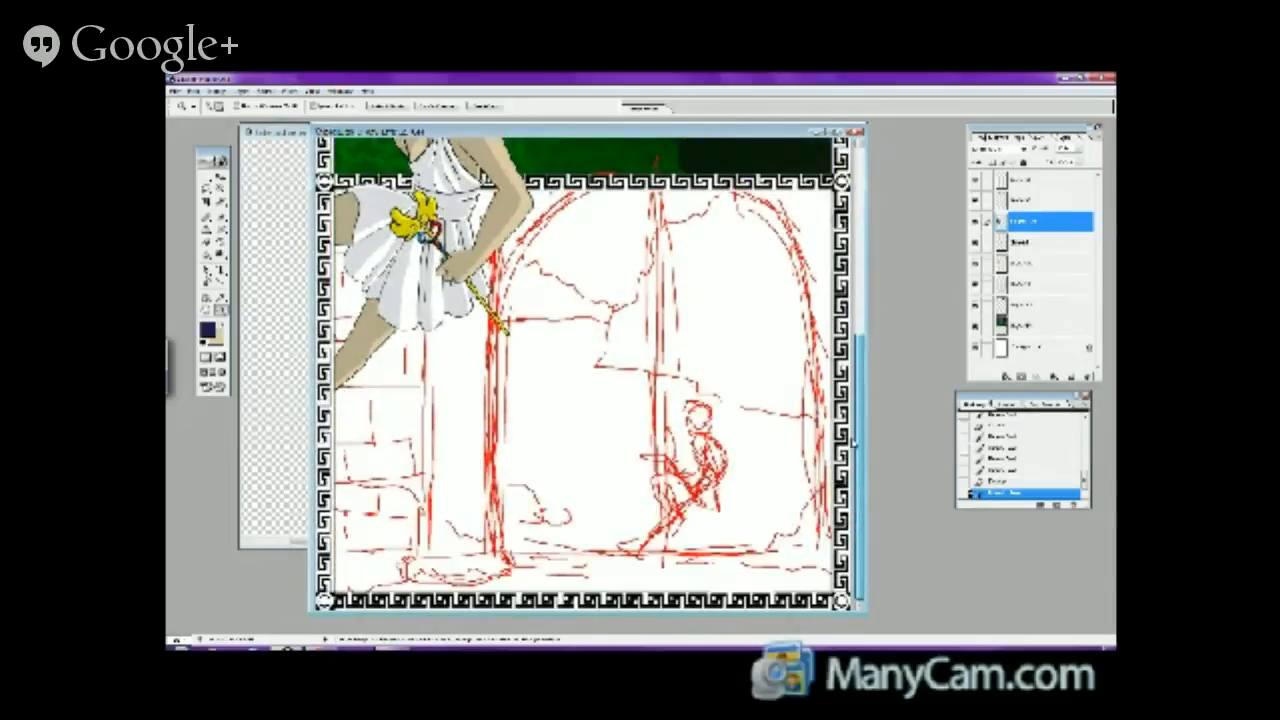
key(z)
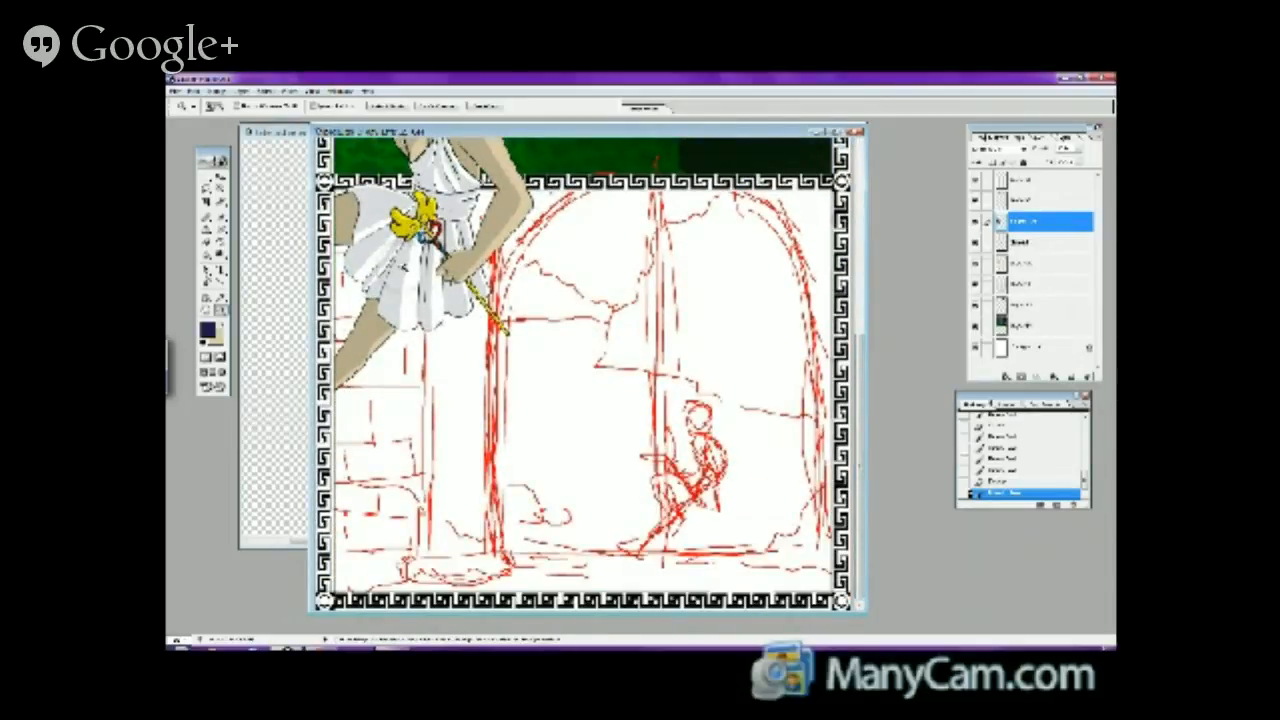
click(712, 448)
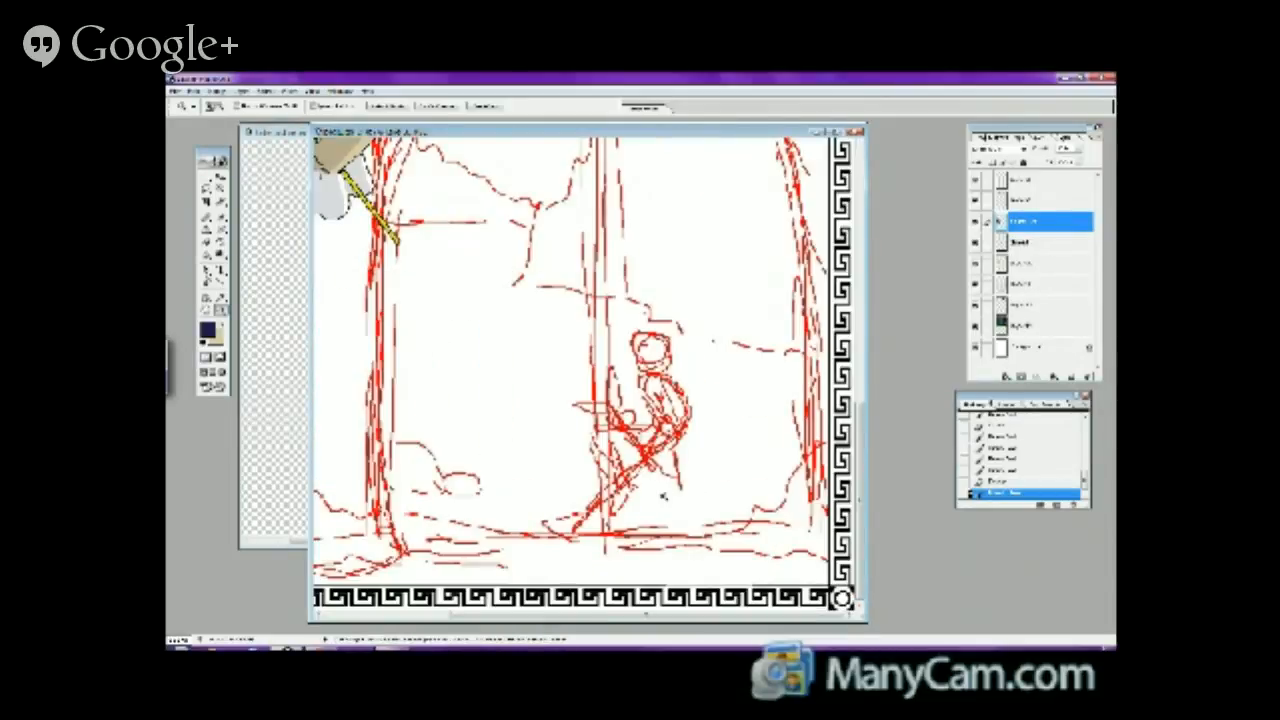
drag(632, 614, 535, 614)
drag(857, 414, 857, 229)
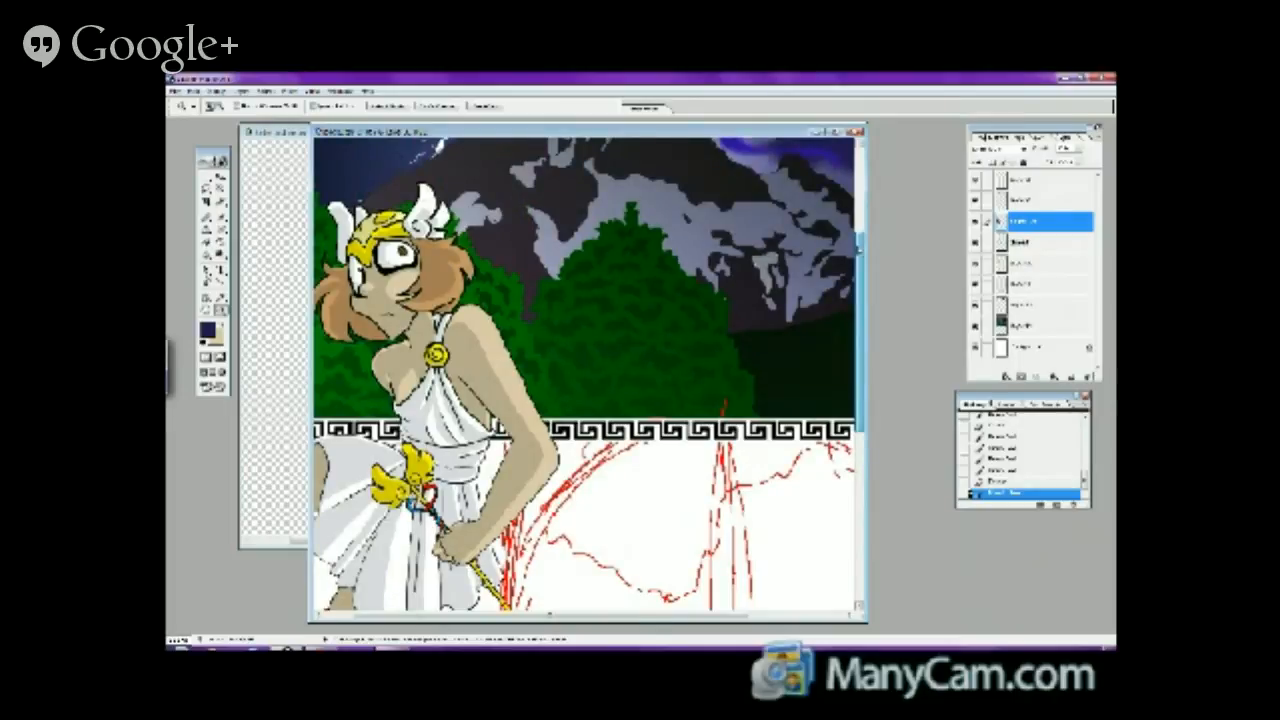
drag(857, 240, 863, 427)
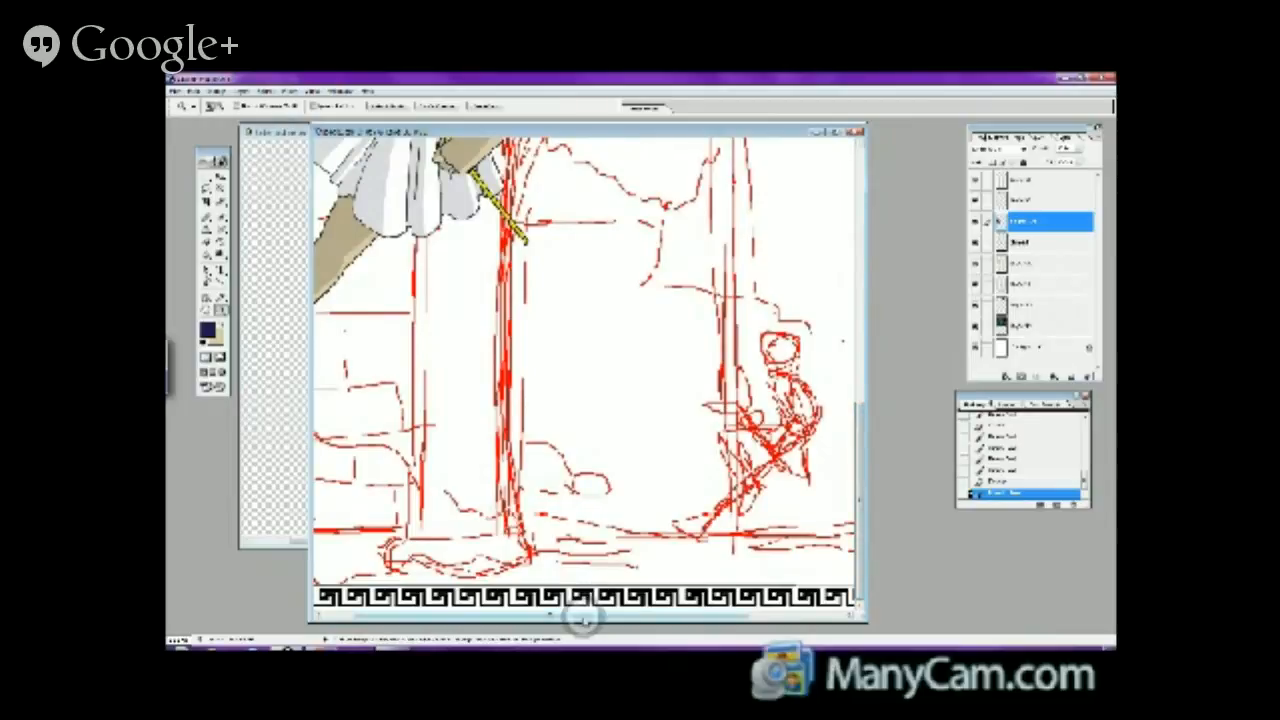
drag(581, 618, 638, 618)
key(ctrl+plus)
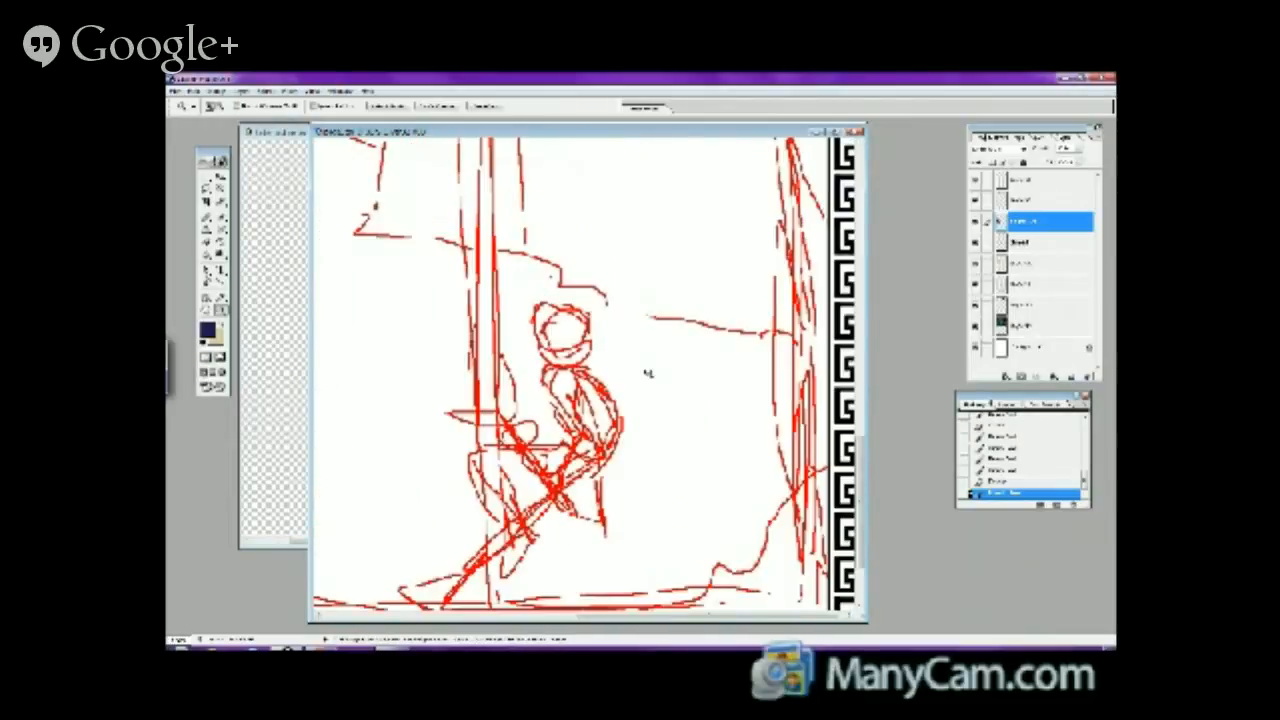
click(549, 352)
- Hide and show the woman's shading, line art and colour layers to check which parts each one holds
click(1003, 242)
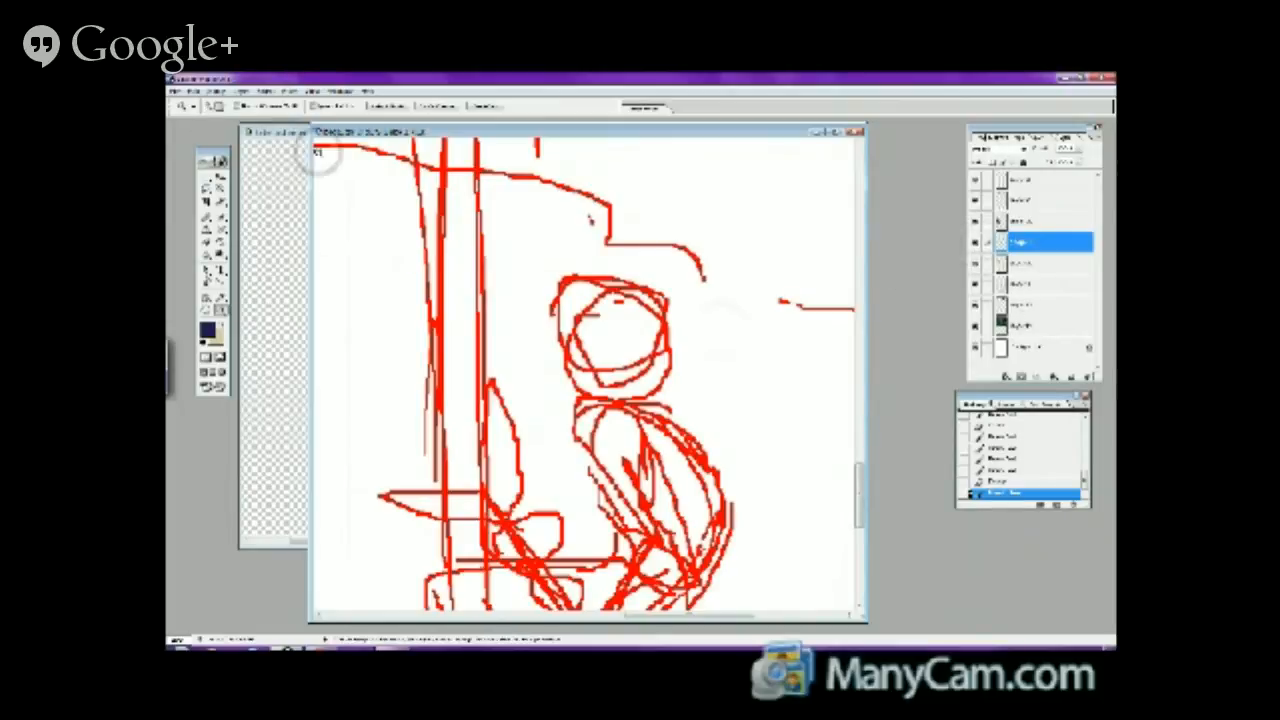
alt+click(475, 280)
alt+click(478, 299)
alt+click(477, 303)
alt+click(477, 303)
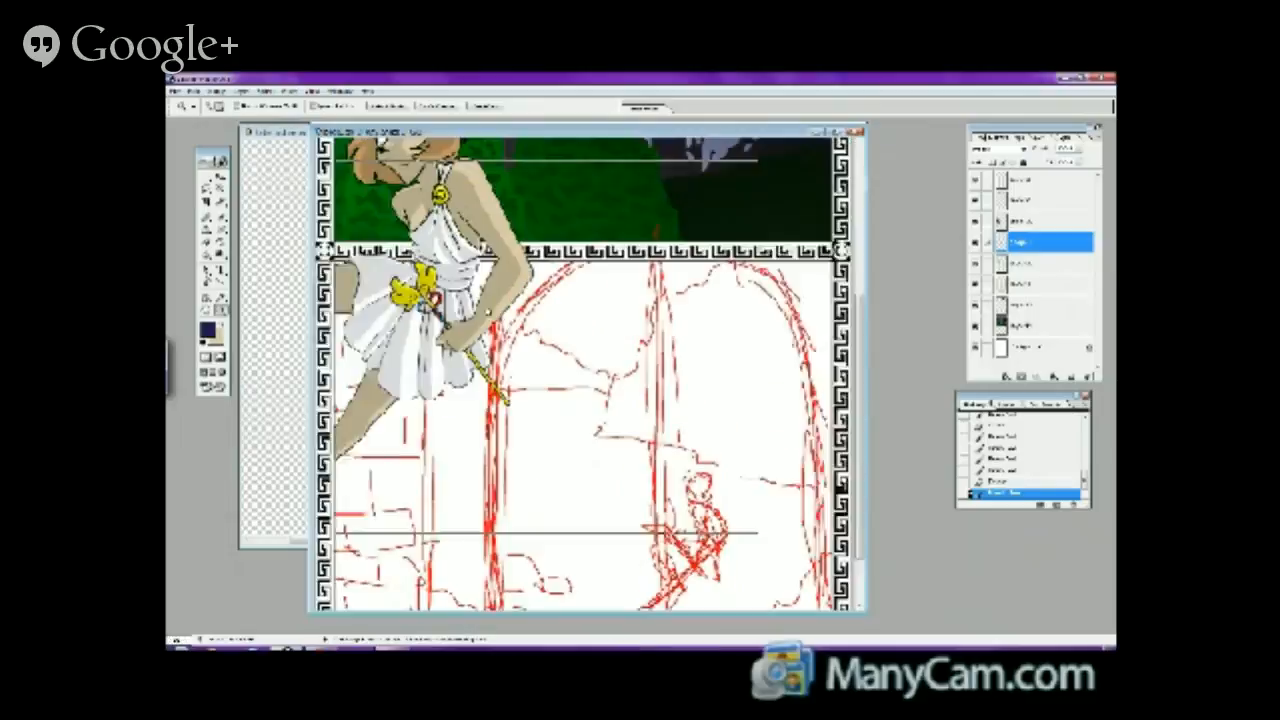
click(977, 221)
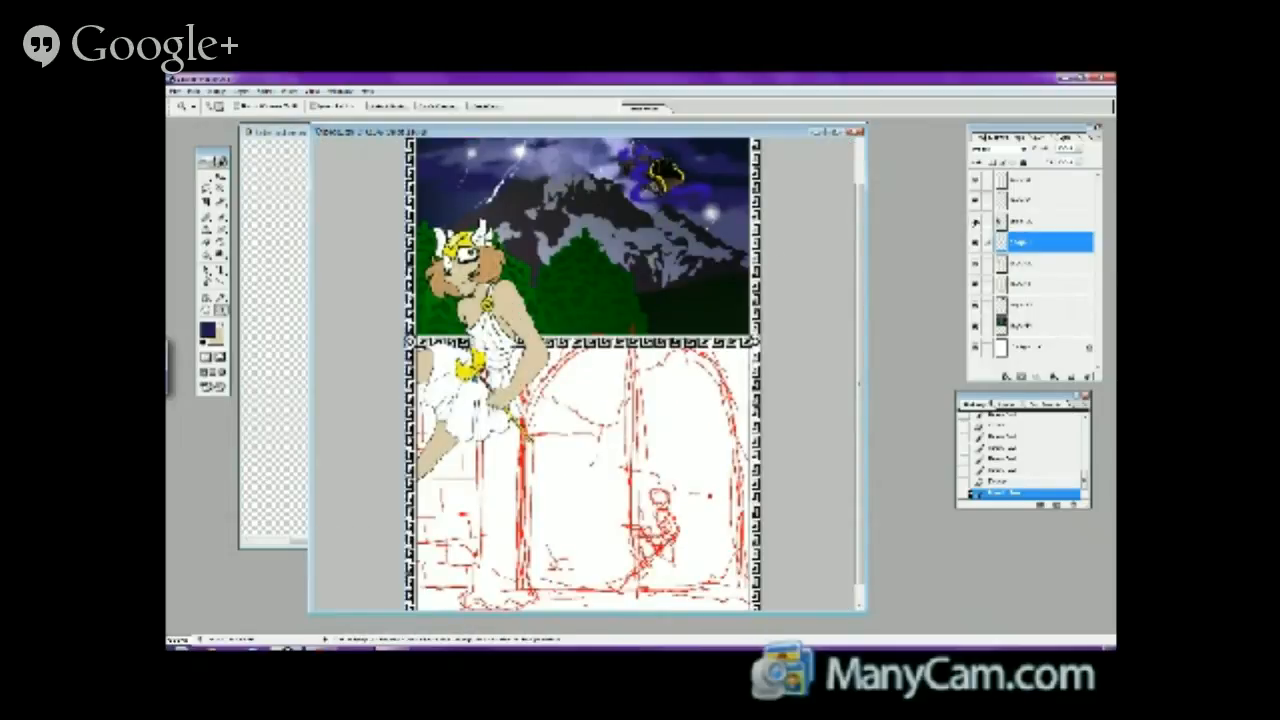
click(977, 221)
click(975, 241)
click(976, 262)
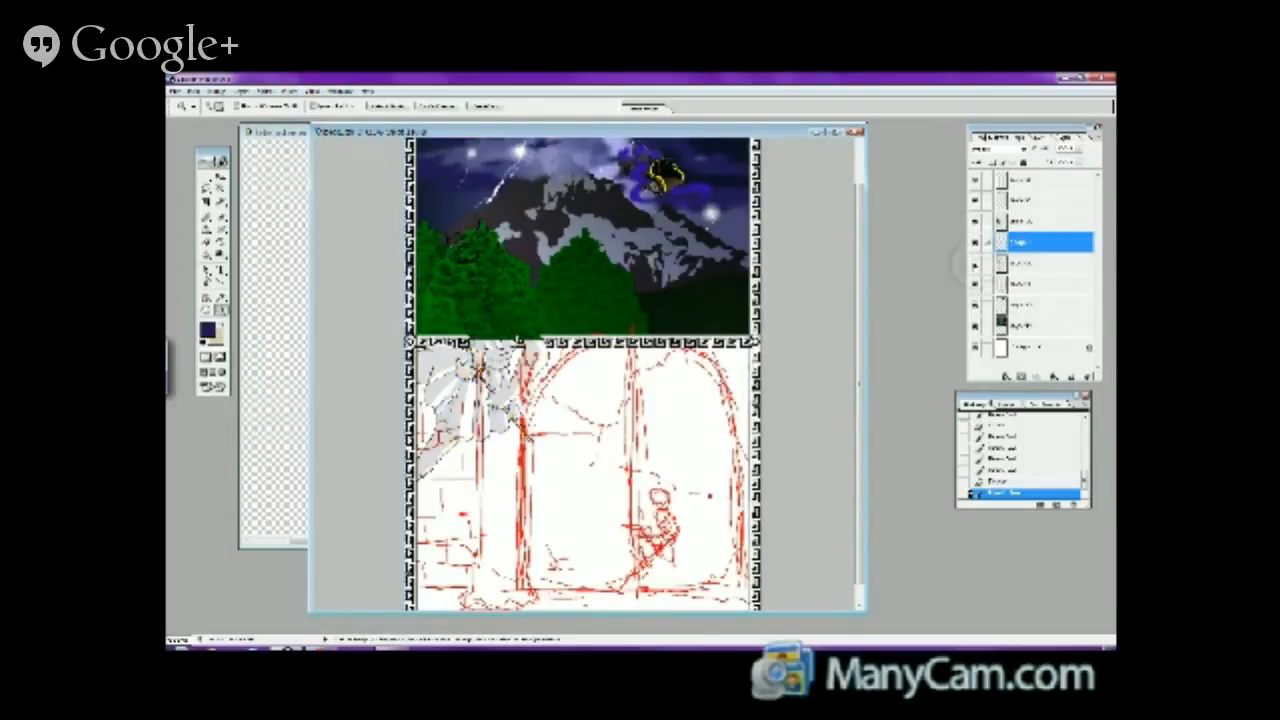
click(976, 262)
- Merge the woman's shading layer down twice, through the two layers beneath it, and toggle the merged layer's visibility to check it
click(1020, 222)
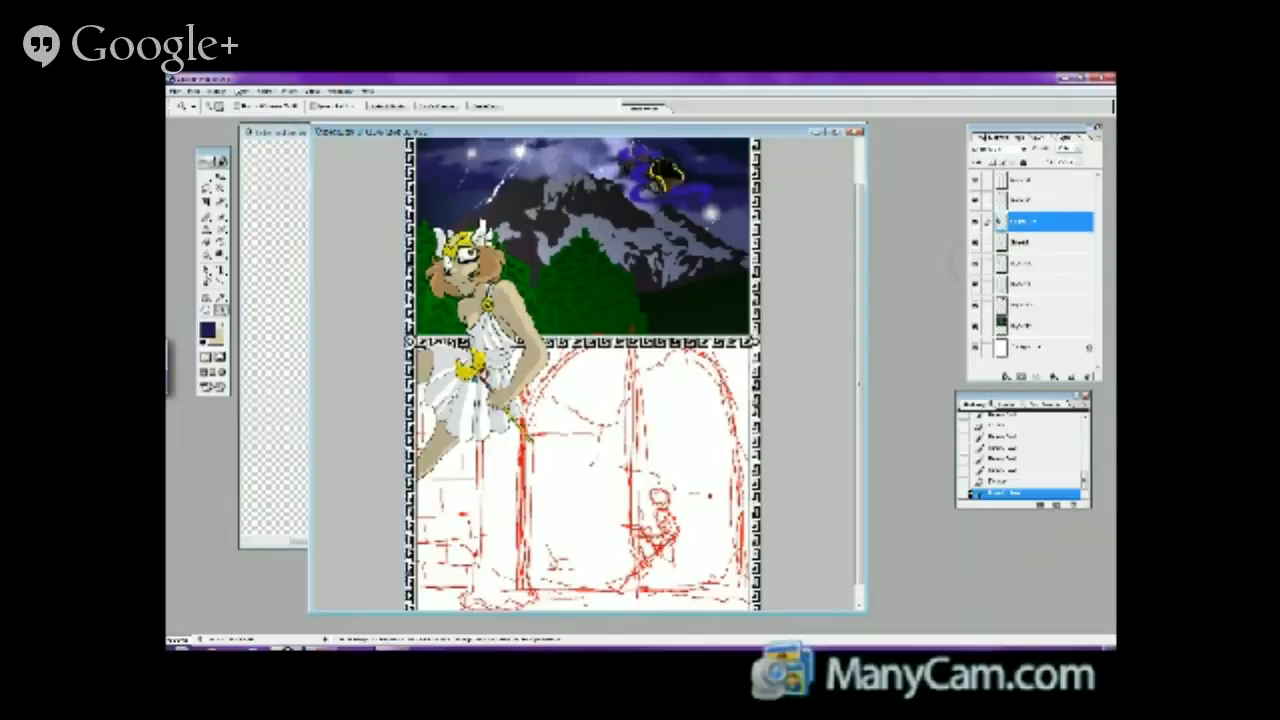
click(238, 92)
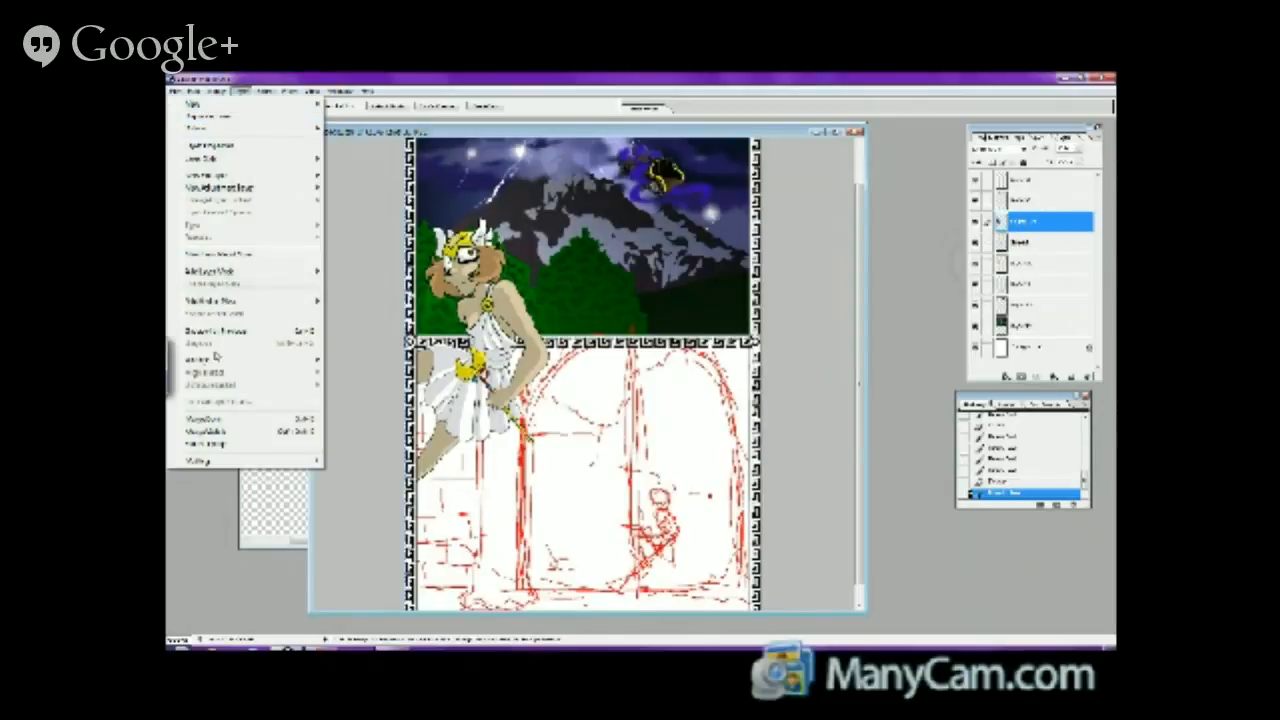
click(206, 422)
click(243, 94)
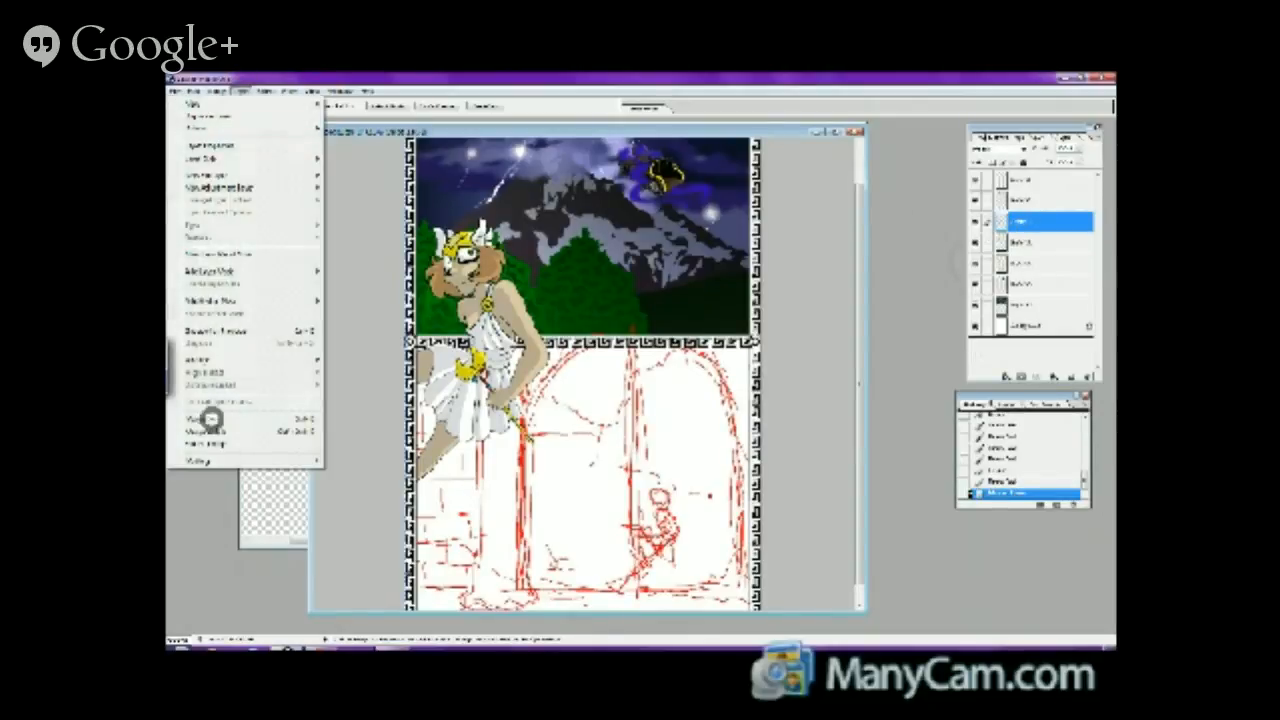
click(206, 422)
click(975, 221)
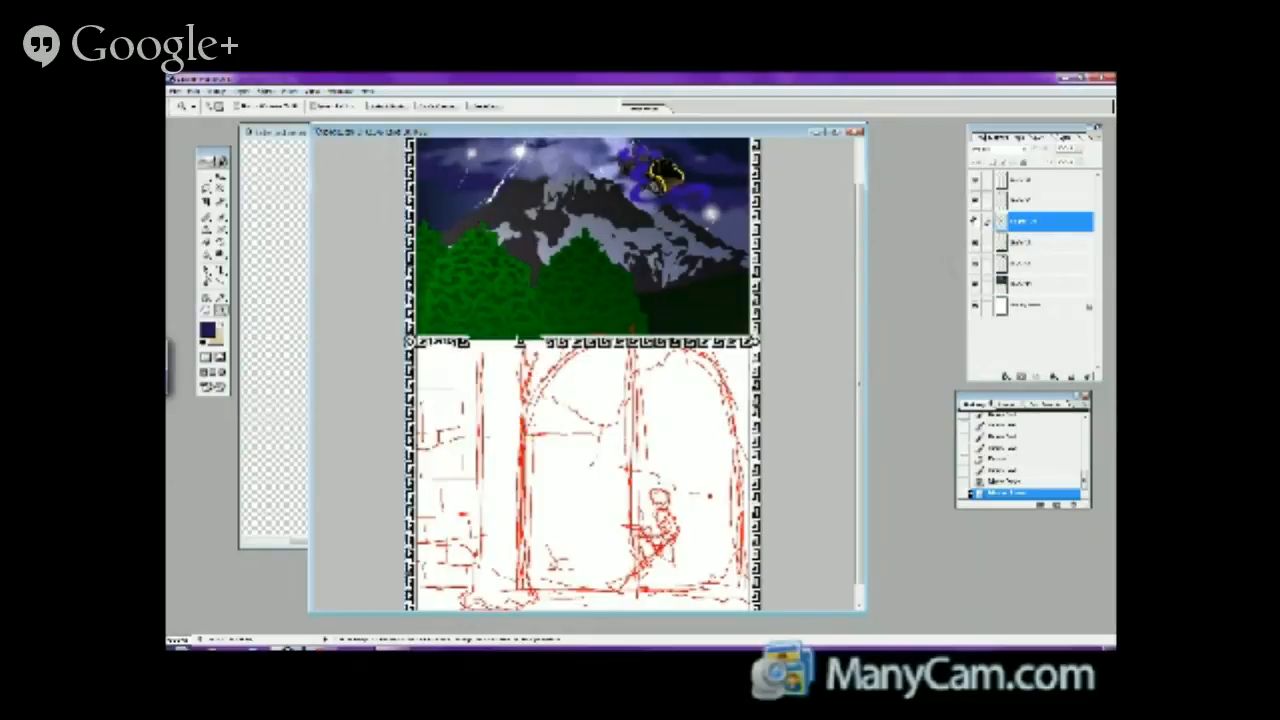
click(975, 221)
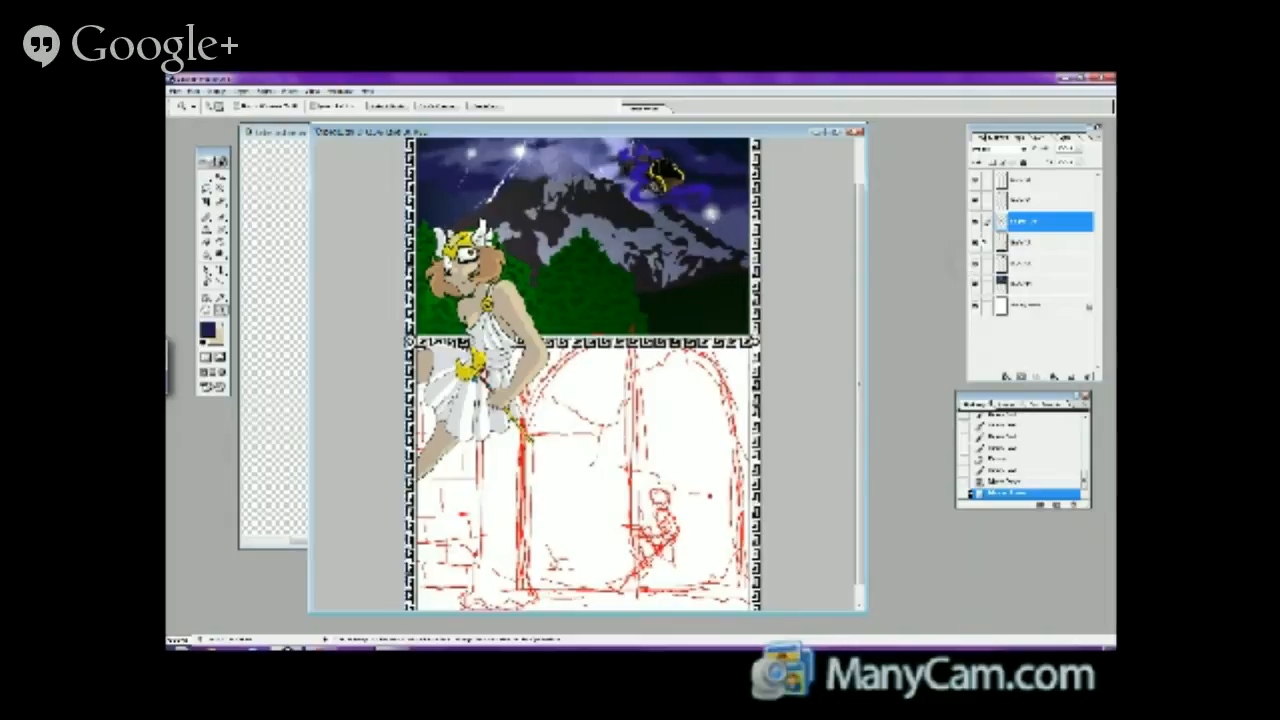
- Add a new layer directly beneath the woman's merged layer and set up a thin black brush for inking the small figure
click(978, 242)
click(978, 242)
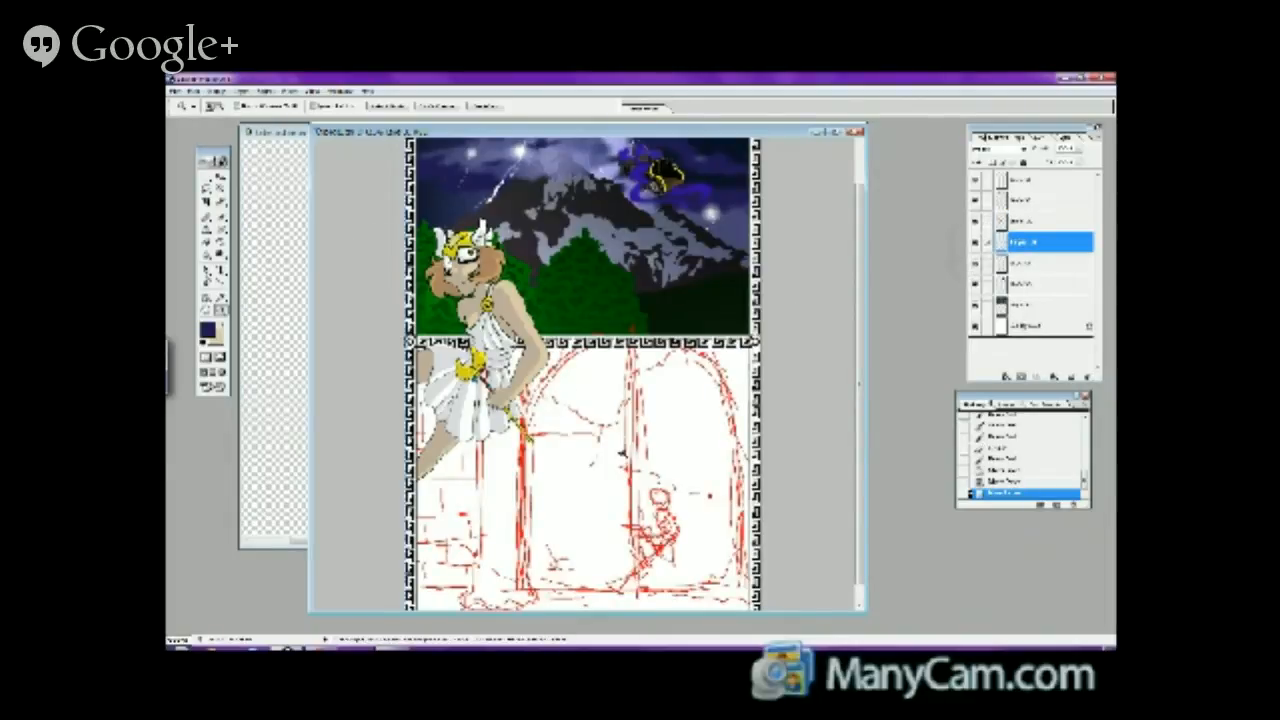
key(ctrl+plus)
scroll(728, 458, up, 3)
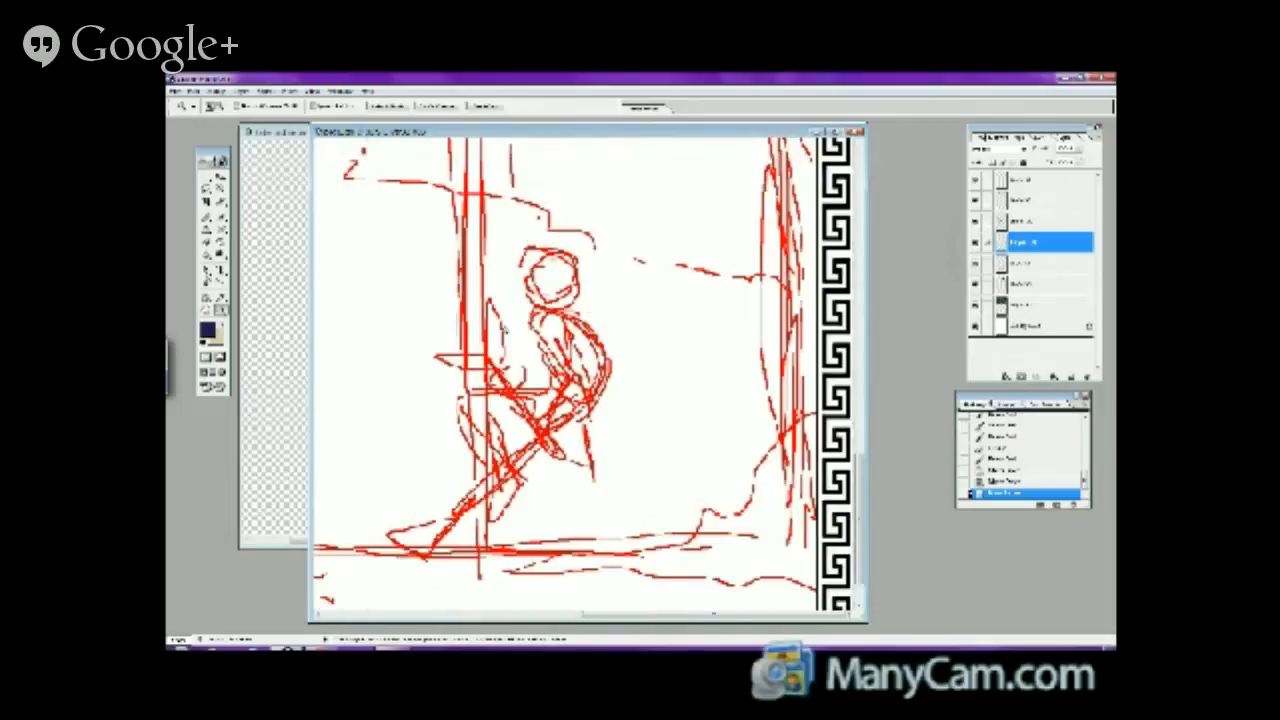
scroll(423, 257, up, 1)
click(222, 224)
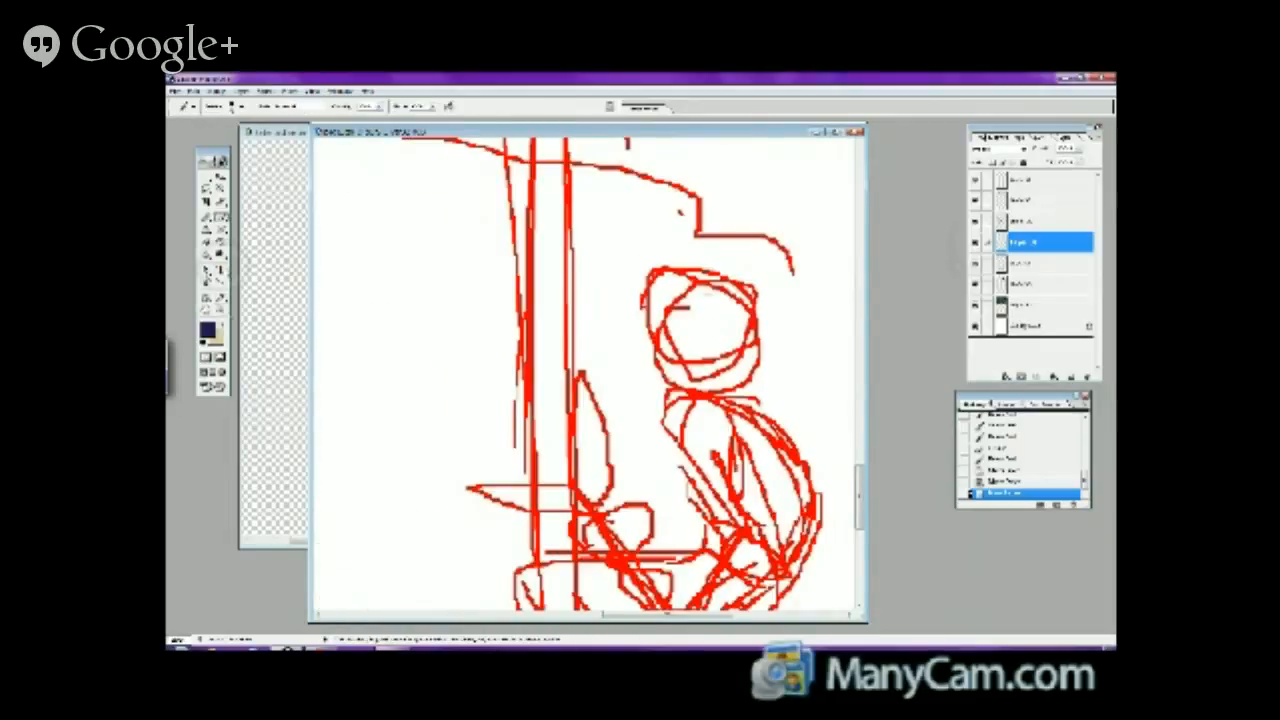
click(208, 326)
click(512, 432)
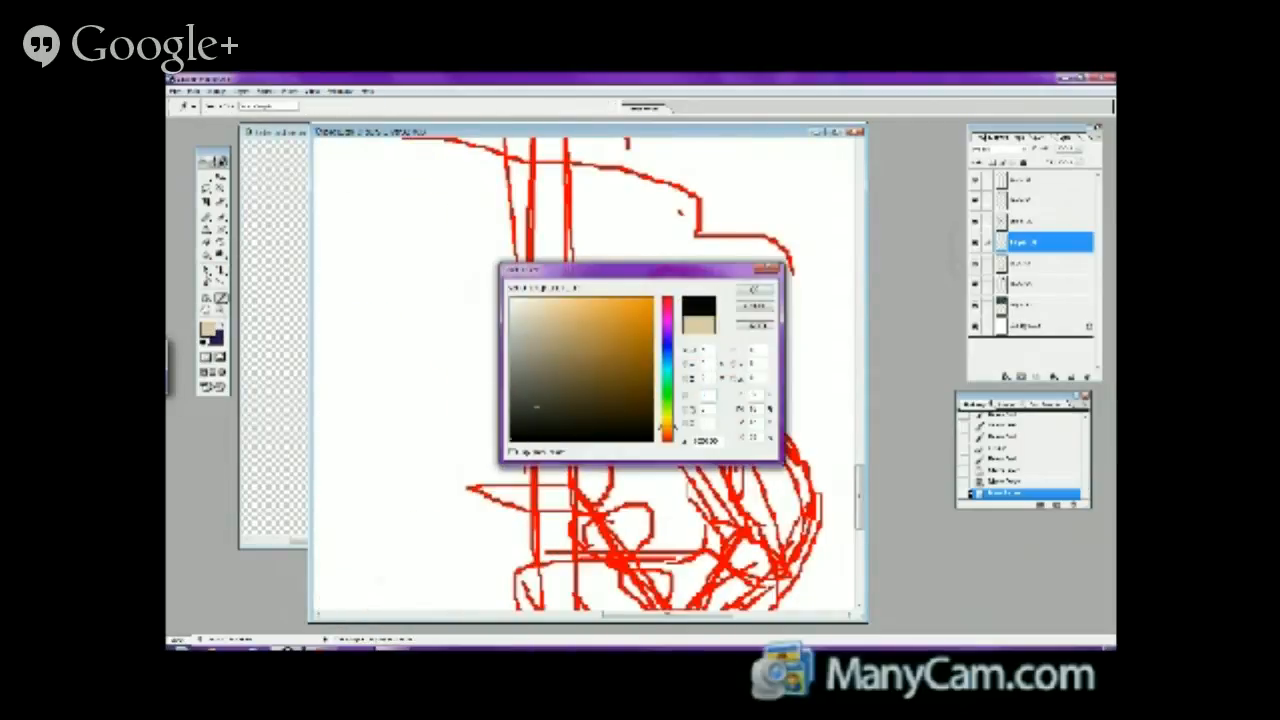
key(Return)
click(238, 106)
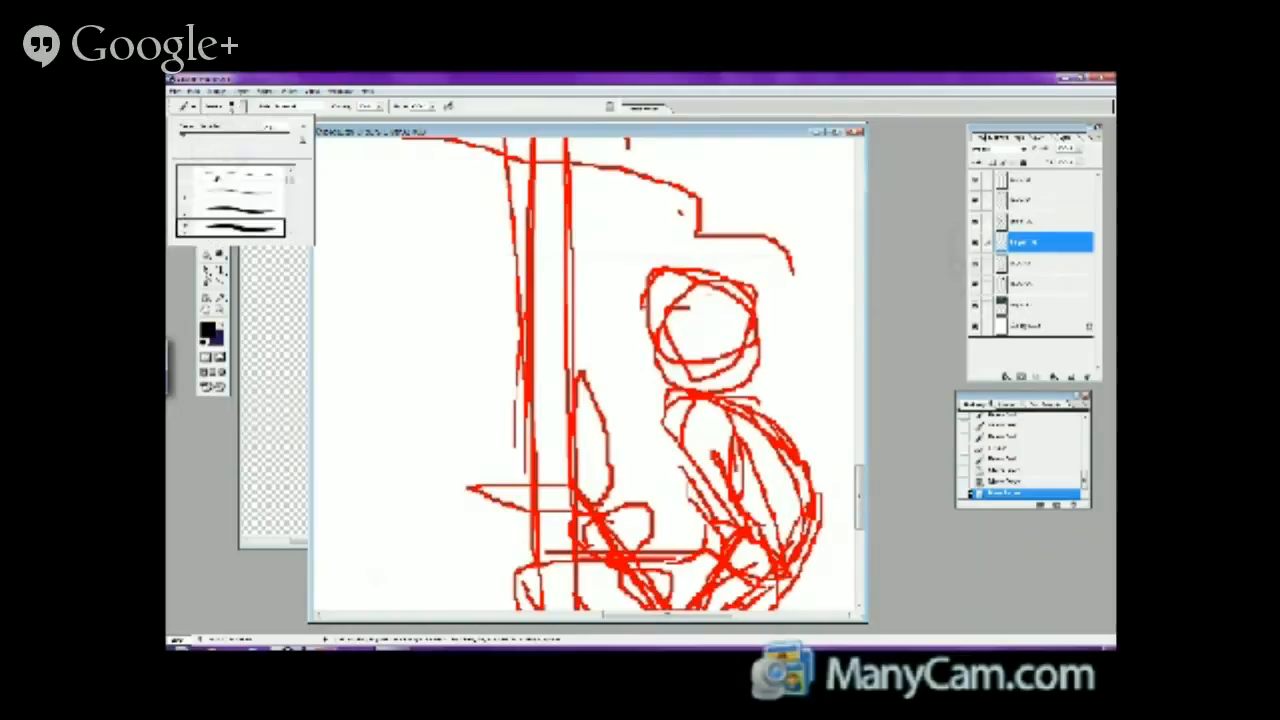
click(230, 190)
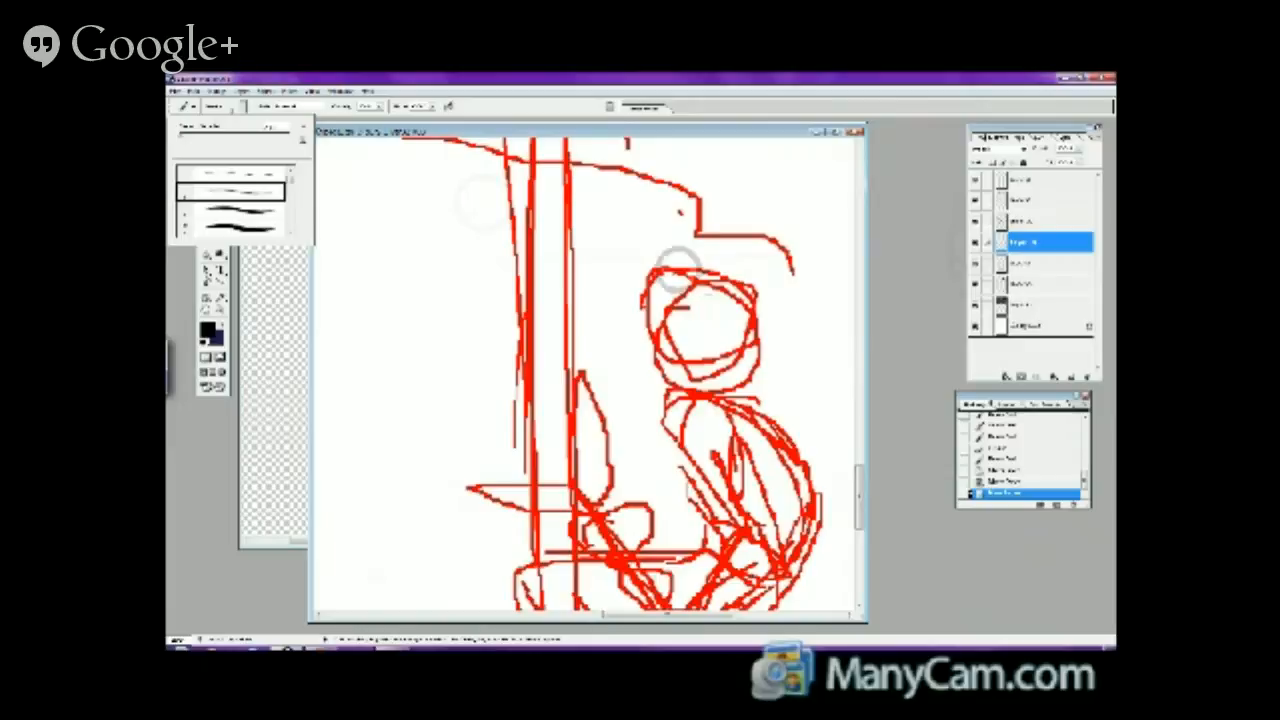
- Ink the pointed front lock and the curved headband across the upper part of the small figure's sketched head
click(679, 271)
mouse_move(666, 290)
mouse_down()
mouse_move(684, 258)
mouse_move(718, 244)
mouse_move(728, 247)
mouse_move(706, 270)
mouse_move(730, 271)
mouse_move(702, 297)
mouse_move(668, 286)
mouse_move(744, 274)
mouse_move(756, 312)
mouse_move(706, 318)
mouse_move(648, 280)
mouse_move(700, 252)
mouse_up()
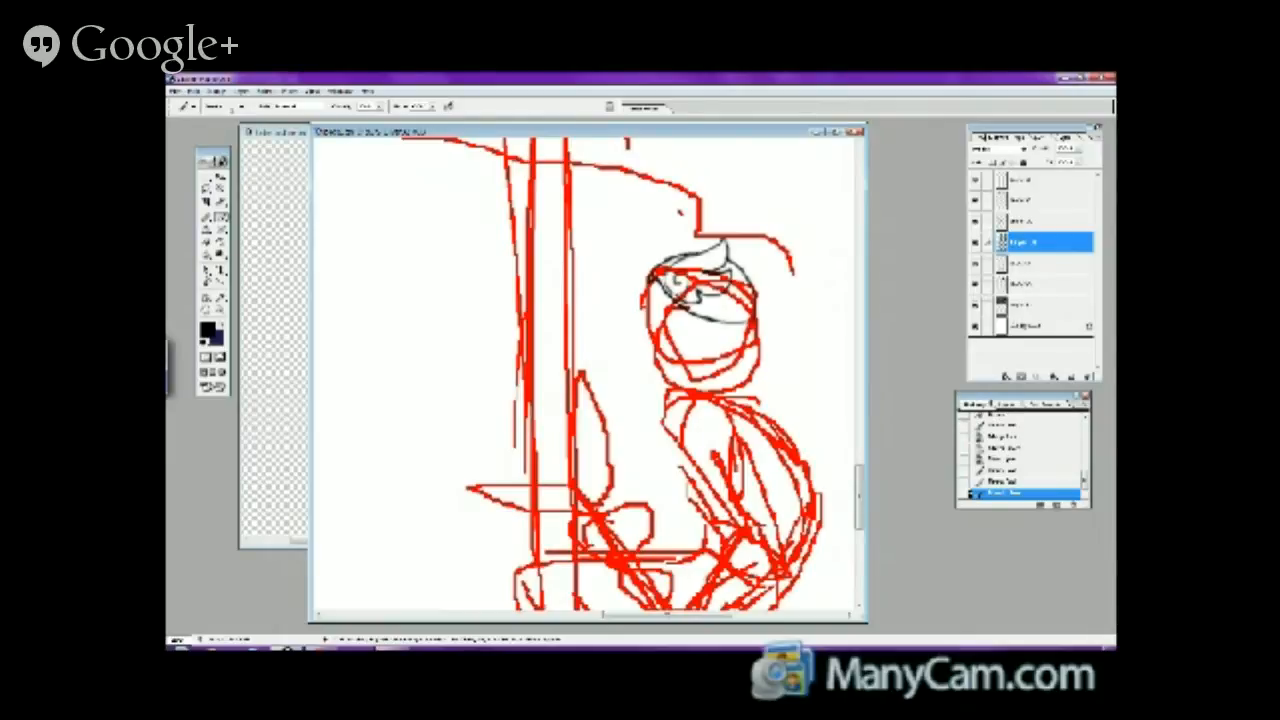
mouse_move(690, 292)
mouse_down()
mouse_move(645, 245)
mouse_move(700, 296)
mouse_up()
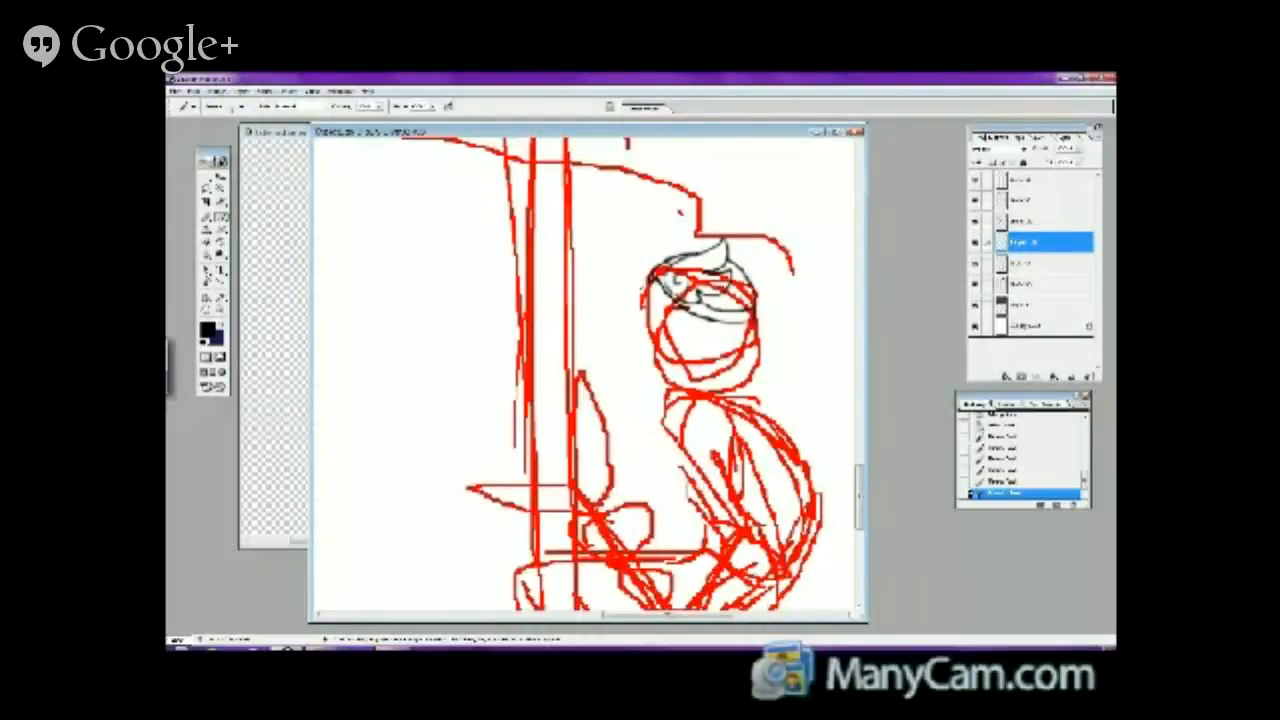
drag(656, 282, 640, 294)
click(175, 90)
key(Escape)
click(175, 90)
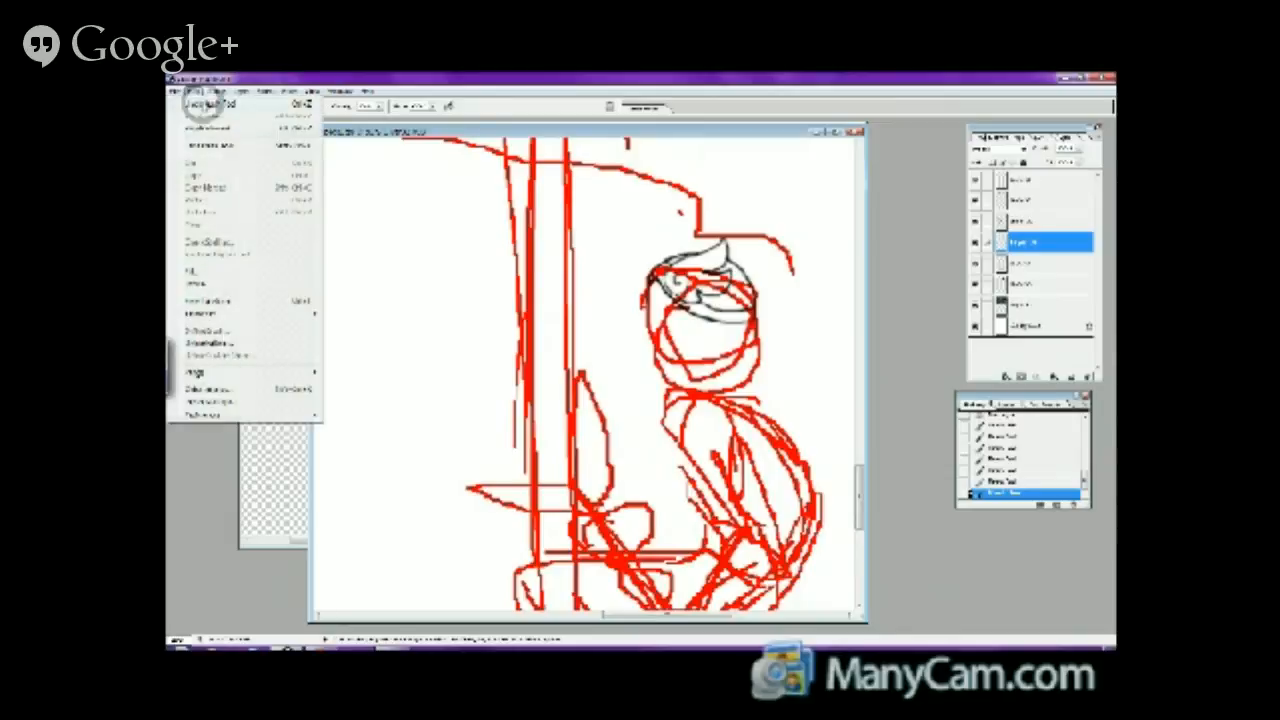
key(Escape)
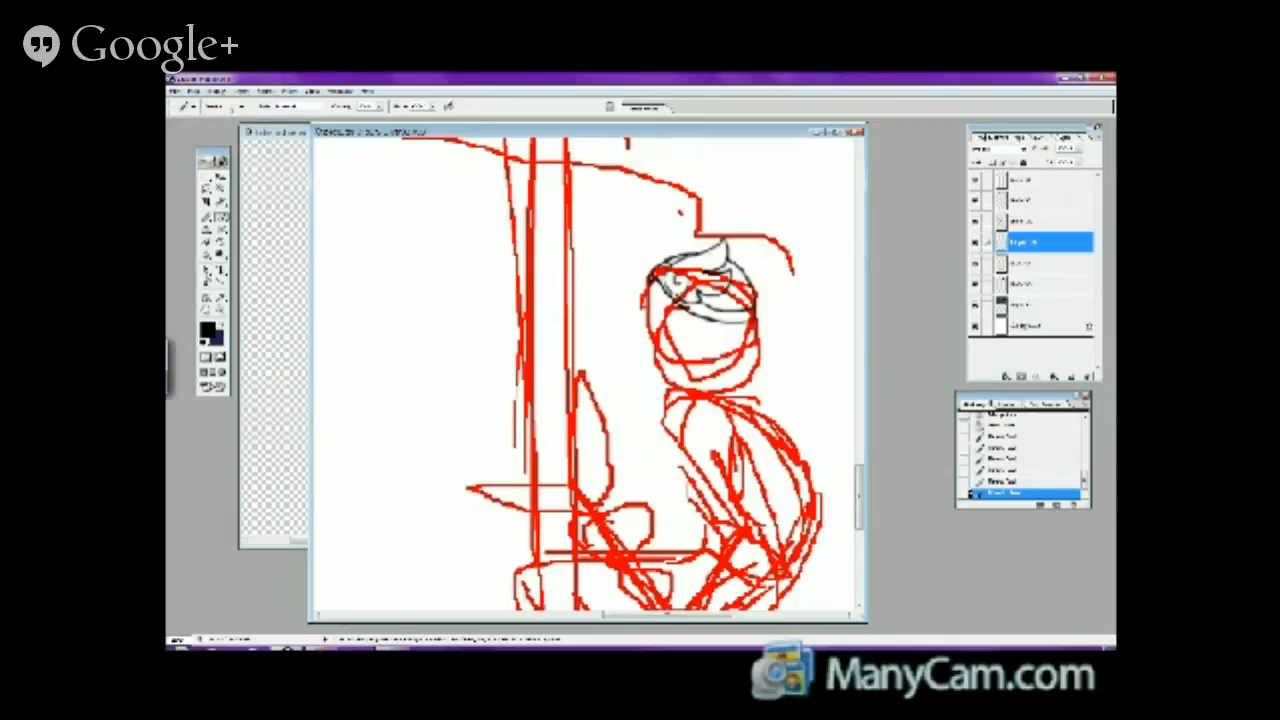
- Ink the spiky hair tufts around the crown and back of the head, down to the nape
mouse_move(734, 262)
mouse_down()
mouse_move(758, 318)
mouse_move(775, 322)
mouse_move(778, 364)
mouse_move(702, 388)
mouse_up()
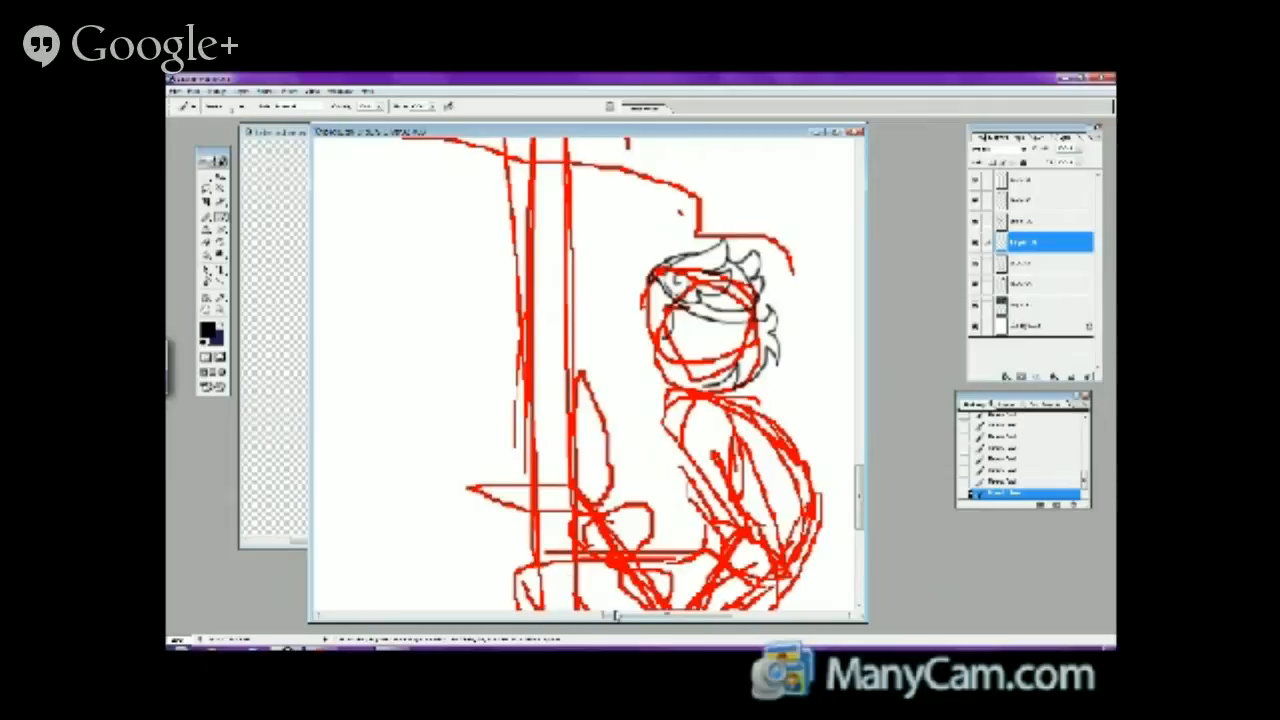
drag(608, 613, 476, 615)
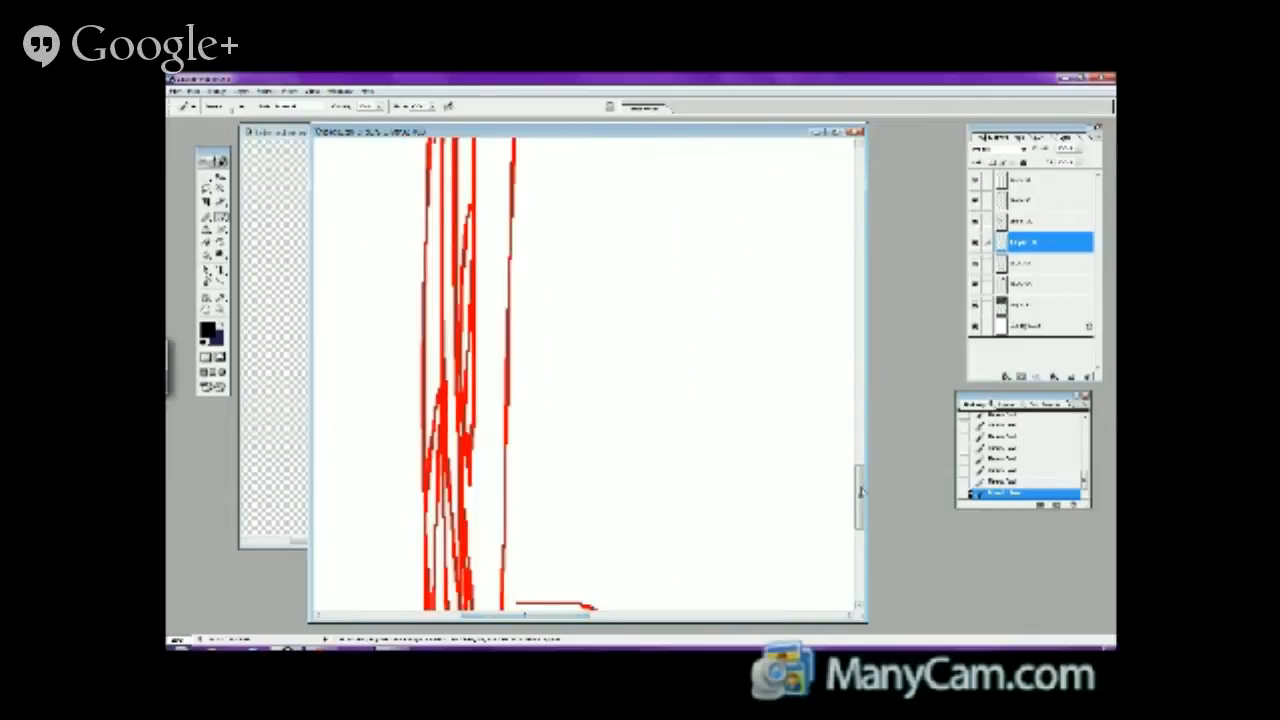
mouse_move(862, 492)
mouse_down()
mouse_move(846, 335)
mouse_move(858, 285)
mouse_move(858, 405)
mouse_move(858, 320)
mouse_up()
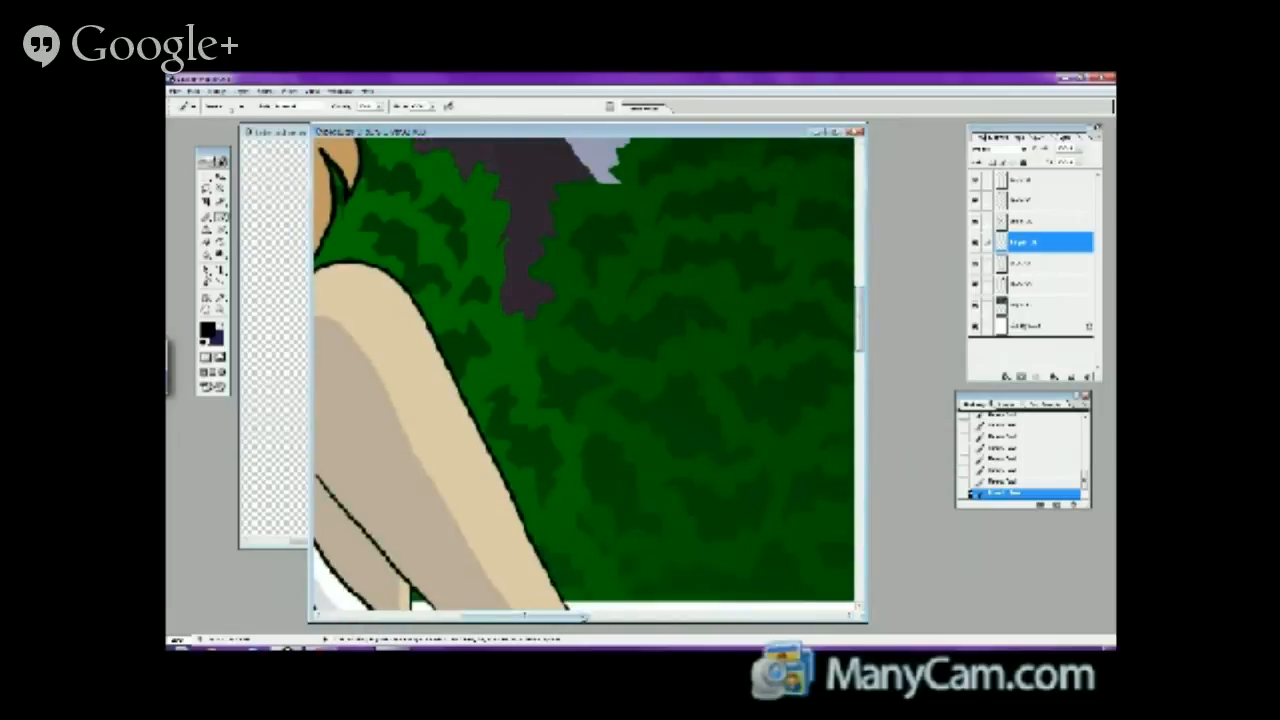
mouse_move(563, 614)
mouse_down()
mouse_move(465, 614)
mouse_move(540, 614)
mouse_up()
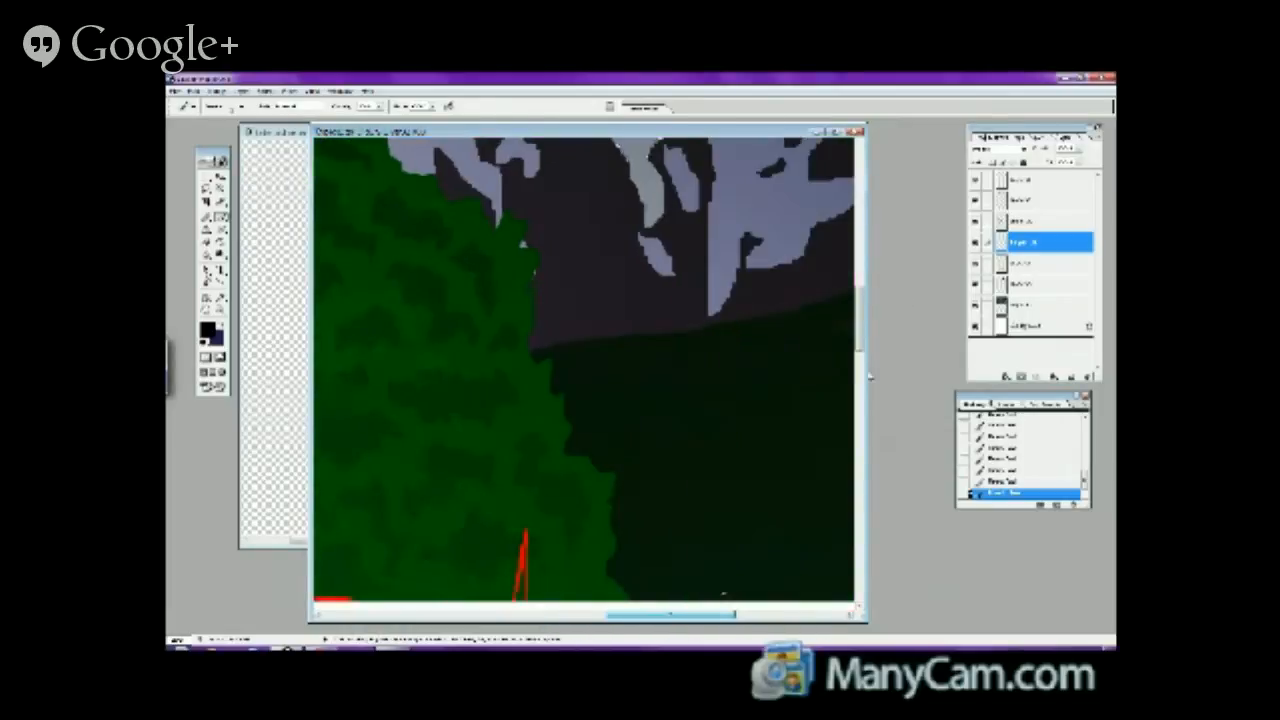
mouse_move(860, 320)
mouse_down()
mouse_move(876, 415)
mouse_move(857, 505)
mouse_up()
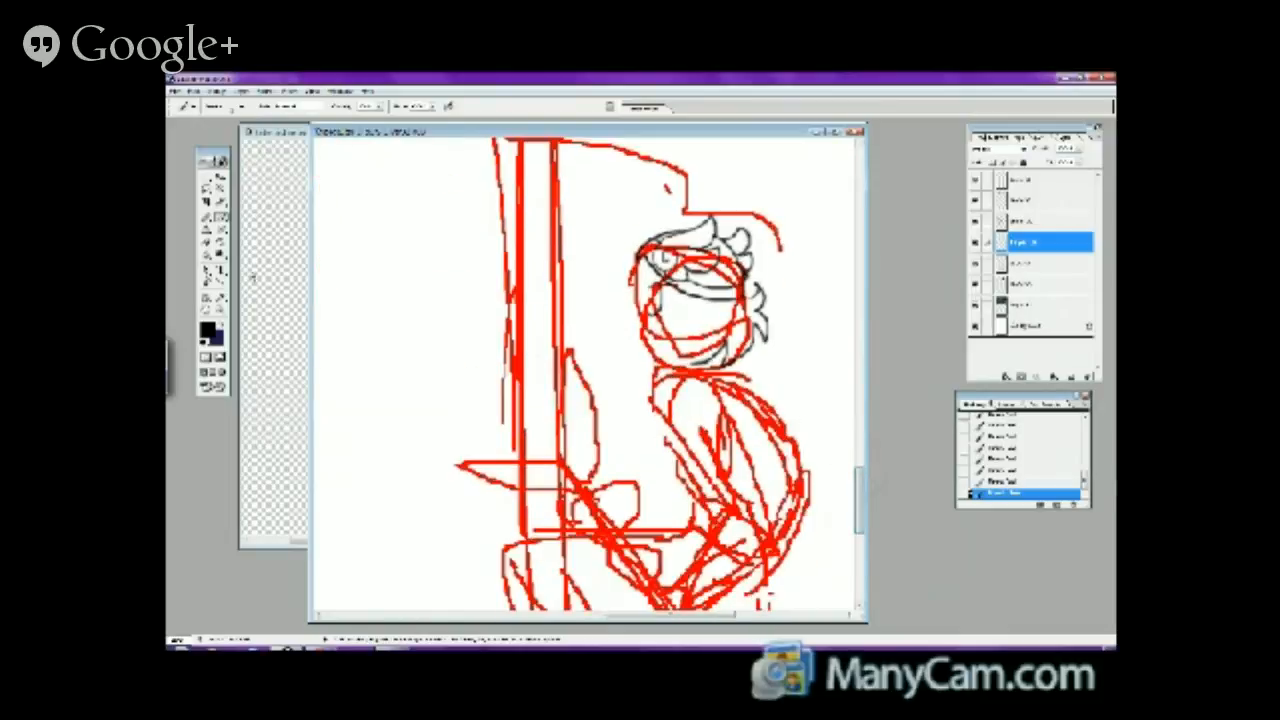
- Erase stray ink inside the small figure's head and ink spiky hair tufts along its left side down to the chin
click(212, 245)
mouse_move(660, 298)
mouse_down()
mouse_move(653, 280)
mouse_move(650, 306)
mouse_up()
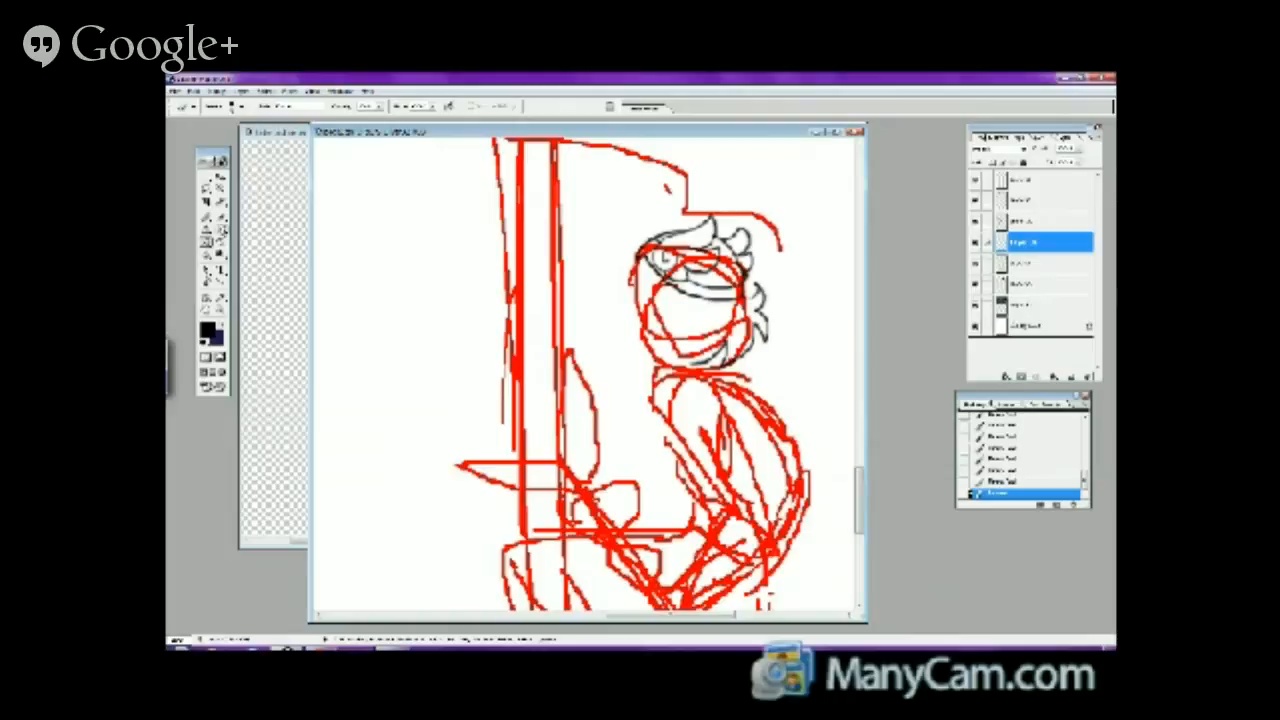
click(221, 216)
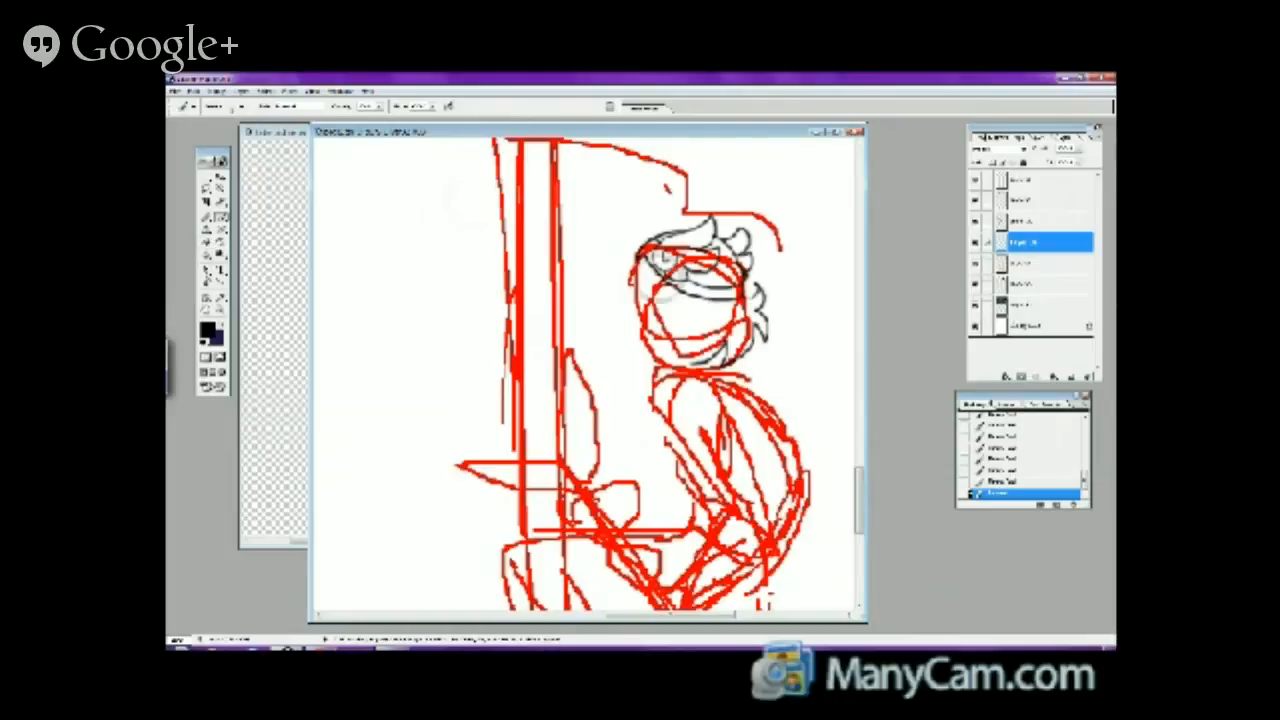
mouse_move(640, 292)
mouse_down()
mouse_move(618, 306)
mouse_move(648, 334)
mouse_move(642, 350)
mouse_move(694, 346)
mouse_move(676, 366)
mouse_move(690, 364)
mouse_up()
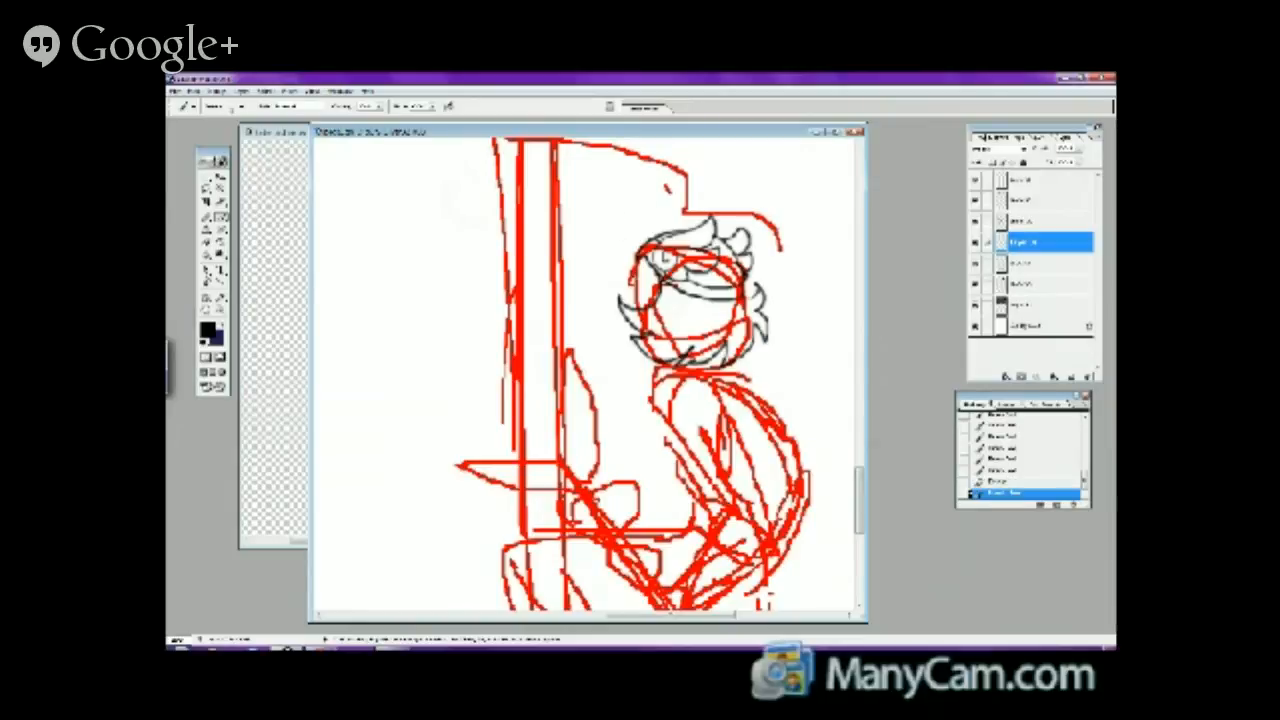
- Ink the narrow dark oval beside the headband and rework the hair outline around it on the head's left side
drag(640, 260, 656, 306)
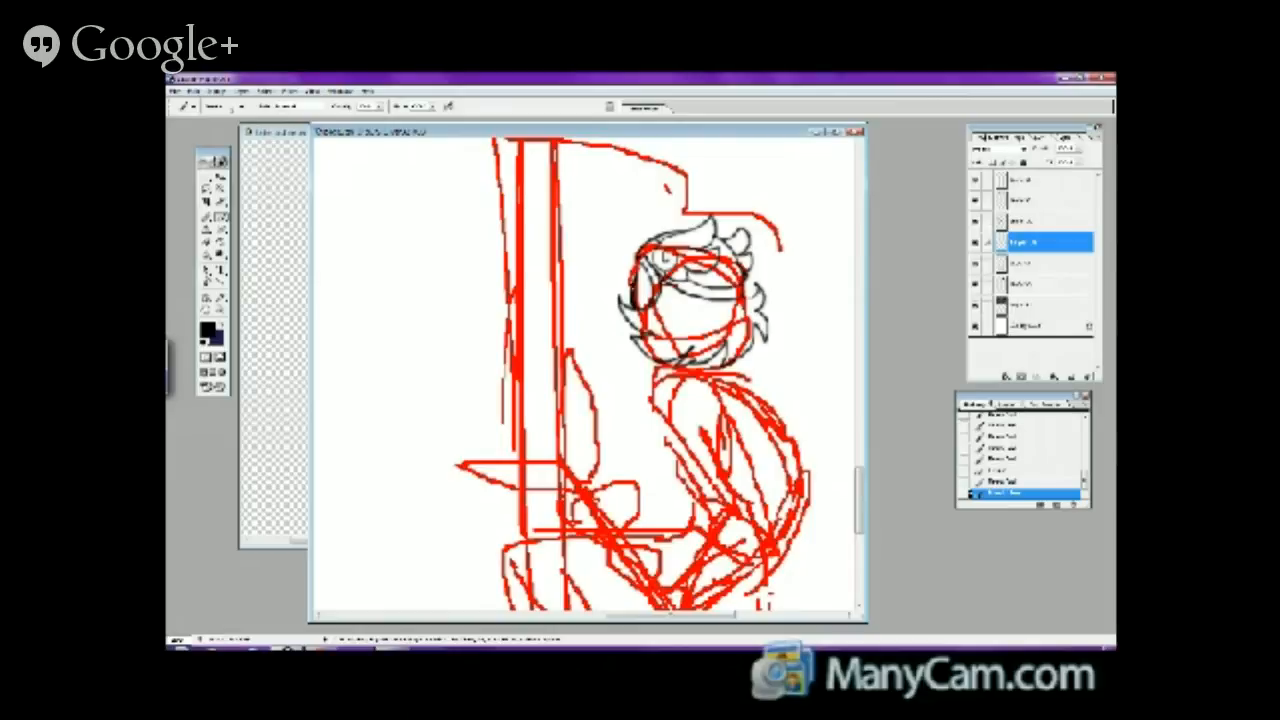
drag(634, 298, 636, 308)
click(193, 91)
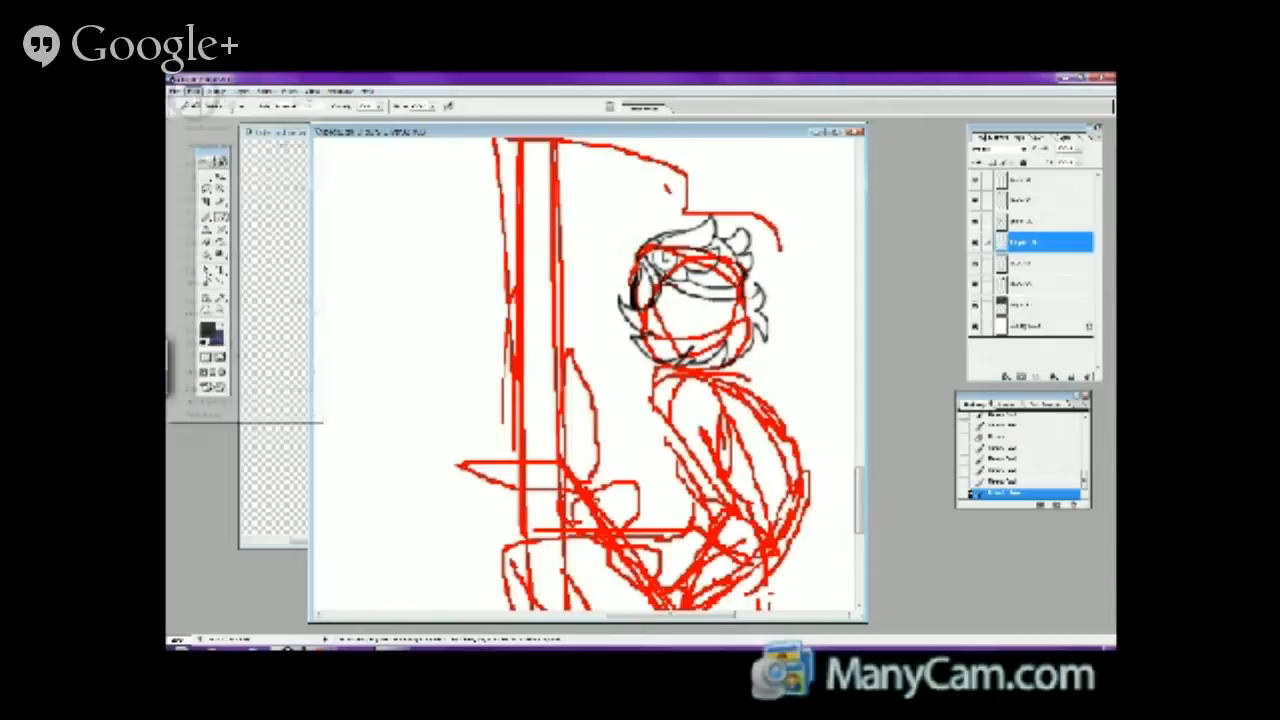
click(262, 105)
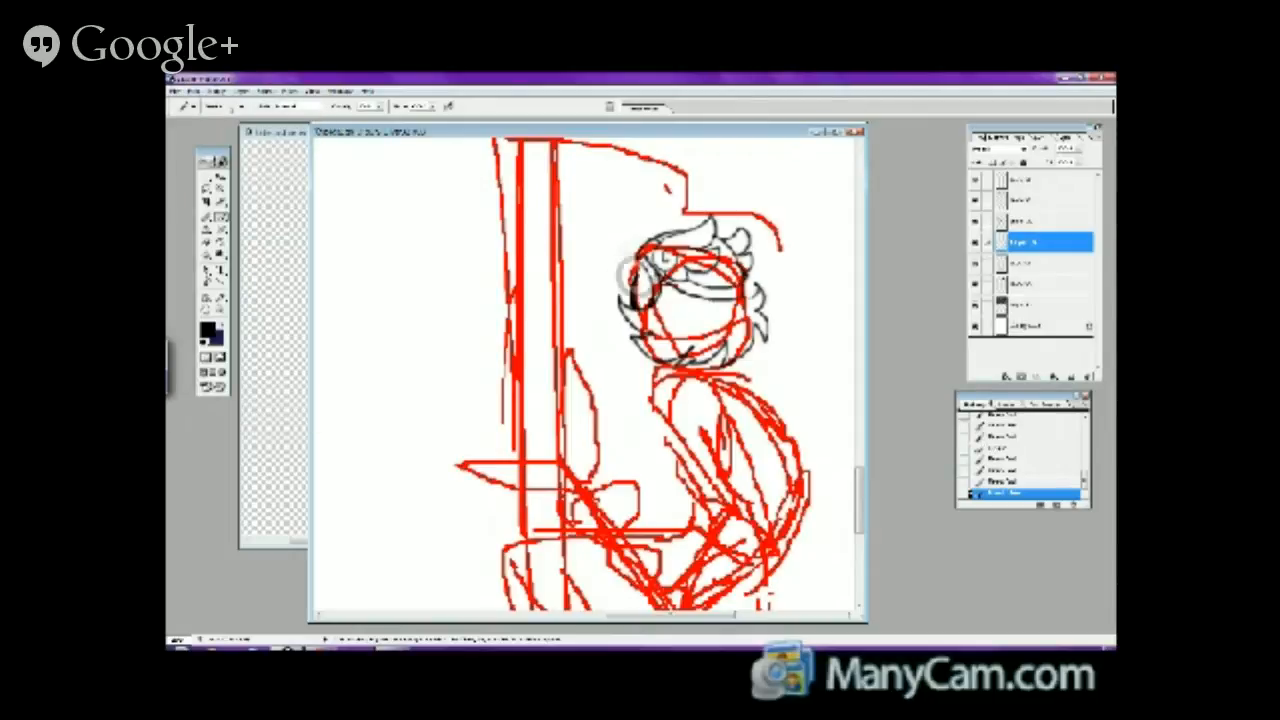
mouse_move(641, 250)
mouse_down()
mouse_move(614, 292)
mouse_move(641, 355)
mouse_up()
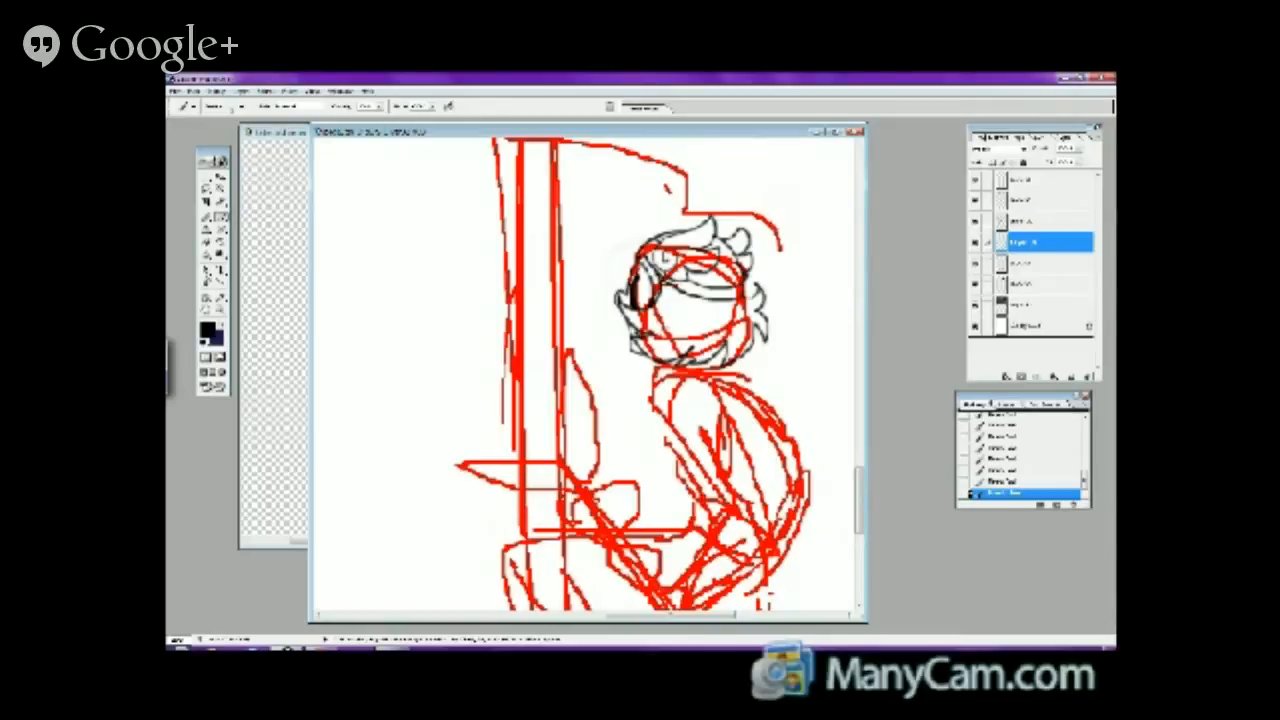
- Ink a rounded bunch of hair with spiky tips projecting from the left side of the small figure's head
scroll(860, 470, up, 5)
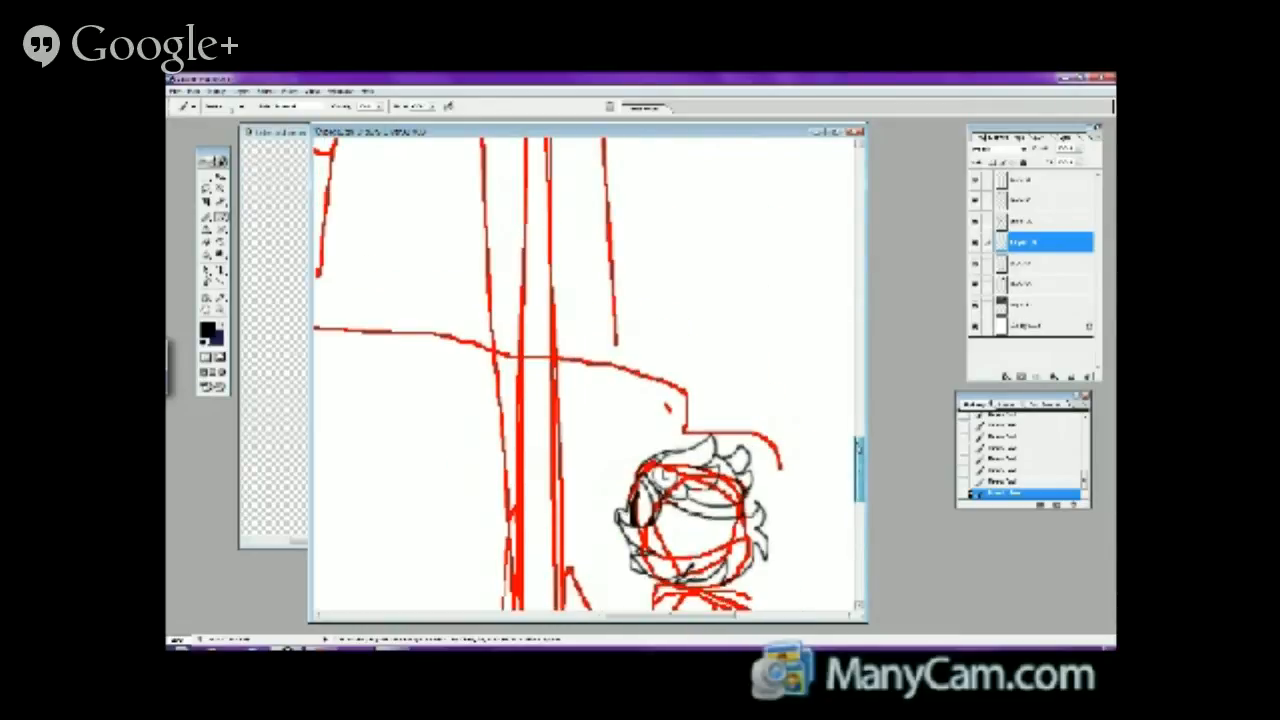
drag(860, 450, 860, 478)
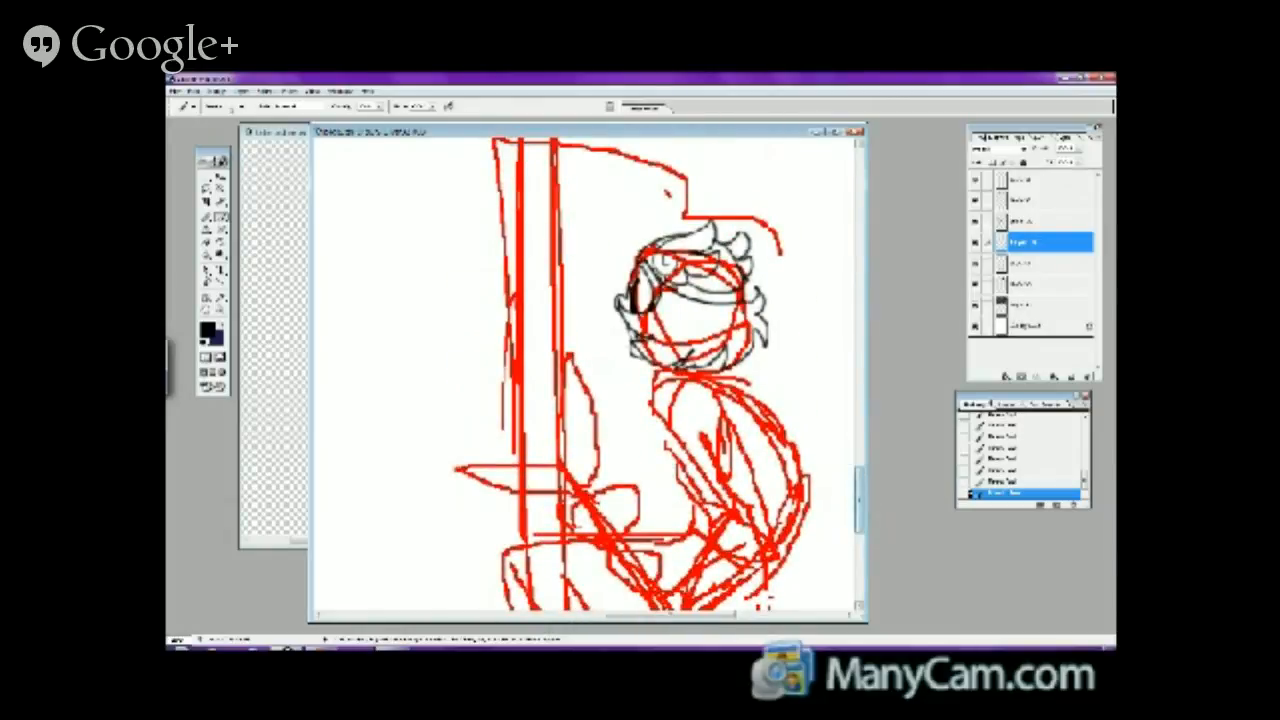
mouse_move(650, 240)
mouse_down()
mouse_move(625, 262)
mouse_move(630, 252)
mouse_move(598, 262)
mouse_move(610, 266)
mouse_move(593, 288)
mouse_up()
drag(600, 282, 609, 334)
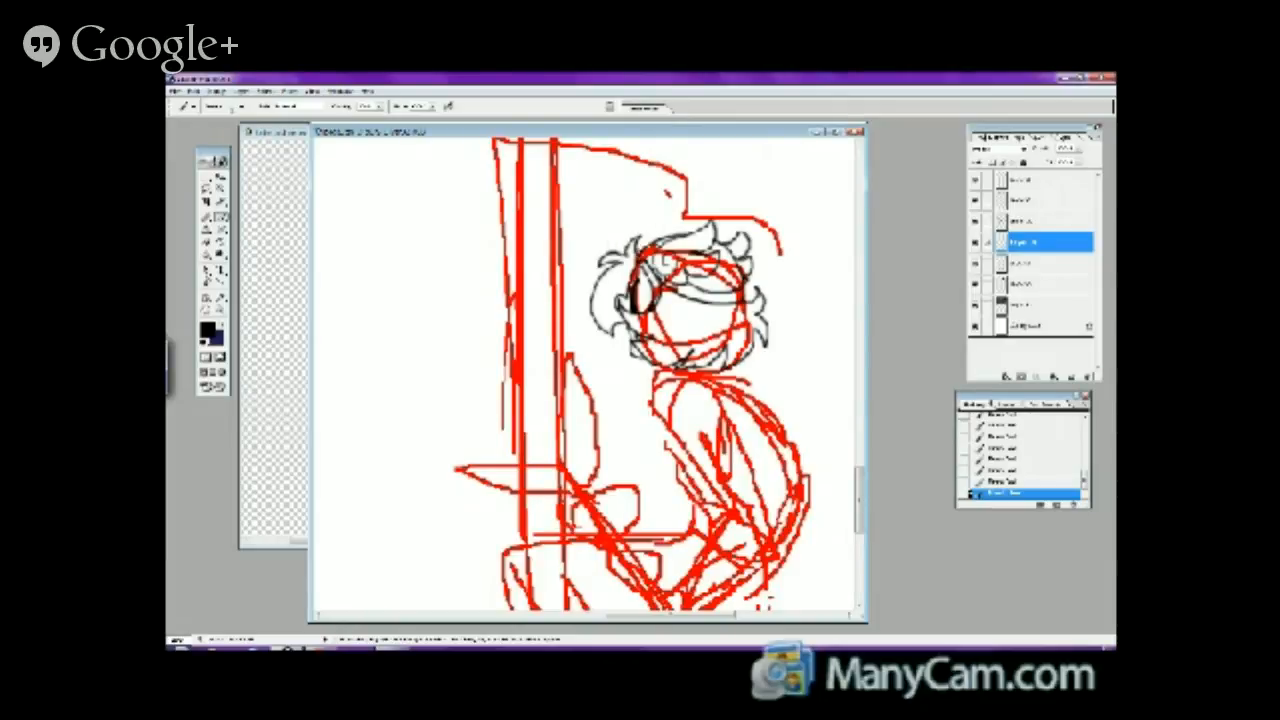
- Ink the front of the small figure's shoulder and both long edges of the upper arm down to the elbow
drag(616, 613, 640, 613)
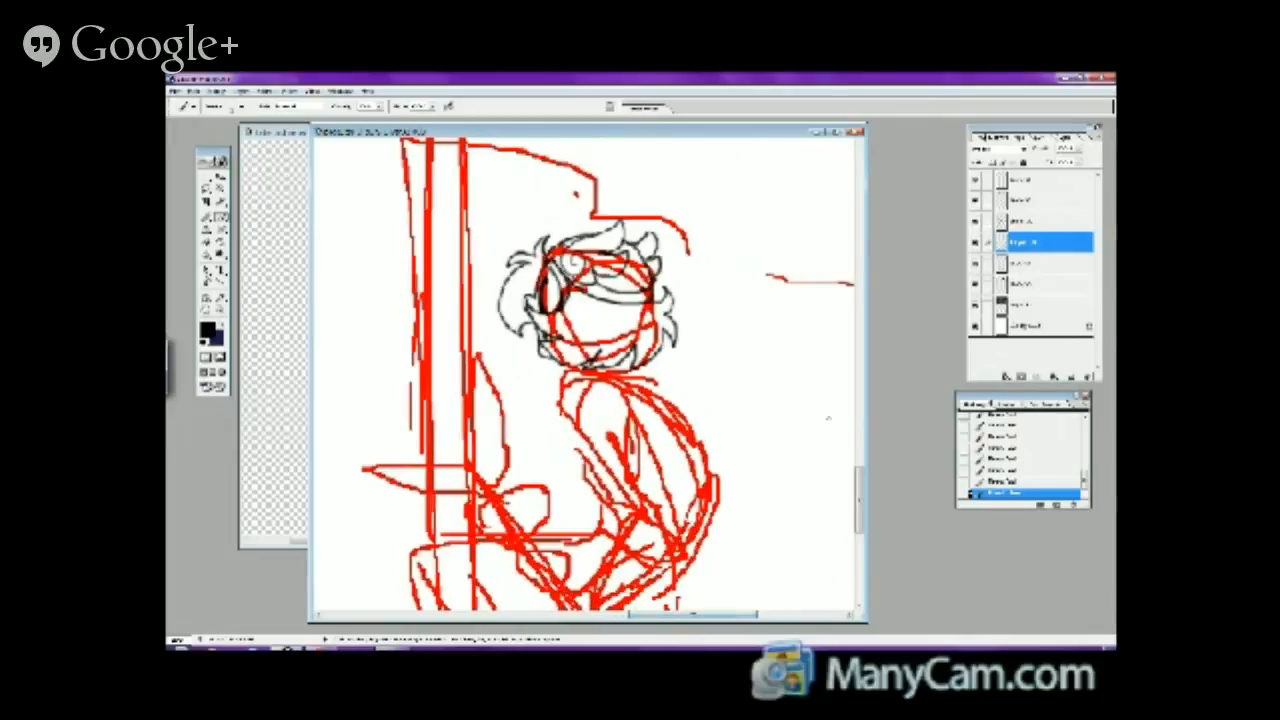
mouse_move(854, 483)
mouse_down()
mouse_move(849, 193)
mouse_move(857, 536)
mouse_up()
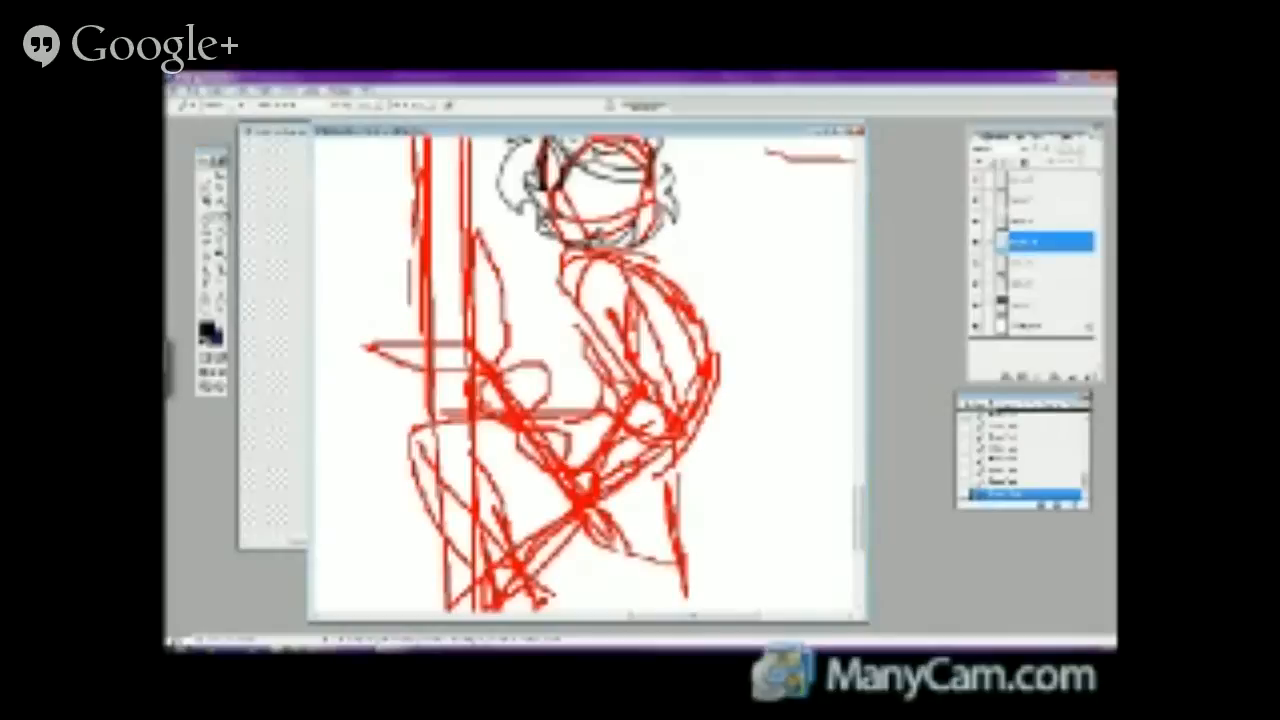
drag(557, 249, 629, 392)
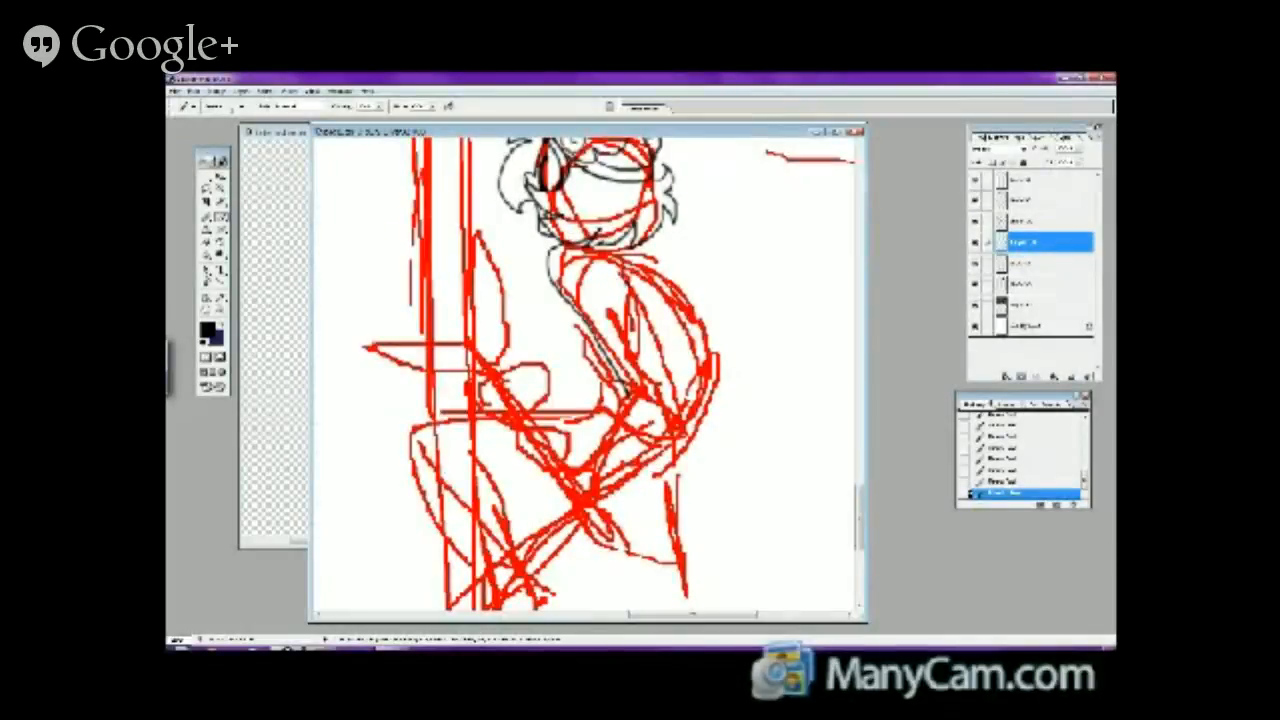
drag(630, 286, 674, 422)
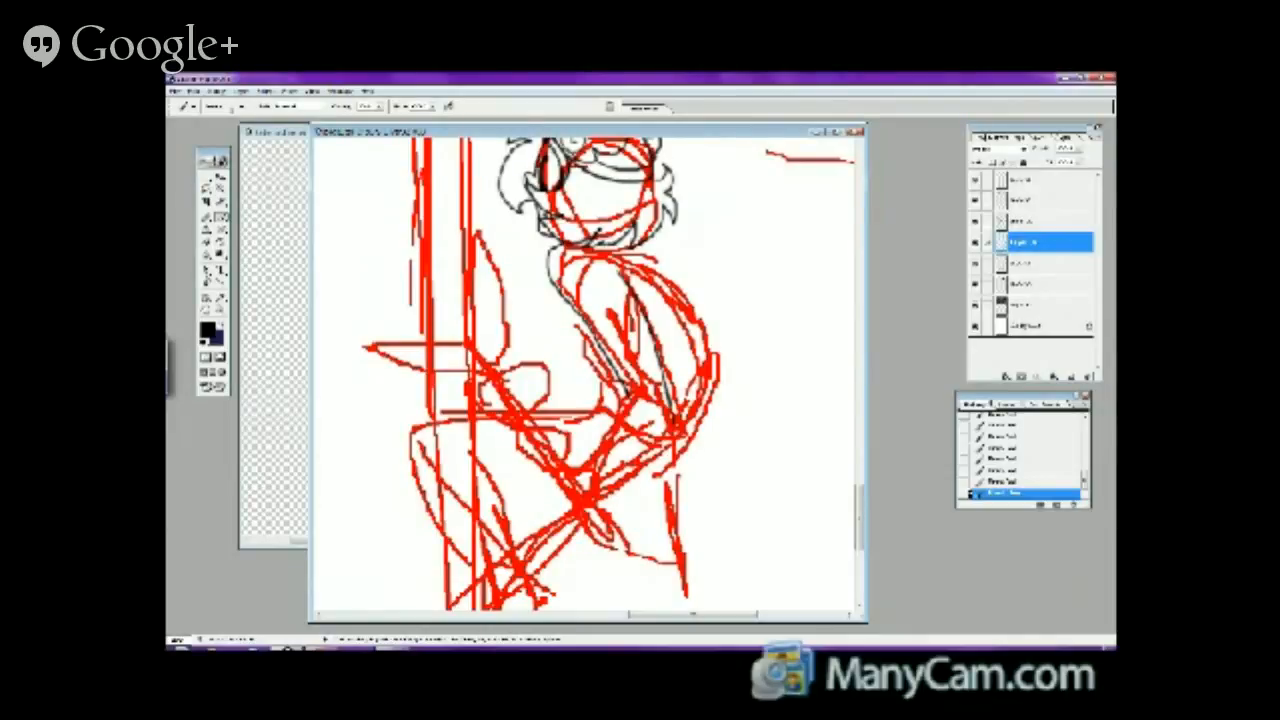
drag(610, 246, 633, 291)
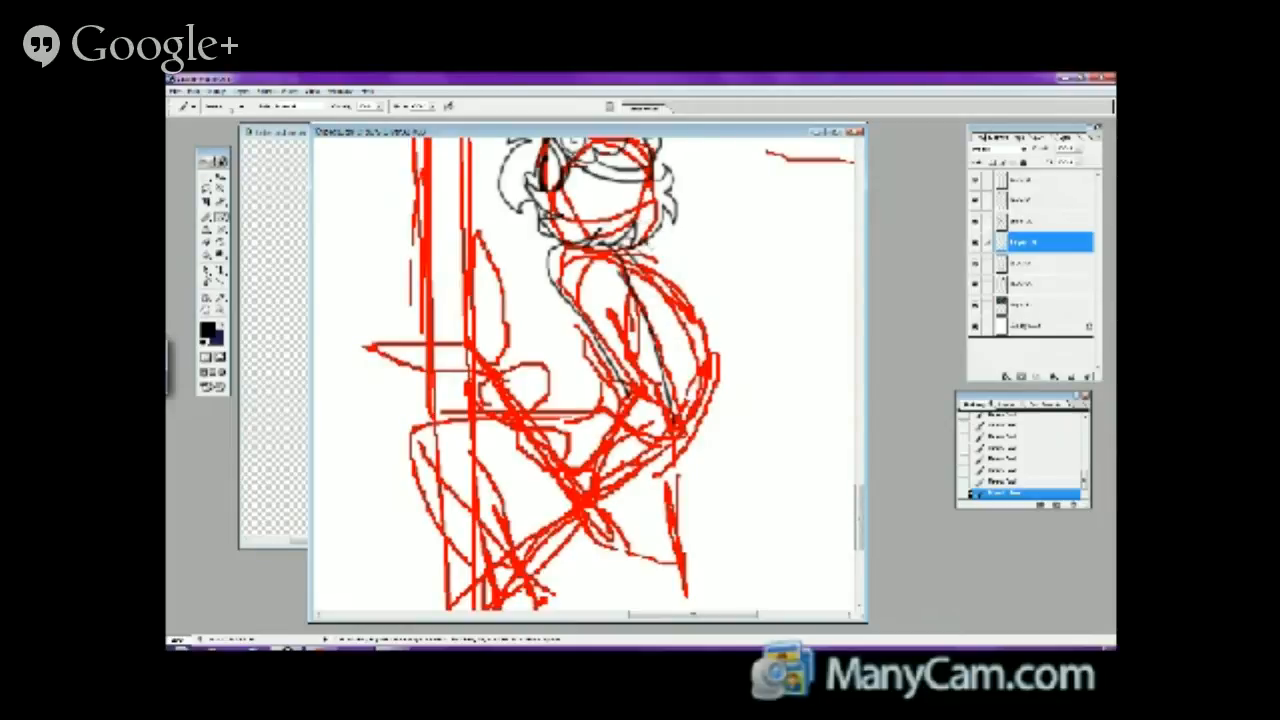
- Undo the last shoulder stroke and ink the rounded back in one curve from the neck down behind the elbow
click(193, 91)
click(210, 103)
mouse_move(640, 238)
mouse_down()
mouse_move(664, 246)
mouse_move(718, 324)
mouse_move(698, 416)
mouse_up()
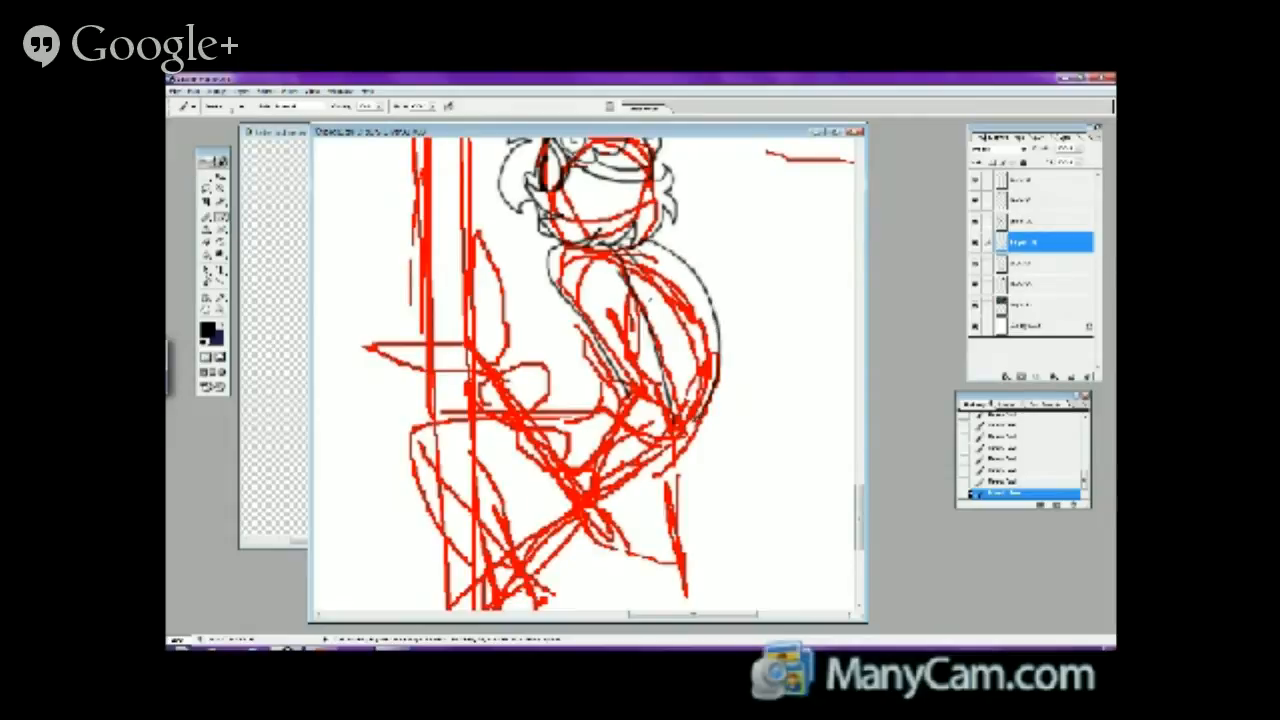
- Ink both edges of the forearm from the elbow to the wrist and the small cloth folds in front of the elbow
drag(650, 378, 588, 472)
mouse_move(672, 420)
mouse_down()
mouse_move(652, 454)
mouse_move(582, 508)
mouse_up()
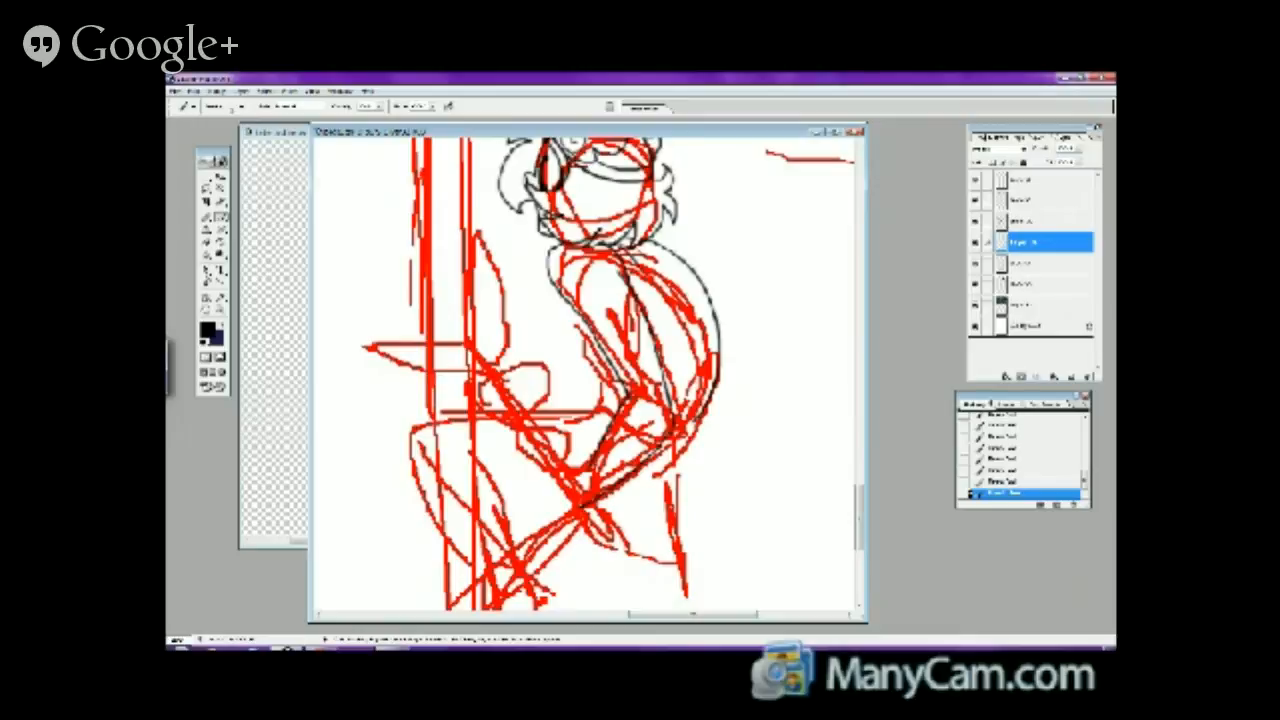
drag(583, 322, 618, 388)
drag(594, 345, 600, 428)
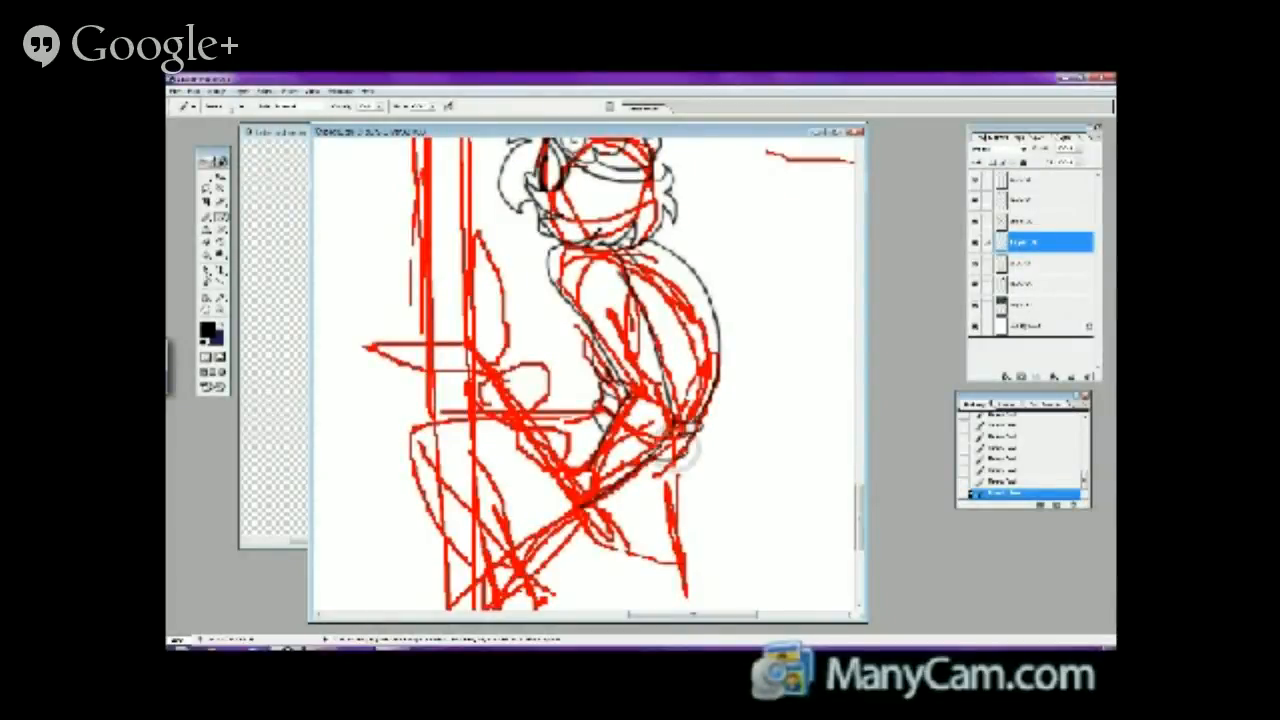
- Erase overlapping ink lines beside the jaw and around the elbow with a smaller eraser brush
mouse_move(859, 507)
mouse_down()
mouse_move(859, 470)
mouse_move(859, 510)
mouse_move(859, 493)
mouse_up()
click(208, 242)
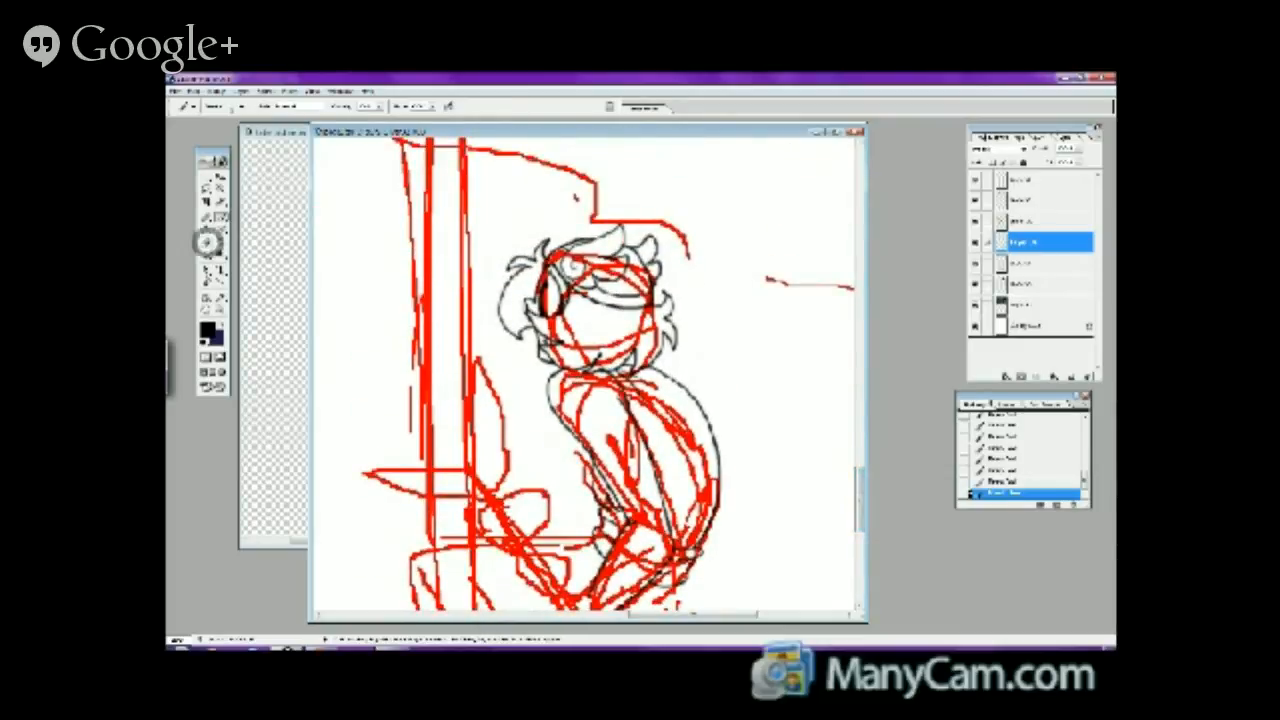
click(241, 107)
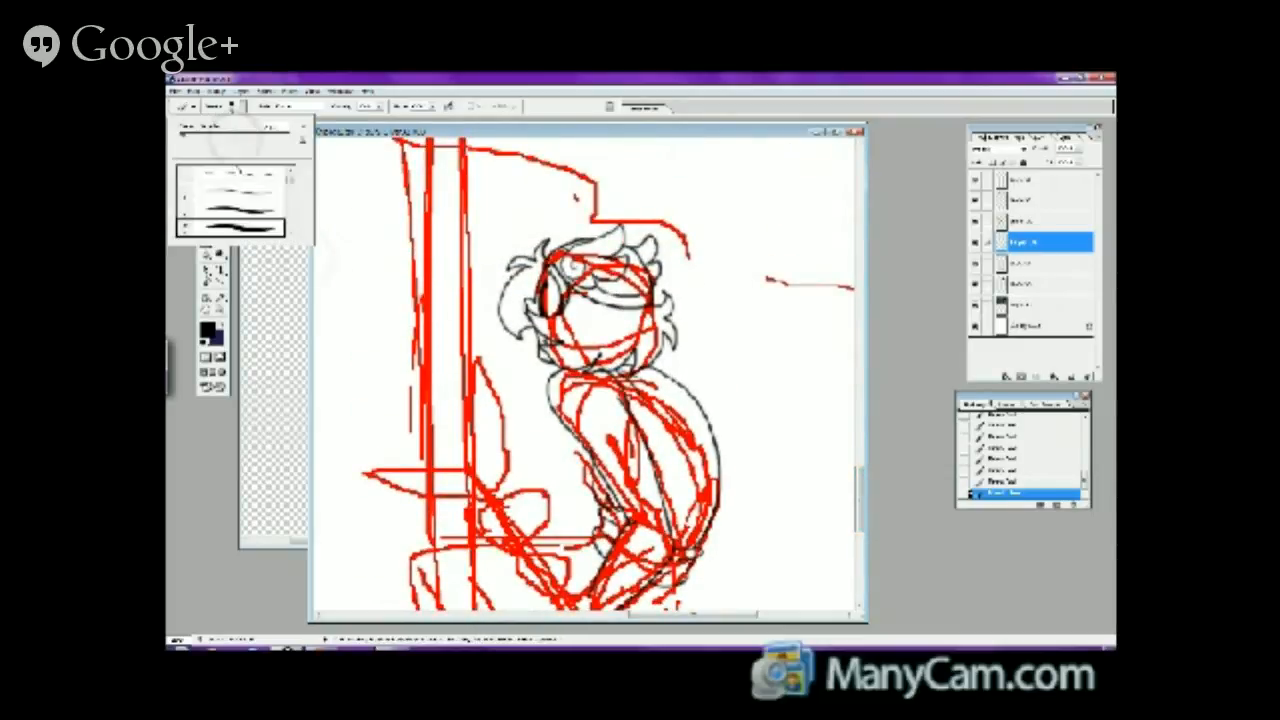
click(230, 190)
click(540, 337)
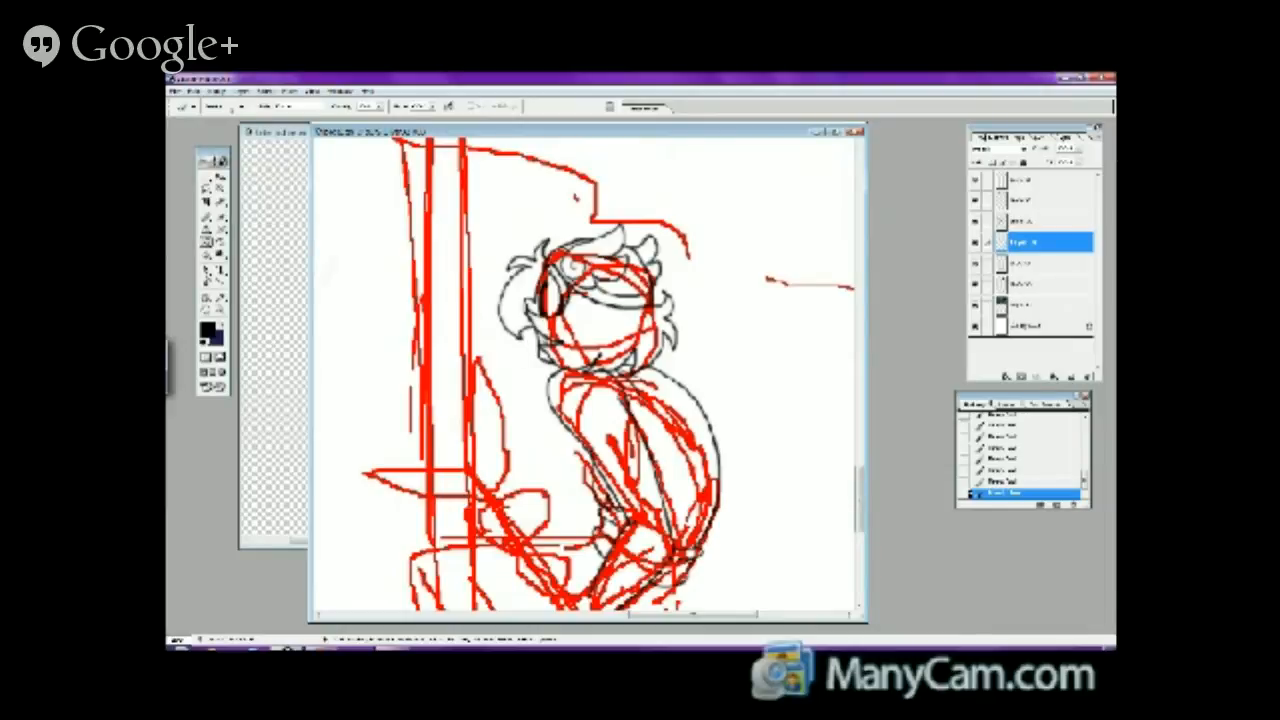
drag(605, 560, 670, 605)
- Ink the small figure's hand with its curled fingers at the end of the forearm
drag(860, 490, 862, 528)
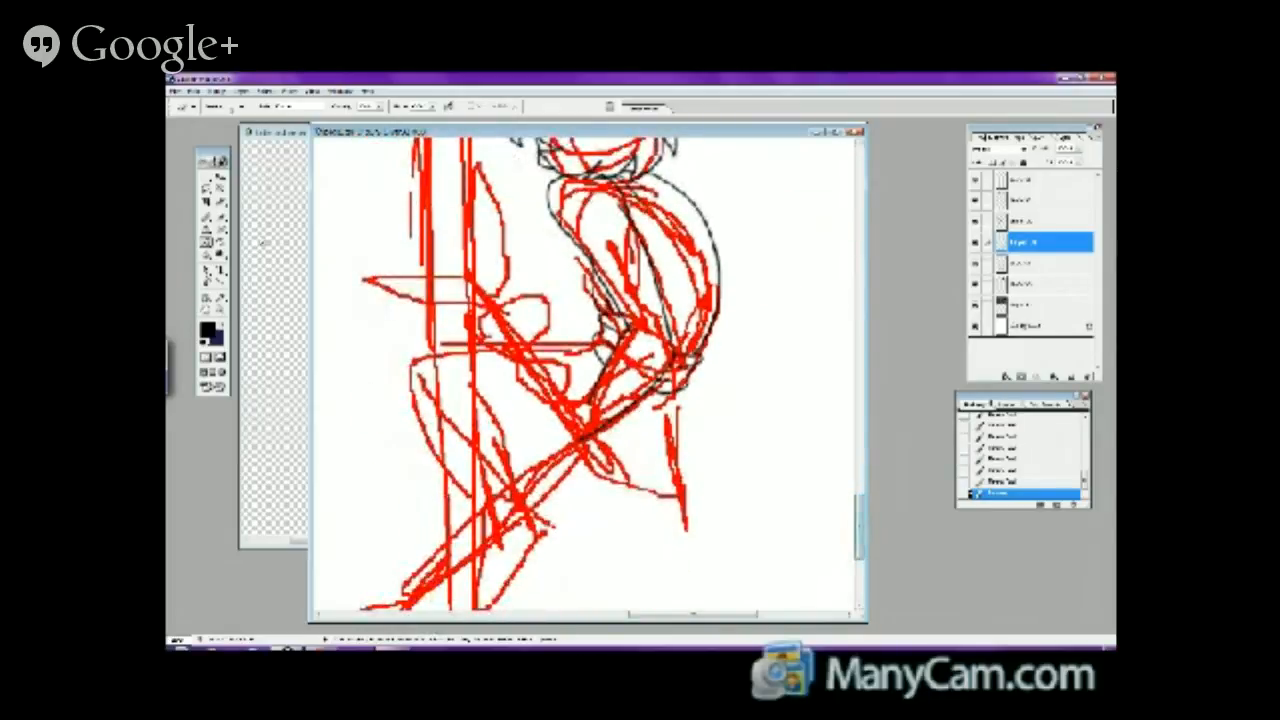
click(221, 216)
mouse_move(606, 386)
mouse_down()
mouse_move(572, 420)
mouse_move(566, 396)
mouse_up()
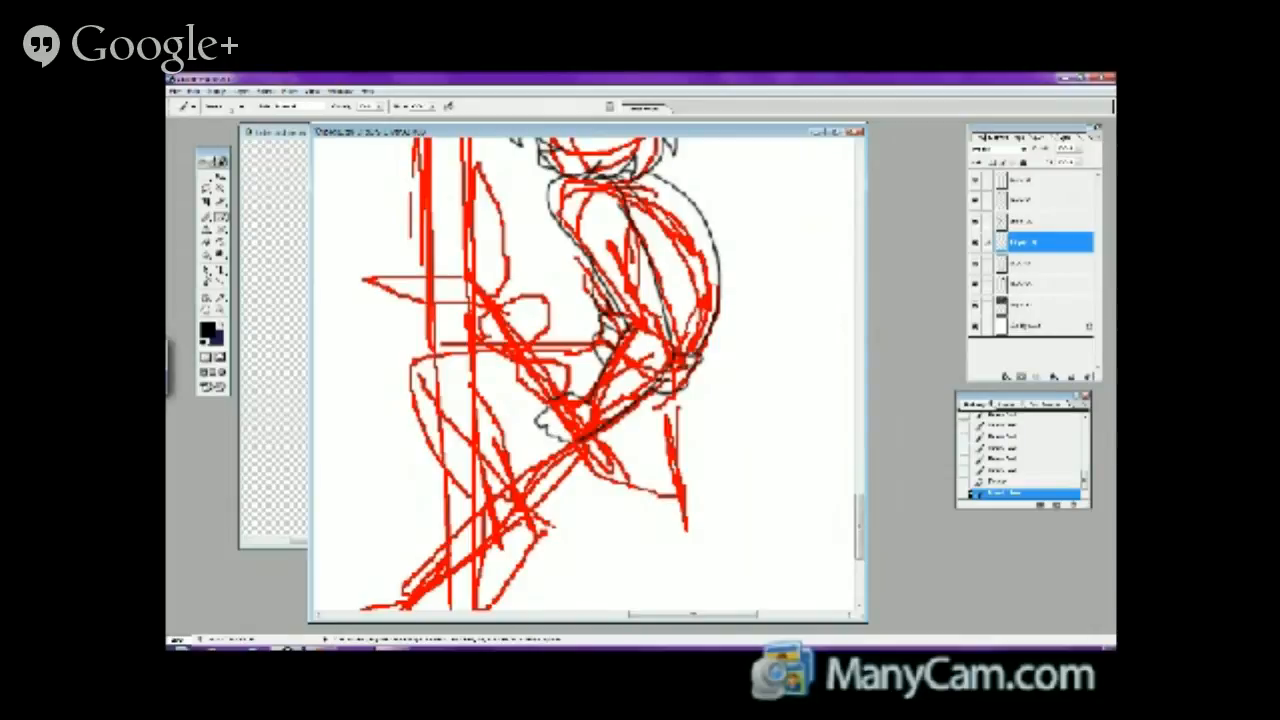
drag(548, 418, 558, 432)
- Switch to the woman's merged layer and select the coloured parts of her winged staff with the Magic Wand
click(218, 310)
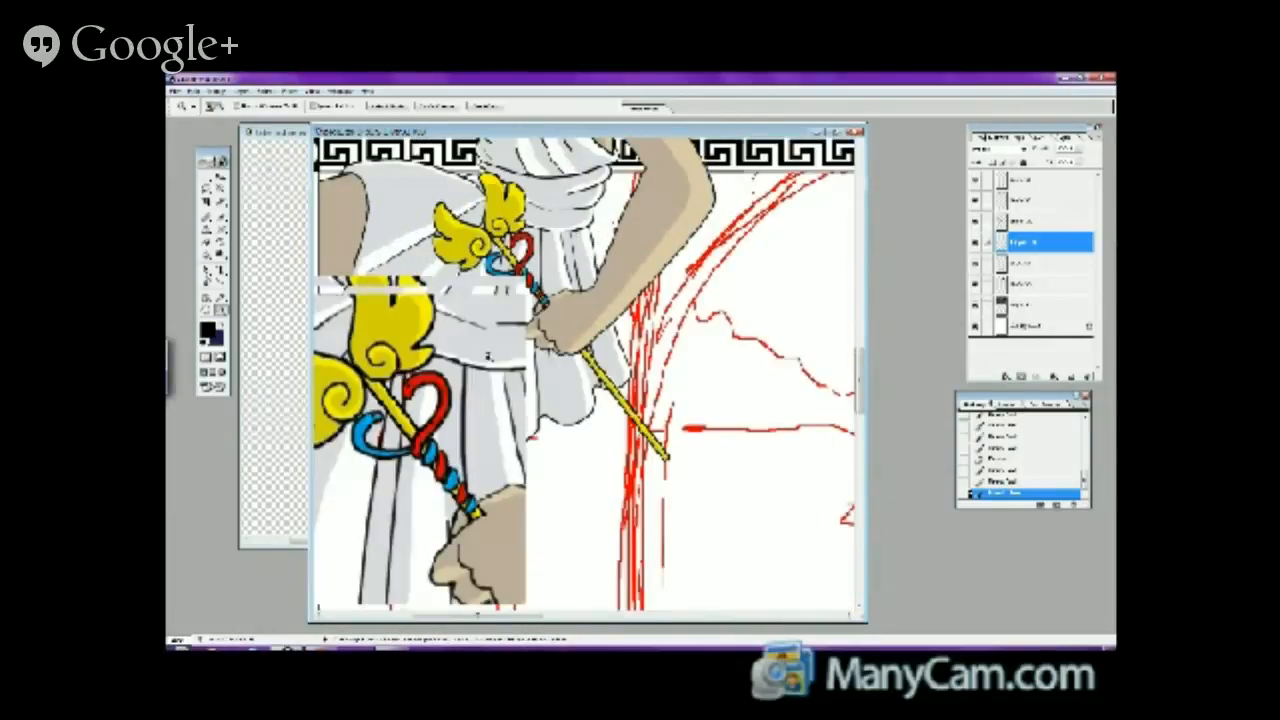
click(215, 108)
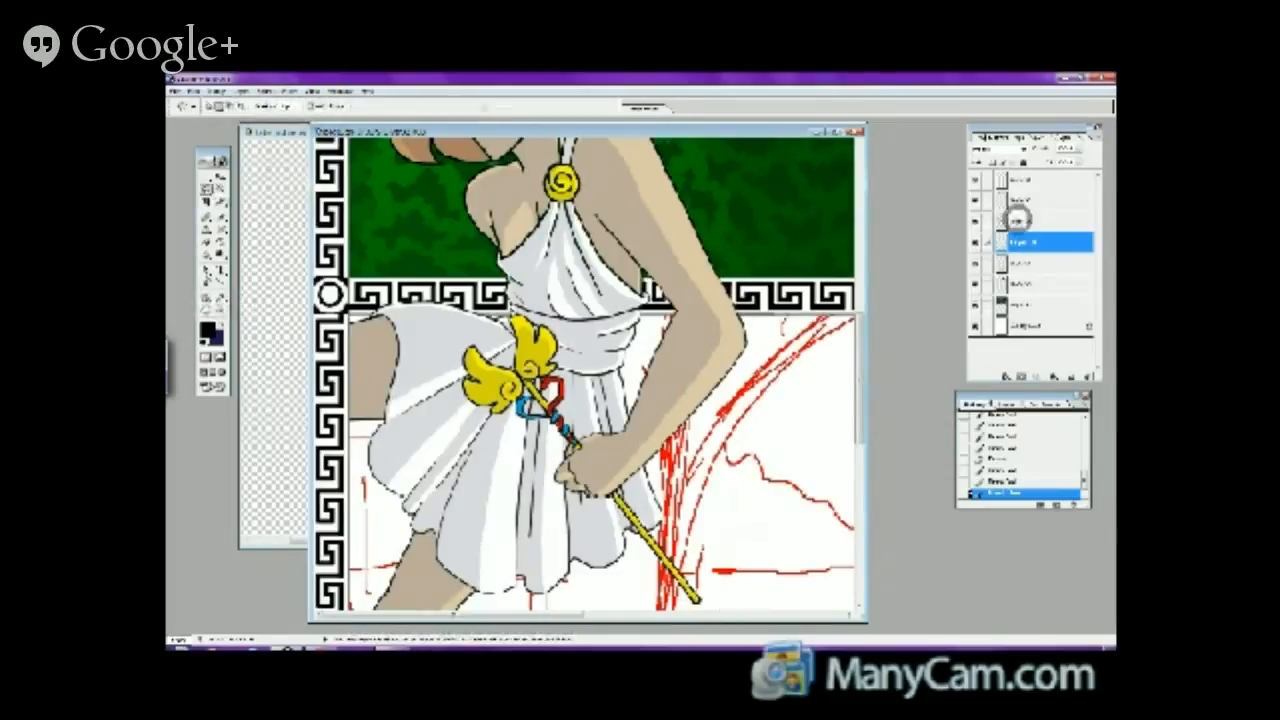
click(1030, 221)
key(w)
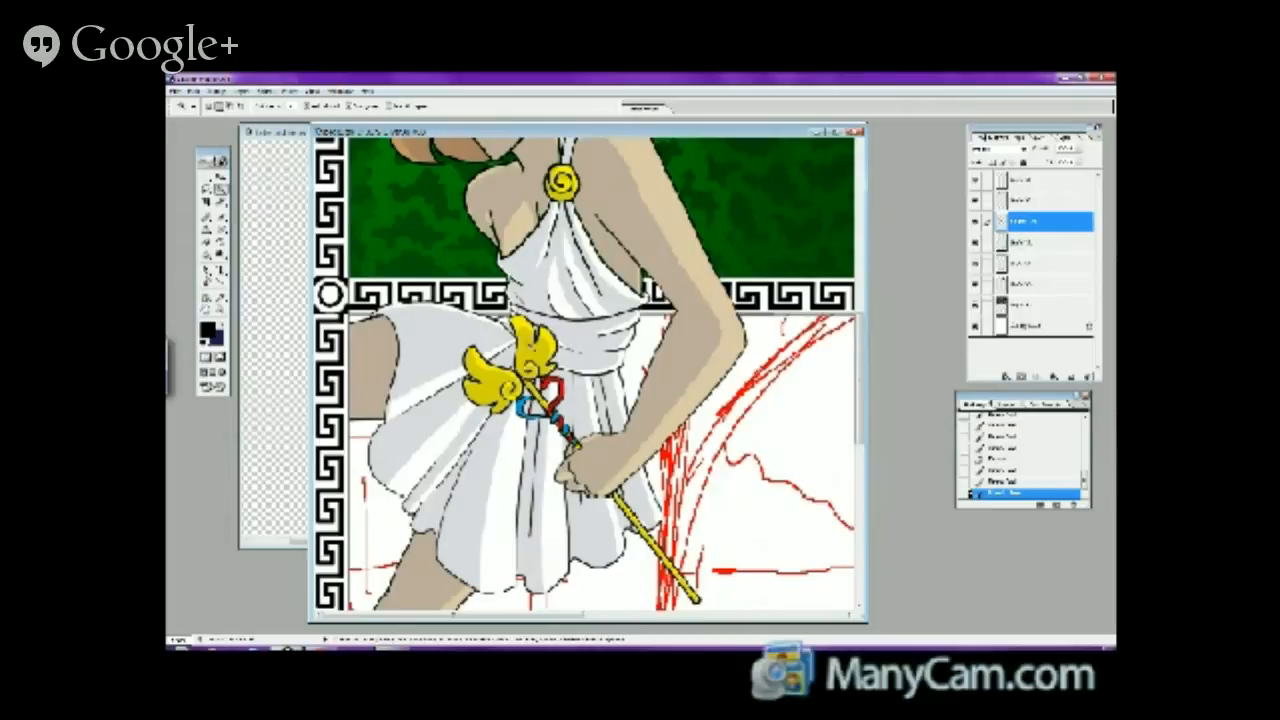
key(ctrl+d)
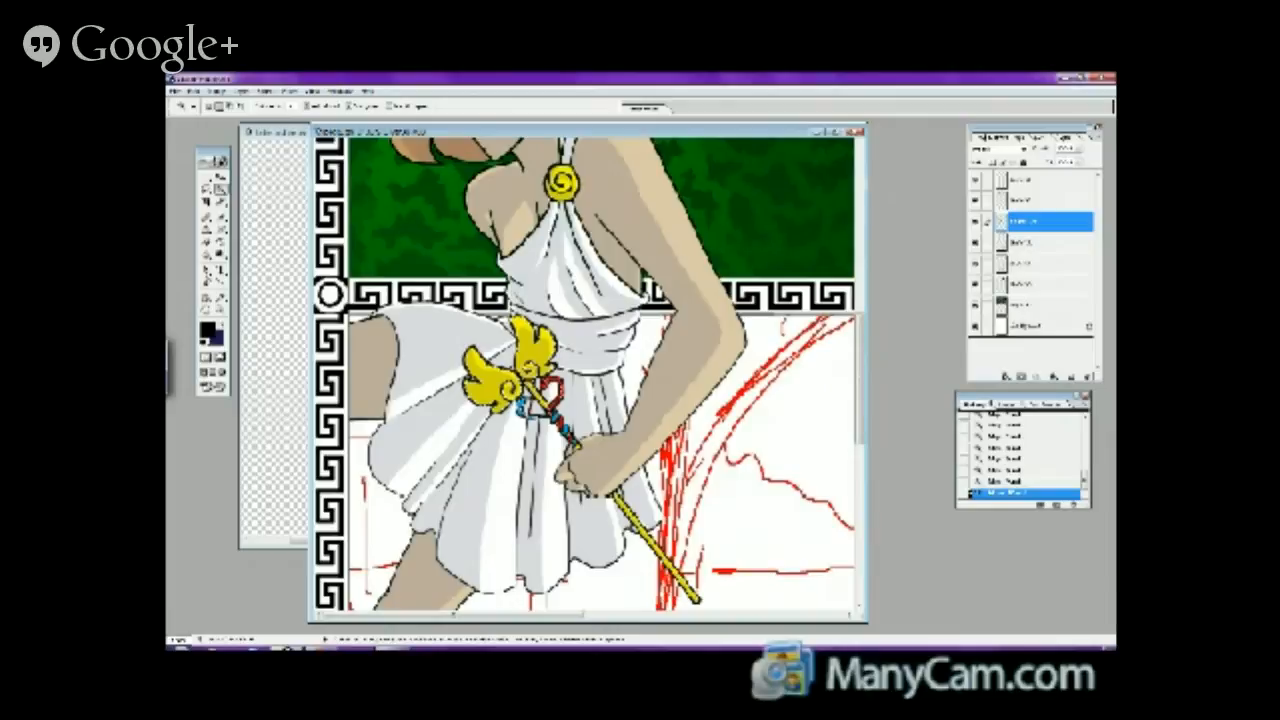
key(ctrl+plus)
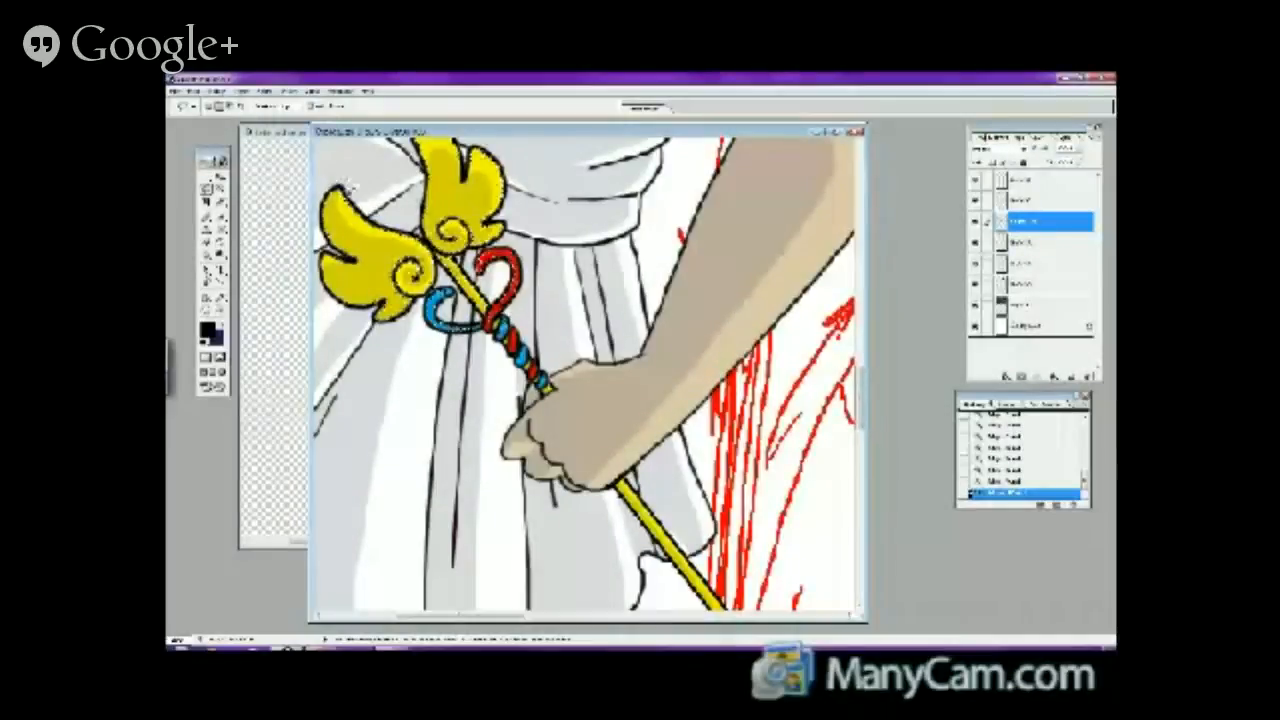
- Refine the selection around the staff's wings with the Magnetic Lasso and correct the stray area above the upper wing with the Lasso
click(190, 104)
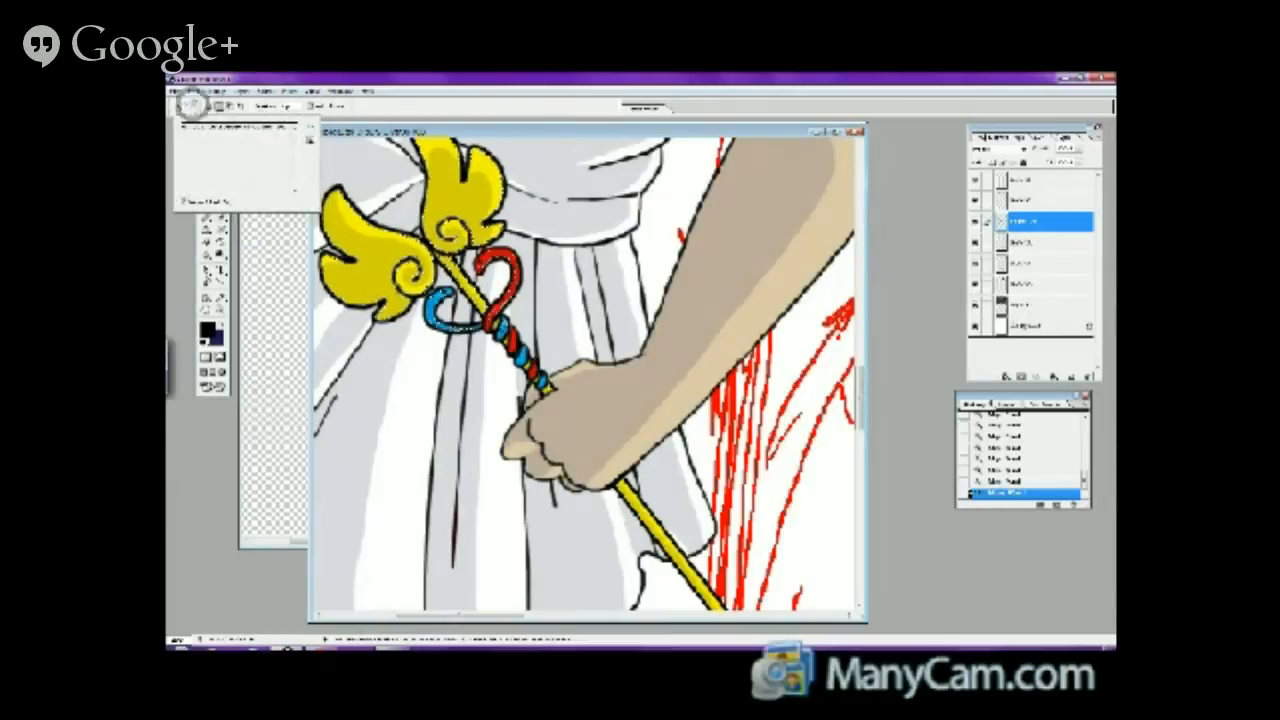
click(190, 104)
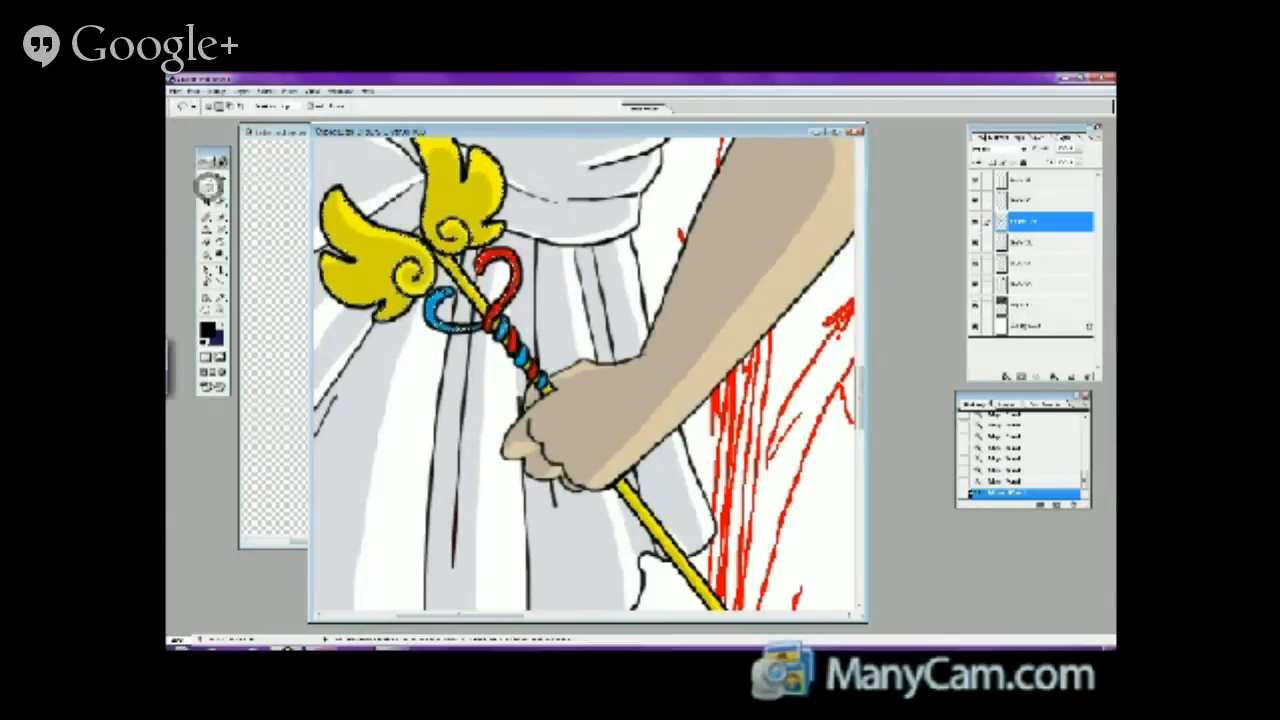
click(206, 187)
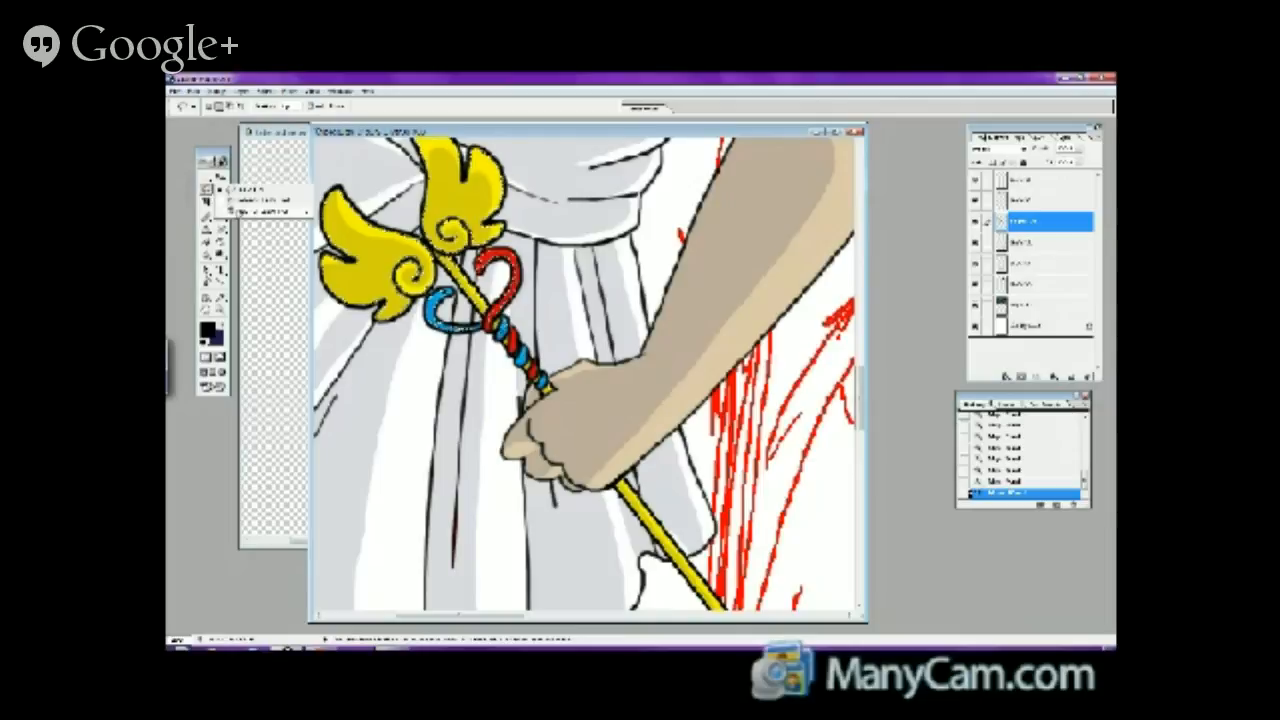
click(248, 200)
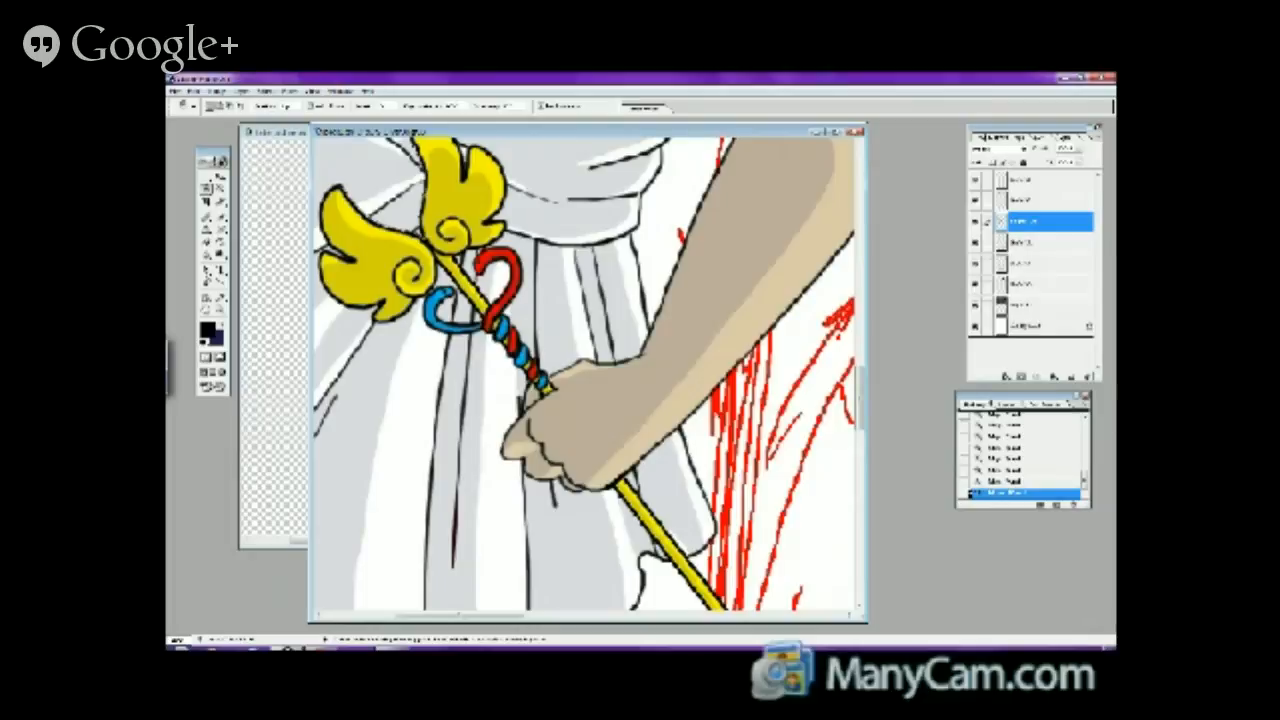
scroll(587, 375, up, 3)
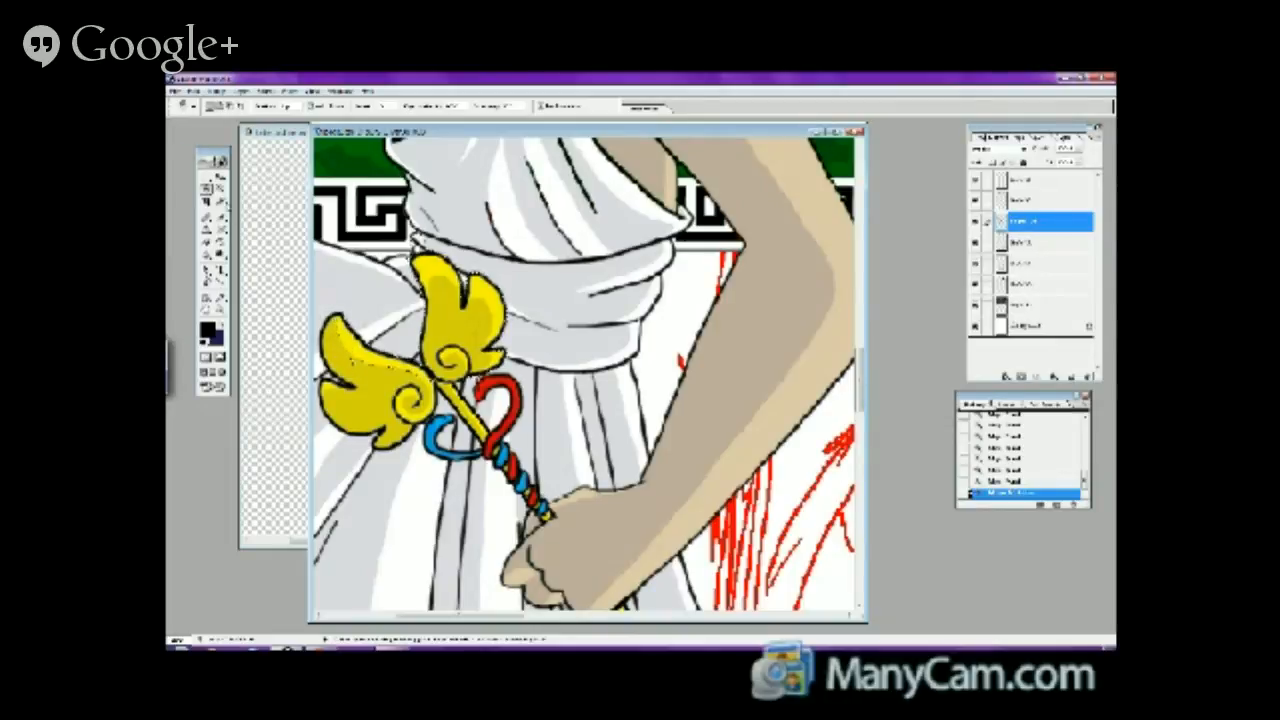
drag(207, 188, 240, 198)
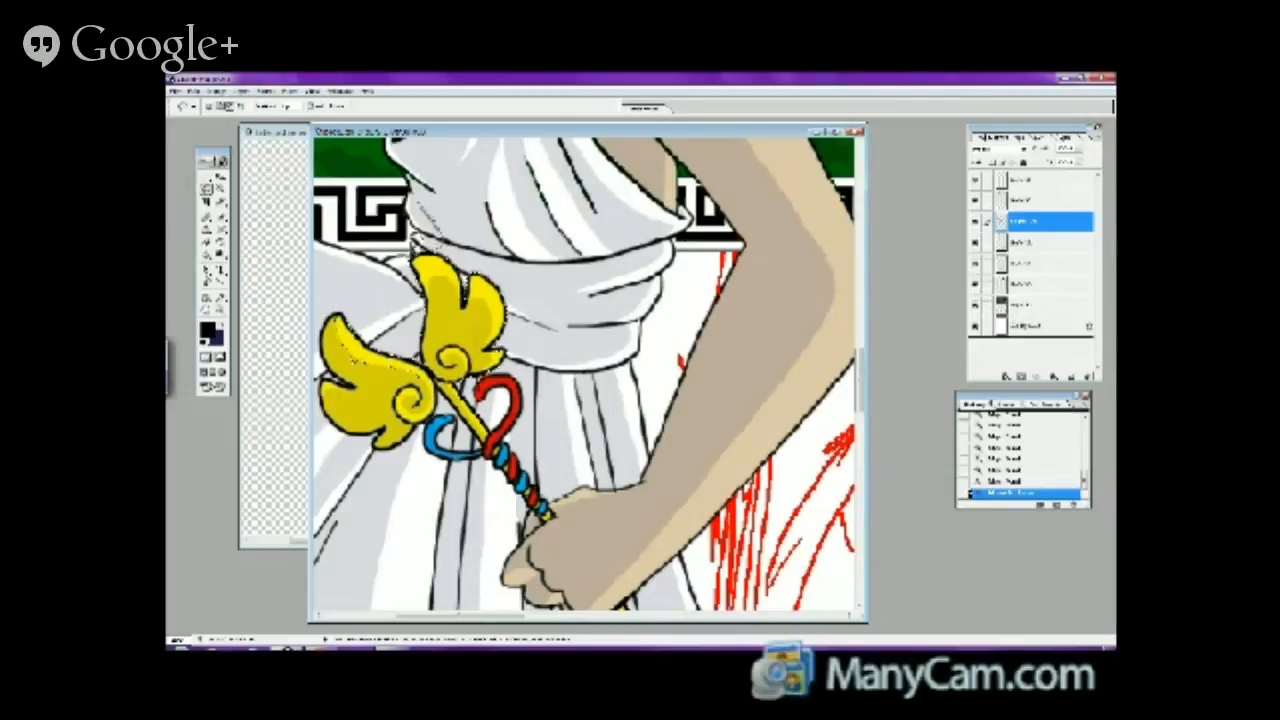
click(425, 242)
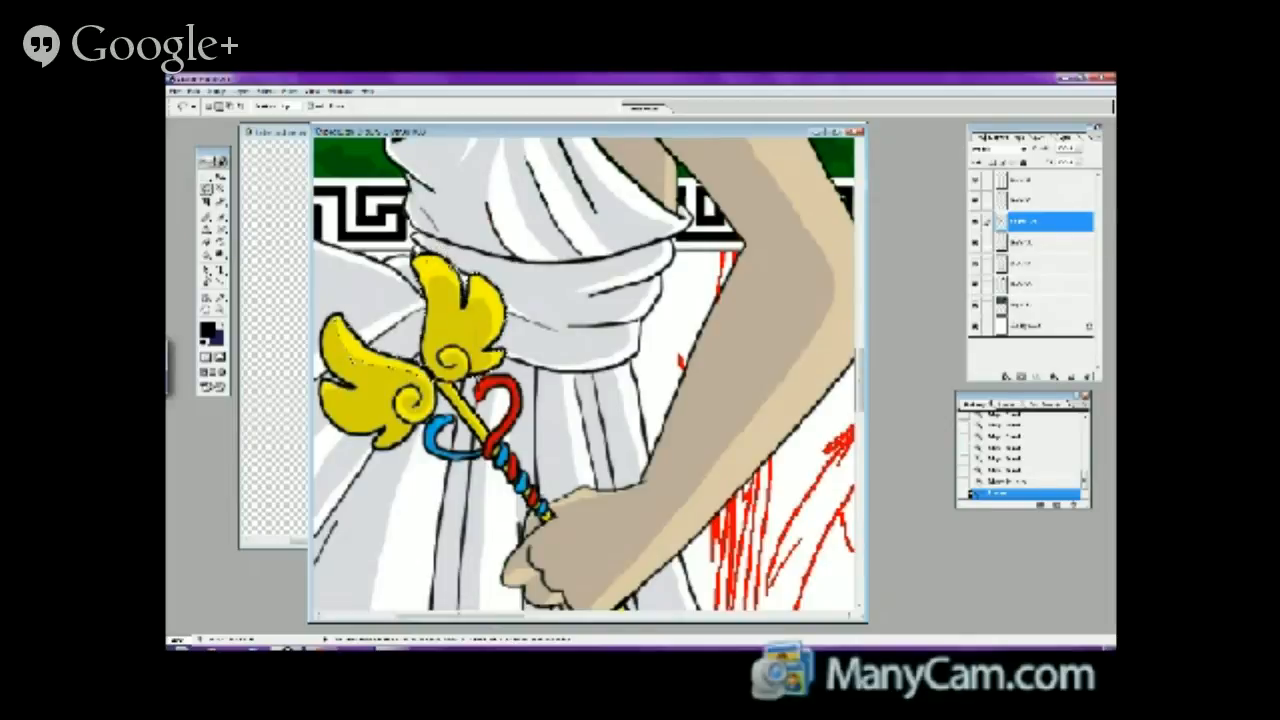
- Refine the selection around the upper wing's feather notch and outer edge on the staff with the Lasso
click(425, 242)
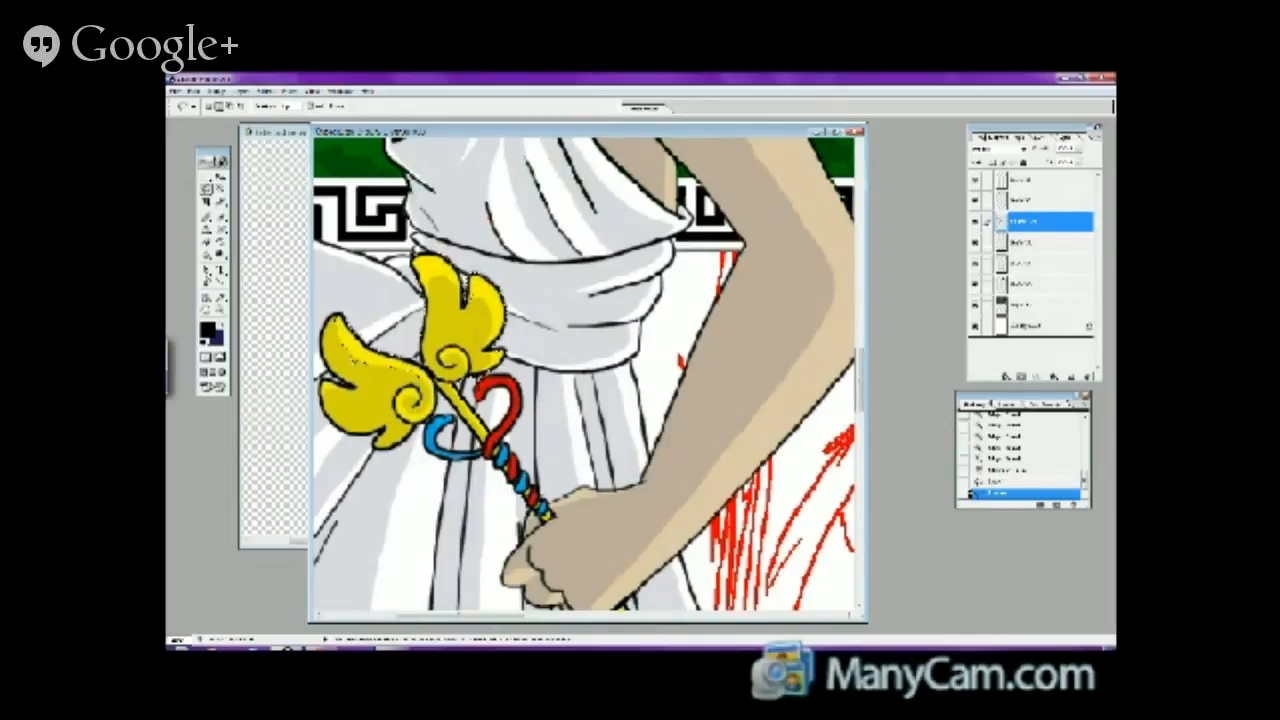
click(468, 284)
click(464, 284)
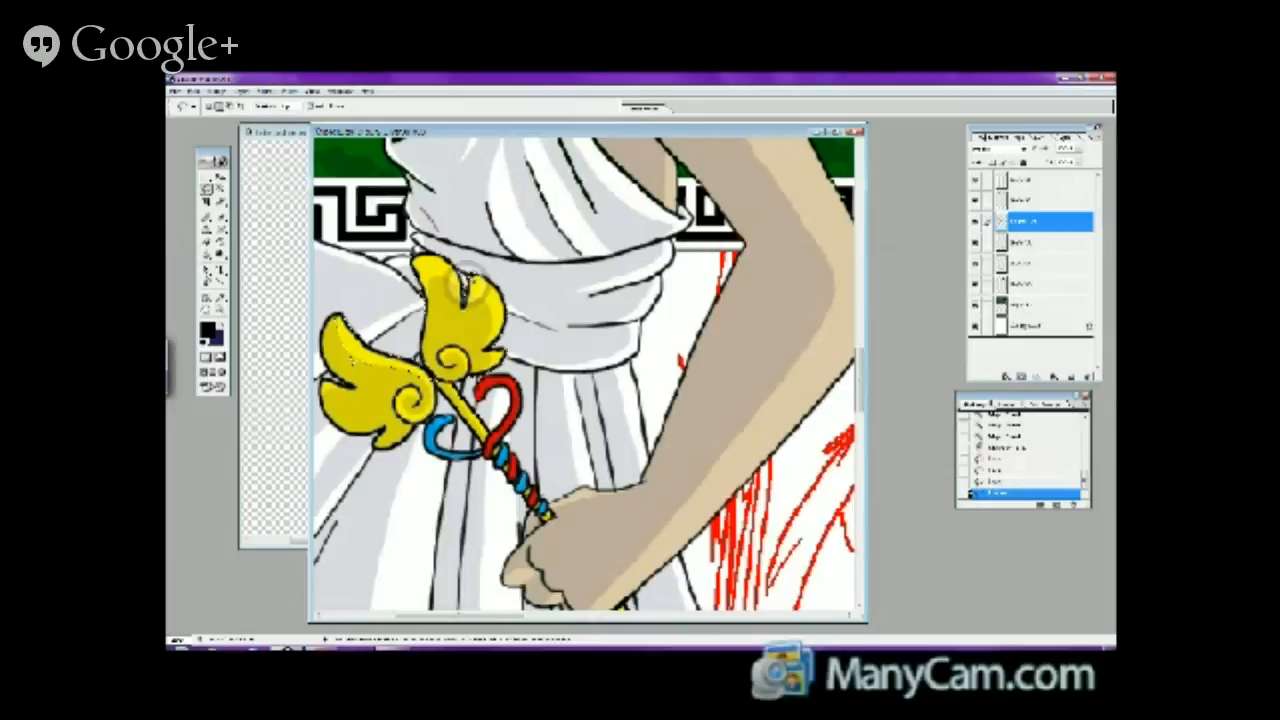
click(466, 287)
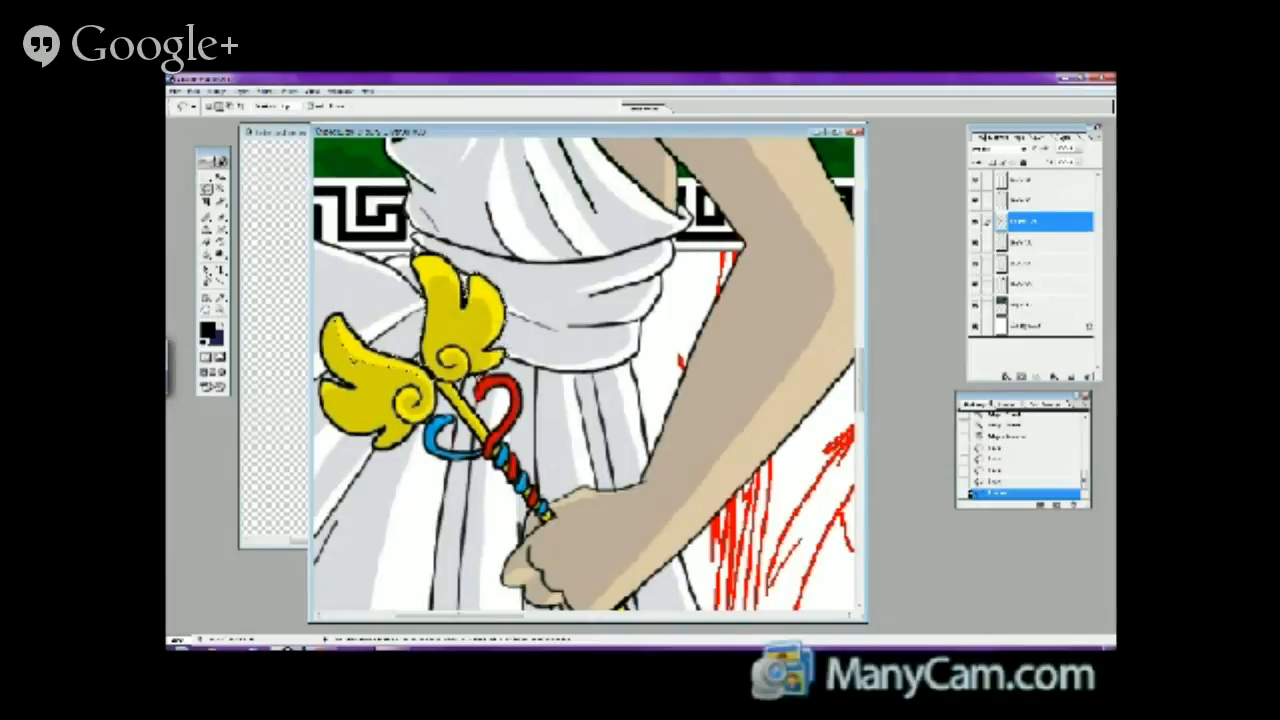
click(466, 287)
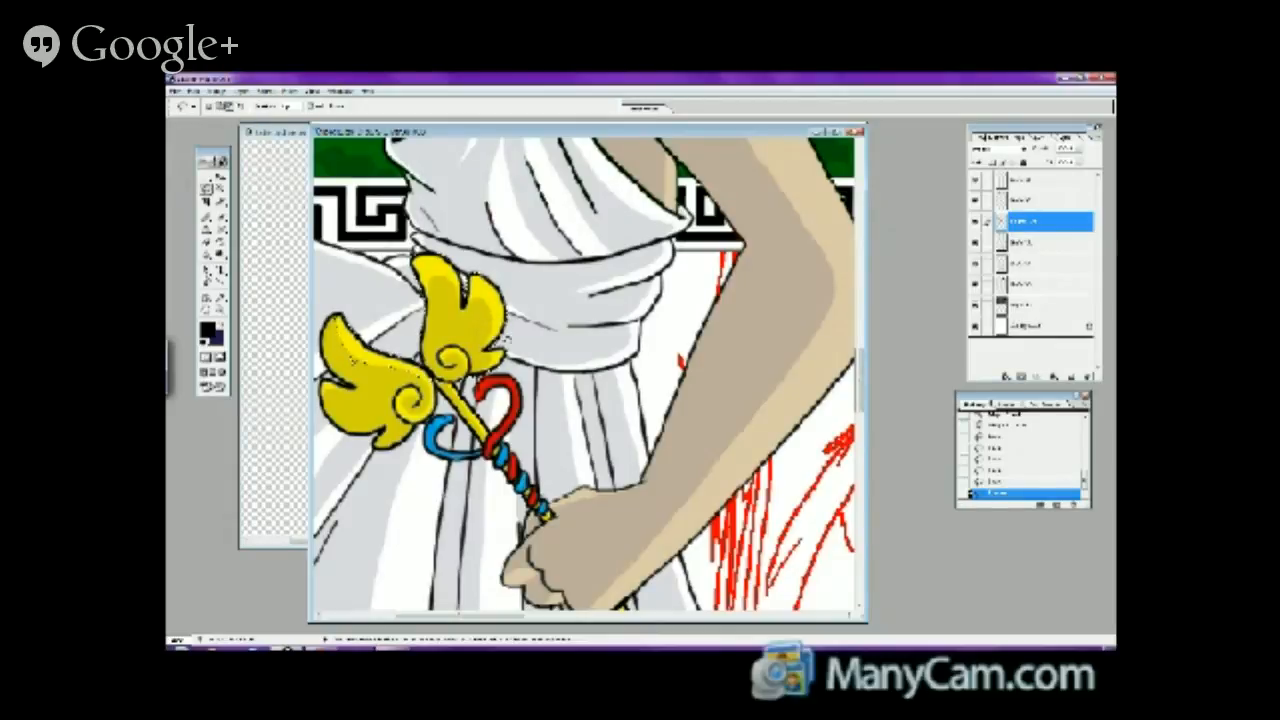
click(500, 340)
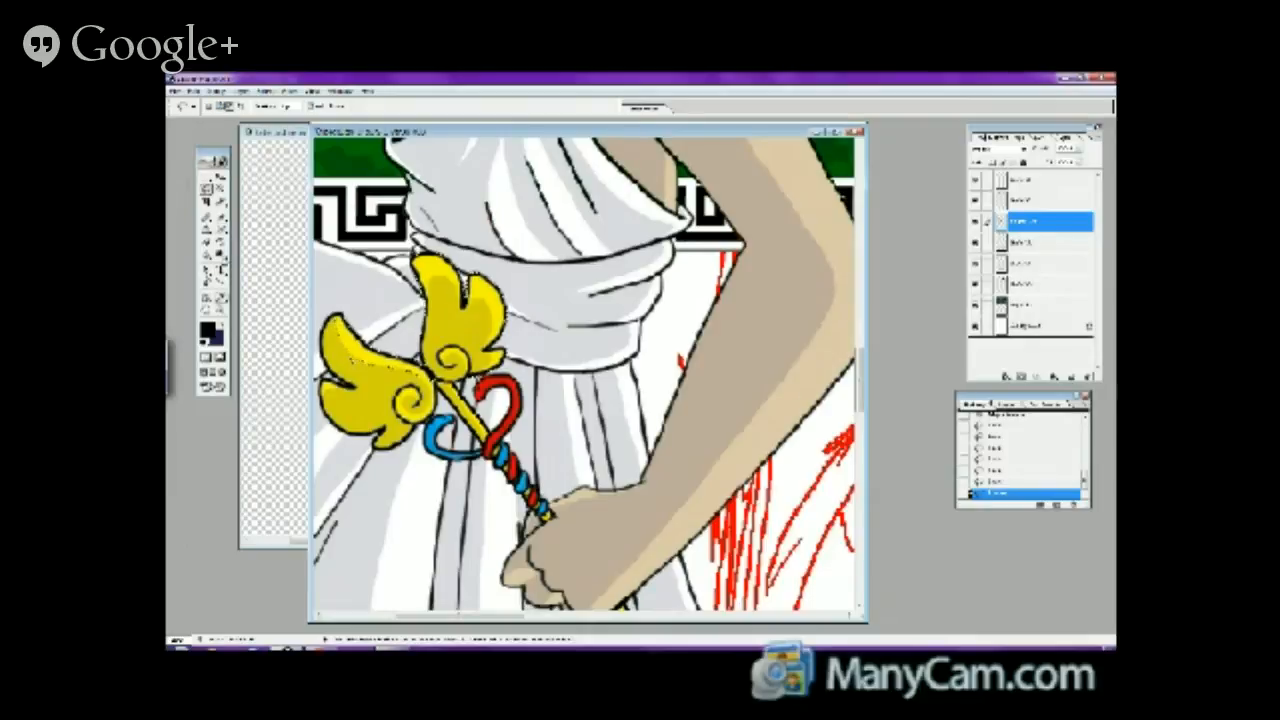
- Trace the lower wing's upper edge into the selection with the Magnetic Lasso, stepping back one attempt and retracing it
click(206, 189)
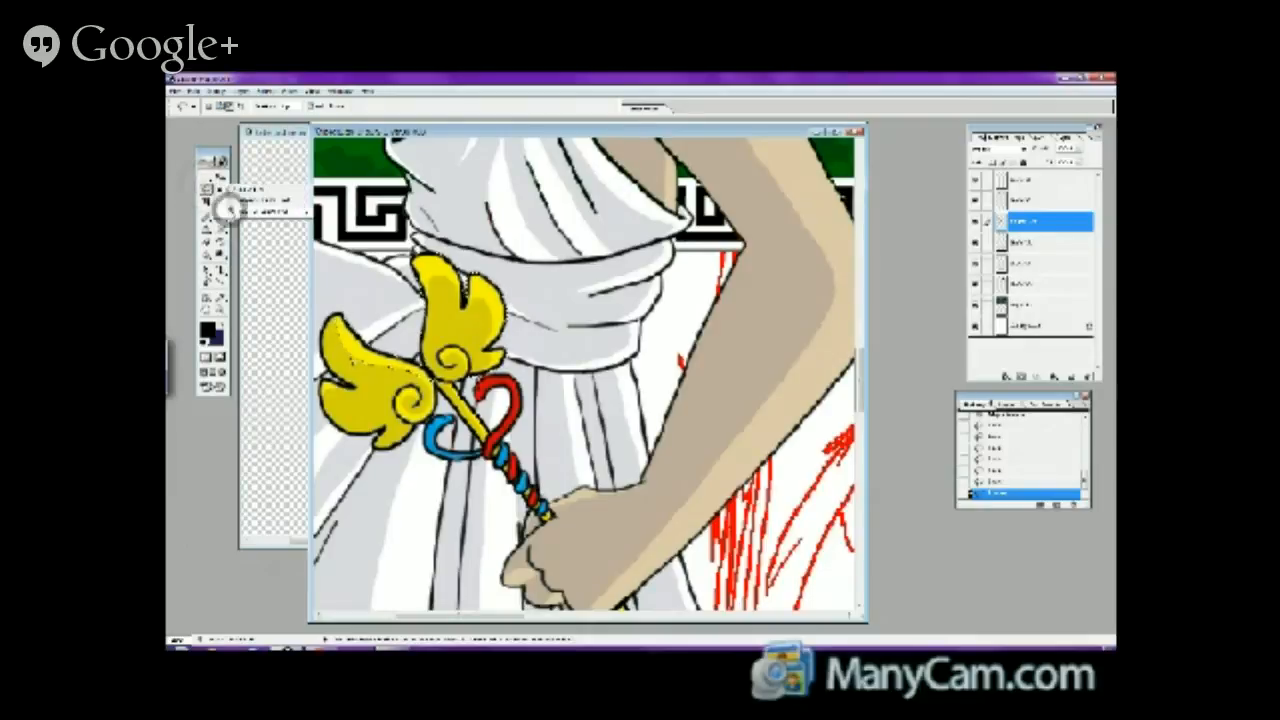
click(255, 211)
click(341, 311)
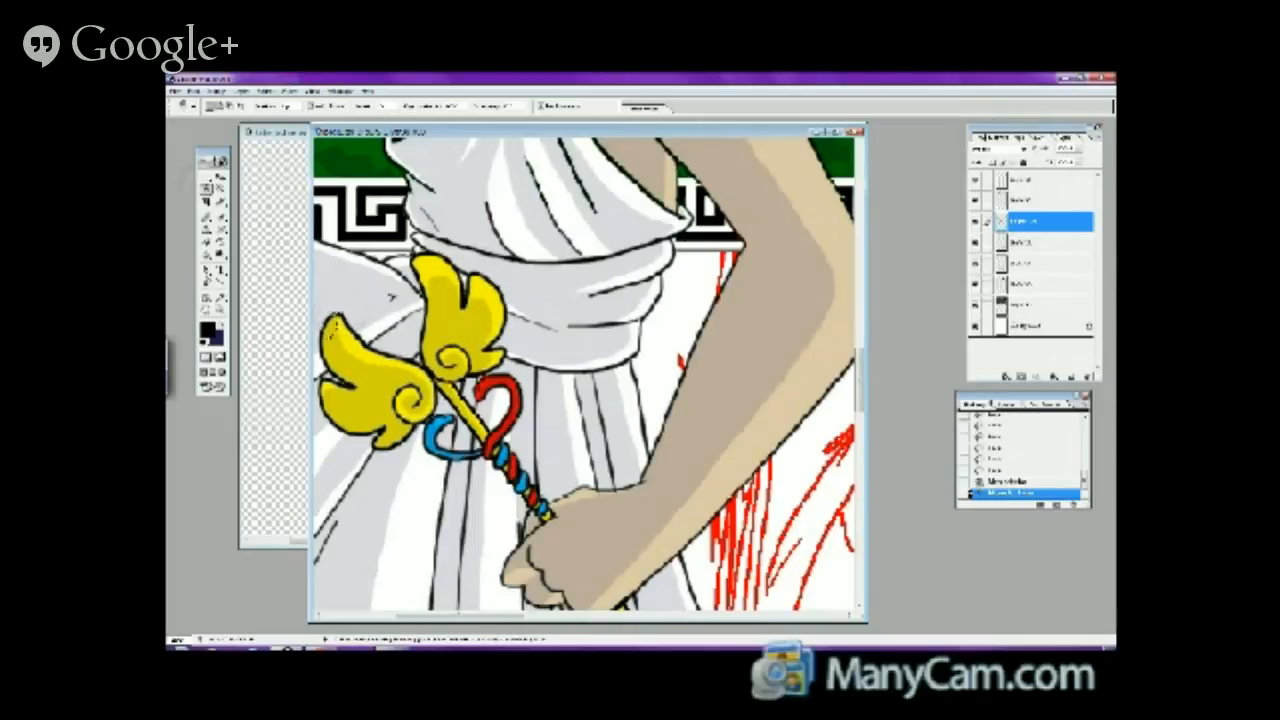
click(1013, 482)
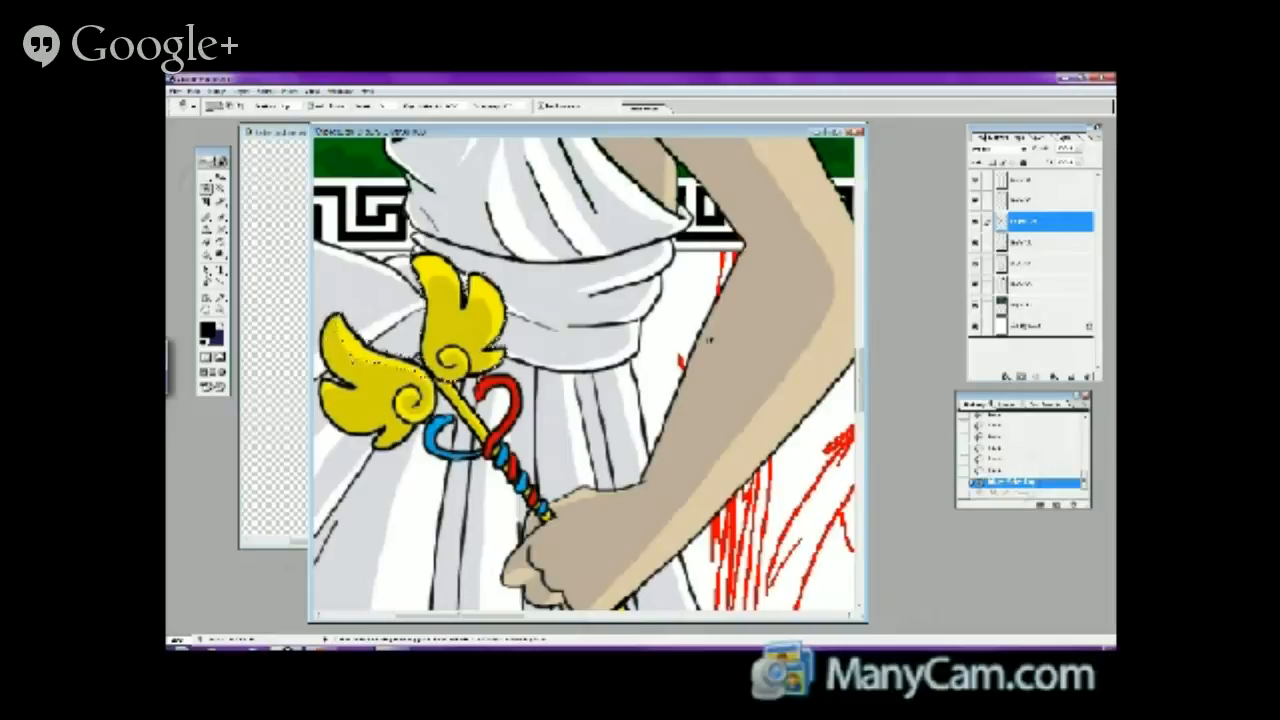
click(334, 307)
key(F7)
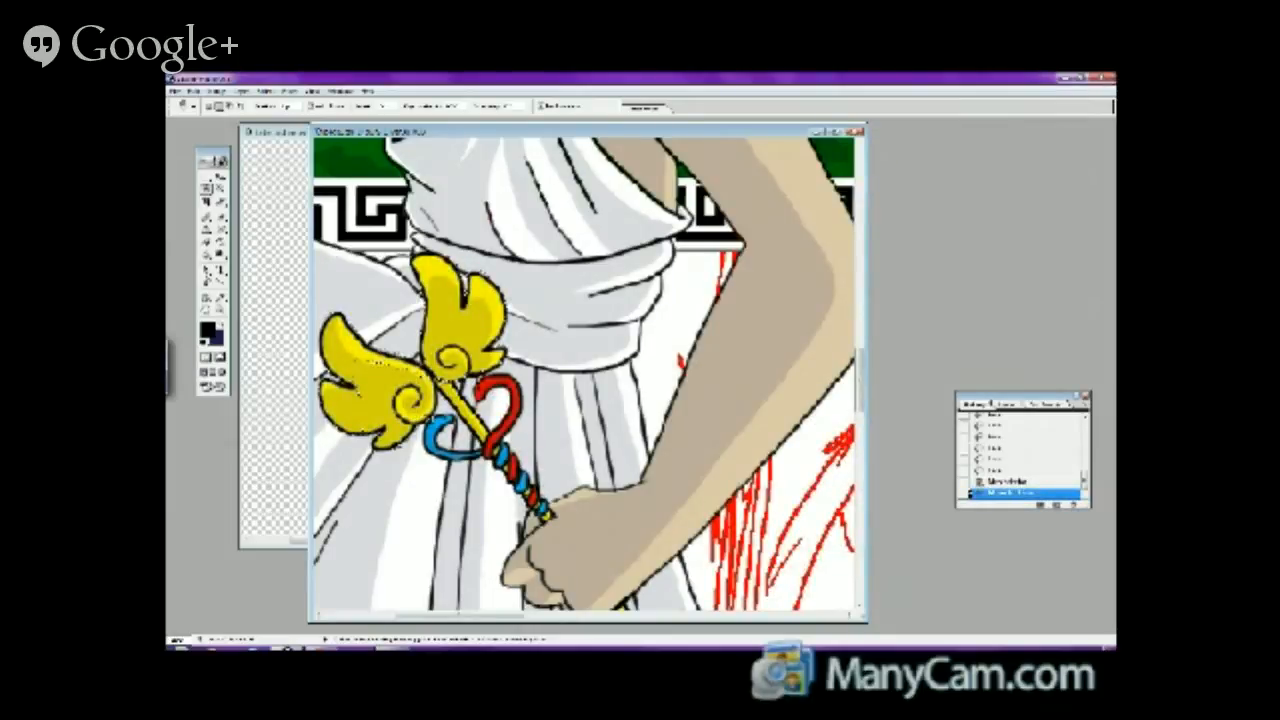
key(F7)
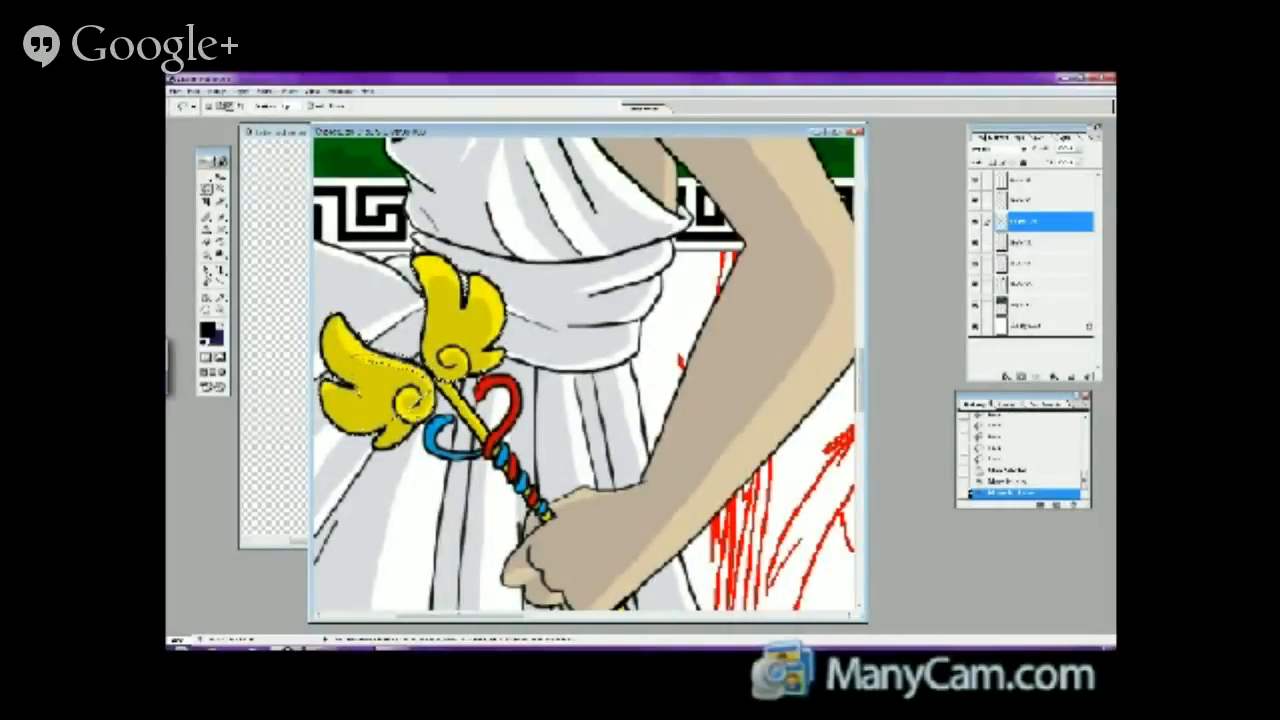
- Clean up the selection inside the lower wing, around its curl and feather notch, by adding and subtracting Lasso areas
drag(418, 420, 362, 402)
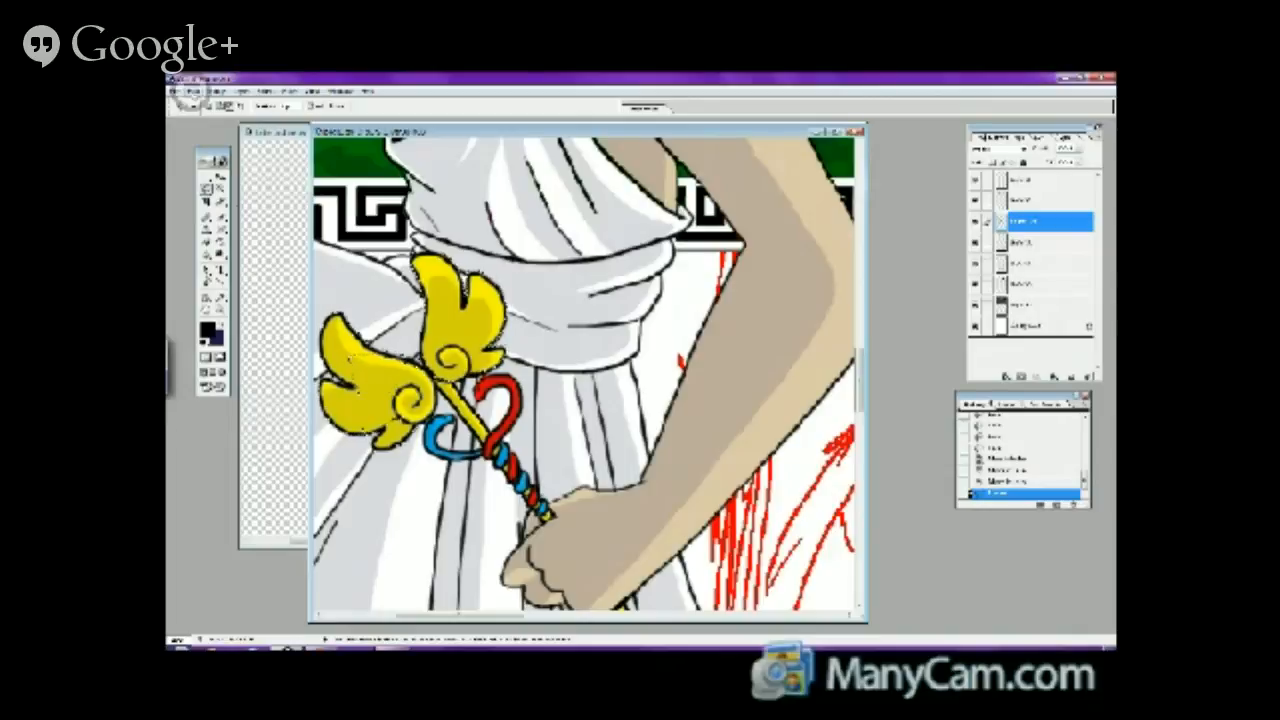
click(193, 91)
click(215, 124)
click(219, 106)
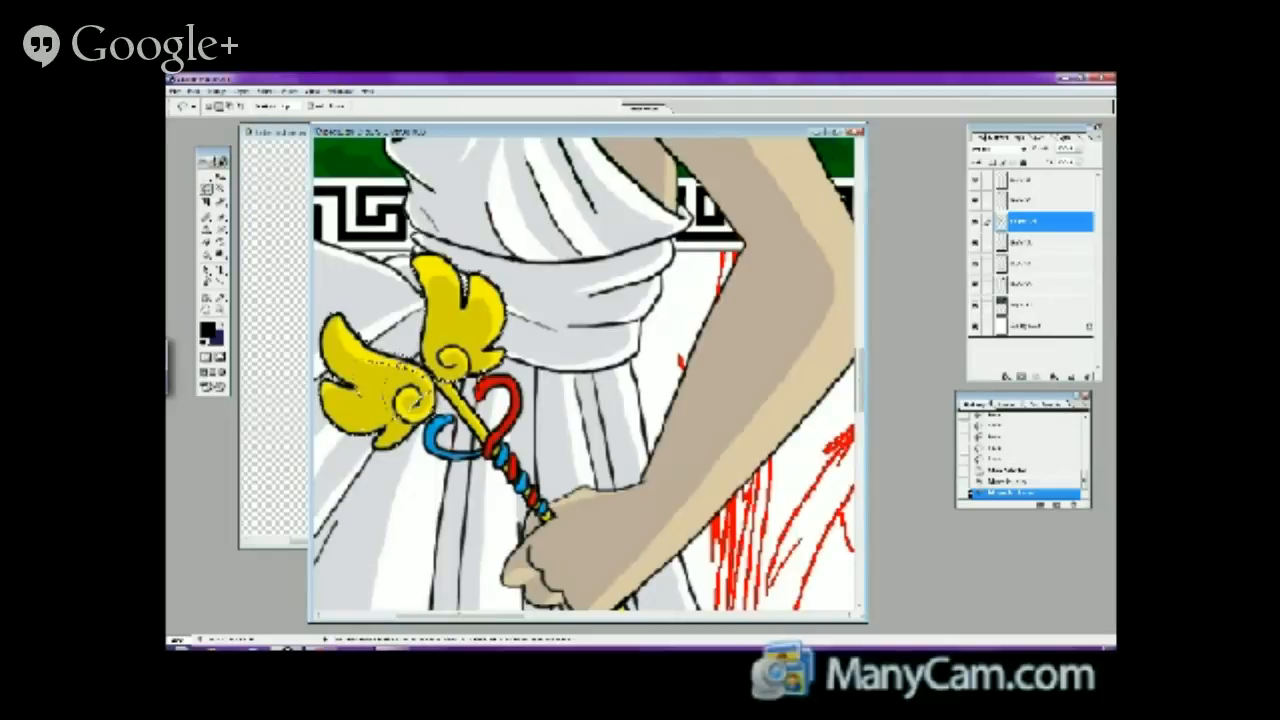
drag(414, 402, 420, 378)
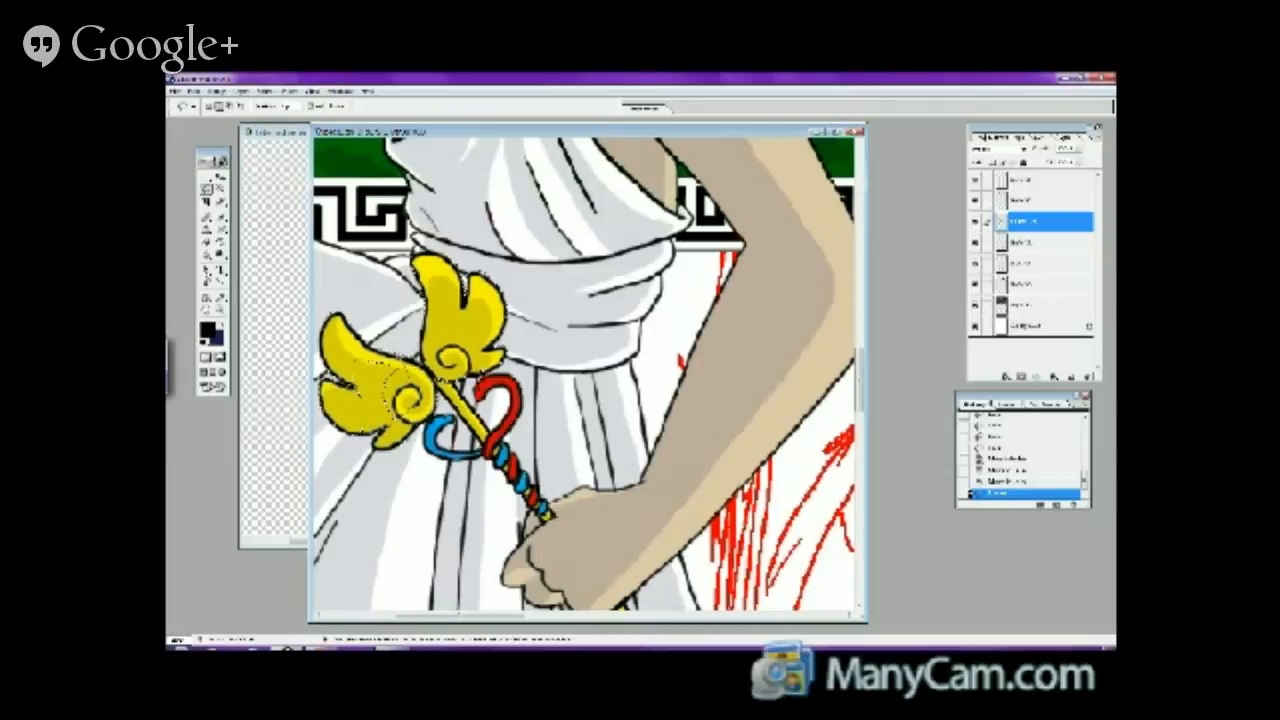
mouse_move(357, 387)
mouse_down()
mouse_move(386, 402)
mouse_move(372, 426)
mouse_up()
click(230, 106)
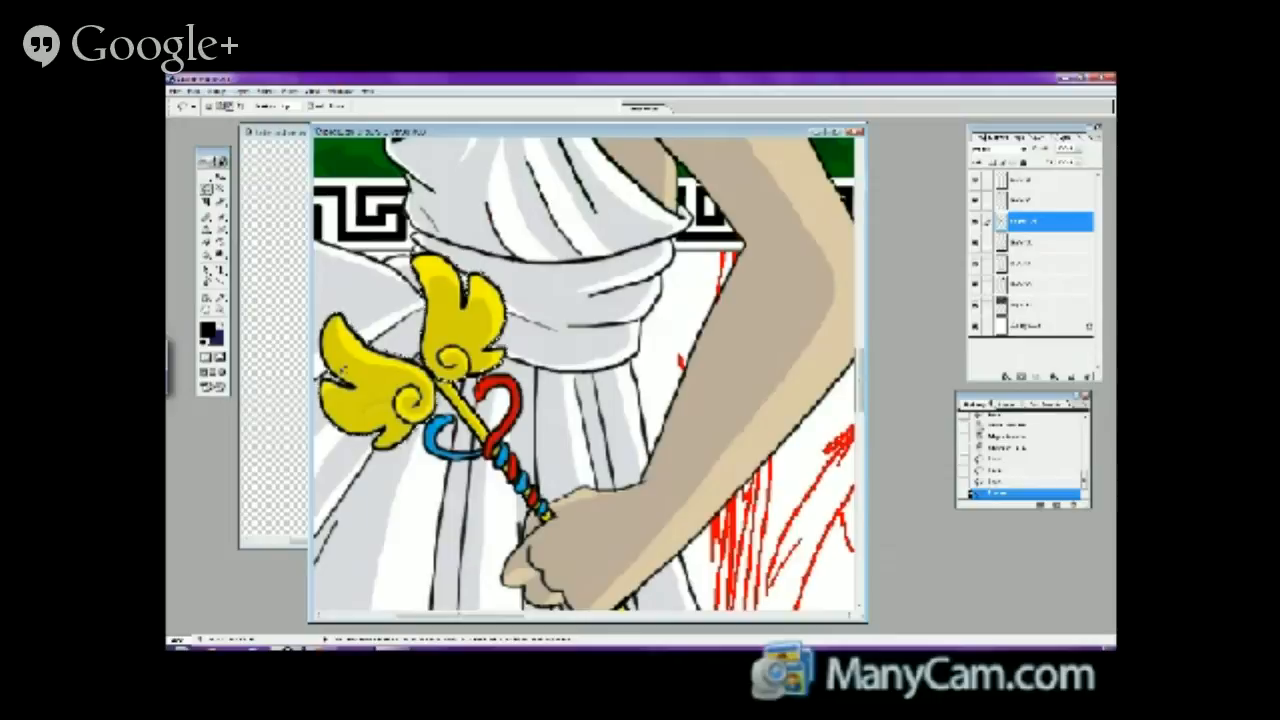
drag(340, 380, 334, 378)
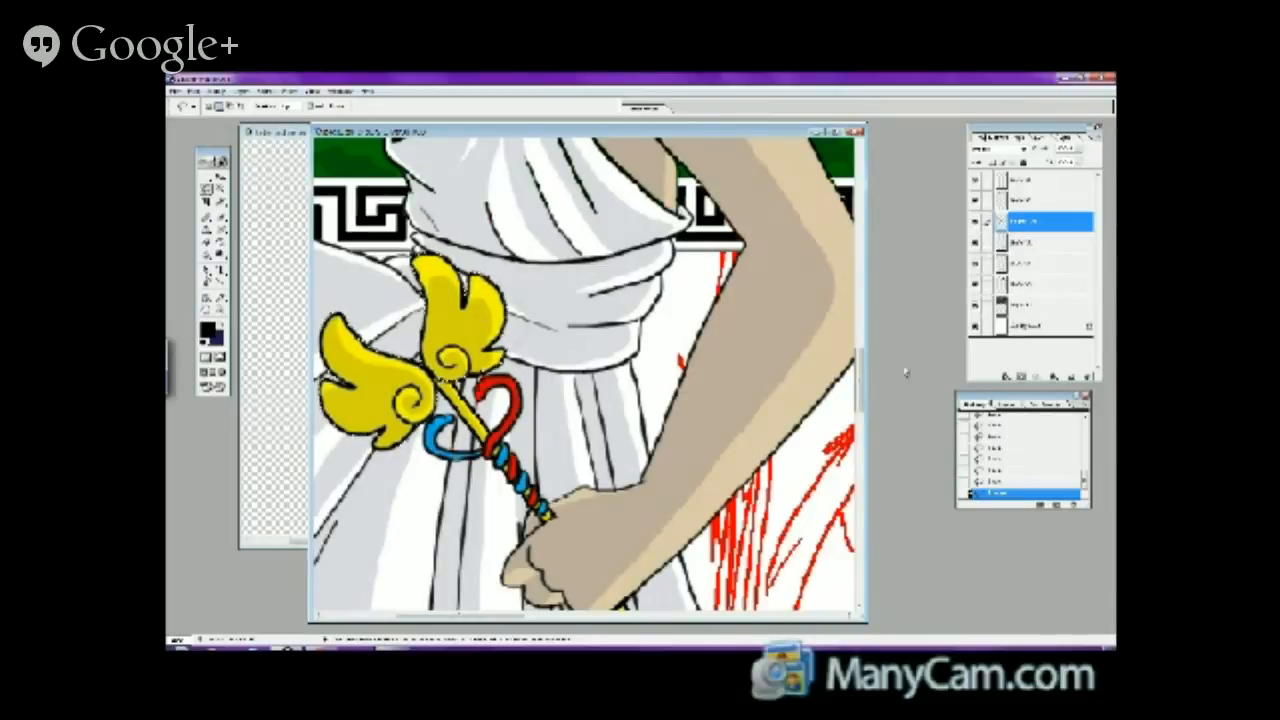
- Extend the selection to the staff's shaft and snake coils below the wings with the Polygonal Lasso and the Lasso
scroll(862, 395, down, 1)
scroll(862, 395, down, 5)
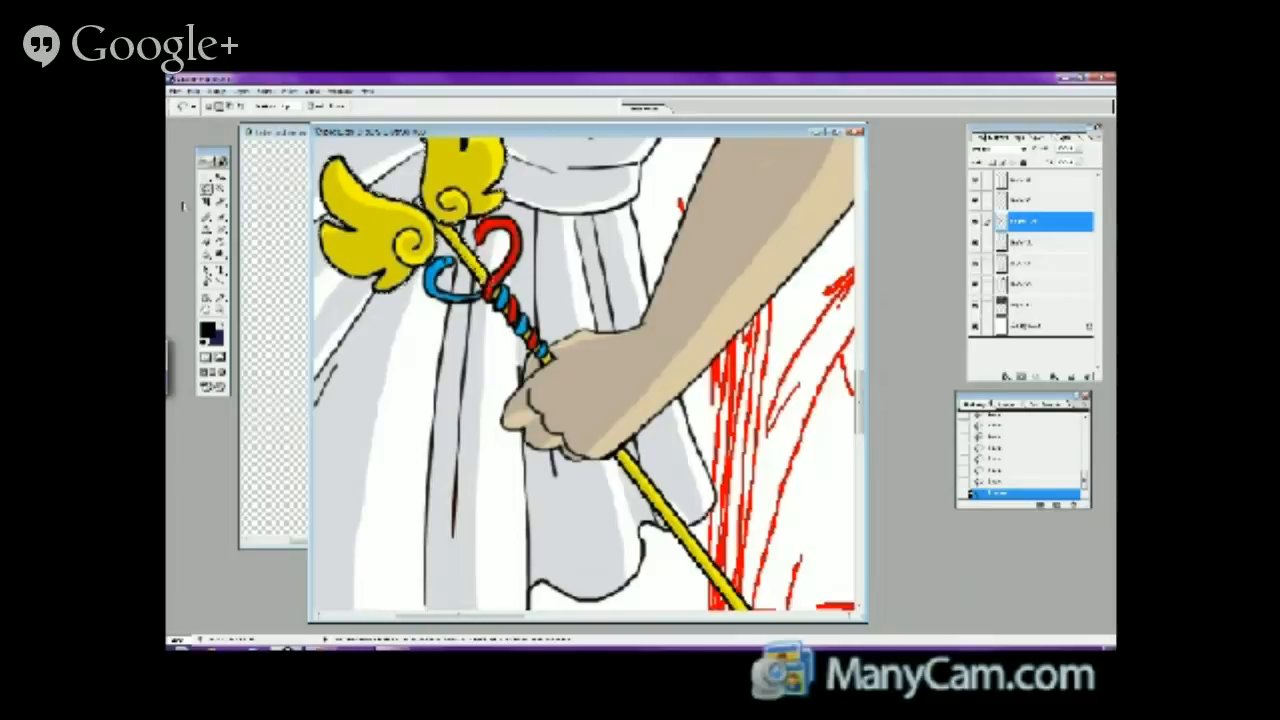
click(206, 189)
click(262, 211)
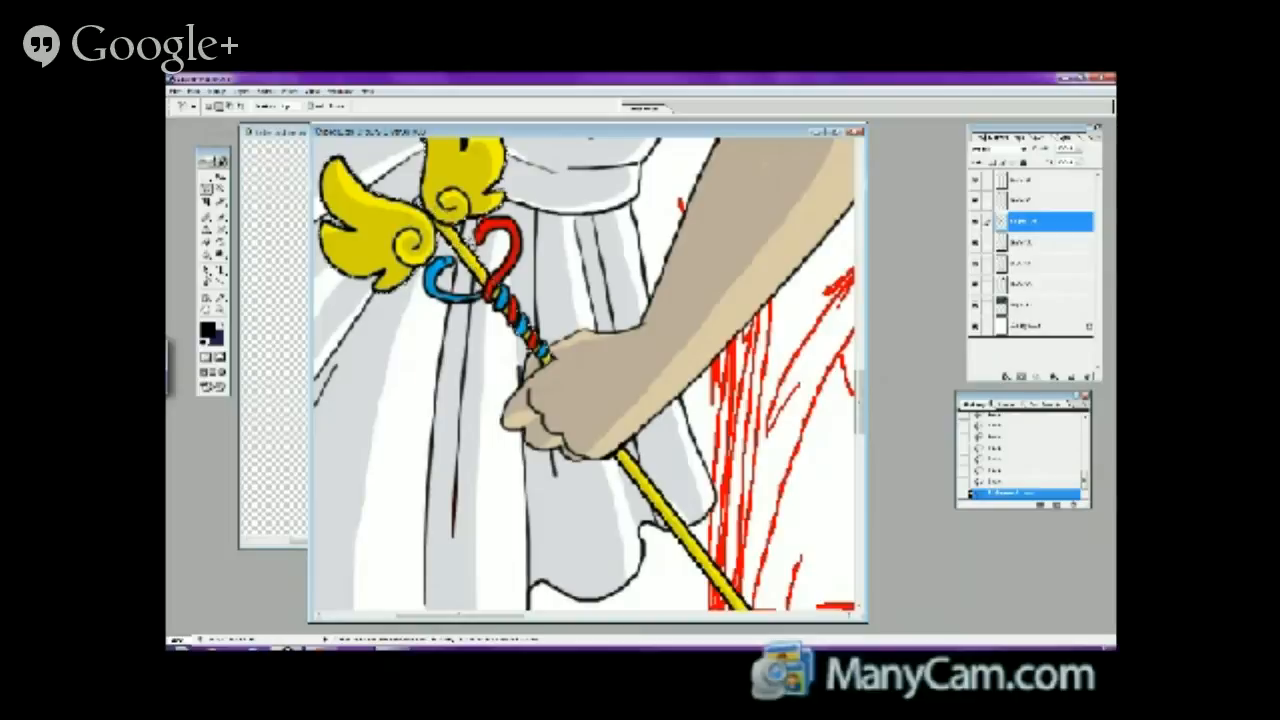
click(207, 188)
click(245, 189)
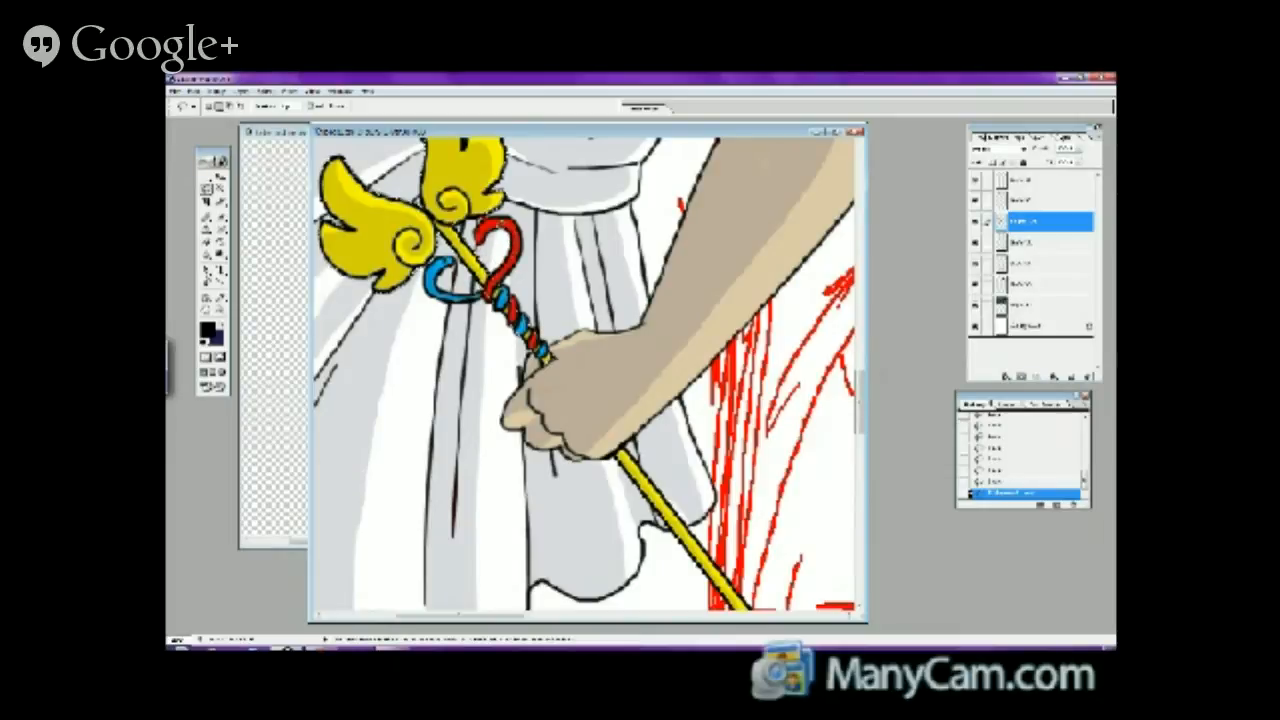
drag(494, 284, 500, 278)
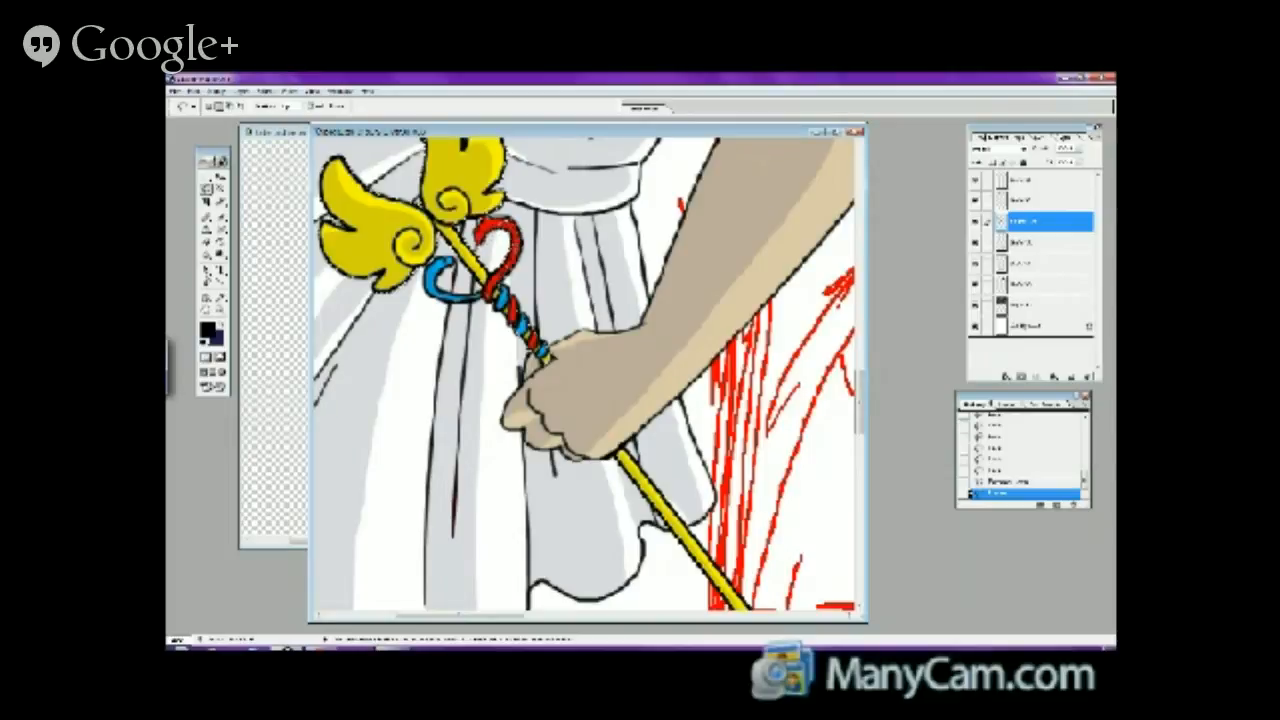
- Refine the selection along the red snake's outer curve and down the twisted coils to the hand with the Lasso
click(499, 186)
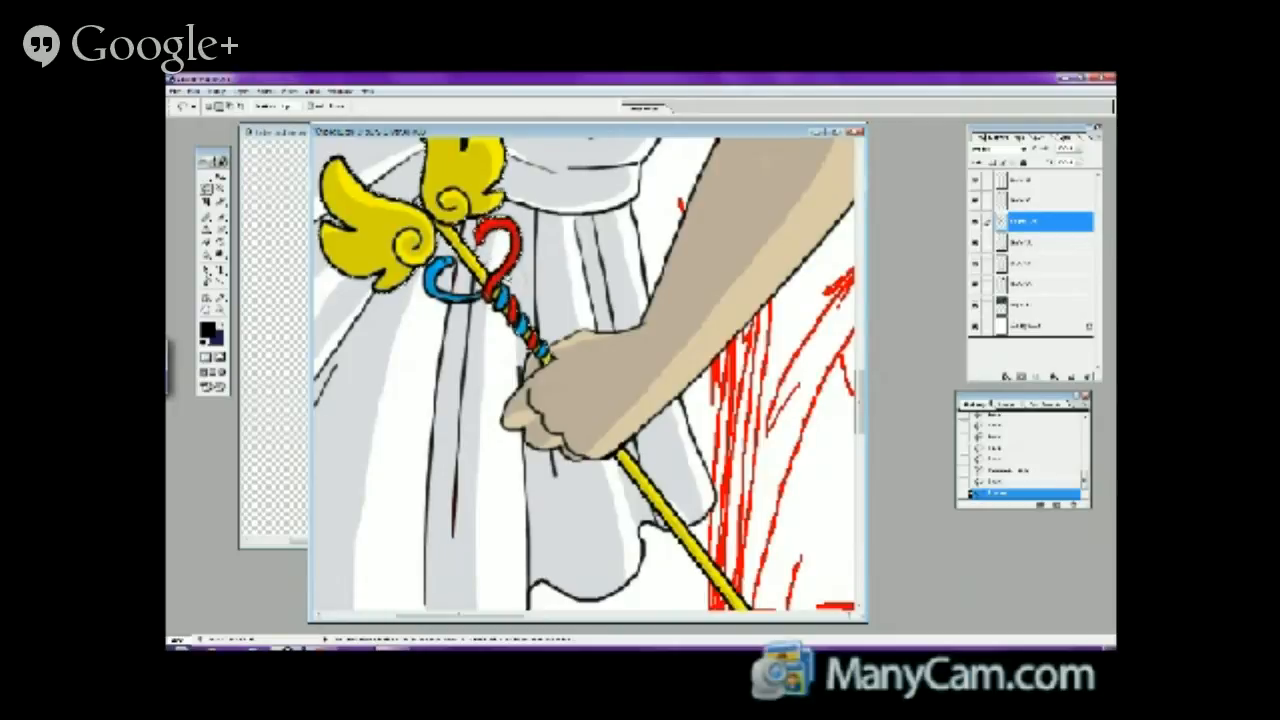
drag(502, 214, 514, 289)
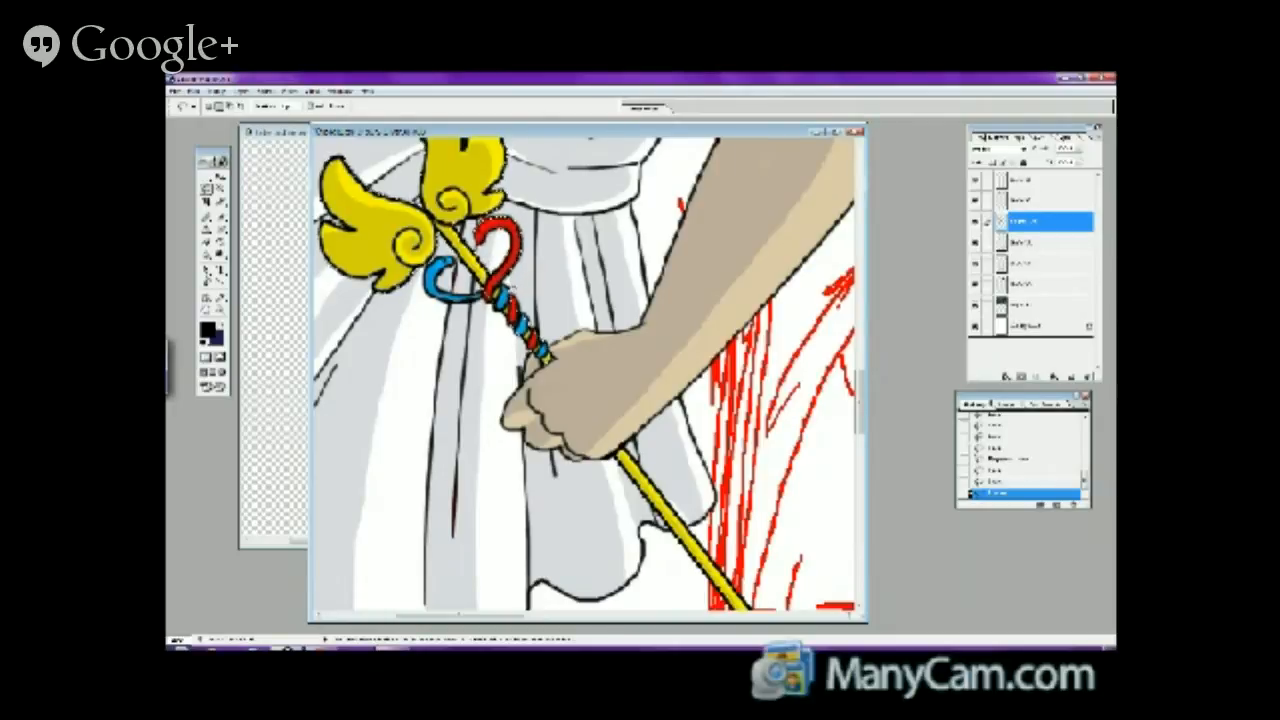
click(404, 280)
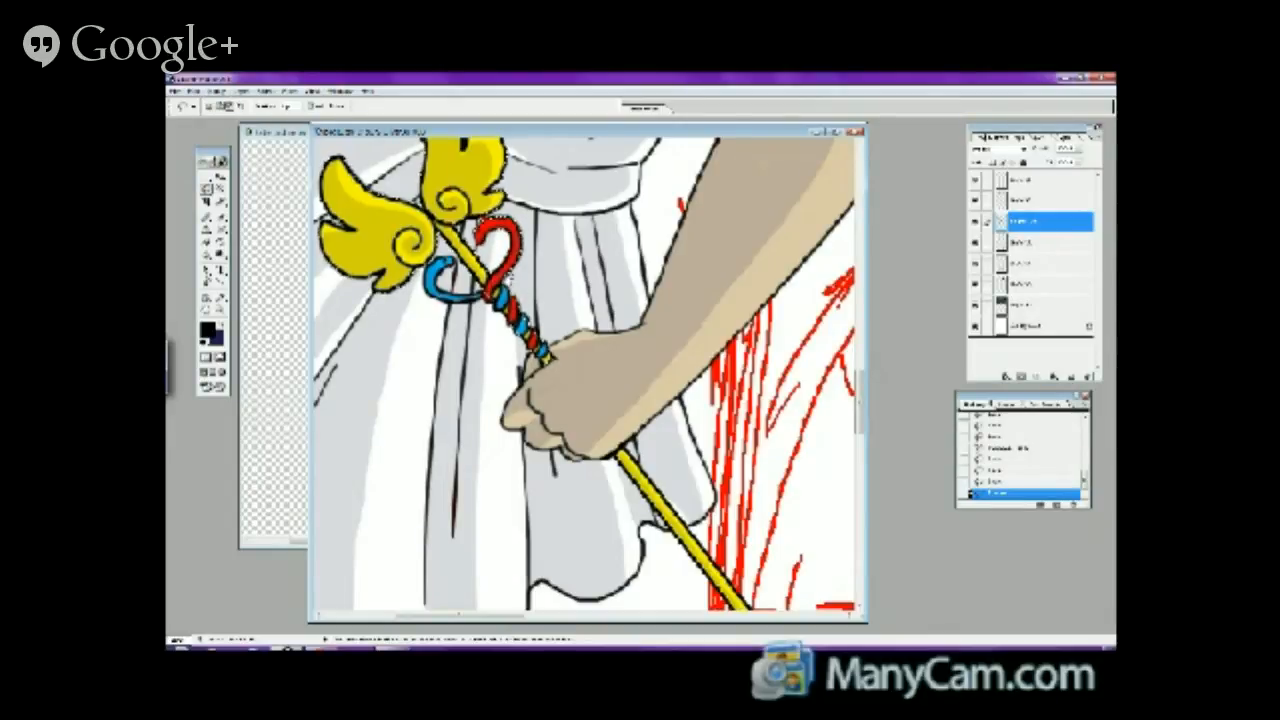
click(336, 222)
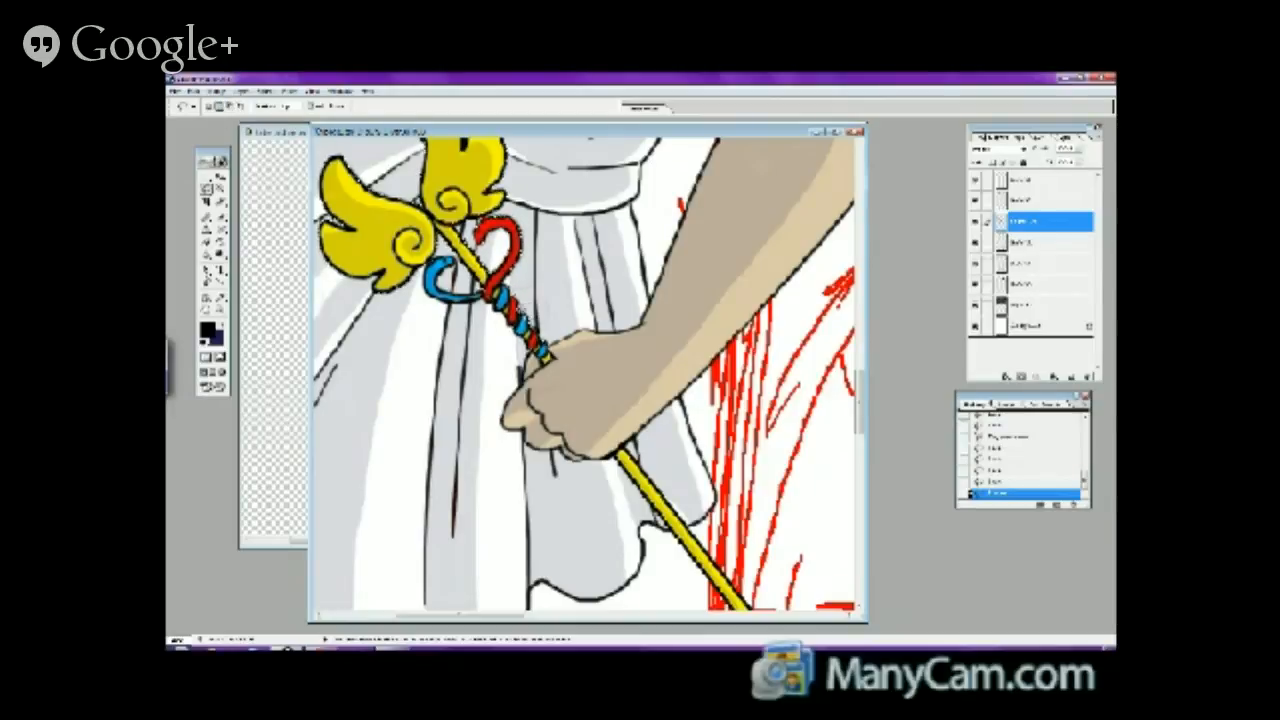
click(533, 322)
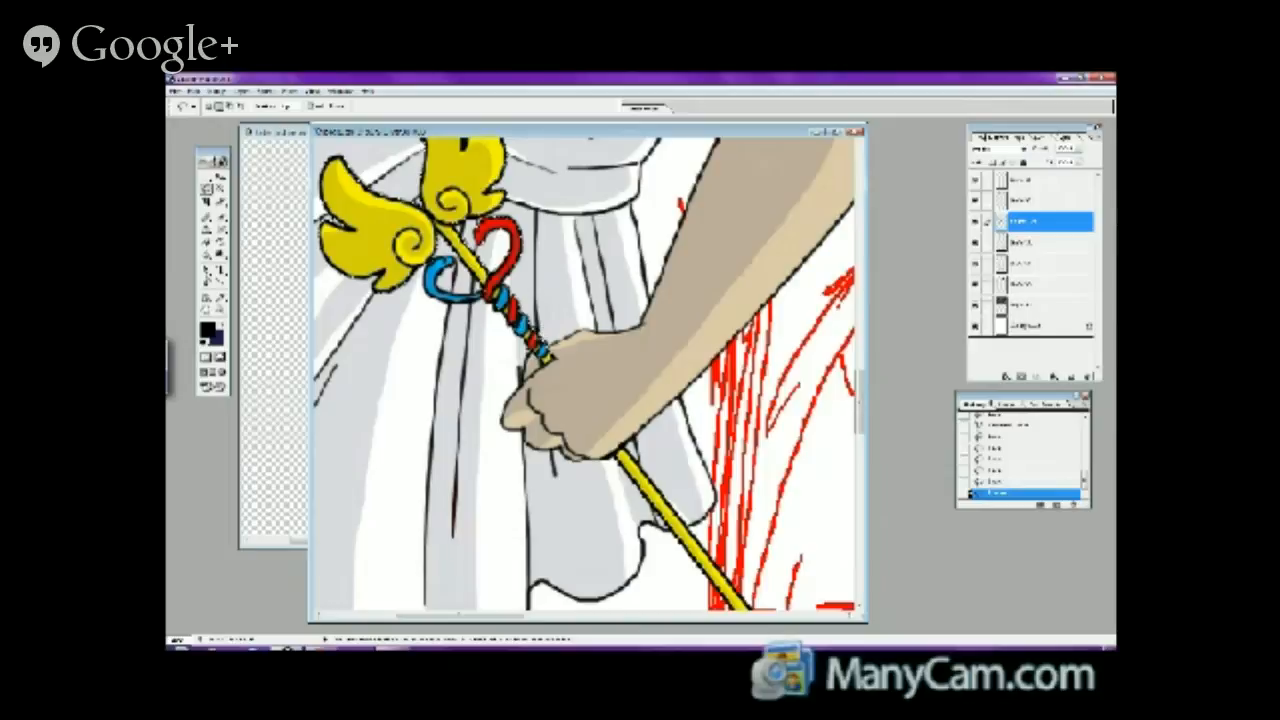
click(540, 345)
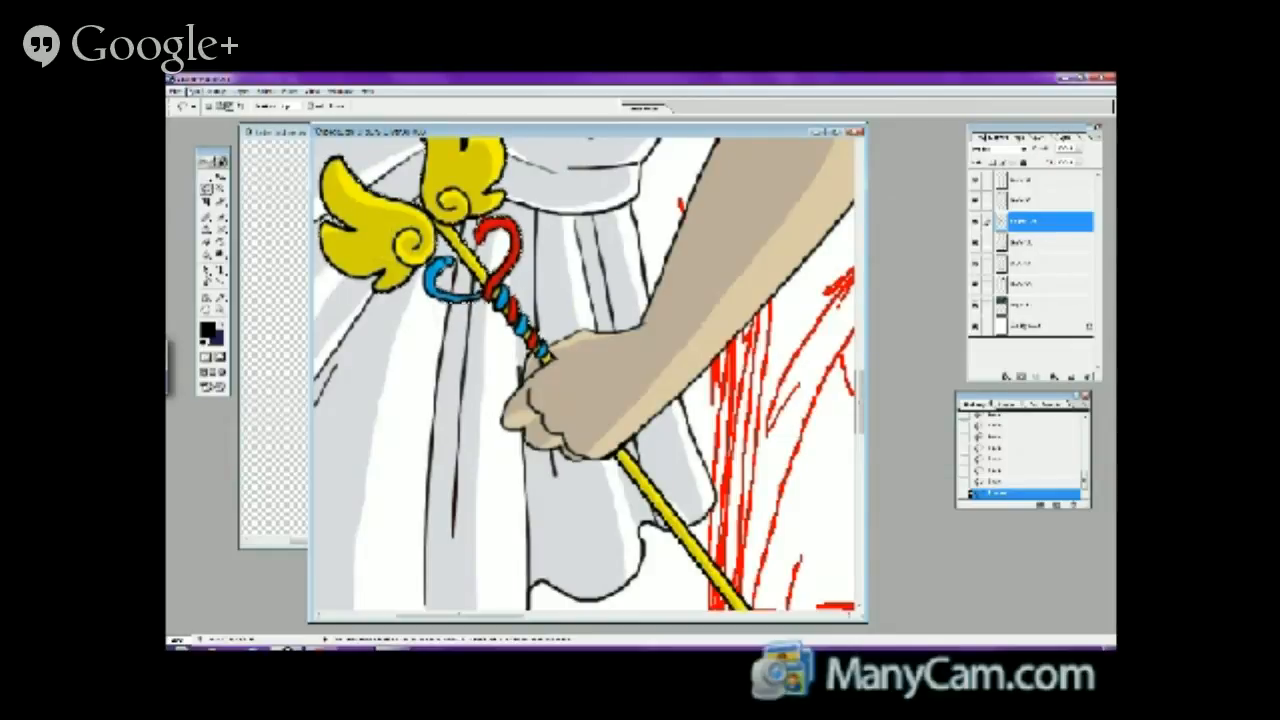
click(194, 91)
click(208, 178)
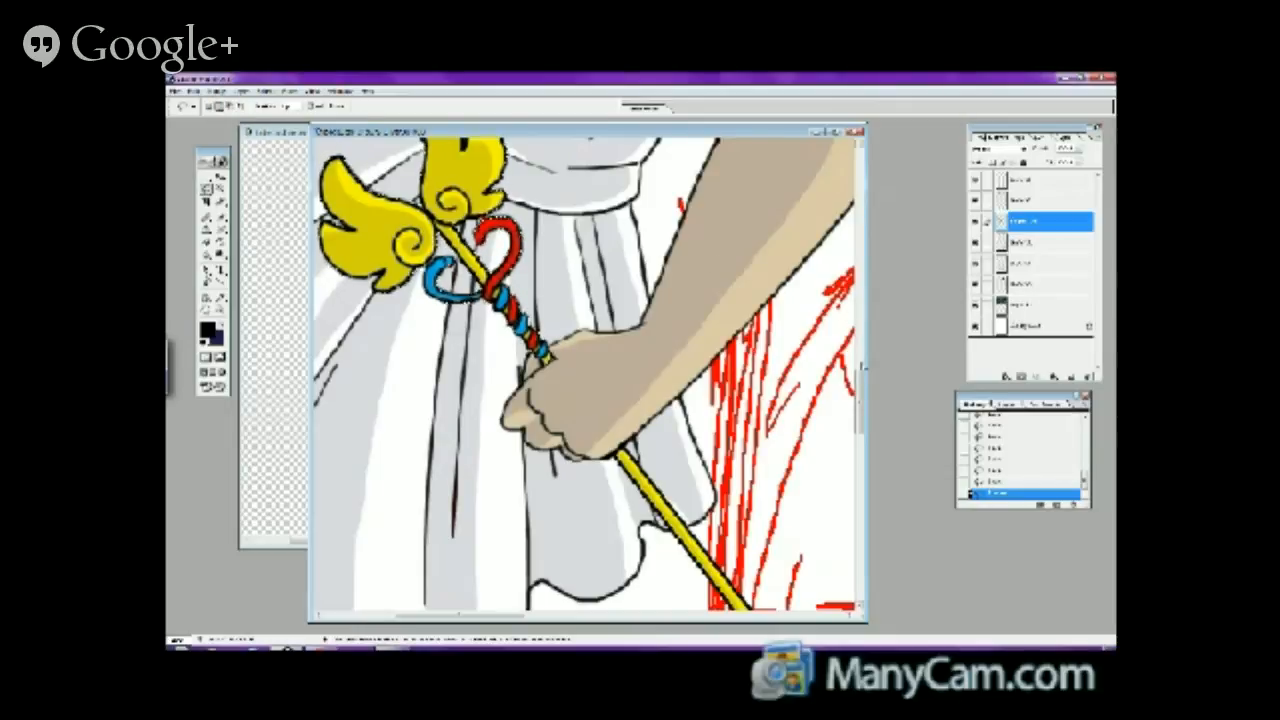
- Add the yellow shaft below the woman's hand to the selection with the Polygonal Lasso and copy the selected staff to a new layer
scroll(805, 265, up, 5)
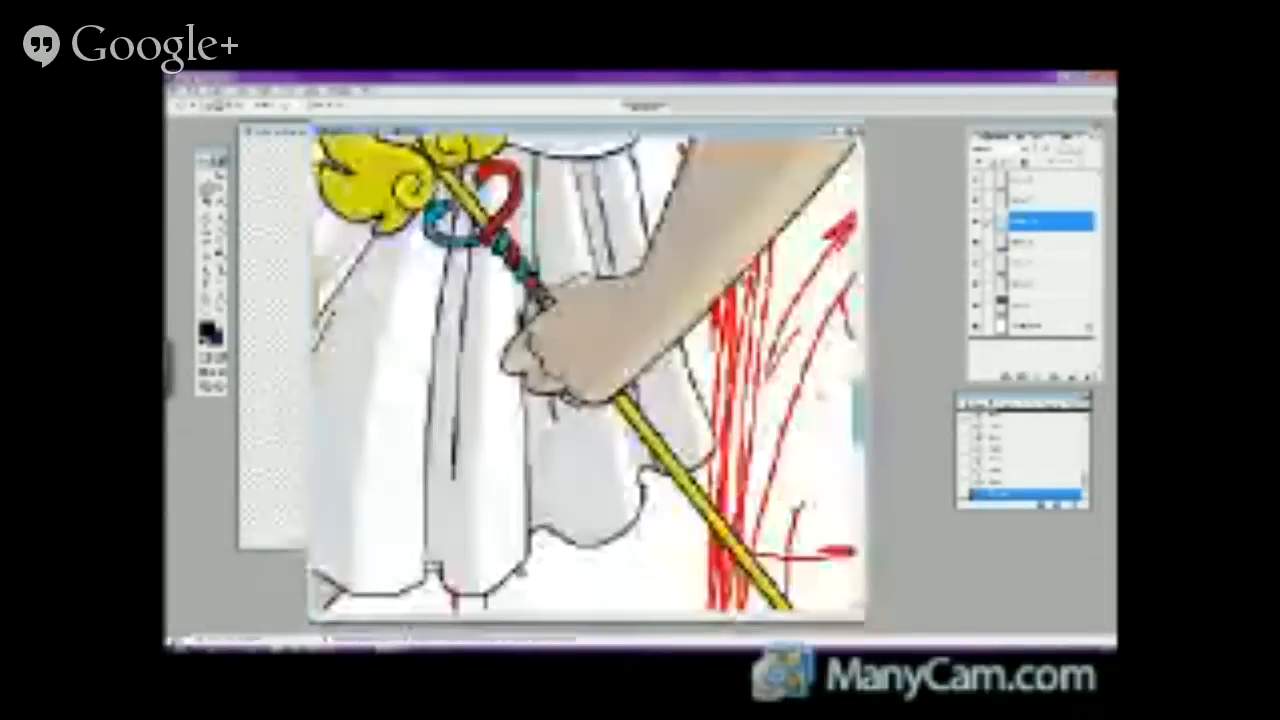
scroll(585, 370, down, 4)
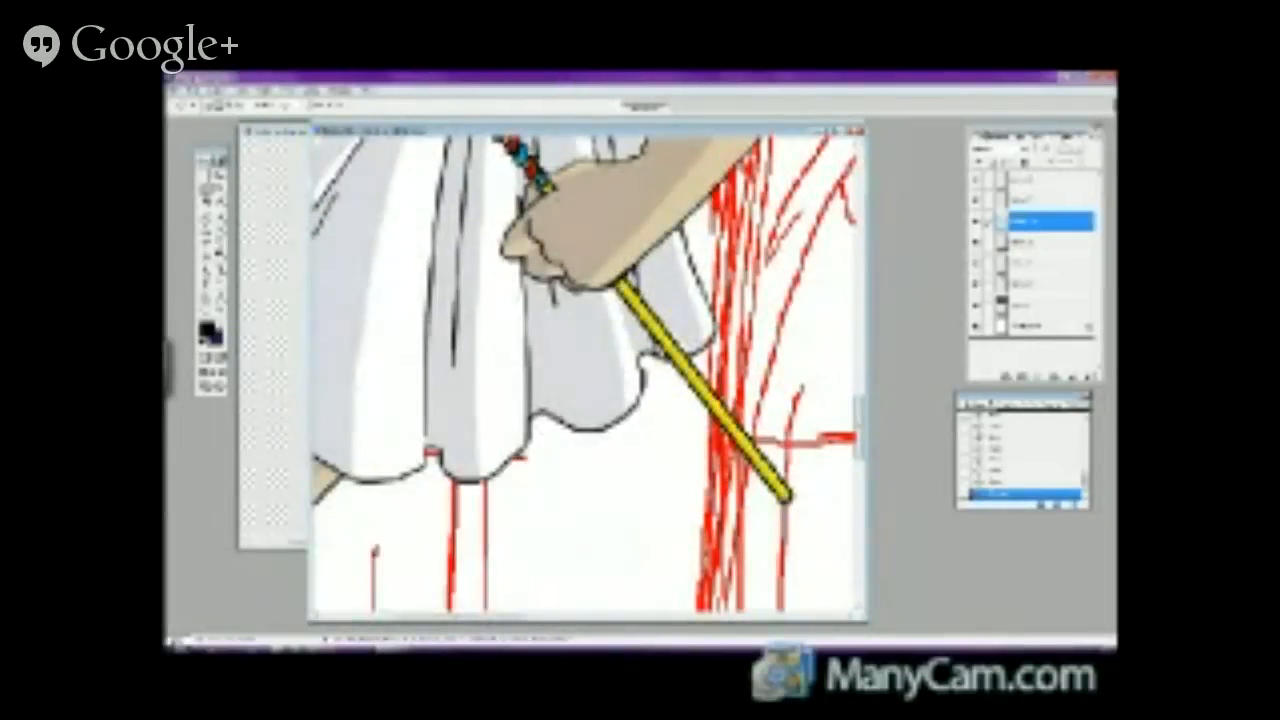
click(209, 190)
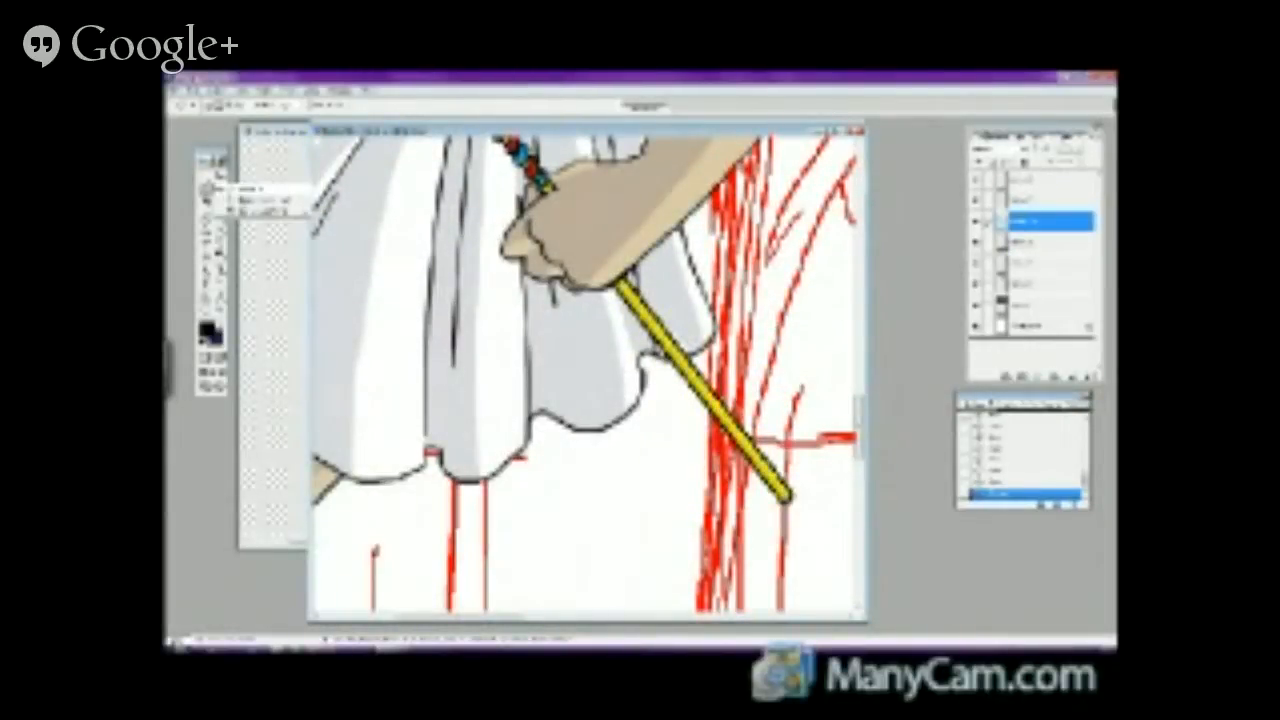
click(250, 200)
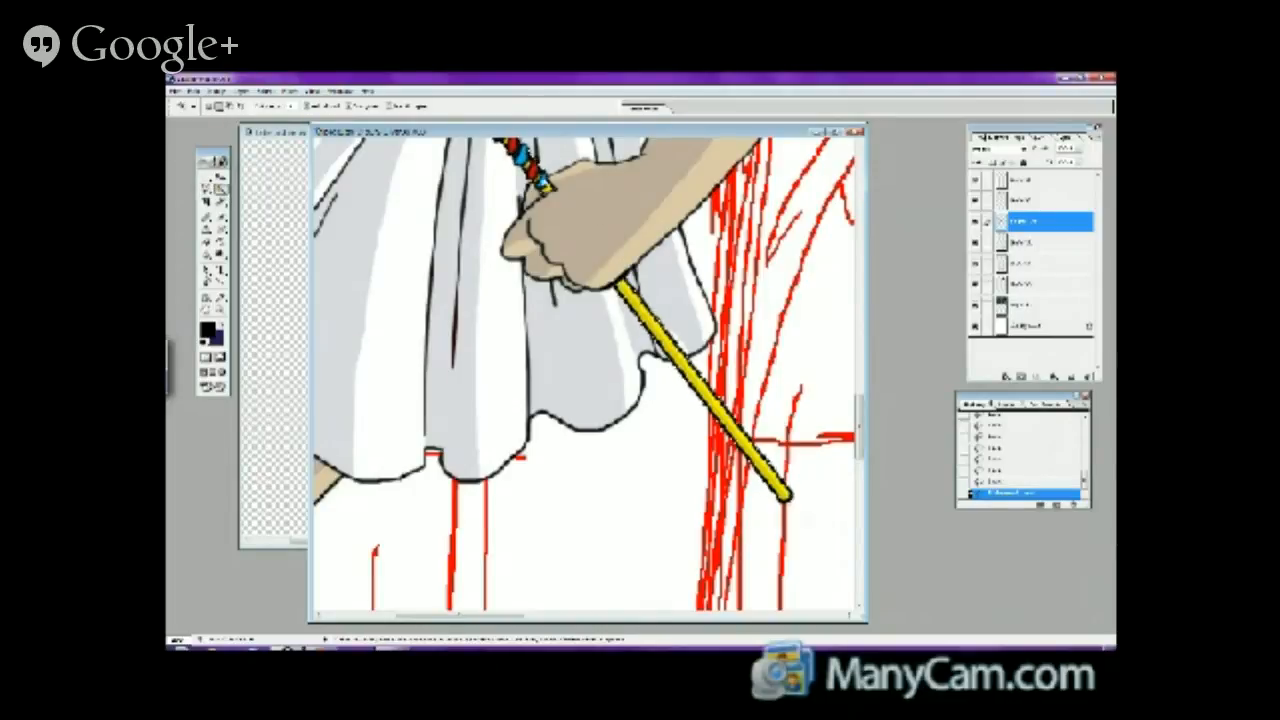
right_click(518, 176)
click(585, 328)
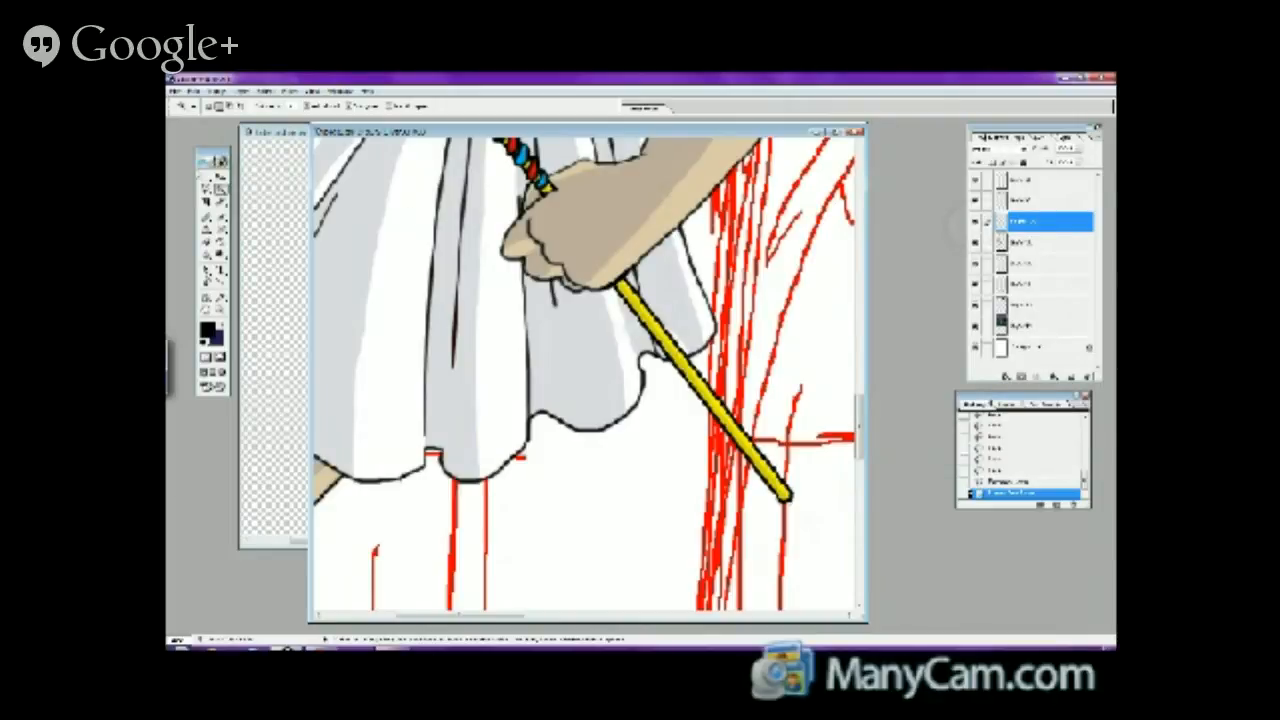
- Move the copied staff away from the woman and place it over the small sketched figure under the archway
click(221, 174)
drag(600, 350, 565, 520)
click(222, 308)
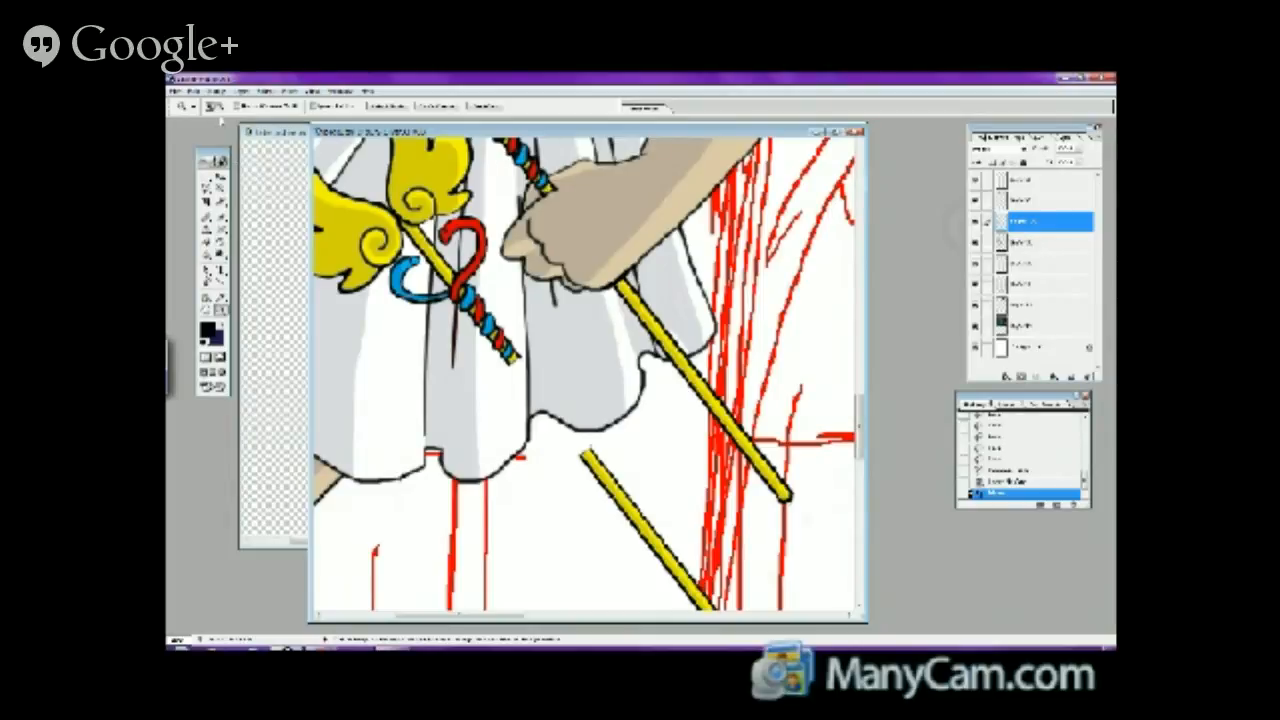
key(ctrl+0)
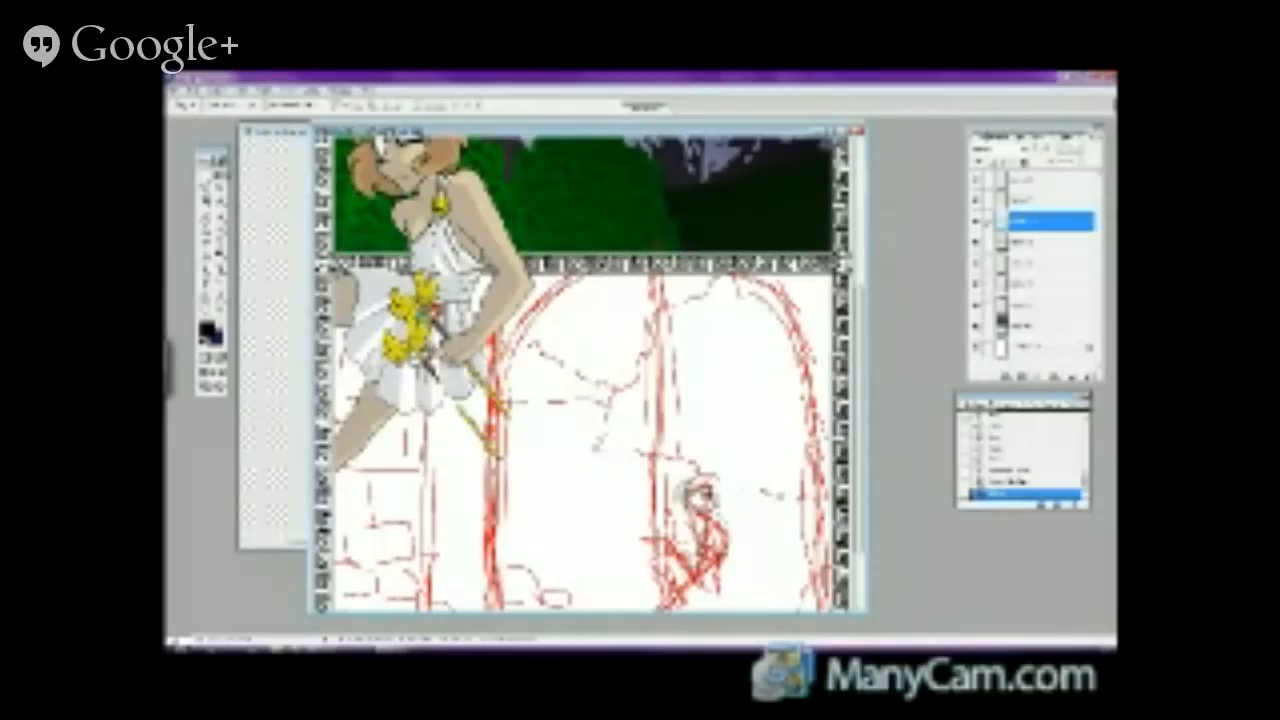
drag(440, 330, 658, 485)
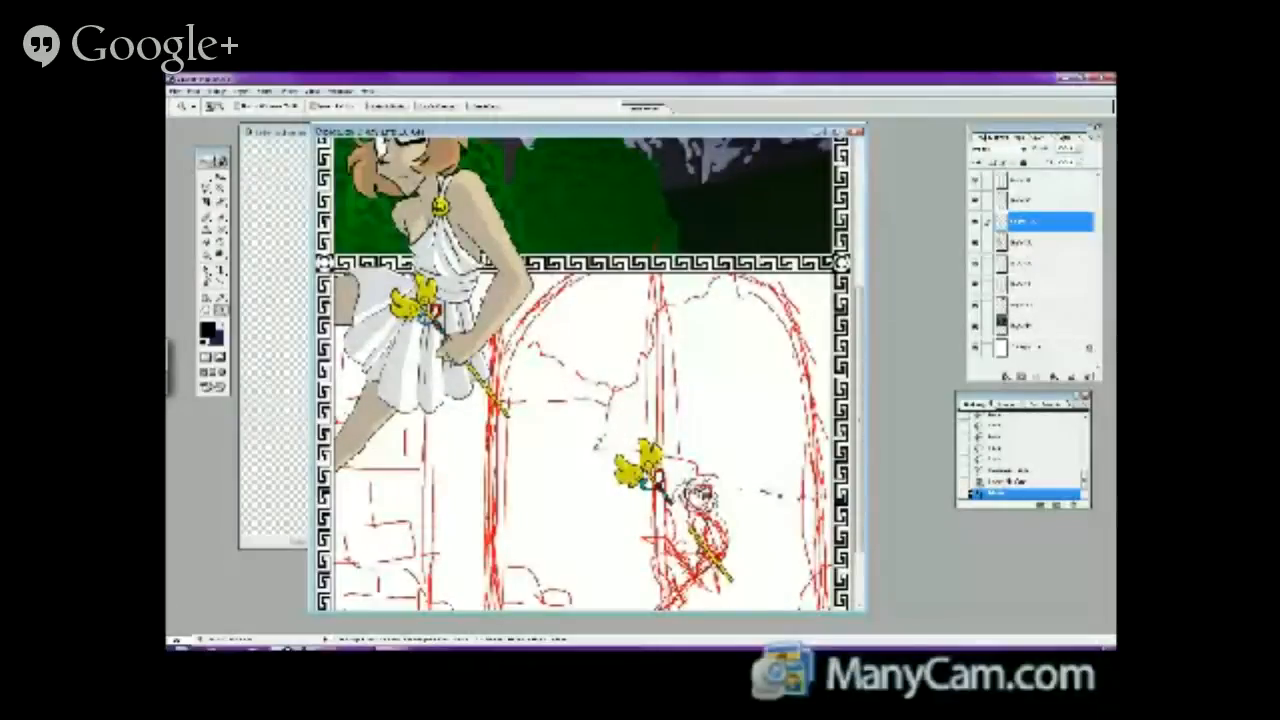
key(ctrl+plus)
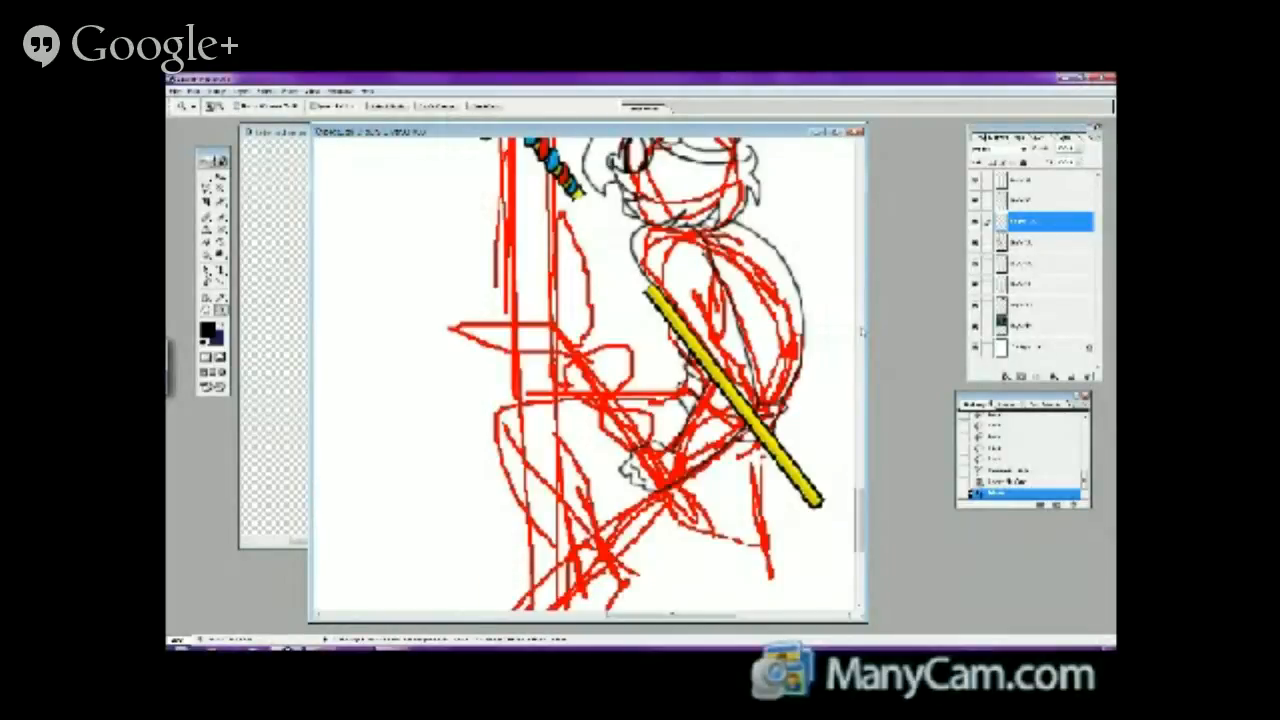
- Scale the copied winged staff down with Free Transform to a size that suits the small sketched figure
scroll(843, 478, up, 3)
key(e)
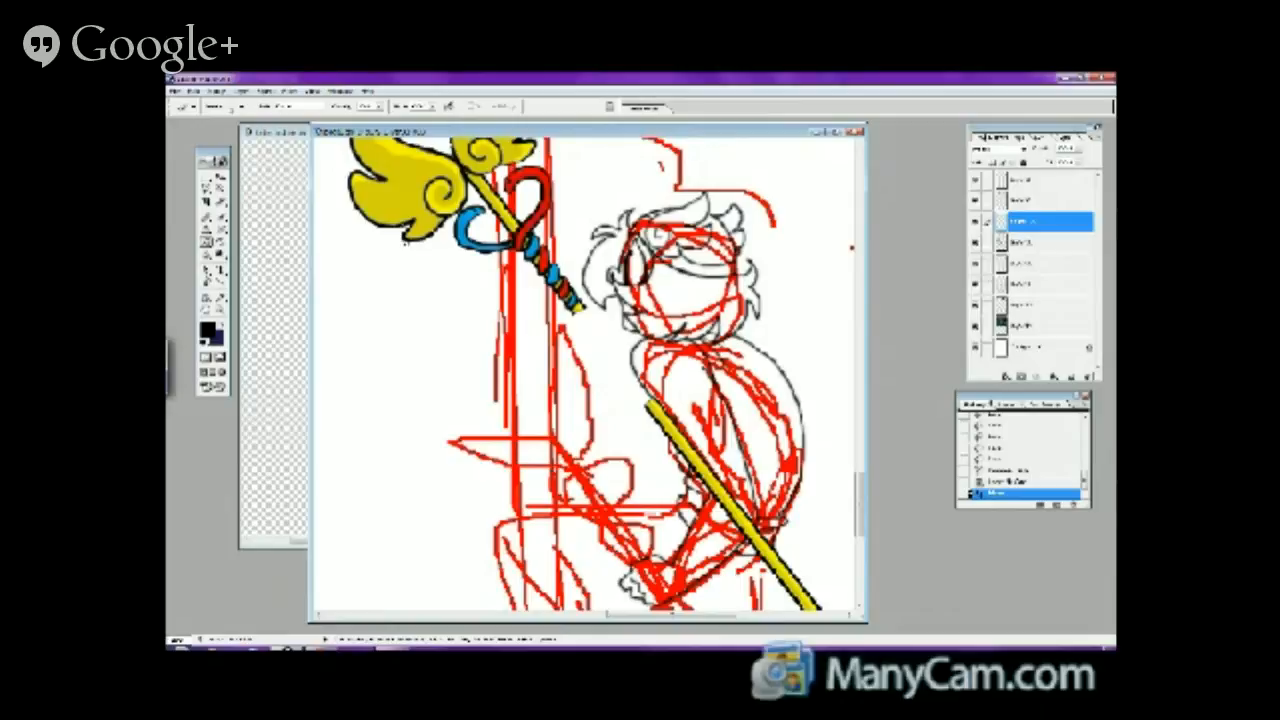
click(220, 163)
drag(408, 194, 396, 210)
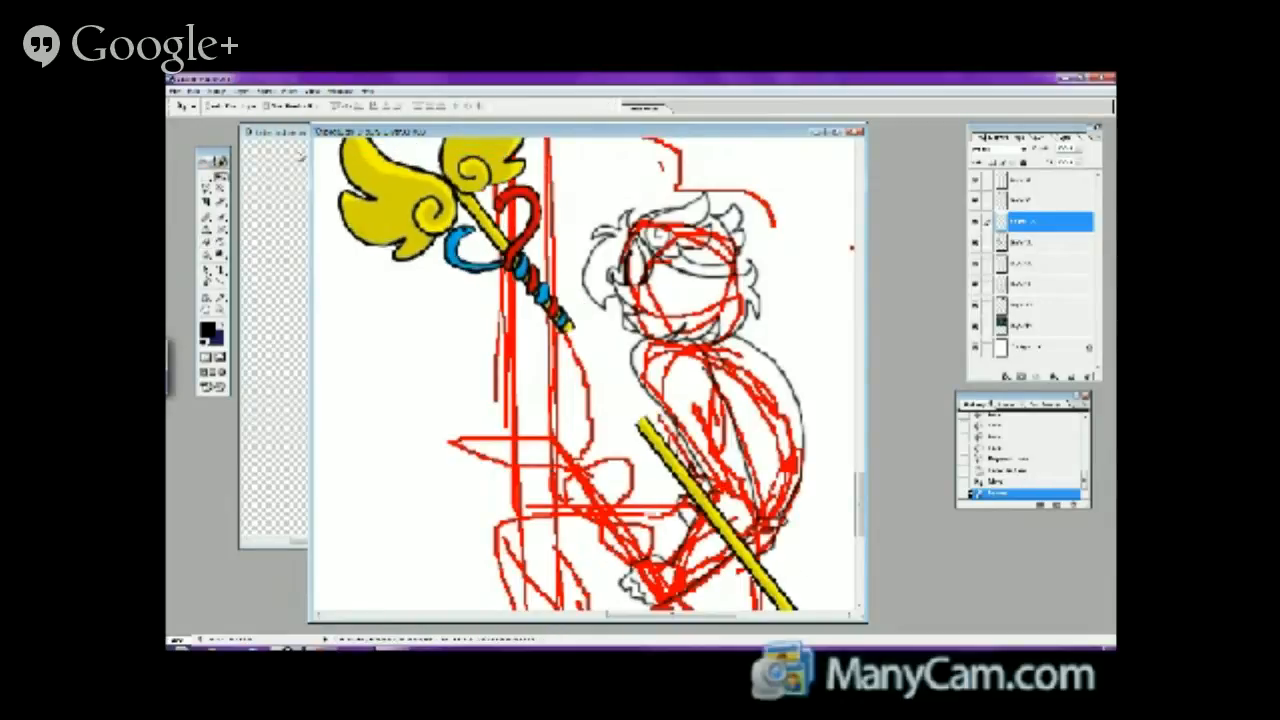
click(190, 90)
click(225, 303)
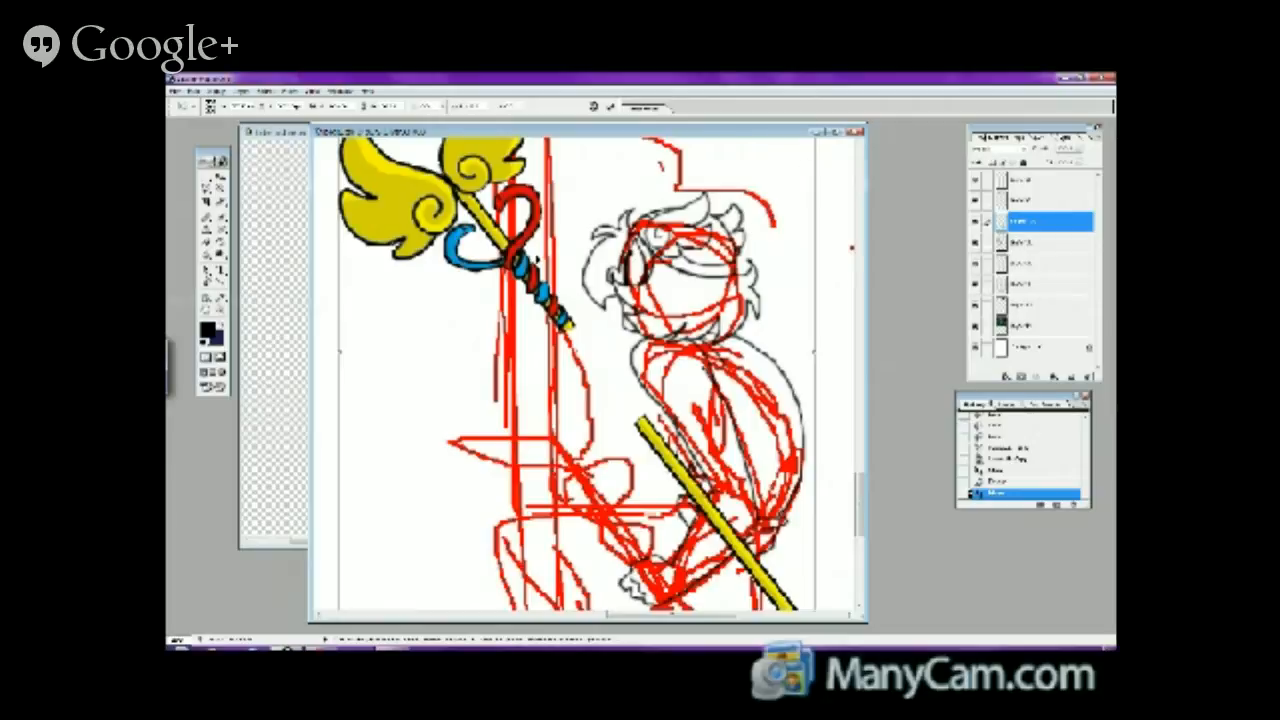
drag(520, 300, 488, 405)
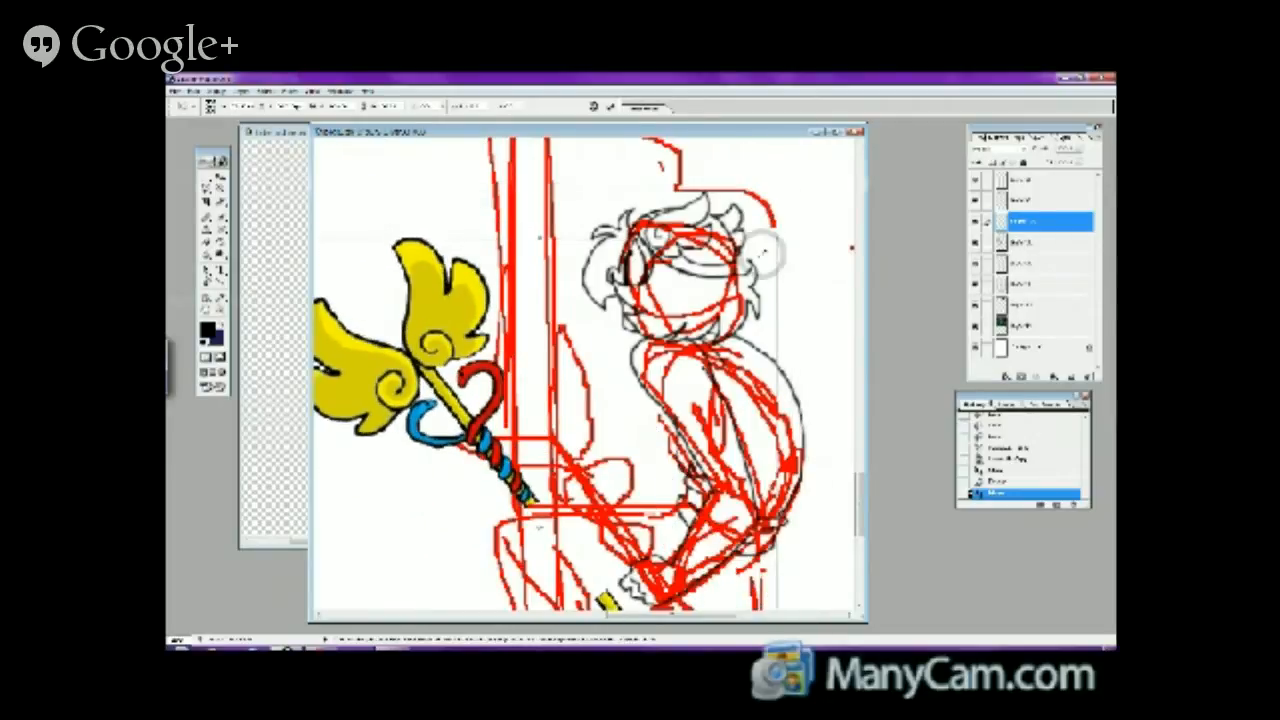
drag(763, 253, 430, 480)
scroll(430, 480, down, 5)
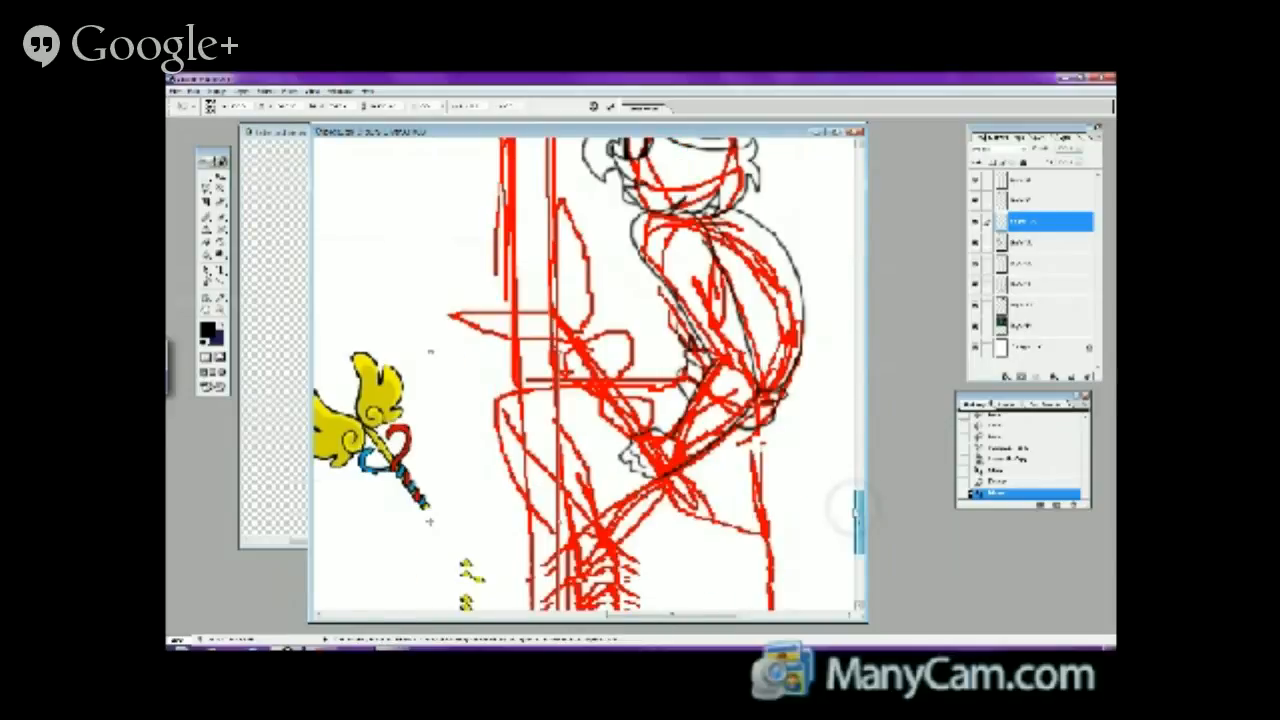
- Position the shrunken staff diagonally in the figure's hand, stretch it slightly, and apply the transformation
drag(426, 279, 718, 300)
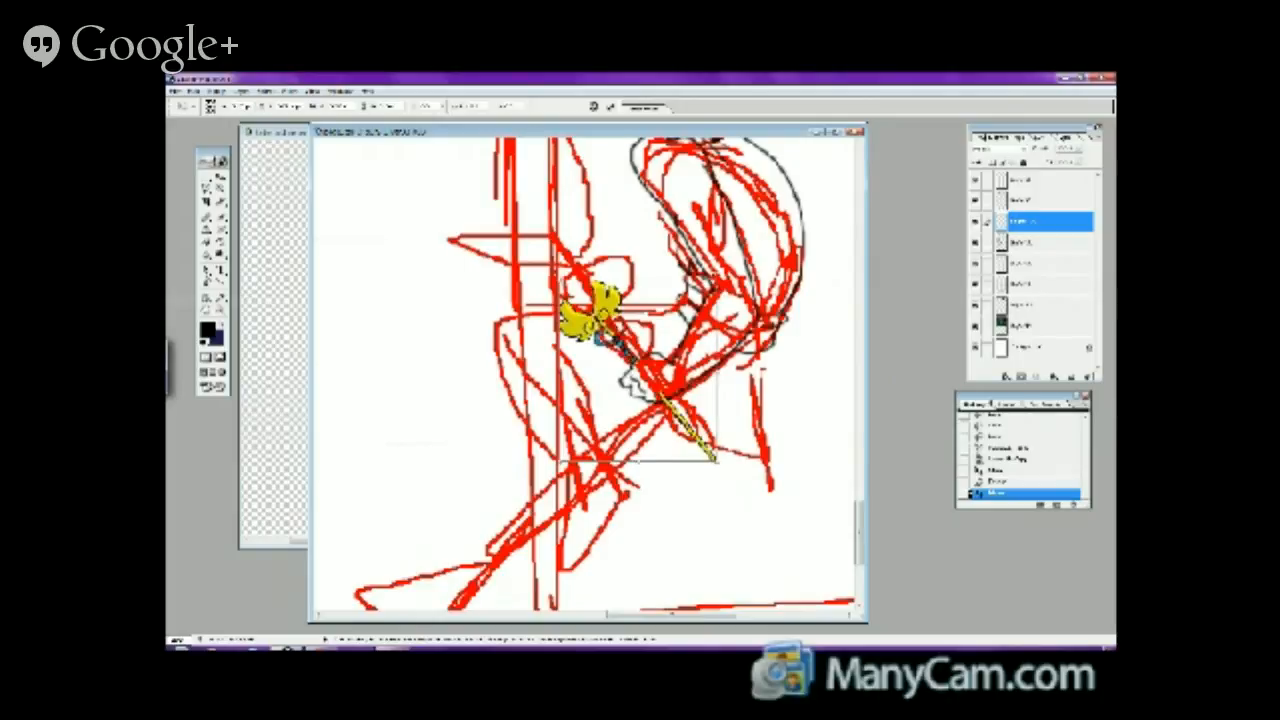
drag(718, 300, 724, 312)
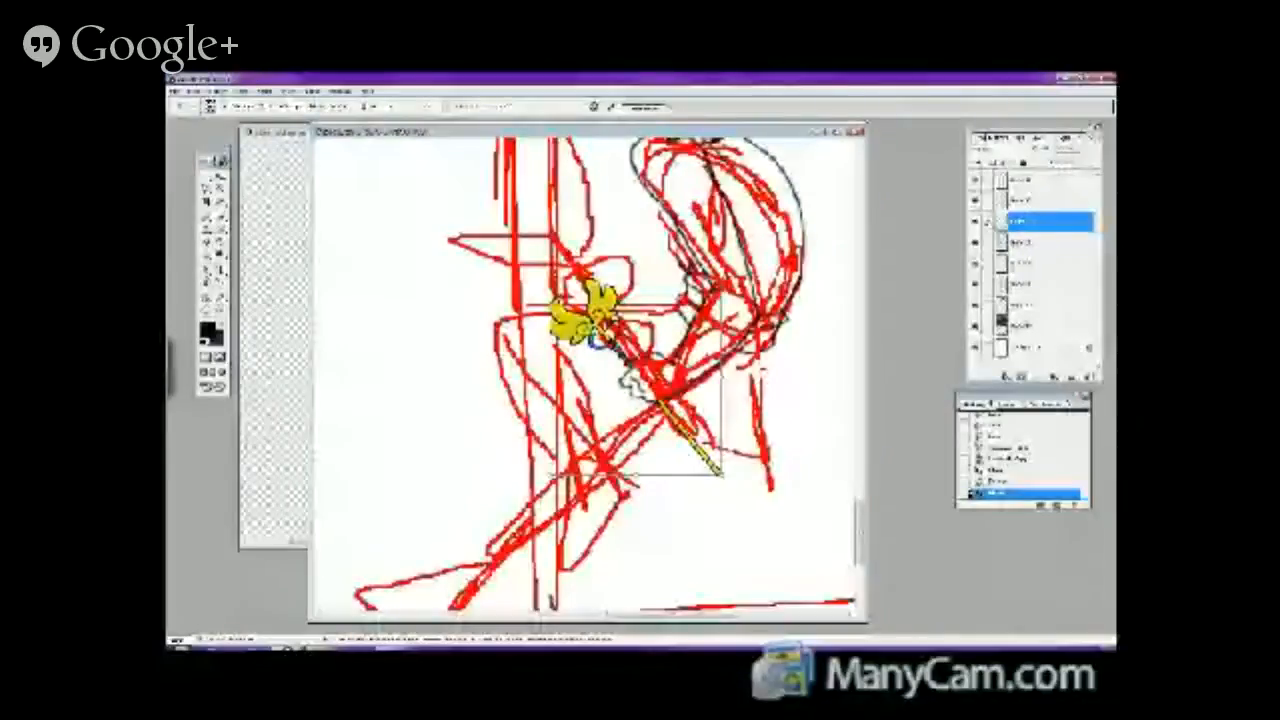
drag(724, 312, 734, 339)
key(Return)
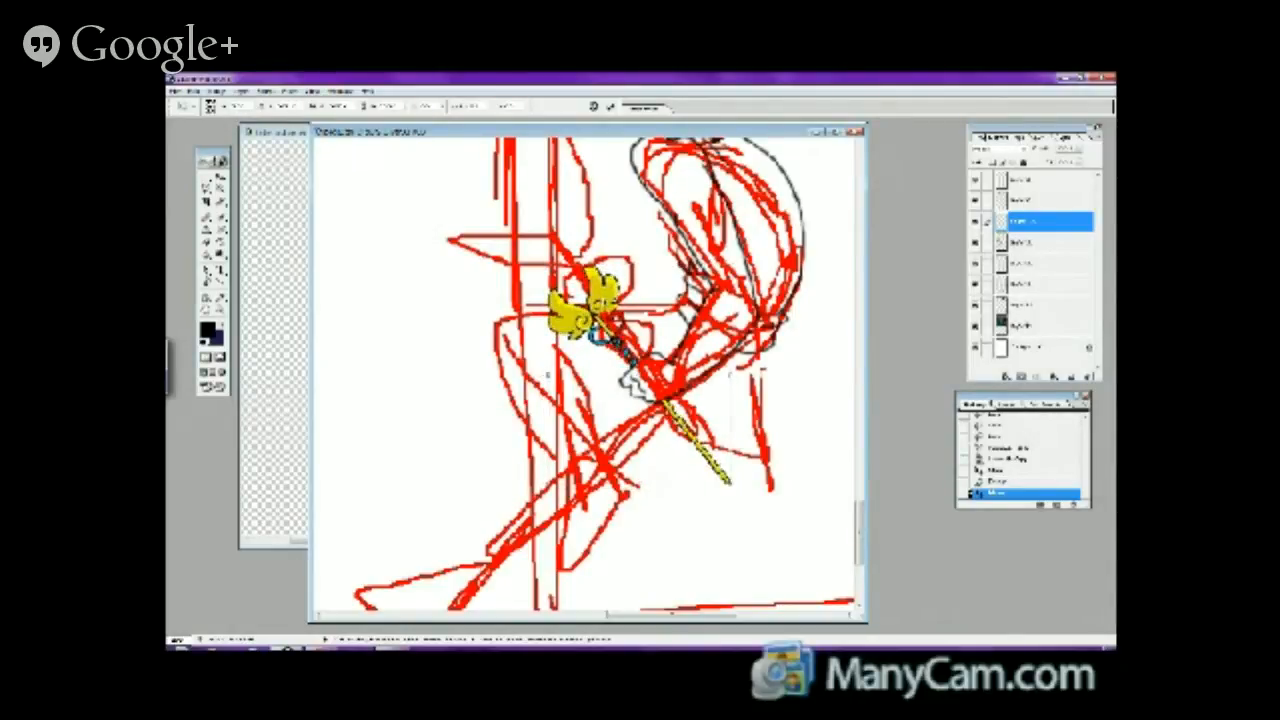
click(220, 222)
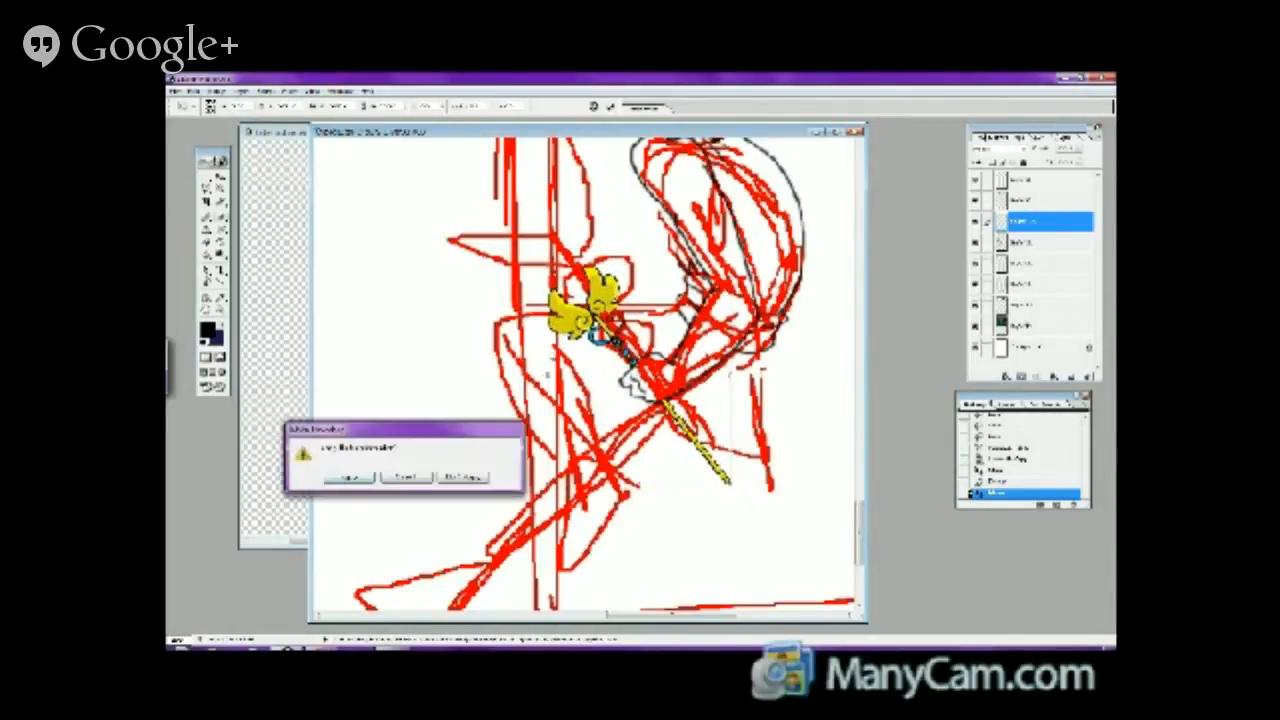
click(350, 478)
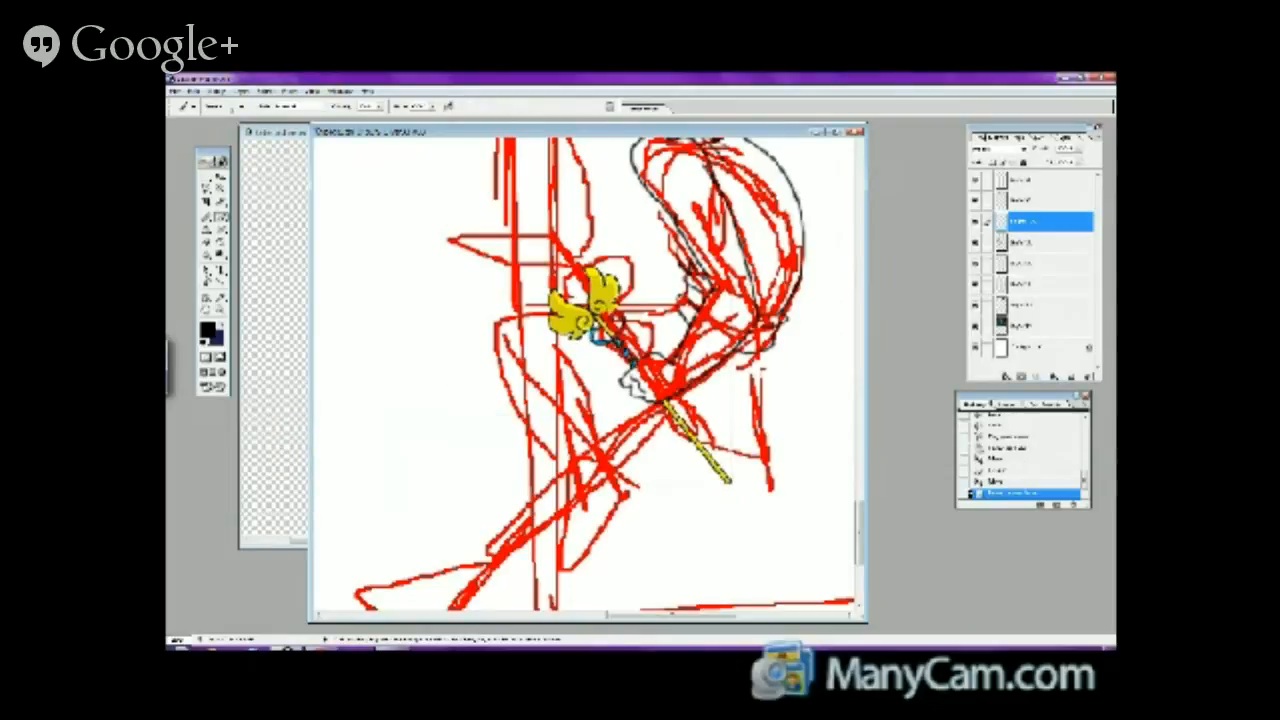
- Hide and reshow the staff layer and the figure's line-art layer to identify what each contains
click(976, 221)
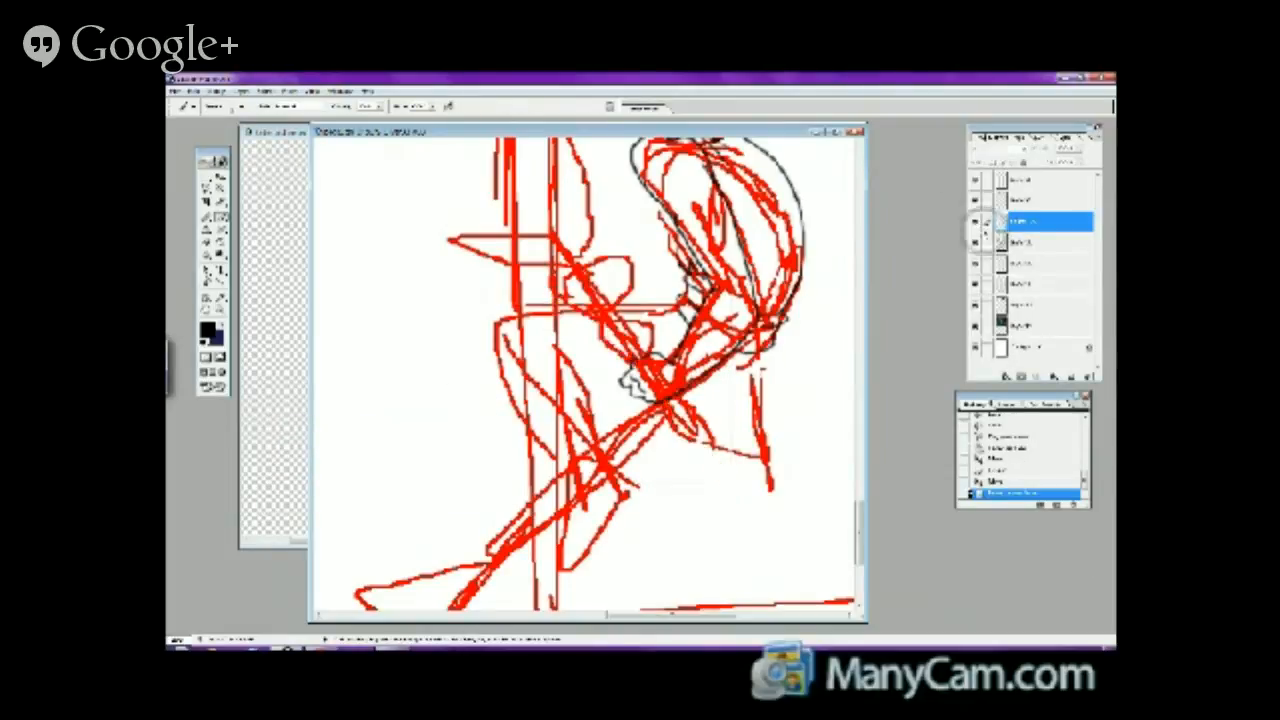
click(976, 221)
click(976, 262)
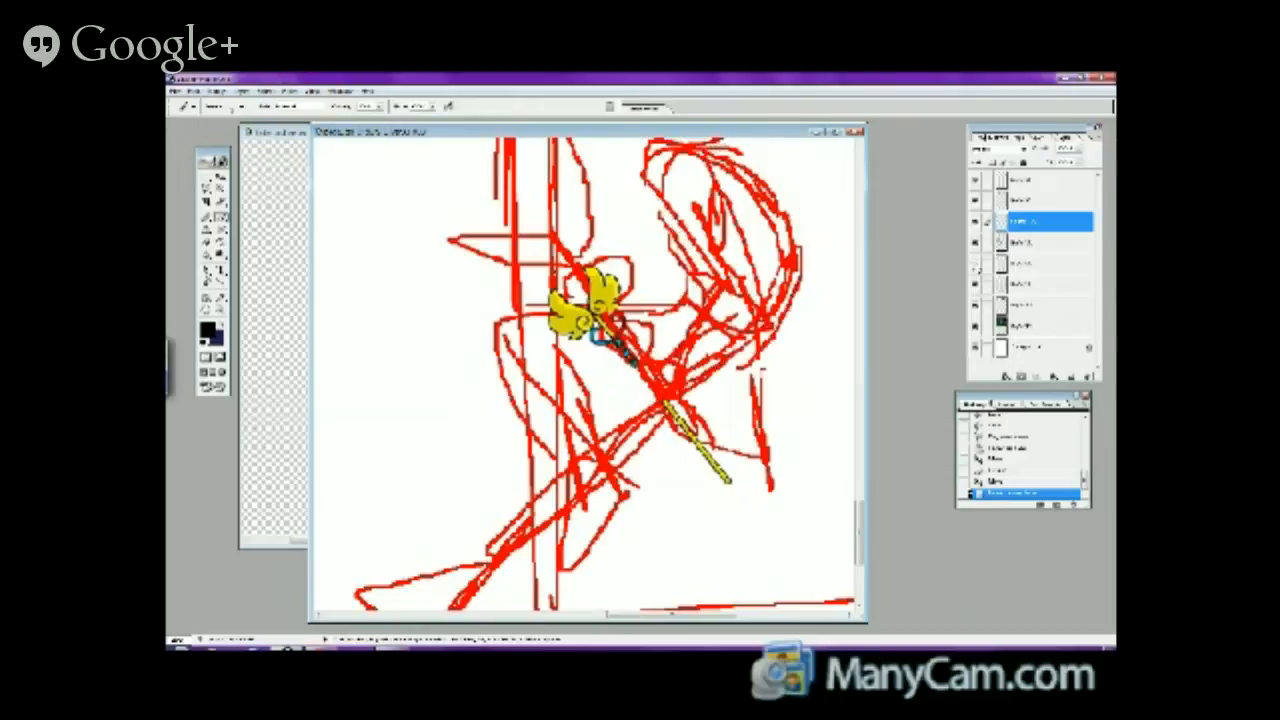
click(976, 262)
click(1007, 262)
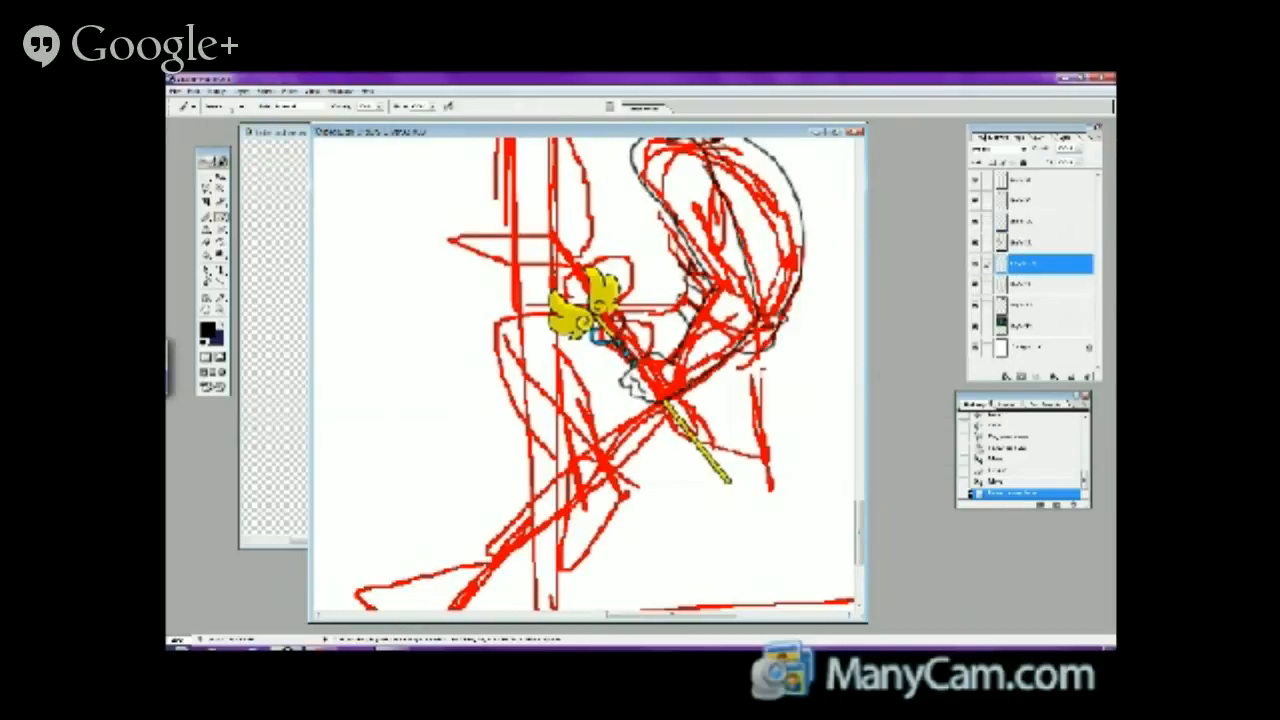
mouse_move(650, 350)
mouse_down()
mouse_move(614, 375)
mouse_move(656, 370)
mouse_up()
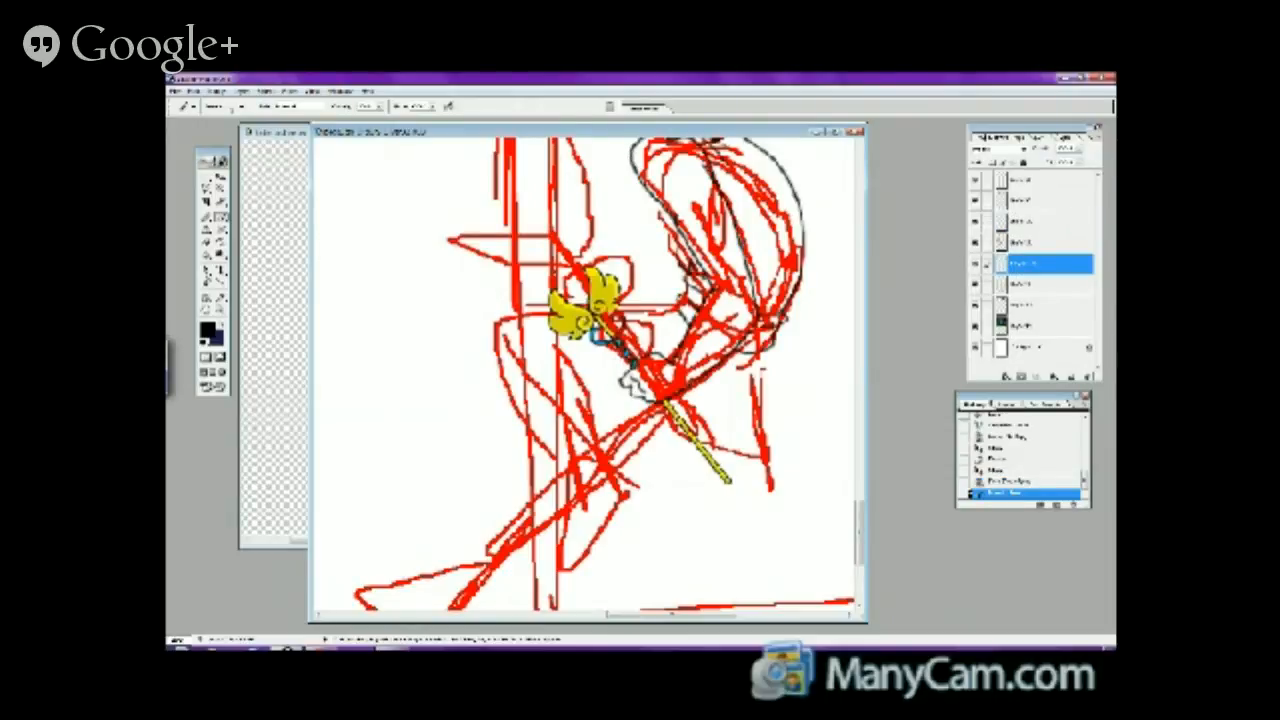
click(195, 92)
click(200, 103)
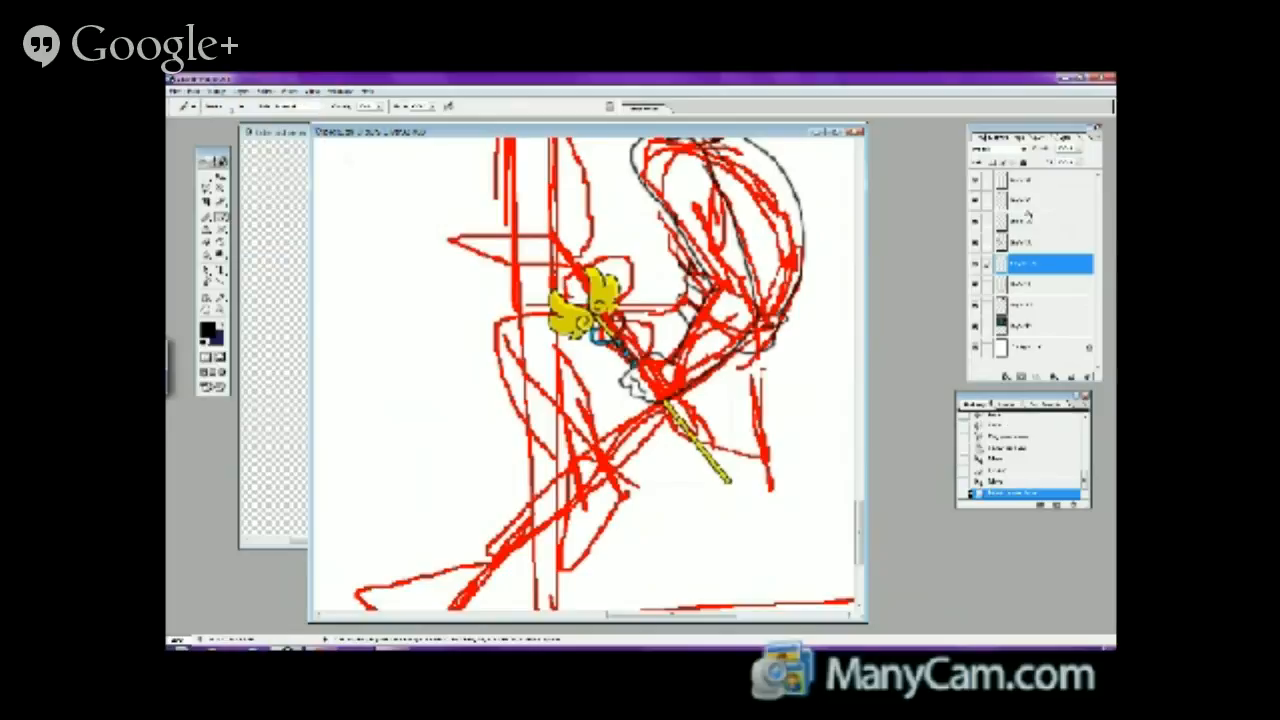
- Move the staff's layer one place down in the layer stack
drag(1028, 214, 1024, 242)
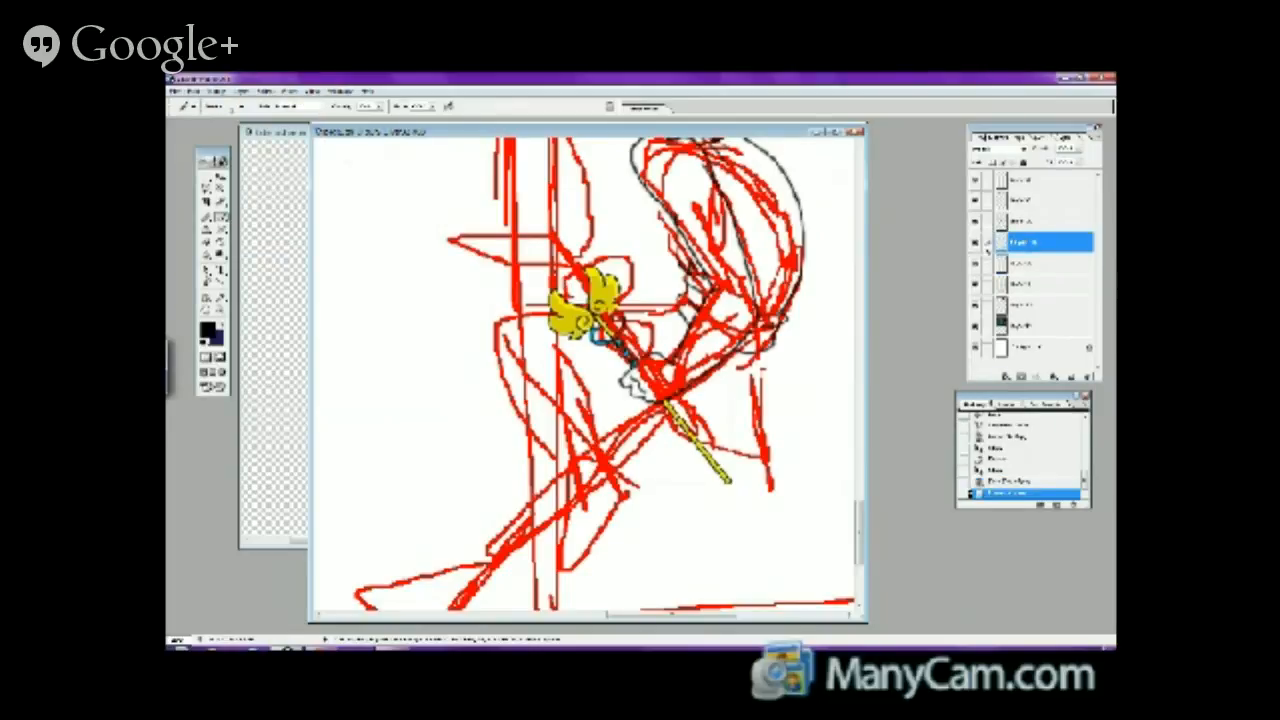
click(976, 242)
click(976, 242)
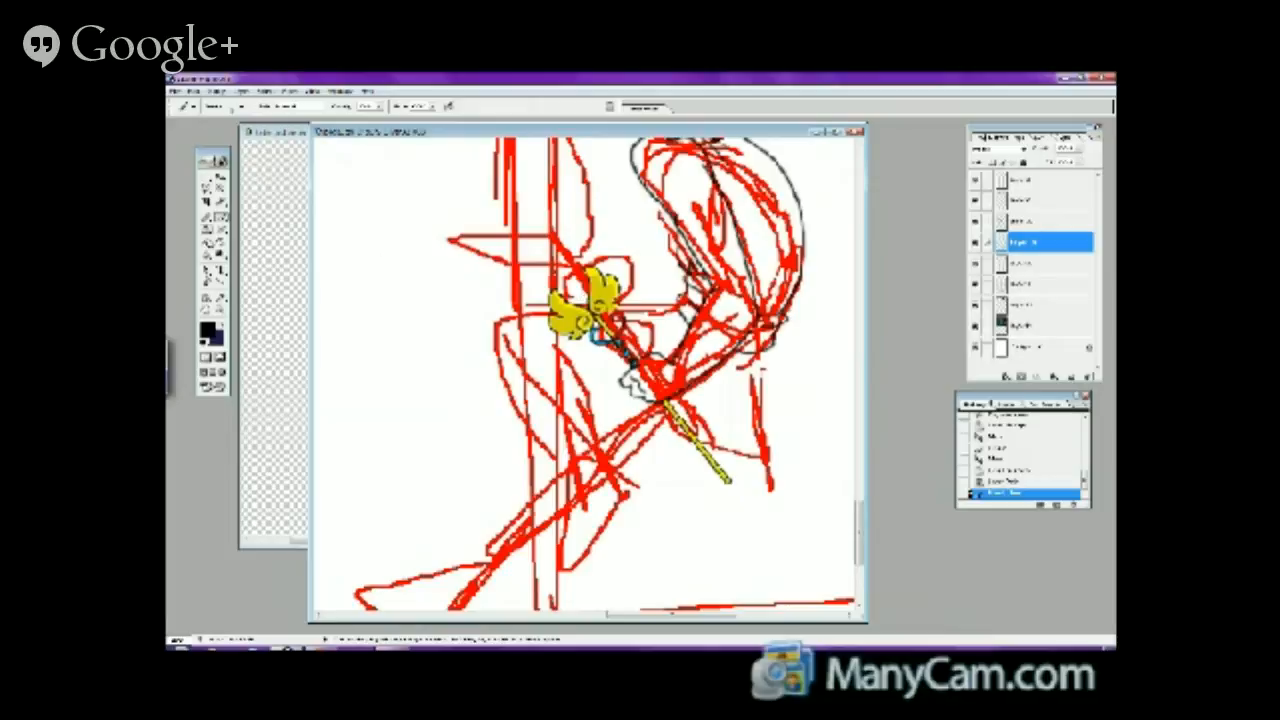
click(206, 241)
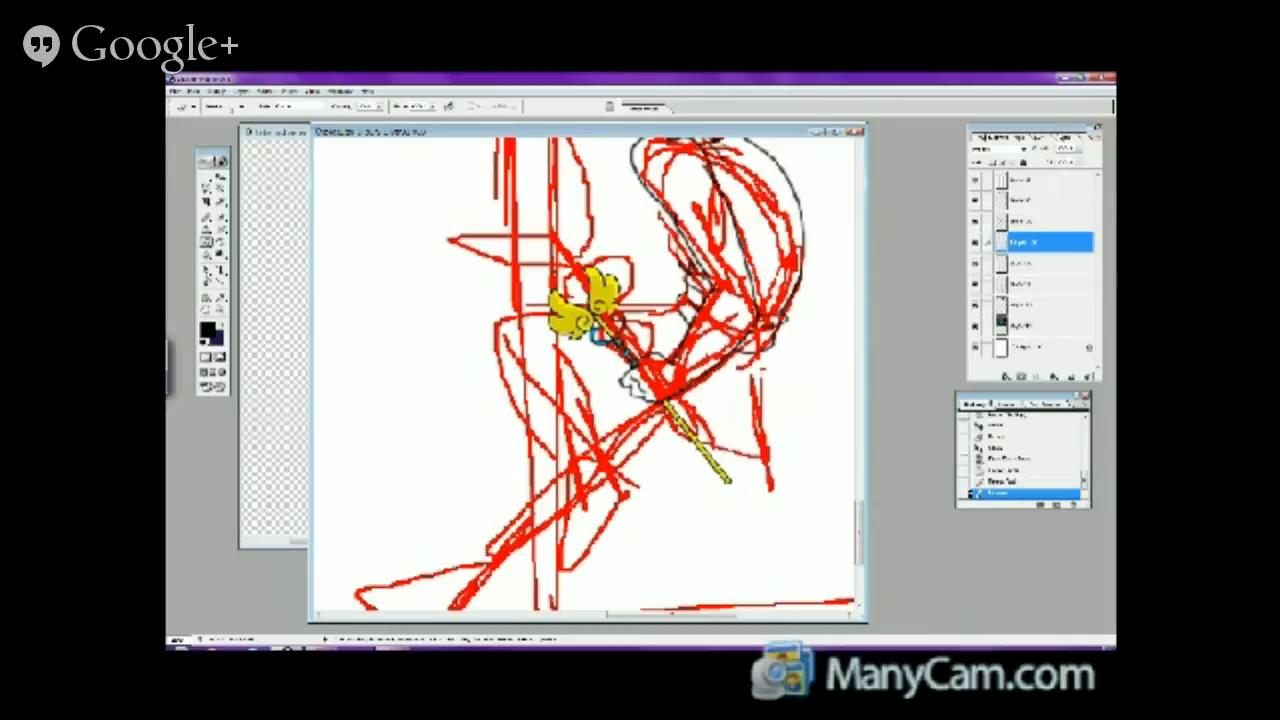
- Ink the back edge of the figure's skirt and its vertical folds below the hip with the brush
mouse_move(854, 511)
mouse_down()
mouse_move(858, 476)
mouse_move(858, 535)
mouse_up()
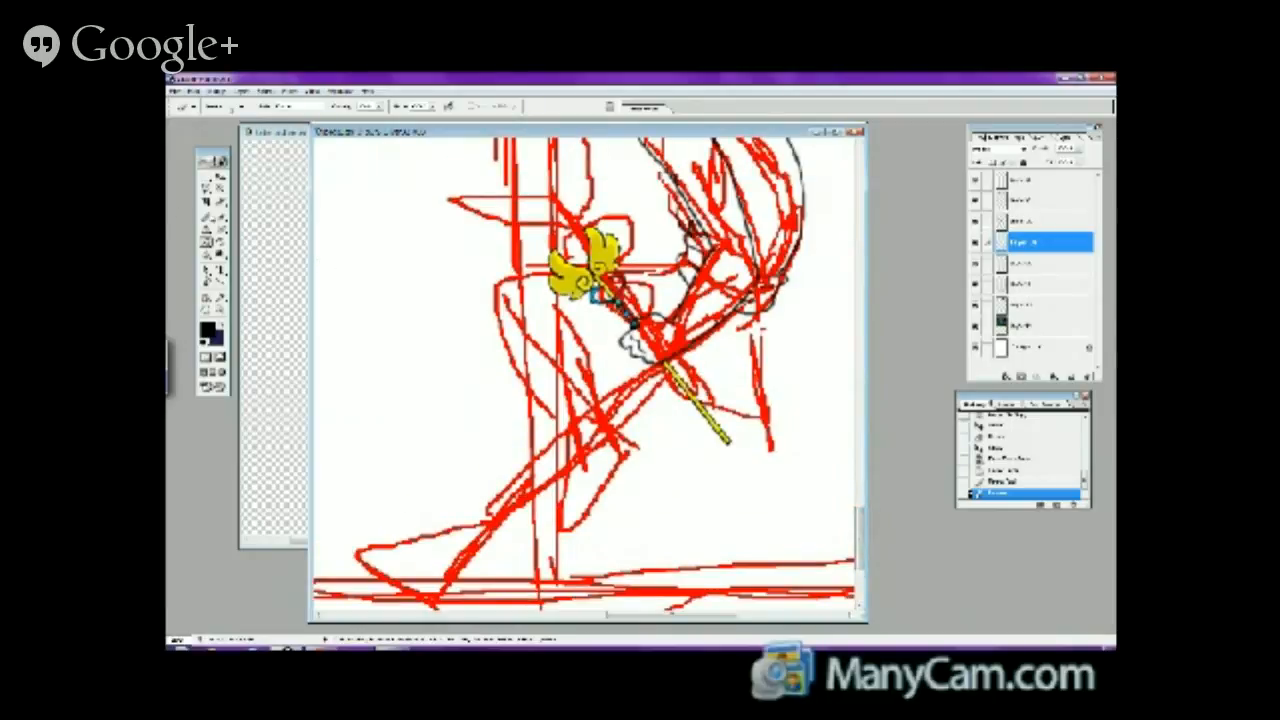
click(220, 216)
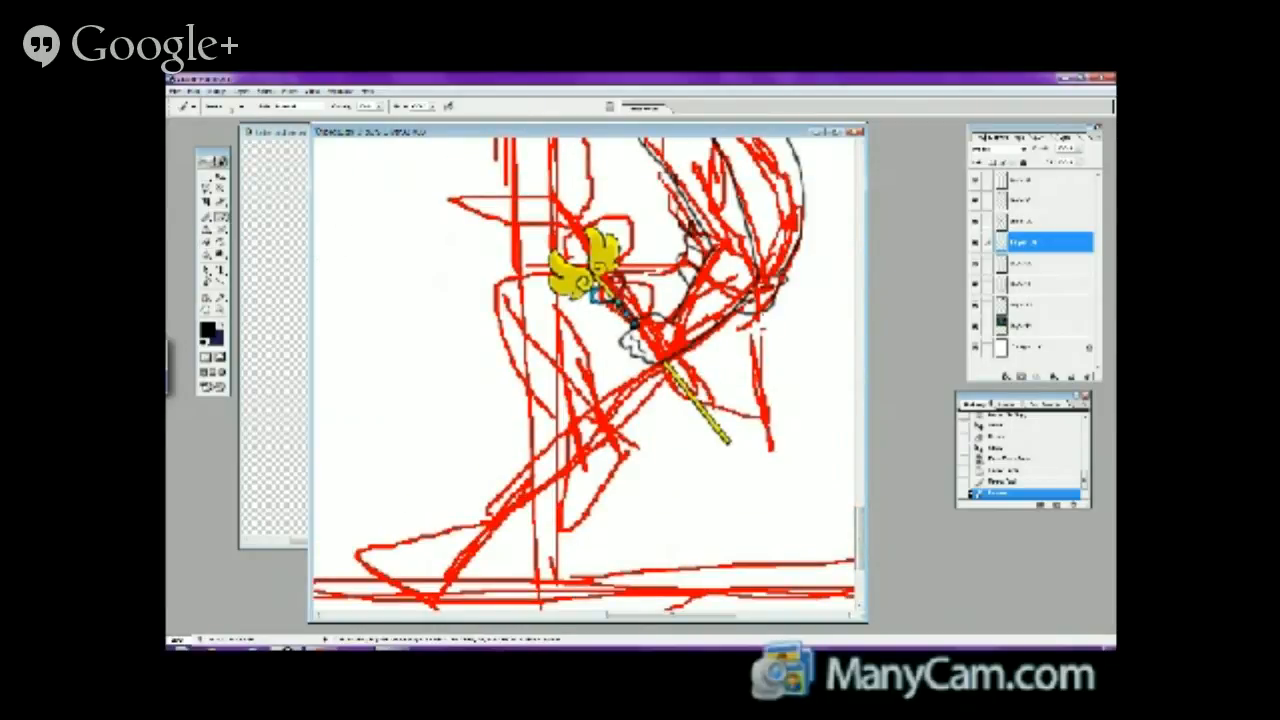
mouse_move(757, 312)
mouse_down()
mouse_move(774, 443)
mouse_move(740, 458)
mouse_up()
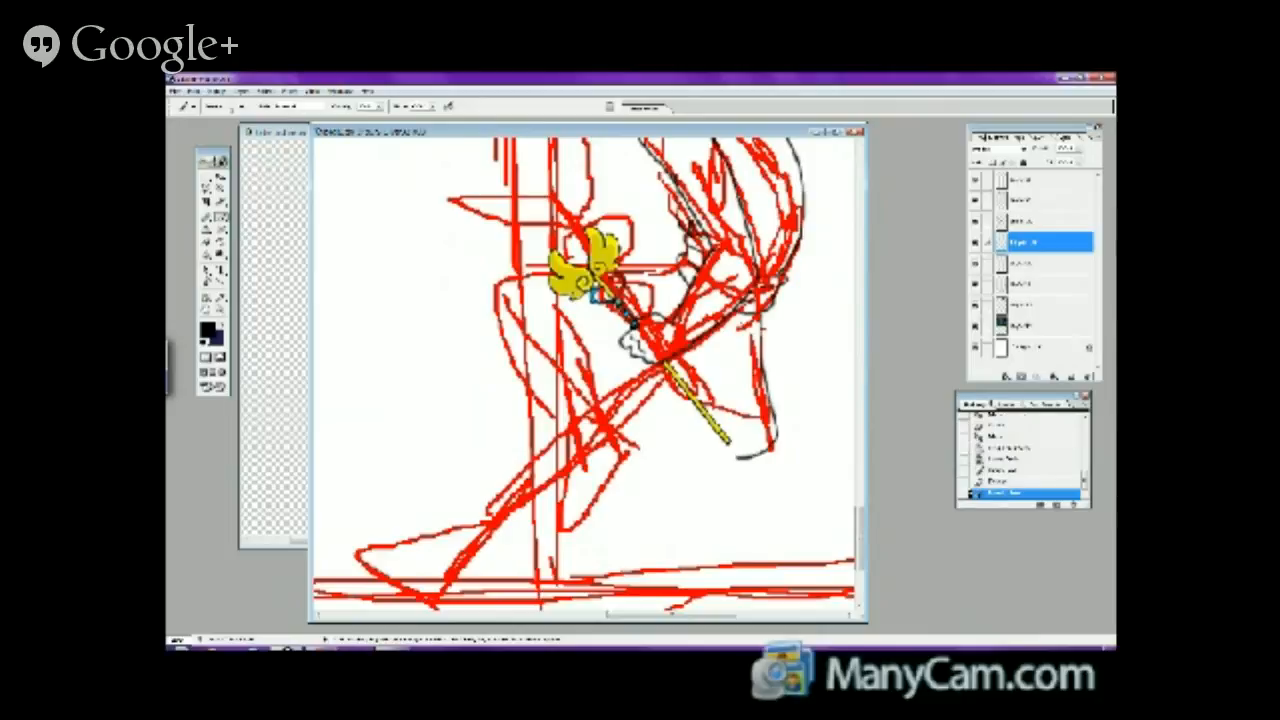
drag(748, 332, 742, 410)
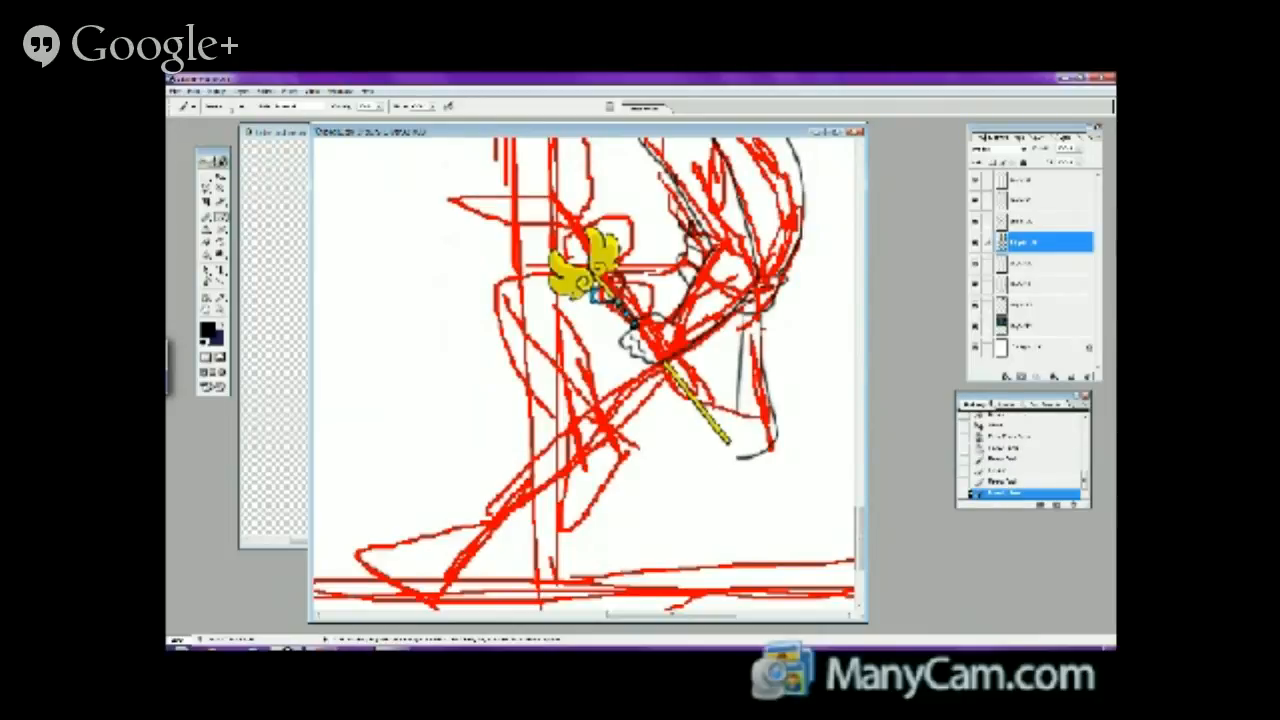
drag(738, 316, 728, 402)
- Ink the skirt across the lap and knee with its gathered folds and wavy hem, undoing any stray last stroke
mouse_move(638, 258)
mouse_down()
mouse_move(654, 249)
mouse_move(641, 249)
mouse_up()
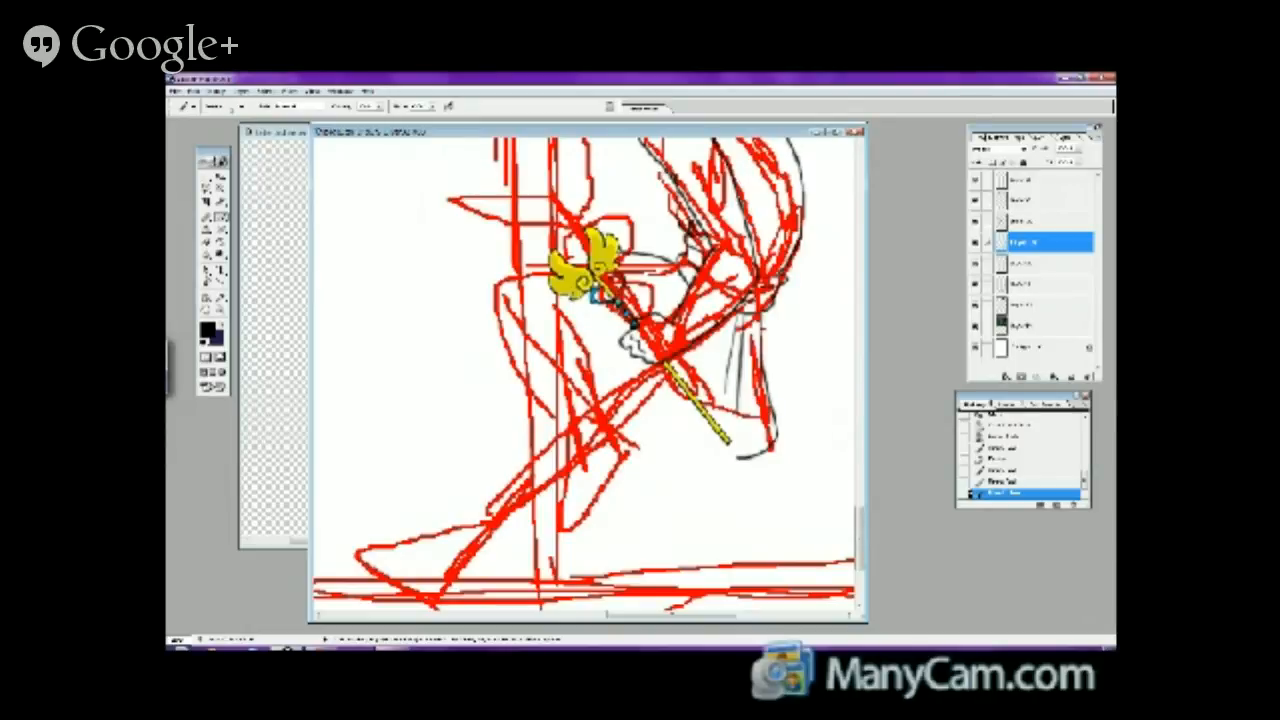
drag(614, 262, 670, 259)
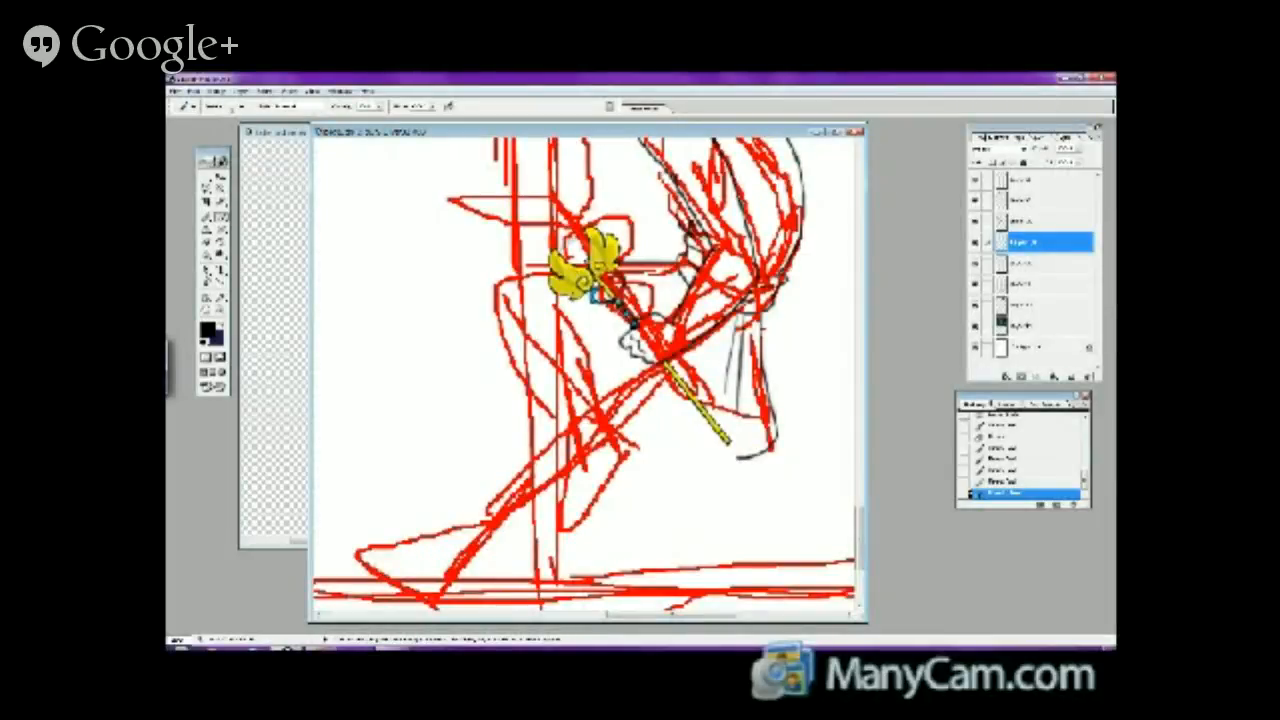
drag(590, 262, 573, 262)
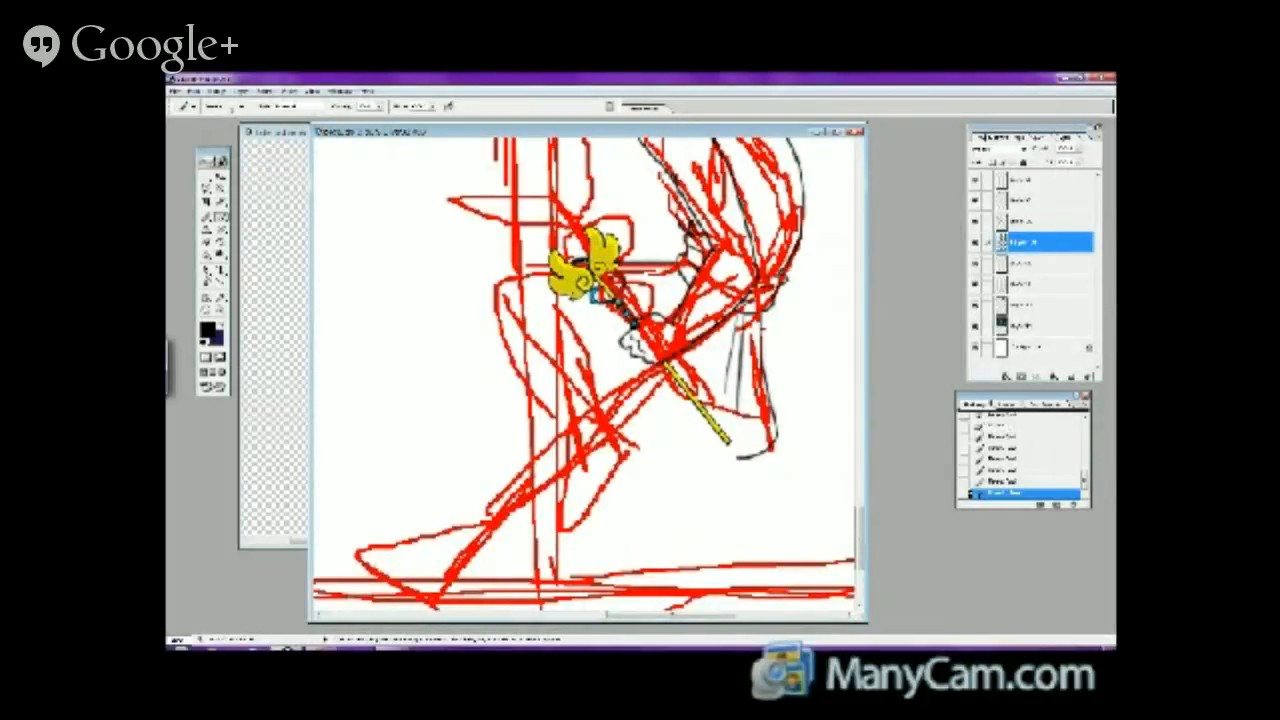
drag(564, 330, 622, 316)
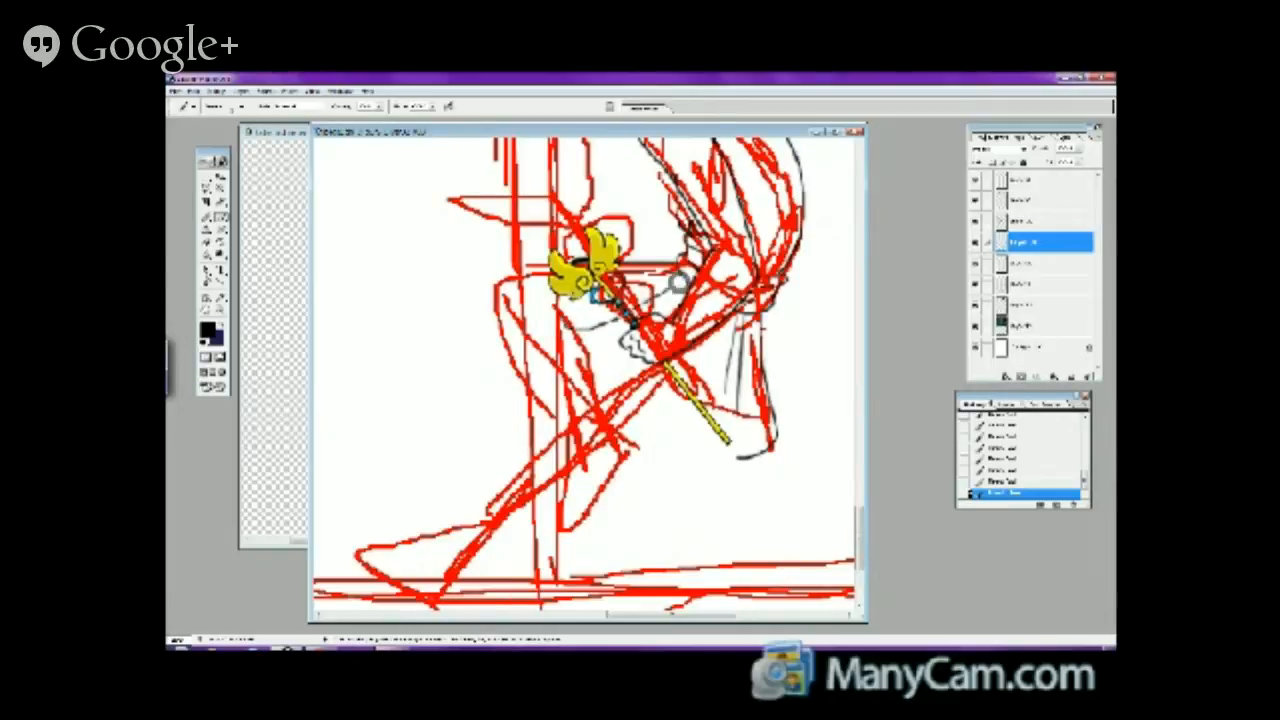
drag(640, 306, 573, 366)
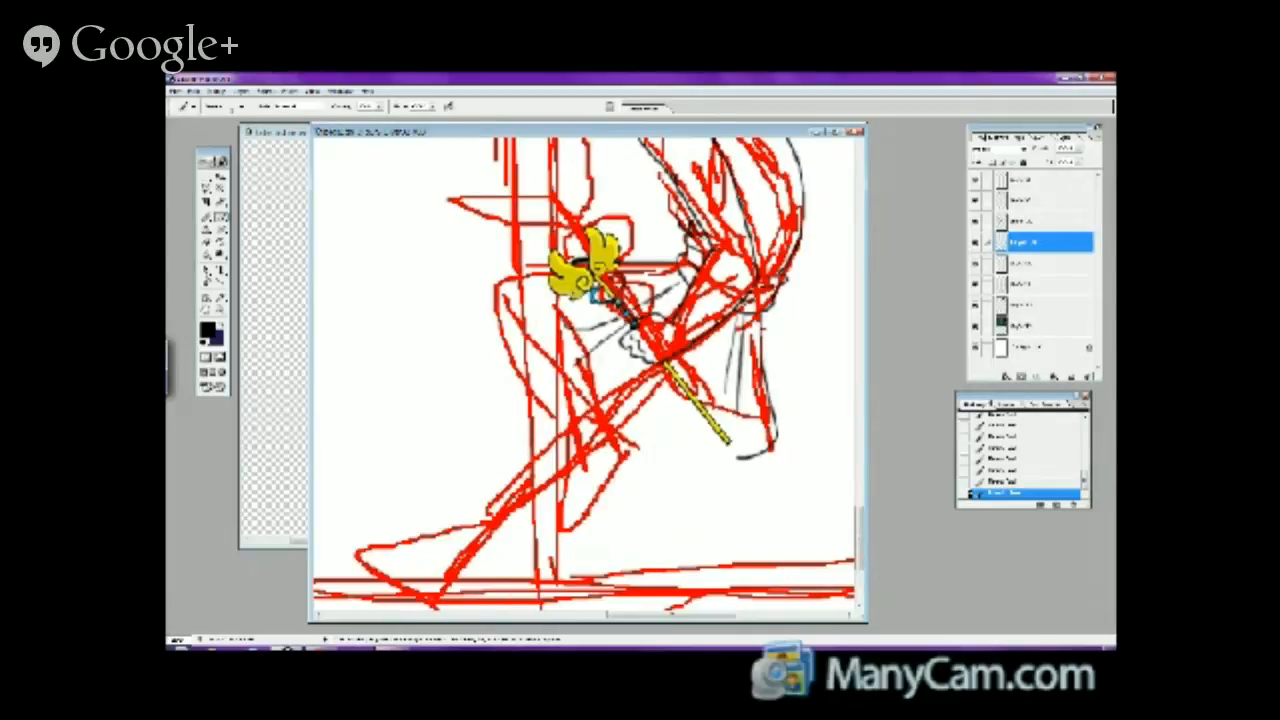
mouse_move(600, 322)
mouse_down()
mouse_move(570, 366)
mouse_move(583, 413)
mouse_move(682, 458)
mouse_move(712, 358)
mouse_up()
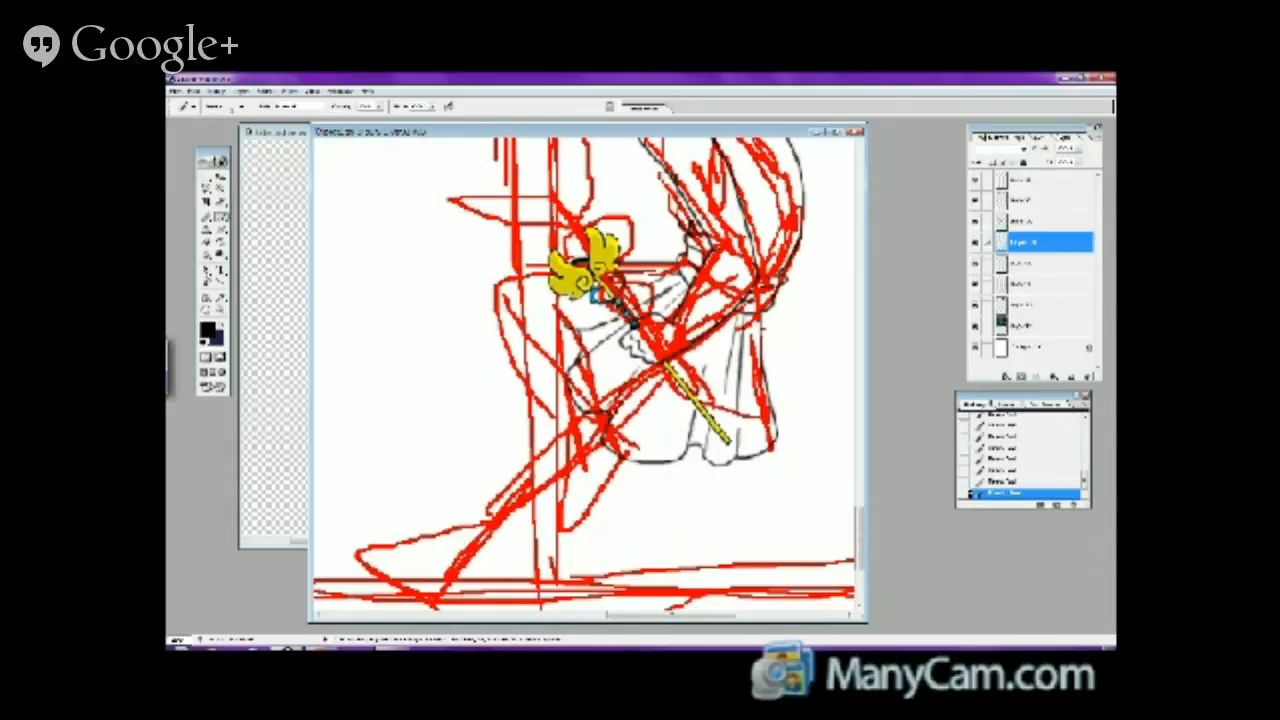
click(193, 90)
click(205, 103)
mouse_move(858, 528)
mouse_down()
mouse_move(859, 500)
mouse_move(859, 540)
mouse_up()
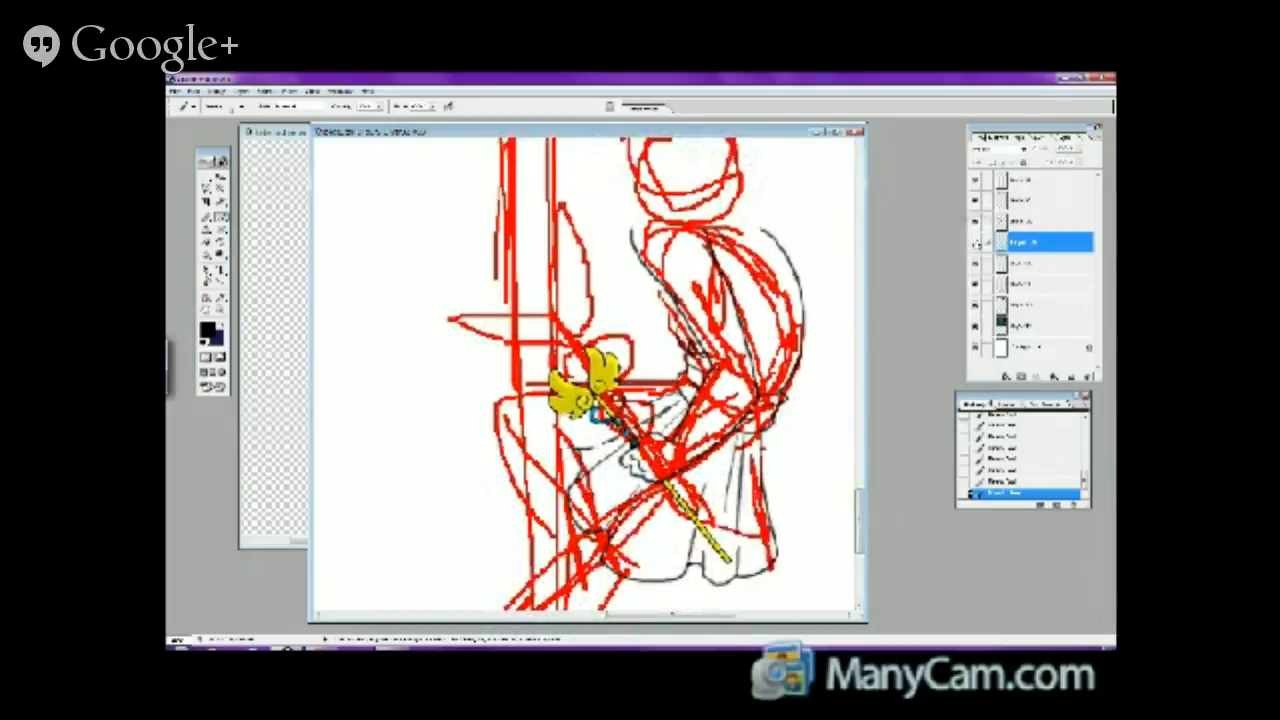
mouse_move(857, 503)
mouse_down()
mouse_move(845, 314)
mouse_move(868, 512)
mouse_move(869, 494)
mouse_move(857, 506)
mouse_move(858, 198)
mouse_move(858, 217)
mouse_up()
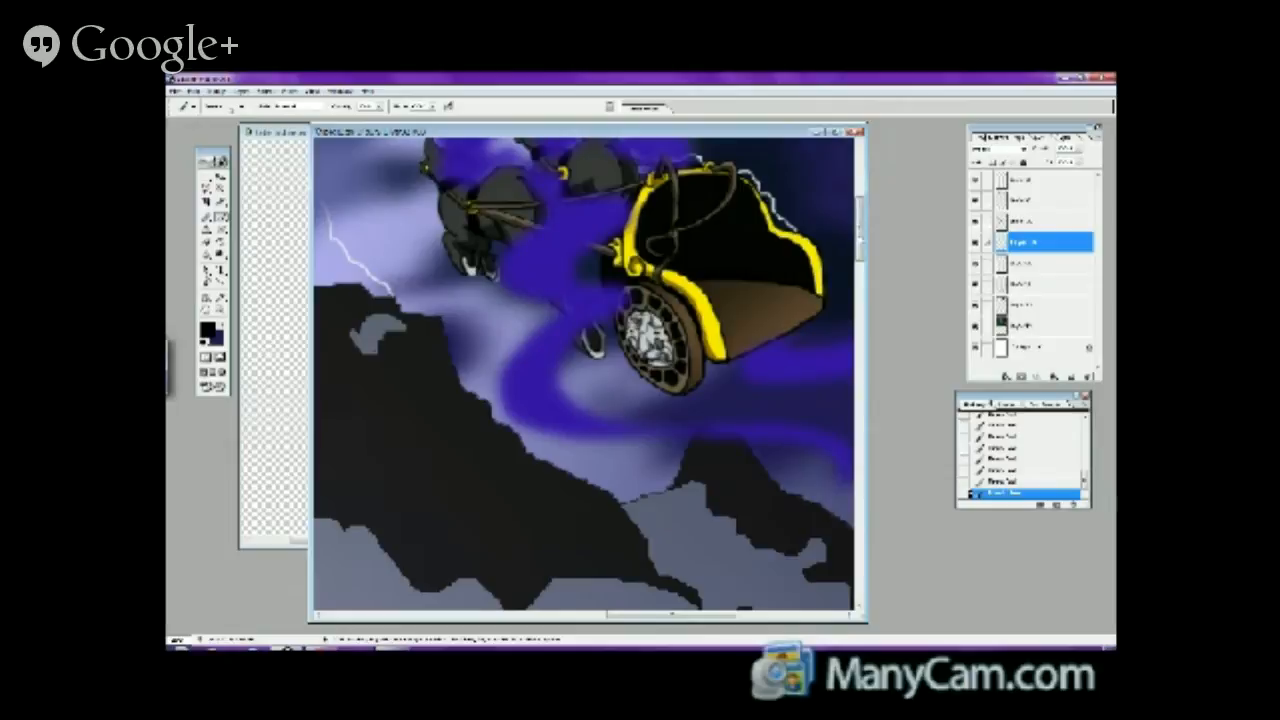
drag(858, 217, 858, 238)
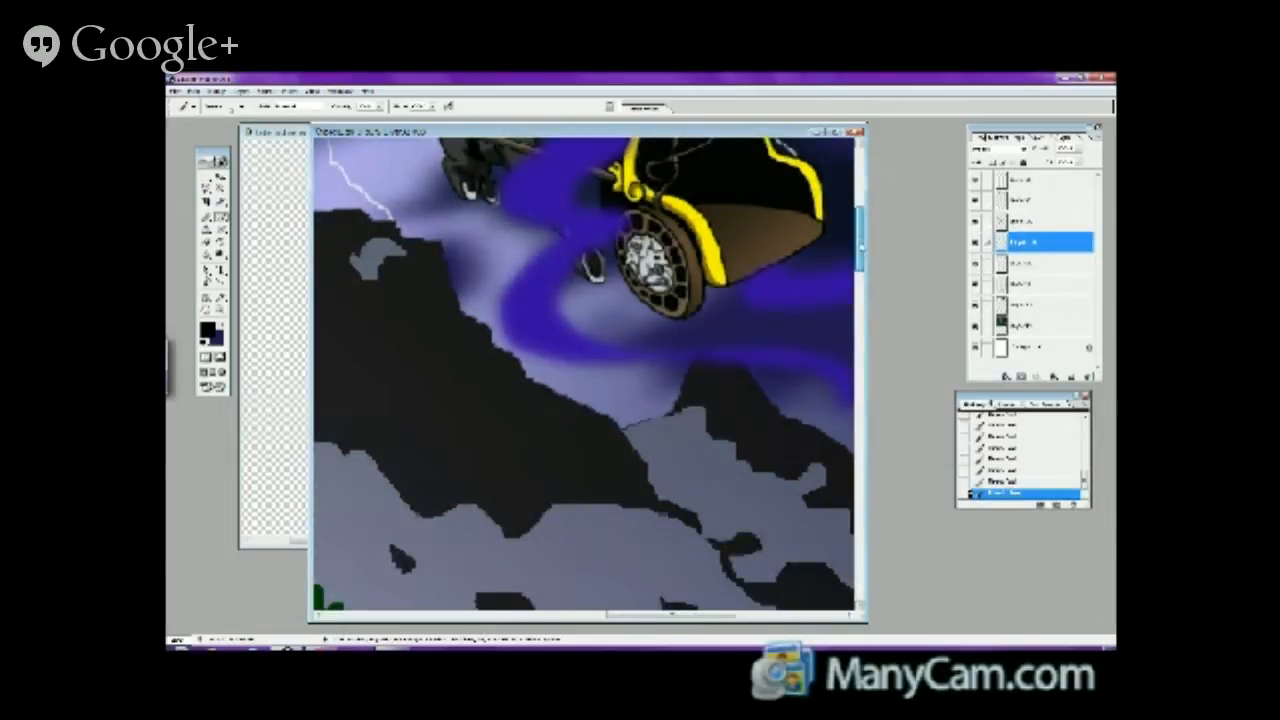
drag(858, 240, 858, 445)
drag(834, 496, 828, 555)
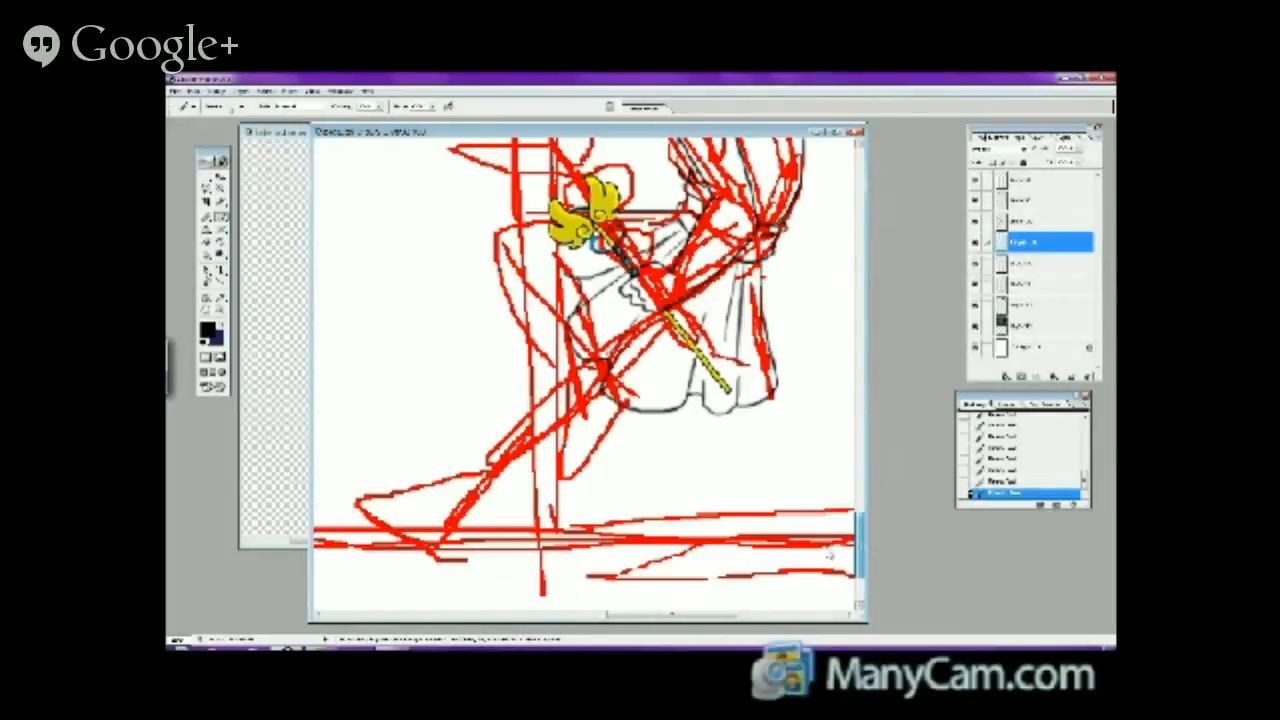
scroll(832, 550, down, 1)
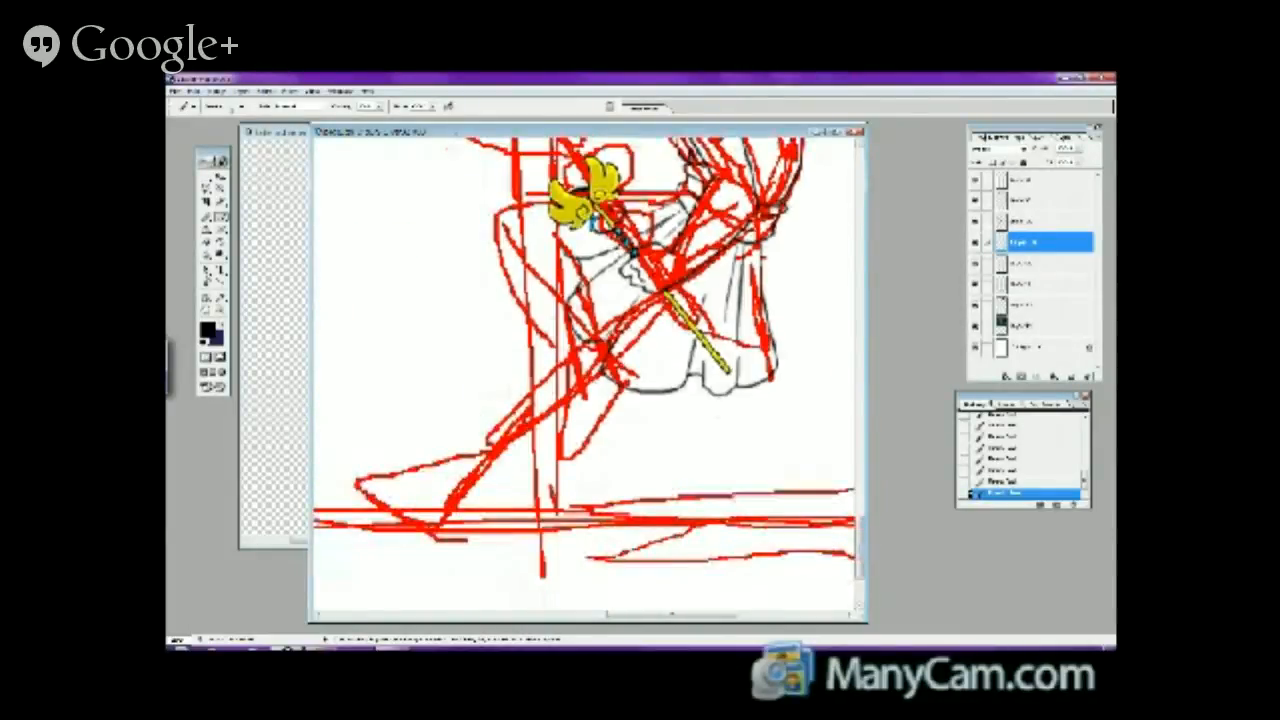
- Ink the front and back contours of the figure's extended lower leg down to the instep, undoing any stray strokes
drag(574, 332, 486, 450)
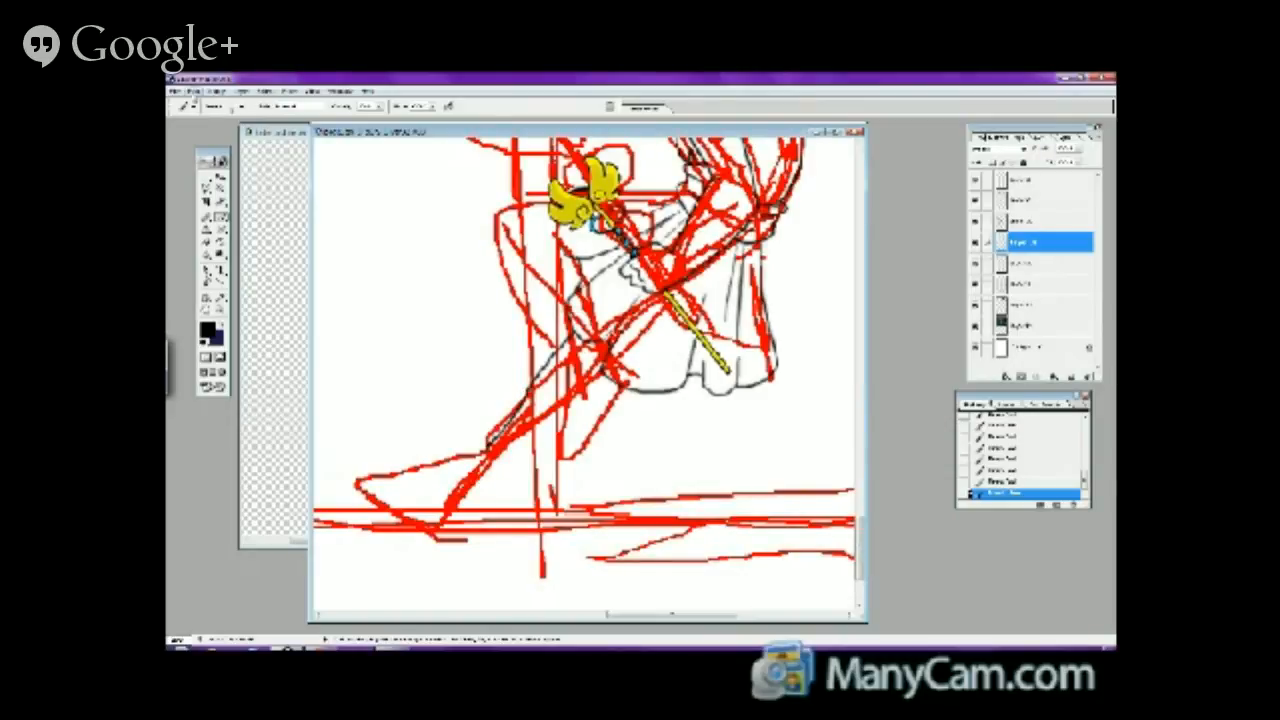
click(193, 90)
click(195, 104)
drag(588, 314, 456, 468)
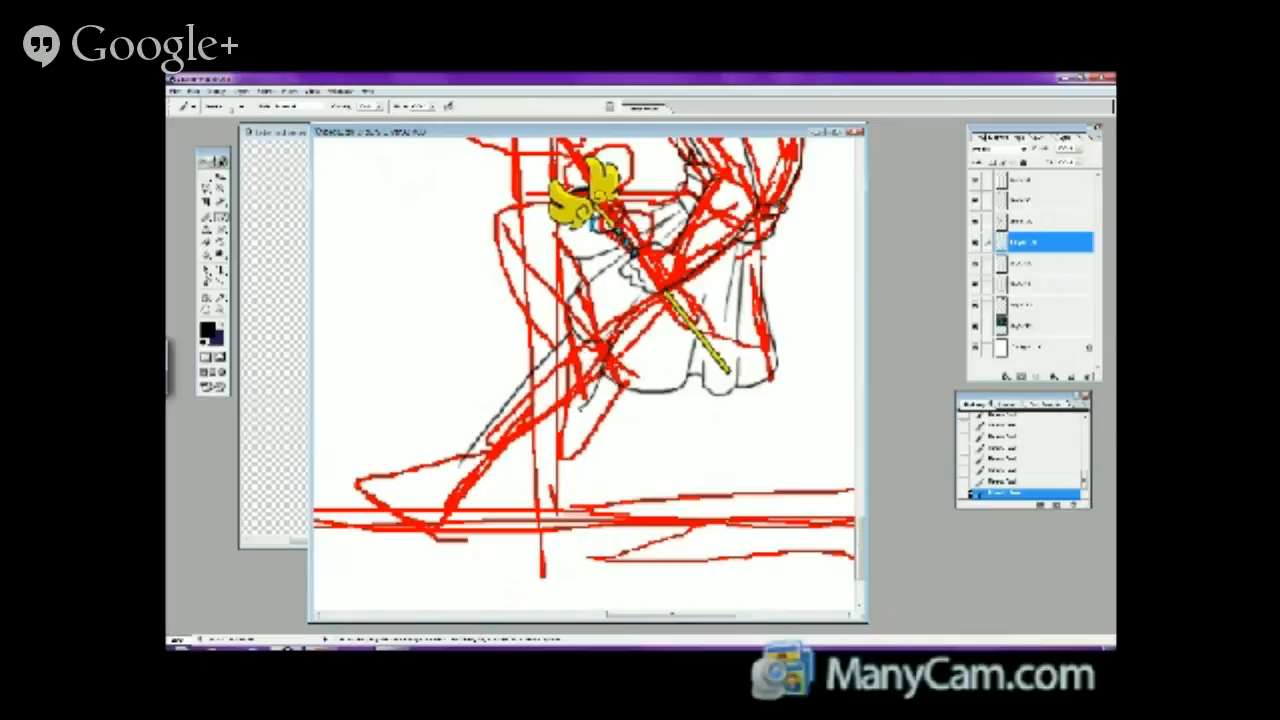
click(176, 91)
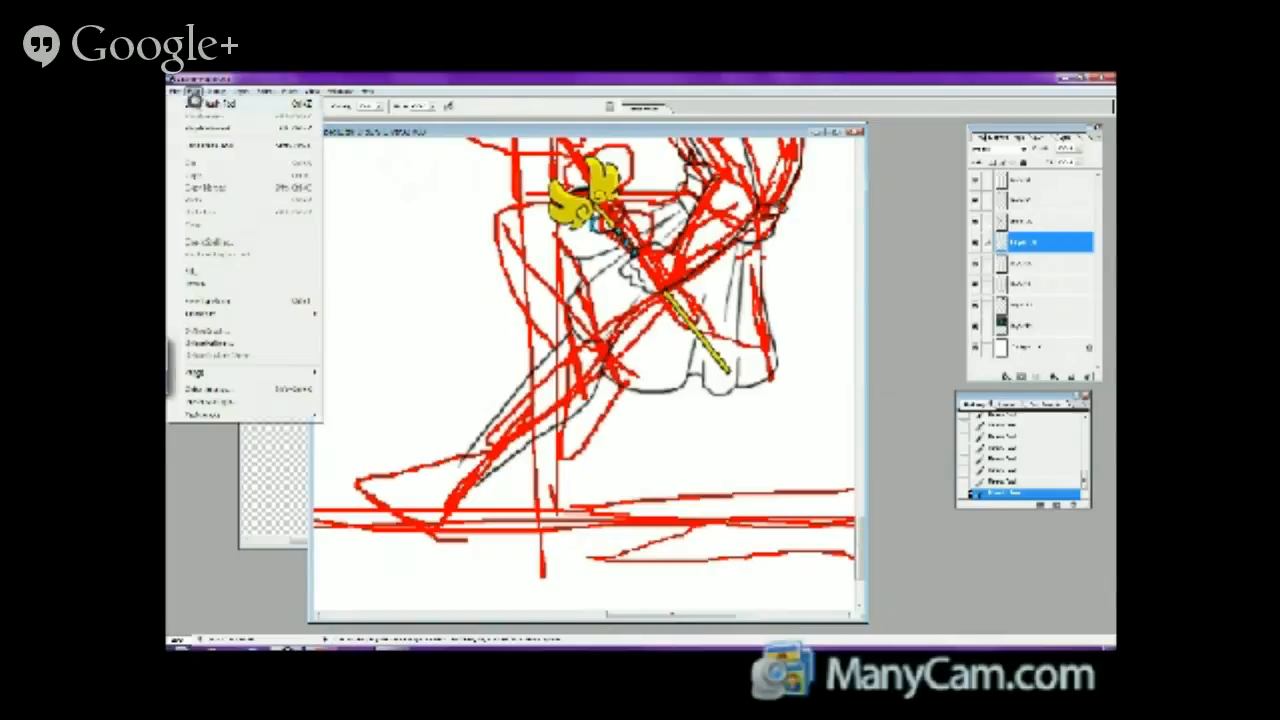
click(176, 91)
mouse_move(600, 380)
mouse_down()
mouse_move(478, 468)
mouse_move(408, 462)
mouse_up()
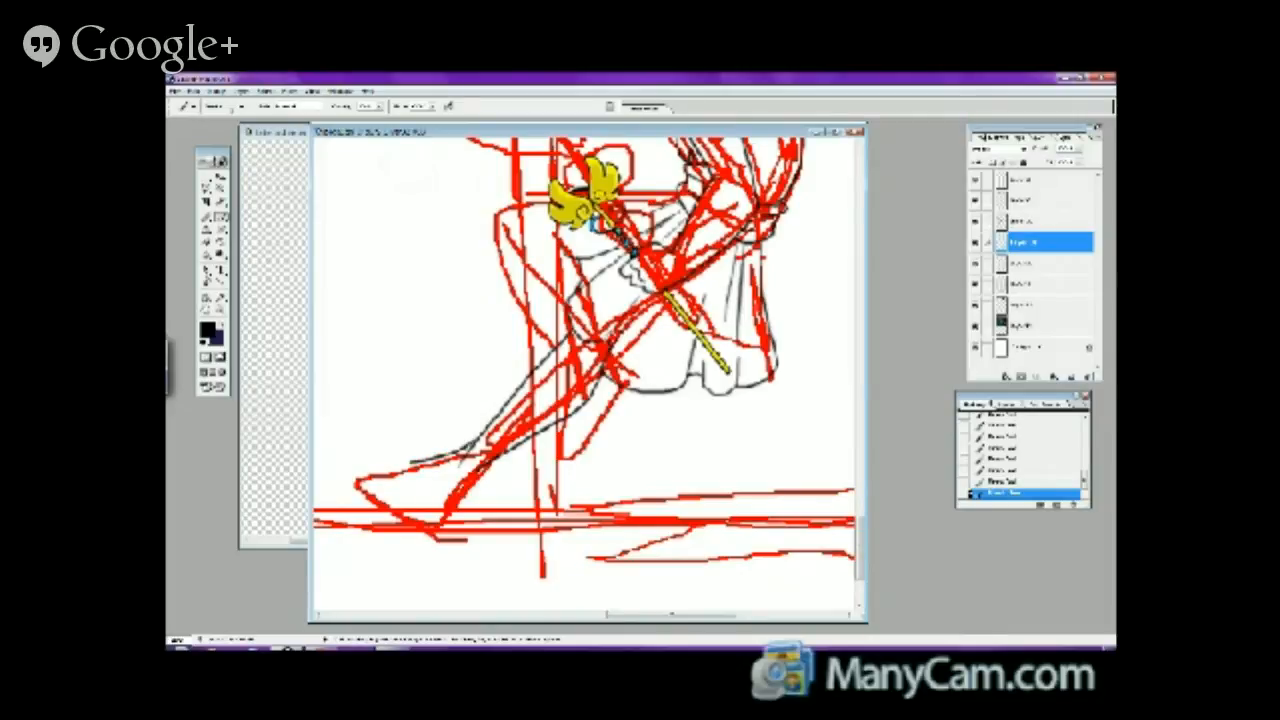
- Ink the extended foot's toe, sole and heel outline with its sandal straps, erasing the overlapping line at the ankle
mouse_move(460, 456)
mouse_down()
mouse_move(358, 472)
mouse_move(466, 510)
mouse_up()
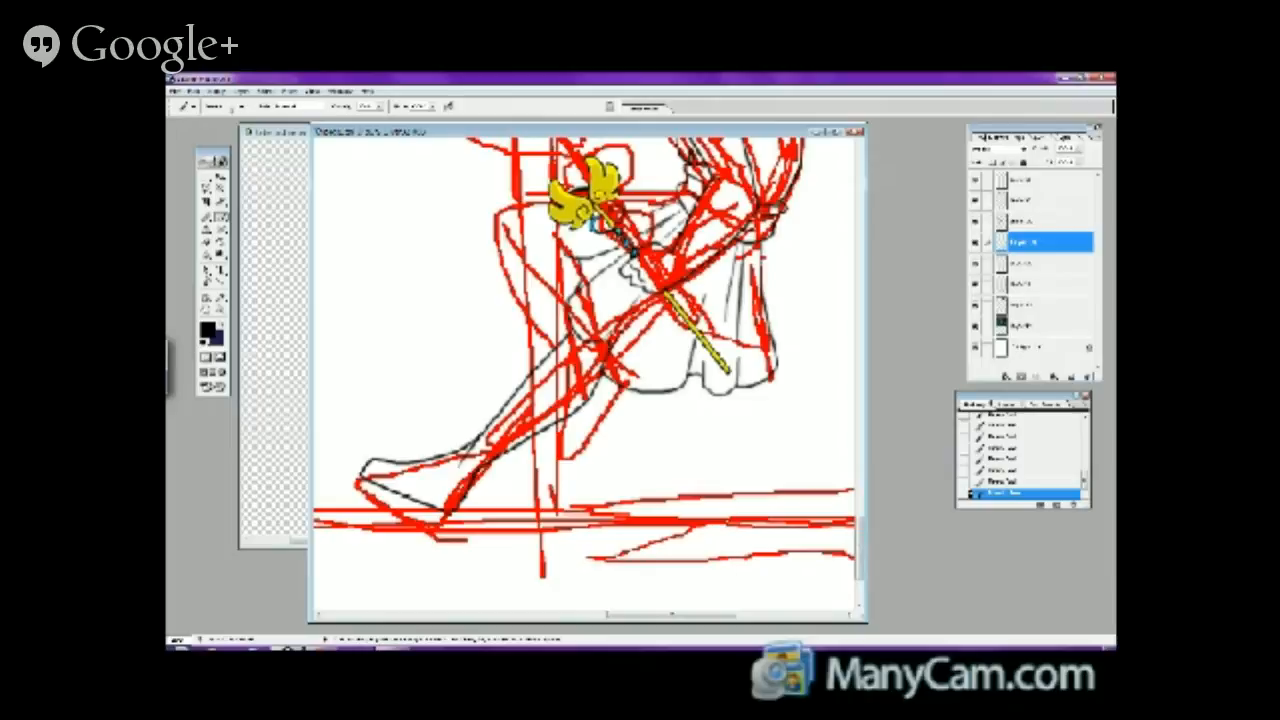
key(e)
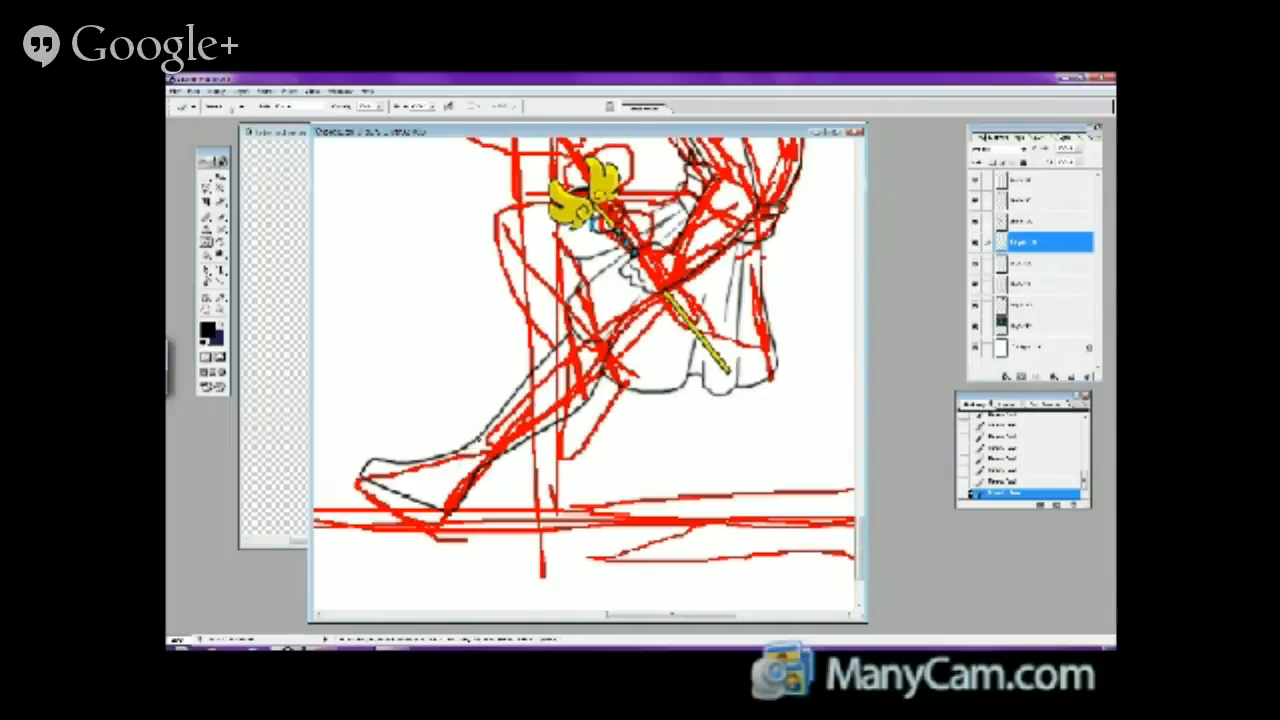
click(477, 443)
key(b)
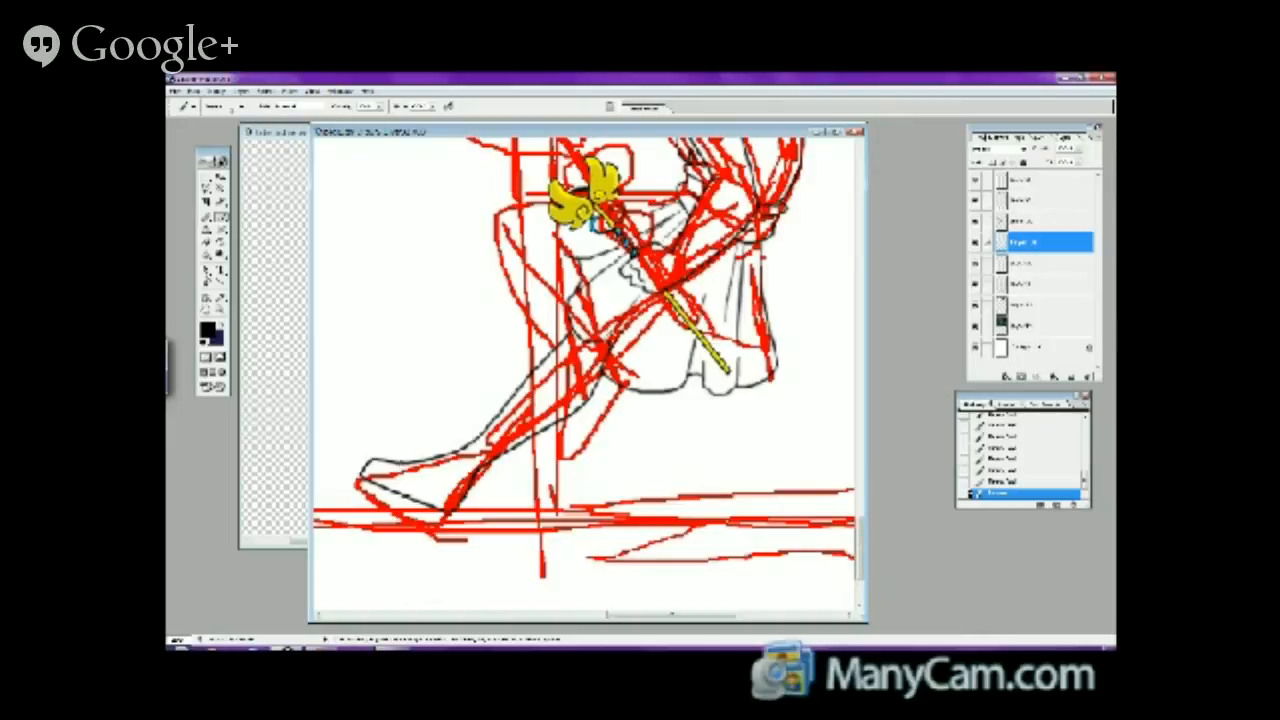
drag(404, 462, 394, 487)
drag(480, 444, 466, 466)
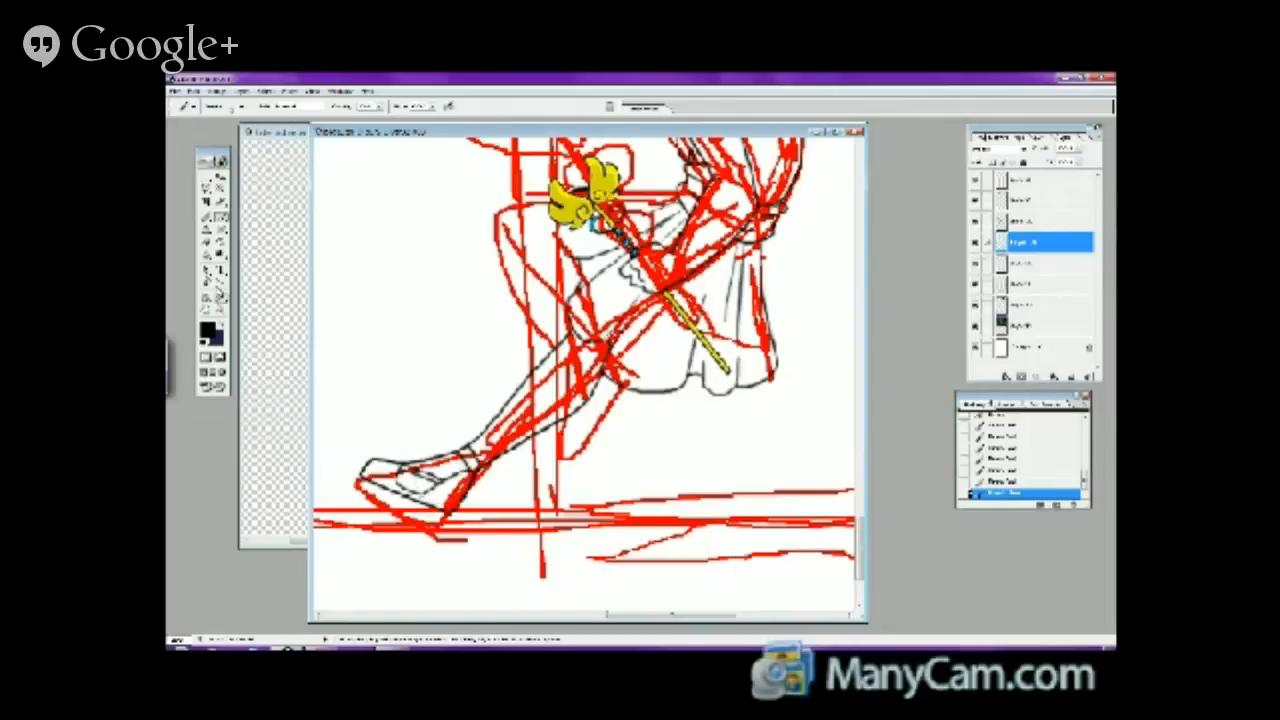
- Erase stray line work along the upper skirt by the waist and ink the toes of the extended sandaled foot
click(224, 258)
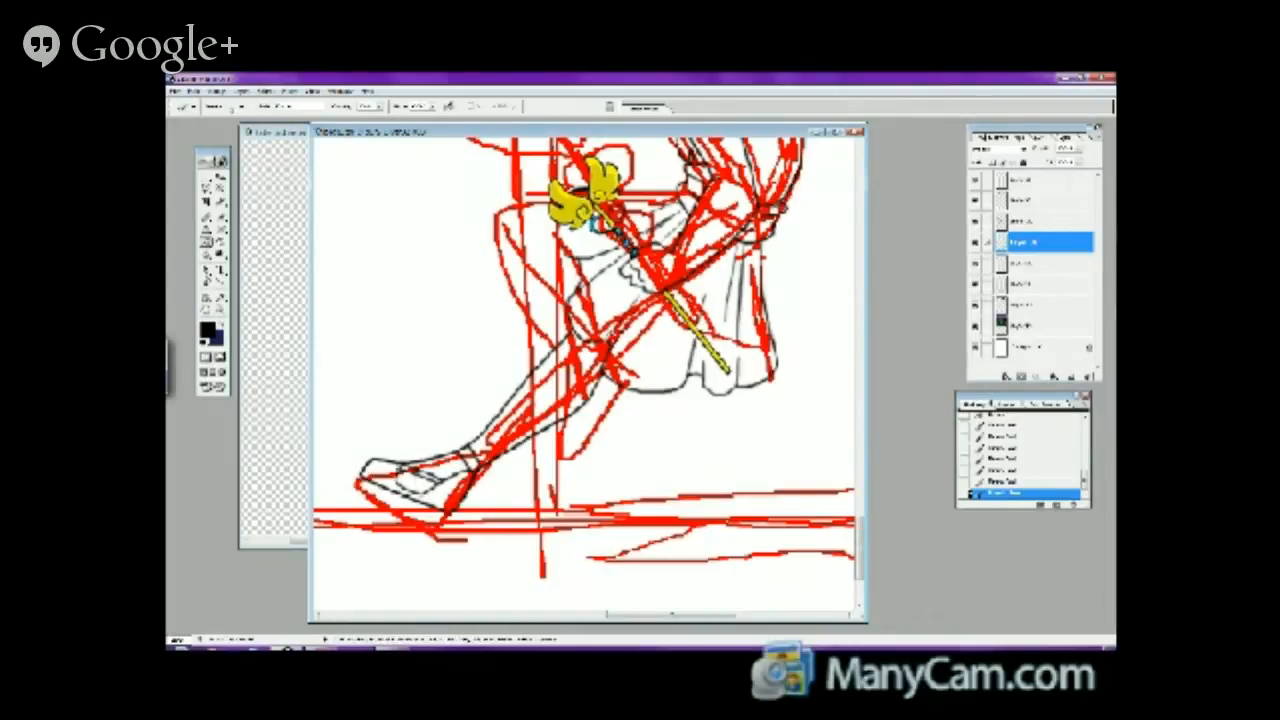
drag(700, 190, 660, 245)
click(220, 219)
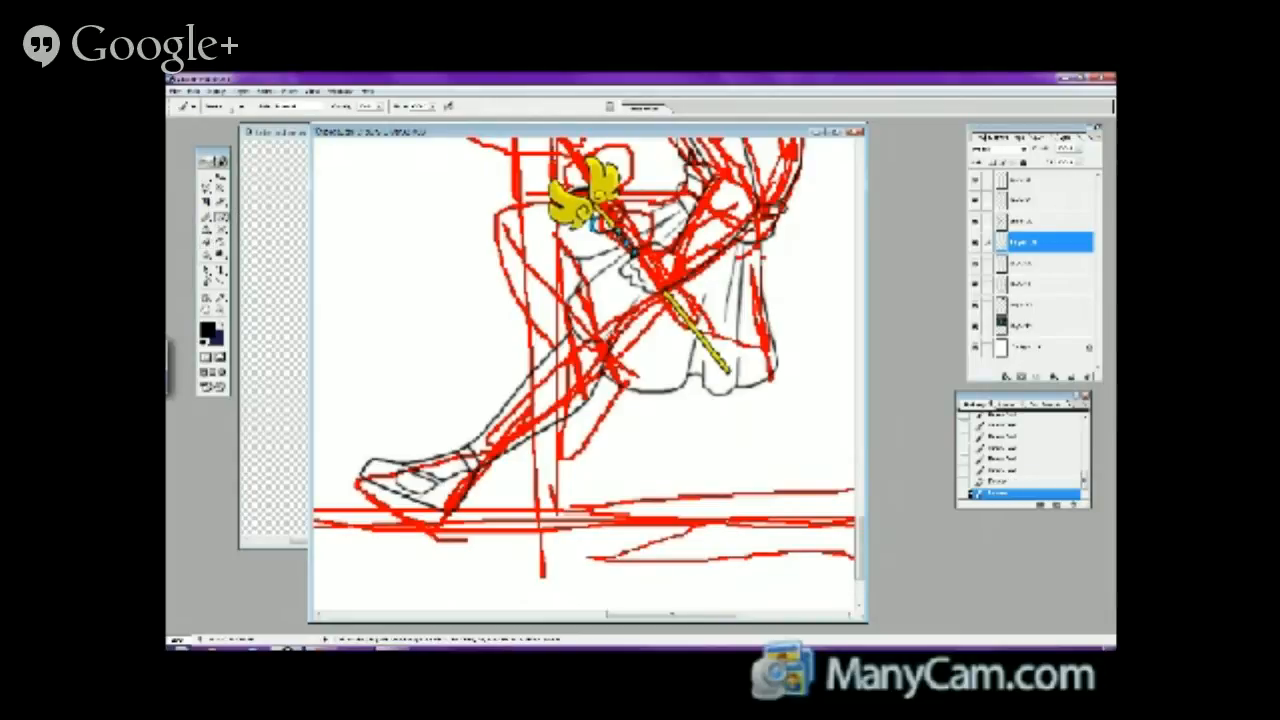
click(386, 460)
click(366, 466)
click(367, 464)
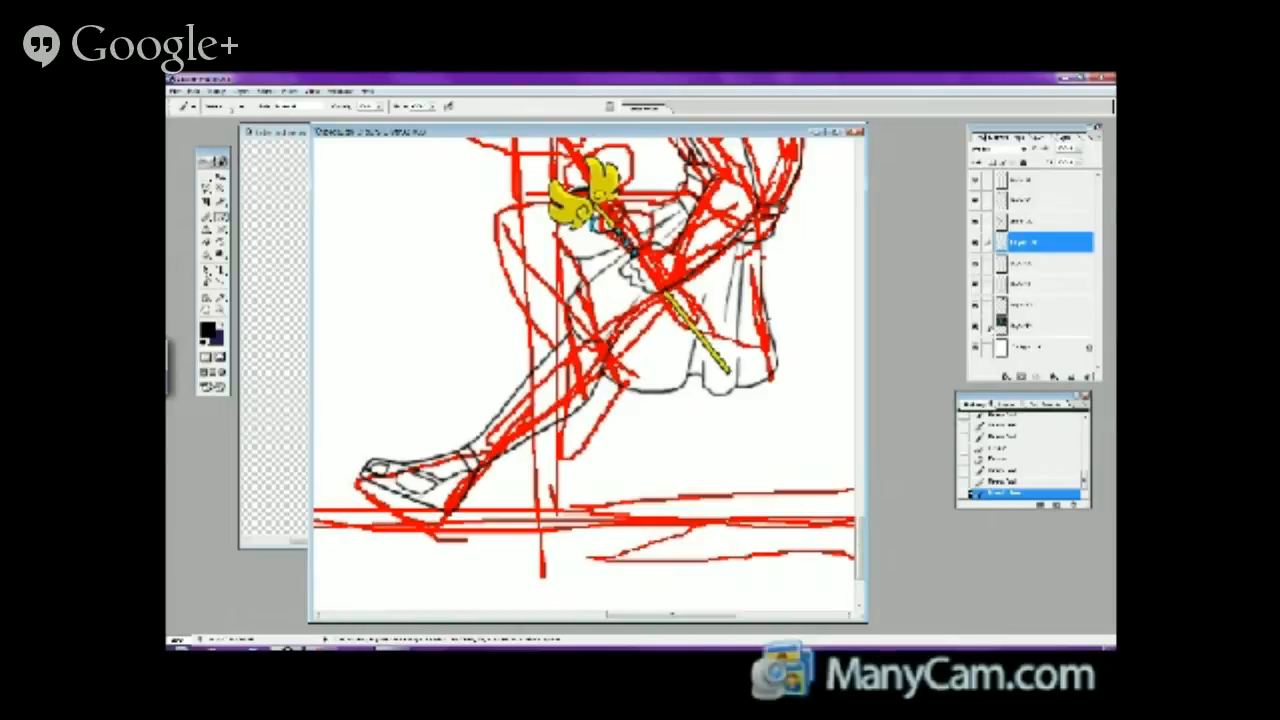
- Ink a small wing ornament behind the extended foot's ankle on a new layer and erase the overlapped foot lines on the layer underneath
click(1071, 376)
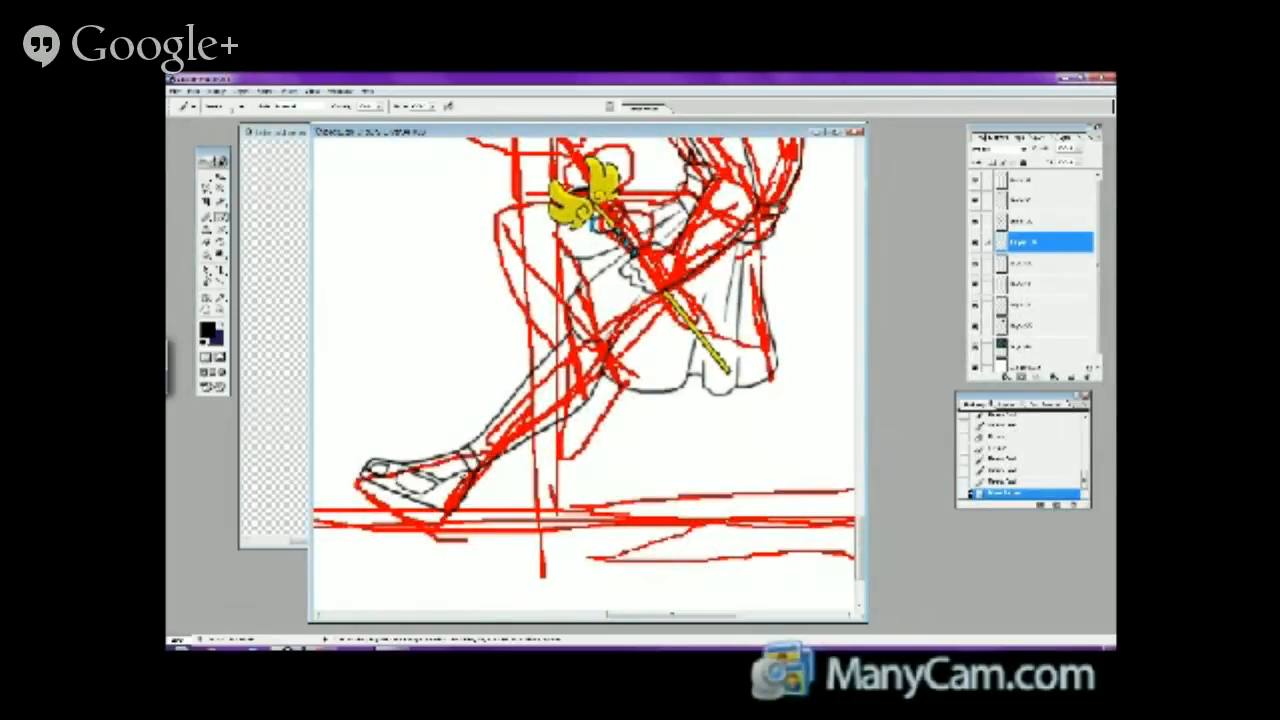
drag(497, 455, 506, 498)
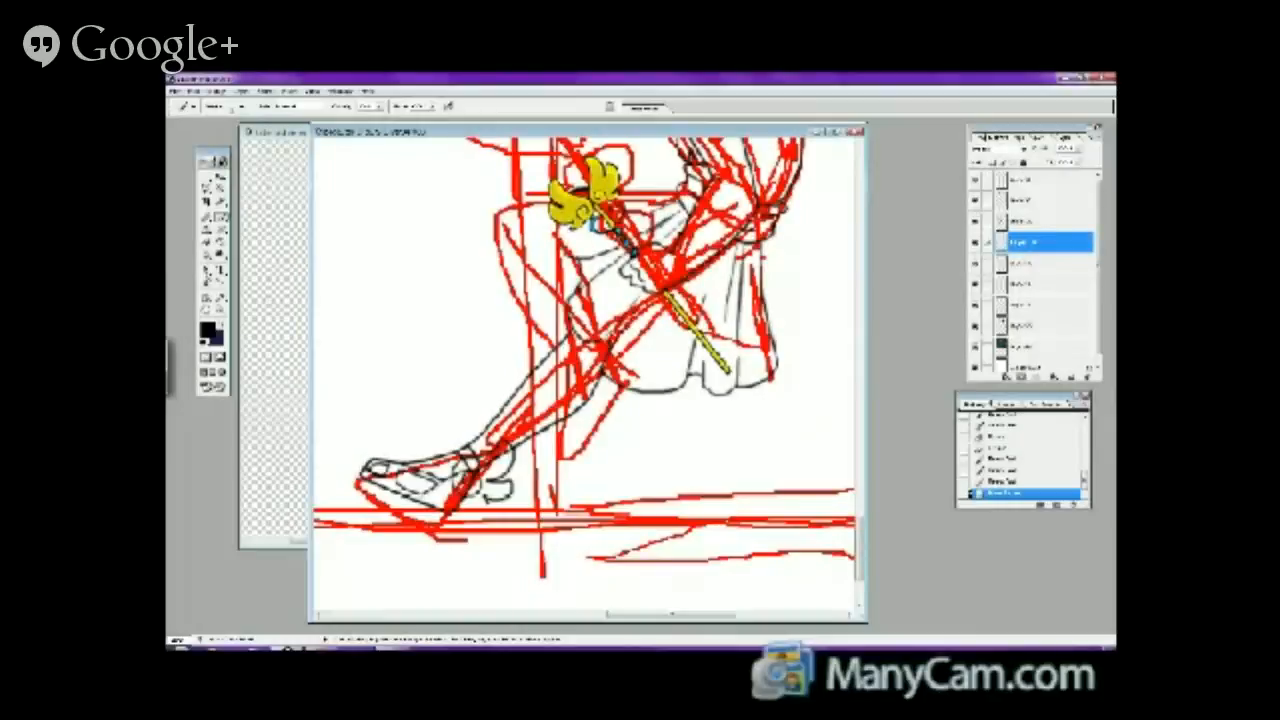
click(1046, 263)
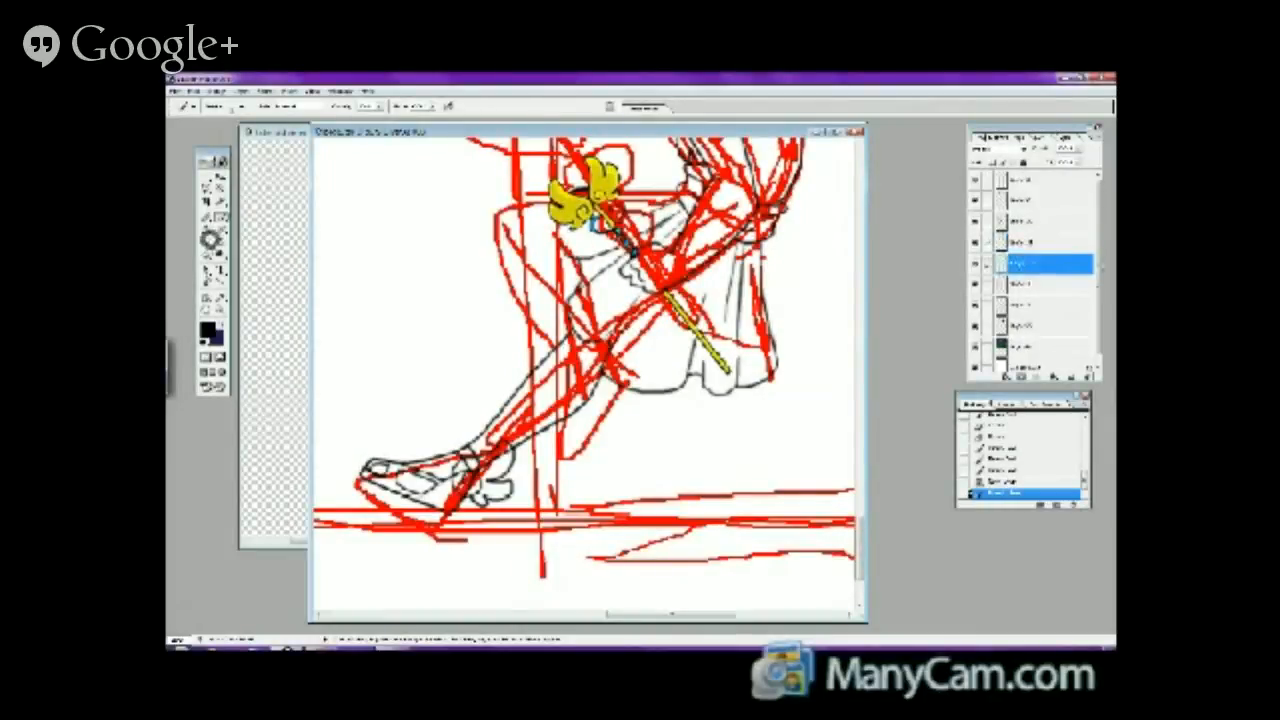
click(235, 107)
click(258, 222)
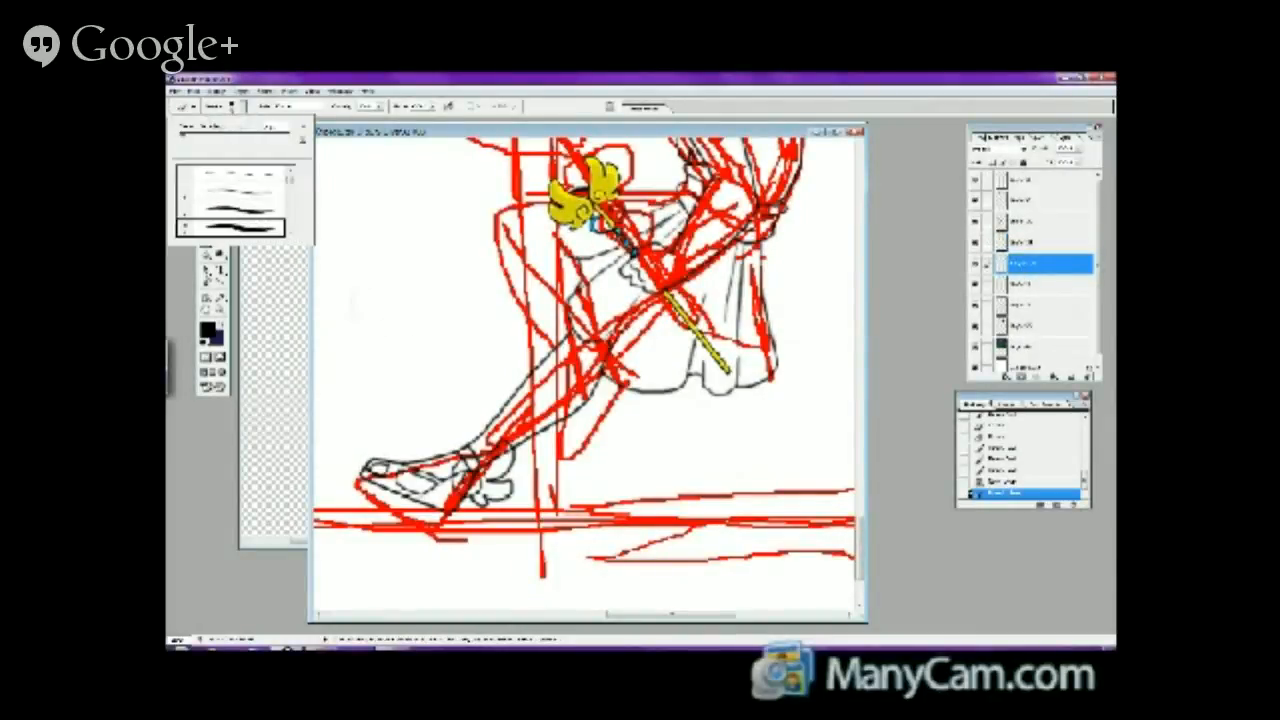
click(482, 473)
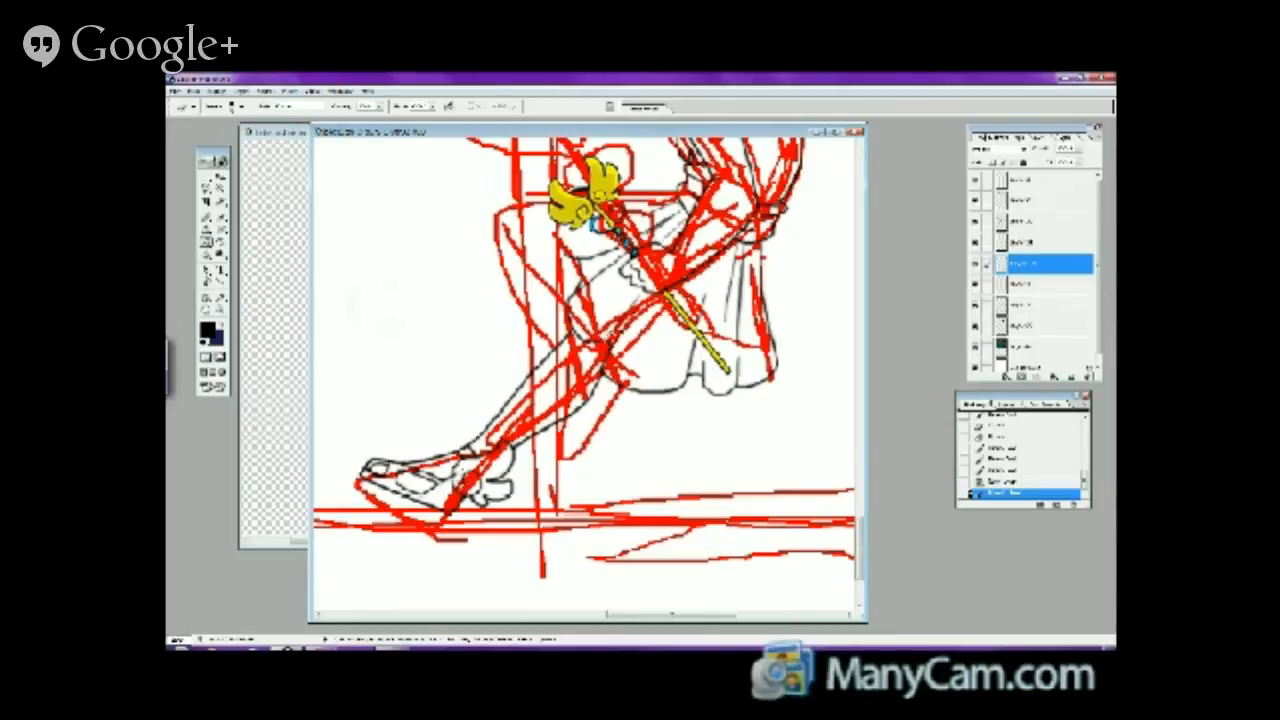
click(456, 475)
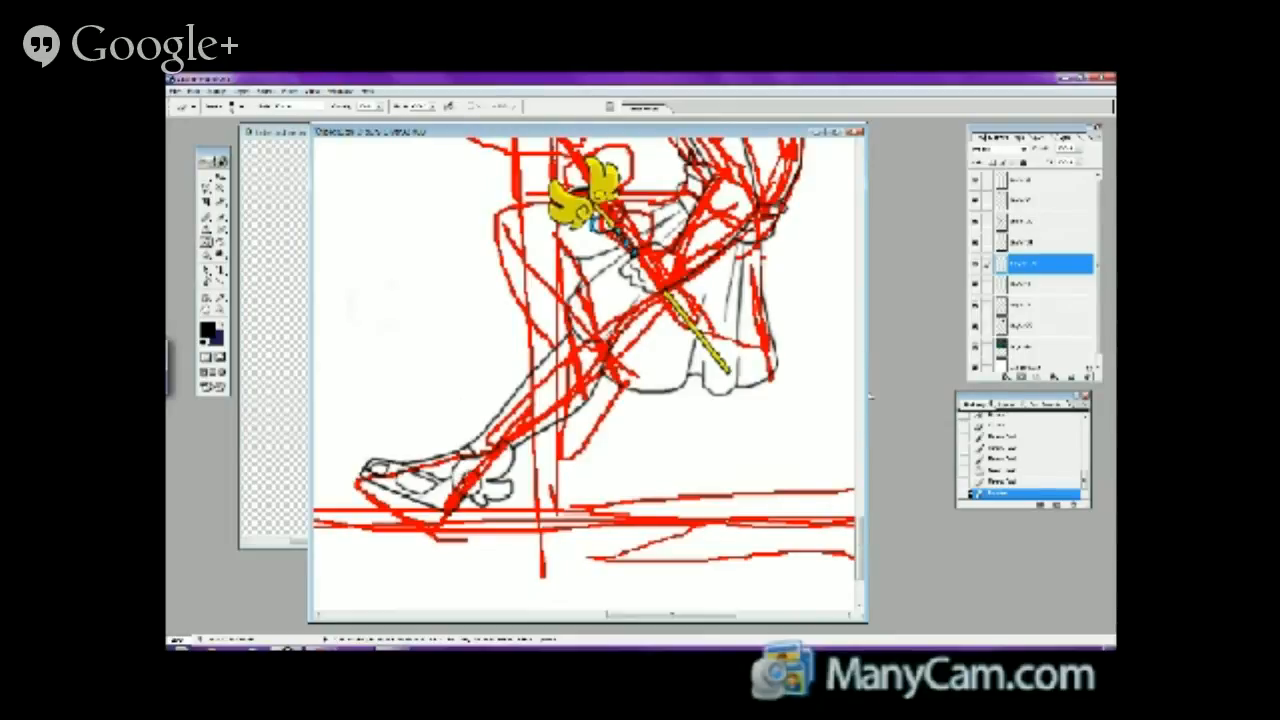
- On the next lower layer, ink the other leg's raised knee, shin and underside crease, erasing the excess marks beside the skirt
mouse_move(856, 545)
mouse_down()
mouse_move(858, 451)
mouse_move(858, 538)
mouse_move(858, 513)
mouse_move(858, 527)
mouse_up()
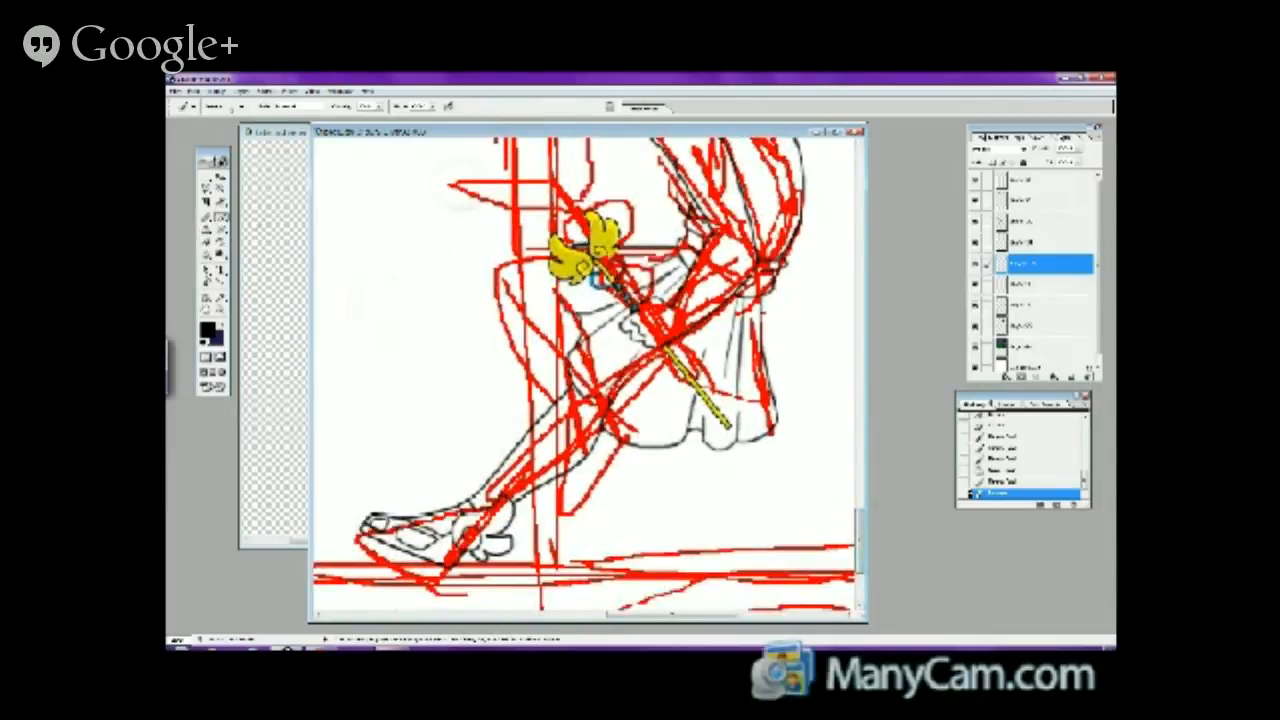
click(1040, 284)
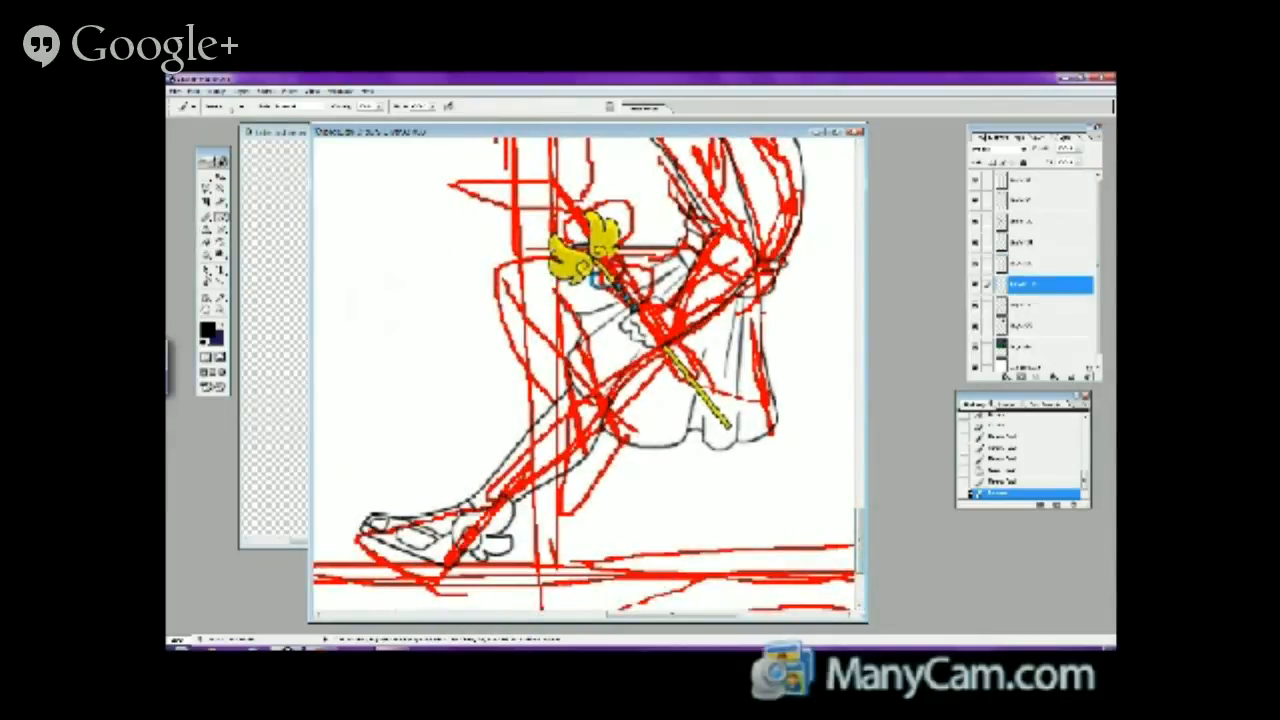
mouse_move(554, 251)
mouse_down()
mouse_move(500, 266)
mouse_move(512, 346)
mouse_move(550, 408)
mouse_up()
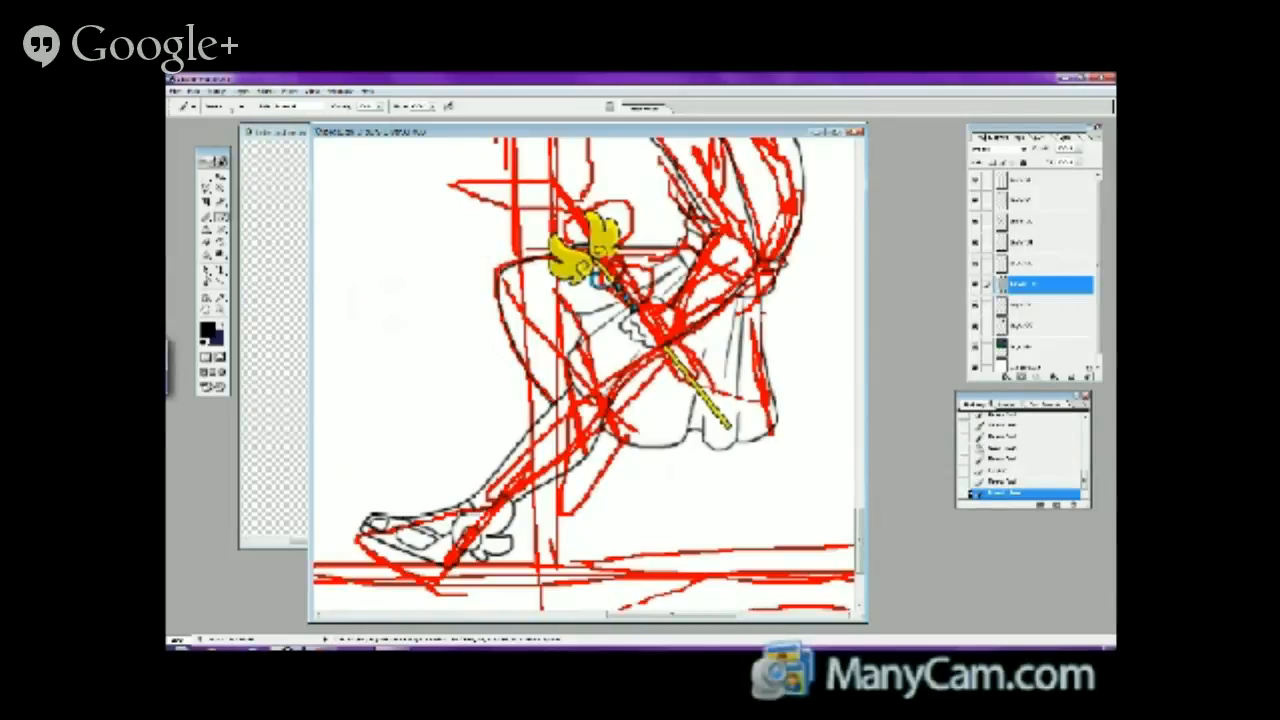
mouse_move(550, 304)
mouse_down()
mouse_move(574, 350)
mouse_move(566, 322)
mouse_move(546, 316)
mouse_up()
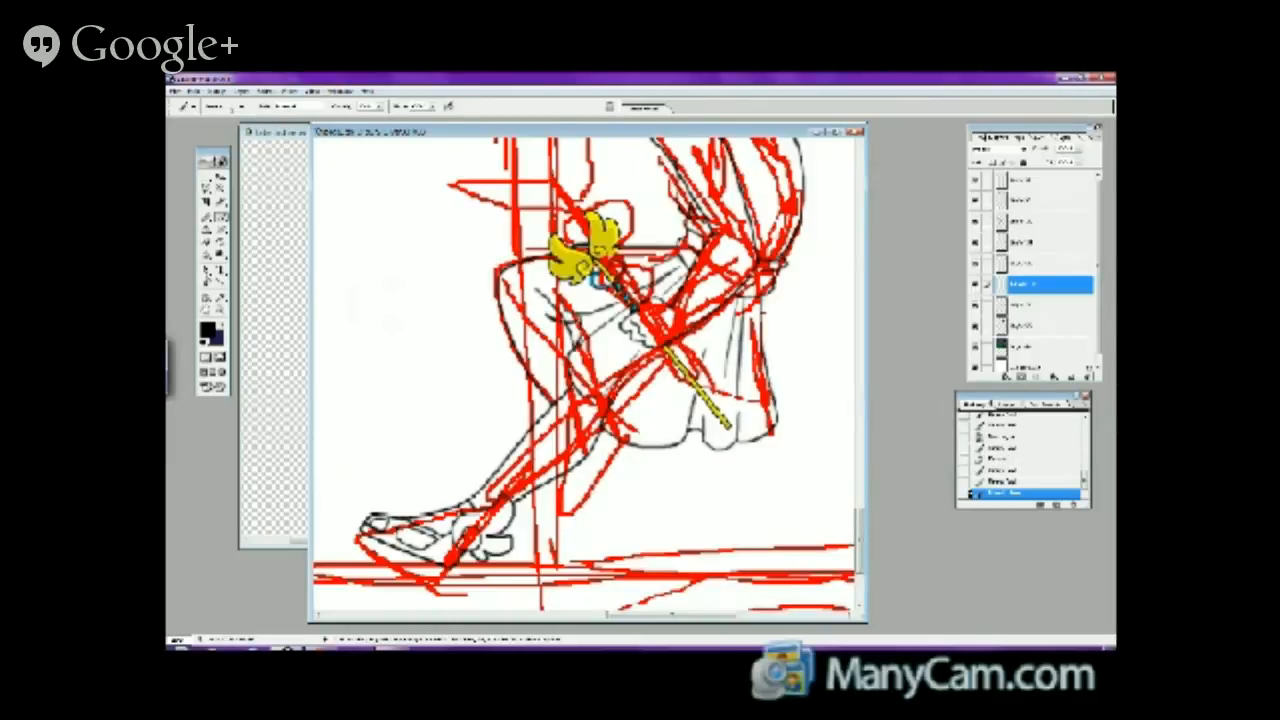
key(e)
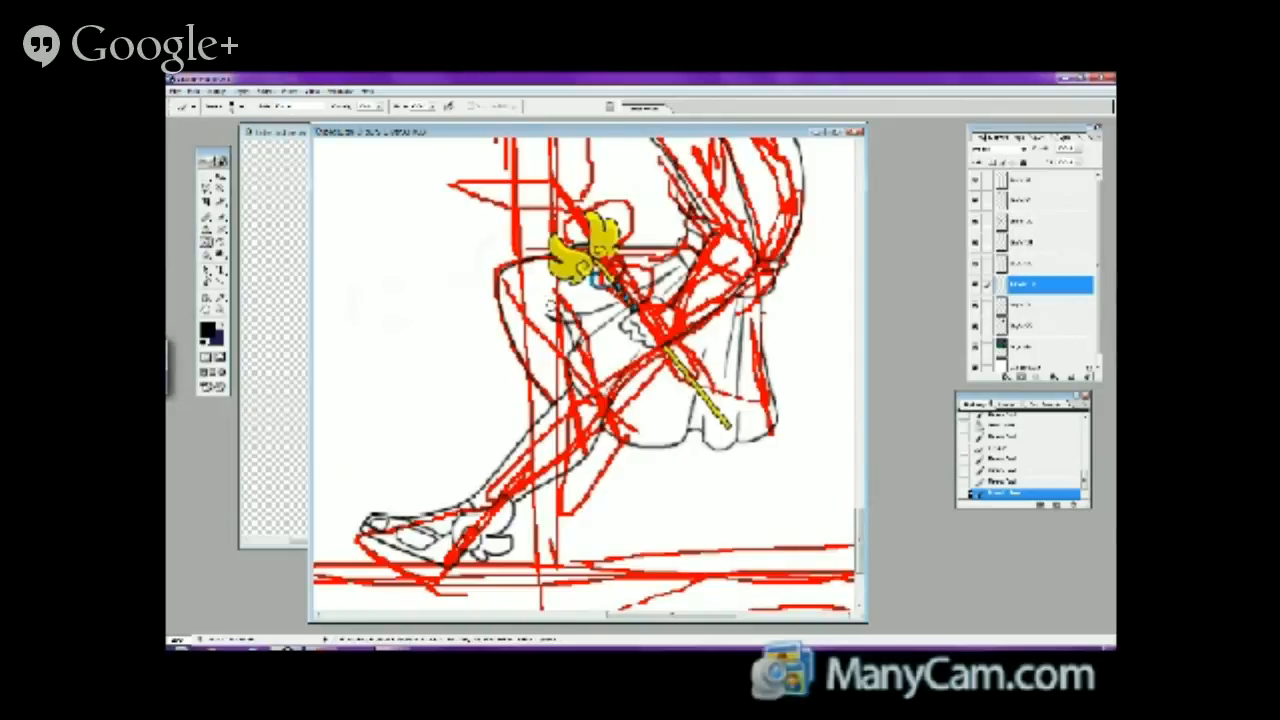
drag(574, 317, 558, 317)
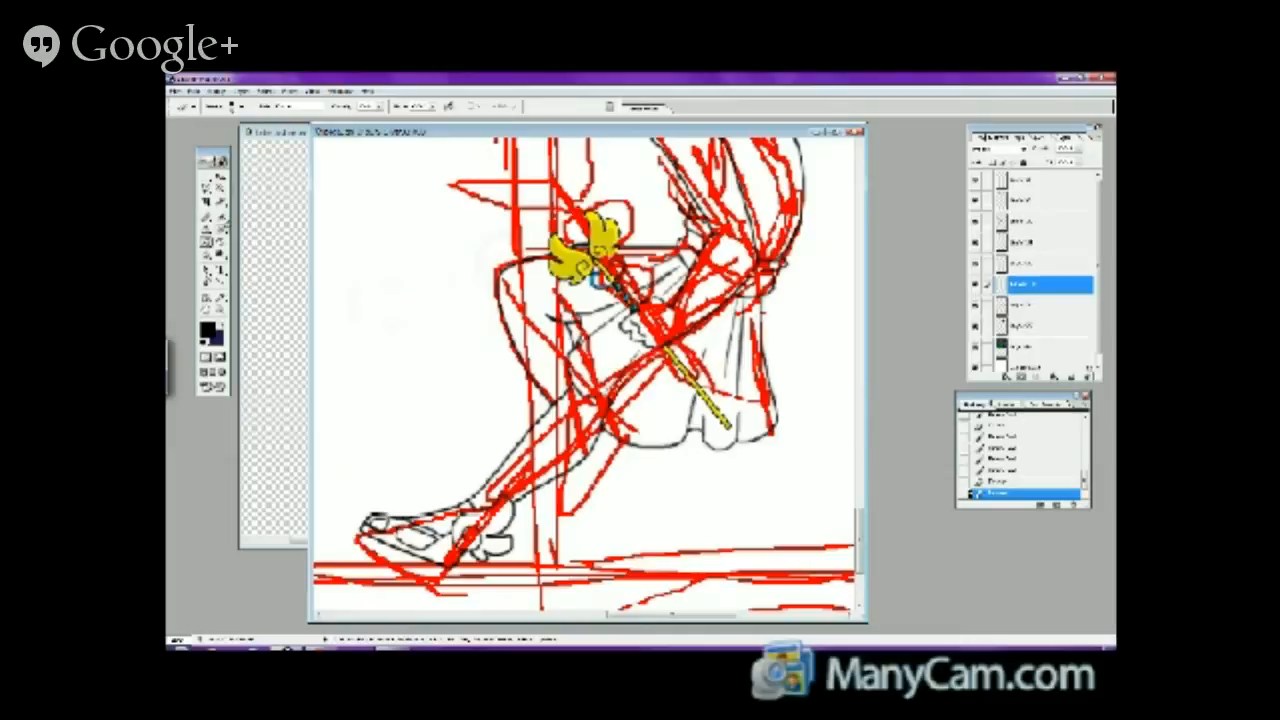
- Ink the tucked-back foot below the skirt hem with its thick sole edge, toes and sandal straps
key(b)
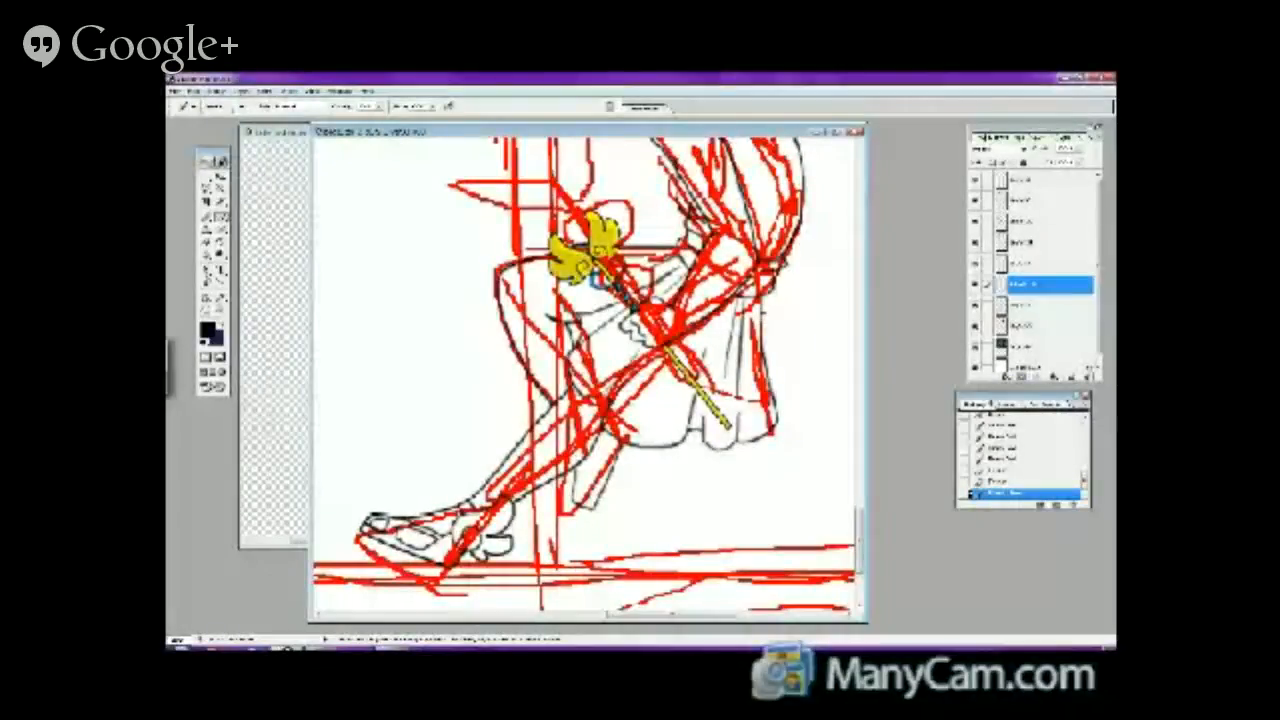
drag(622, 442, 598, 508)
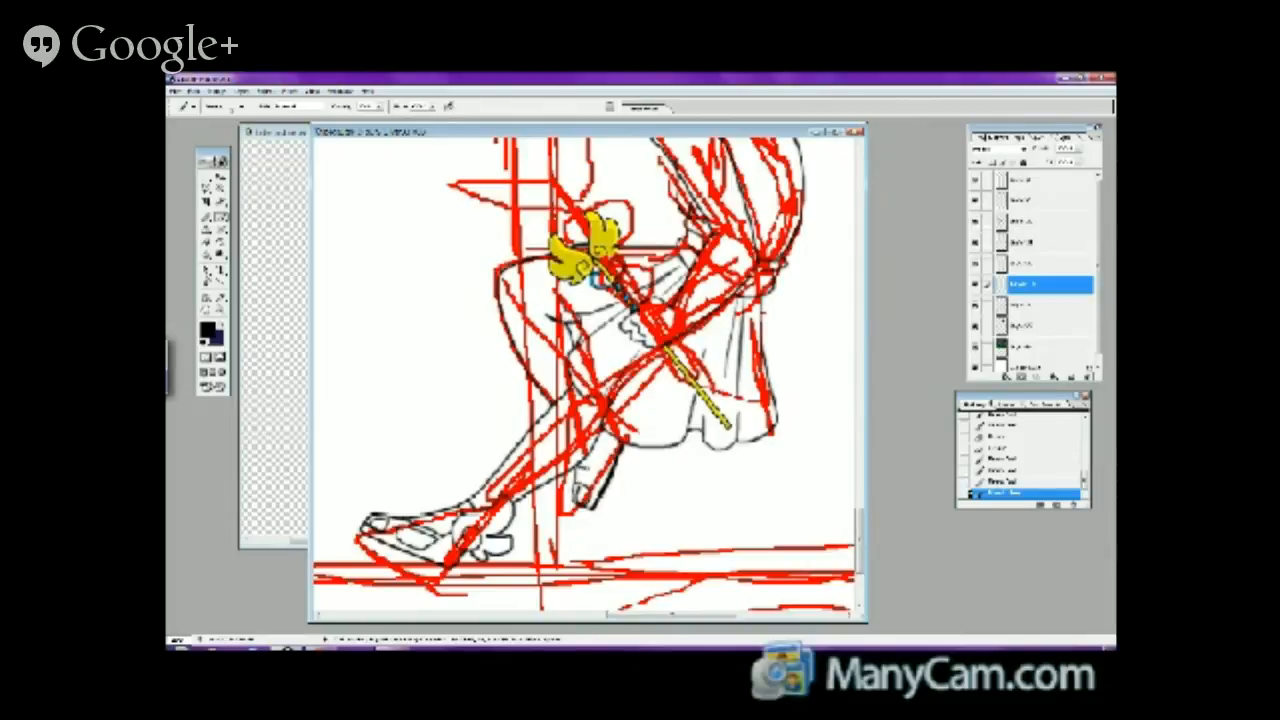
mouse_move(586, 470)
mouse_down()
mouse_move(604, 435)
mouse_move(593, 466)
mouse_up()
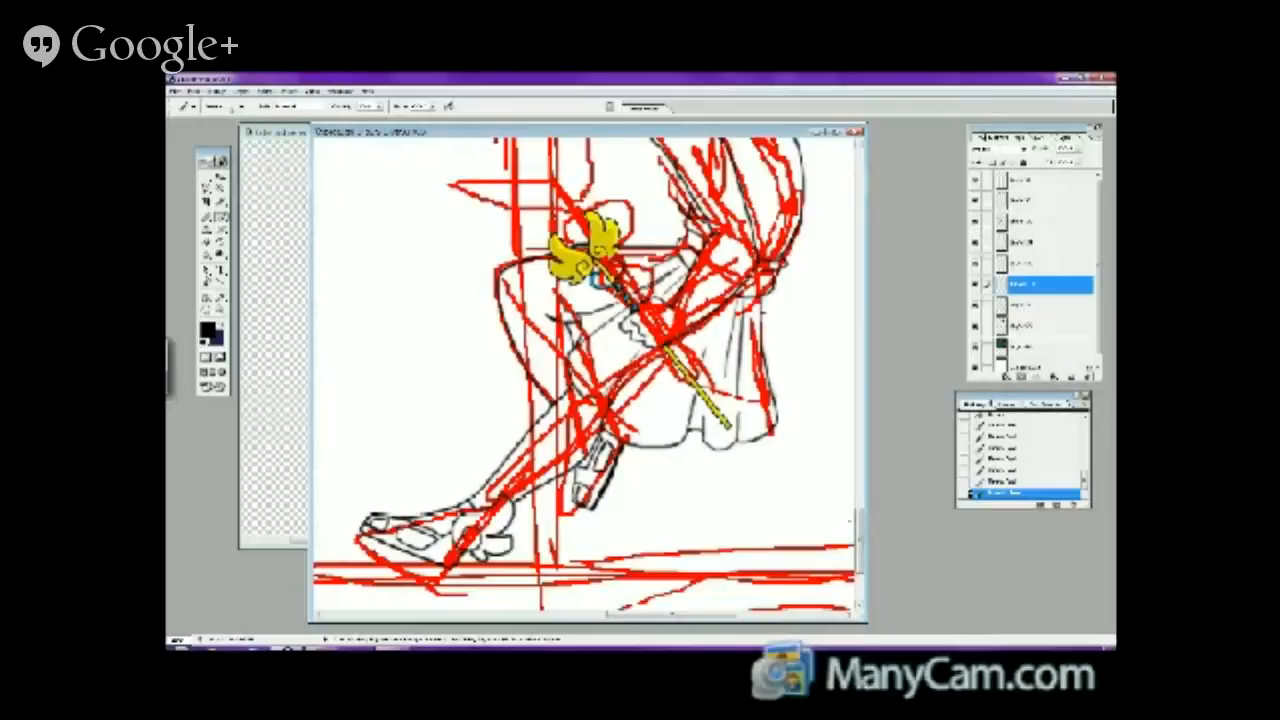
- Erase the excess ink on the raised leg's shin where it meets the extended leg
scroll(858, 525, up, 3)
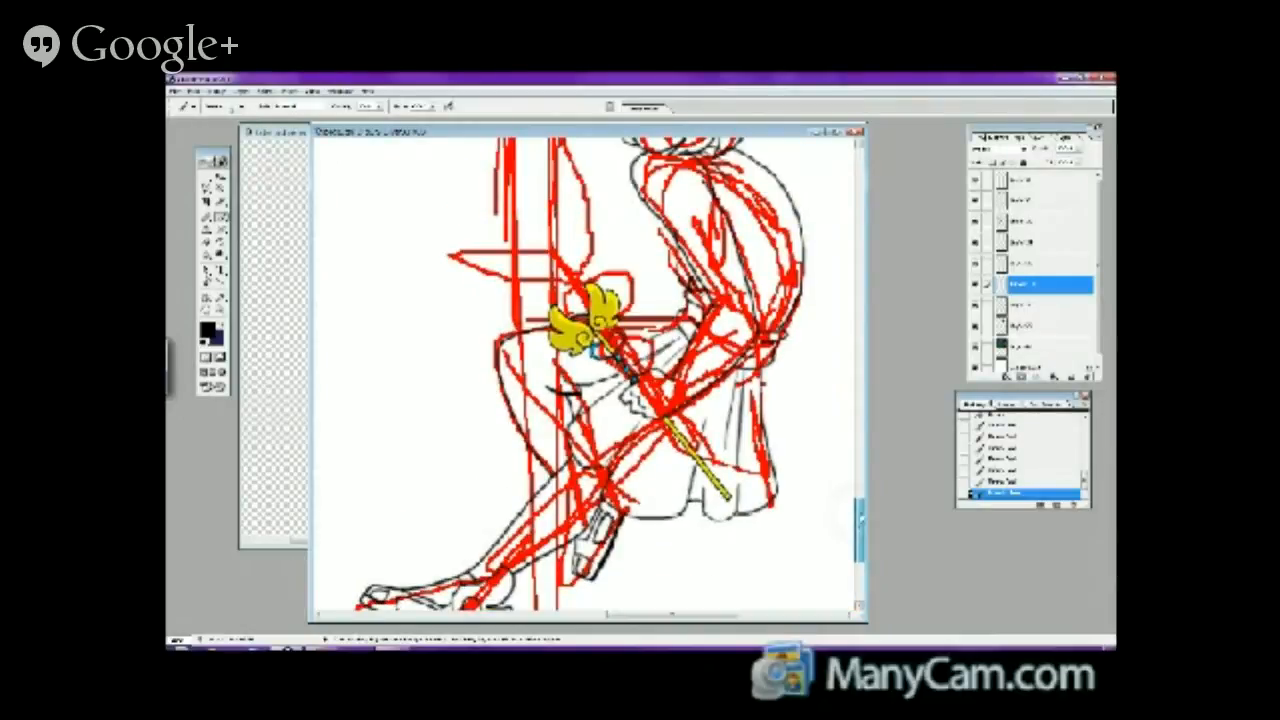
scroll(858, 525, down, 6)
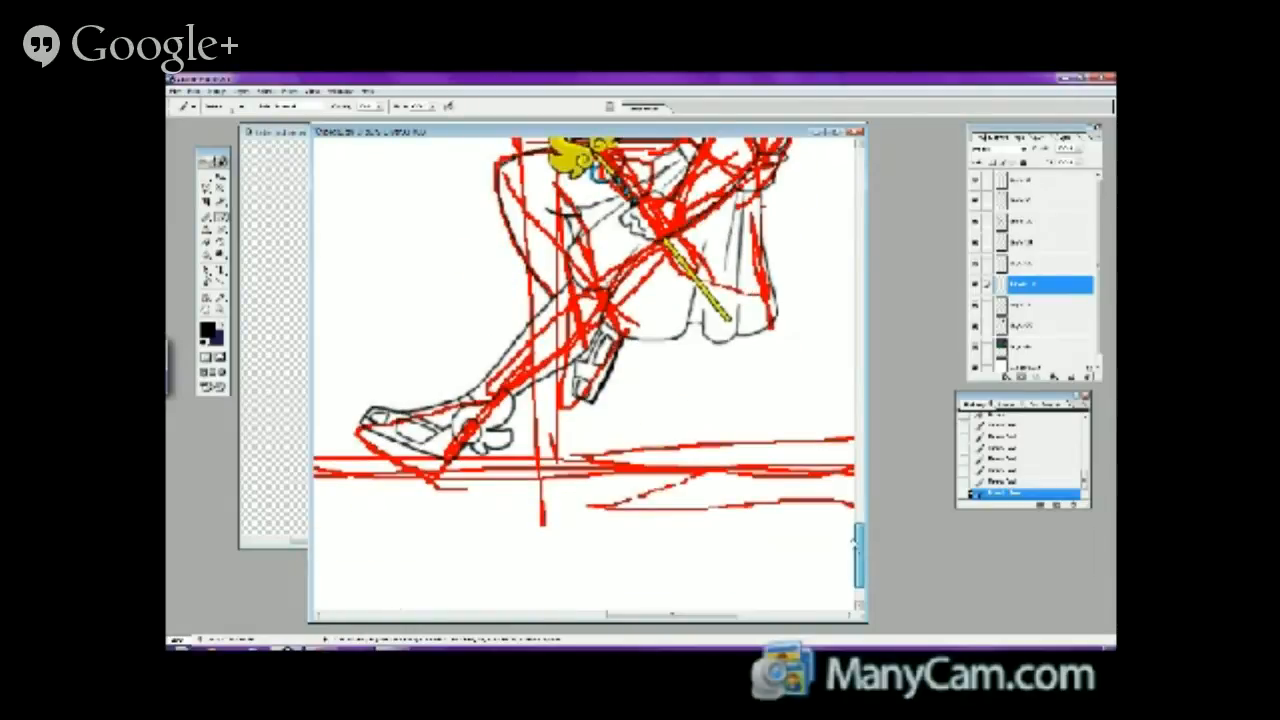
scroll(858, 540, up, 6)
scroll(858, 540, down, 3)
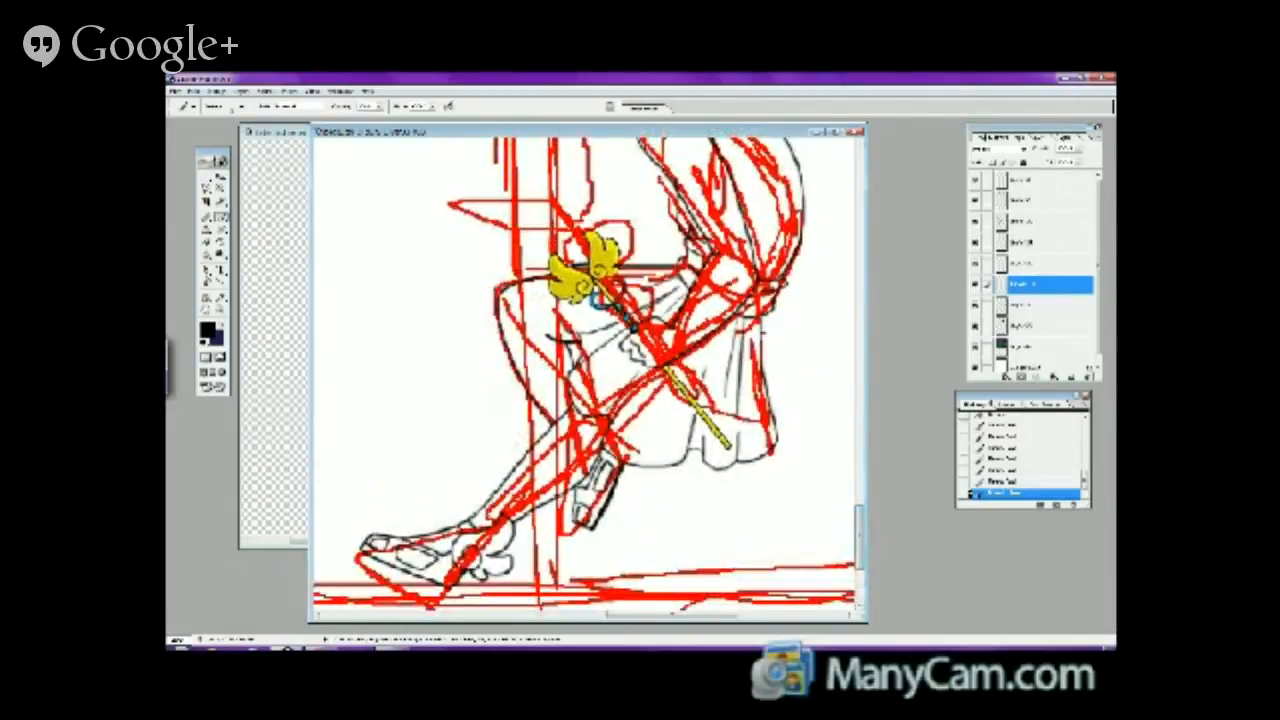
click(207, 242)
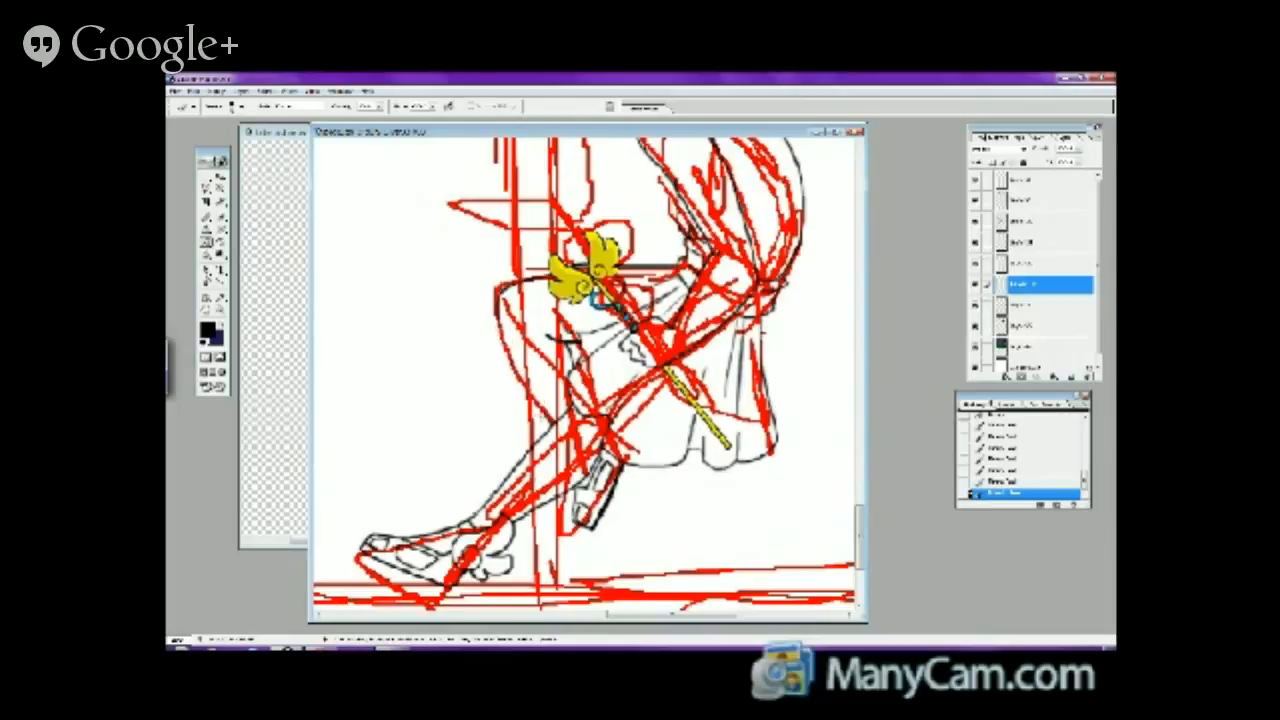
click(545, 423)
key(b)
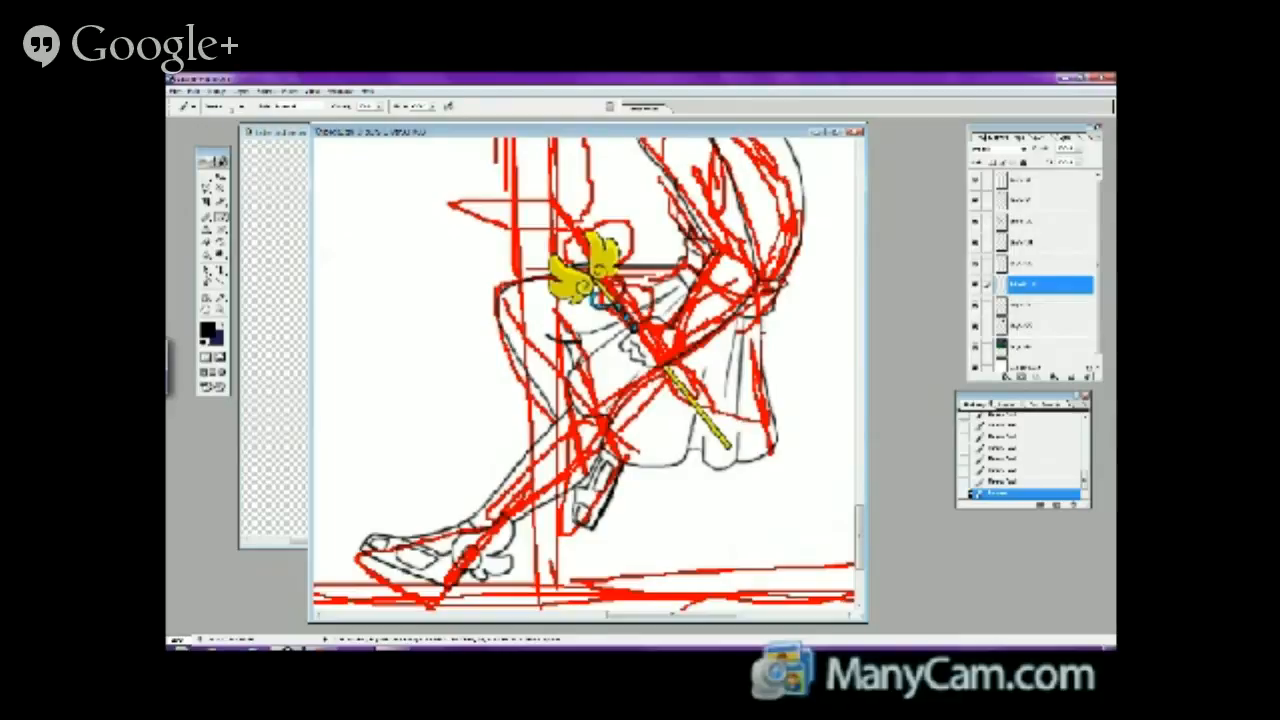
- Touch up the raised leg's contour from knee to shin with the brush and erase stray marks around it
click(500, 322)
drag(516, 360, 530, 374)
key(e)
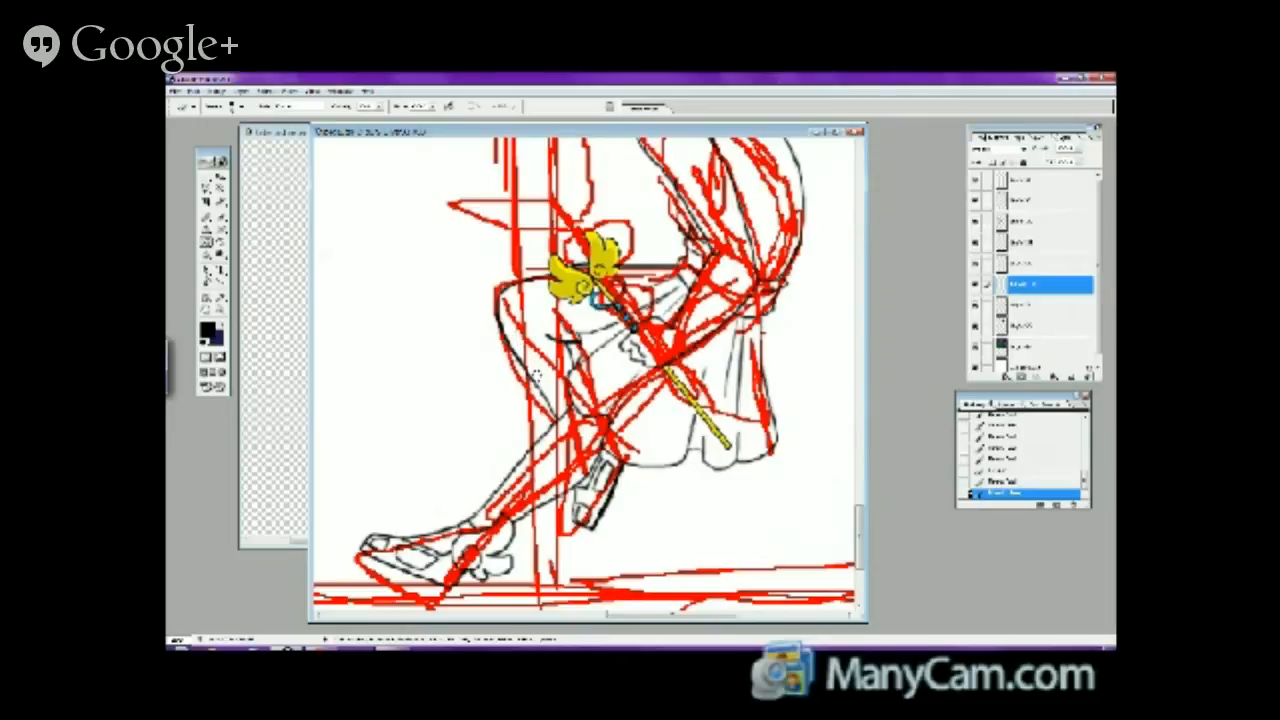
click(537, 376)
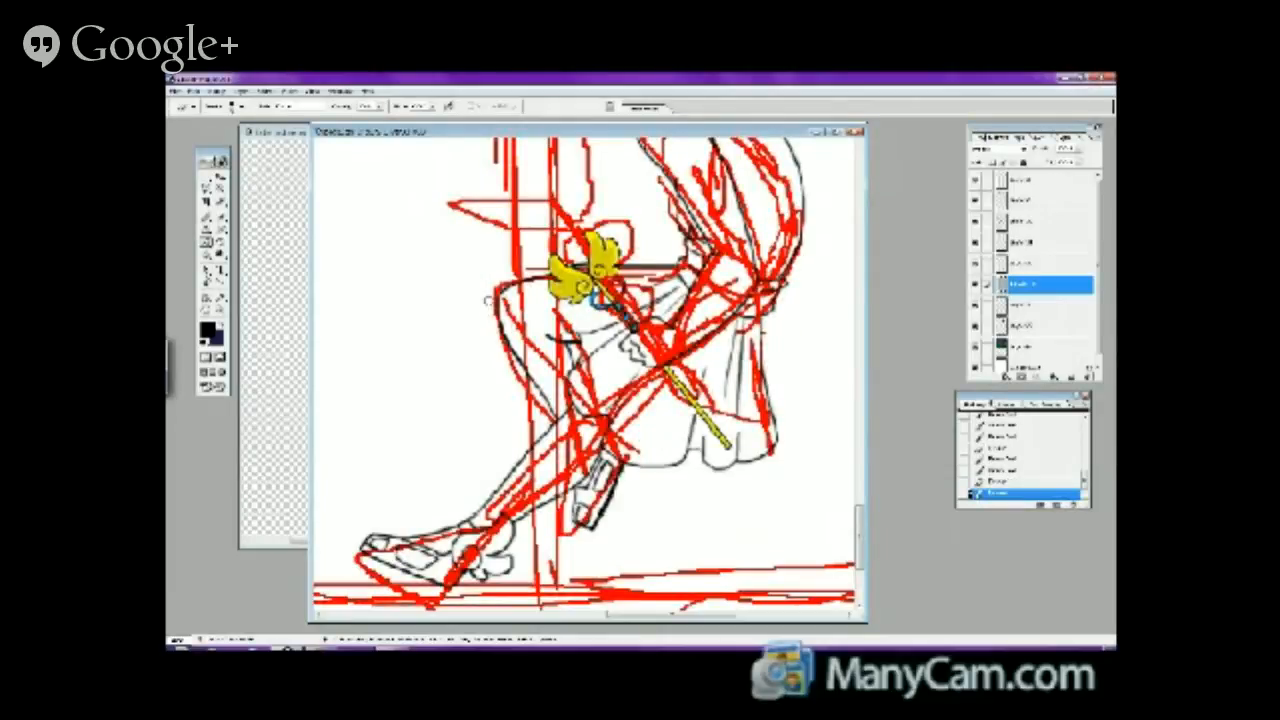
click(578, 372)
mouse_move(857, 514)
mouse_down()
mouse_move(855, 470)
mouse_move(857, 545)
mouse_up()
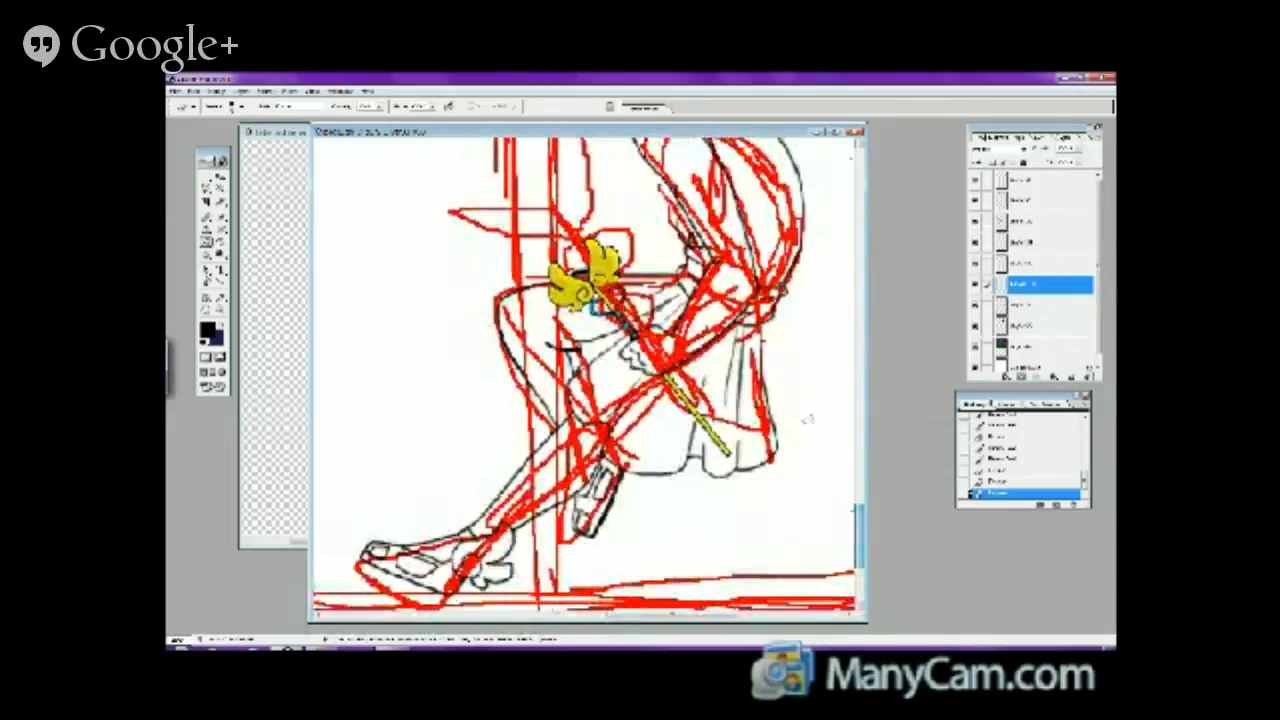
click(220, 309)
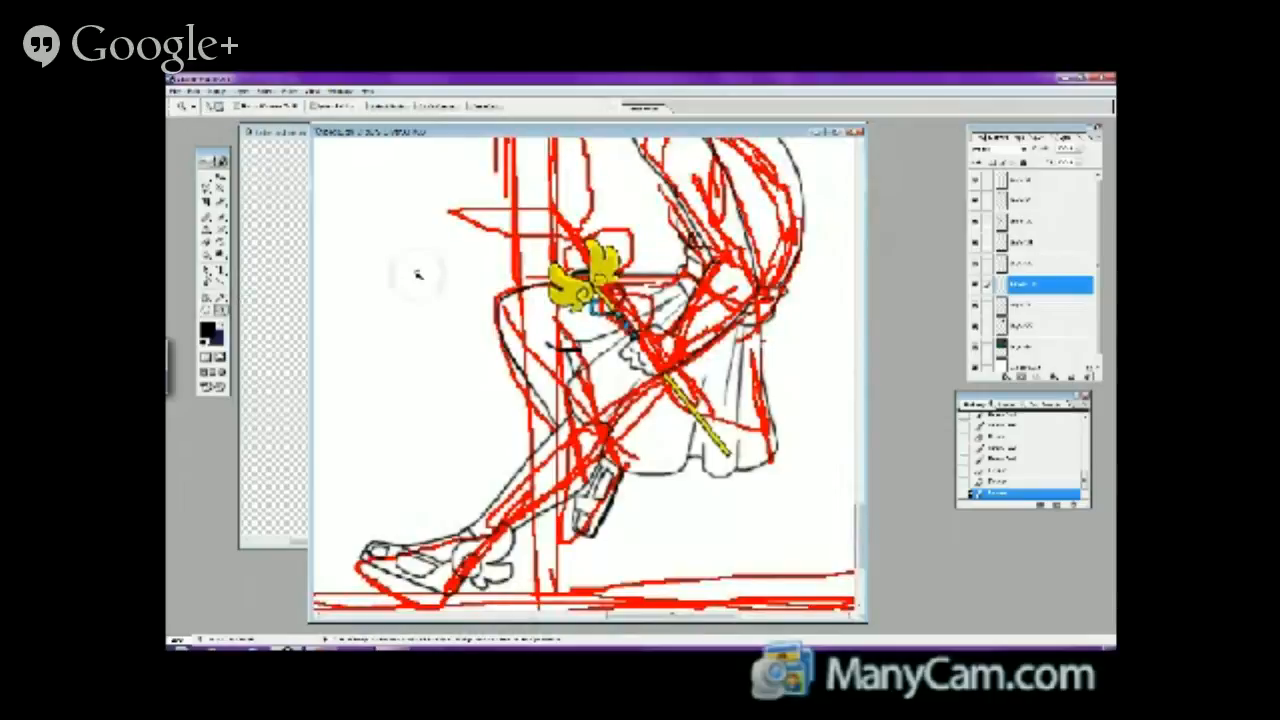
- Compare the figure's two adjacent leg ink layers by toggling their visibility, and merge the upper one into the layer below
alt+click(484, 357)
key(ctrl+minus)
key(ctrl+minus)
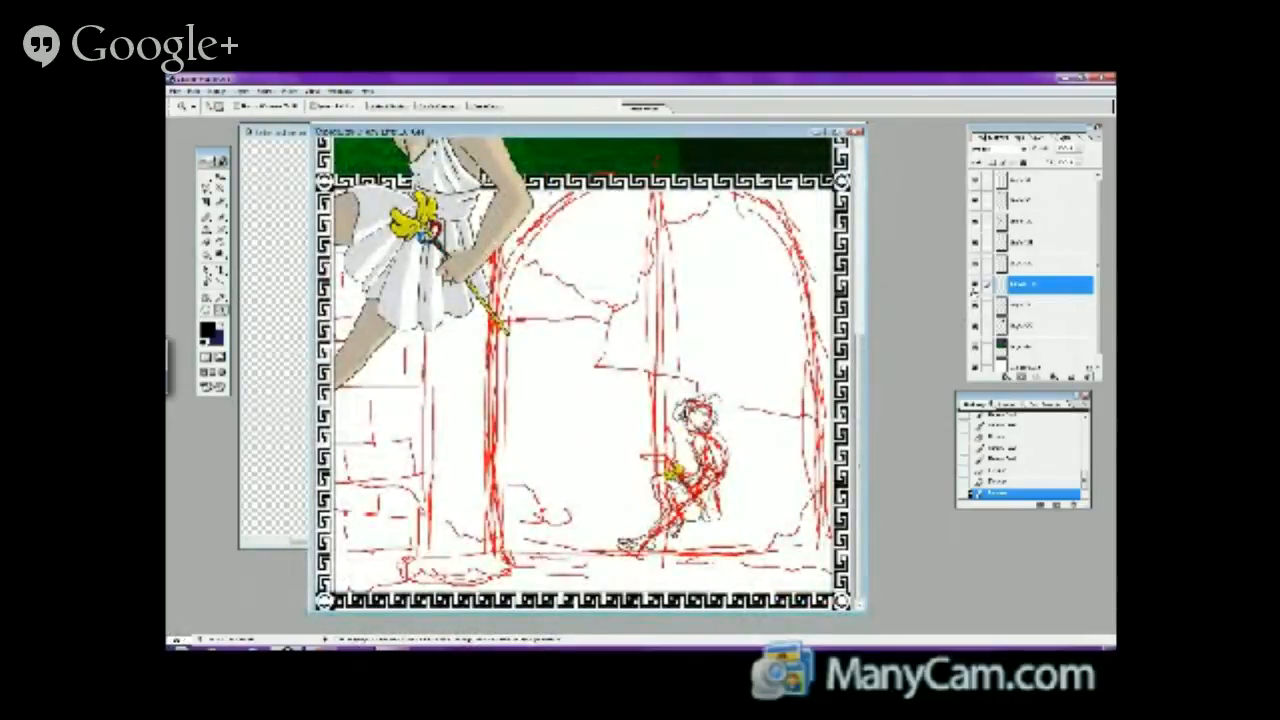
click(975, 287)
click(975, 287)
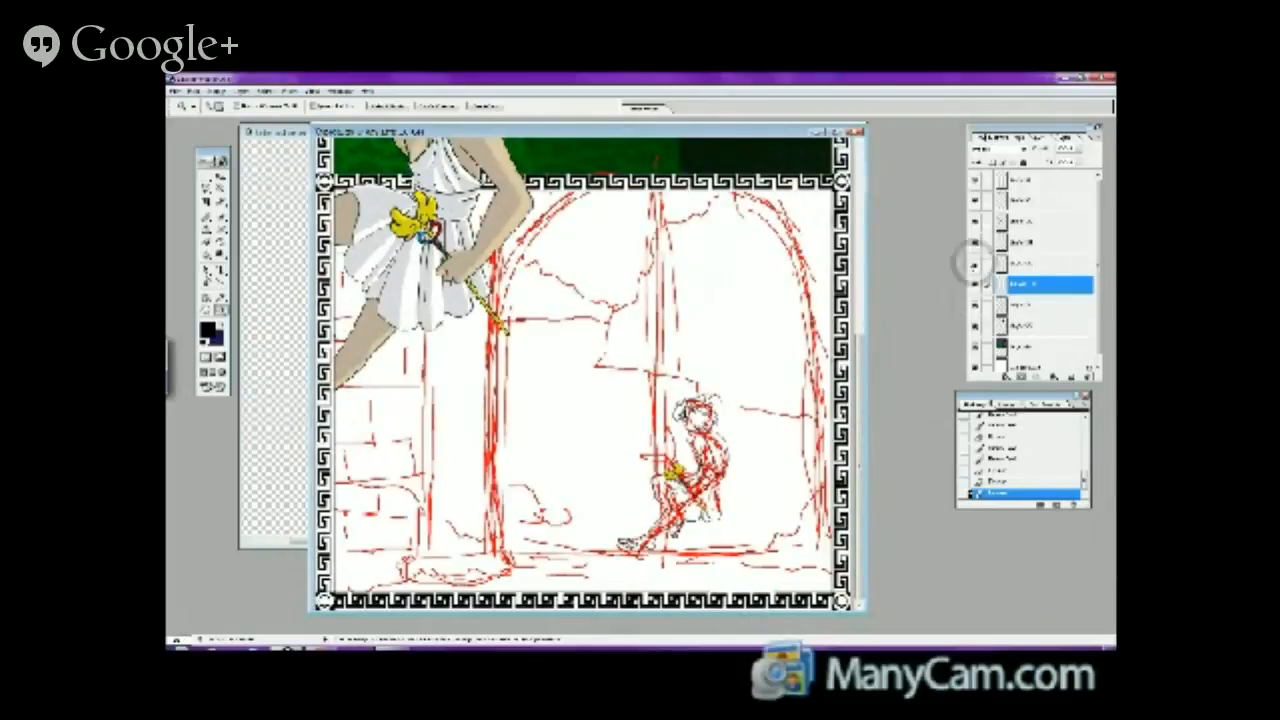
click(975, 264)
click(975, 264)
click(1005, 263)
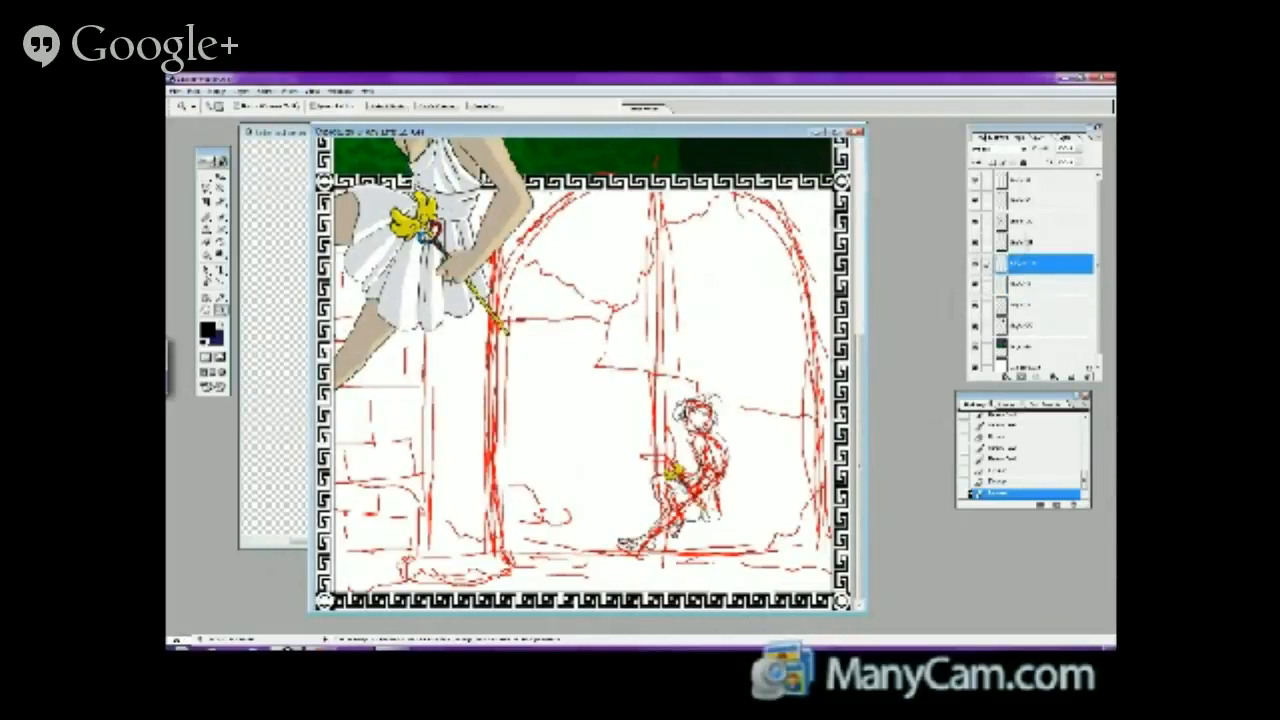
click(240, 90)
click(224, 428)
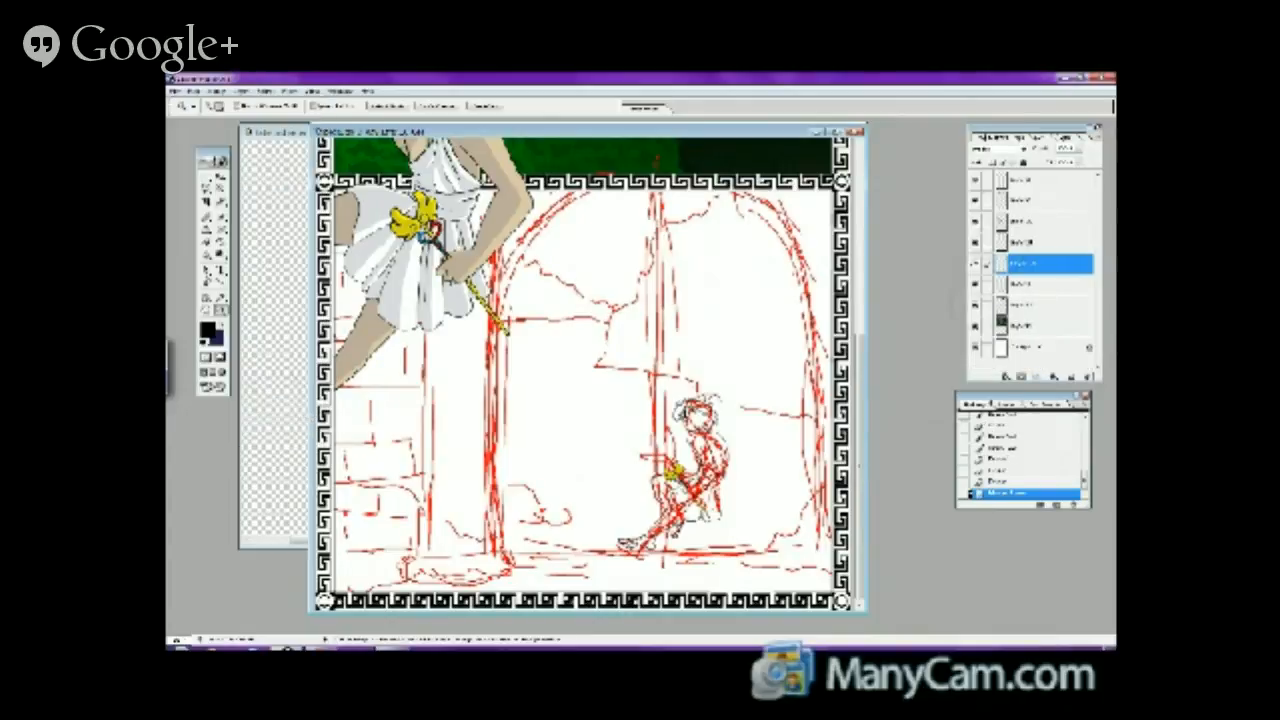
- Temporarily hide the merged ink layer and the red sketch layer one after the other to inspect the figure's line art
click(975, 264)
click(975, 264)
click(976, 285)
click(976, 285)
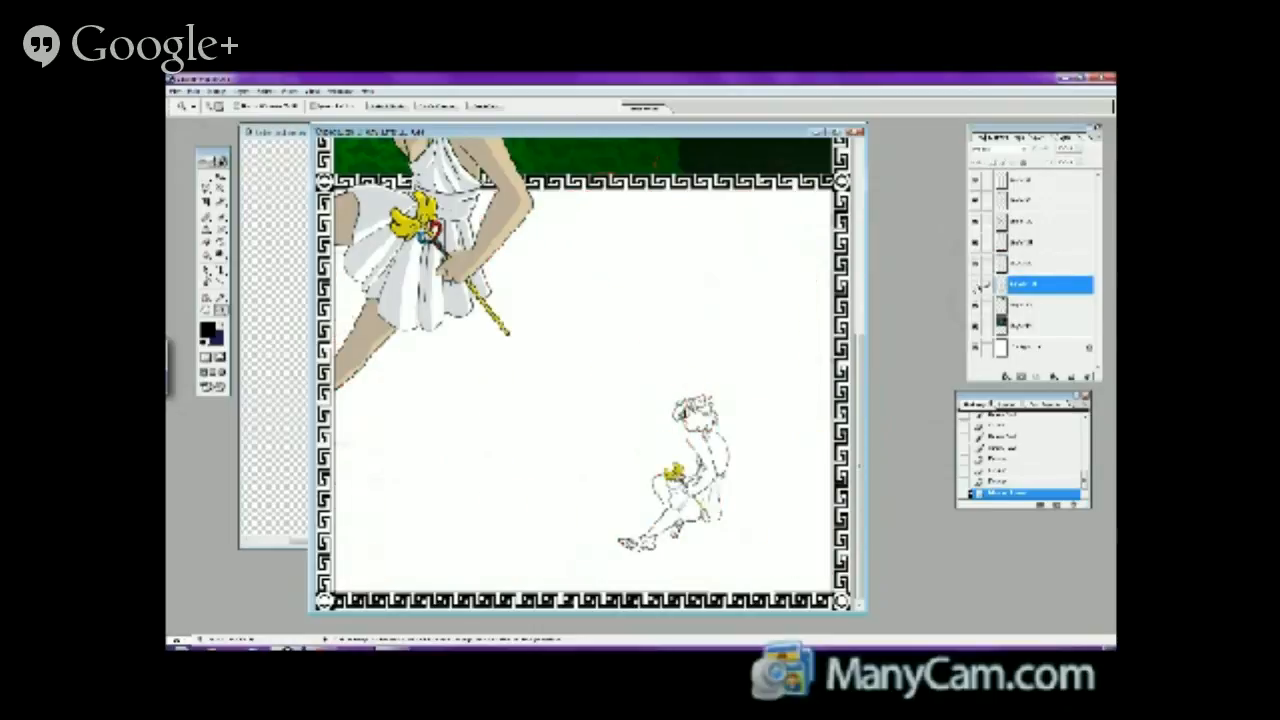
click(976, 285)
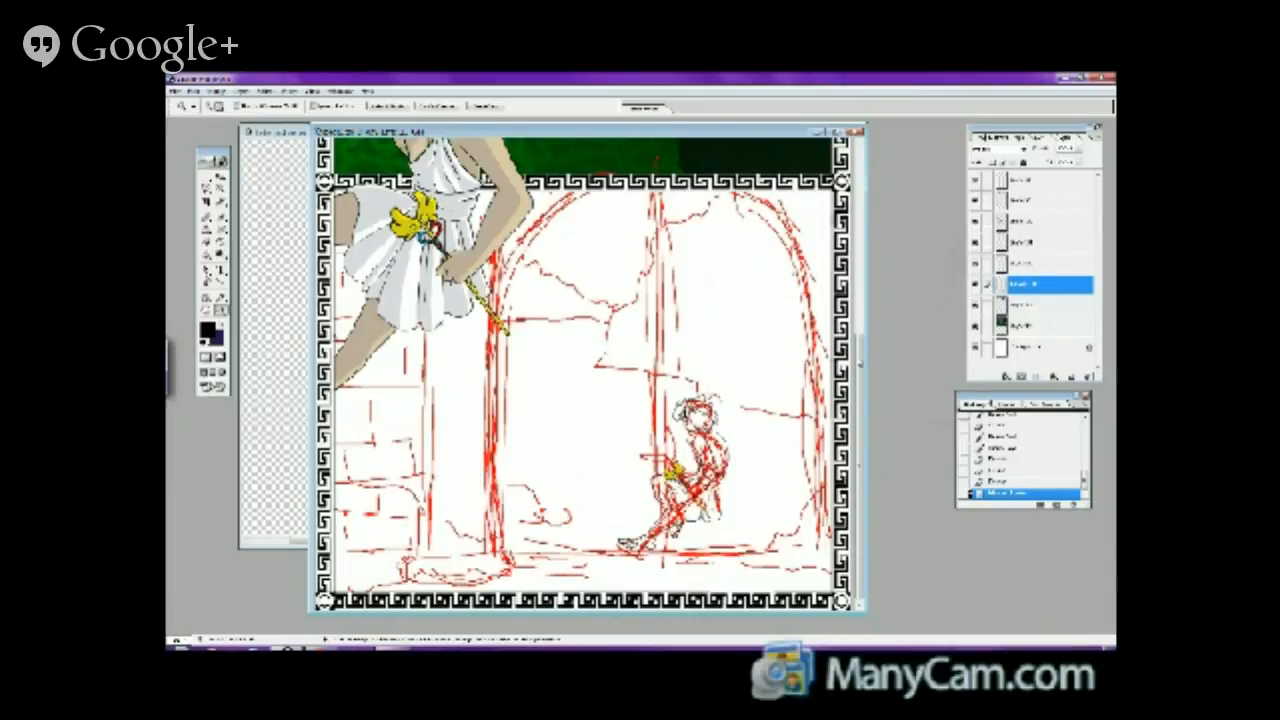
- Add a new layer directly above the red sketch layer and activate the Lasso tool over the archway panel
drag(860, 360, 872, 268)
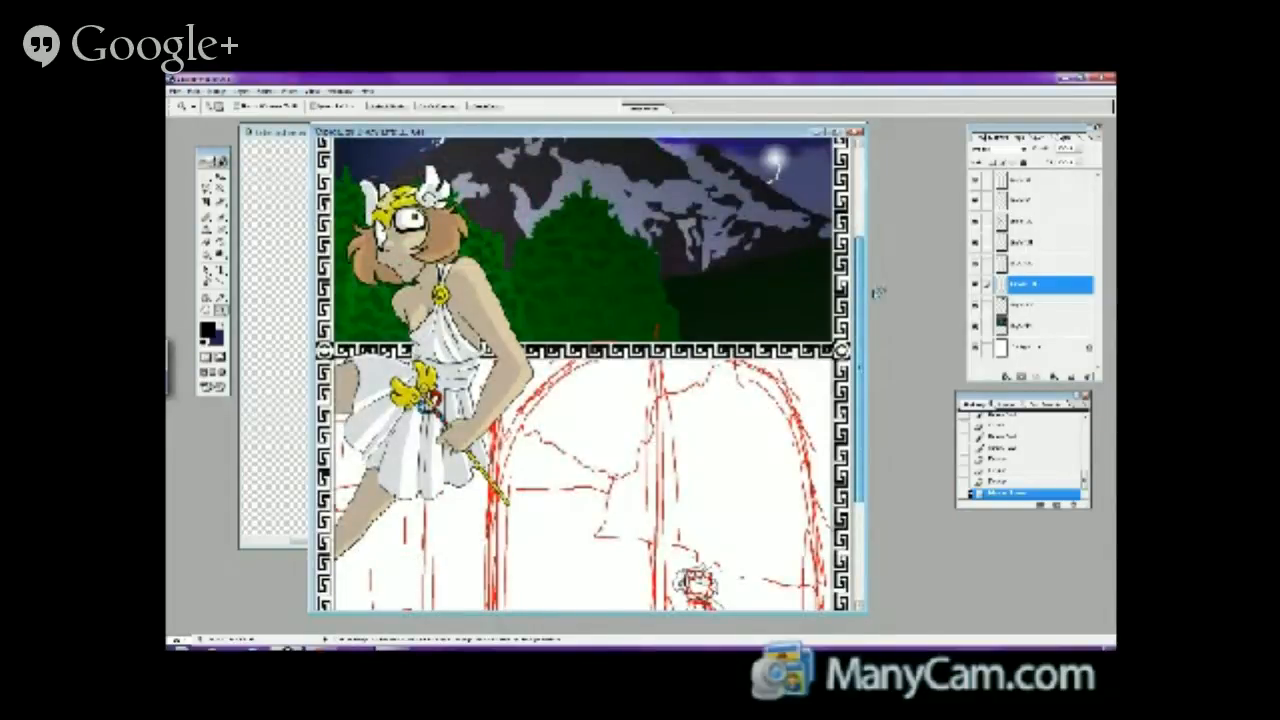
scroll(877, 292, down, 3)
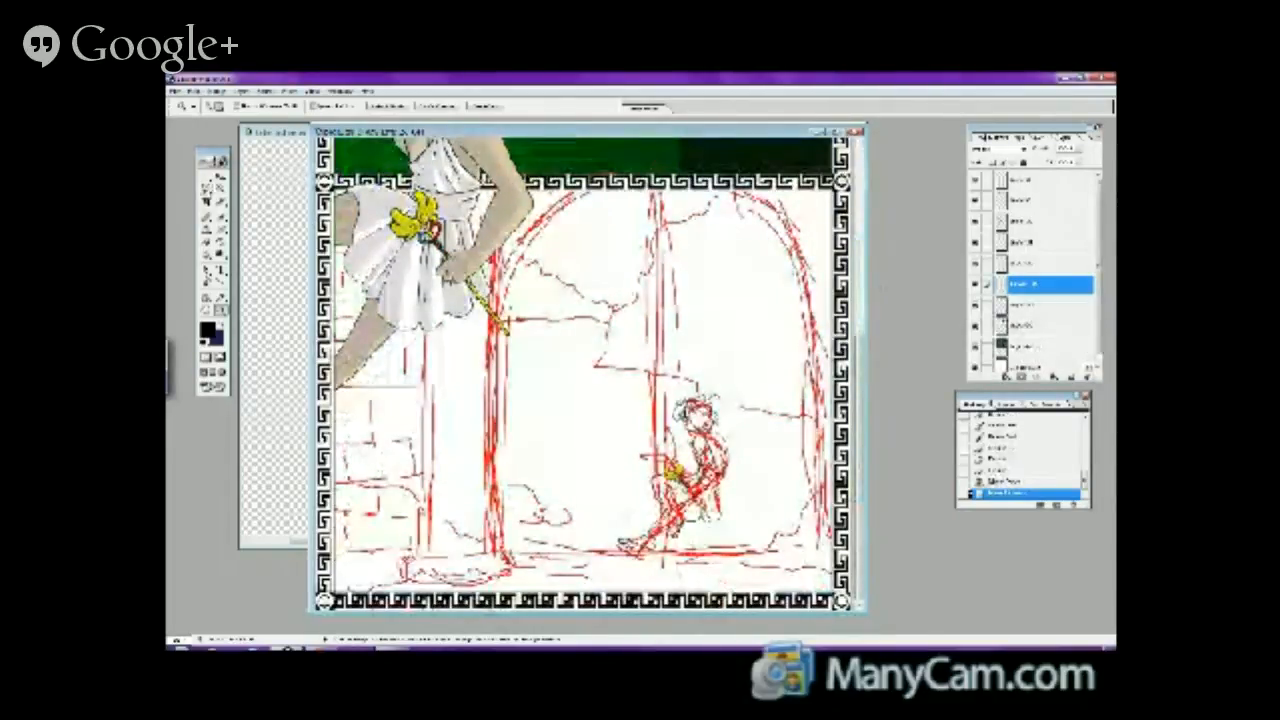
click(208, 192)
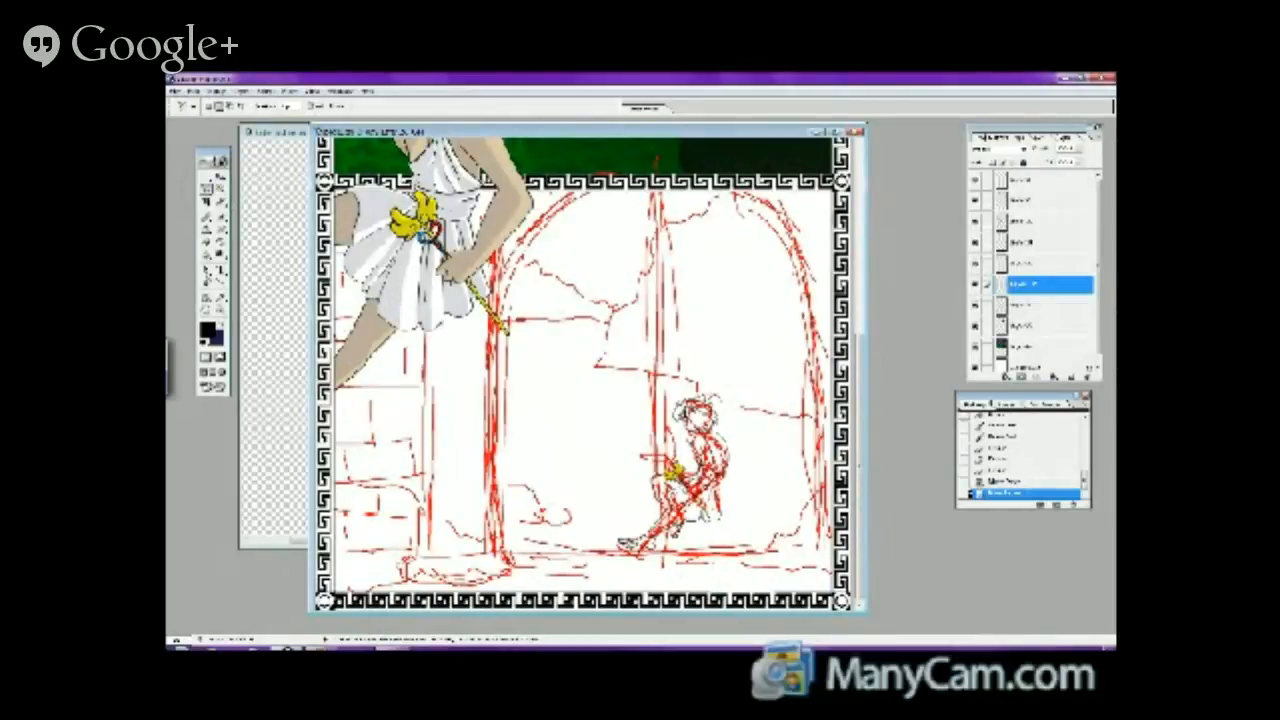
- Switch to the browser's YouTube stream page, open a spare tab, and reply to the viewer's question in the live chat
mouse_move(320, 643)
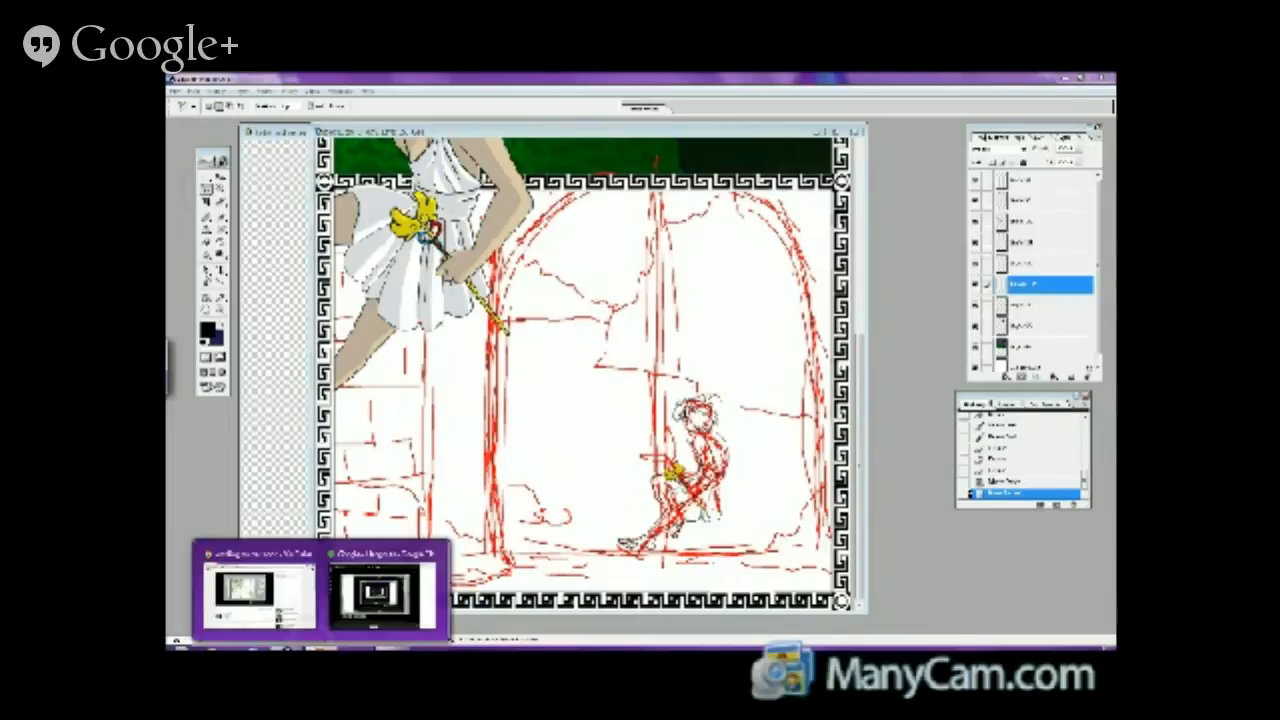
click(258, 592)
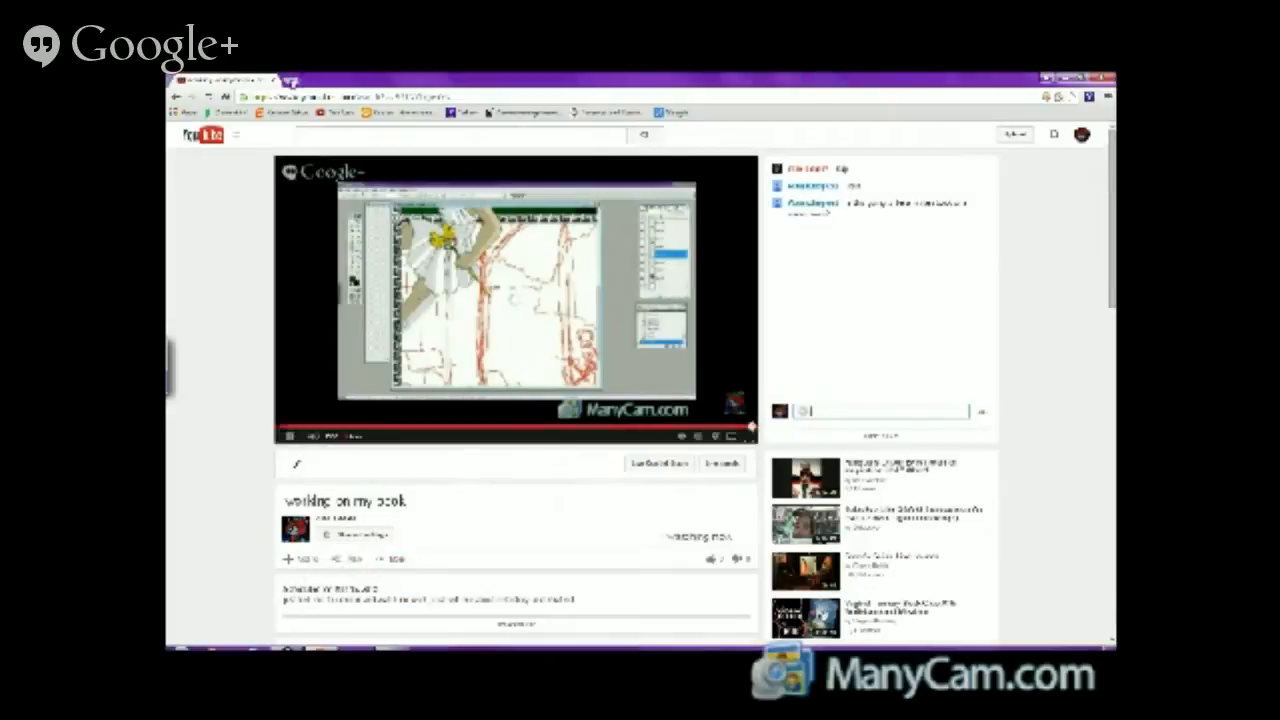
key(ctrl+t)
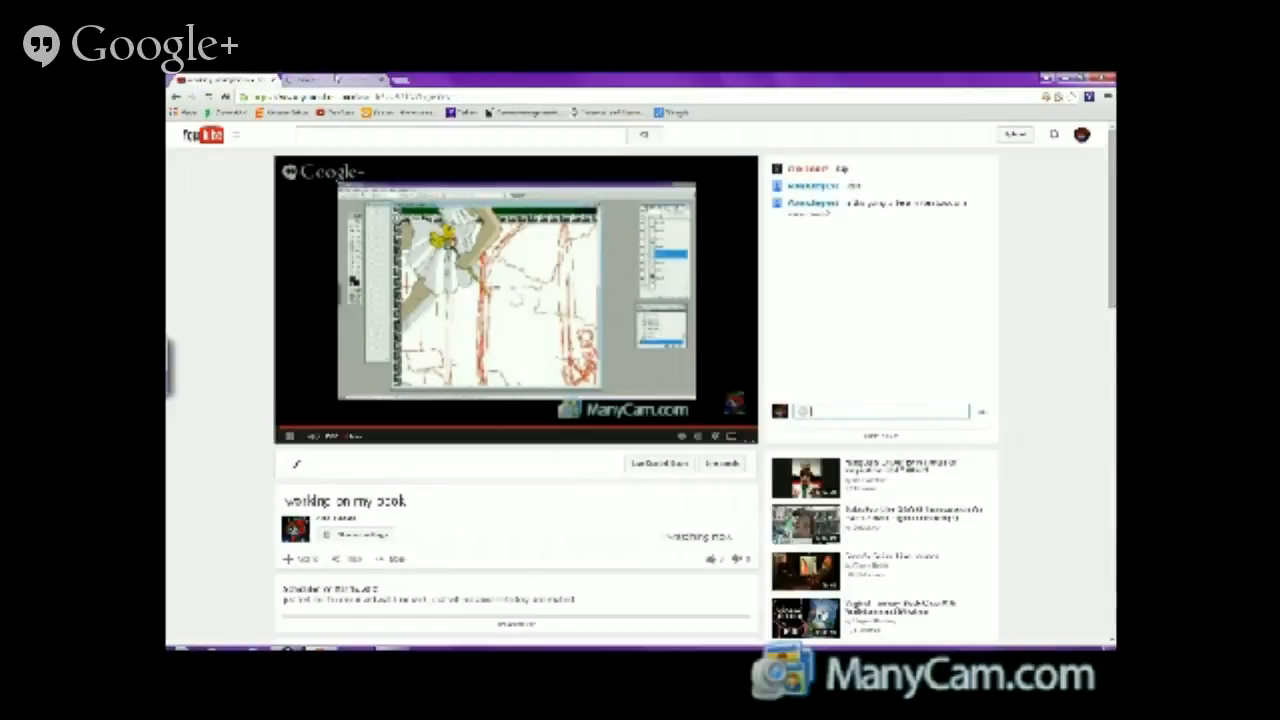
click(812, 410)
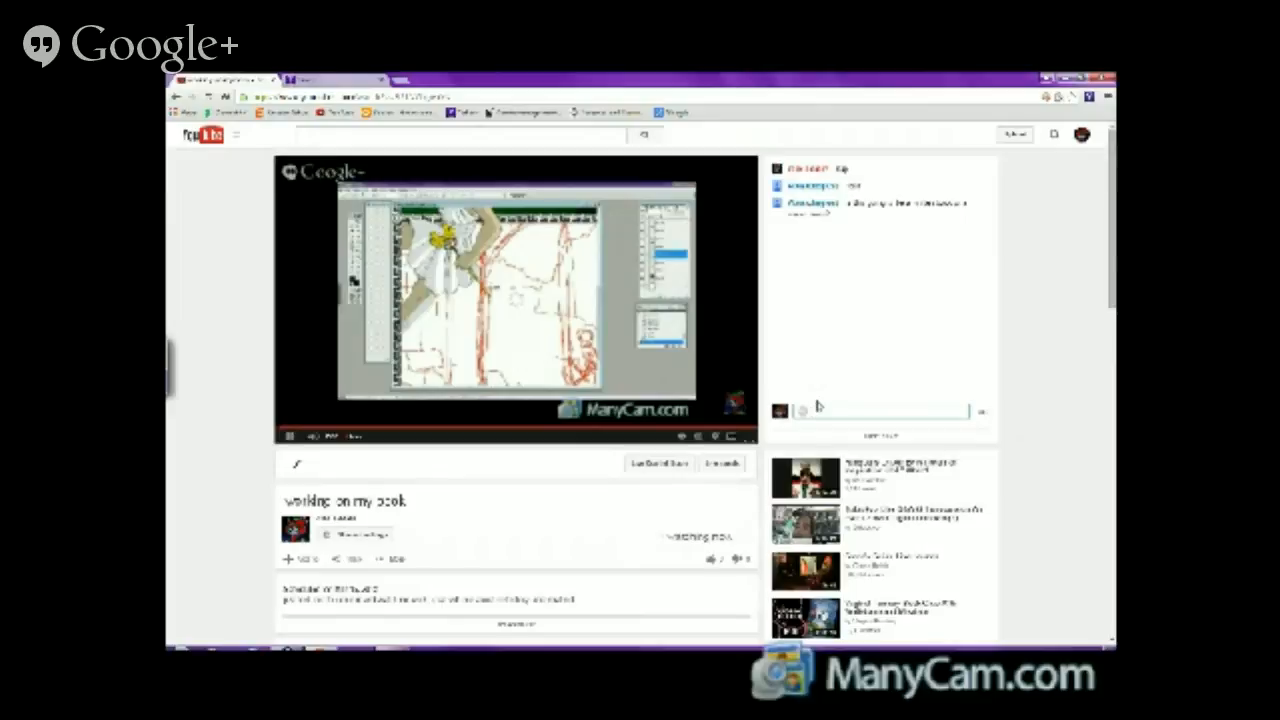
text(yeah so cool!!)
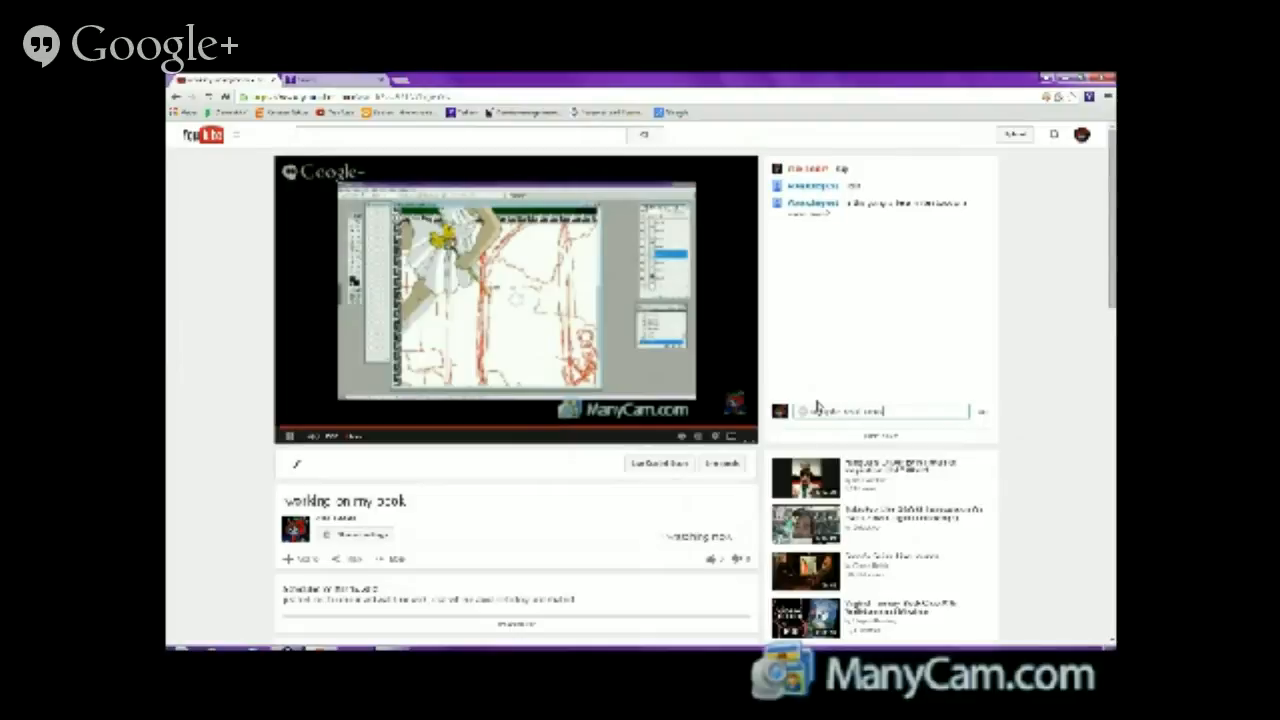
key(Return)
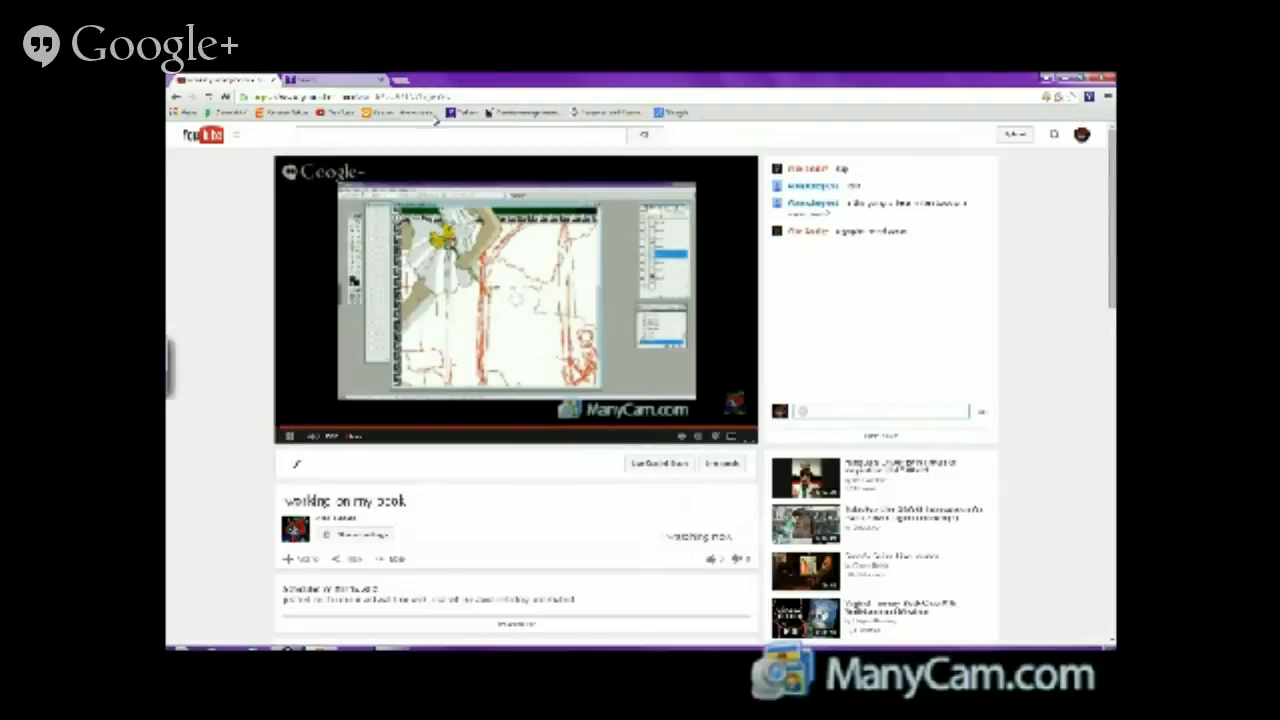
- Search Google for "golden gates" in the other browser tab
click(348, 80)
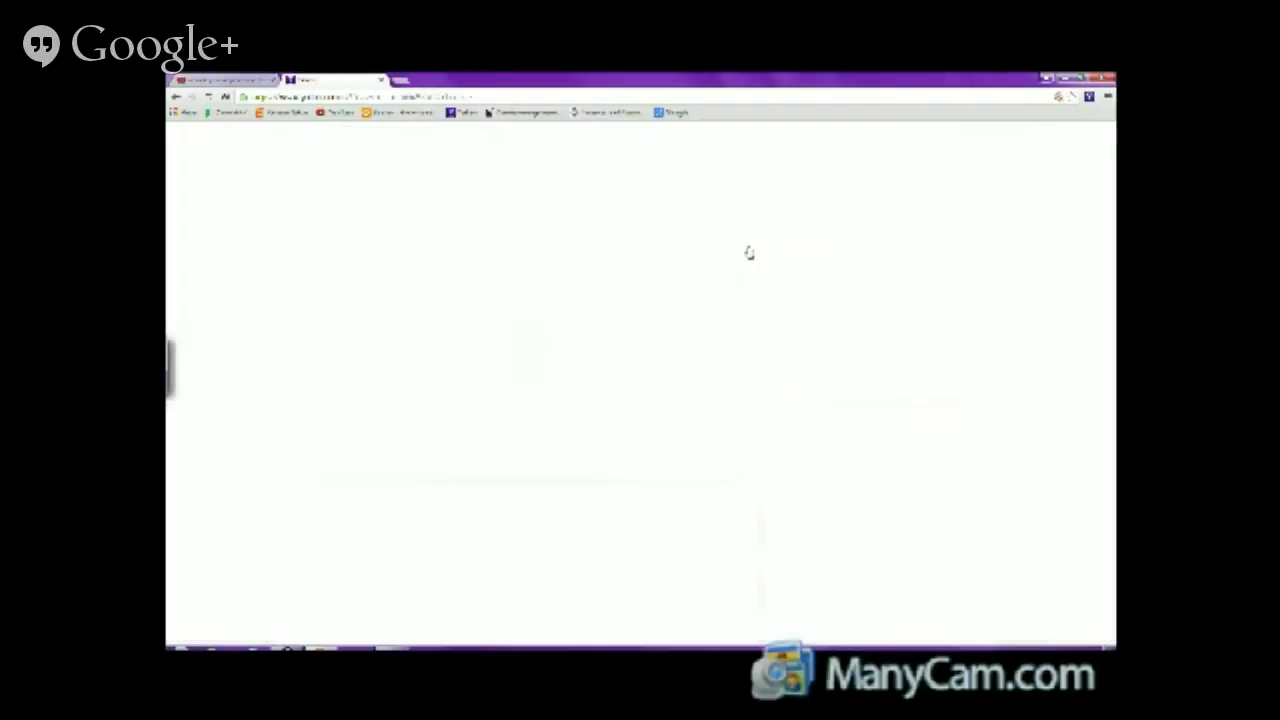
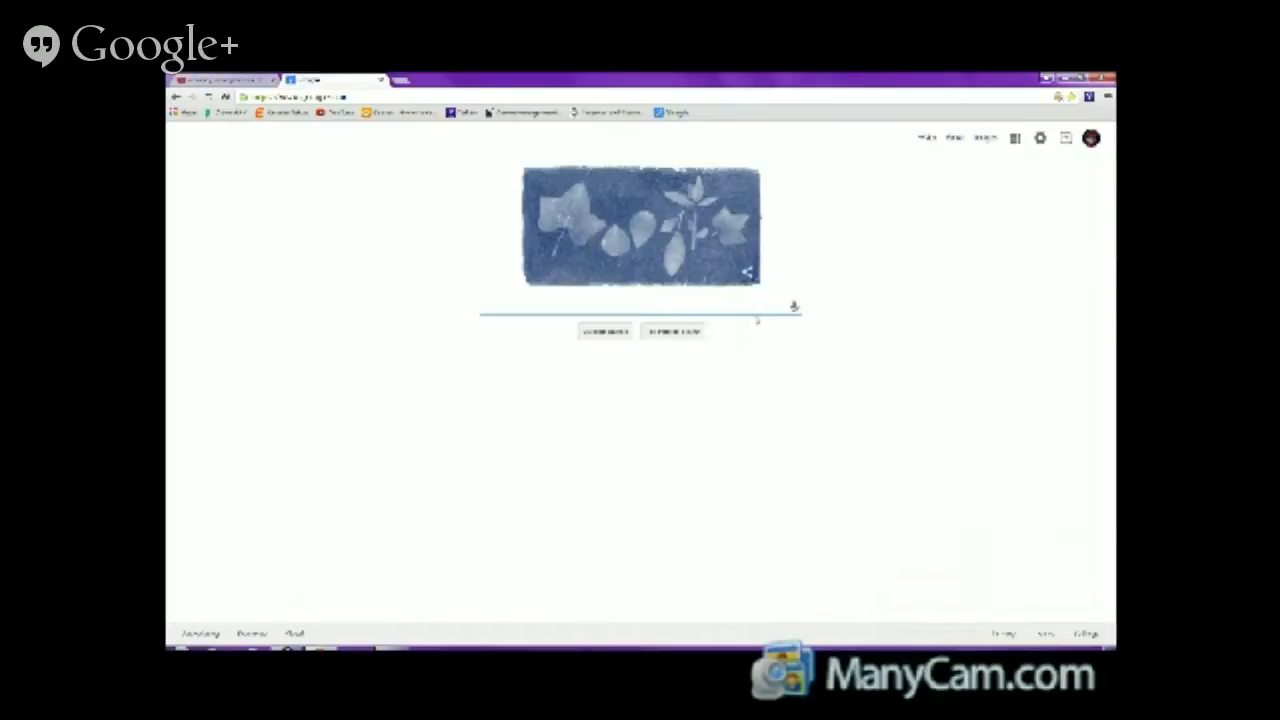
text(golden gate)
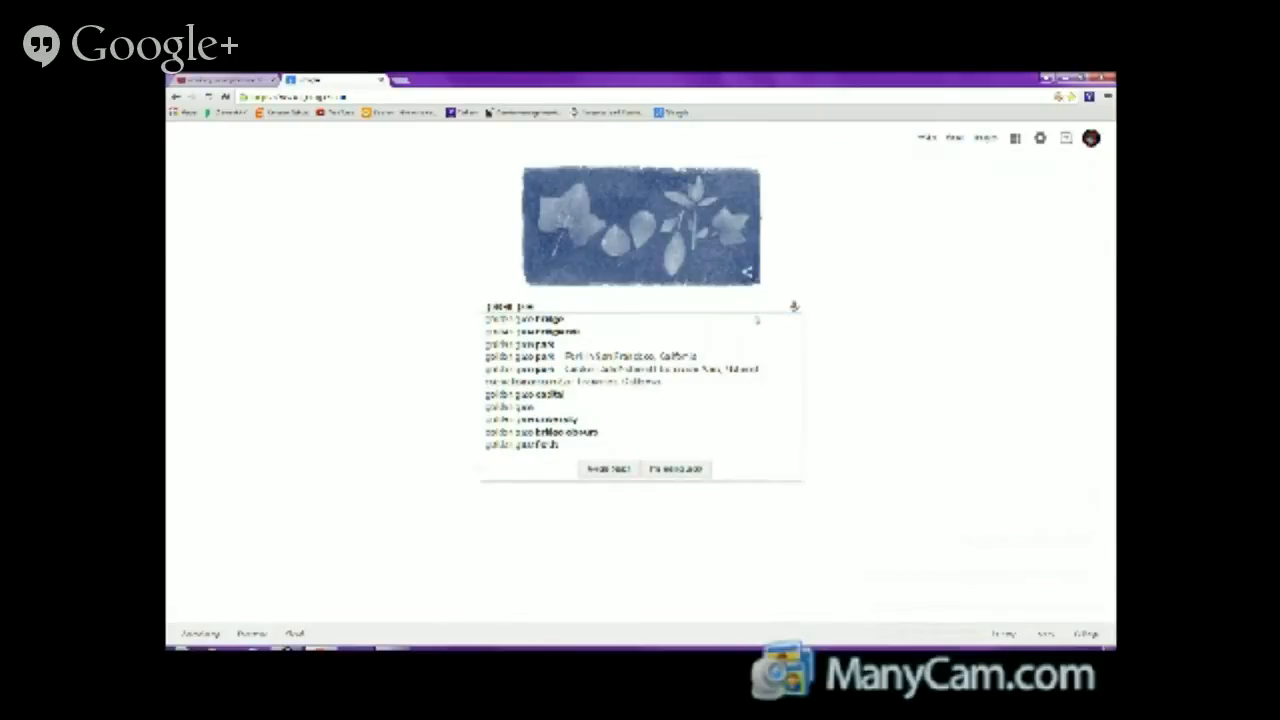
key(Return)
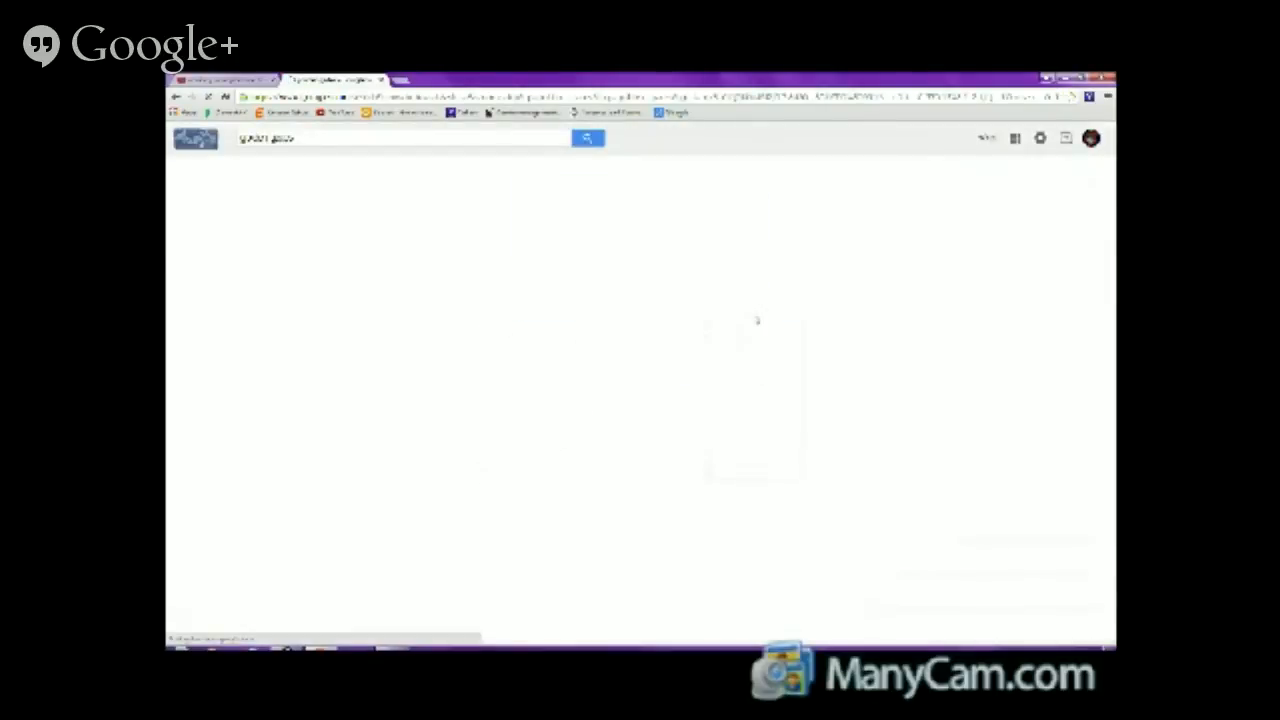
- Return to the YouTube stream page and post another message in the live chat
click(225, 79)
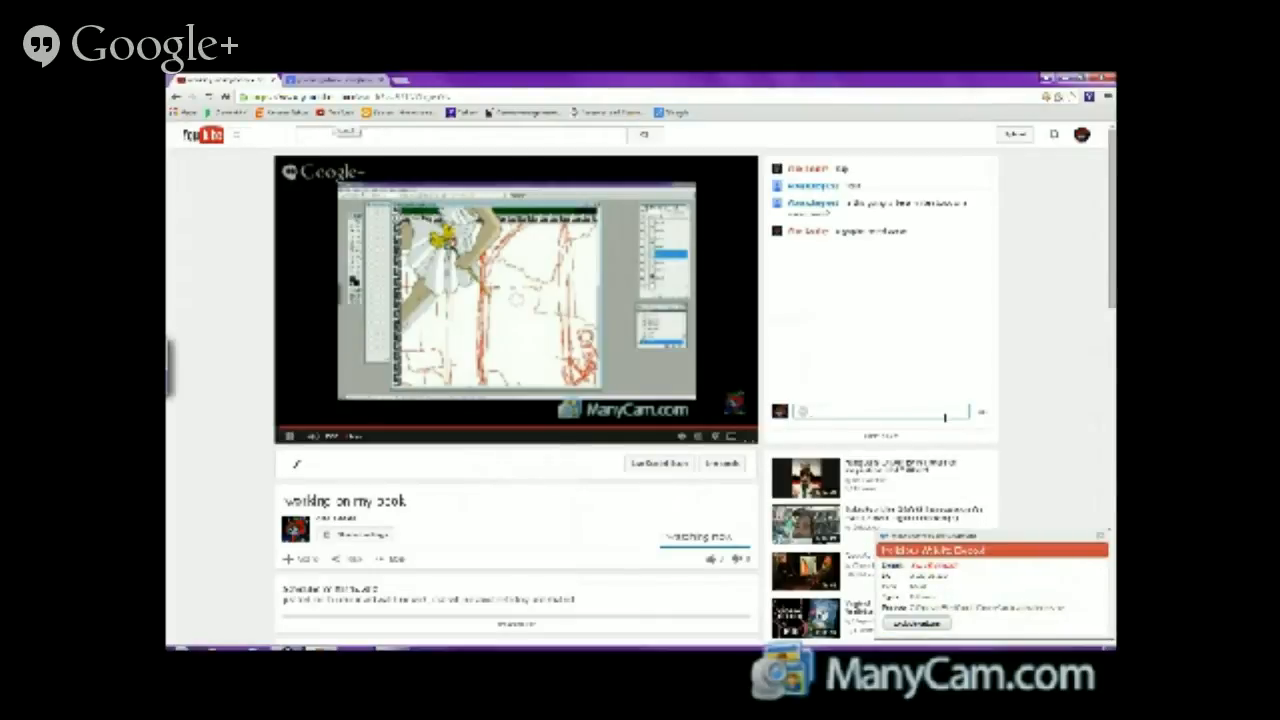
text(Hi everyone)
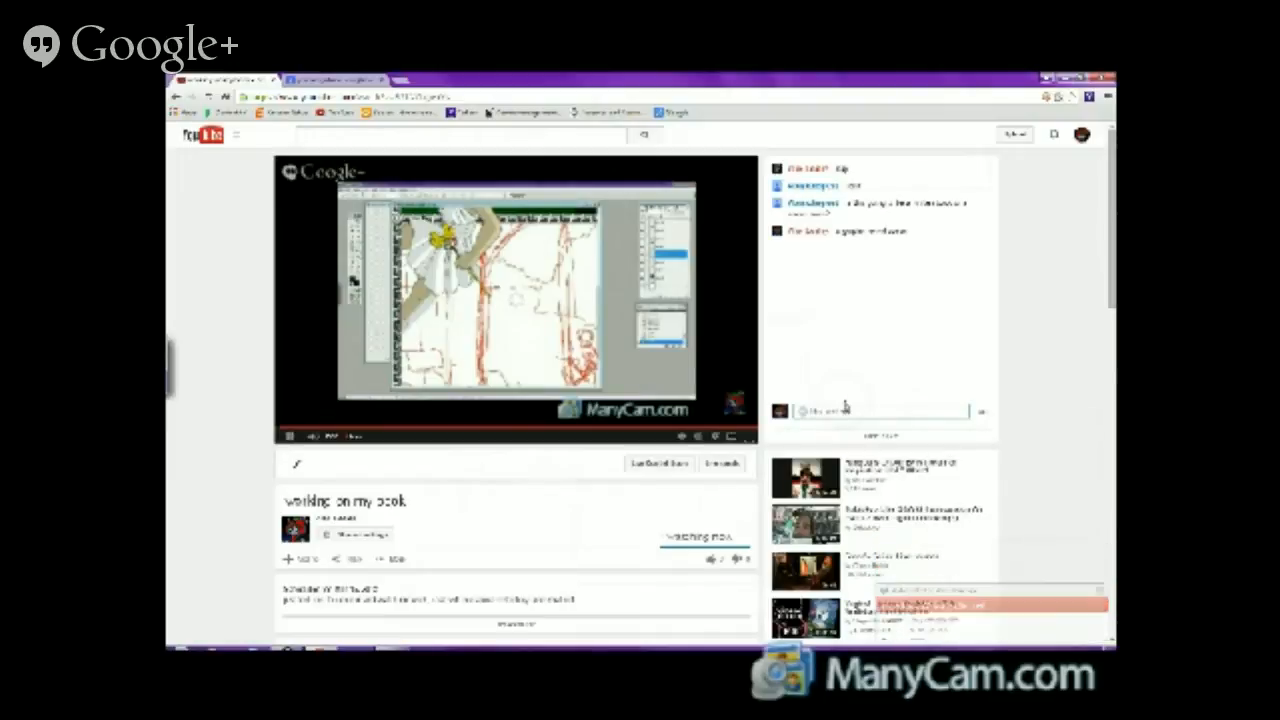
text( what do)
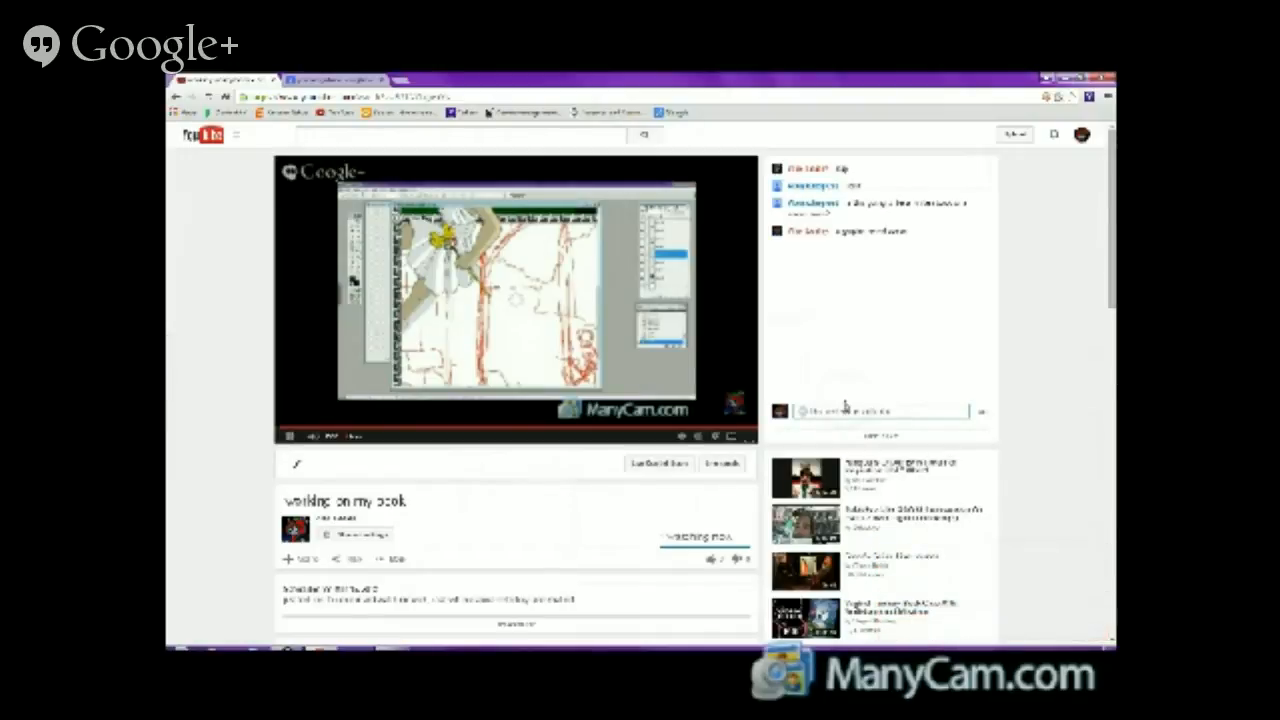
text( you think)
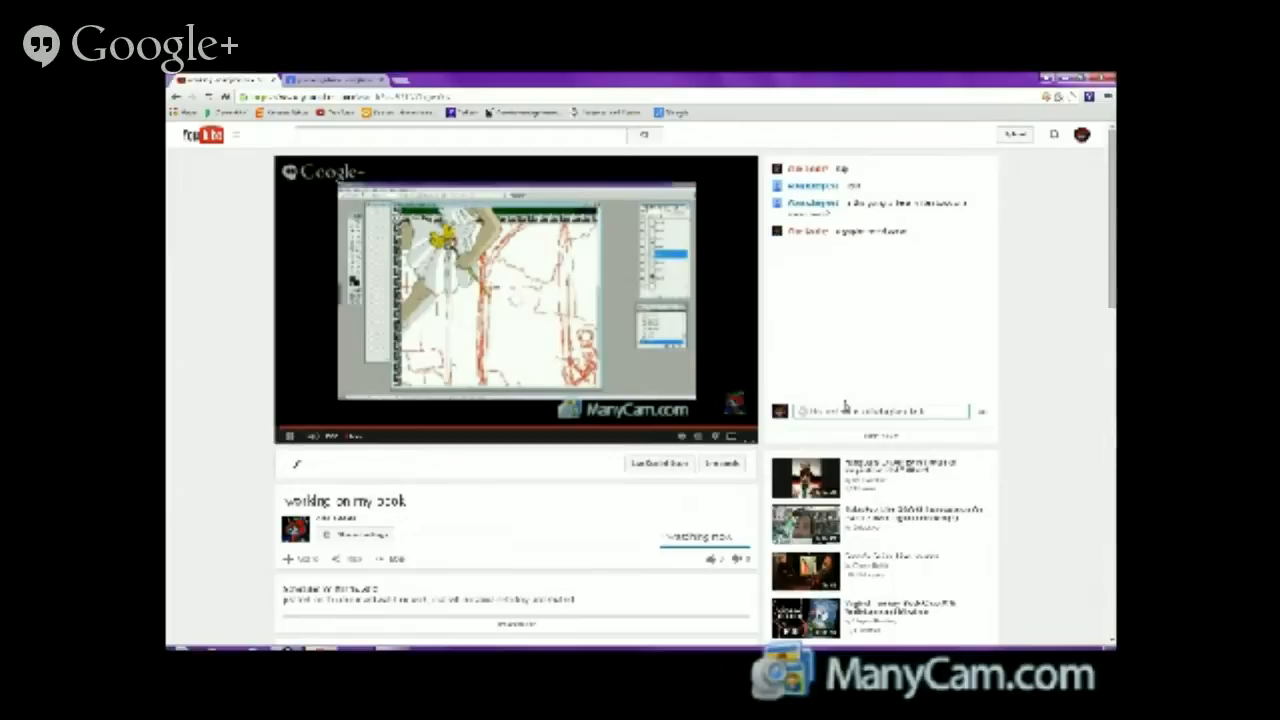
key(Return)
- Go back to the "golden gates" search and show its image results
click(365, 80)
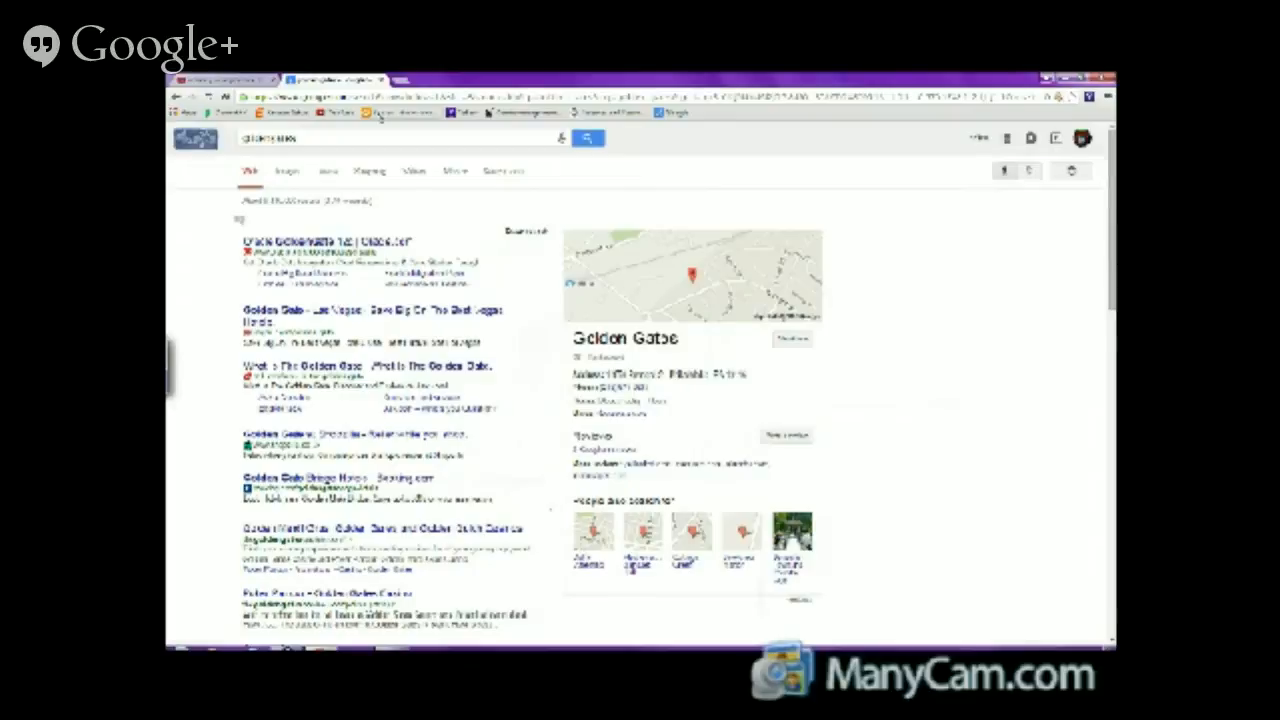
click(287, 170)
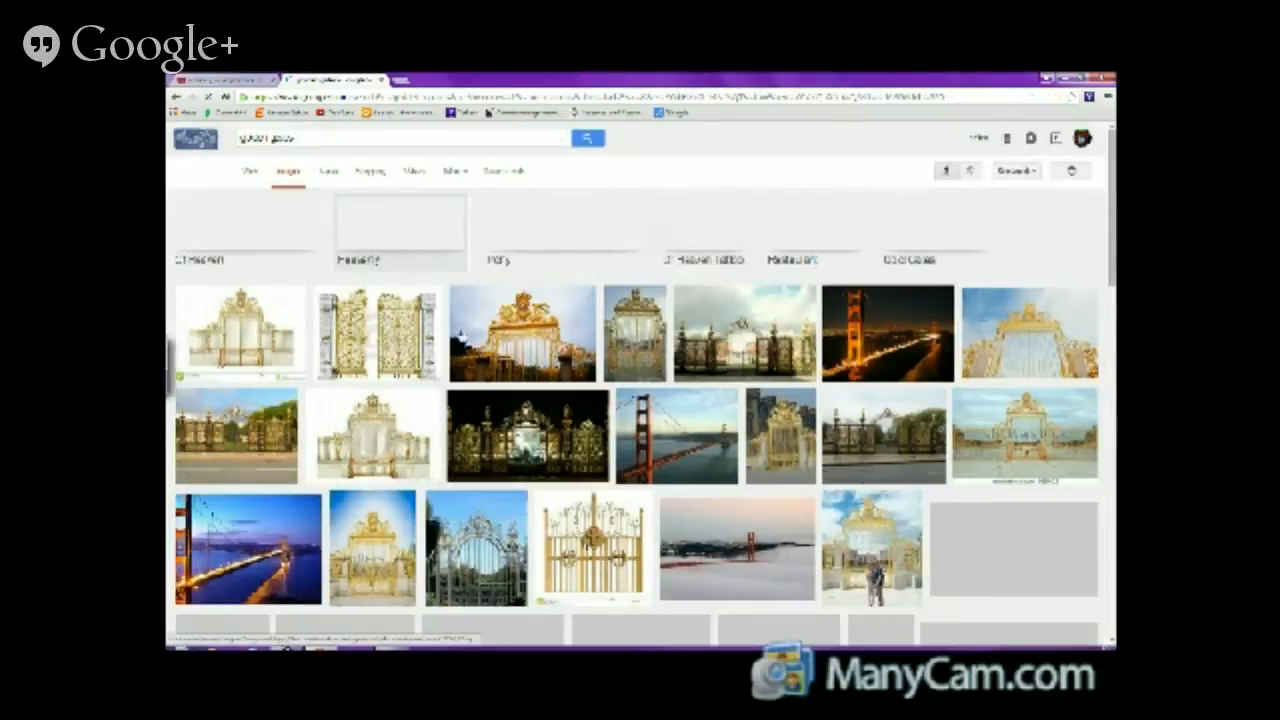
- Refine the image results to Pony, preview the picture of three labelled ponies, and return to the "golden gates" images
text(pony)
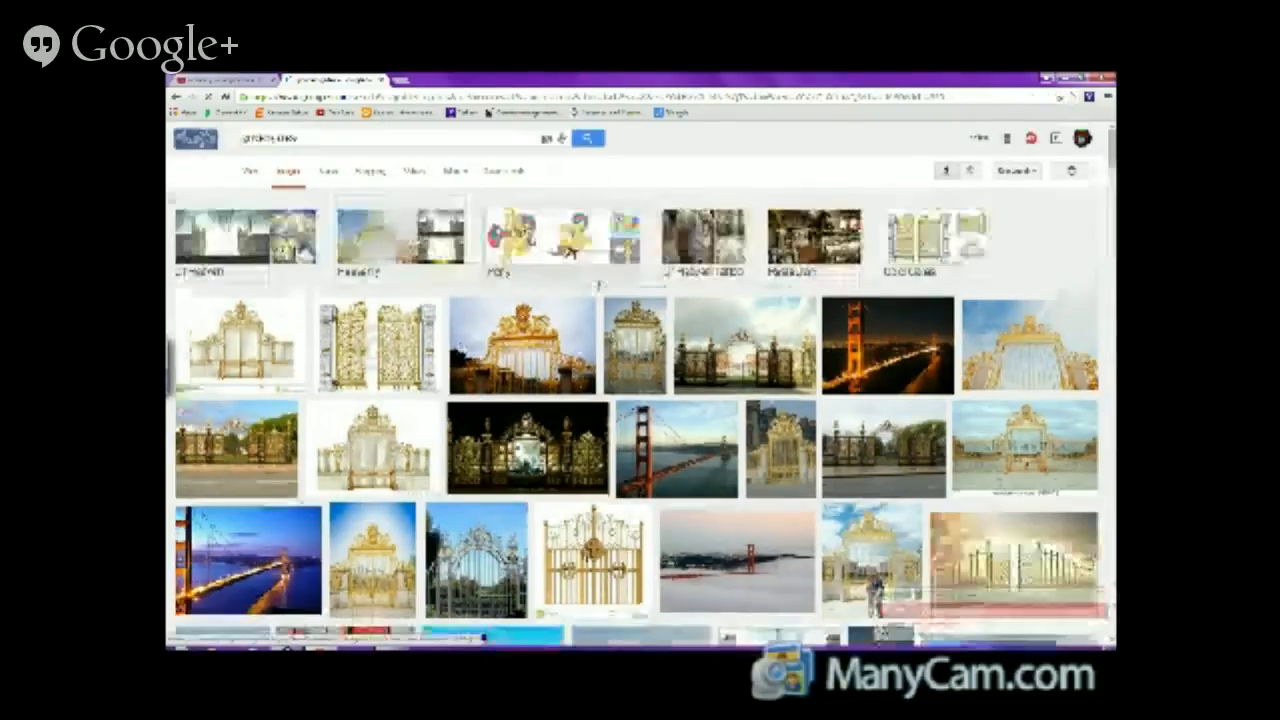
key(Return)
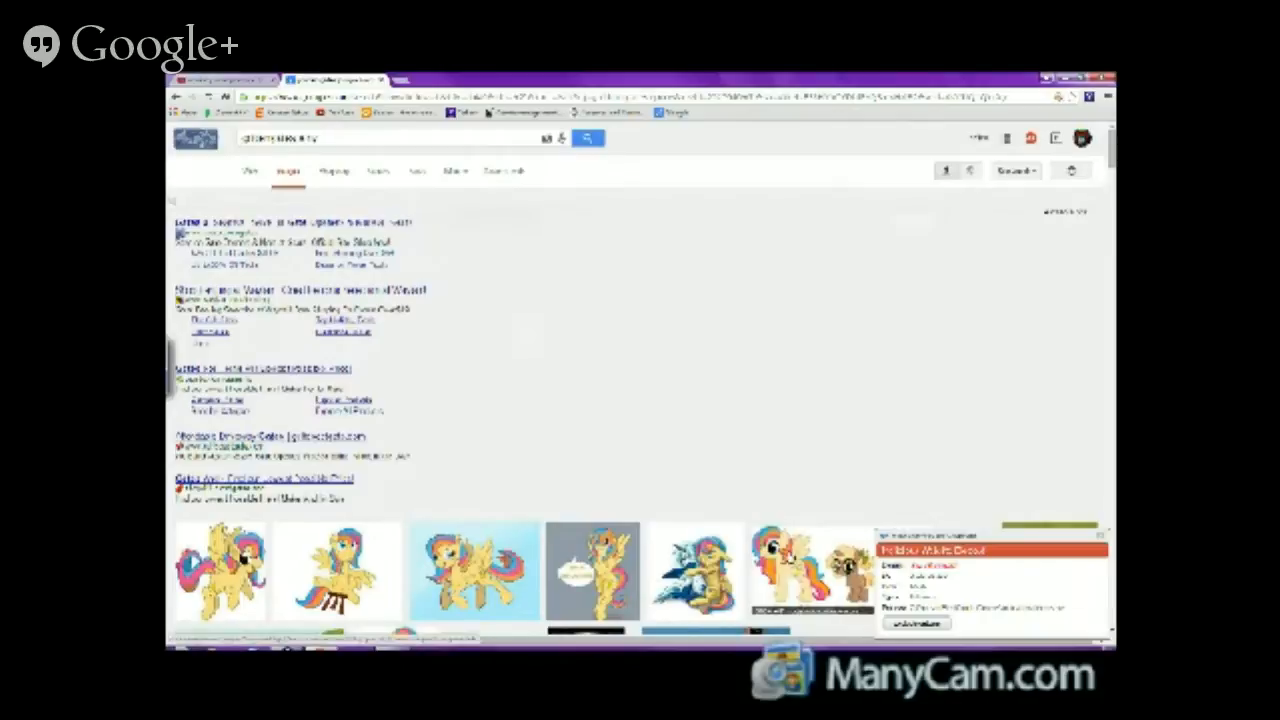
click(788, 545)
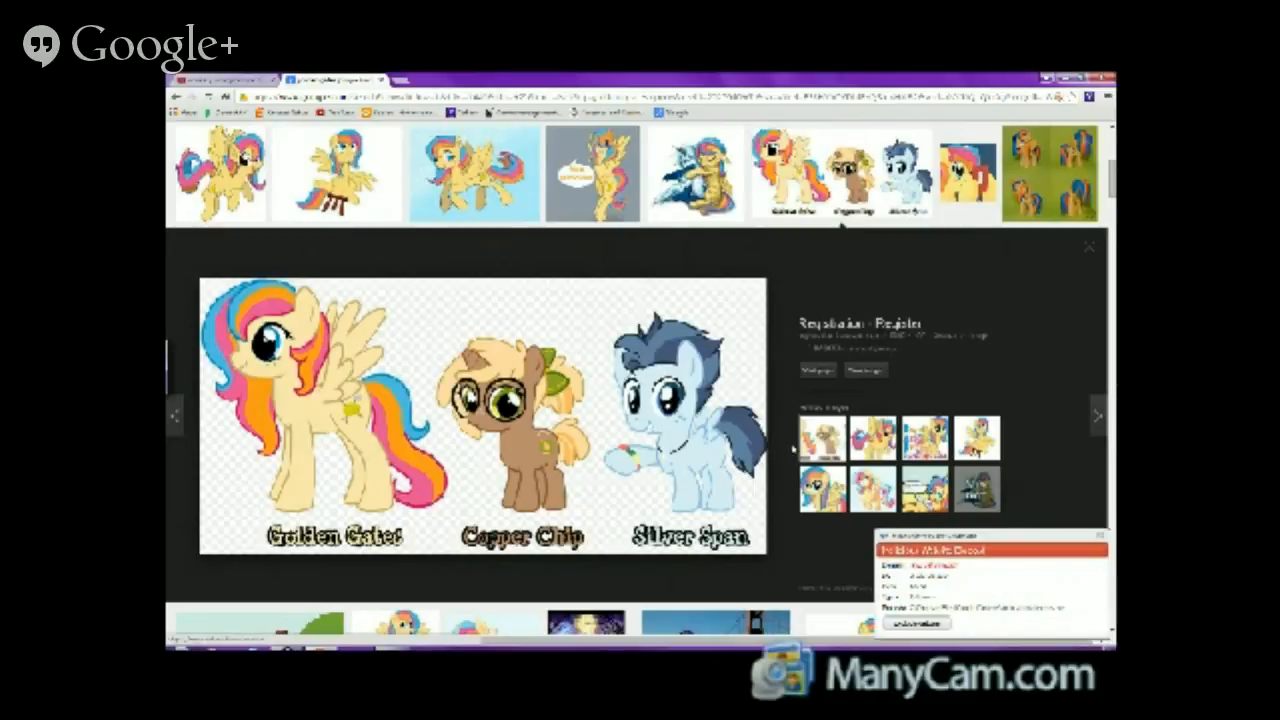
click(1089, 247)
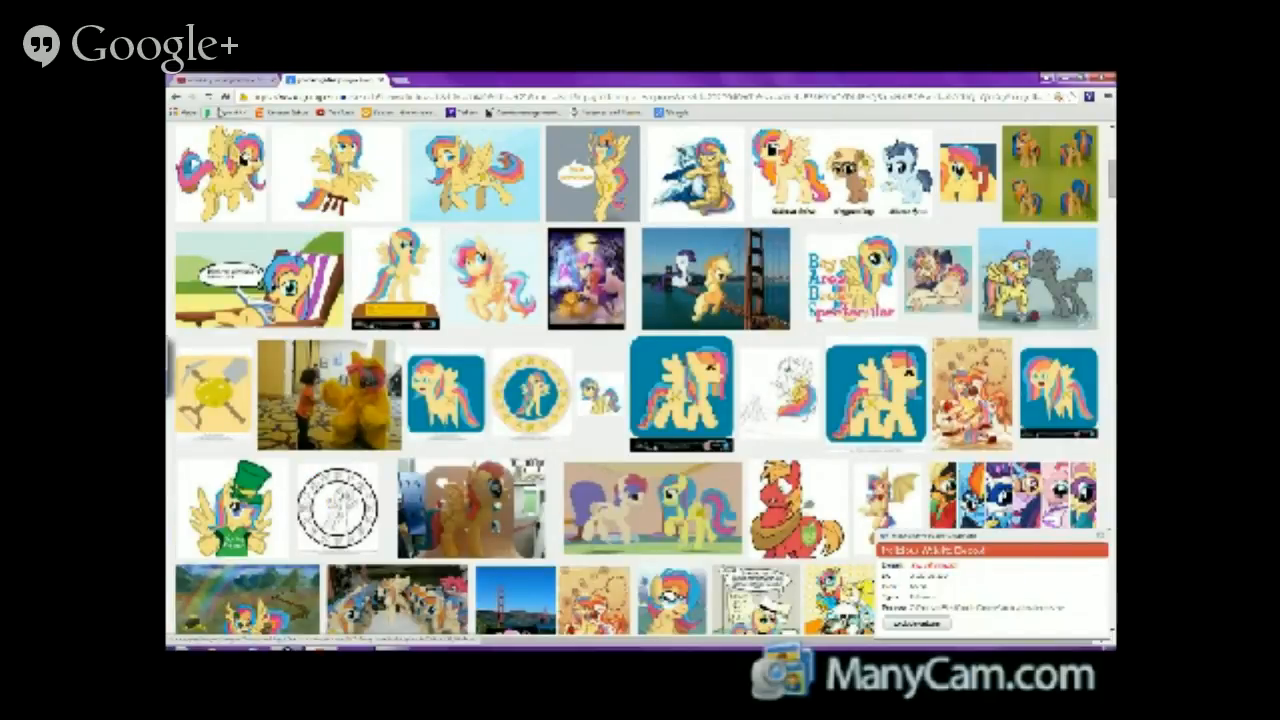
key(alt+Left)
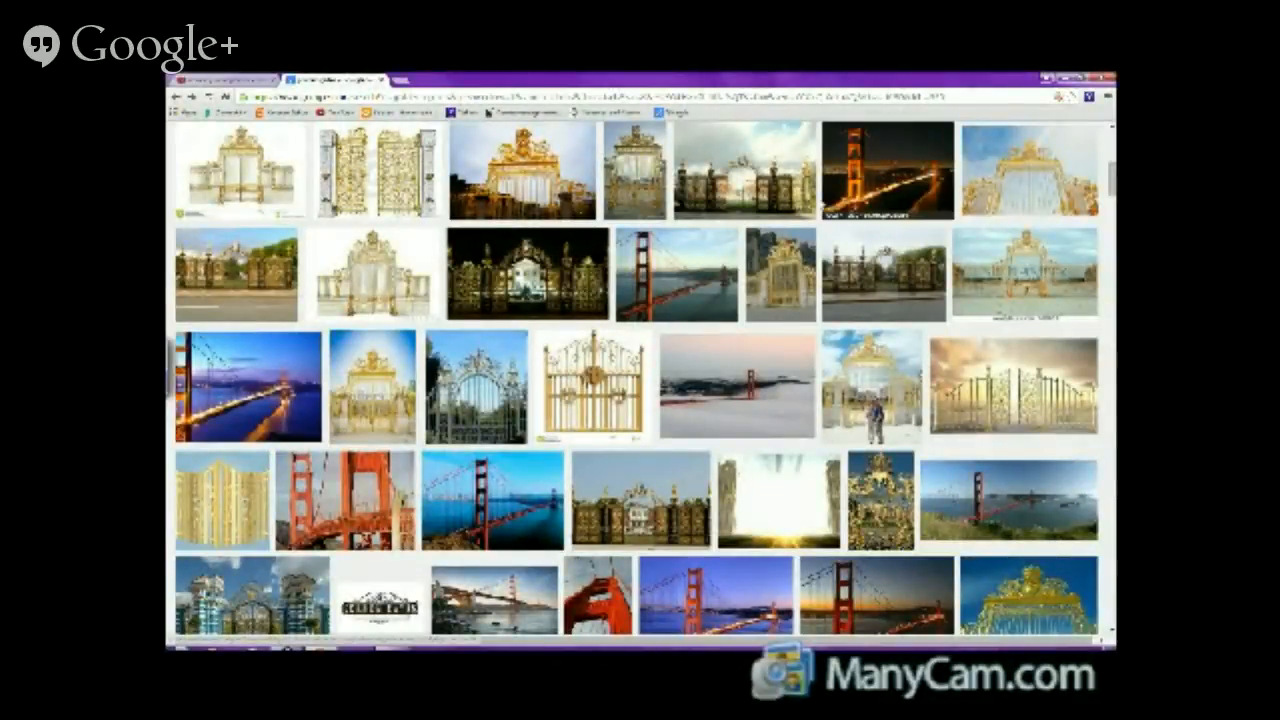
- Preview the golden gates with stone columns, compare a related closed gate, and open the columned gates' Dreamstime page
scroll(818, 206, down, 1)
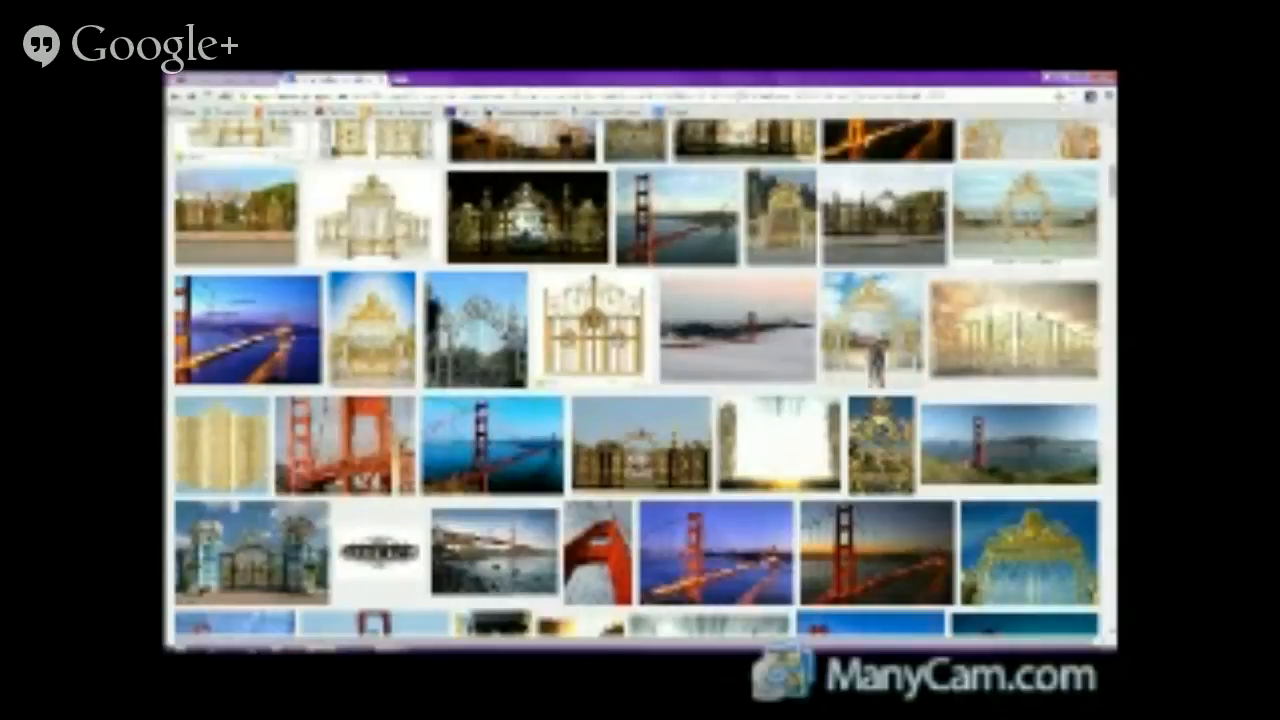
scroll(818, 206, up, 4)
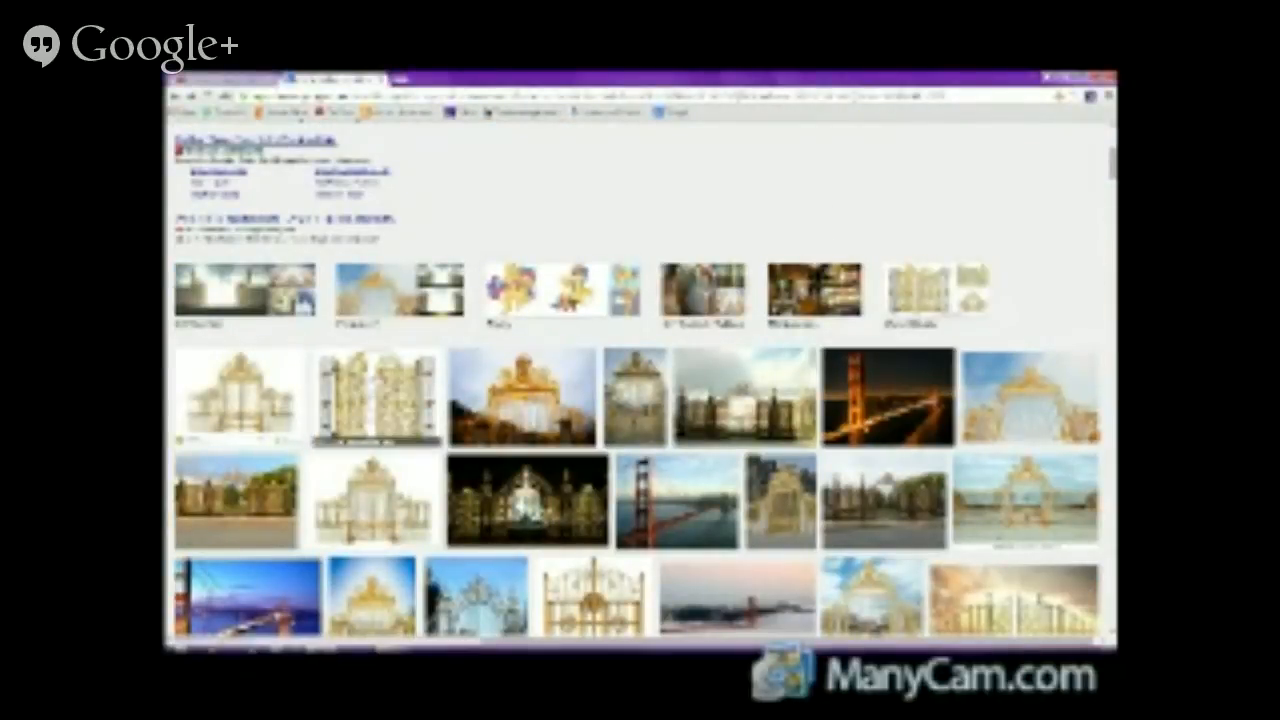
click(376, 380)
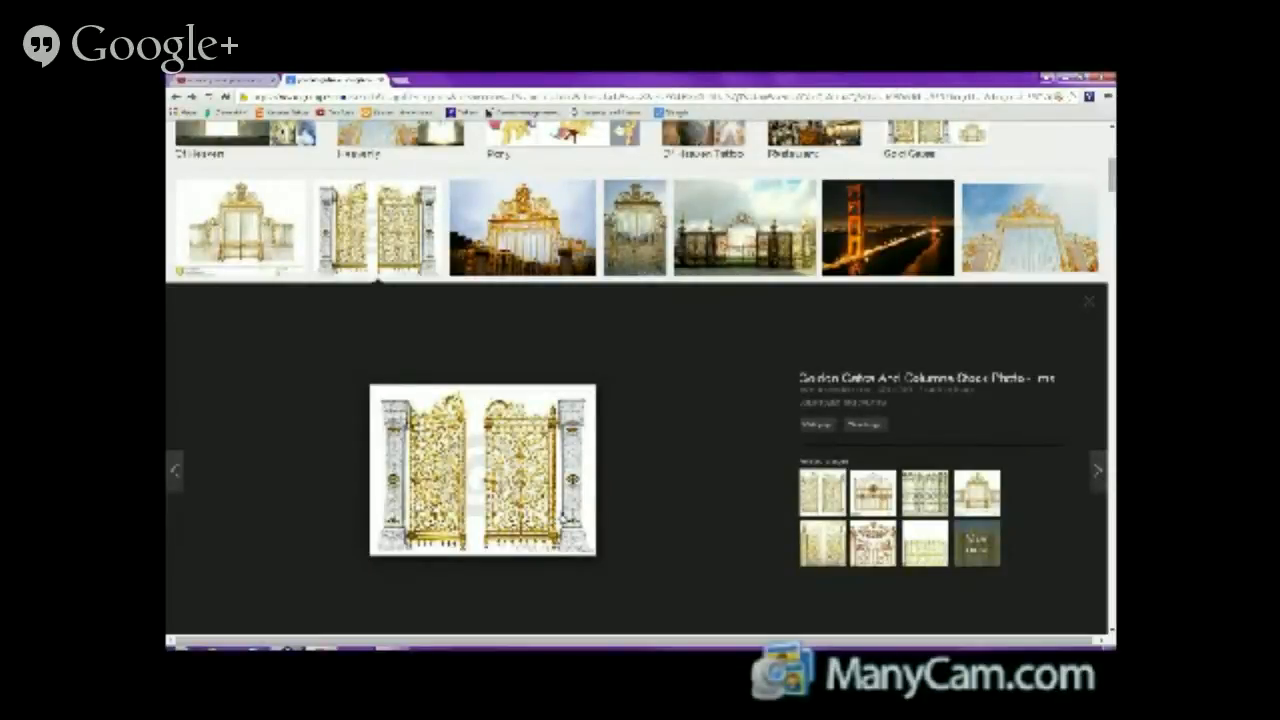
click(912, 507)
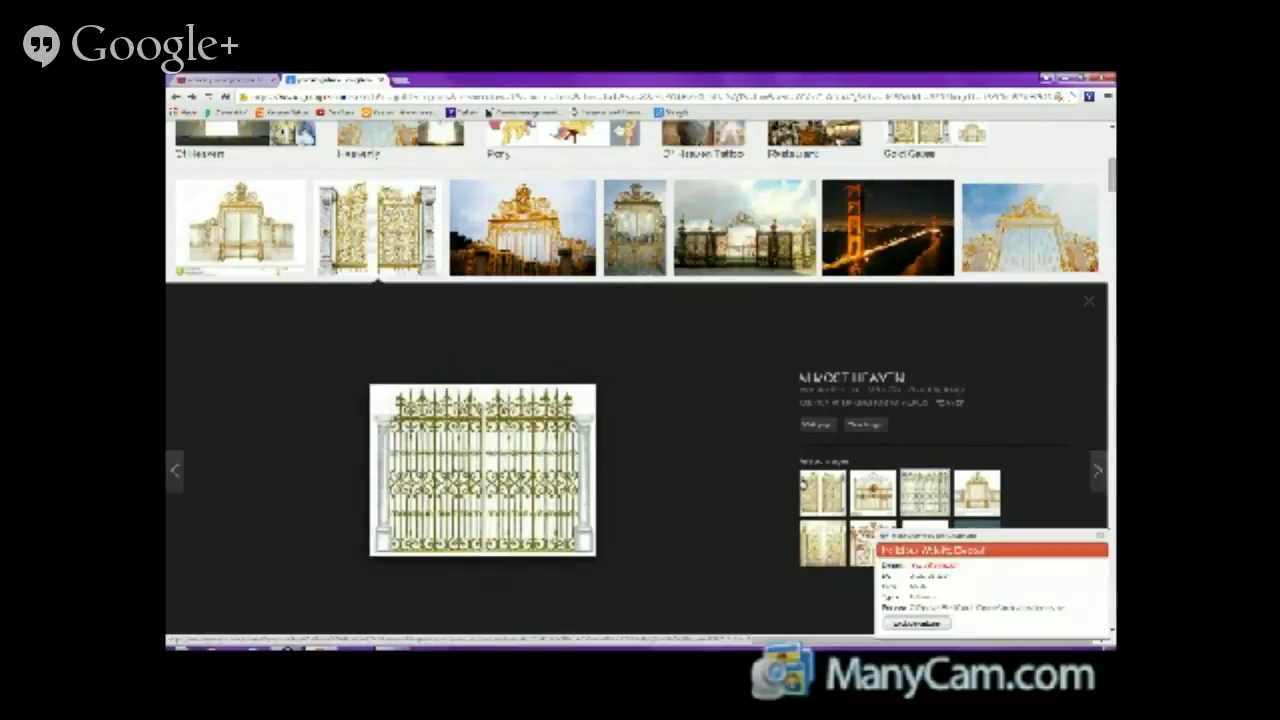
click(822, 491)
click(510, 474)
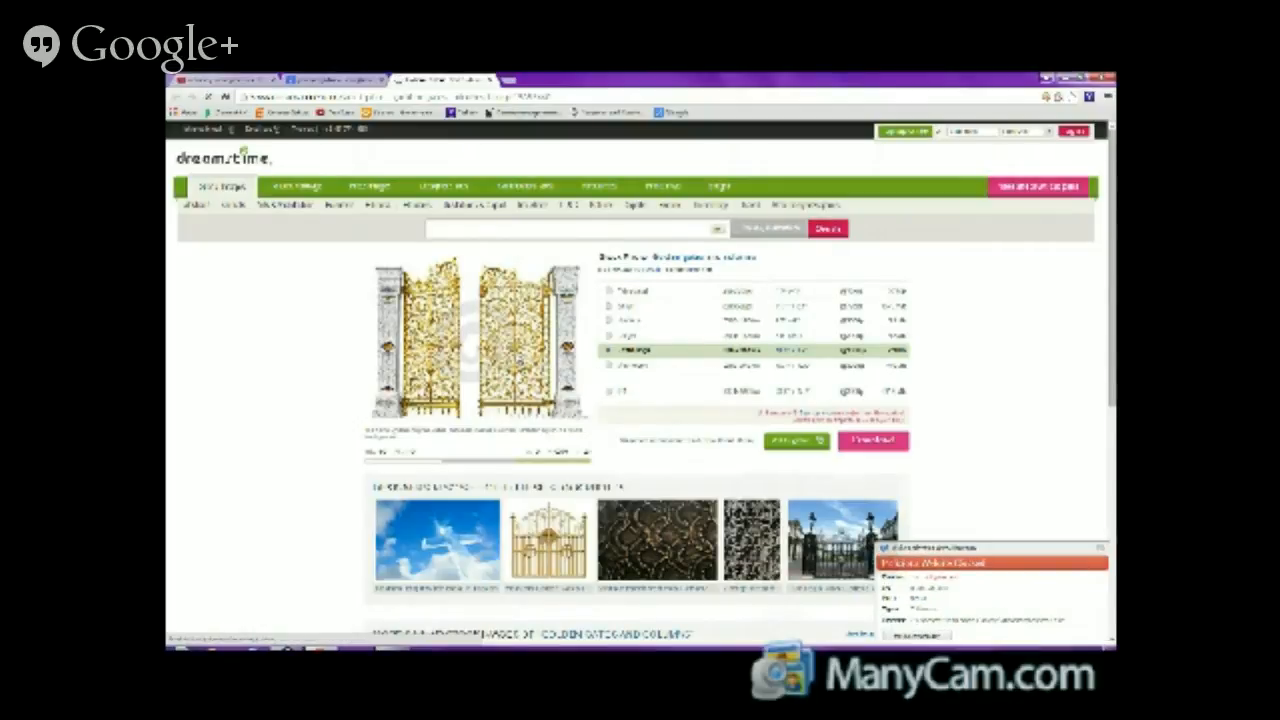
- View the columned golden gates photo enlarged on its Dreamstime page, and return to the "golden gates" image results
click(519, 359)
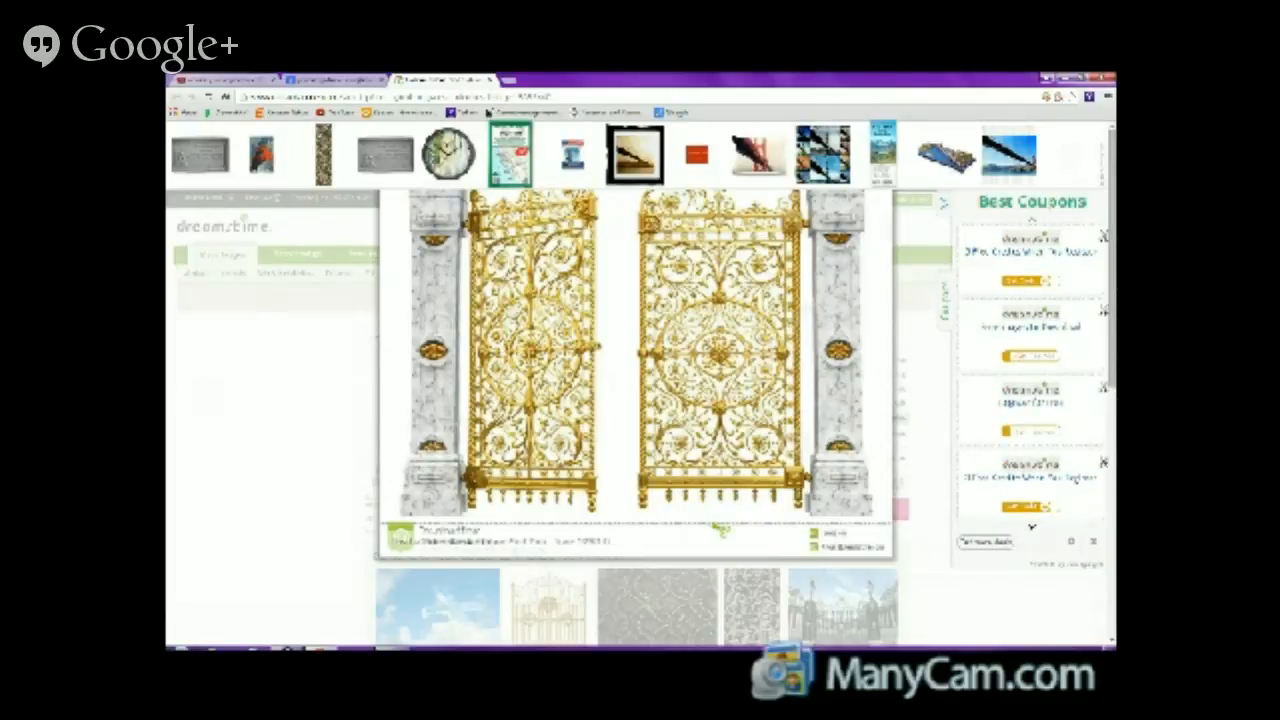
click(489, 81)
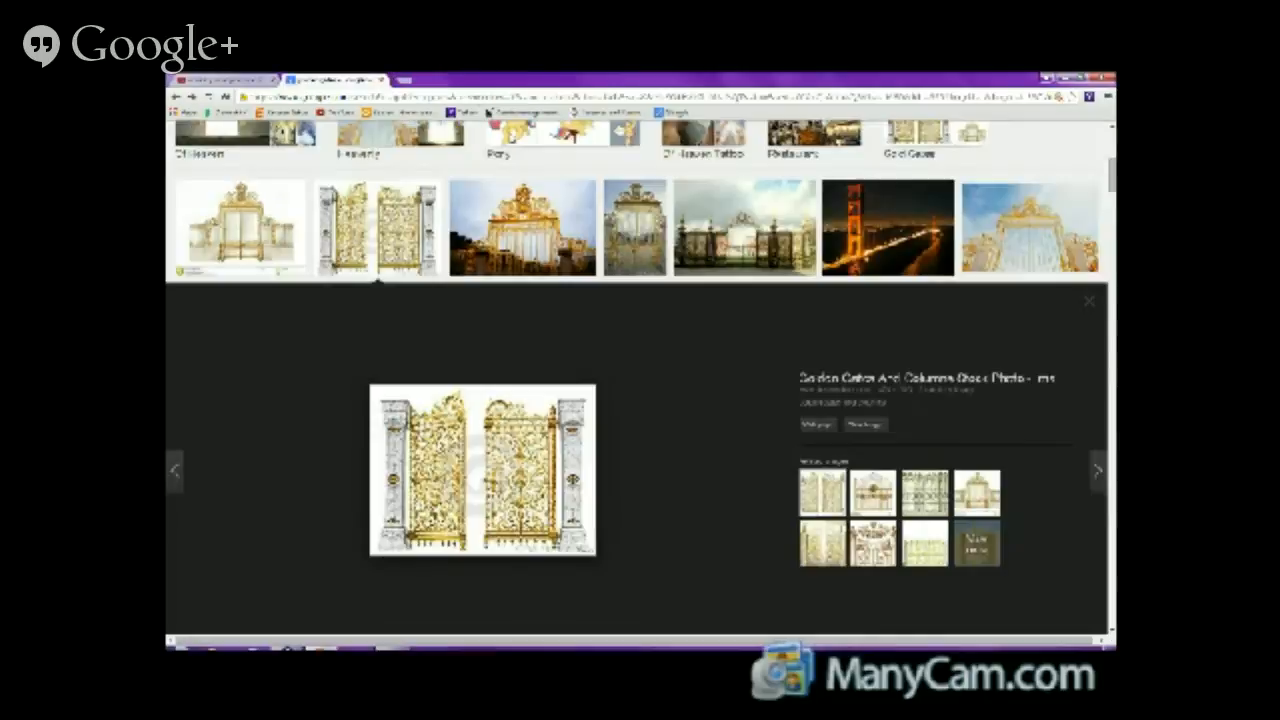
click(1090, 302)
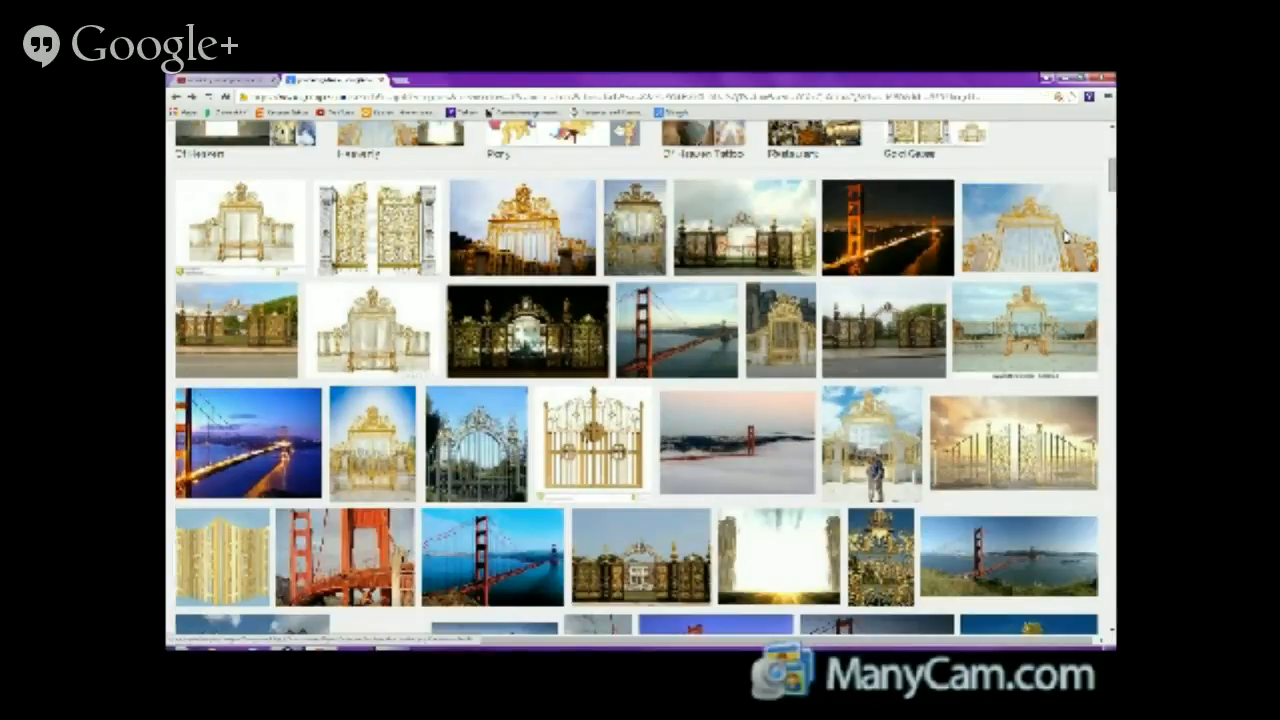
- Preview the golden gate against a blue sky and the golden gates of Versailles, closing each preview
click(1065, 237)
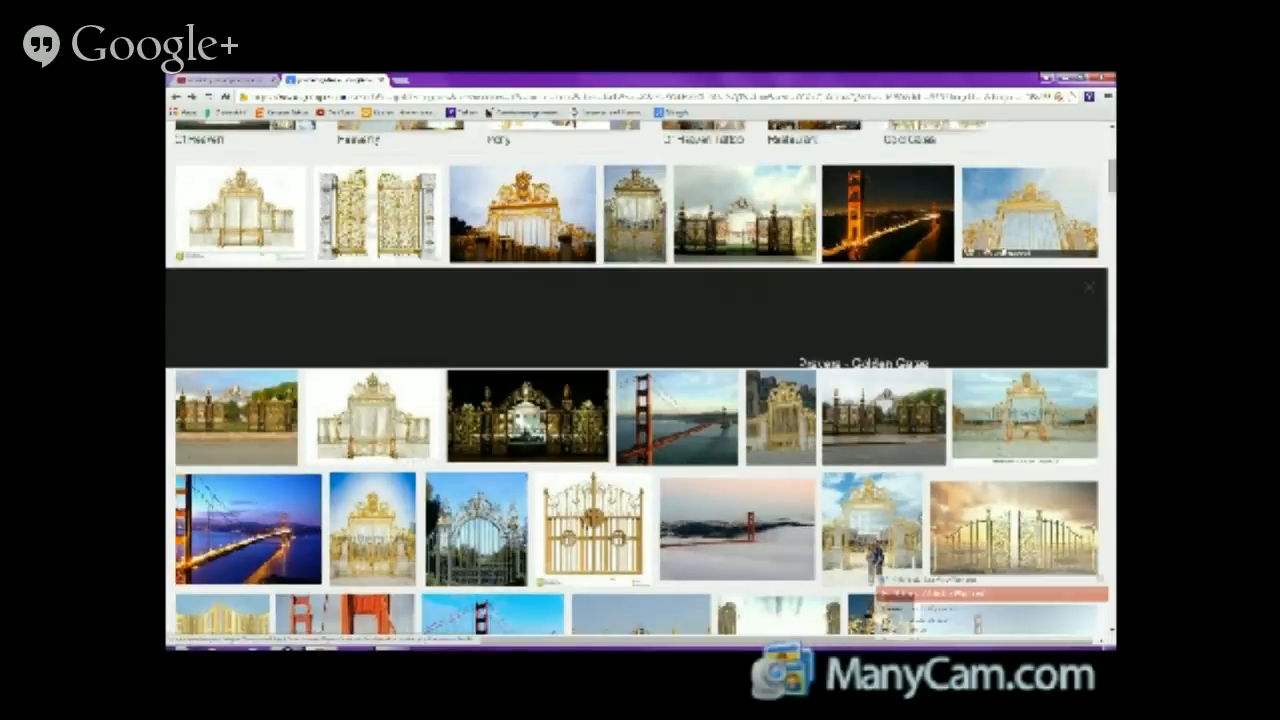
key(Escape)
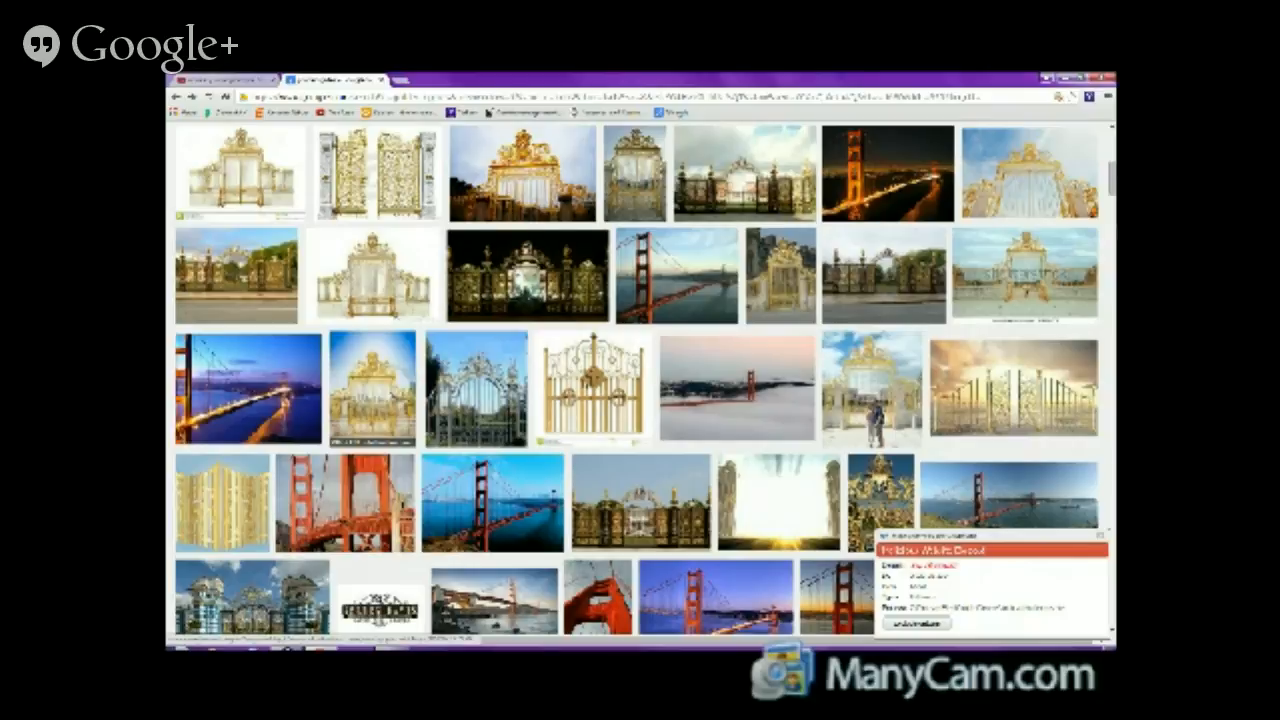
click(385, 390)
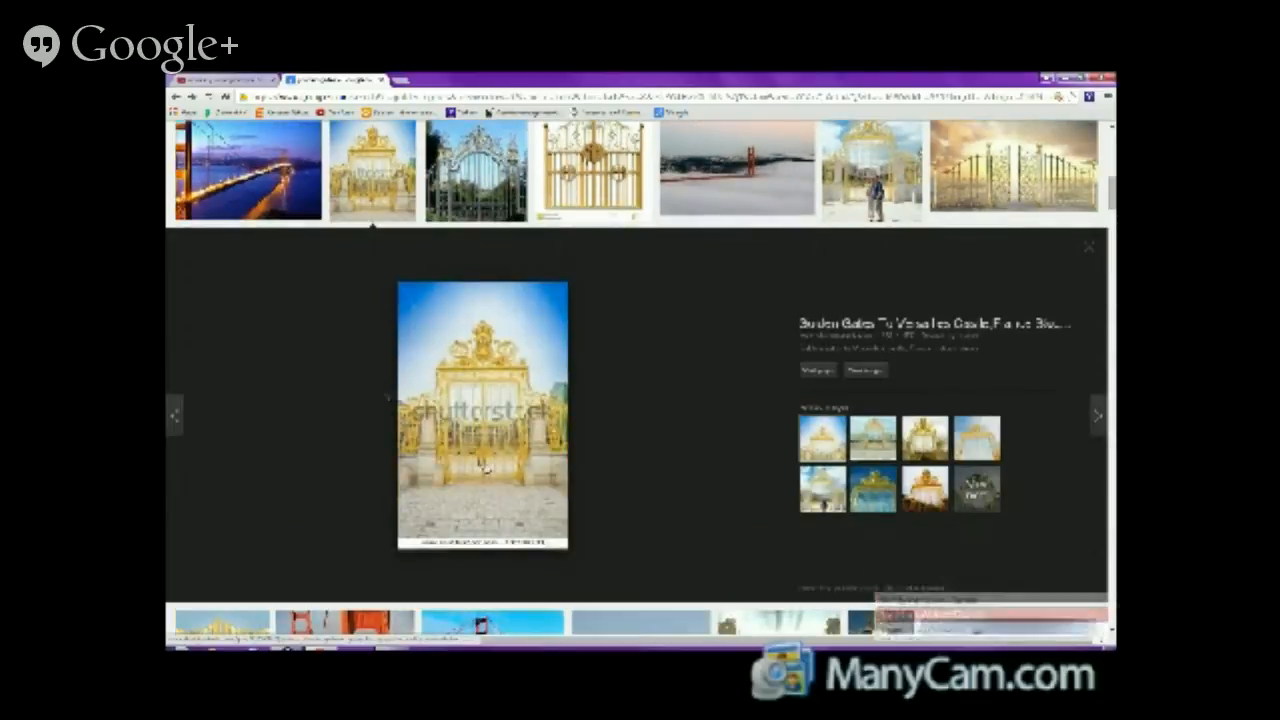
click(1088, 248)
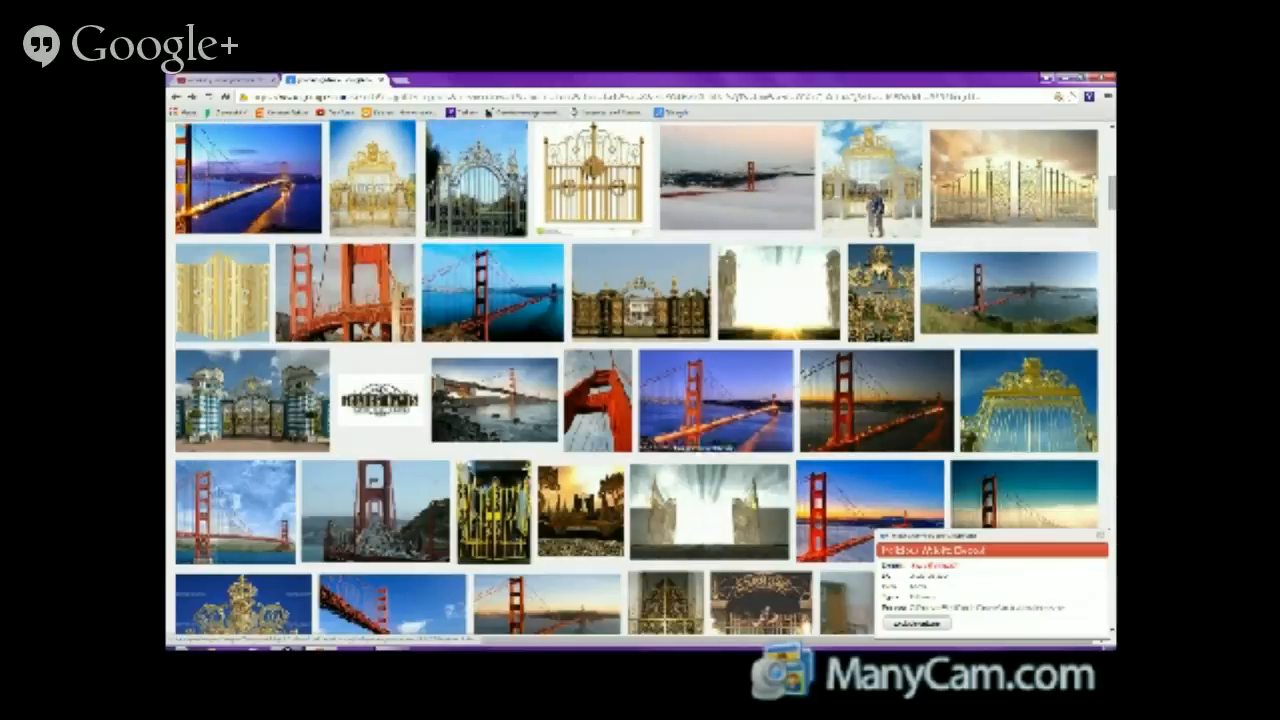
- Browse further down the image results and preview the yellow wrought-iron double gate between the bridge photos
scroll(792, 380, up, 1)
scroll(792, 380, down, 3)
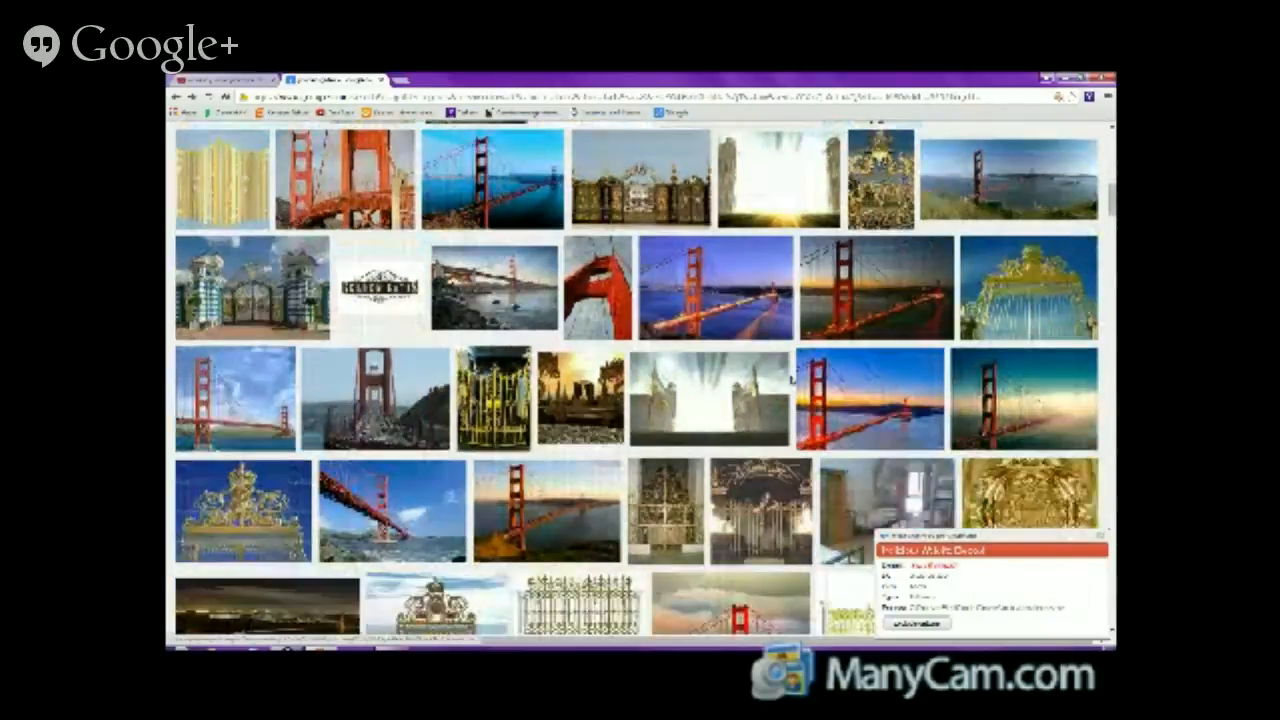
scroll(790, 380, down, 2)
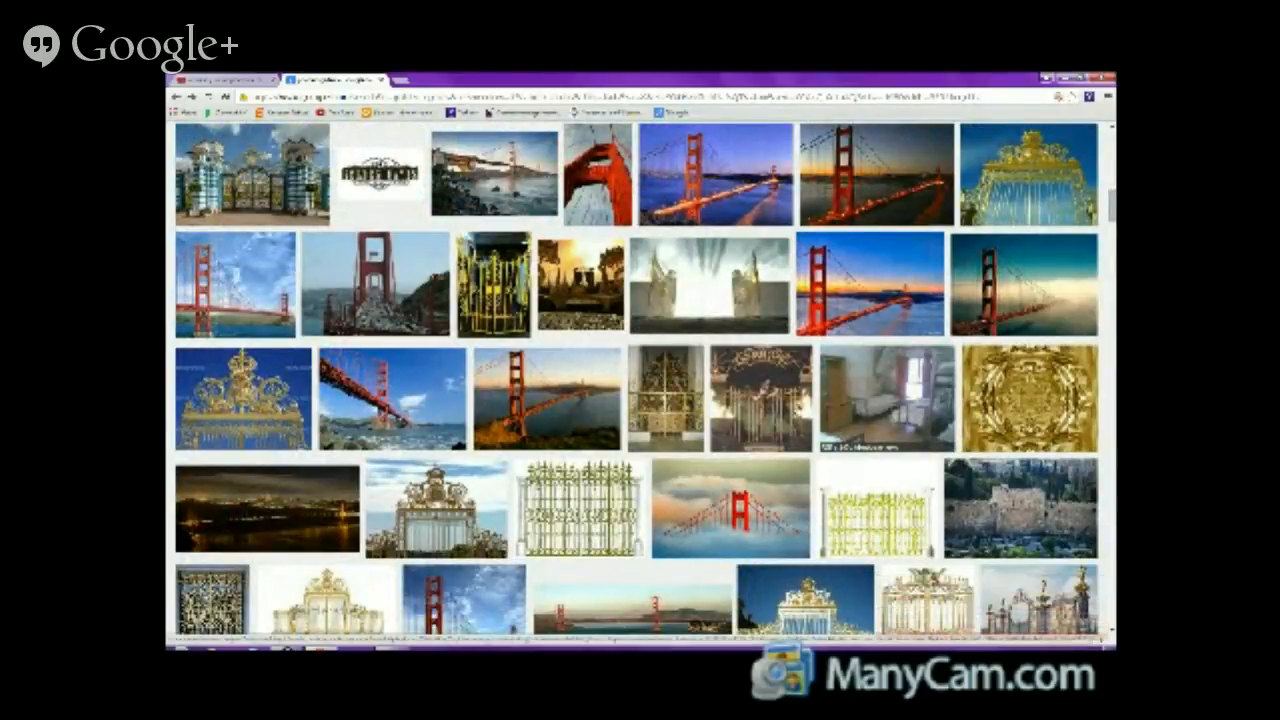
click(503, 278)
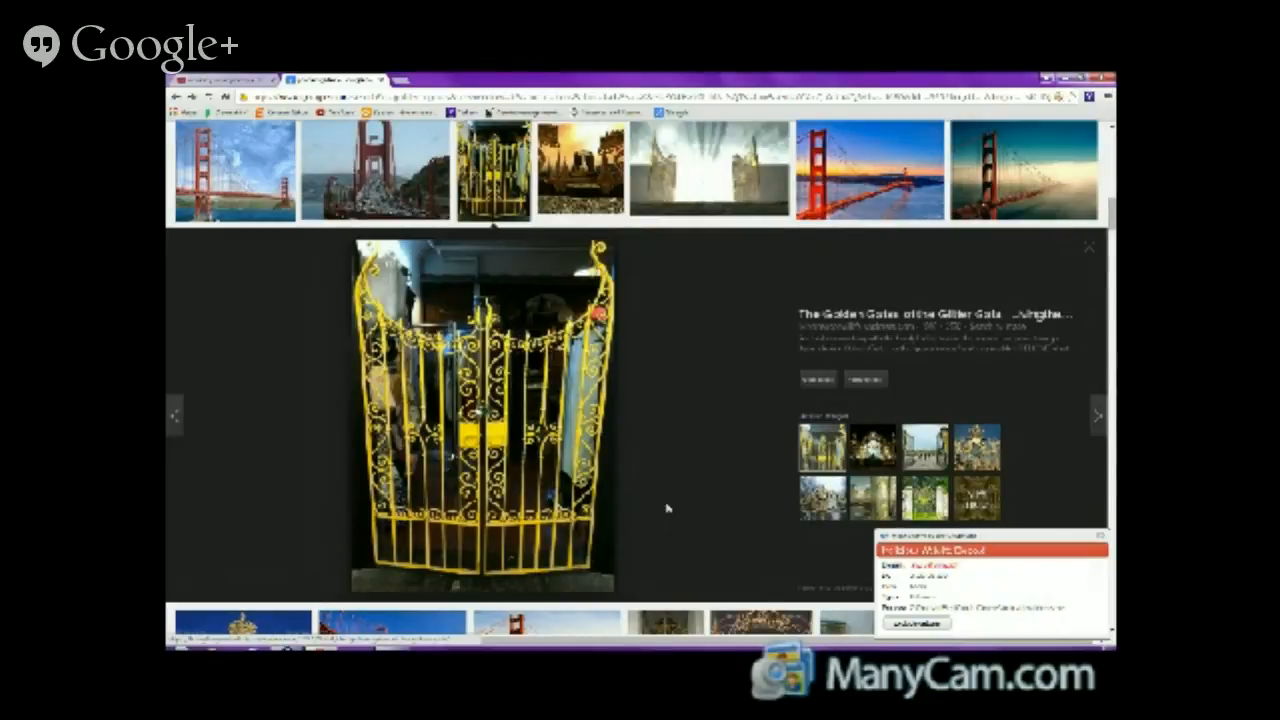
key(Escape)
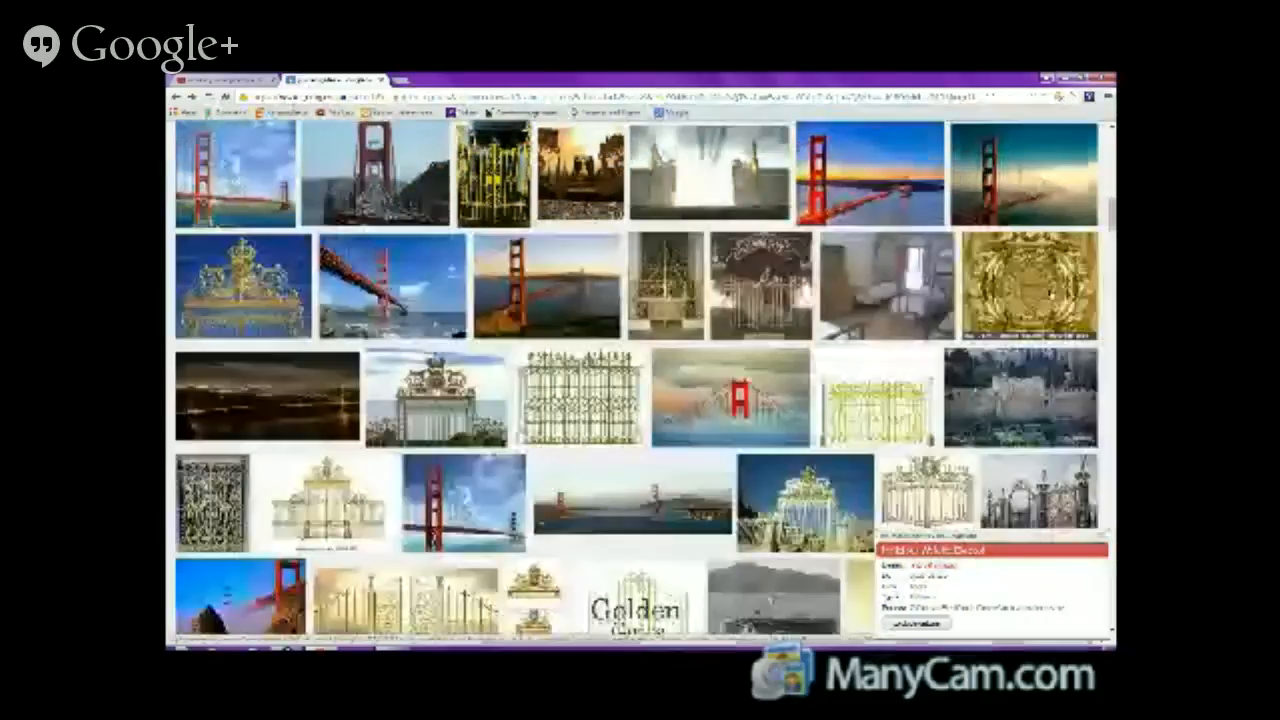
- Look through the remaining "golden gates" images for other gate references, and return to the yellow wrought-iron gate
scroll(1038, 311, down, 1)
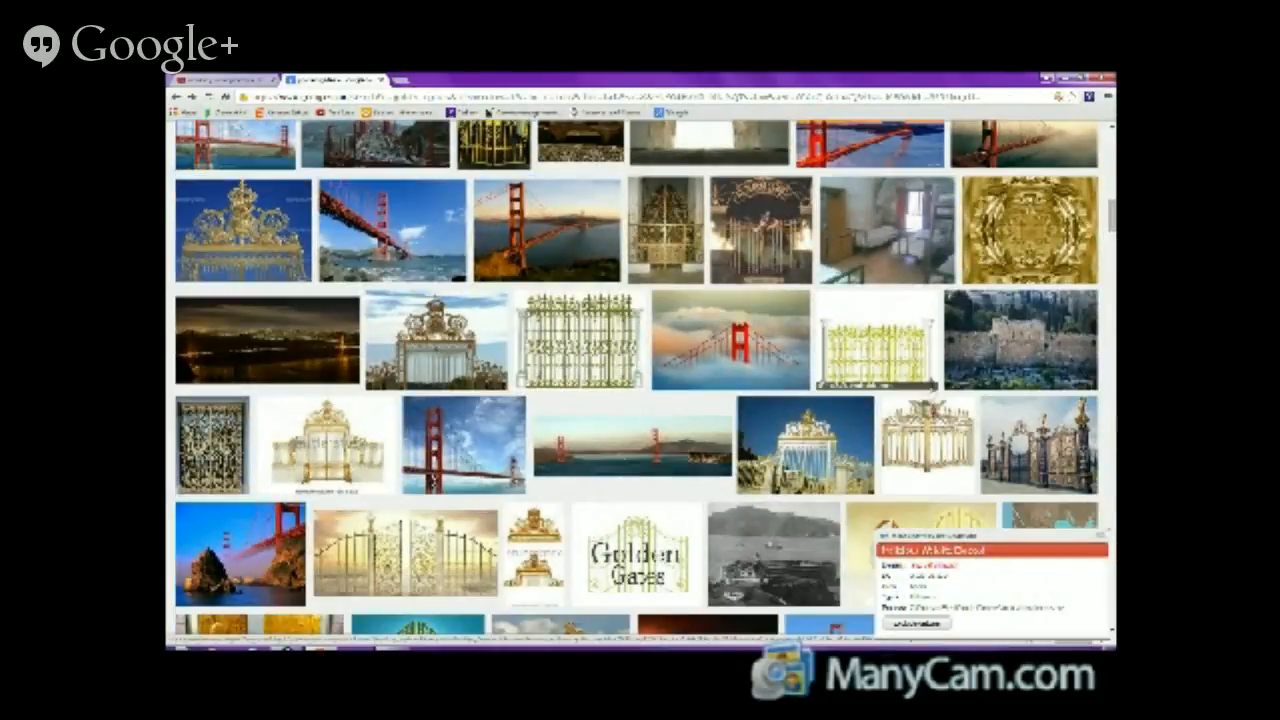
scroll(637, 381, down, 2)
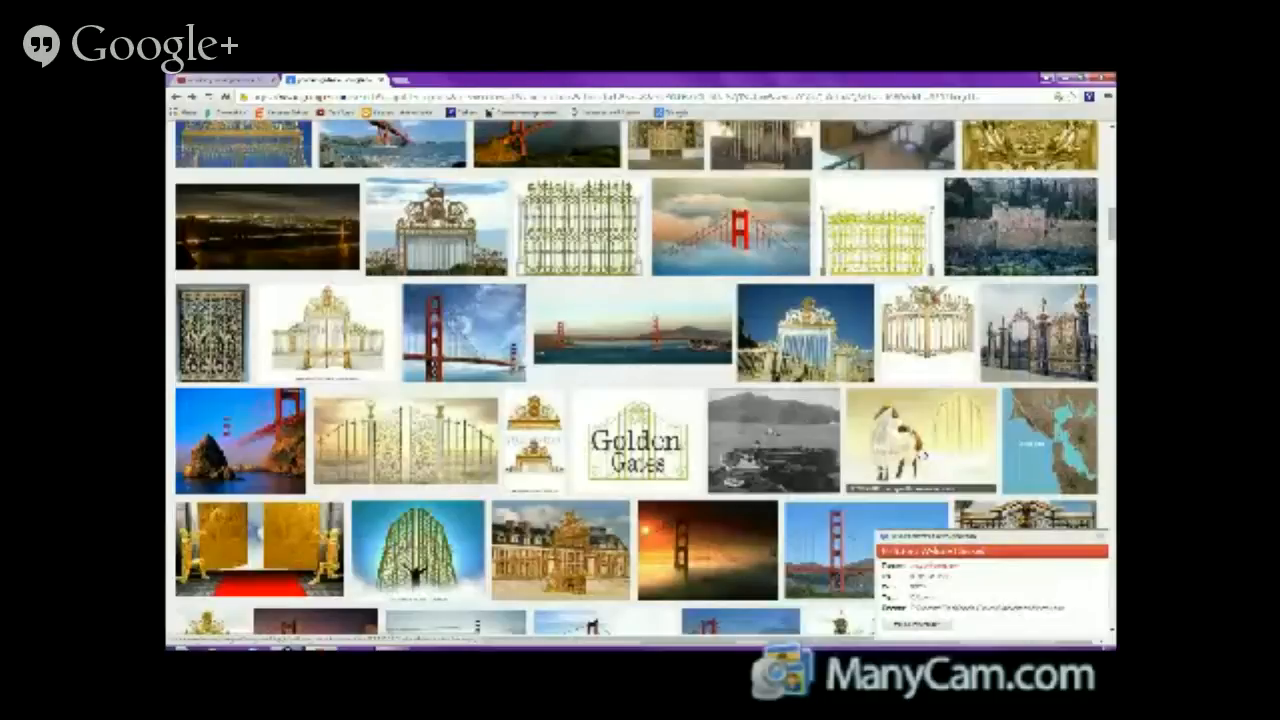
scroll(640, 380, down, 5)
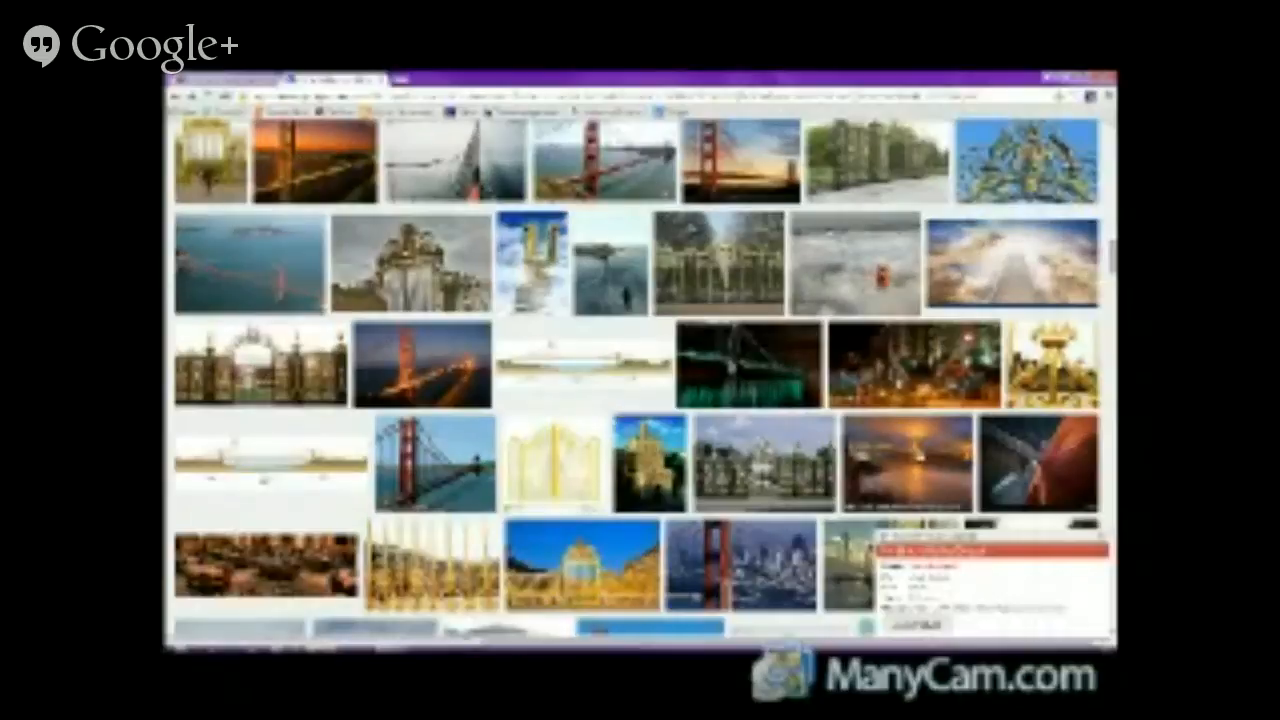
scroll(640, 380, down, 2)
scroll(640, 380, down, 1)
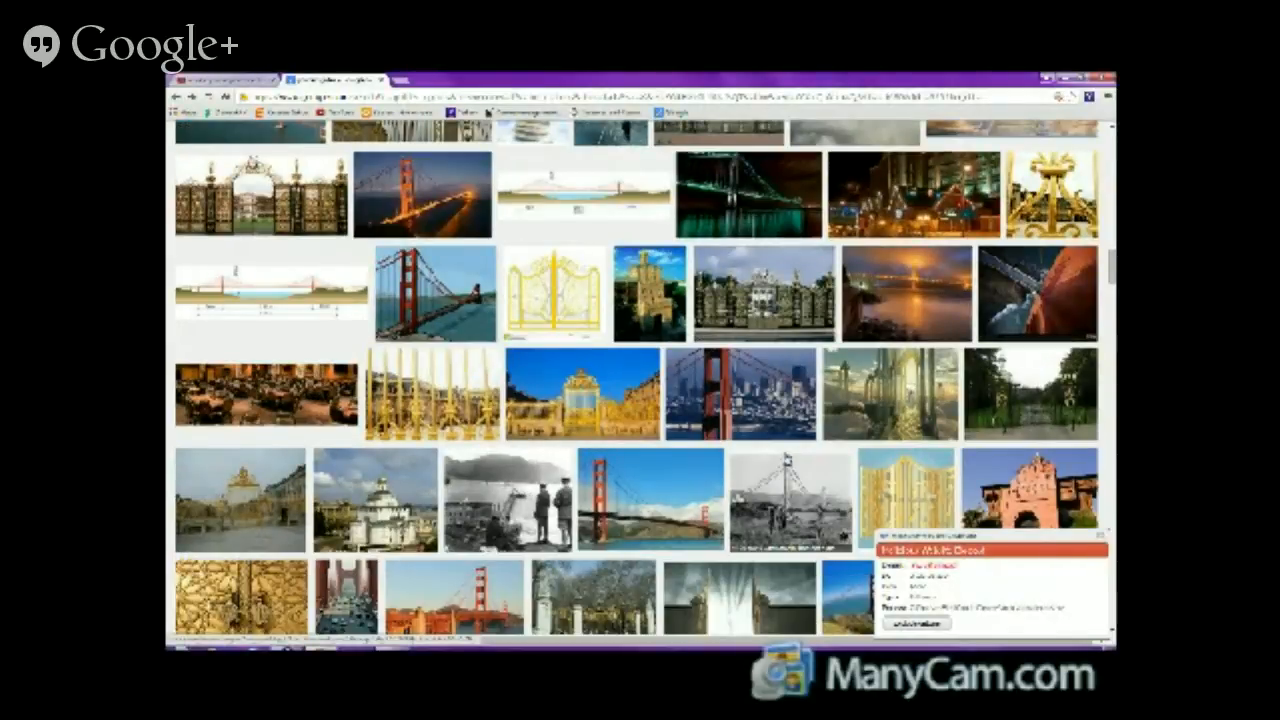
scroll(640, 380, down, 5)
scroll(640, 380, up, 8)
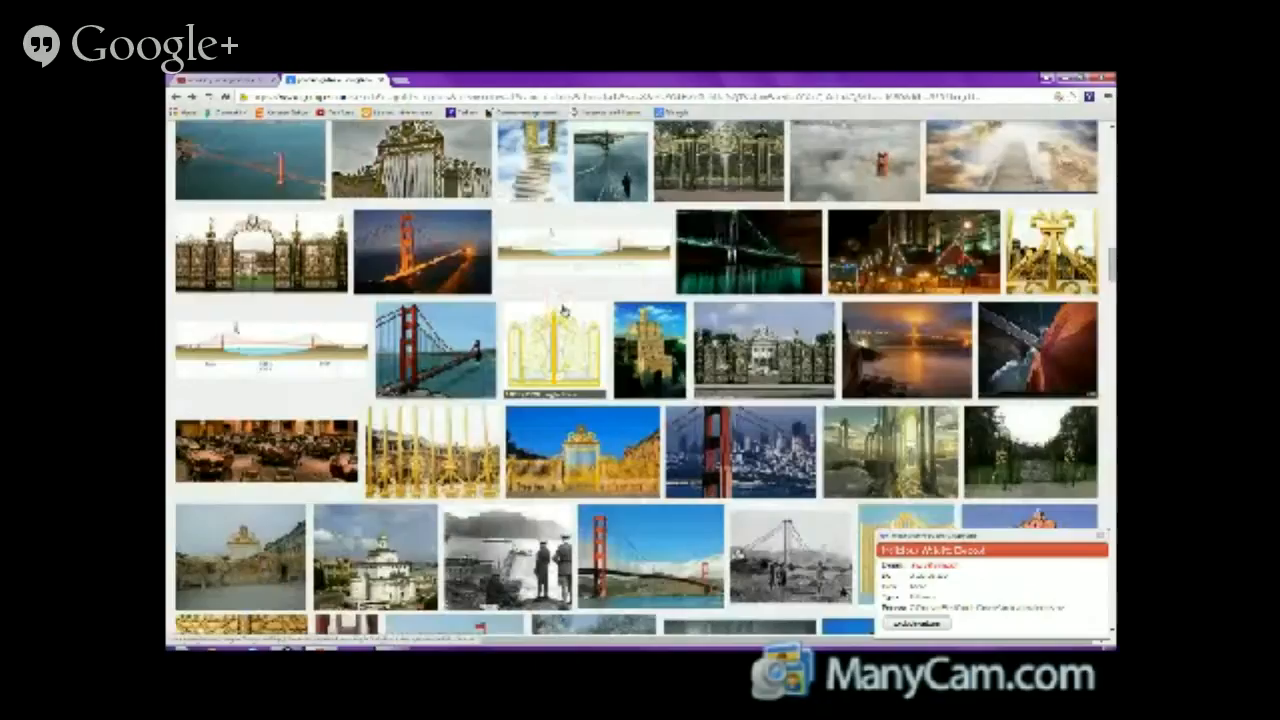
scroll(640, 380, up, 8)
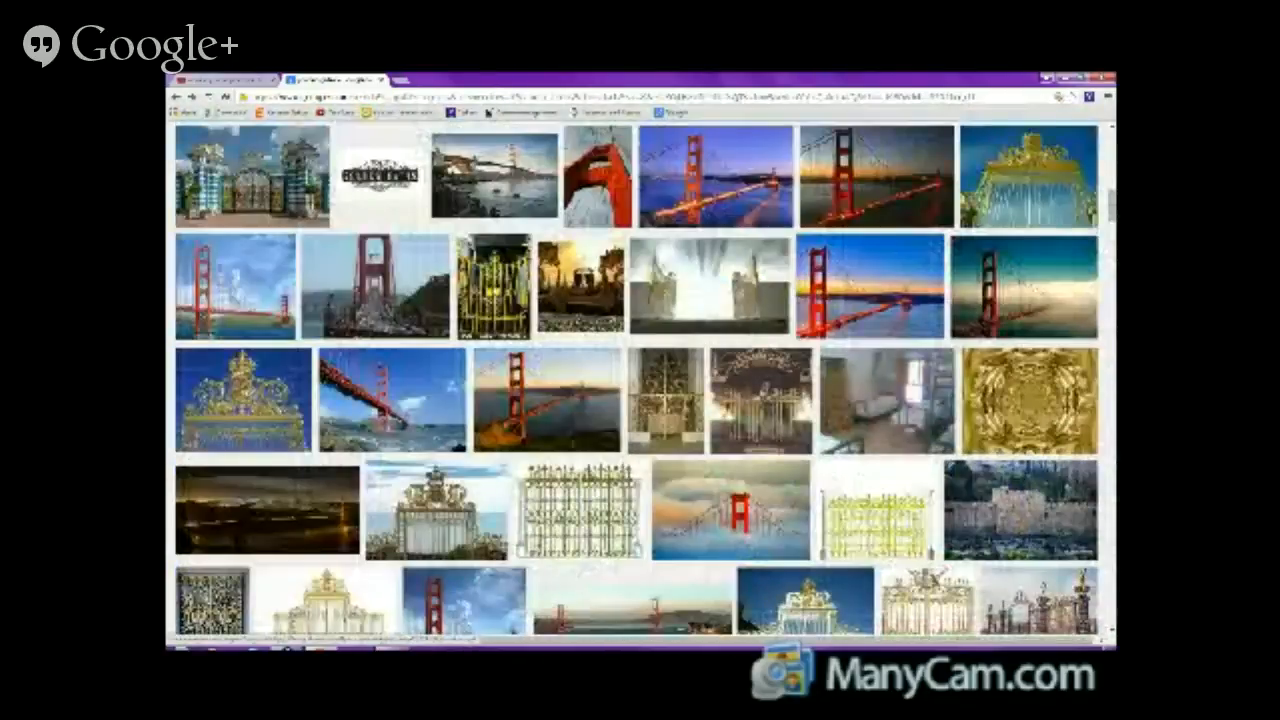
- Save the previewed yellow wrought-iron gate image into the documents folder holding the ancient ruins reference photos
click(494, 285)
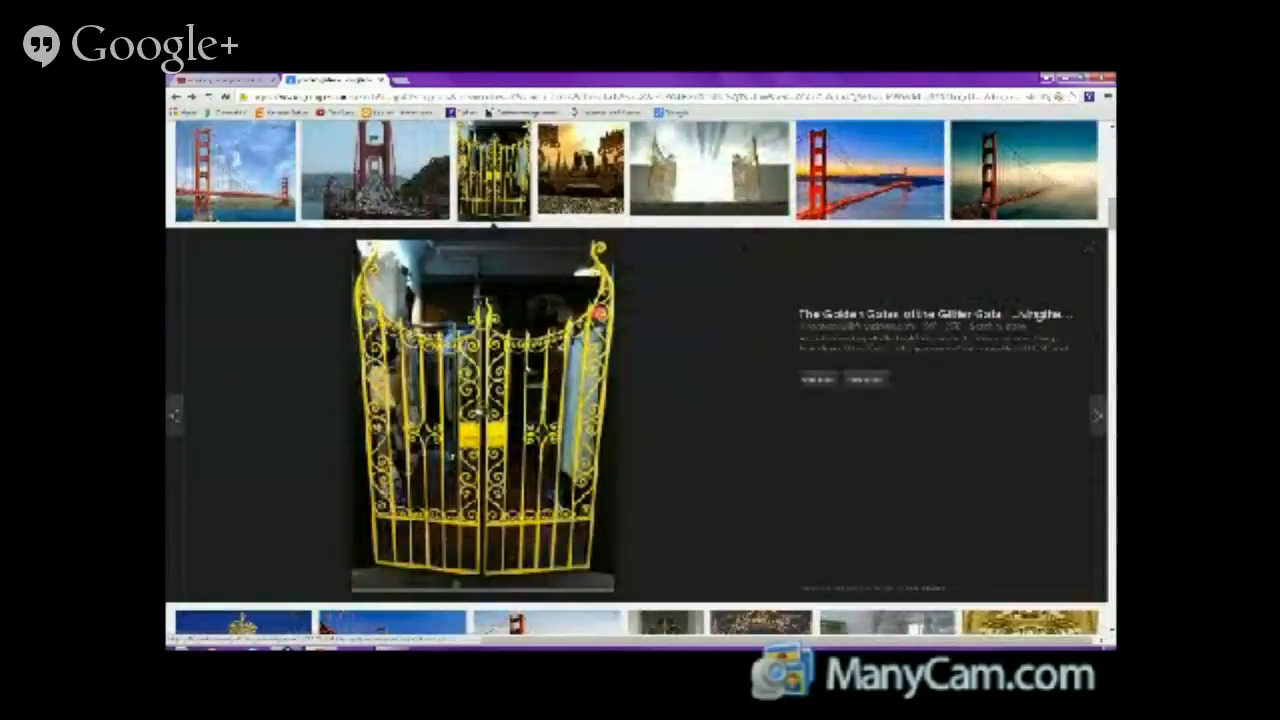
right_click(523, 366)
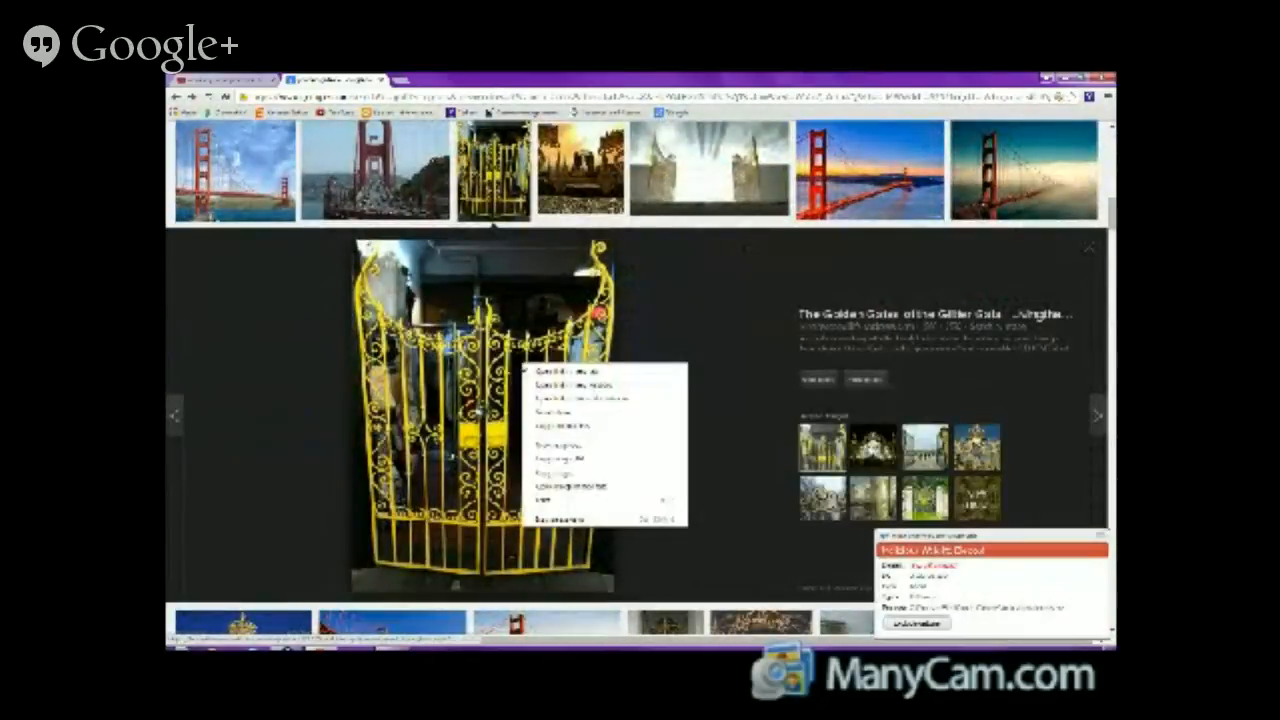
click(563, 446)
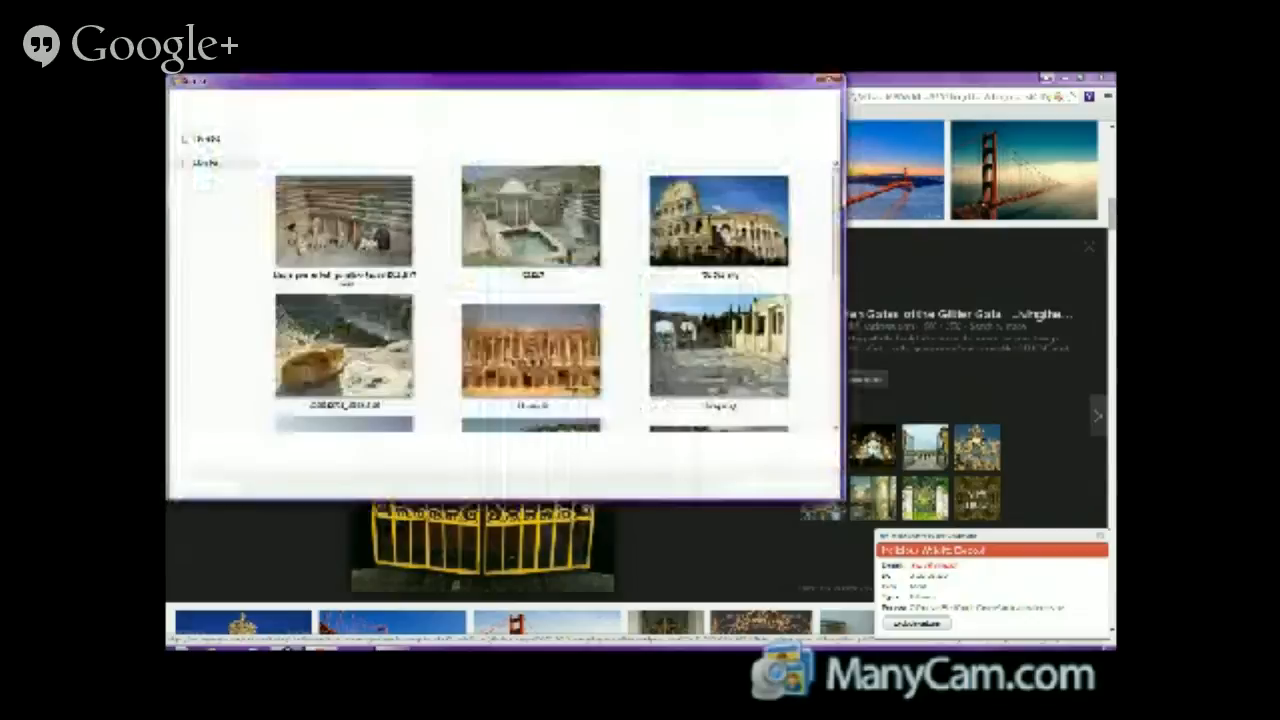
right_click(428, 380)
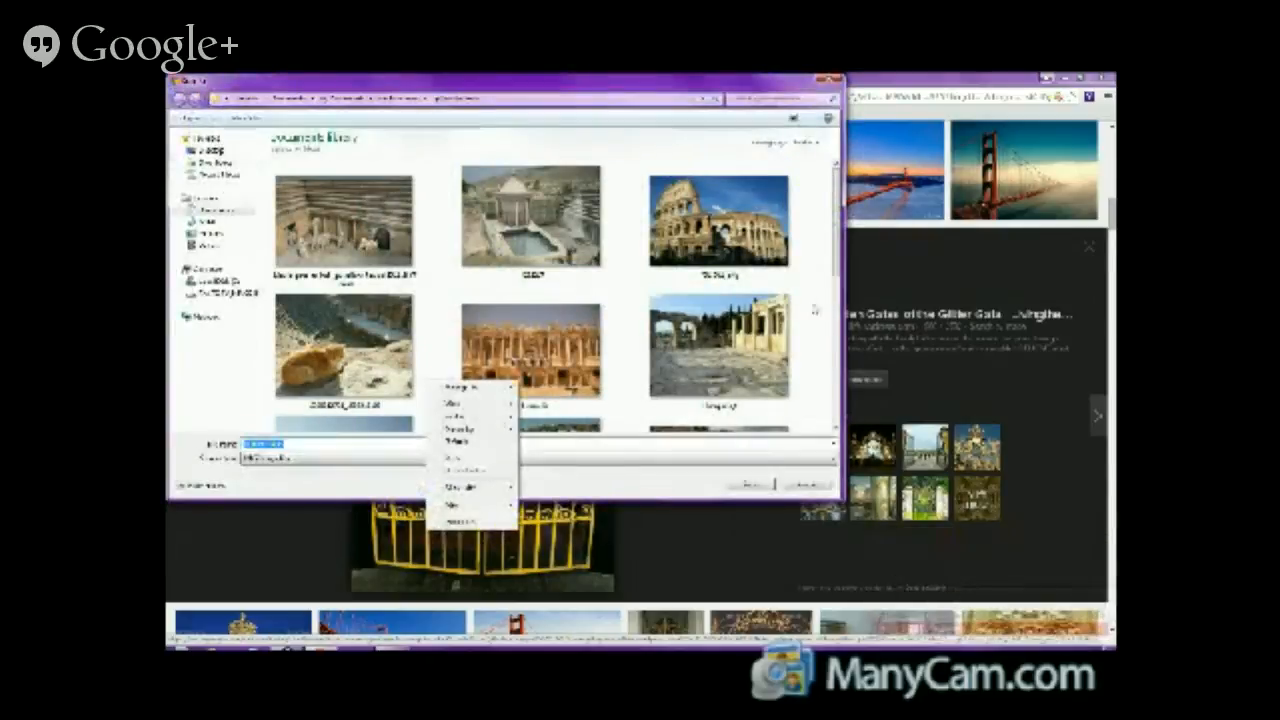
scroll(829, 271, down, 3)
scroll(555, 295, down, 3)
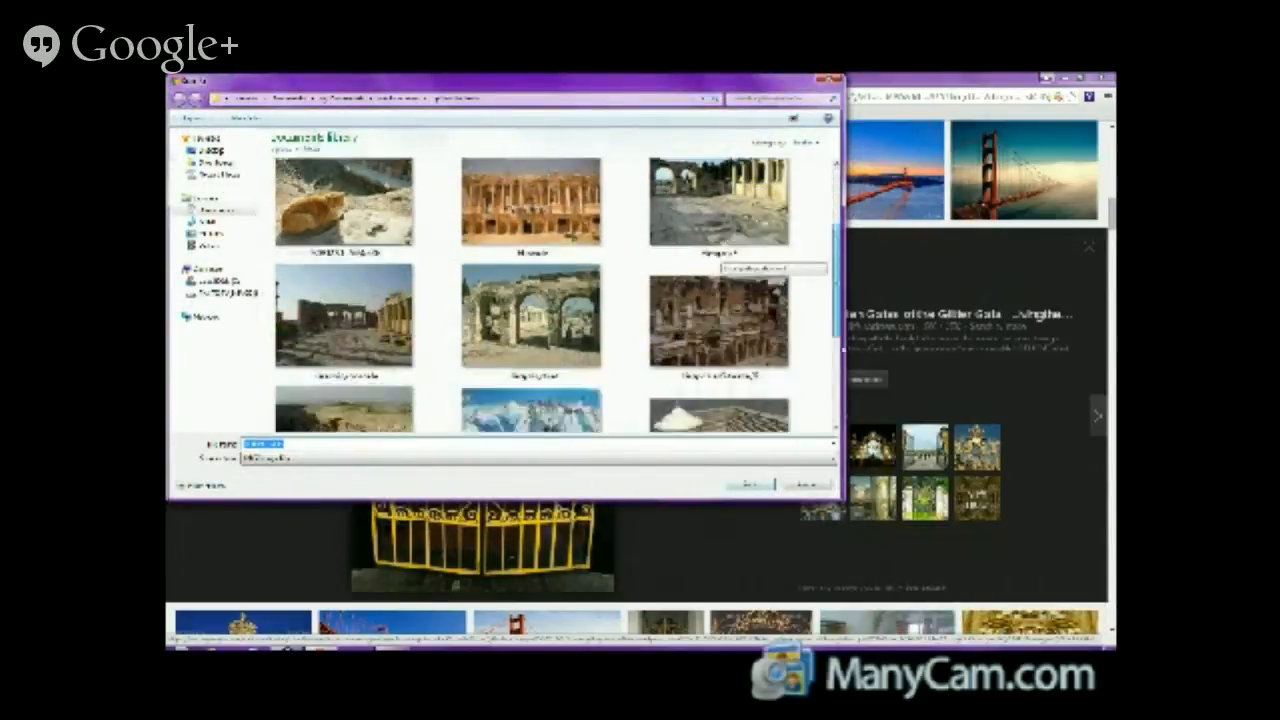
click(750, 484)
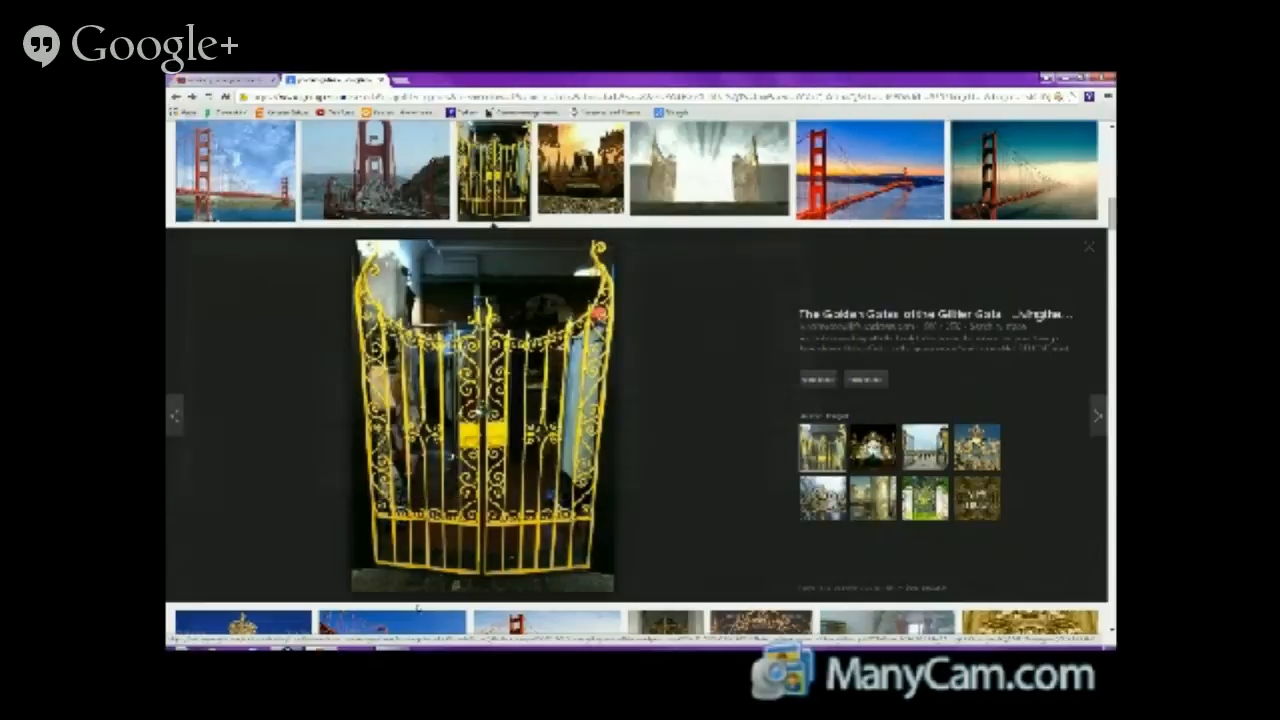
- Switch to Photoshop and open the saved yellow gate image from the reference folder
key(alt+Tab)
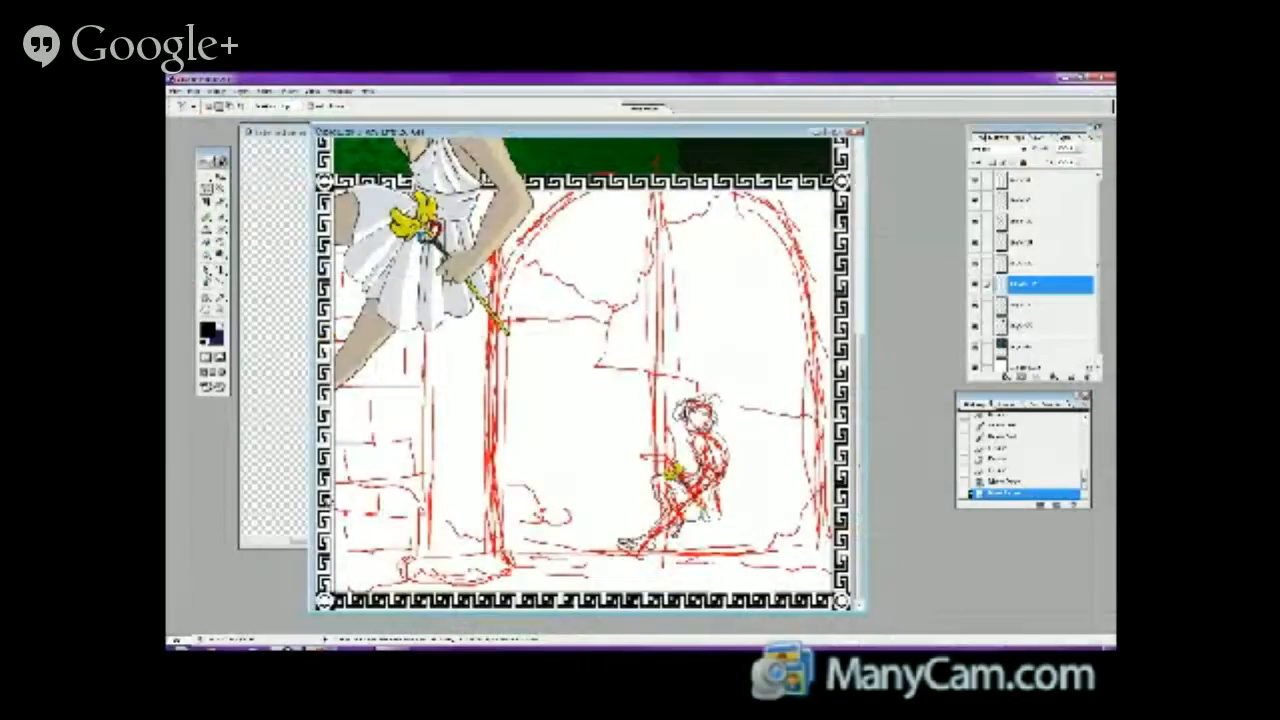
click(178, 90)
click(200, 116)
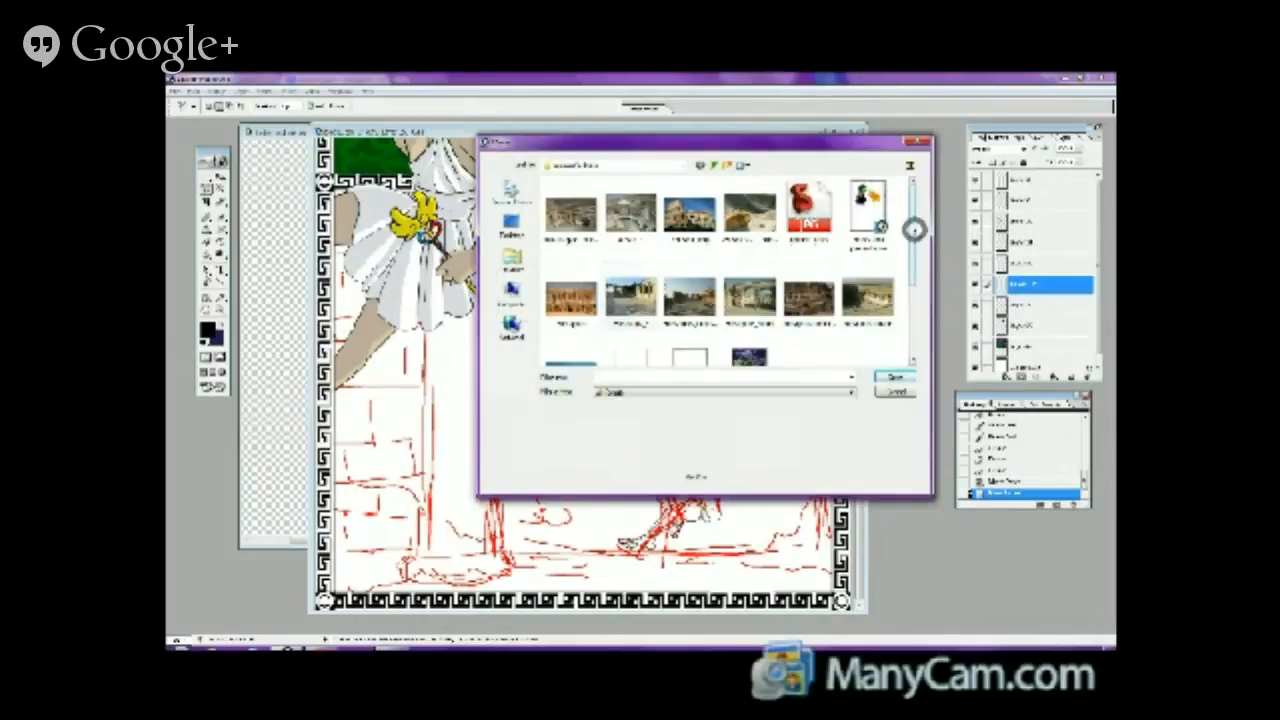
mouse_move(914, 229)
mouse_down()
mouse_move(911, 323)
mouse_move(912, 238)
mouse_up()
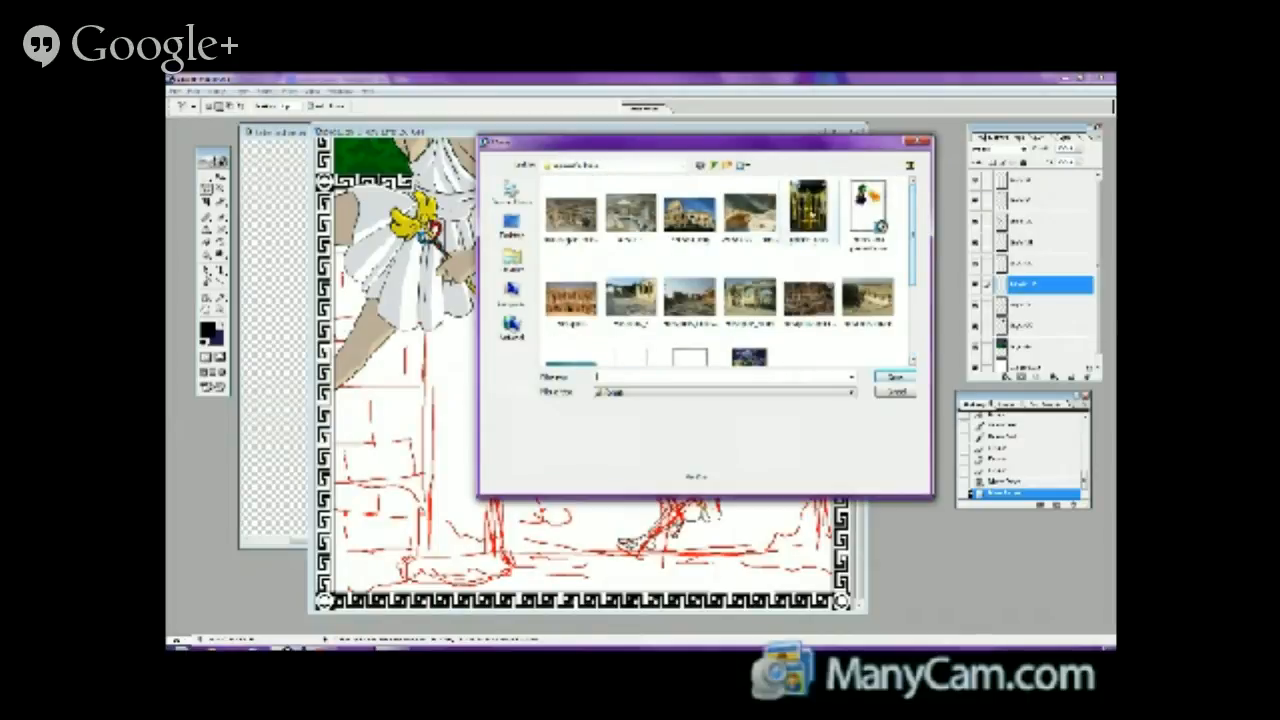
click(808, 212)
click(893, 377)
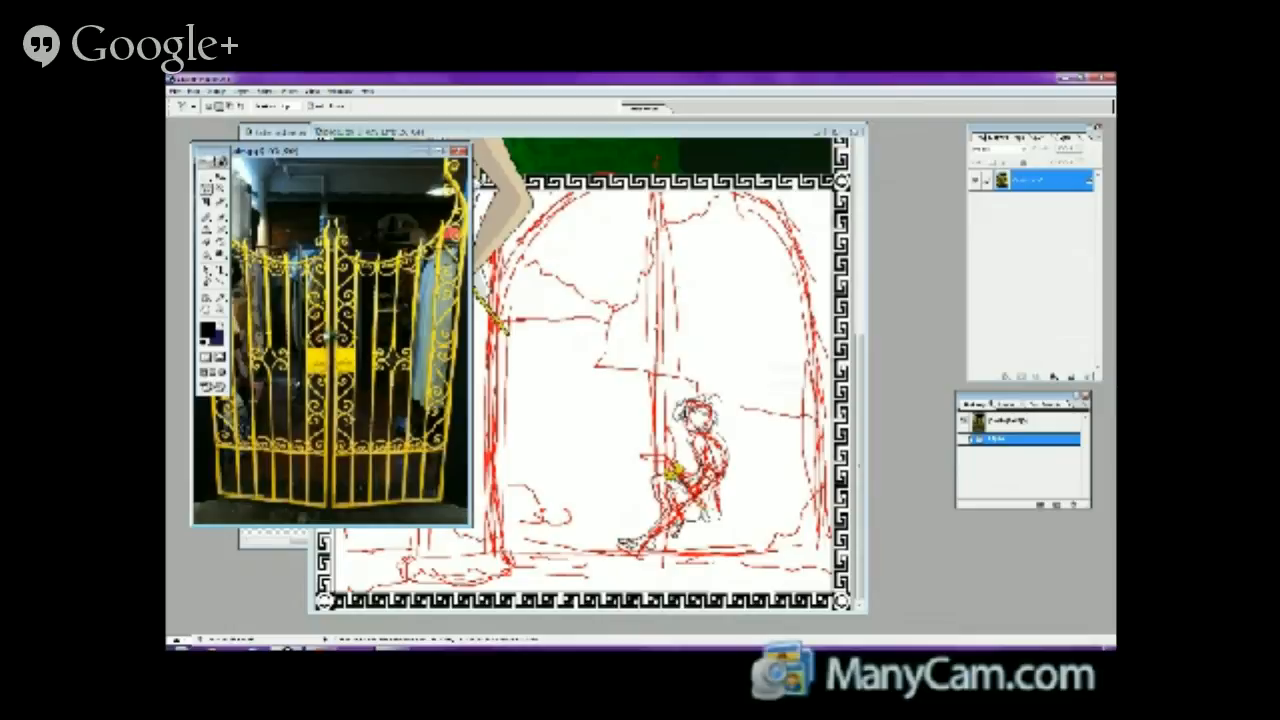
- Copy the yellow gate photo into the comic page and shift it until its upper corner shows in the archway panel
click(227, 188)
drag(380, 300, 672, 347)
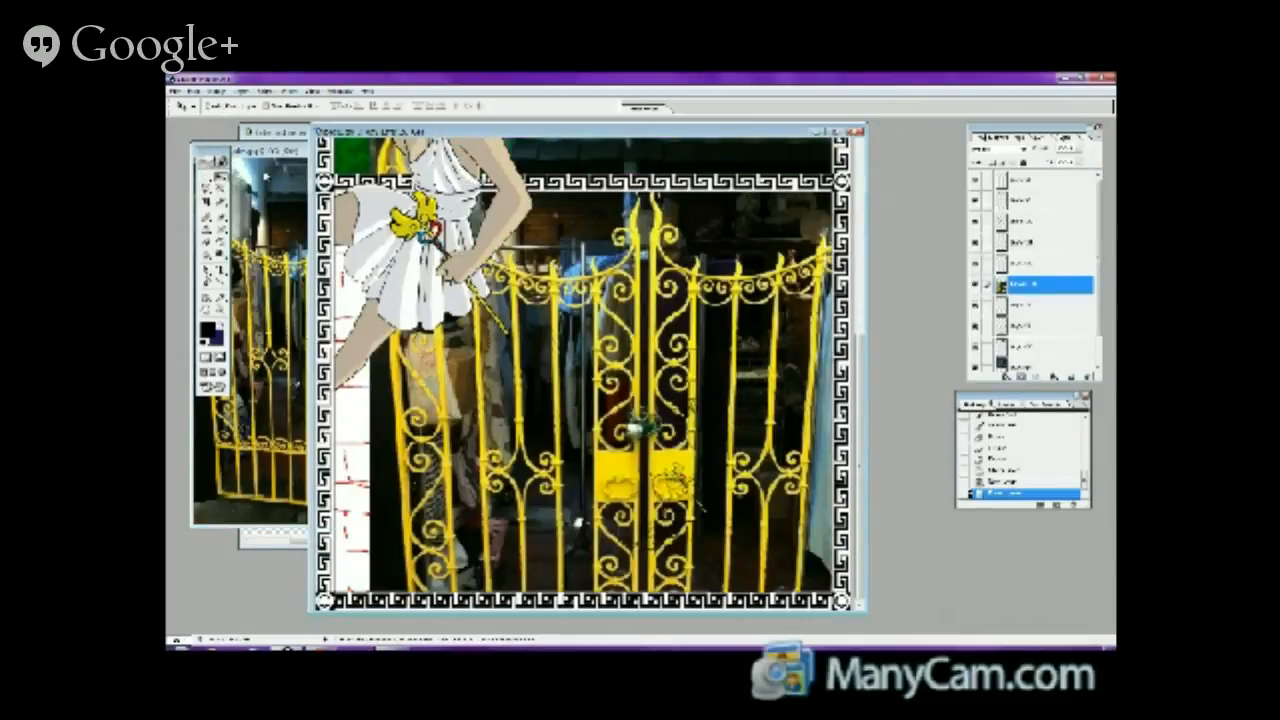
drag(640, 320, 680, 415)
- Scale the gate photo down with Free Transform to fit the archway, and lower its layer opacity to reveal the red sketch
click(194, 91)
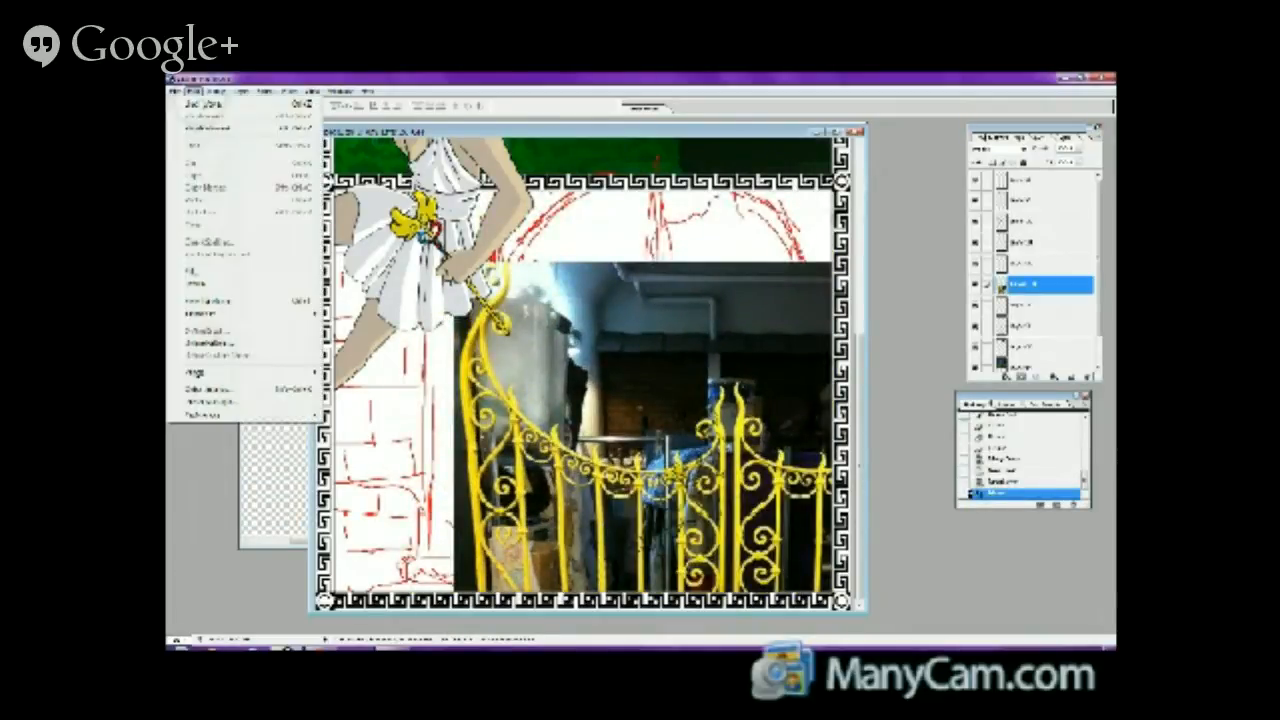
click(224, 302)
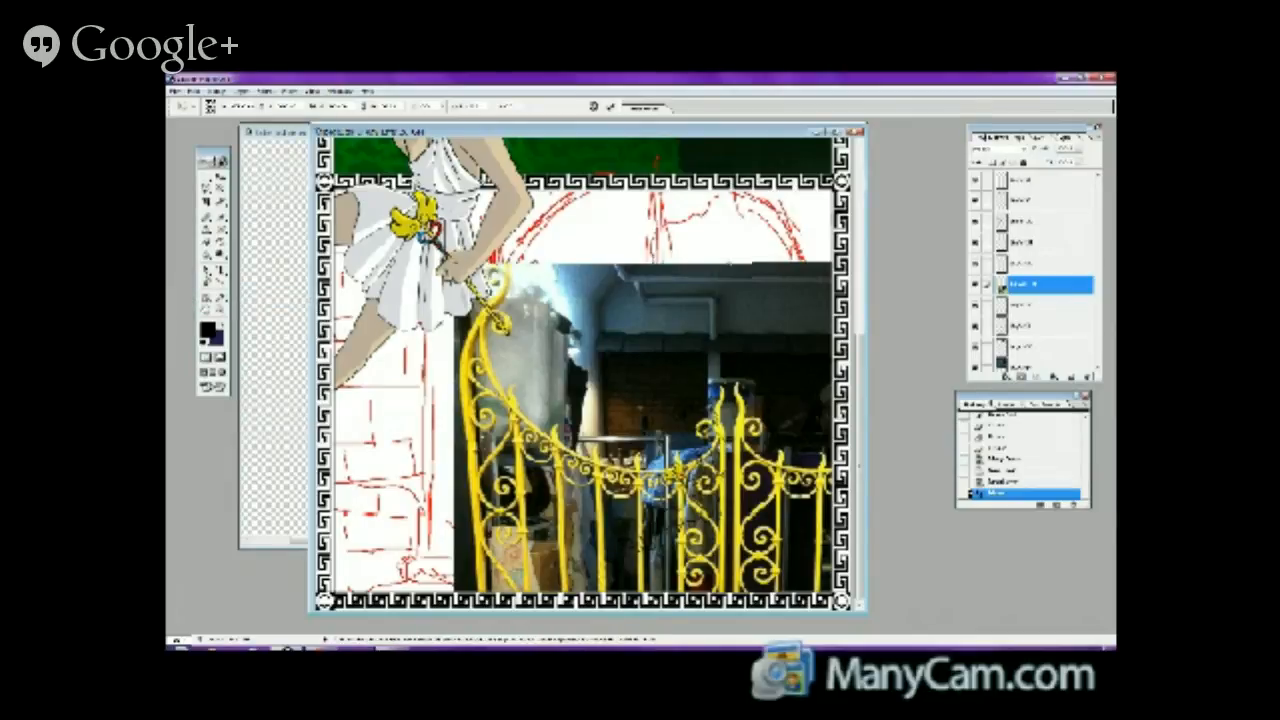
mouse_move(455, 263)
mouse_down()
mouse_move(571, 423)
mouse_move(560, 391)
mouse_move(430, 276)
mouse_move(553, 447)
mouse_move(514, 391)
mouse_move(500, 237)
mouse_move(466, 214)
mouse_move(500, 192)
mouse_up()
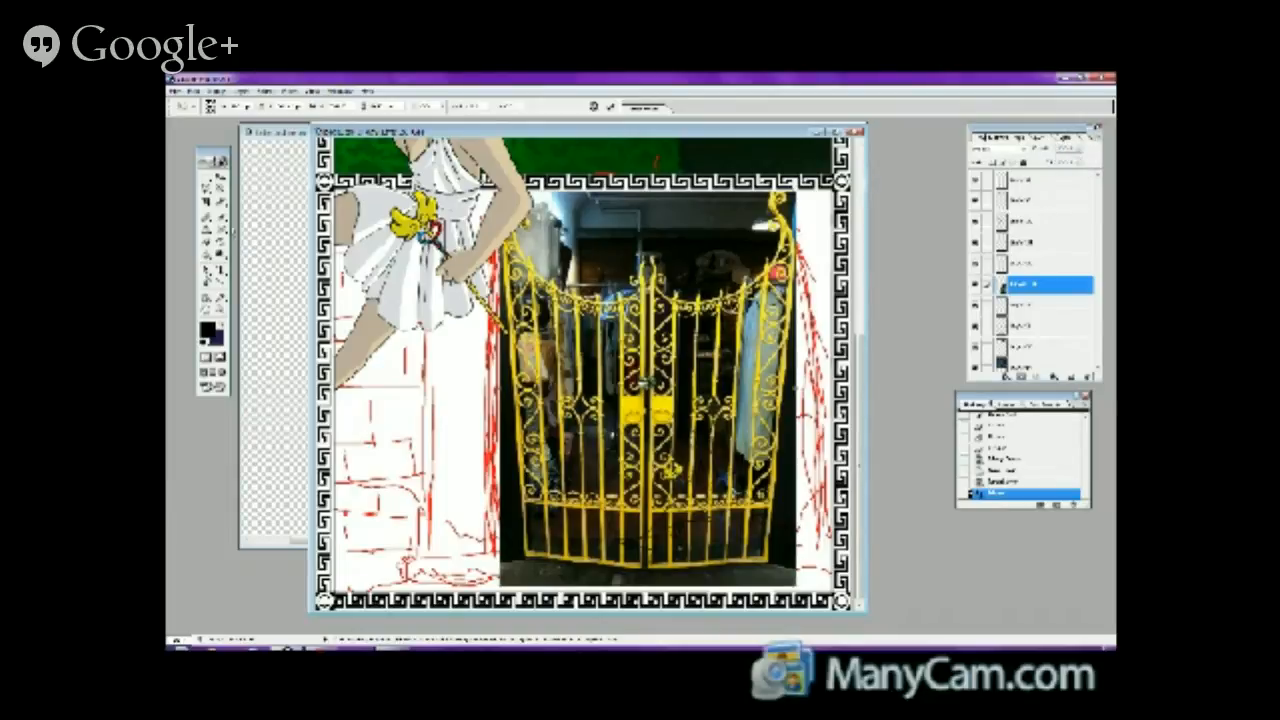
click(215, 215)
click(375, 472)
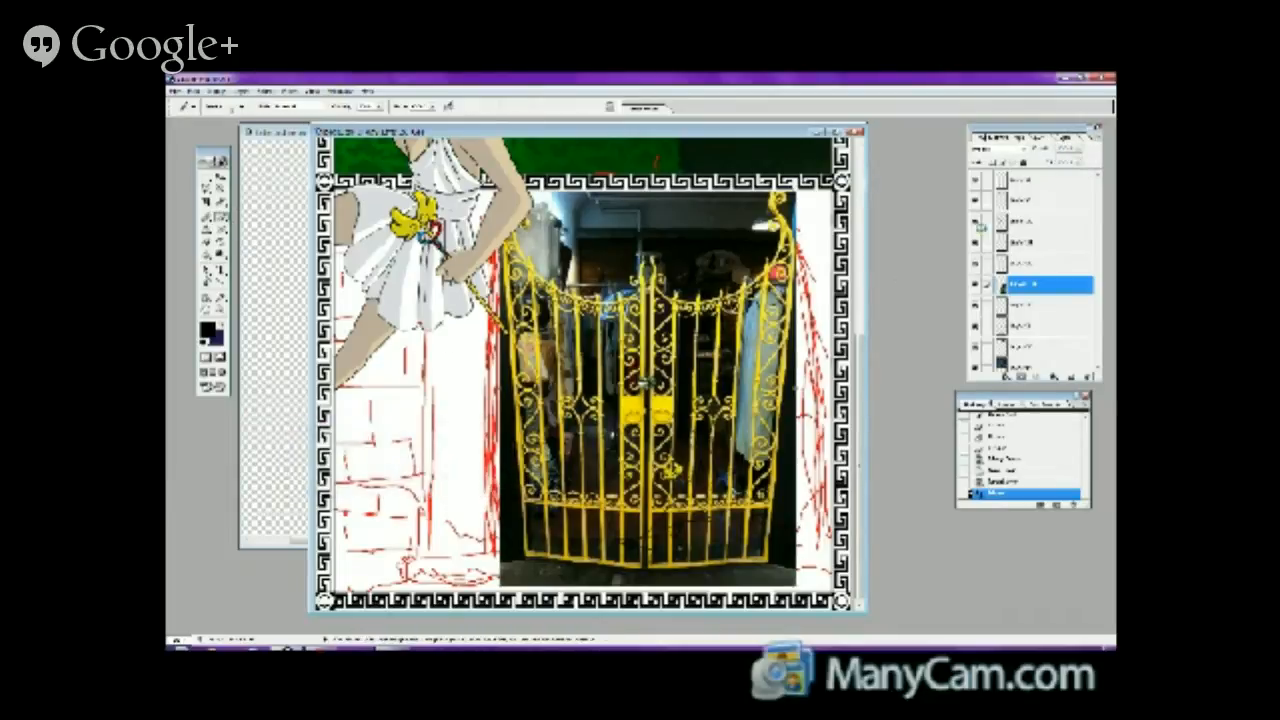
drag(1078, 150, 1057, 171)
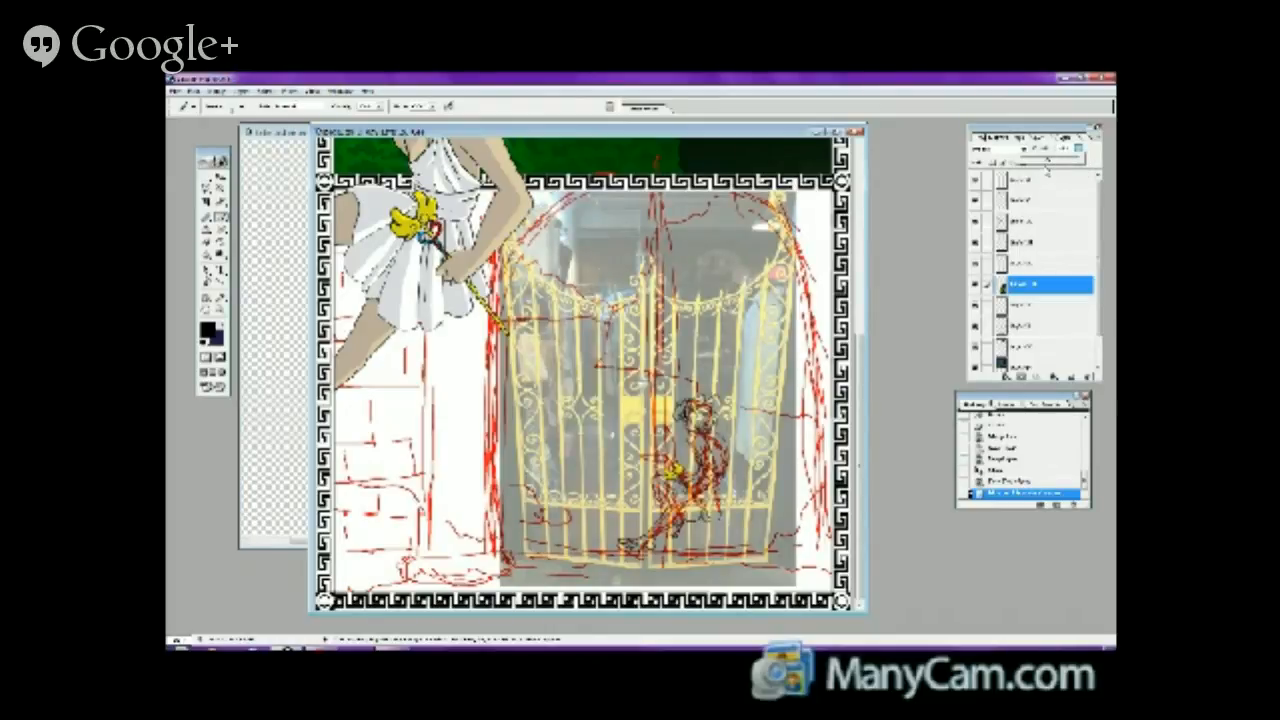
drag(1047, 172, 1042, 163)
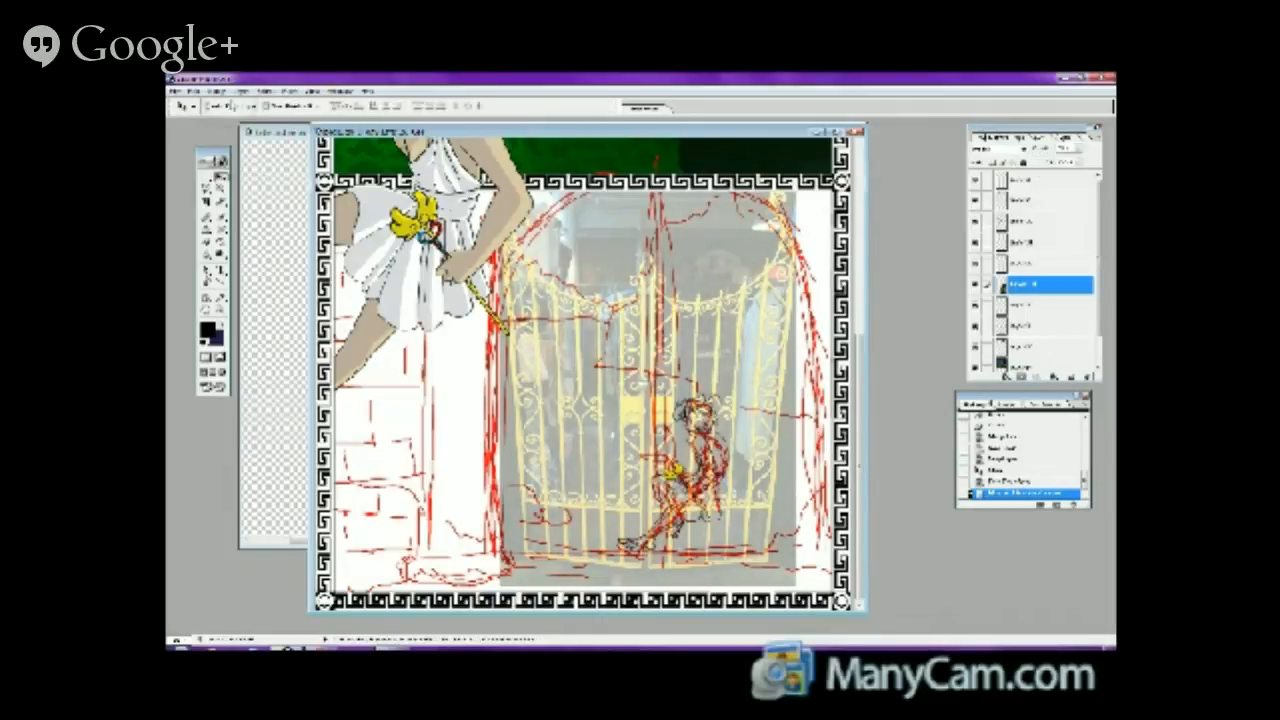
- Distort the gate photo so its corners and sides follow the sketched archway, and apply the transformation
click(193, 91)
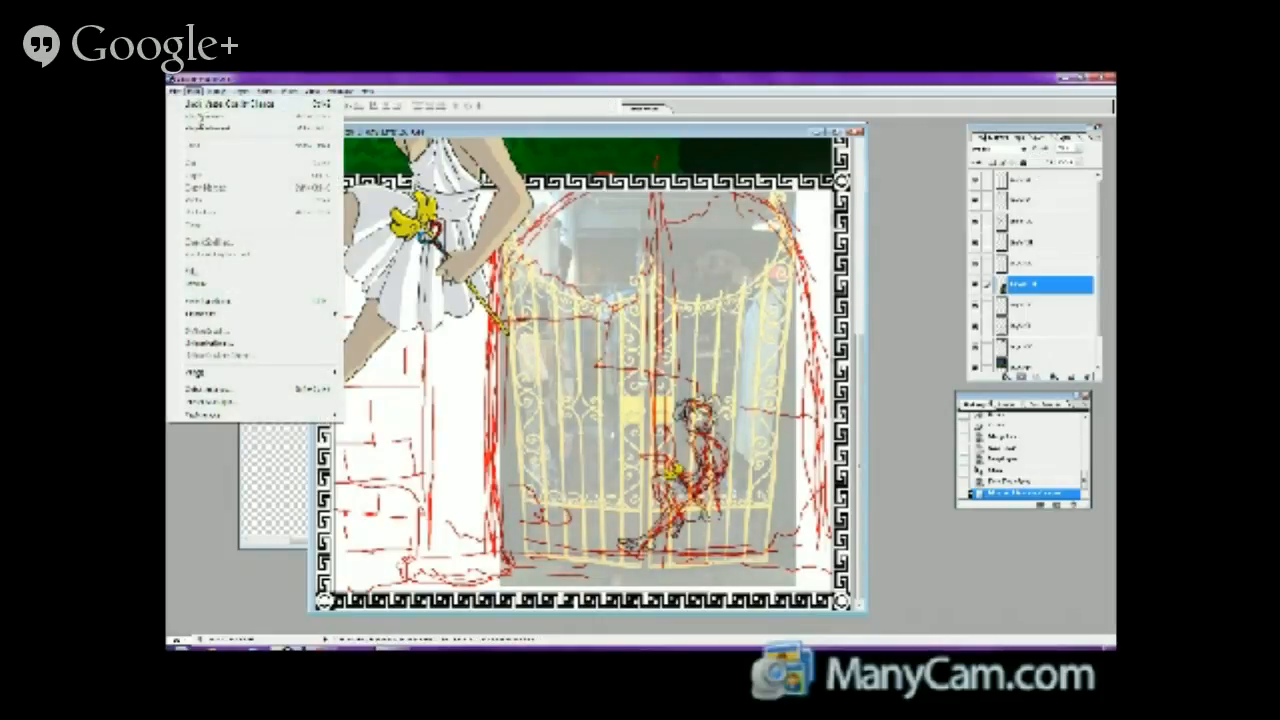
click(210, 300)
click(193, 91)
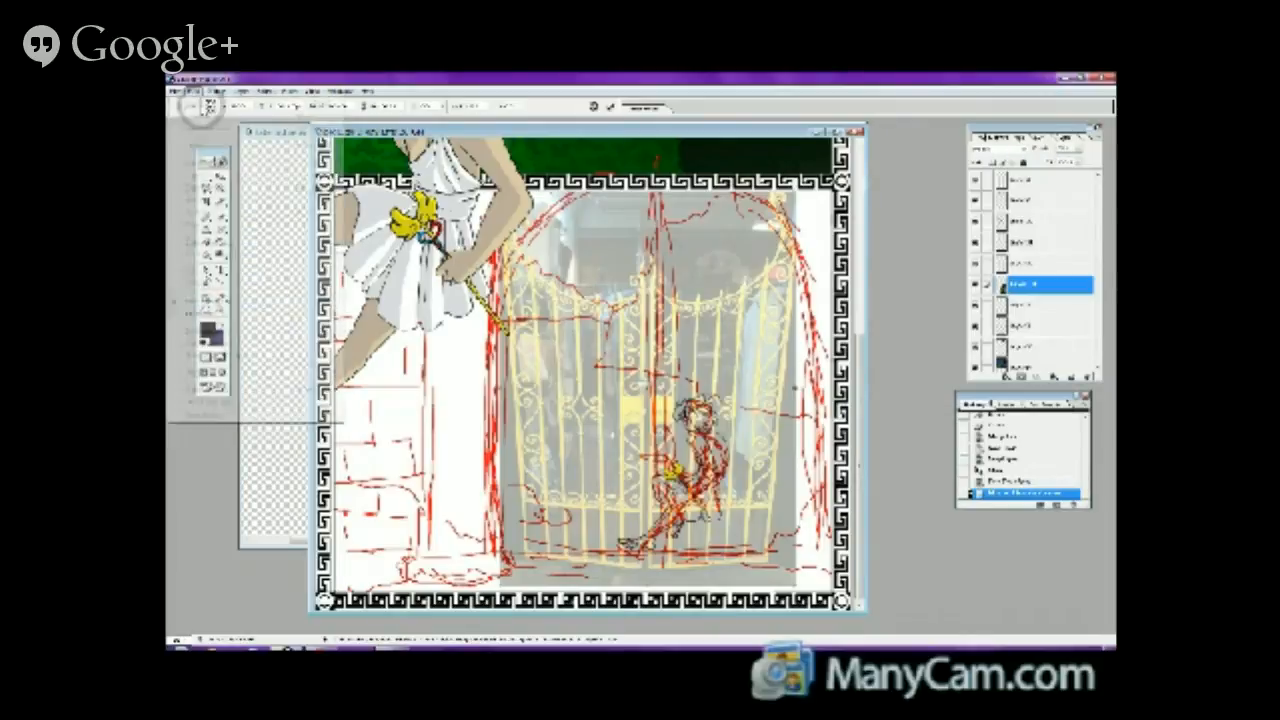
mouse_move(220, 313)
click(368, 368)
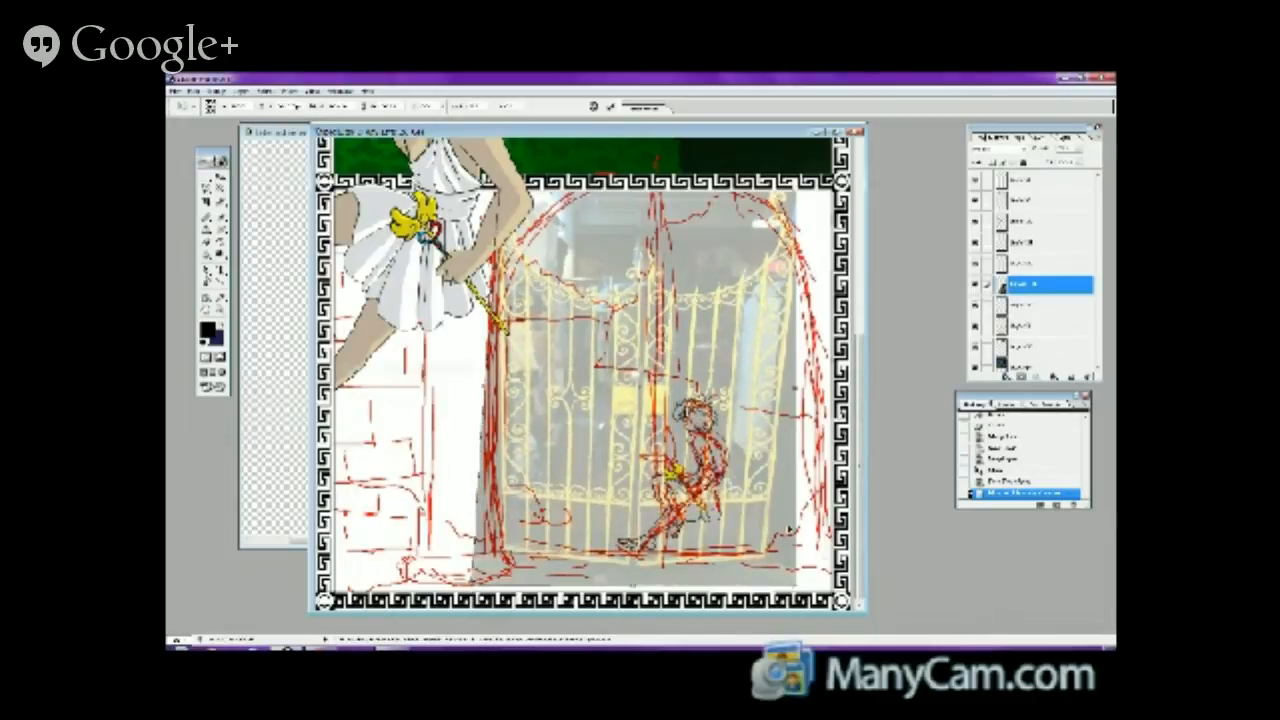
drag(797, 570, 853, 578)
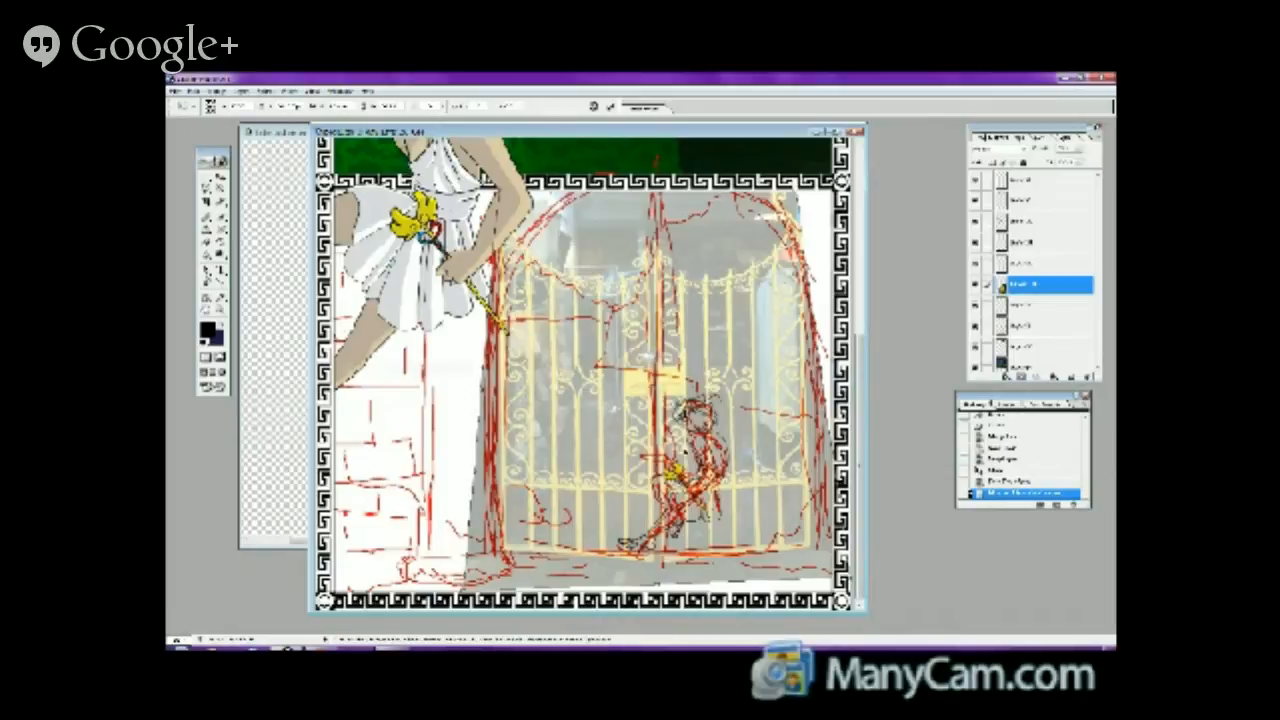
click(218, 215)
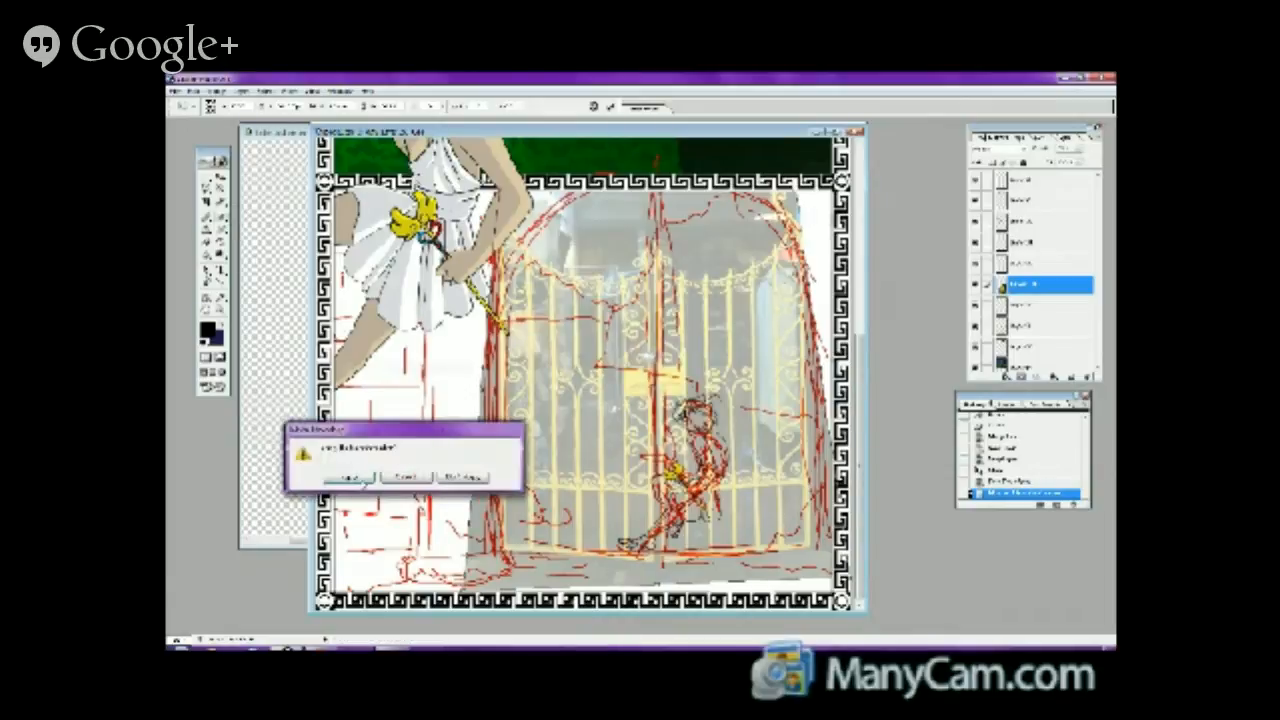
click(350, 477)
- Move the gate photo's layer one place down in the layer stack and select the layer directly above it
click(976, 285)
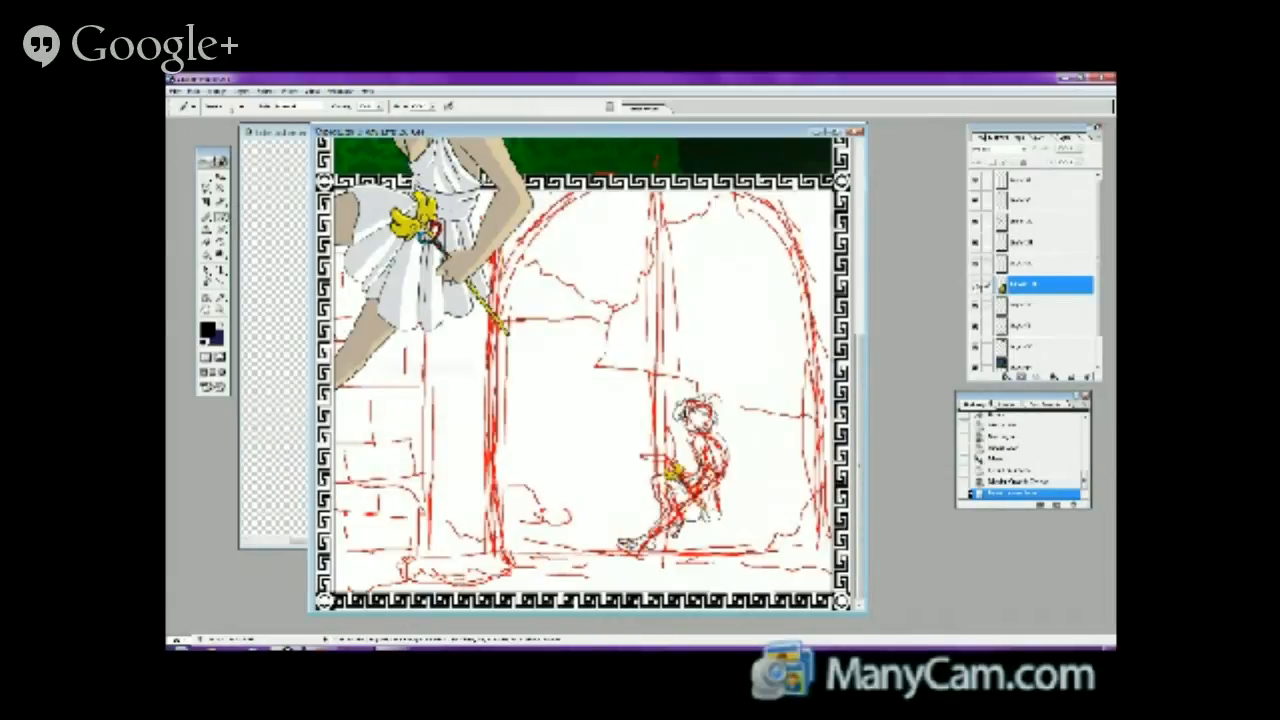
click(976, 285)
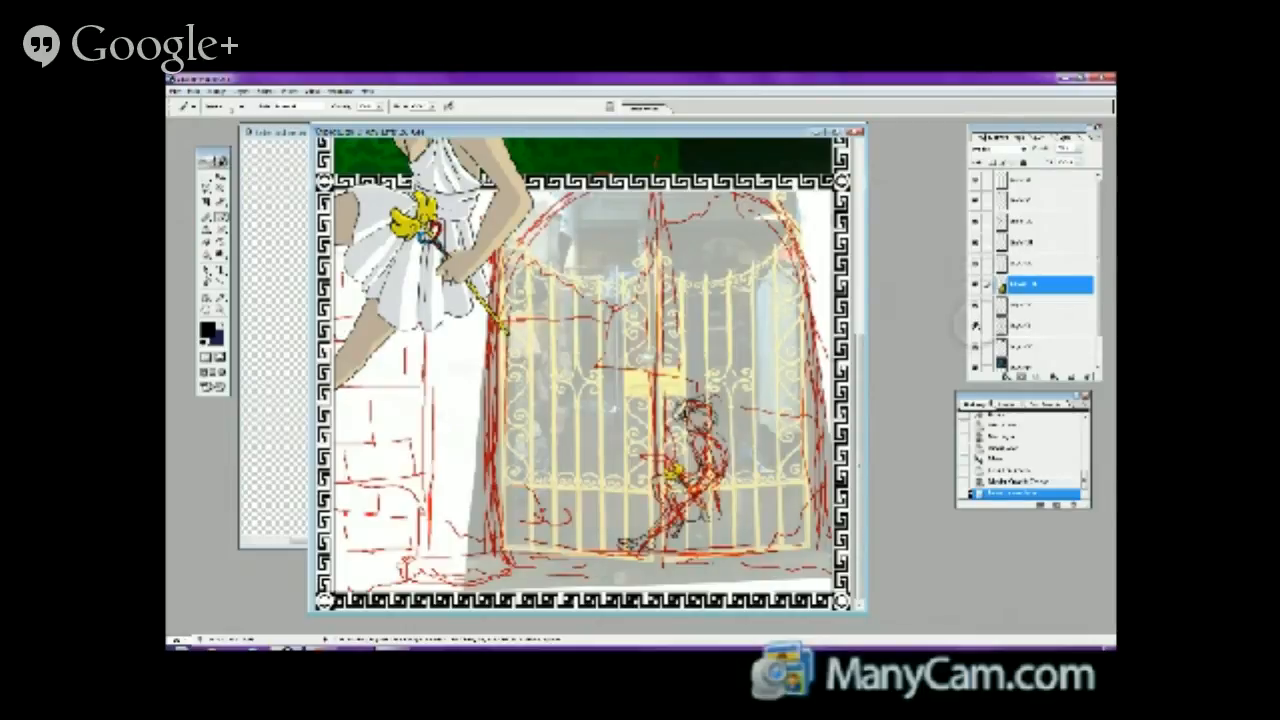
drag(1022, 287, 1032, 317)
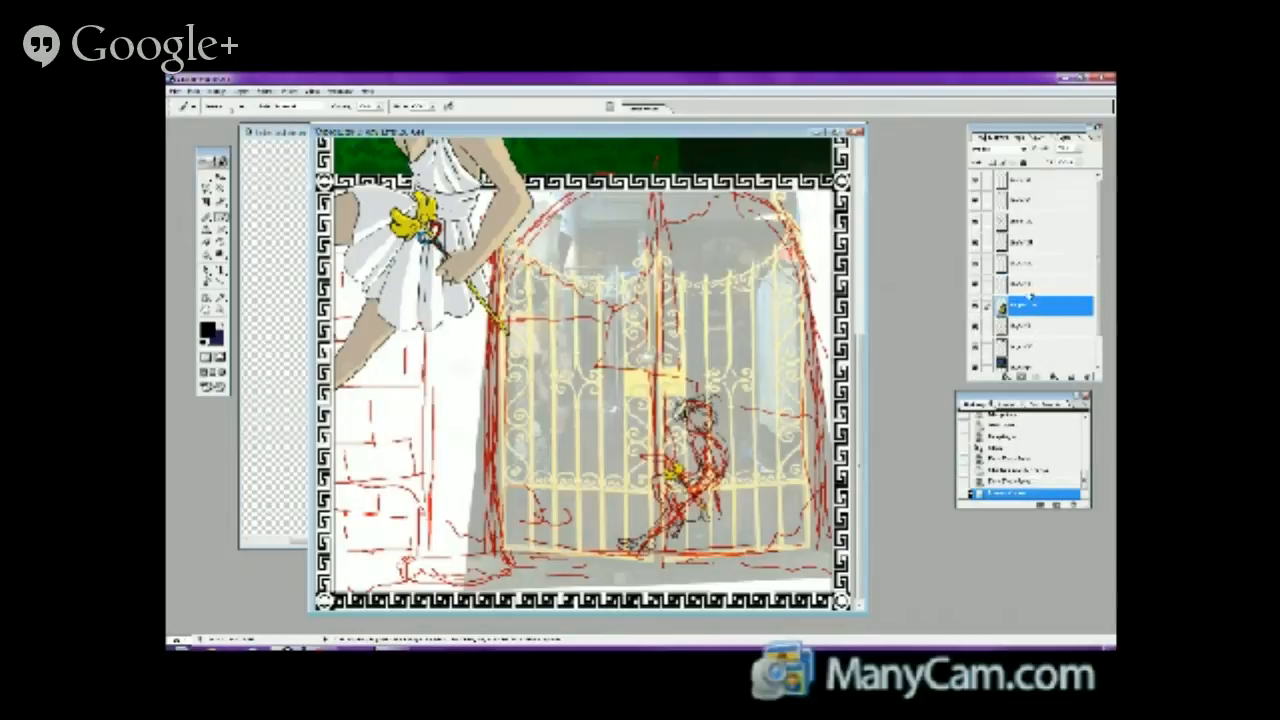
click(1030, 285)
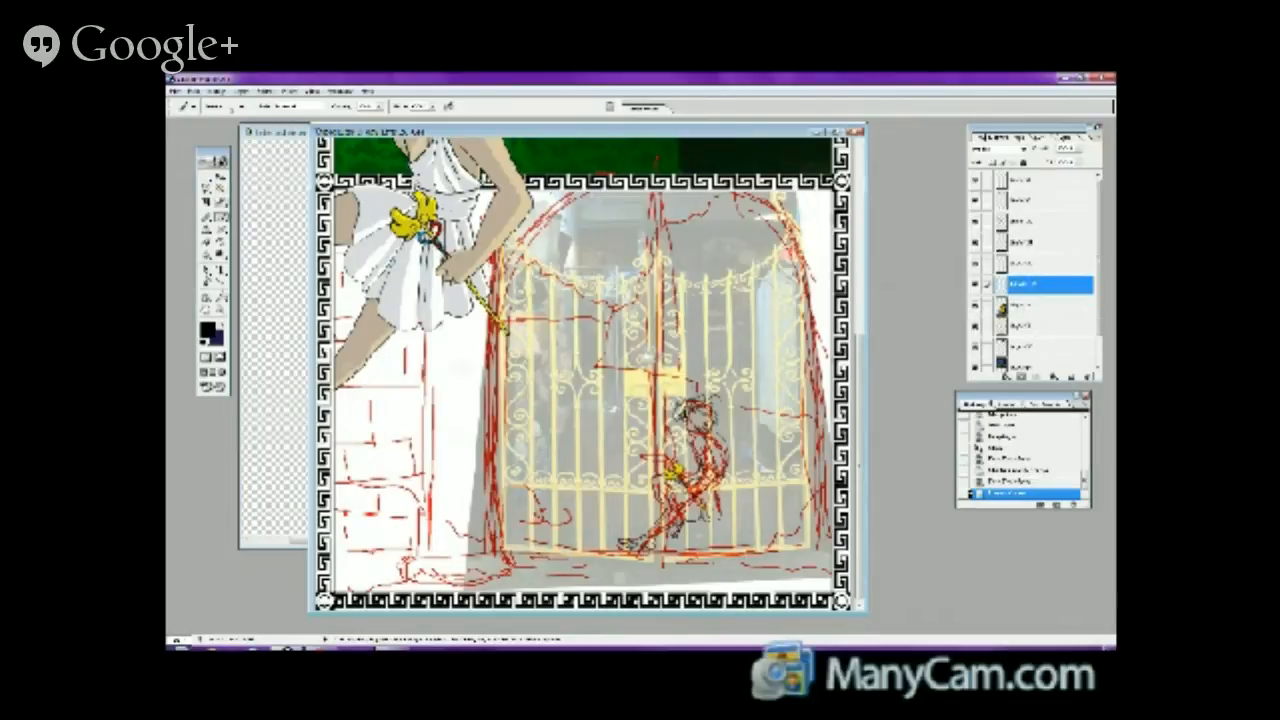
- Enlarge the archway panel, select the gate photo's layer, and prepare the Brush with a bright yellow foreground colour
click(221, 296)
click(773, 233)
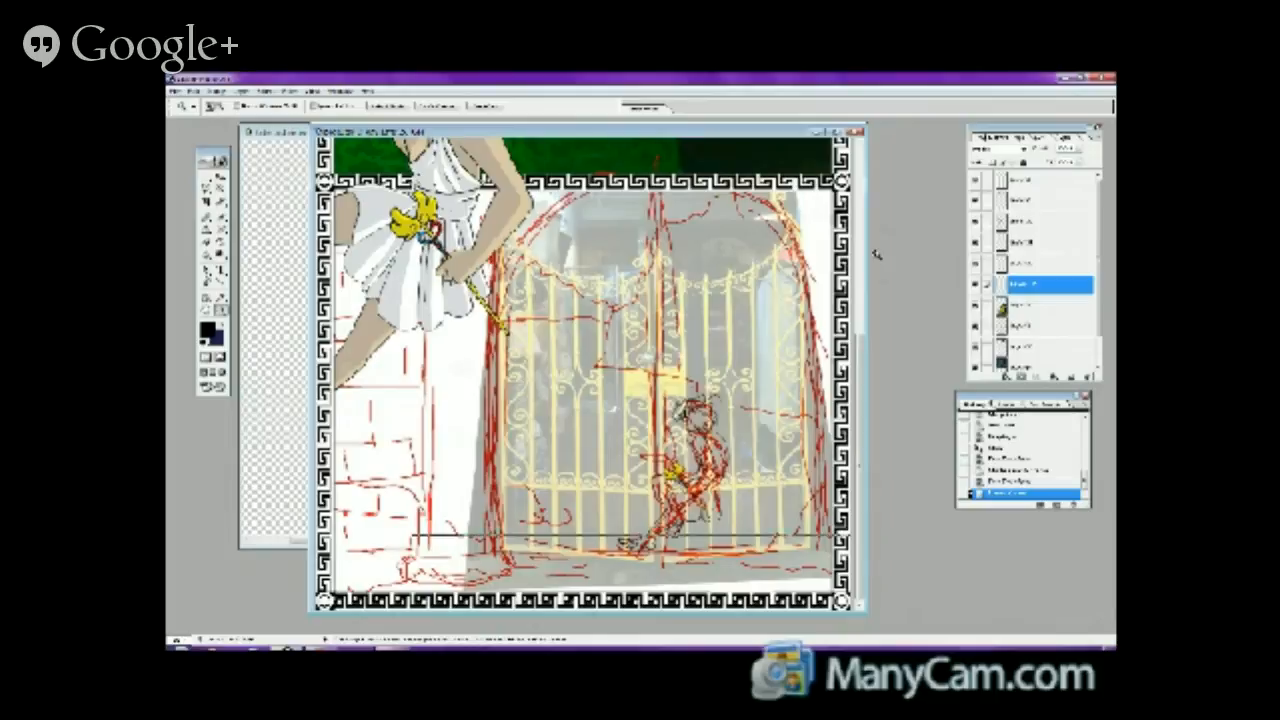
click(1028, 306)
scroll(597, 373, down, 2)
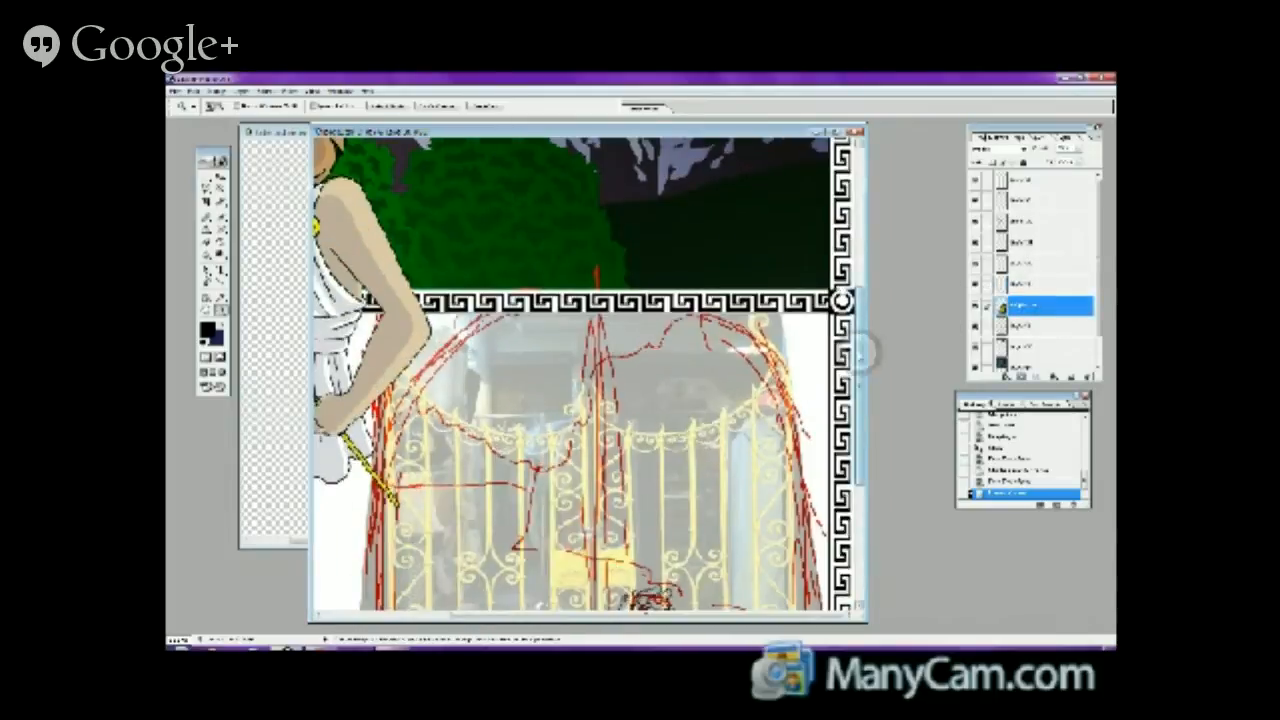
key(b)
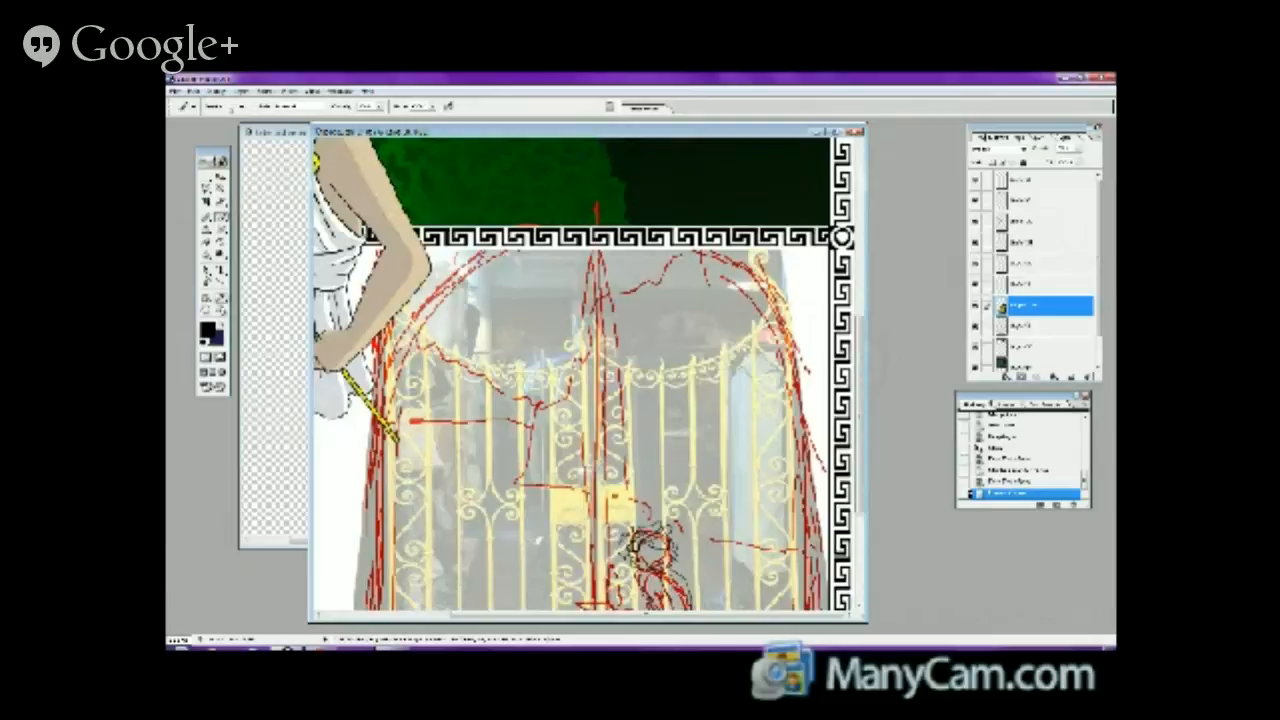
click(209, 331)
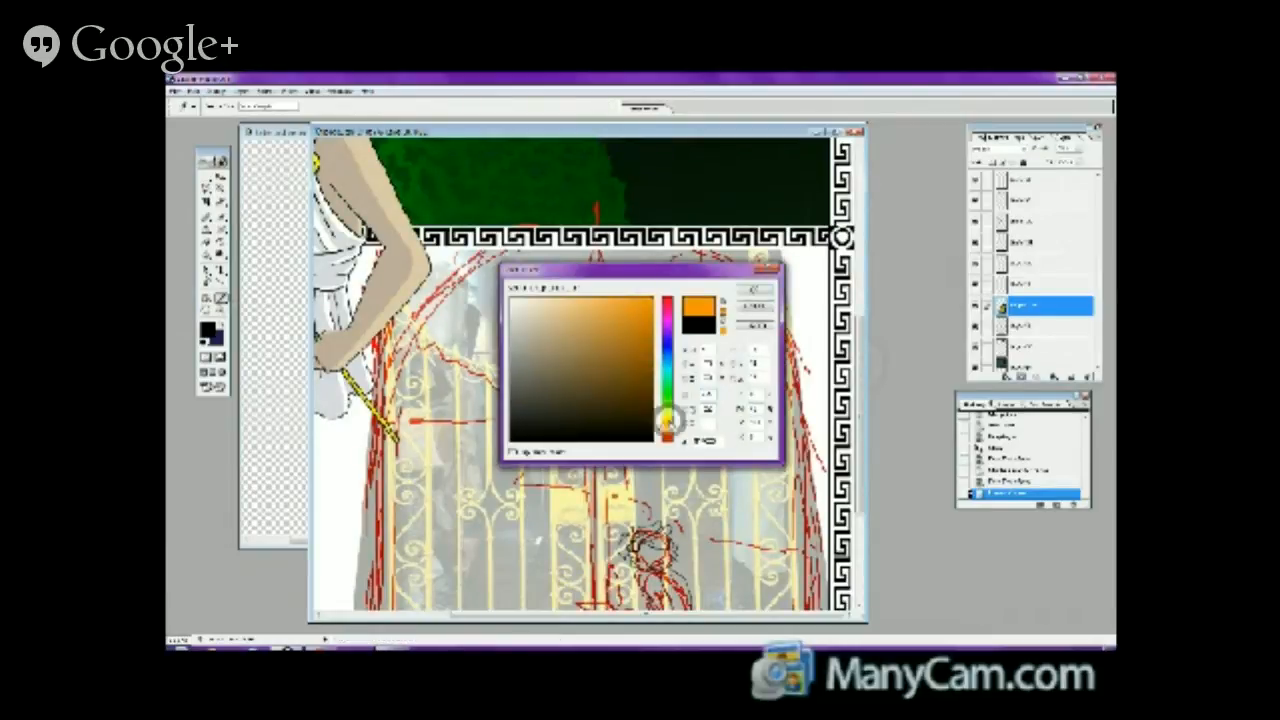
drag(666, 423, 666, 412)
click(757, 289)
click(231, 106)
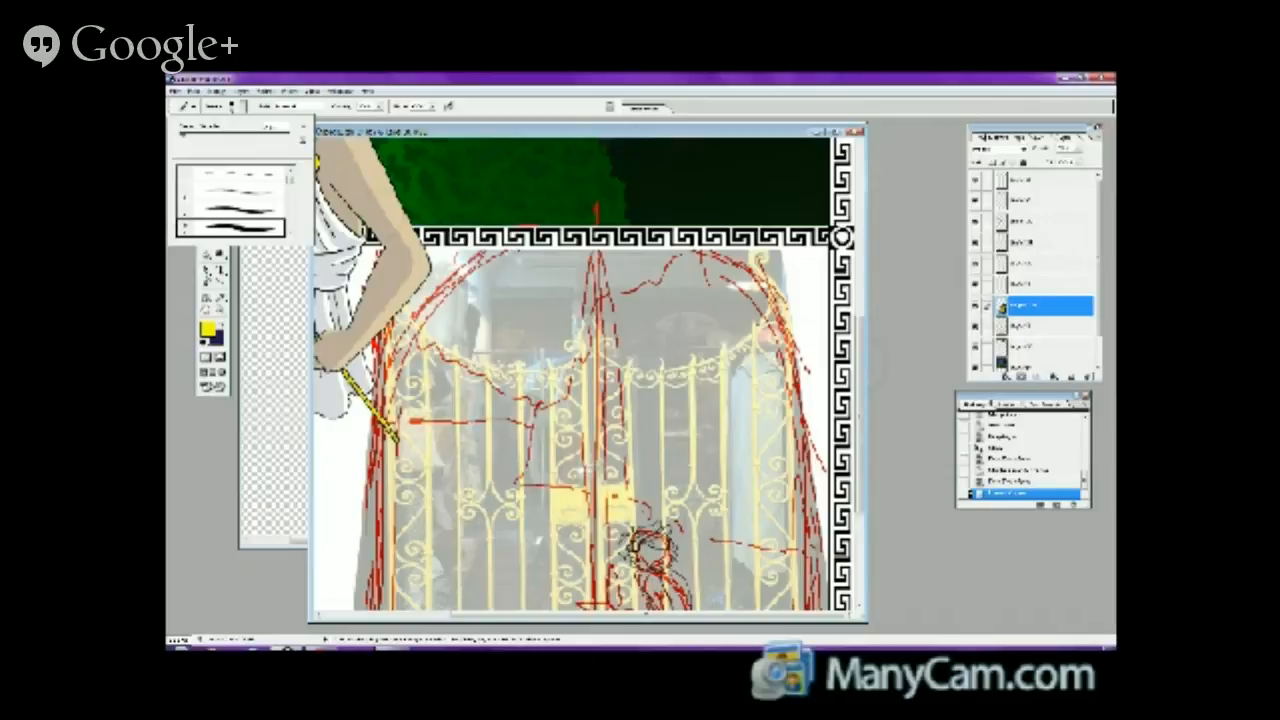
- Paint yellow curls and nested curved strokes in the arch above the right-hand gate door
click(724, 356)
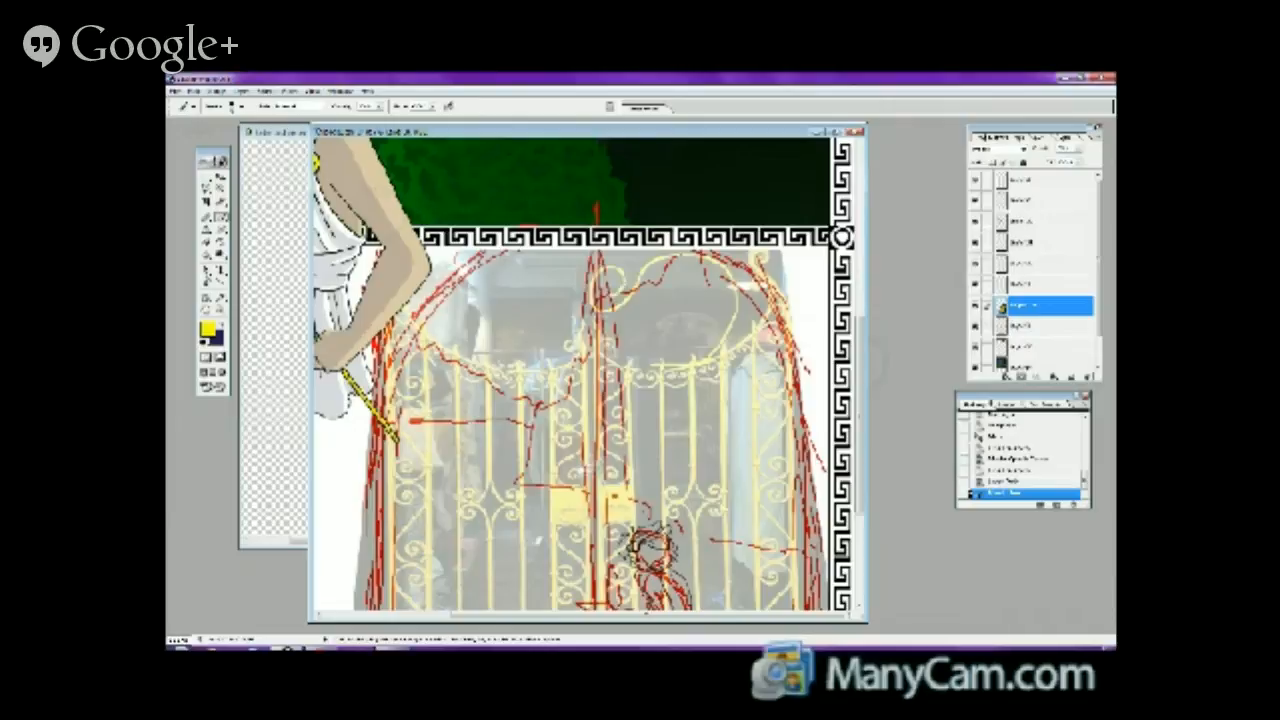
click(842, 237)
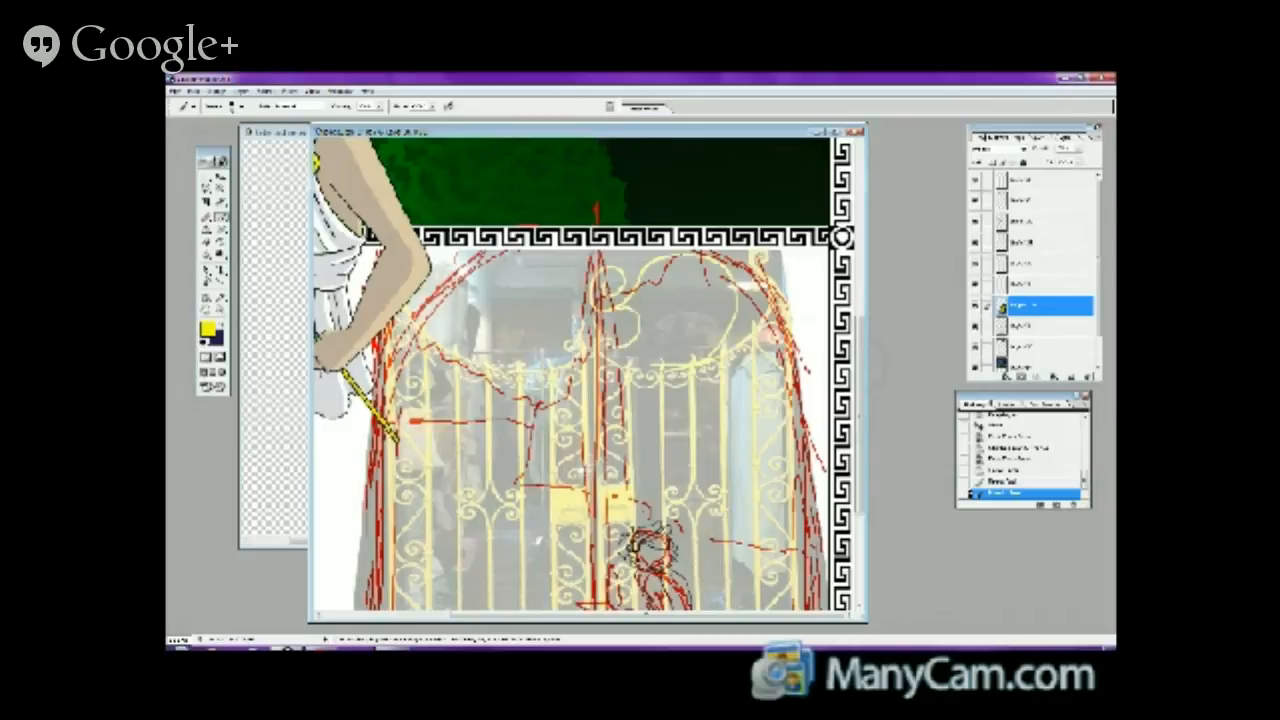
key(alt+f)
key(Escape)
mouse_move(636, 290)
mouse_down()
mouse_move(668, 300)
mouse_move(669, 356)
mouse_up()
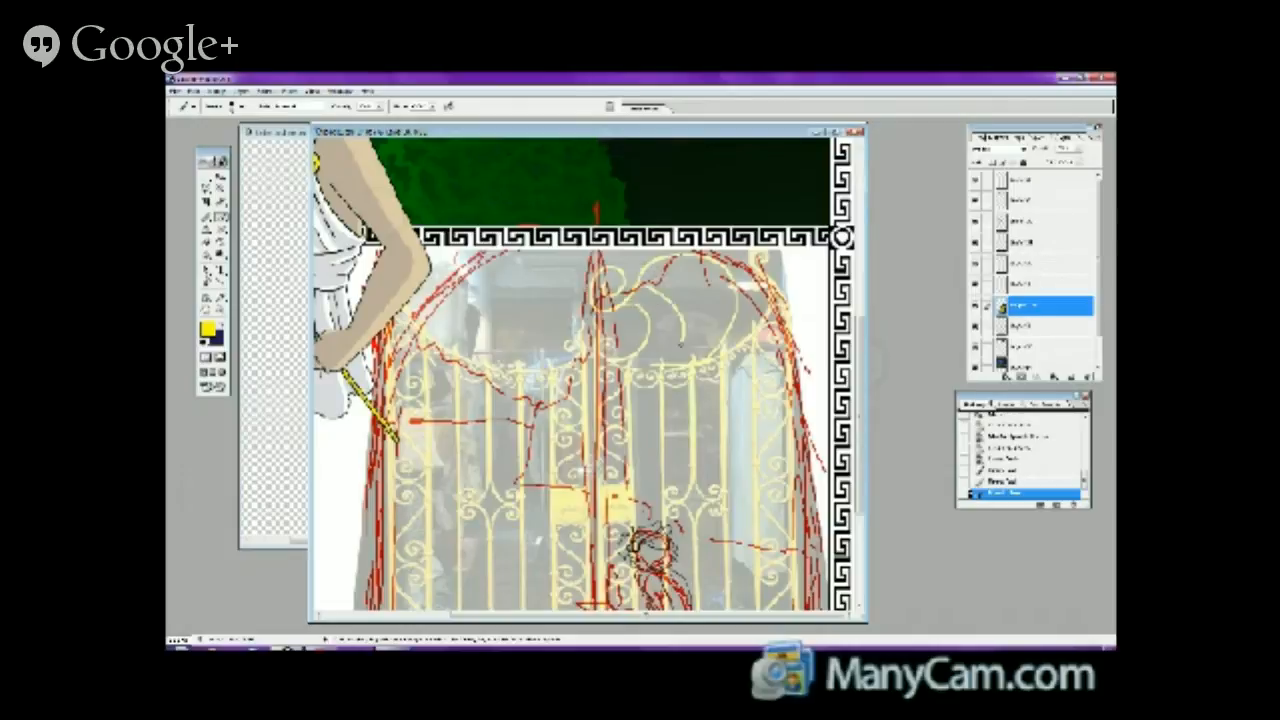
mouse_move(682, 258)
mouse_down()
mouse_move(719, 284)
mouse_move(719, 326)
mouse_up()
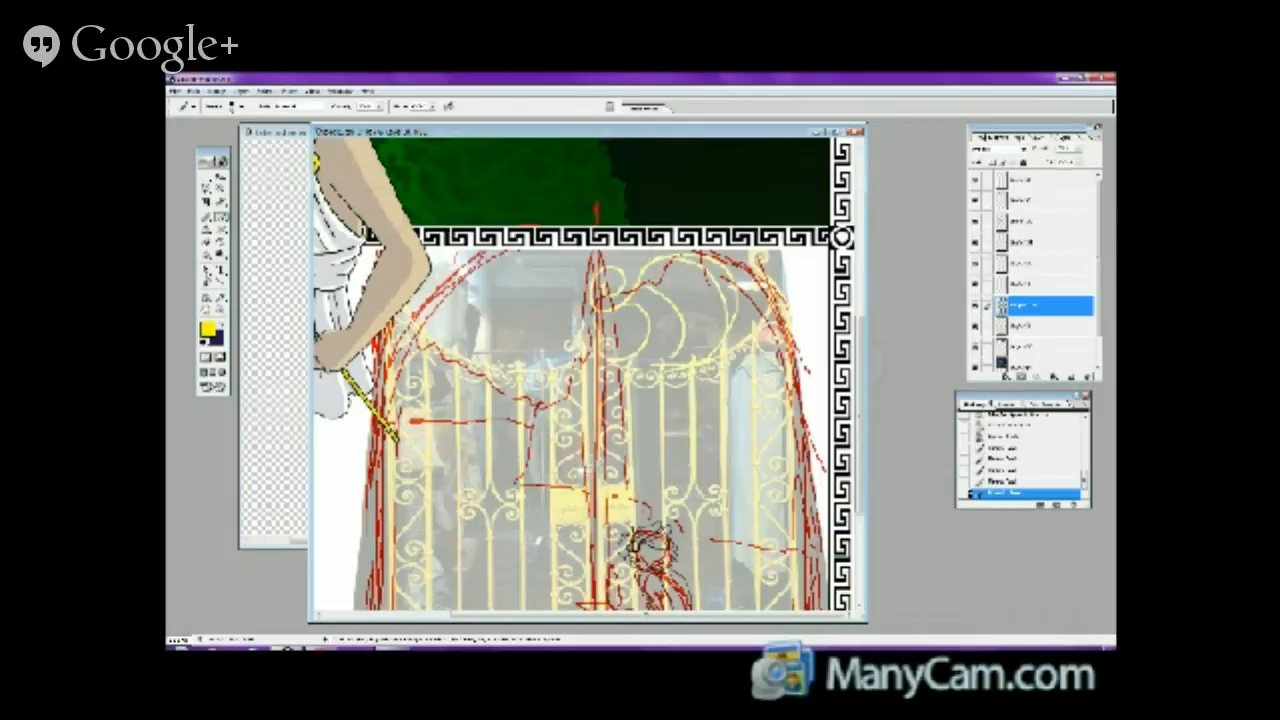
mouse_move(660, 268)
mouse_down()
mouse_move(694, 300)
mouse_move(700, 352)
mouse_up()
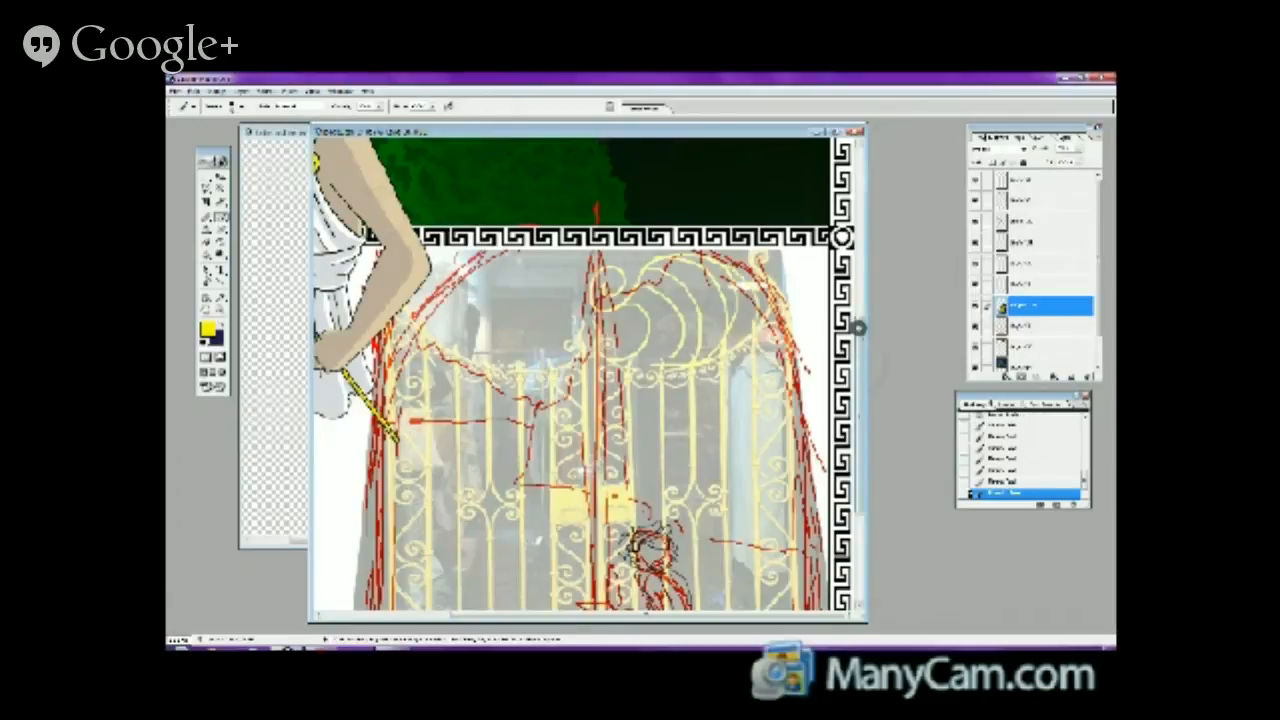
- Continue the yellow ornament downward with feather-like strokes across the bars of the right-hand gate door
scroll(862, 343, down, 3)
scroll(862, 343, up, 2)
scroll(862, 343, up, 2)
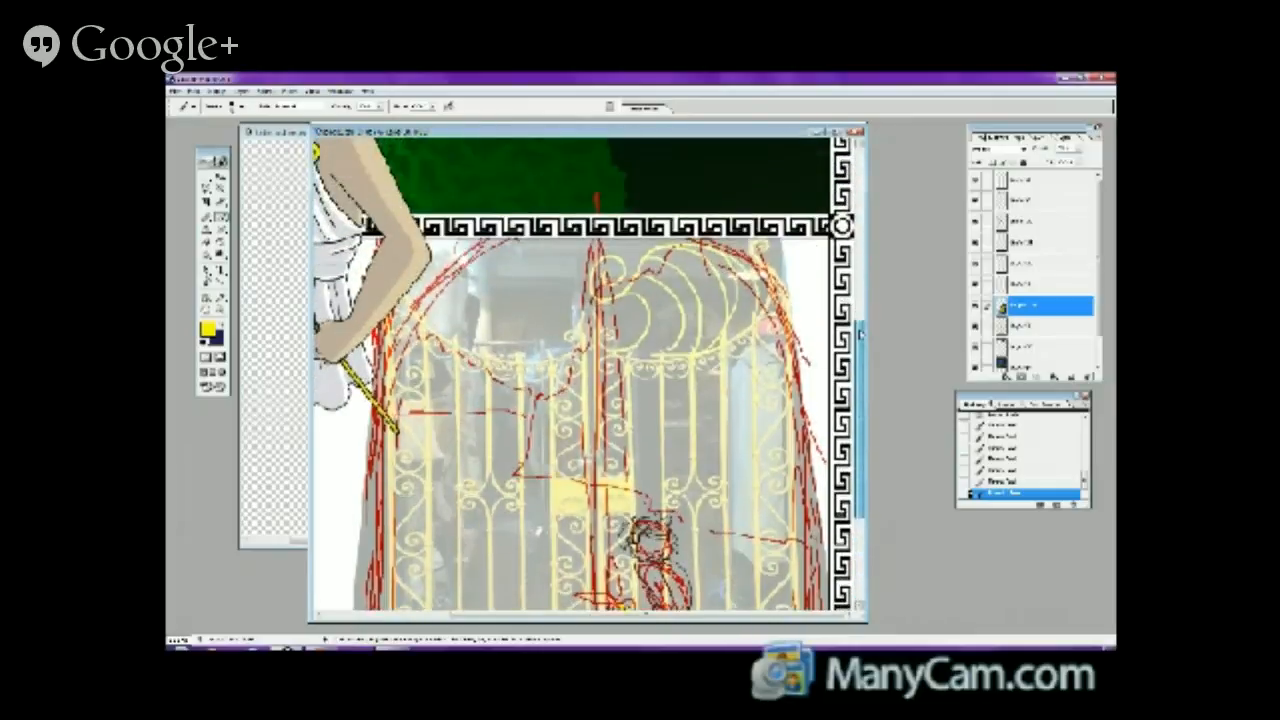
scroll(862, 343, down, 4)
scroll(862, 343, down, 1)
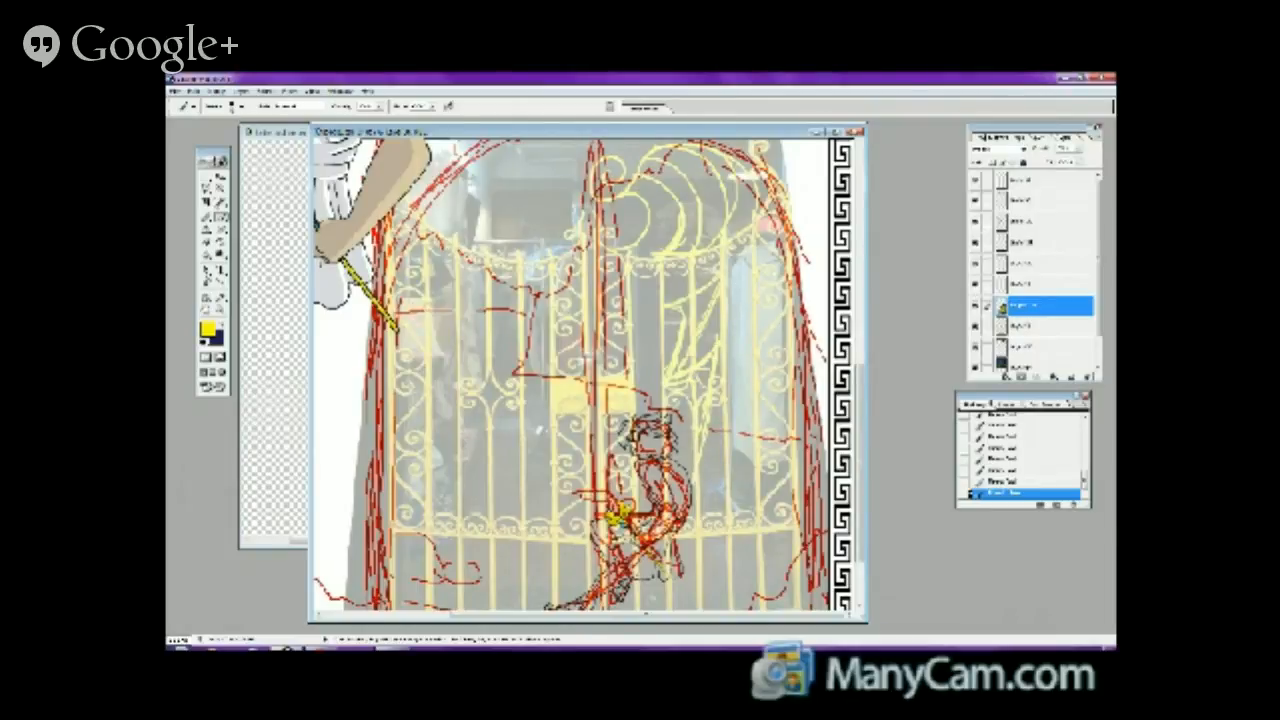
- On the layer above the gate photo, outline the gate's upper-right scroll and the adjoining arch curve with the Lasso
click(208, 188)
drag(208, 188, 262, 216)
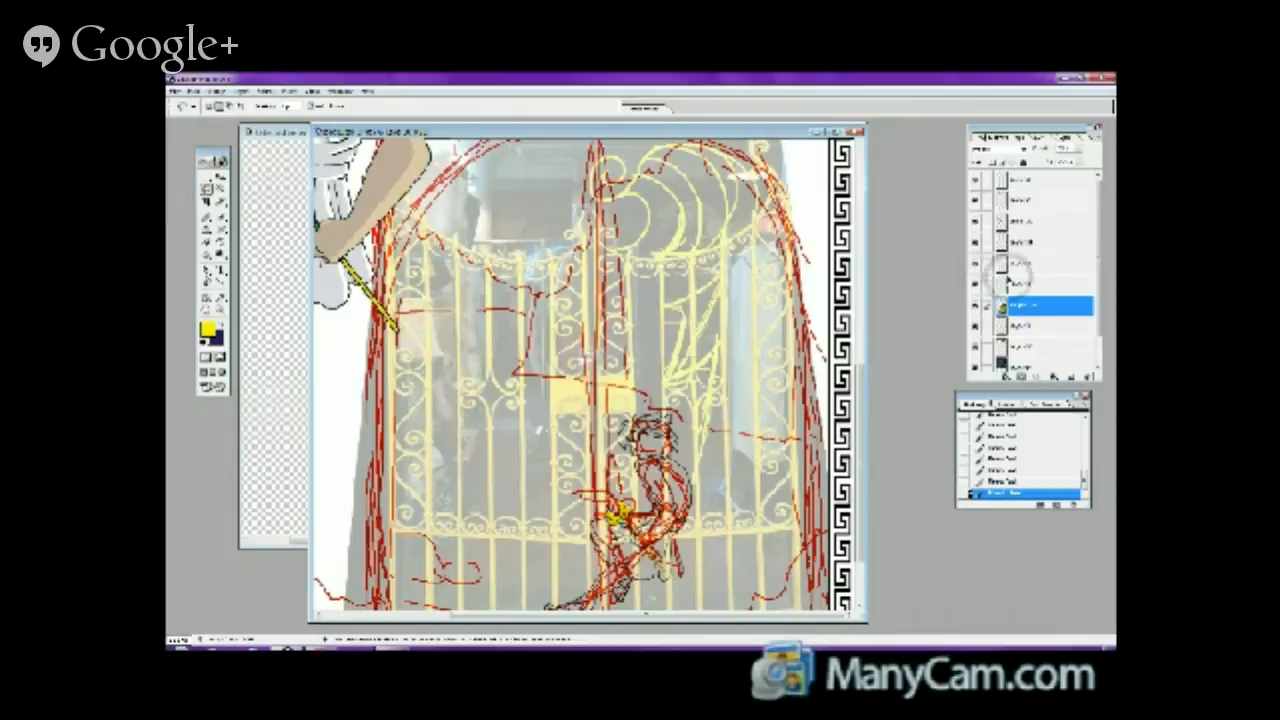
click(1030, 284)
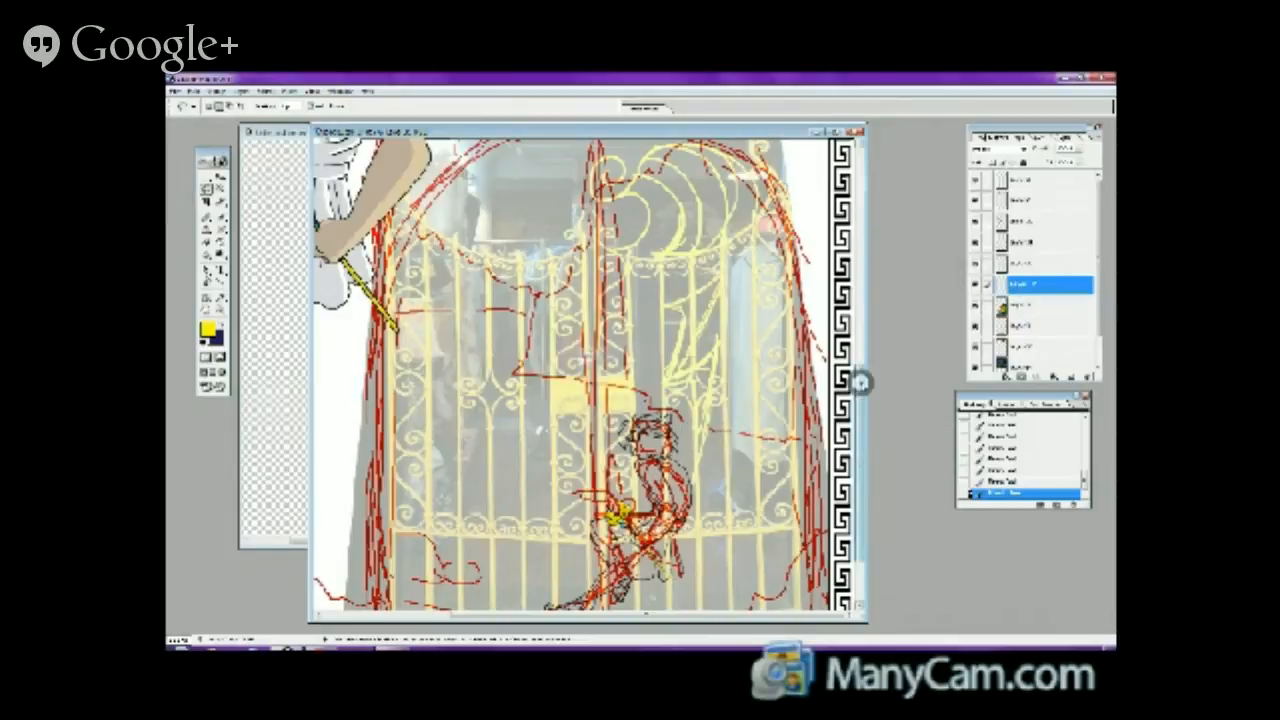
scroll(871, 386, down, 3)
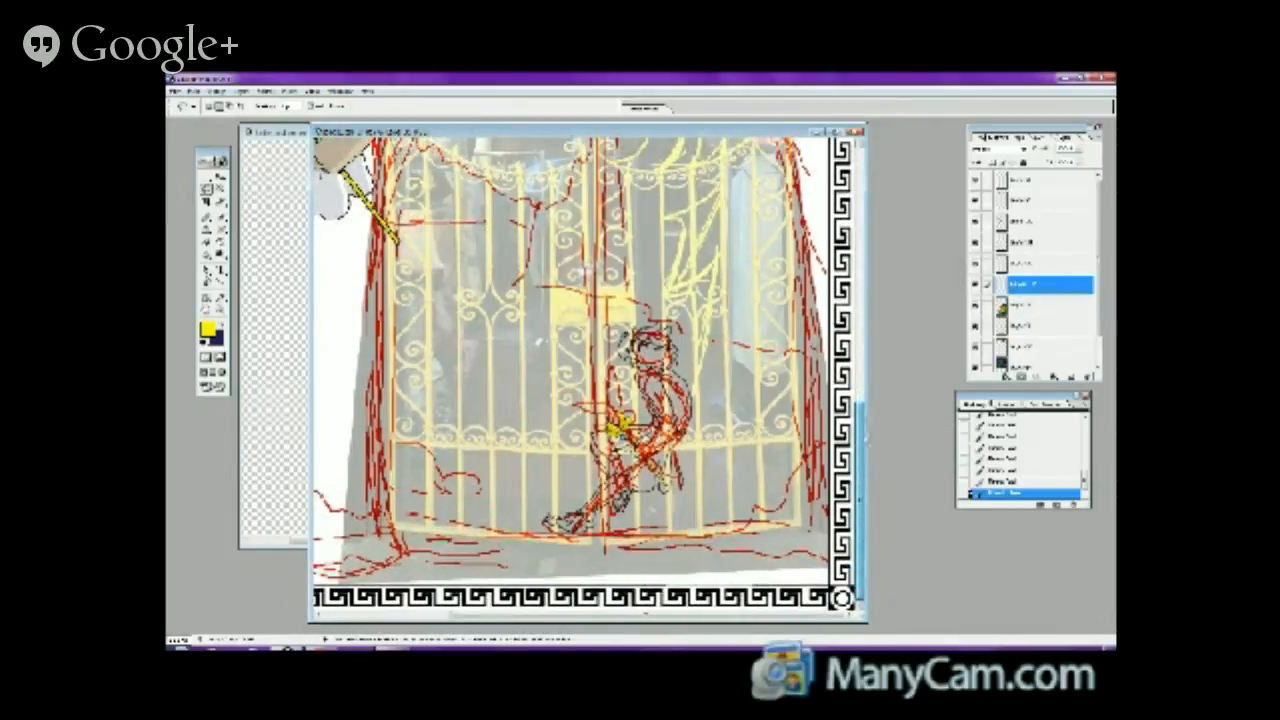
scroll(866, 440, up, 12)
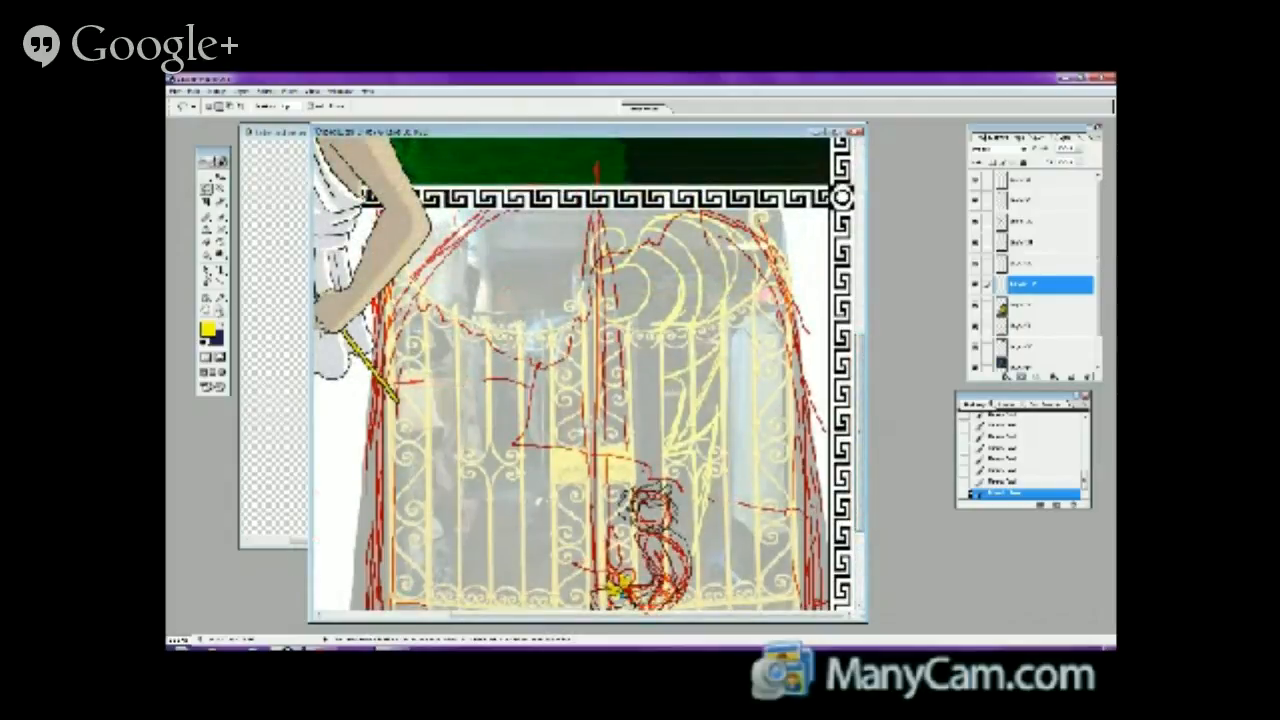
click(219, 311)
click(737, 253)
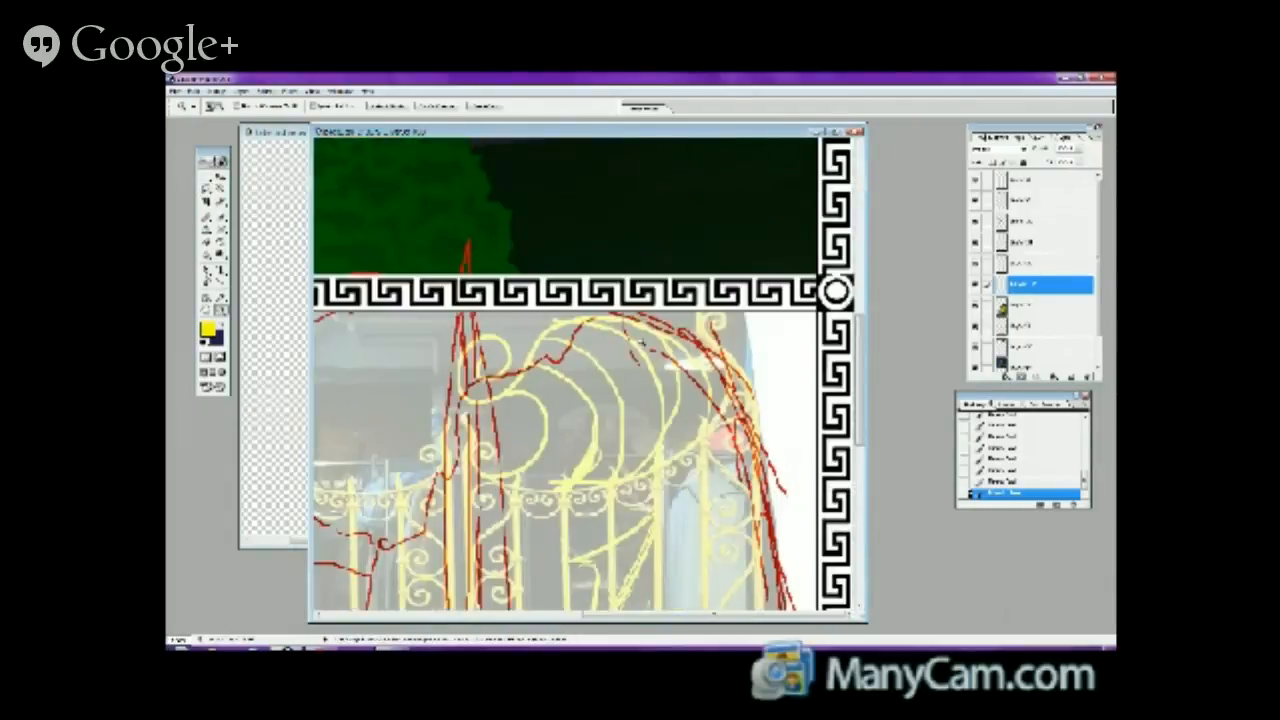
scroll(860, 340, down, 3)
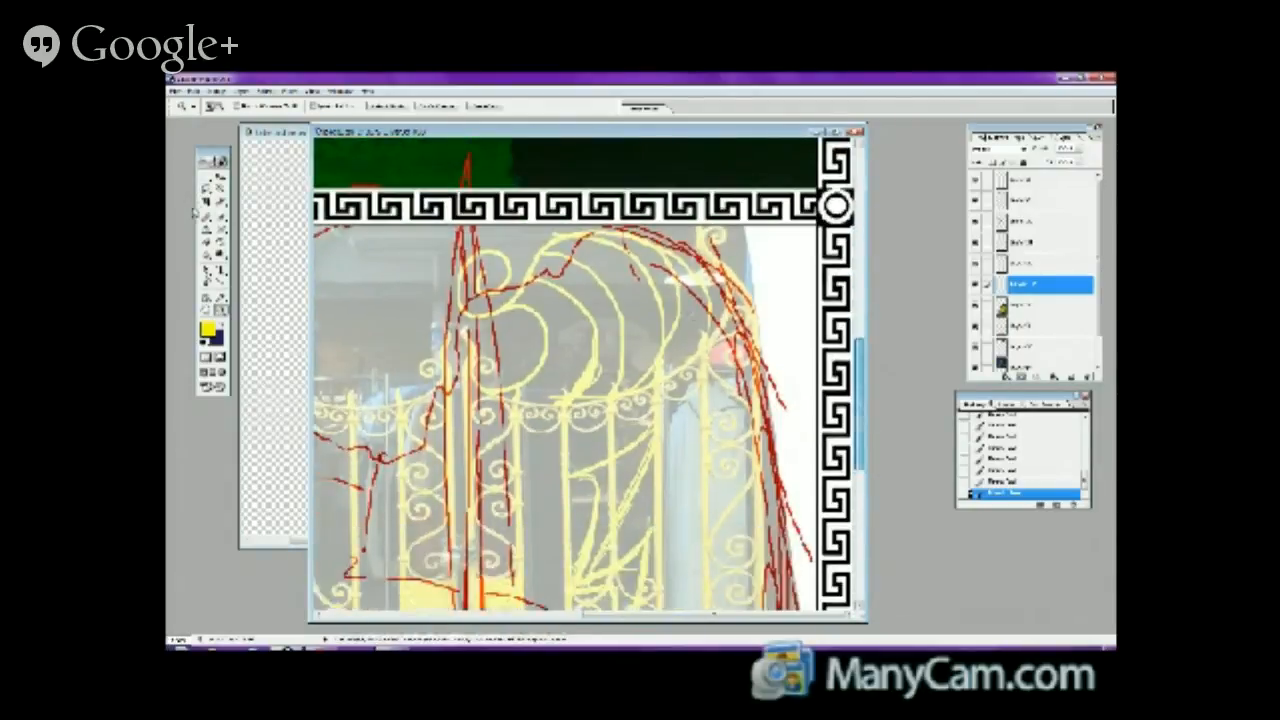
key(b)
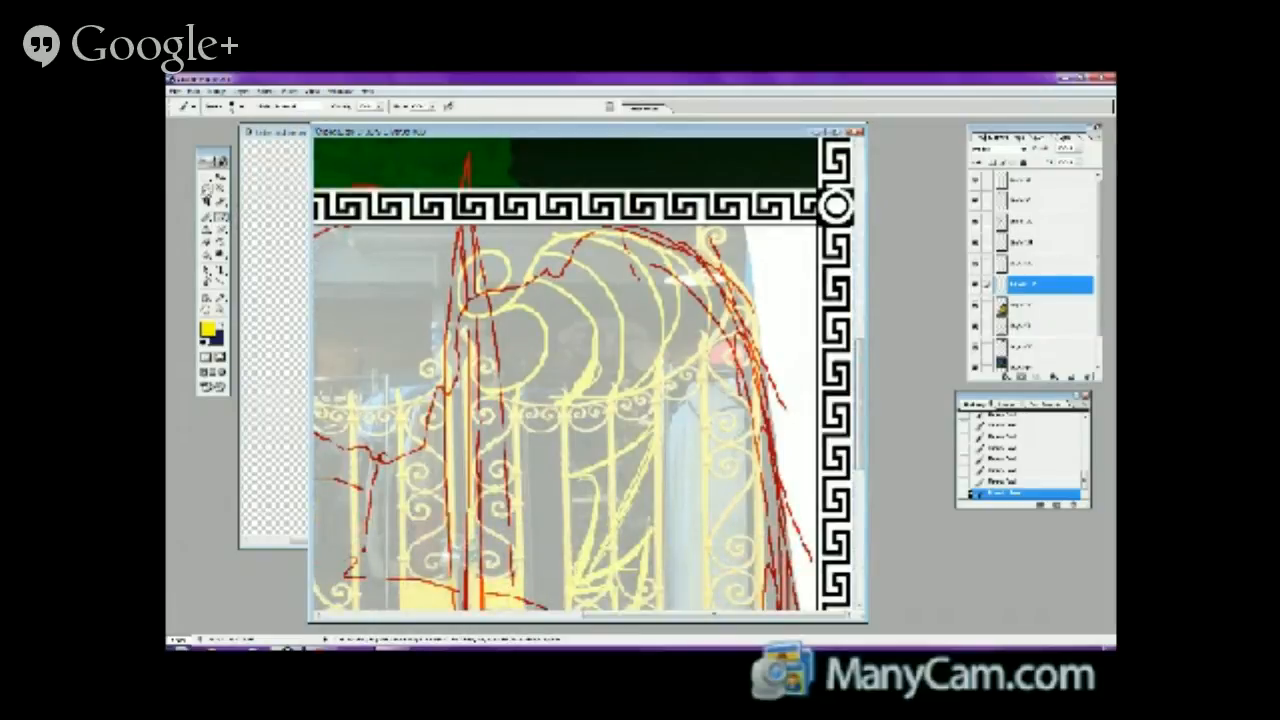
click(210, 188)
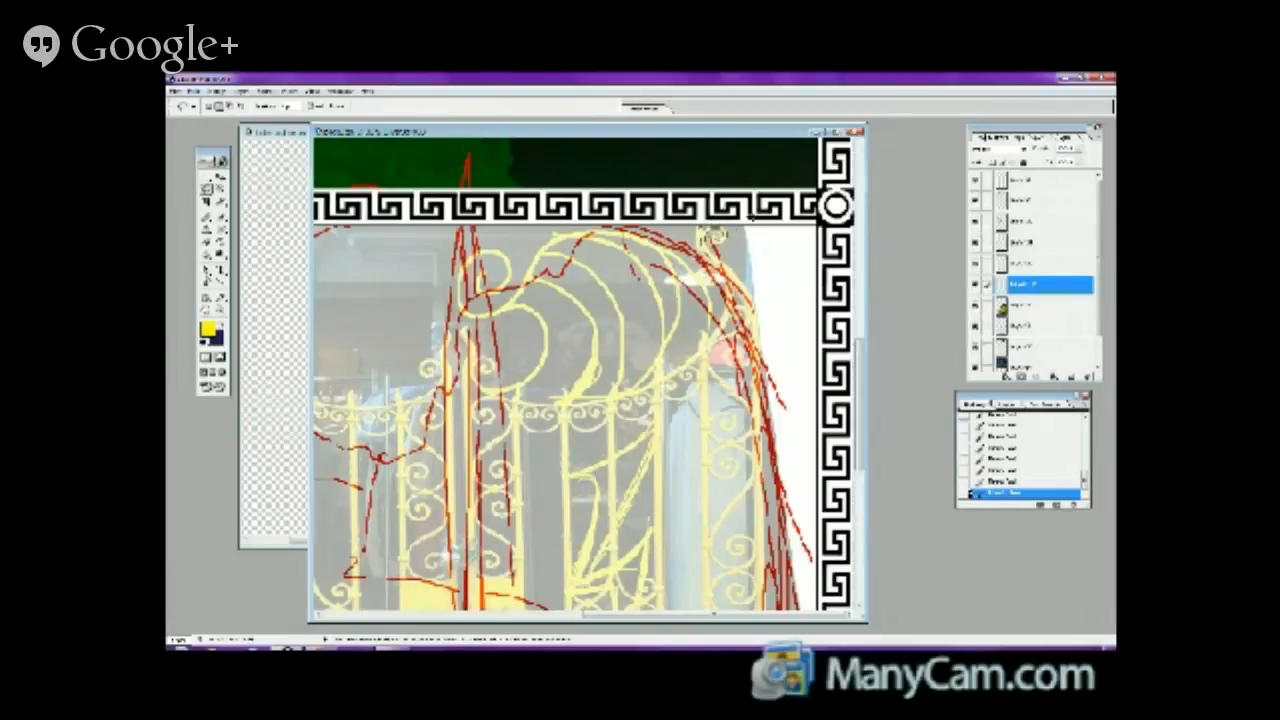
scroll(750, 216, down, 2)
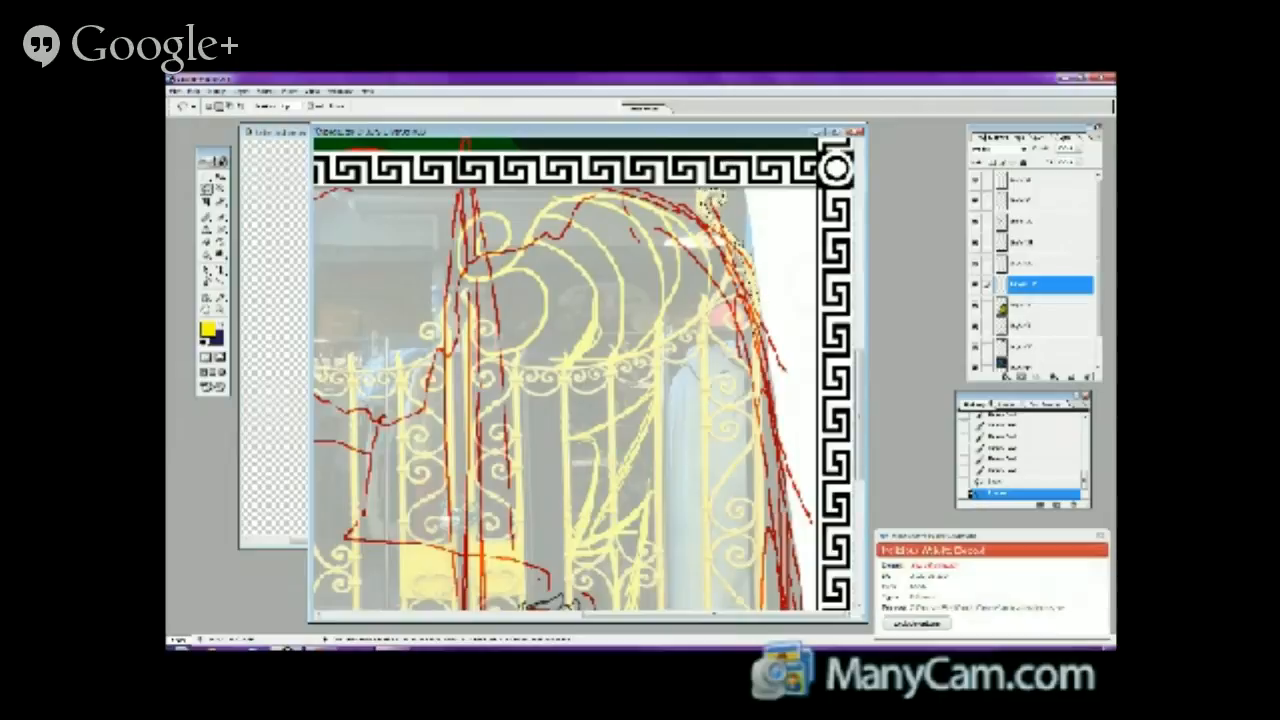
- Outline the tall outer post at the right edge of the right-hand gate door with the Polygonal Lasso, adding it to the selection
scroll(858, 370, down, 2)
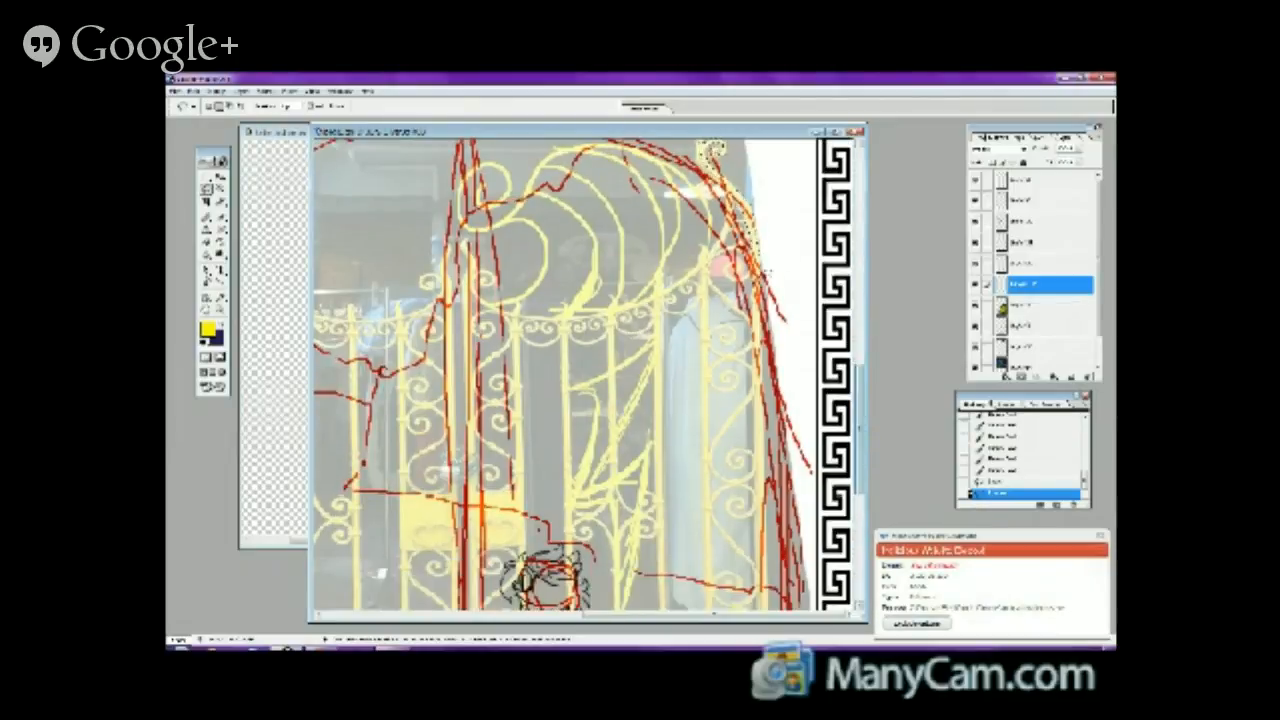
click(206, 188)
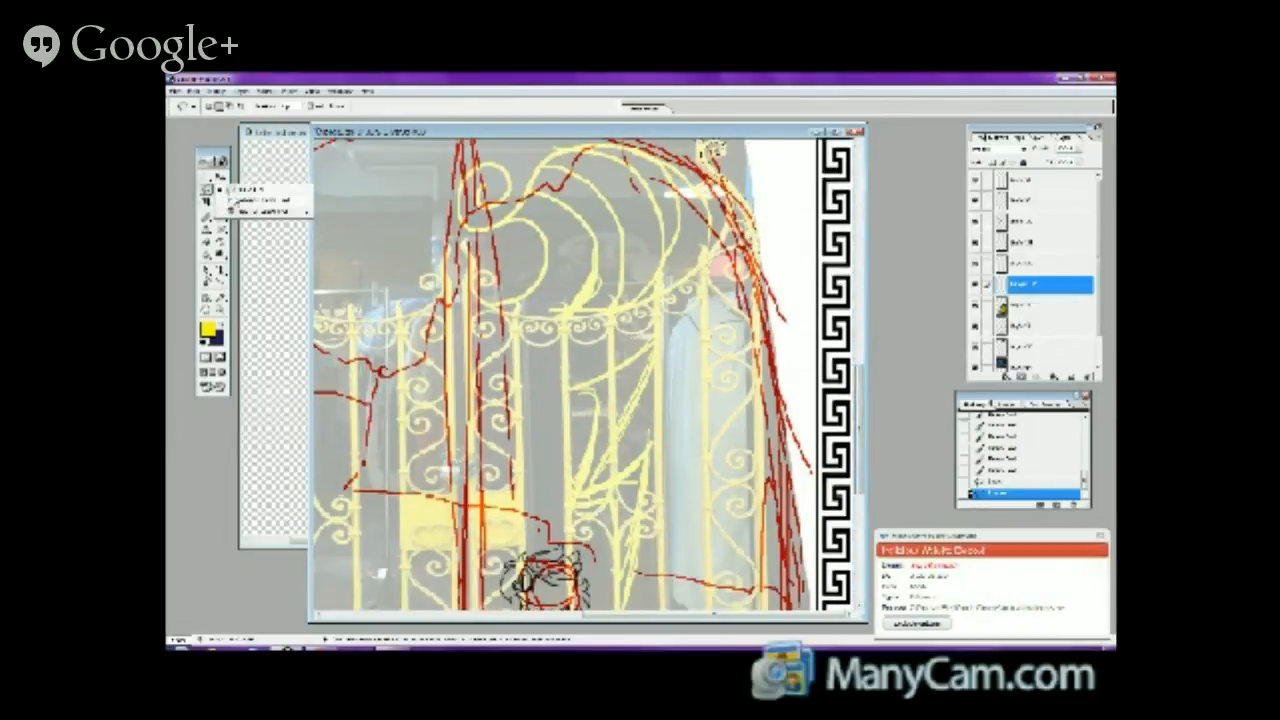
click(338, 190)
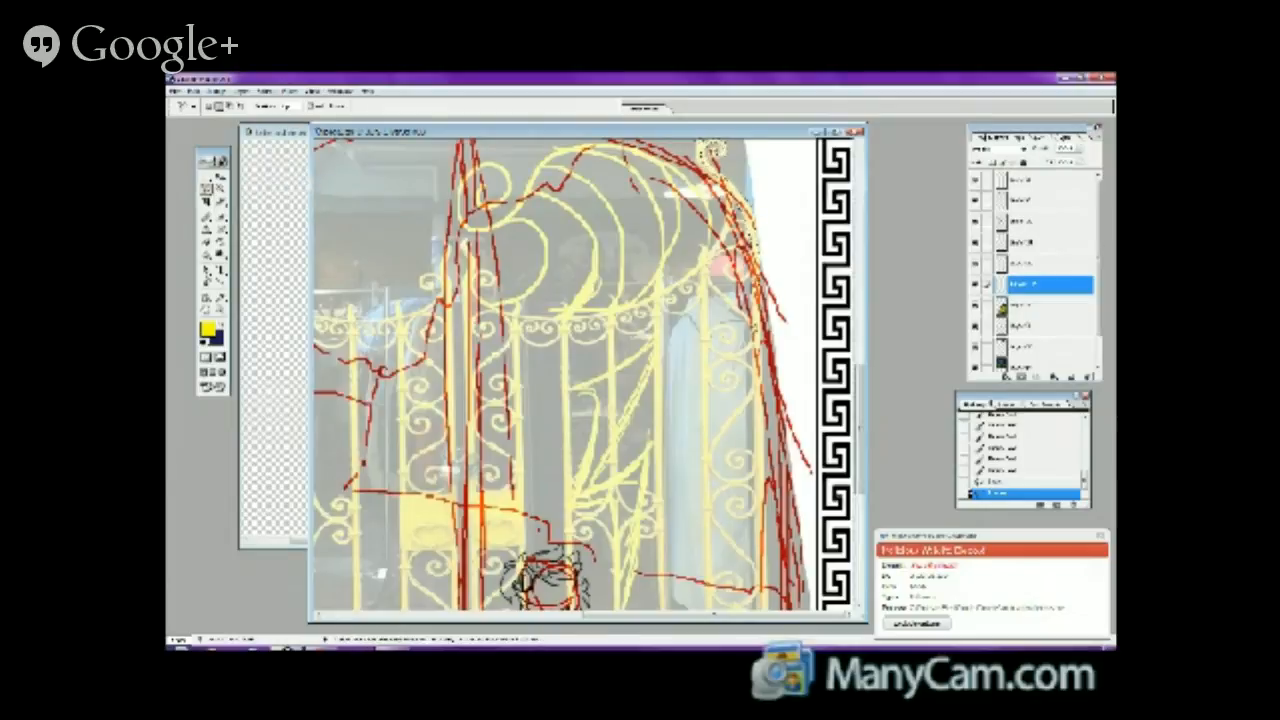
scroll(757, 530, down, 5)
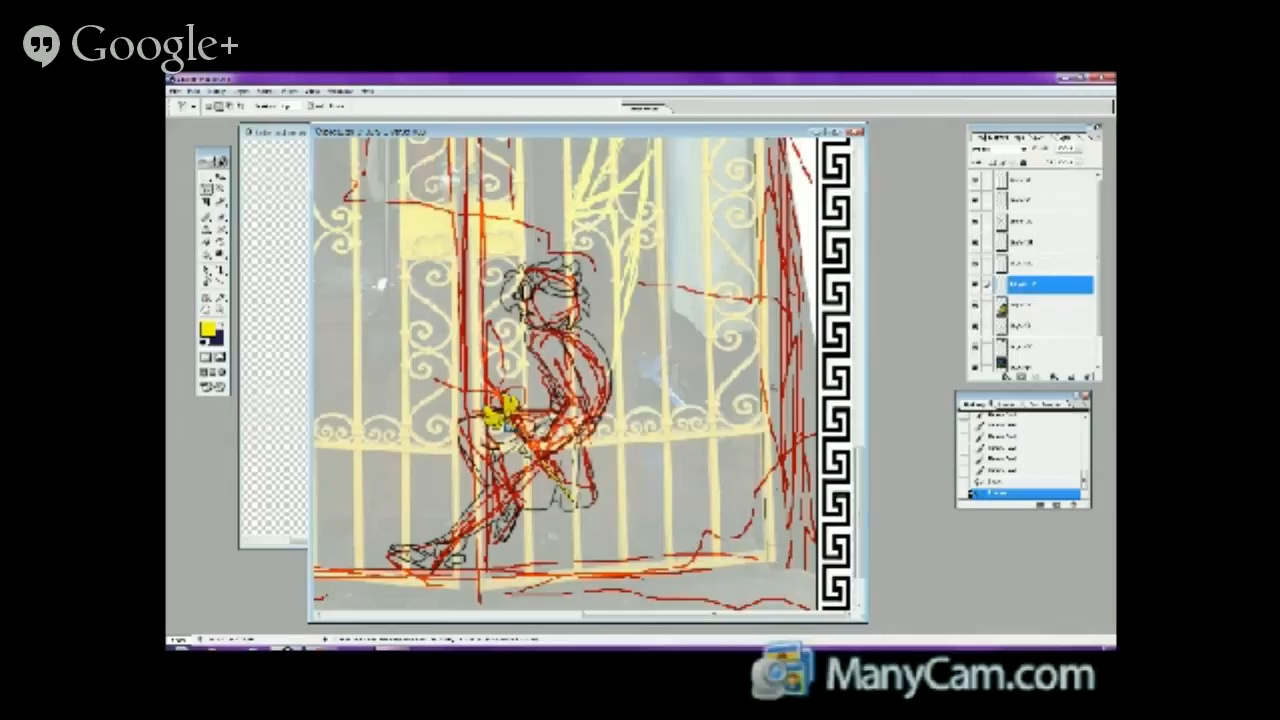
scroll(760, 330, up, 5)
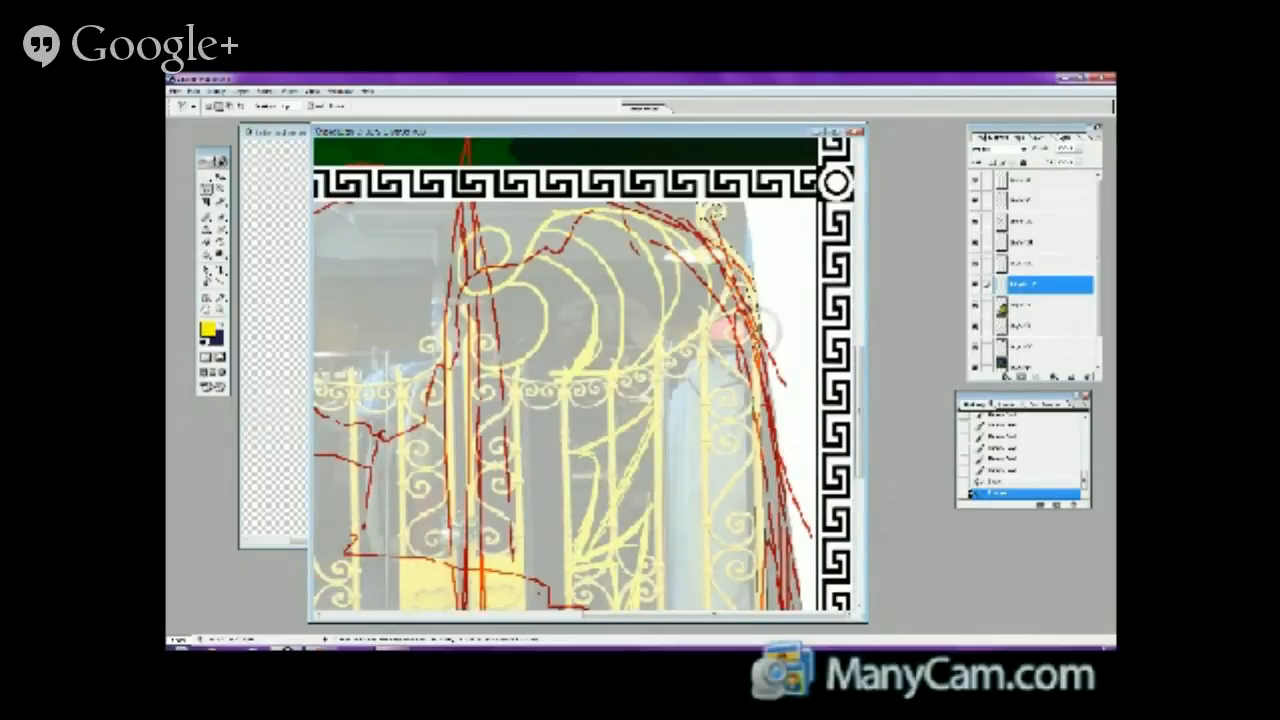
drag(752, 336, 756, 340)
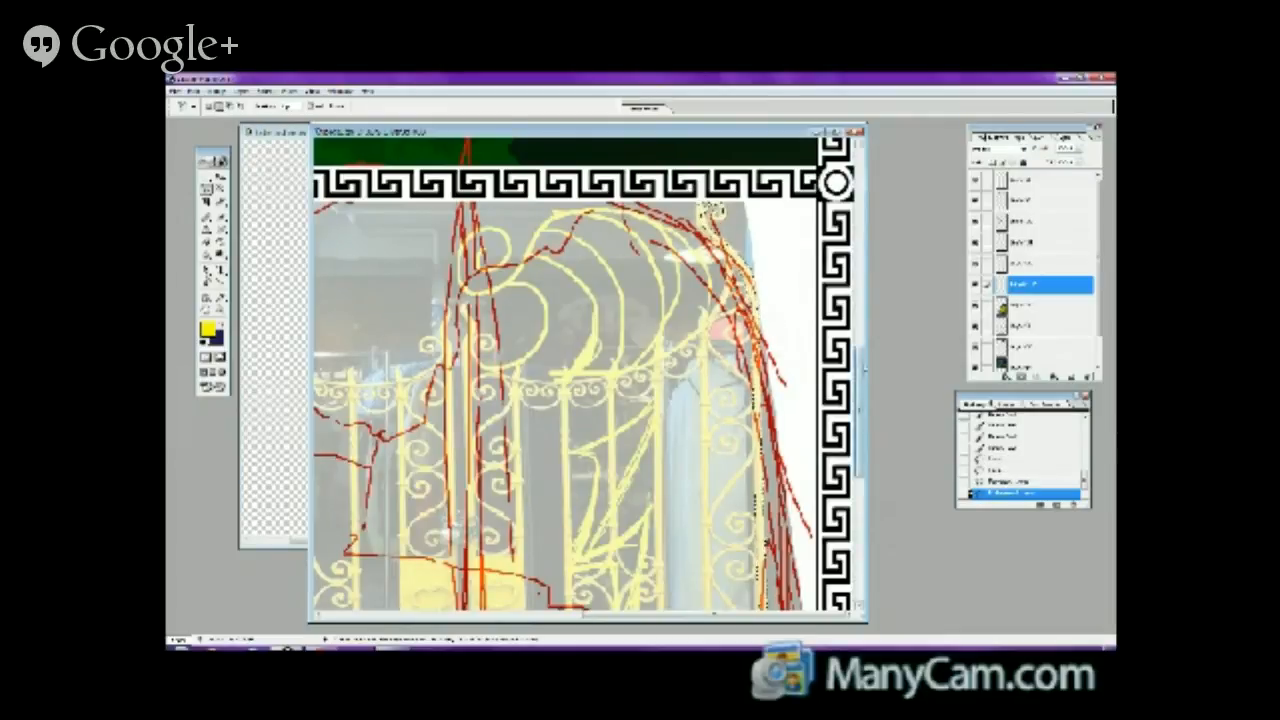
scroll(864, 372, down, 10)
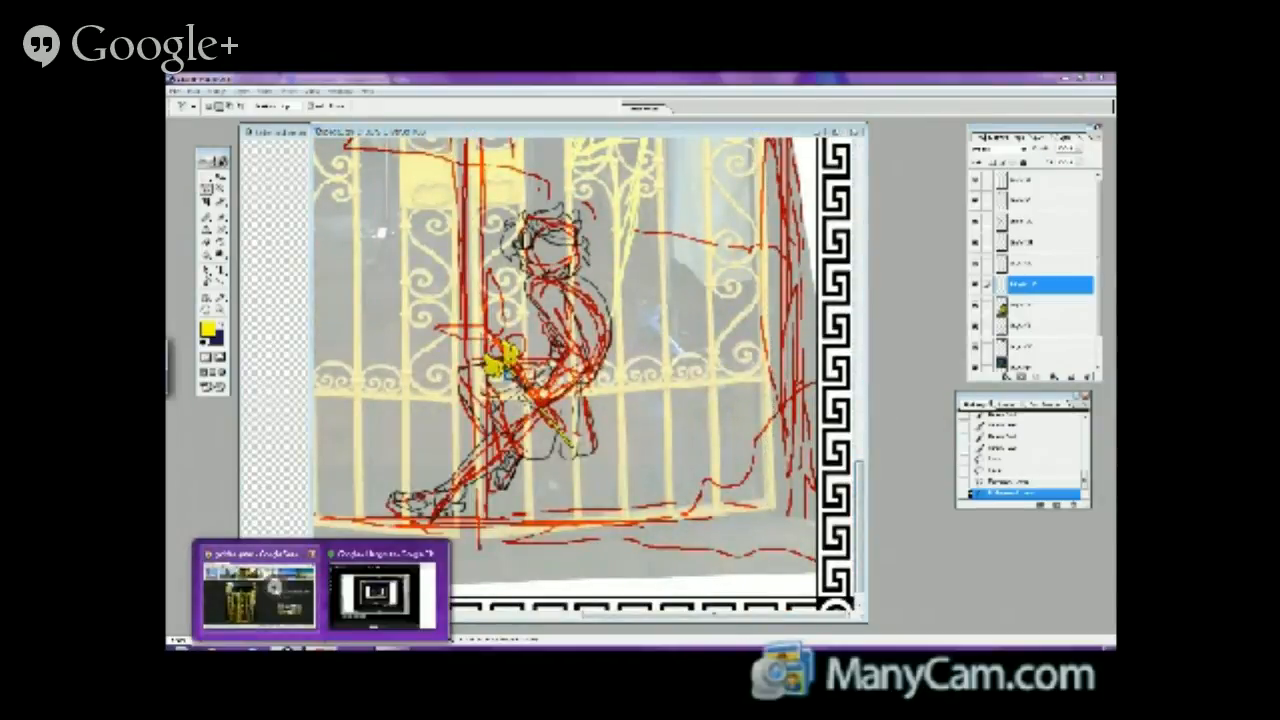
- Switch to the YouTube live-stream page in the browser and post a question in its chat
click(255, 598)
click(381, 80)
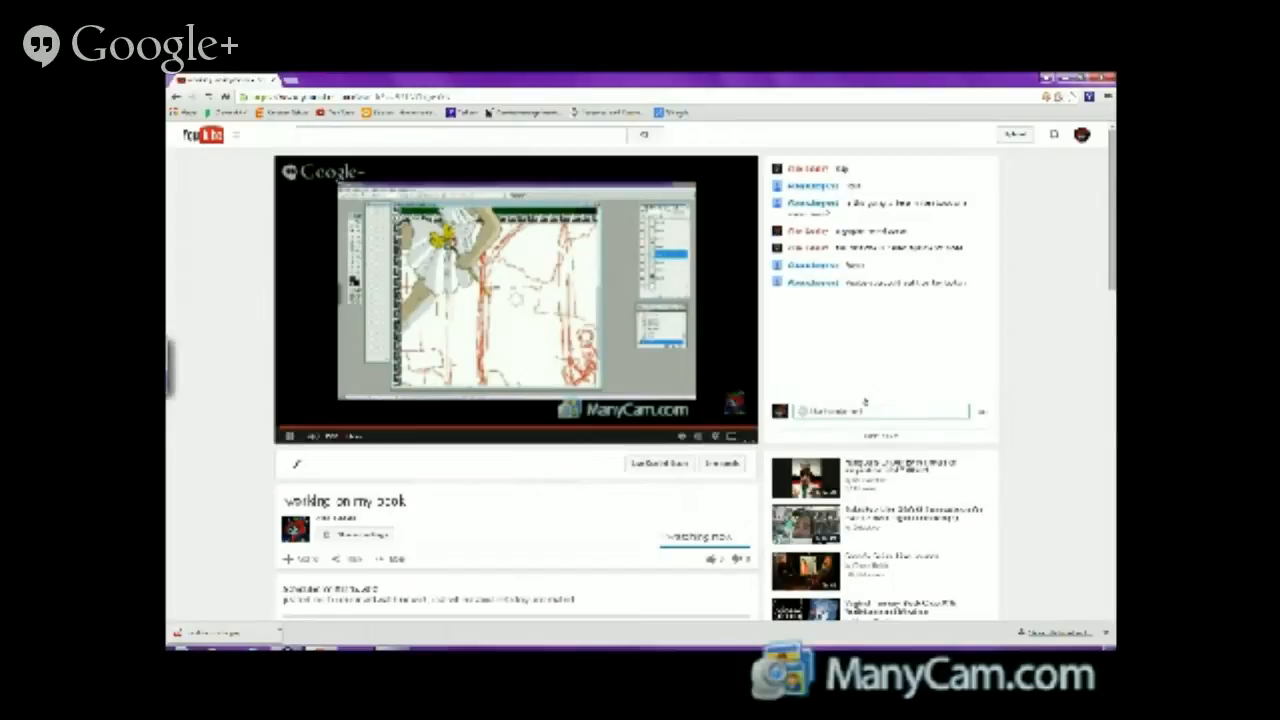
text(an?)
- Reload the live-stream page and start its video to check the broadcast, returning to Photoshop when done
click(866, 436)
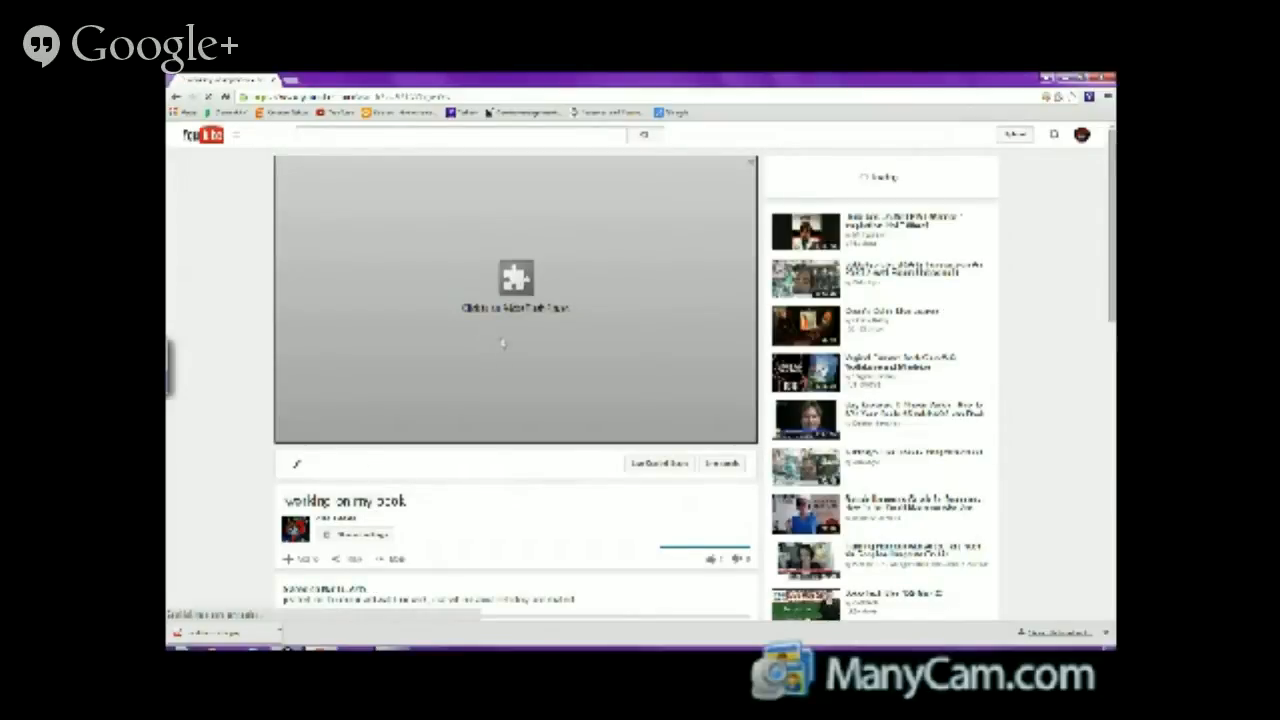
click(502, 343)
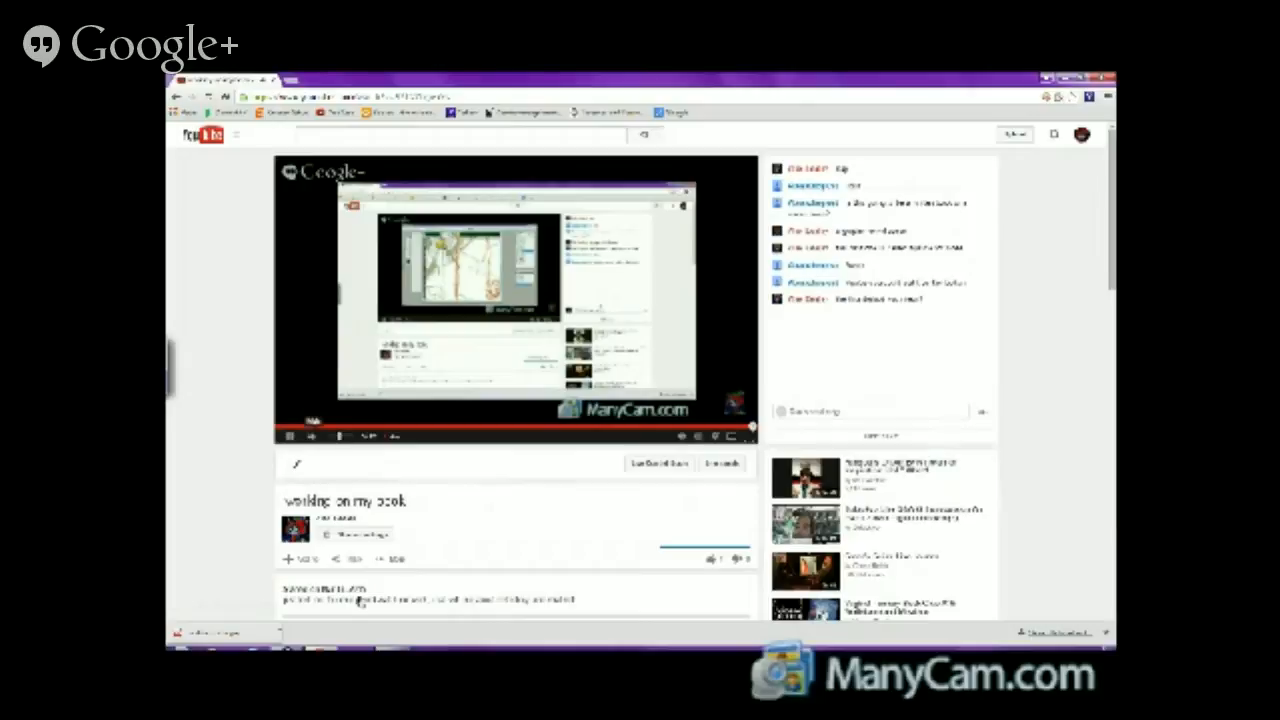
click(300, 647)
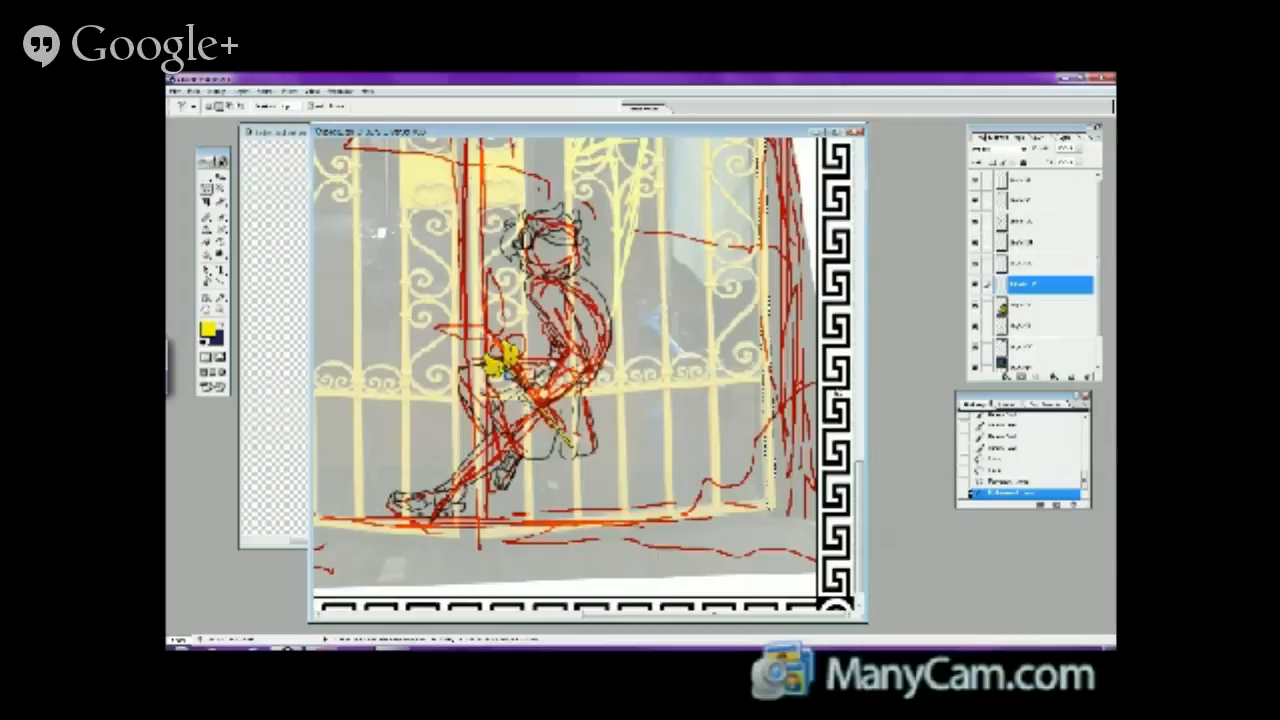
- Extend the selection along the bottom rail of the right-hand gate door with the Polygonal Lasso
scroll(645, 612, up, 3)
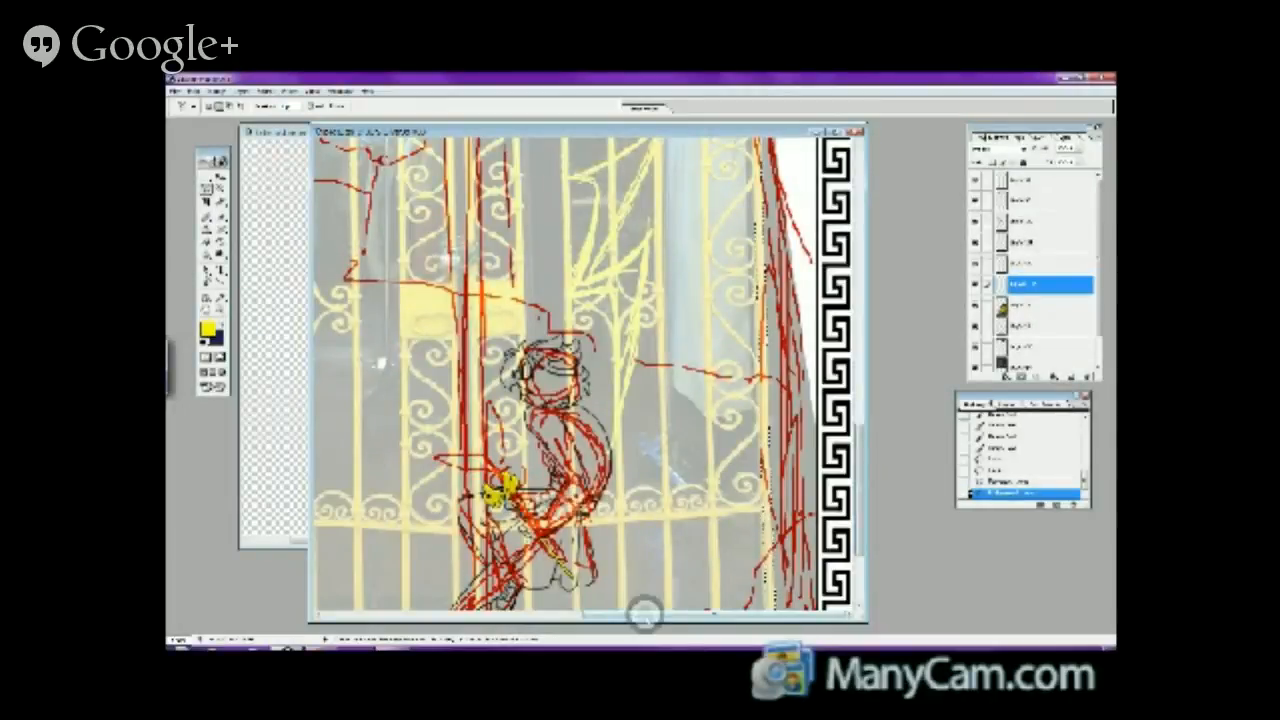
scroll(517, 363, left, 8)
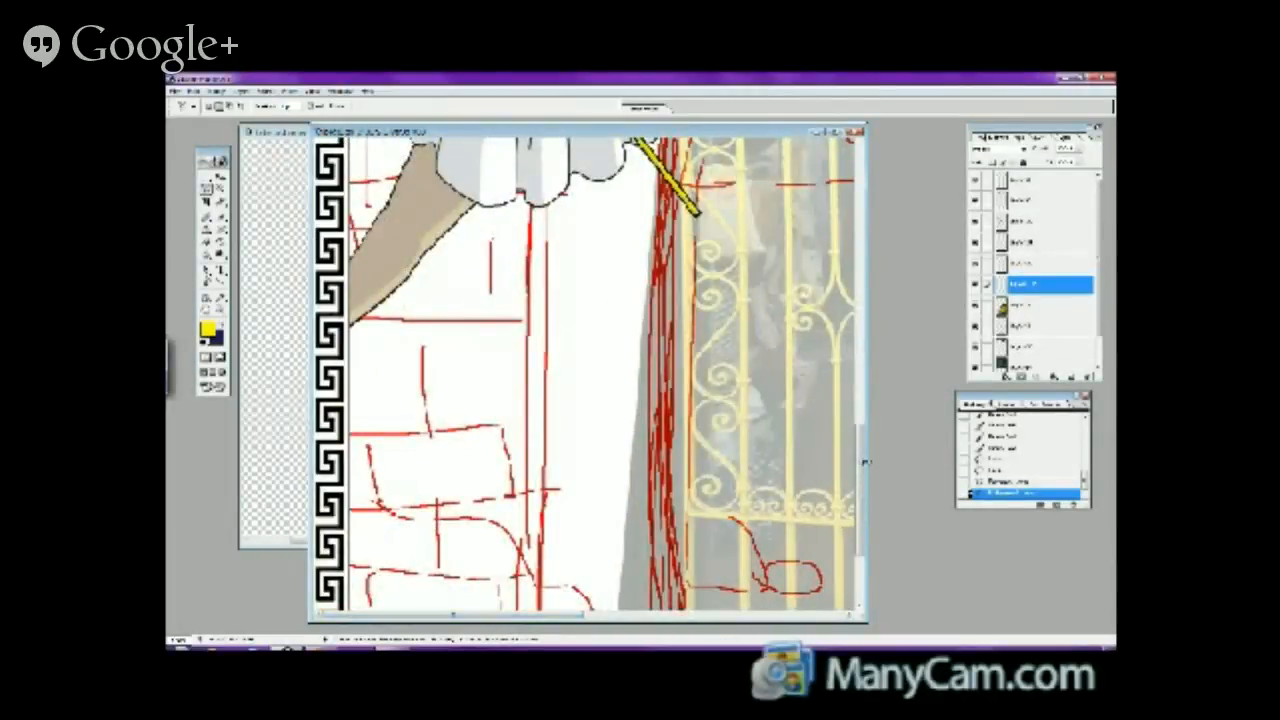
drag(857, 457, 845, 505)
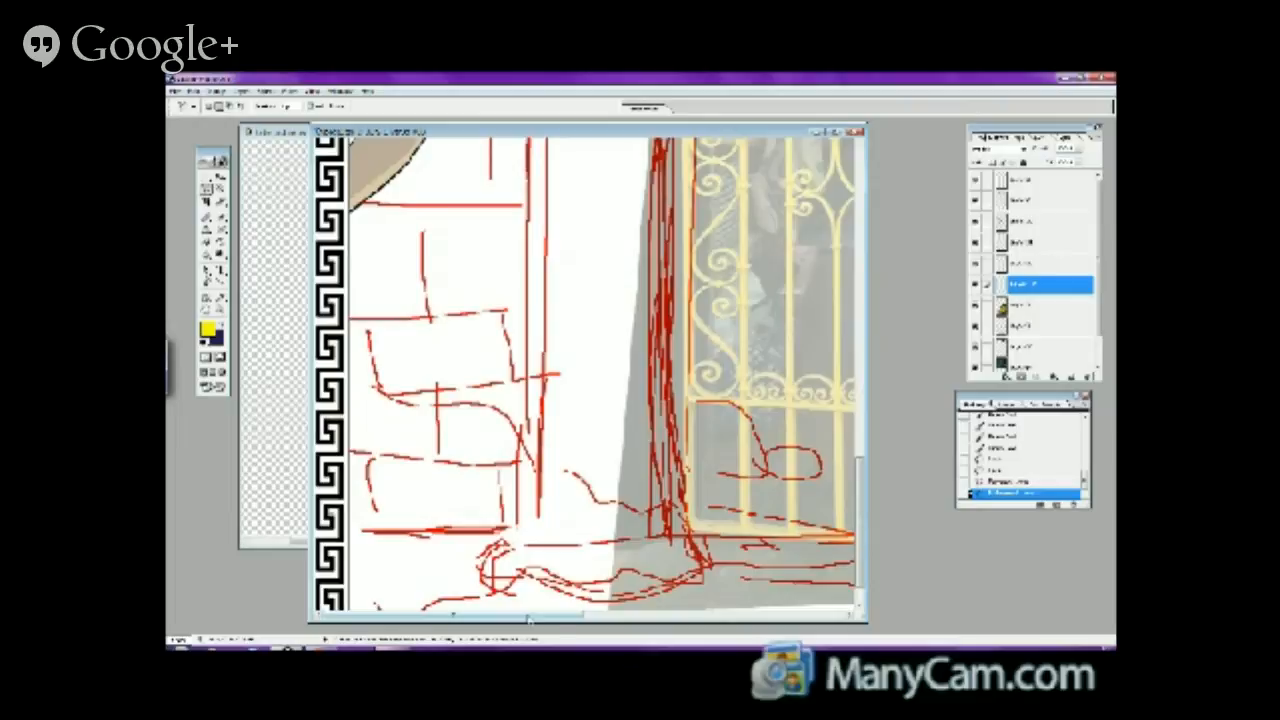
mouse_move(528, 620)
mouse_down()
mouse_move(737, 592)
mouse_move(800, 600)
mouse_up()
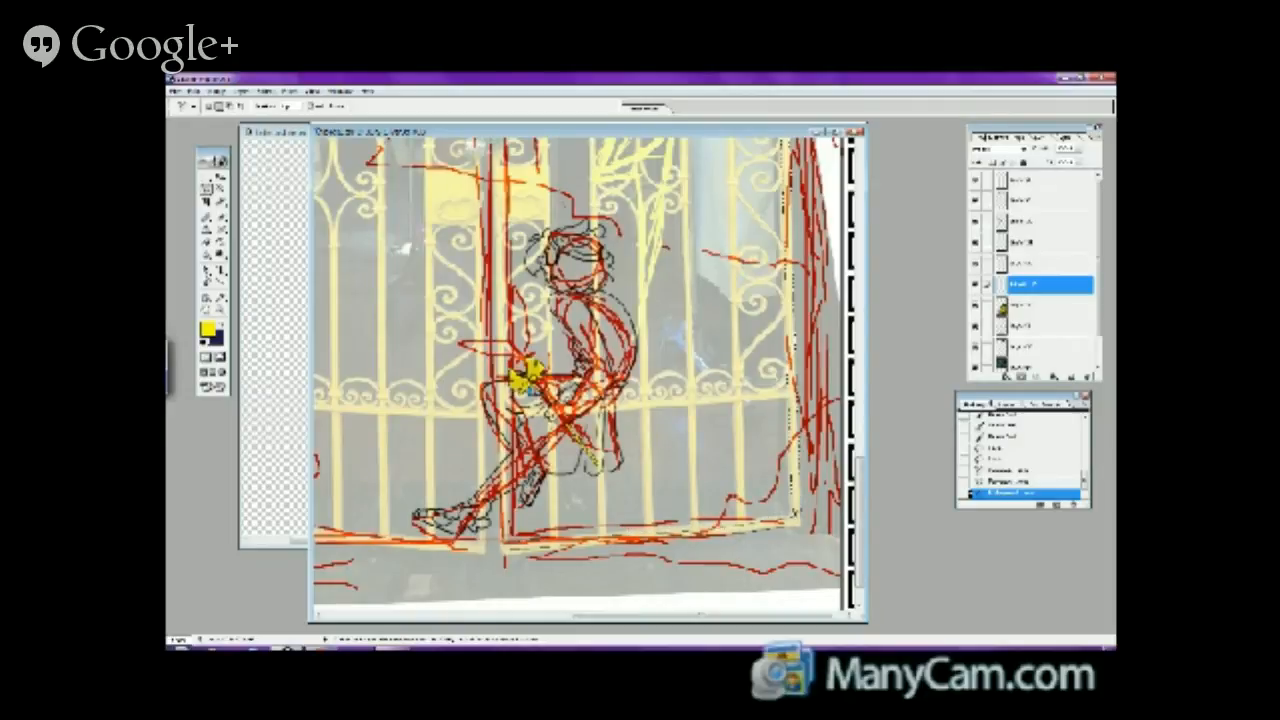
- Add the gate's outer vertical bar and bottom rail, plus the leaf-shaped ornament above the seated figure, to the lasso selection
click(795, 517)
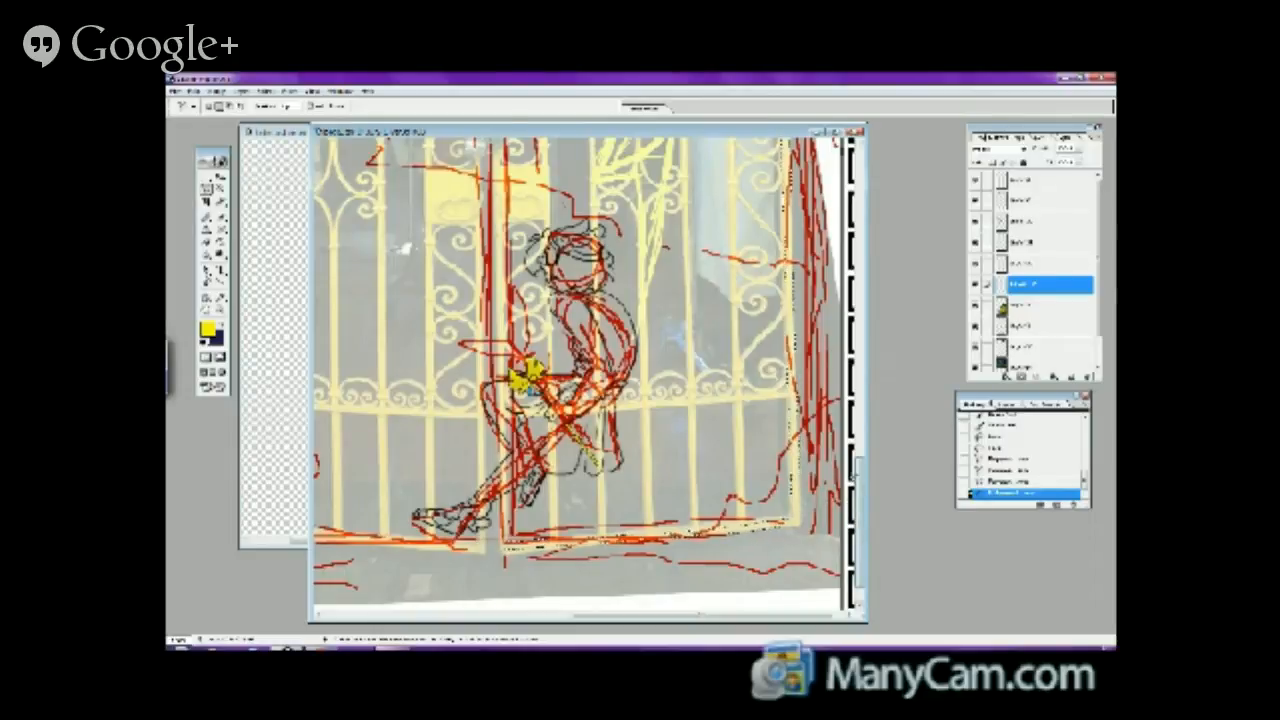
mouse_move(858, 475)
mouse_down()
mouse_move(856, 376)
mouse_move(855, 418)
mouse_up()
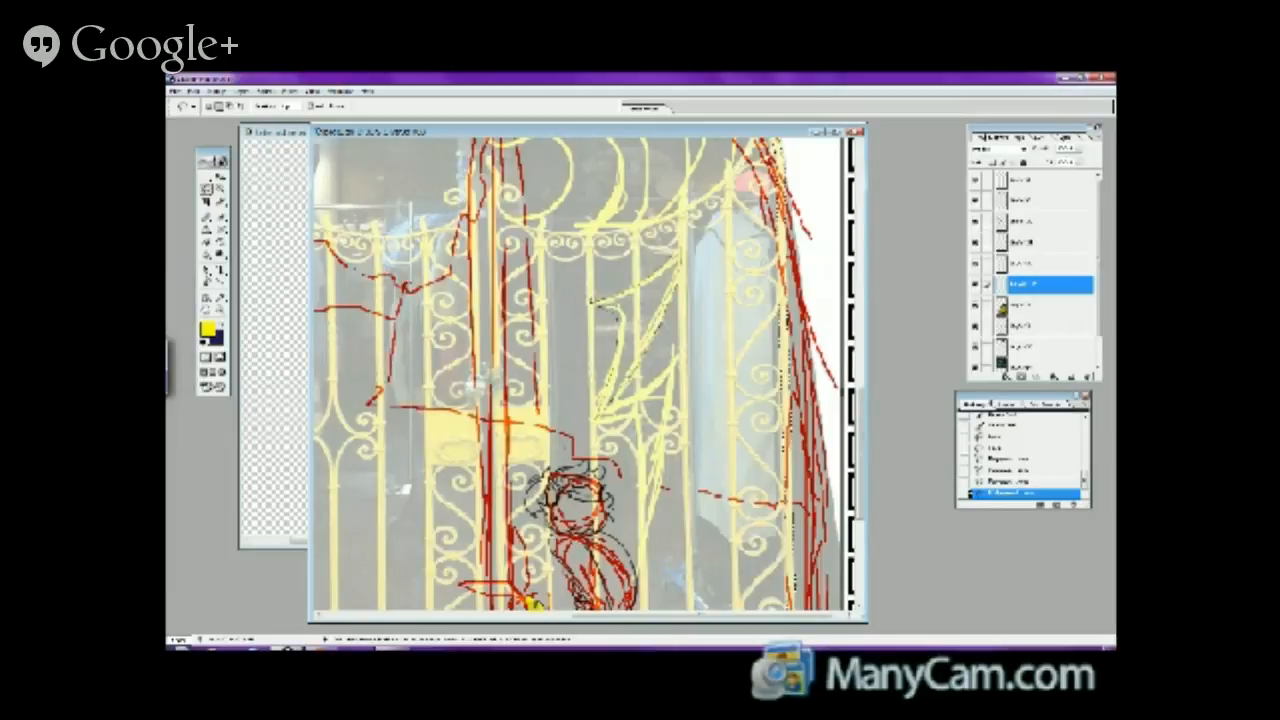
drag(635, 370, 606, 402)
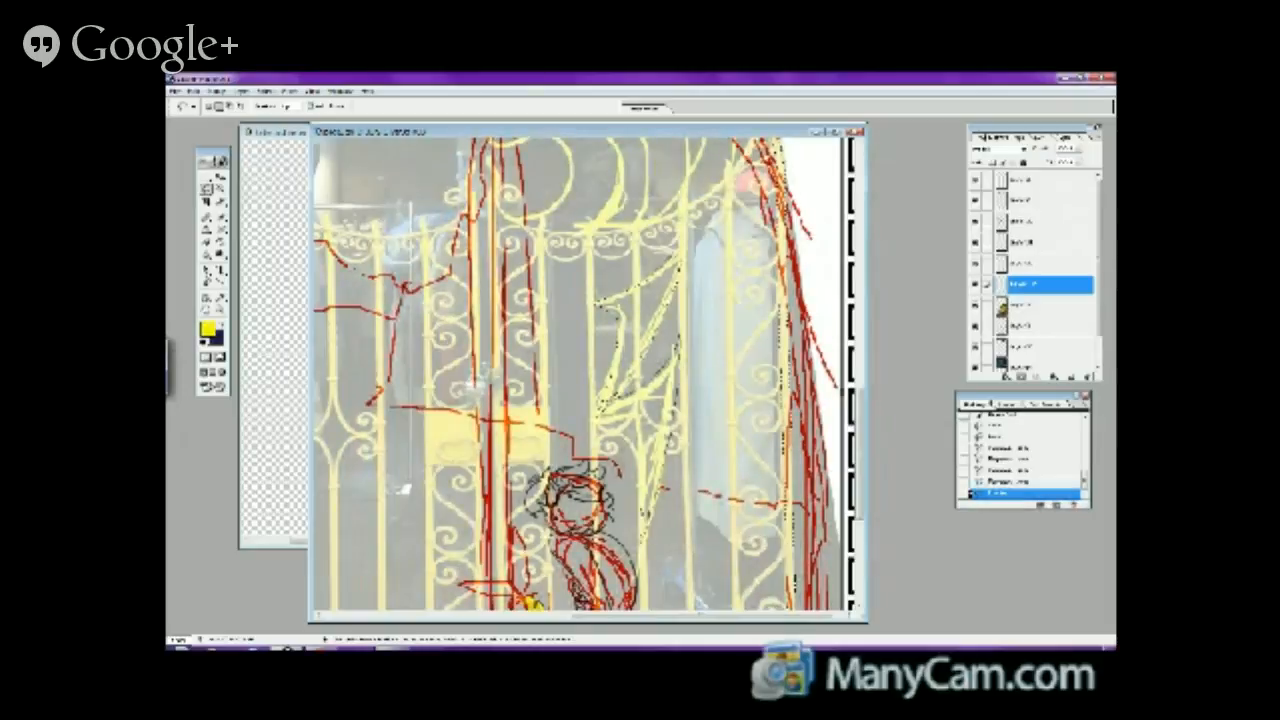
drag(636, 408, 597, 420)
key(alt+BackSpace)
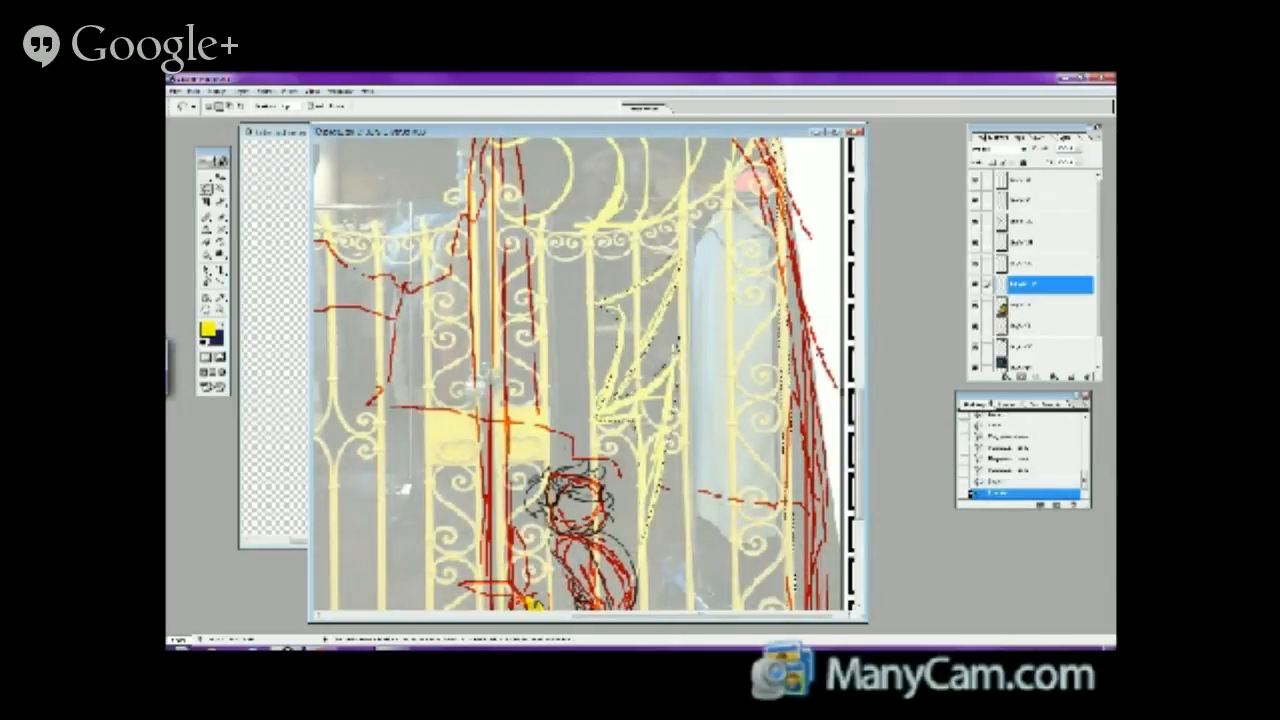
scroll(857, 395, down, 5)
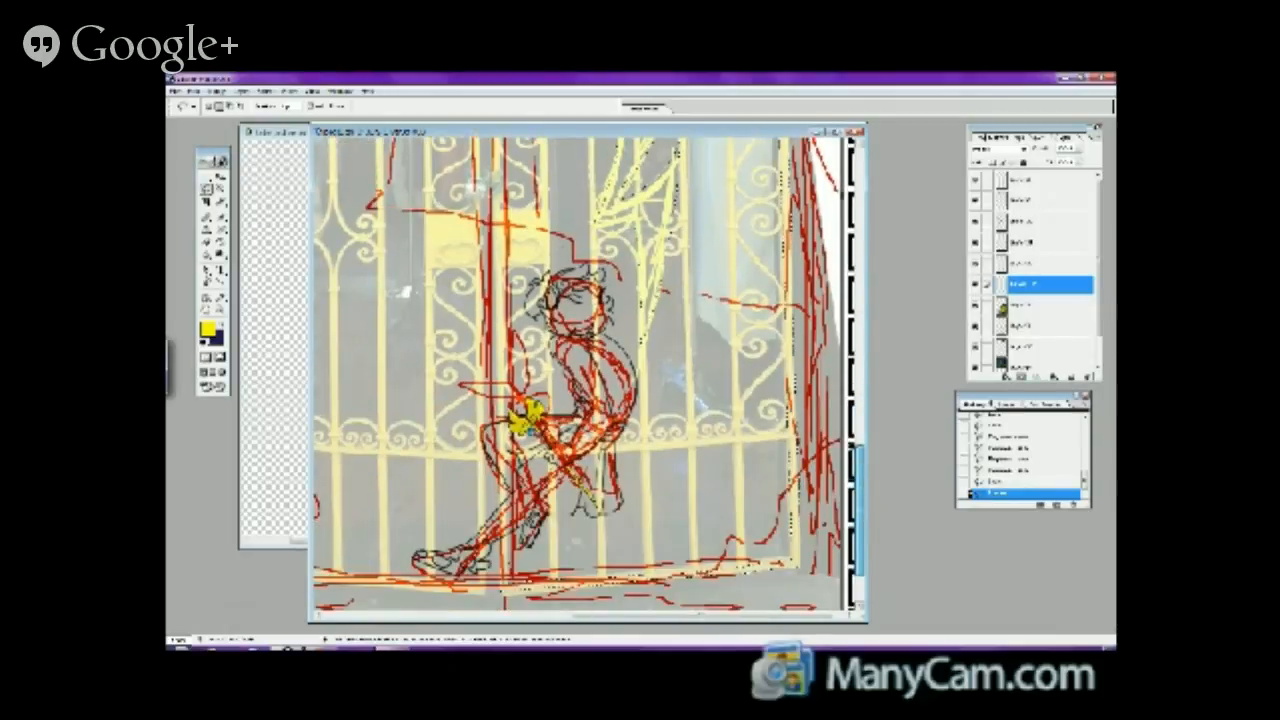
- Switch to the media player, pause the Savatage album and minimize the player
click(316, 647)
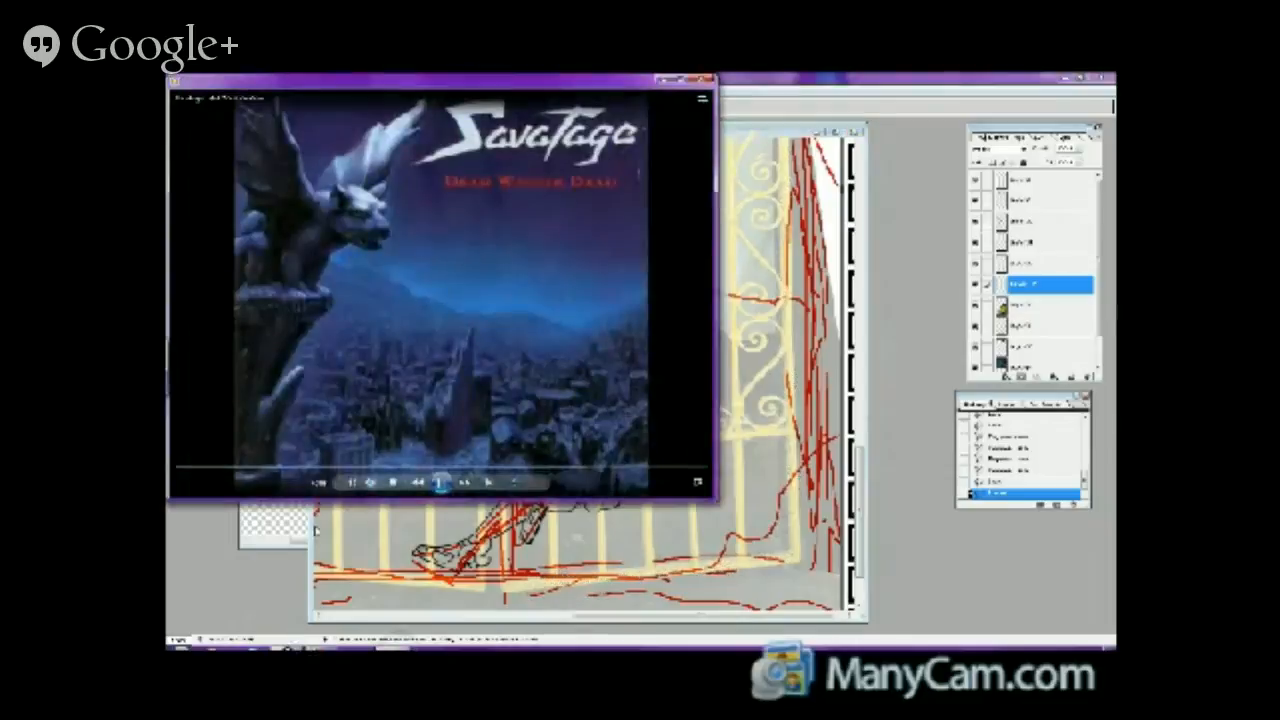
click(441, 482)
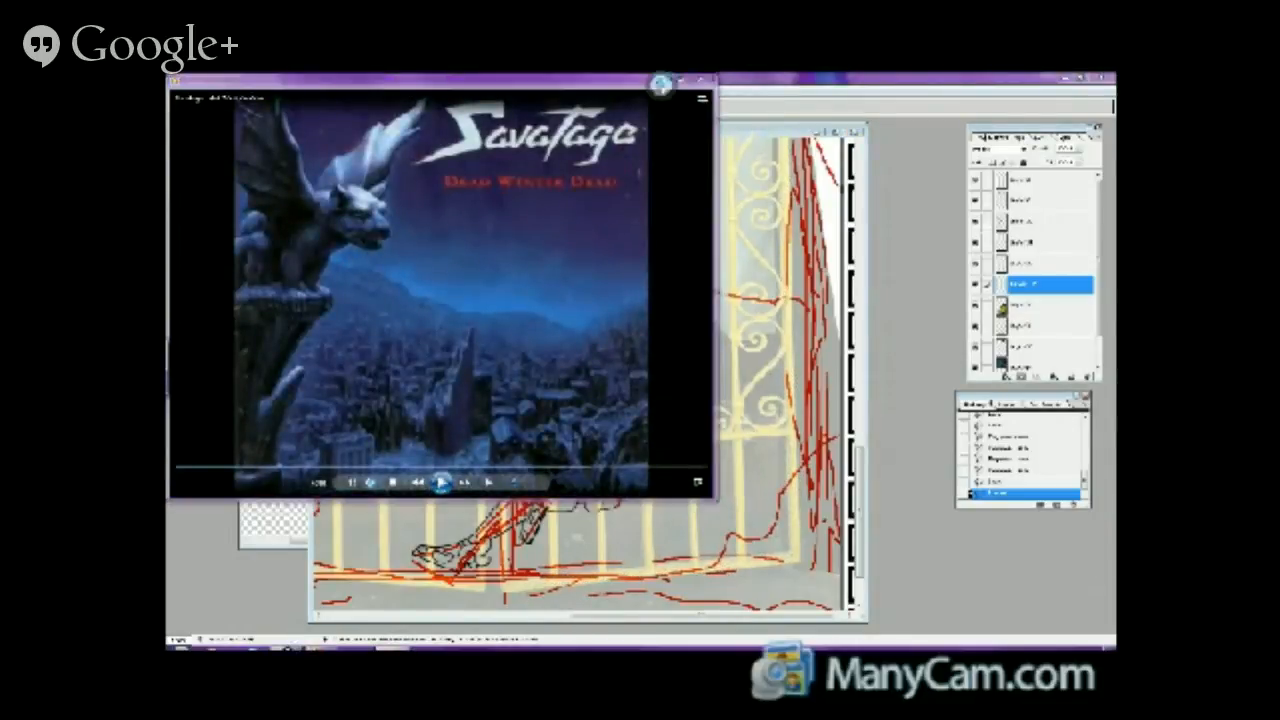
click(660, 83)
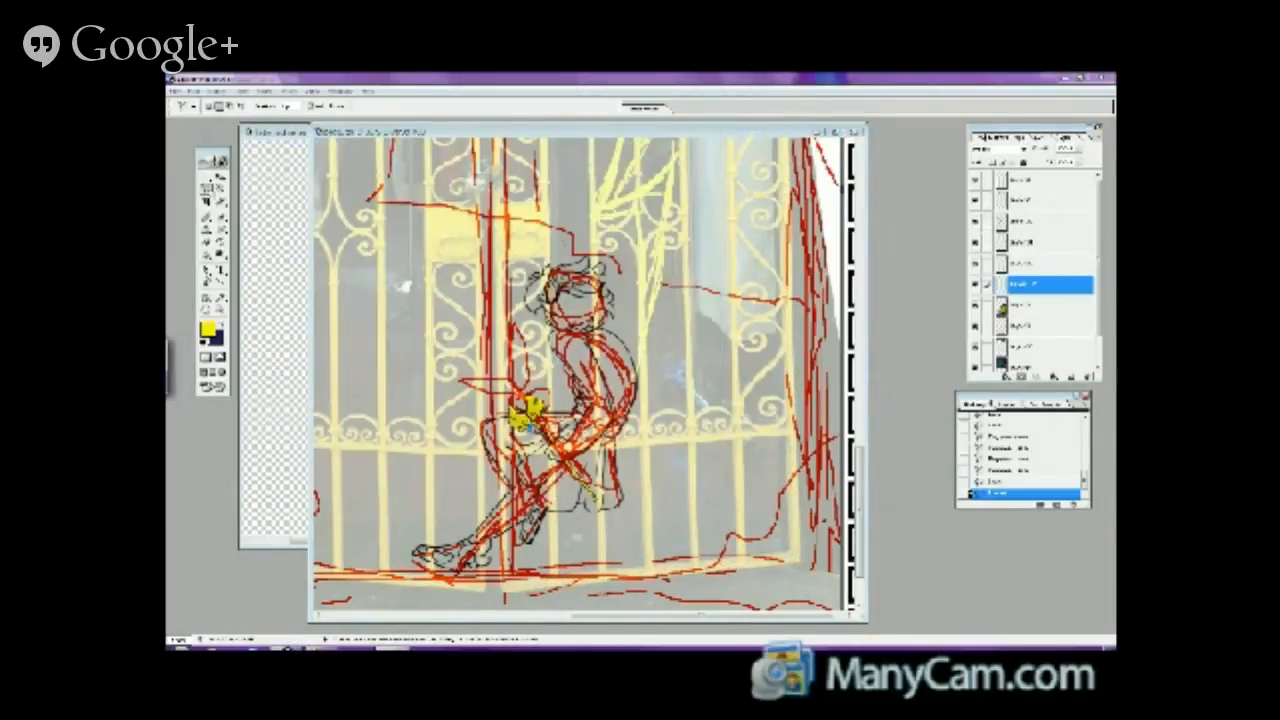
- With the Polygonal Lasso, add the vertical bar running from the leaf ornament down to the gate's bottom rail to the selection
click(208, 189)
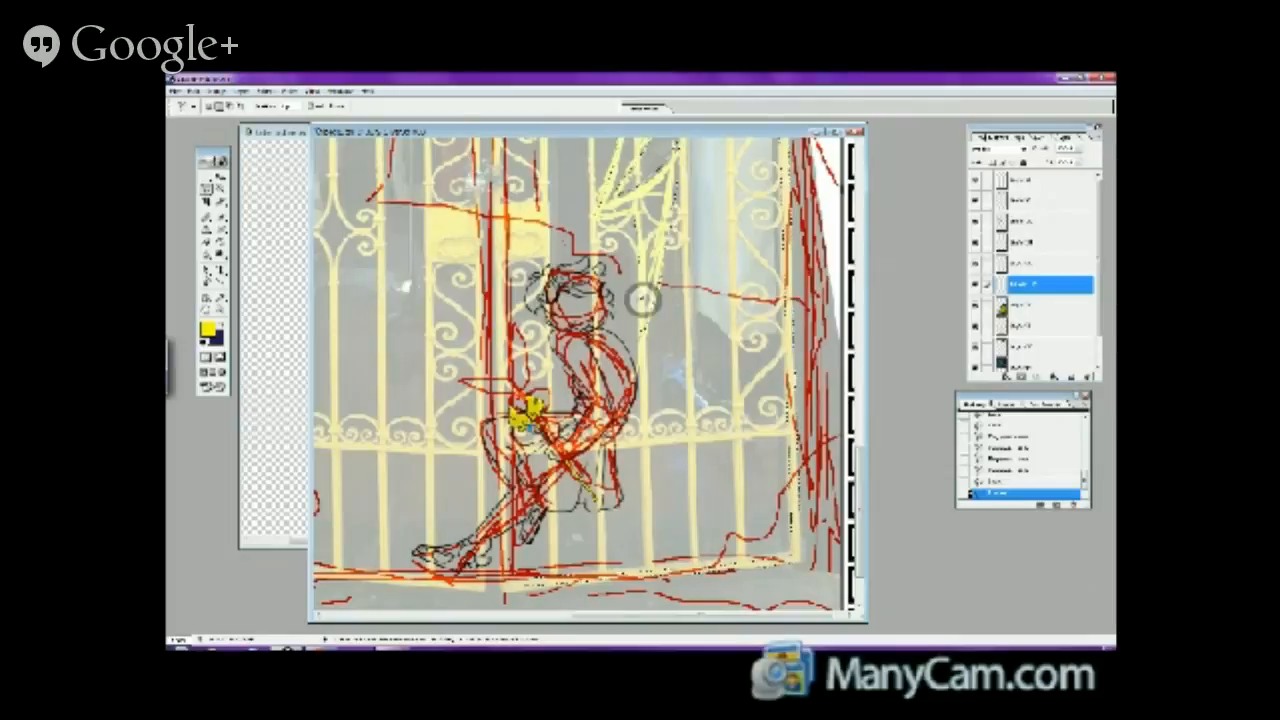
drag(643, 300, 648, 570)
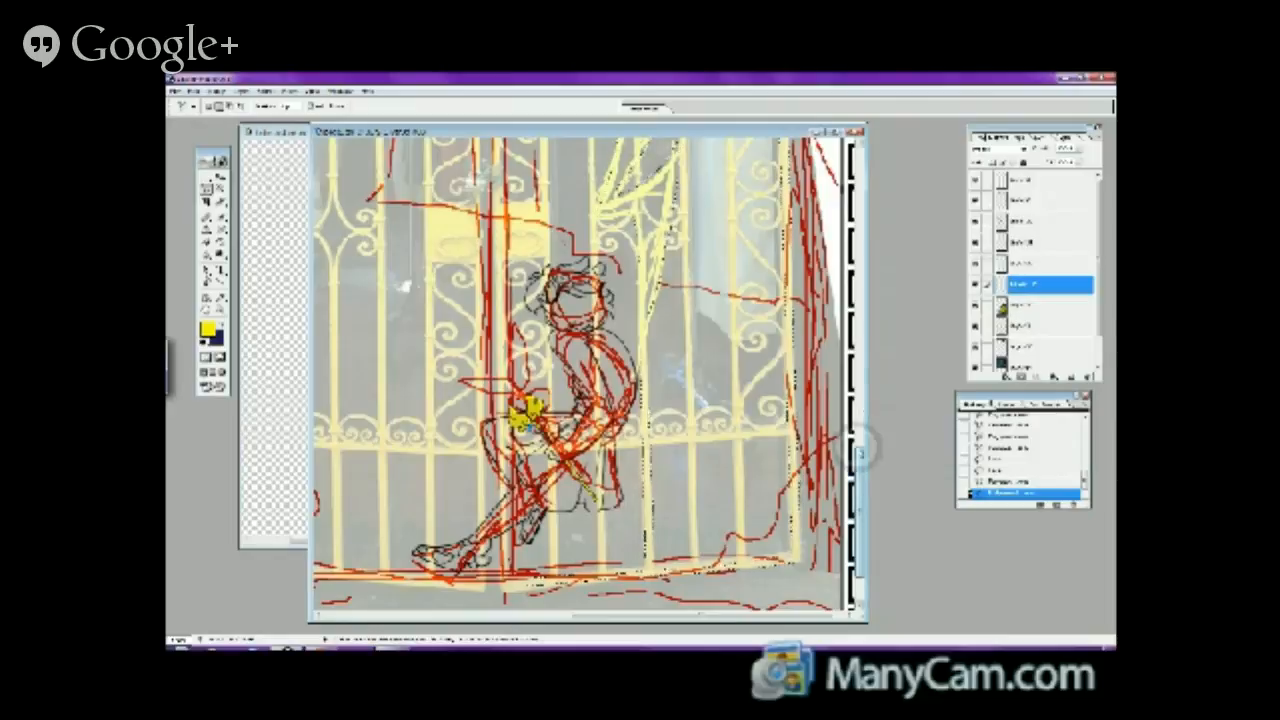
key(ctrl+plus)
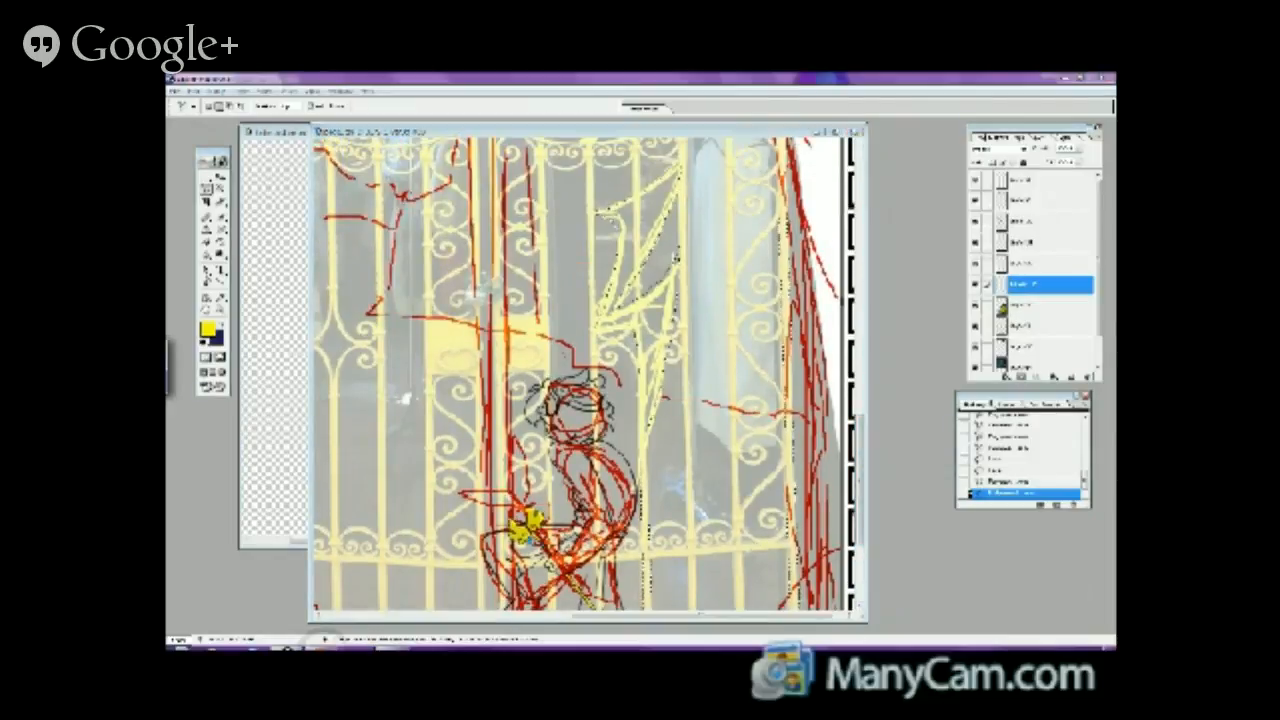
- Switch to the YouTube live stream page in the browser and post two messages in its chat
mouse_move(300, 646)
click(260, 585)
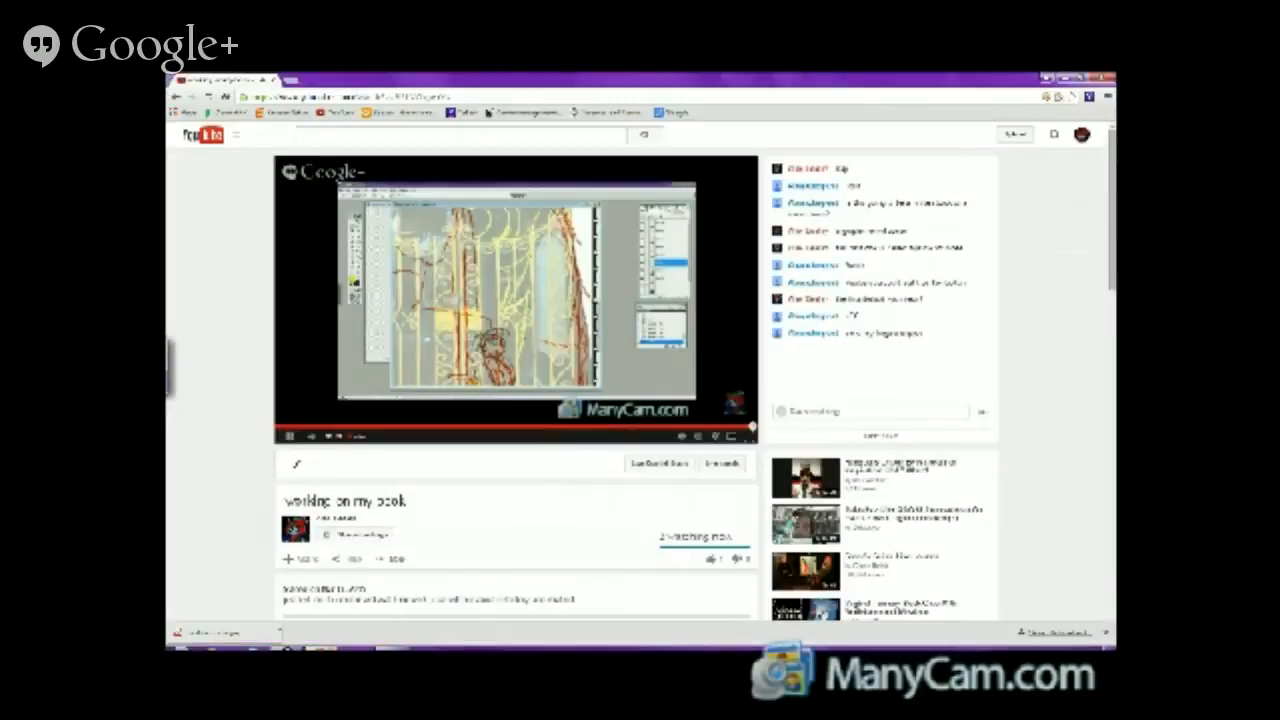
mouse_move(390, 646)
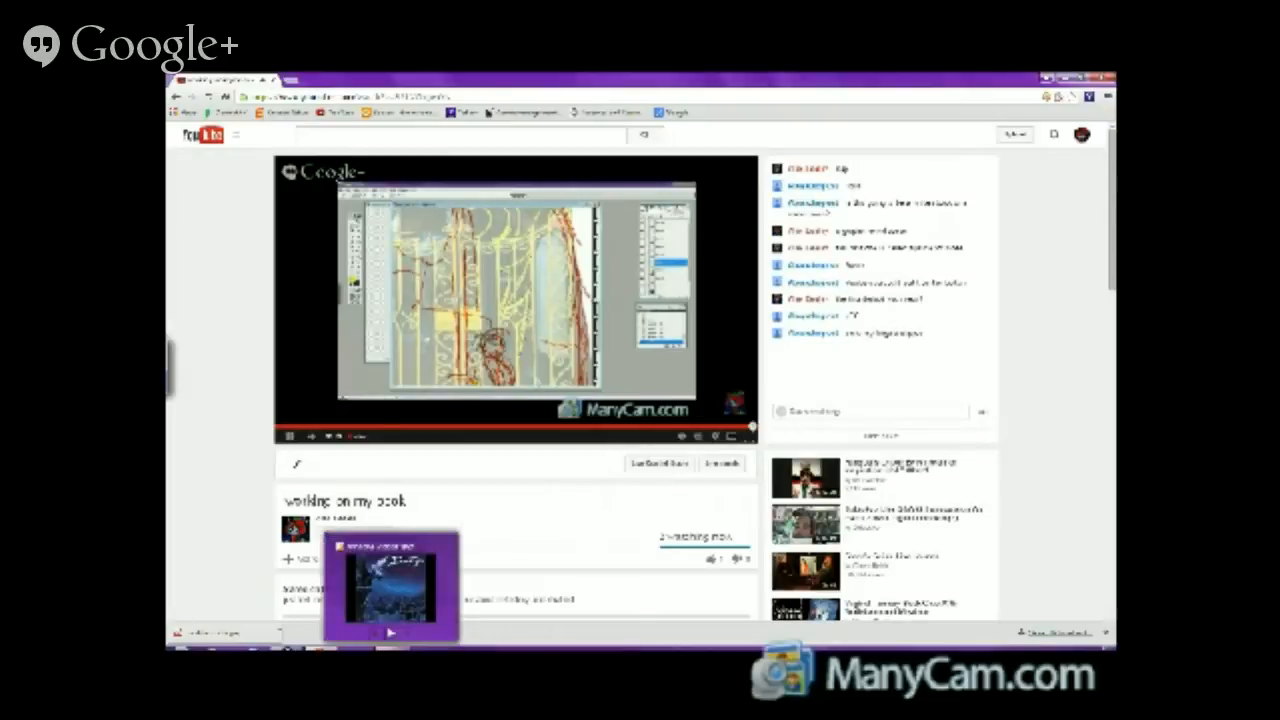
click(824, 410)
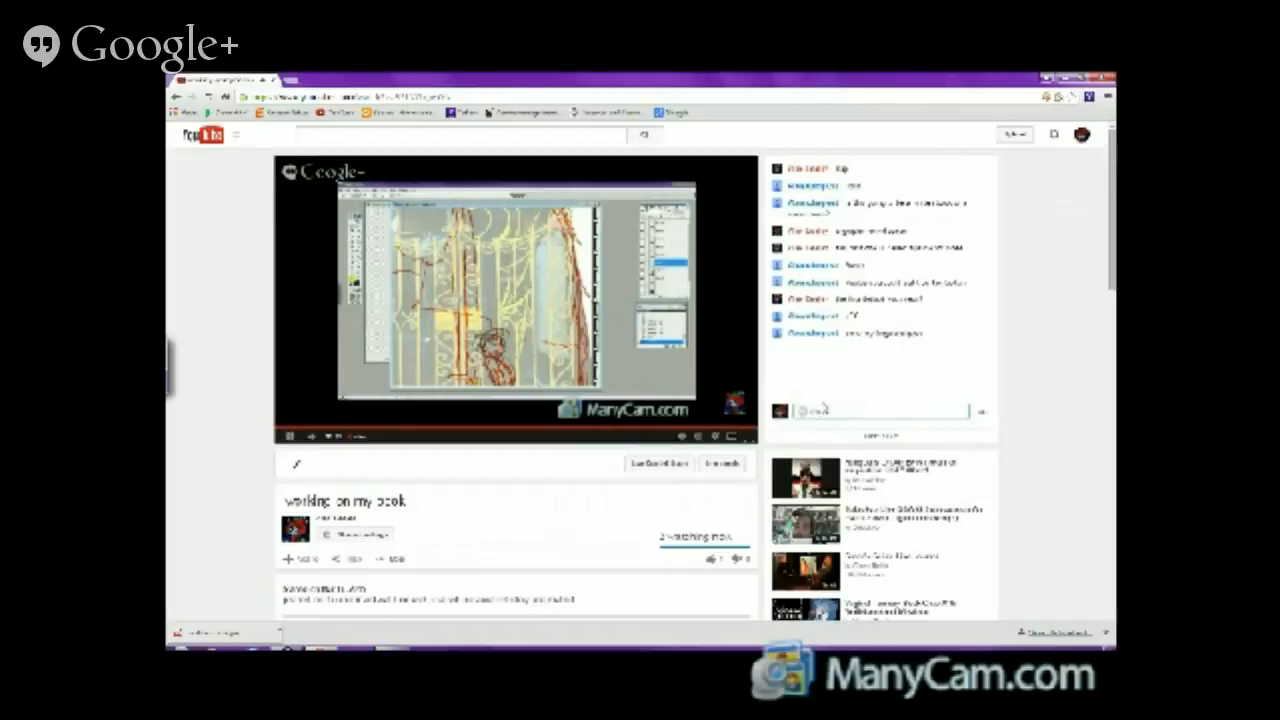
key(Return)
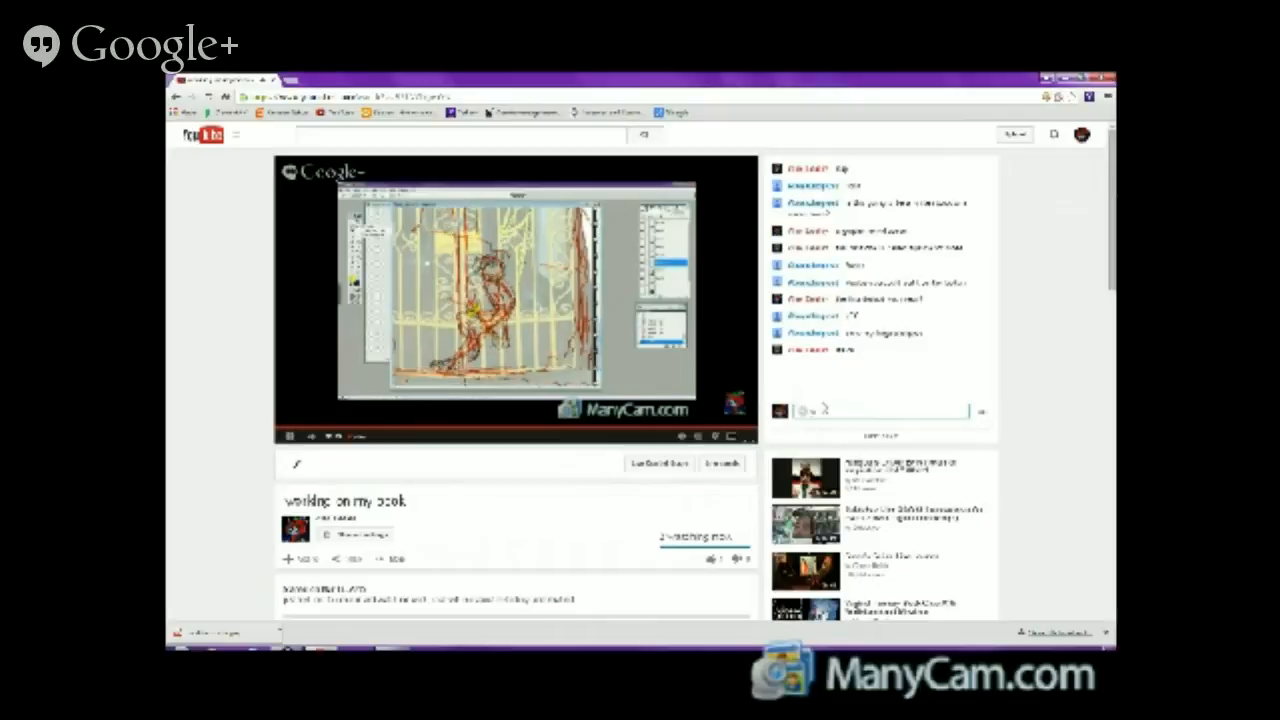
text(whats)
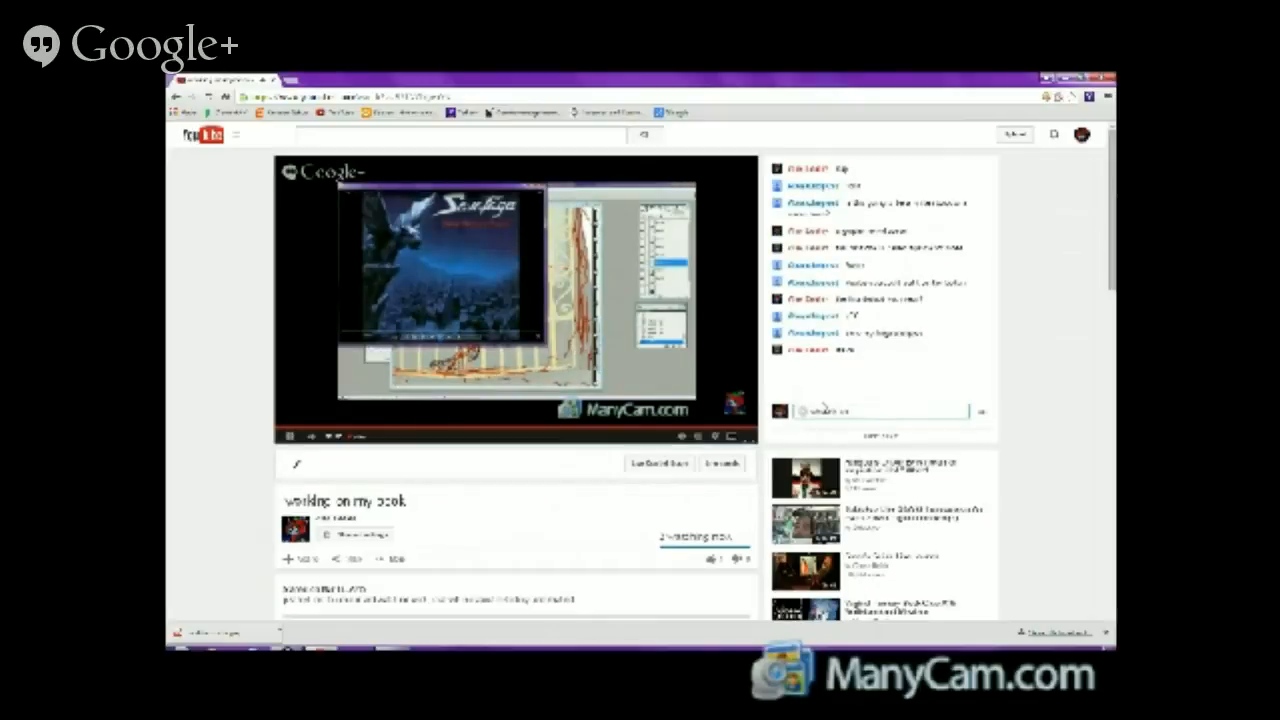
text( her easel)
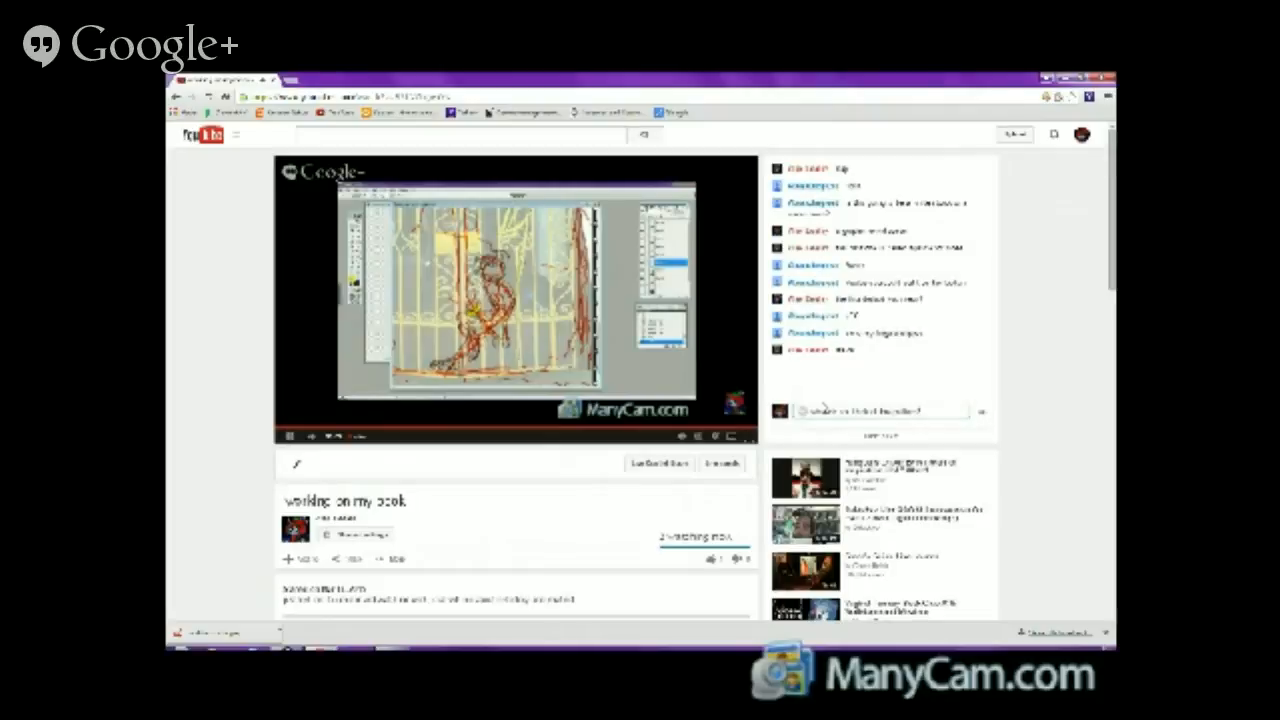
key(Return)
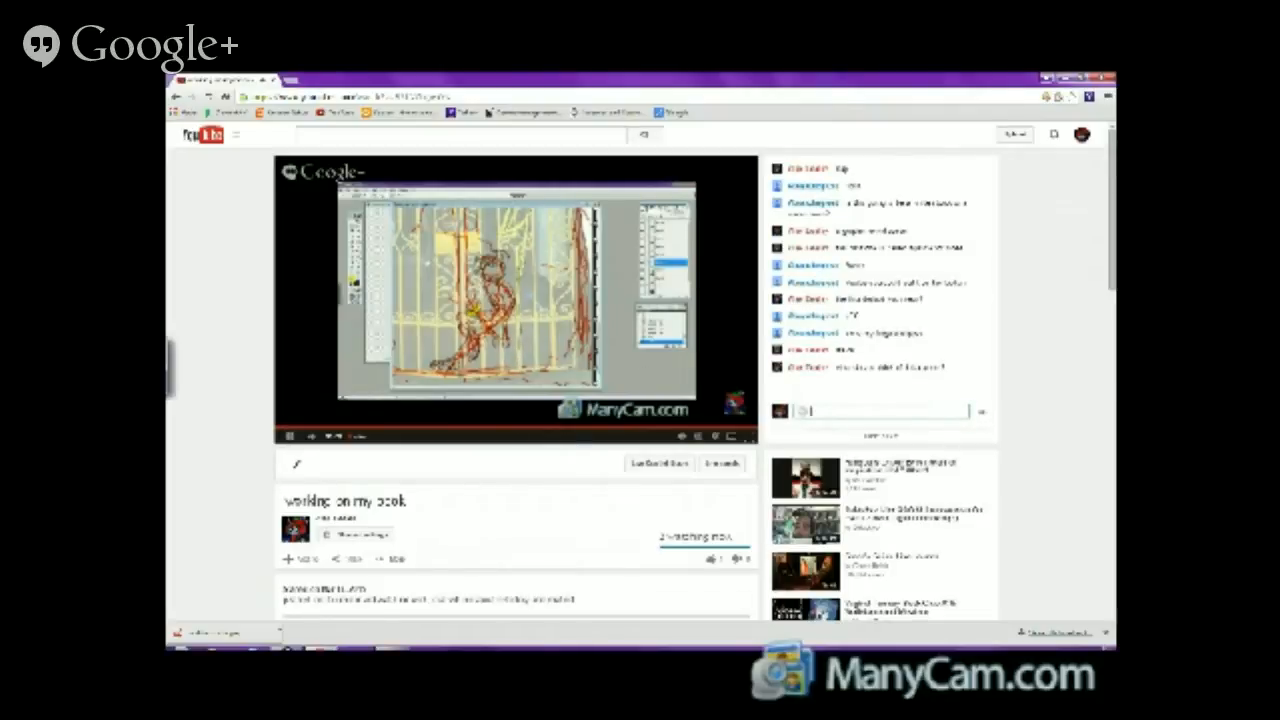
- Switch back to Photoshop and add the two vertical gate bars between the leaf ornament and the outer scrollwork to the selection
mouse_move(322, 645)
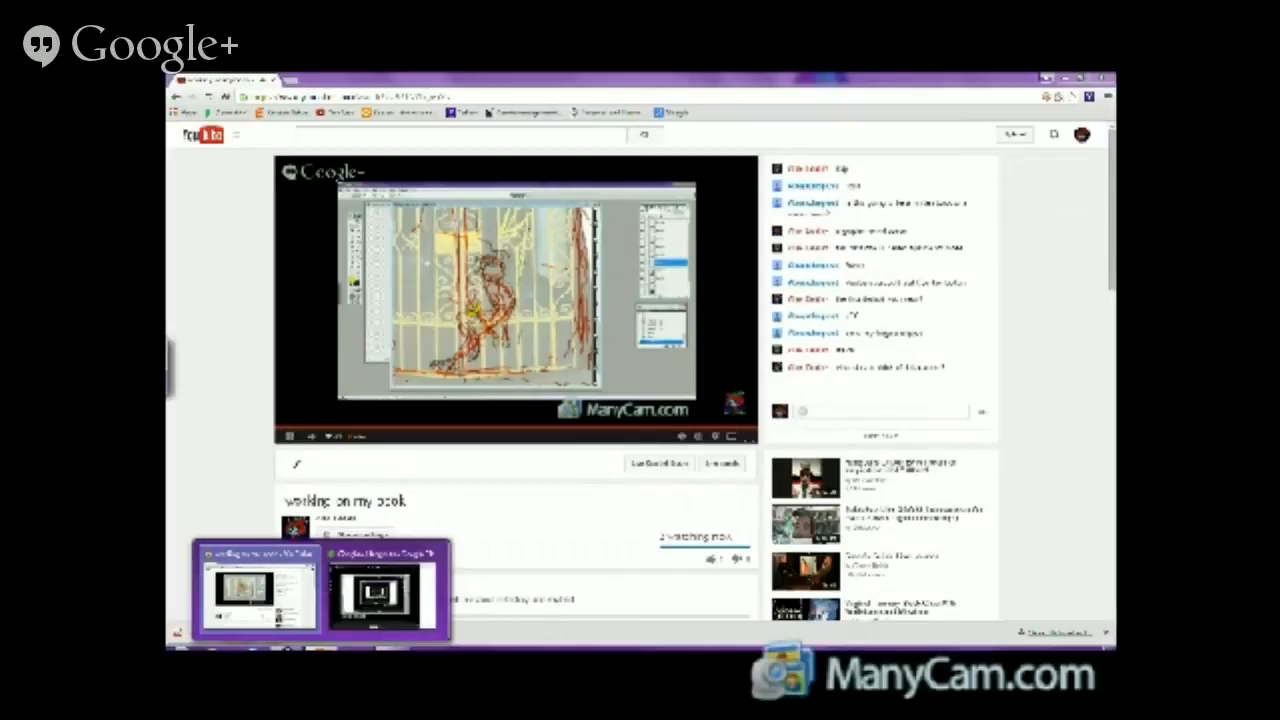
click(290, 646)
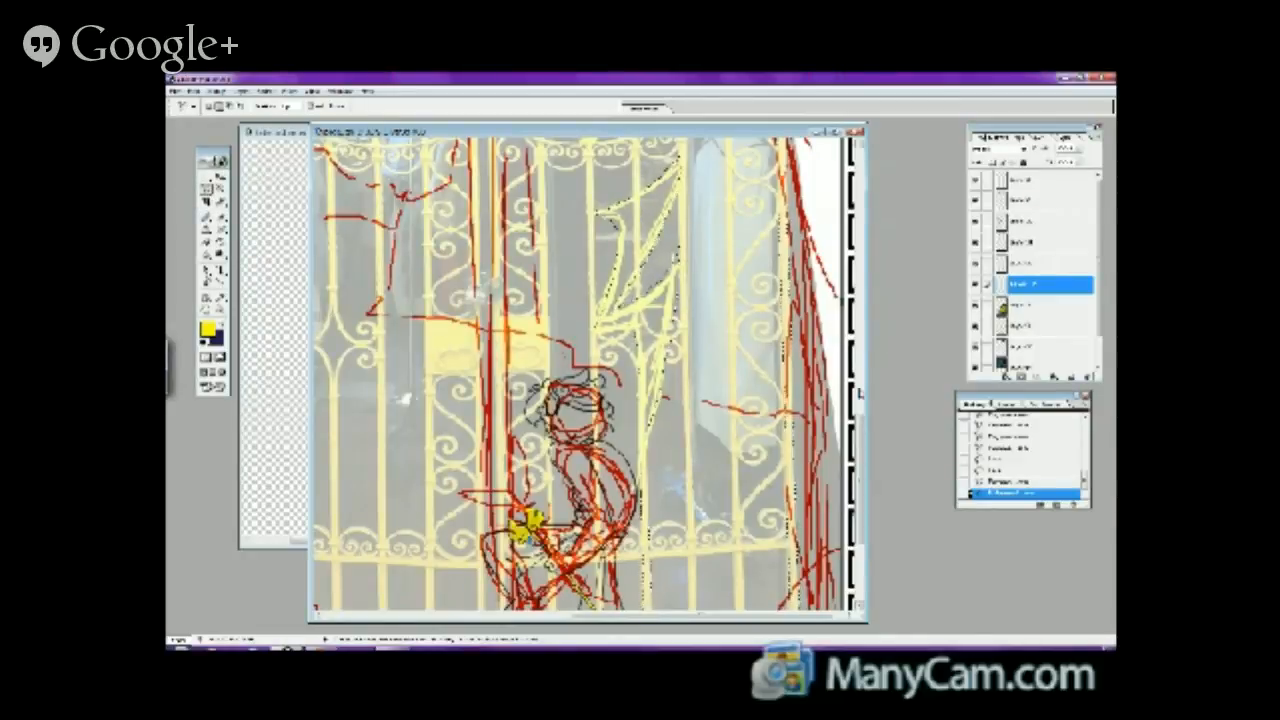
scroll(850, 440, down, 5)
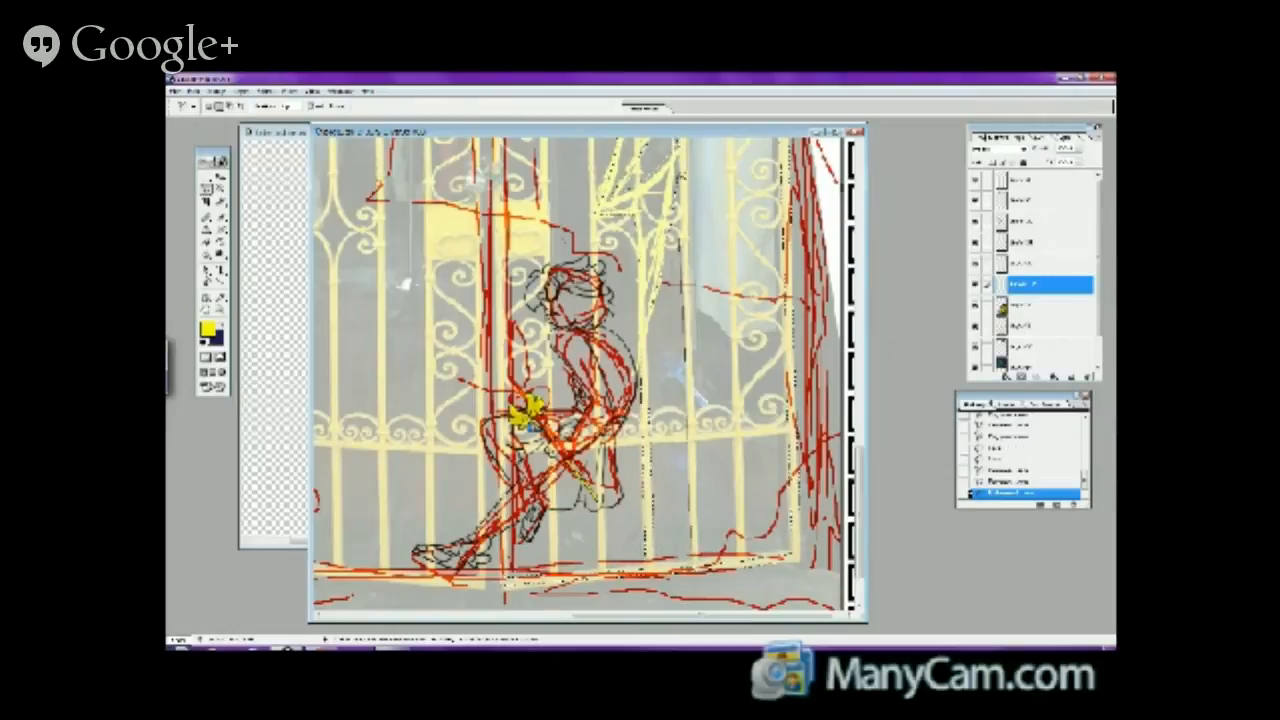
scroll(686, 420, up, 5)
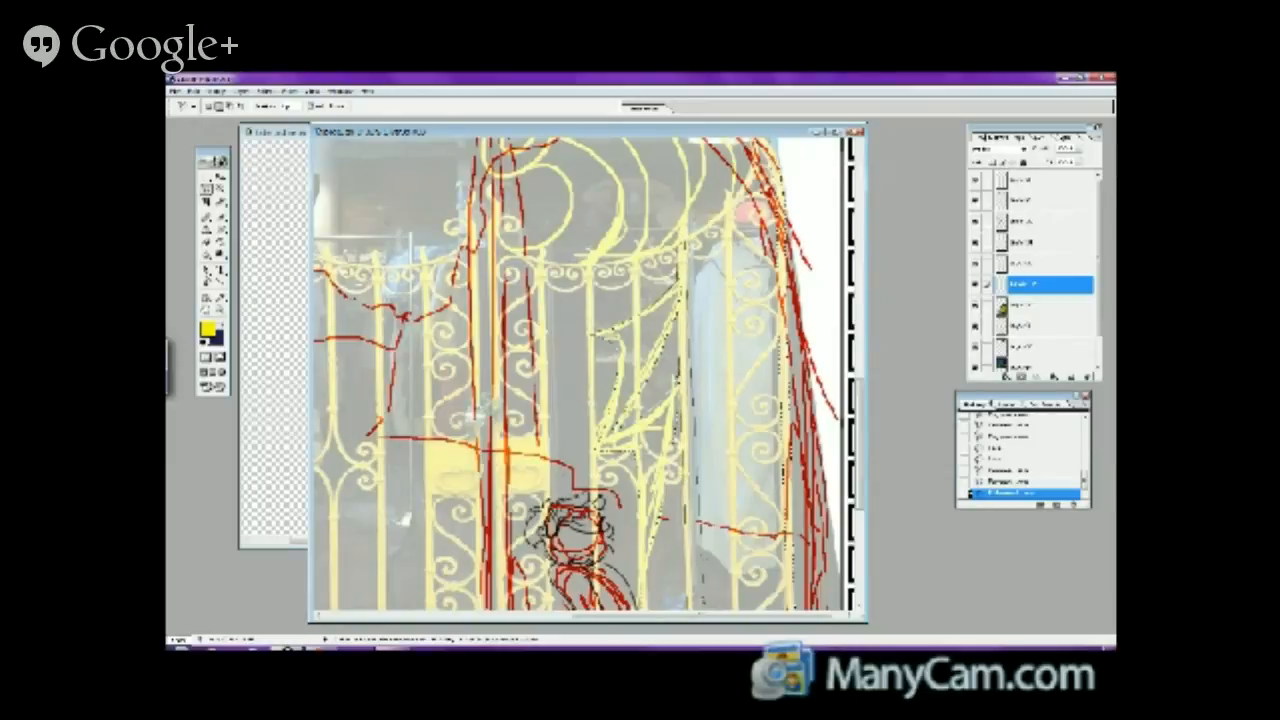
scroll(694, 440, down, 5)
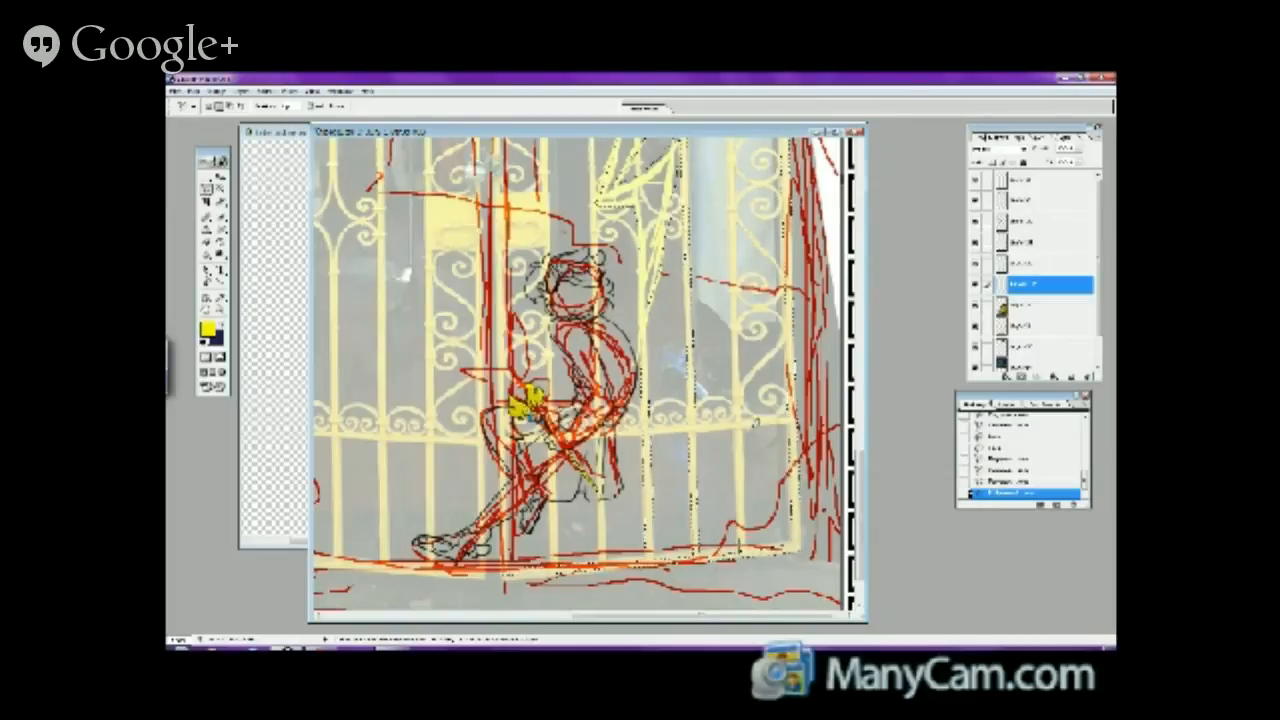
scroll(730, 160, up, 1)
scroll(728, 195, up, 3)
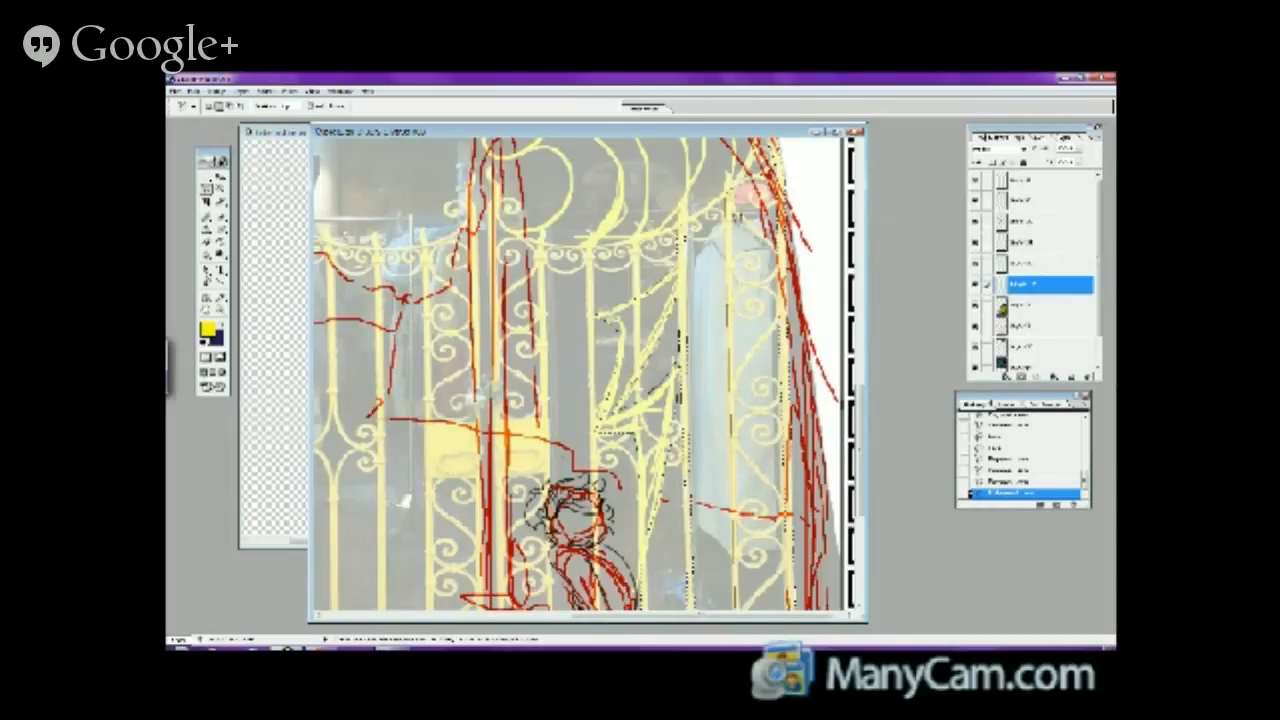
scroll(748, 424, down, 4)
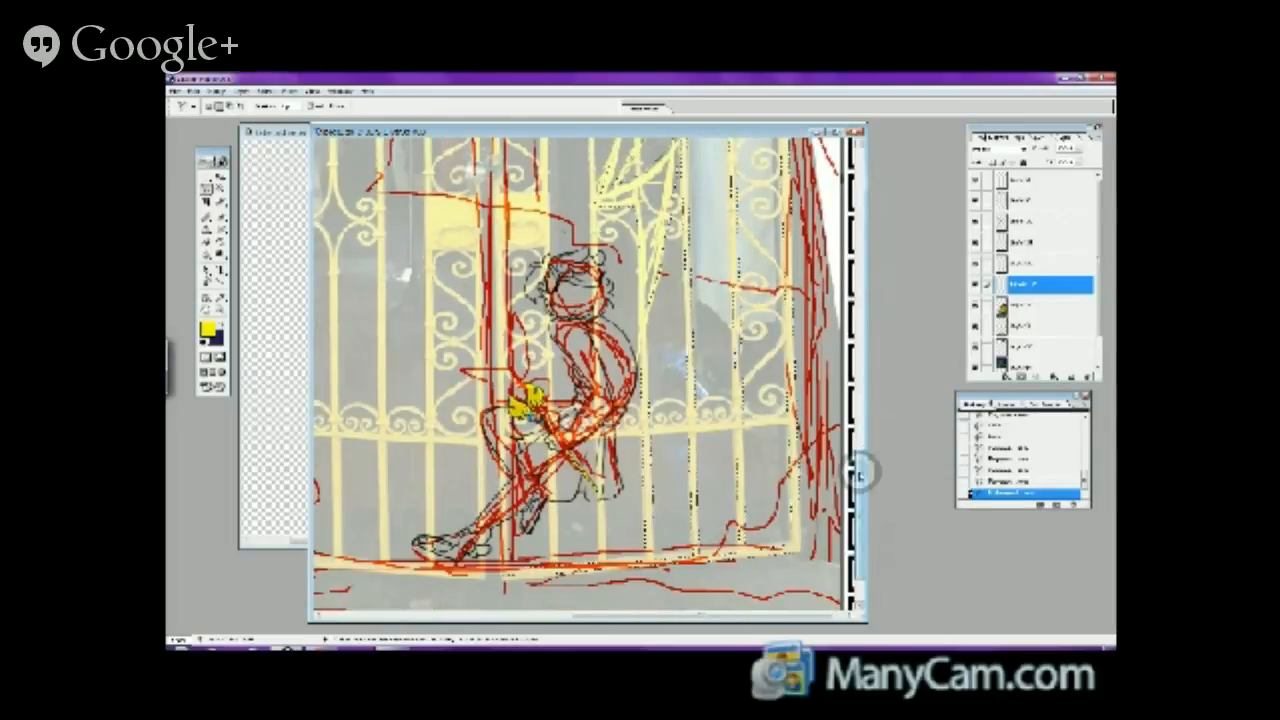
scroll(862, 478, up, 5)
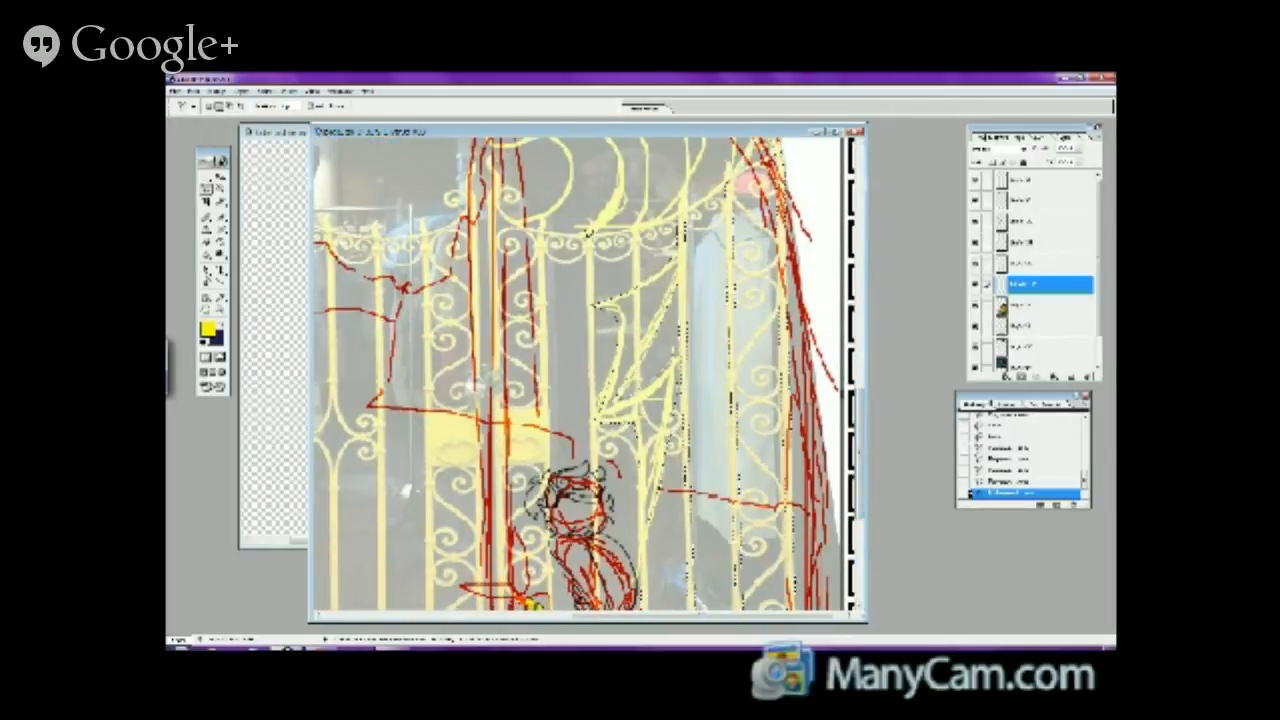
- Add the two vertical gate bars passing behind the seated figure to the selection with the Polygonal Lasso
scroll(588, 374, down, 5)
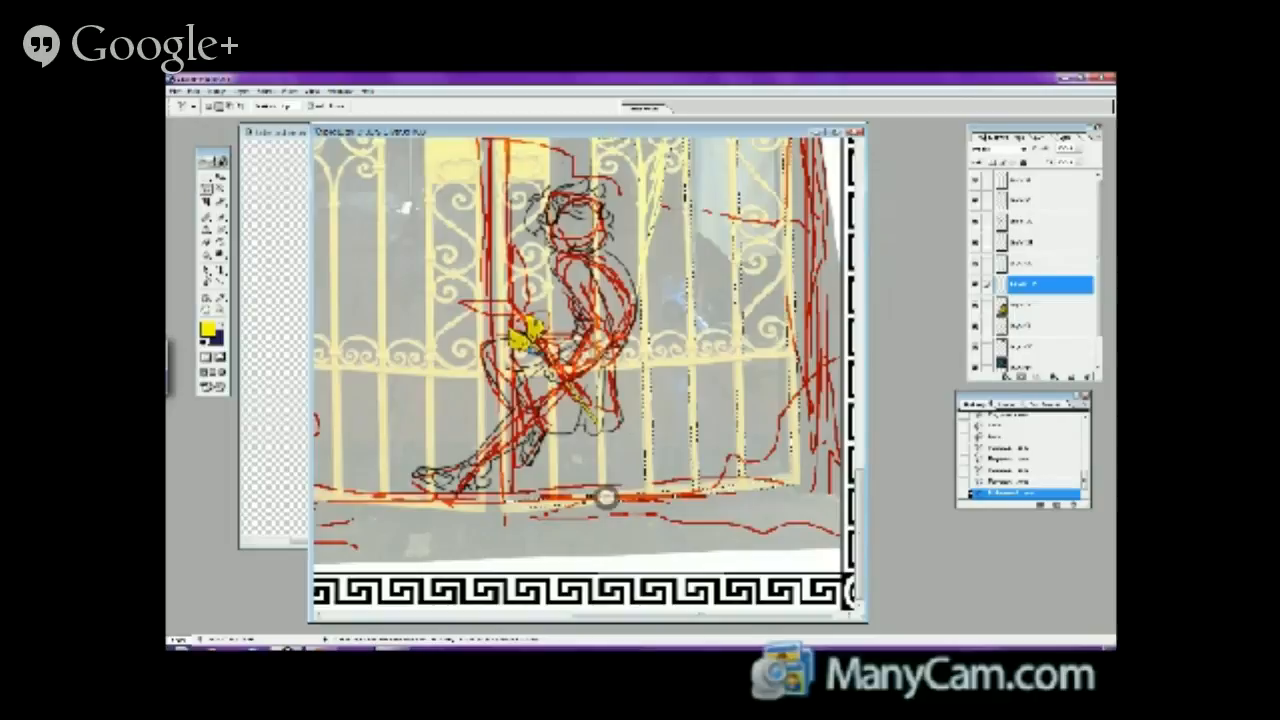
scroll(588, 374, up, 5)
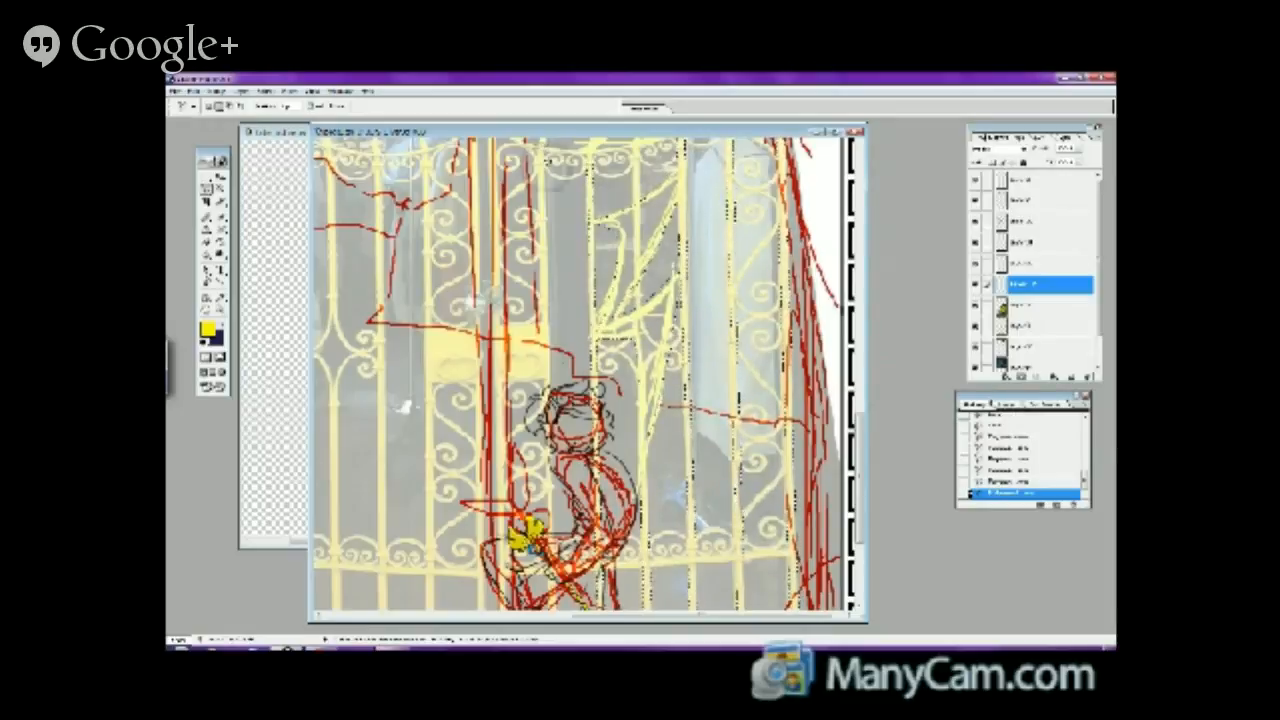
scroll(584, 375, down, 2)
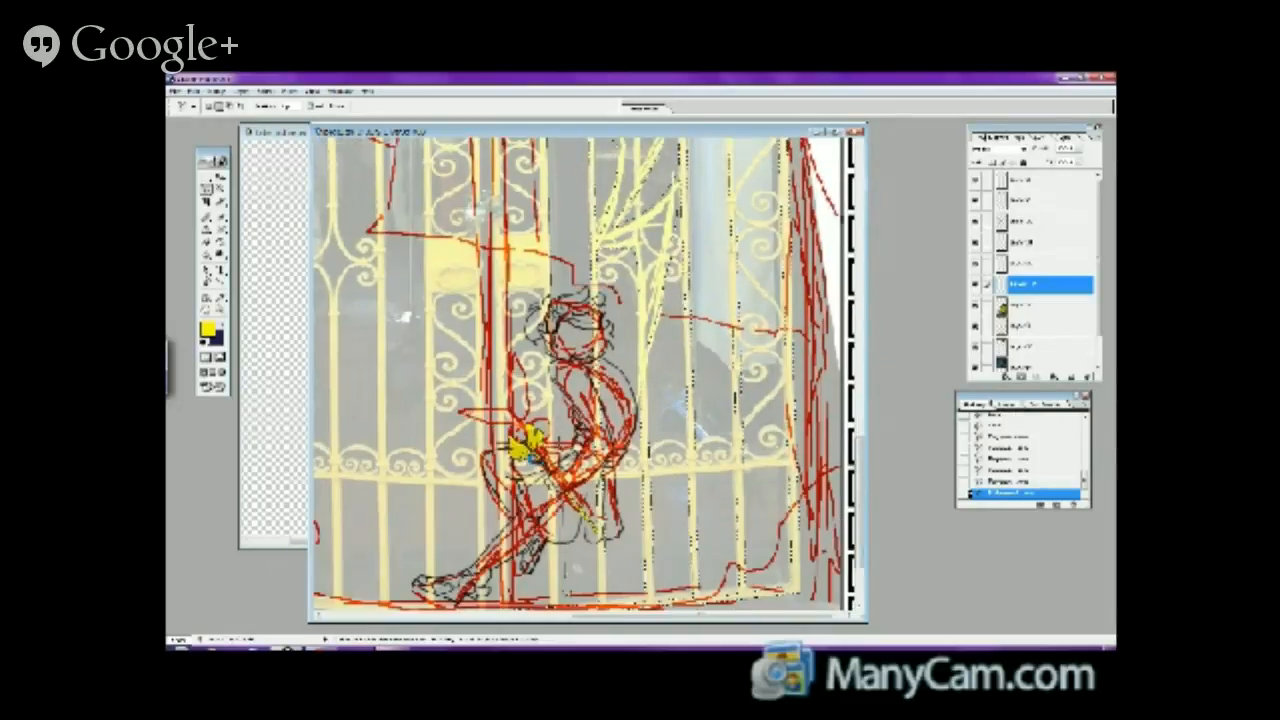
scroll(557, 603, down, 1)
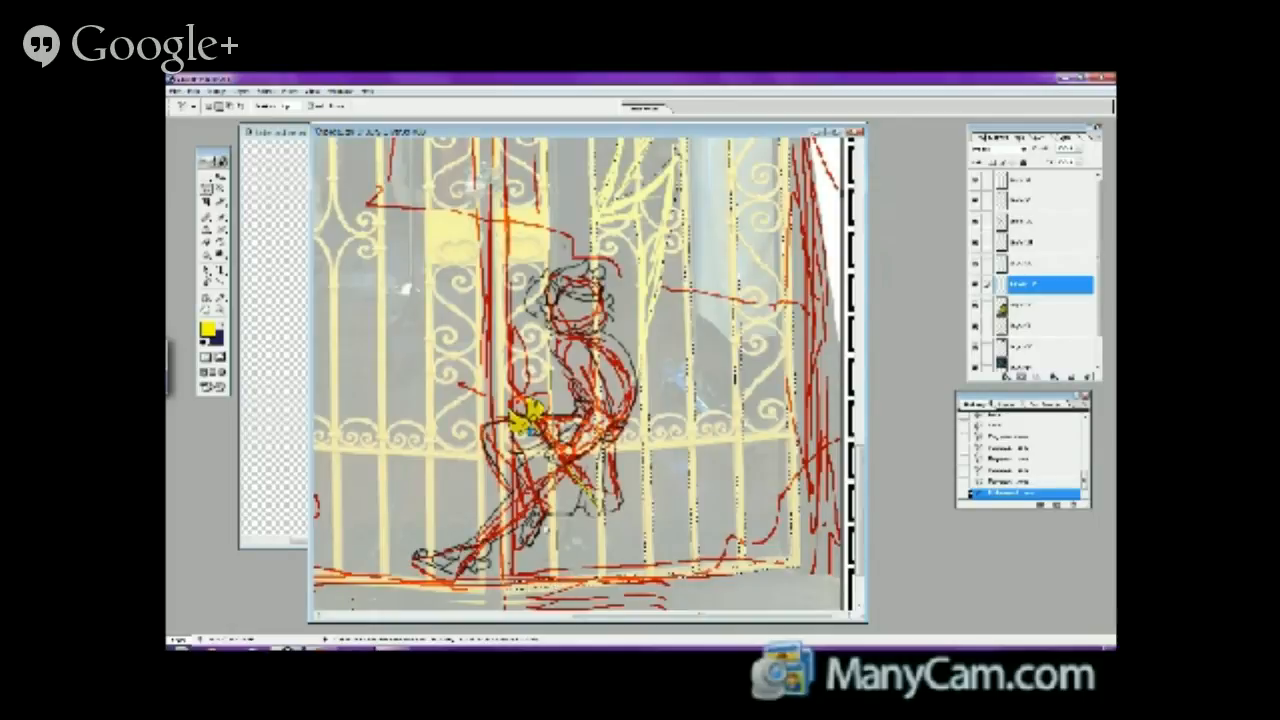
scroll(538, 300, up, 5)
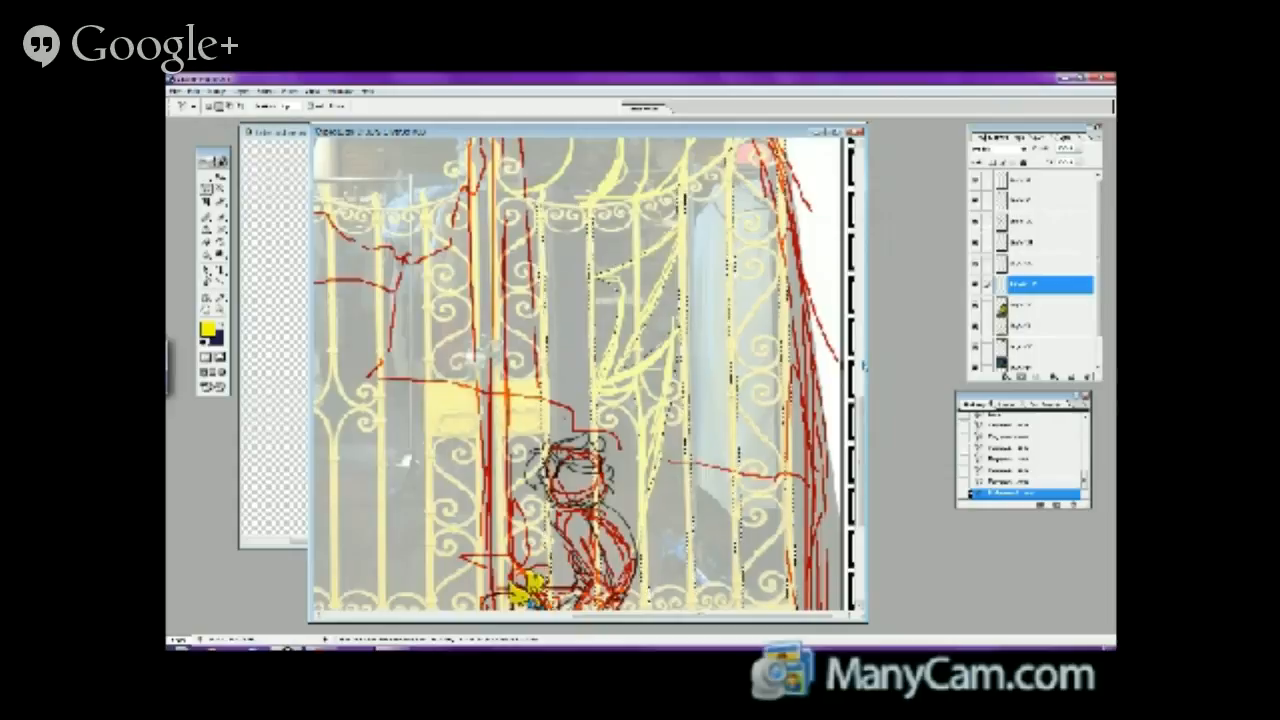
scroll(580, 375, down, 6)
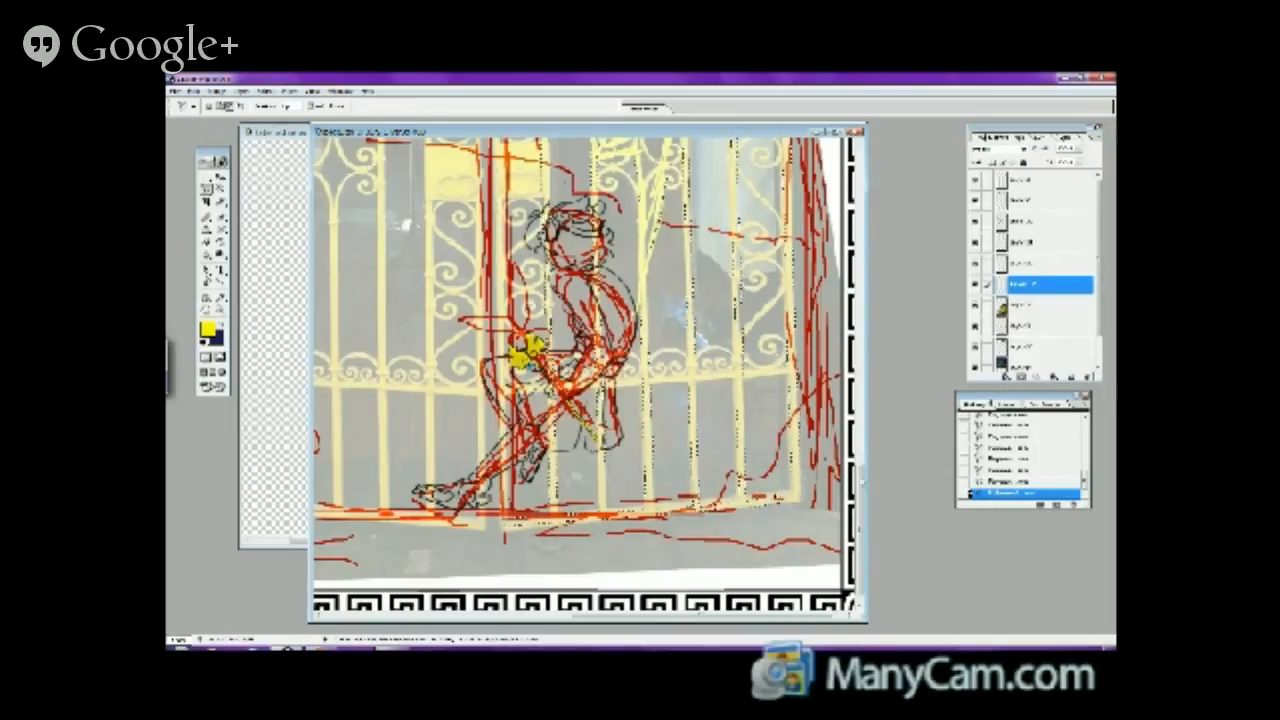
drag(857, 480, 855, 160)
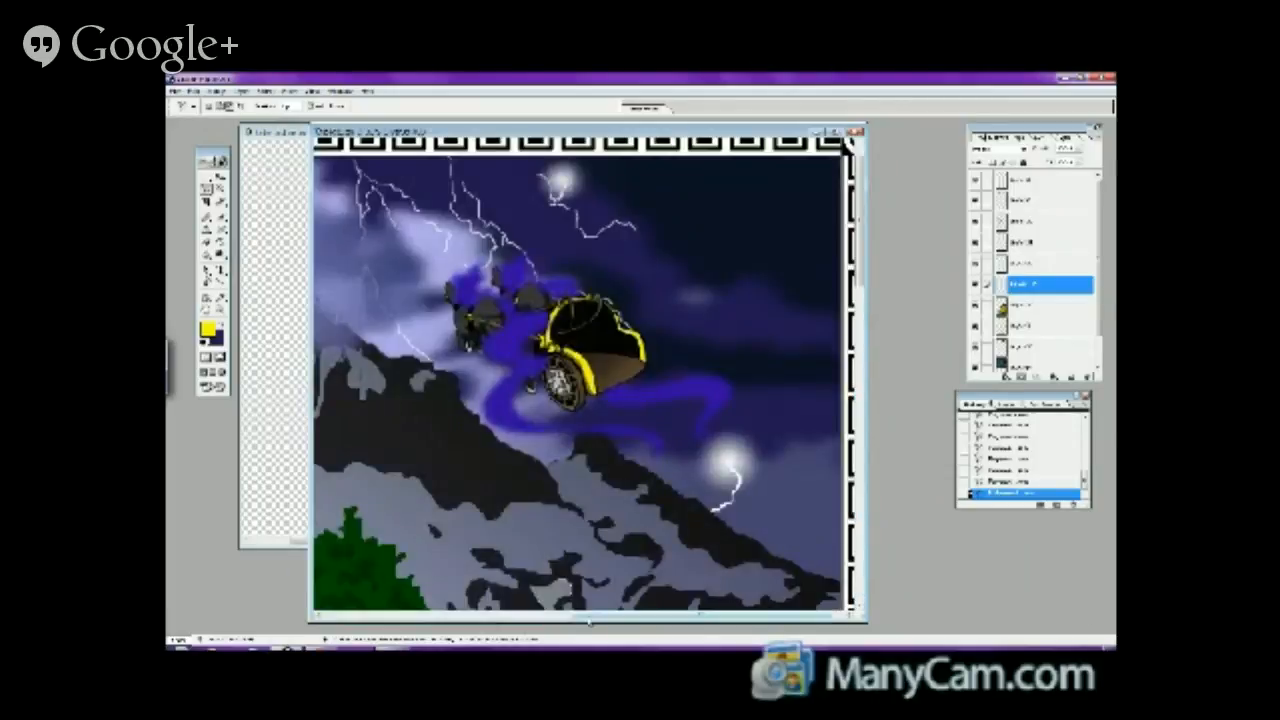
mouse_move(577, 616)
mouse_down()
mouse_move(520, 616)
mouse_move(680, 616)
mouse_up()
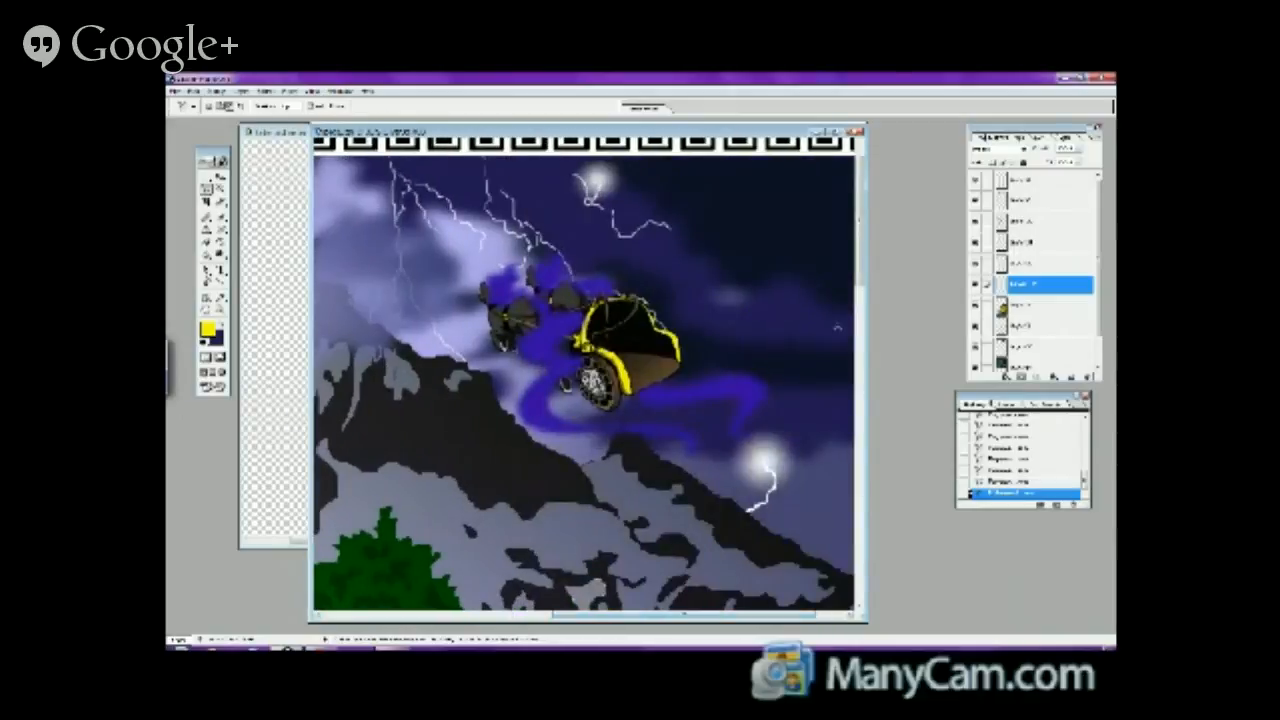
click(865, 280)
drag(865, 280, 876, 365)
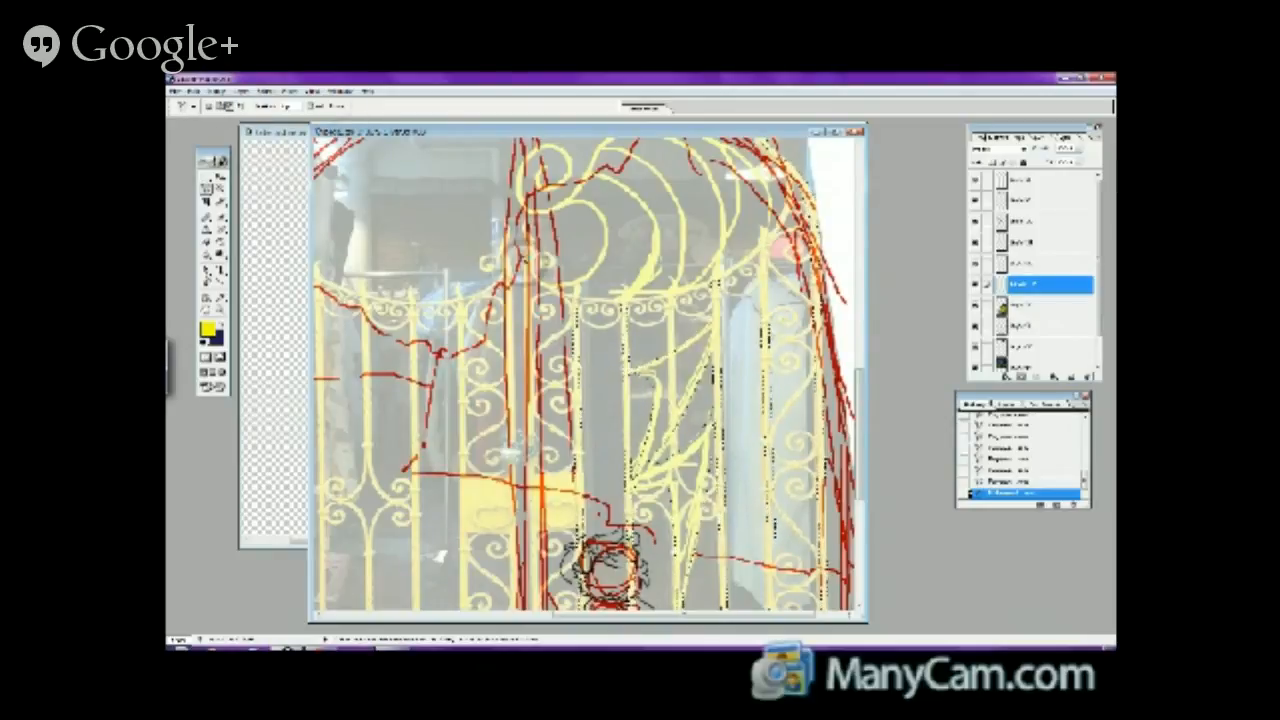
- Examine the selected gate bars from the top scrollwork down to the bottom rail
scroll(588, 375, down, 5)
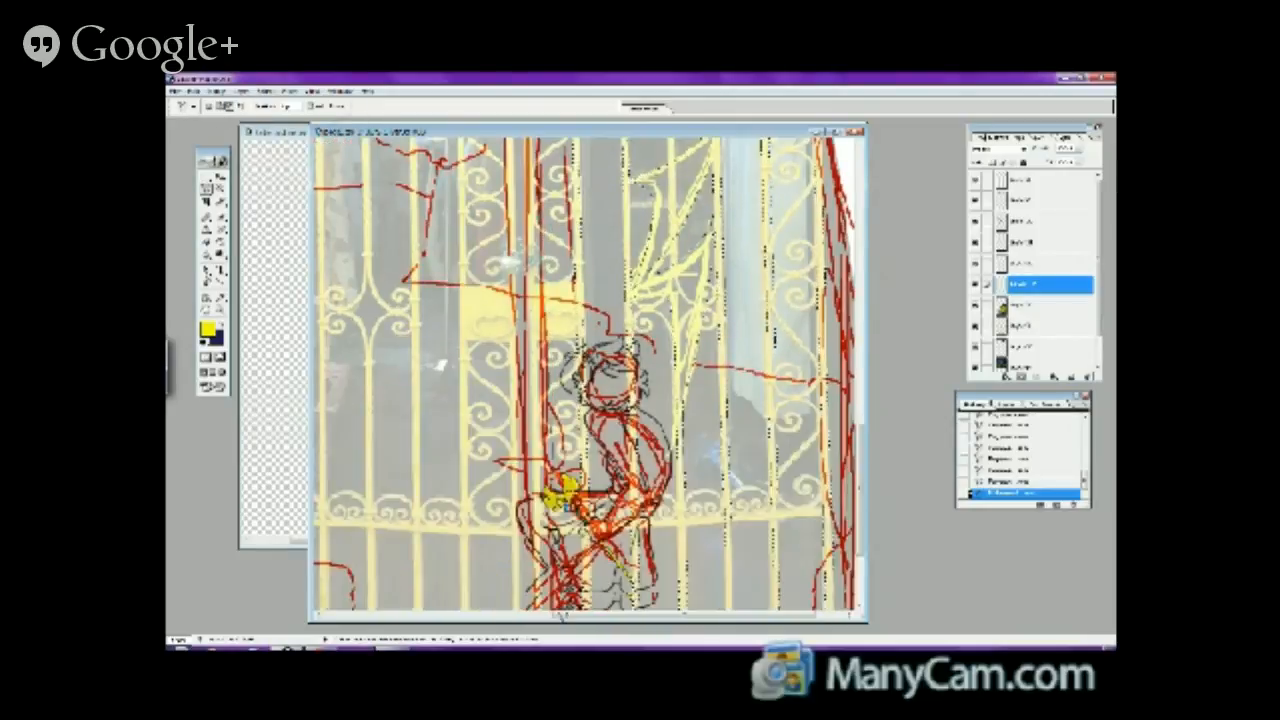
scroll(563, 612, down, 4)
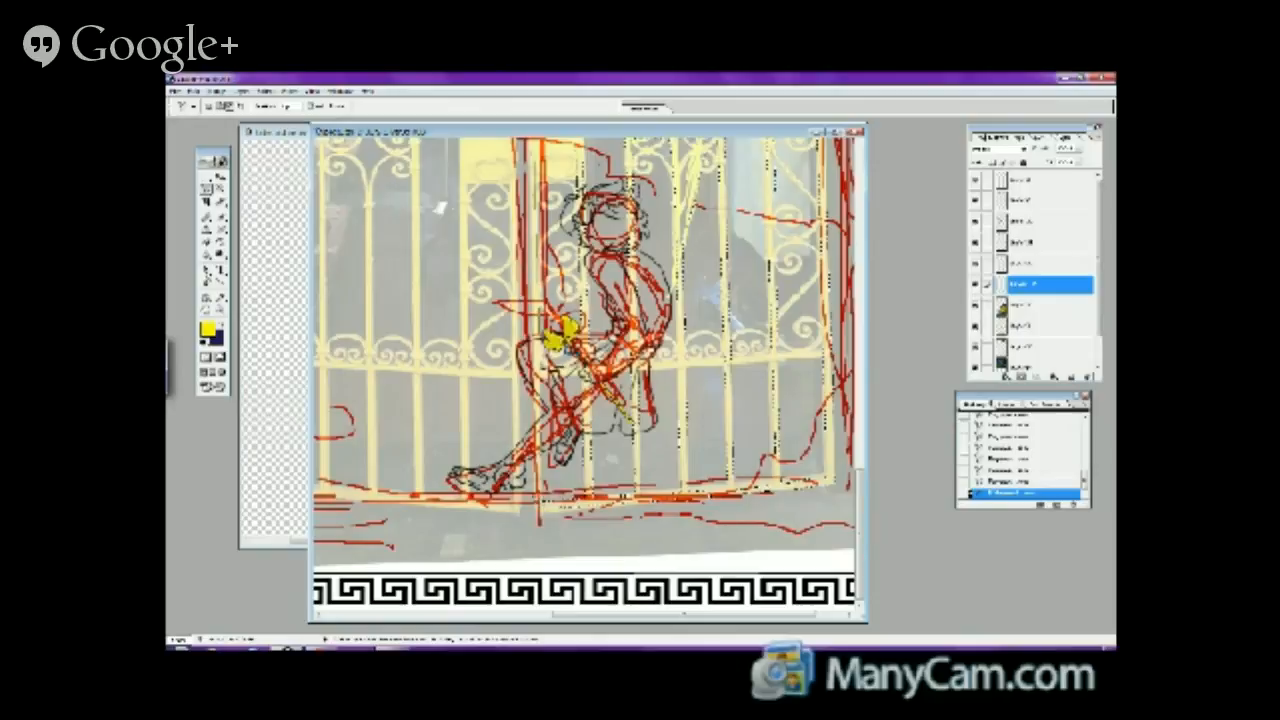
scroll(440, 385, up, 10)
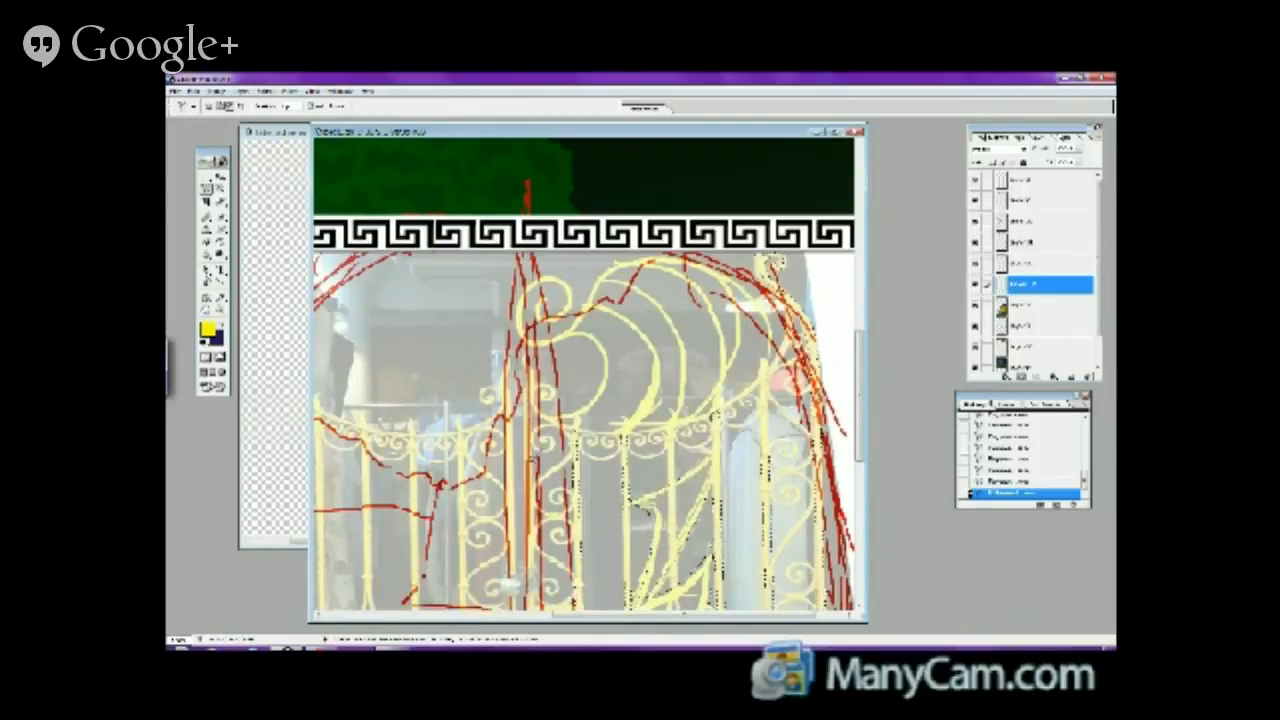
click(190, 93)
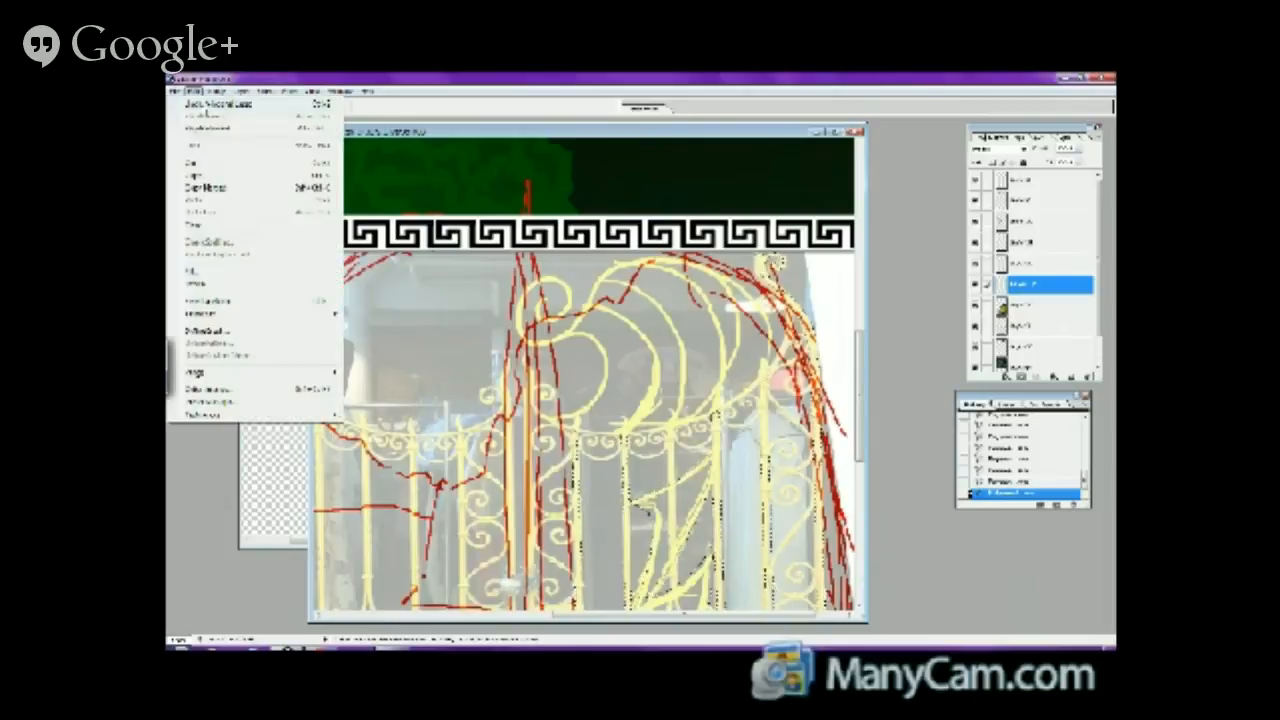
key(Escape)
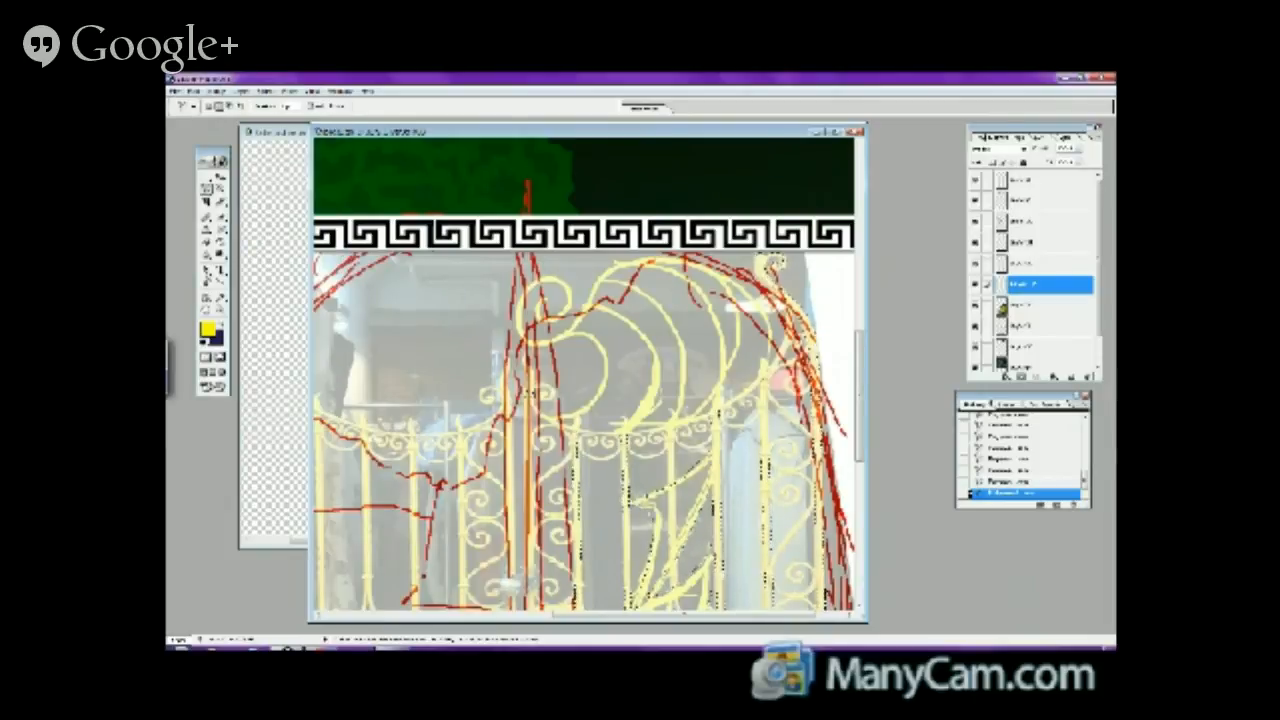
scroll(541, 502, down, 5)
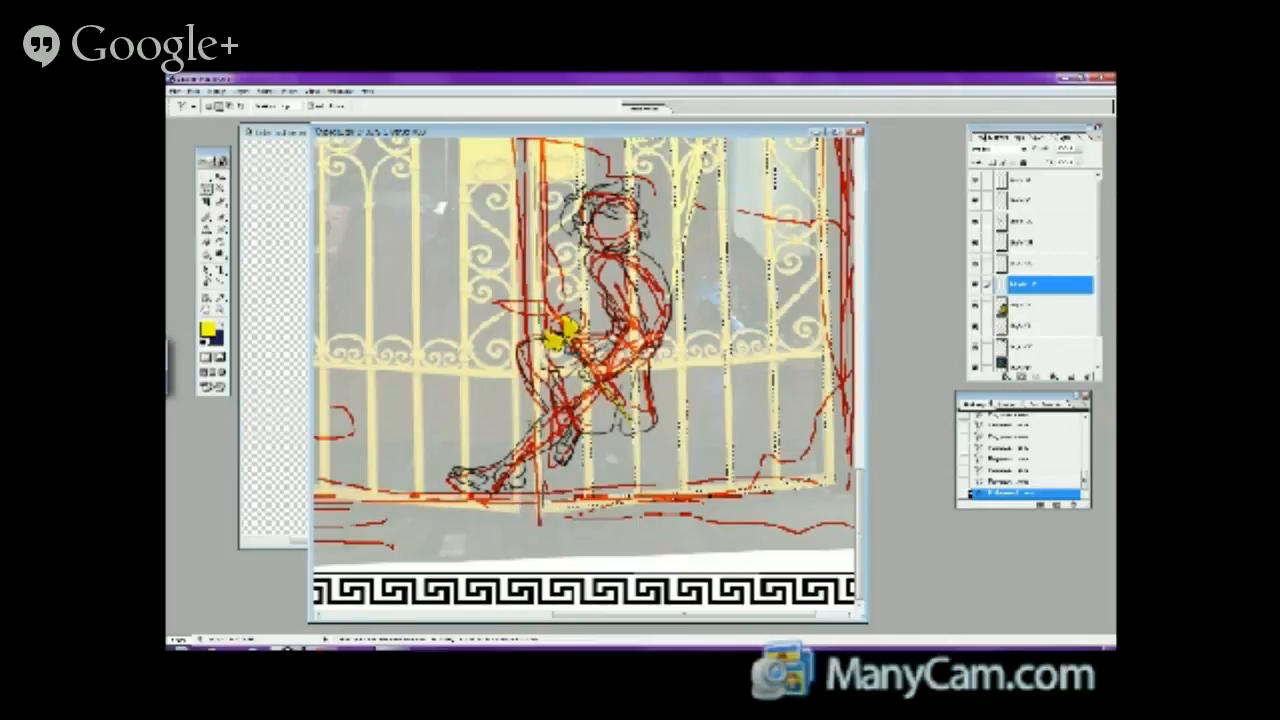
scroll(588, 380, down, 10)
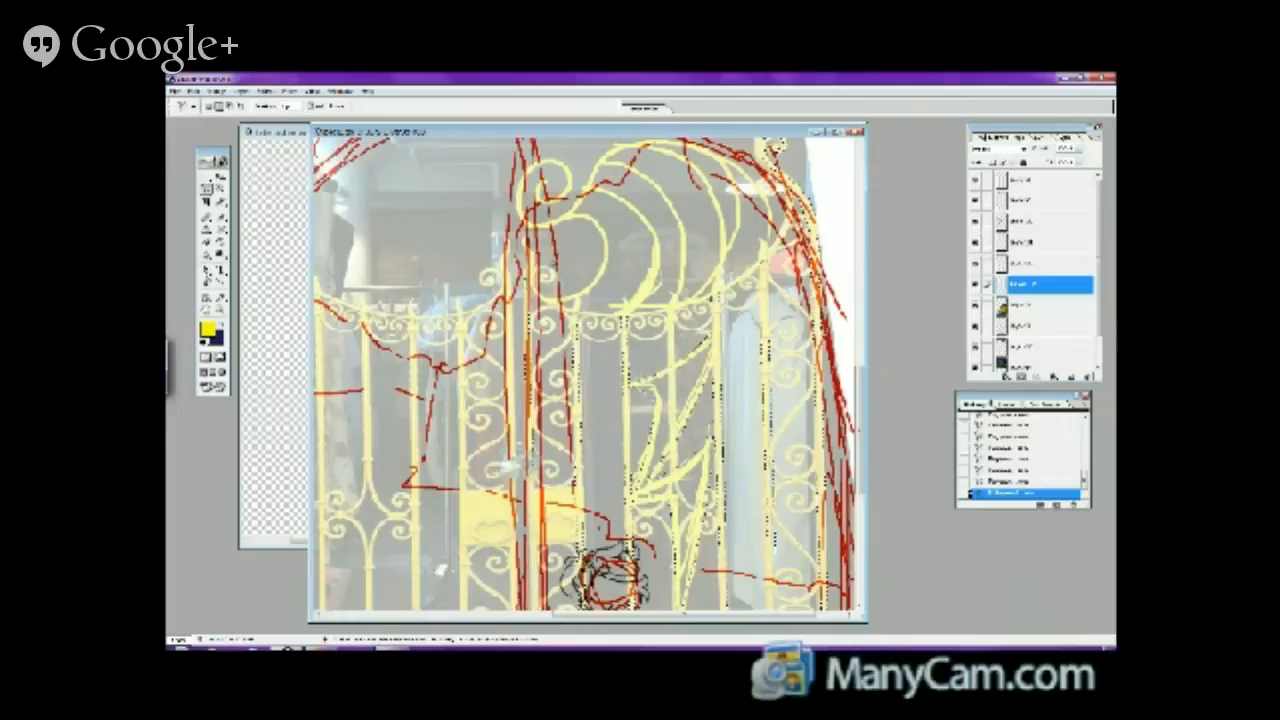
drag(865, 389, 861, 462)
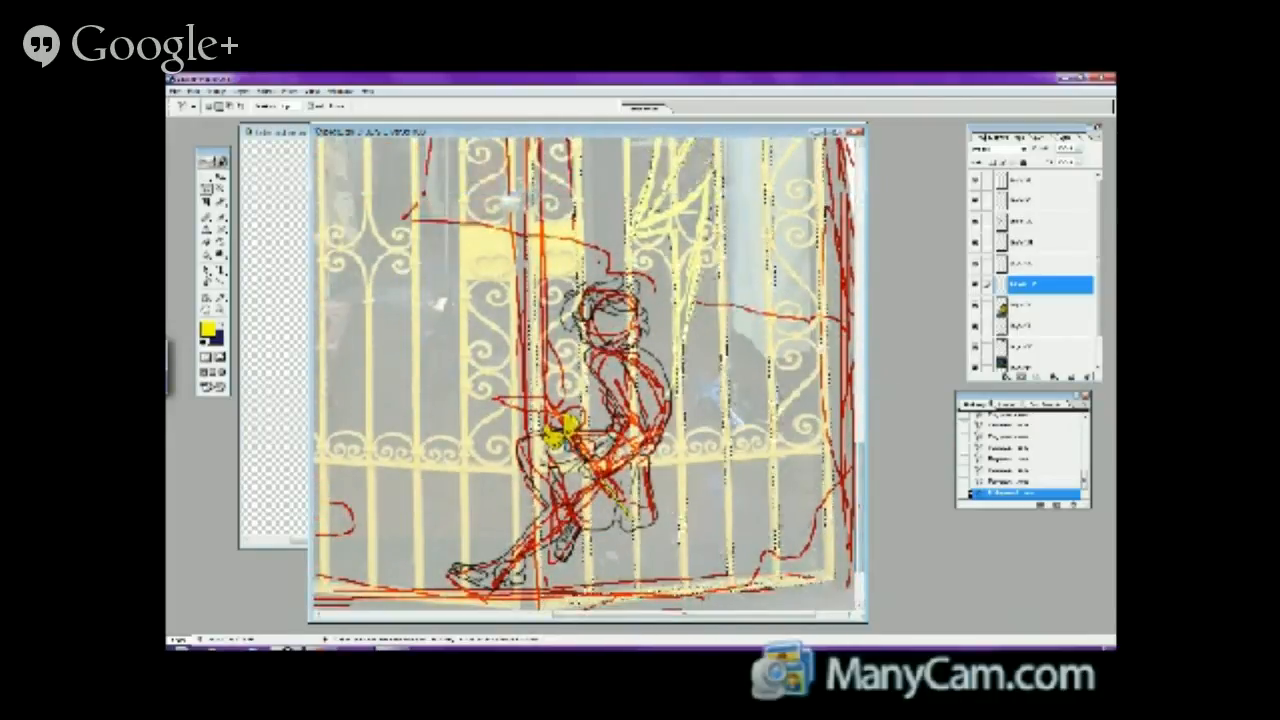
- Switch to the YouTube live stream page in the browser, post a short reply in its chat, and return to Photoshop
click(338, 641)
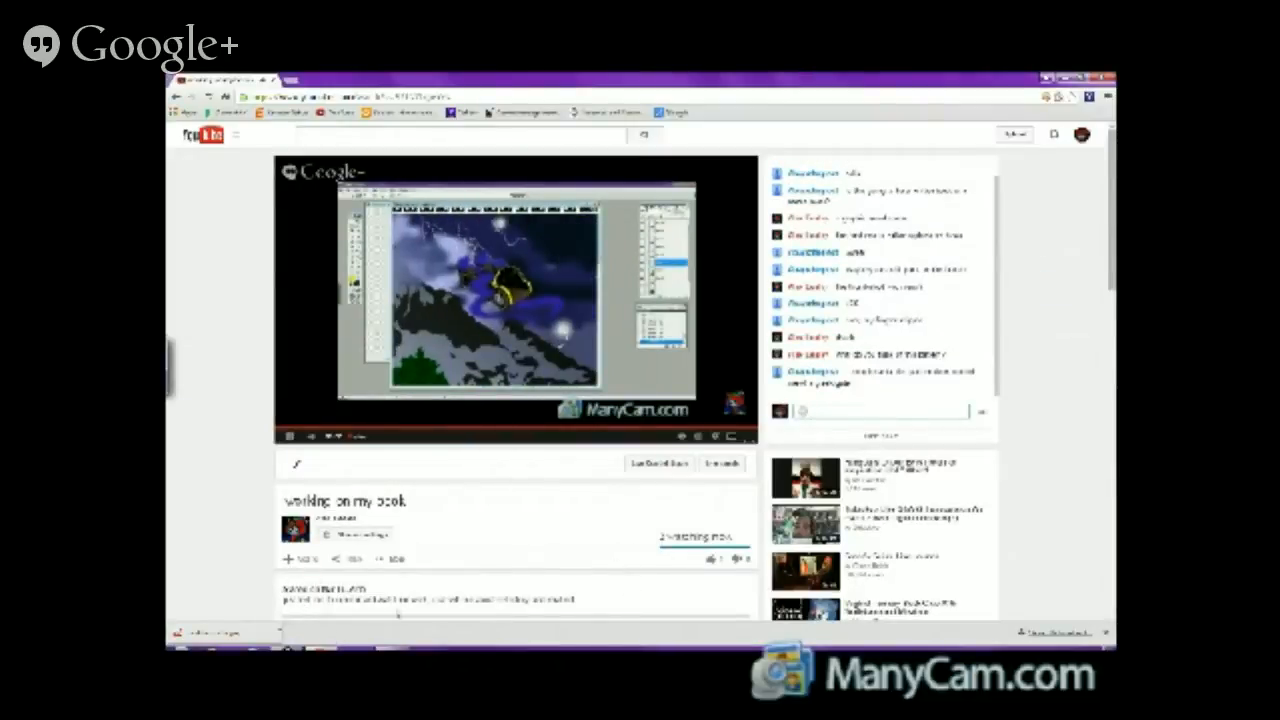
mouse_move(322, 645)
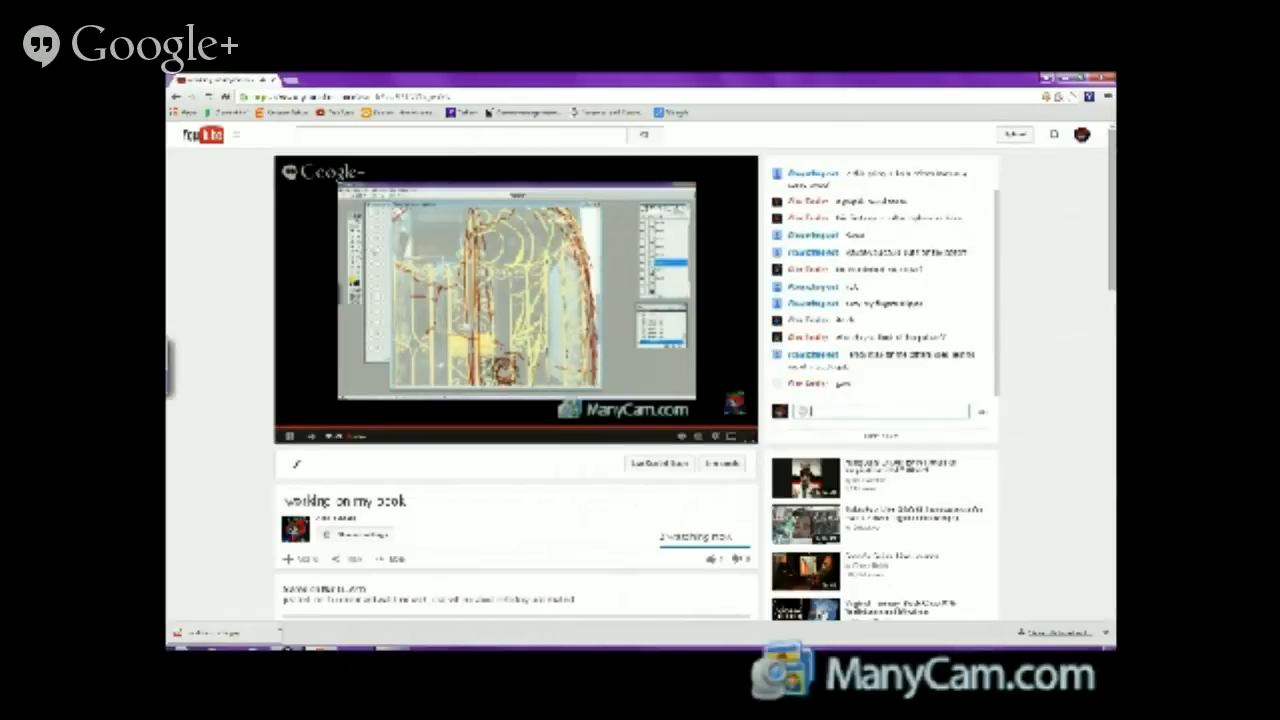
click(288, 645)
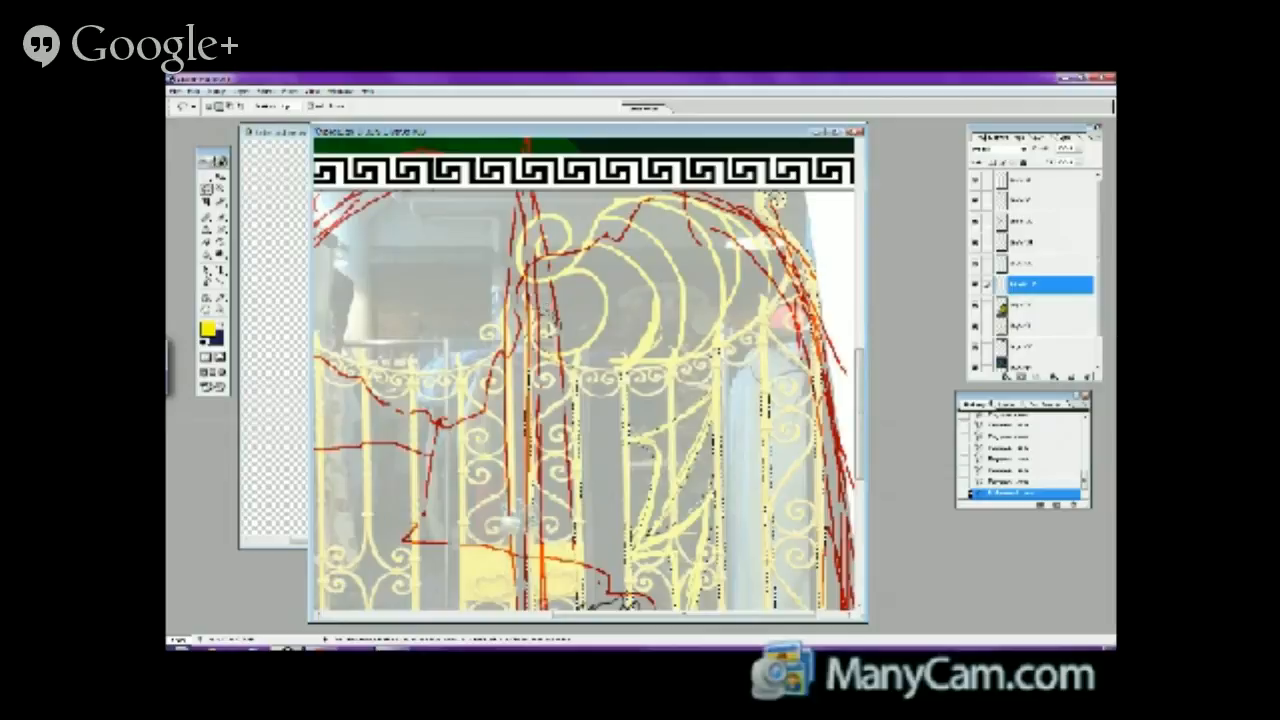
- With the Lasso, add the small scroll above the central bar and the gate's curved top rail to the selection
drag(548, 328, 540, 346)
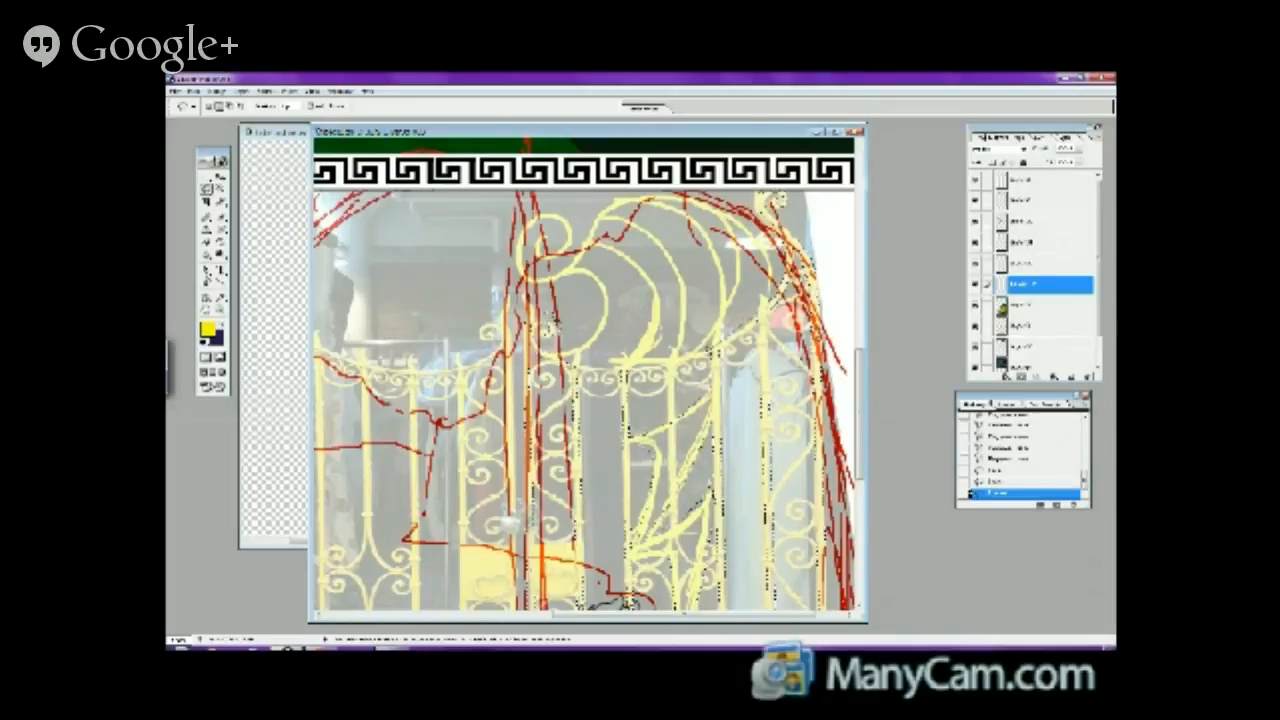
click(178, 91)
key(Escape)
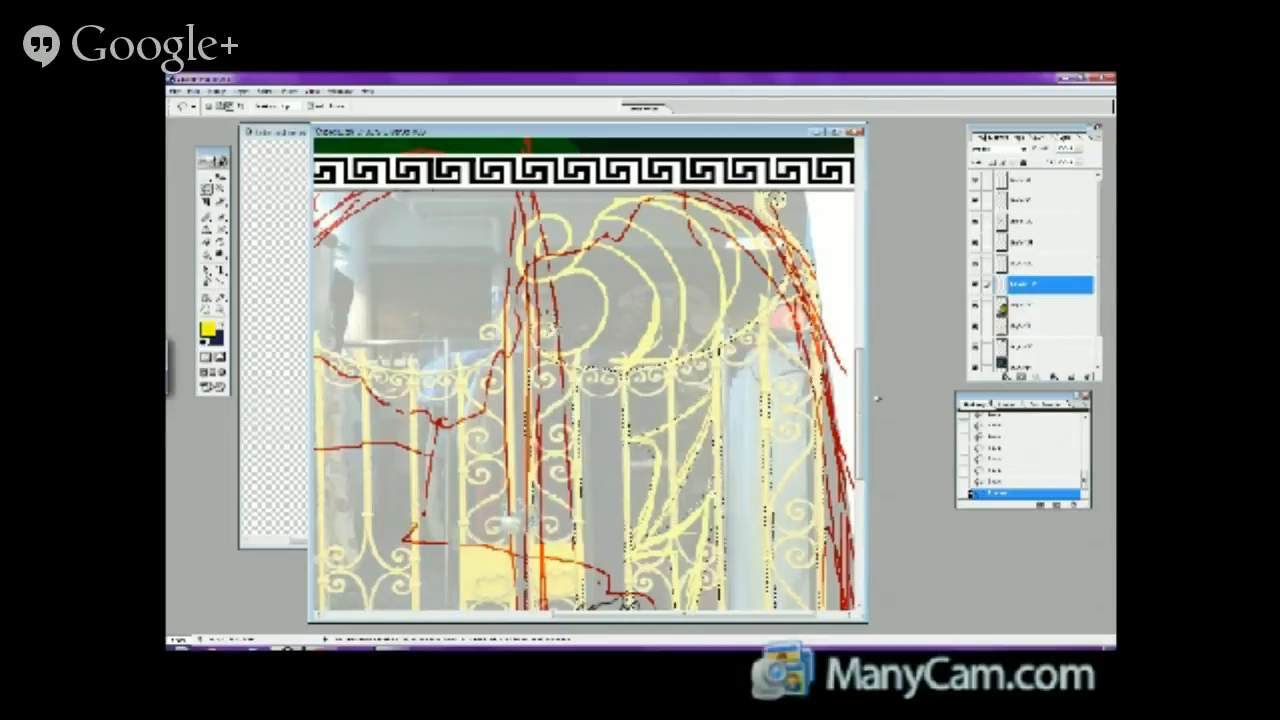
- Fill the selected gate bars, rails and leaf ornament with yellow using the Paint Bucket, and clear the selection
drag(860, 397, 858, 492)
key(b)
click(348, 224)
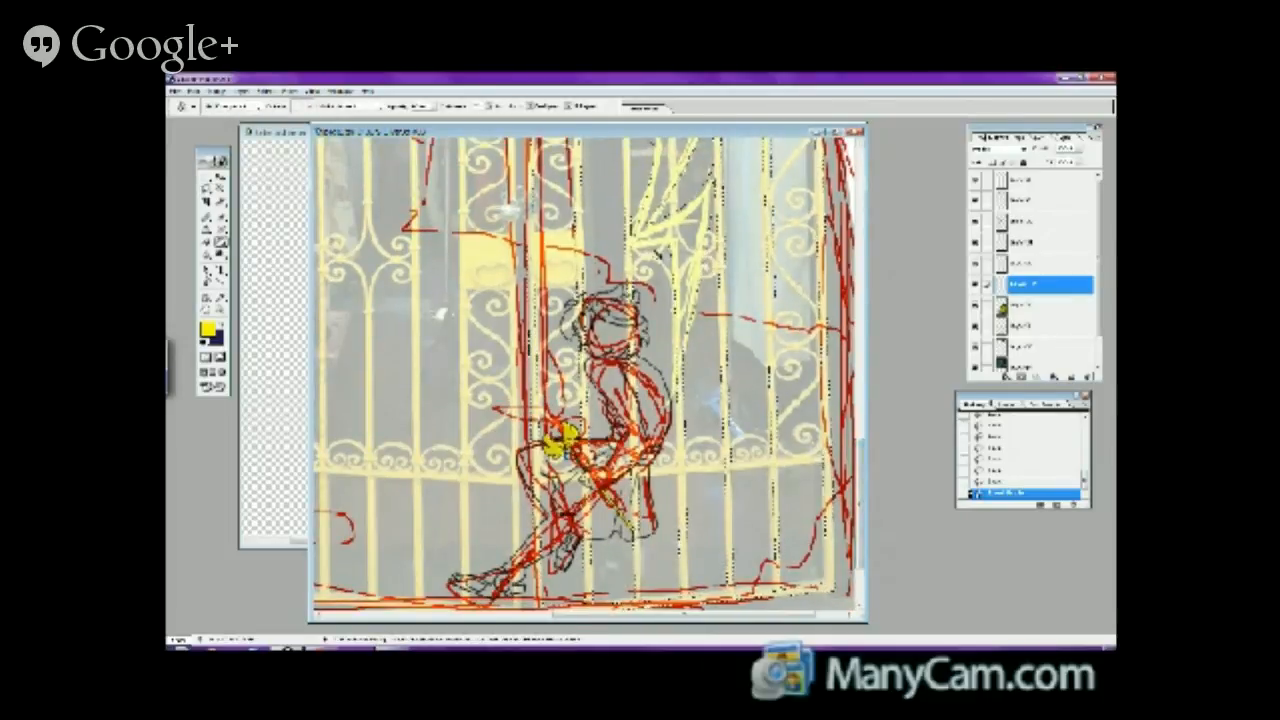
click(672, 236)
click(187, 91)
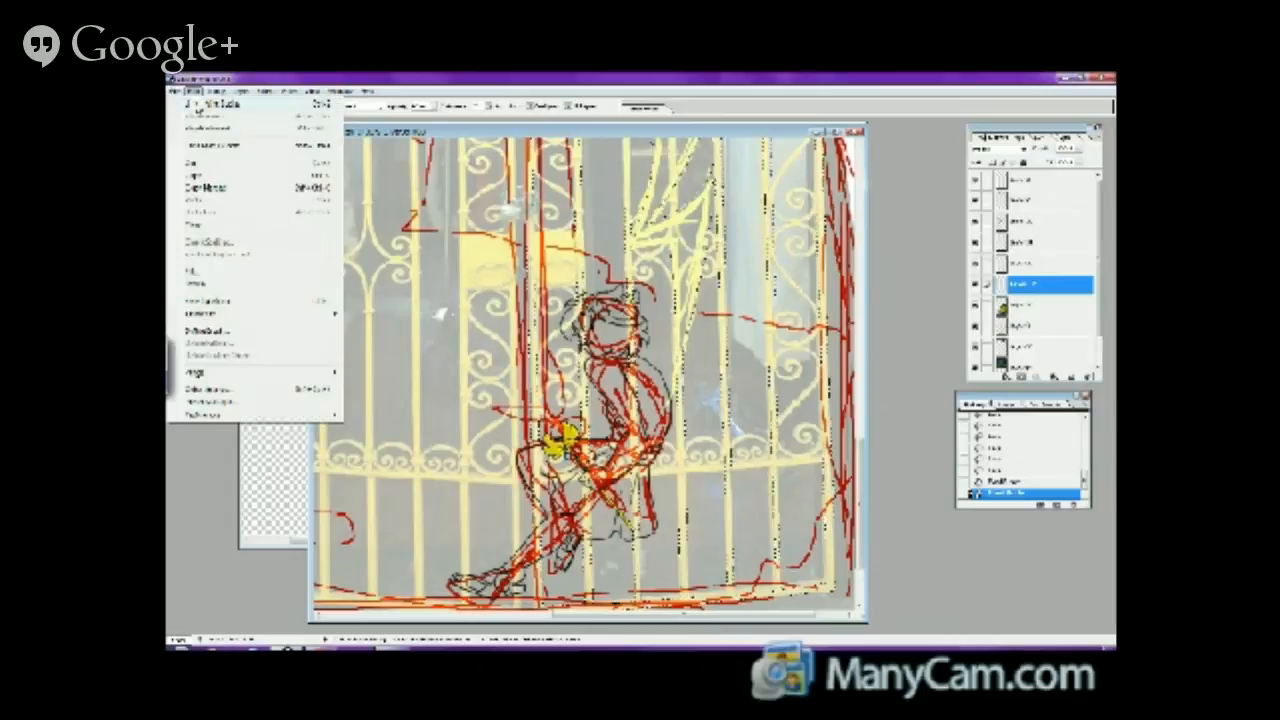
click(197, 106)
click(976, 285)
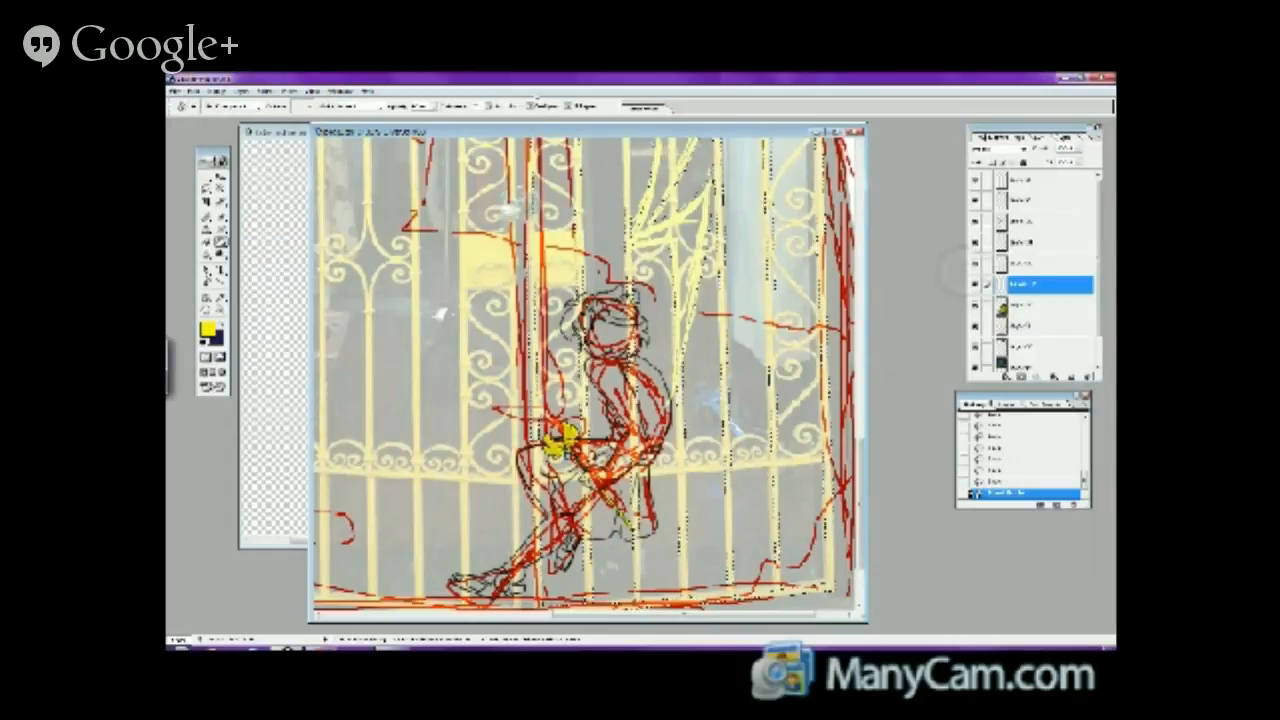
click(686, 228)
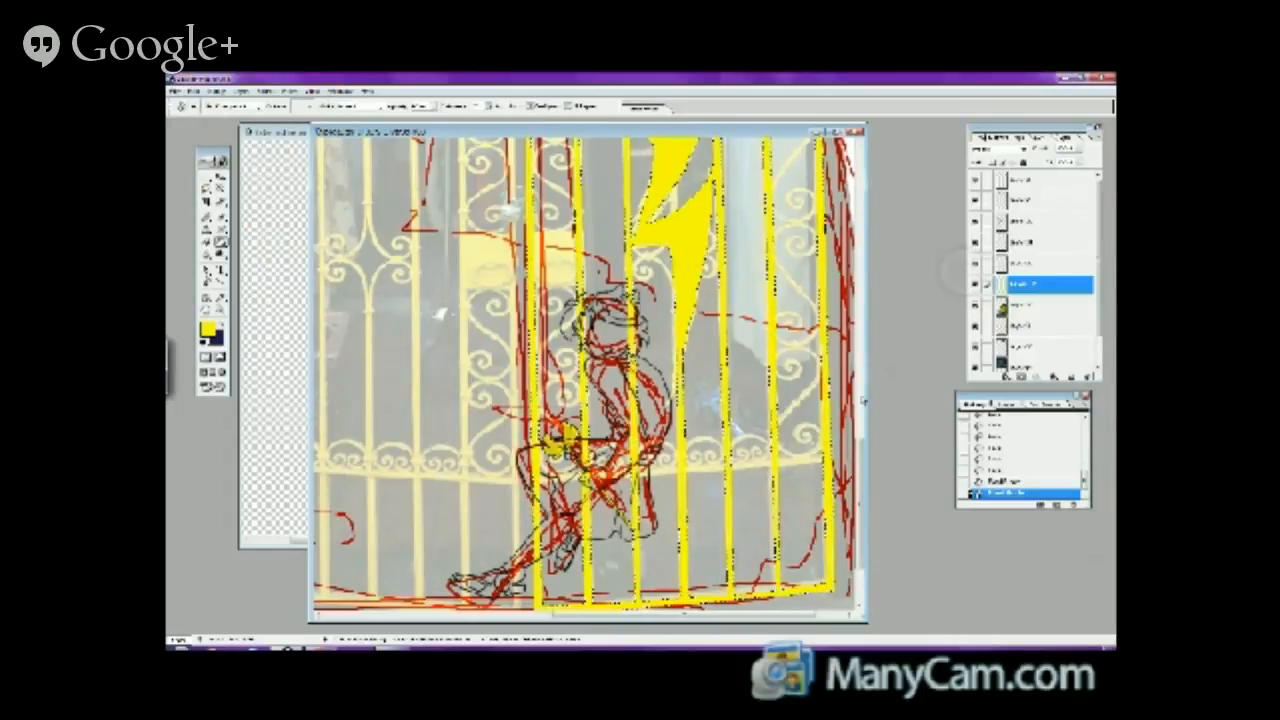
scroll(855, 440, up, 5)
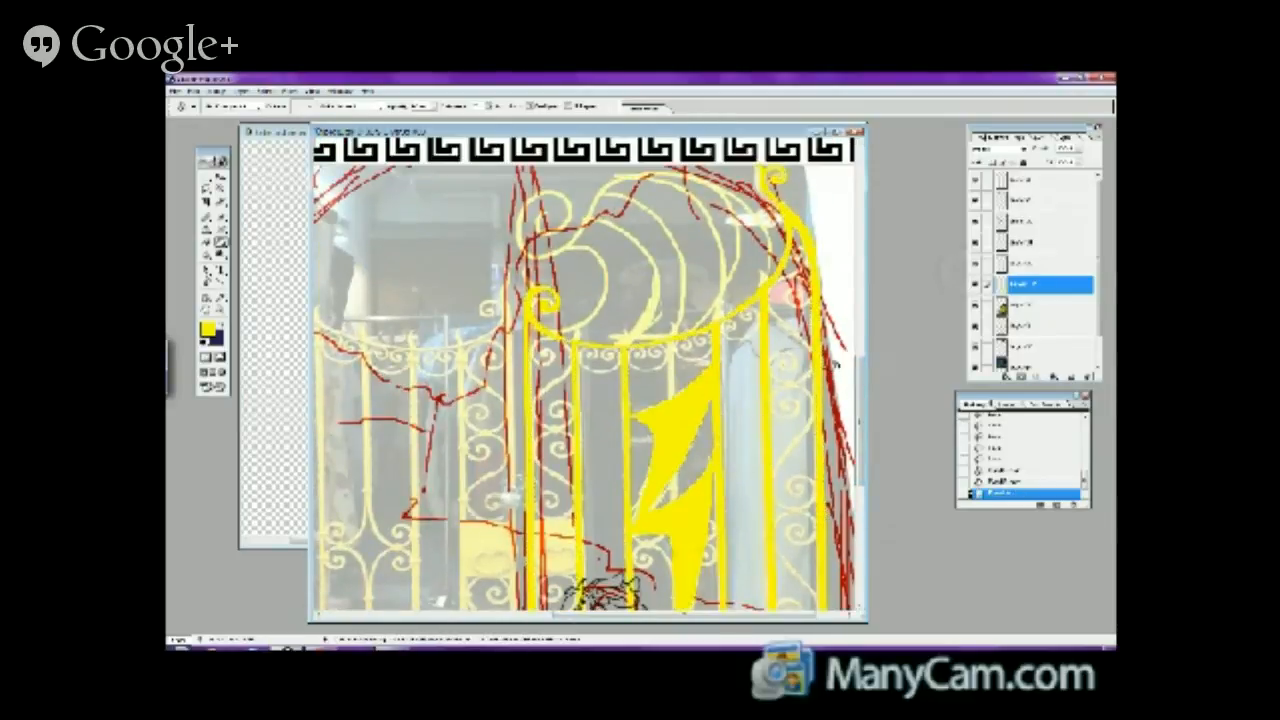
- Hide the gate reference photo to review the yellow gate against the page sketch, and show the photo again
click(221, 309)
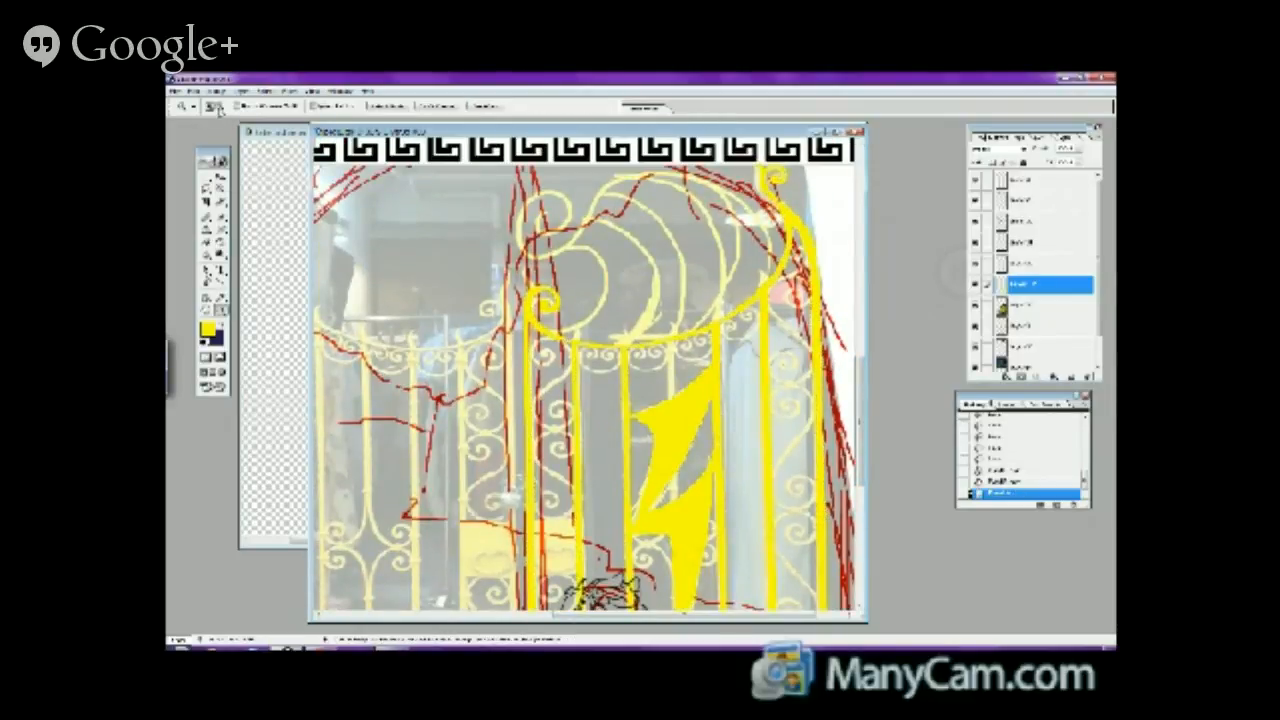
alt+click(613, 399)
alt+click(614, 410)
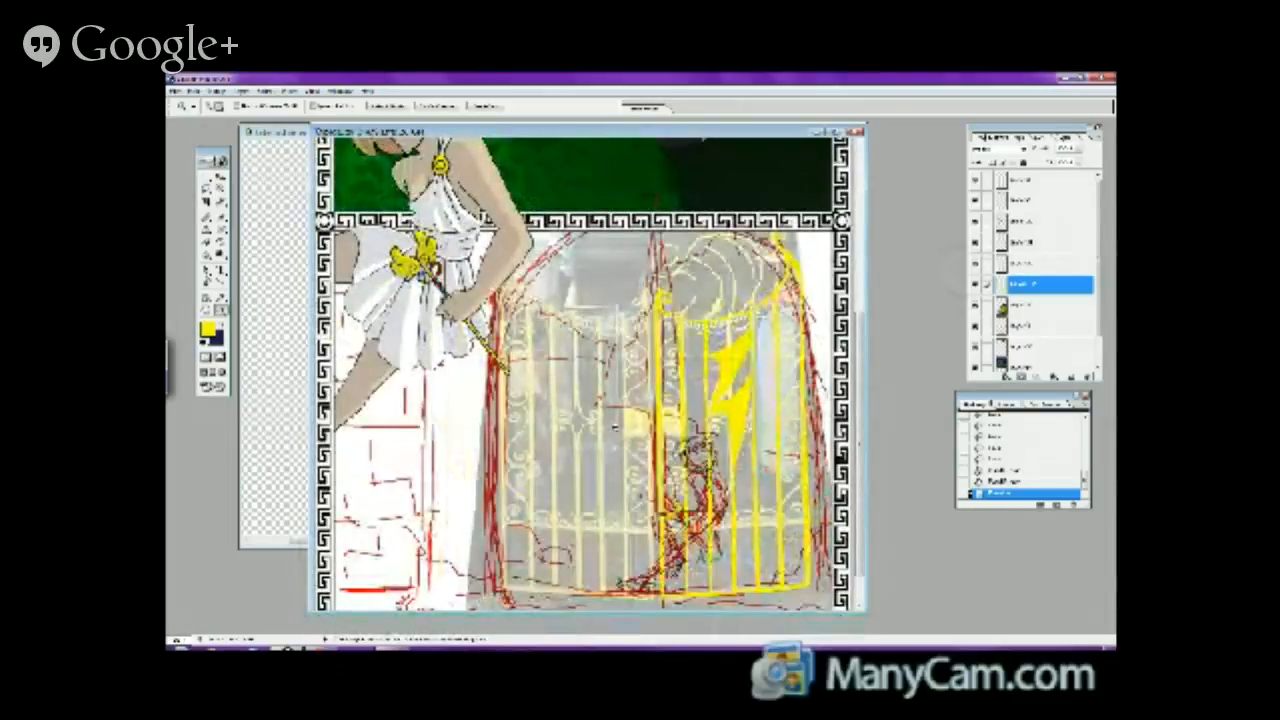
click(975, 306)
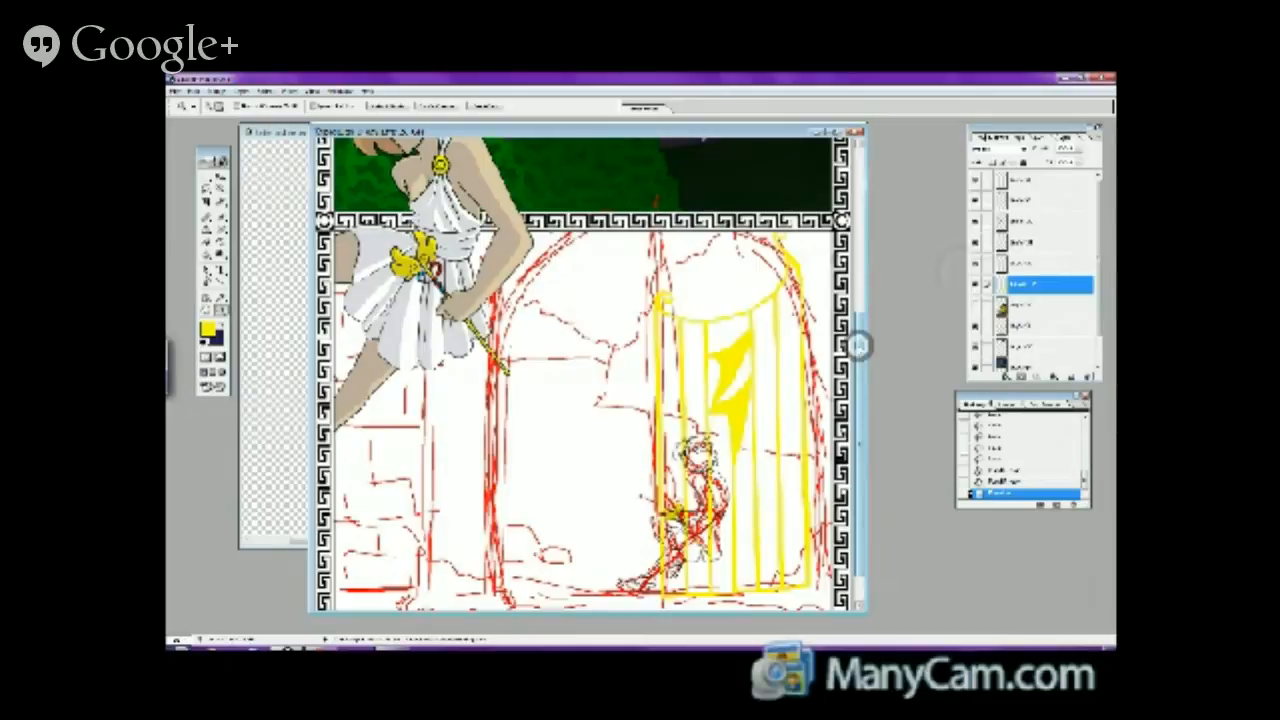
mouse_move(860, 345)
mouse_down()
mouse_move(866, 397)
mouse_move(857, 338)
mouse_up()
click(976, 305)
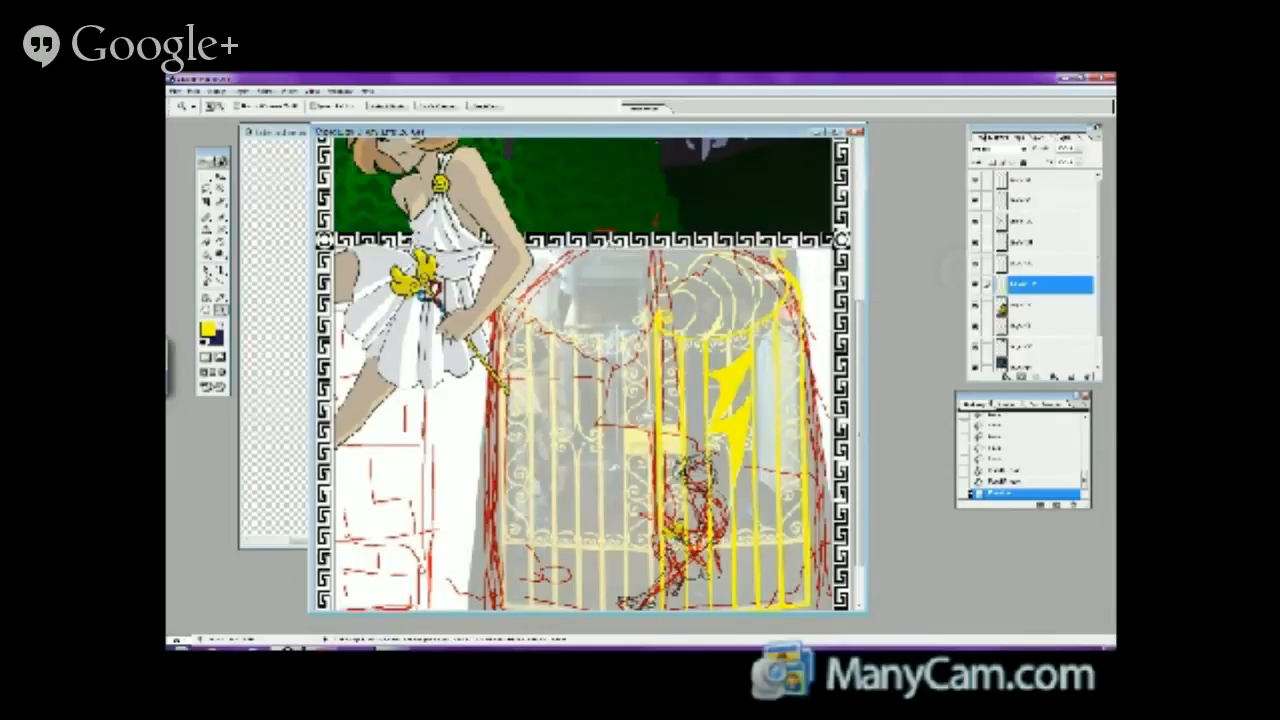
- With the Brush, trace the large spiral scroll at the left end of the gate's crest in yellow
click(780, 305)
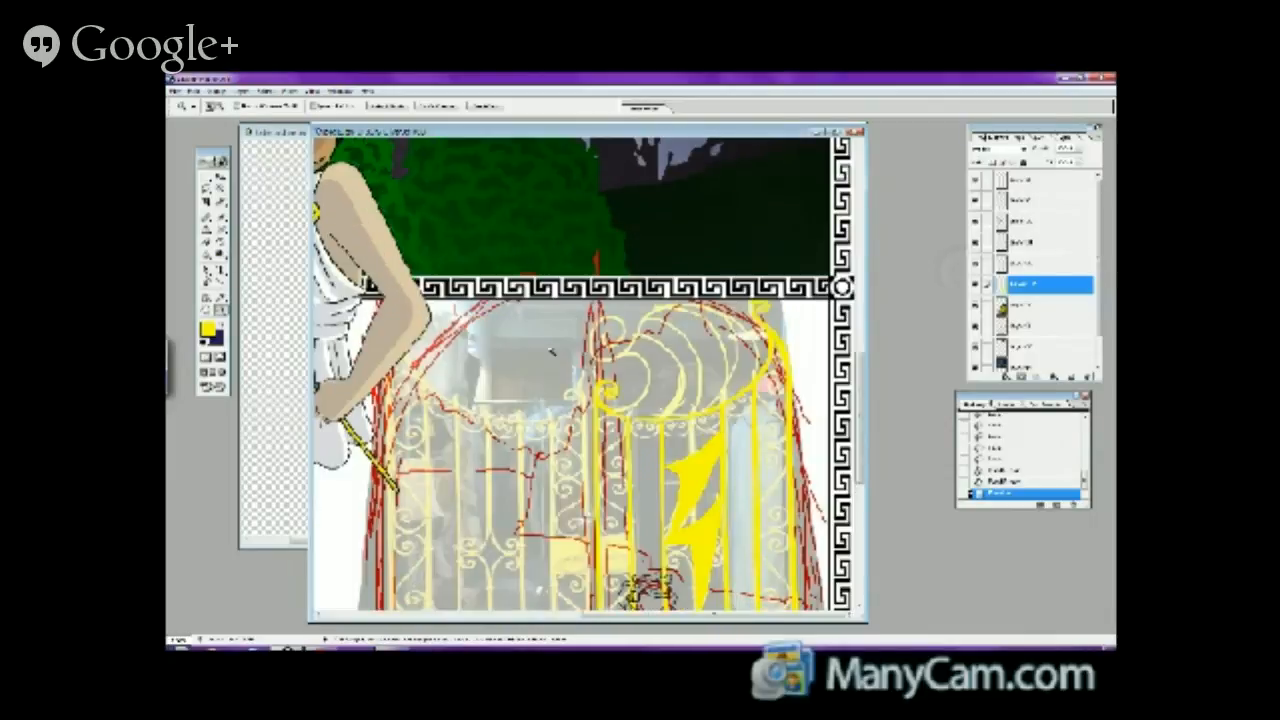
click(551, 352)
click(220, 216)
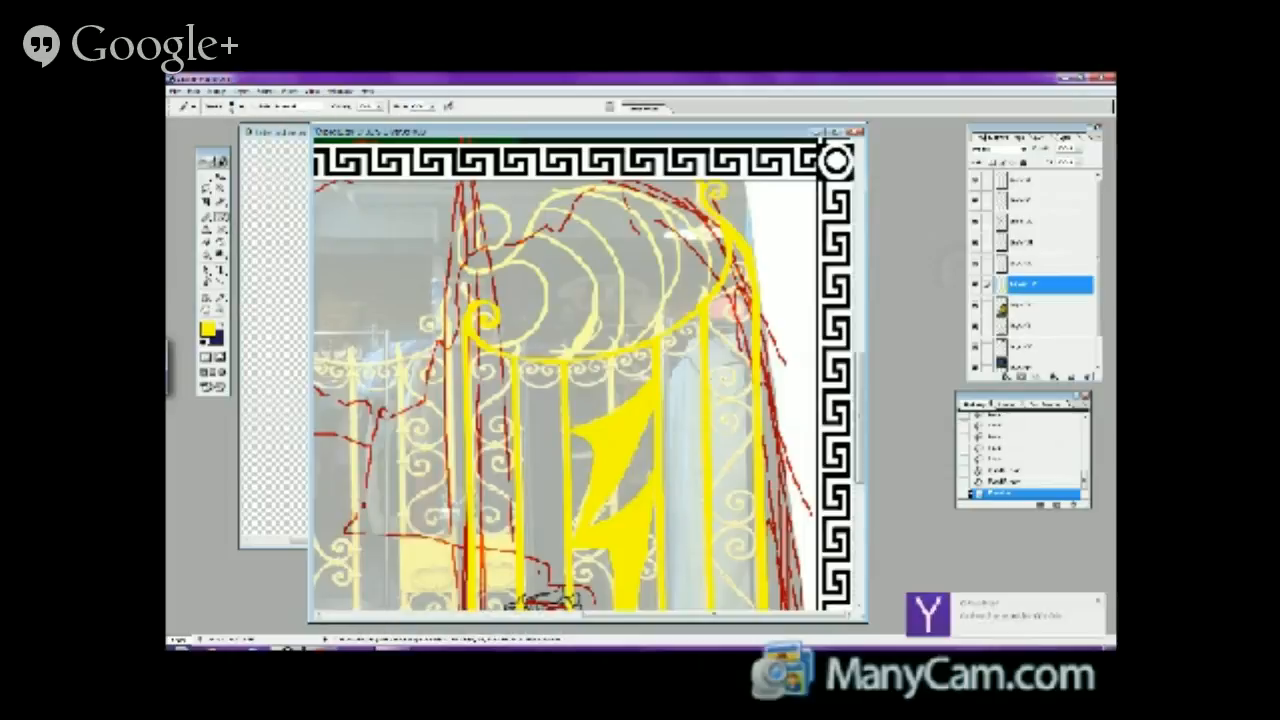
click(486, 230)
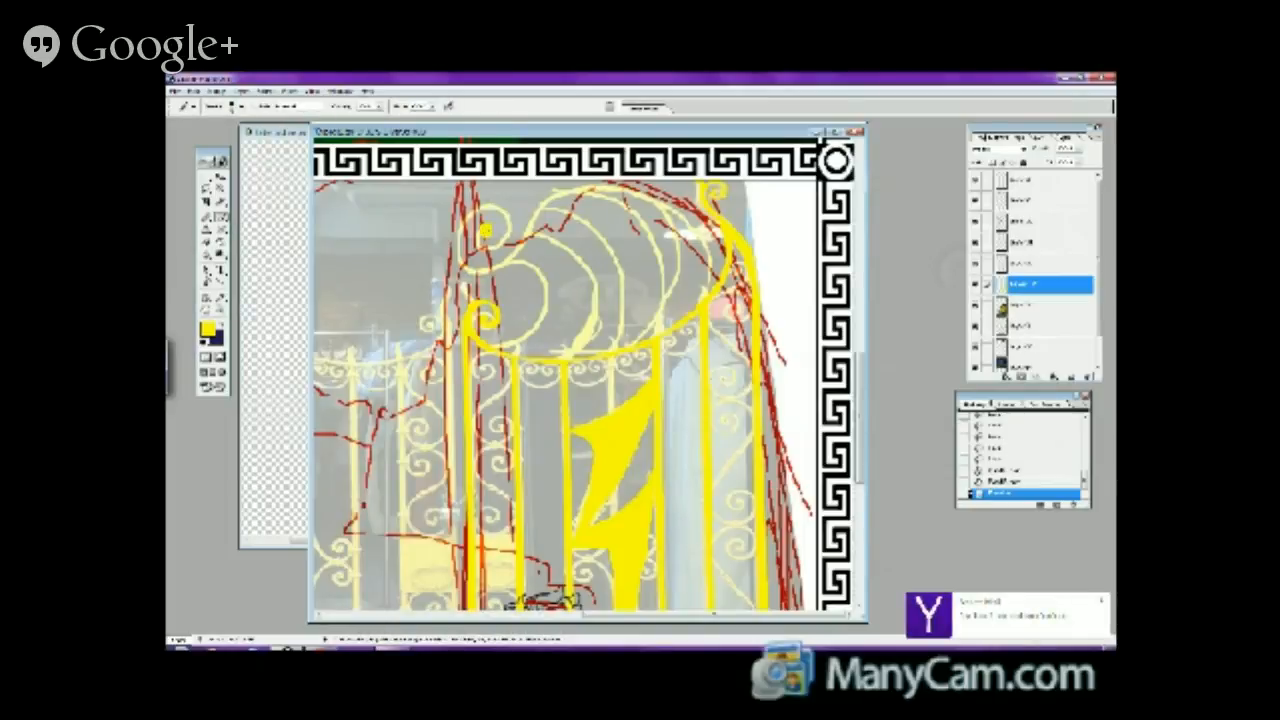
mouse_move(478, 232)
mouse_down()
mouse_move(487, 249)
mouse_move(485, 231)
mouse_move(502, 242)
mouse_move(508, 219)
mouse_move(487, 207)
mouse_move(457, 238)
mouse_move(469, 268)
mouse_up()
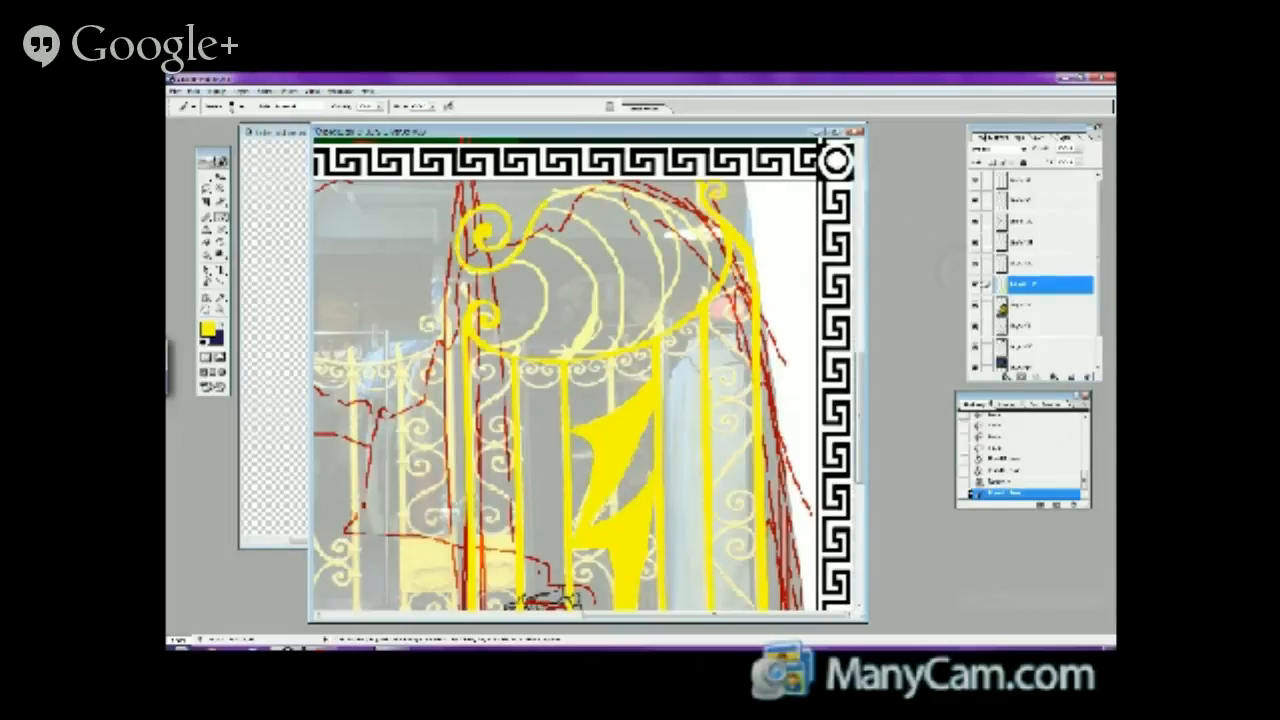
- Lower the opacity of the gate reference photo's layer until the photo is very faint
click(1010, 305)
click(1077, 150)
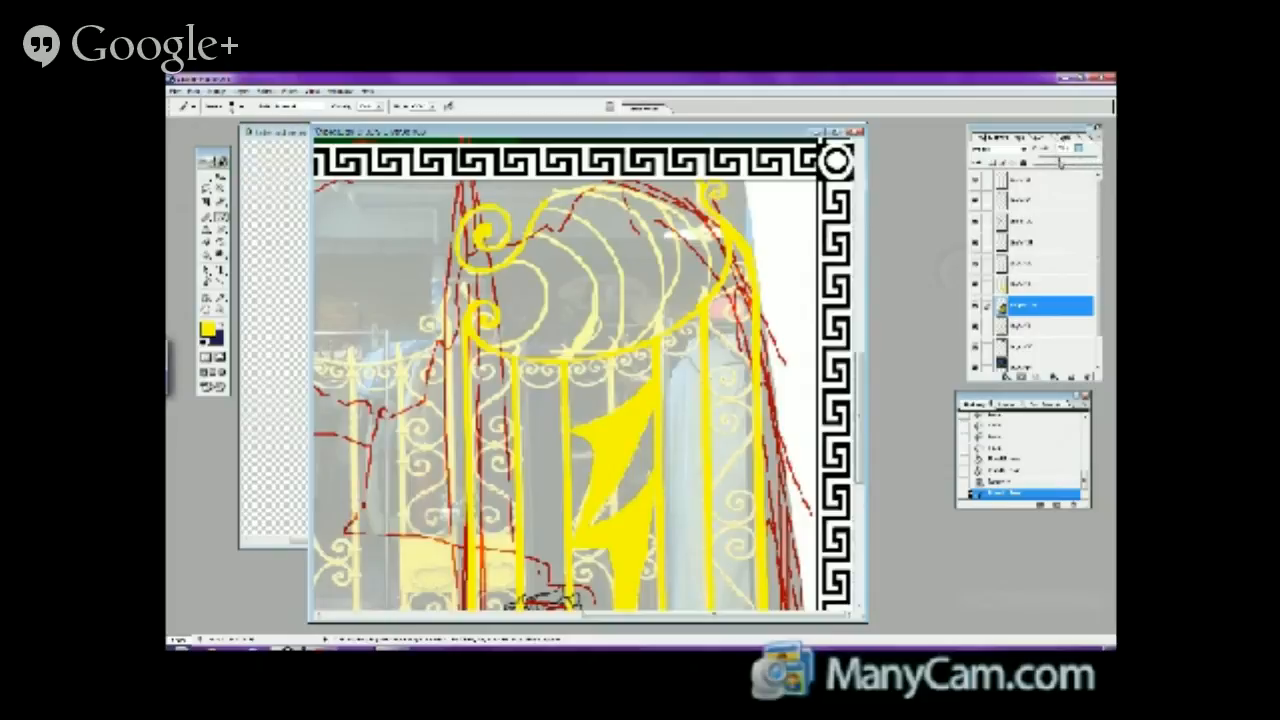
drag(1058, 162, 1040, 163)
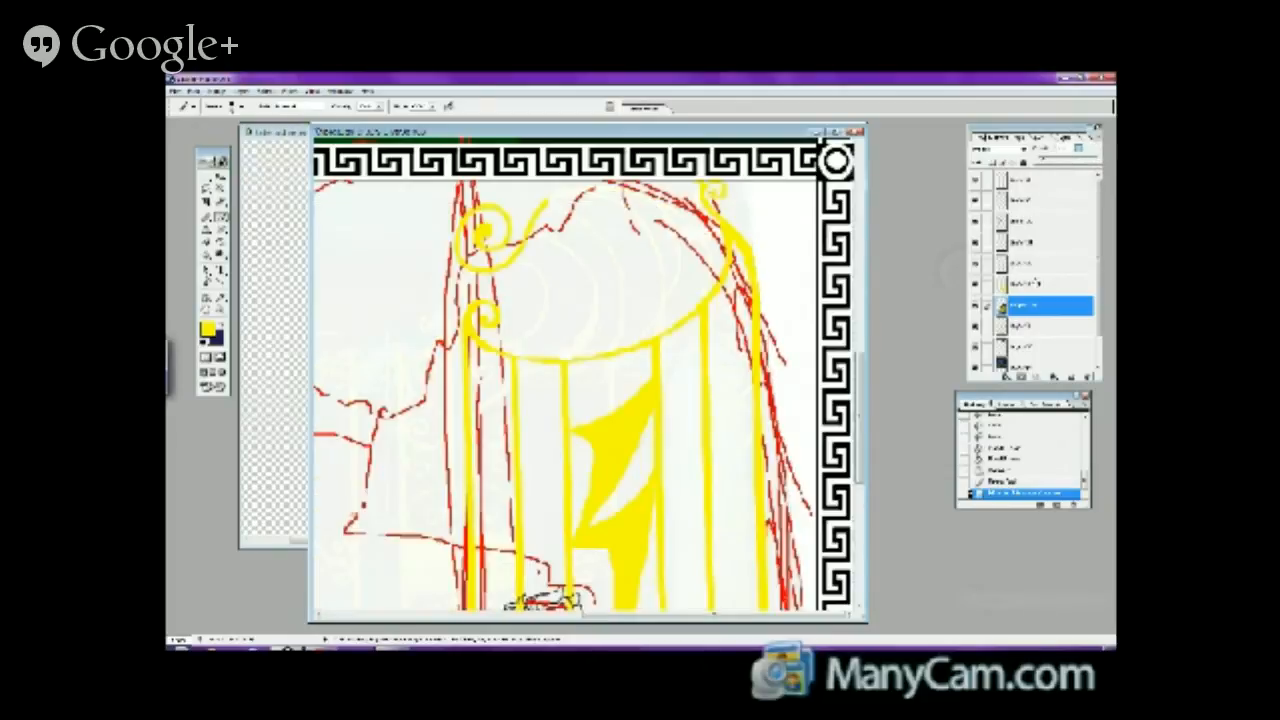
- On the yellow gate layer, paint the crest's outer arch from the spiral scroll over to the curved rail's right end
click(1034, 284)
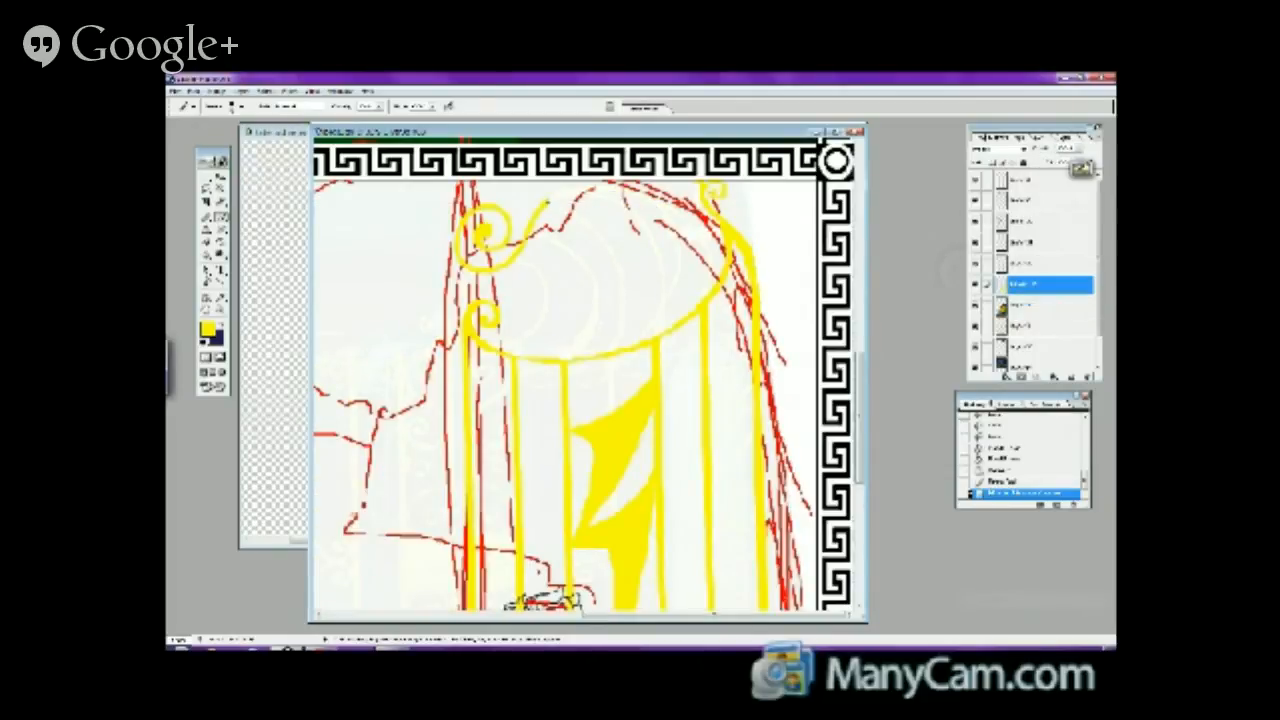
mouse_move(524, 214)
mouse_down()
mouse_move(580, 188)
mouse_move(660, 192)
mouse_move(707, 254)
mouse_move(694, 312)
mouse_up()
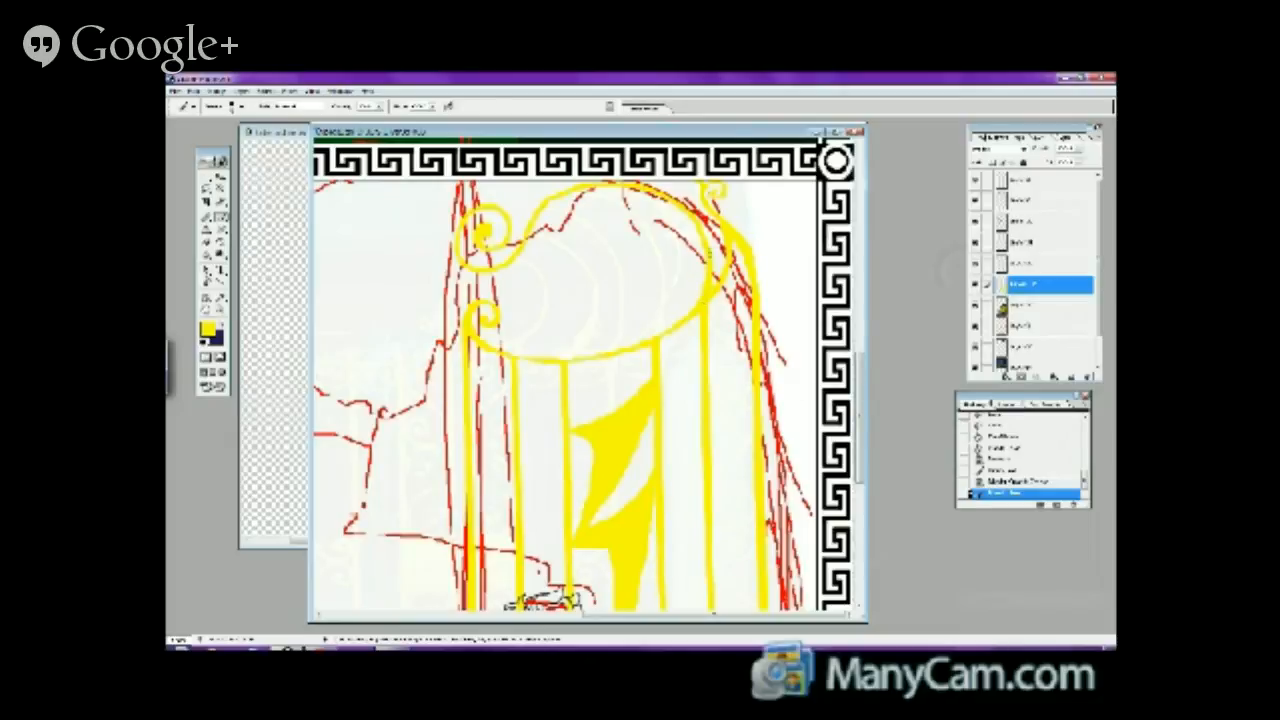
drag(702, 229, 708, 252)
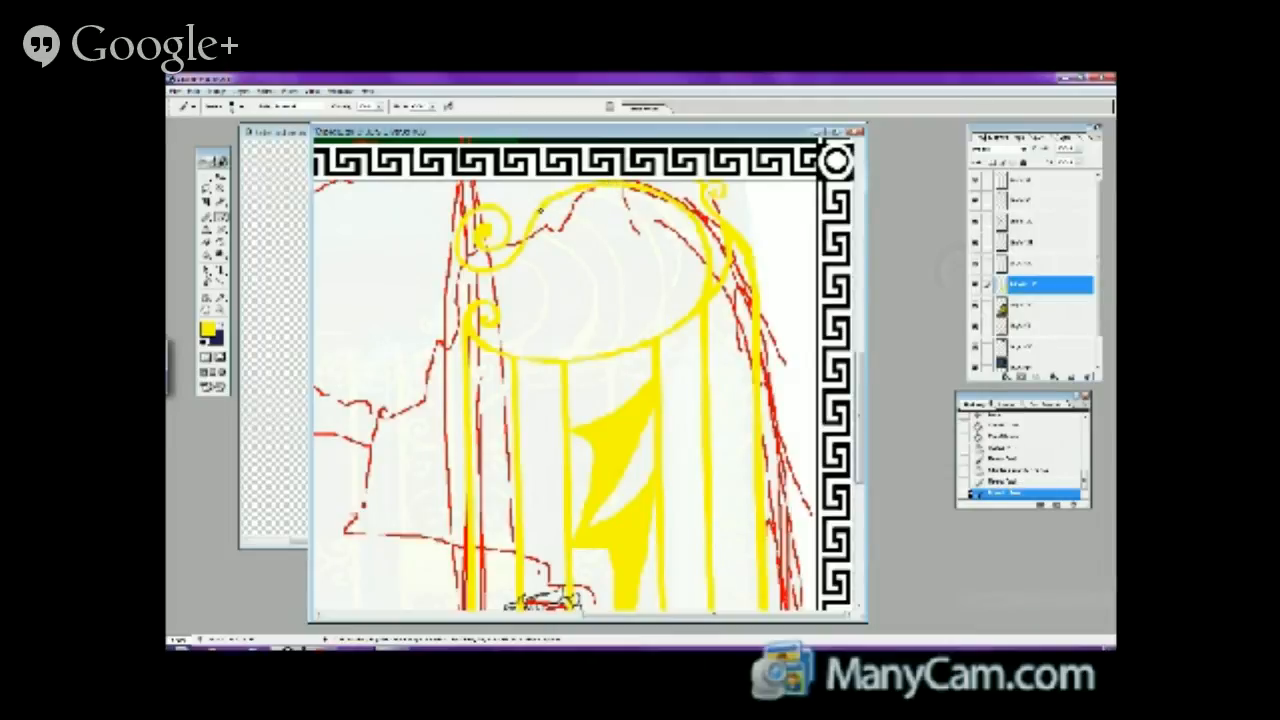
drag(540, 211, 528, 196)
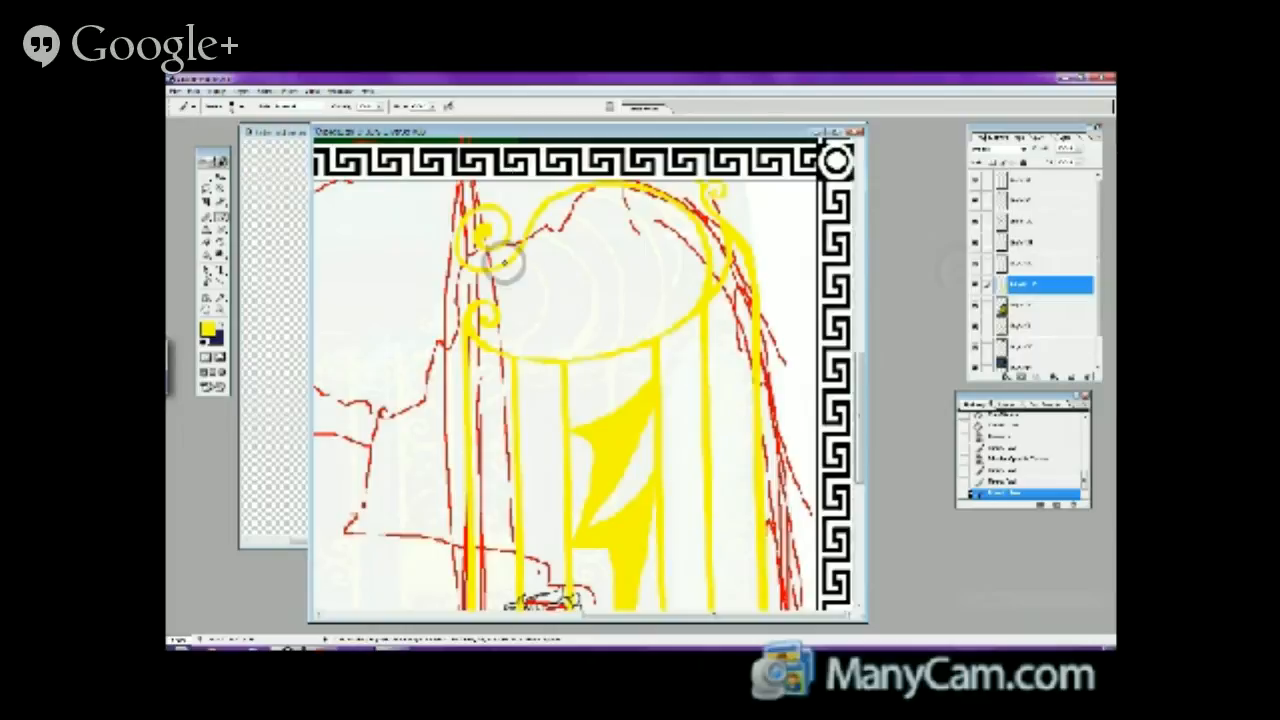
- Try to paint the innermost arc from below the spiral scroll down to the curved rail, and undo the stroke
mouse_move(510, 261)
mouse_down()
mouse_move(545, 290)
mouse_move(516, 346)
mouse_up()
click(193, 91)
click(209, 103)
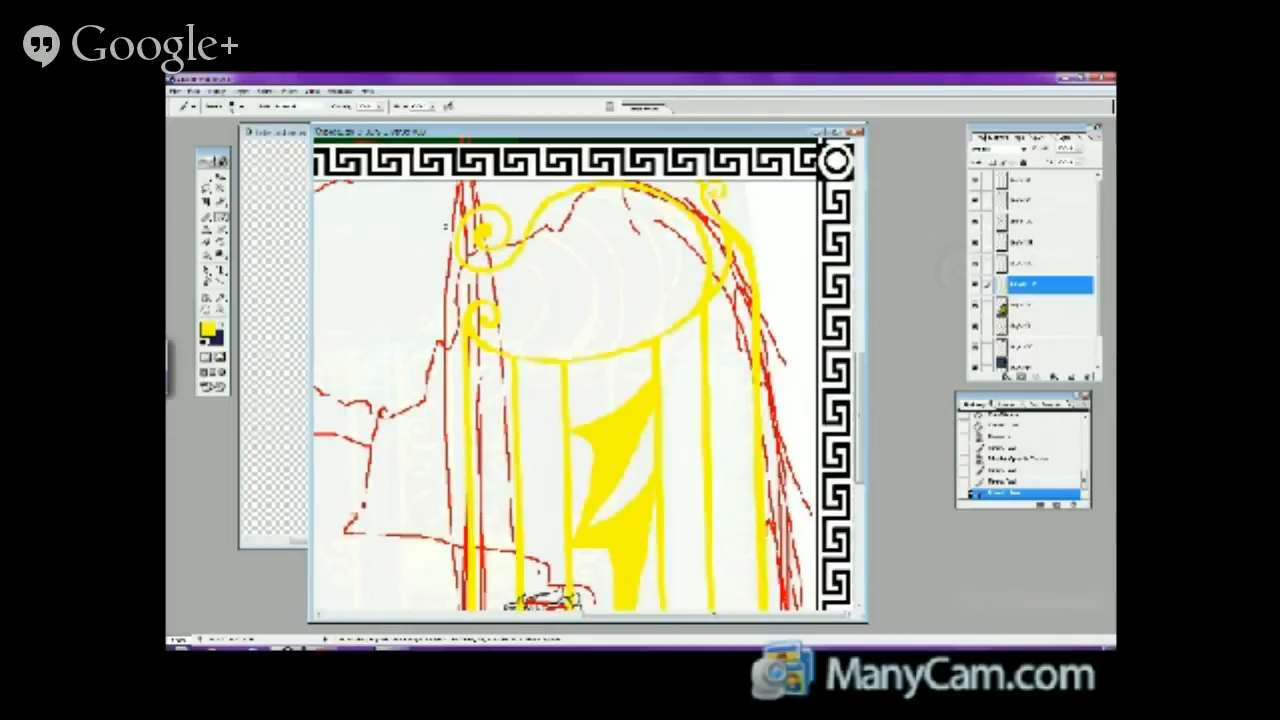
- Paint the crest's three inner arcs in yellow with the Brush, running from the curved rail up to the spiral scroll and outer arch
mouse_move(527, 347)
mouse_down()
mouse_move(545, 302)
mouse_move(518, 254)
mouse_up()
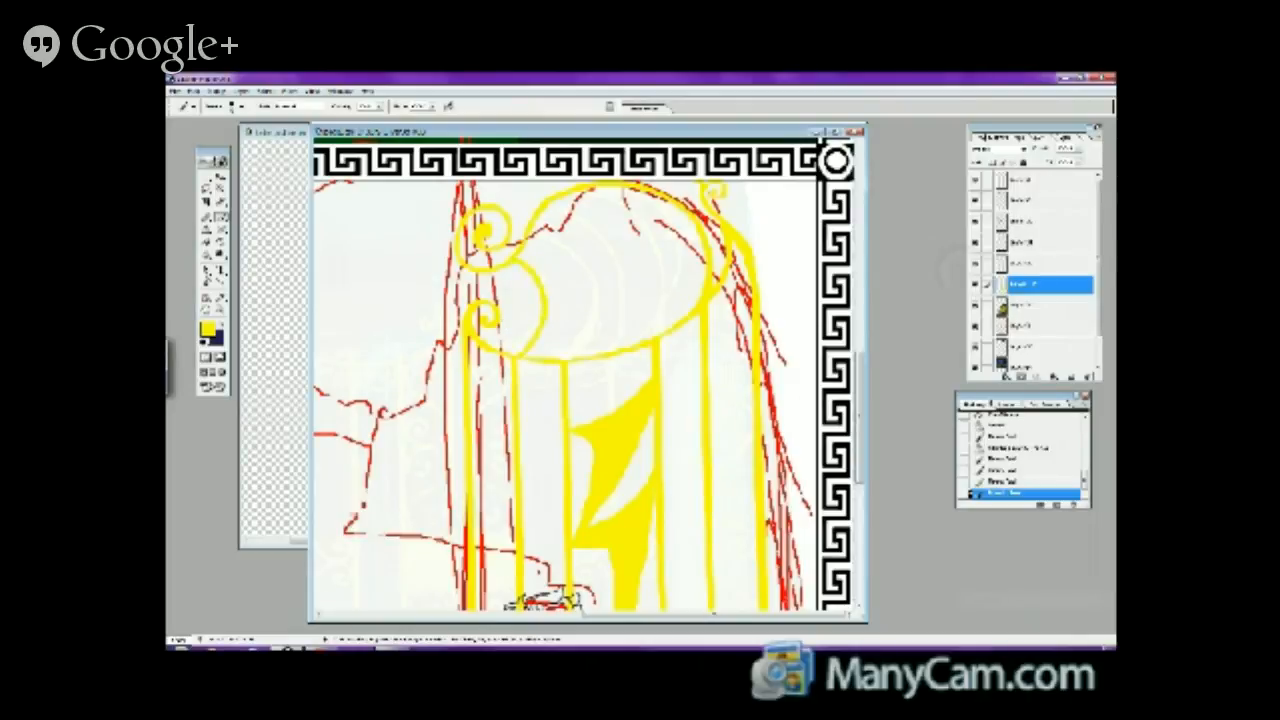
mouse_move(567, 358)
mouse_down()
mouse_move(596, 300)
mouse_move(584, 259)
mouse_move(533, 232)
mouse_up()
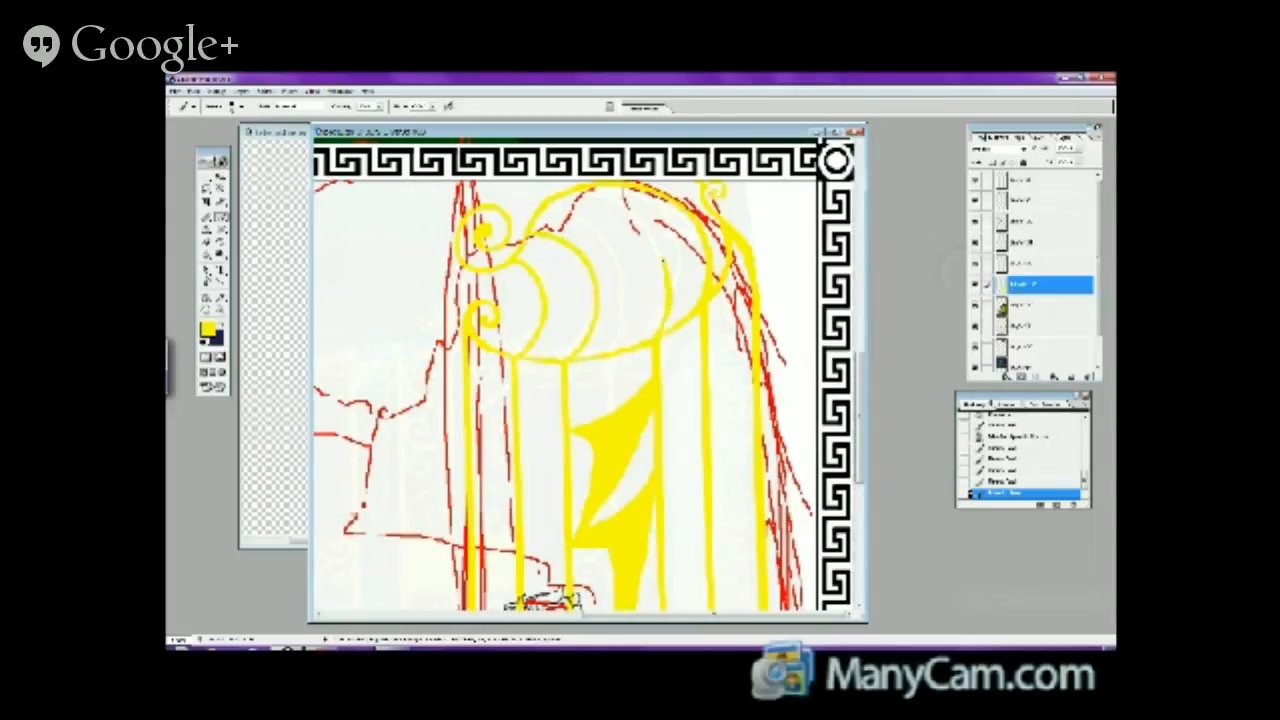
drag(642, 227, 555, 191)
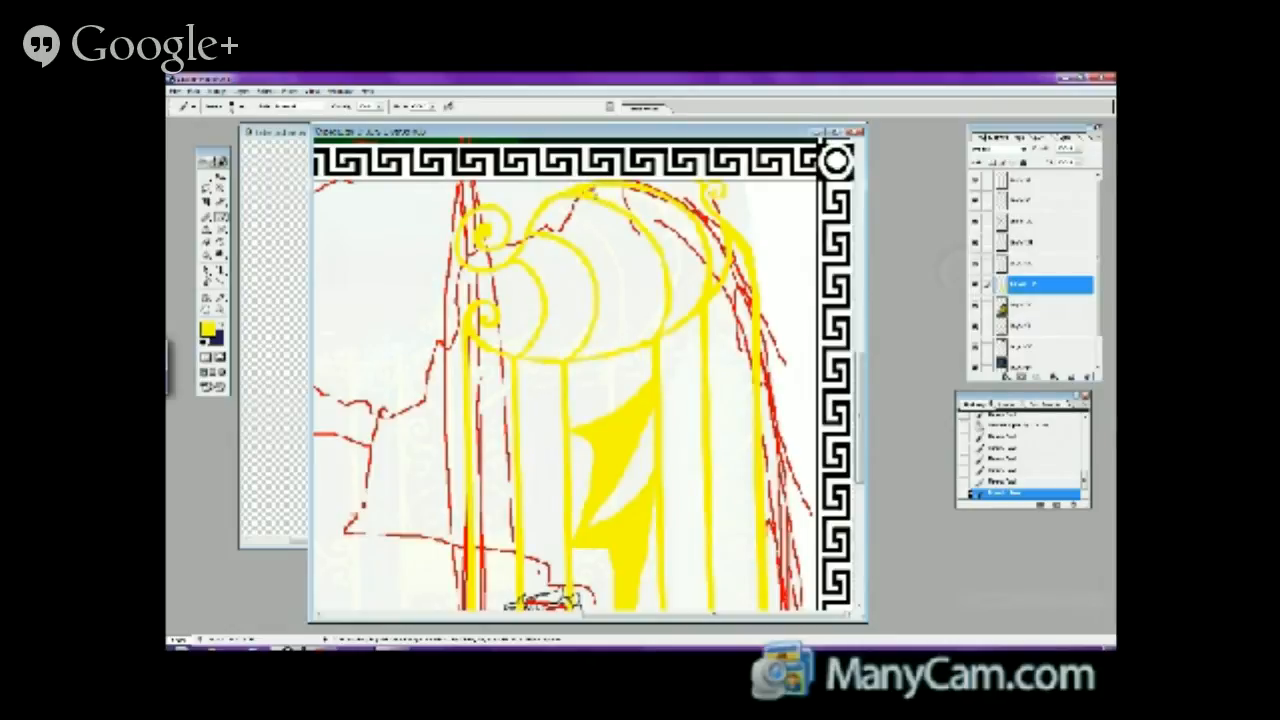
drag(618, 206, 636, 220)
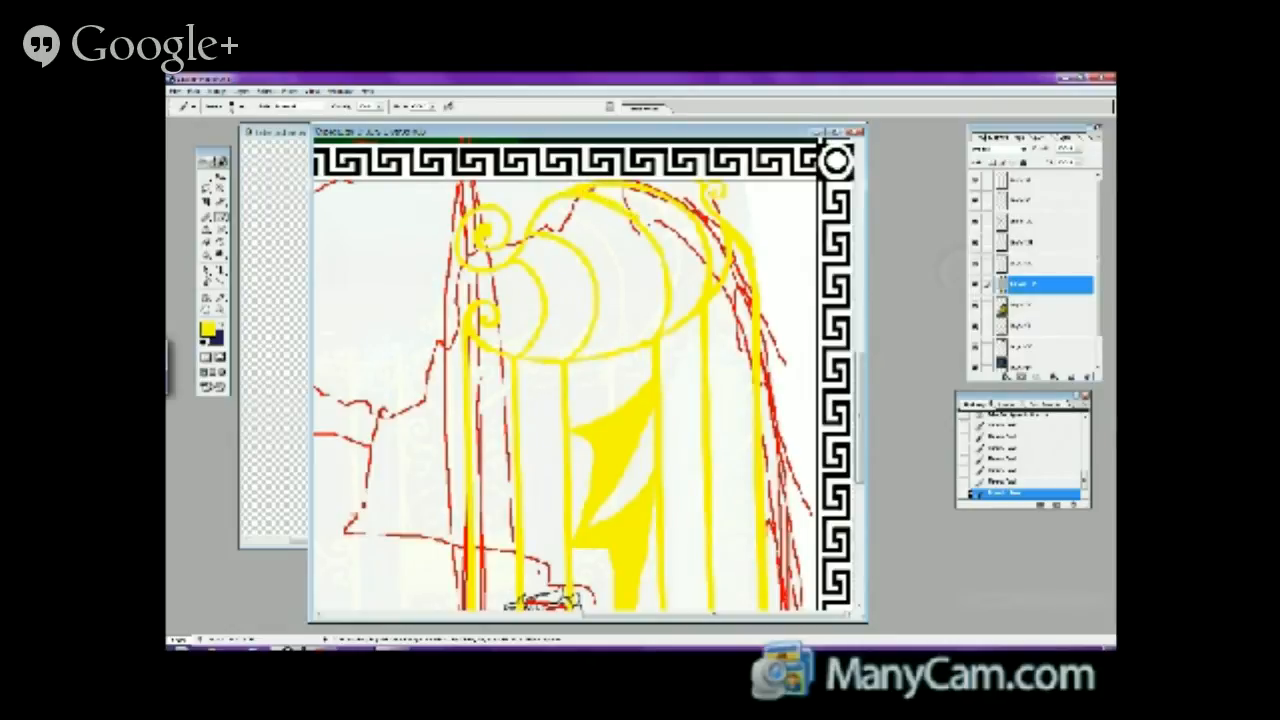
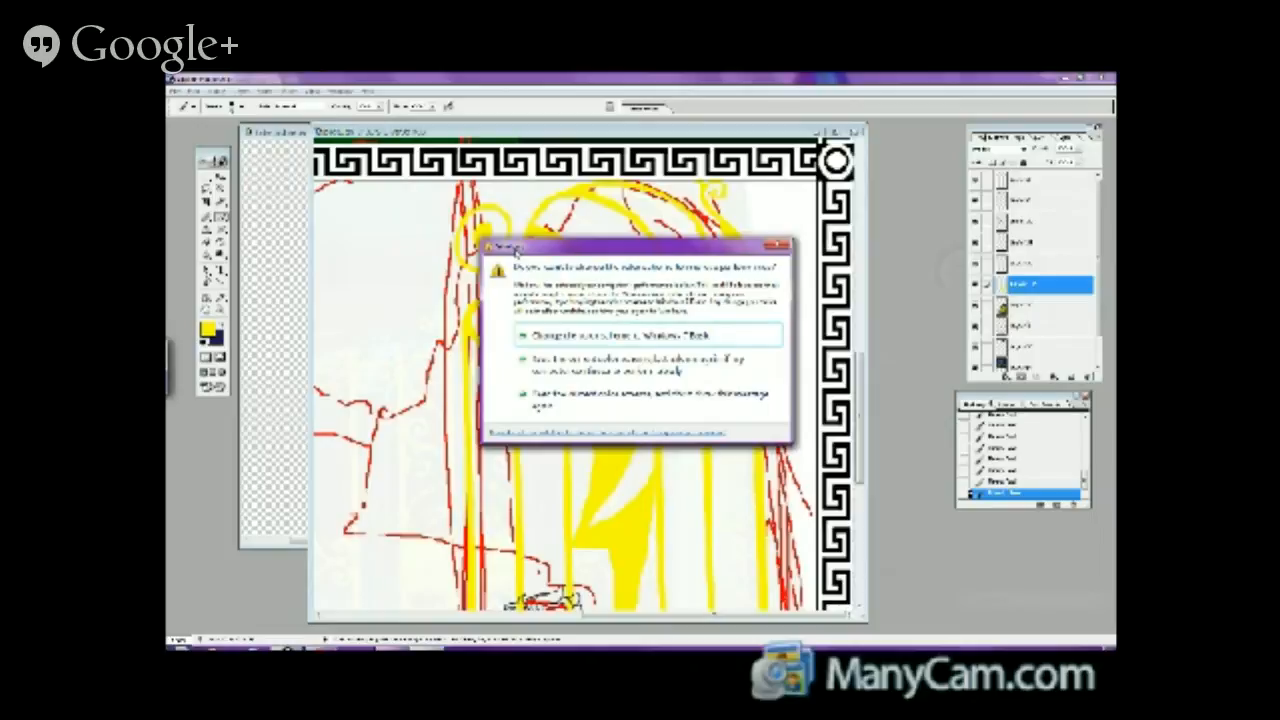
- Dismiss the Windows colour scheme dialog without changing the scheme
click(777, 245)
key(Escape)
key(Escape)
click(777, 245)
key(Escape)
click(779, 246)
- Switch to the YouTube live stream page in the browser and write a chat message updating viewers on the book work
mouse_move(418, 586)
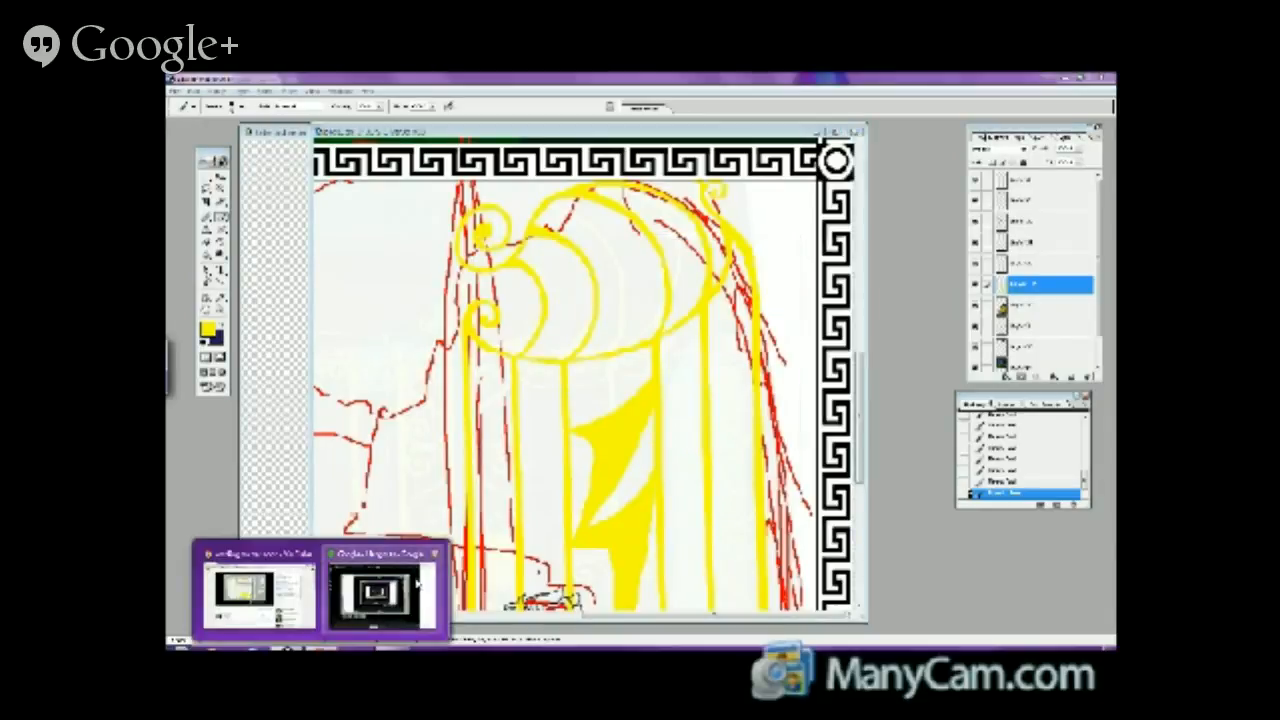
click(252, 585)
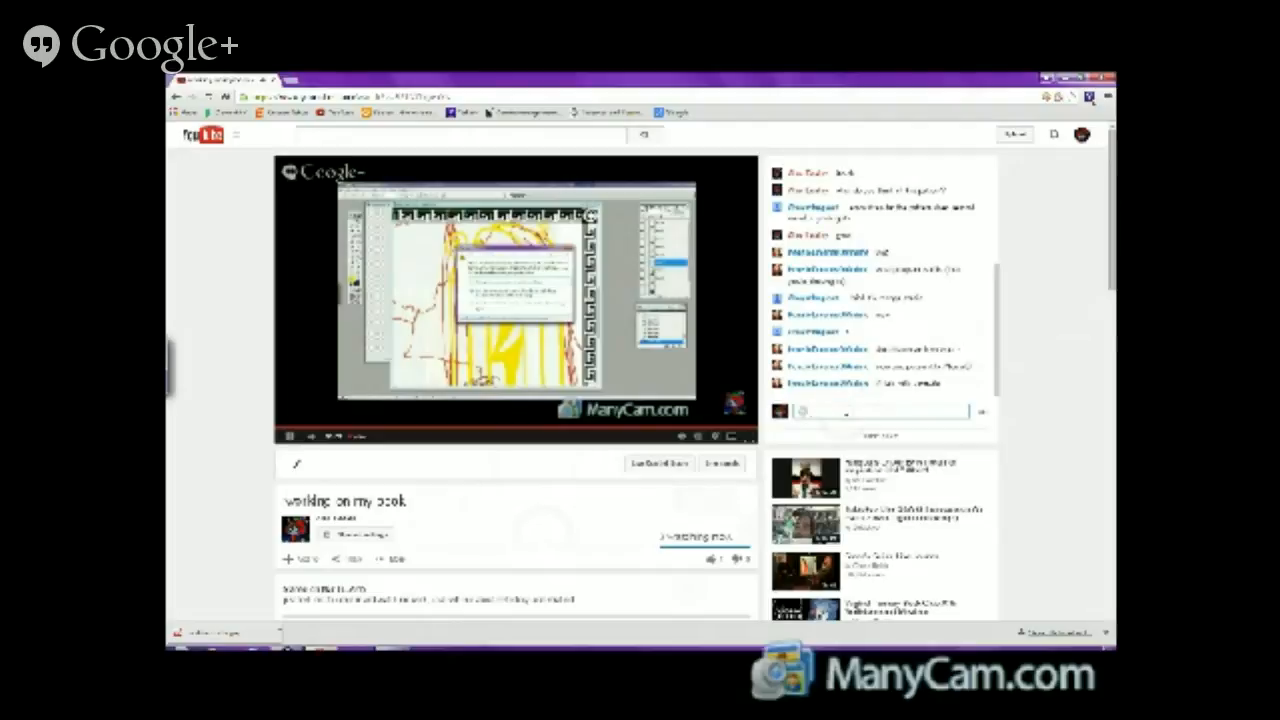
text(hey I'm still on my book)
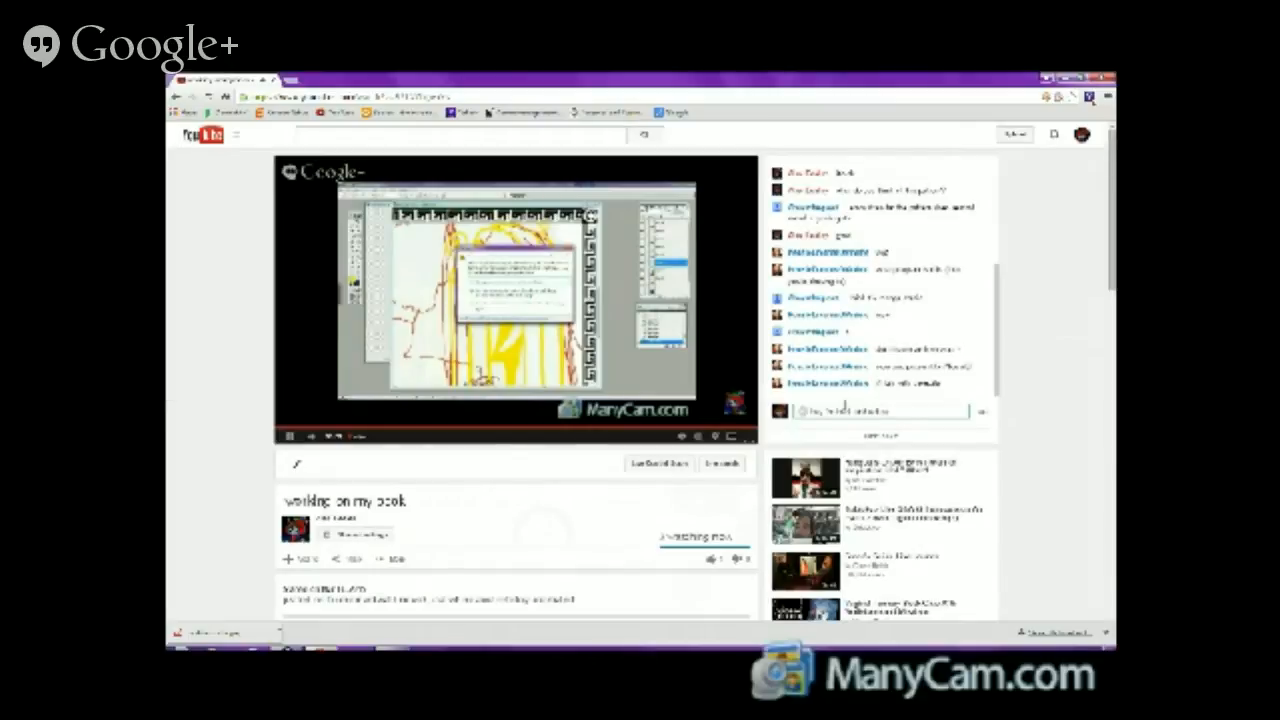
text( on it today :) ok)
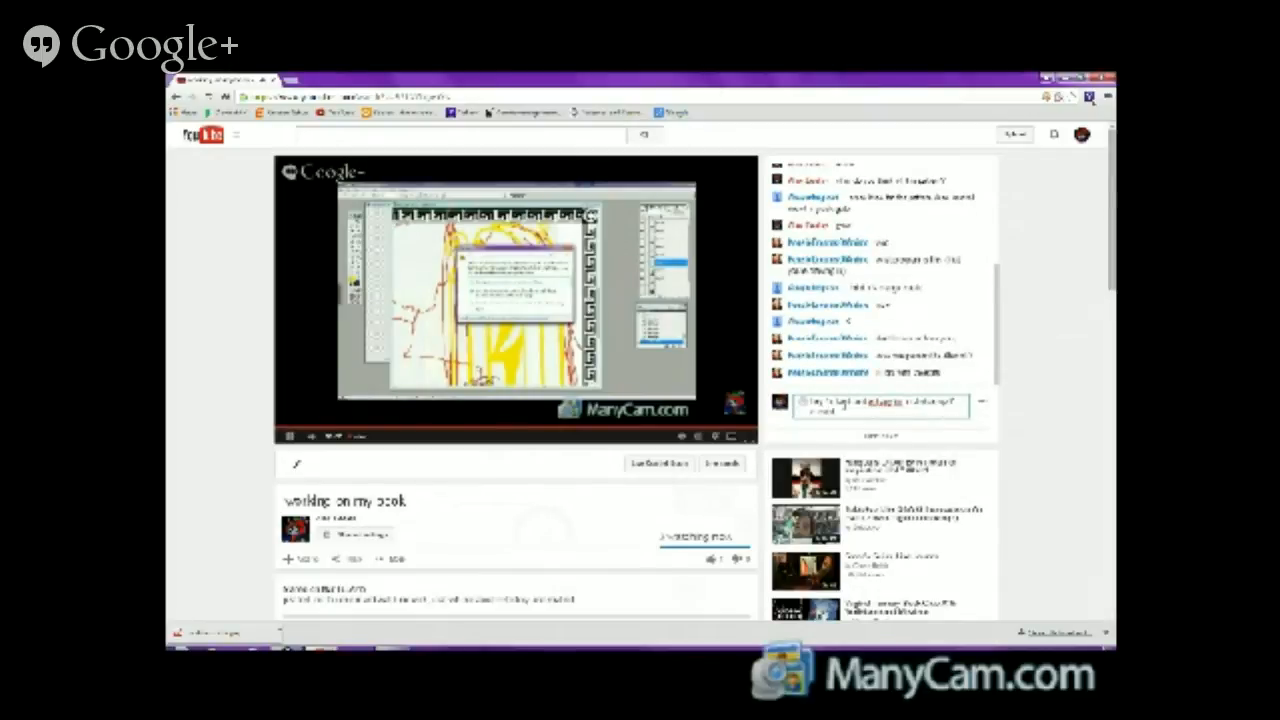
text(? :))
text(e o)
text(ly it)
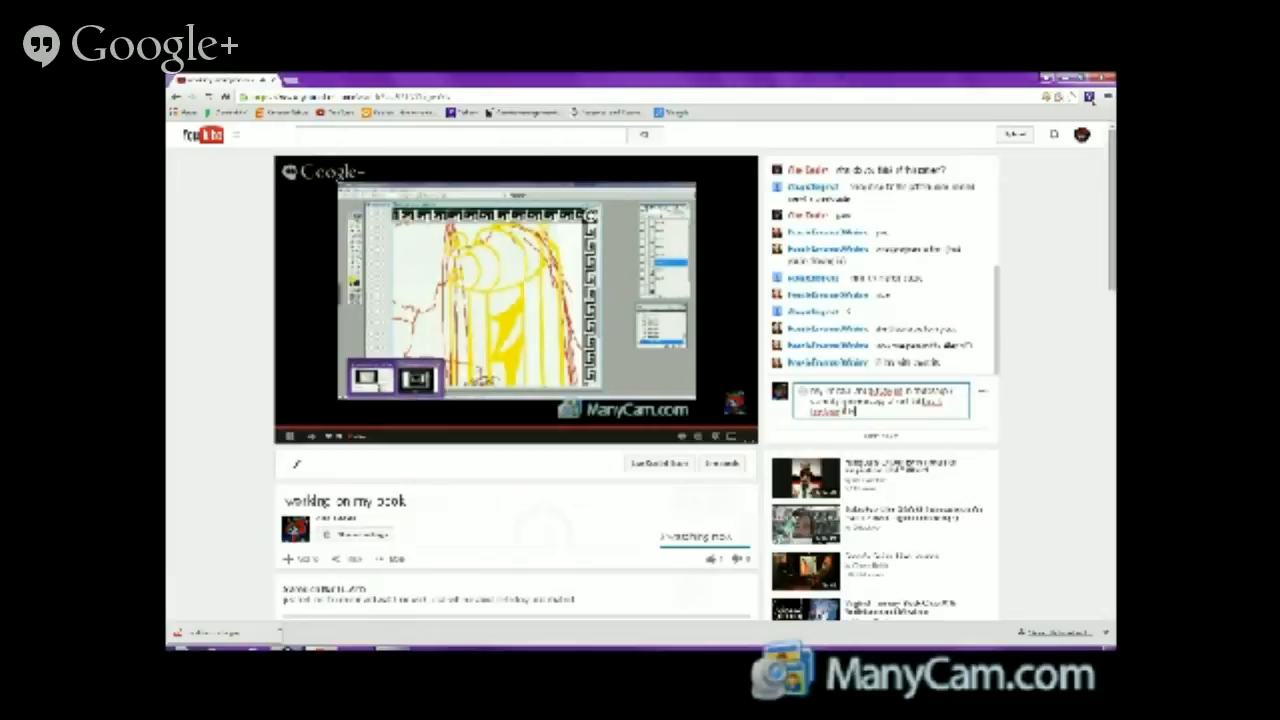
text( in the next)
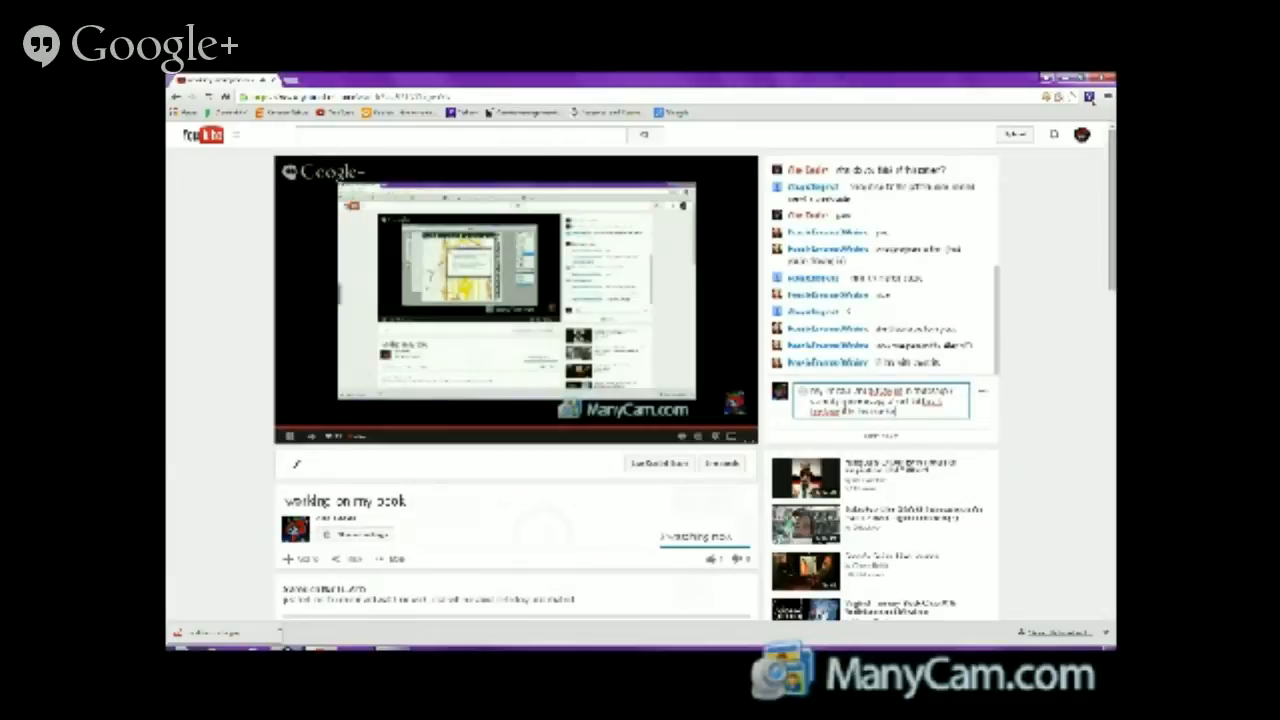
text( hour)
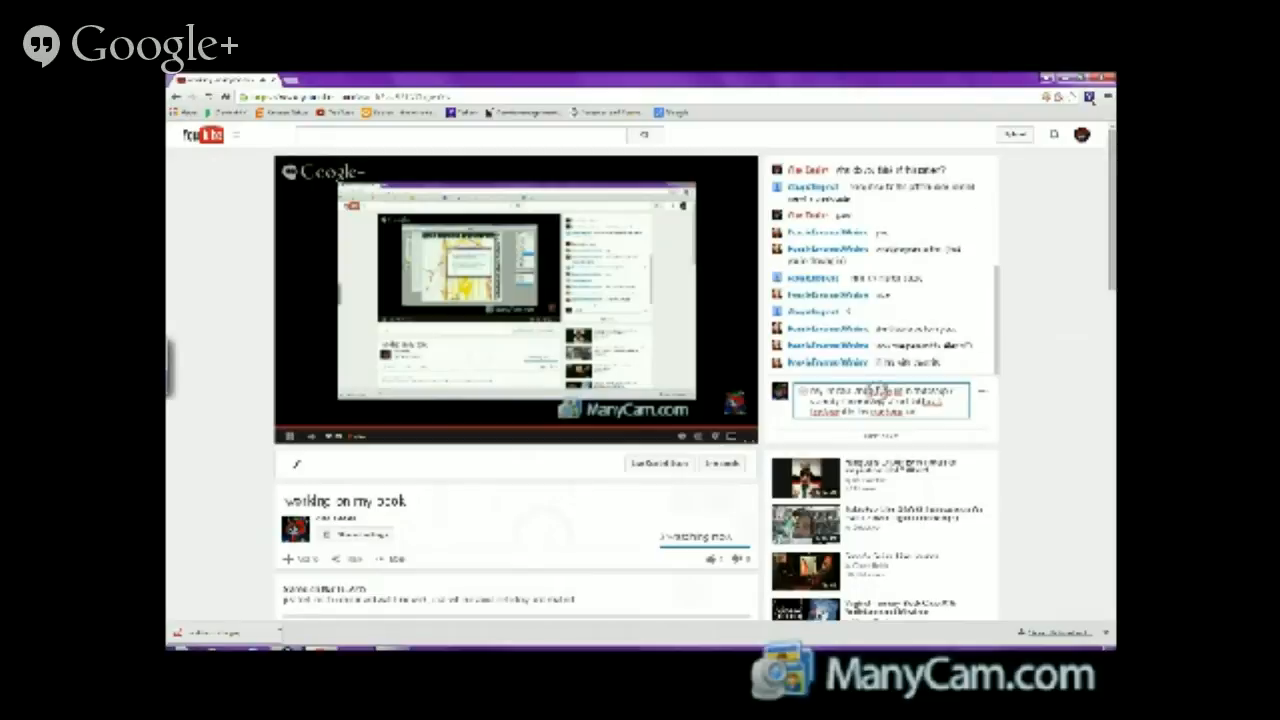
- Correct the misspelled words in the chat message with the suggested spellings, post it, and review the recent chat
right_click(880, 390)
click(931, 145)
right_click(898, 392)
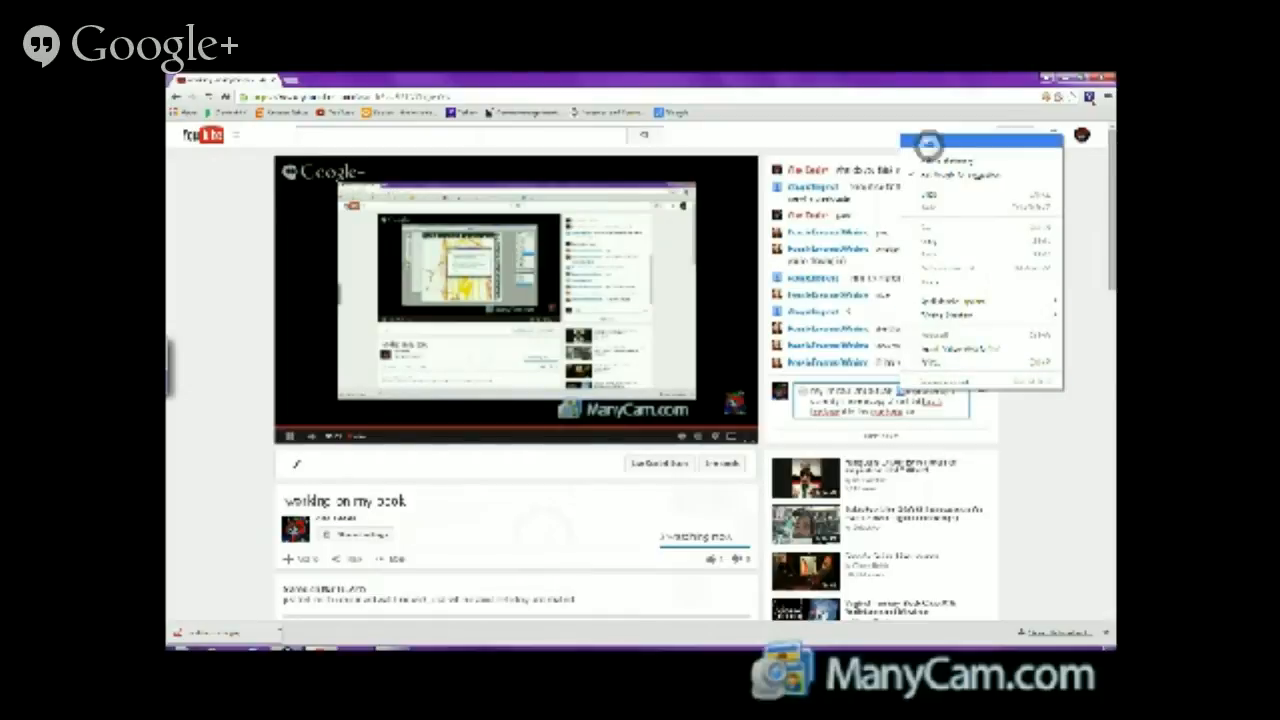
click(928, 145)
right_click(930, 400)
key(Escape)
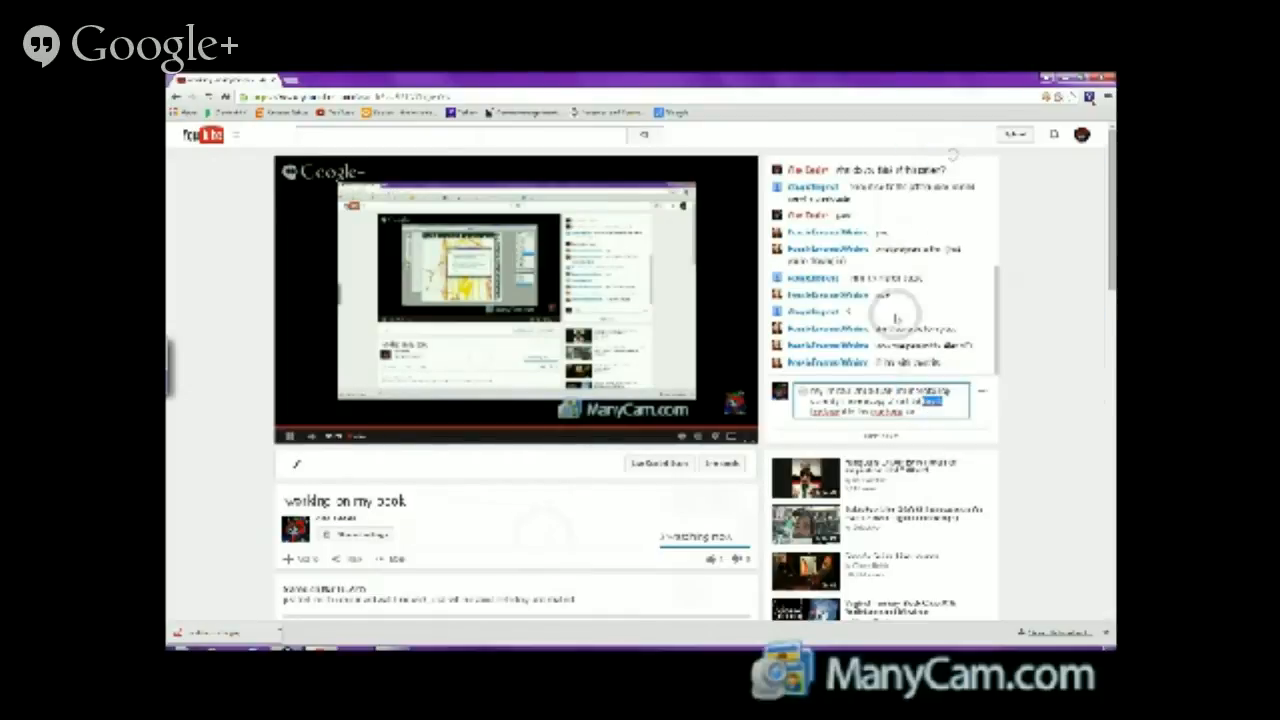
right_click(884, 410)
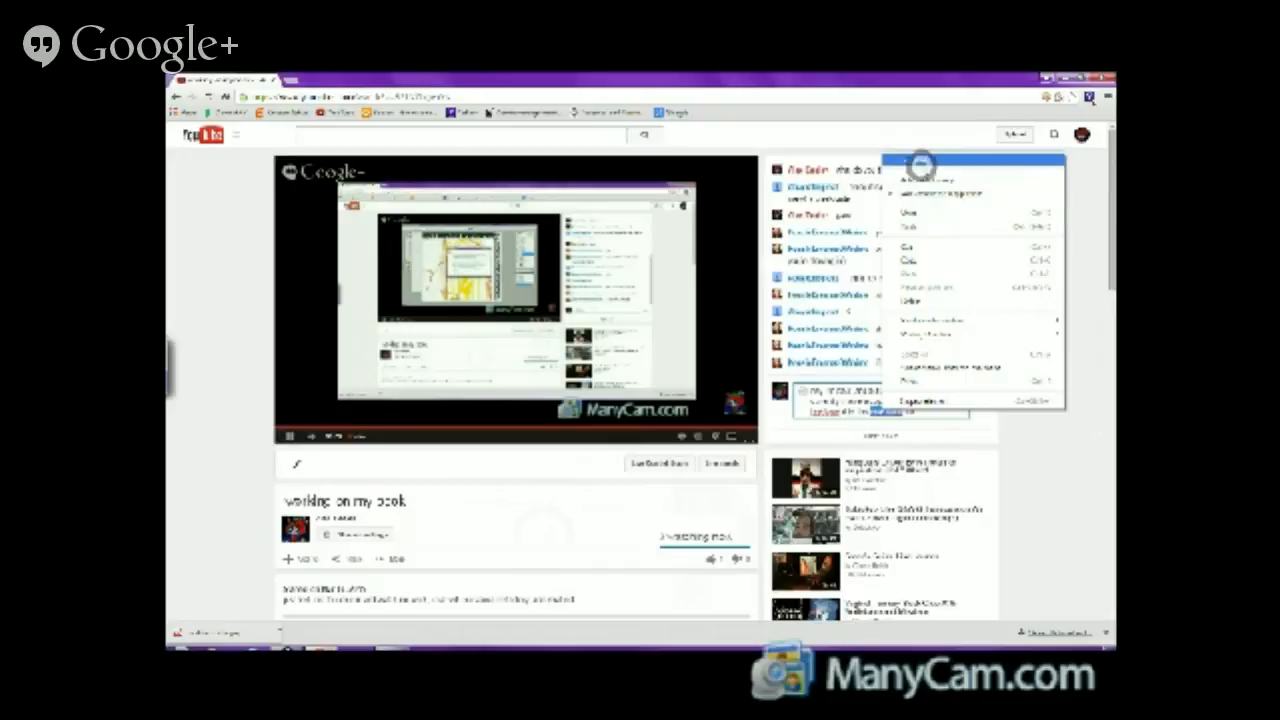
click(920, 163)
right_click(815, 408)
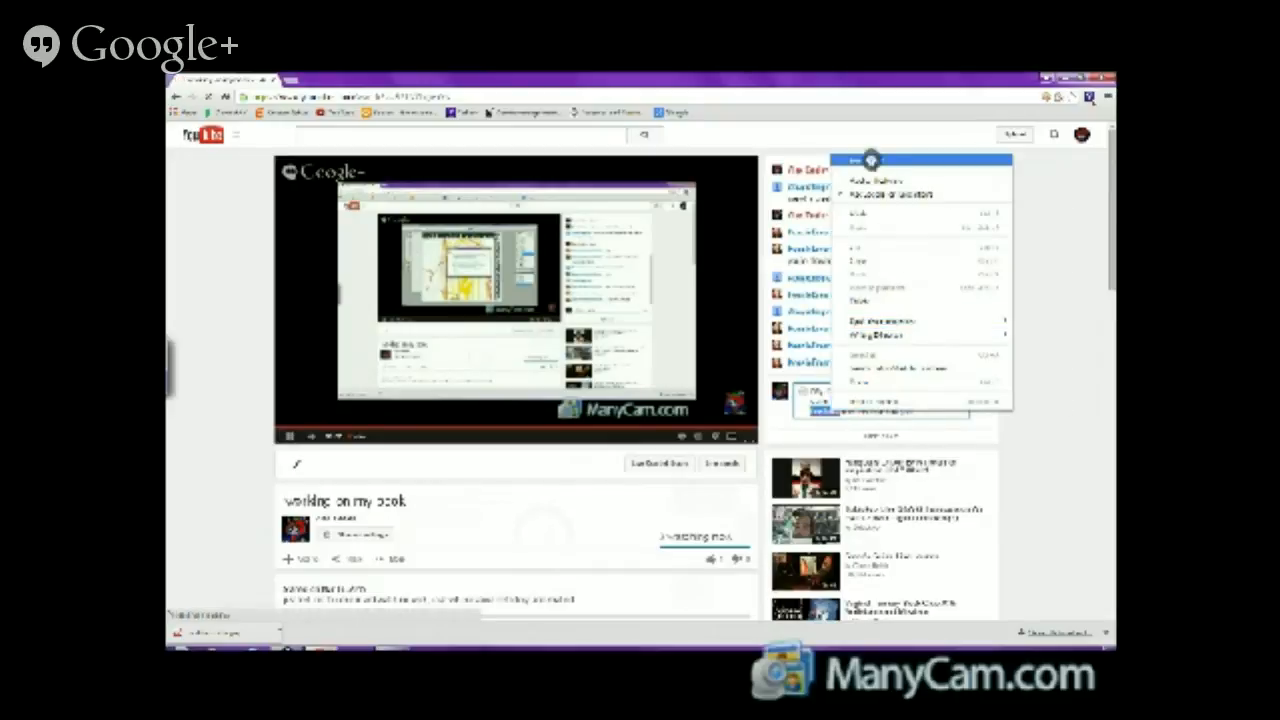
click(871, 160)
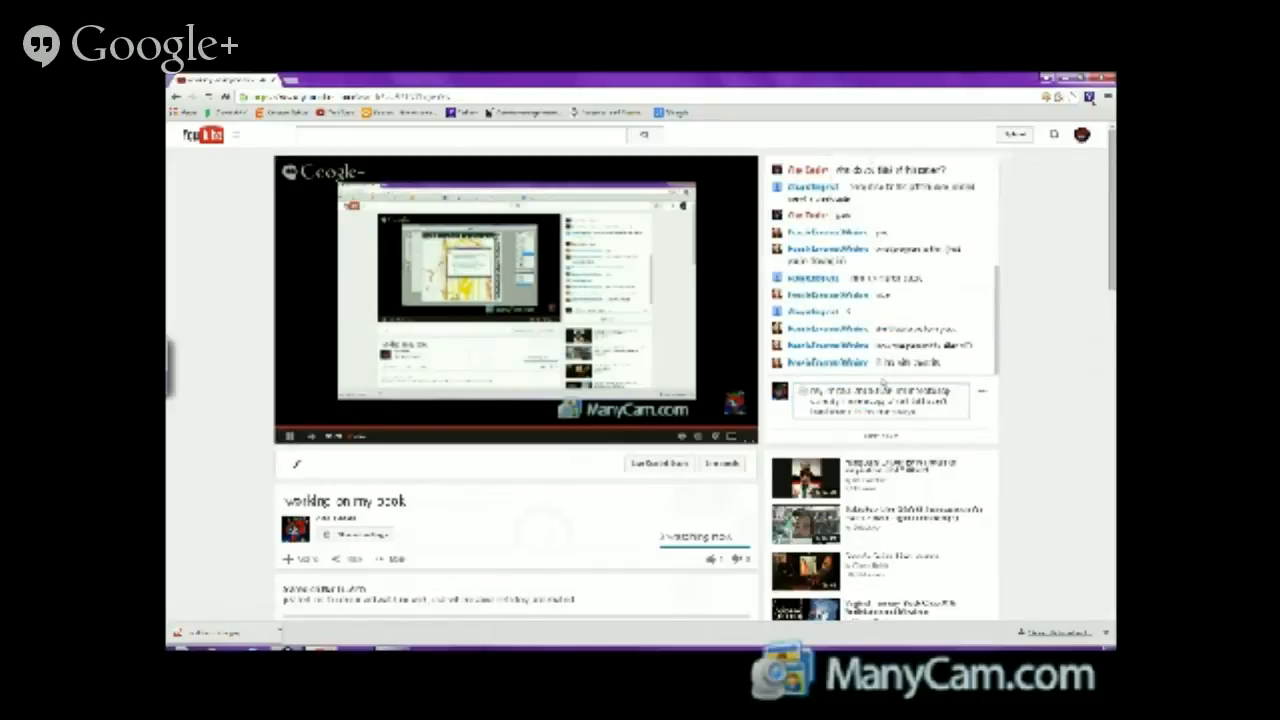
key(Return)
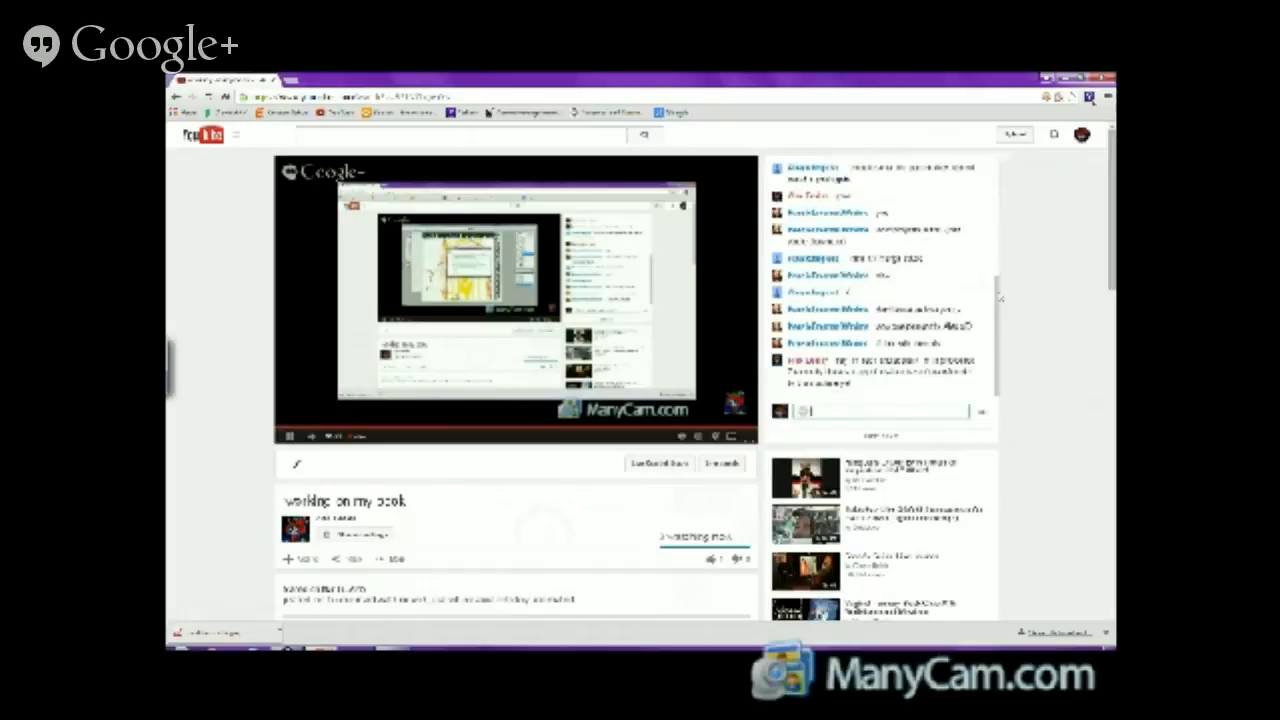
scroll(997, 281, up, 1)
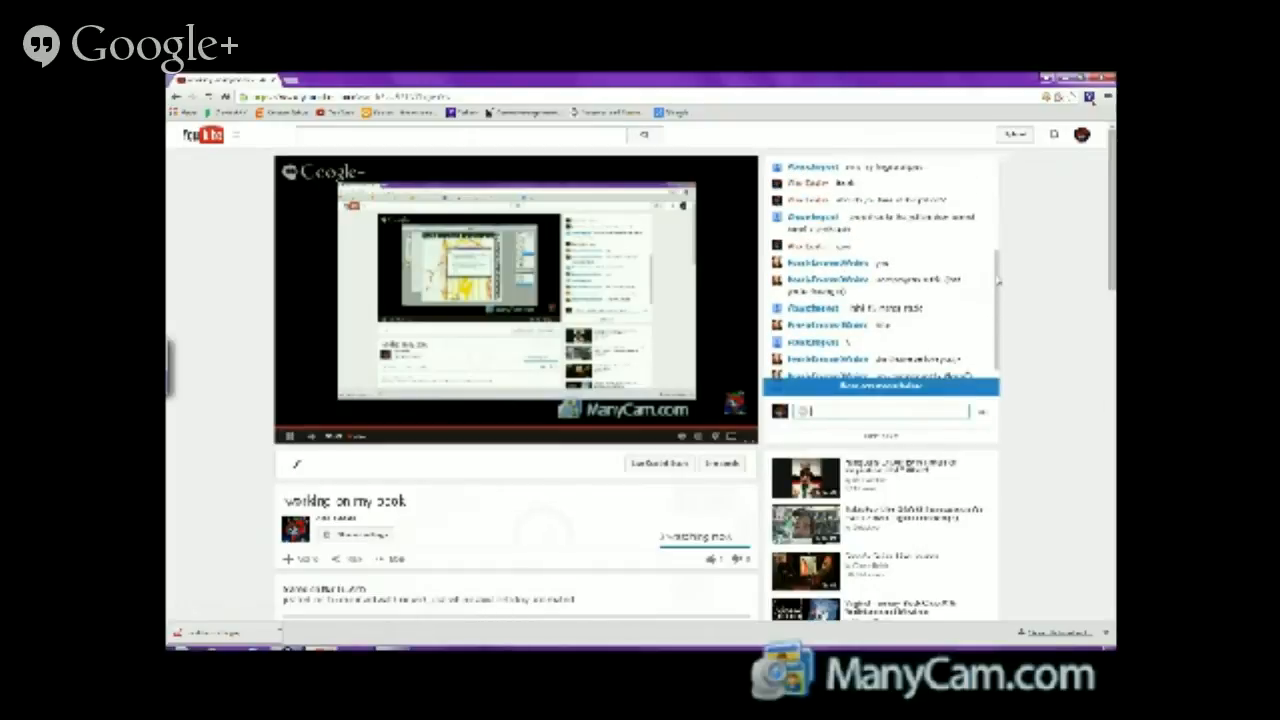
drag(997, 281, 997, 310)
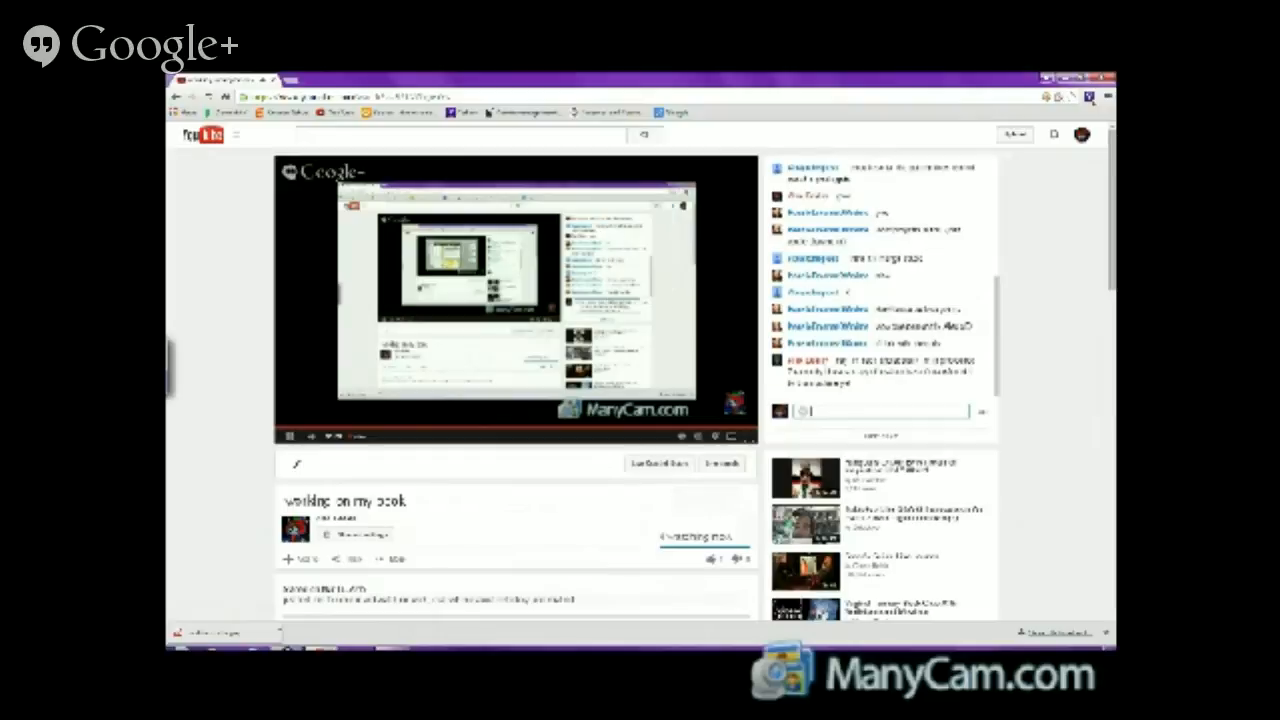
- Switch back to Photoshop and duplicate the yellow gate layer under the default copy name
key(alt+Tab)
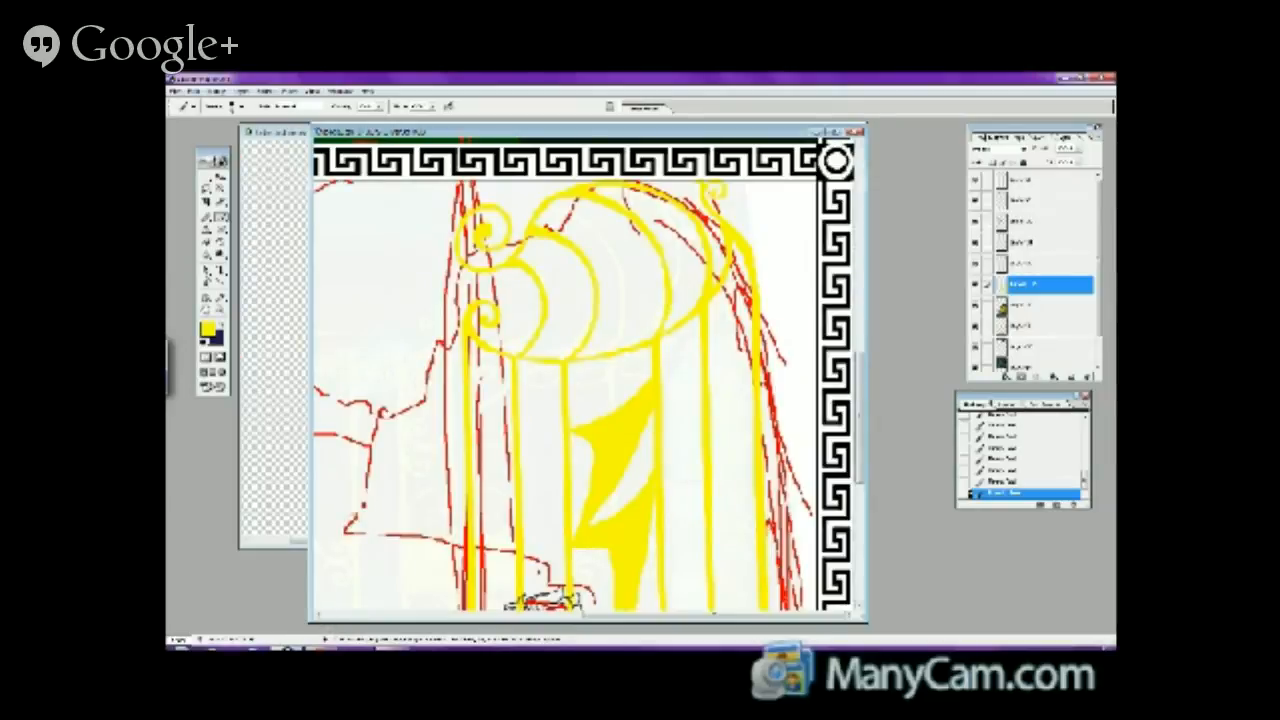
mouse_move(858, 368)
mouse_down()
mouse_move(859, 485)
mouse_move(859, 375)
mouse_move(859, 405)
mouse_up()
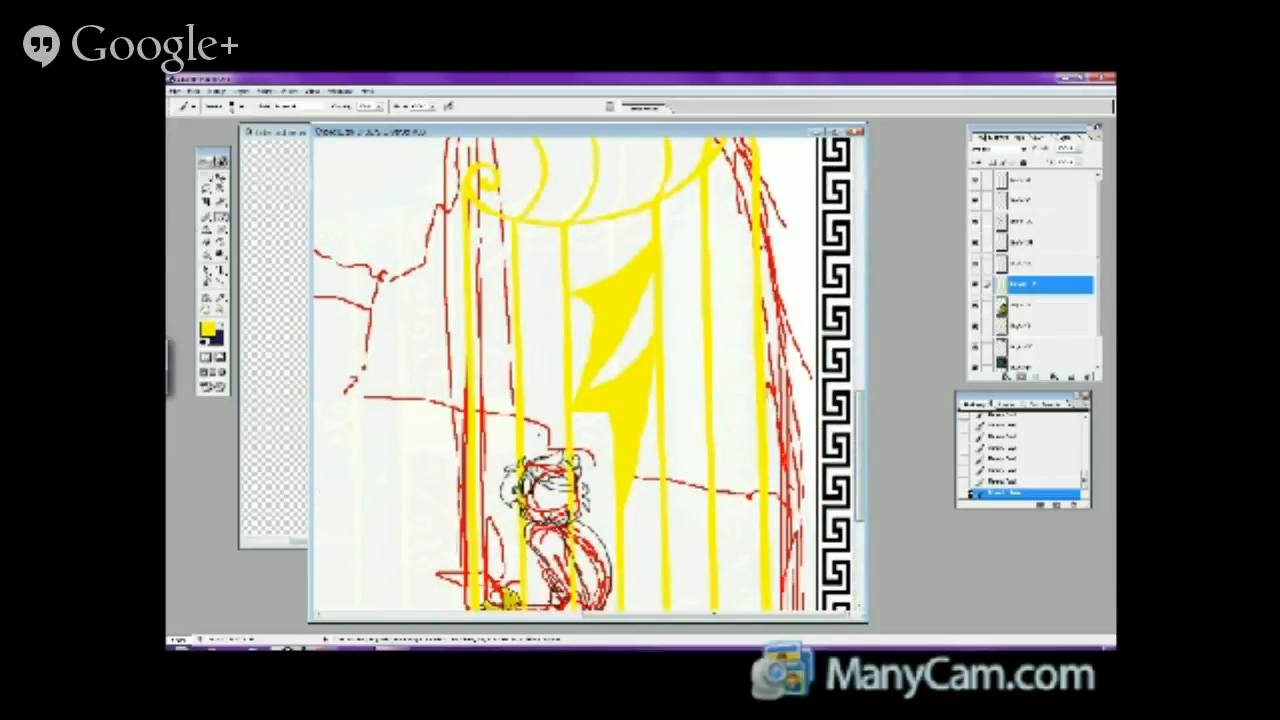
click(219, 176)
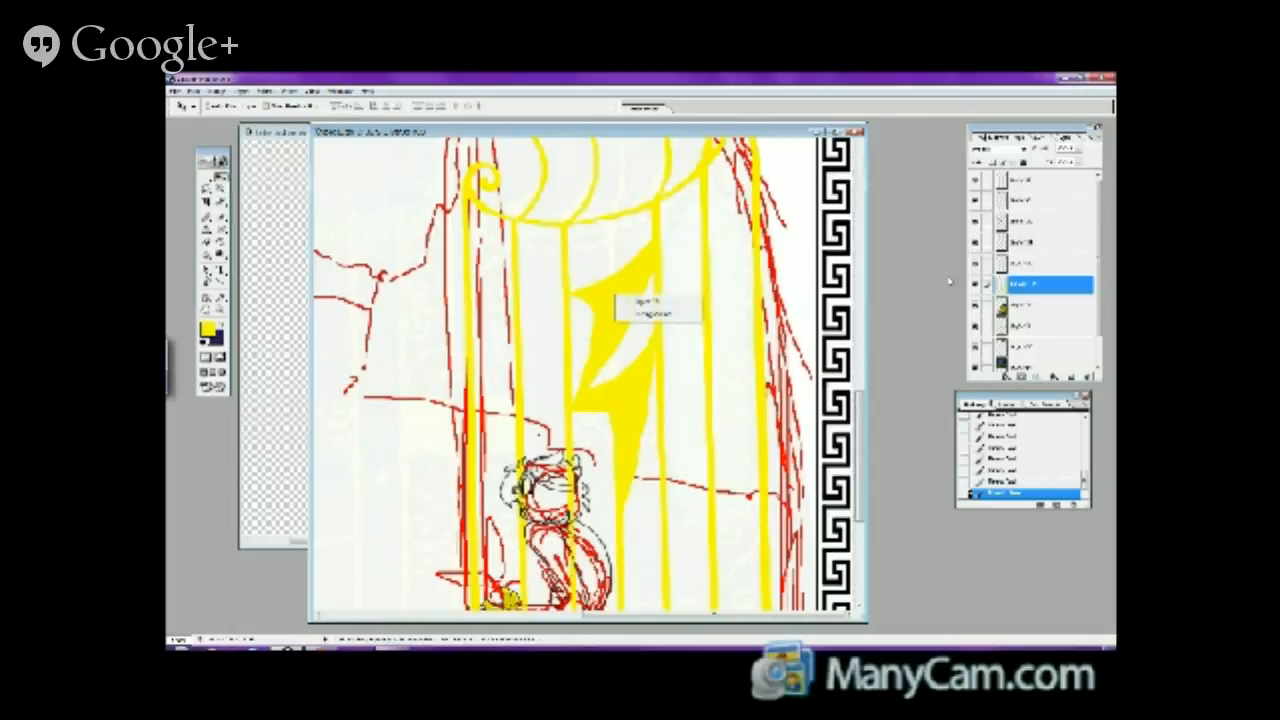
right_click(1043, 290)
click(1030, 327)
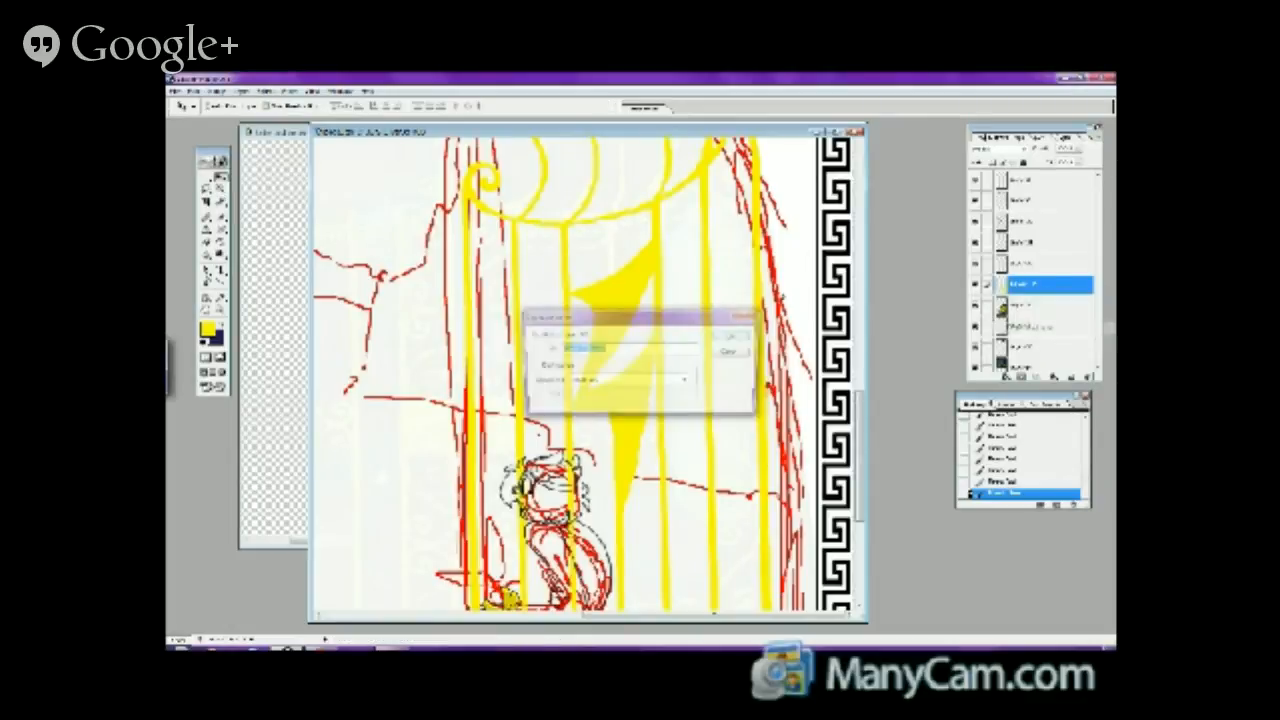
click(732, 338)
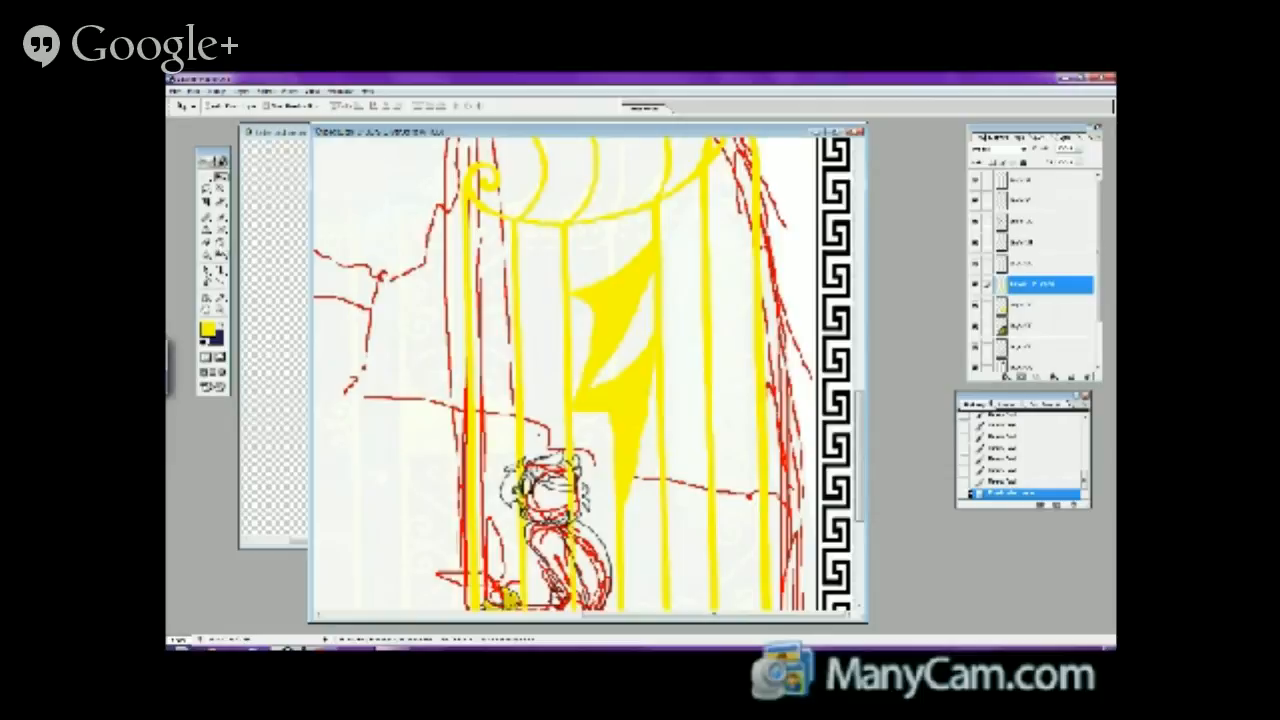
- Sample a darker yellow and fill the duplicated gate's linework with it using the Paint Bucket
click(222, 294)
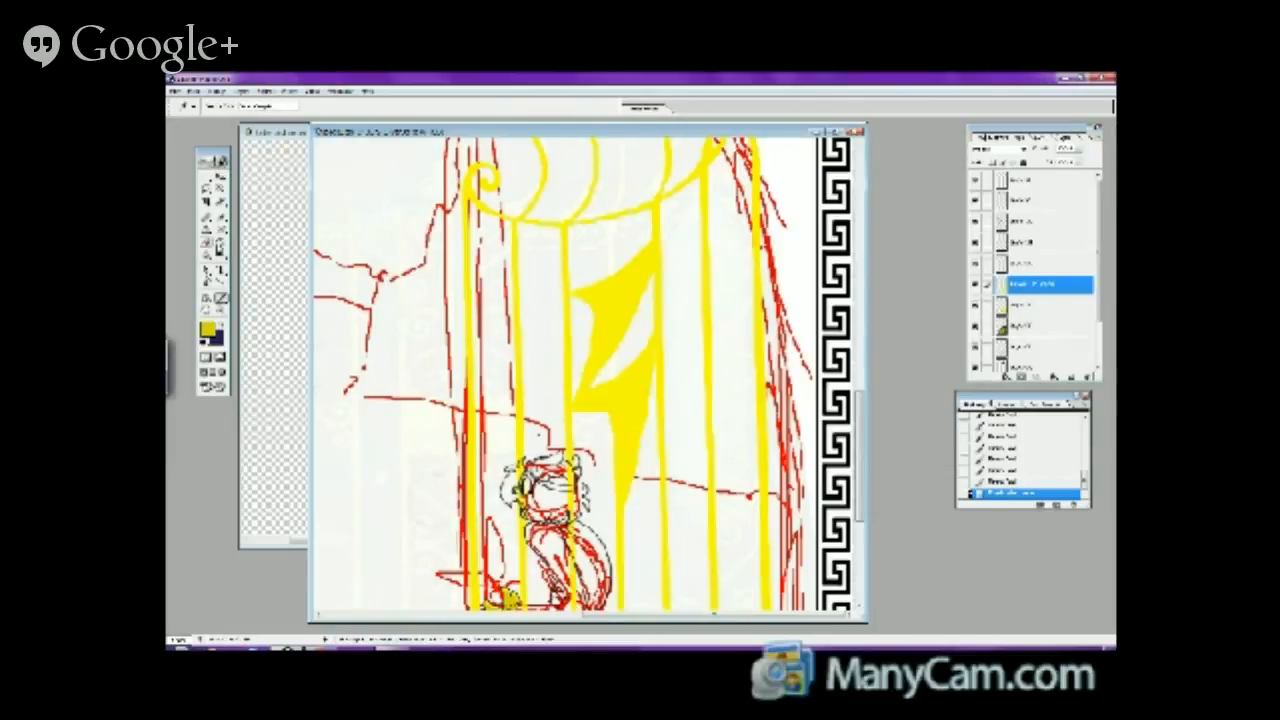
click(221, 242)
click(605, 289)
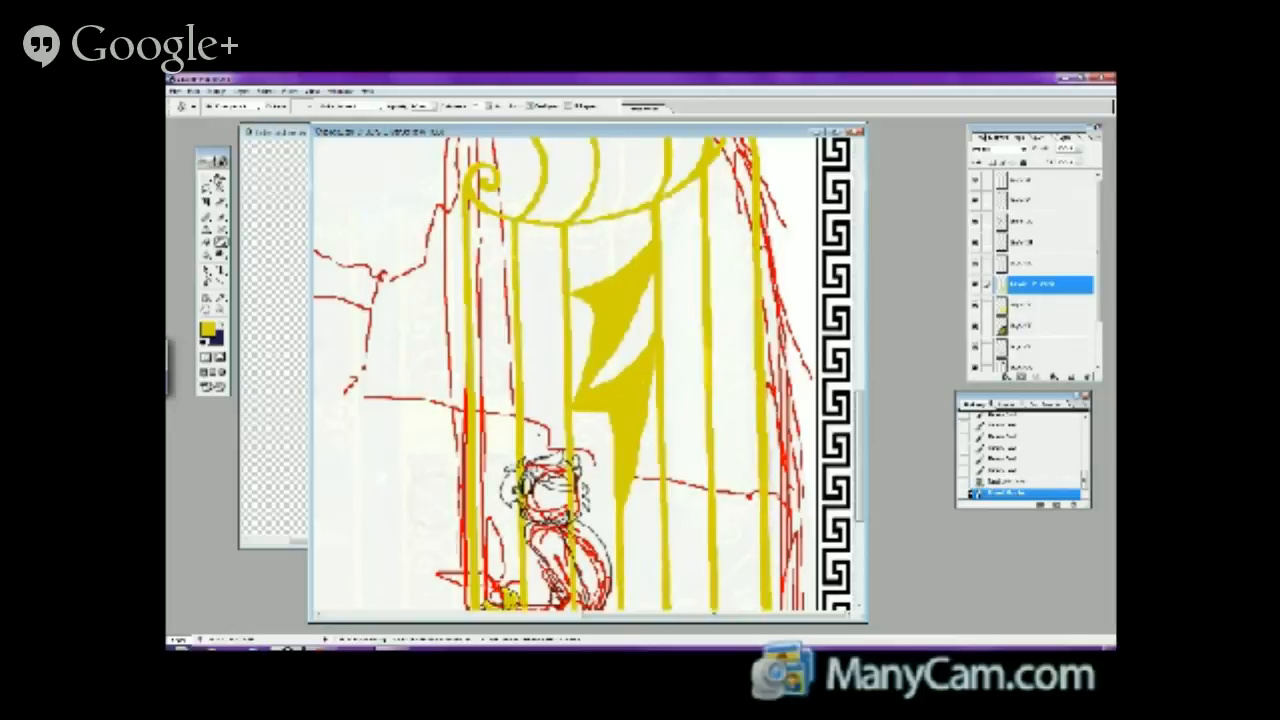
- Shift the darker gate copy slightly to the left and place its layer below the bright yellow gate layer
click(221, 162)
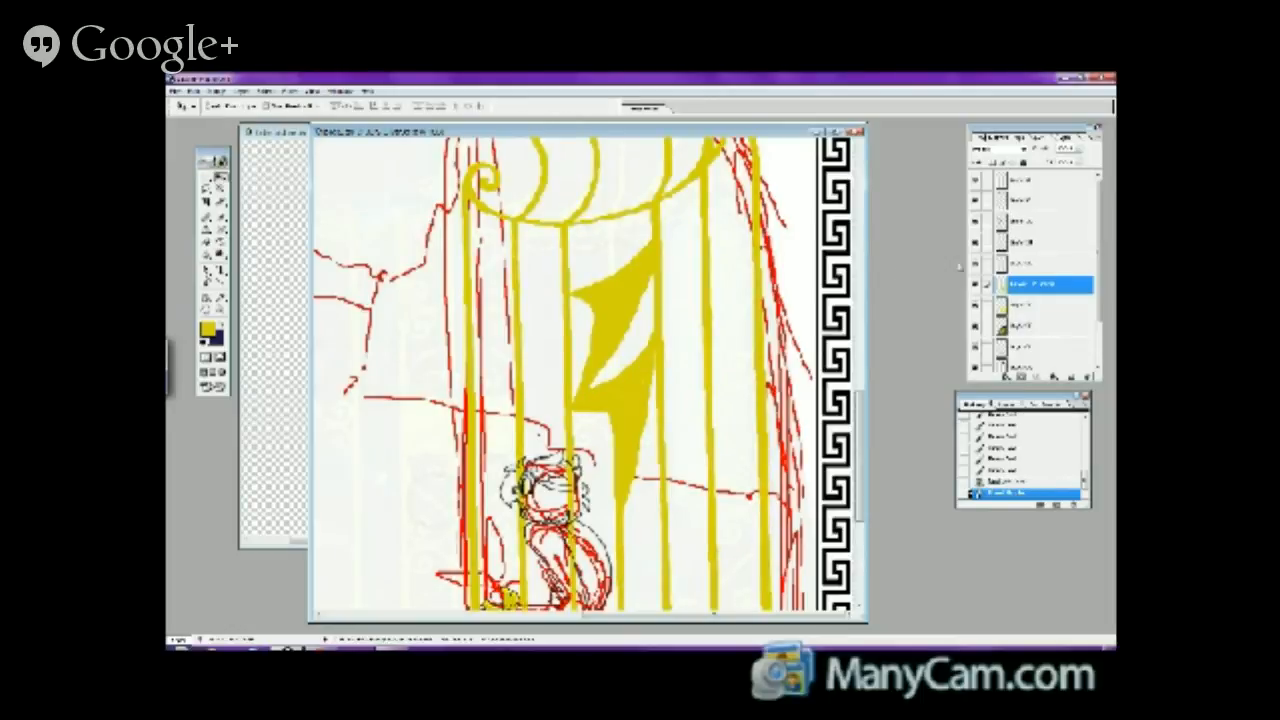
click(1017, 284)
drag(626, 299, 622, 298)
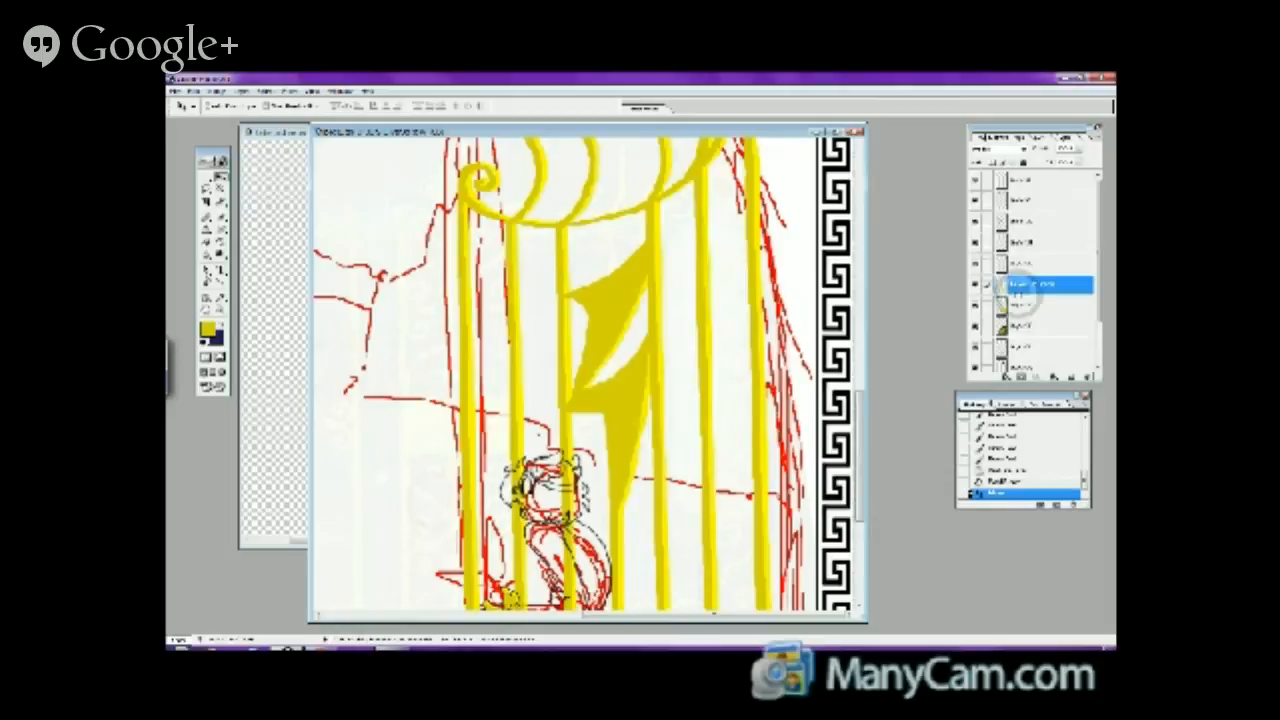
drag(1020, 285, 1020, 307)
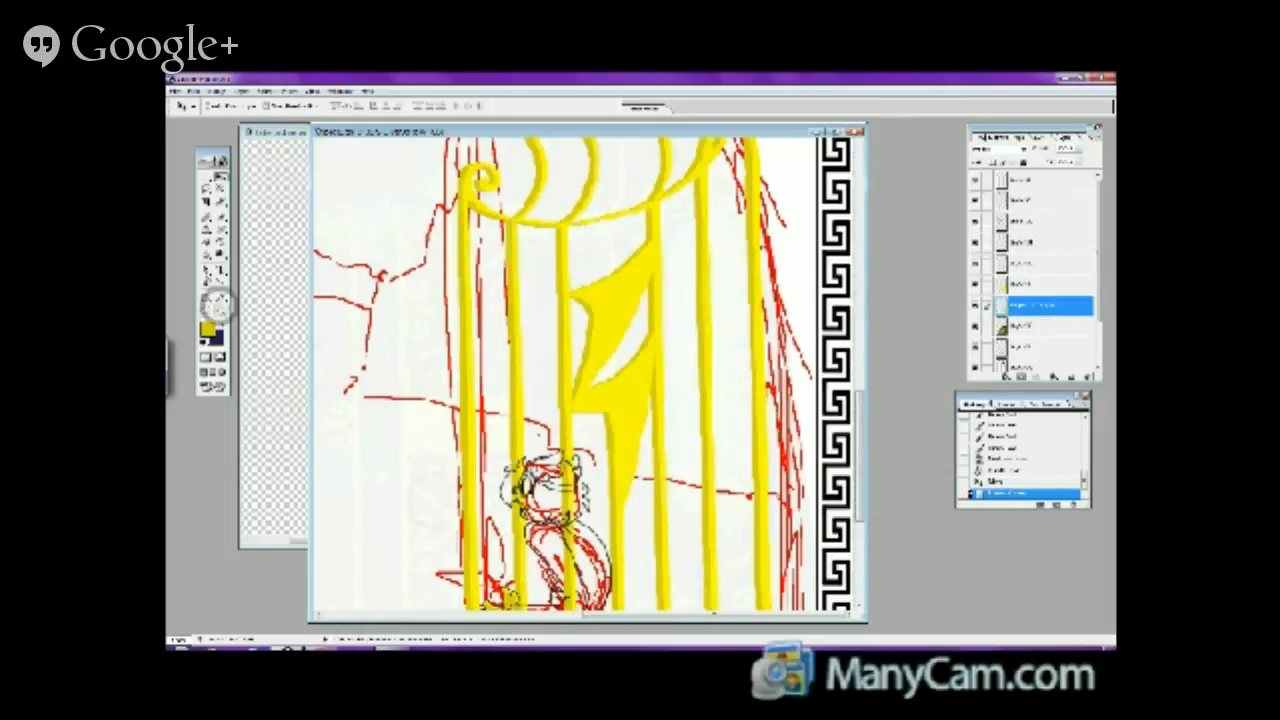
- Nudge the darker gate copy slightly right and down to tighten the shadow edge, checking it on the crest scrolls
click(220, 305)
alt+click(481, 290)
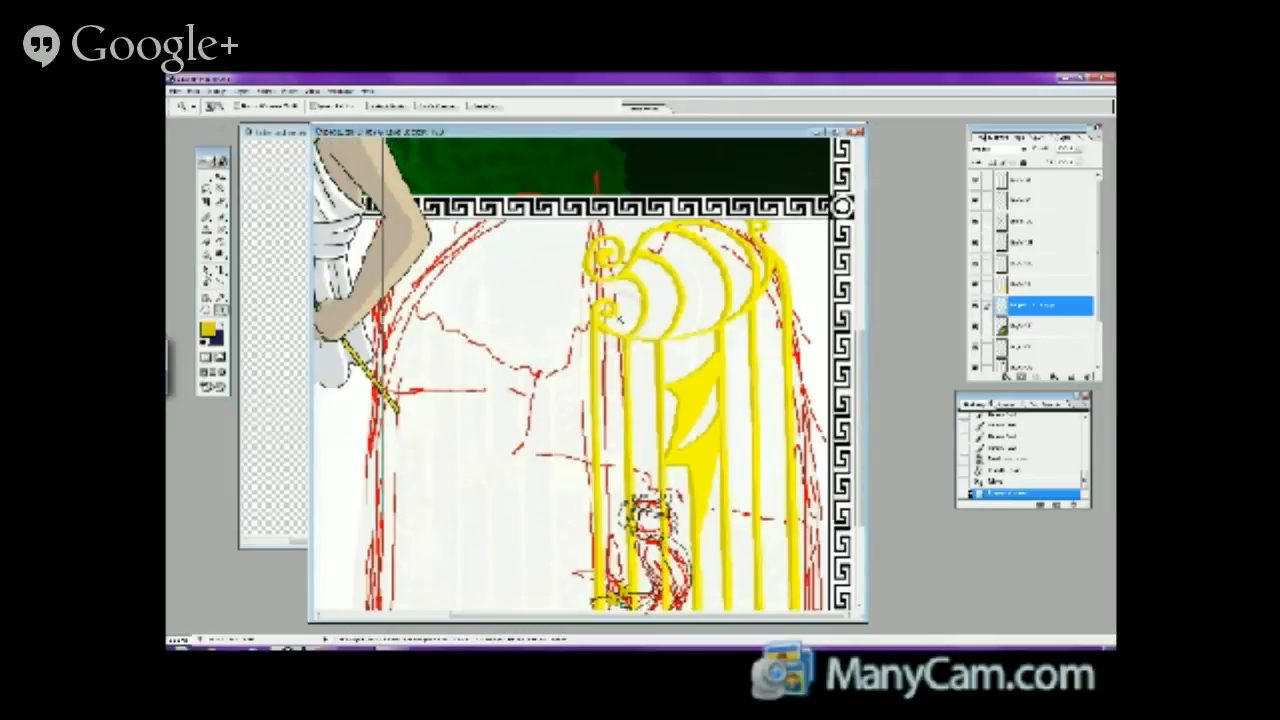
click(628, 273)
click(631, 334)
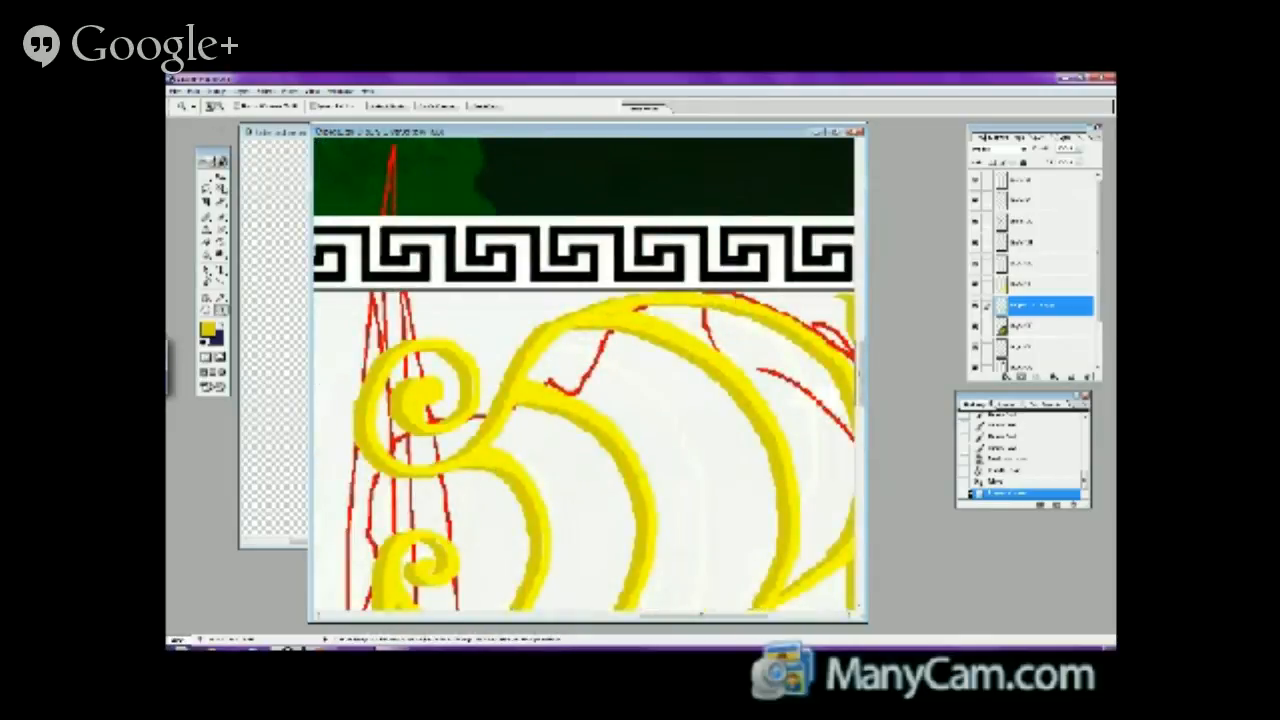
key(v)
drag(440, 552, 447, 558)
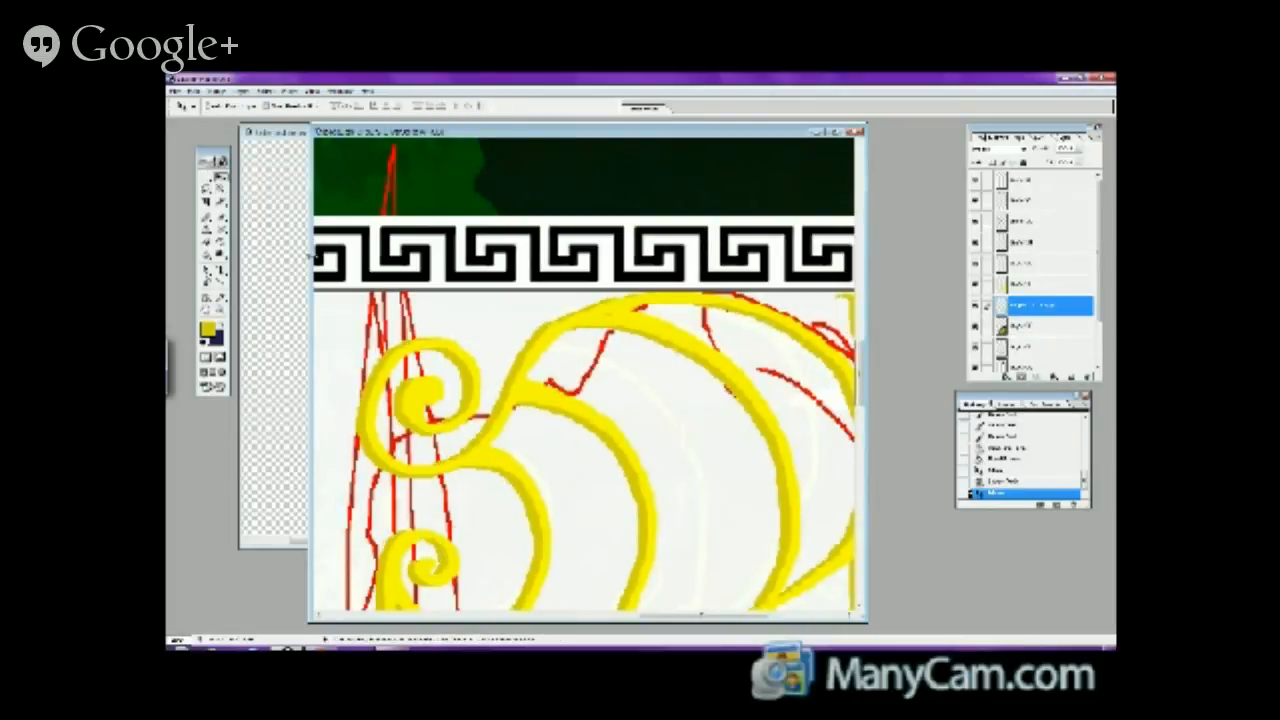
click(220, 310)
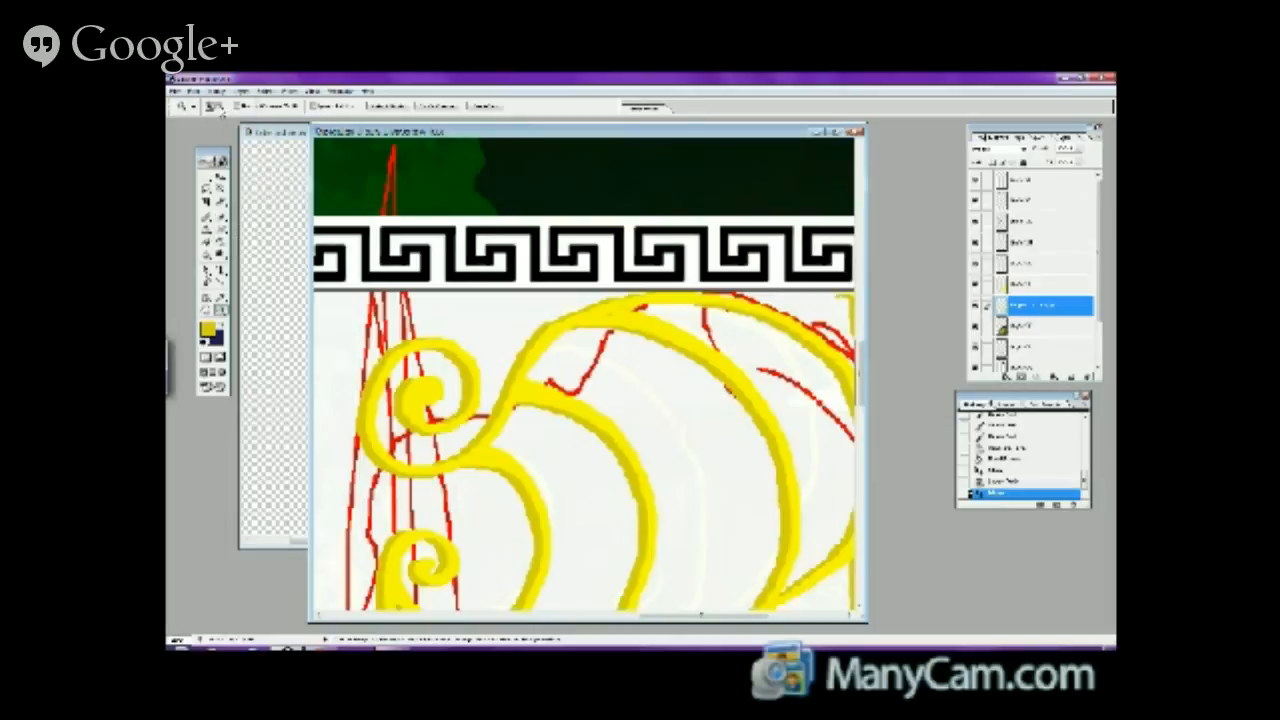
alt+click(636, 444)
alt+click(655, 470)
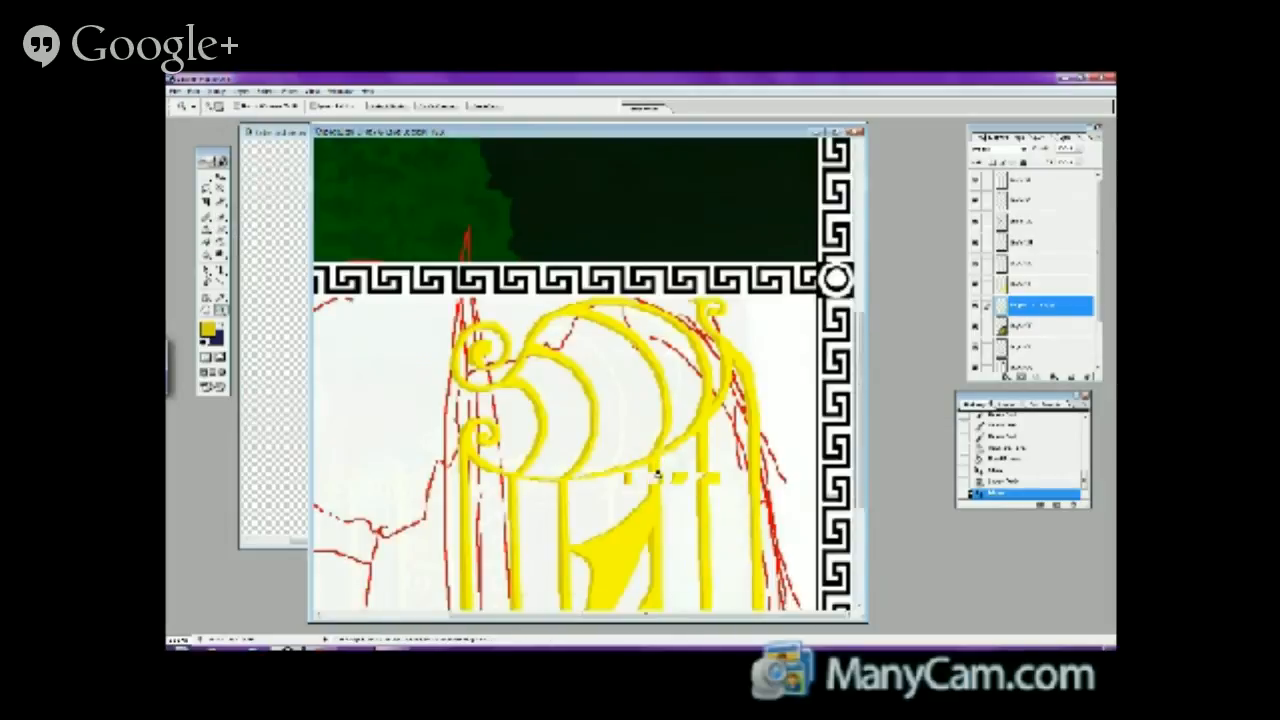
alt+click(819, 470)
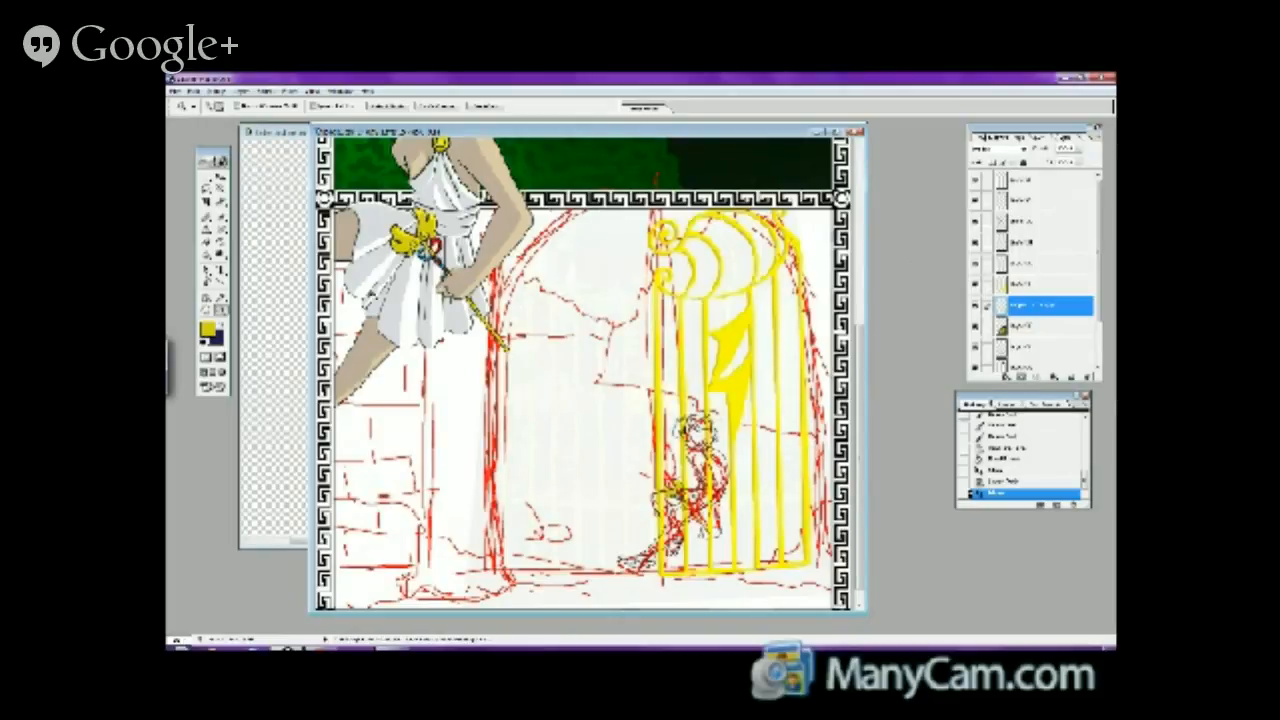
click(700, 400)
click(665, 482)
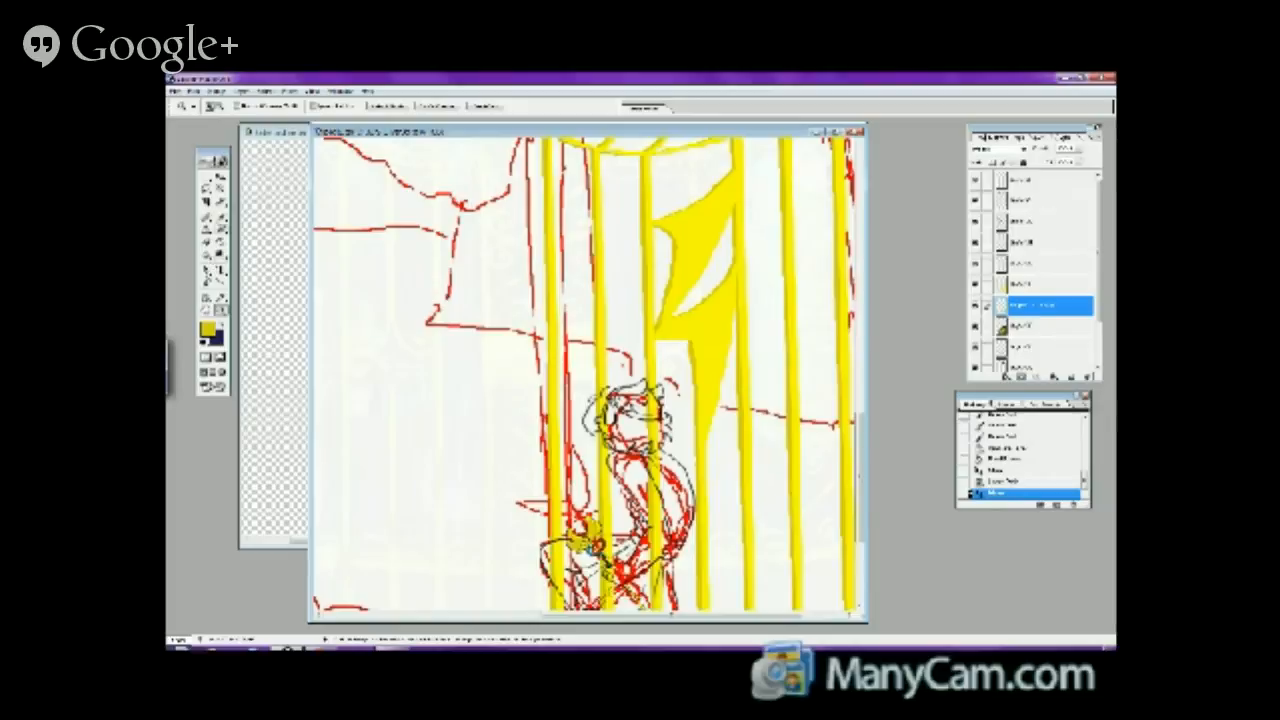
click(206, 177)
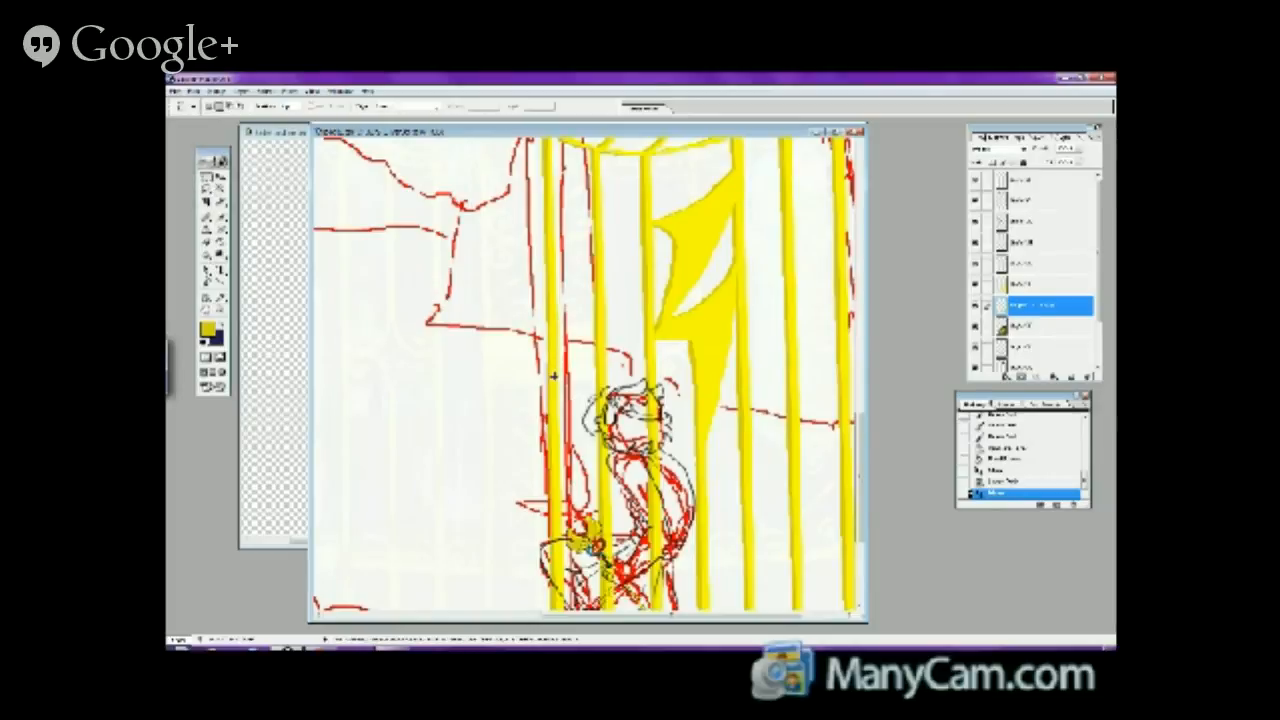
drag(553, 376, 601, 438)
click(177, 90)
key(Escape)
- Add a new layer above the gate and outline a four-sided plate between its first two bars near the base with the Polygonal Lasso
drag(858, 428, 860, 468)
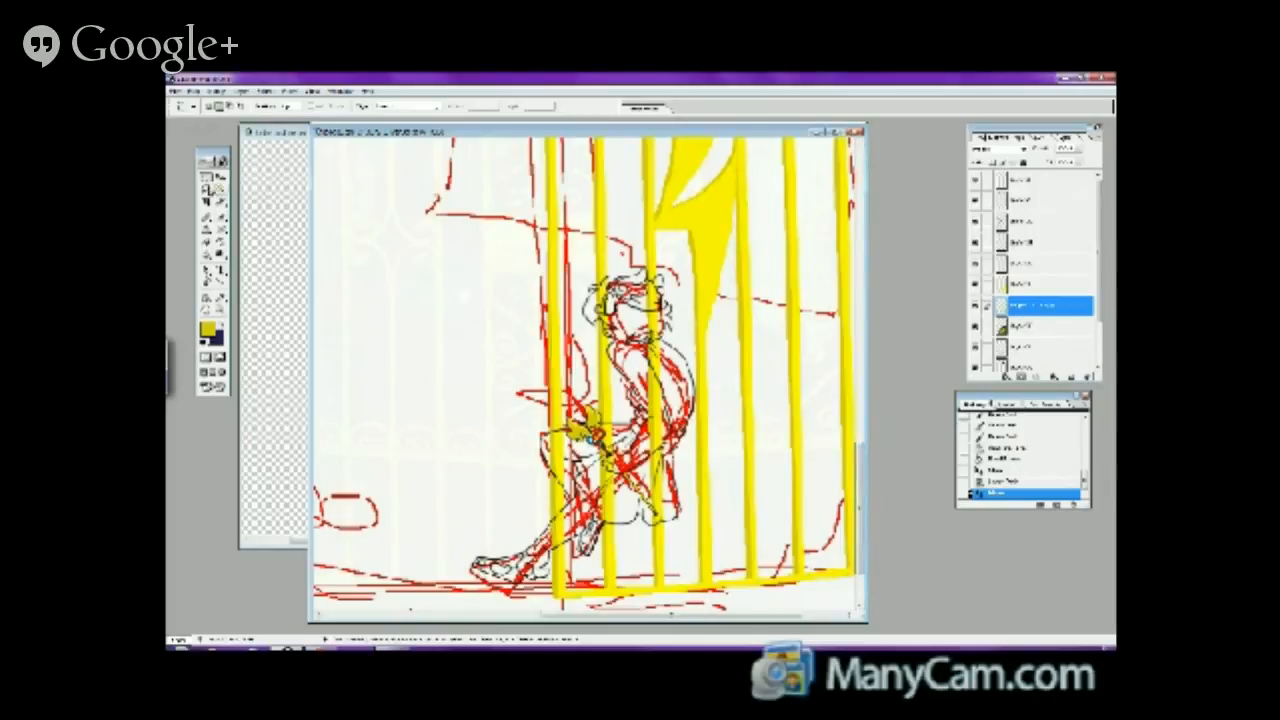
mouse_move(207, 189)
mouse_down()
mouse_move(262, 186)
mouse_move(209, 190)
mouse_move(236, 201)
mouse_up()
click(1025, 285)
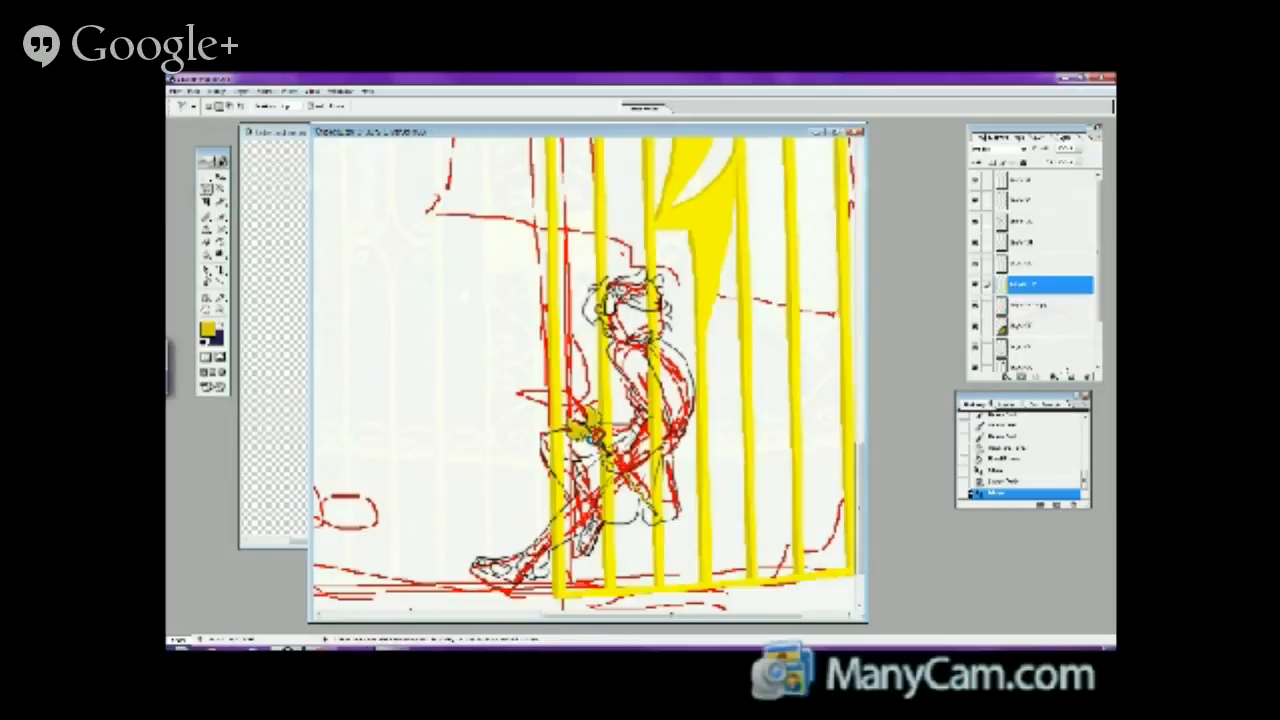
click(1071, 377)
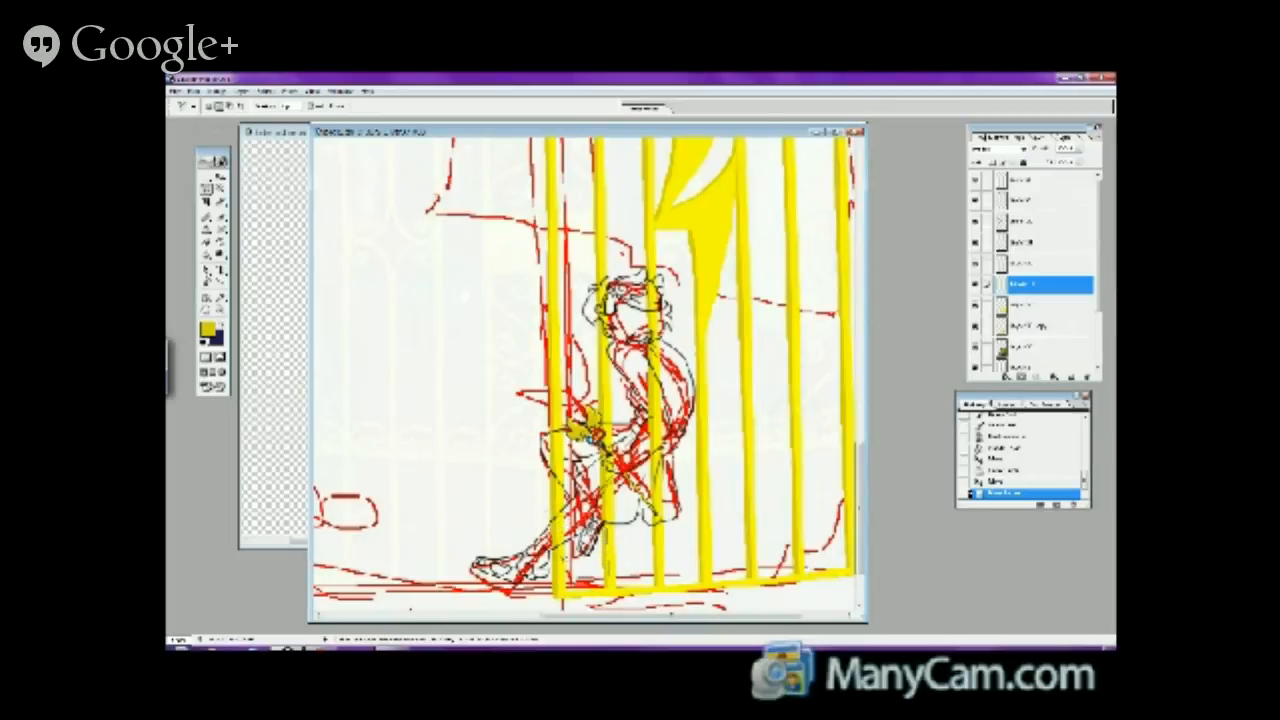
click(560, 588)
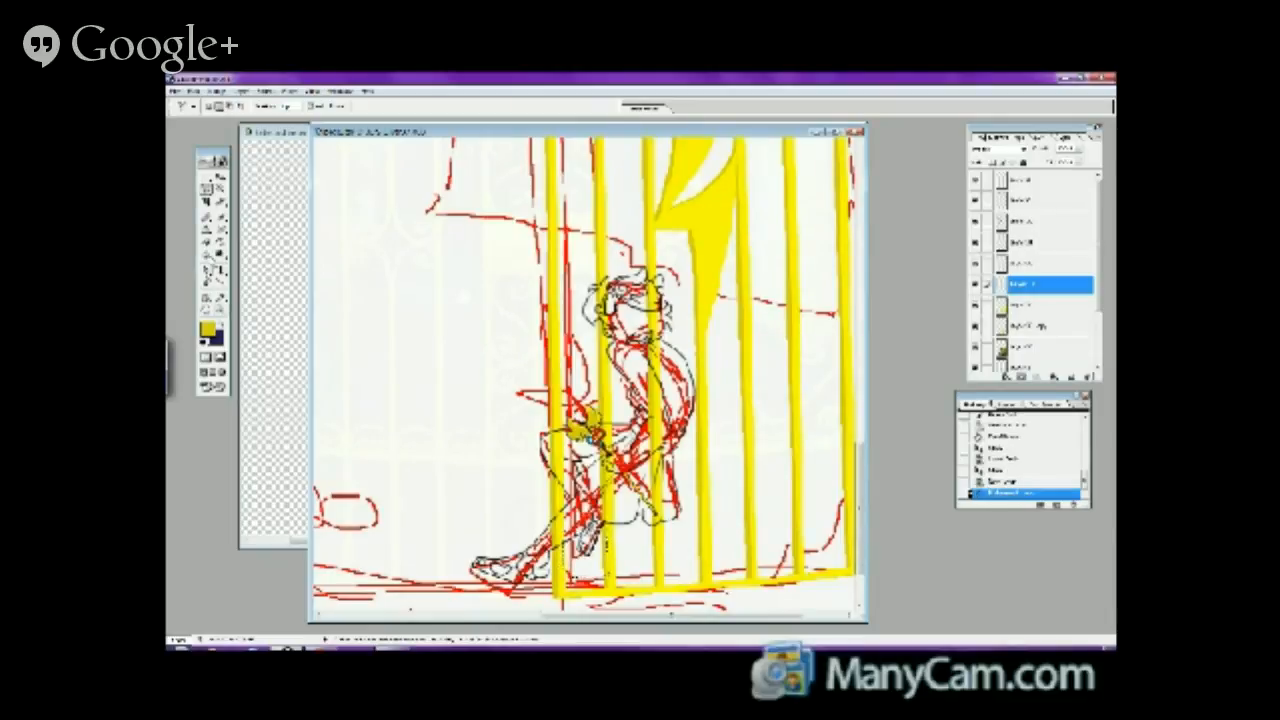
- Fill the plate selection with the gate's bright yellow, and fill the same shape in darker yellow on a new layer beneath
click(221, 298)
click(615, 219)
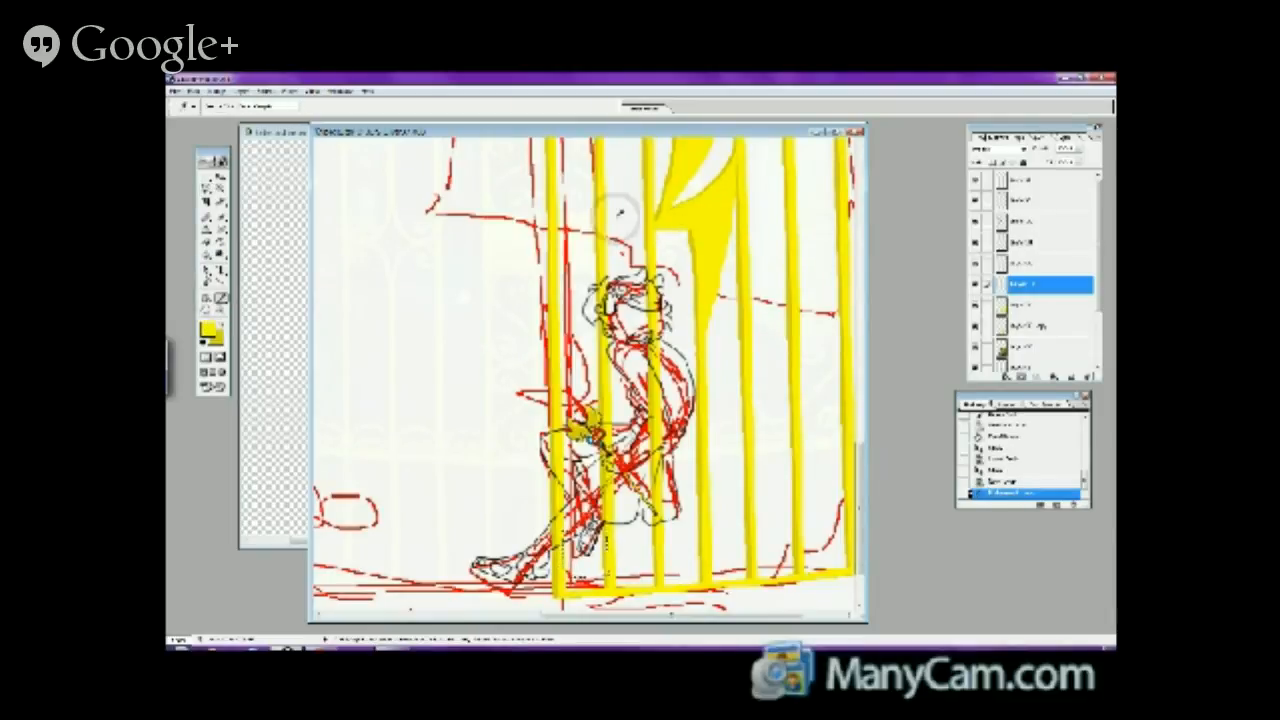
click(221, 242)
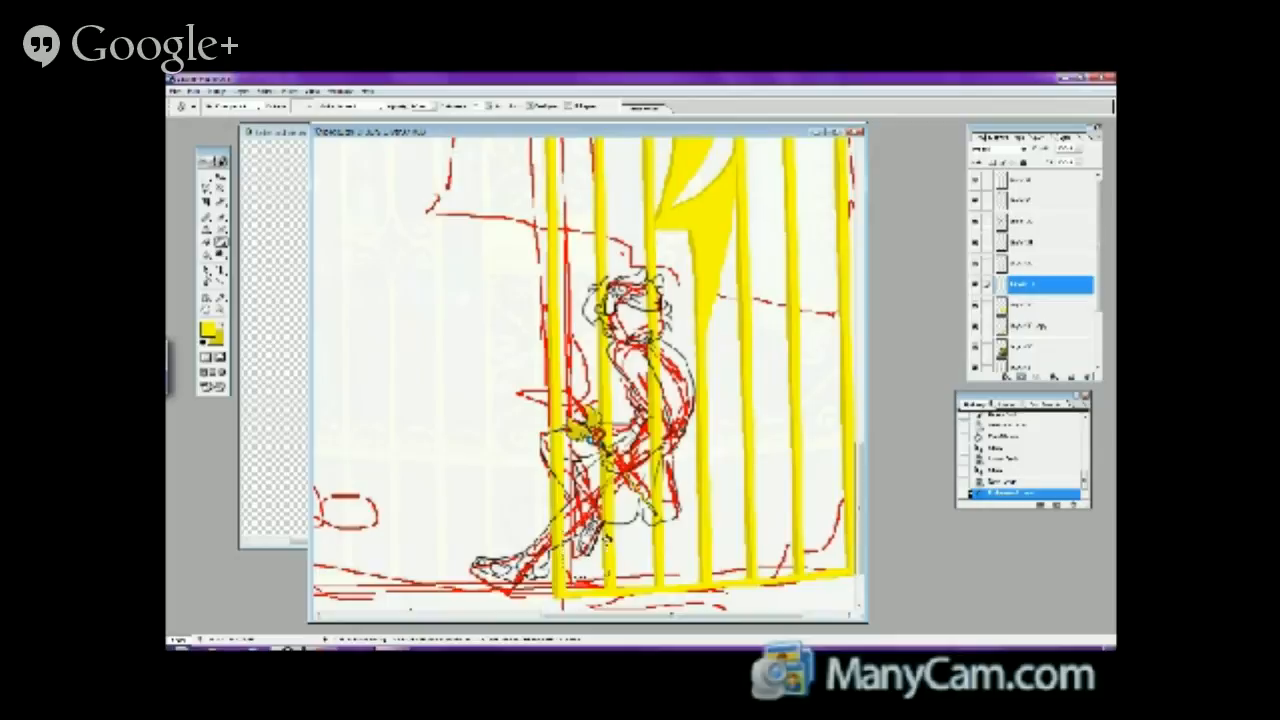
click(603, 544)
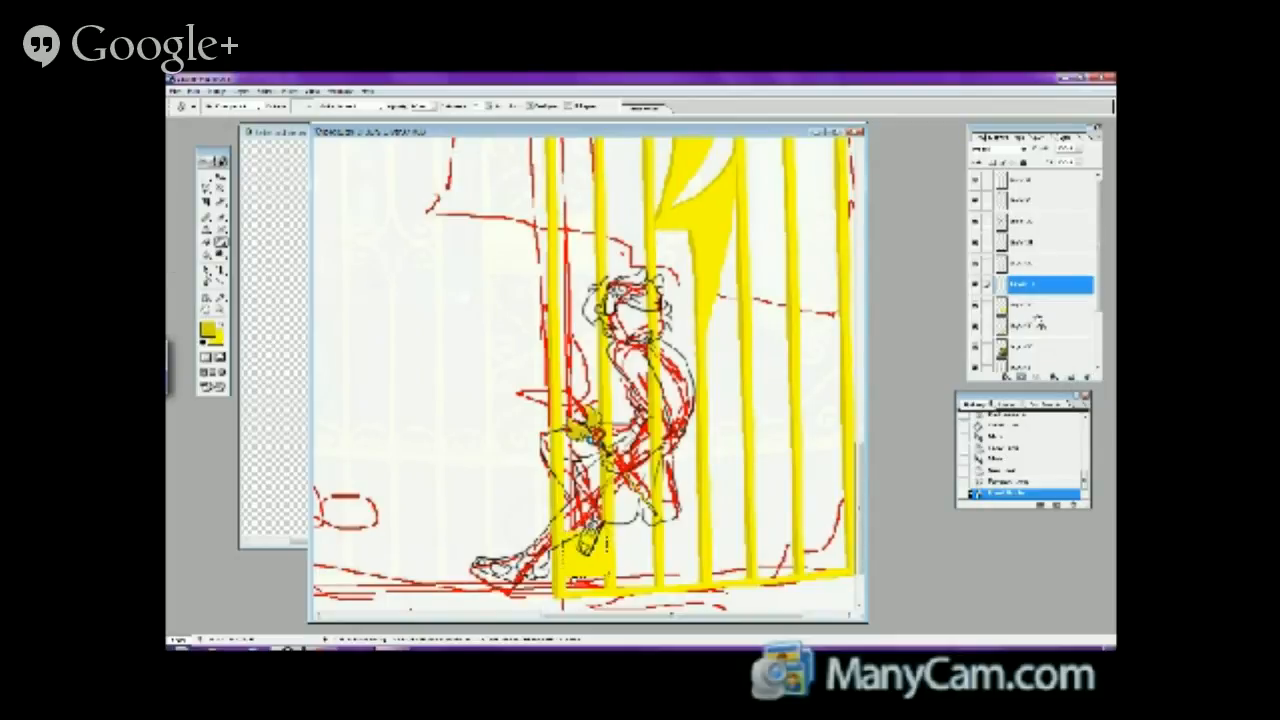
drag(1036, 323, 1036, 318)
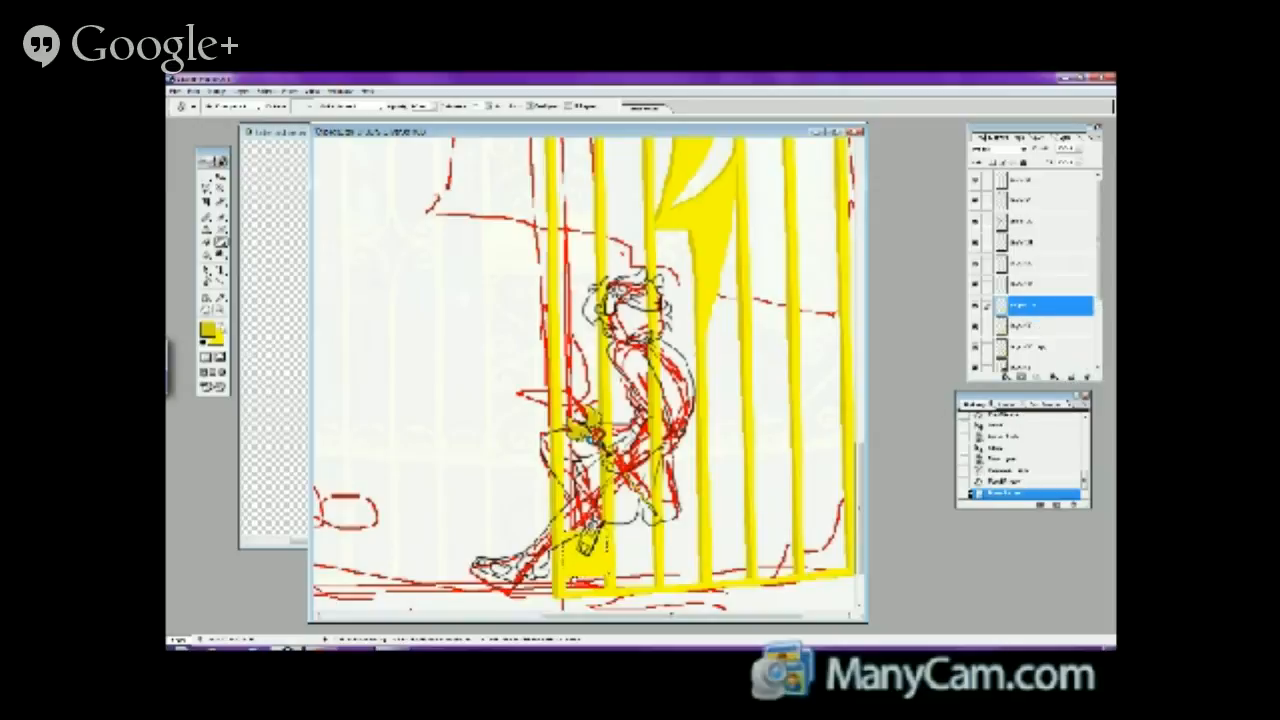
click(590, 546)
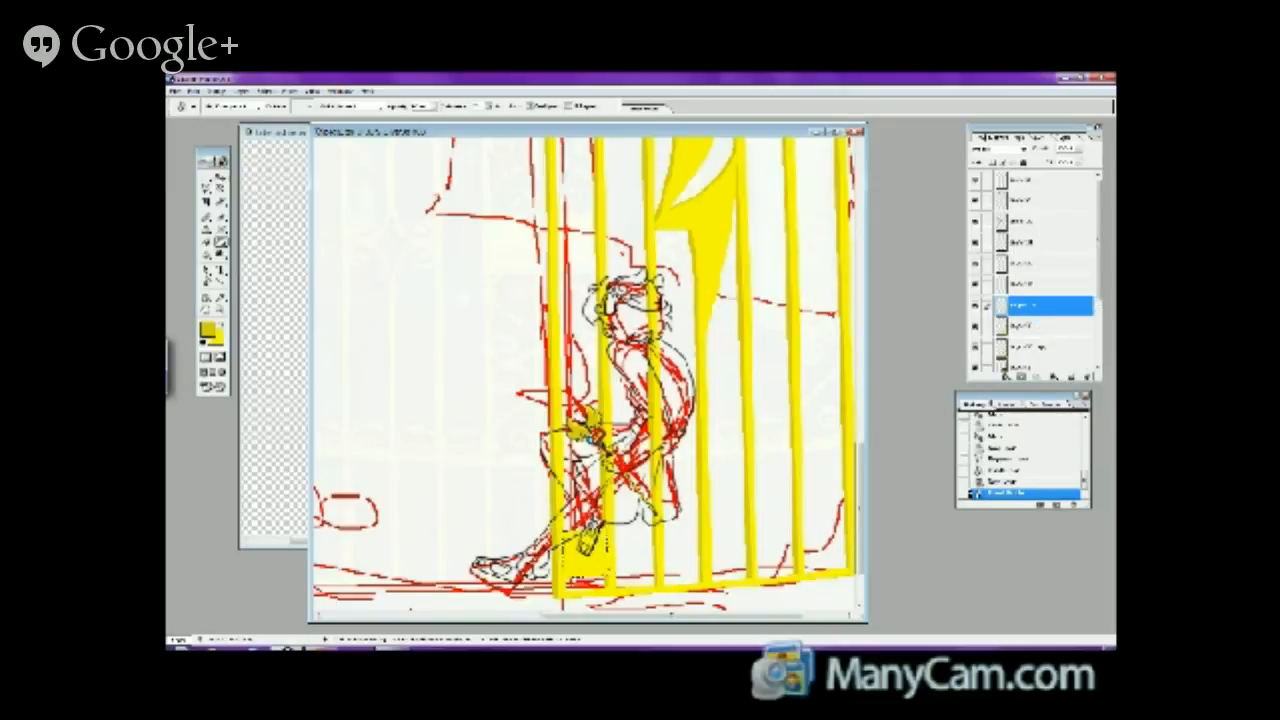
- Move the bright yellow plate up between the first two bars to just beside the seated figure's head, and clear the selection
click(220, 177)
click(1026, 285)
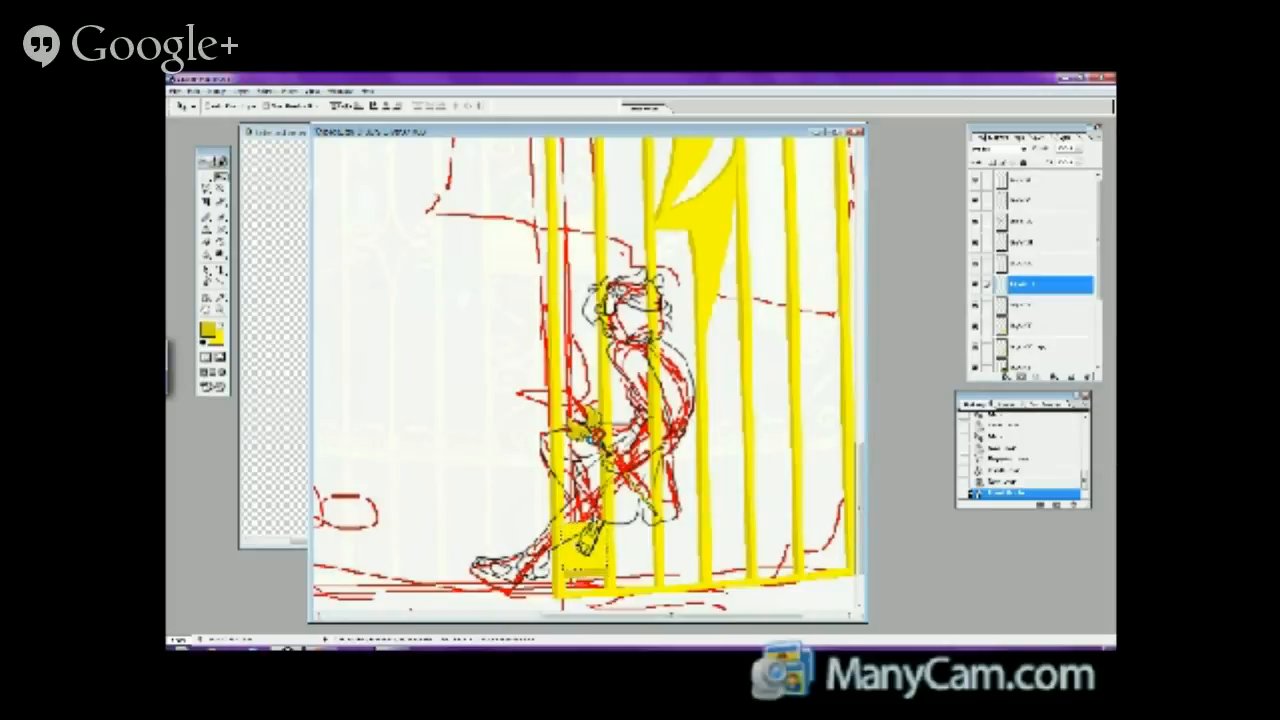
drag(610, 498, 612, 495)
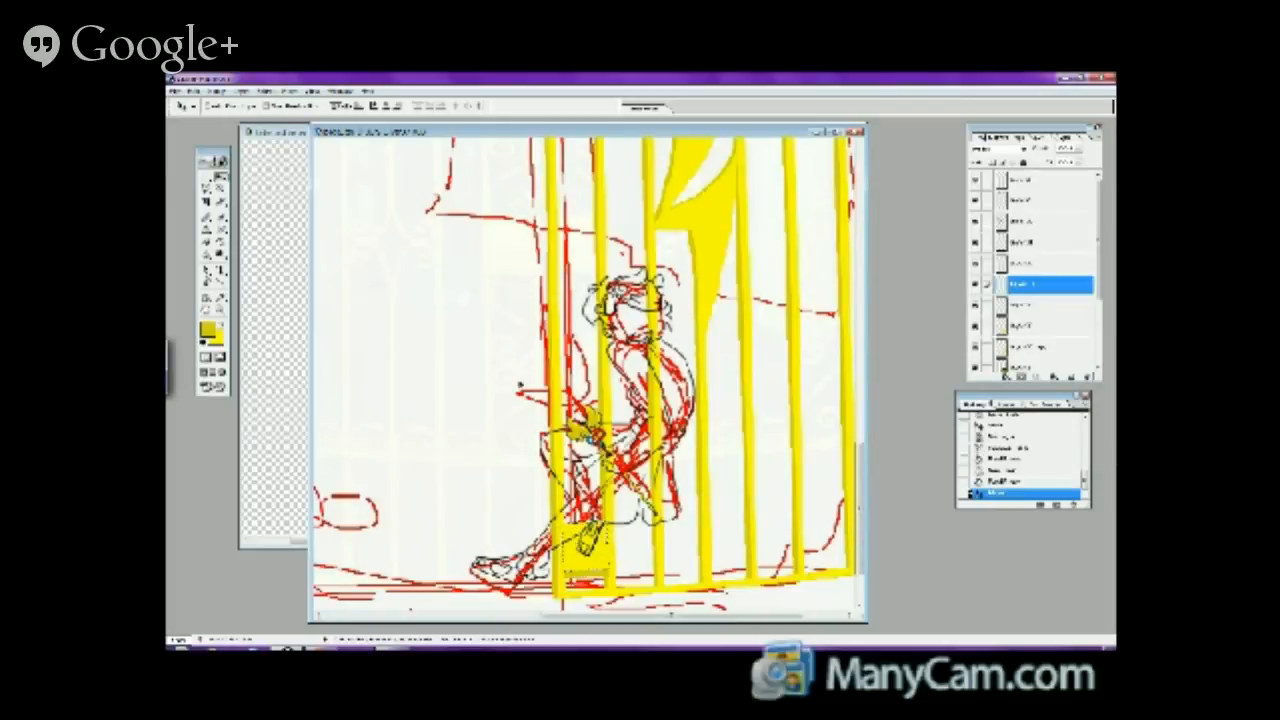
drag(584, 547, 578, 270)
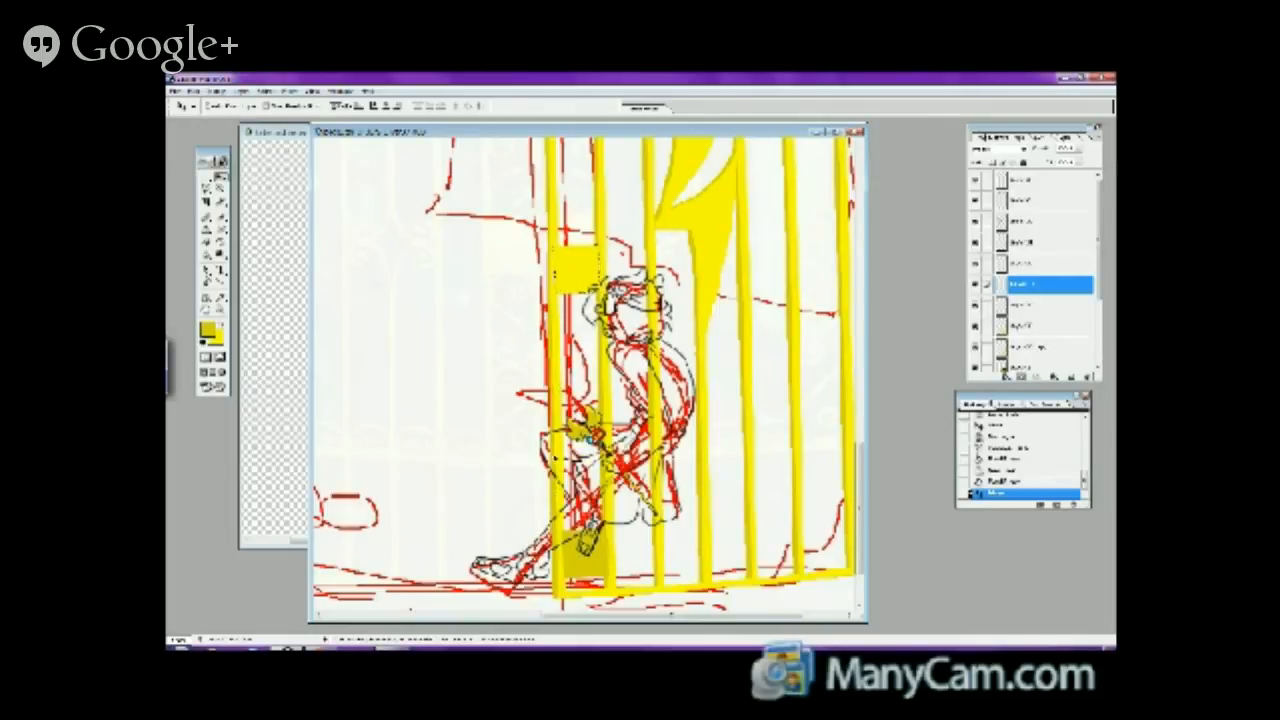
key(ctrl+d)
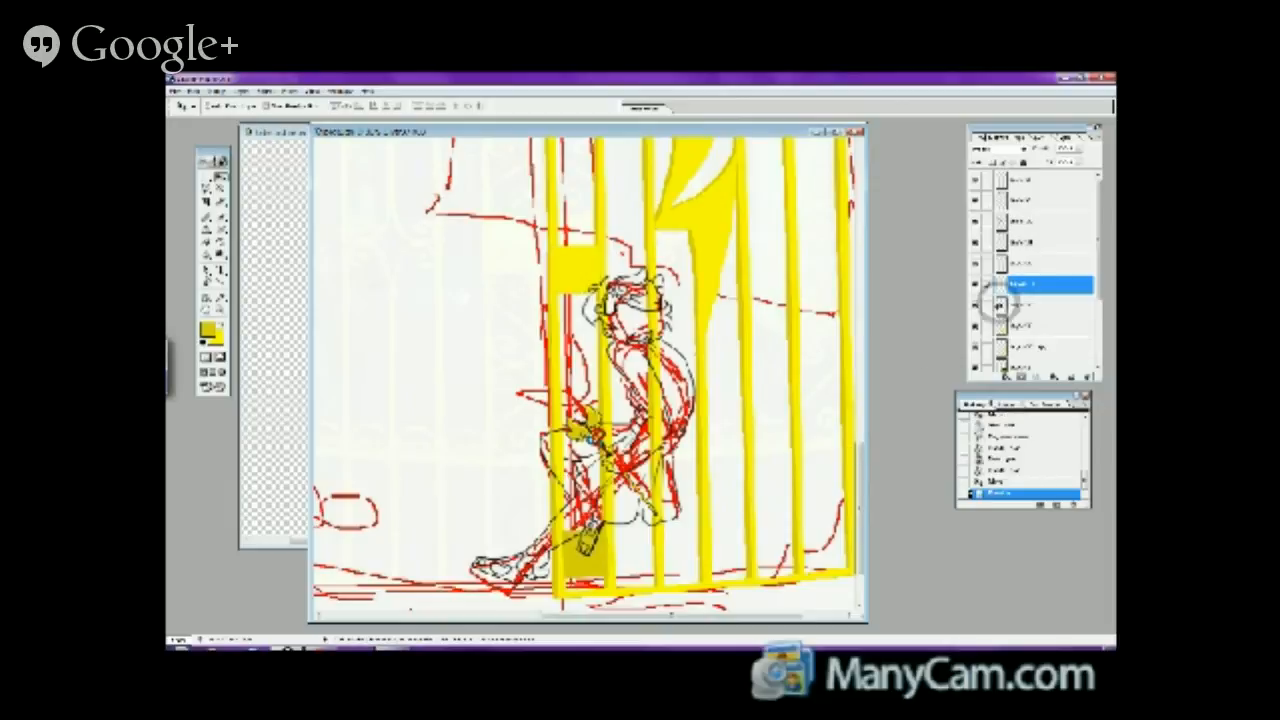
- Place the darker plate's layer below the darker gate copy and offset the darker plate slightly behind the bright one as a shadow
click(1010, 306)
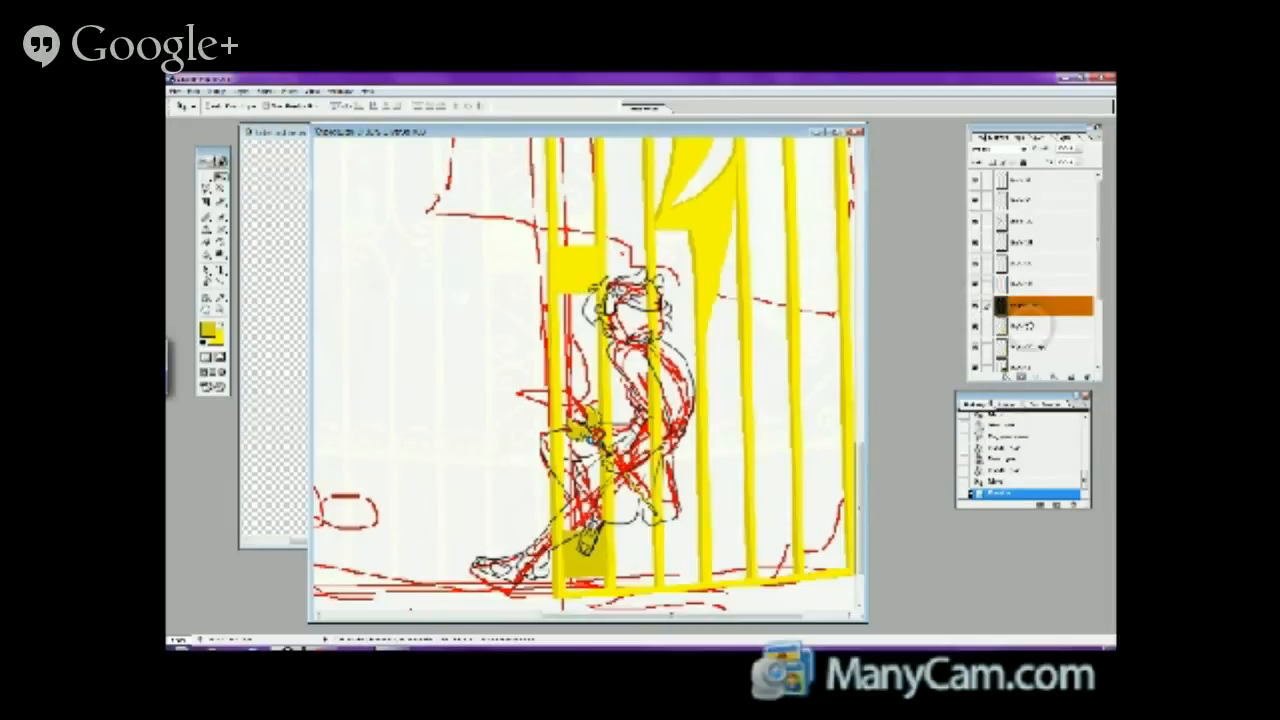
drag(1029, 326, 1030, 350)
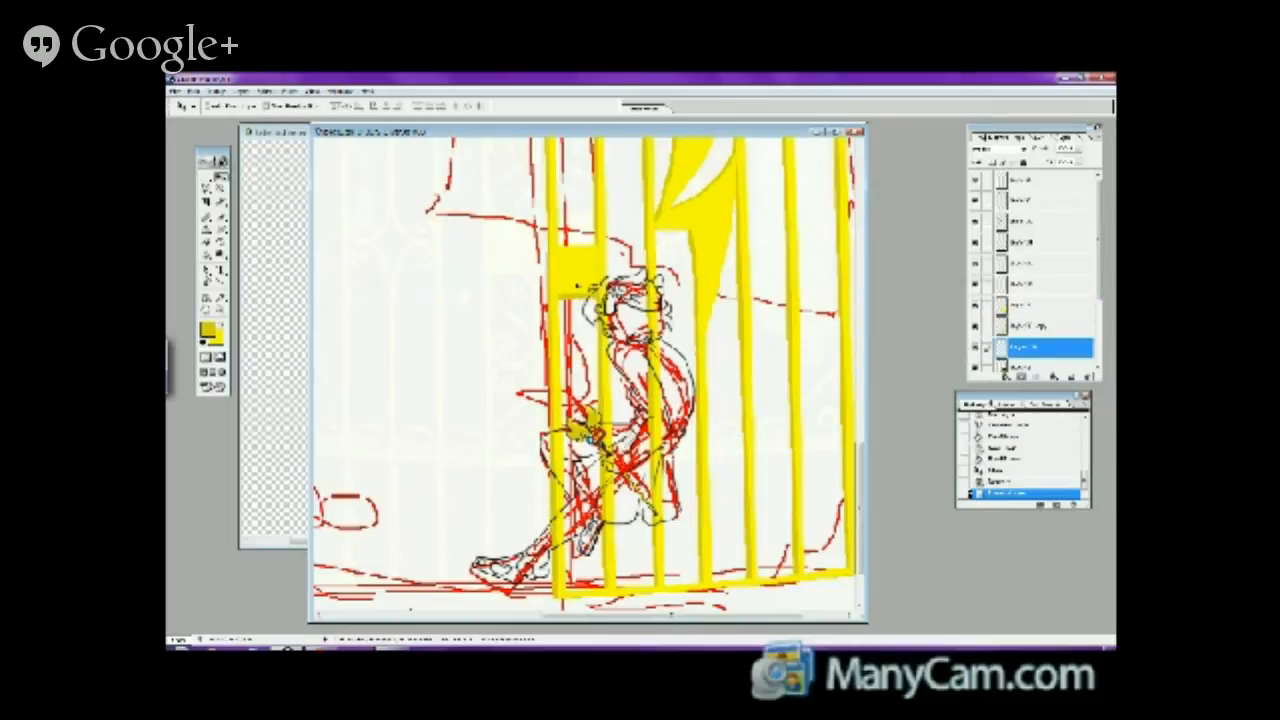
drag(577, 285, 590, 289)
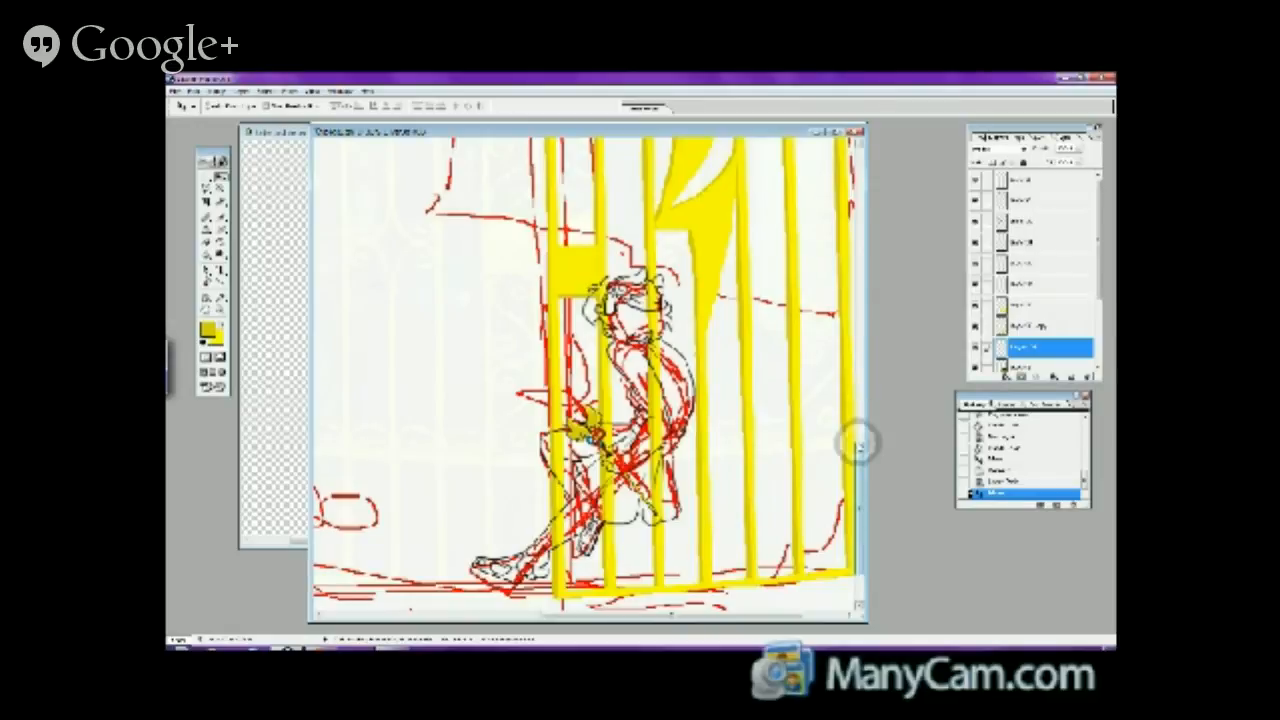
- Paint a darker yellow keyhole with a round head and flared base in the middle of the bright plate, on that plate's layer
drag(856, 437, 857, 402)
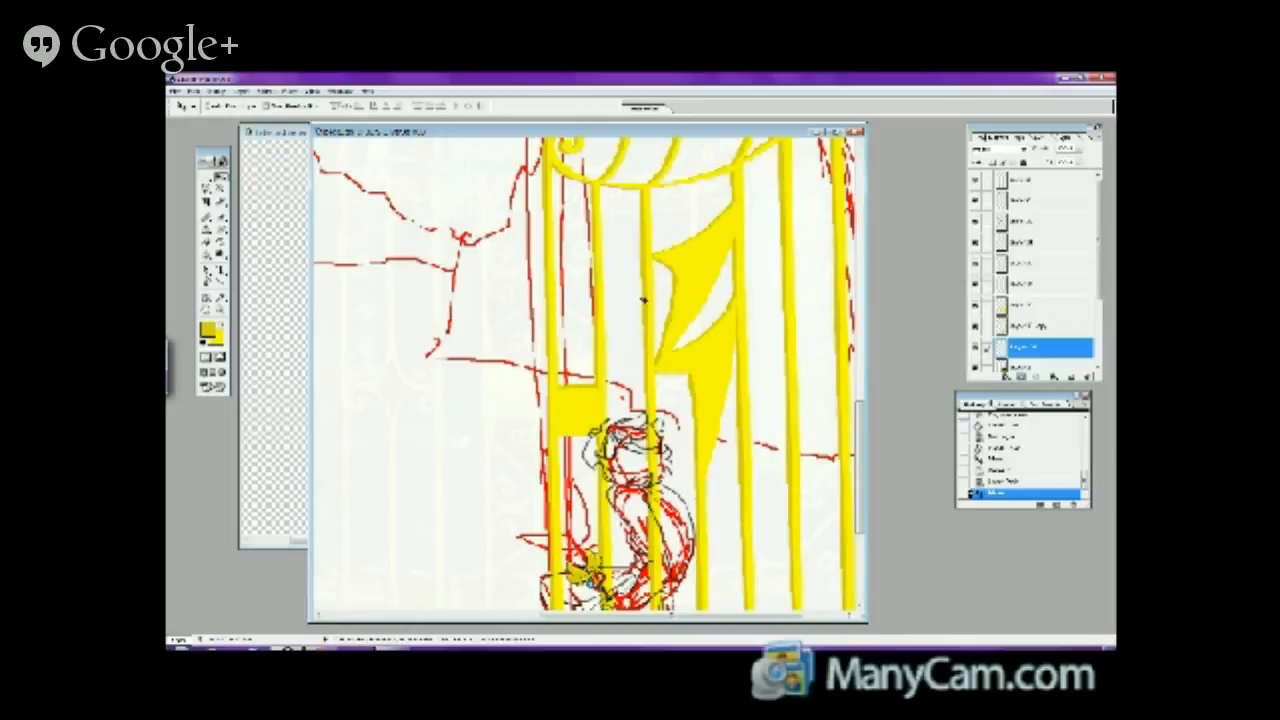
click(220, 312)
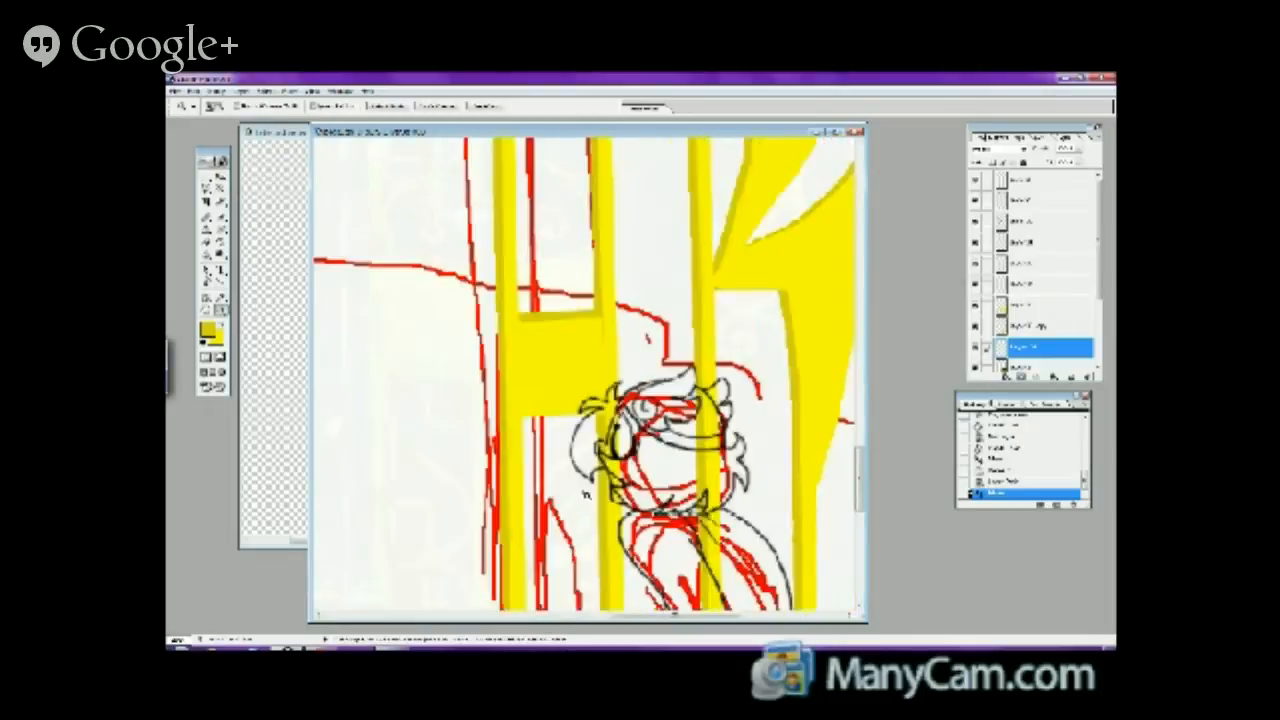
click(580, 400)
click(575, 358)
key(b)
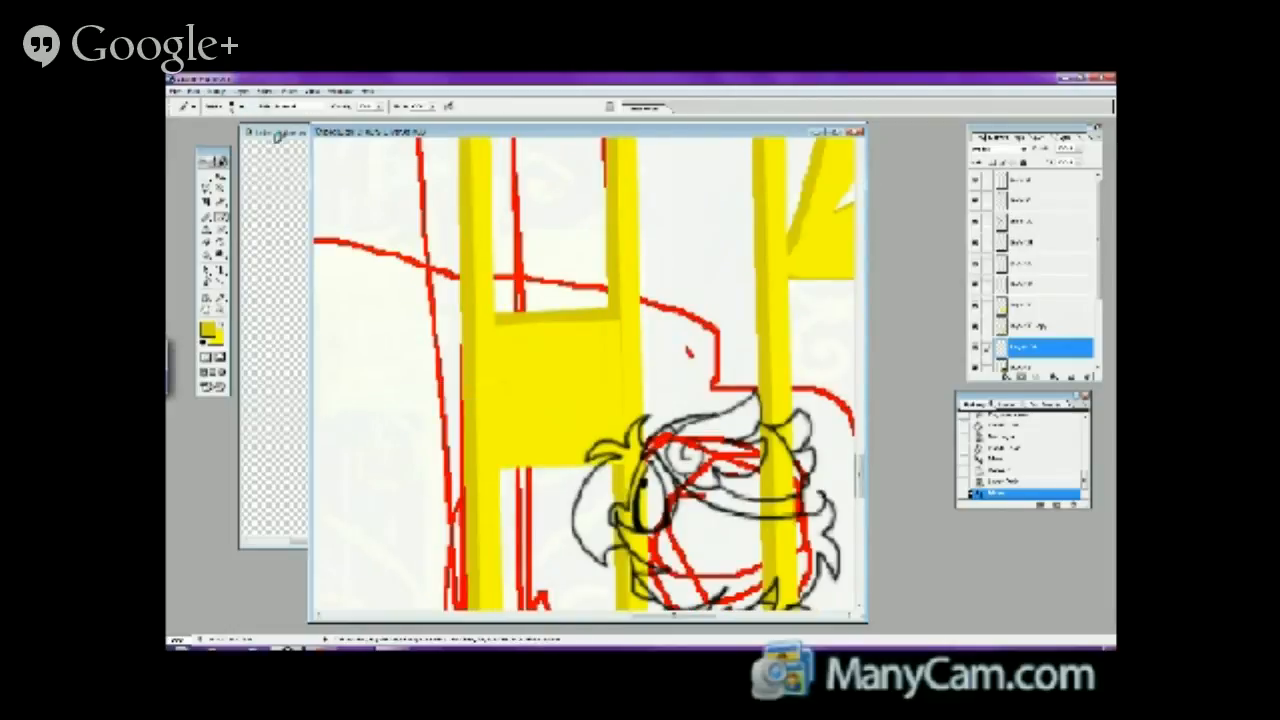
click(1030, 325)
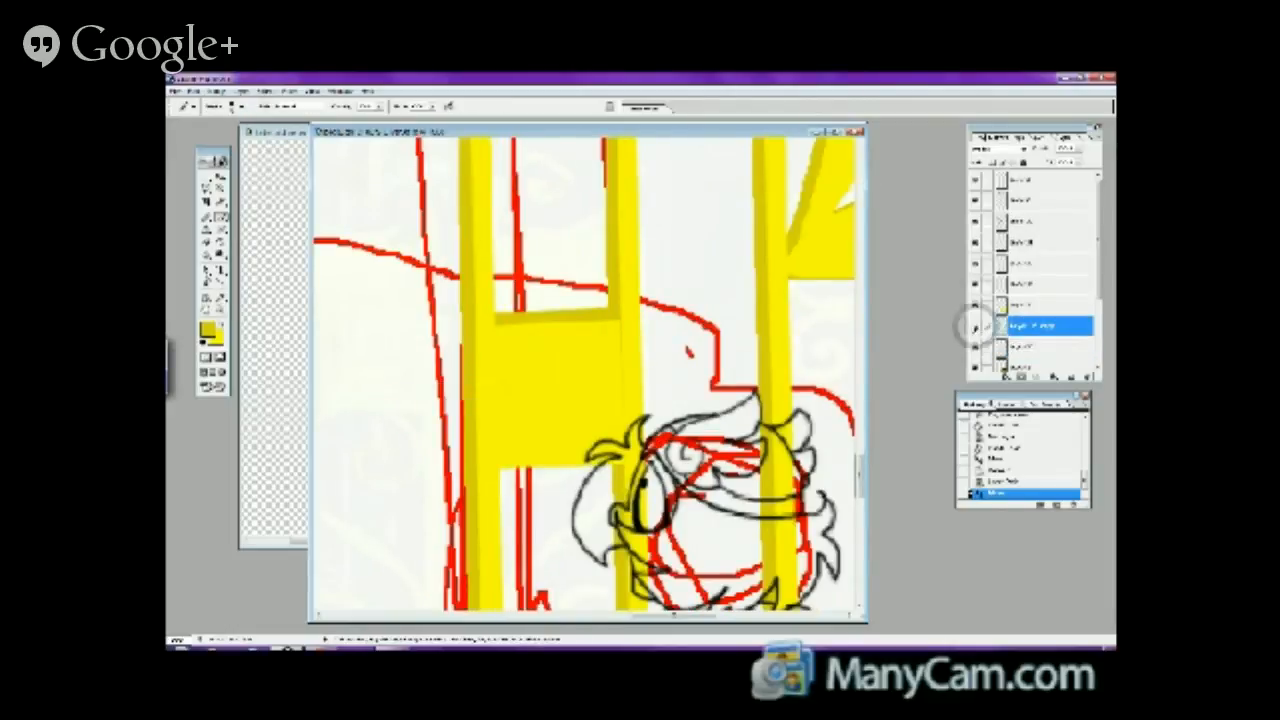
click(978, 325)
click(978, 325)
click(976, 287)
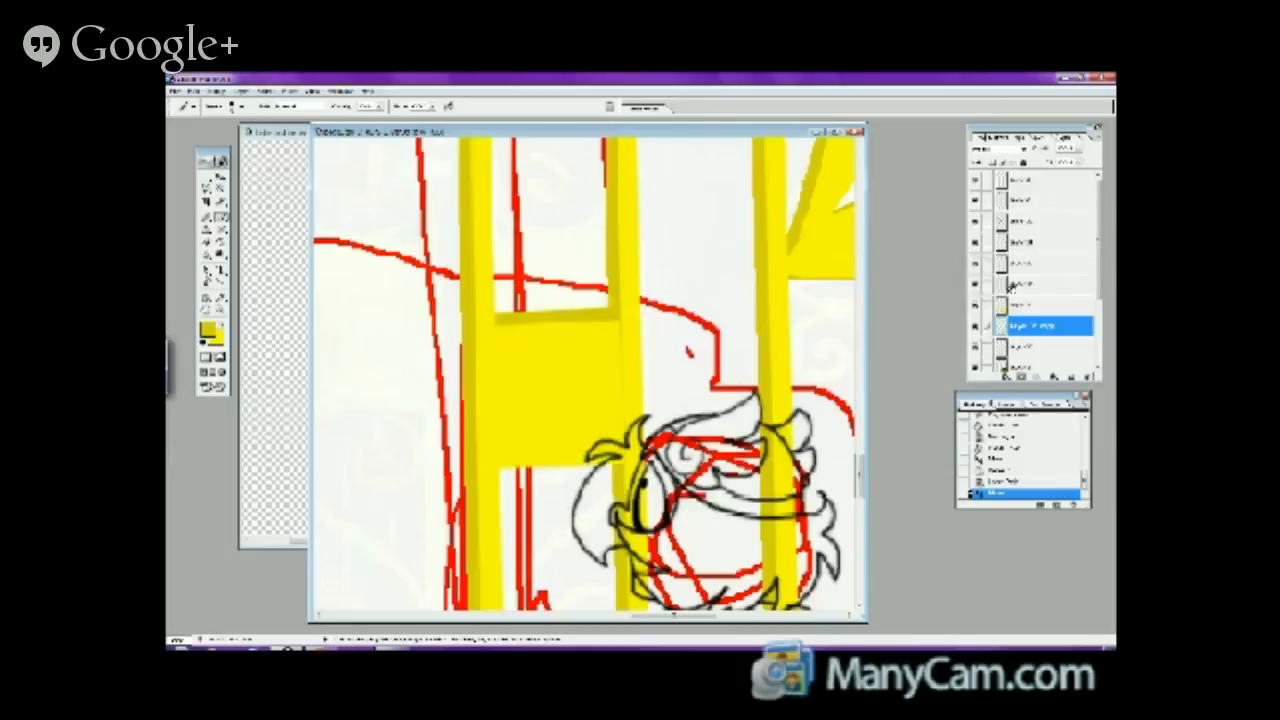
click(1020, 285)
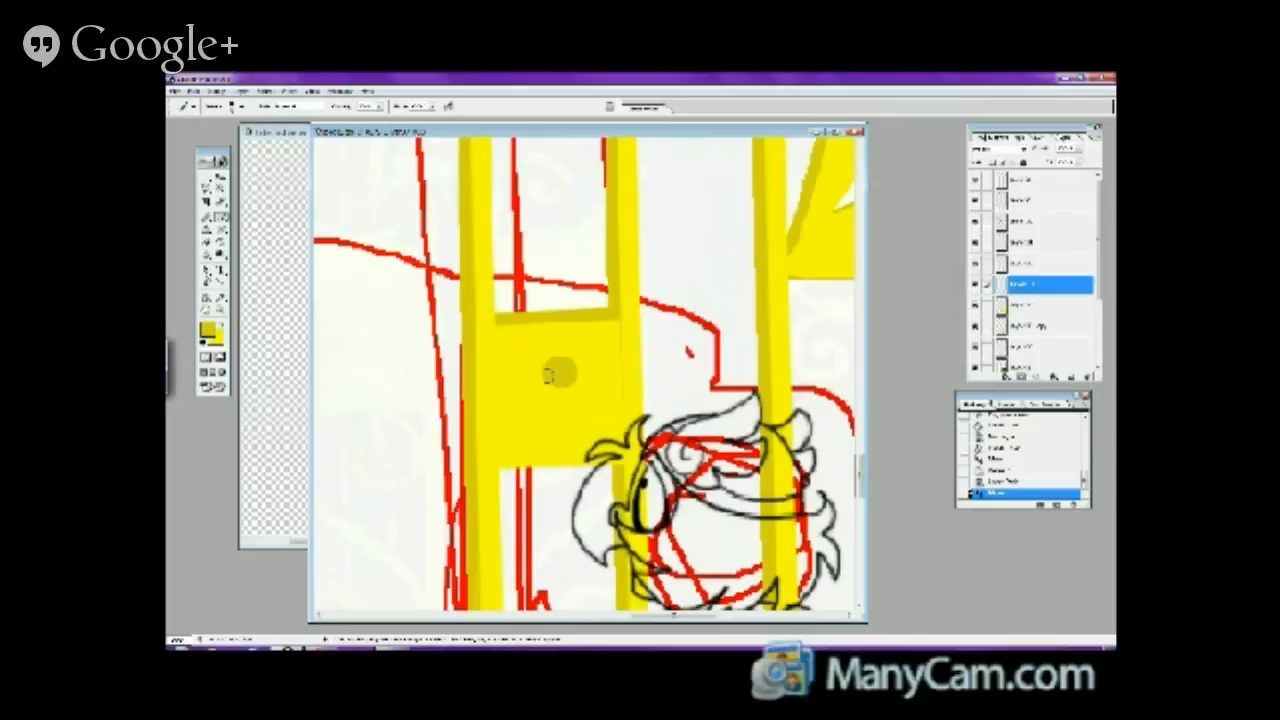
mouse_move(558, 371)
mouse_down()
mouse_move(547, 415)
mouse_move(568, 410)
mouse_move(557, 383)
mouse_move(574, 415)
mouse_move(558, 381)
mouse_move(552, 411)
mouse_move(560, 387)
mouse_move(568, 414)
mouse_move(555, 413)
mouse_move(558, 382)
mouse_up()
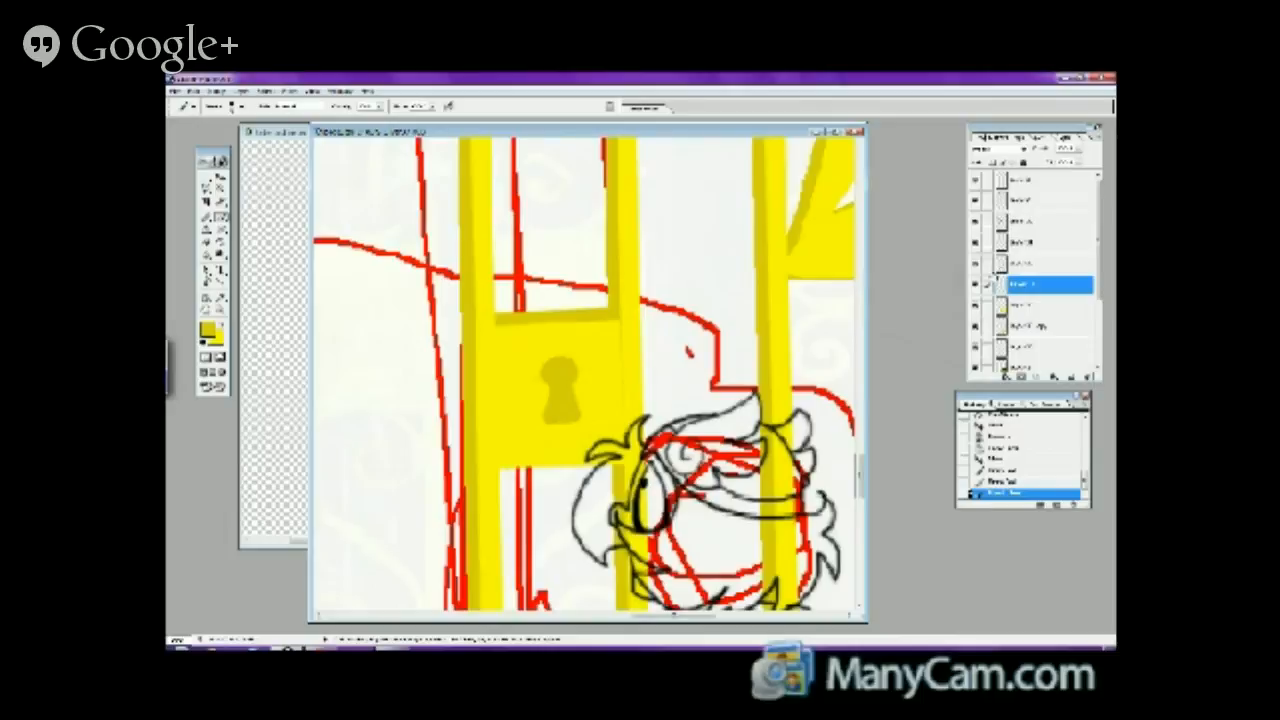
- Merge the keyhole plate layer down into the bright yellow gate layer
click(976, 285)
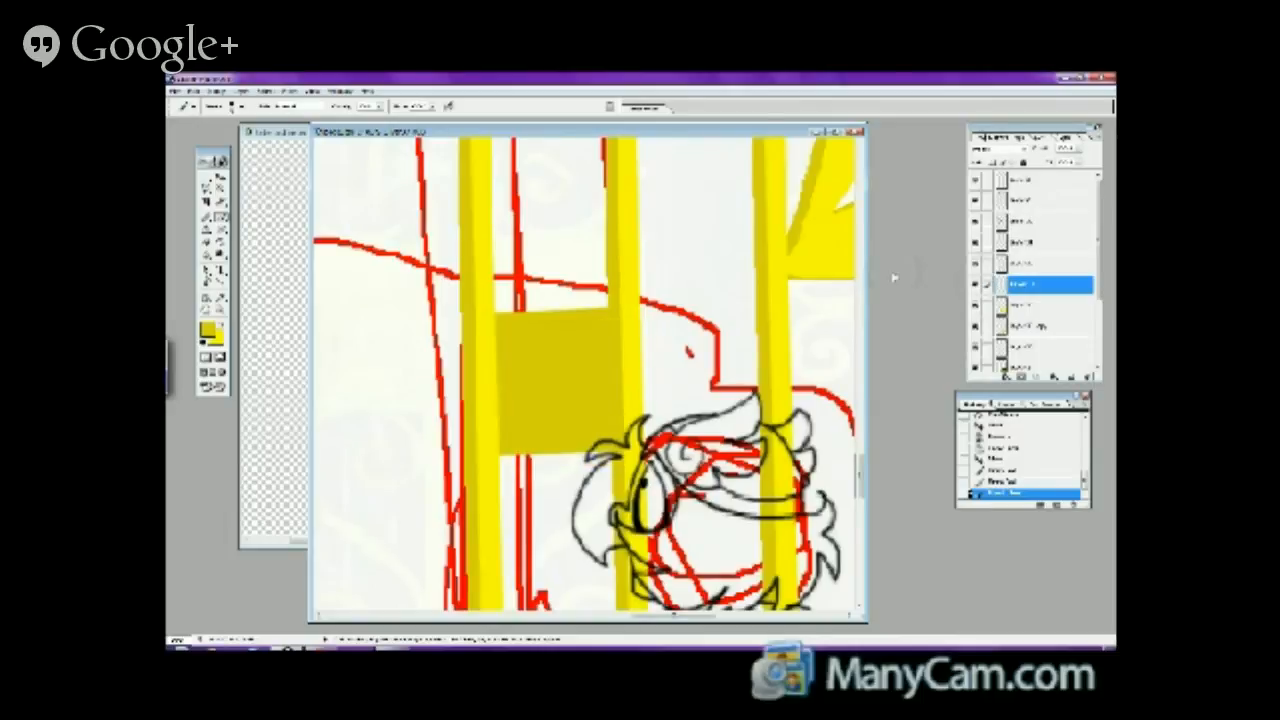
click(976, 285)
click(200, 90)
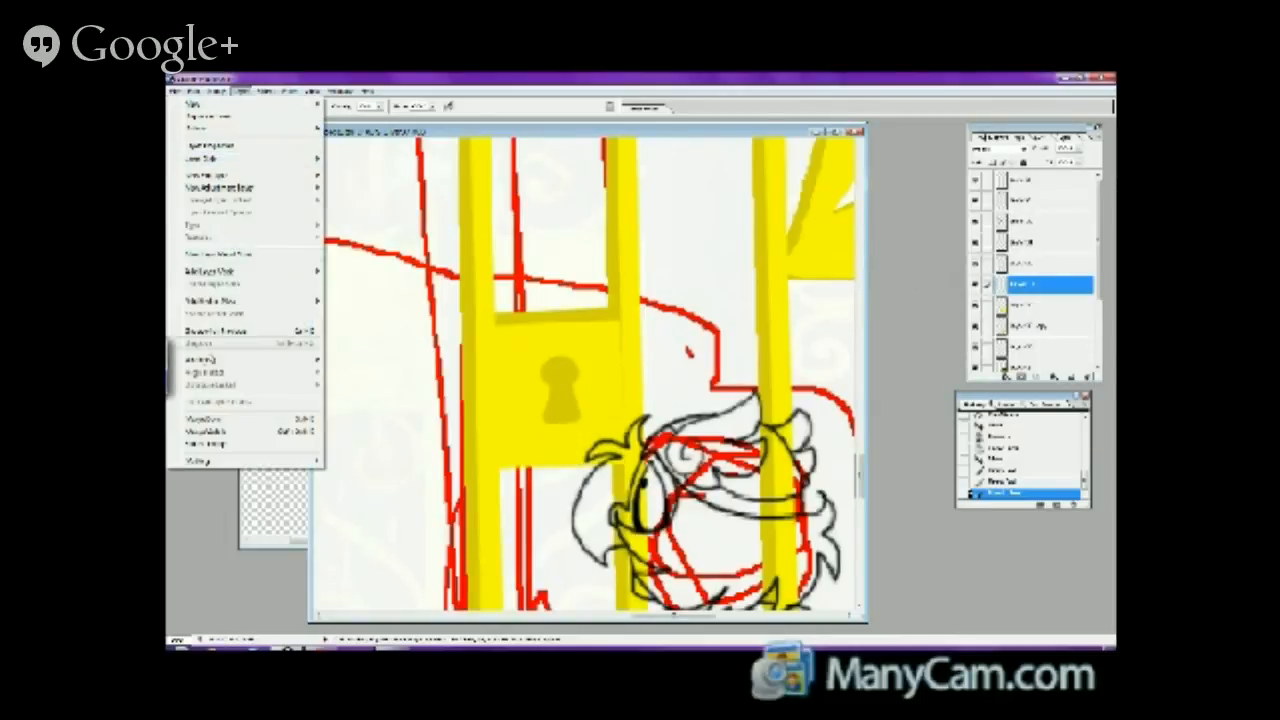
click(210, 418)
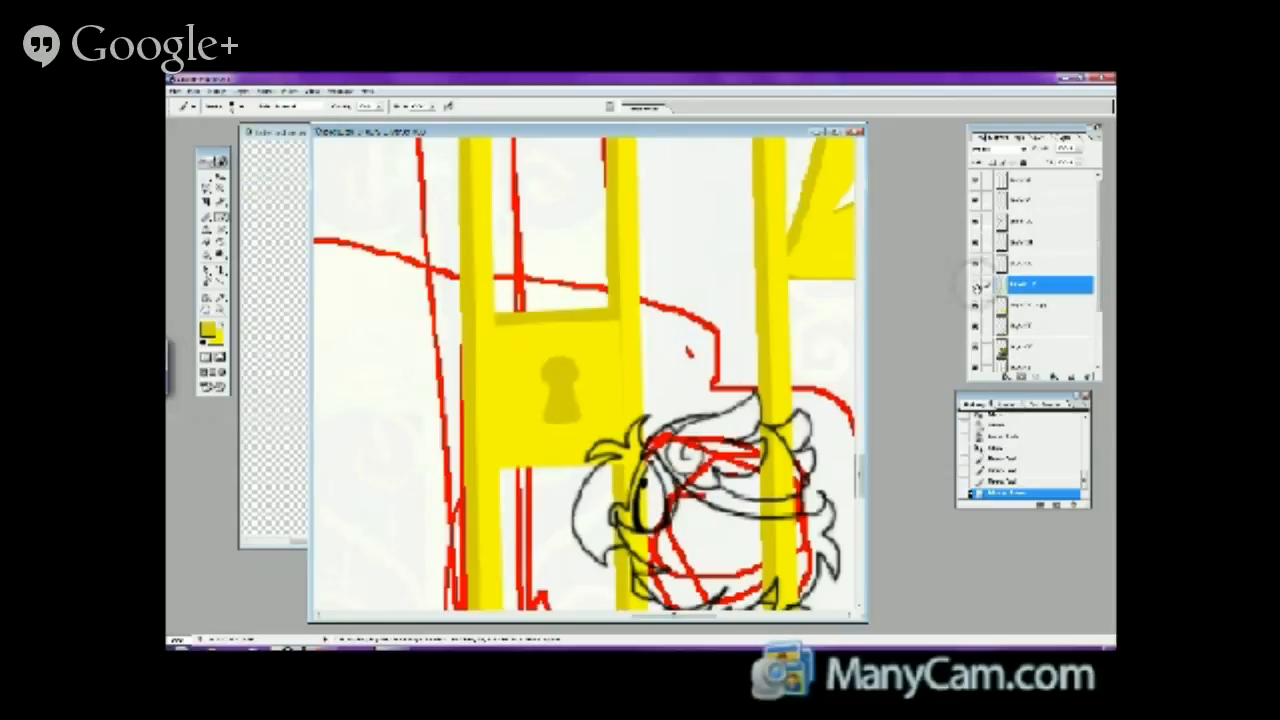
- Merge the bright gate layer down into the darker gate copy and the darker plate layer, checking the result by toggling layer visibility
click(976, 285)
click(976, 285)
click(976, 305)
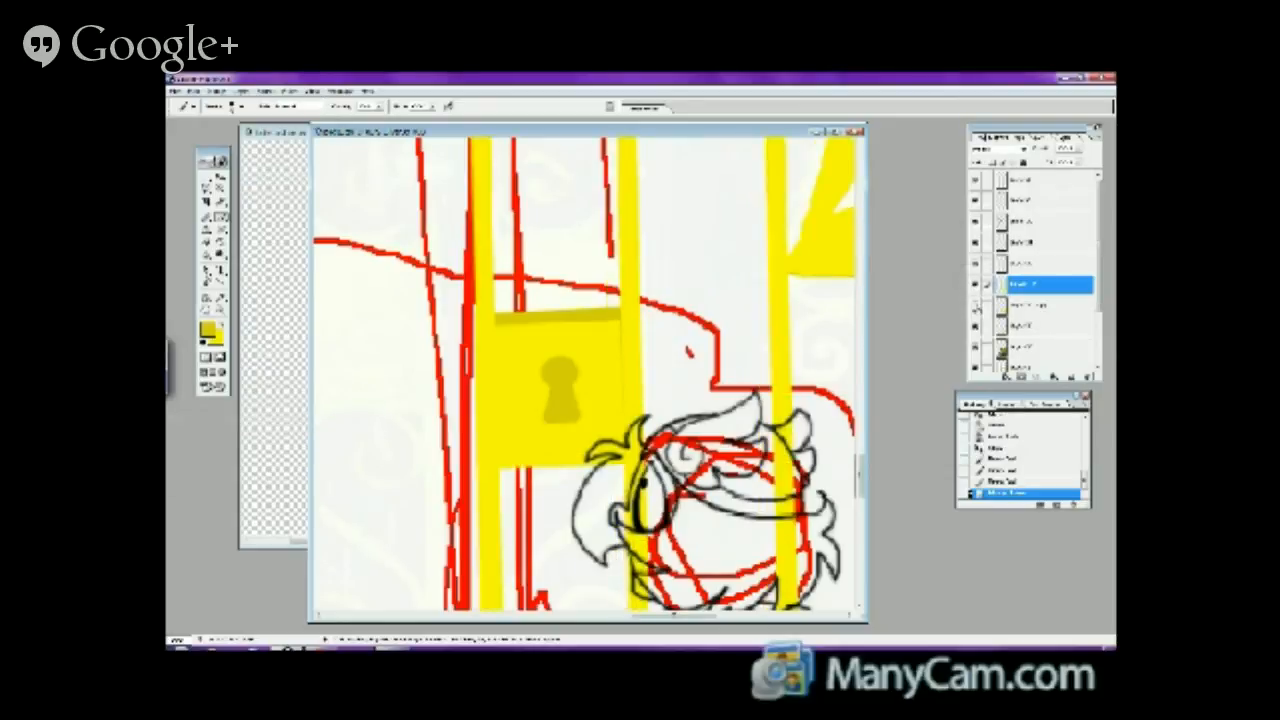
click(976, 305)
click(976, 326)
click(976, 326)
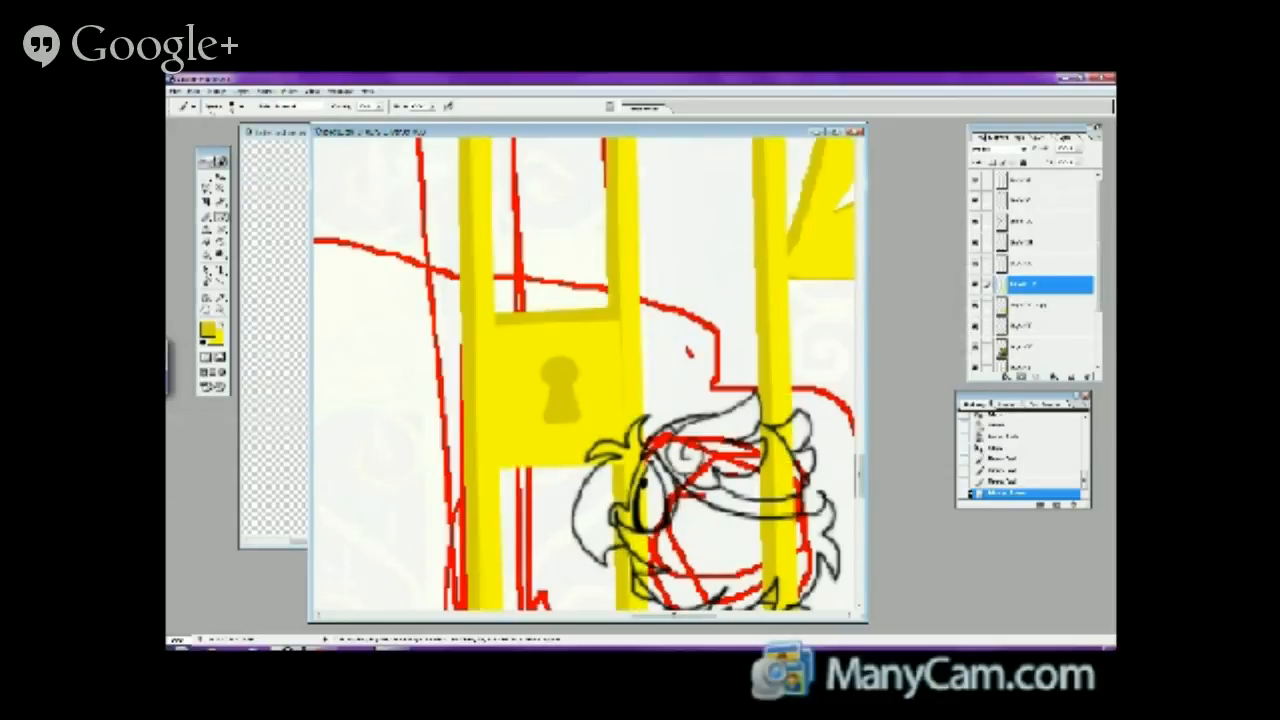
click(200, 90)
click(210, 418)
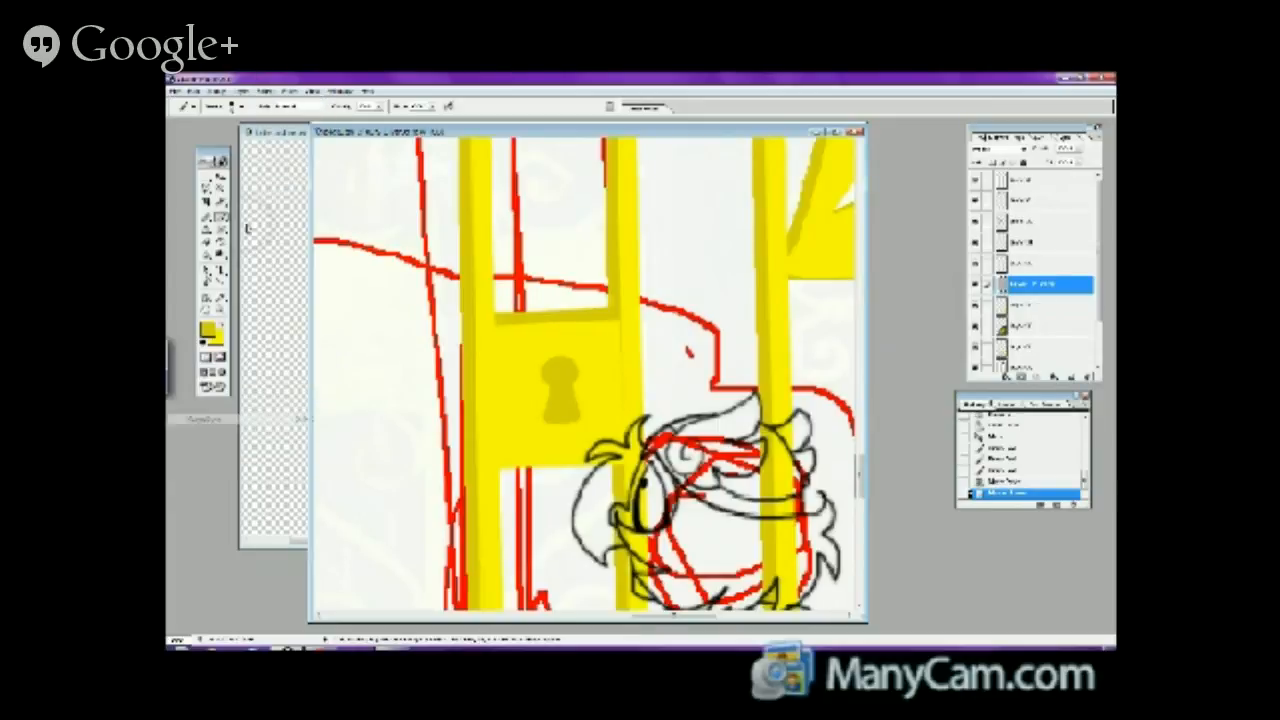
click(200, 90)
click(210, 418)
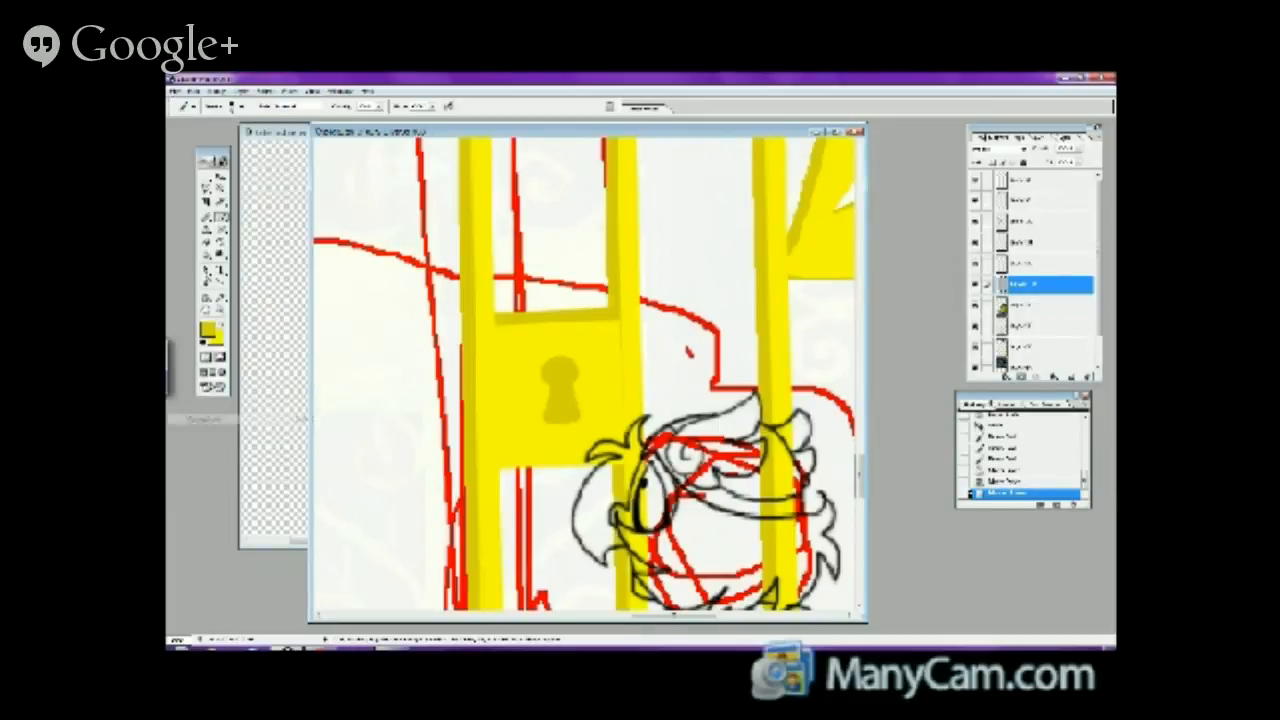
click(976, 289)
click(976, 305)
click(976, 305)
click(976, 289)
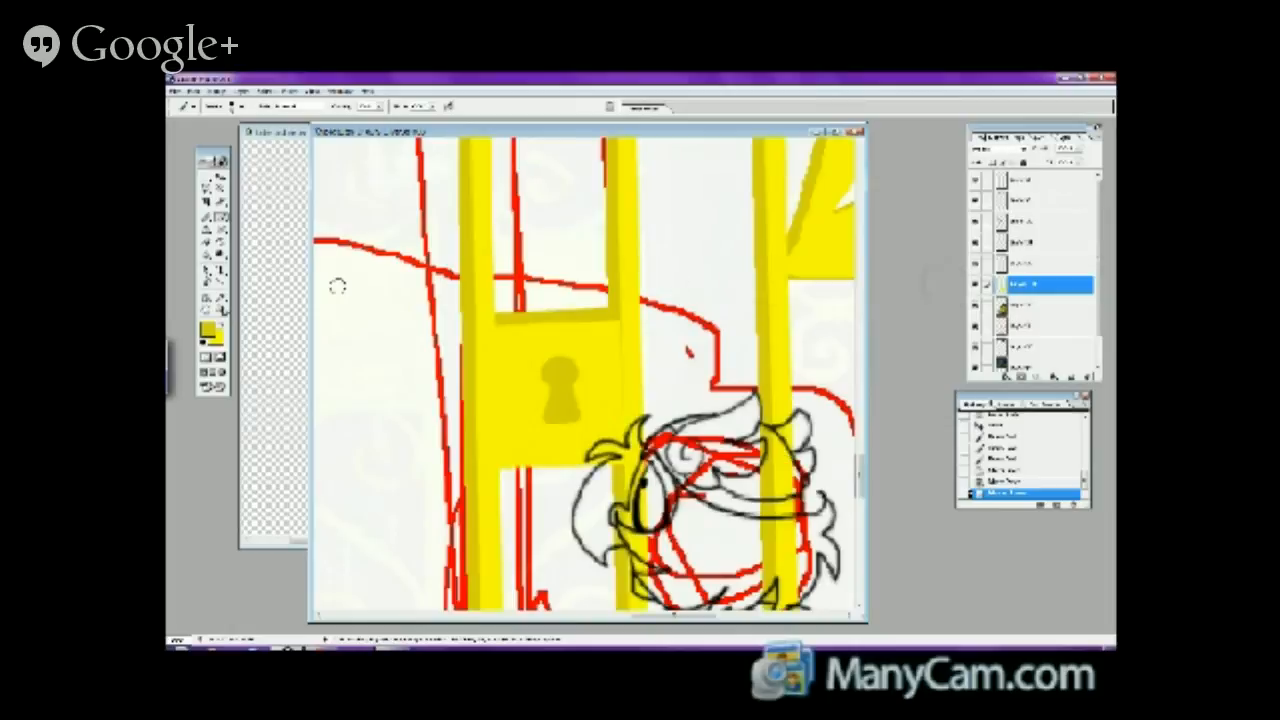
- Erase a smaller keyhole opening inside the darker keyhole, offset to the left so a darker rim remains along its right side
click(208, 242)
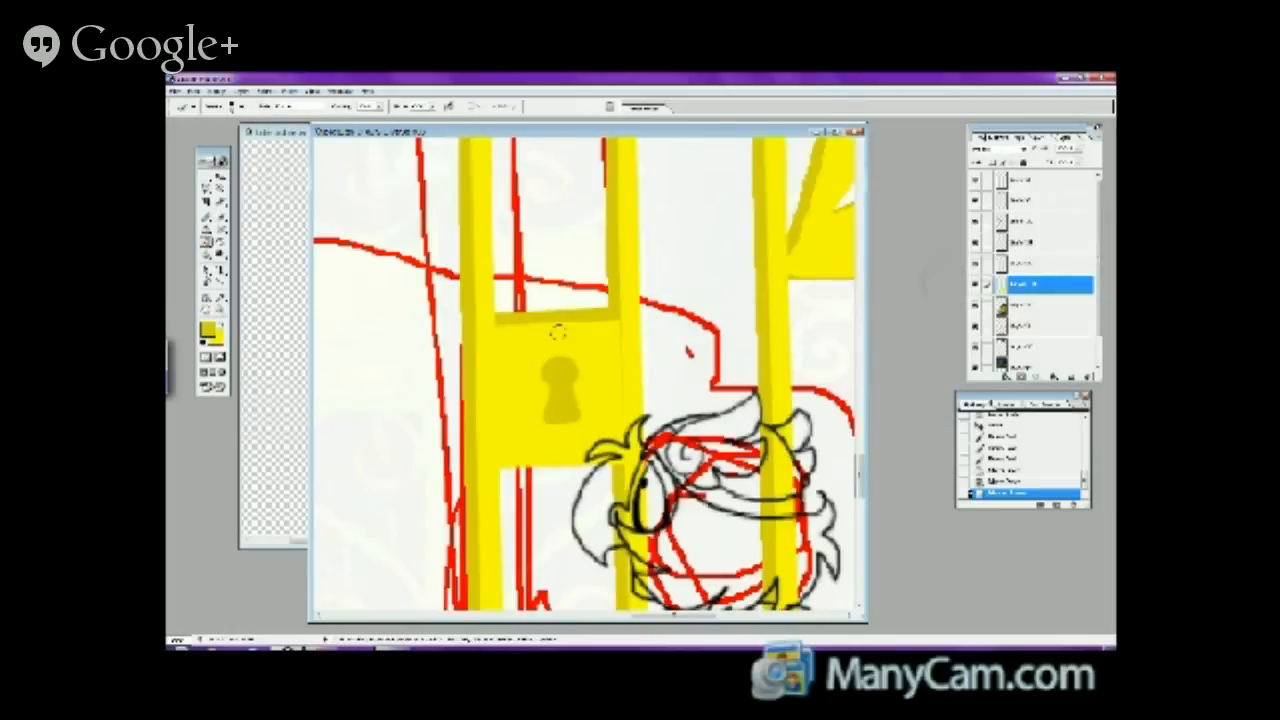
click(553, 371)
click(551, 373)
click(553, 374)
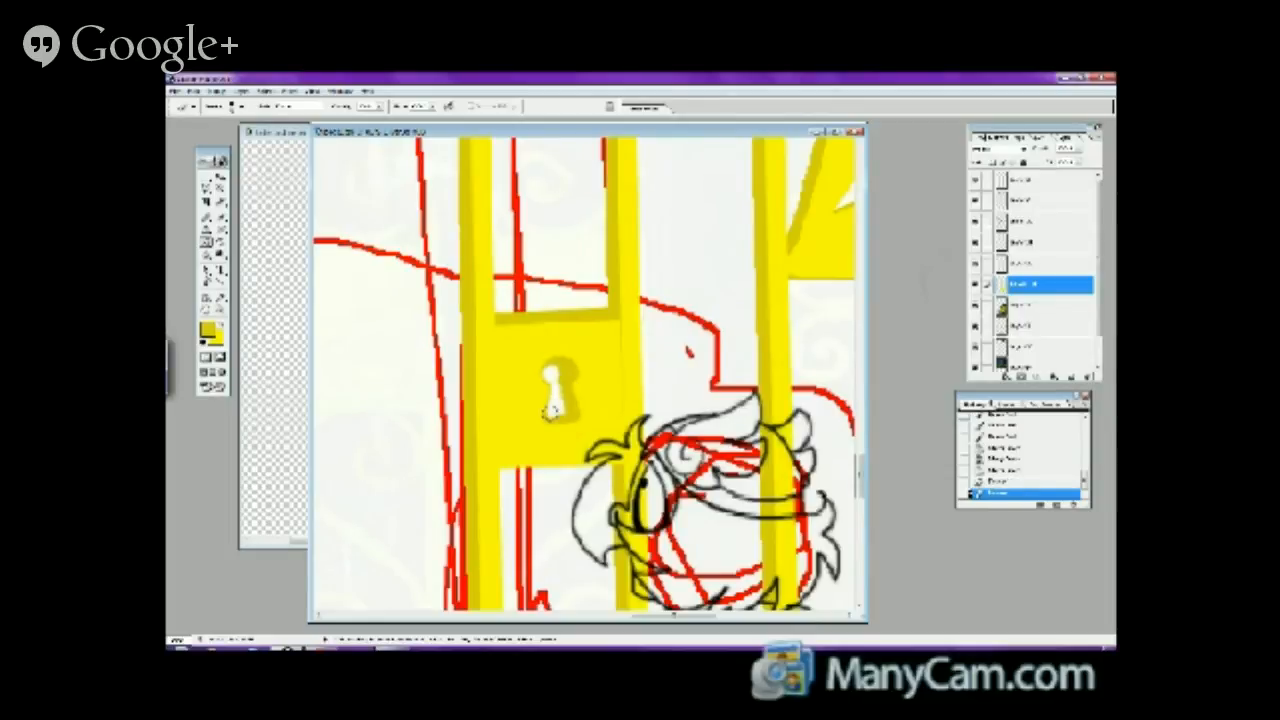
drag(555, 400, 556, 414)
drag(558, 408, 552, 410)
- Select the area around the whole yellow gate with a rectangular marquee
drag(856, 456, 858, 492)
click(226, 318)
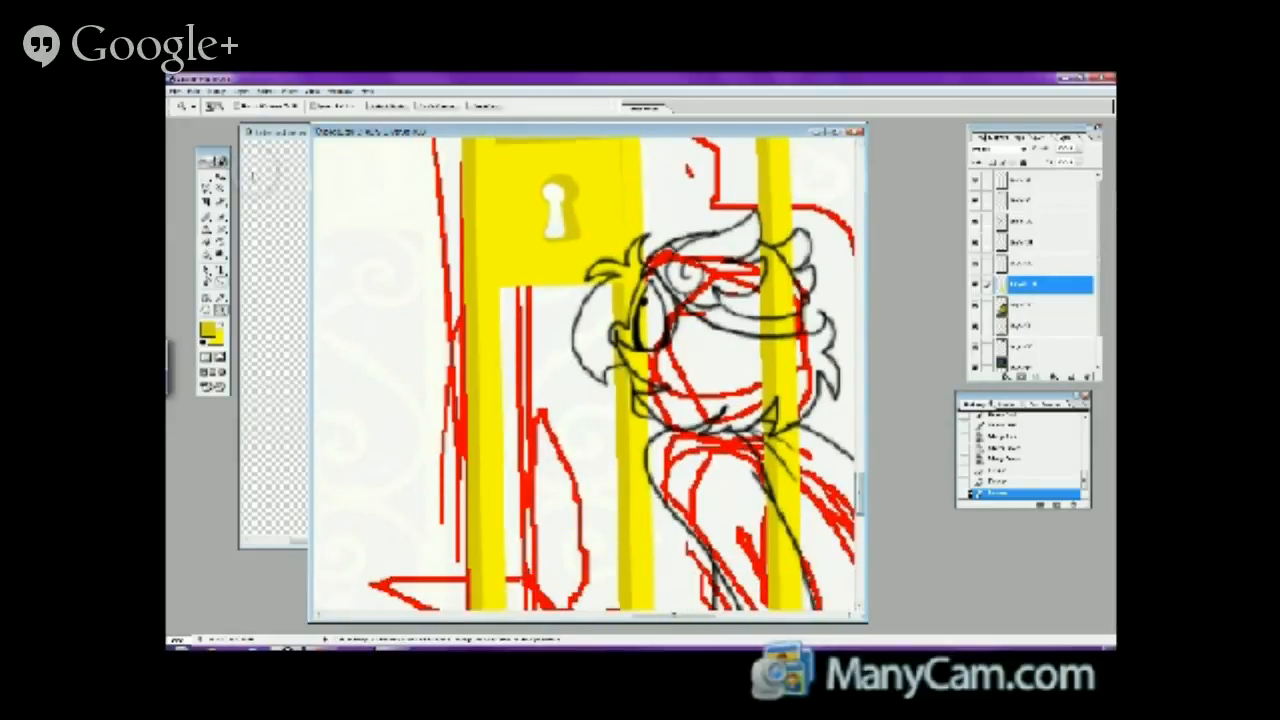
alt+click(457, 383)
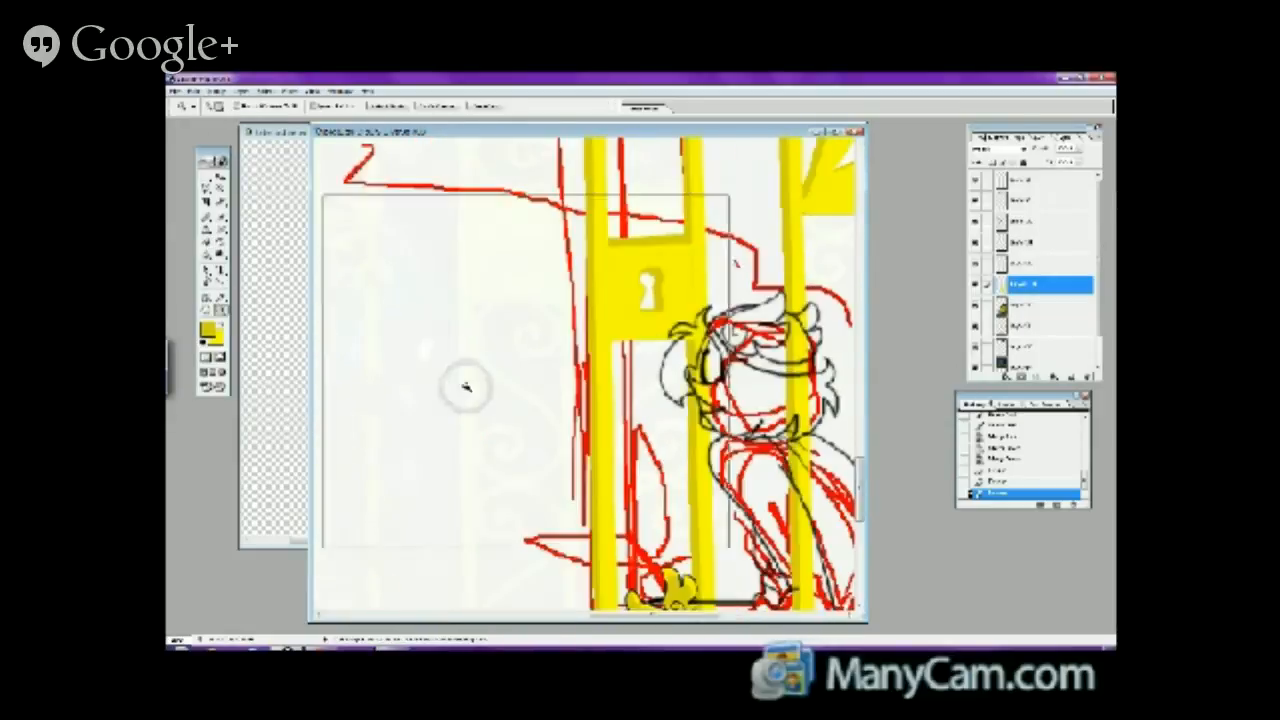
alt+click(474, 391)
alt+click(474, 391)
drag(384, 186, 808, 555)
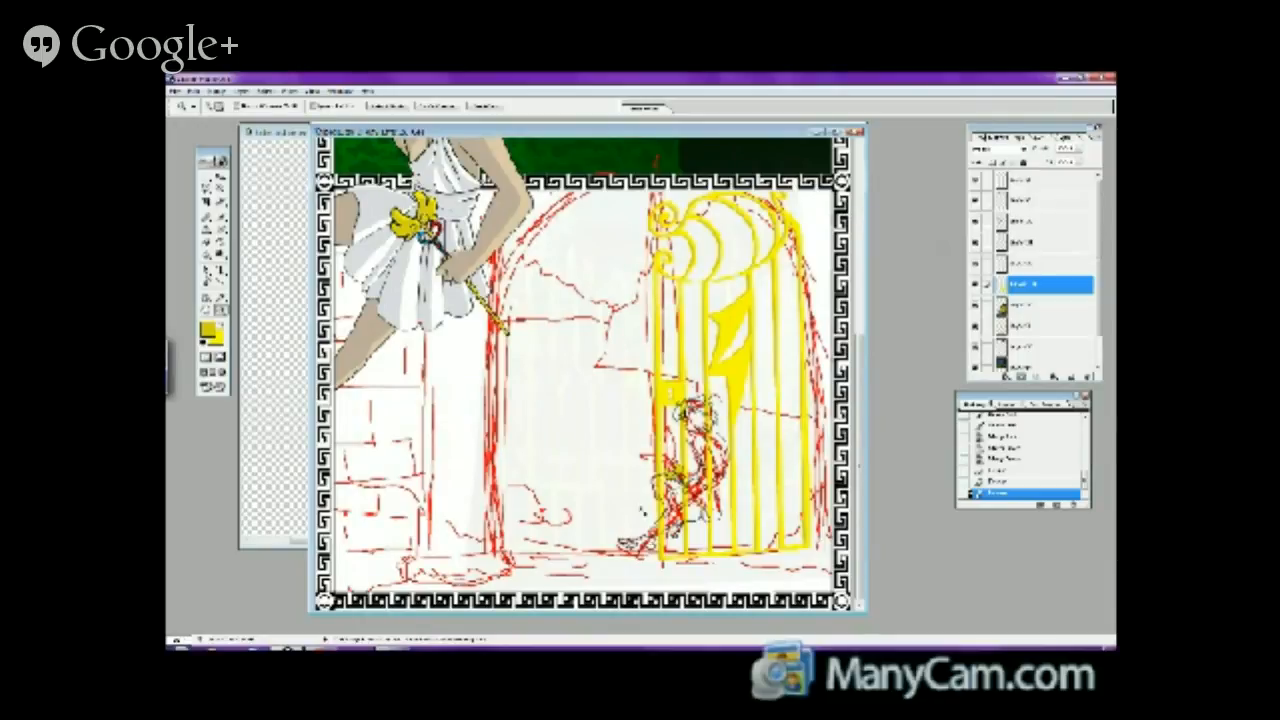
key(m)
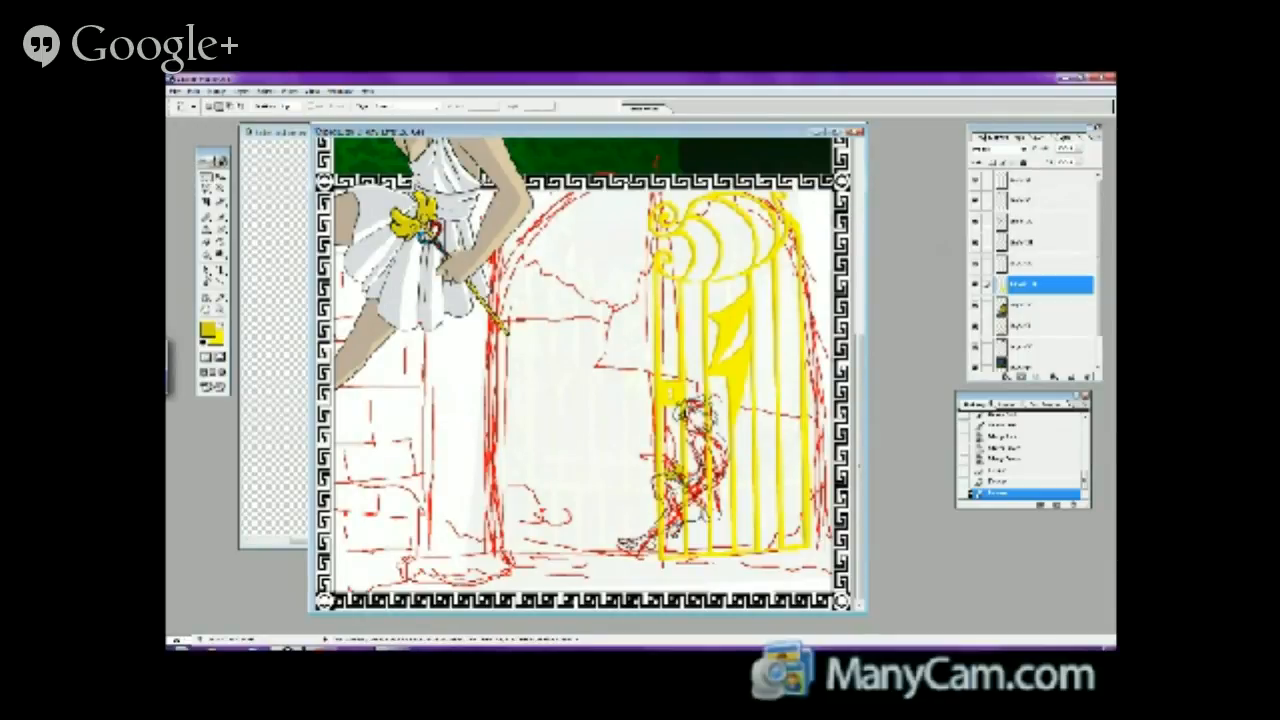
drag(823, 181, 617, 428)
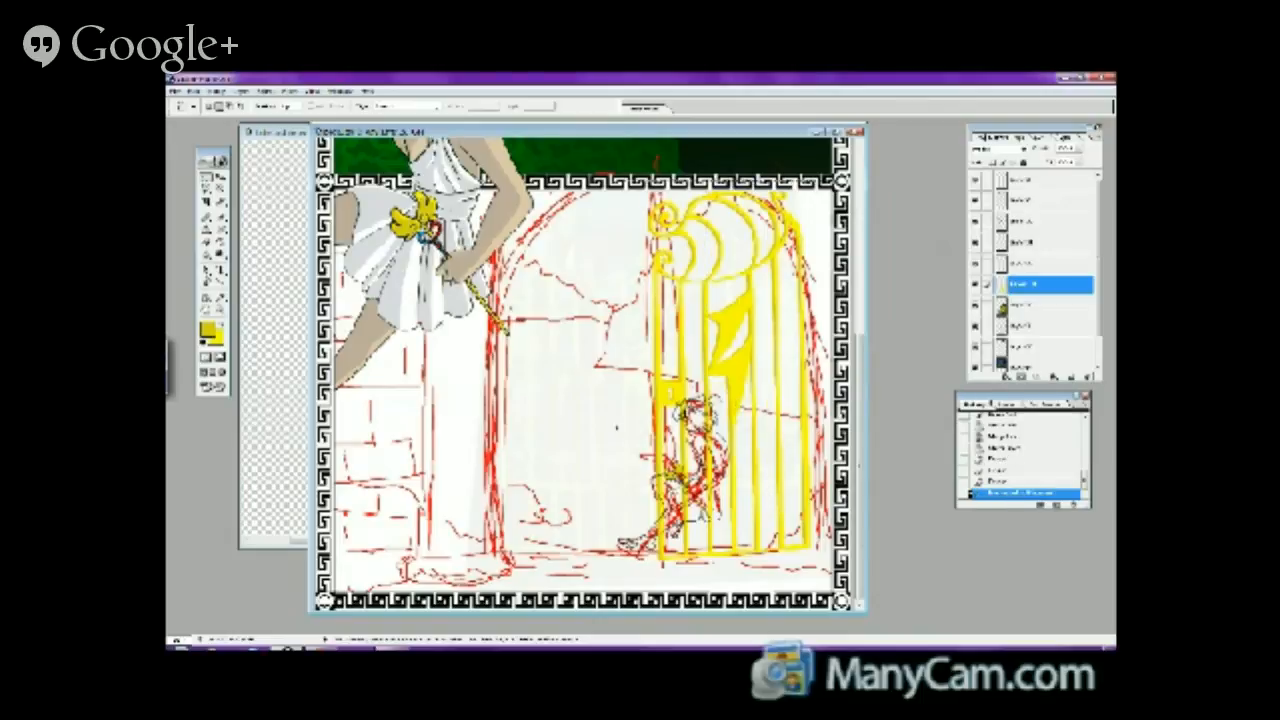
drag(584, 468, 624, 552)
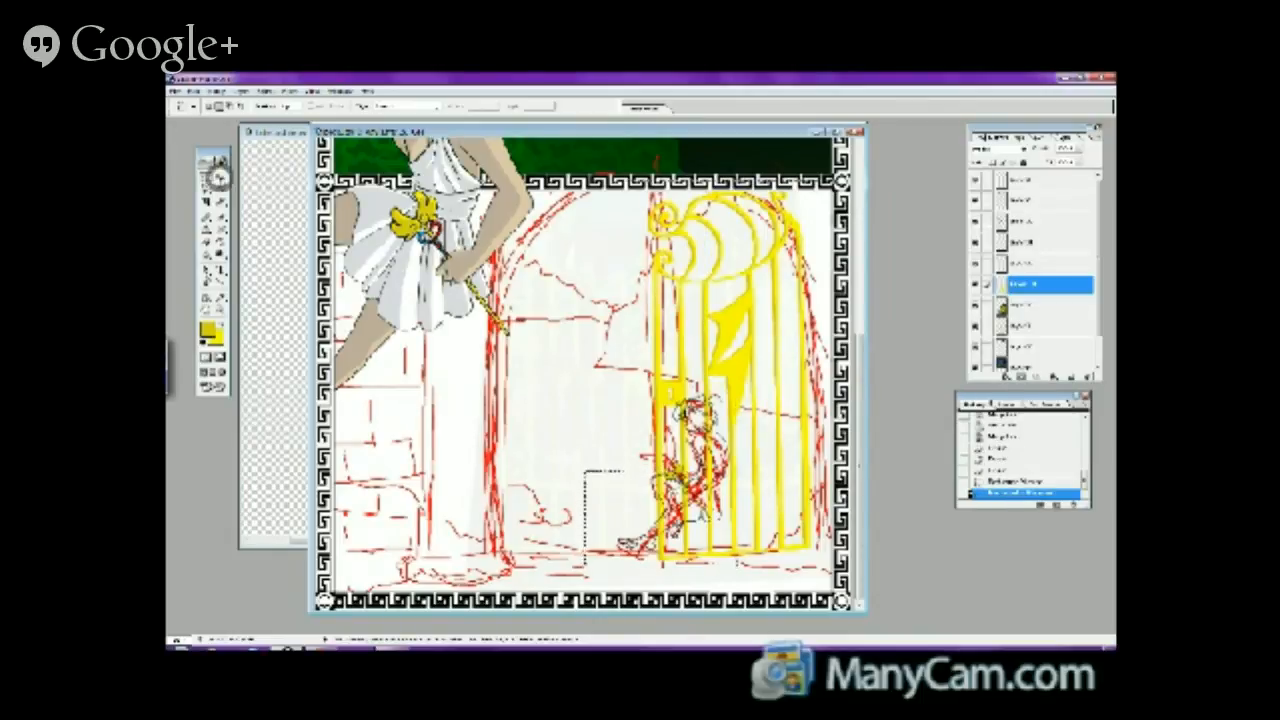
- Distort the selected gate by raising its lower-left corner slightly to level the base, apply the transformation and deselect
click(192, 91)
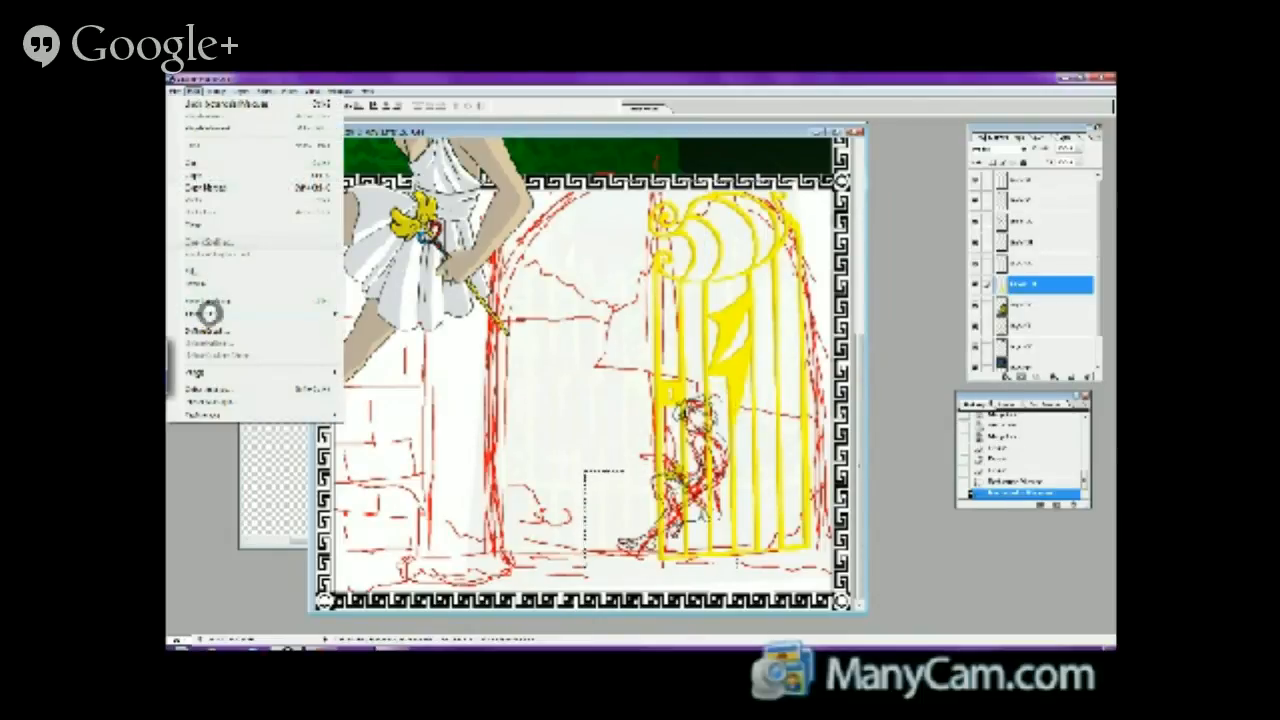
mouse_move(209, 313)
click(372, 366)
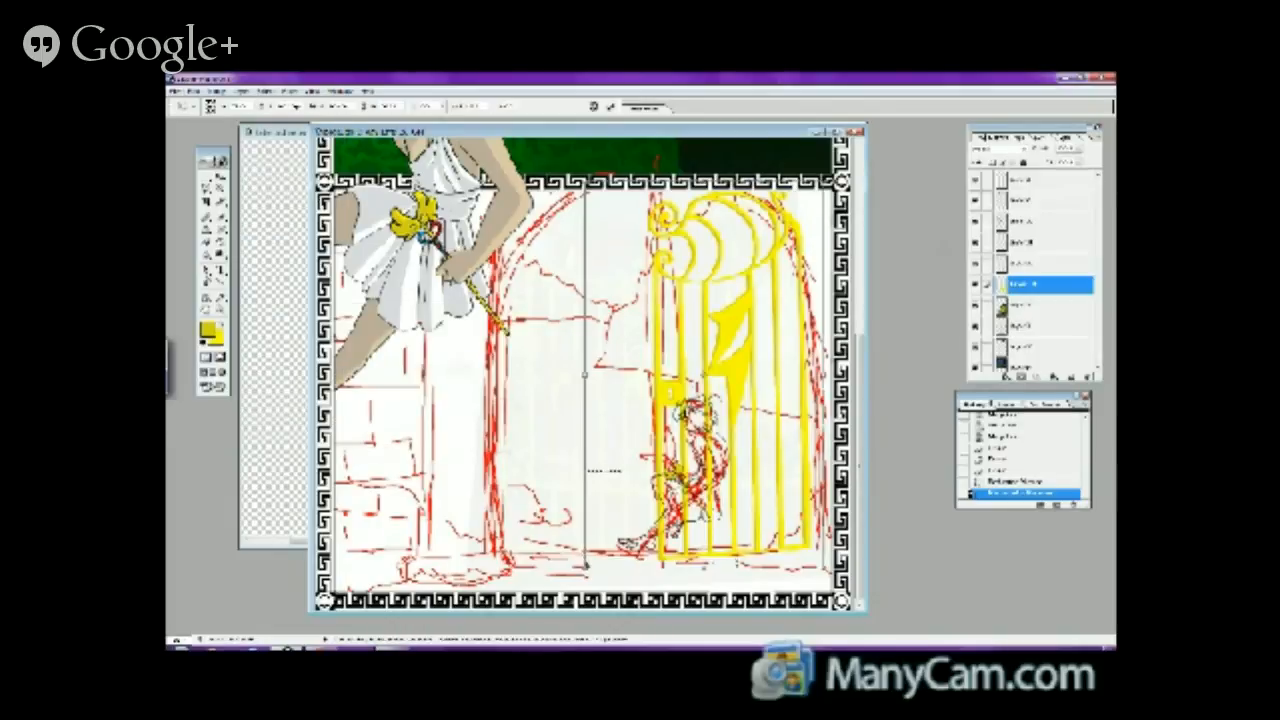
drag(586, 567, 586, 552)
key(Return)
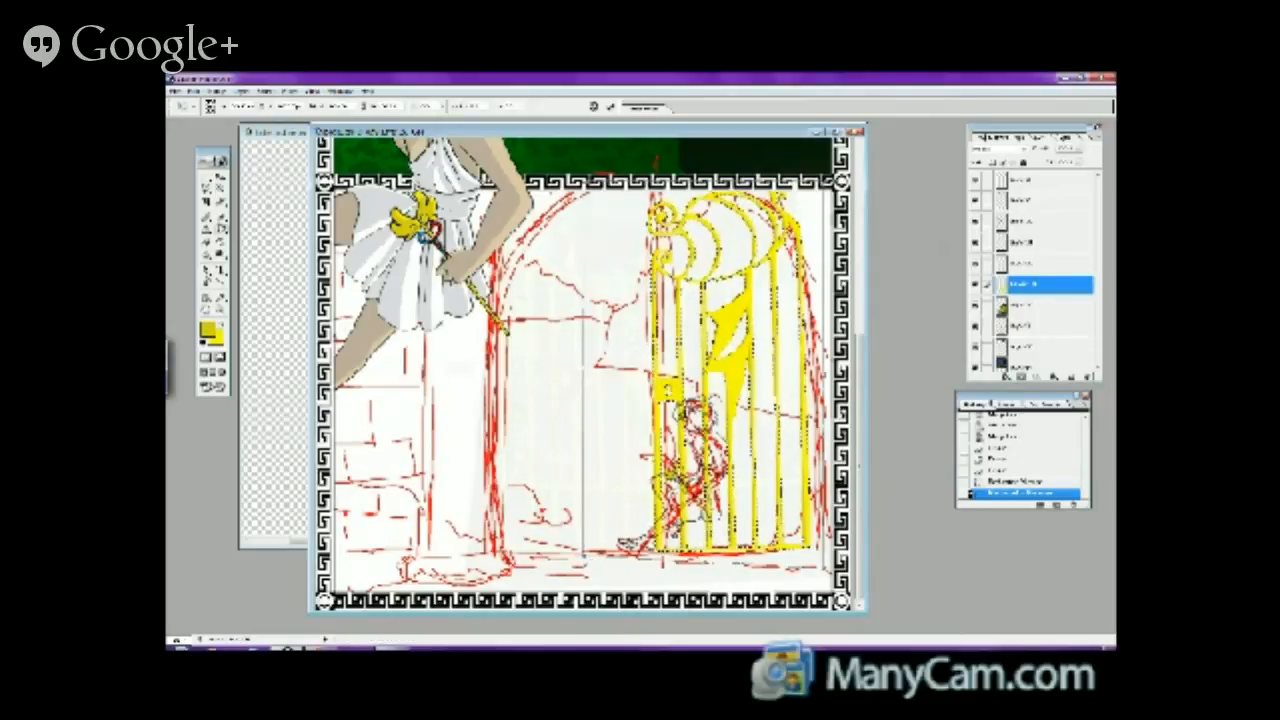
click(220, 218)
click(357, 478)
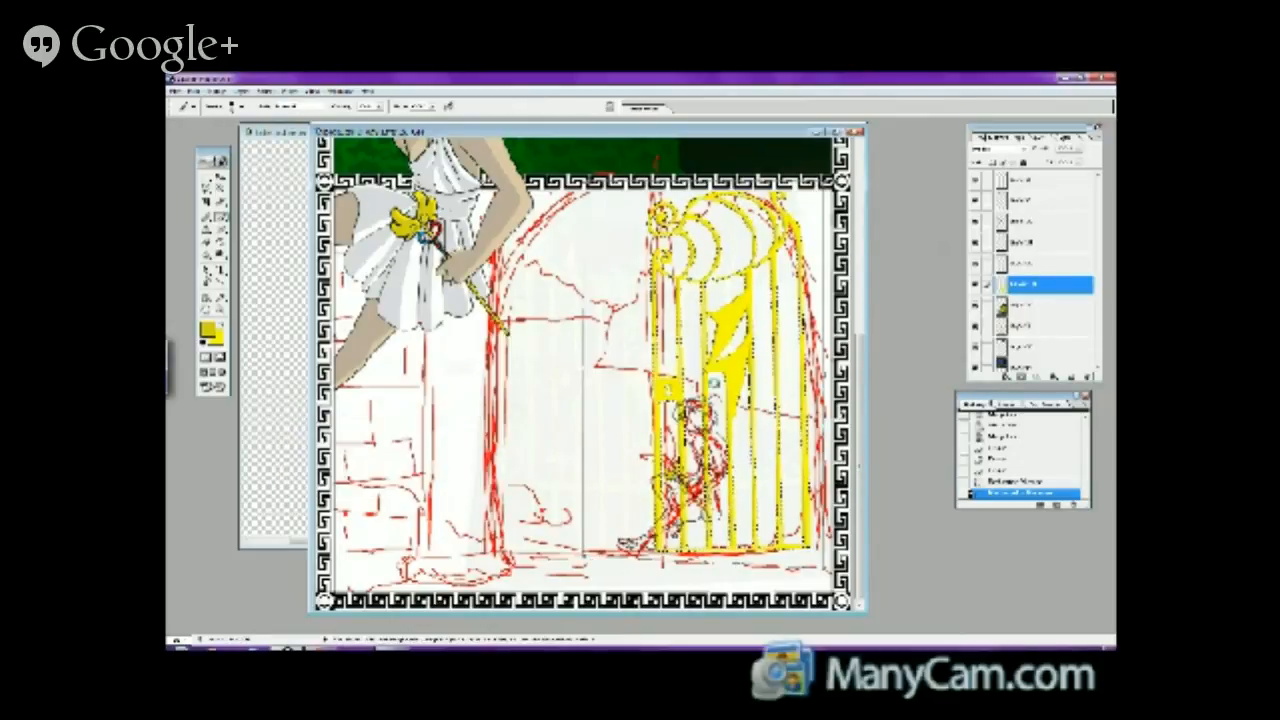
key(ctrl+d)
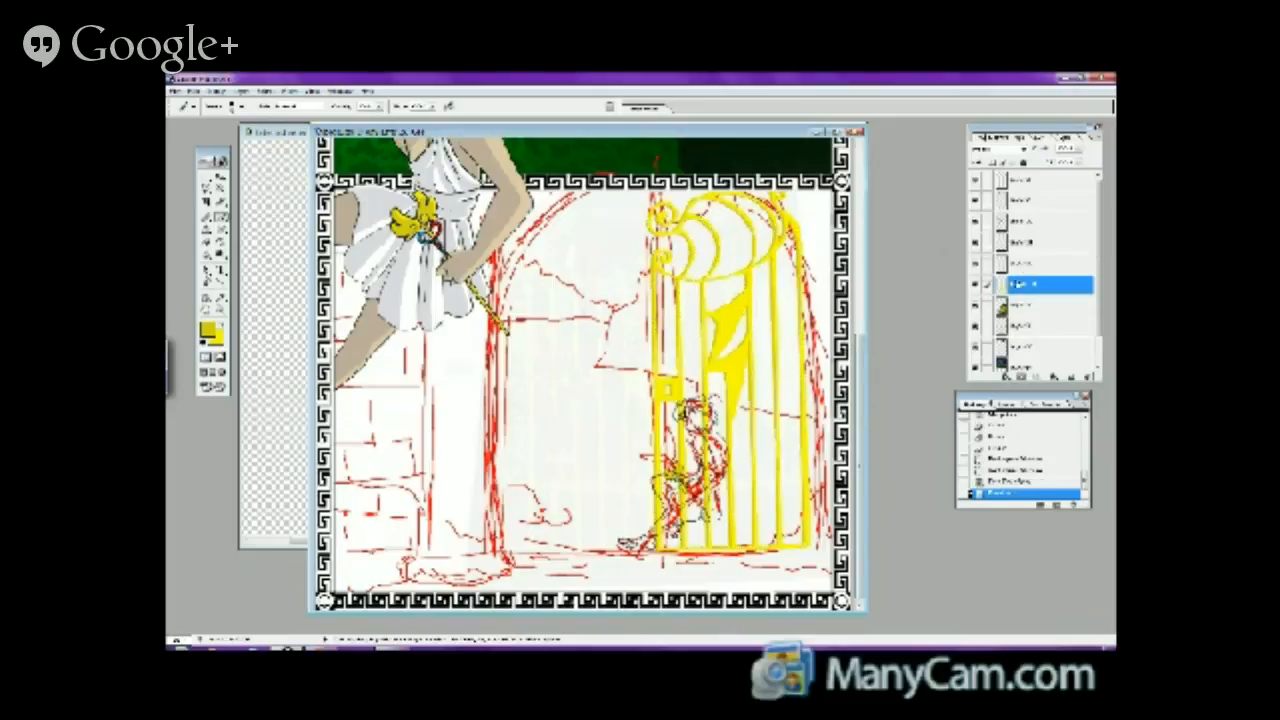
- Duplicate the yellow gate layer and flip the copy horizontally with Free Transform
right_click(1026, 276)
click(1030, 316)
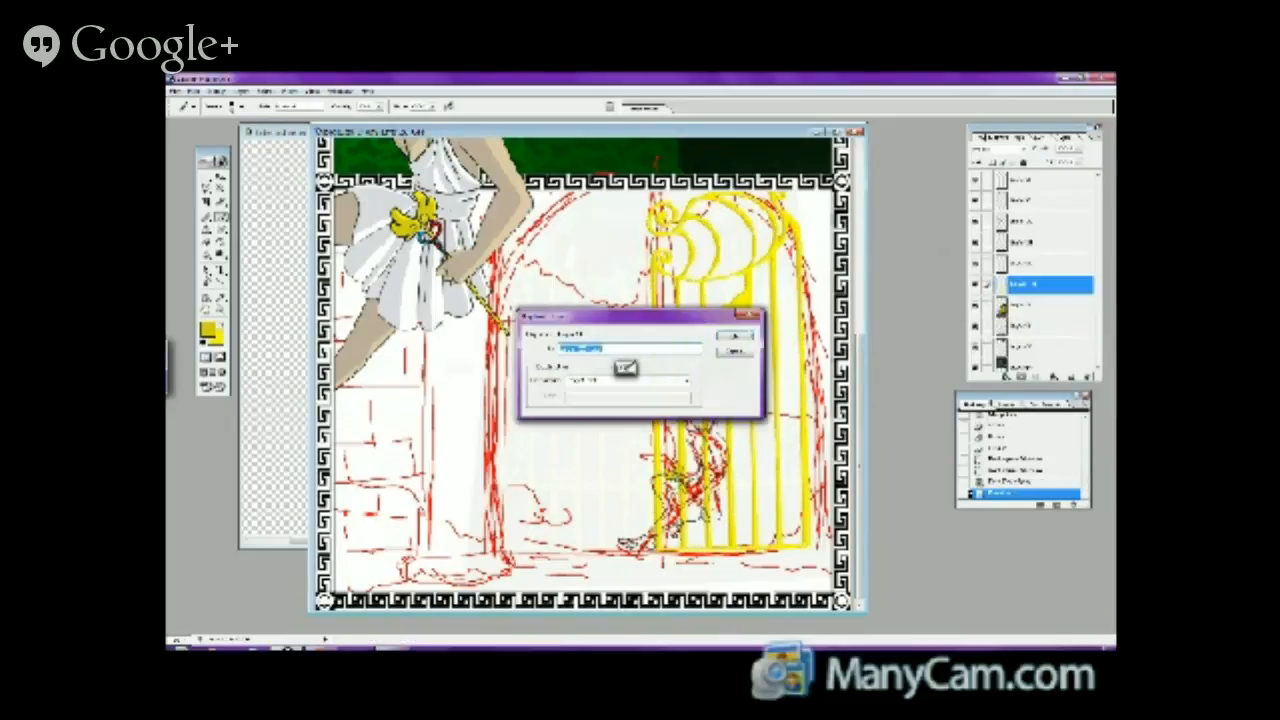
click(740, 331)
click(196, 91)
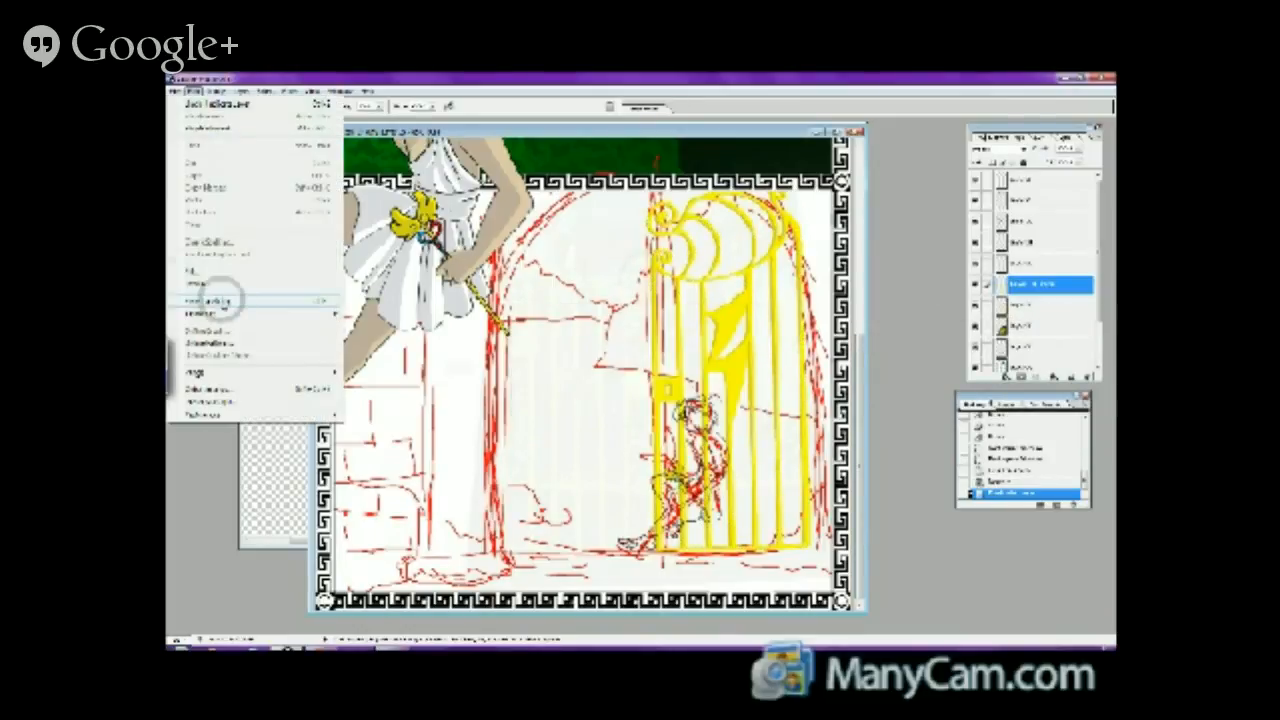
click(229, 294)
click(196, 92)
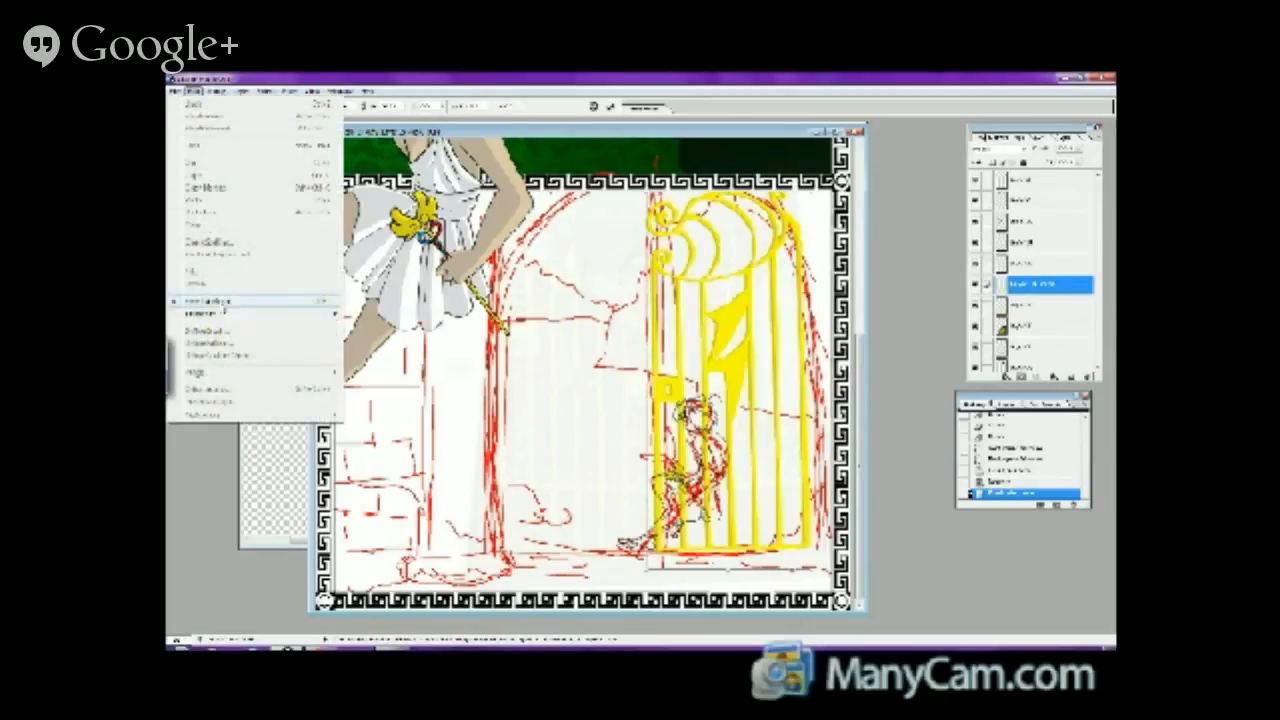
mouse_move(236, 313)
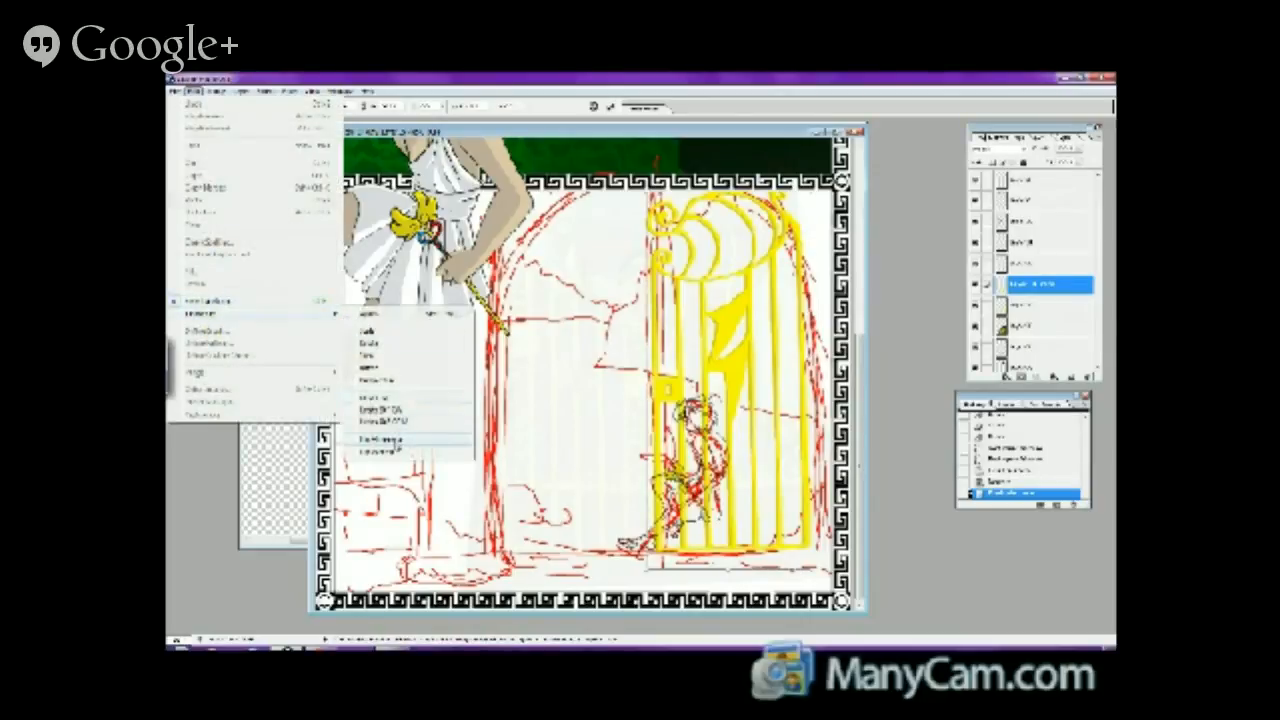
click(393, 437)
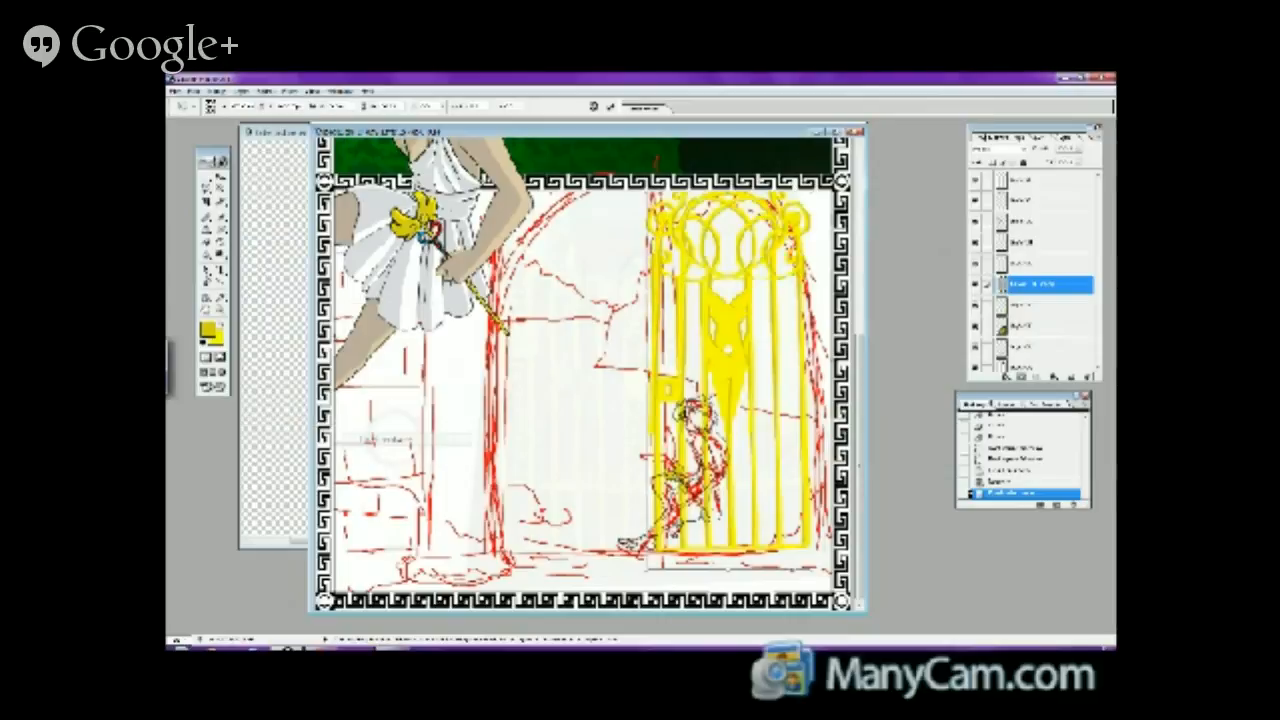
- Move the mirrored gate copy left of the original as the second half and slightly adjust its upper inner corner
drag(680, 322, 585, 325)
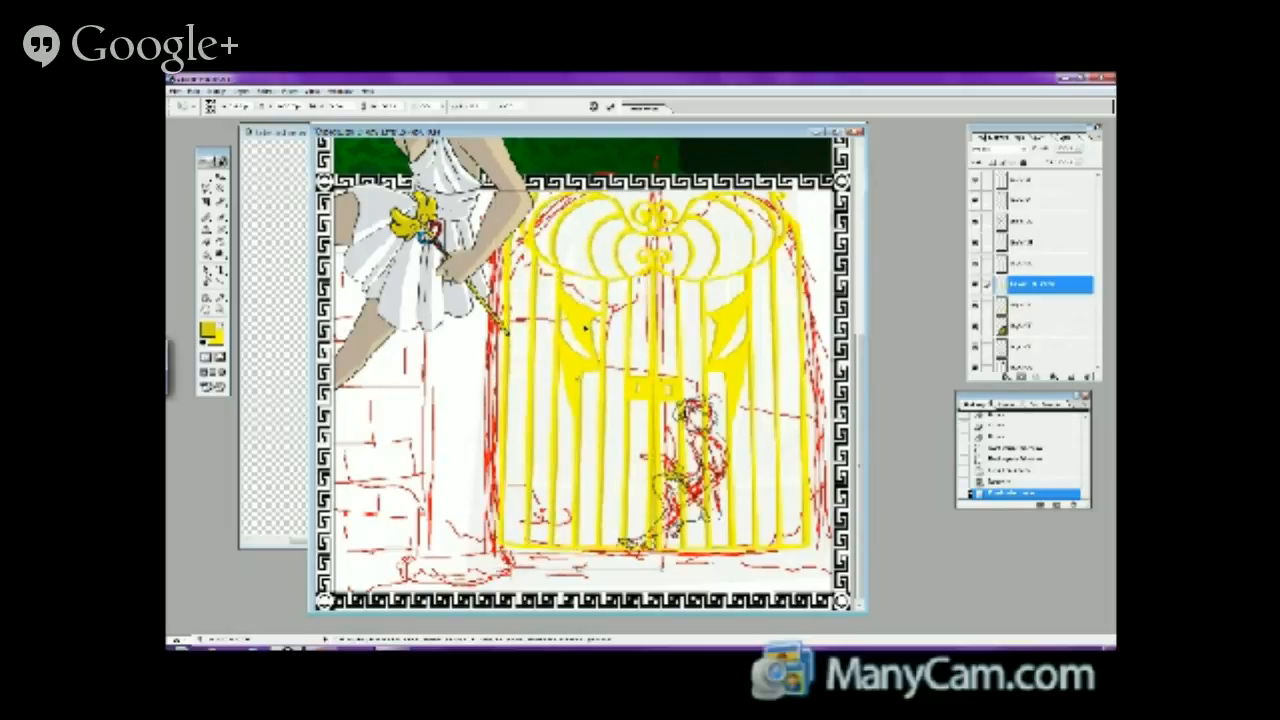
drag(667, 195, 656, 214)
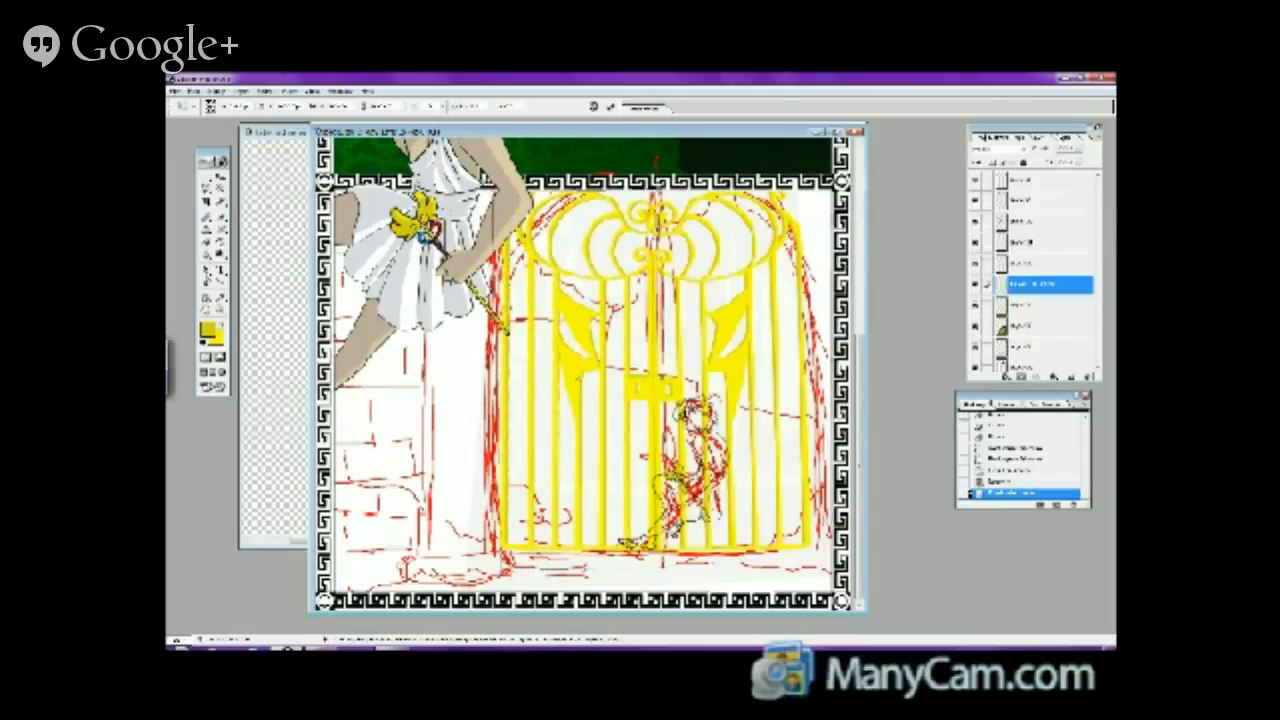
mouse_move(600, 277)
mouse_down()
mouse_move(652, 470)
mouse_move(600, 280)
mouse_move(650, 420)
mouse_up()
- Nudge the mirrored gate half horizontally so its inner edge and lock plate meet those of the original half
key(Left)
key(Left)
key(Left)
key(Left)
key(Left)
key(Left)
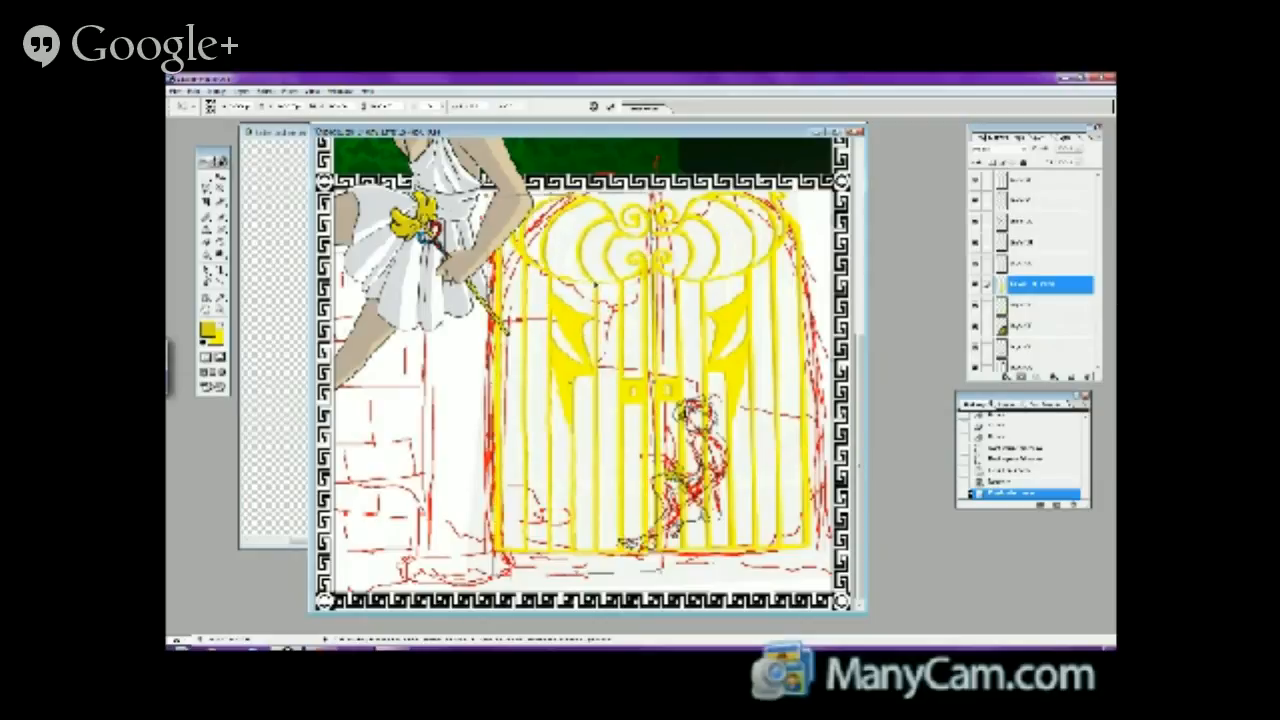
key(Left)
key(Left)
key(Left)
key(Left)
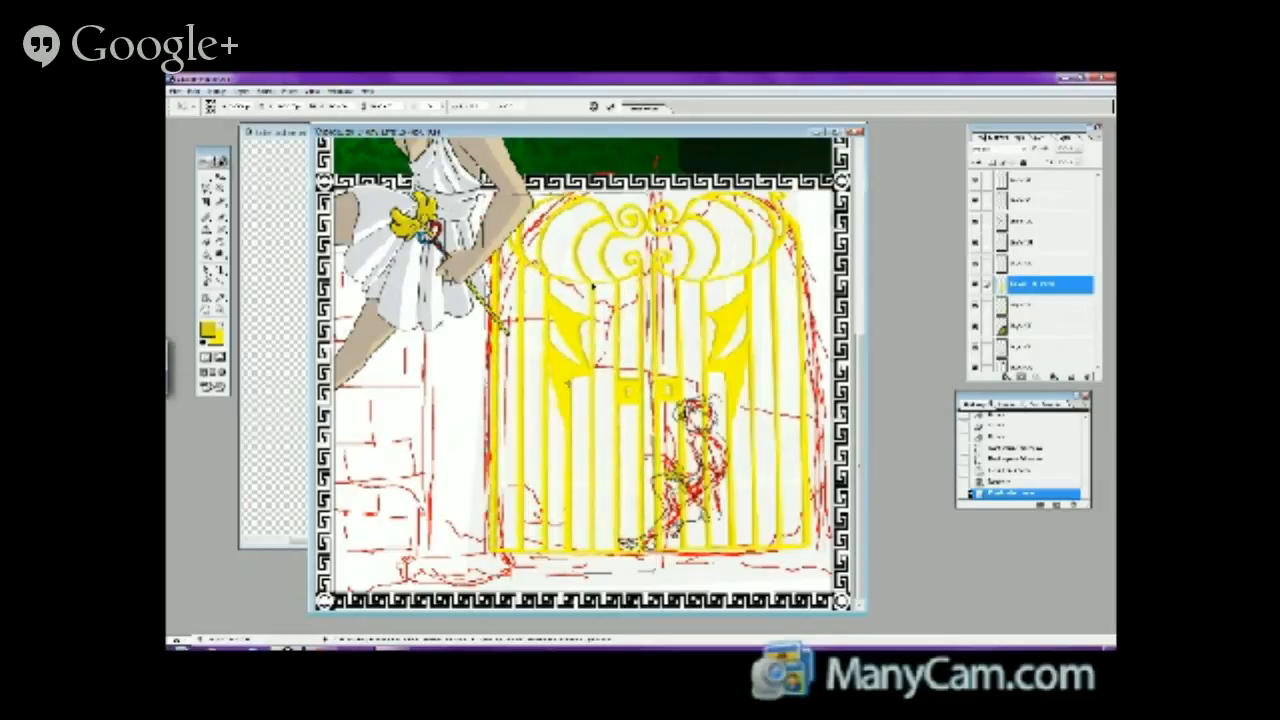
key(Right)
key(Right)
key(Right)
key(Right)
key(Right)
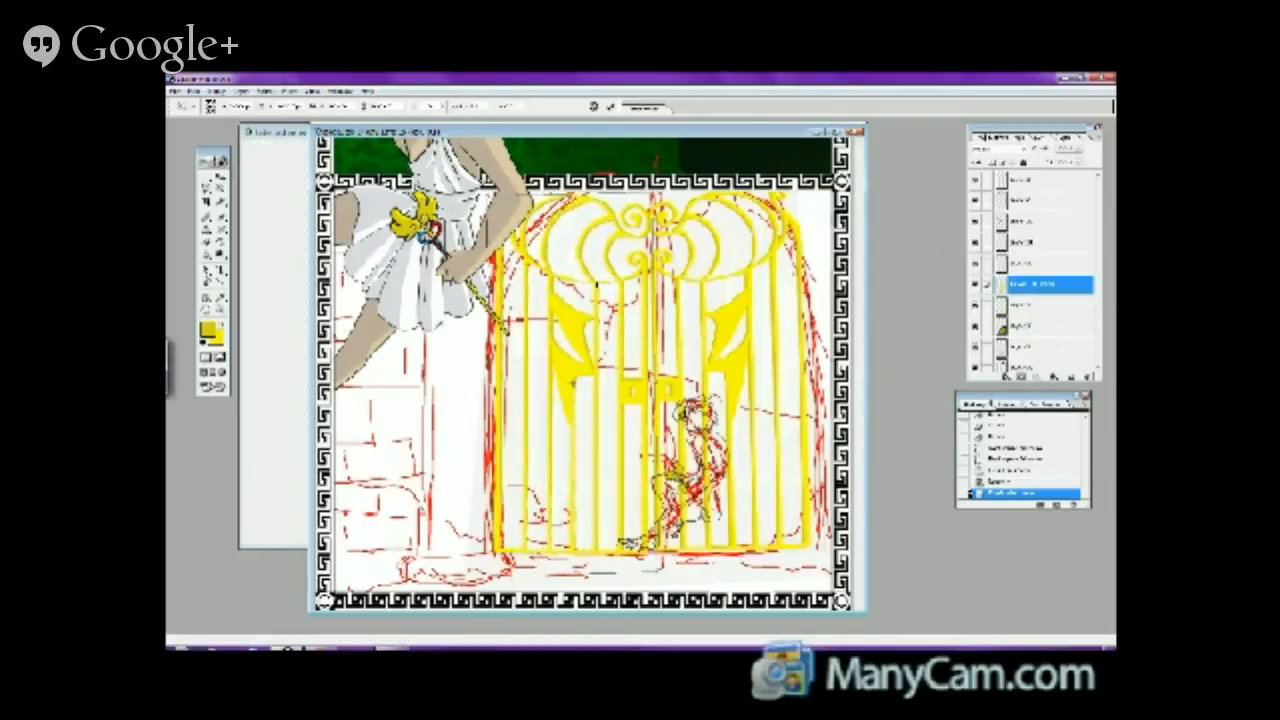
key(Left)
key(Left)
key(Left)
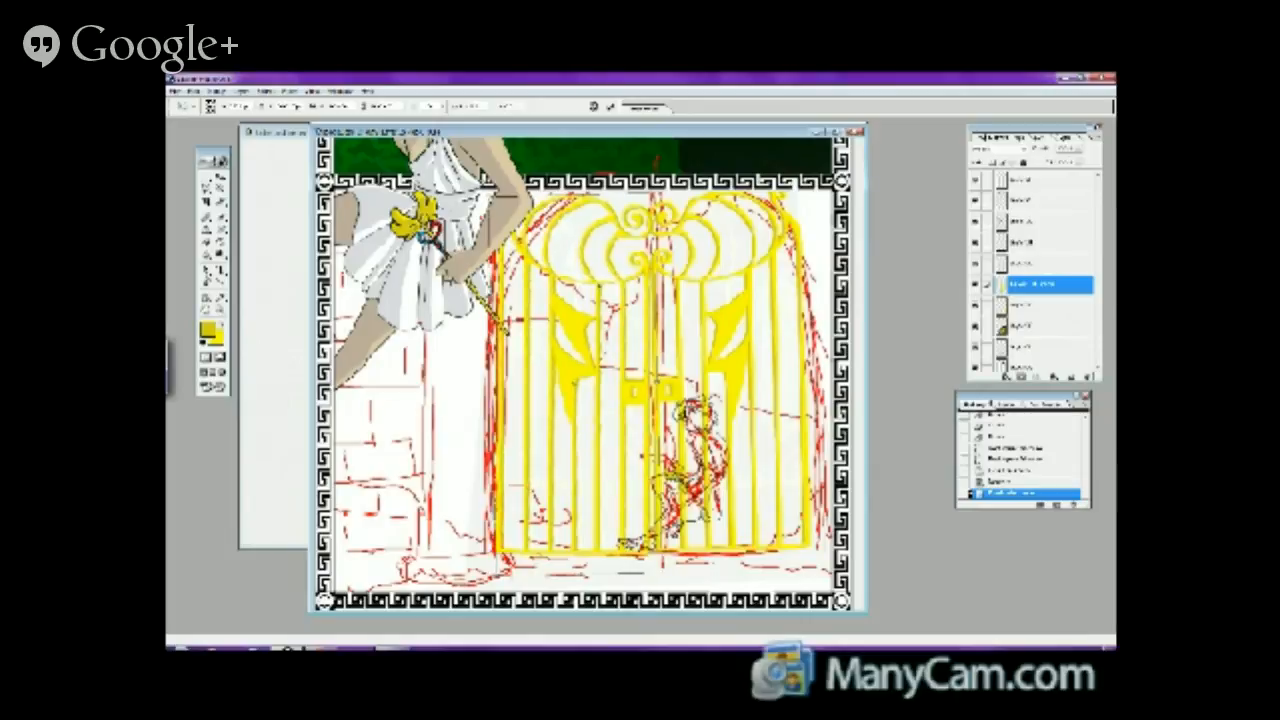
key(Left)
key(Left)
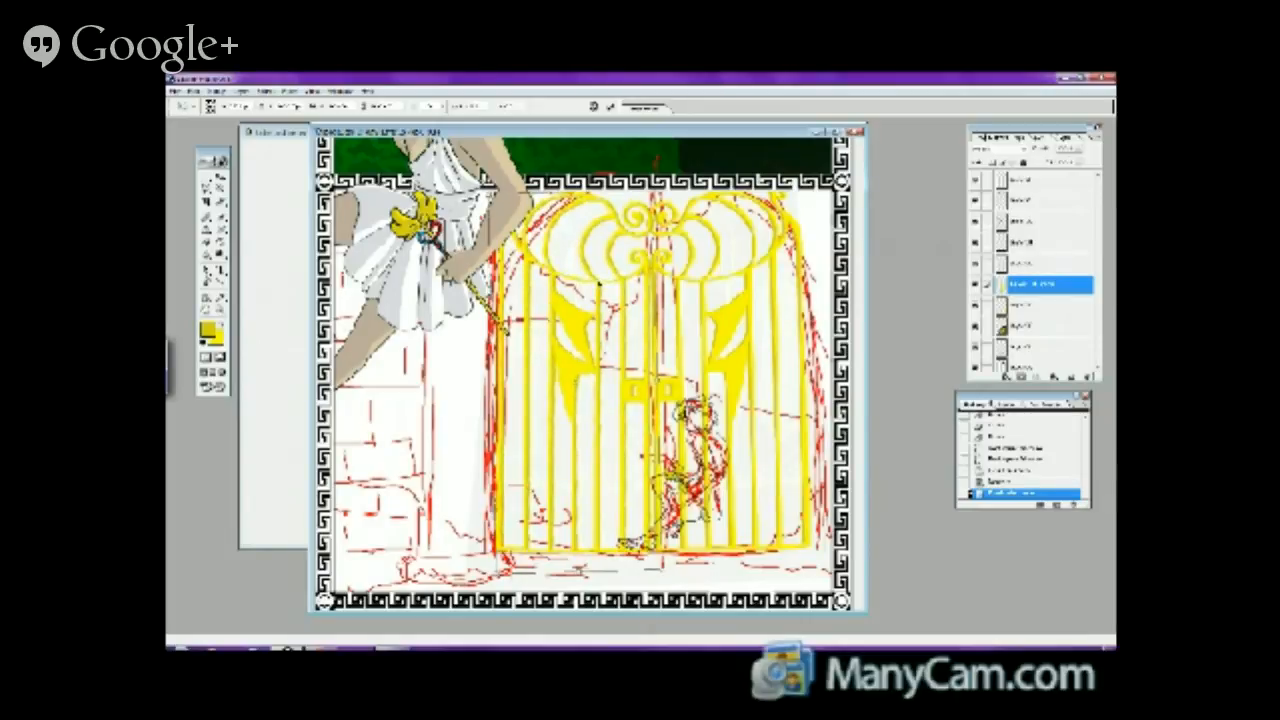
key(Return)
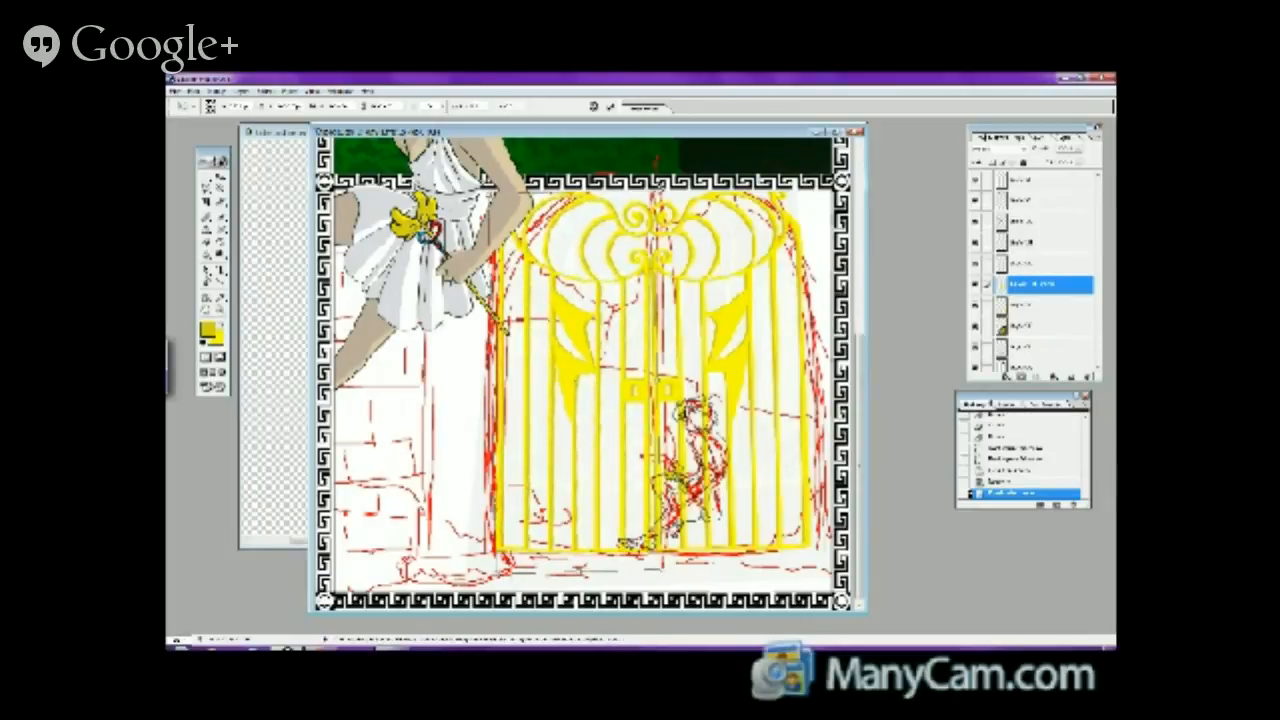
- Fine-tune the upper-right corner of the mirrored gate half and apply the transformation
right_click(657, 184)
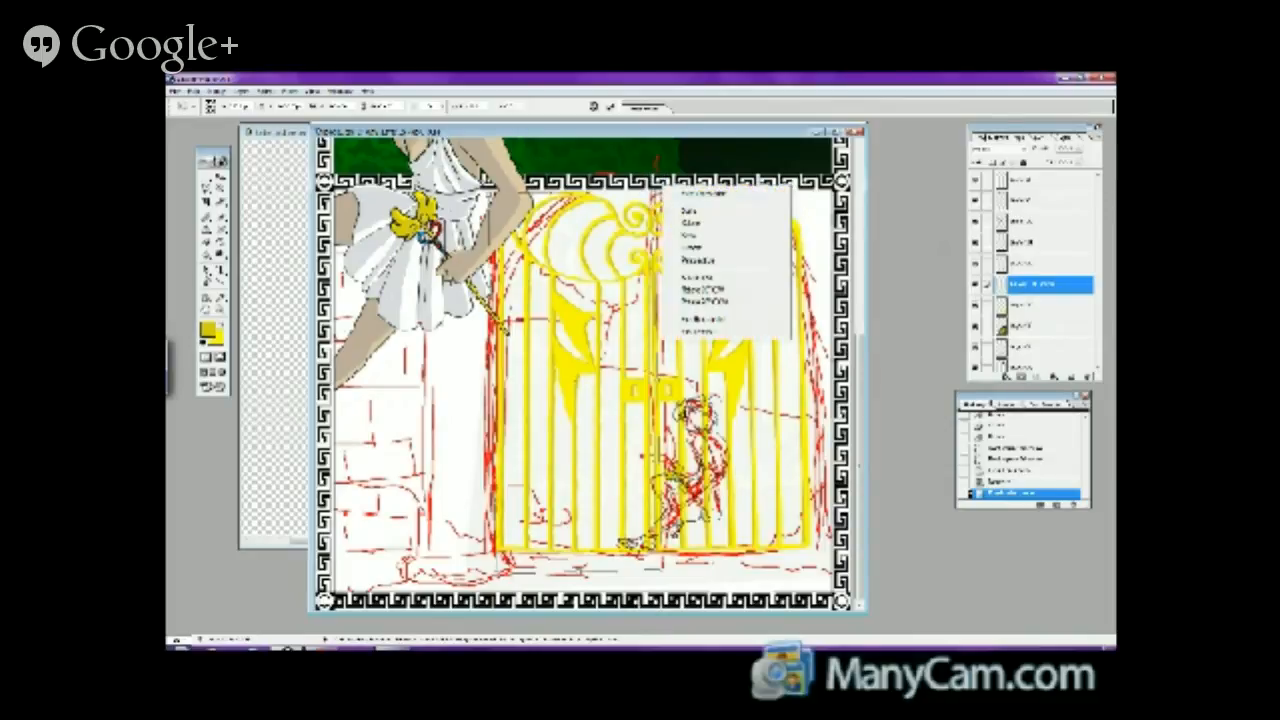
key(Escape)
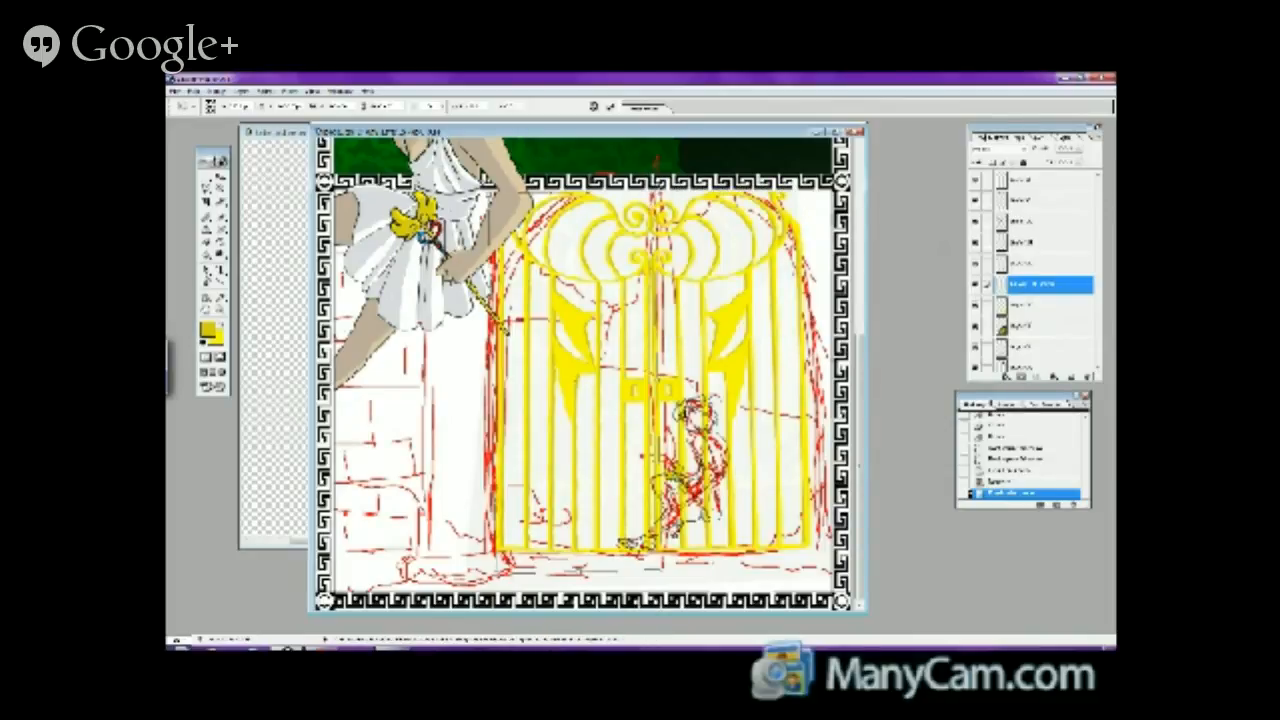
drag(661, 187, 656, 186)
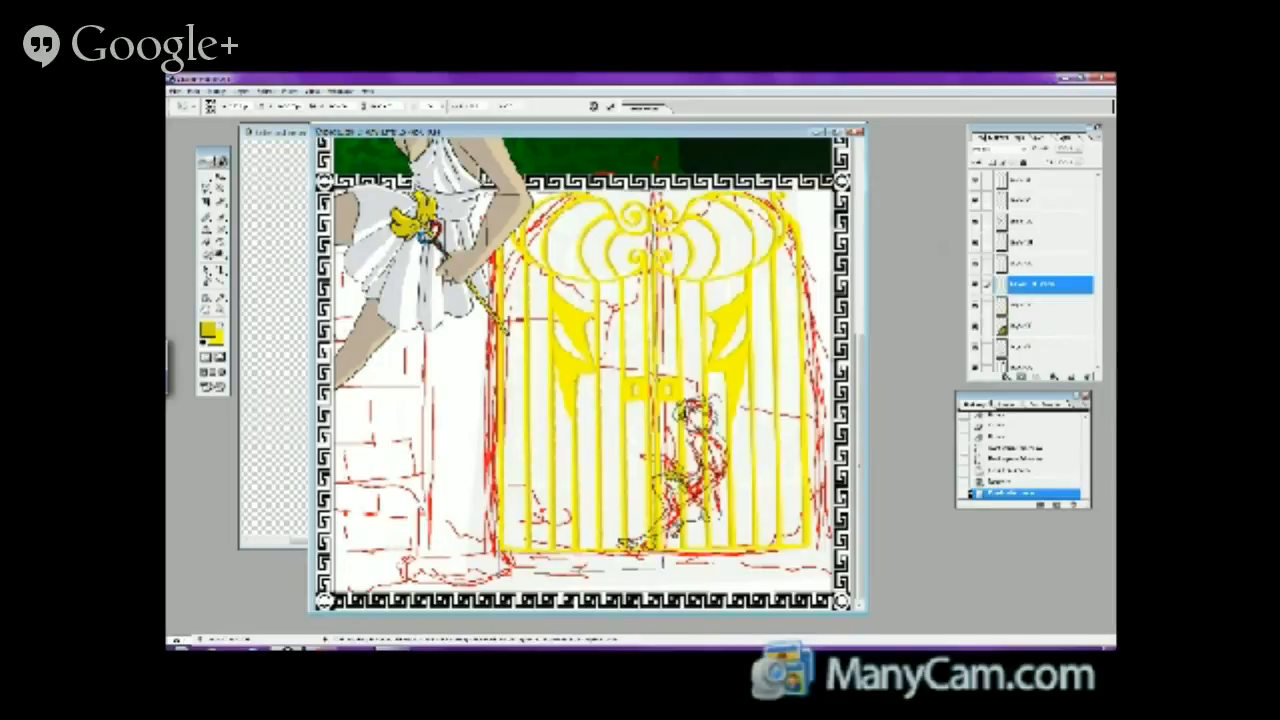
click(209, 241)
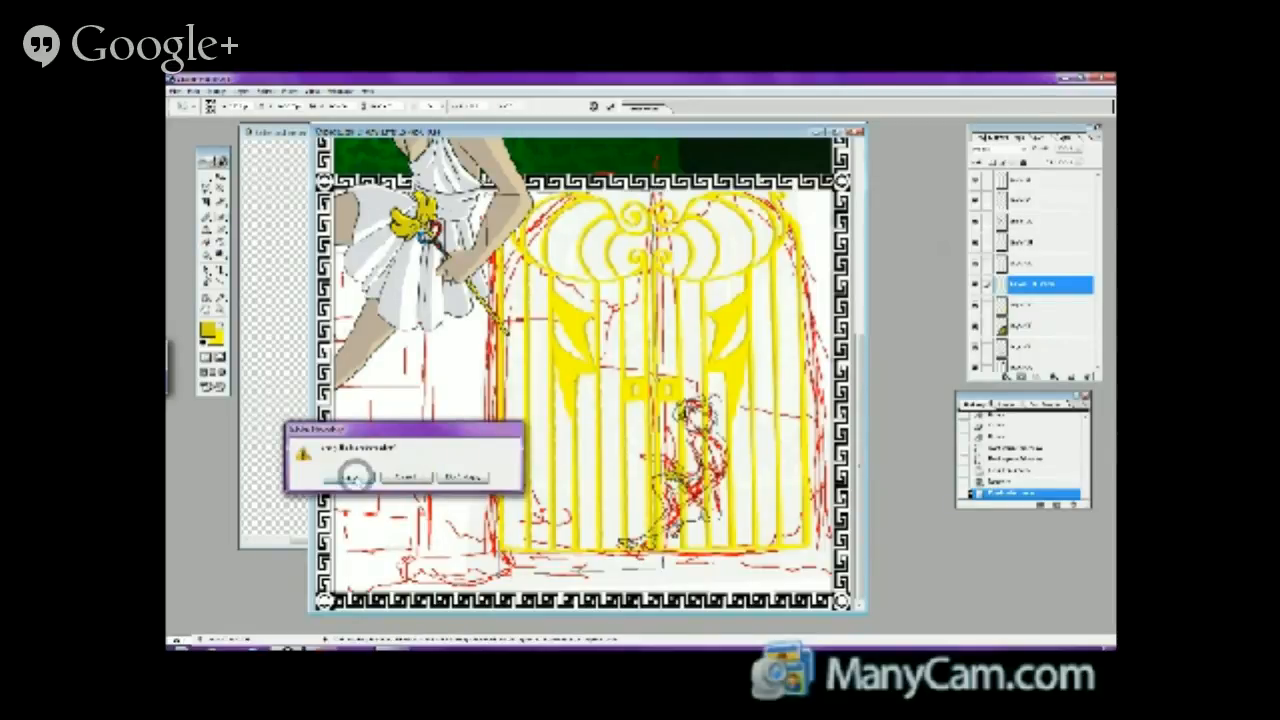
click(350, 476)
- Start Free Transform on the original right gate half's layer and slightly adjust its two upper corners to match the mirrored half
click(975, 263)
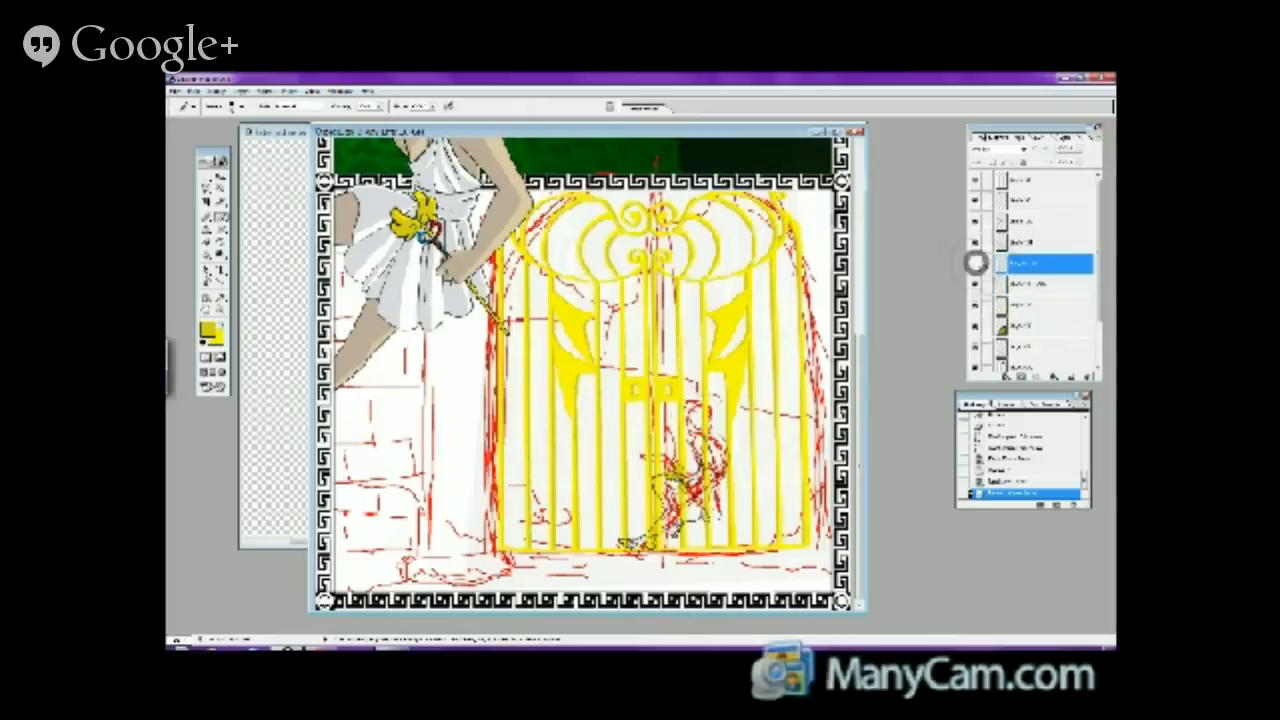
click(975, 263)
click(1000, 305)
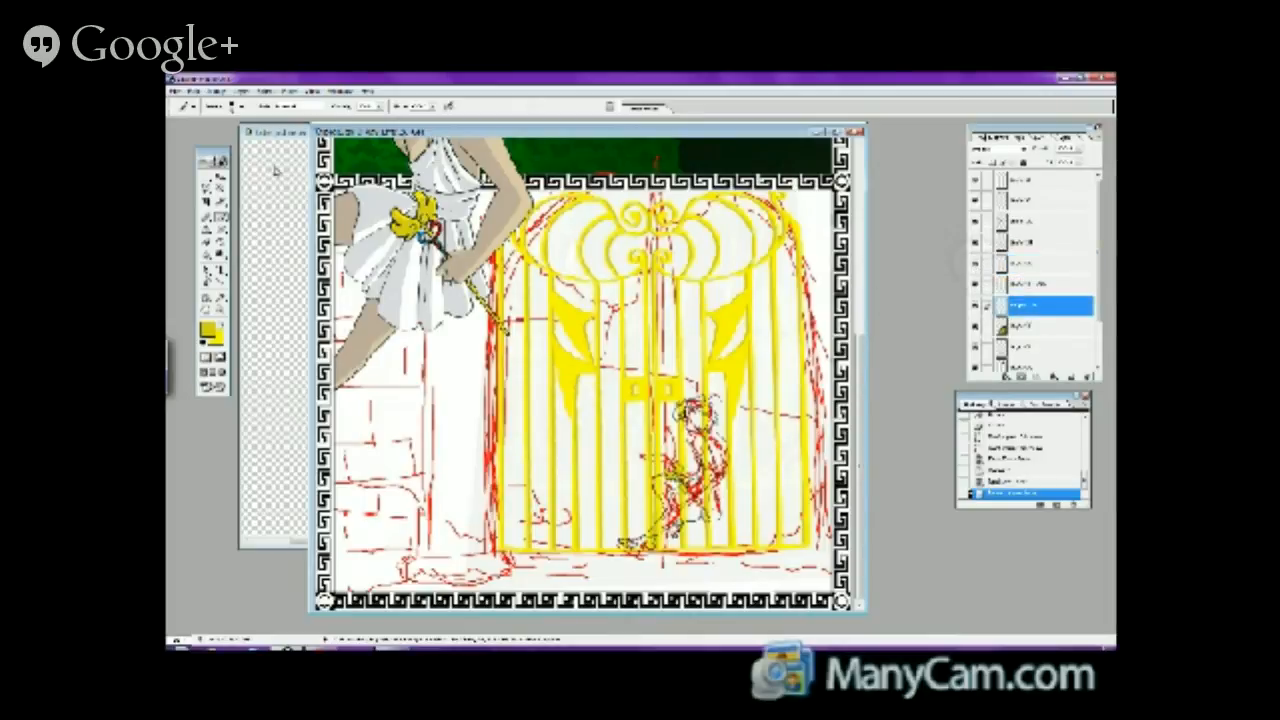
click(193, 91)
click(212, 301)
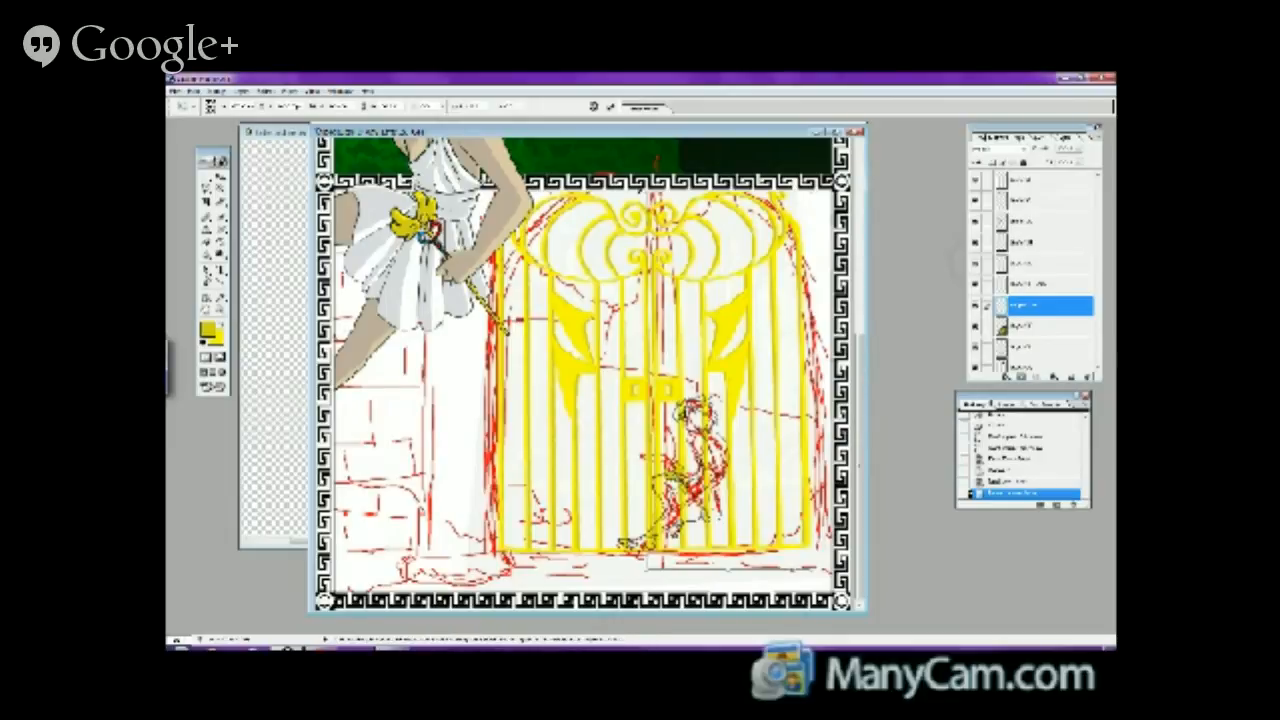
drag(647, 191, 648, 186)
drag(820, 188, 812, 192)
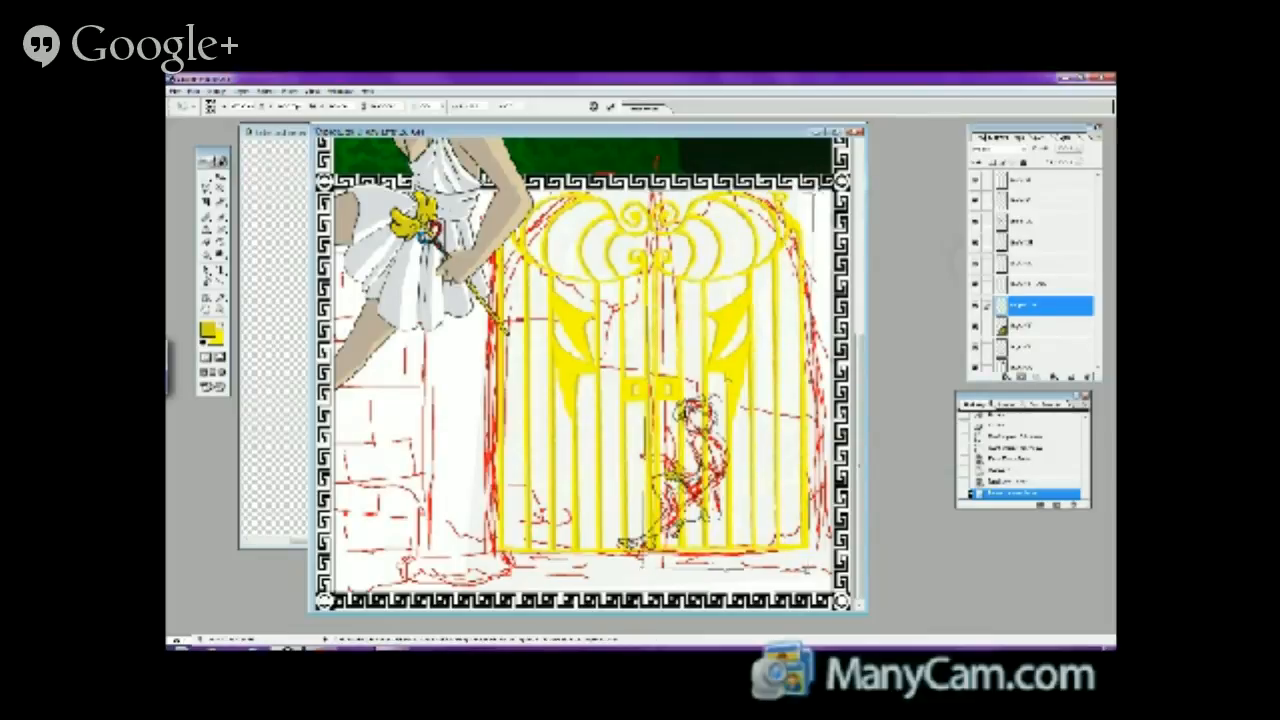
- Shift the right gate half slightly outward to leave a narrow gap between the lock plates and apply the transformation
drag(732, 311, 737, 314)
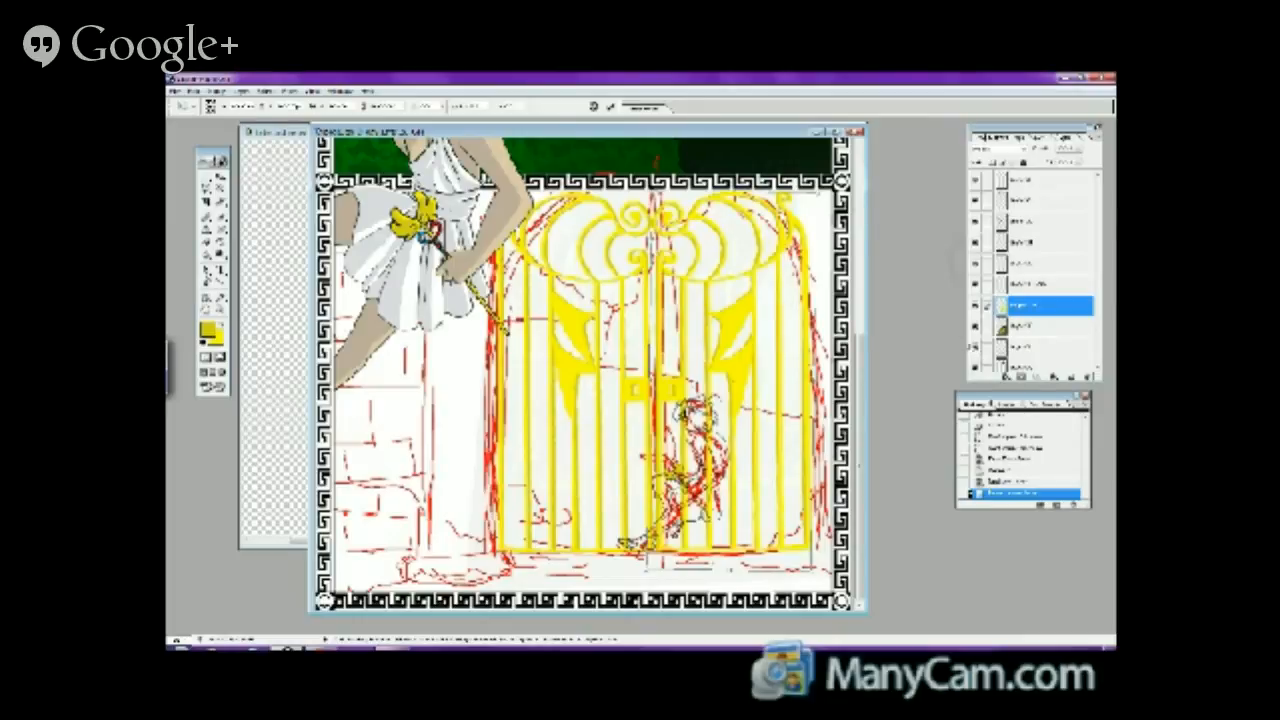
click(218, 220)
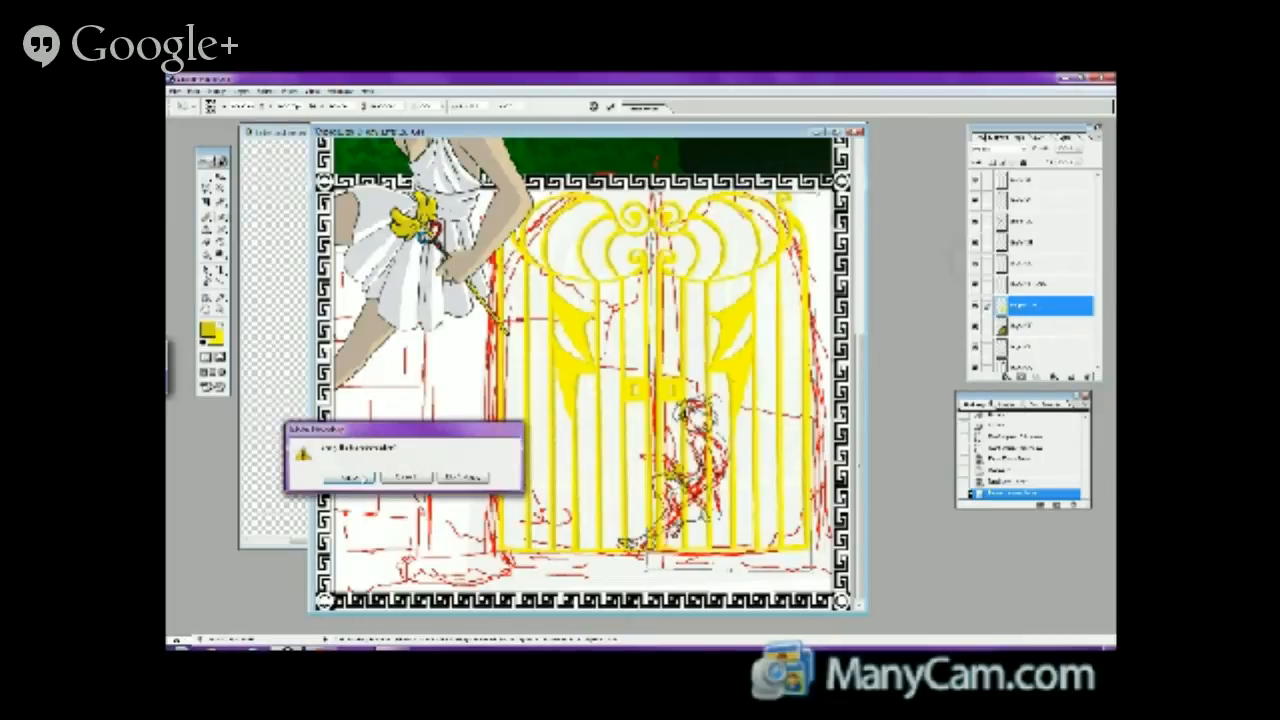
key(Return)
- Delete the unneeded layer directly below the original gate half's layer
click(975, 347)
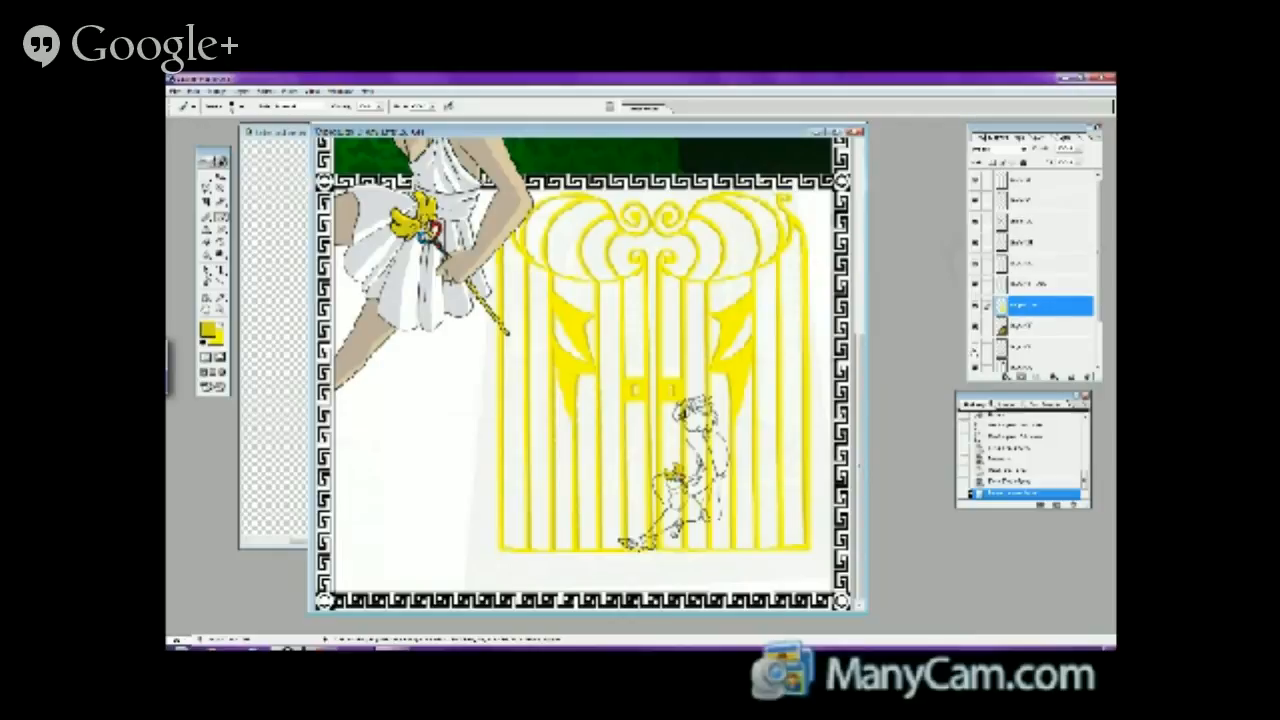
click(975, 347)
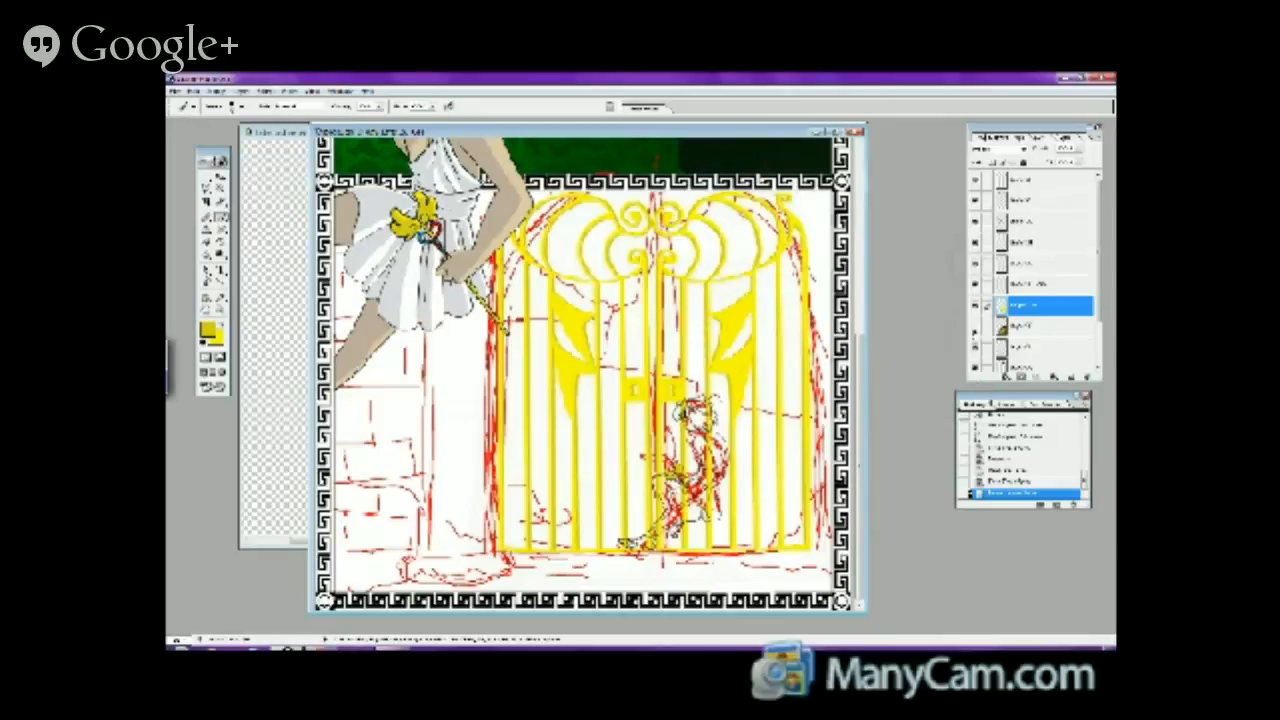
click(1040, 326)
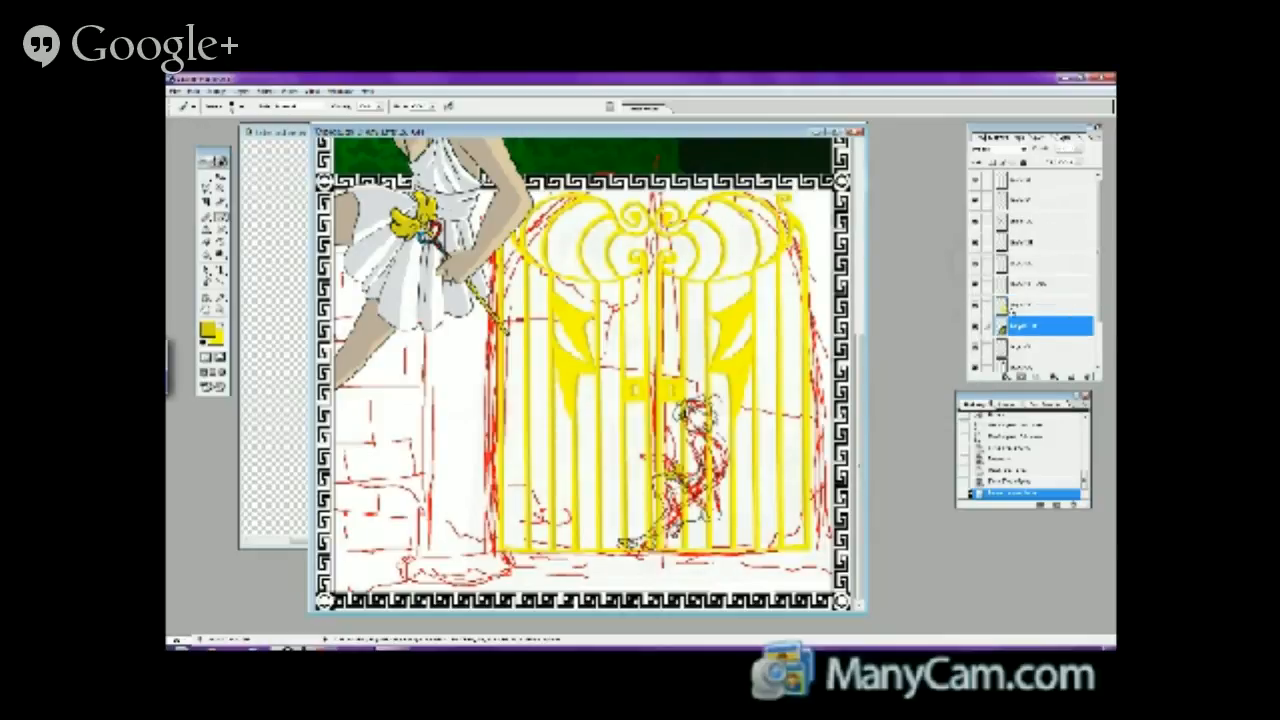
click(1040, 305)
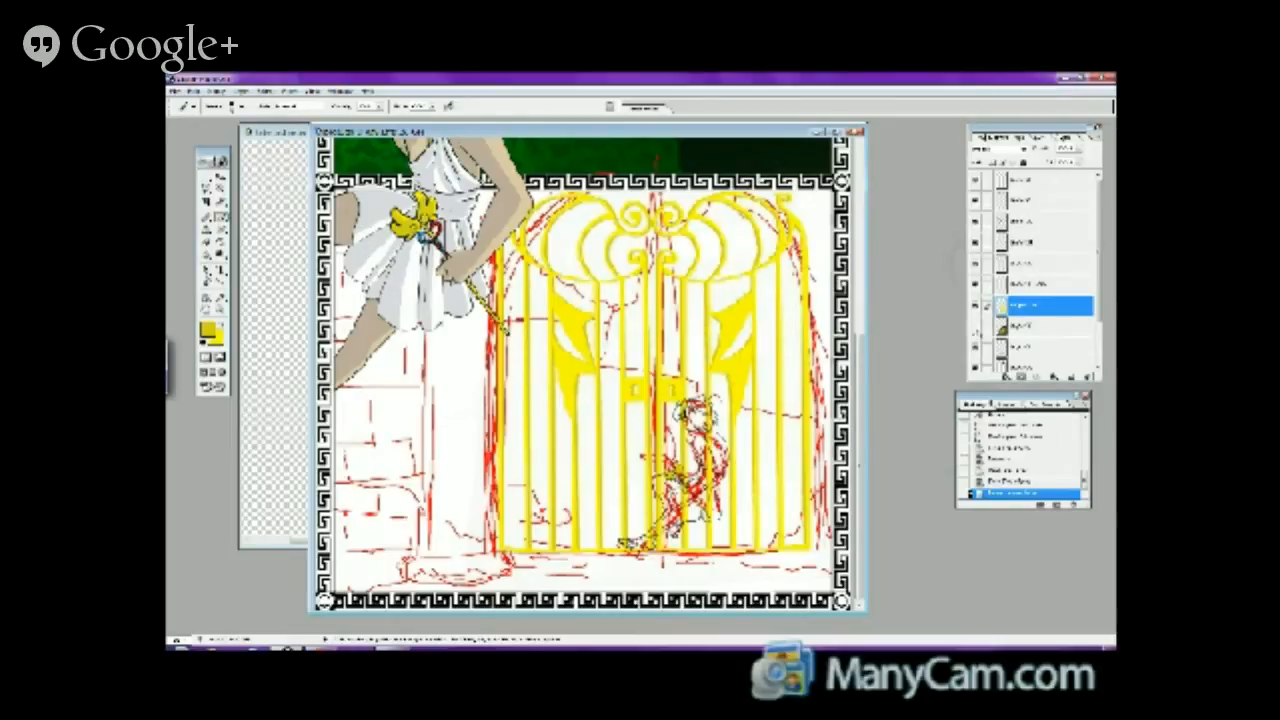
click(1030, 327)
click(1086, 378)
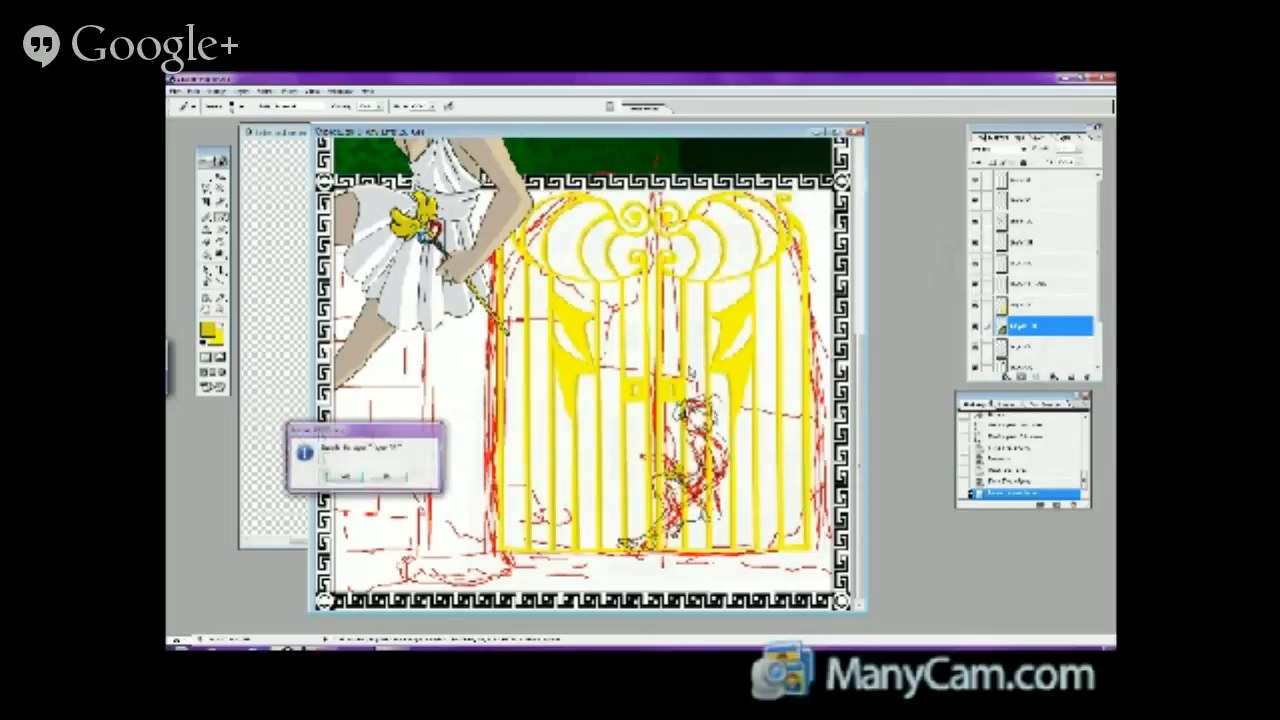
click(343, 478)
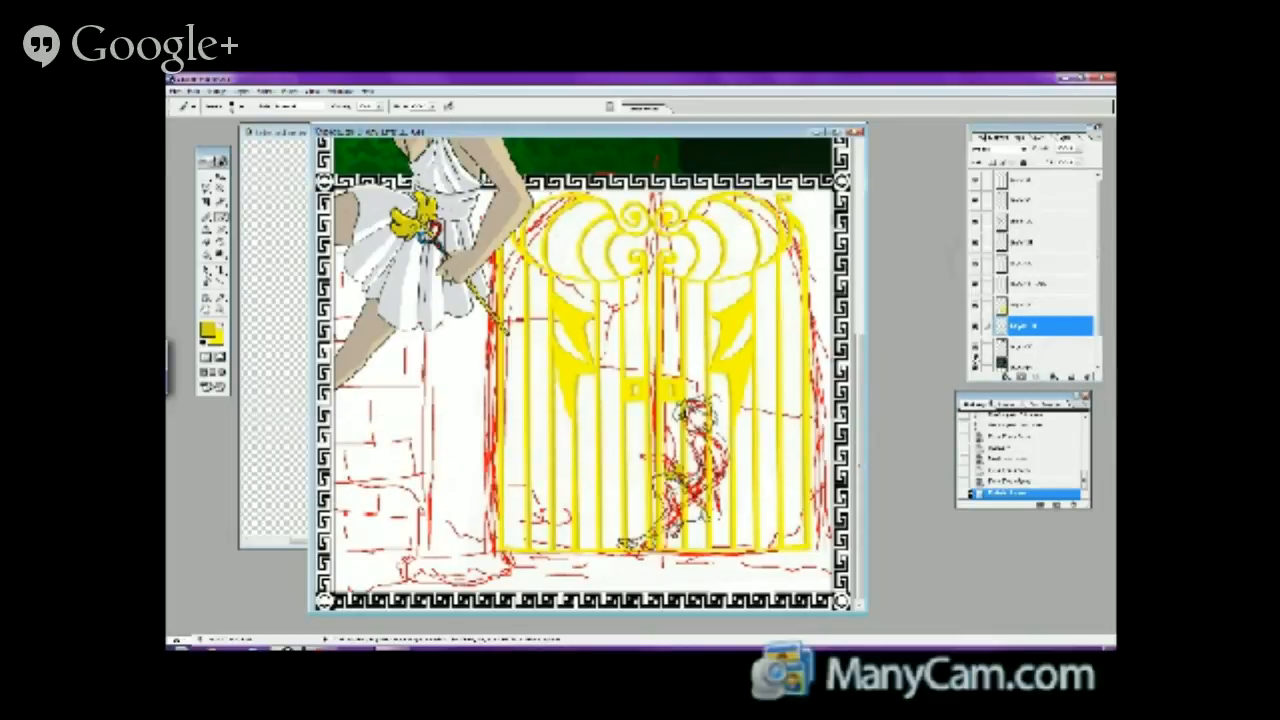
- Hide the red sketch and paint over the left lock plate's keyhole in yellow on the mirrored gate layer
click(975, 326)
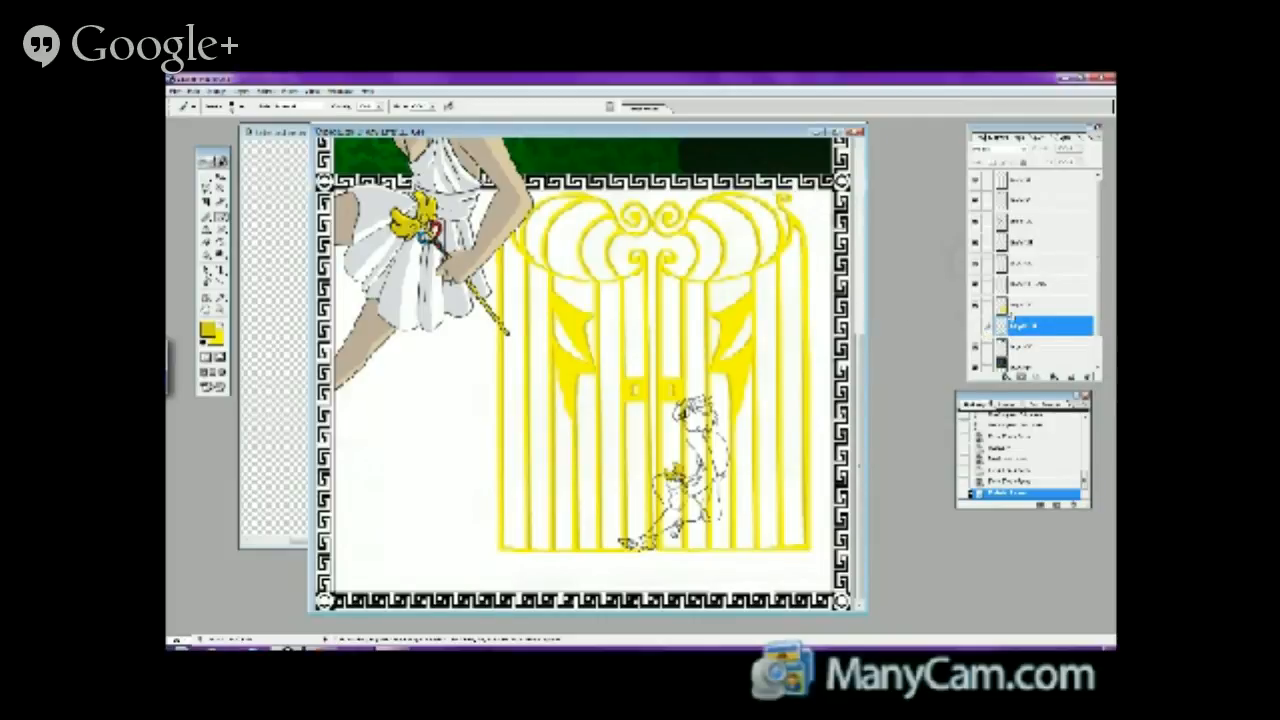
key(alt+])
click(220, 309)
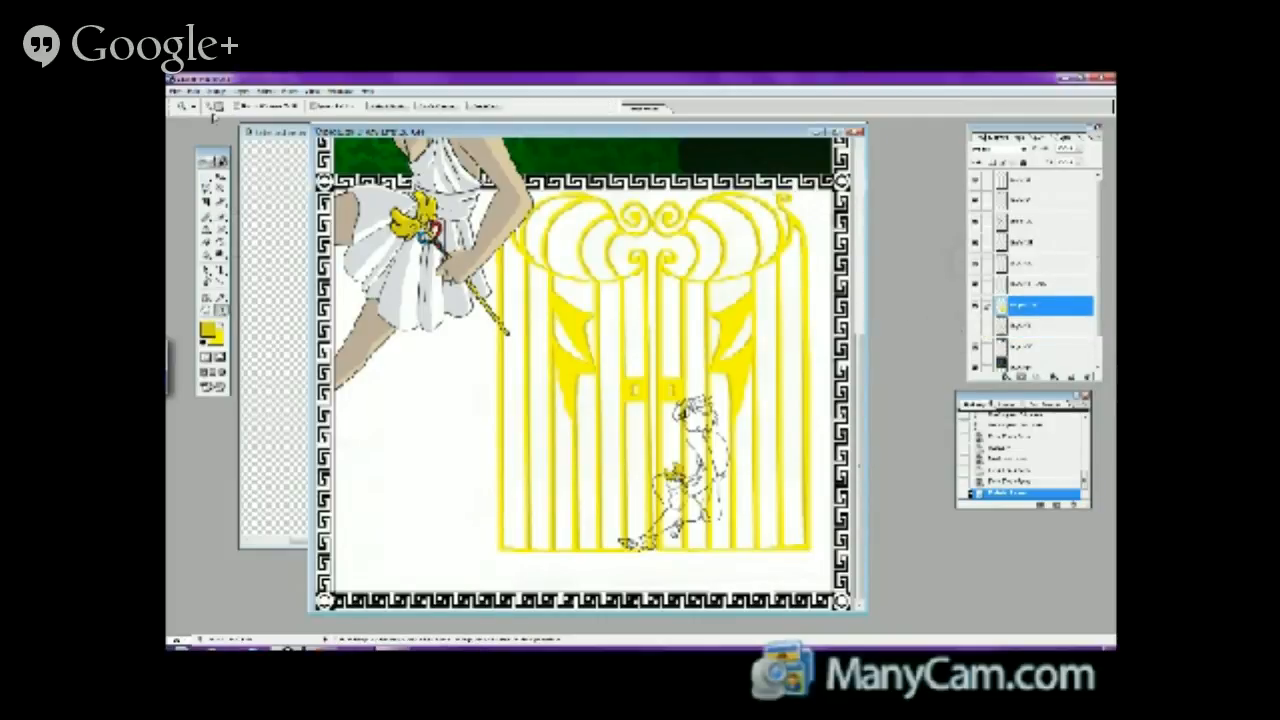
drag(656, 390, 487, 343)
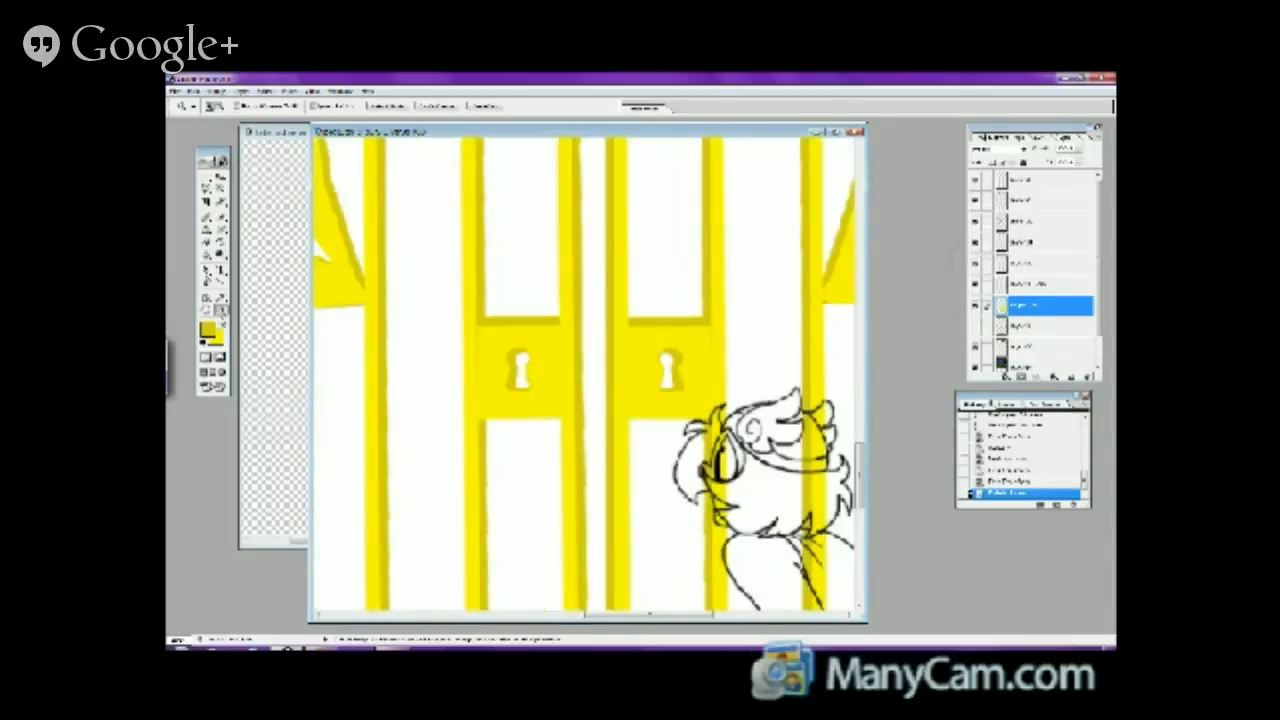
click(221, 215)
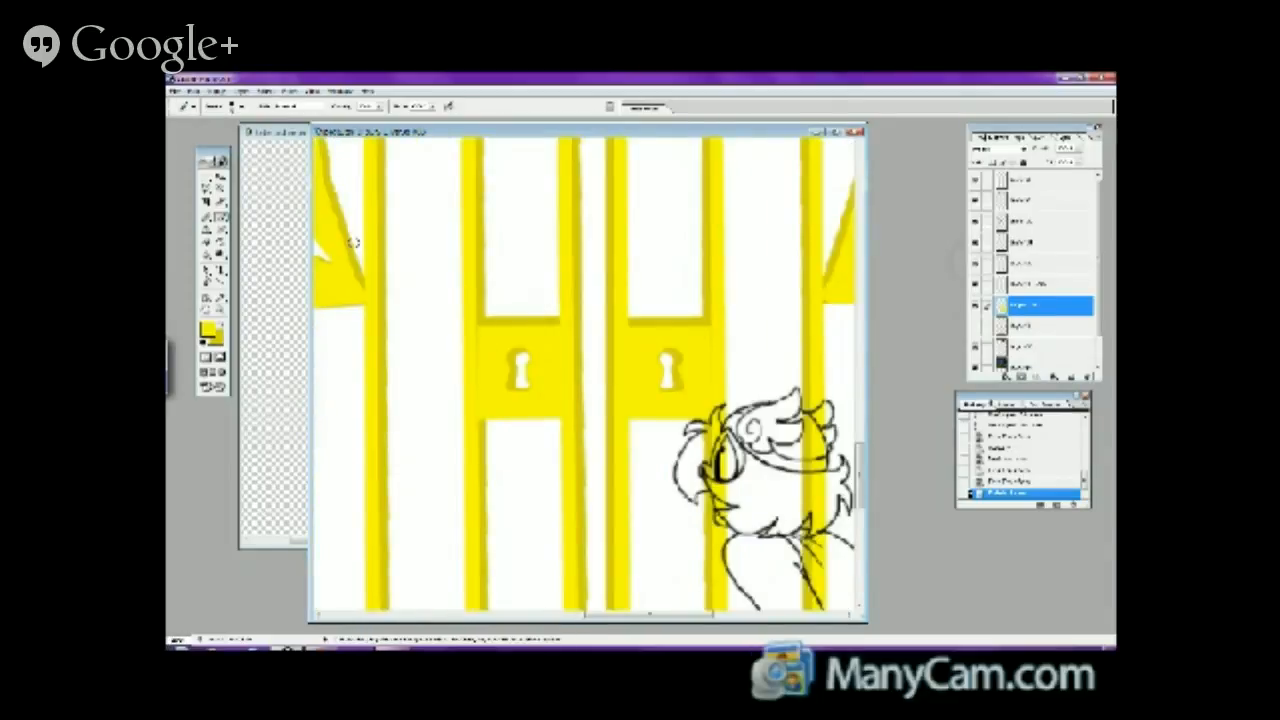
click(976, 284)
click(976, 284)
click(1020, 284)
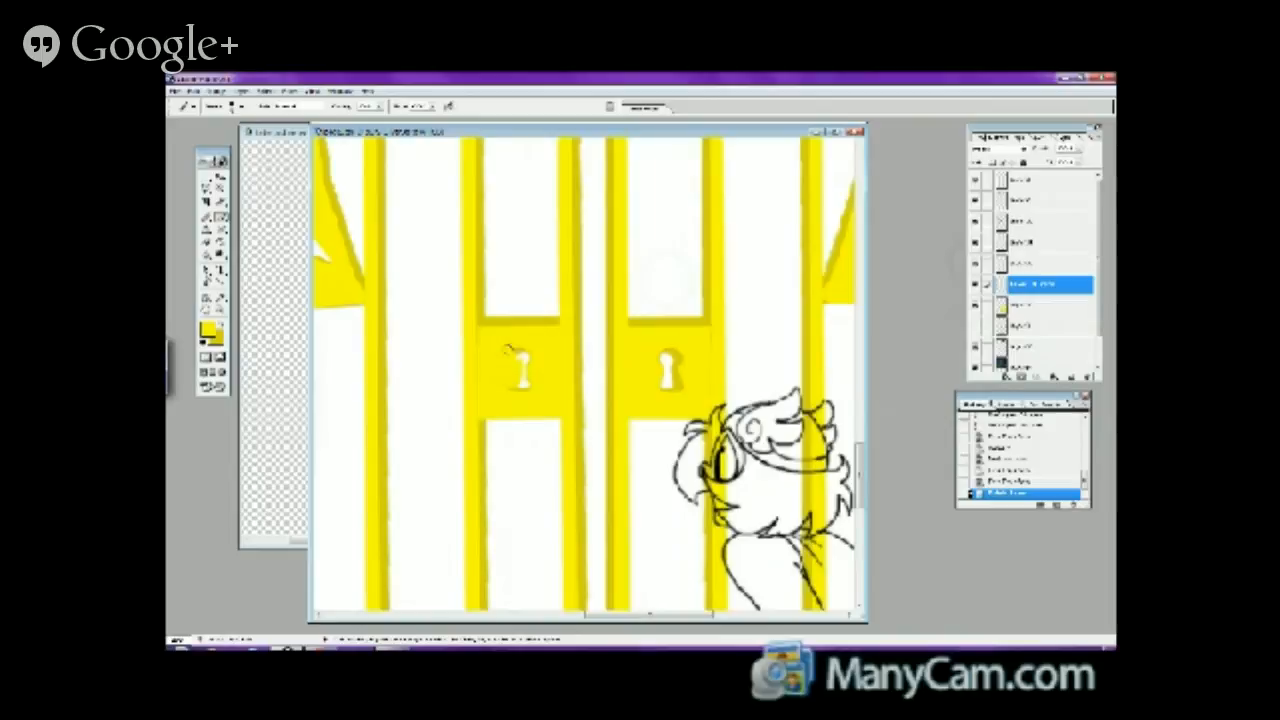
mouse_move(510, 352)
mouse_down()
mouse_move(509, 388)
mouse_move(526, 356)
mouse_up()
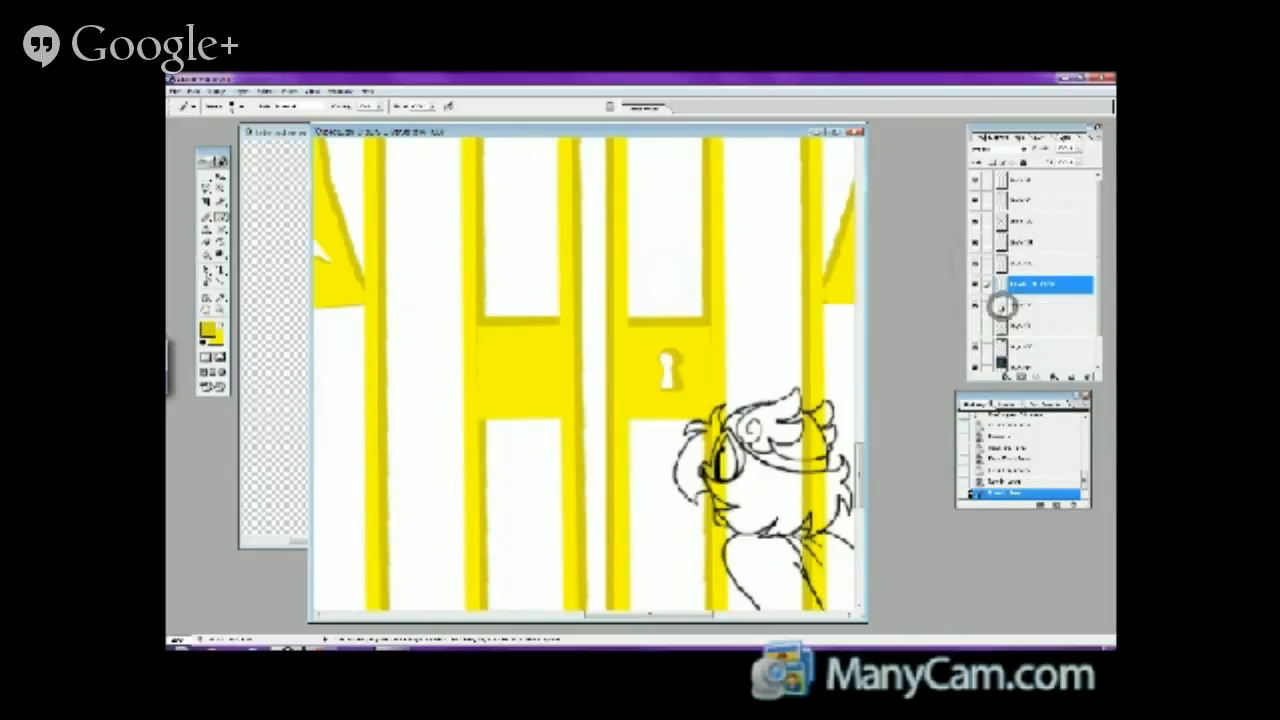
- Paint three small horizontal bolts in darker yellow between the lock plates on the original gate layer and highlight them in bright yellow
click(1005, 305)
mouse_move(606, 339)
mouse_down()
mouse_move(585, 369)
mouse_move(599, 371)
mouse_move(580, 370)
mouse_move(606, 365)
mouse_move(580, 368)
mouse_move(606, 371)
mouse_move(580, 388)
mouse_up()
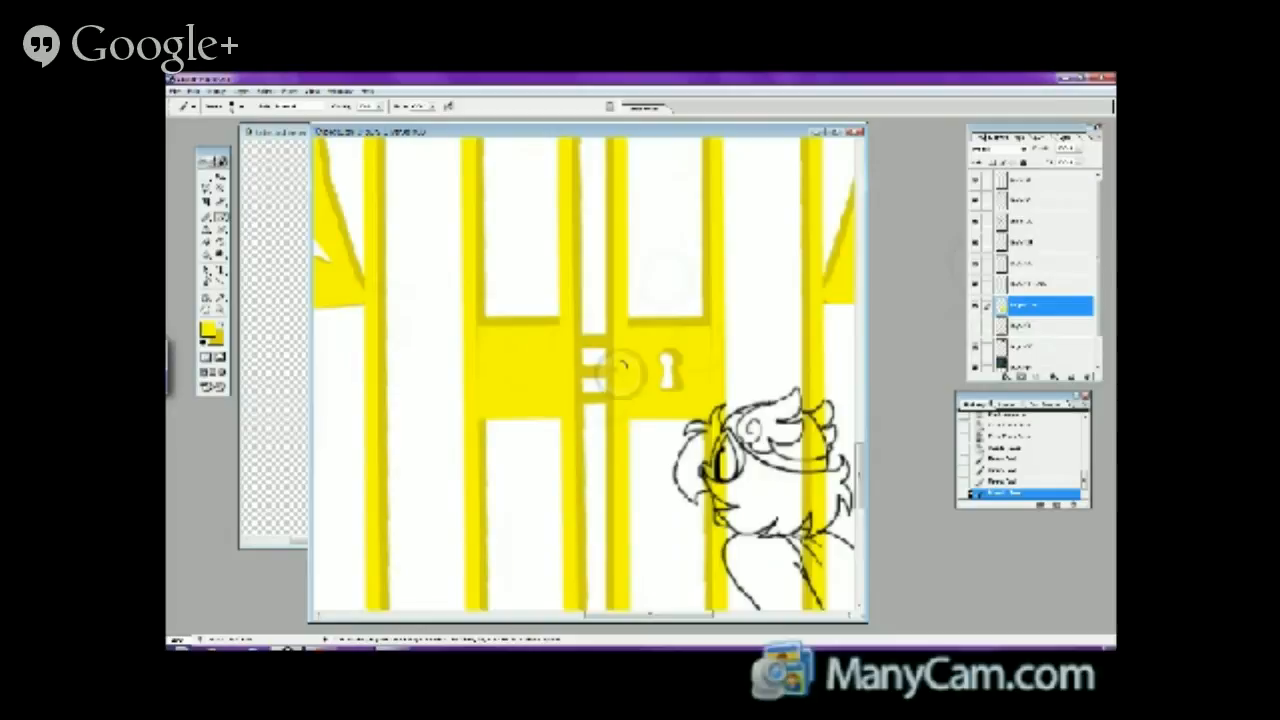
drag(616, 372, 588, 330)
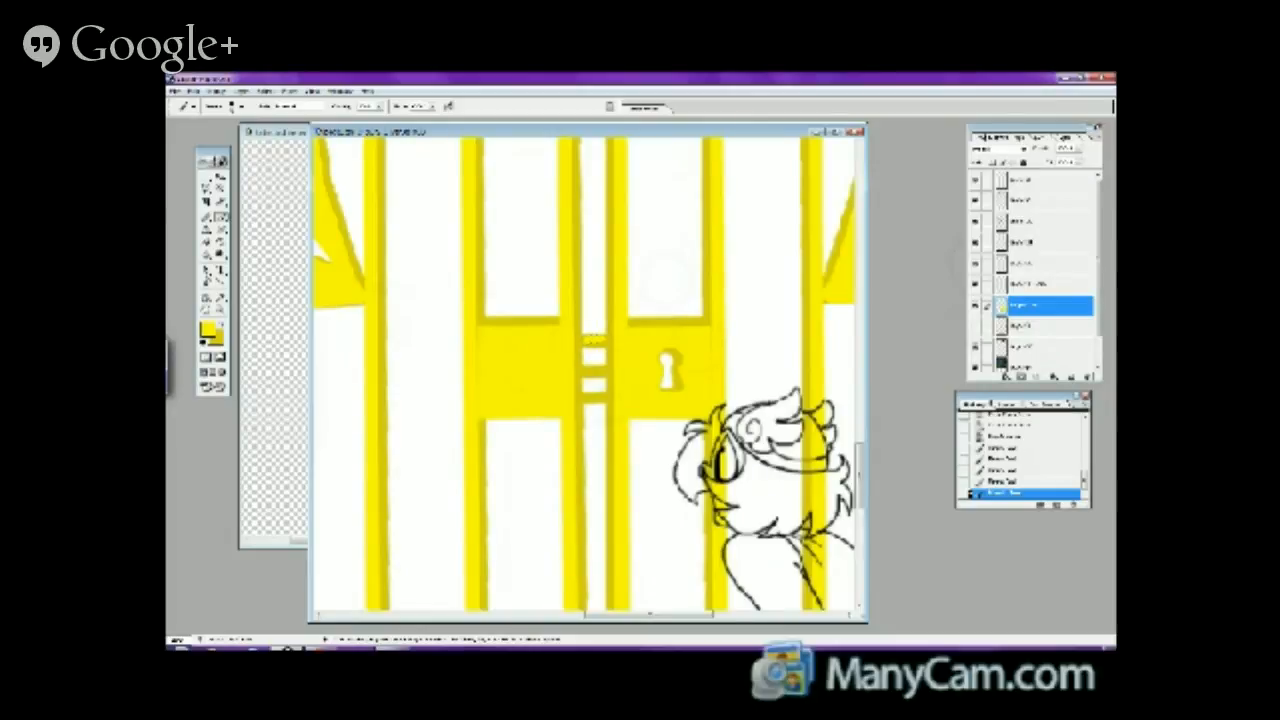
drag(588, 340, 603, 342)
drag(586, 384, 602, 385)
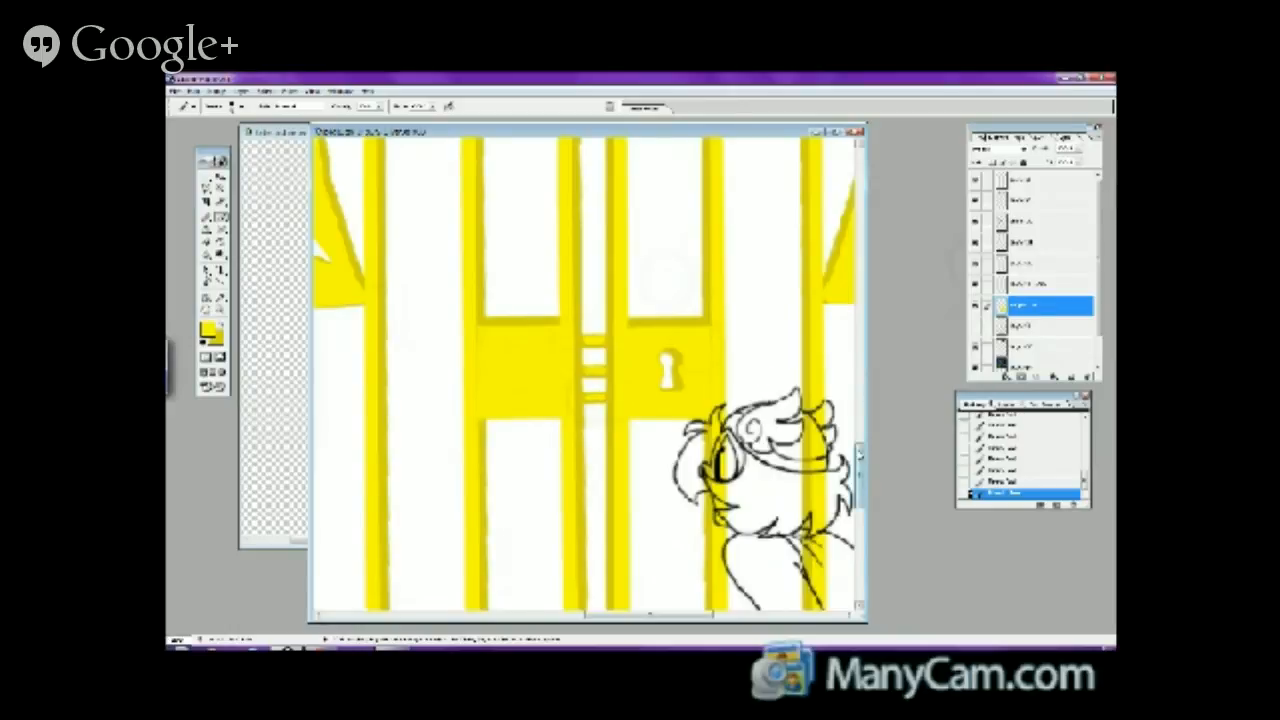
drag(858, 440, 864, 472)
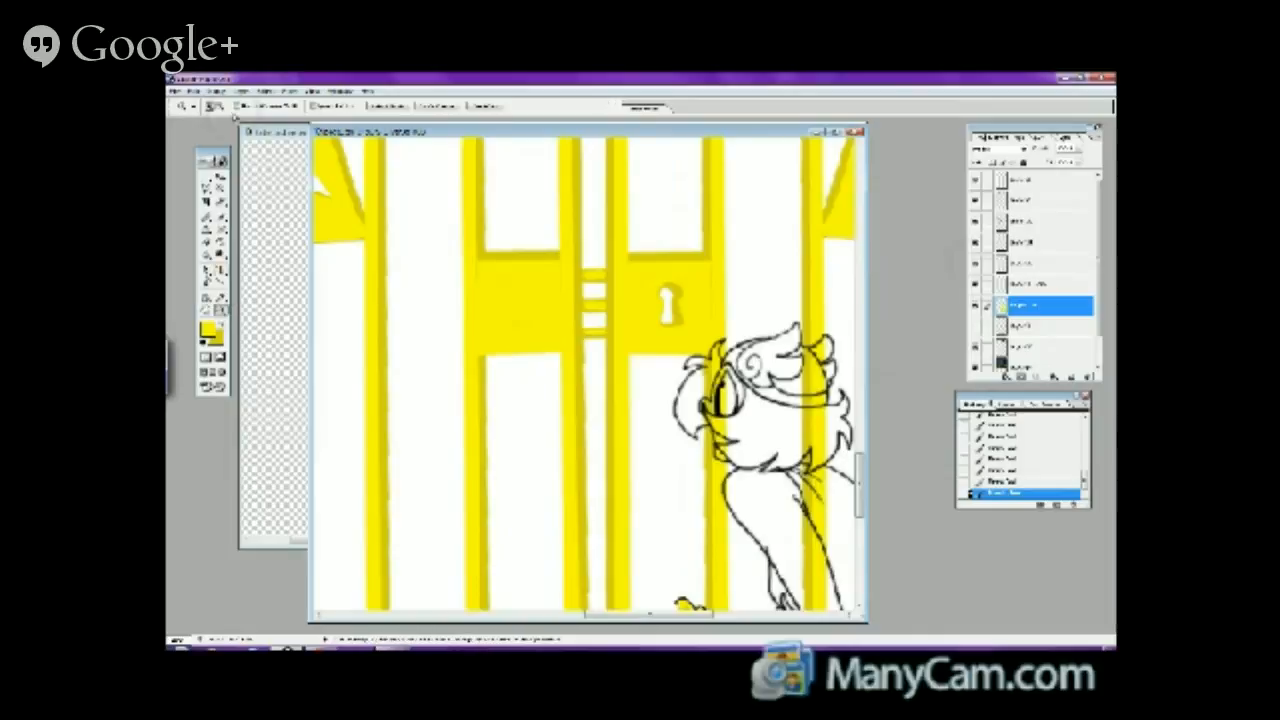
click(220, 312)
alt+click(471, 323)
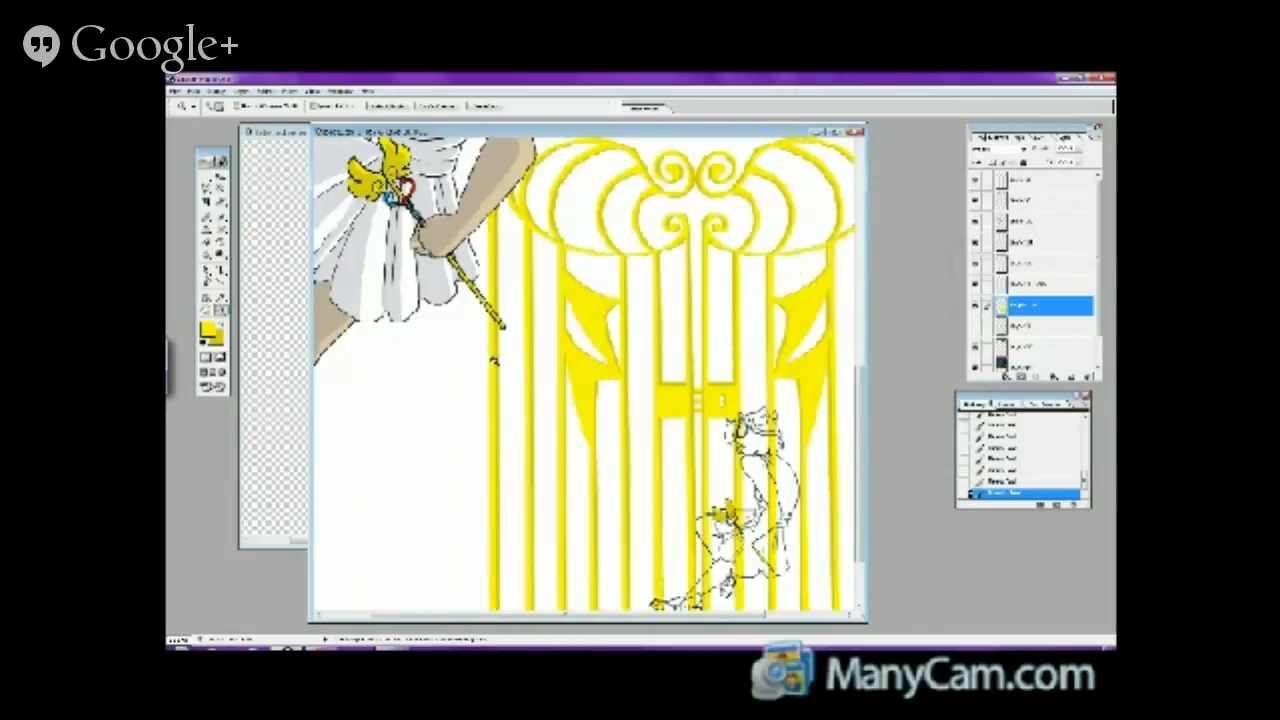
alt+click(511, 373)
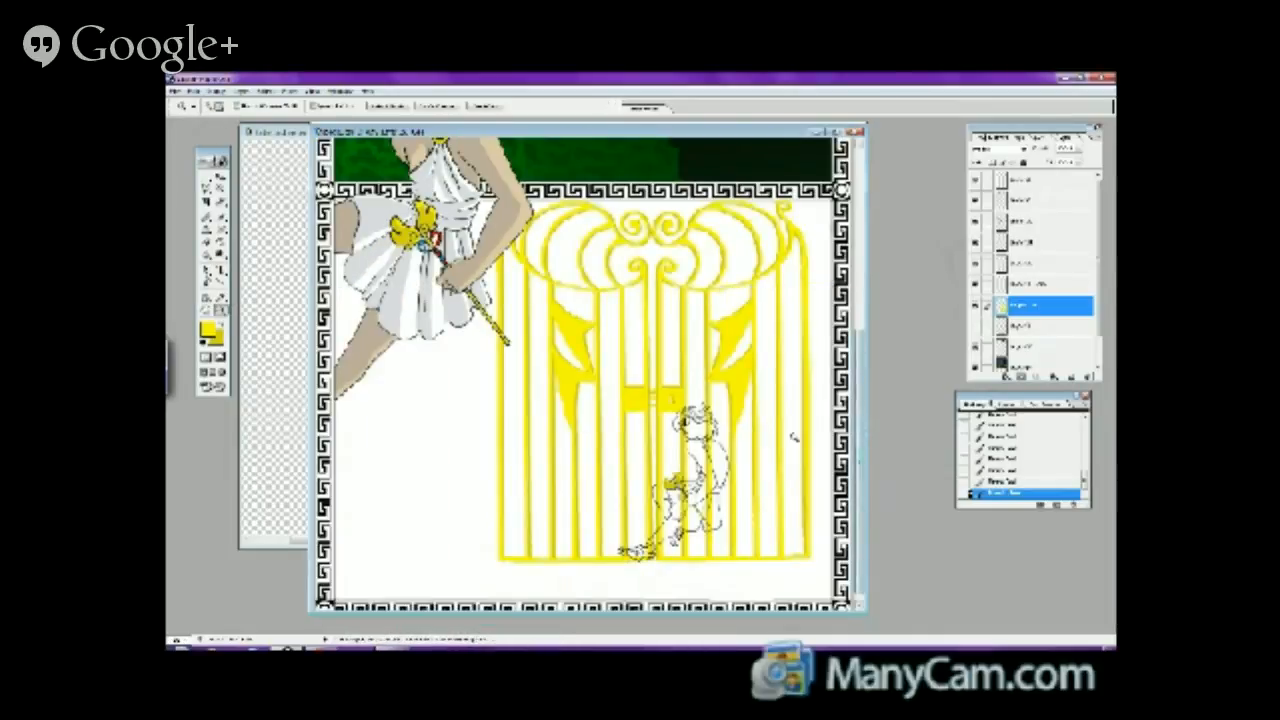
- Switch to the YouTube live stream page, post a short chat reply, and return to Photoshop
mouse_move(321, 643)
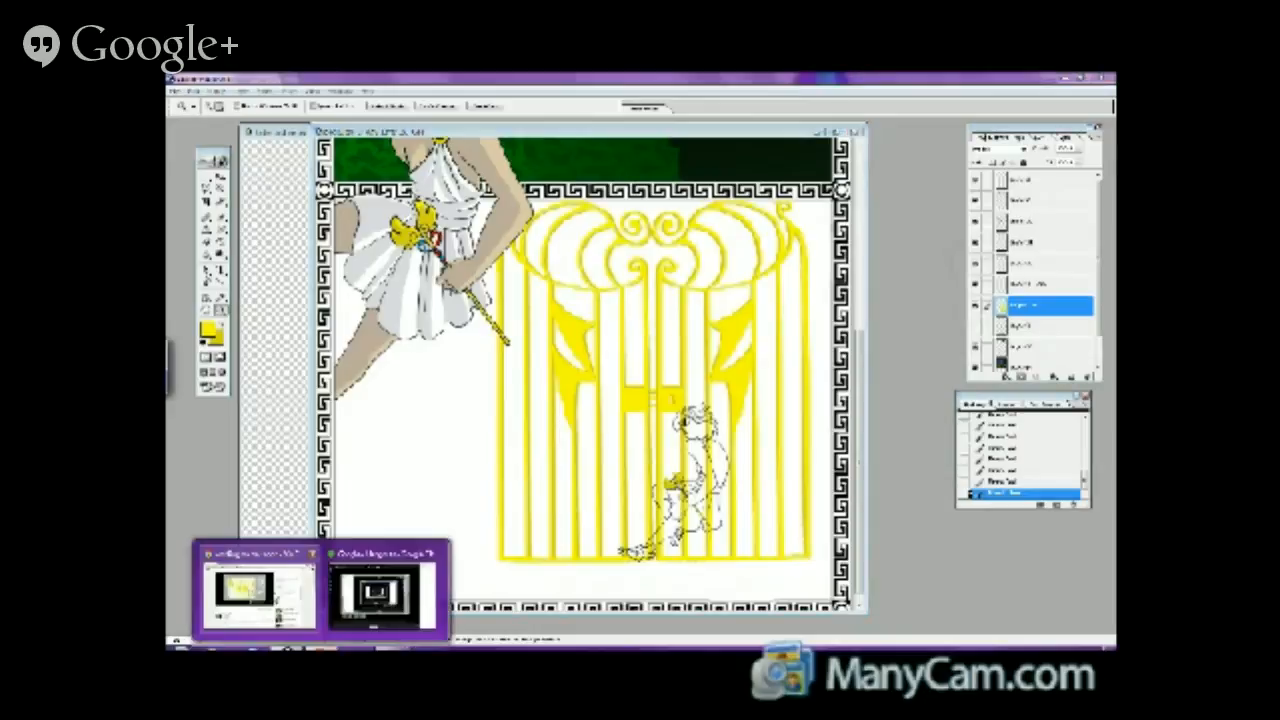
click(274, 590)
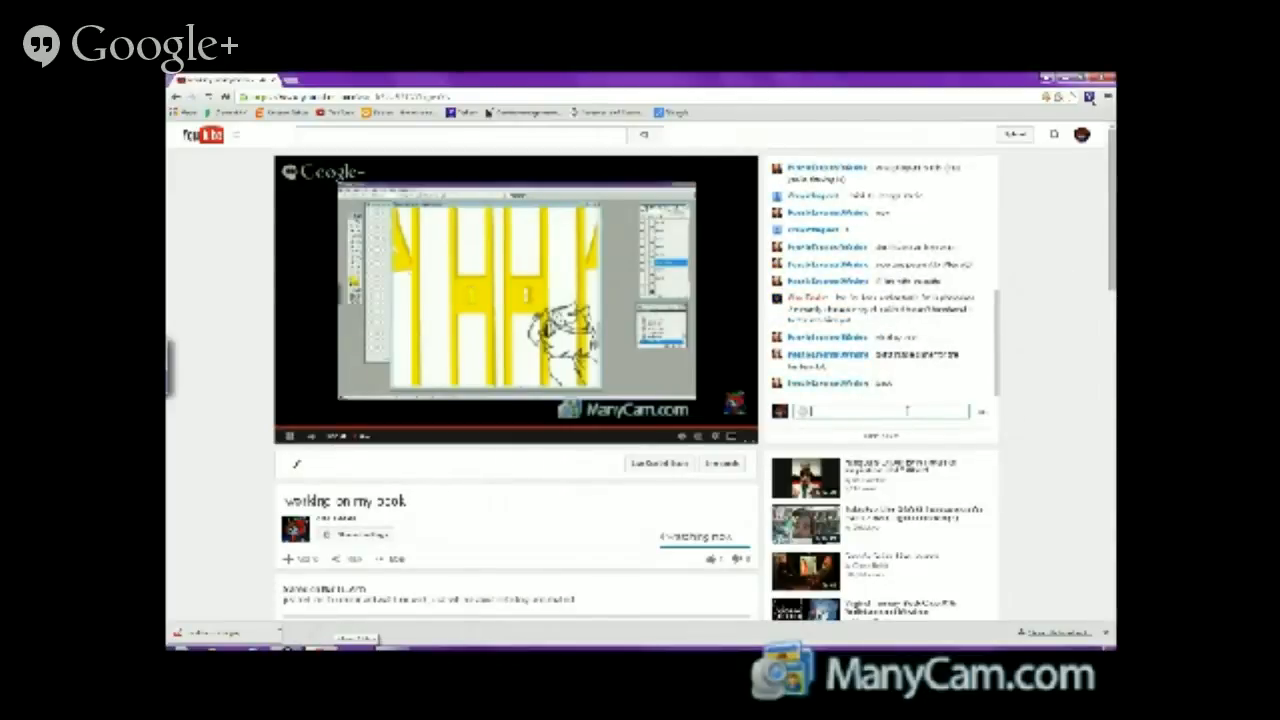
click(907, 411)
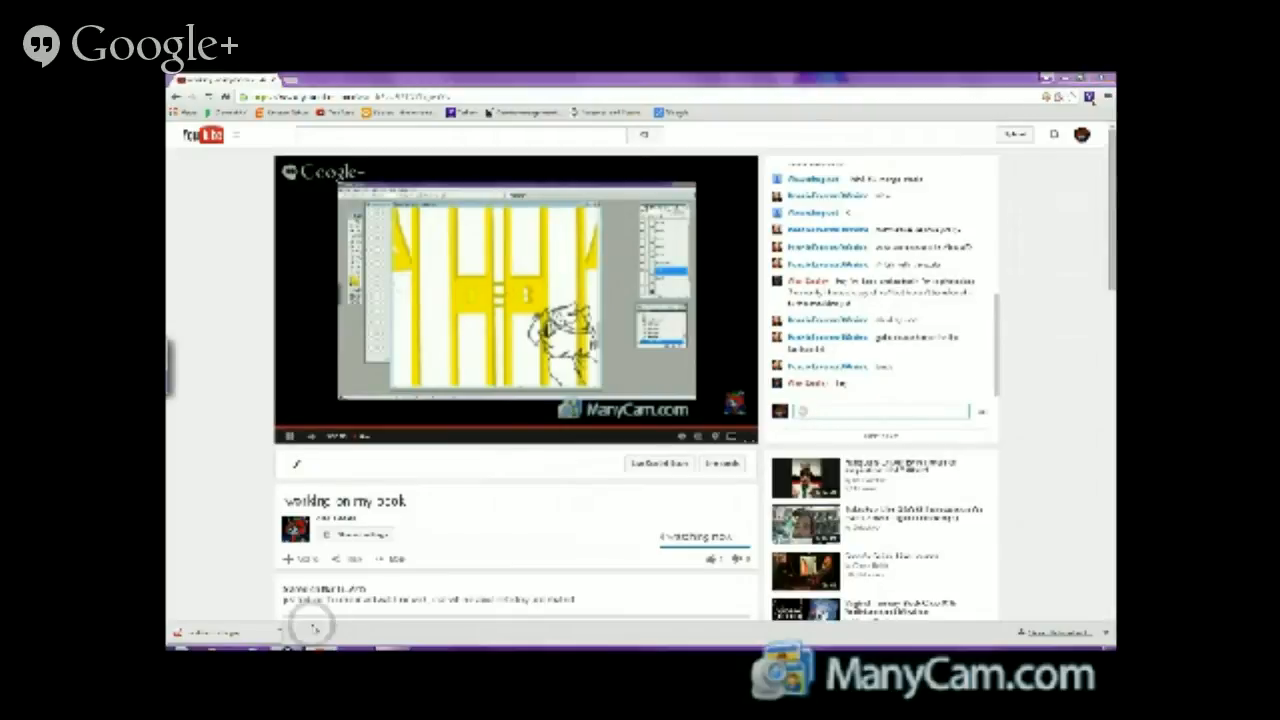
click(310, 645)
- Show the red sketch again and merge the mirrored gate half down into the original gate layer
click(975, 326)
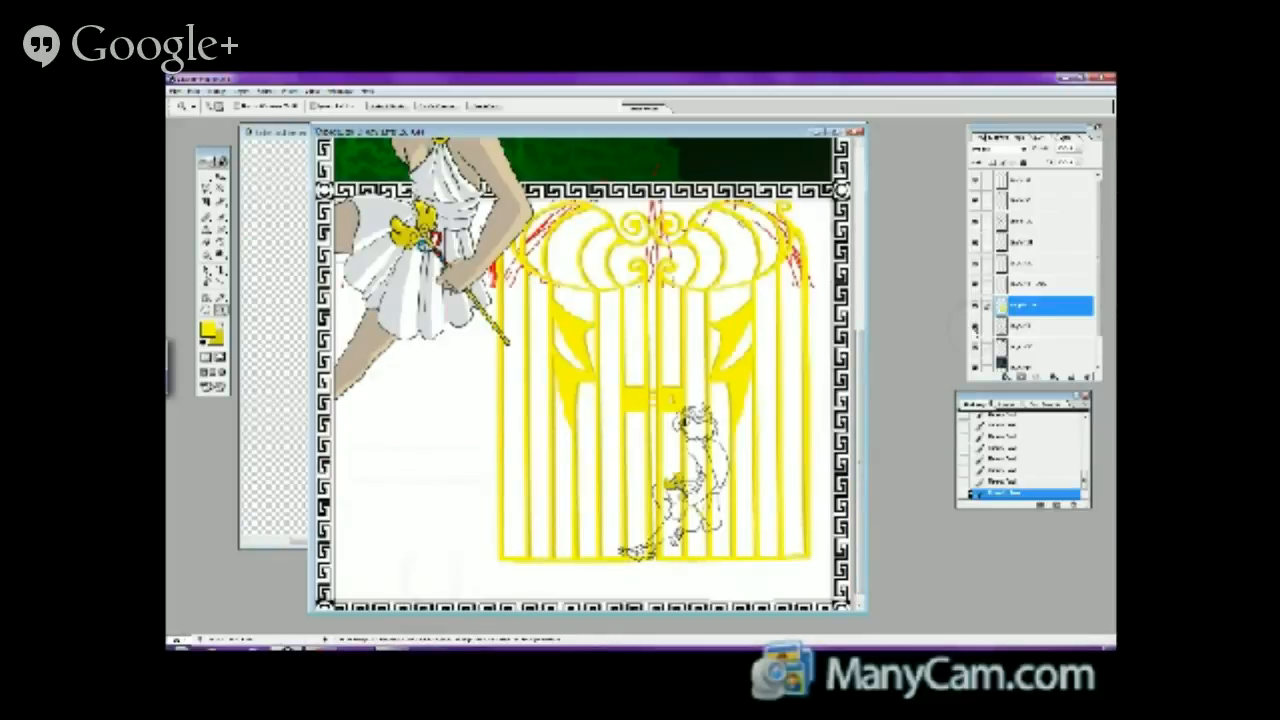
click(1030, 284)
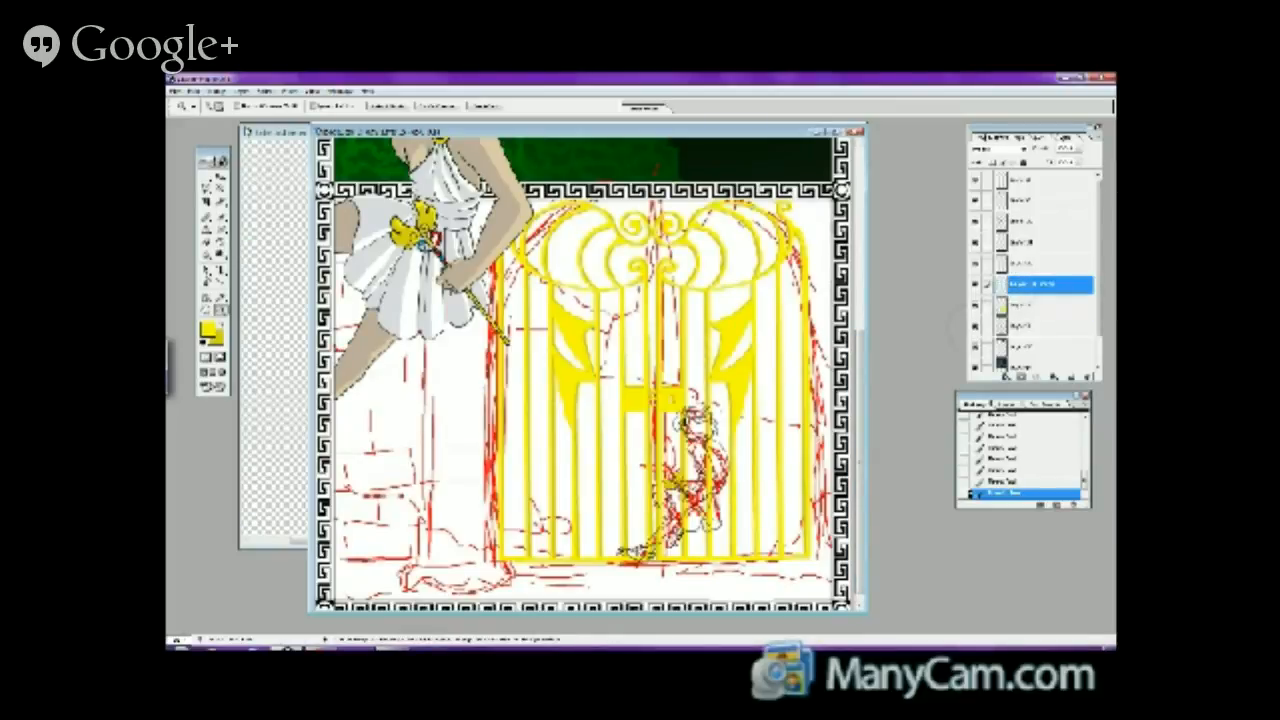
click(237, 92)
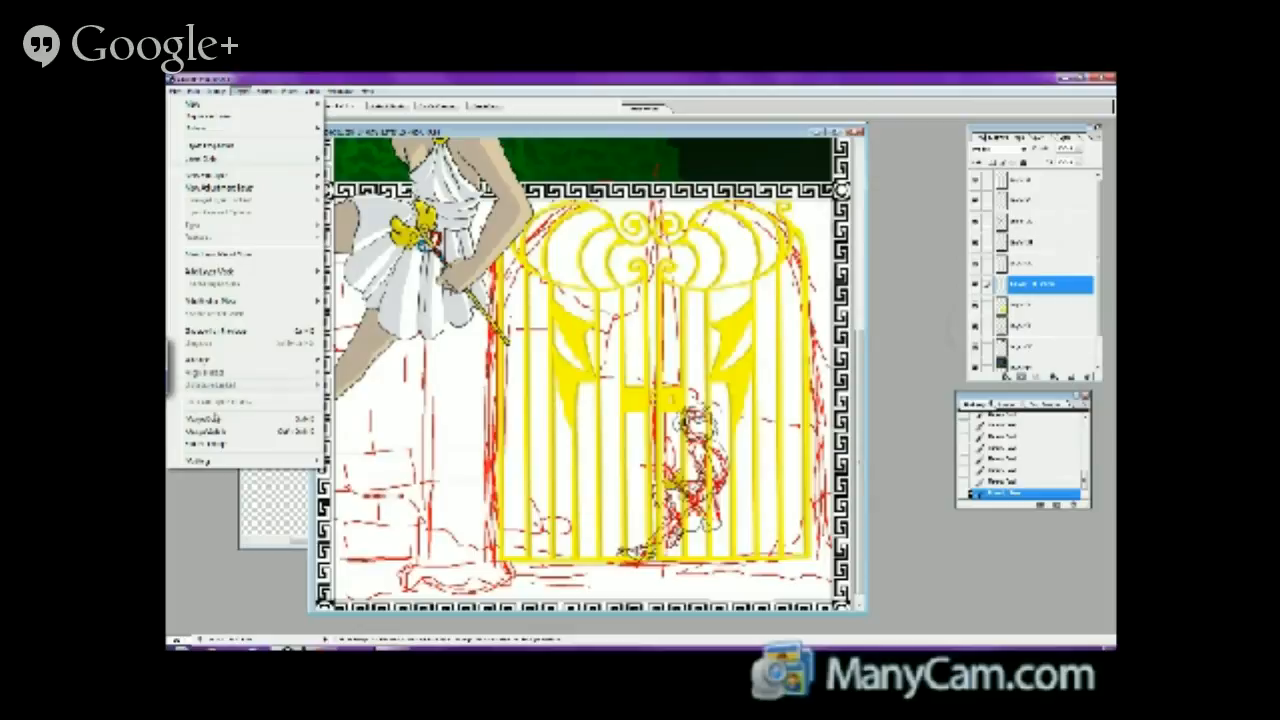
click(225, 418)
click(976, 285)
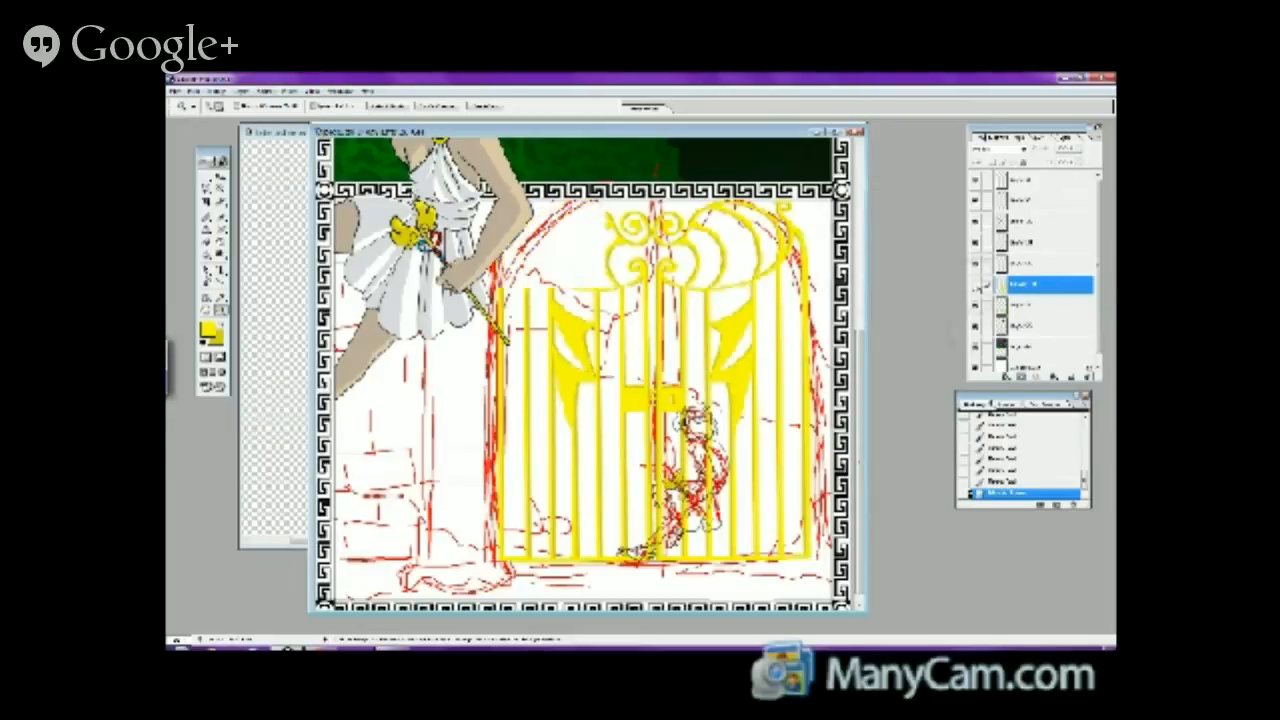
click(976, 285)
- Add a new layer between the merged gate and the red sketch and choose the Lasso tool
scroll(864, 388, down, 1)
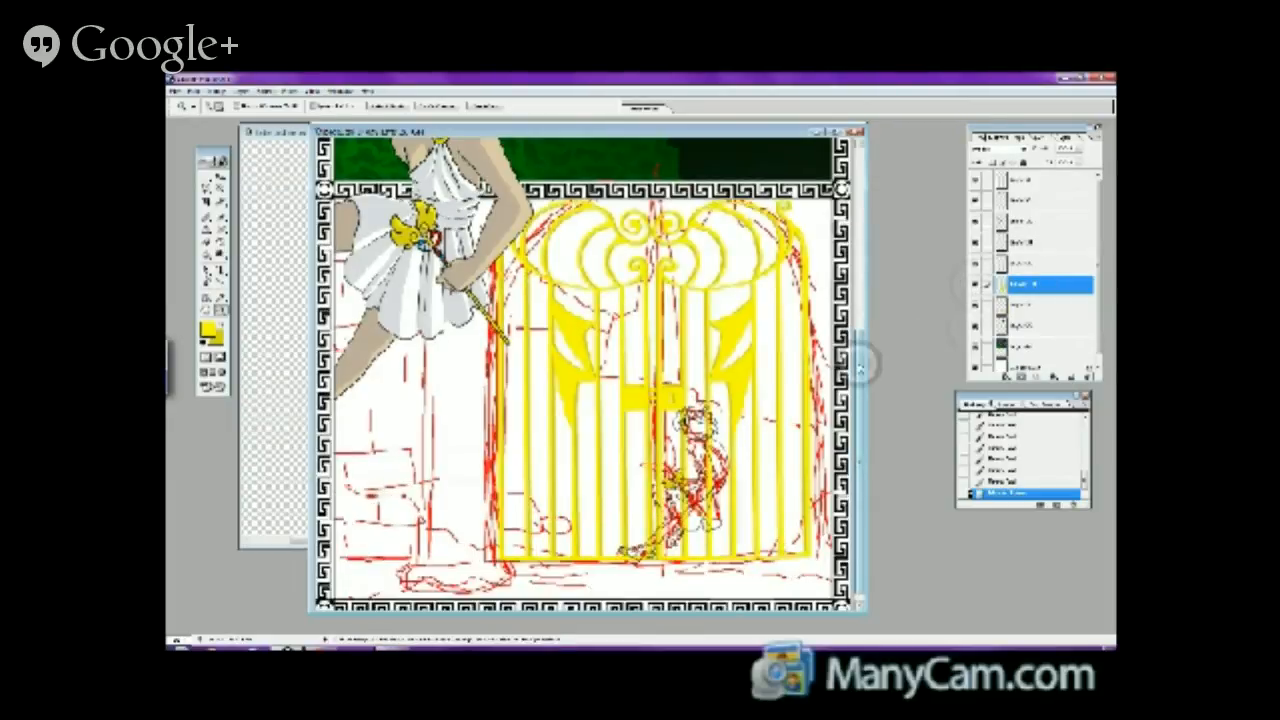
click(1047, 308)
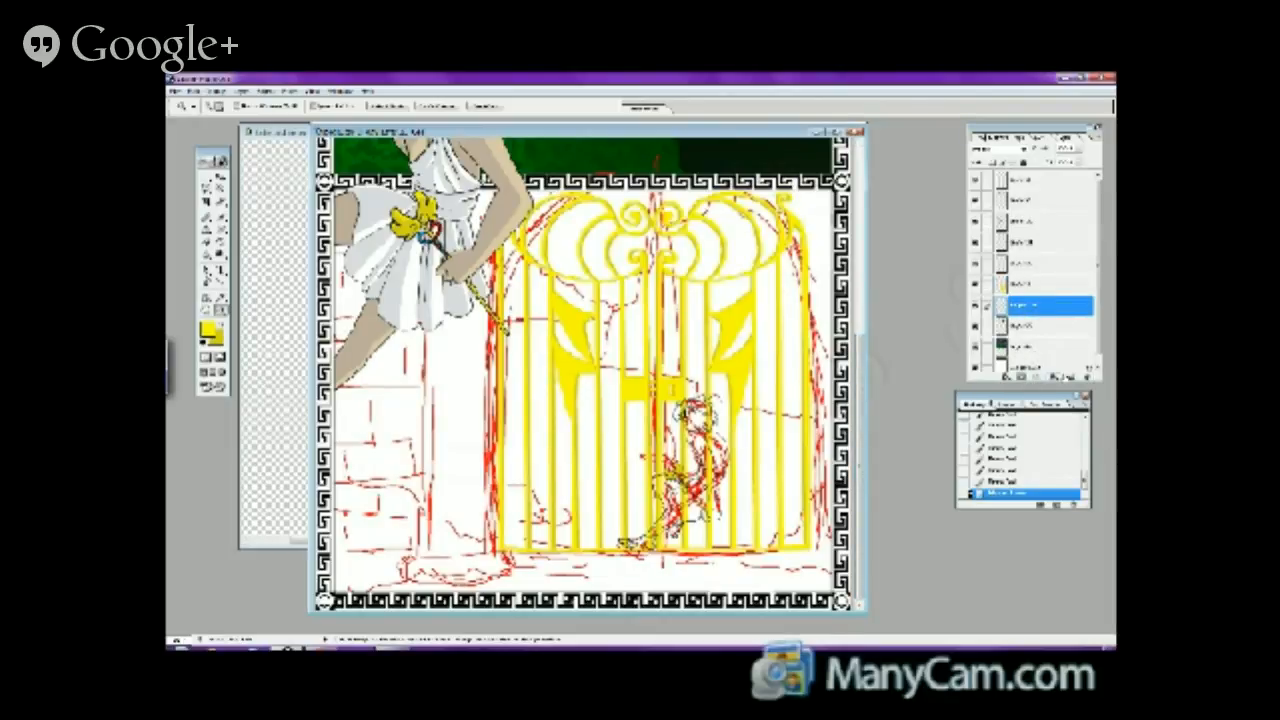
click(1071, 375)
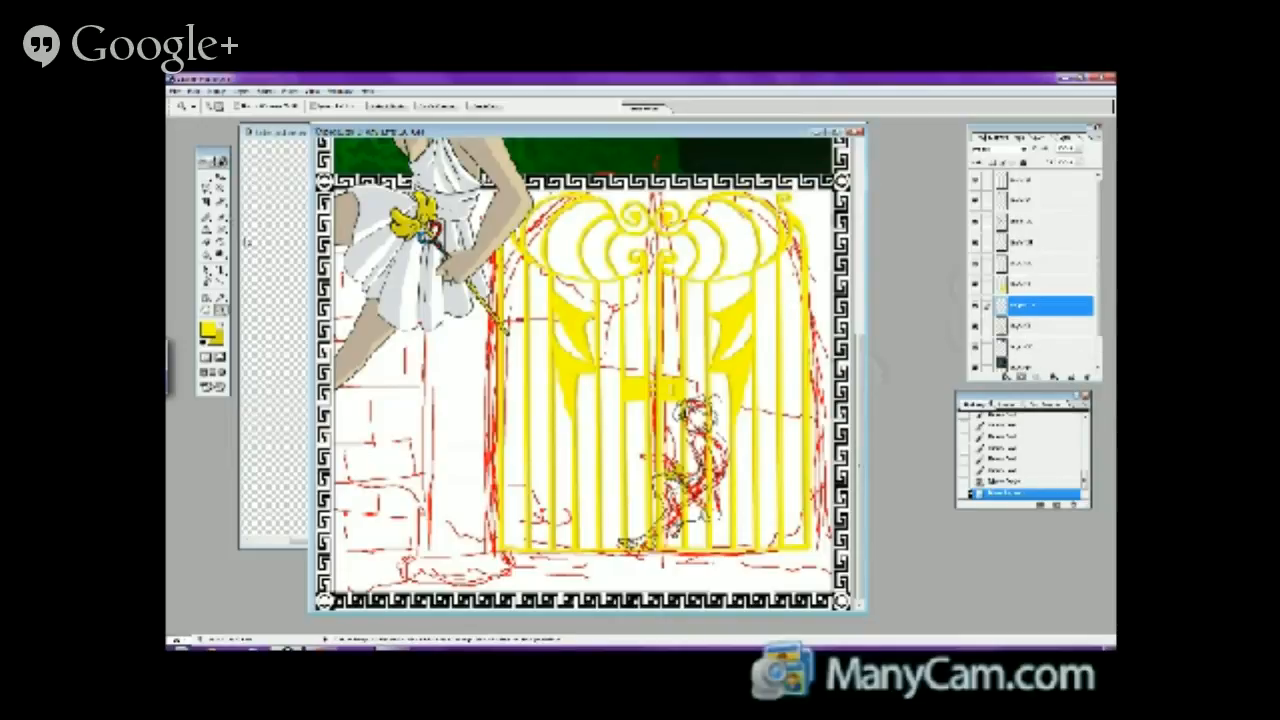
click(207, 184)
click(207, 184)
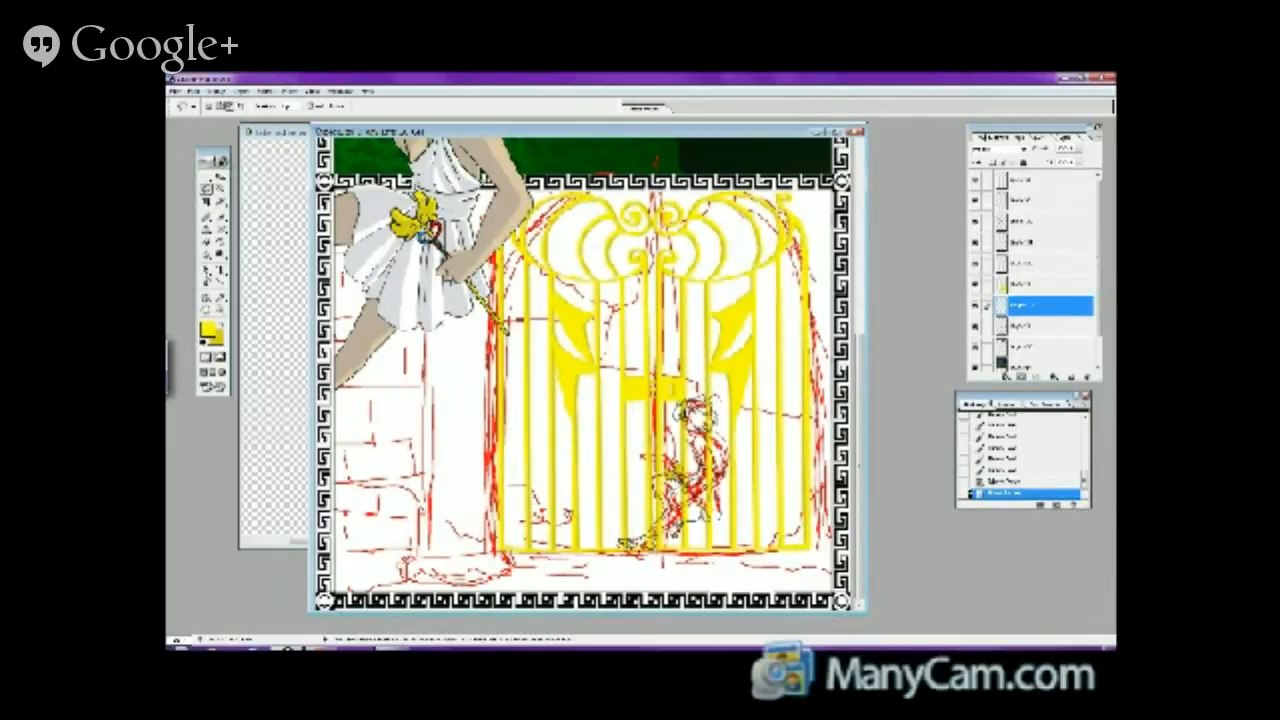
- Select a curved band across the foot of the sketched pillar with the Lasso tool, trimming its upper edge with an elliptical selection
click(219, 312)
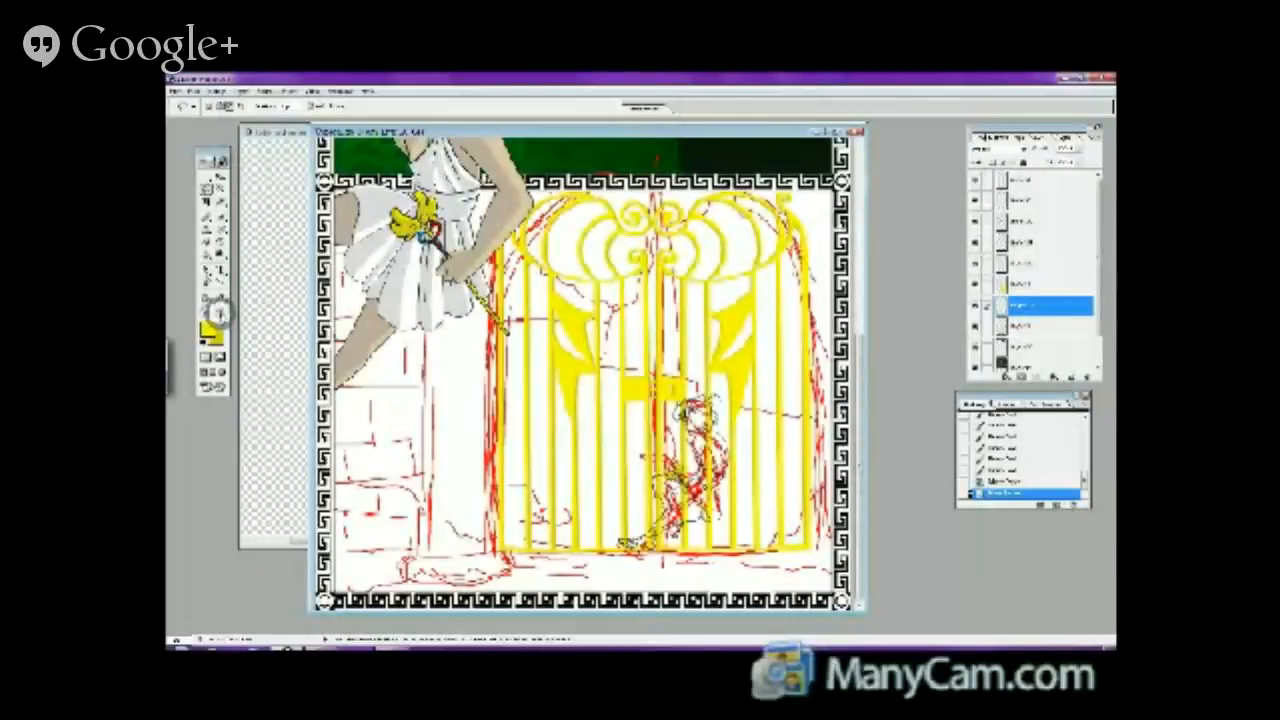
double_click(219, 312)
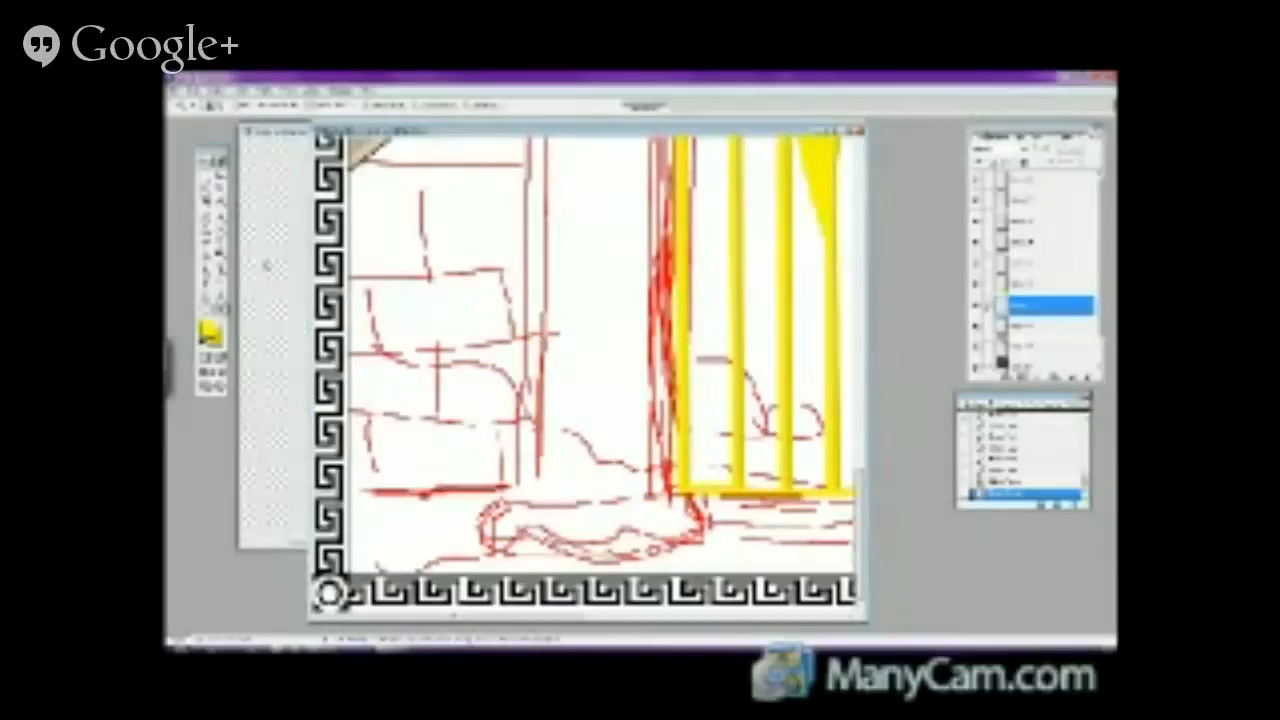
click(211, 187)
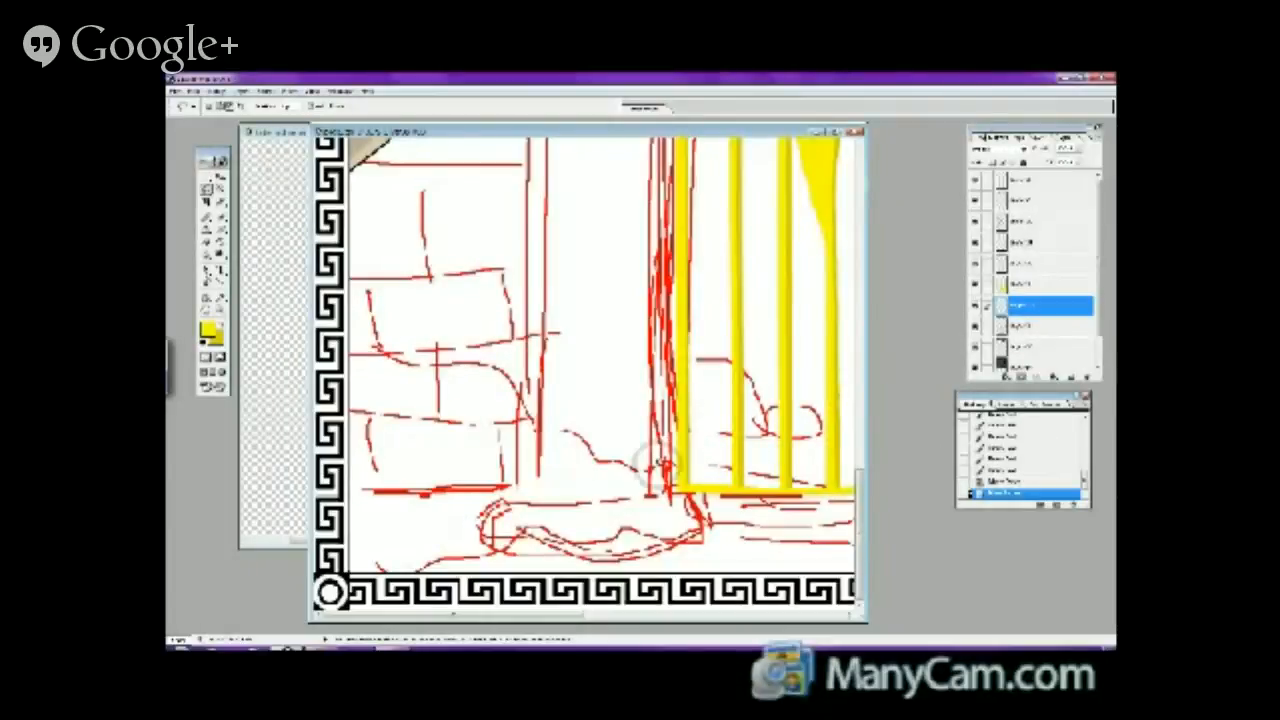
key(ctrl+d)
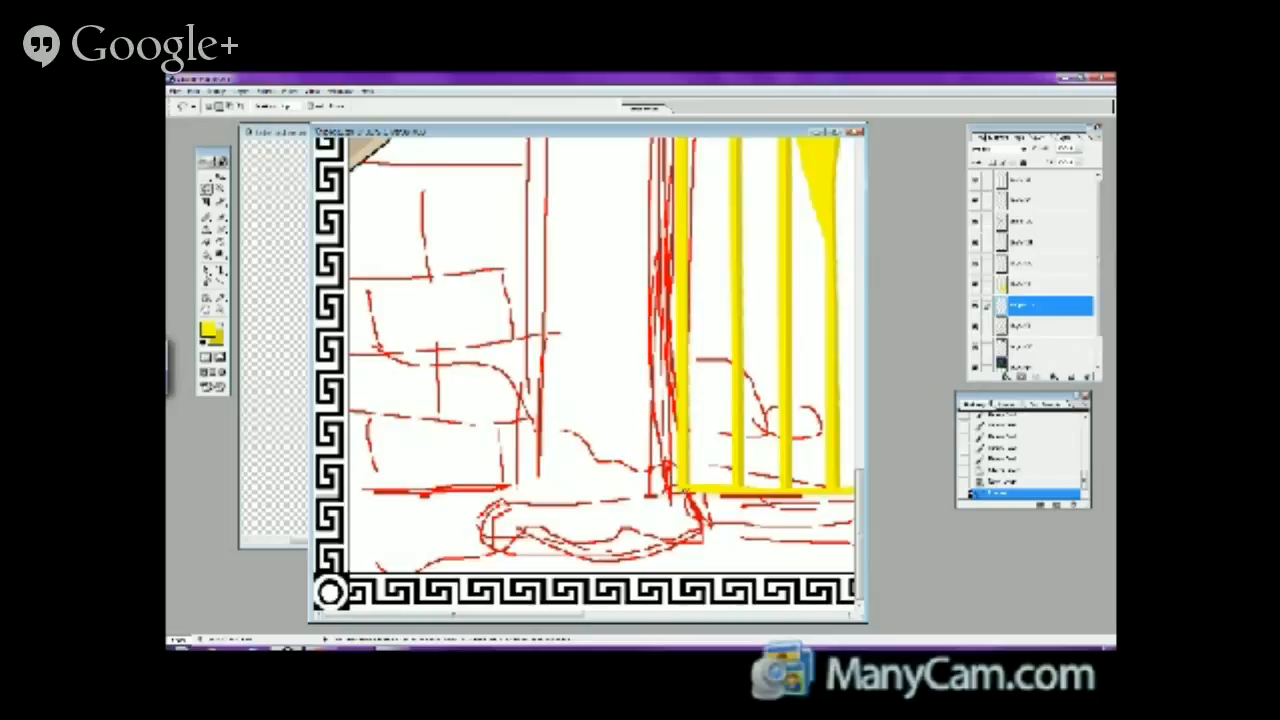
click(194, 91)
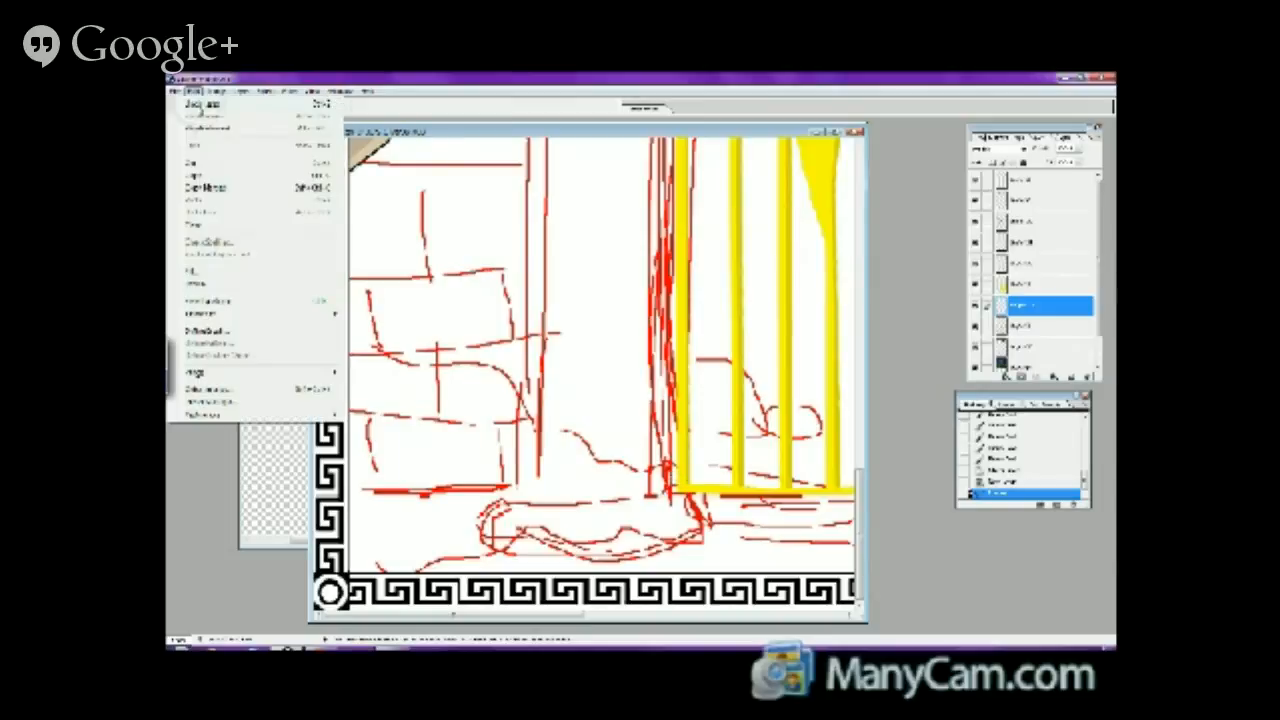
click(205, 118)
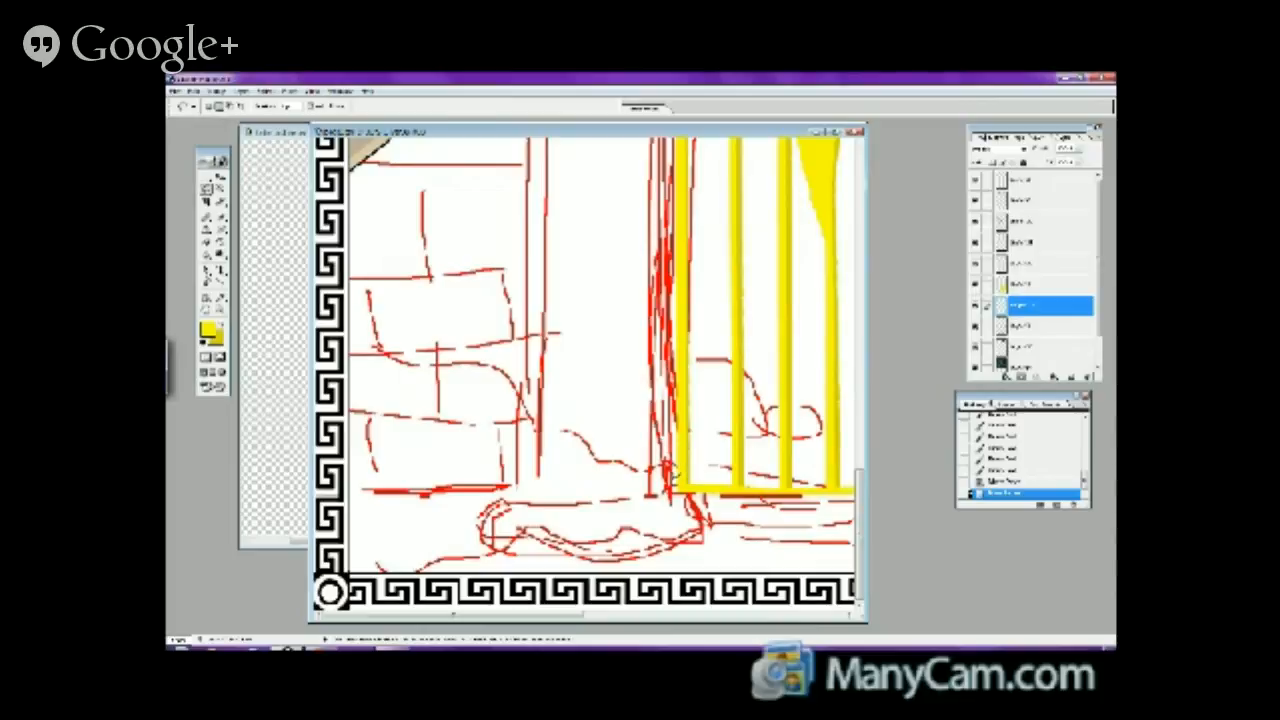
drag(636, 516, 550, 524)
drag(596, 531, 552, 531)
click(206, 189)
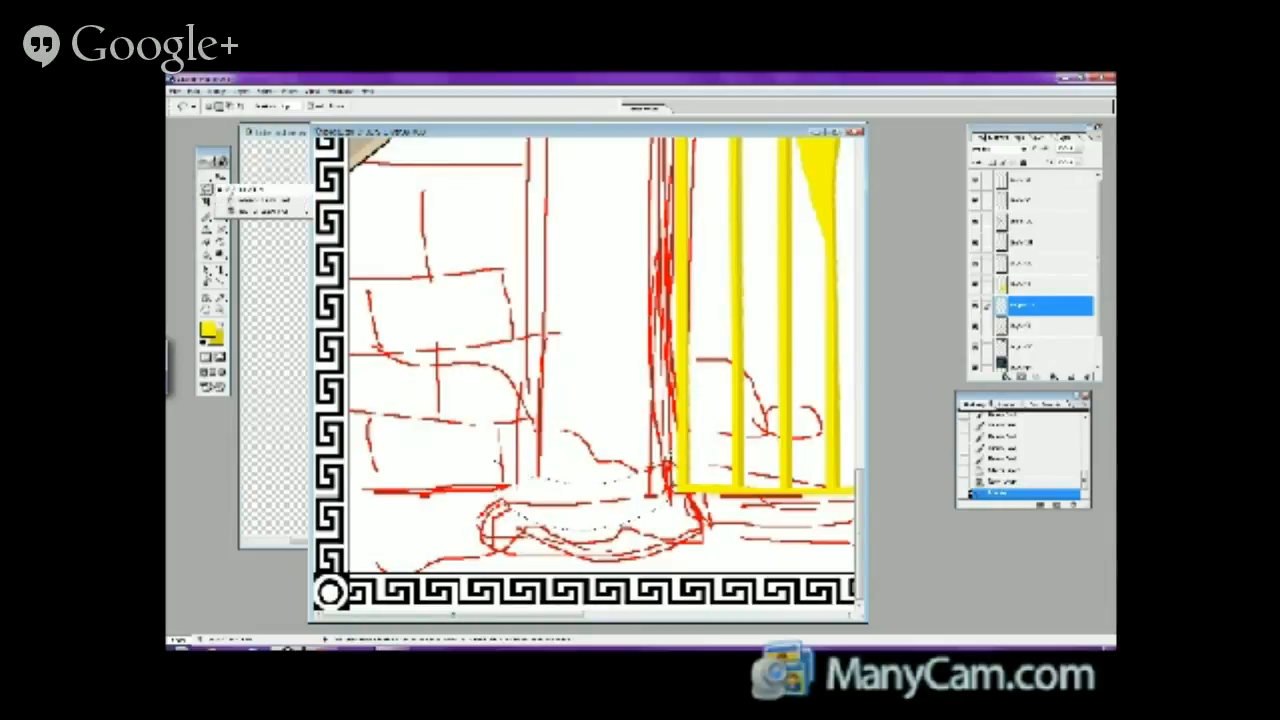
click(258, 211)
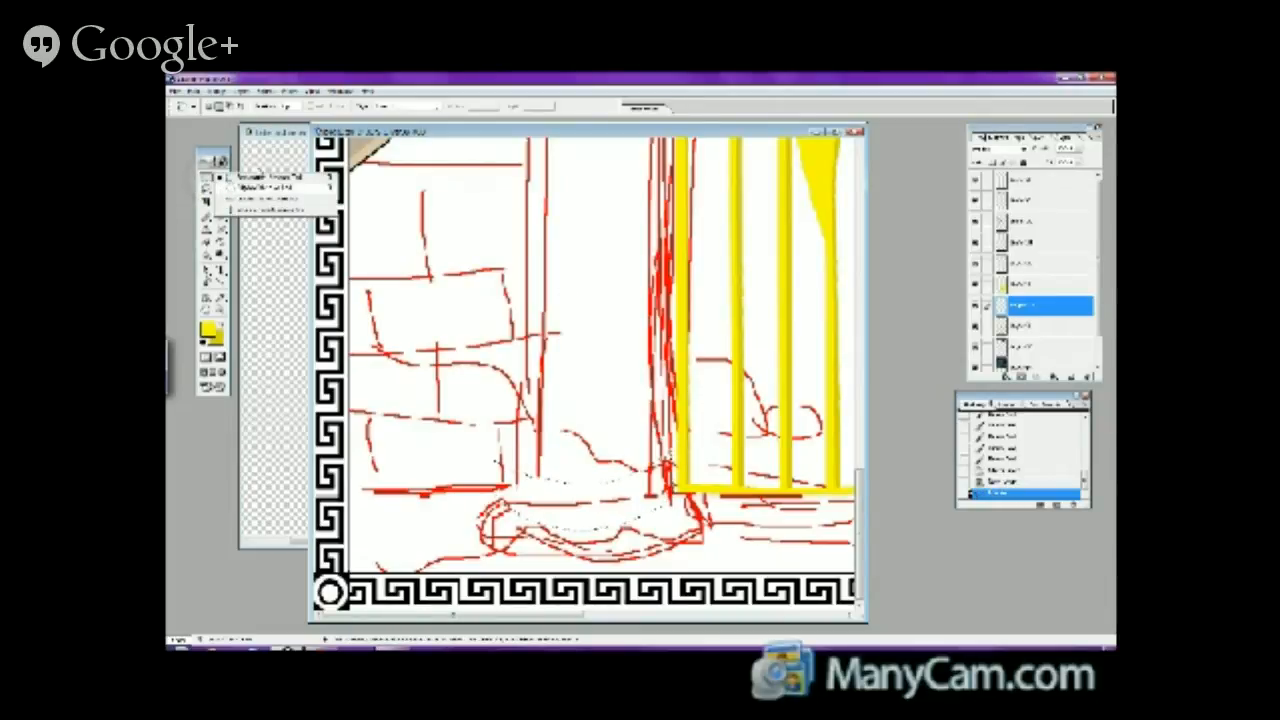
mouse_move(566, 450)
mouse_down()
mouse_move(621, 387)
mouse_move(493, 358)
mouse_move(645, 342)
mouse_move(556, 333)
mouse_up()
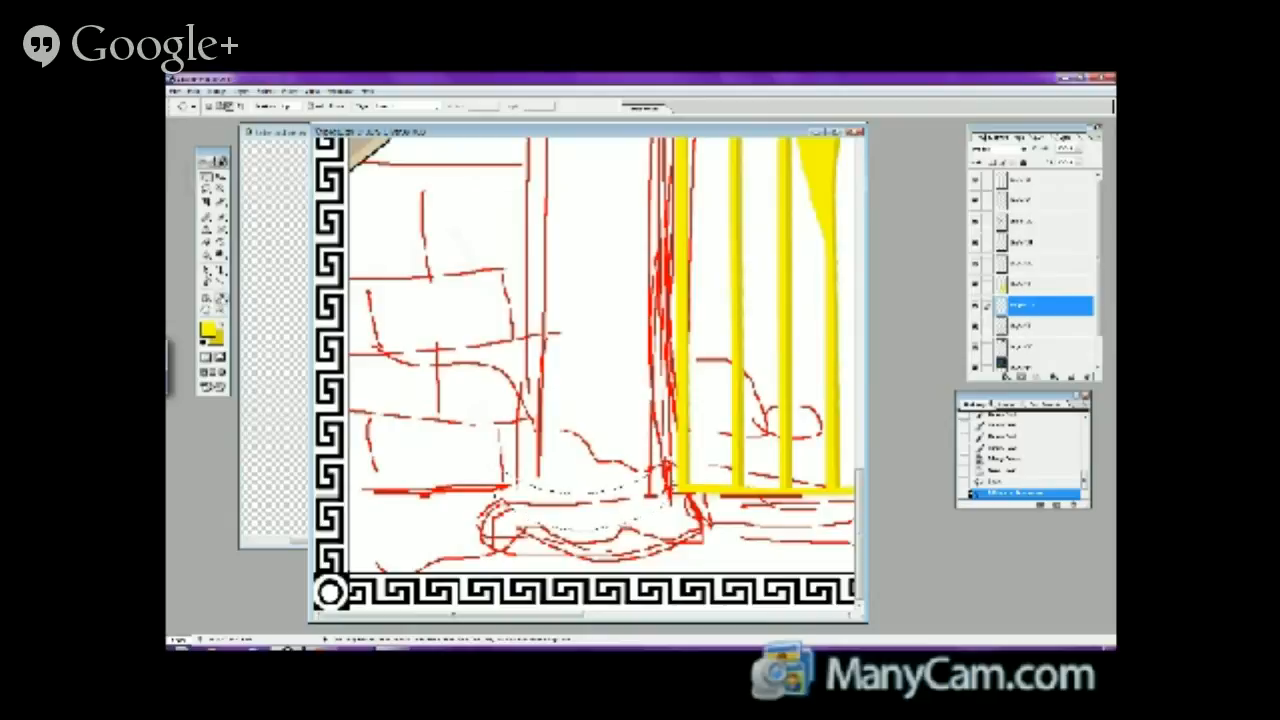
- Replace the yellow foreground and background colours with two light shades of grey
click(210, 328)
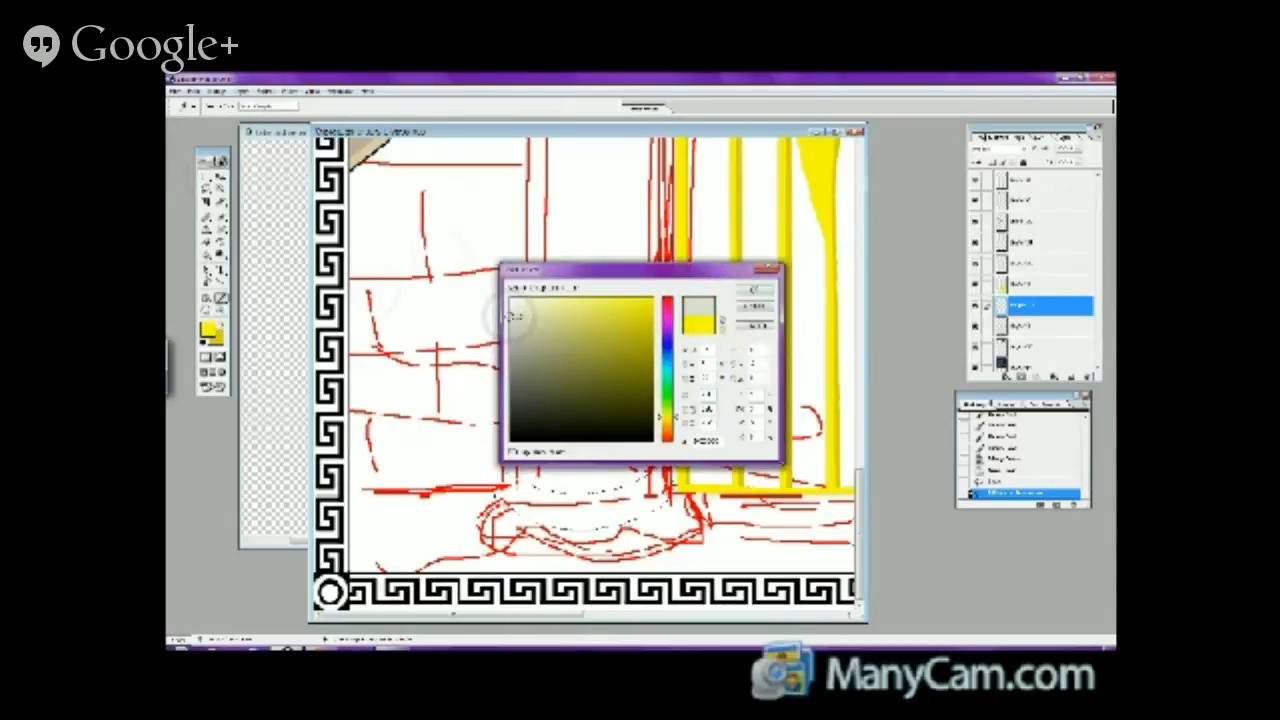
key(Return)
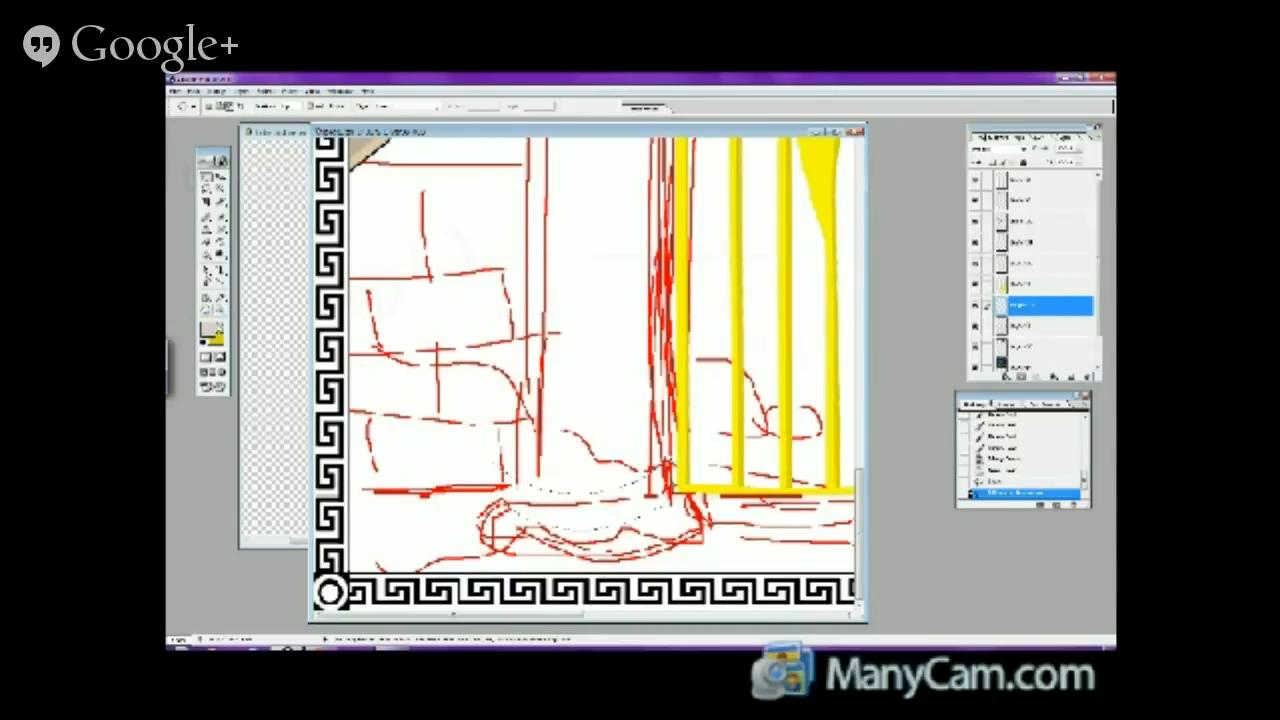
click(210, 328)
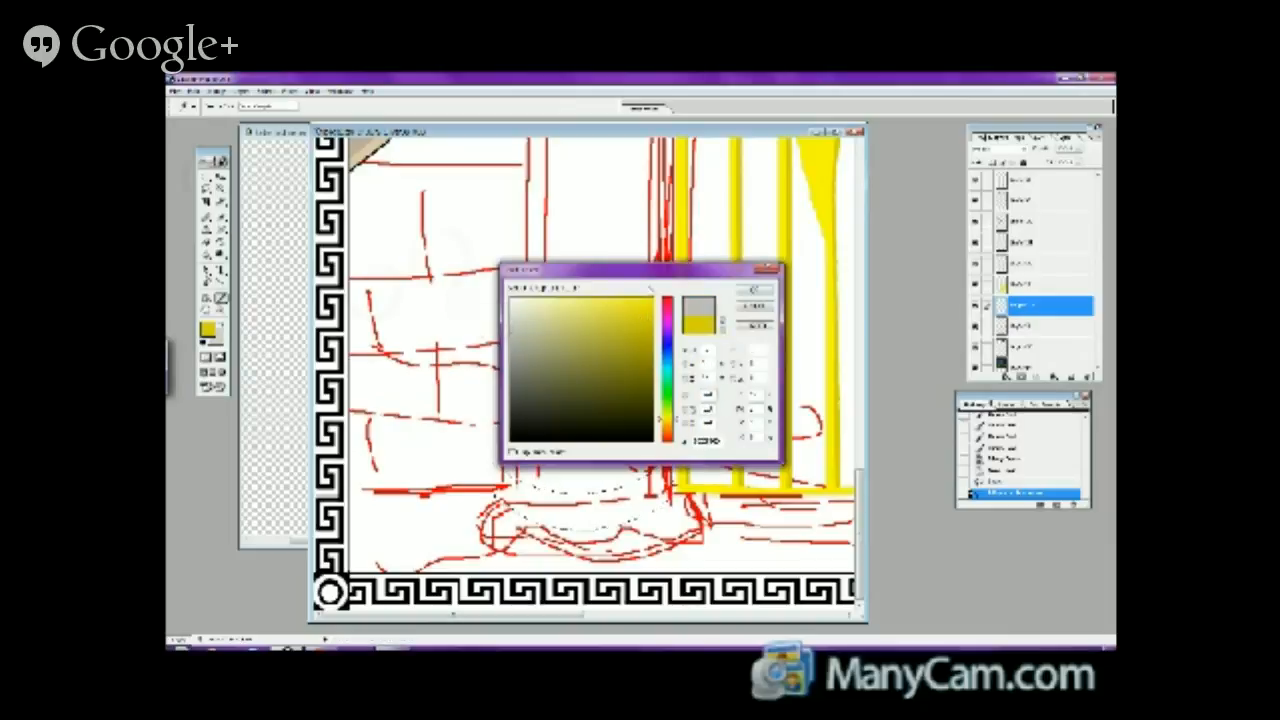
key(Return)
click(212, 328)
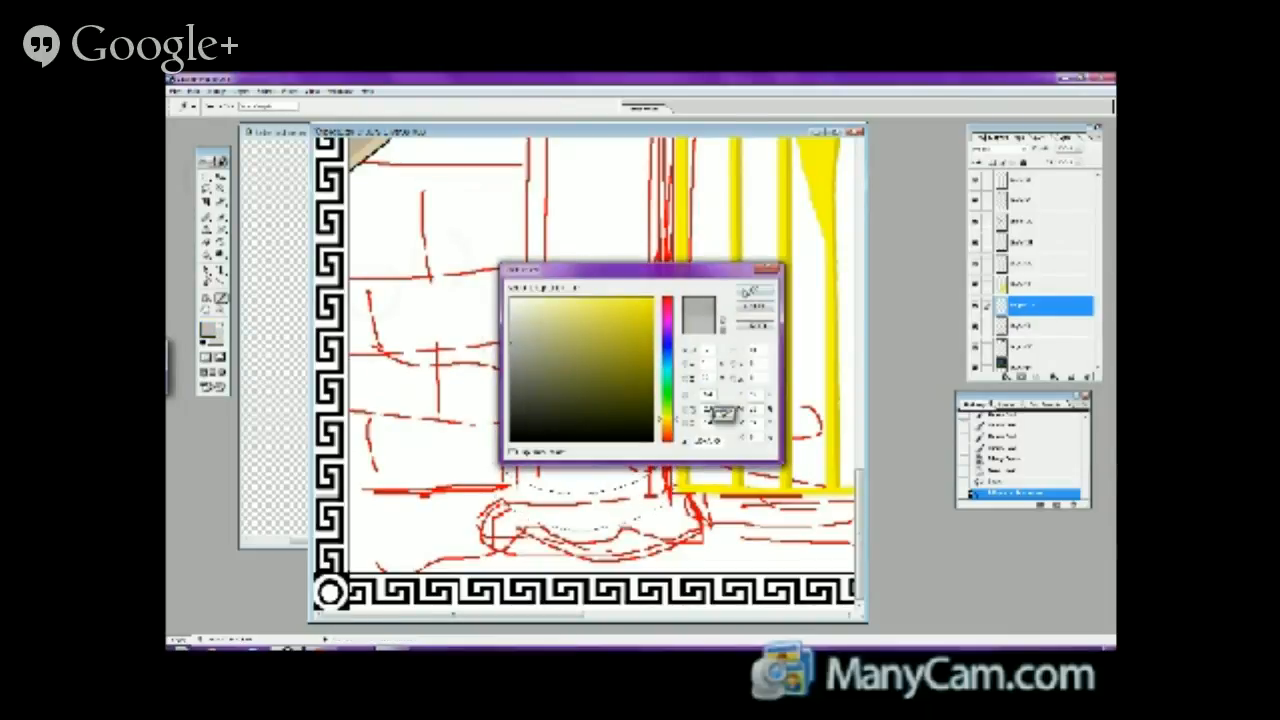
click(754, 290)
- Fill the curved band with a grey foreground-to-background gradient, redo it with a different direction, and deselect
click(221, 244)
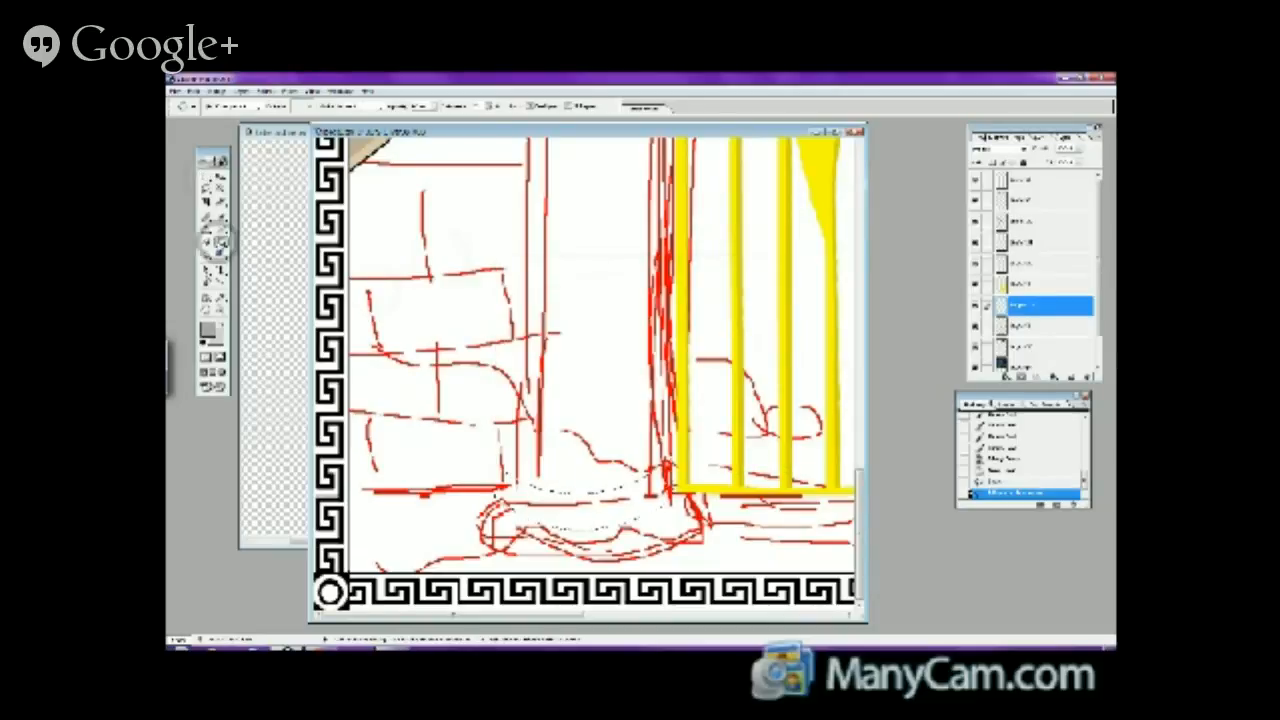
click(250, 243)
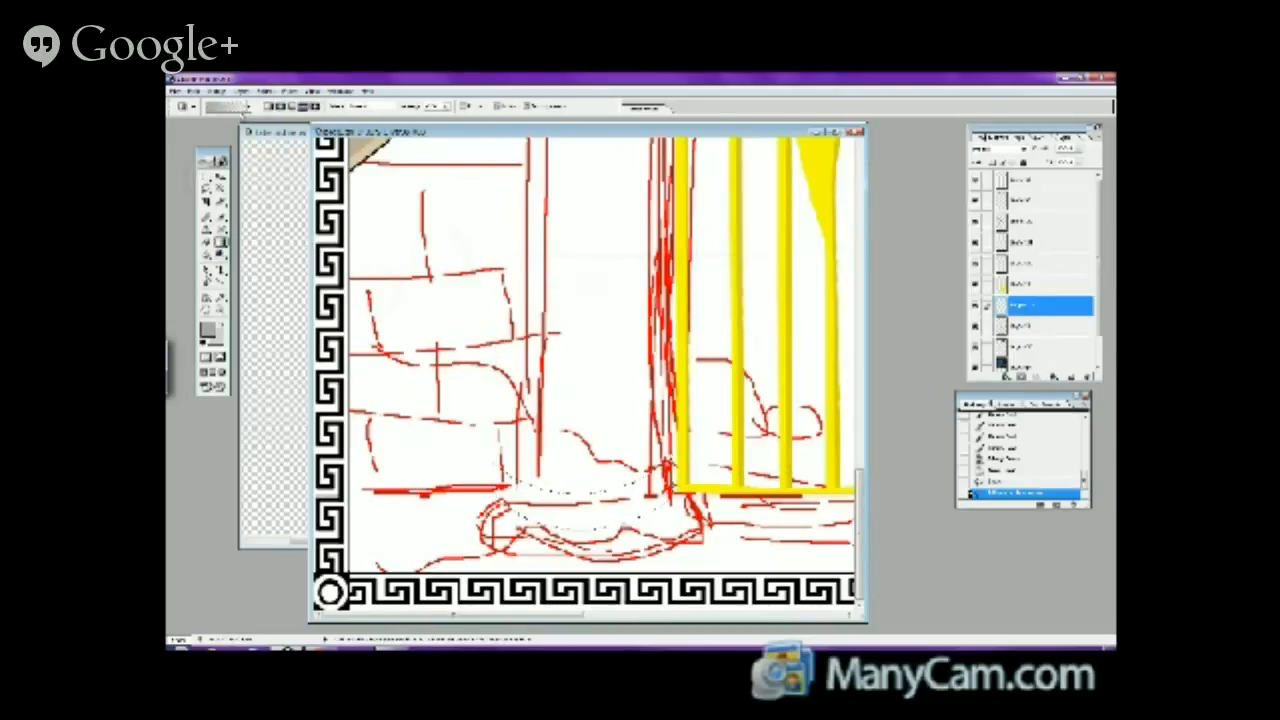
click(226, 105)
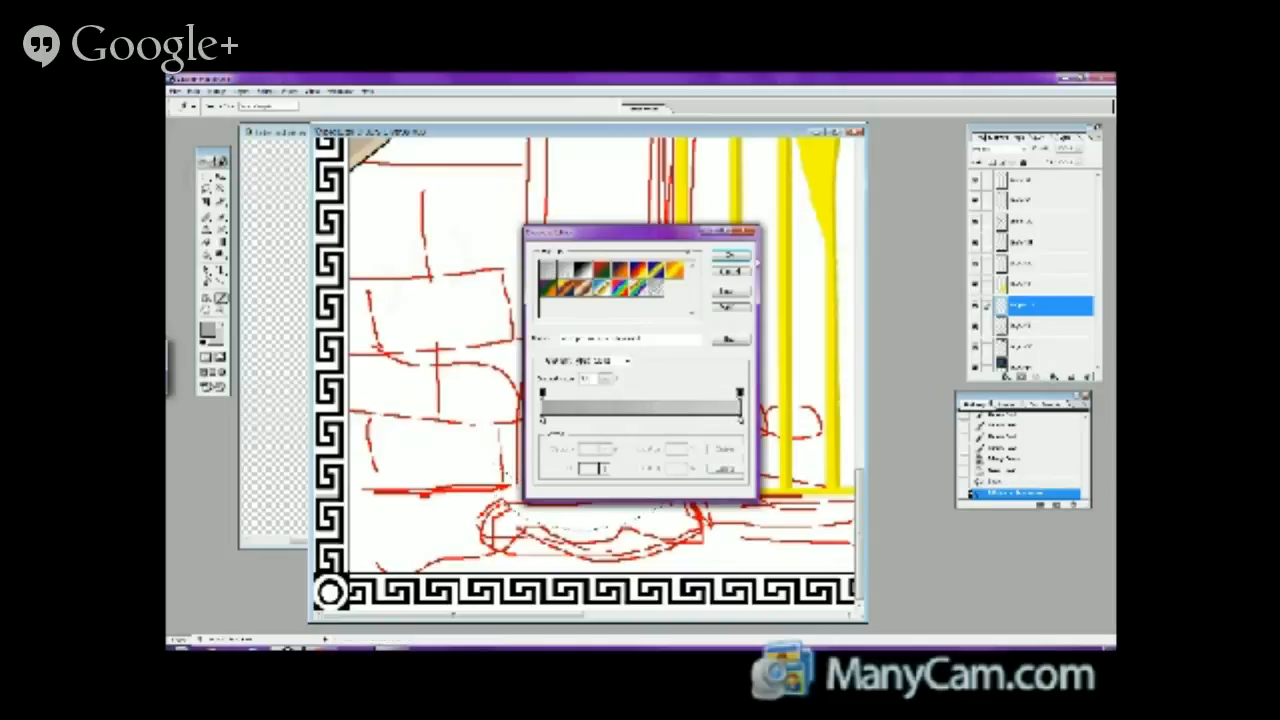
click(731, 256)
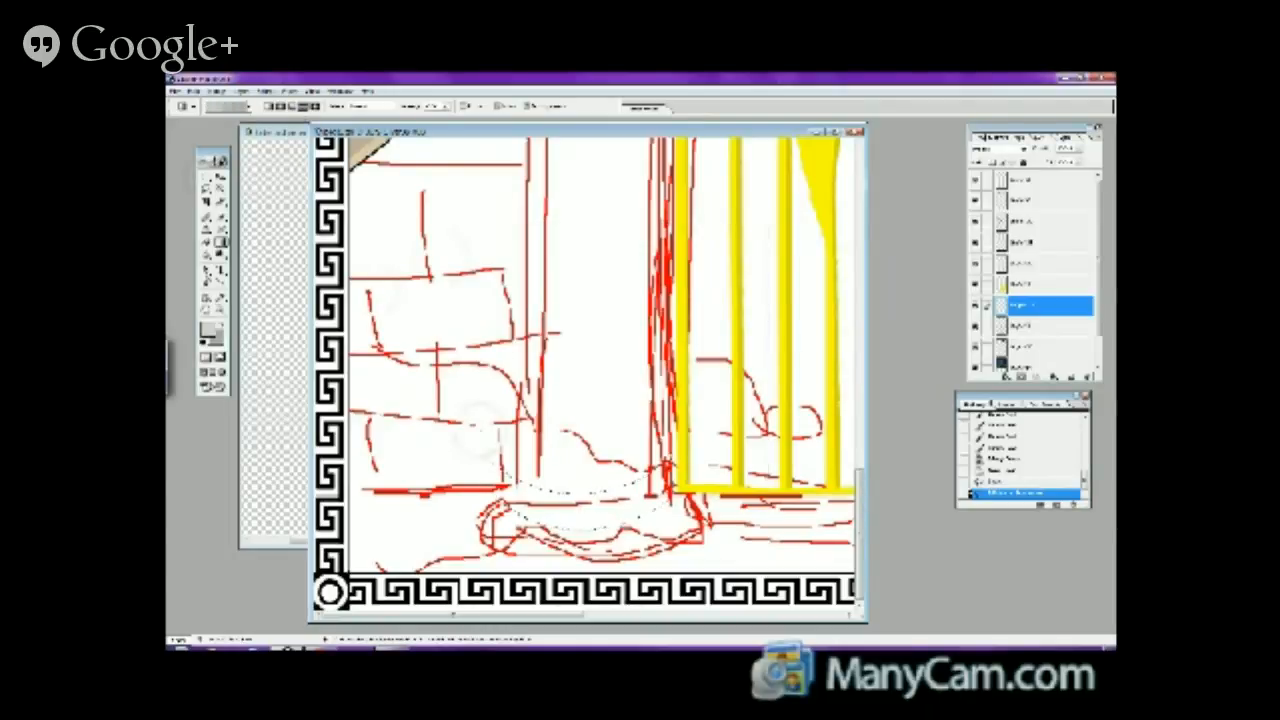
drag(645, 497, 500, 497)
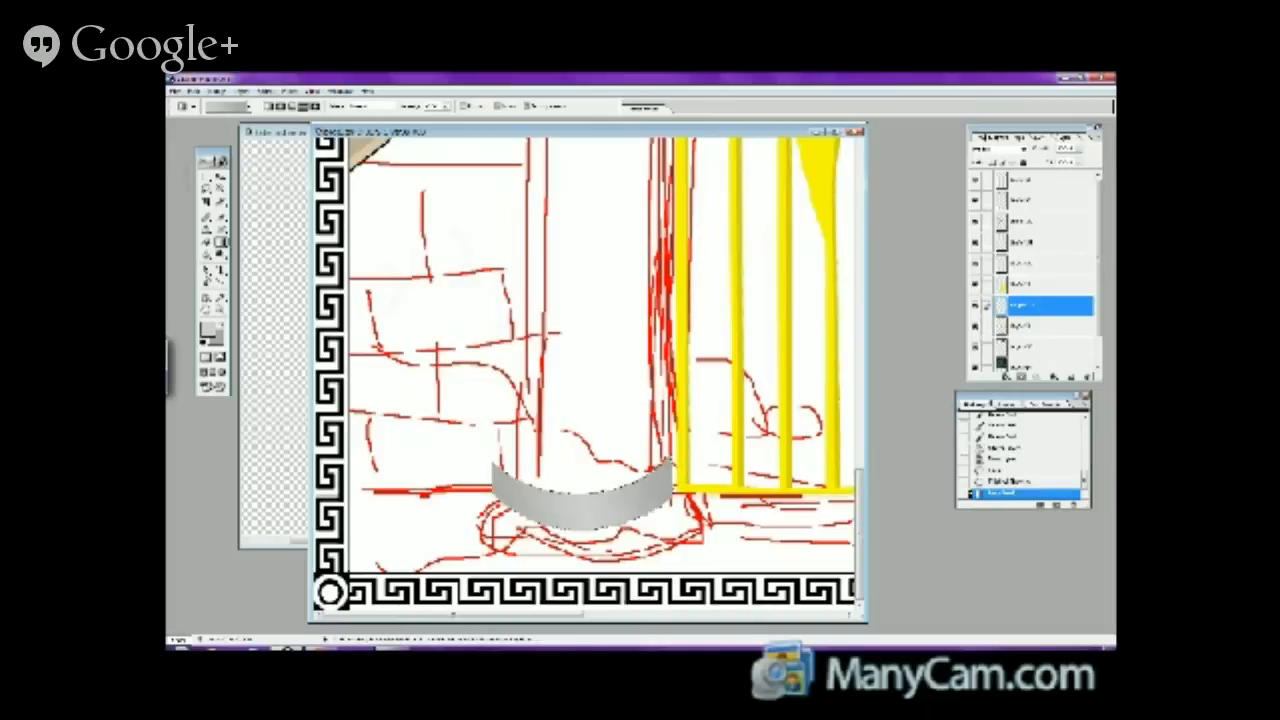
click(190, 91)
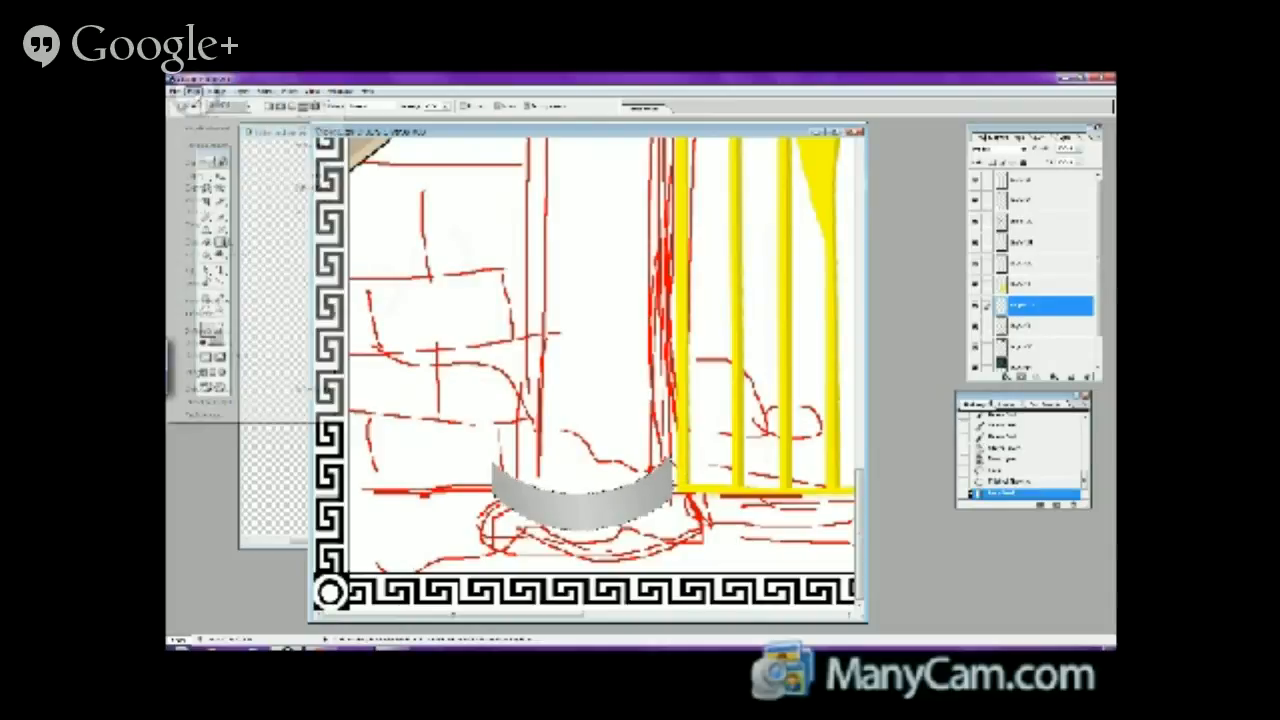
click(245, 126)
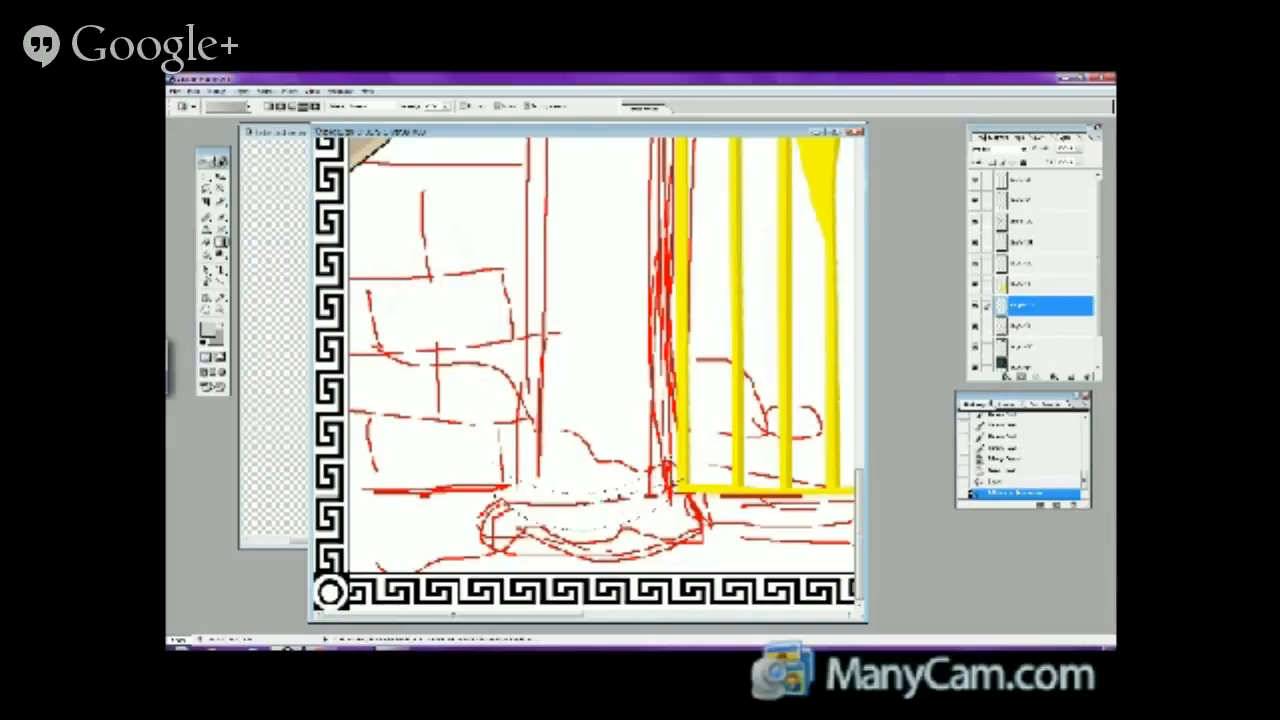
drag(684, 481, 692, 477)
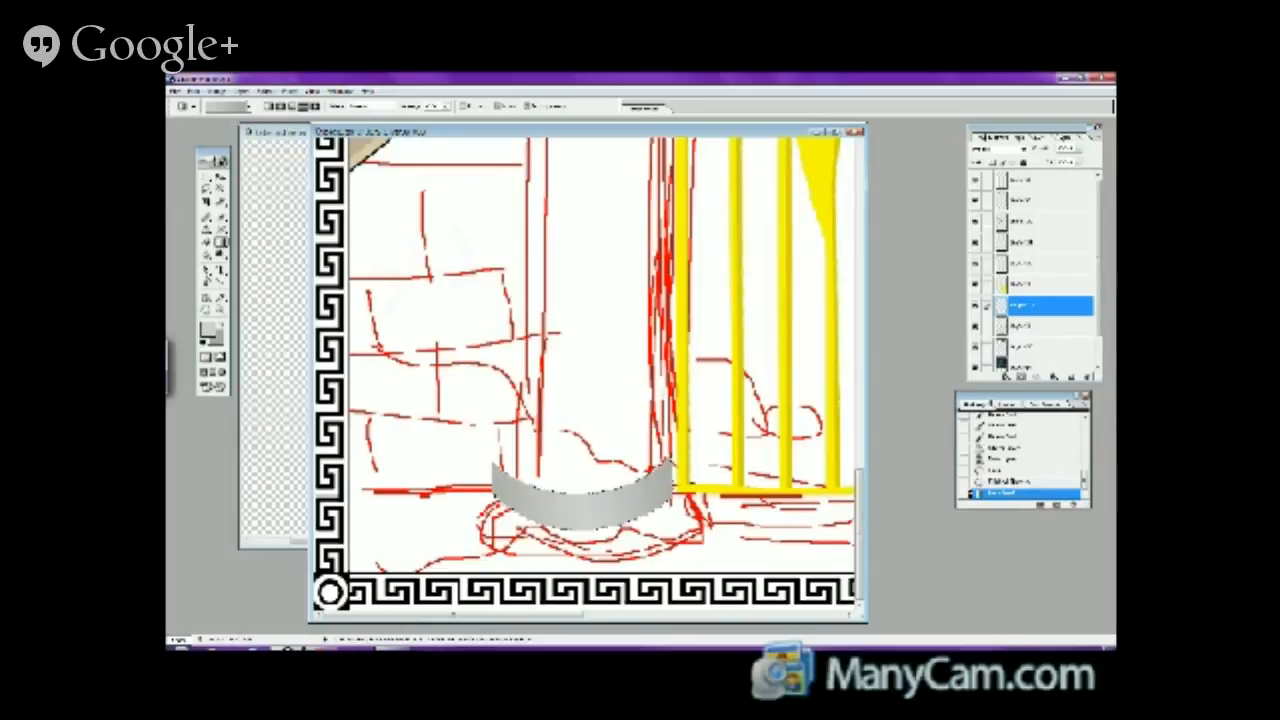
key(ctrl+d)
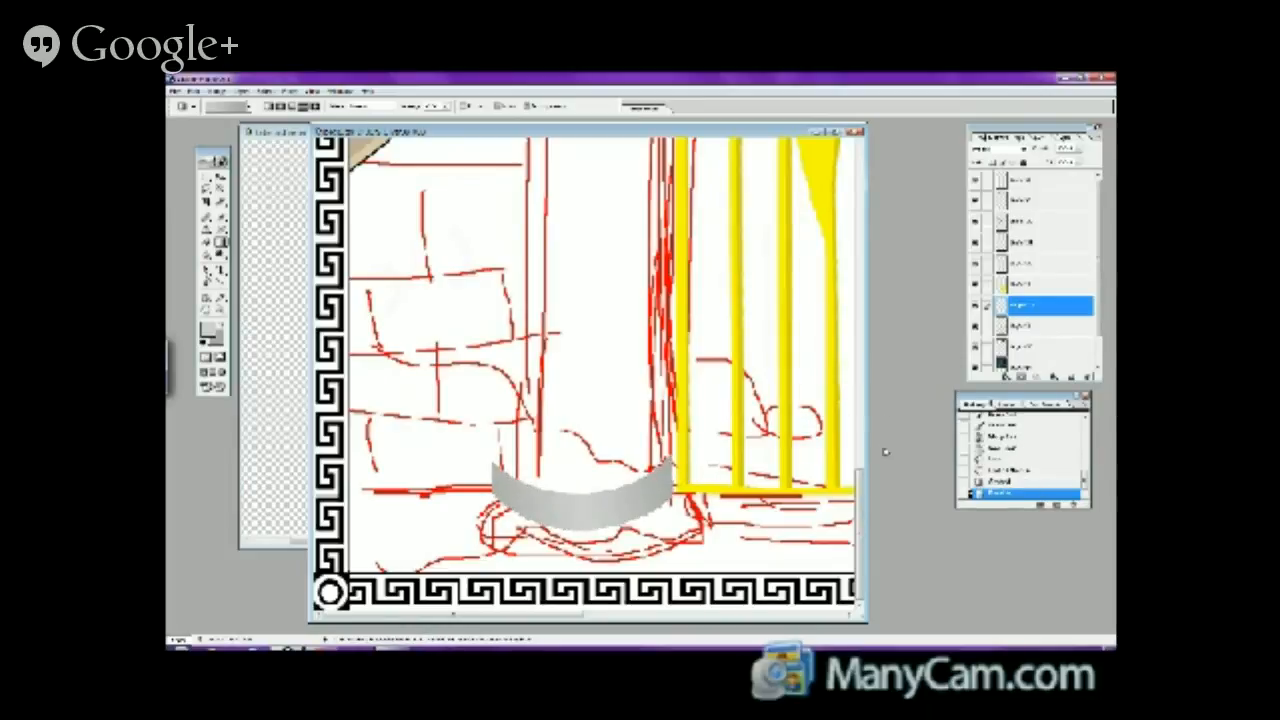
- Outline the upper surface of the pillar base above the curved band with the Polygonal Lasso tool, overlapping the band
drag(858, 492, 859, 600)
click(206, 188)
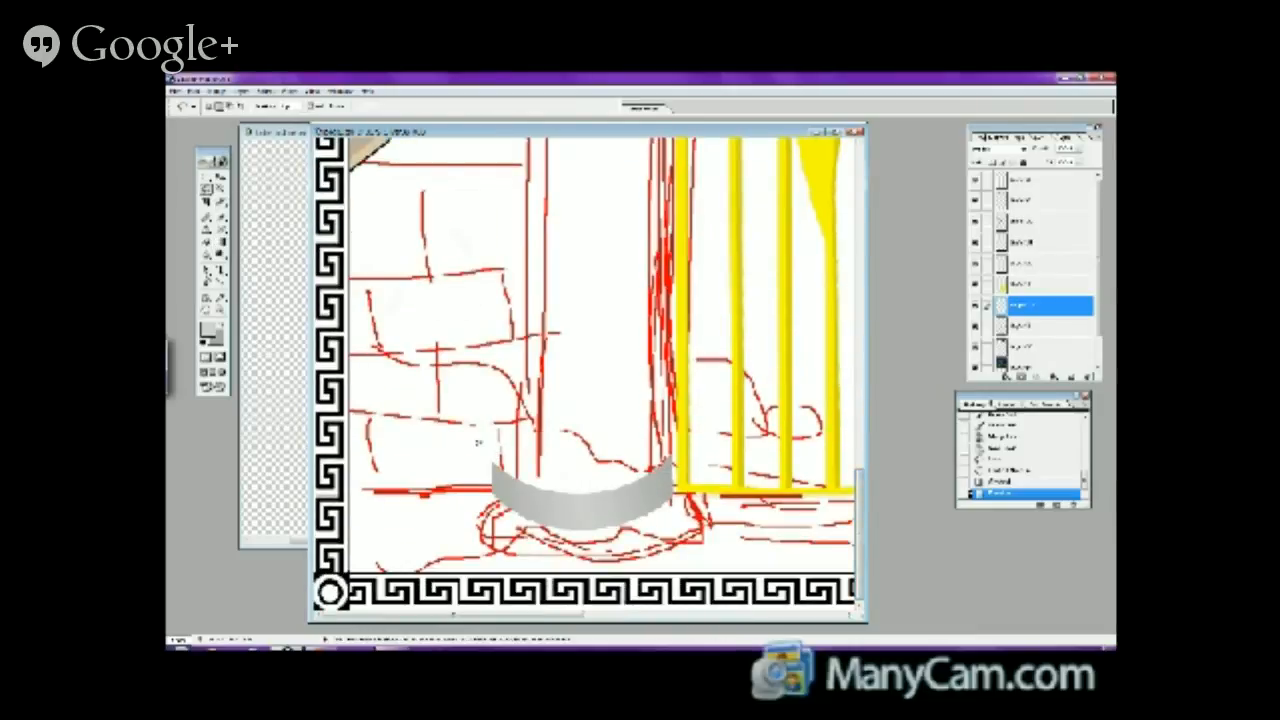
mouse_move(206, 188)
mouse_down()
mouse_move(228, 205)
mouse_move(245, 197)
mouse_up()
click(519, 436)
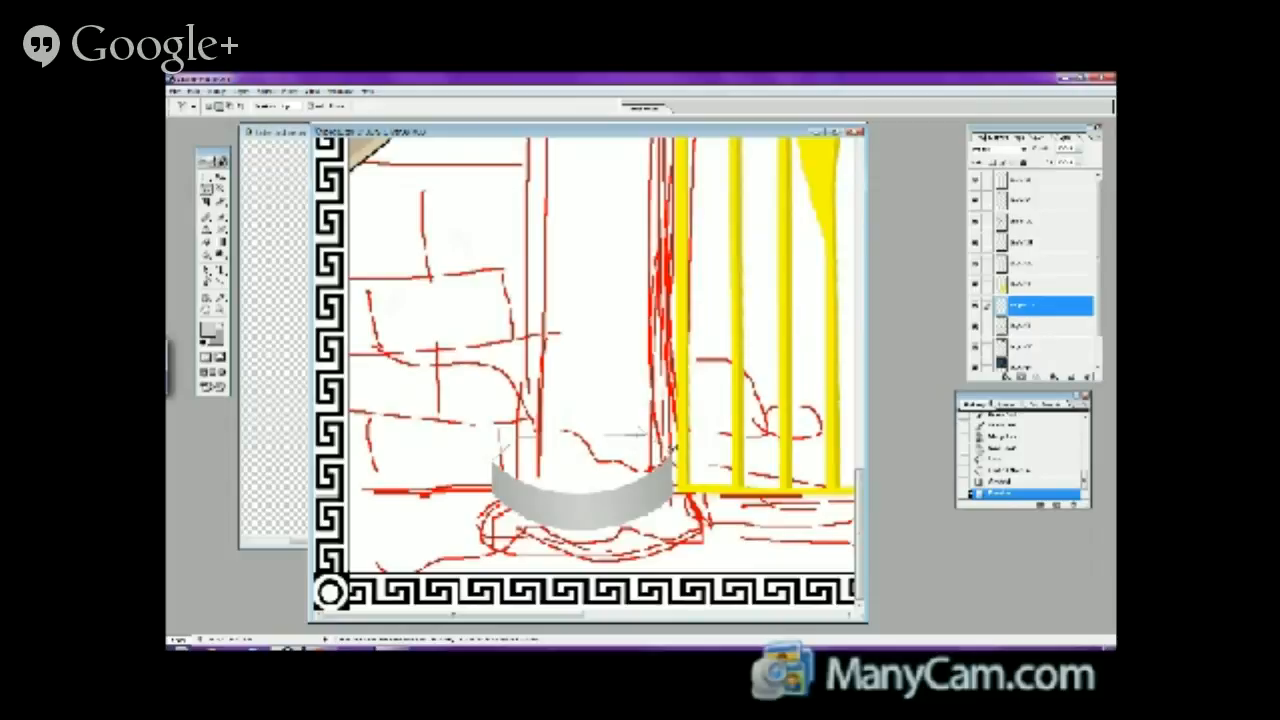
click(630, 495)
click(535, 507)
click(502, 487)
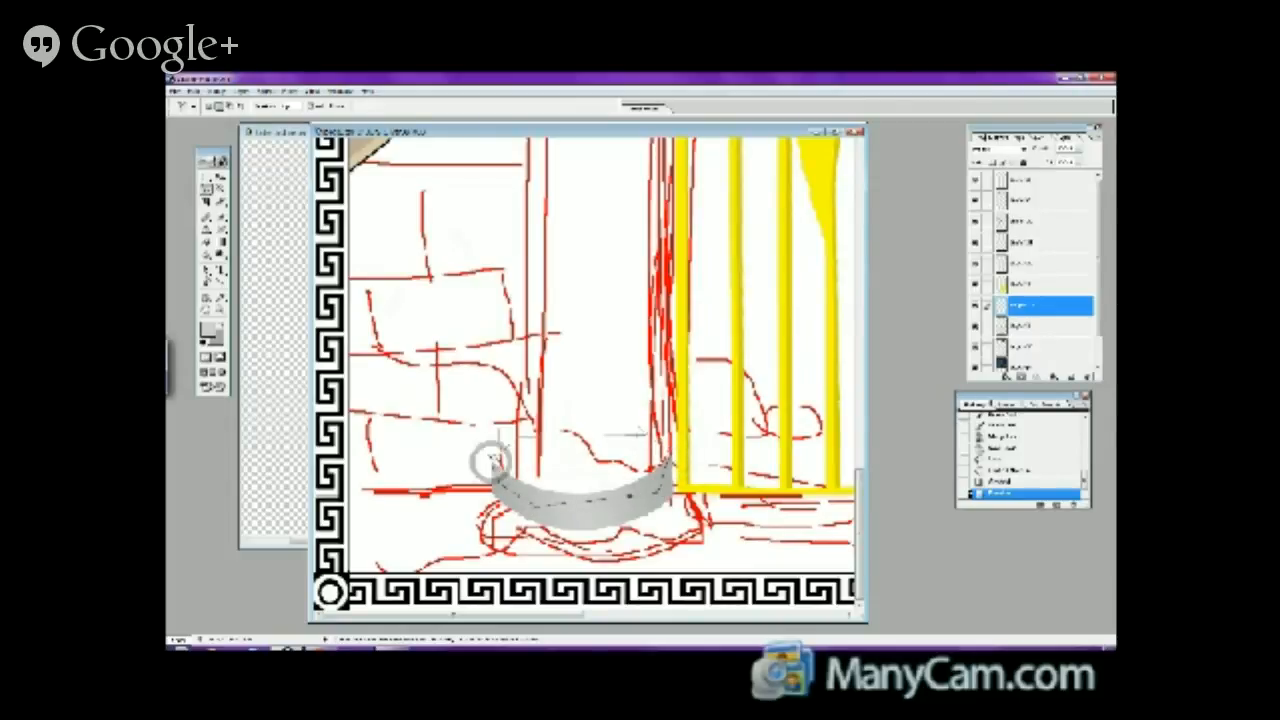
click(490, 458)
- Add a new layer beneath the curved band, fill the polygonal selection there with a grey gradient, and deselect
click(220, 242)
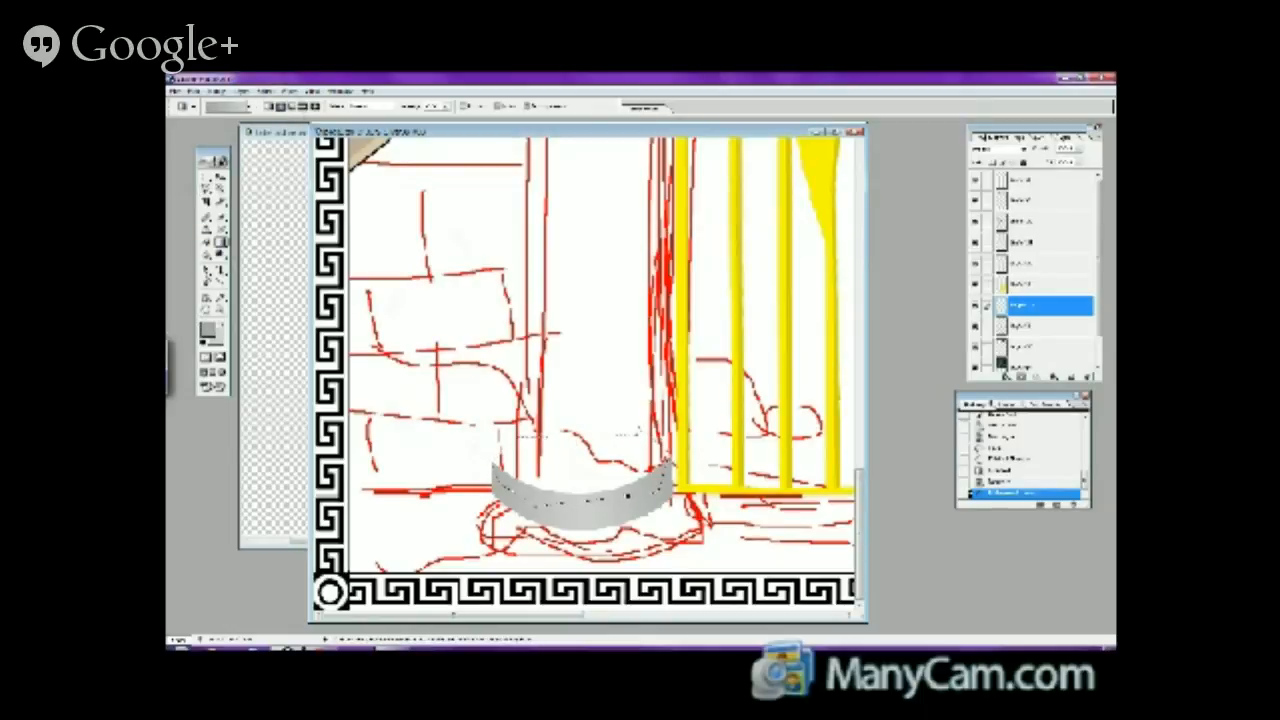
drag(580, 428, 583, 519)
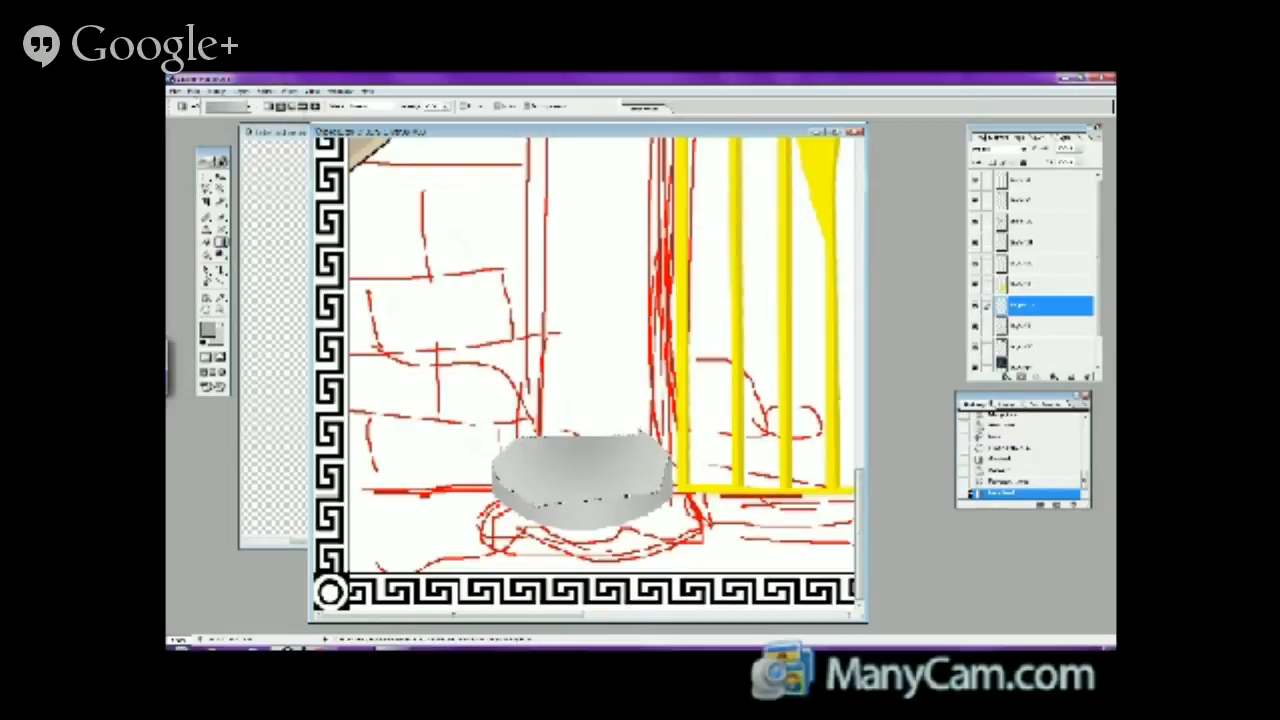
key(Delete)
click(1040, 325)
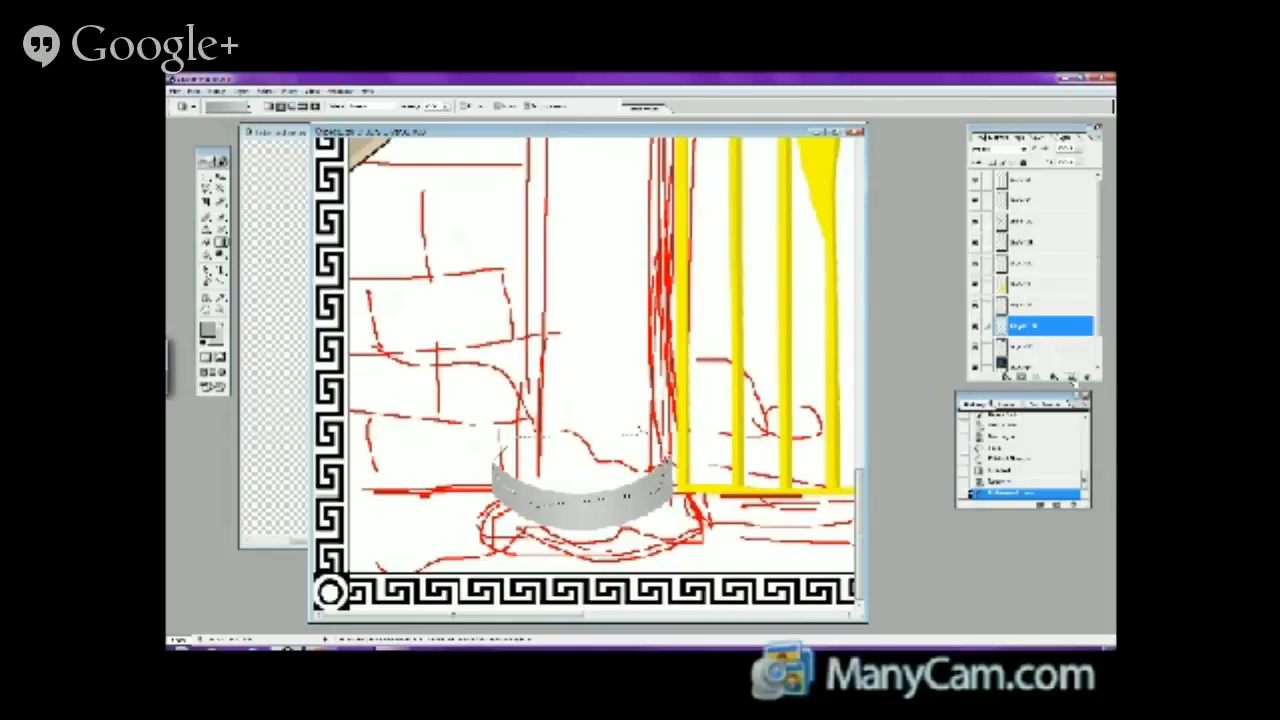
mouse_move(577, 487)
mouse_down()
mouse_move(540, 455)
mouse_move(620, 450)
mouse_up()
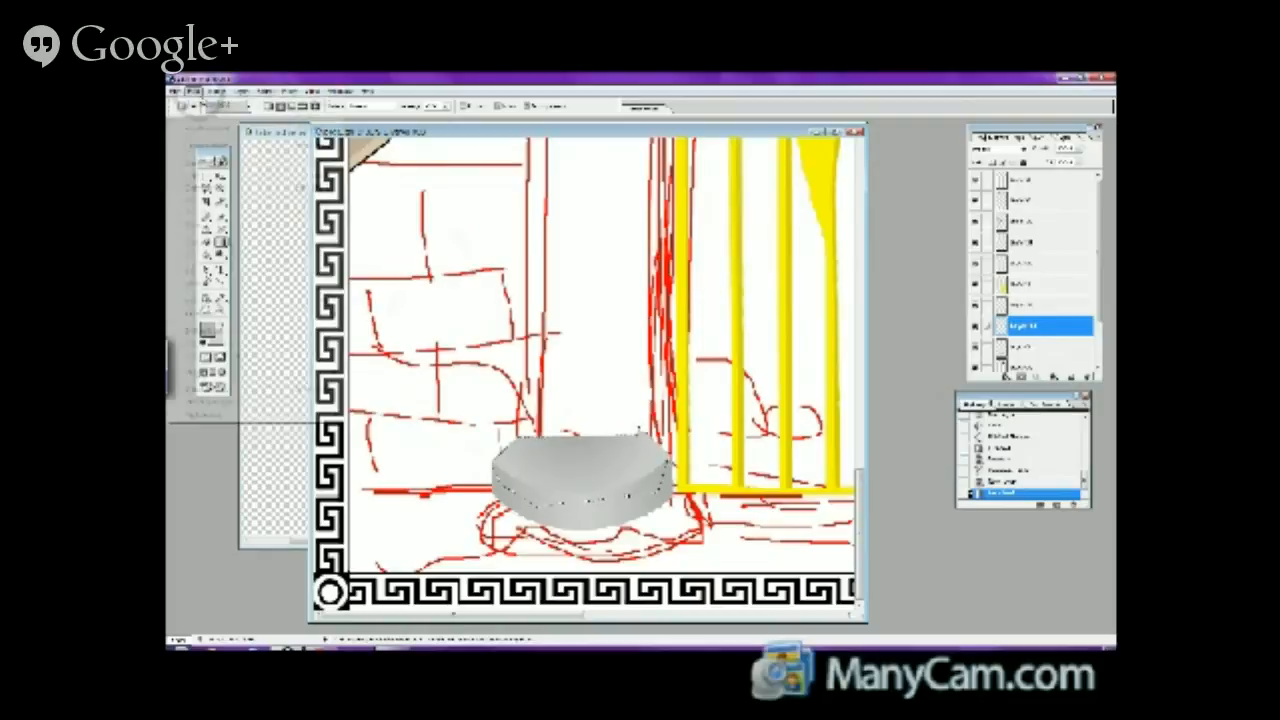
key(Delete)
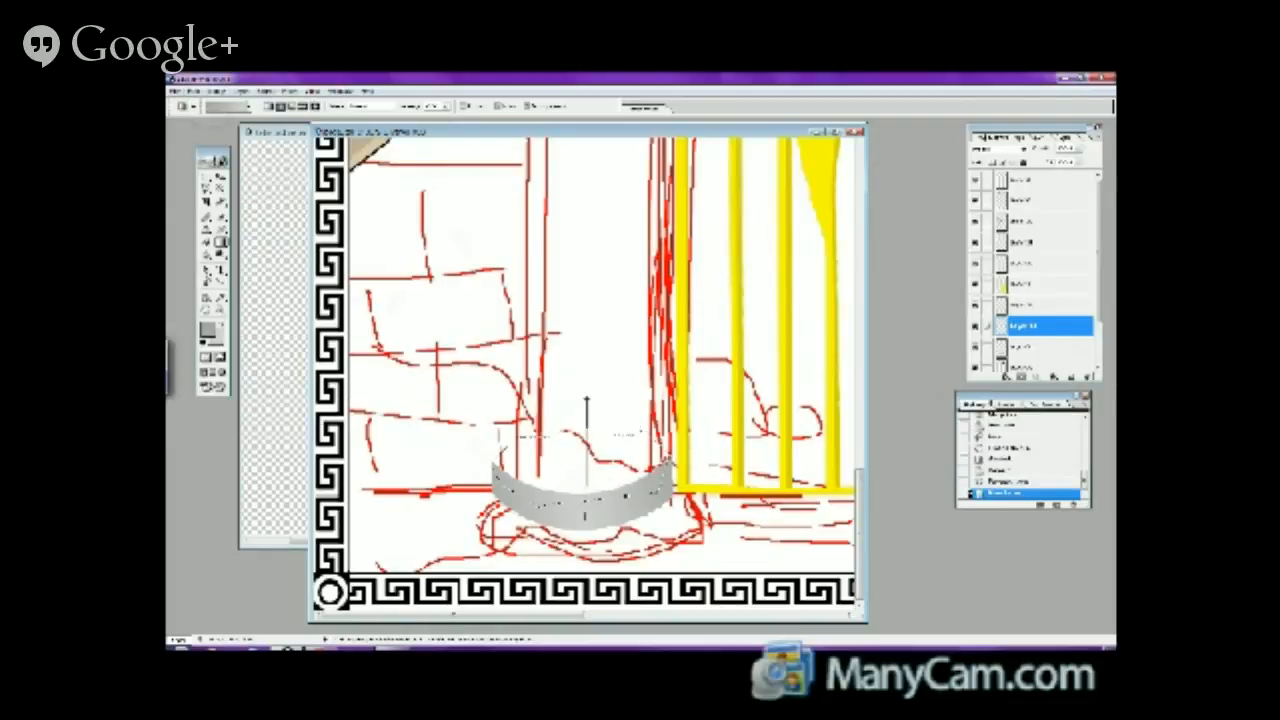
key(ctrl+z)
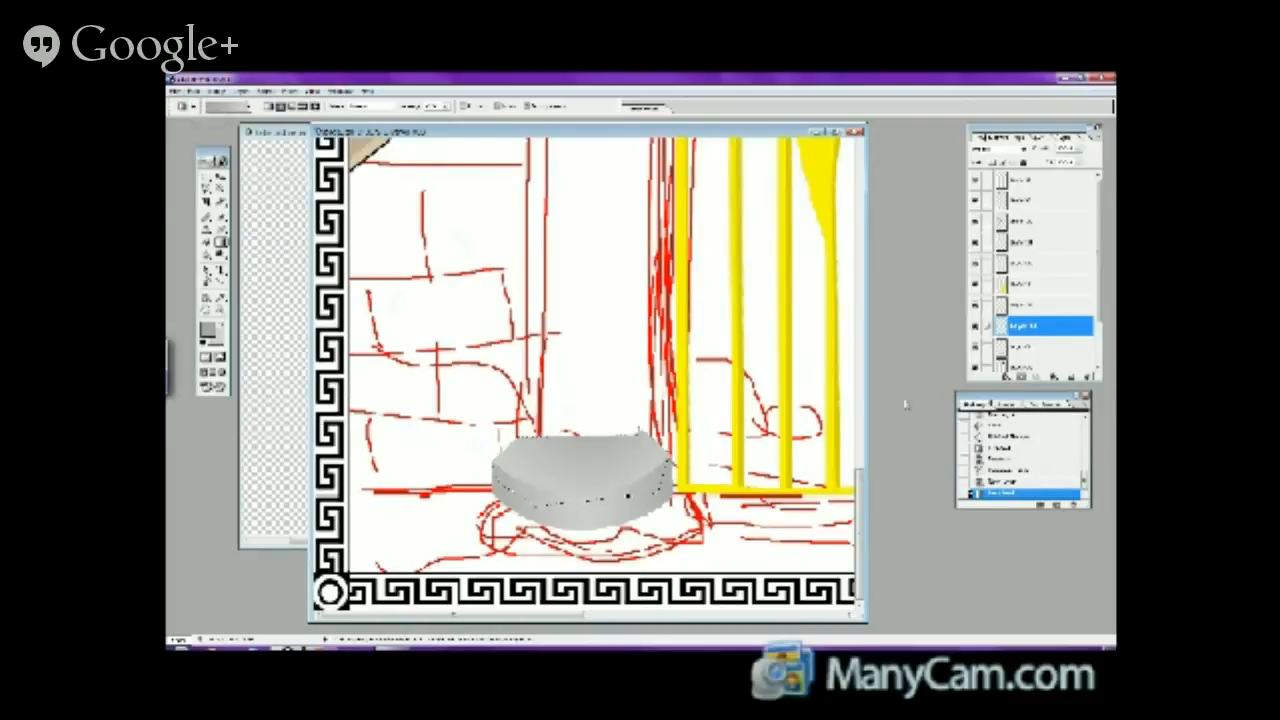
key(ctrl+d)
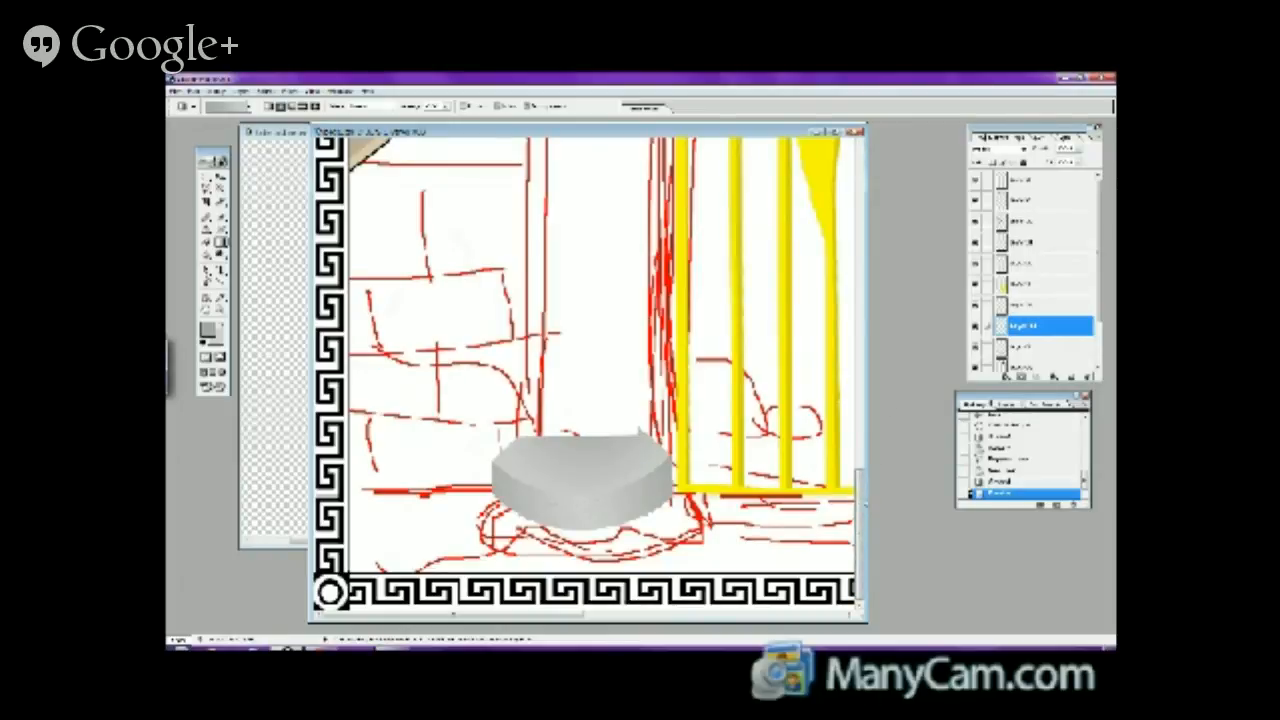
- Add a new layer above the curved band of the pillar base and draw an elliptical selection for the shaft's rounded foot
mouse_move(860, 505)
mouse_down()
mouse_move(860, 460)
mouse_move(860, 497)
mouse_up()
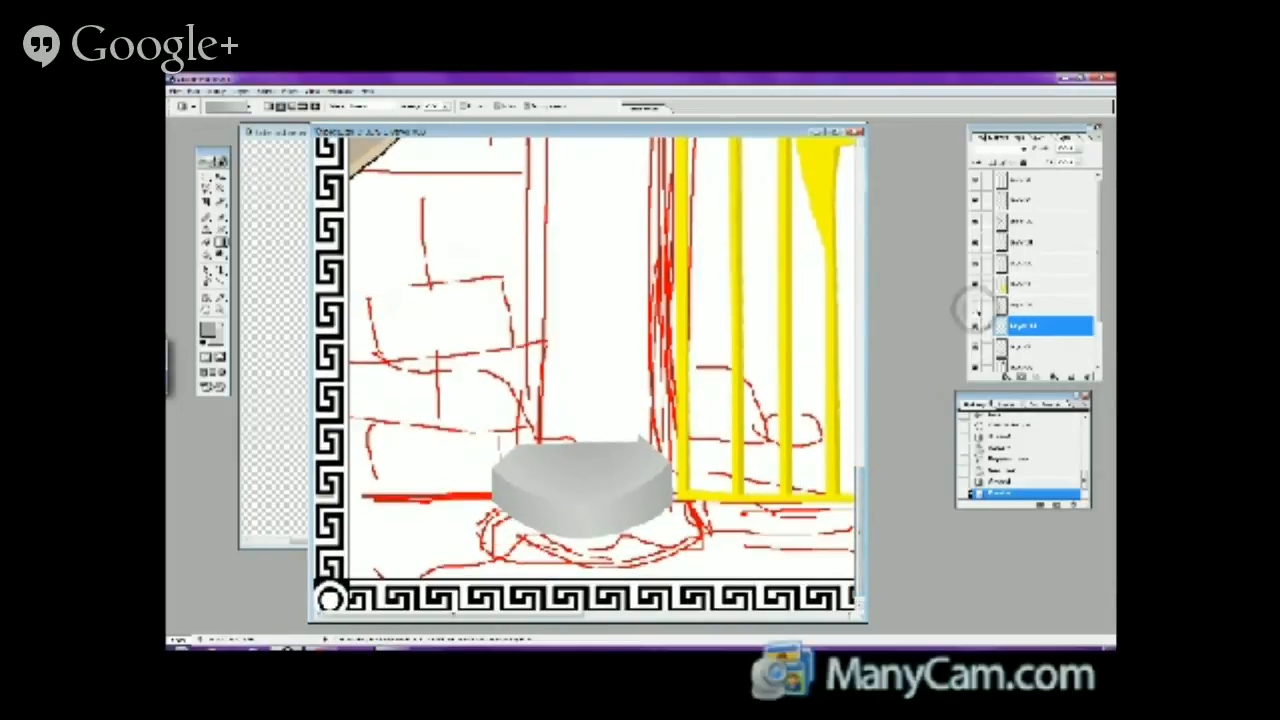
click(977, 309)
click(977, 309)
click(1040, 304)
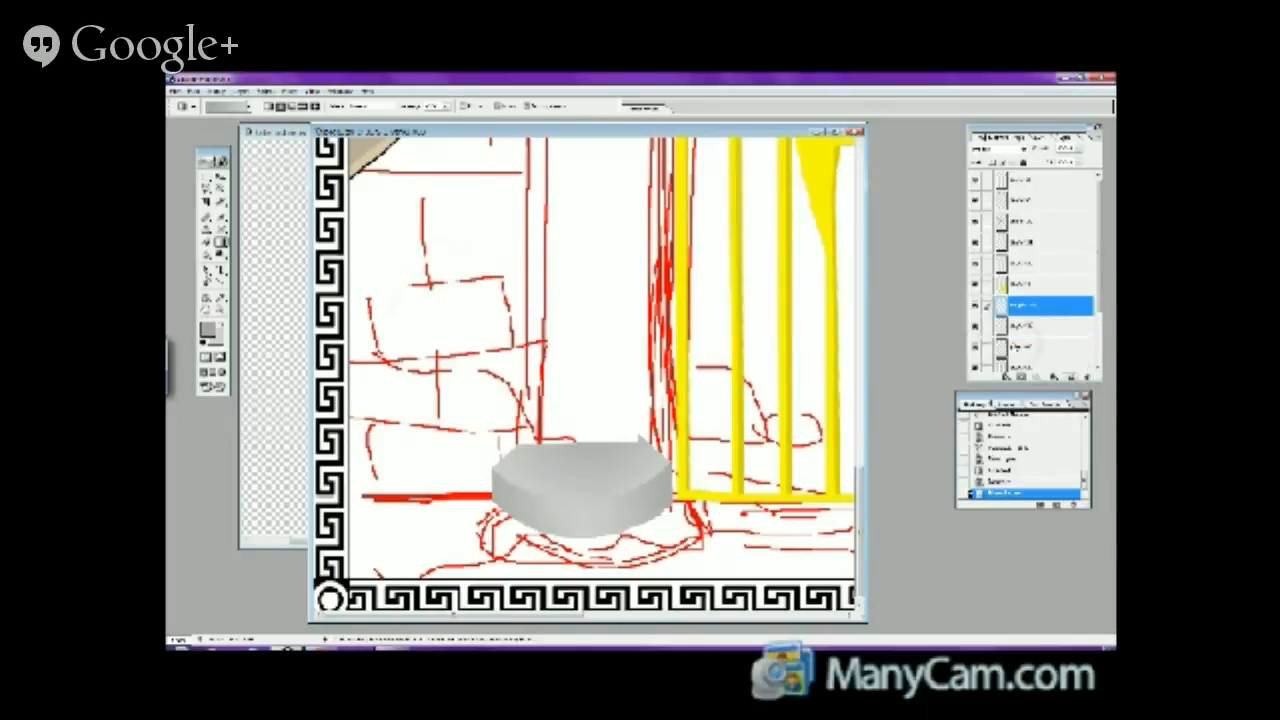
key(v)
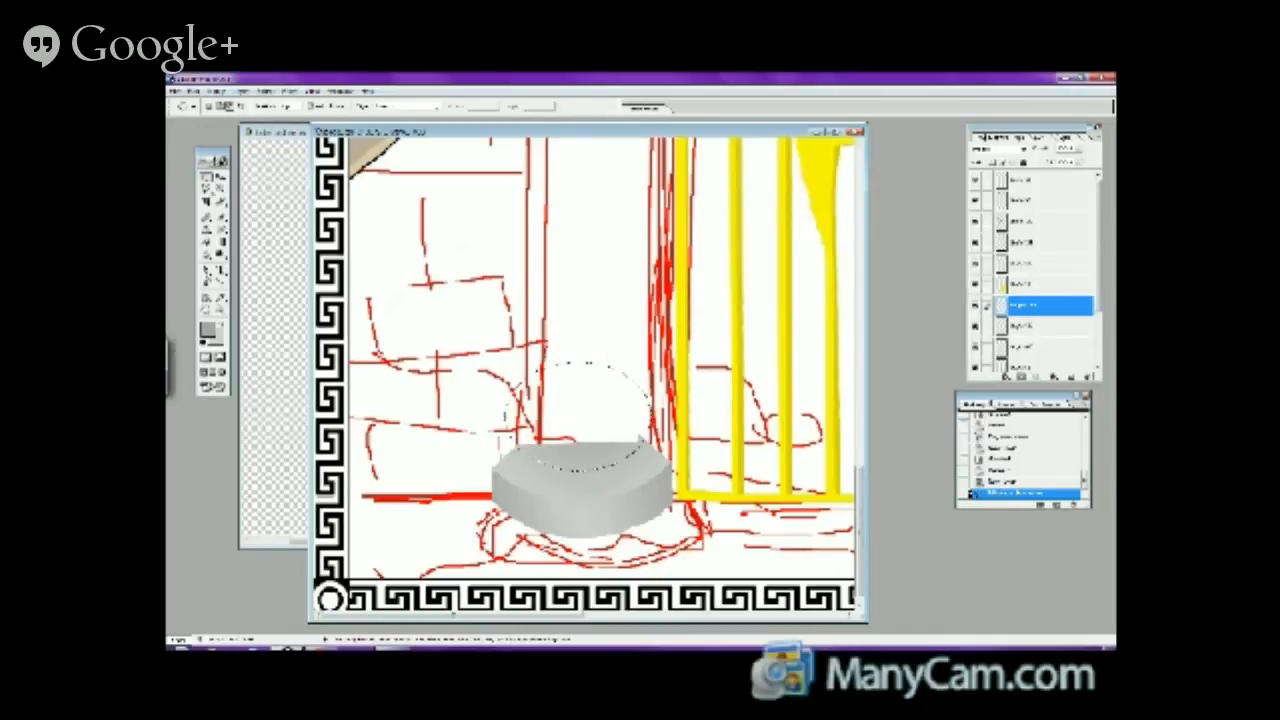
- Trim the ellipse's sides with the Polygonal Lasso tool and extend the selection upward along the sketched pillar shaft
click(207, 186)
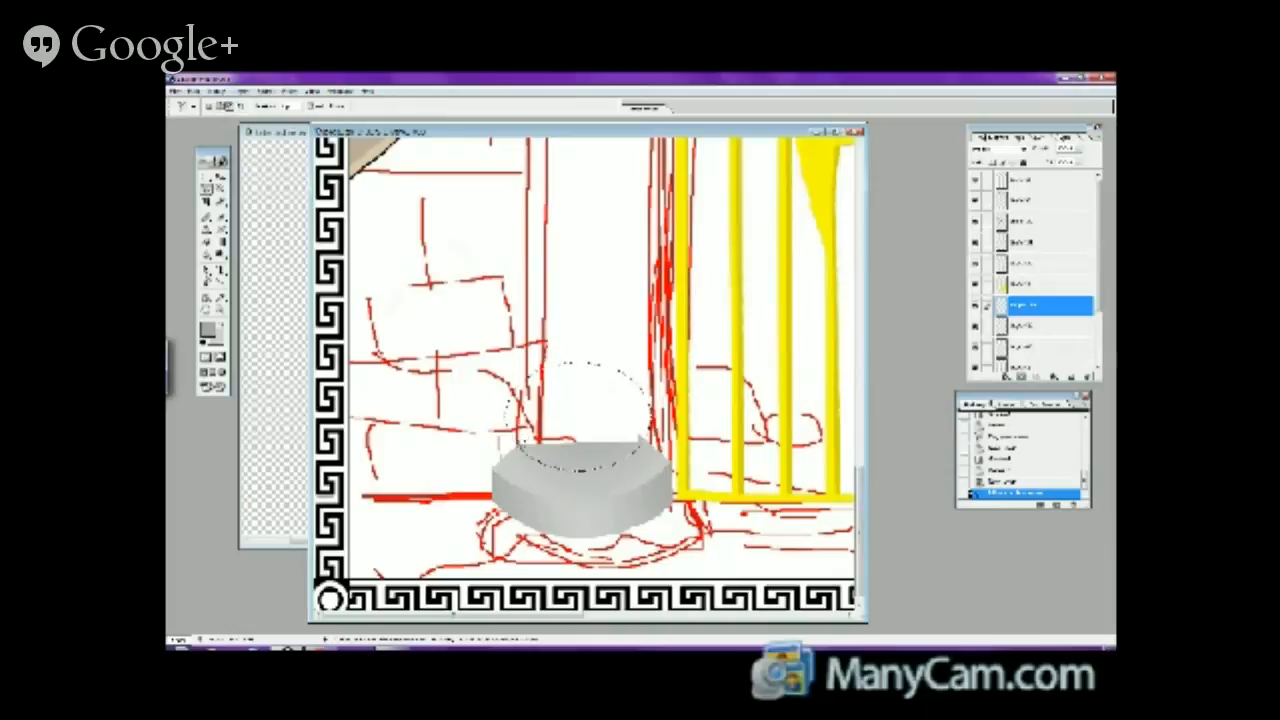
mouse_move(518, 350)
mouse_down()
mouse_move(517, 440)
mouse_move(490, 375)
mouse_move(517, 458)
mouse_move(580, 470)
mouse_move(643, 440)
mouse_up()
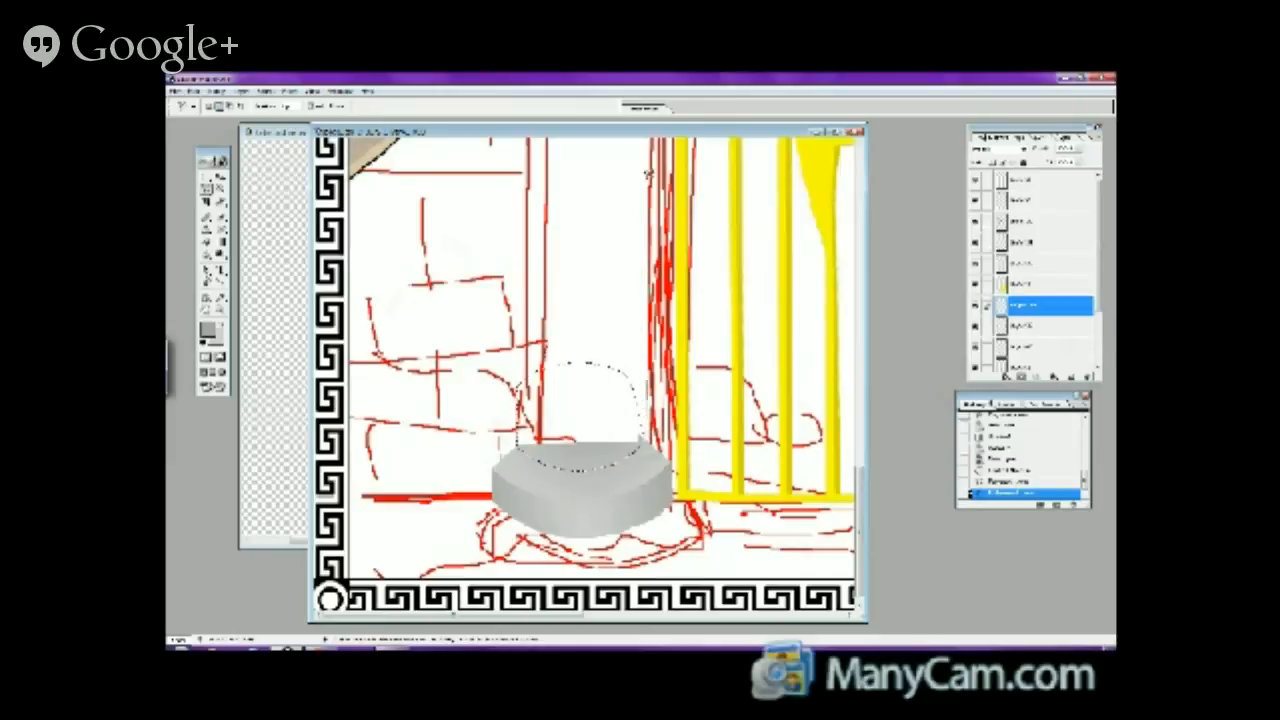
scroll(640, 400, up, 5)
scroll(650, 222, up, 1)
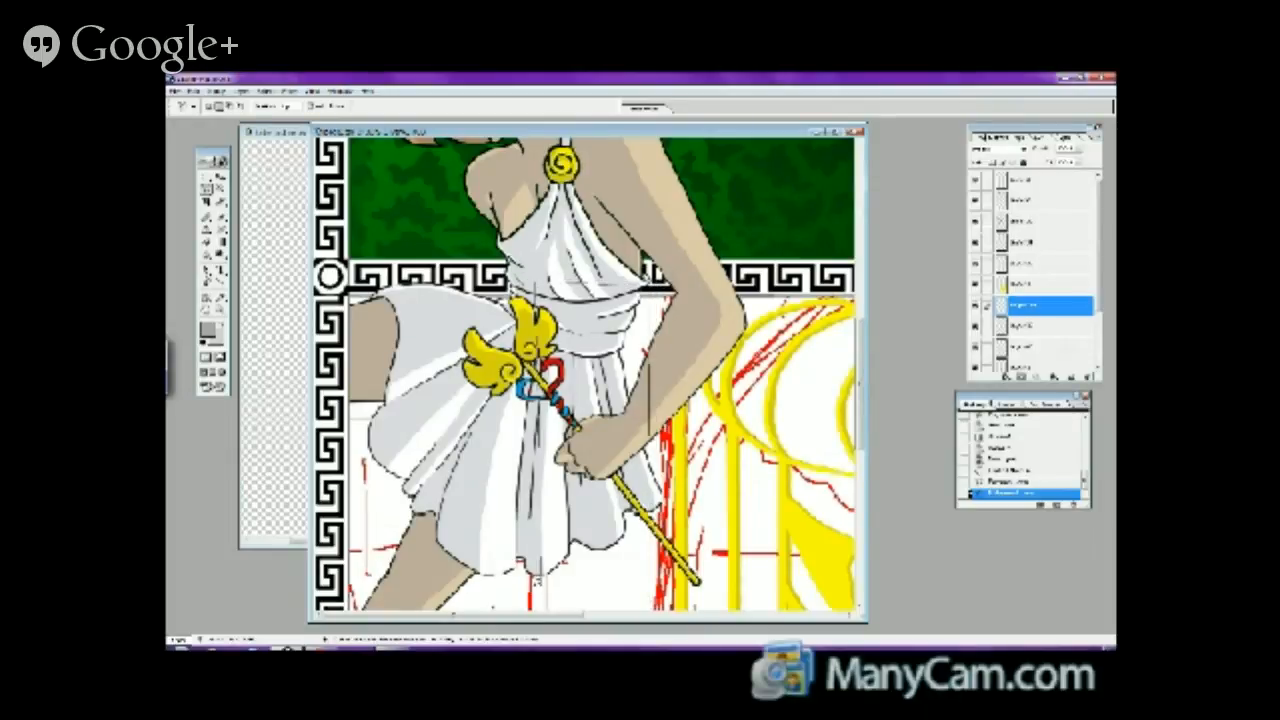
scroll(588, 374, down, 15)
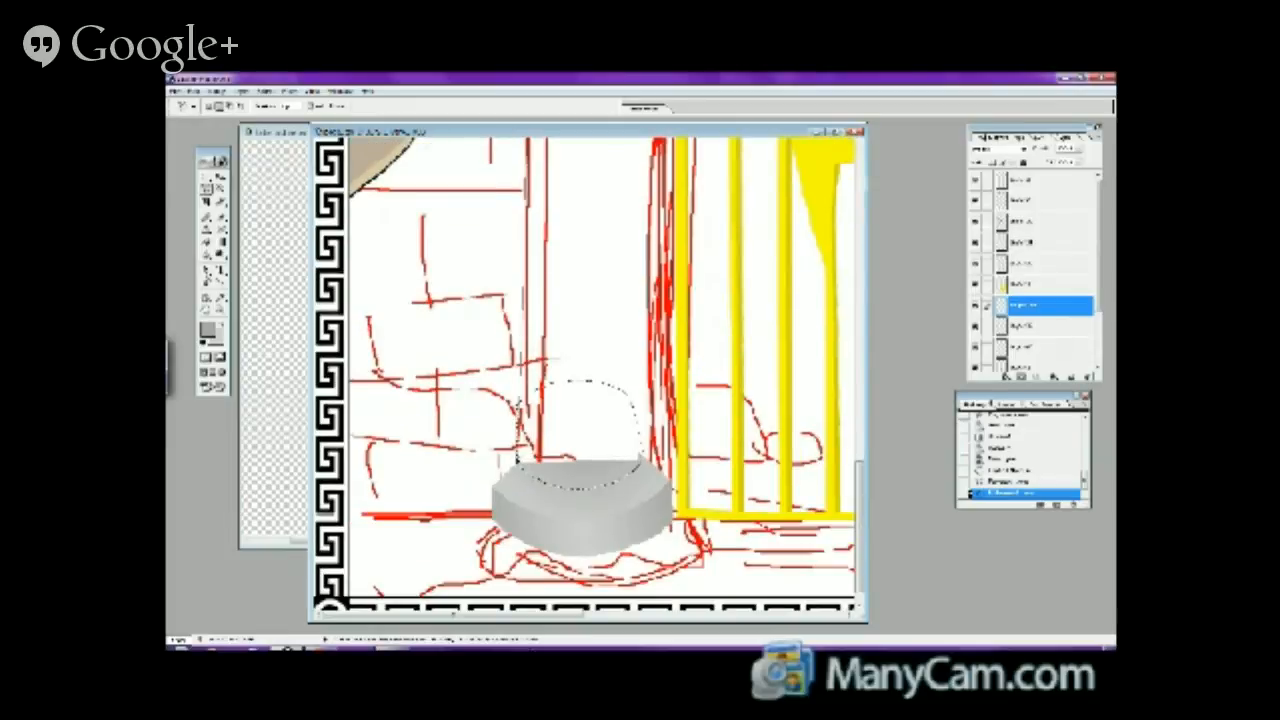
click(640, 458)
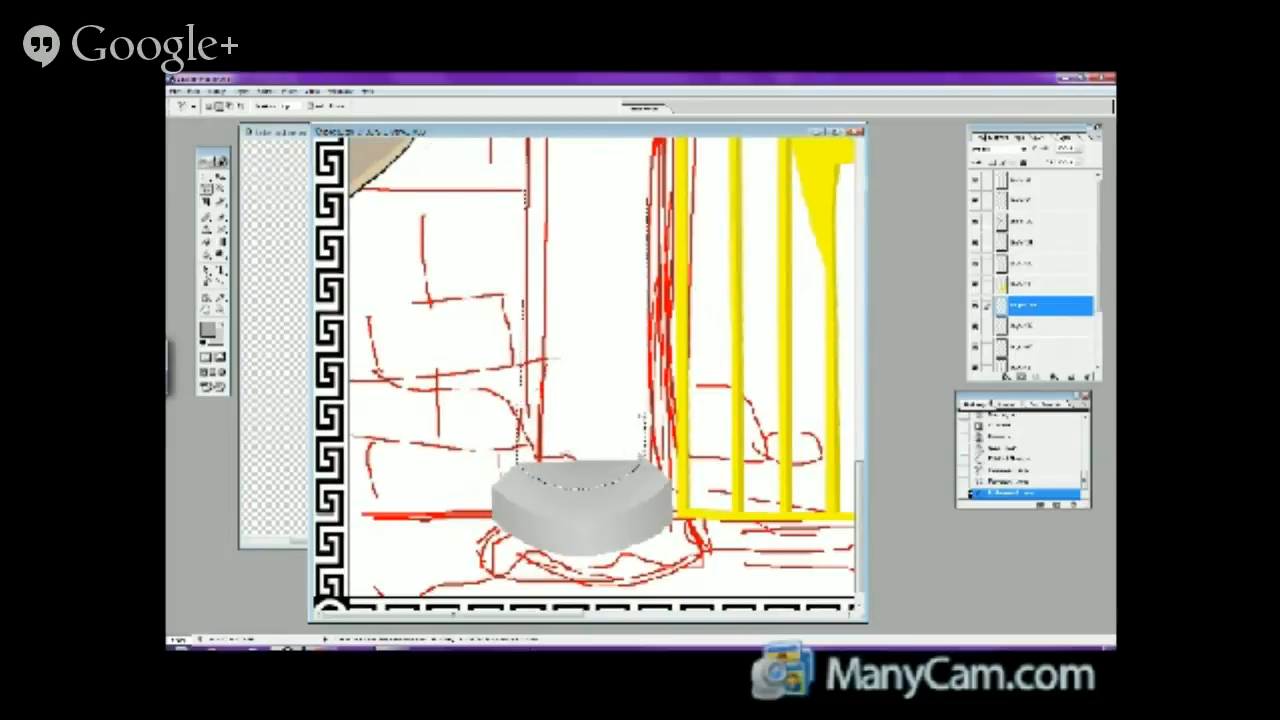
- Straighten the shaft selection's long edges with the Polygonal Lasso tool, from the base up behind the figure's dress
click(217, 311)
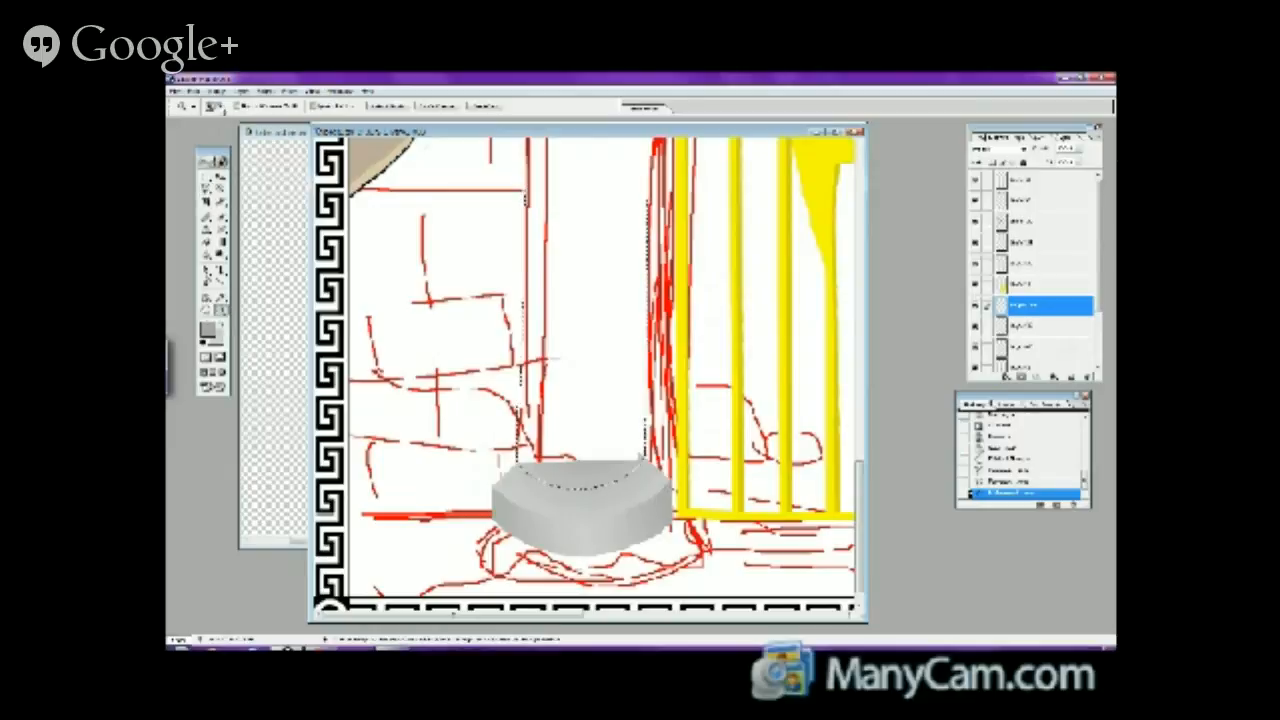
alt+click(323, 598)
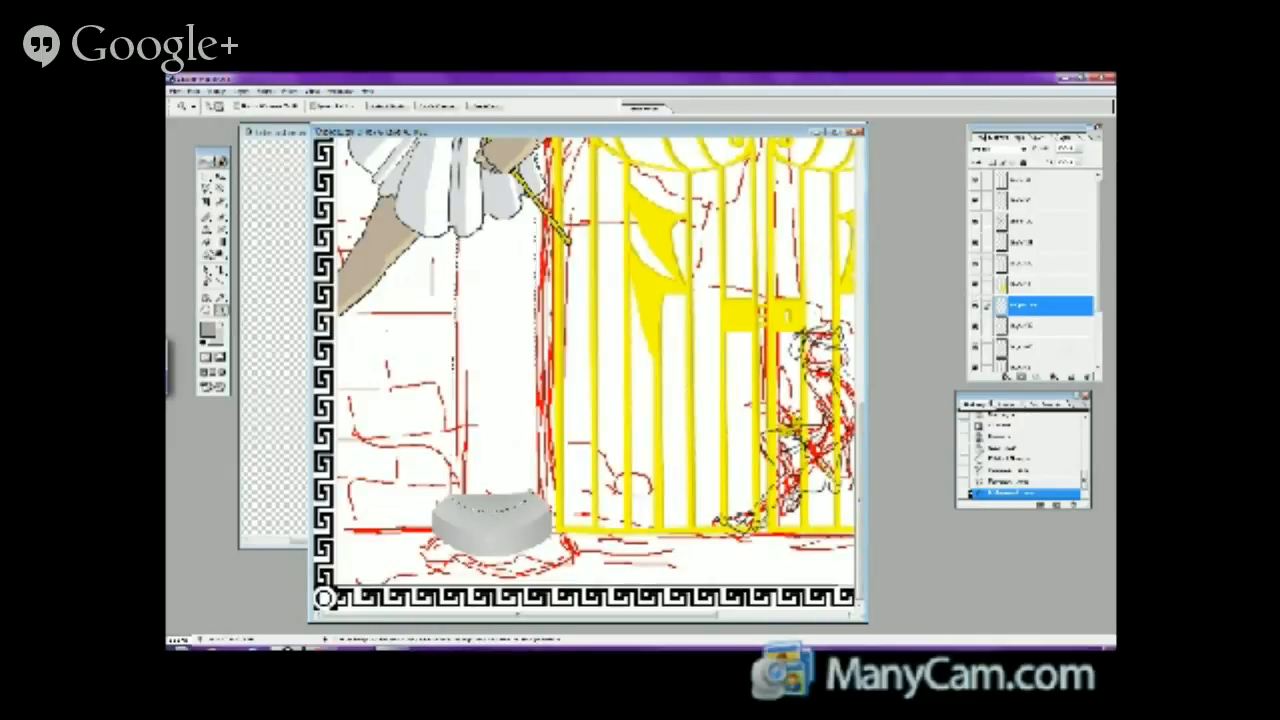
key(l)
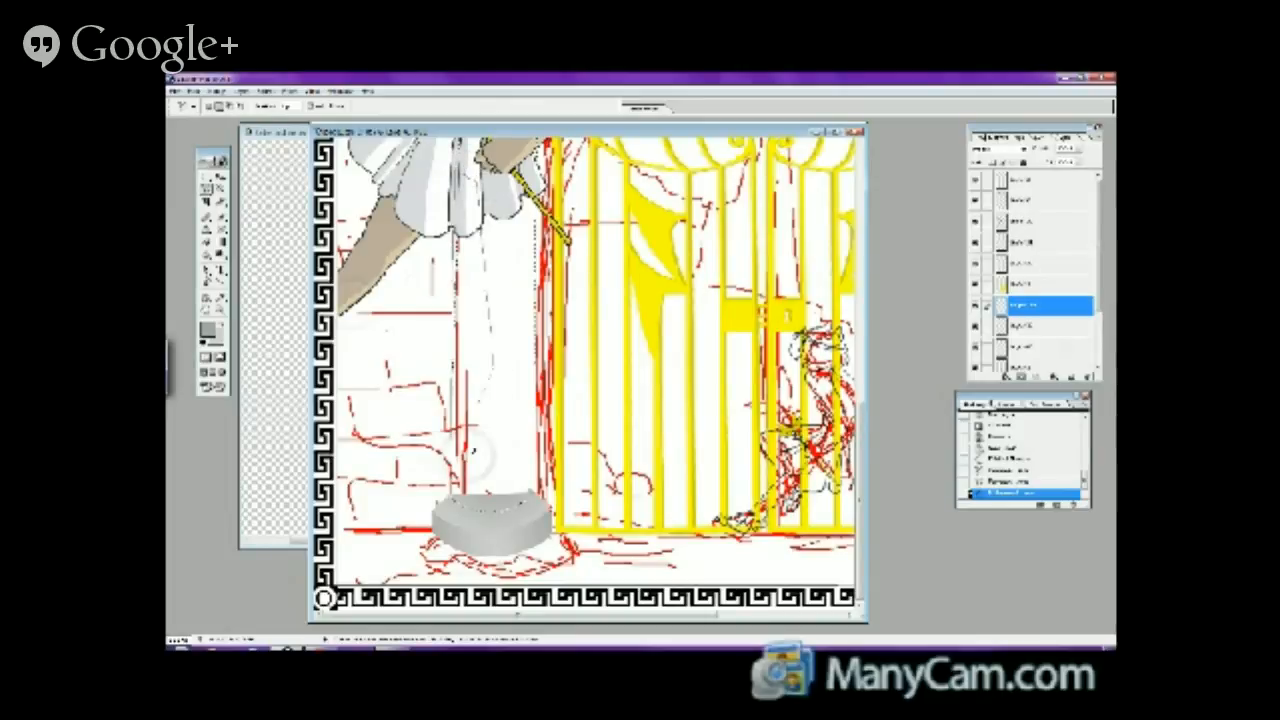
double_click(449, 467)
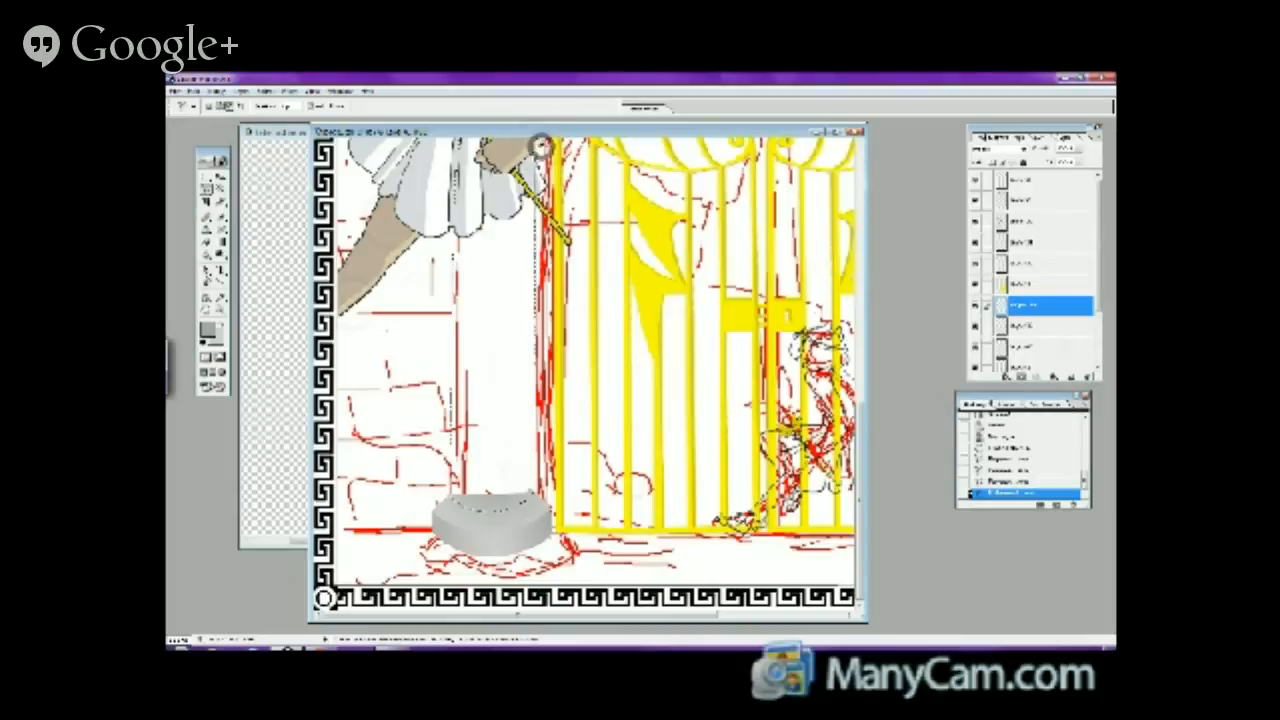
click(531, 491)
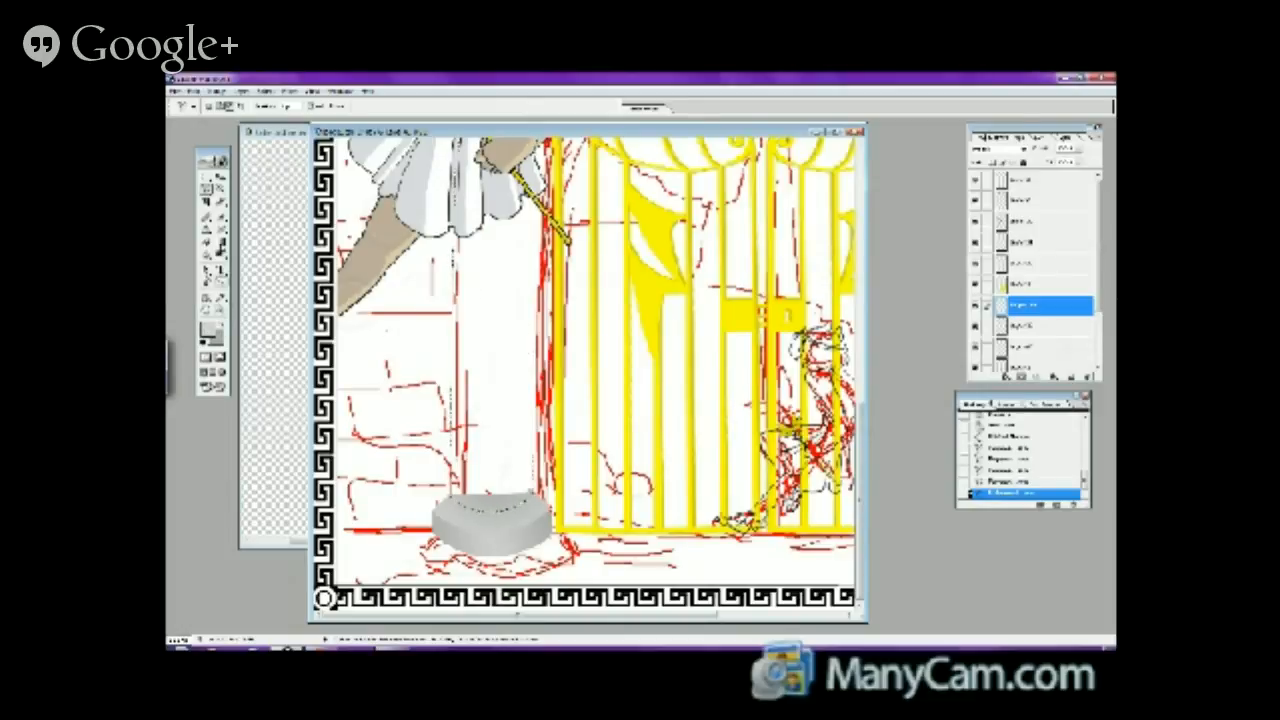
- Fill the shaft selection with a grey reflected gradient, undo and redo the fill, and deselect
click(220, 243)
click(305, 106)
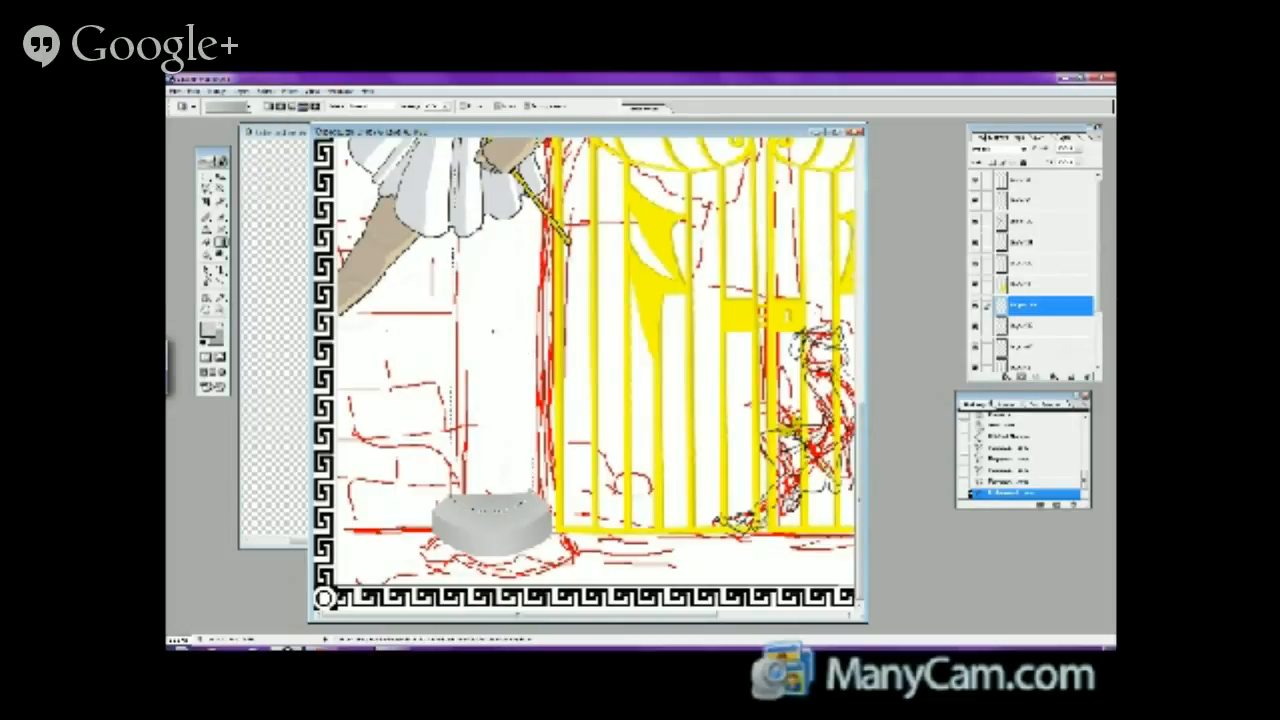
key(Delete)
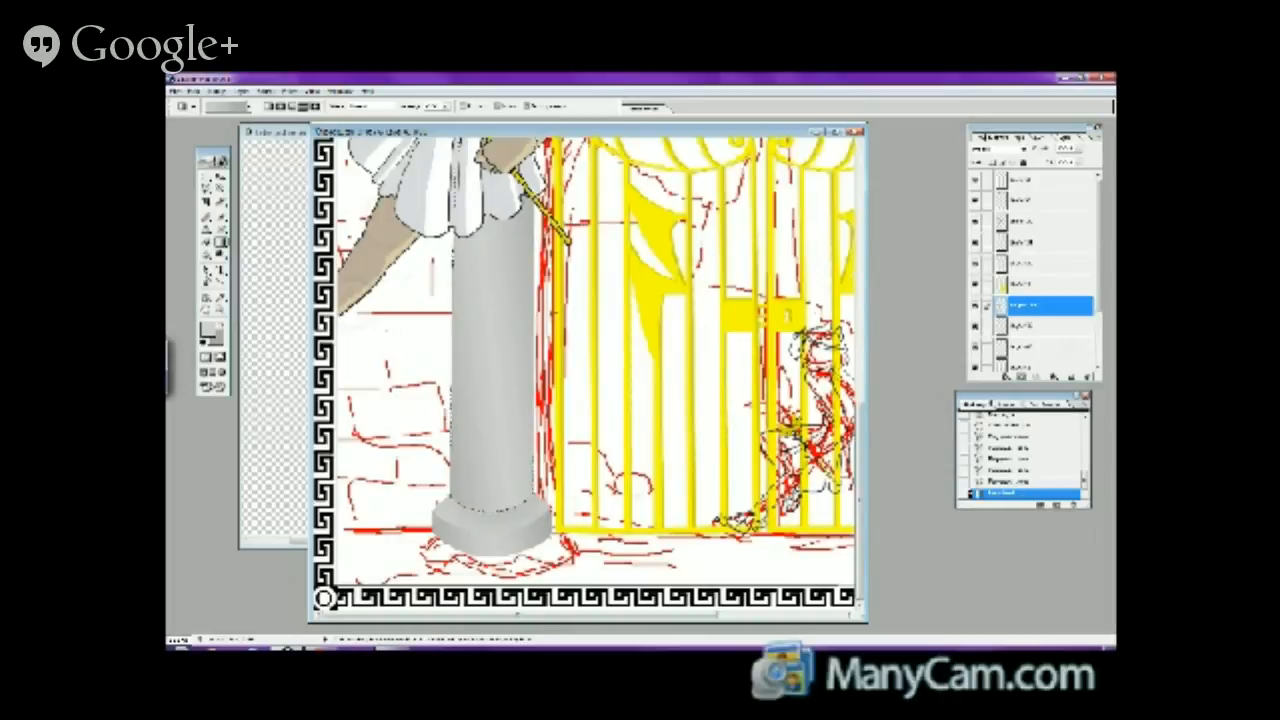
click(193, 91)
click(205, 102)
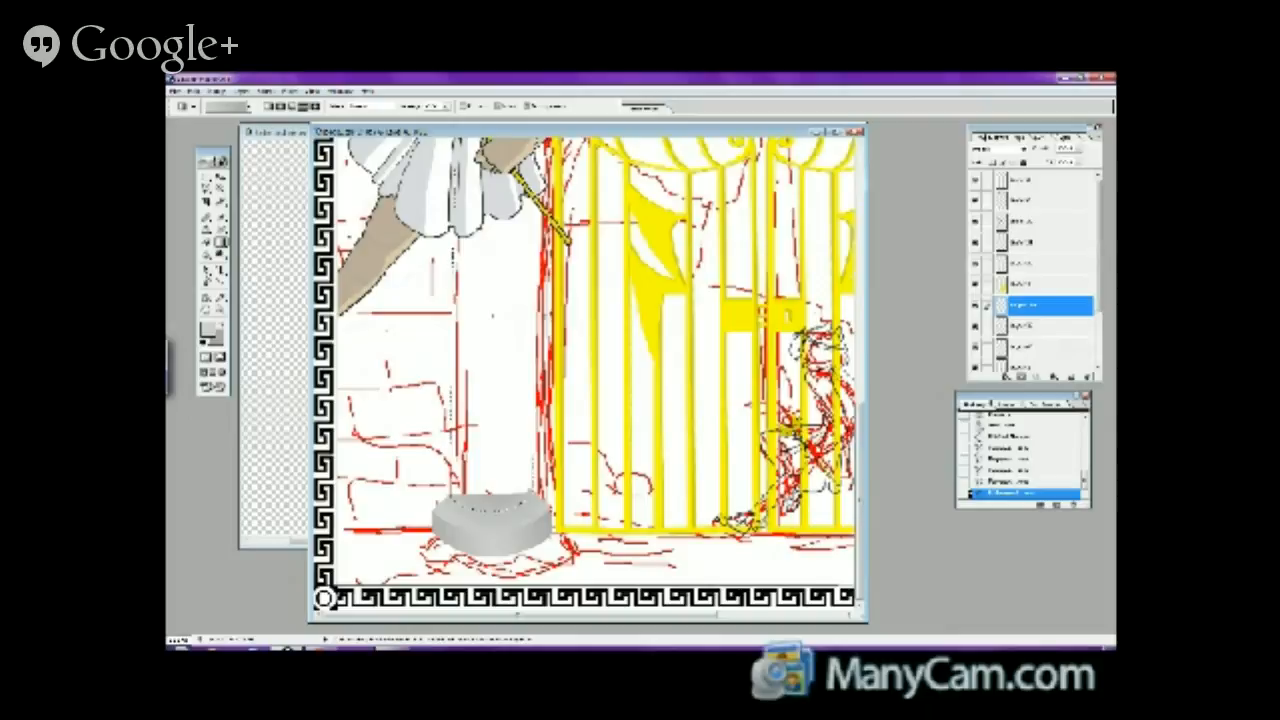
key(Delete)
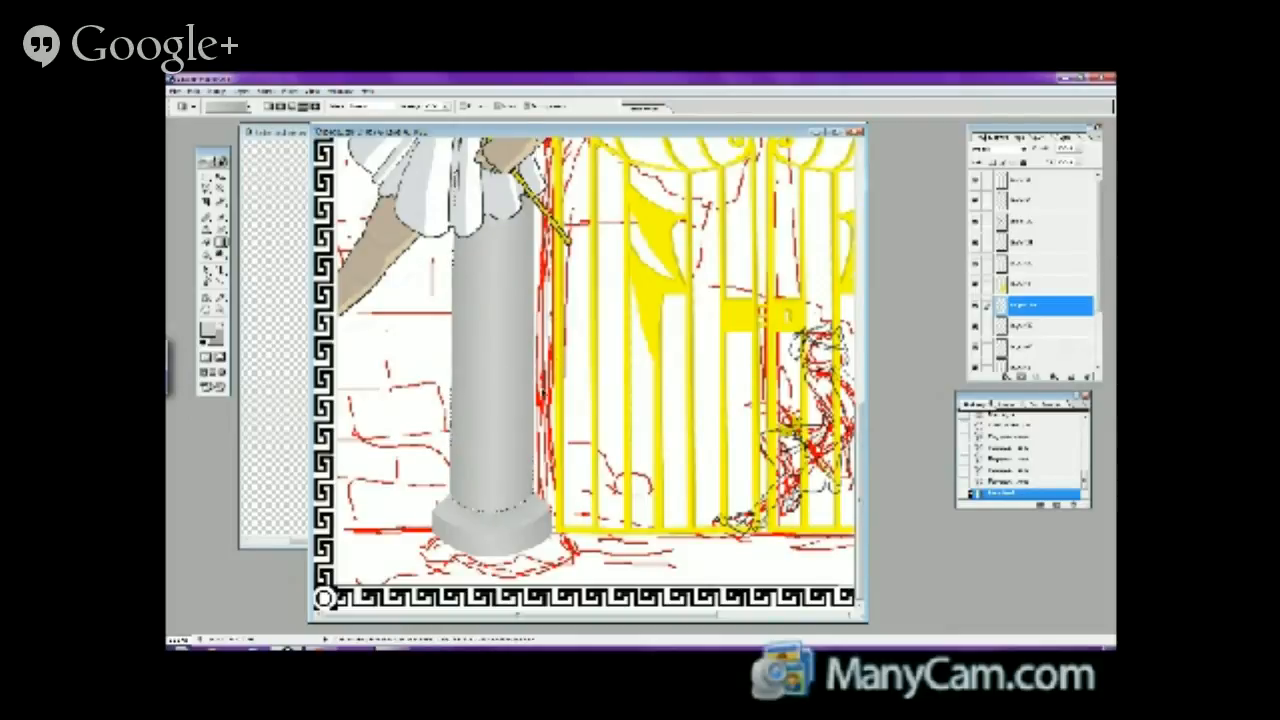
click(546, 393)
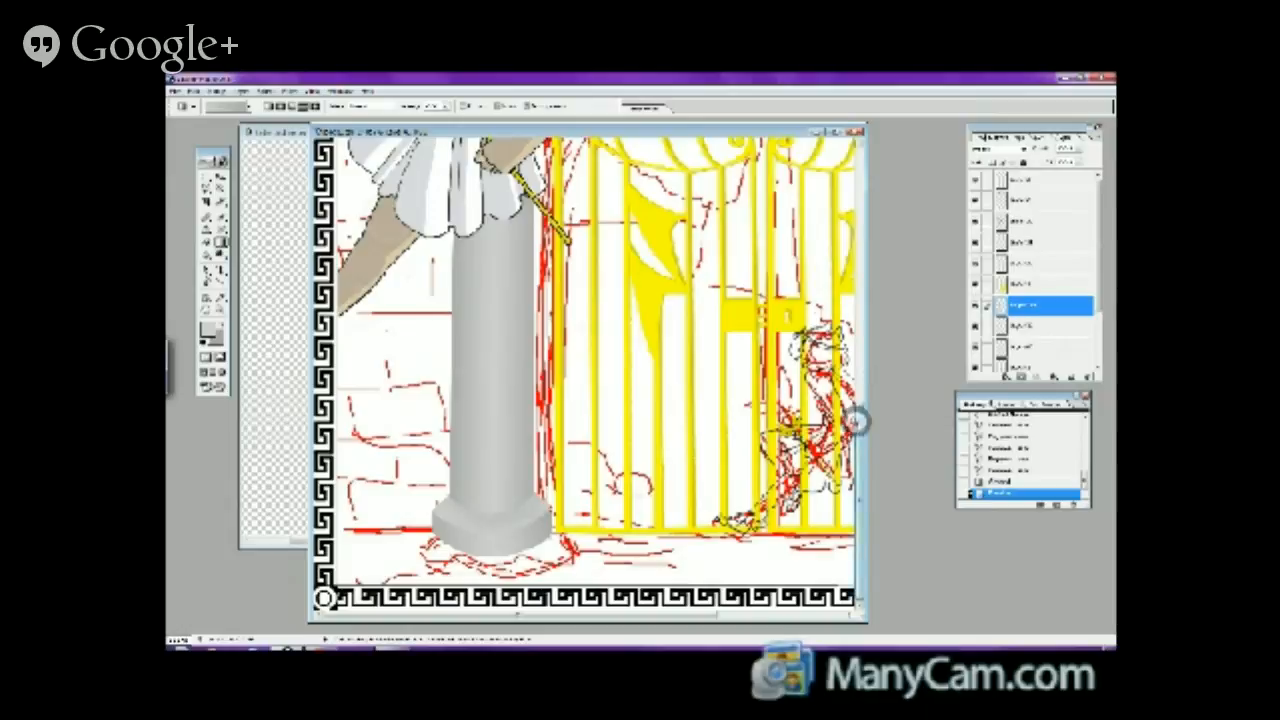
- Outline narrow vertical flutes along the full height of the grey shaft with the Polygonal Lasso tool, combining them into one selection
scroll(858, 408, up, 1)
scroll(858, 408, up, 2)
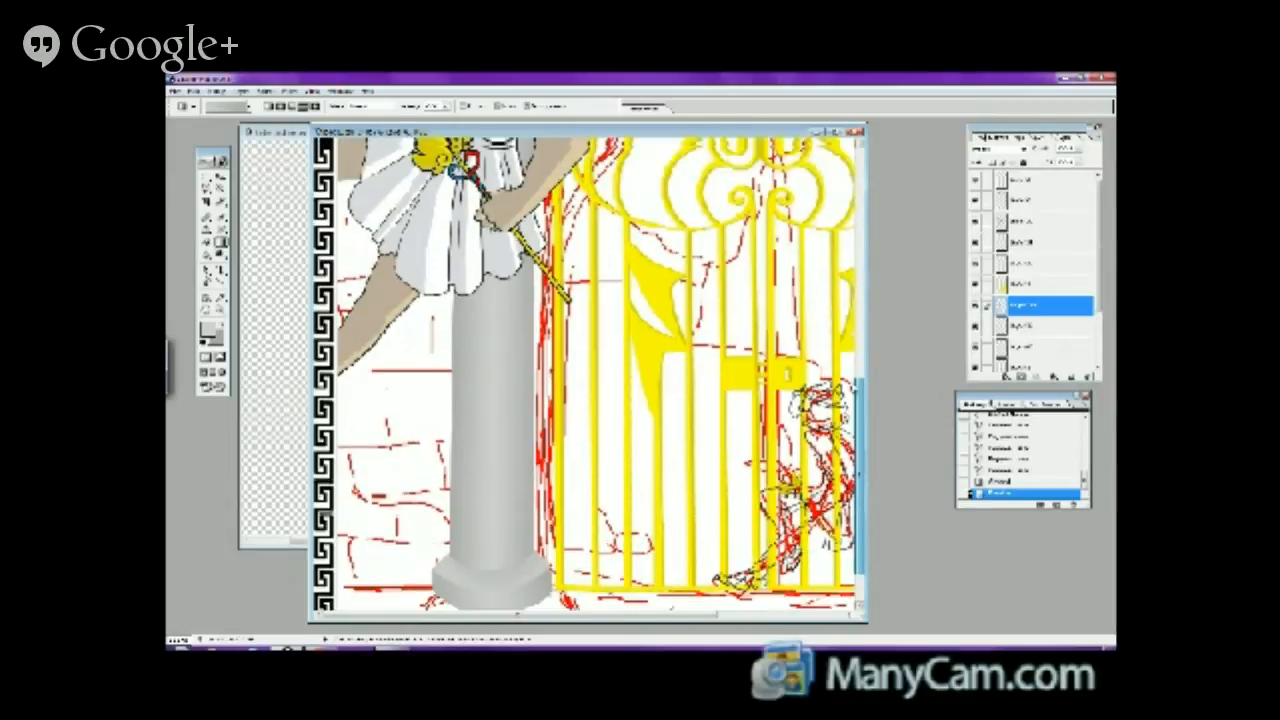
scroll(858, 408, up, 6)
scroll(858, 408, down, 8)
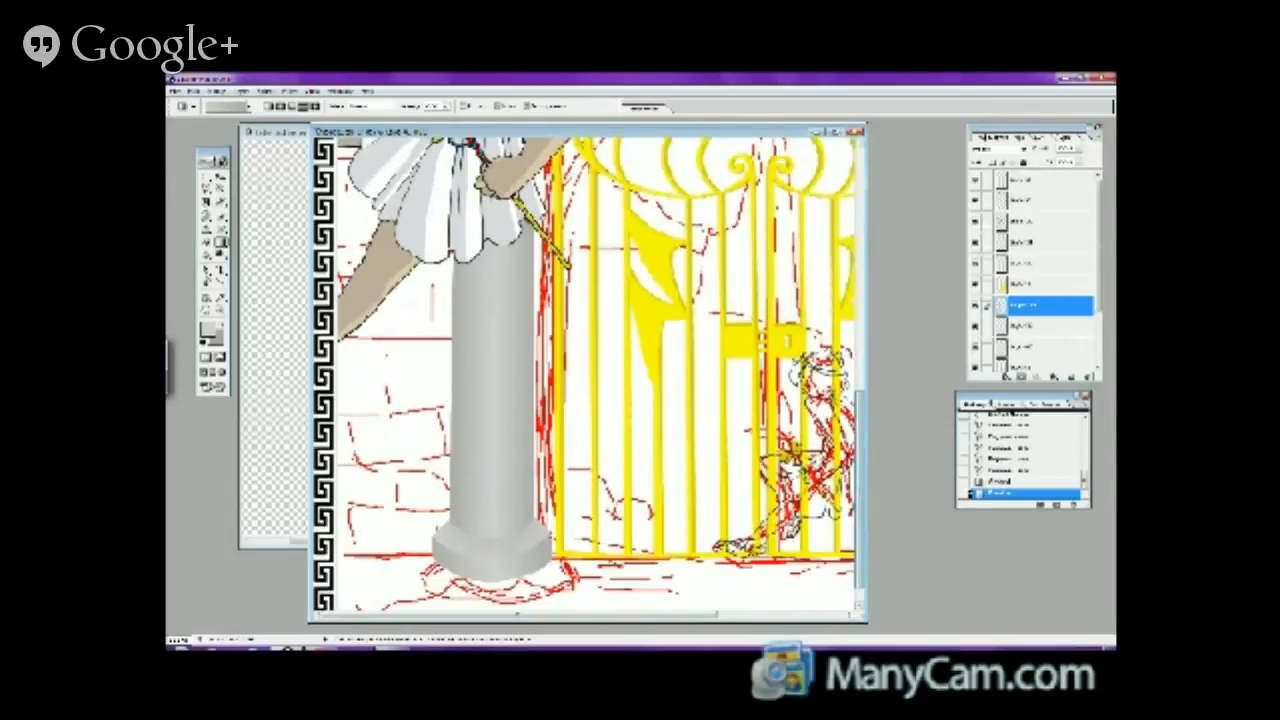
key(l)
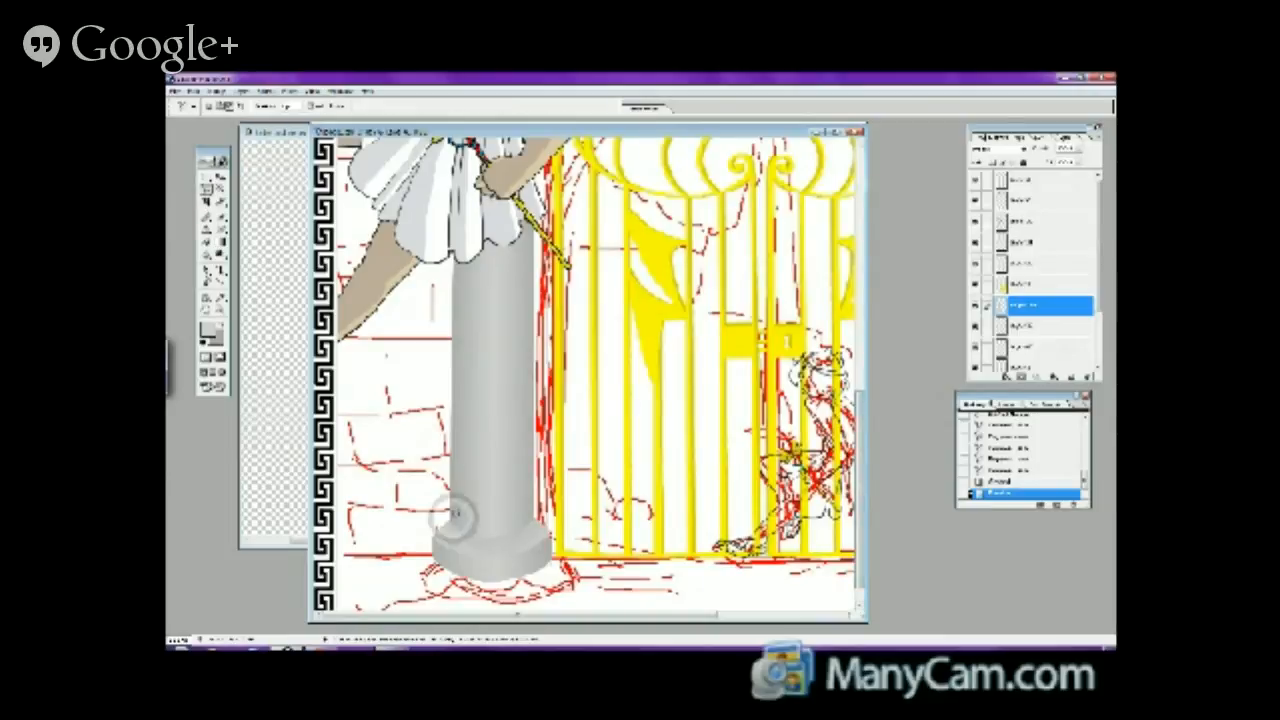
mouse_move(461, 520)
mouse_down()
mouse_move(472, 207)
mouse_move(456, 245)
mouse_up()
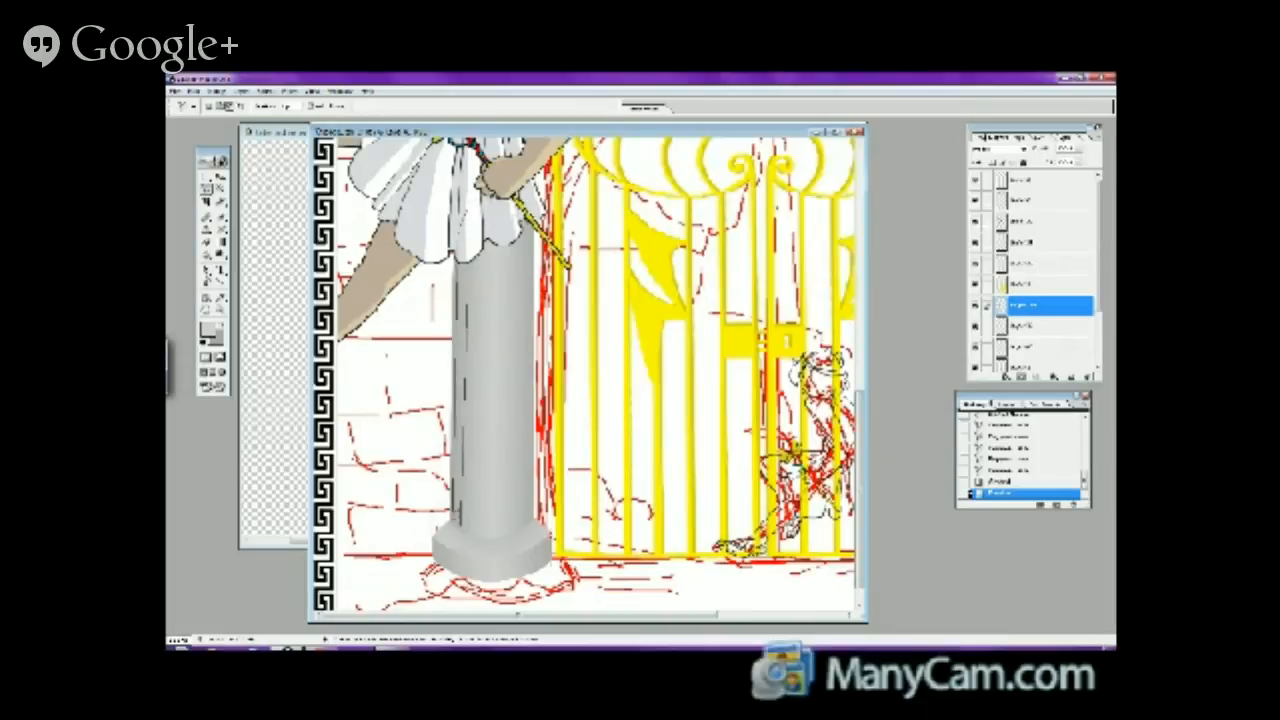
click(470, 518)
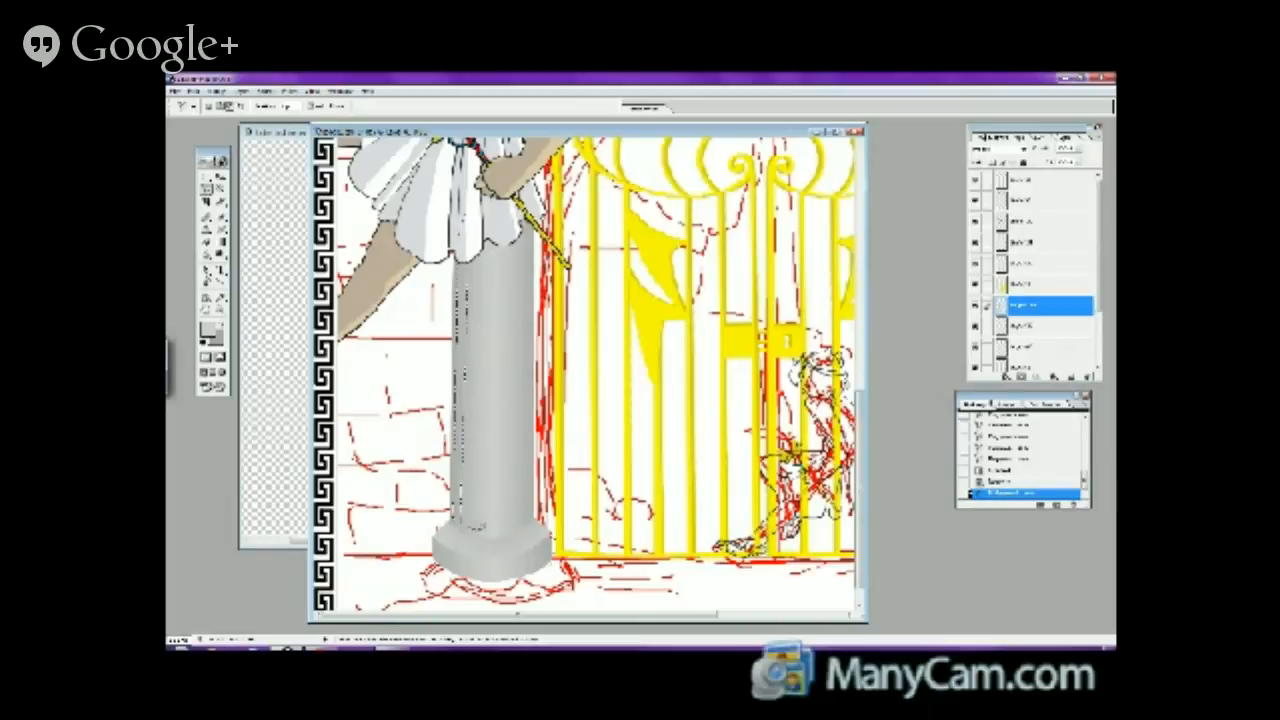
mouse_move(482, 528)
mouse_down()
mouse_move(487, 222)
mouse_move(476, 238)
mouse_up()
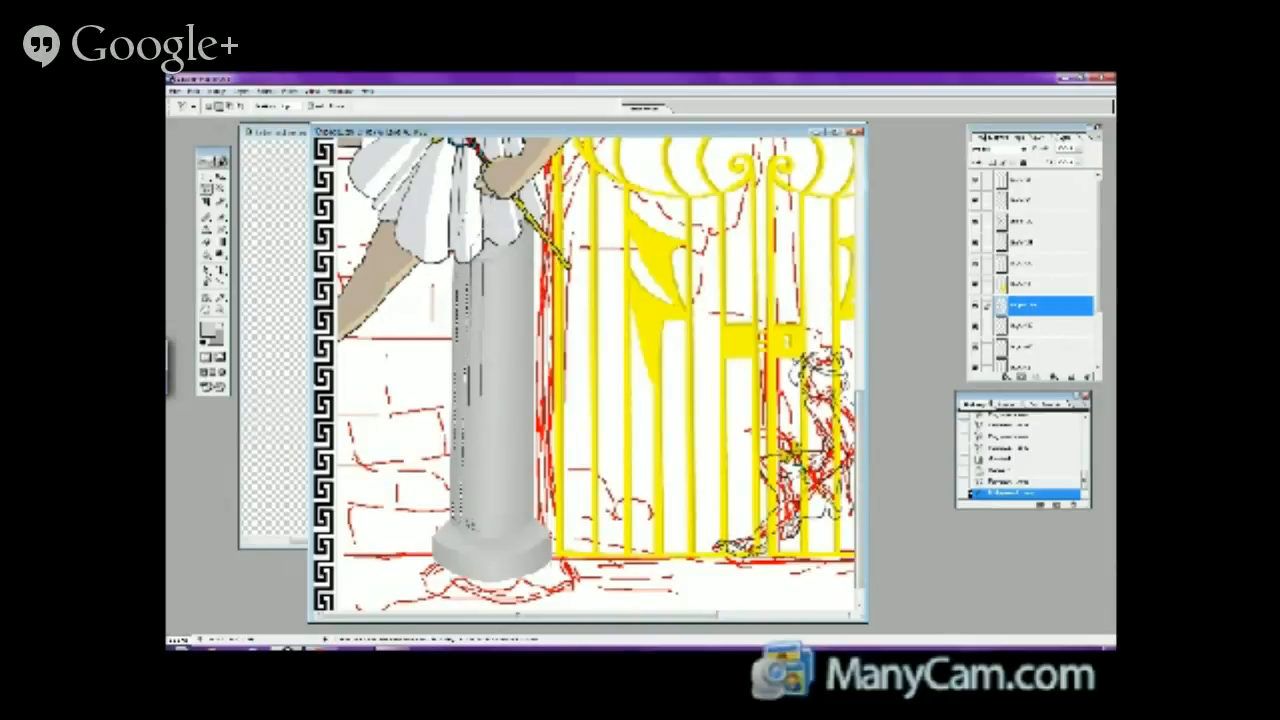
click(477, 524)
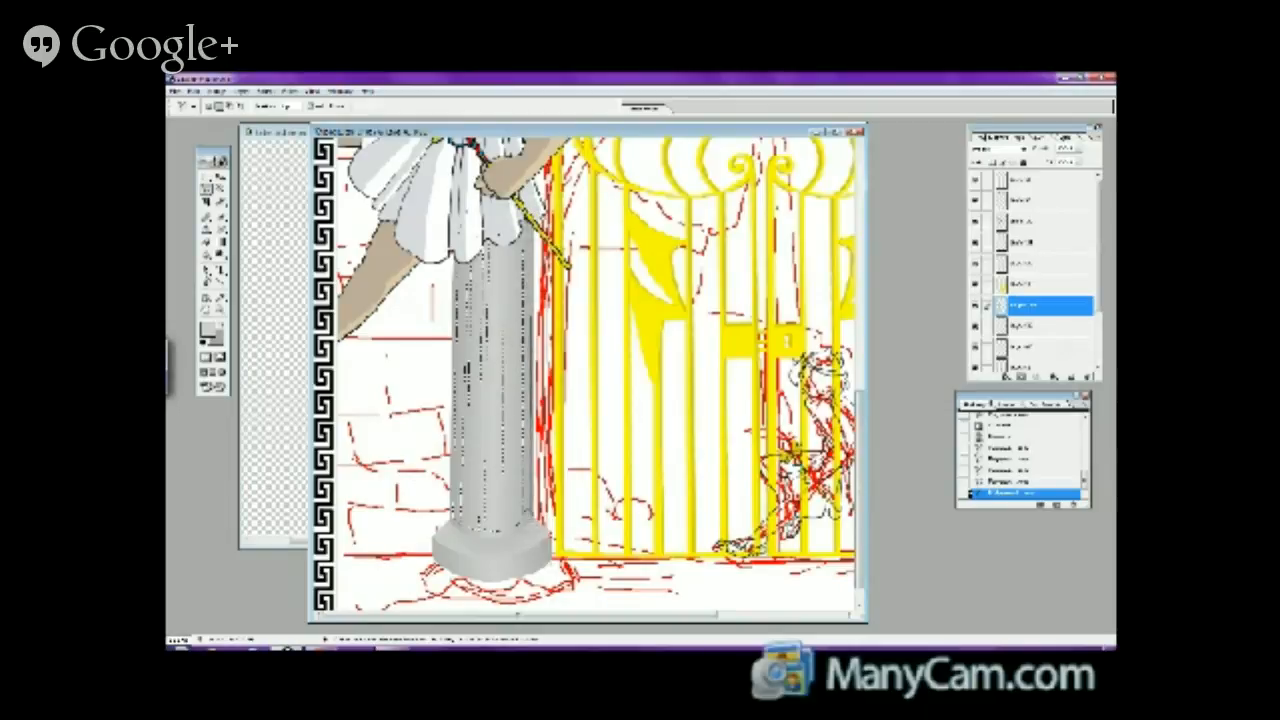
click(526, 517)
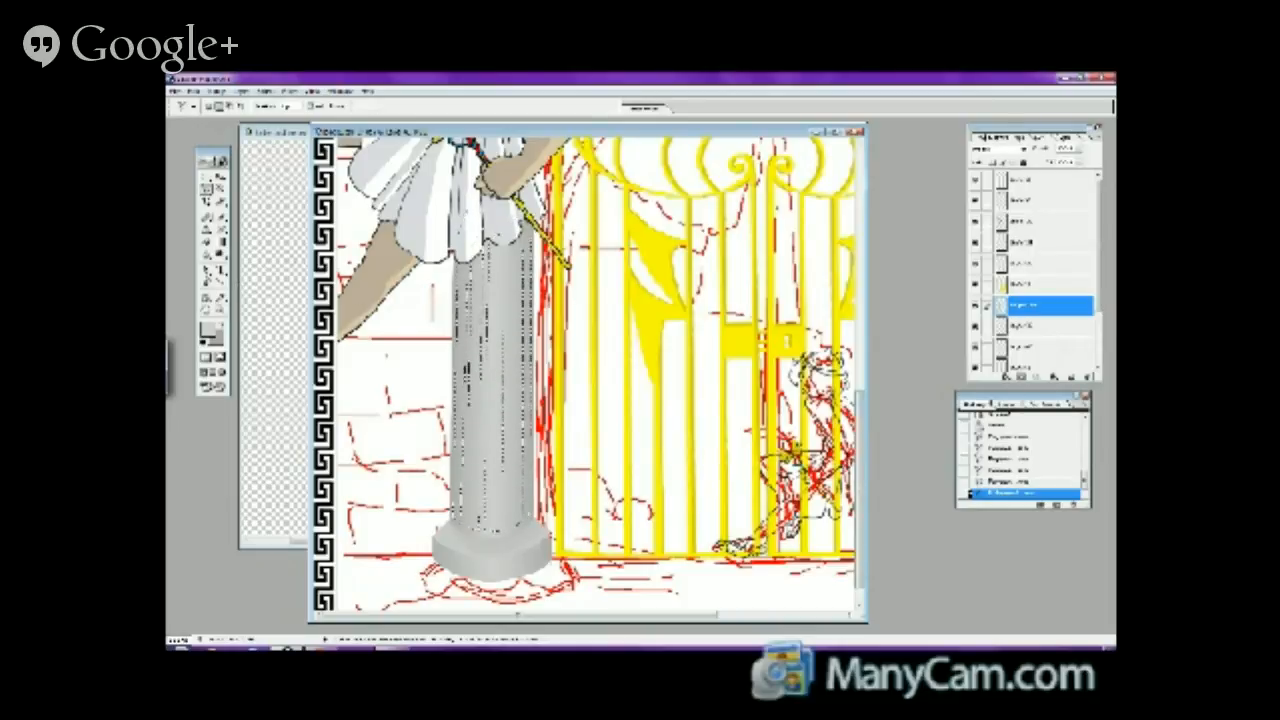
- Round the lower ends of the selected flutes with the freehand Lasso tool
click(205, 187)
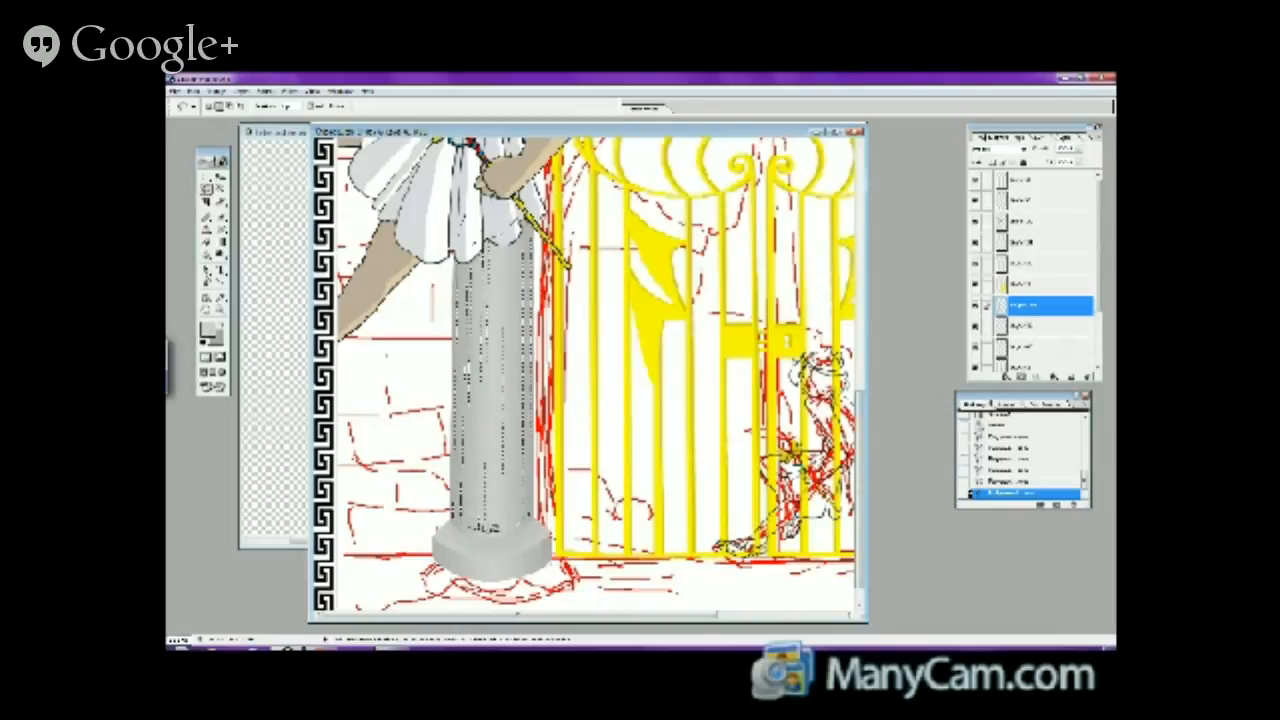
click(492, 522)
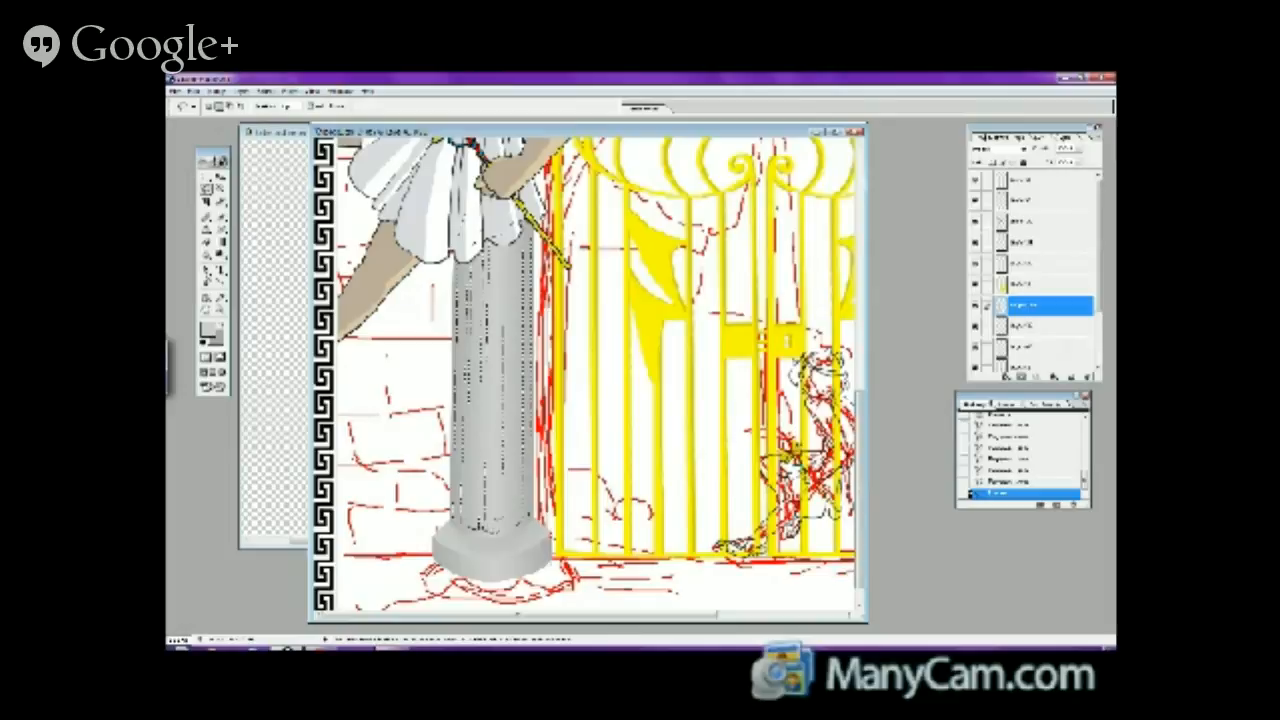
click(480, 522)
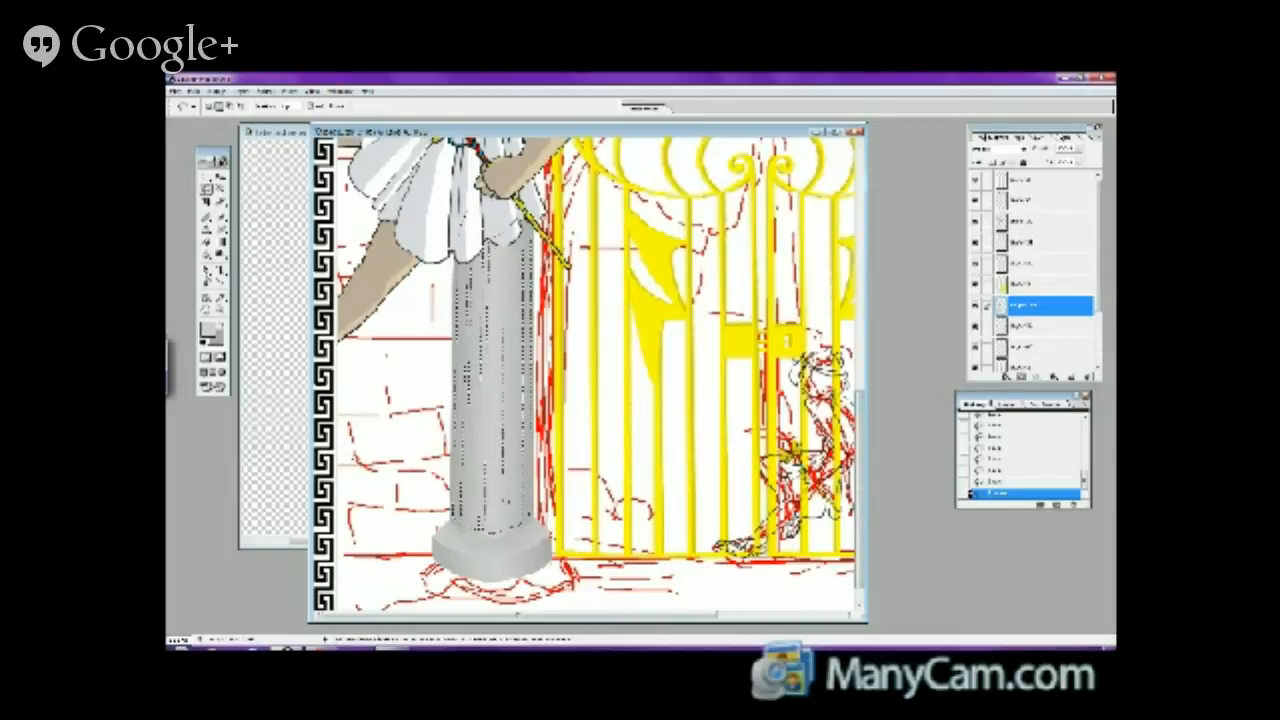
- Switch to the YouTube live stream page in the browser, read the chat messages, and return to Photoshop
mouse_move(318, 645)
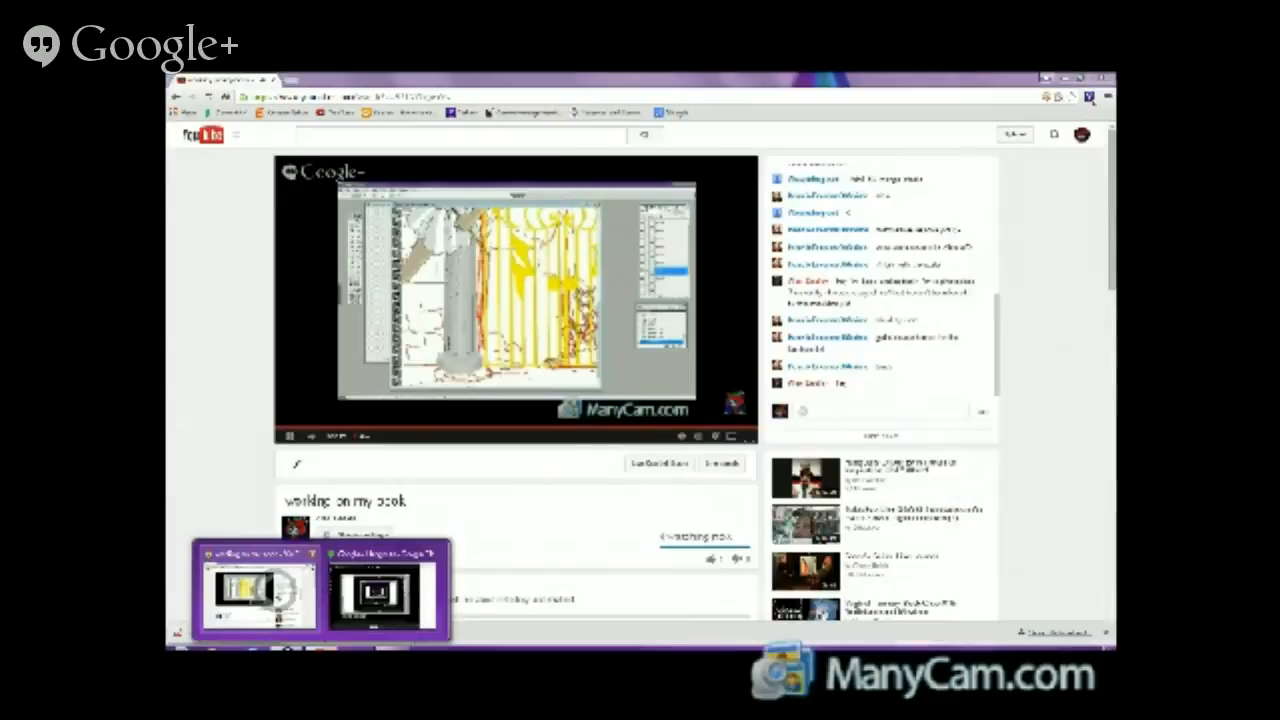
click(283, 590)
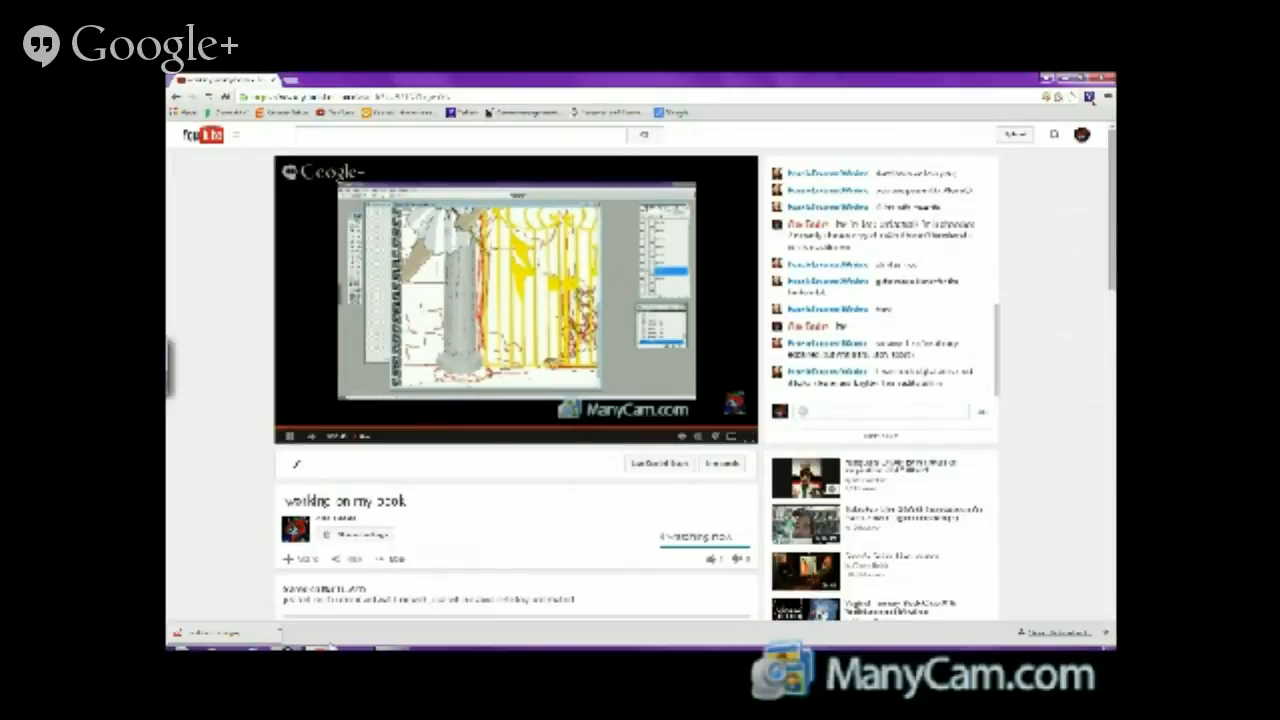
click(305, 645)
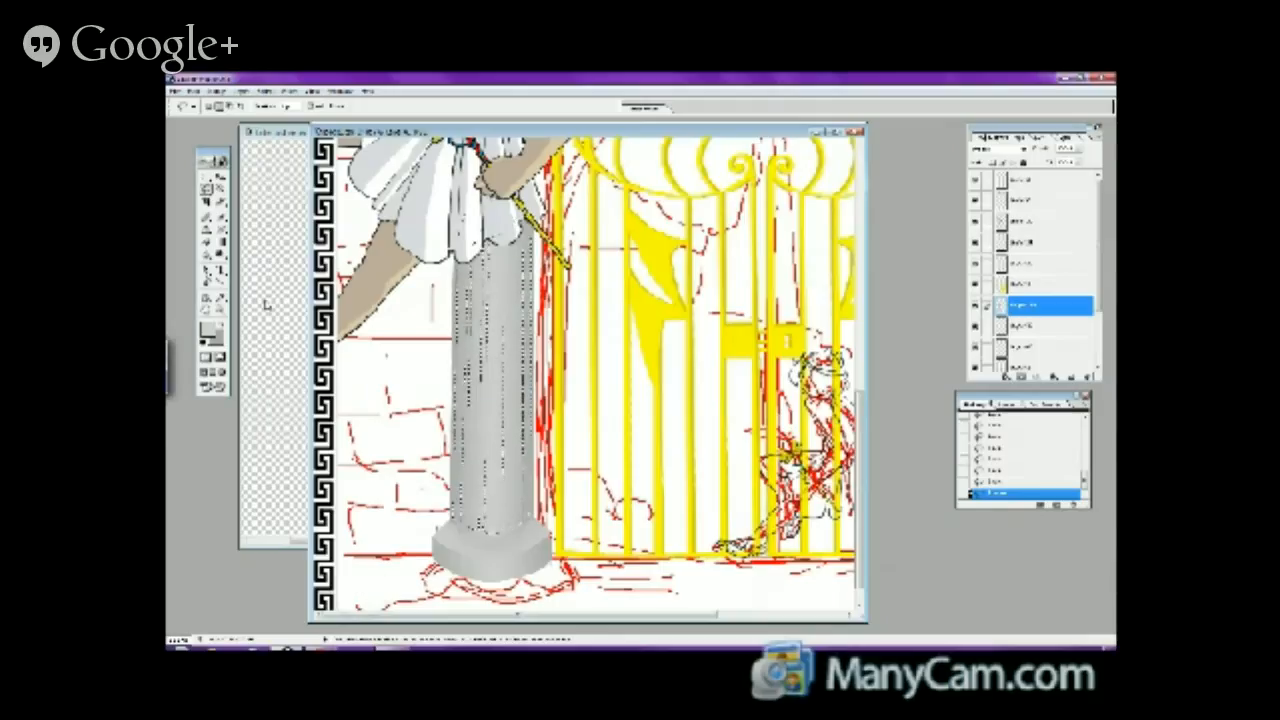
- Fill the selected flutes on the pillar shaft with darker grey using the Paint Bucket, and deselect
click(219, 242)
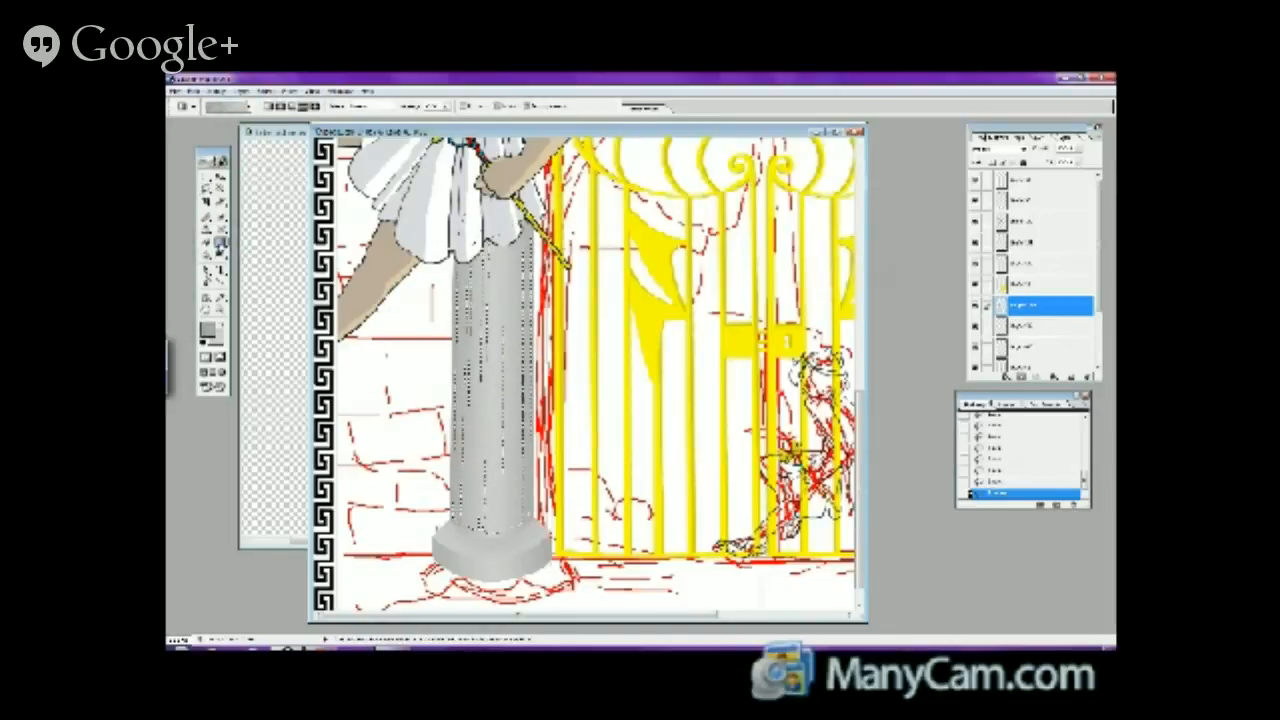
click(265, 252)
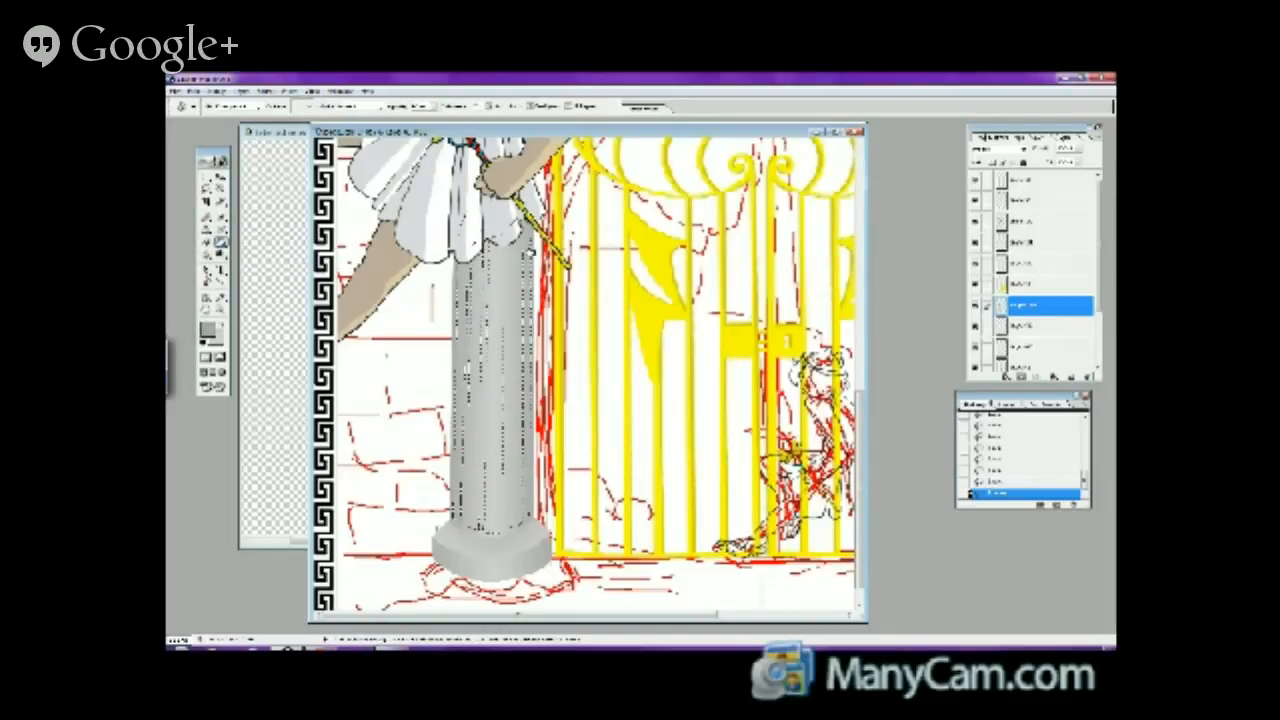
click(975, 305)
click(975, 305)
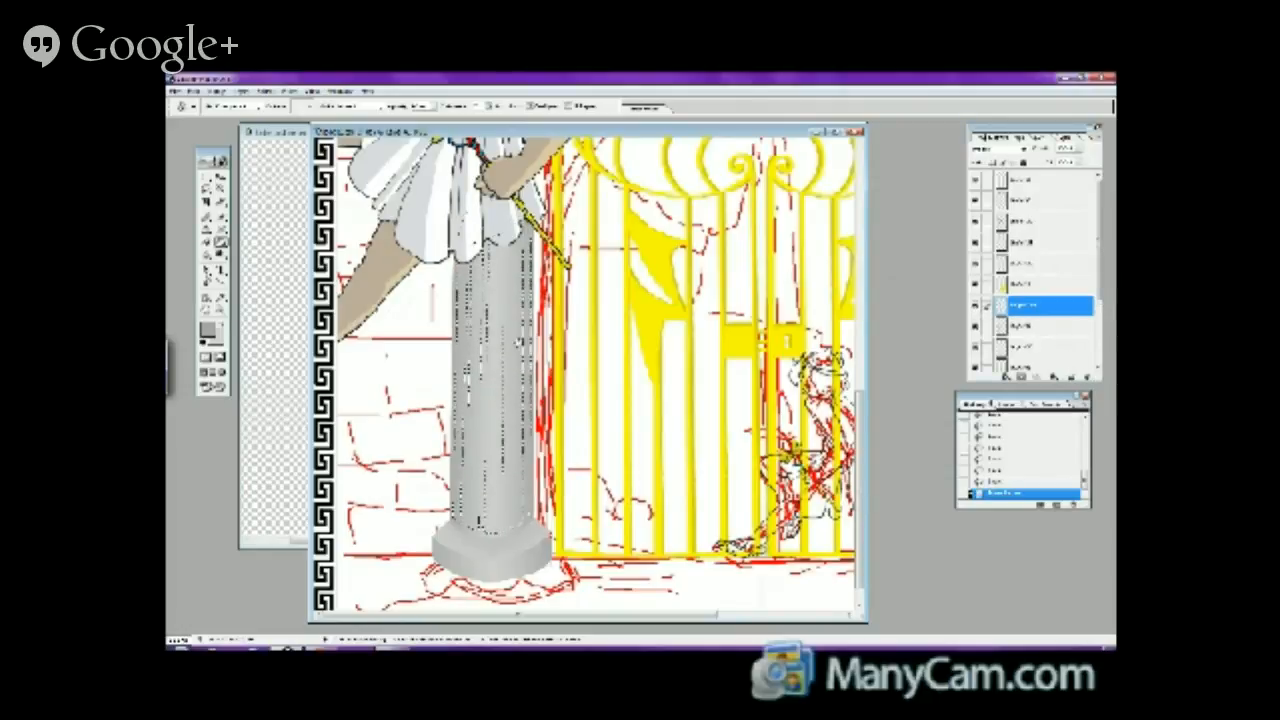
click(552, 355)
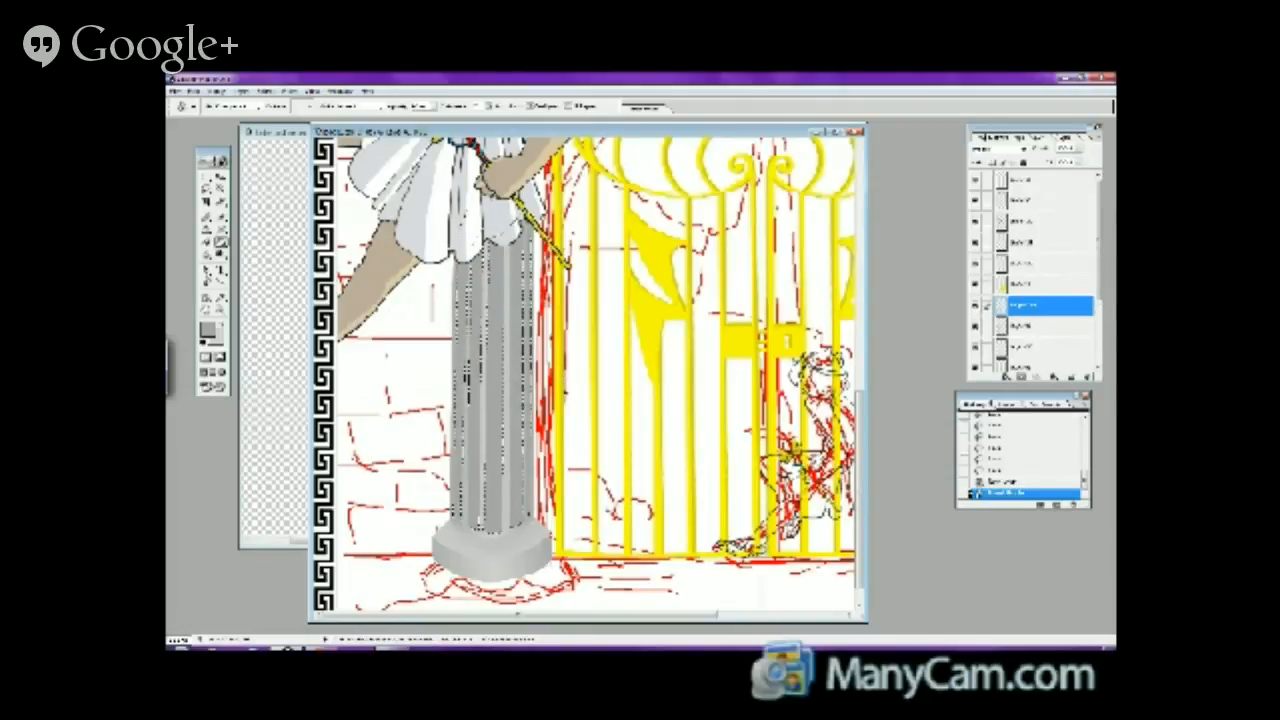
key(ctrl+d)
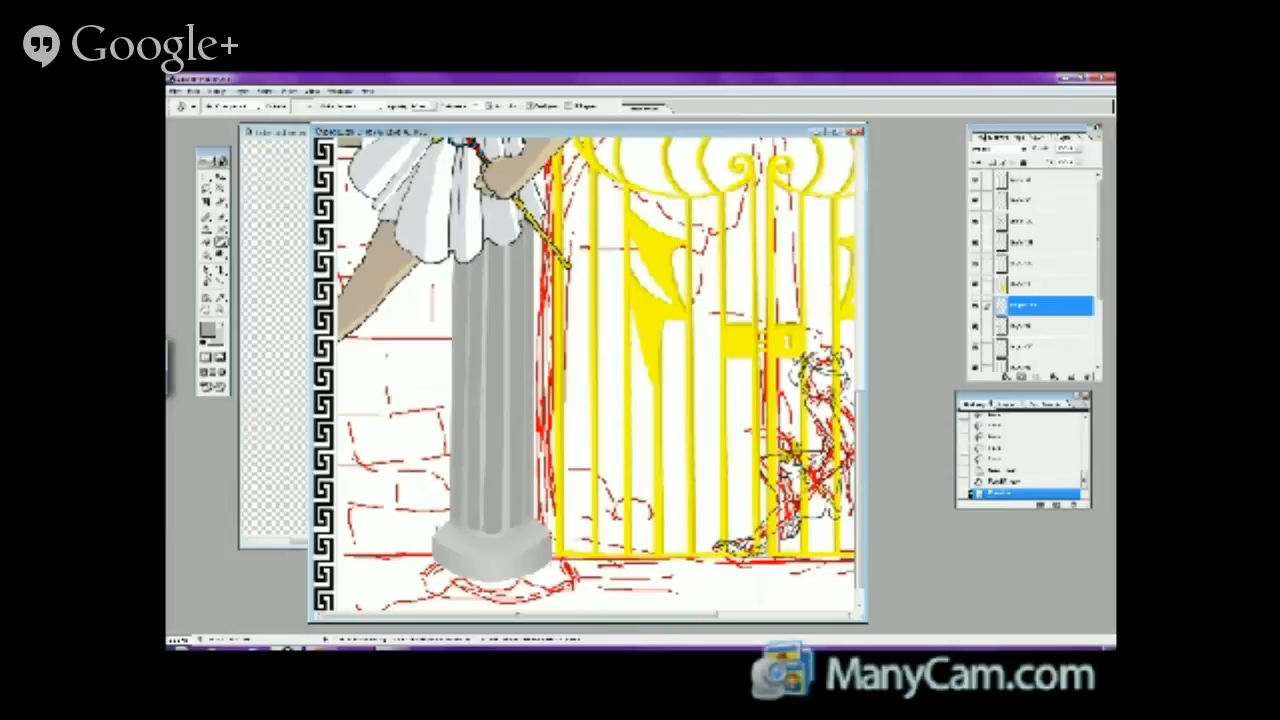
- Lasso the upper end of the fluted shaft below the skirt, copy it to a new layer, and move the copy up behind the figure
drag(857, 421, 843, 352)
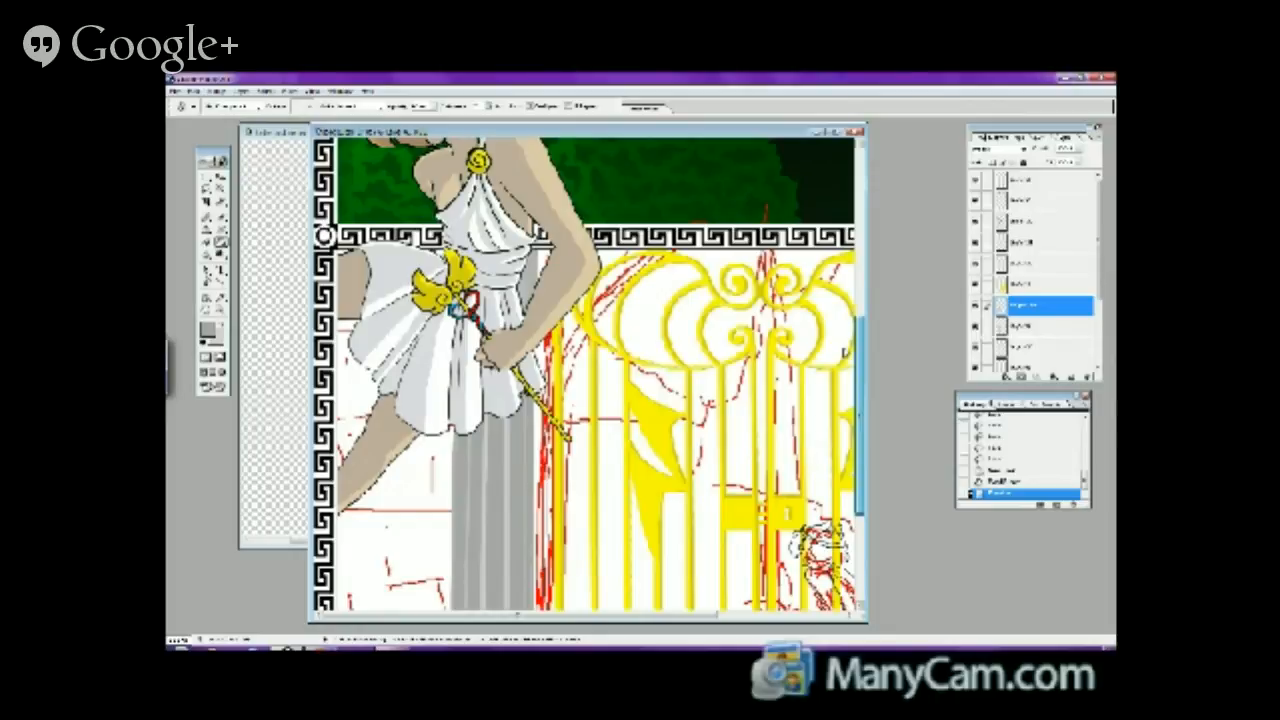
drag(843, 352, 845, 360)
key(l)
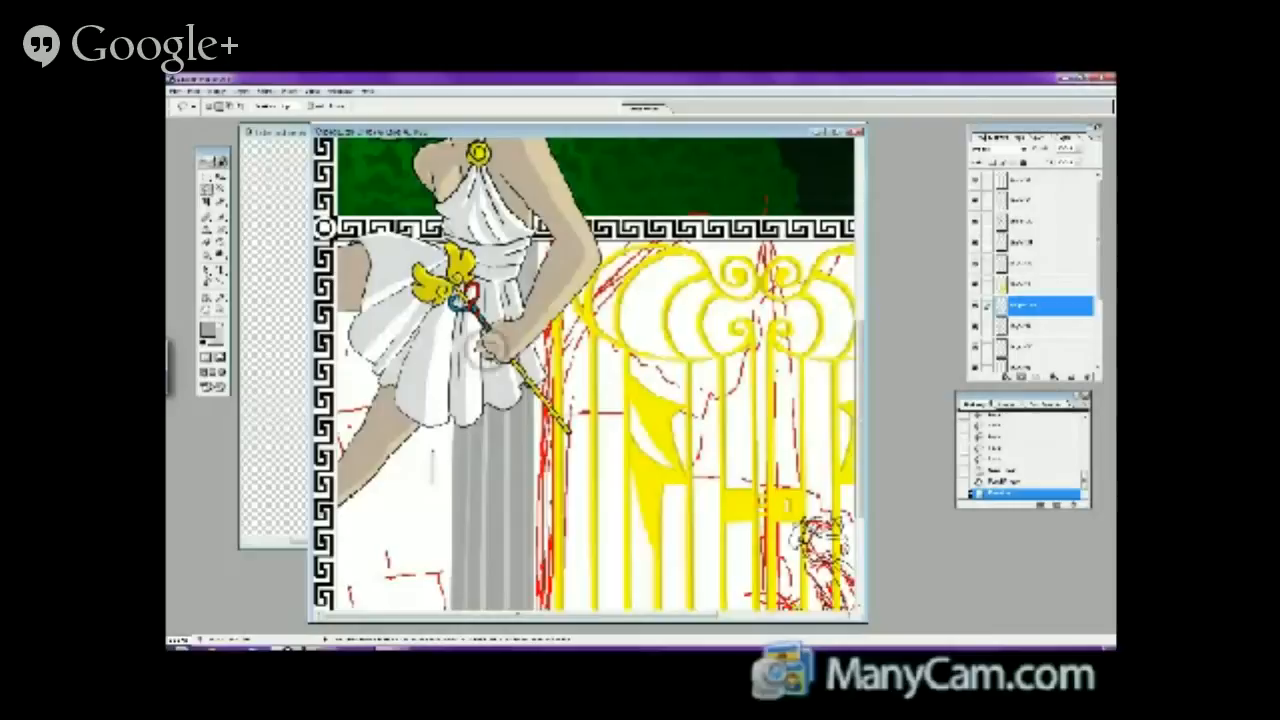
scroll(589, 377, up, 2)
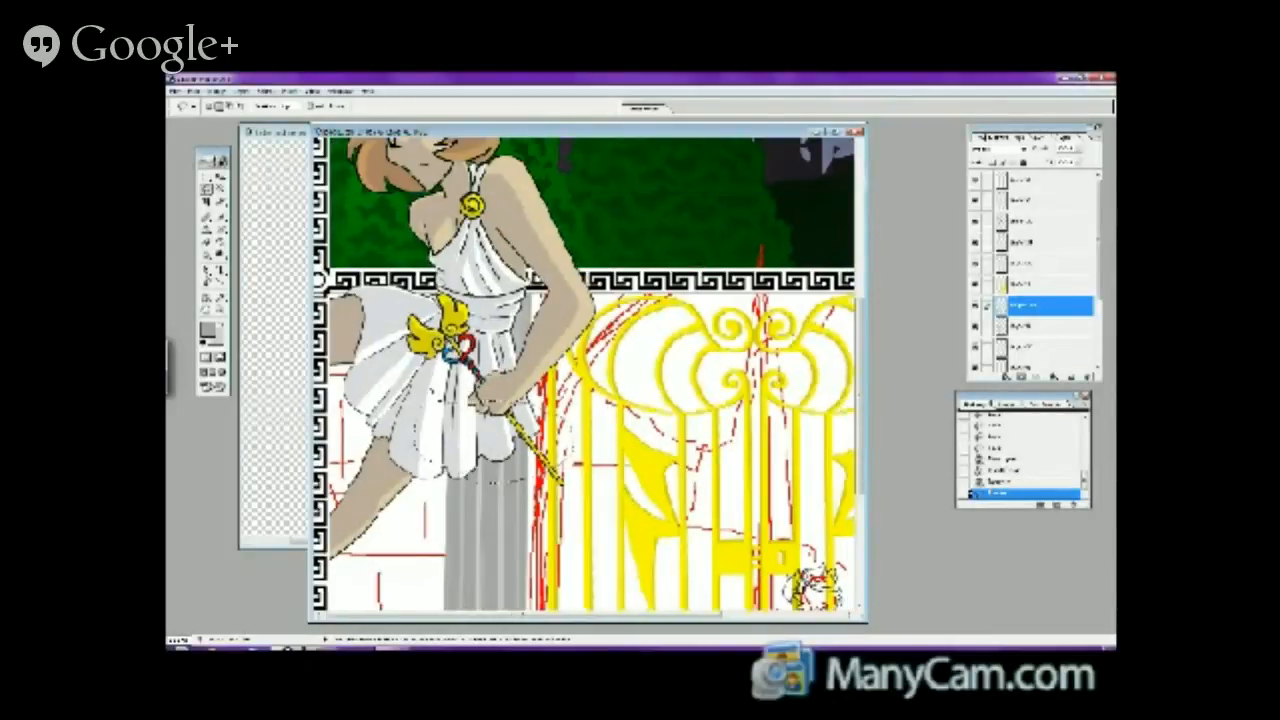
right_click(490, 246)
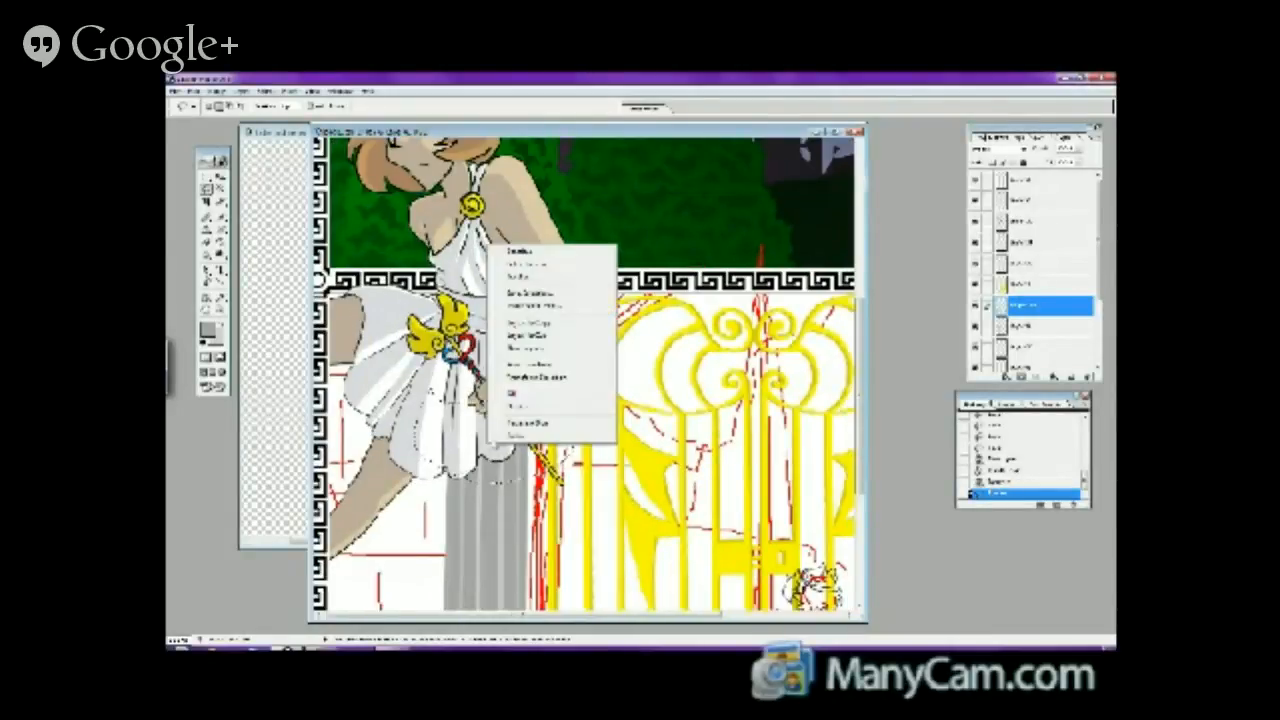
click(538, 323)
click(218, 160)
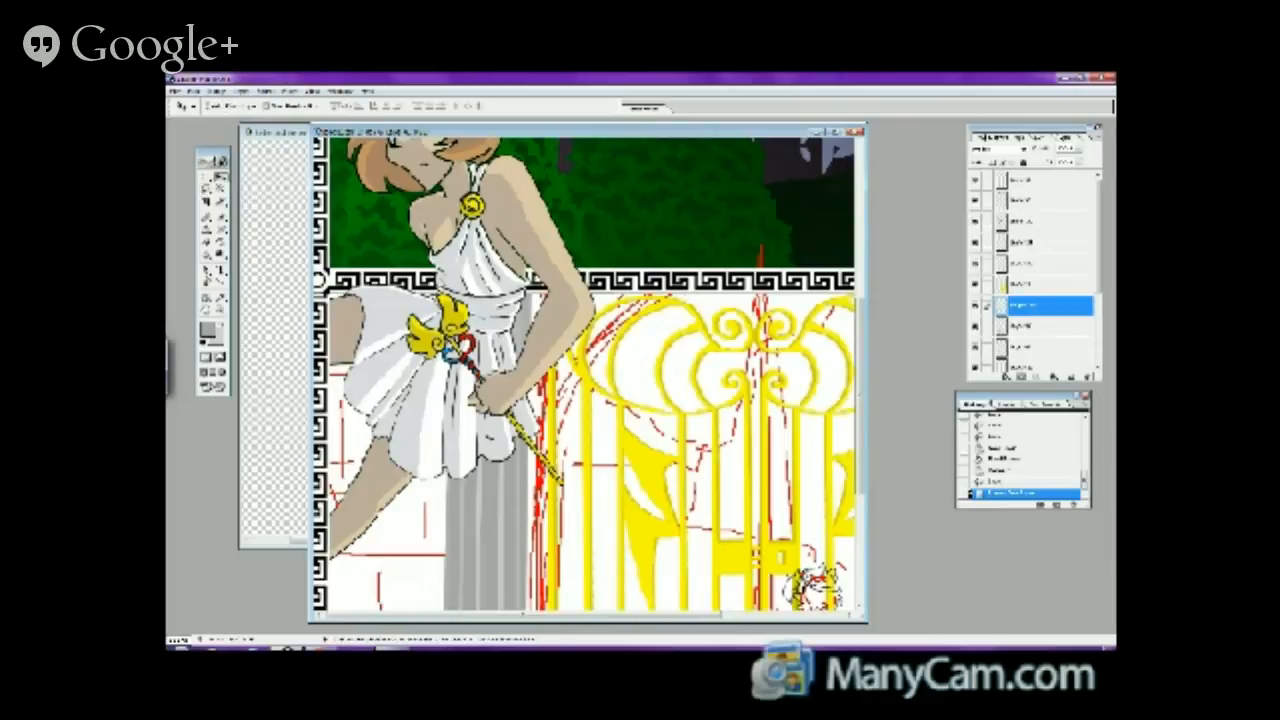
drag(493, 475, 494, 427)
drag(494, 355, 497, 350)
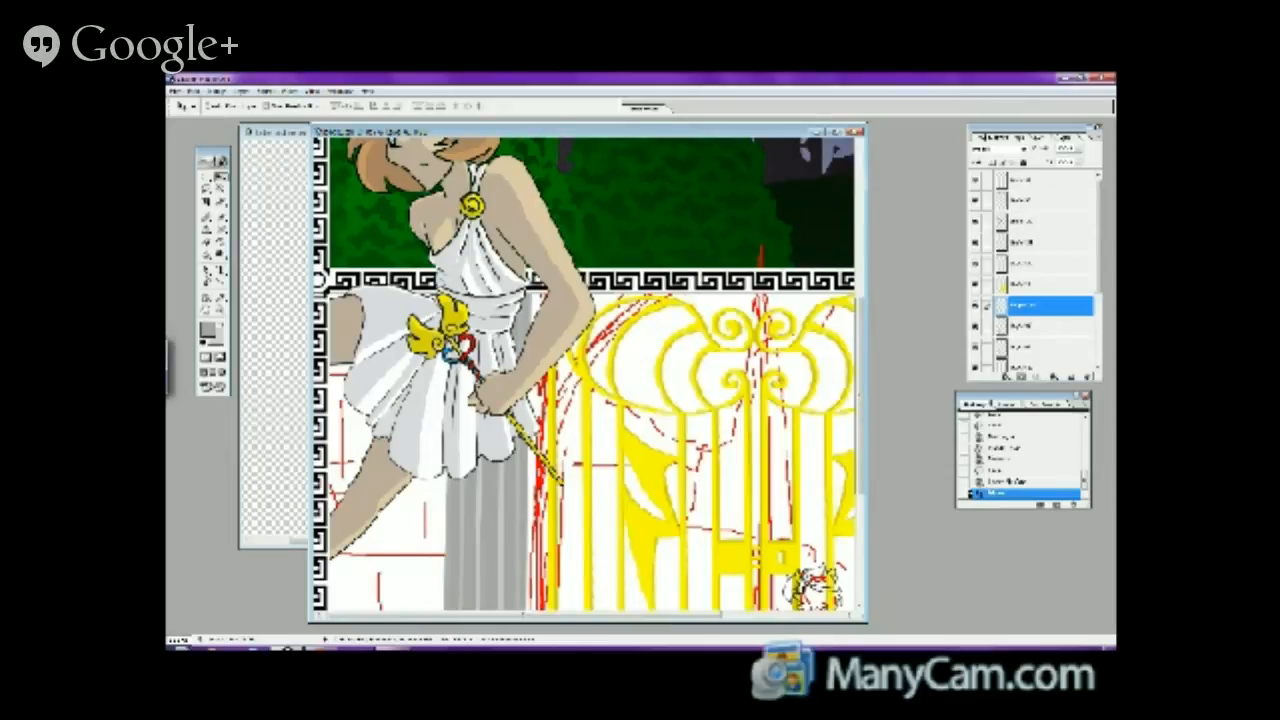
- Duplicate the layer with the copied shaft piece and move the duplicate into place behind the figure's torso
right_click(510, 342)
click(532, 373)
right_click(1012, 302)
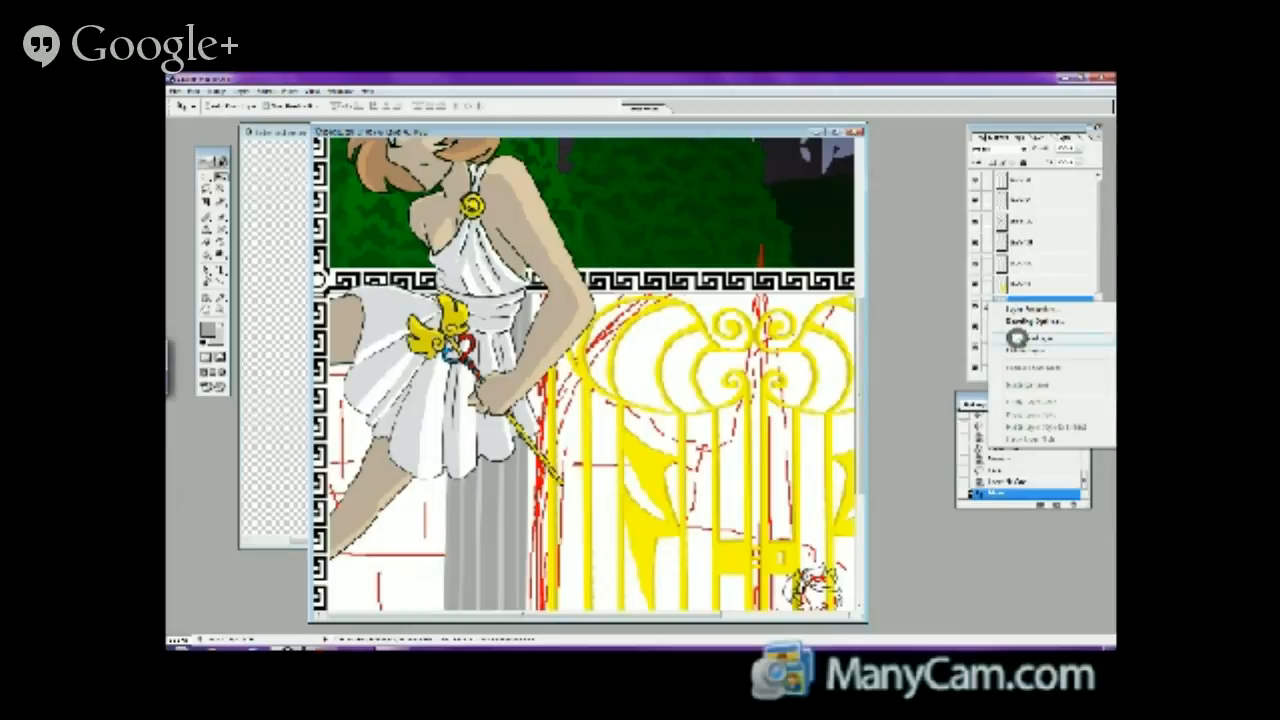
click(1025, 336)
key(Return)
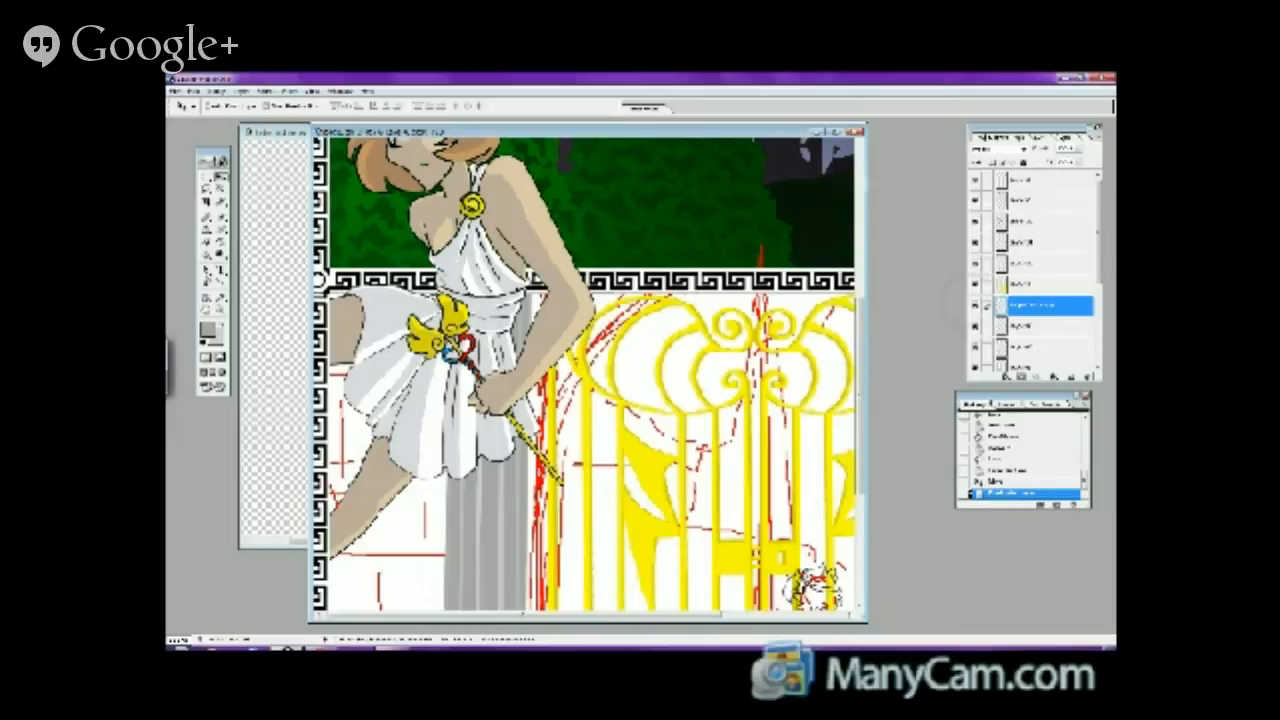
key(Right)
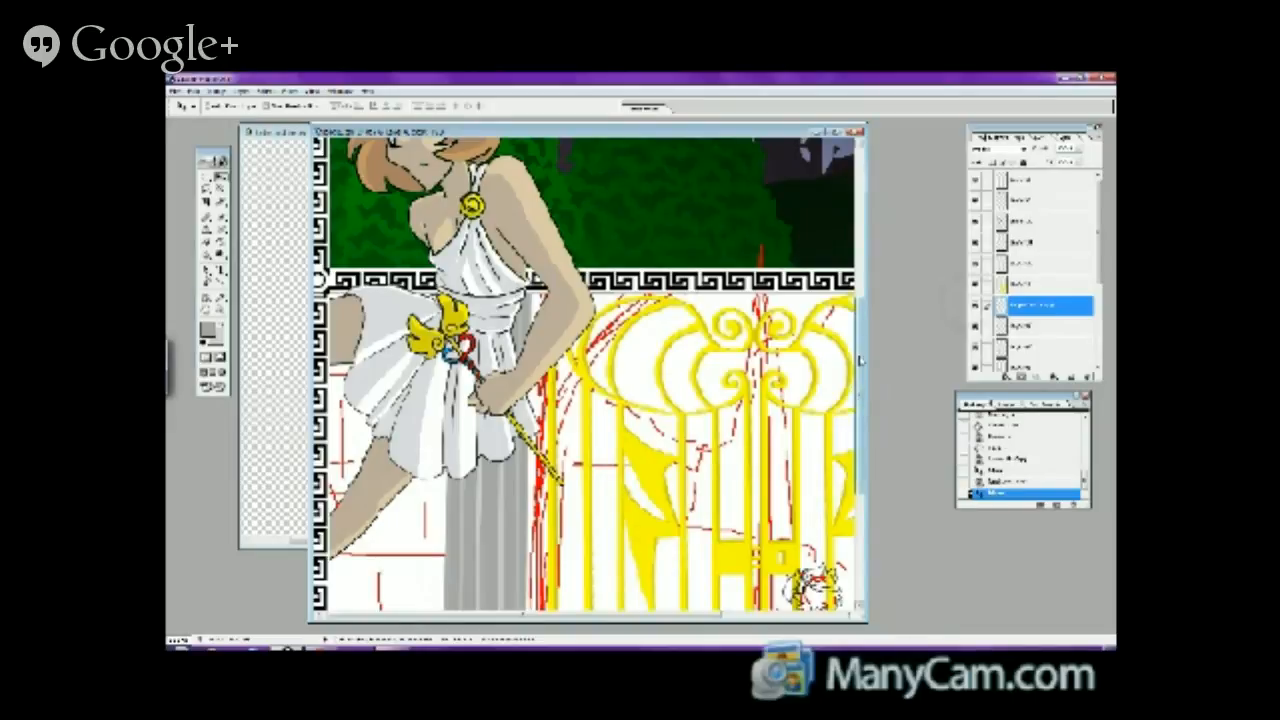
- Hide the figure, border, sketch and background layers so that only the pillar and gate layers stay shown
scroll(860, 360, down, 2)
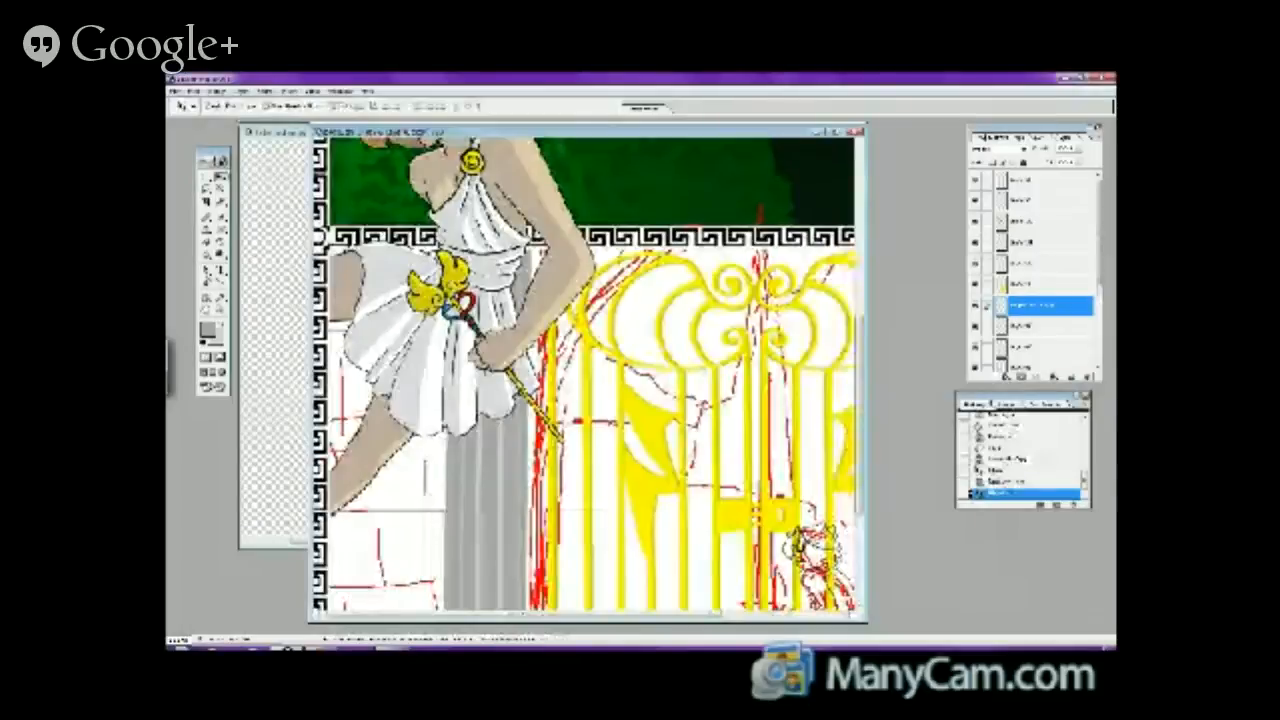
scroll(860, 440, down, 9)
scroll(868, 440, up, 5)
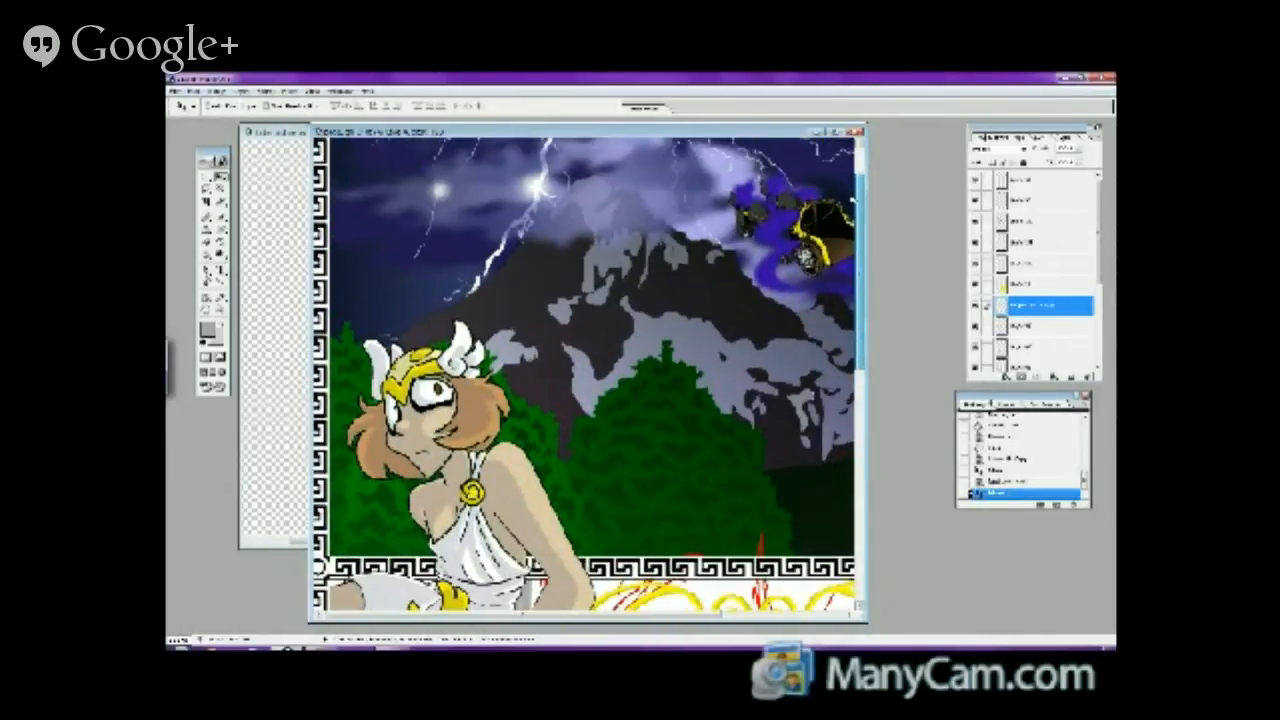
scroll(588, 373, down, 10)
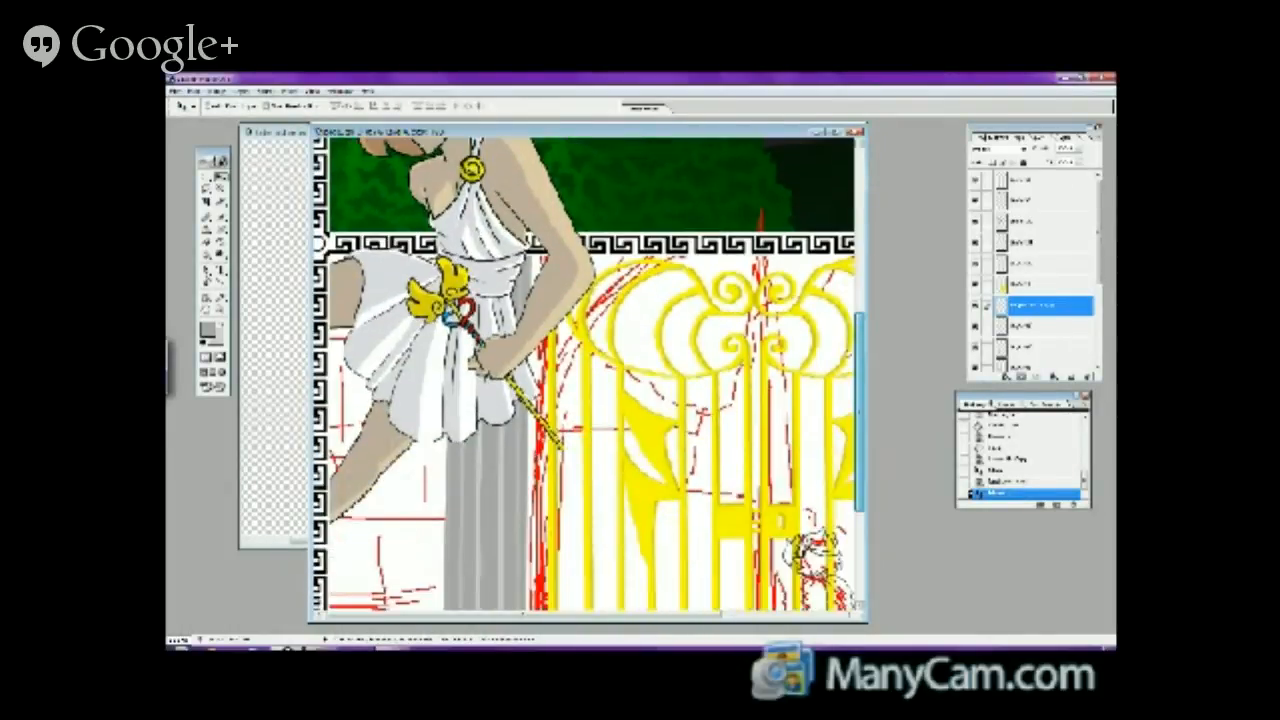
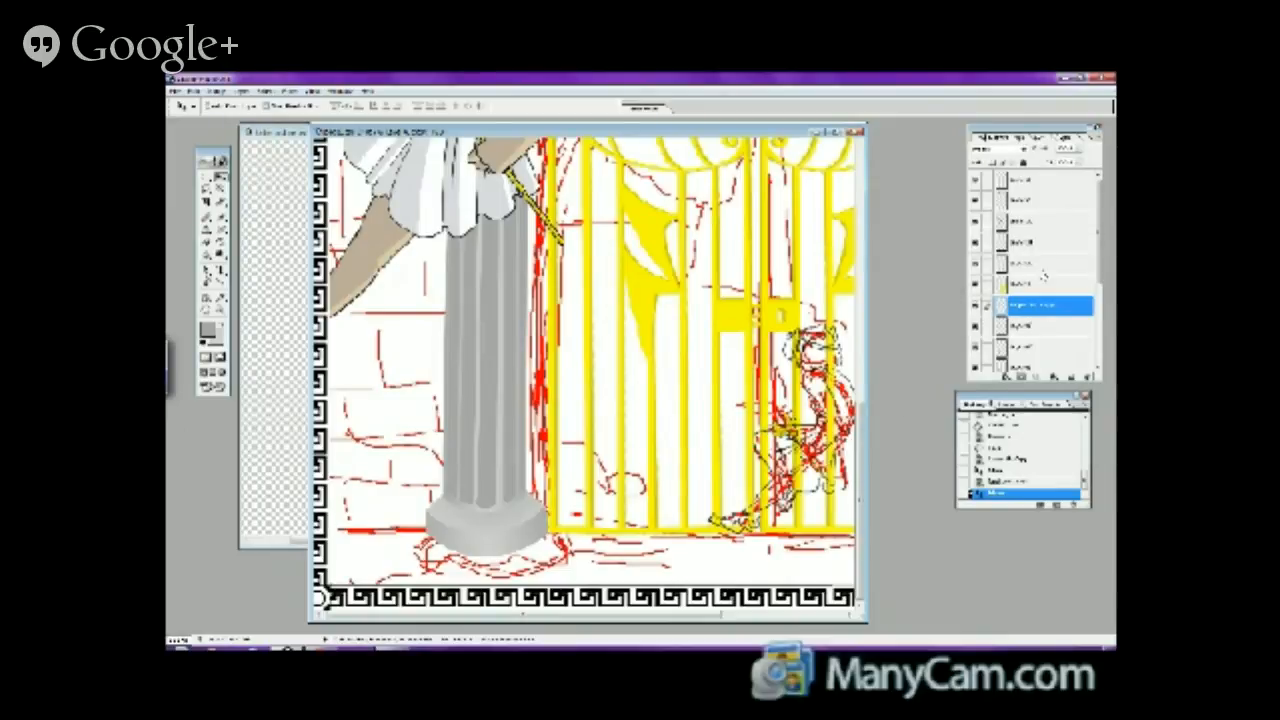
click(974, 262)
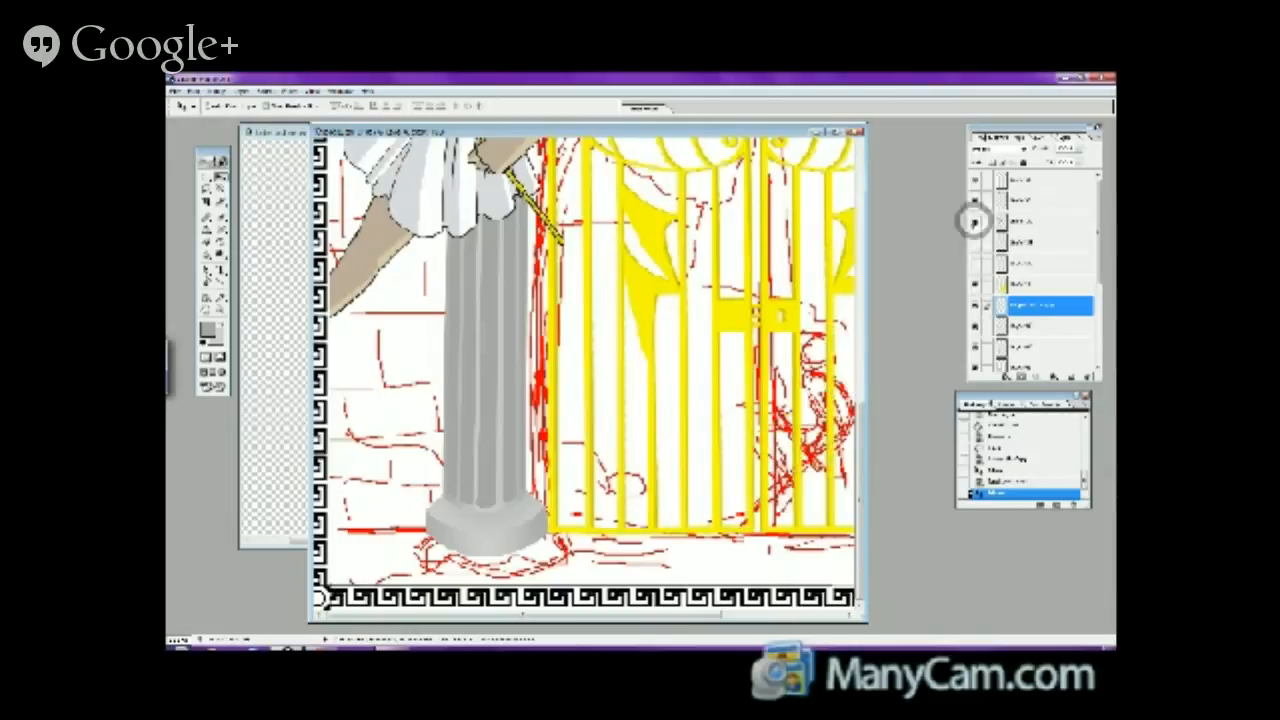
click(973, 200)
click(974, 181)
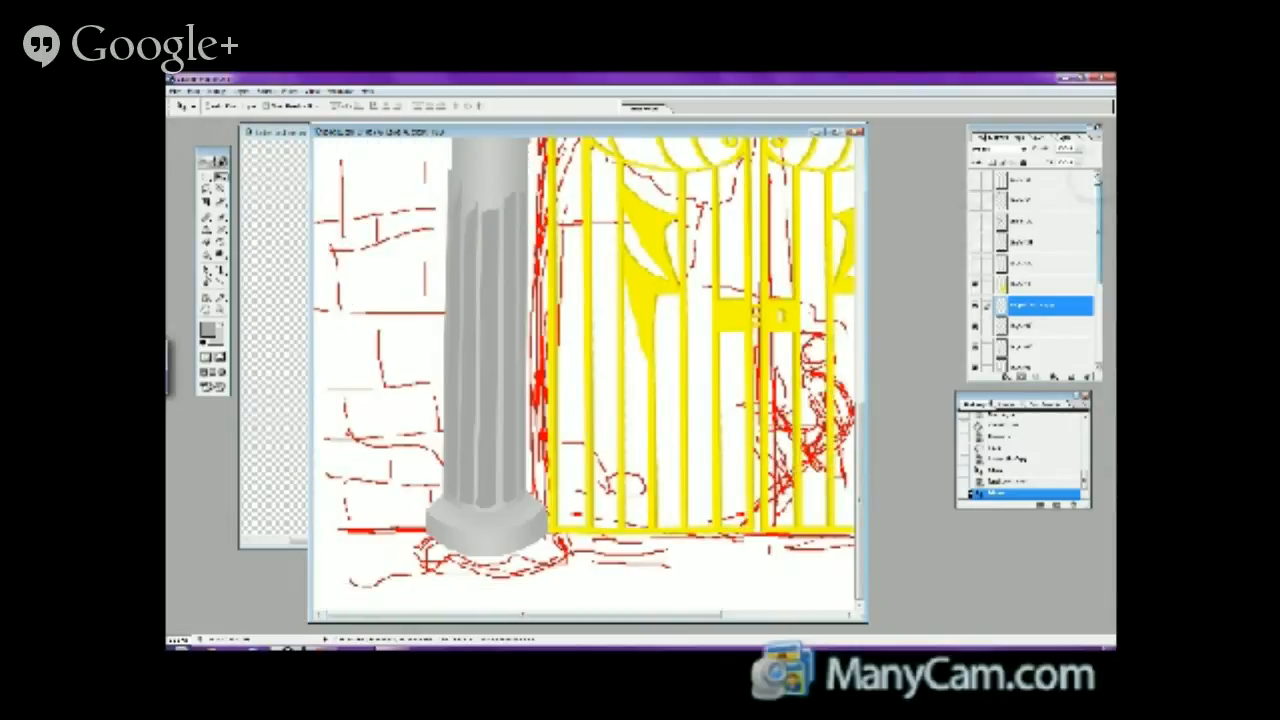
drag(1098, 224, 1090, 298)
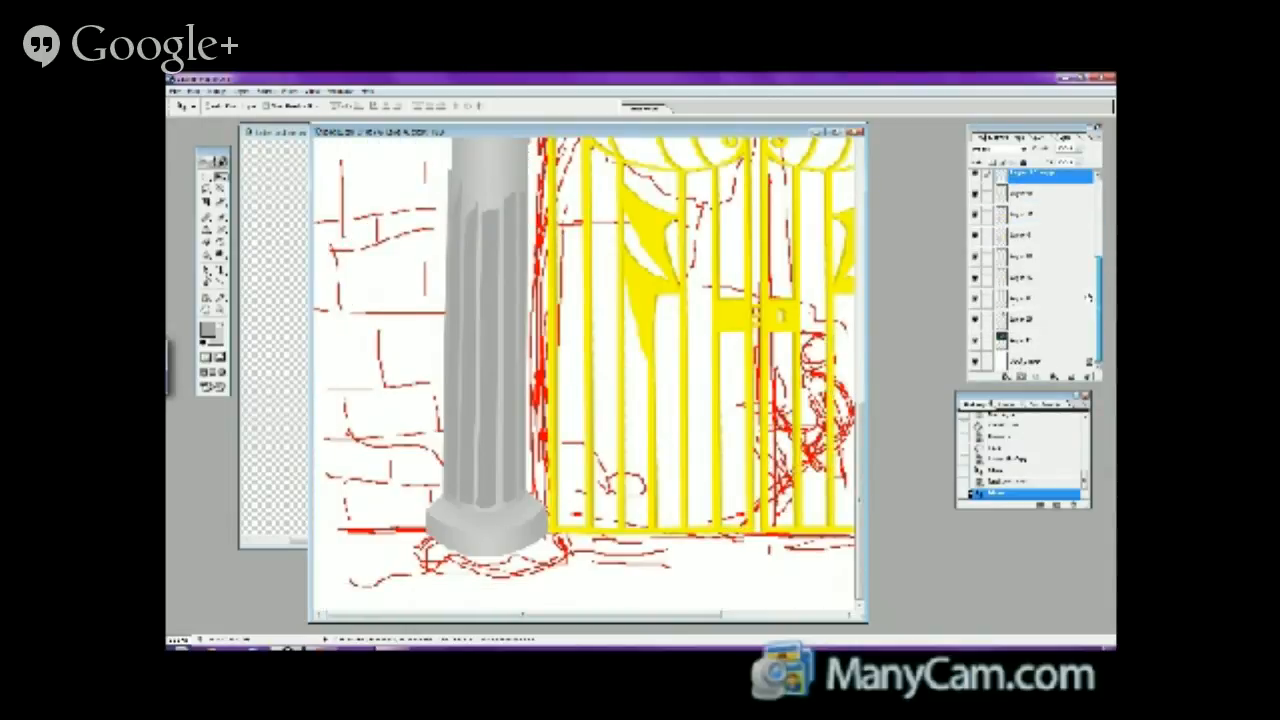
click(974, 308)
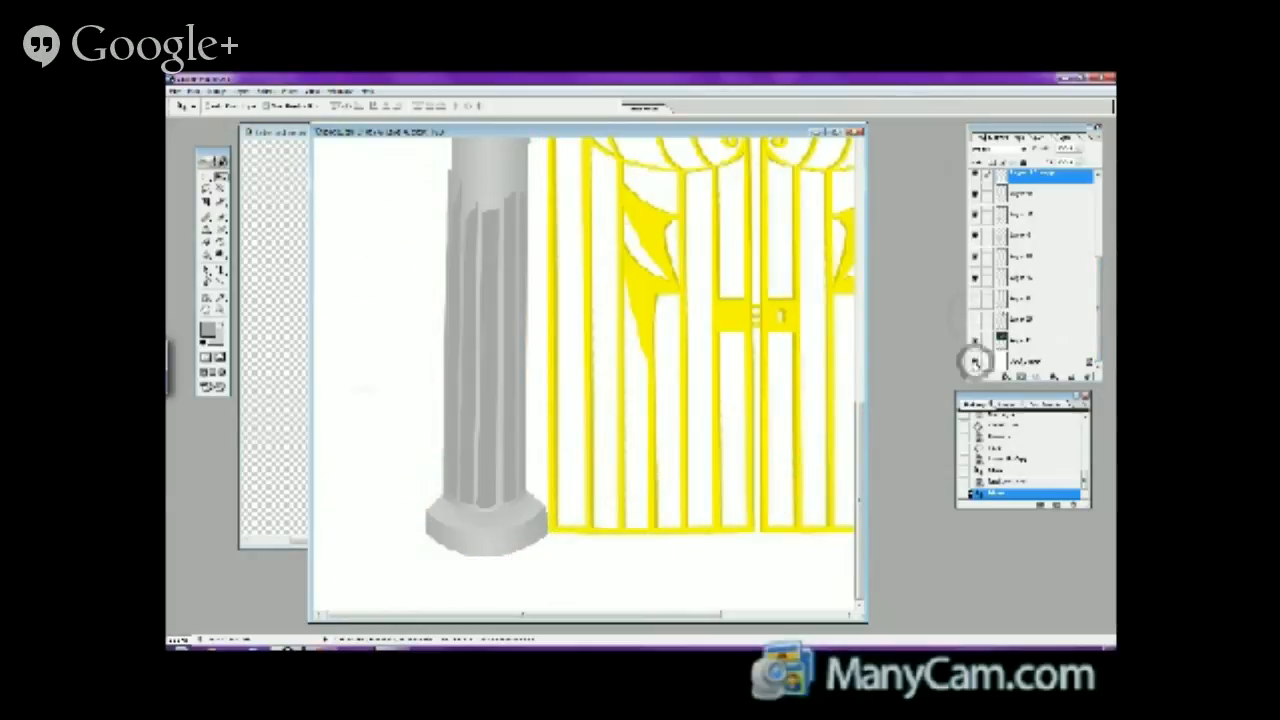
click(975, 341)
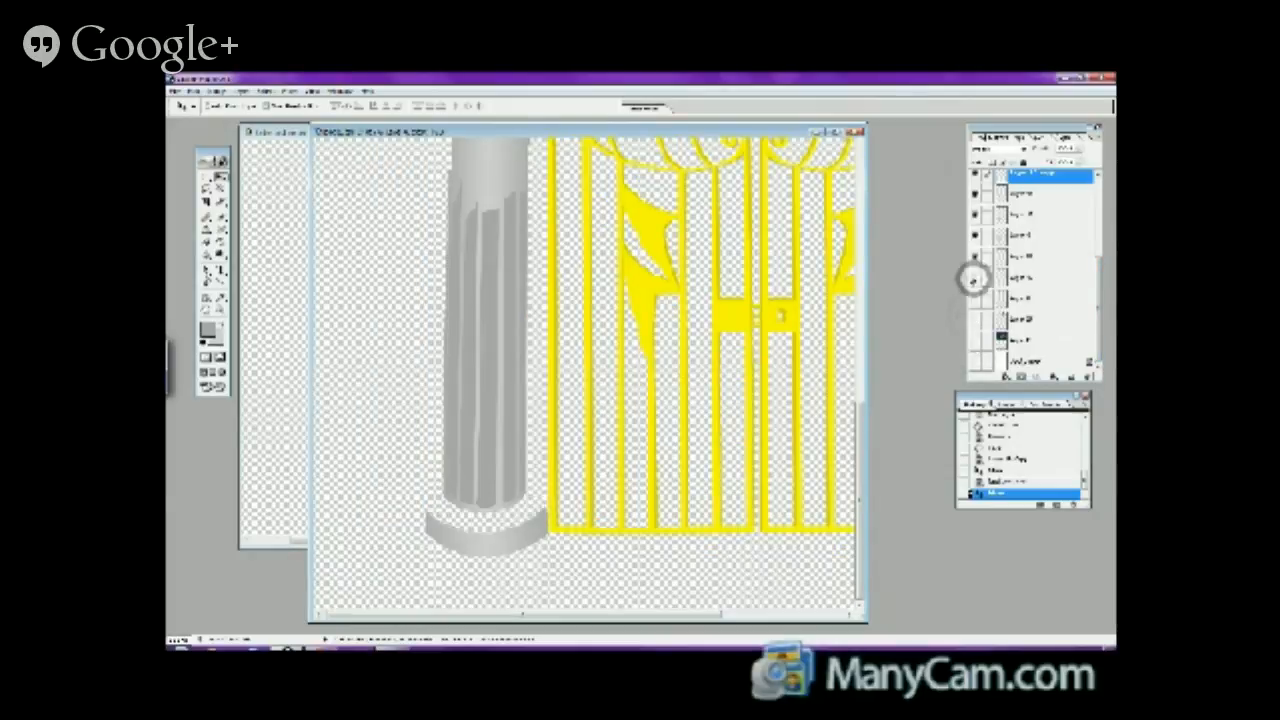
- Merge the visible pillar and gate layers into a single layer
click(214, 190)
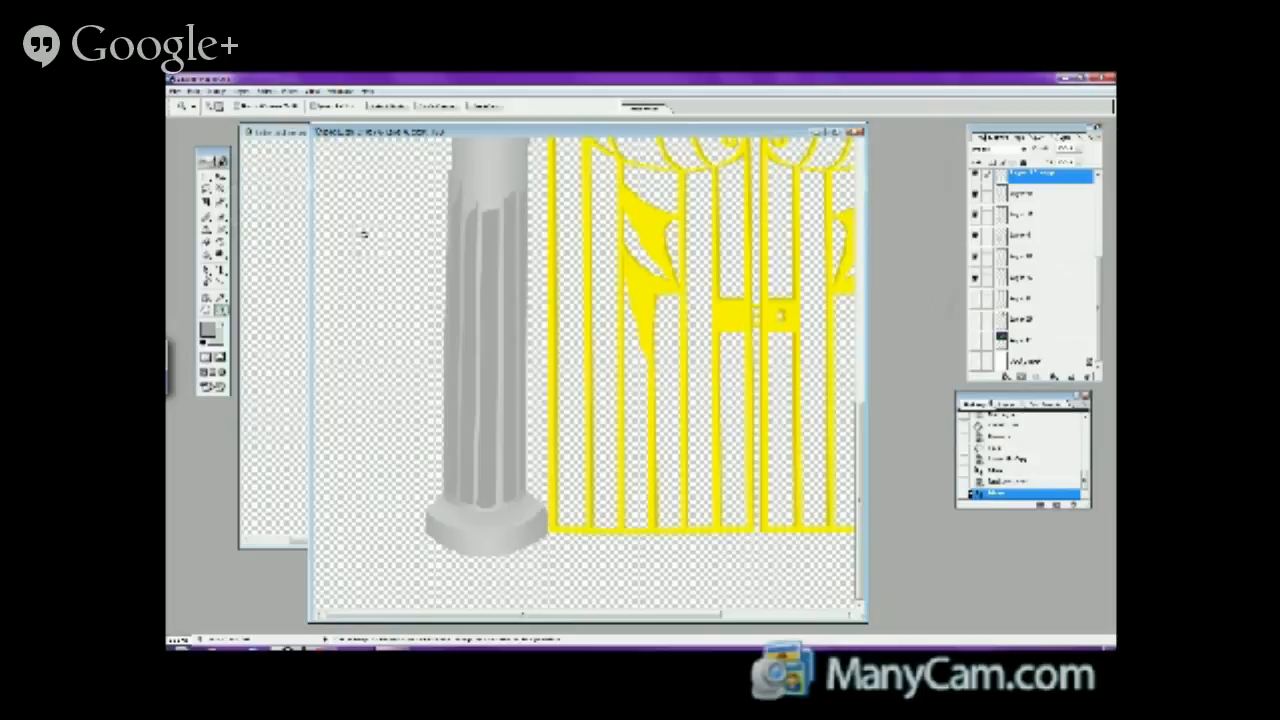
drag(360, 234, 728, 344)
key(ctrl+minus)
key(ctrl+minus)
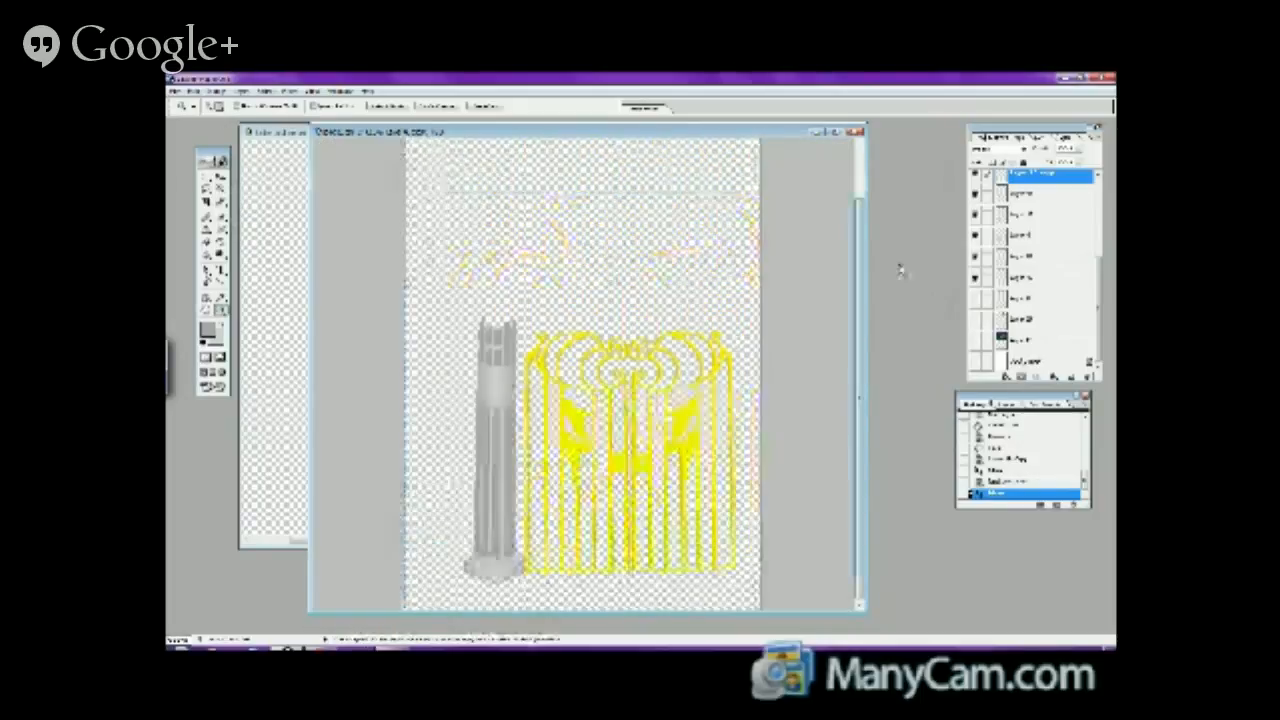
mouse_move(858, 408)
mouse_down()
mouse_move(857, 340)
mouse_move(858, 408)
mouse_up()
click(196, 91)
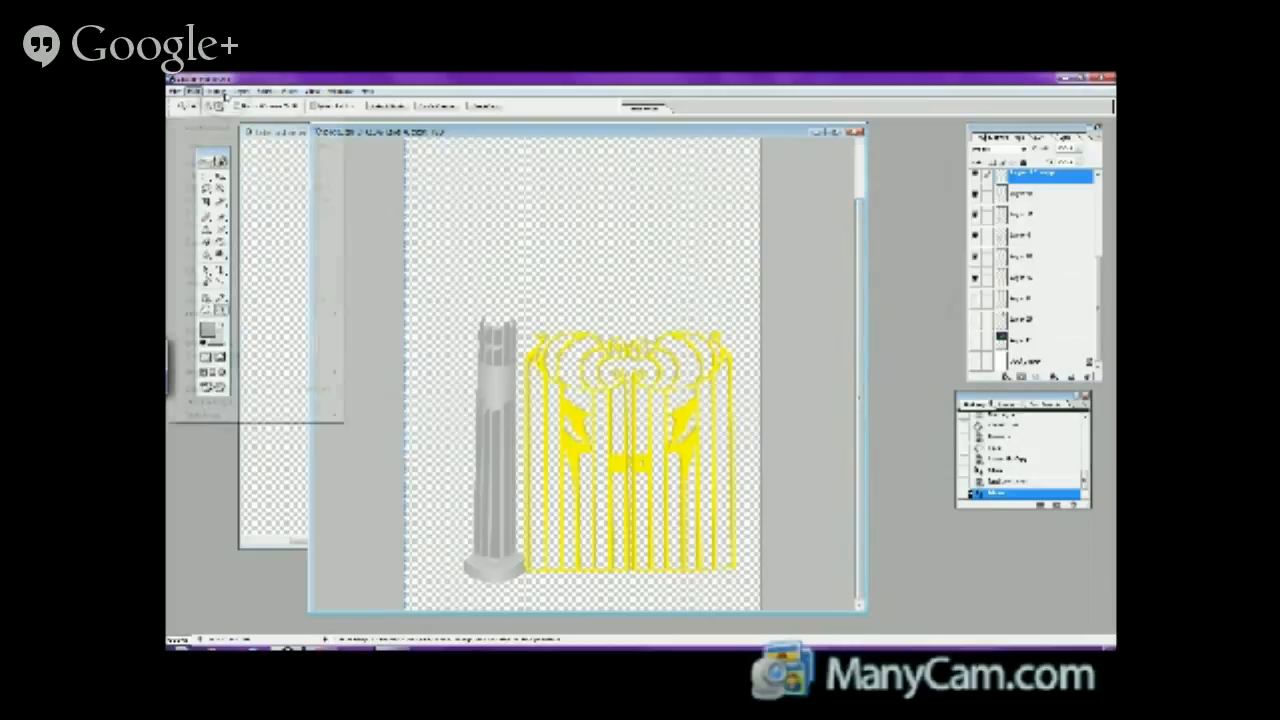
click(228, 431)
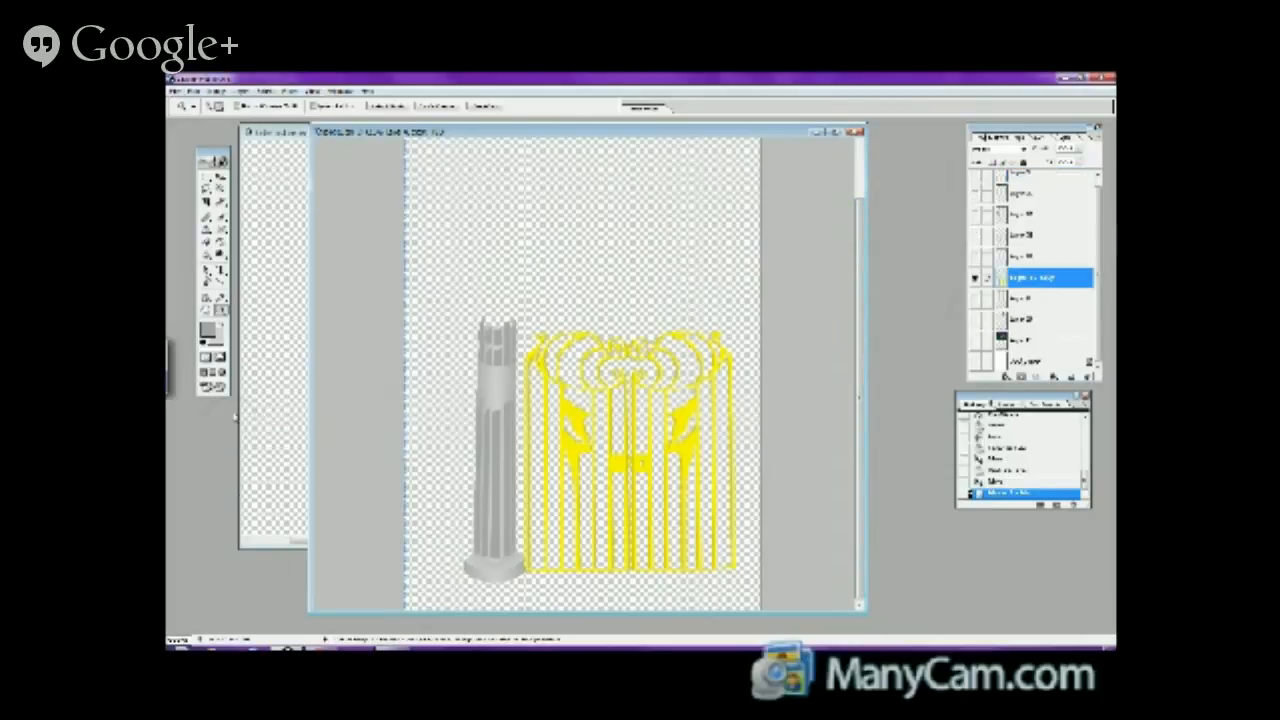
- Show the hidden figure, border, sketch and background layers again around the merged pillar and gate
alt+click(517, 503)
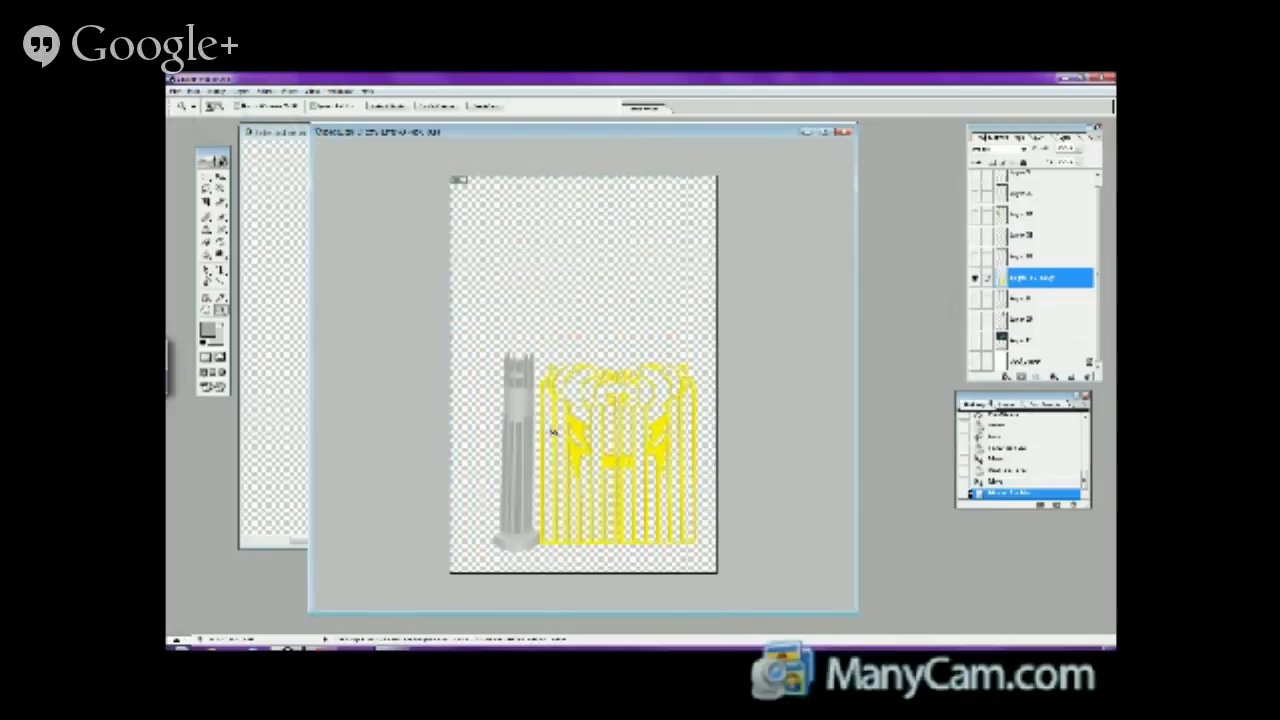
click(551, 463)
click(551, 463)
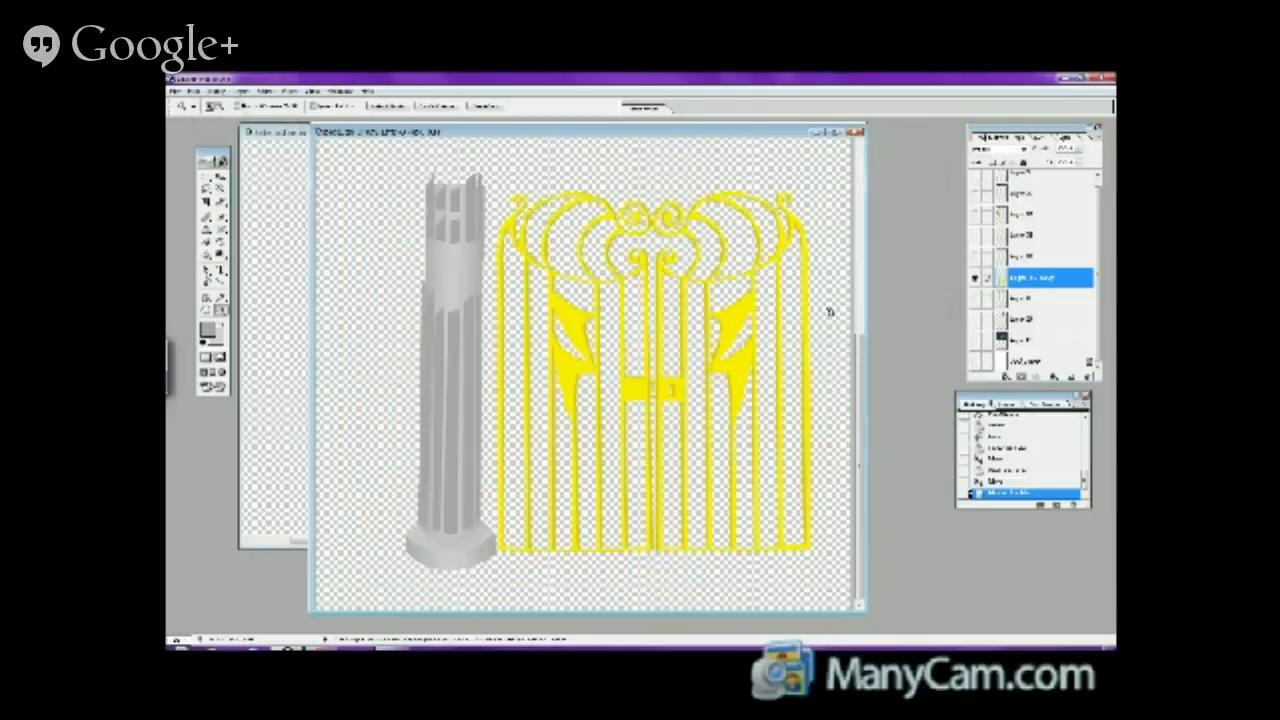
click(974, 180)
click(975, 197)
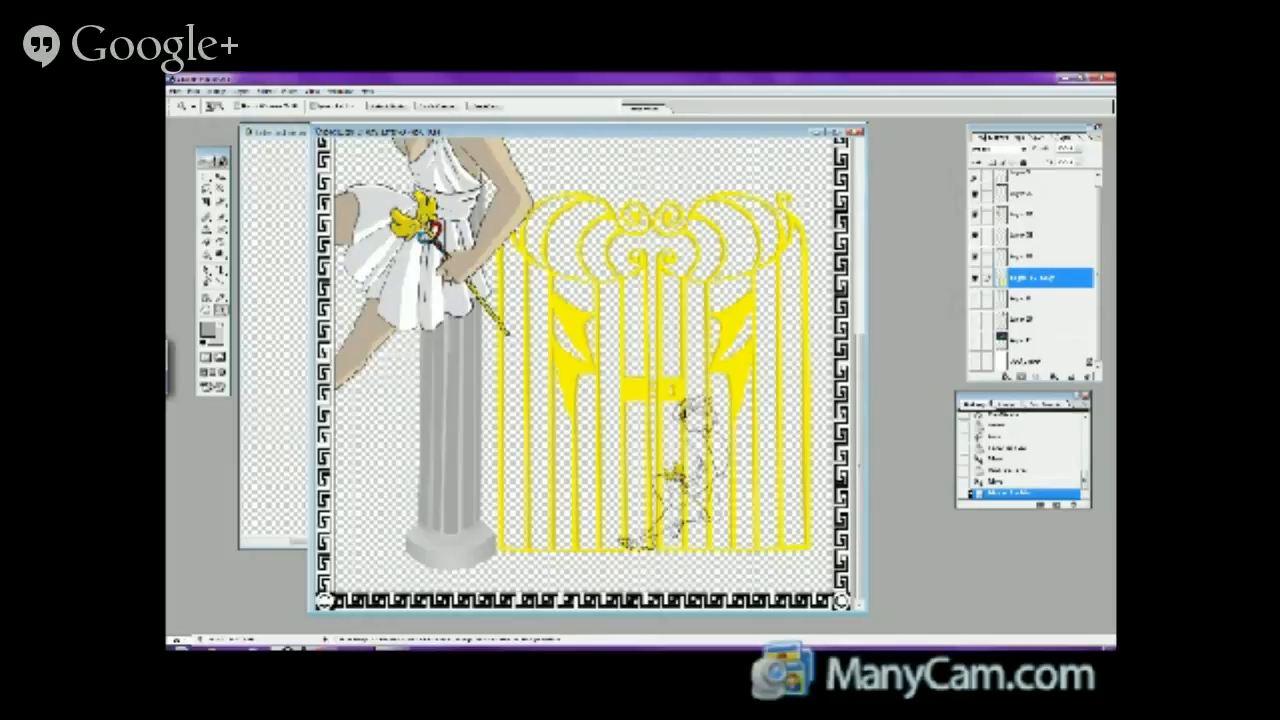
drag(1097, 202, 1097, 300)
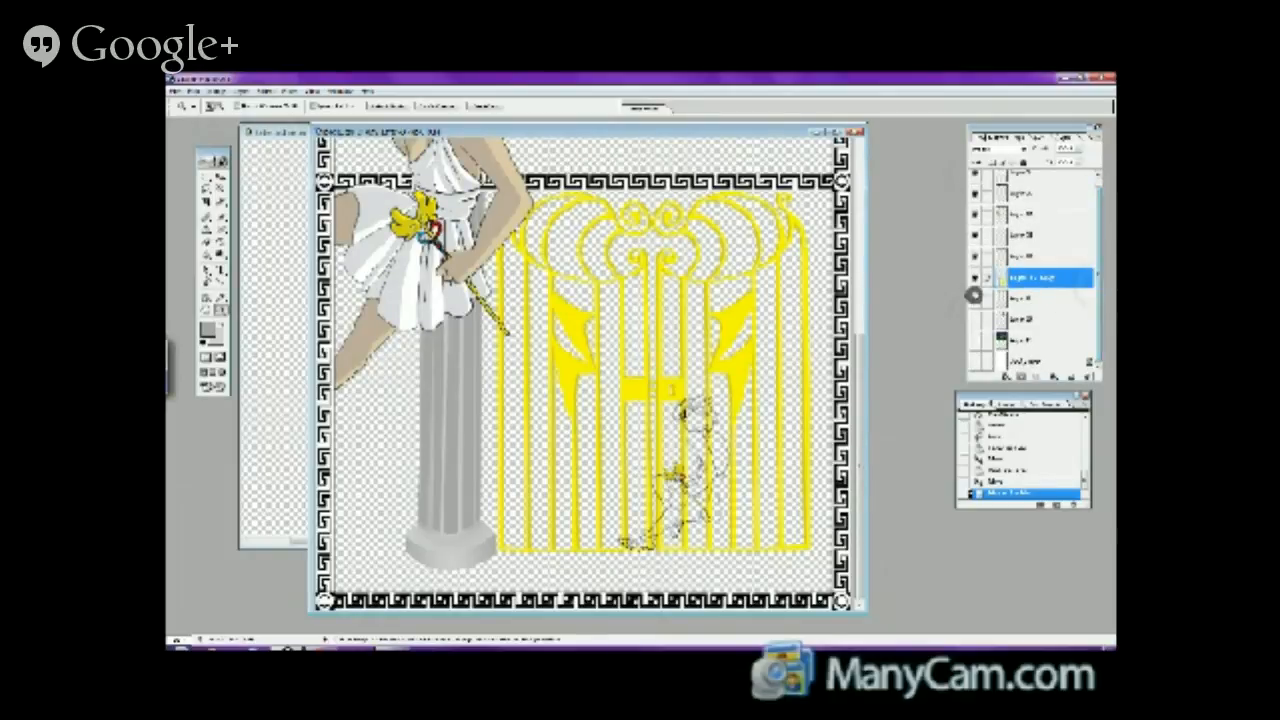
click(975, 305)
click(975, 340)
click(975, 361)
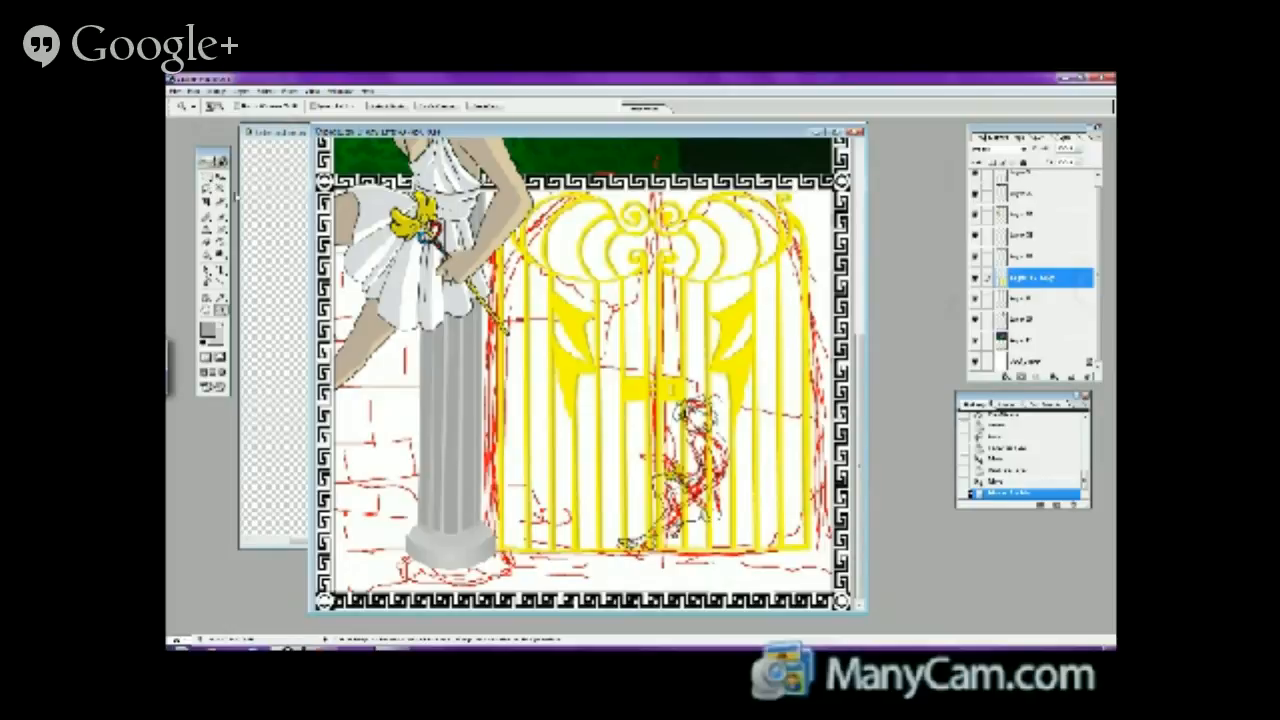
- Select the strip where the pillar base meets the gate, erase the excess edge of the base there, and deselect
click(207, 181)
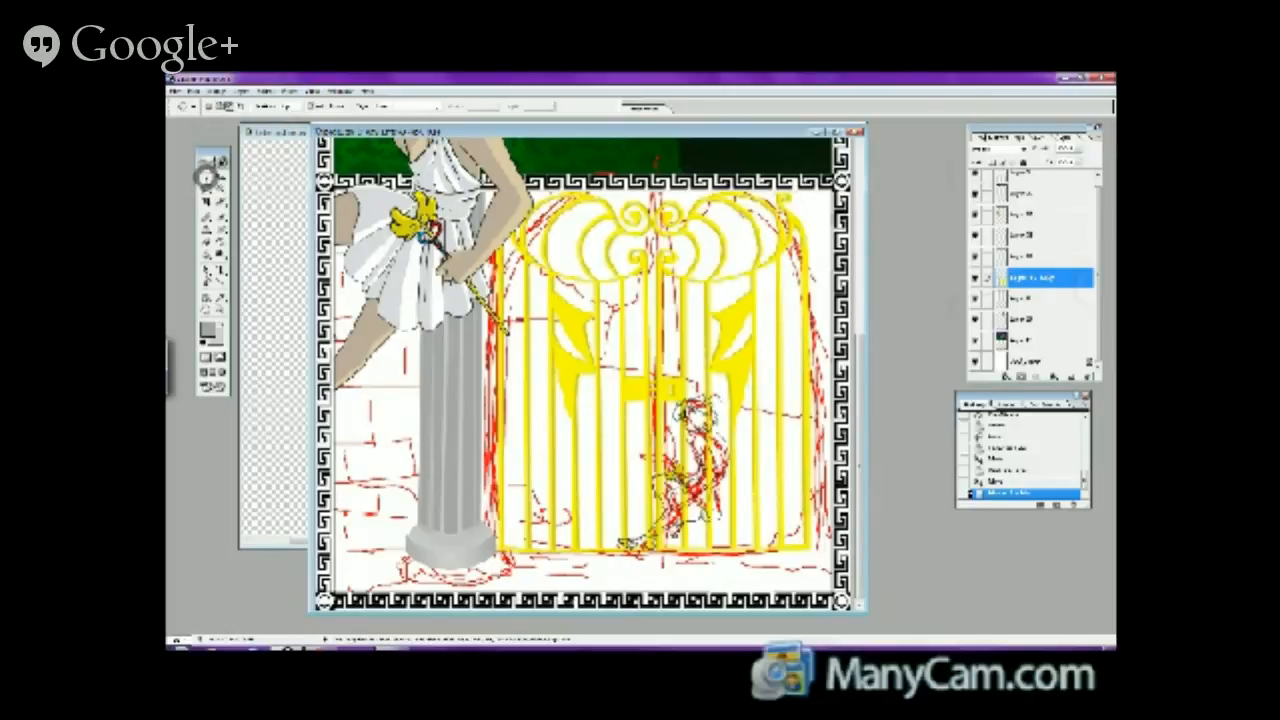
drag(207, 177, 262, 180)
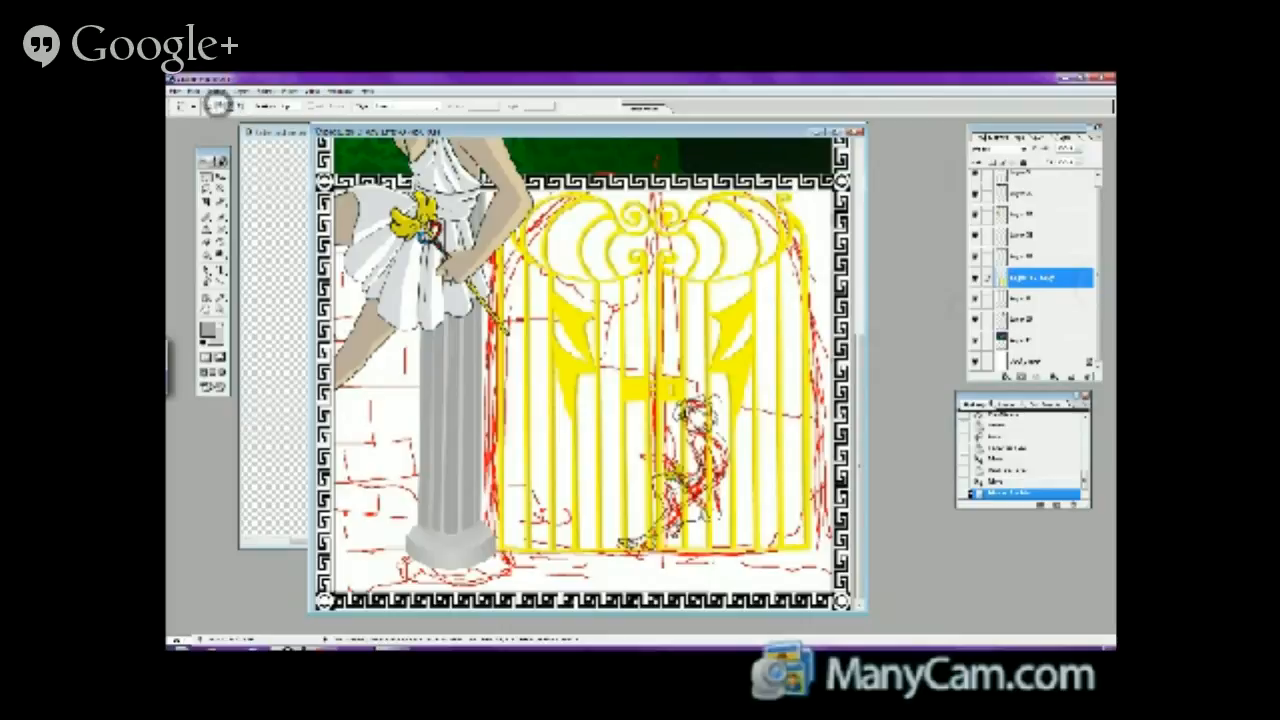
click(495, 528)
click(211, 241)
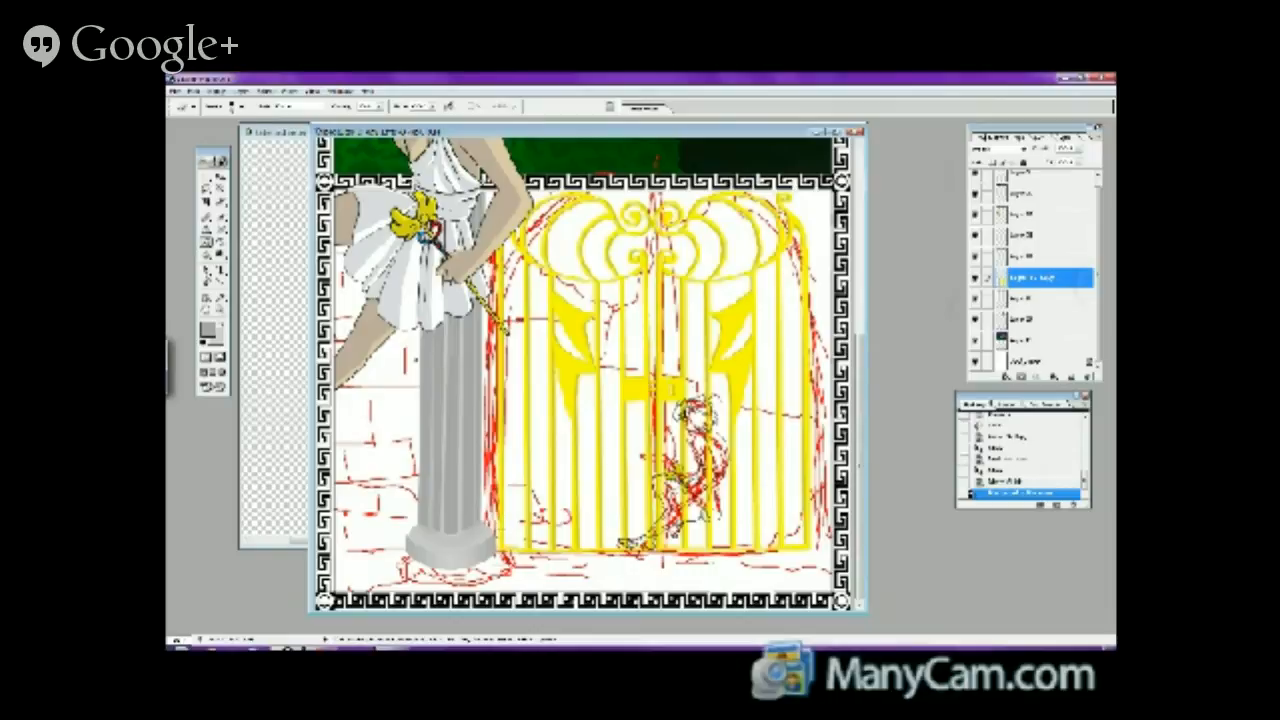
click(498, 560)
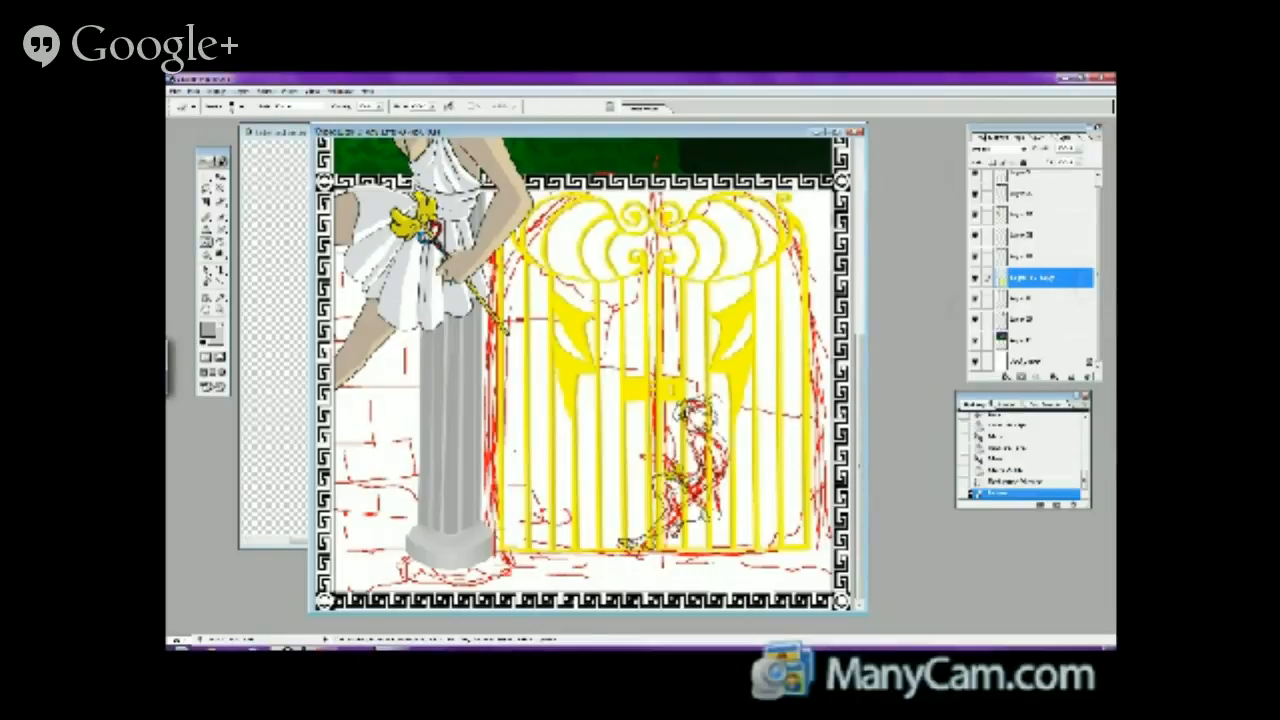
click(510, 458)
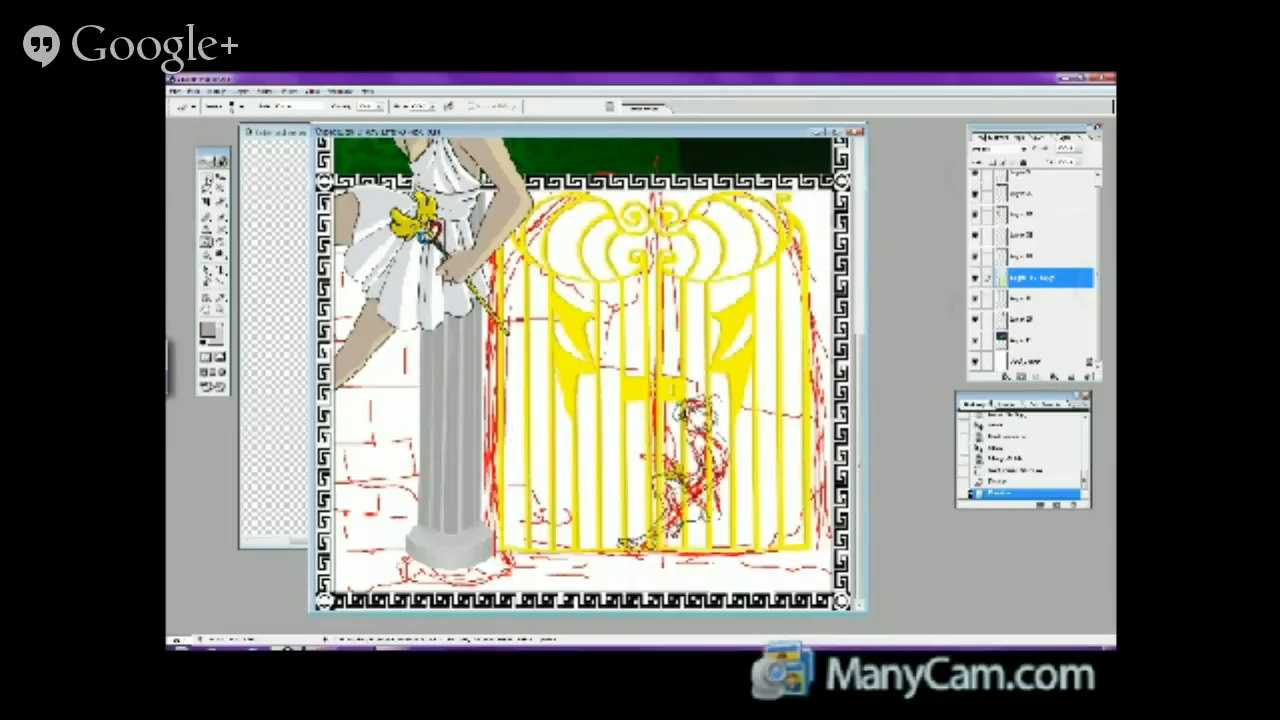
- Select the whole pillar with a rectangular marquee and copy it to a new layer
click(206, 176)
drag(404, 142, 496, 578)
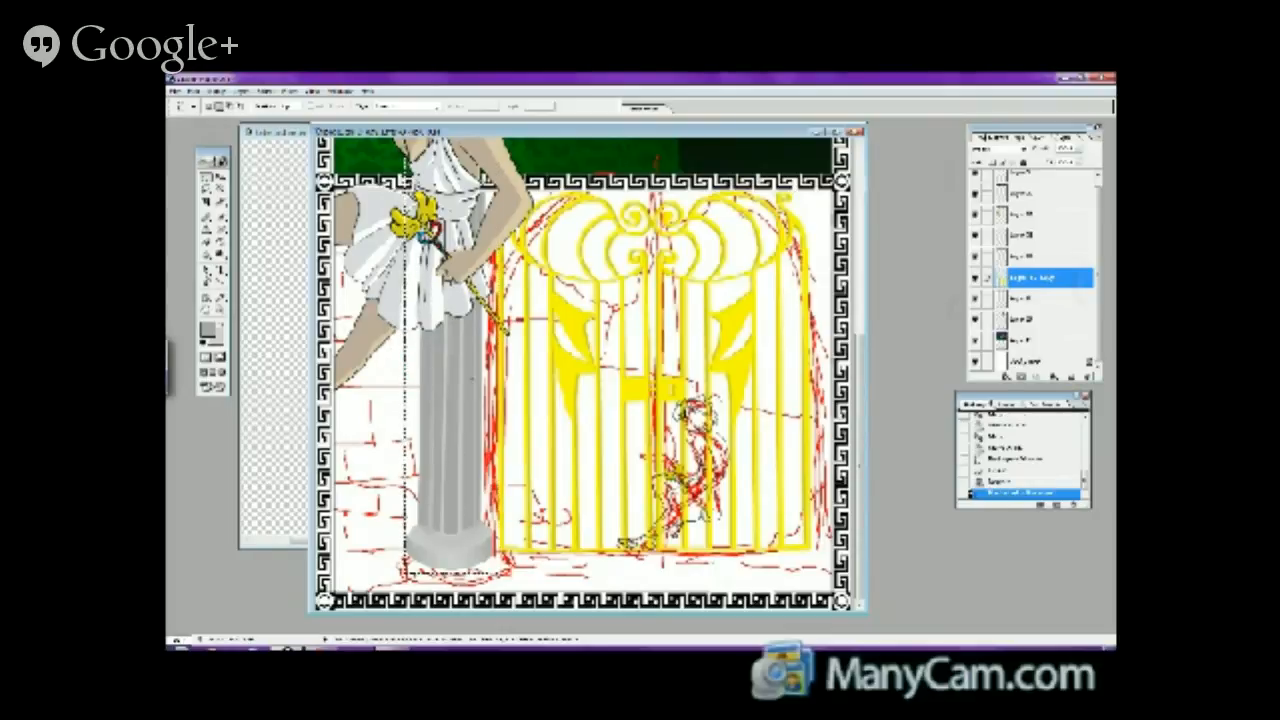
right_click(459, 414)
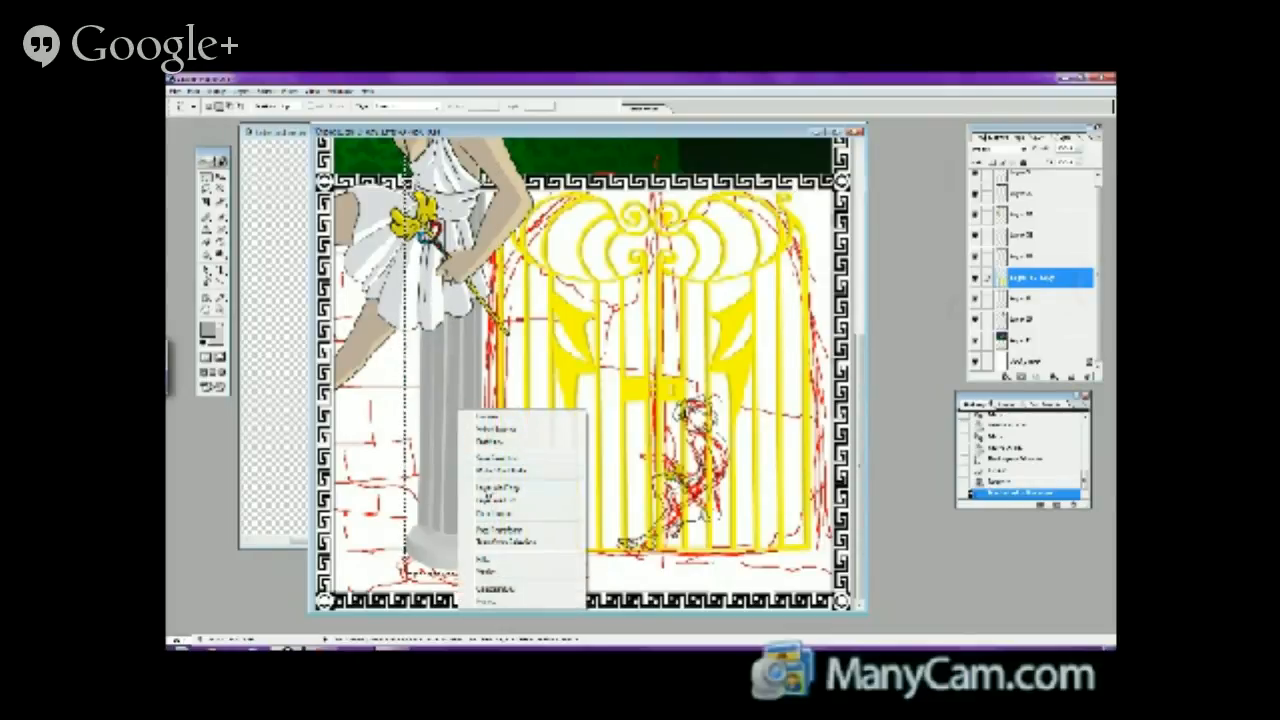
click(490, 487)
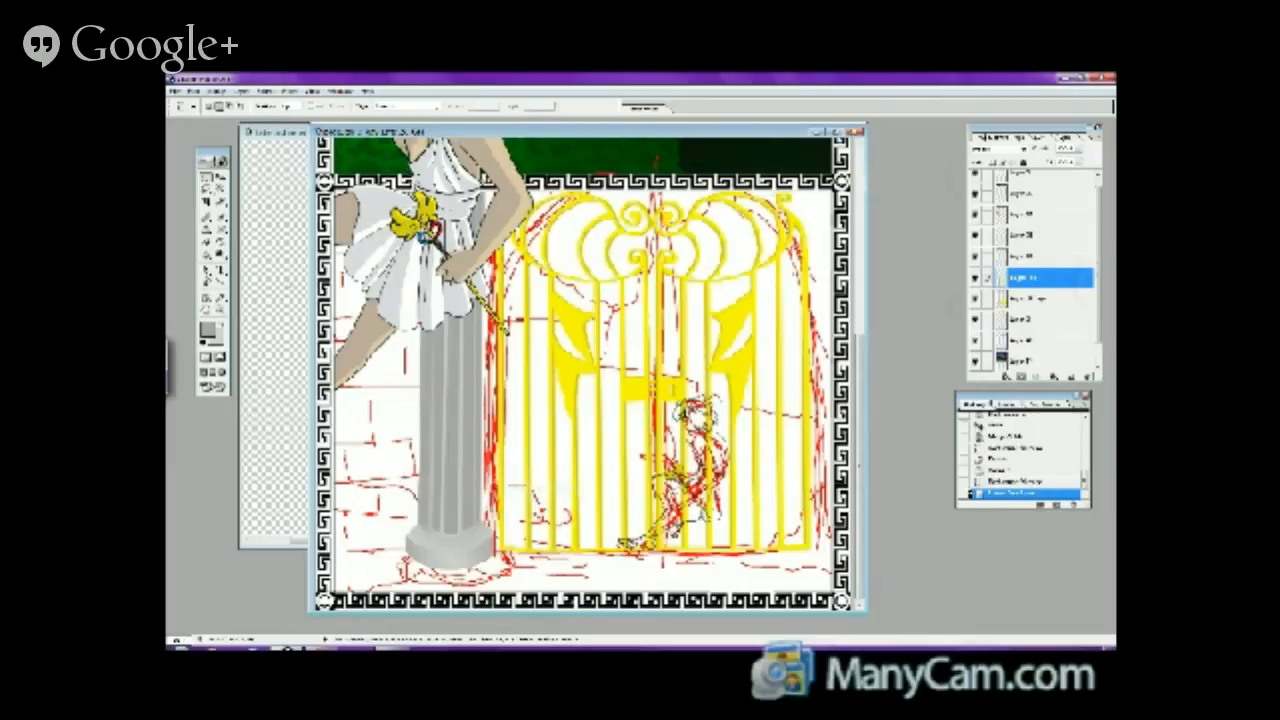
- Move the pillar copy across to the right side of the gate and flip it horizontally
key(v)
drag(452, 410, 834, 405)
drag(809, 549, 734, 538)
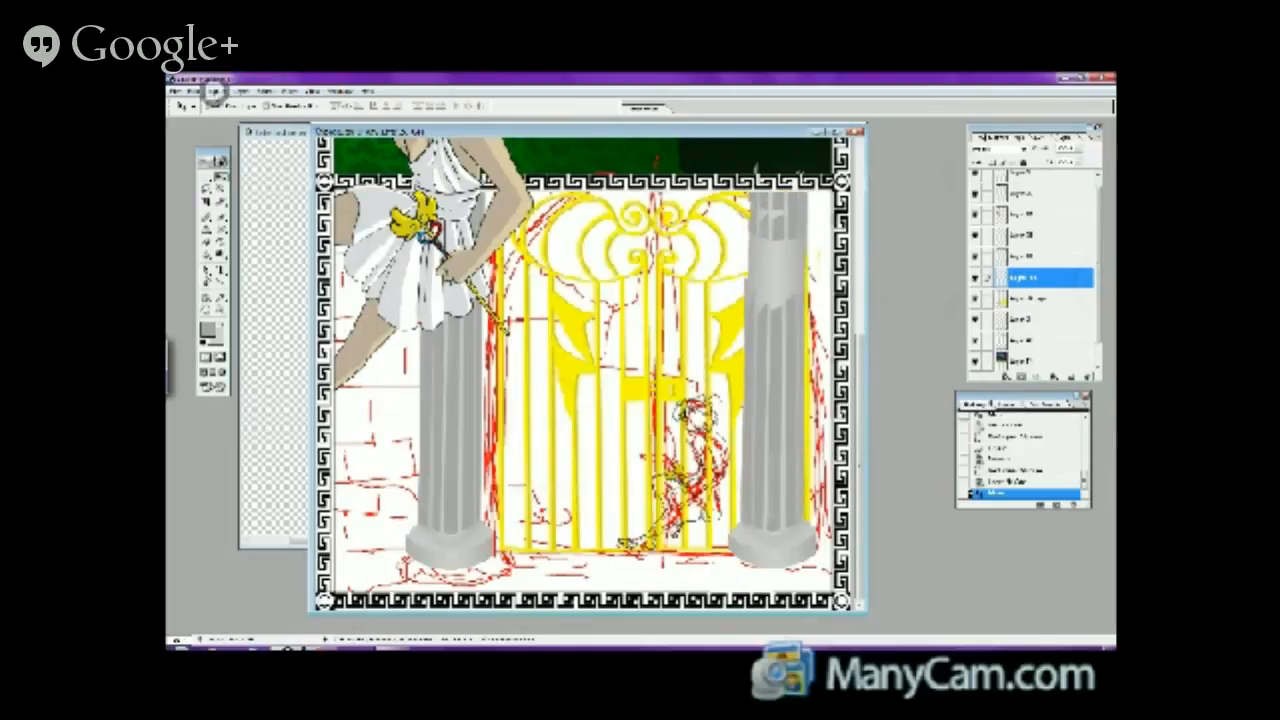
click(194, 91)
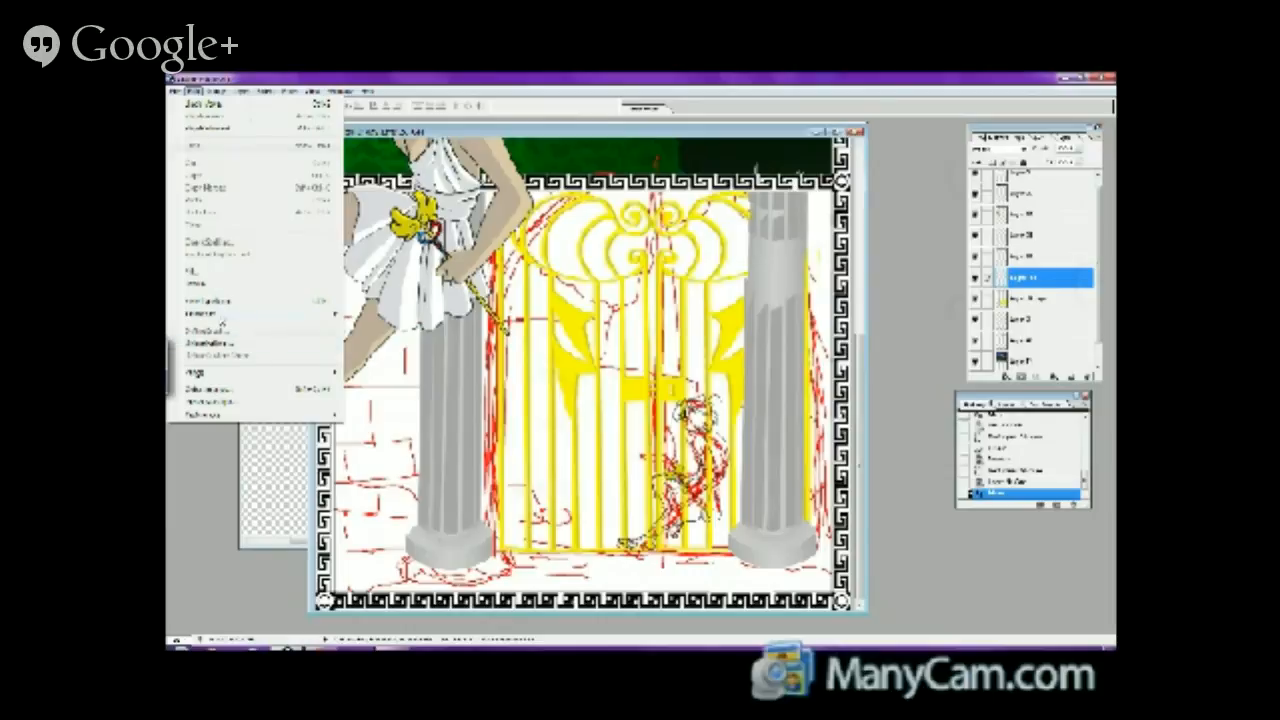
mouse_move(222, 316)
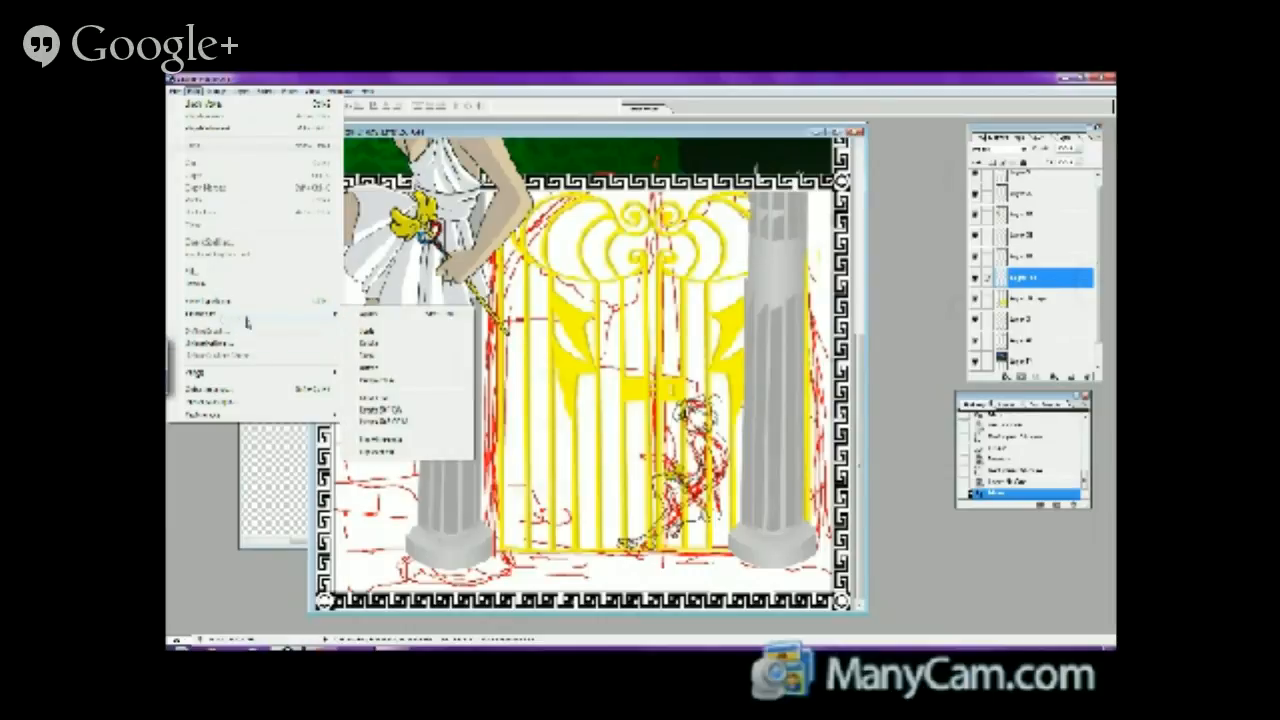
click(384, 440)
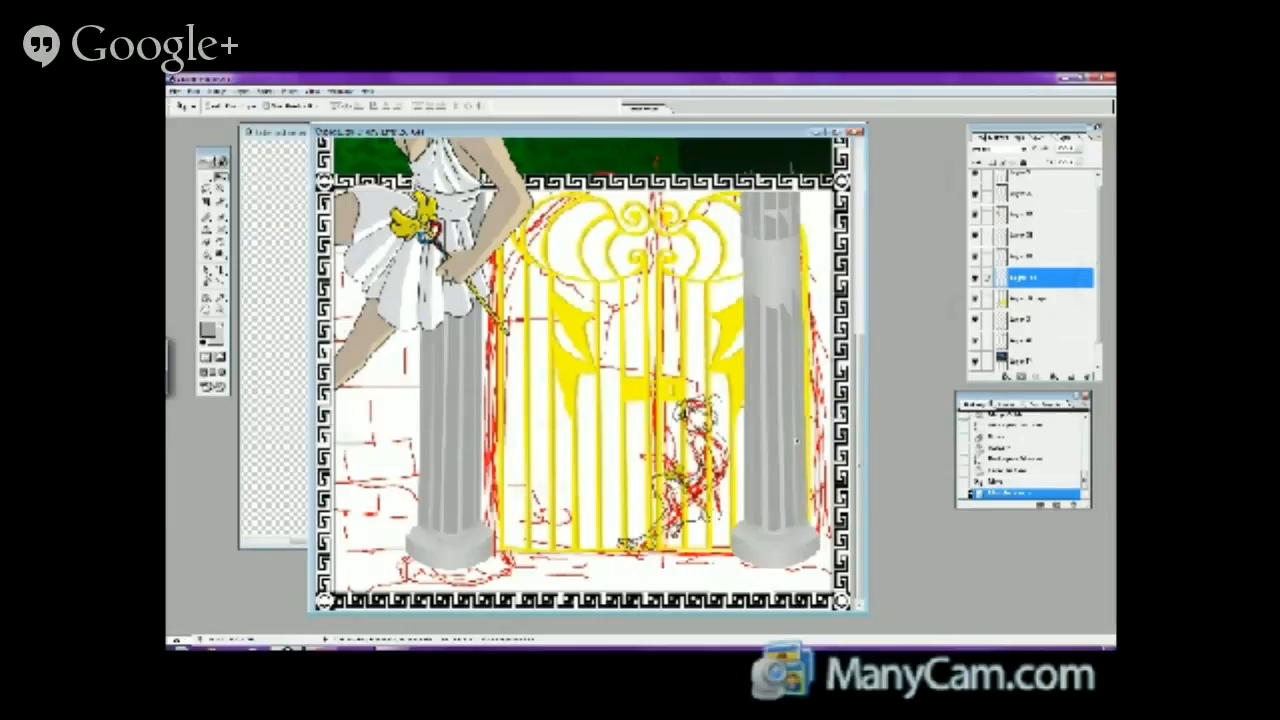
mouse_move(766, 437)
mouse_down()
mouse_move(846, 451)
mouse_move(766, 451)
mouse_up()
mouse_move(770, 550)
mouse_down()
mouse_move(804, 550)
mouse_move(772, 551)
mouse_up()
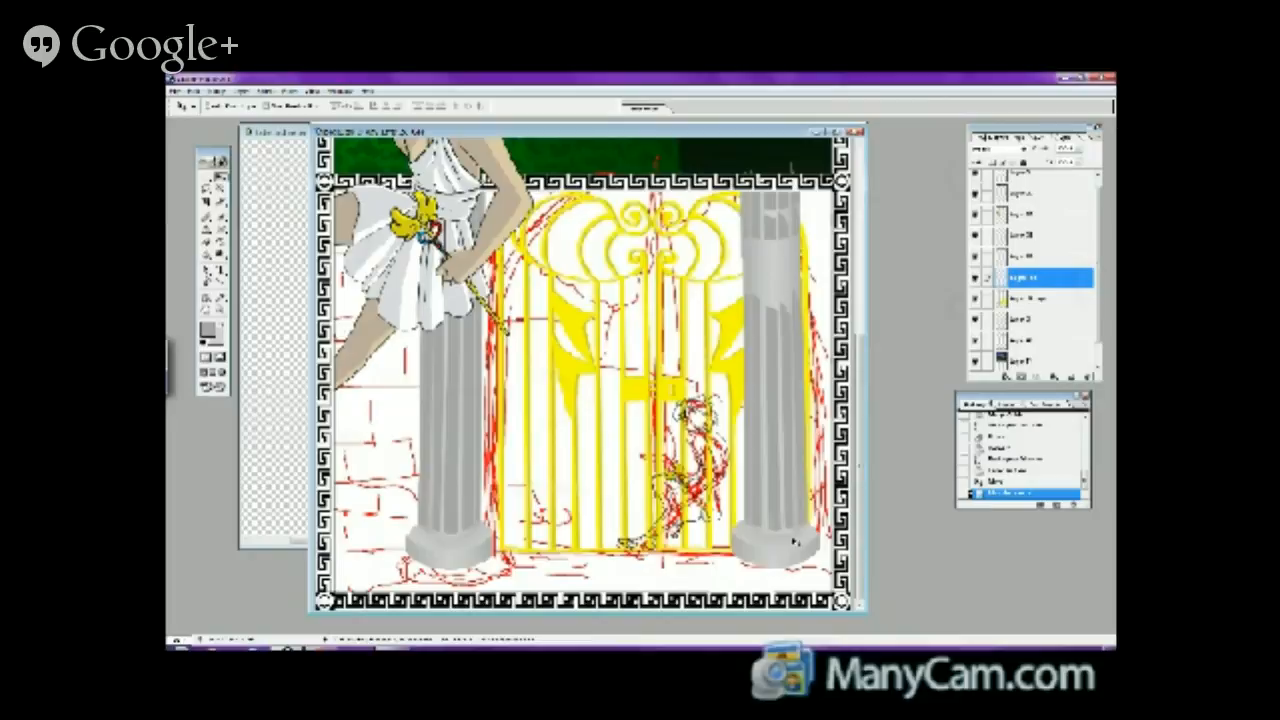
- Shift the flipped pillar further right so it clears the gate and sits mostly behind the Greek key border
click(220, 311)
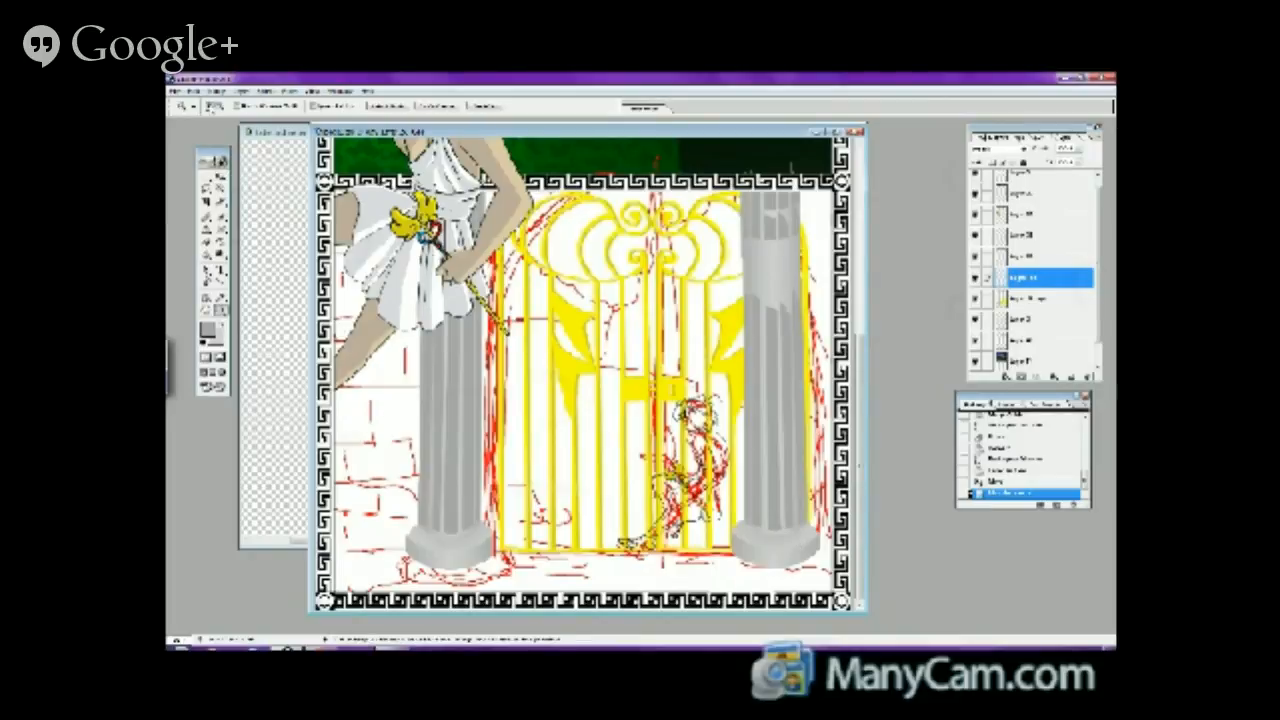
click(784, 552)
click(788, 544)
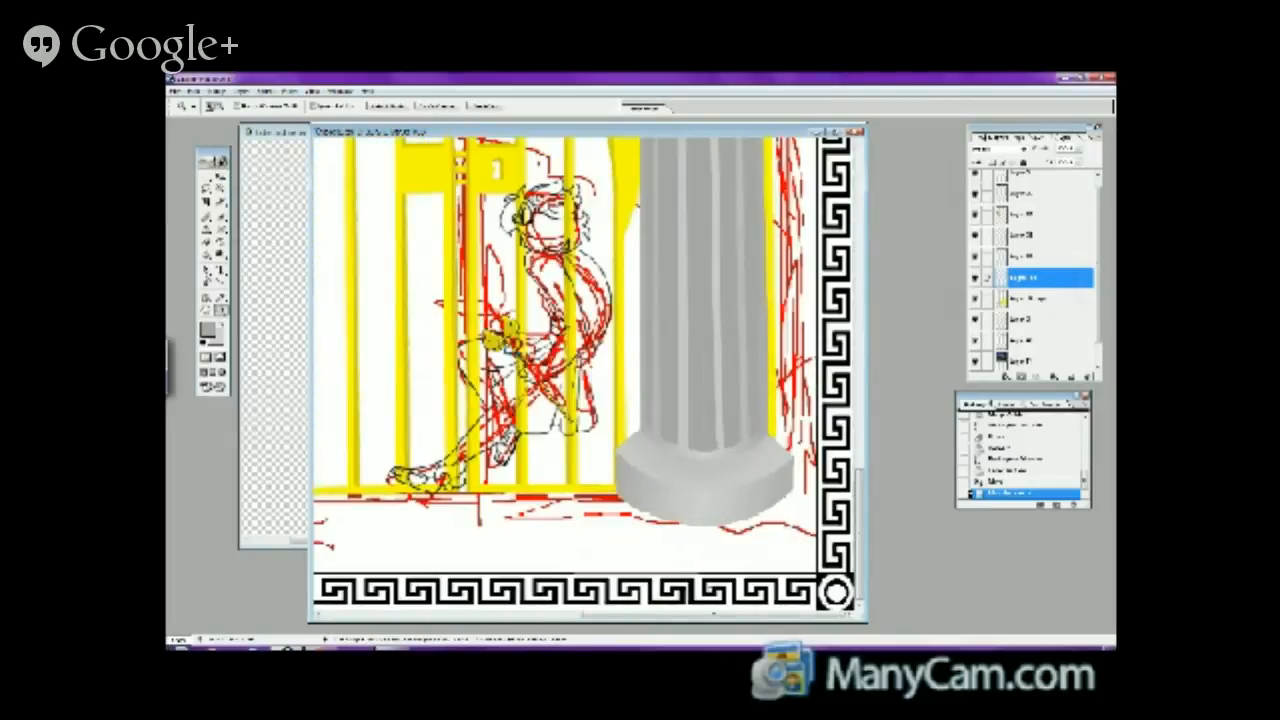
mouse_move(600, 614)
mouse_down()
mouse_move(470, 617)
mouse_move(600, 615)
mouse_up()
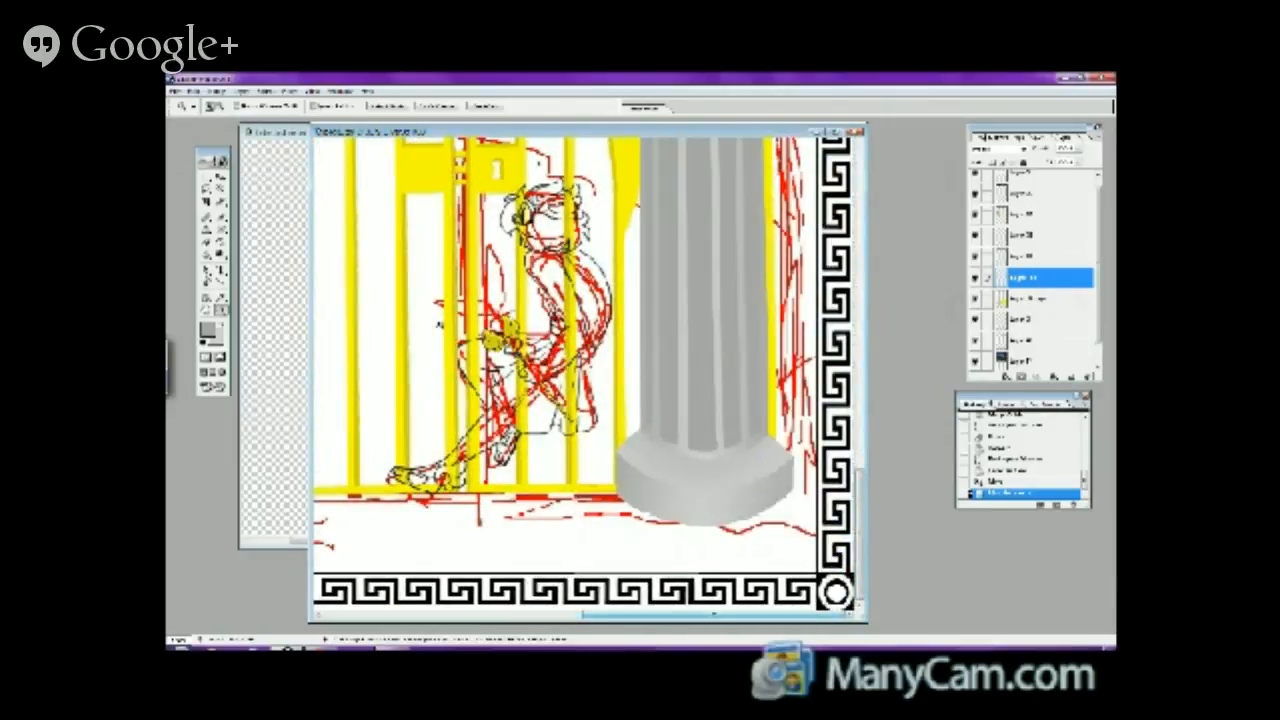
mouse_move(700, 330)
mouse_down()
mouse_move(760, 400)
mouse_move(795, 400)
mouse_move(770, 460)
mouse_move(783, 481)
mouse_move(805, 300)
mouse_move(808, 400)
mouse_move(791, 482)
mouse_up()
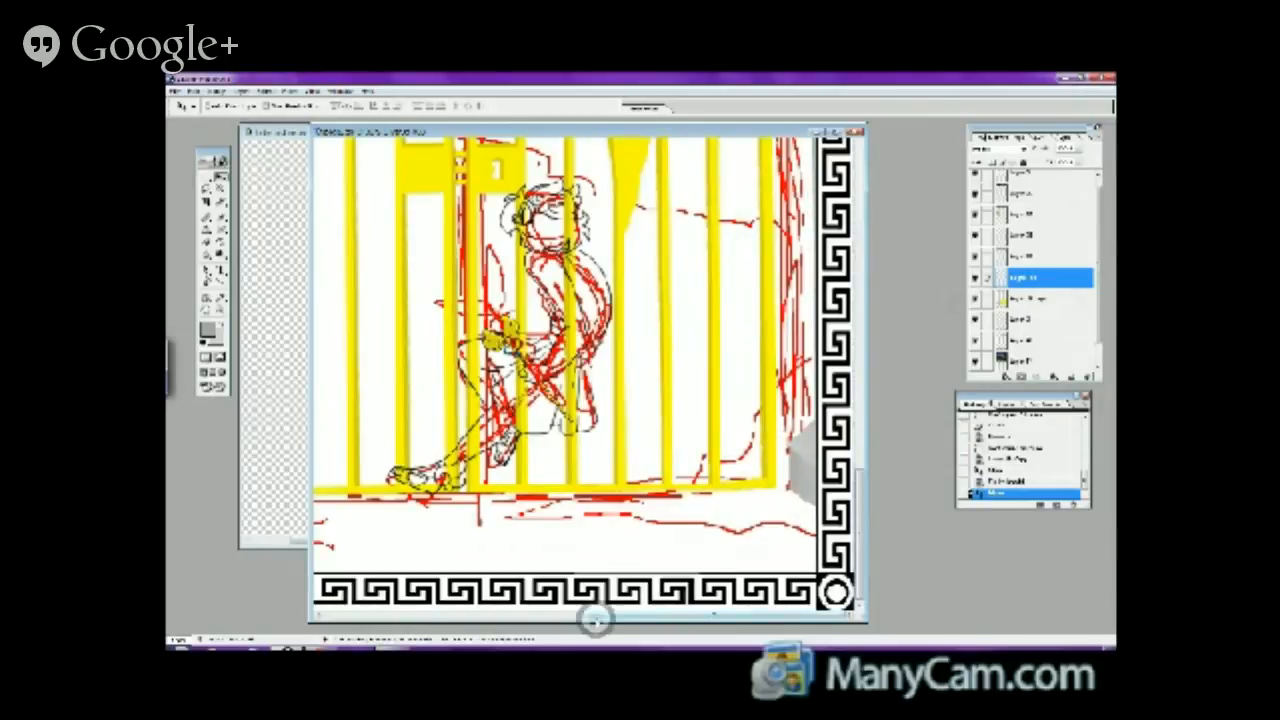
drag(586, 618, 455, 622)
drag(491, 624, 629, 623)
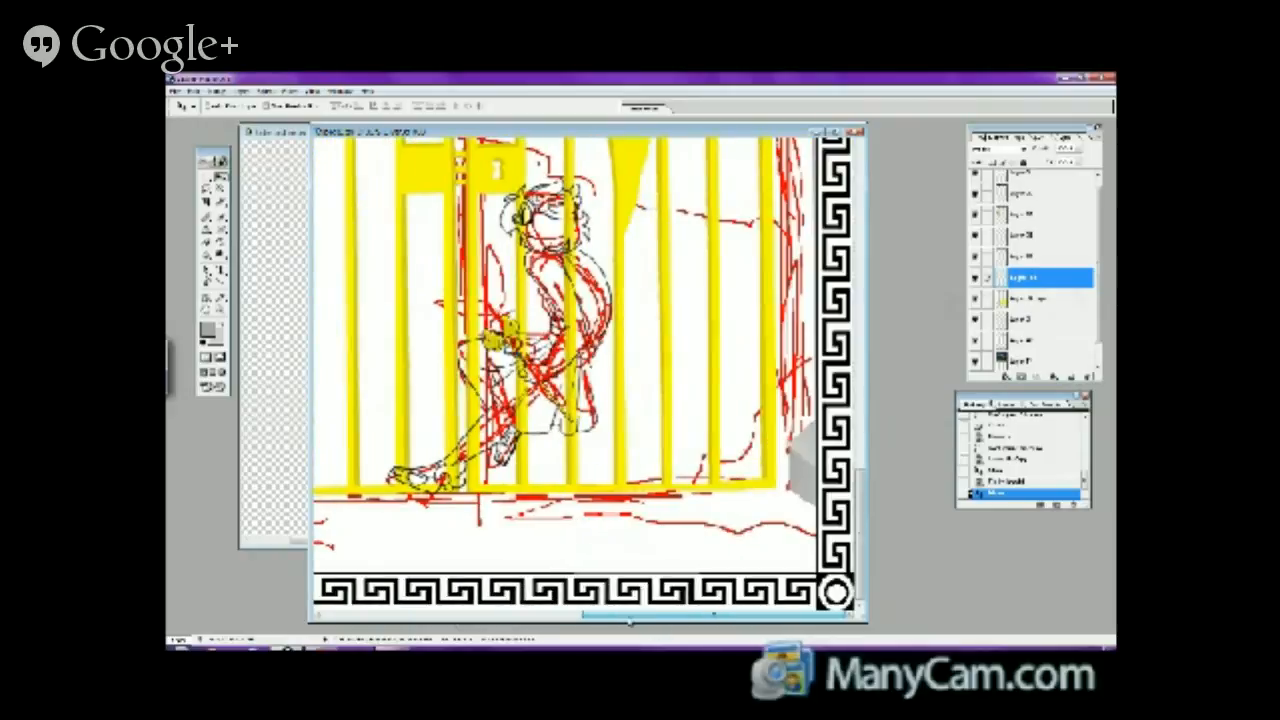
- Select the strip between the gate's right edge and the border and erase leftover copied bits from the pillar layer
drag(860, 492, 860, 400)
key(m)
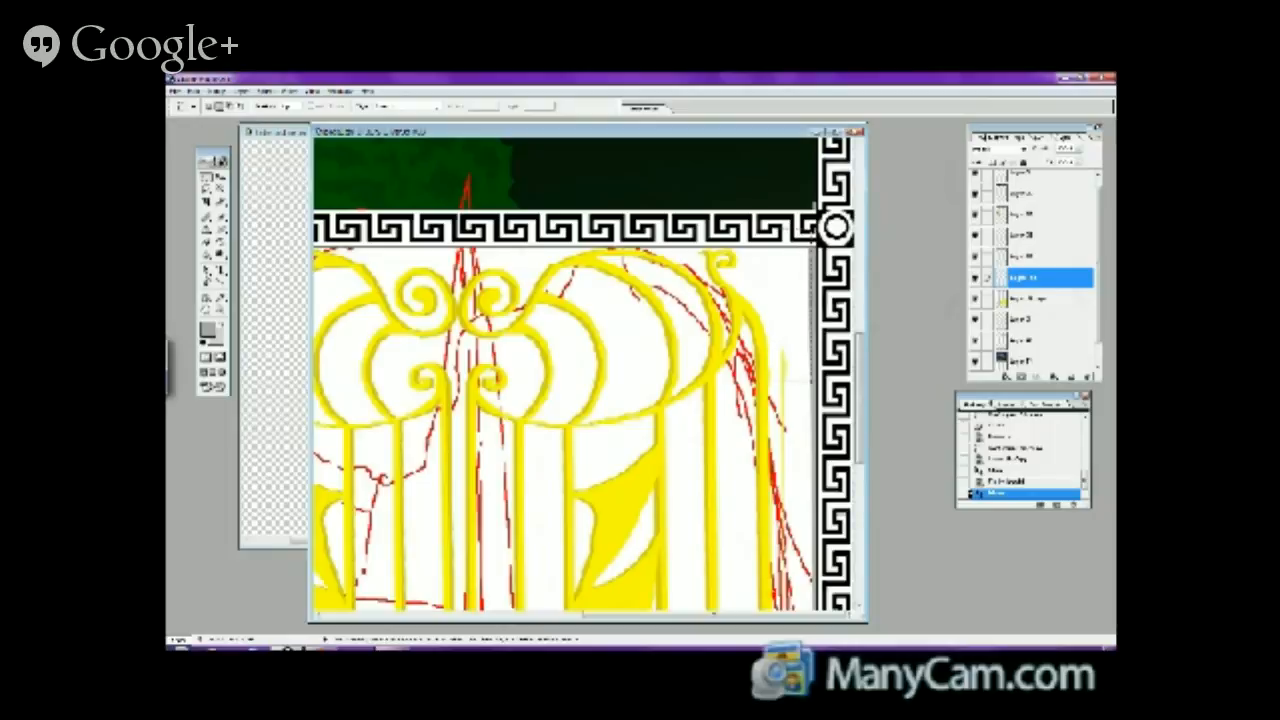
key(b)
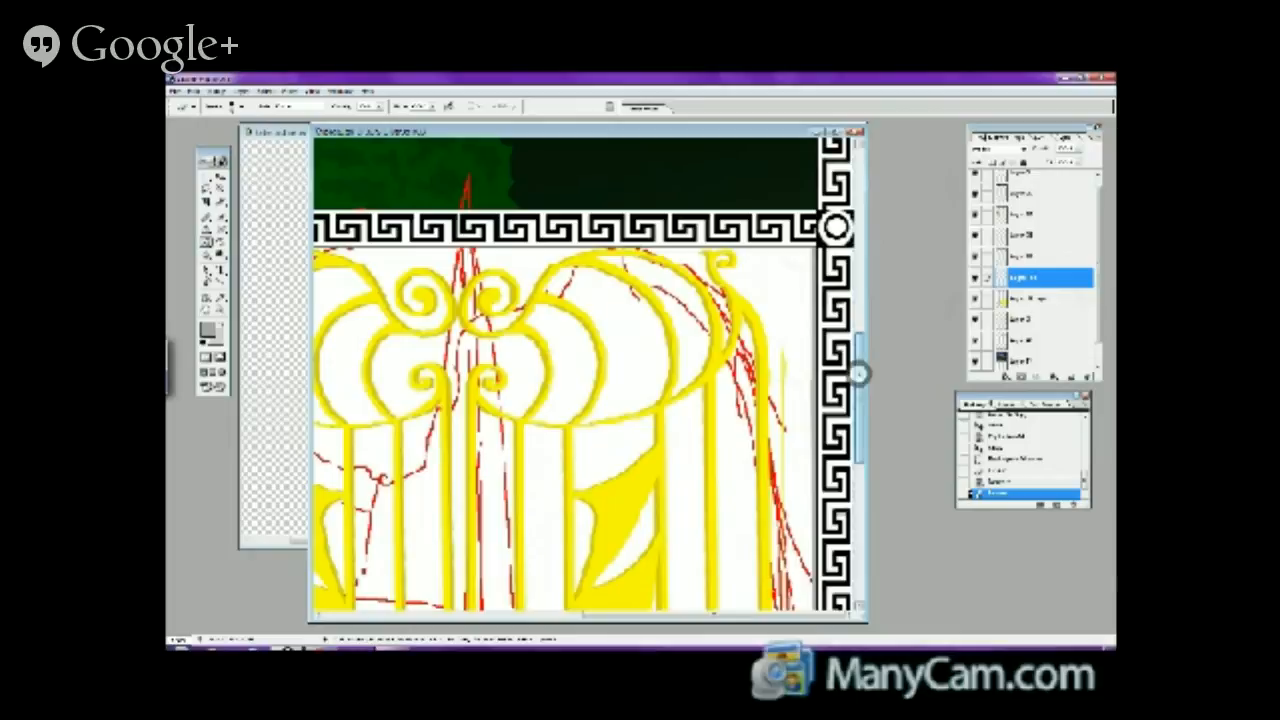
- Hide the red sketch layer and toggle the other layers to check which one holds the stray marks
drag(858, 373, 858, 540)
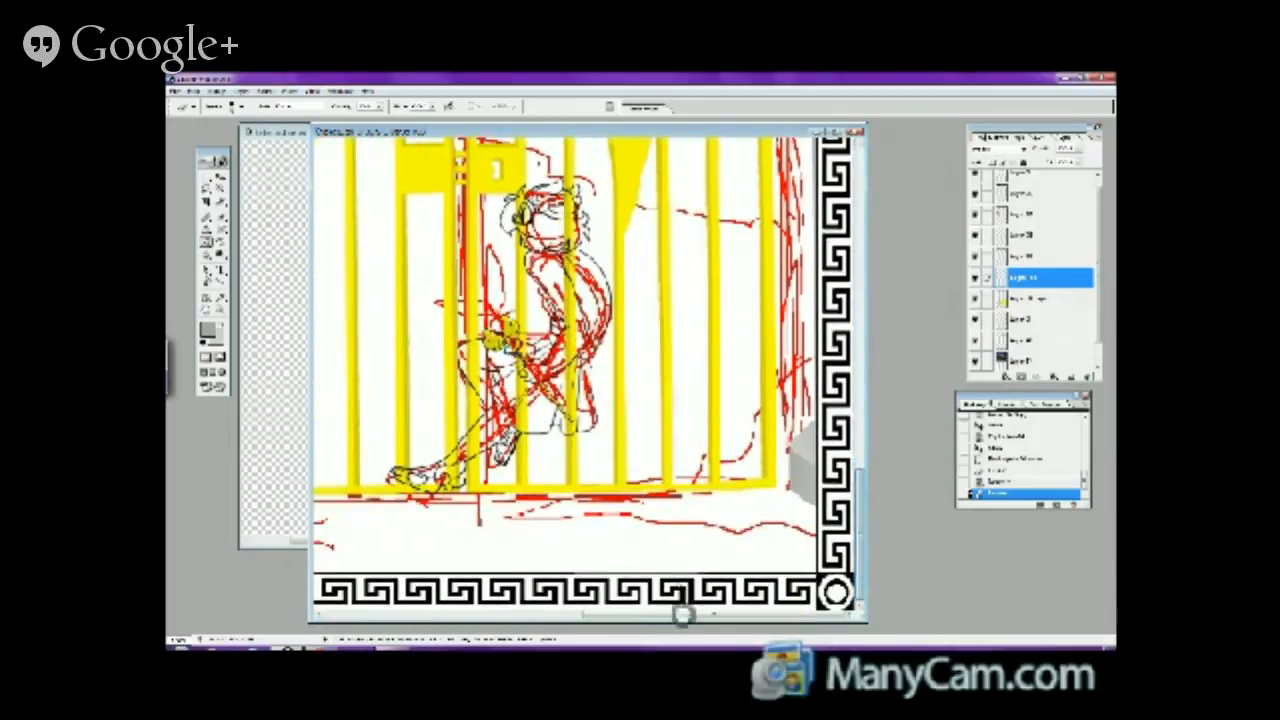
drag(681, 614, 421, 614)
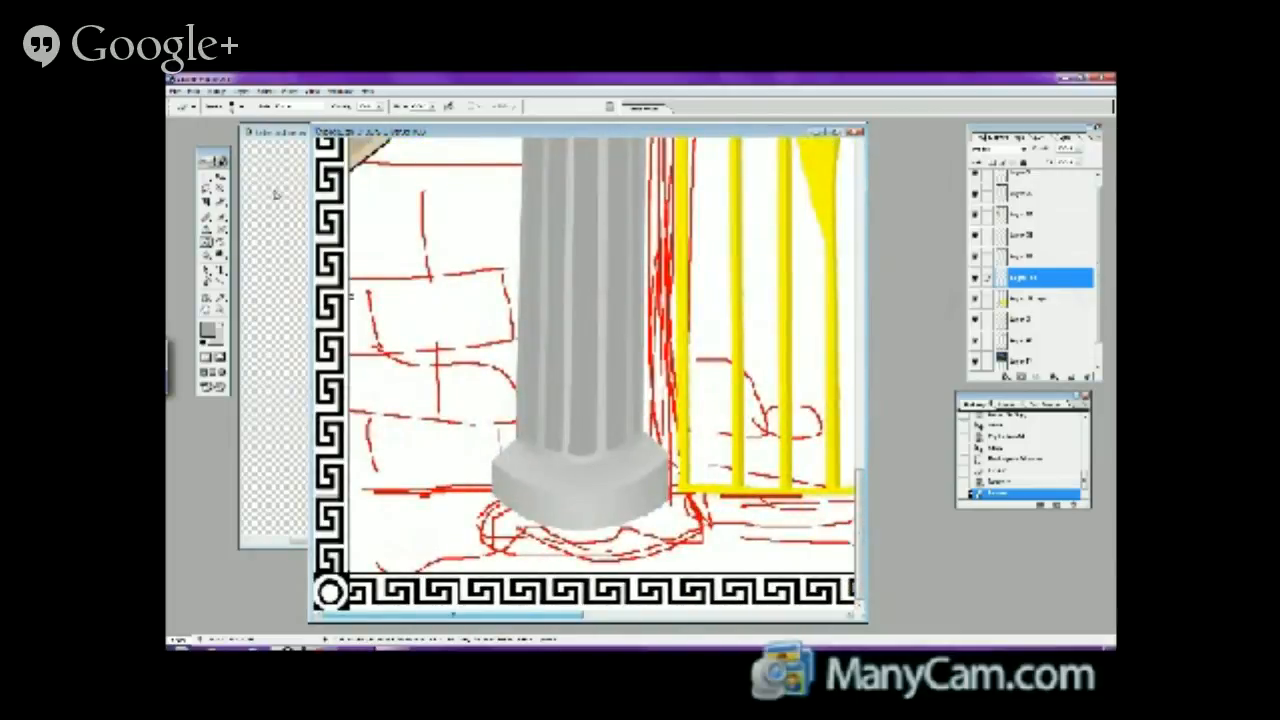
click(220, 307)
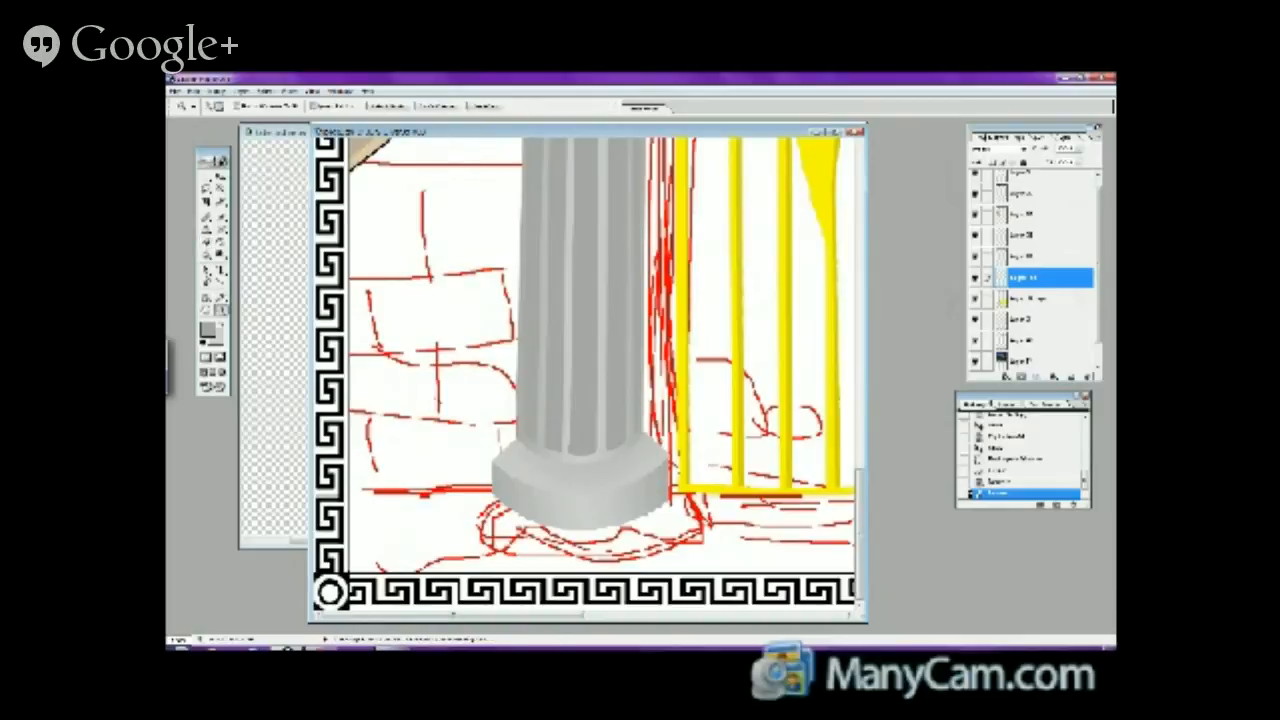
alt+click(475, 443)
alt+click(373, 506)
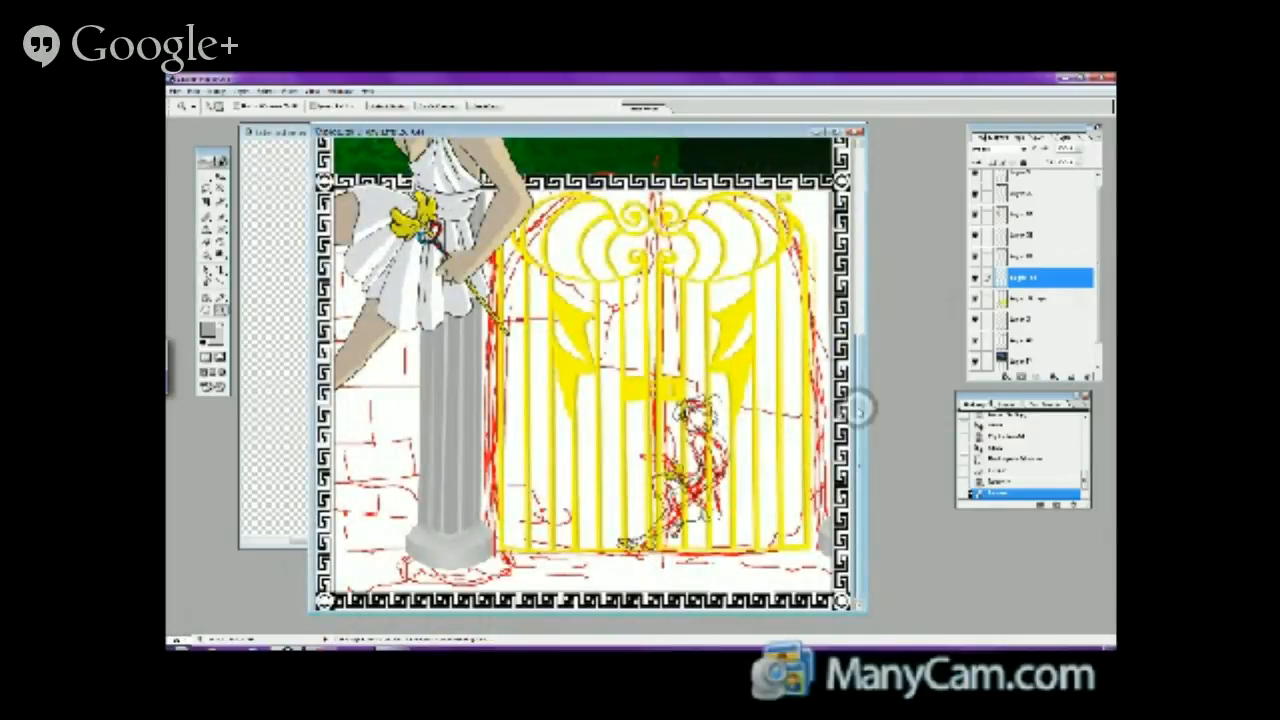
mouse_move(862, 405)
mouse_down()
mouse_move(857, 355)
mouse_move(860, 390)
mouse_up()
click(975, 319)
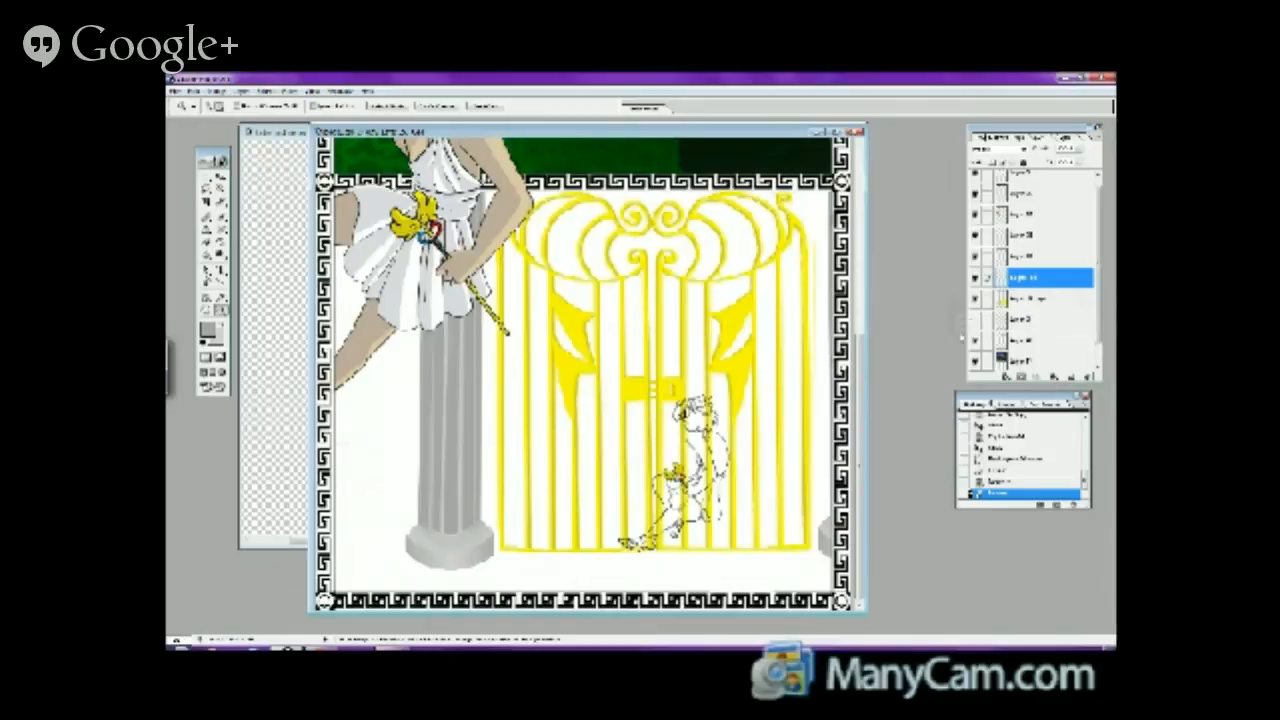
click(975, 299)
click(975, 299)
click(975, 259)
click(975, 259)
click(975, 214)
click(975, 214)
- Hide the gate, figure, border and green background layers to isolate the copied pillar and its stray yellow streak
key(z)
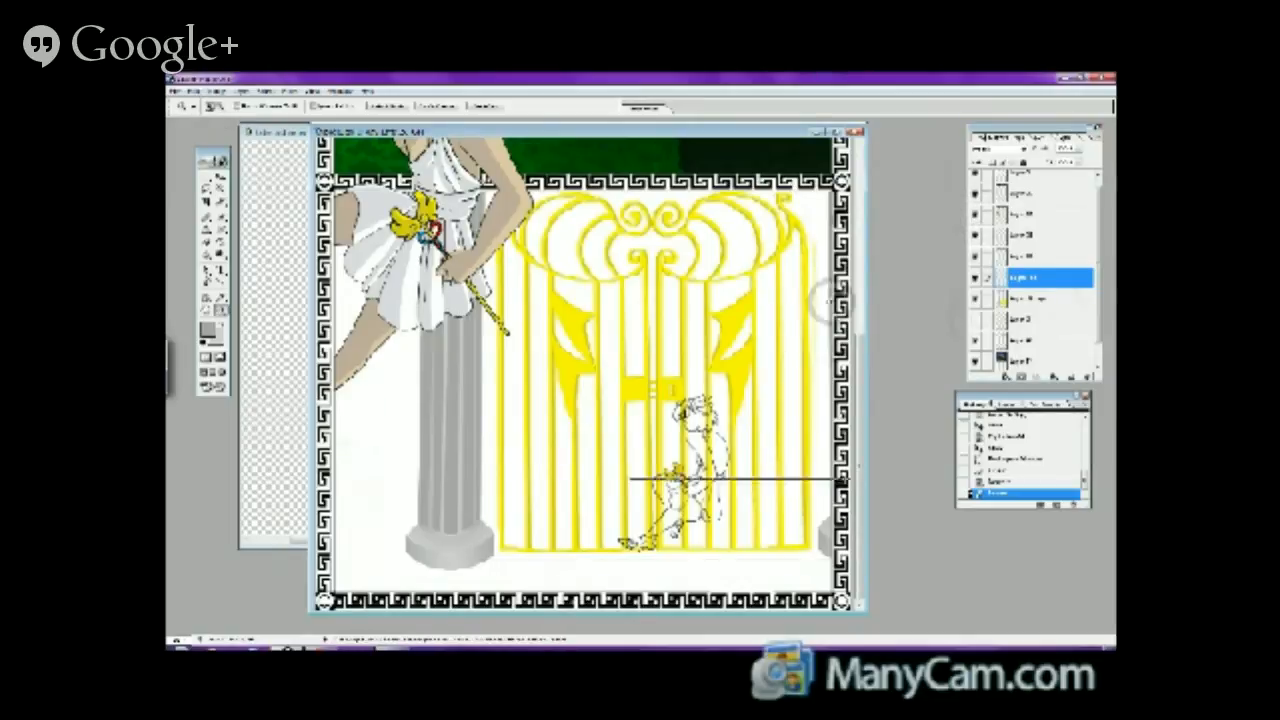
click(826, 320)
click(840, 211)
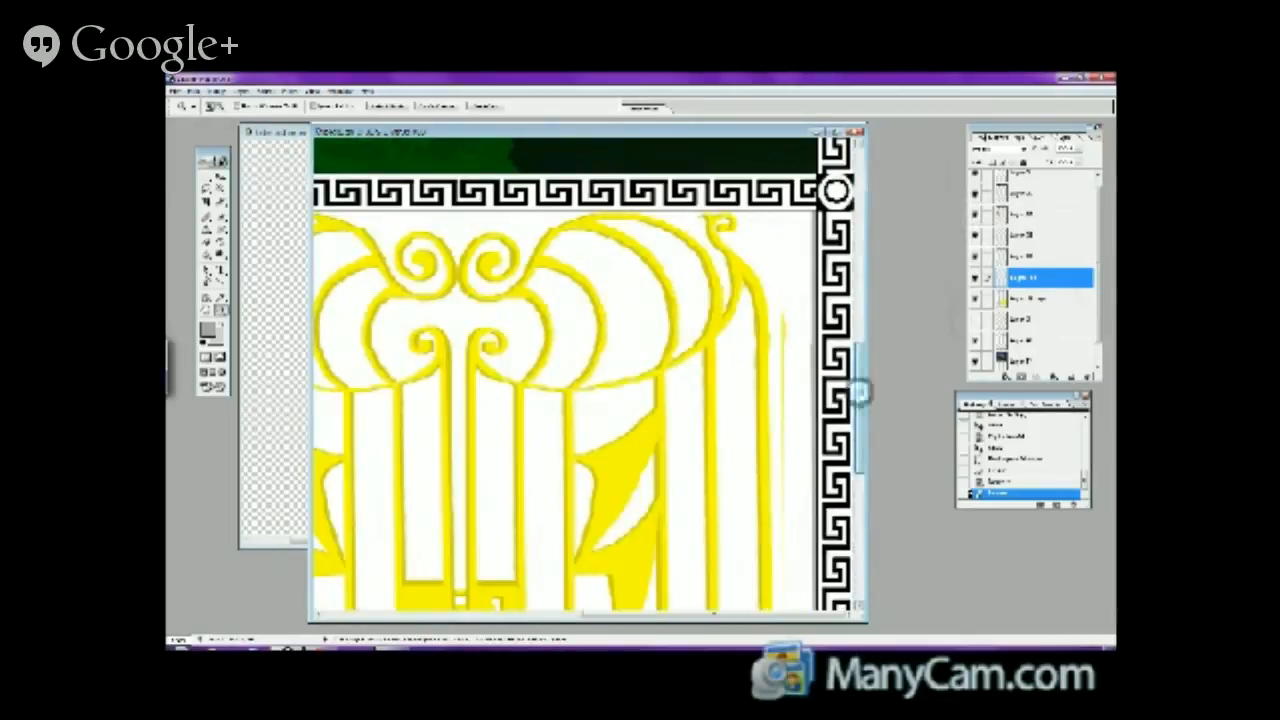
drag(857, 392, 861, 406)
click(975, 298)
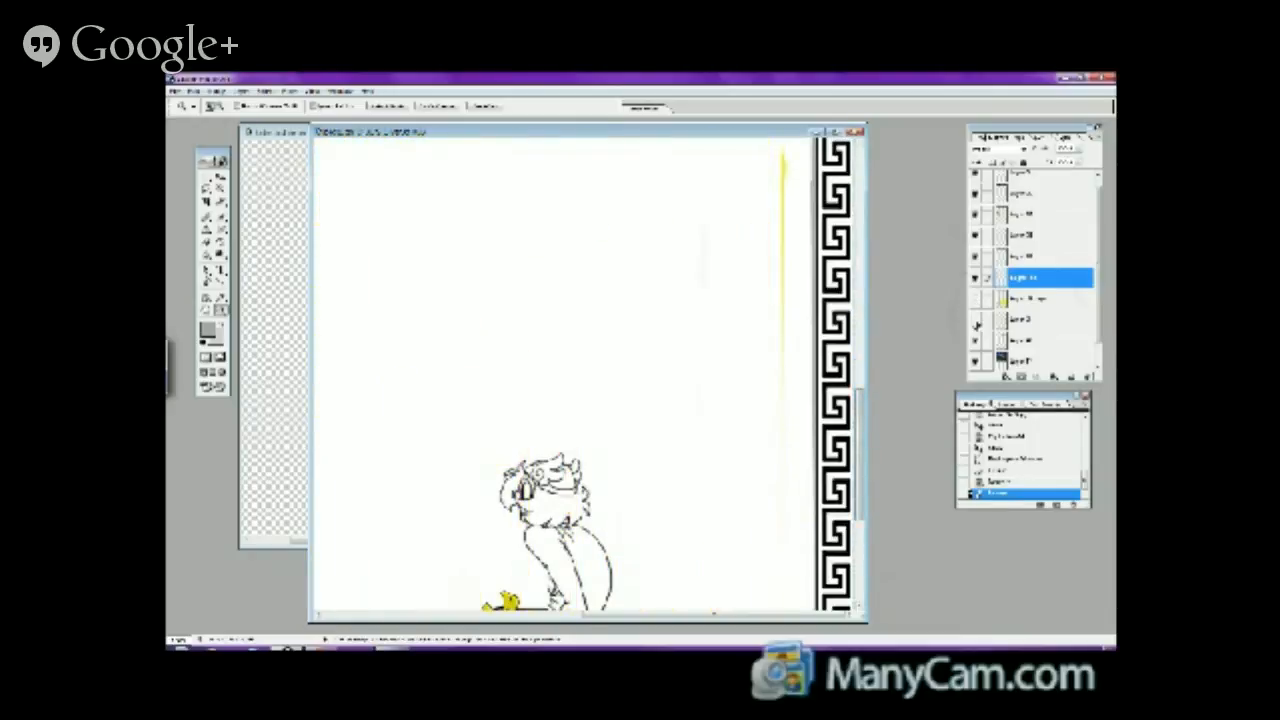
click(973, 256)
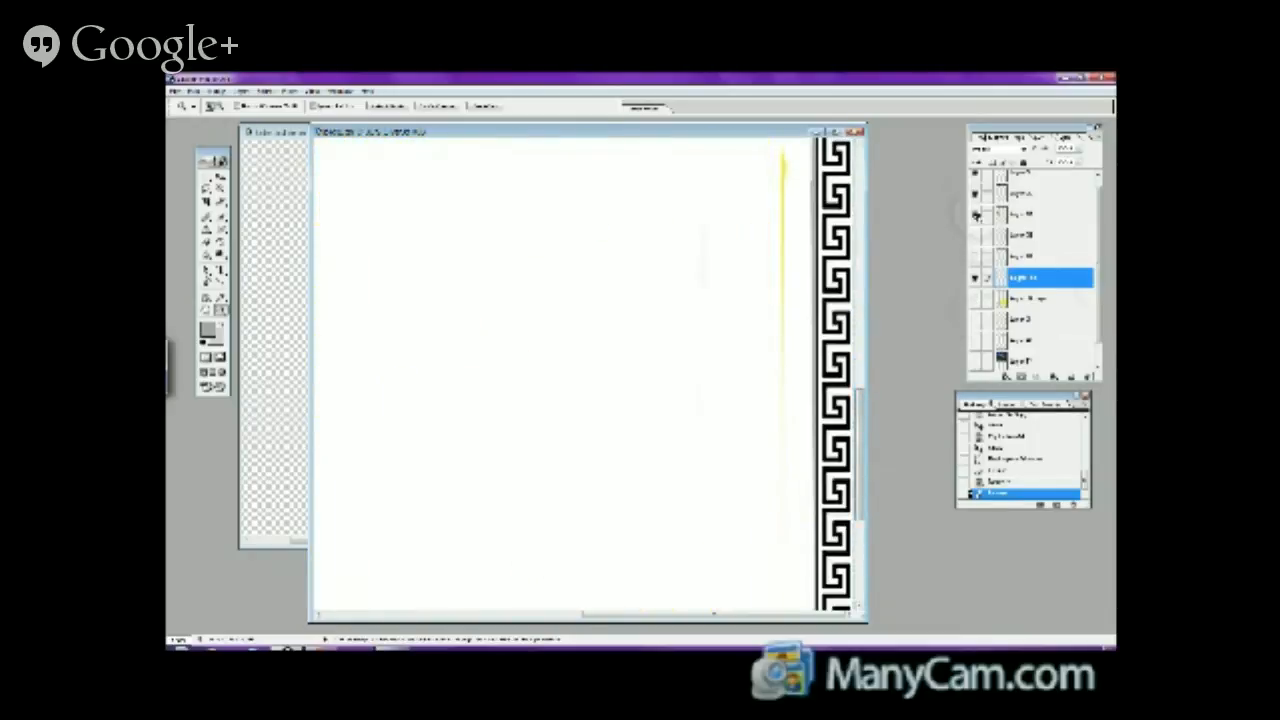
click(974, 177)
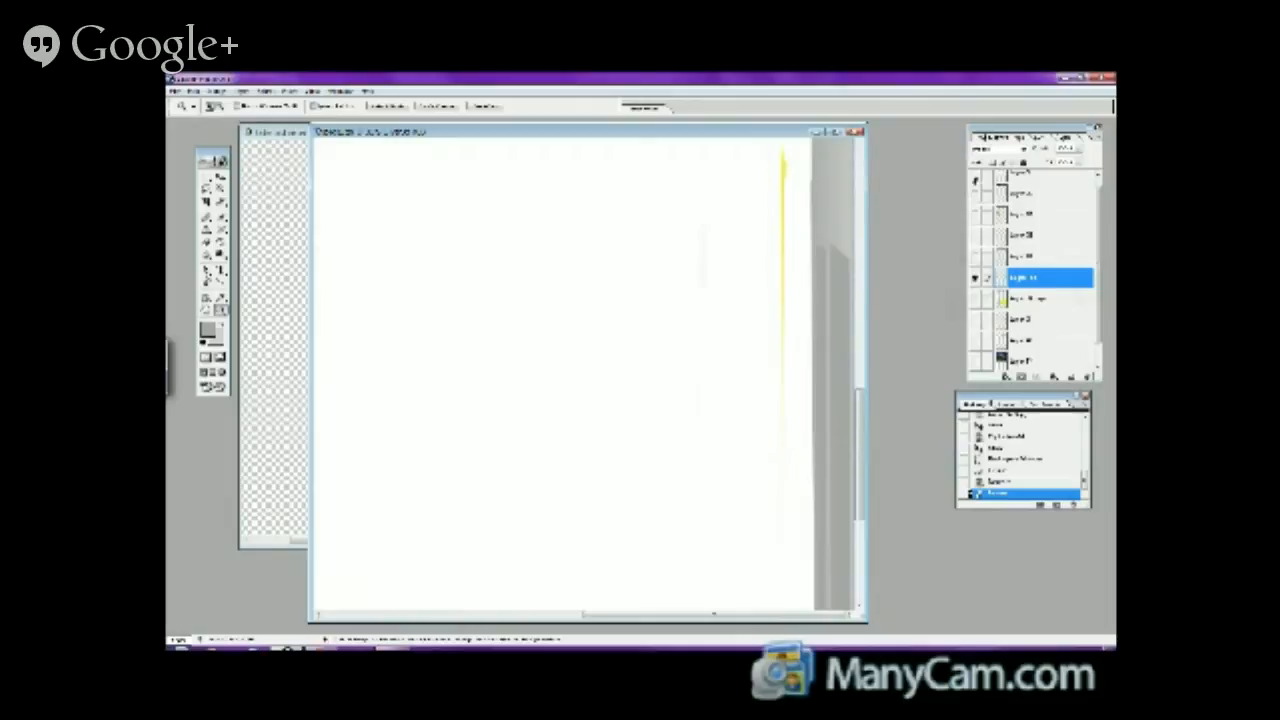
scroll(1090, 260, down, 1)
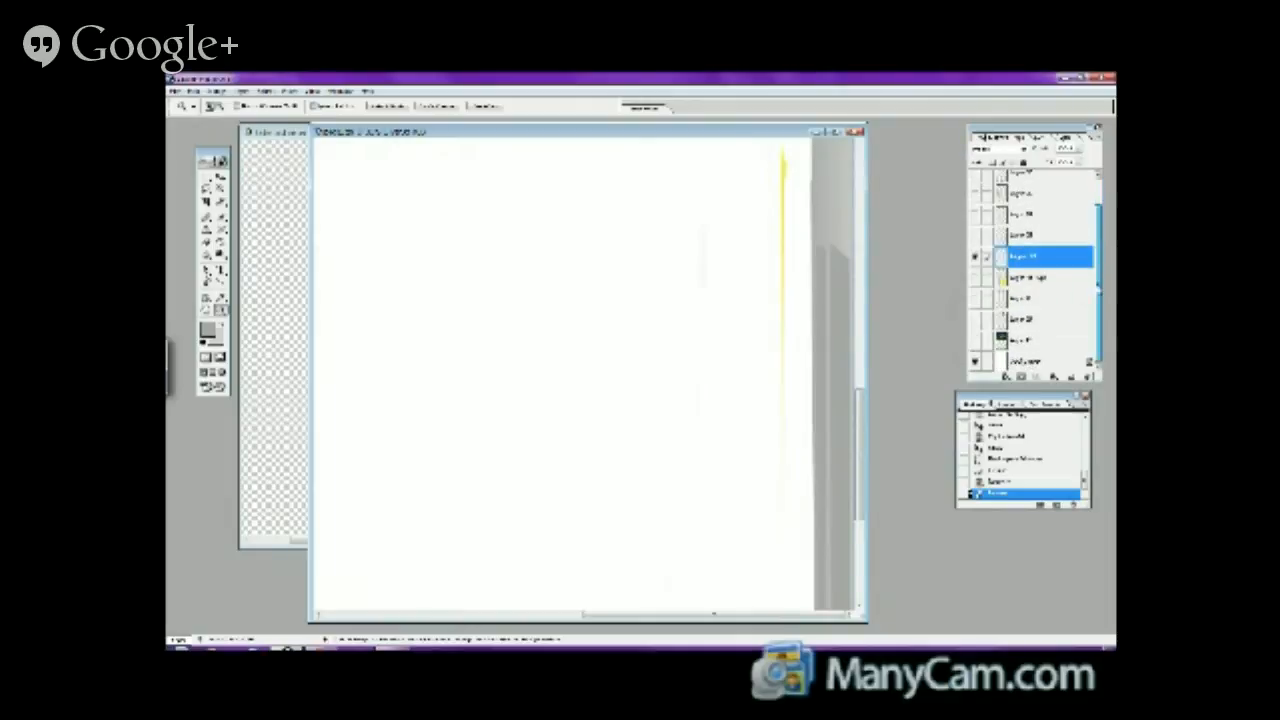
click(973, 256)
click(973, 256)
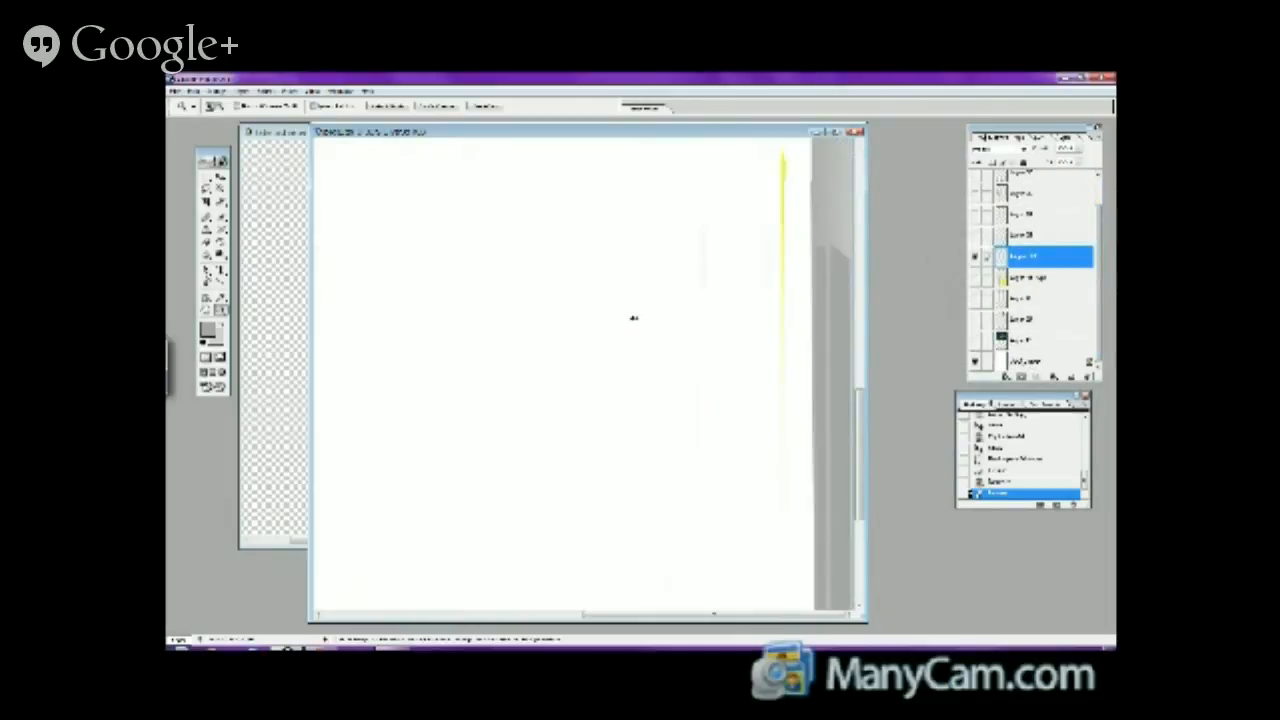
- Erase the stray yellow streak beside the copied pillar and show the gate layer again
click(207, 241)
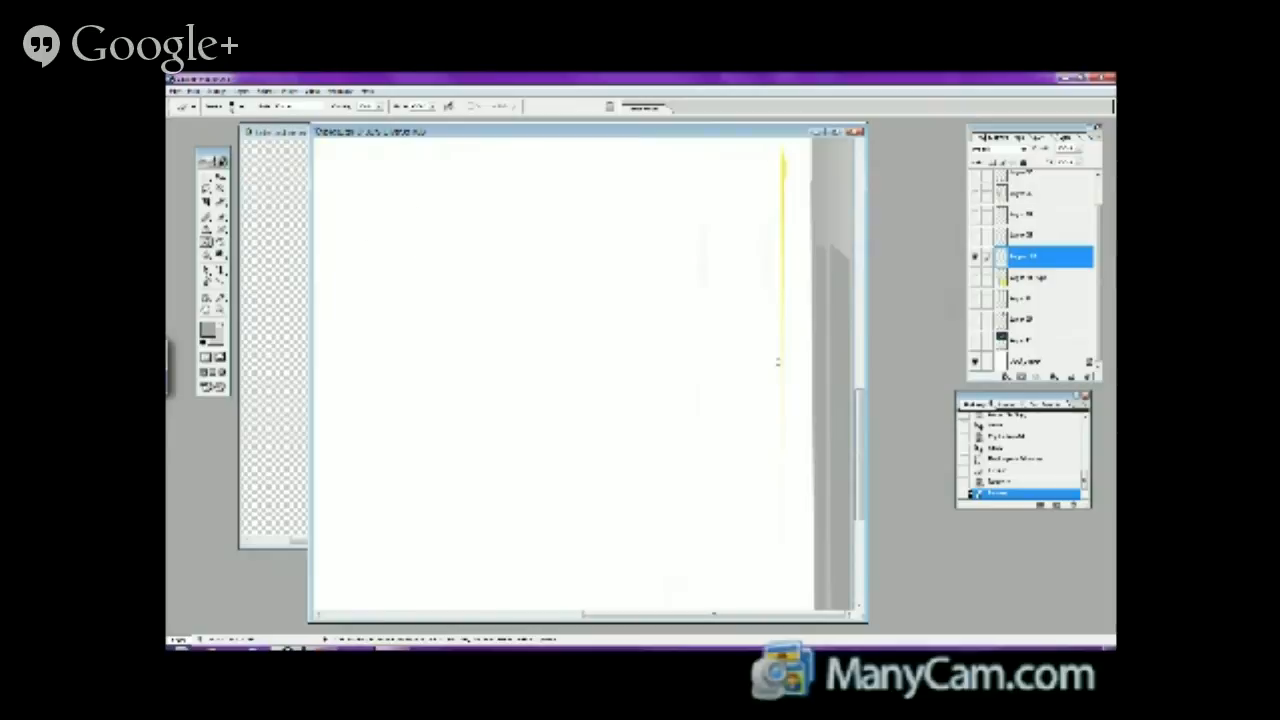
key(z)
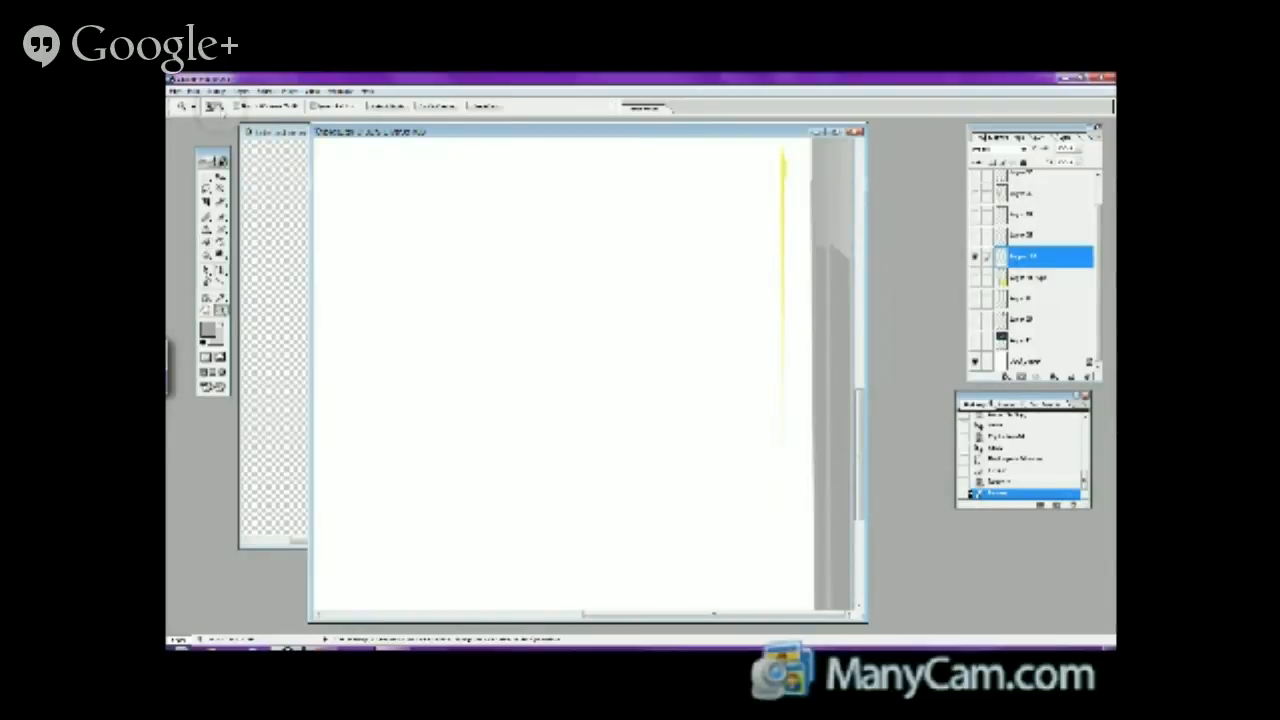
alt+click(697, 404)
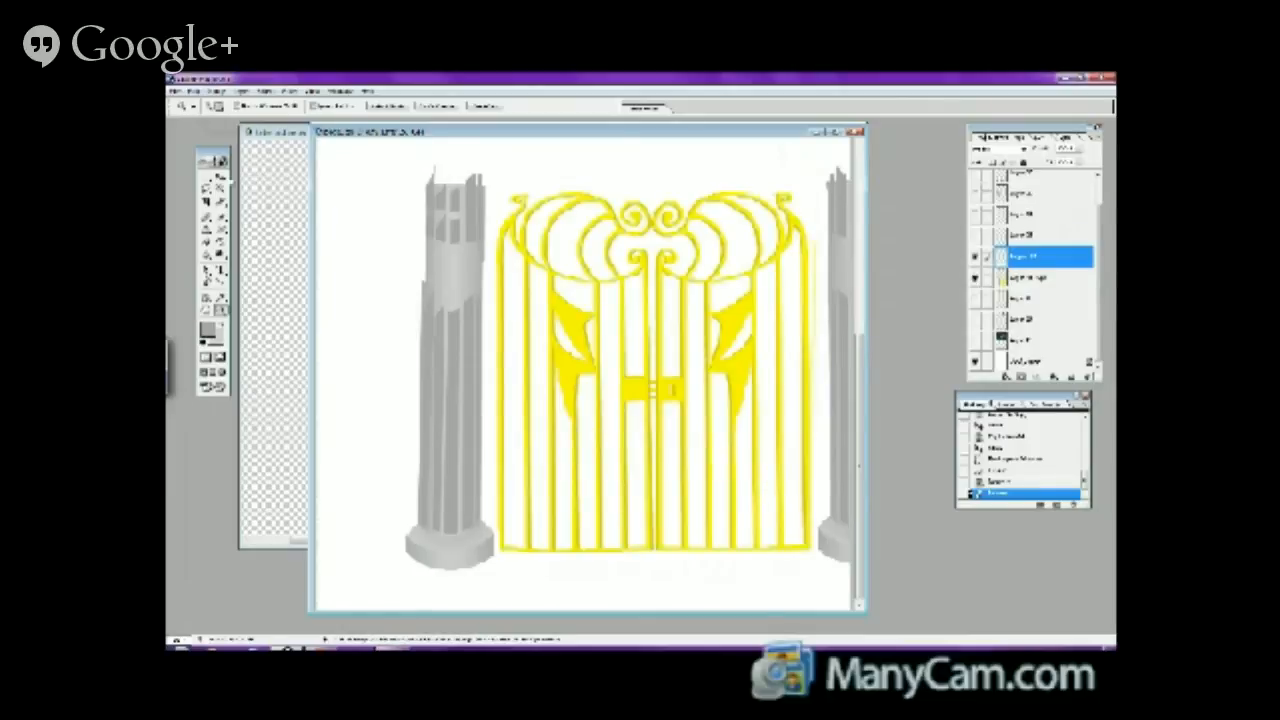
- Nudge the copied pillar slightly toward the gate and try pulling its upper corner with Free Transform, undoing that adjustment
key(b)
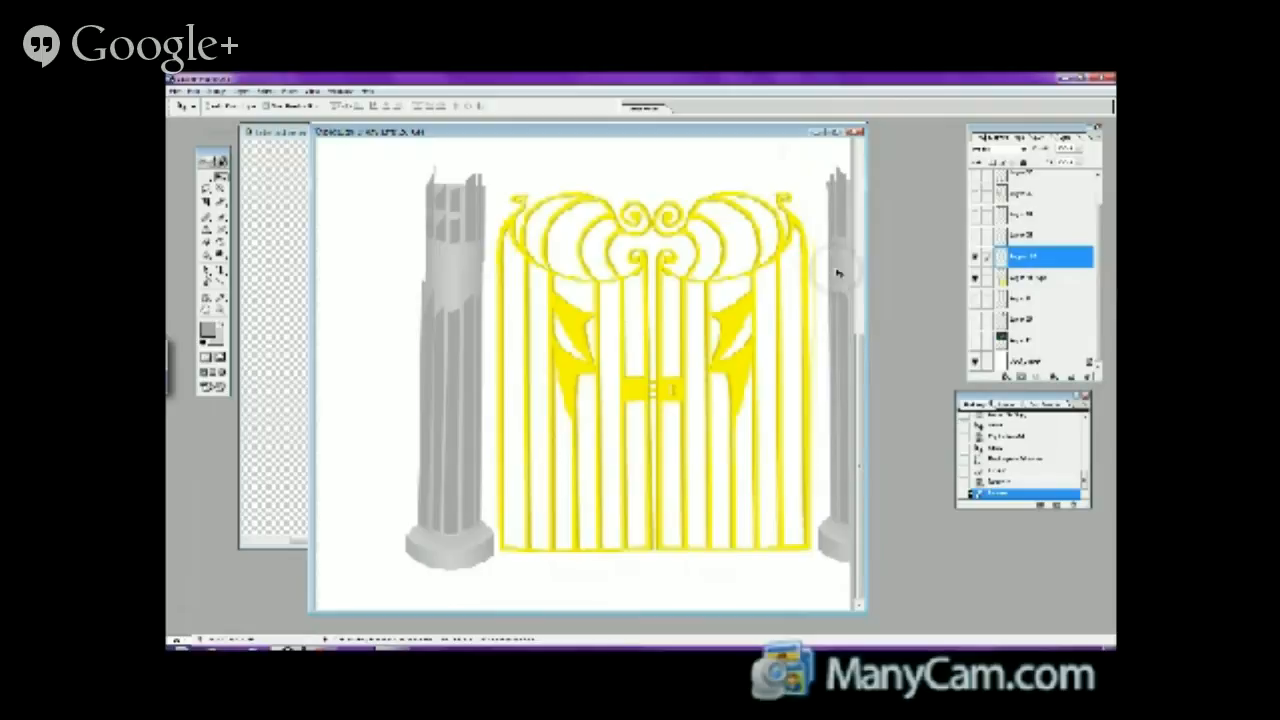
drag(837, 278, 837, 277)
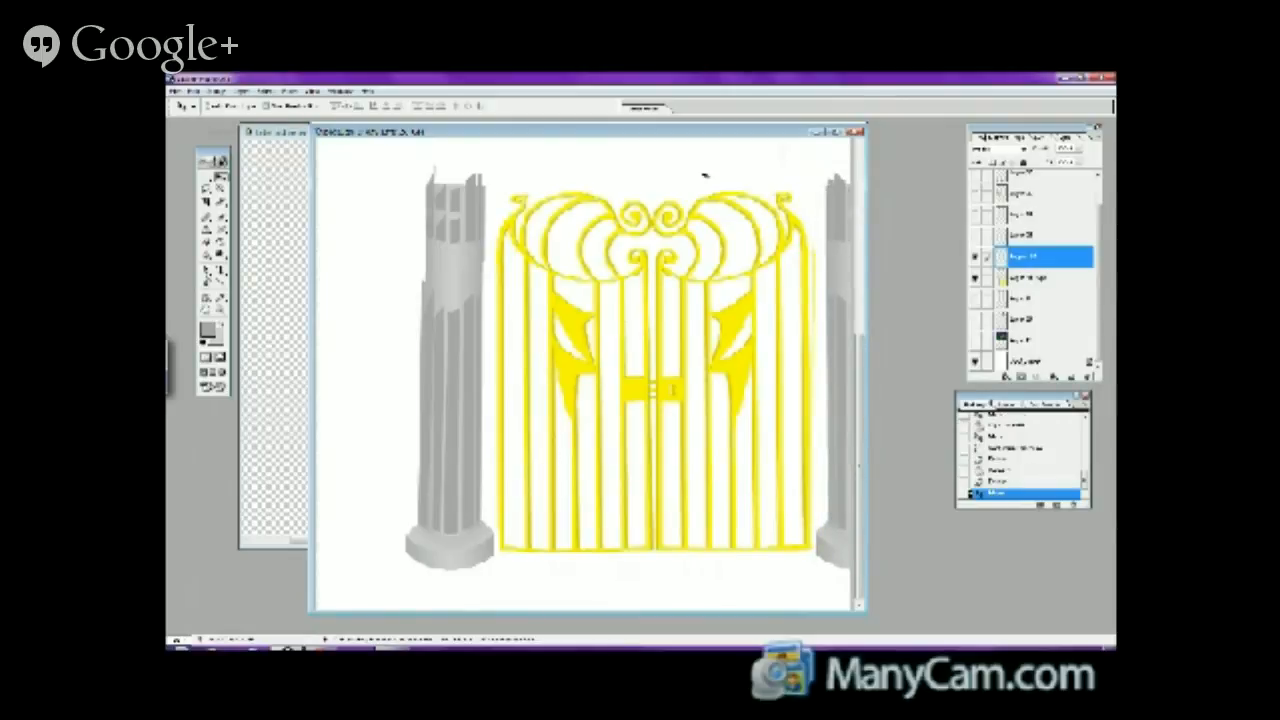
click(191, 91)
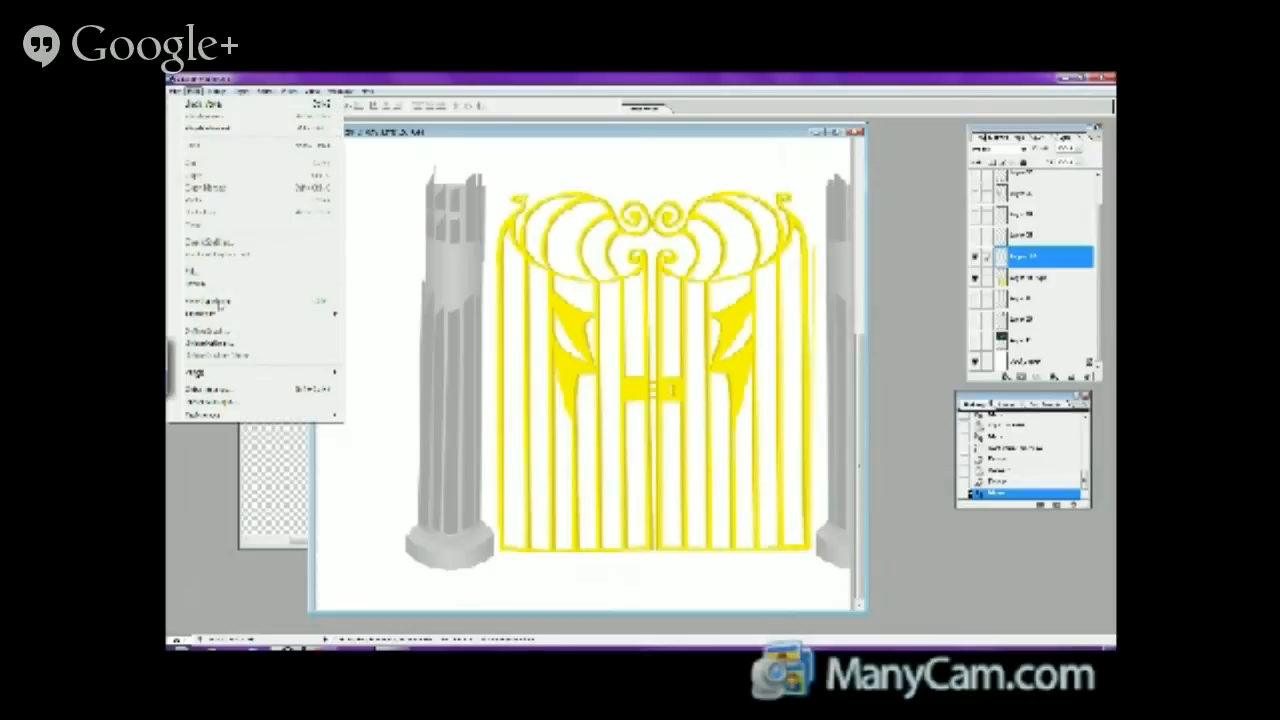
click(220, 302)
drag(810, 161, 805, 161)
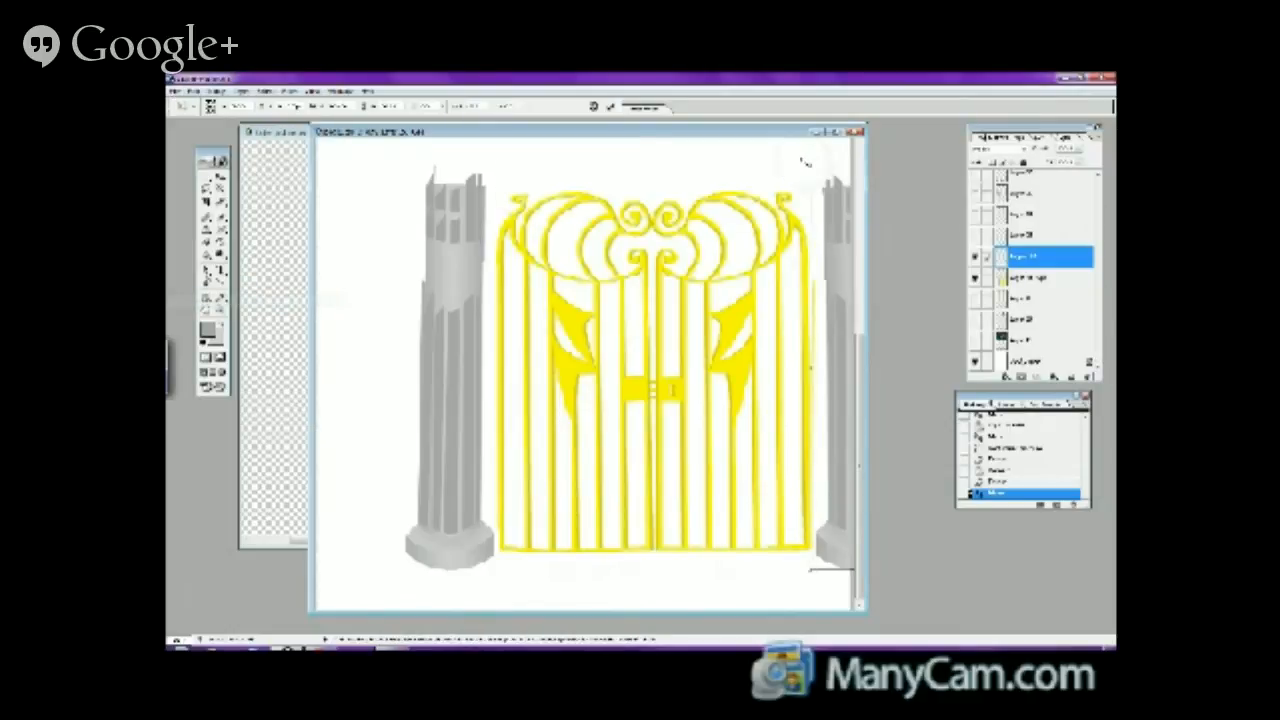
click(199, 91)
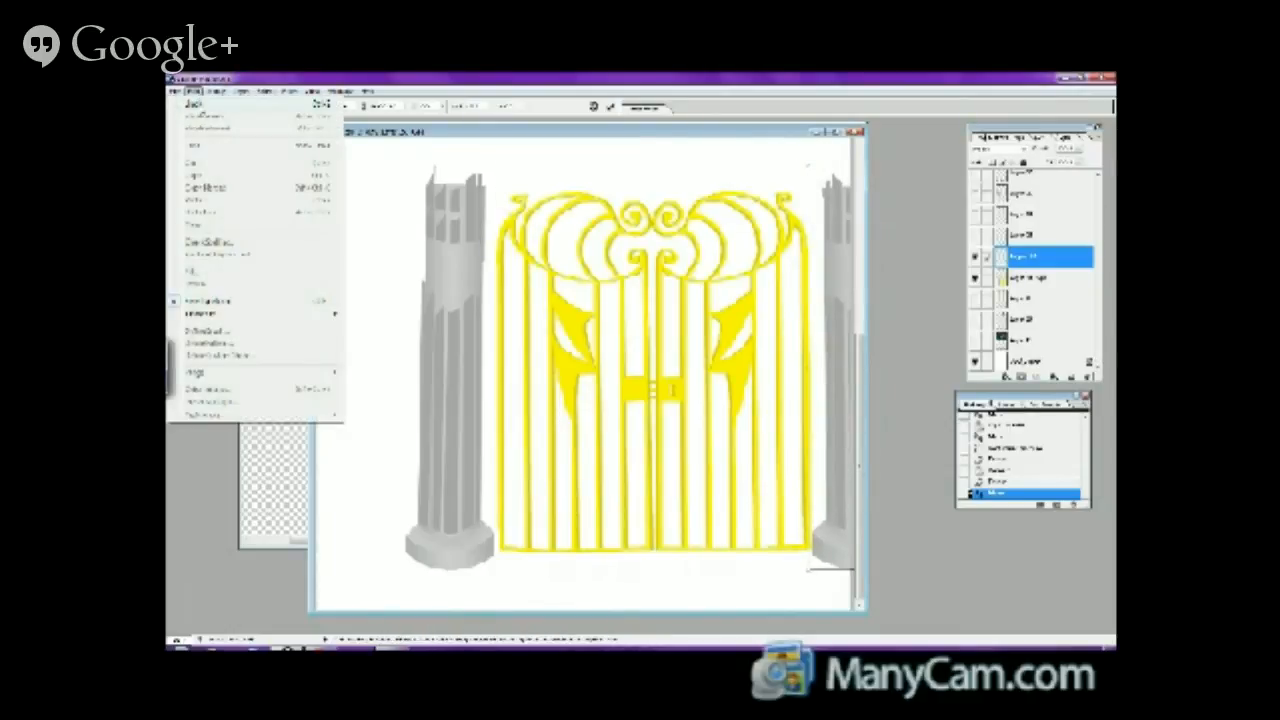
click(214, 105)
- Distort the copied pillar so its top leans slightly toward the gate, and apply the transformation
drag(803, 157, 797, 159)
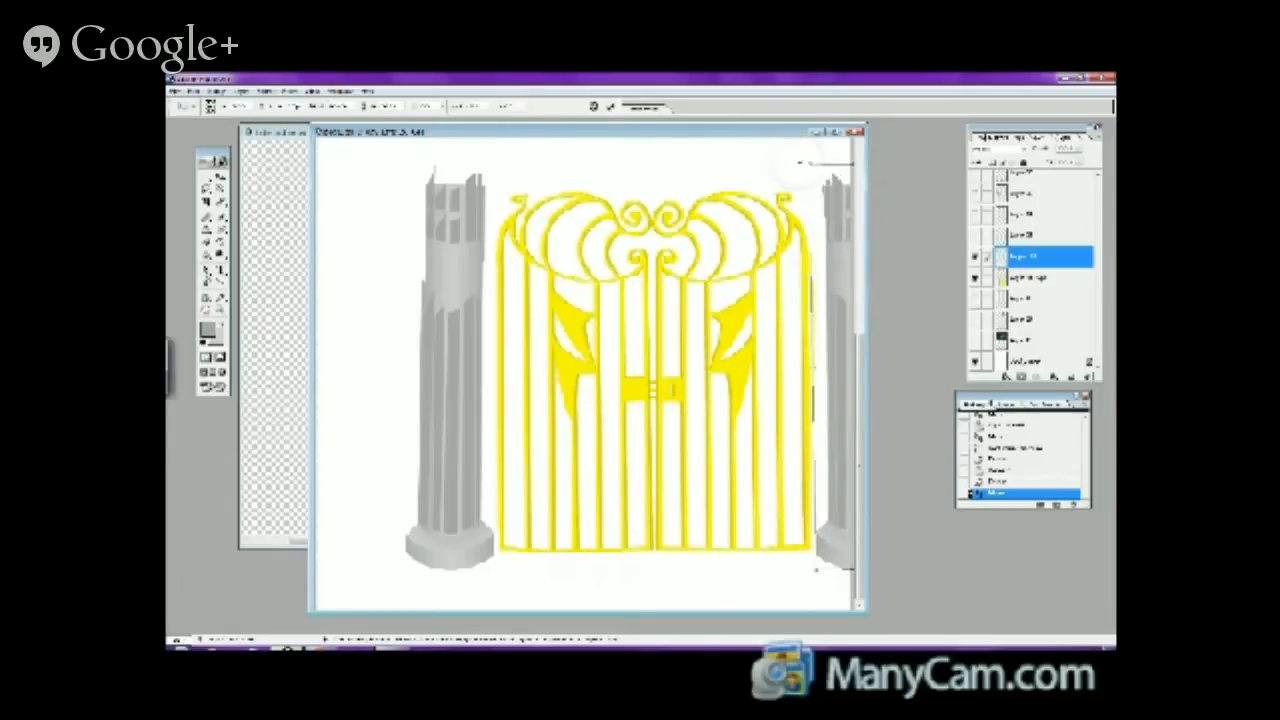
drag(841, 260, 835, 263)
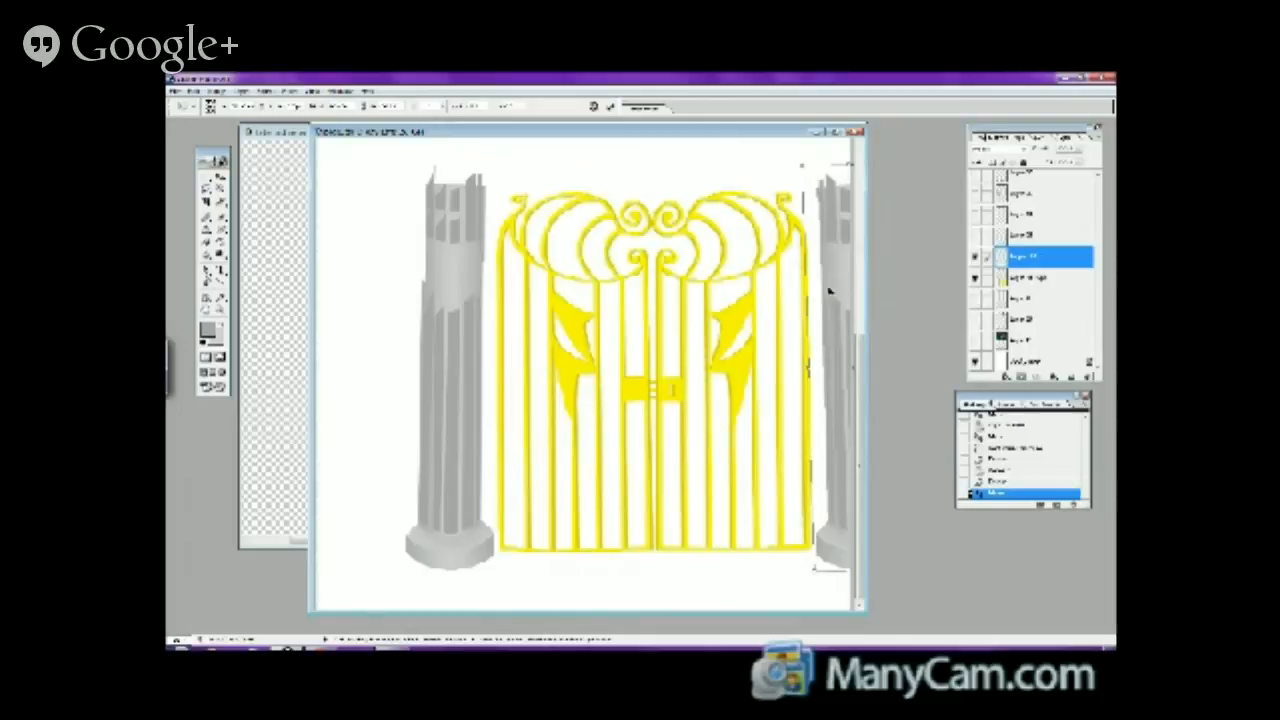
key(b)
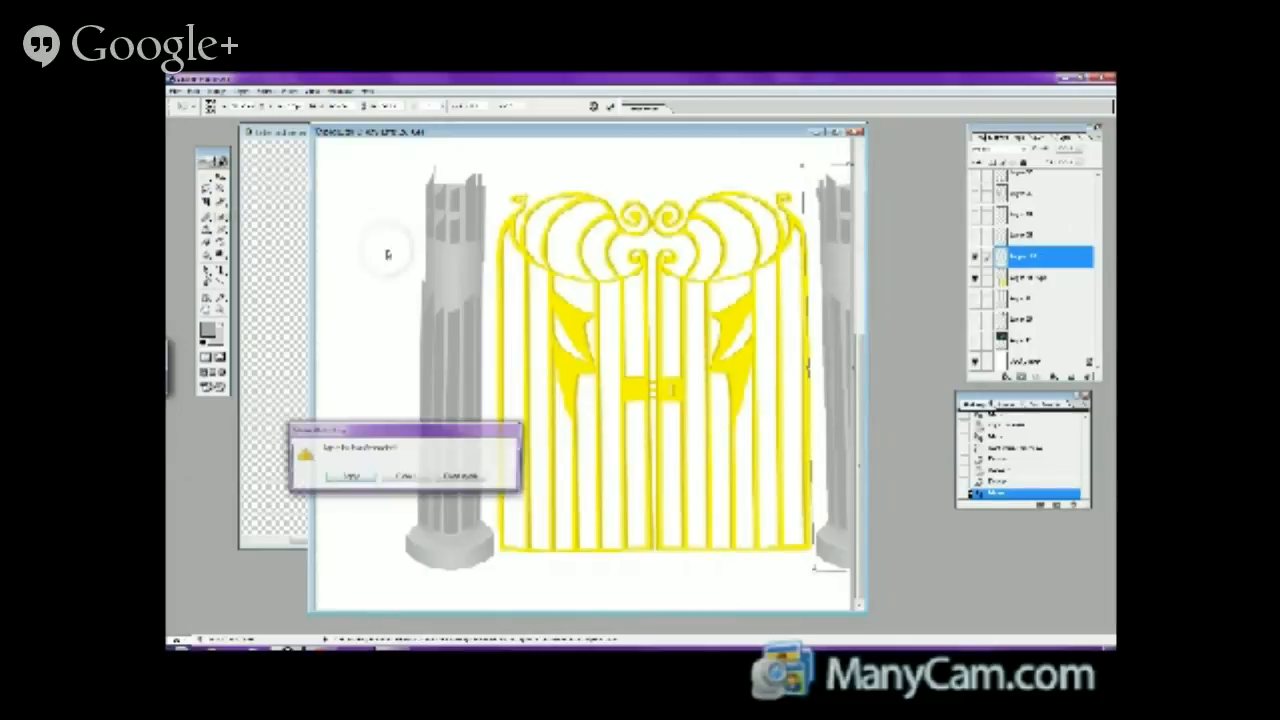
key(Return)
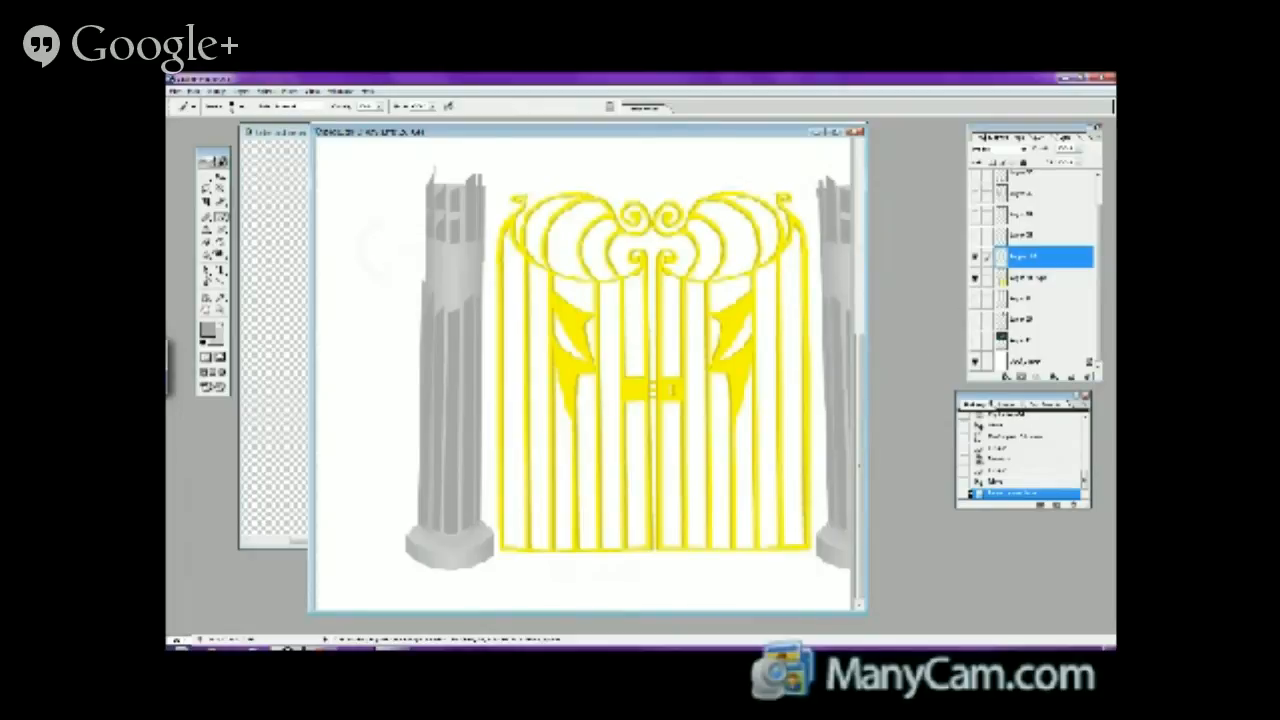
- Erase stray marks beside the copied pillar's base and show the hidden figure, line art and border layers again
key(e)
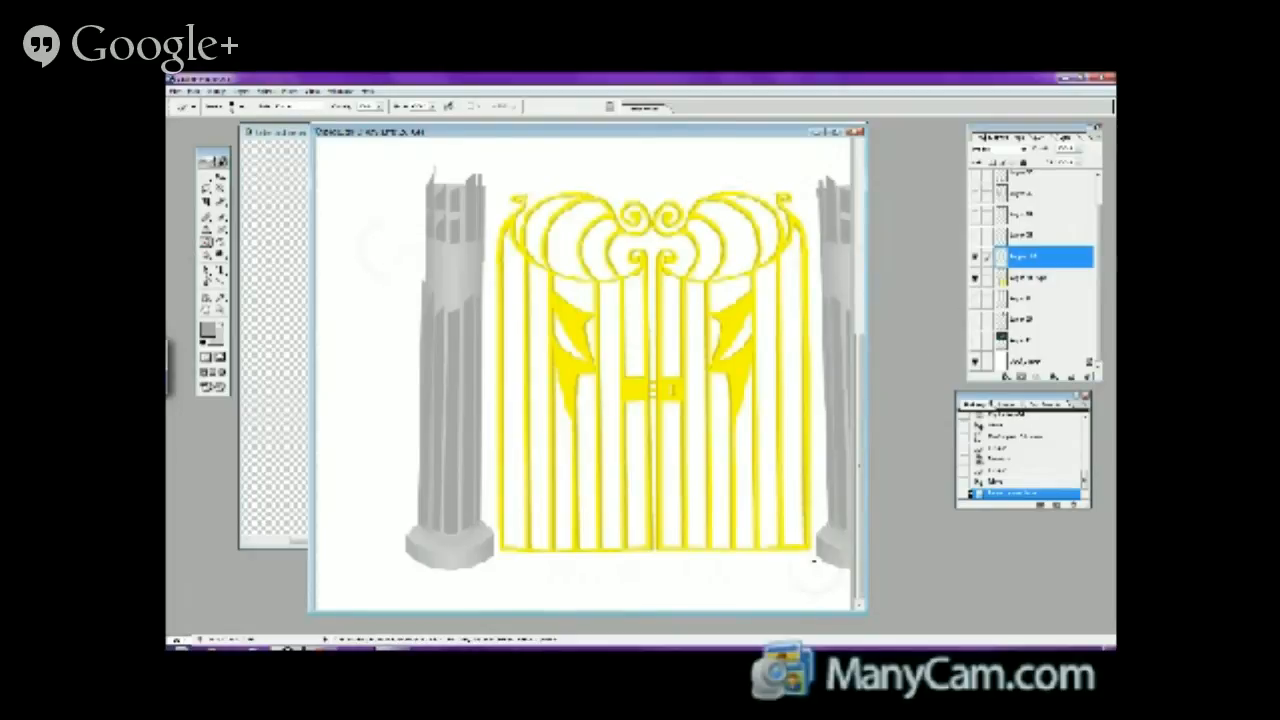
drag(813, 562, 835, 585)
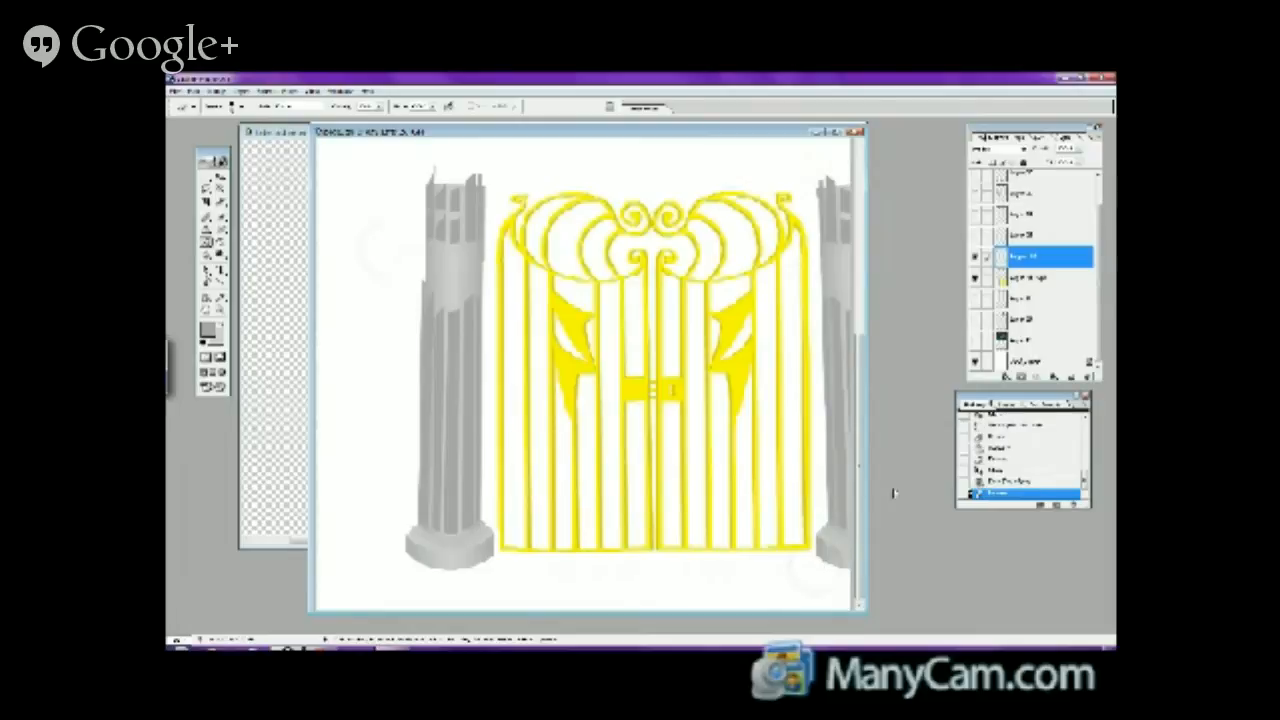
drag(977, 236, 977, 173)
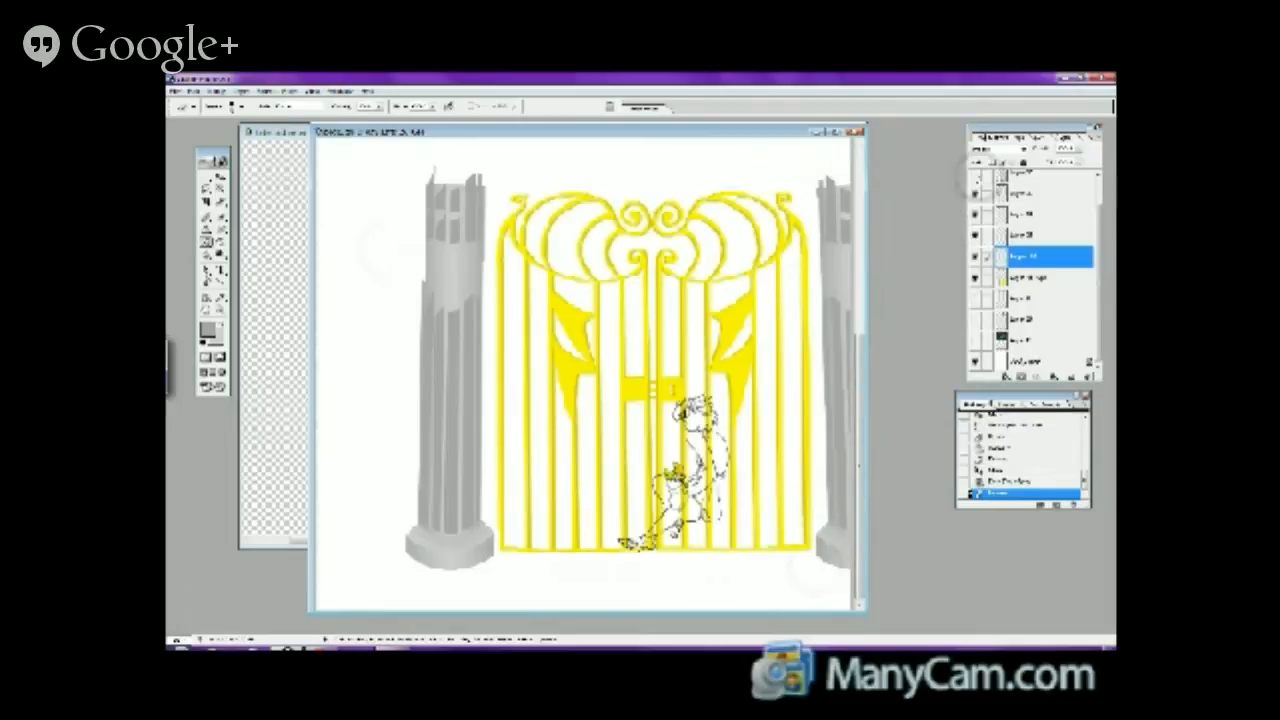
scroll(1097, 218, up, 1)
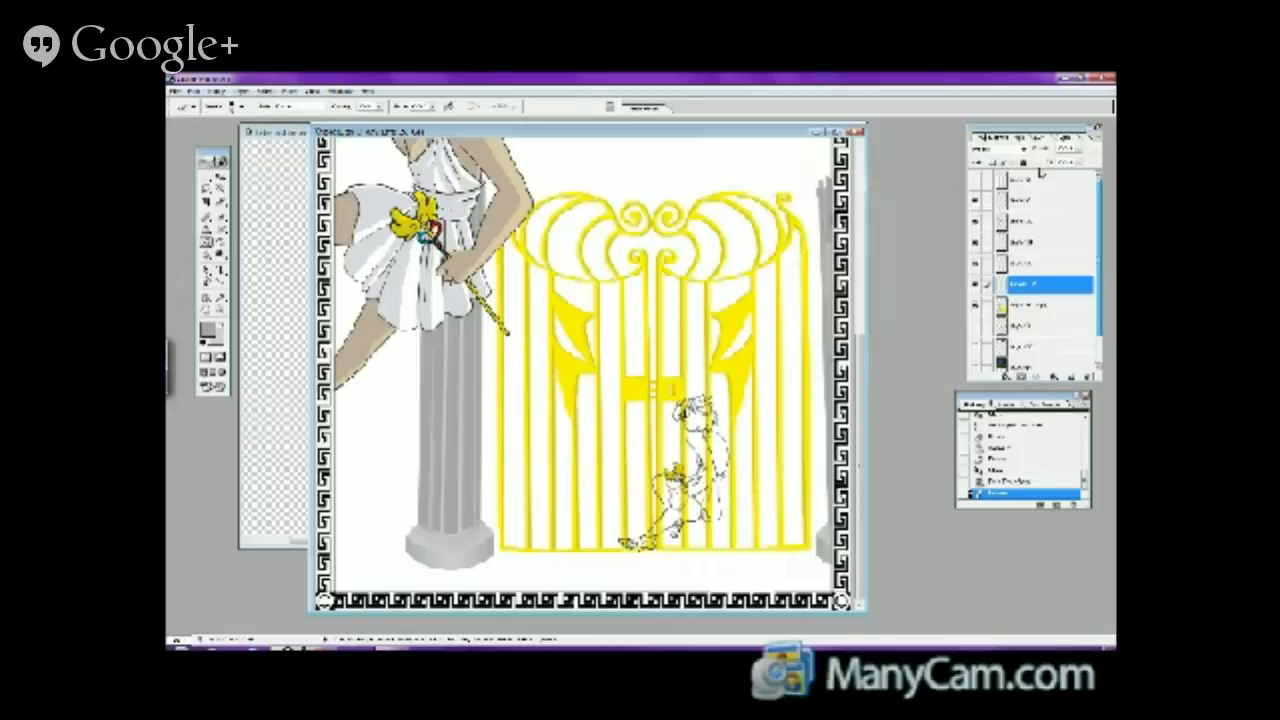
click(971, 180)
scroll(1097, 233, down, 1)
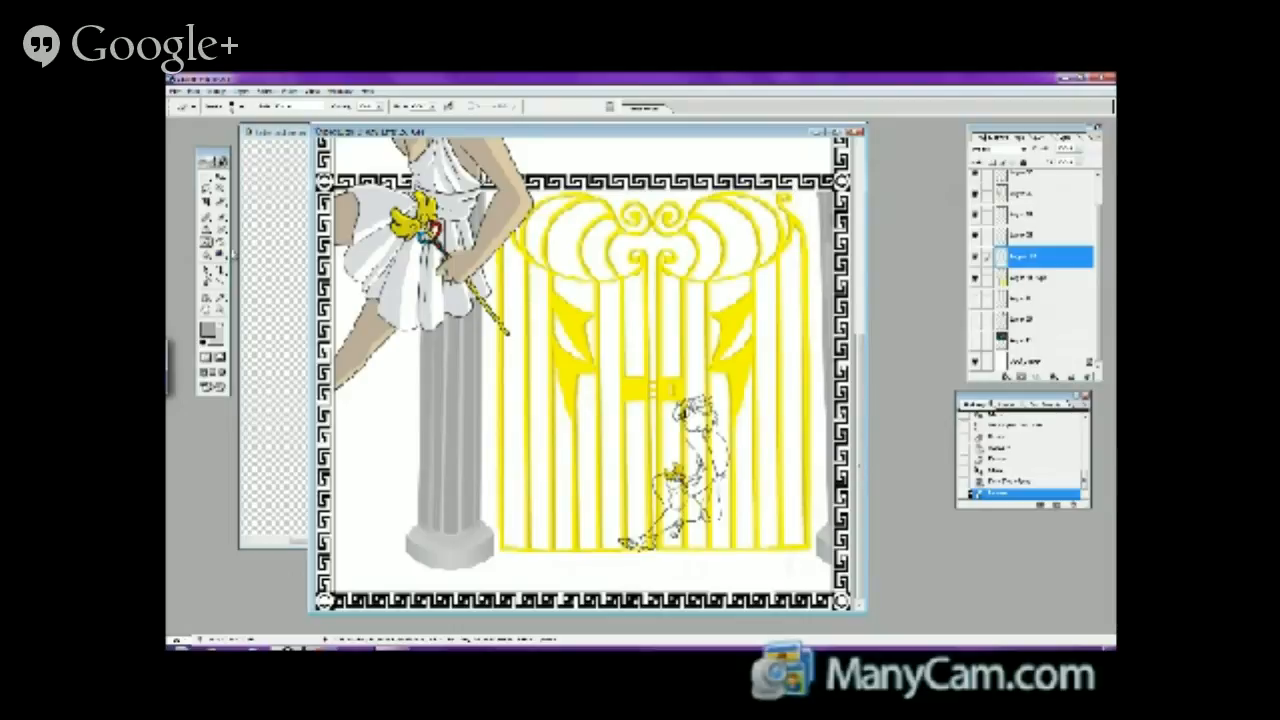
- Select a small rectangle just below the border, between the gate's outer scroll and the top of the copied pillar
key(z)
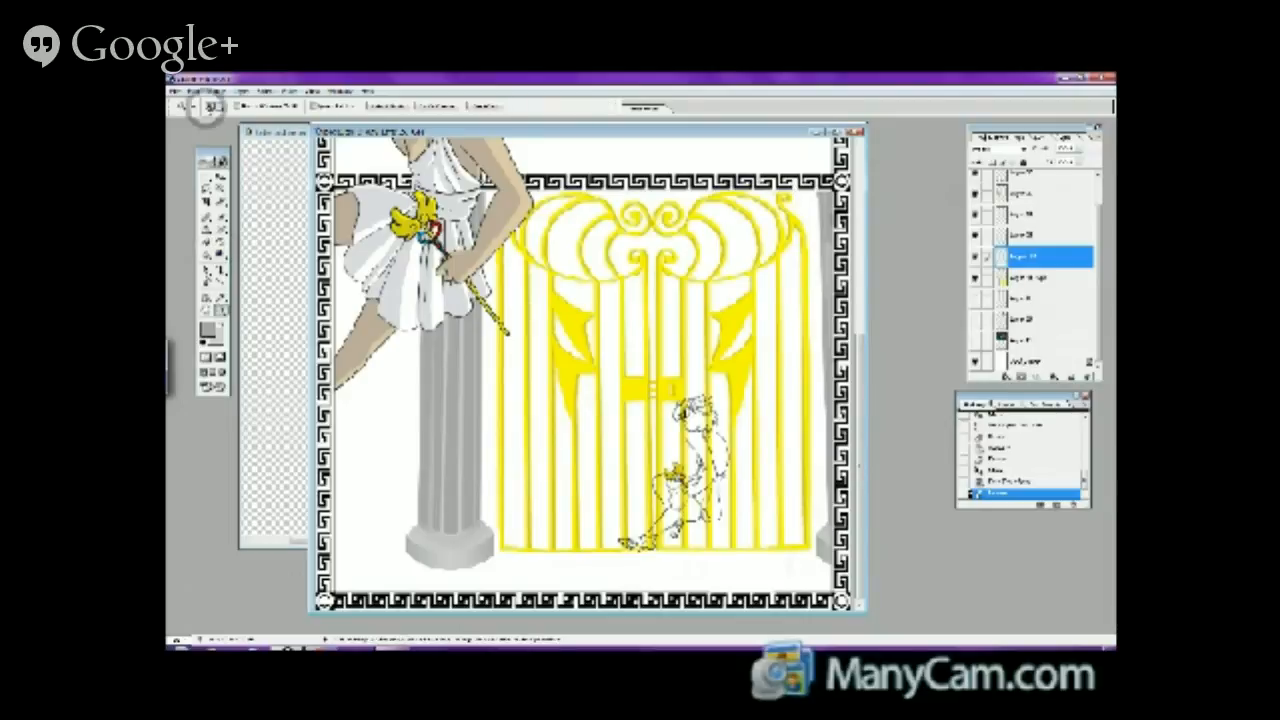
click(817, 216)
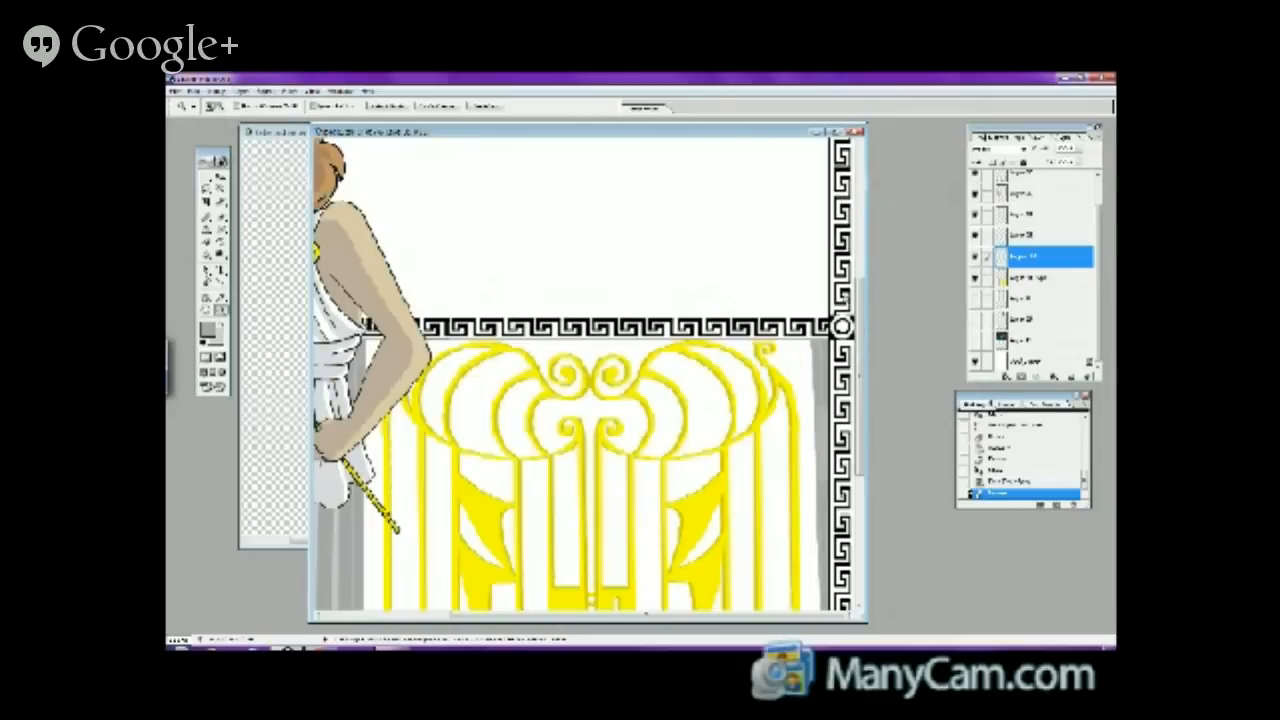
drag(860, 380, 860, 392)
drag(420, 138, 828, 543)
drag(860, 365, 858, 405)
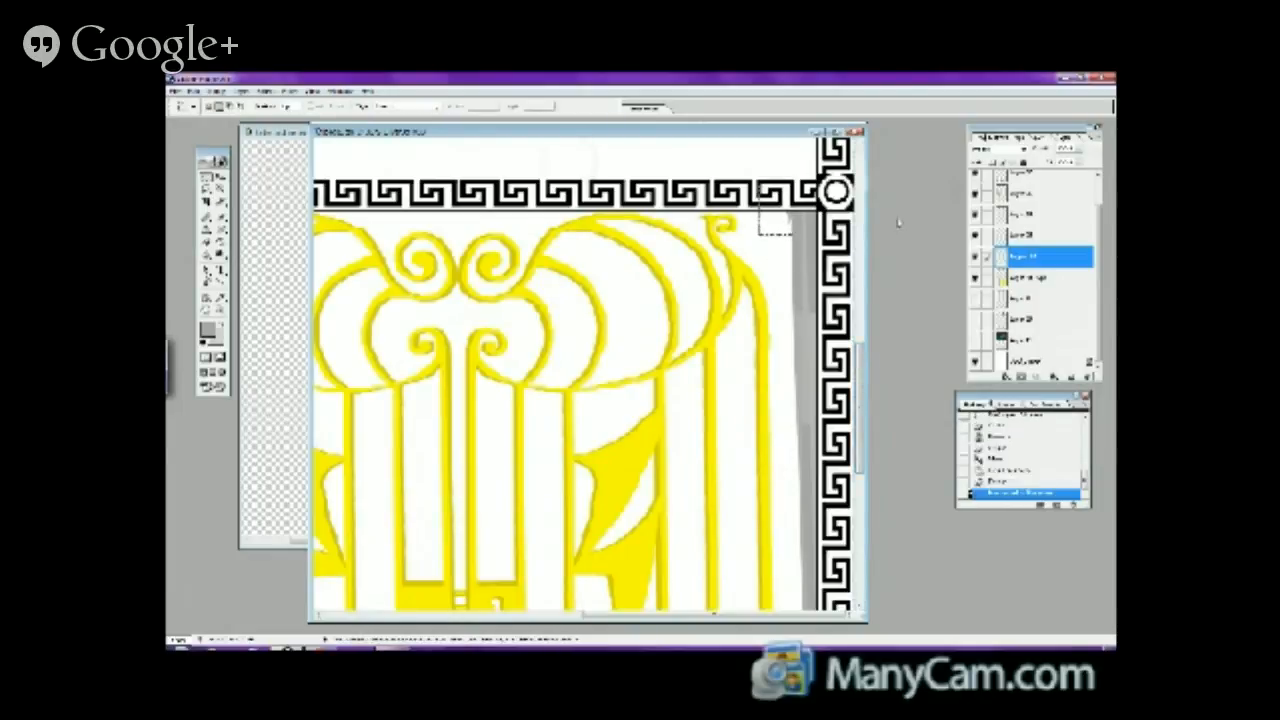
- Erase the stray marks inside the selection, trying the gate copy layer and the pillar layer above it
key(ctrl+e)
key(e)
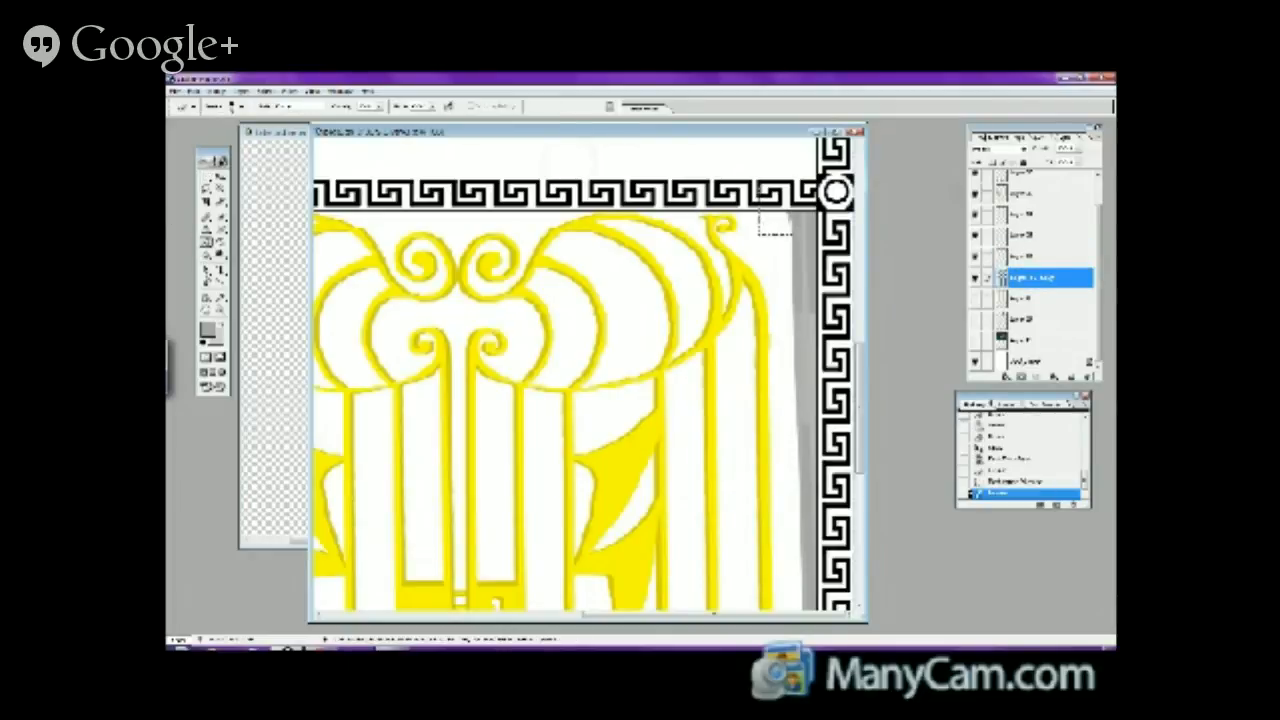
click(786, 232)
key(alt+bracketright)
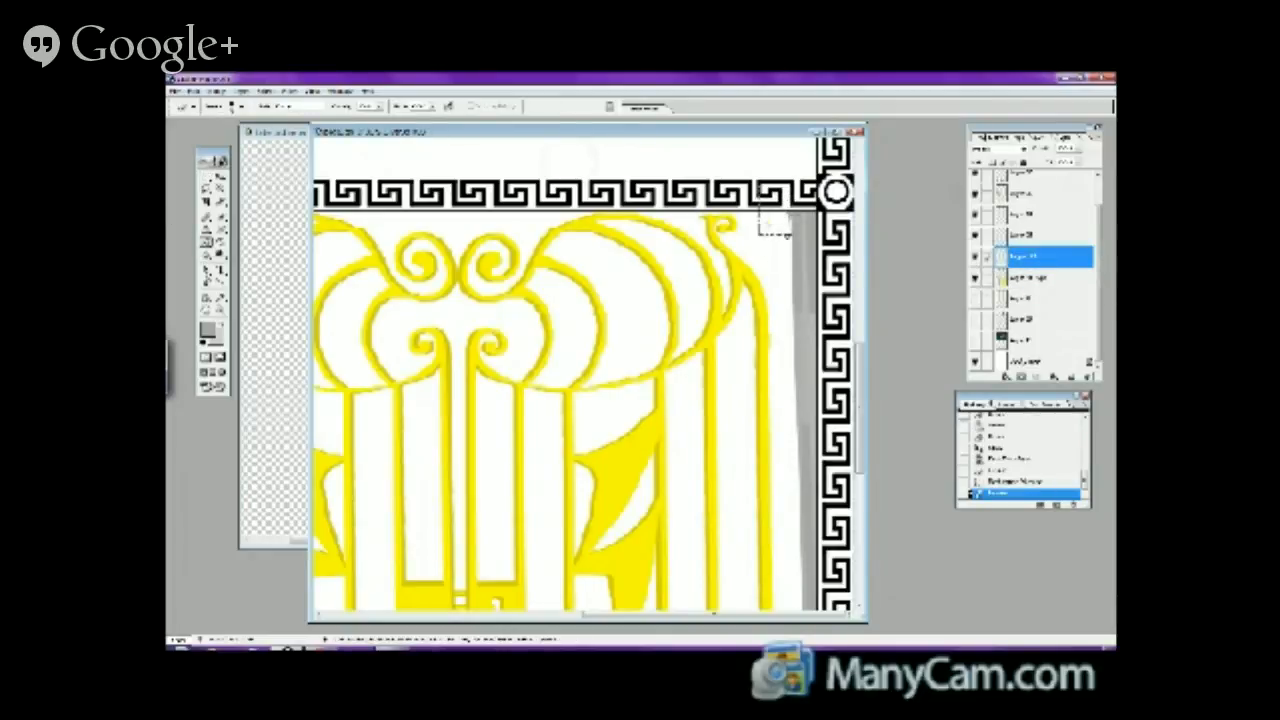
click(775, 220)
click(775, 219)
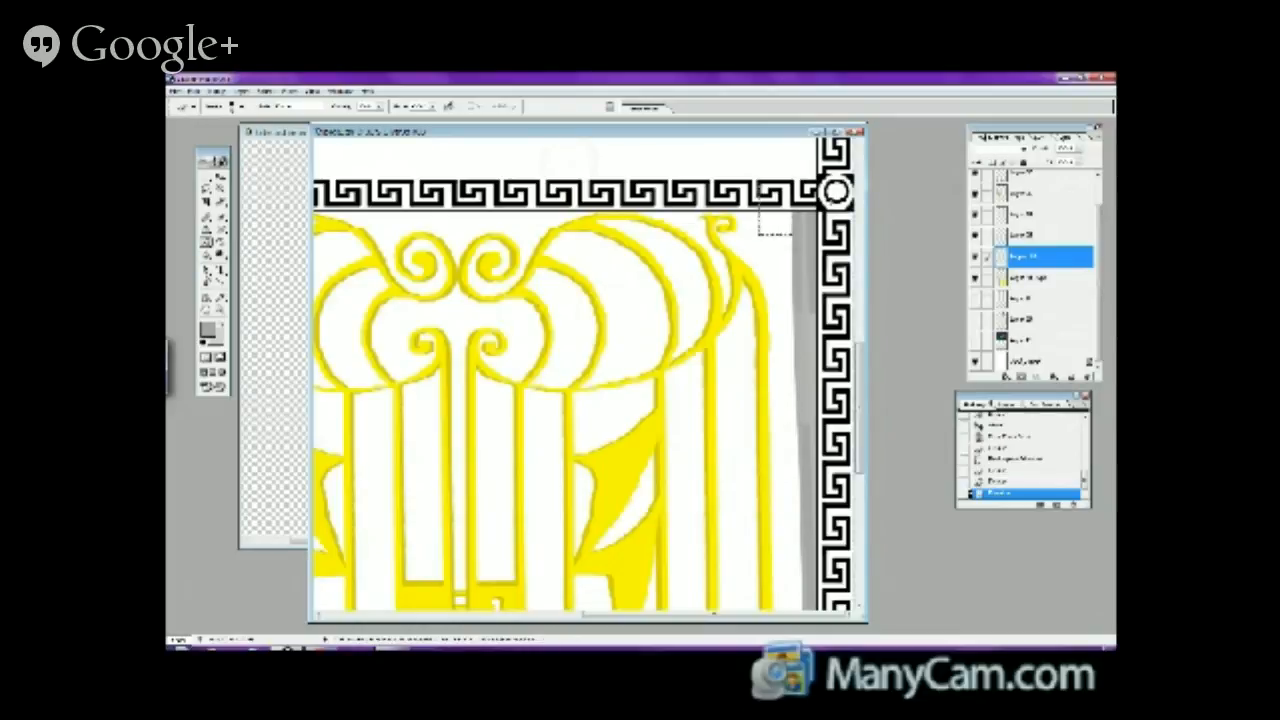
- Outline a narrow vertical strip on the grey pillar beside the right border and fill it with grey on a new layer
click(207, 178)
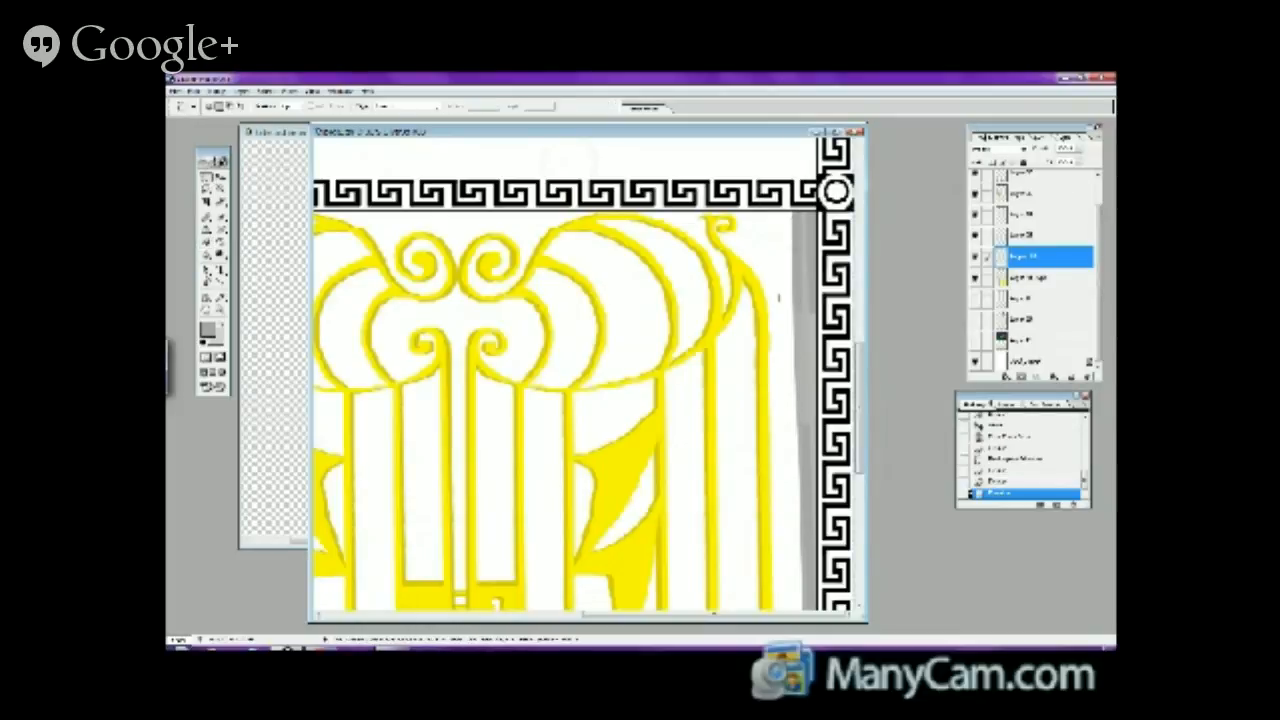
mouse_move(214, 190)
mouse_down()
mouse_move(262, 185)
mouse_move(245, 208)
mouse_up()
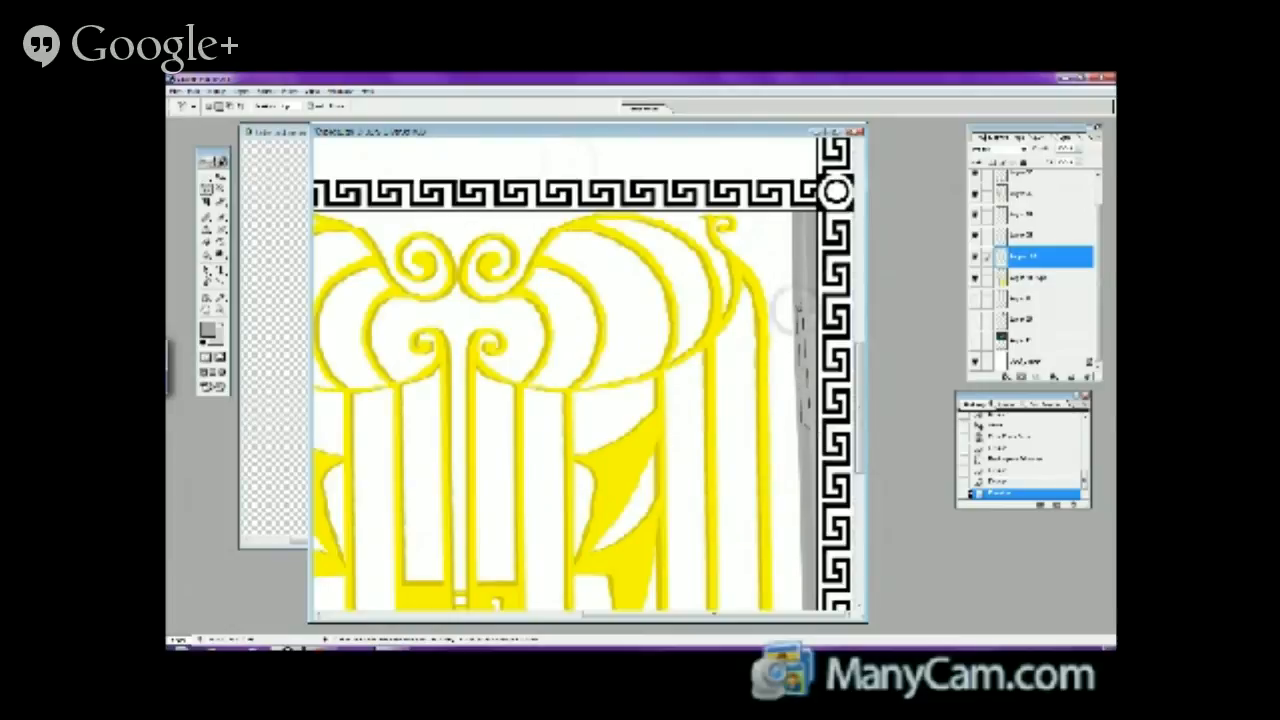
click(797, 309)
click(221, 243)
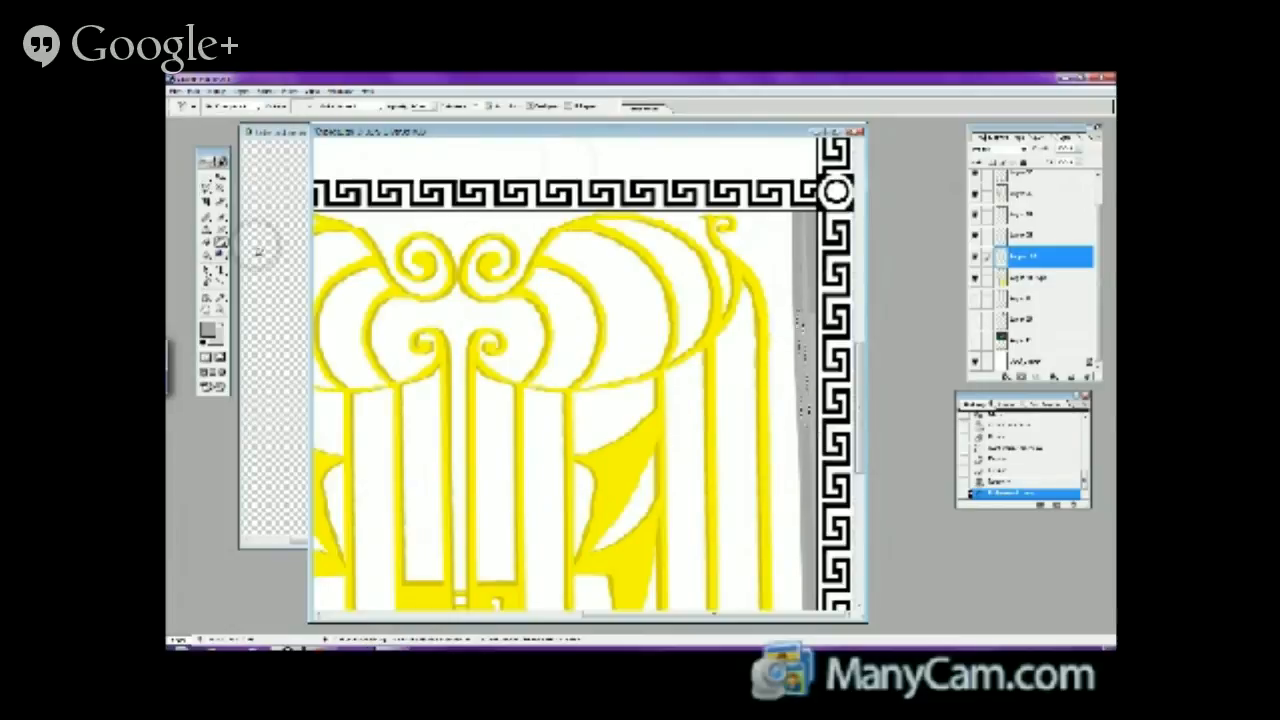
key(ctrl+alt+shift+n)
click(802, 340)
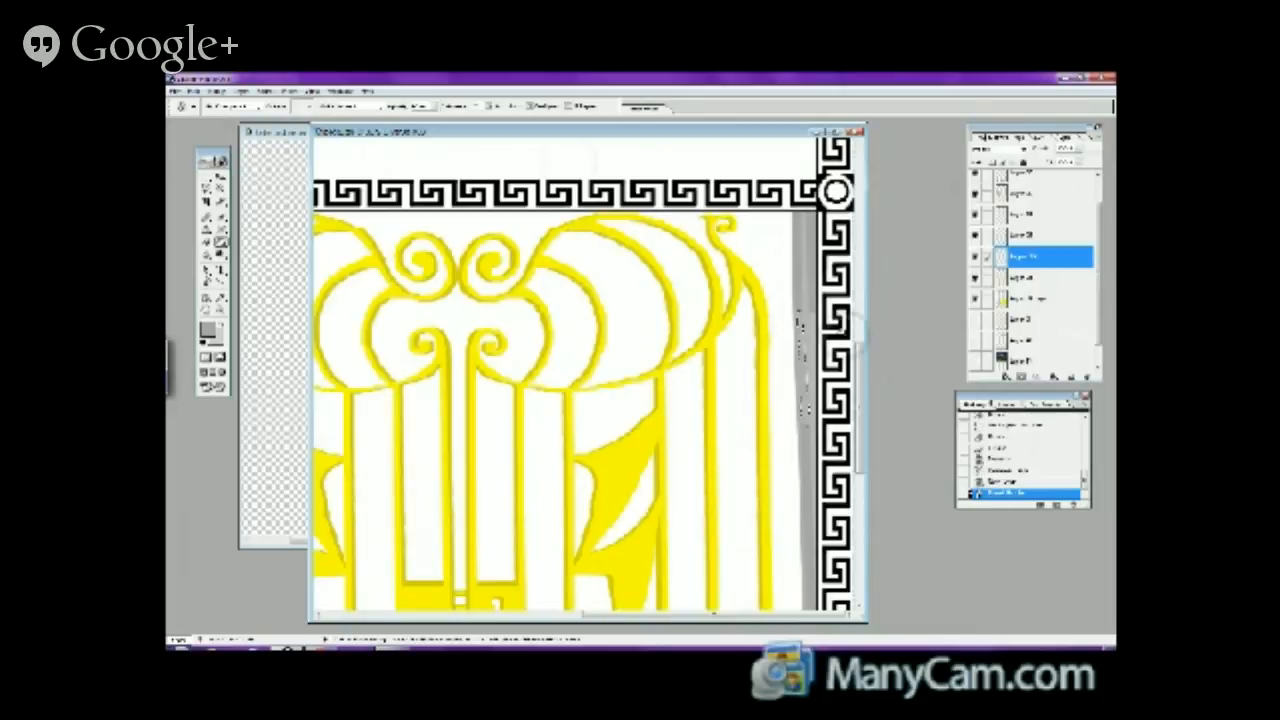
key(ctrl+d)
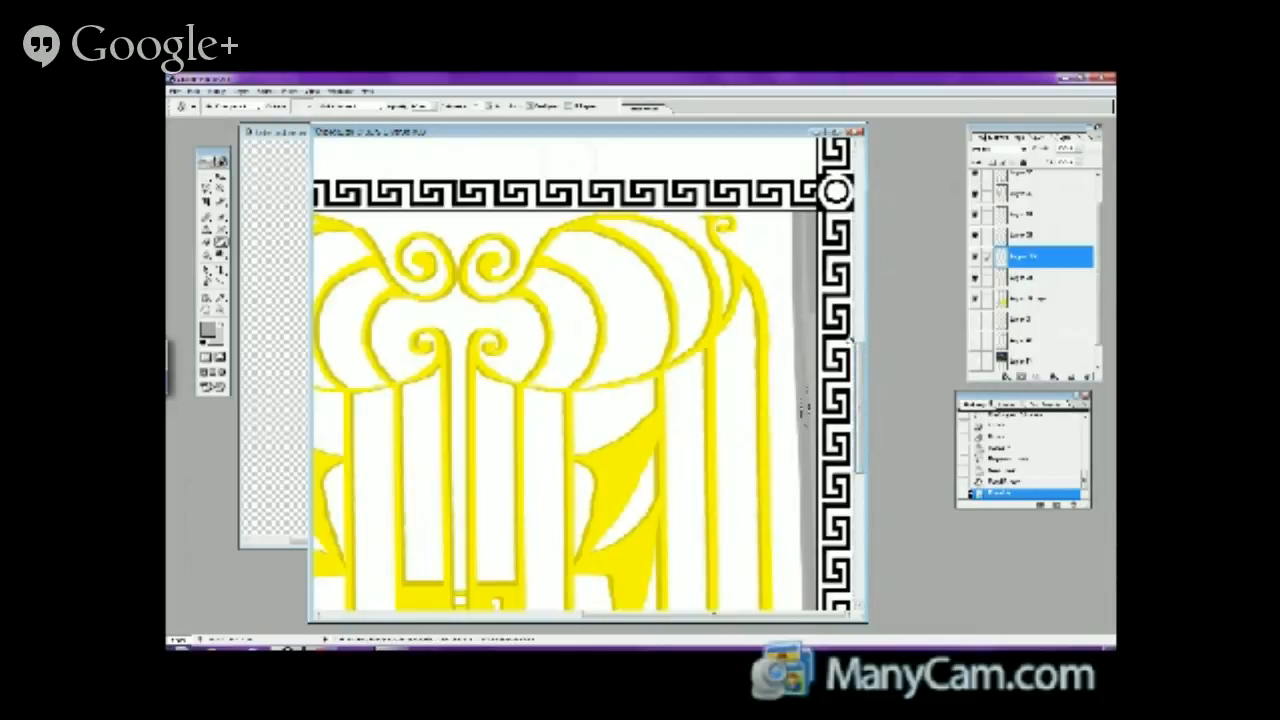
- Add a second thin grey strip next to the border on the same pillar and clear the selection
key(v)
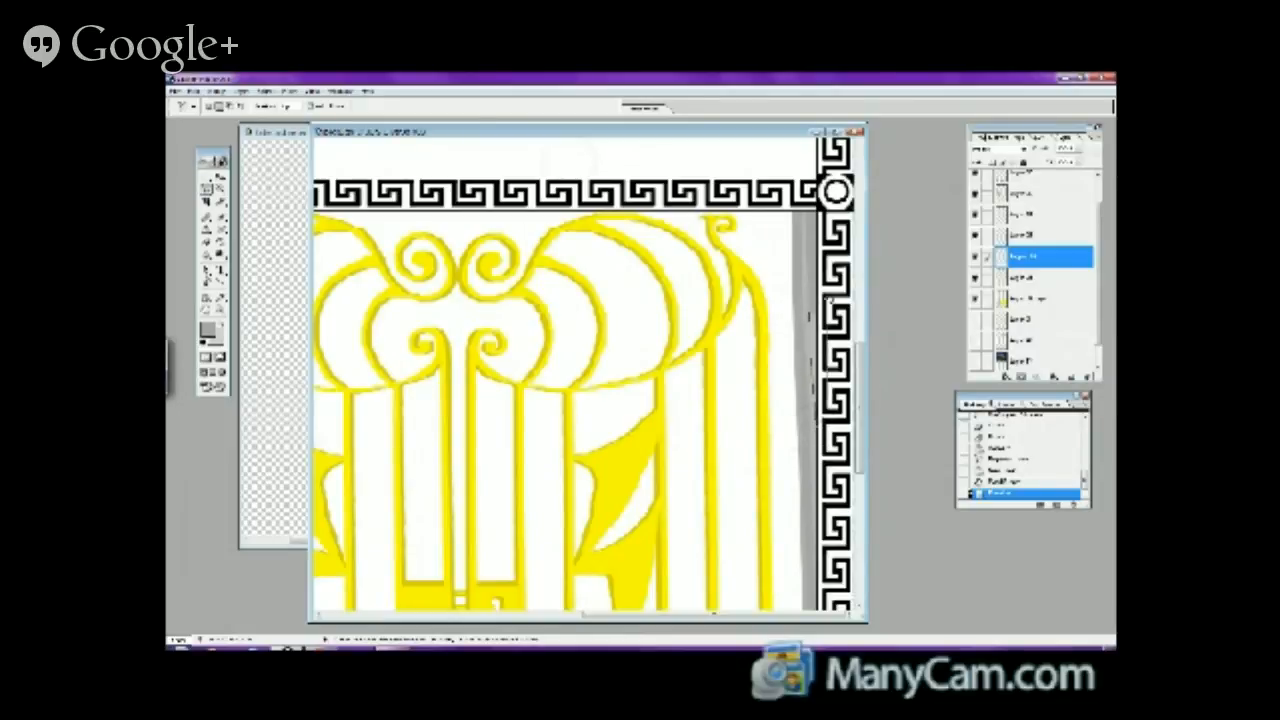
click(806, 309)
click(220, 241)
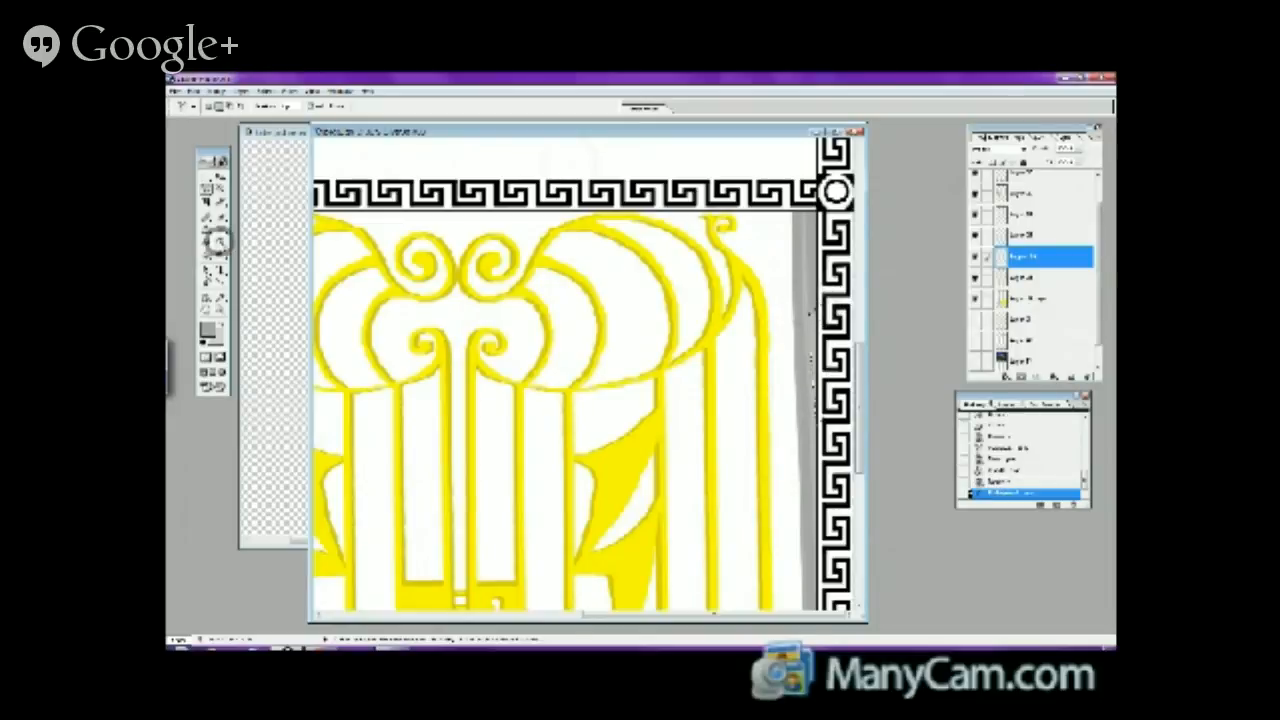
click(790, 330)
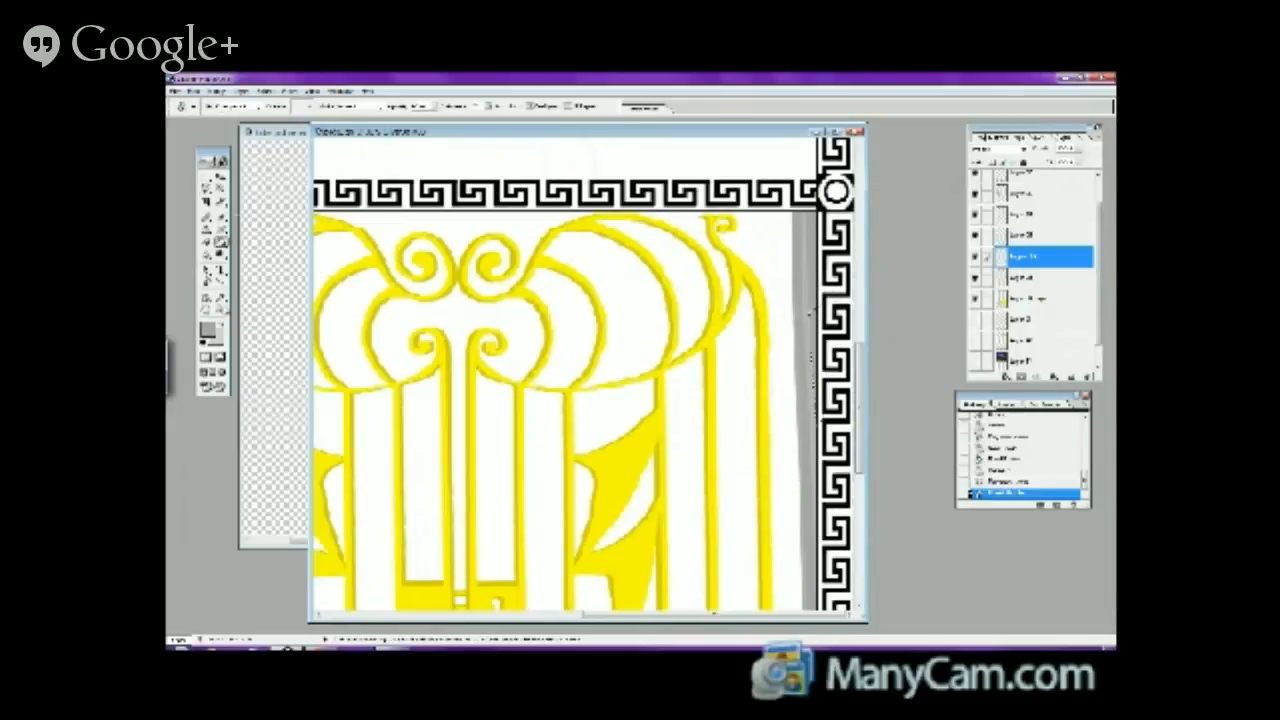
click(222, 311)
click(657, 334)
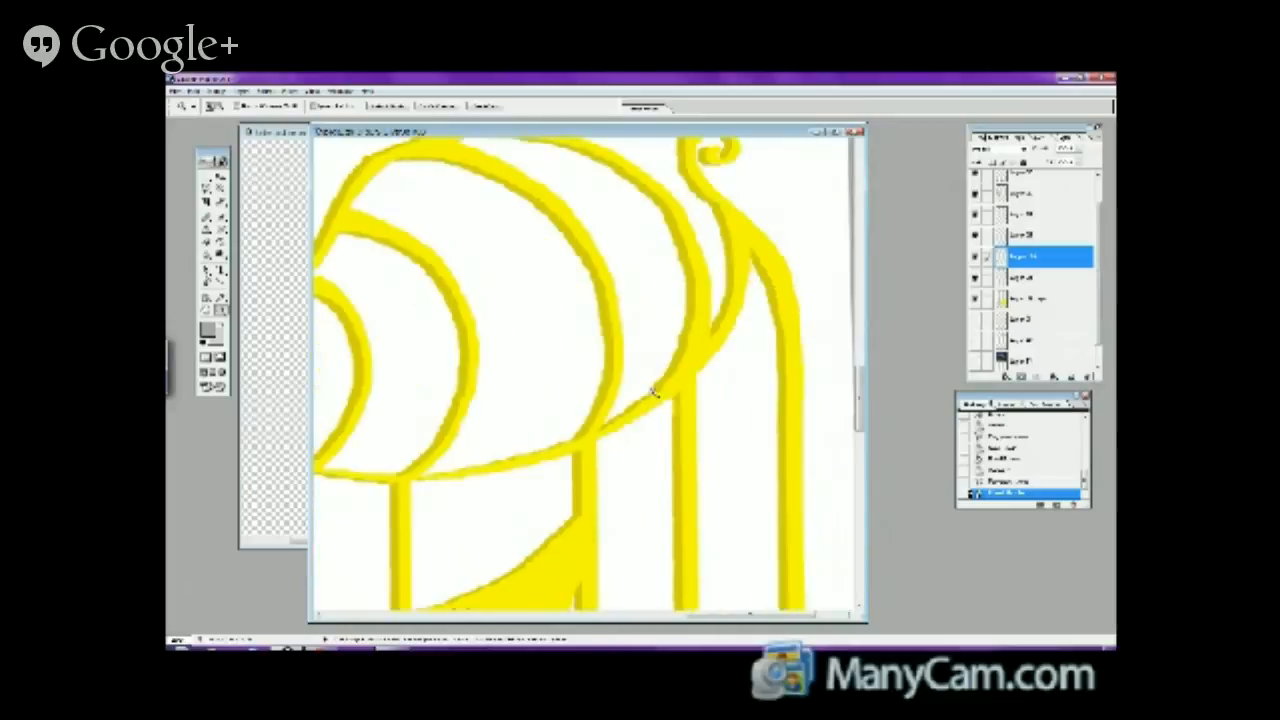
key(ctrl+d)
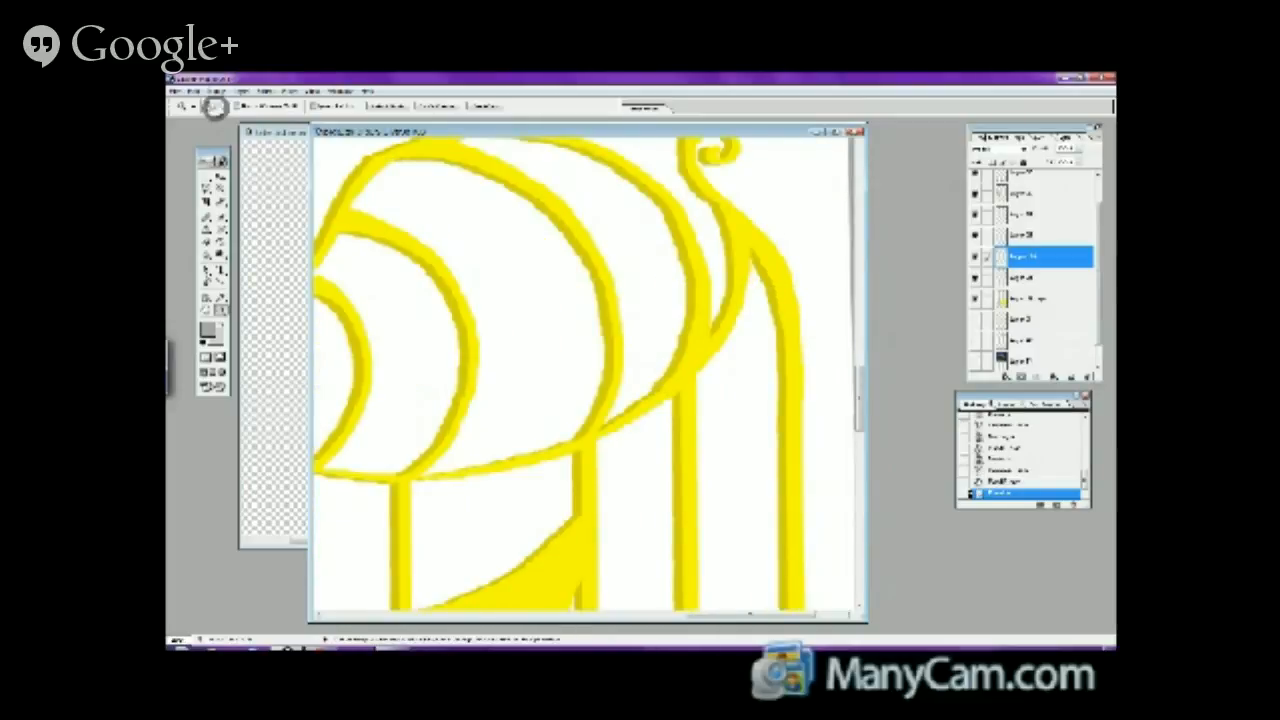
- Show the hidden red sketch layer and the mountain background layer again
alt+click(605, 350)
alt+click(615, 372)
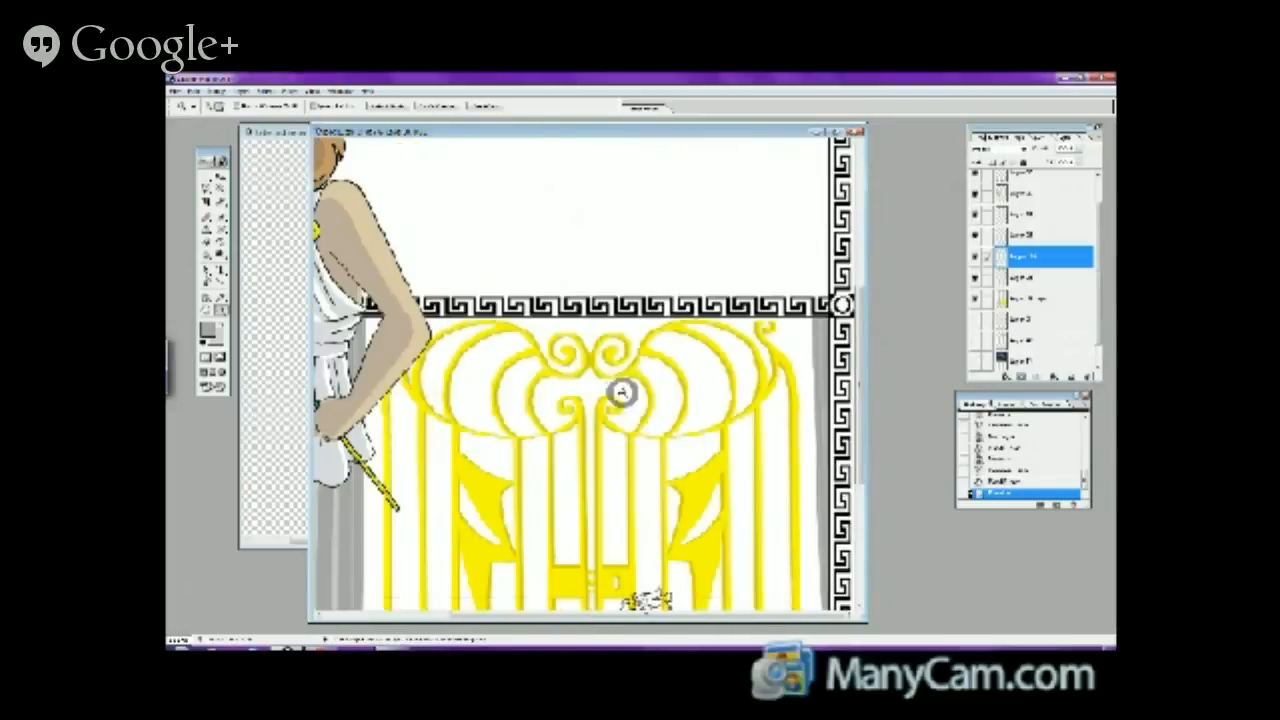
alt+click(625, 410)
alt+click(621, 428)
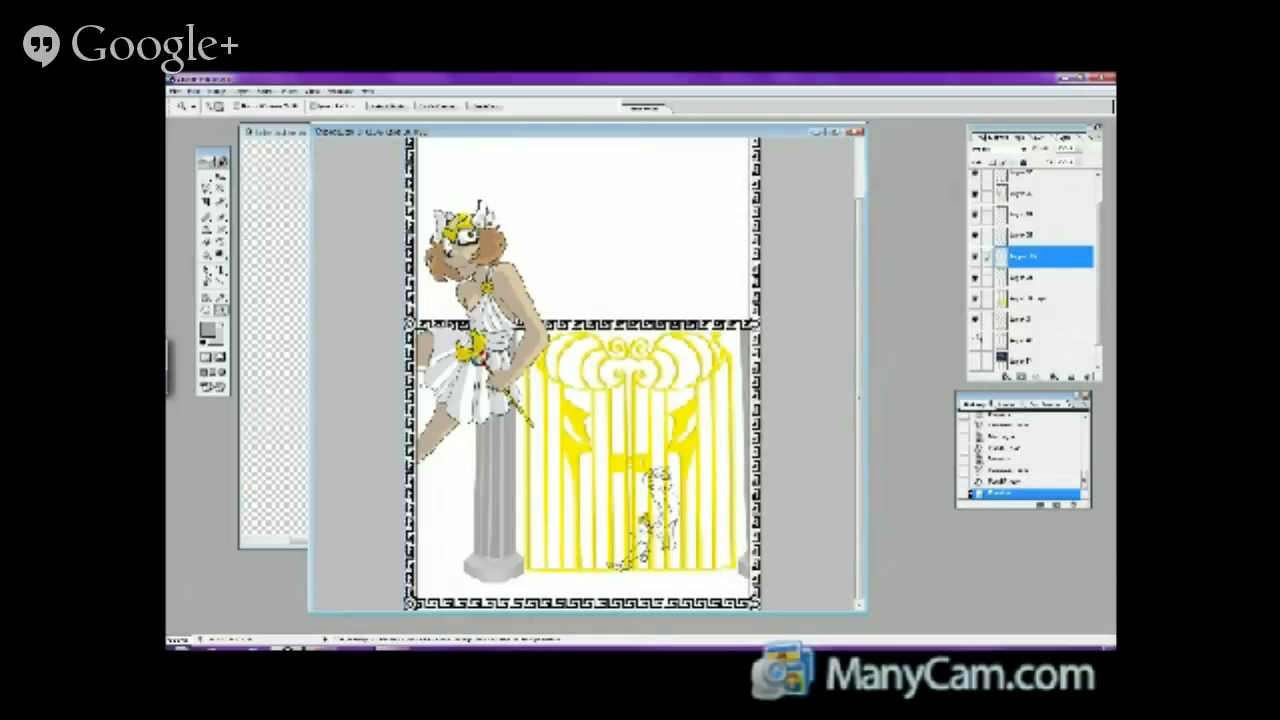
click(976, 340)
click(976, 361)
drag(1098, 272, 1095, 249)
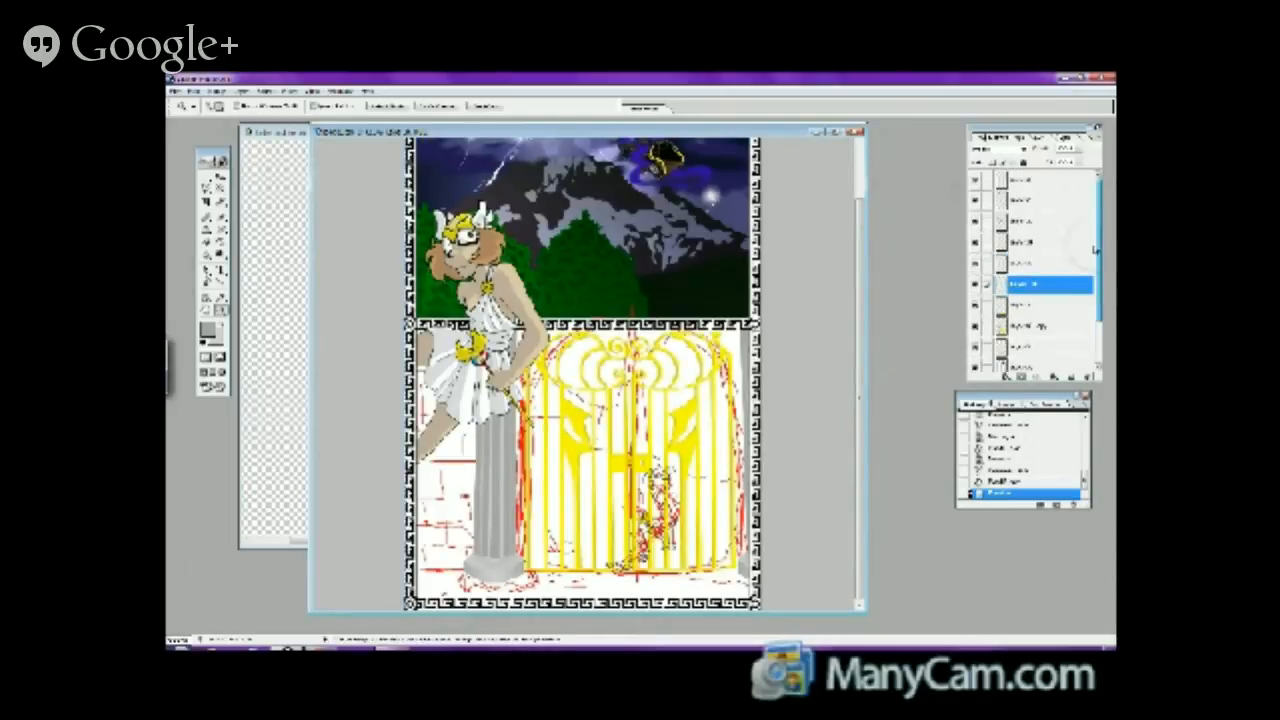
scroll(1040, 290, down, 3)
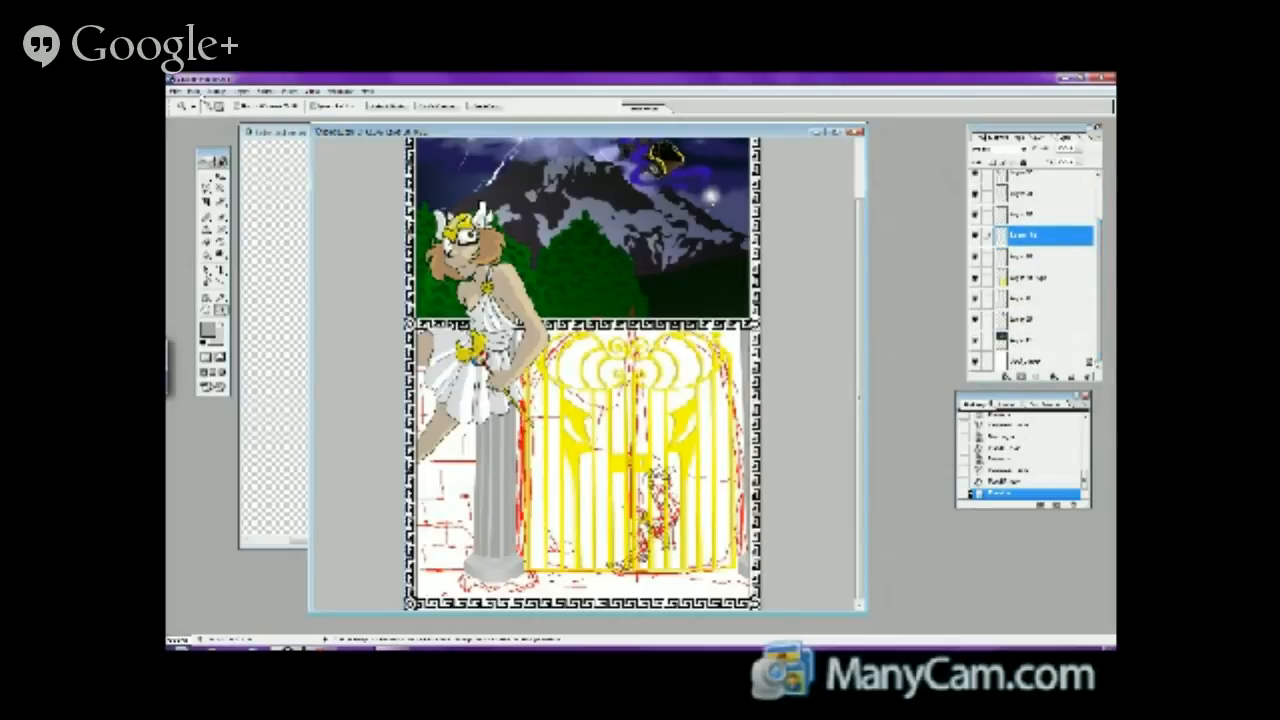
- Examine the left pillar, its base and the neighbouring gate bars against the red sketch
key(ctrl+plus)
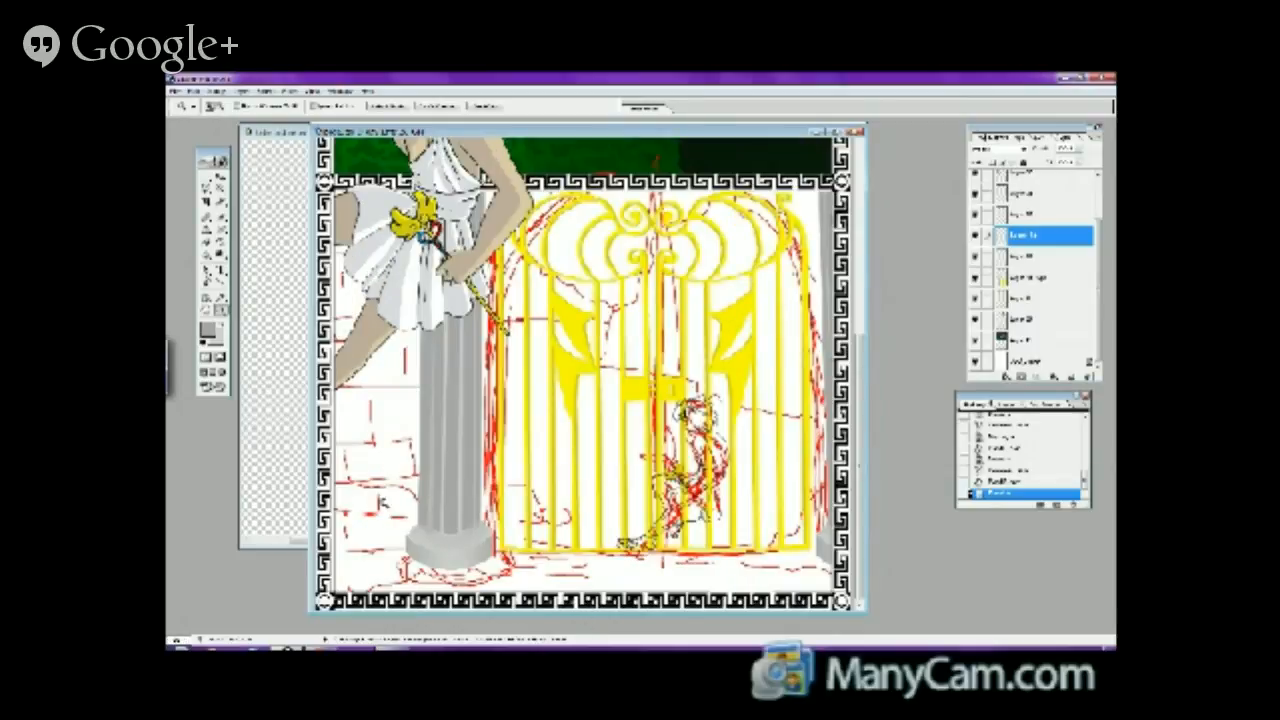
key(ctrl+plus)
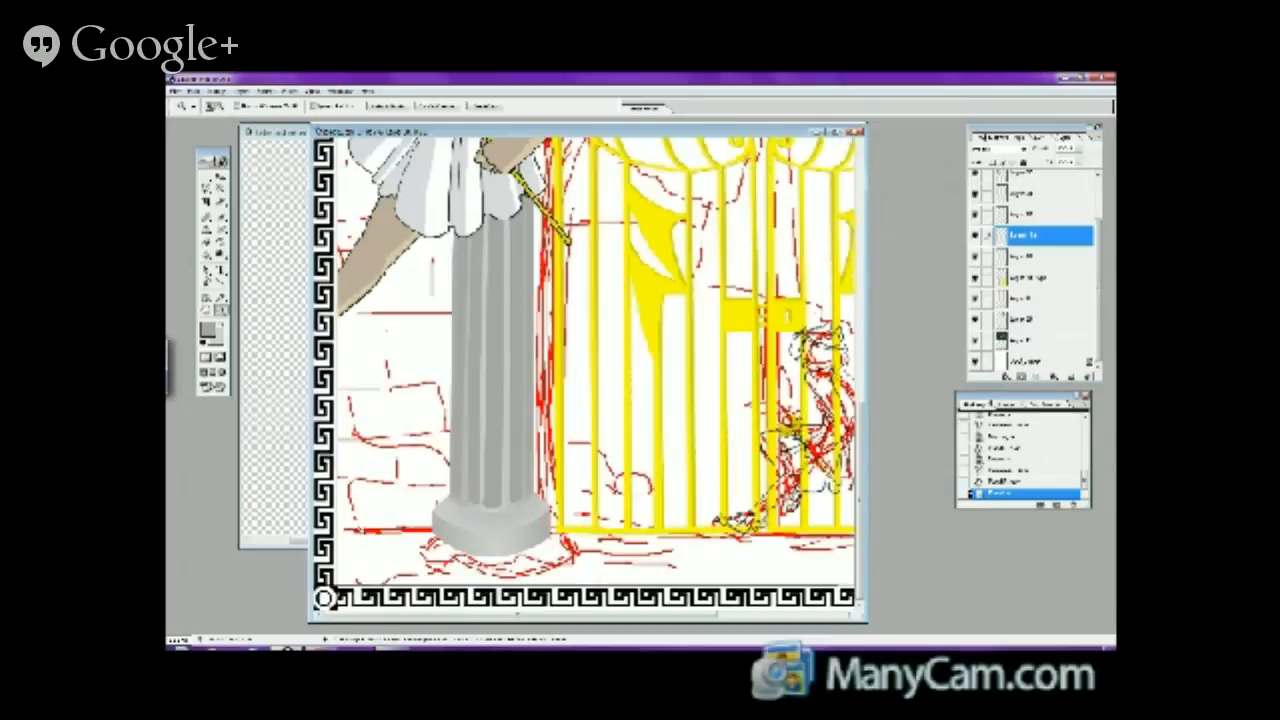
ctrl+click(567, 250)
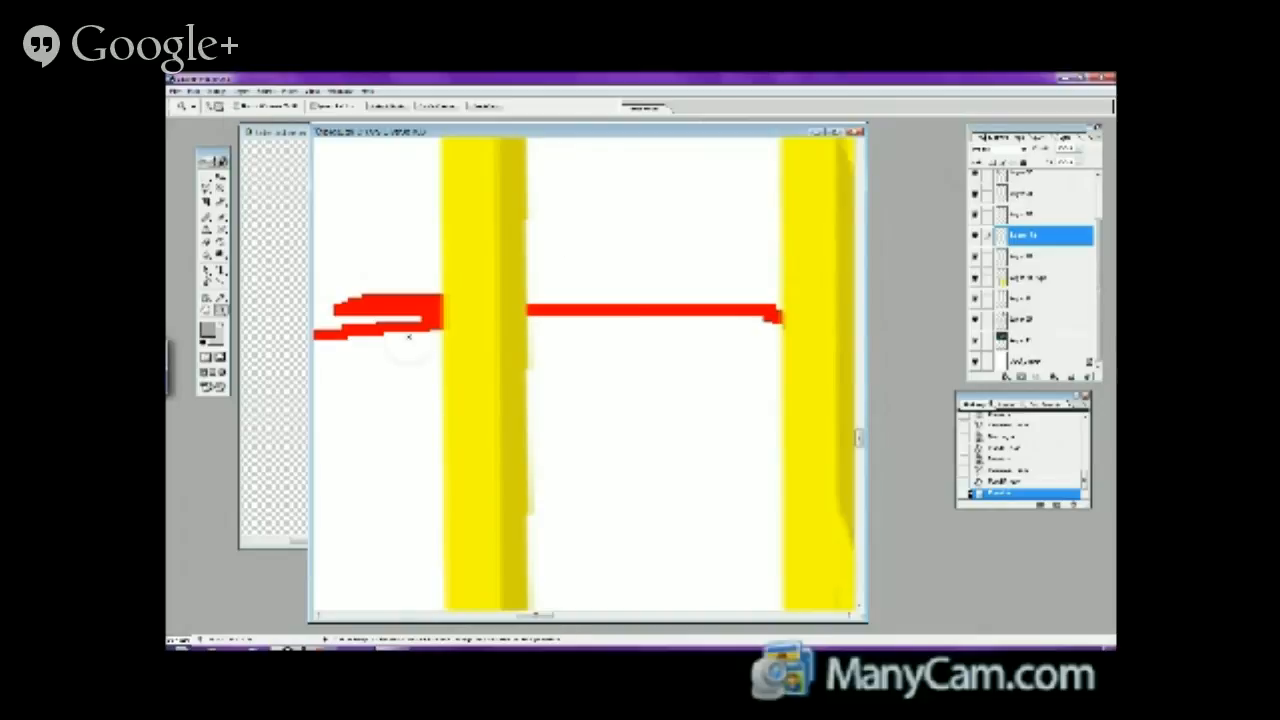
alt+click(451, 404)
alt+click(457, 426)
alt+click(459, 446)
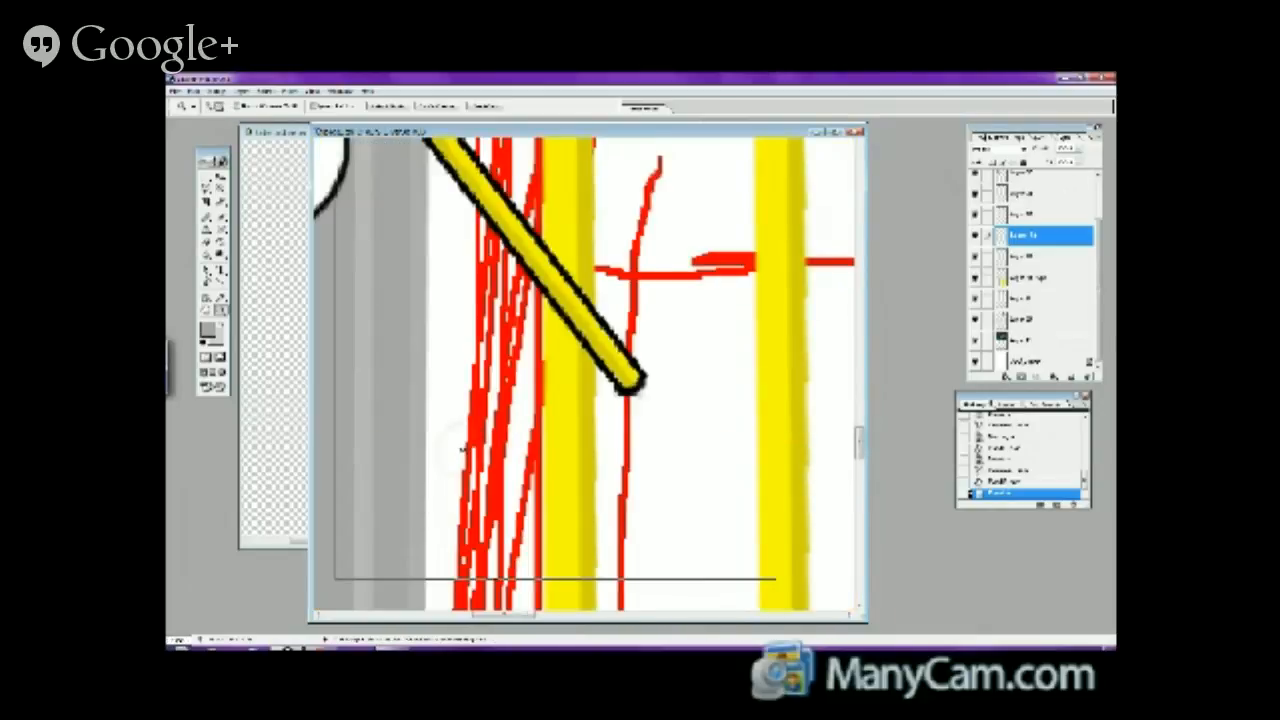
alt+click(467, 465)
alt+click(467, 470)
alt+click(469, 482)
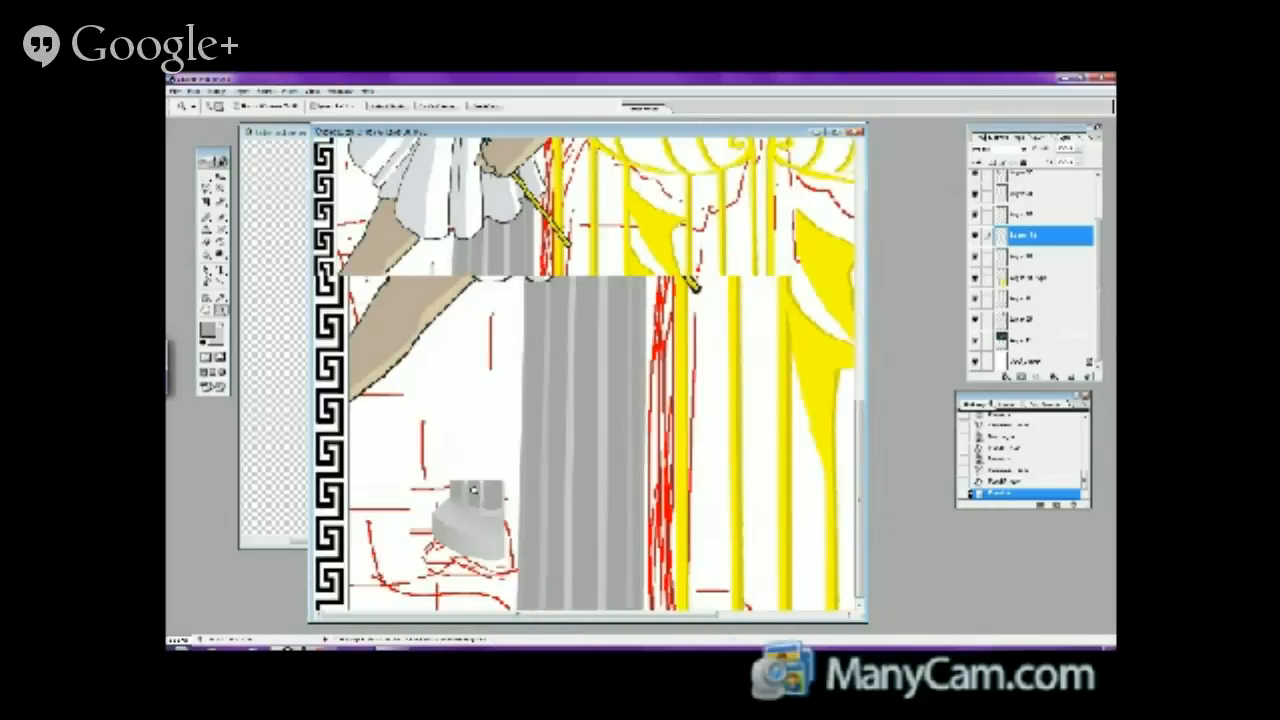
alt+click(470, 492)
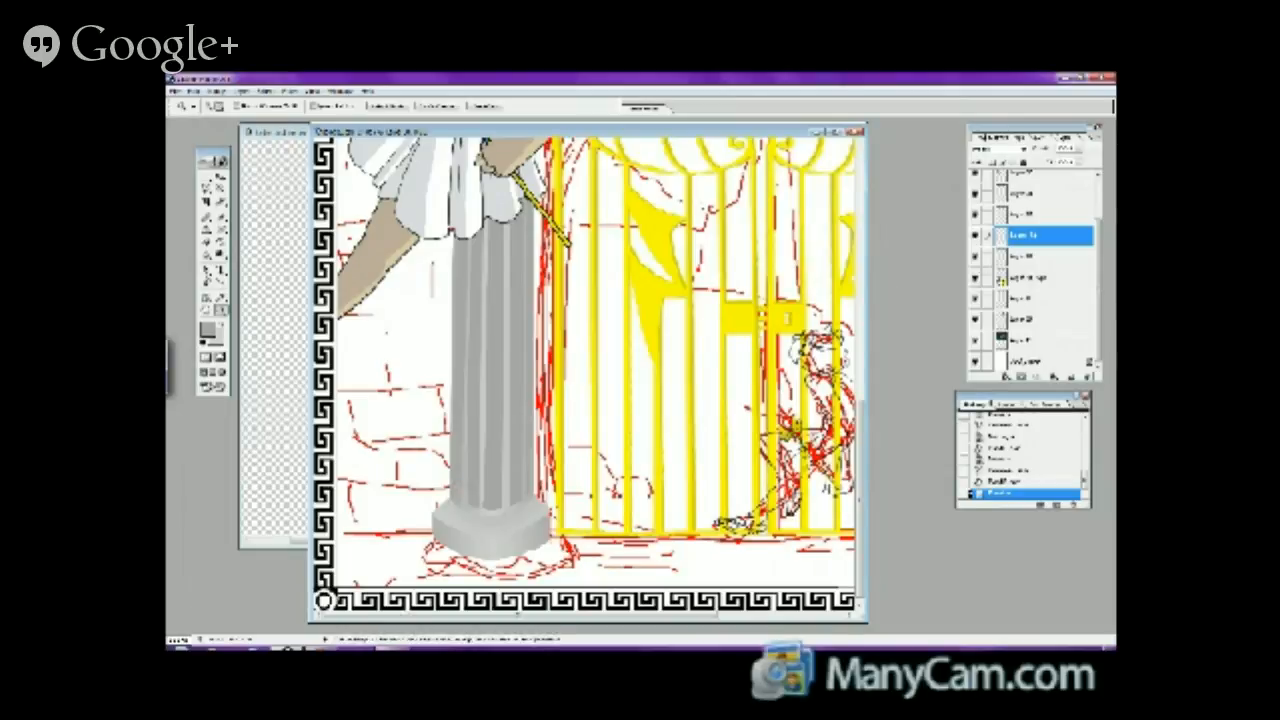
- Select the yellow gate layer and check it on its own, including the gate's right half
click(1002, 277)
alt+click(976, 277)
alt+click(976, 277)
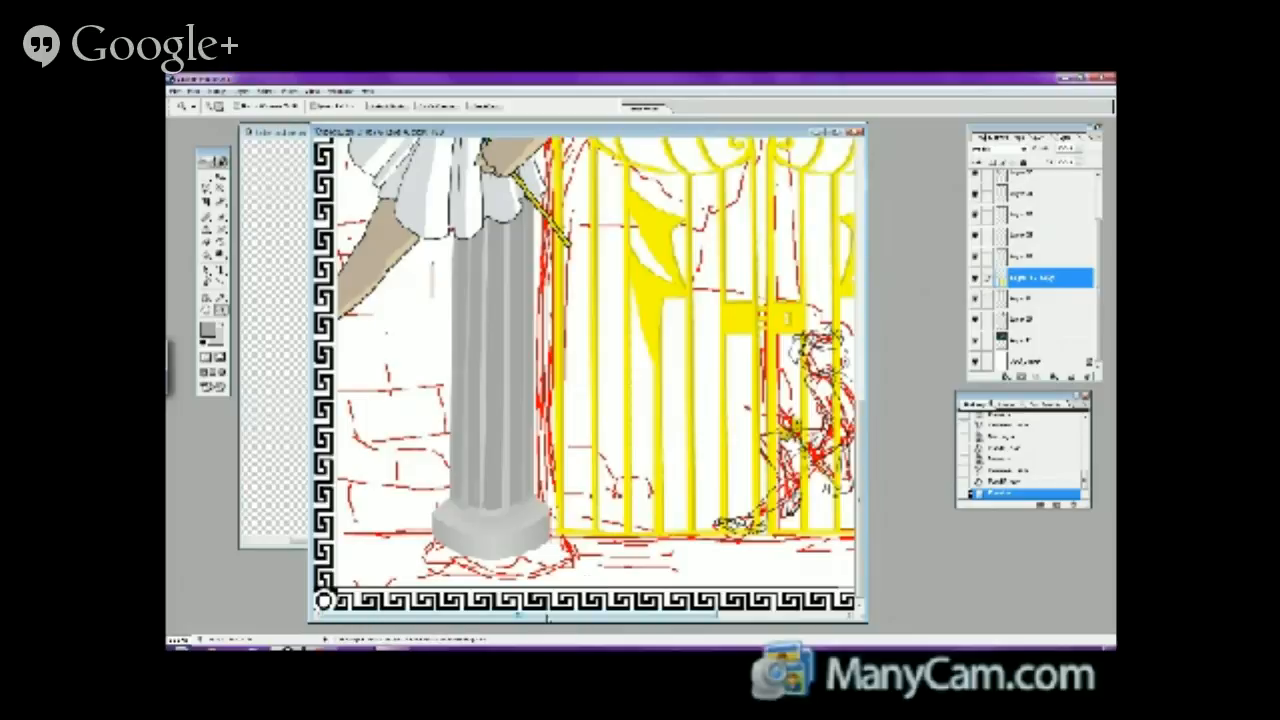
drag(548, 612, 757, 588)
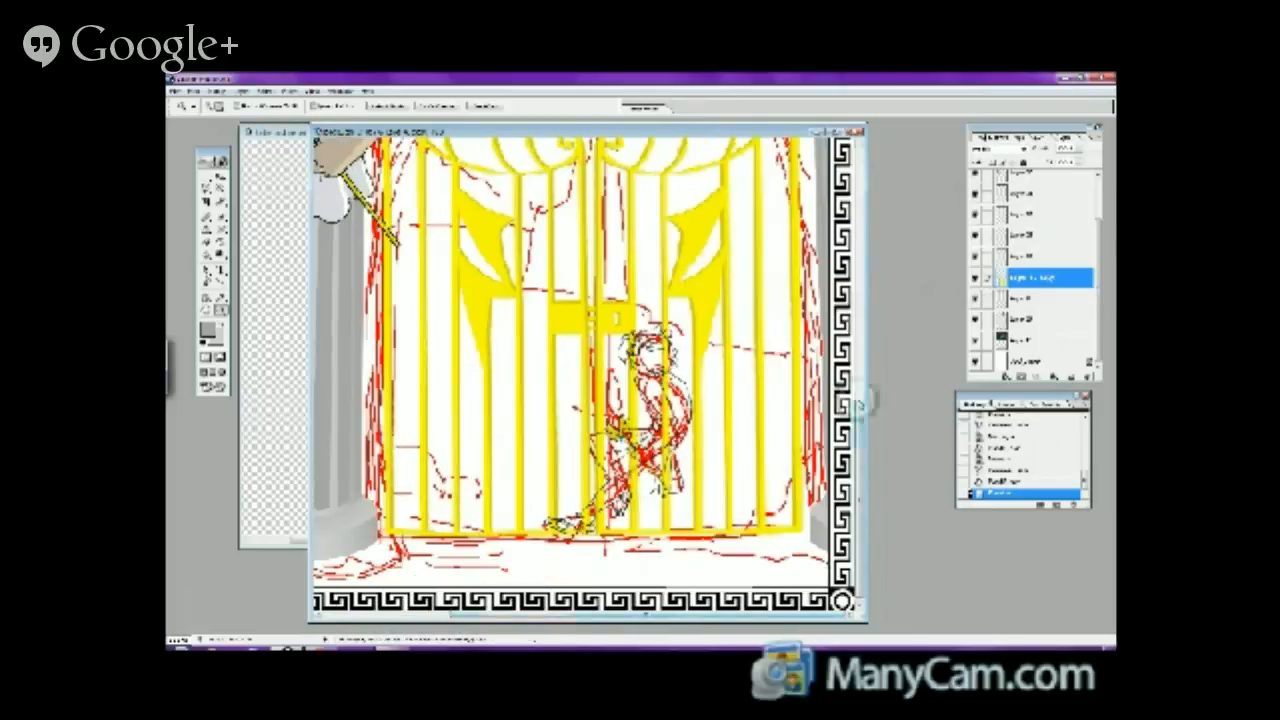
key(ctrl+plus)
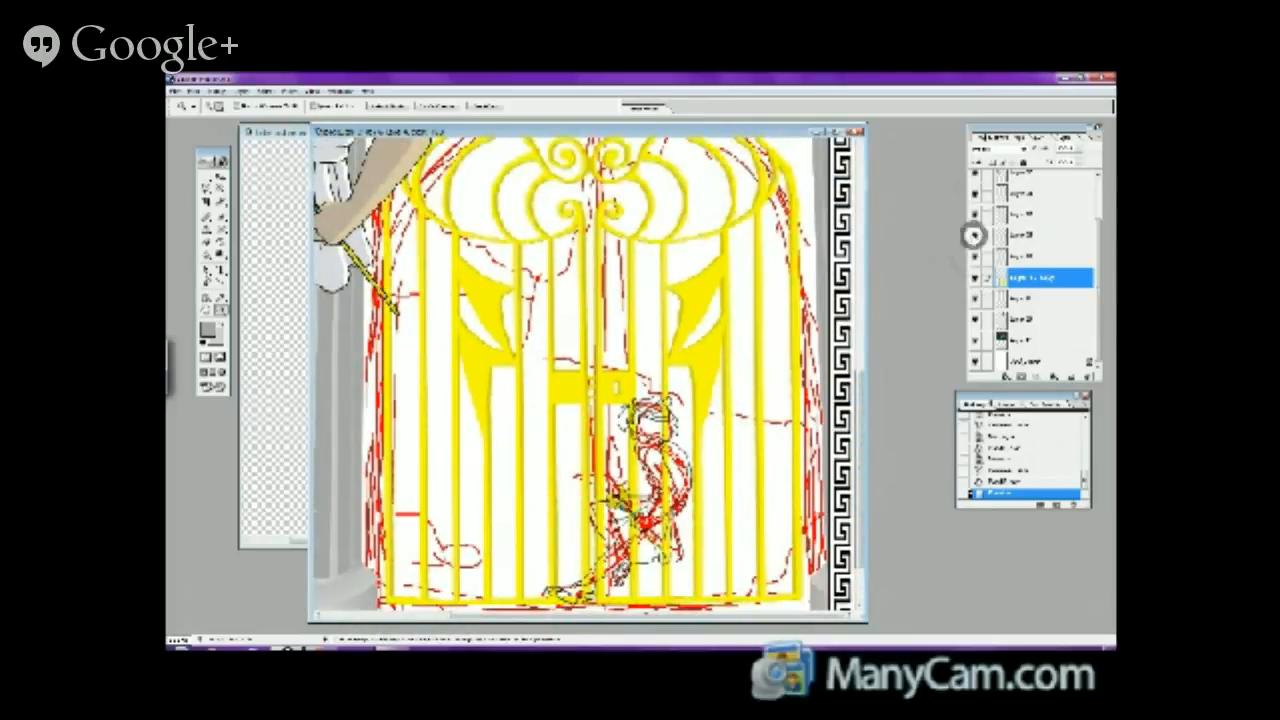
- Merge the second layer above the gate layer down twice so that it joins the gate layer
click(990, 235)
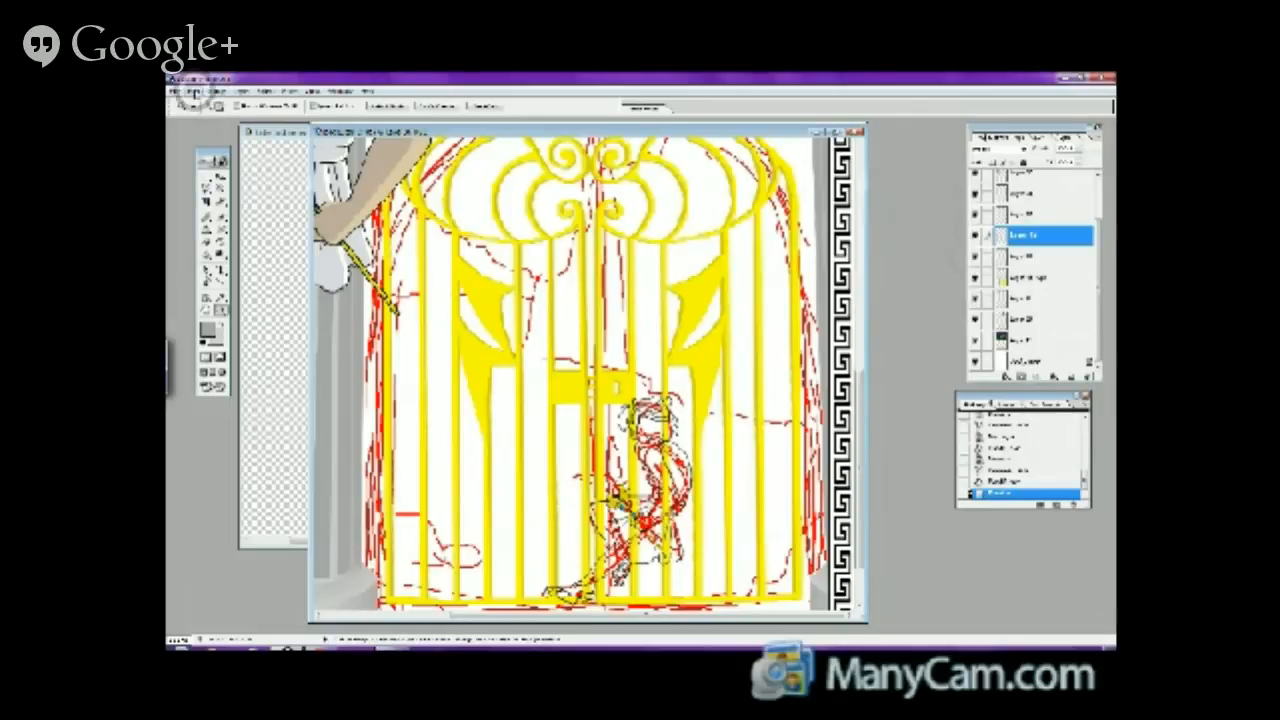
click(240, 91)
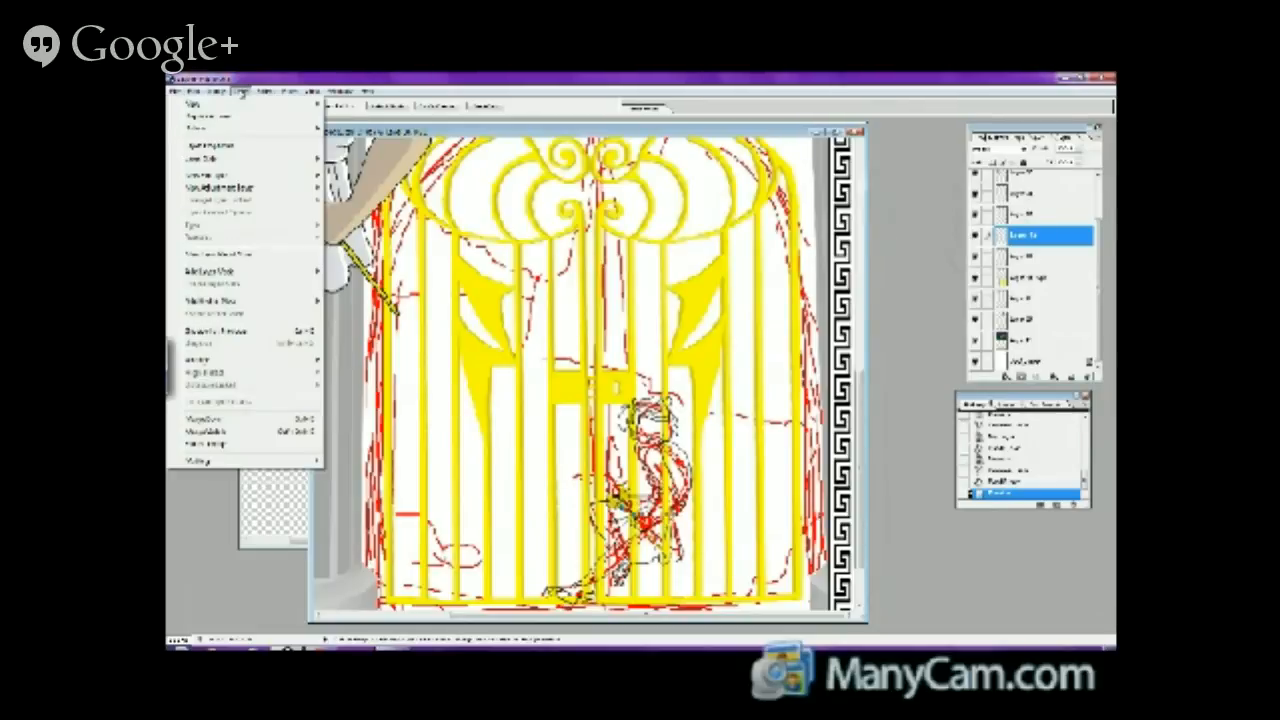
click(217, 420)
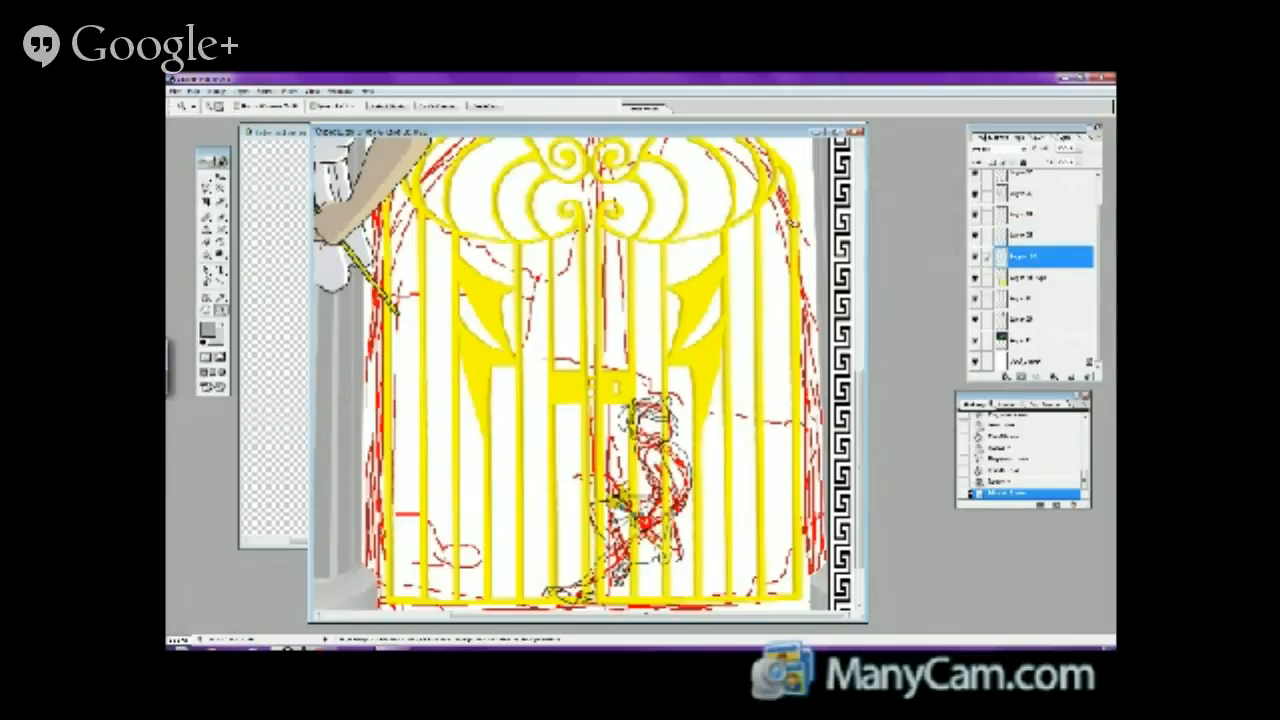
click(240, 91)
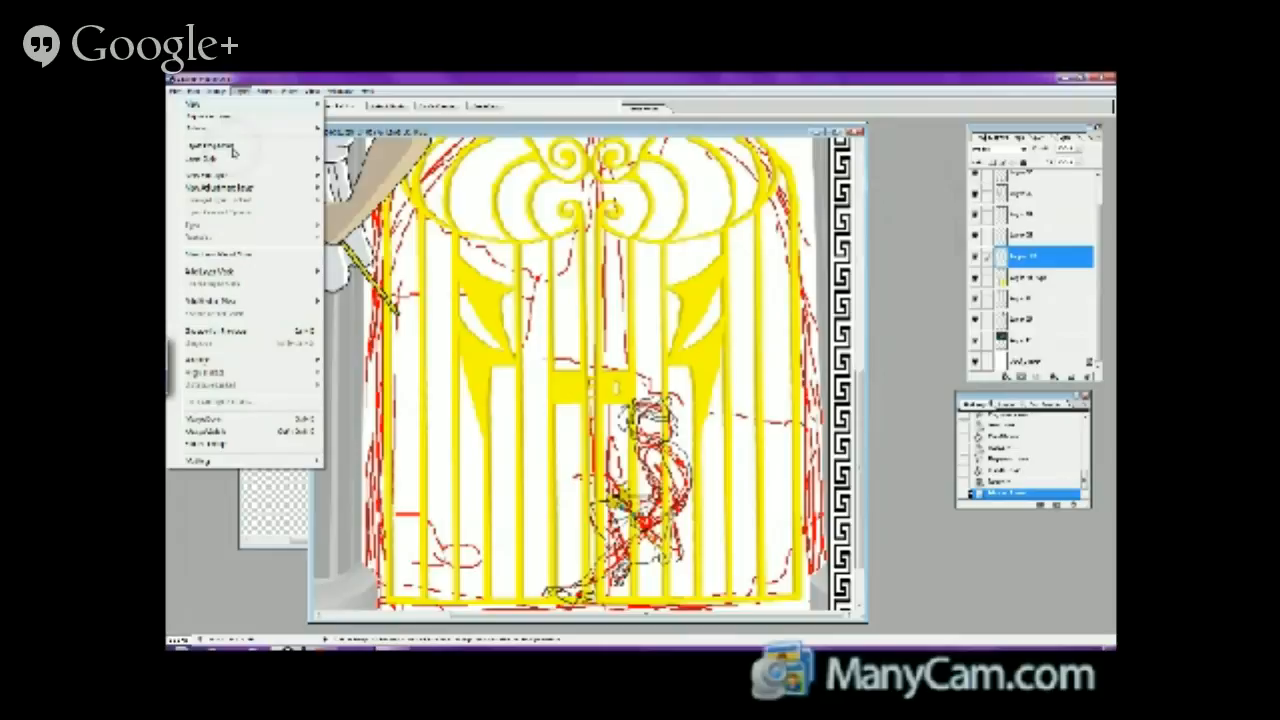
click(217, 418)
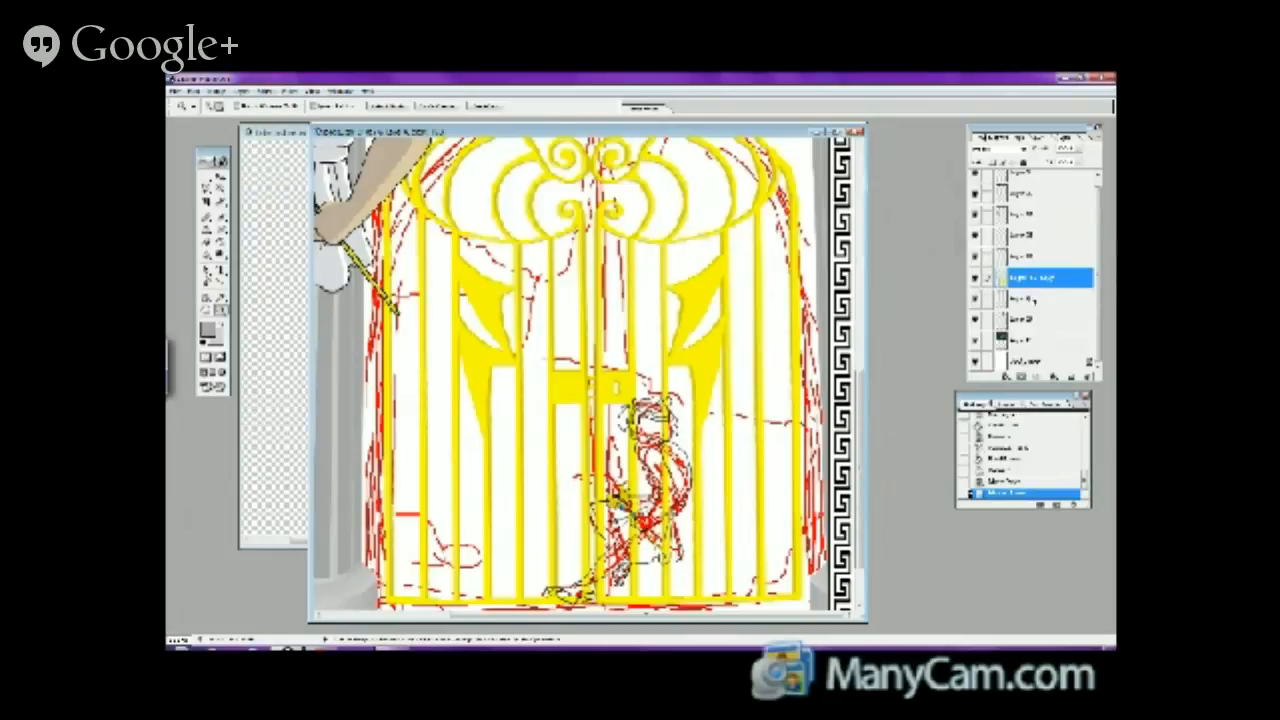
- Outline a polygonal selection from the gate's upper right curve down along its right edge towards the pillar
click(1035, 298)
click(1035, 361)
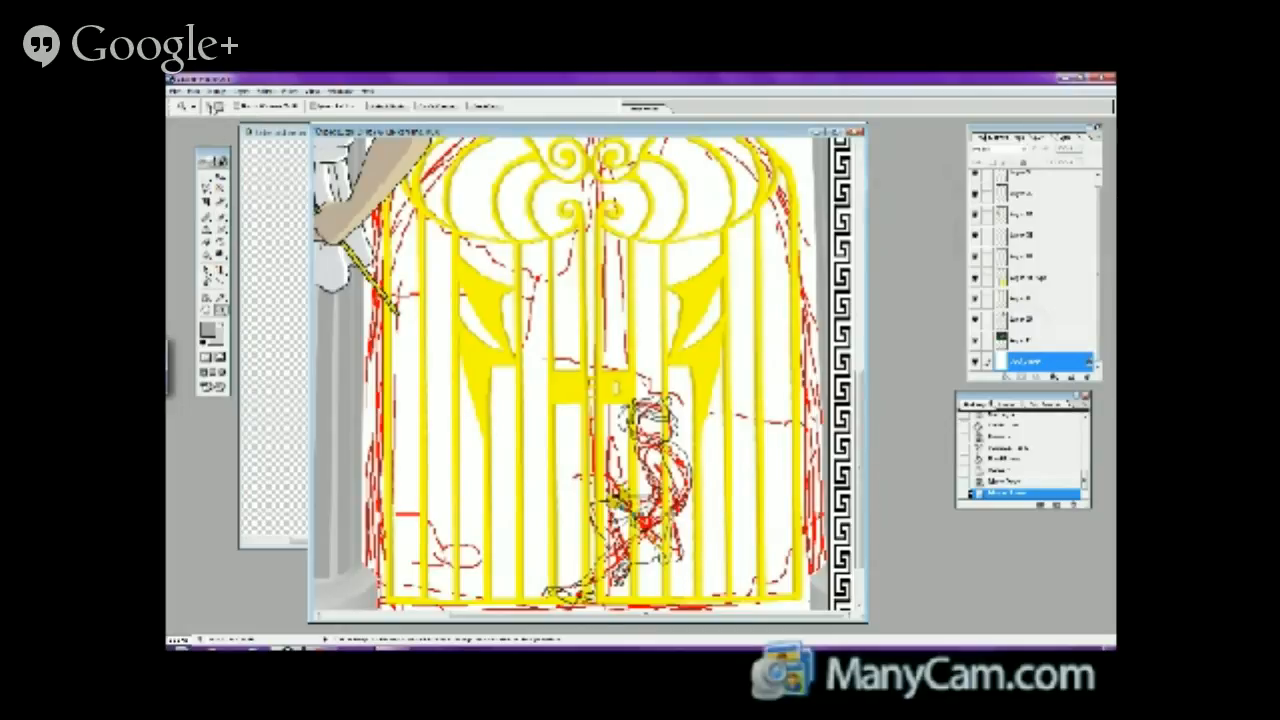
drag(207, 187, 242, 190)
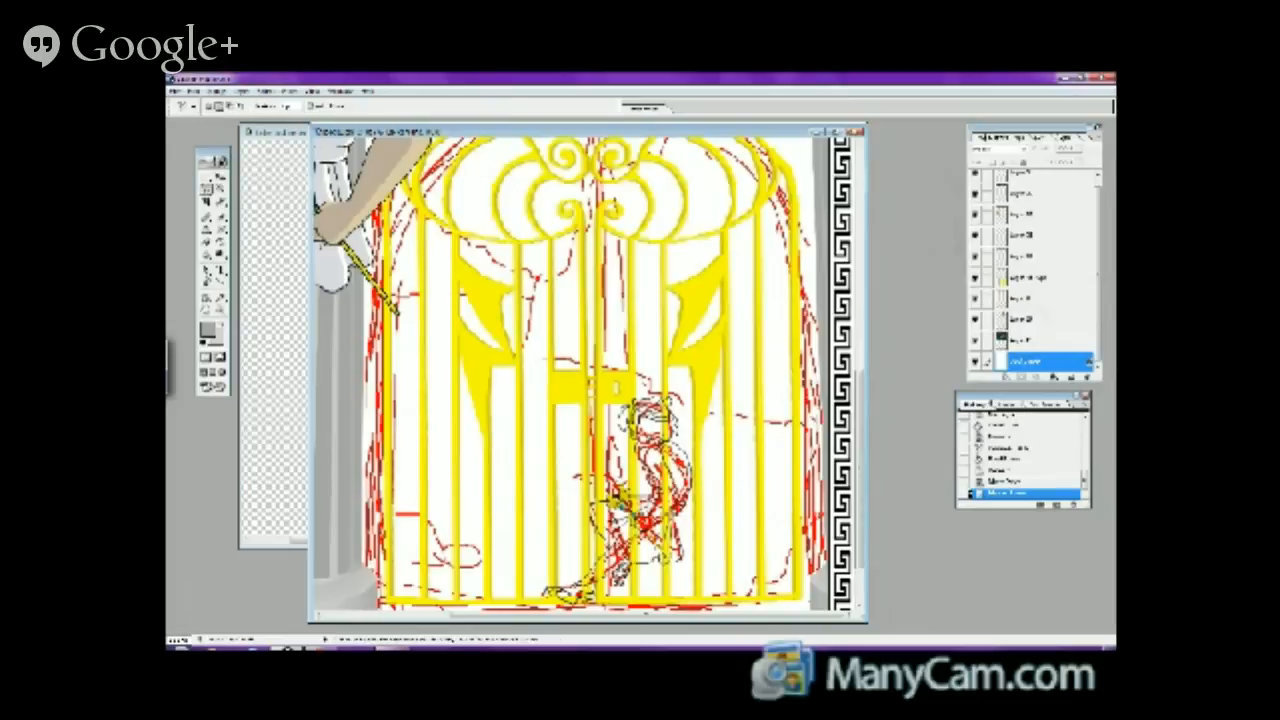
click(793, 211)
click(796, 216)
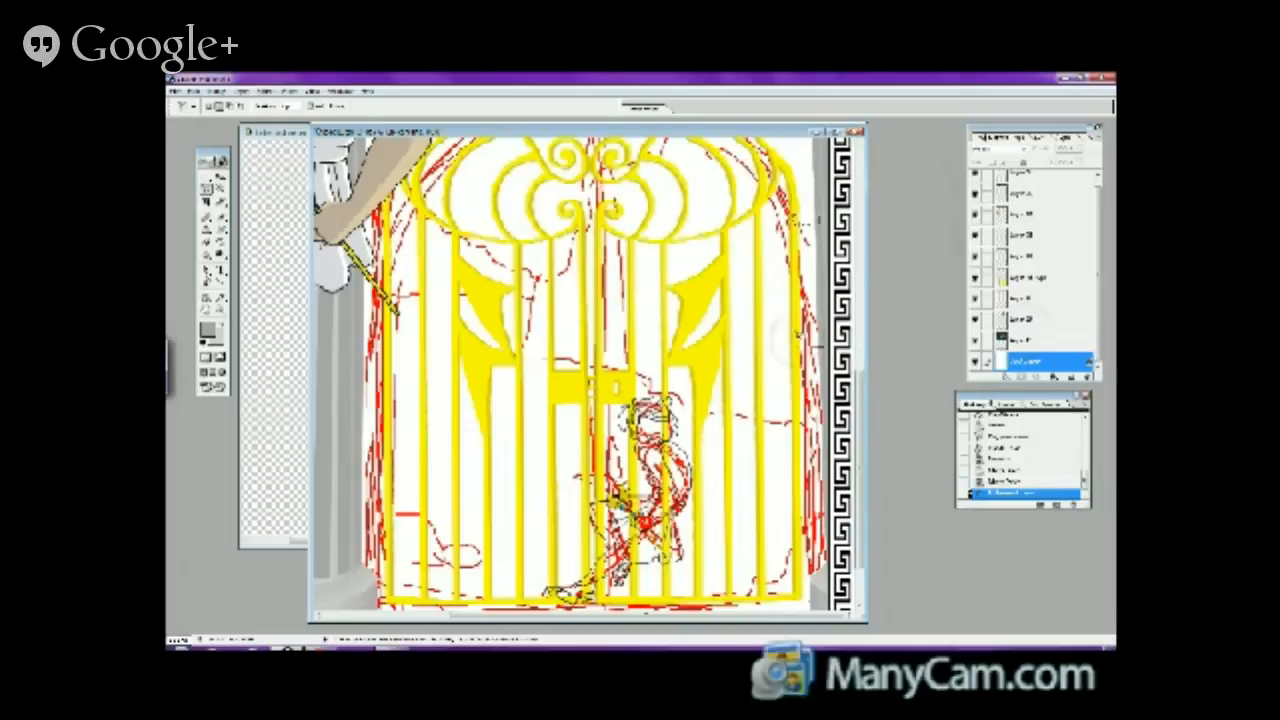
click(798, 342)
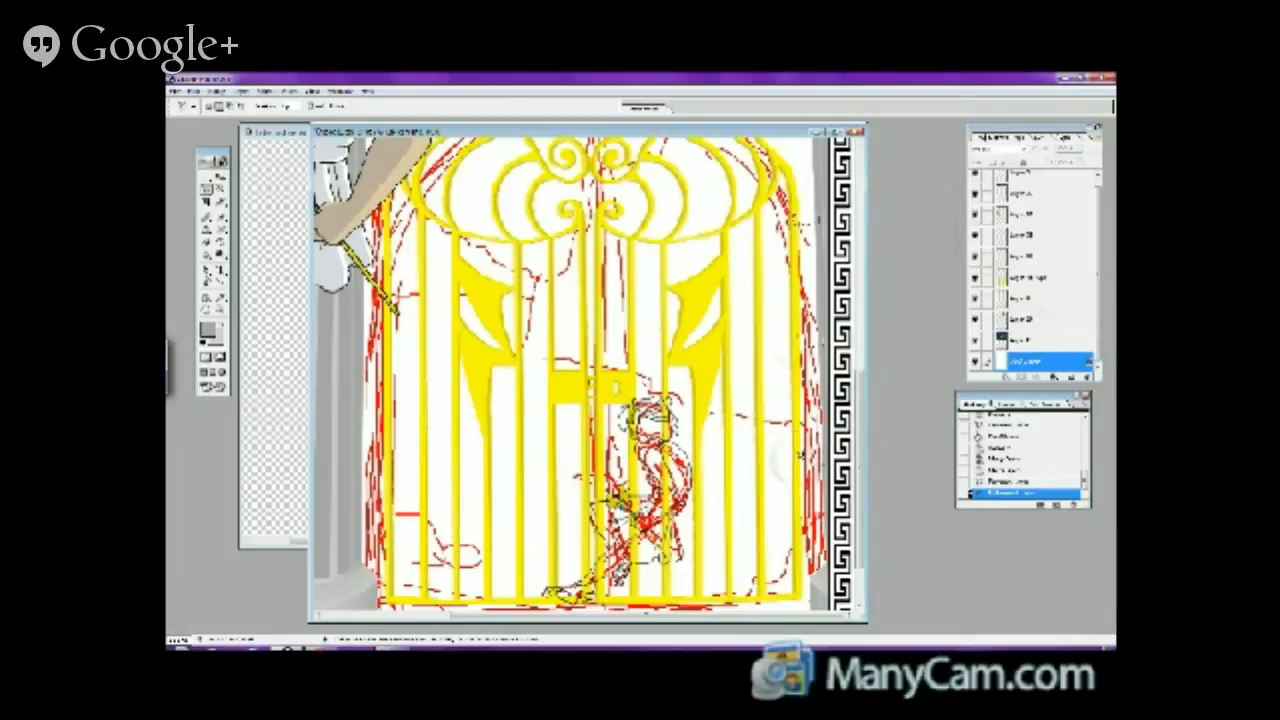
click(800, 455)
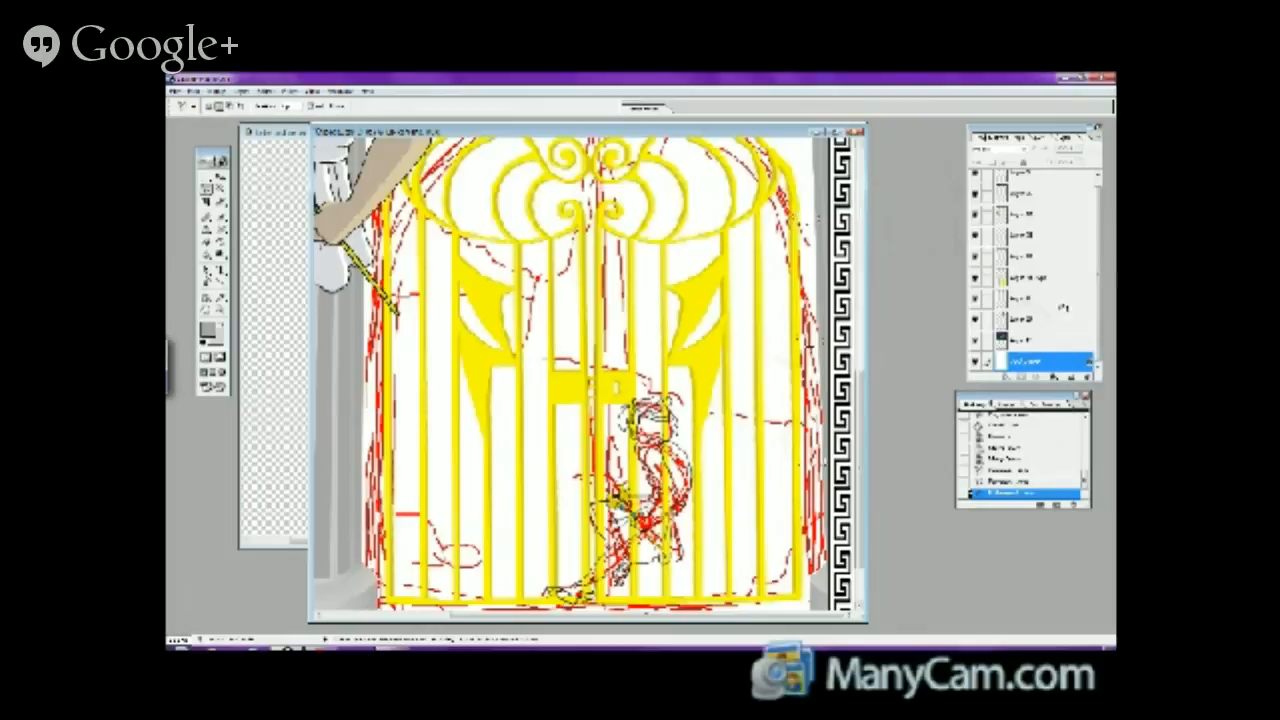
- Place the new layer directly beneath the gate layer and fill the three hinge selections with yellow sampled from the gate
drag(1030, 360, 1030, 298)
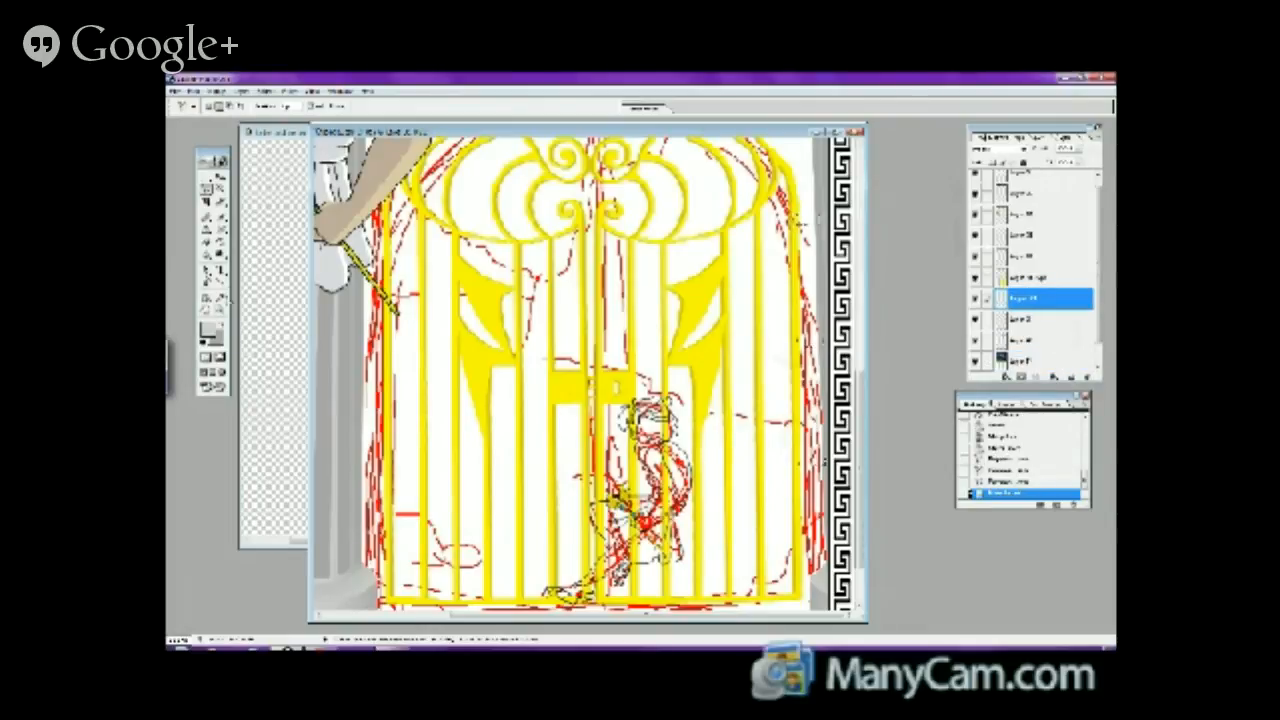
click(221, 298)
click(484, 299)
click(226, 246)
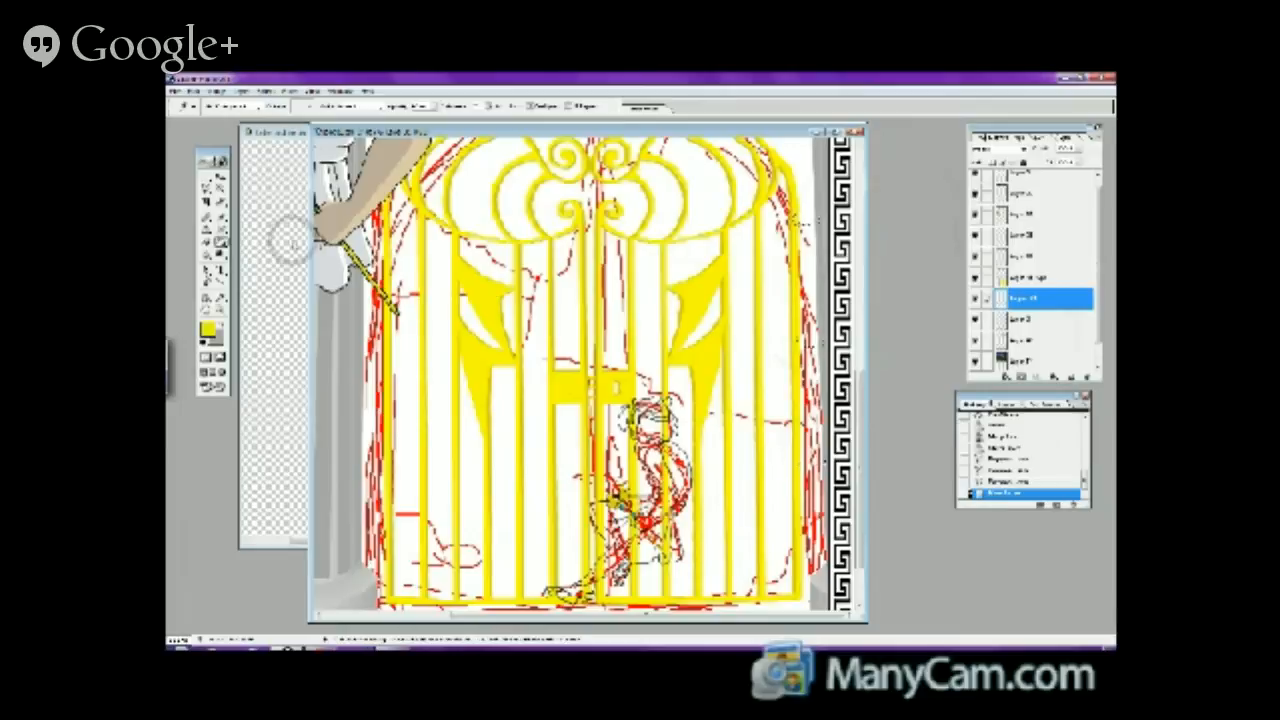
click(805, 338)
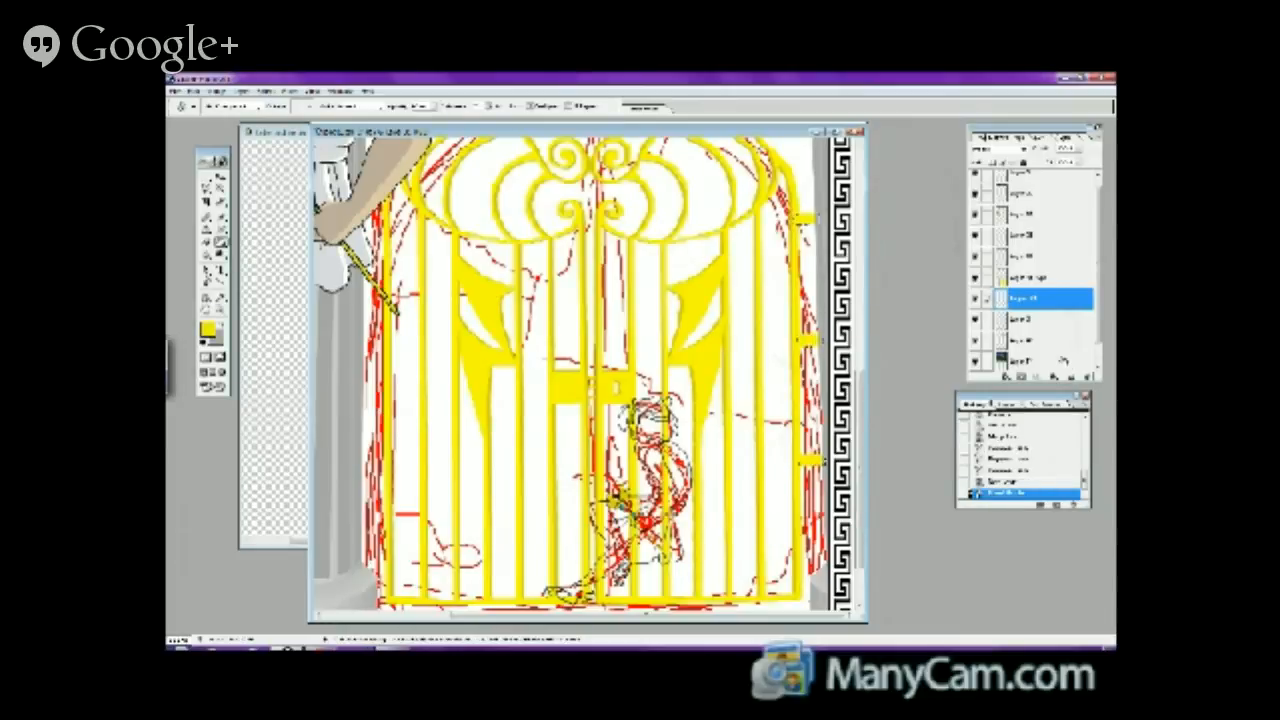
- Add another layer and fill the three hinge selections on the gate's right edge with a darker yellow for shading
click(1071, 376)
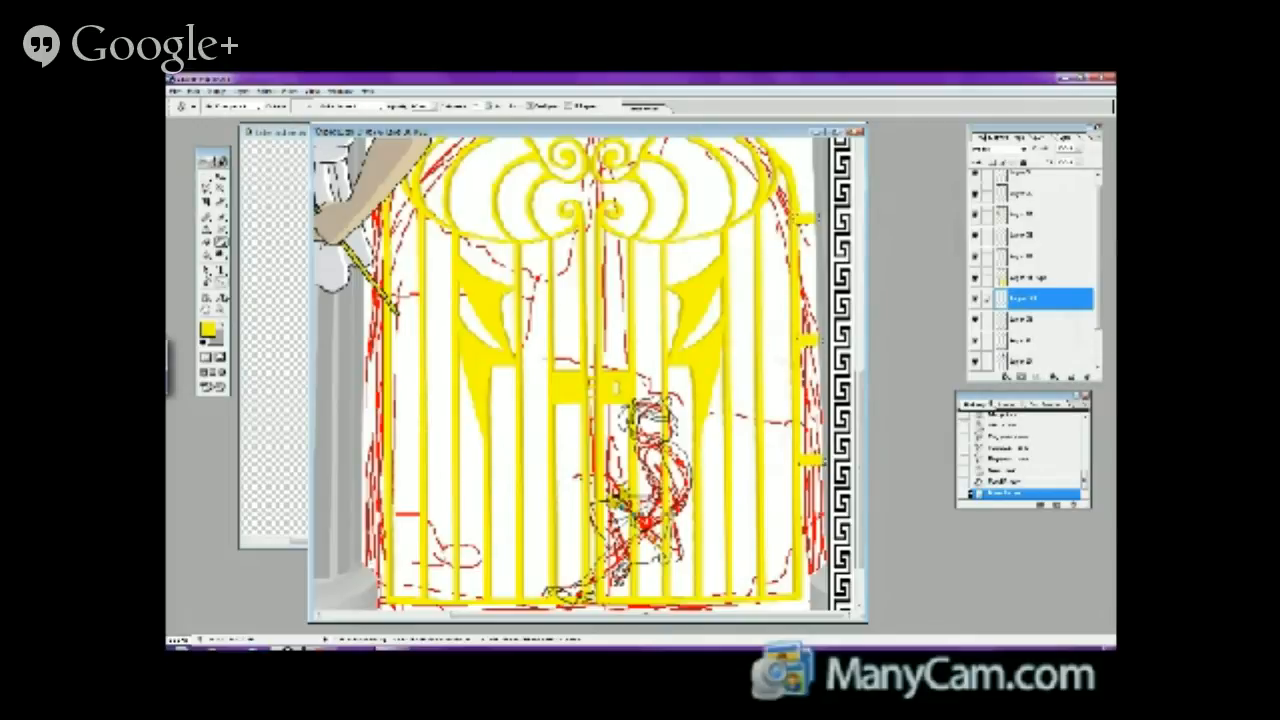
click(221, 298)
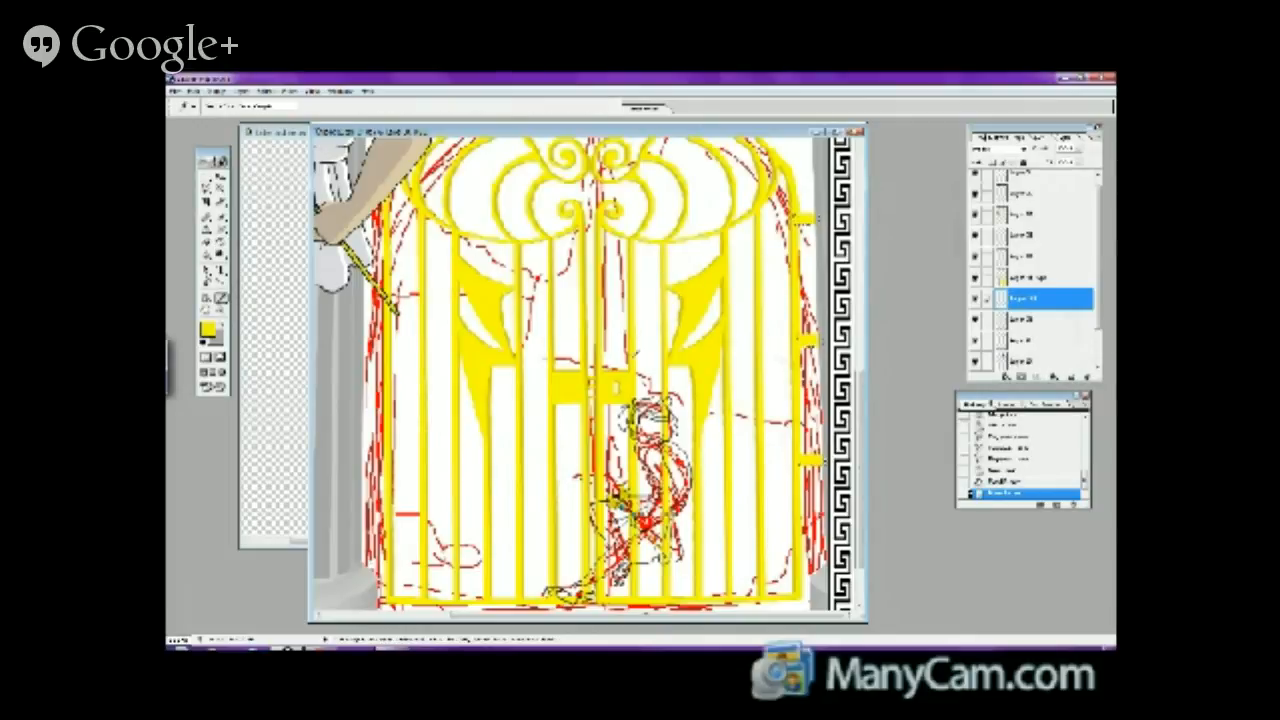
click(221, 243)
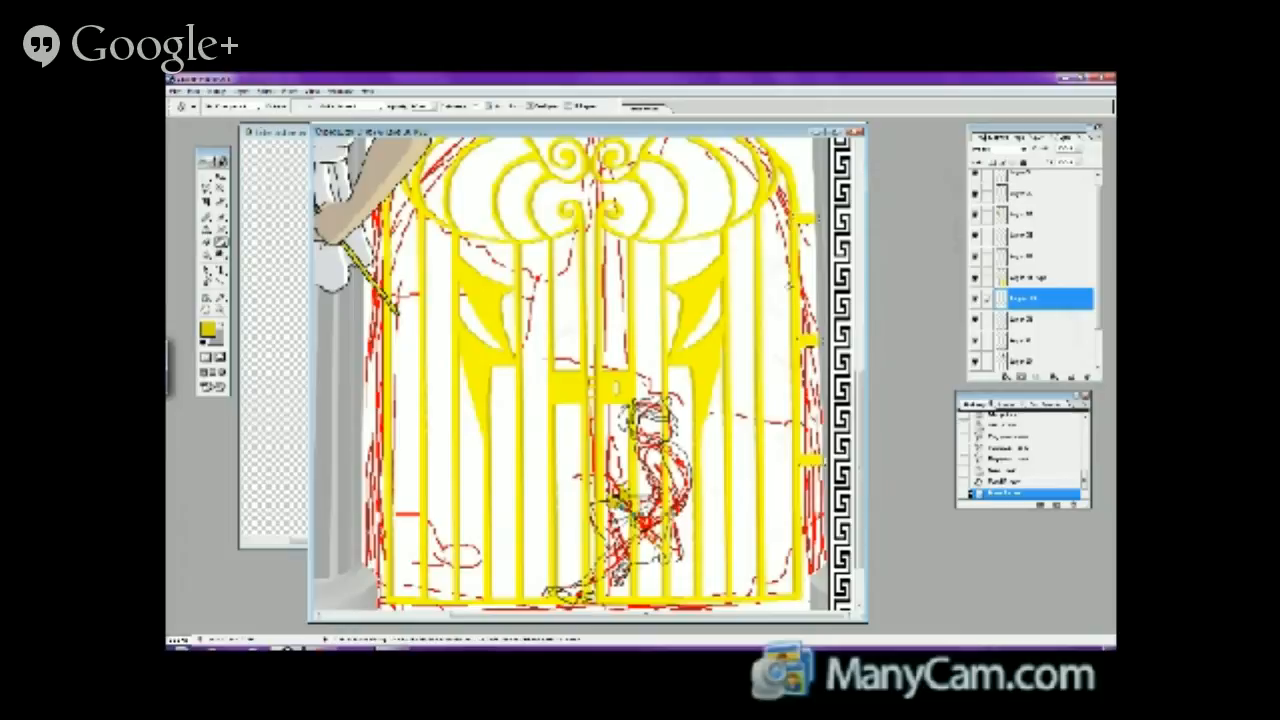
click(824, 310)
- Offset the darker hinge layer slightly, order it beneath the bright hinges as shading, and merge the two hinge layers
click(221, 175)
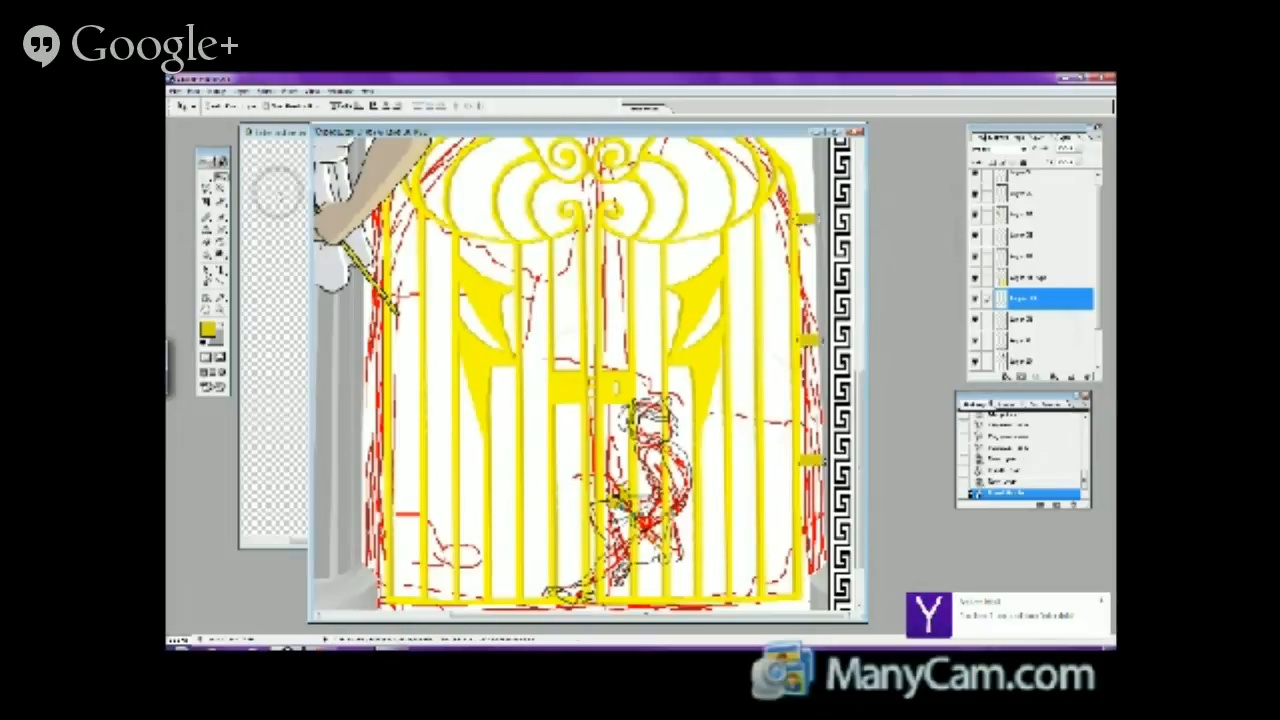
click(1000, 298)
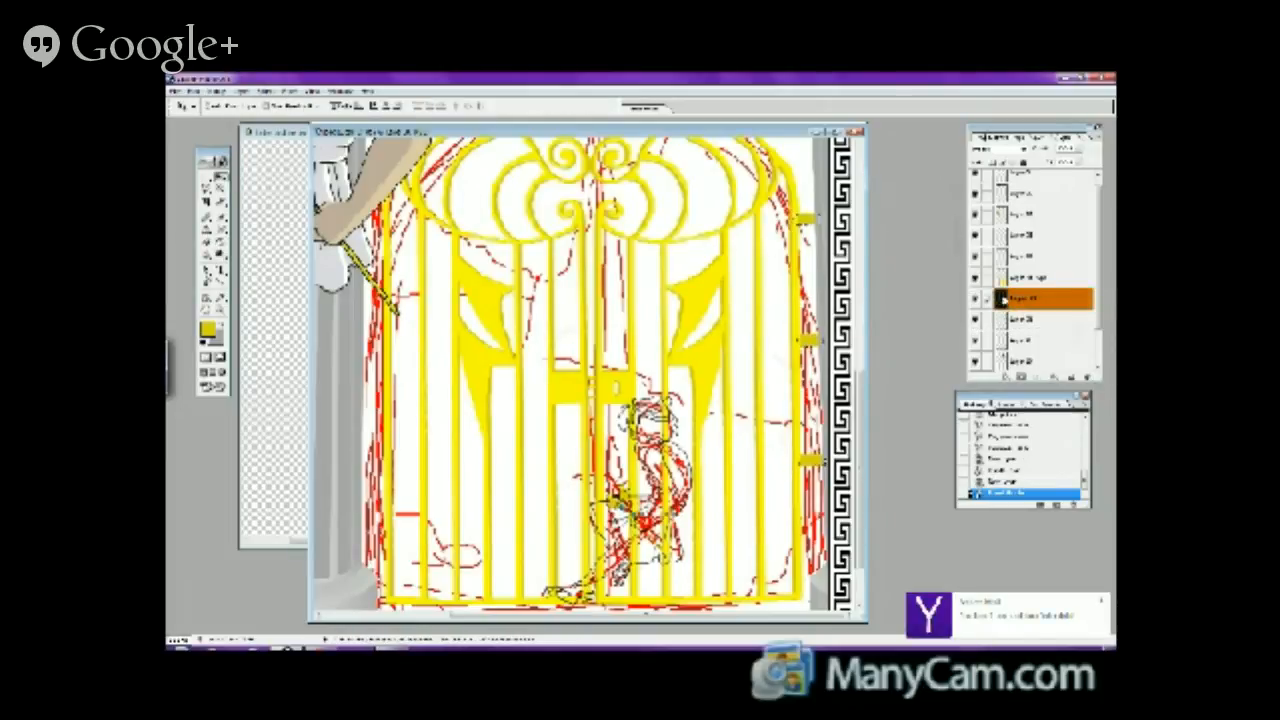
click(1003, 300)
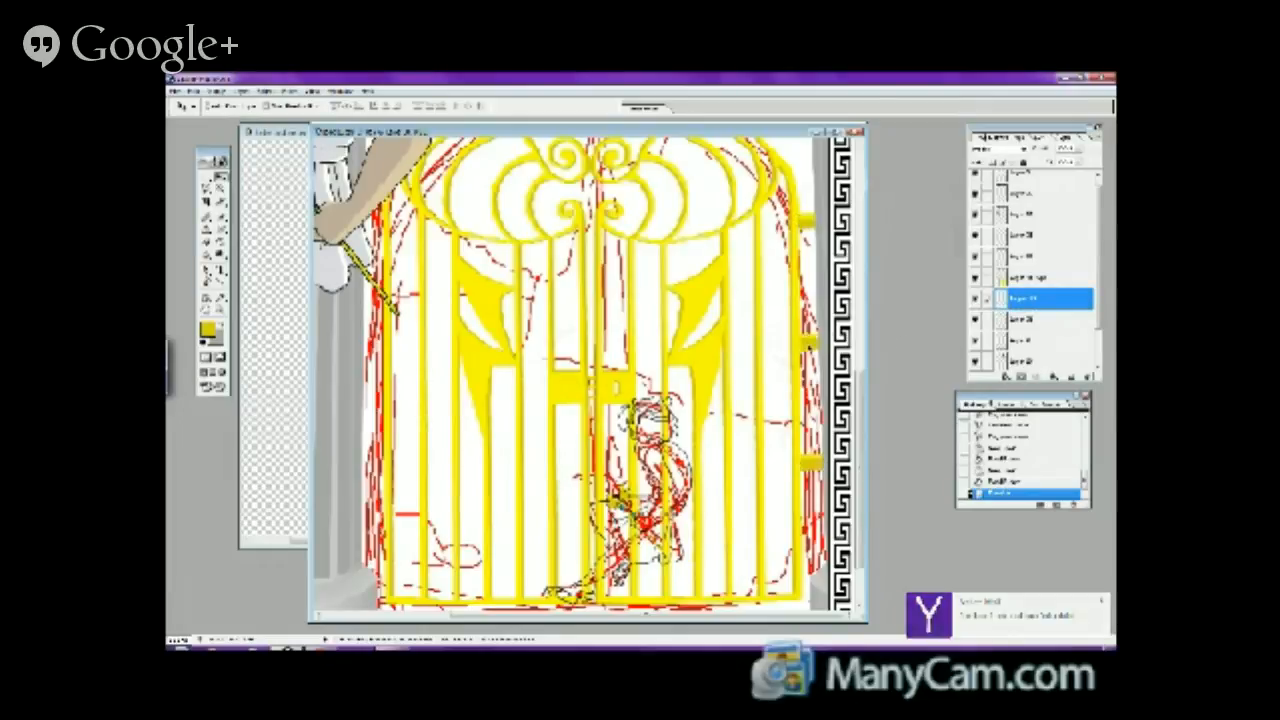
drag(1011, 304, 1013, 330)
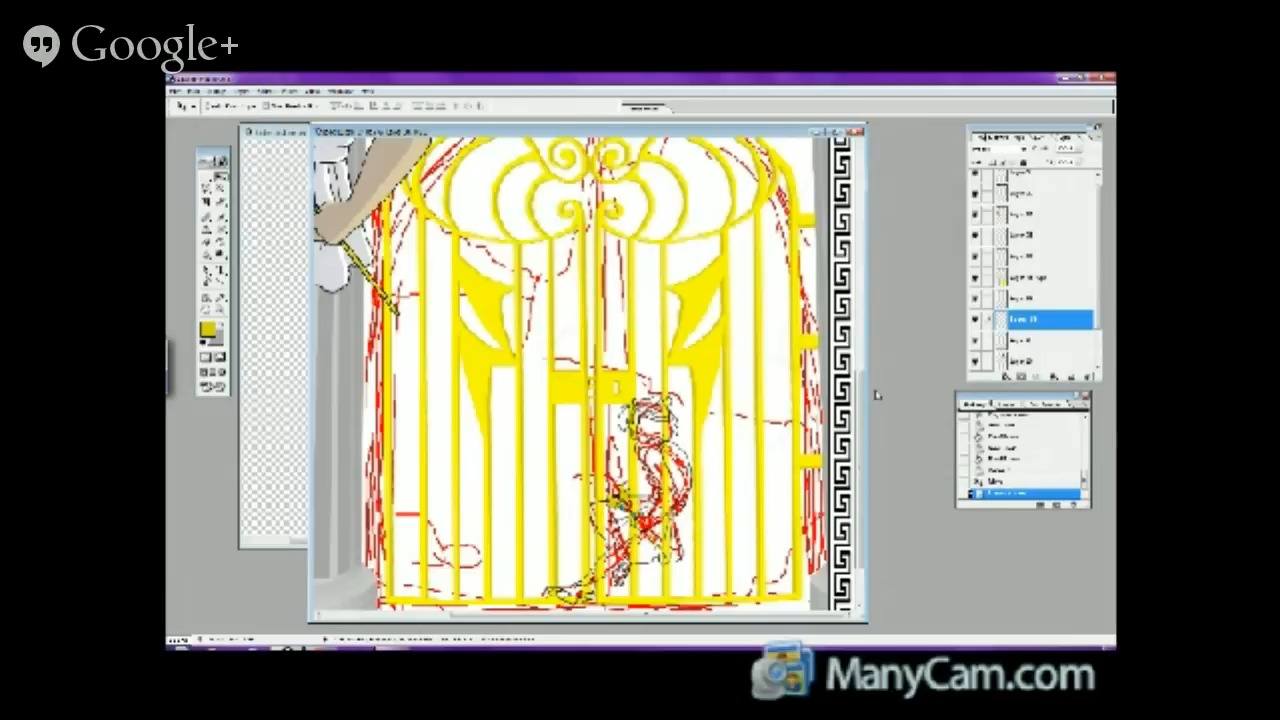
key(ctrl+bracketright)
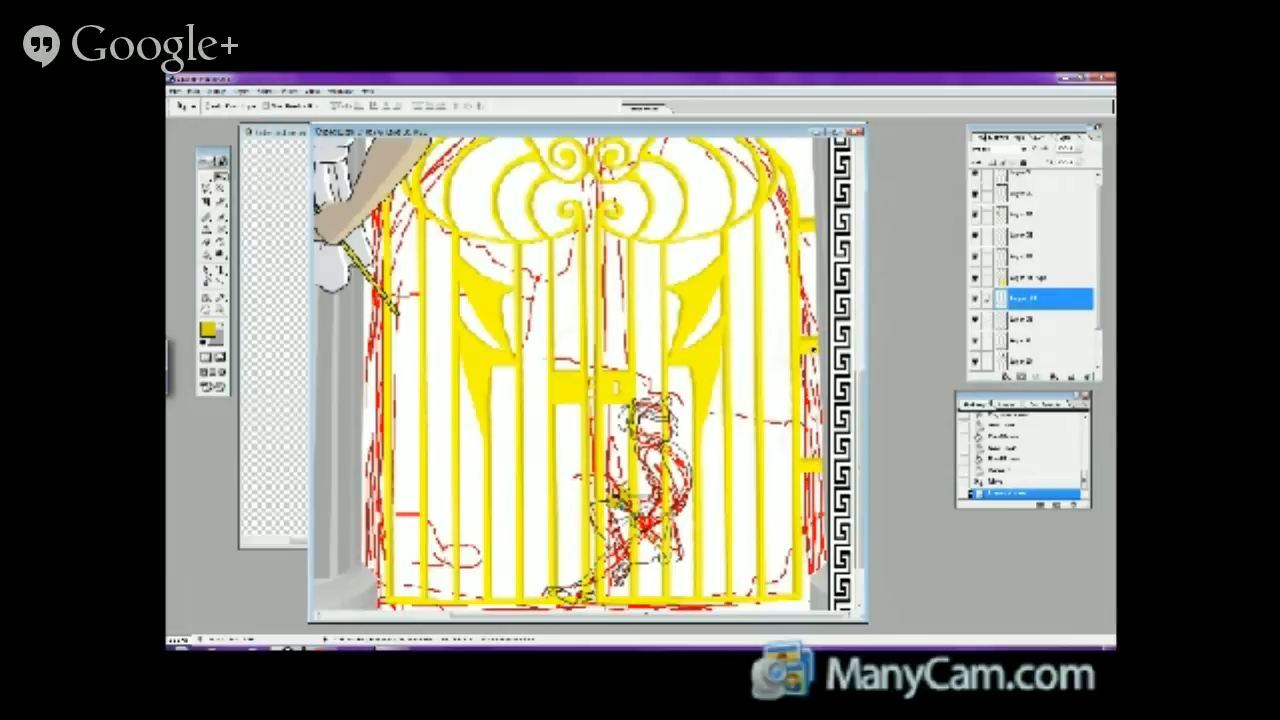
drag(813, 347, 815, 347)
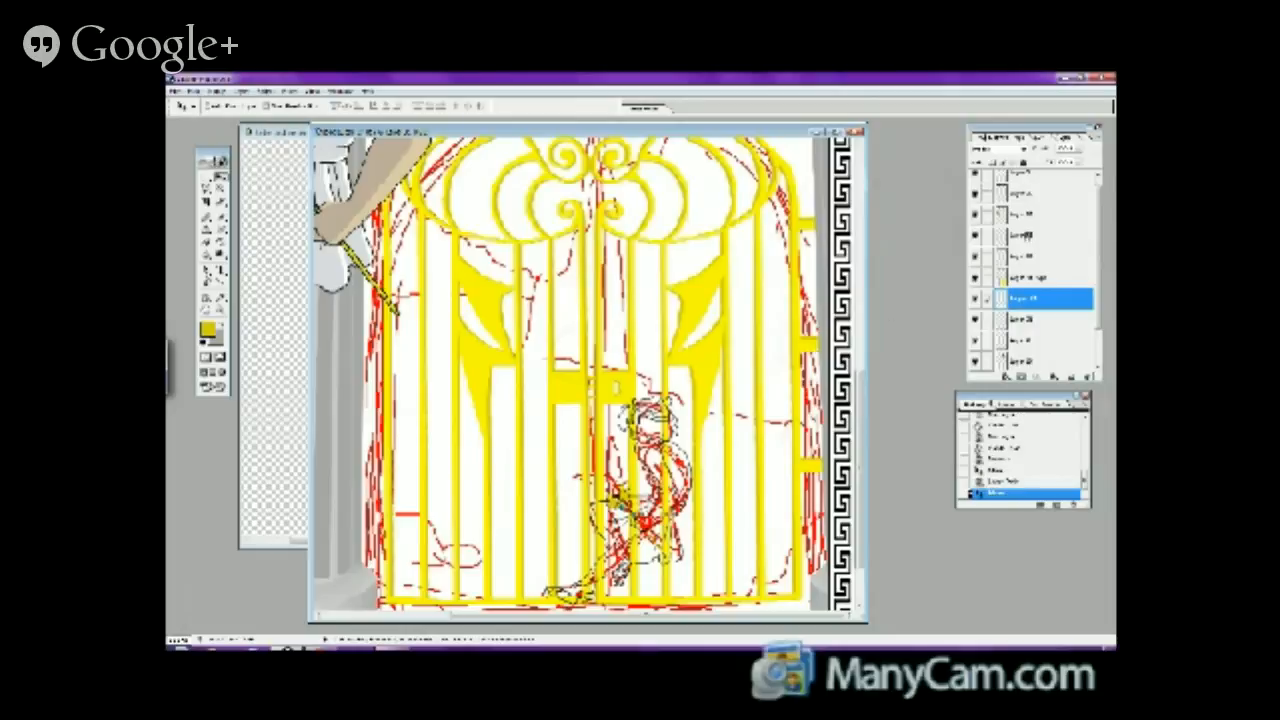
click(251, 88)
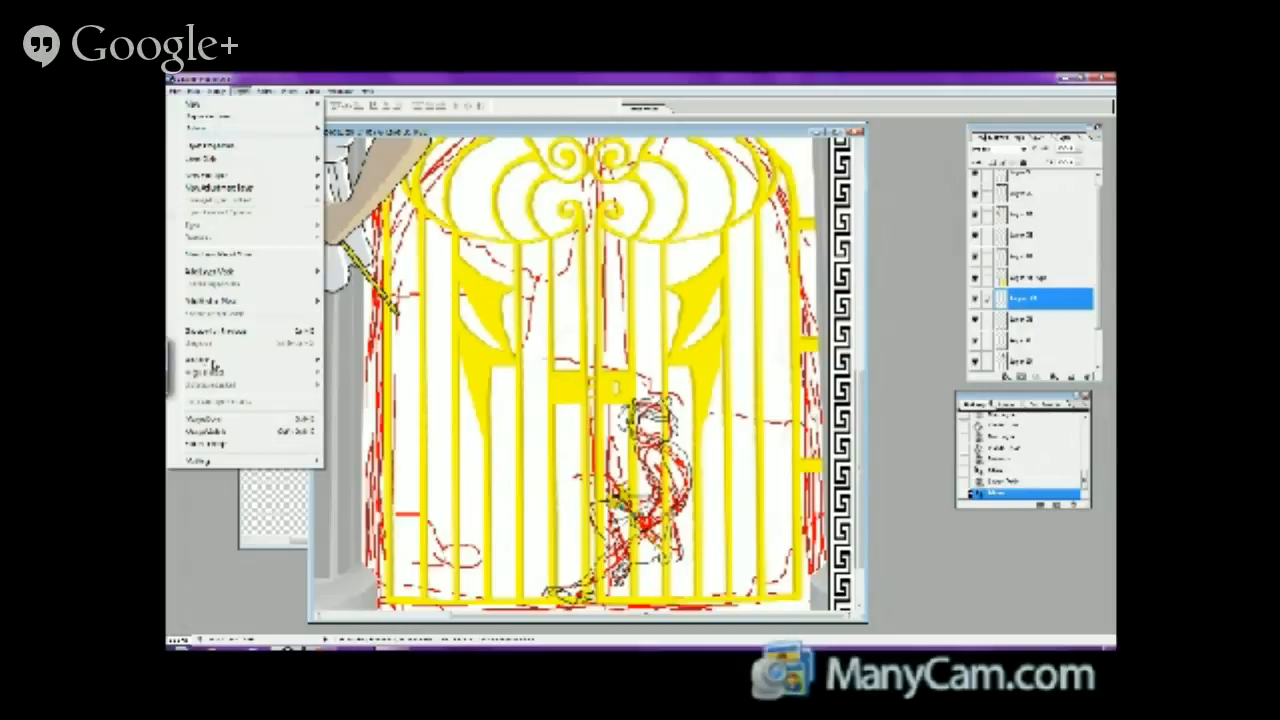
click(216, 416)
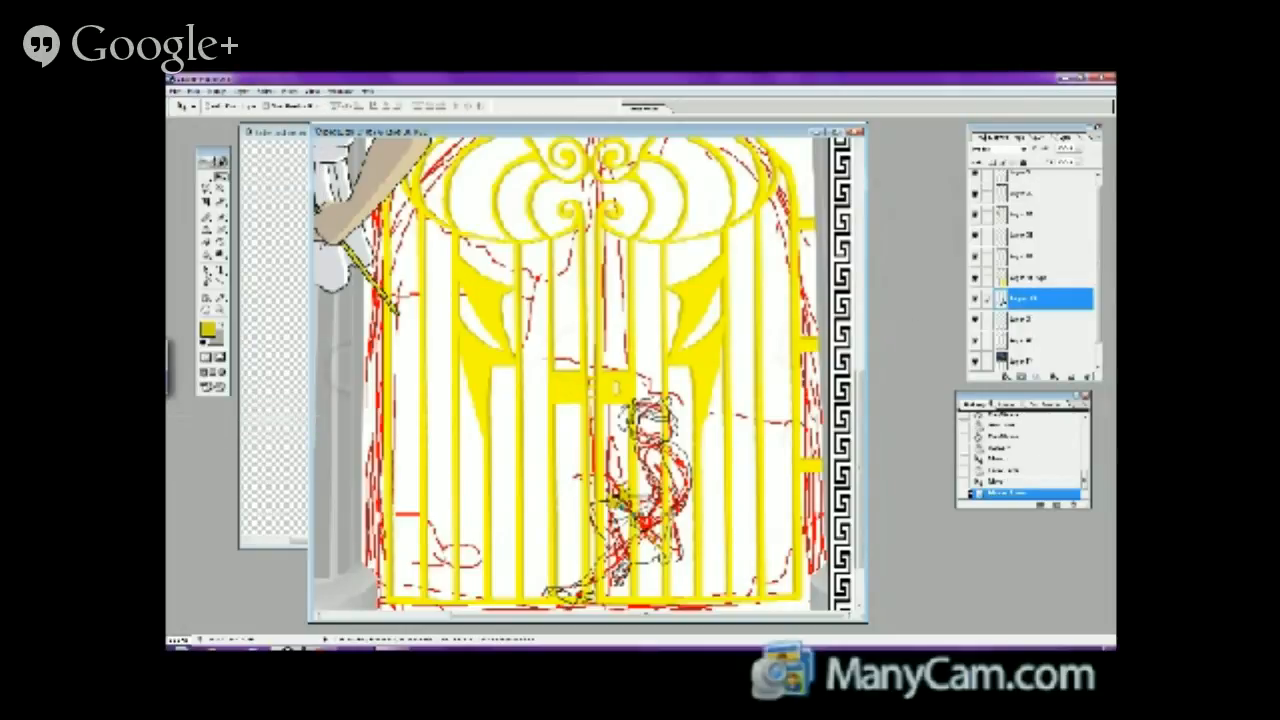
- Duplicate the merged hinge layer and position the copy along the gate's left edge
right_click(998, 299)
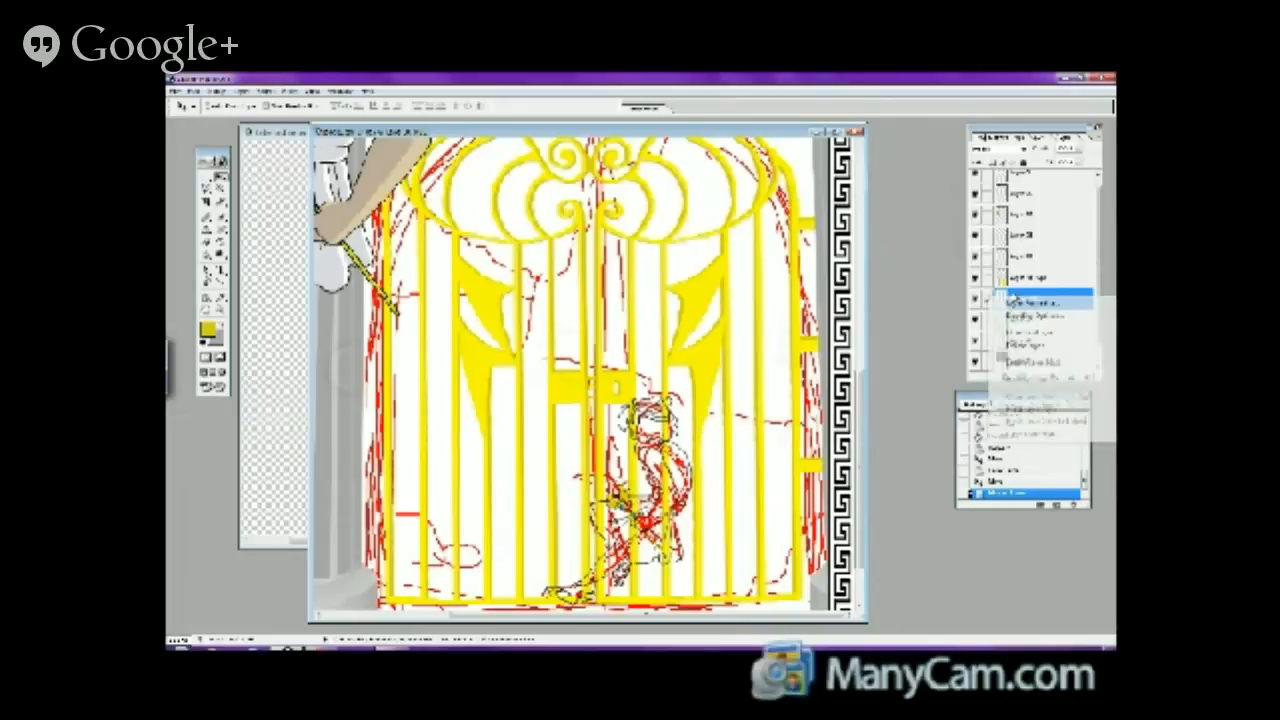
click(1033, 324)
click(737, 338)
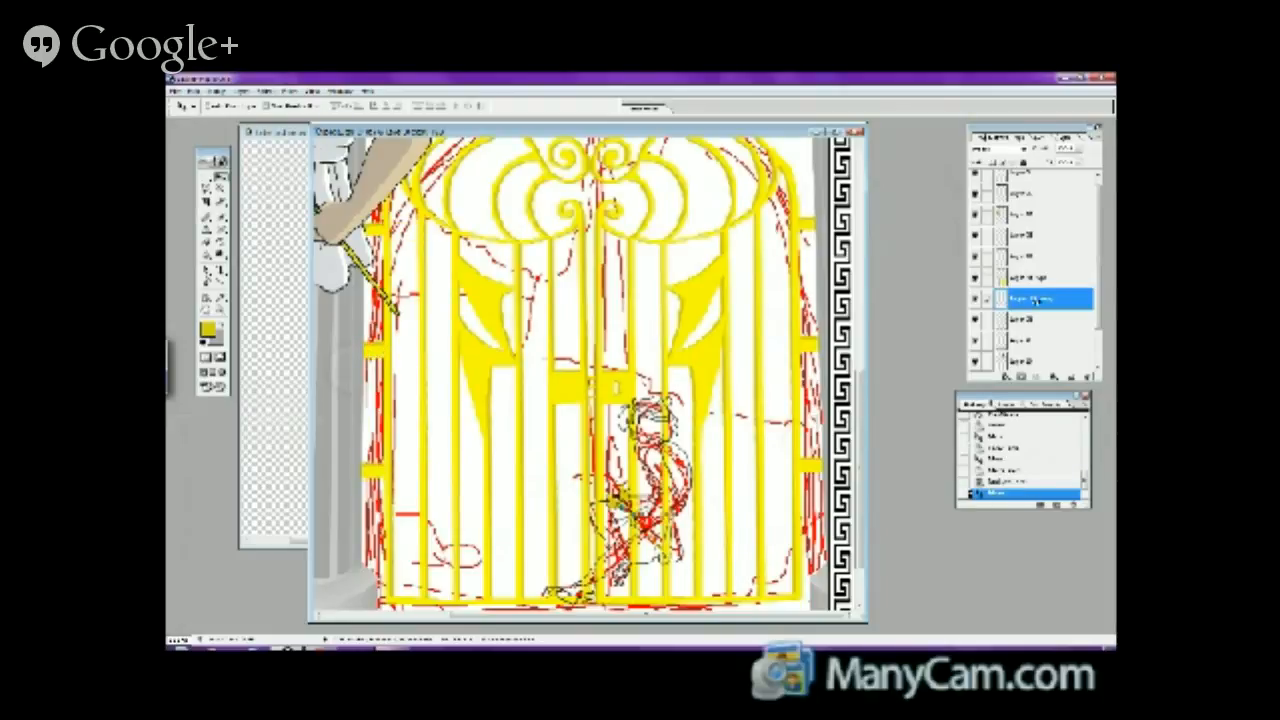
- Merge the gate layer down into the duplicated left hinge layer
drag(1037, 302, 1017, 278)
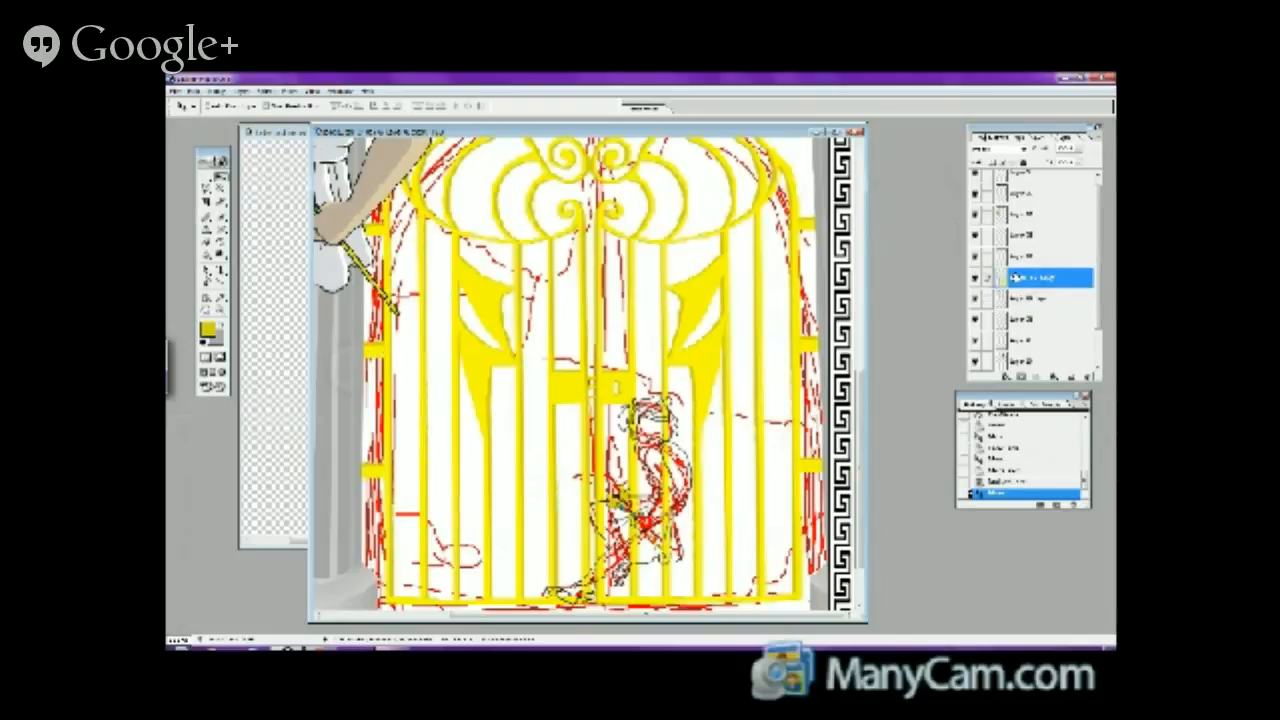
click(241, 91)
click(238, 420)
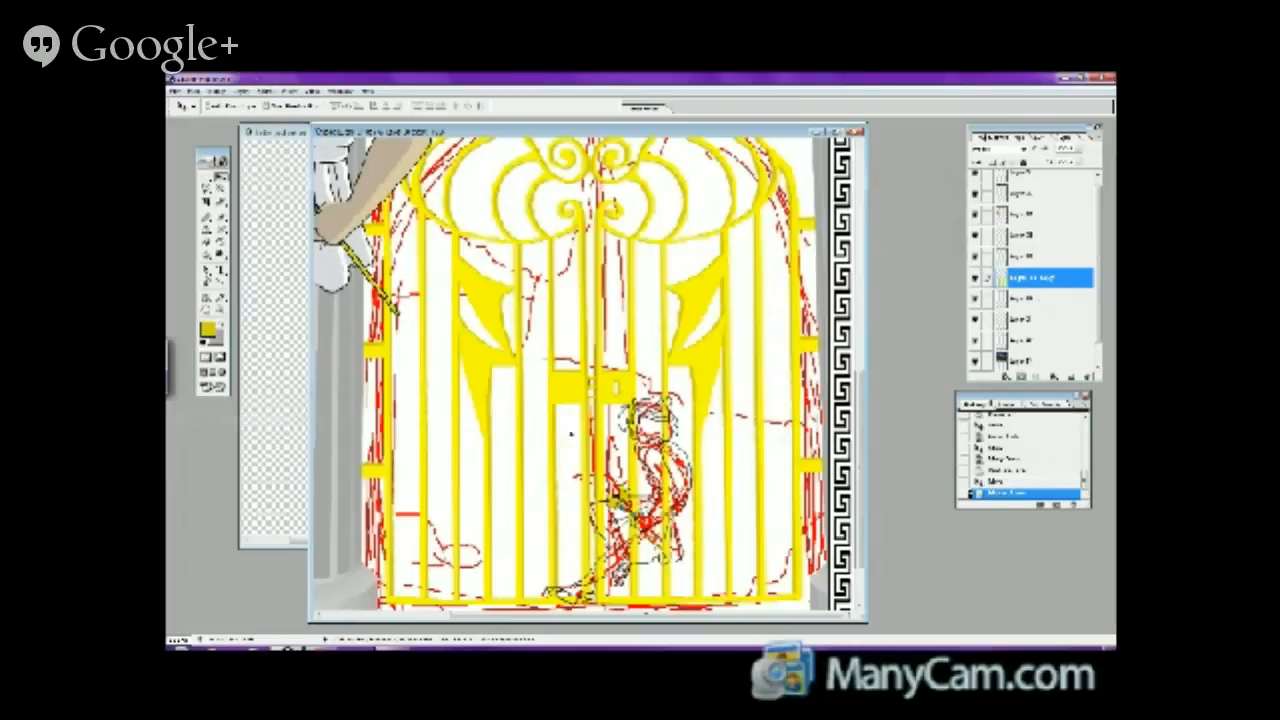
- Switch to the YouTube stream page, read the live chat messages, and return to the comic page in Photoshop
mouse_move(320, 645)
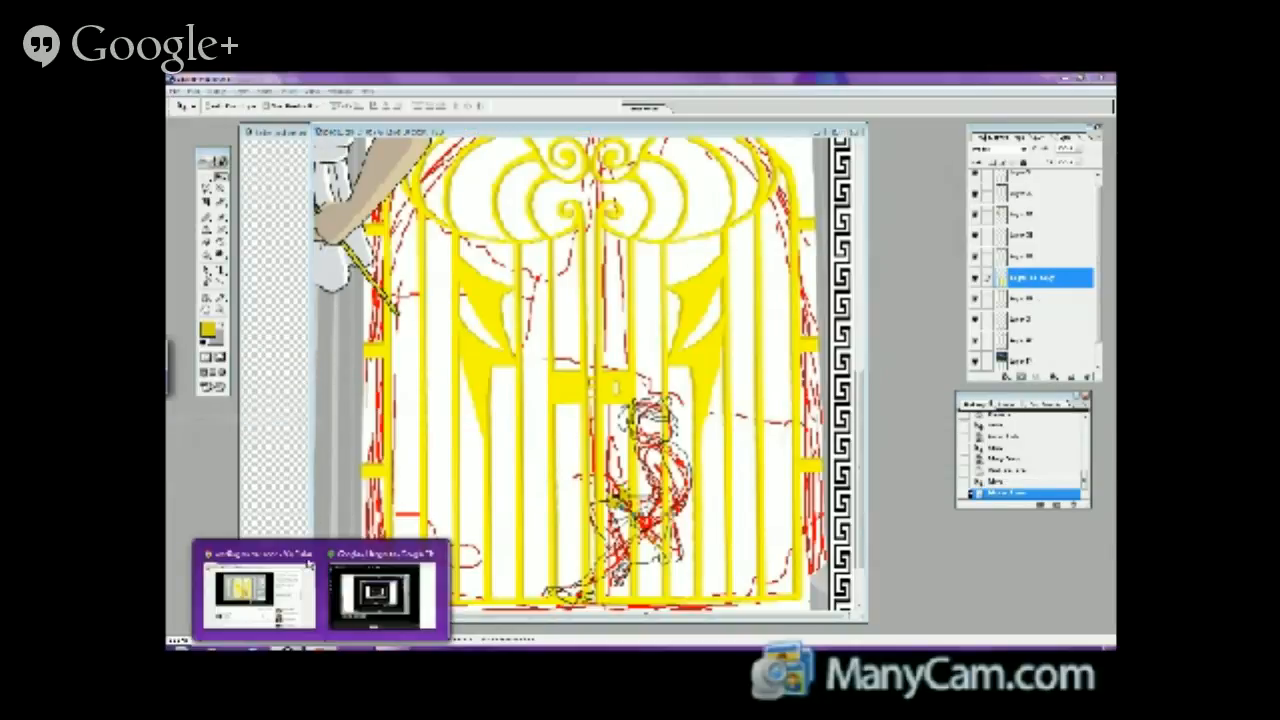
click(285, 600)
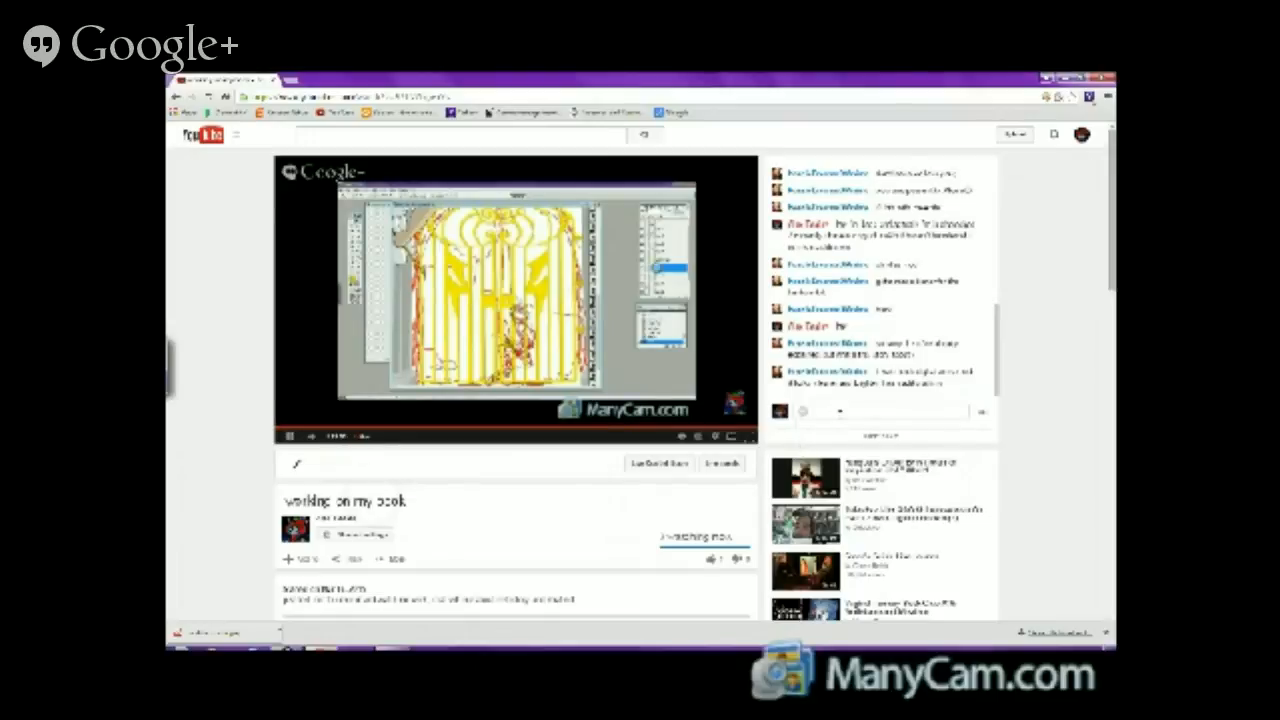
click(840, 412)
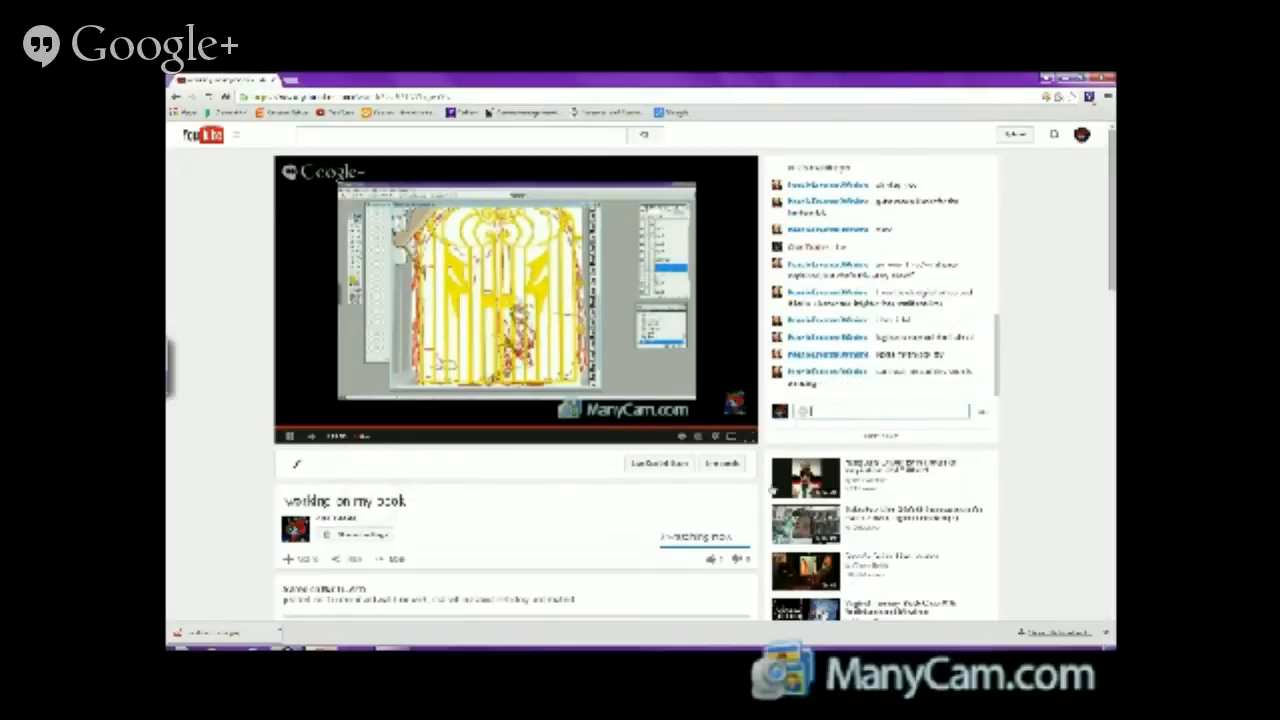
click(605, 553)
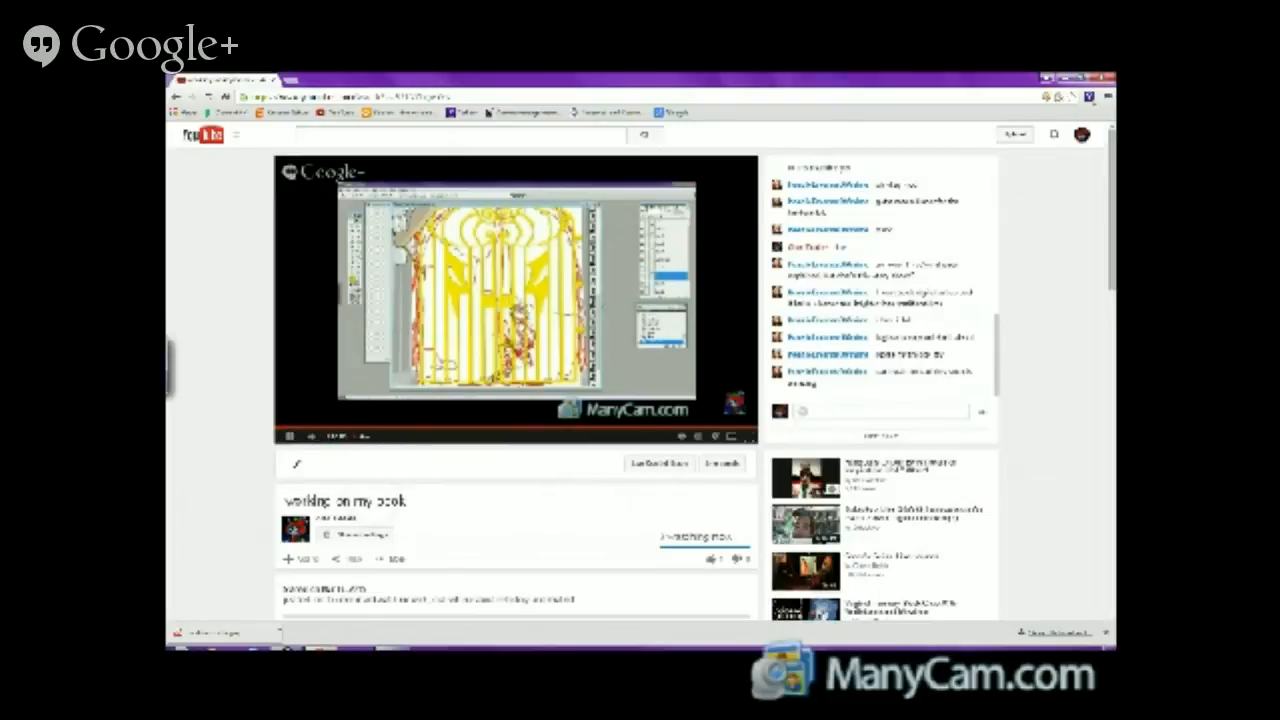
key(alt+Tab)
- Inspect the gate and left pillar, hiding and reshowing the gate layer to check which artwork it contains
scroll(862, 420, down, 3)
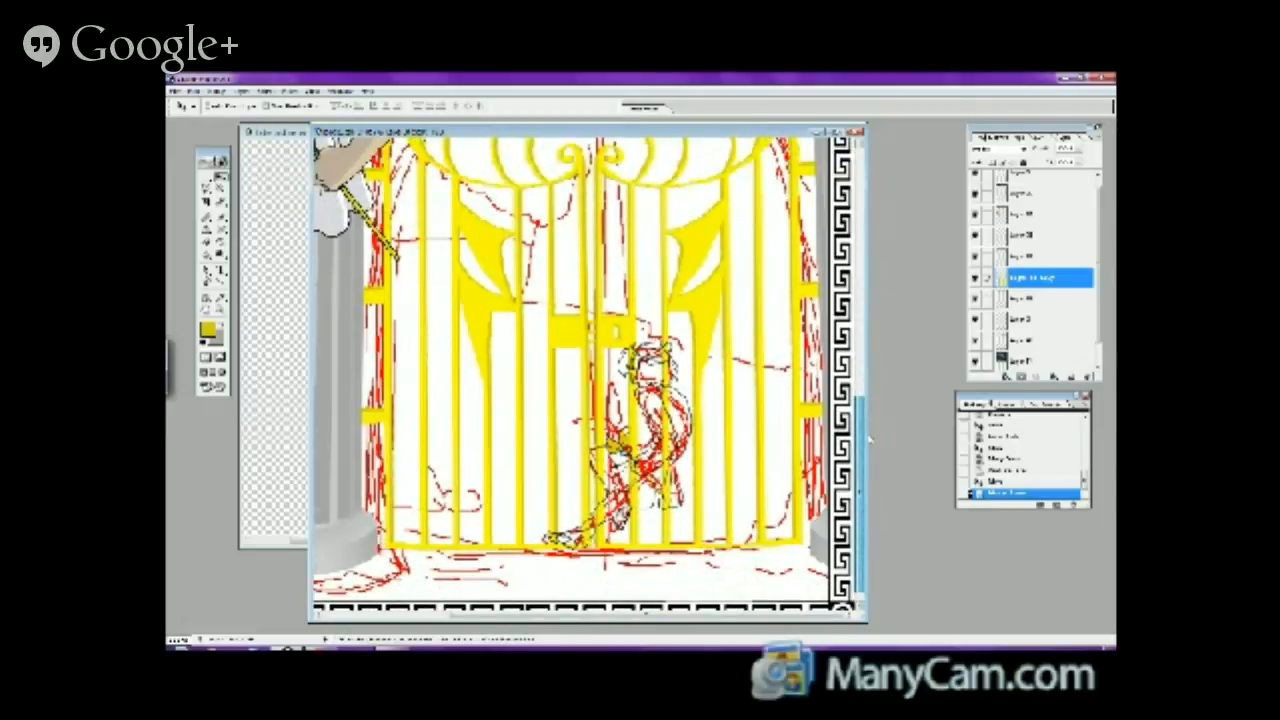
scroll(868, 440, down, 1)
scroll(868, 445, up, 5)
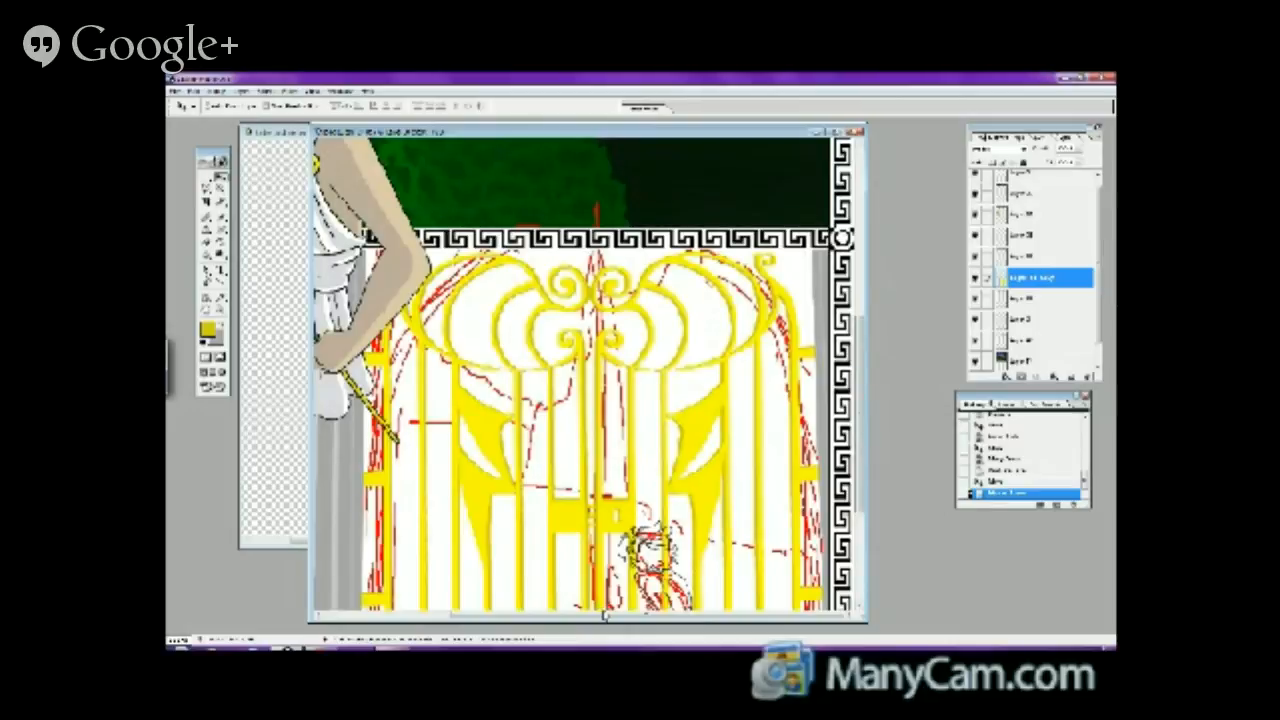
drag(604, 617, 455, 590)
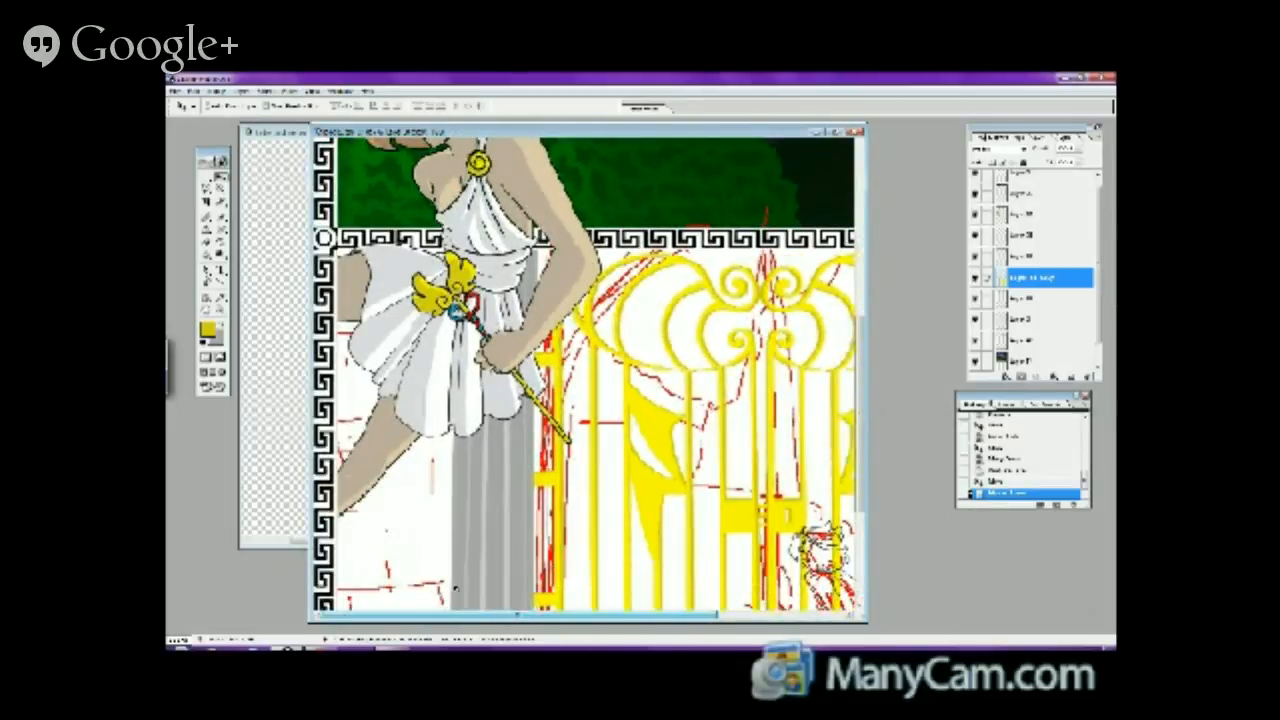
drag(854, 343, 858, 433)
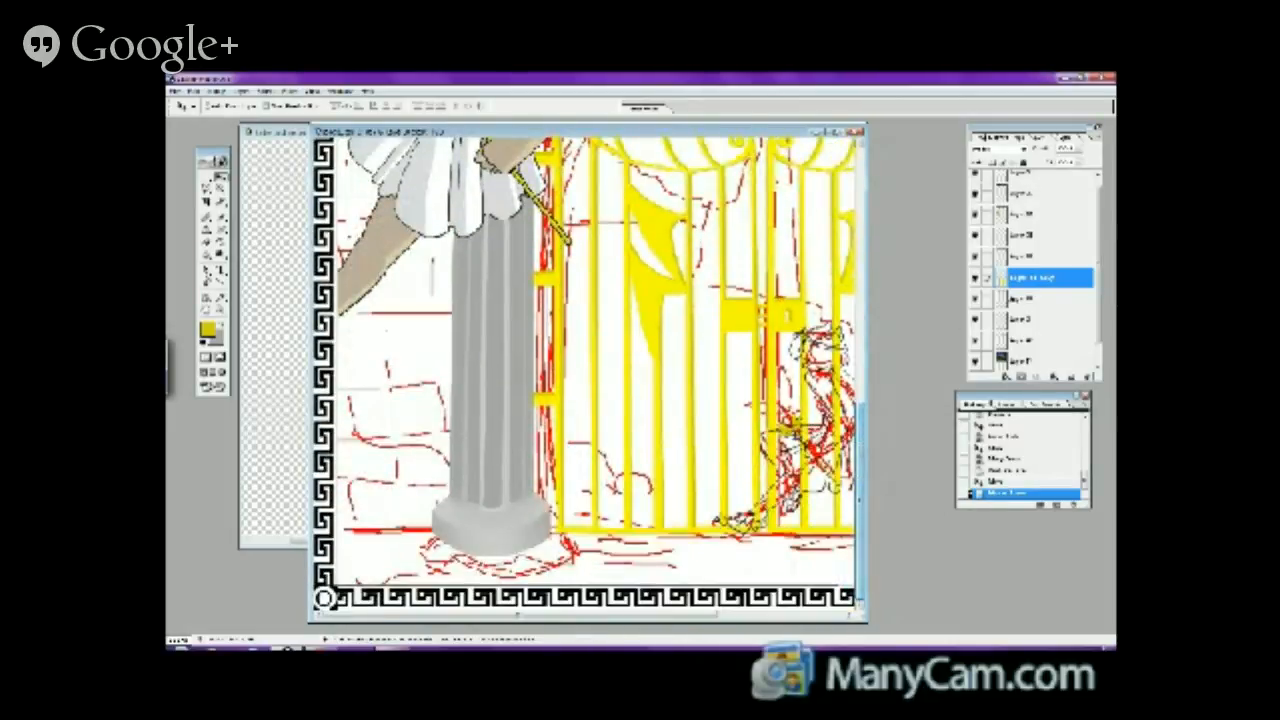
click(1012, 299)
click(975, 277)
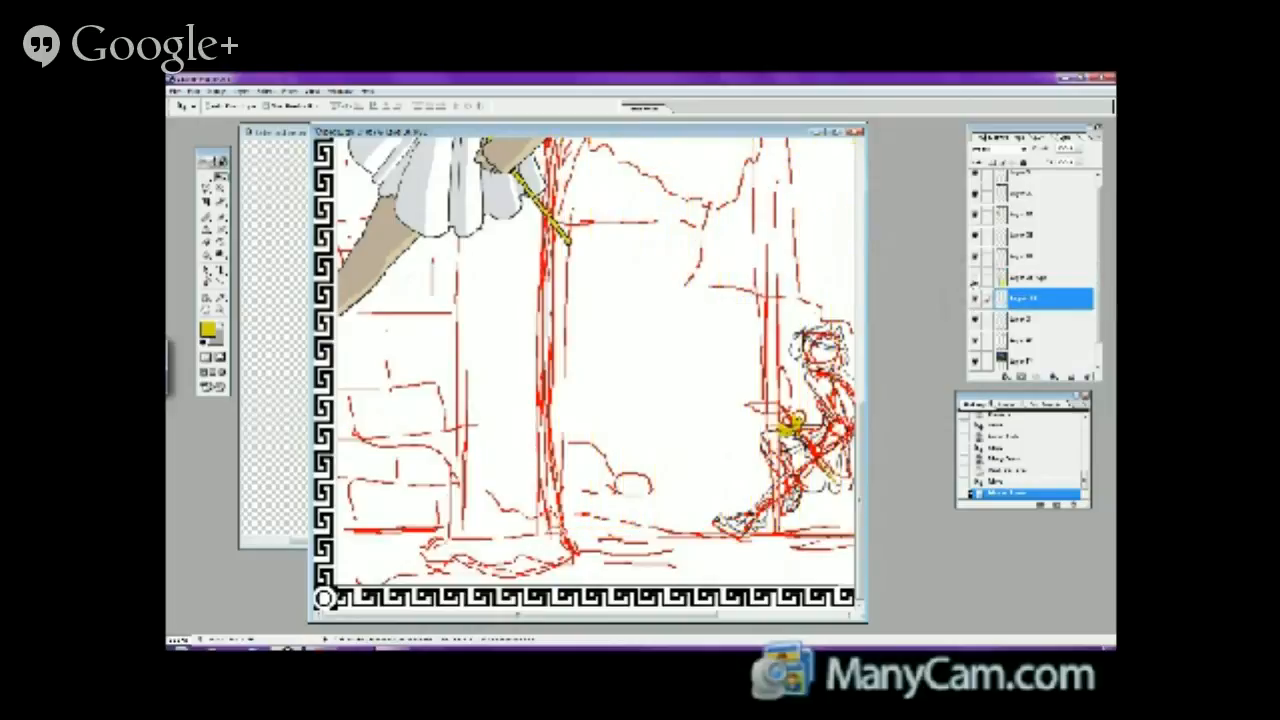
click(975, 277)
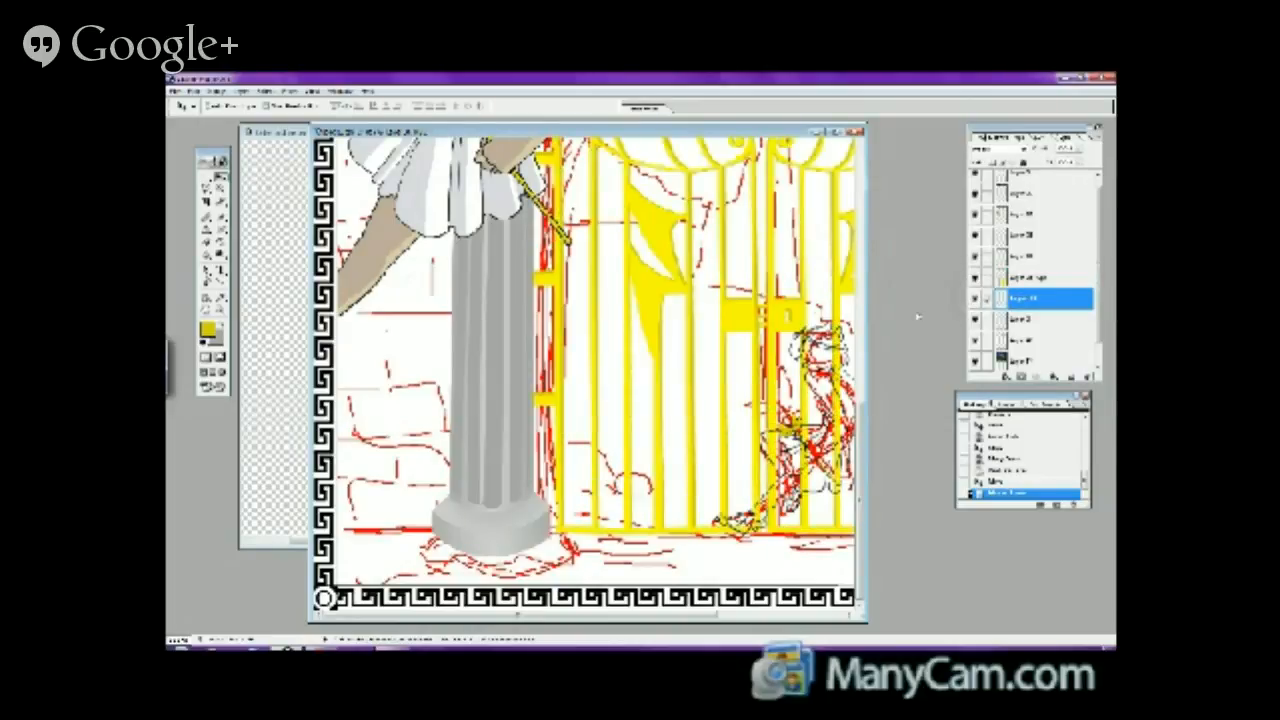
- Undo the last merge of the gate layer with the left hinges
click(221, 309)
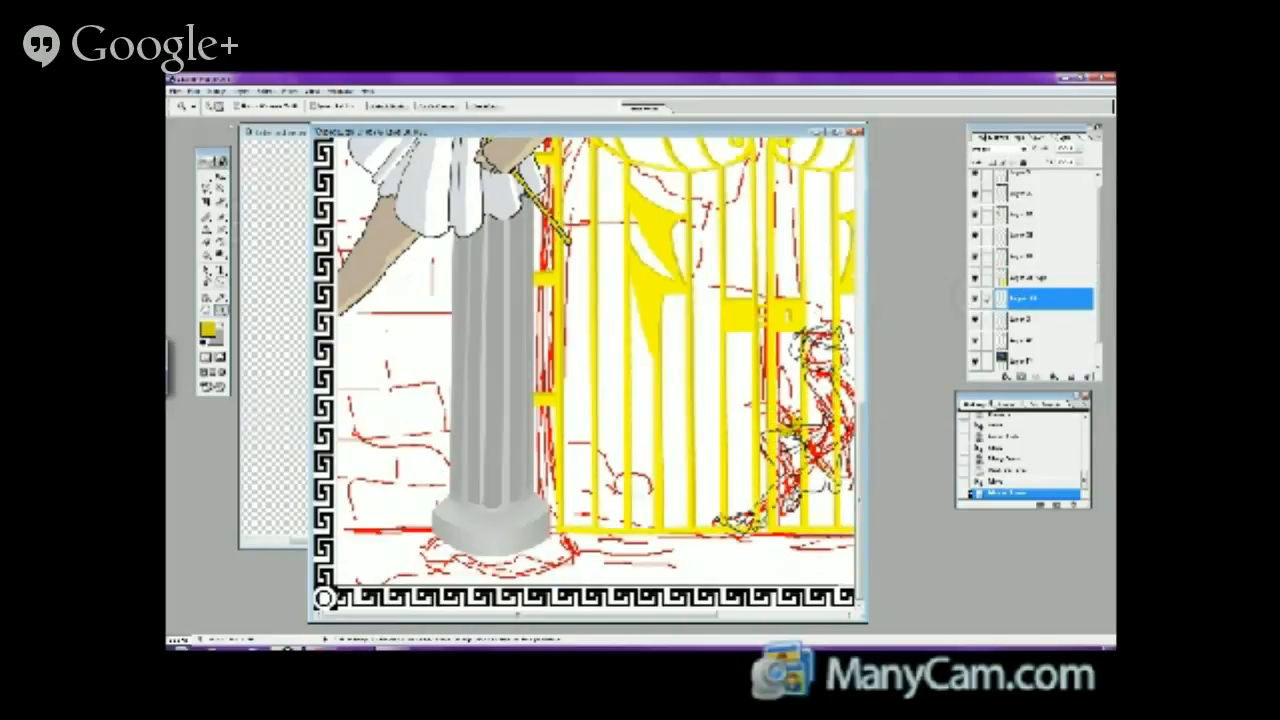
click(735, 347)
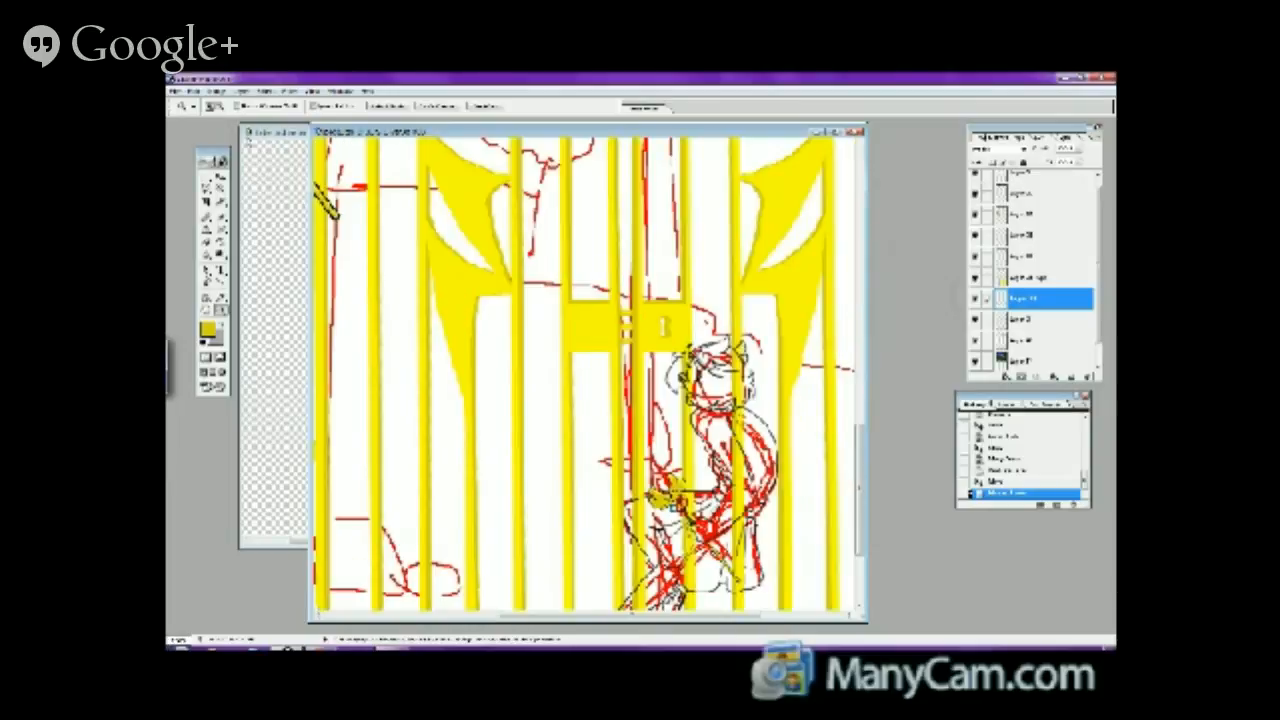
alt+click(572, 364)
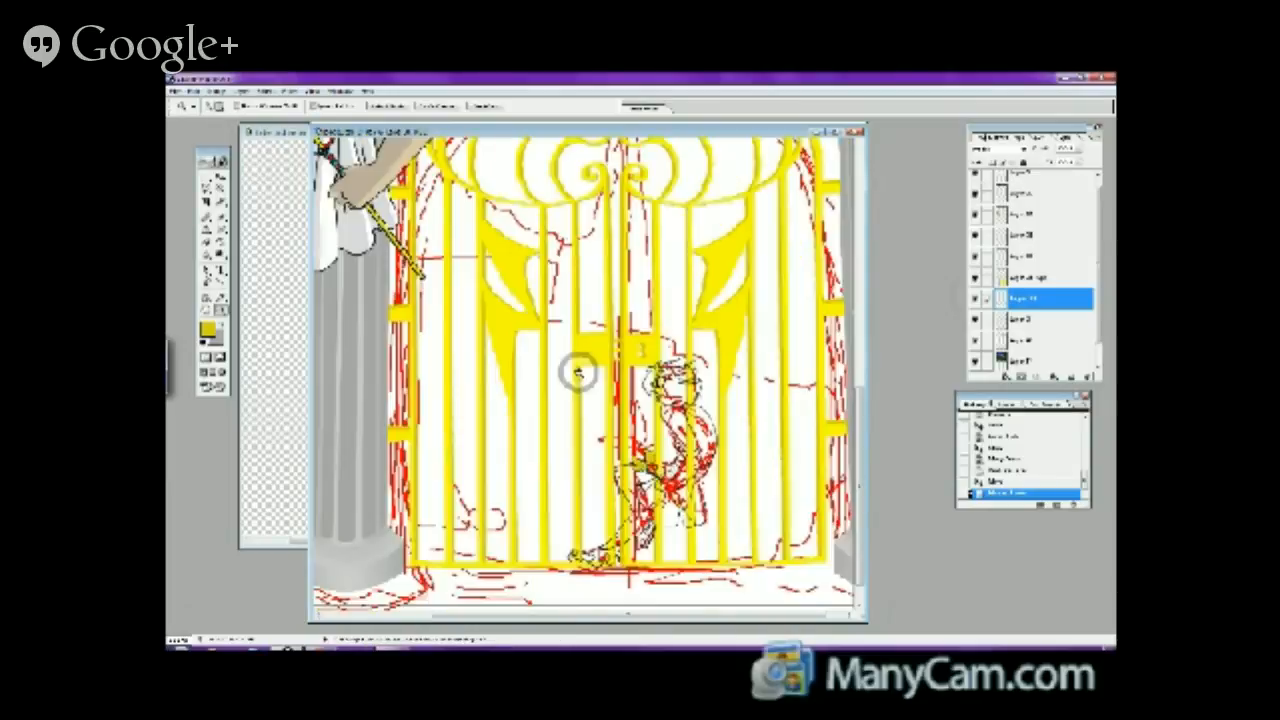
alt+click(635, 298)
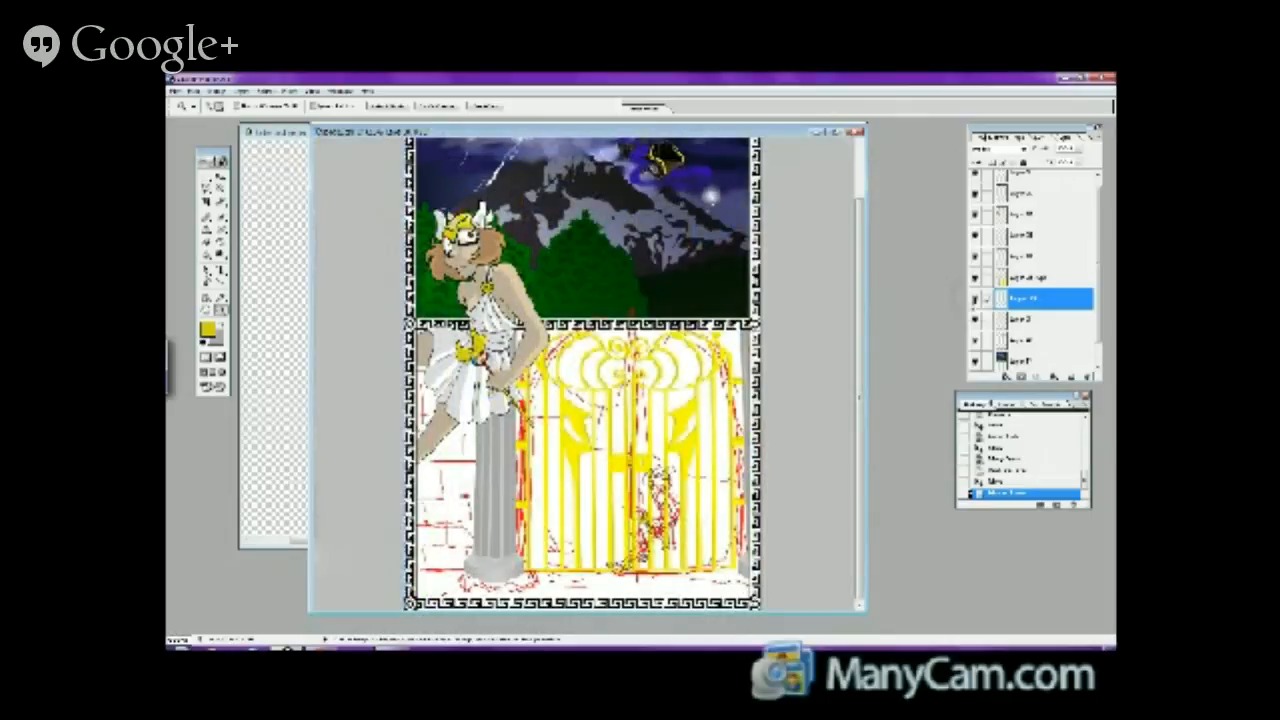
click(1030, 277)
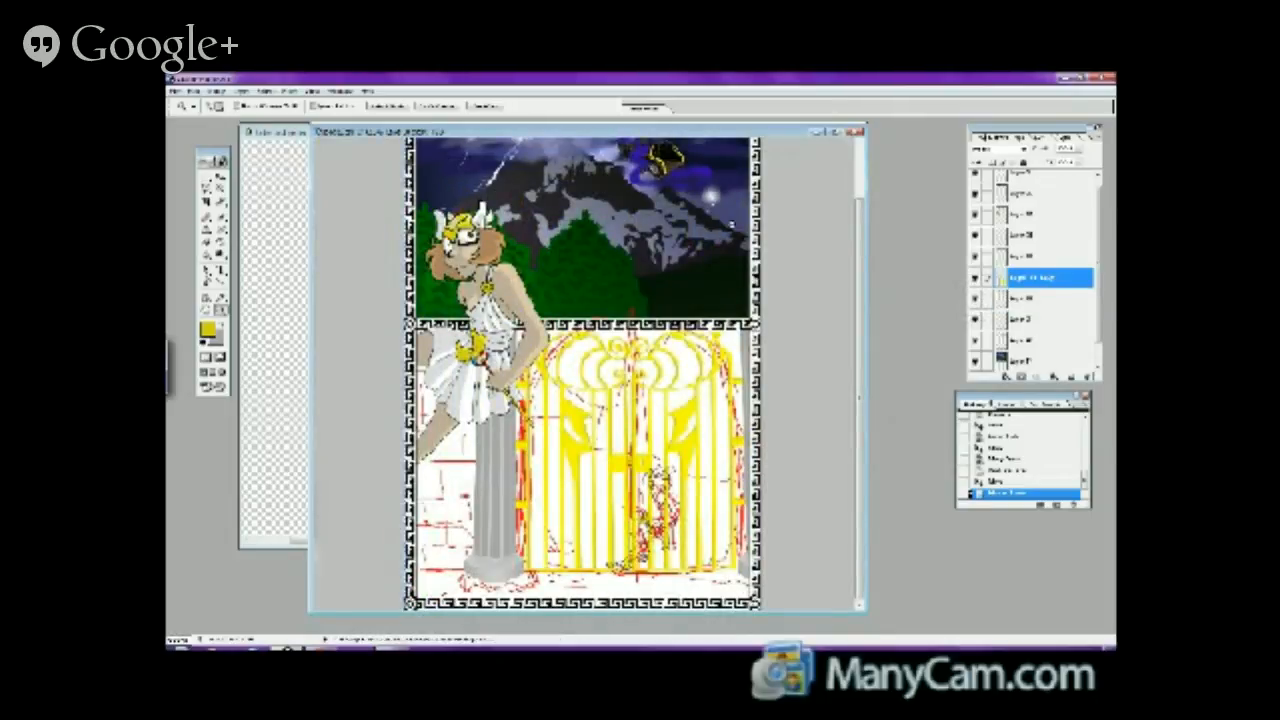
click(195, 92)
click(214, 104)
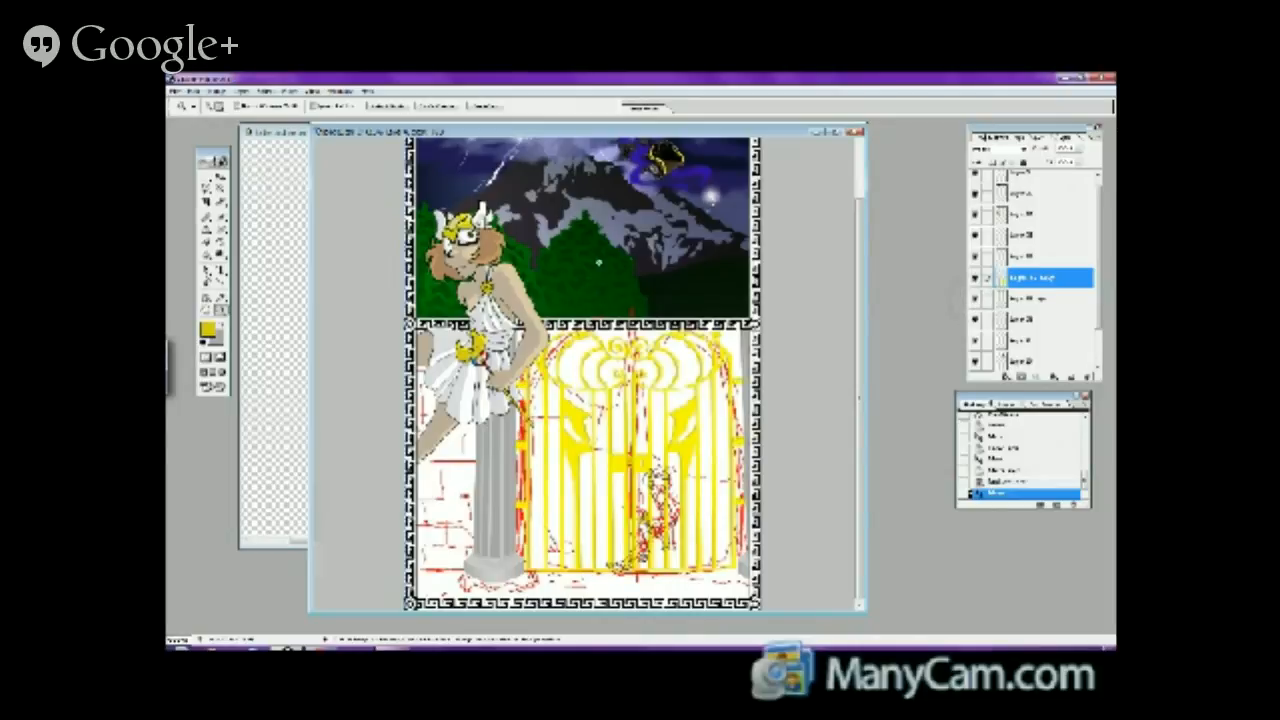
- Merge the golden gate layer down with the hinge layers beneath it so they form one layer
click(243, 89)
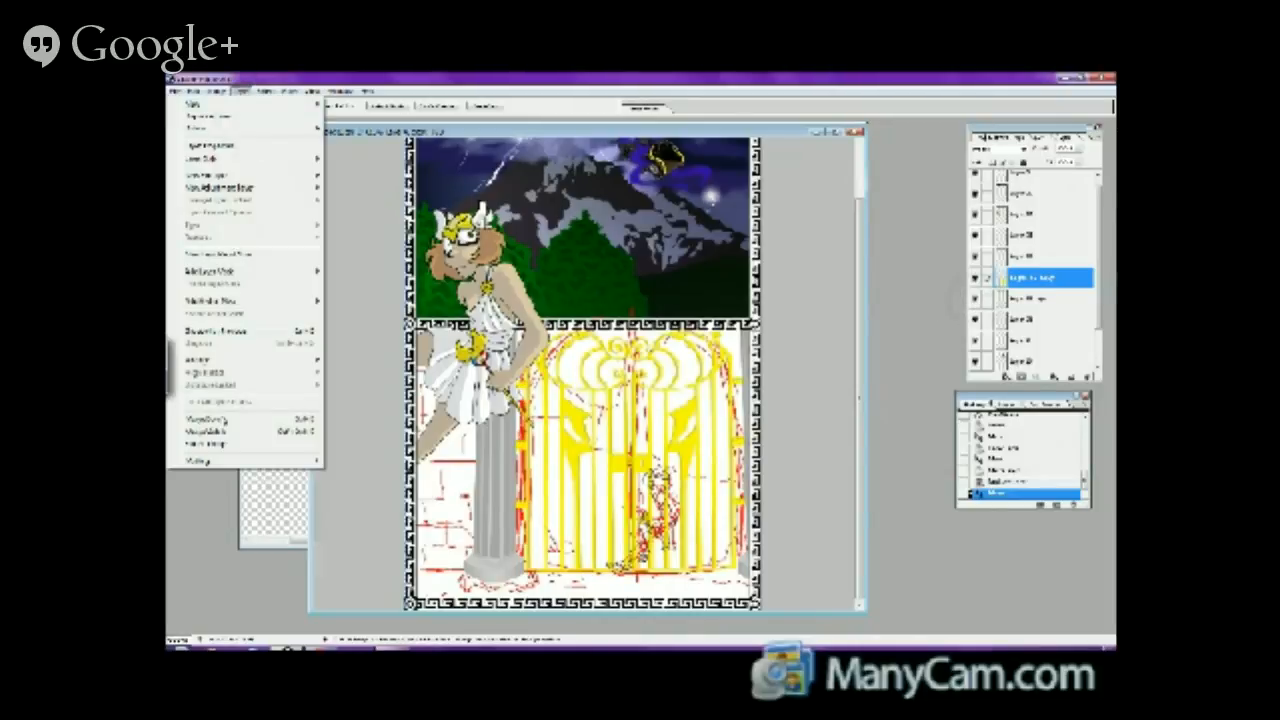
click(222, 408)
click(243, 90)
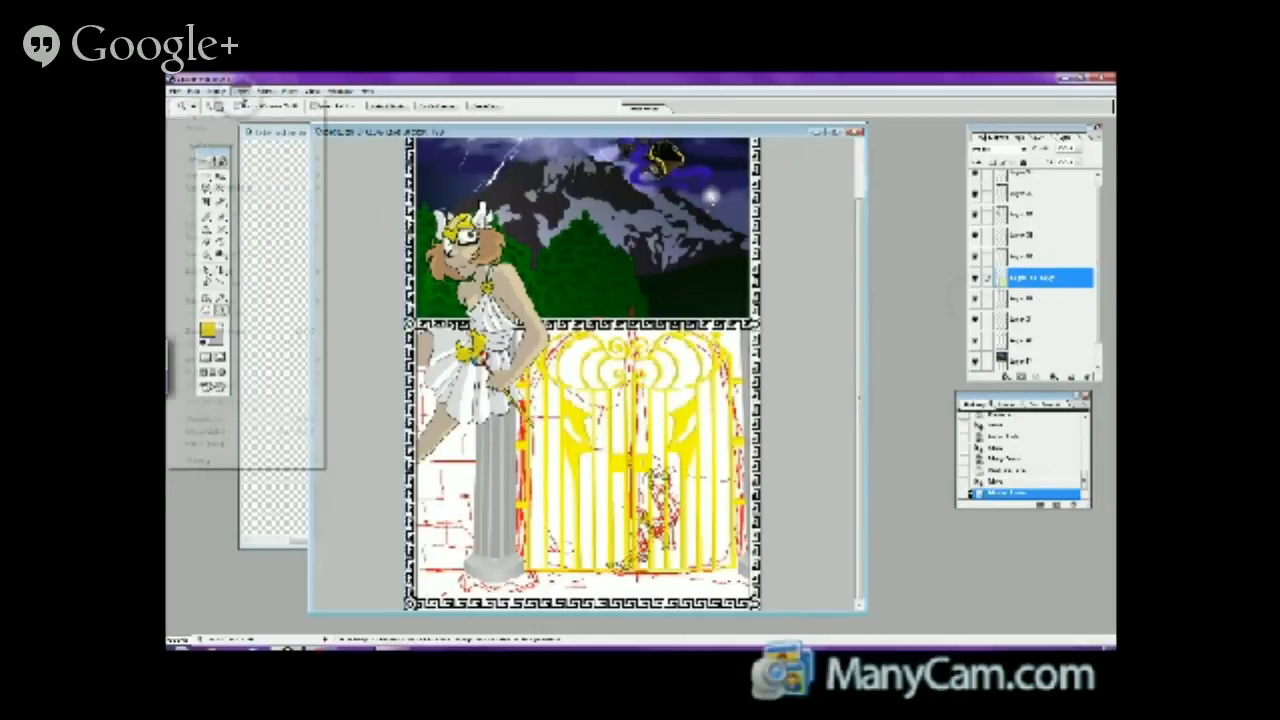
click(225, 418)
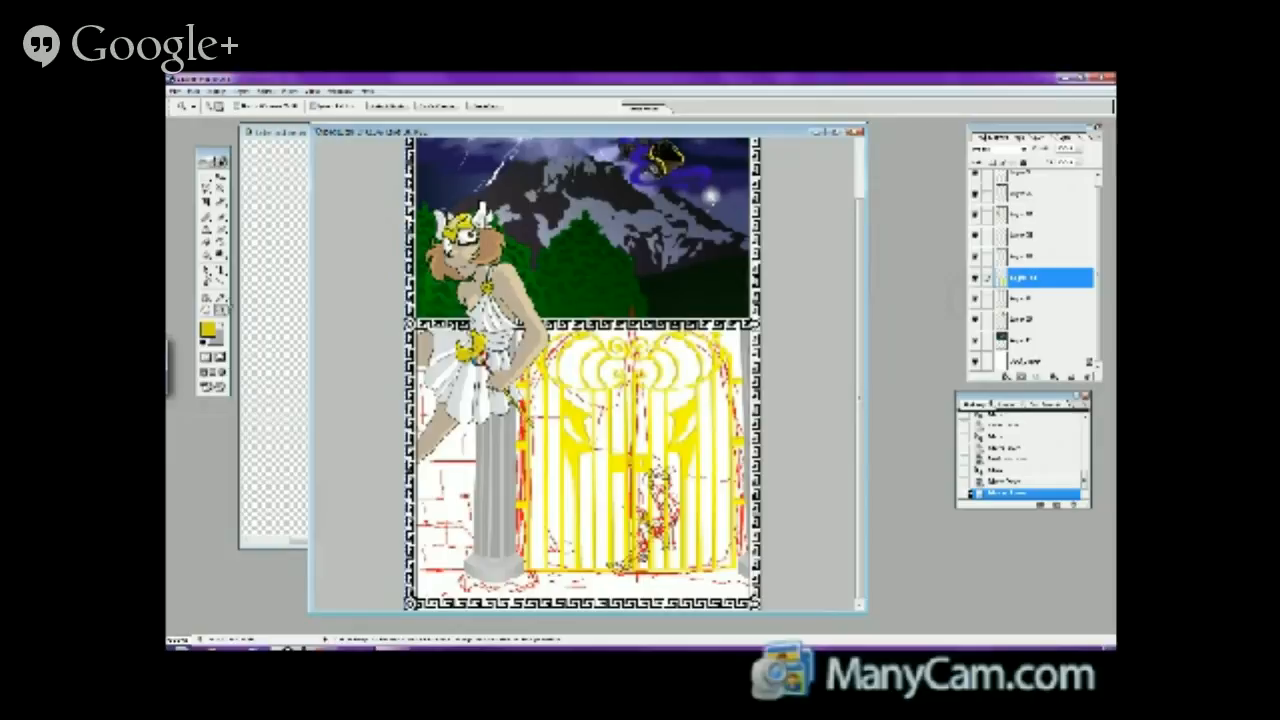
- Zoom in on the gate panel, check the chat on the YouTube stream page, and return to the comic page in Photoshop
click(210, 106)
click(440, 506)
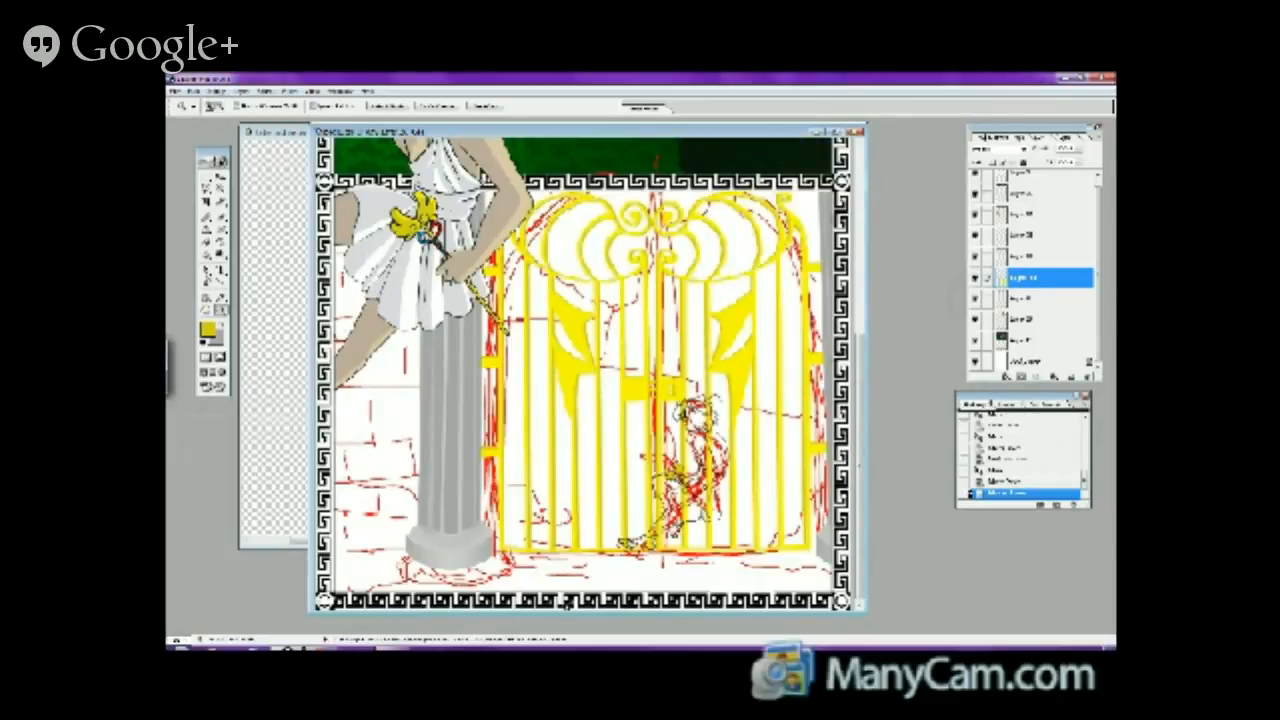
click(320, 647)
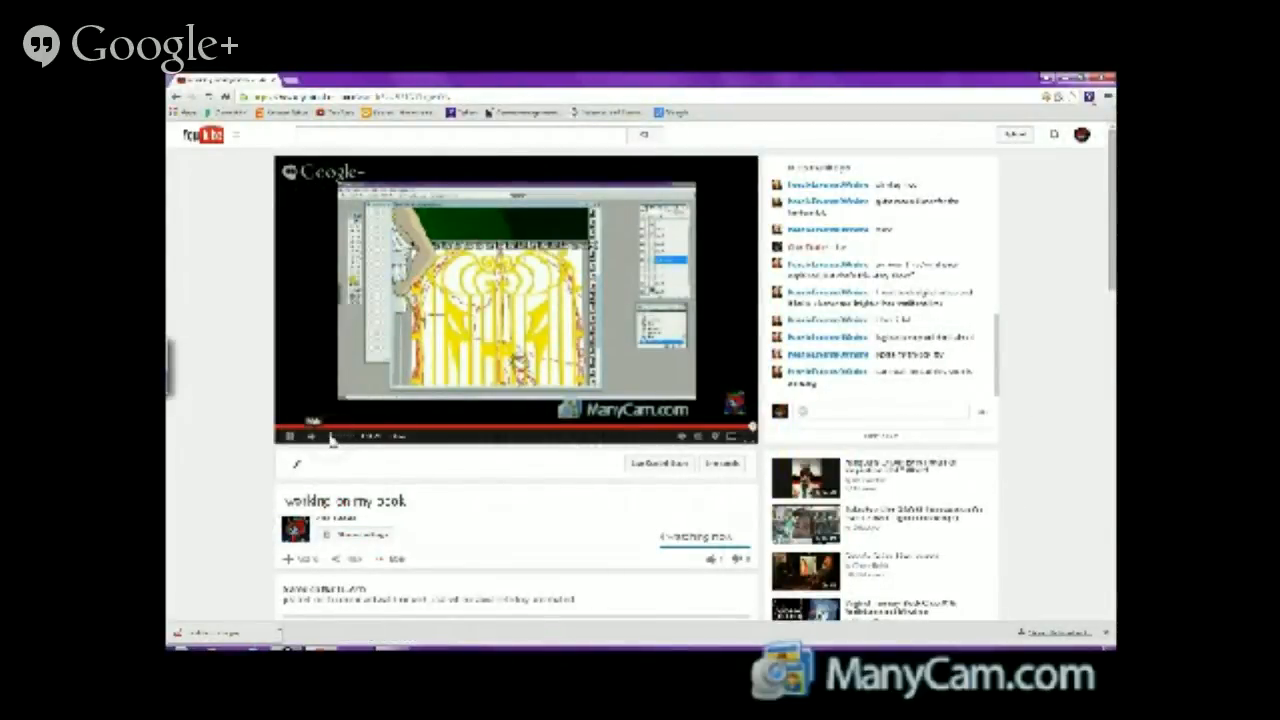
click(300, 570)
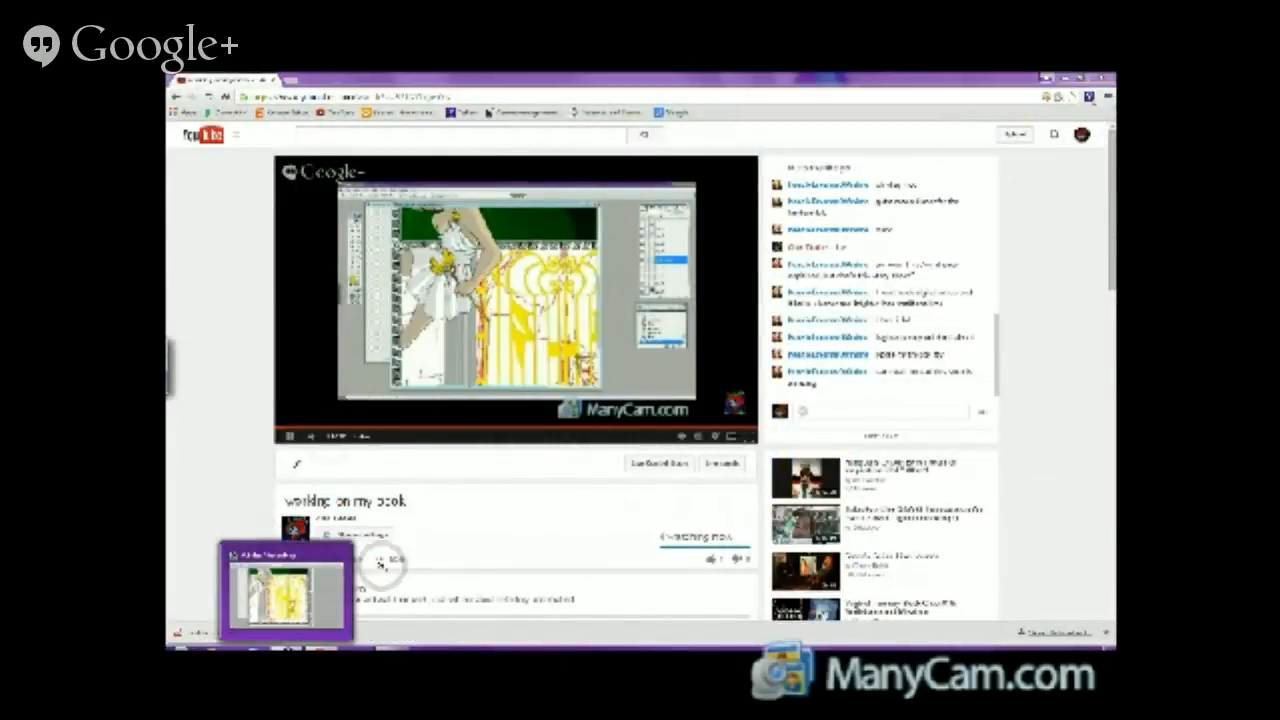
- On the layer beneath the gate, select the wall area behind the left pillar and fill it with grey sampled from the pillar base
click(1030, 298)
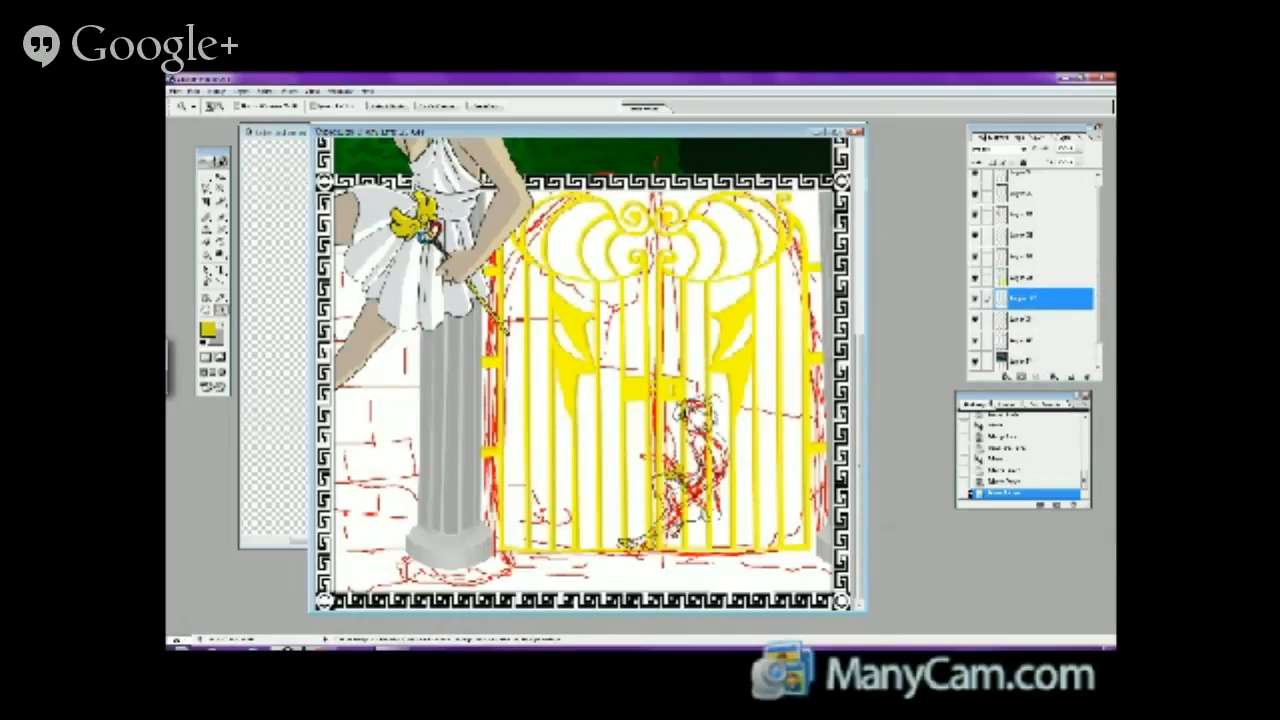
click(206, 177)
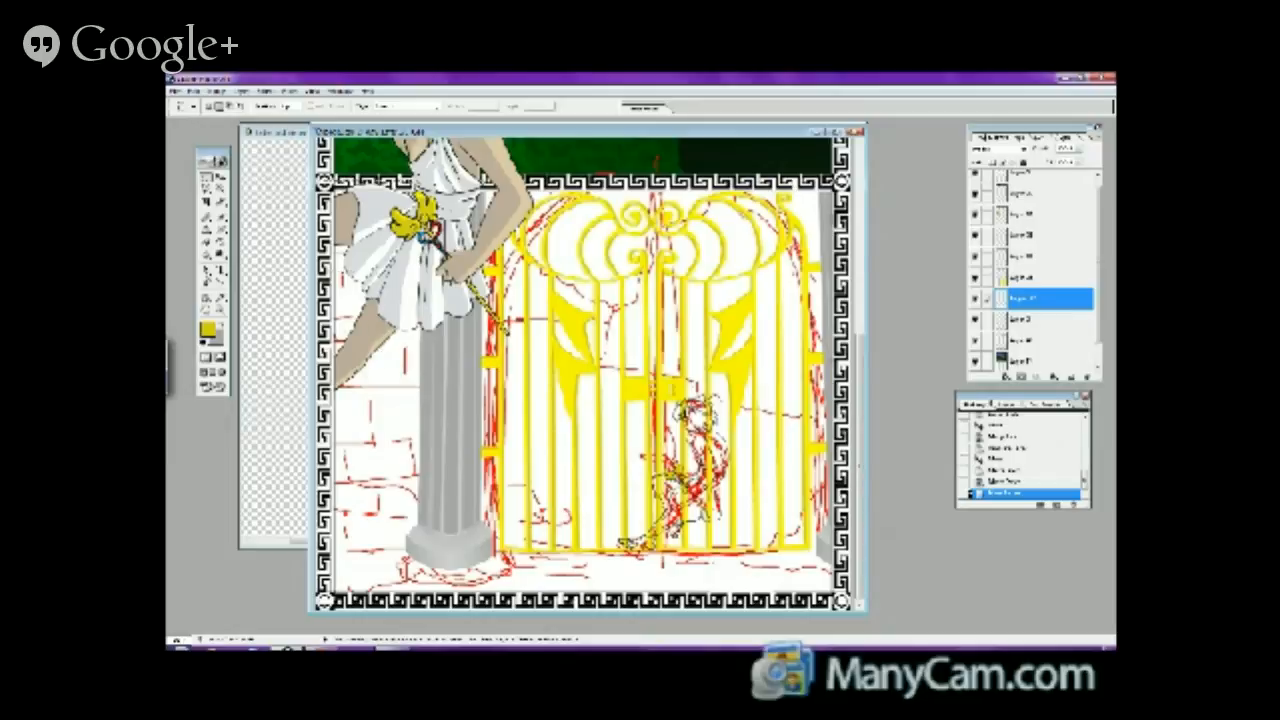
drag(324, 539, 459, 318)
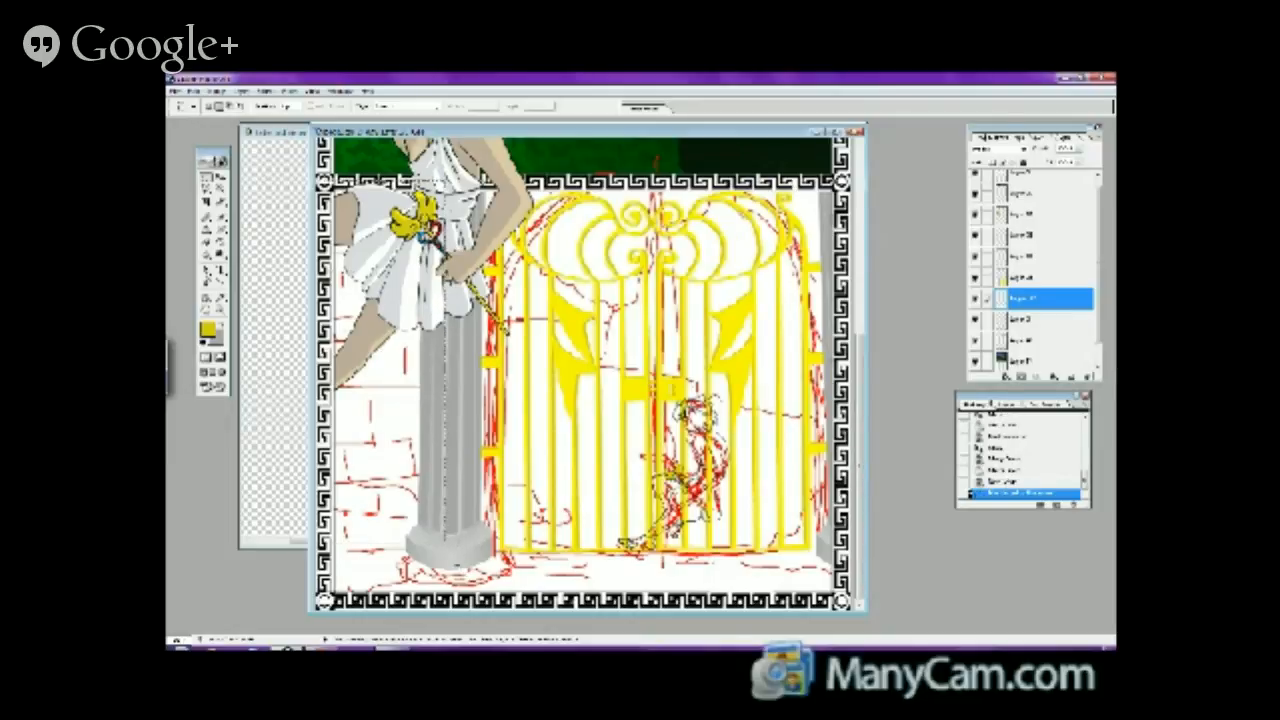
click(220, 298)
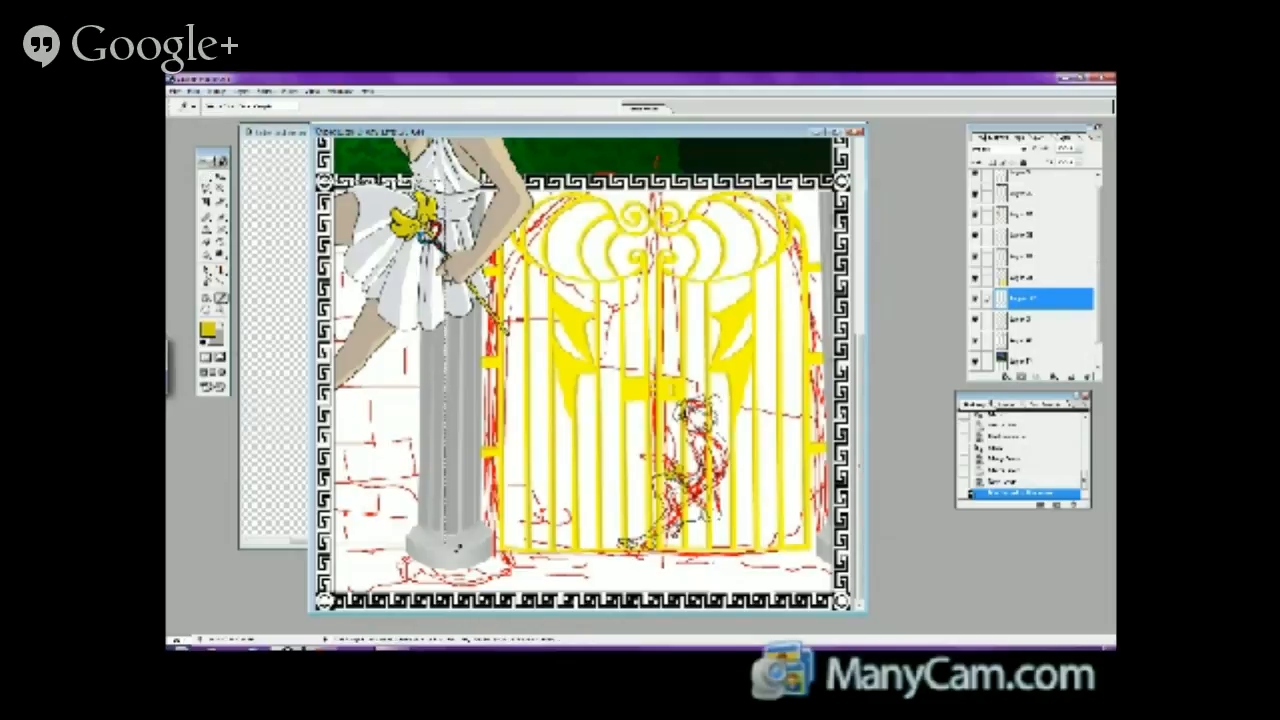
click(453, 558)
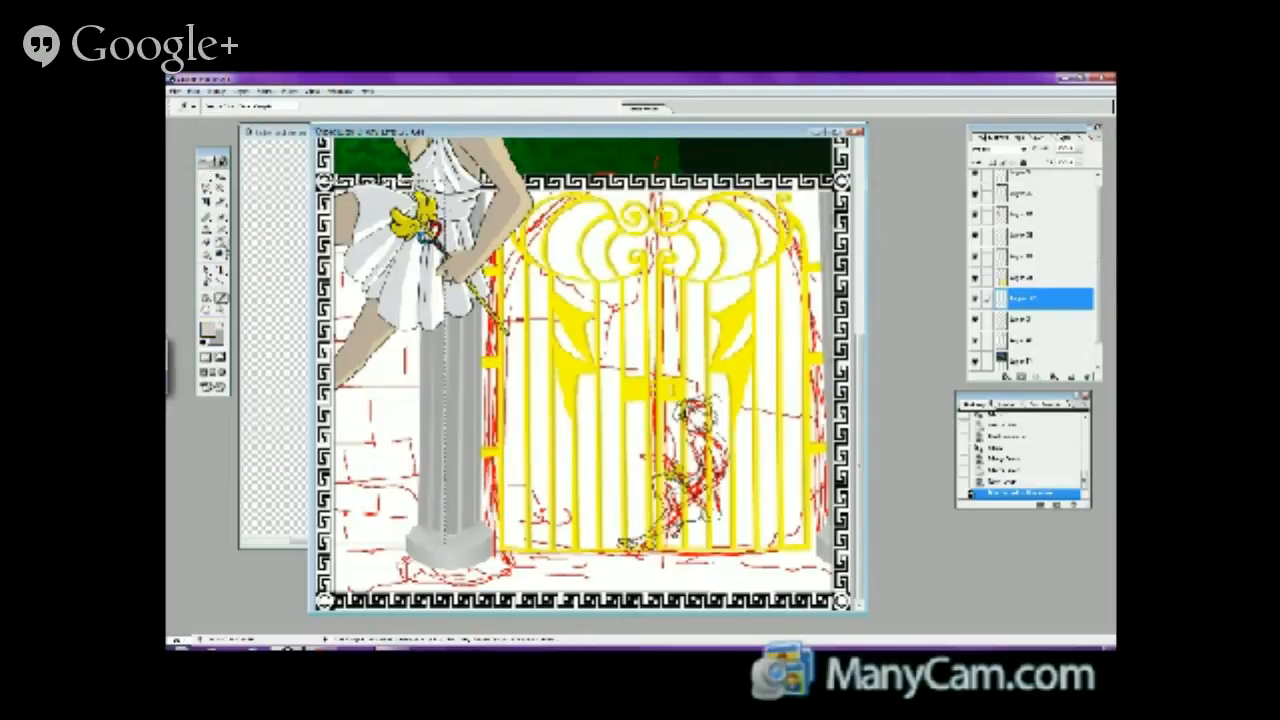
click(221, 242)
click(356, 407)
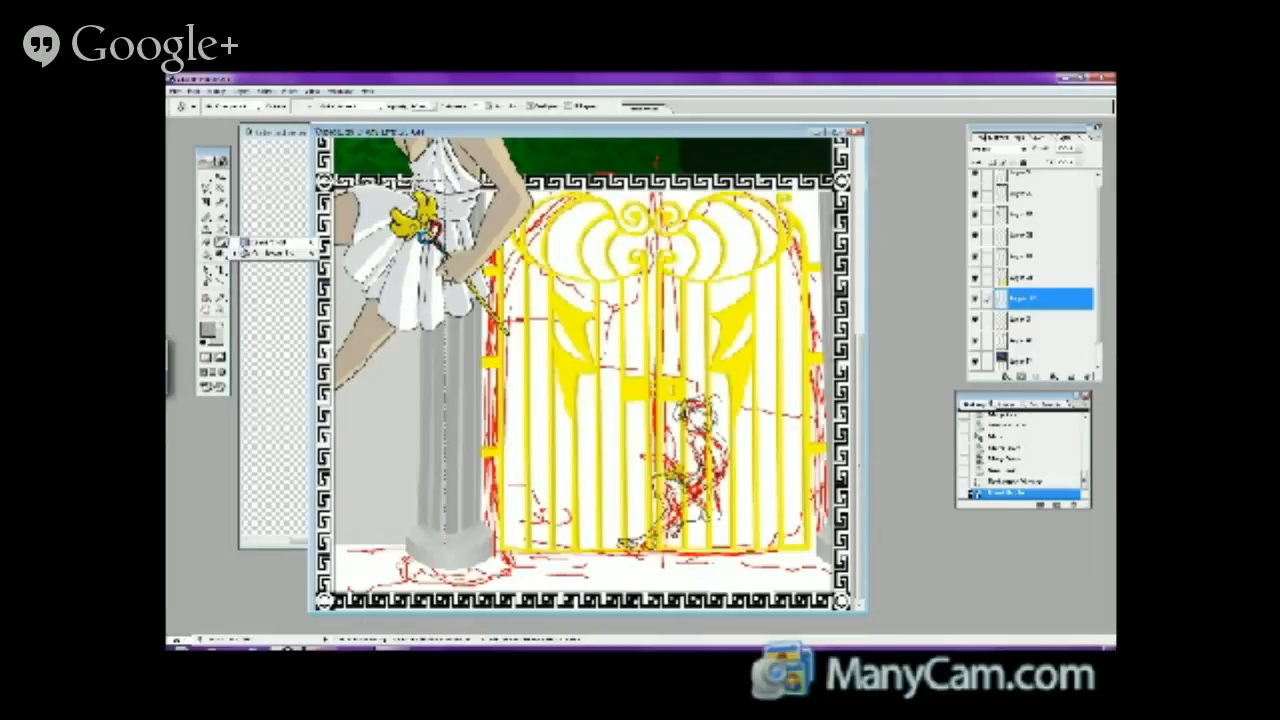
- Shade the selected wall with a vertical grey gradient, enlarge the document window, and deselect the wall
key(l)
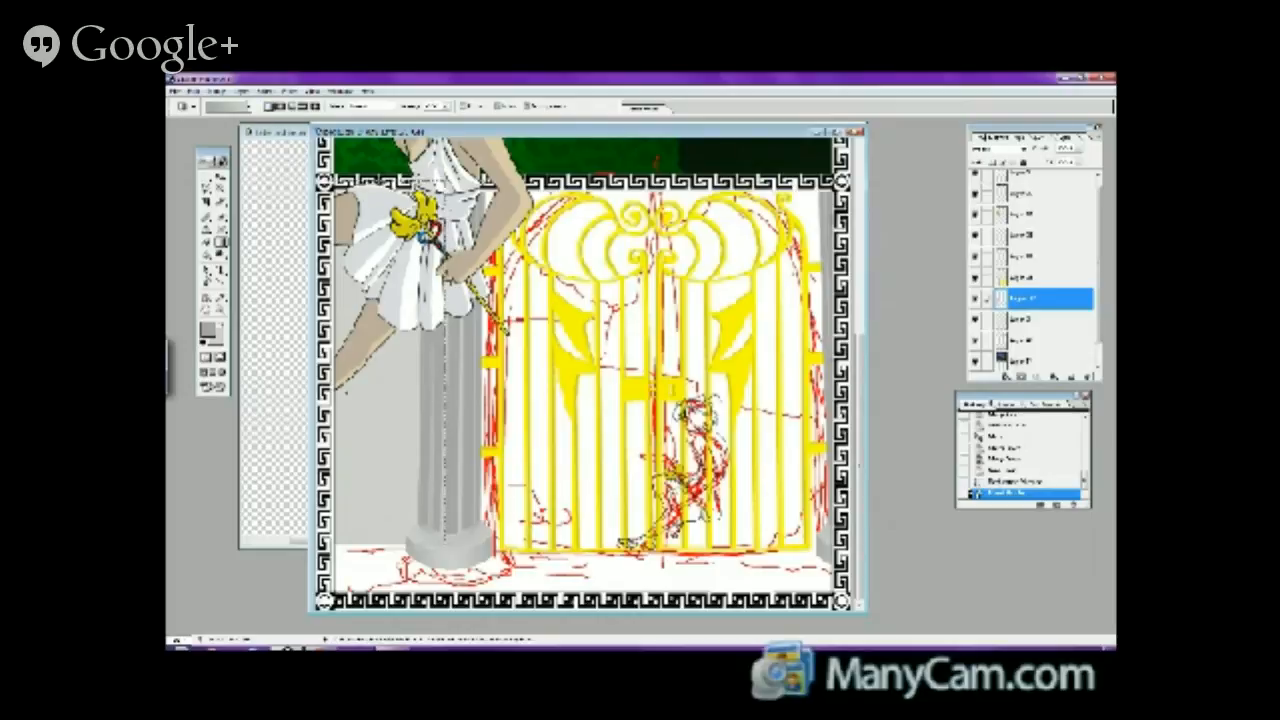
drag(370, 543, 366, 405)
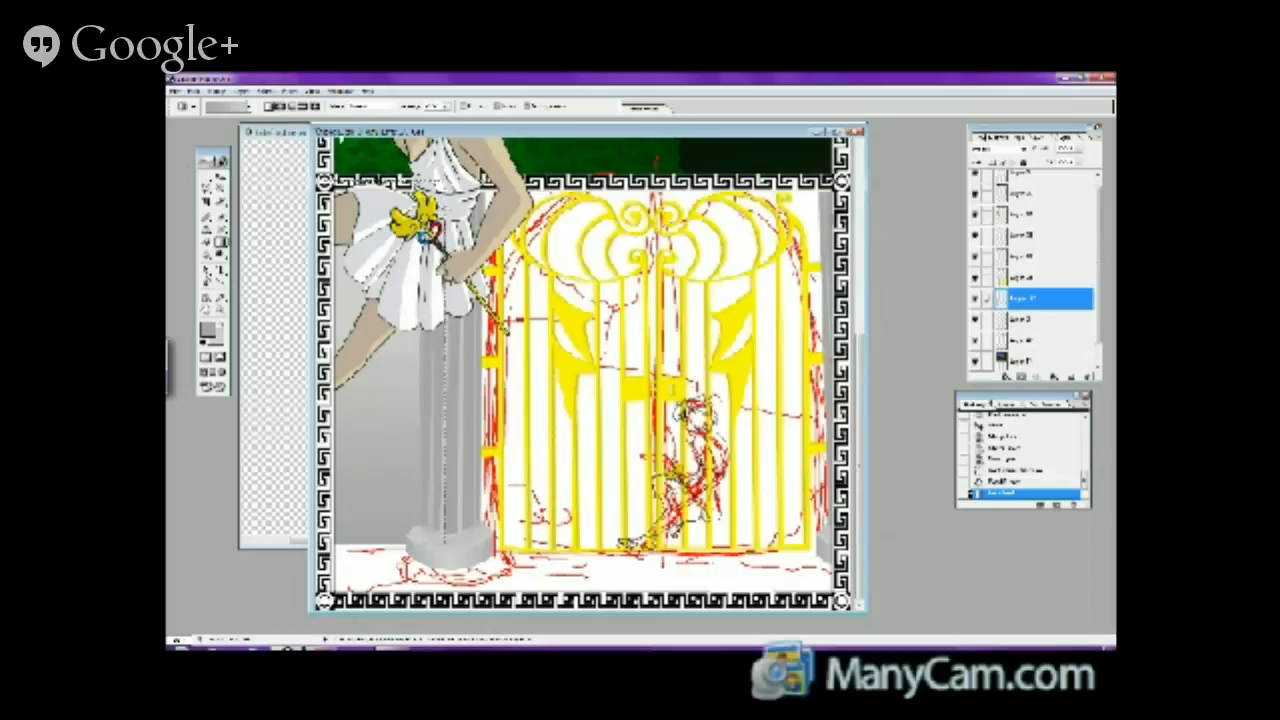
drag(355, 131, 337, 127)
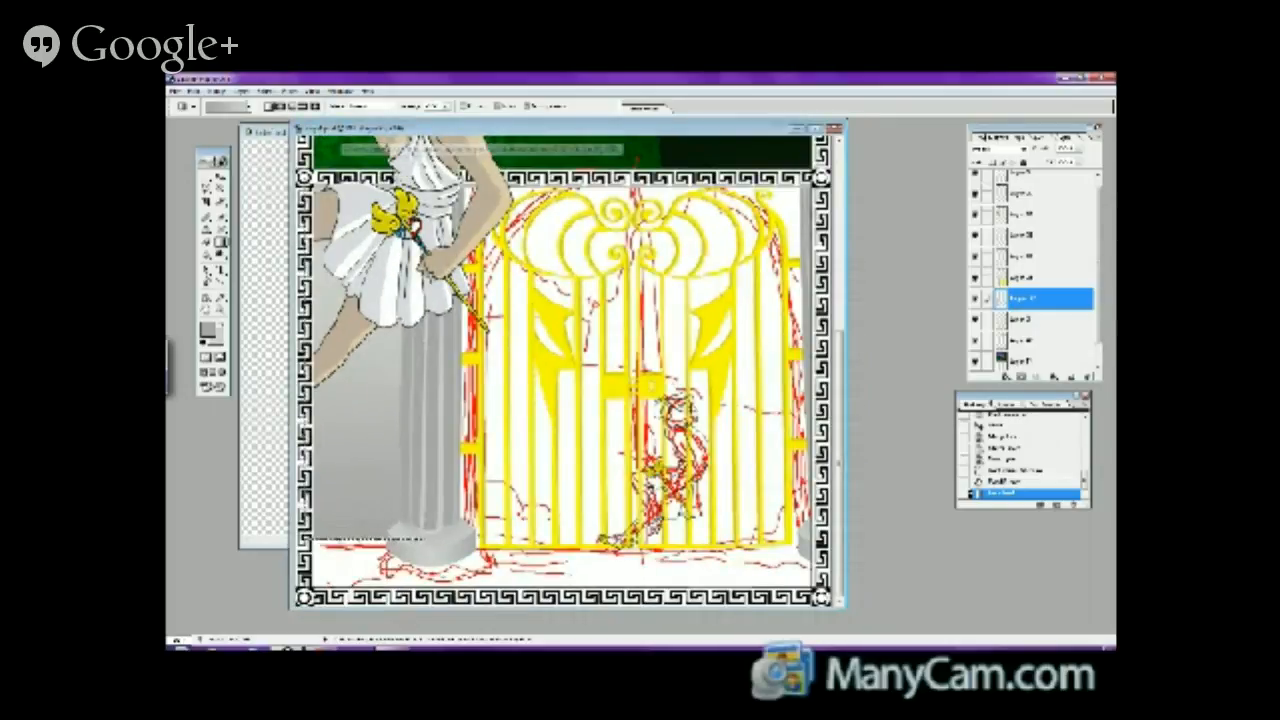
drag(844, 604, 879, 617)
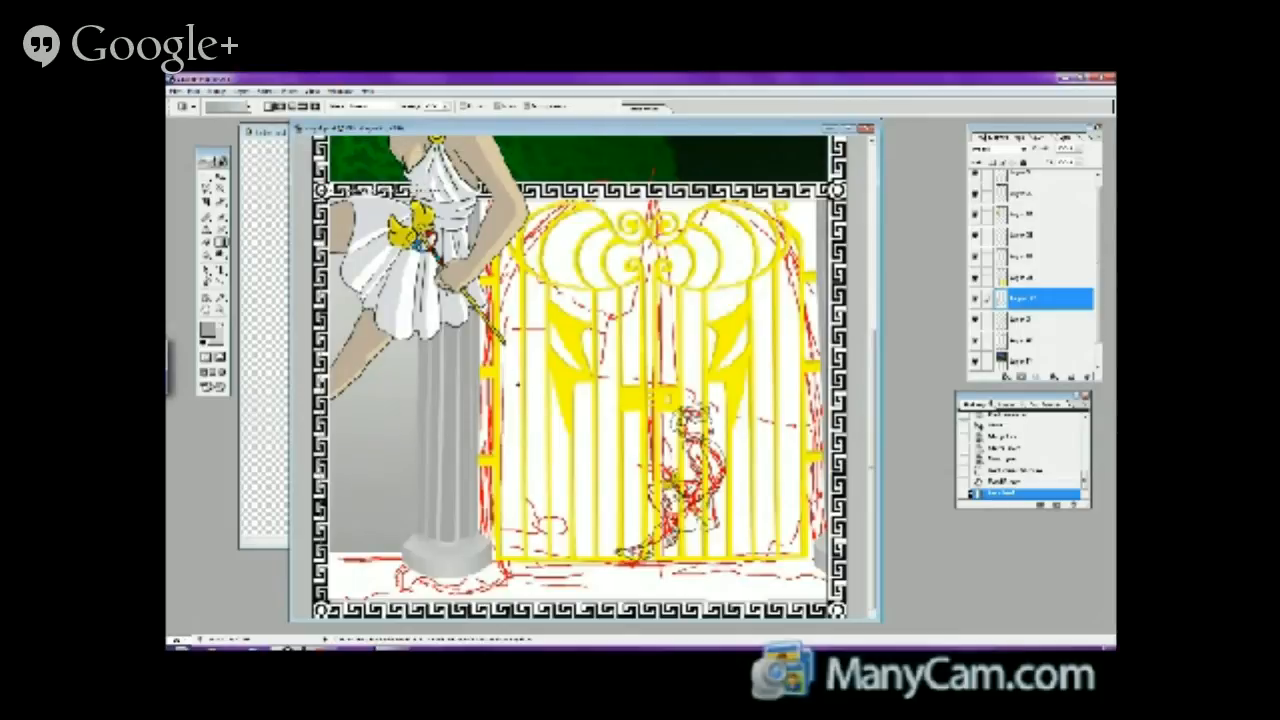
click(515, 378)
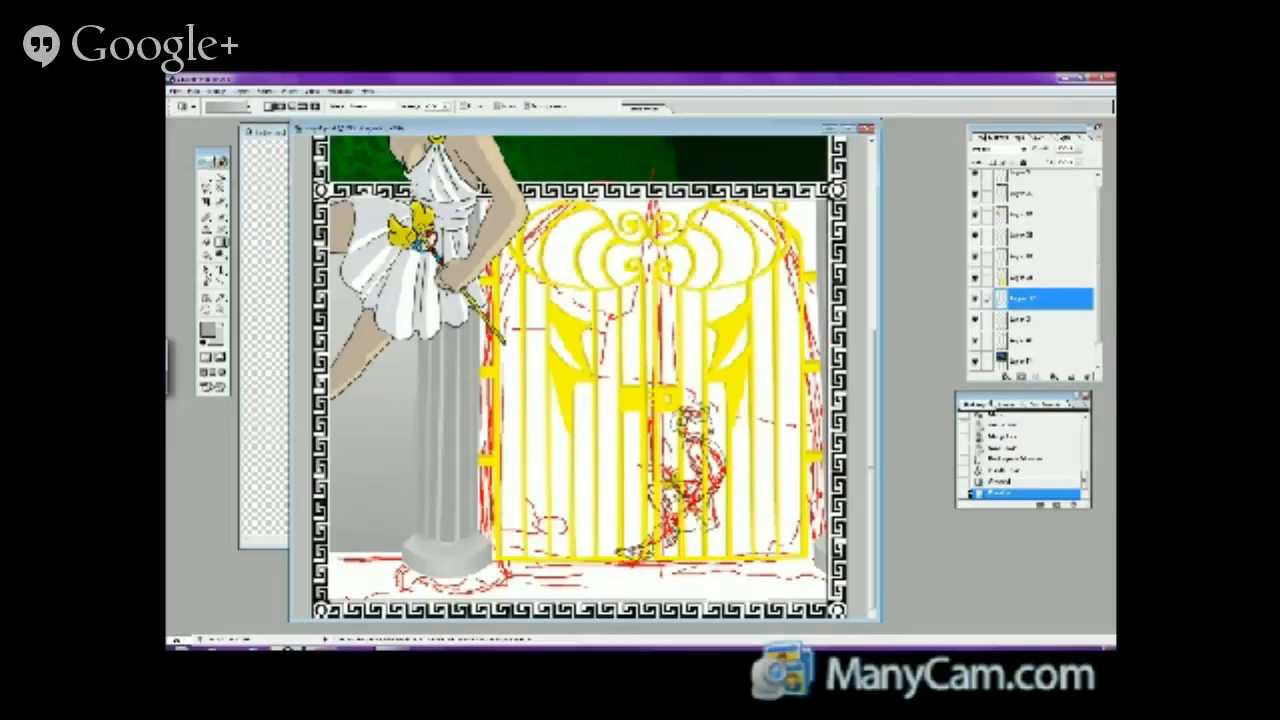
click(210, 162)
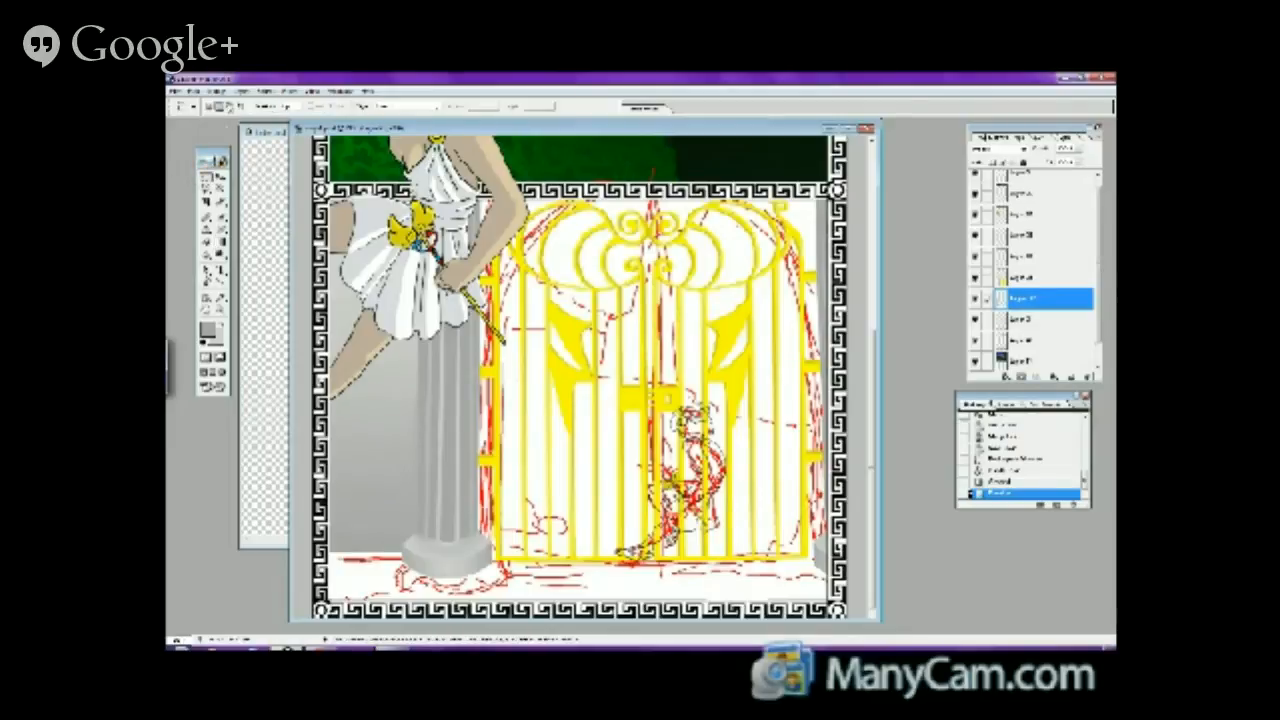
click(194, 91)
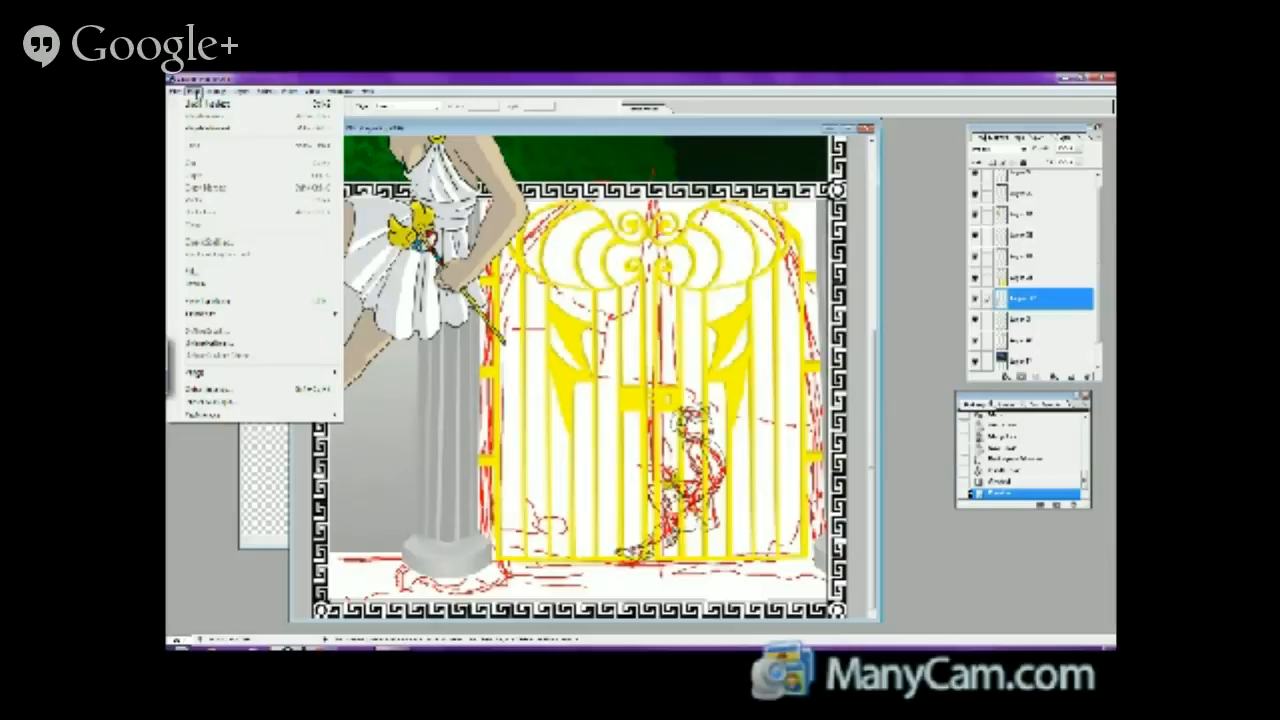
click(204, 220)
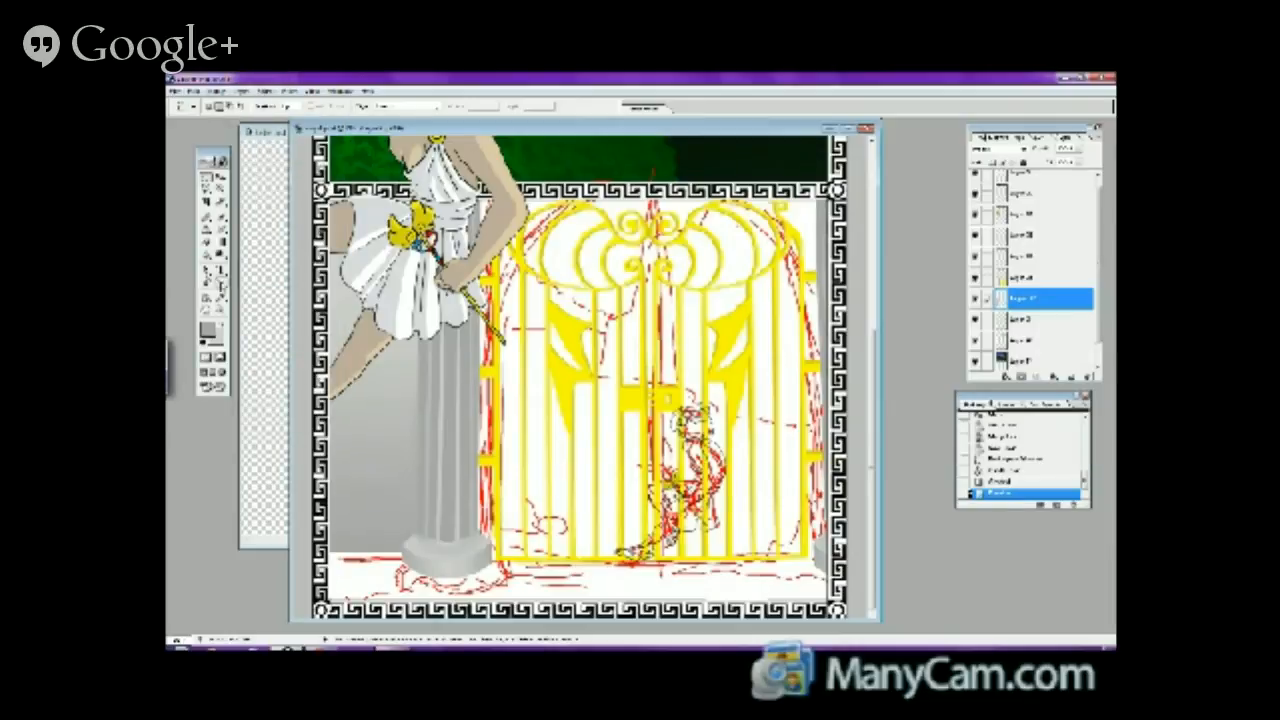
- Try a light grey horizontal line across the lower wall with the Line tool, and undo it along with the extra layers
click(219, 282)
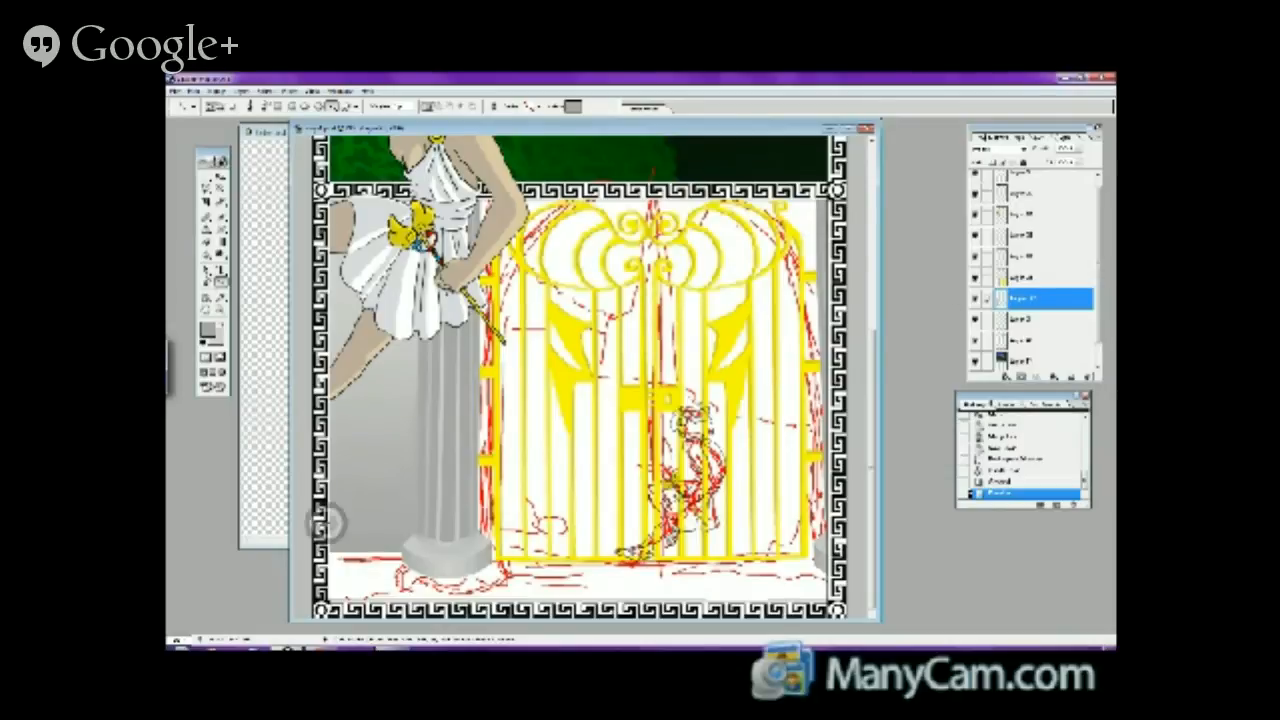
click(327, 523)
click(192, 93)
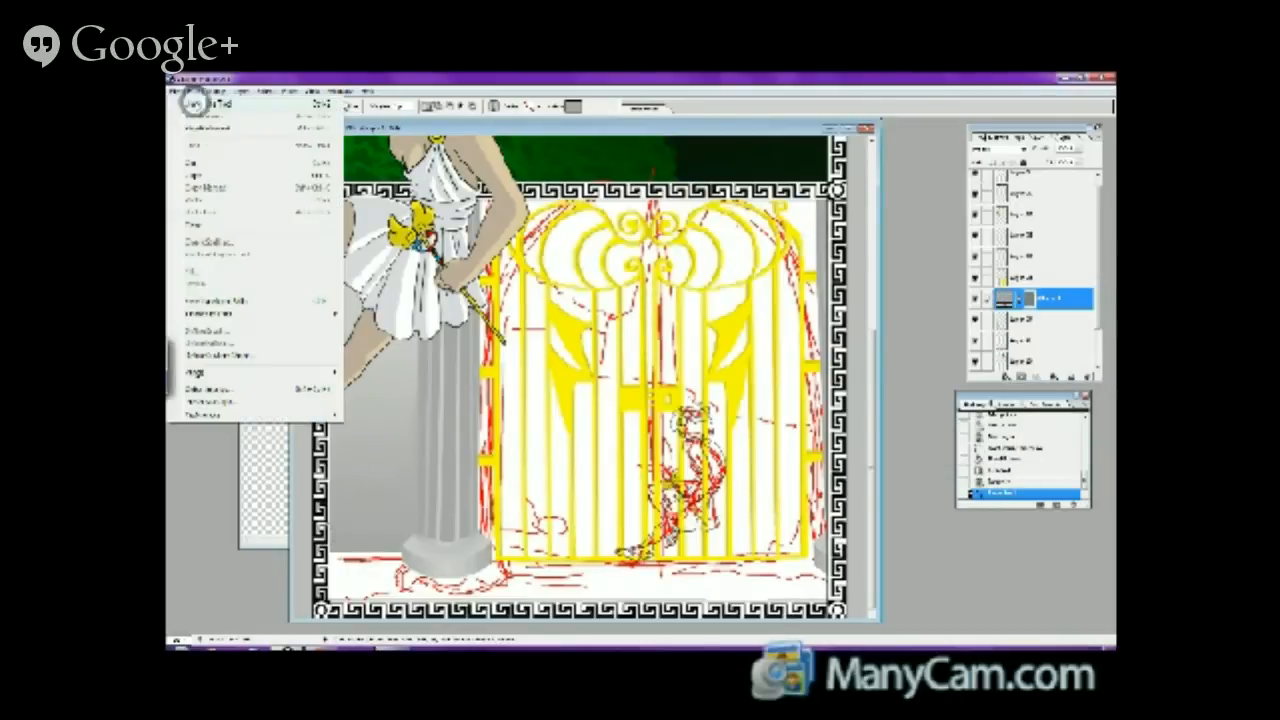
click(200, 109)
drag(328, 533, 404, 533)
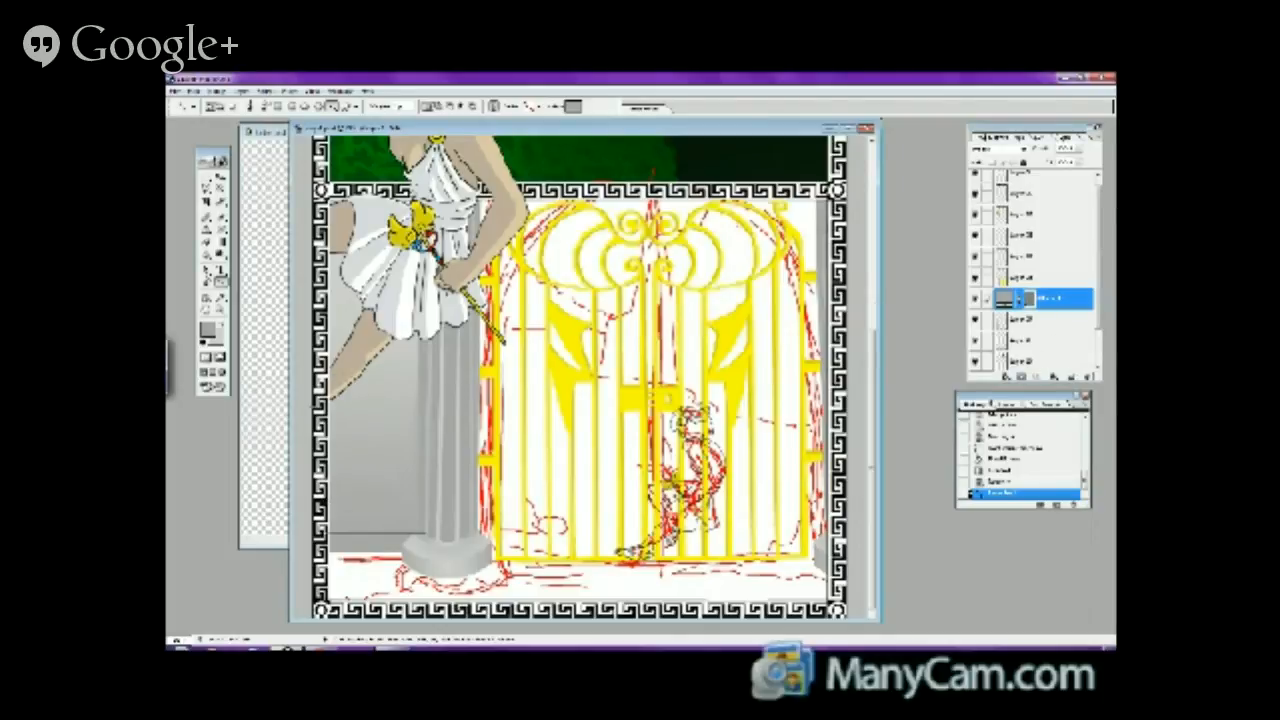
click(1062, 377)
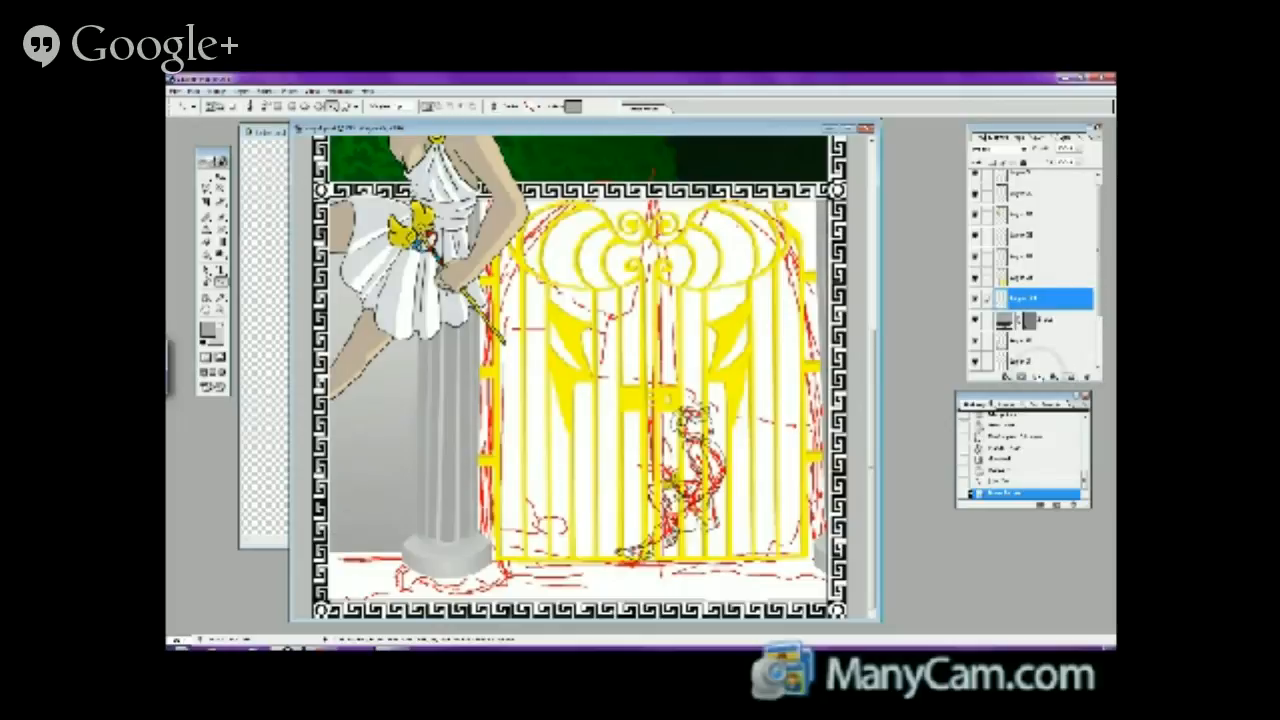
click(188, 92)
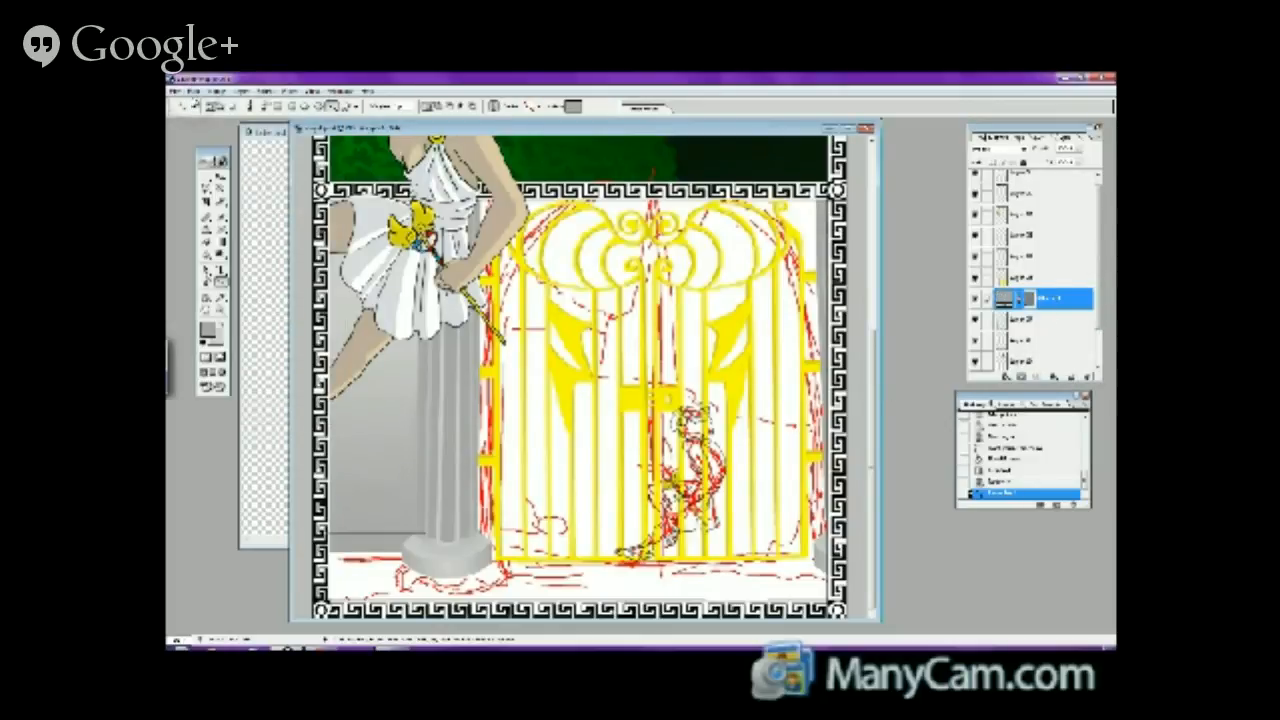
click(189, 92)
click(190, 103)
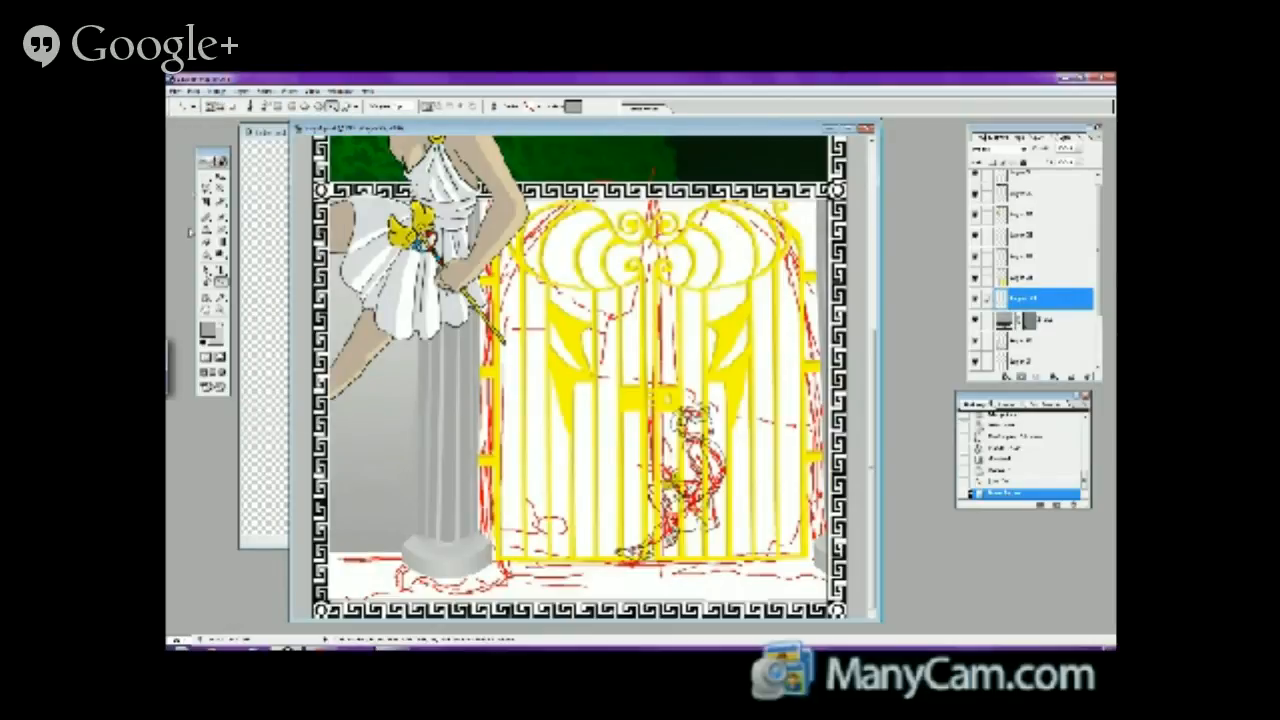
click(1010, 482)
click(1010, 471)
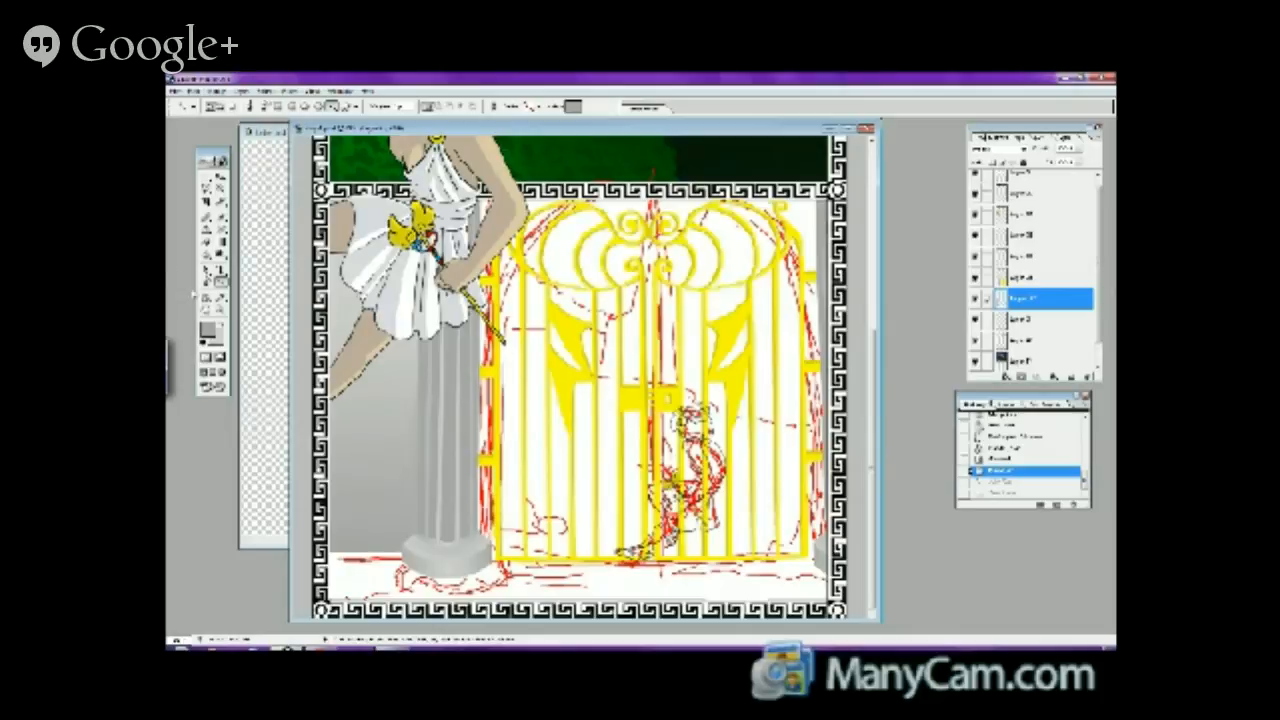
- Draw a darker grey horizontal line across the lower wall behind the left pillar and rasterize its shape layer
click(210, 331)
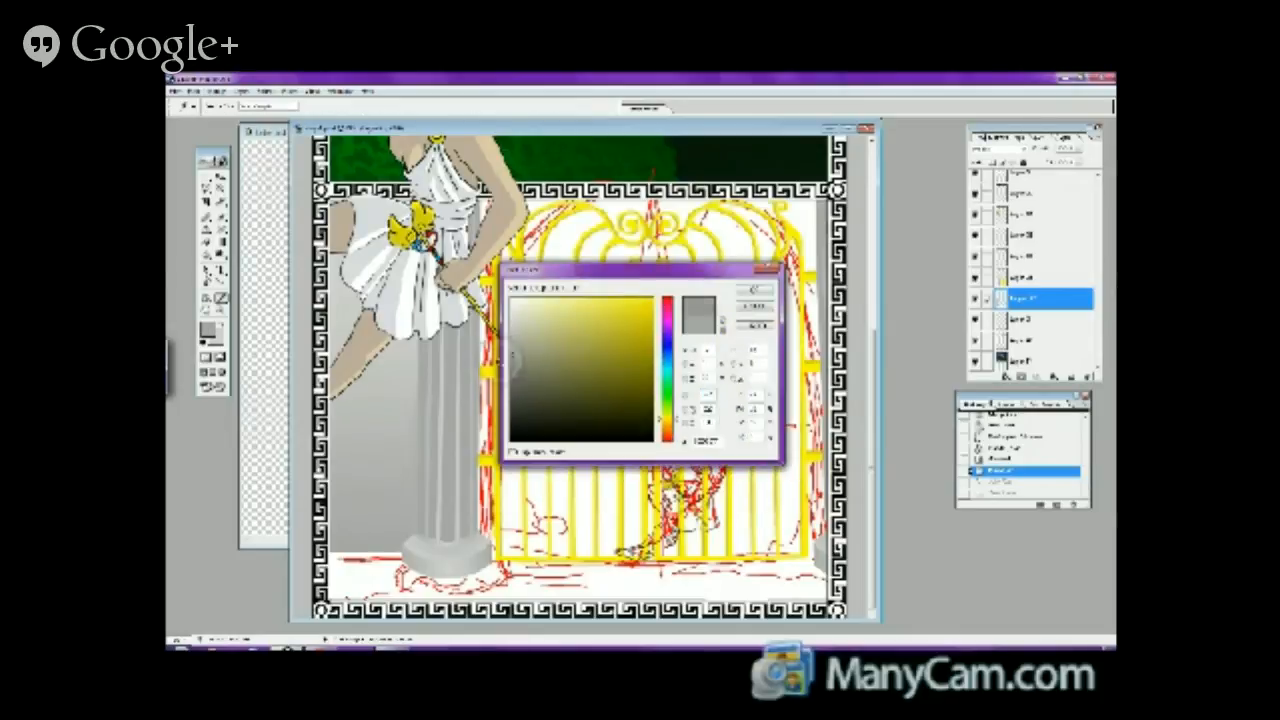
click(754, 290)
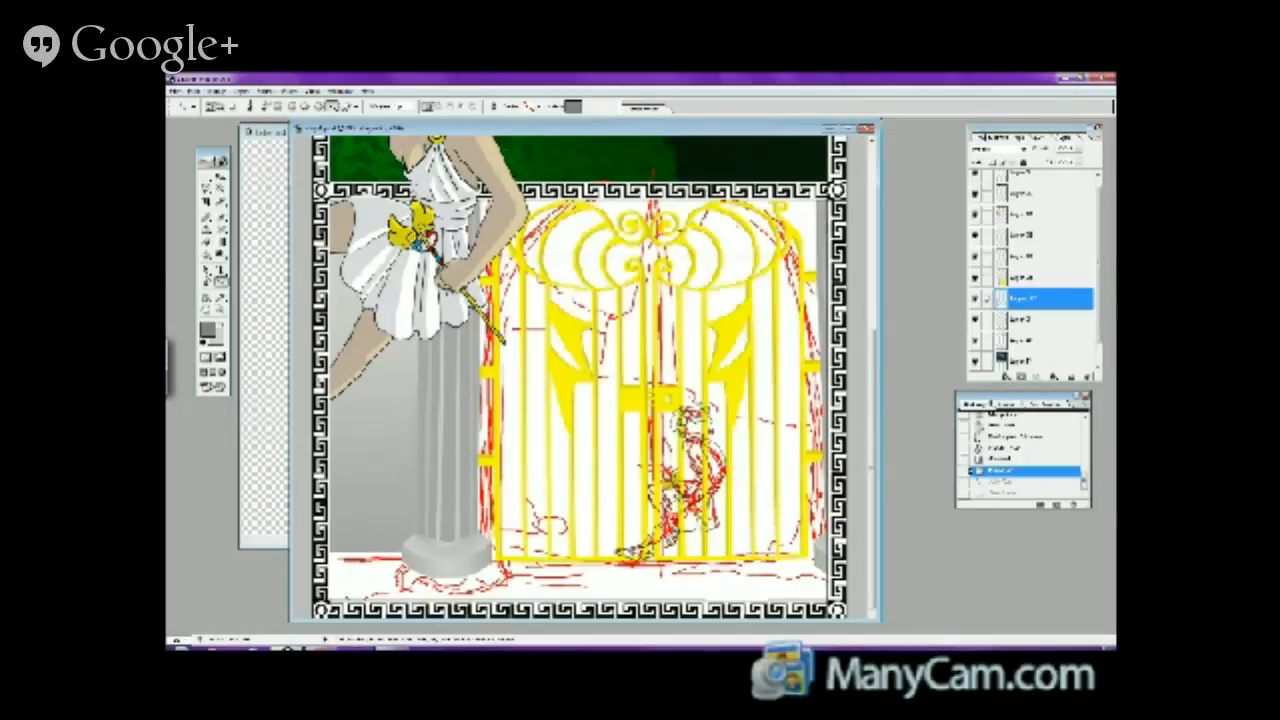
drag(330, 517, 418, 517)
key(ctrl+z)
key(ctrl+shift+z)
key(ctrl+shift+z)
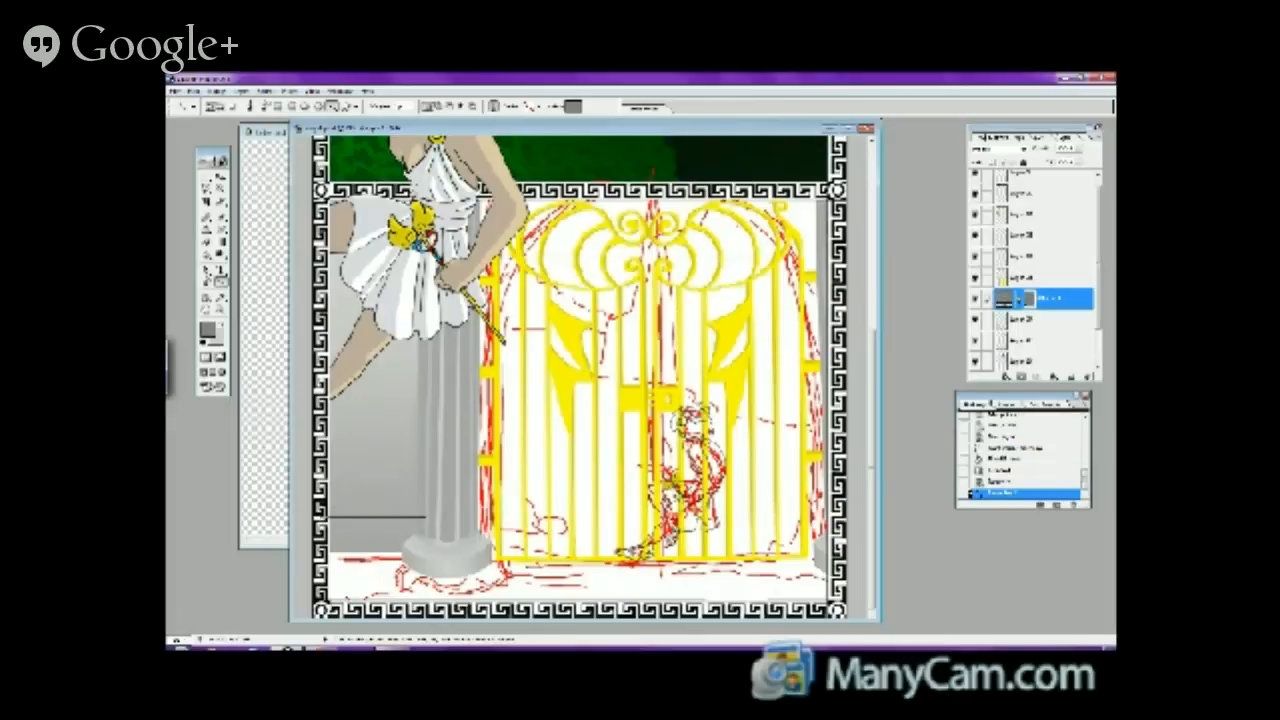
right_click(1060, 305)
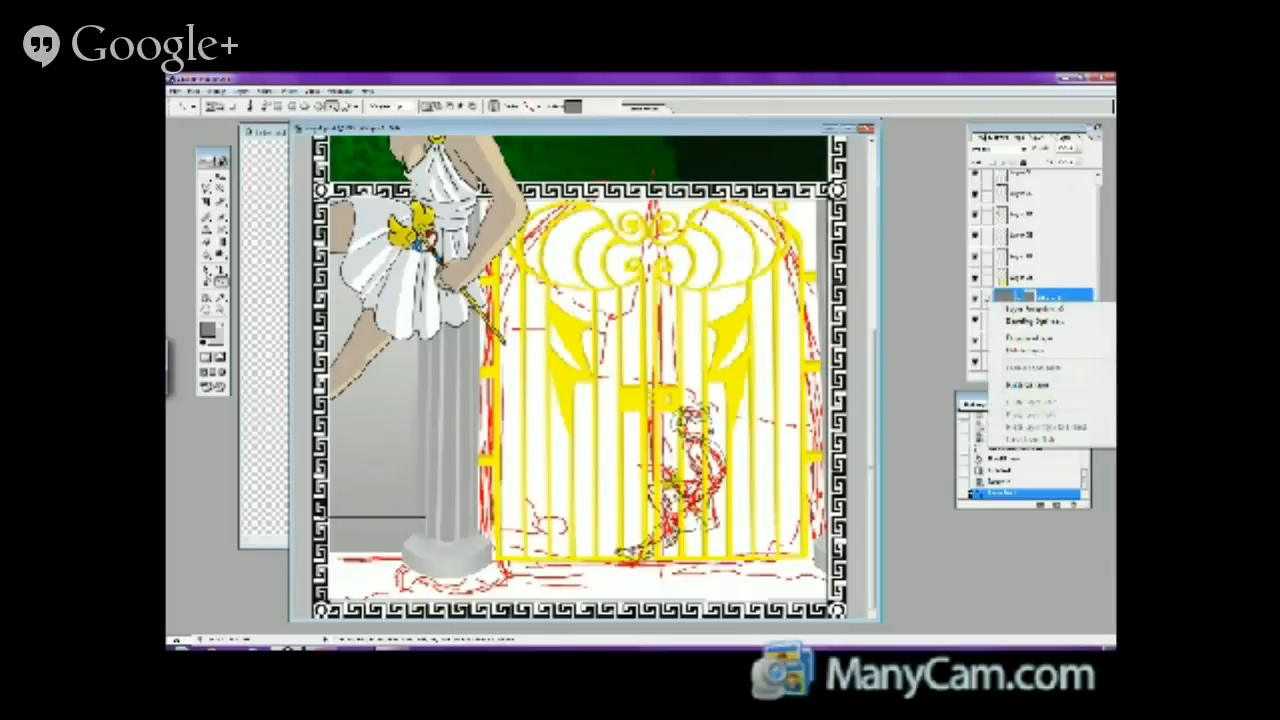
click(1030, 385)
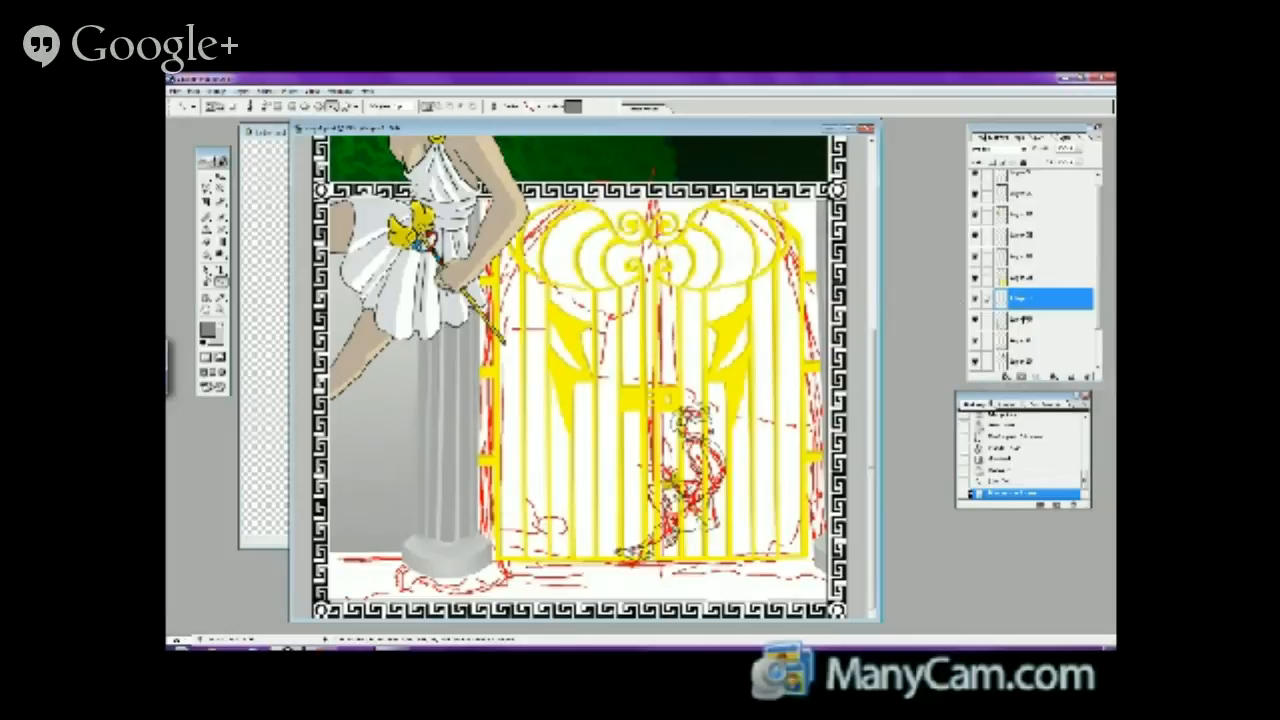
- Duplicate the rasterized wall line and move the copy higher up the wall as the next brick course
right_click(1041, 300)
click(1031, 340)
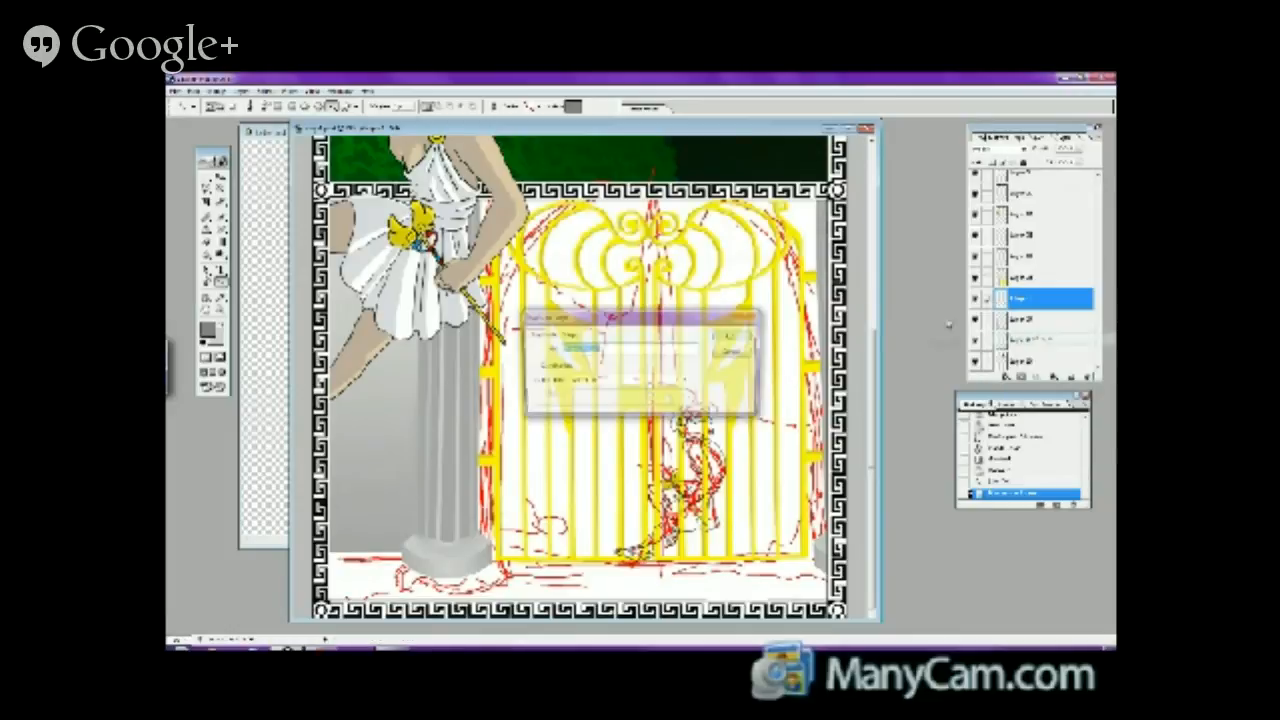
key(Return)
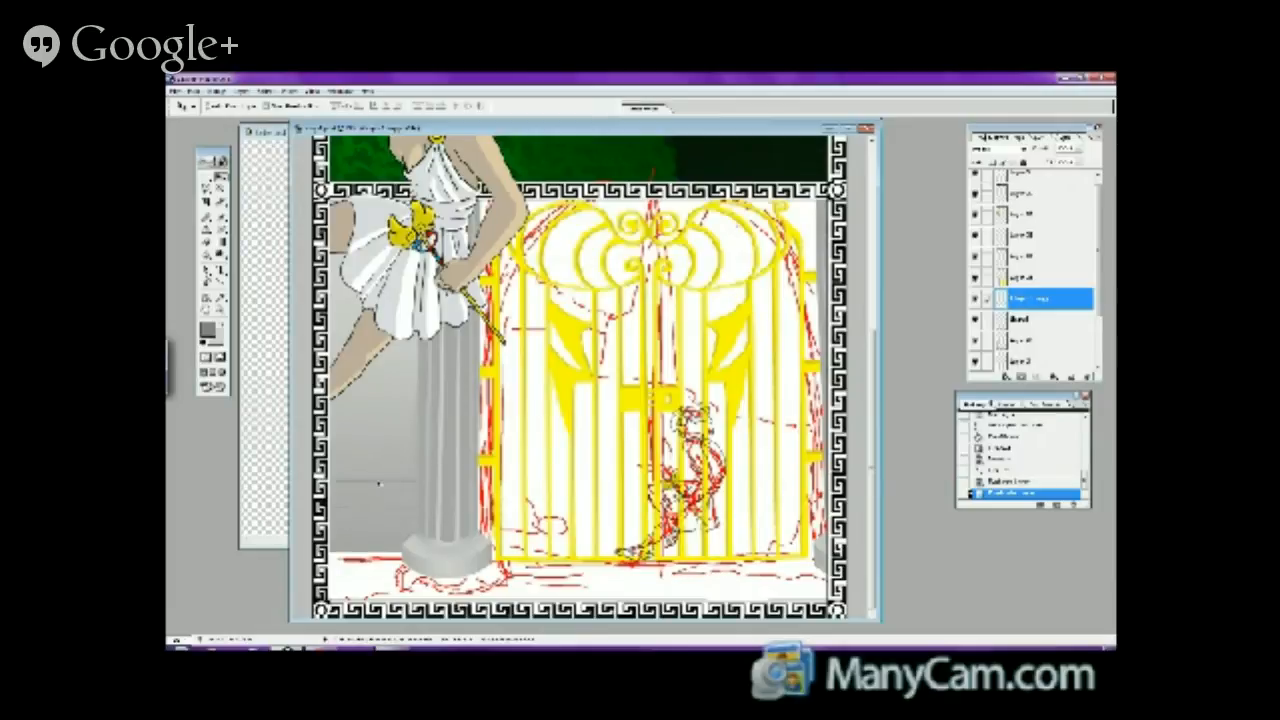
drag(379, 484, 379, 484)
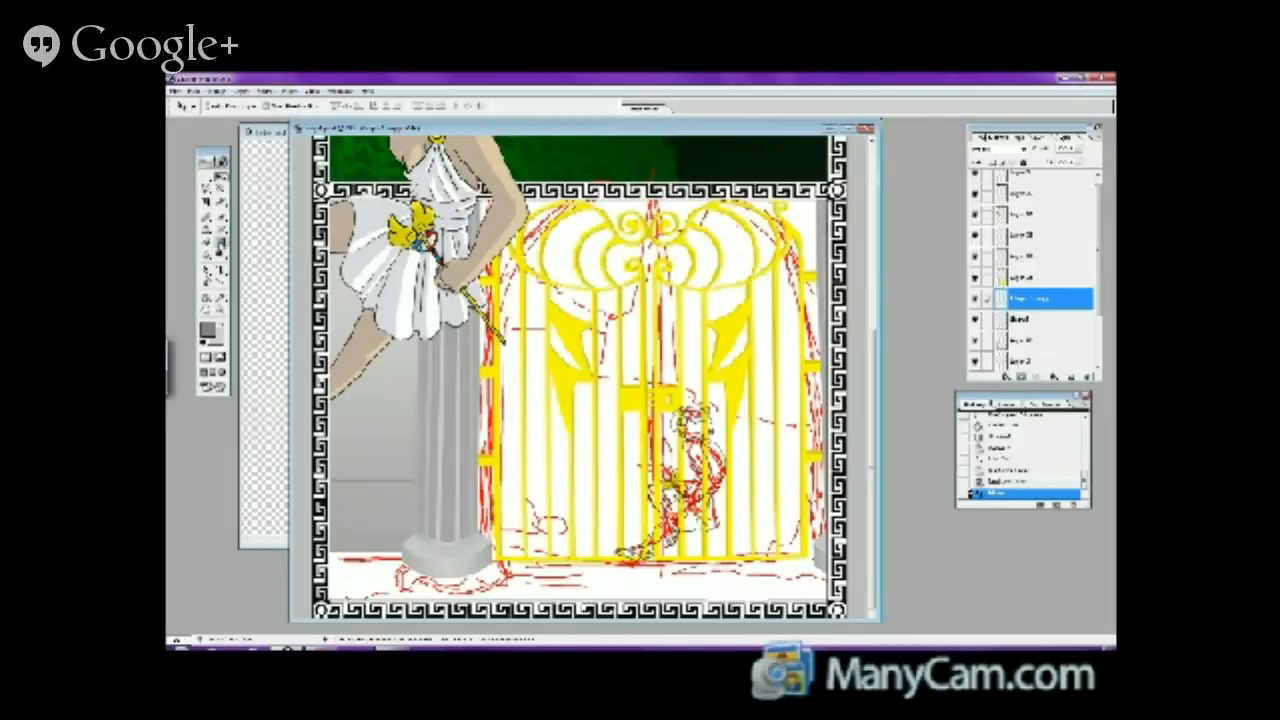
- Draw three short vertical brick joints between the horizontal lines of the lower wall behind the left pillar with the Line tool
click(218, 278)
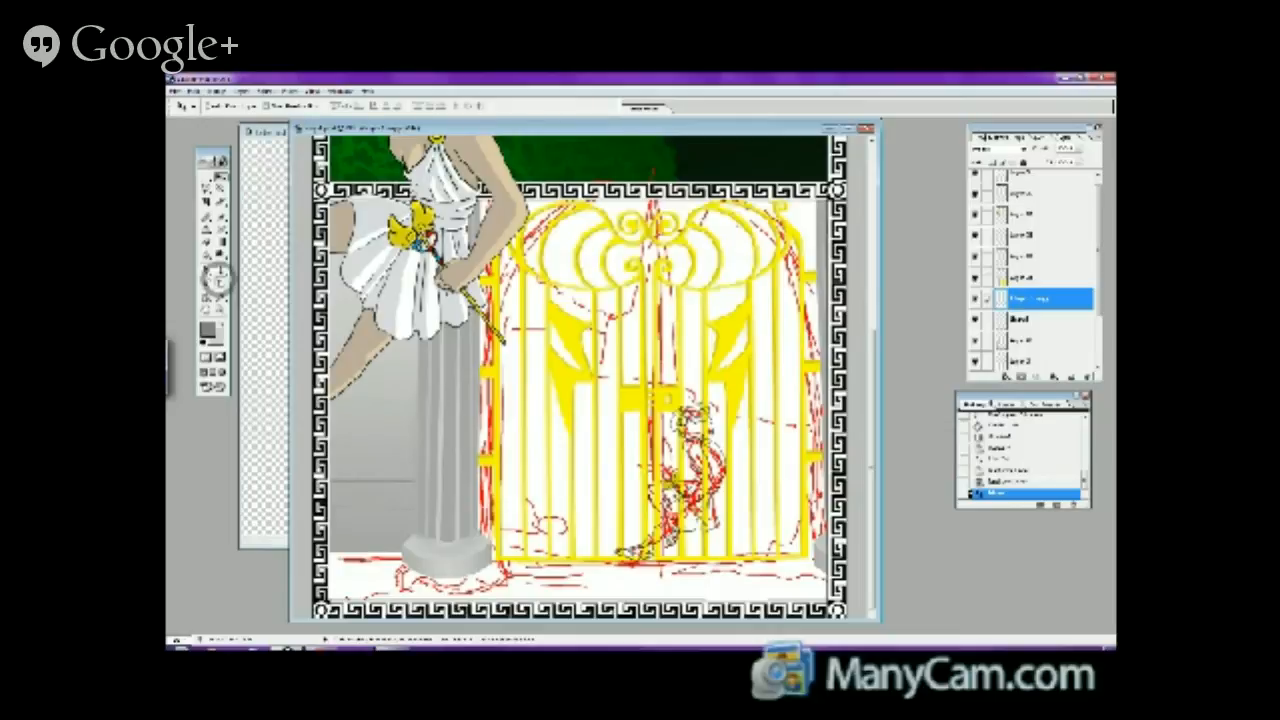
click(218, 278)
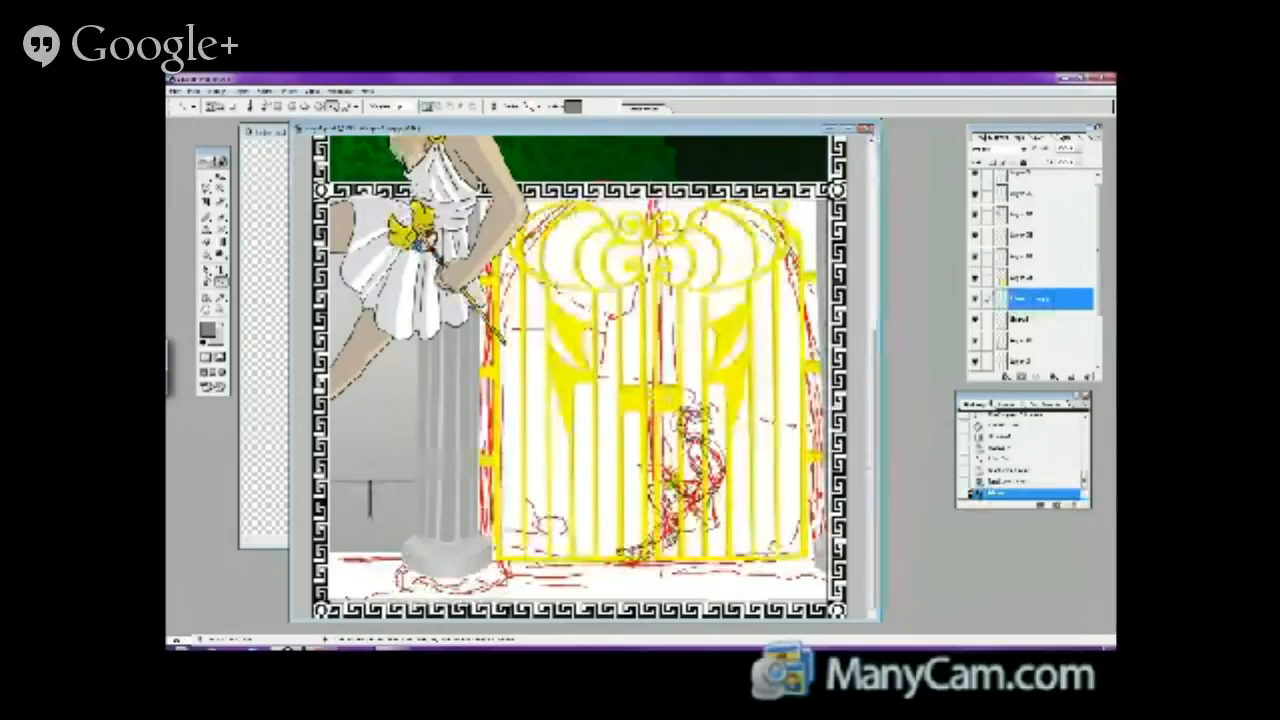
drag(390, 516, 390, 552)
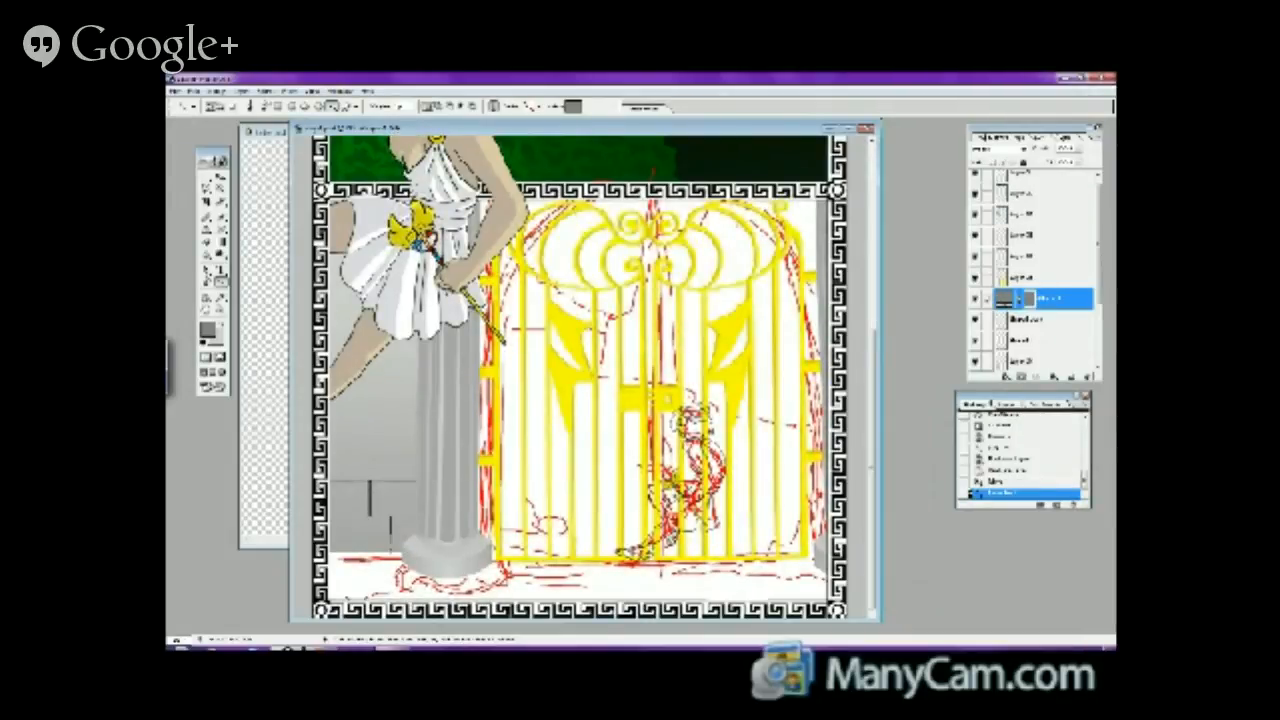
drag(370, 481, 370, 516)
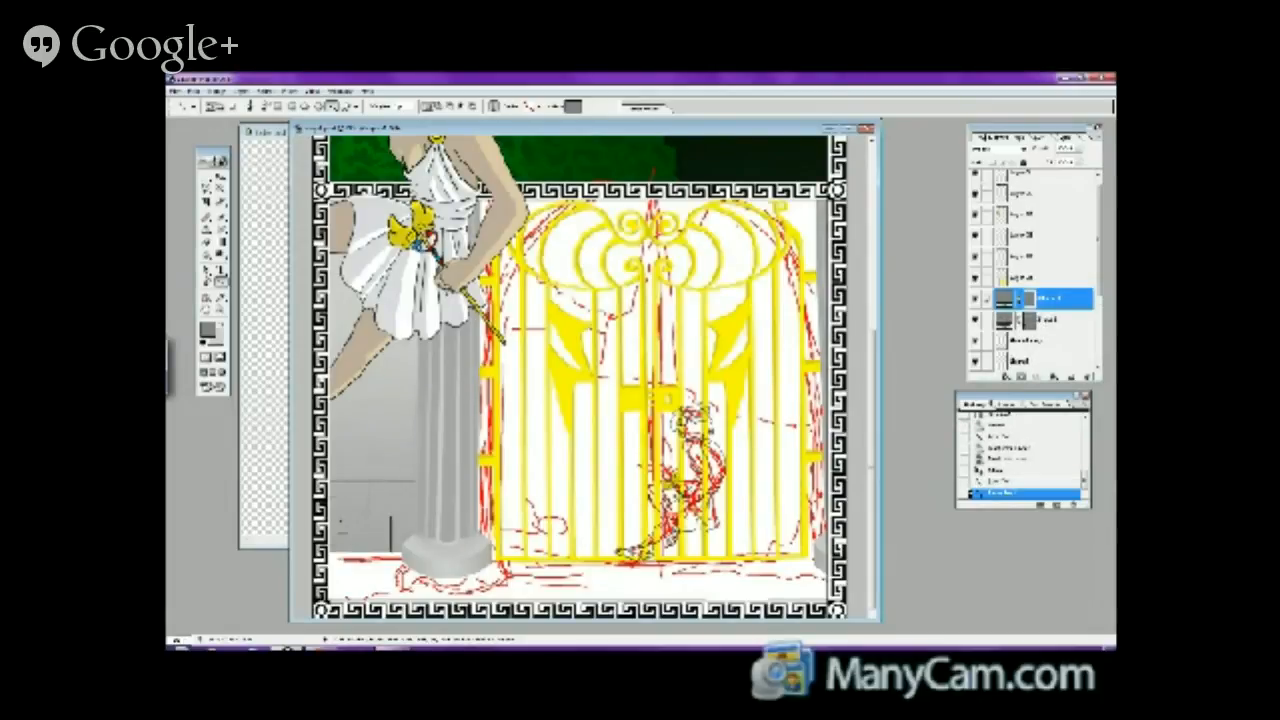
drag(340, 516, 341, 553)
click(193, 91)
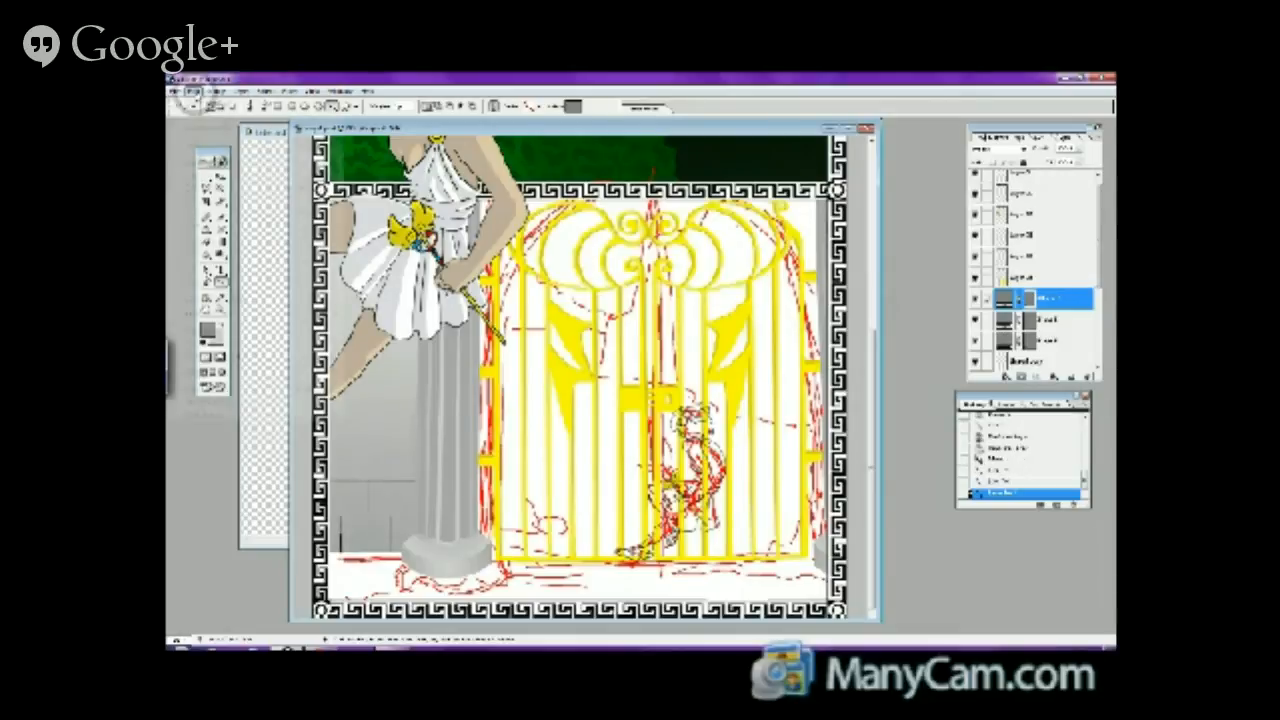
click(205, 103)
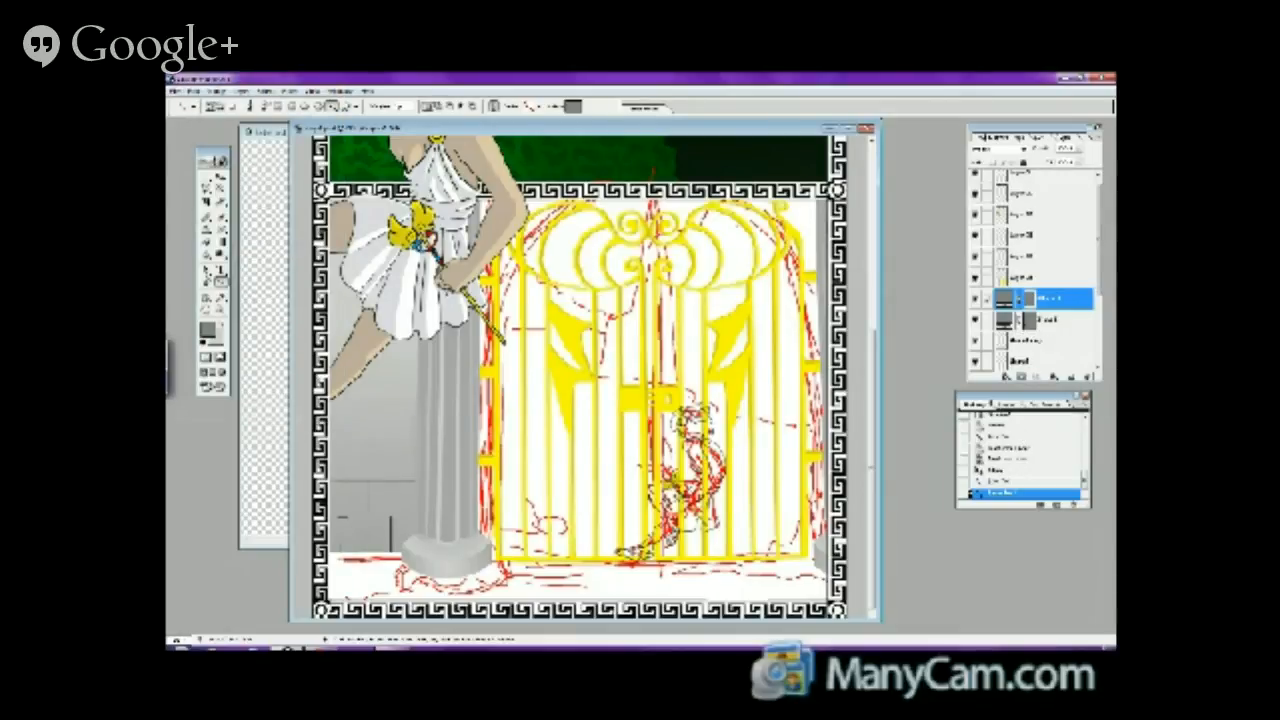
drag(342, 517, 342, 550)
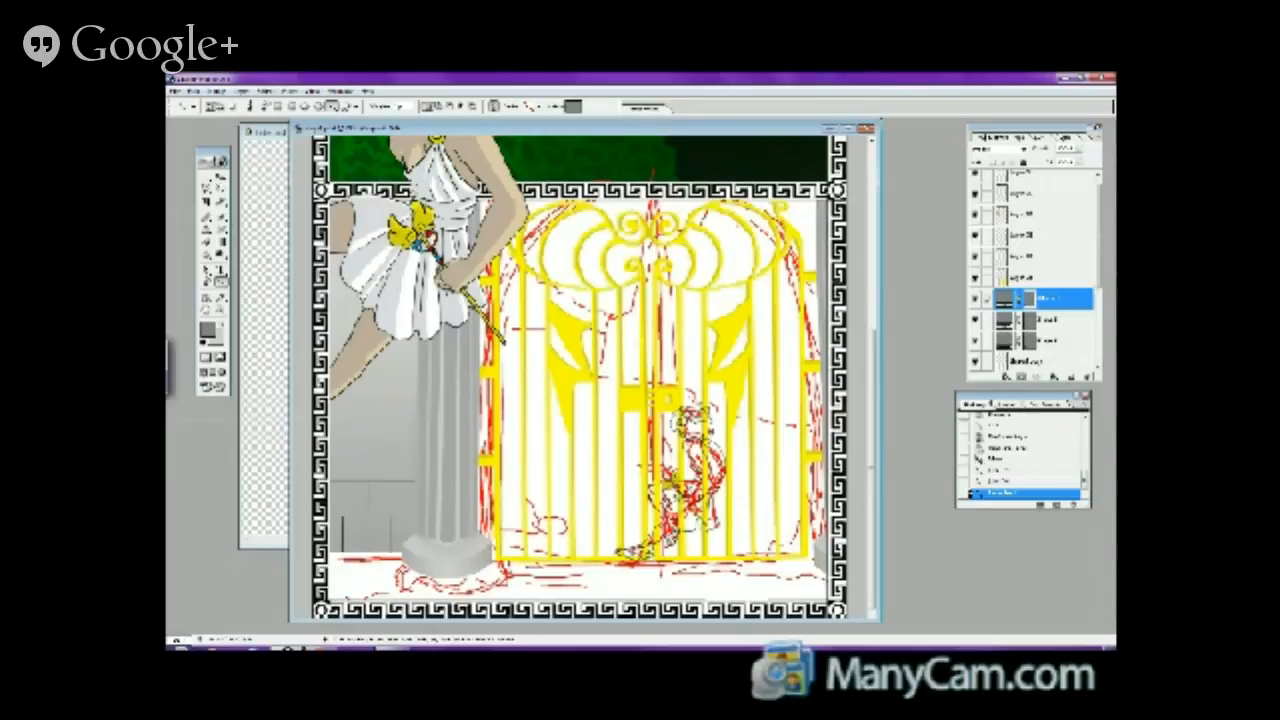
- Move the lower joint beside the left pillar slightly closer to the pillar
key(v)
click(392, 526)
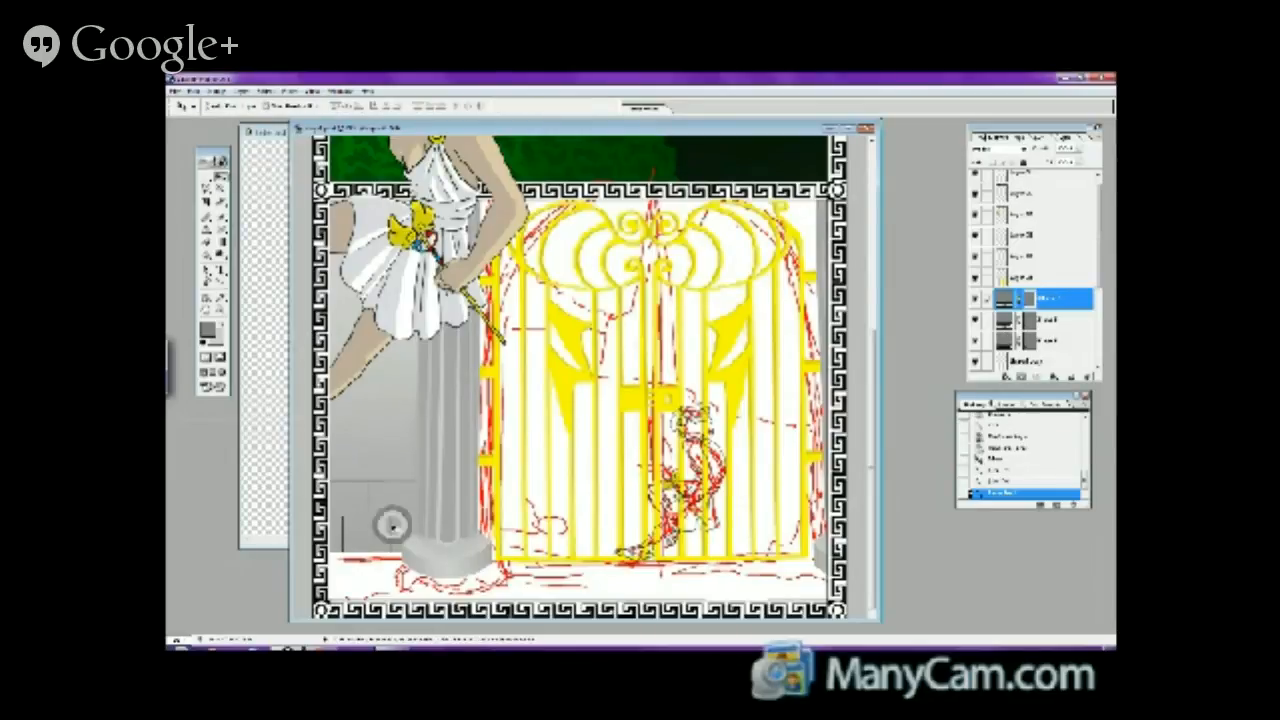
click(390, 522)
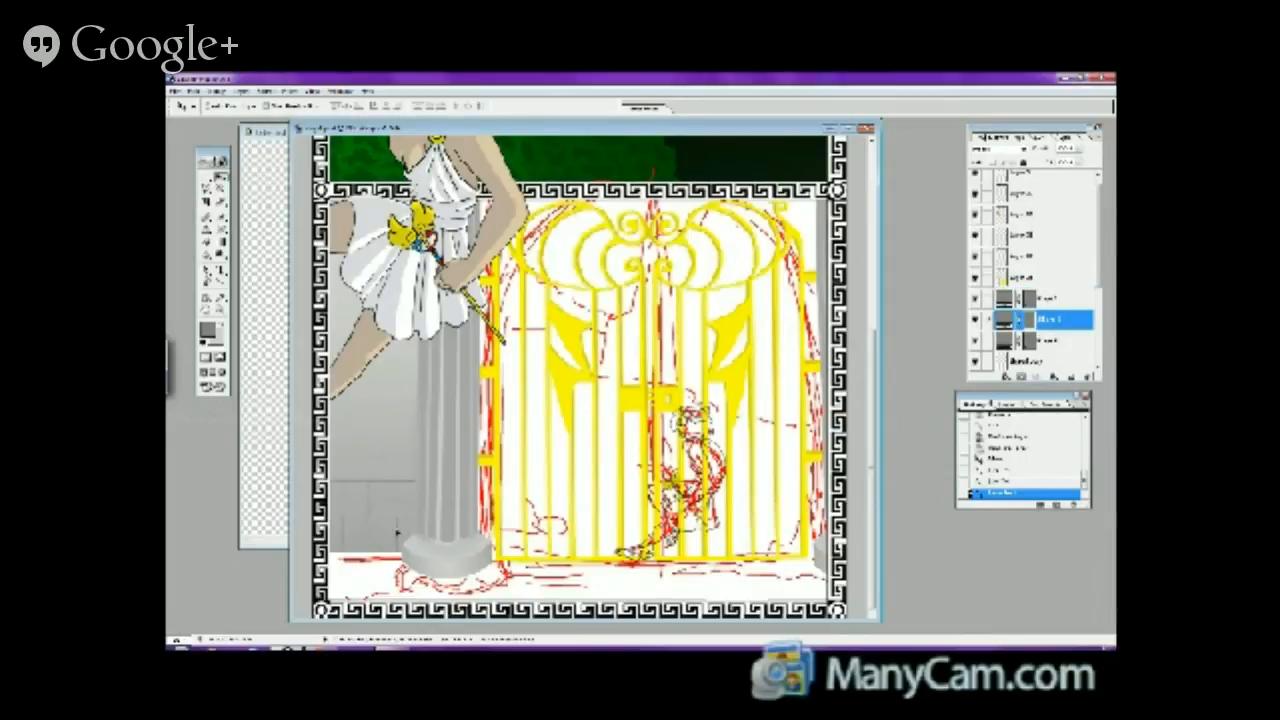
click(396, 525)
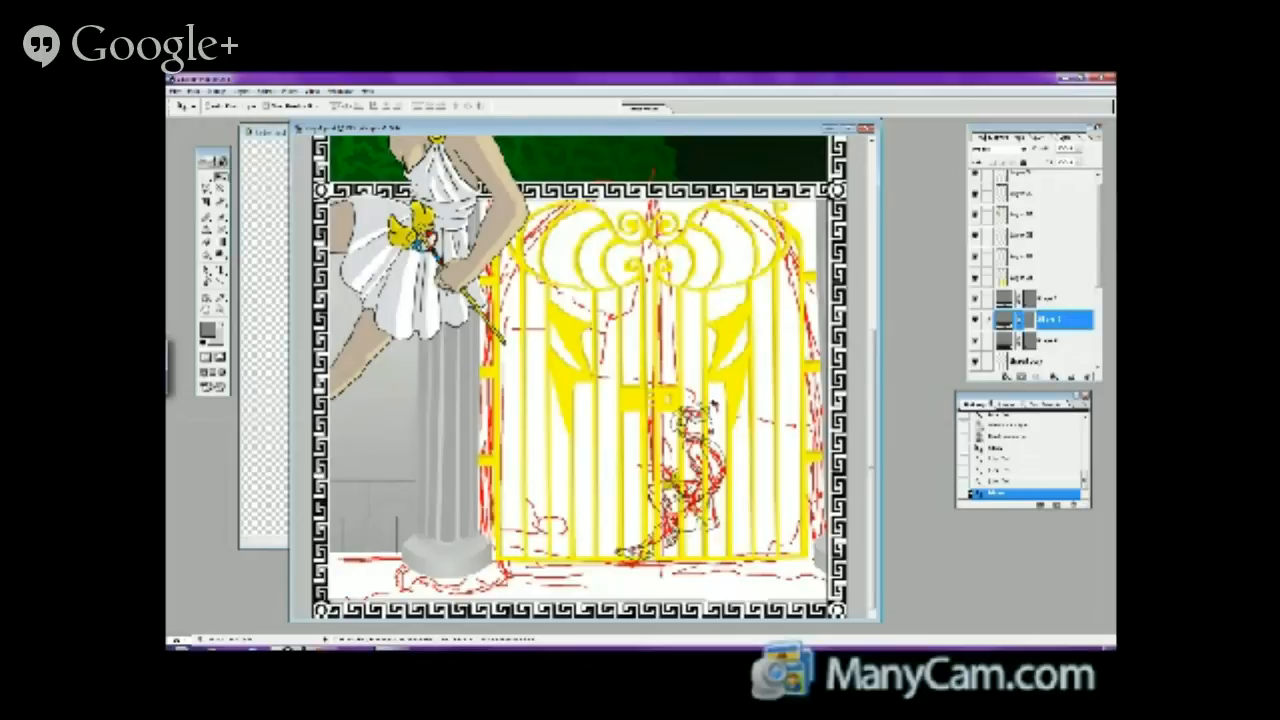
- Duplicate the topmost joint's shape layer and undo the duplication
click(1052, 299)
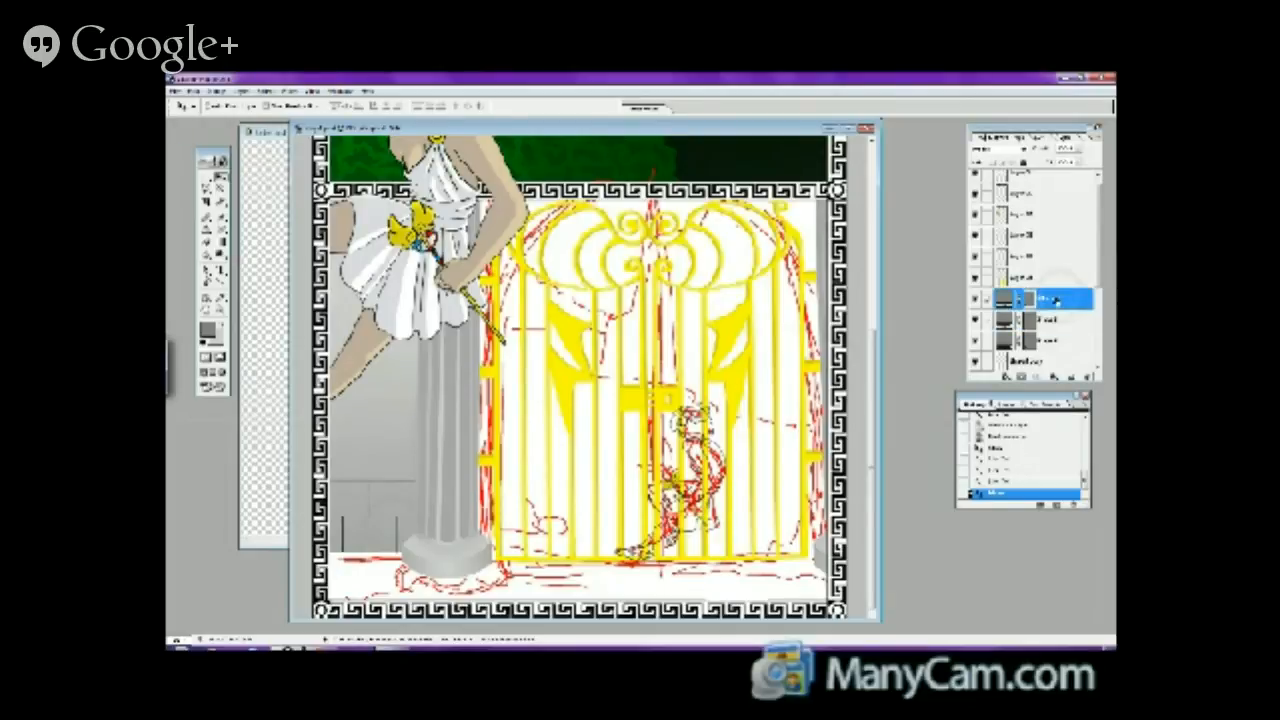
right_click(1052, 299)
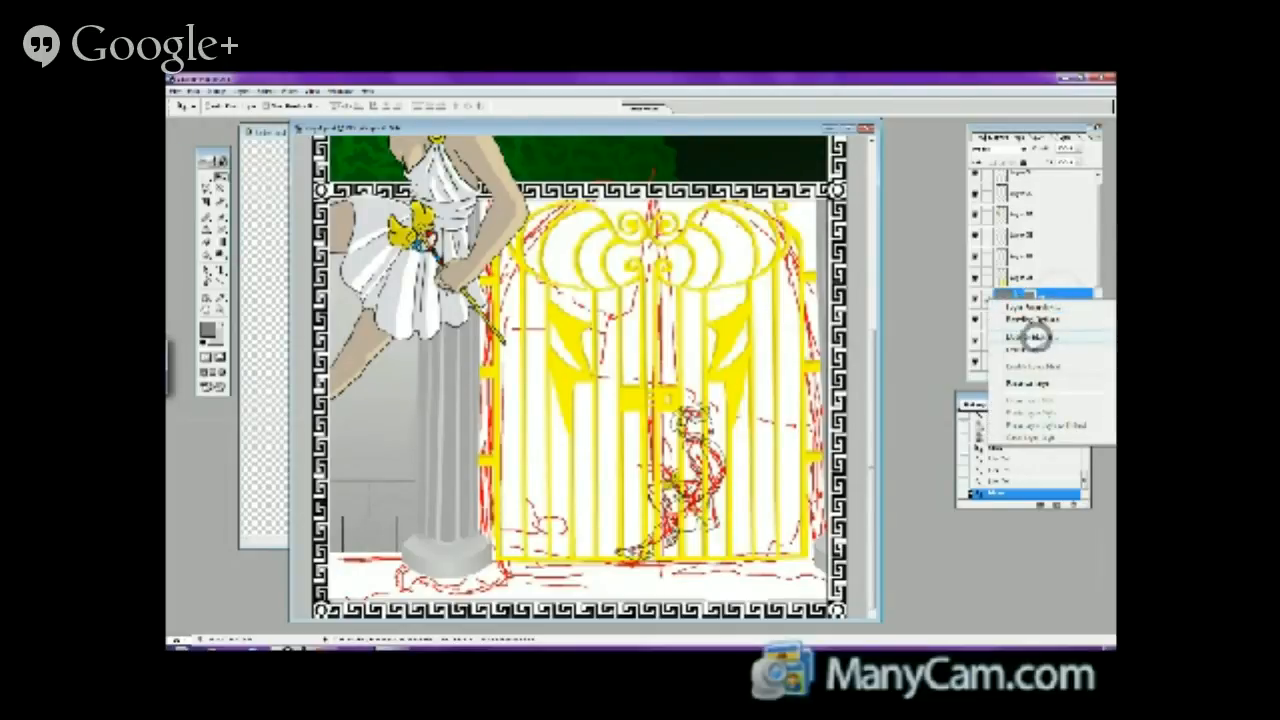
click(1036, 337)
click(736, 336)
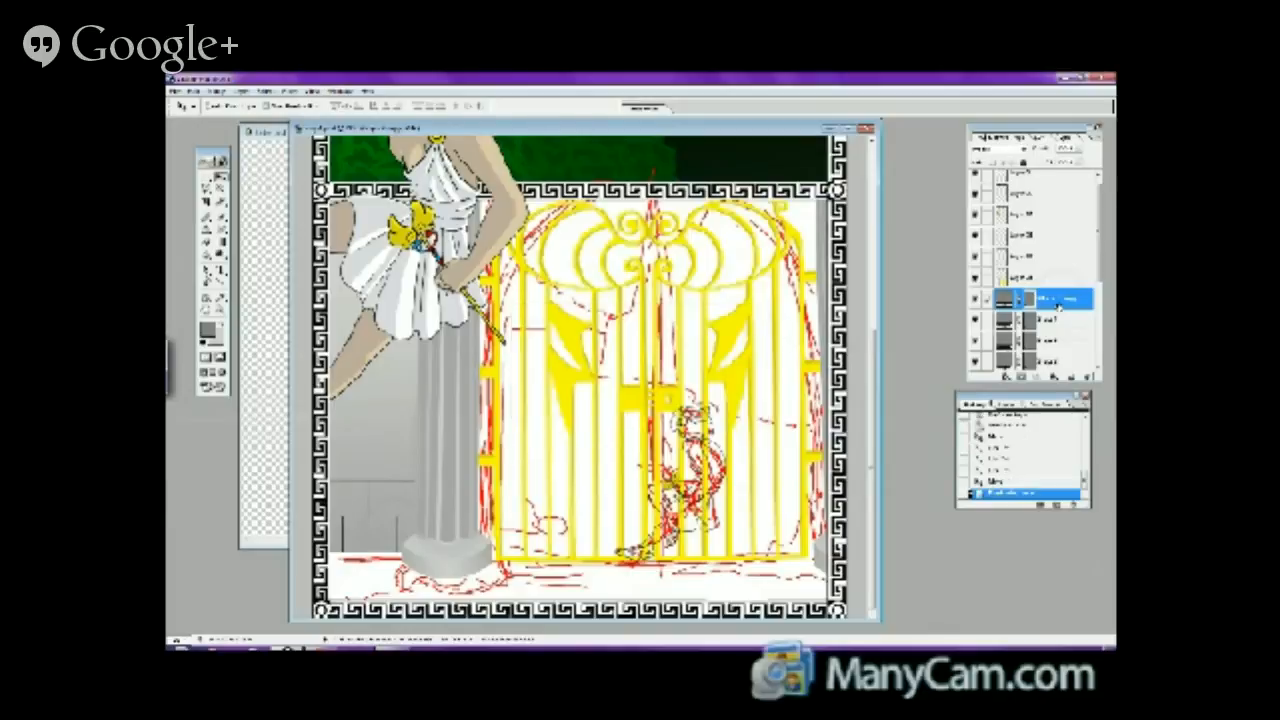
click(193, 92)
click(222, 105)
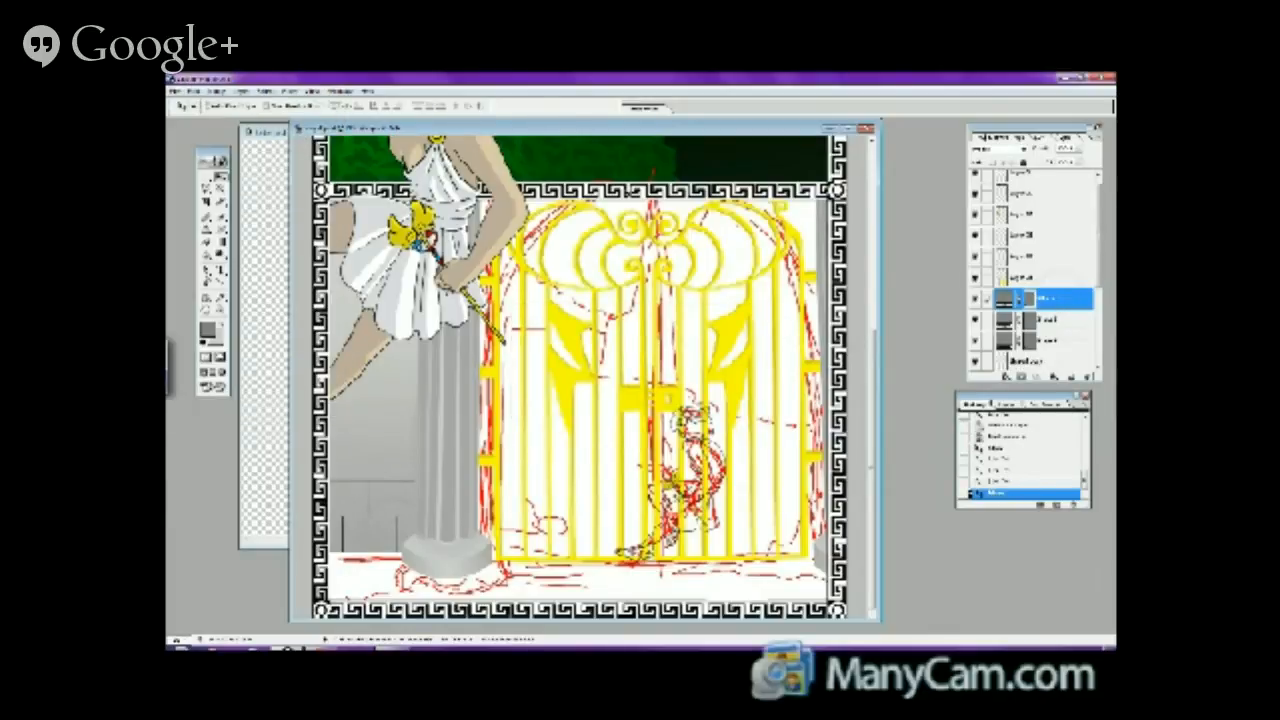
- Rasterize the three shape layers of the vertical brick joints
right_click(1064, 295)
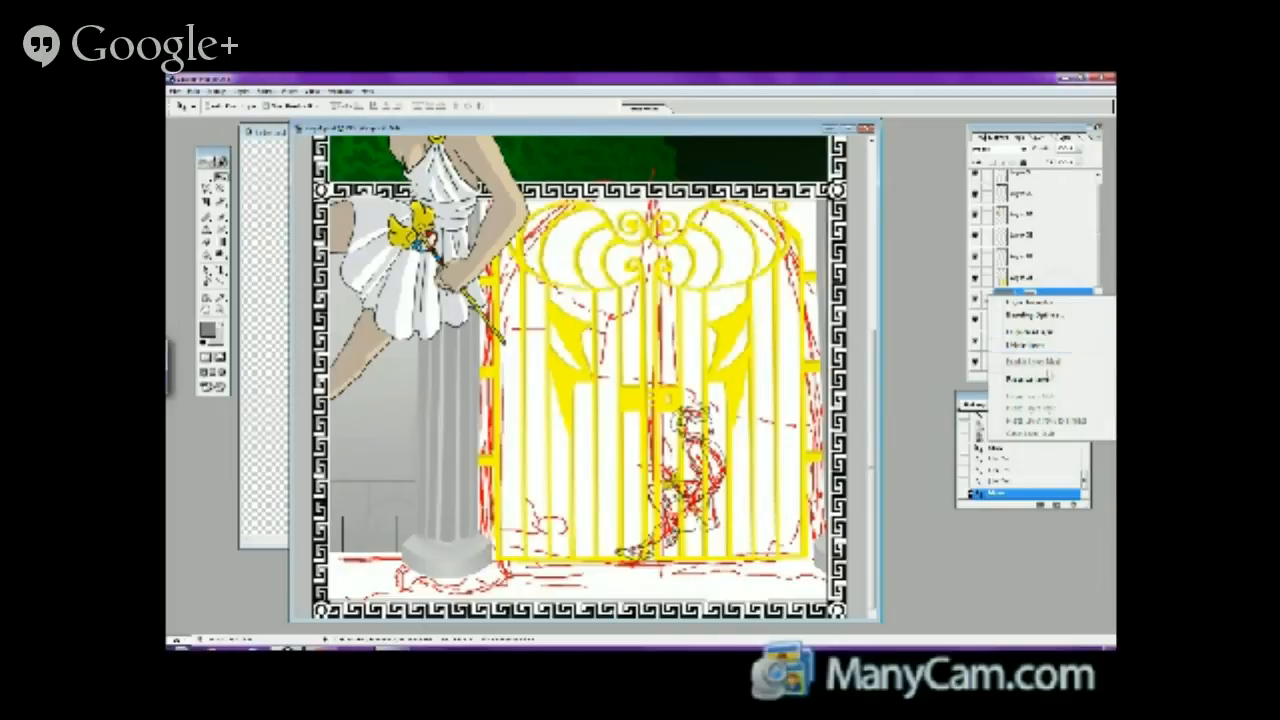
click(1047, 382)
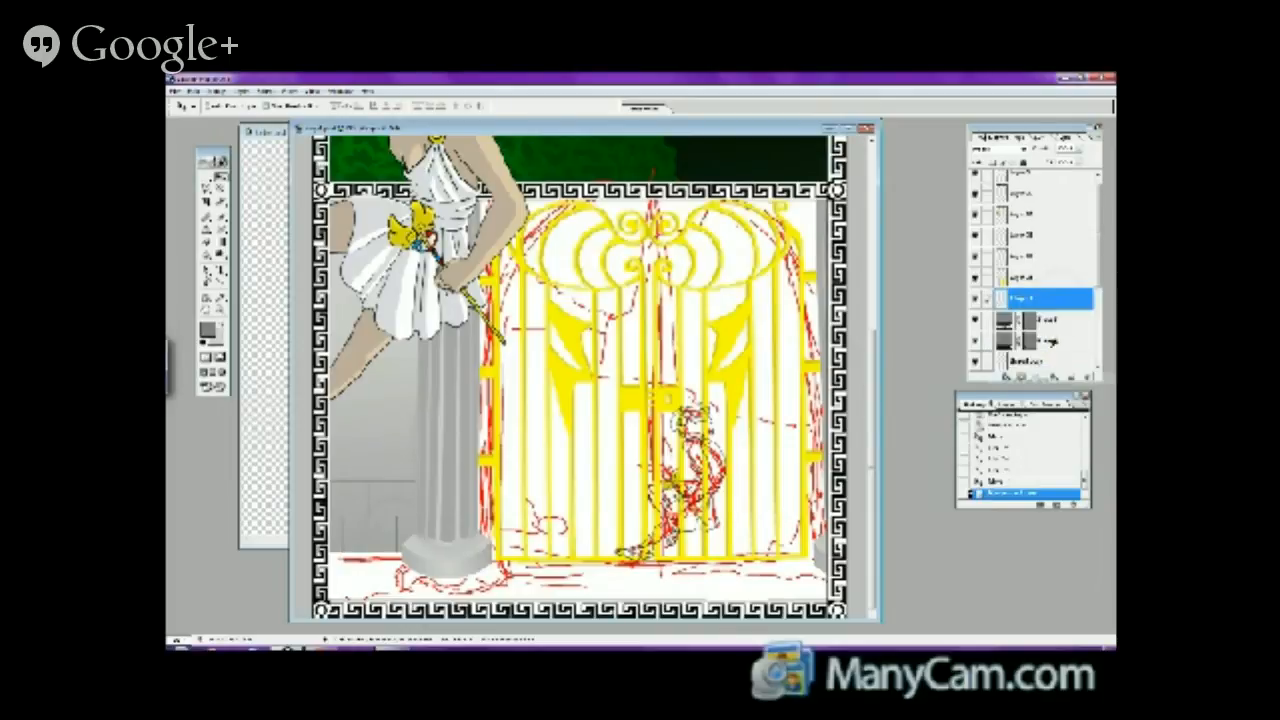
right_click(1056, 322)
click(1040, 408)
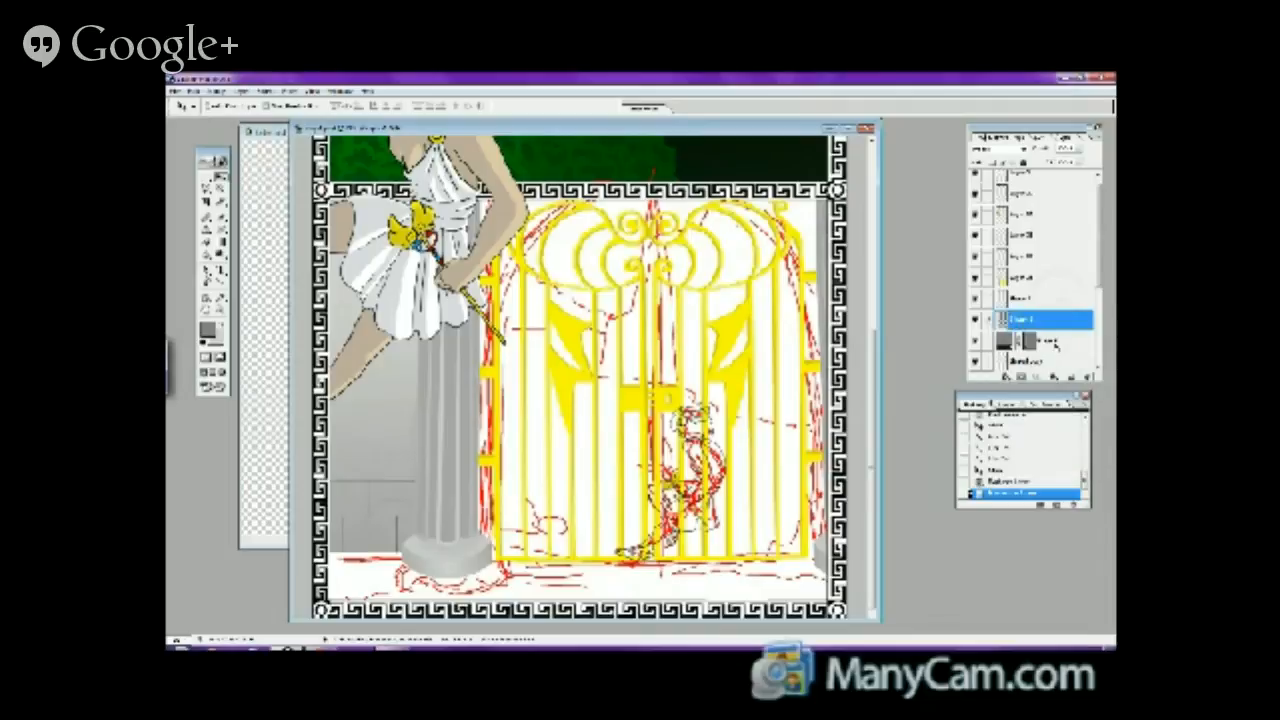
right_click(1056, 342)
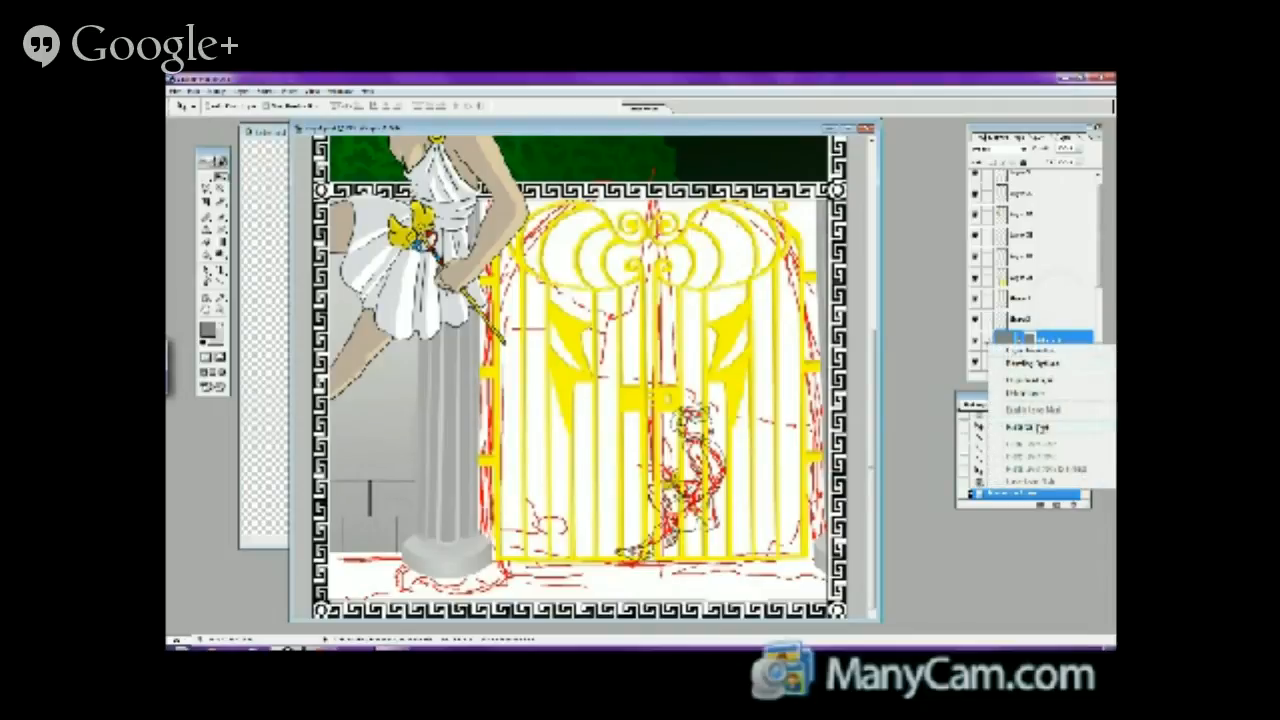
click(1043, 428)
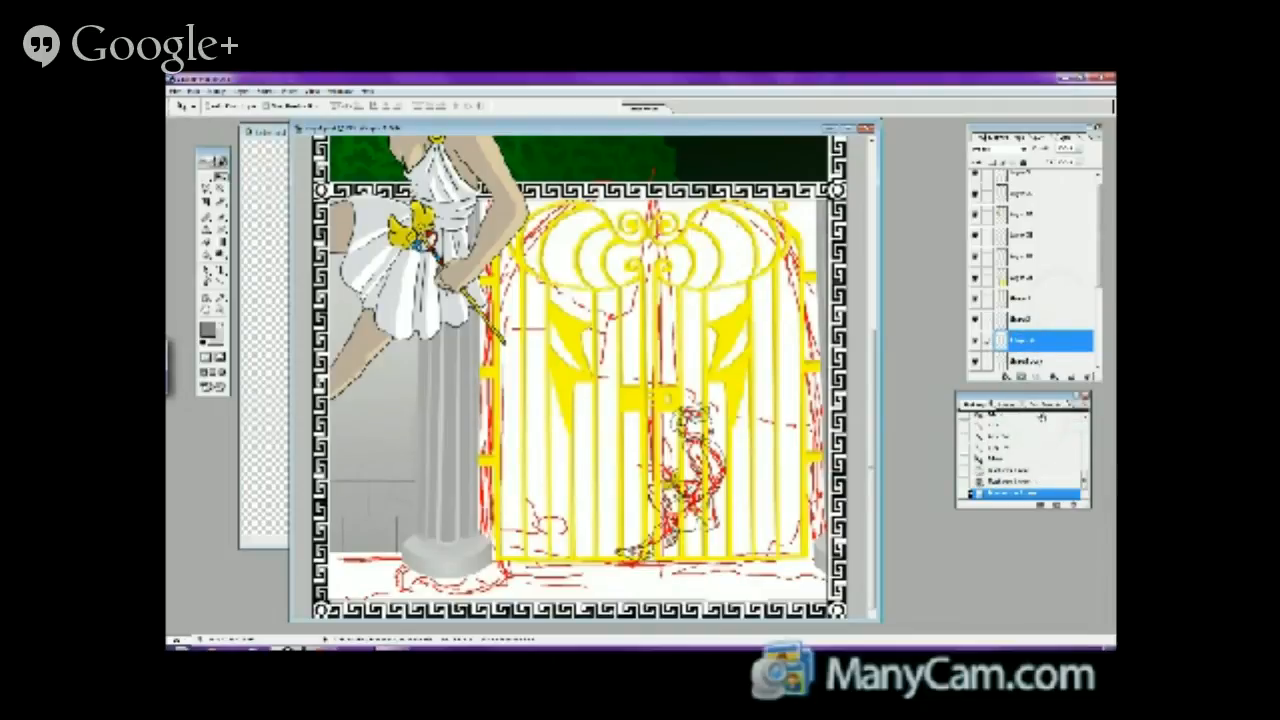
- Merge the three rasterized joint layers down into the copied horizontal wall line layer
drag(1043, 340, 1051, 301)
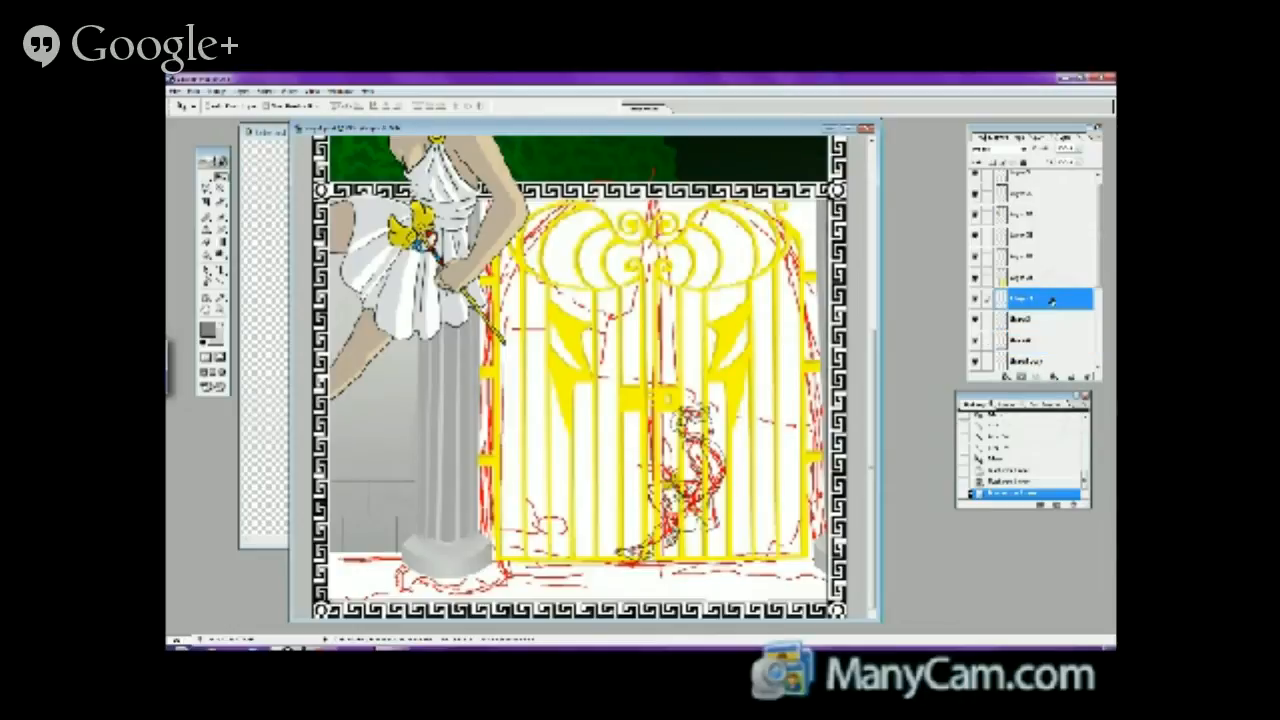
right_click(995, 300)
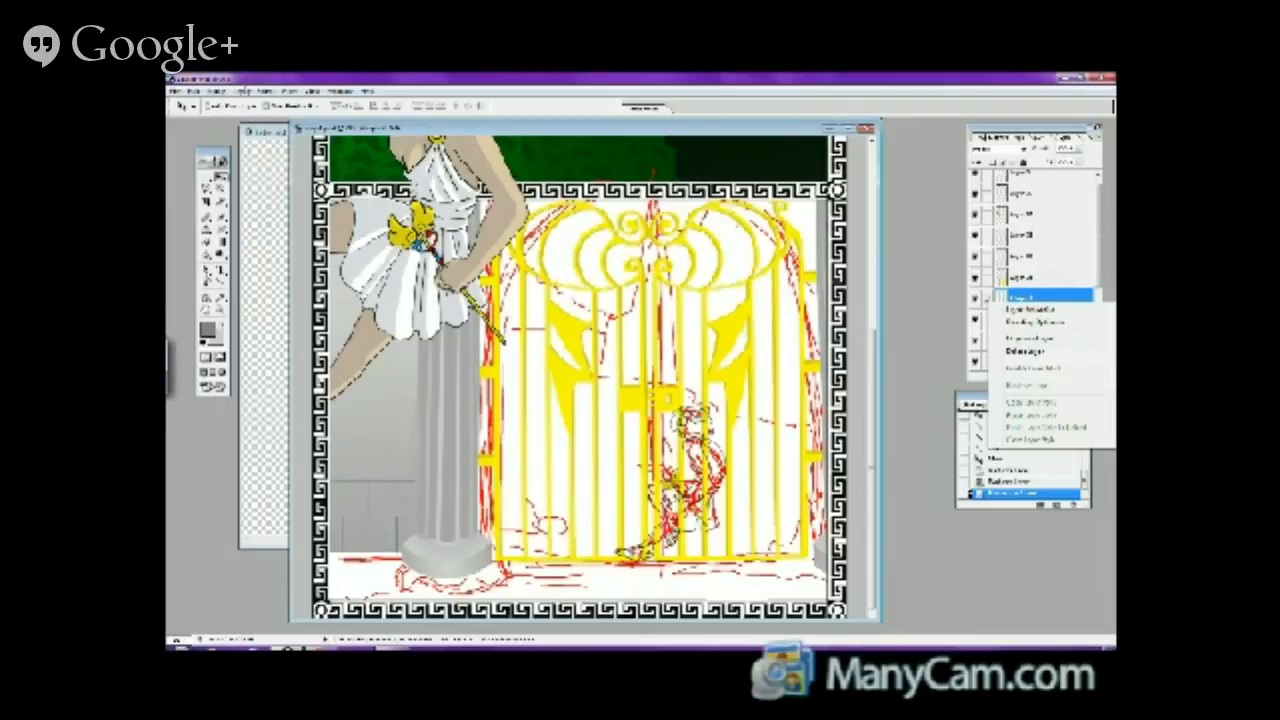
click(242, 90)
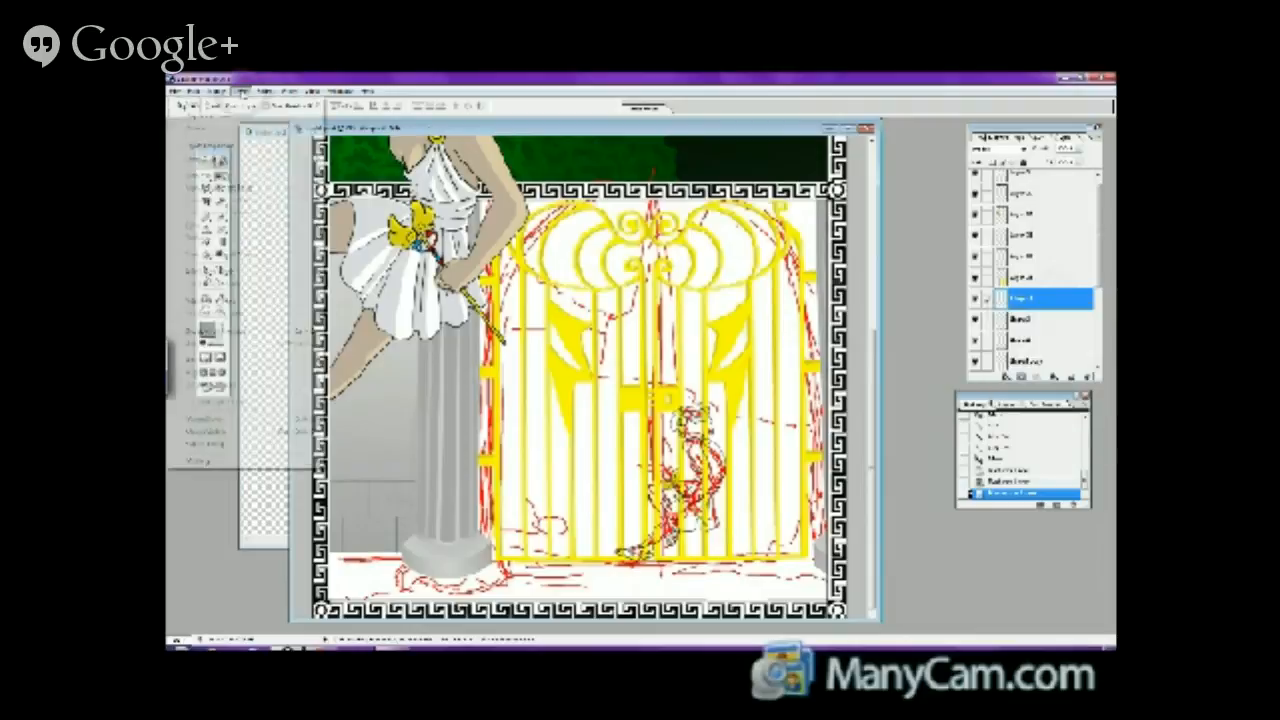
click(221, 420)
click(242, 90)
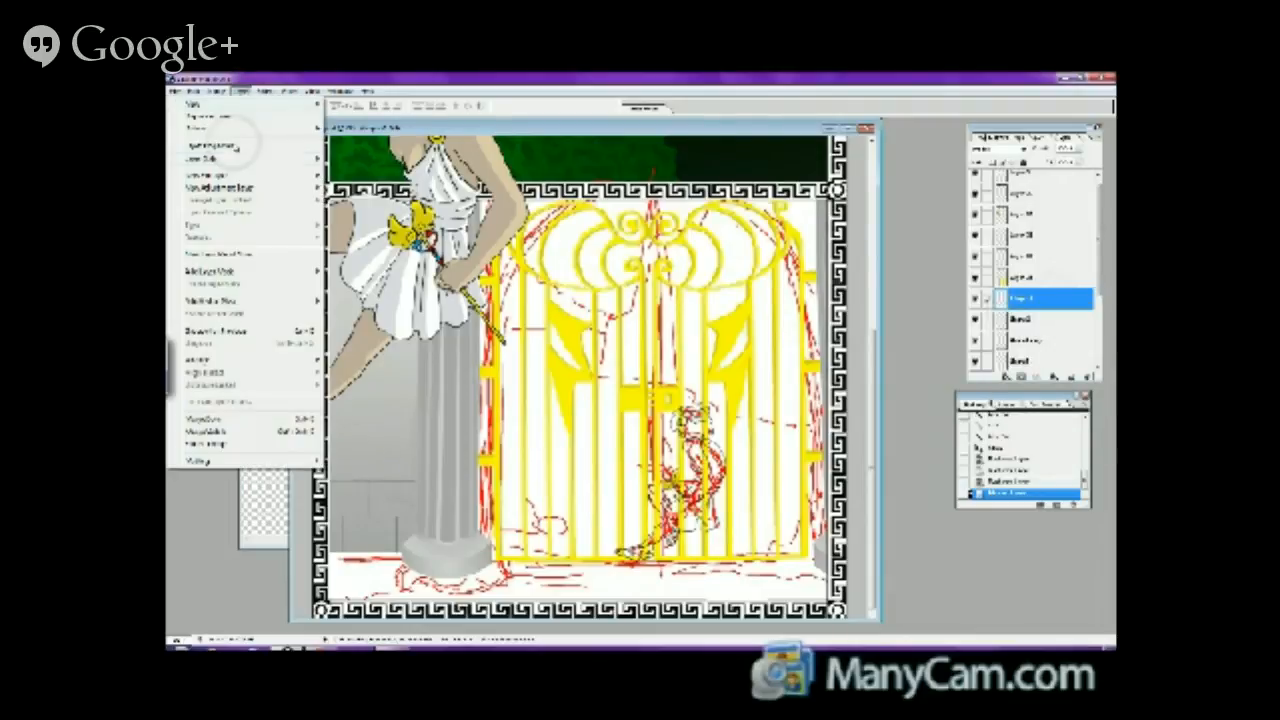
click(221, 420)
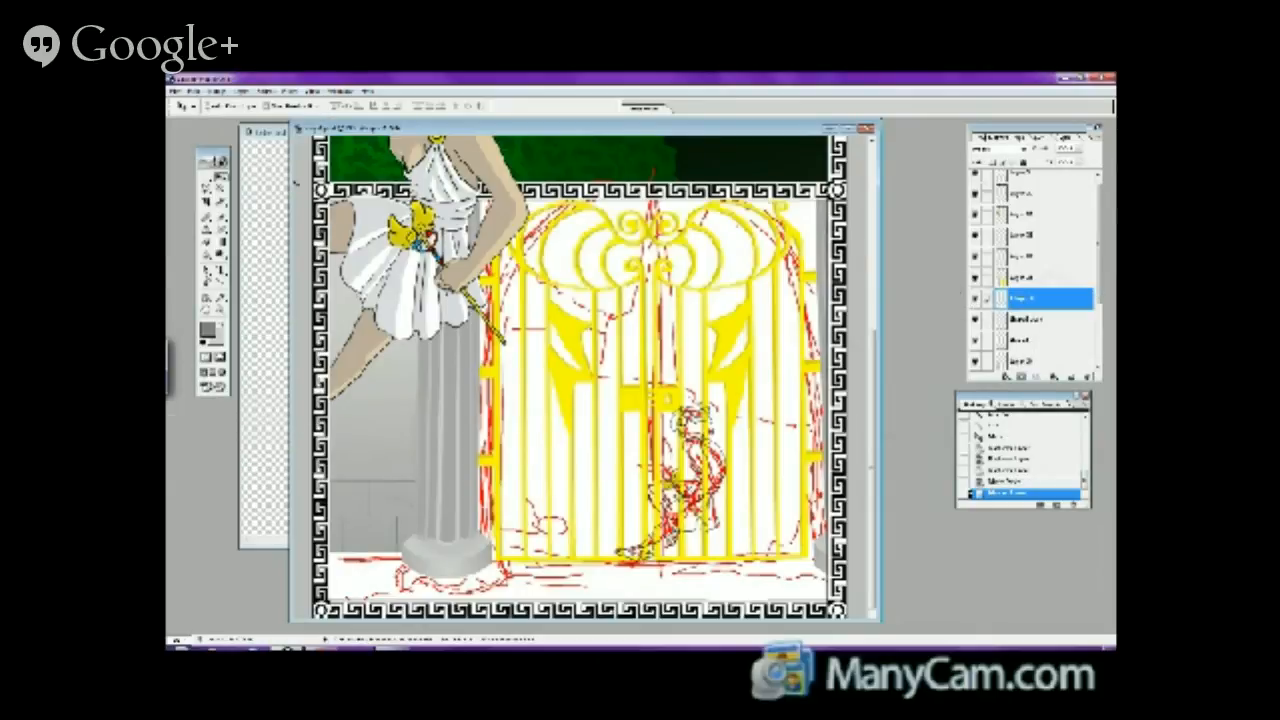
click(240, 90)
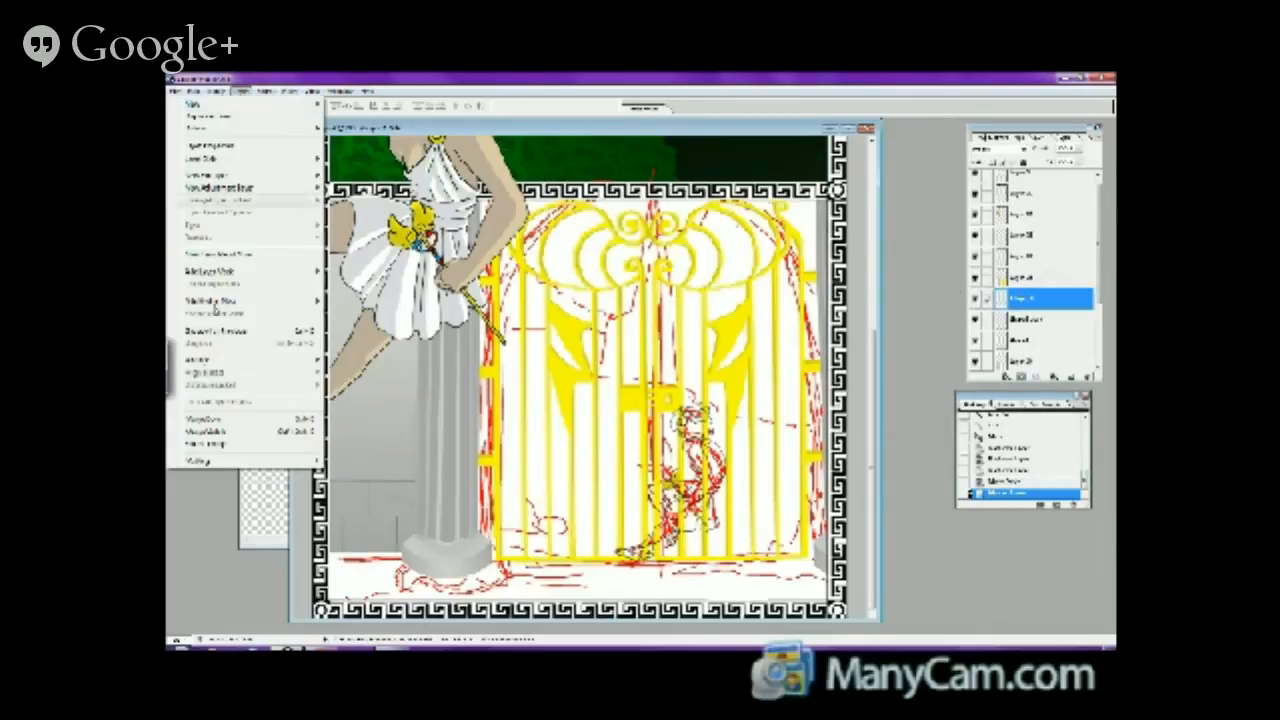
click(214, 416)
- Duplicate the merged layer of brick joints and horizontal line
right_click(1030, 297)
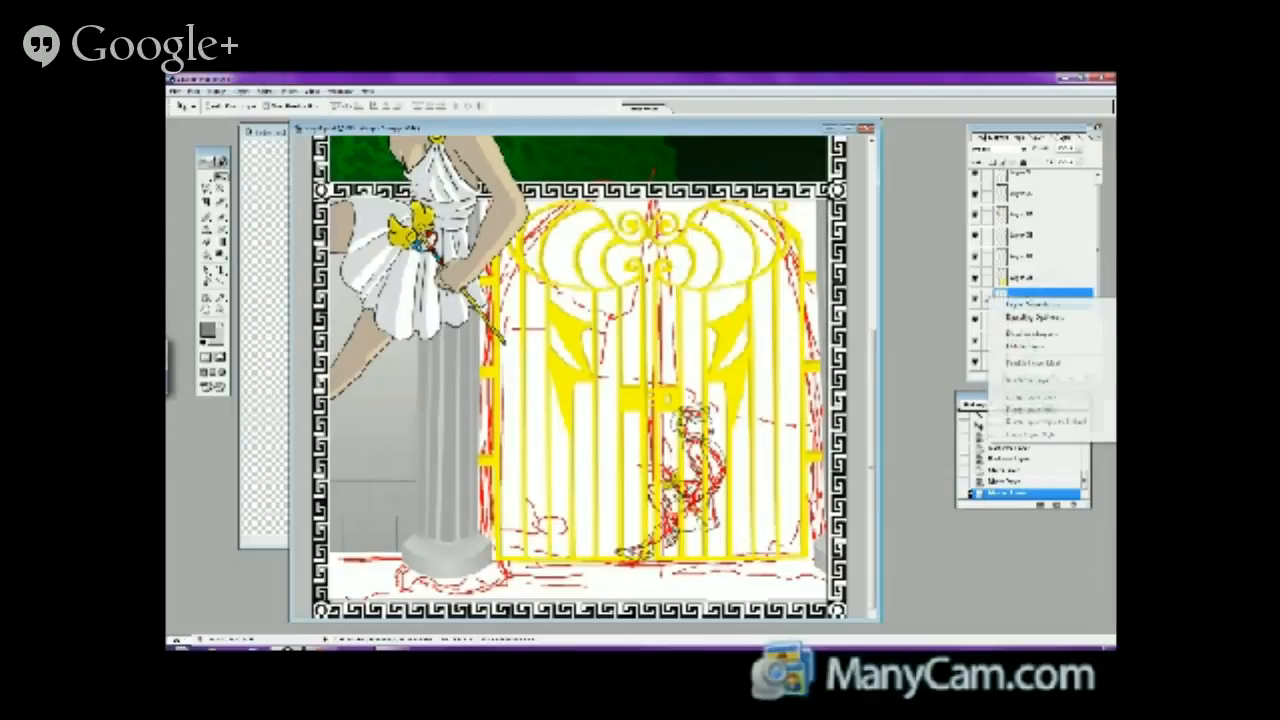
click(1030, 333)
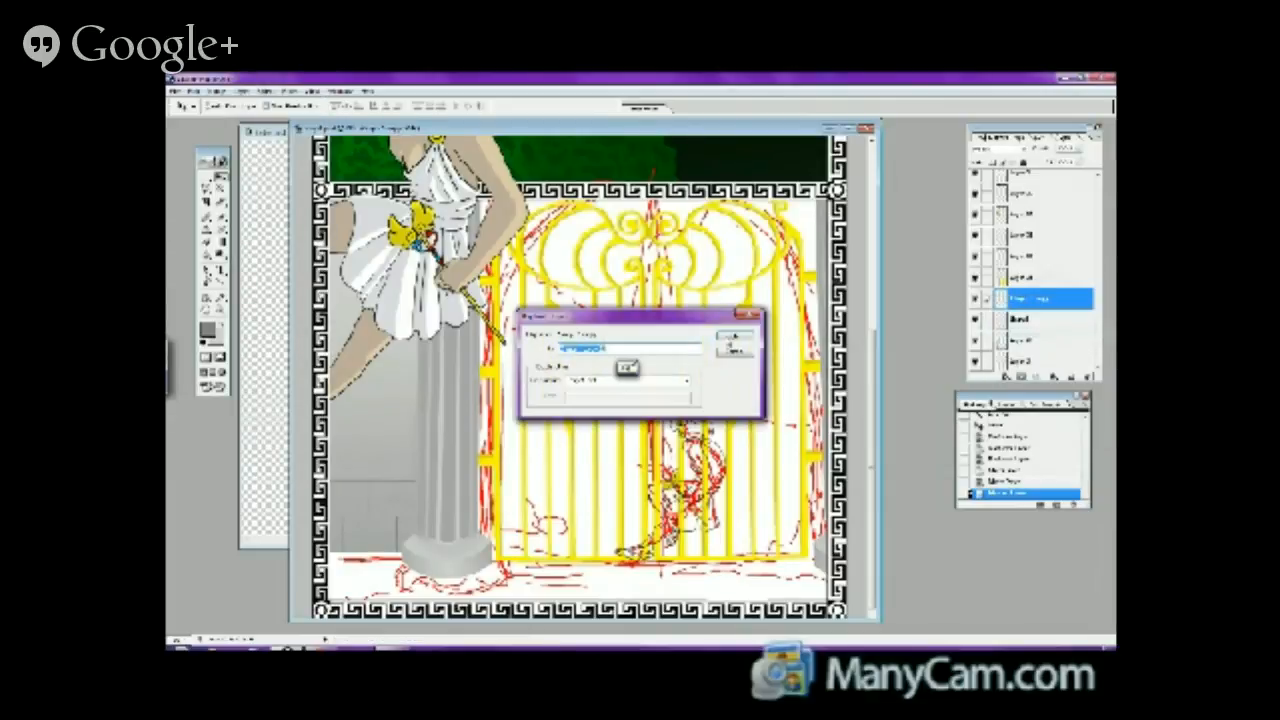
key(Return)
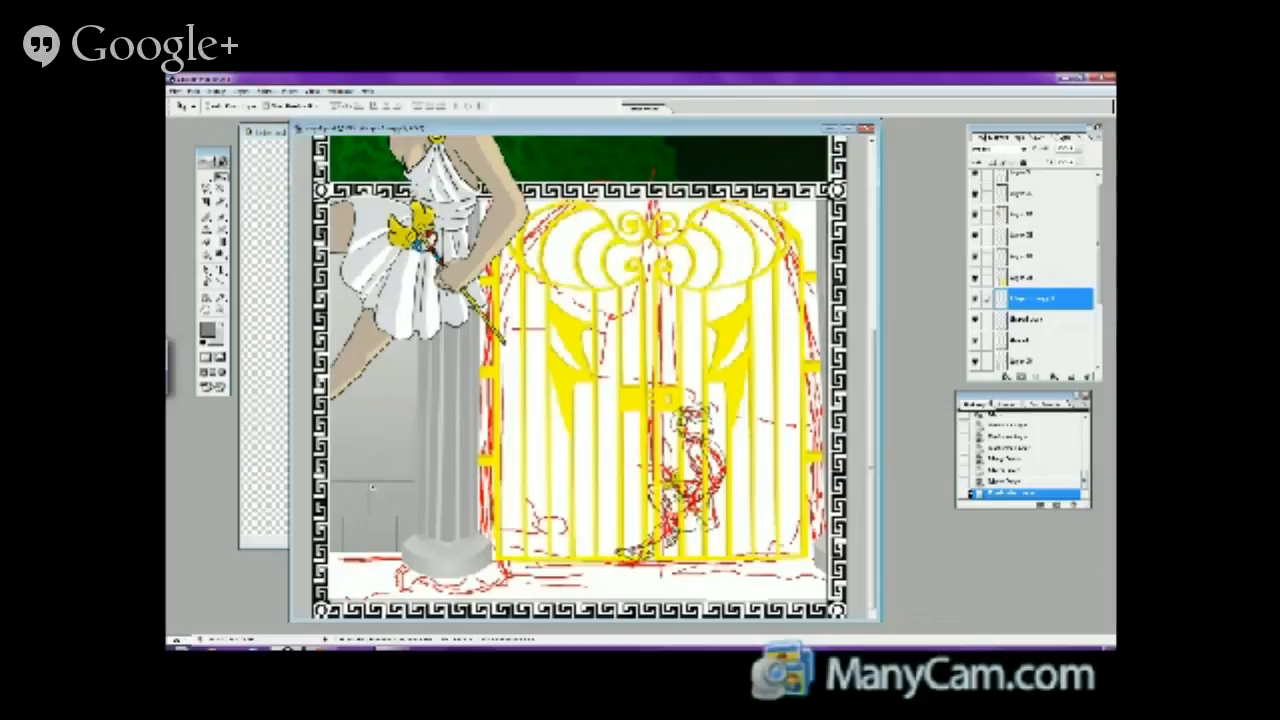
- Try moving the duplicated brick lines higher up the wall, and undo the move
drag(371, 488, 371, 418)
click(191, 90)
click(205, 100)
- Reorder the original wall line layer directly beneath the duplicated brick layer and merge the two
click(984, 319)
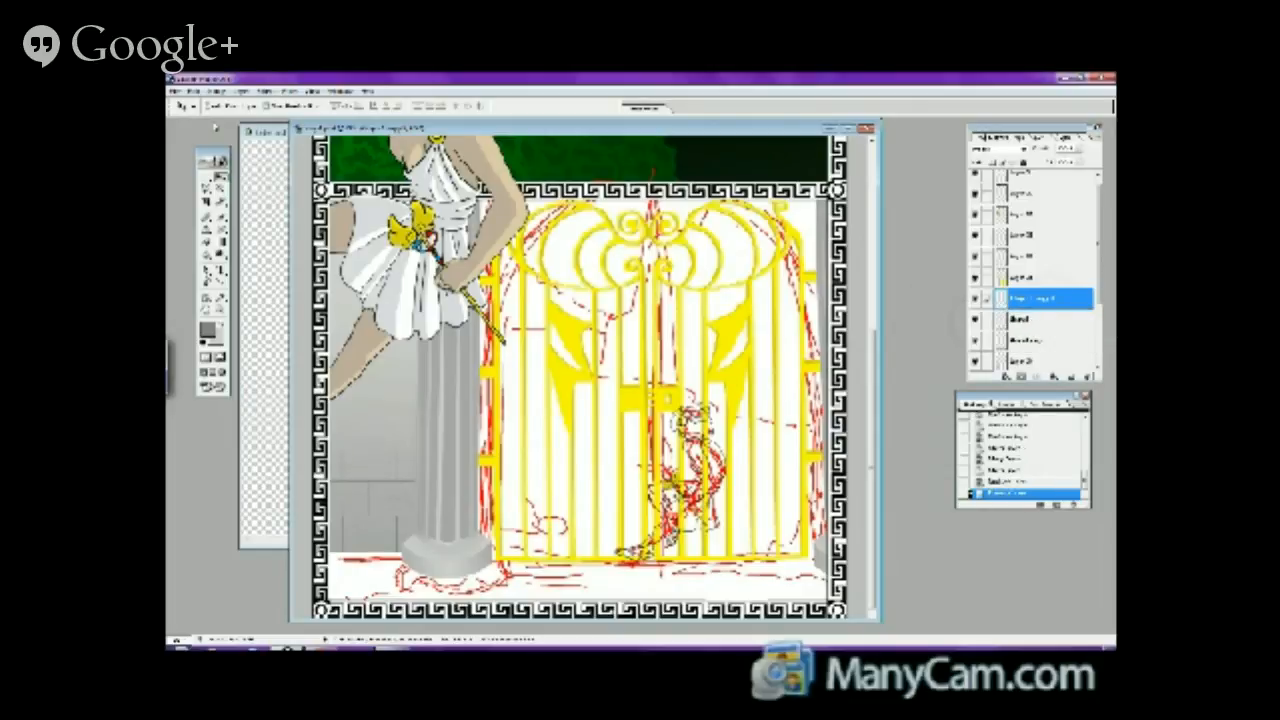
click(241, 91)
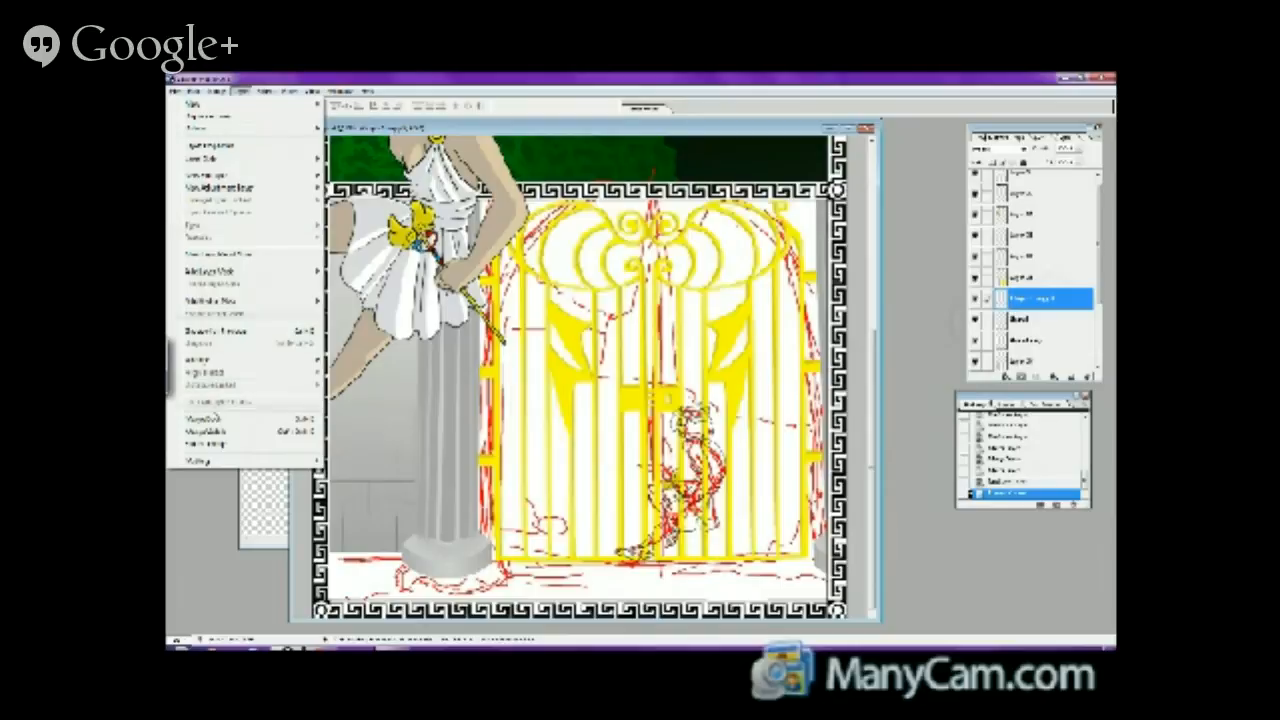
click(213, 415)
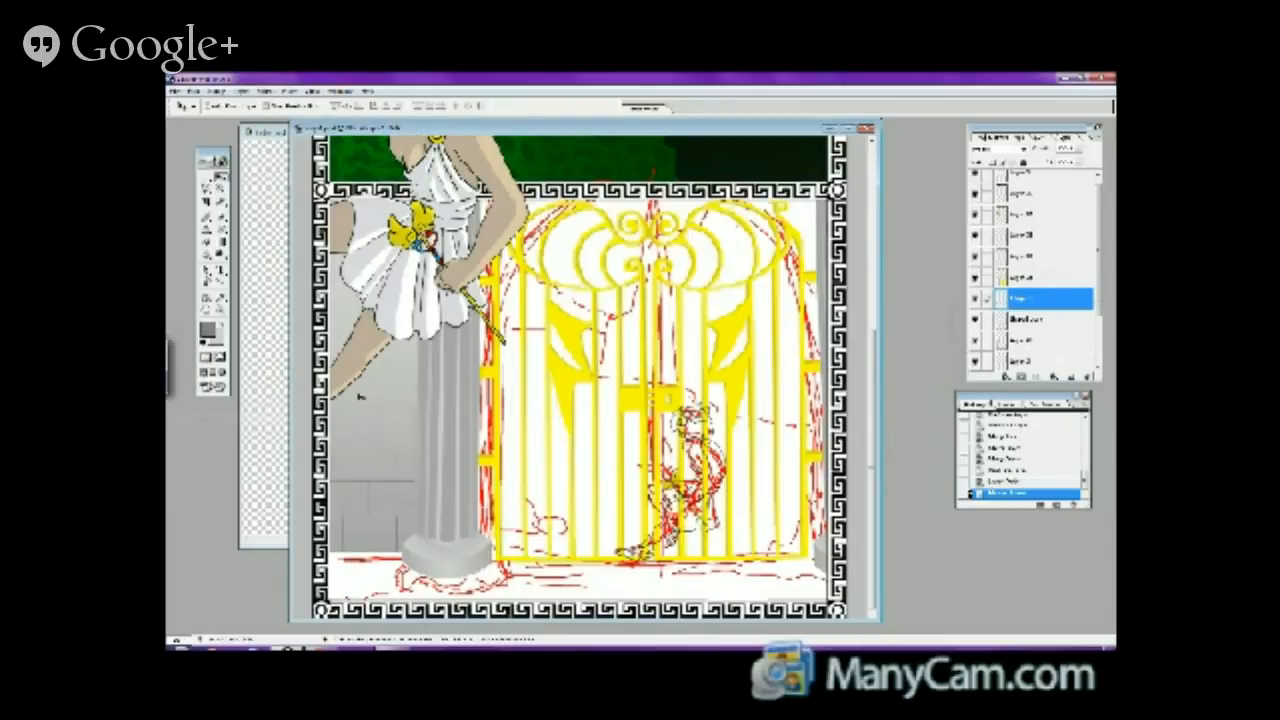
- Duplicate the merged brick layer and move the copy up the wall behind the left pillar as the next courses
right_click(1020, 298)
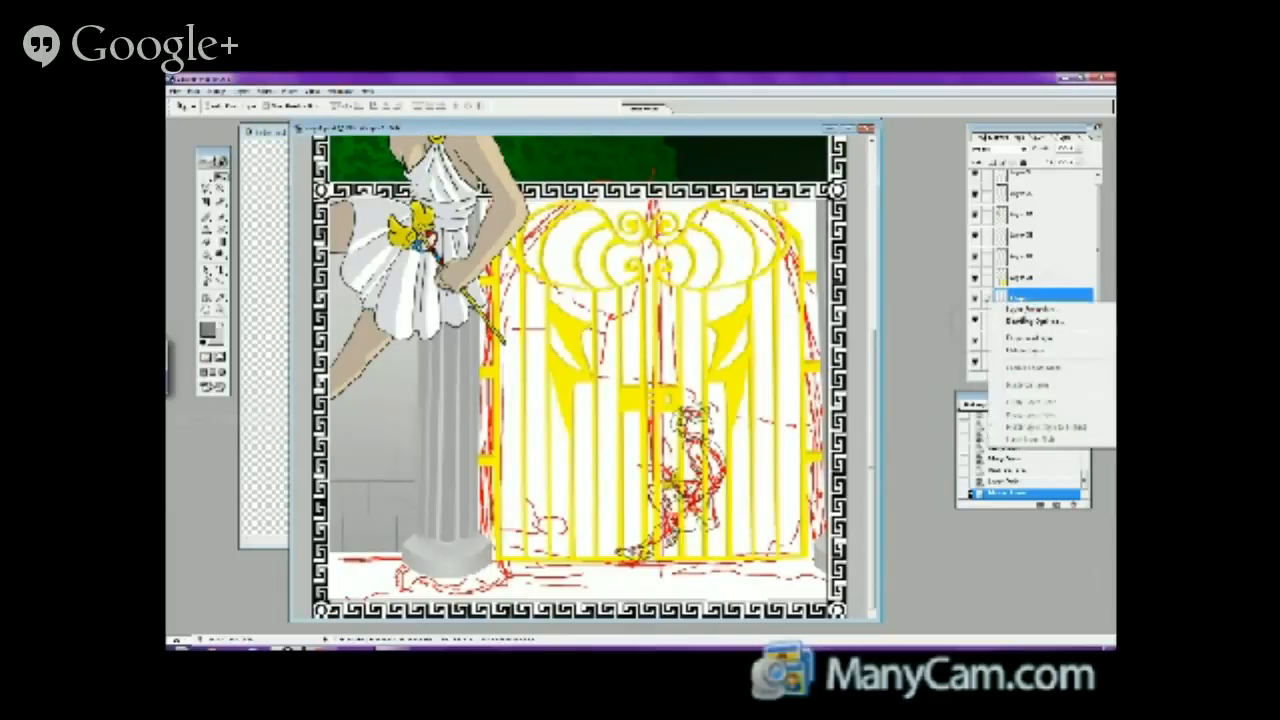
click(1020, 362)
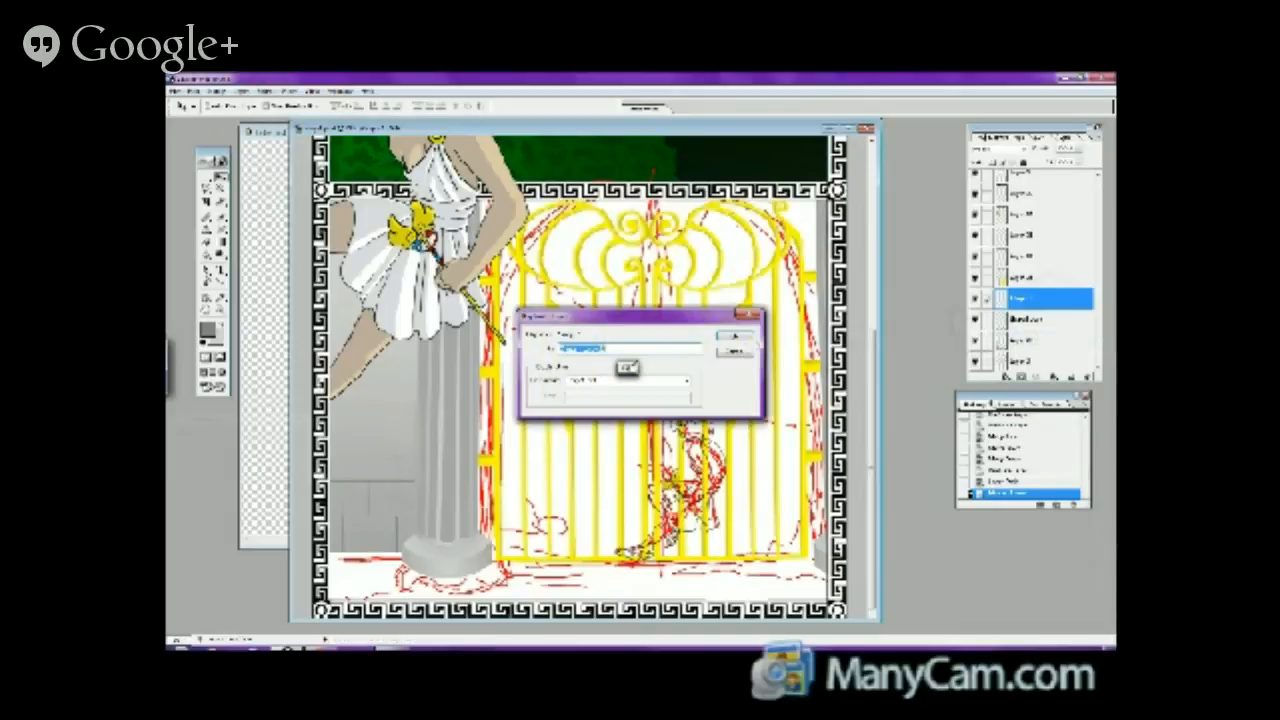
click(735, 335)
drag(373, 488, 373, 415)
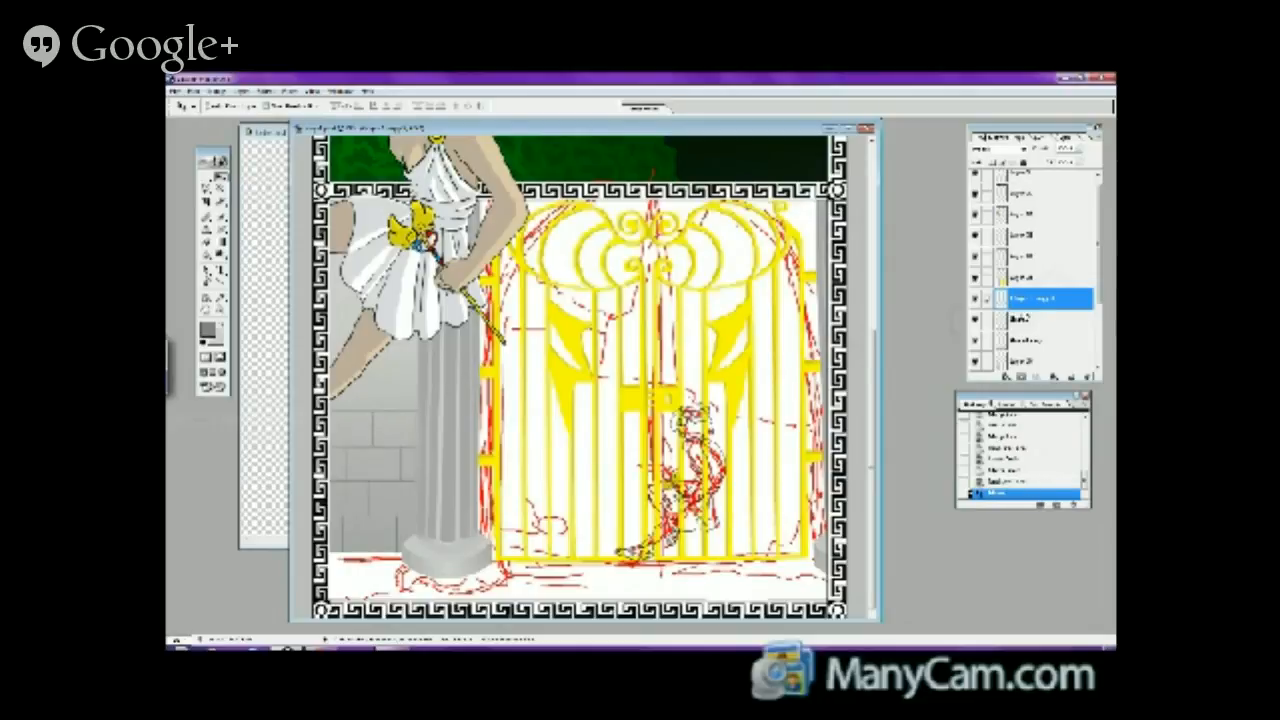
- Duplicate the brick line layer again and move the copy higher up the wall behind the left pillar
right_click(1028, 302)
click(1030, 334)
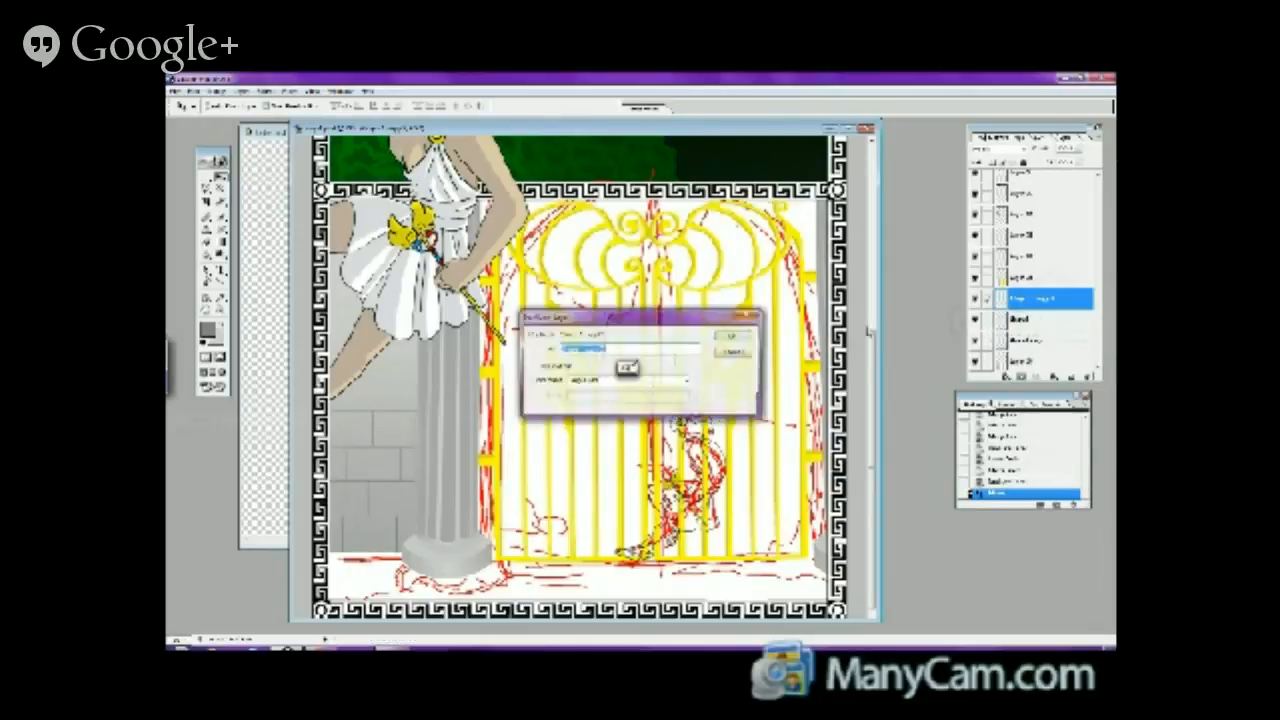
click(730, 337)
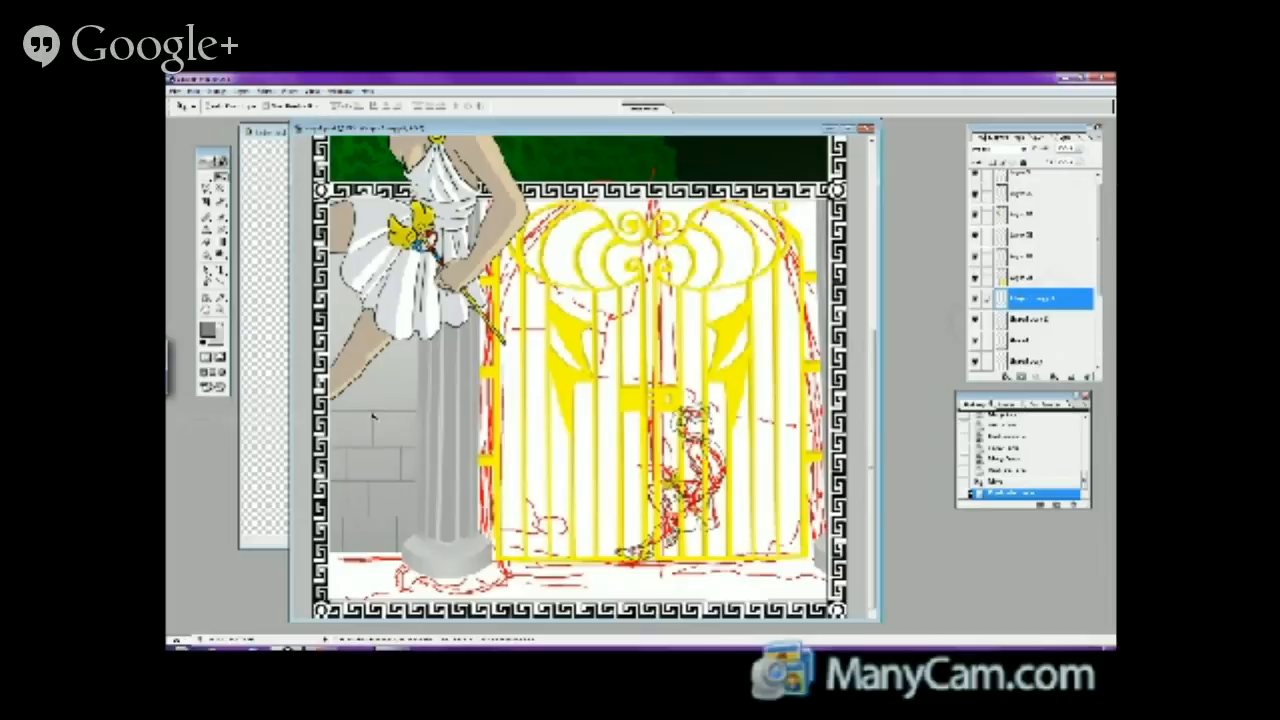
drag(373, 418, 377, 342)
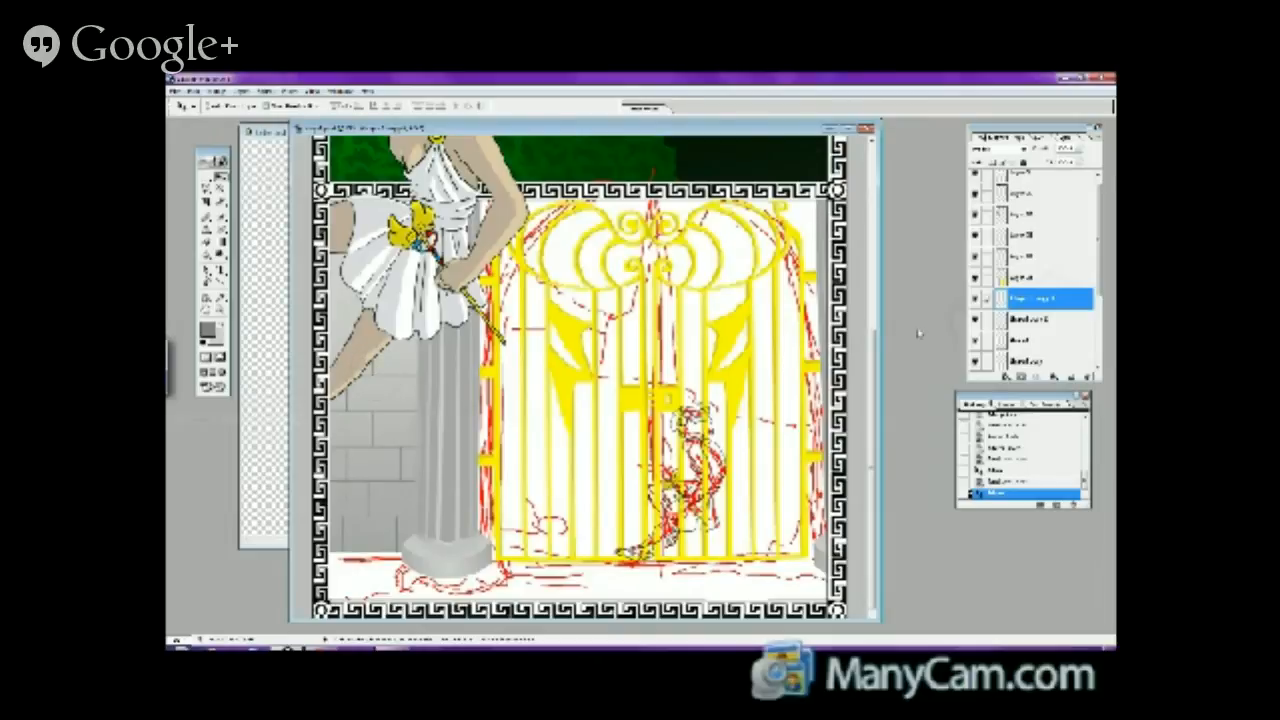
- Merge the newest brick copy down twice into the brick layers beneath it
right_click(1042, 300)
click(242, 91)
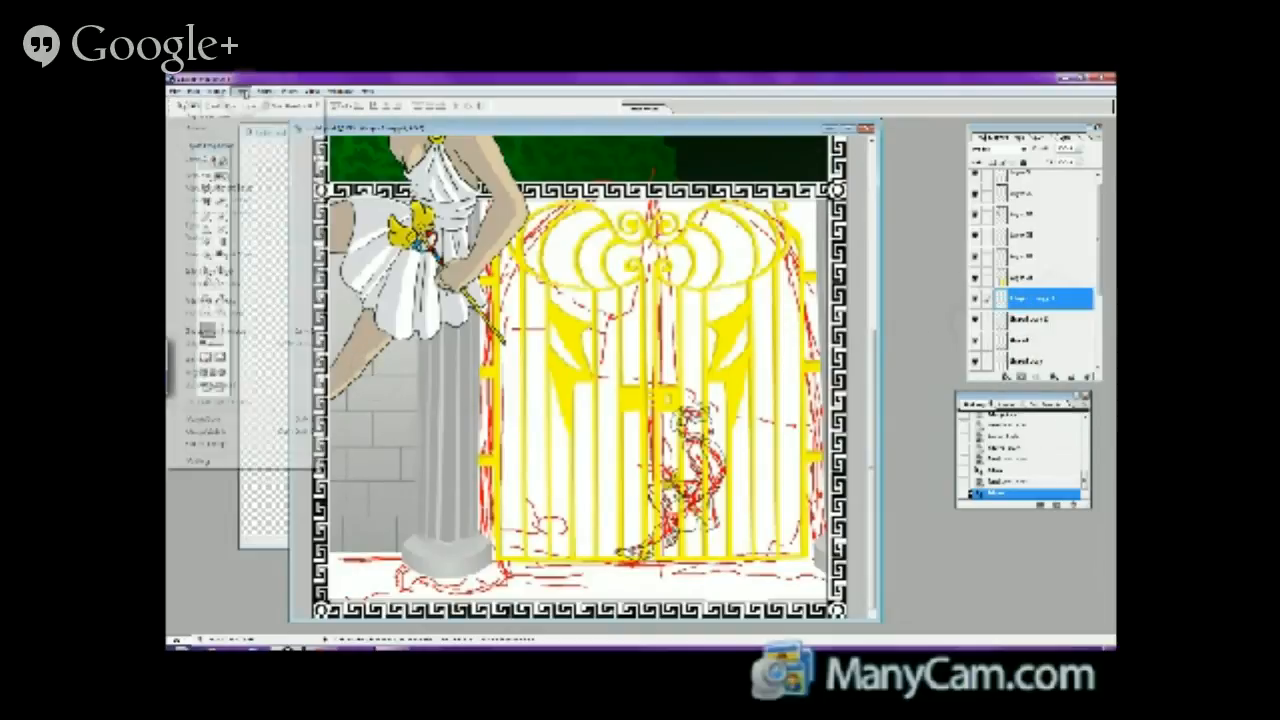
click(236, 324)
click(242, 91)
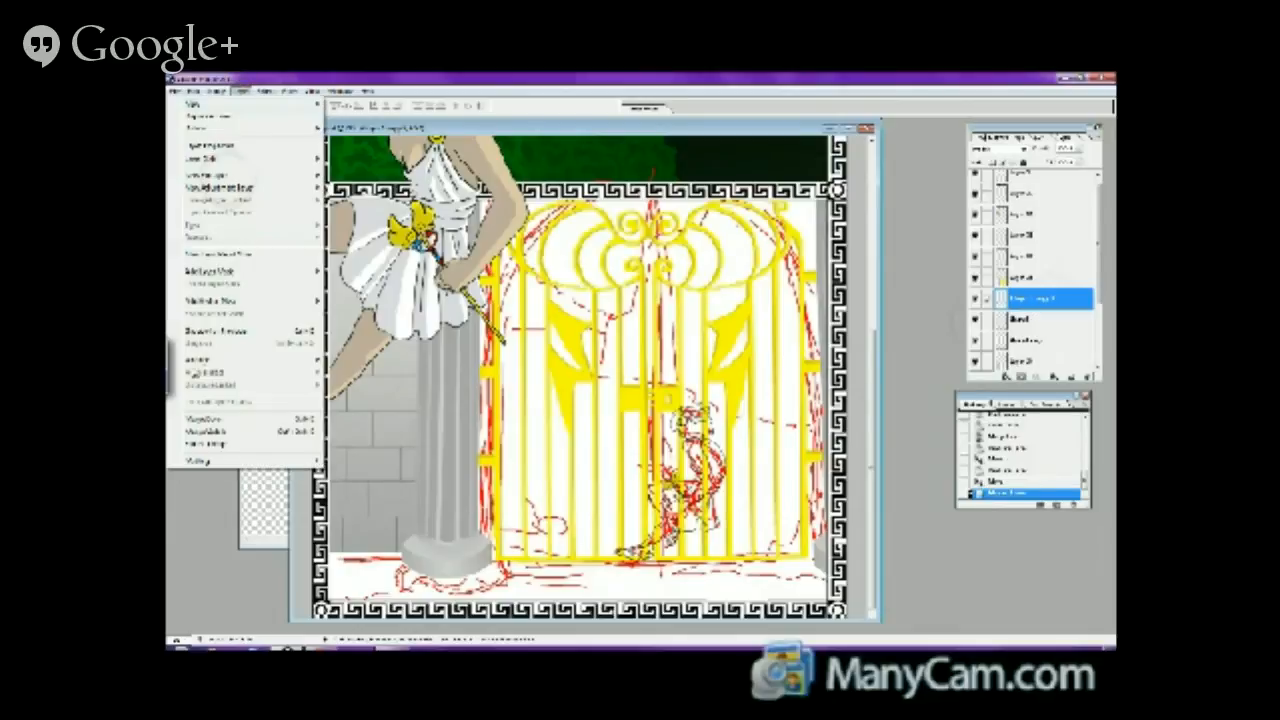
click(200, 418)
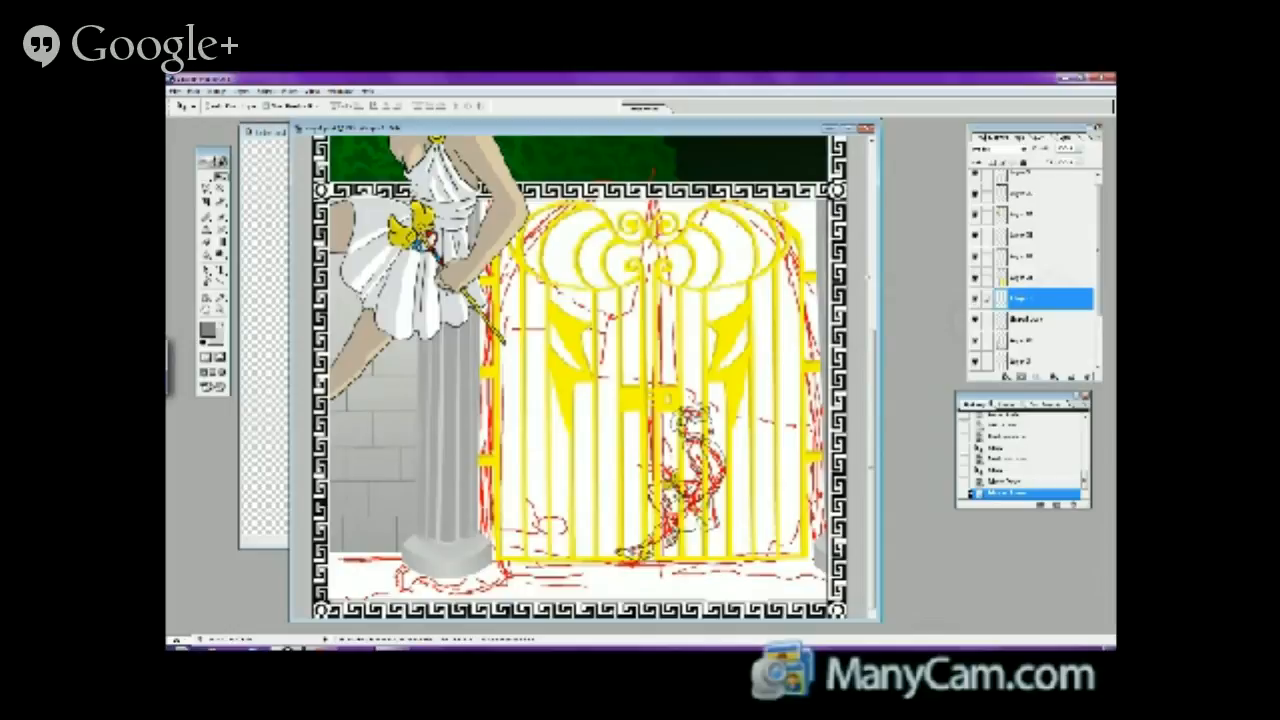
- Examine what the brick line layer and the layers beneath it contain by hiding and showing each one
click(976, 320)
click(976, 320)
click(976, 320)
click(976, 320)
click(976, 298)
click(976, 340)
click(976, 340)
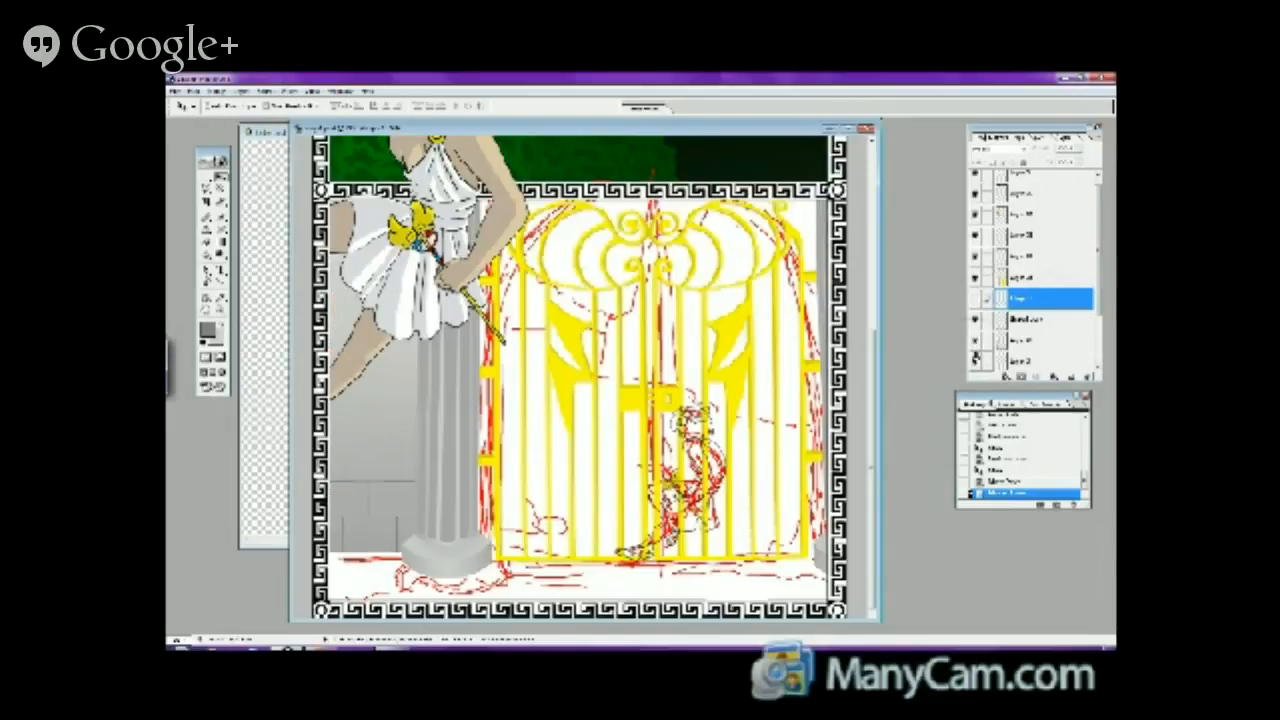
click(976, 320)
click(976, 320)
click(976, 298)
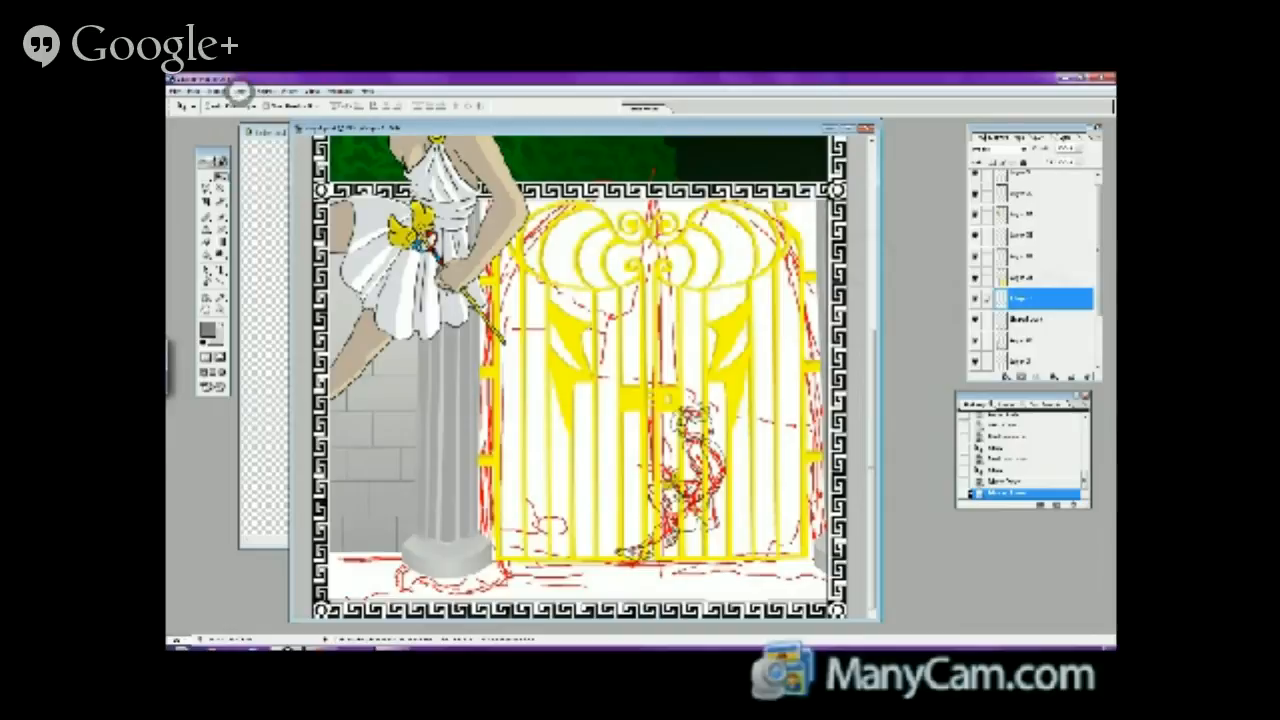
- Merge the brick layer down once more, duplicate the result and move the copy to the top of the wall
click(242, 91)
click(205, 418)
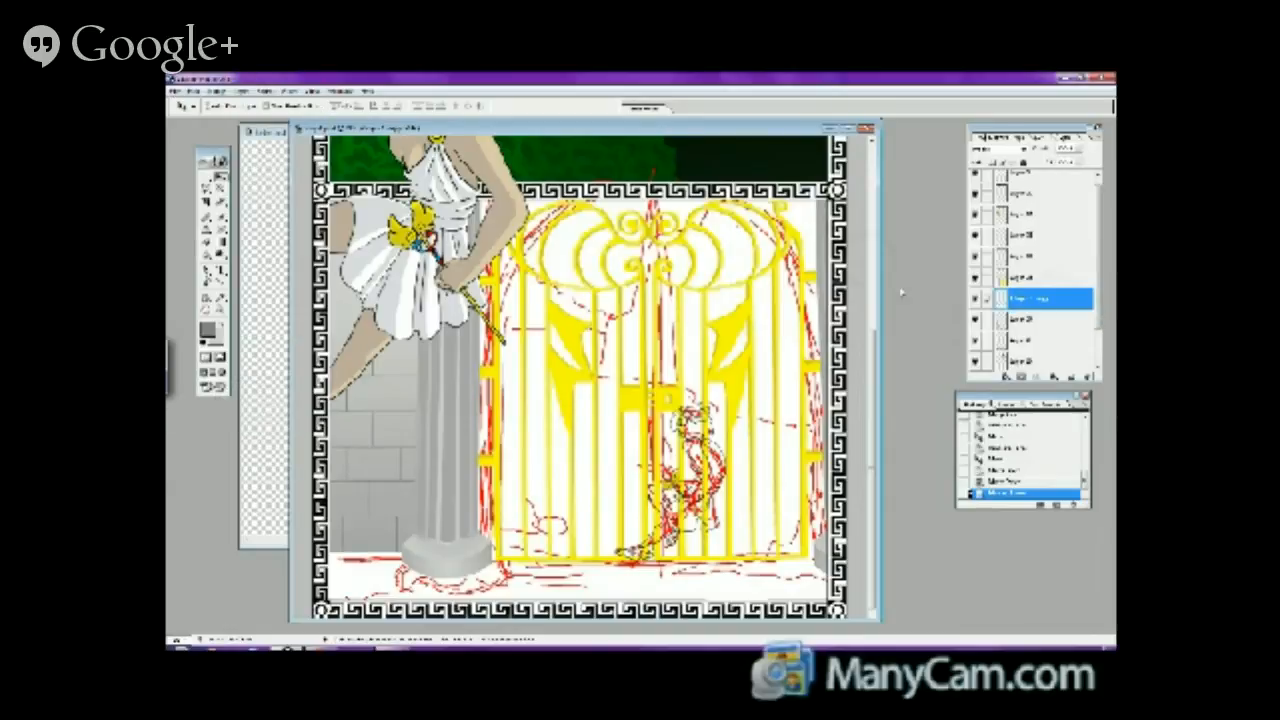
right_click(992, 296)
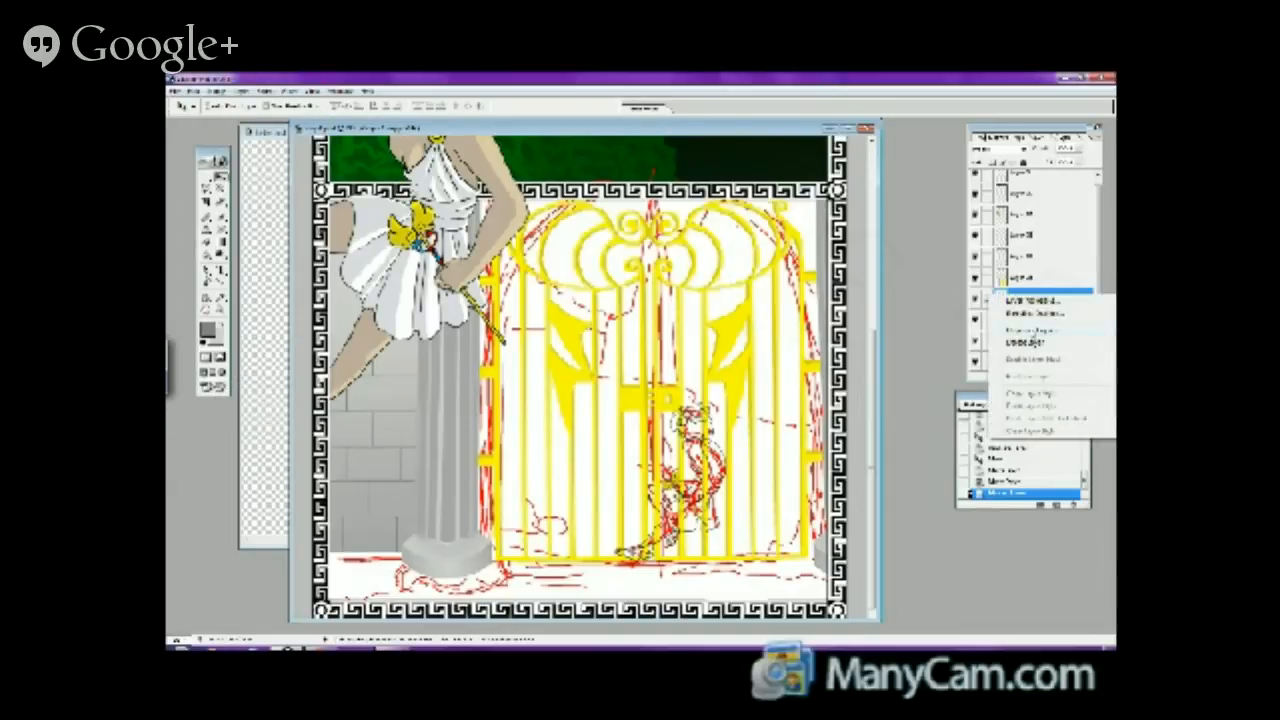
click(1030, 329)
click(737, 334)
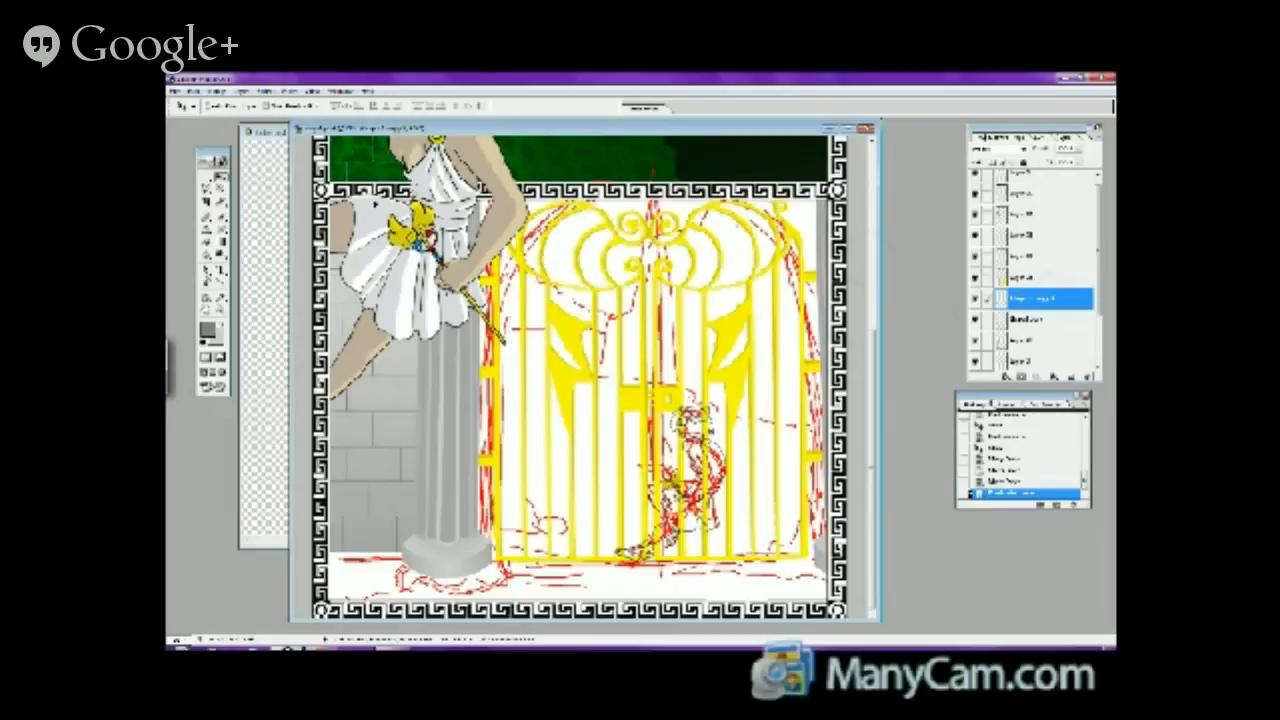
key(Left)
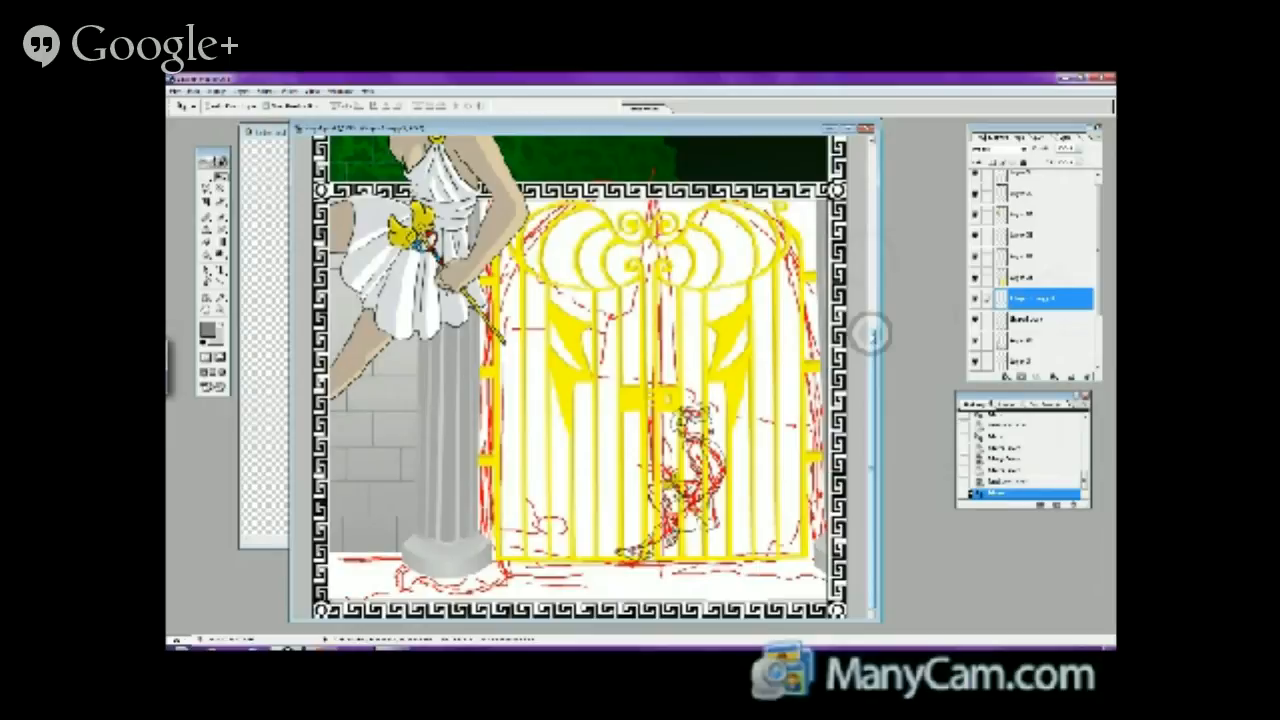
- Erase the copied brick lines that spill over the green trees in the panel above with a larger eraser
drag(871, 334, 870, 263)
click(207, 177)
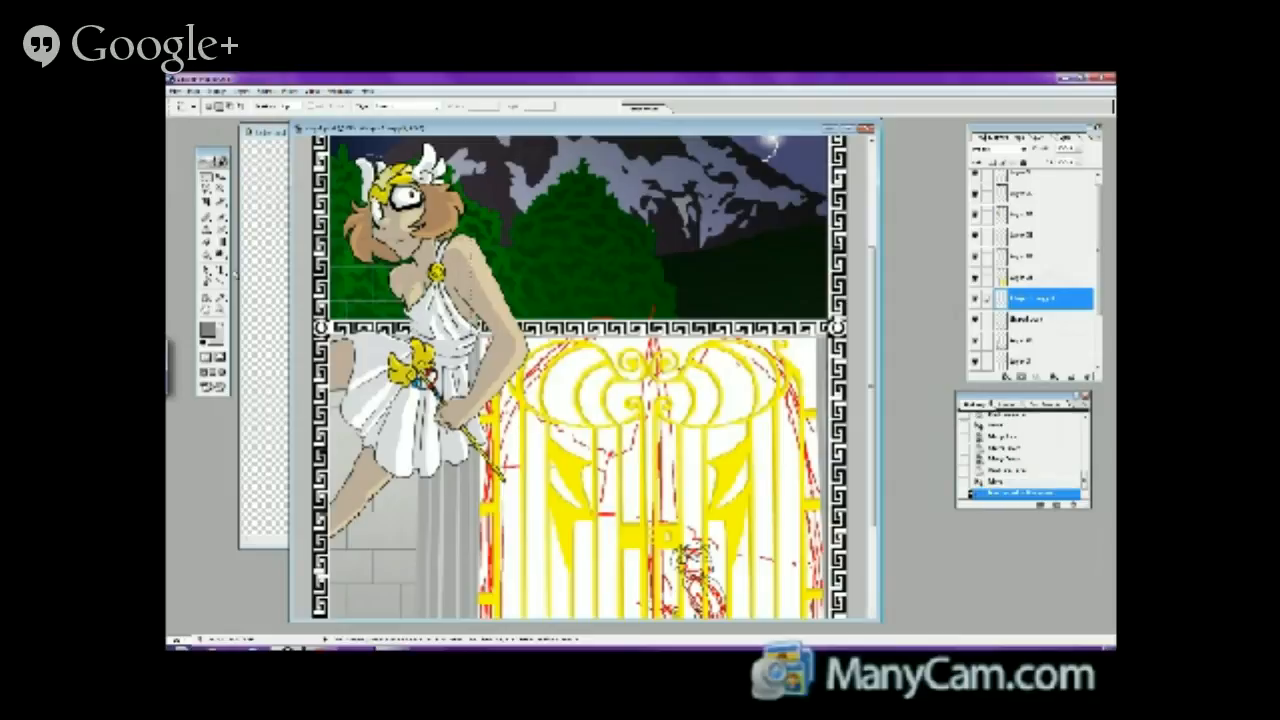
click(208, 240)
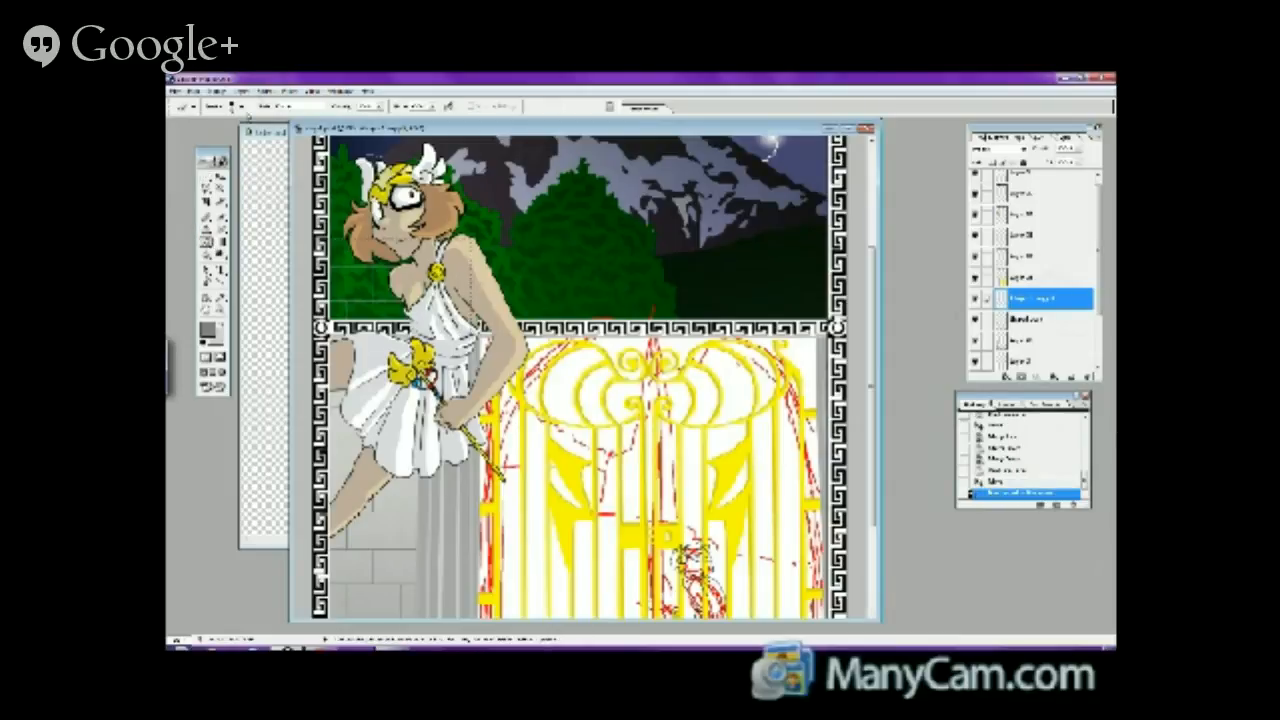
click(240, 106)
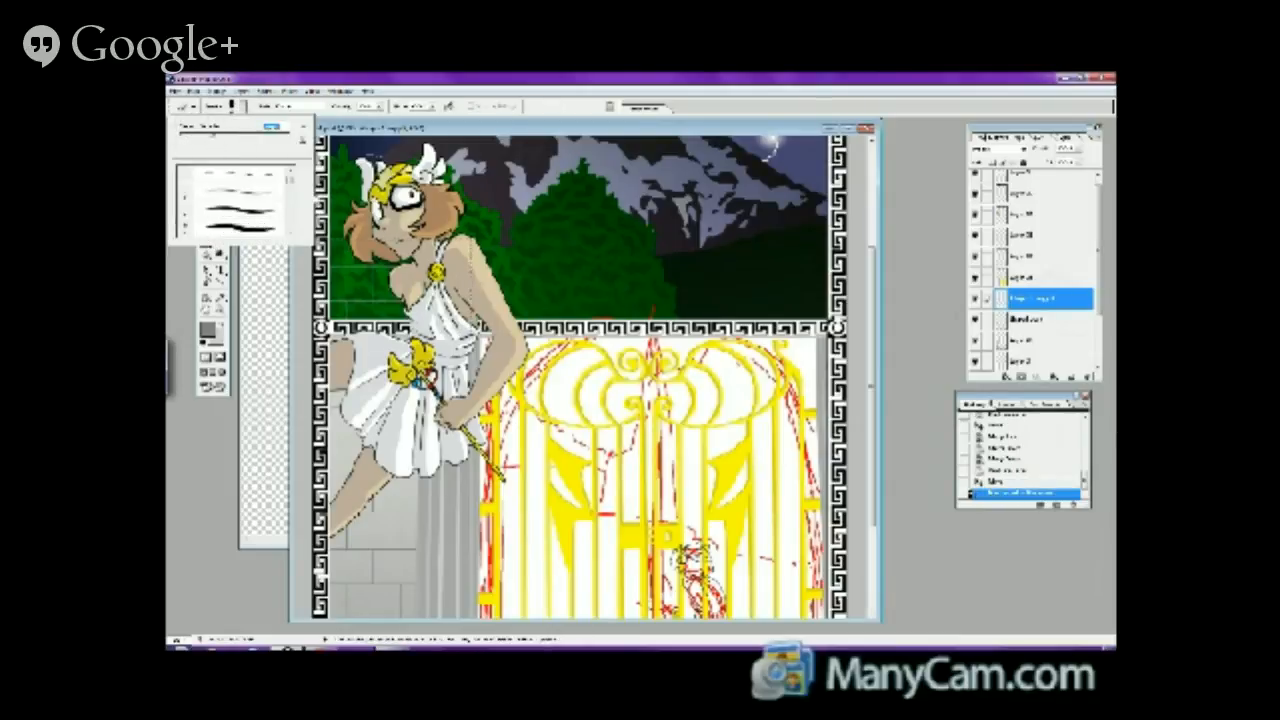
click(330, 302)
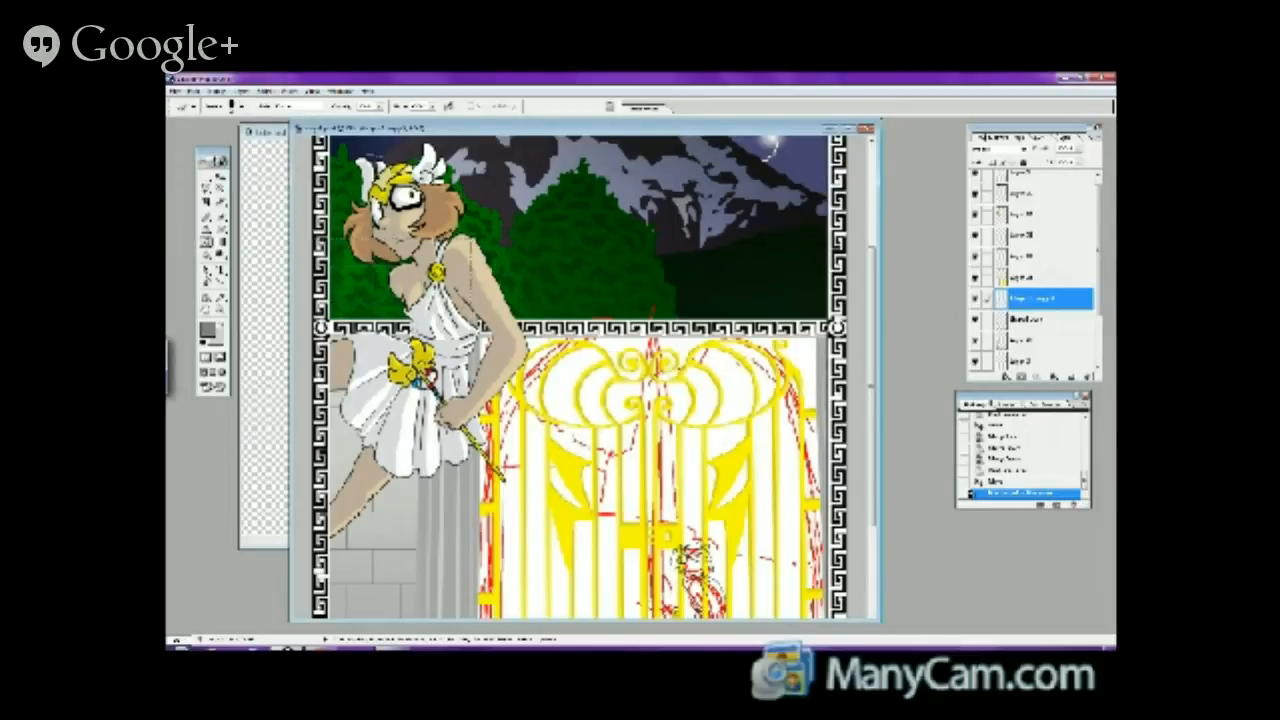
click(458, 318)
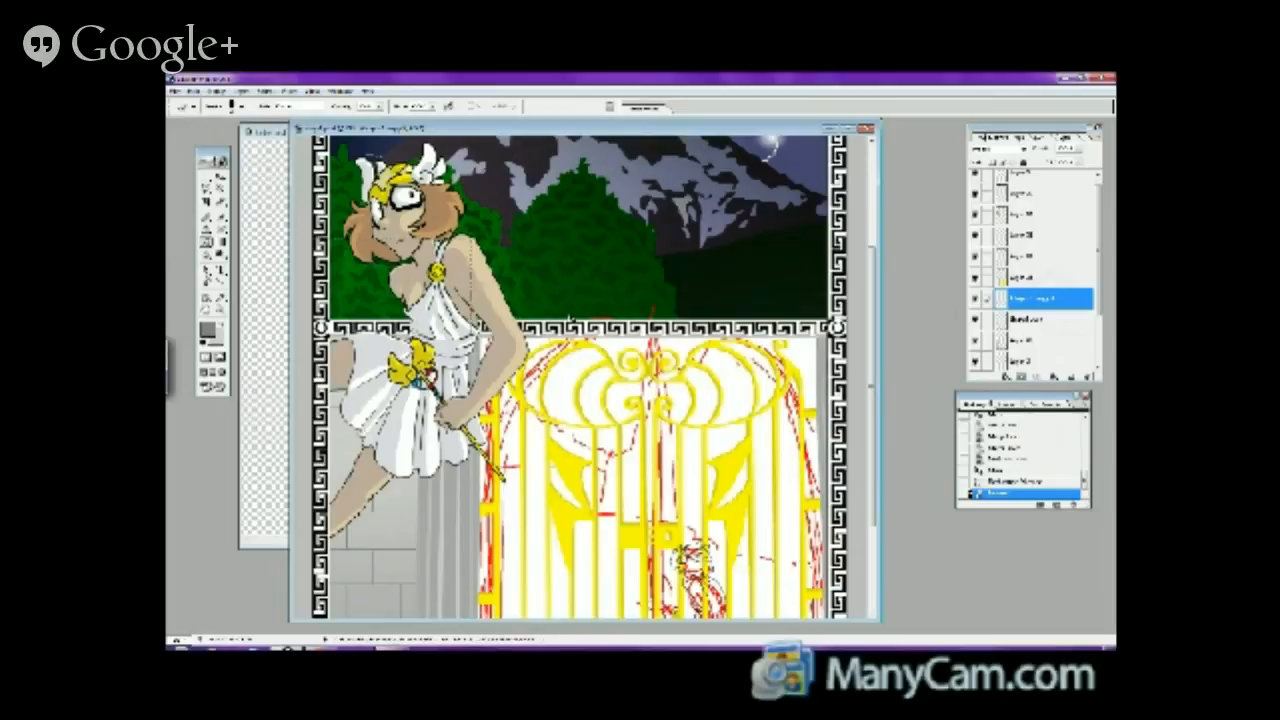
click(592, 314)
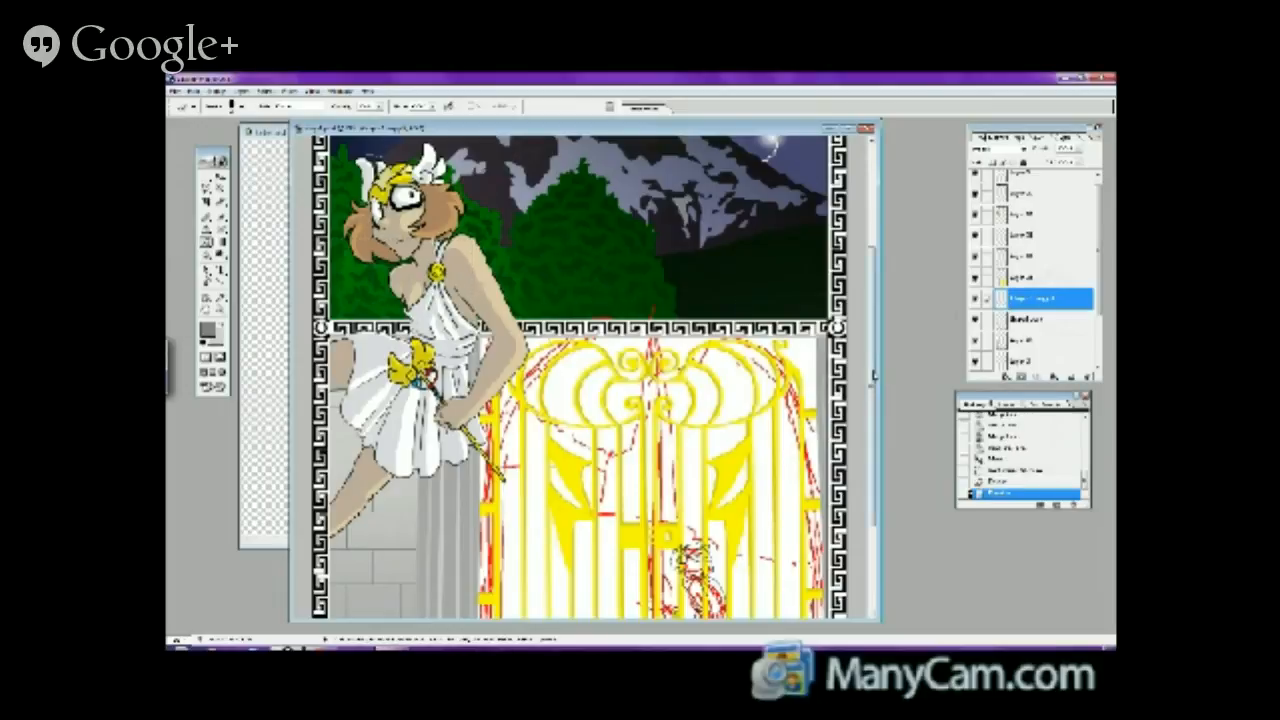
drag(874, 371, 891, 280)
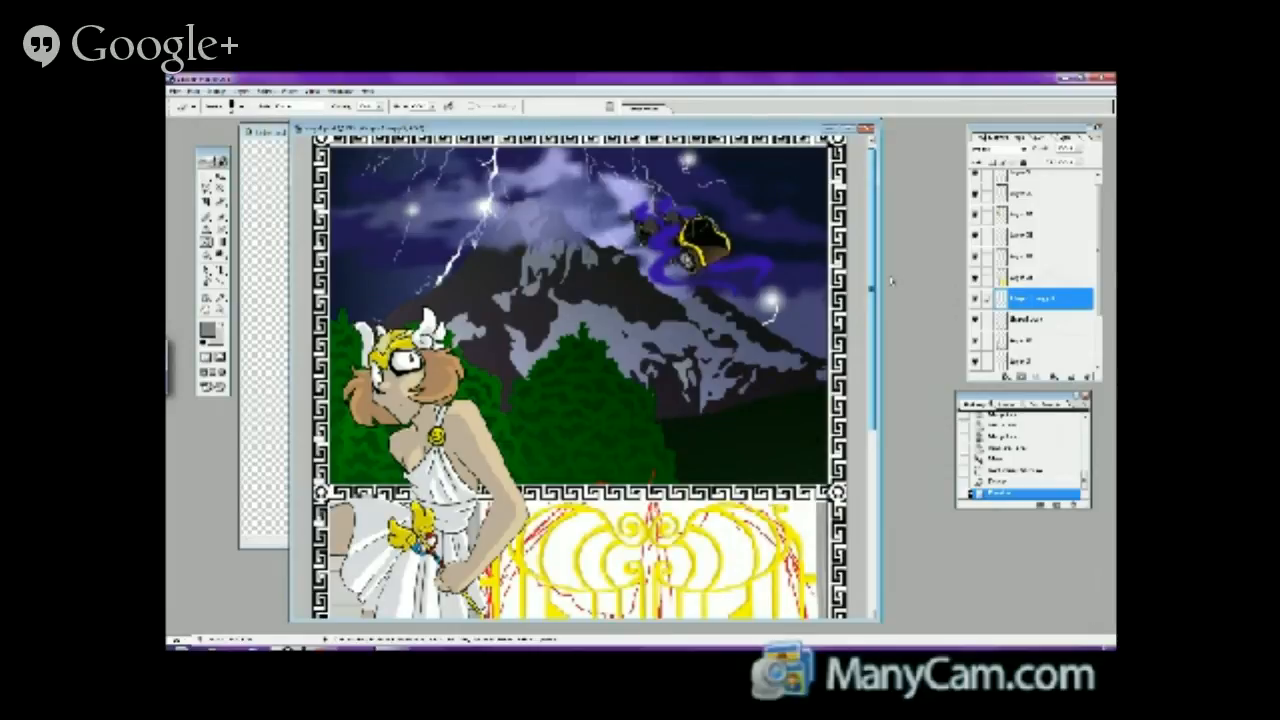
- Merge the trimmed brick copy down through the wall layers beneath it and check the neighbouring layer's visibility
drag(891, 283, 938, 346)
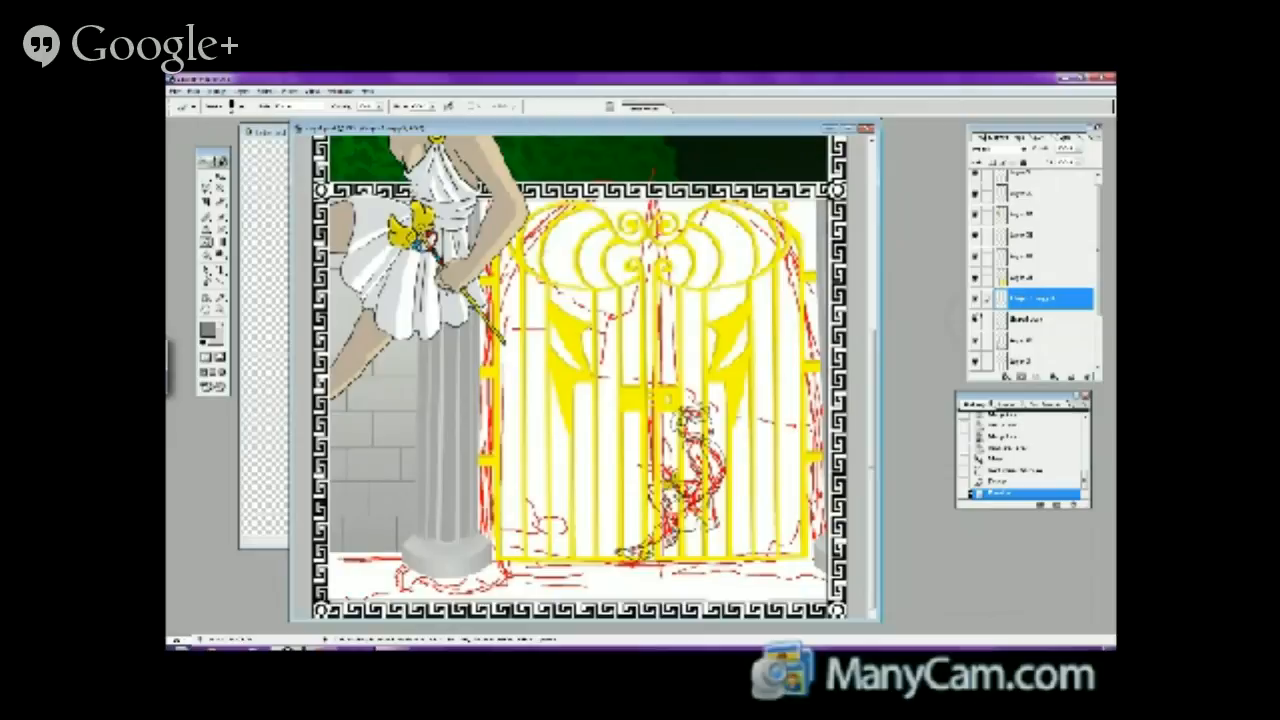
key(alt+l)
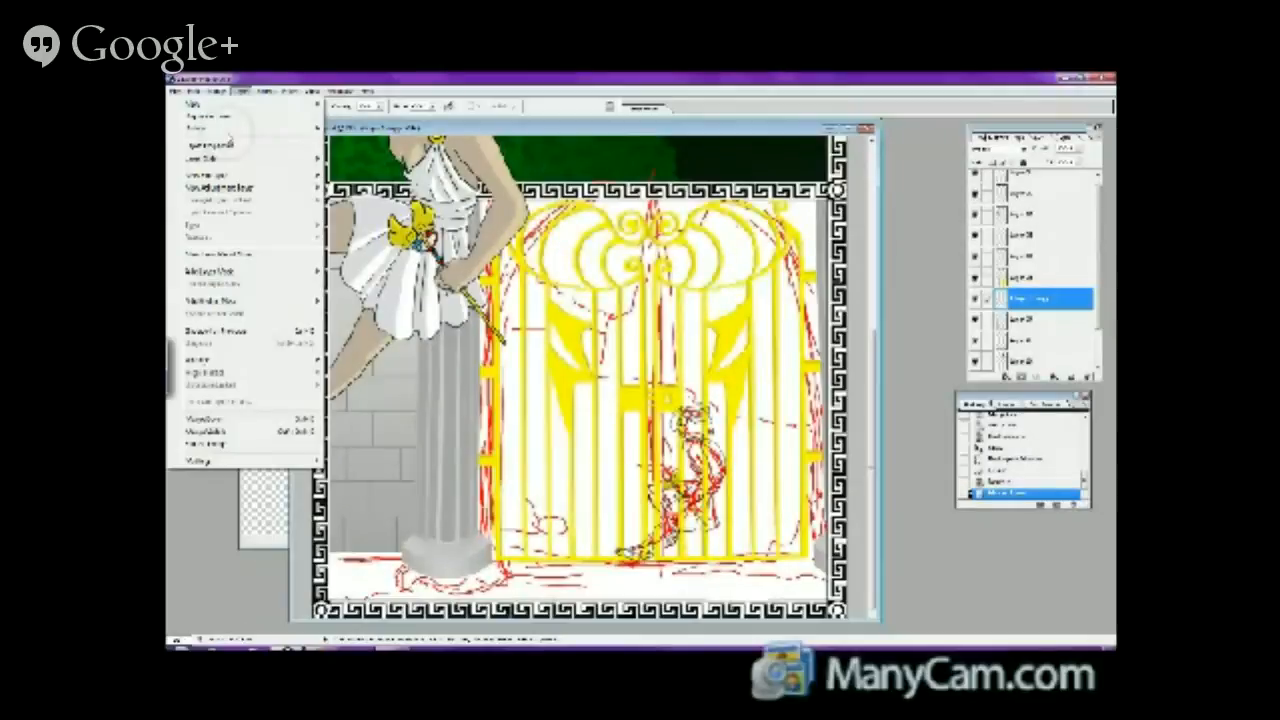
key(Escape)
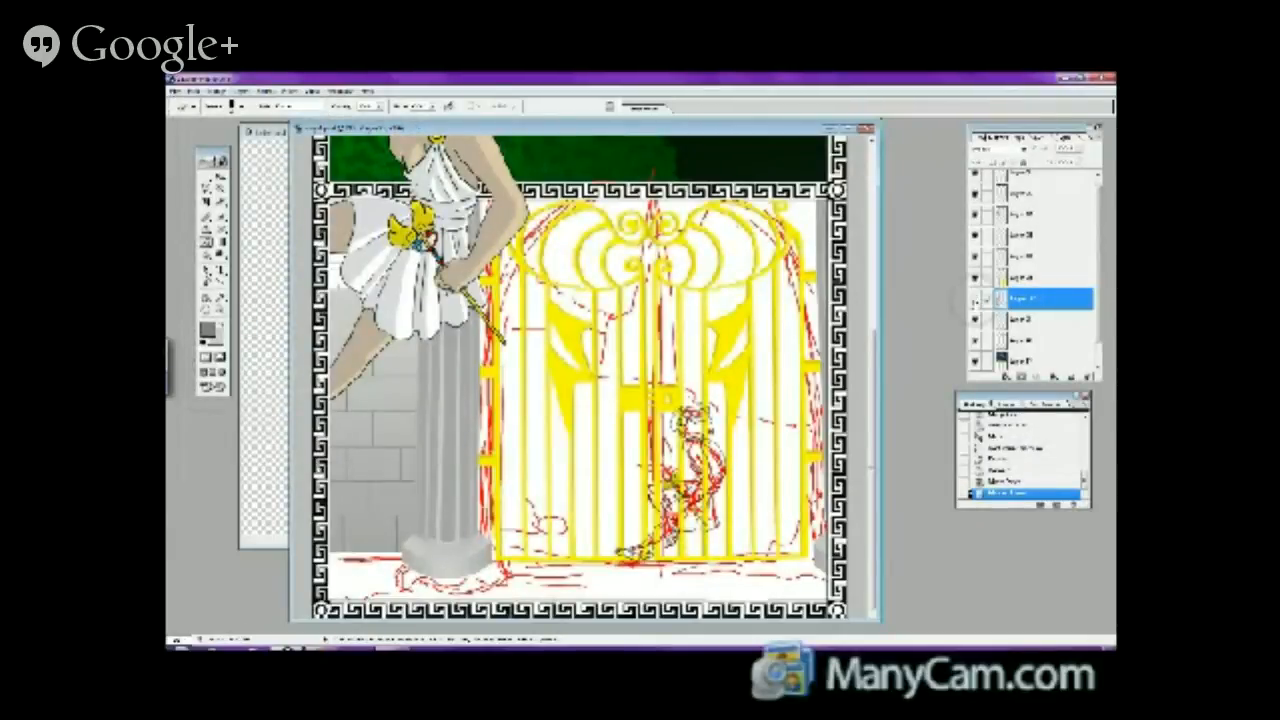
click(975, 318)
click(975, 318)
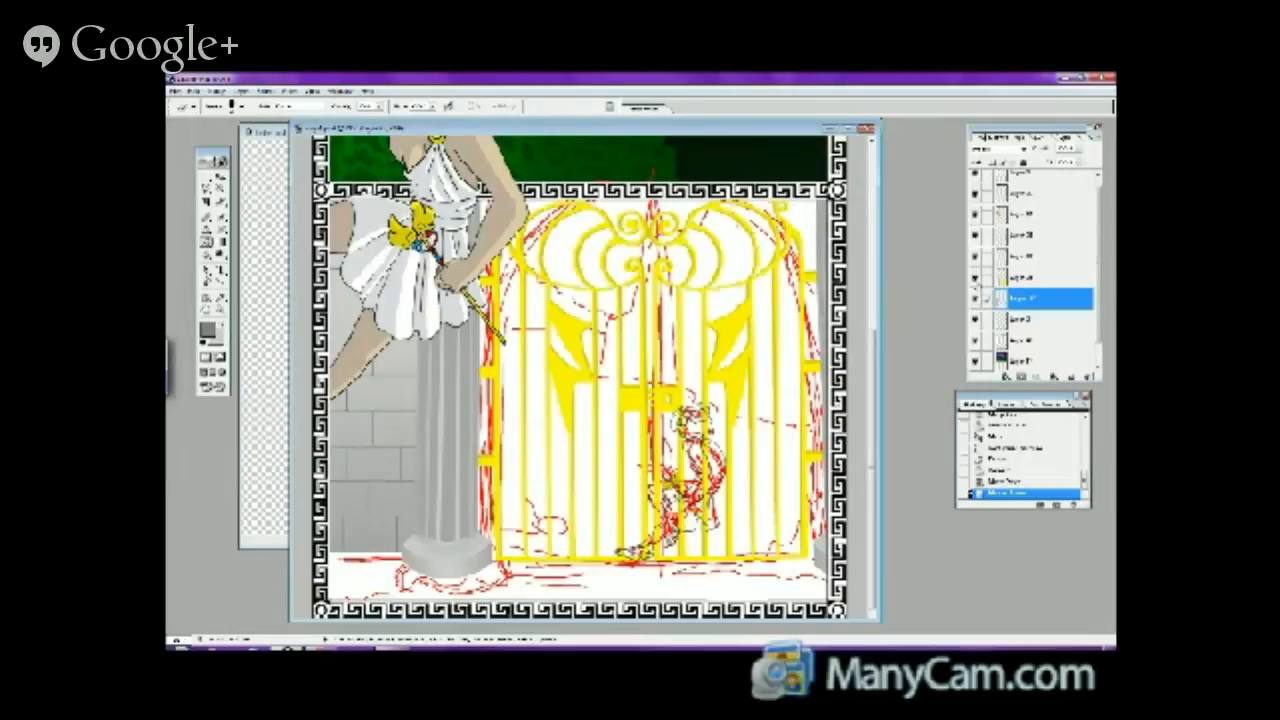
- Identify the golden gate layer by toggling its visibility and merge it down into the layer beneath
click(975, 277)
click(975, 277)
click(1005, 277)
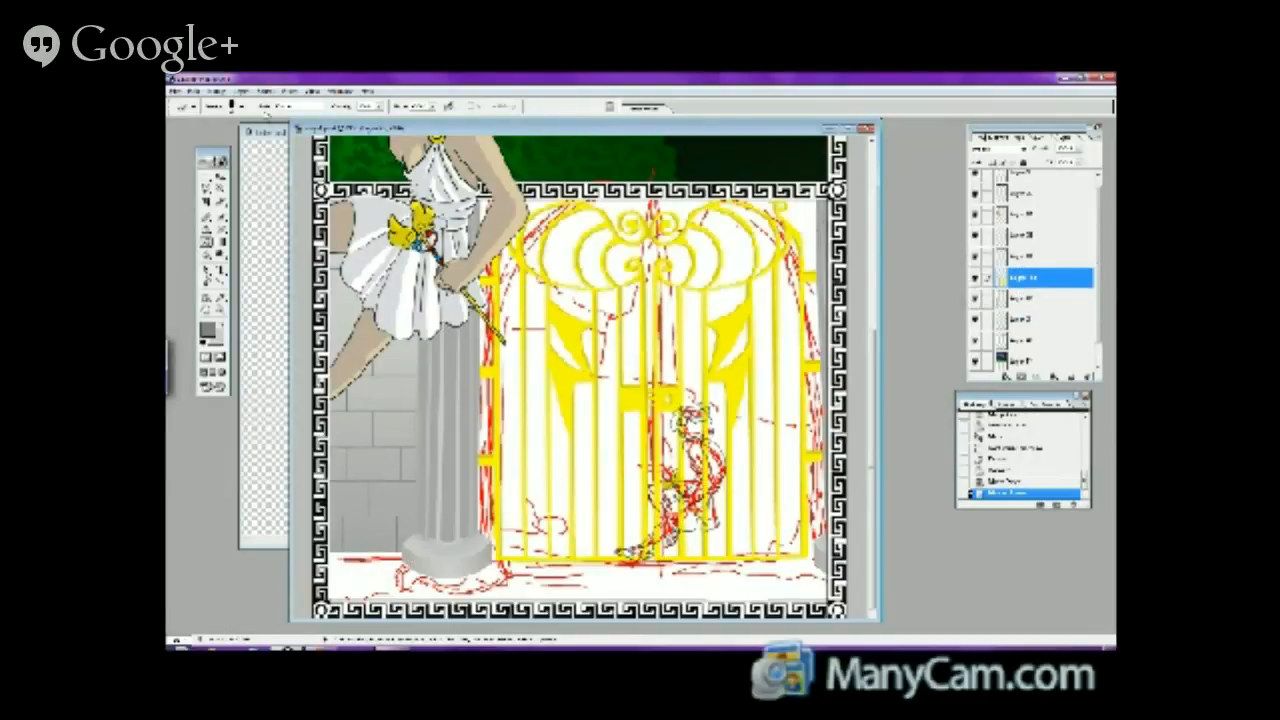
click(234, 92)
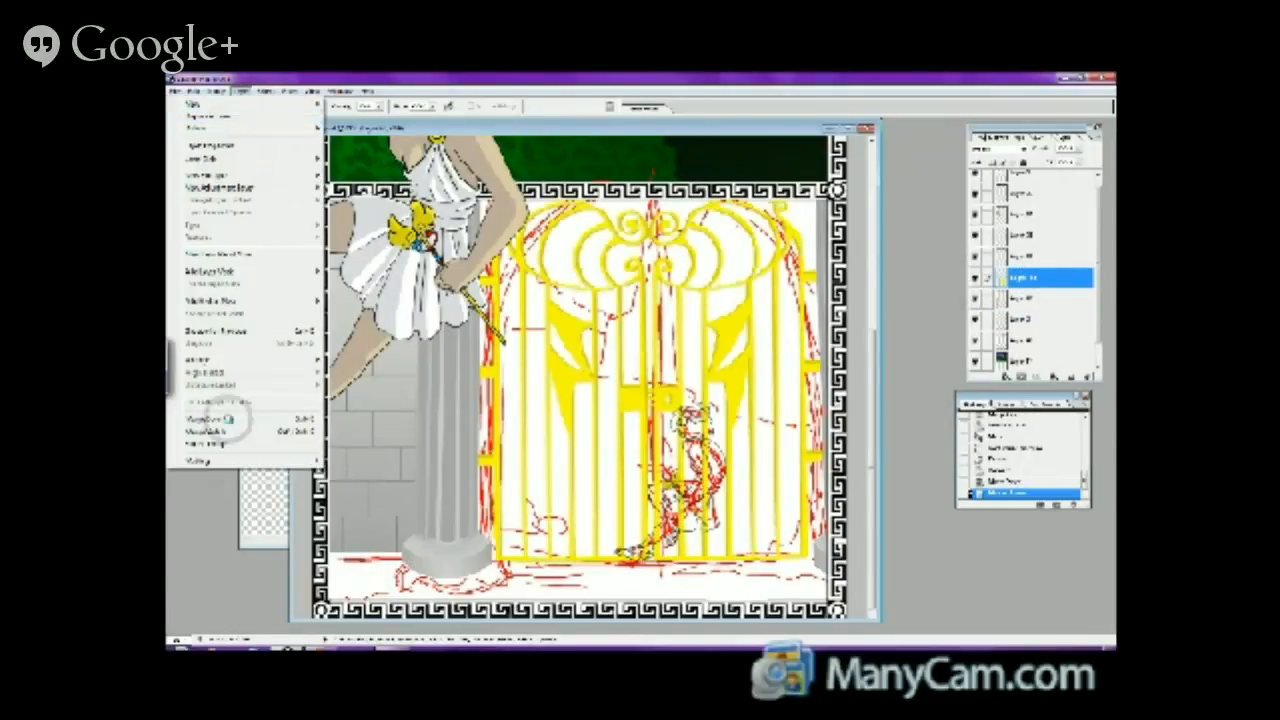
click(210, 418)
- Check the red sketch layer, add a new layer above it and lasso the ground area behind the gate and pillar
click(975, 298)
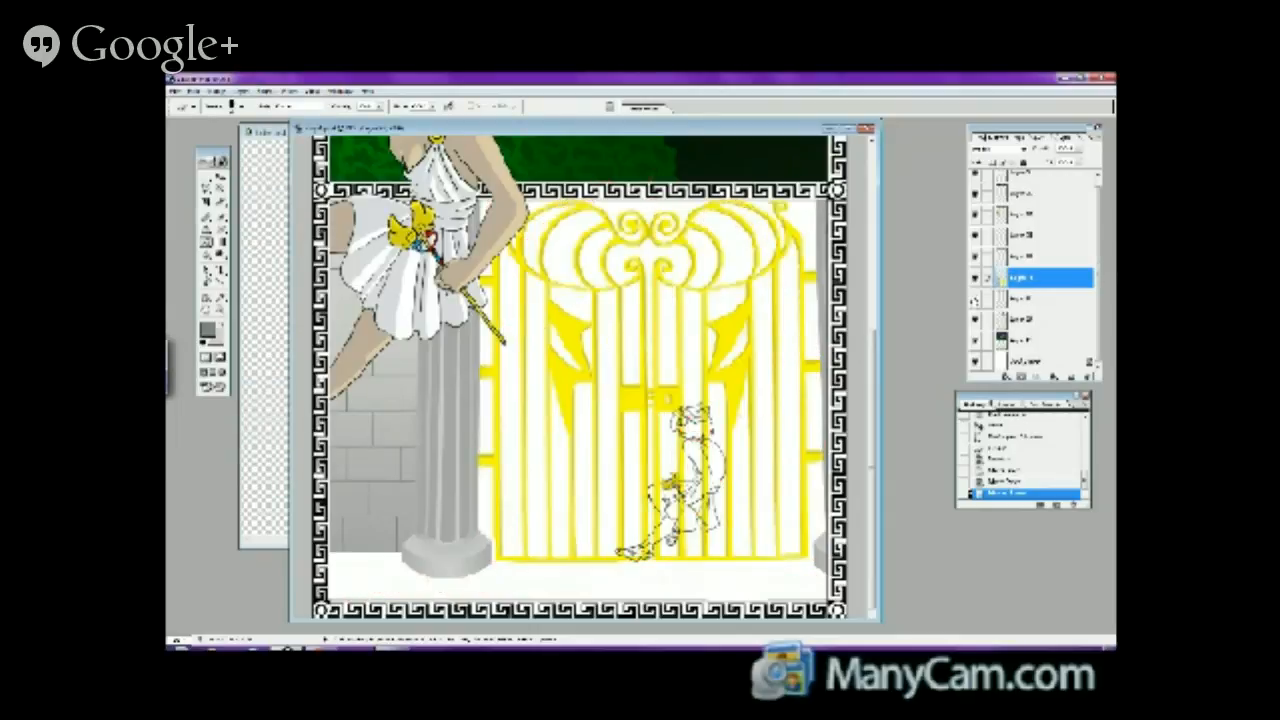
click(975, 298)
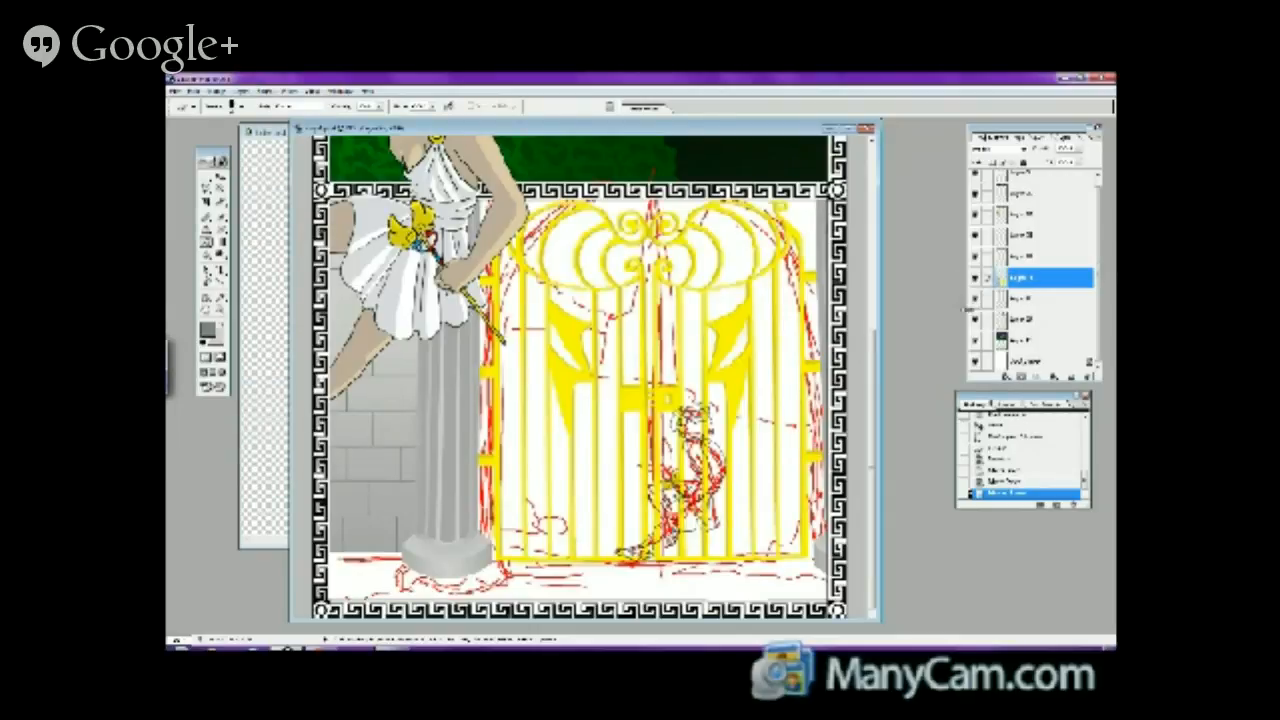
click(1035, 299)
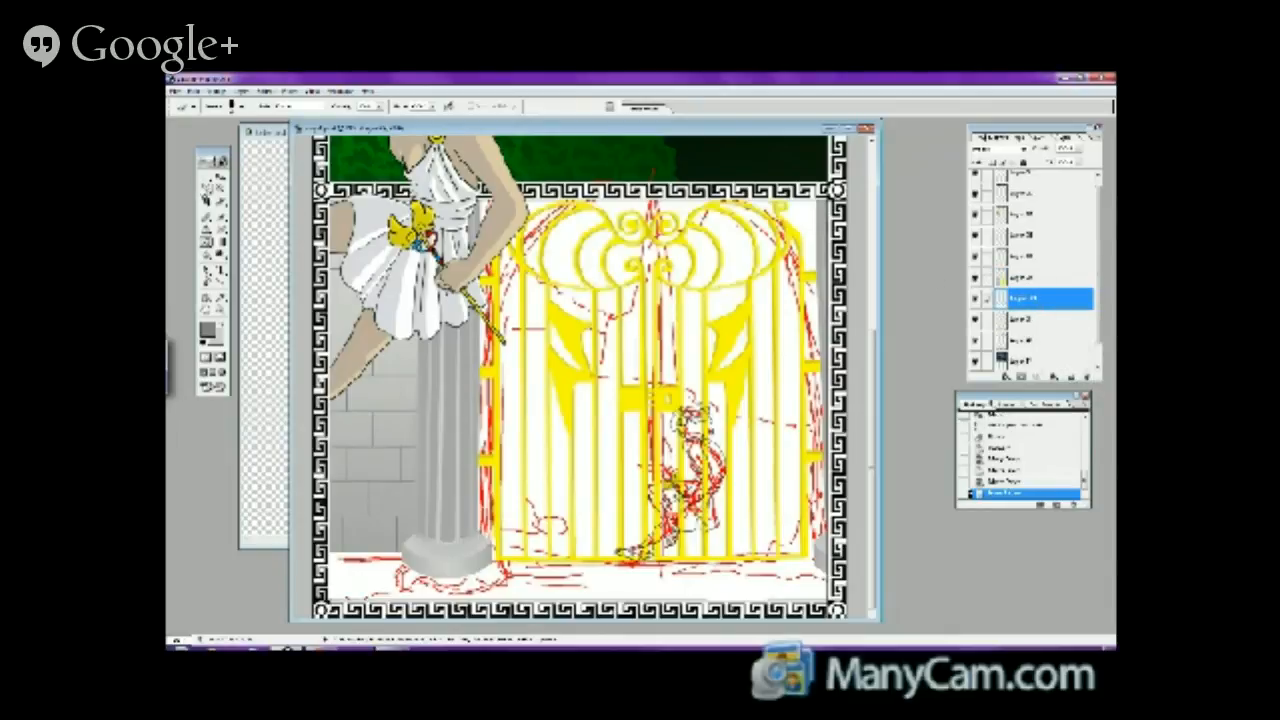
click(206, 188)
drag(207, 190, 238, 194)
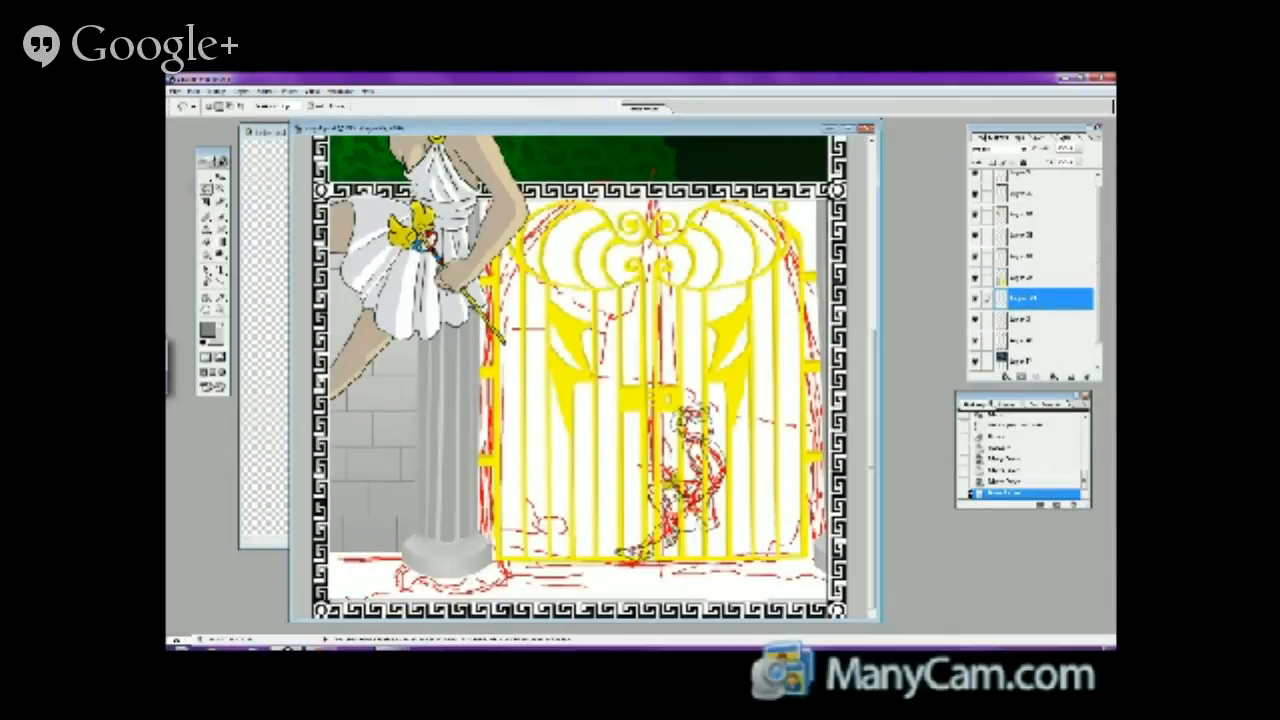
click(520, 320)
mouse_move(835, 590)
mouse_down()
mouse_move(560, 592)
mouse_move(441, 552)
mouse_move(419, 426)
mouse_move(441, 350)
mouse_up()
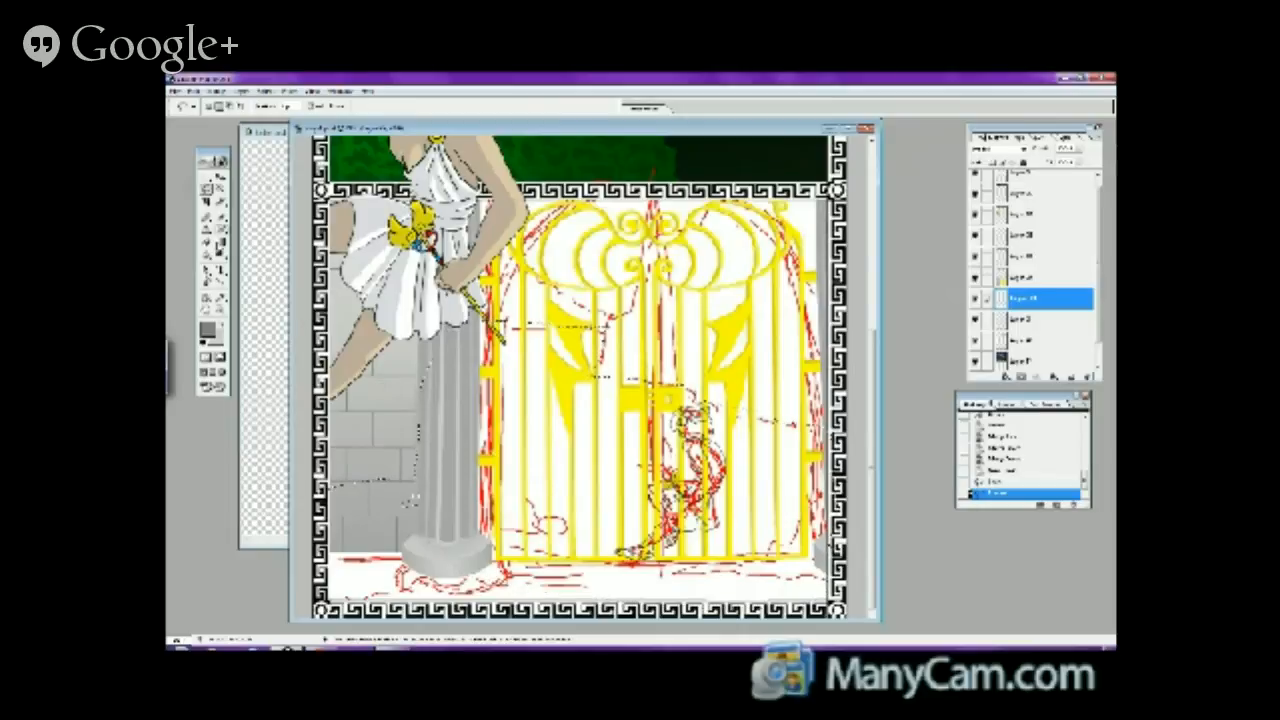
- Try a diagonal grey gradient across the selected ground area, and undo it
click(220, 240)
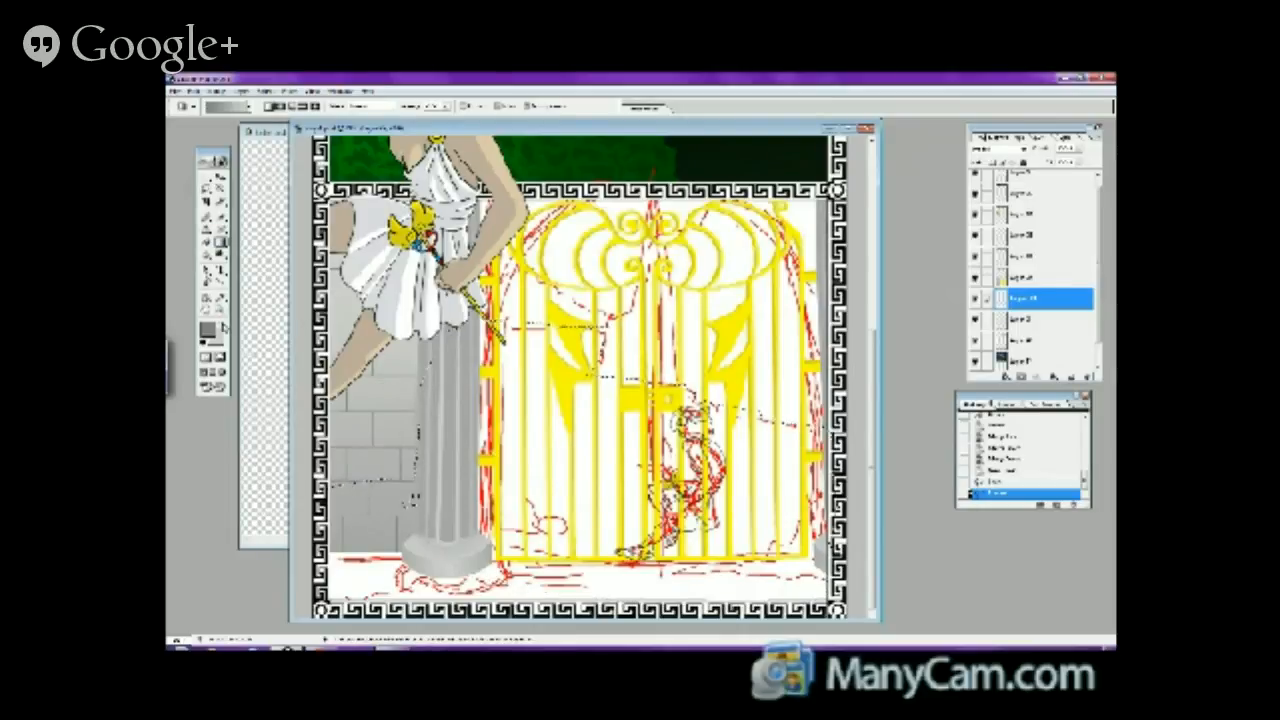
drag(530, 403, 696, 546)
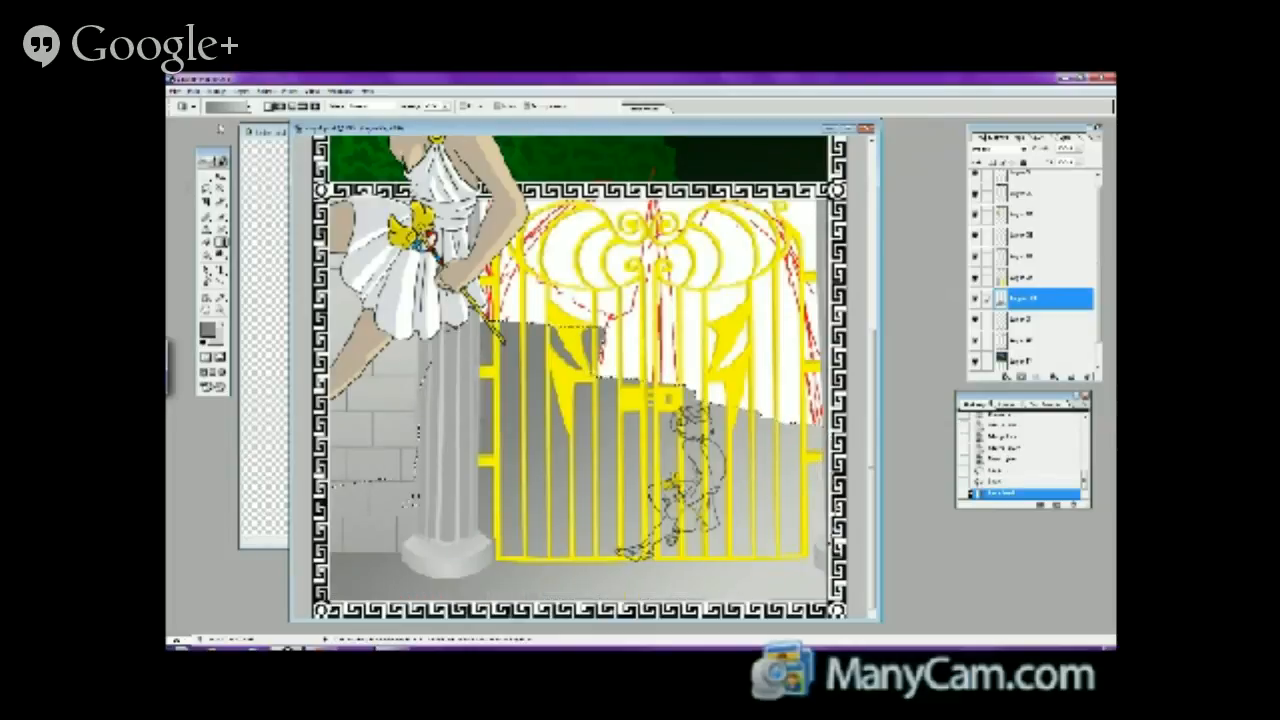
click(190, 91)
click(210, 103)
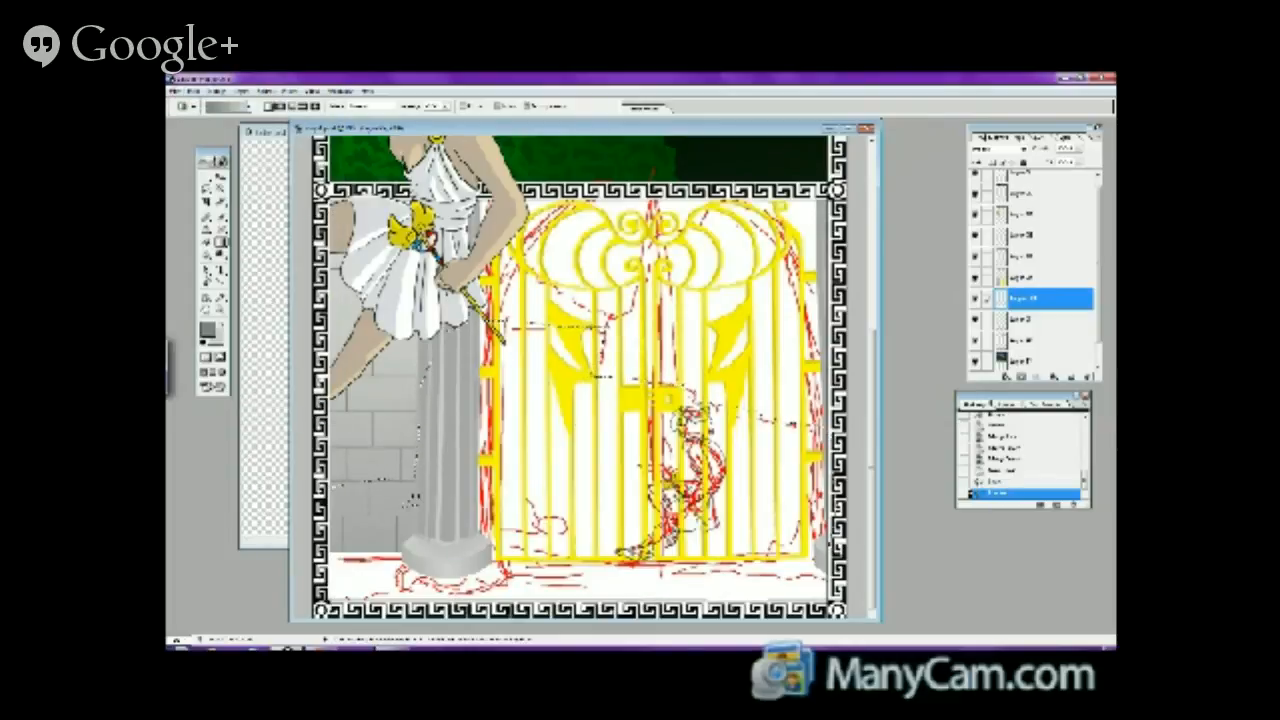
- Try a steeper grey gradient down the selected ground area behind the gate, and undo it
drag(553, 374, 630, 594)
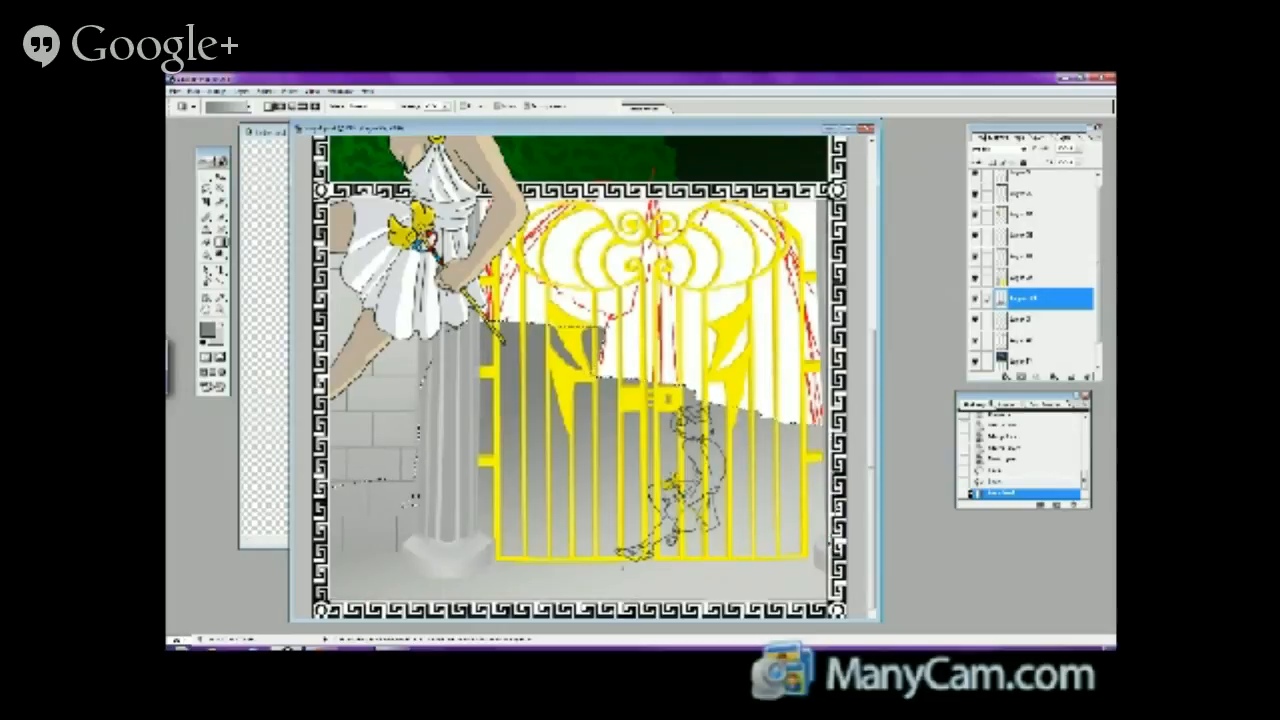
click(190, 91)
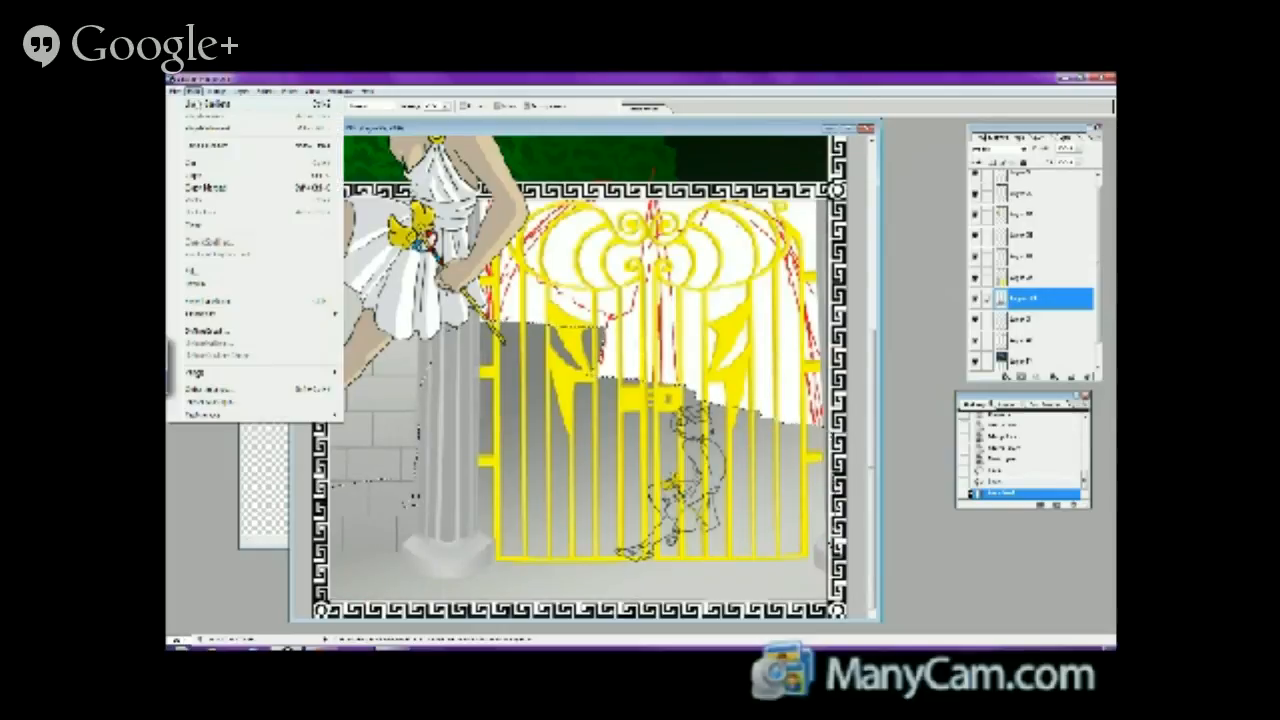
click(210, 103)
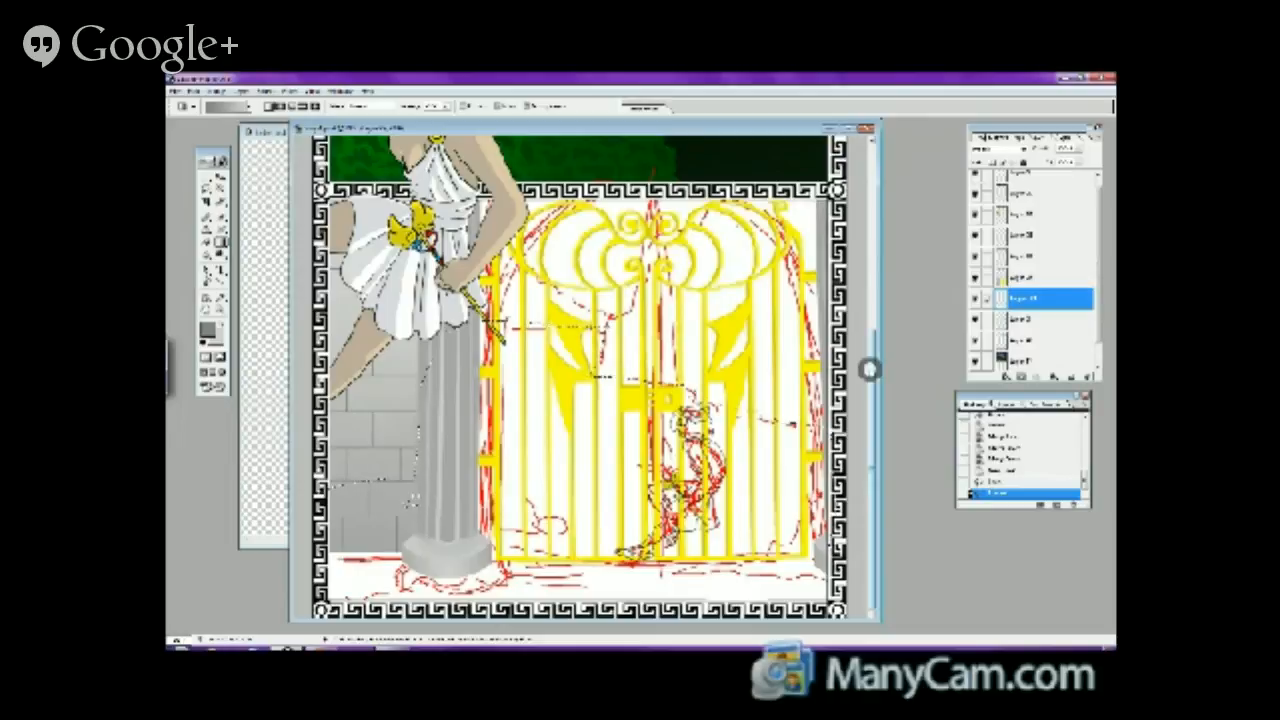
- Sample dark greys from the mountain as foreground and background colours and fill the selected ground area with a gradient of them
drag(871, 366, 872, 240)
click(221, 298)
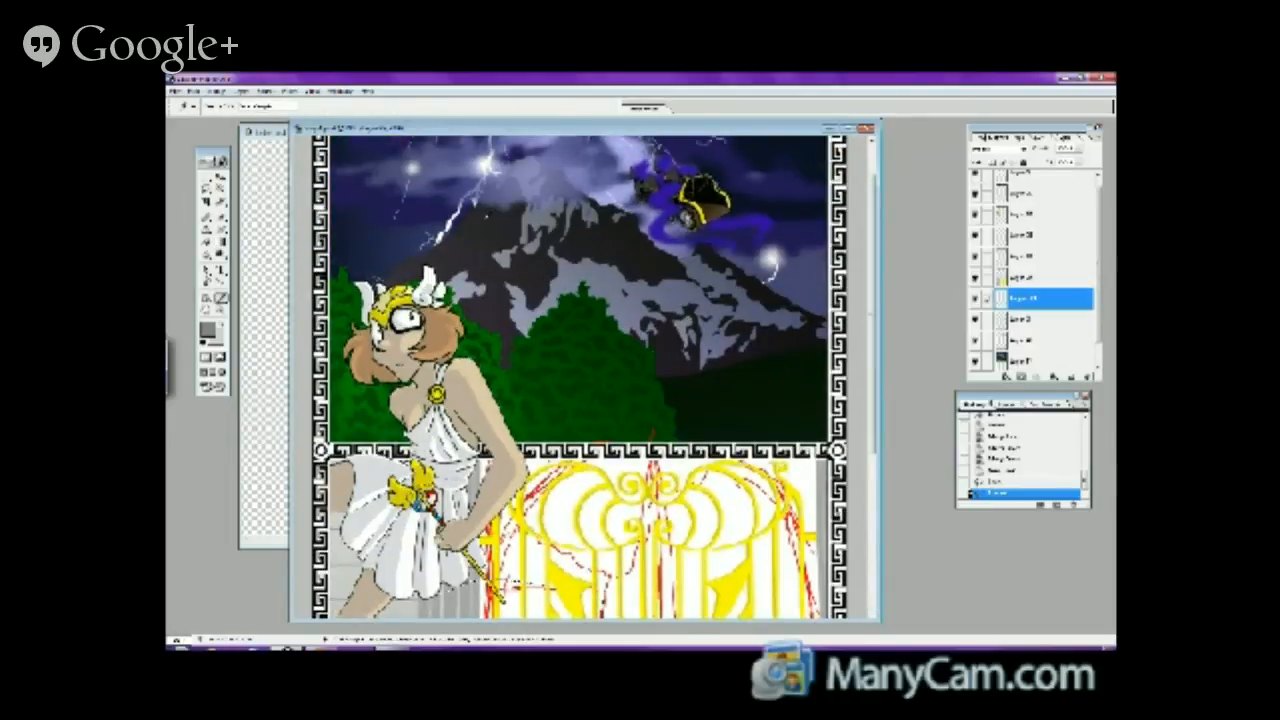
click(443, 238)
click(220, 323)
key(x)
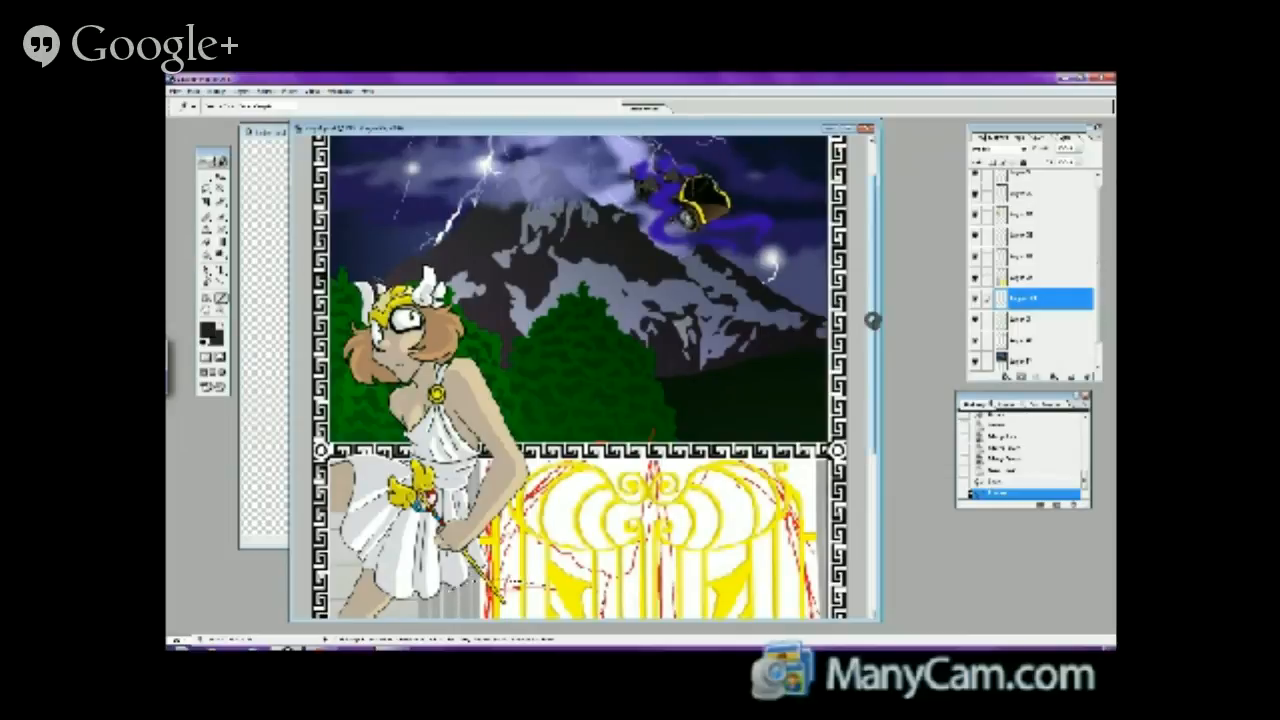
drag(877, 340, 877, 500)
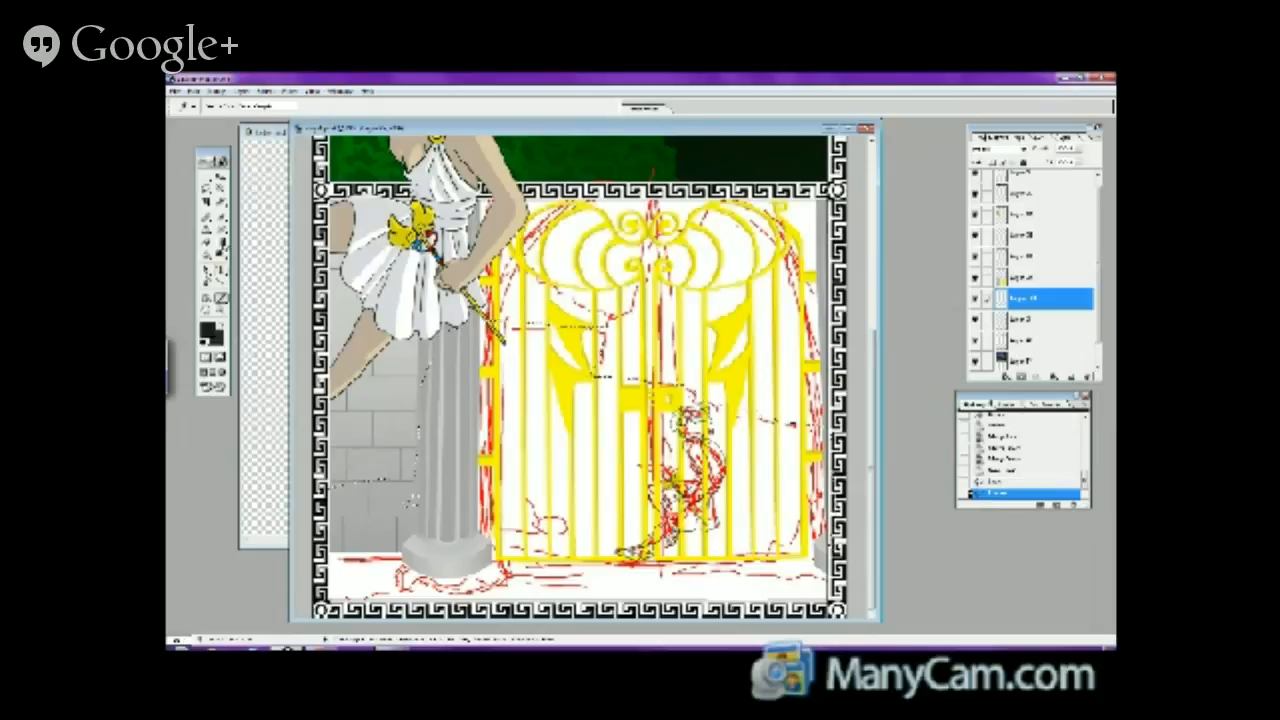
key(g)
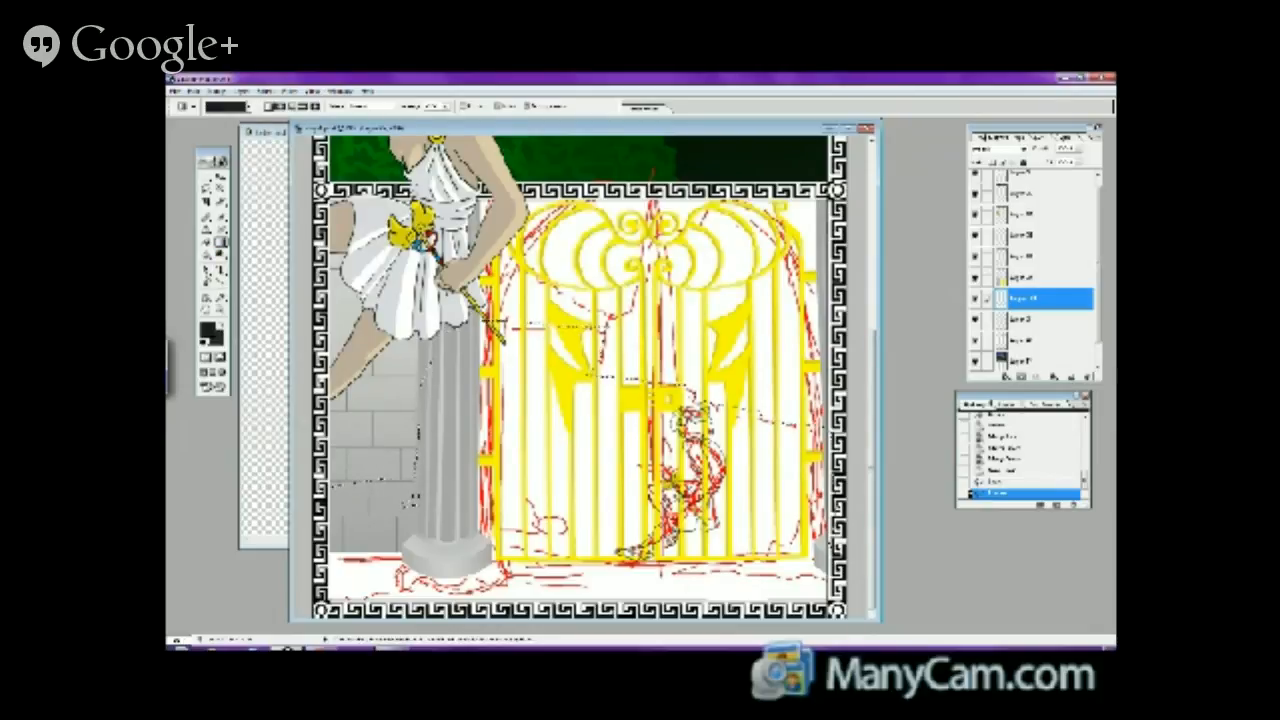
drag(530, 345, 680, 425)
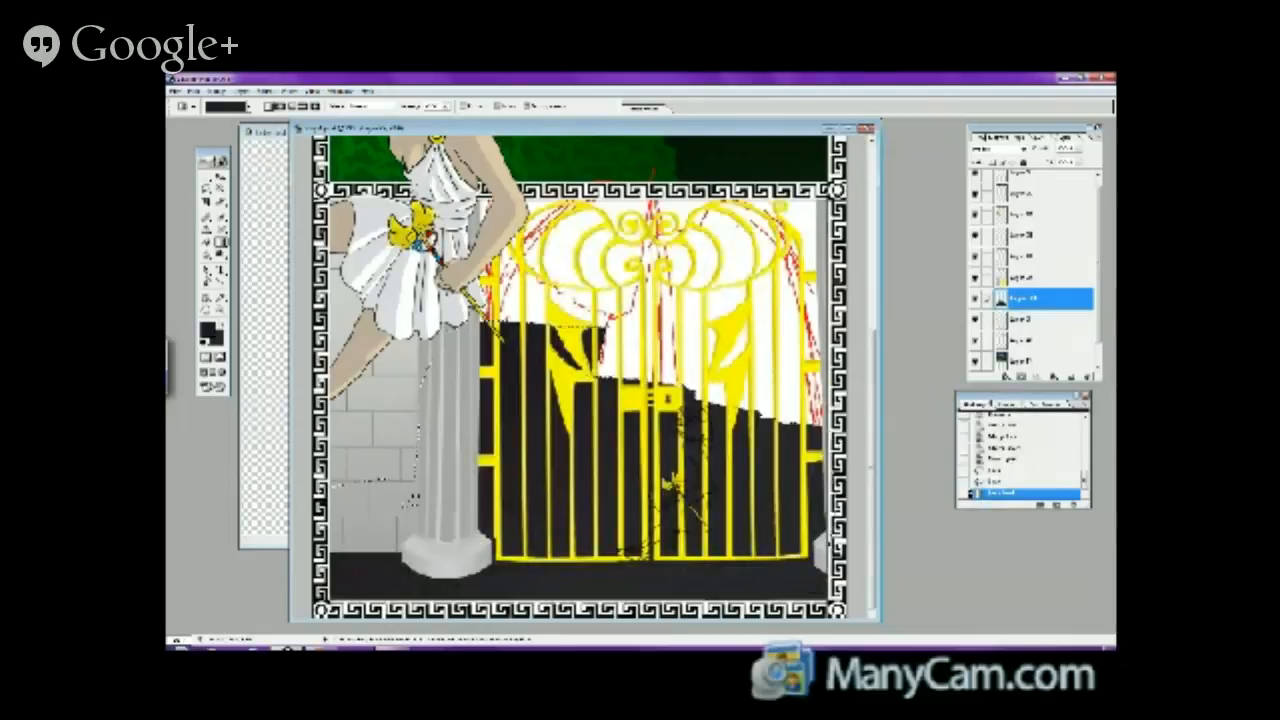
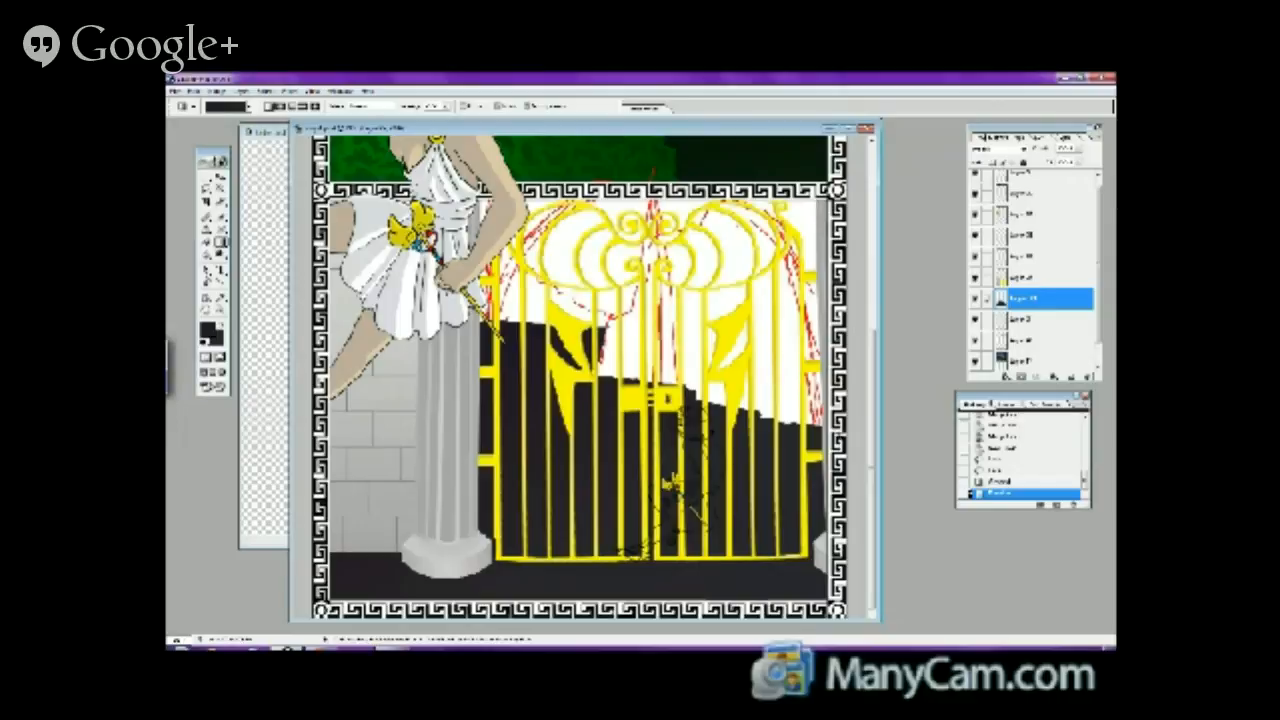
- On the gate layer, sample the gate's yellow and paint the uneven outer edge straight at its lower-left corner
click(221, 310)
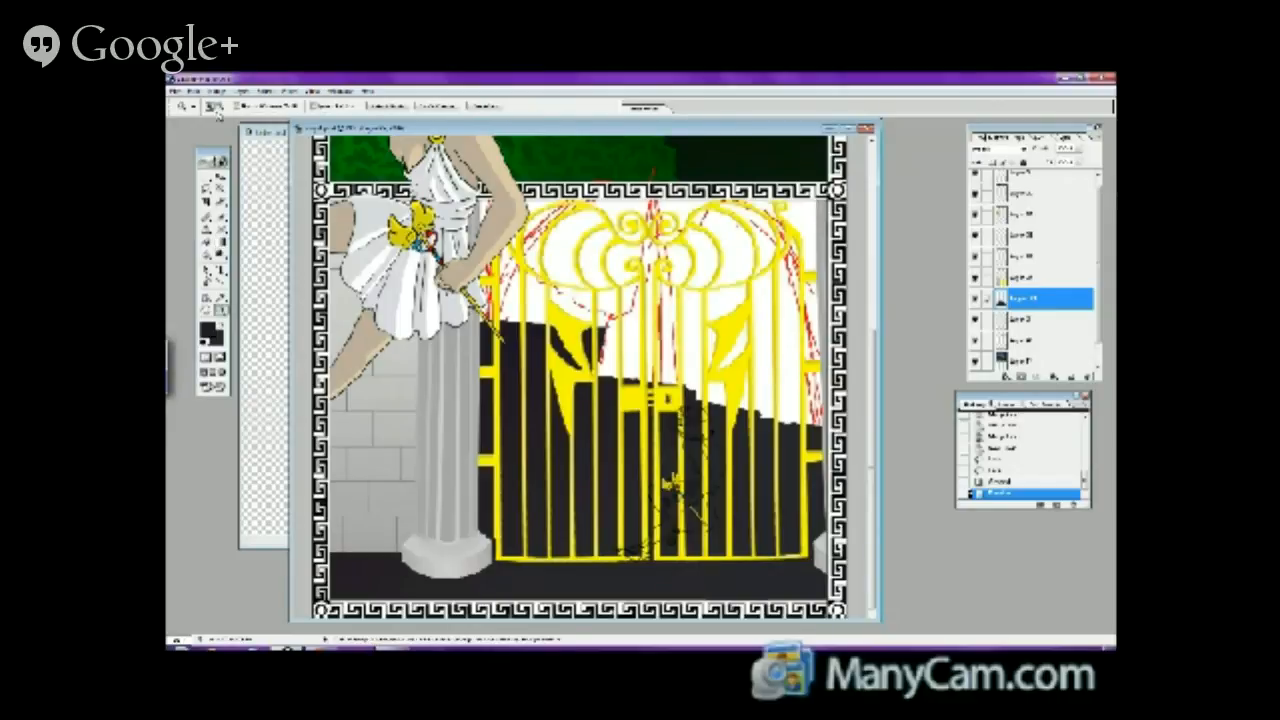
click(560, 518)
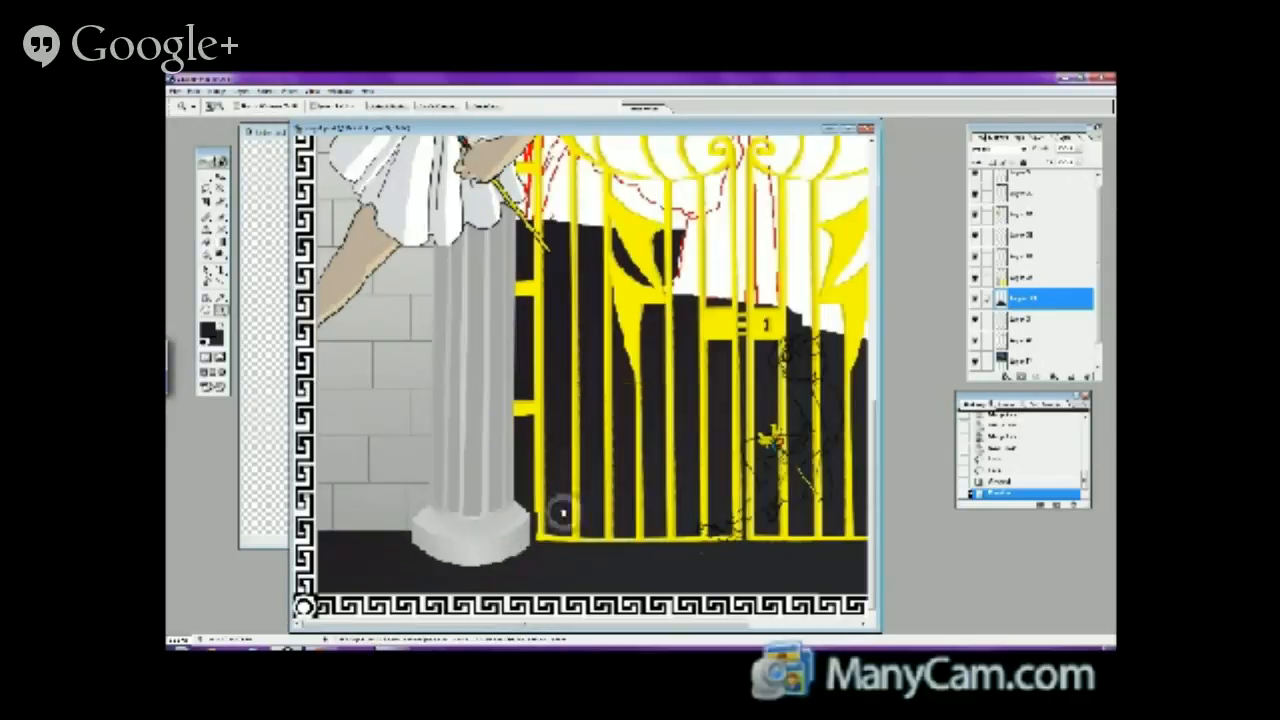
click(545, 530)
click(545, 517)
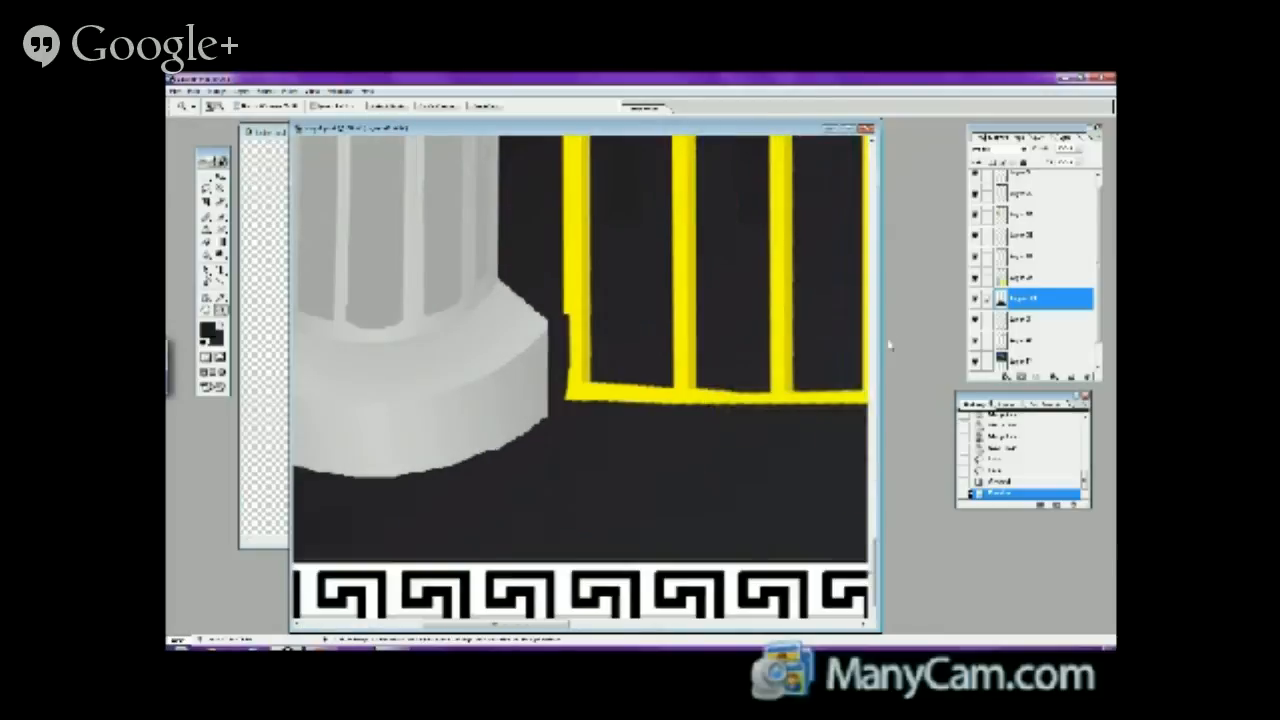
click(1010, 277)
click(221, 298)
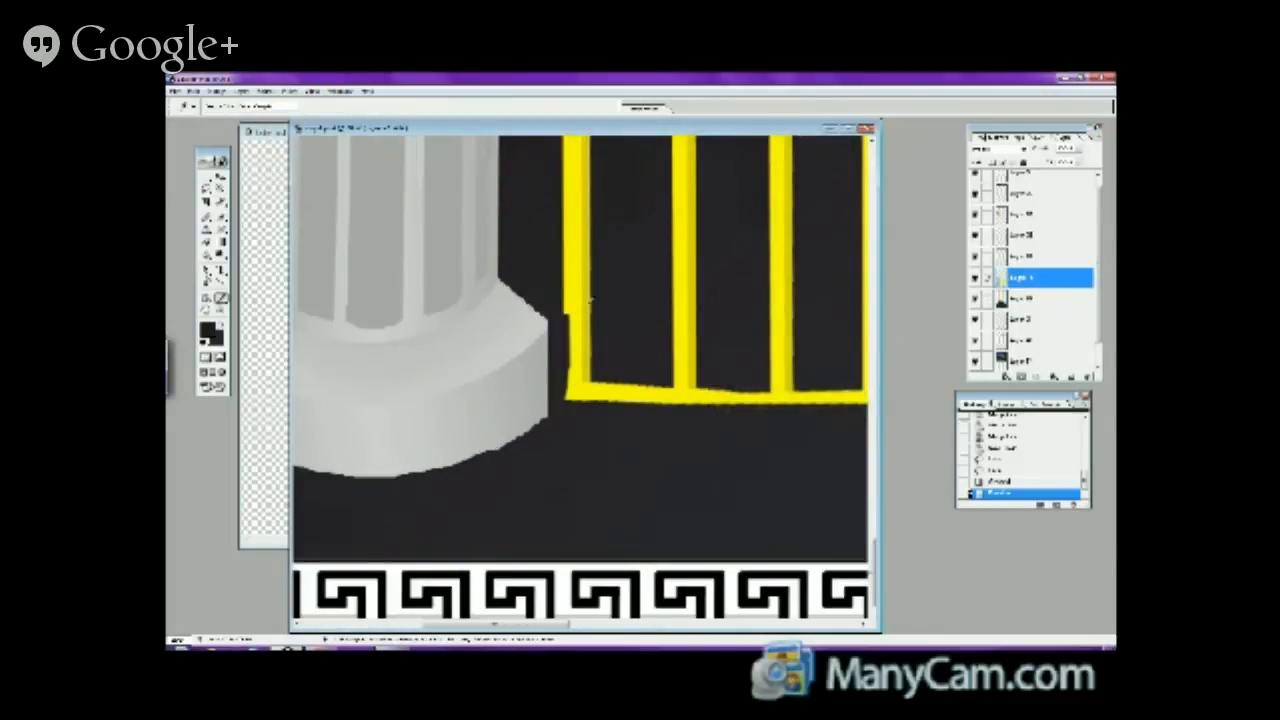
click(576, 292)
click(221, 212)
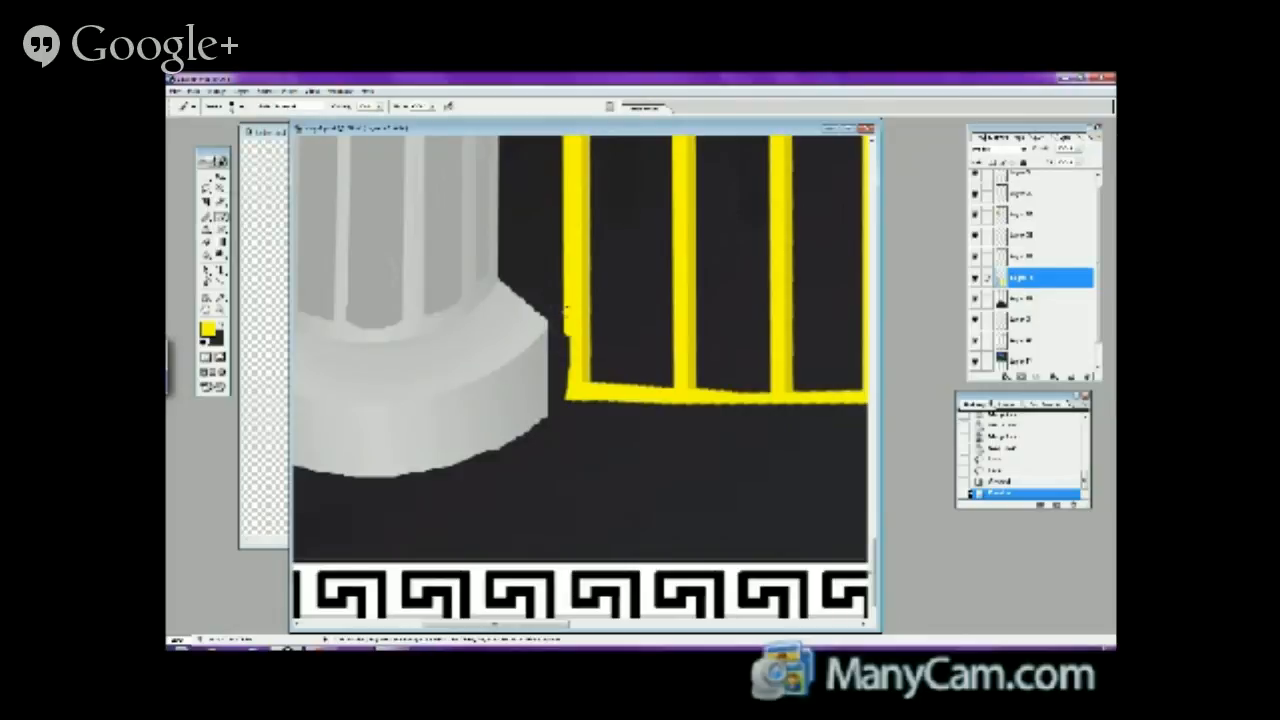
mouse_move(567, 310)
mouse_down()
mouse_move(566, 359)
mouse_move(565, 307)
mouse_up()
drag(565, 363, 566, 396)
- Check the gate layer against the dark ground by toggling its visibility, and lower the layer's opacity
click(221, 309)
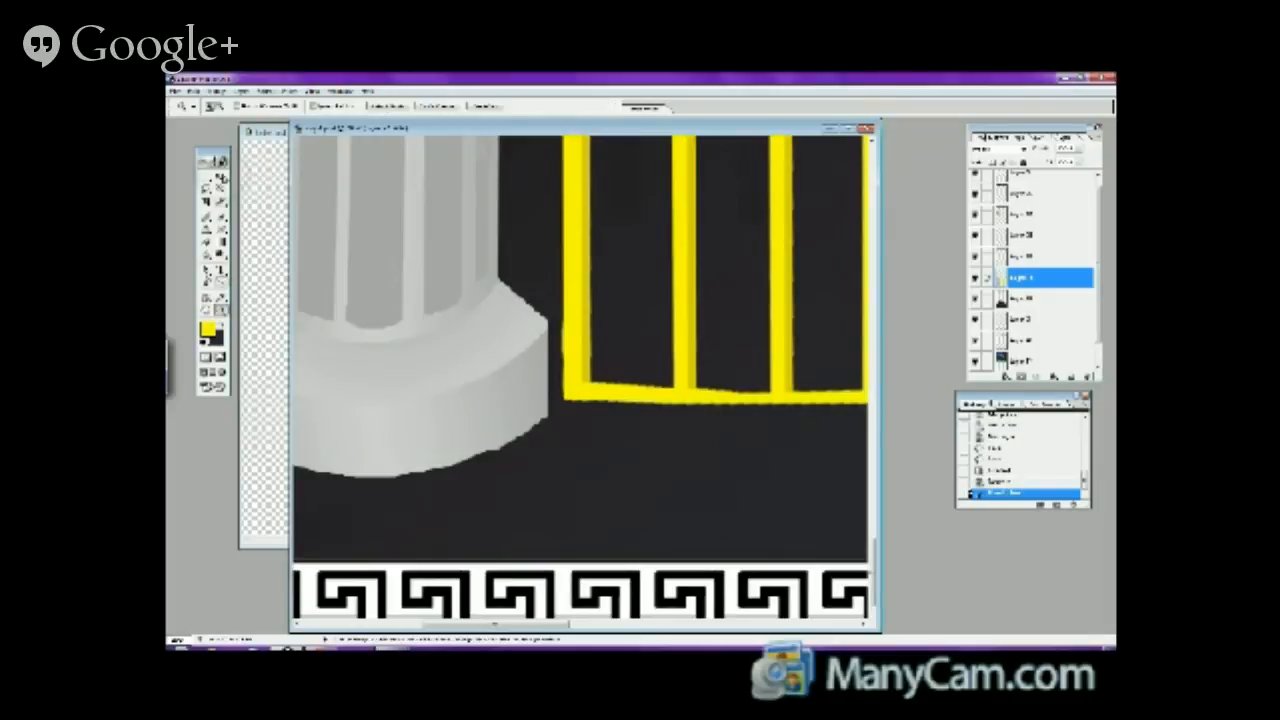
alt+click(594, 409)
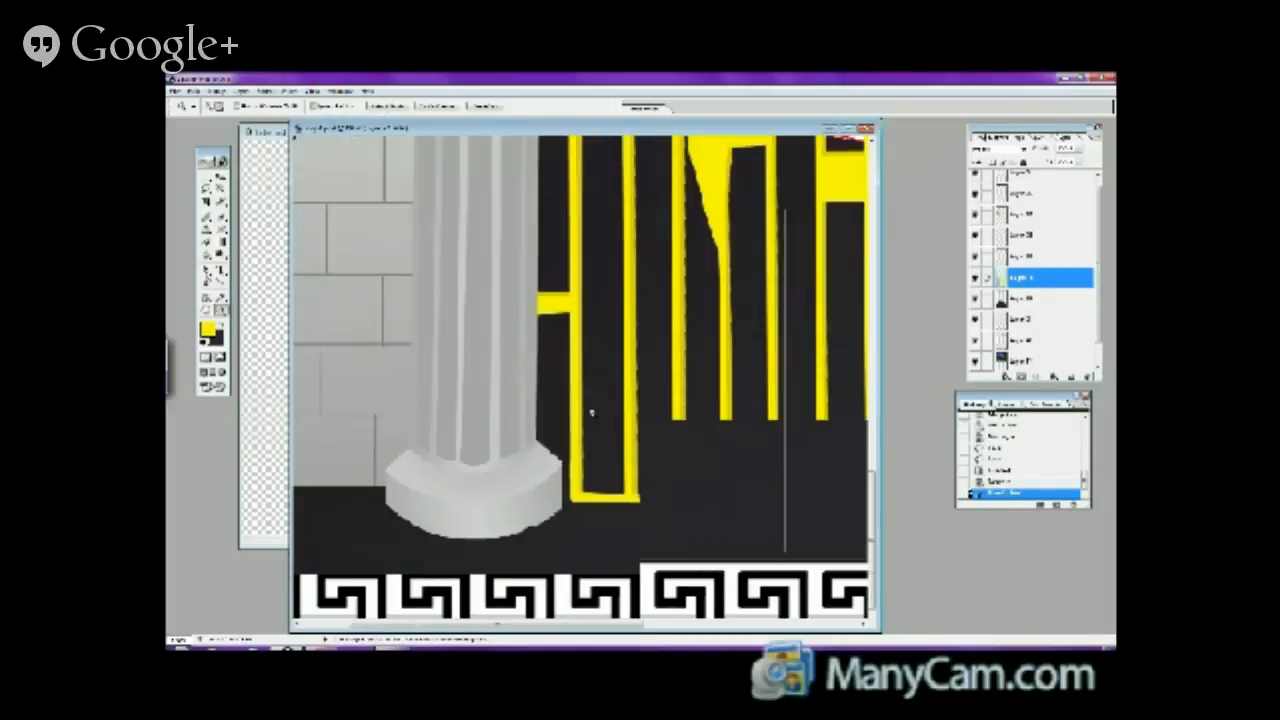
alt+click(594, 415)
alt+click(619, 403)
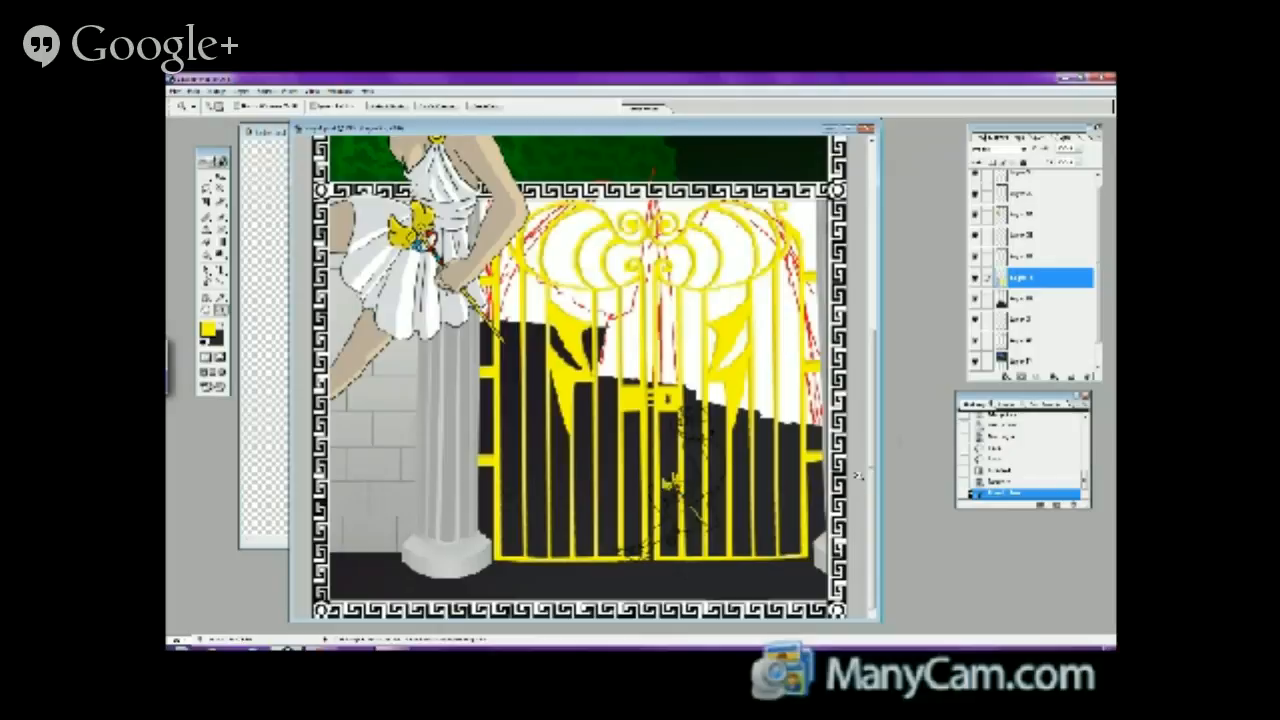
click(975, 278)
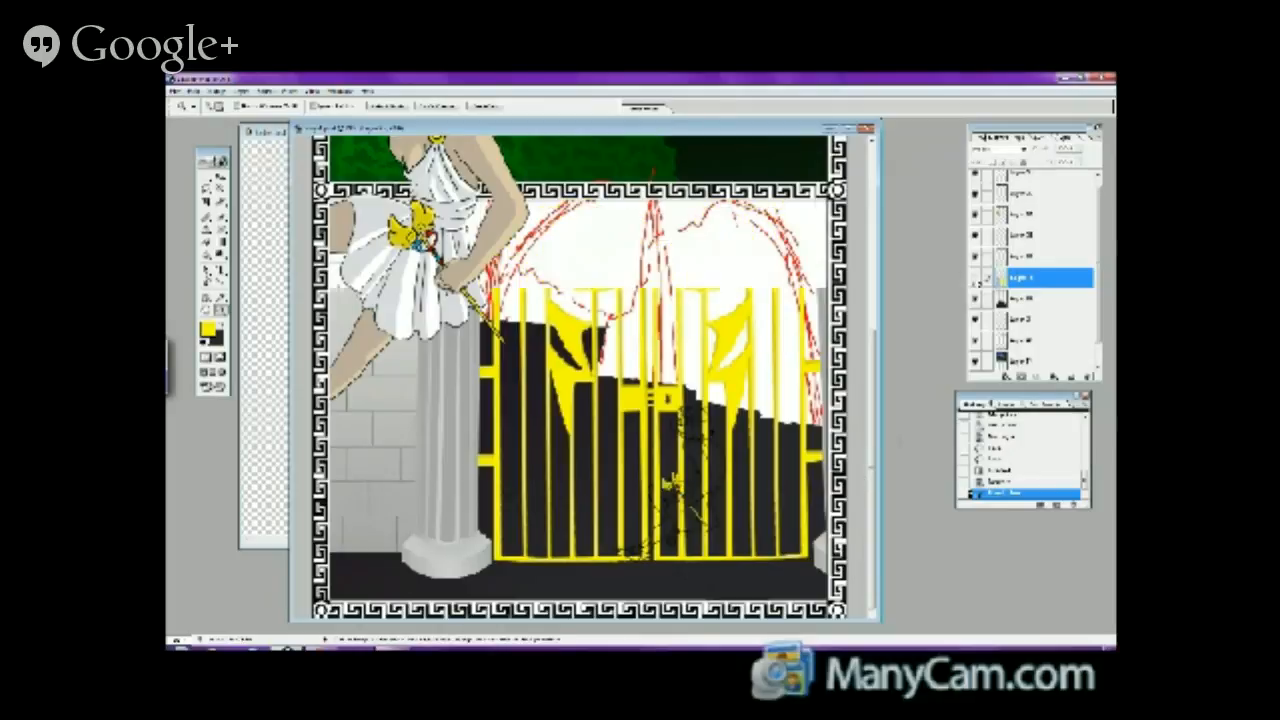
click(975, 278)
click(975, 278)
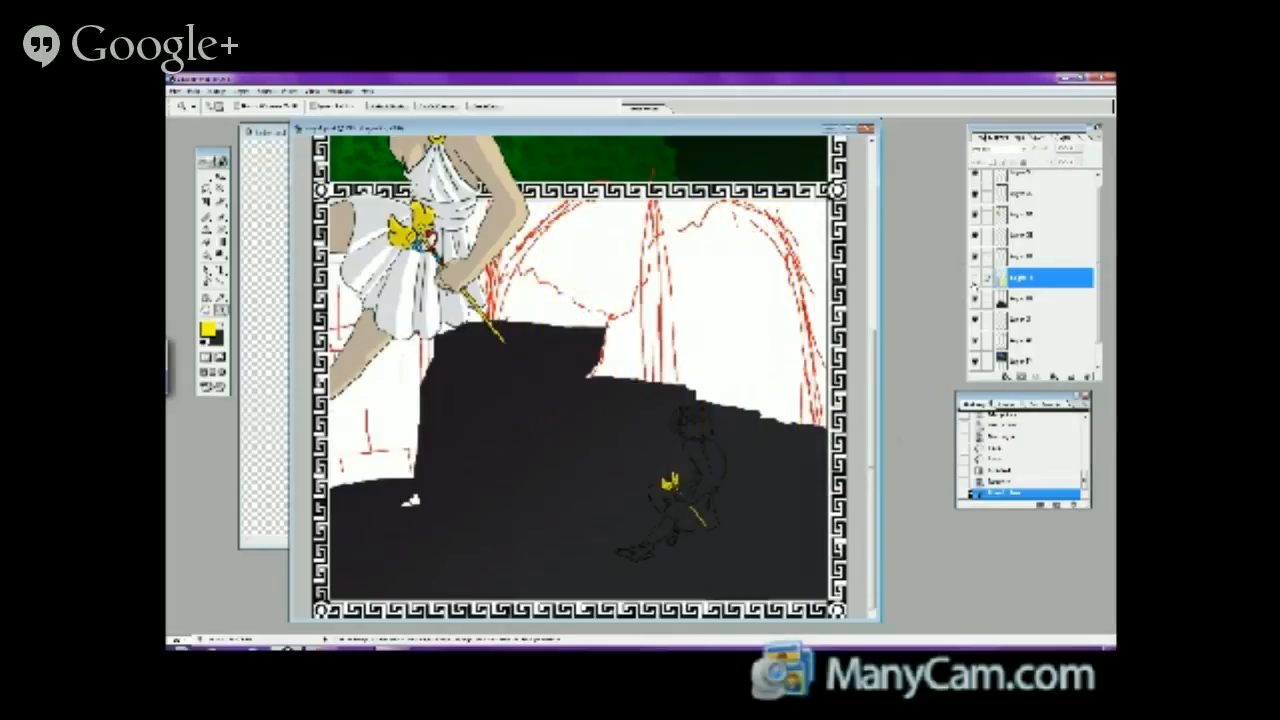
click(975, 278)
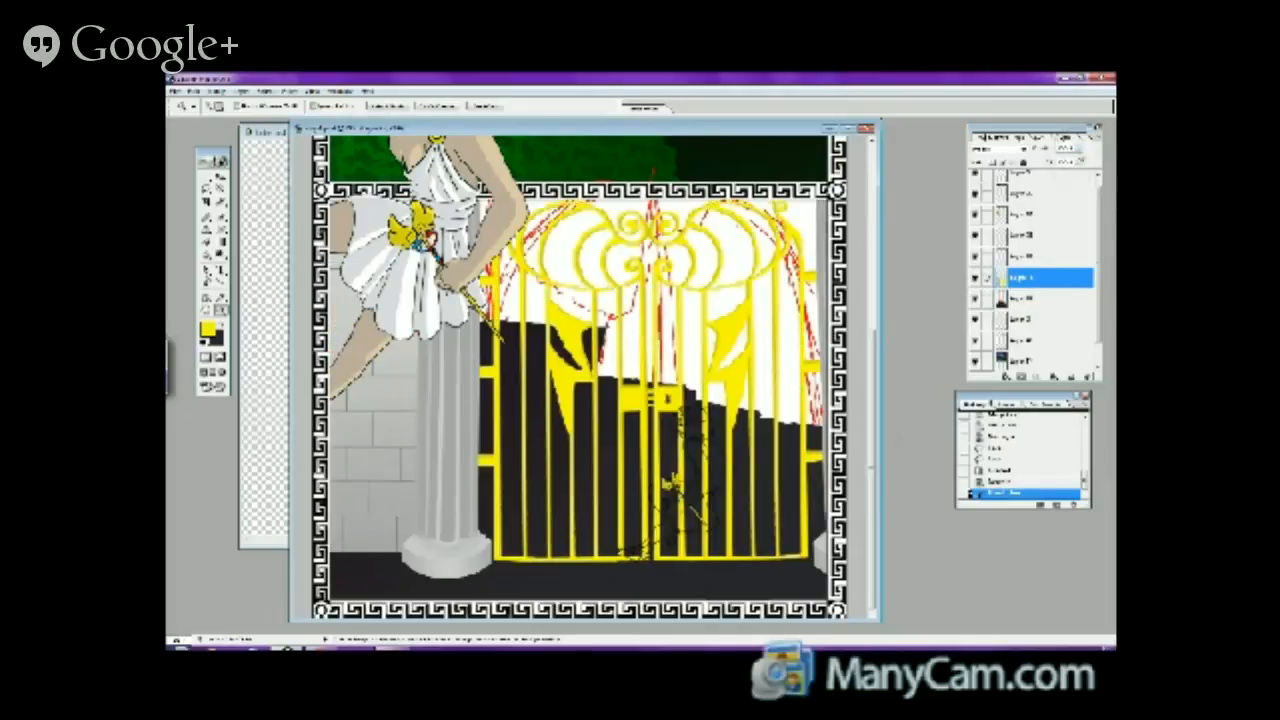
drag(1078, 148, 1068, 166)
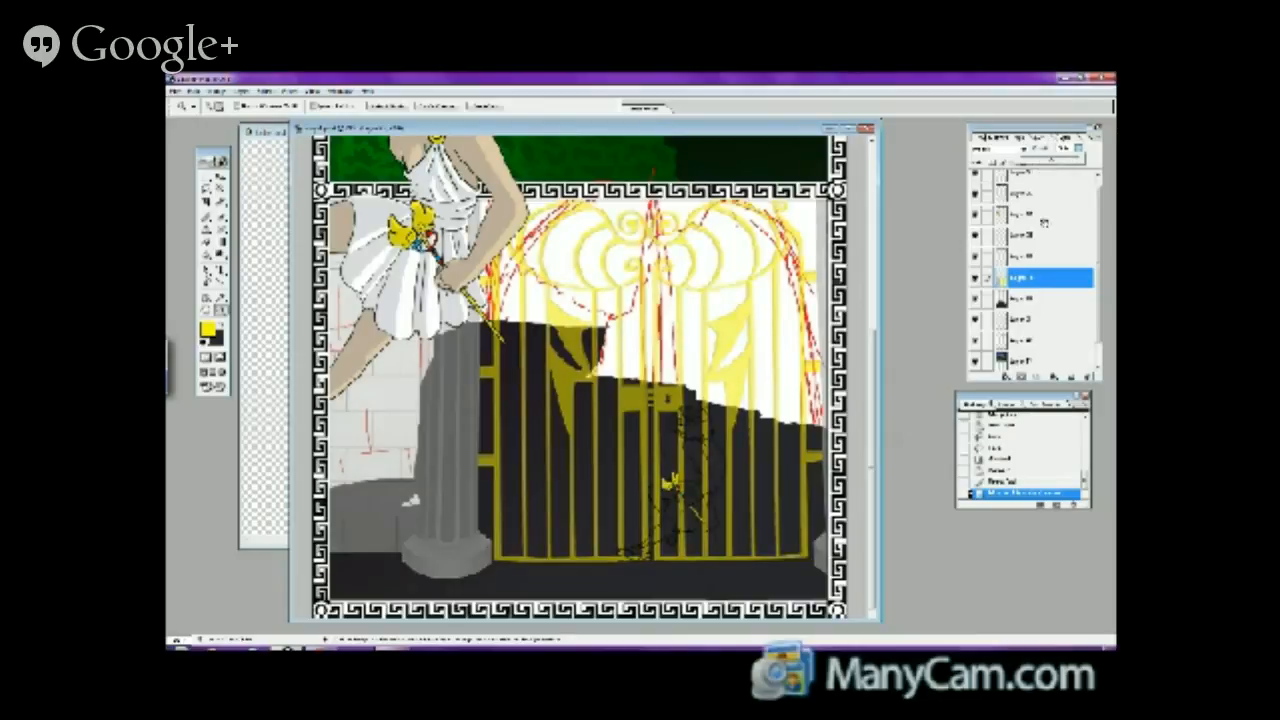
- Erase the stray mark on the gate layer from the dark ground just below the gate
click(1025, 297)
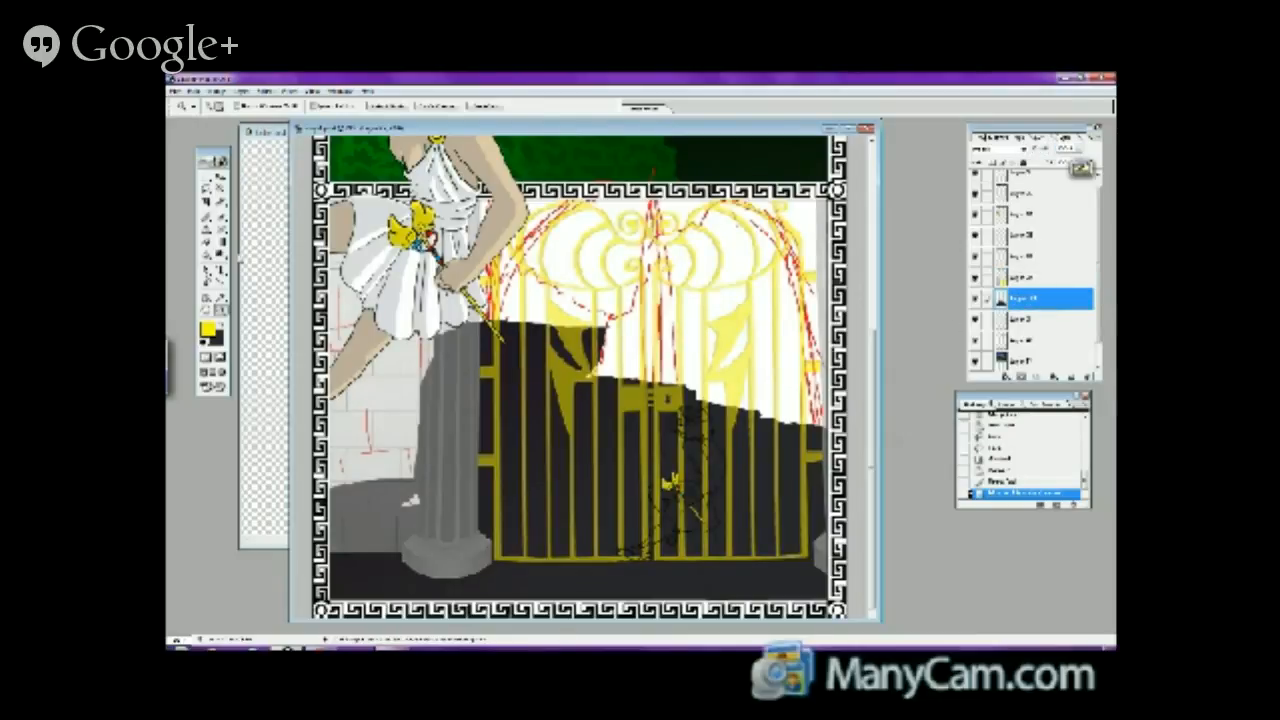
click(206, 188)
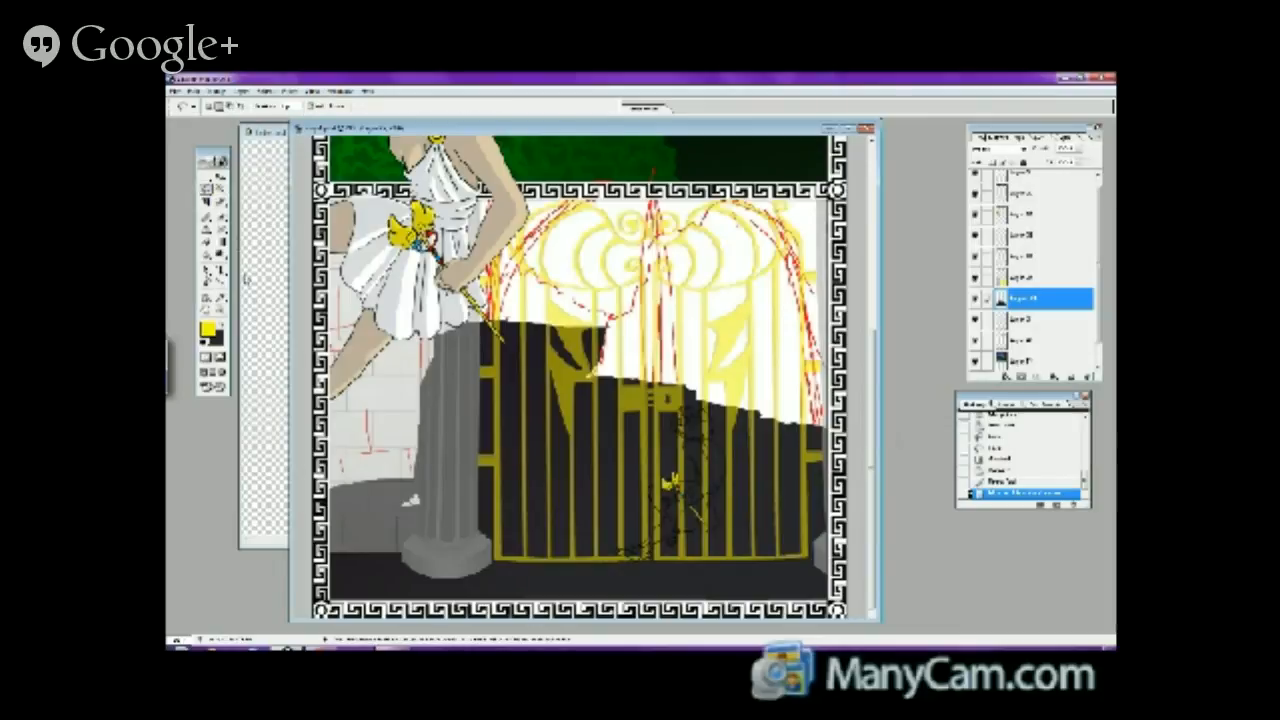
drag(206, 190, 238, 205)
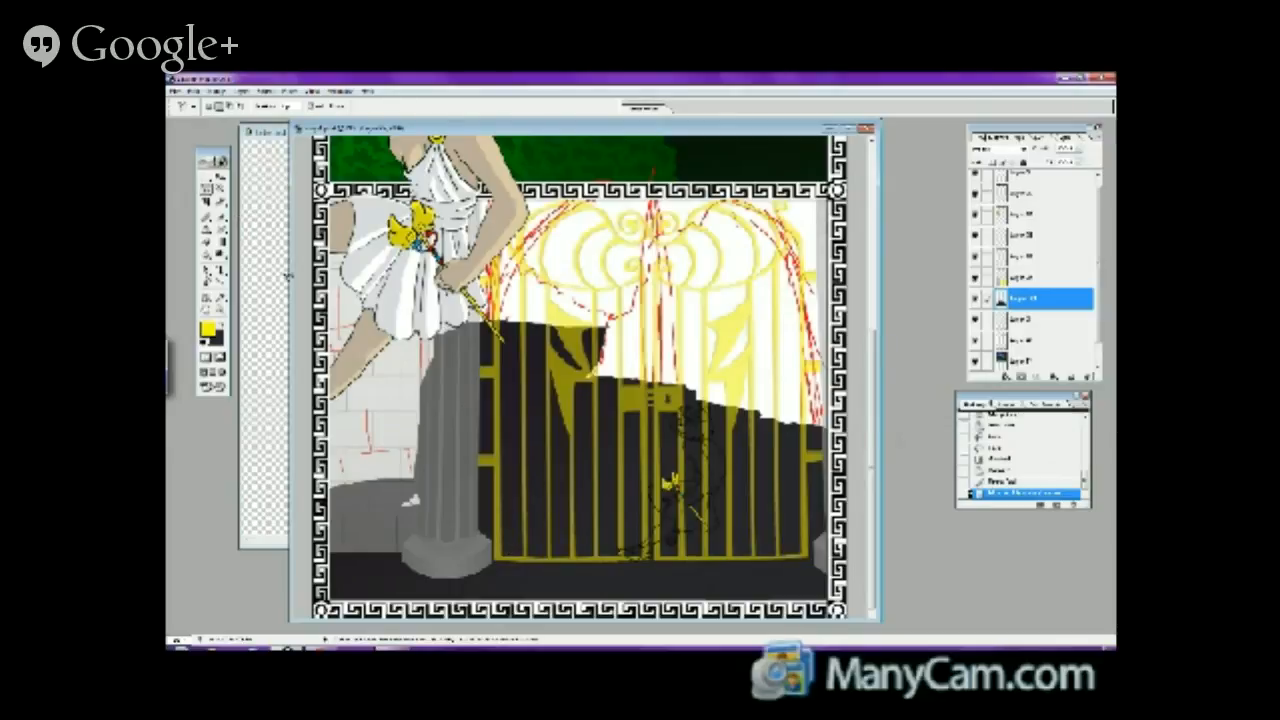
click(223, 308)
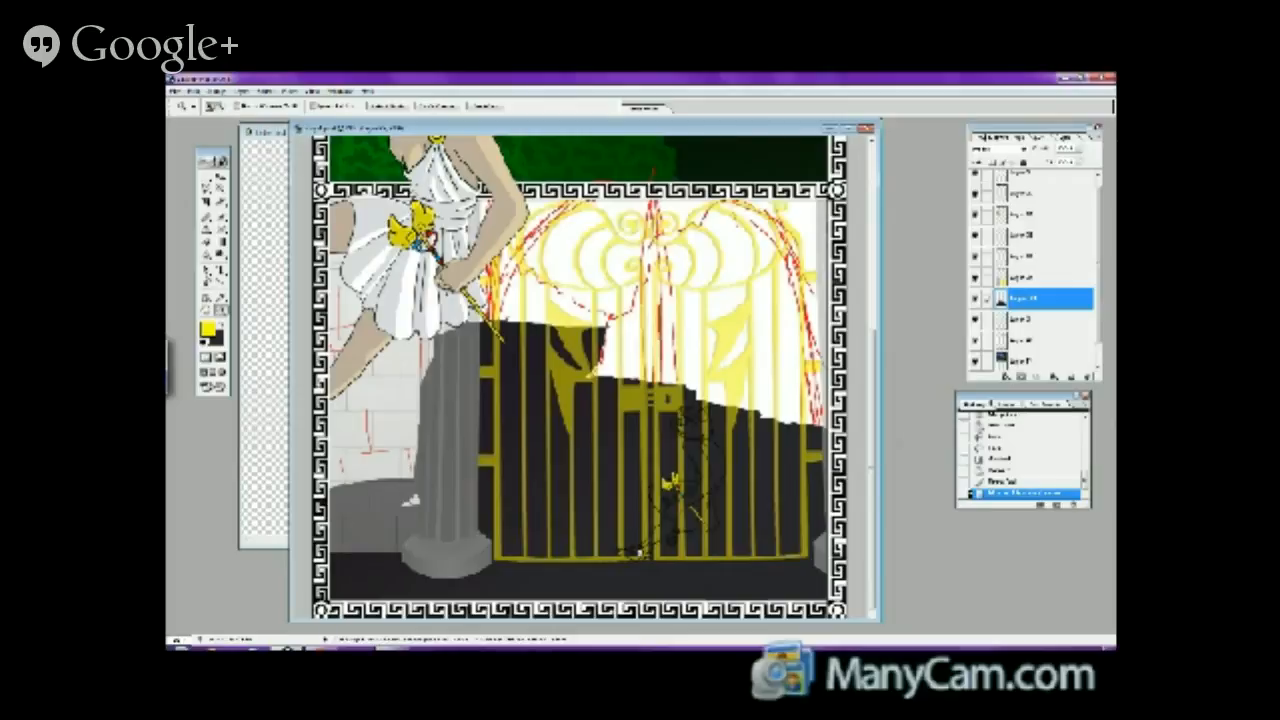
click(640, 556)
click(628, 558)
click(621, 566)
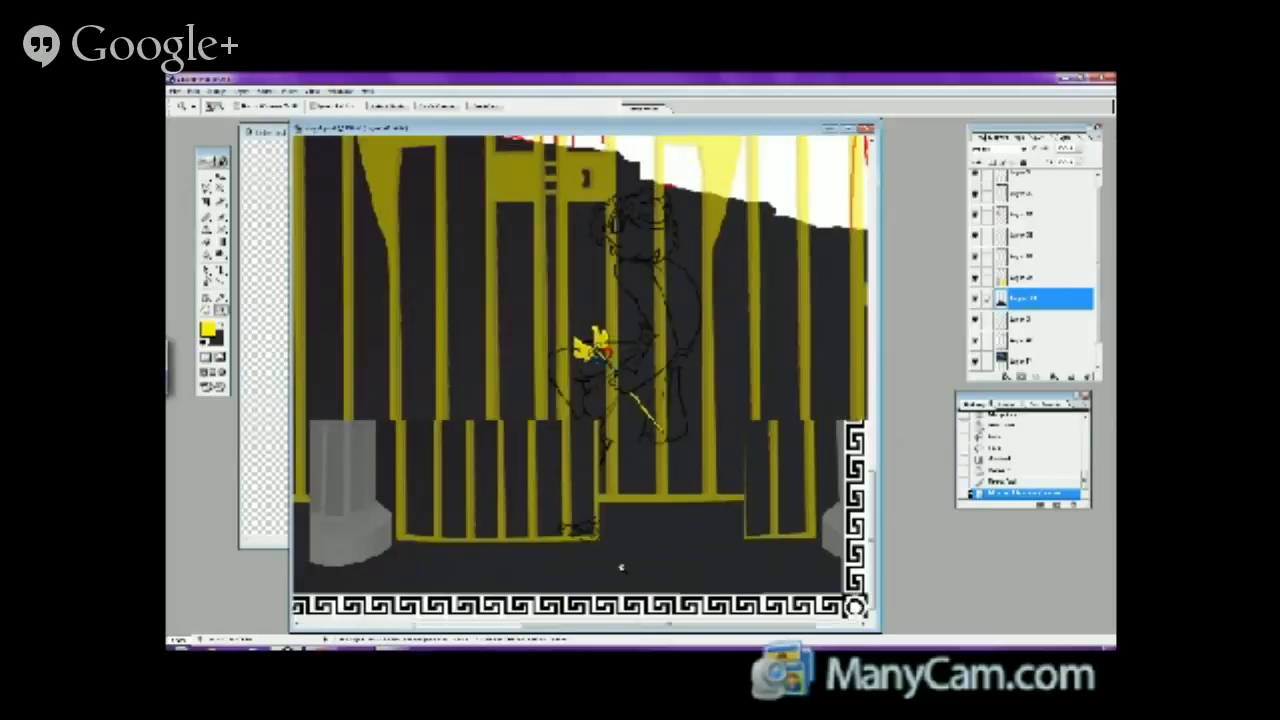
click(610, 545)
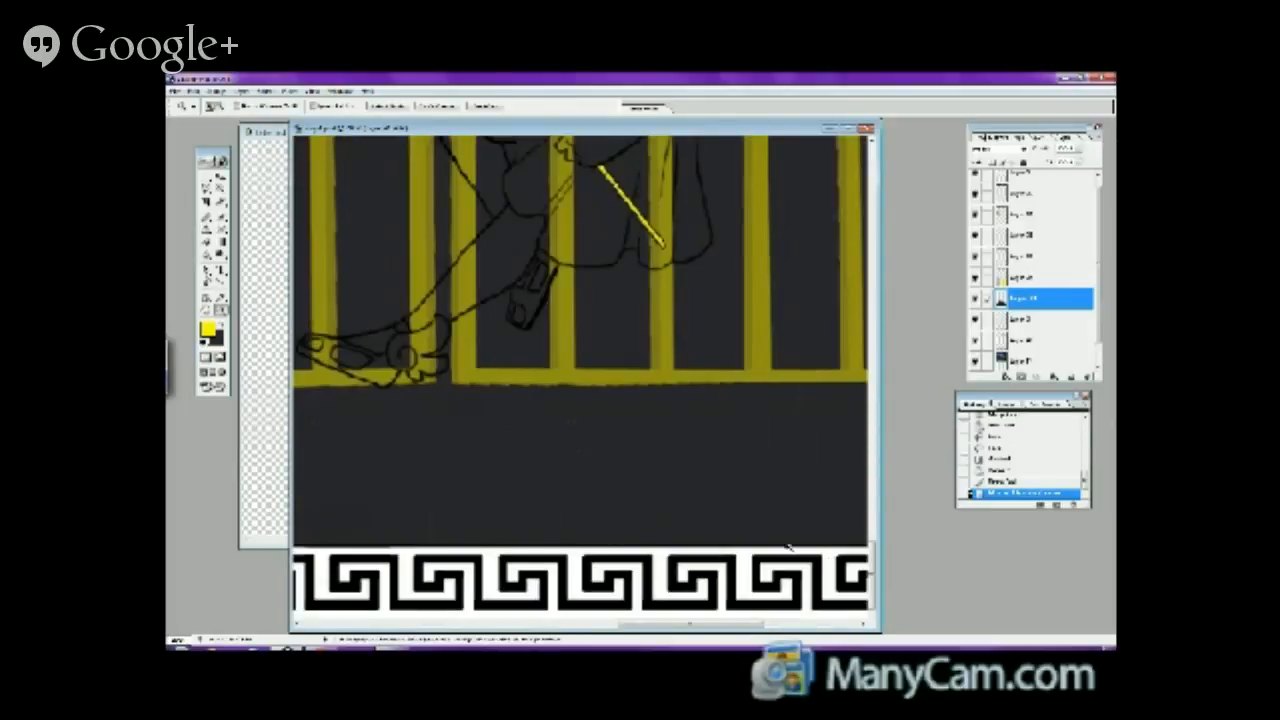
drag(652, 628, 615, 628)
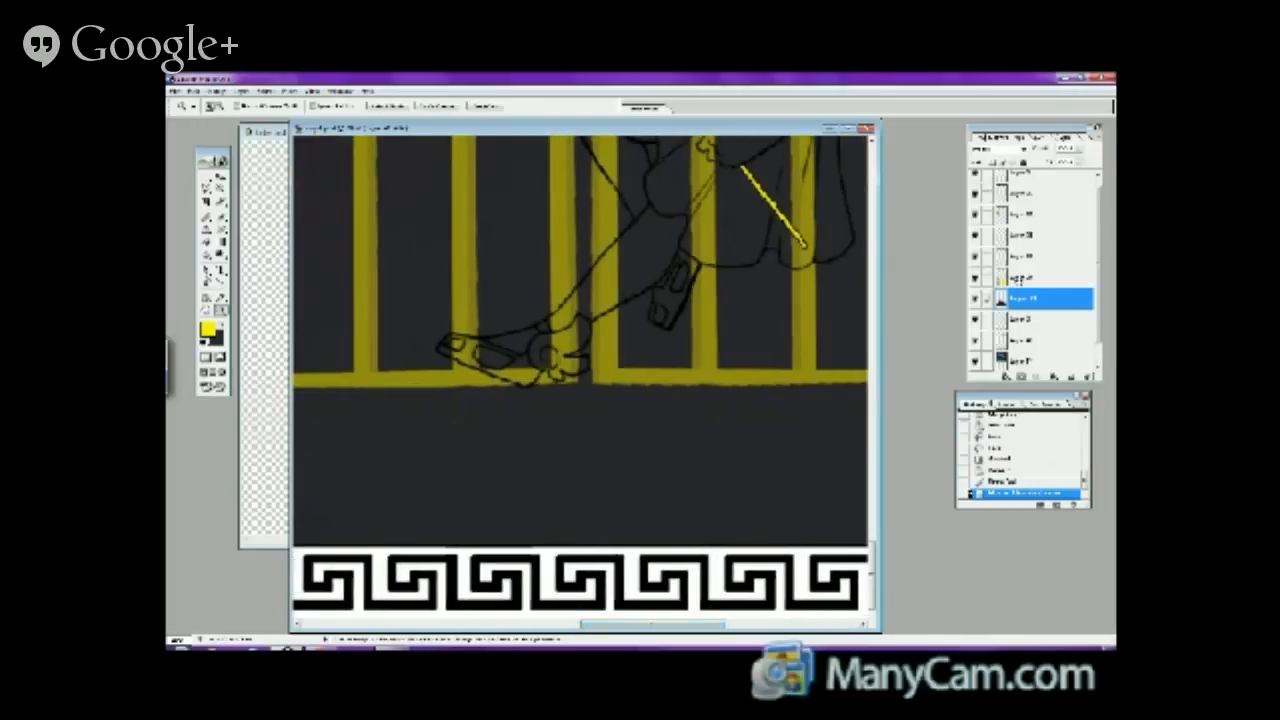
click(985, 278)
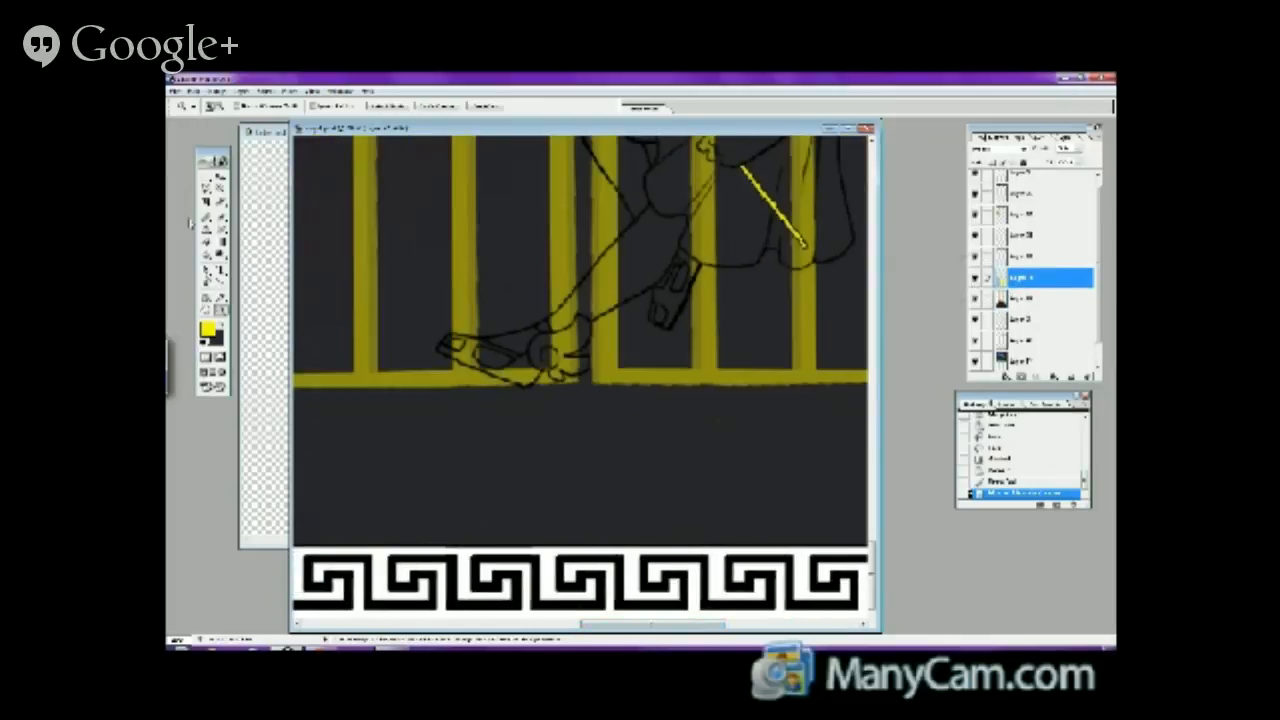
click(206, 240)
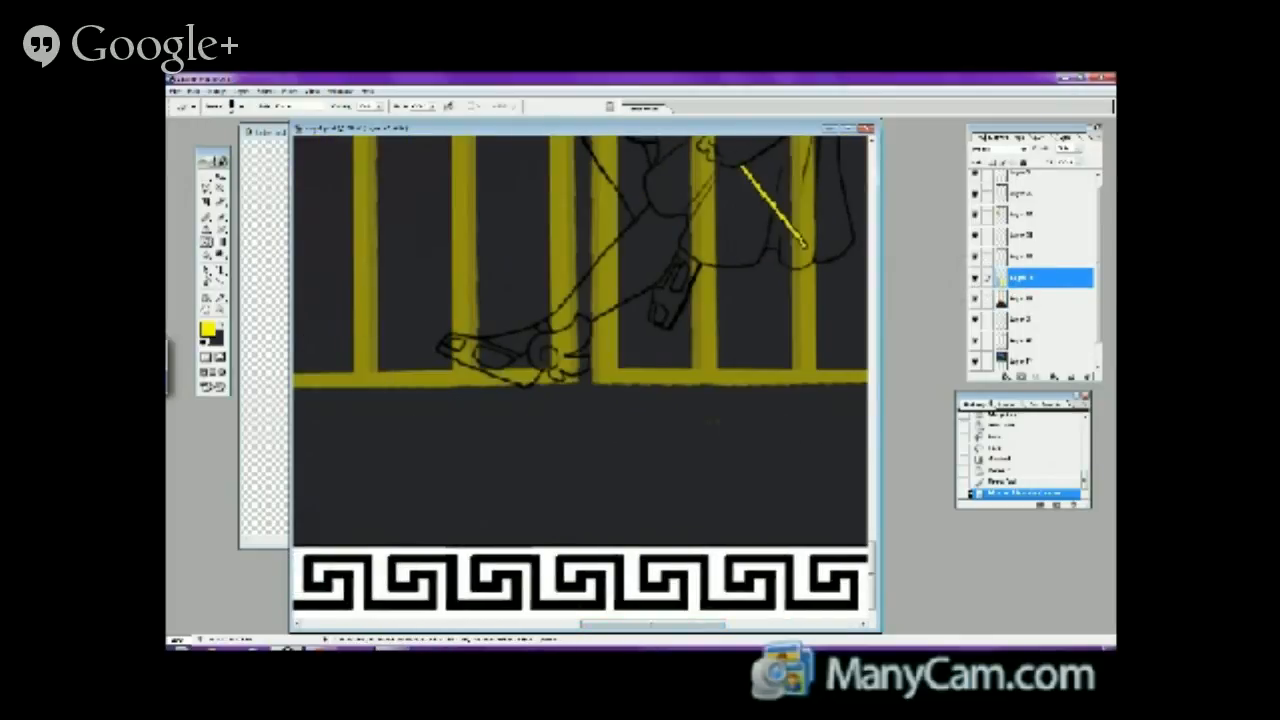
click(731, 443)
- Select a small slanted four-sided tile shape on the dark ground just below the gate with the Polygonal Lasso
click(218, 190)
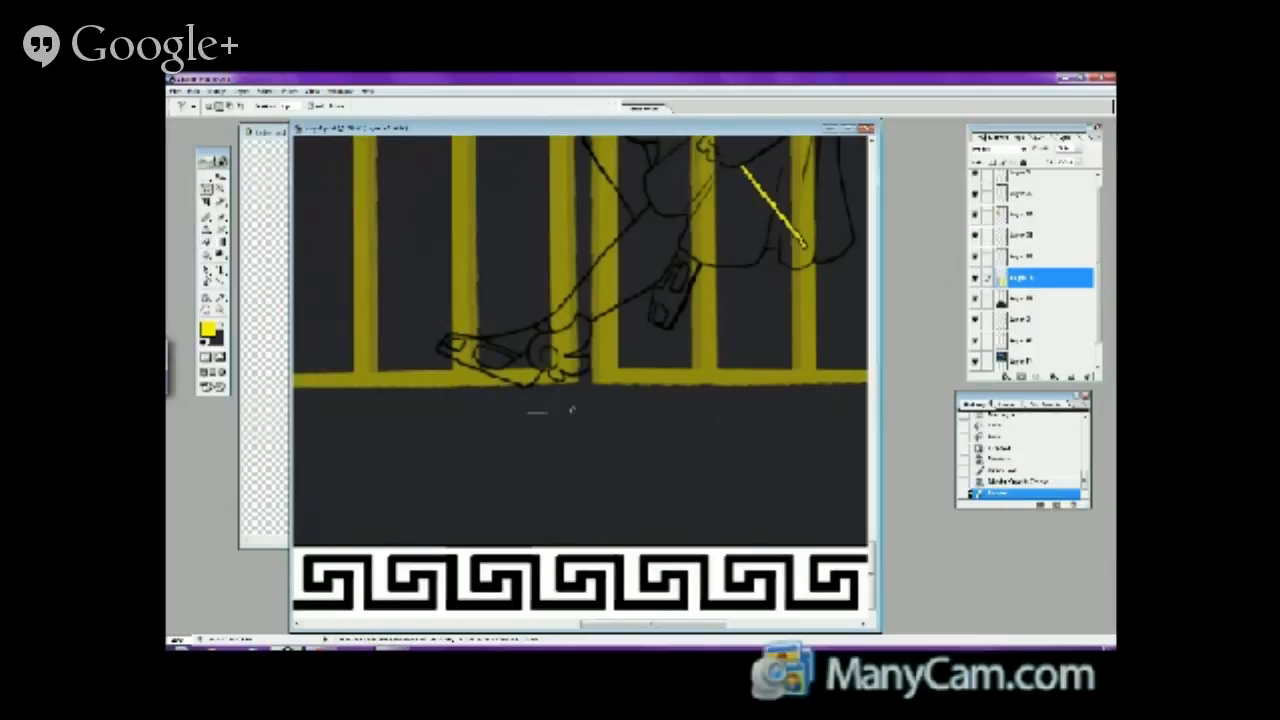
click(572, 411)
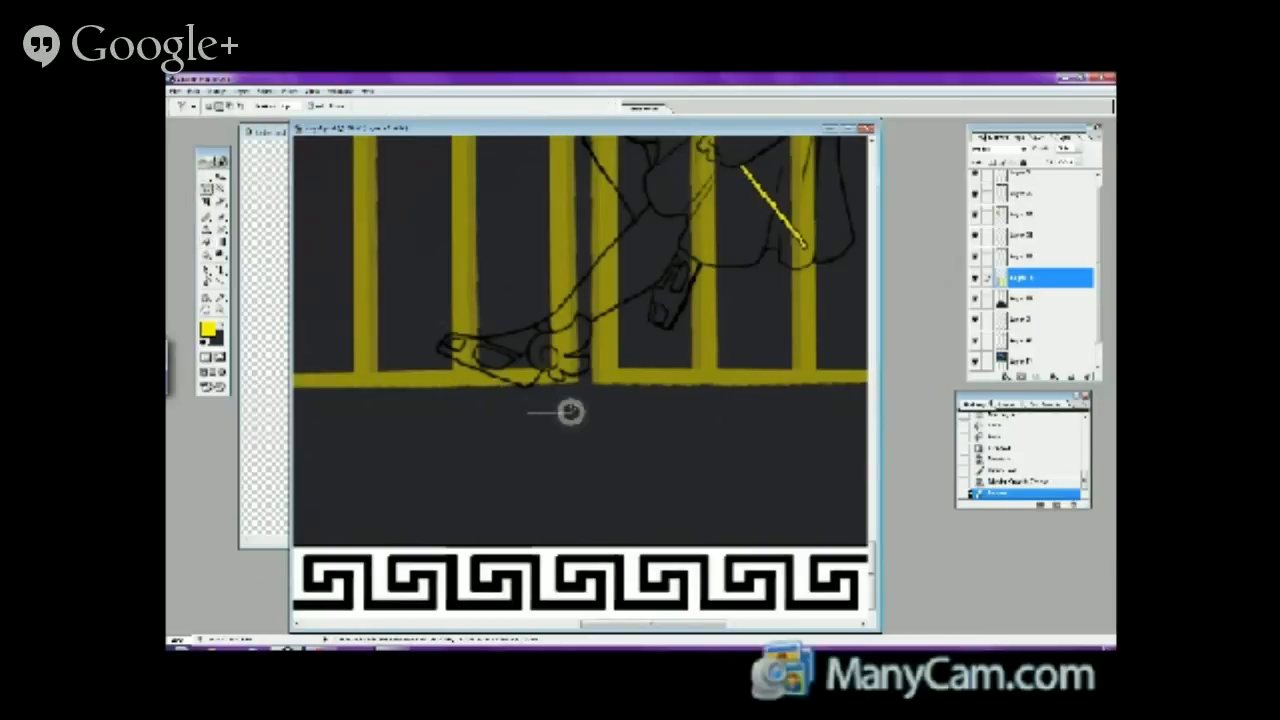
click(617, 450)
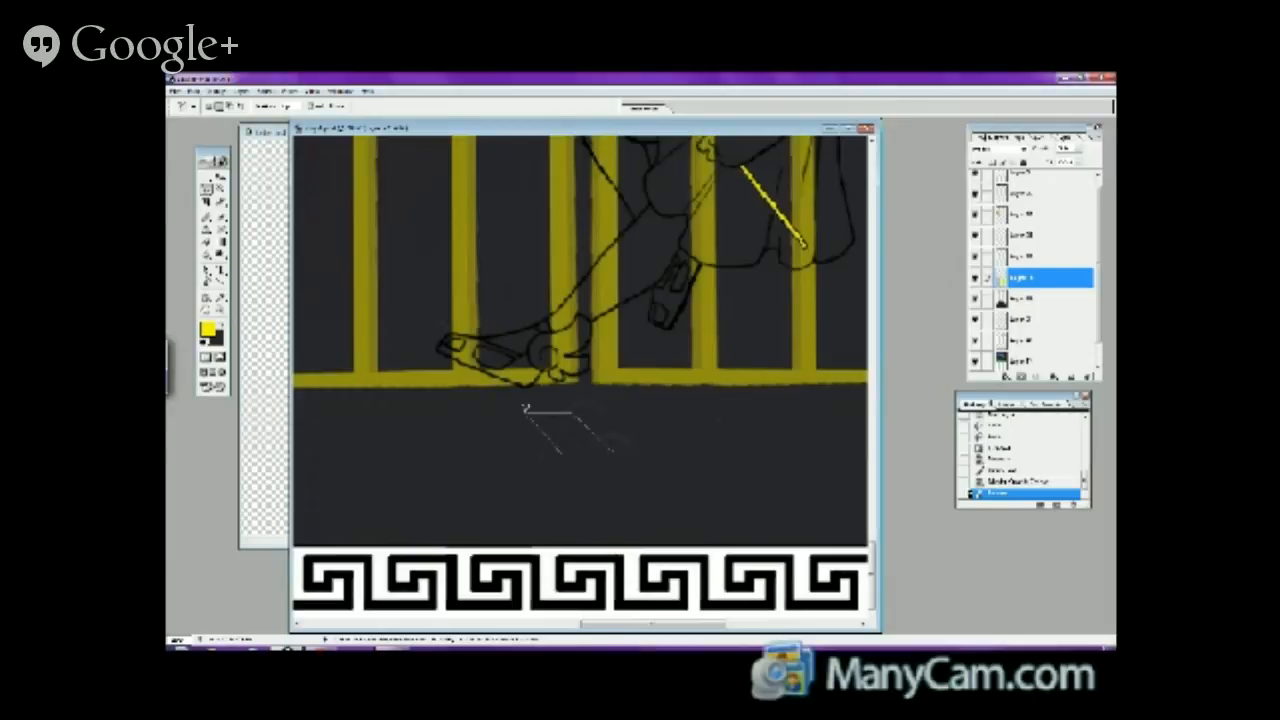
click(524, 408)
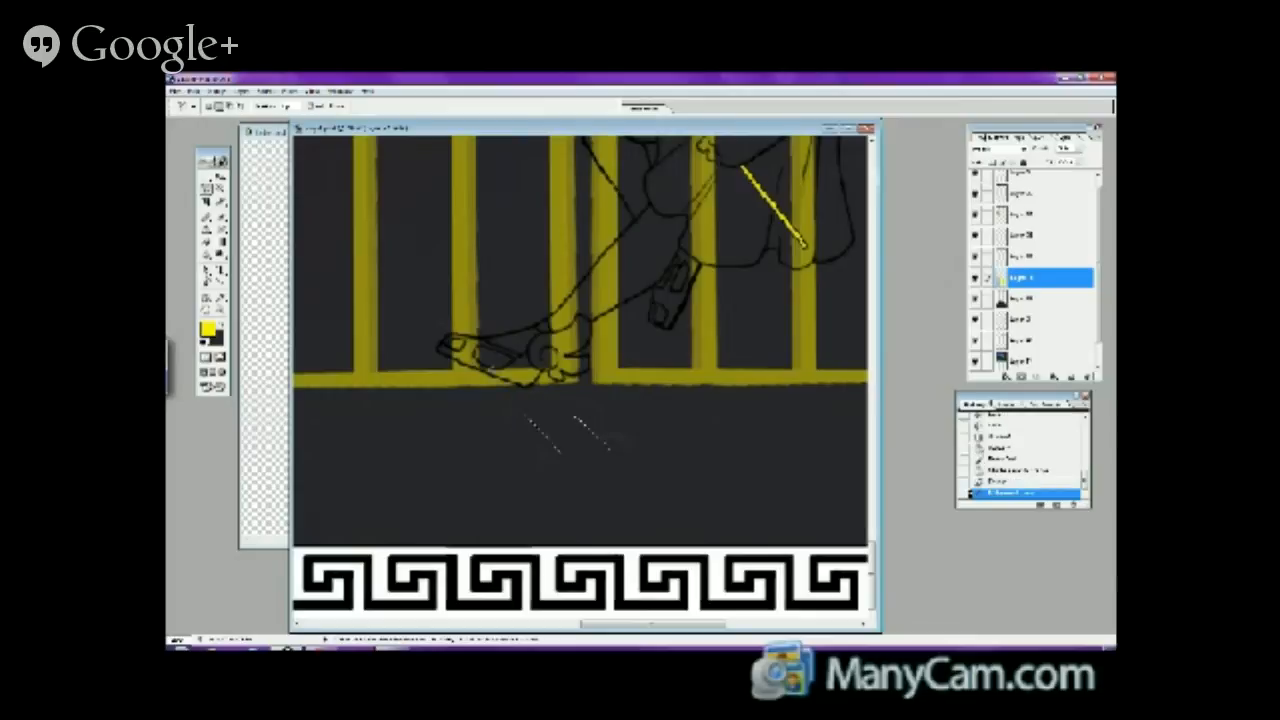
- Try filling the selected tile shape with the gate's yellow on the gate layer using the Paint Bucket, and undo the fill
click(220, 244)
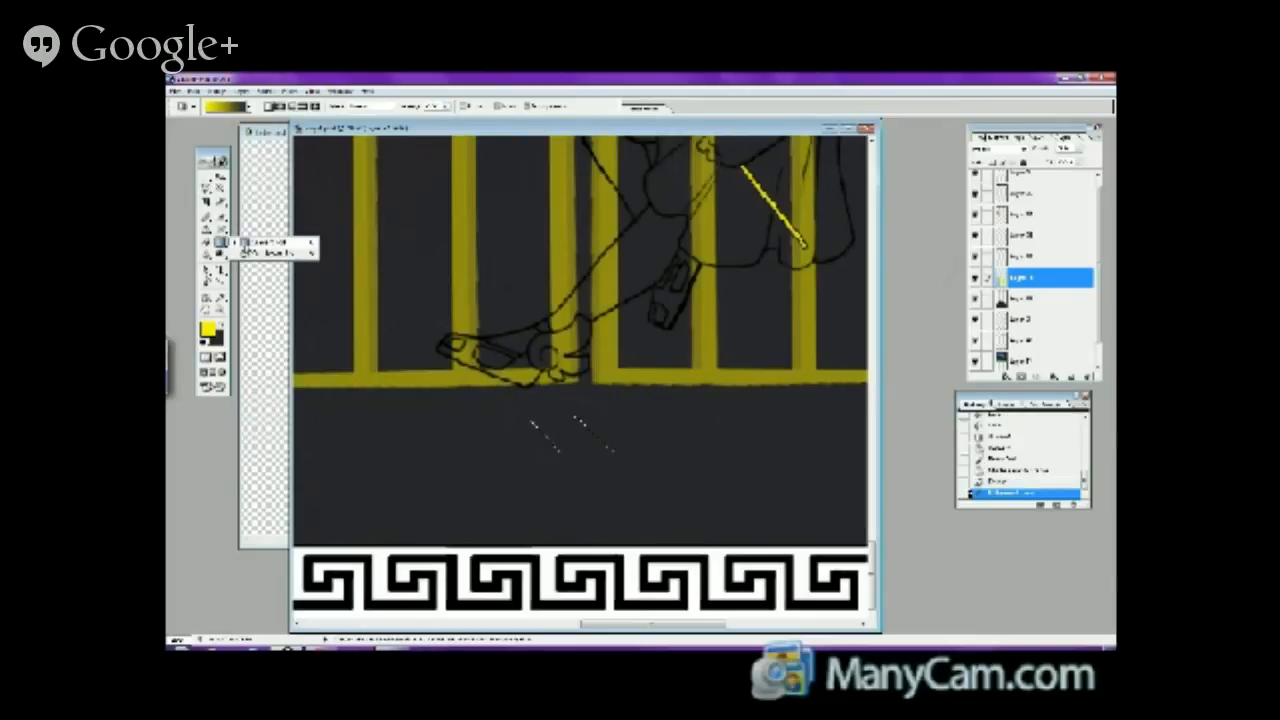
click(265, 253)
click(593, 438)
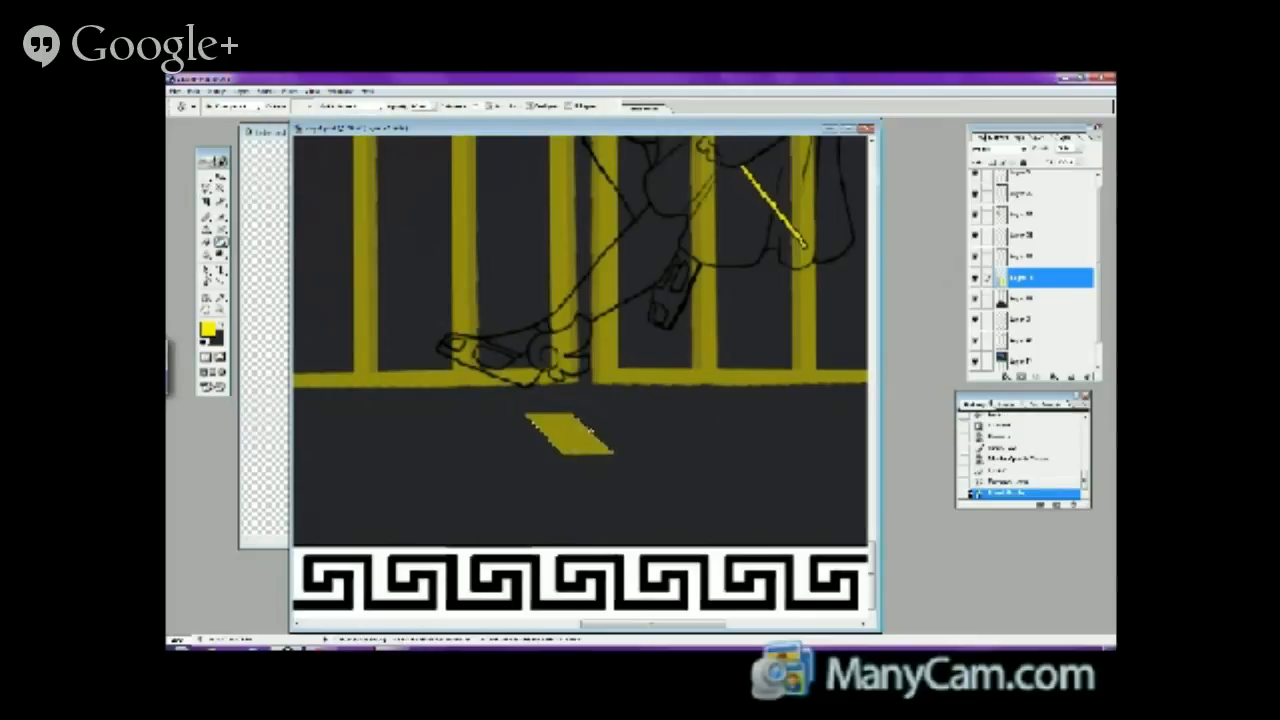
click(193, 91)
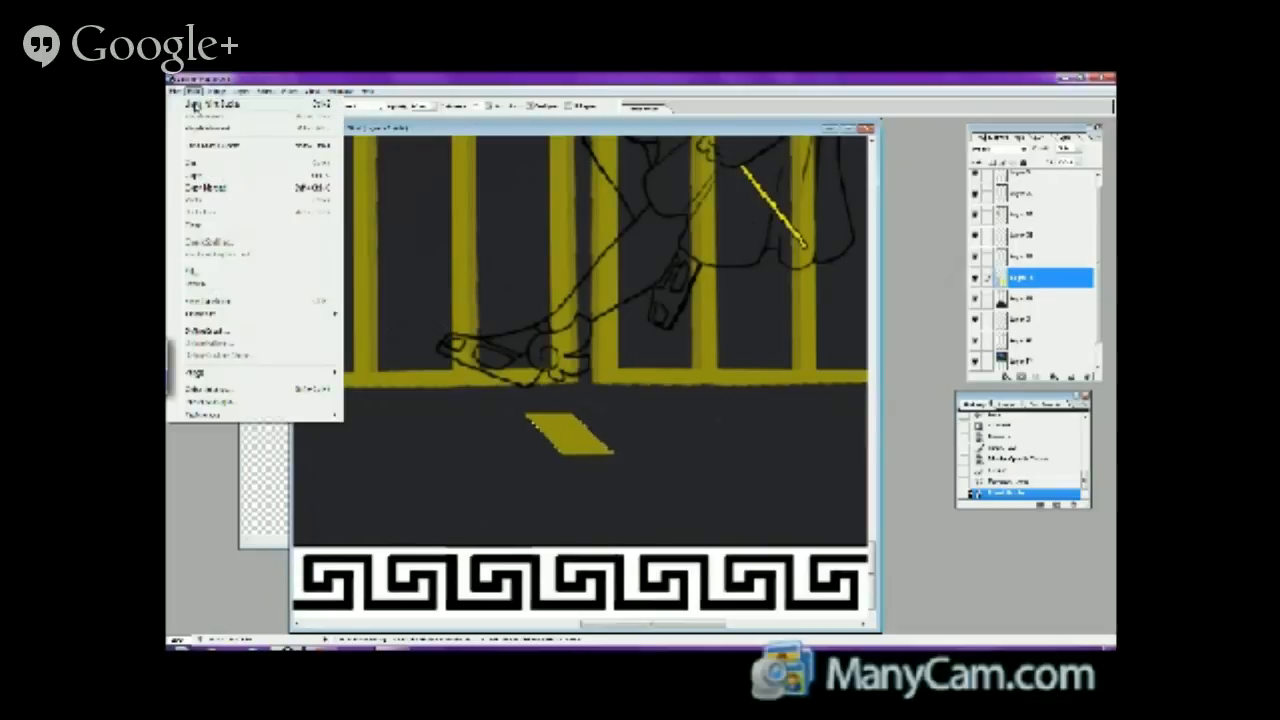
click(200, 101)
- Fill the selected tile shape with bright yellow on a new layer beneath the gate layer
click(975, 256)
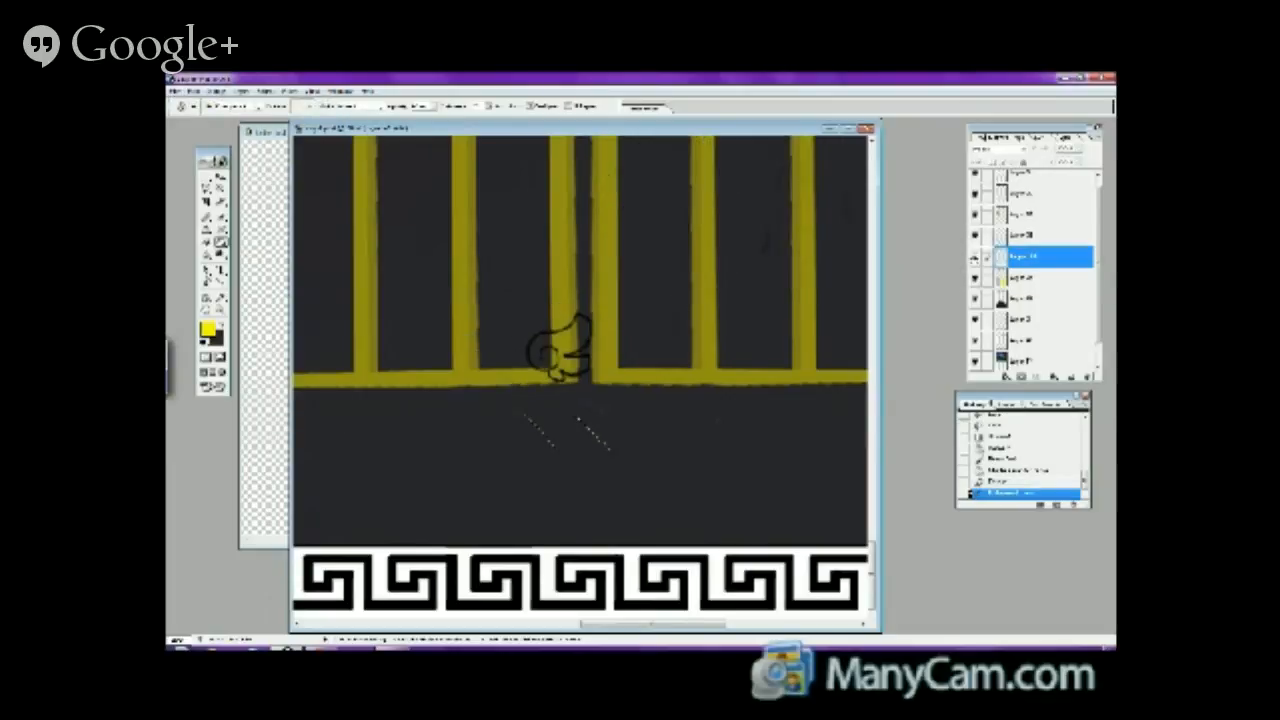
click(975, 256)
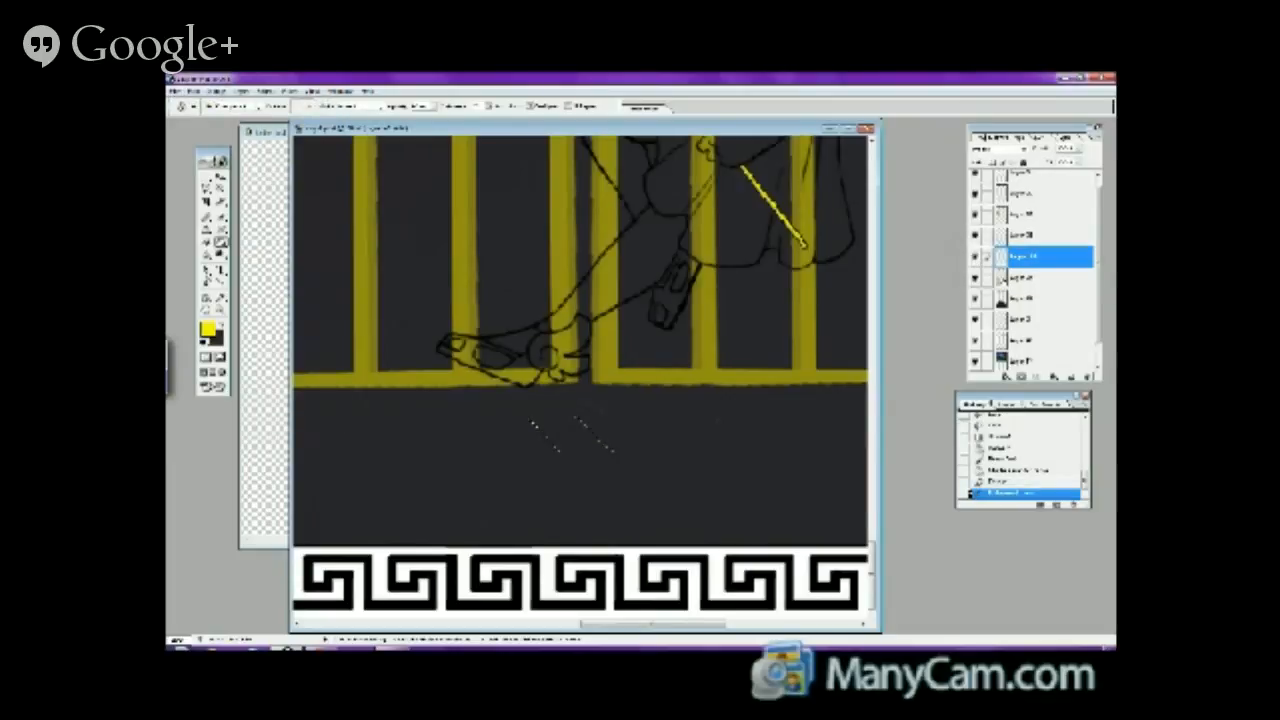
click(1038, 298)
key(alt+BackSpace)
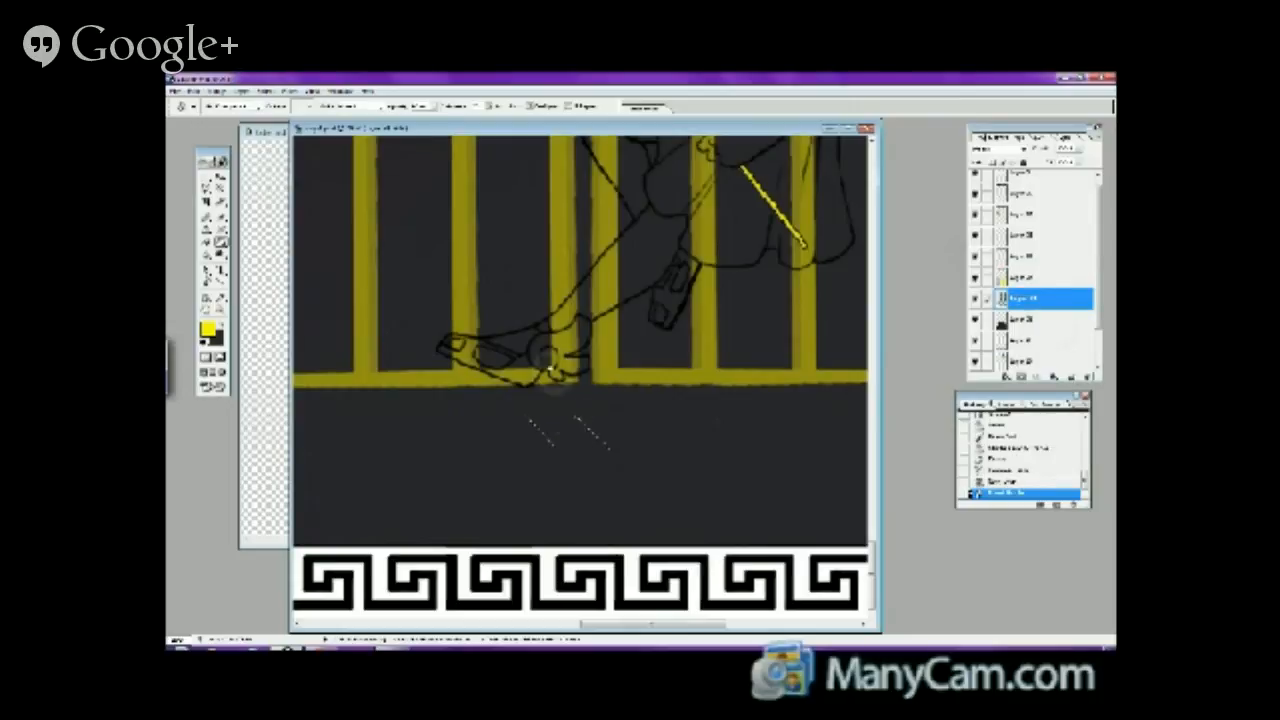
- Raise the gate layer's opacity back to full
click(221, 322)
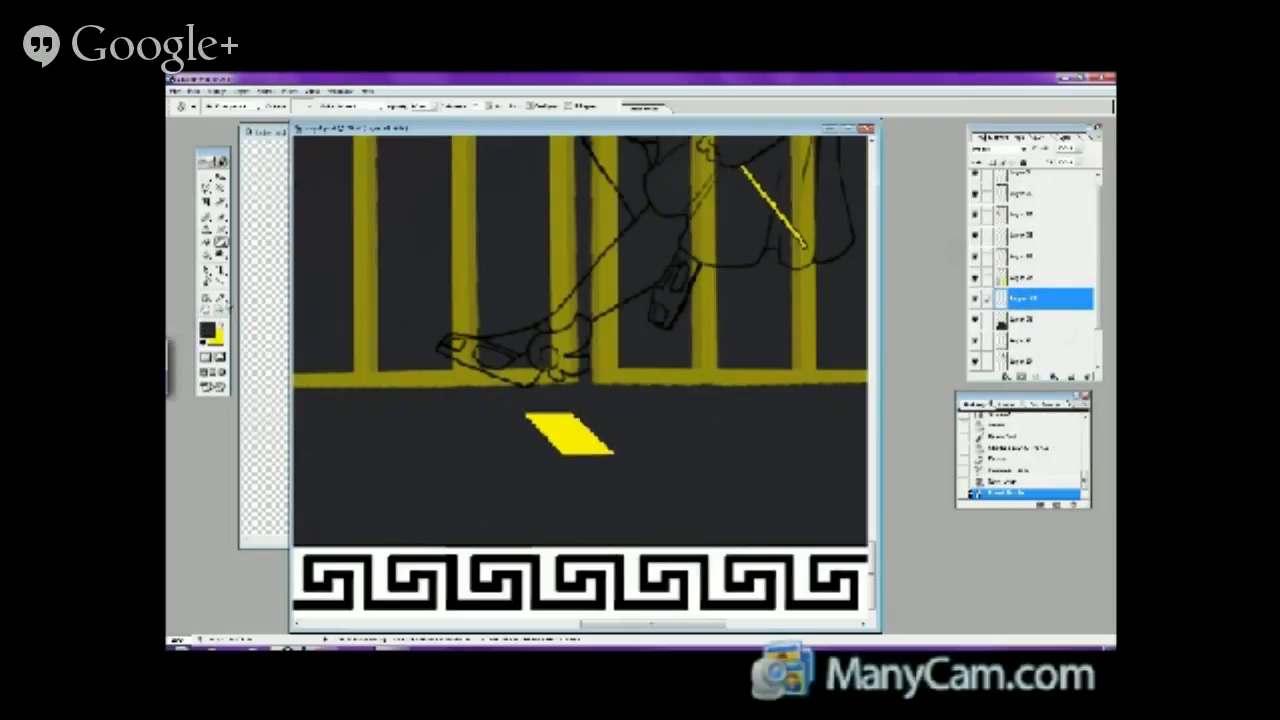
click(221, 298)
click(1030, 277)
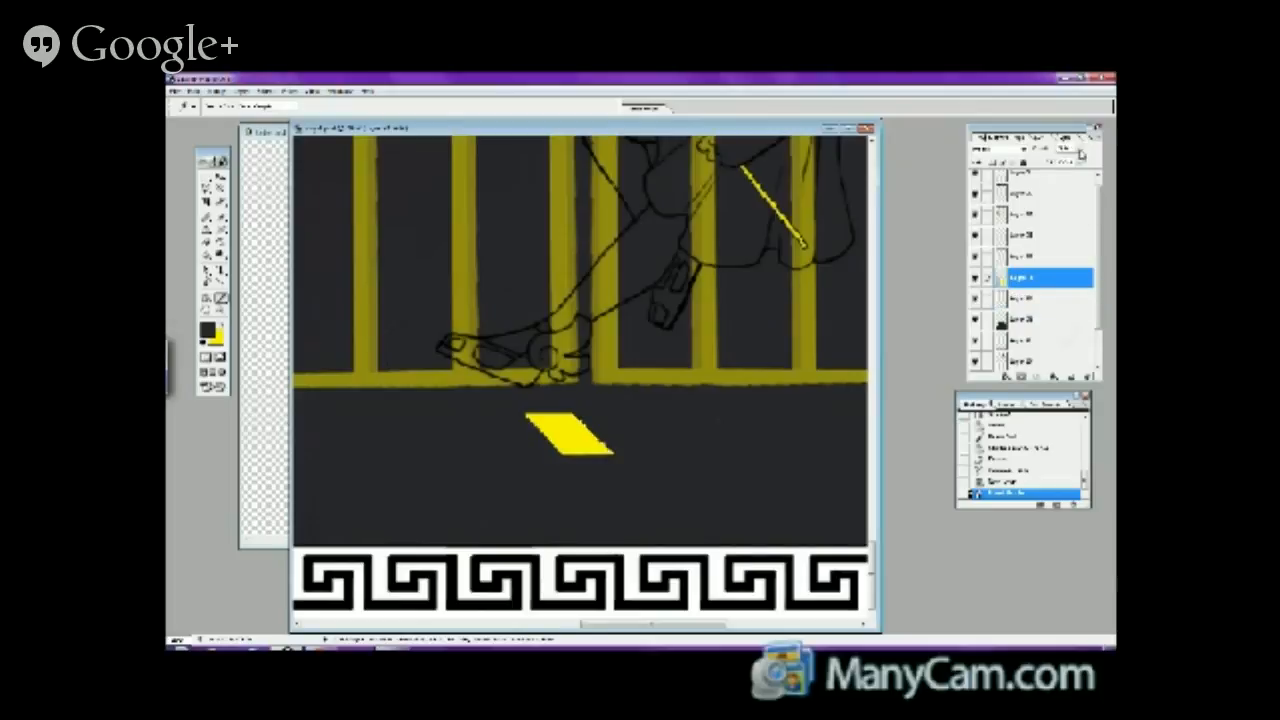
click(1071, 160)
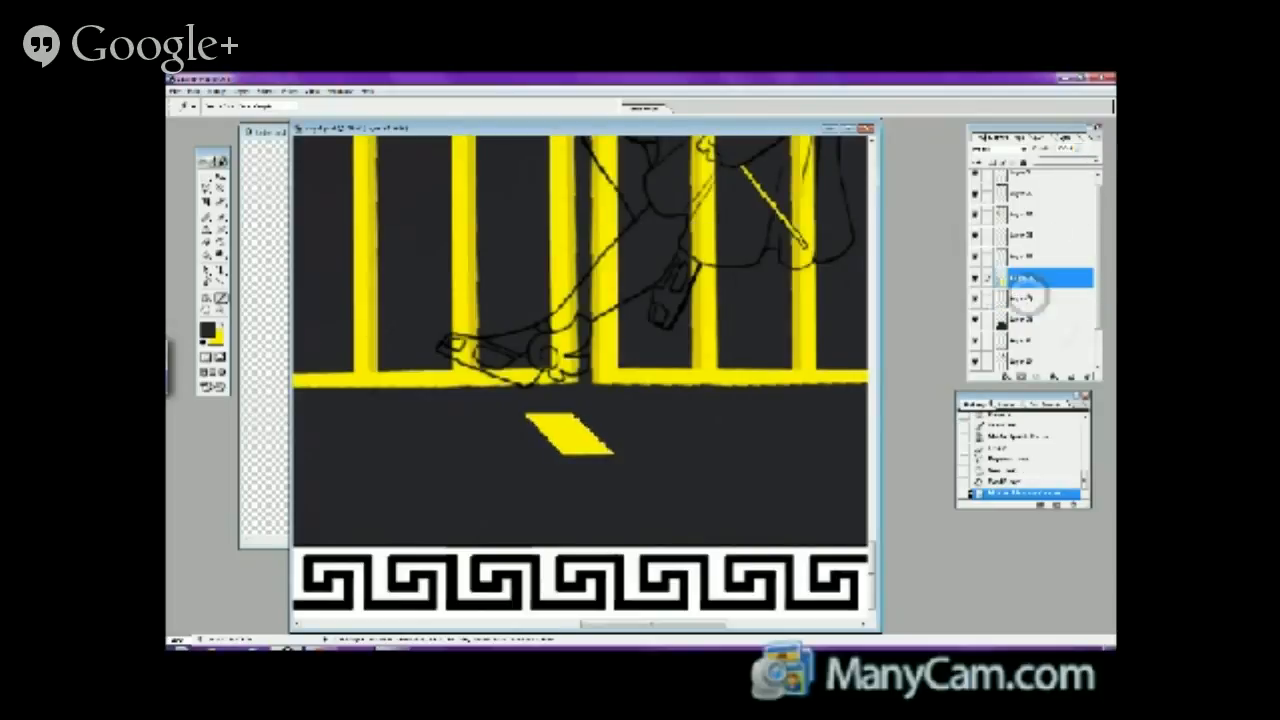
- Sample the darker yellow from a gate bar's shaded side and fill the selection with it on a new layer beneath the tile
click(1010, 298)
click(973, 298)
click(973, 298)
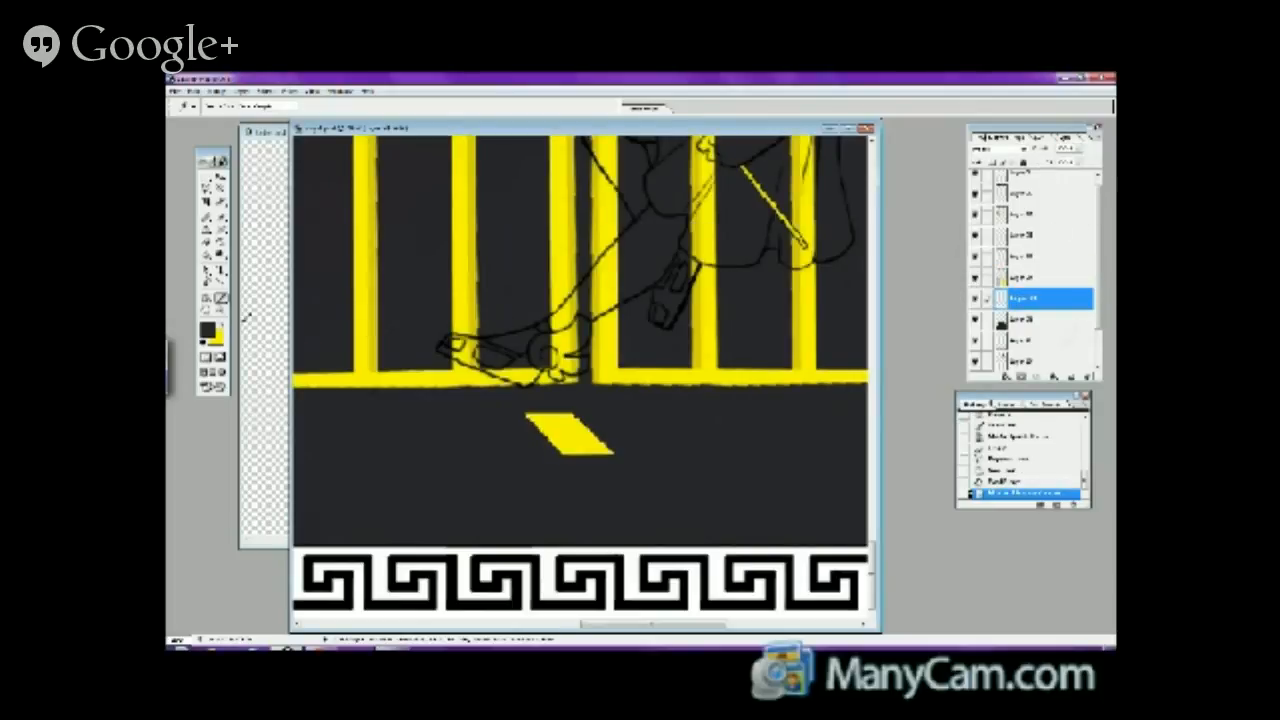
click(575, 240)
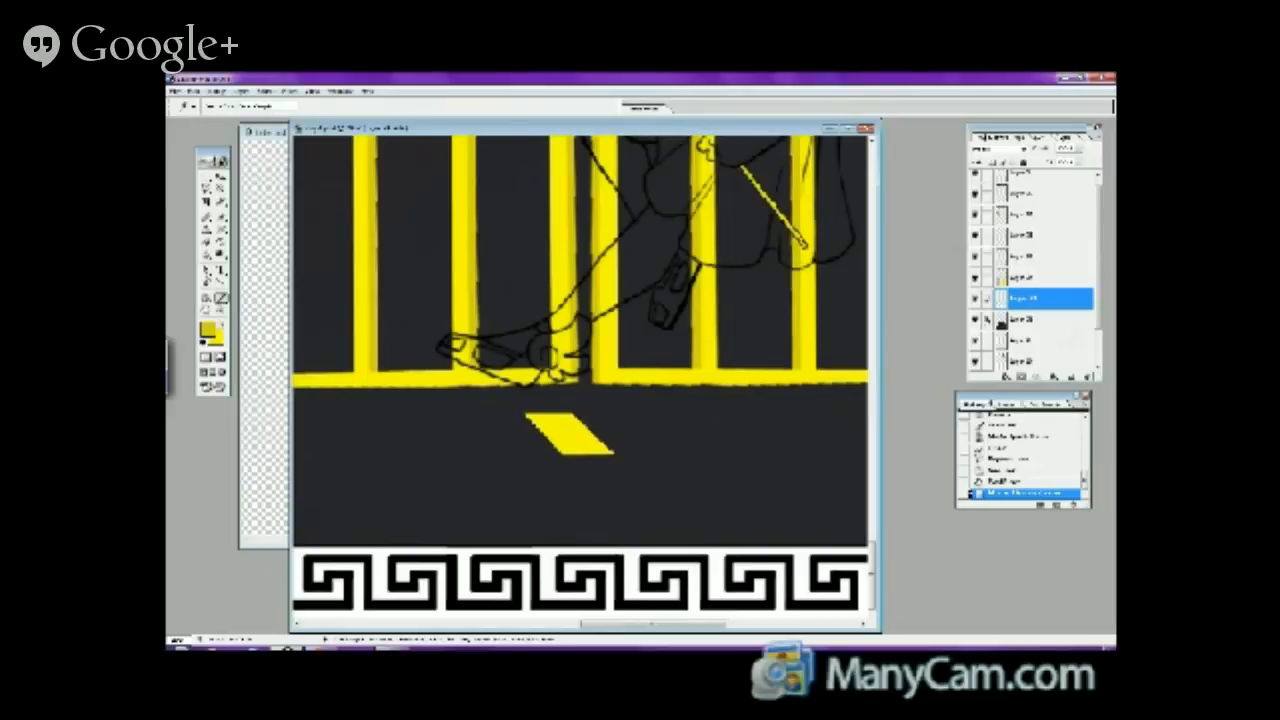
click(1030, 318)
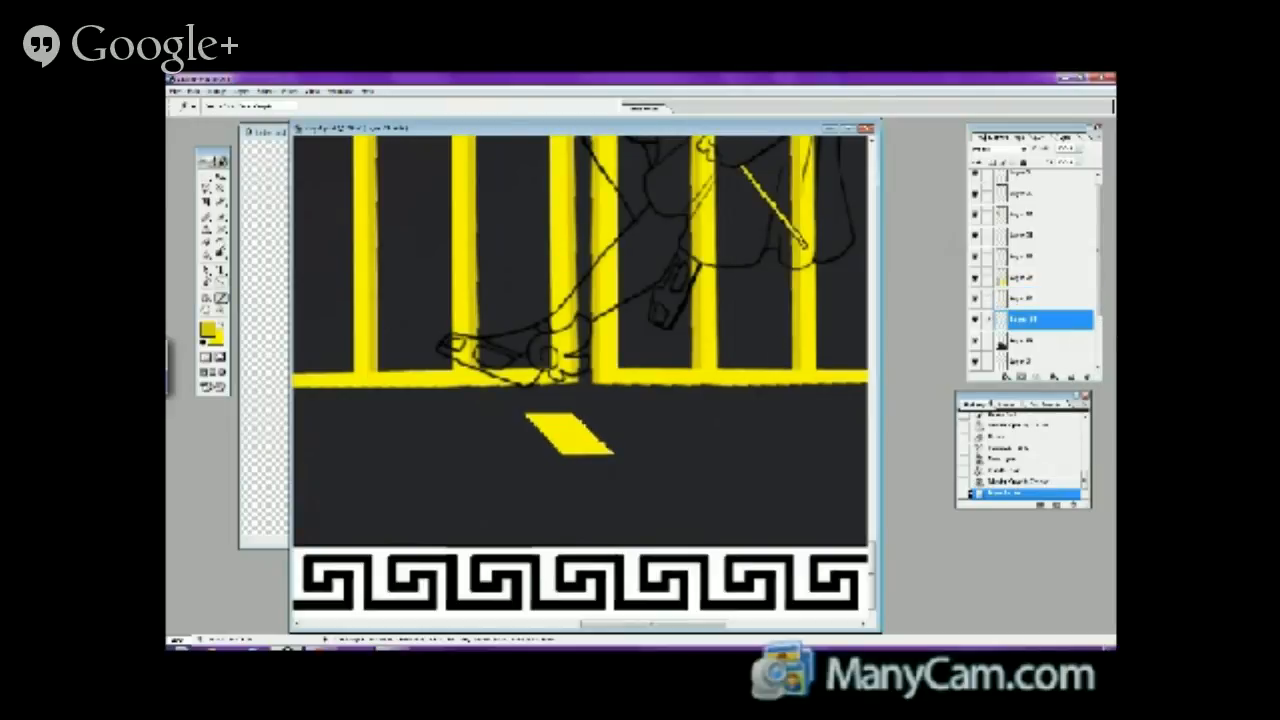
click(220, 240)
click(565, 425)
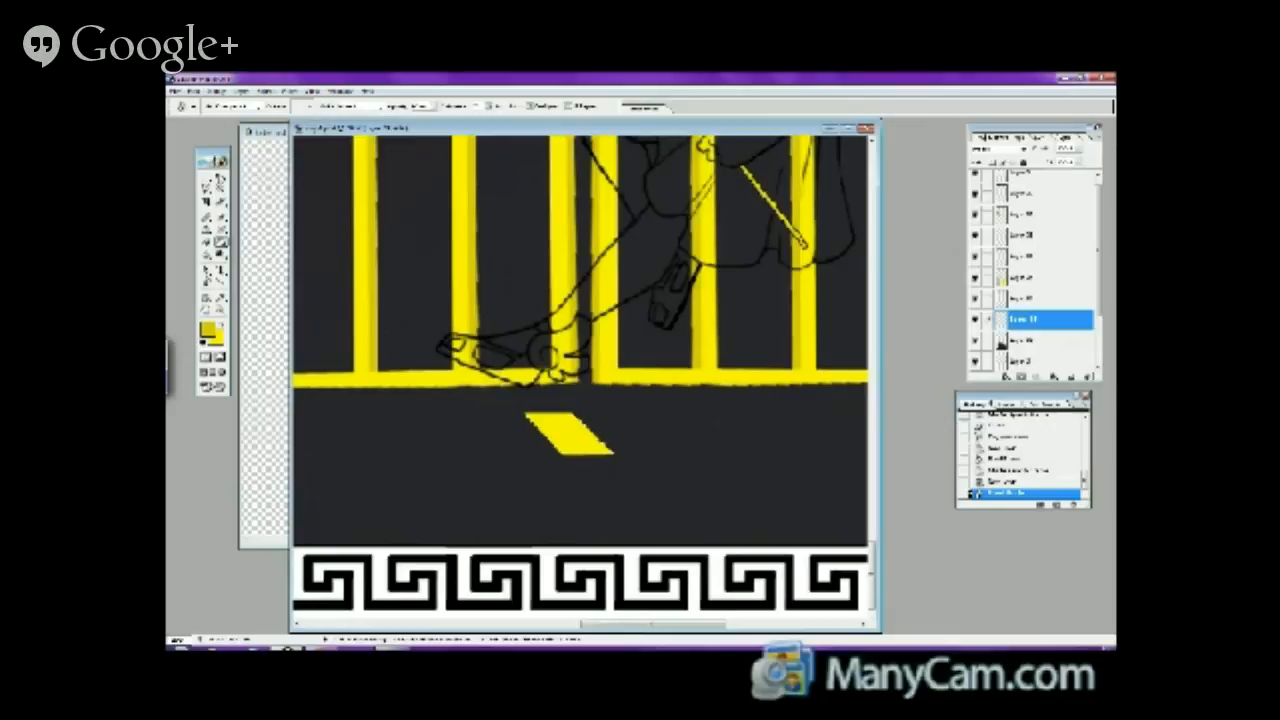
- Nudge the darker yellow shape slightly downward so it forms the tile's front edge
key(v)
key(alt+Down)
key(alt+Down)
key(alt+Down)
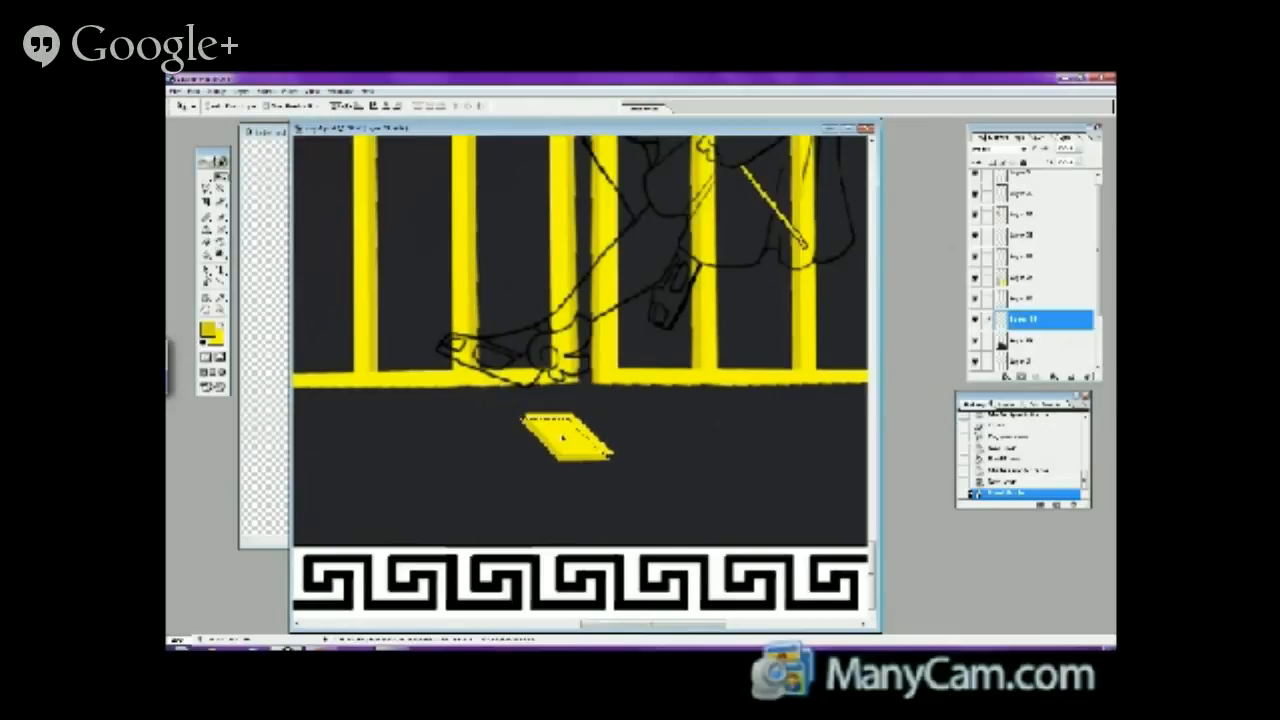
- Deselect the tile shape and paint the gaps at the edge's corners in darker yellow with a small brush
click(220, 216)
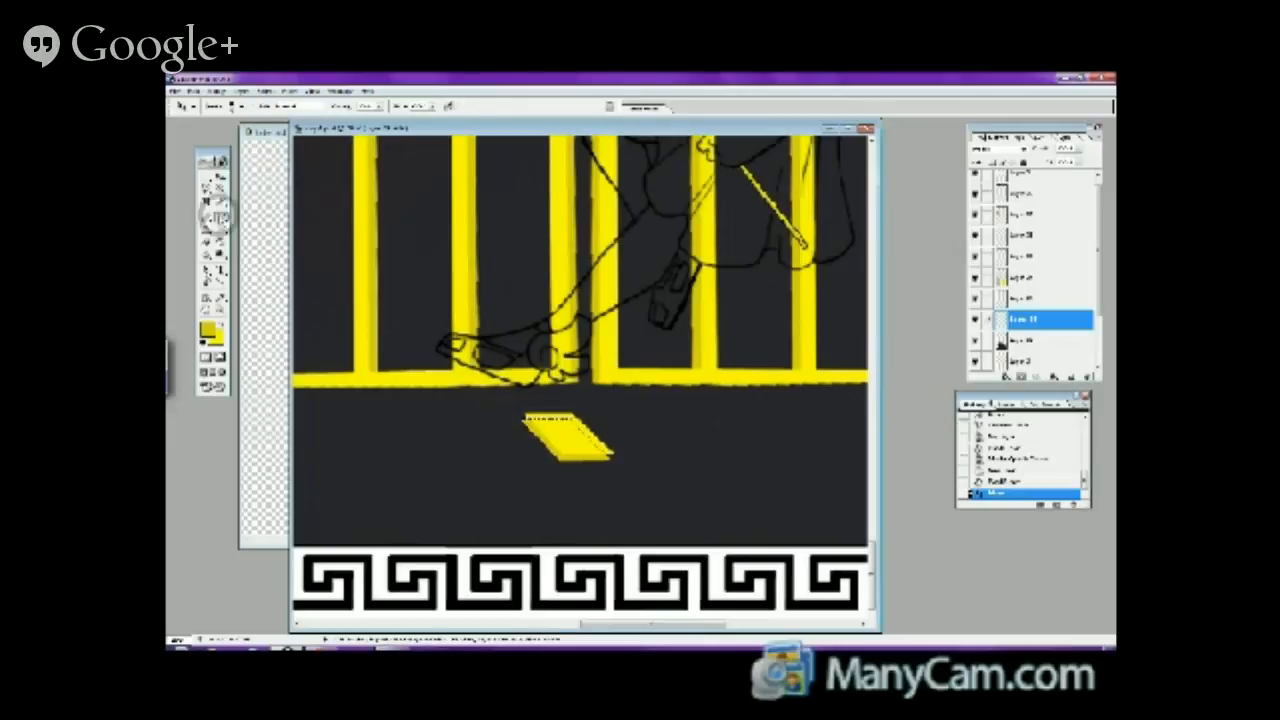
key(ctrl+d)
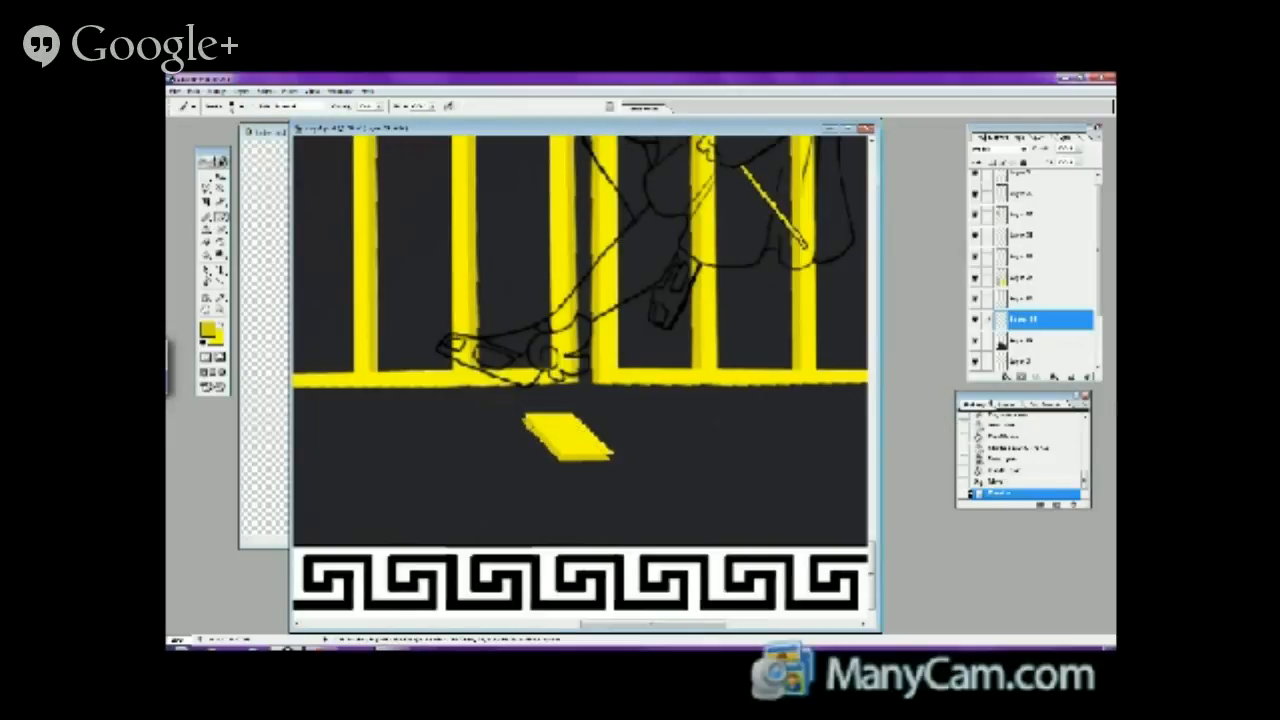
click(233, 106)
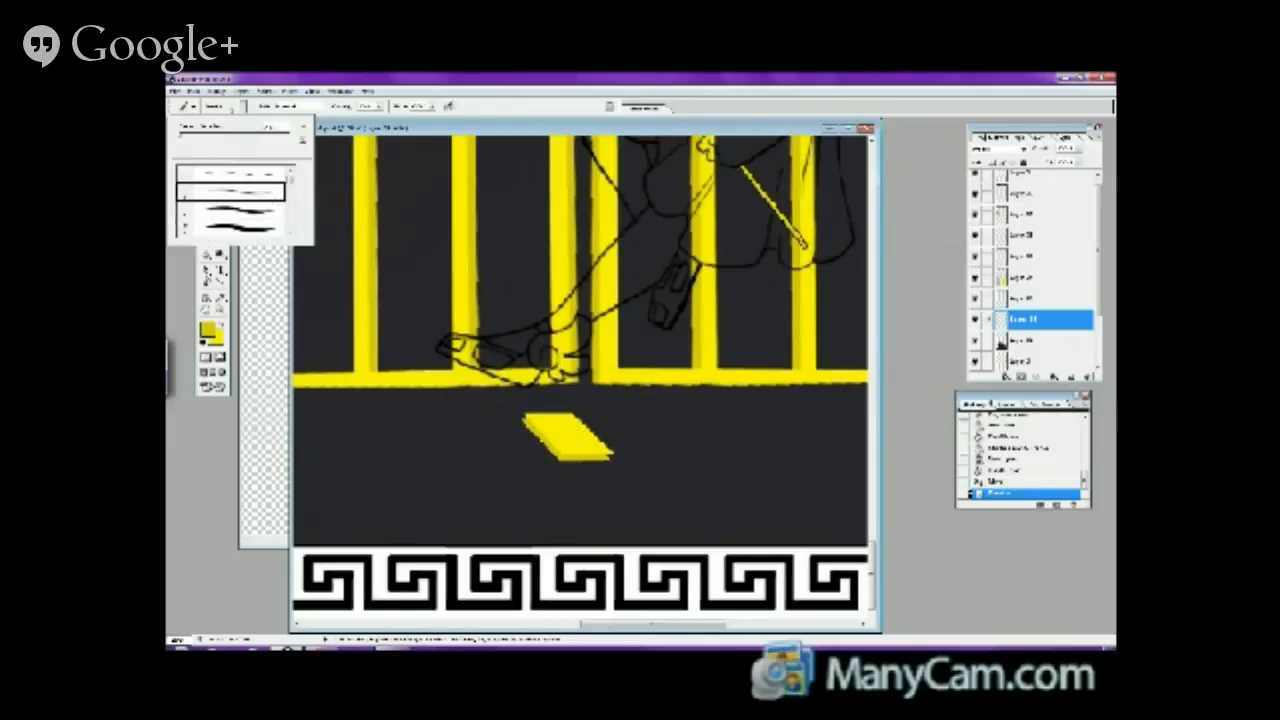
key(Return)
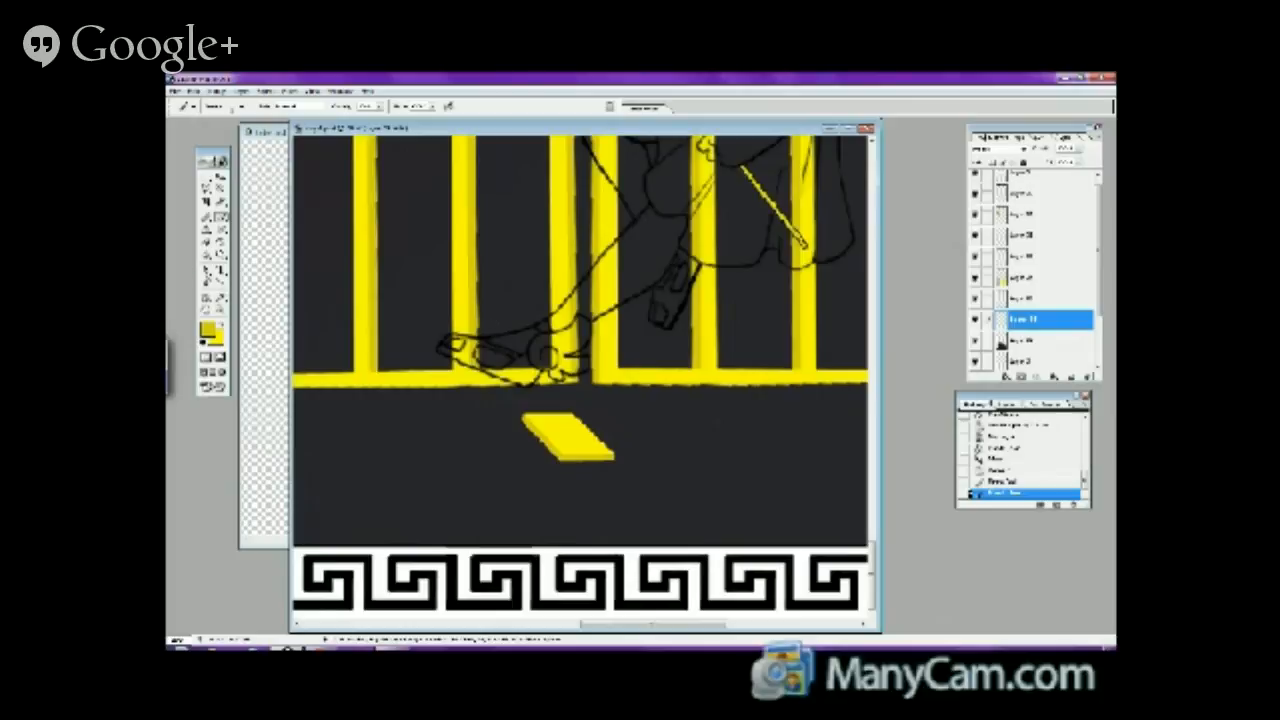
- Lighten the tile's top face on its own layer with the Dodge tool, changing the tool's tonal range between strokes
click(220, 254)
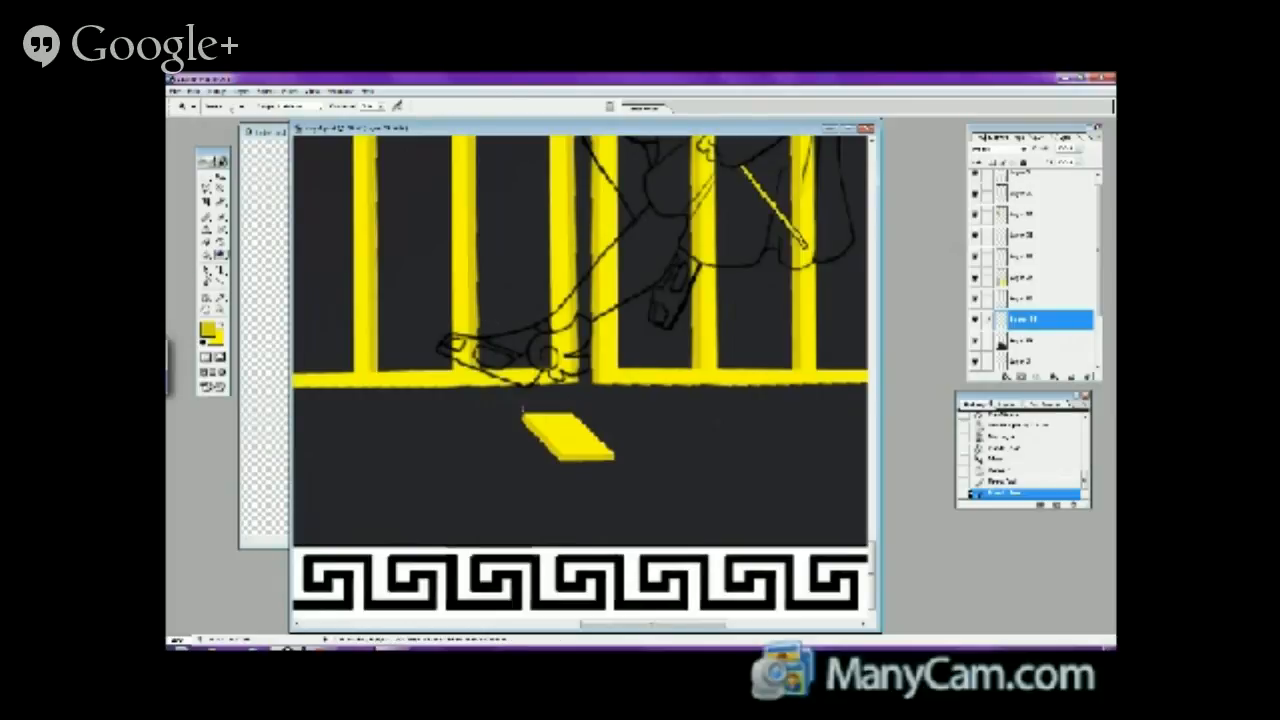
key(ctrl+bracketright)
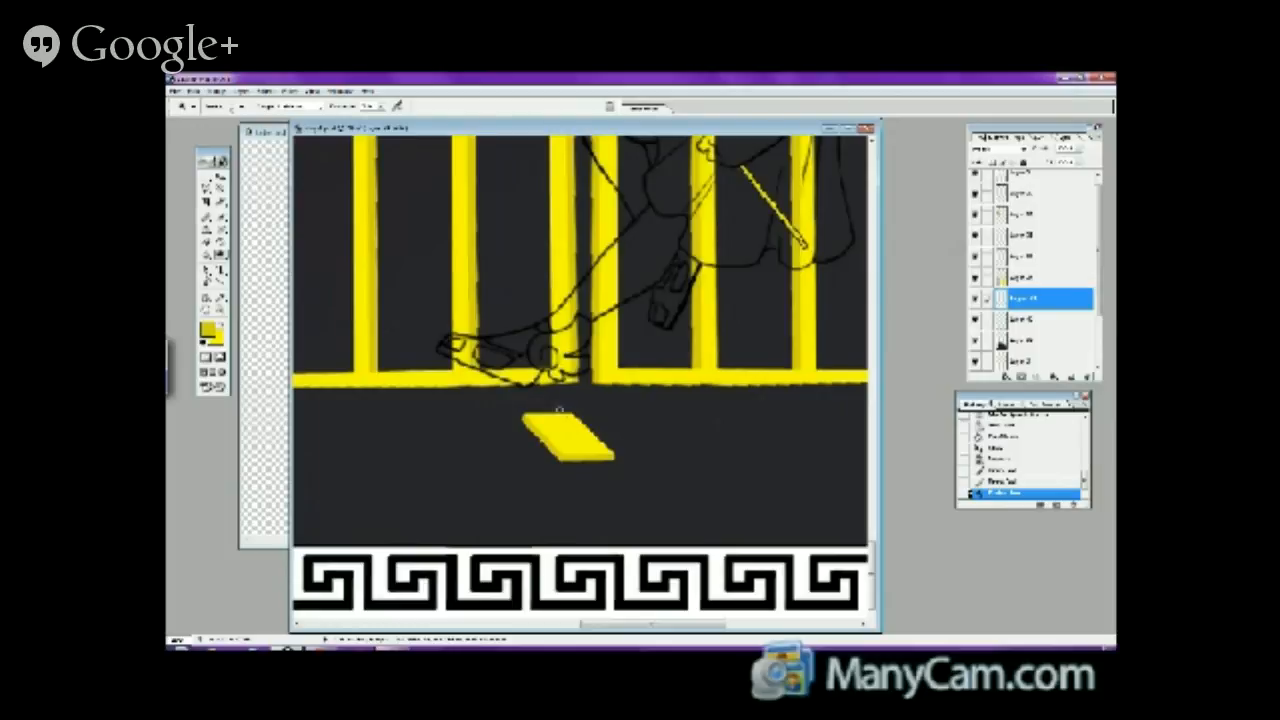
click(559, 410)
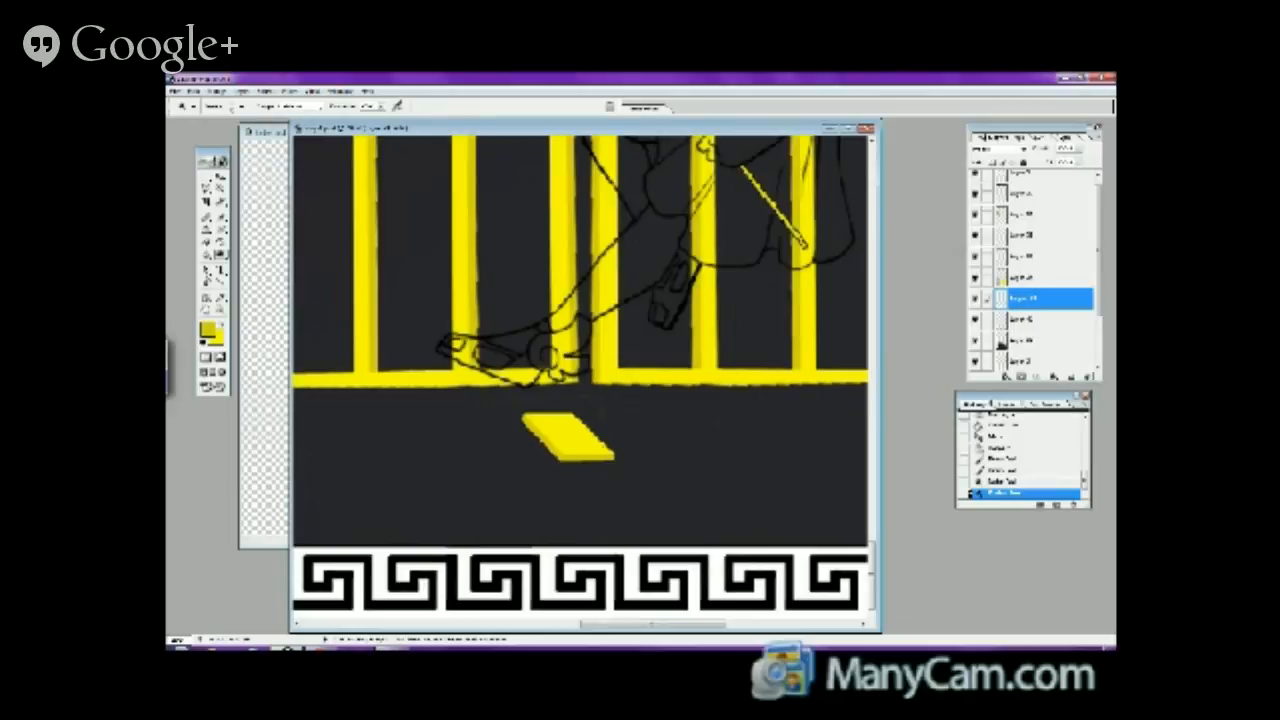
click(543, 352)
click(321, 107)
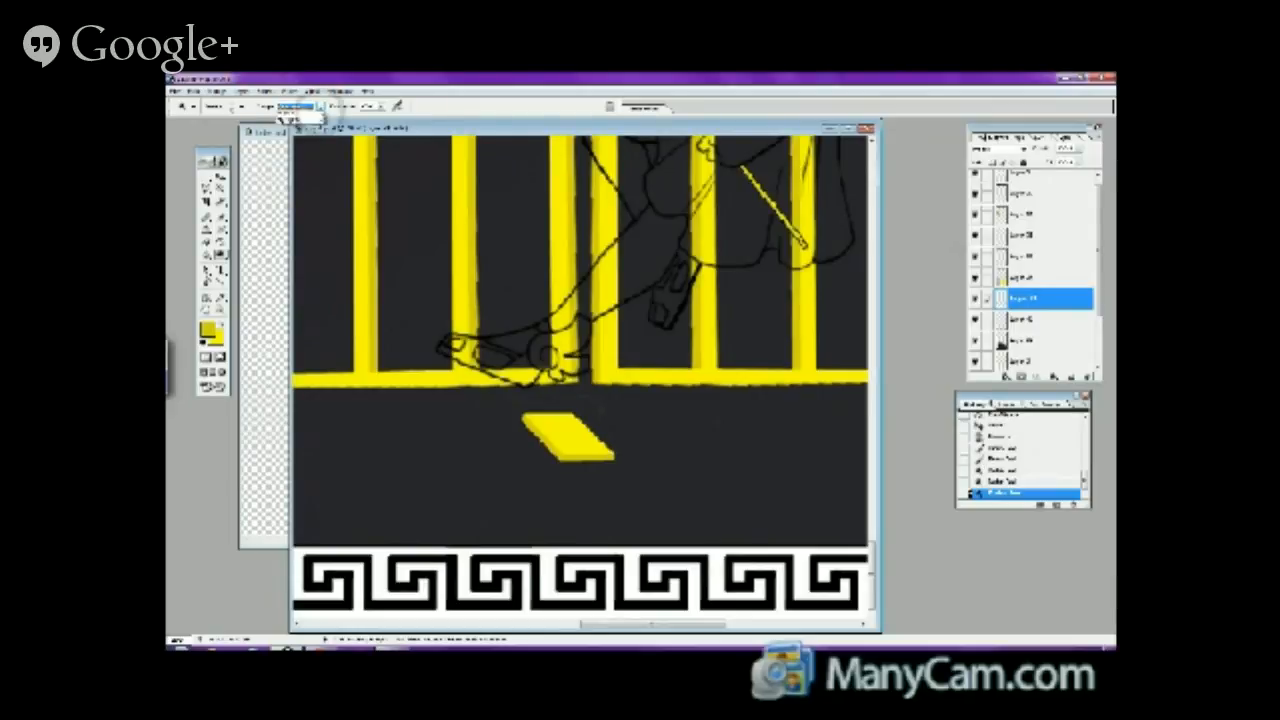
key(Return)
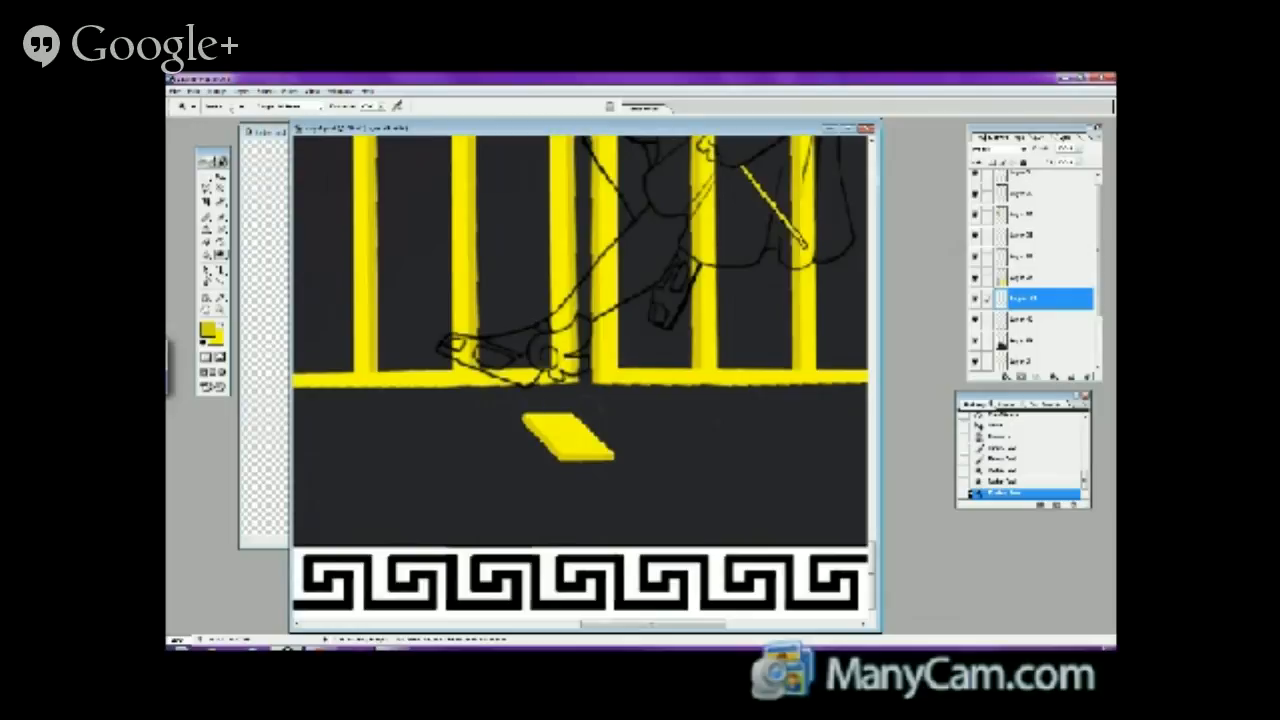
click(536, 310)
- Merge the tile's top-face layer with the darker edge layer beneath it
click(220, 310)
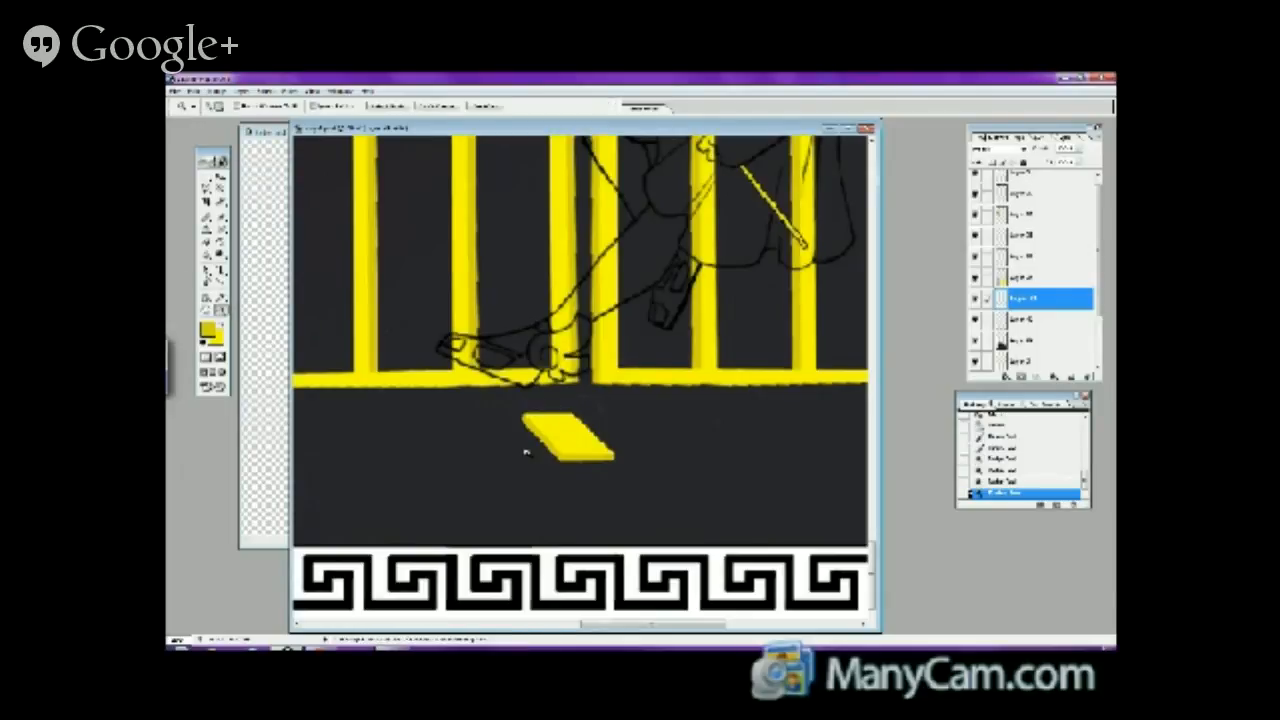
alt+click(527, 465)
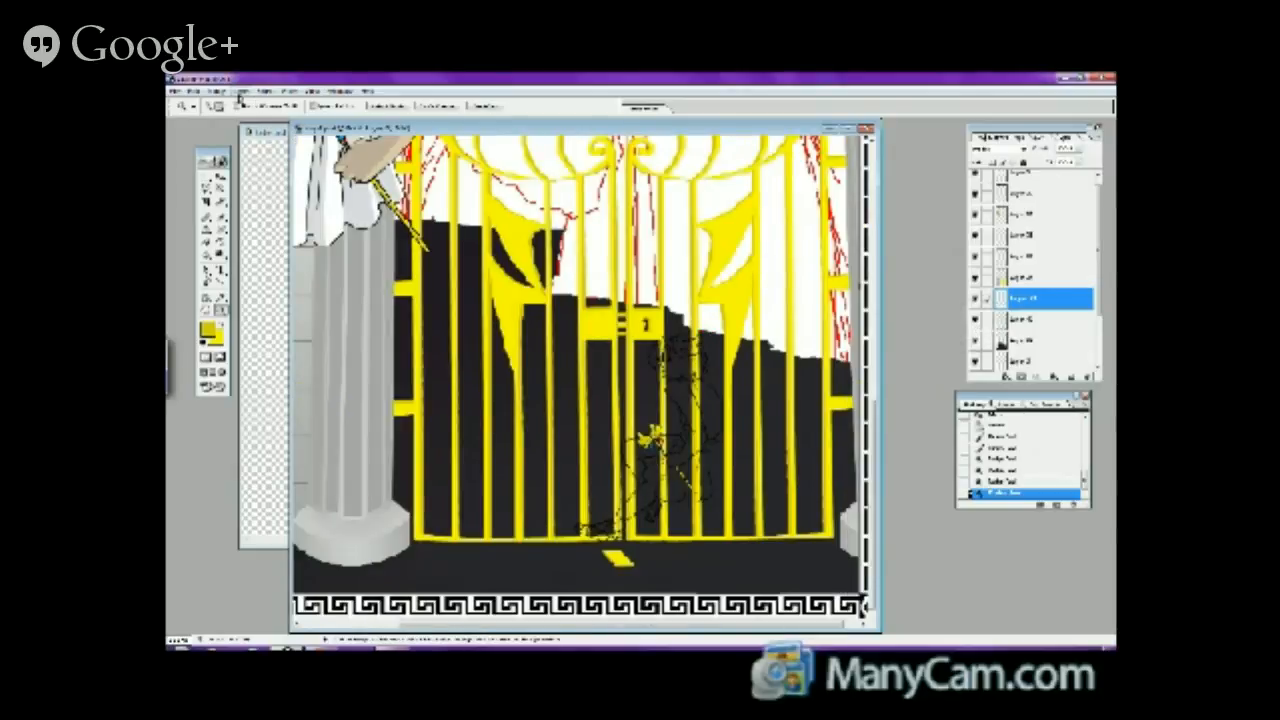
click(241, 91)
click(224, 420)
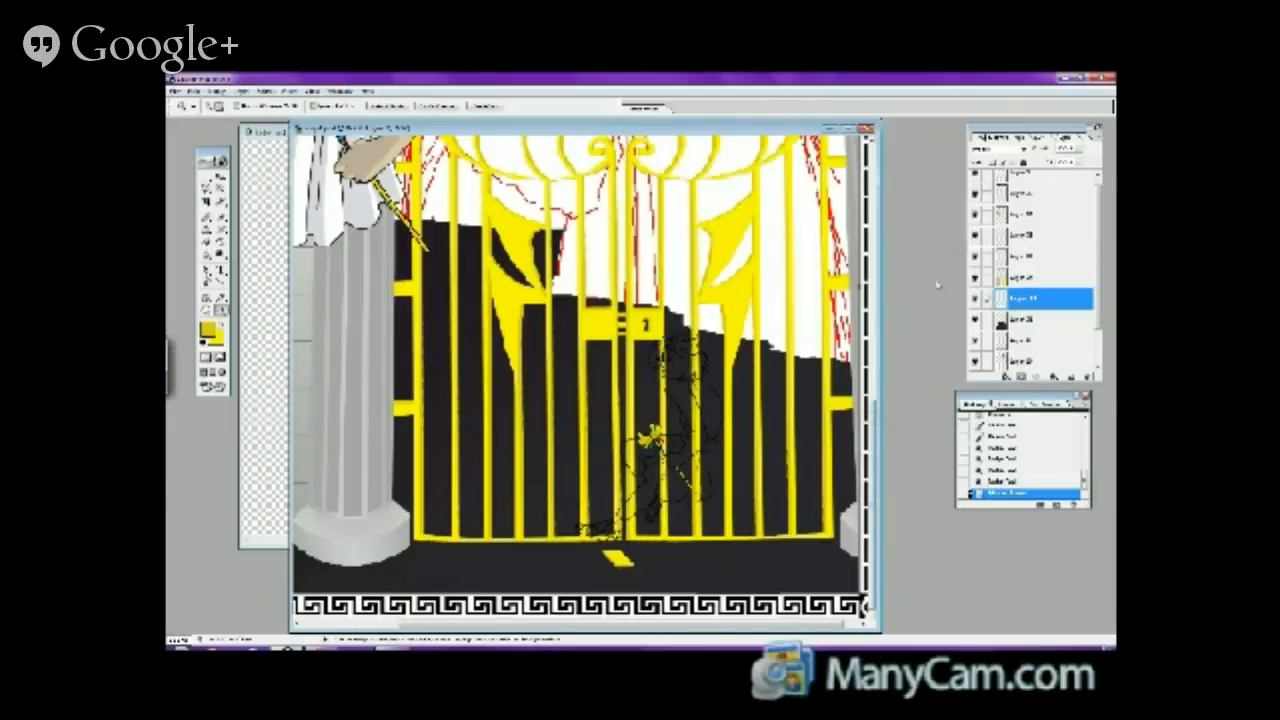
- Duplicate the merged tile layer and place the copy diagonally below the first tile, continuing its slant
right_click(1015, 298)
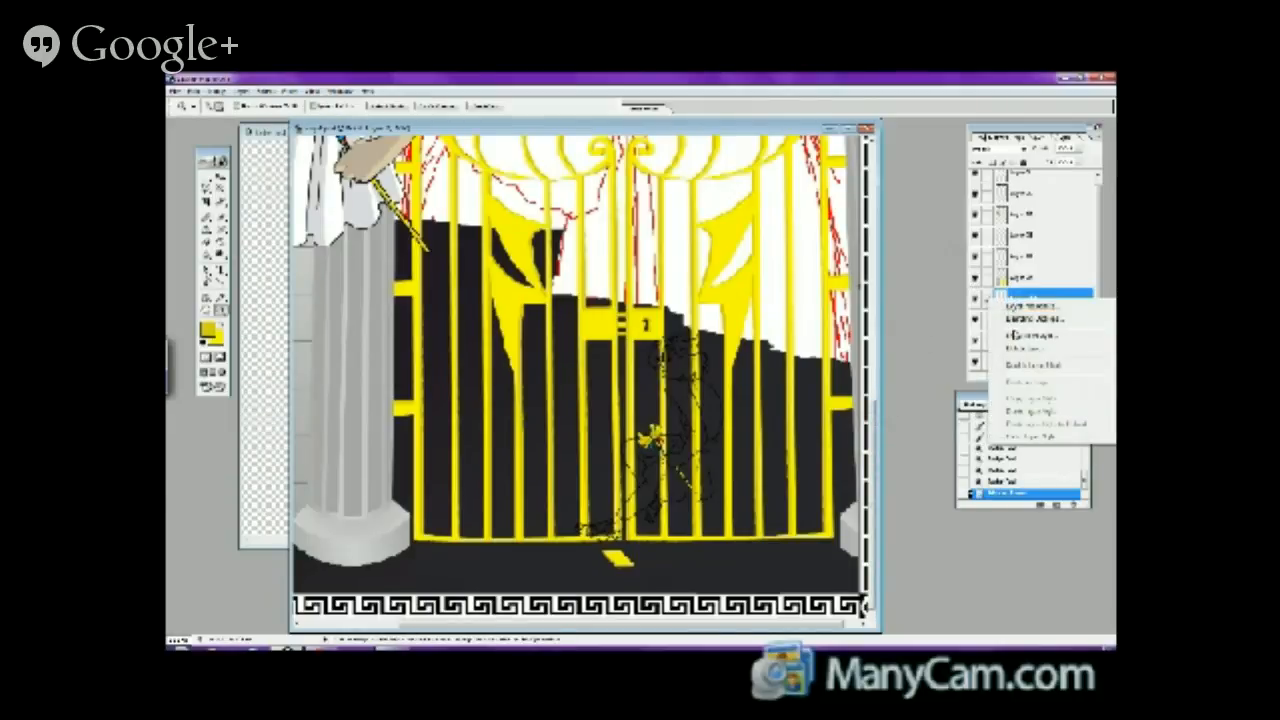
click(1030, 322)
click(727, 337)
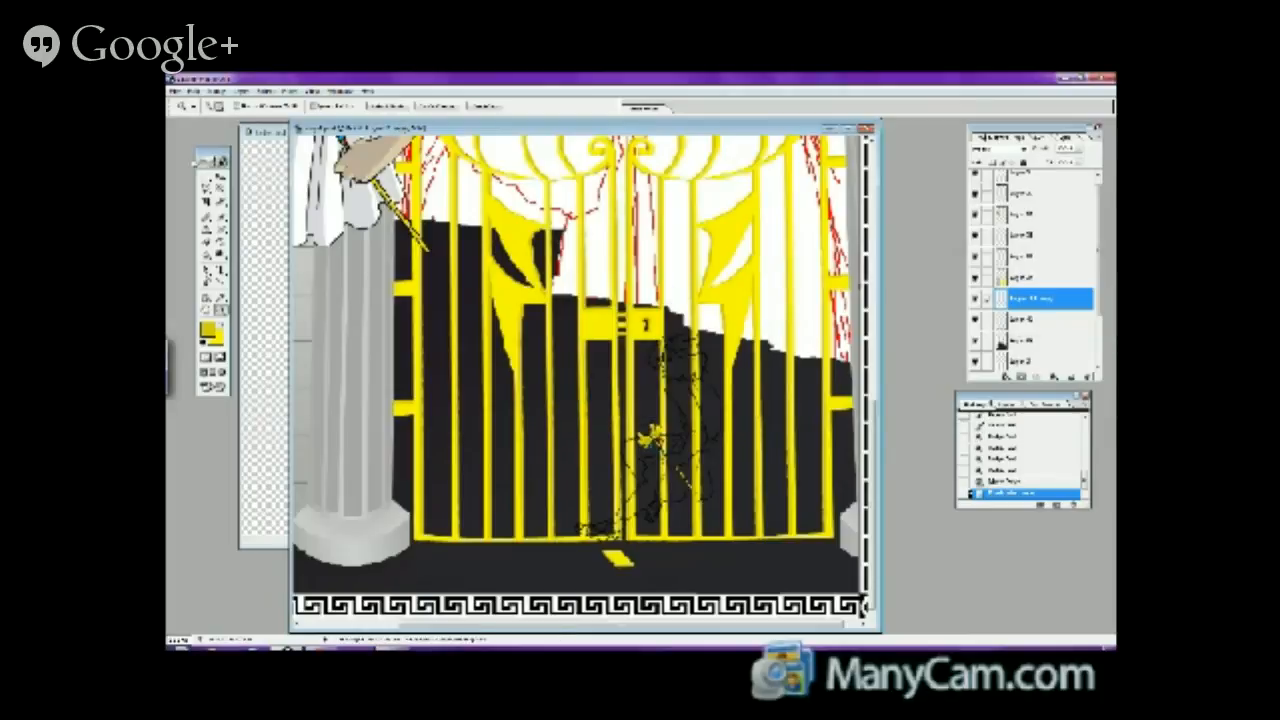
click(206, 163)
drag(615, 558, 632, 562)
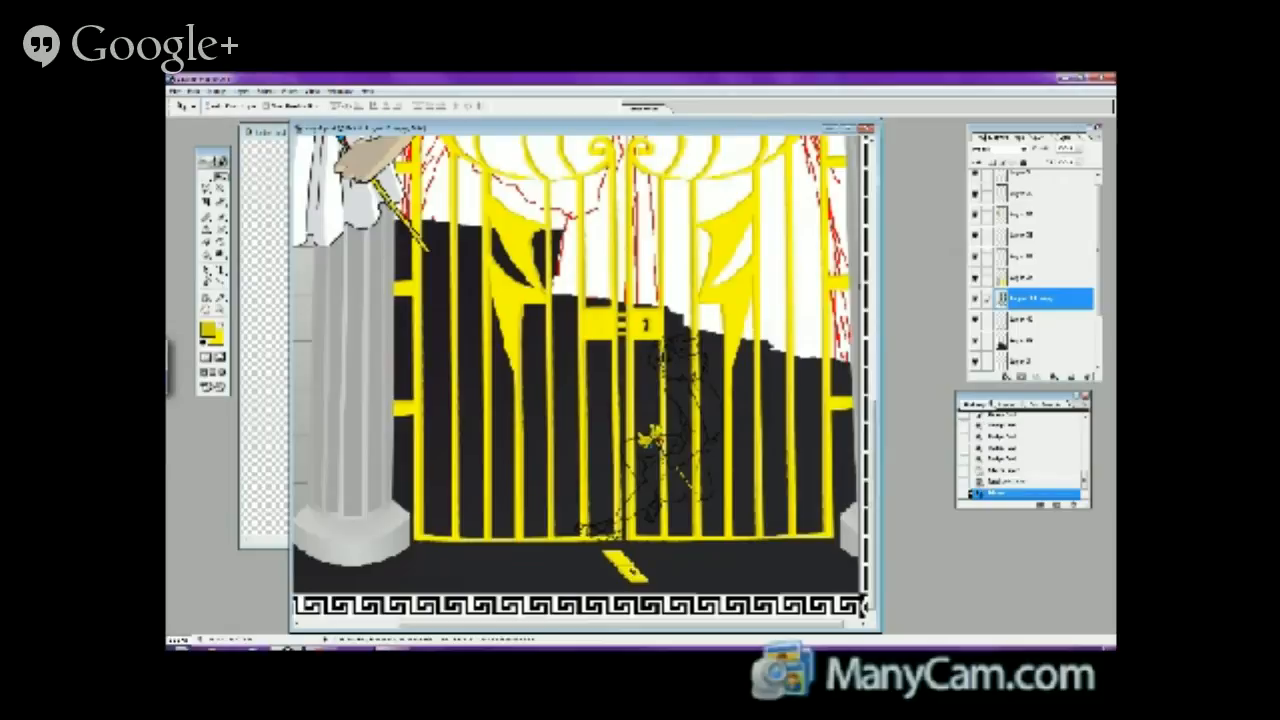
- Duplicate the tile copy's layer and move the new tile to the left, beside the lower tile
right_click(1018, 300)
click(1029, 340)
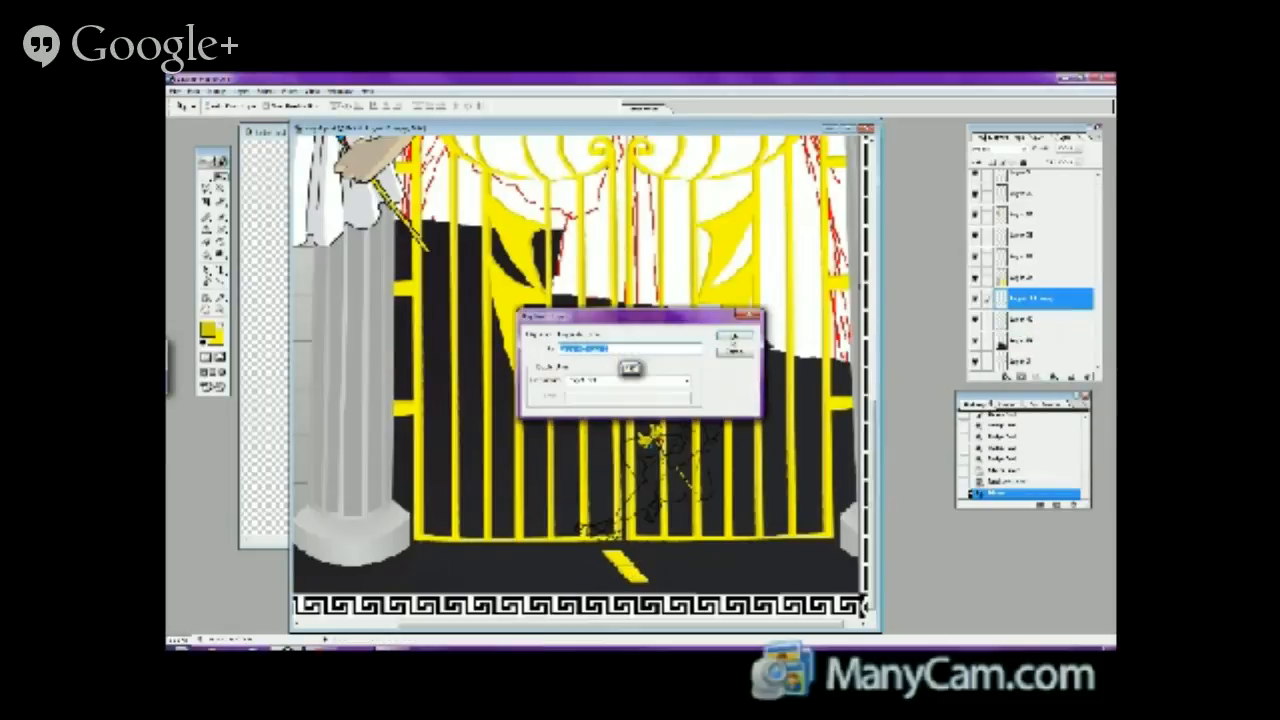
key(Return)
drag(630, 566, 608, 568)
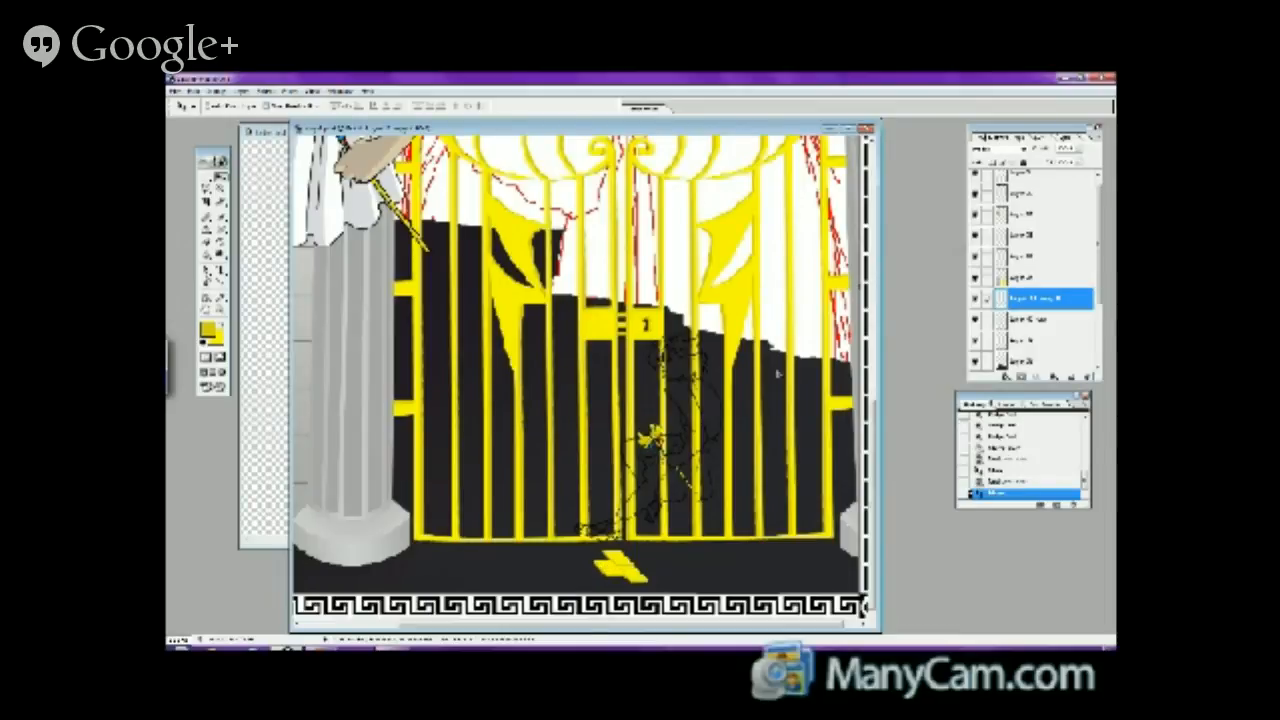
- Duplicate the tile copy's layer again and place the new tile below the others, fitted against the lowest edge of the cluster
right_click(1028, 300)
click(1018, 340)
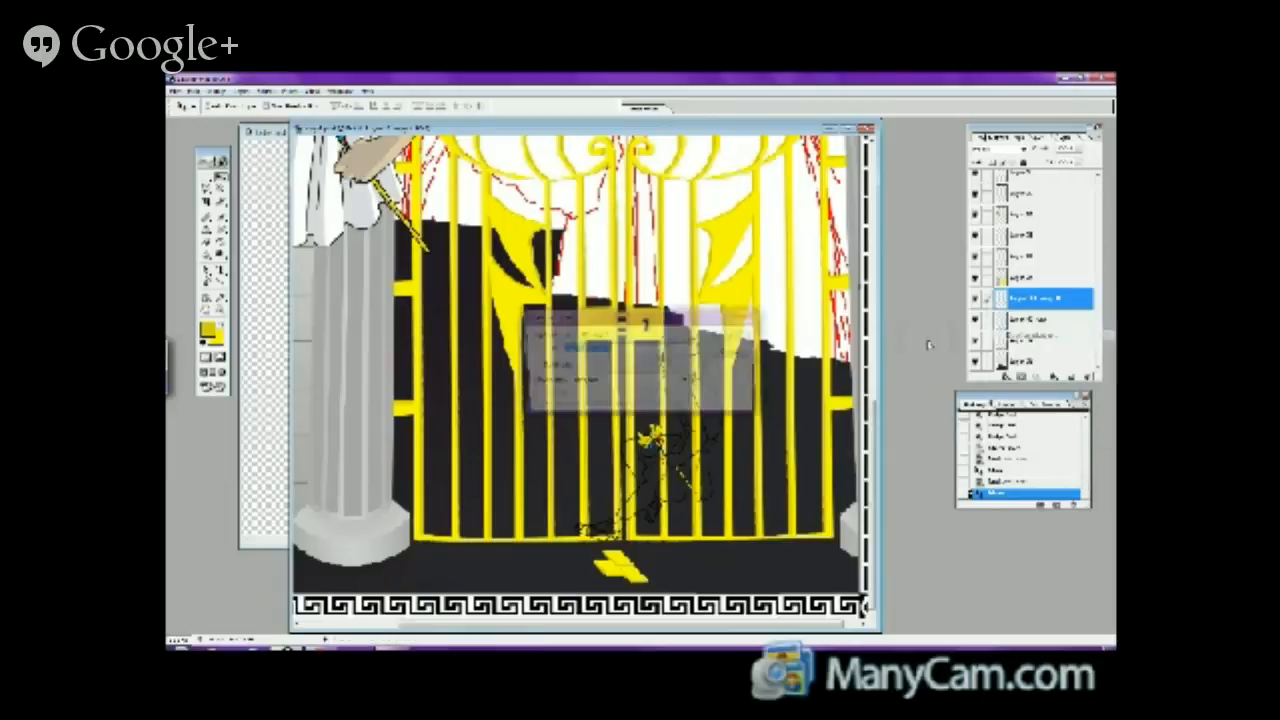
click(731, 337)
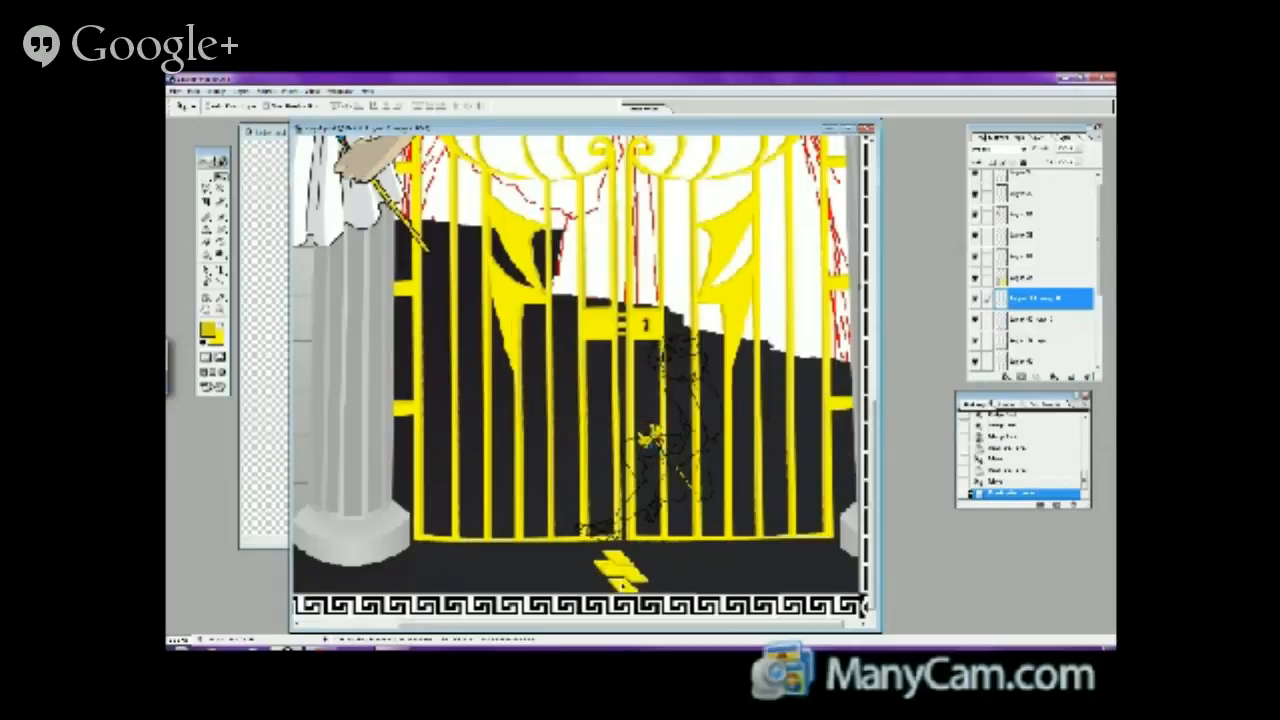
drag(622, 585, 633, 587)
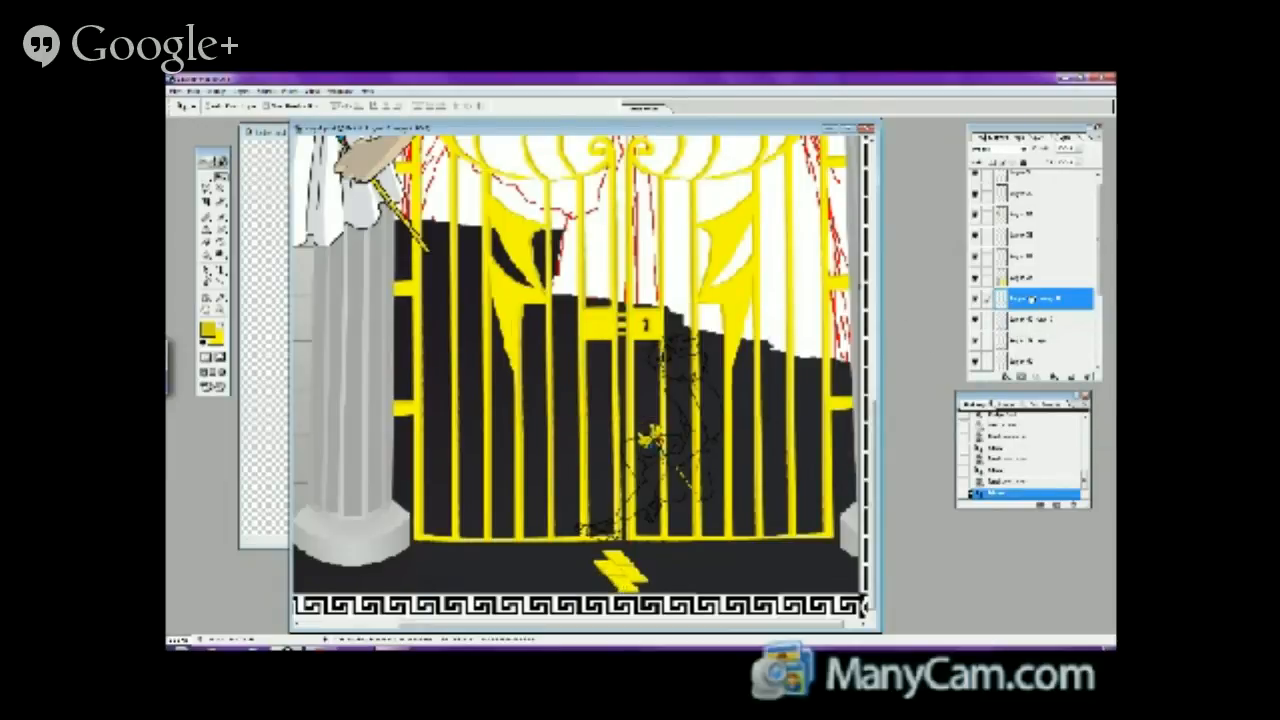
- Merge the separate tile layers down into one layer, toggling its visibility to check that all tiles are included
click(241, 91)
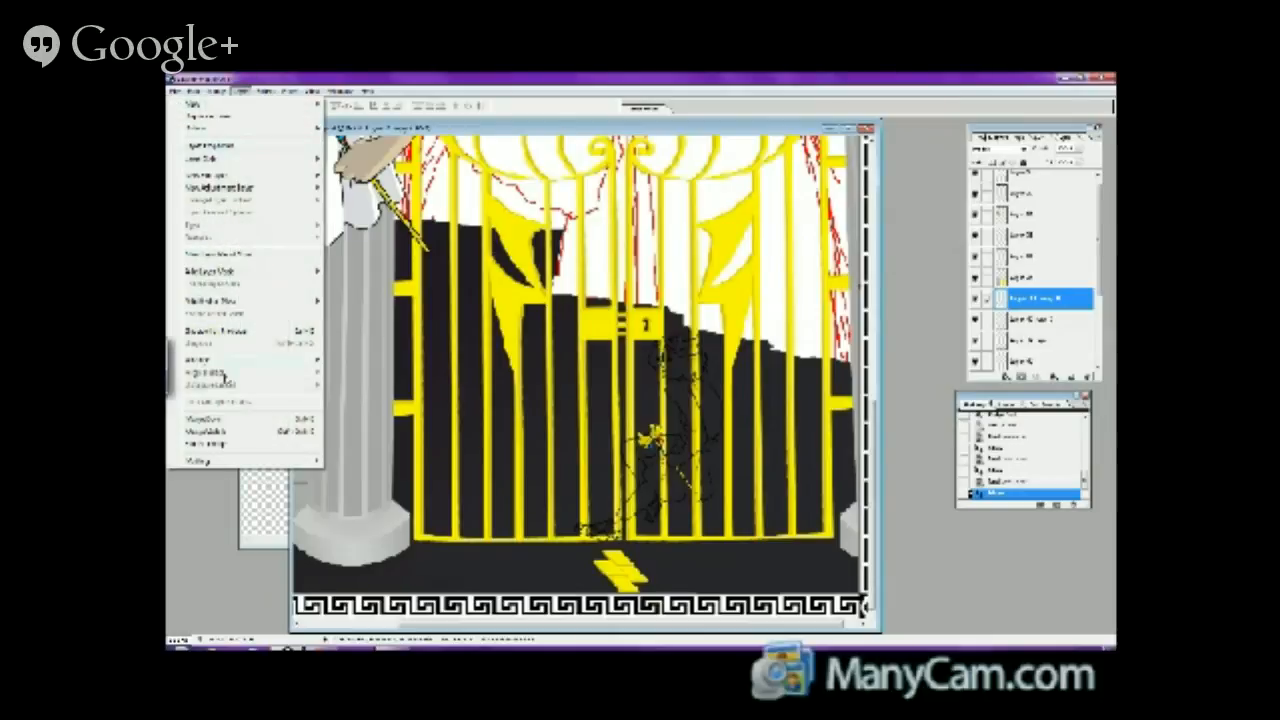
click(205, 418)
click(241, 91)
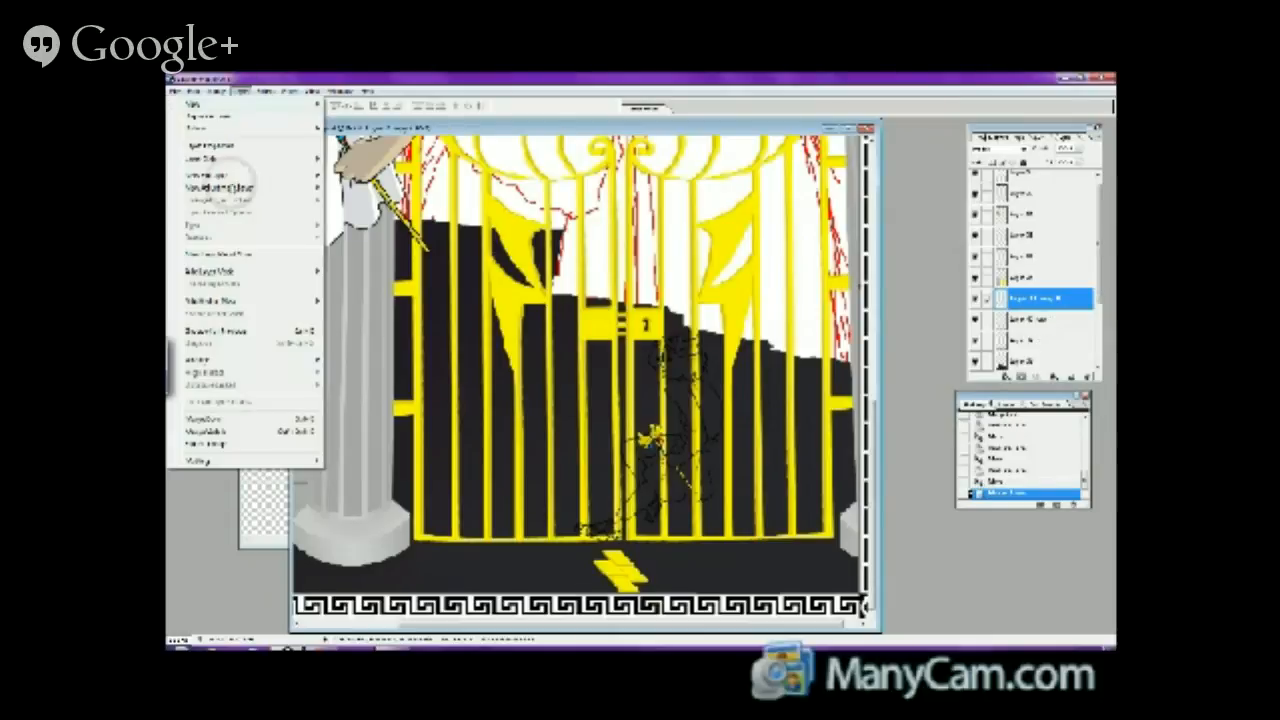
click(214, 416)
click(241, 91)
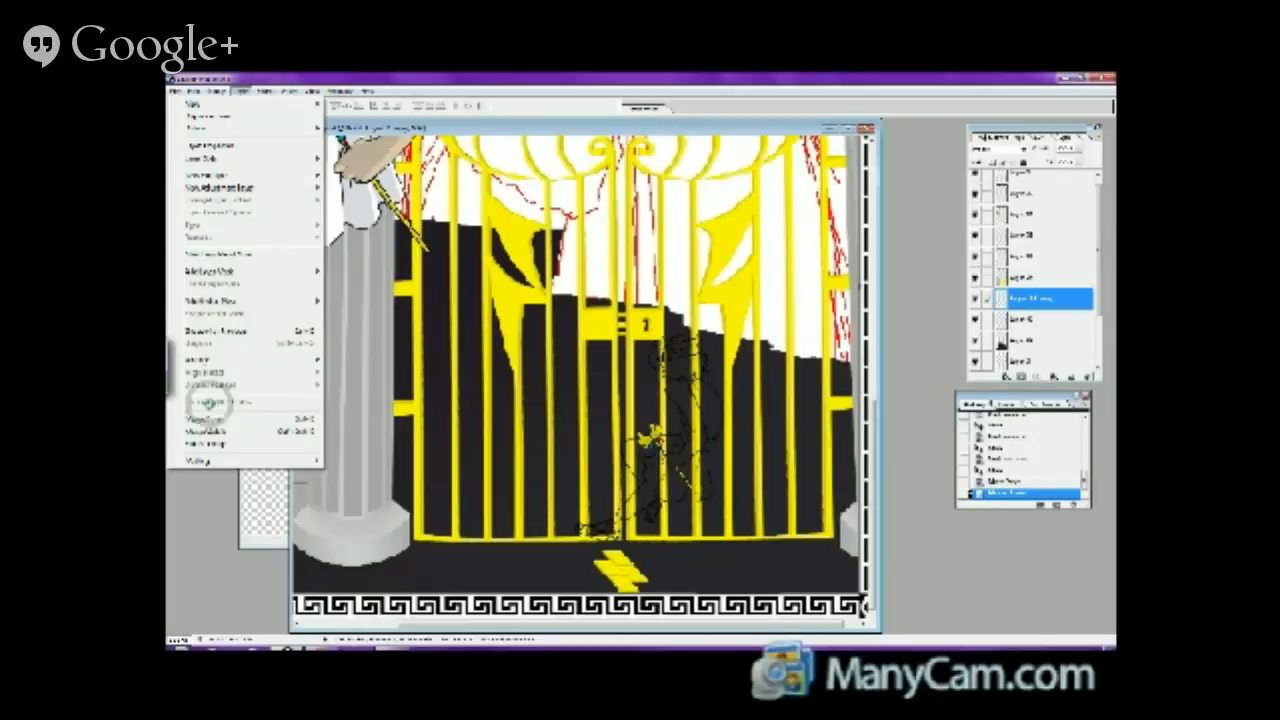
click(207, 418)
click(976, 299)
click(976, 299)
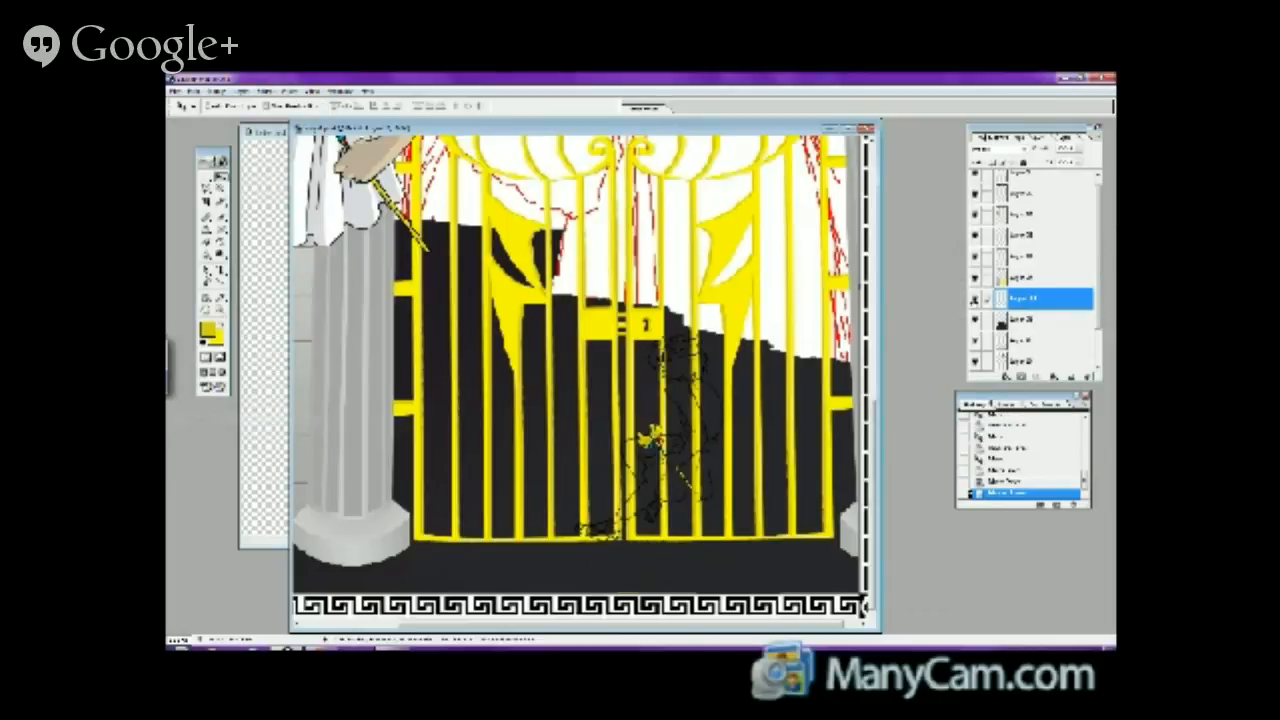
- Duplicate the merged tile block and fit the copy against its lower right side, continuing the slanted path
right_click(1018, 301)
click(1020, 341)
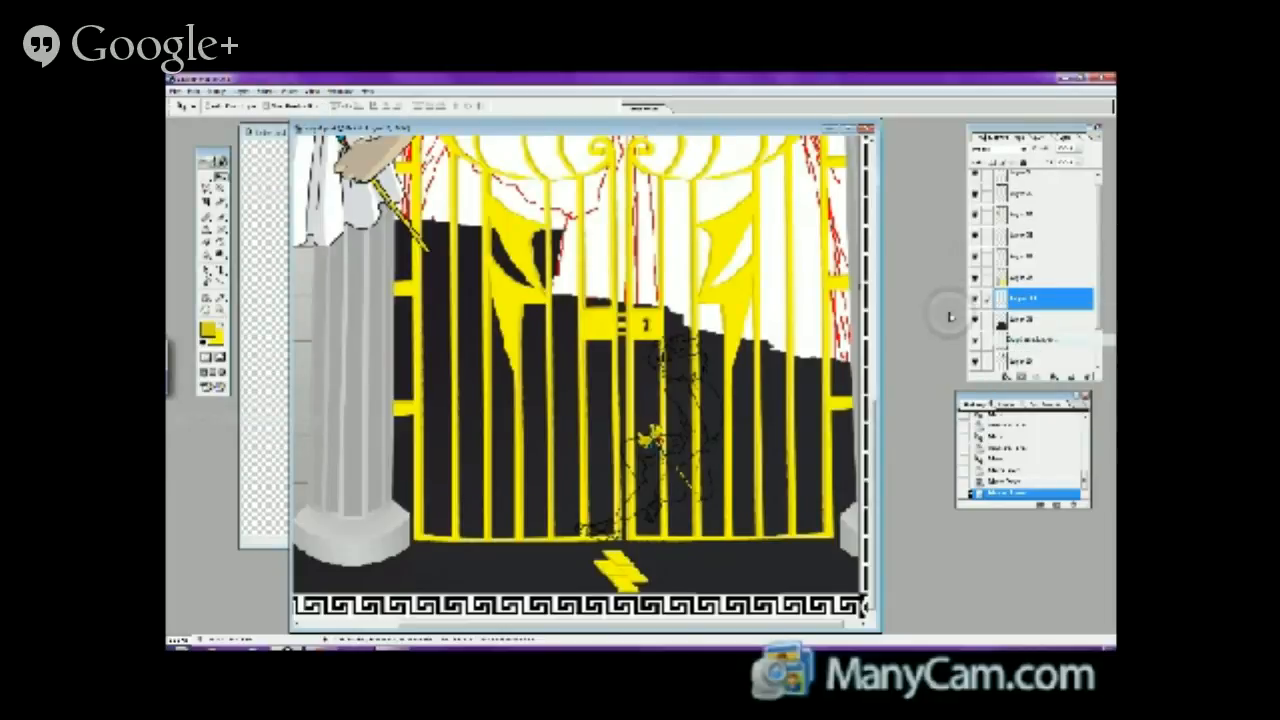
click(737, 340)
key(Right)
key(Right)
key(Right)
key(Right)
key(Down)
key(Down)
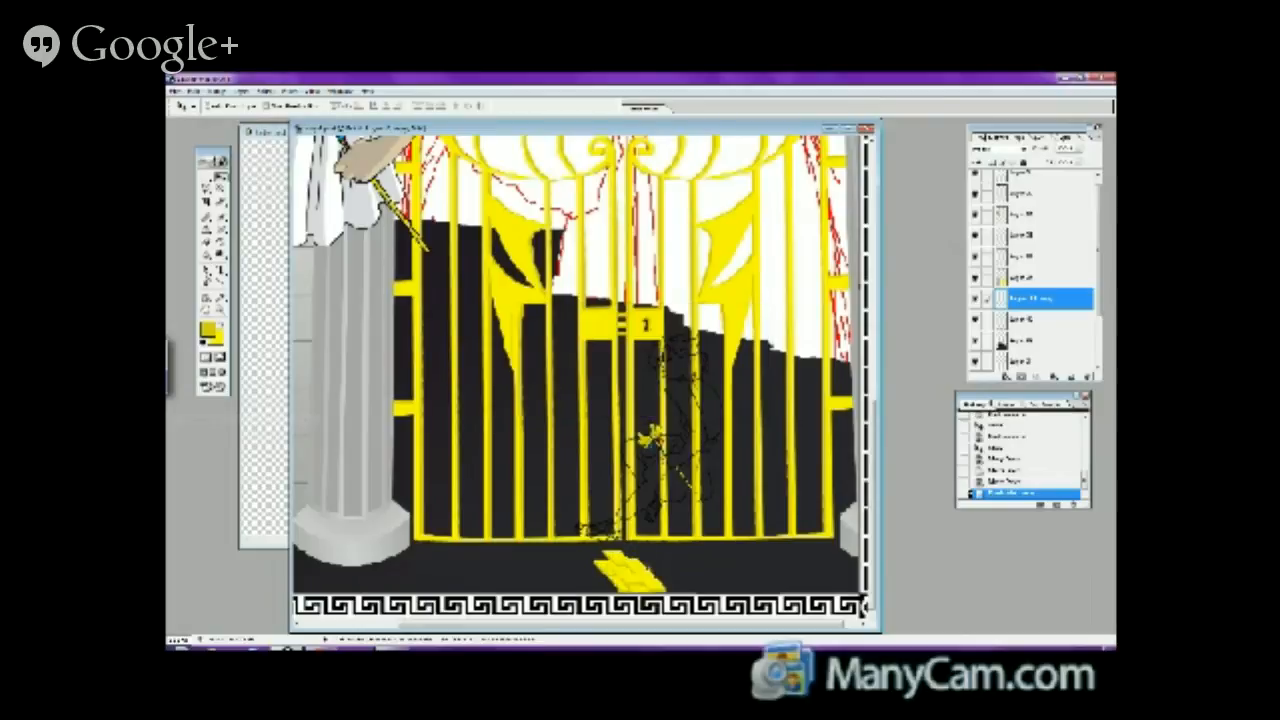
drag(660, 577, 660, 588)
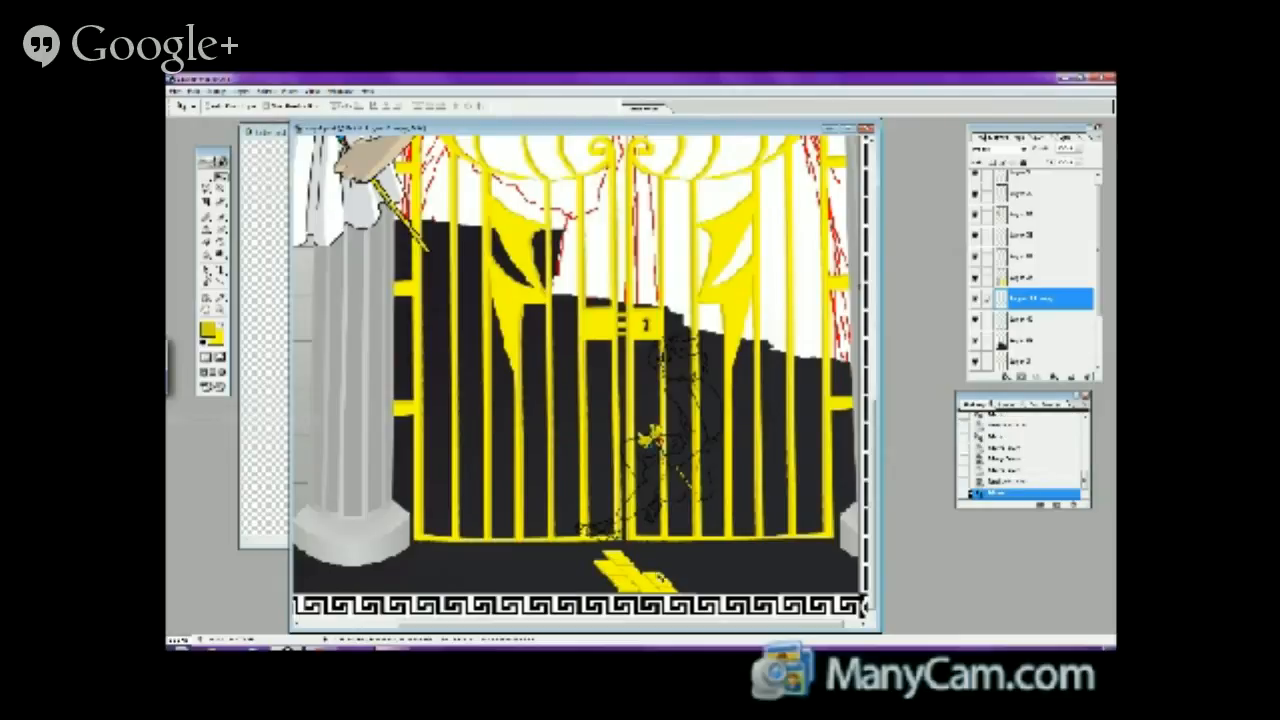
- Duplicate the tile block copy, move it up to the foot of the gate, and lower its layer beneath the previous copy
right_click(658, 576)
right_click(1027, 305)
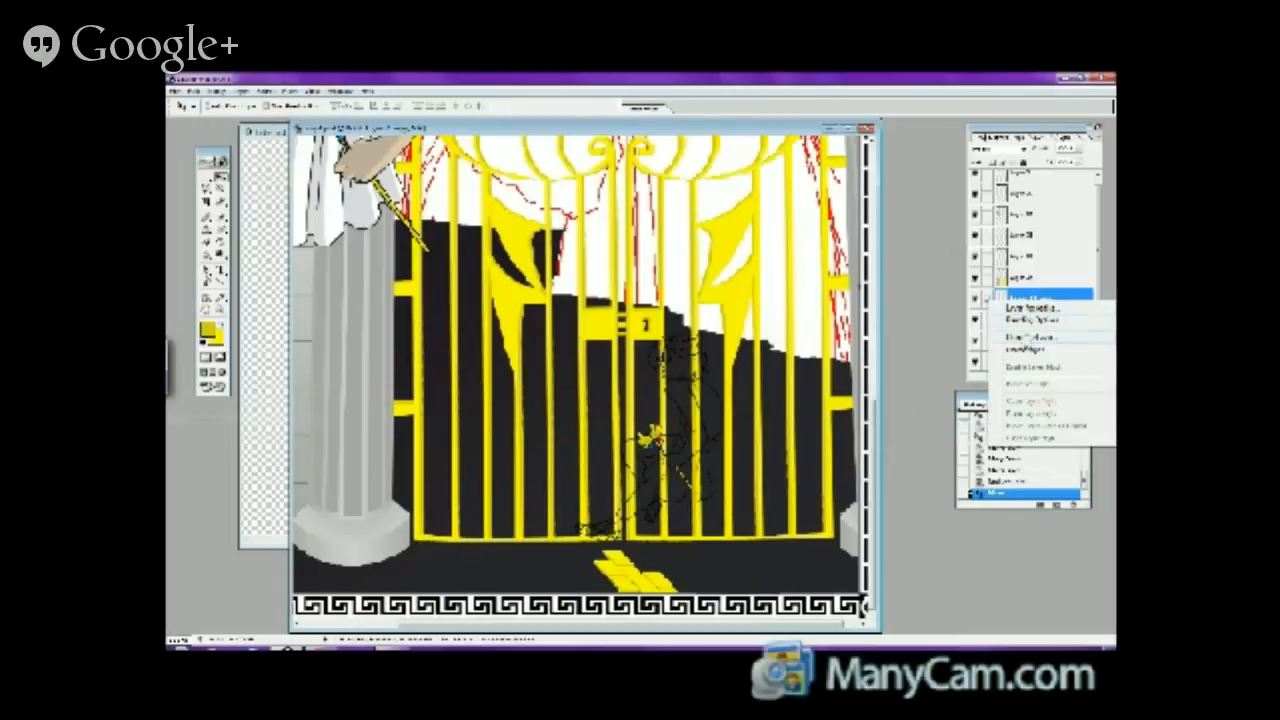
click(1032, 343)
key(Return)
drag(658, 578, 644, 548)
drag(1017, 306, 1012, 326)
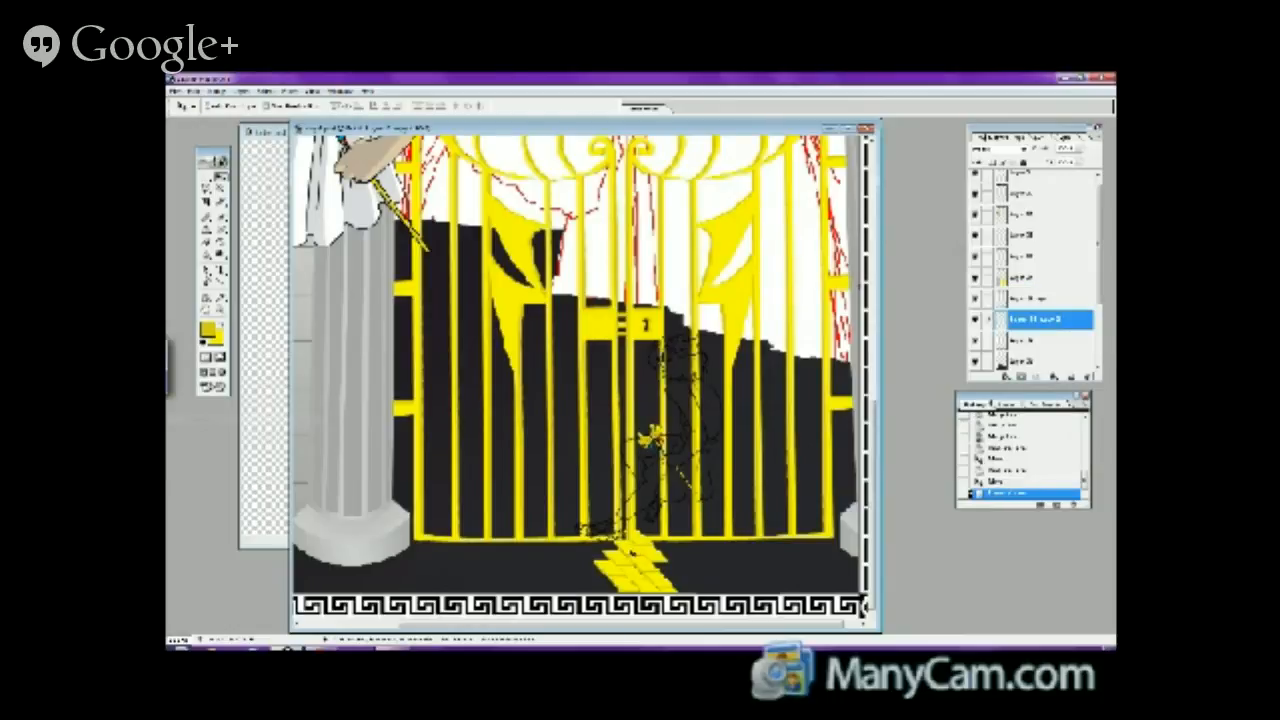
key(Right)
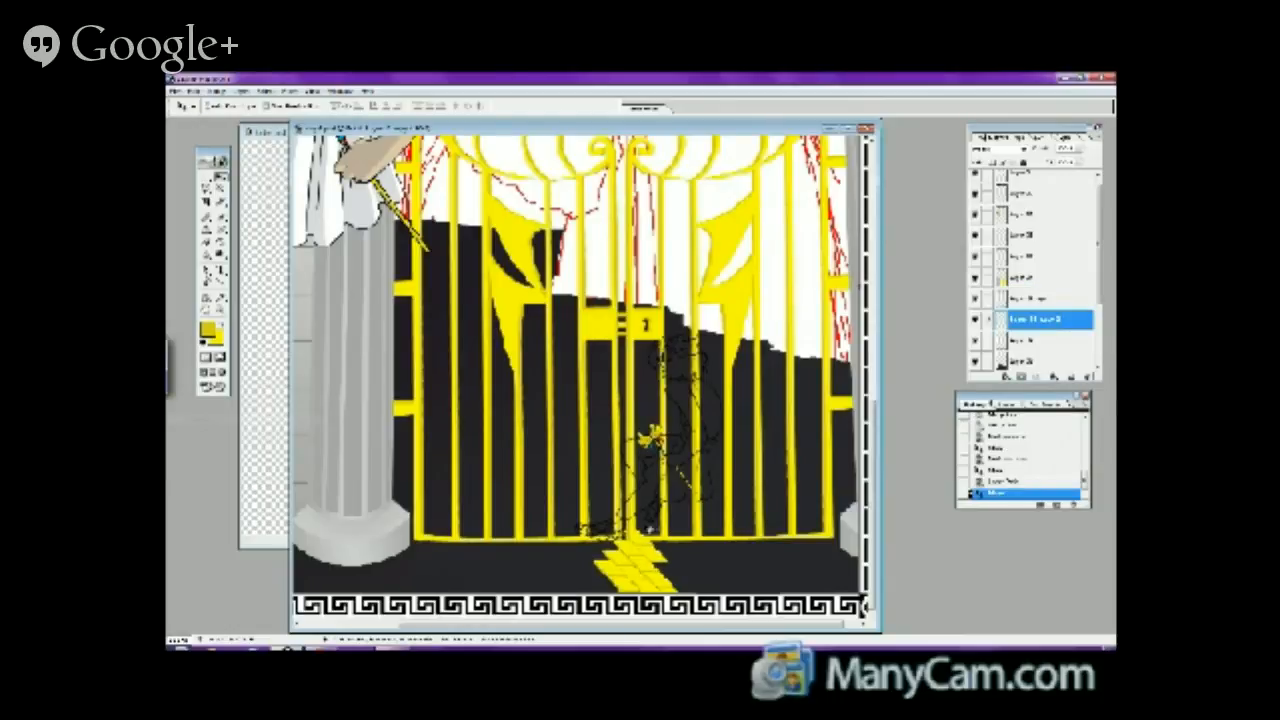
- Duplicate the upper tile block and place the copy to its lower right, widening the path
right_click(635, 549)
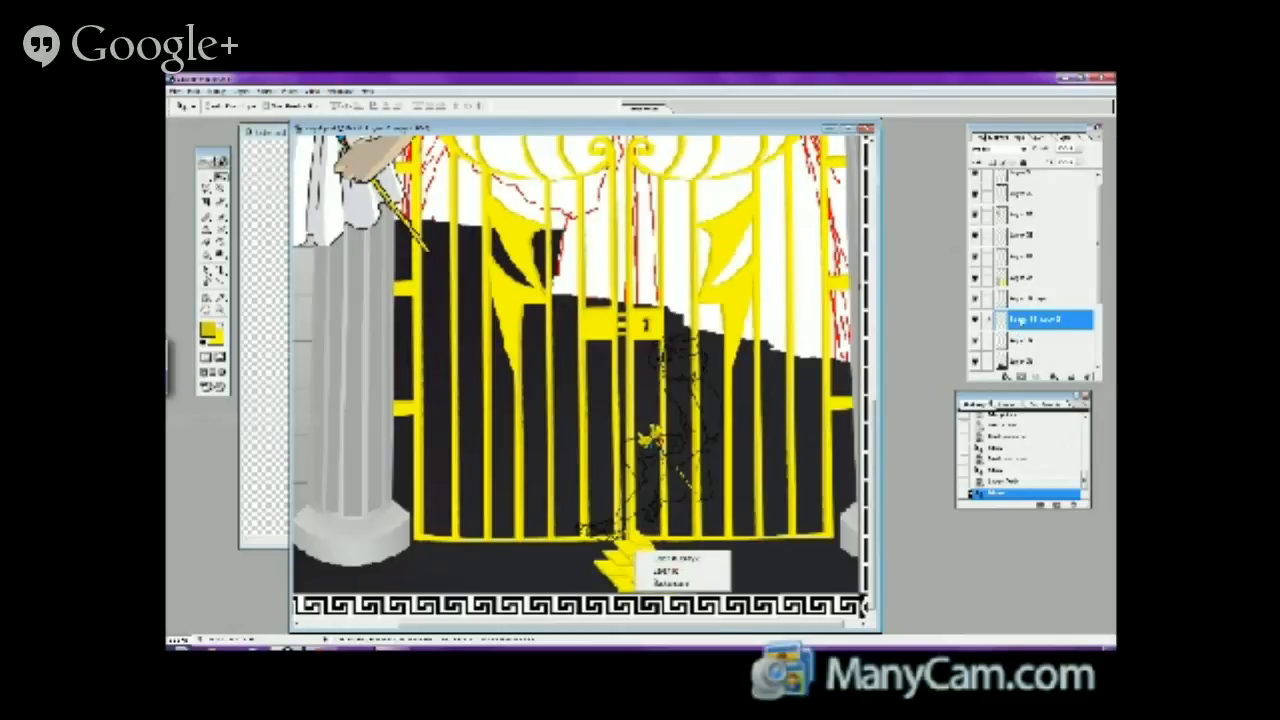
right_click(1019, 320)
click(1030, 357)
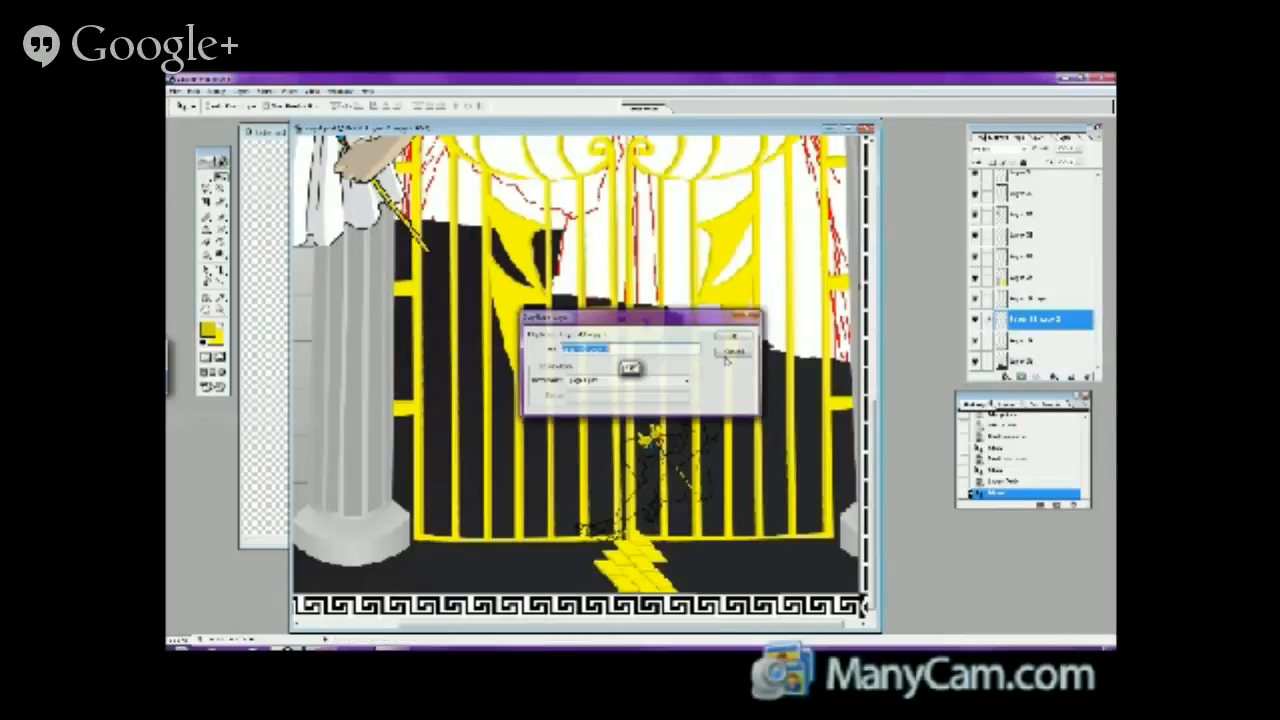
key(Return)
drag(640, 555, 688, 566)
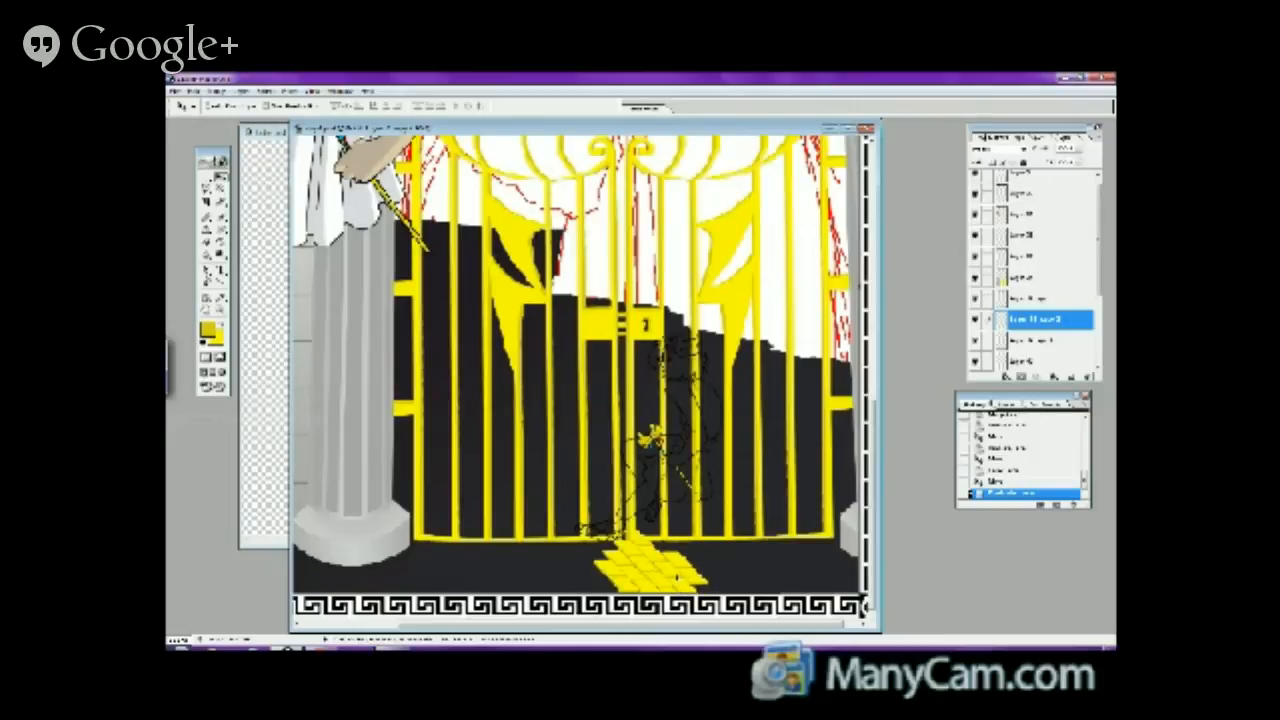
- Duplicate the newest tile block and nudge the copy into place at the path's lower right end, near the border
right_click(1035, 328)
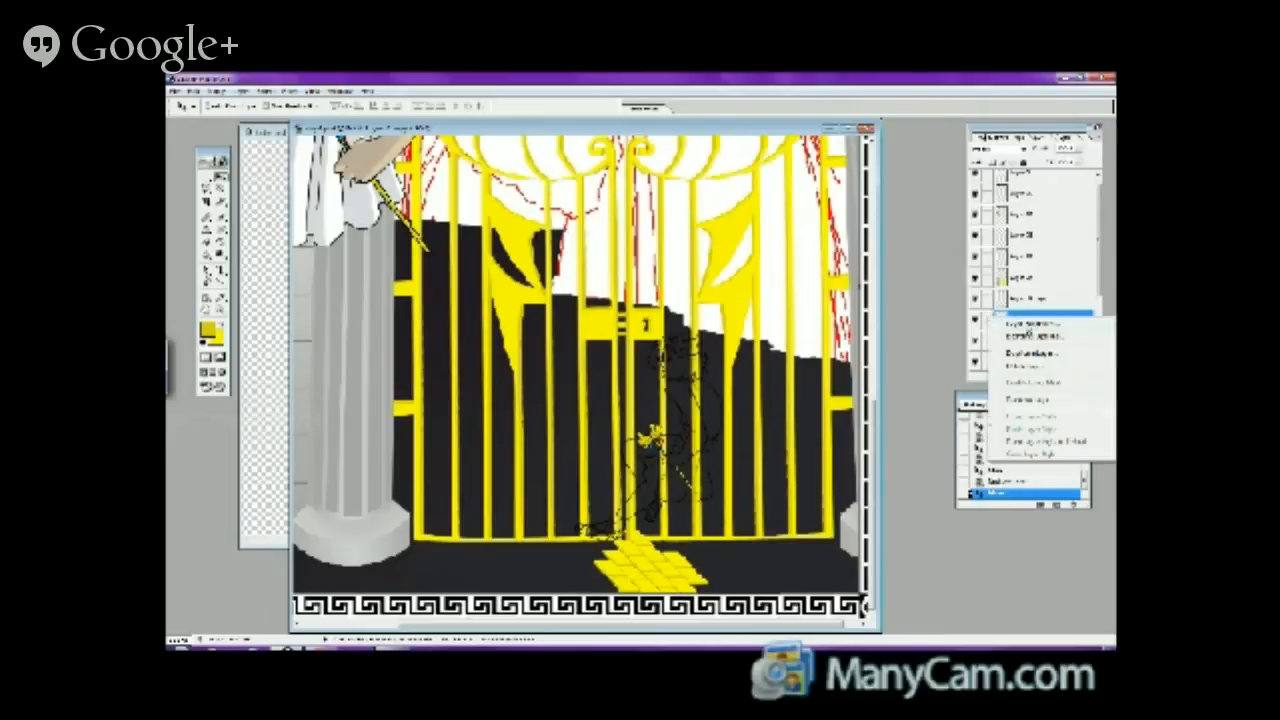
click(1030, 353)
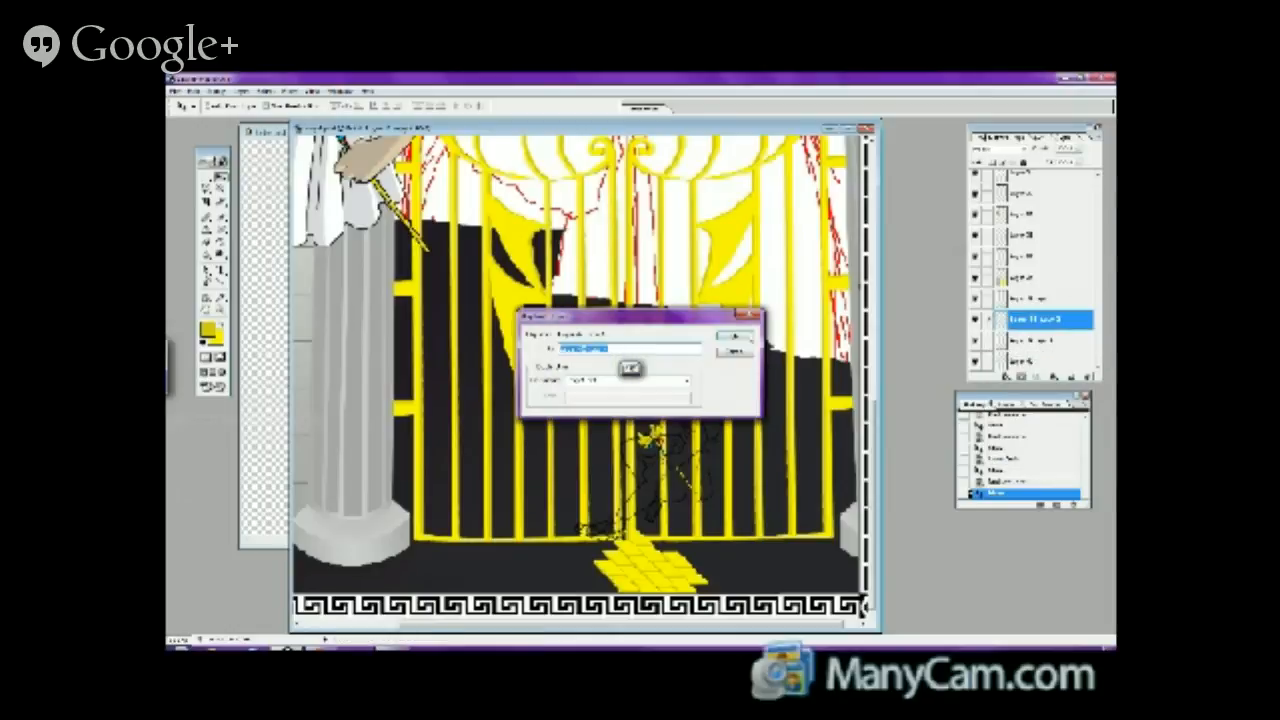
key(Return)
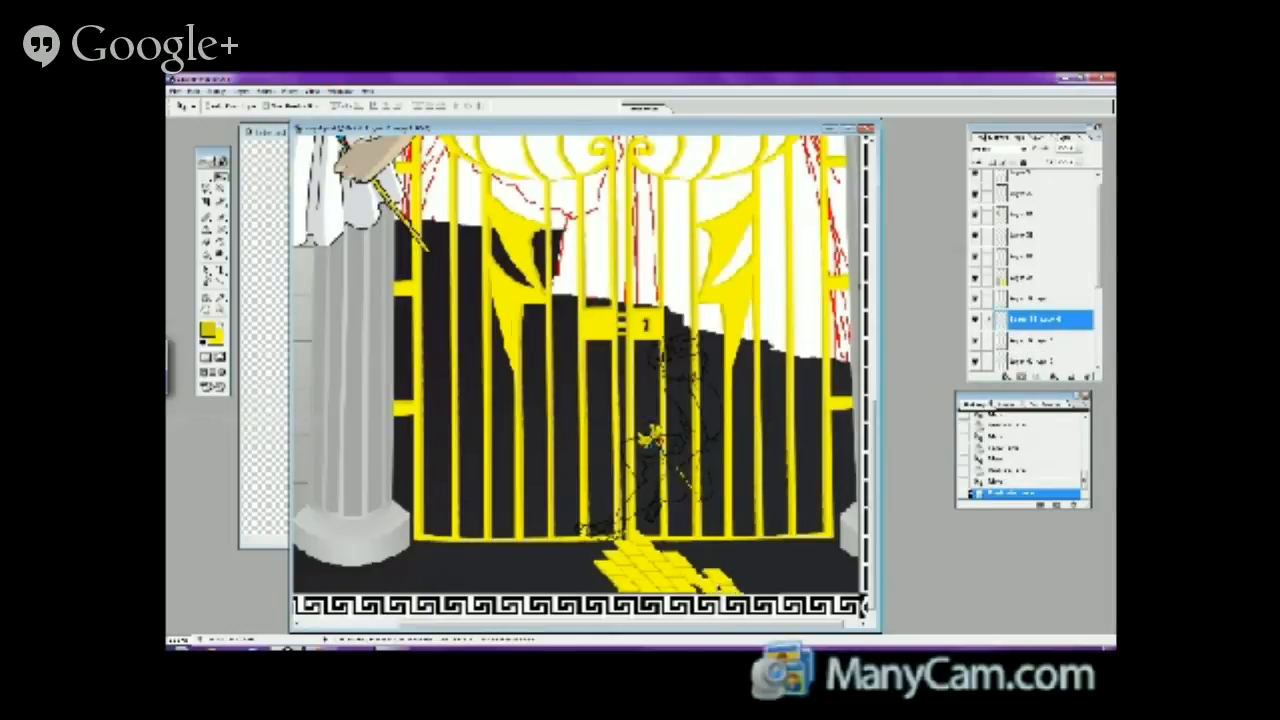
key(Right)
key(Right)
key(Right)
key(Left)
key(Right)
key(Left)
key(Right)
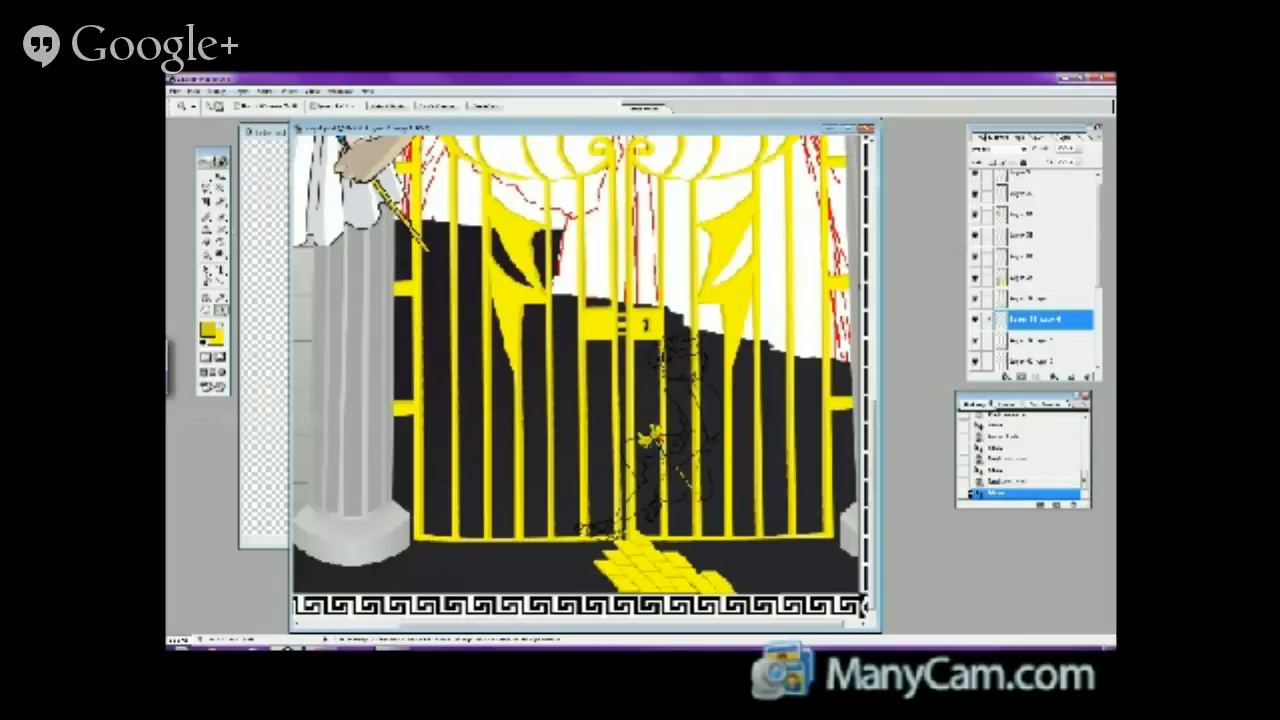
- Align the last tile block closely with its neighbours and move its layer beneath the other tile block layers
key(z)
click(770, 571)
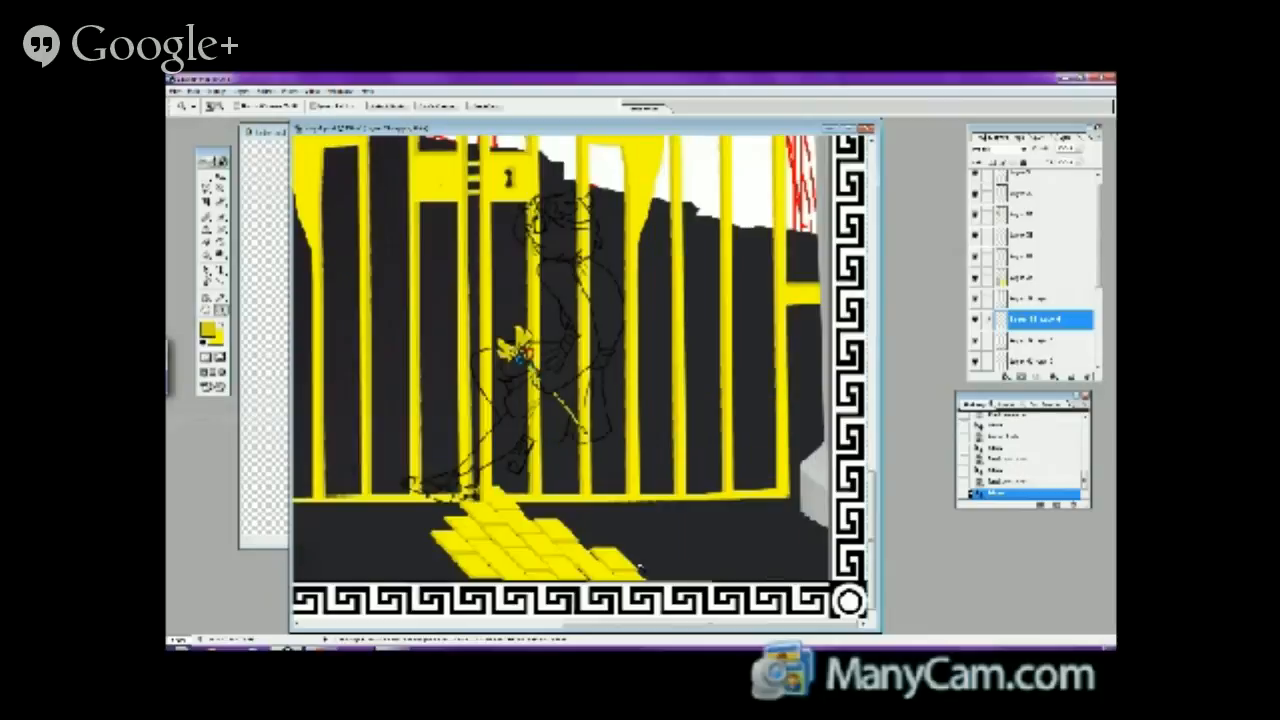
click(643, 551)
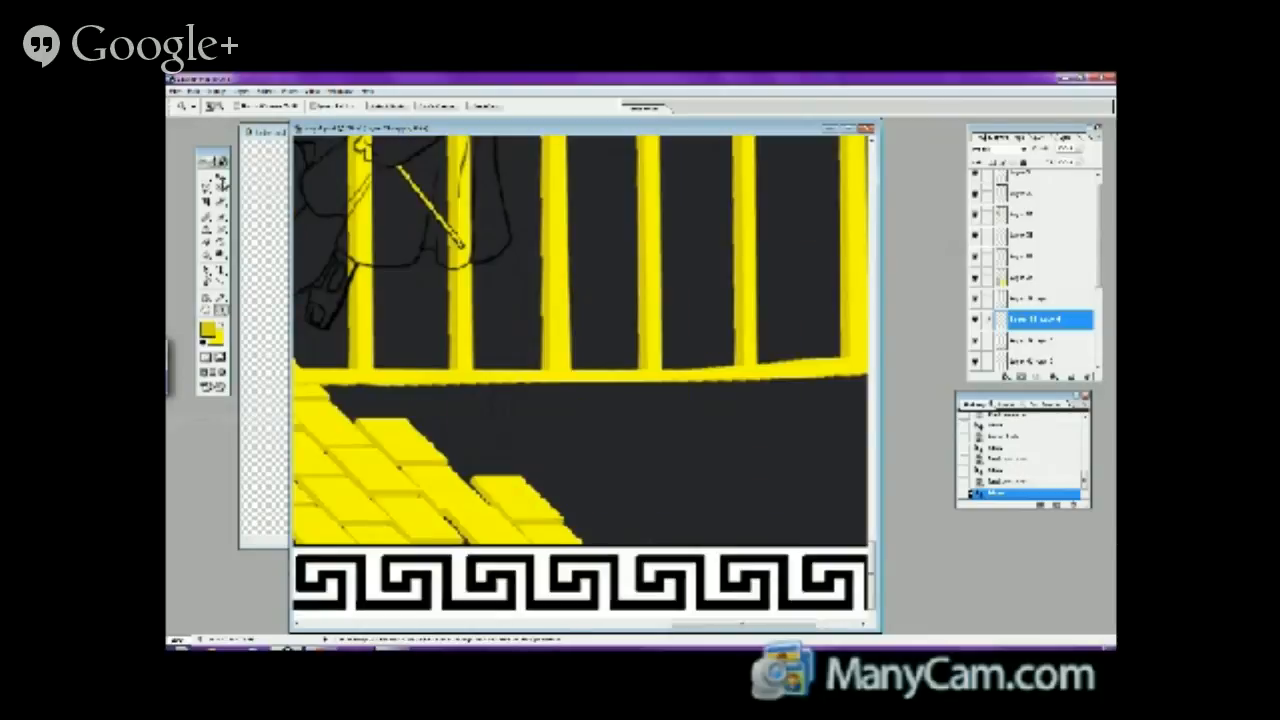
click(221, 208)
drag(500, 500, 570, 535)
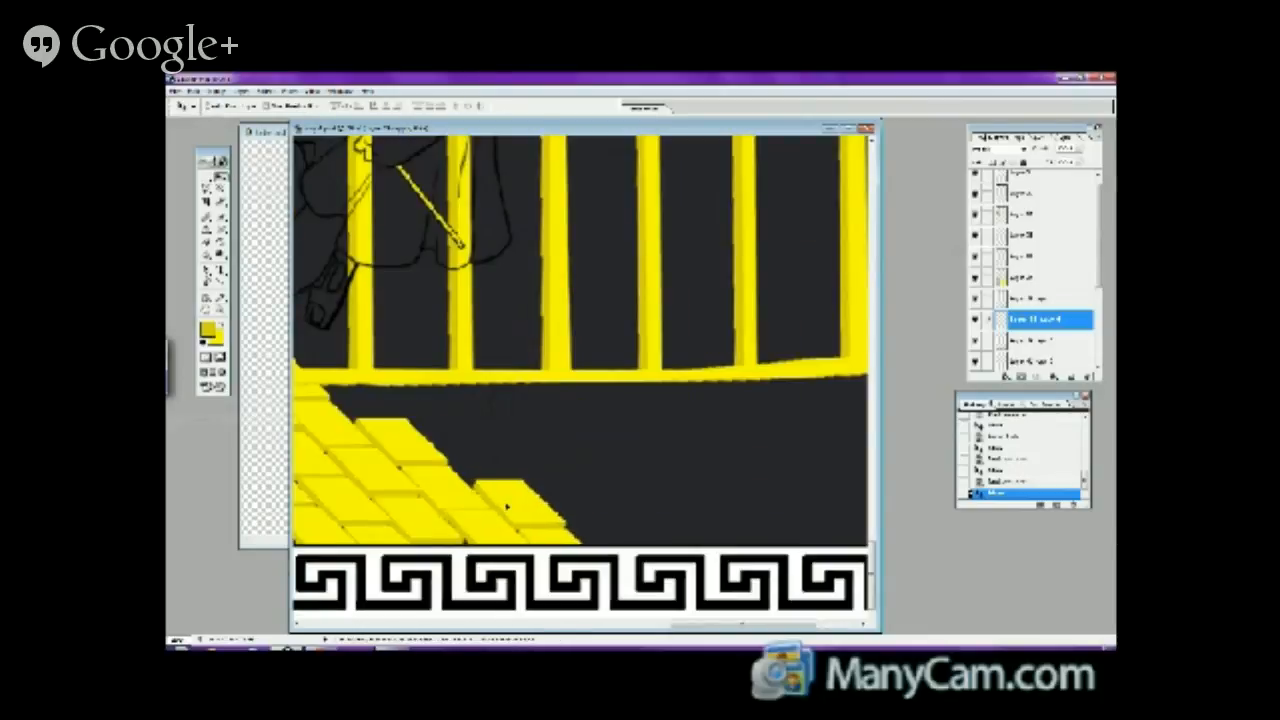
drag(1011, 322, 1010, 362)
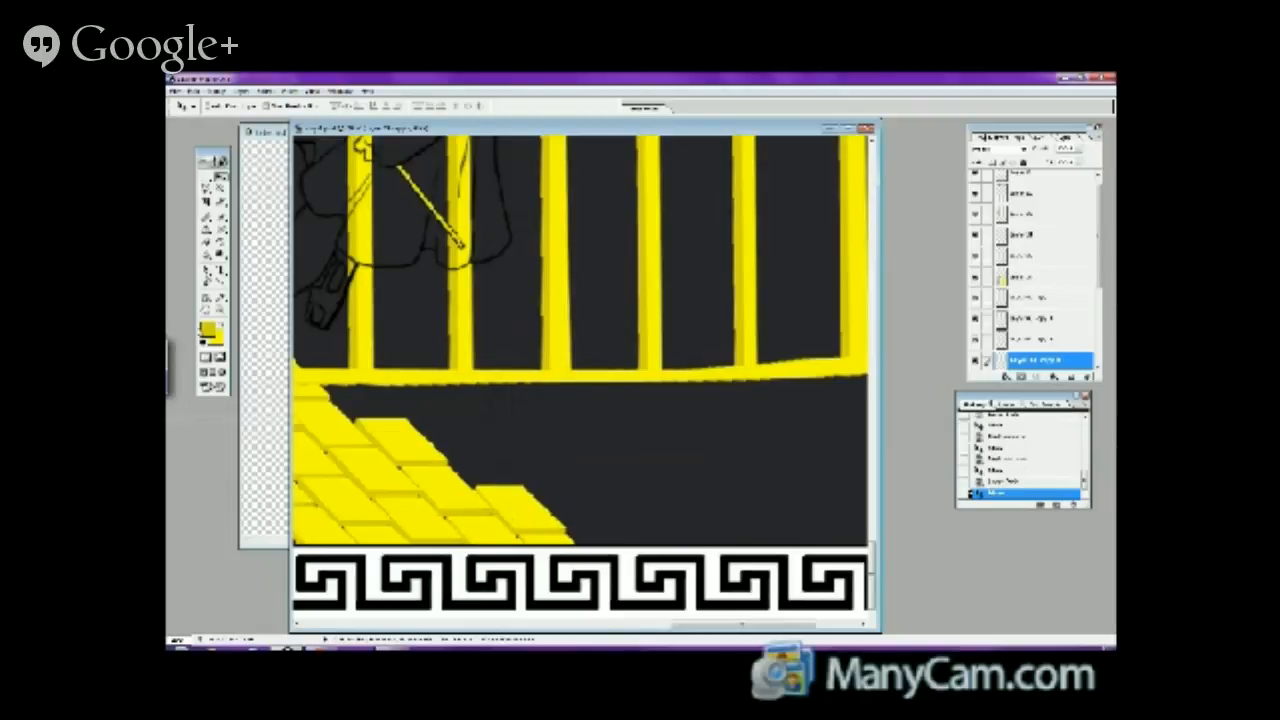
- Hide the gate, columns, border, figure, ground, sketch and background layers so only the yellow tile layers stay visible
key(z)
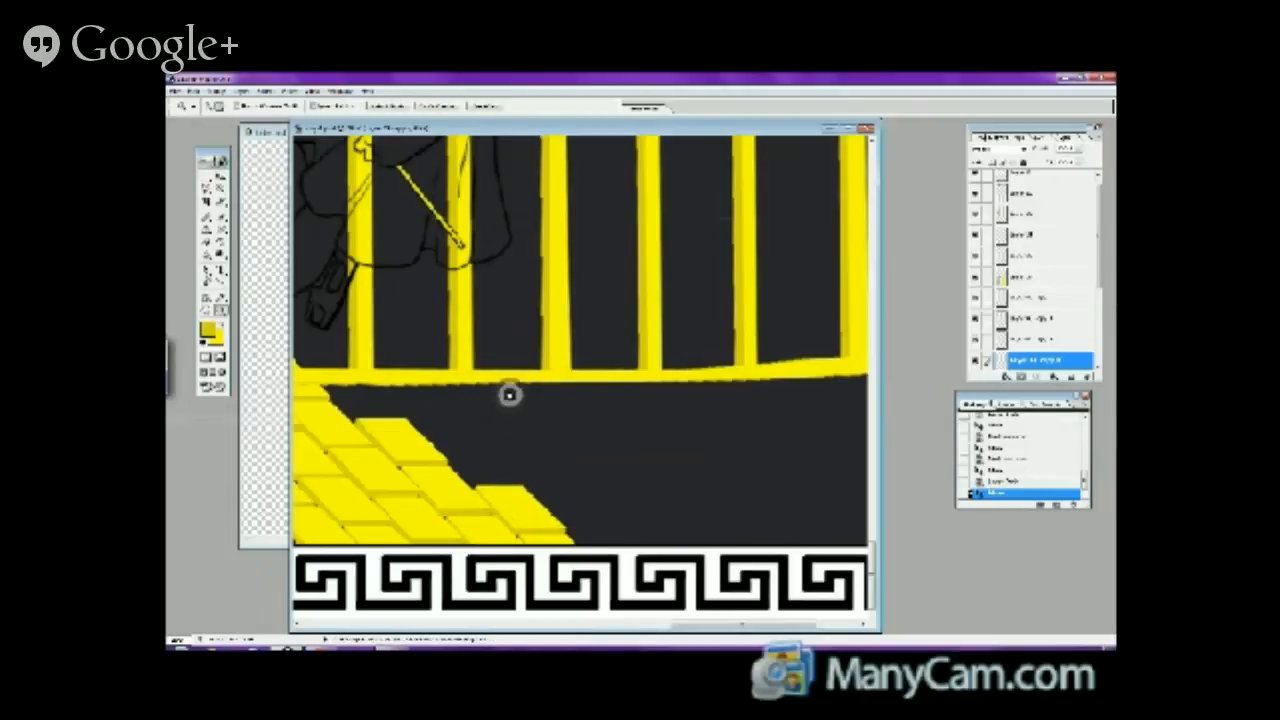
alt+click(511, 427)
alt+click(657, 371)
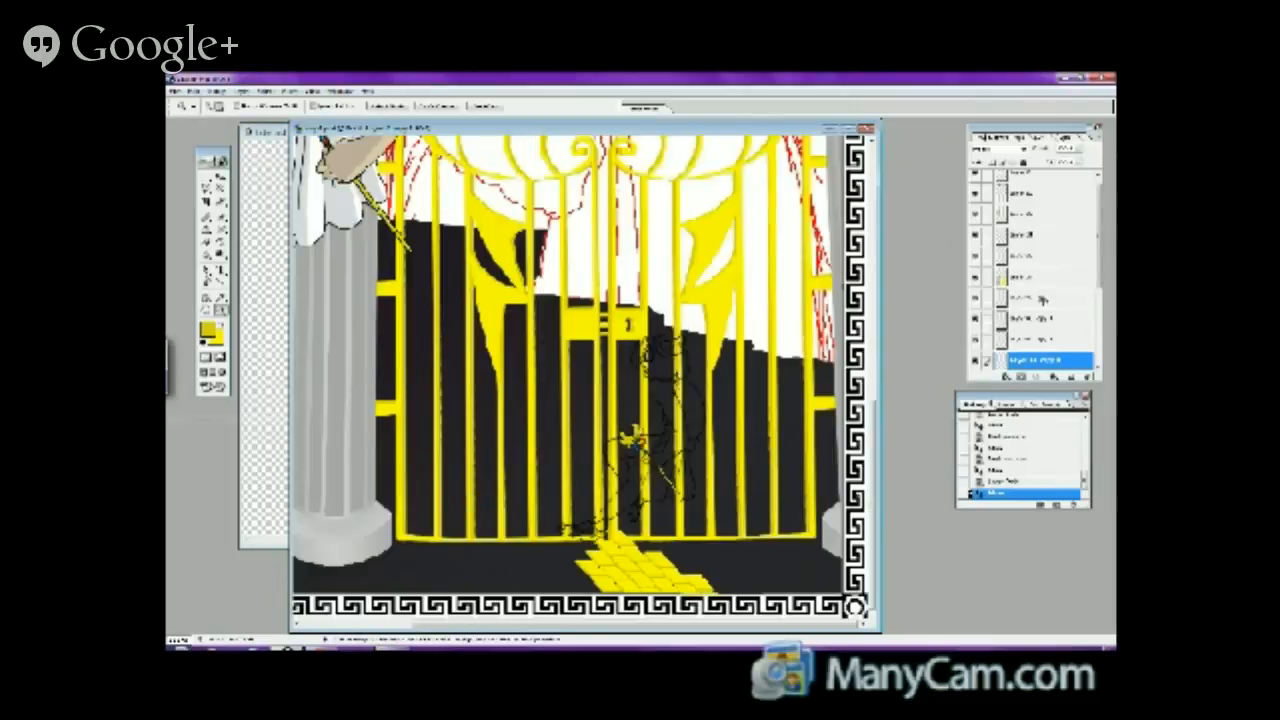
click(980, 243)
click(975, 255)
click(975, 213)
click(975, 193)
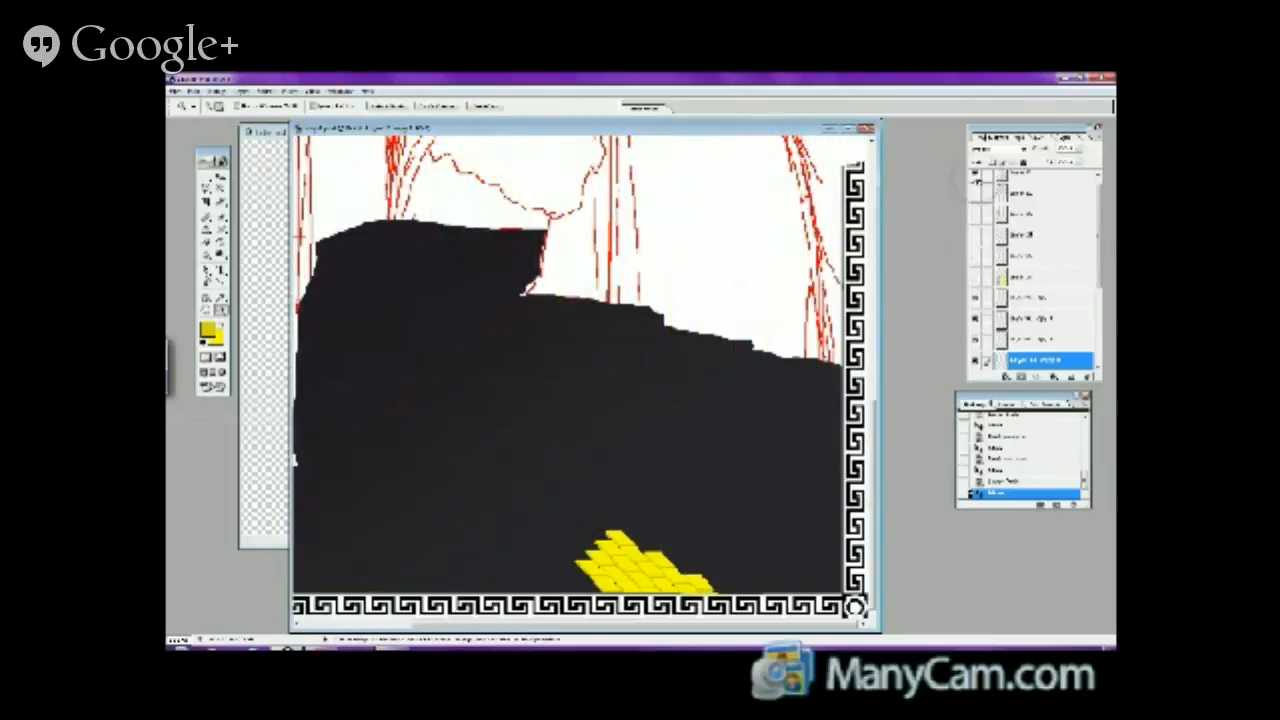
click(975, 175)
drag(1097, 194, 1098, 262)
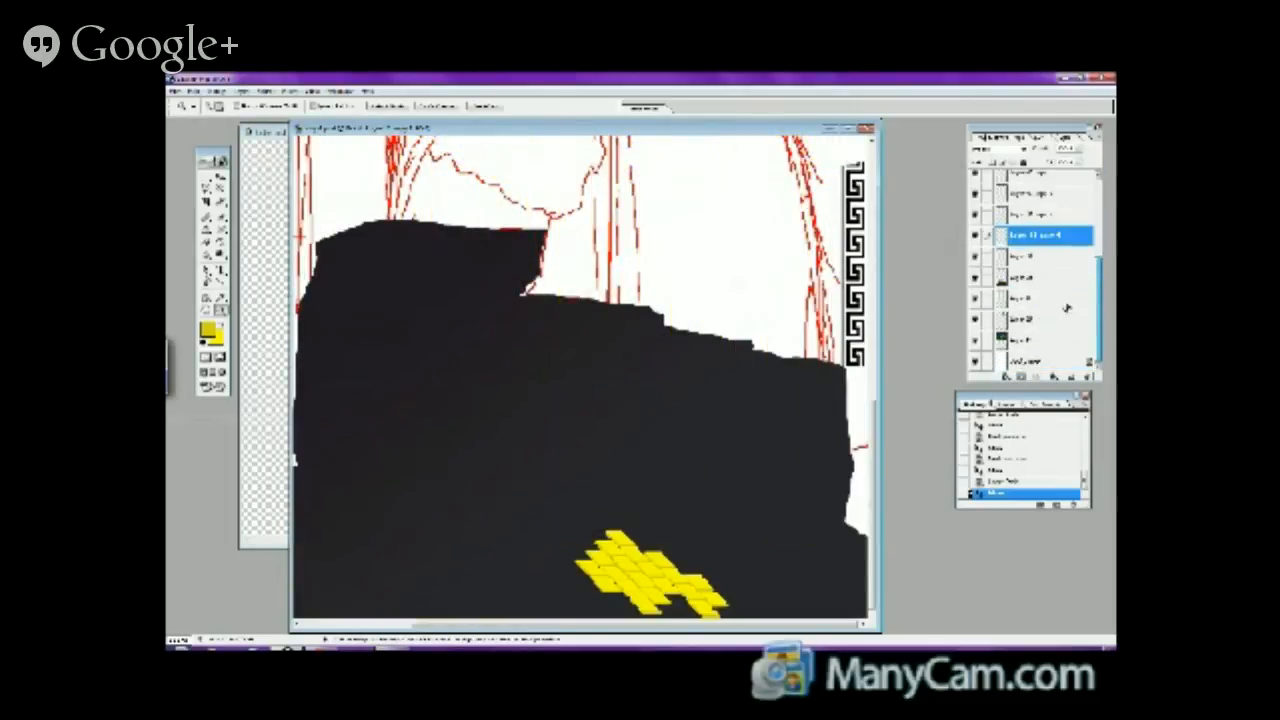
click(975, 257)
click(977, 278)
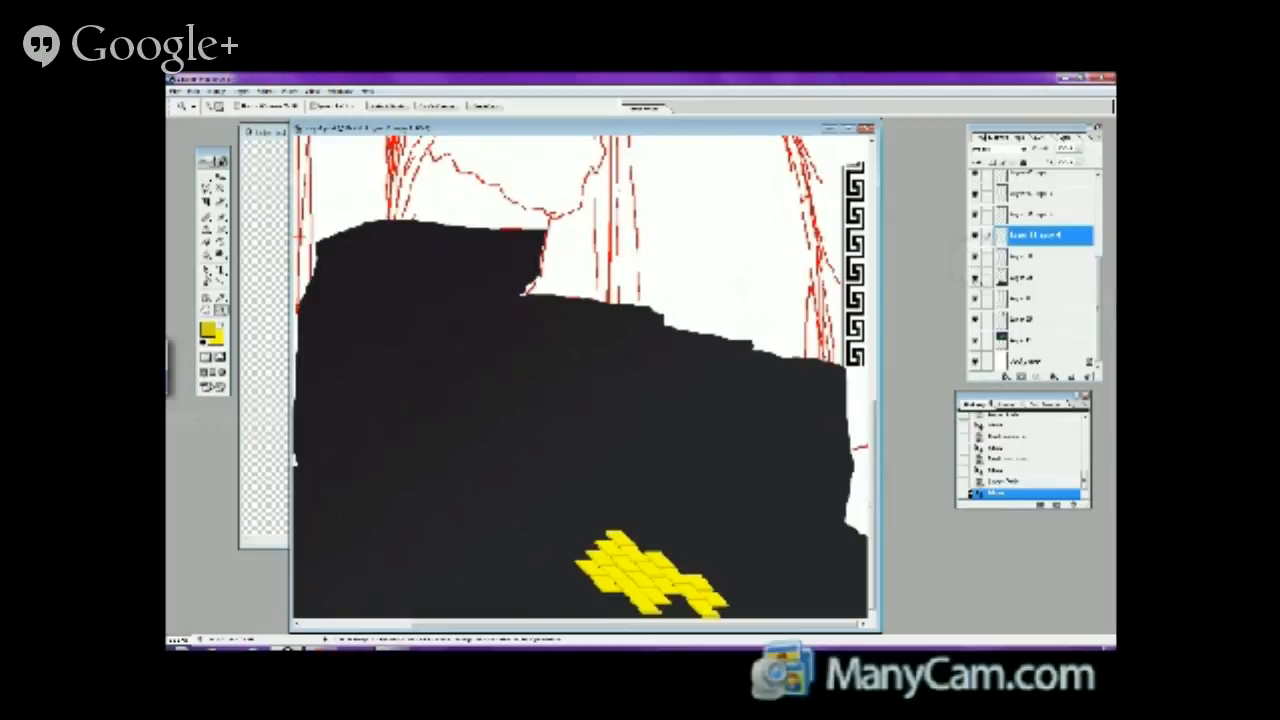
click(977, 299)
click(977, 320)
click(977, 341)
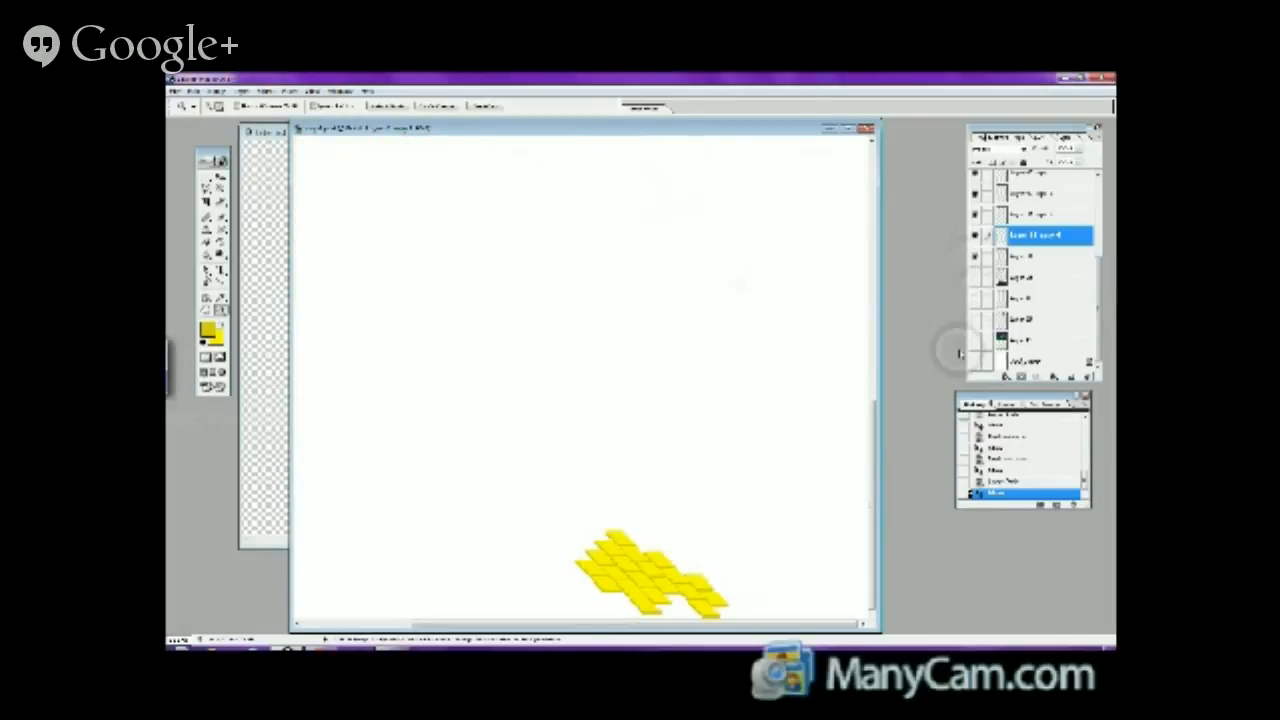
click(977, 361)
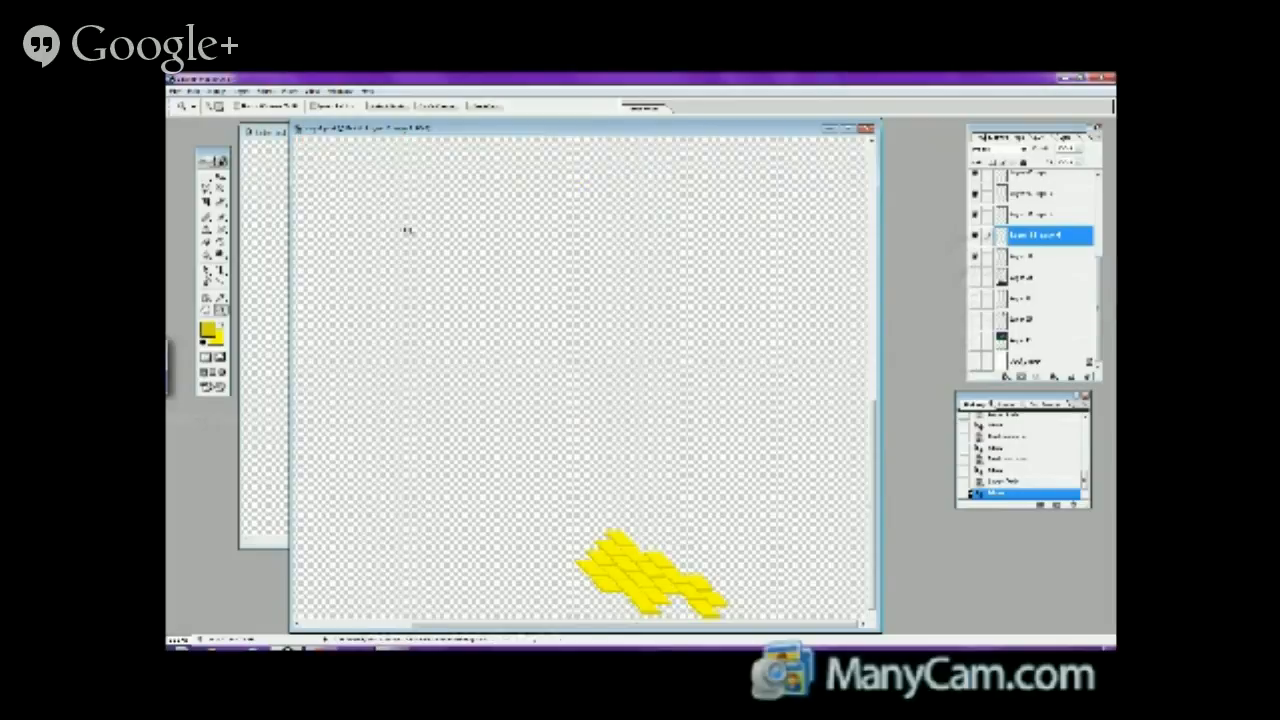
- Merge the visible tile layers into one and show the ground, sketch, gate, column, figure, border and background layers again
click(240, 91)
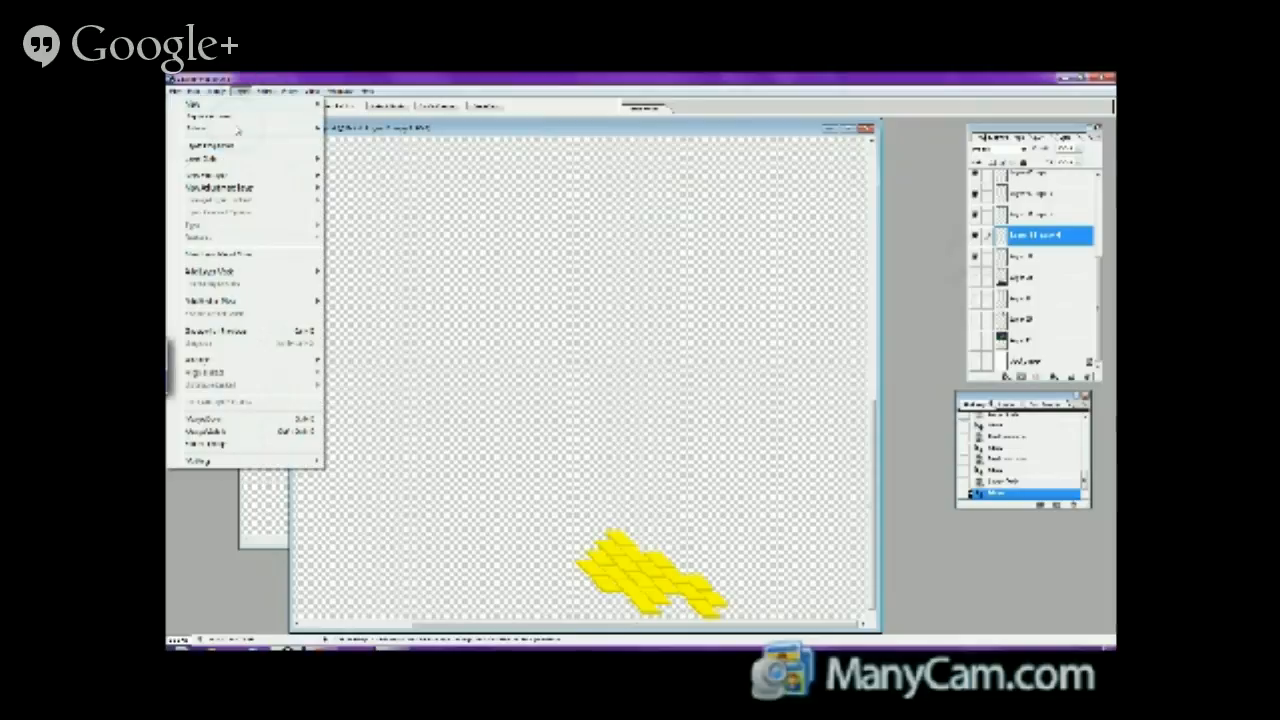
click(218, 430)
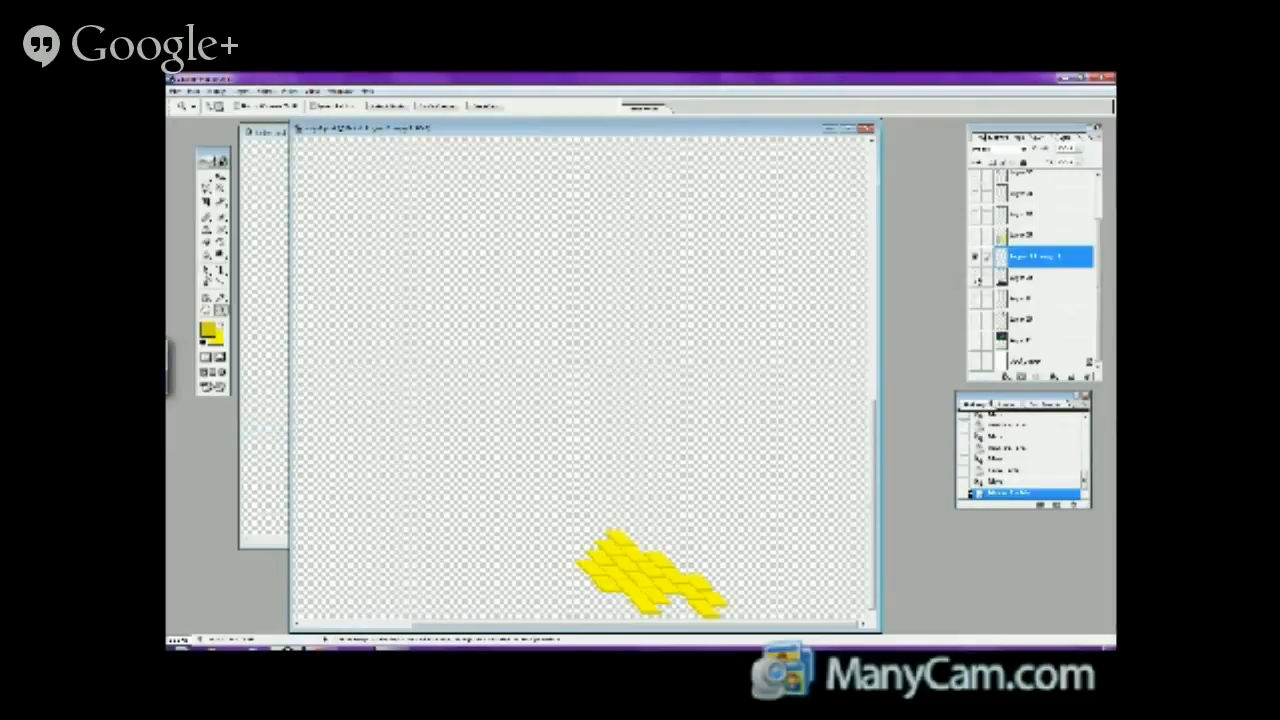
click(976, 318)
click(977, 341)
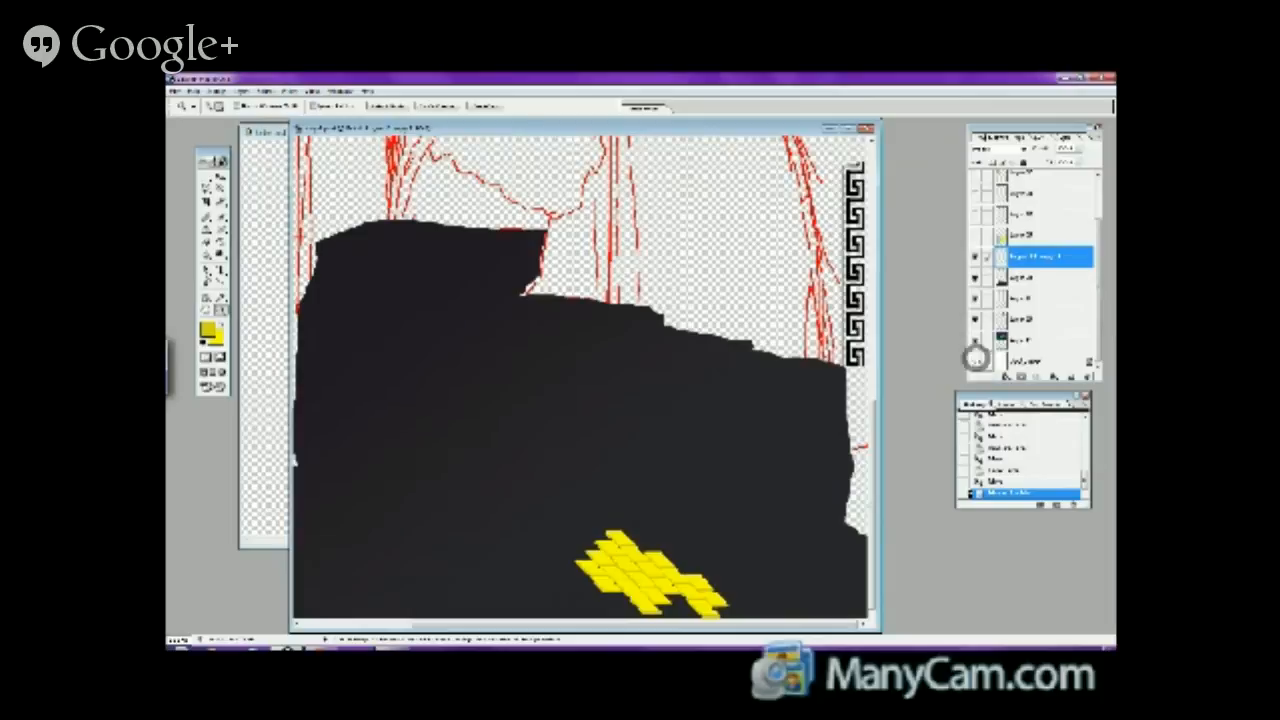
click(976, 357)
drag(976, 234, 976, 192)
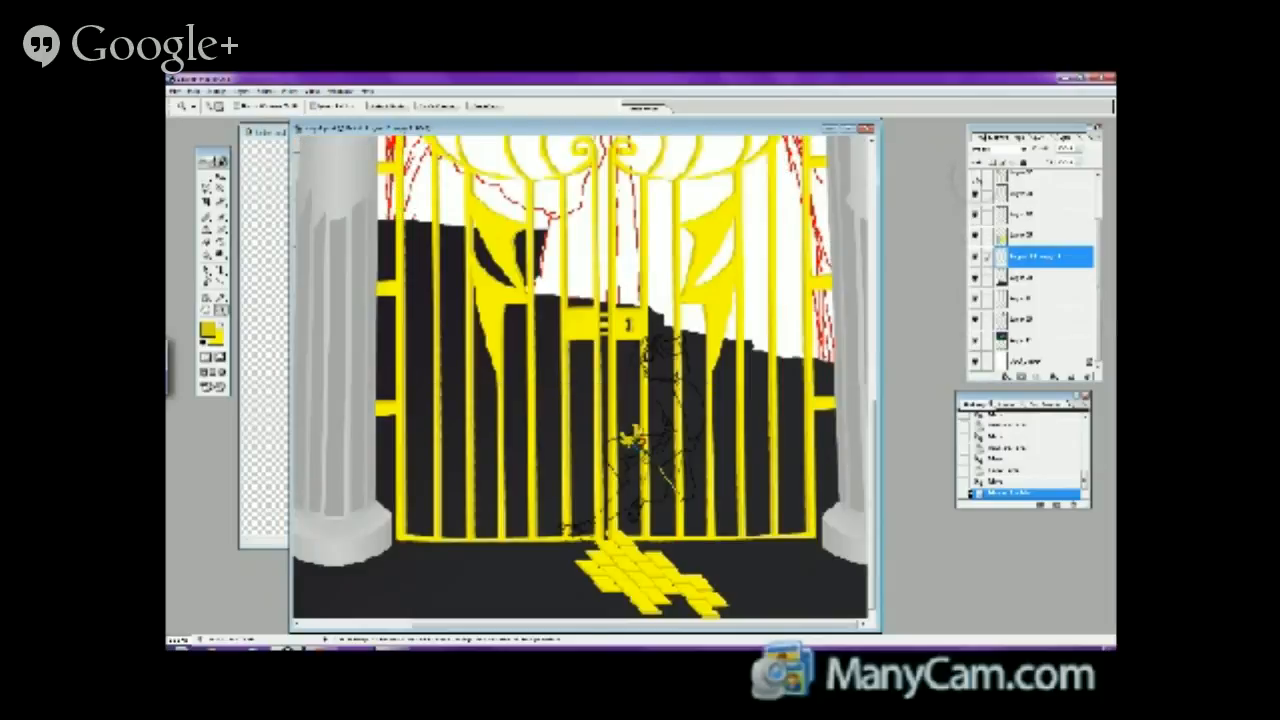
click(976, 178)
scroll(1097, 229, up, 2)
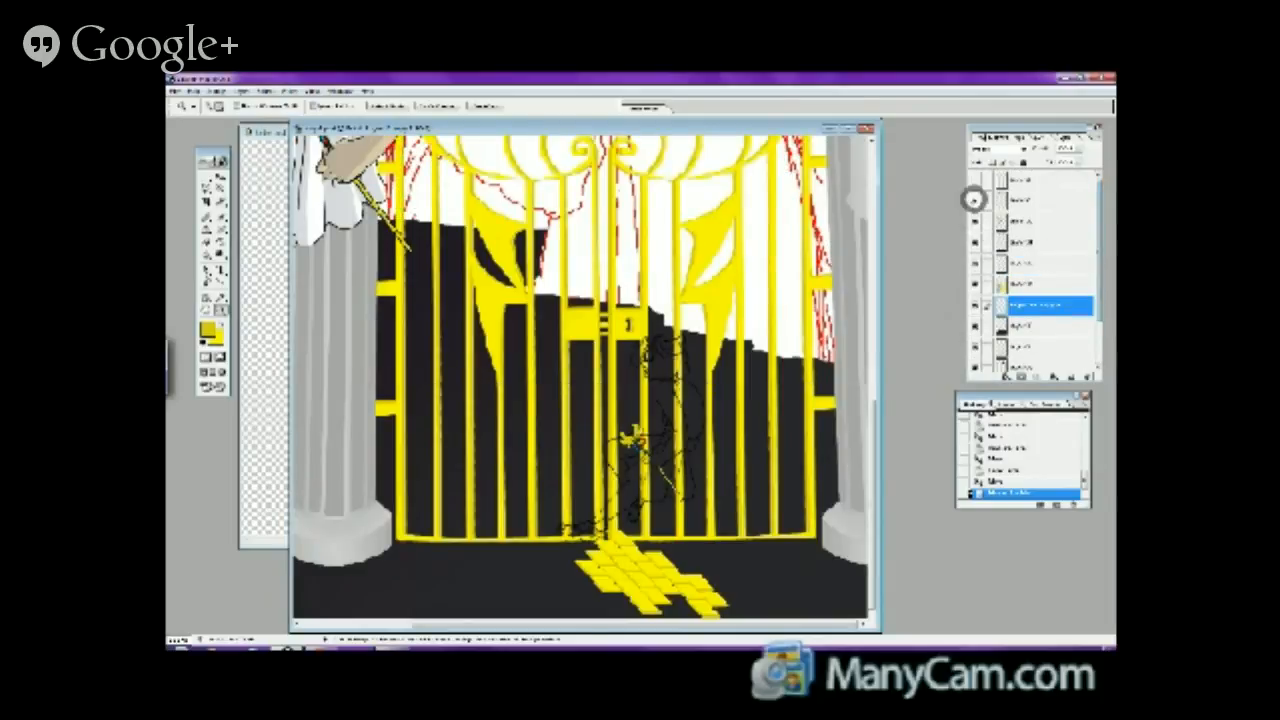
click(976, 180)
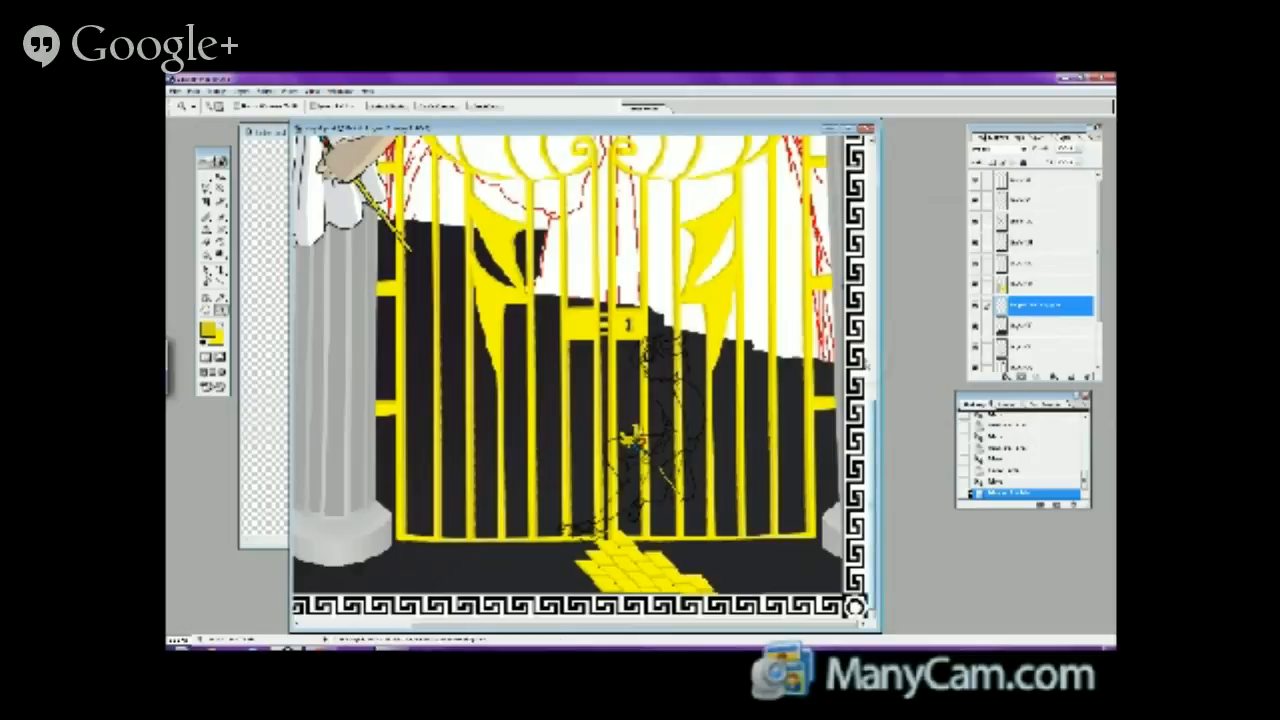
scroll(584, 376, up, 3)
scroll(584, 376, down, 3)
- Duplicate the merged tile layer, place the copy directly right of the original, and align it with its layer beneath the original
click(977, 310)
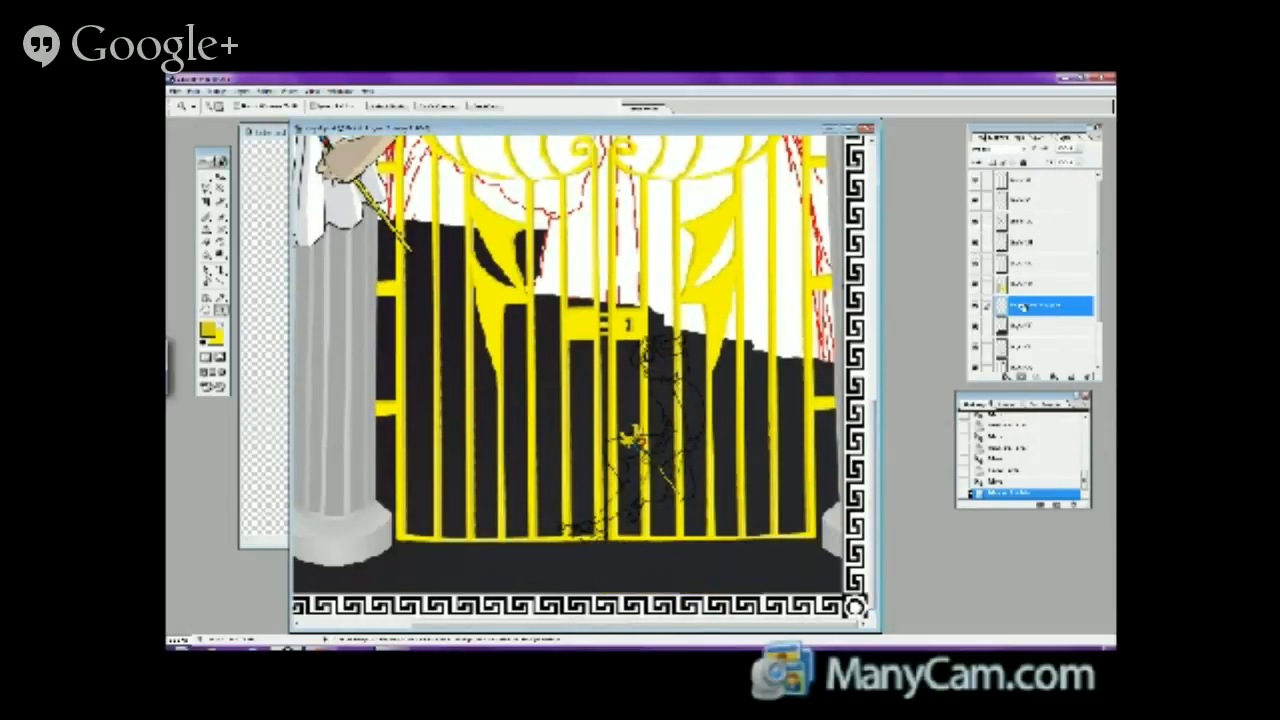
click(977, 310)
right_click(1024, 307)
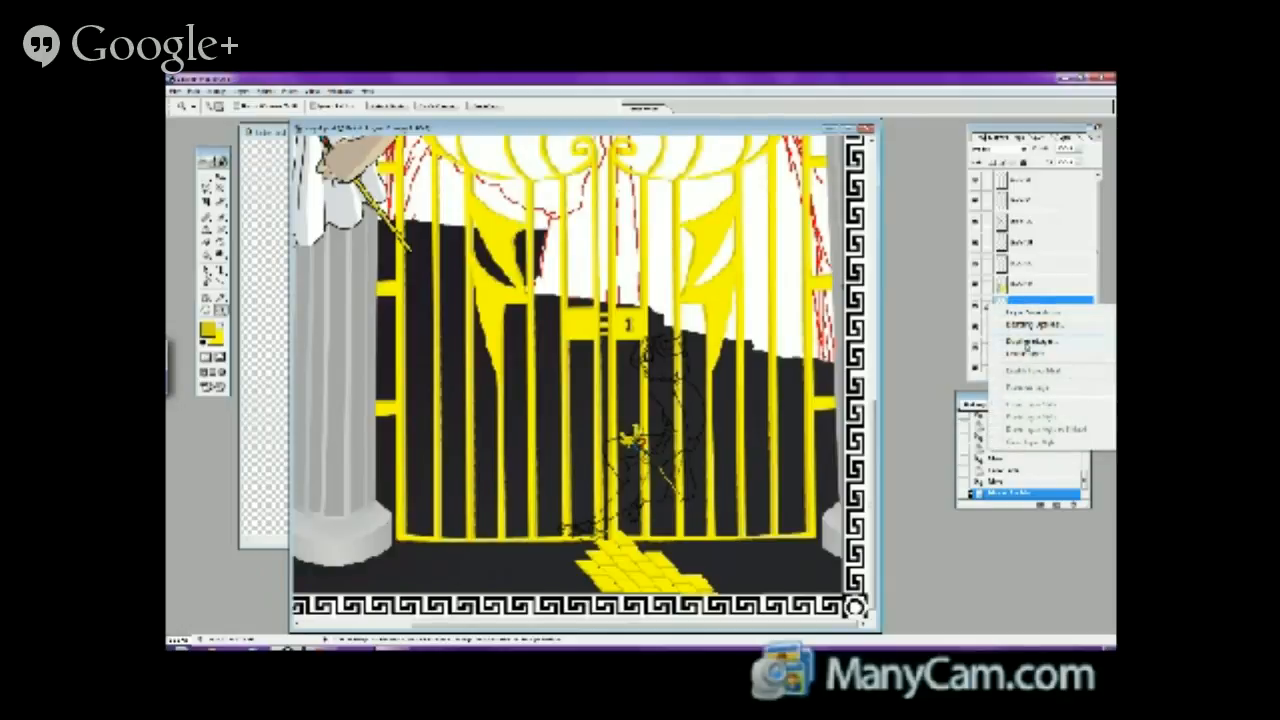
click(1030, 341)
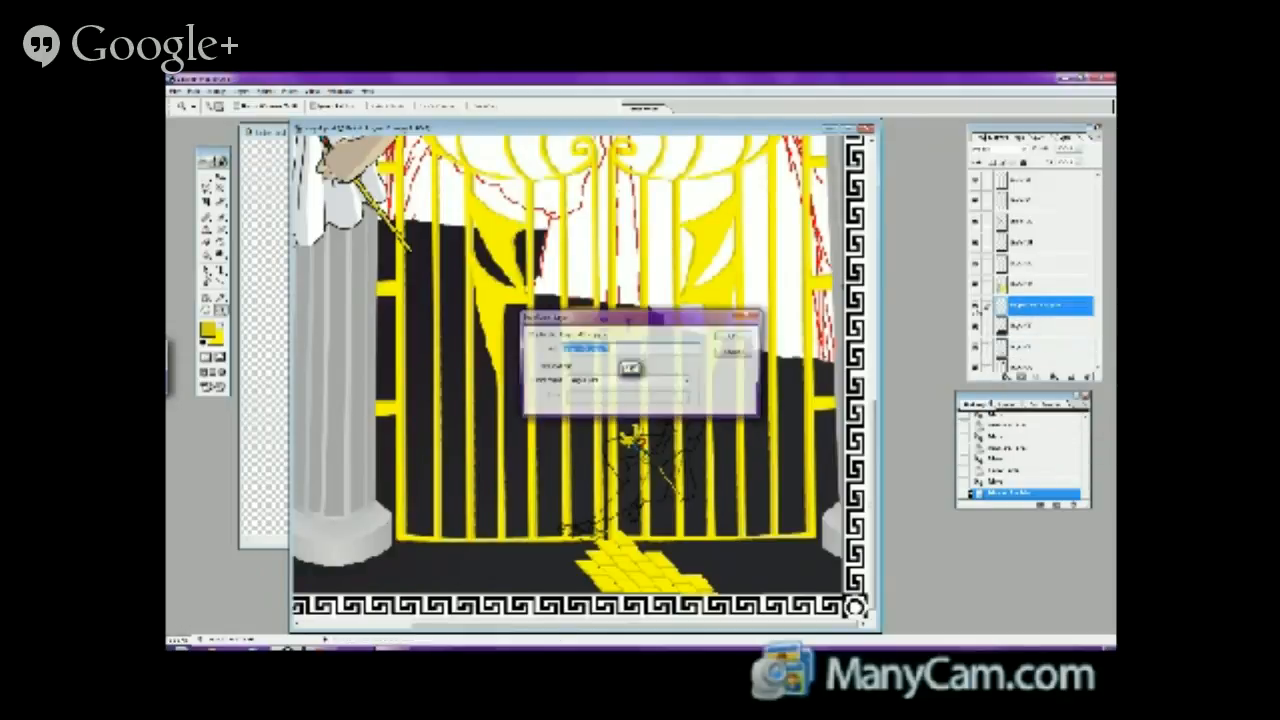
click(740, 327)
click(218, 178)
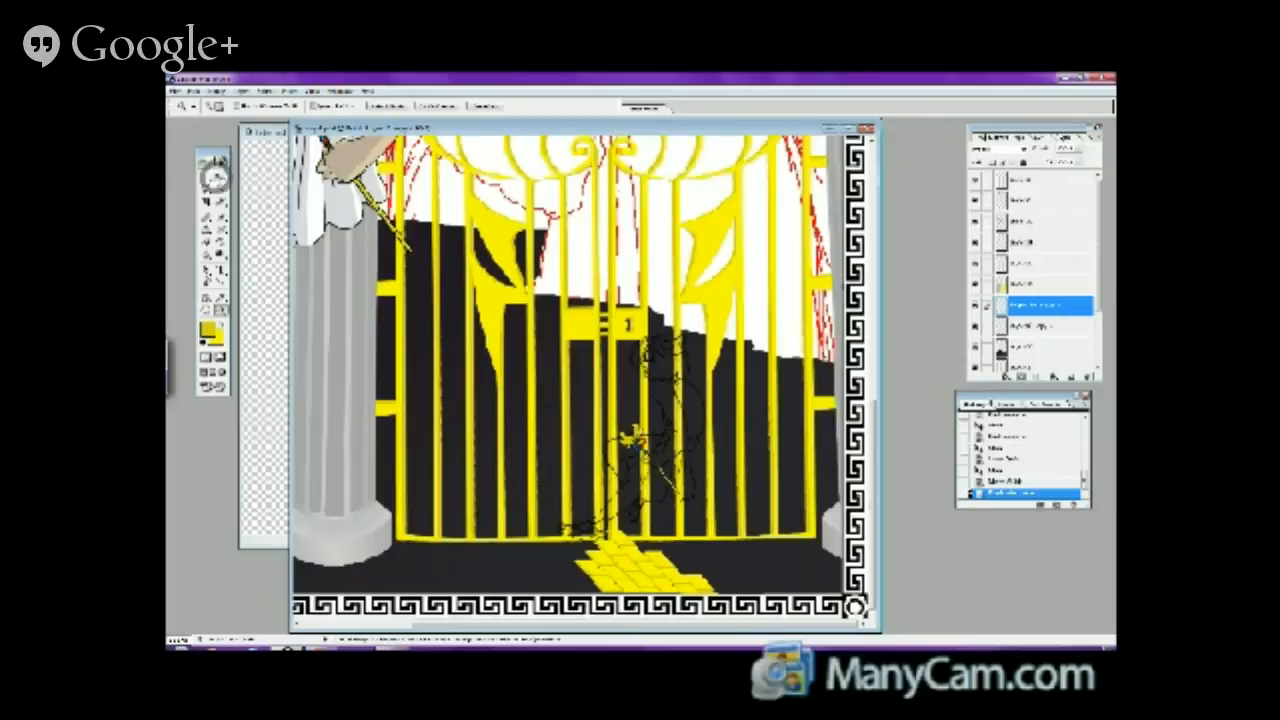
drag(630, 567, 700, 548)
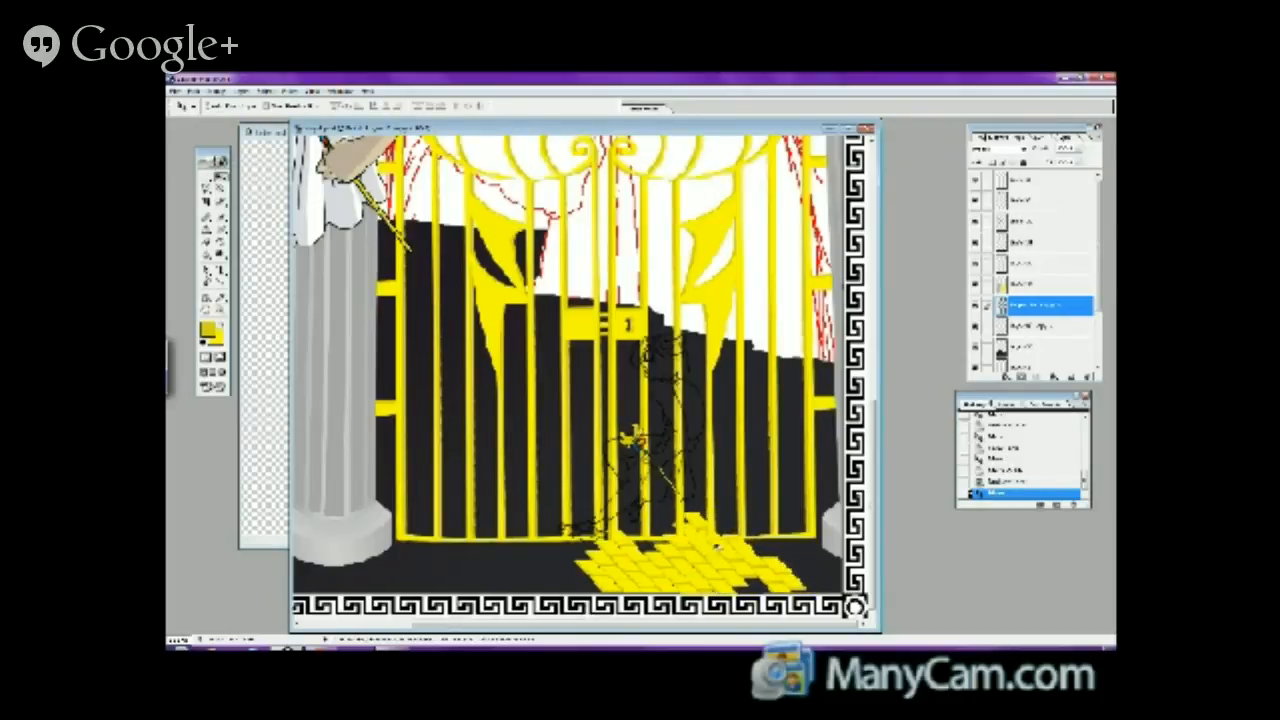
drag(1015, 305, 1015, 330)
mouse_move(720, 557)
mouse_down()
mouse_move(757, 570)
mouse_move(719, 555)
mouse_up()
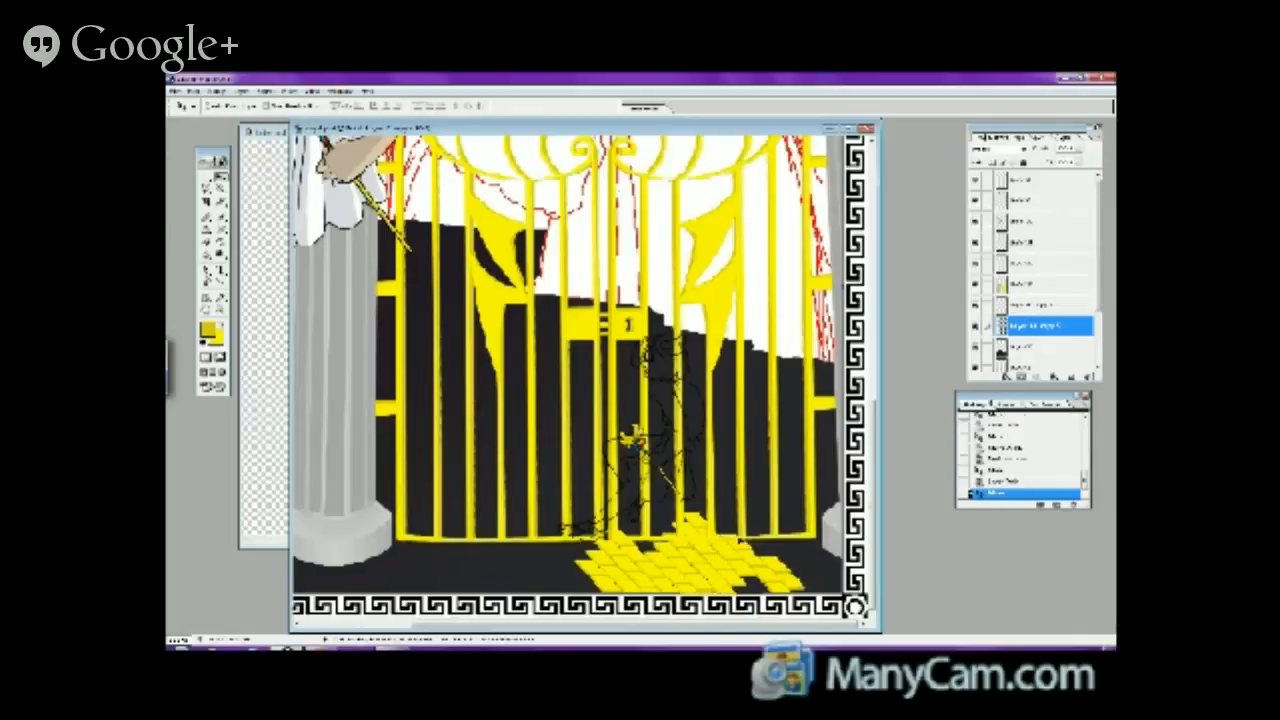
- Duplicate the right tile block and fit the copy into the gap at its lower right, aligning the tile edges closely
right_click(1005, 330)
click(1010, 362)
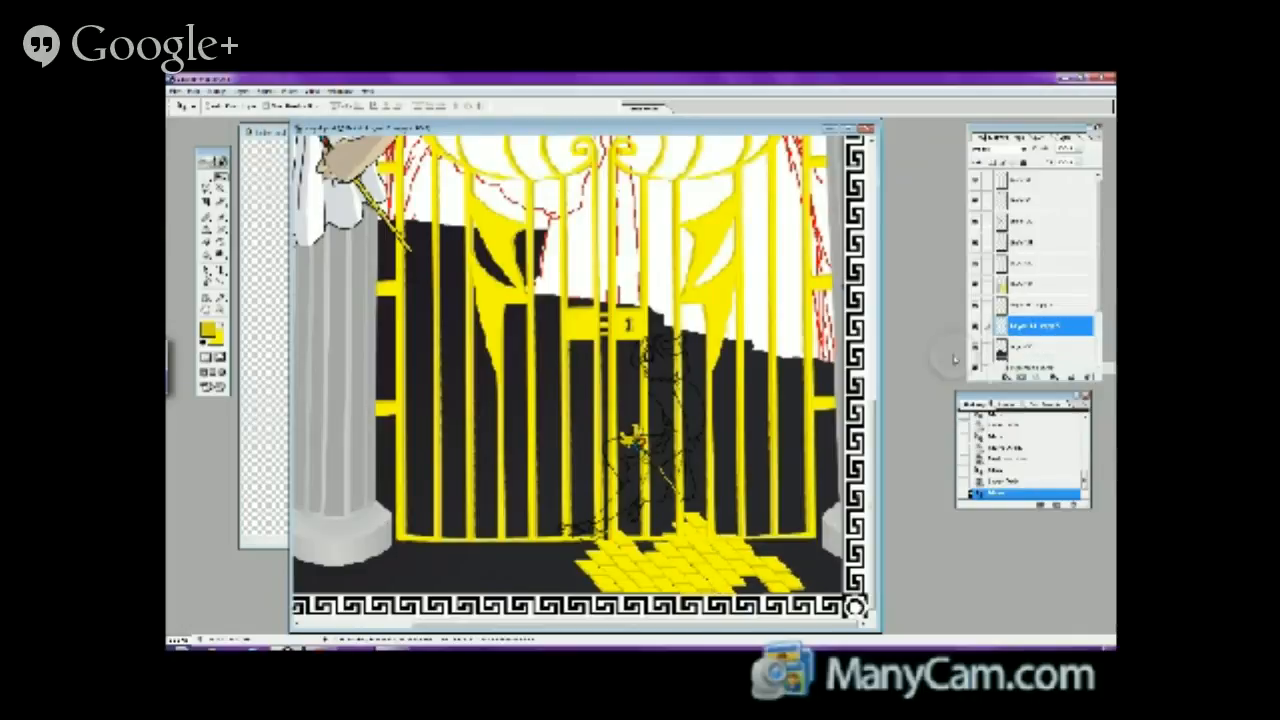
key(Return)
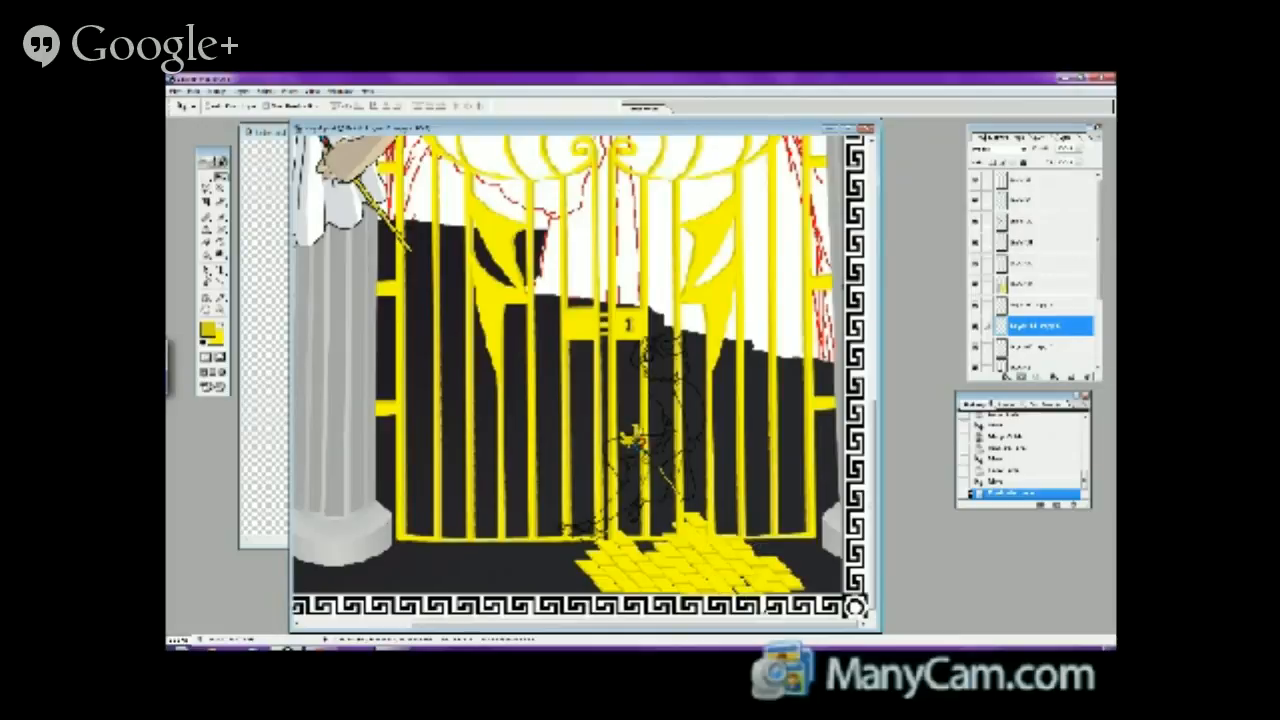
mouse_move(757, 591)
mouse_down()
mouse_move(695, 511)
mouse_move(662, 529)
mouse_move(750, 583)
mouse_up()
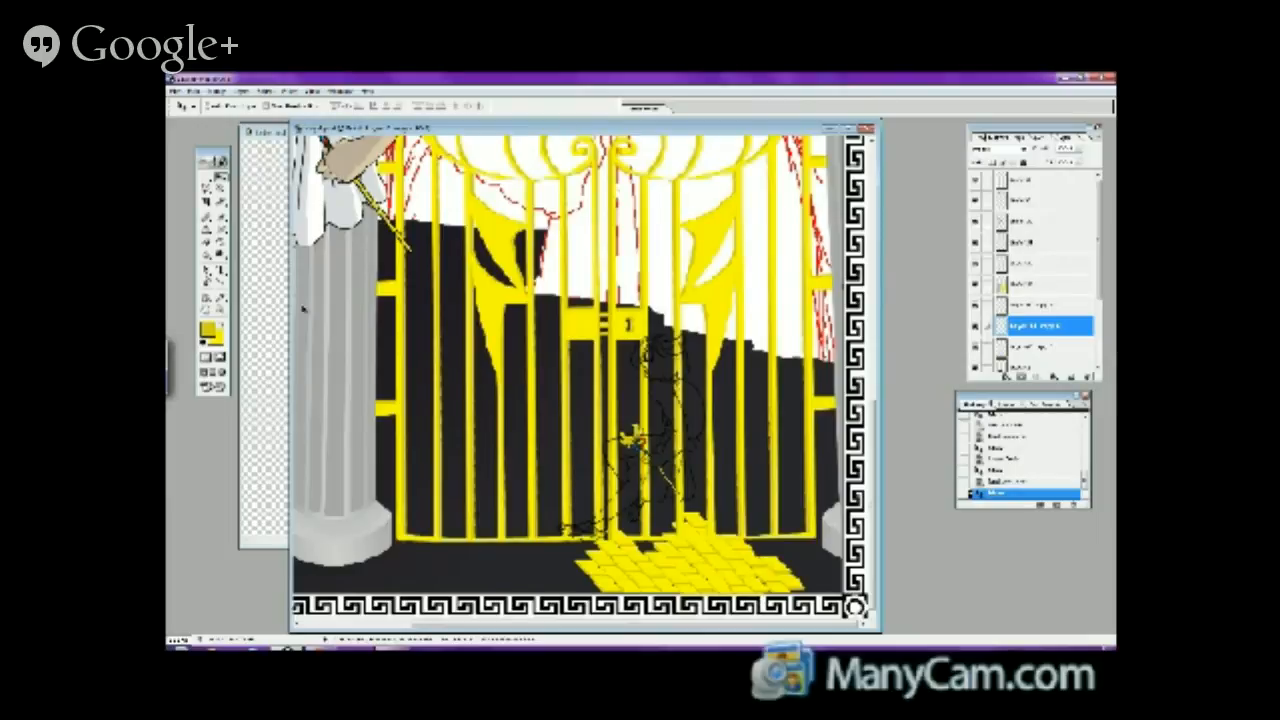
key(z)
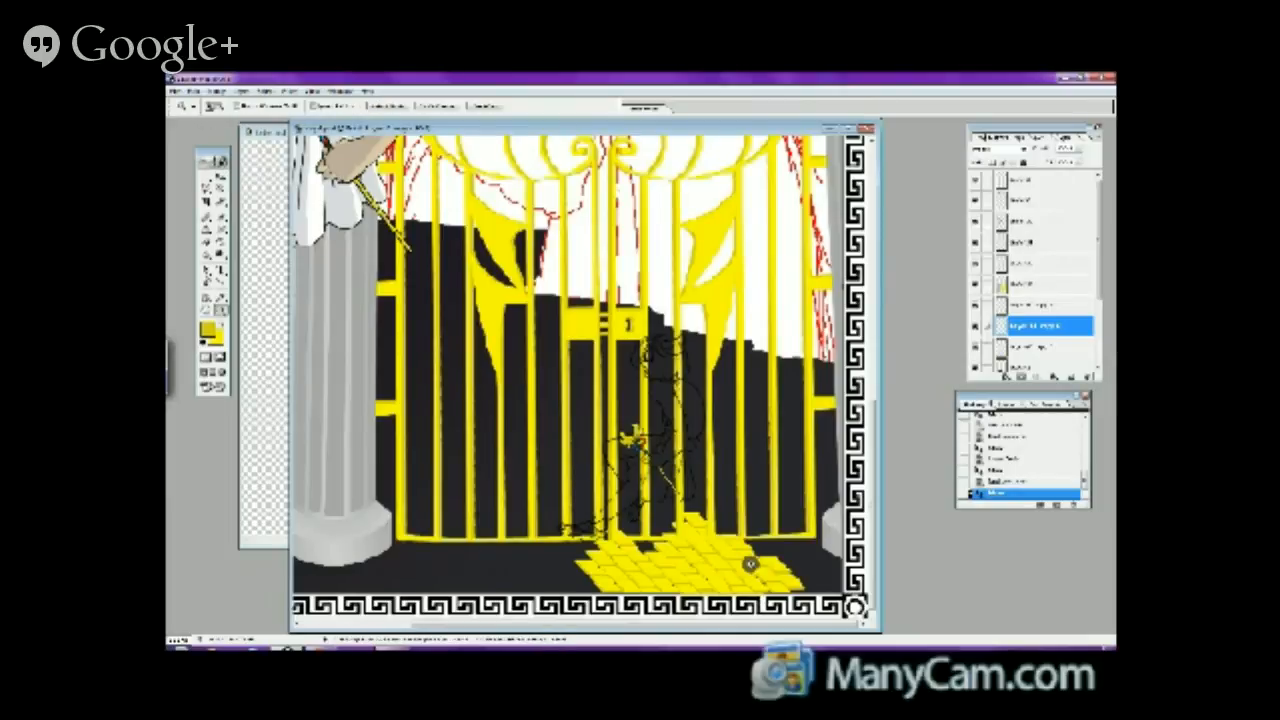
click(780, 588)
click(708, 543)
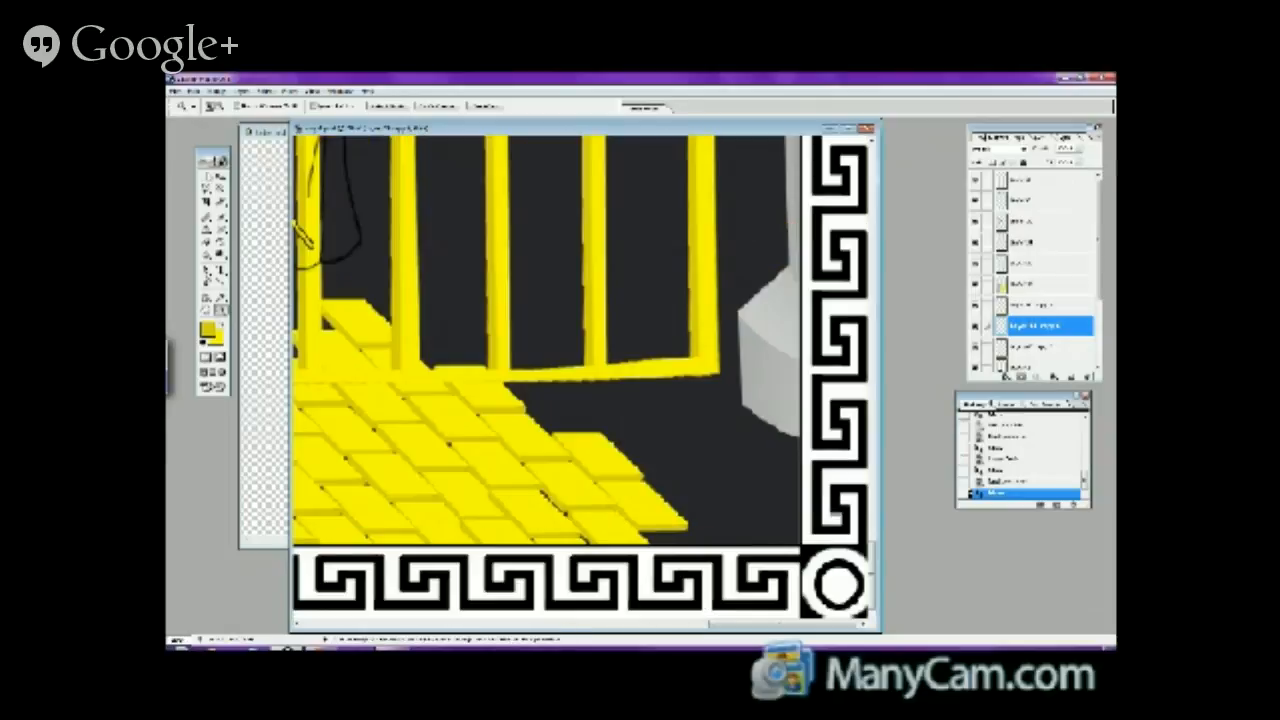
key(v)
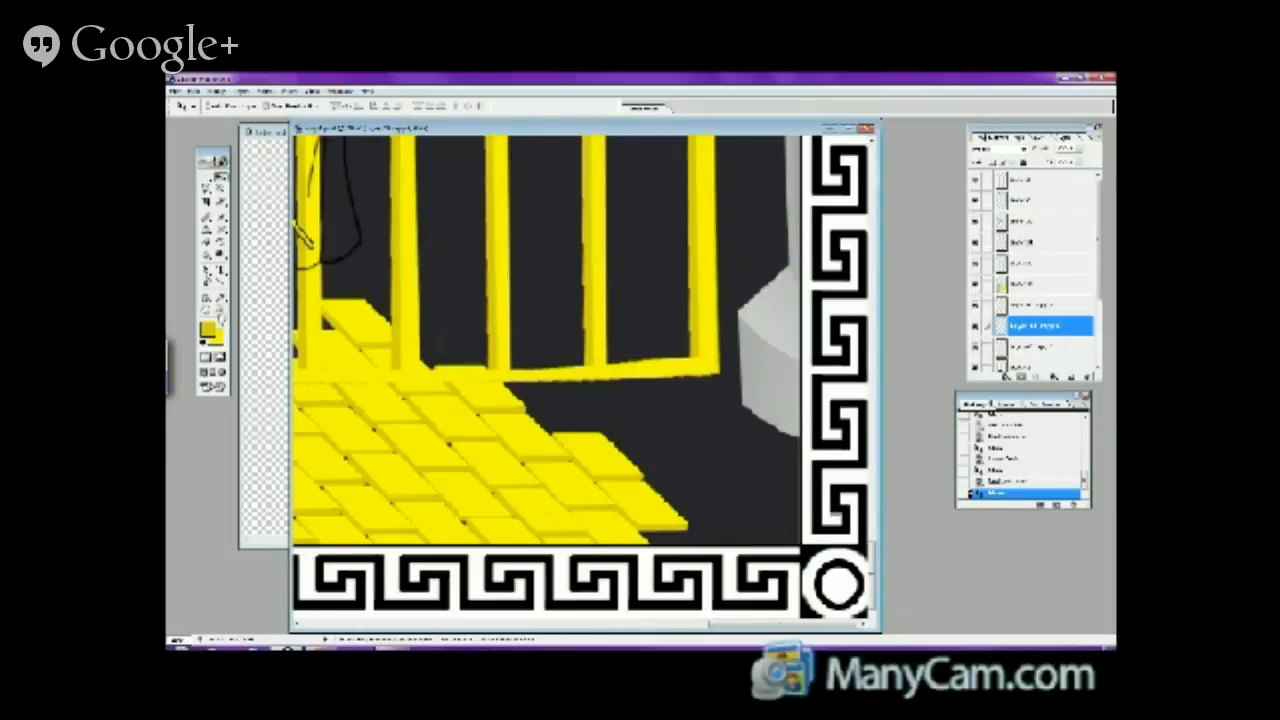
key(z)
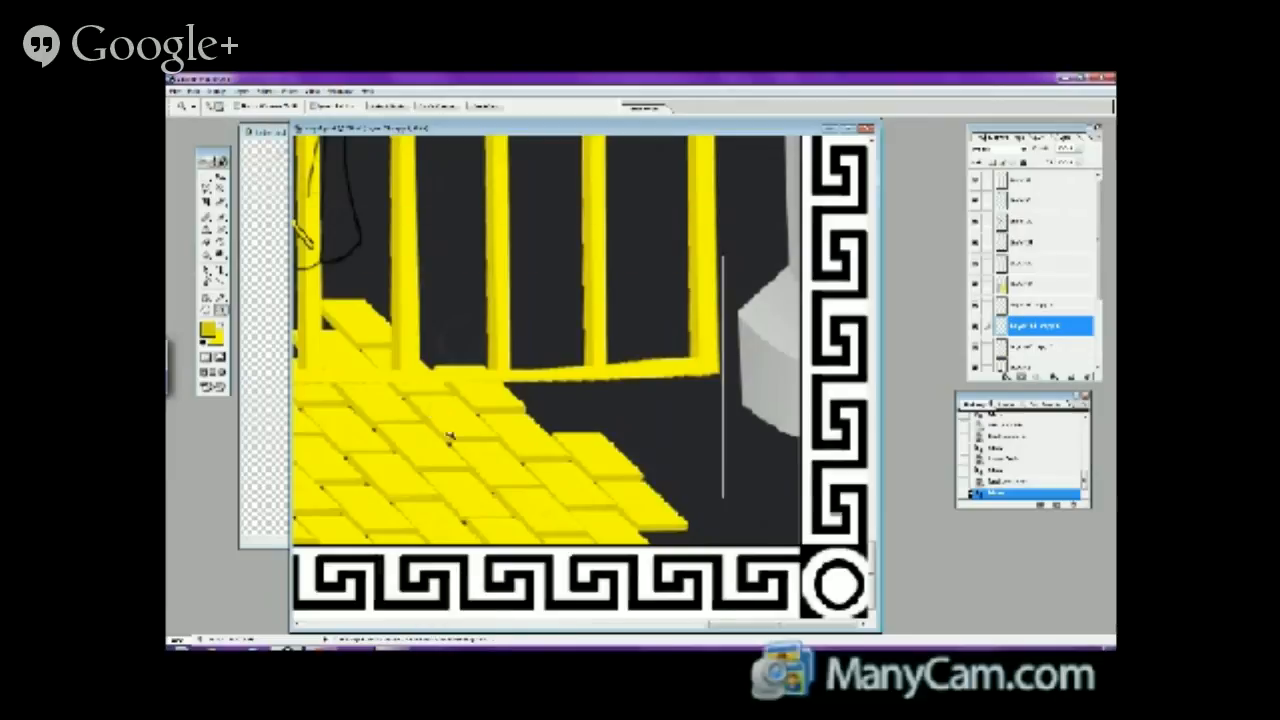
alt+click(455, 440)
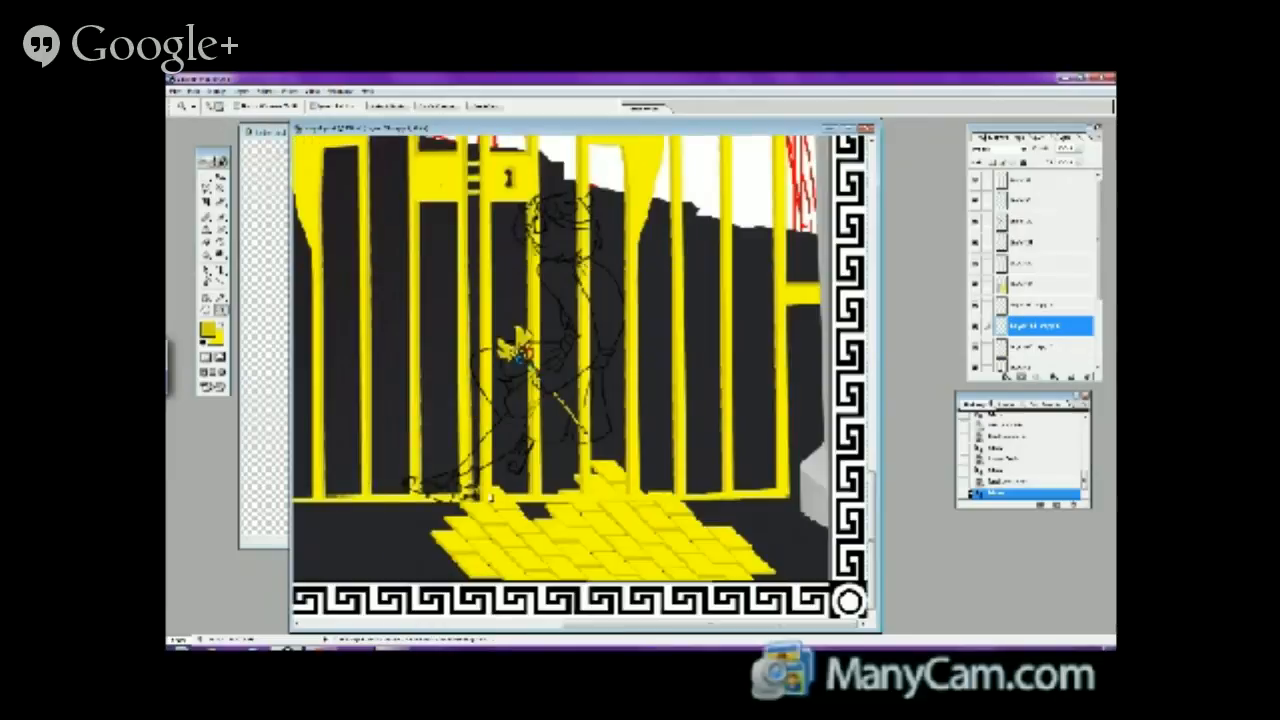
- Duplicate the tile block again, extend the path to the right border with the copy, and move its layer beneath the preceding tile layer
right_click(1040, 338)
click(1045, 364)
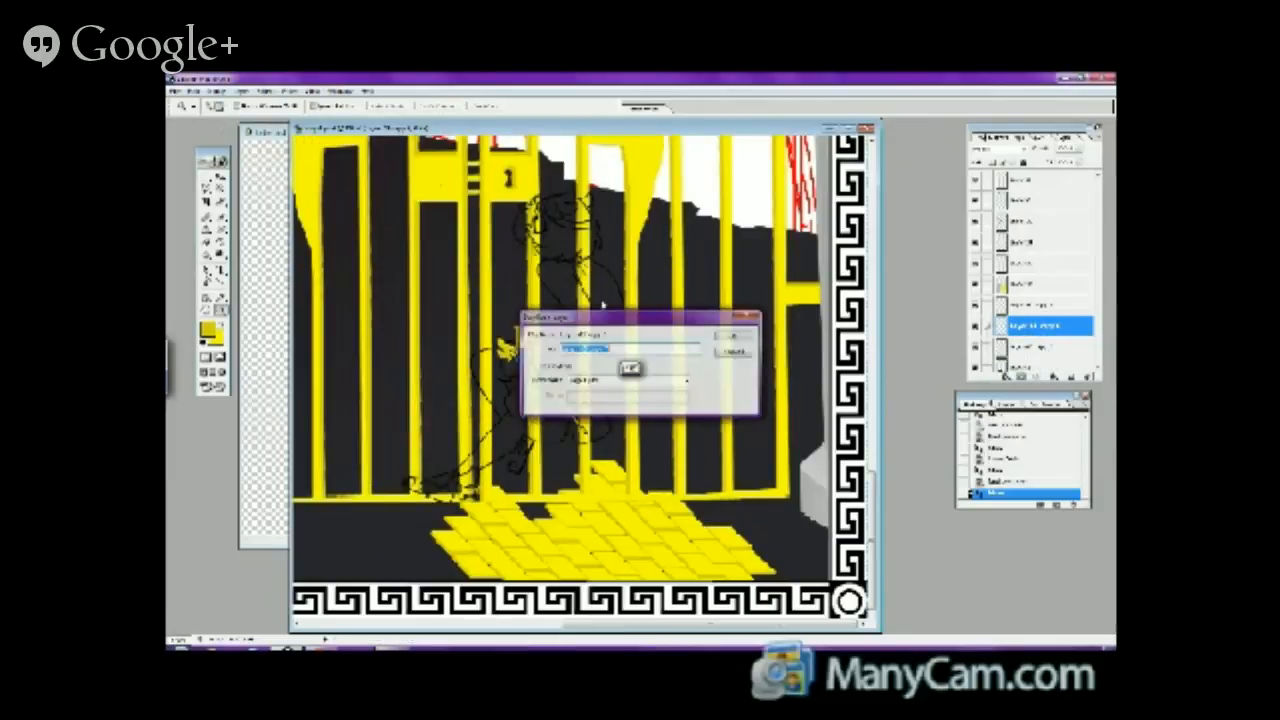
click(738, 337)
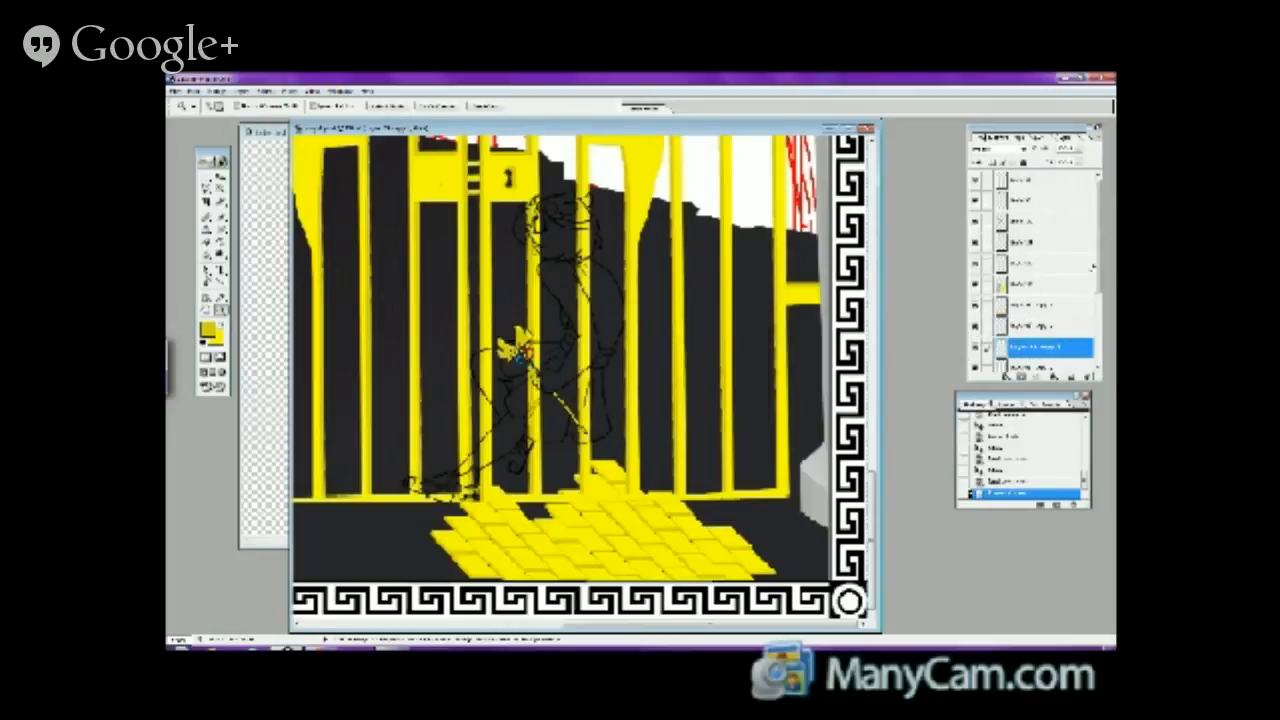
scroll(1030, 270, down, 3)
key(v)
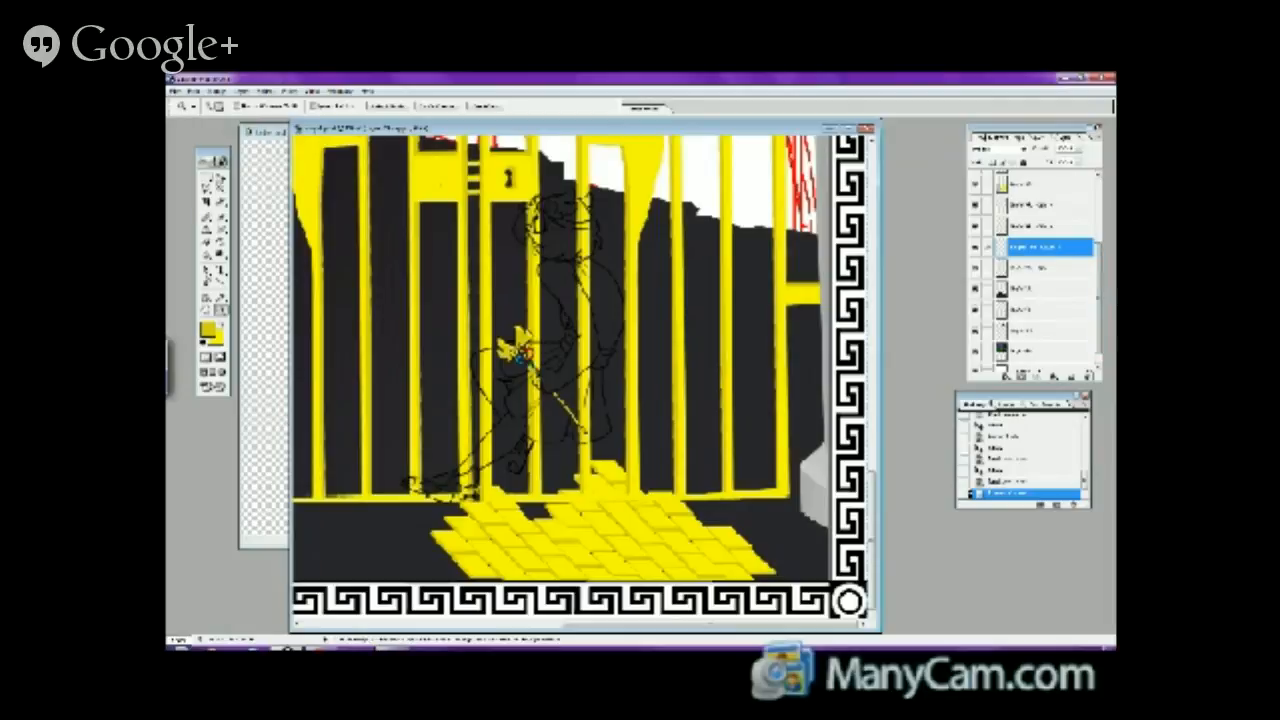
drag(600, 530, 715, 503)
drag(716, 458, 752, 492)
drag(1020, 250, 1020, 258)
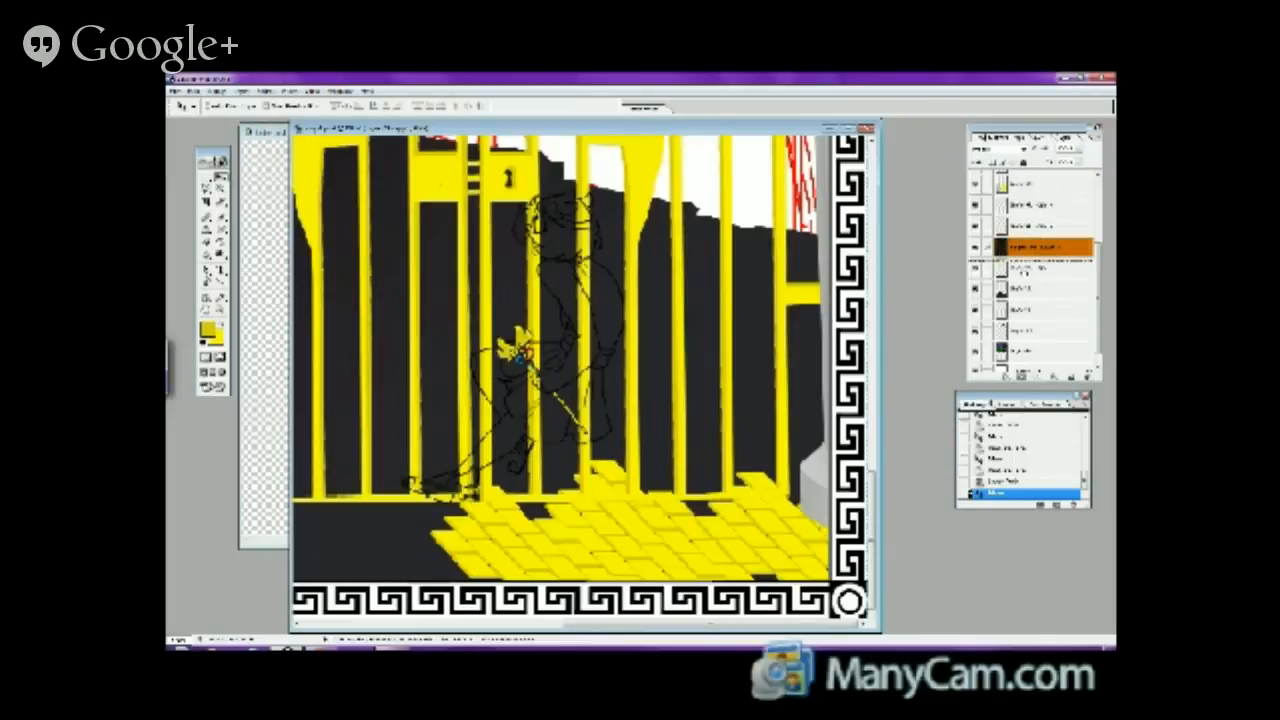
drag(1020, 258, 1020, 267)
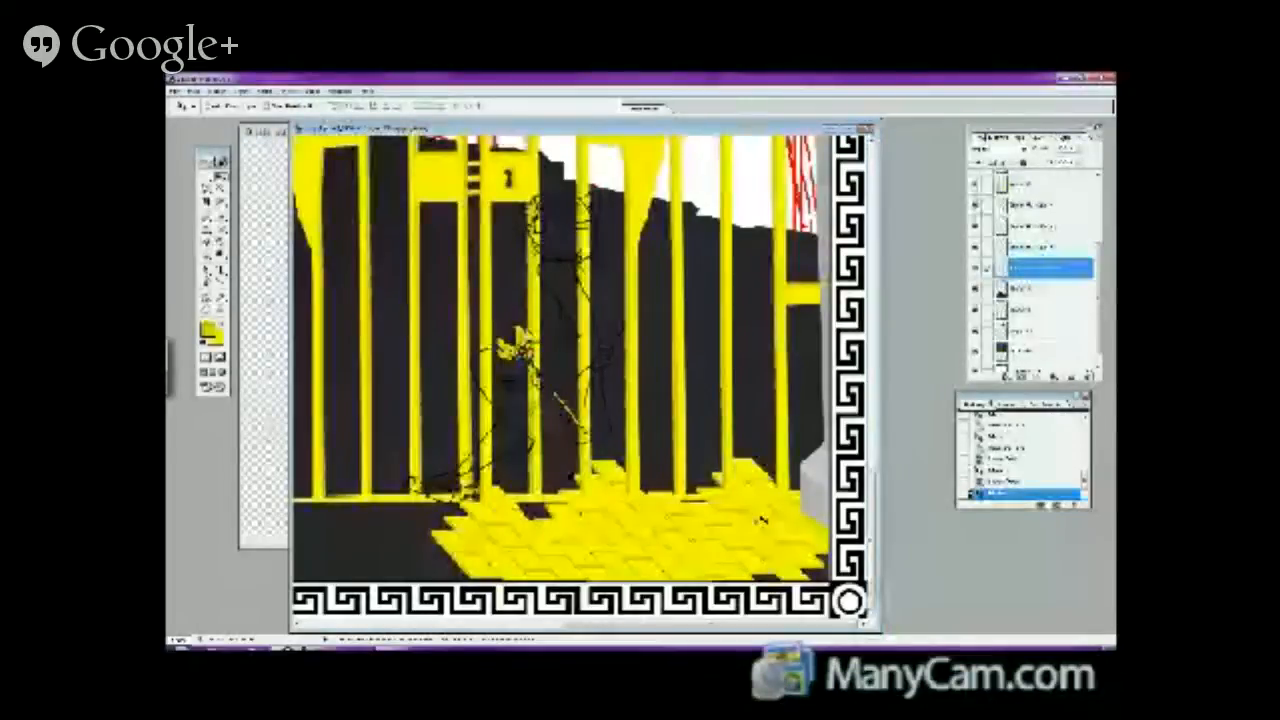
- Duplicate the rightmost tile block, move the copy's layer below it, and fit the copy into the gap beside the right border
right_click(1042, 267)
click(1058, 285)
key(Return)
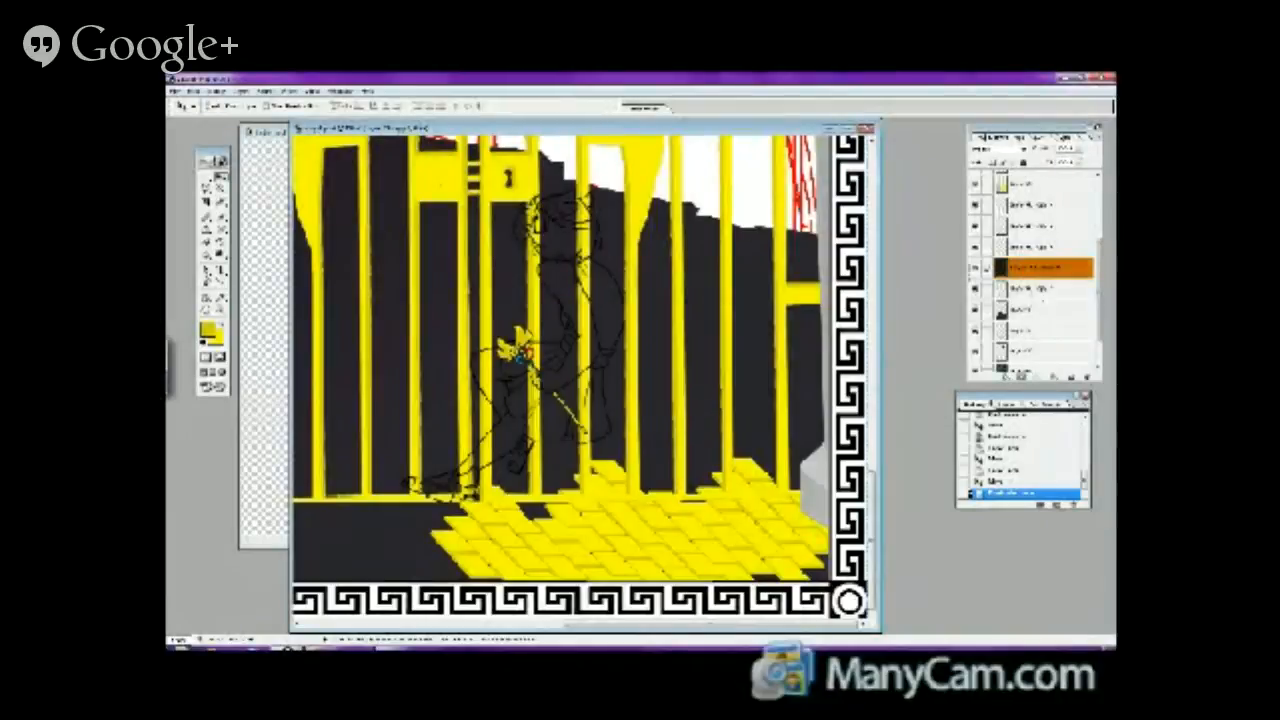
click(1040, 288)
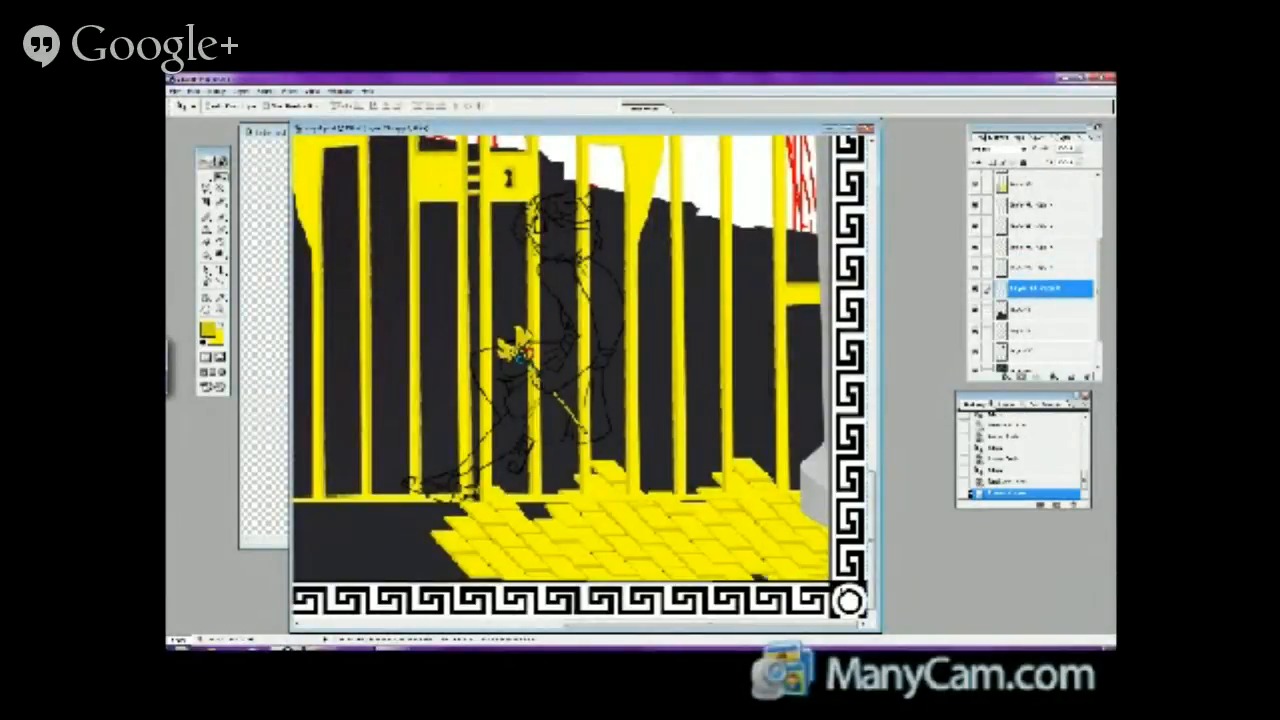
key(Right)
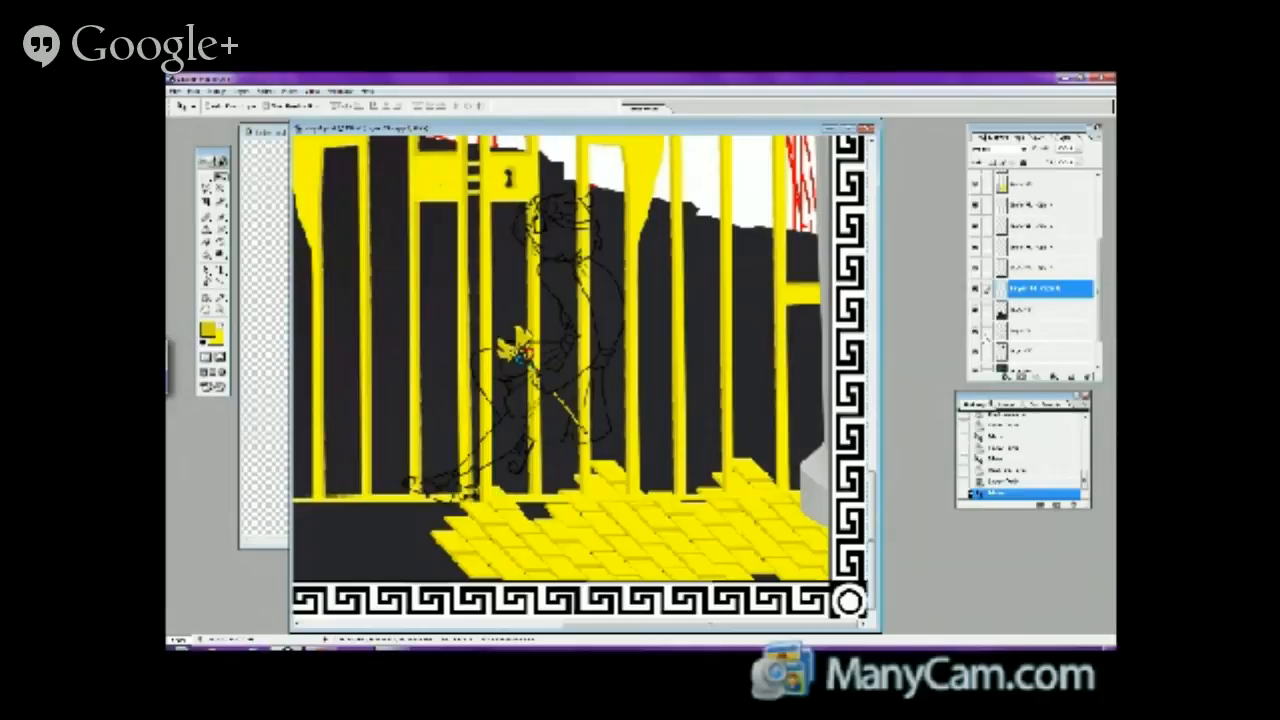
- Duplicate the newest tile block, place its layer underneath, and position the copy over the remaining gap along the lower border
right_click(985, 292)
click(1022, 334)
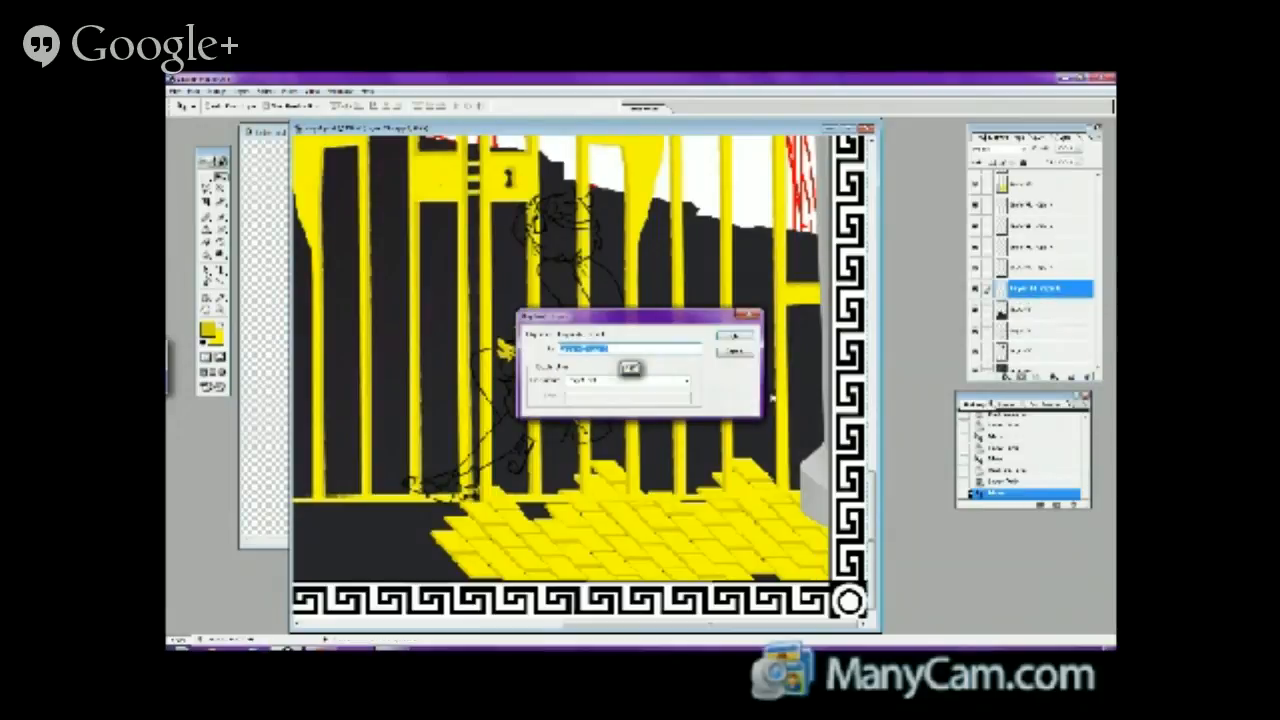
click(738, 337)
drag(1012, 291, 1013, 316)
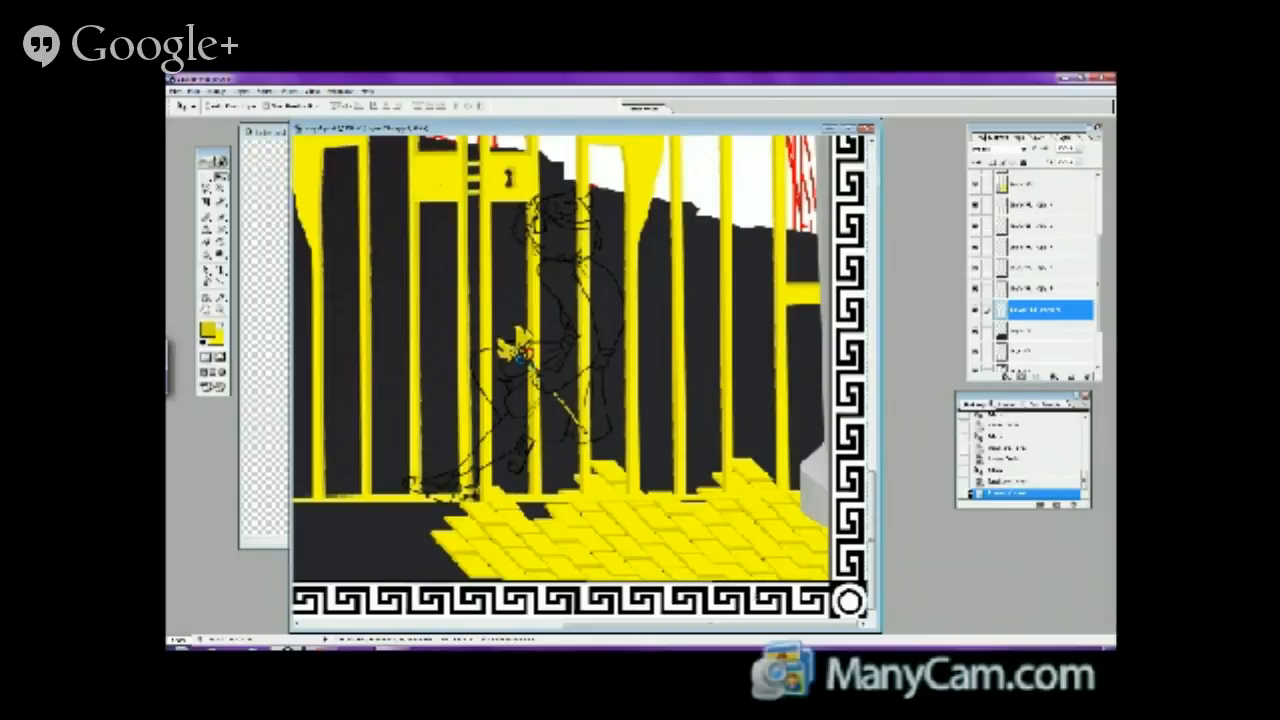
drag(757, 594, 759, 593)
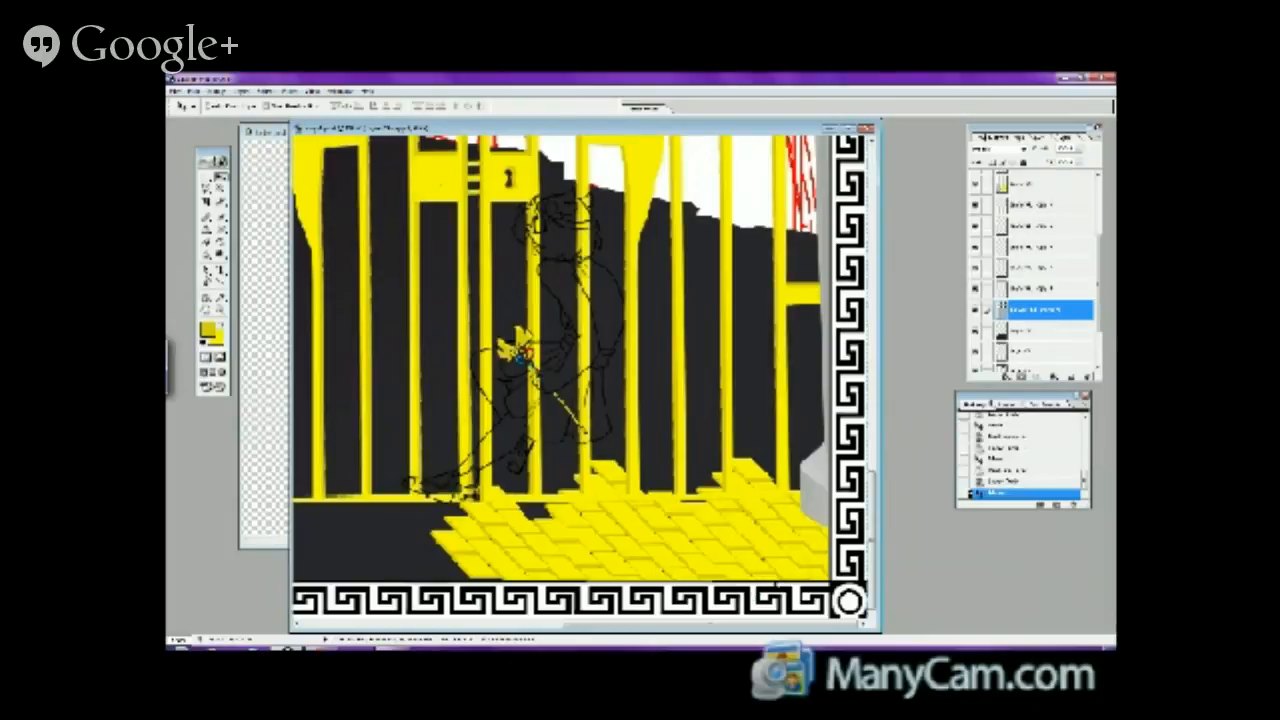
- Duplicate the tile block's layer and position the copy along the base of the gate, extending the path leftward past the sketched figure's foot
right_click(1022, 316)
click(1032, 356)
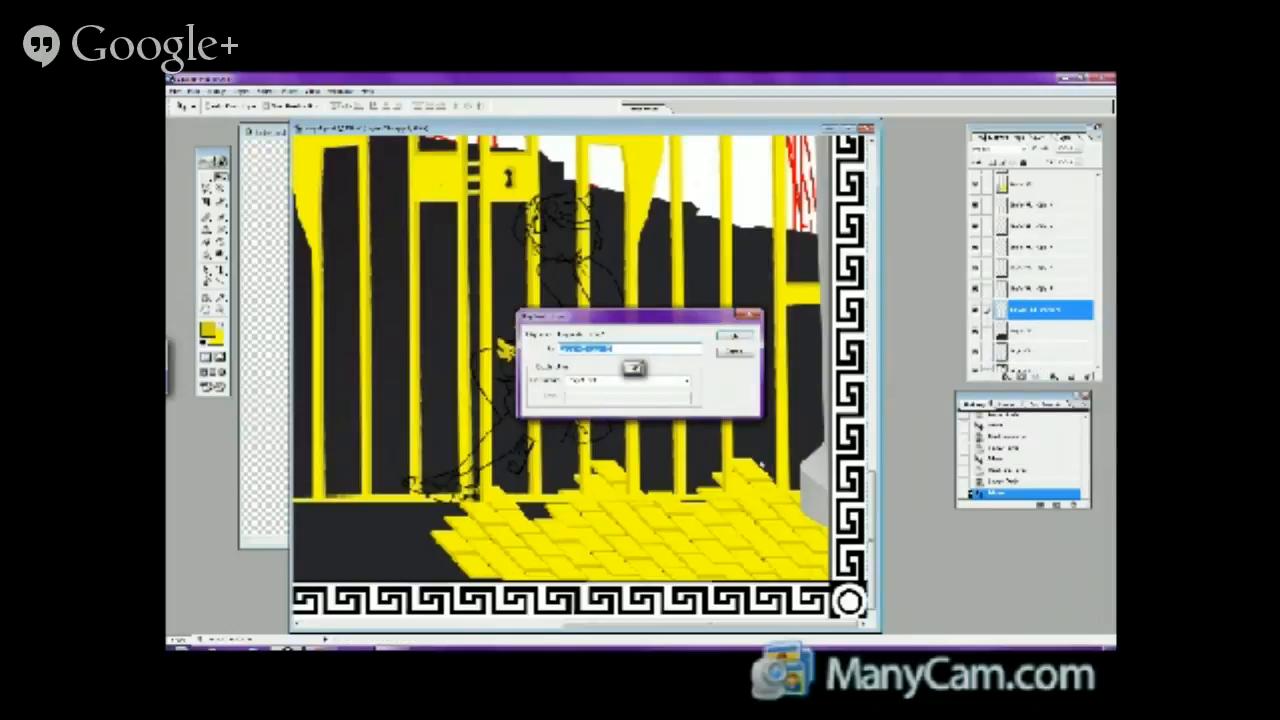
click(734, 338)
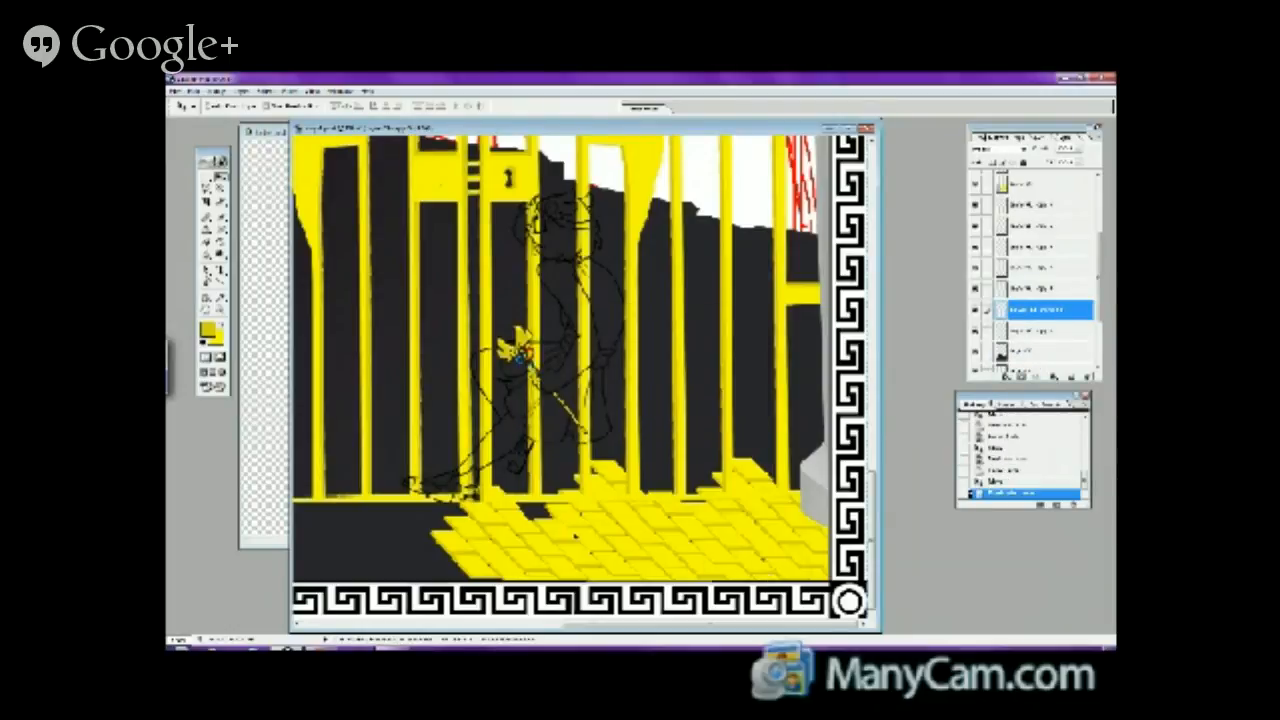
drag(728, 607, 450, 625)
drag(600, 530, 660, 530)
drag(657, 462, 630, 468)
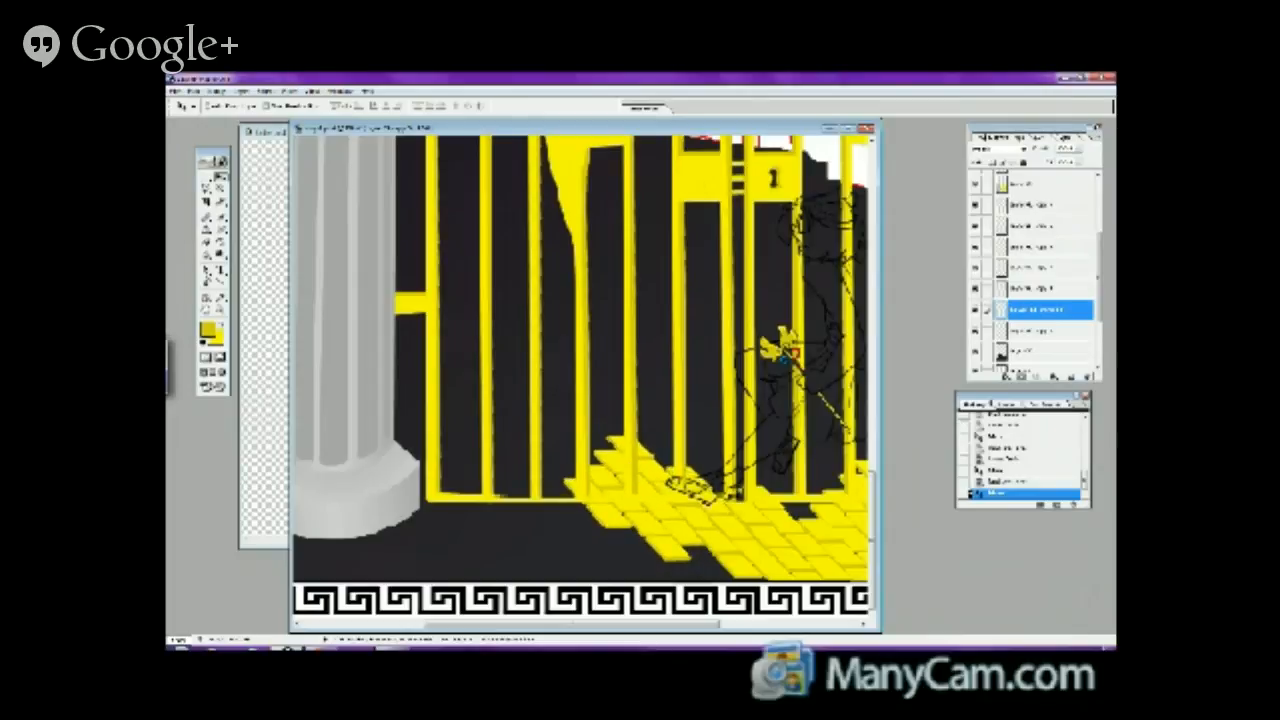
- Duplicate the newest tile block and fit the copy into the gap beneath it, down to the panel's lower border
right_click(697, 515)
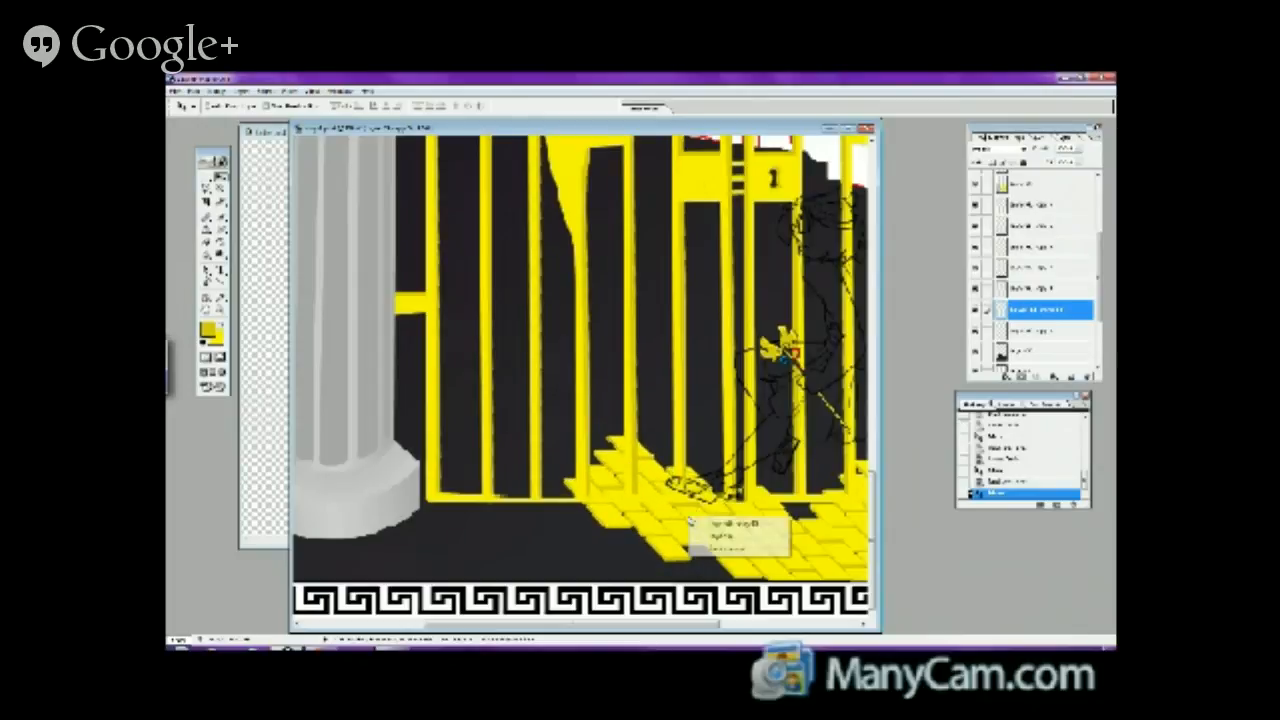
right_click(1018, 312)
click(1024, 348)
key(Return)
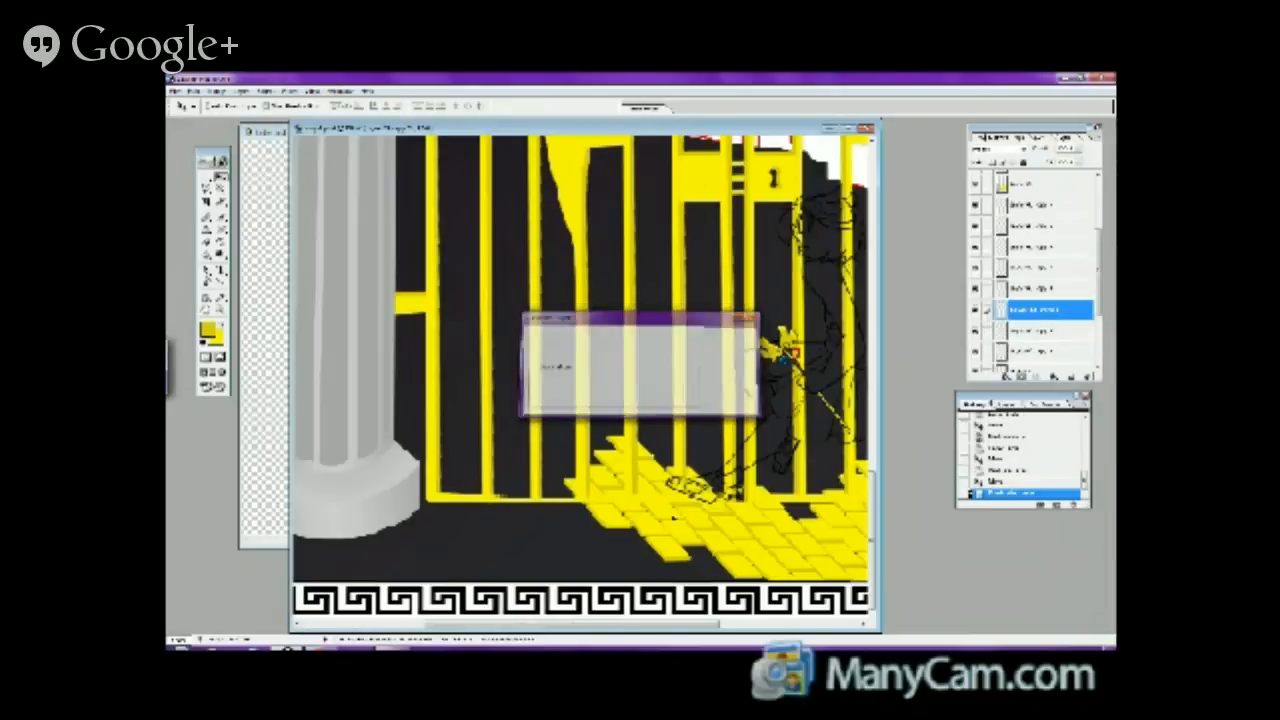
drag(657, 527, 700, 570)
drag(663, 517, 700, 566)
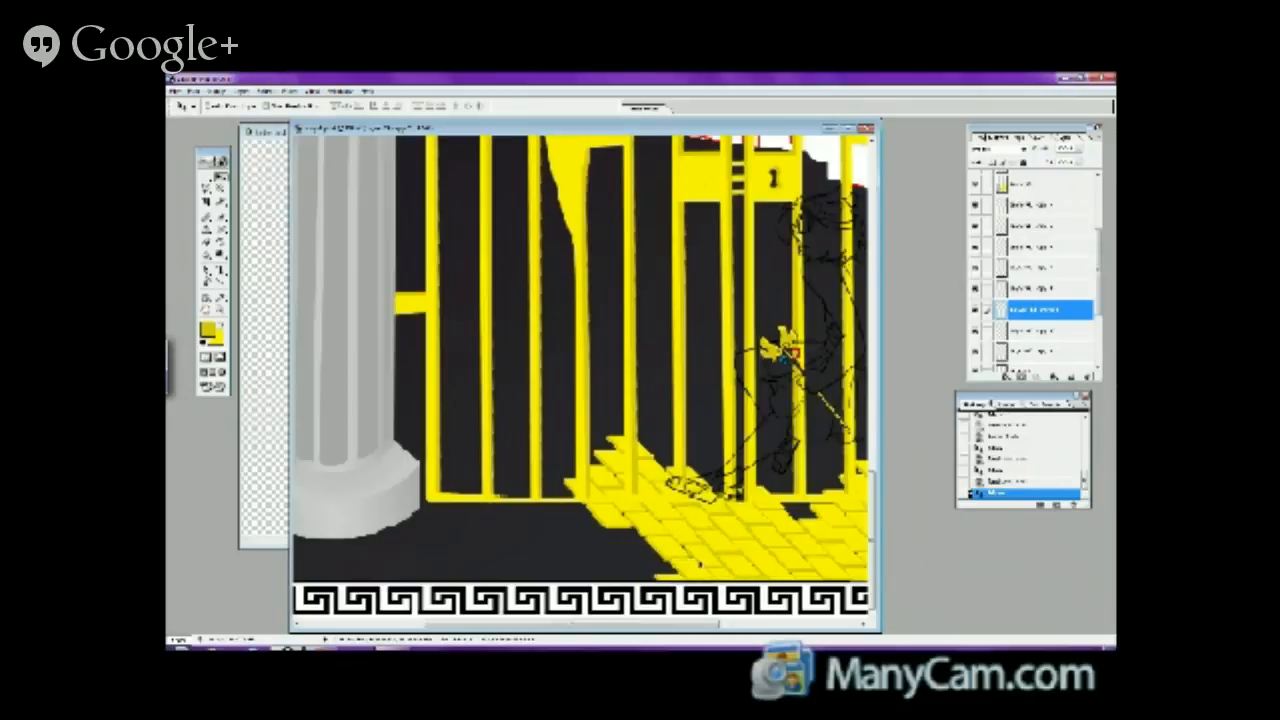
- Duplicate that tile block and place the copy on its left side, aligning the tiles to widen the path along the lower border
right_click(1028, 315)
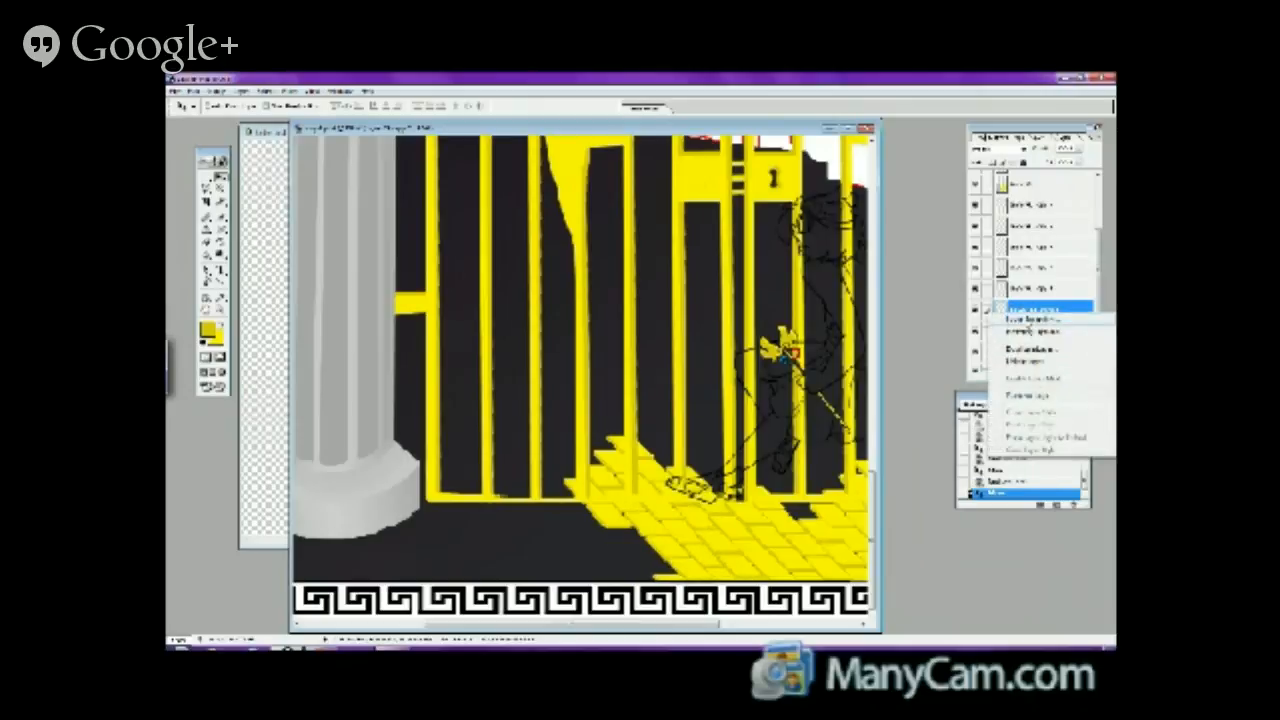
click(1031, 349)
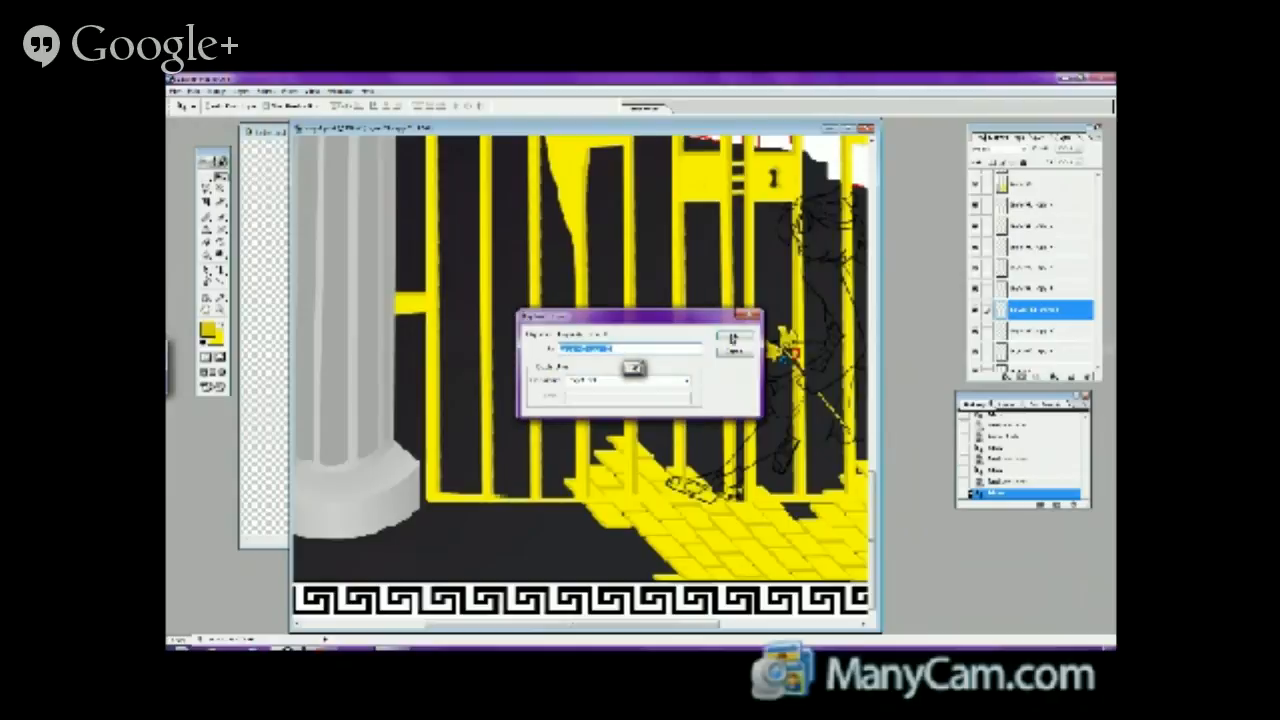
click(735, 343)
drag(706, 560, 573, 508)
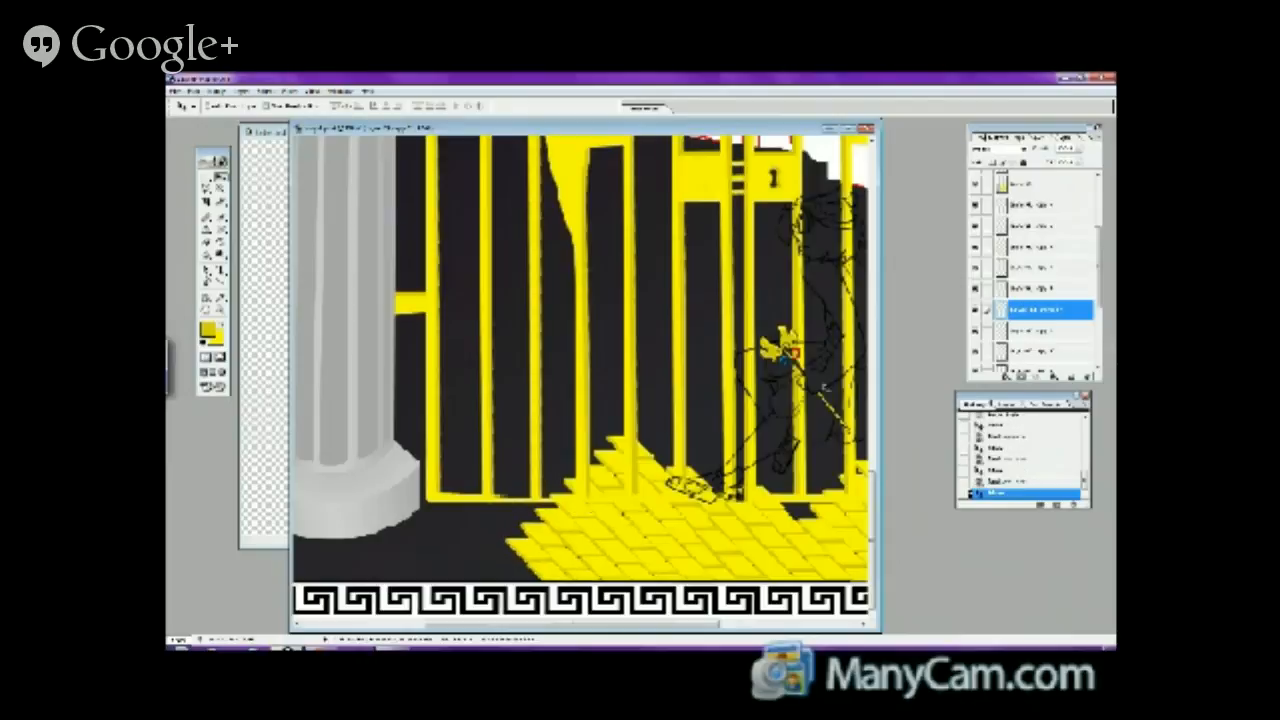
- Duplicate the leftmost tile block and extend the path with the copy as far as the column's base
right_click(1027, 315)
click(1025, 350)
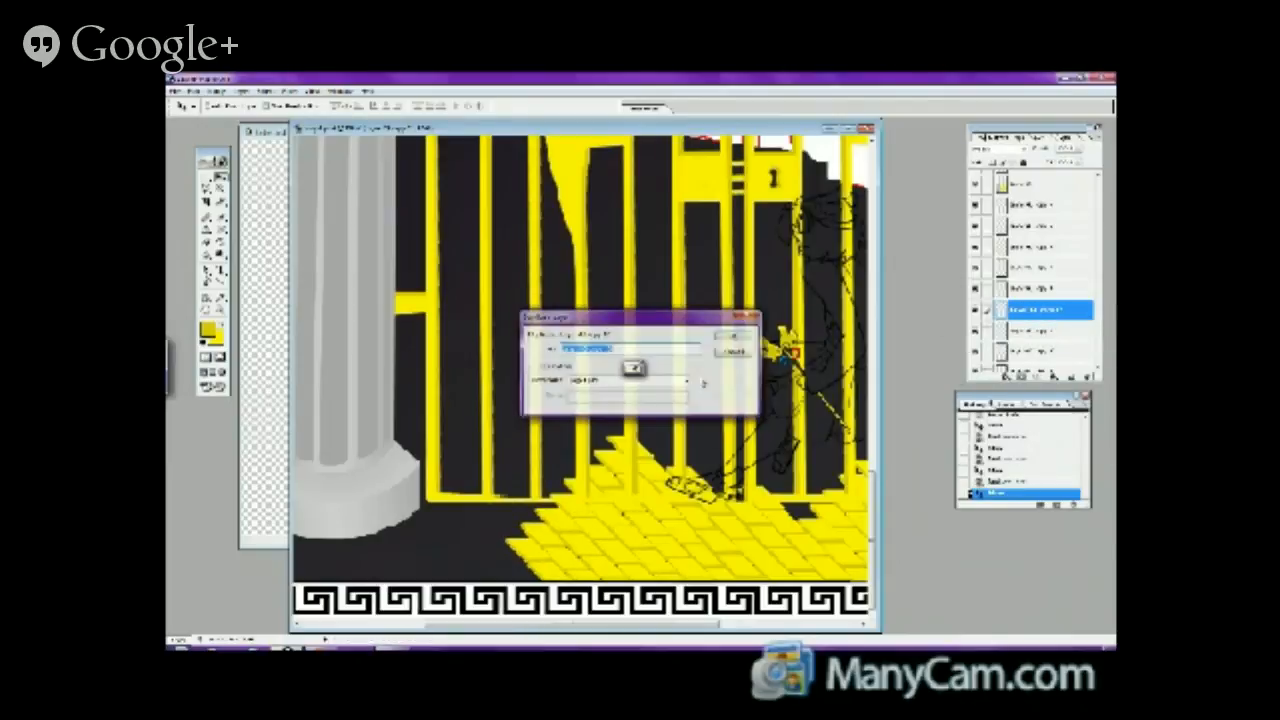
click(732, 334)
drag(570, 551, 455, 540)
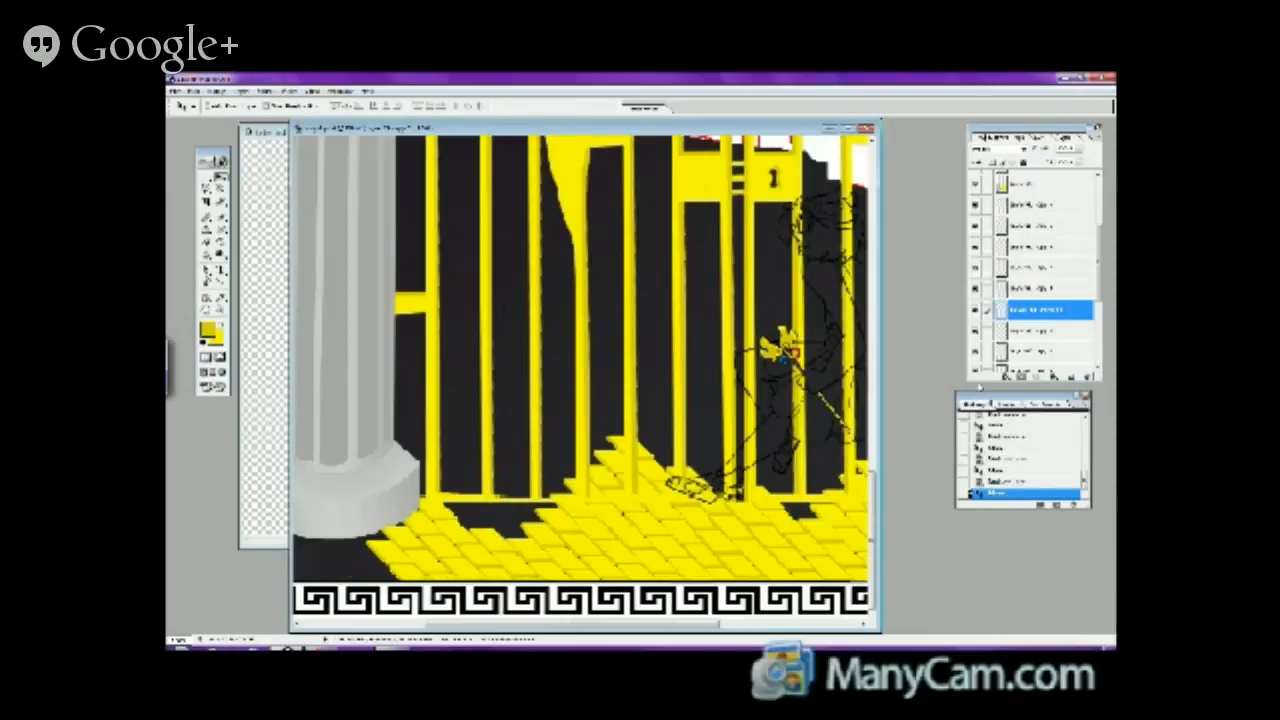
- Duplicate the block beside the column, move the copy's layer lower in the stack, and fill the gap along the gate's base with it
right_click(990, 312)
click(1035, 348)
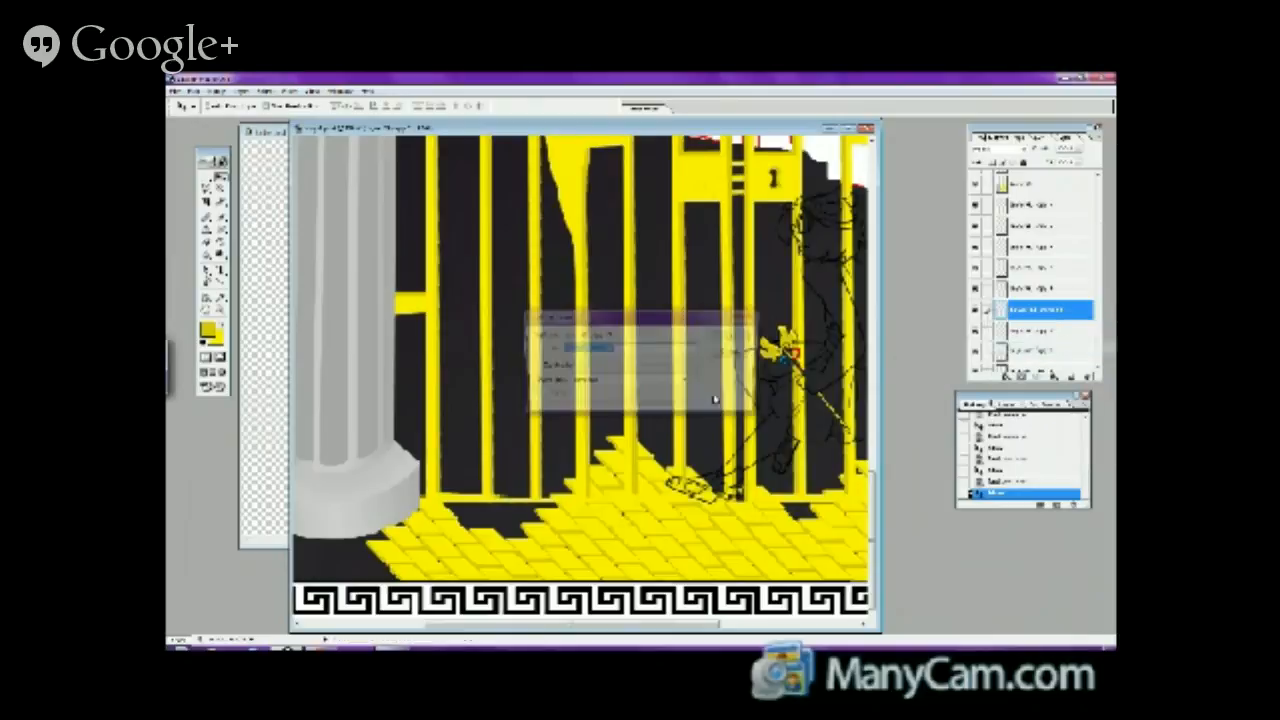
click(731, 338)
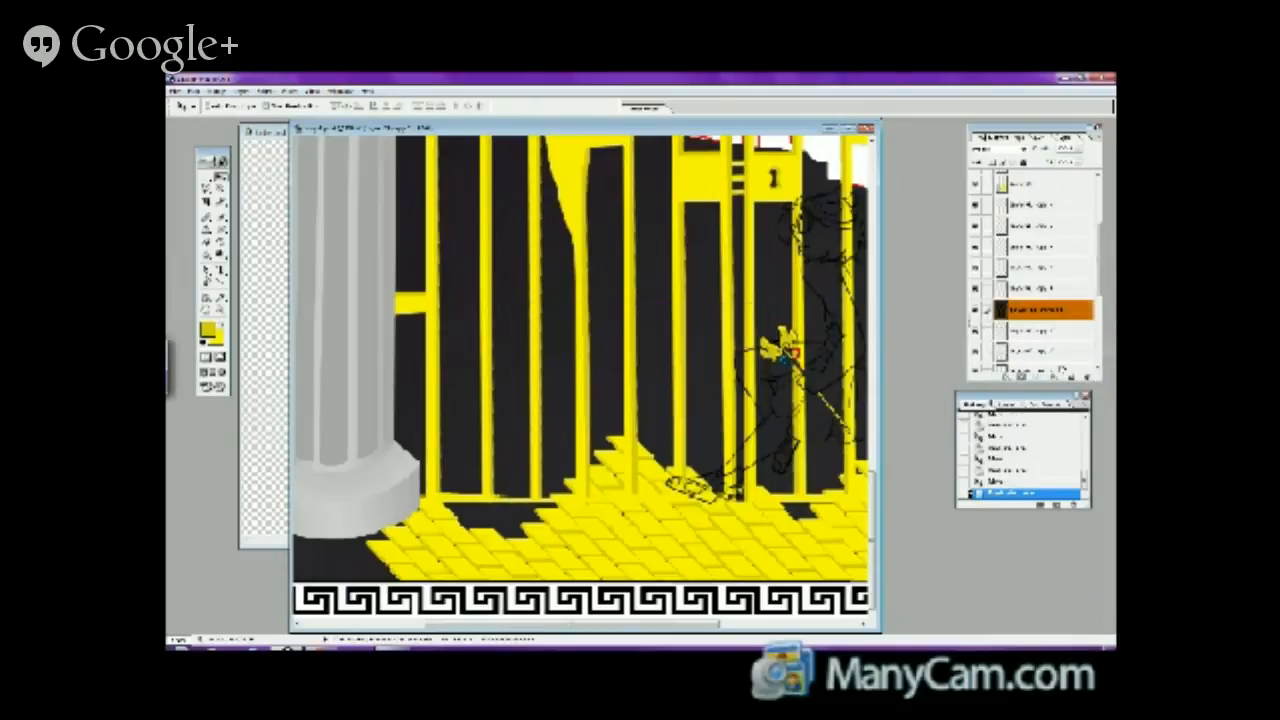
drag(1035, 310, 1066, 364)
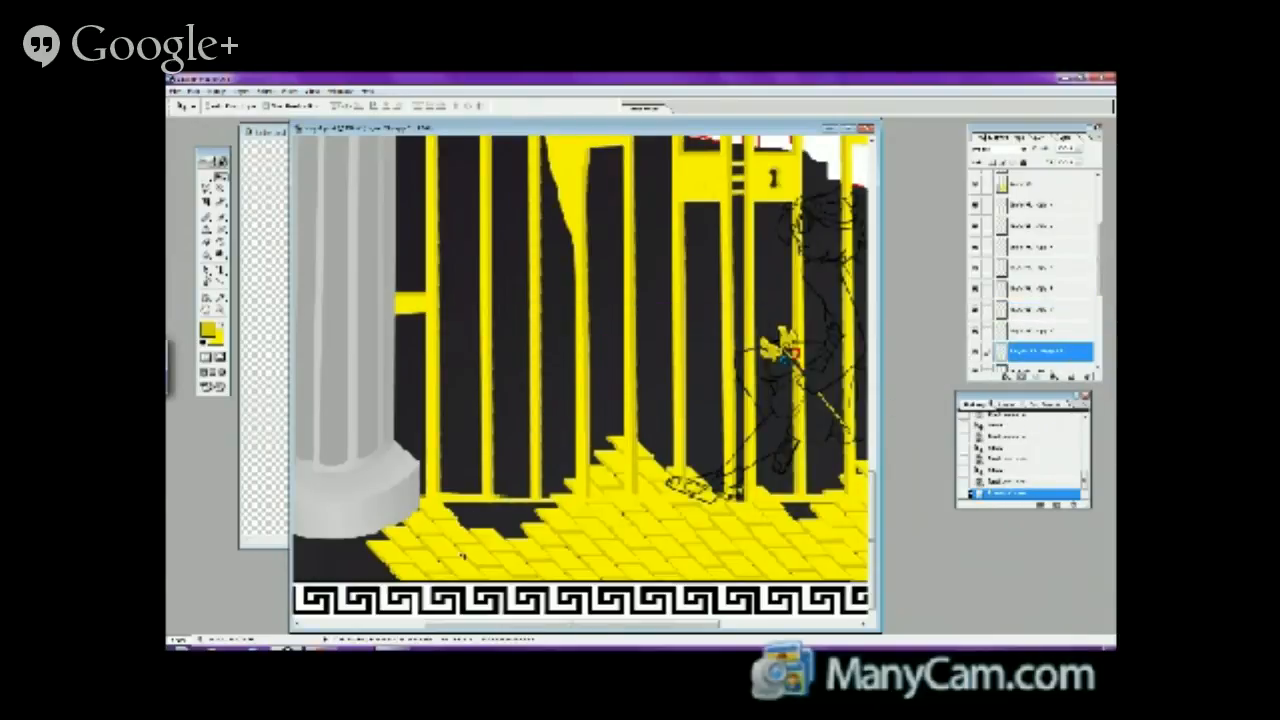
drag(462, 555, 518, 489)
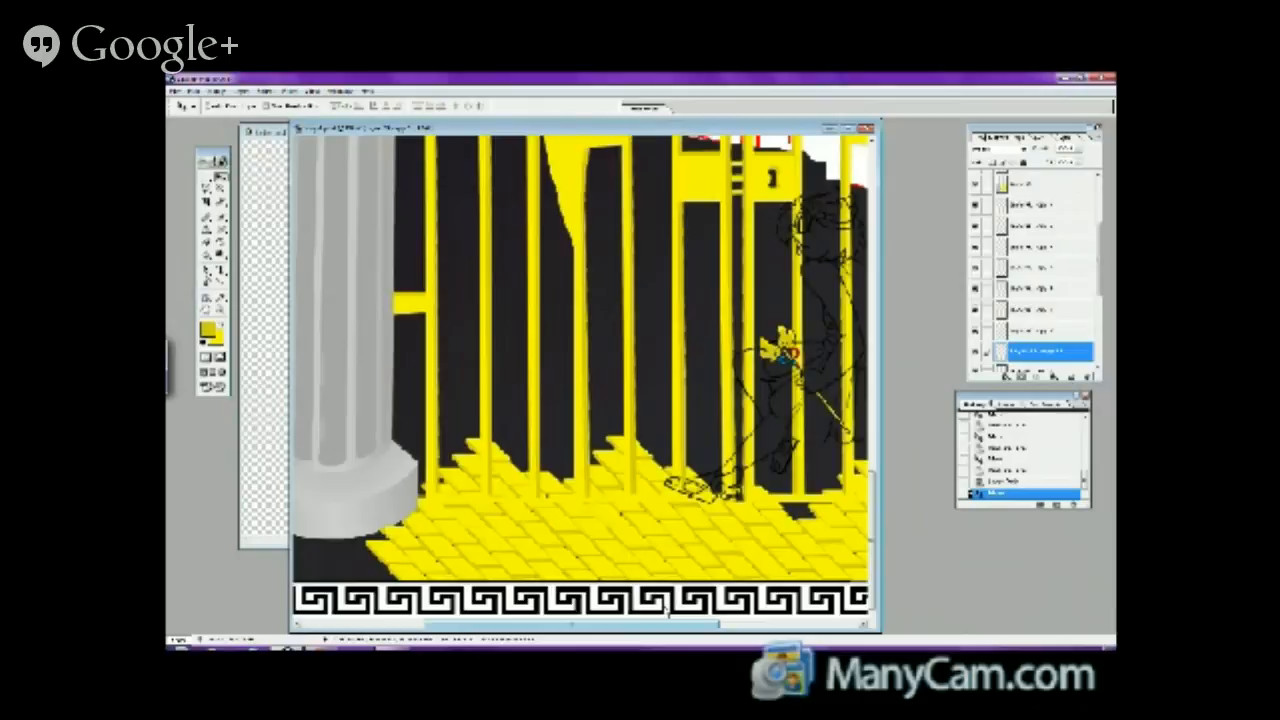
- Duplicate the latest tile block and position the copy on the dark ground behind the column, against the foot of the brick wall
scroll(667, 612, left, 3)
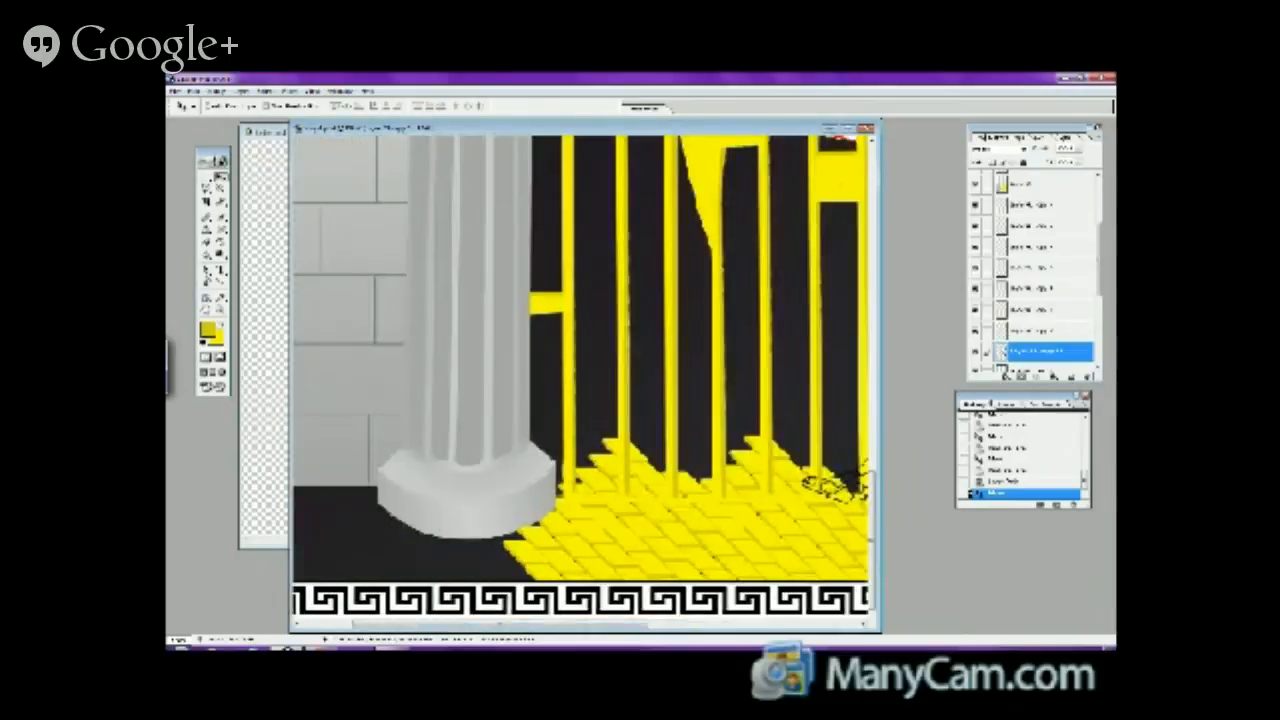
right_click(1002, 351)
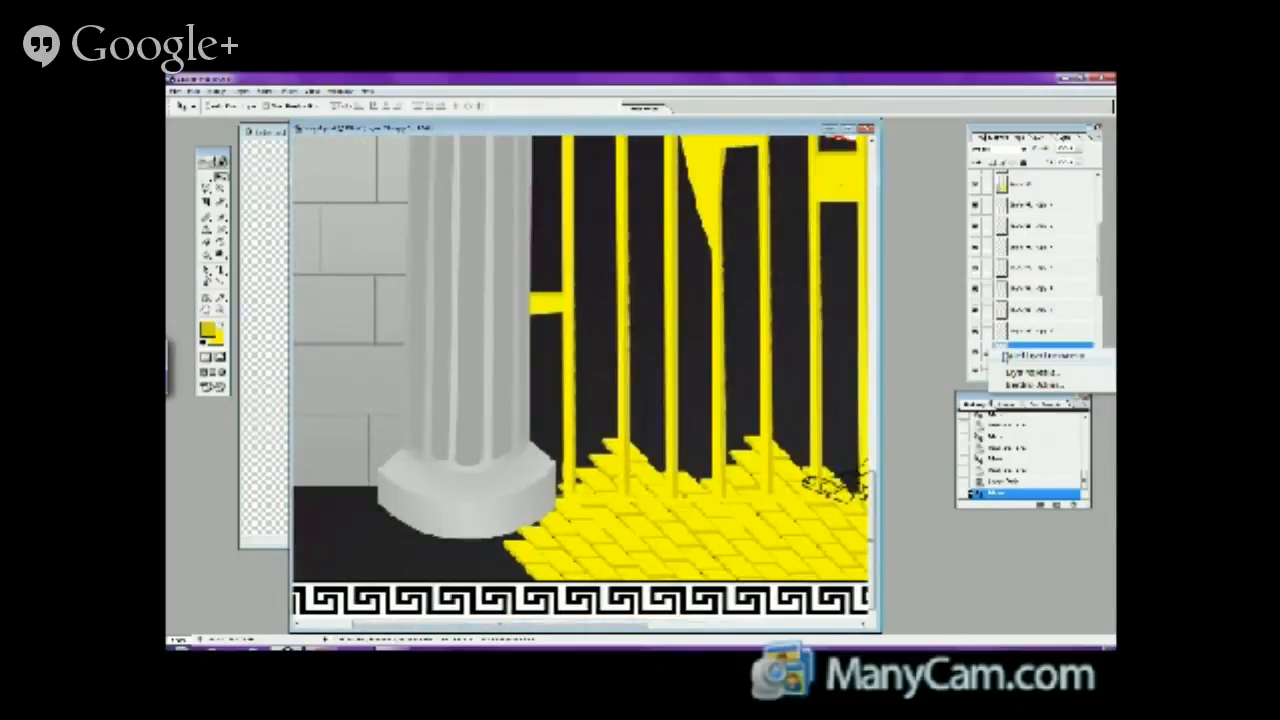
click(1040, 356)
key(Return)
mouse_move(433, 538)
mouse_down()
mouse_move(333, 538)
mouse_move(470, 540)
mouse_move(480, 560)
mouse_move(445, 530)
mouse_up()
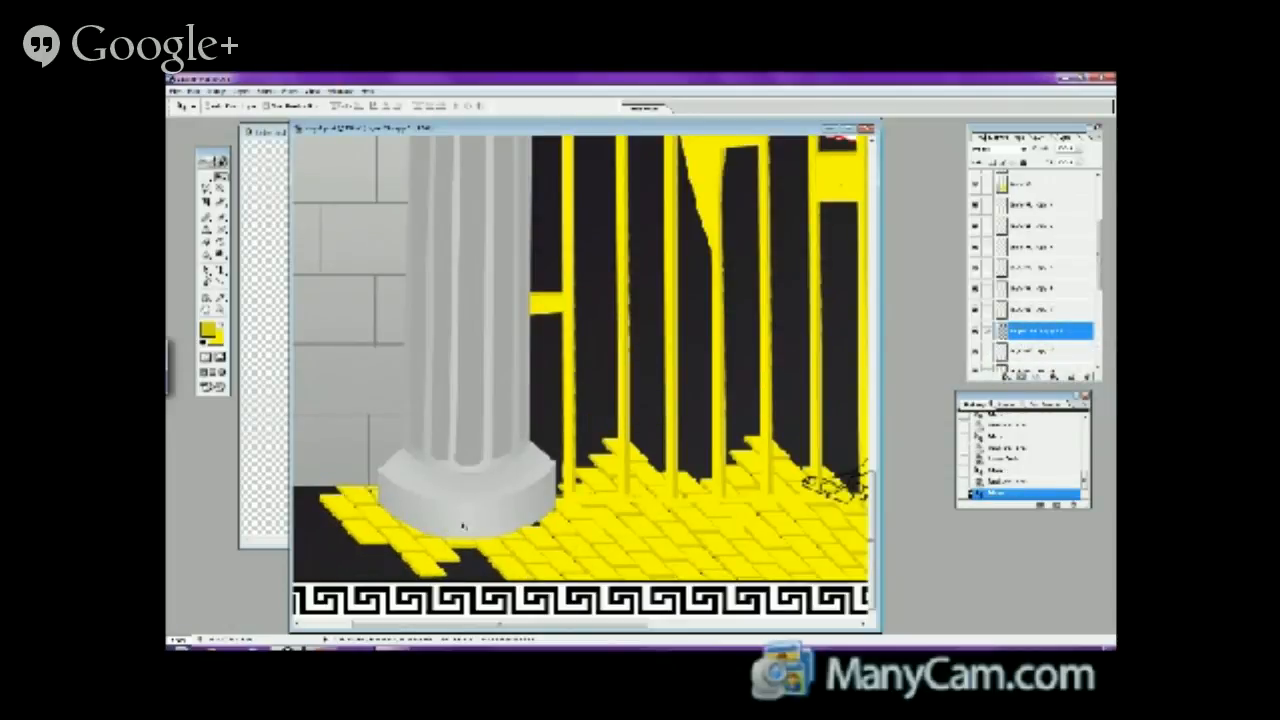
- Duplicate the block behind the column and fit the copy into the triangular gap below the column's base
right_click(1035, 332)
click(1040, 356)
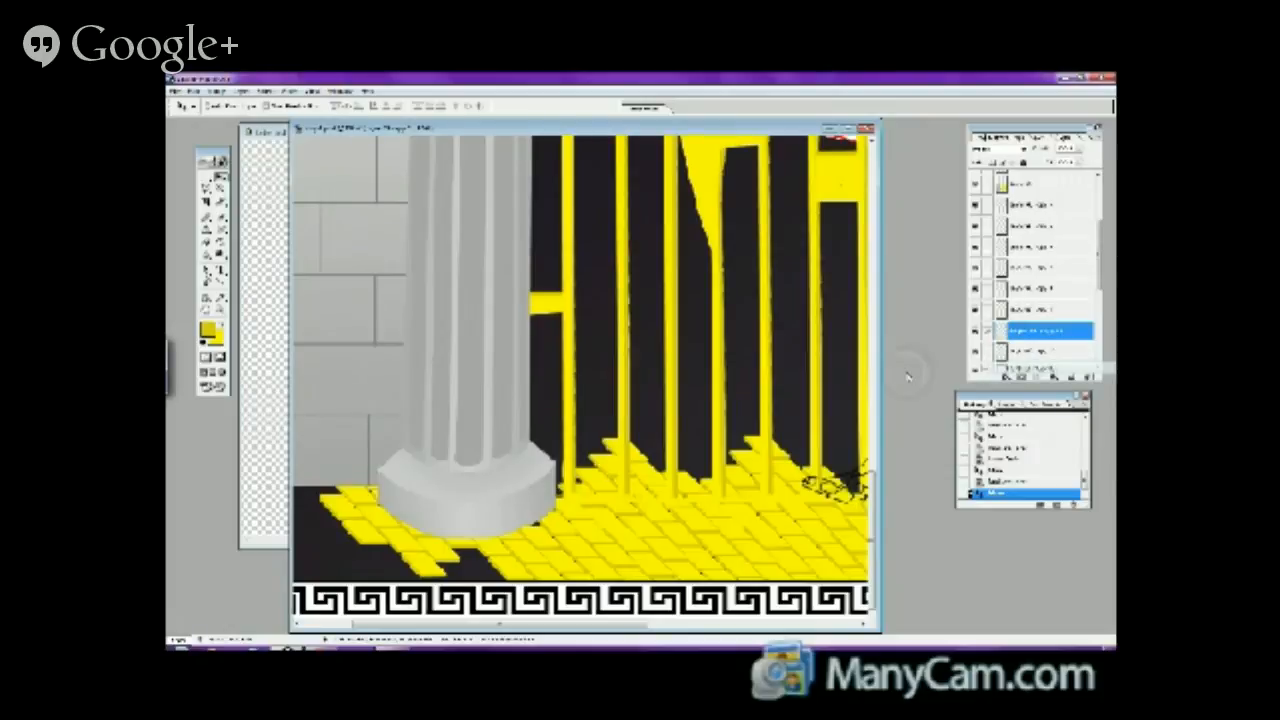
click(733, 337)
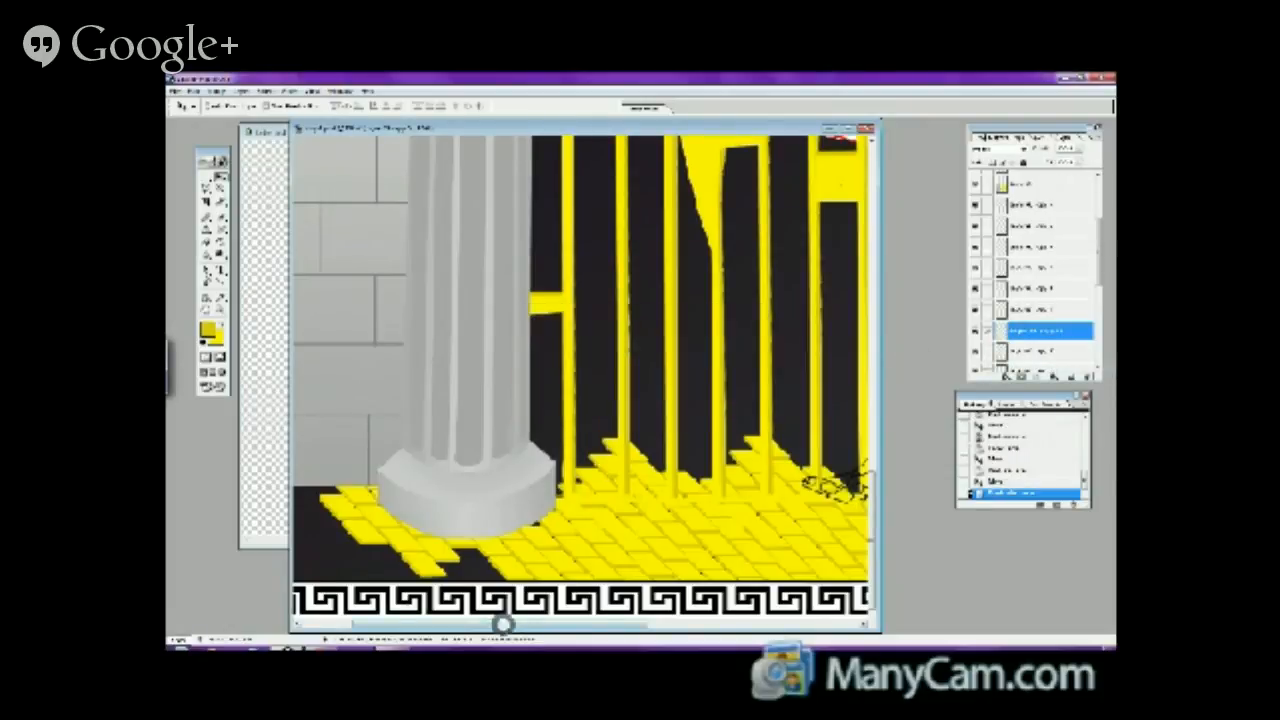
drag(500, 623, 309, 600)
drag(470, 538, 560, 575)
- Duplicate the block below the column and shift the copy up and left to continue the path under the brick wall
right_click(1065, 342)
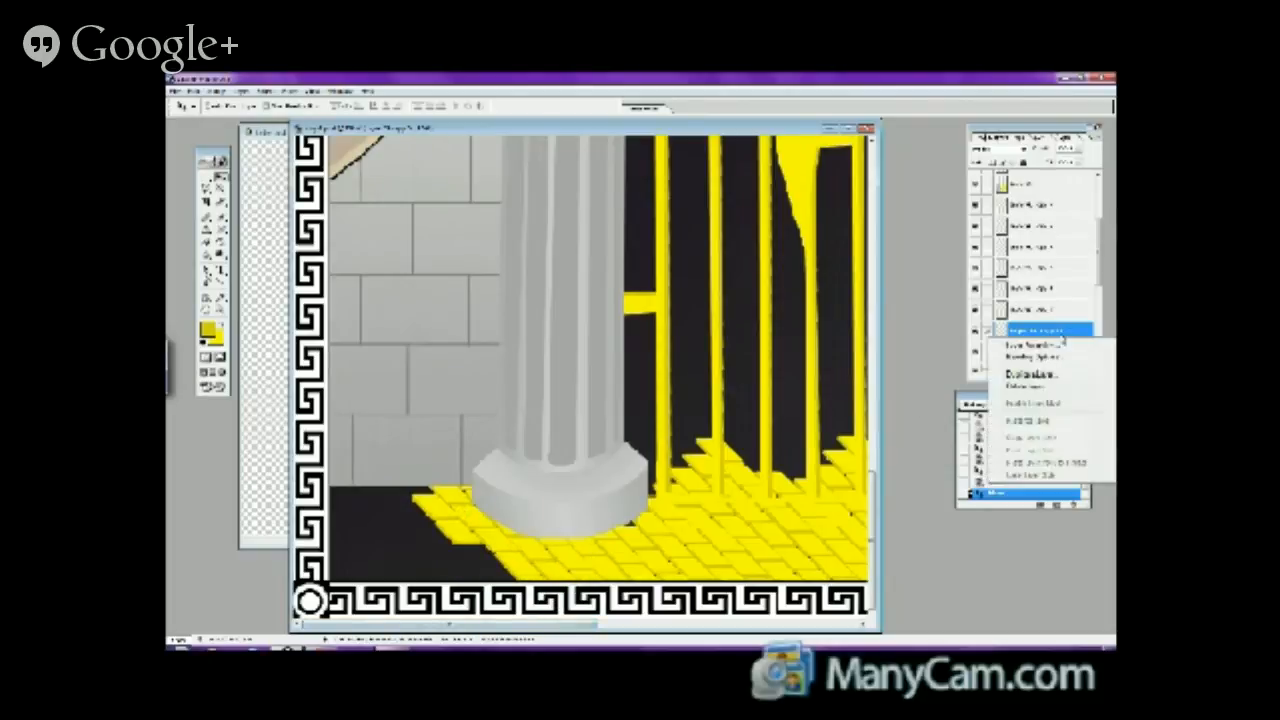
click(1040, 352)
click(733, 338)
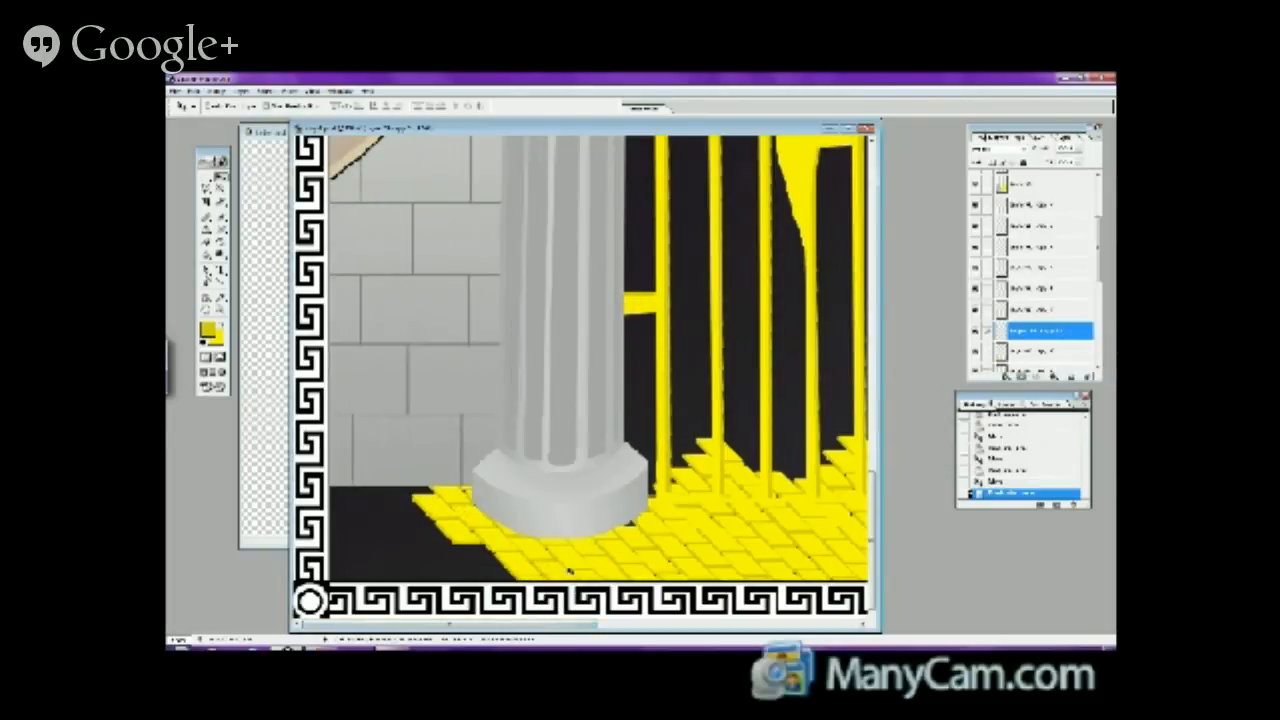
drag(530, 565, 454, 526)
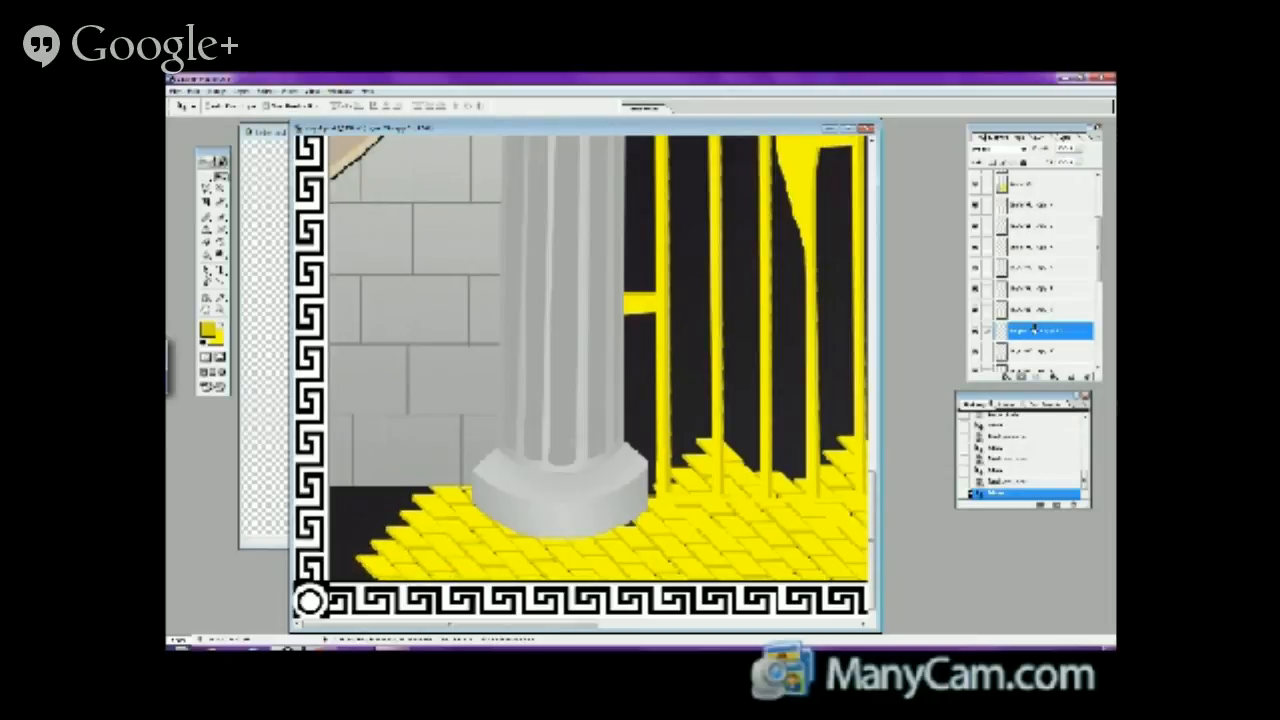
- Duplicate the leftmost tile block again and extend the path to the panel's left border with the copy
right_click(1040, 328)
click(1035, 348)
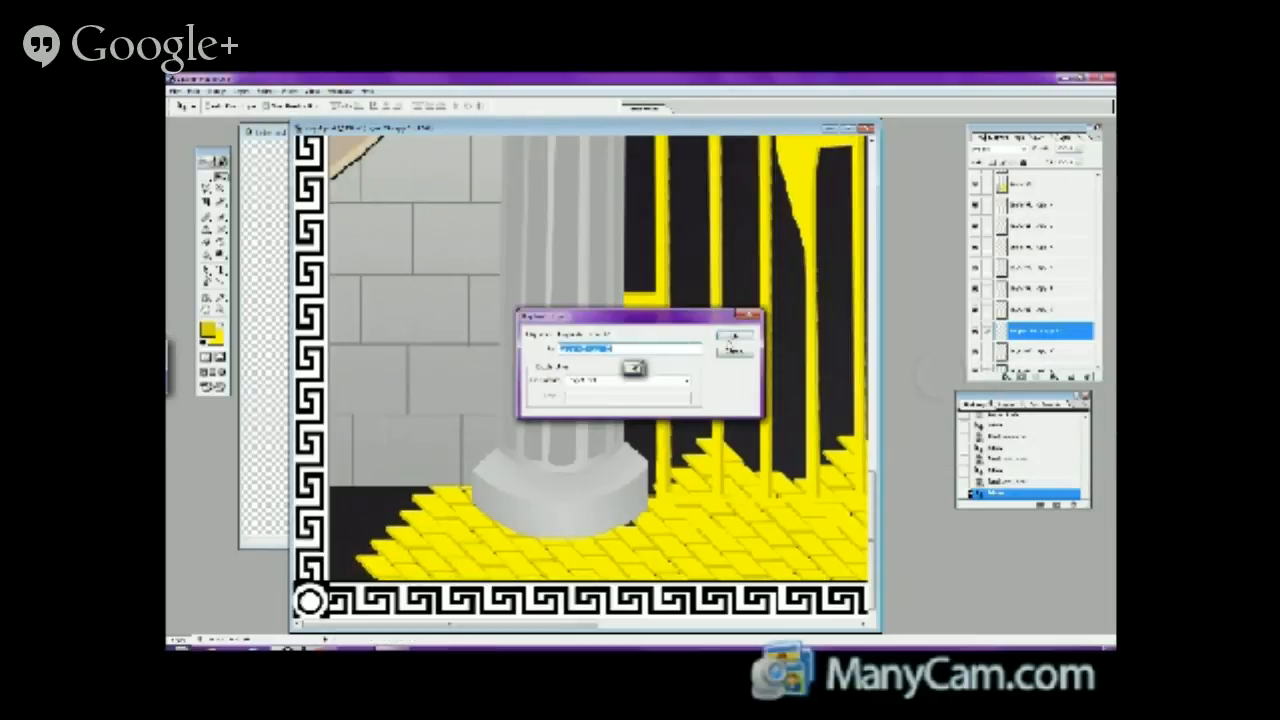
key(Return)
drag(545, 442, 384, 513)
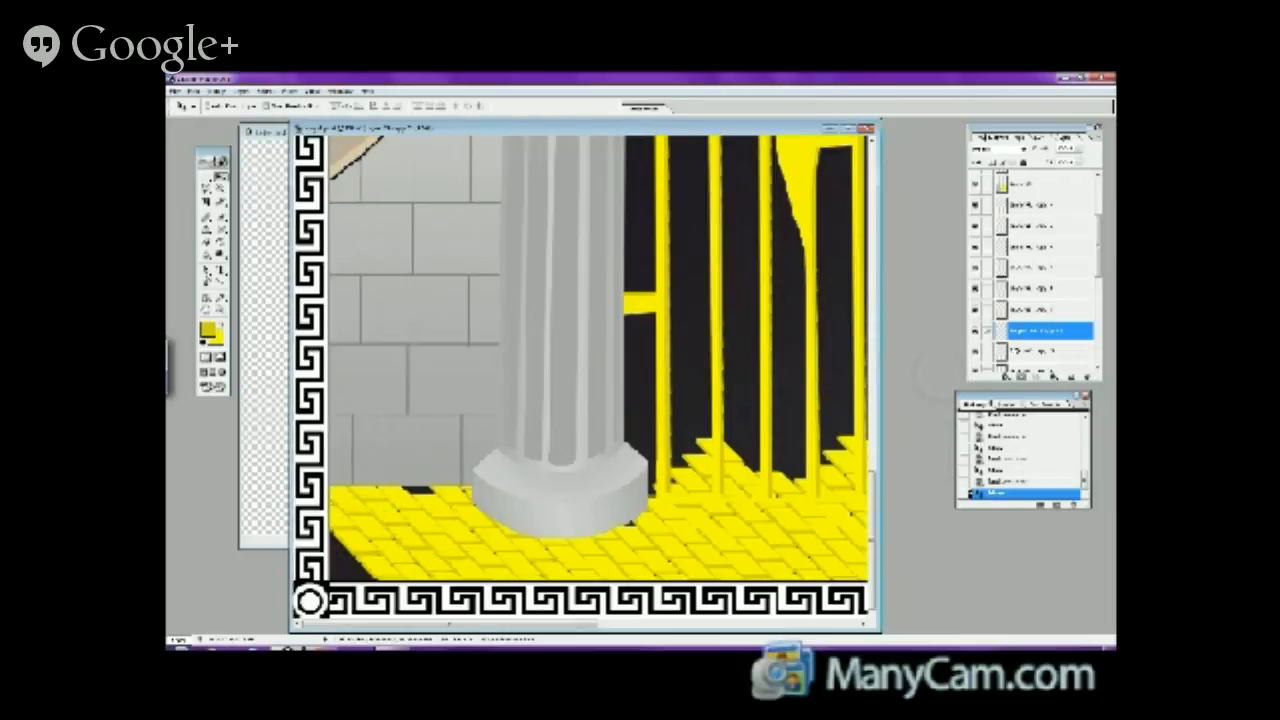
- Duplicate the block at the left border, move the copy's layer lower in the stack, and cover the small gap at the wall's foot
right_click(1024, 342)
click(1022, 379)
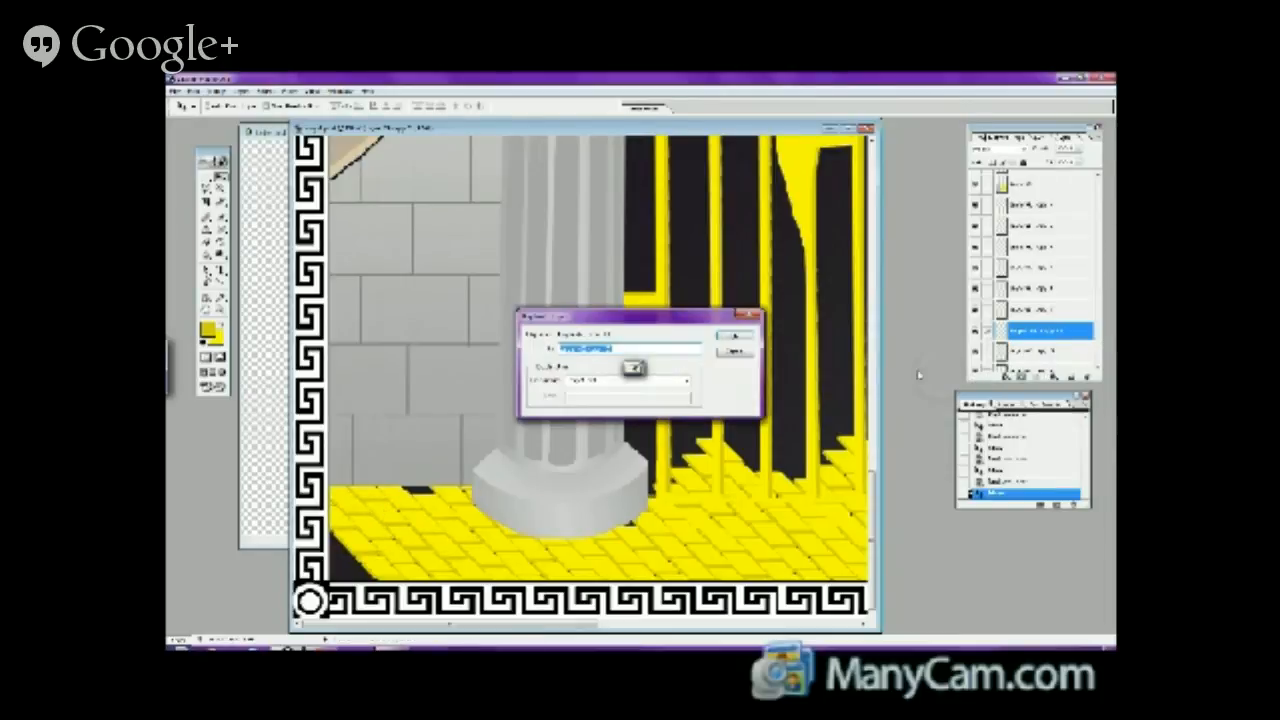
click(735, 340)
scroll(1073, 279, down, 3)
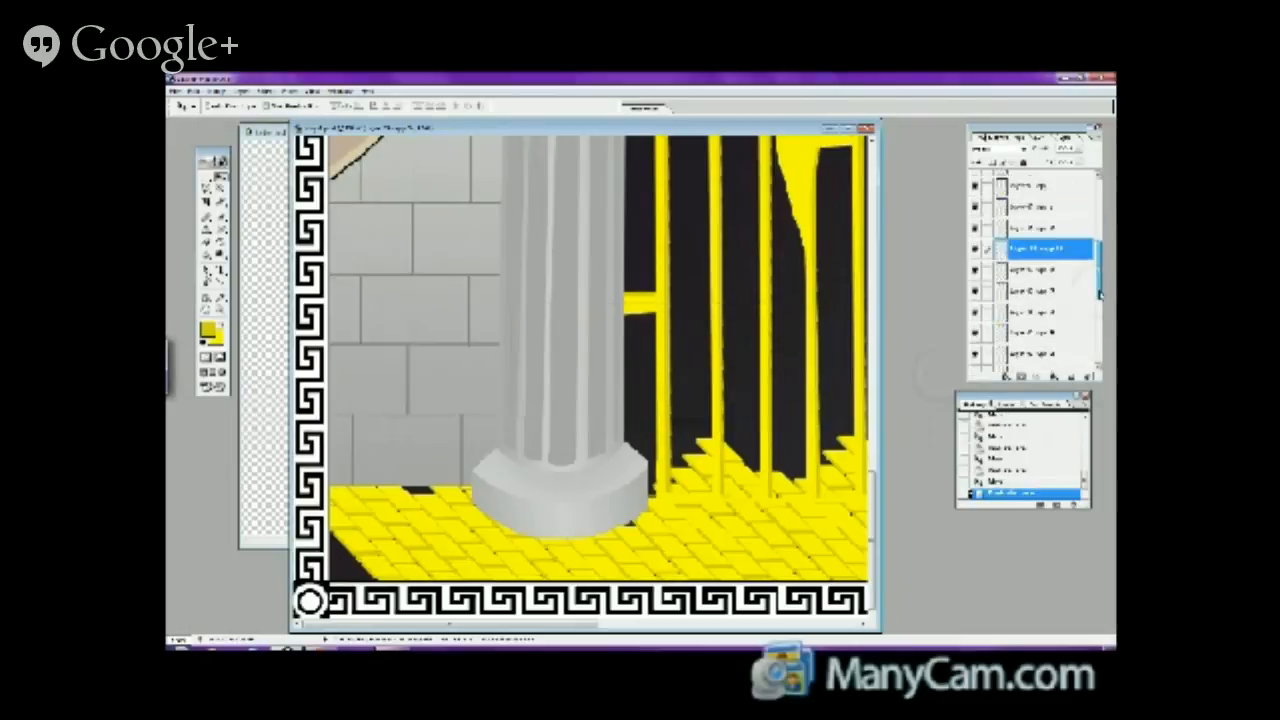
drag(1037, 198, 1057, 304)
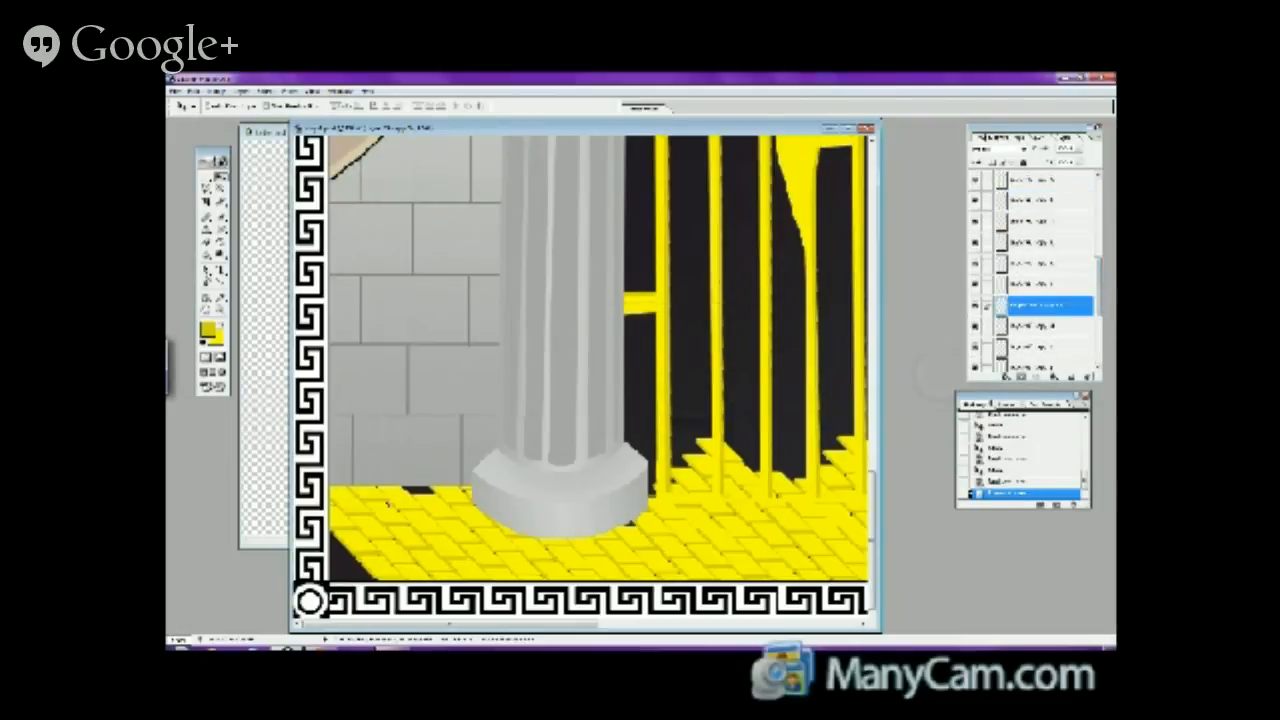
click(411, 499)
drag(400, 493, 410, 483)
- Duplicate the gap-filling tile block and place the copy over the remaining dark patch in the panel's lower-left corner
right_click(1047, 310)
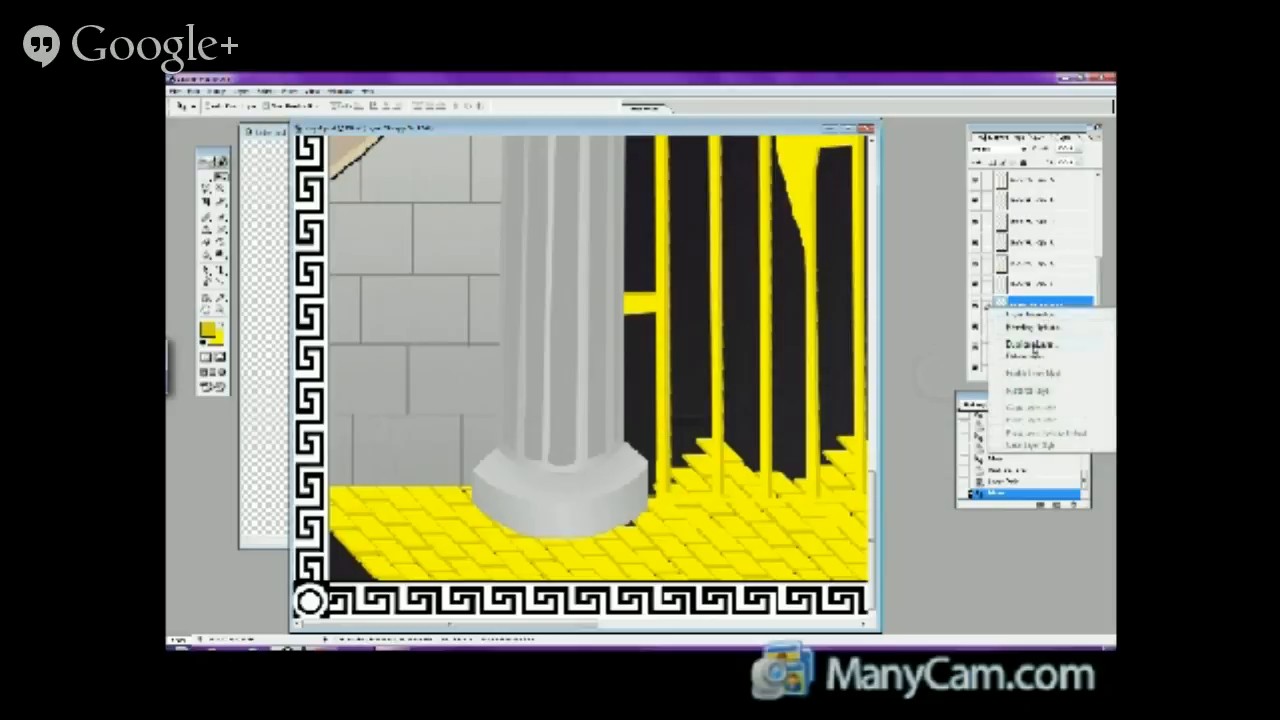
click(1038, 348)
key(Return)
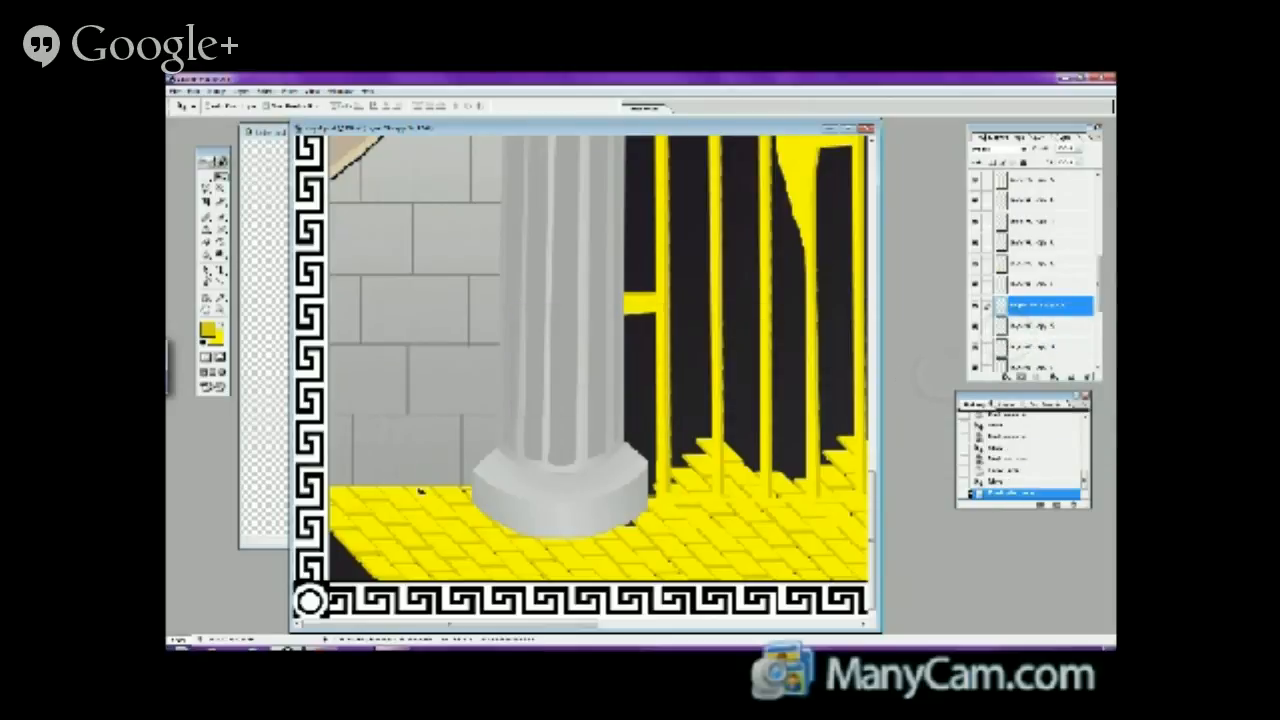
drag(364, 545, 318, 553)
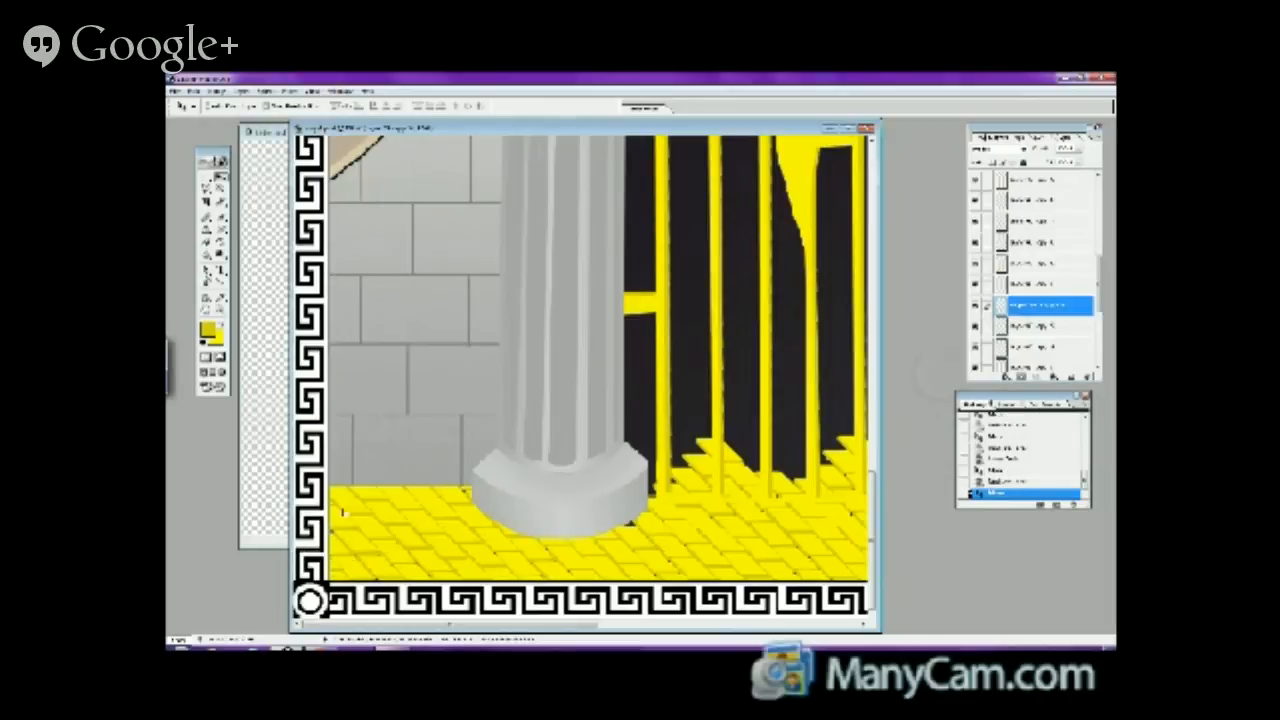
- Examine the tiled ground in a view of the whole page and bring the uppermost layers of the stack into view
click(220, 309)
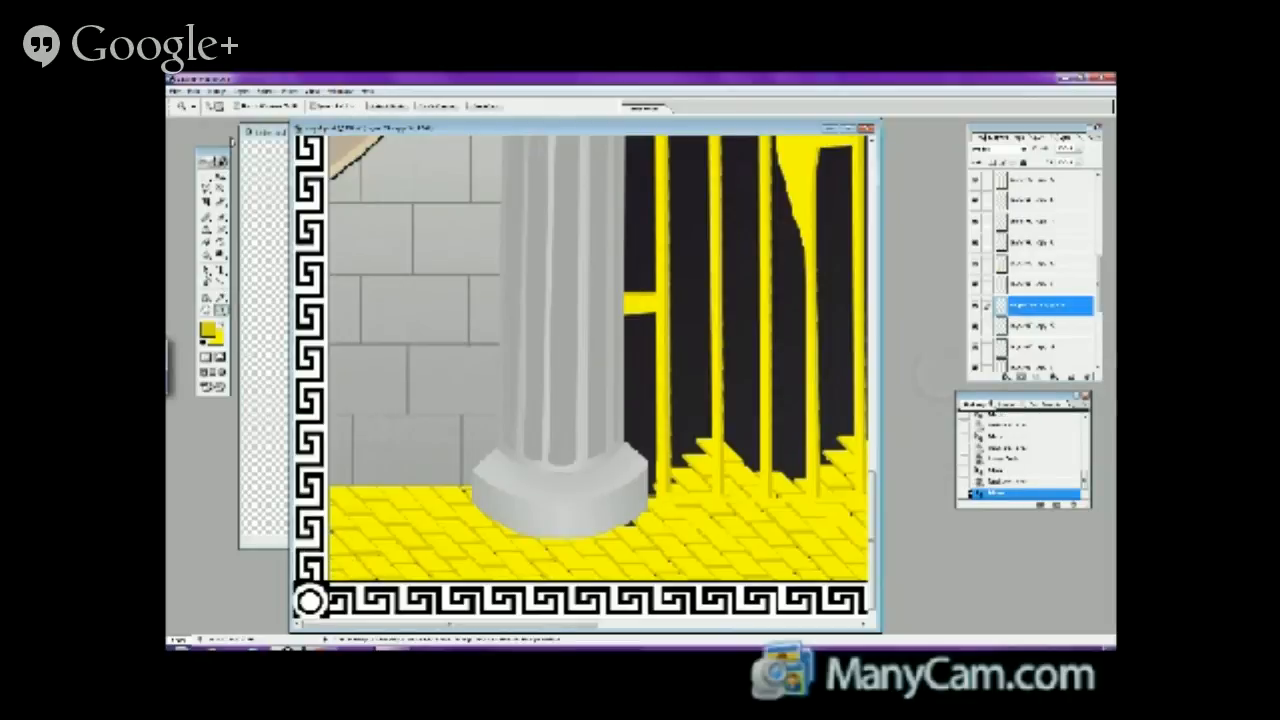
alt+click(530, 398)
alt+click(530, 400)
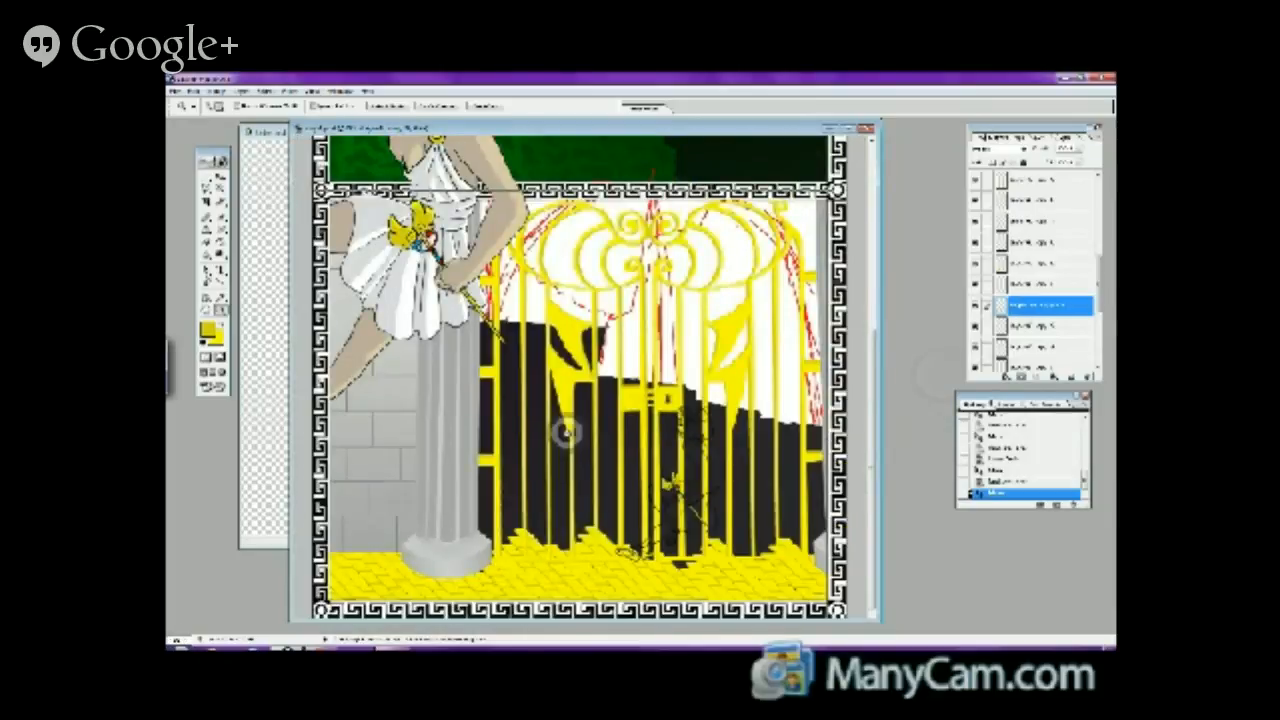
alt+click(563, 434)
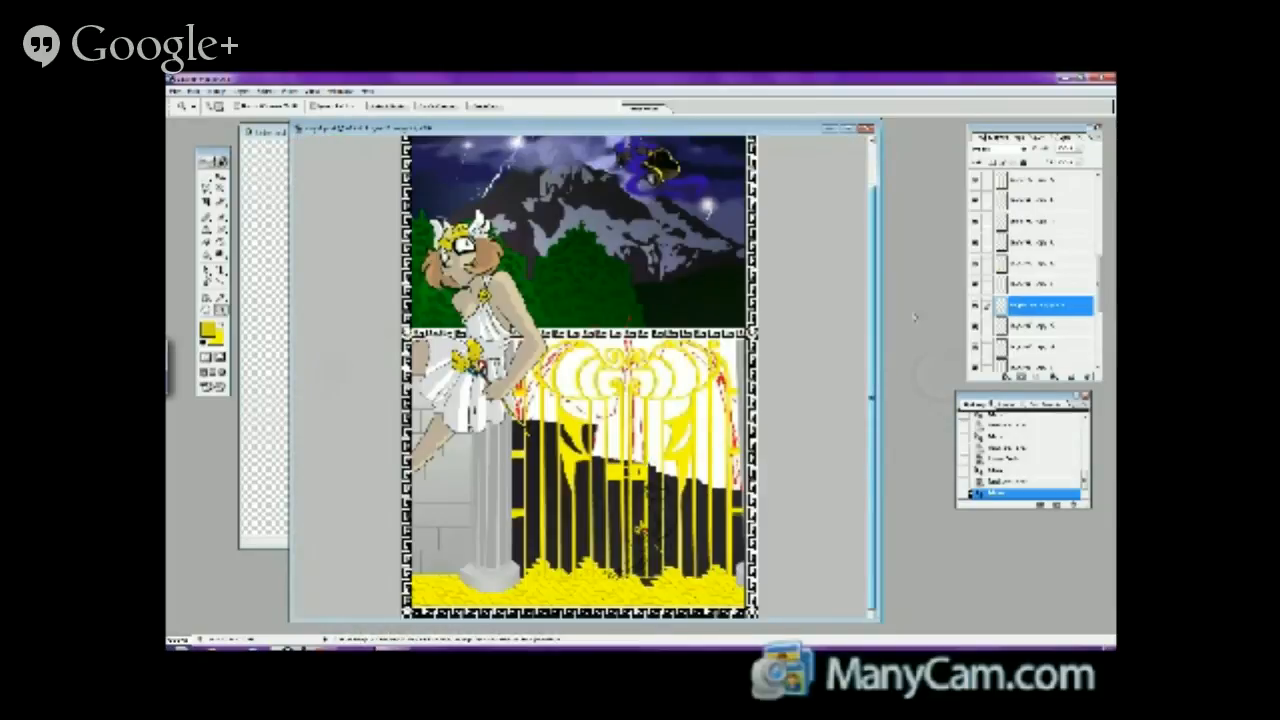
drag(1098, 291, 1098, 200)
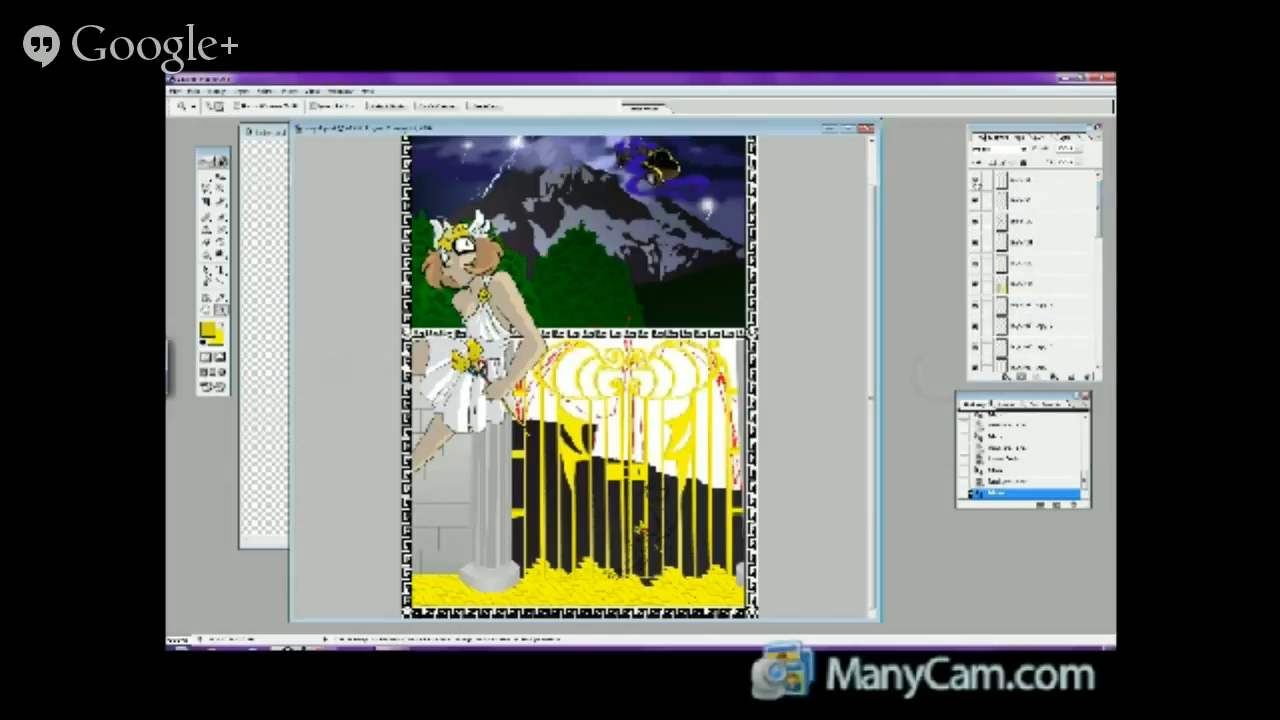
- Hide every layer except the yellow tile blocks and merge the visible tile layers into a single path layer
drag(976, 181, 976, 268)
click(1097, 233)
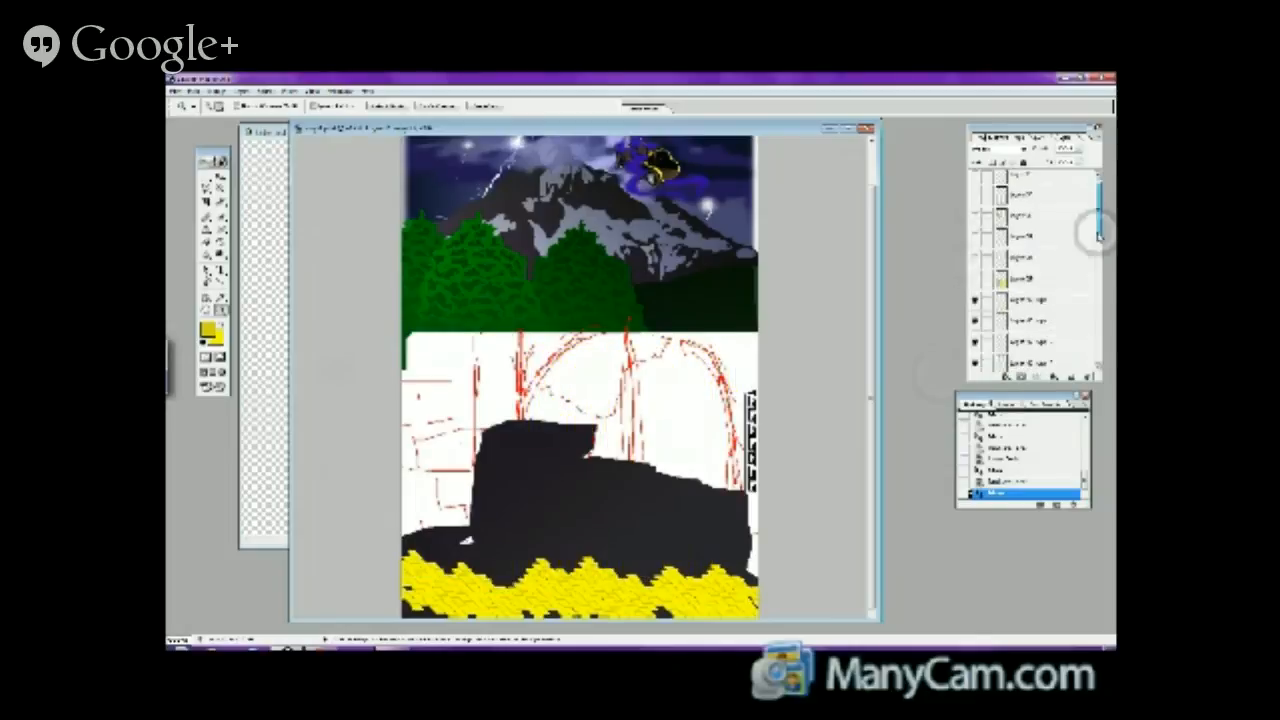
drag(1097, 233, 1098, 330)
click(976, 298)
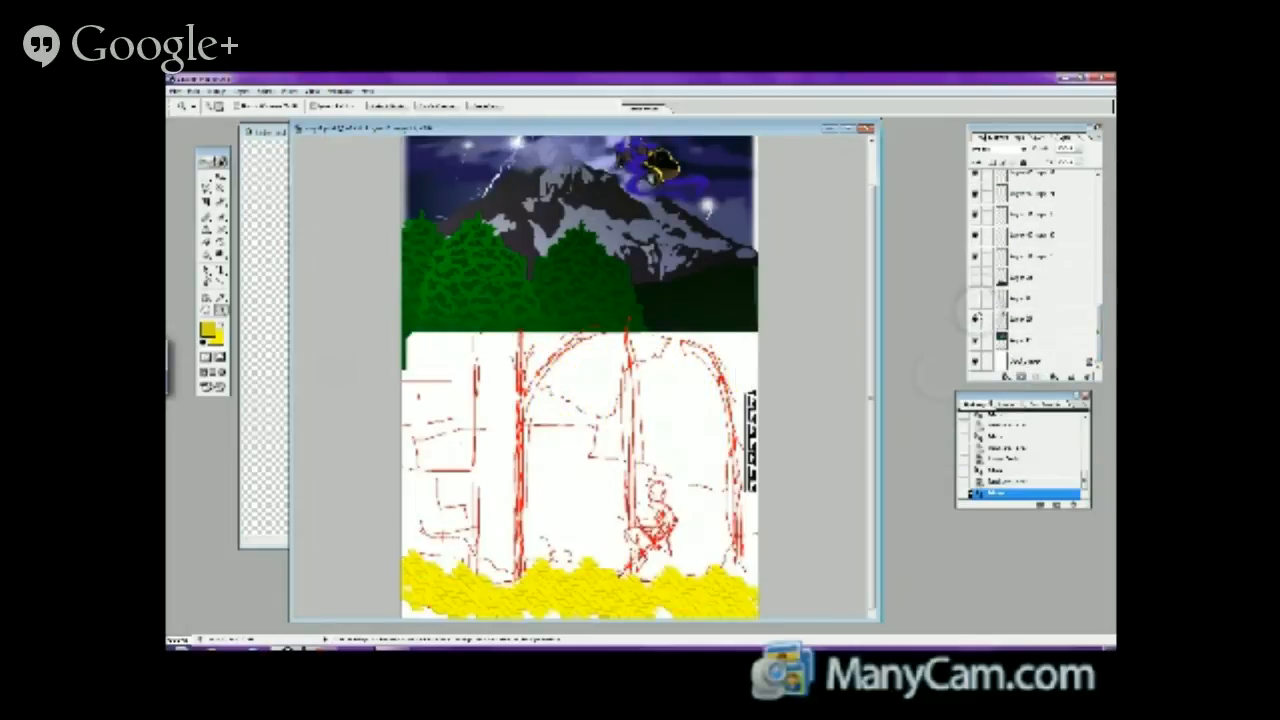
click(976, 318)
drag(975, 340, 975, 362)
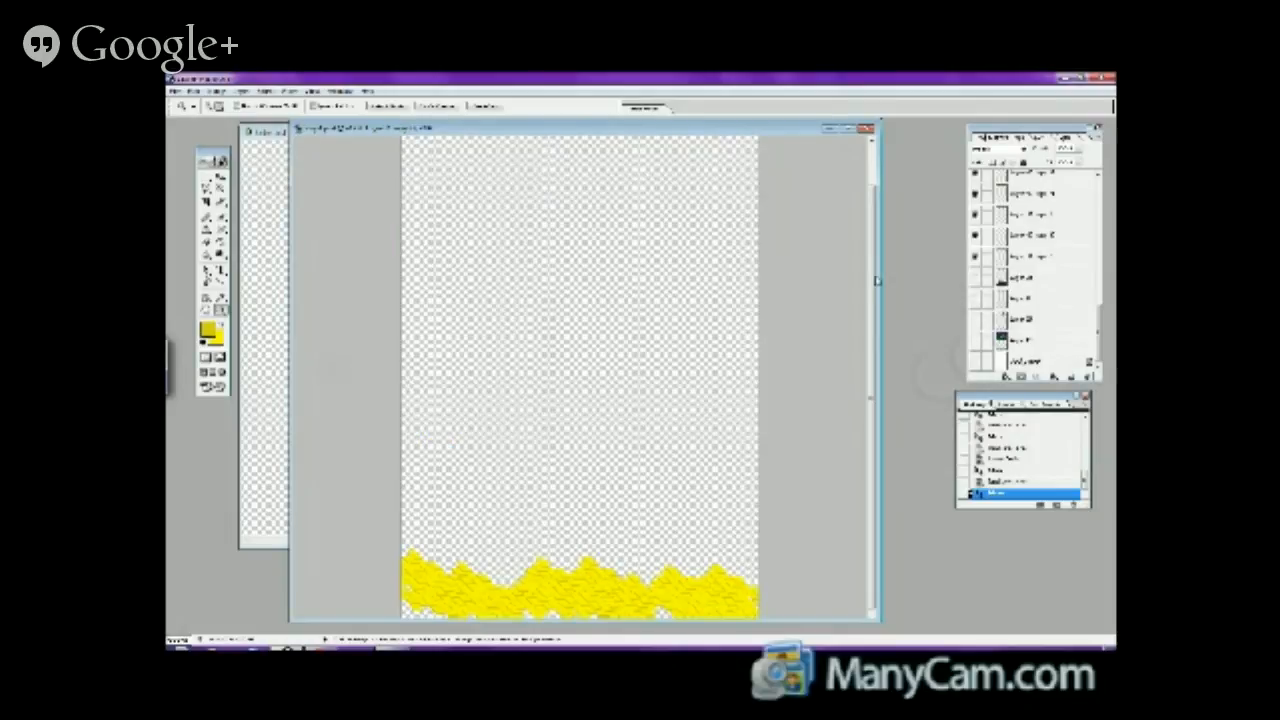
click(237, 91)
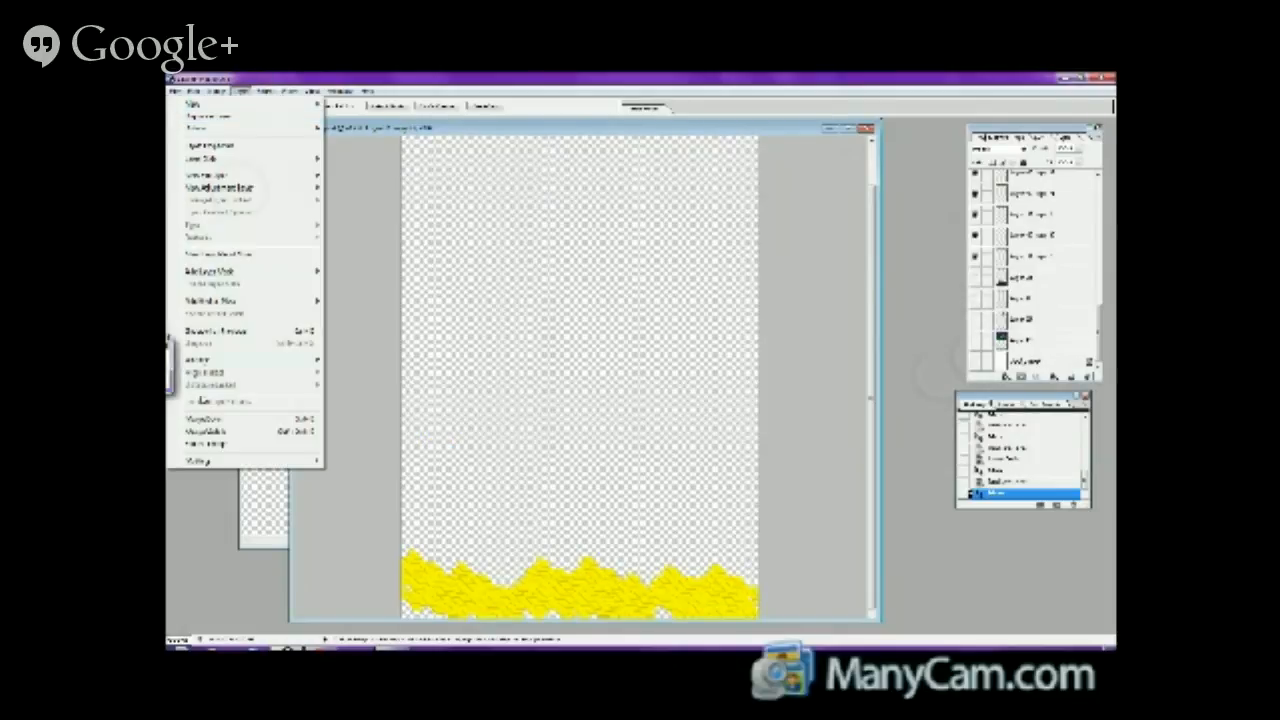
click(212, 432)
- Show all the hidden layers again, from the scenery and background up to the figure, gate and border
drag(975, 236, 975, 170)
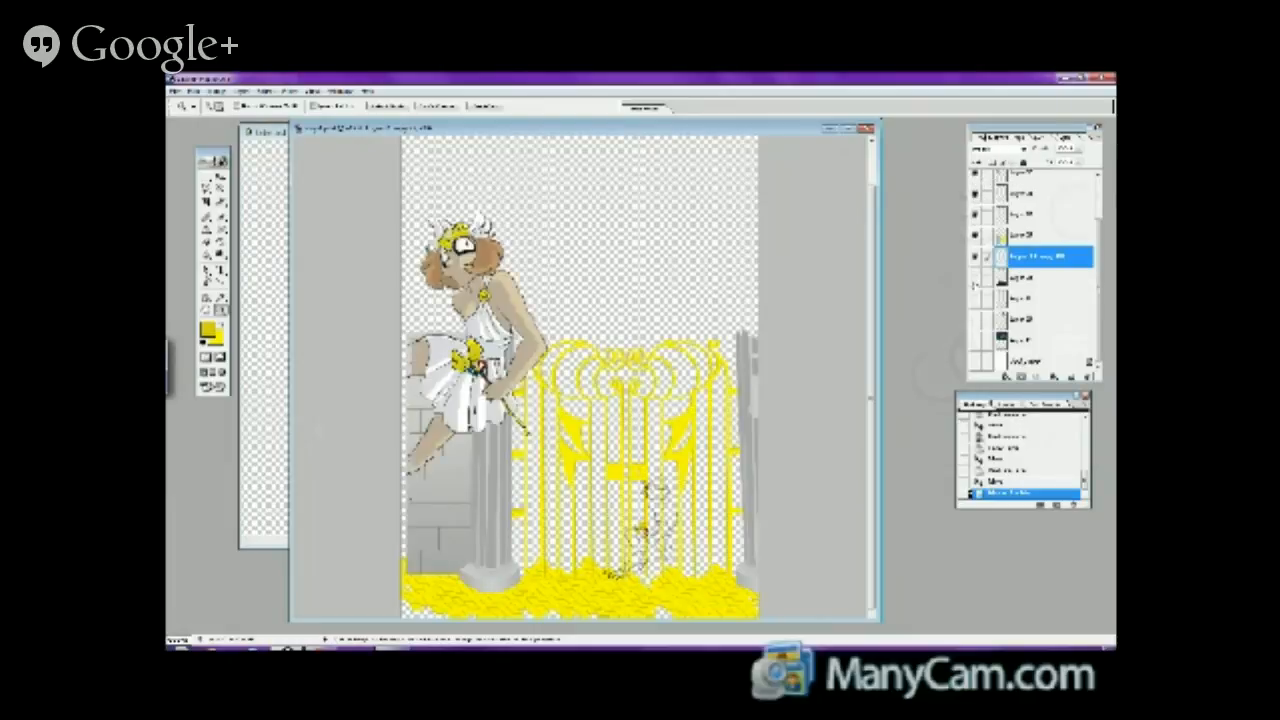
drag(975, 250, 977, 360)
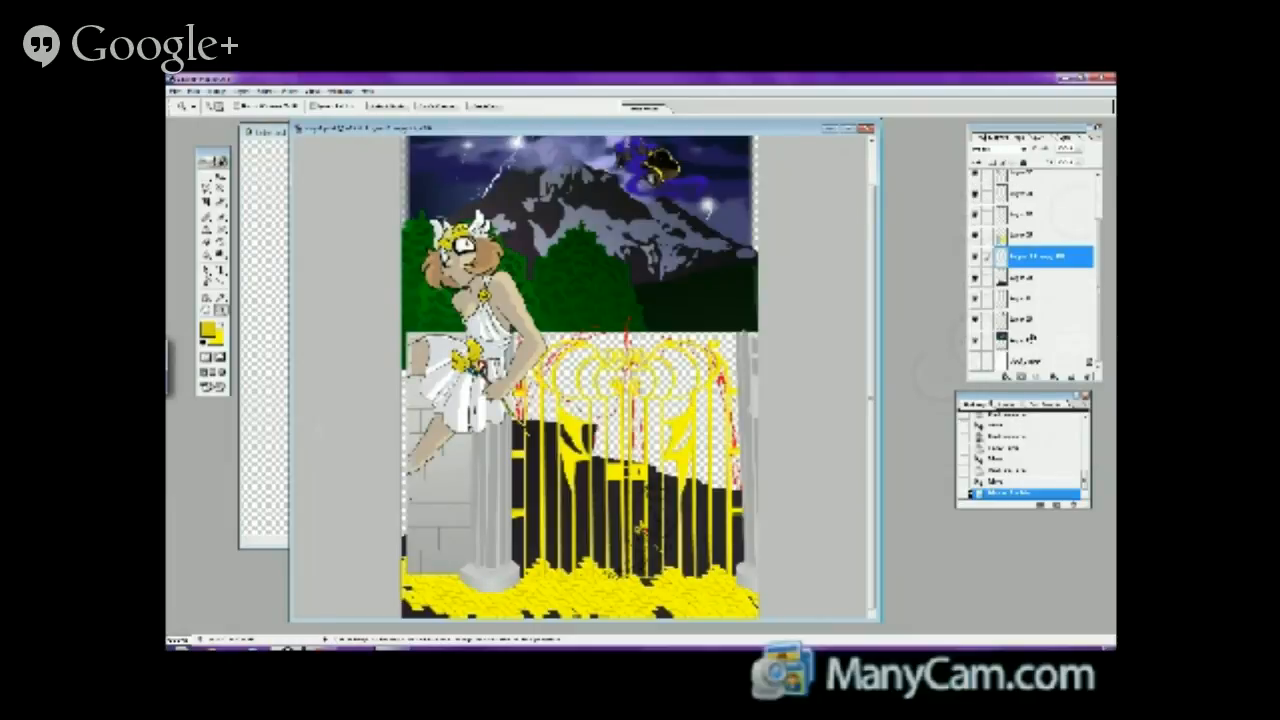
scroll(1046, 199, up, 2)
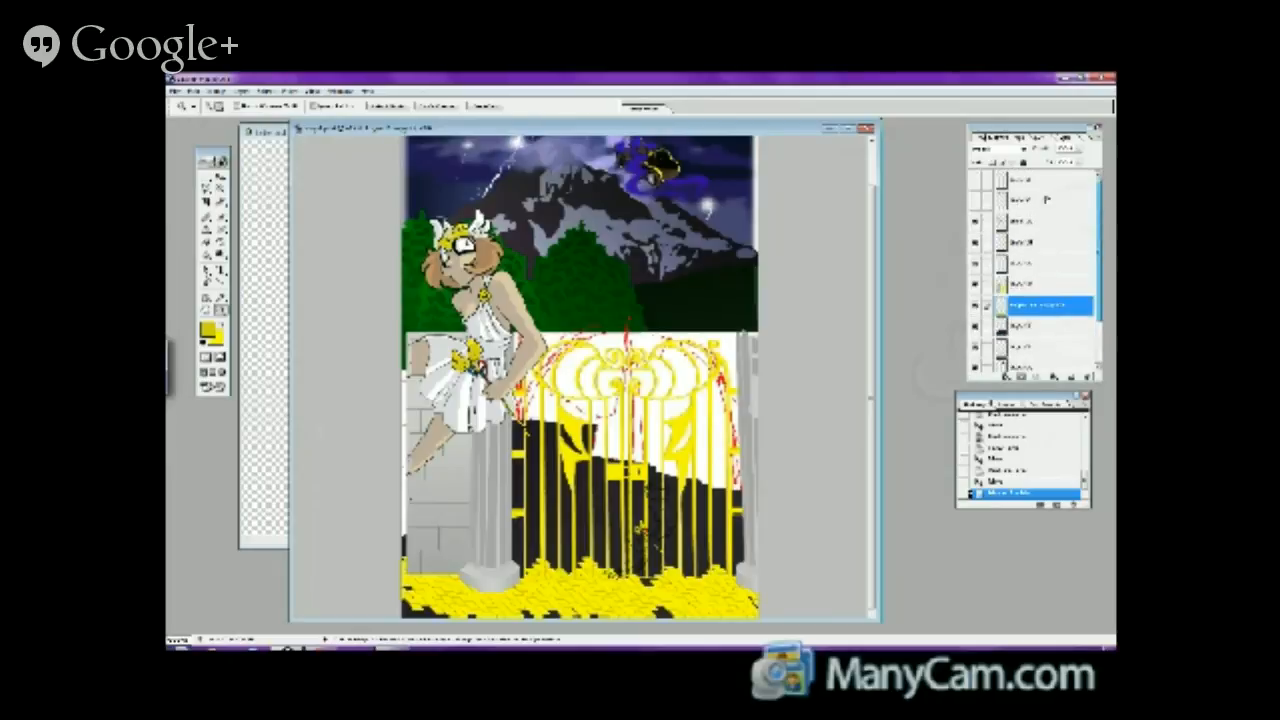
click(975, 200)
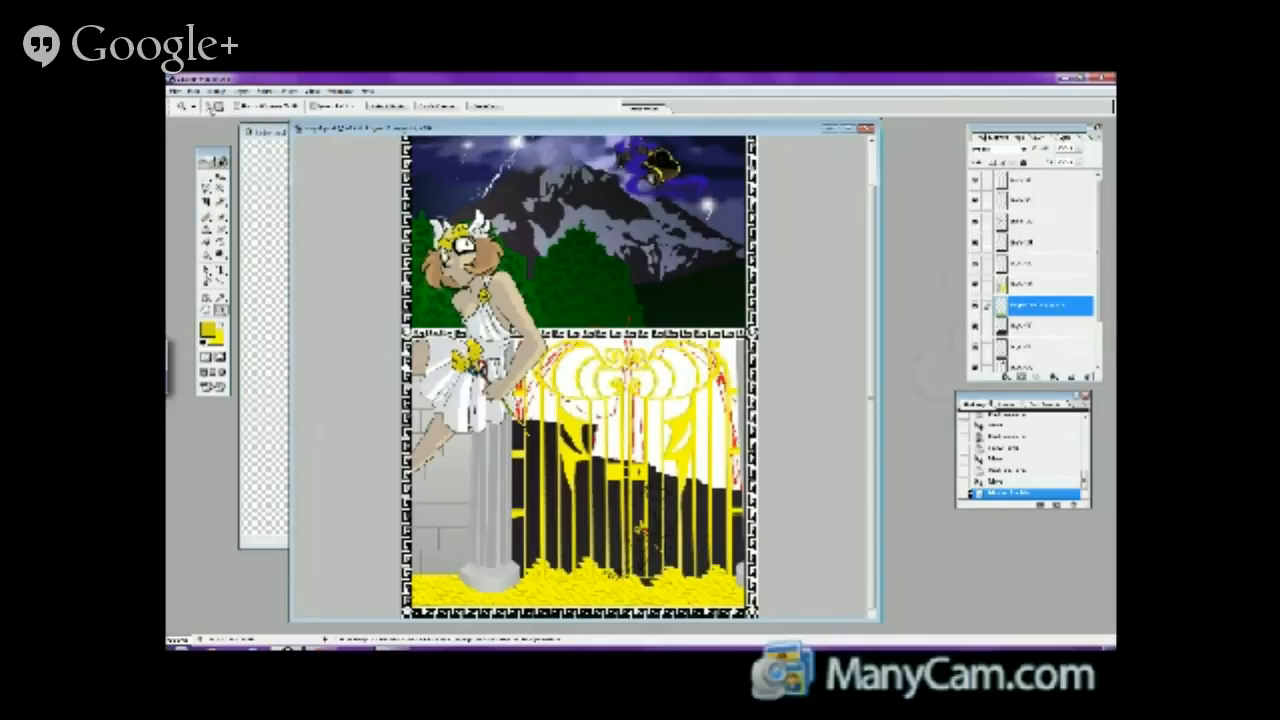
- Lower the merged path layer's opacity so the tiles by the gate look darker and its bottom rail shows through
click(597, 561)
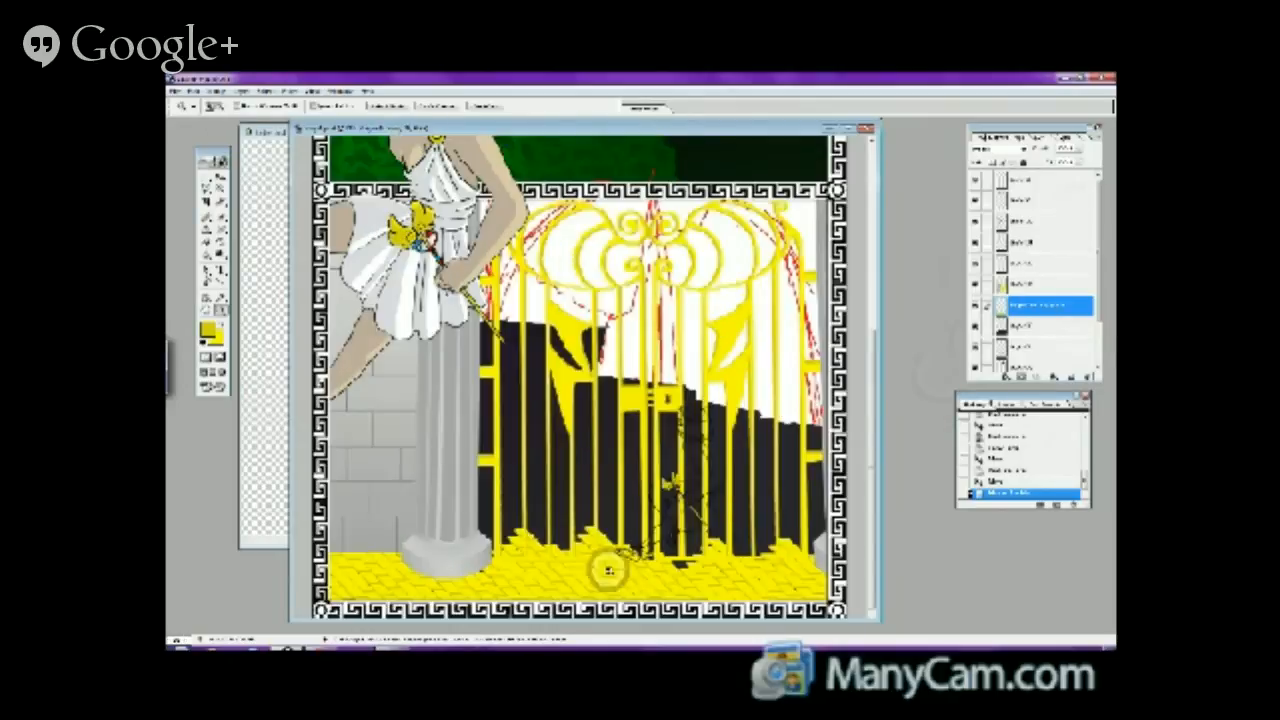
click(607, 570)
click(680, 550)
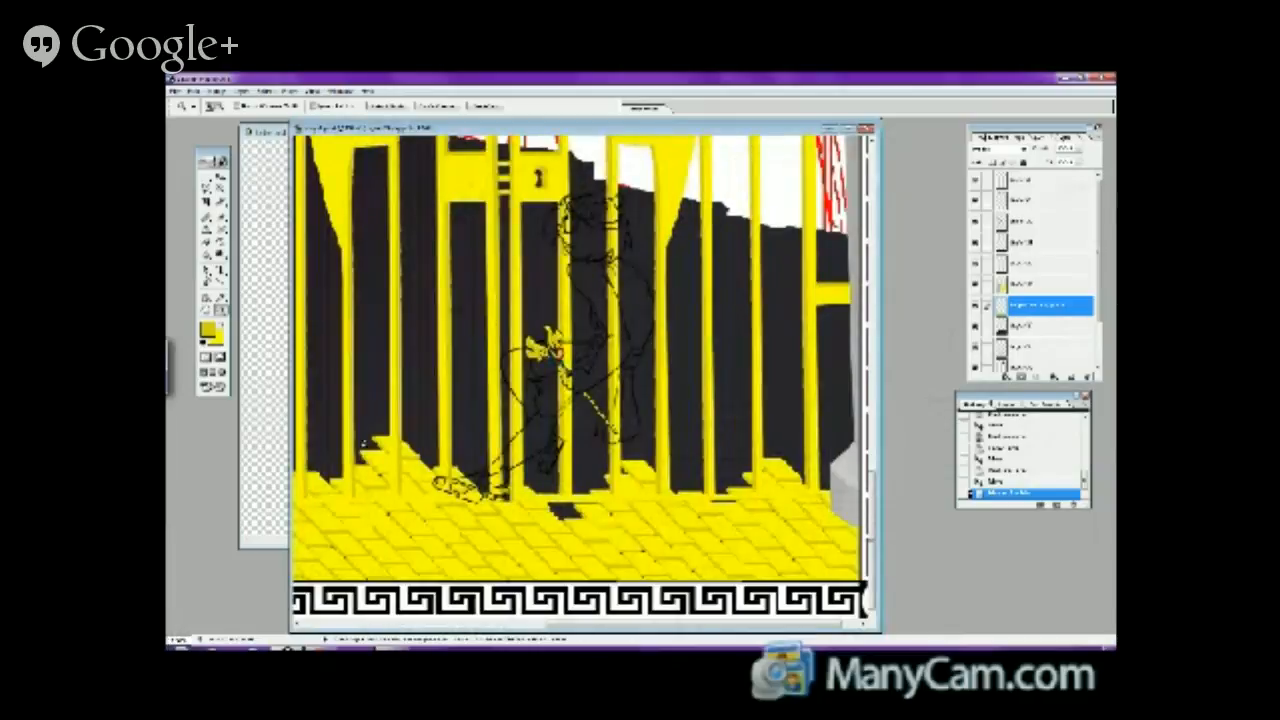
drag(580, 628, 483, 628)
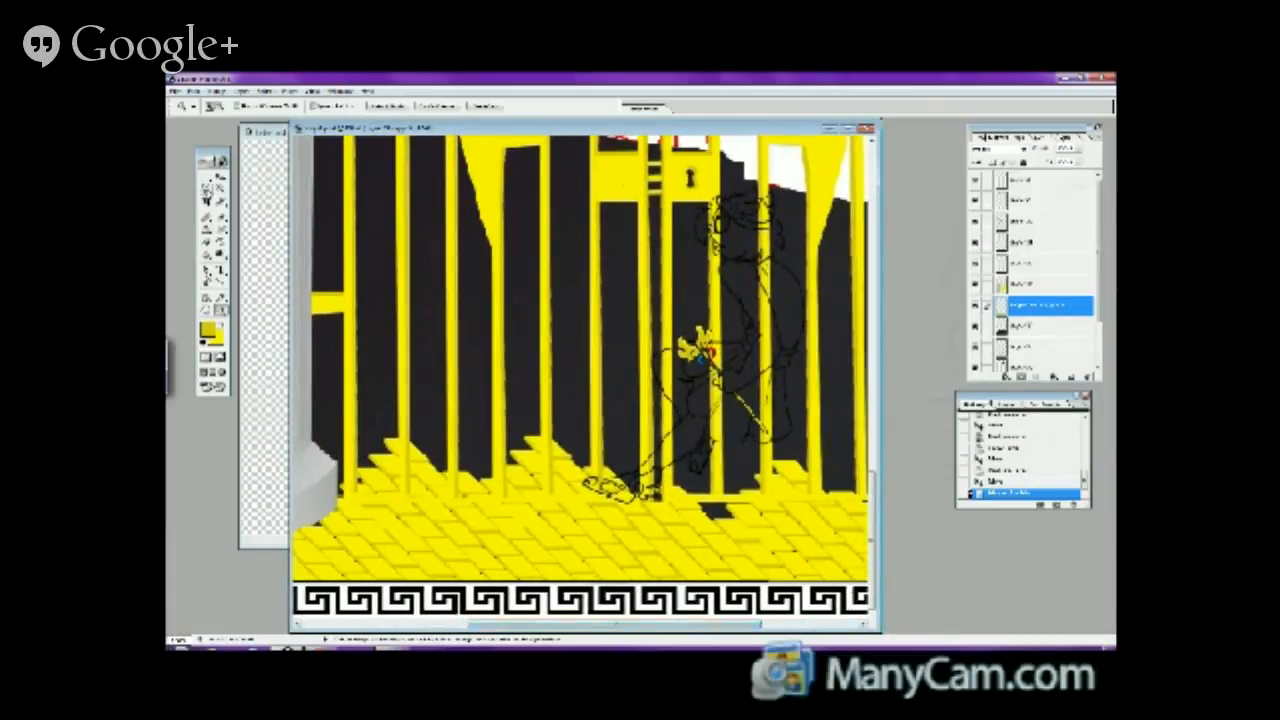
key(h)
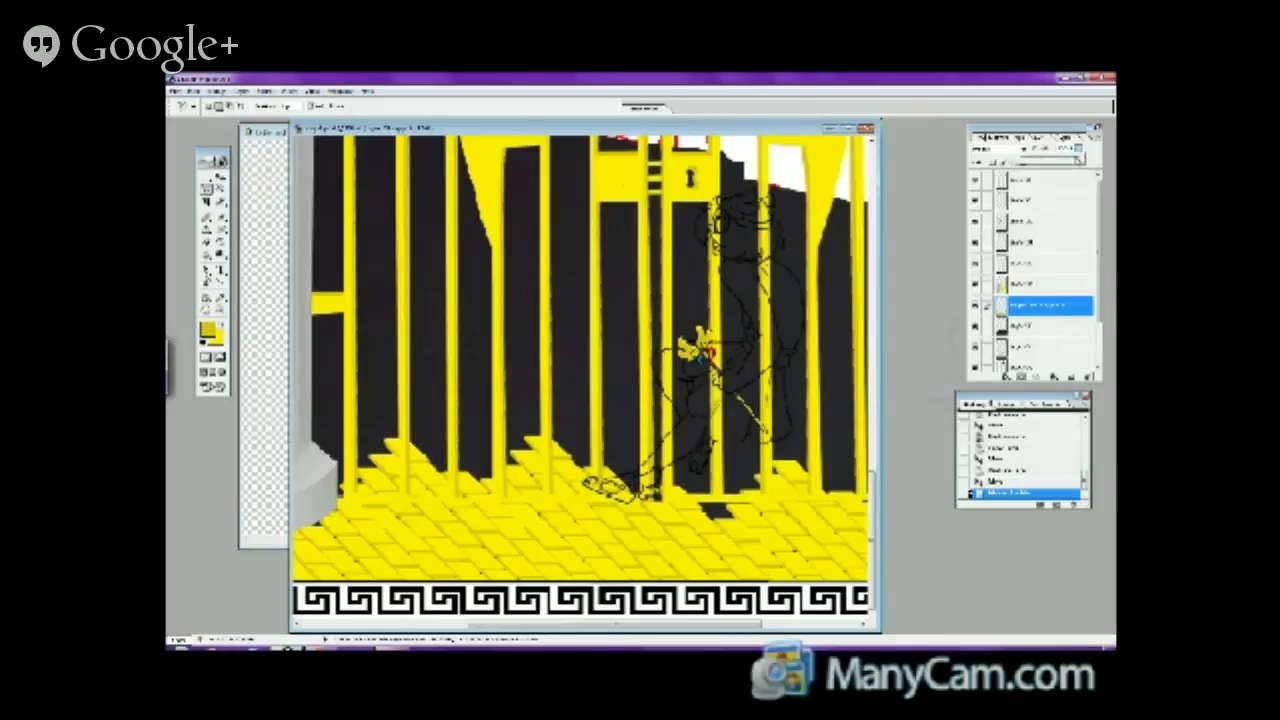
click(1060, 160)
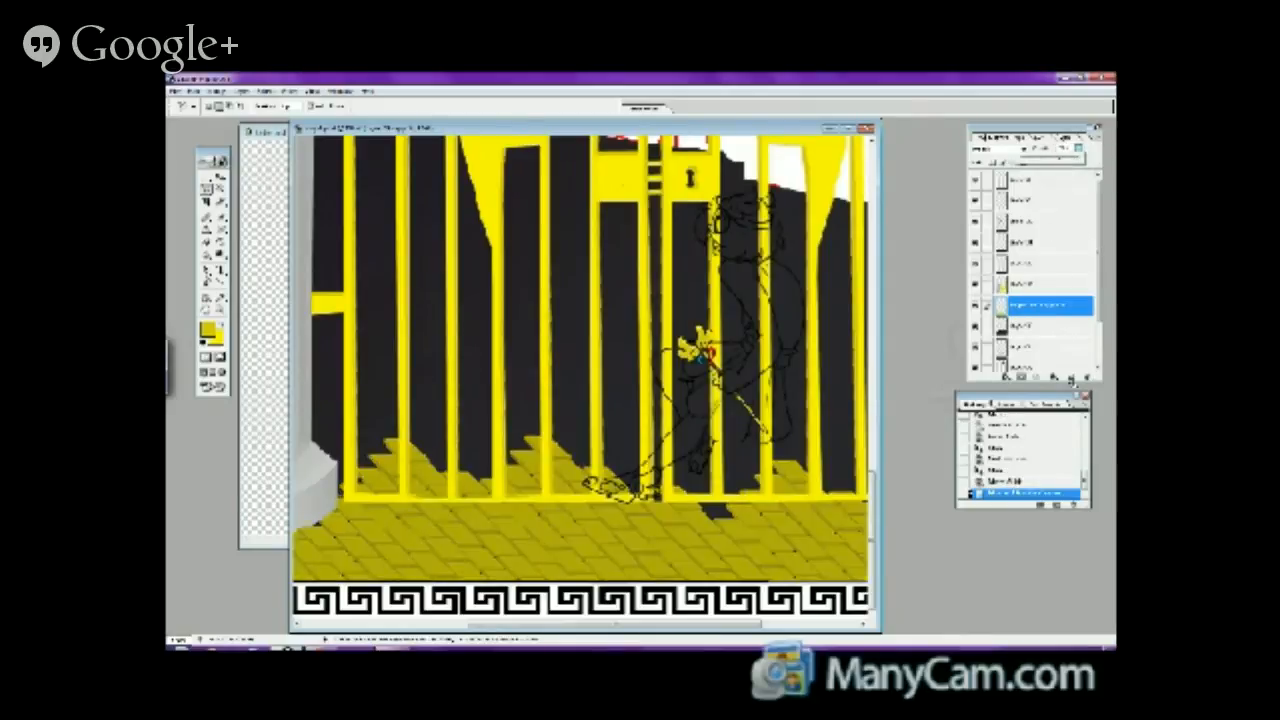
- Add a new layer above the path and outline a thin strip along the gate's bottom rail with the Polygonal Lasso
key(ctrl+e)
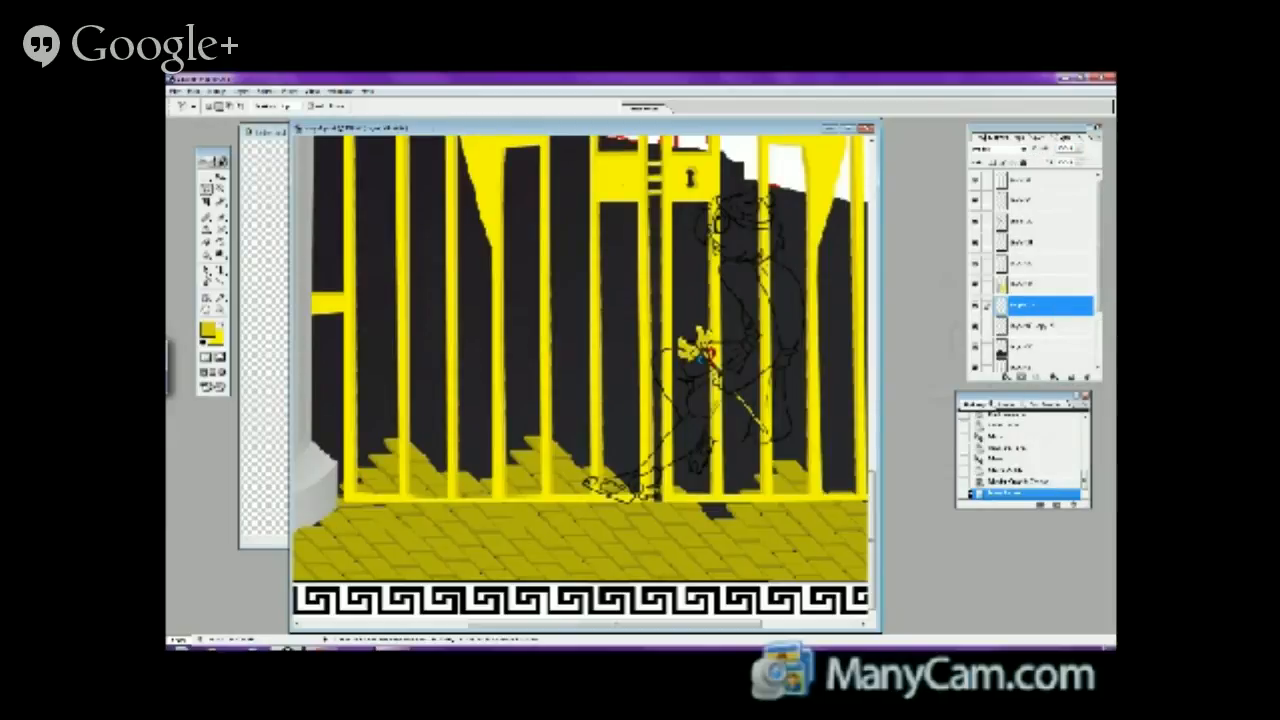
scroll(860, 490, right, 5)
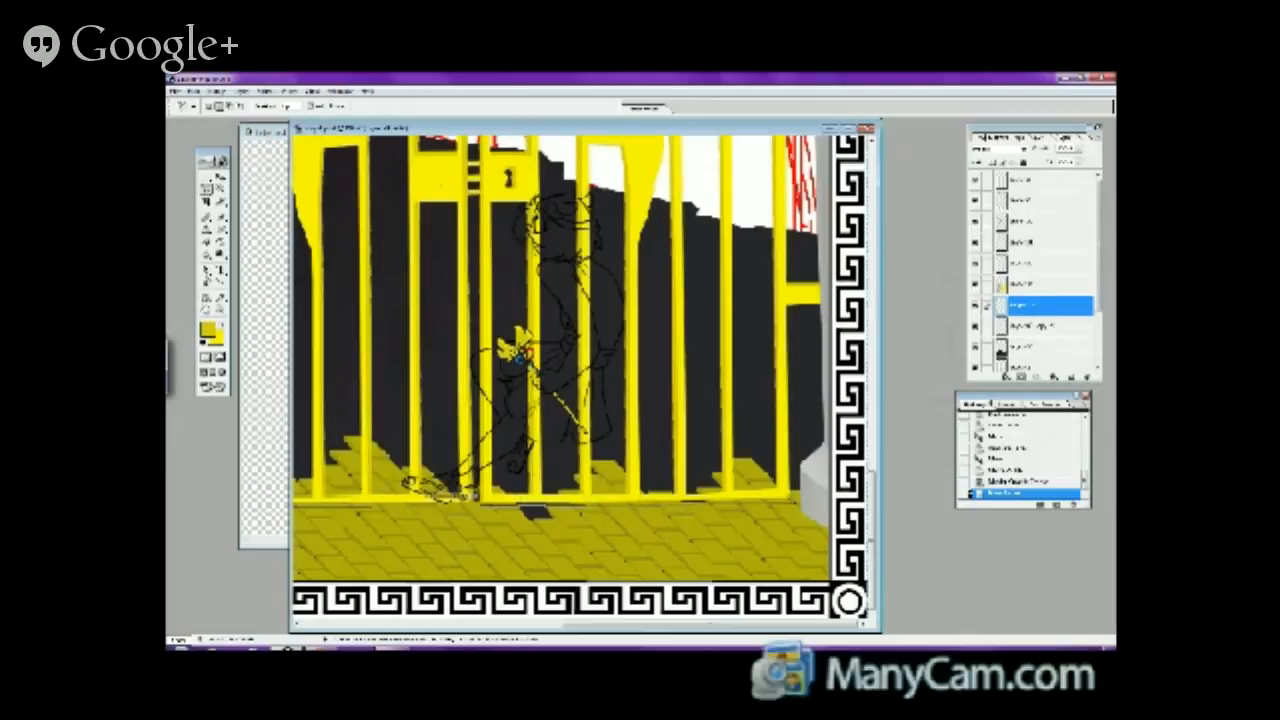
scroll(500, 497, left, 5)
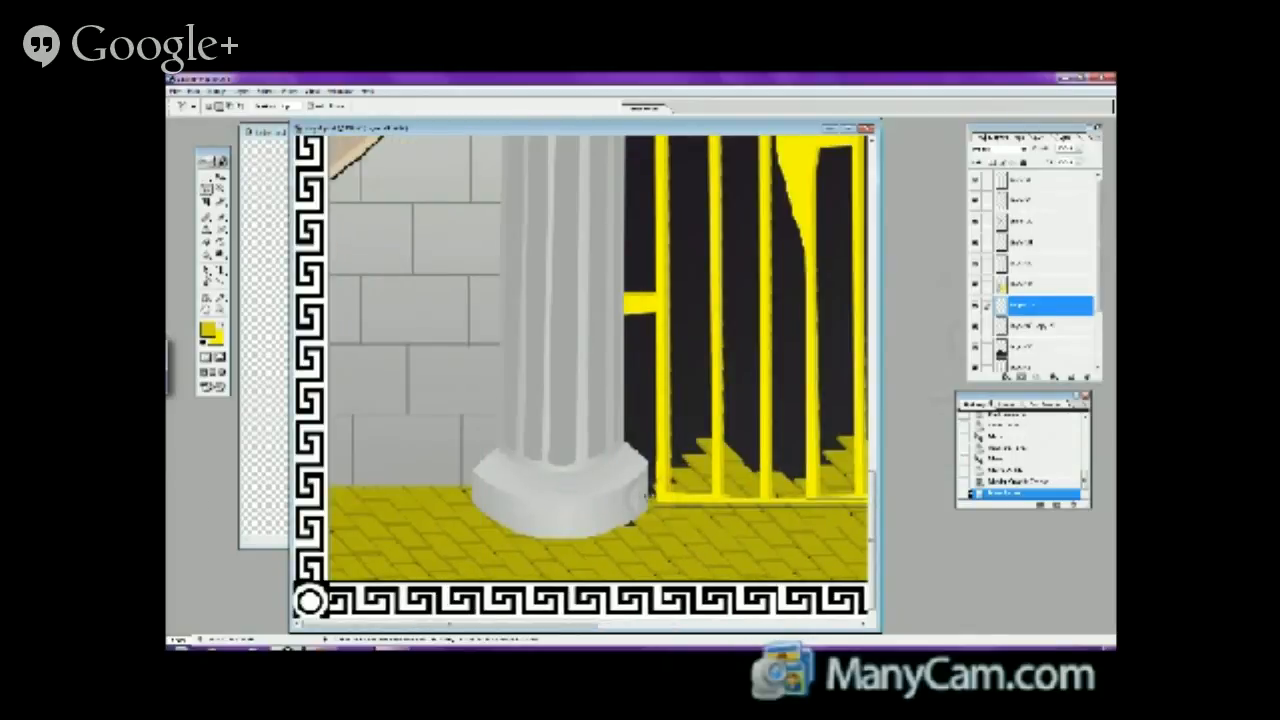
shift+click(652, 497)
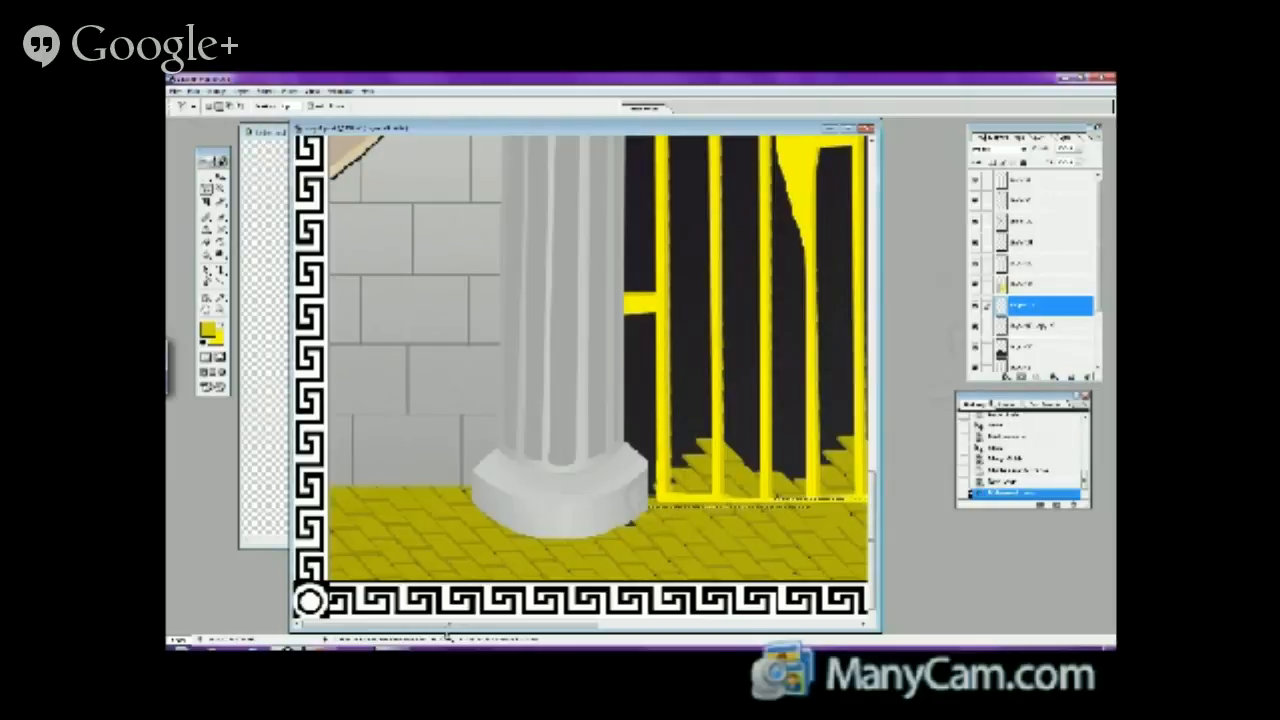
- Fill the selected strip below the gate with a dark blue sampled from the upper panel, and clear the selection
drag(450, 628, 535, 628)
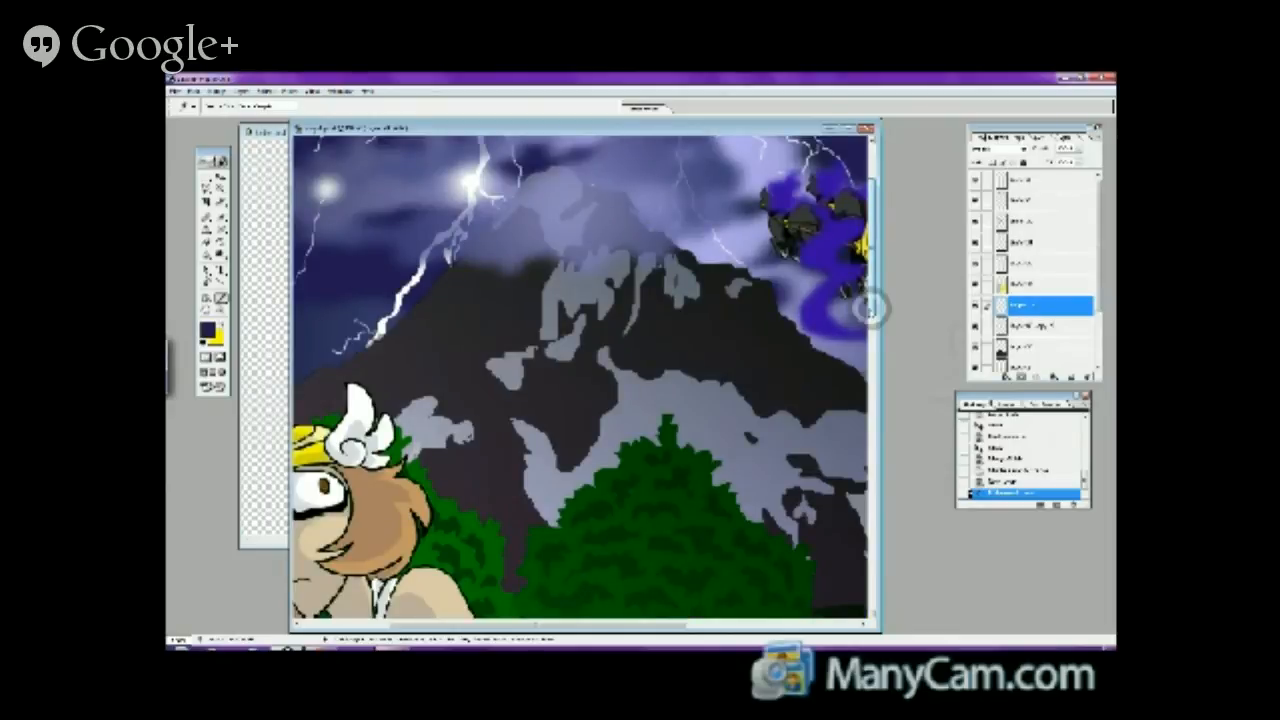
drag(870, 308, 870, 590)
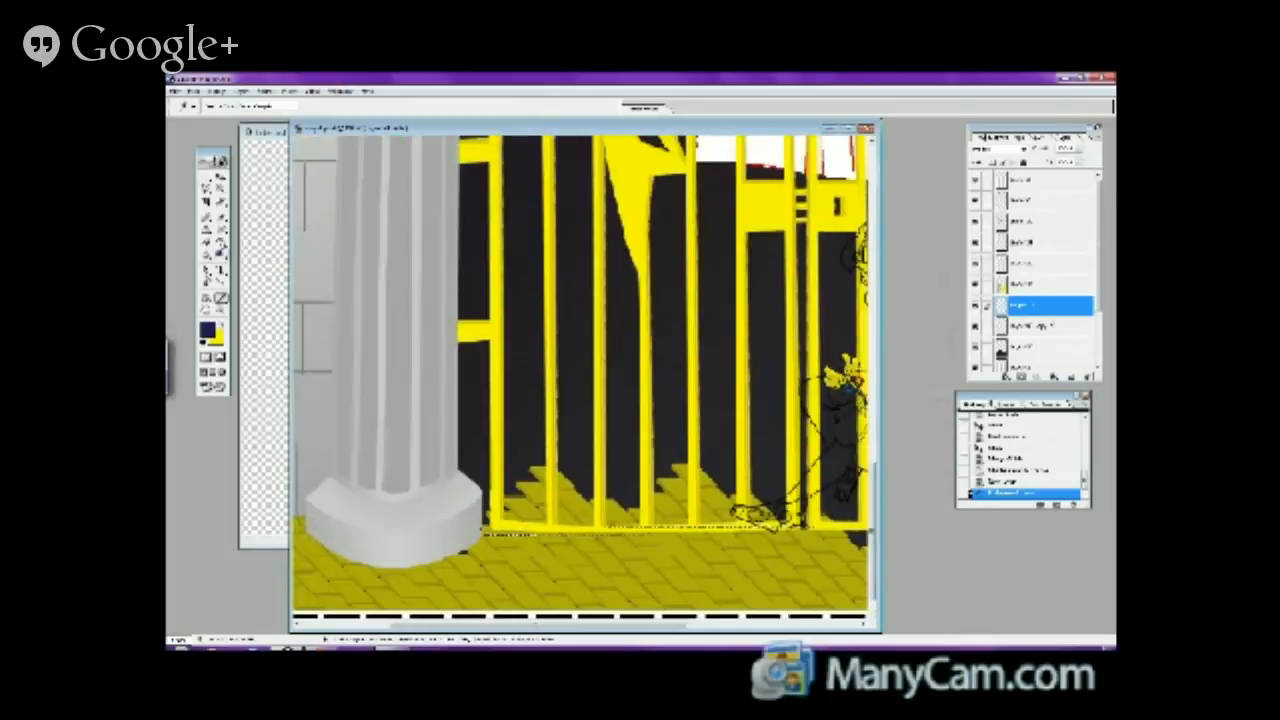
click(221, 243)
click(622, 528)
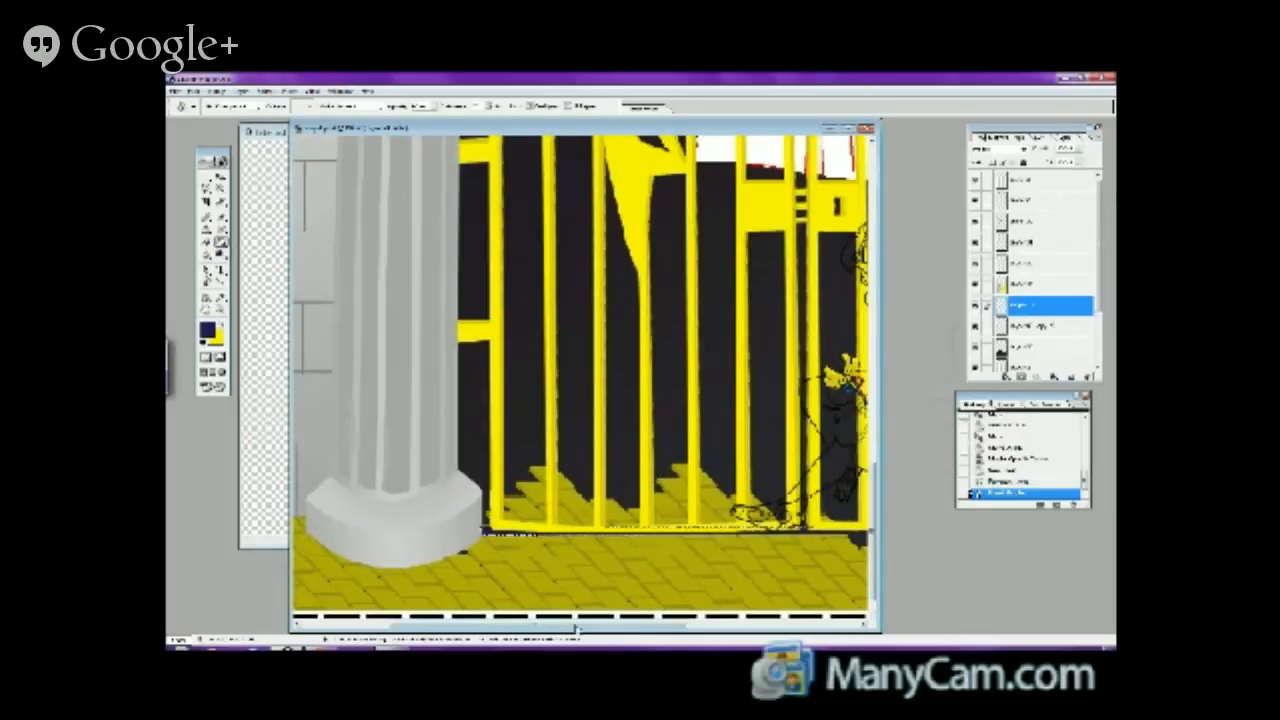
drag(576, 628, 705, 628)
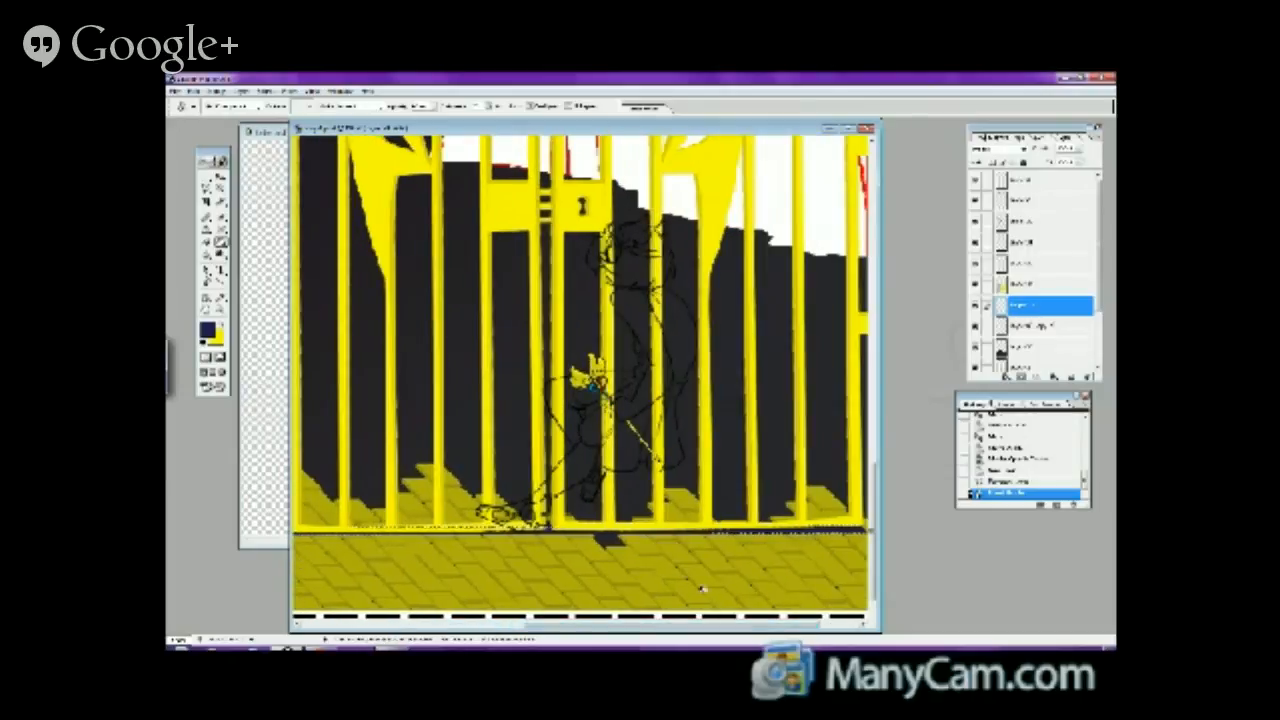
key(l)
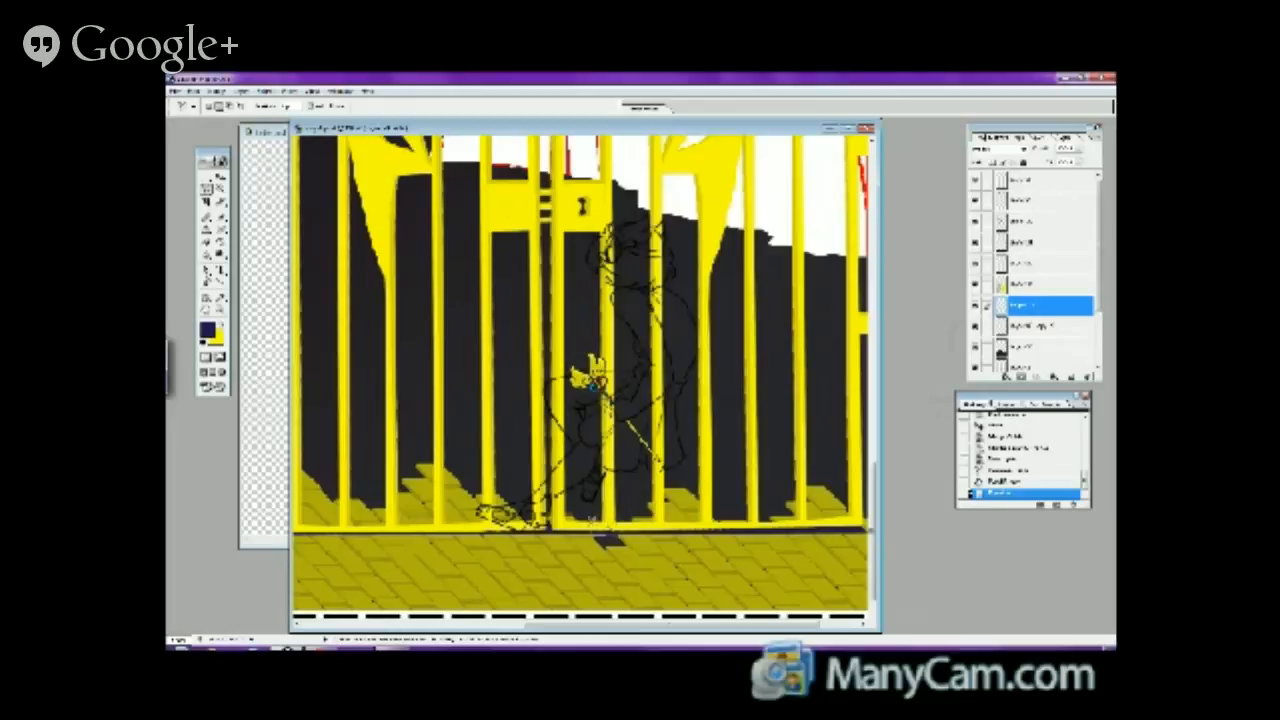
- Lasso the small dark patch on the pavement below the gate, move it slightly into place and clear the selection
click(583, 513)
key(w)
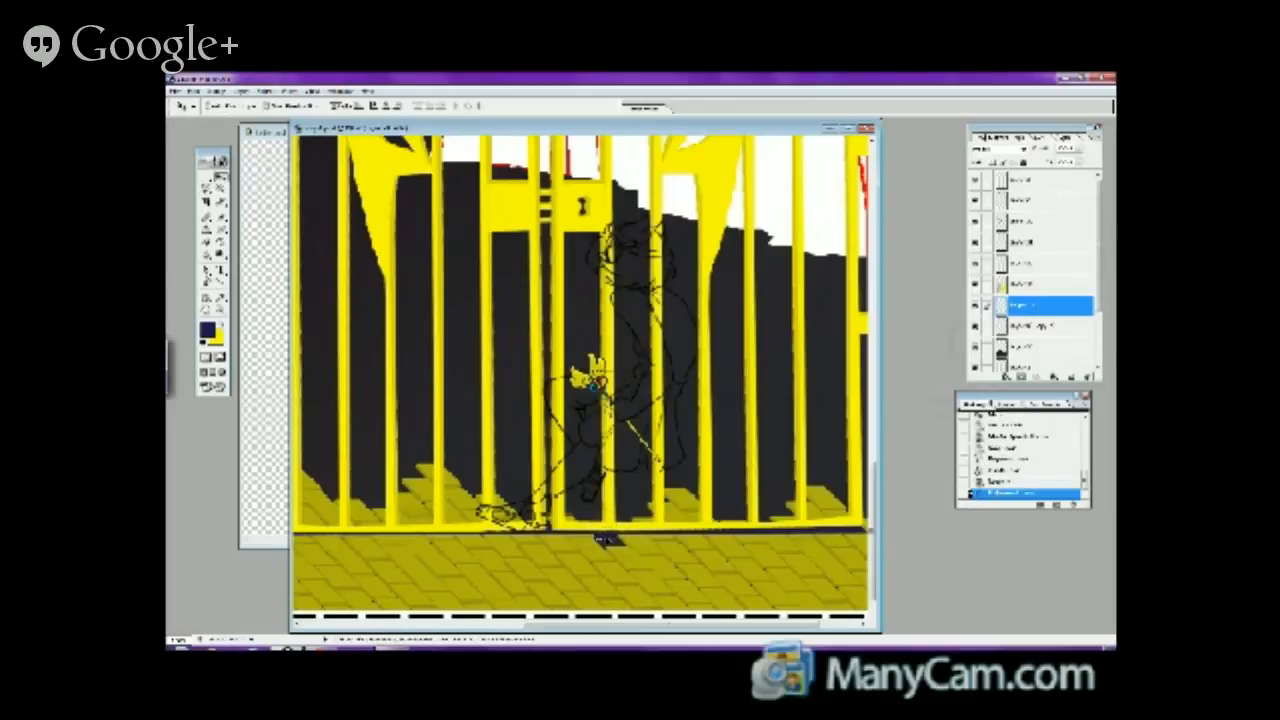
click(606, 540)
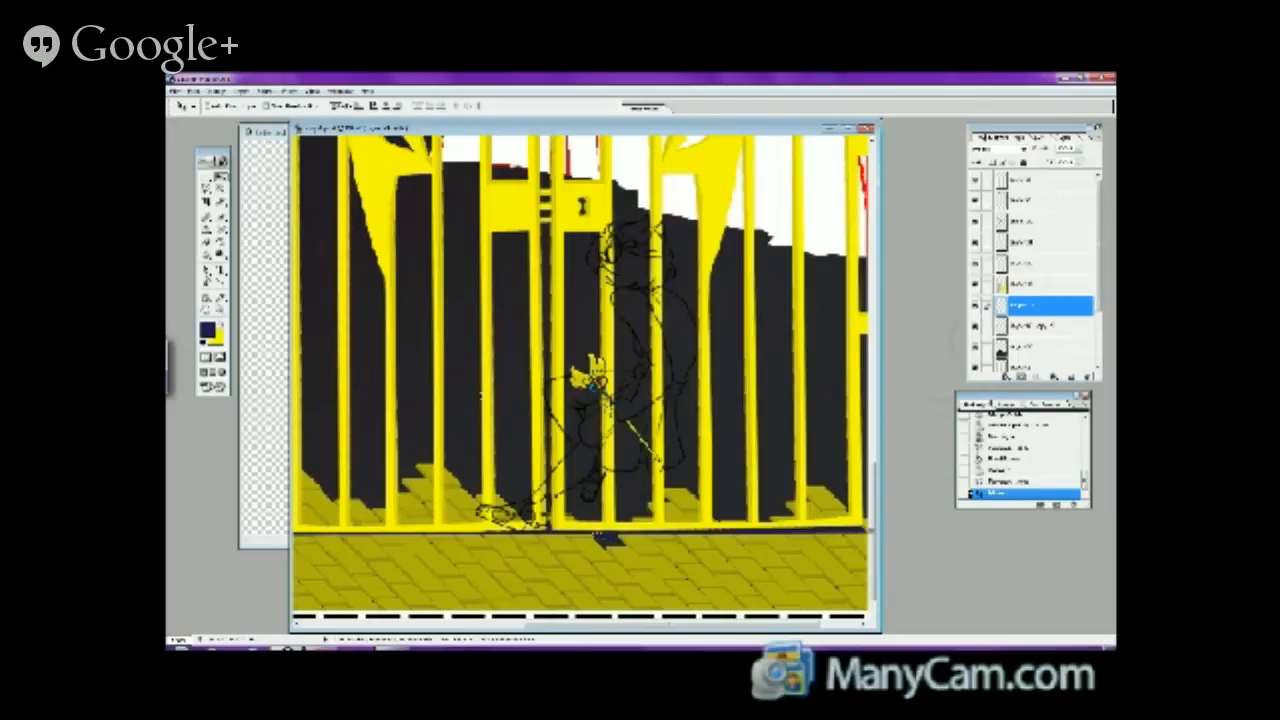
key(z)
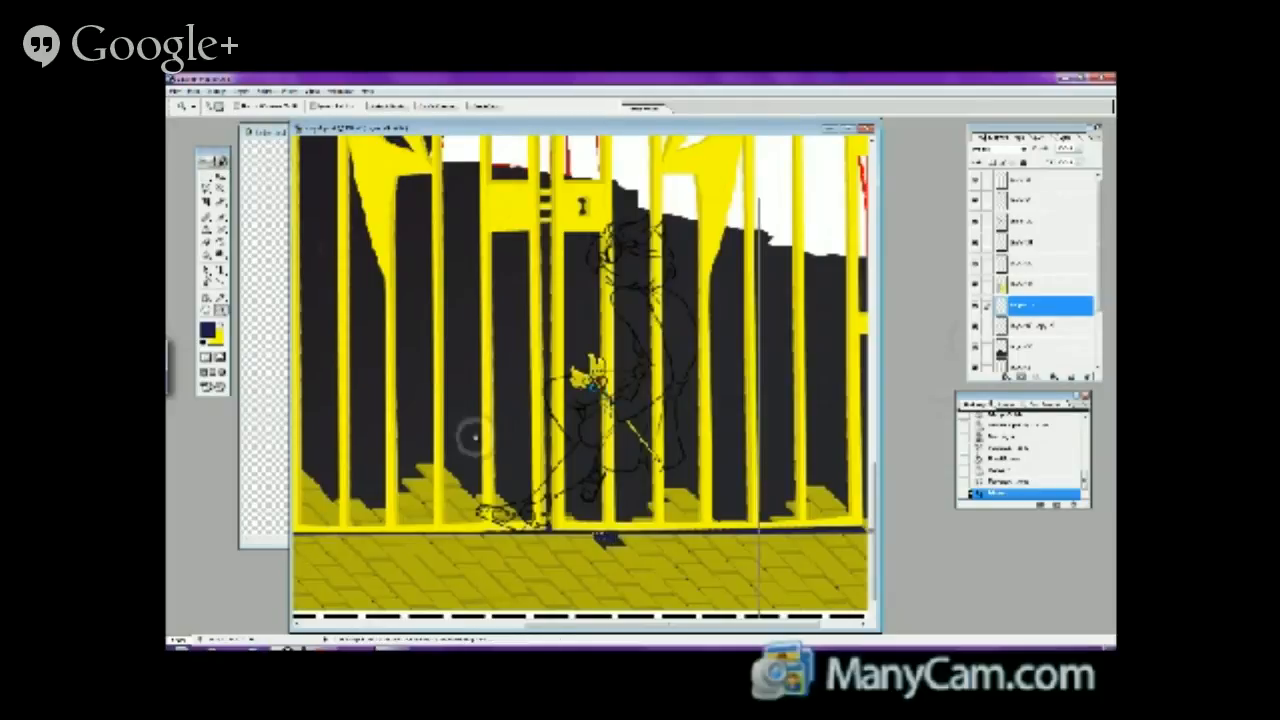
alt+click(475, 440)
key(ctrl+d)
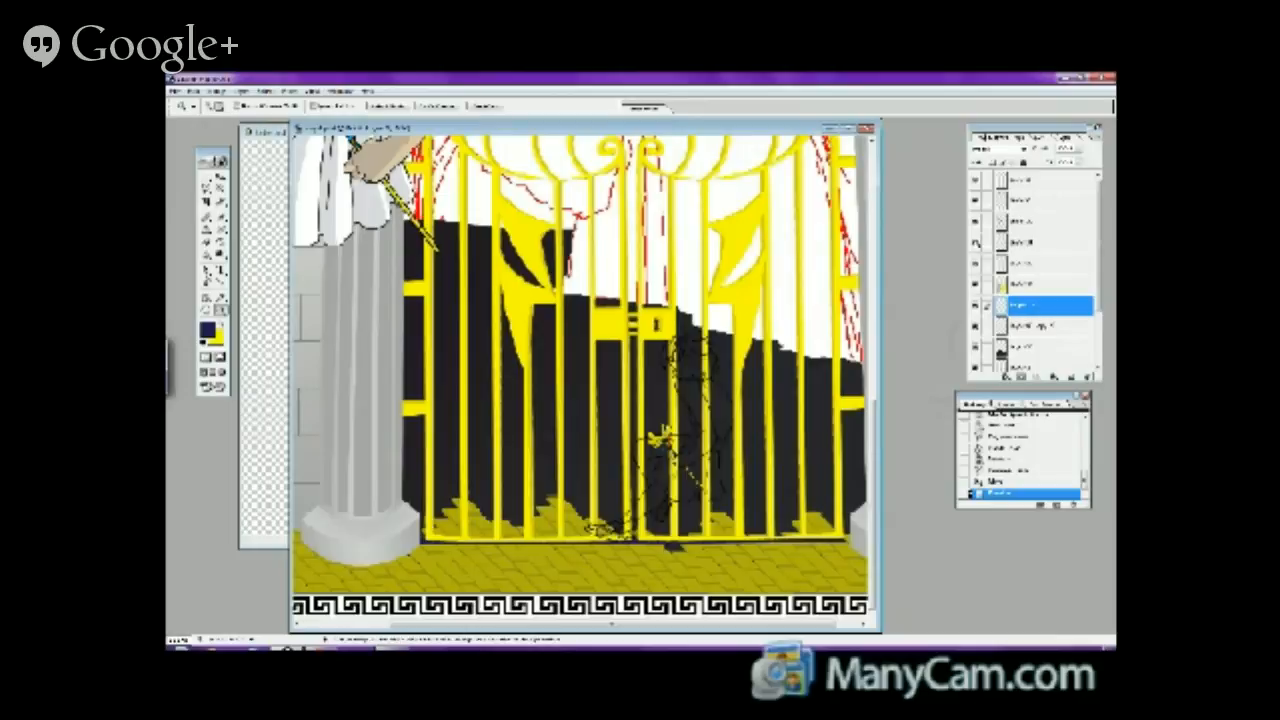
- Adjust the opacity and blending mode of the selected layer to brighten the yellow paving below the gate
drag(1018, 309, 1022, 328)
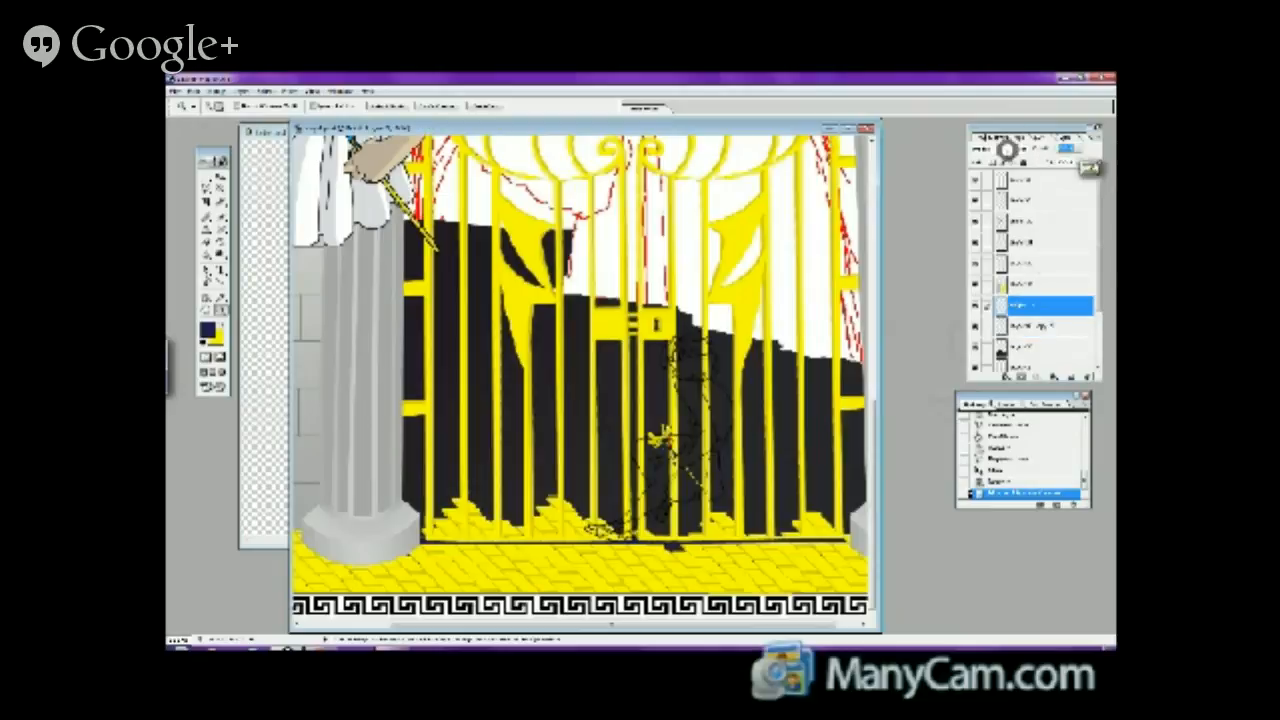
click(1000, 149)
click(1004, 174)
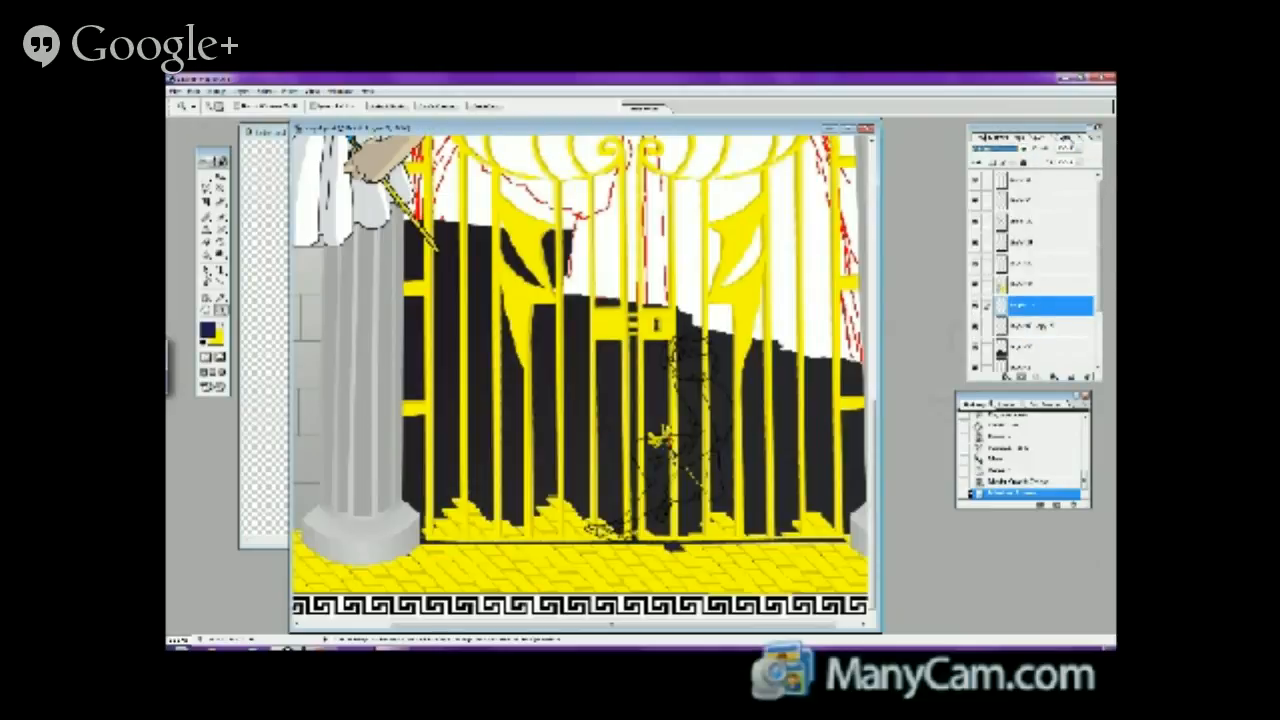
click(1078, 148)
drag(1074, 160, 1058, 164)
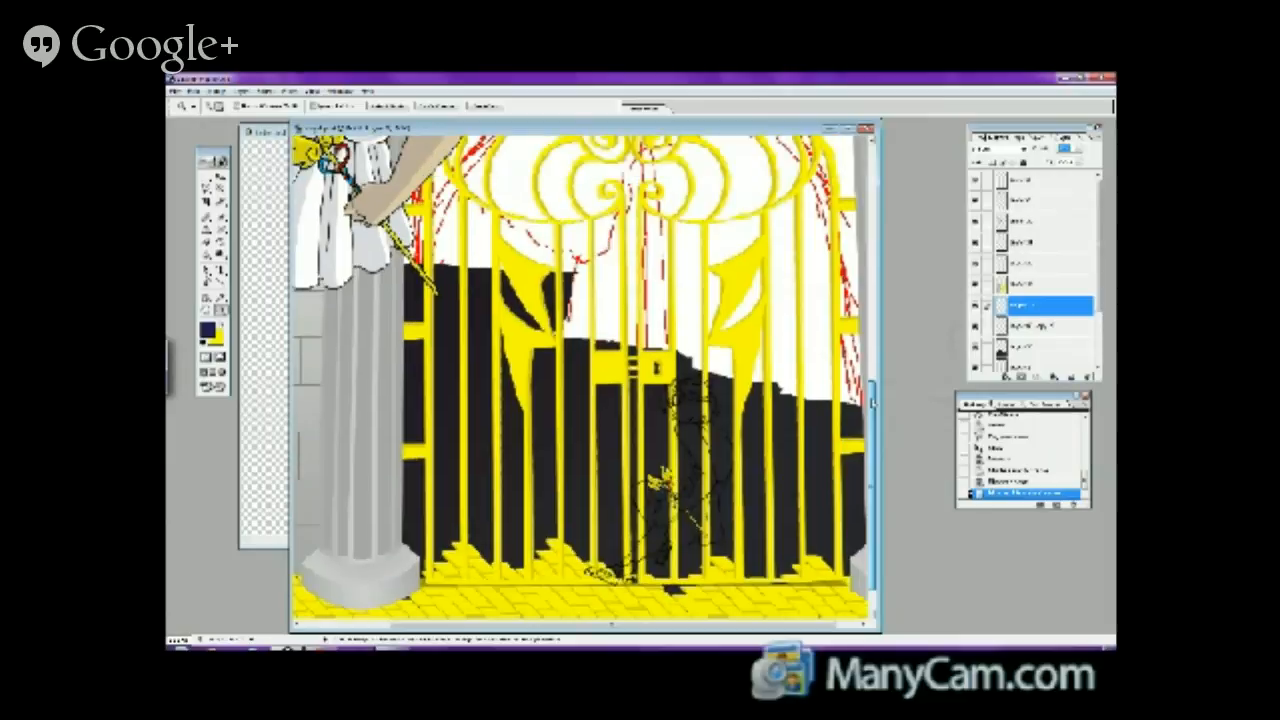
scroll(585, 377, up, 5)
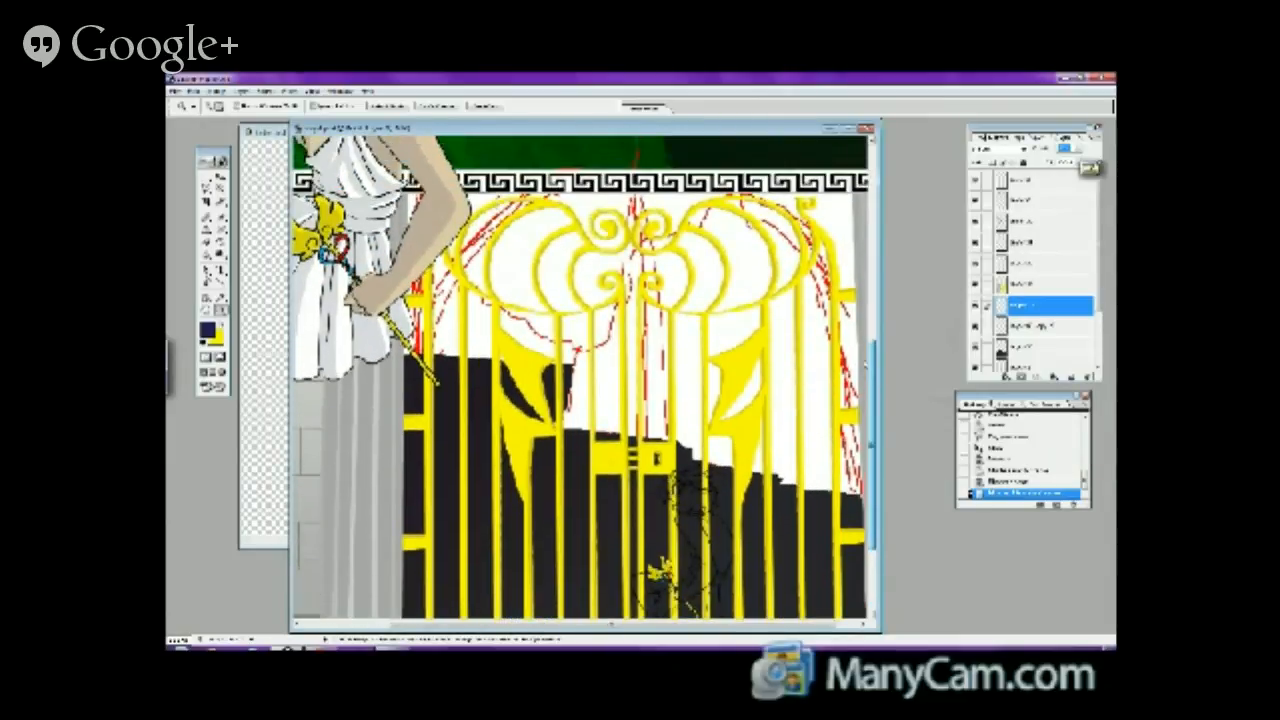
scroll(559, 397, down, 4)
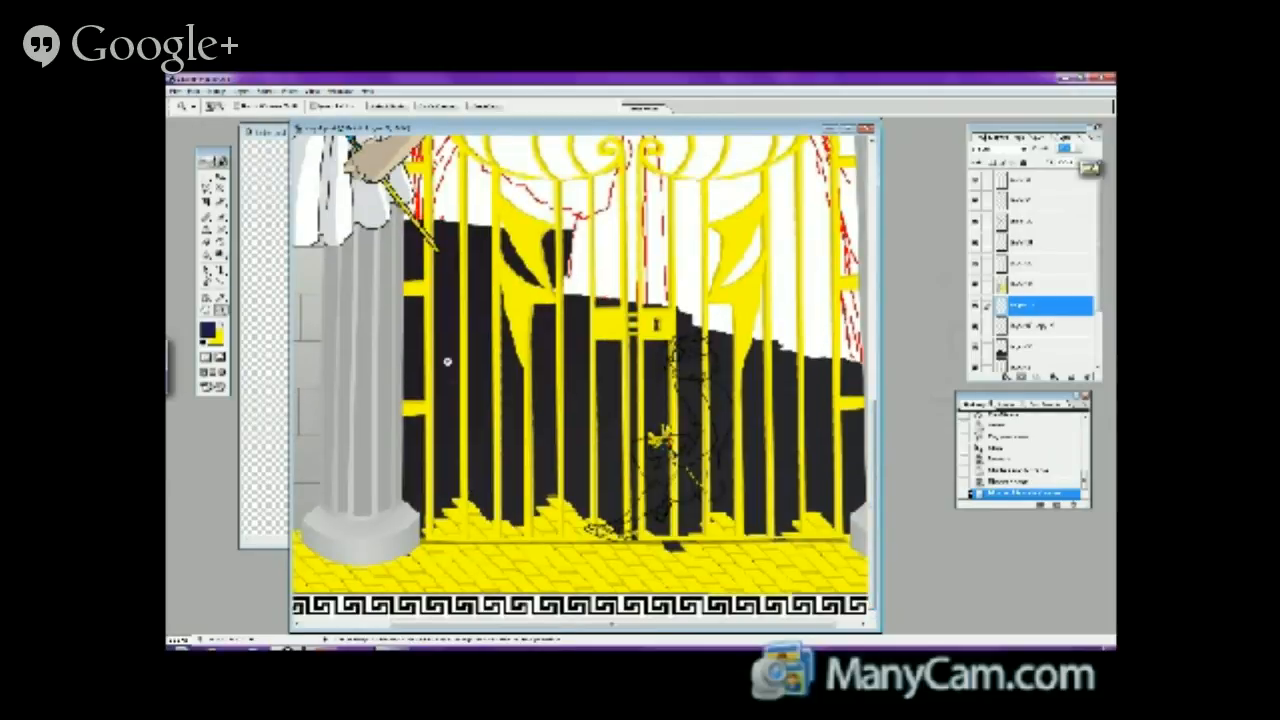
- Erase the dark strip beside the seated figure's sandaled foot at the base of the gate, using a preset eraser tip
click(655, 557)
click(655, 557)
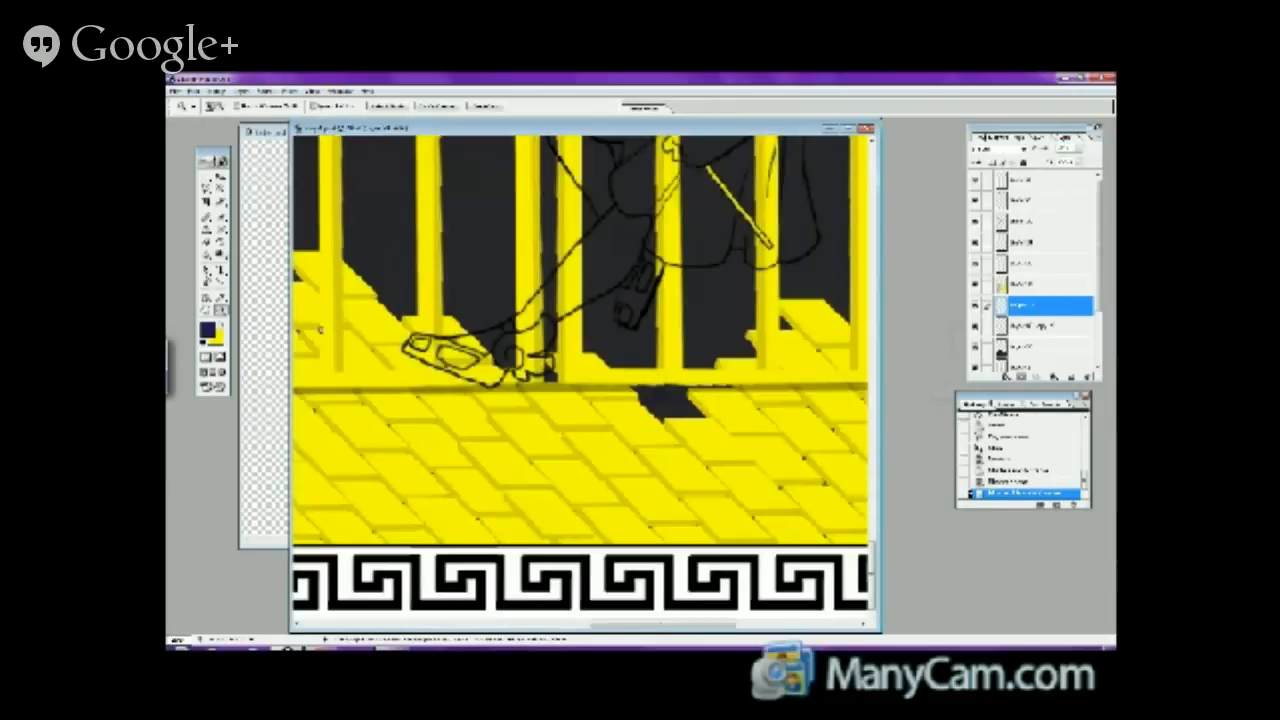
click(220, 243)
click(238, 106)
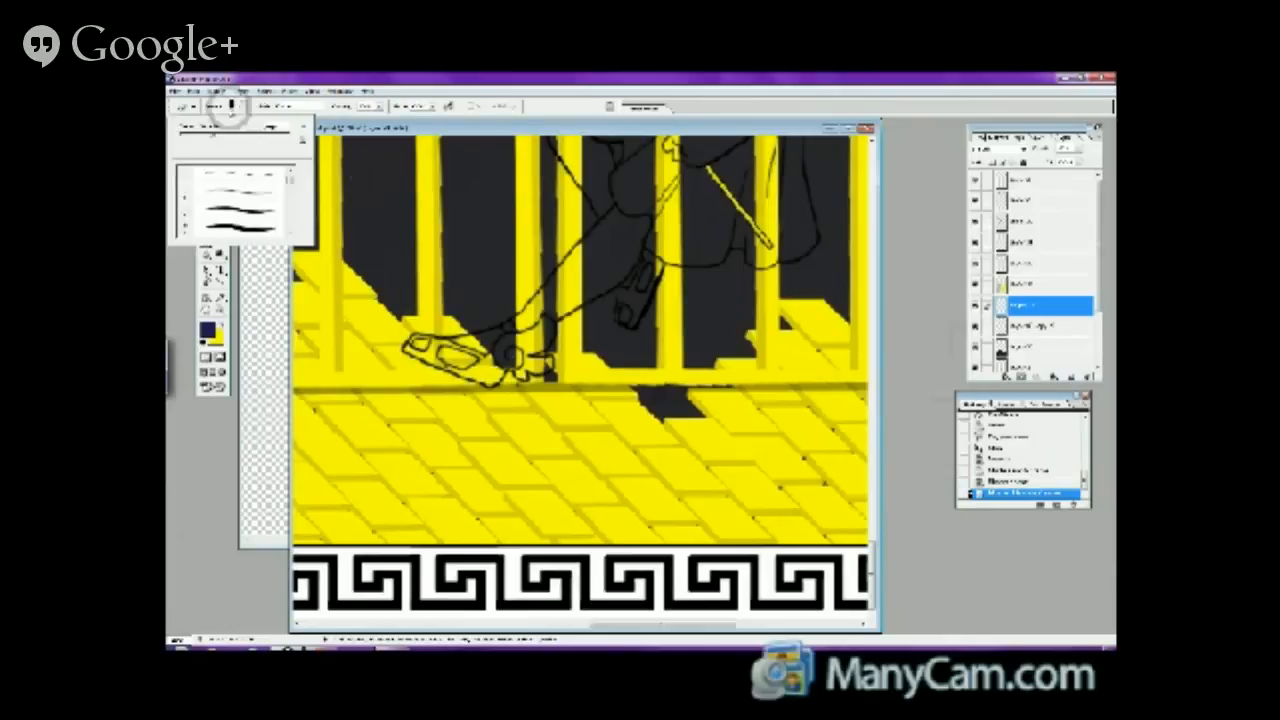
click(230, 208)
key(Return)
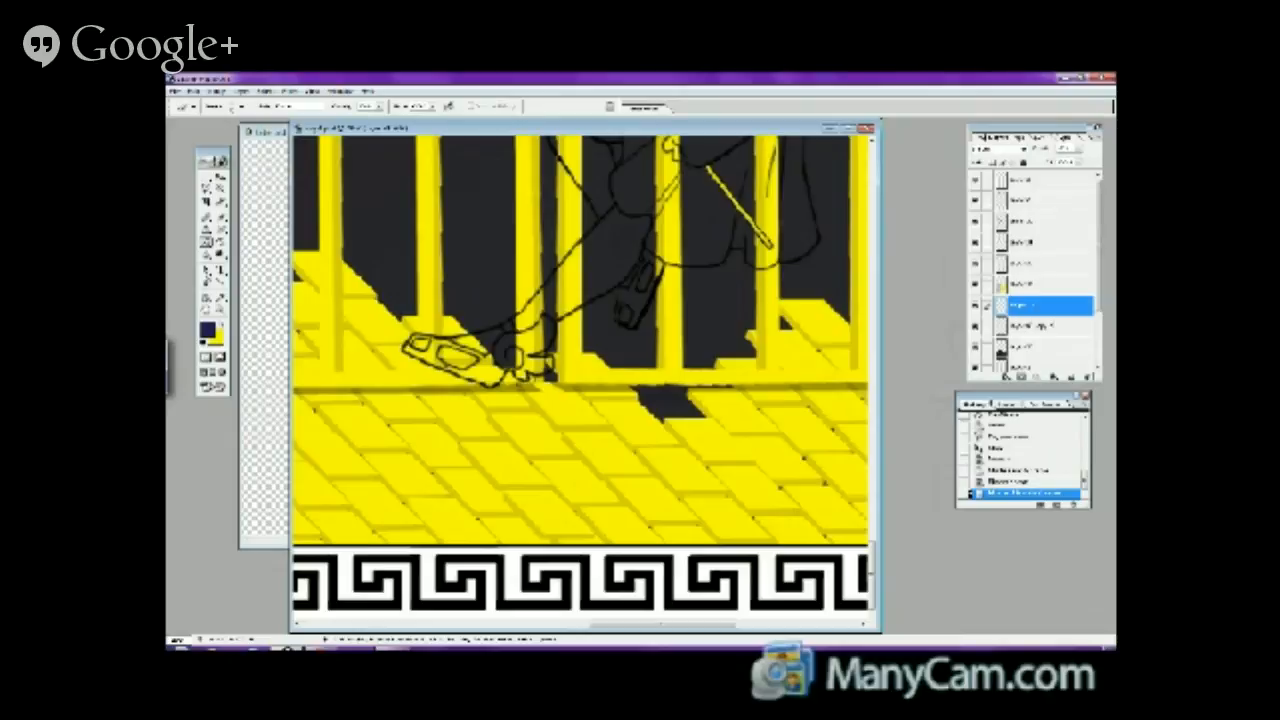
click(320, 270)
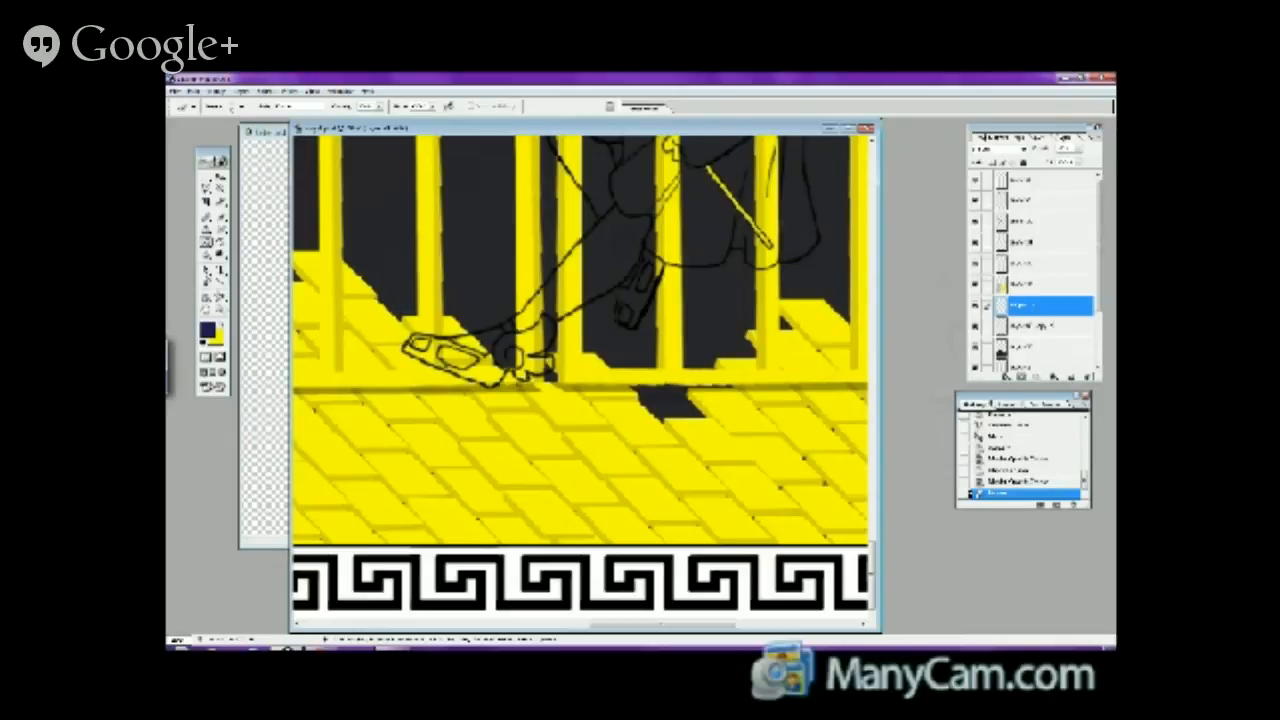
- View the whole panel, switch to the browser to check the YouTube live stream and its chat, and return to Photoshop
click(221, 300)
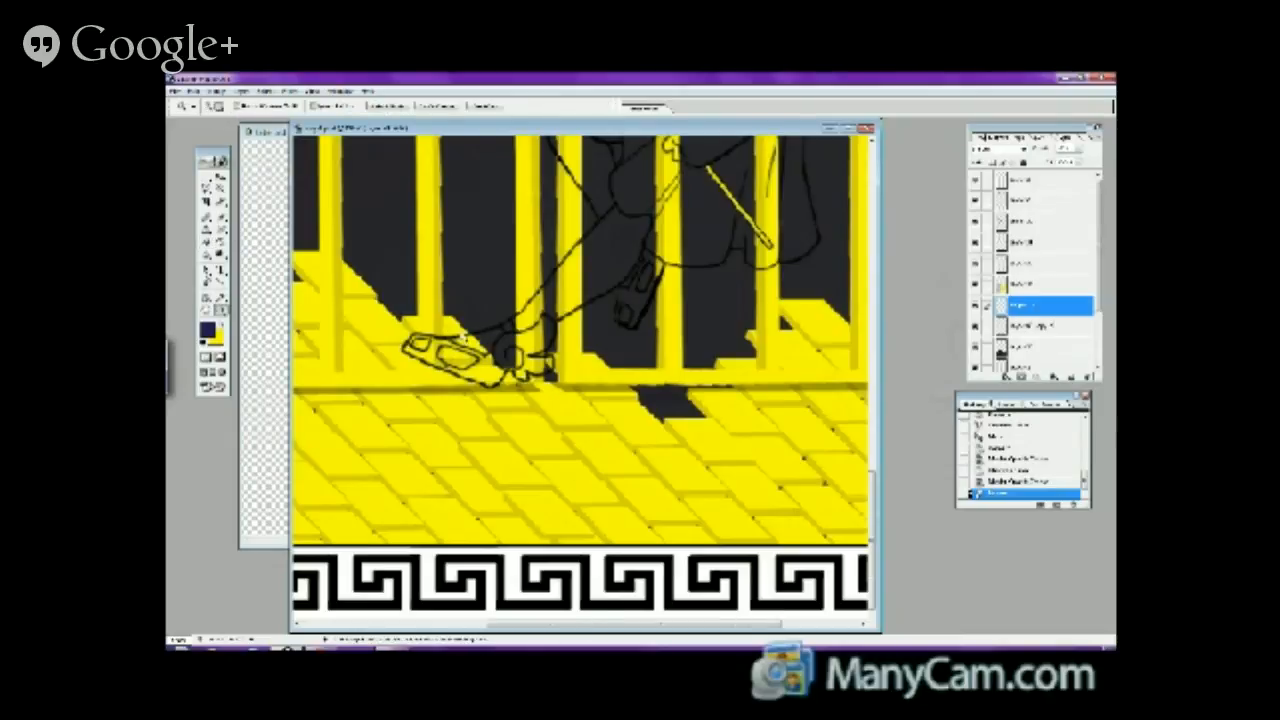
alt+click(463, 338)
alt+click(486, 363)
alt+click(484, 385)
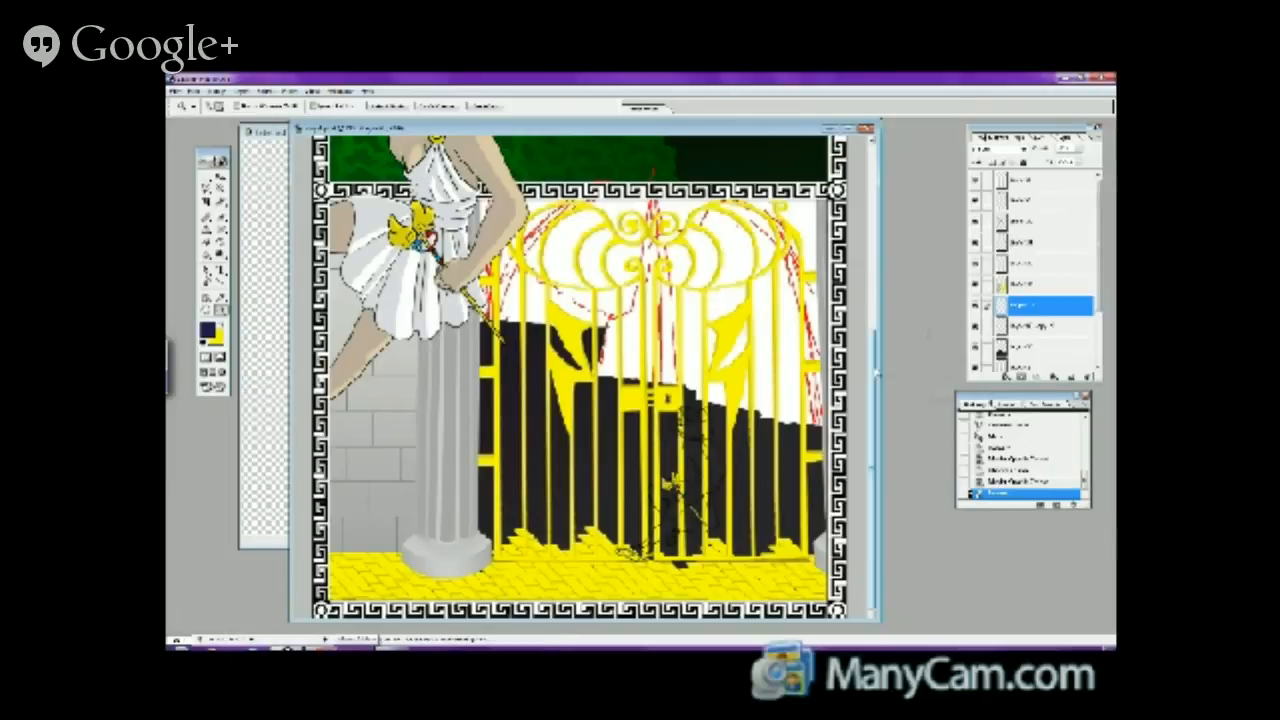
mouse_move(874, 367)
mouse_down()
mouse_move(874, 345)
mouse_move(874, 388)
mouse_up()
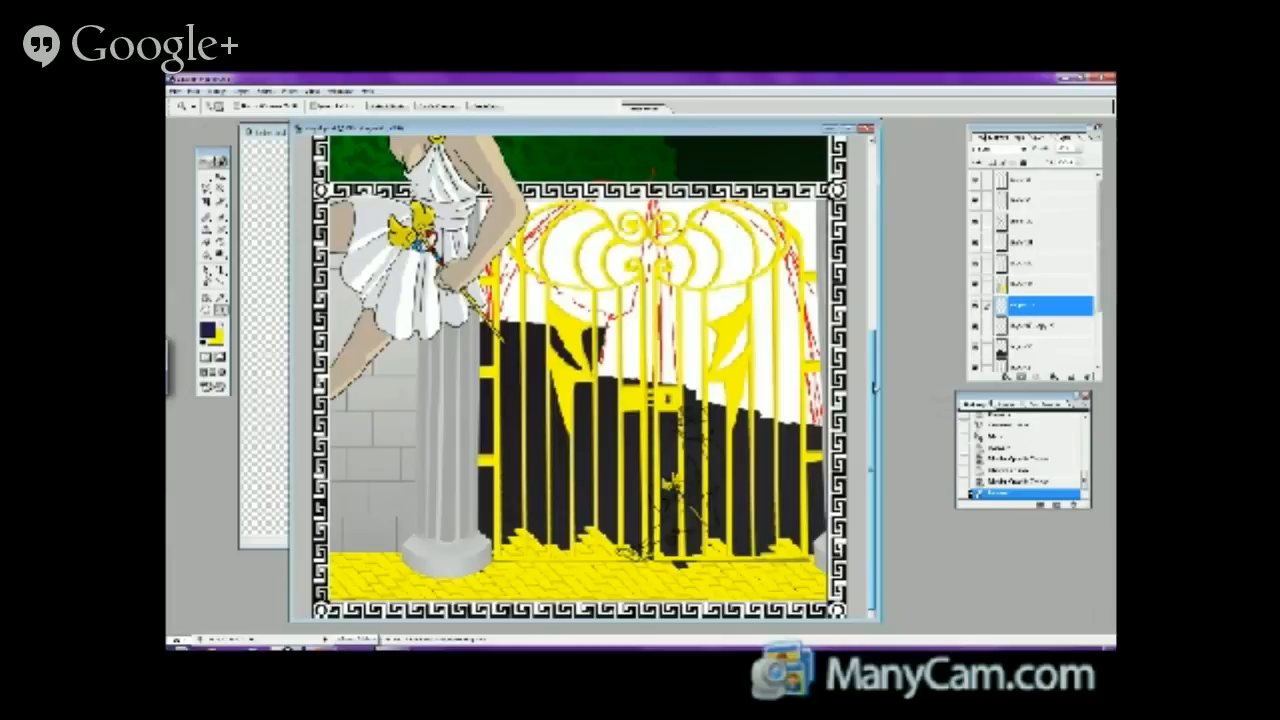
mouse_move(320, 645)
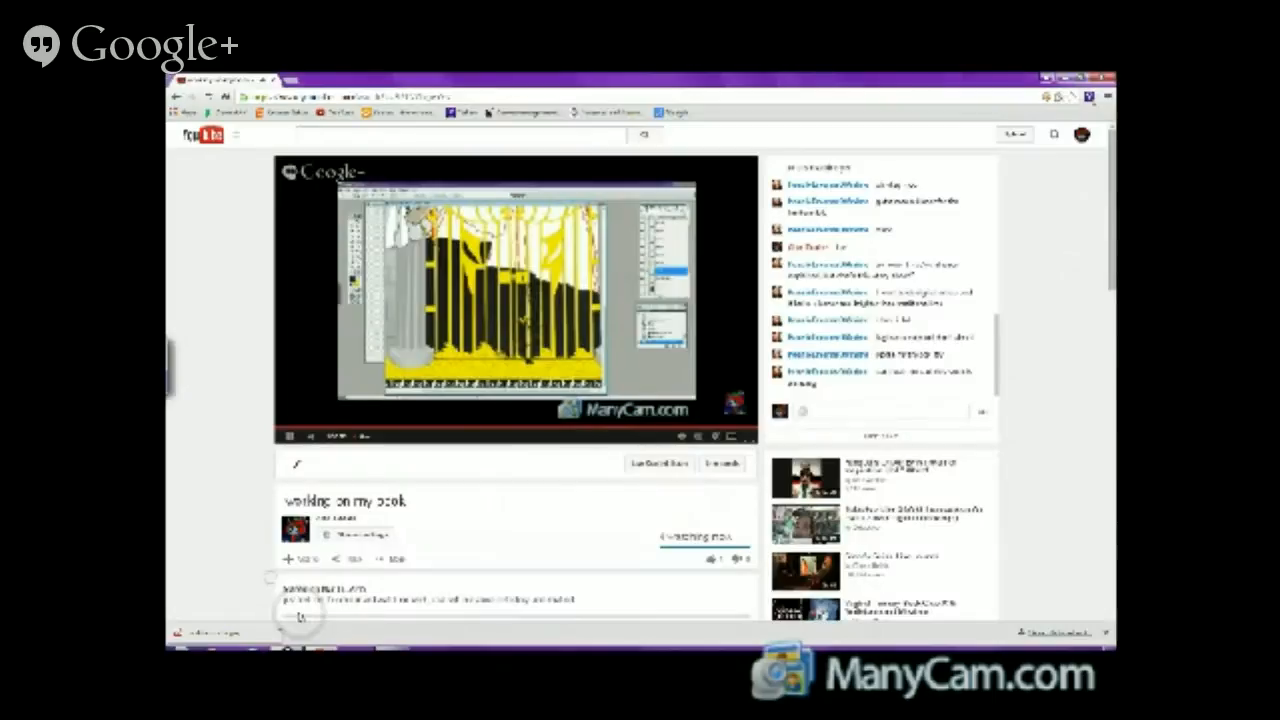
click(272, 582)
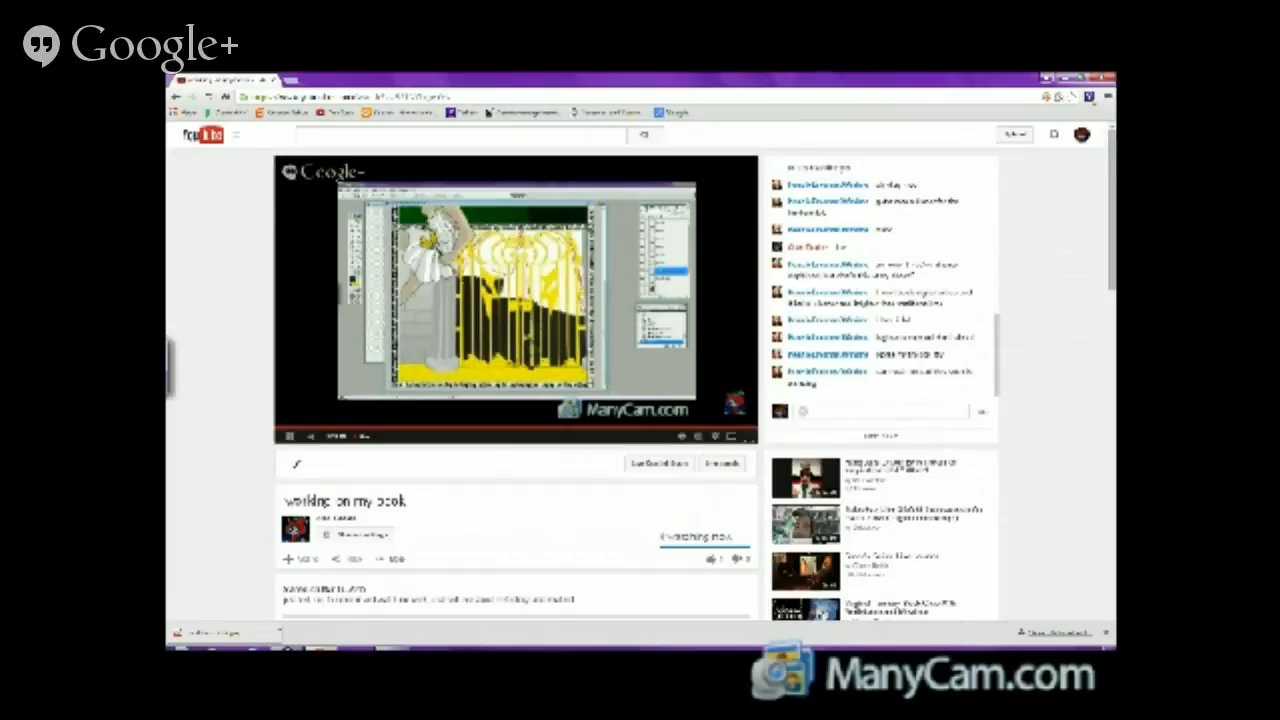
click(323, 634)
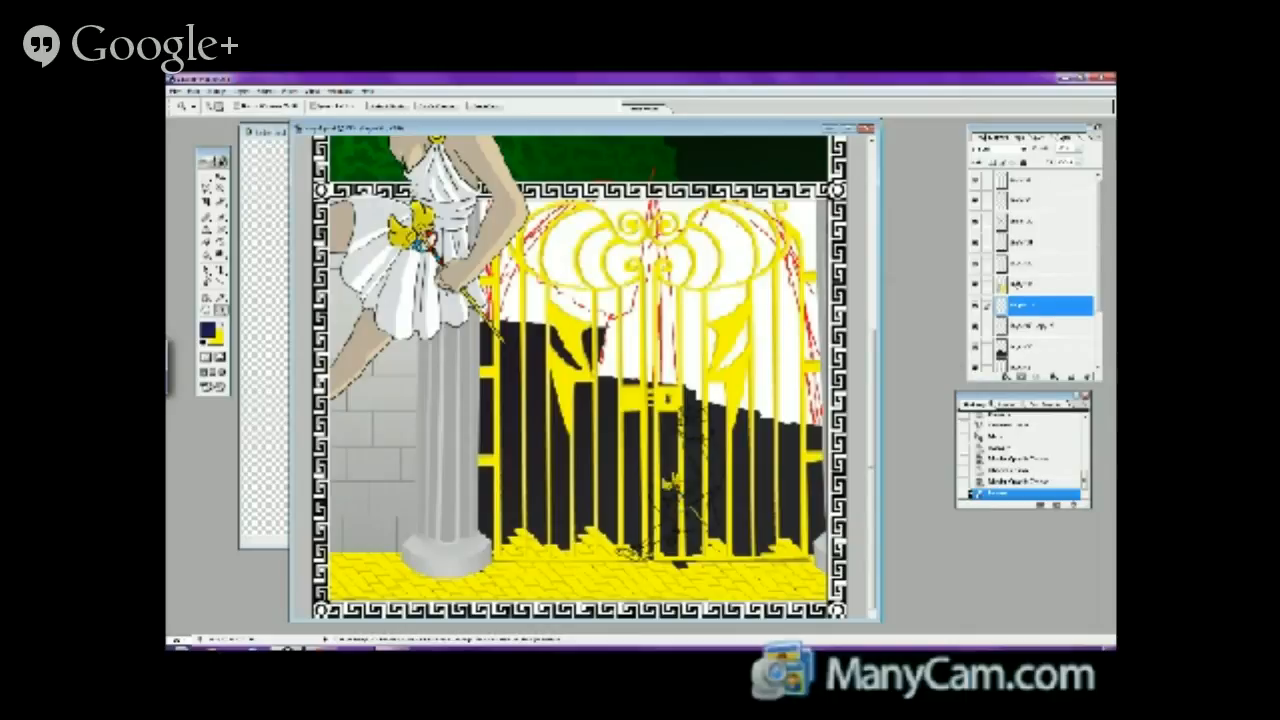
- Merge the layer above the seated figure's line art down into the line-art layer
click(1020, 284)
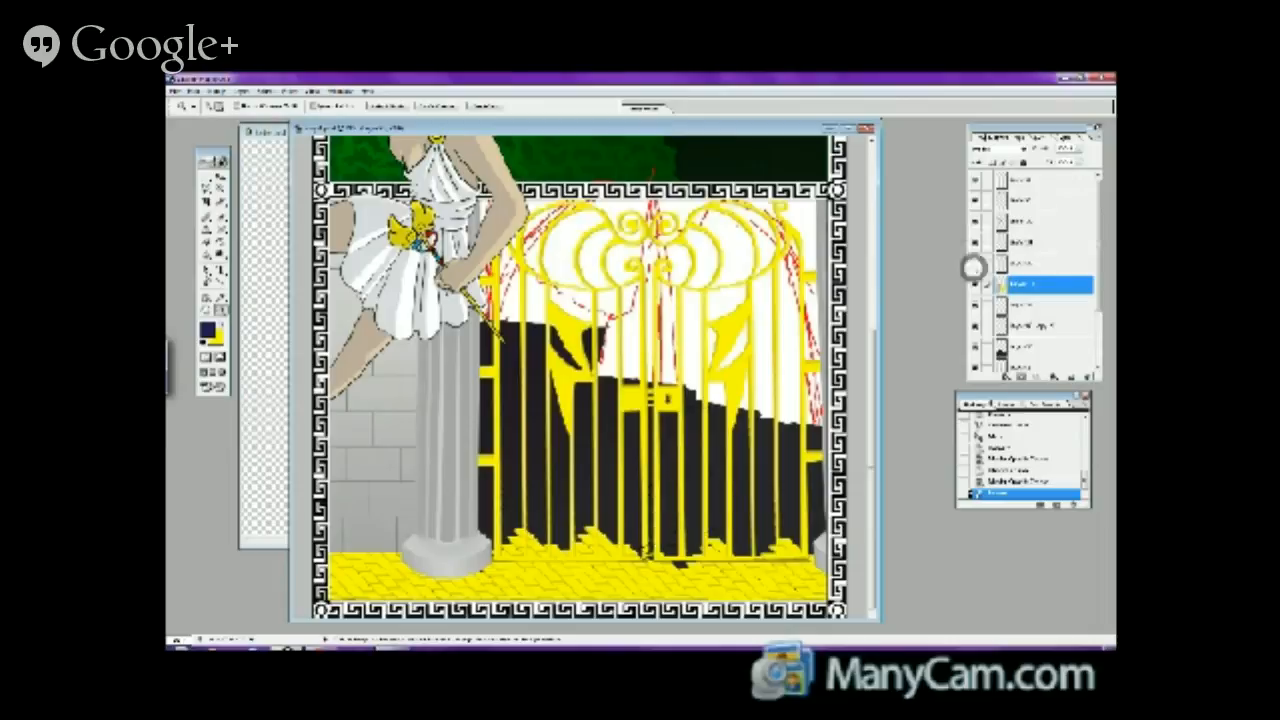
click(1010, 242)
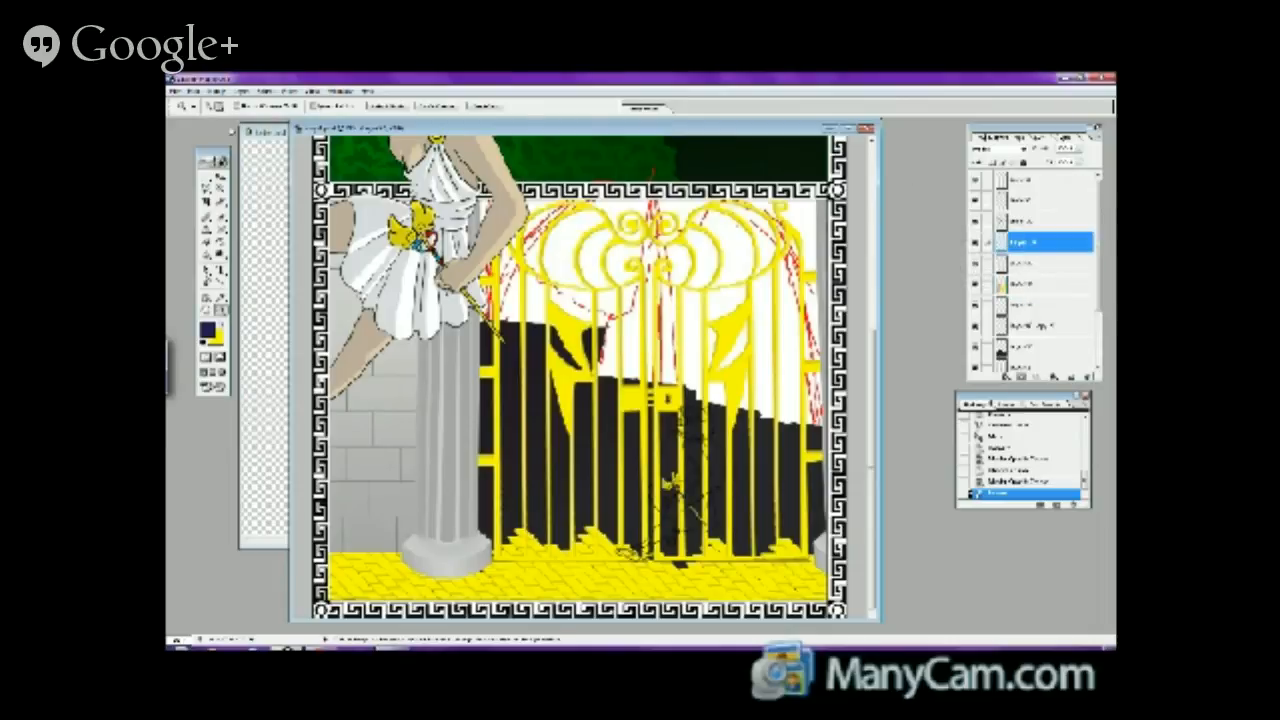
click(240, 90)
click(214, 415)
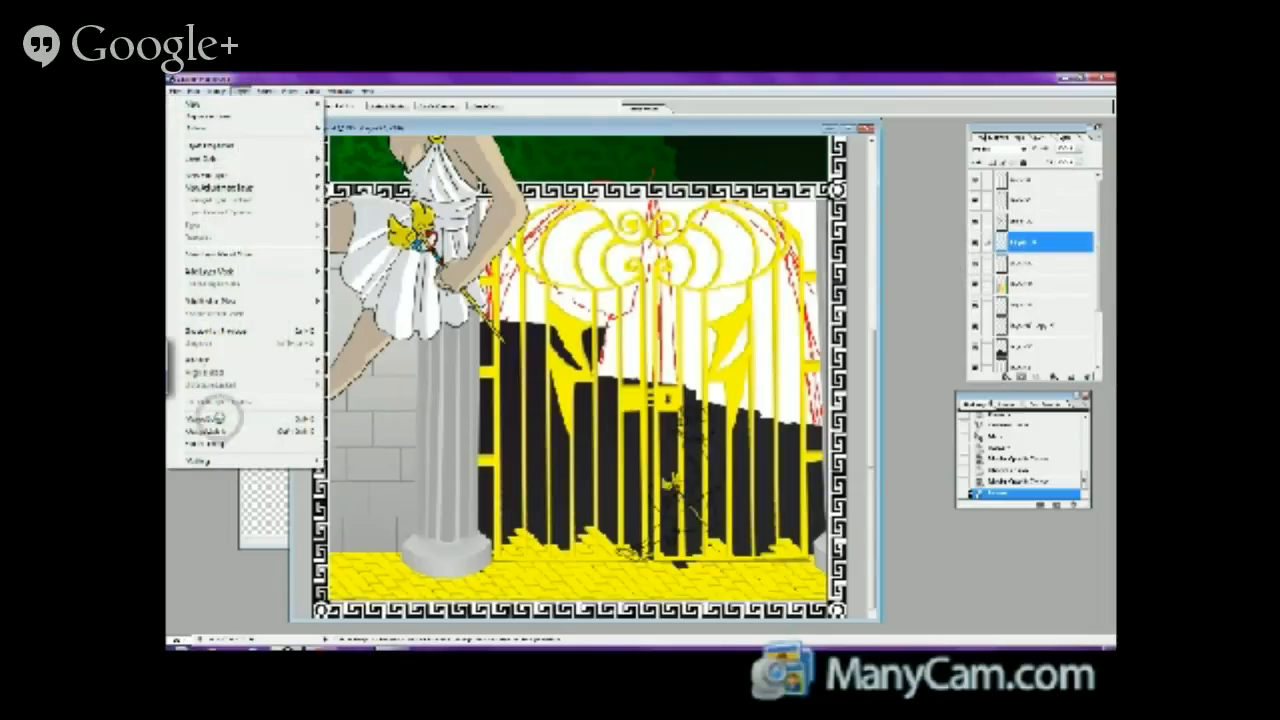
- Sample the skin tone from the large figure's arm and choose a Pencil tip for colouring the seated figure at the gate
click(220, 297)
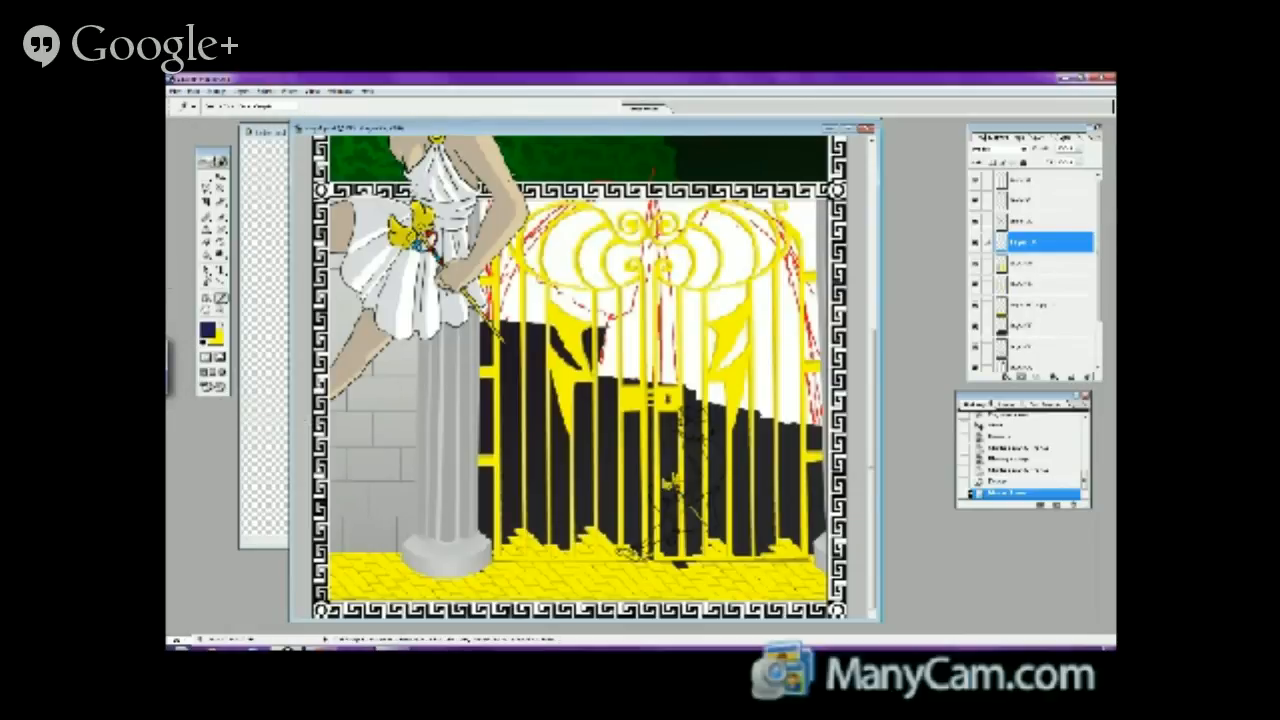
click(508, 182)
click(220, 309)
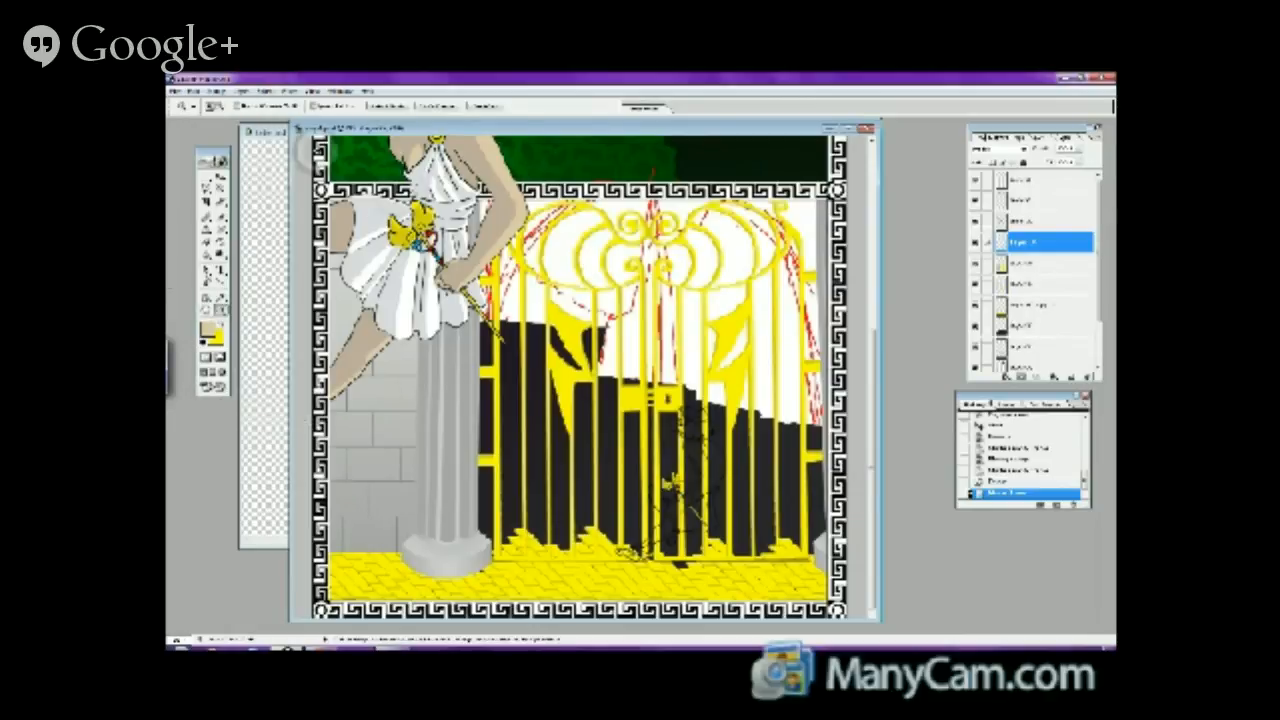
click(686, 497)
click(692, 498)
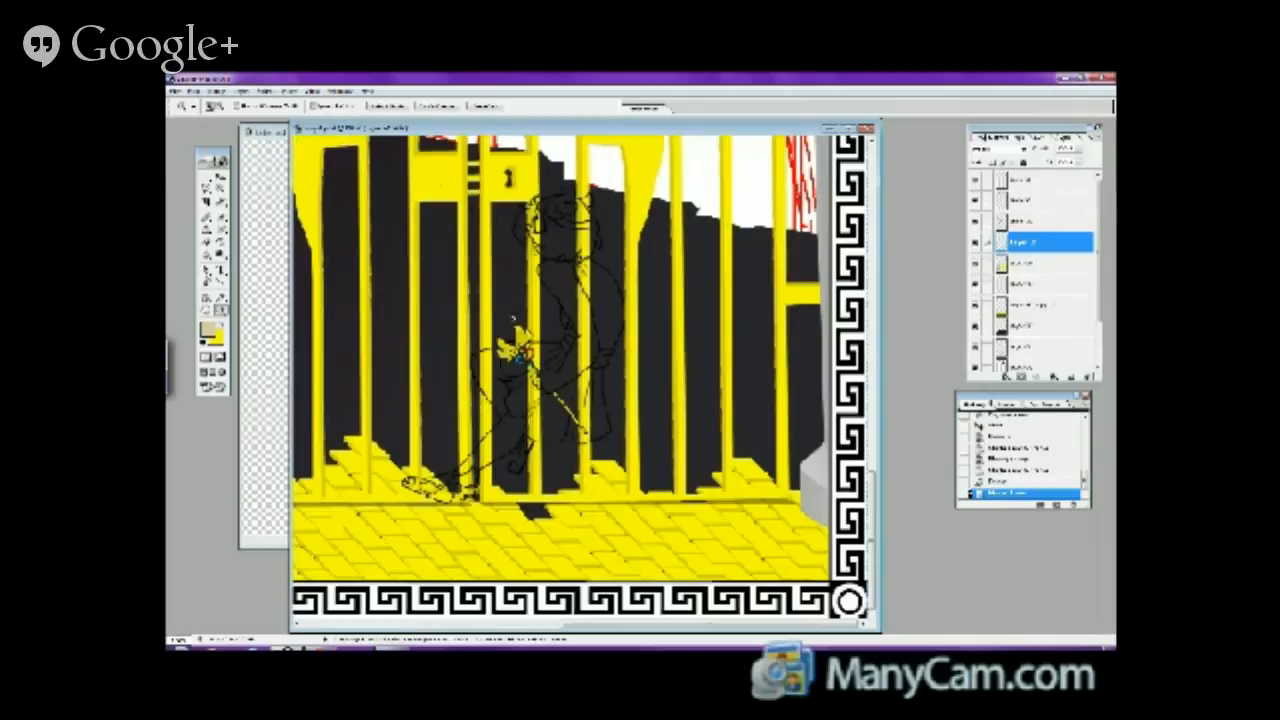
click(487, 280)
click(220, 221)
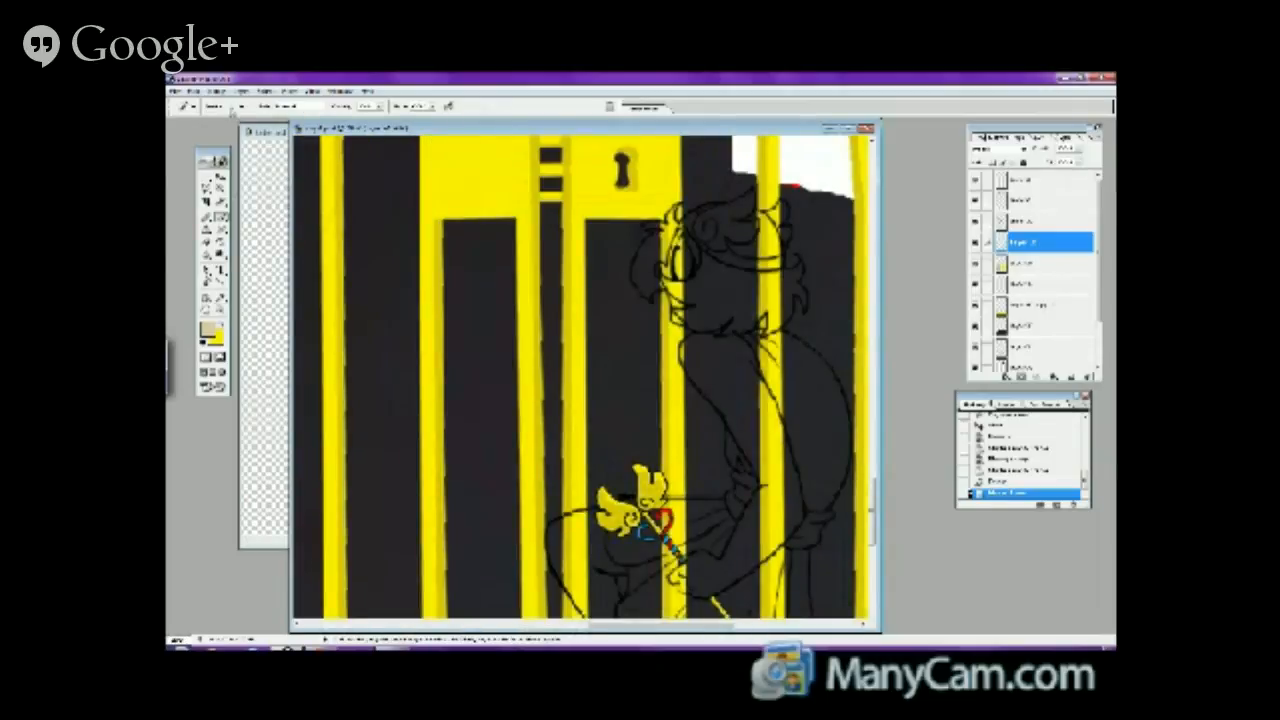
click(238, 105)
click(228, 208)
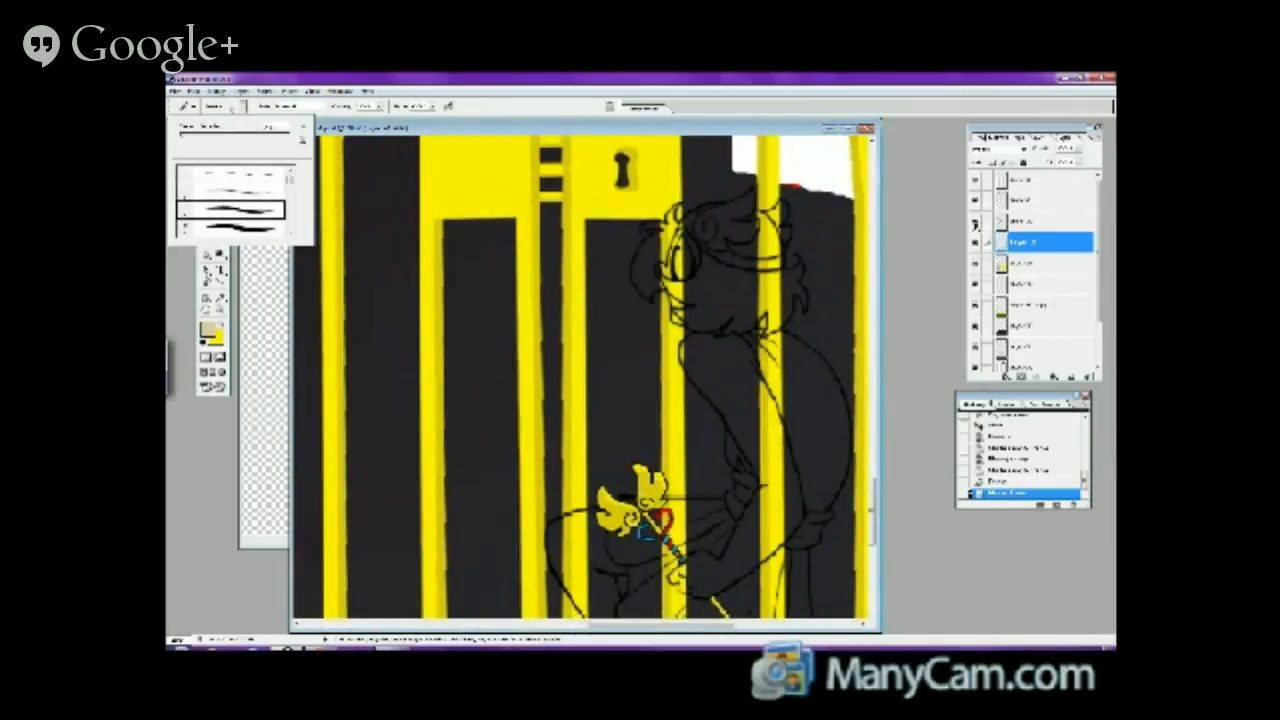
- Add a new layer directly beneath the seated figure's line art and above the yellow gate
click(975, 222)
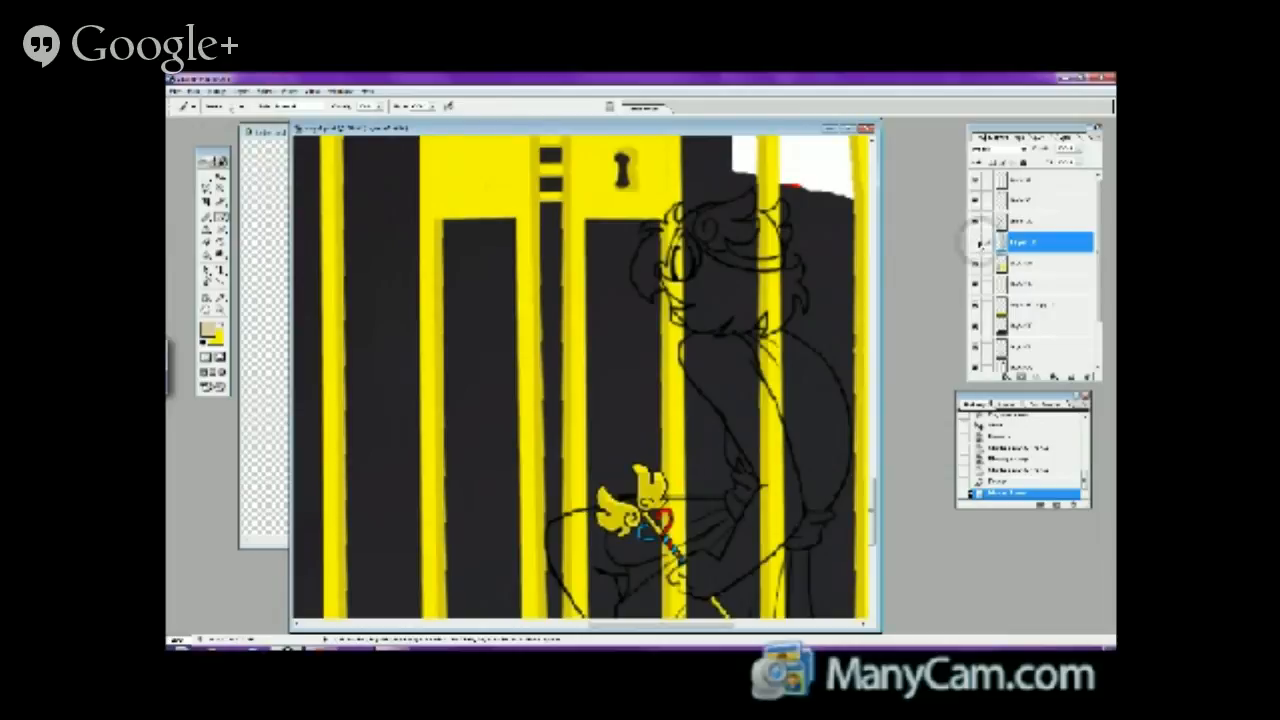
click(977, 241)
click(977, 262)
click(1030, 263)
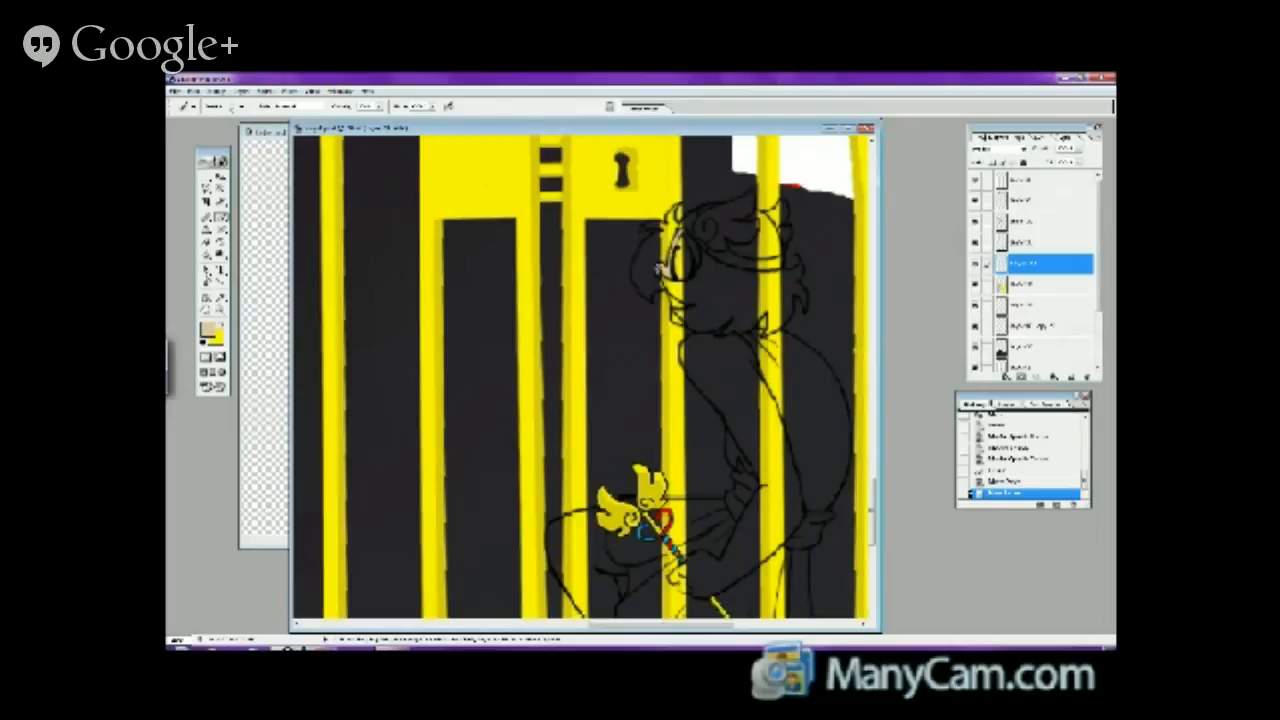
drag(661, 268, 686, 235)
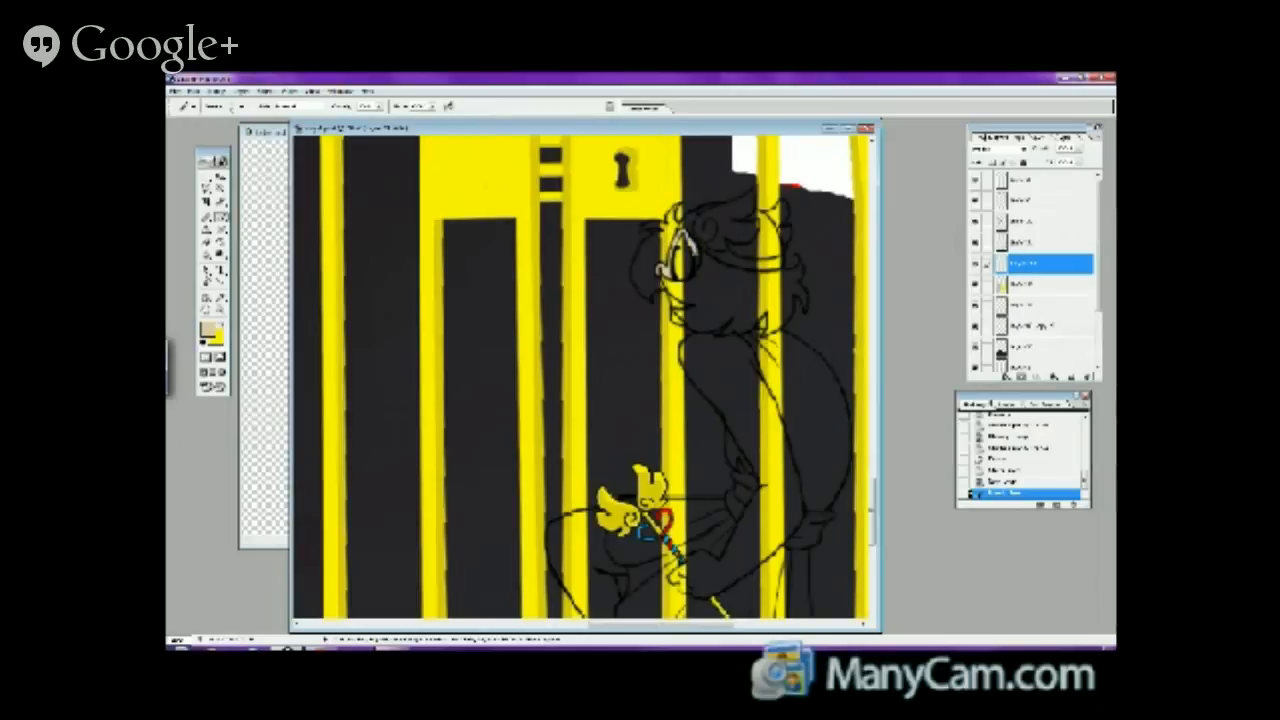
drag(692, 270, 700, 276)
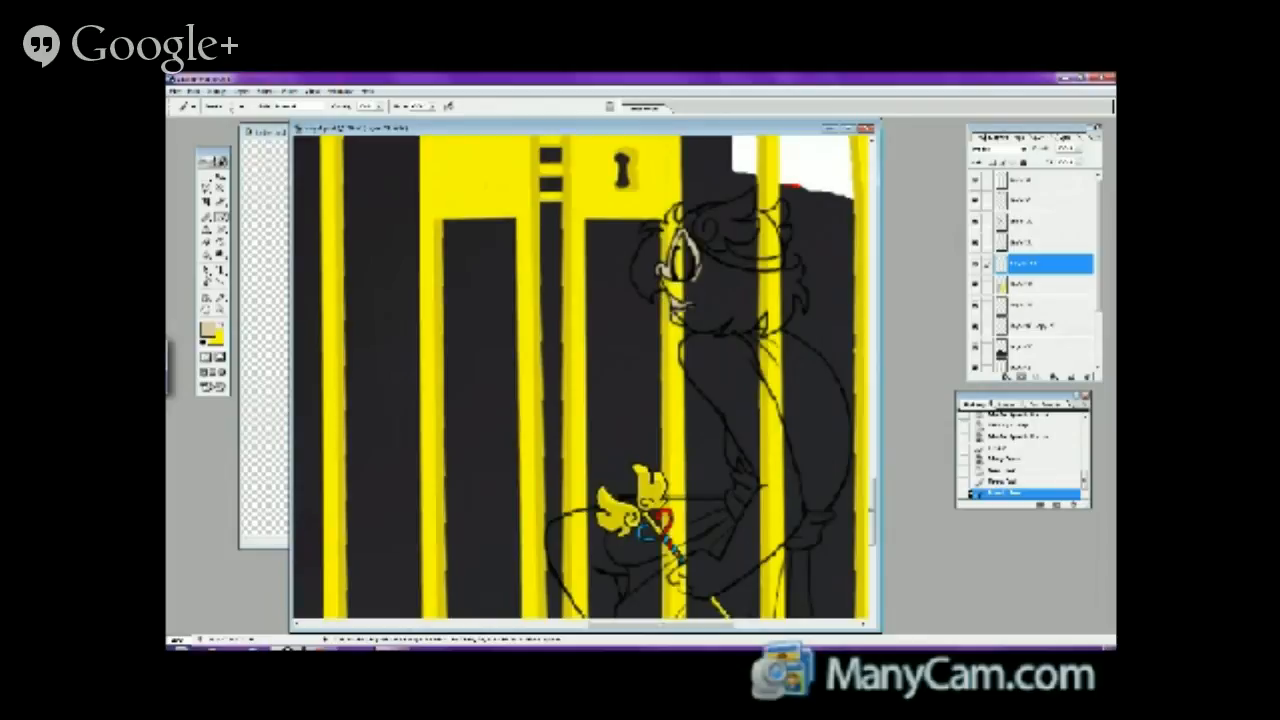
drag(674, 281, 679, 287)
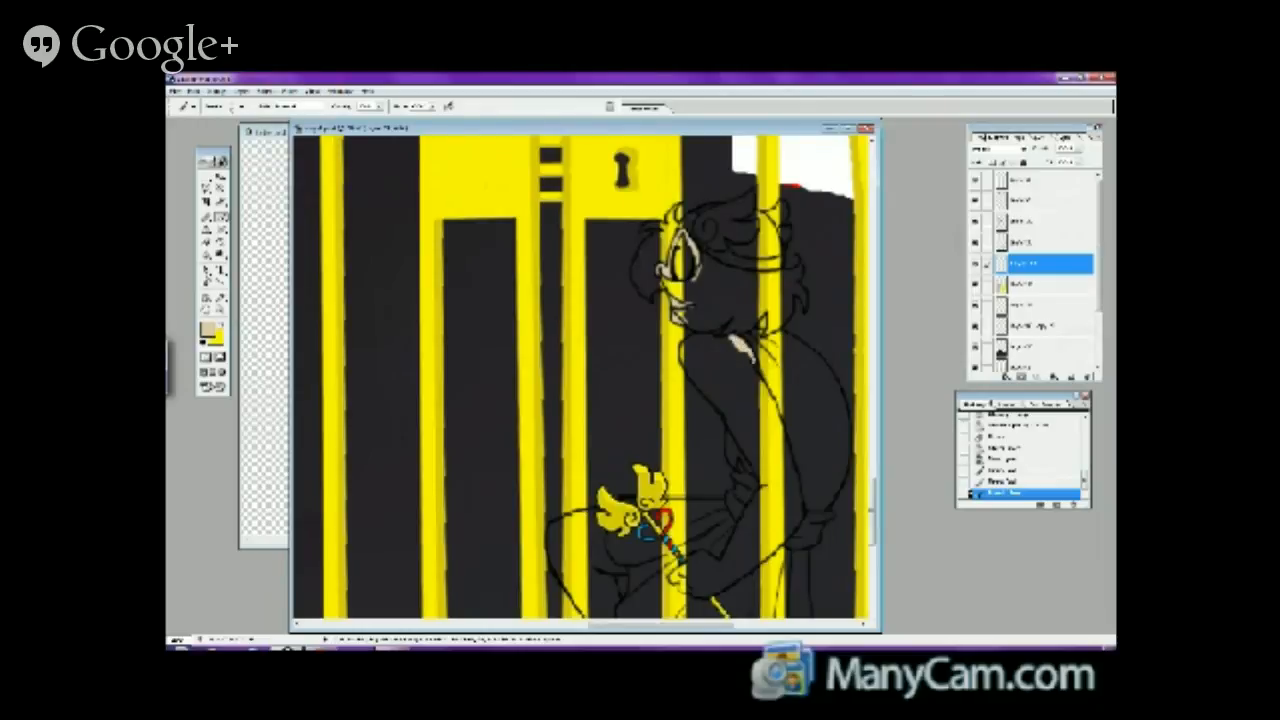
mouse_move(752, 366)
mouse_down()
mouse_move(756, 376)
mouse_move(730, 344)
mouse_up()
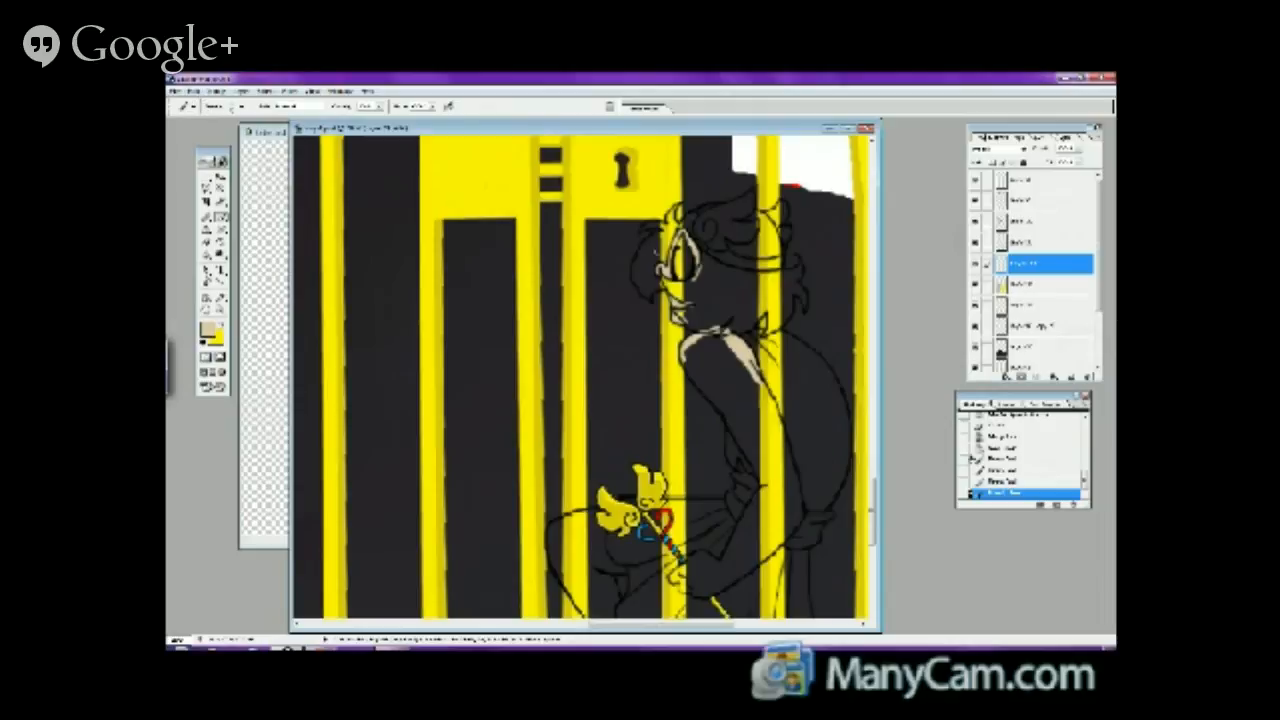
click(1000, 450)
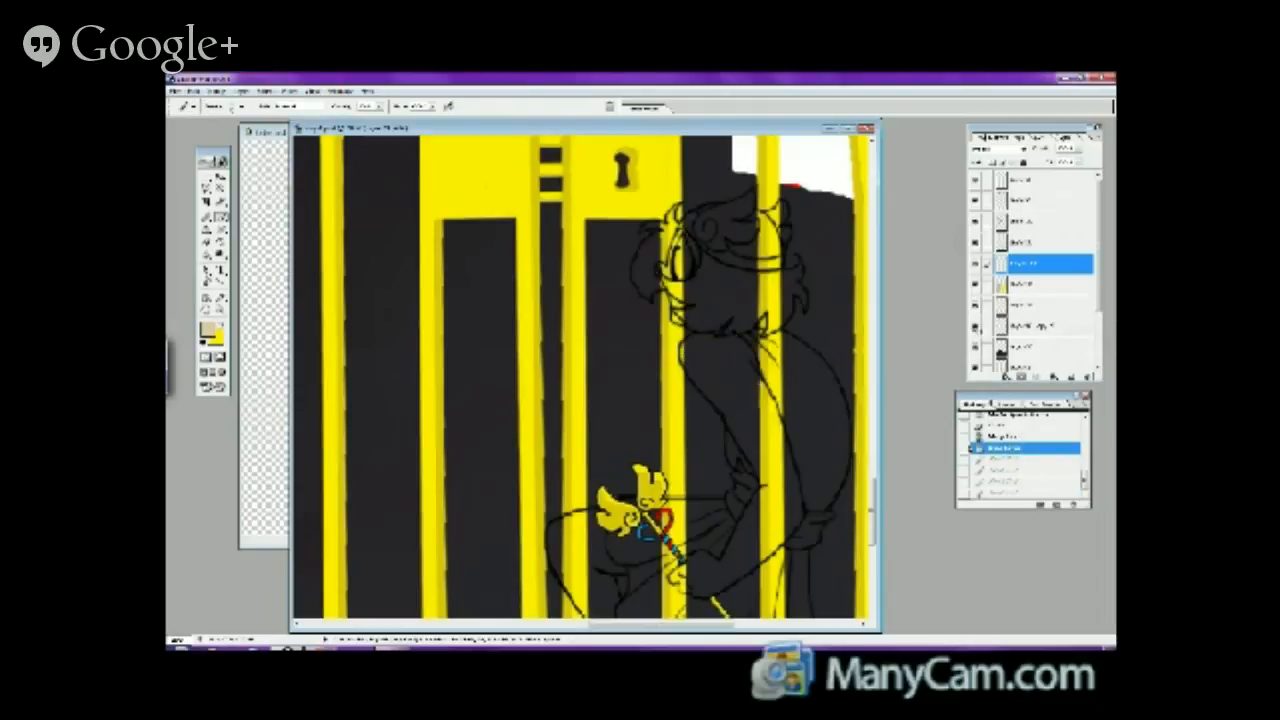
- Hide the gate, dark background and red sketch layers behind the seated figure, leaving its line art on white
click(975, 284)
click(975, 305)
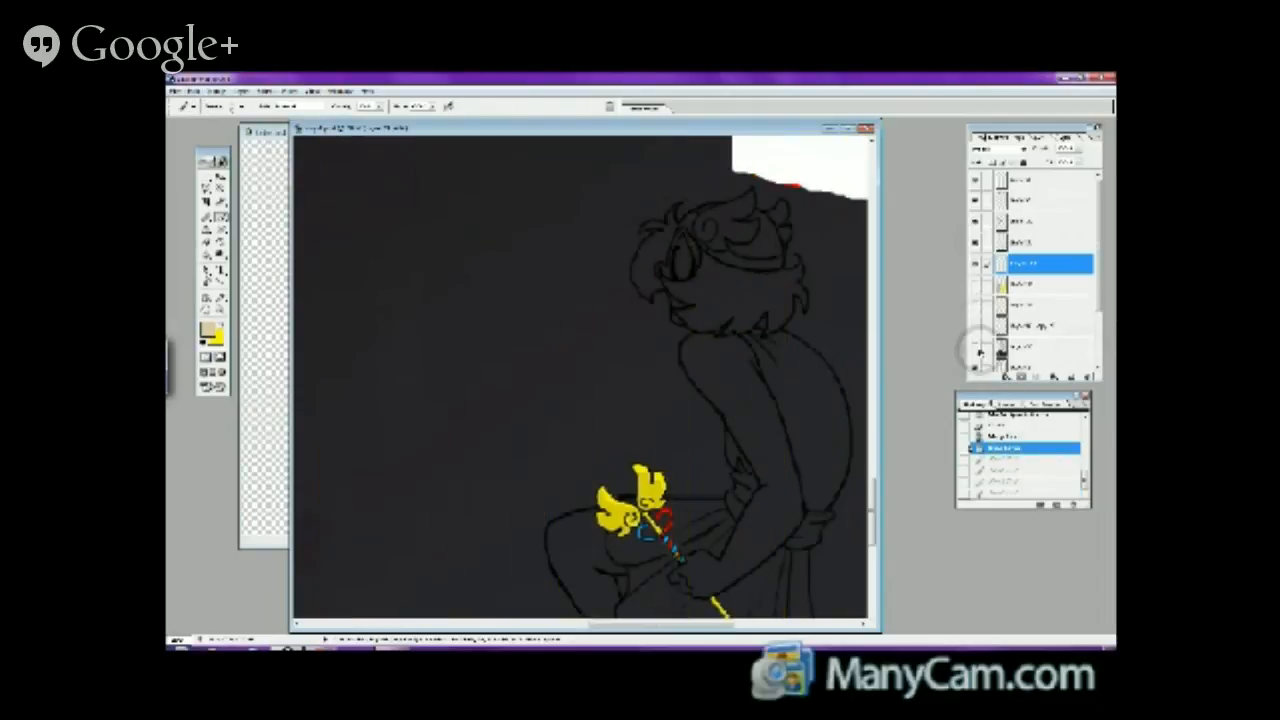
click(980, 350)
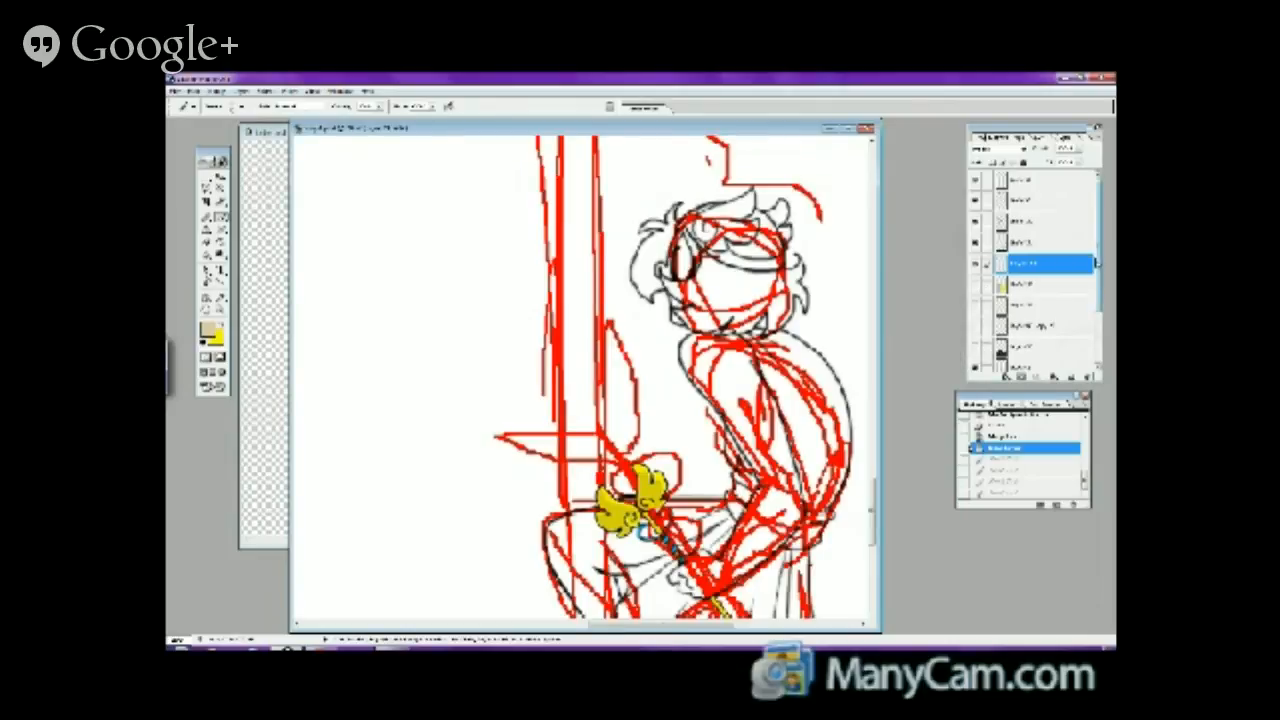
drag(1098, 262, 1098, 316)
click(975, 305)
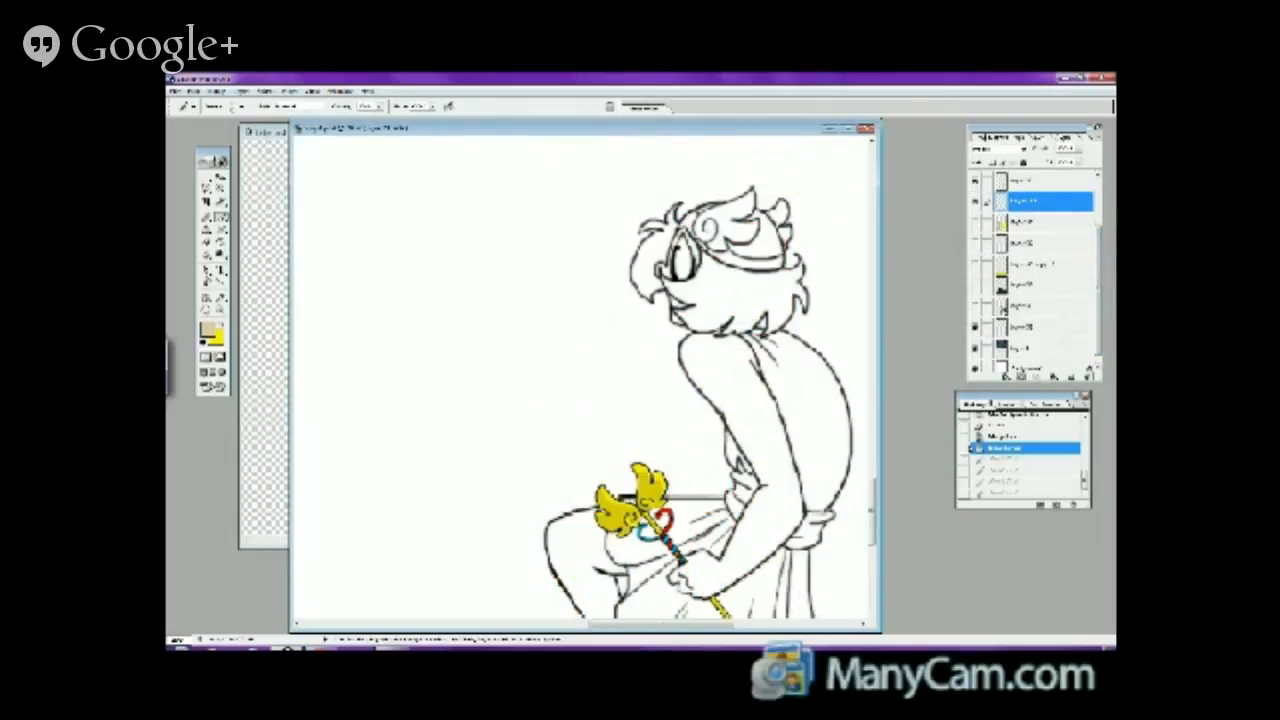
- Fill the seated figure's nose and the area around the eye with the skin tone using the Paint Bucket
click(221, 322)
click(222, 322)
click(221, 243)
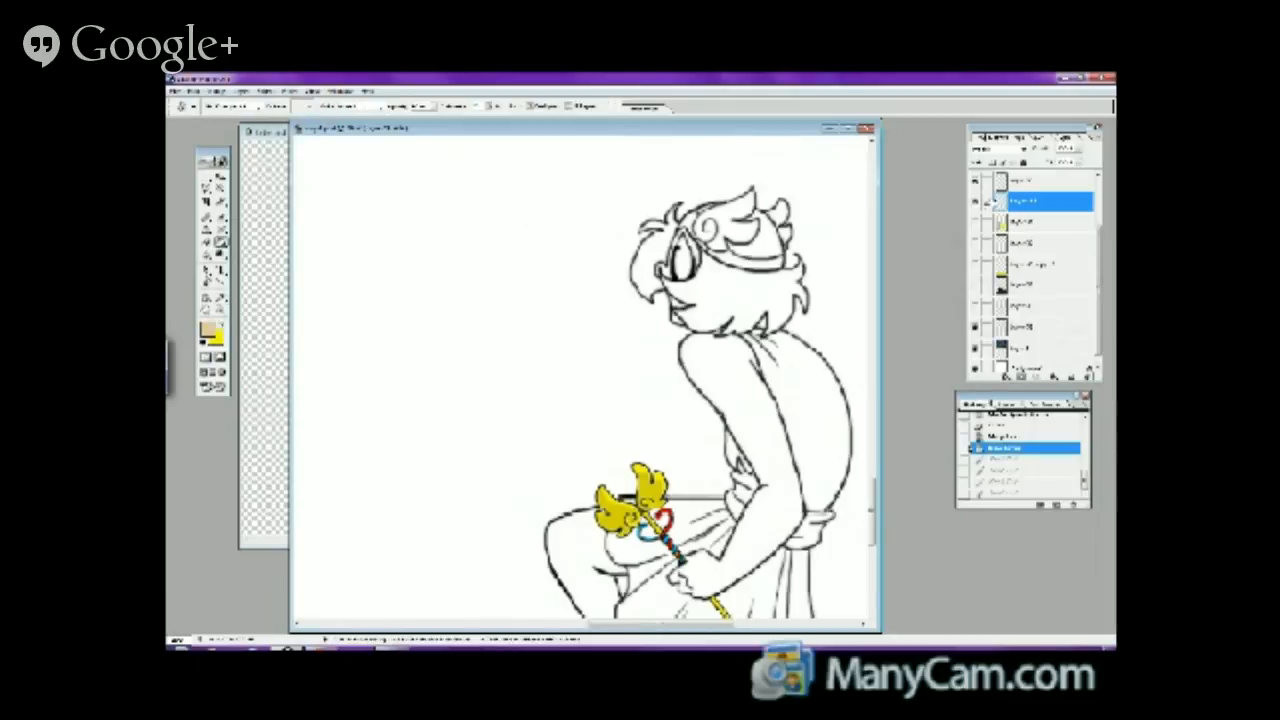
click(976, 182)
click(976, 182)
click(666, 267)
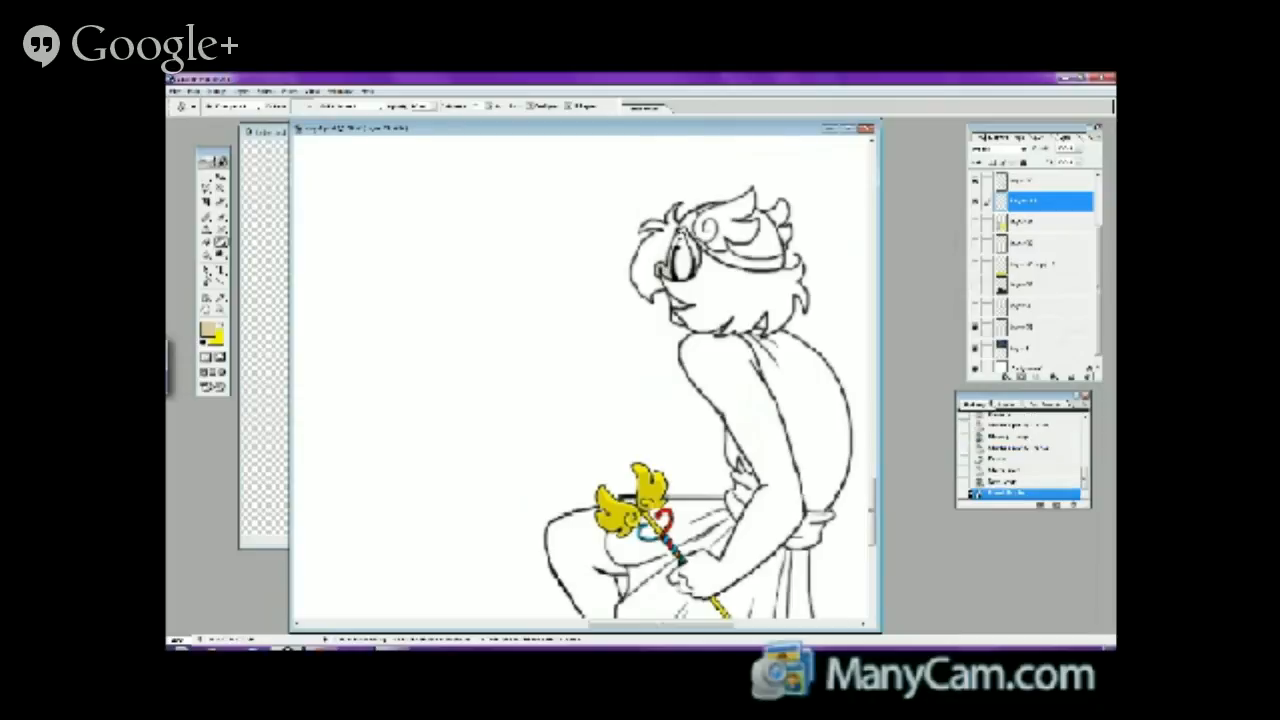
click(684, 241)
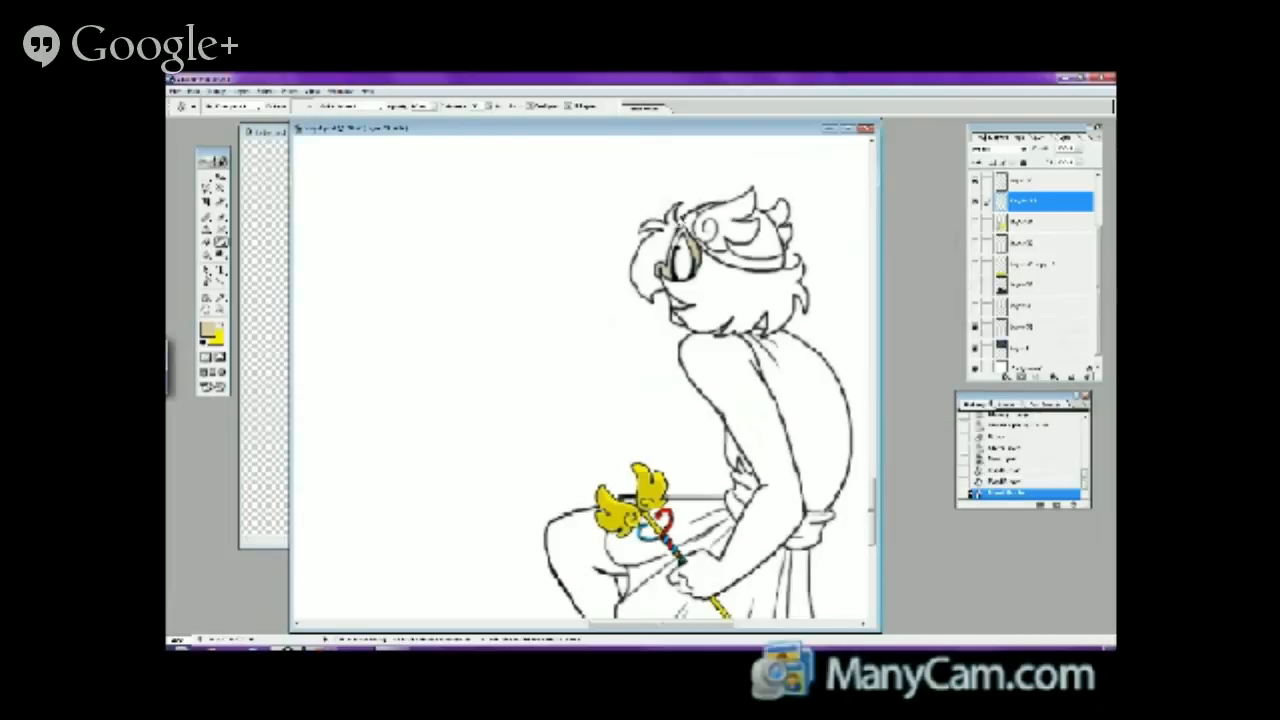
click(674, 238)
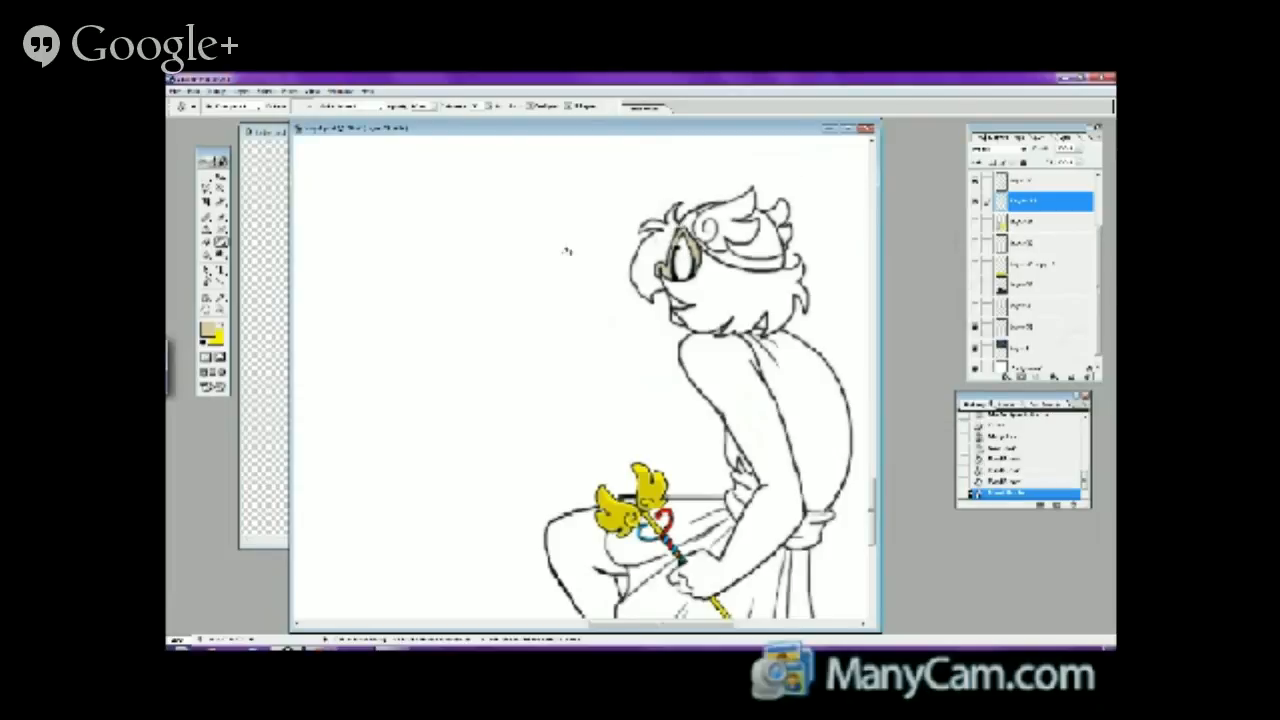
- Choose a small Pencil tip and touch up the unfilled skin gaps around the seated figure's eye
click(222, 215)
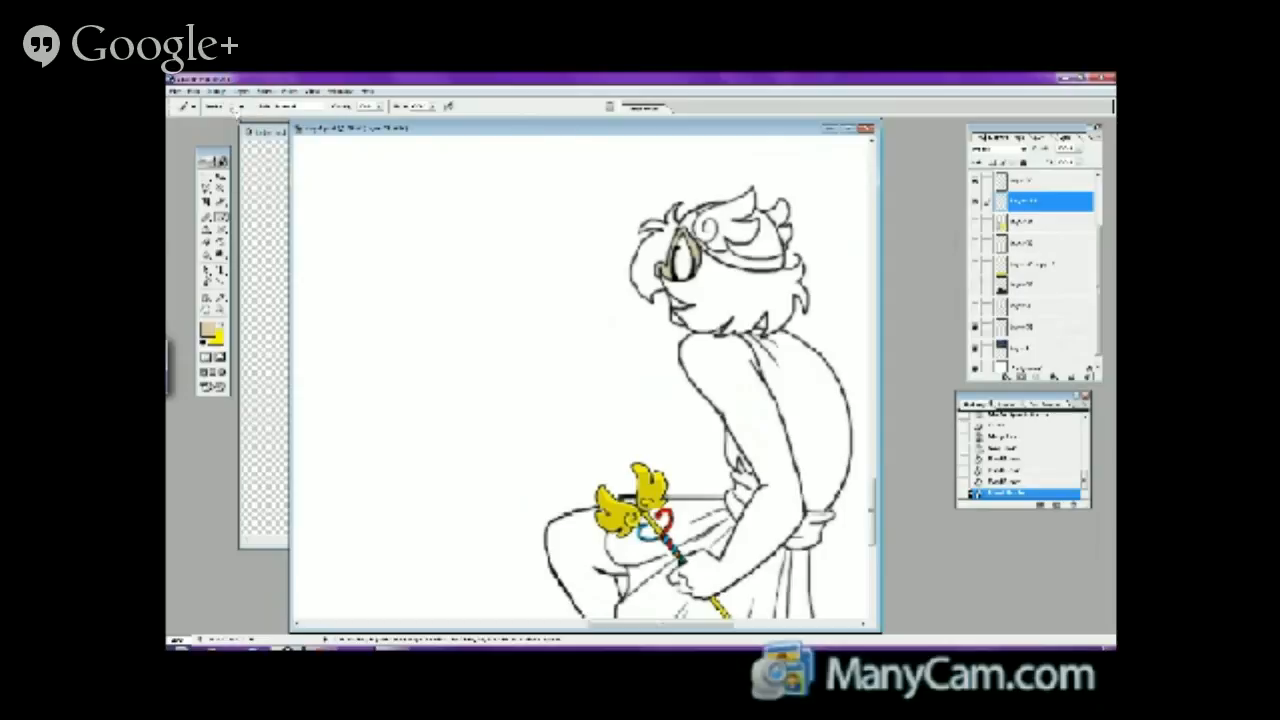
click(235, 106)
click(219, 191)
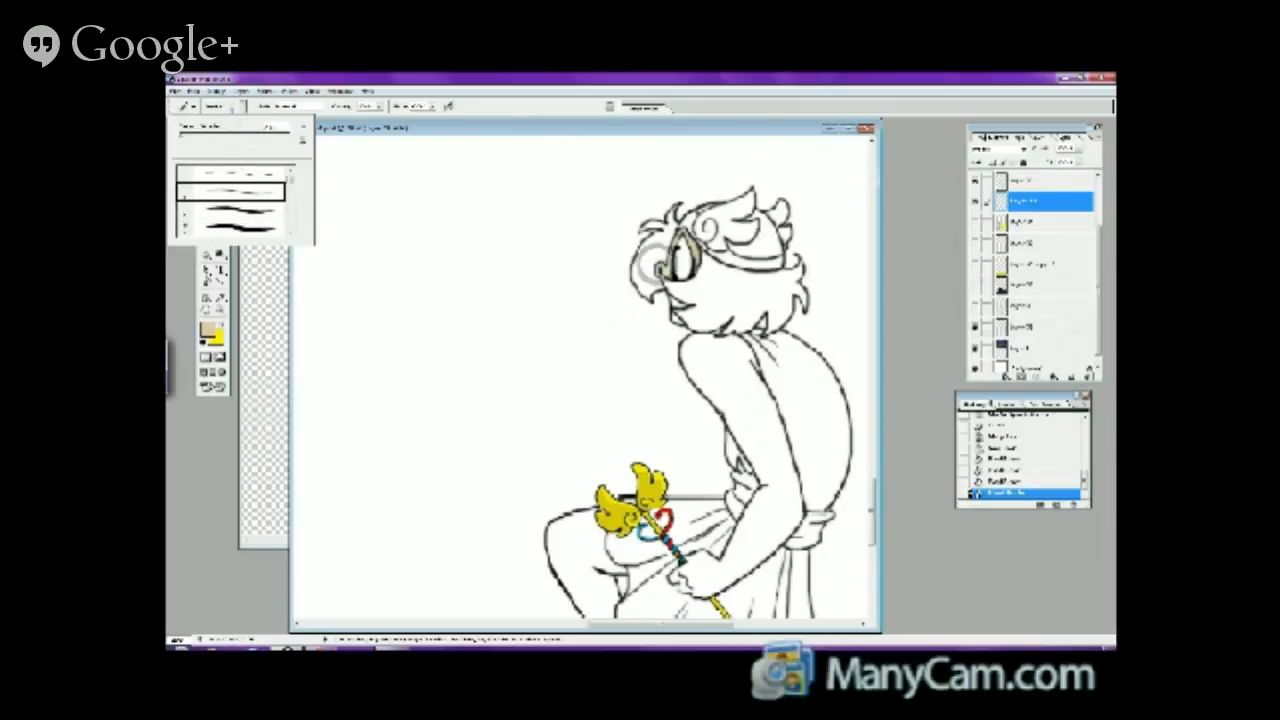
key(Return)
click(692, 262)
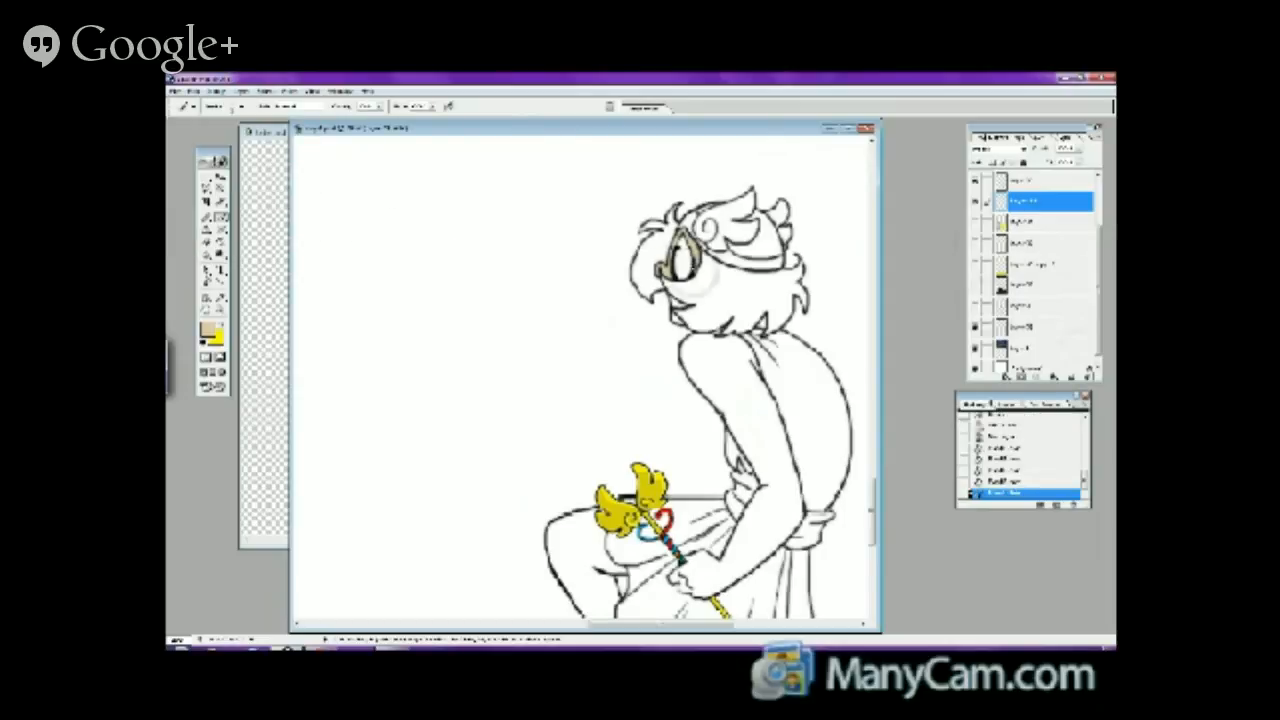
click(677, 277)
- Fill the seated figure's chin and the whole arm and hand with the skin tone
click(221, 243)
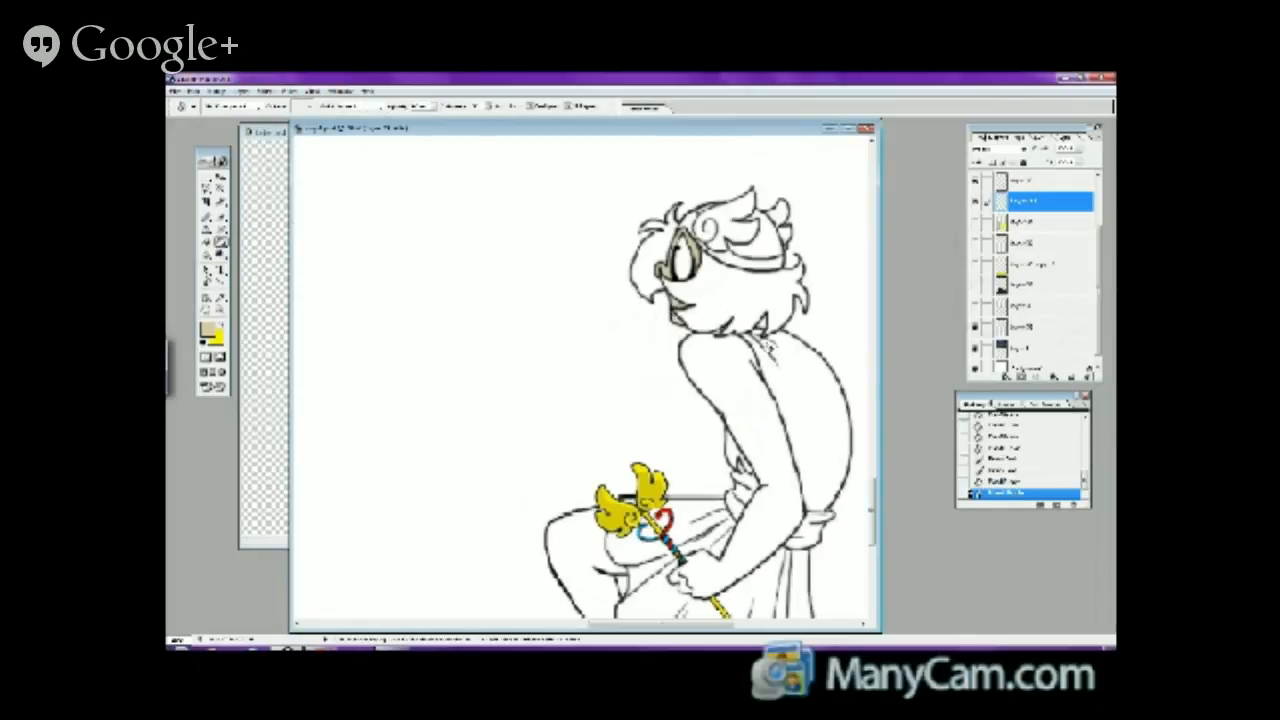
click(733, 378)
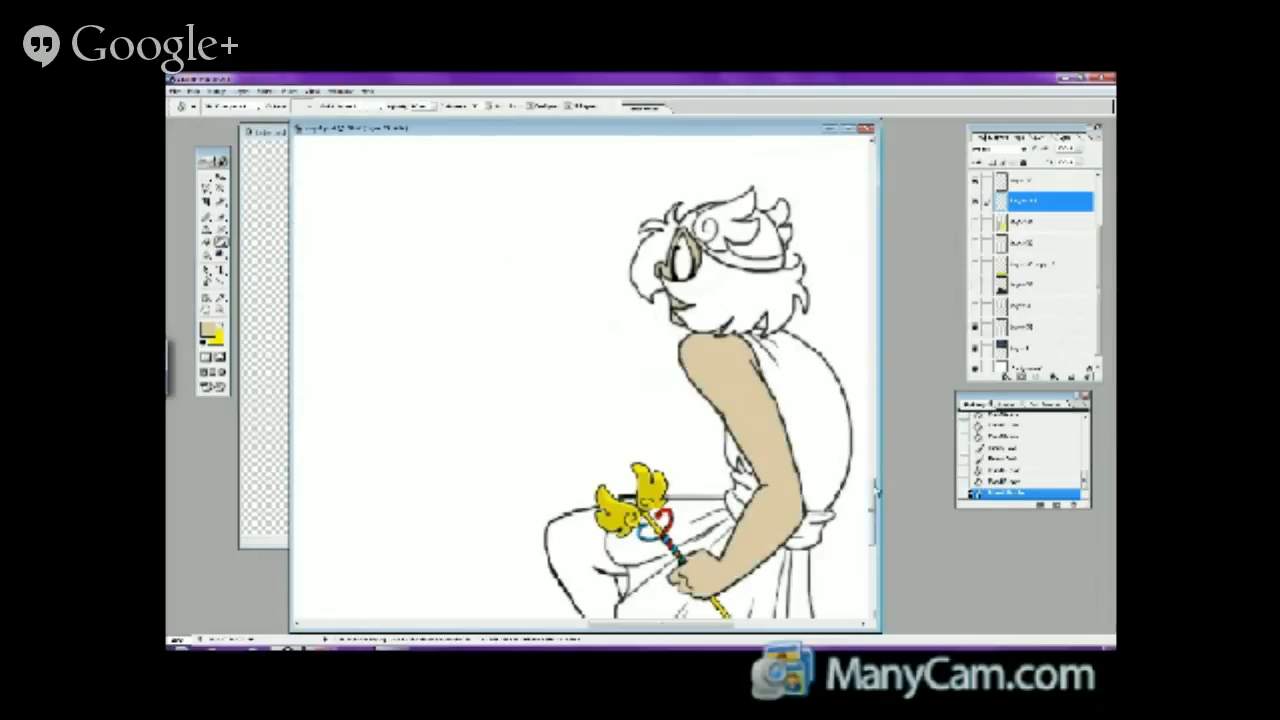
mouse_move(880, 494)
mouse_down()
mouse_move(880, 515)
mouse_move(877, 494)
mouse_up()
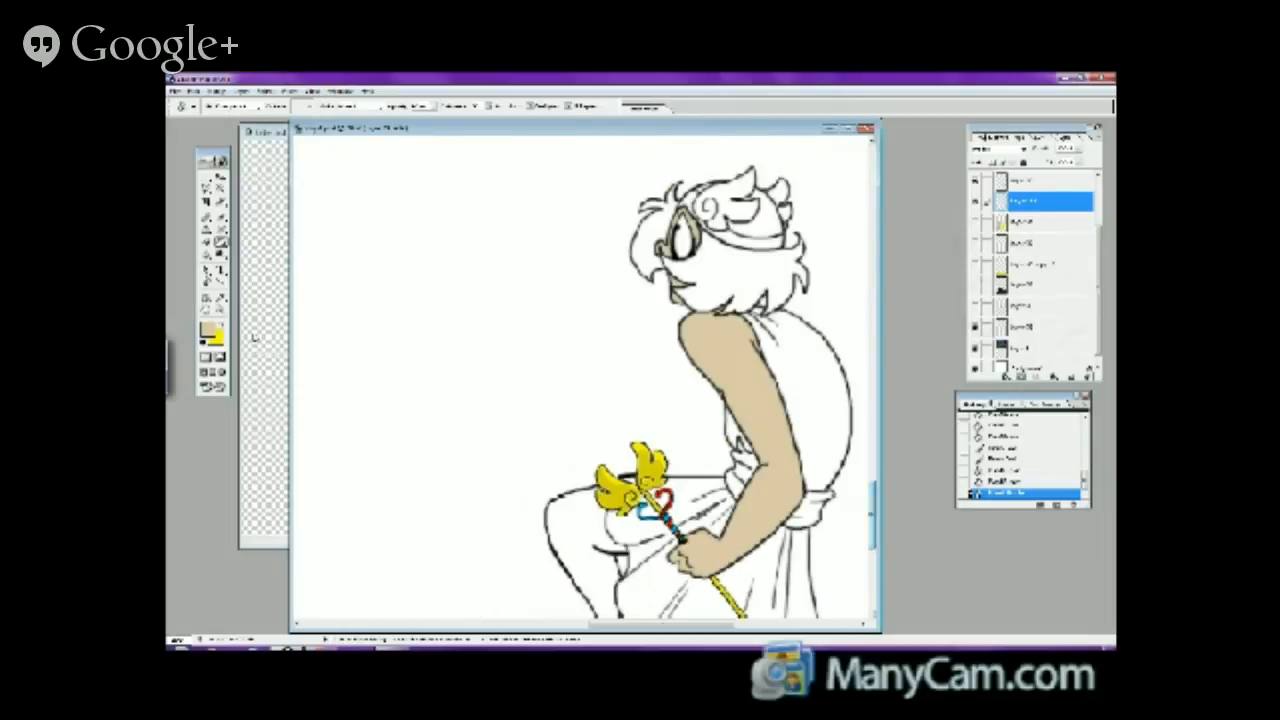
- Erase a small spot on the line-art layer and pencil in skin tone at the shoulder edge on the colour layer
click(1025, 182)
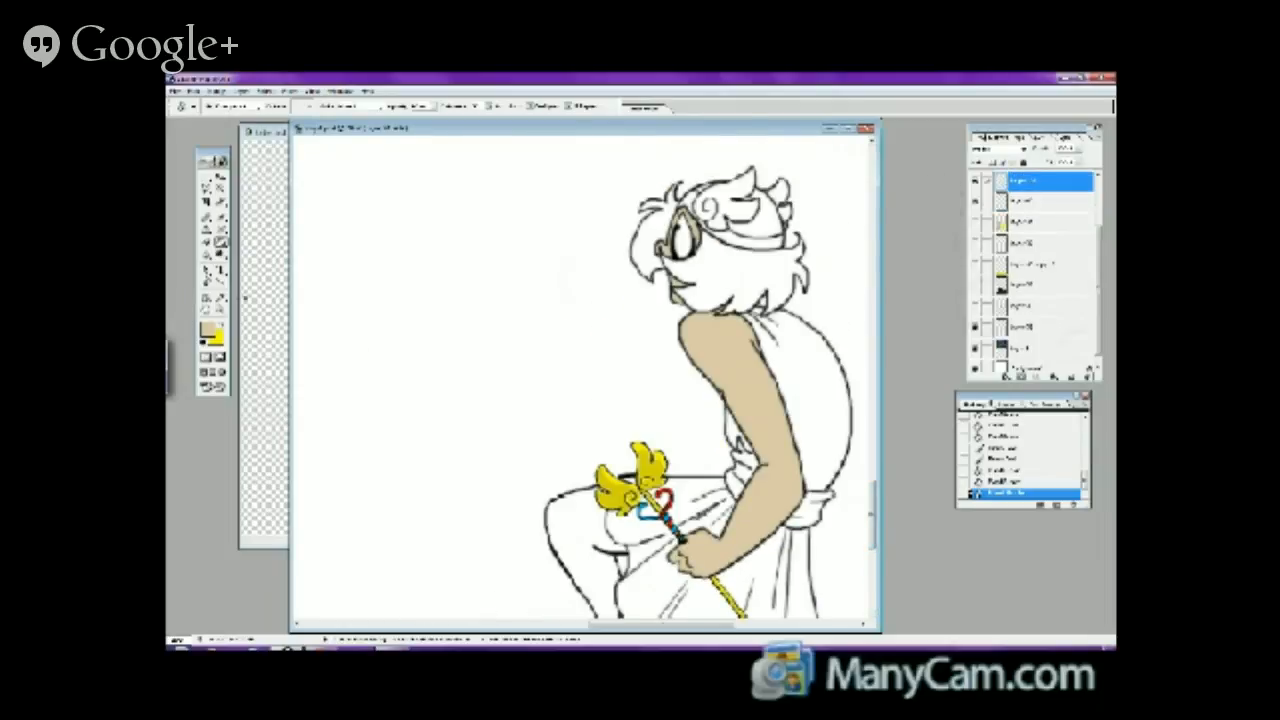
click(207, 243)
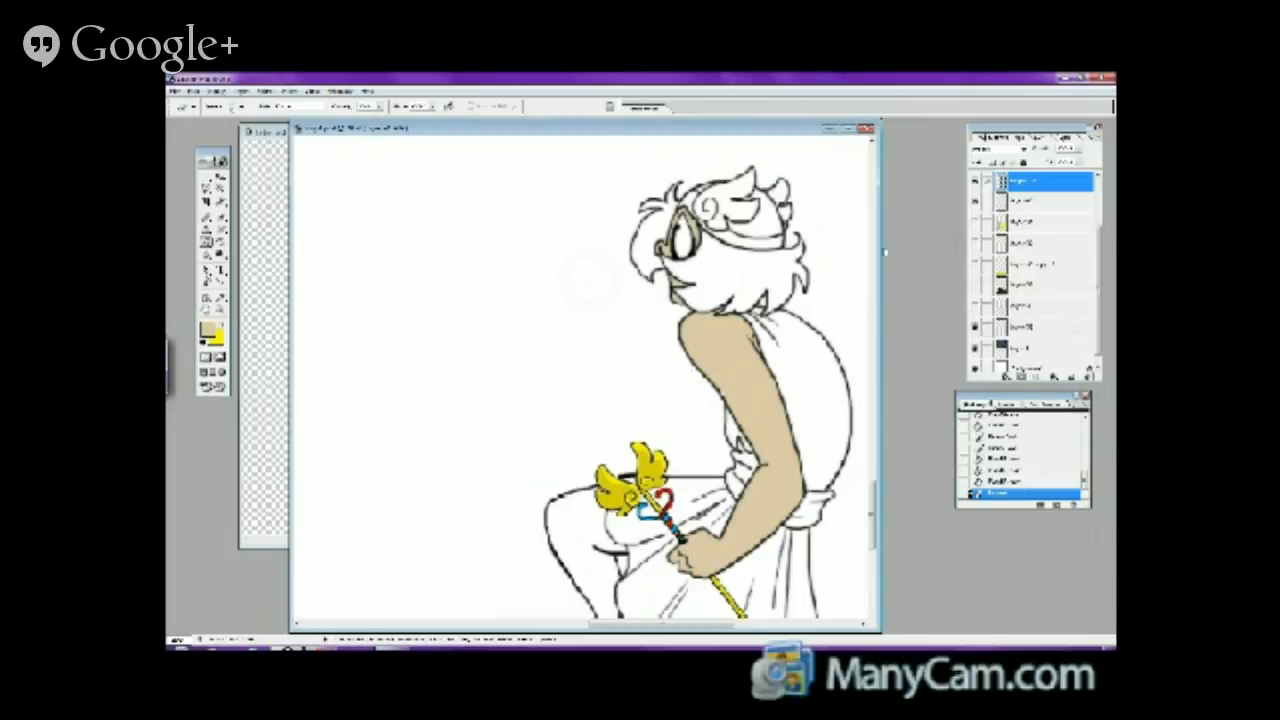
click(1030, 203)
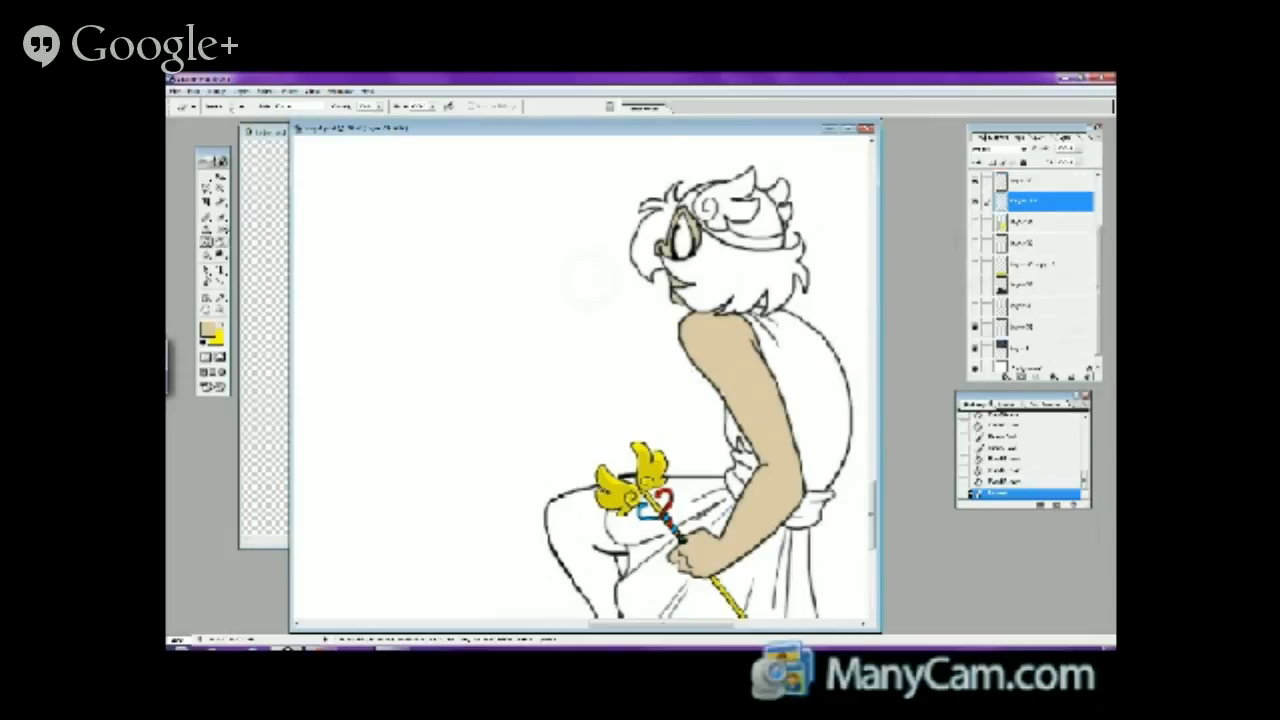
click(221, 217)
click(751, 335)
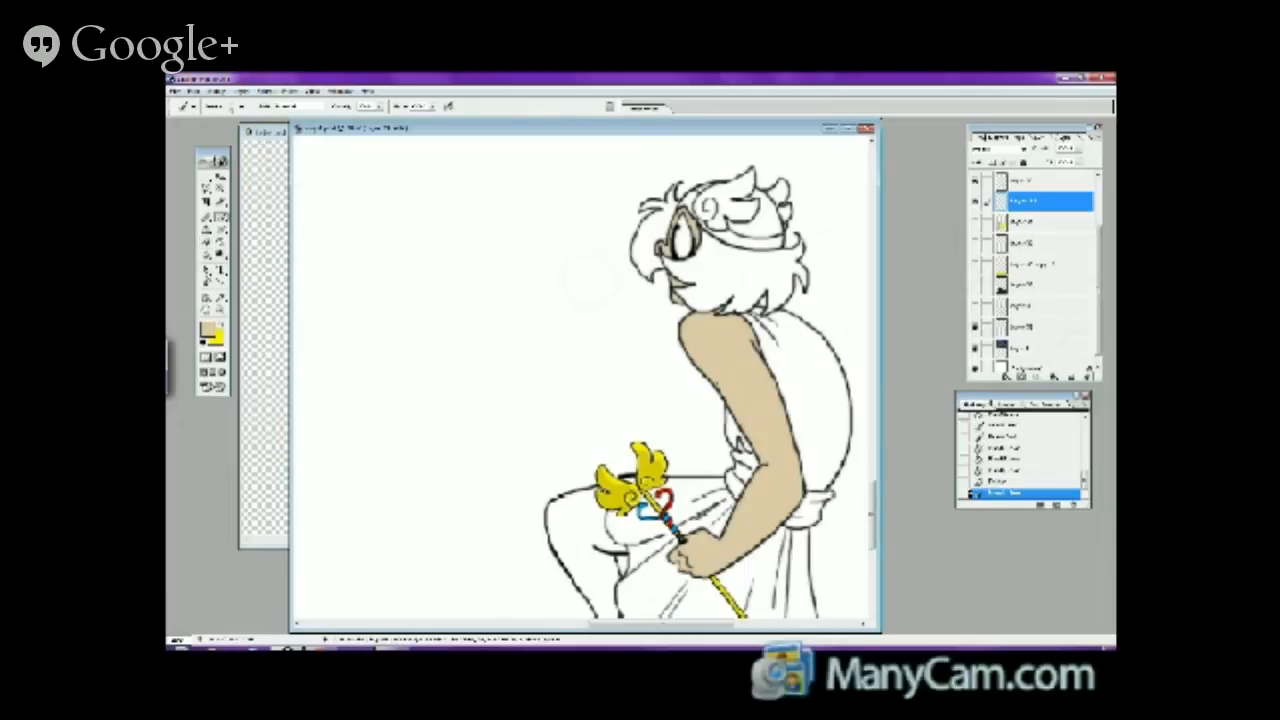
click(751, 338)
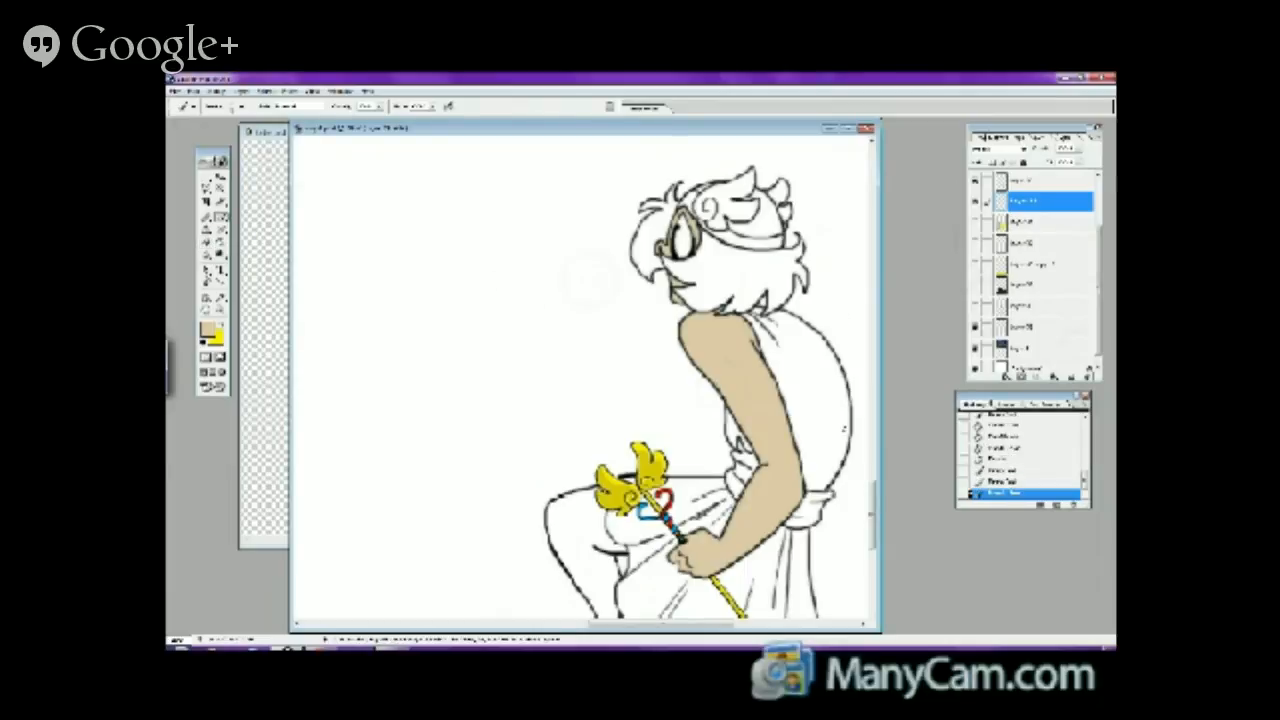
- Fill both of the seated figure's bare legs with the skin tone
drag(877, 508, 875, 552)
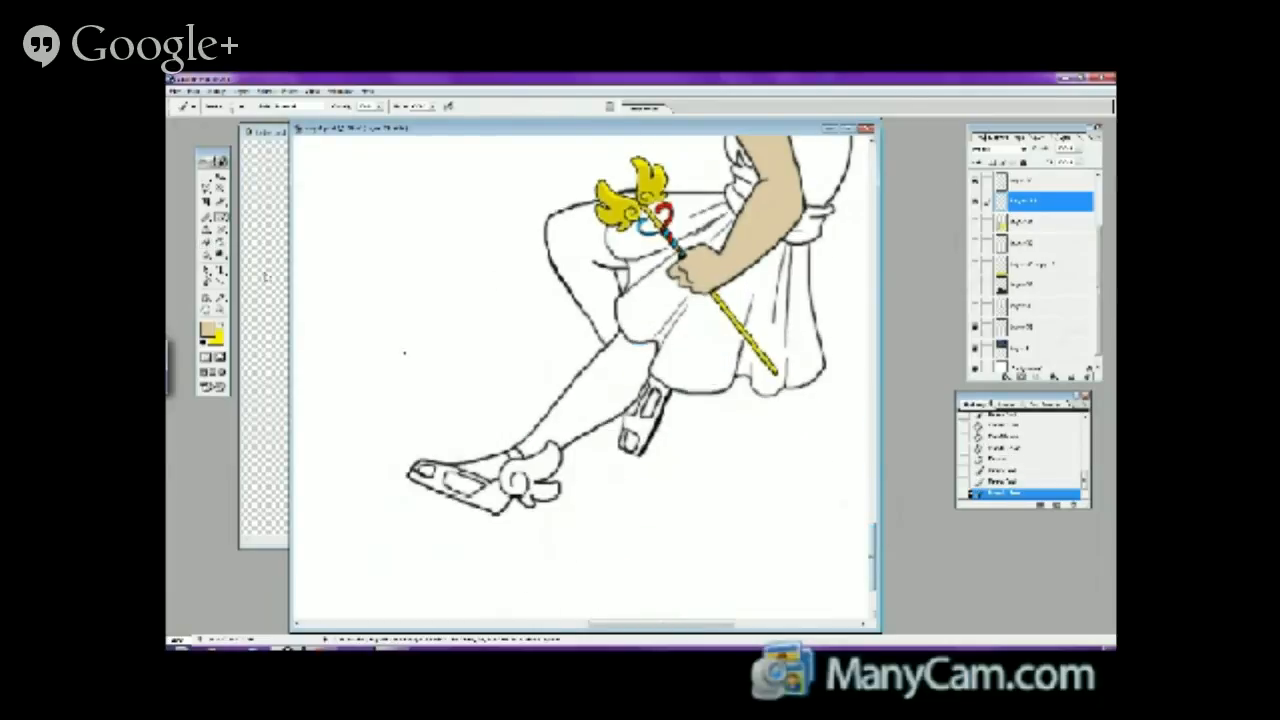
click(222, 244)
click(614, 293)
click(608, 374)
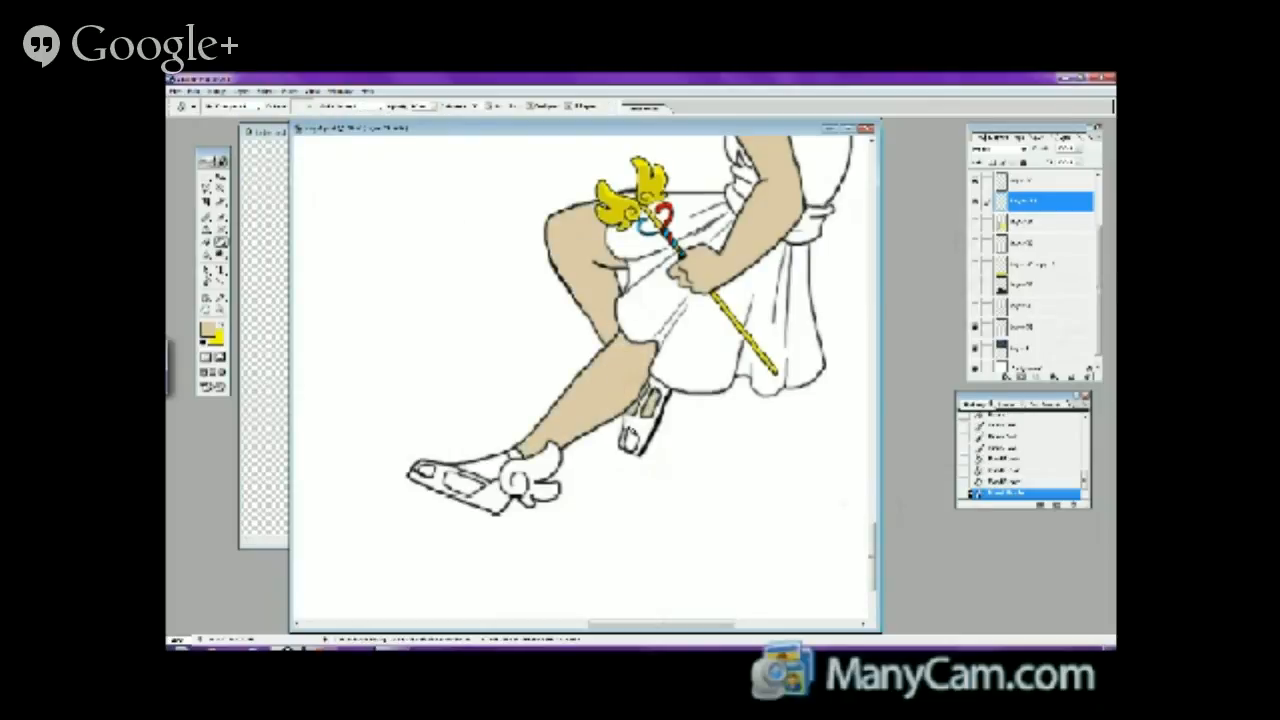
- Fill the skin visible through both sandals with the skin tone and touch up small gaps with the Pencil
click(628, 435)
click(457, 482)
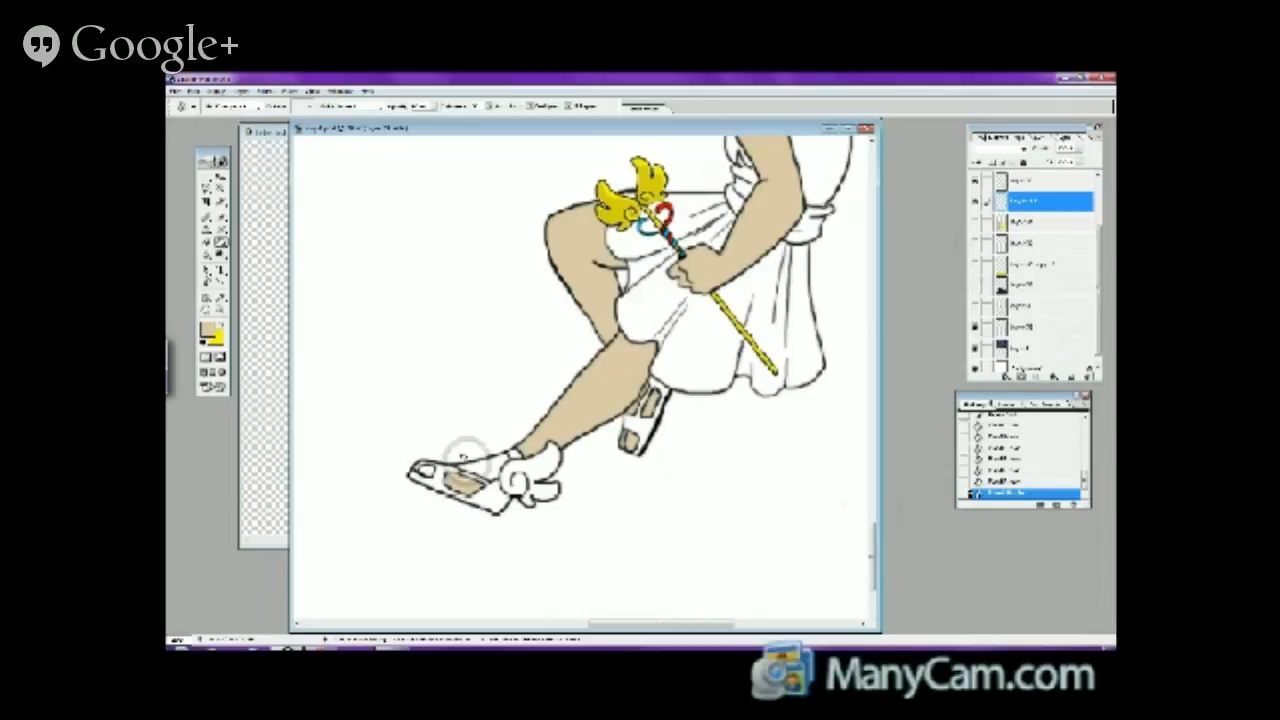
click(427, 470)
click(484, 467)
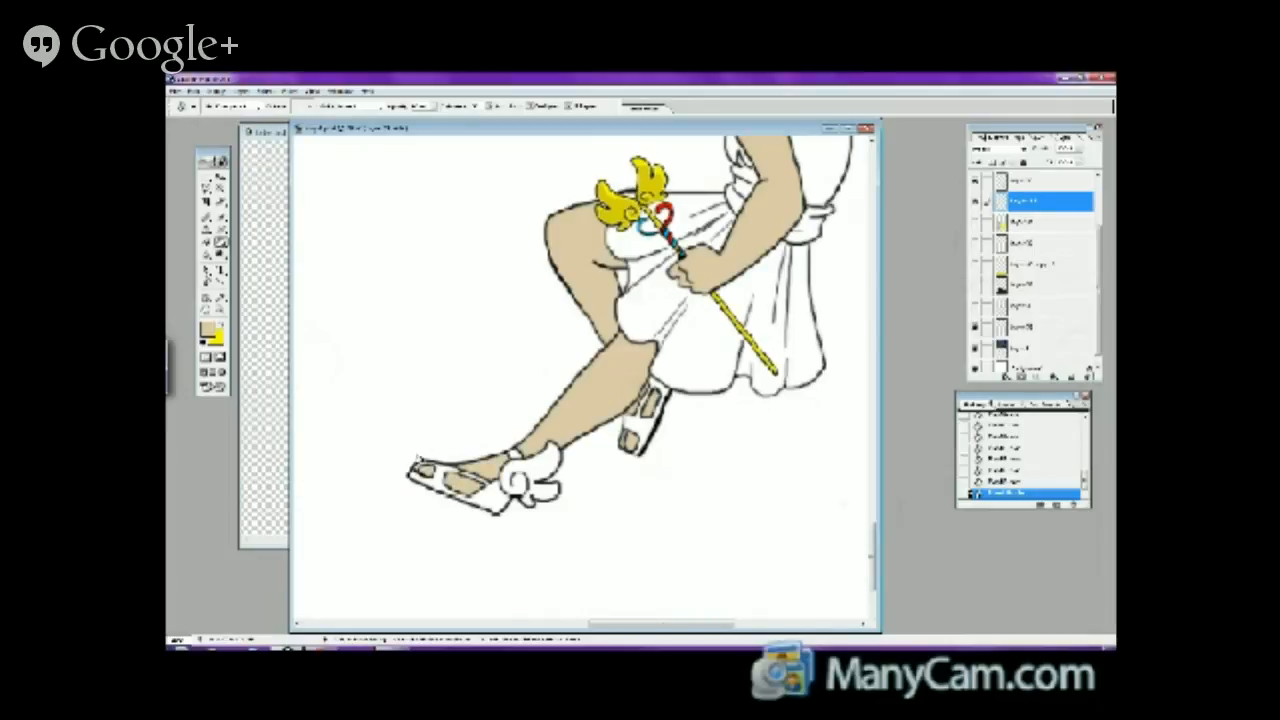
key(b)
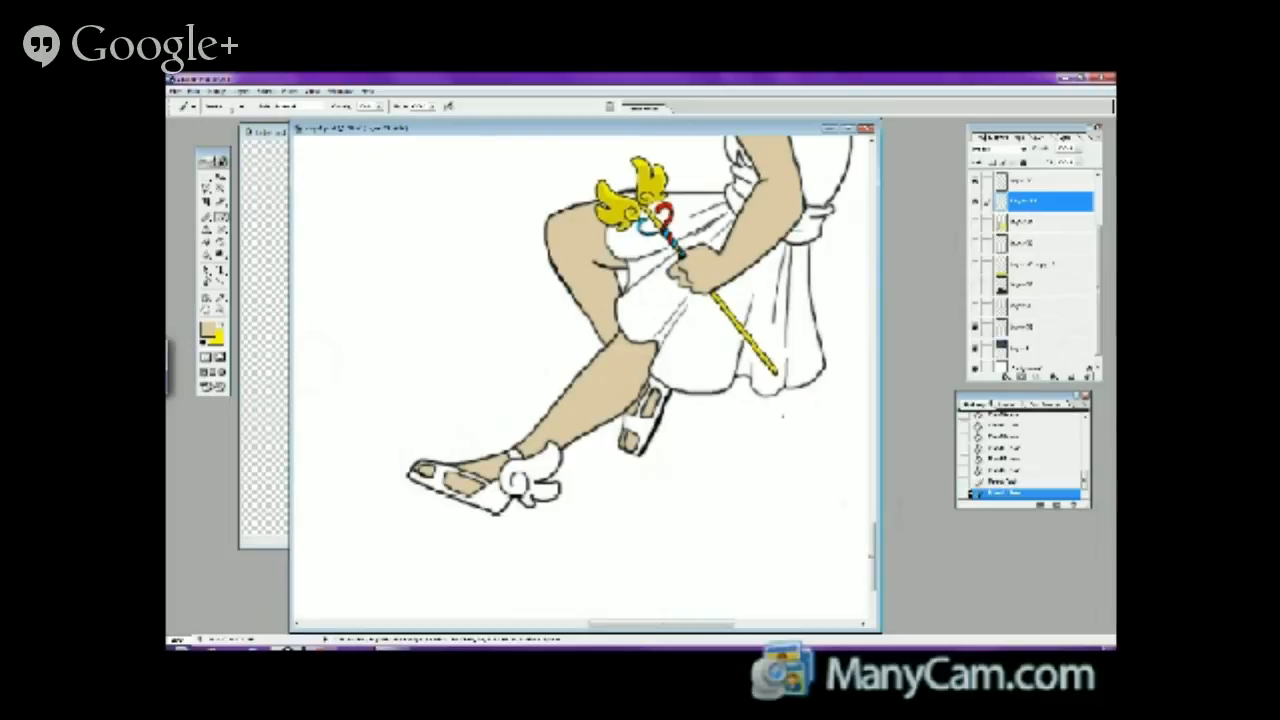
scroll(862, 512, up, 3)
scroll(853, 498, up, 6)
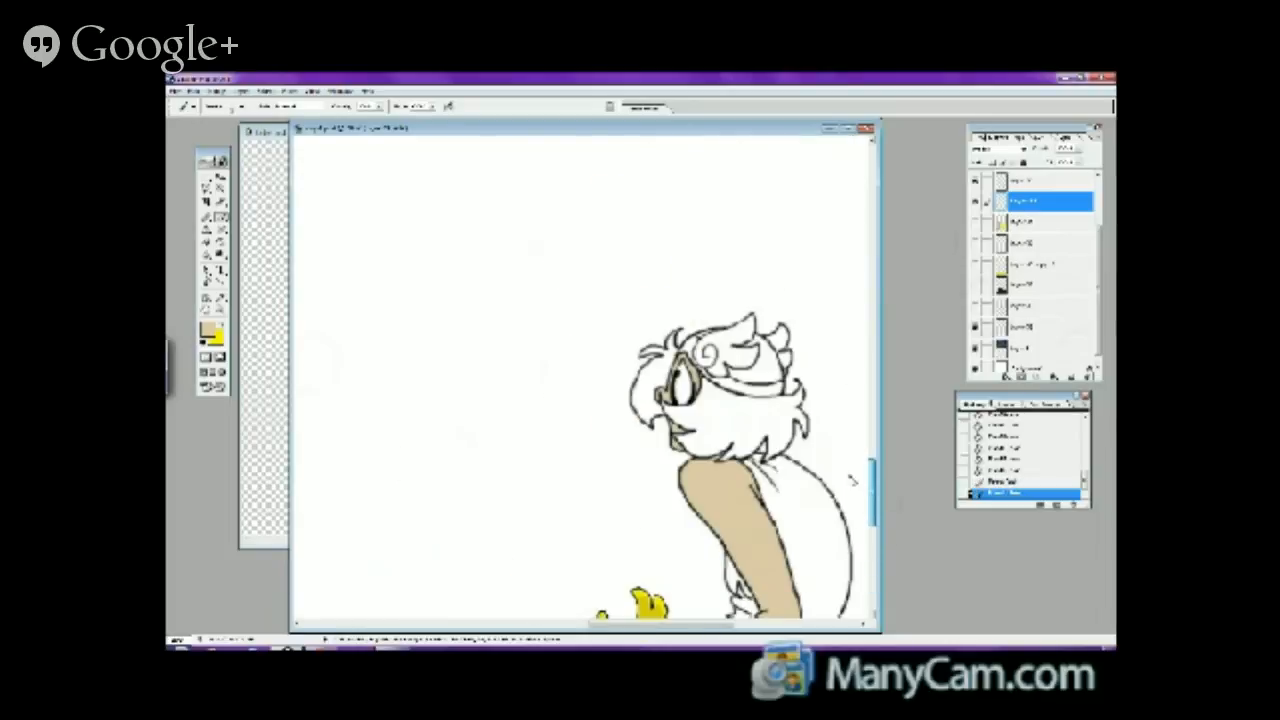
scroll(853, 498, down, 8)
scroll(853, 498, up, 6)
scroll(853, 498, down, 3)
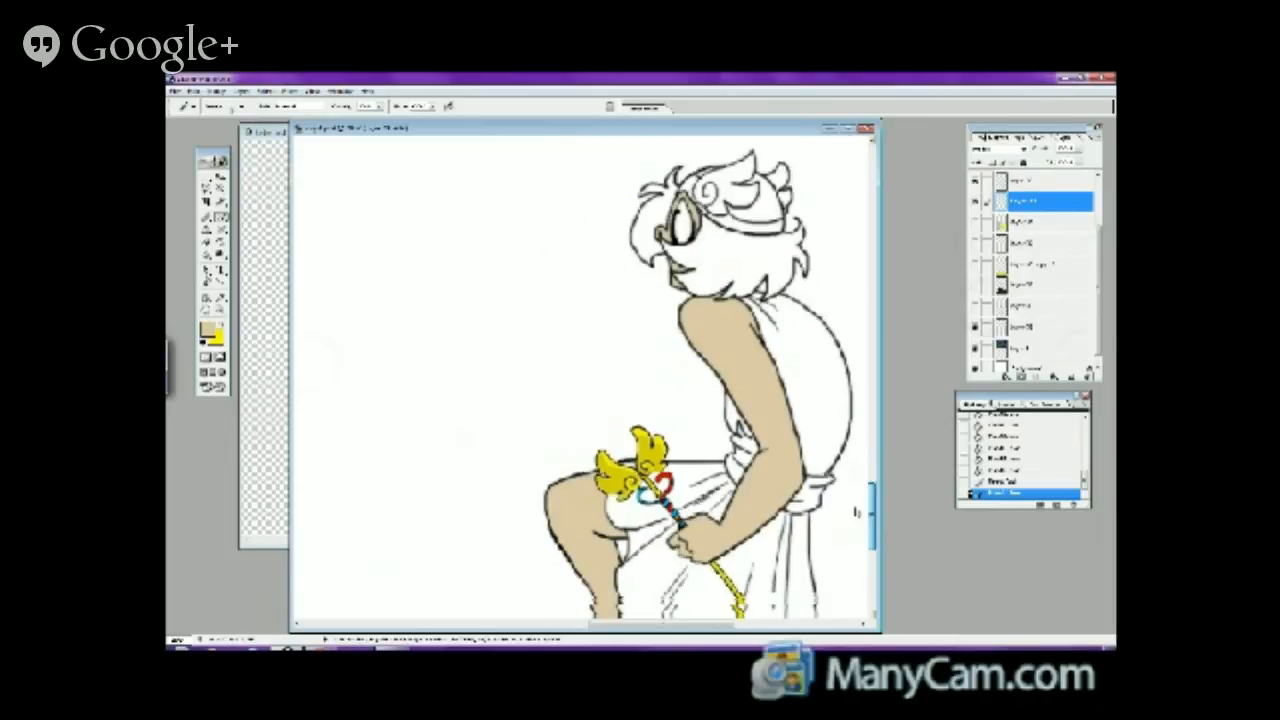
scroll(855, 509, up, 3)
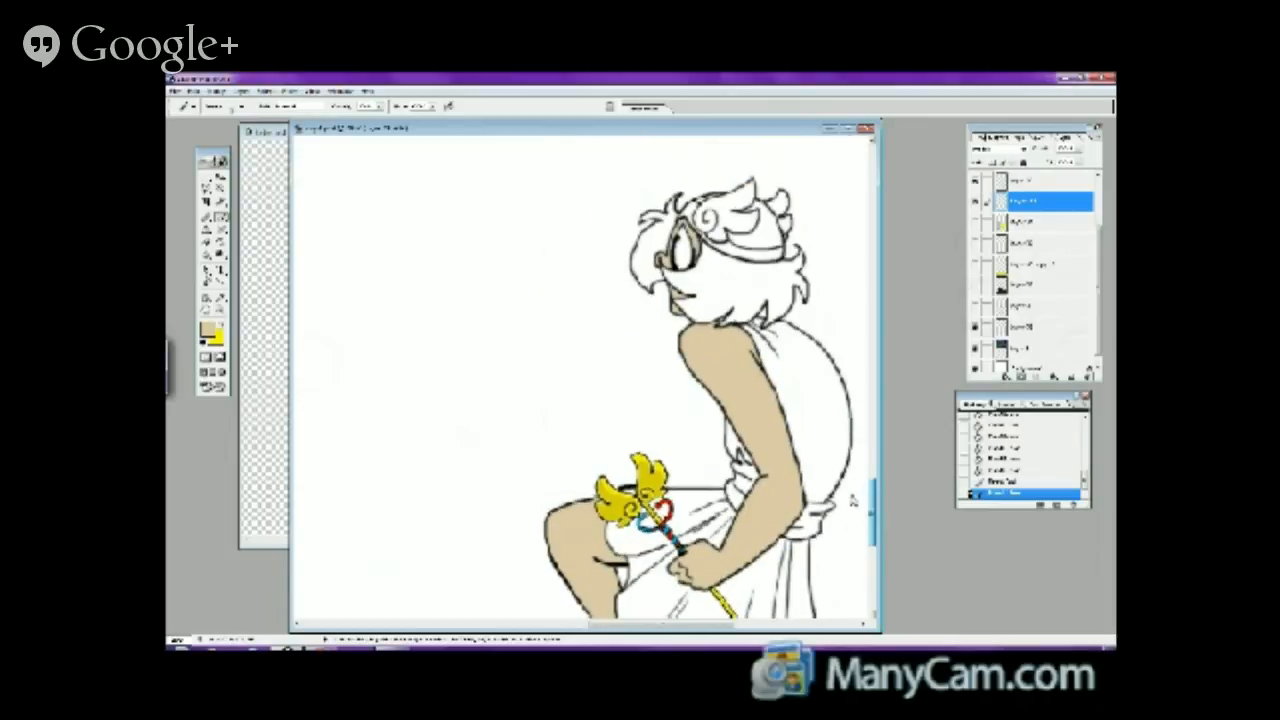
- Sample the pale yellow and the bright yellow from the large figure's crown as foreground and background colours
click(220, 297)
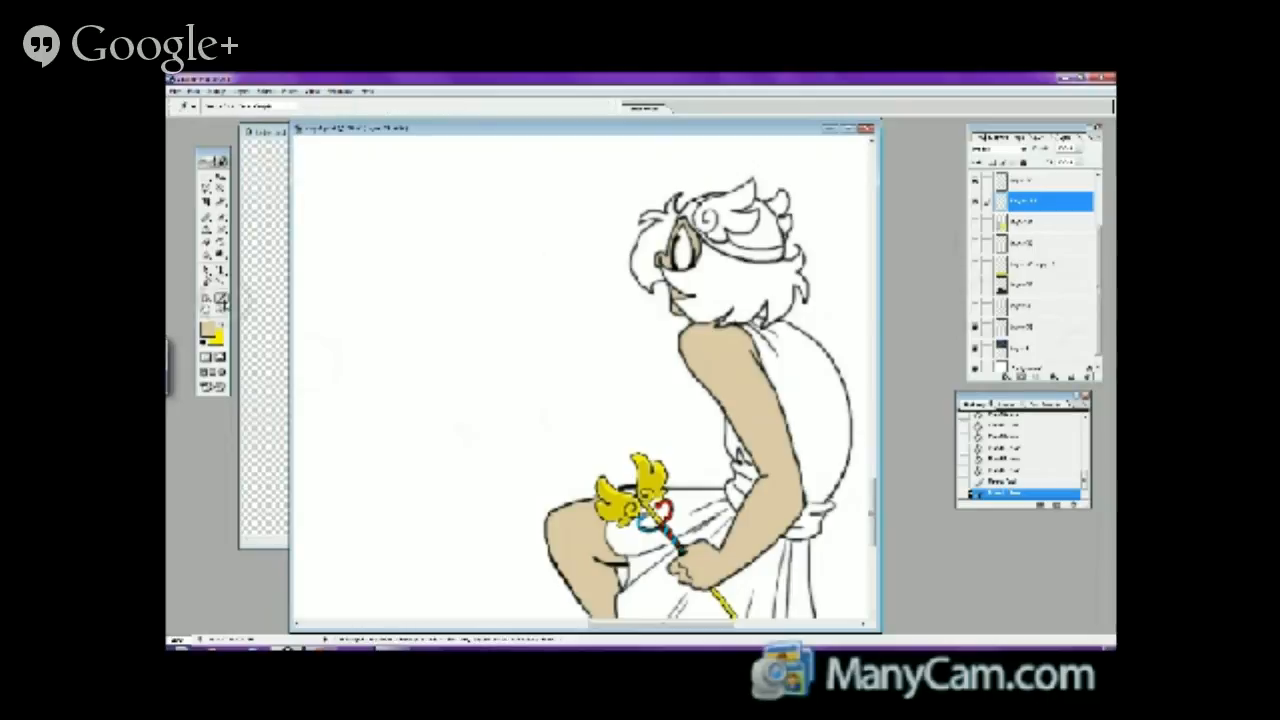
click(610, 290)
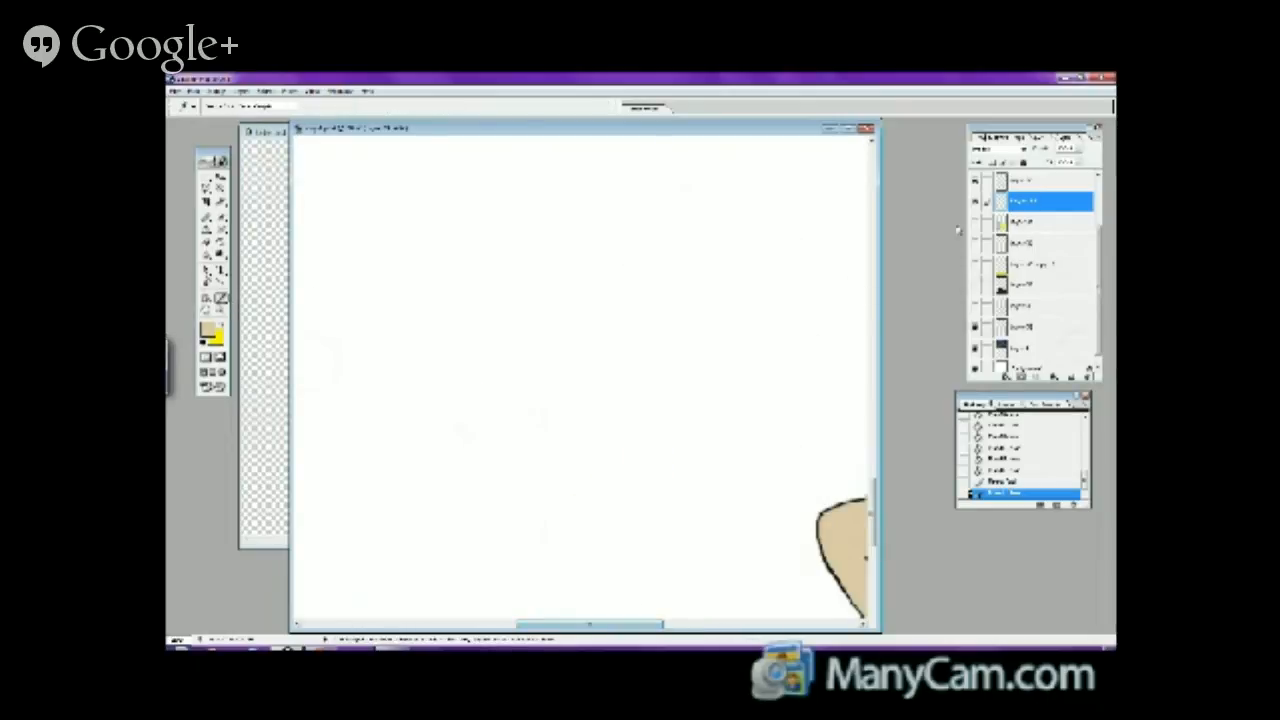
click(975, 221)
click(975, 221)
drag(872, 504, 872, 342)
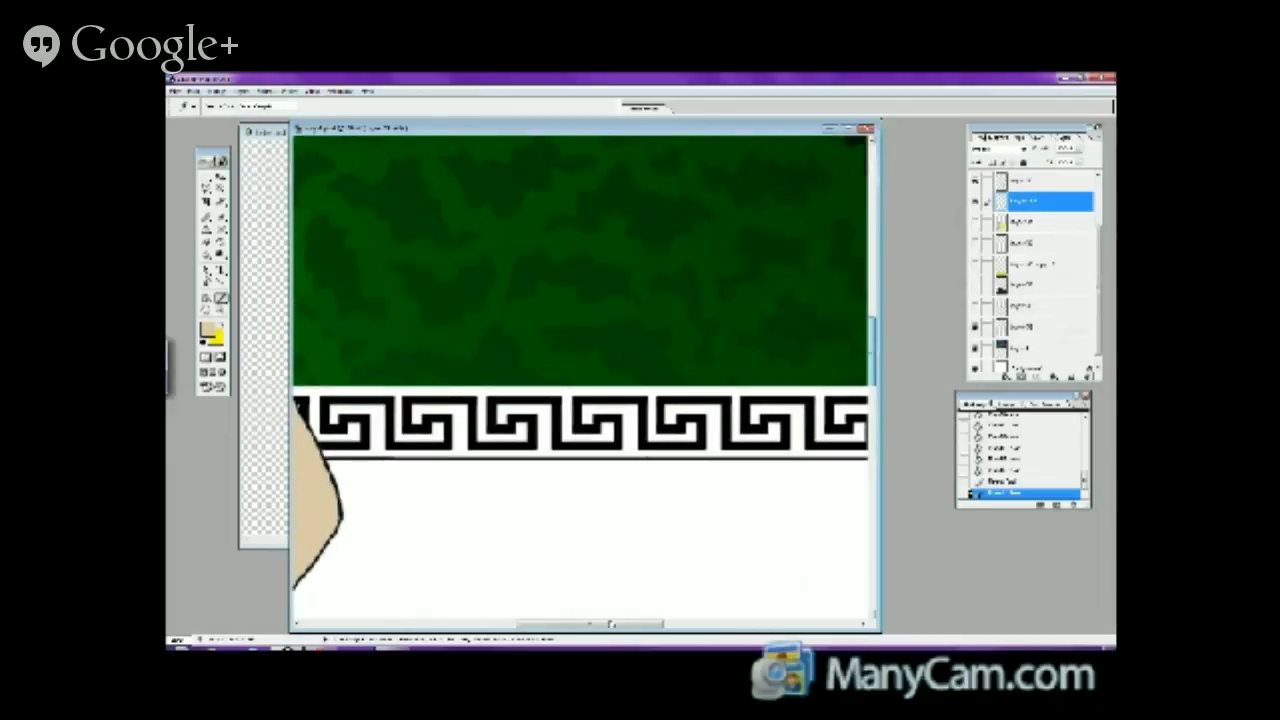
drag(610, 627, 468, 627)
drag(871, 366, 871, 290)
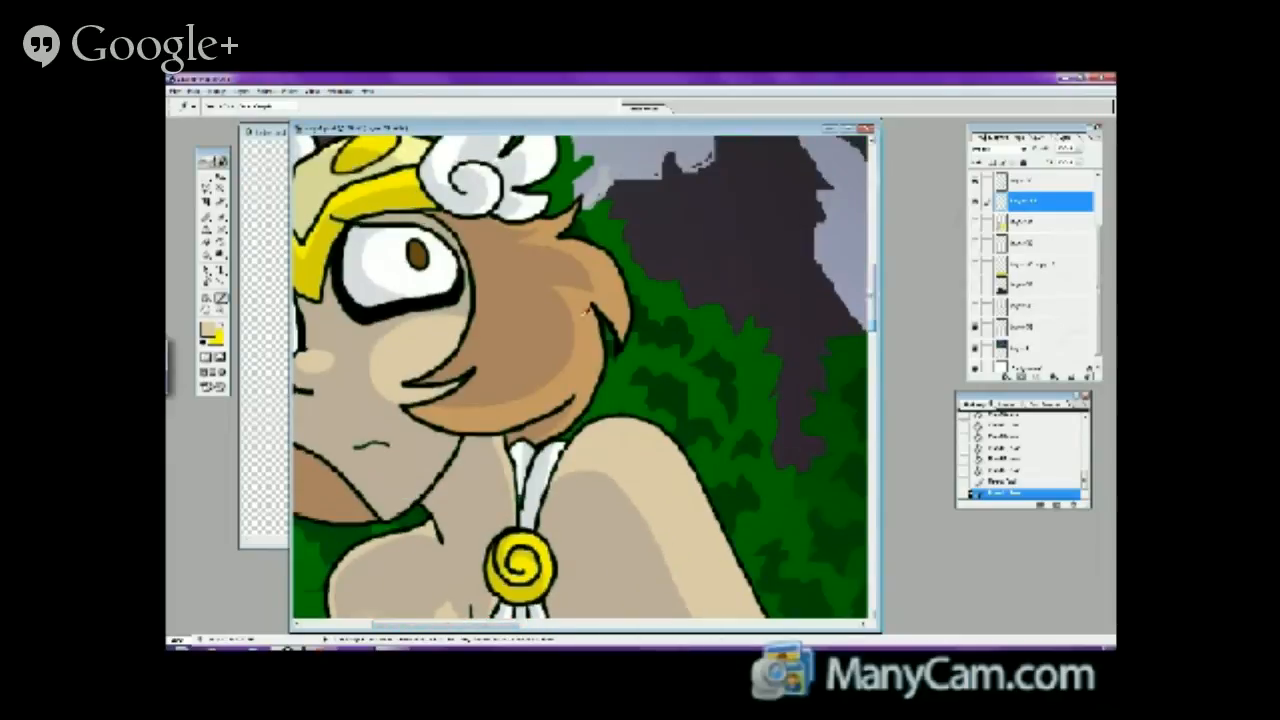
key(x)
key(x)
- Fill the seated figure's winged cap with pale yellow and its band with bright yellow
drag(490, 625, 738, 625)
mouse_move(885, 483)
mouse_down()
mouse_move(871, 514)
mouse_move(873, 479)
mouse_up()
key(b)
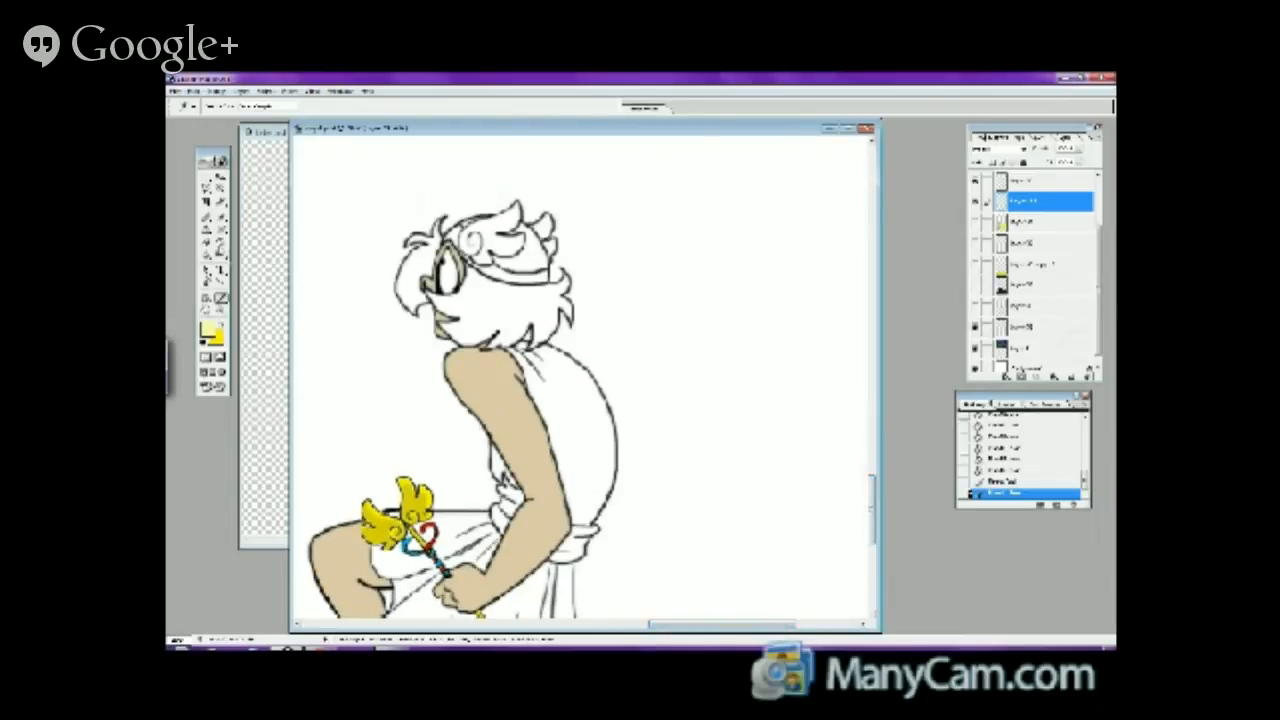
drag(505, 262, 540, 235)
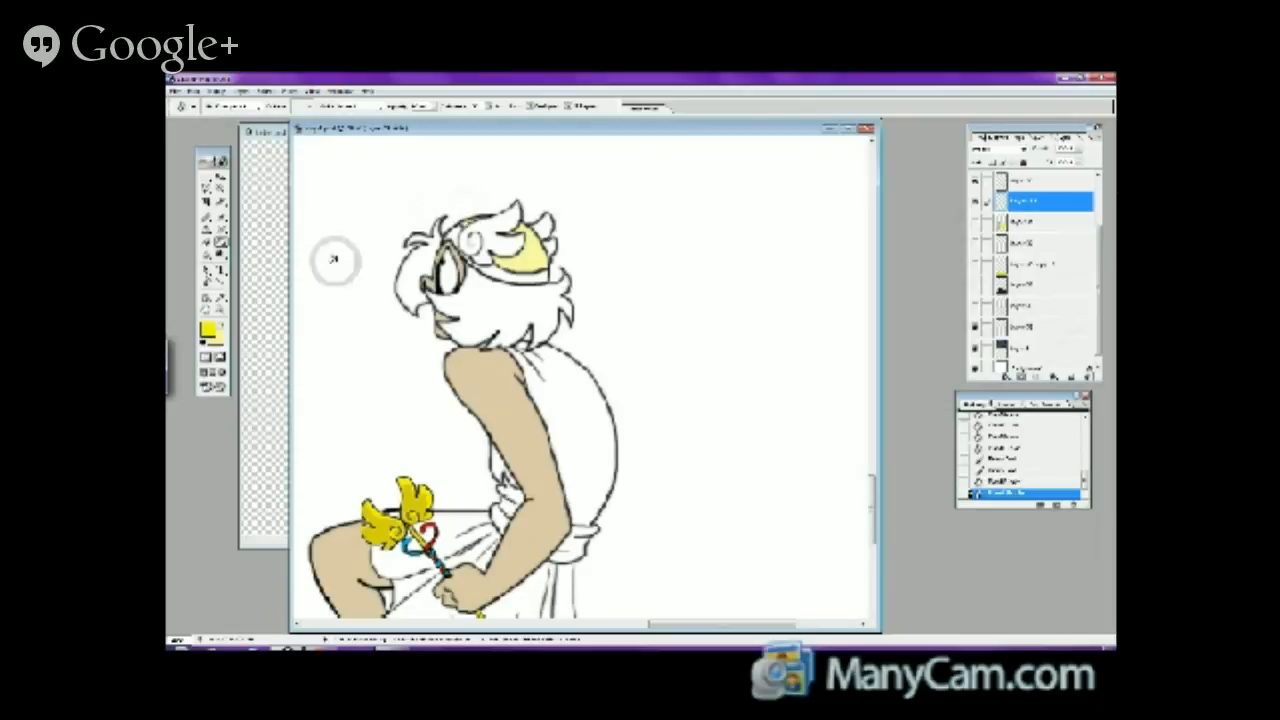
drag(447, 228, 460, 242)
click(490, 268)
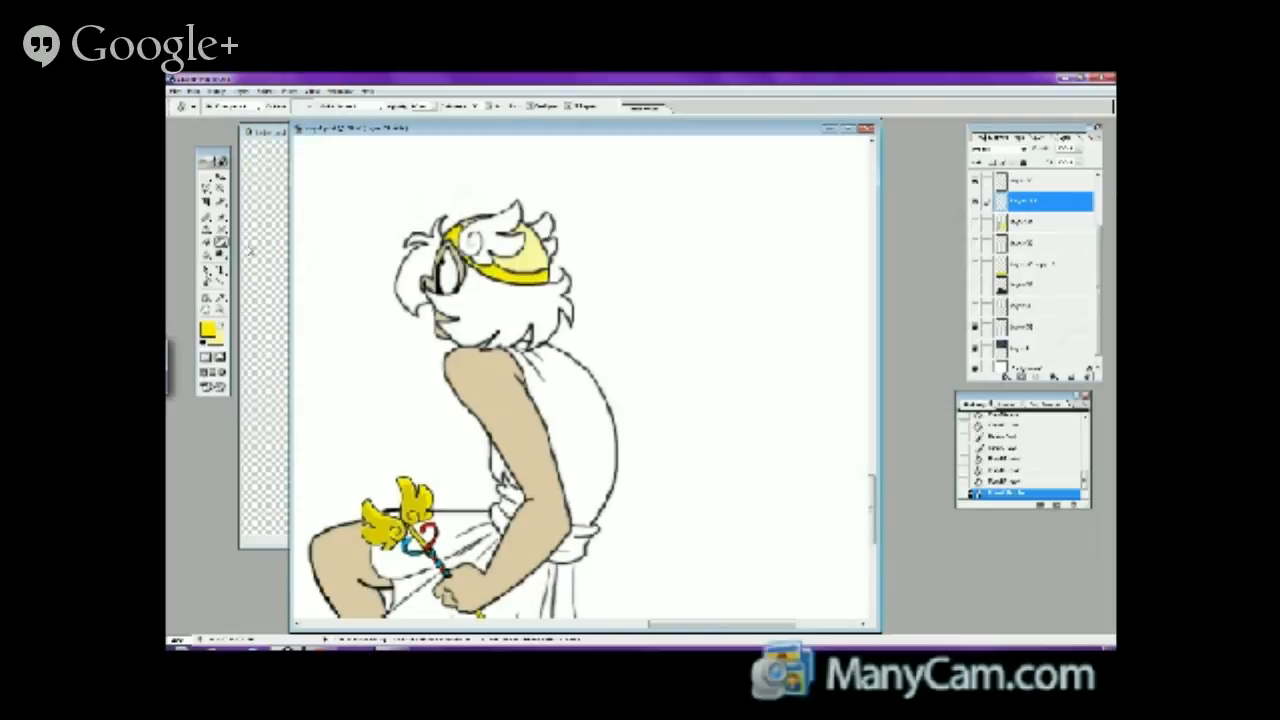
- Touch up the front of the cap's band in bright yellow with the Pencil
click(220, 215)
drag(455, 238, 472, 262)
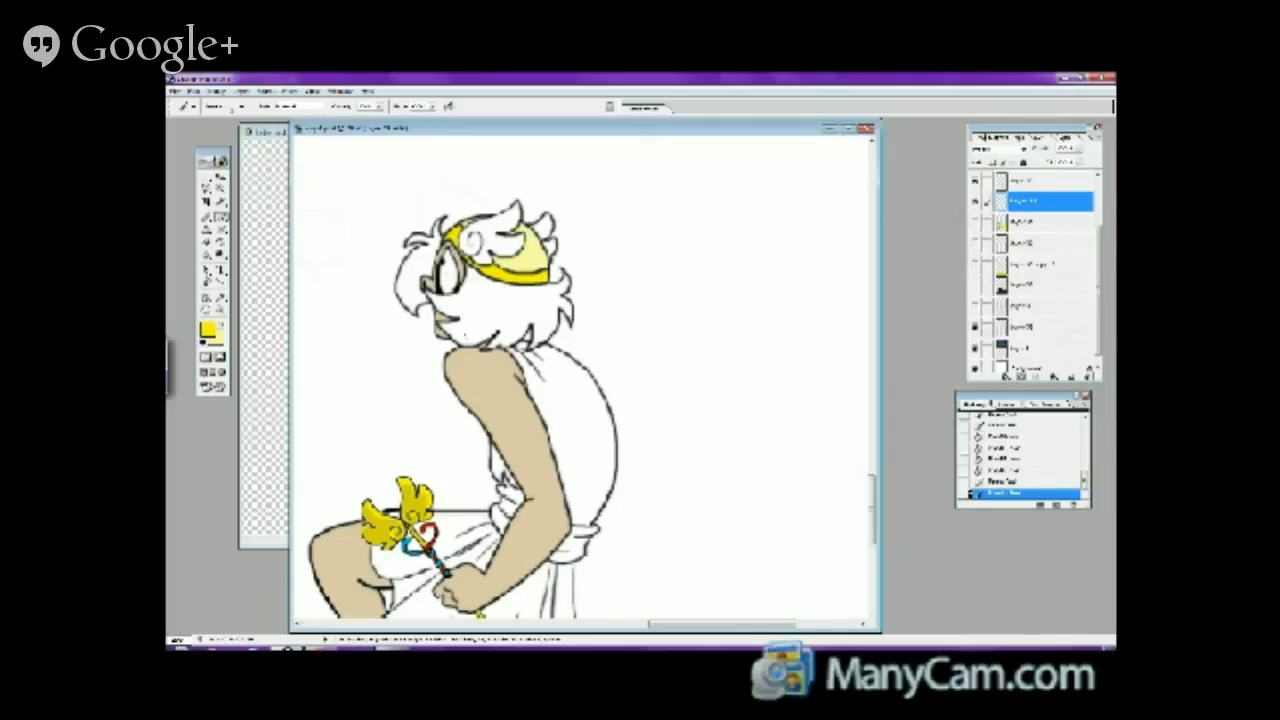
mouse_move(874, 490)
mouse_down()
mouse_move(873, 586)
mouse_move(870, 485)
mouse_move(870, 502)
mouse_up()
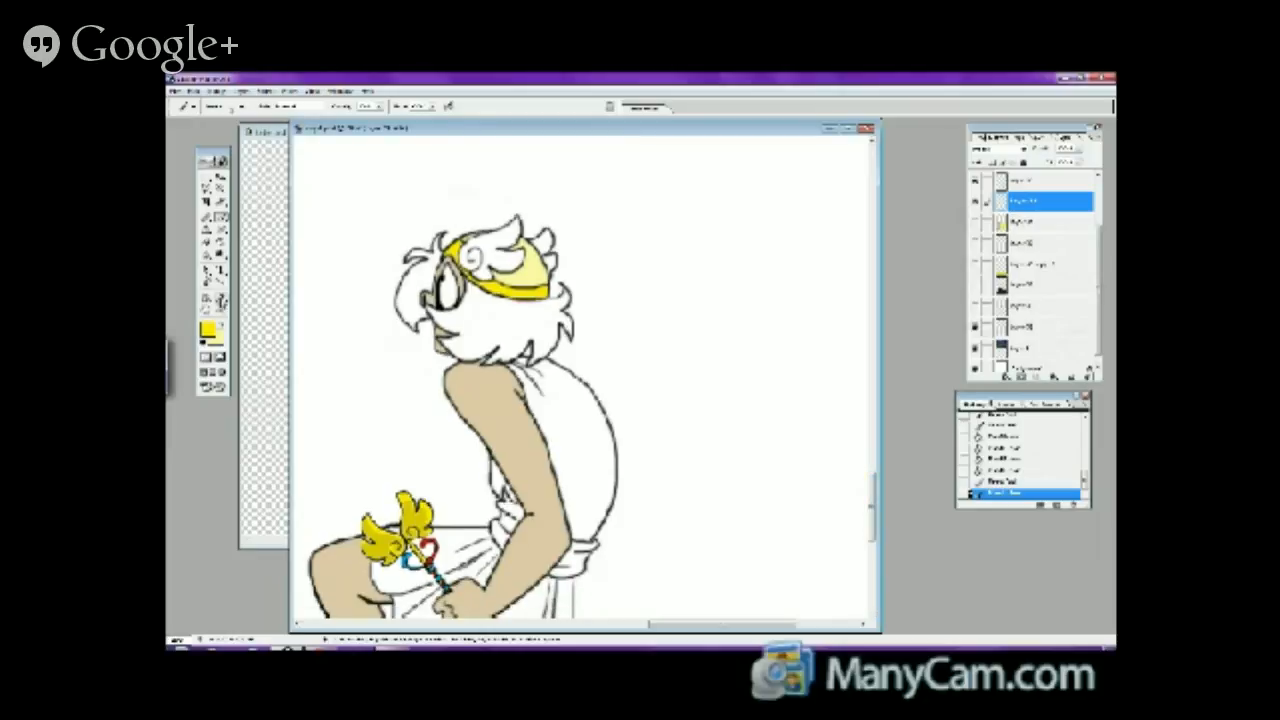
- Sample the light brown of the large figure's hair as the foreground colour
click(221, 298)
click(600, 624)
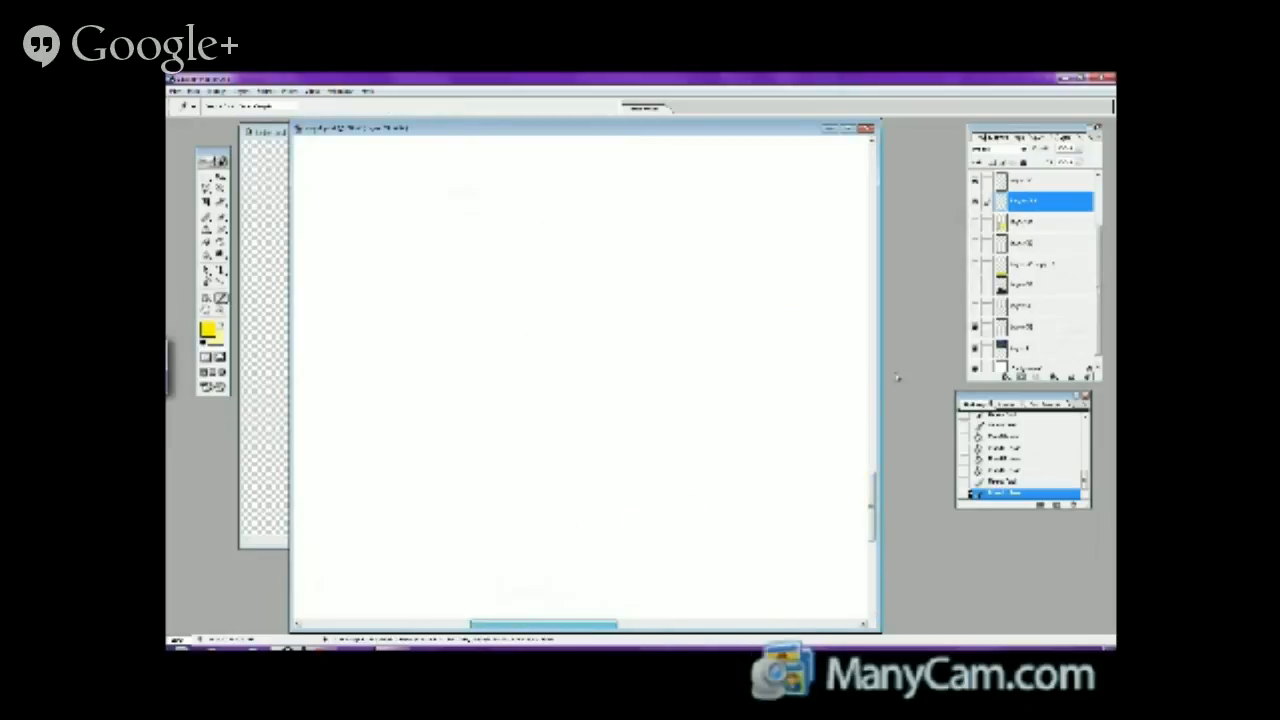
scroll(846, 351, up, 15)
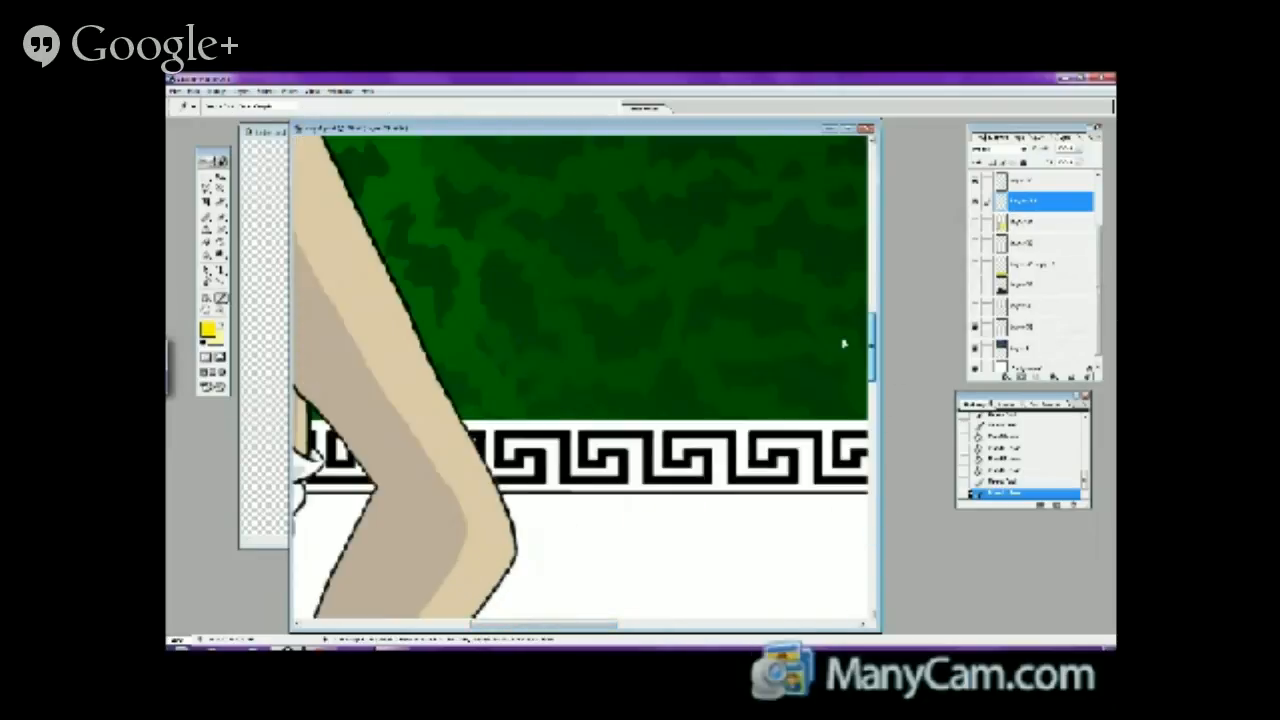
drag(606, 626, 548, 626)
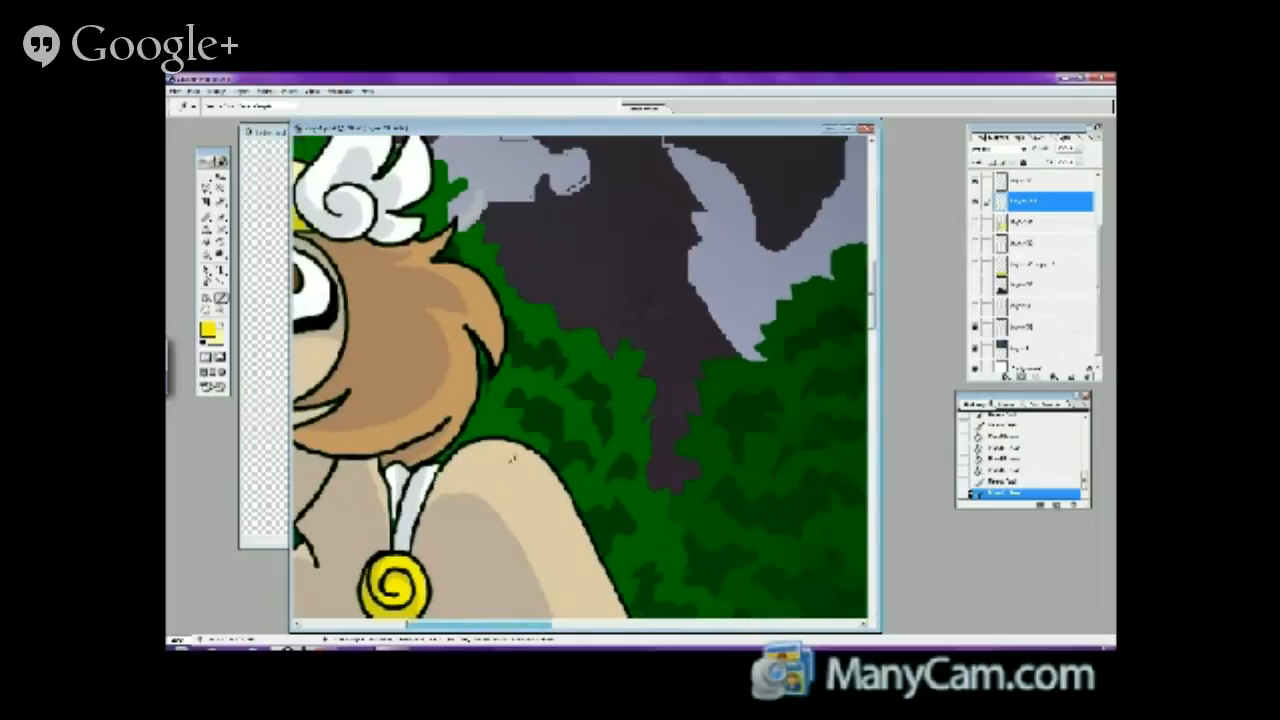
click(457, 343)
- Fill the seated figure's hair and beard with the sampled light brown
click(221, 242)
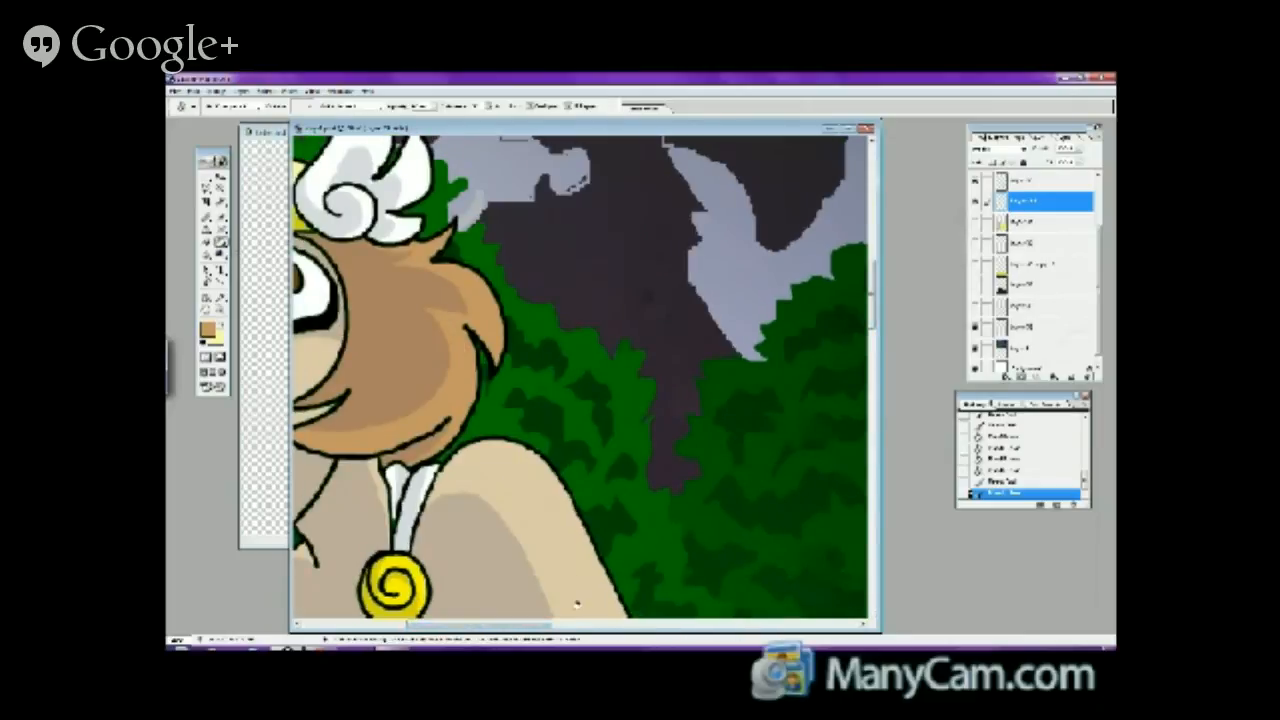
drag(545, 626, 736, 626)
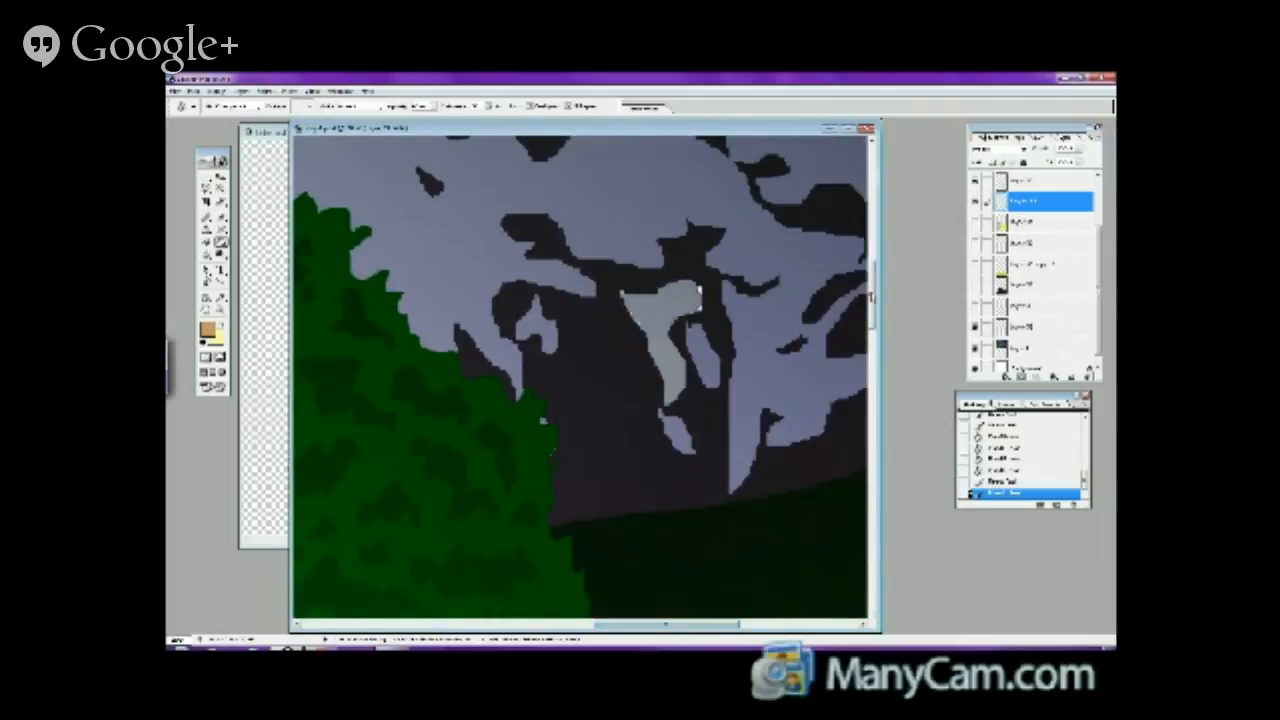
scroll(720, 400, down, 5)
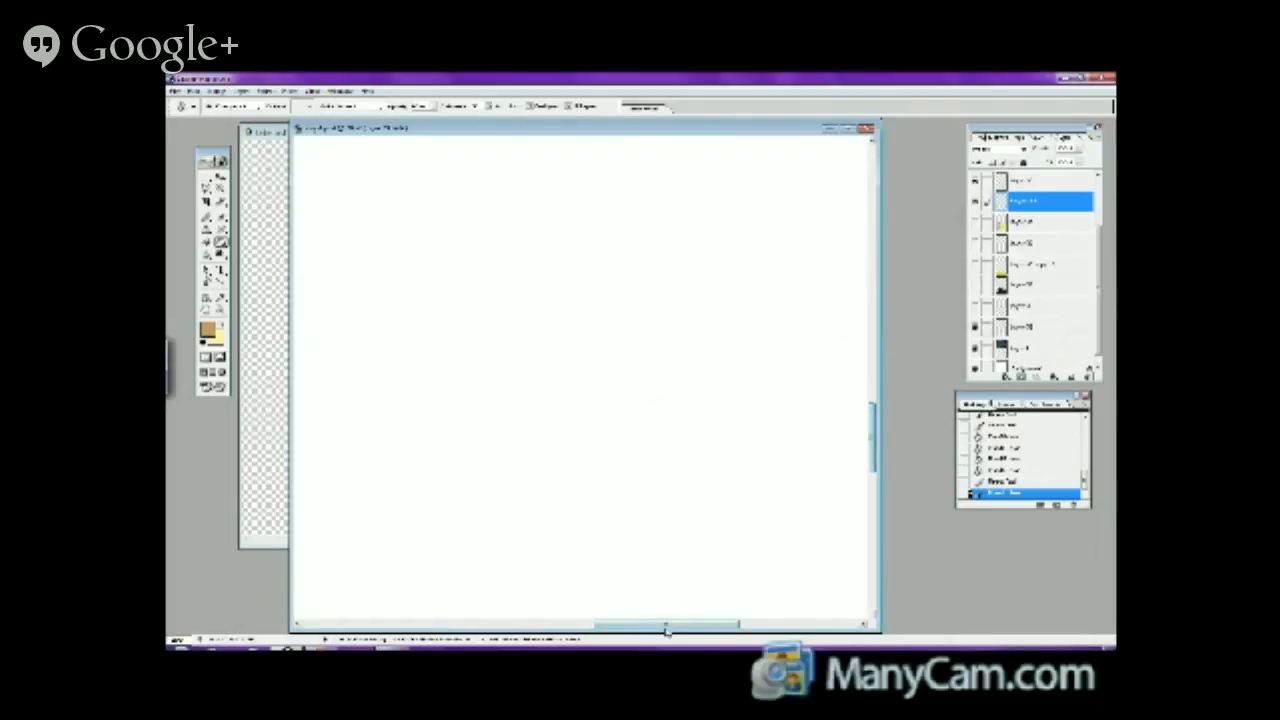
drag(668, 626, 781, 606)
drag(873, 432, 873, 478)
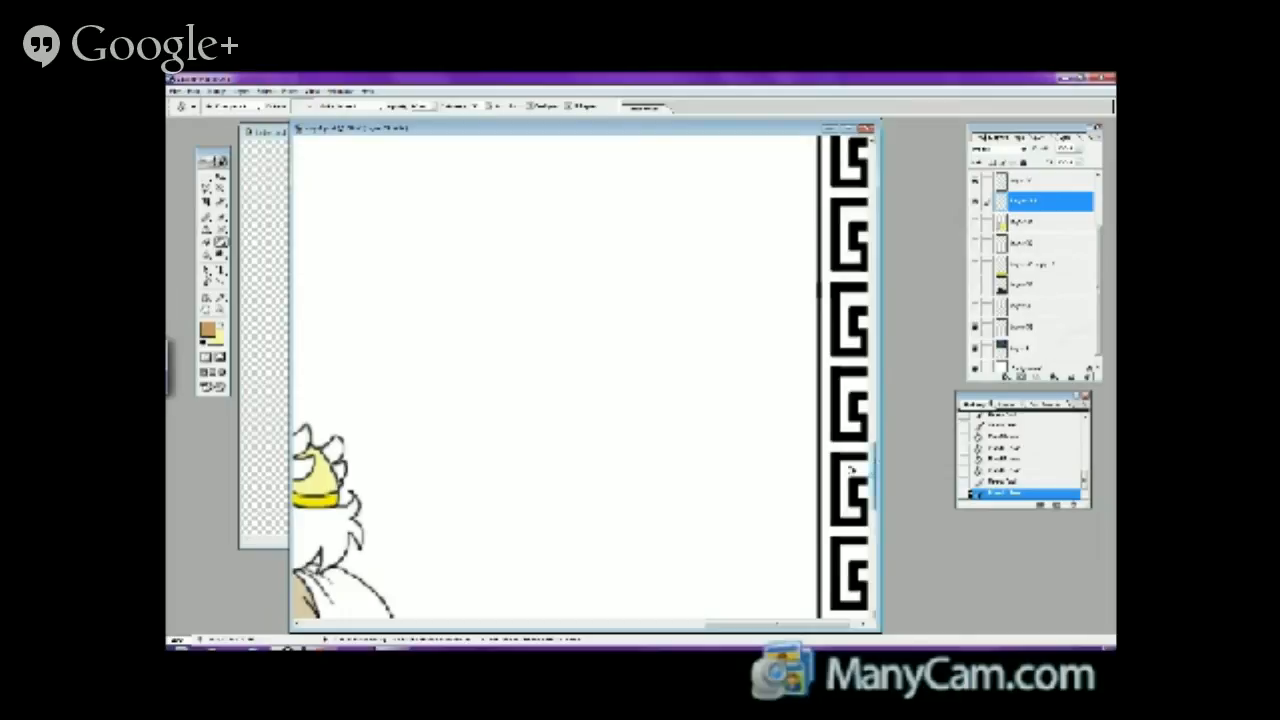
drag(724, 623, 660, 624)
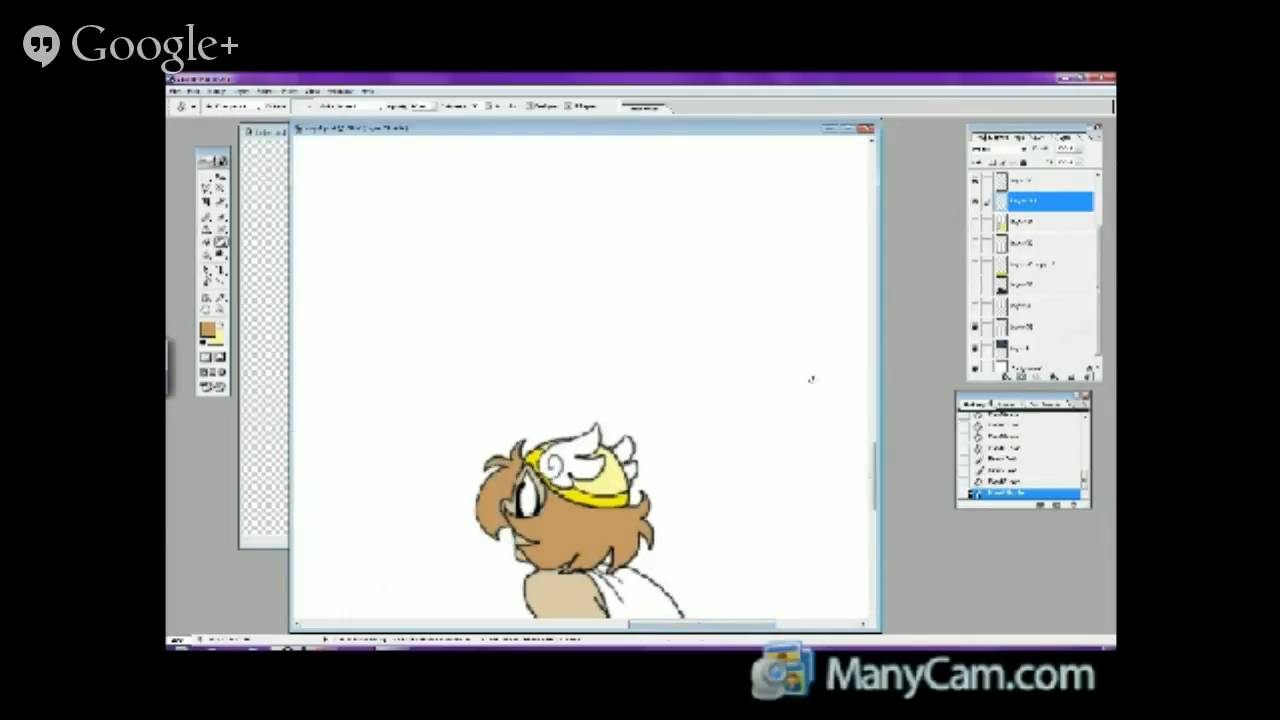
- Set the foreground colour to a dark brown for the seated figure's sandals
drag(876, 462, 867, 520)
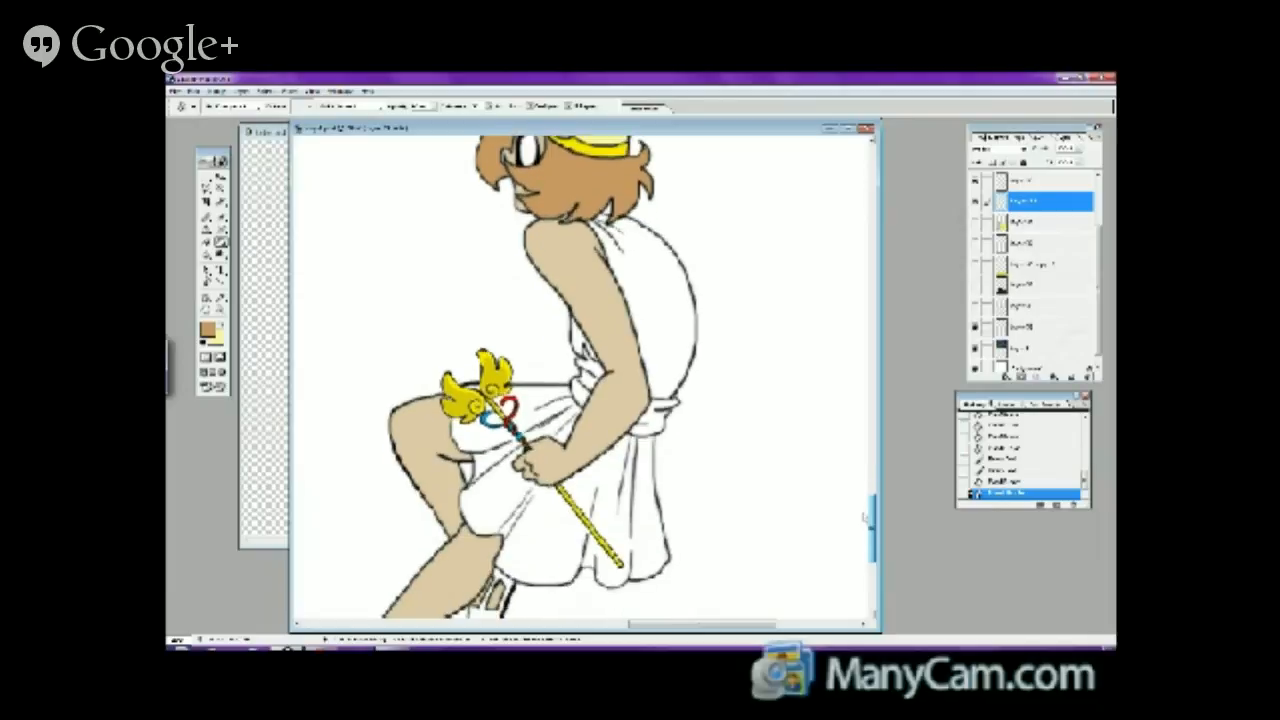
scroll(867, 520, down, 10)
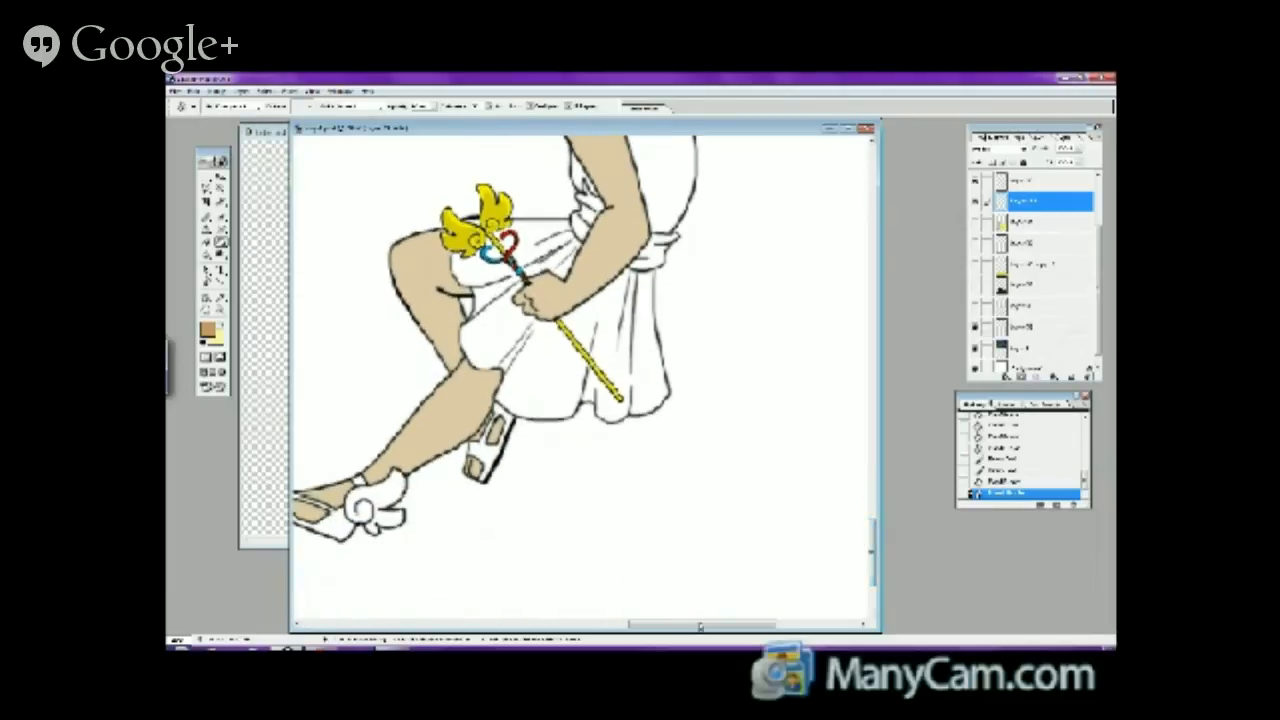
drag(698, 627, 652, 628)
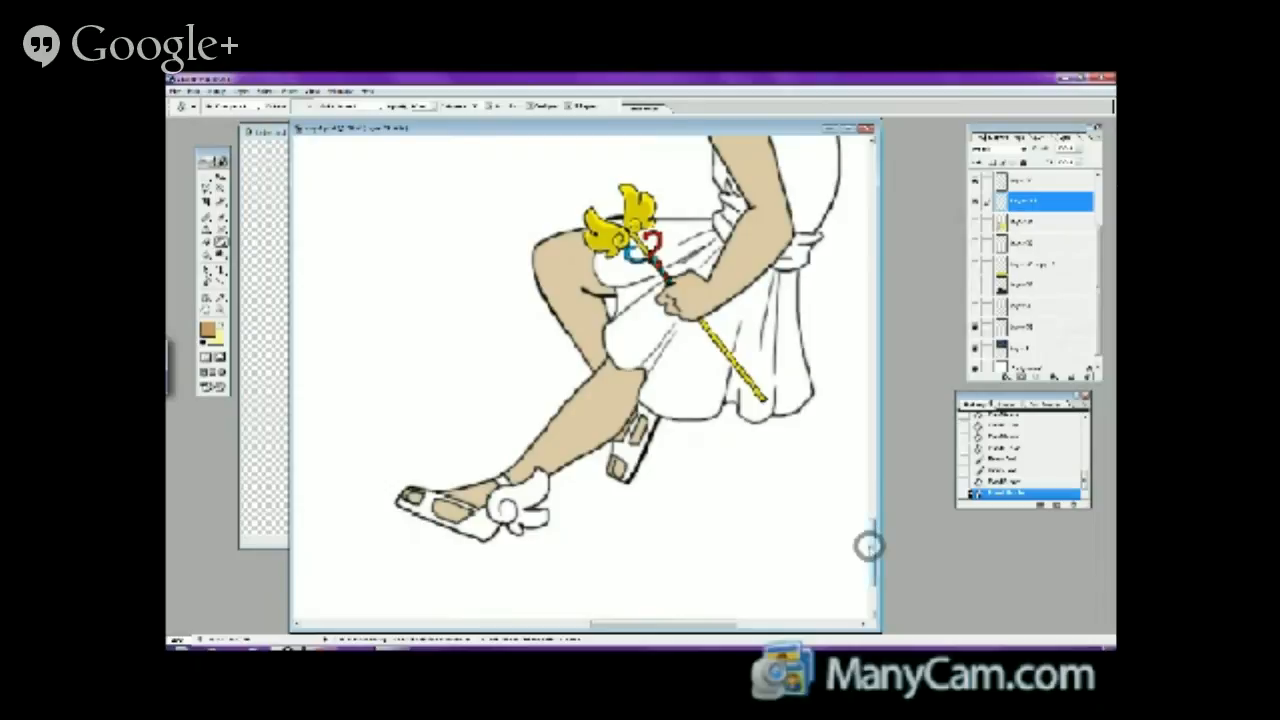
scroll(869, 543, up, 14)
scroll(869, 543, down, 15)
scroll(847, 557, down, 1)
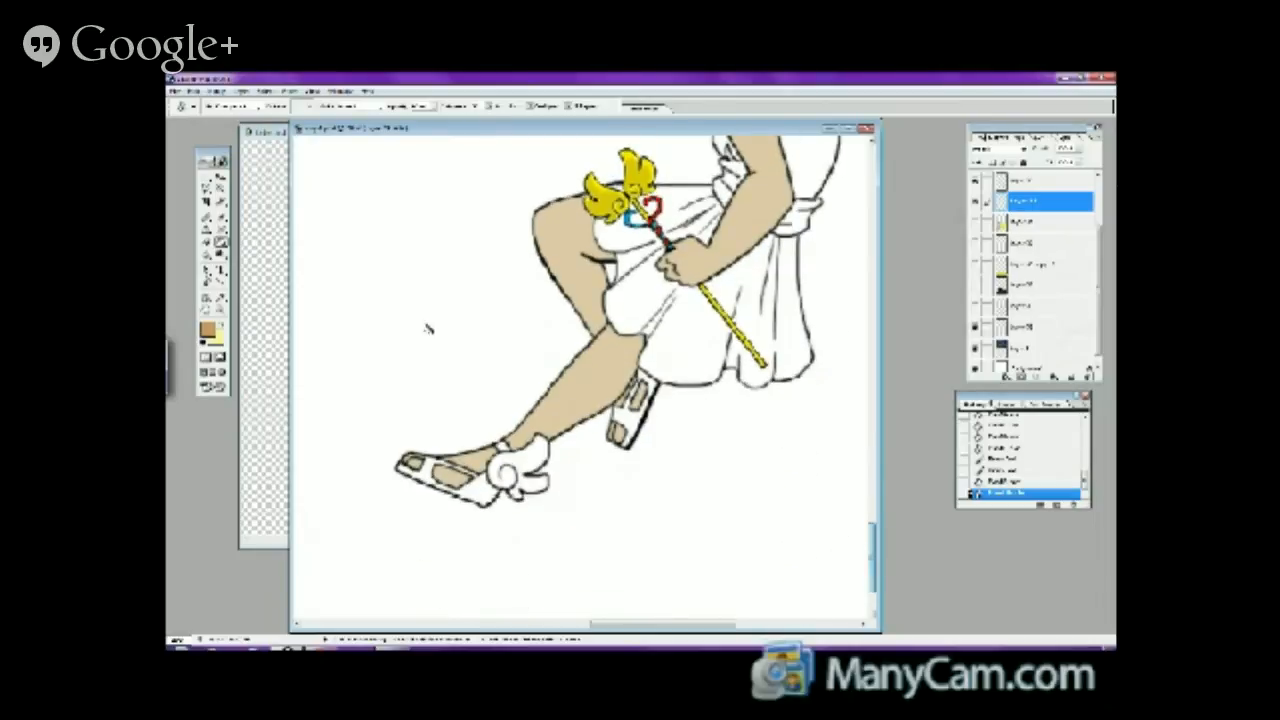
click(209, 332)
mouse_move(530, 370)
mouse_down()
mouse_move(512, 380)
mouse_move(609, 374)
mouse_move(575, 386)
mouse_up()
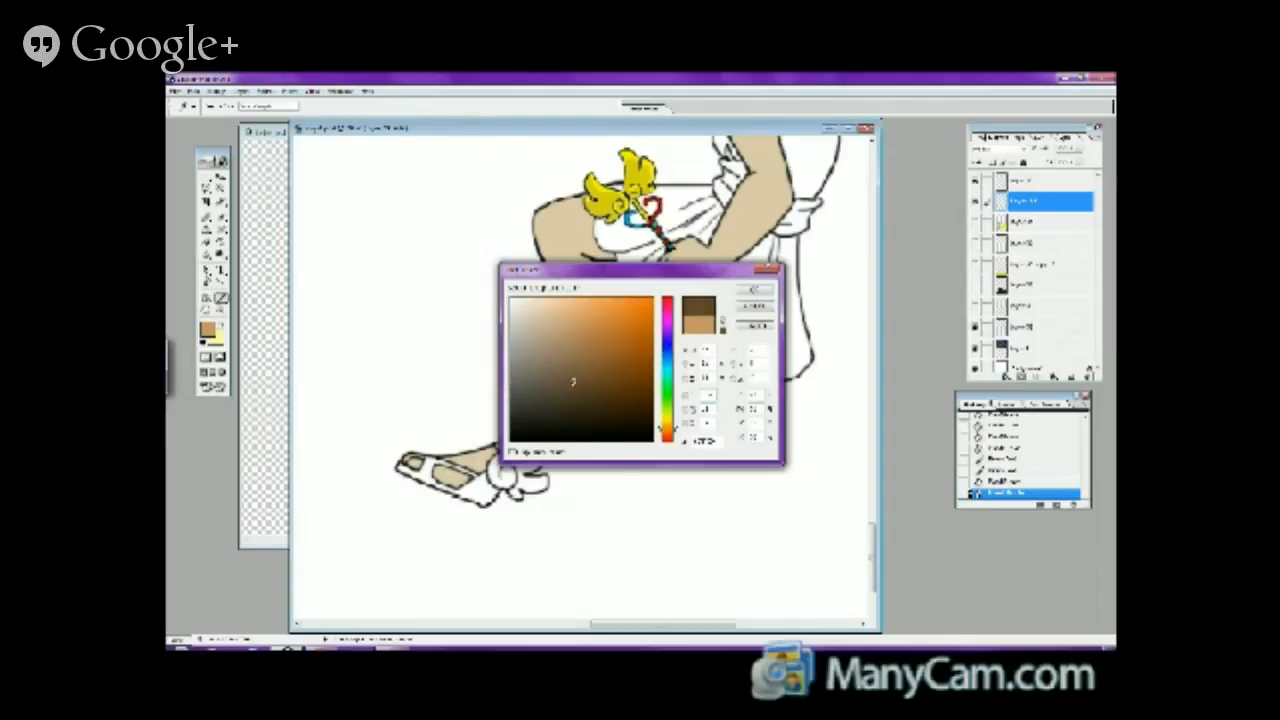
click(755, 290)
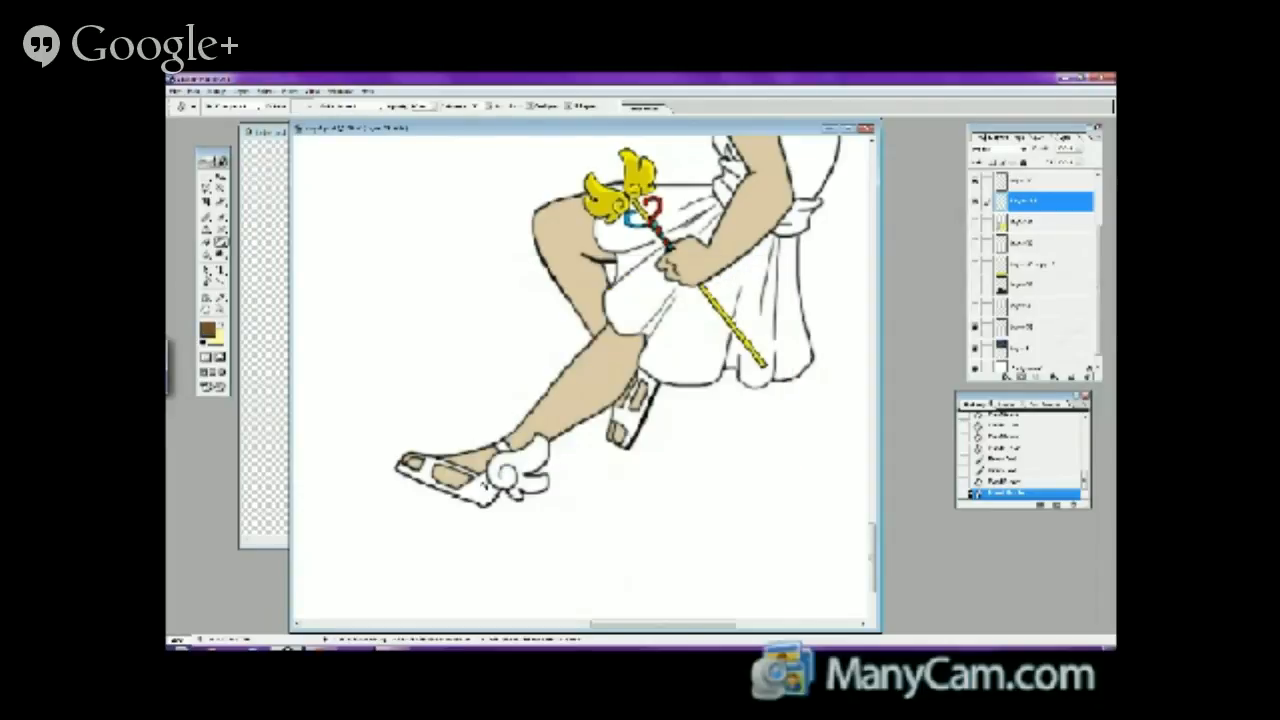
- Fill the front sandal, its ankle strap and the rear sandal with dark brown
click(478, 488)
click(442, 451)
click(502, 447)
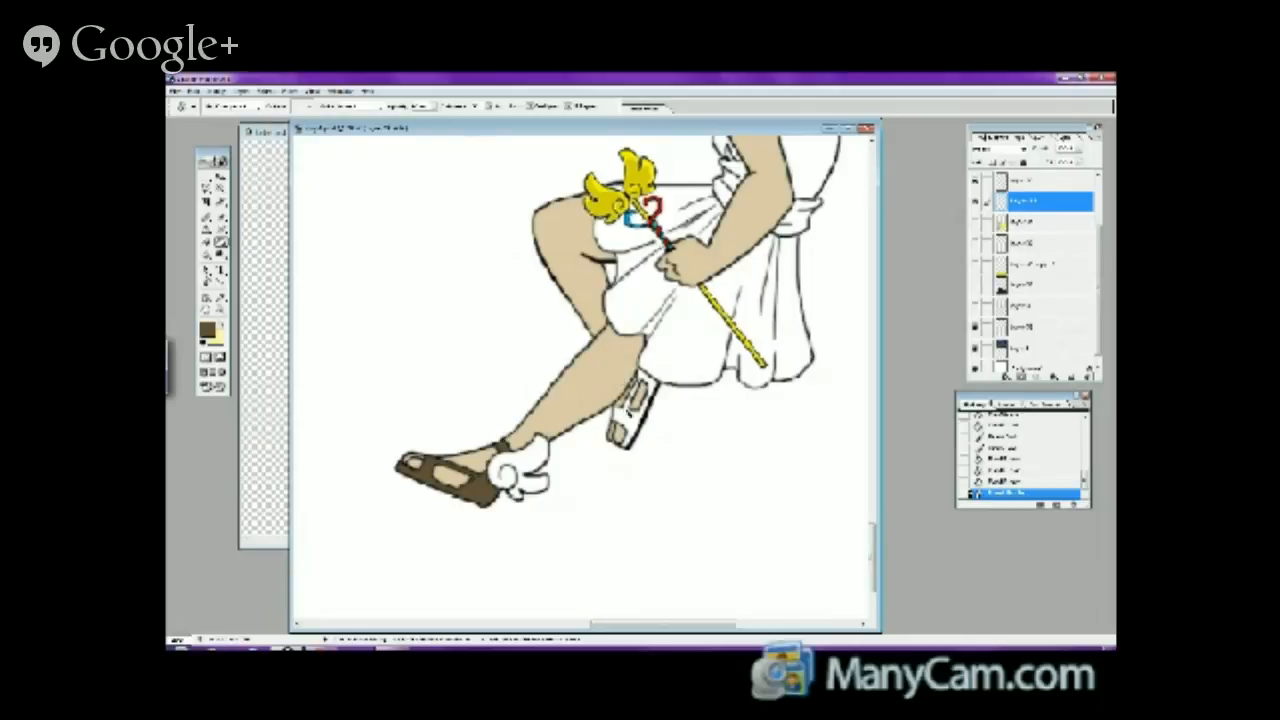
click(622, 428)
click(645, 392)
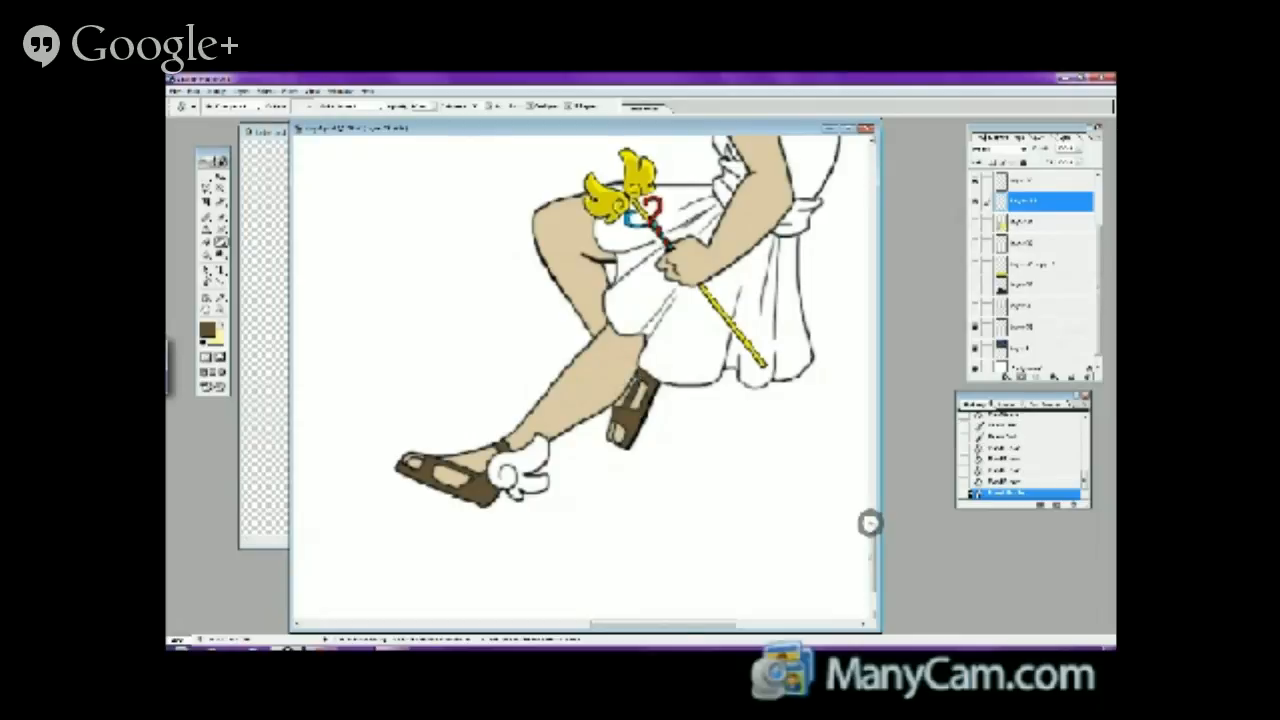
- Touch up the small gaps in the sandals in dark brown with the Pencil
mouse_move(869, 523)
mouse_down()
mouse_move(866, 483)
mouse_move(869, 531)
mouse_up()
click(214, 229)
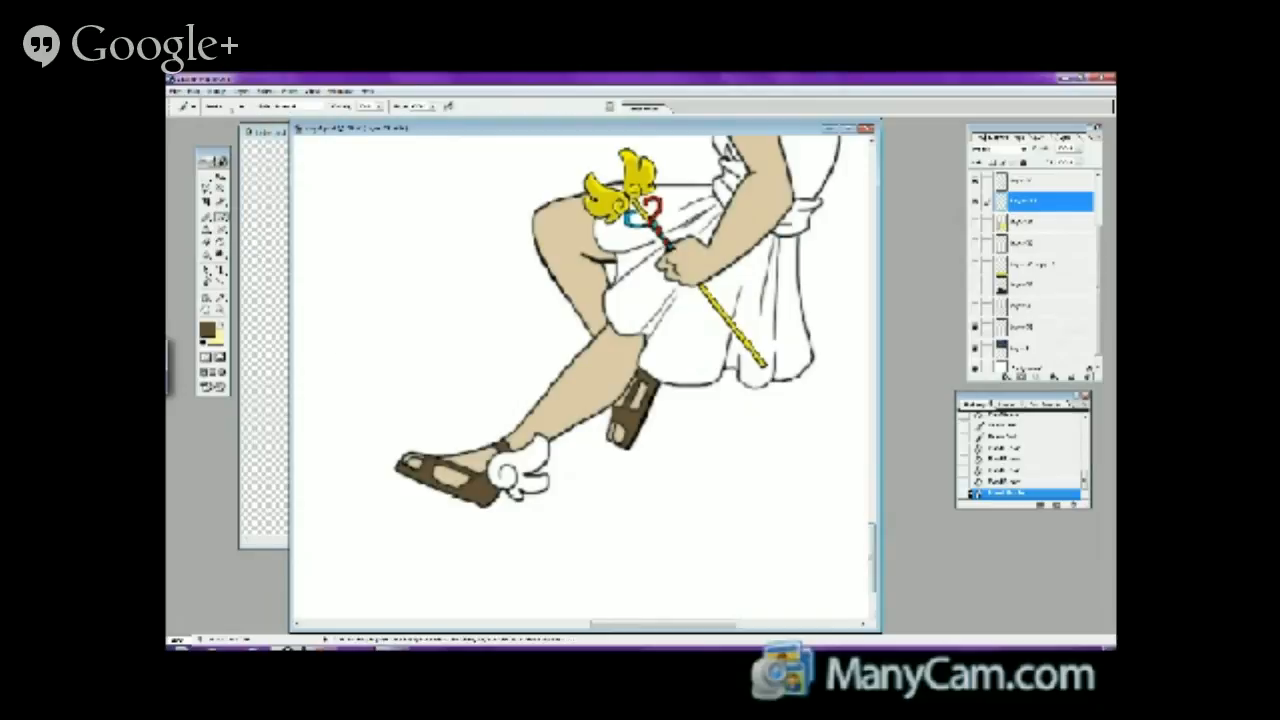
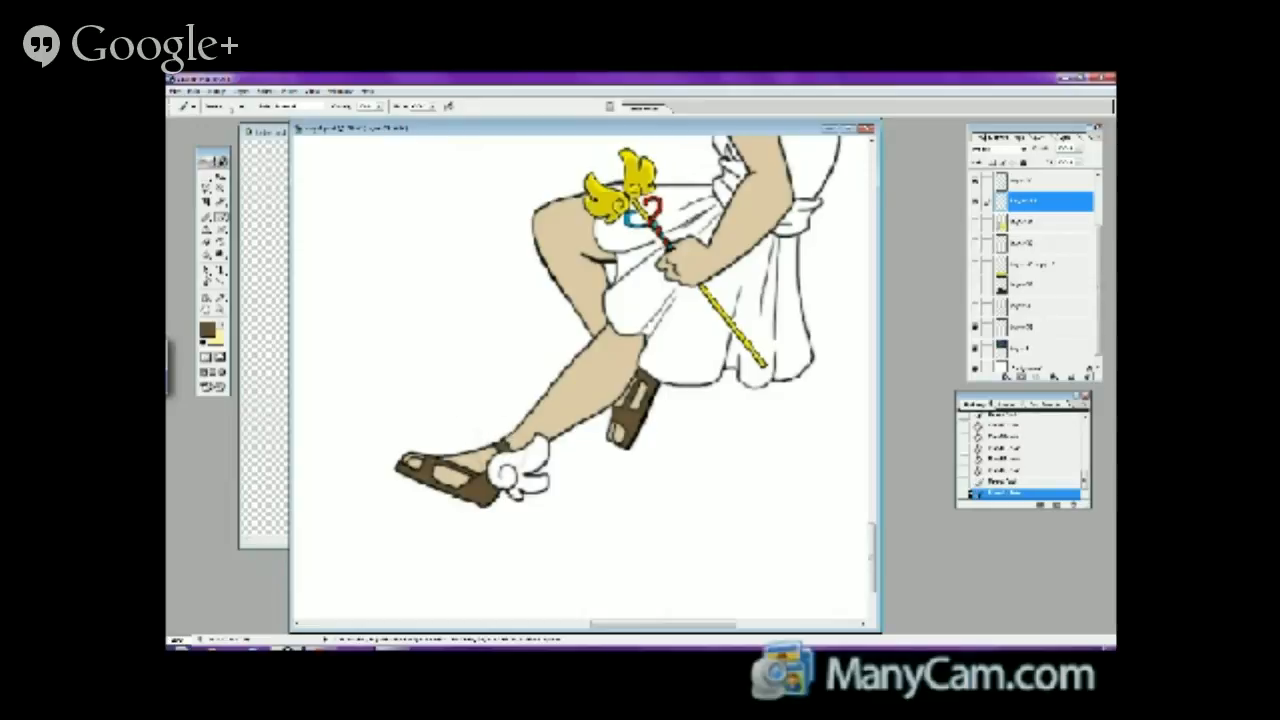
click(510, 431)
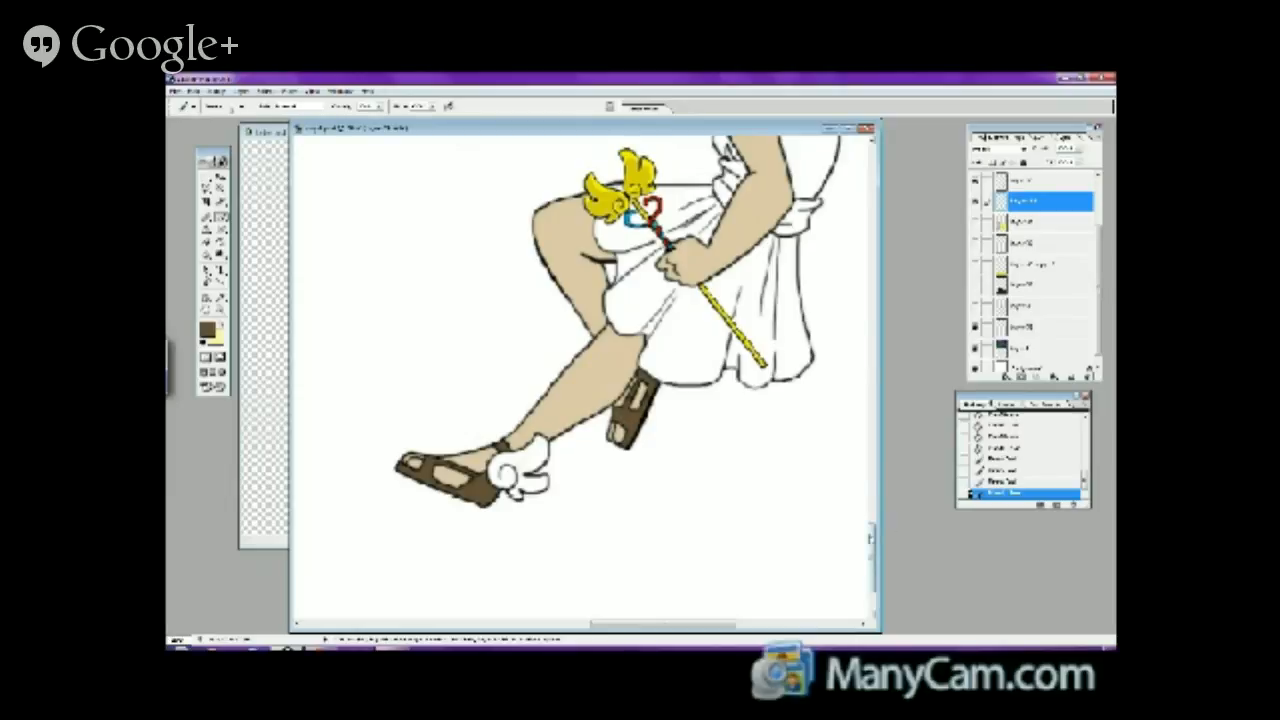
- Set the foreground colour to white, fill the sandal's wing and the tunic's skirt, and briefly hide the background to check coverage
mouse_move(871, 535)
mouse_down()
mouse_move(866, 478)
mouse_move(870, 535)
mouse_up()
click(221, 298)
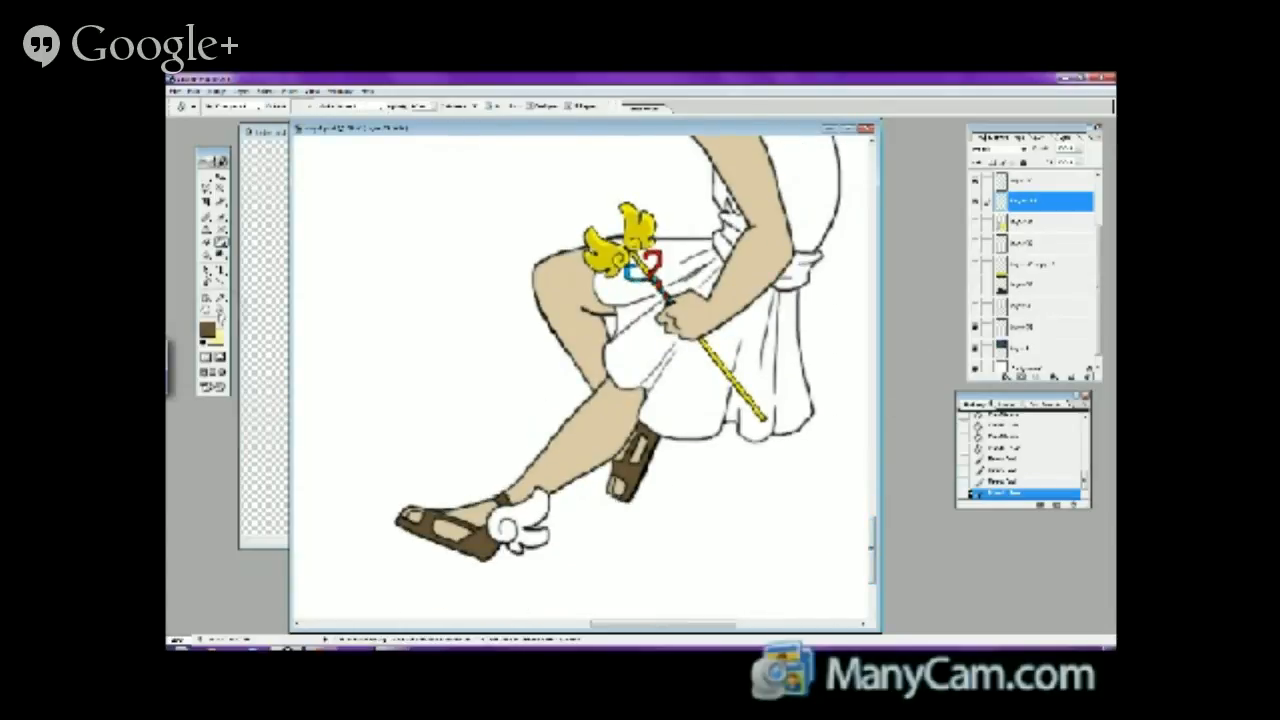
click(207, 329)
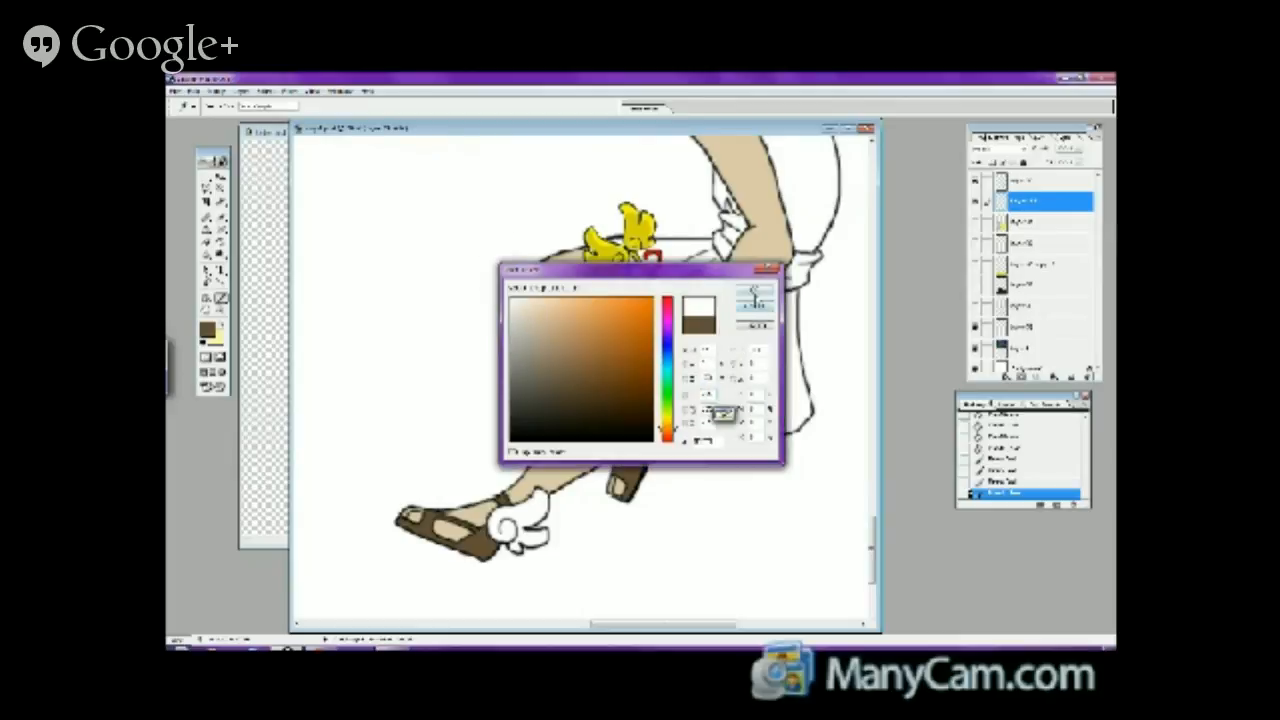
click(755, 290)
click(505, 523)
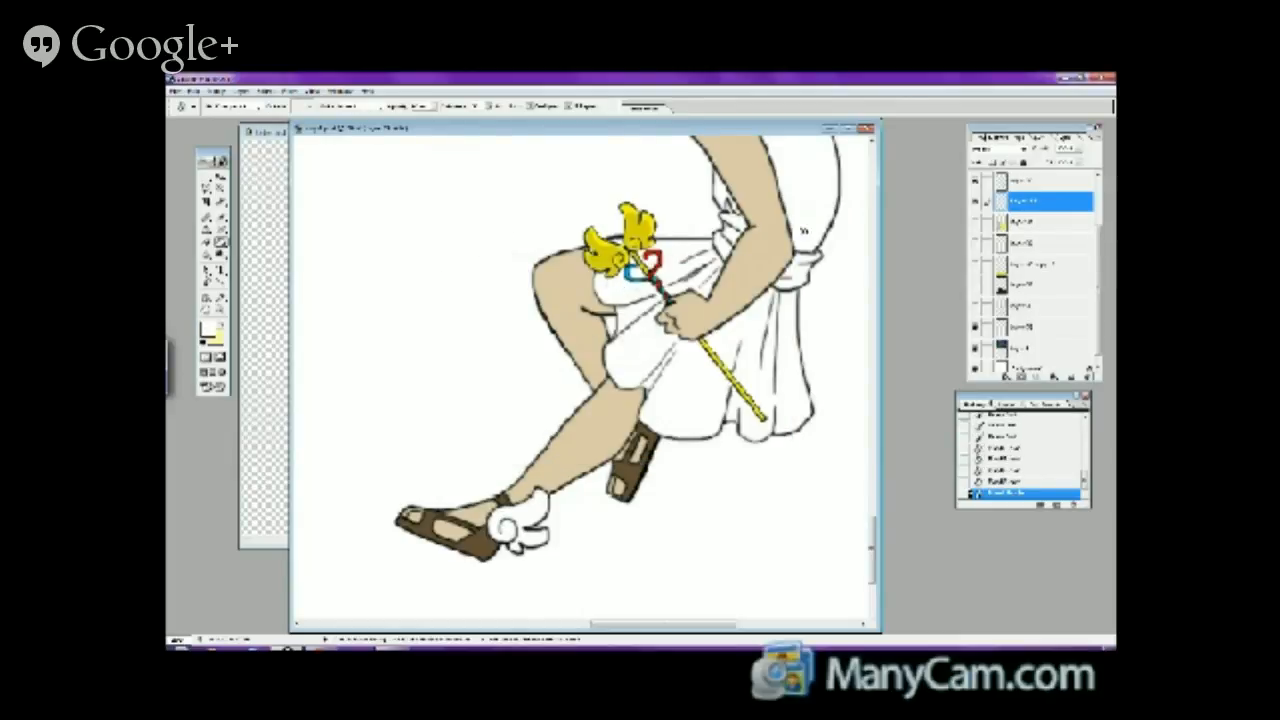
click(975, 368)
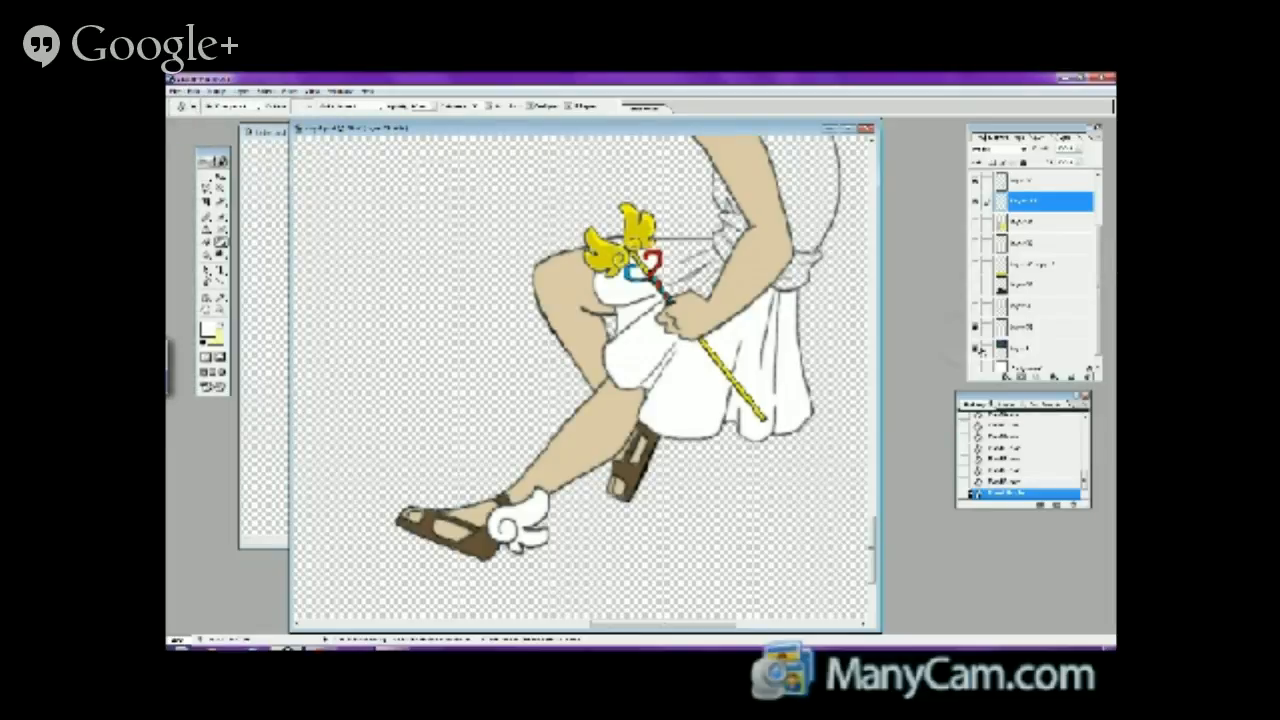
click(975, 369)
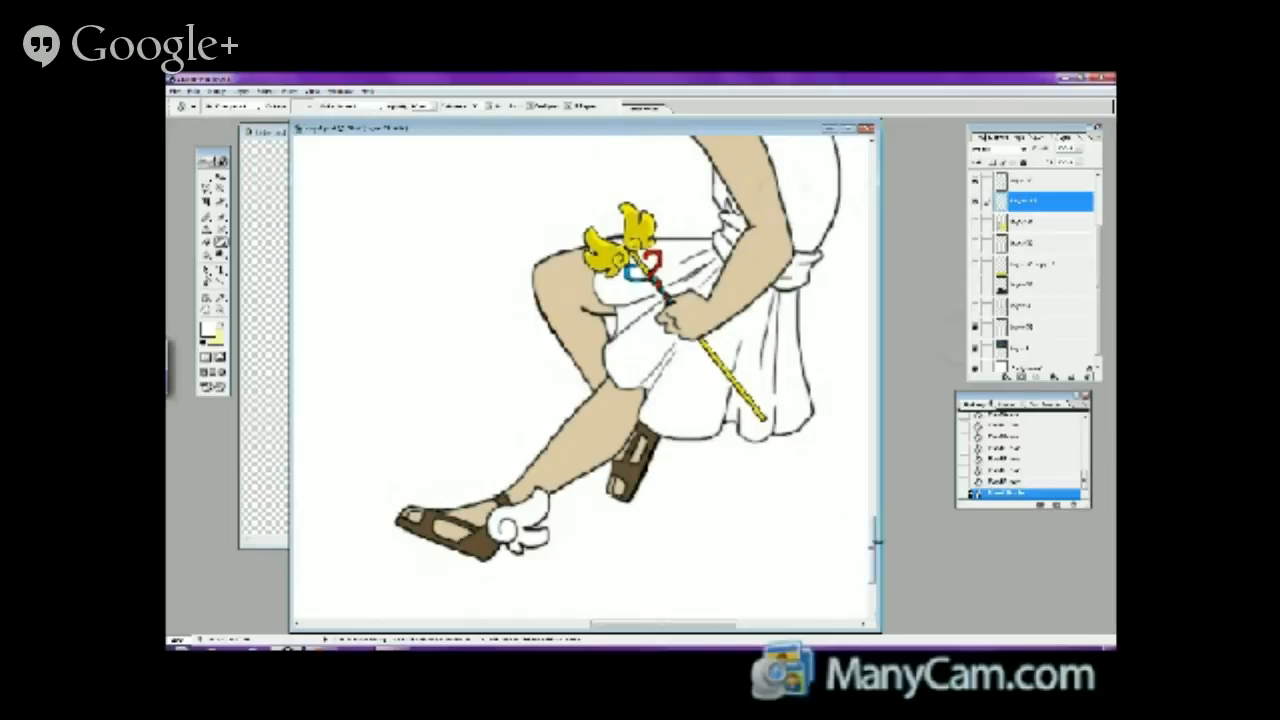
- Fill the wings on the seated figure's cap with white and touch them up with the Pencil
drag(870, 512, 872, 472)
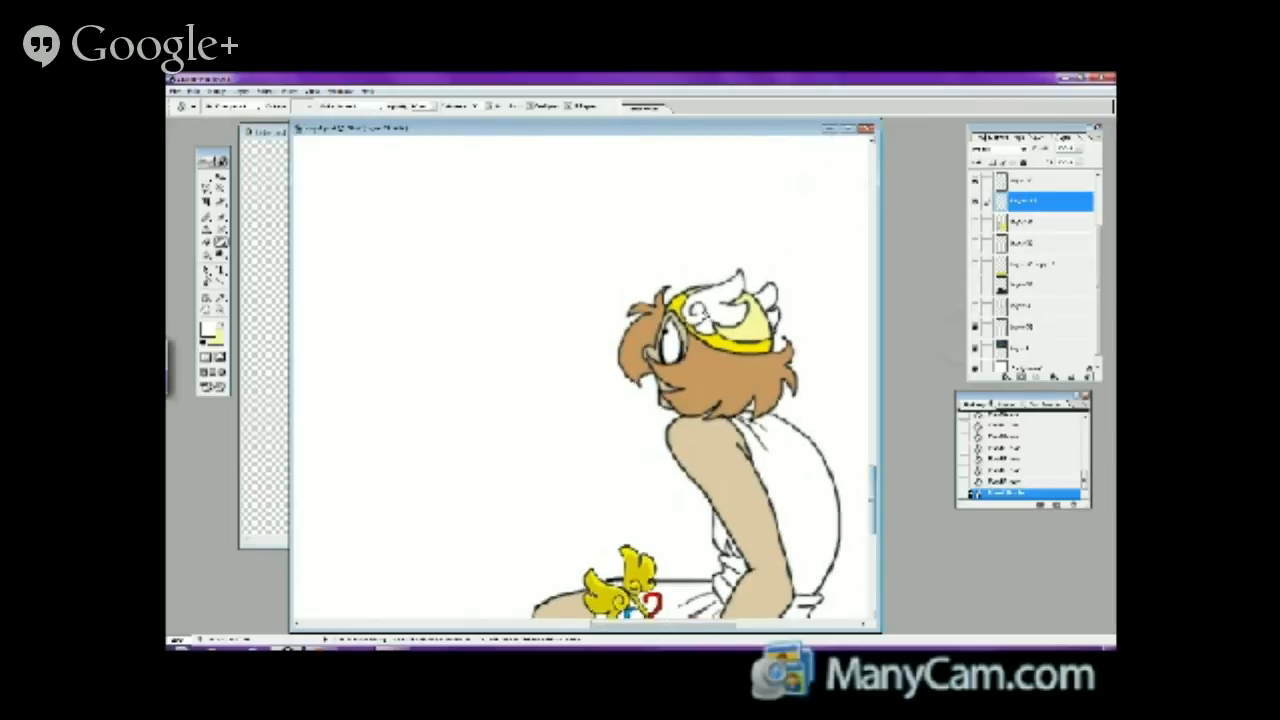
click(773, 307)
click(774, 321)
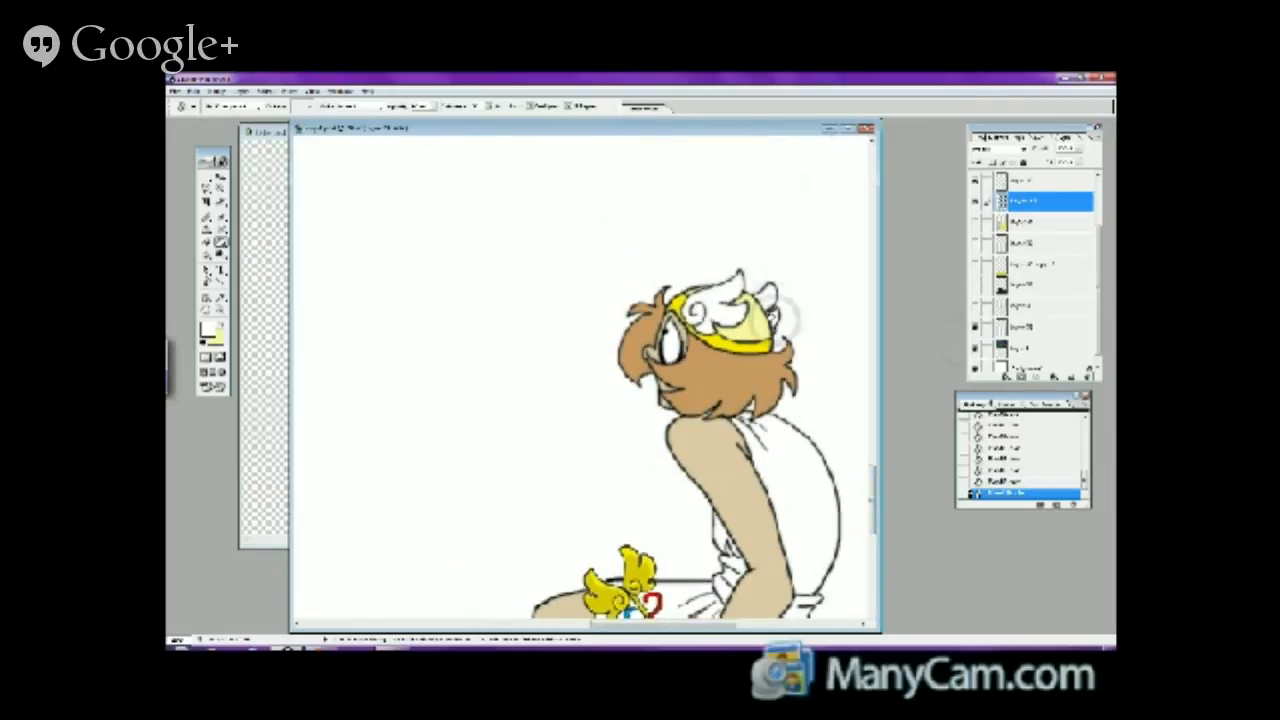
click(220, 216)
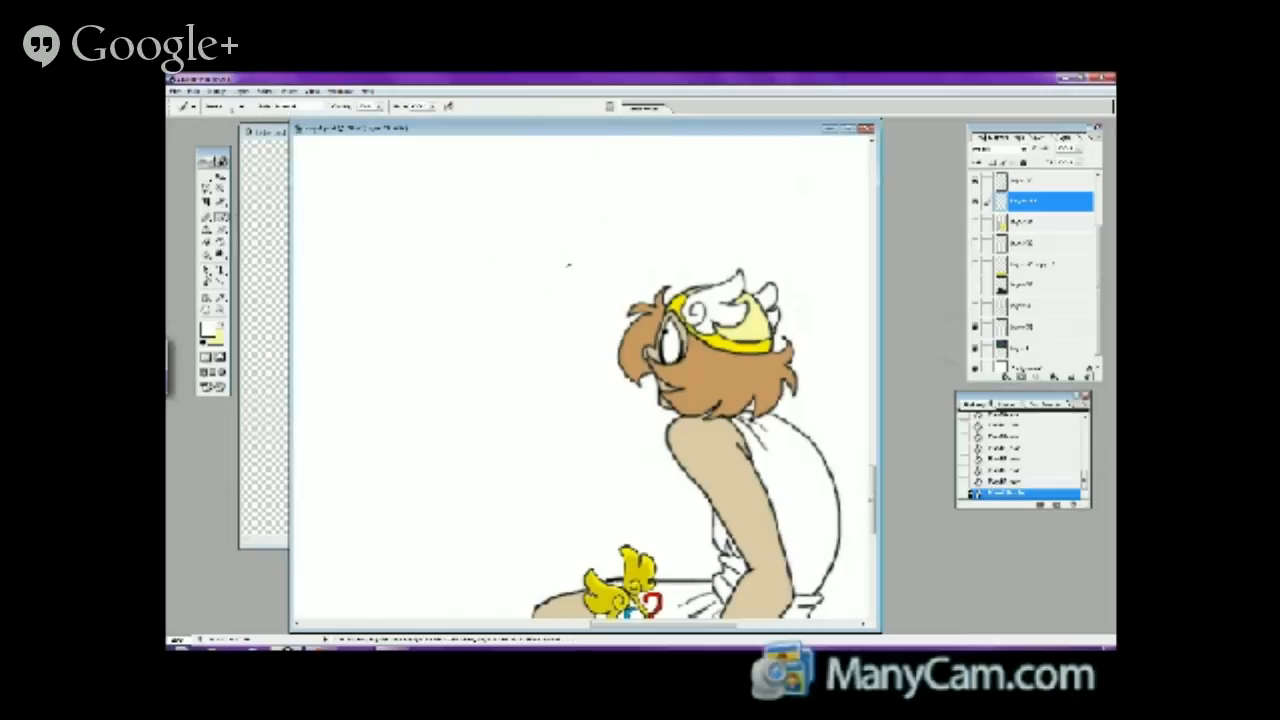
click(815, 283)
- Show the hidden gate and dark backdrop layers to check the figure's colours against them
click(976, 308)
click(976, 306)
click(975, 286)
click(975, 265)
click(974, 245)
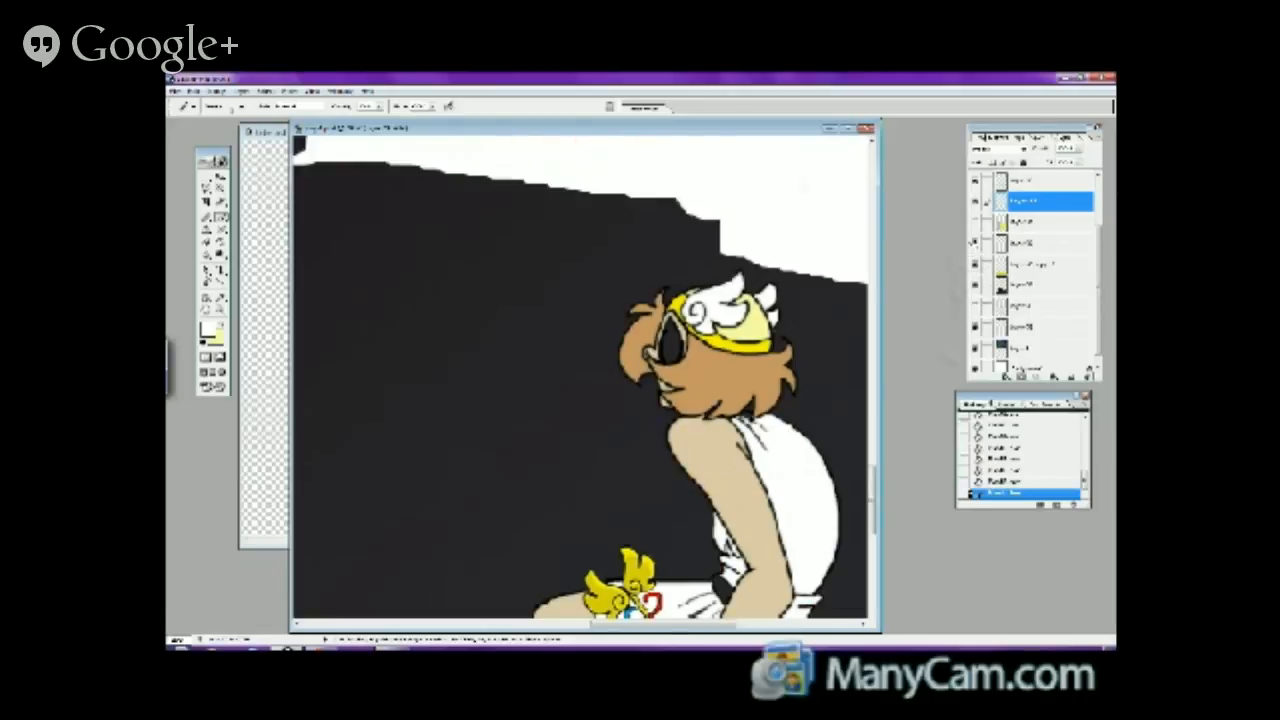
click(974, 222)
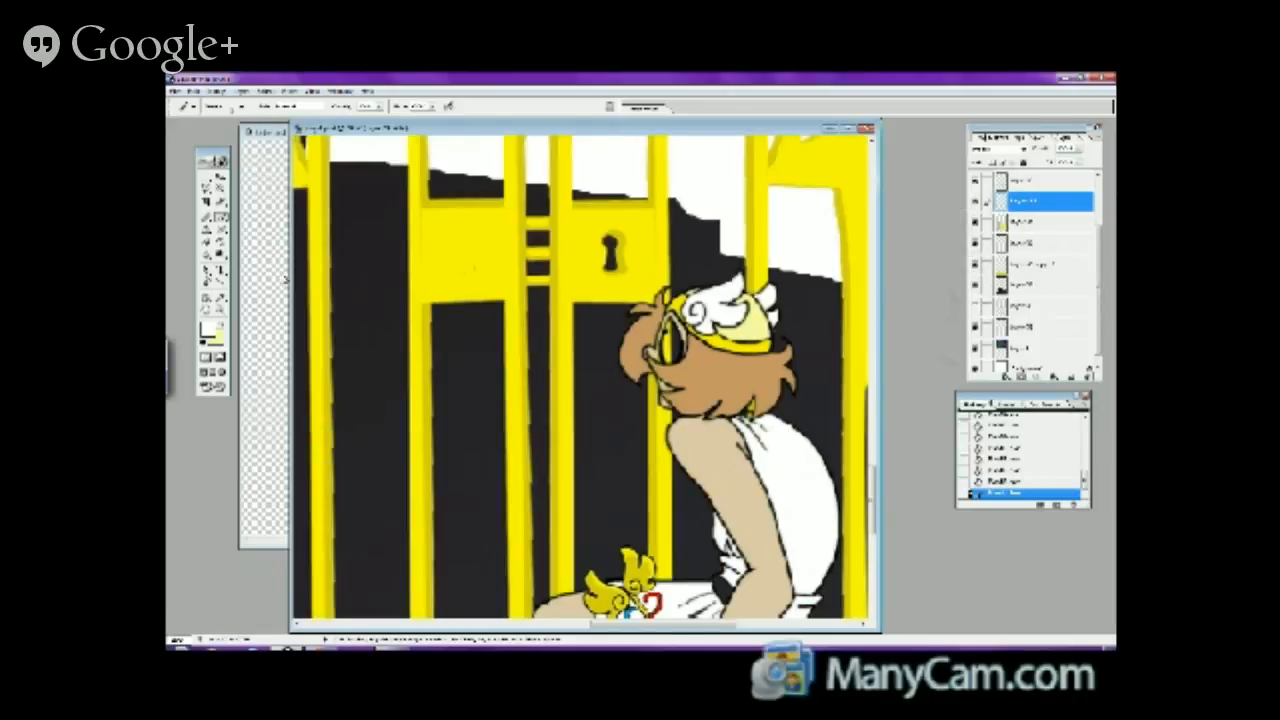
- Hide the gate and backdrop layers and fill the seated figure's eye with white
click(228, 242)
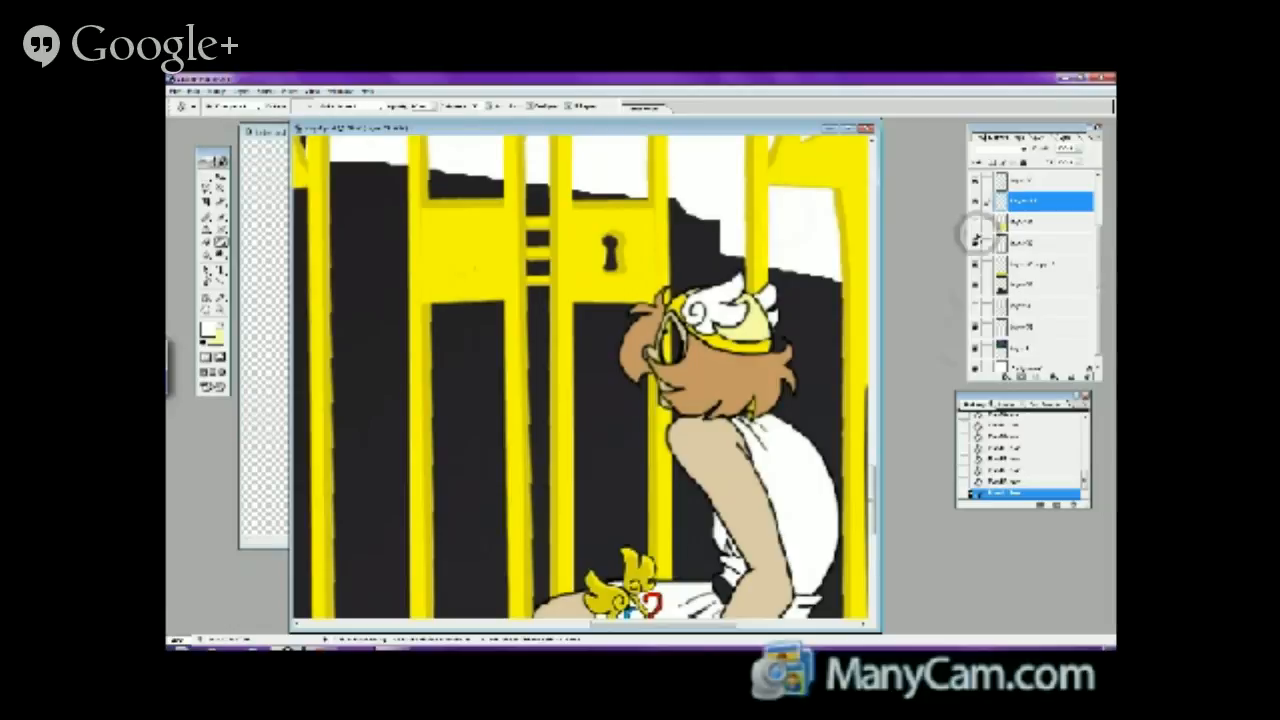
click(975, 243)
click(975, 264)
click(975, 285)
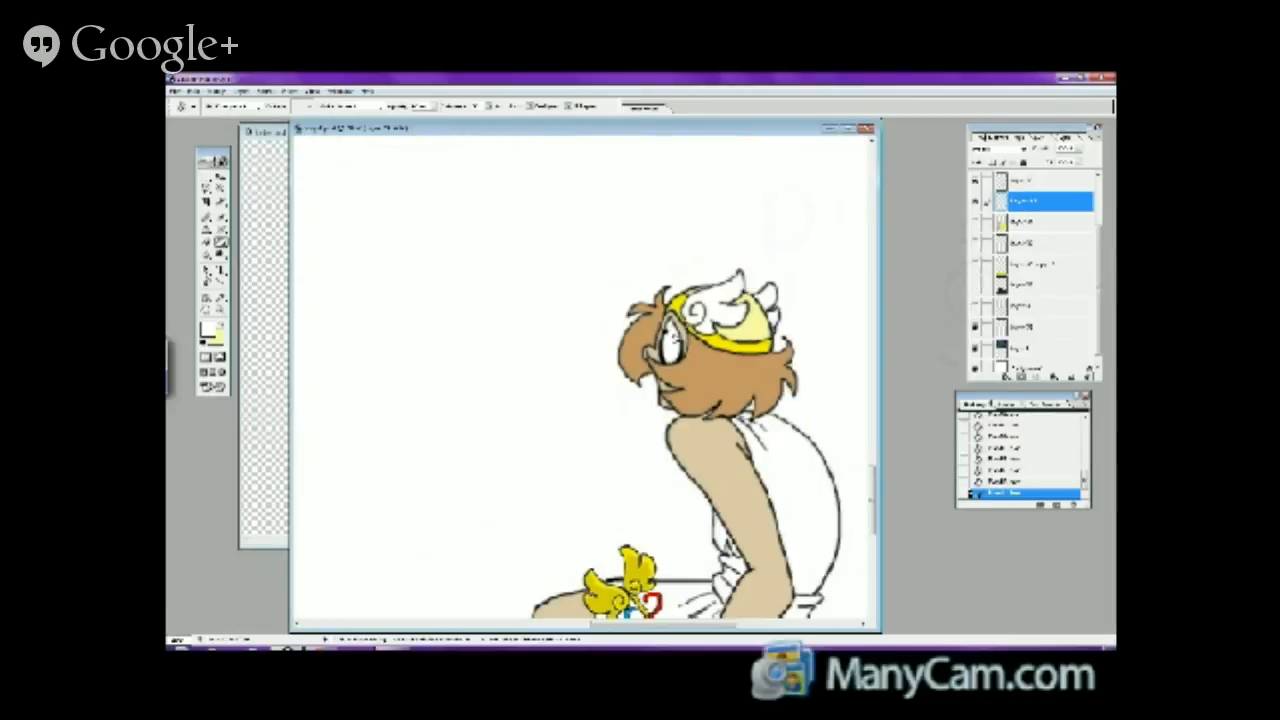
- Show the gate and backdrop layers again and zoom out to view the seated figure within the panel
click(975, 285)
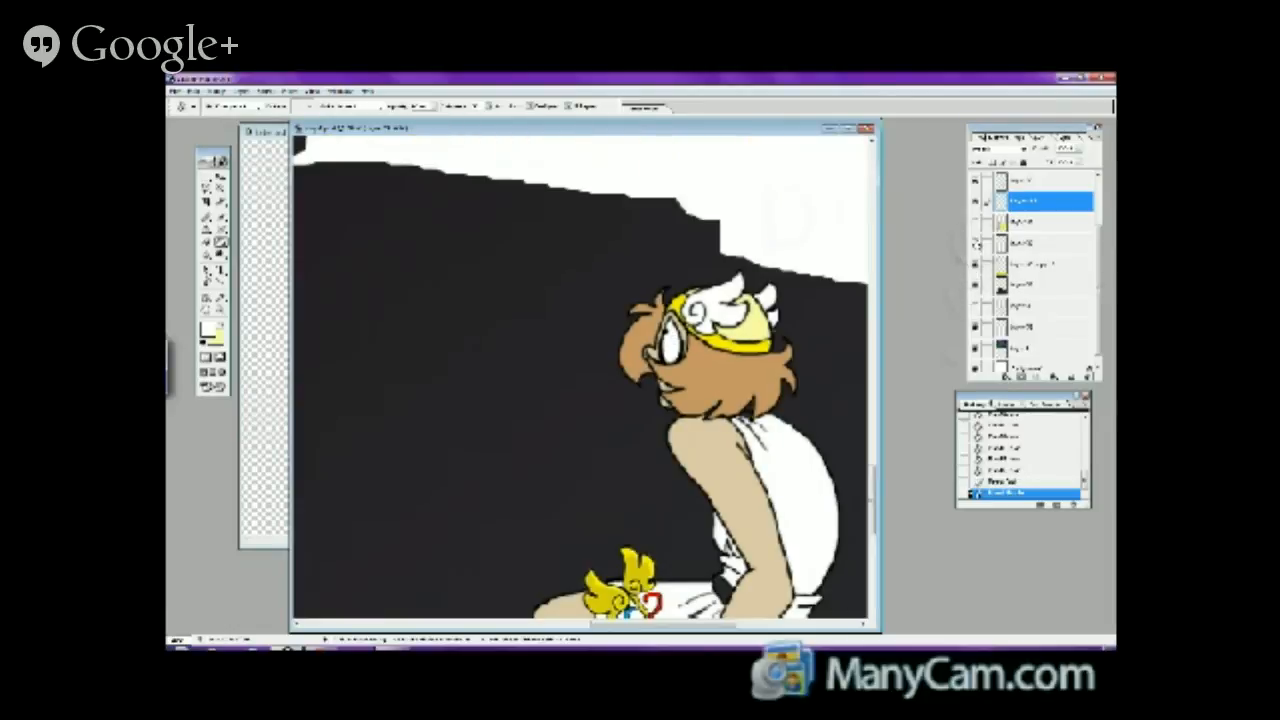
click(975, 243)
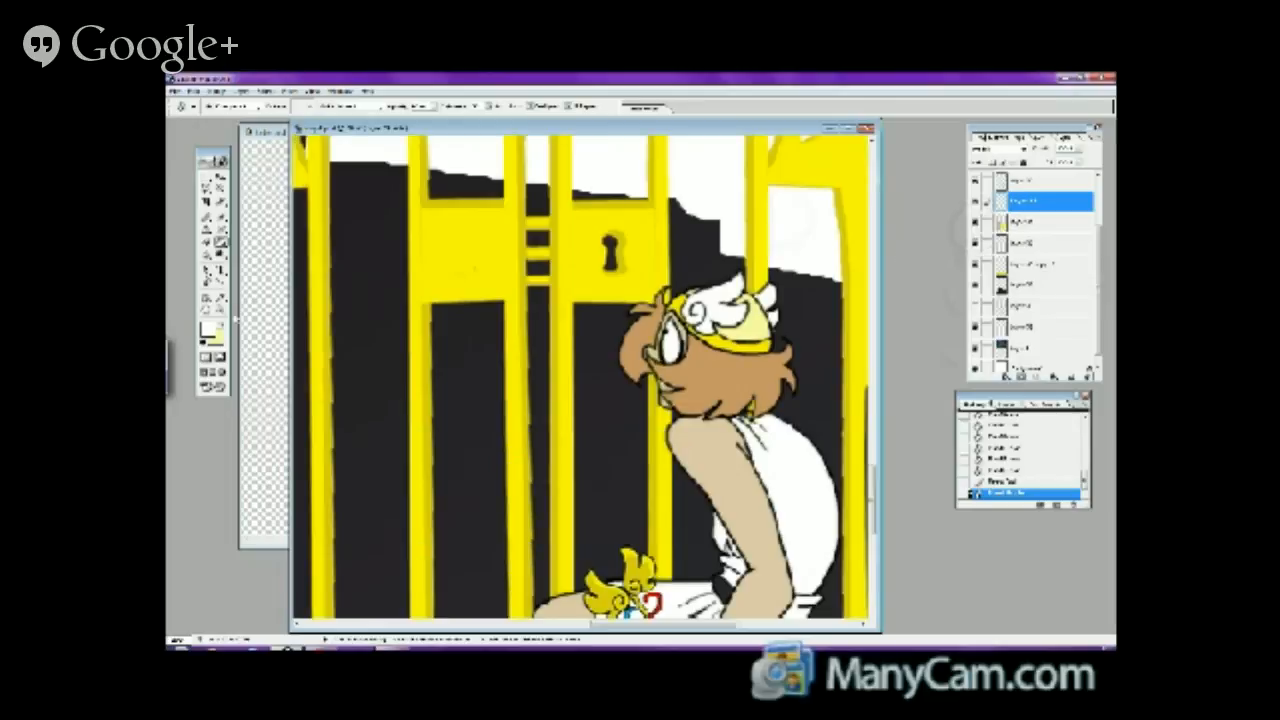
click(222, 310)
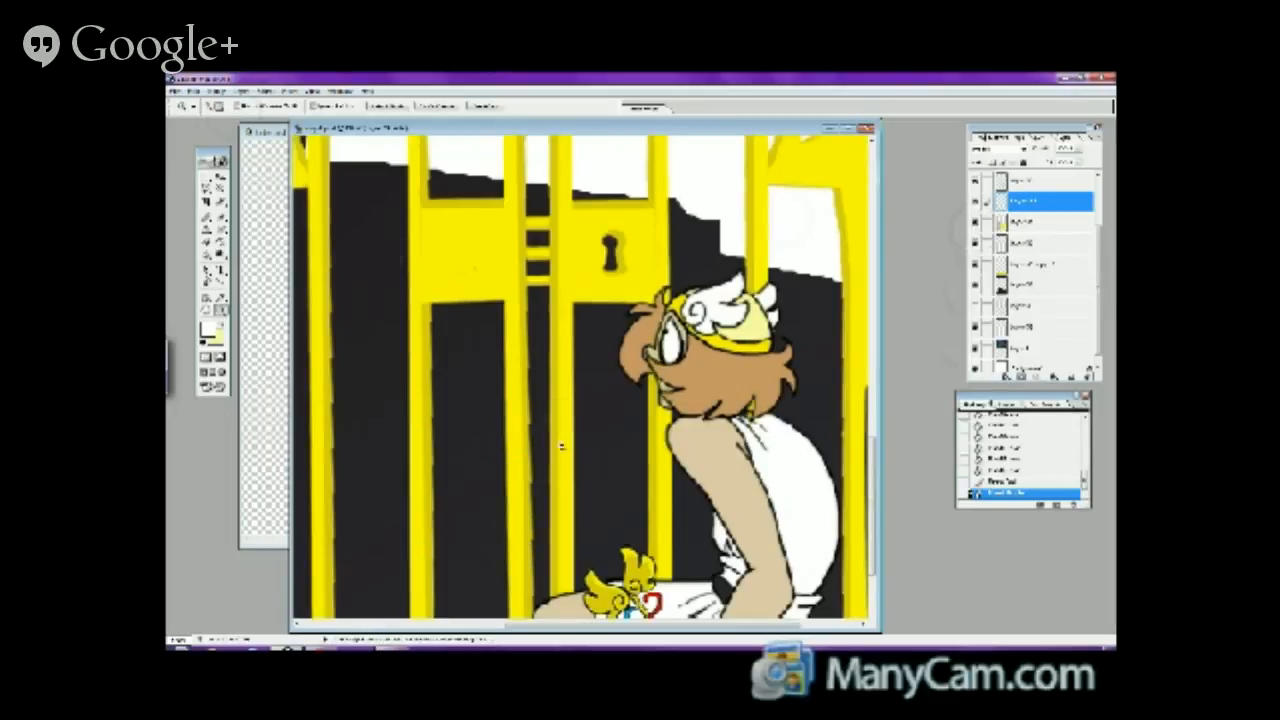
alt+click(561, 446)
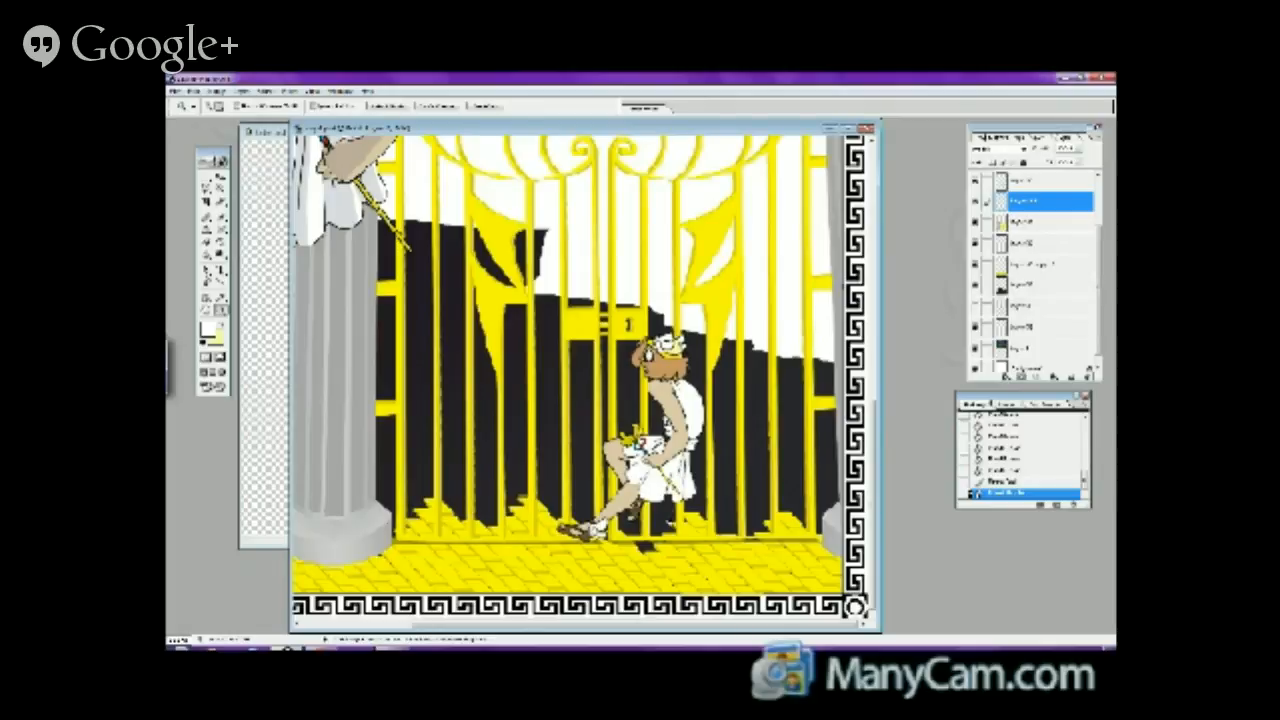
- On the dark foreground rock layer, hide the golden gate and lasso the ragged edge of the rock's ledge
alt+click(680, 562)
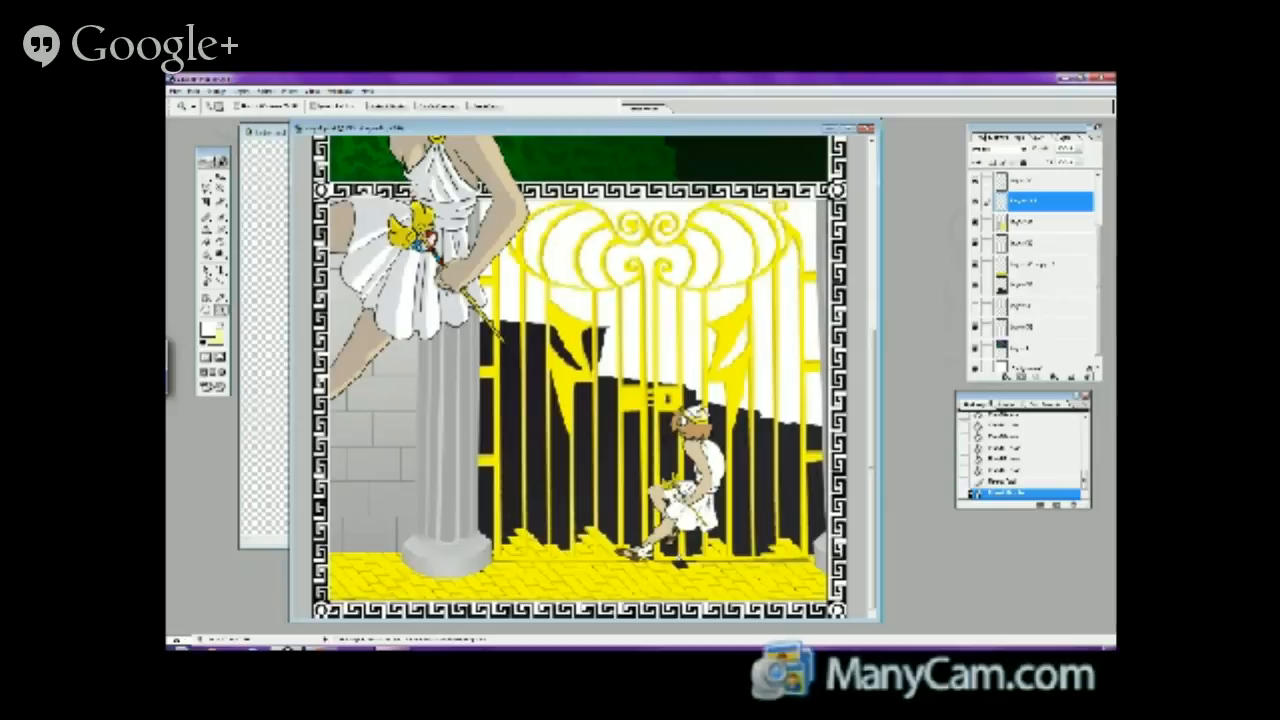
click(1032, 287)
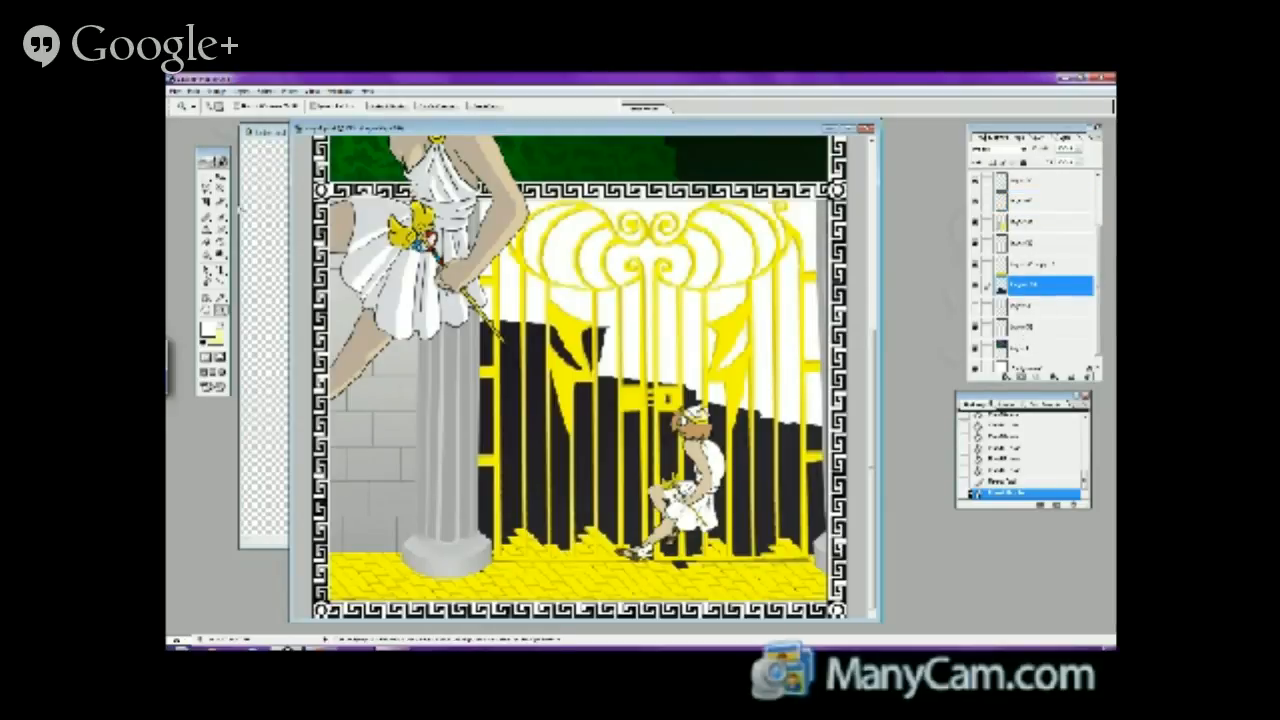
click(207, 186)
right_click(207, 186)
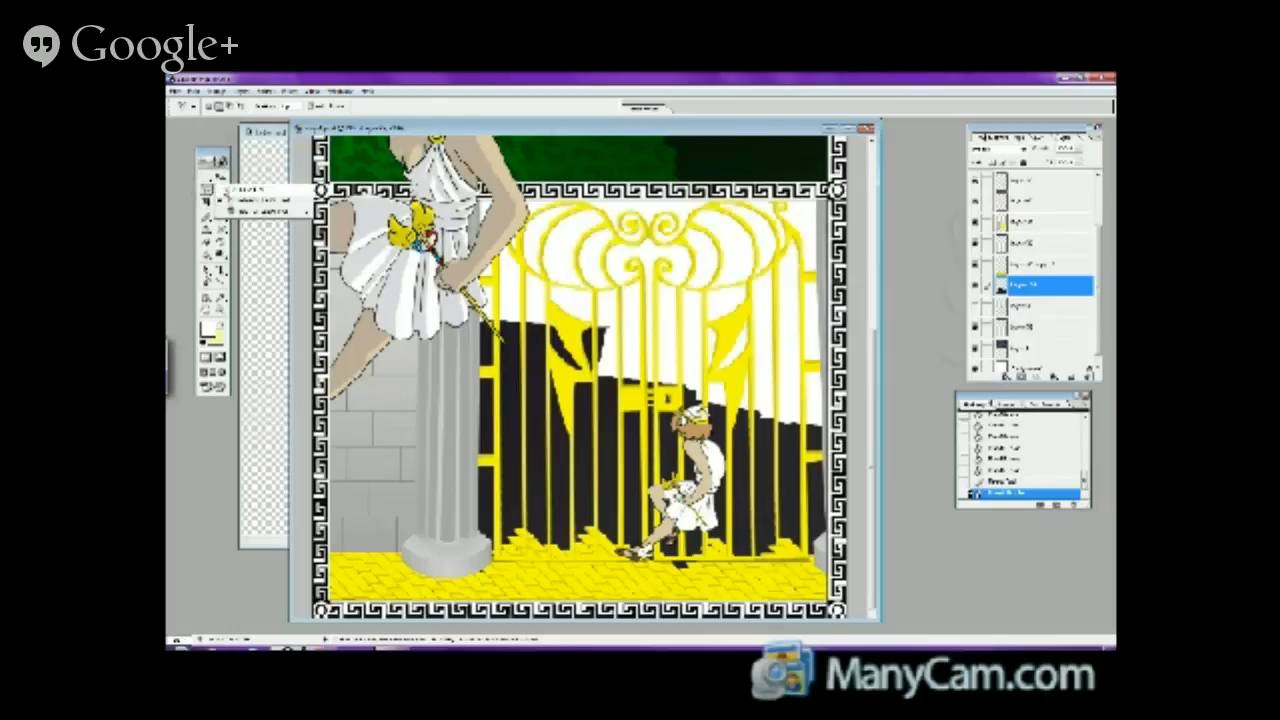
click(222, 191)
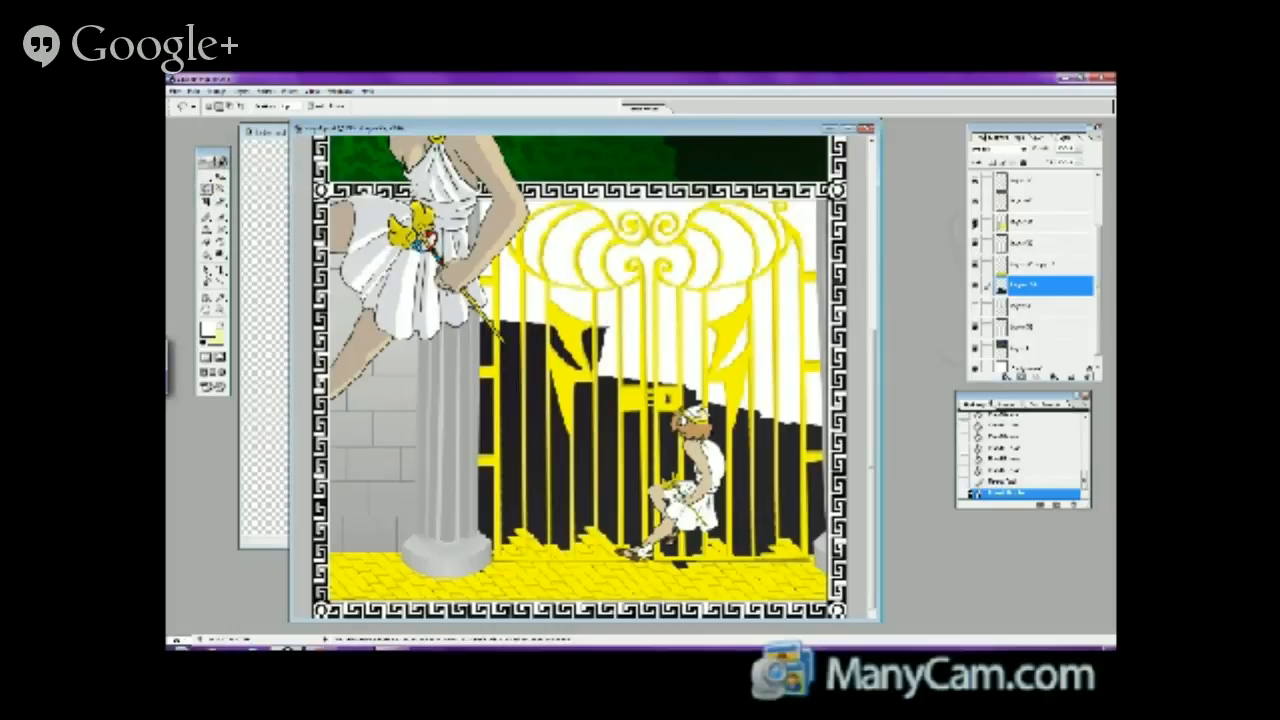
click(975, 221)
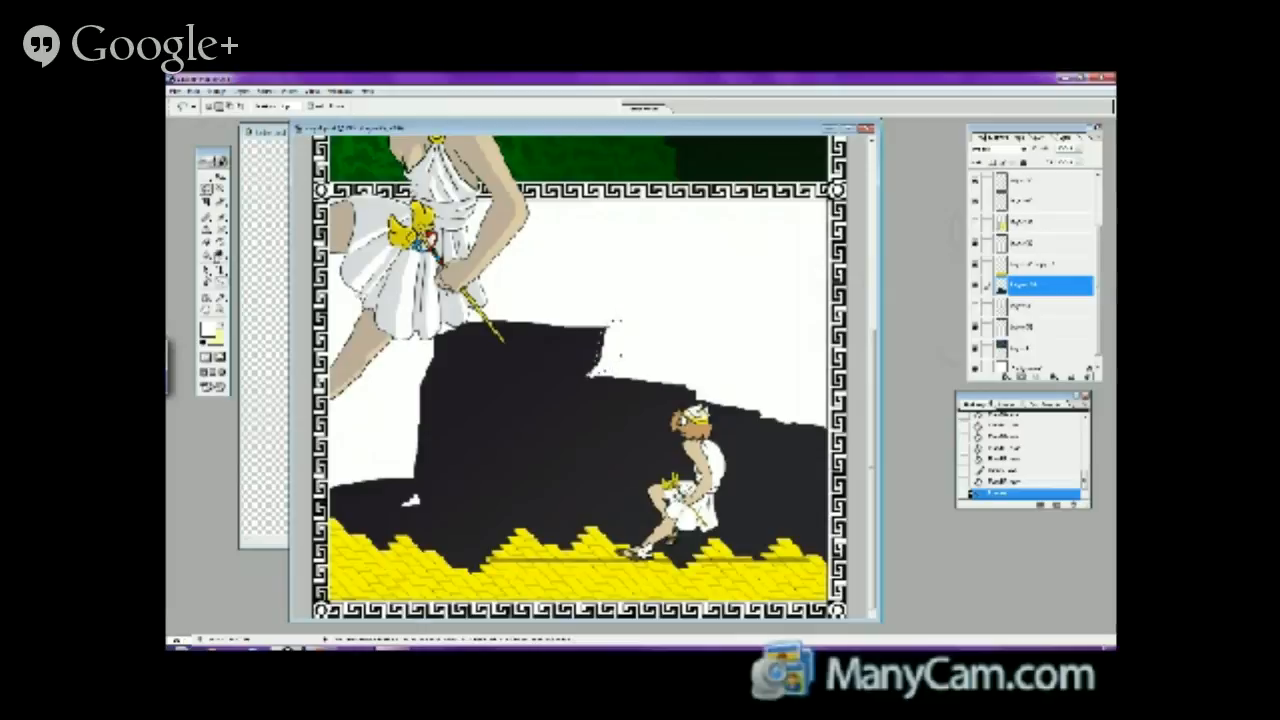
- Erase the ragged edge of the dark rock's ledge inside the selection and clear the selection
click(211, 243)
click(240, 106)
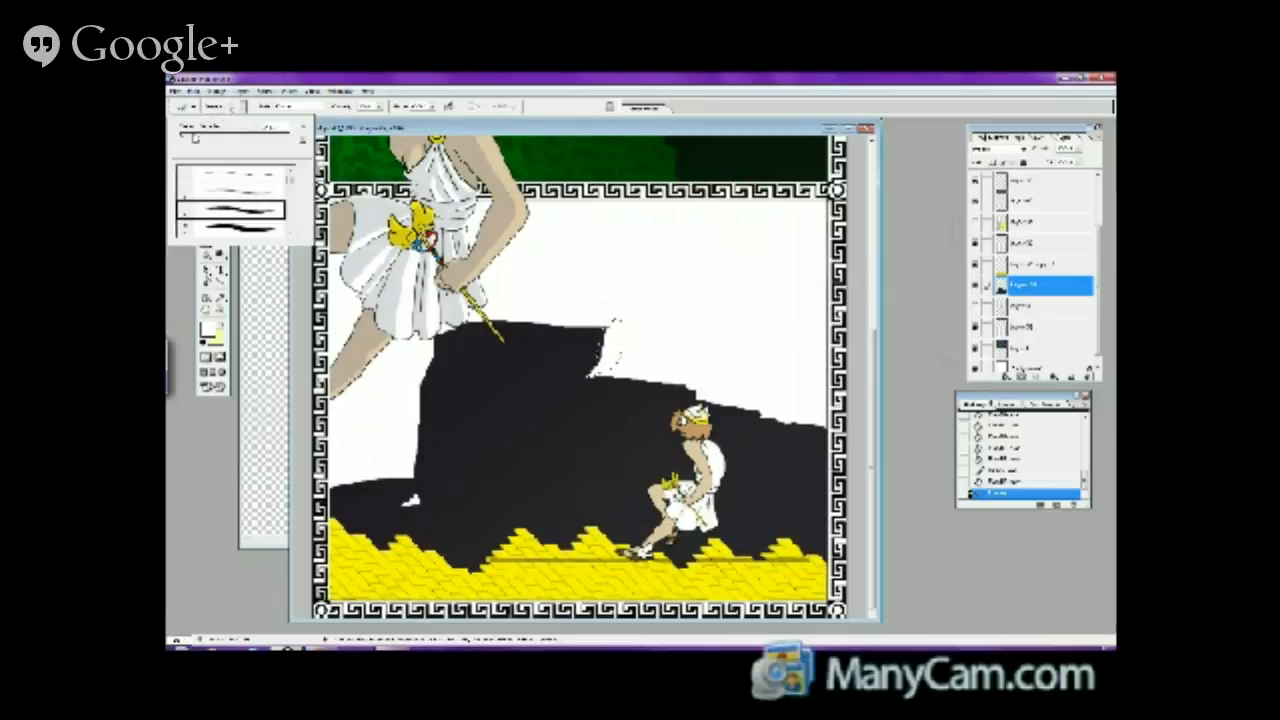
click(575, 390)
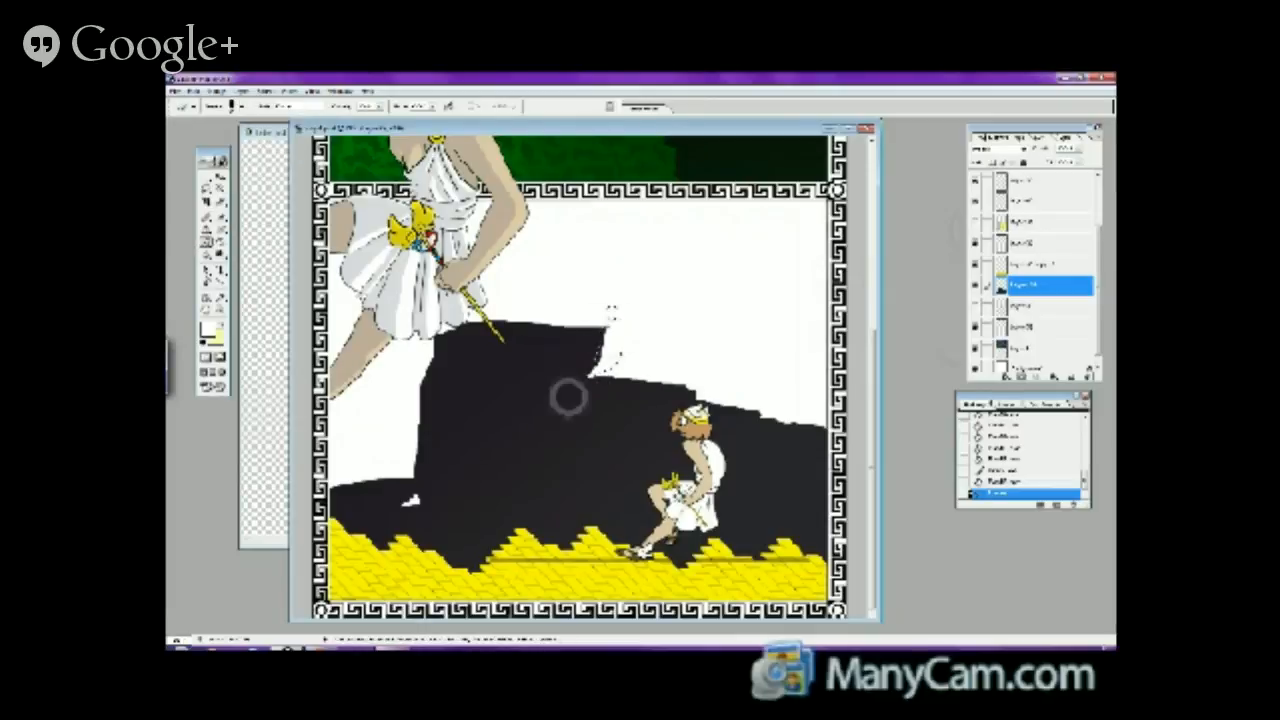
click(608, 360)
click(600, 355)
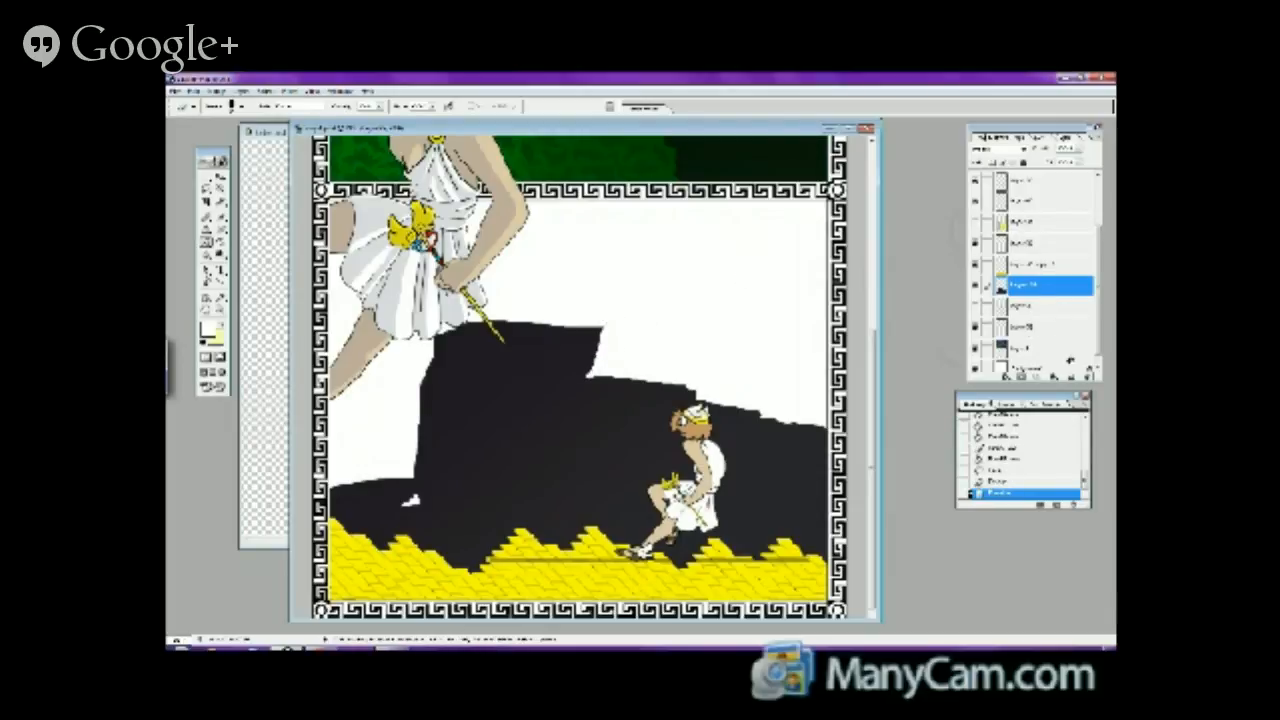
- Set up a new layer beneath the dark foreground rock and lasso the rear rock wall following the red sketch
drag(1057, 286, 1050, 308)
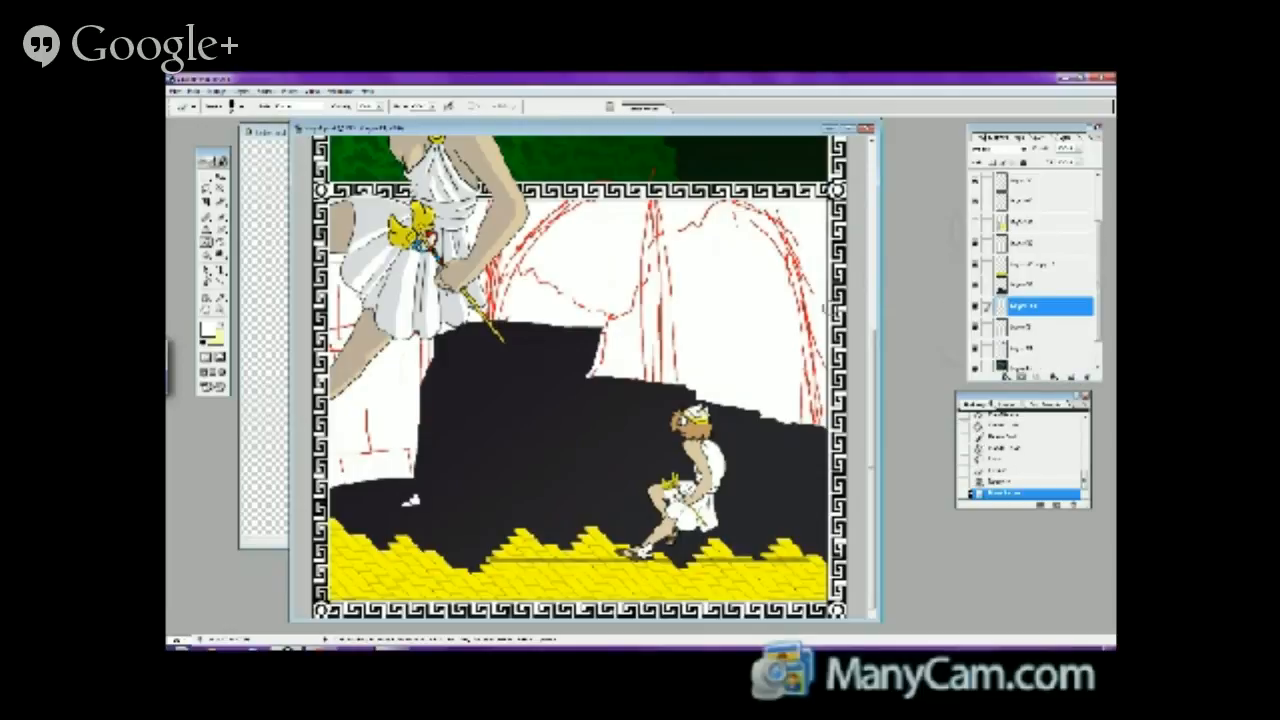
click(207, 189)
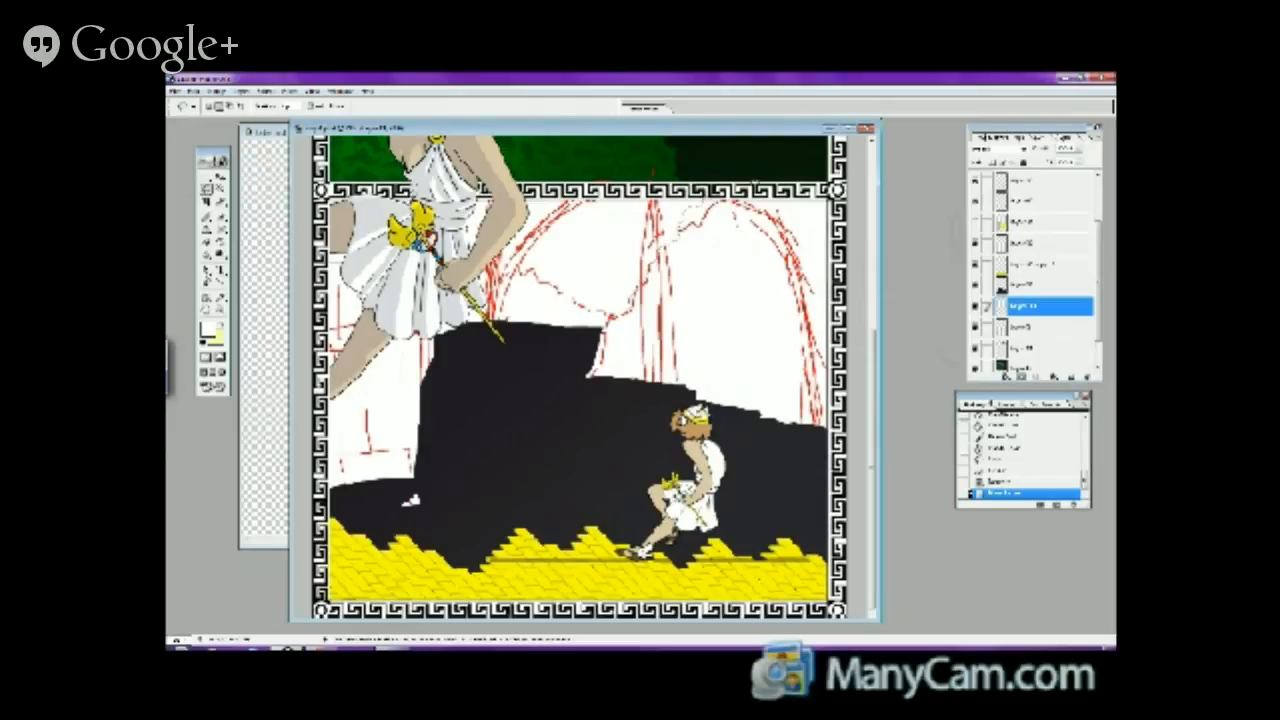
mouse_move(836, 458)
mouse_down()
mouse_move(590, 408)
mouse_move(566, 370)
mouse_up()
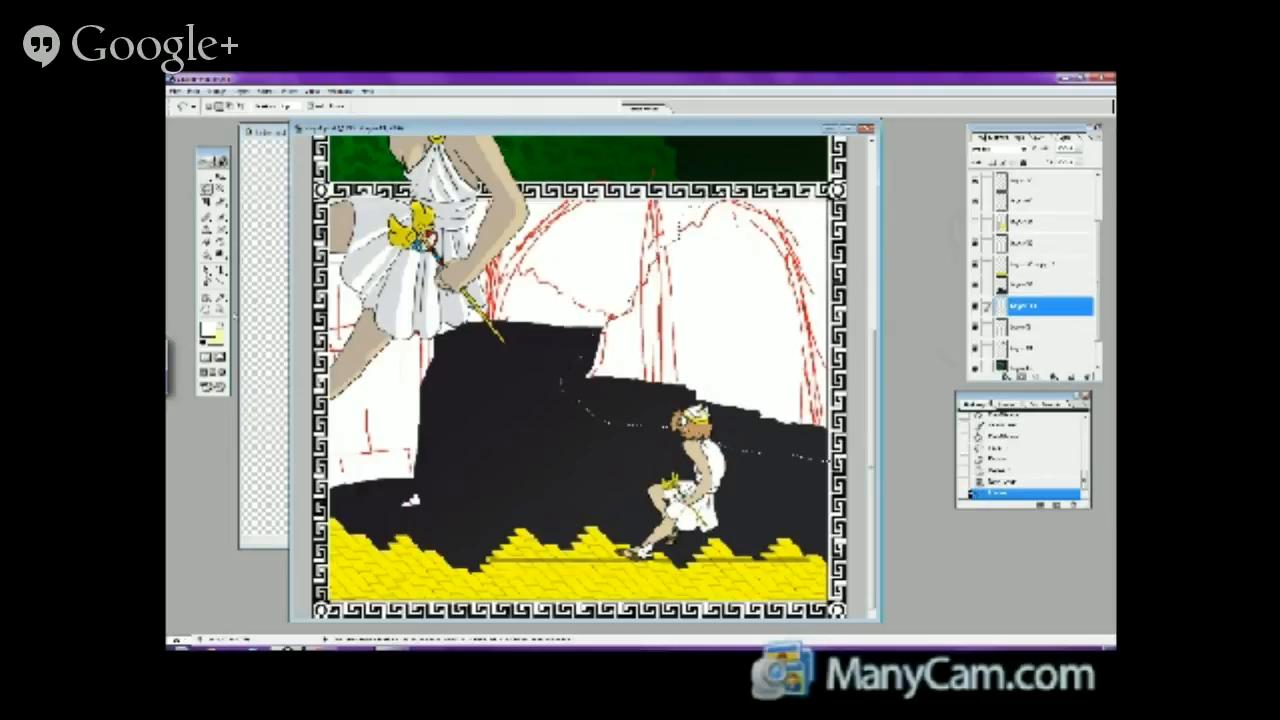
- Sample the foreground rock's dark grey with the Eyedropper and make it the foreground colour
click(220, 297)
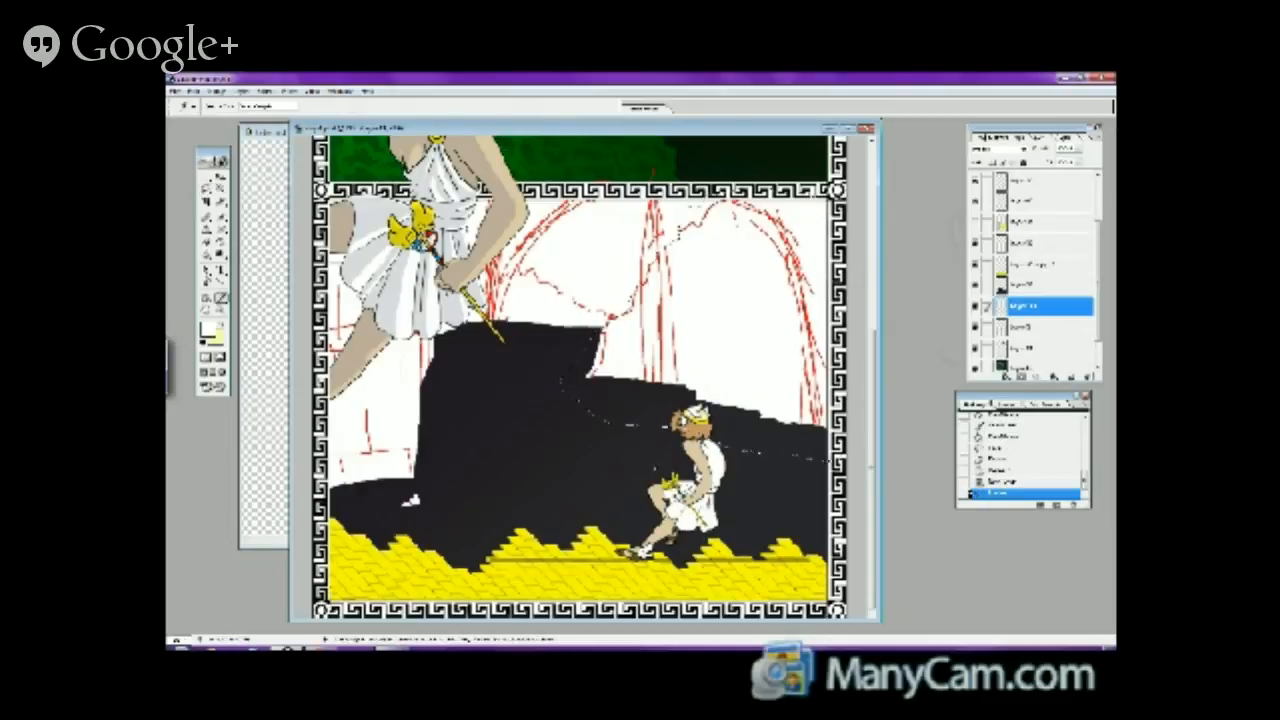
alt+click(755, 532)
click(226, 328)
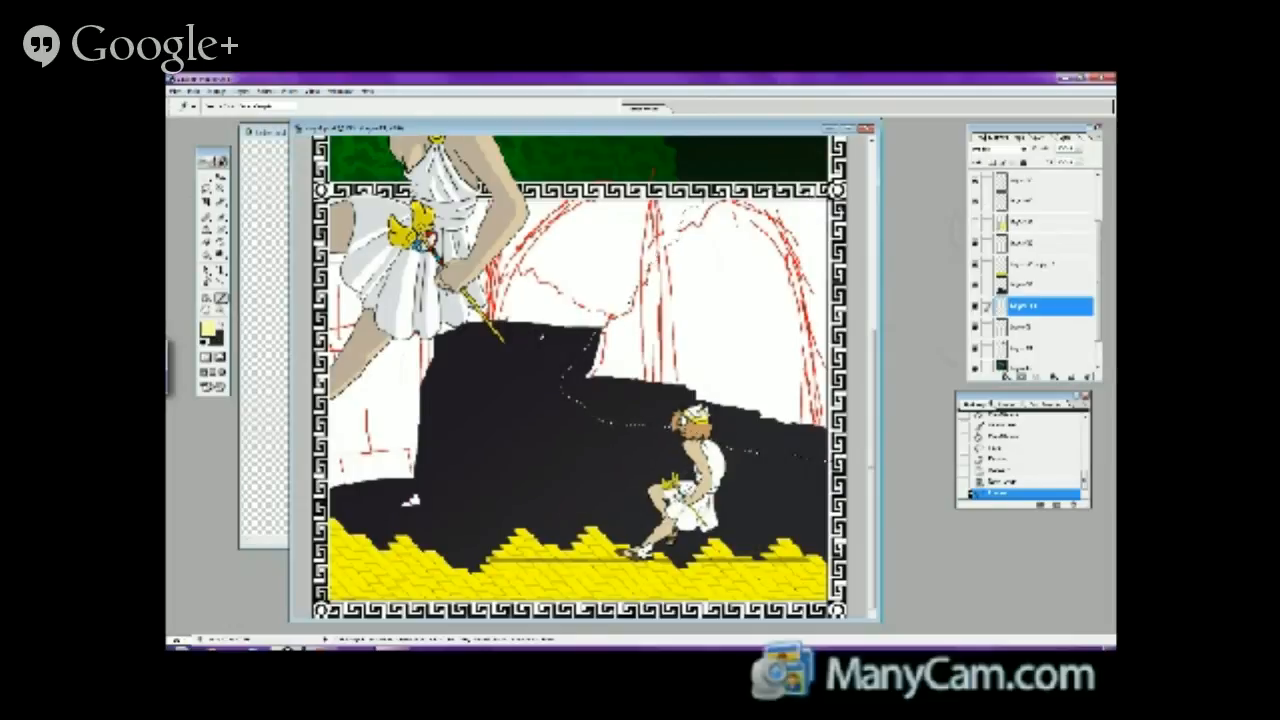
key(x)
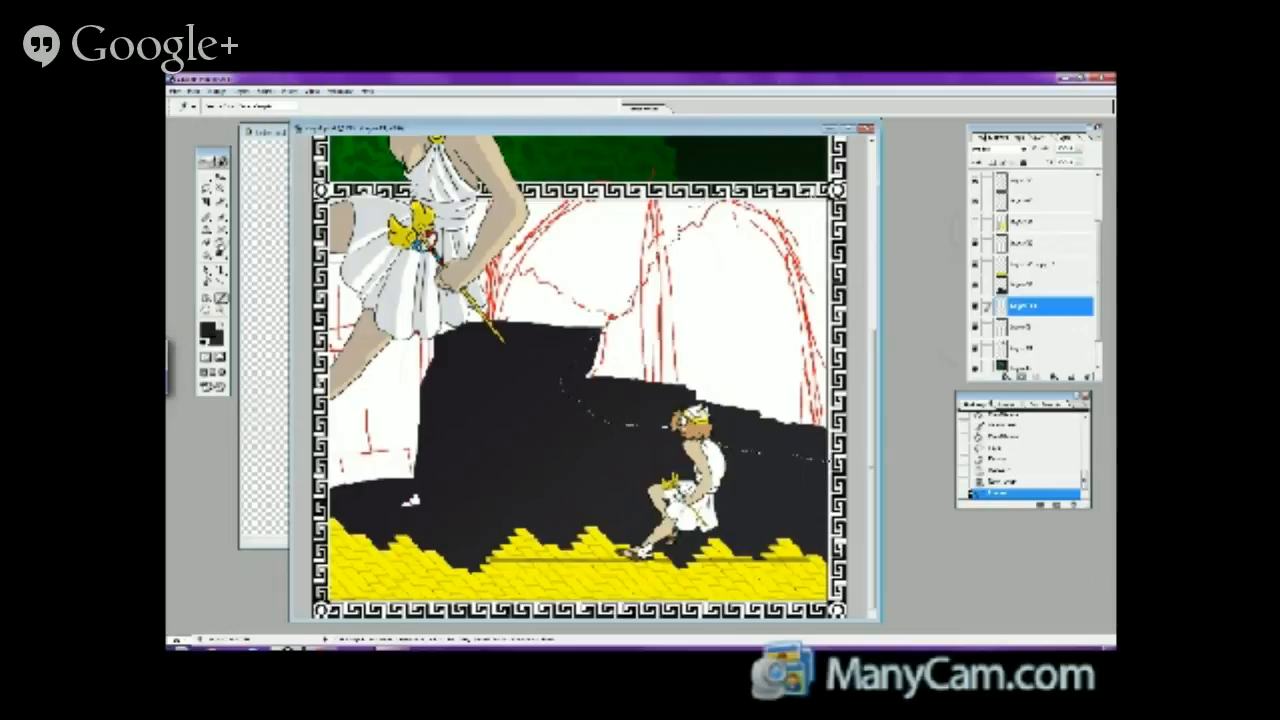
- Try to fill the selected rear rock wall with the Gradient tool, and undo the fill
click(220, 242)
click(262, 242)
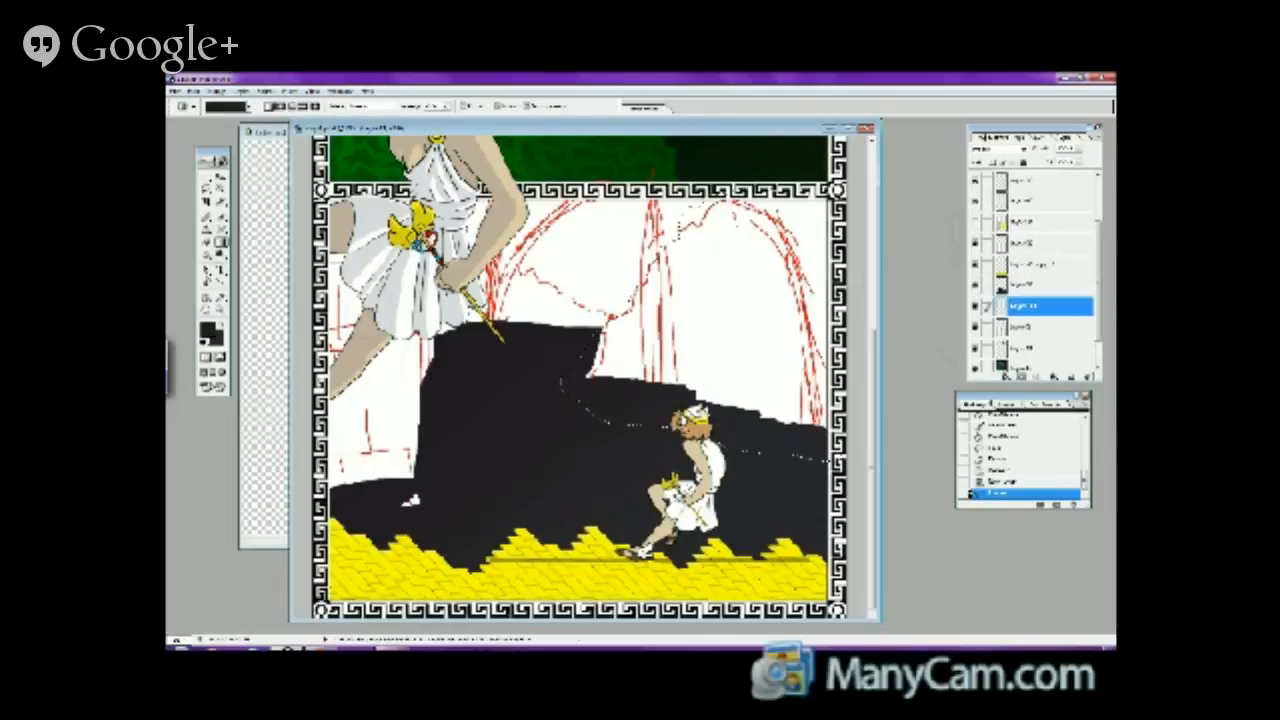
click(700, 360)
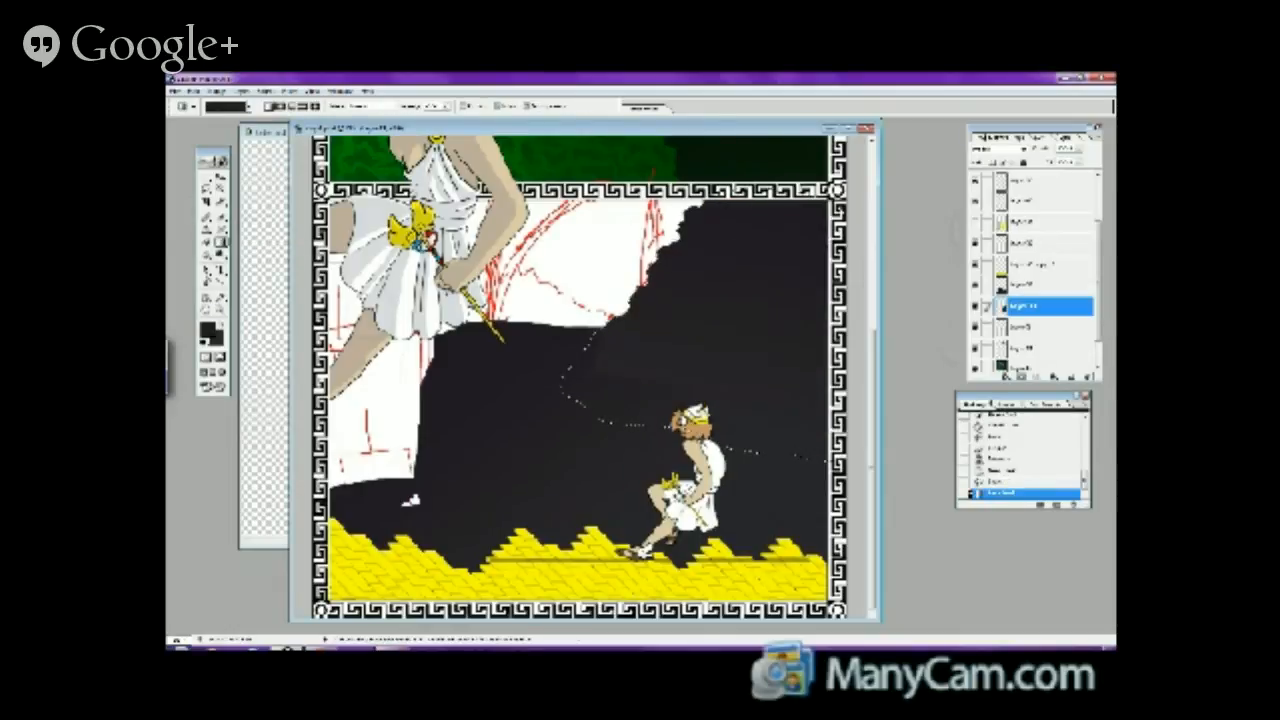
click(193, 90)
click(215, 103)
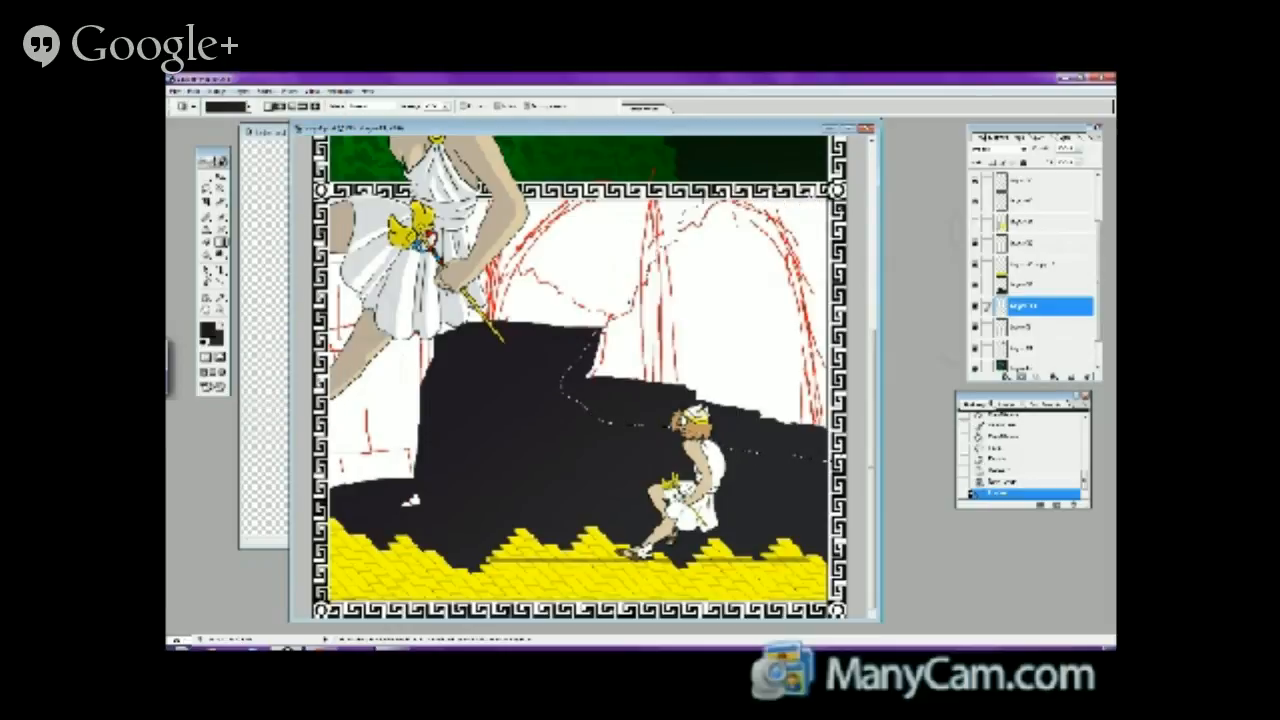
- Fill the whole selected rear rock wall with dark grey using the Paint Bucket, ignoring the sketch lines on other layers
click(220, 242)
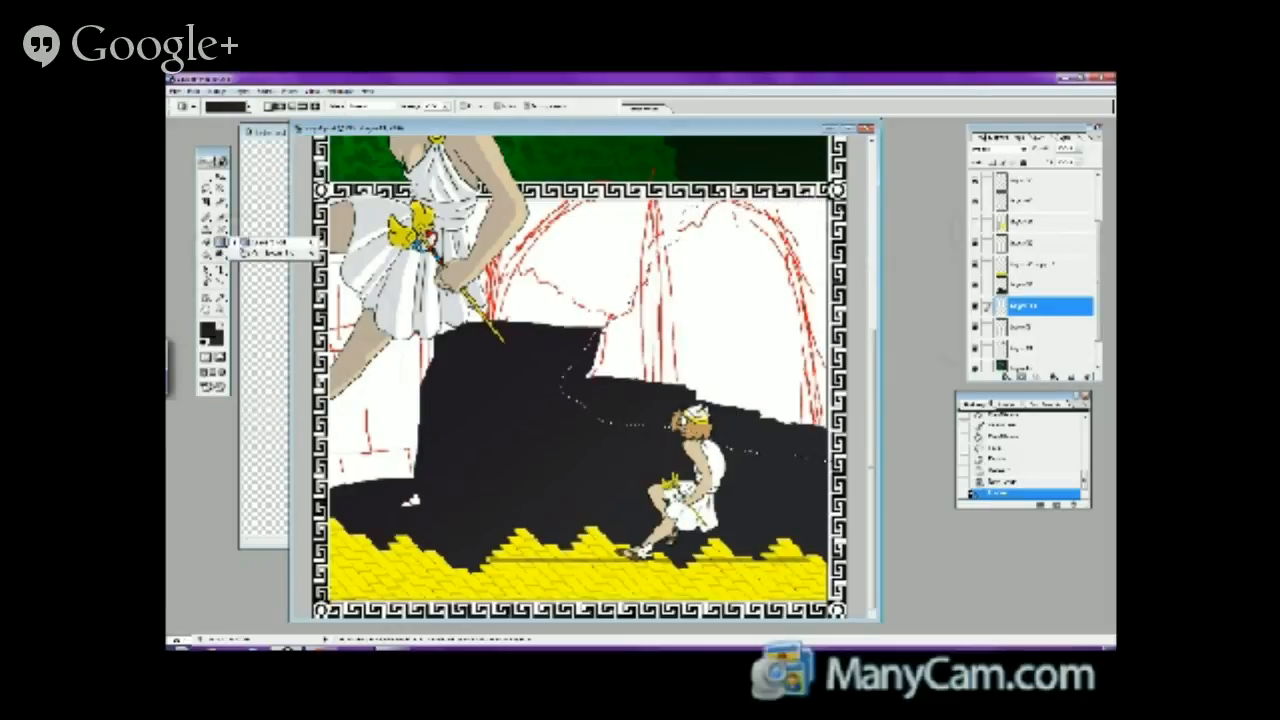
click(262, 256)
click(725, 300)
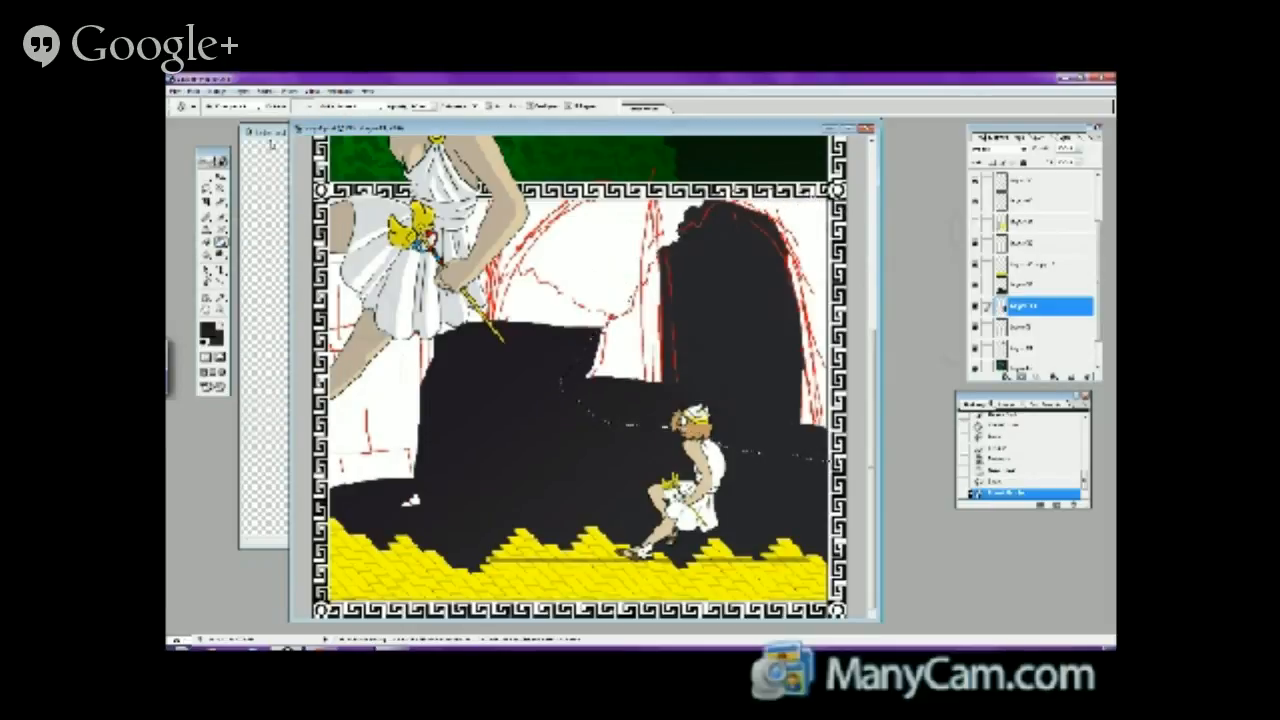
click(193, 90)
click(215, 103)
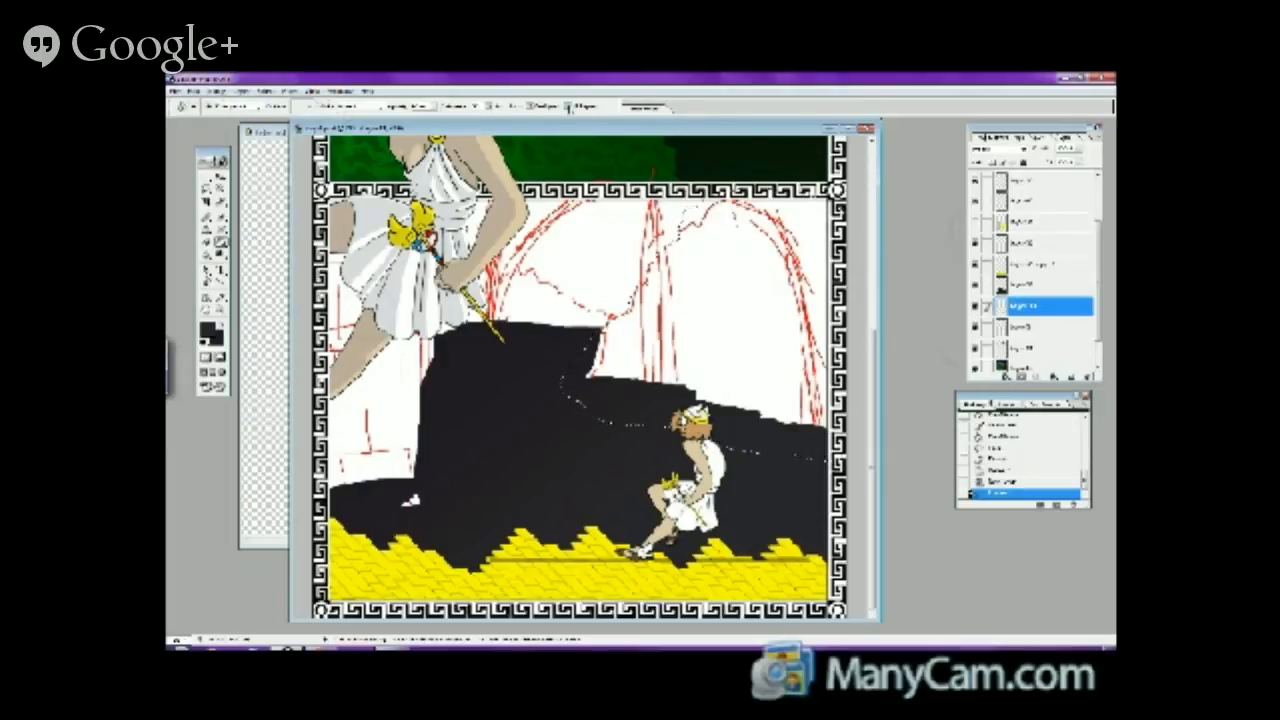
click(723, 316)
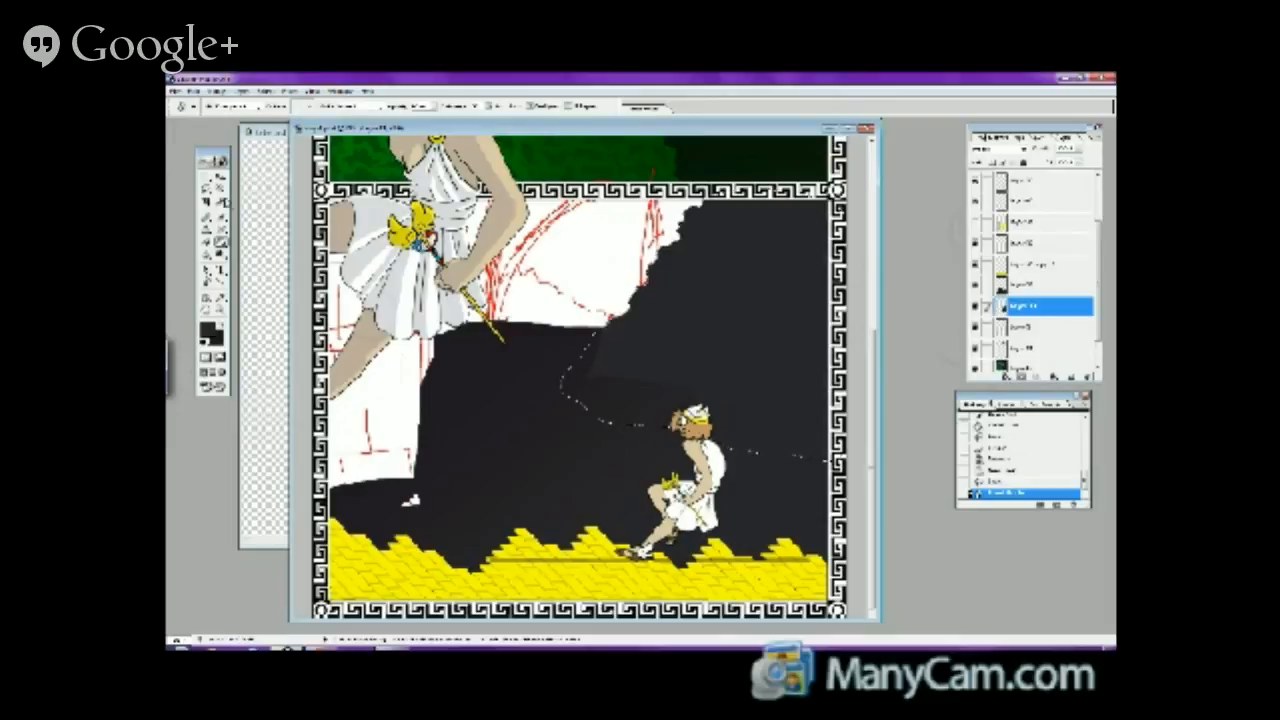
- Clear the wall selection and lasso irregular rock patches across the rear wall, adding each one to the selection
click(207, 185)
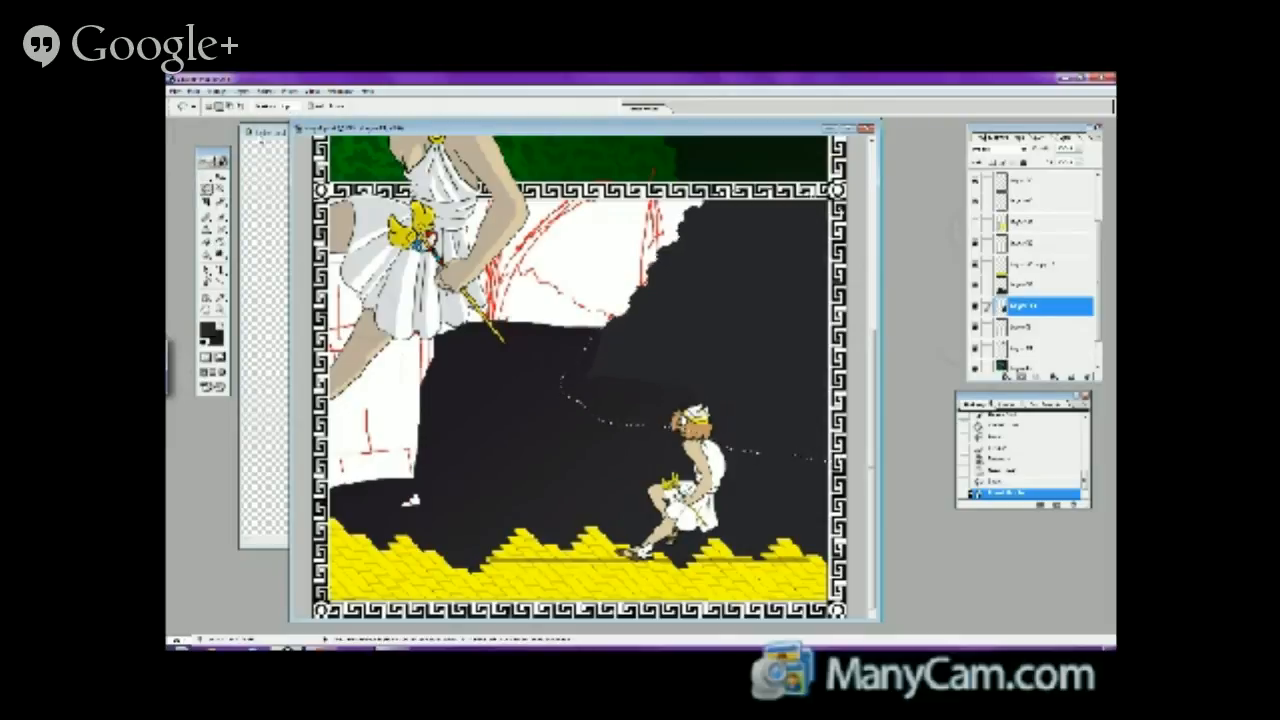
click(620, 353)
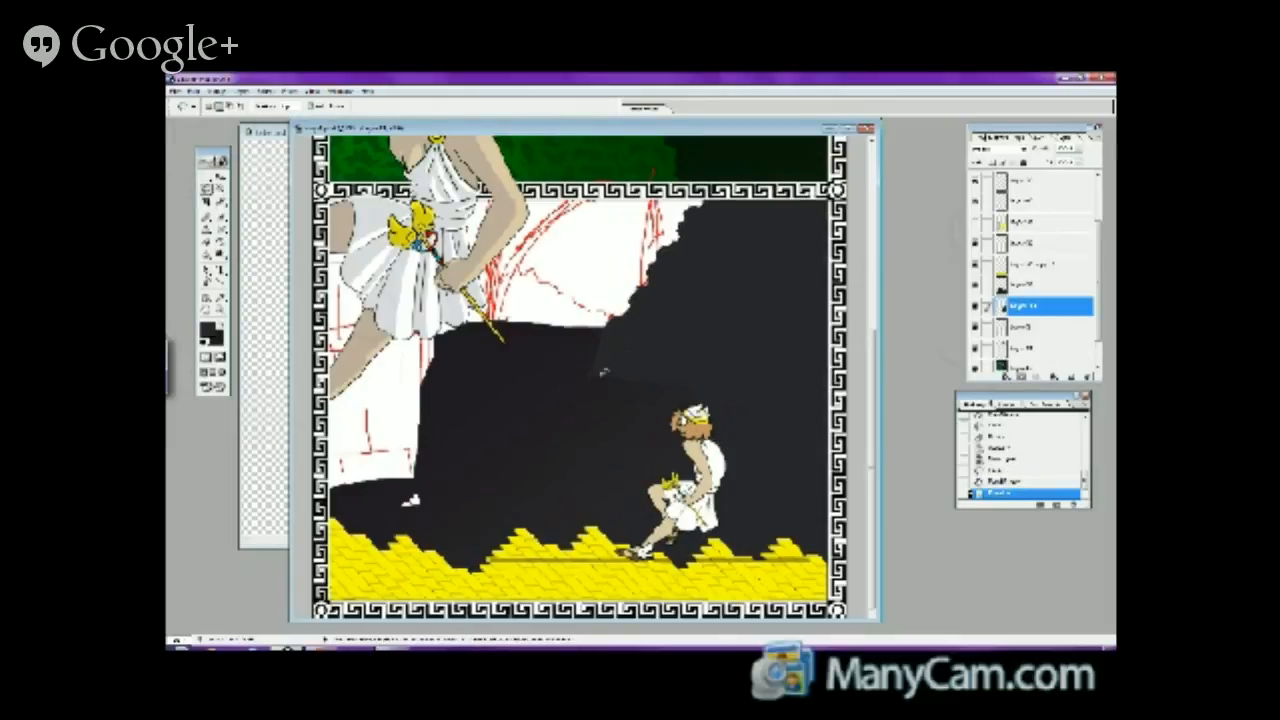
mouse_move(650, 320)
mouse_down()
mouse_move(682, 316)
mouse_move(695, 278)
mouse_up()
drag(610, 373, 607, 377)
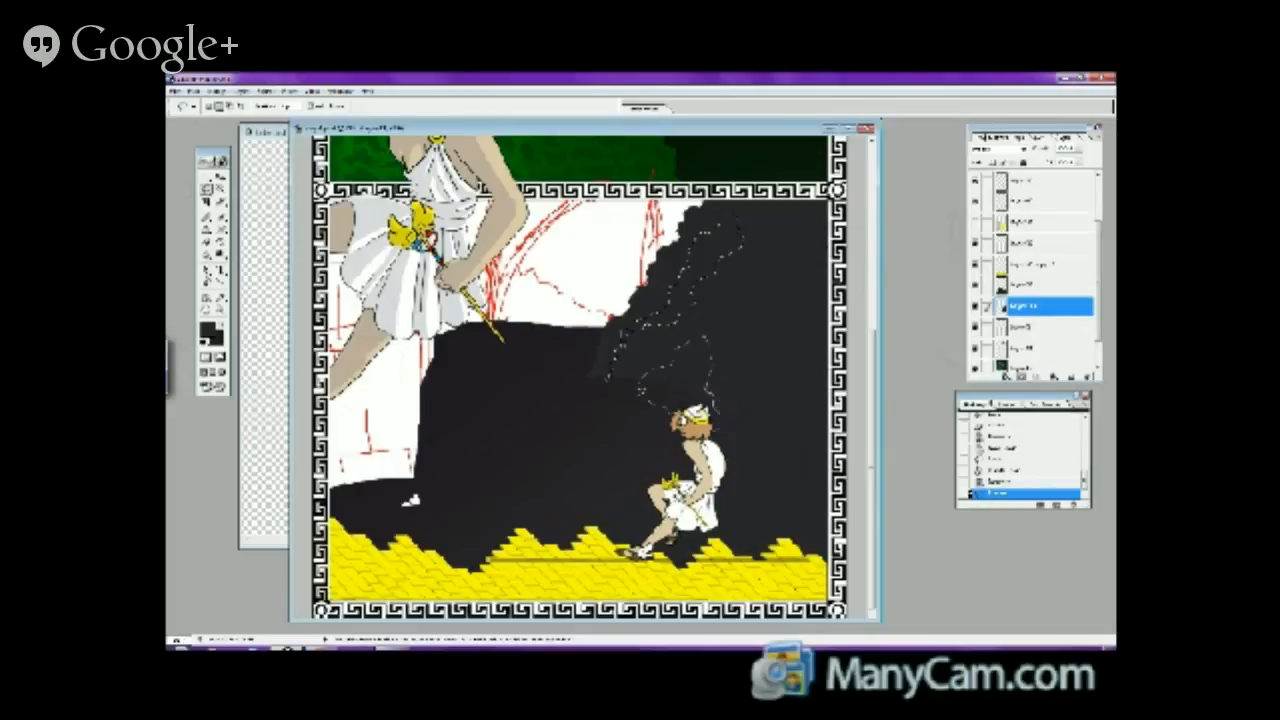
click(640, 390)
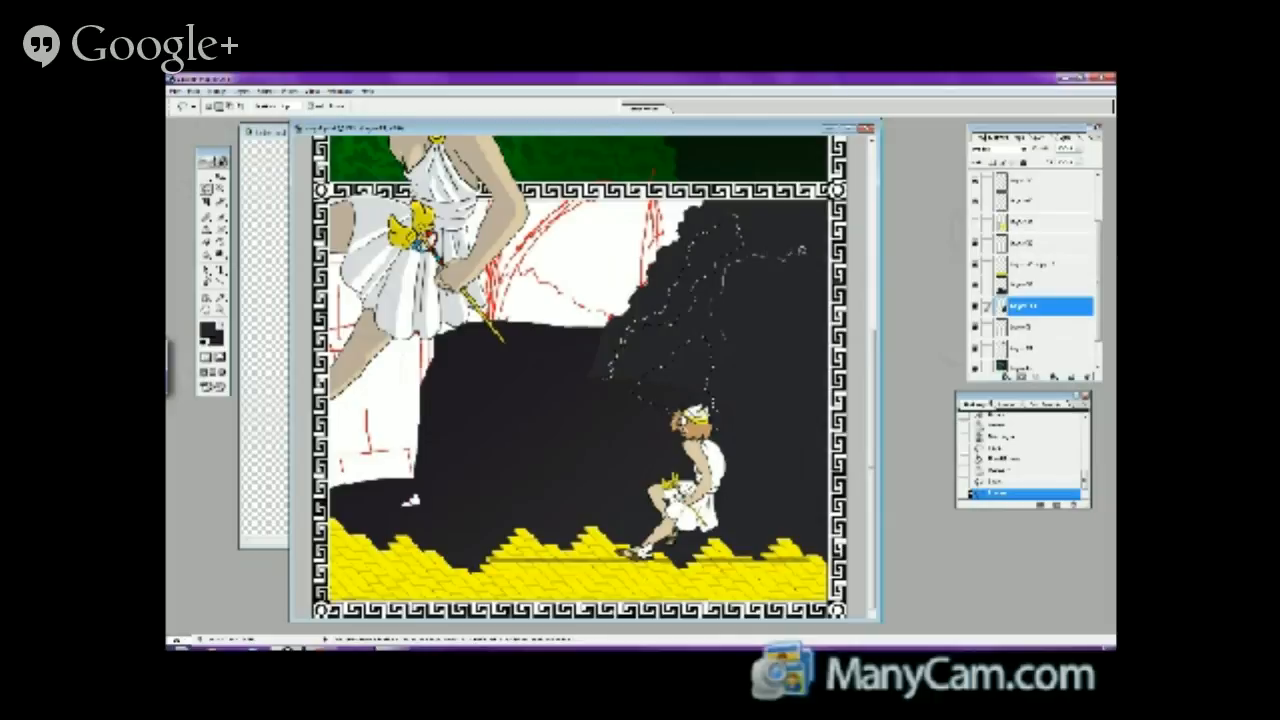
drag(819, 251, 764, 284)
mouse_move(728, 344)
mouse_down()
mouse_move(820, 252)
mouse_move(700, 246)
mouse_move(725, 386)
mouse_up()
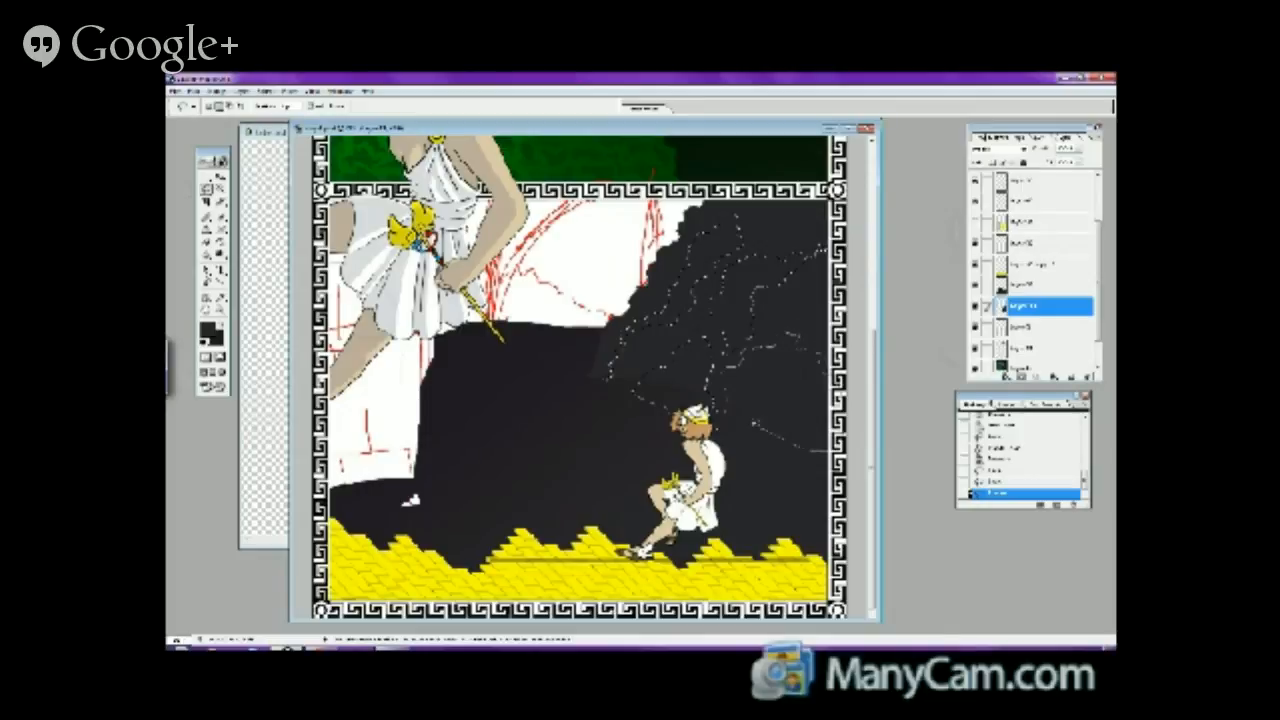
mouse_move(755, 424)
mouse_down()
mouse_move(814, 288)
mouse_move(710, 380)
mouse_move(815, 265)
mouse_move(776, 293)
mouse_up()
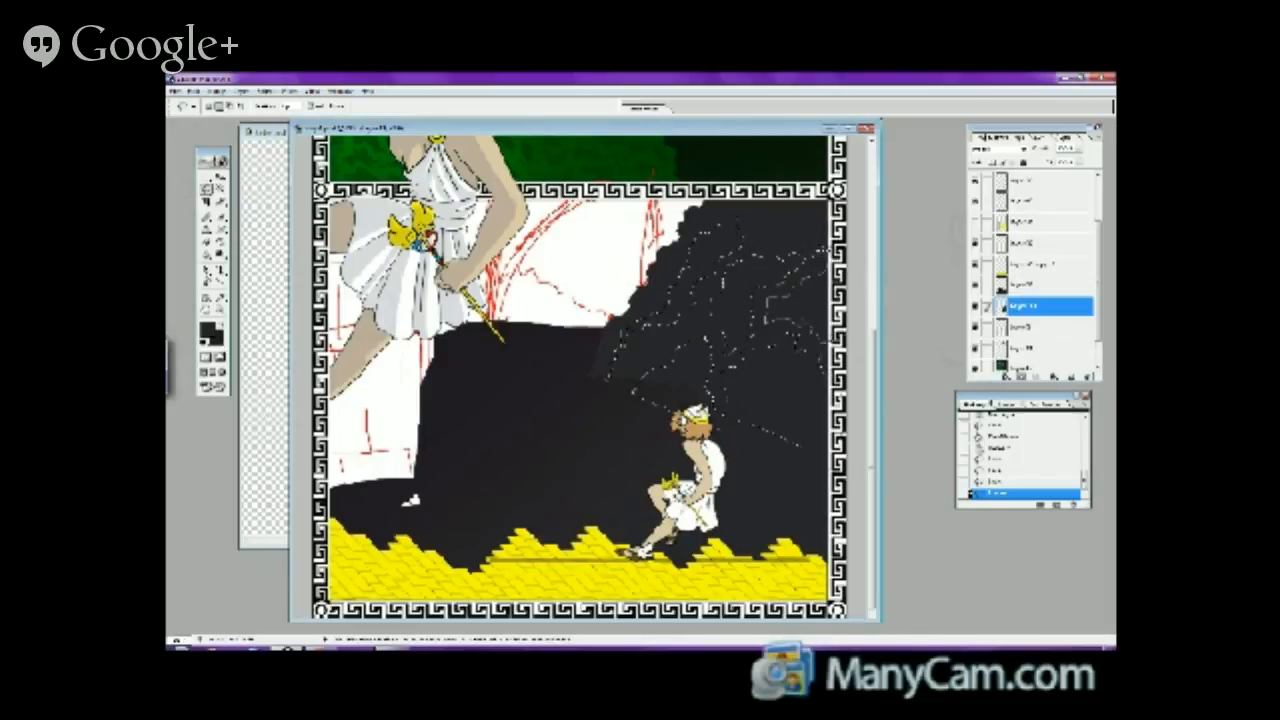
drag(792, 341, 788, 323)
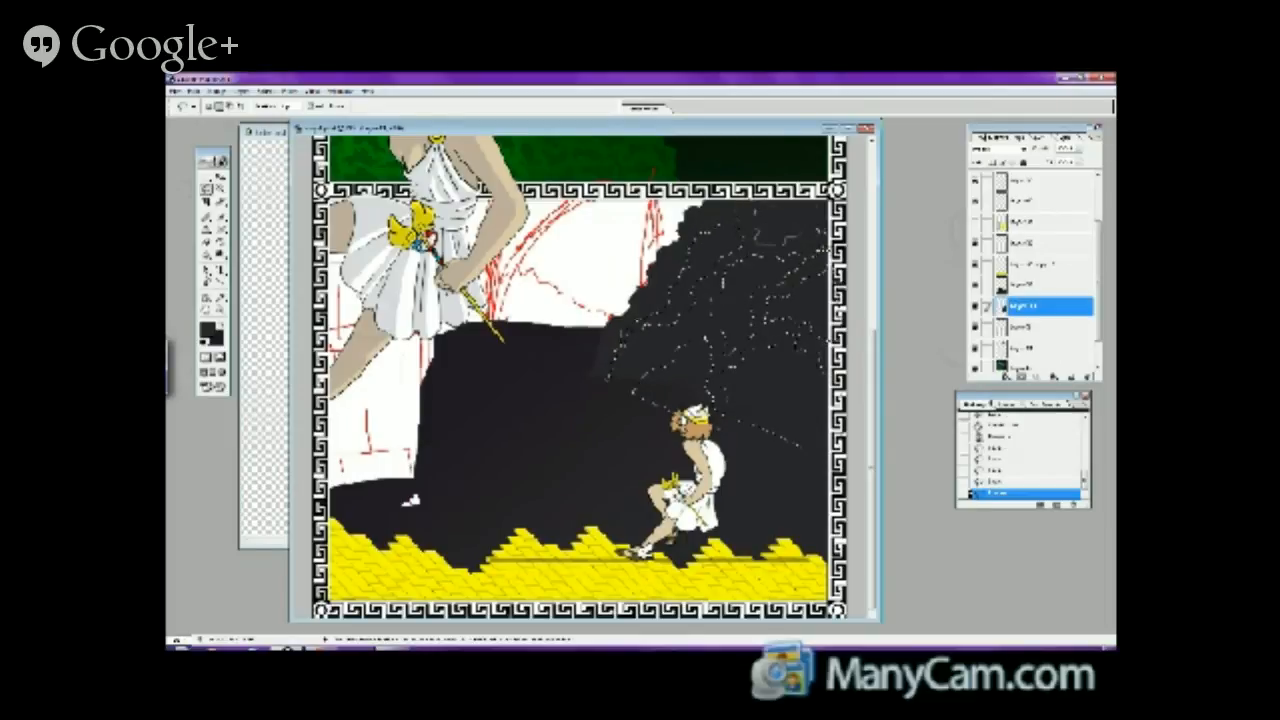
drag(782, 194, 747, 195)
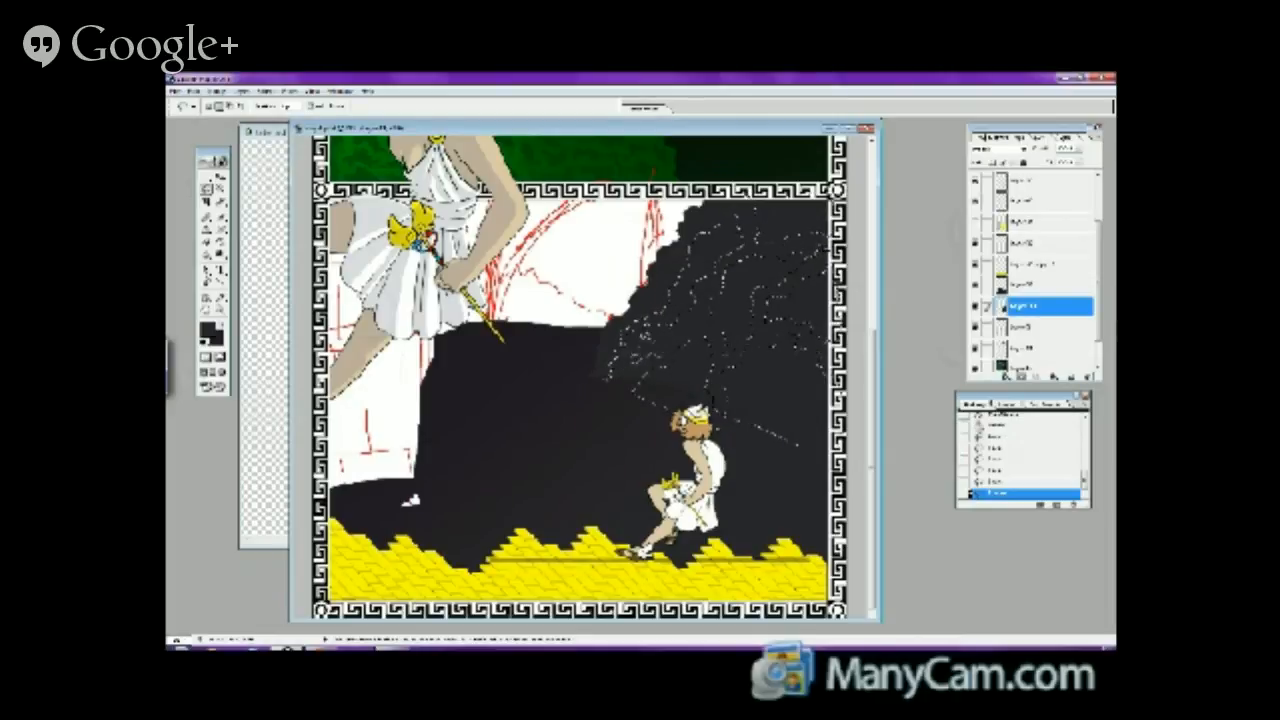
scroll(873, 346, up, 1)
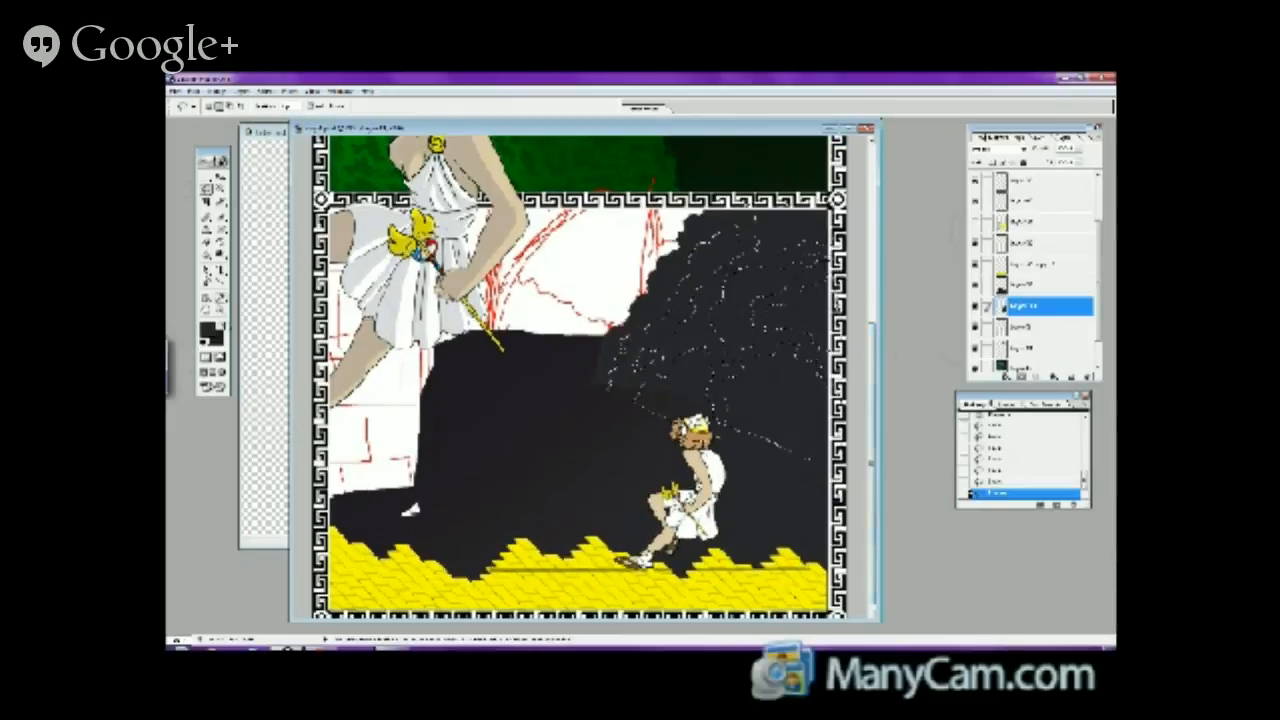
- Fill the selected patches on the rear rock wall with a darker shade using the Paint Bucket, and clear the selection
click(221, 243)
click(790, 374)
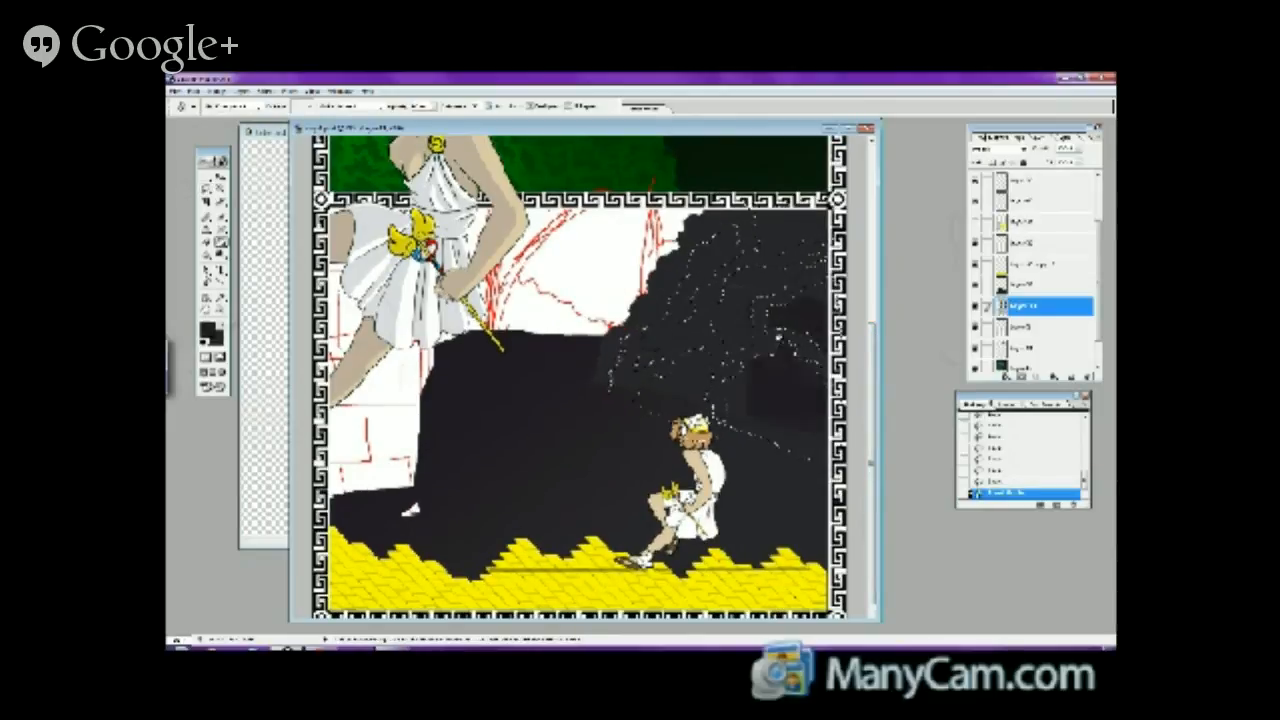
click(777, 334)
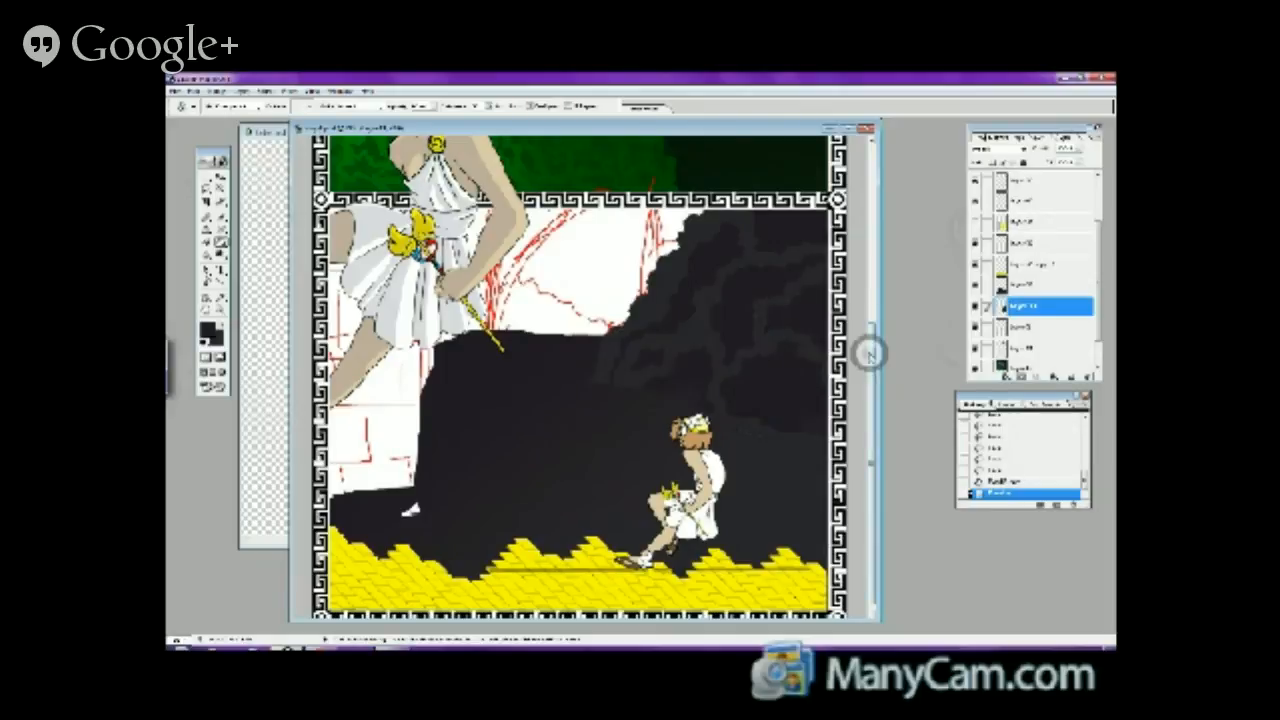
- Duplicate the layer holding the textured rear rock wall within the same document, keeping the default copy name
scroll(865, 360, up, 3)
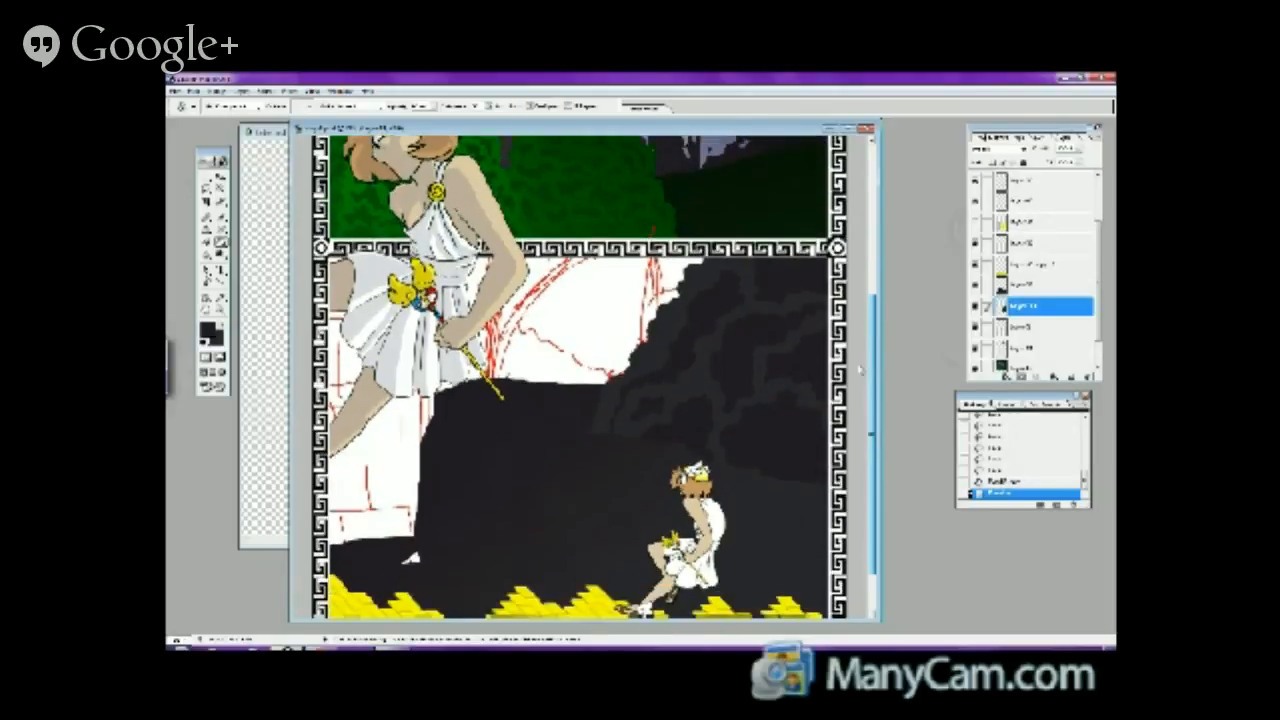
scroll(860, 370, down, 2)
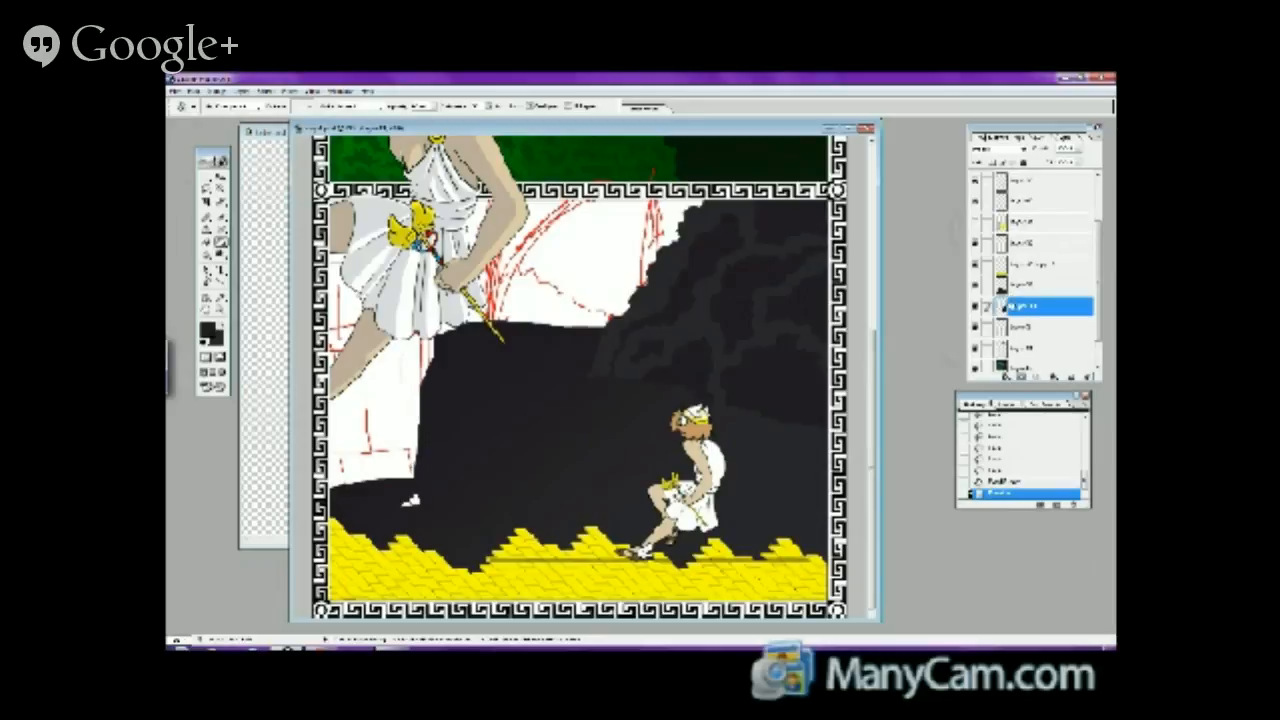
right_click(1008, 303)
click(1025, 345)
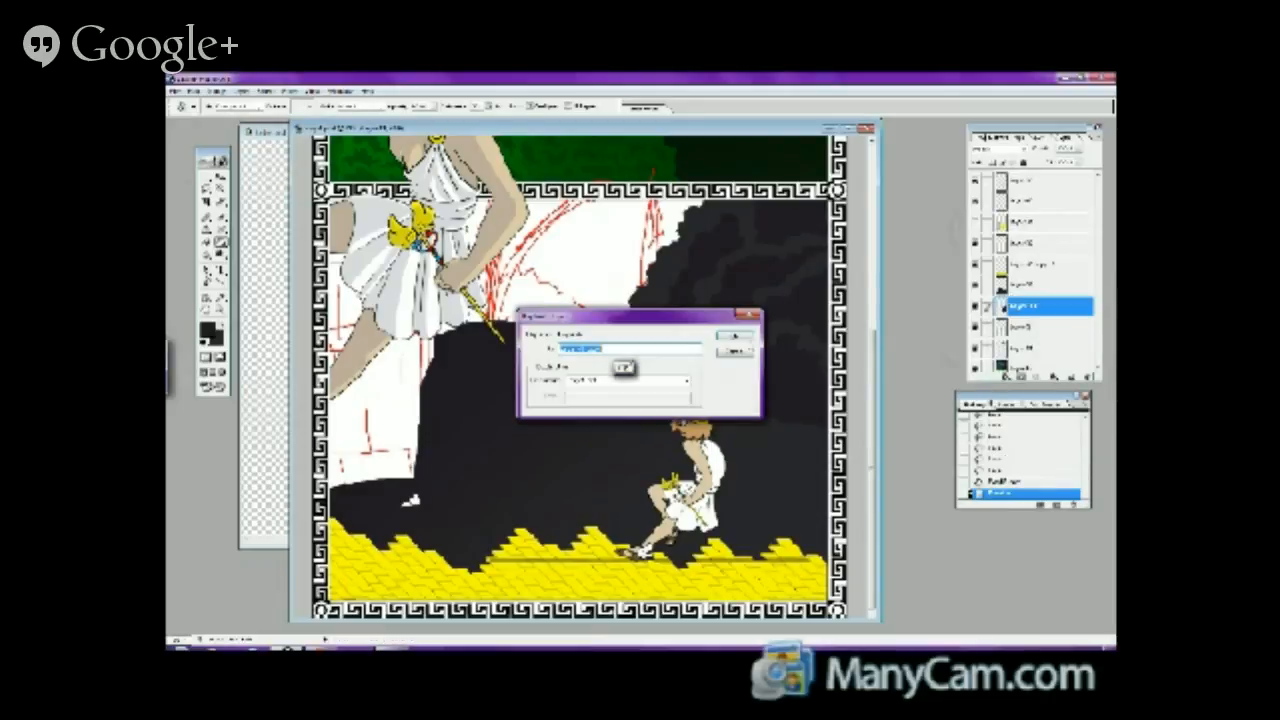
key(Return)
- Flip the copied rock wall horizontally, shift it behind the large standing figure, and place its layer beneath the original rock wall
click(193, 91)
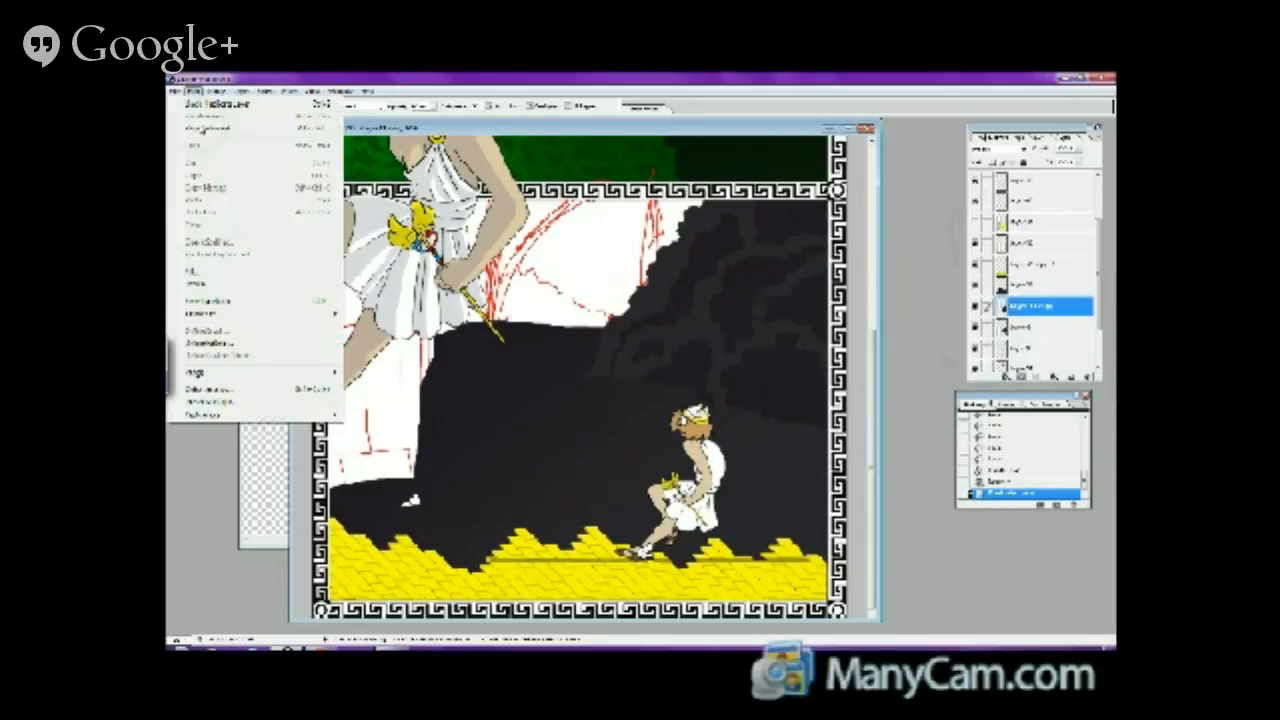
mouse_move(222, 313)
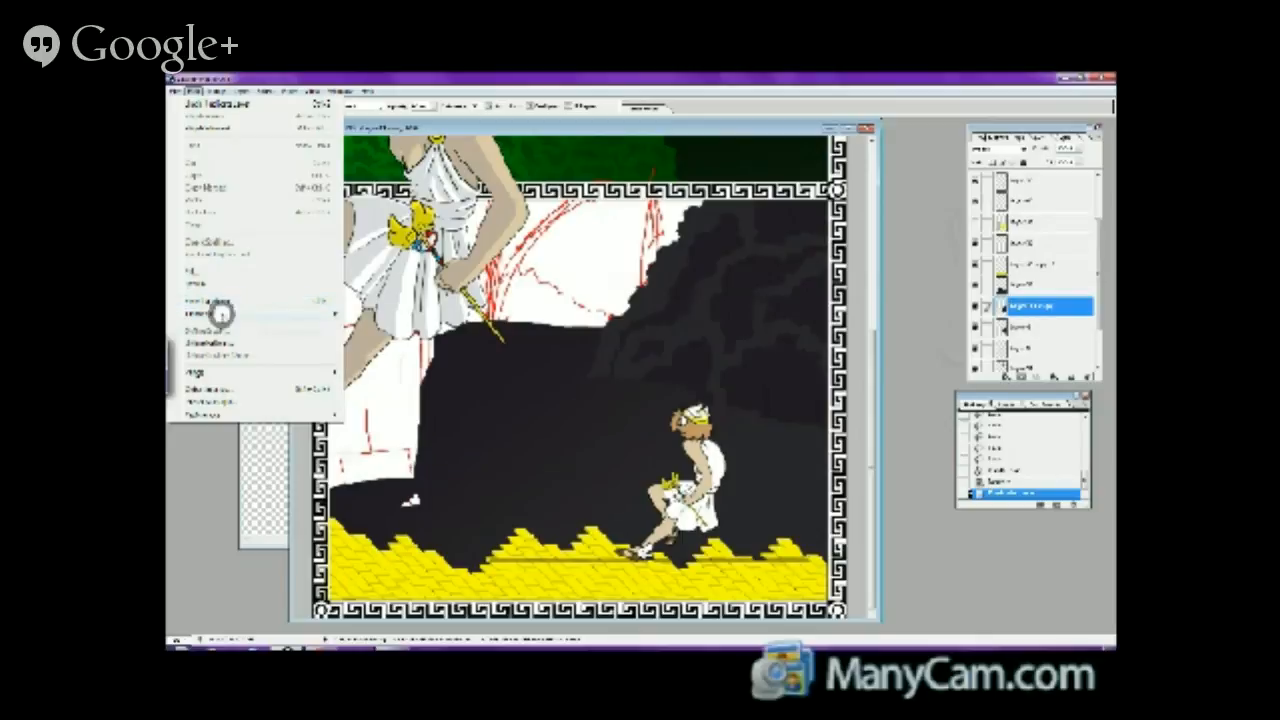
click(385, 437)
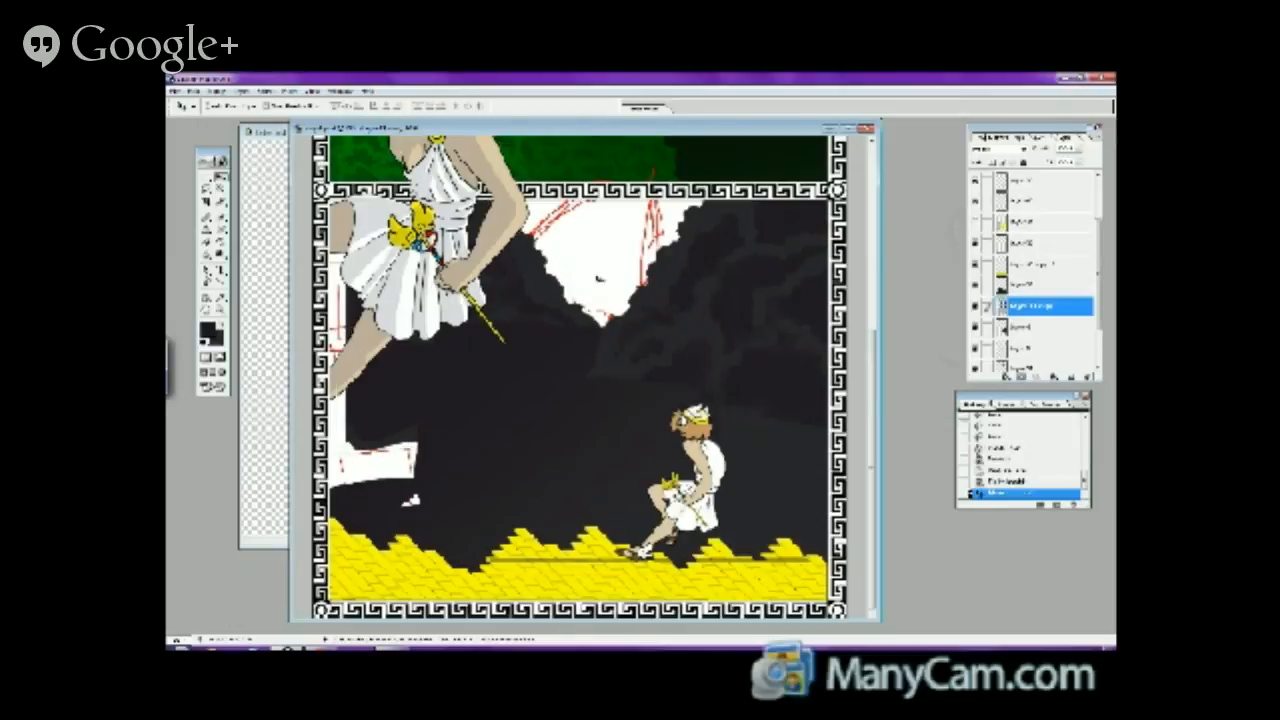
drag(1035, 305, 1033, 330)
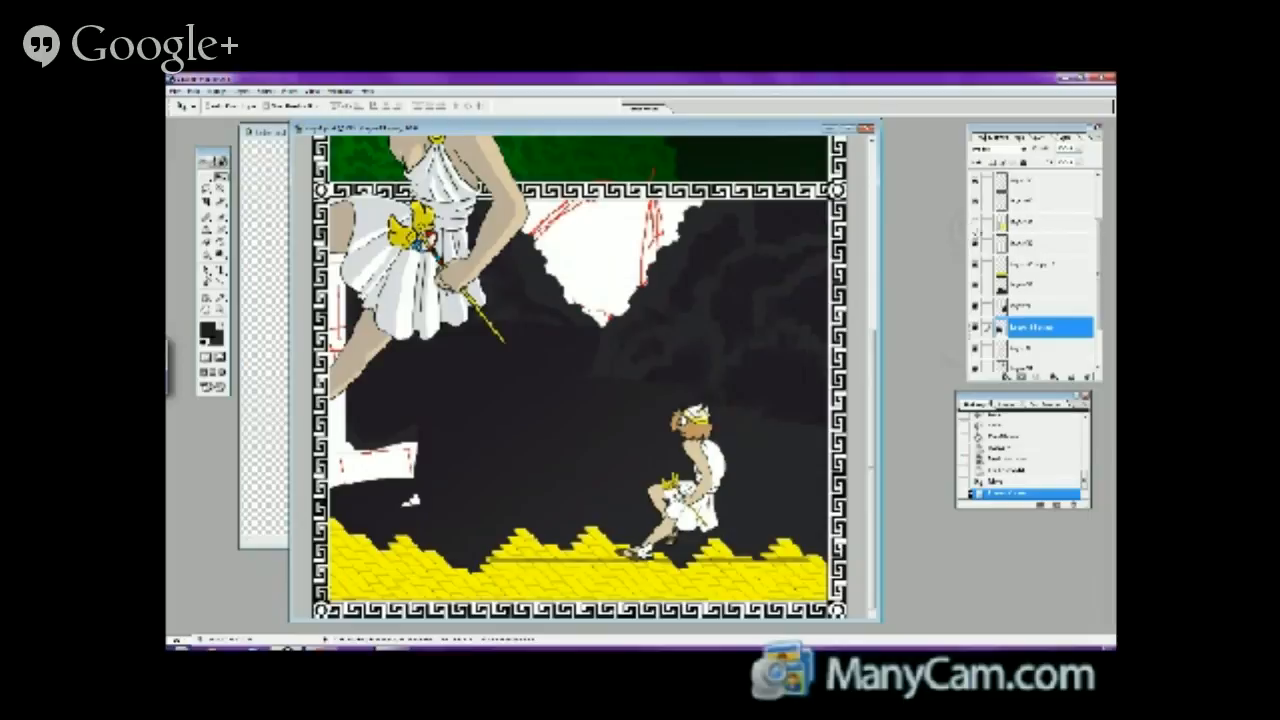
- Show the gate and pillars again, add a new layer beneath both rock walls, and marquee the area behind the gate's upper half
click(977, 248)
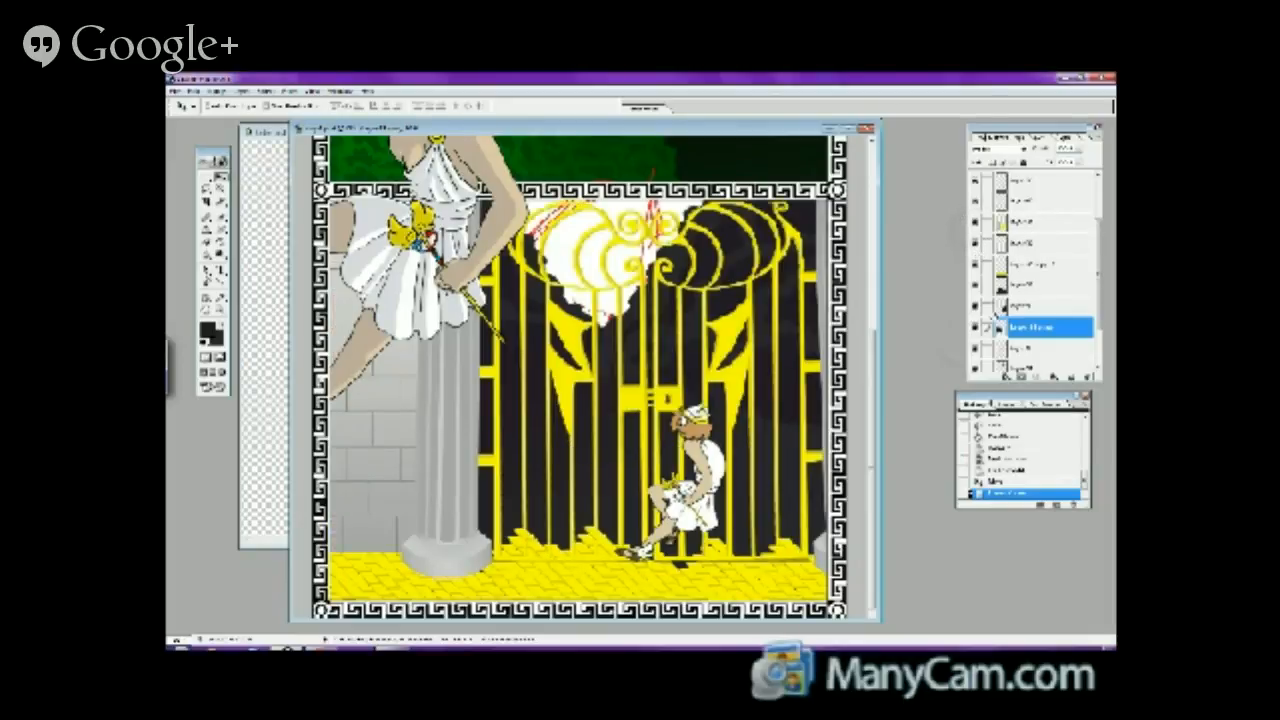
click(1069, 379)
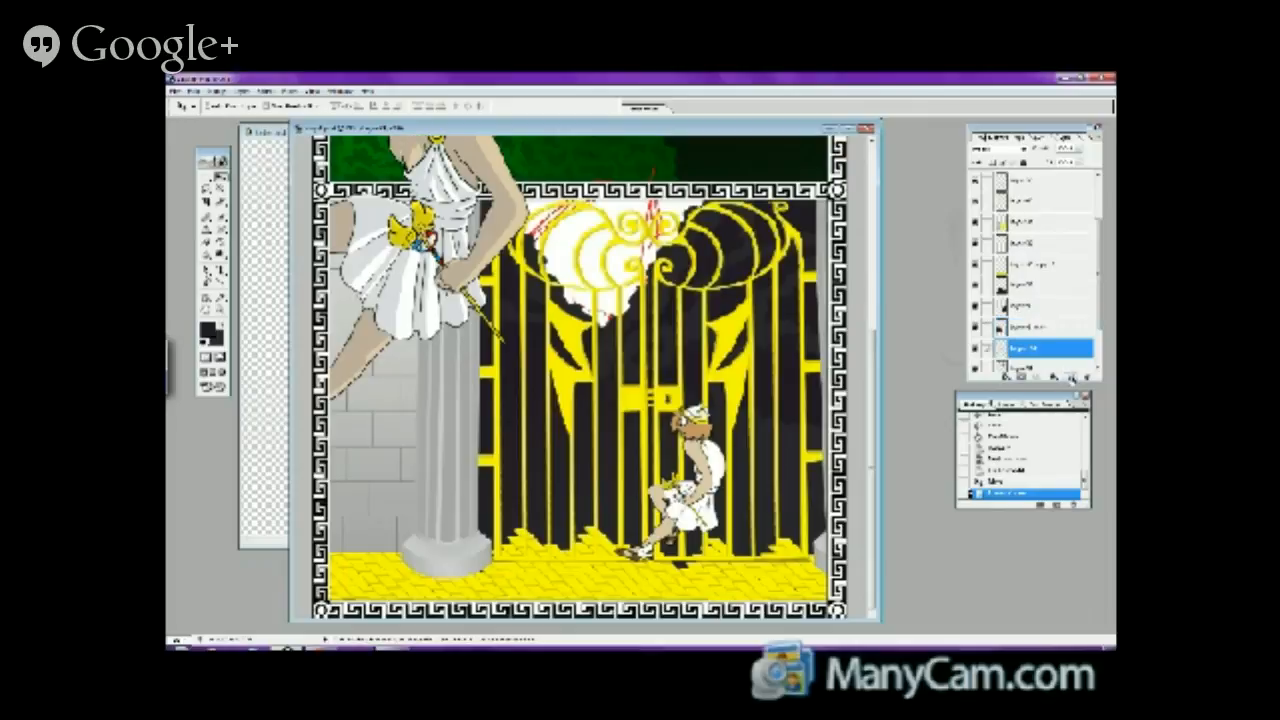
click(1069, 379)
key(m)
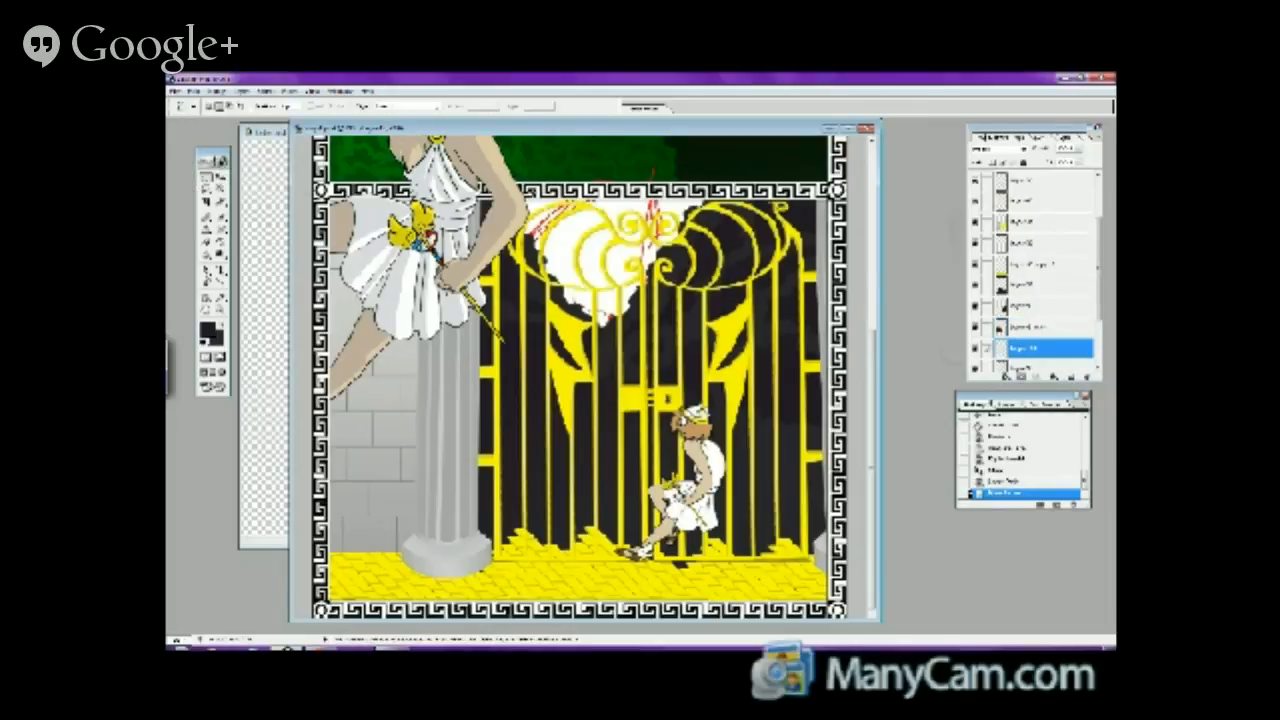
drag(490, 197, 809, 366)
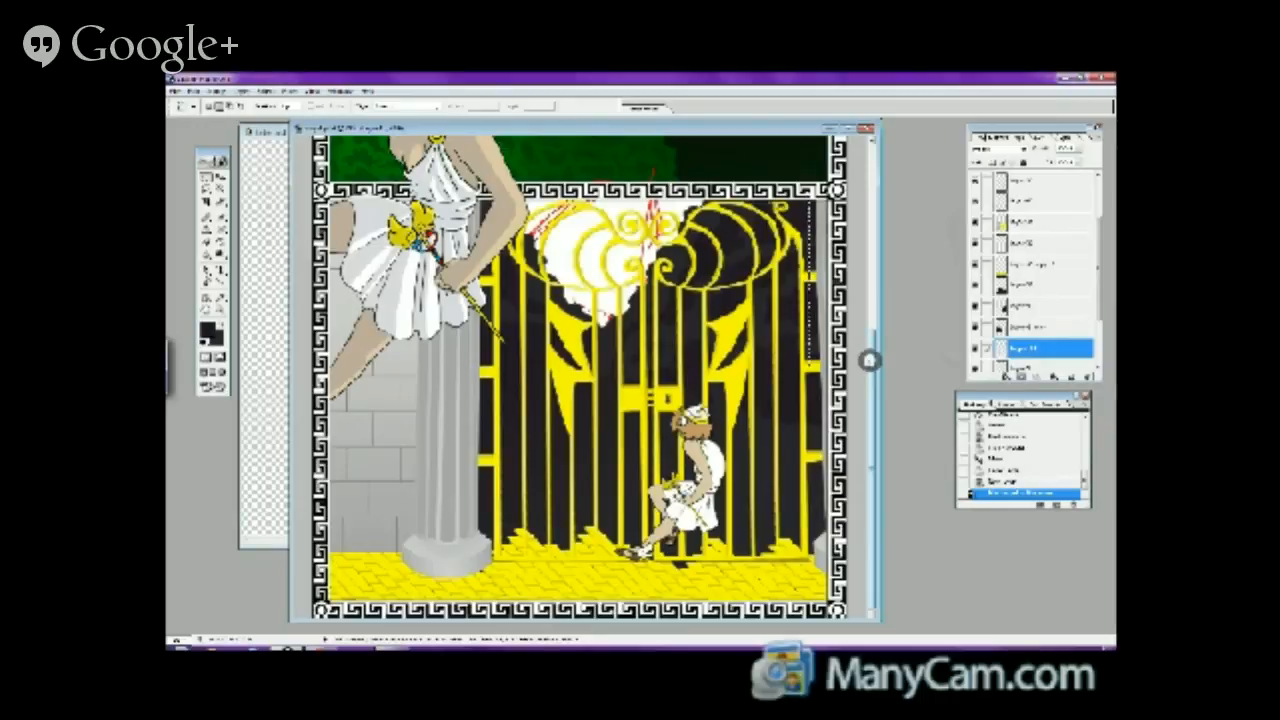
- Examine the upper panel's stormy sky and briefly hide the mountain background to identify which layer holds it
scroll(868, 330, up, 5)
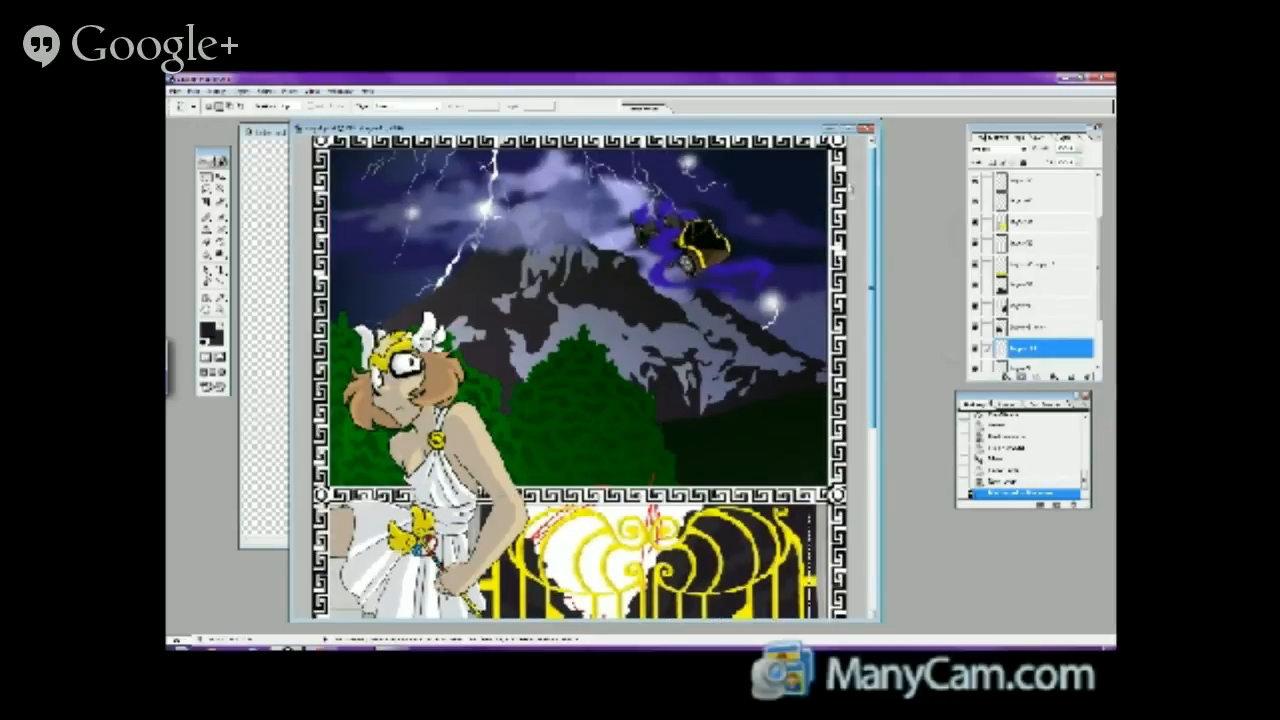
scroll(848, 186, down, 1)
scroll(848, 187, up, 1)
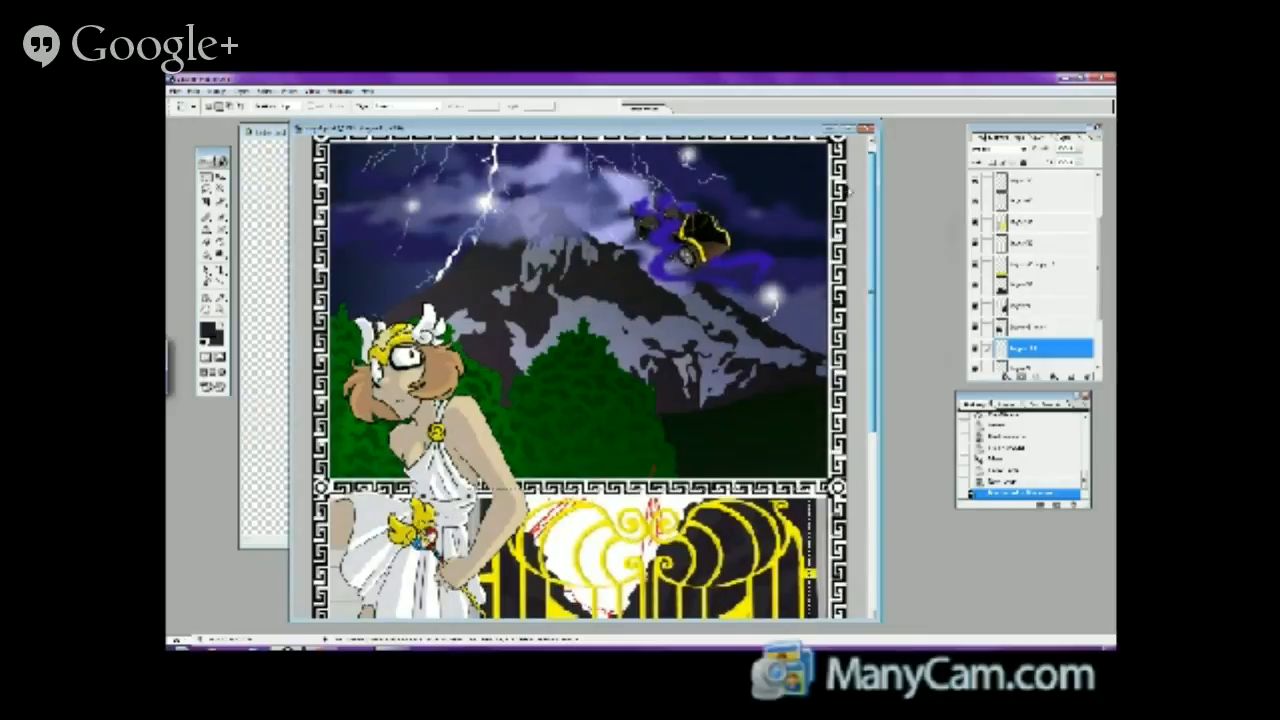
scroll(848, 186, down, 1)
scroll(848, 186, up, 2)
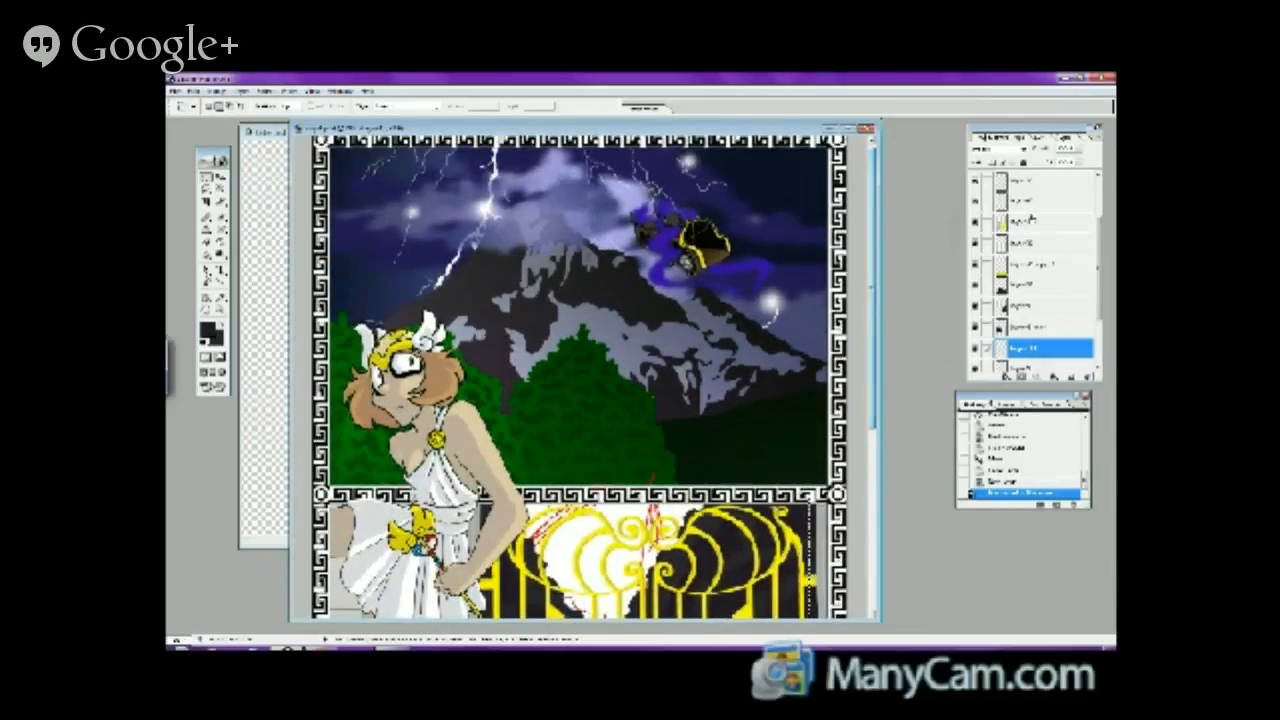
drag(1094, 236, 1097, 190)
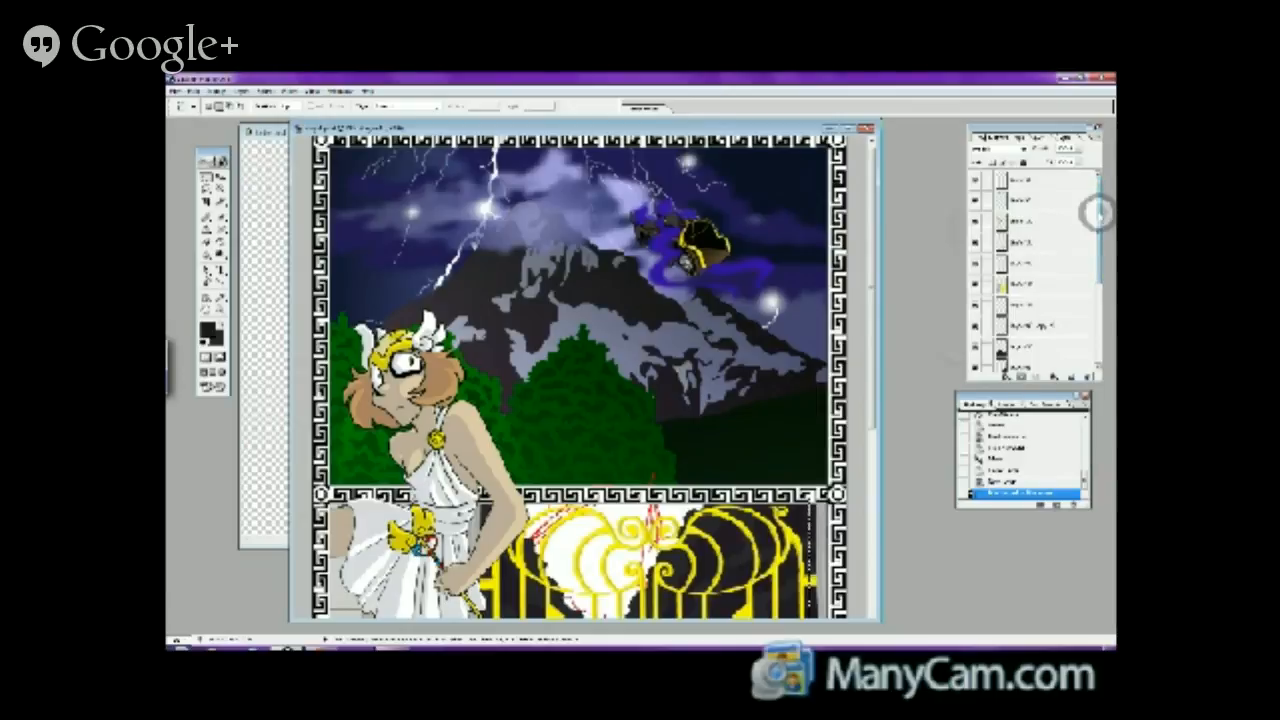
drag(1097, 211, 1097, 240)
click(974, 340)
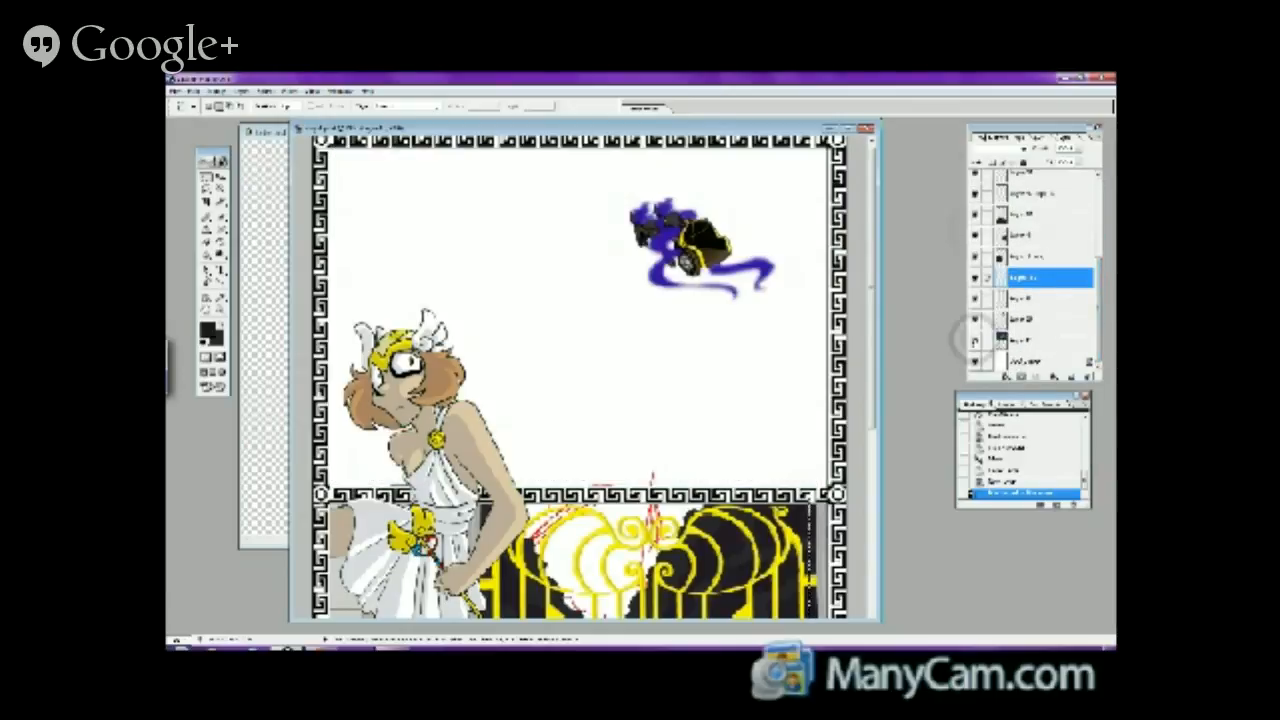
click(974, 340)
scroll(871, 329, down, 5)
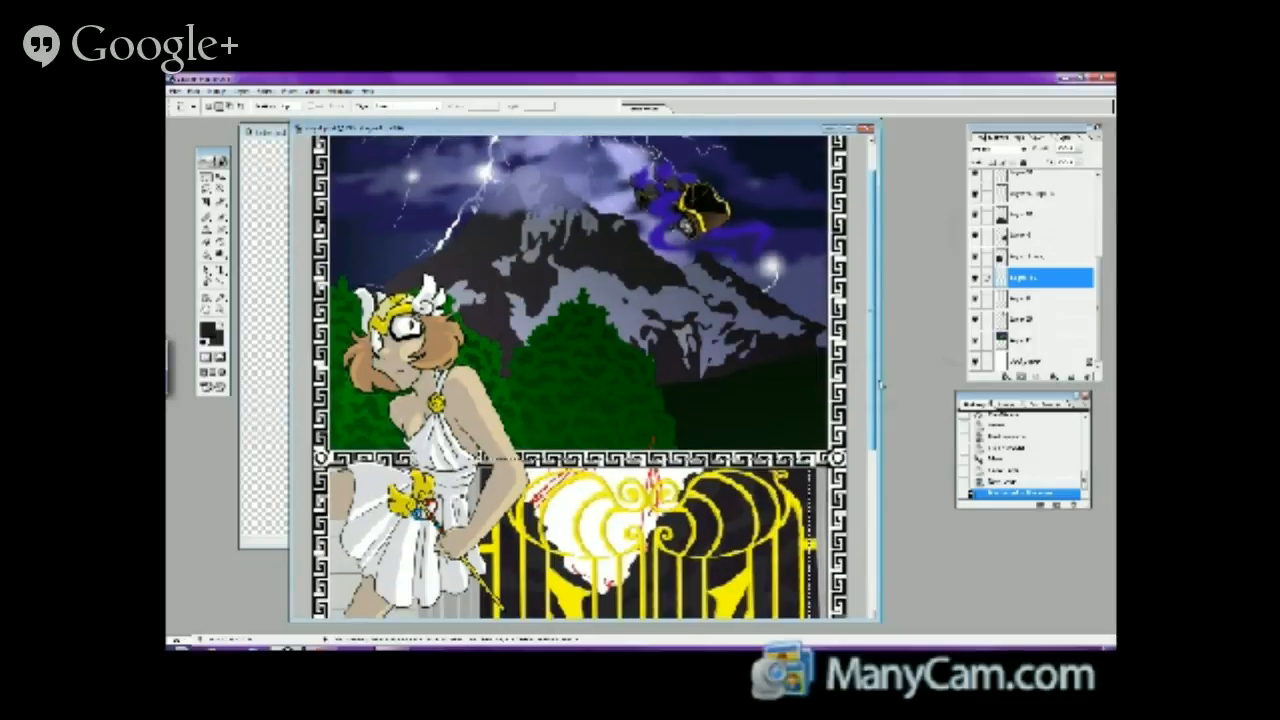
scroll(884, 465, down, 1)
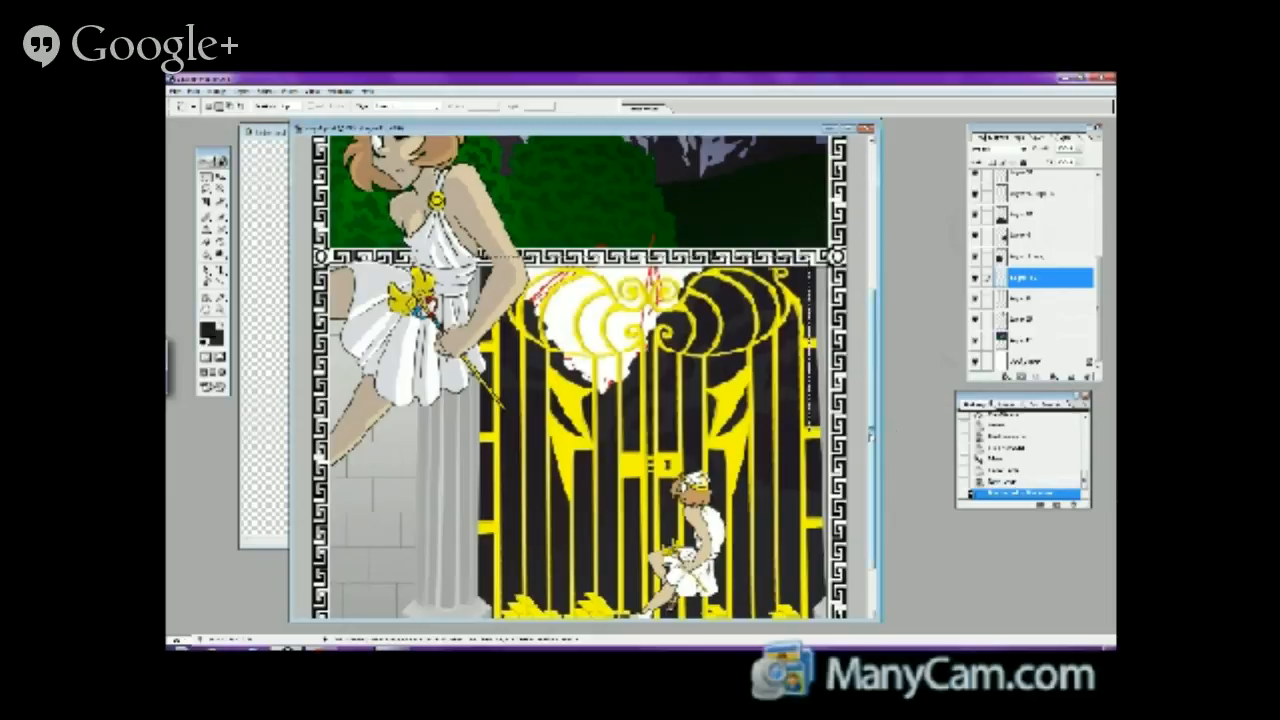
scroll(871, 385, up, 1)
mouse_move(871, 385)
mouse_down()
mouse_move(871, 342)
mouse_move(872, 361)
mouse_up()
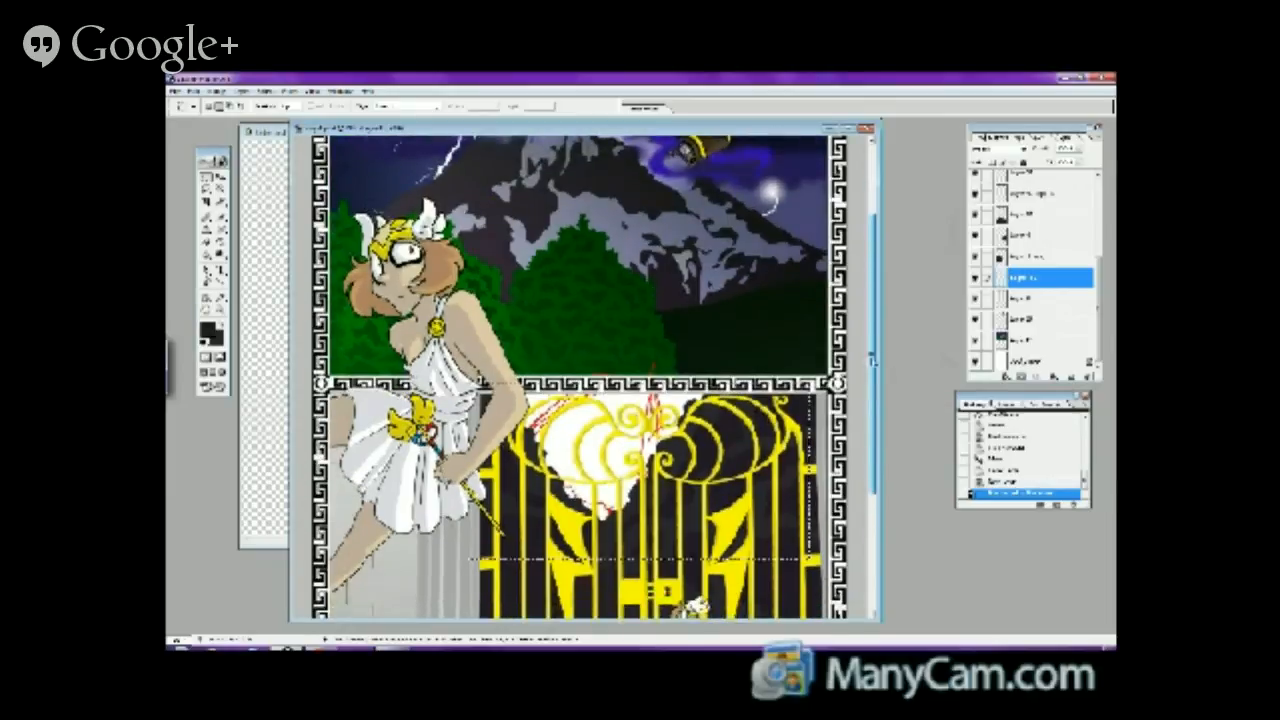
scroll(872, 350, up, 6)
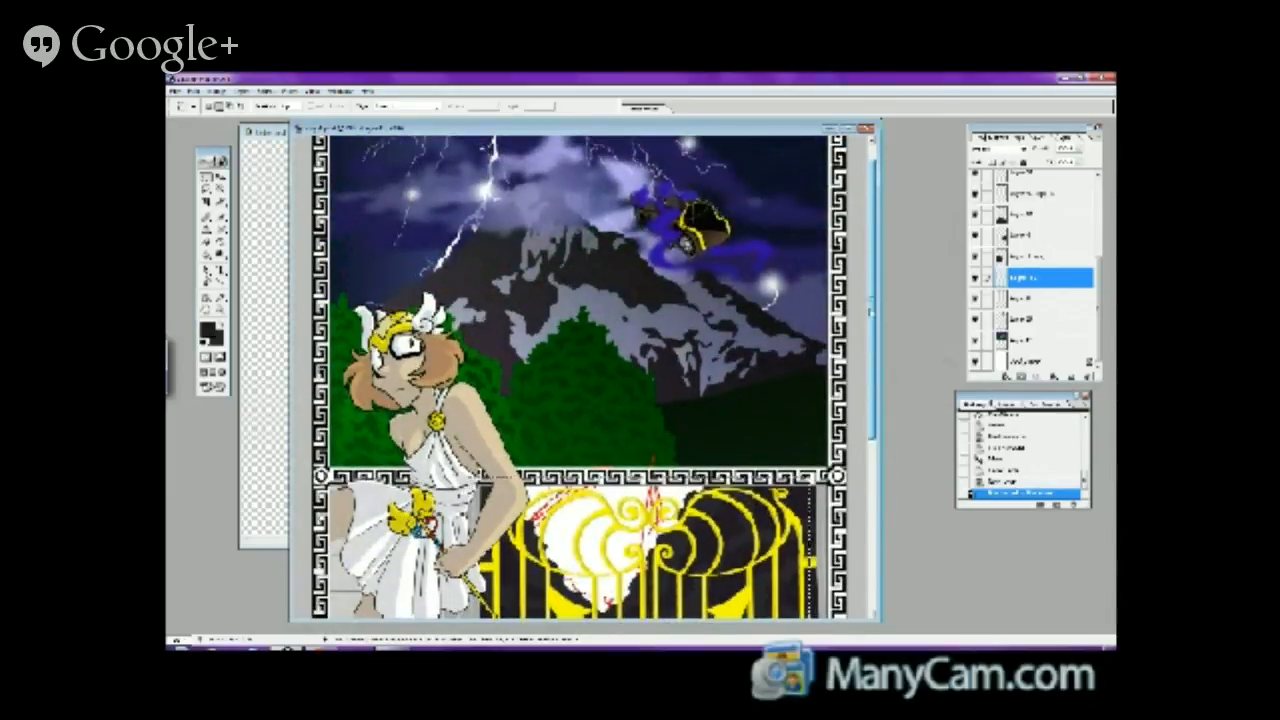
scroll(875, 350, up, 2)
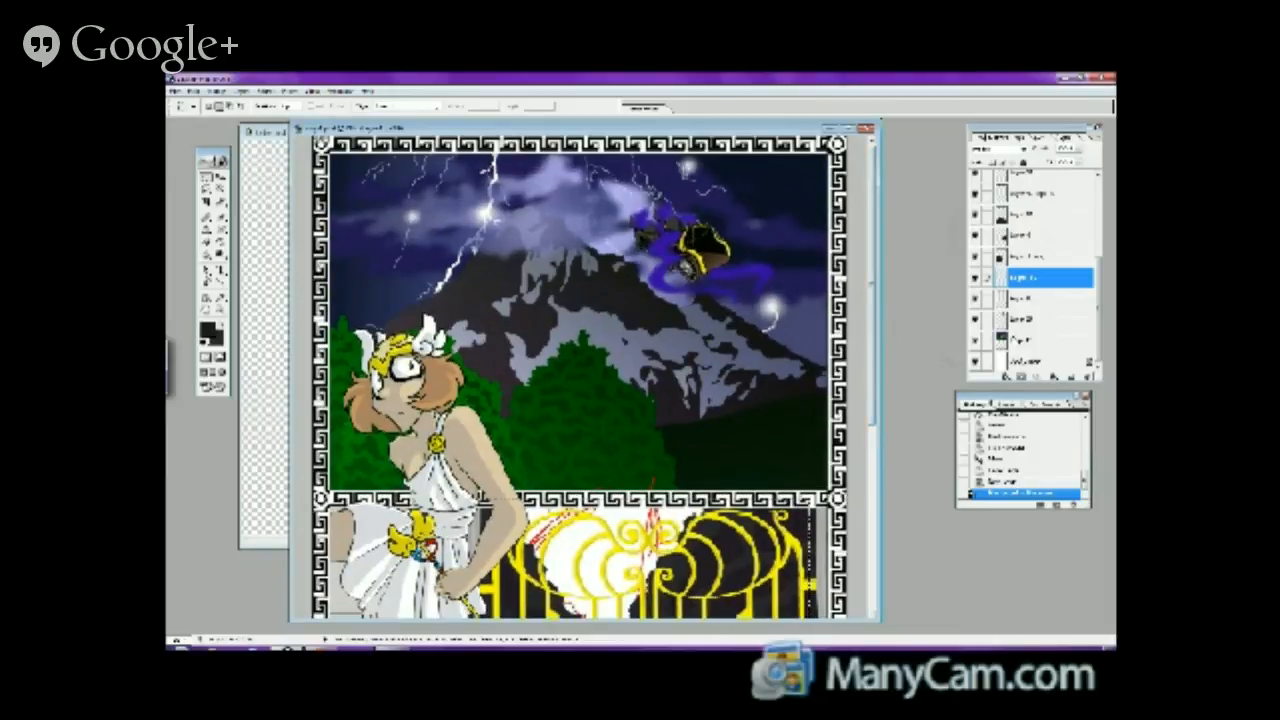
- On the mountain background layer, replace the old selection with a rectangular patch of the upper-left stormy sky and copy it to a new layer
click(1030, 340)
key(ctrl+d)
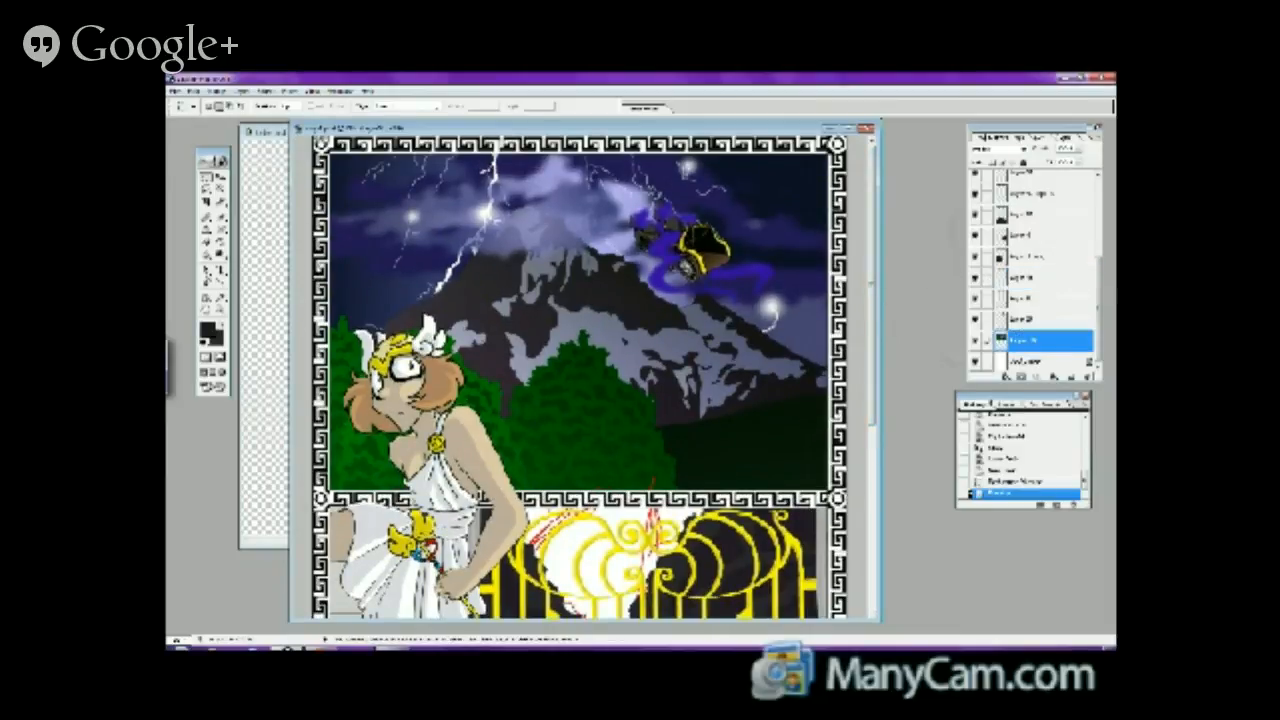
drag(324, 147, 456, 279)
right_click(404, 186)
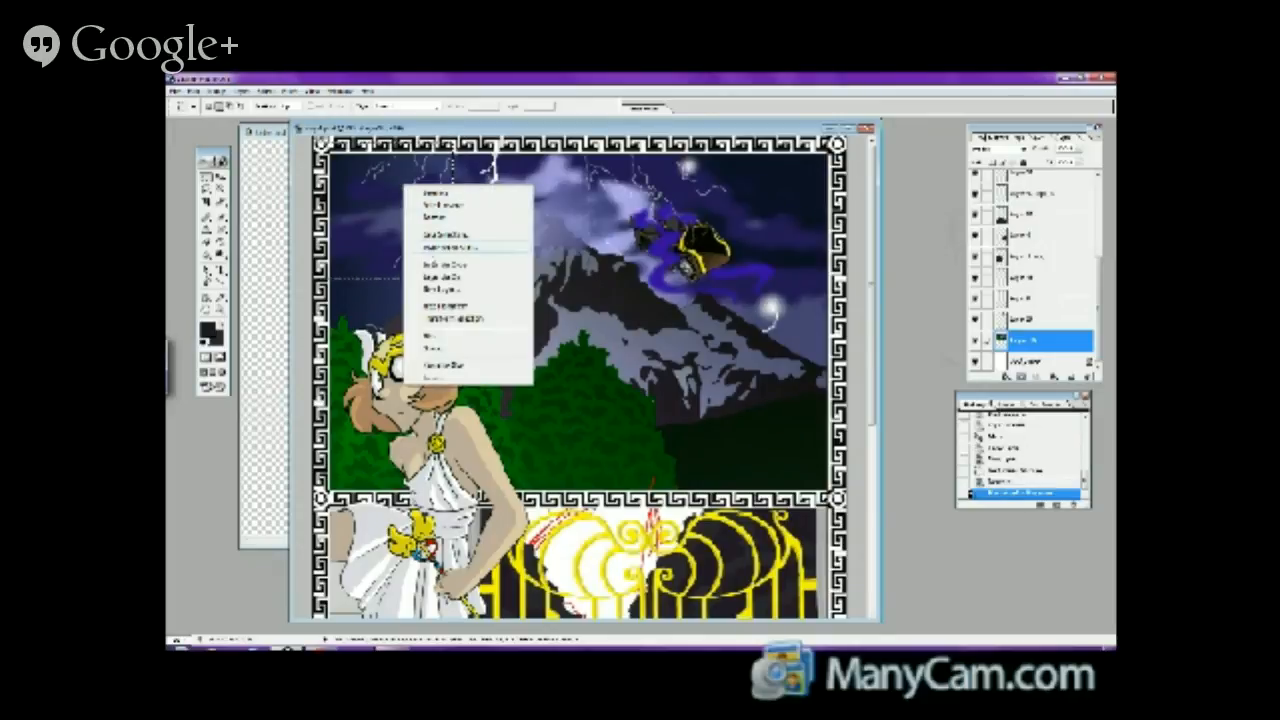
click(430, 265)
- Move the sky patch into the gap behind the golden gate's scrollwork and raise its layer above the red sketch lines
click(218, 177)
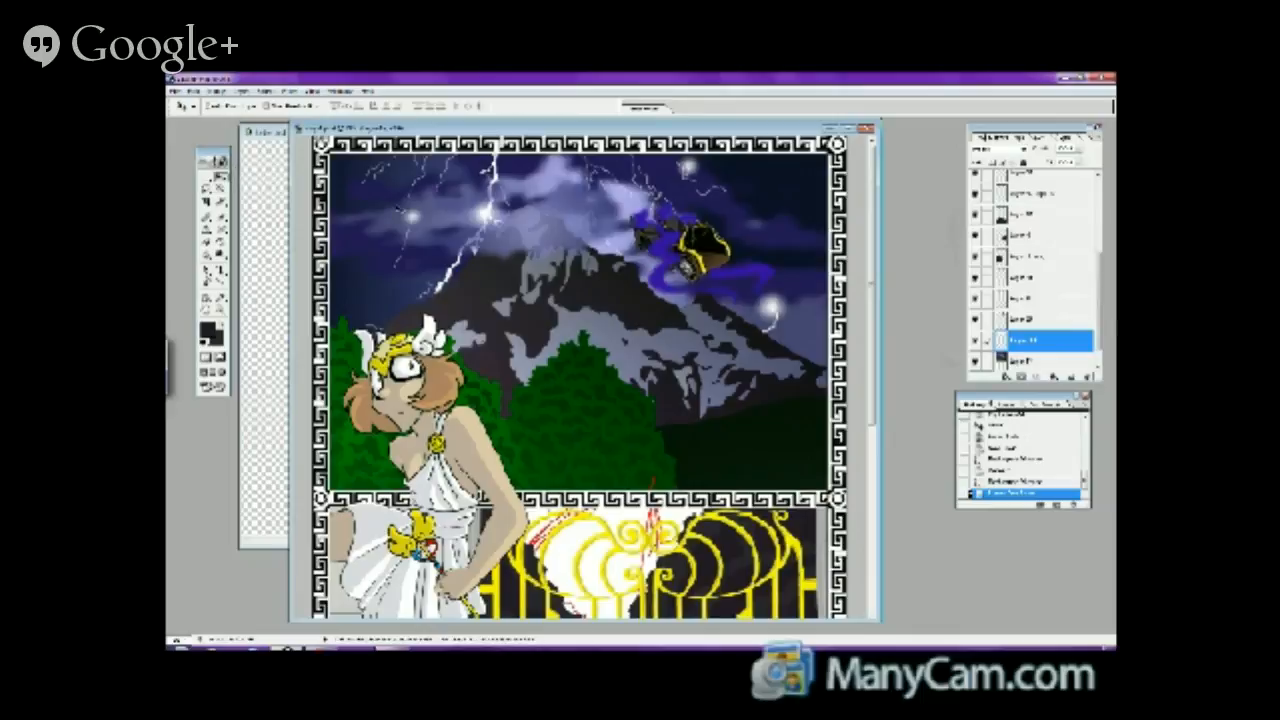
drag(570, 560, 620, 560)
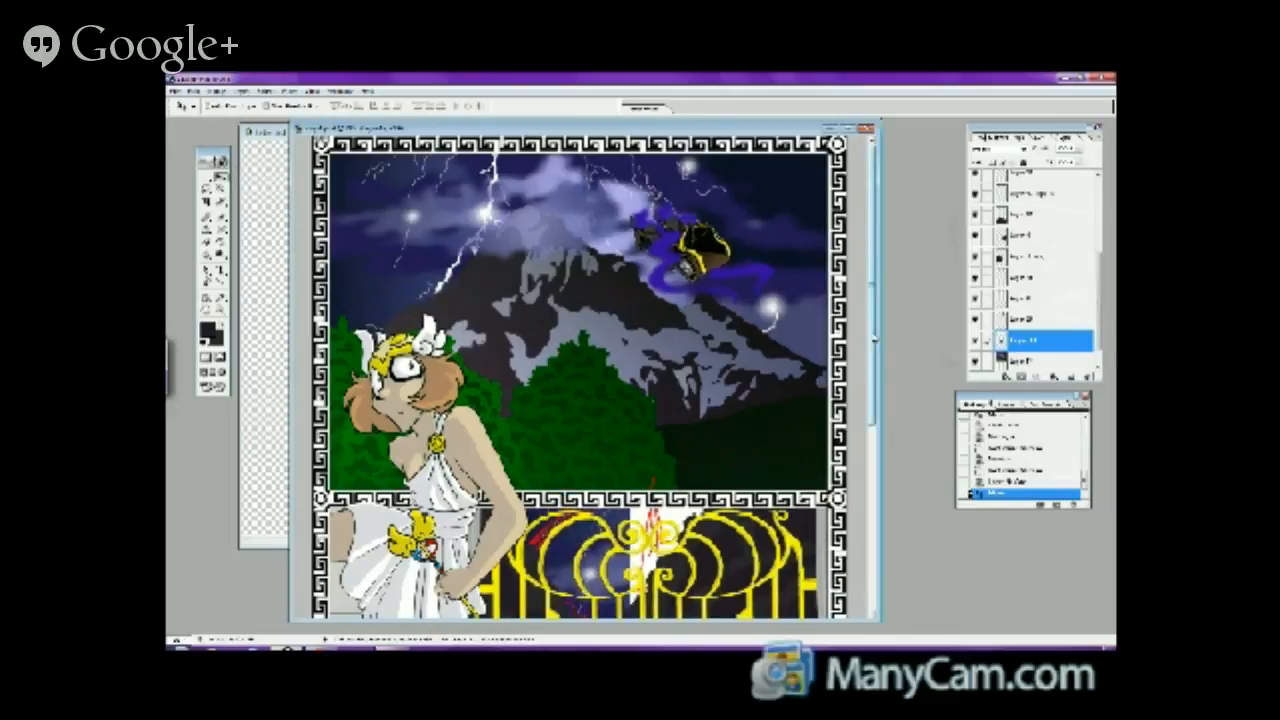
scroll(872, 338, down, 5)
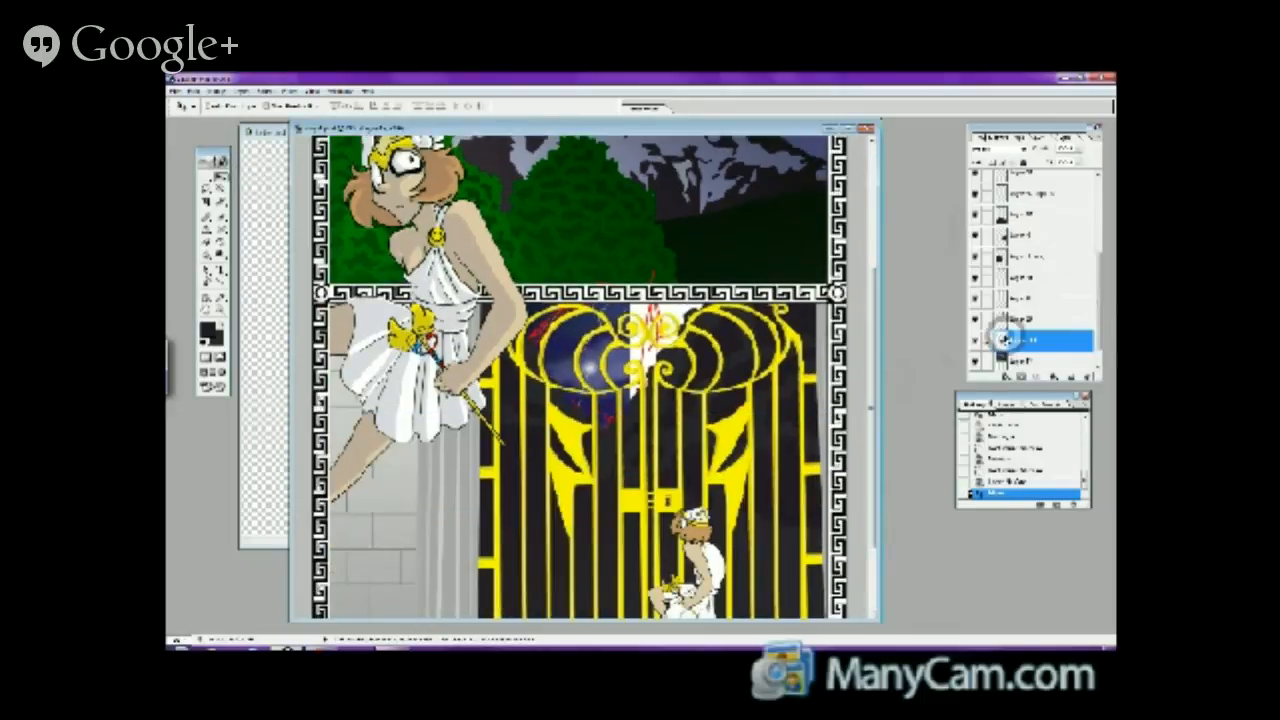
click(1010, 340)
drag(1010, 340, 1010, 298)
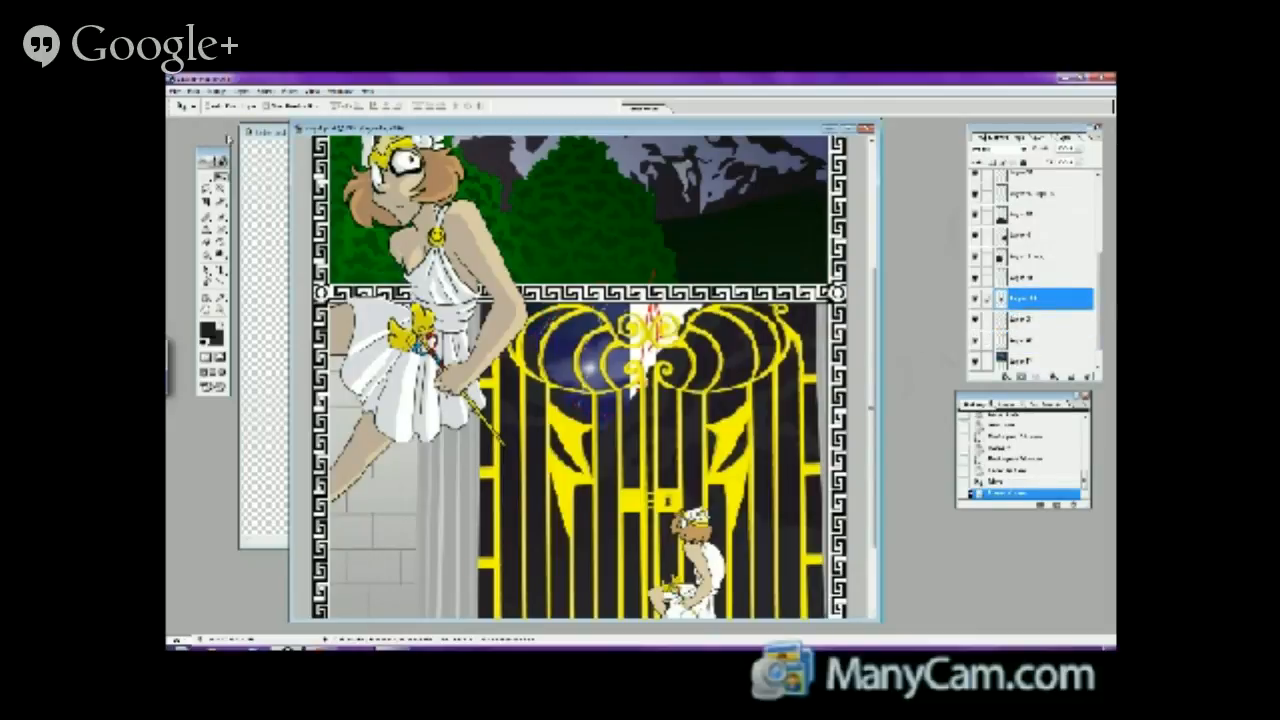
- Try to resize the sky patch with Free Transform to cover the white gap behind the gate's centre, and apply it
click(175, 91)
mouse_move(193, 91)
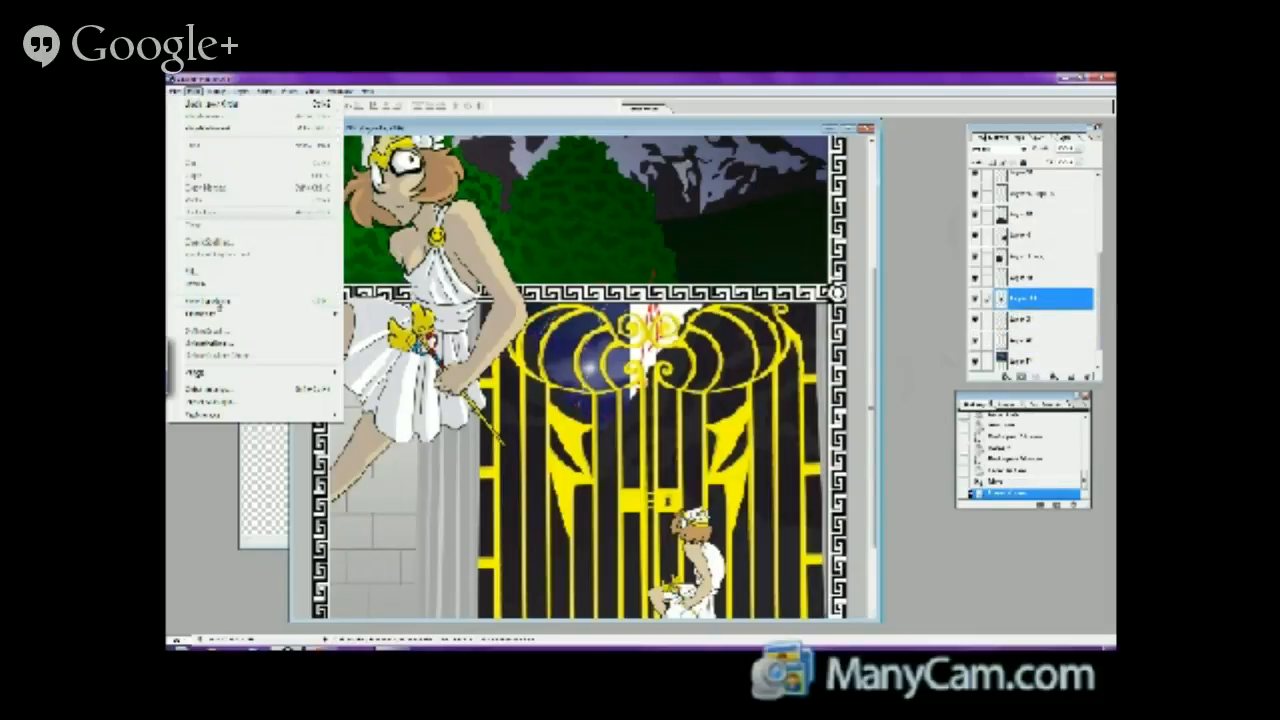
click(300, 300)
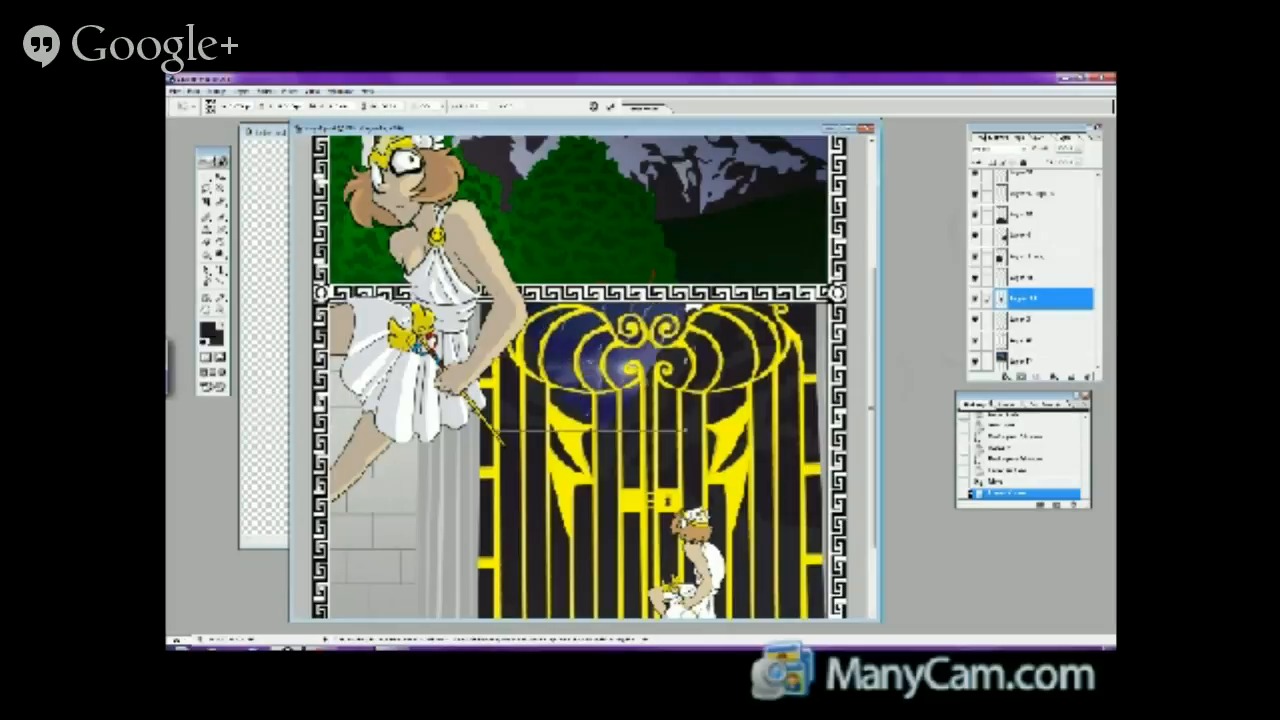
drag(686, 344, 722, 344)
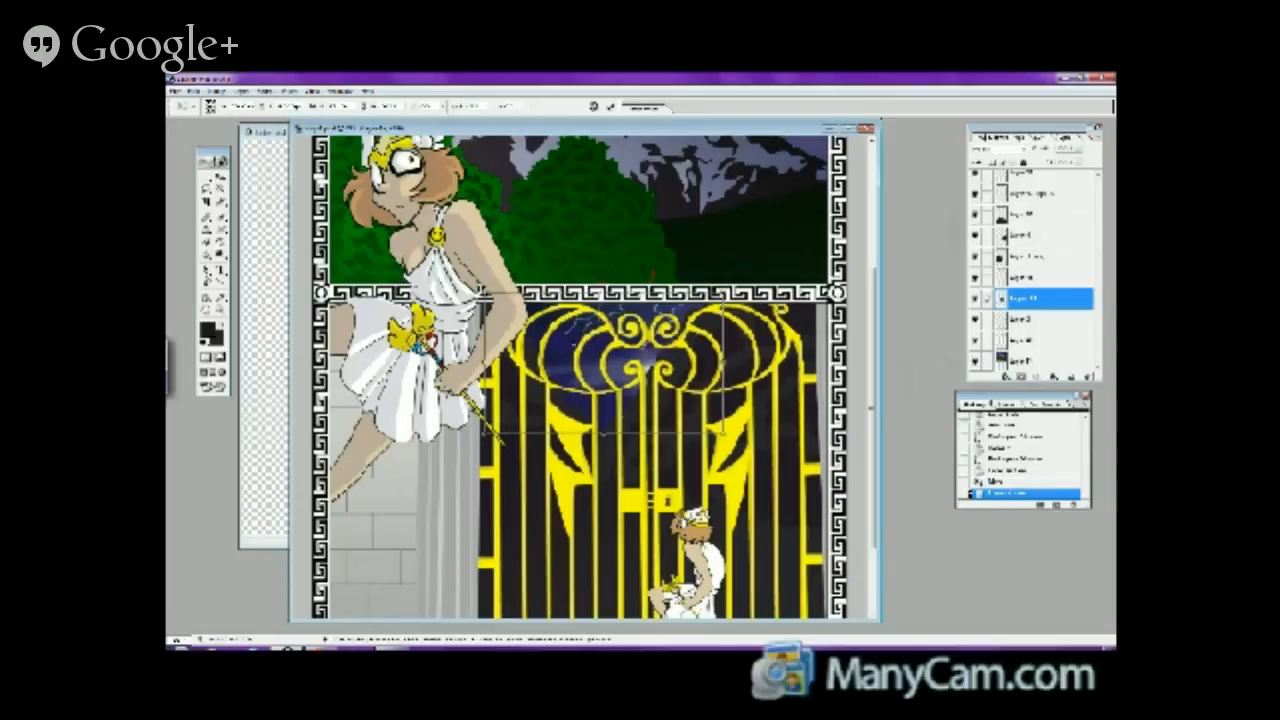
click(219, 310)
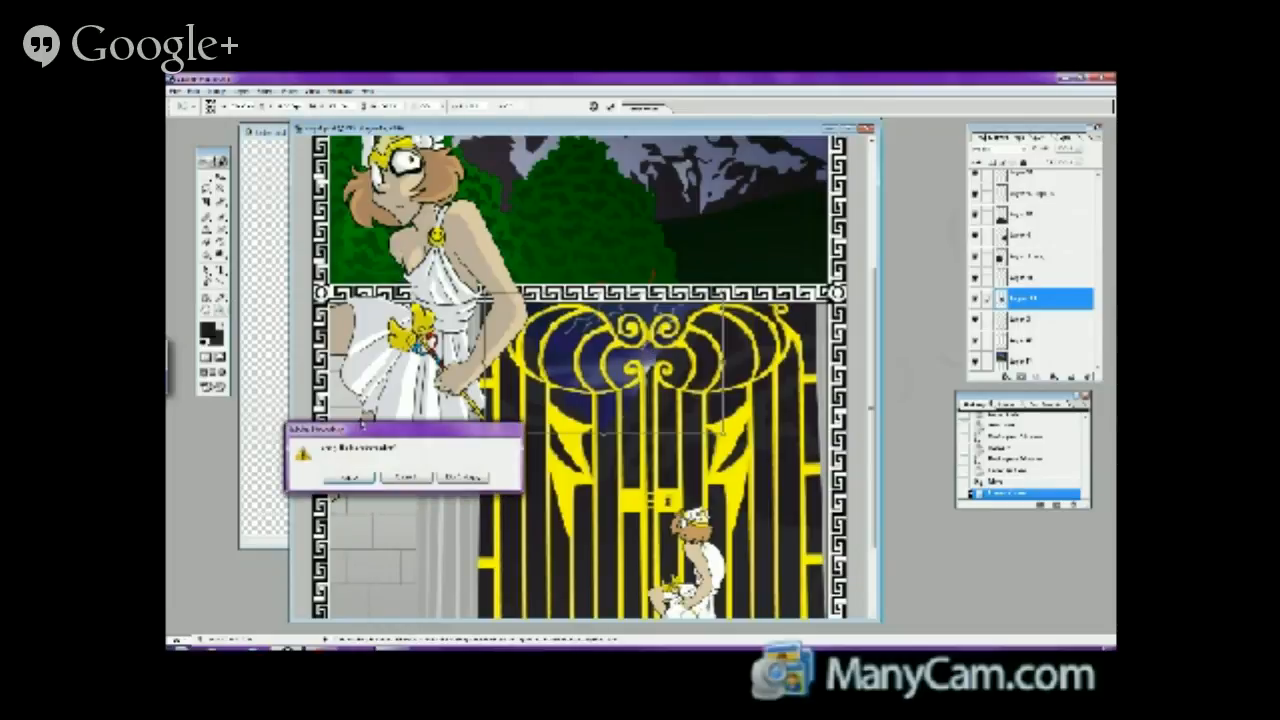
click(357, 471)
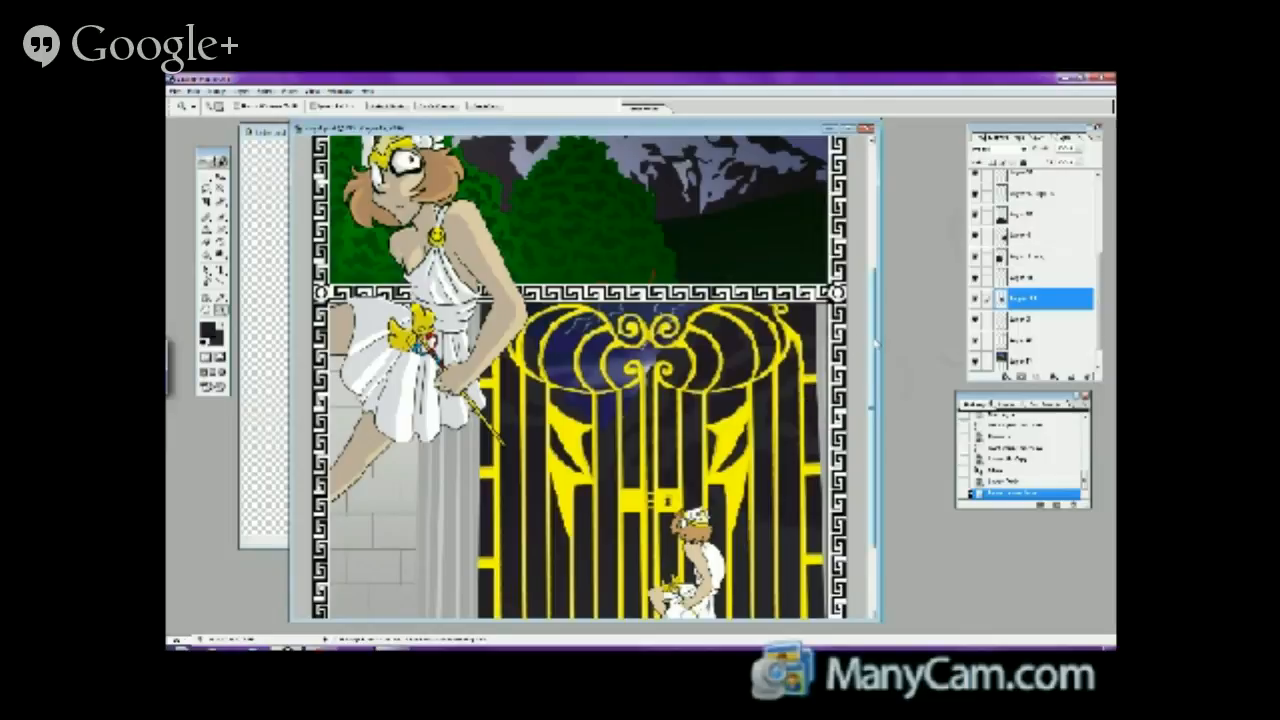
- Undo the last resize of the sky patch behind the gate and flip the patch horizontally
scroll(875, 346, down, 2)
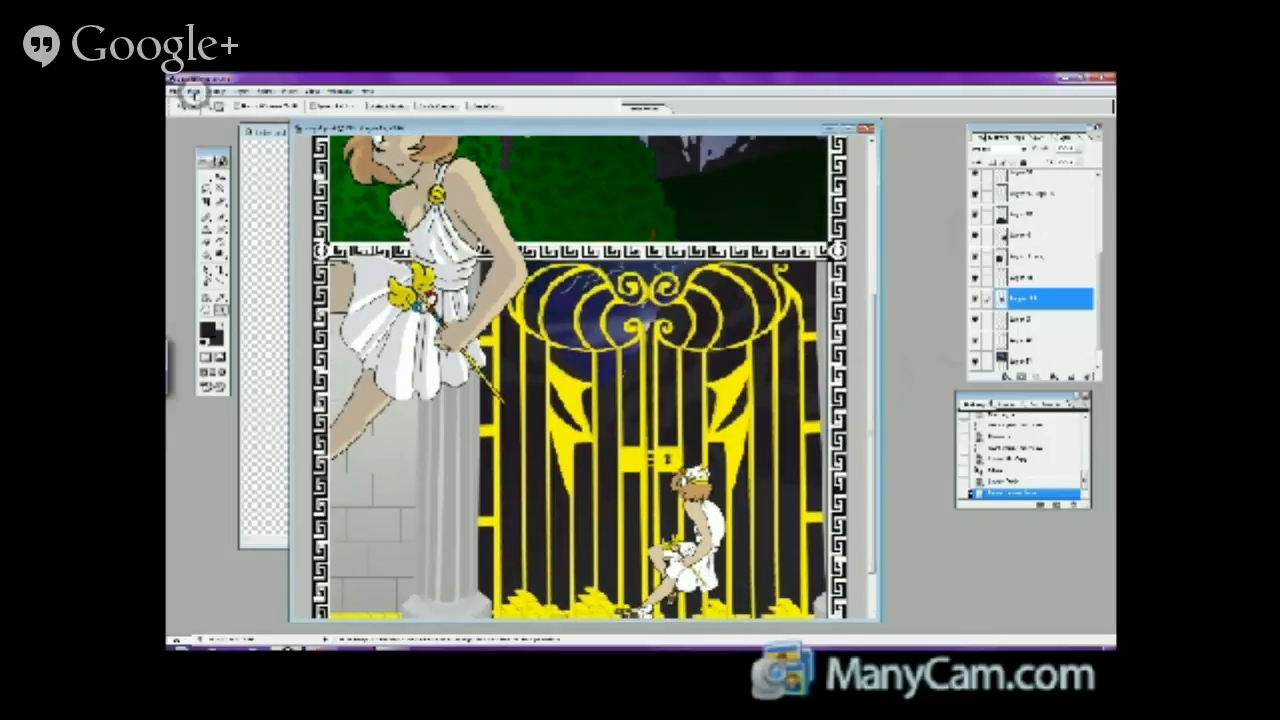
click(193, 90)
click(229, 220)
click(208, 90)
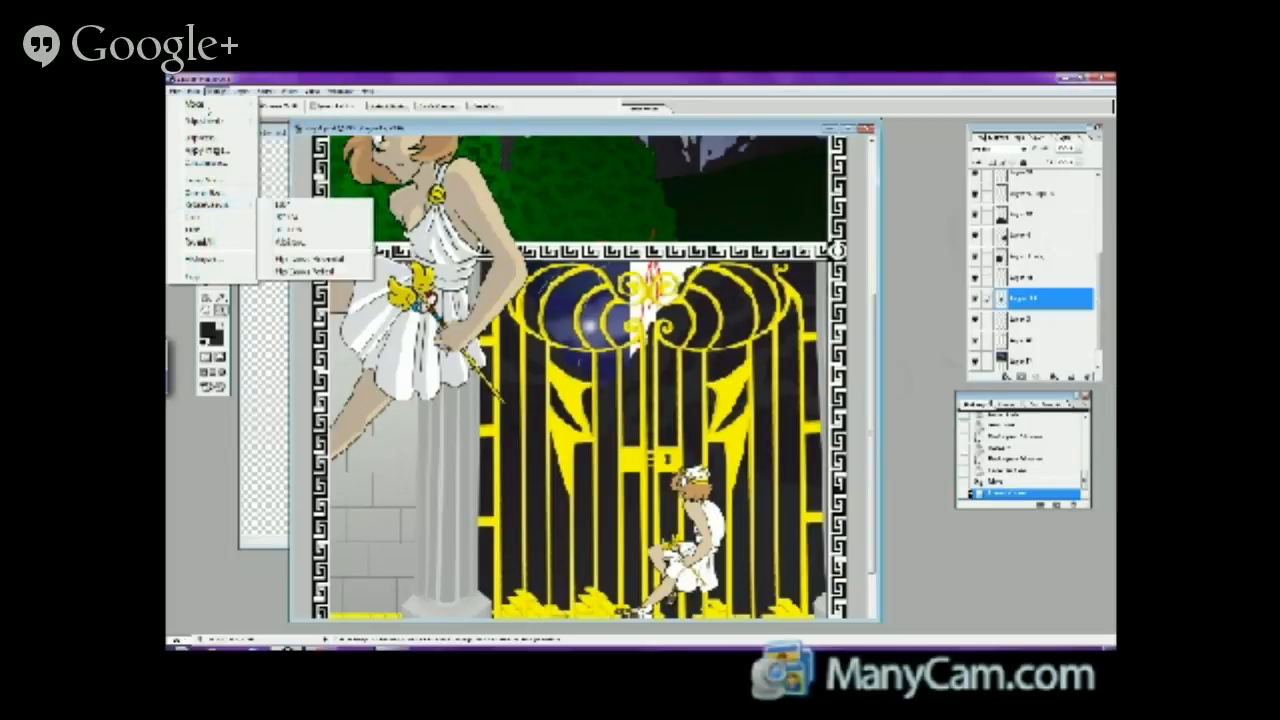
mouse_move(193, 90)
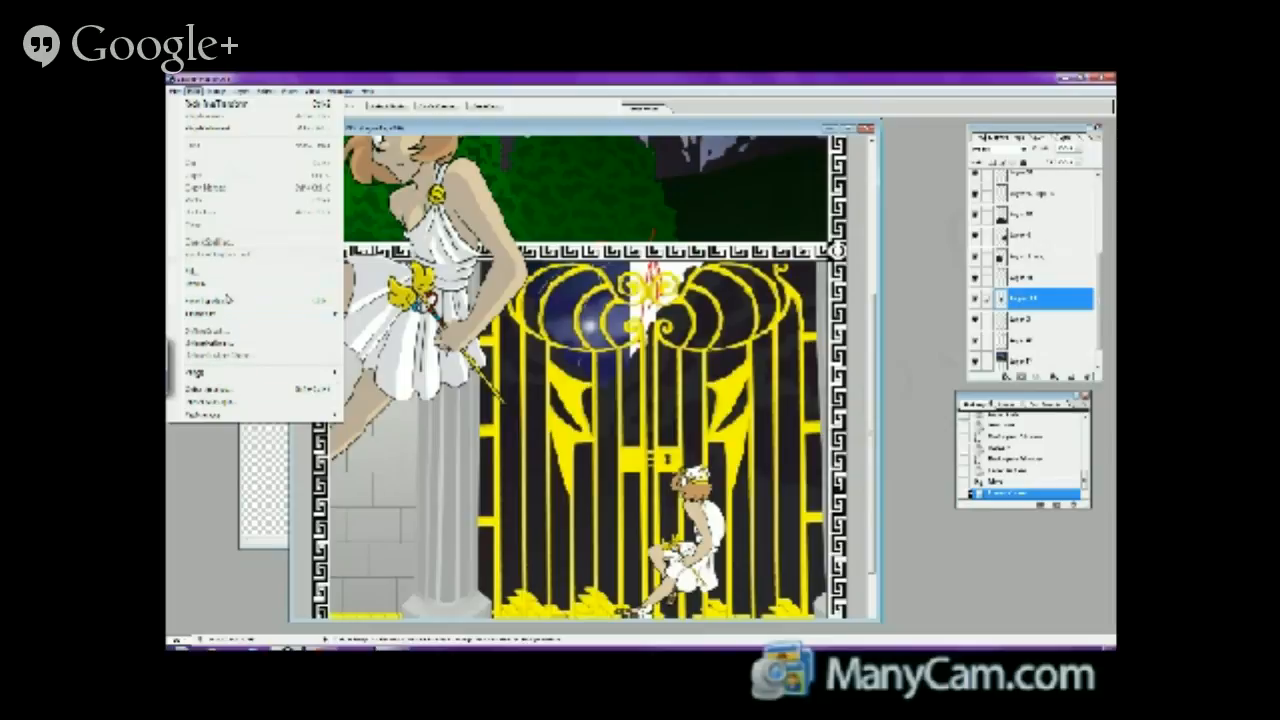
mouse_move(224, 312)
click(380, 438)
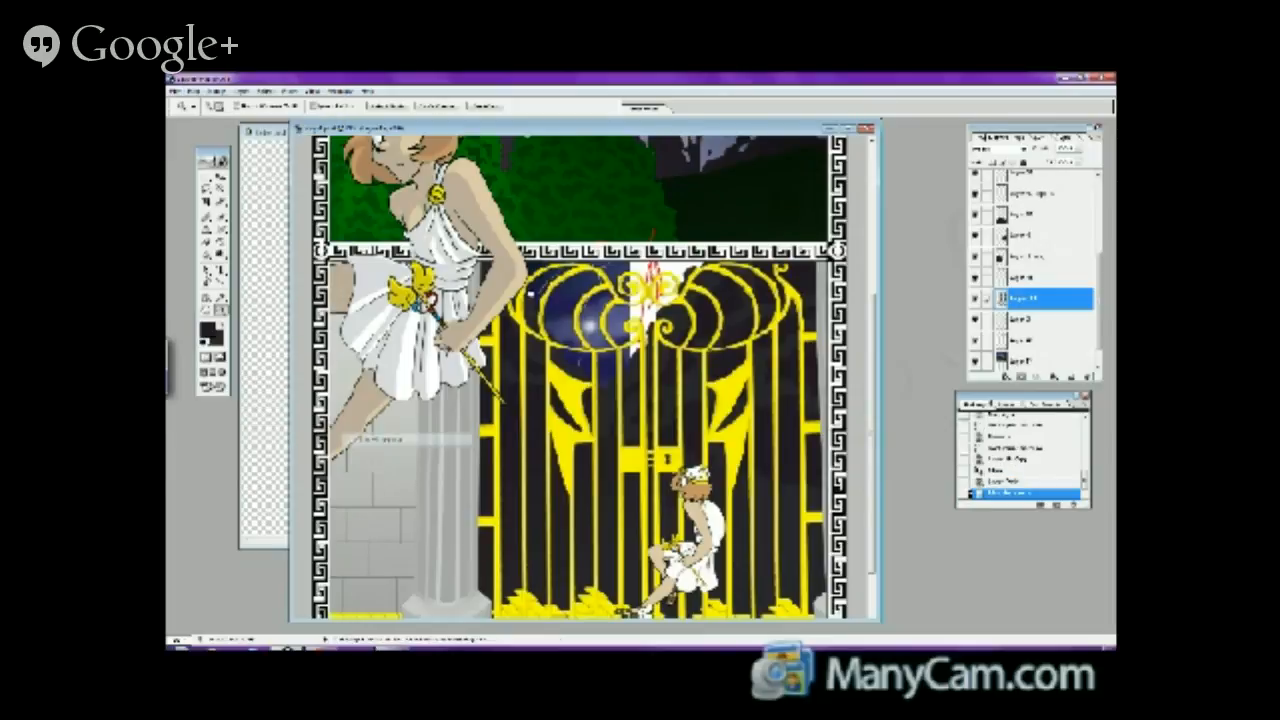
- Reposition and resize the flipped sky patch with Free Transform to cover the white gap behind the gate's centre, and apply it
click(193, 90)
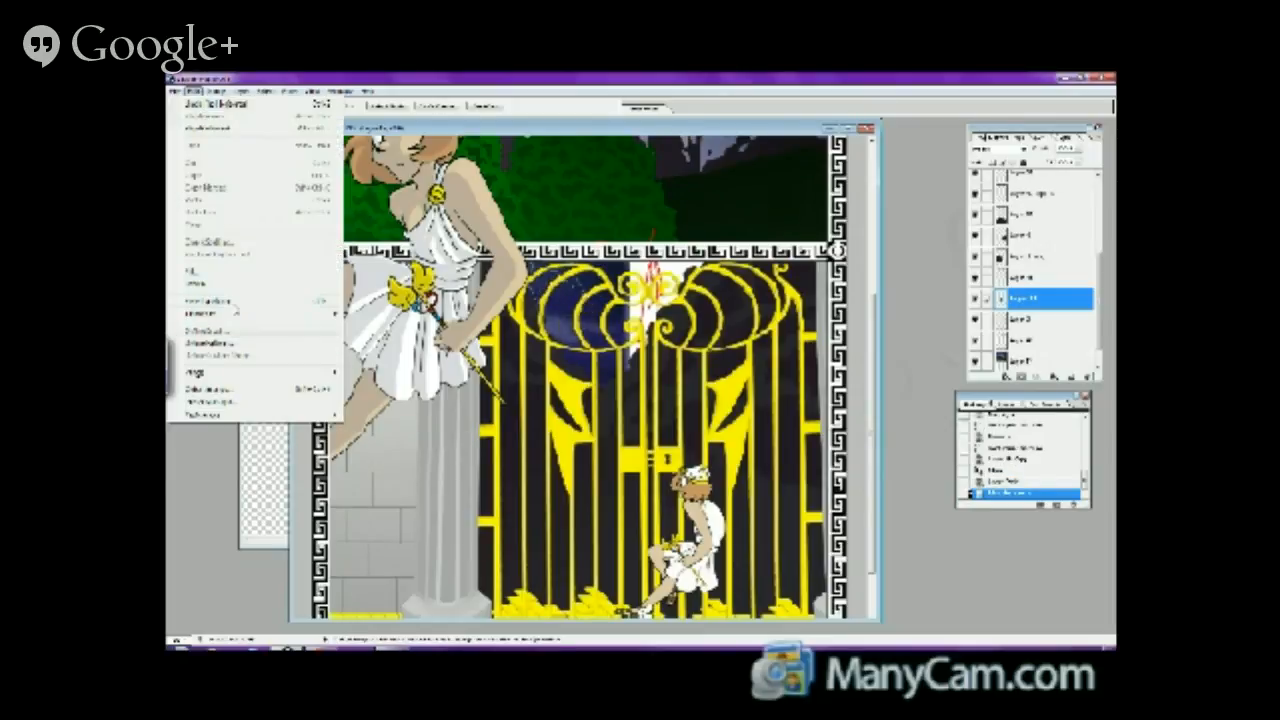
click(259, 299)
drag(642, 300, 565, 320)
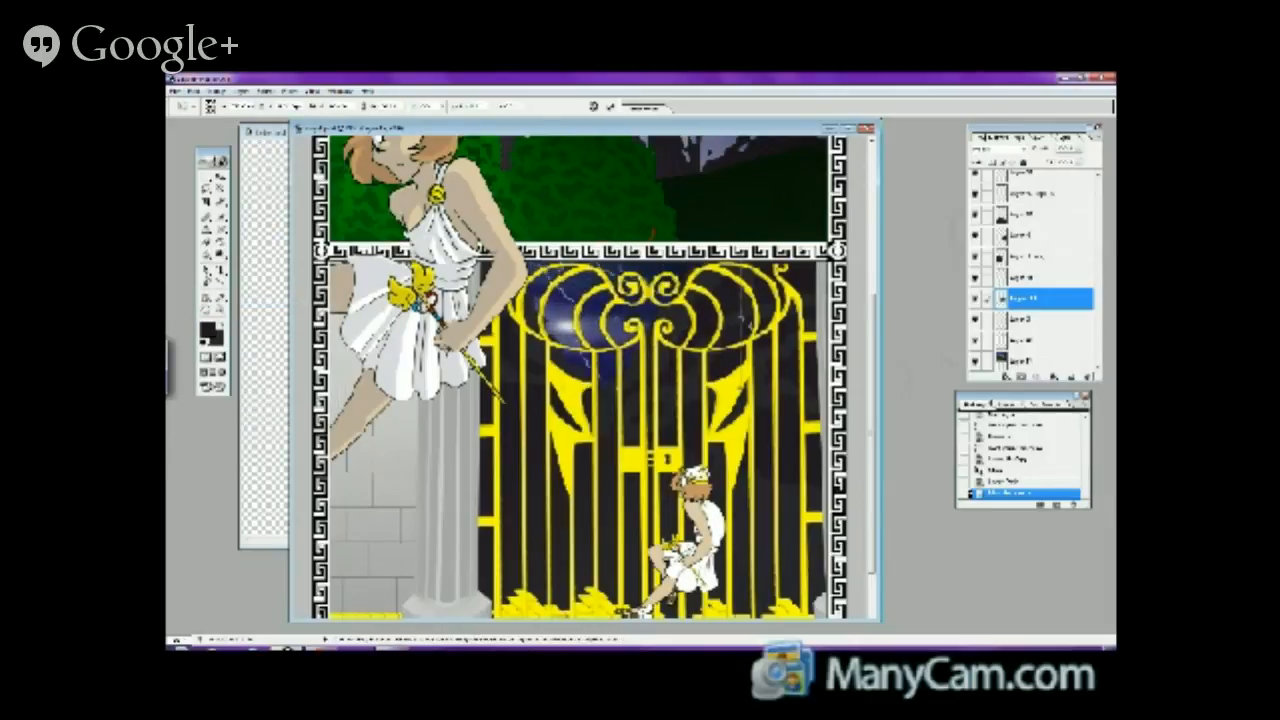
drag(618, 386, 615, 405)
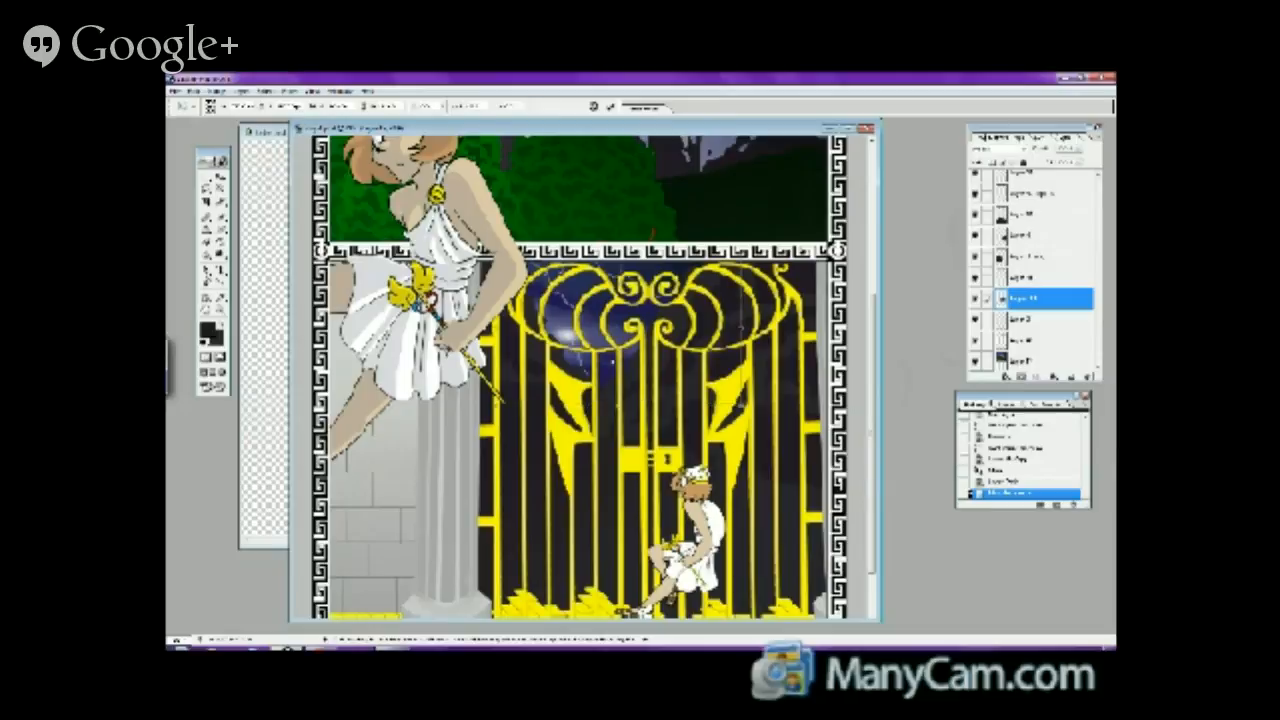
click(222, 246)
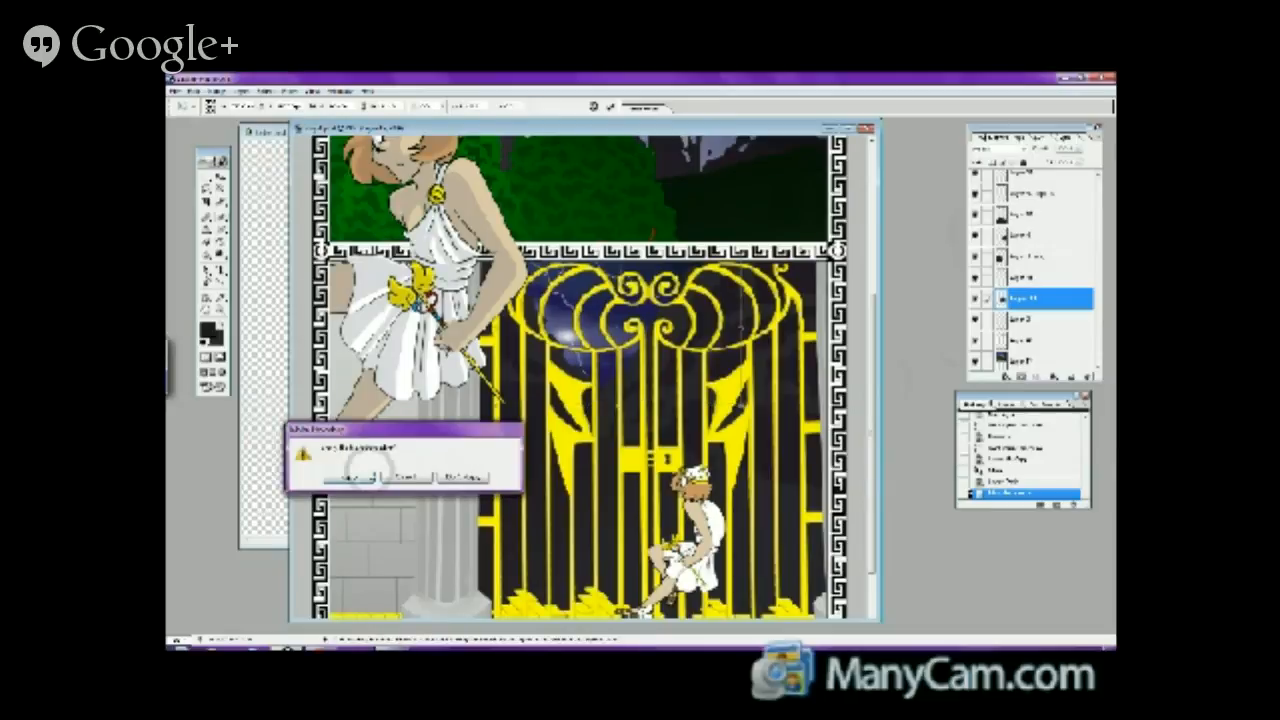
click(349, 477)
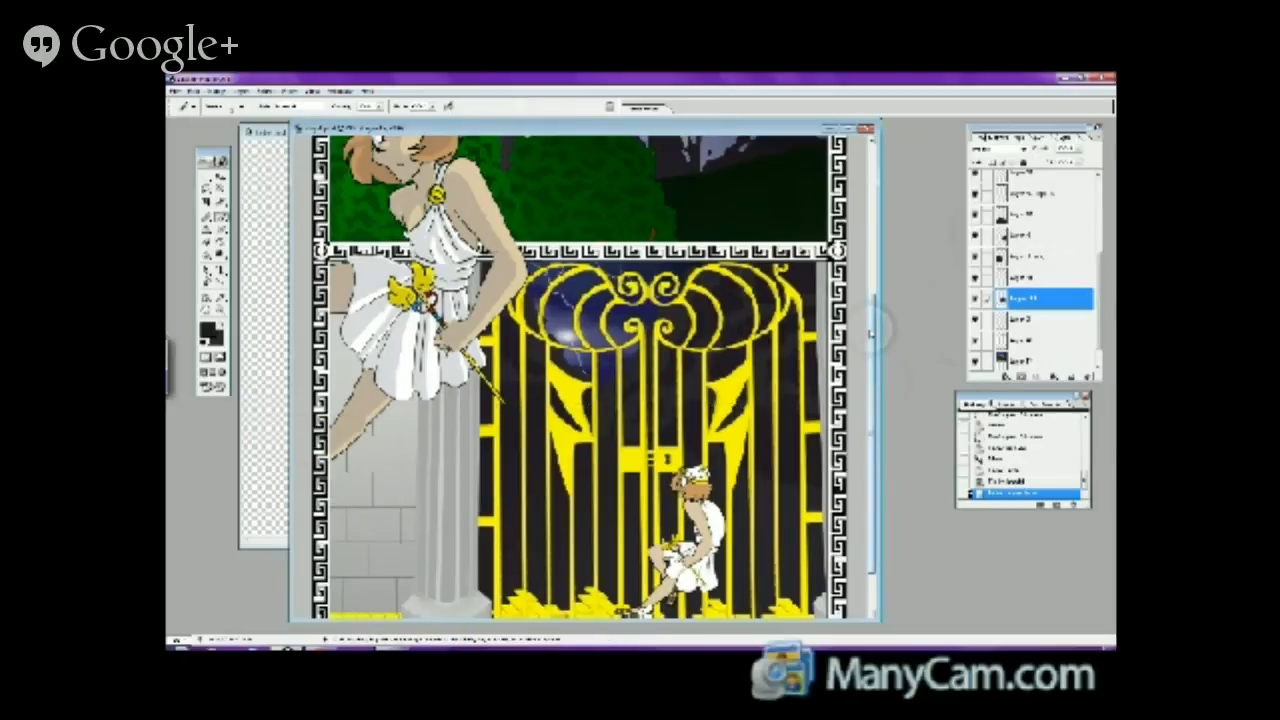
- Delete the layer directly below the sky patch's layer
scroll(853, 187, up, 5)
scroll(853, 187, down, 6)
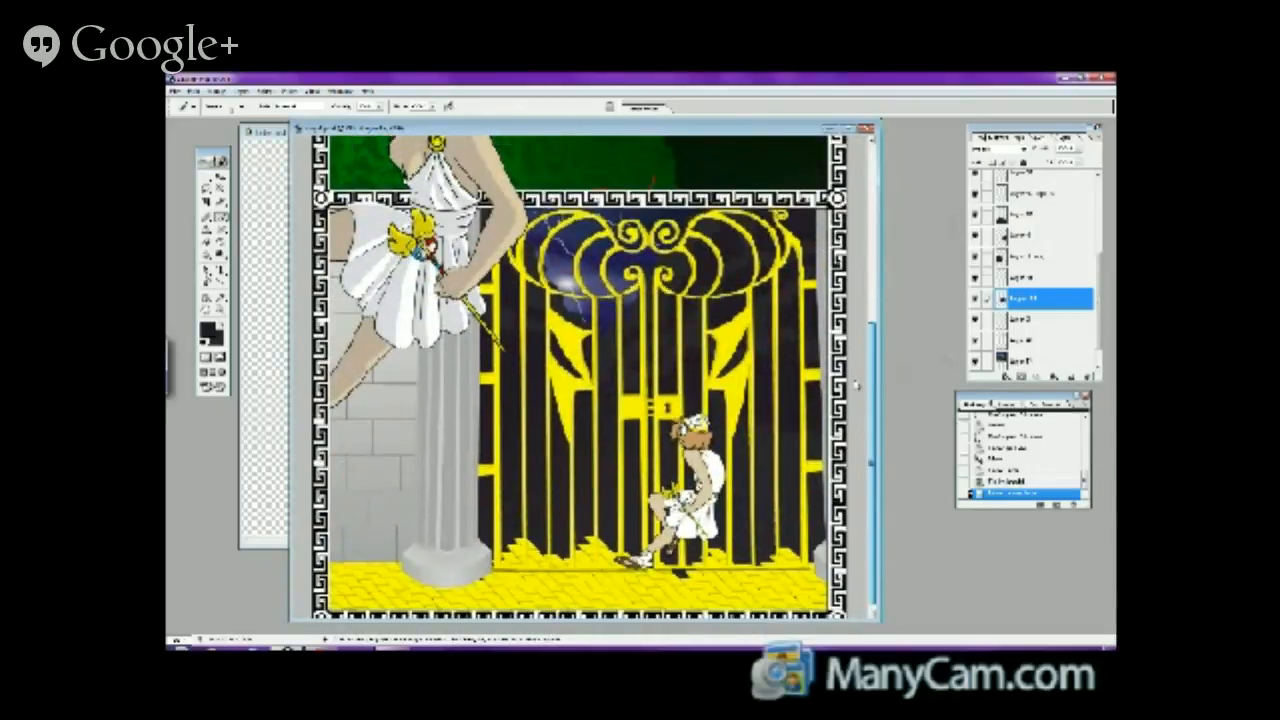
scroll(855, 365, up, 5)
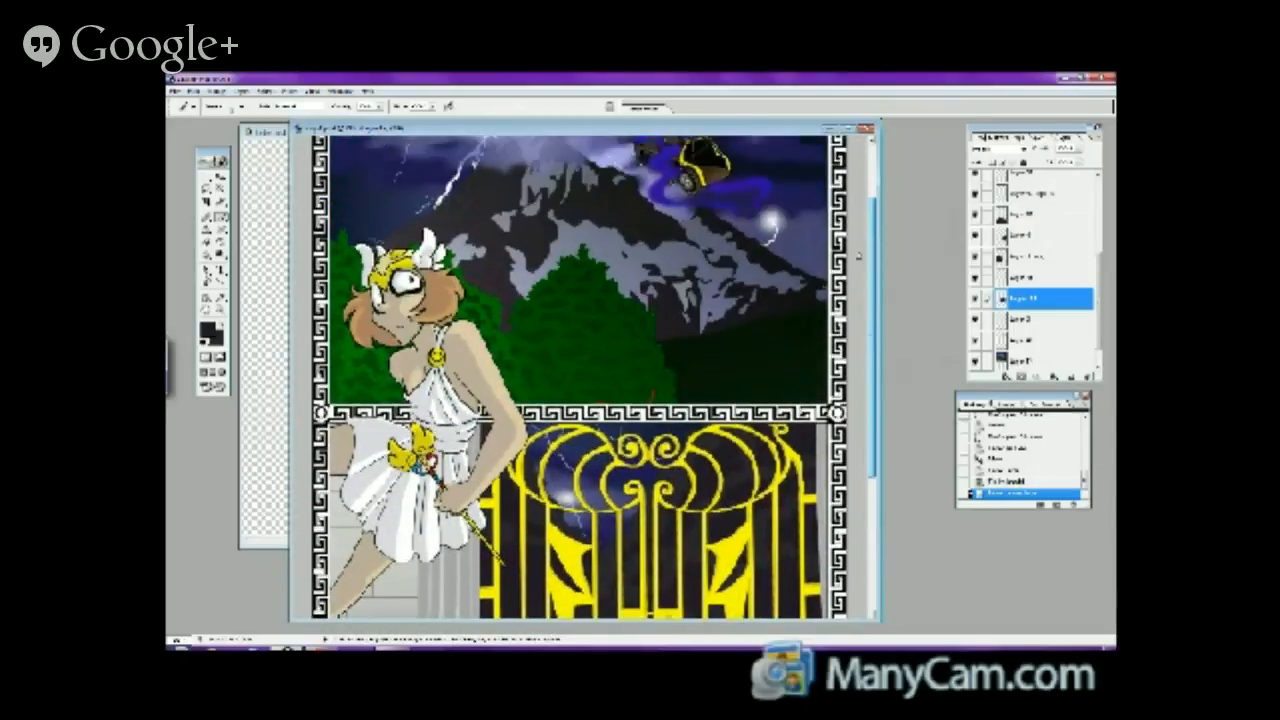
click(1060, 318)
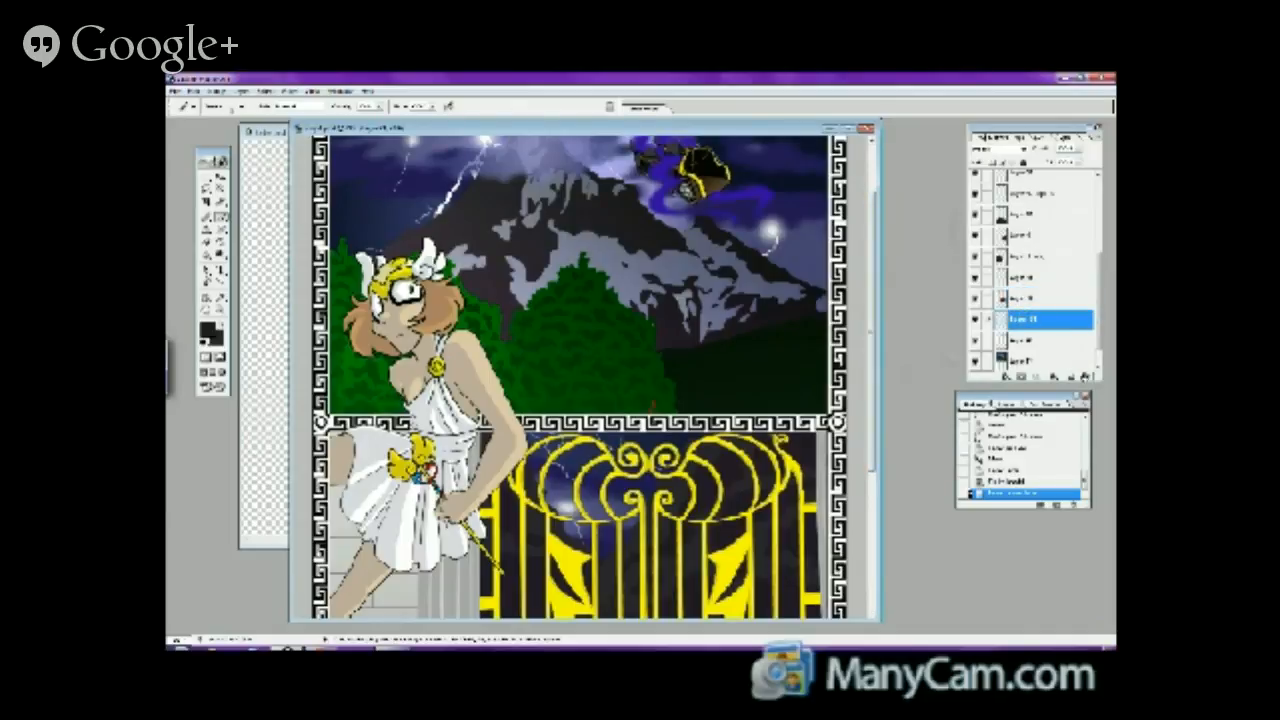
click(1085, 377)
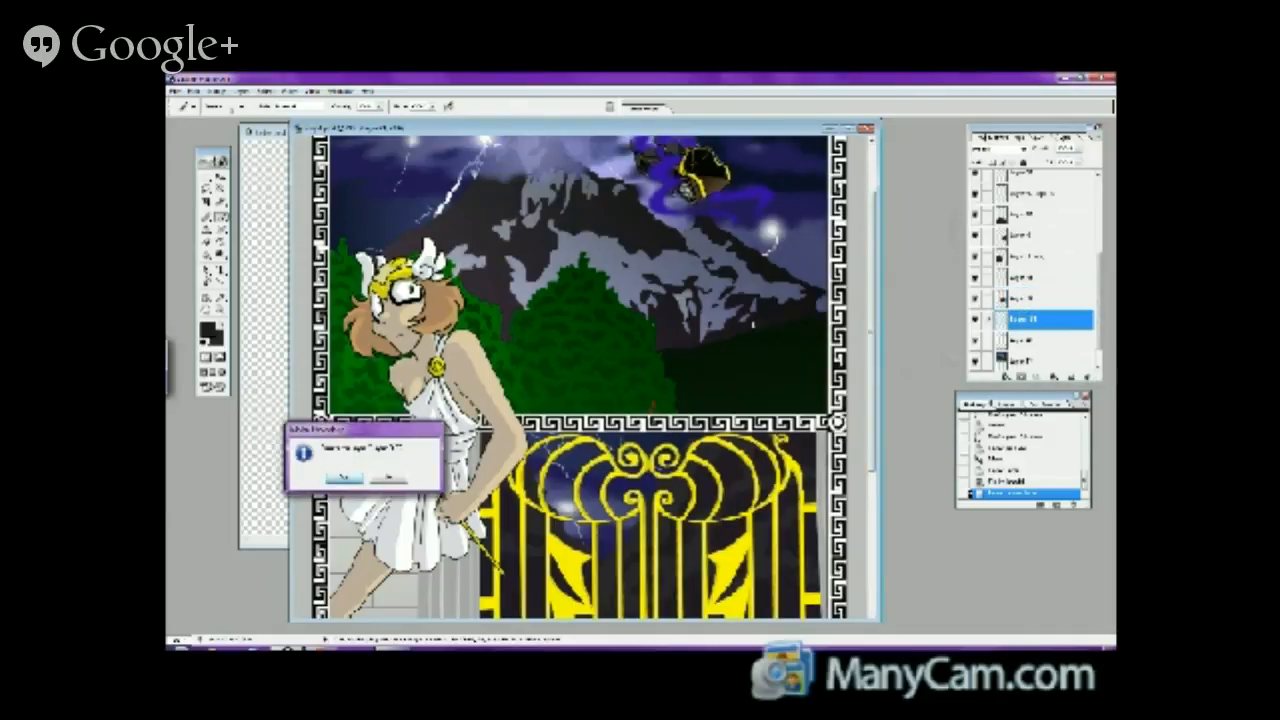
click(343, 477)
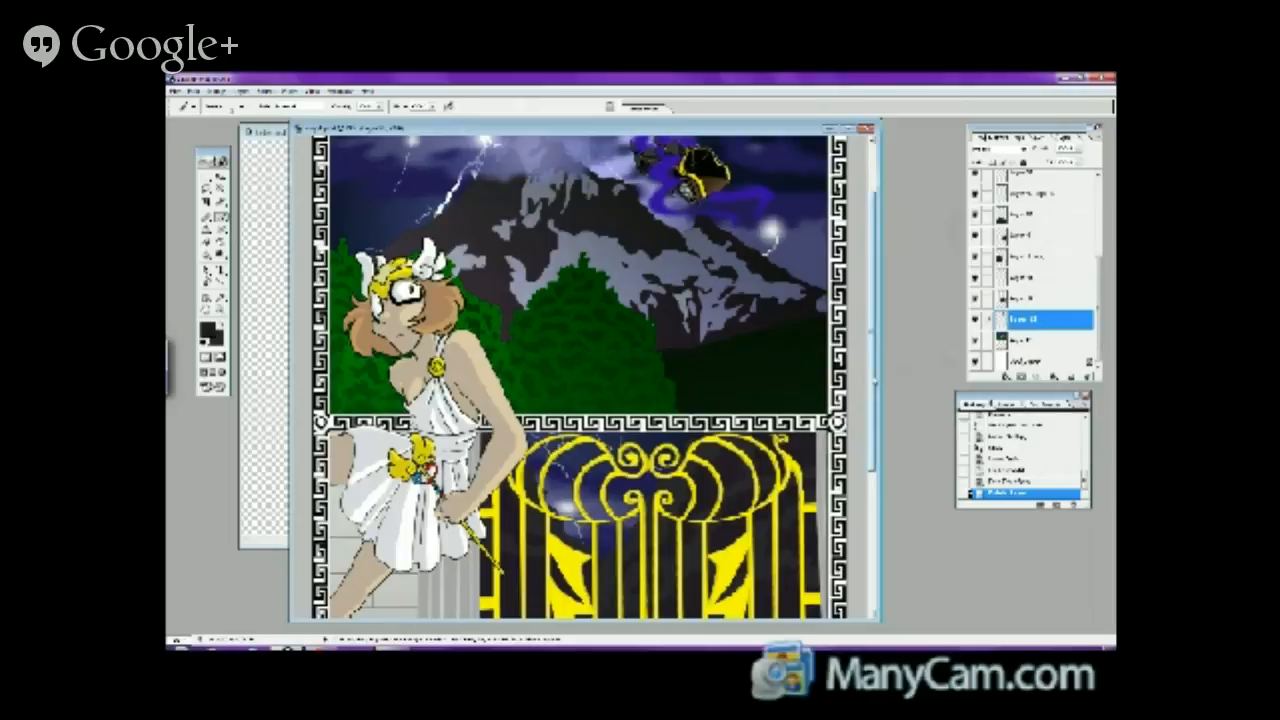
- Briefly hide individual layers of the lower panel to identify which ones hold the gate parts
scroll(878, 428, up, 1)
drag(878, 428, 876, 515)
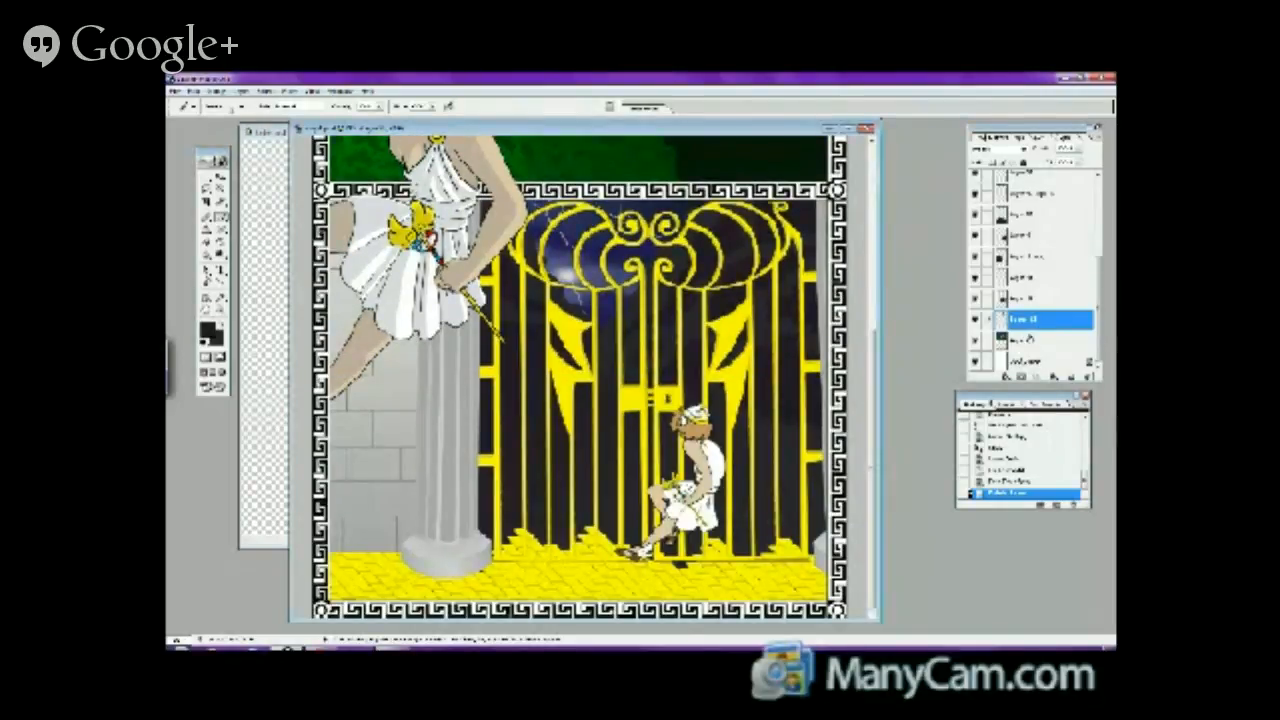
scroll(1035, 270, down, 3)
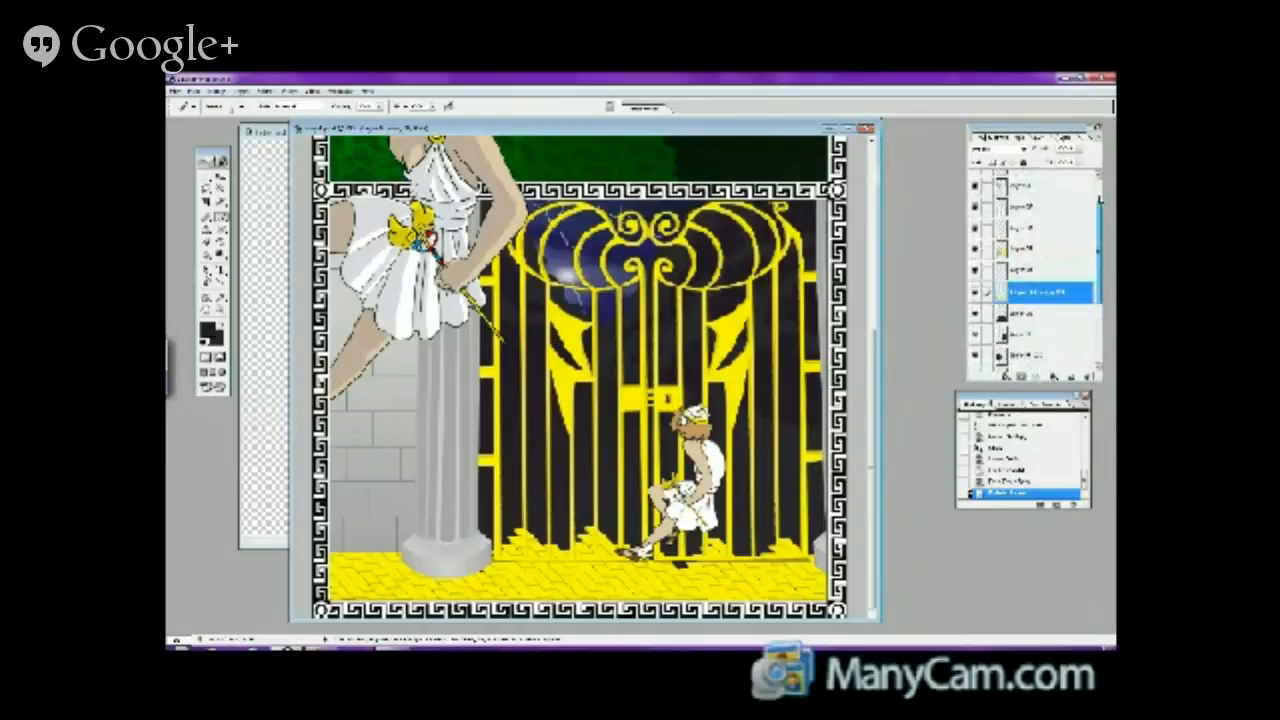
scroll(1035, 270, up, 2)
click(974, 277)
click(975, 258)
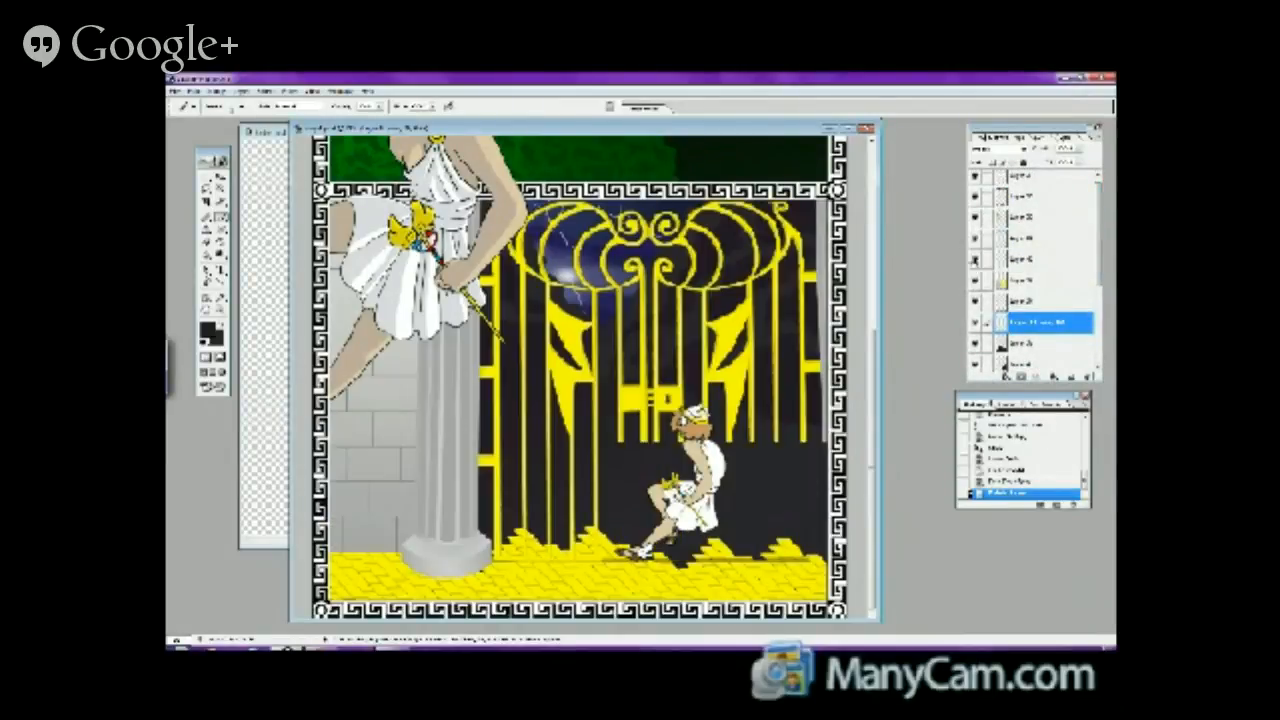
click(975, 260)
click(975, 260)
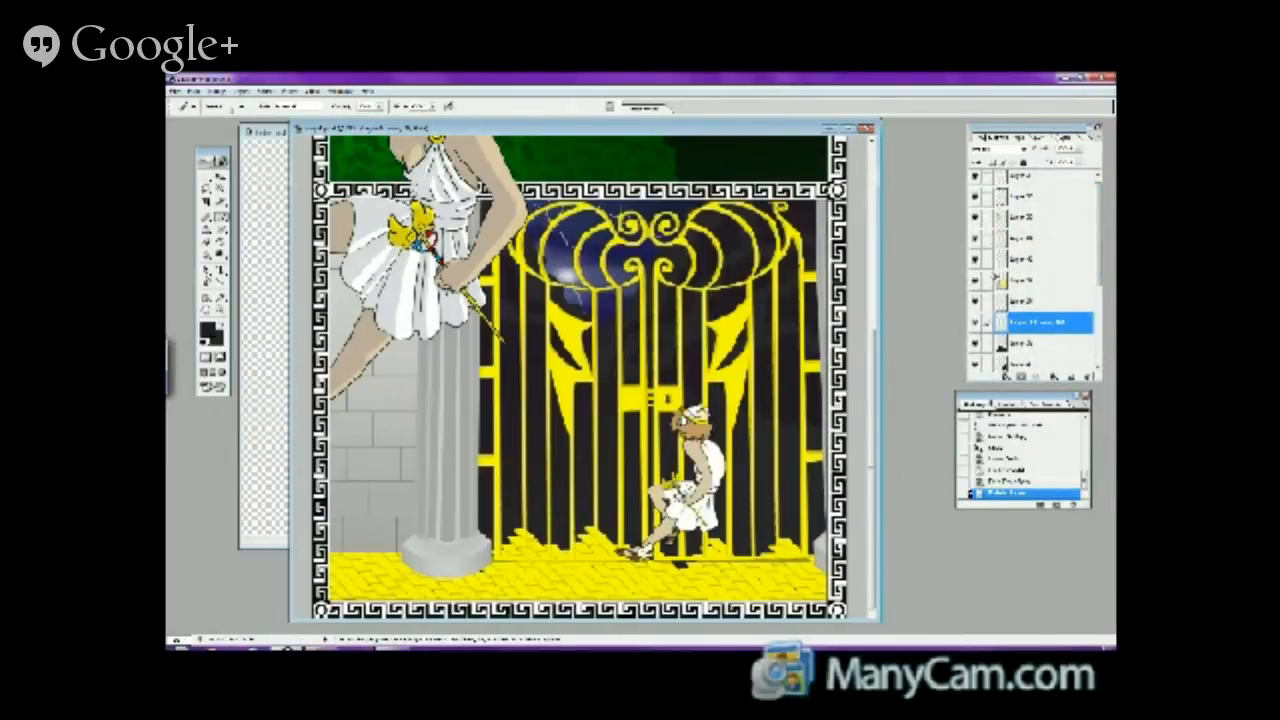
- Check the layers just above the gate parts and add a new empty layer there
click(1030, 238)
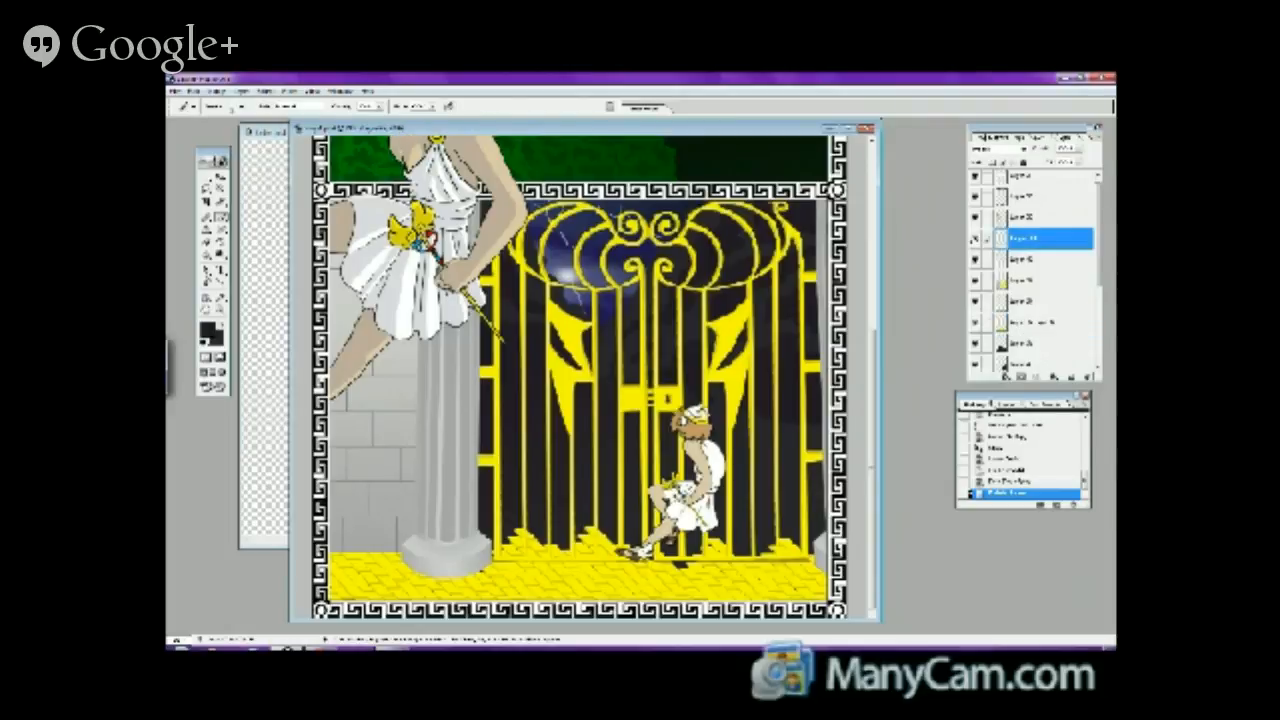
click(975, 238)
click(975, 238)
click(1011, 218)
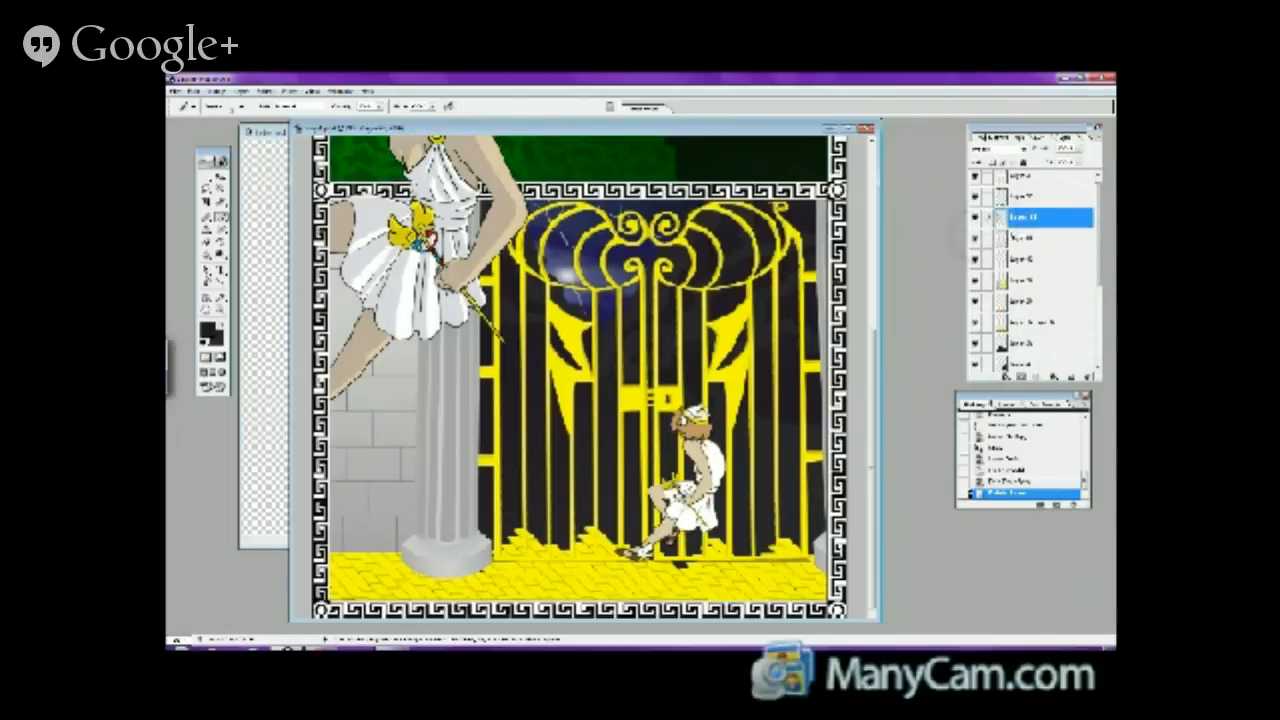
click(1012, 238)
click(1071, 377)
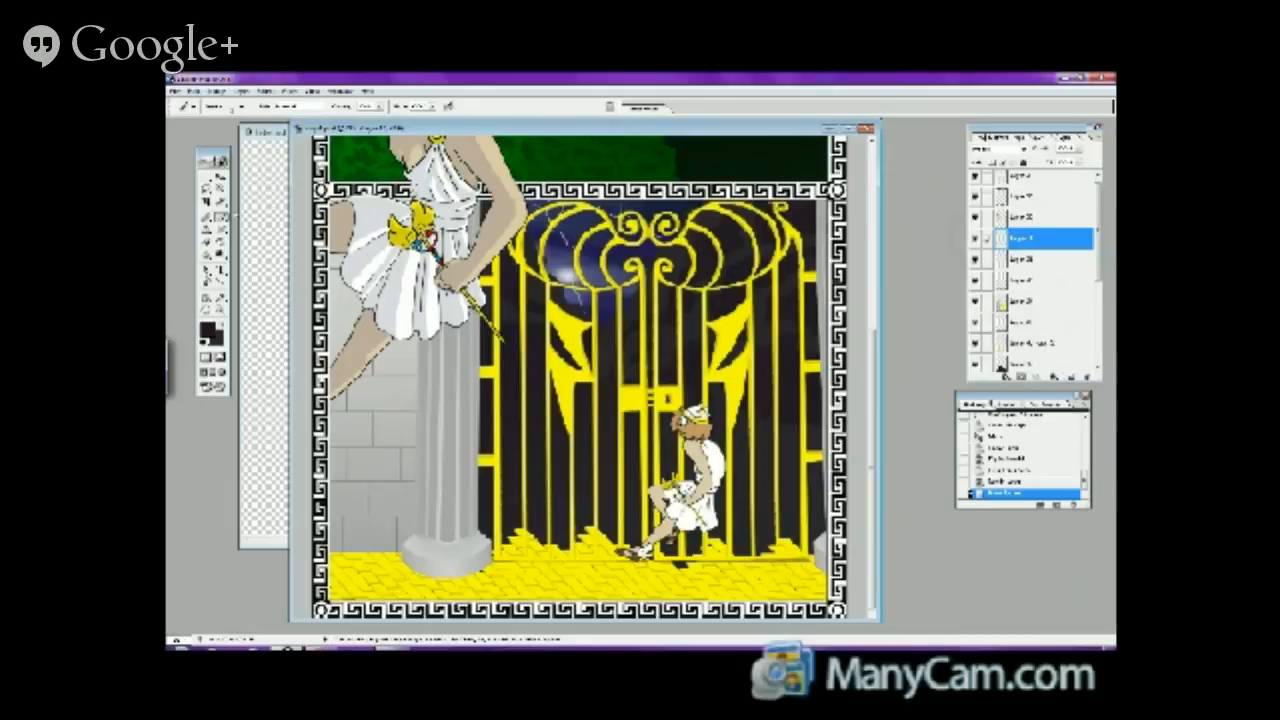
- Outline puffy cloud-shaped selections with the Lasso along the floor, around the column's base and in the panel's lower-right corner
click(208, 189)
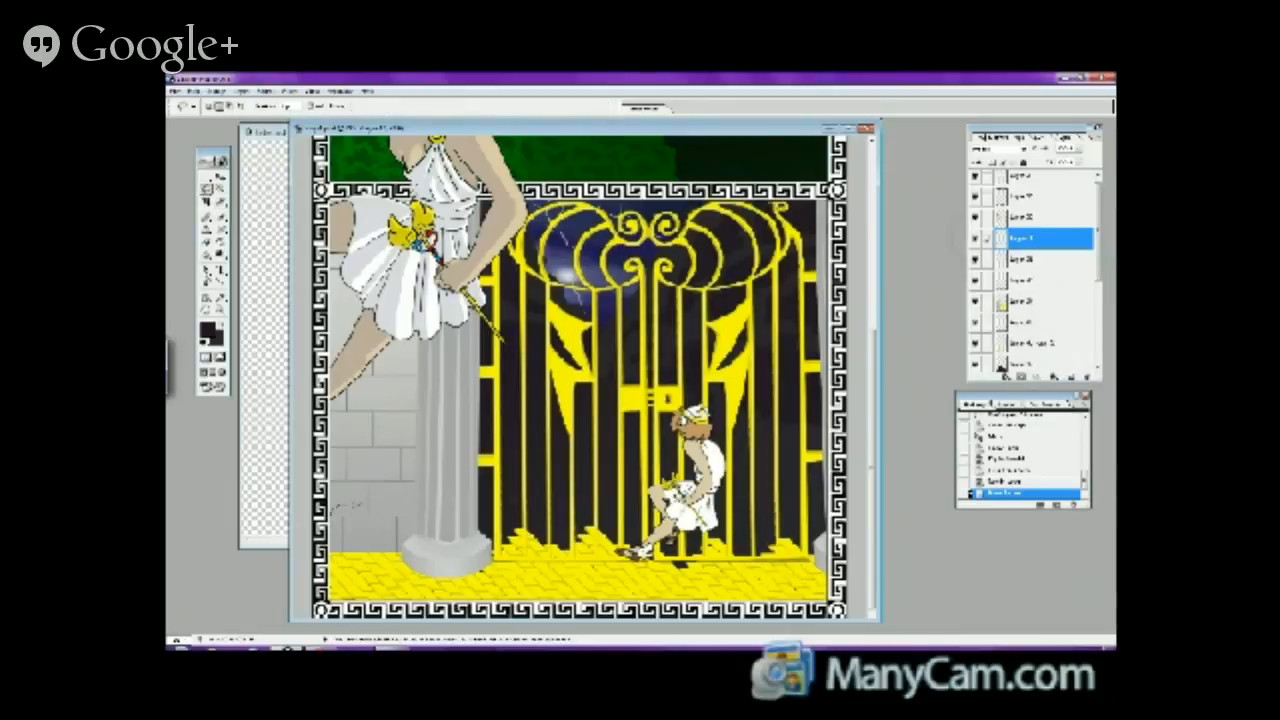
drag(331, 508, 378, 514)
drag(444, 556, 480, 553)
drag(522, 590, 385, 614)
drag(322, 518, 326, 512)
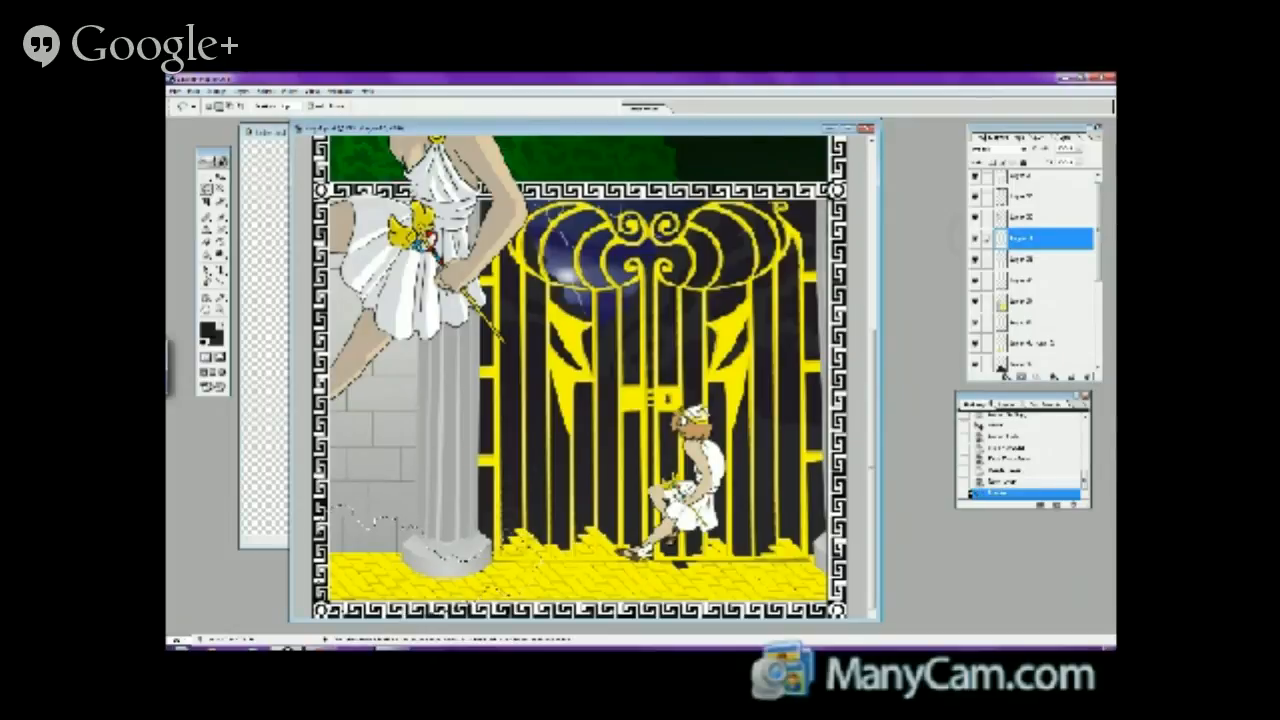
drag(505, 532, 495, 520)
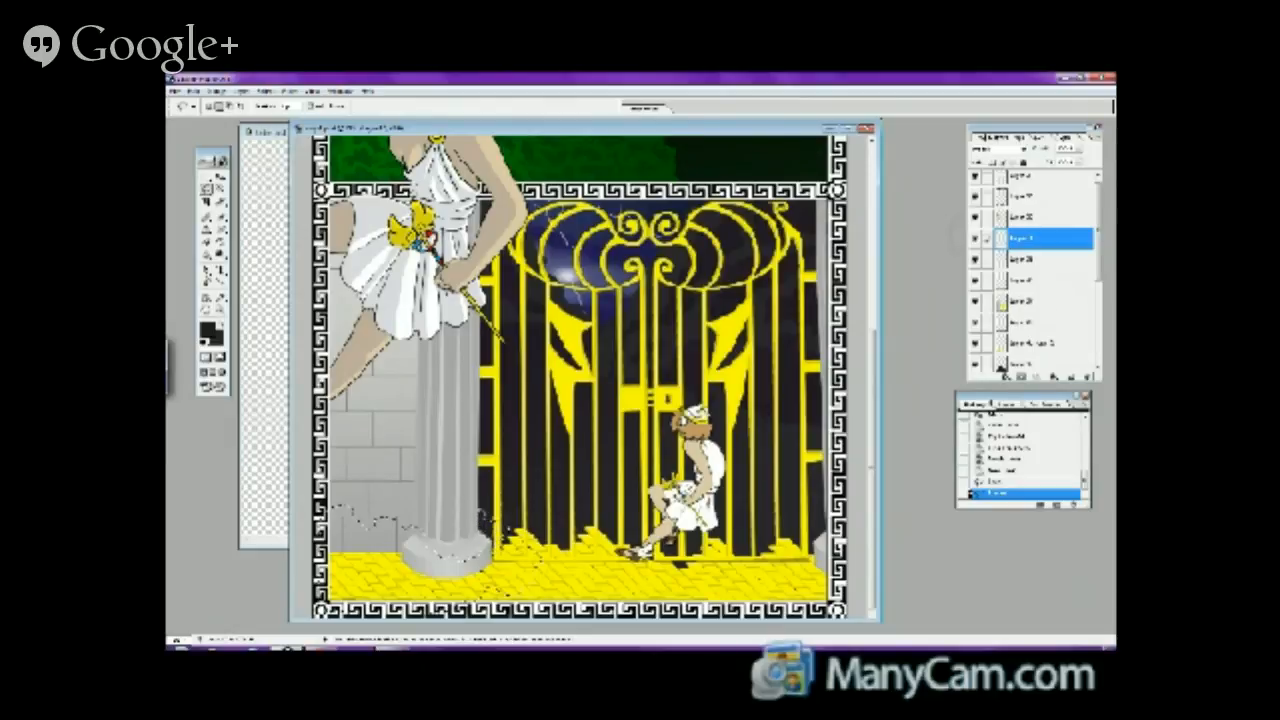
drag(504, 534, 488, 514)
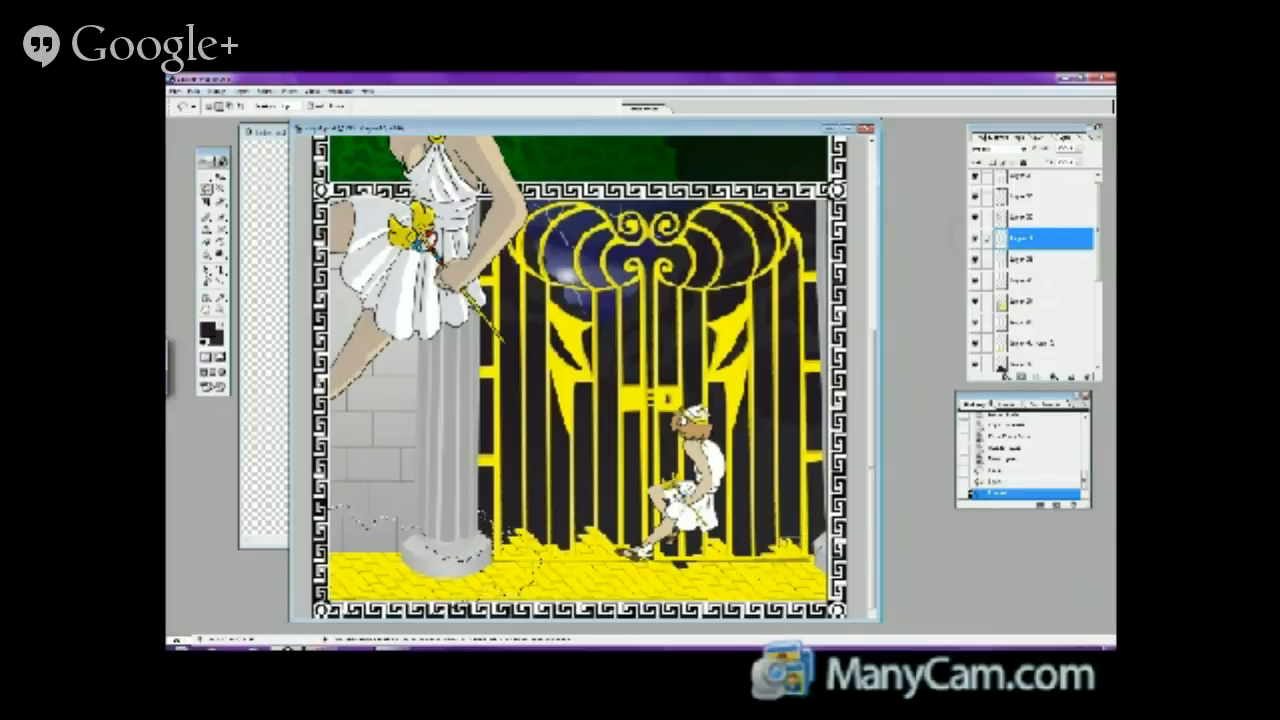
mouse_move(806, 598)
mouse_down()
mouse_move(832, 611)
mouse_move(843, 560)
mouse_move(760, 502)
mouse_up()
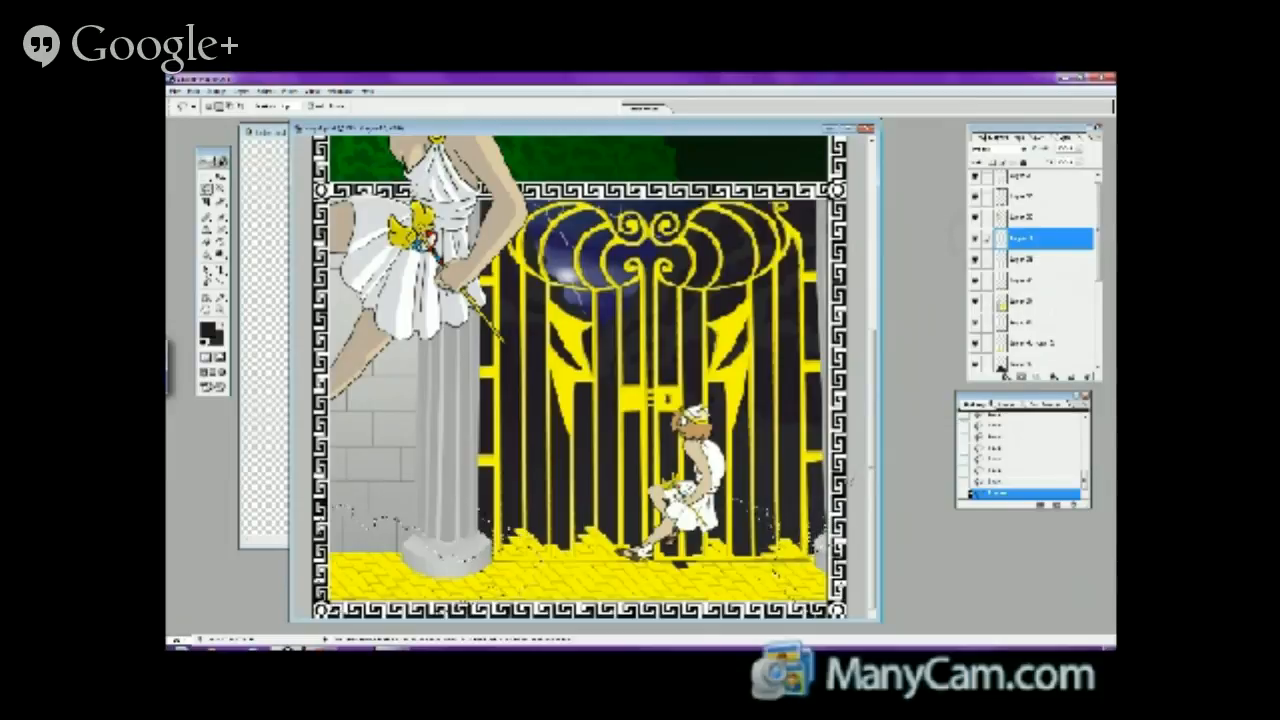
- Set the foreground colour to white and fill the cloud-shaped selections on the new layer with it
scroll(867, 462, up, 1)
scroll(867, 462, down, 1)
click(221, 270)
click(209, 330)
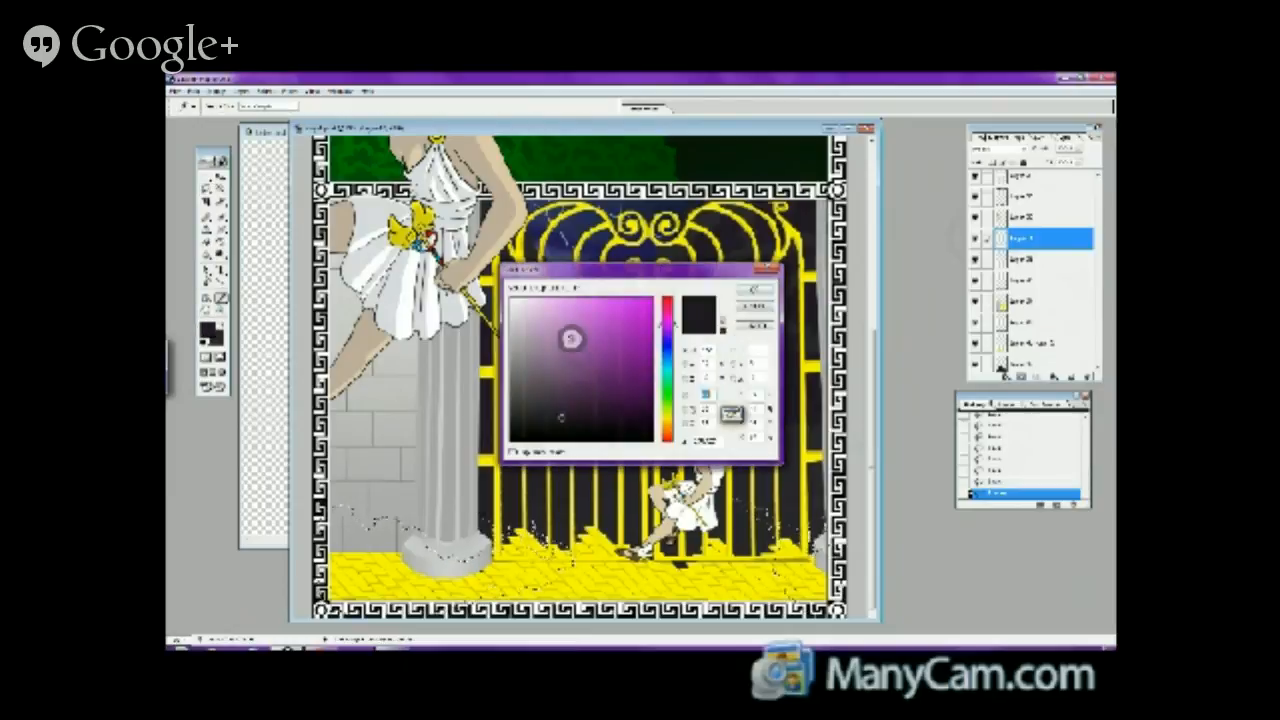
click(757, 289)
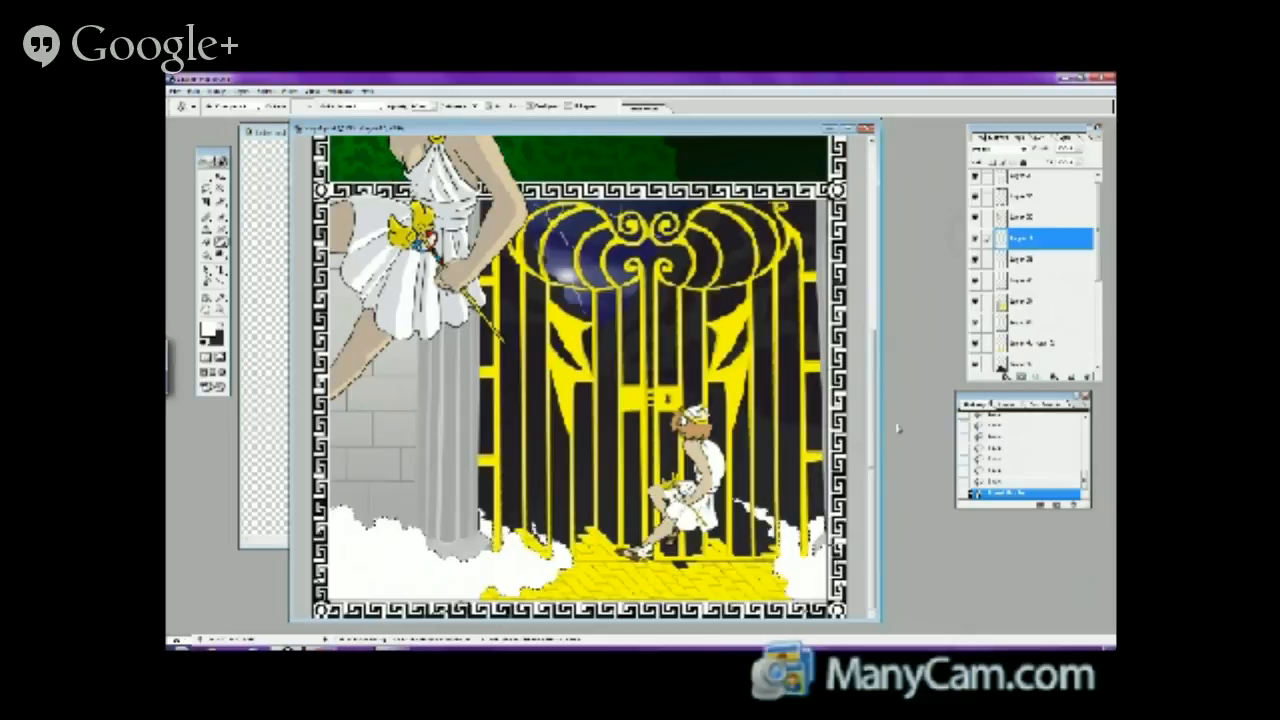
- Lower the cloud layer's opacity so the floor and column show through, and clear the selection
click(1078, 150)
drag(1080, 160, 1068, 167)
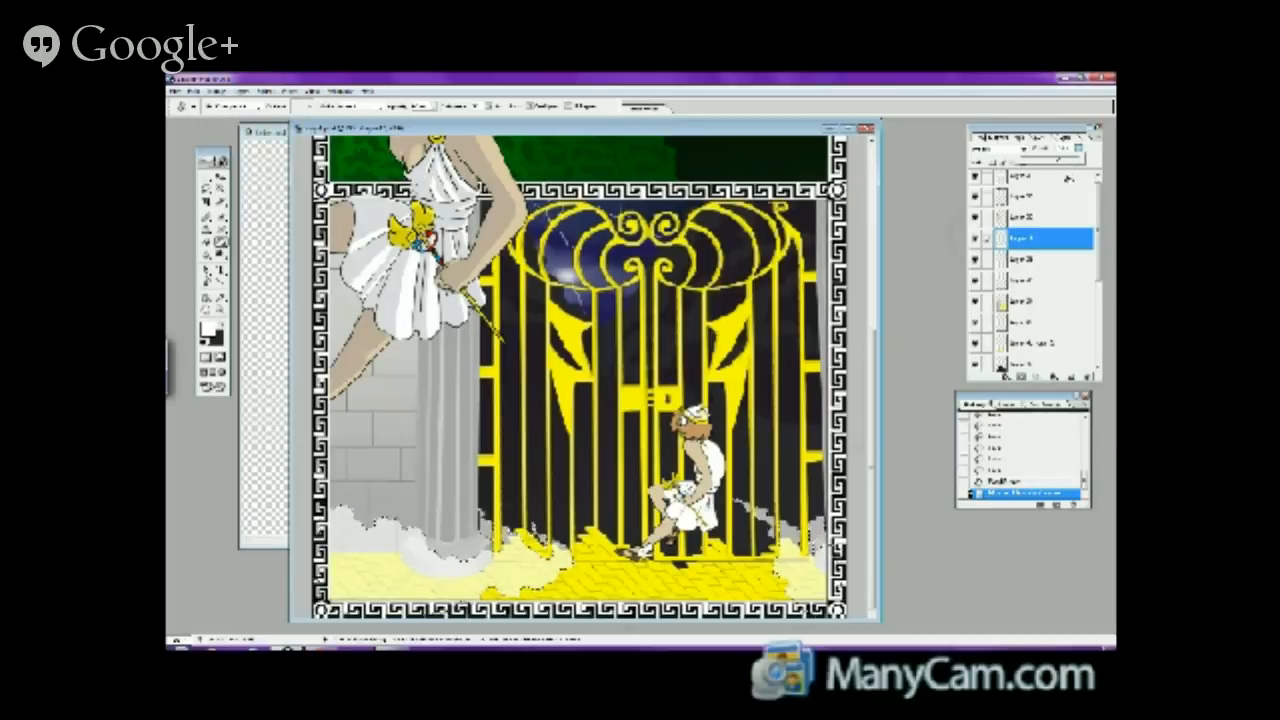
key(ctrl+d)
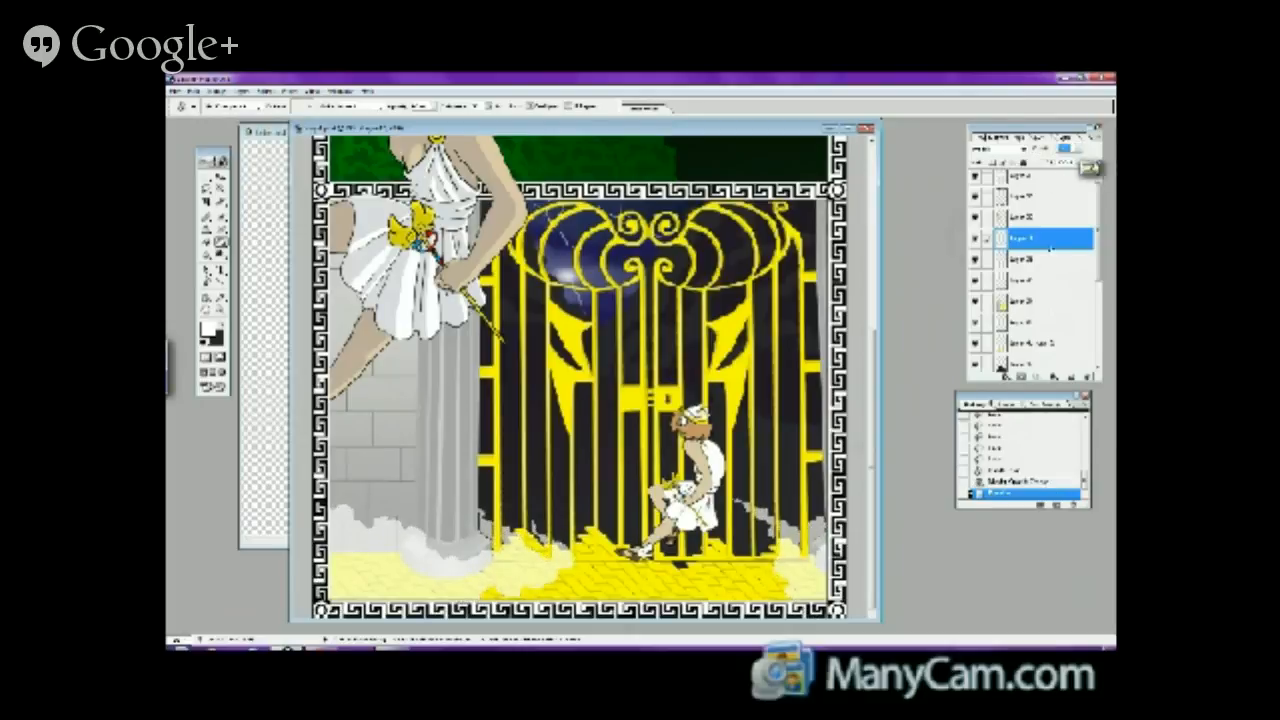
- Duplicate the translucent cloud layer within the same document
right_click(1040, 237)
click(1045, 250)
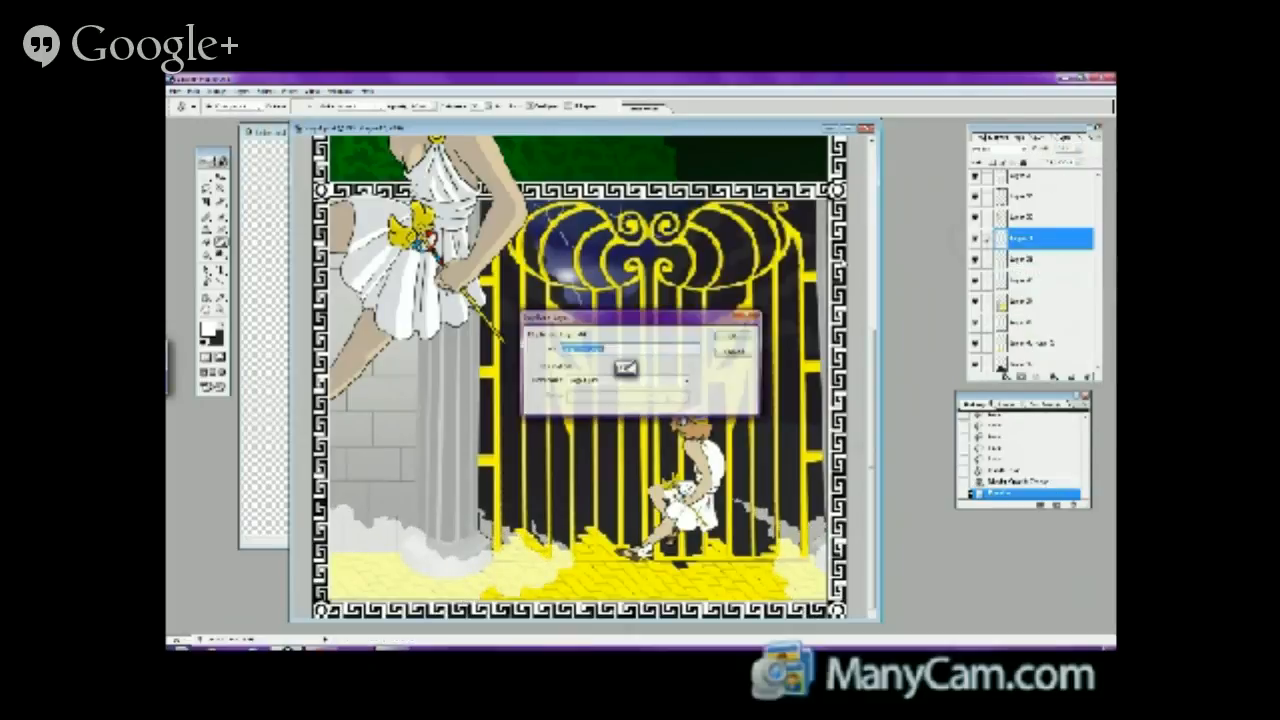
click(730, 342)
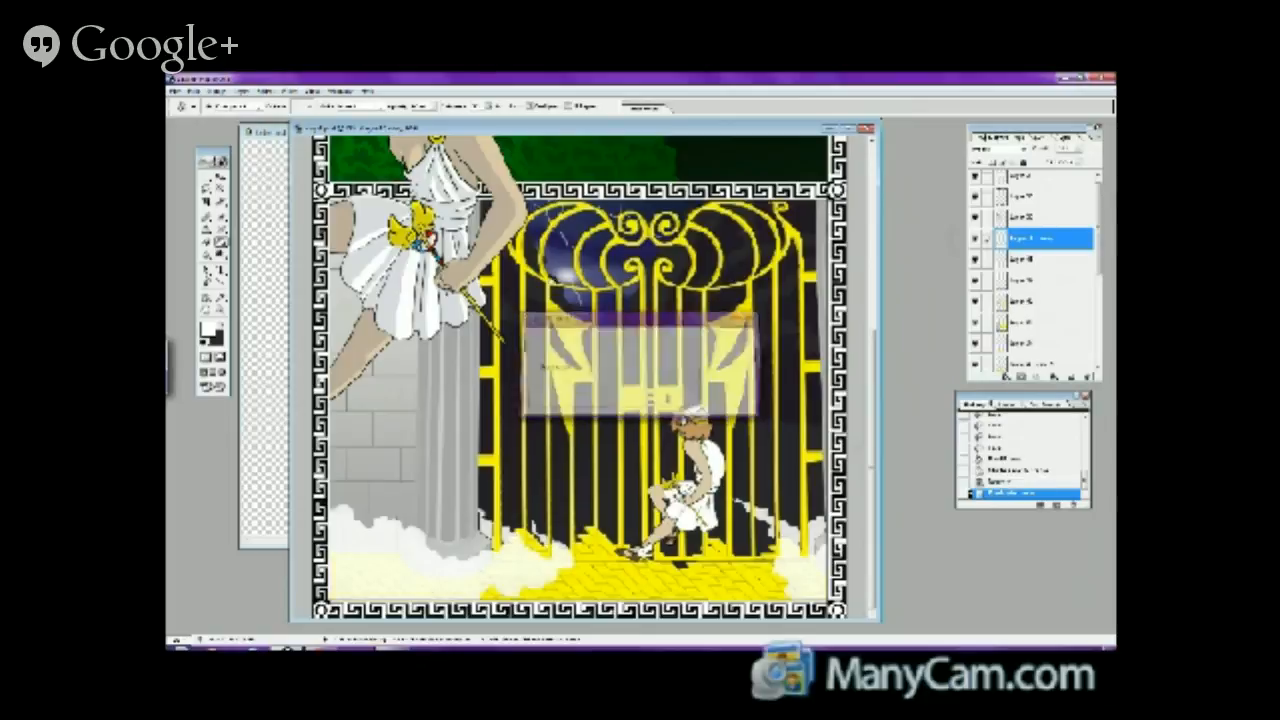
- Apply a Gaussian Blur to the duplicated cloud layer
click(241, 91)
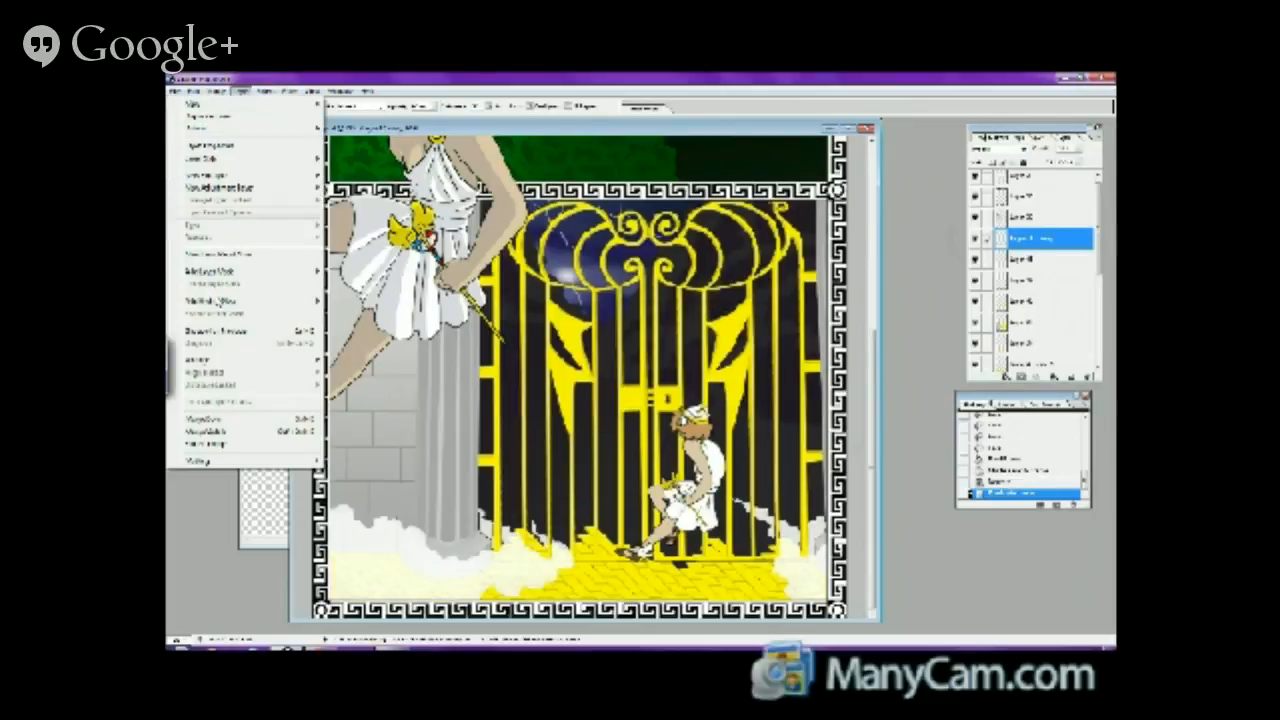
mouse_move(215, 93)
mouse_move(290, 91)
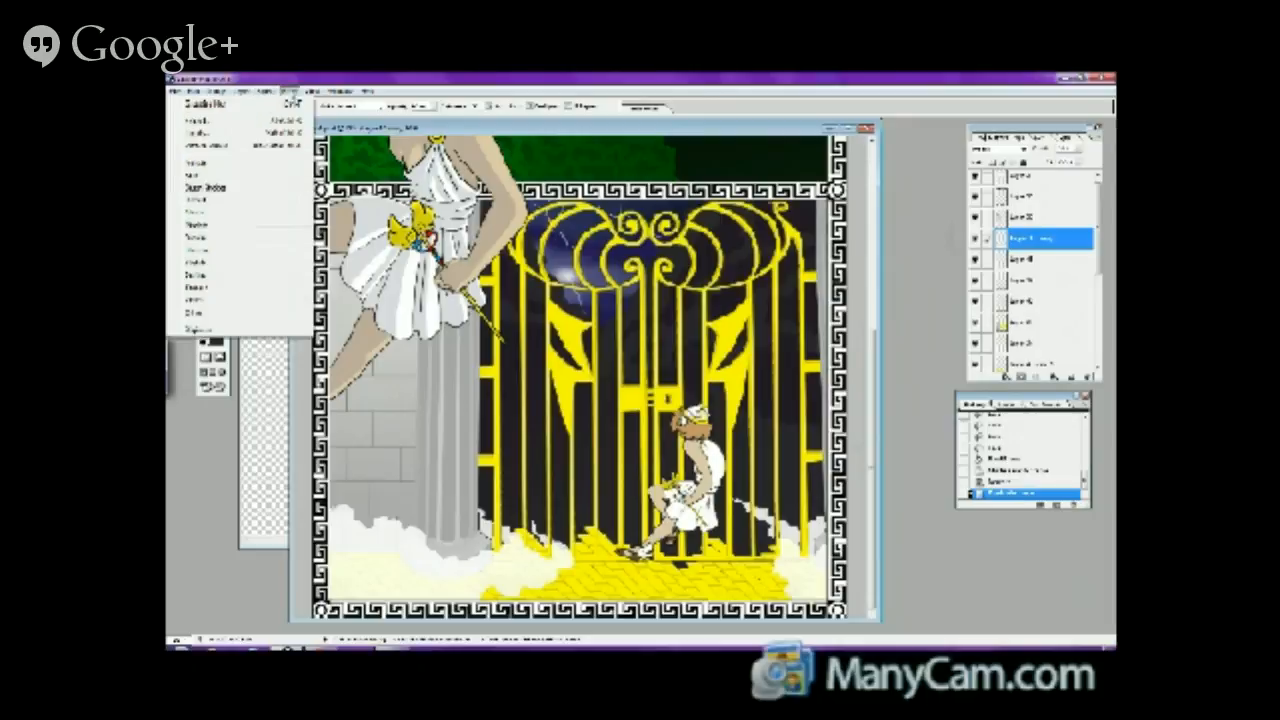
mouse_move(200, 176)
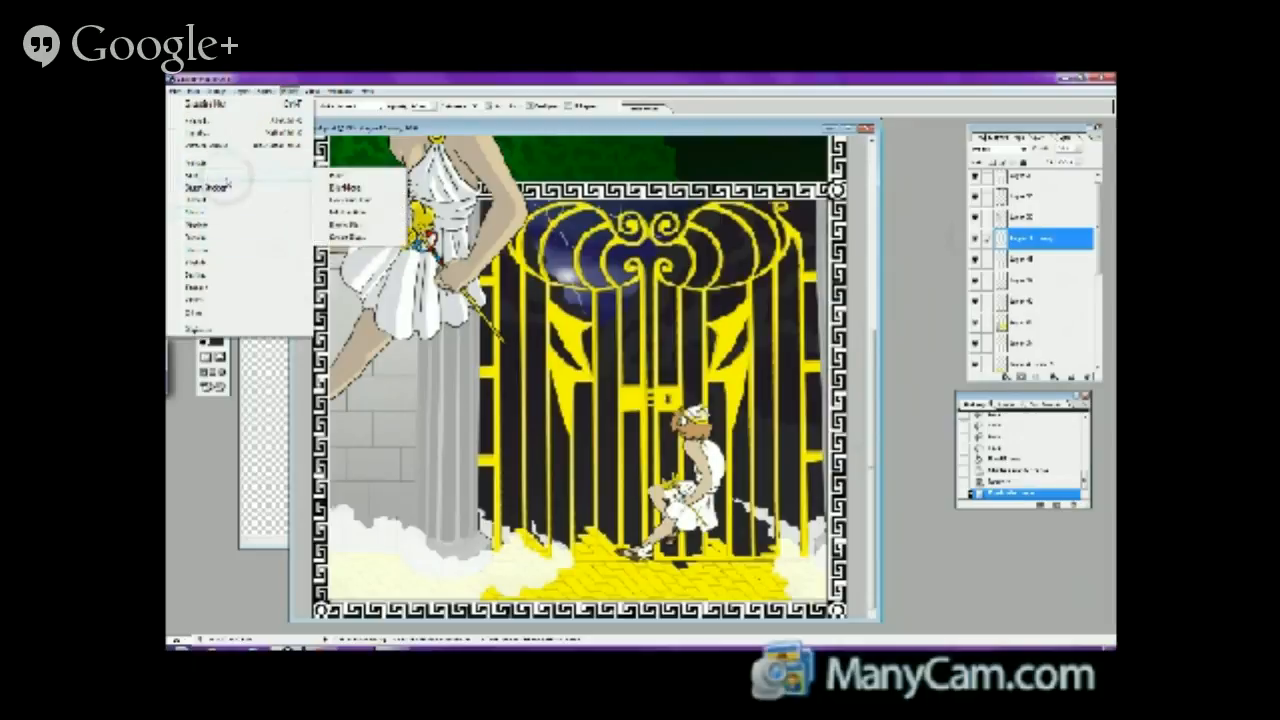
click(346, 198)
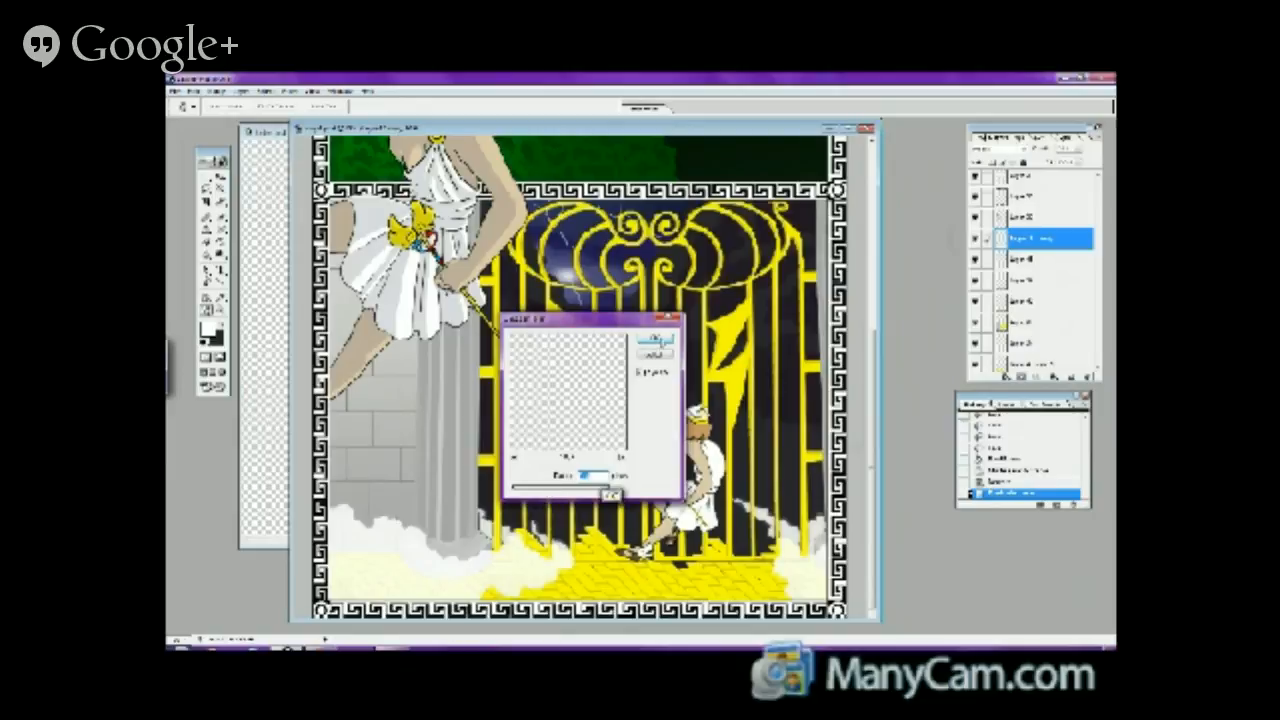
click(656, 340)
- Select the original cloud layer beneath the blurred copy and lower its opacity
click(1030, 259)
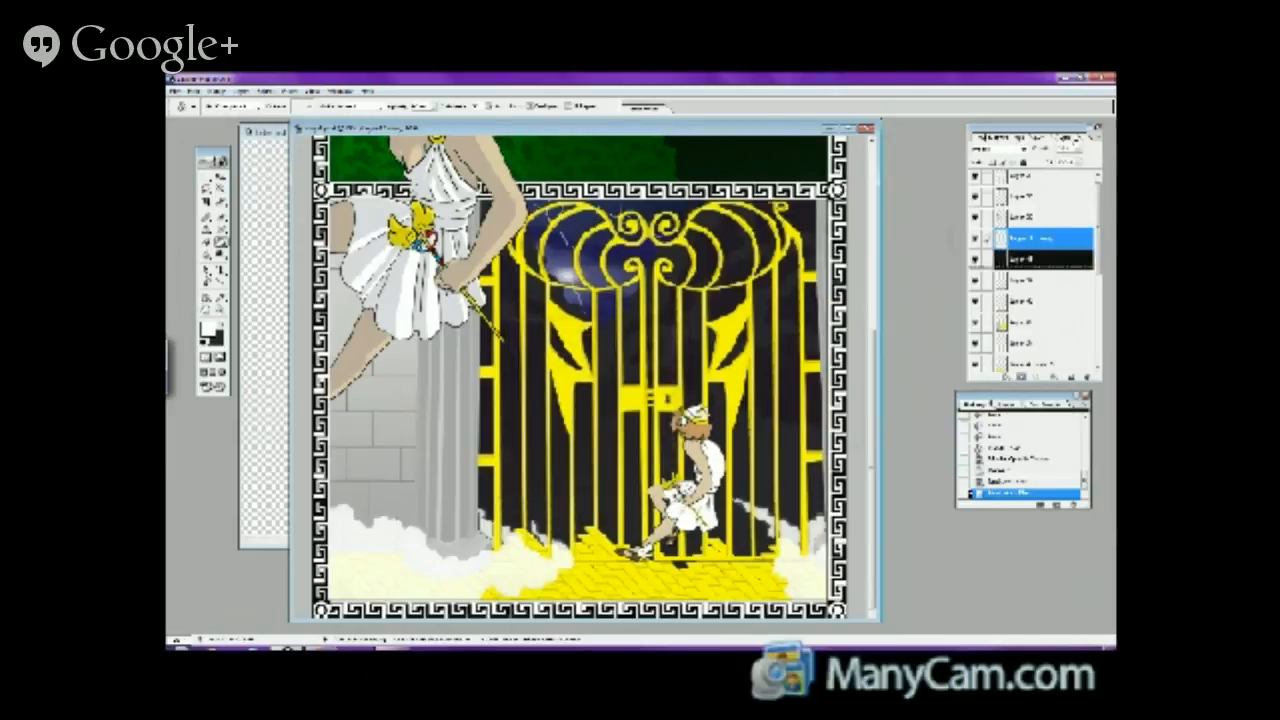
click(1077, 149)
drag(1077, 163, 1063, 163)
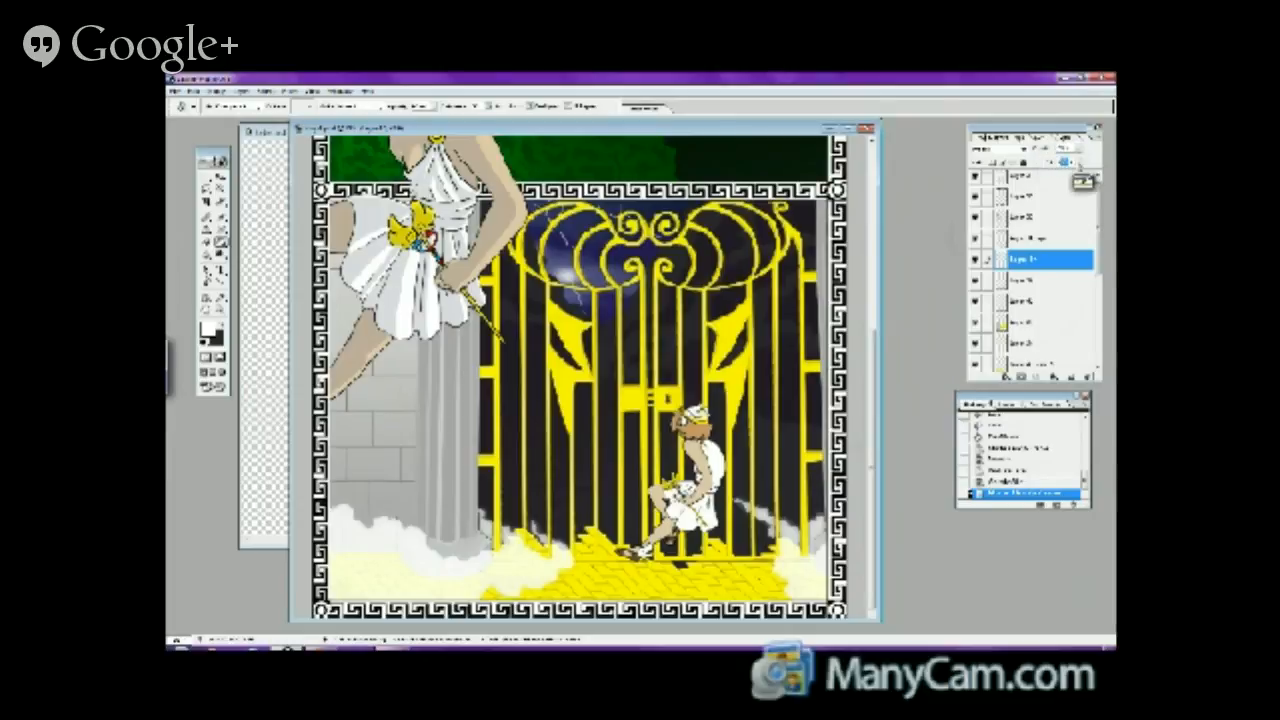
click(1077, 149)
click(1063, 162)
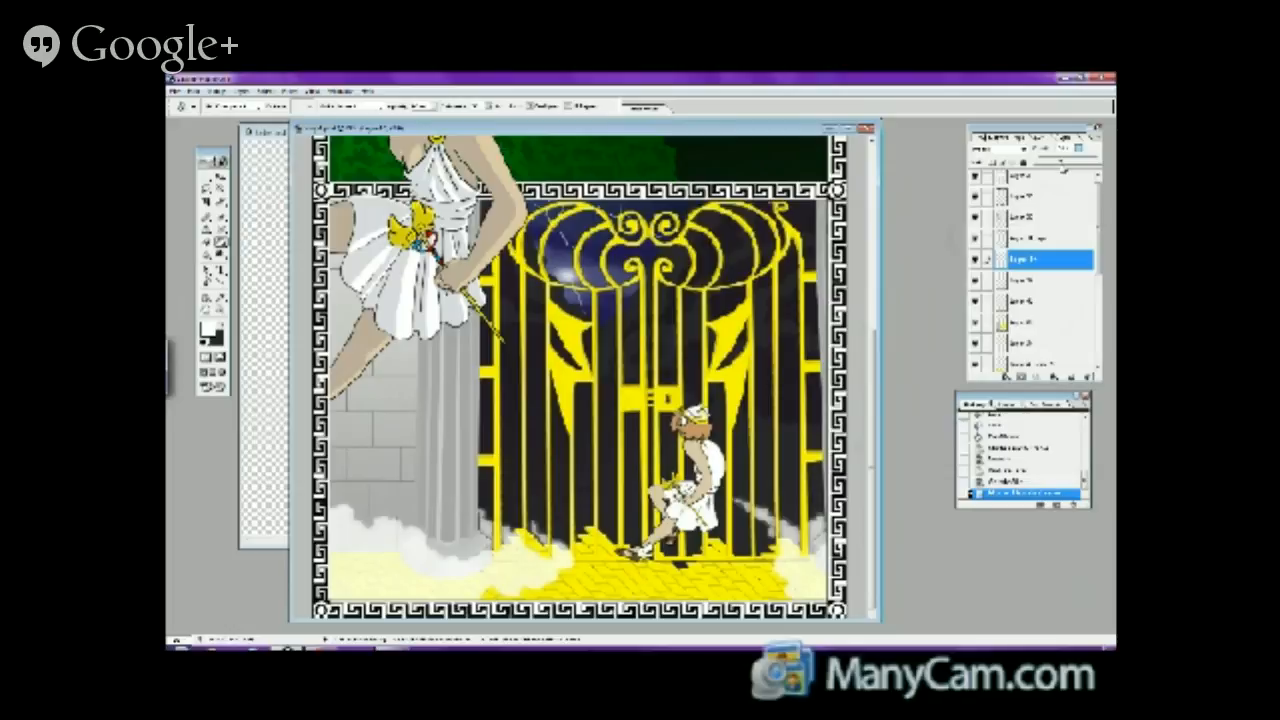
click(1063, 164)
- Add a new empty layer just below the two cloud layers
click(222, 310)
alt+click(499, 302)
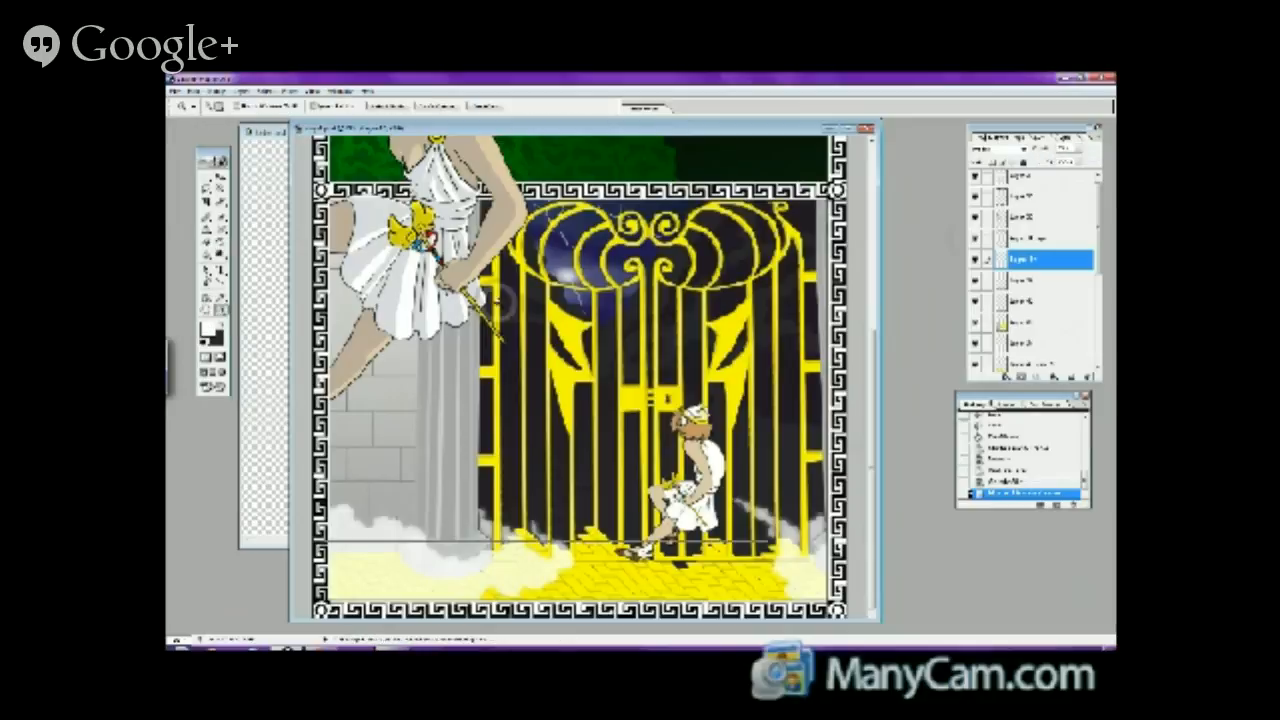
alt+click(730, 377)
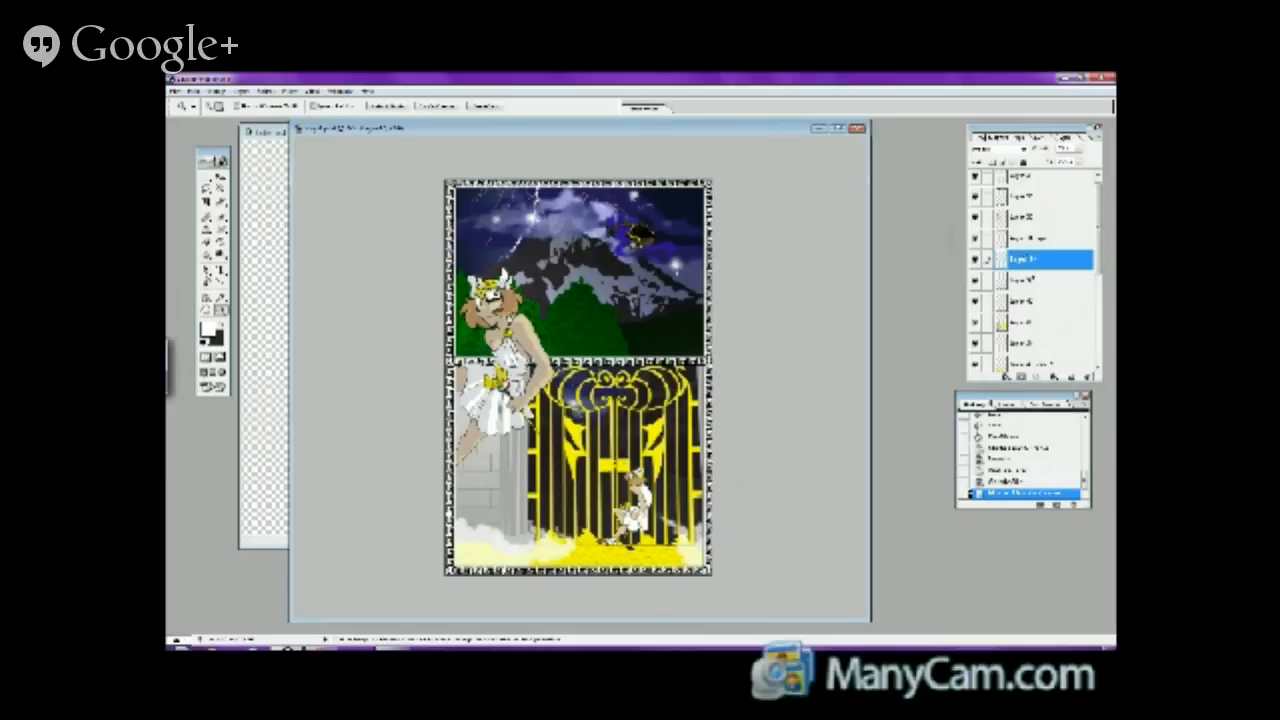
click(990, 238)
click(982, 281)
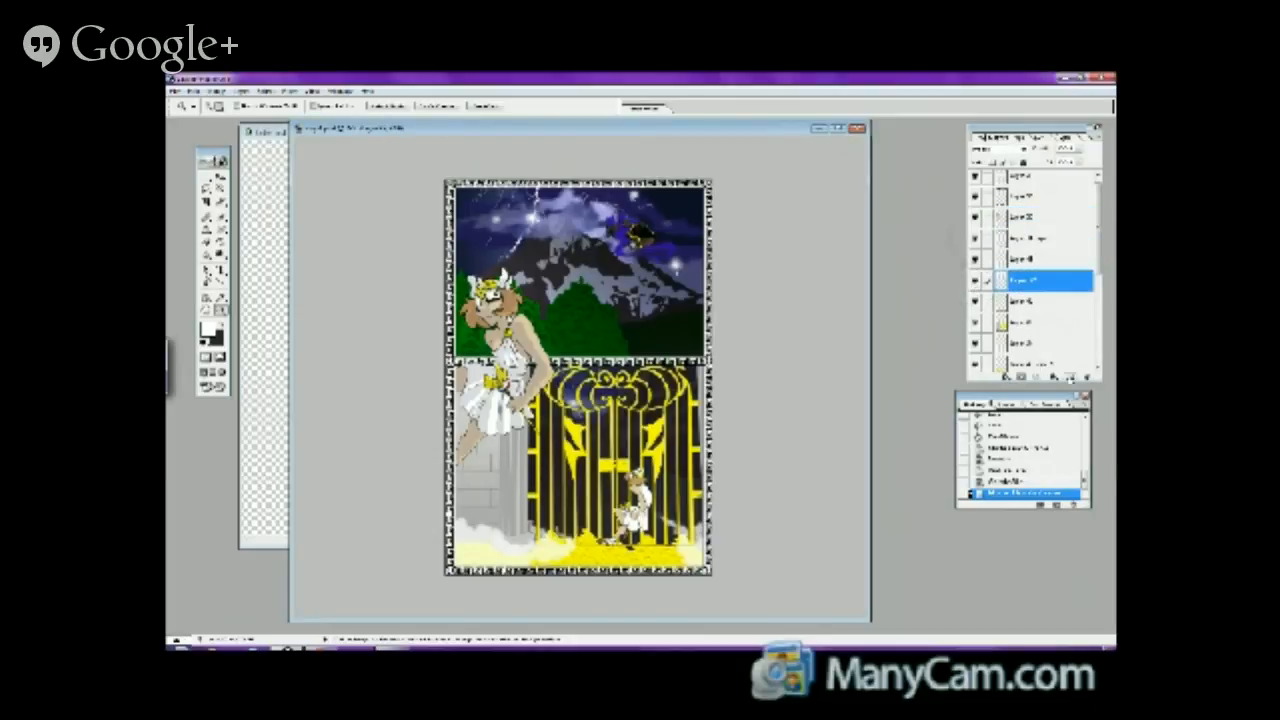
click(1070, 378)
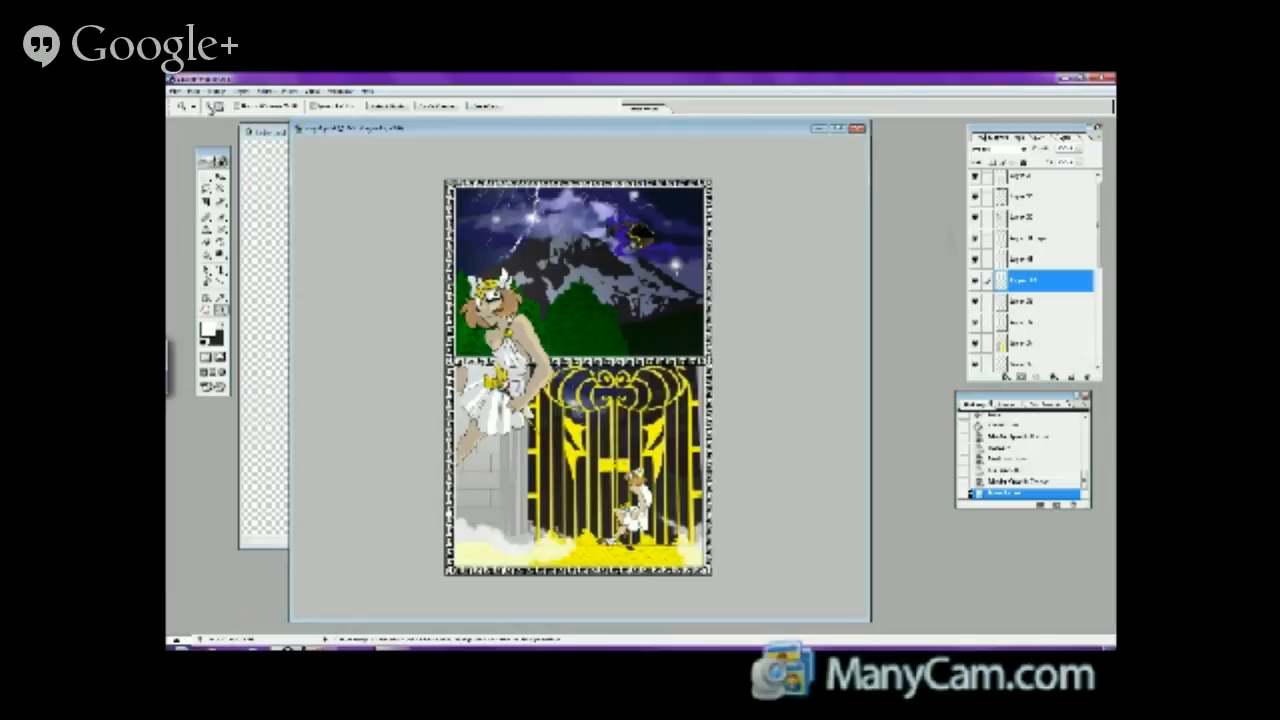
- Identify the seated figure's line-art layer by toggling its visibility, and select the colour layer beneath it
click(211, 107)
click(643, 514)
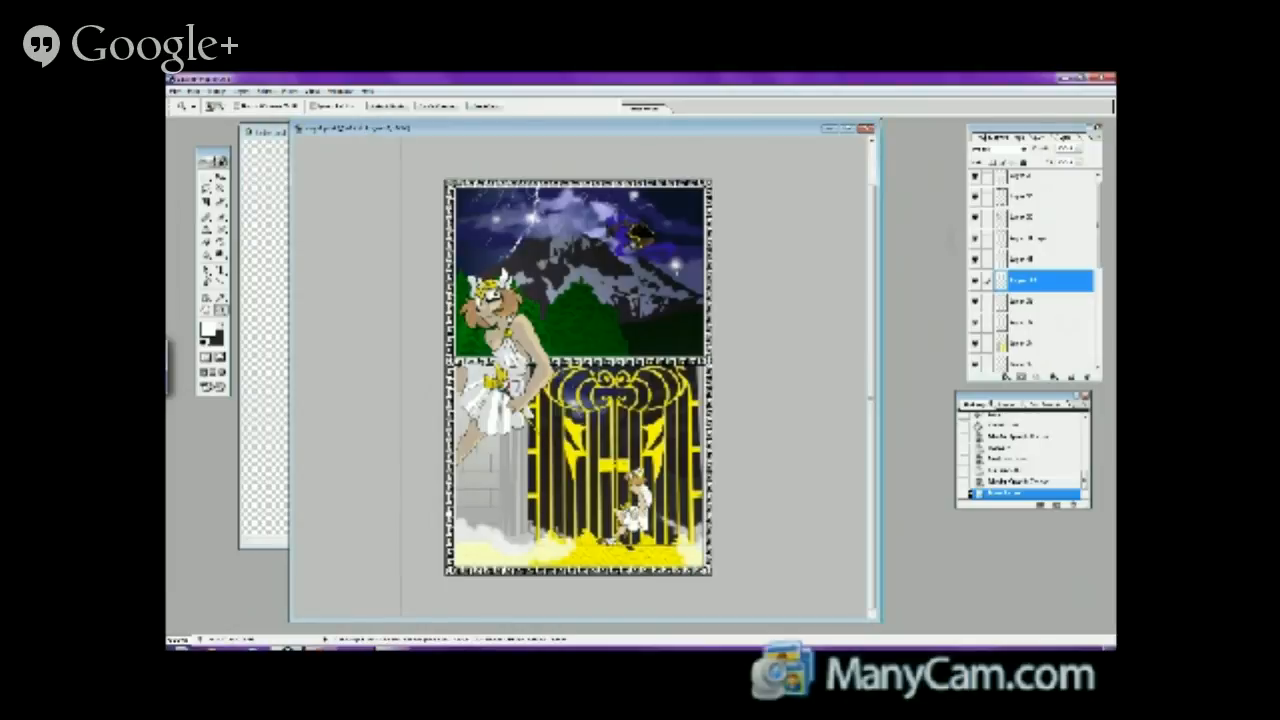
click(645, 513)
click(645, 513)
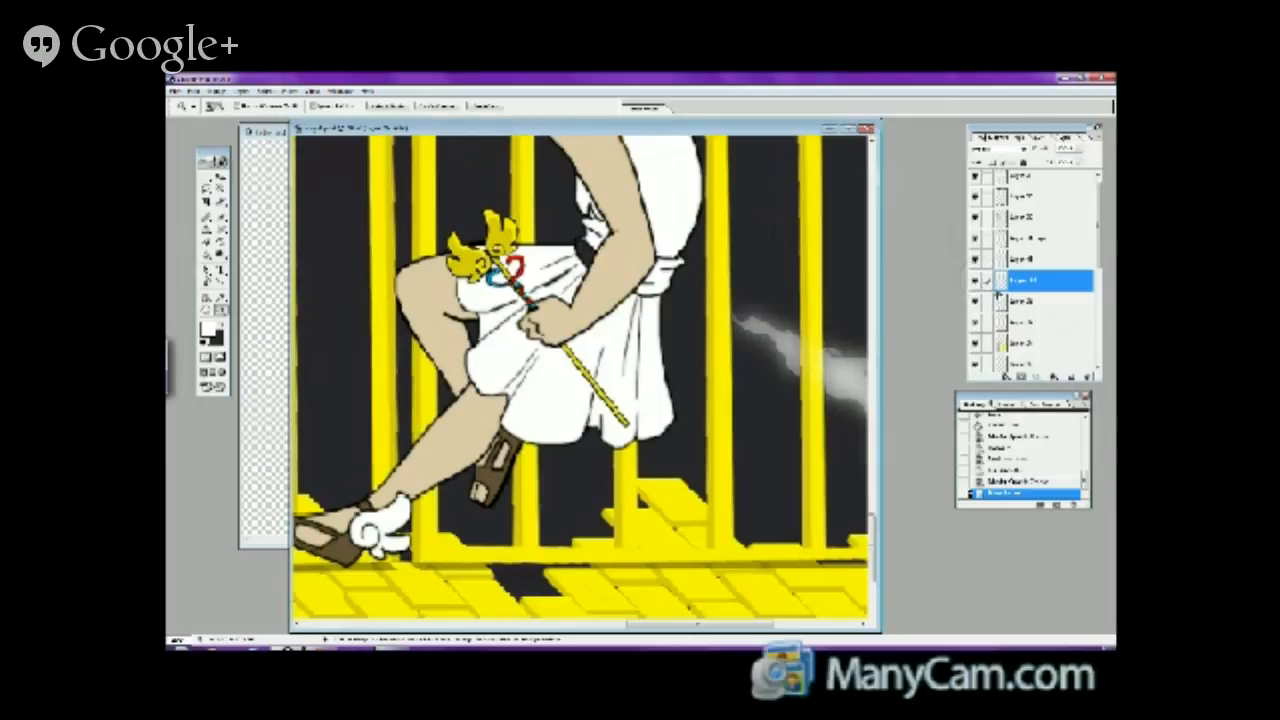
click(976, 301)
click(976, 301)
click(1010, 322)
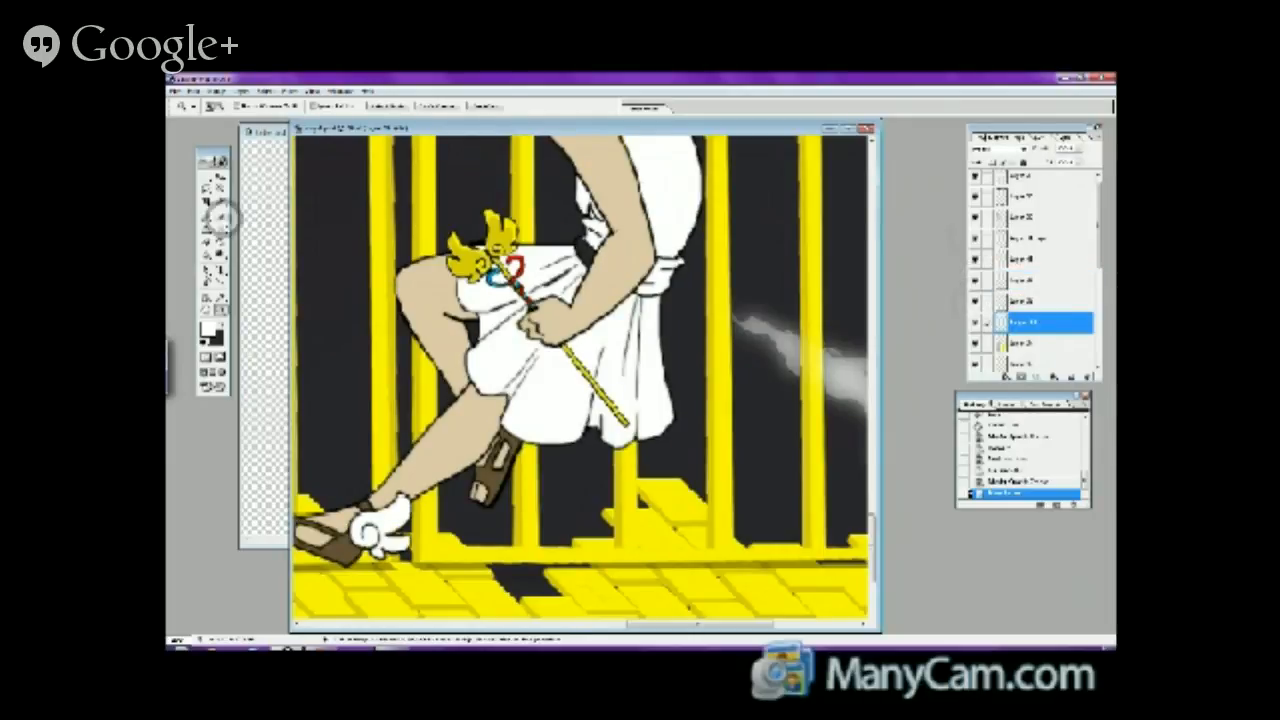
- Paint white over the unfilled gap at the seated figure's waist with the Pencil tool
click(221, 216)
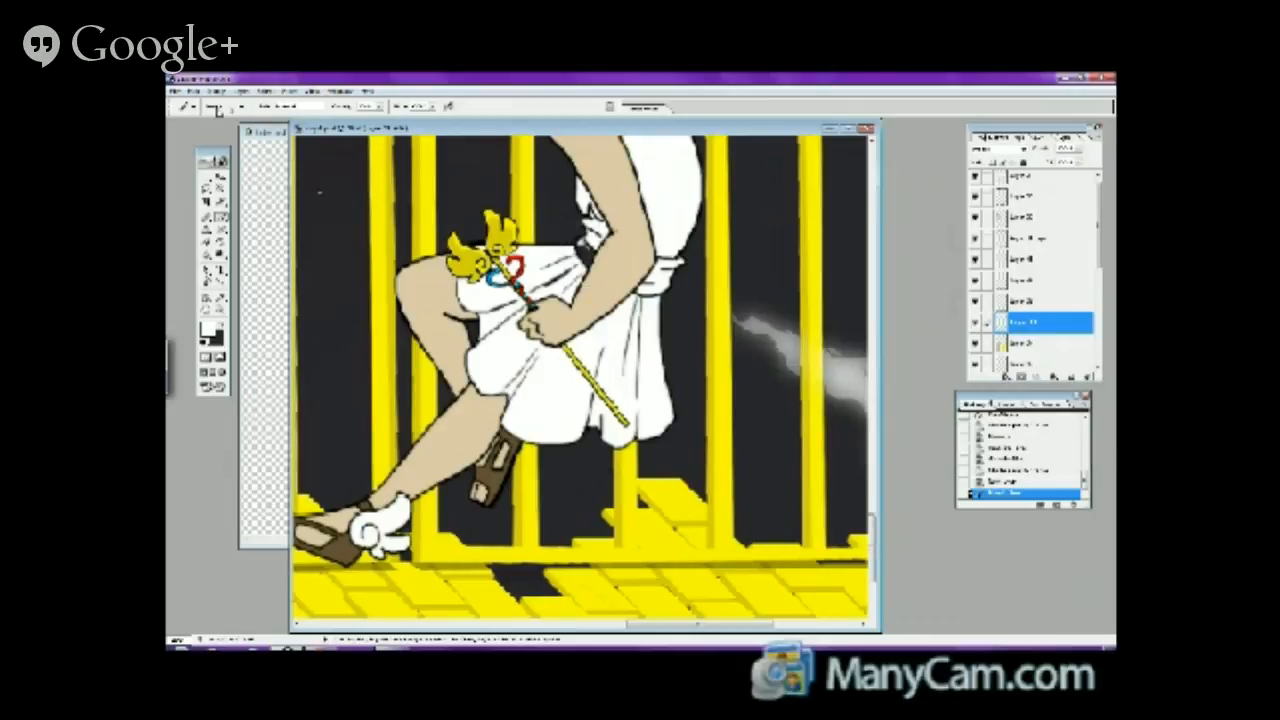
click(232, 110)
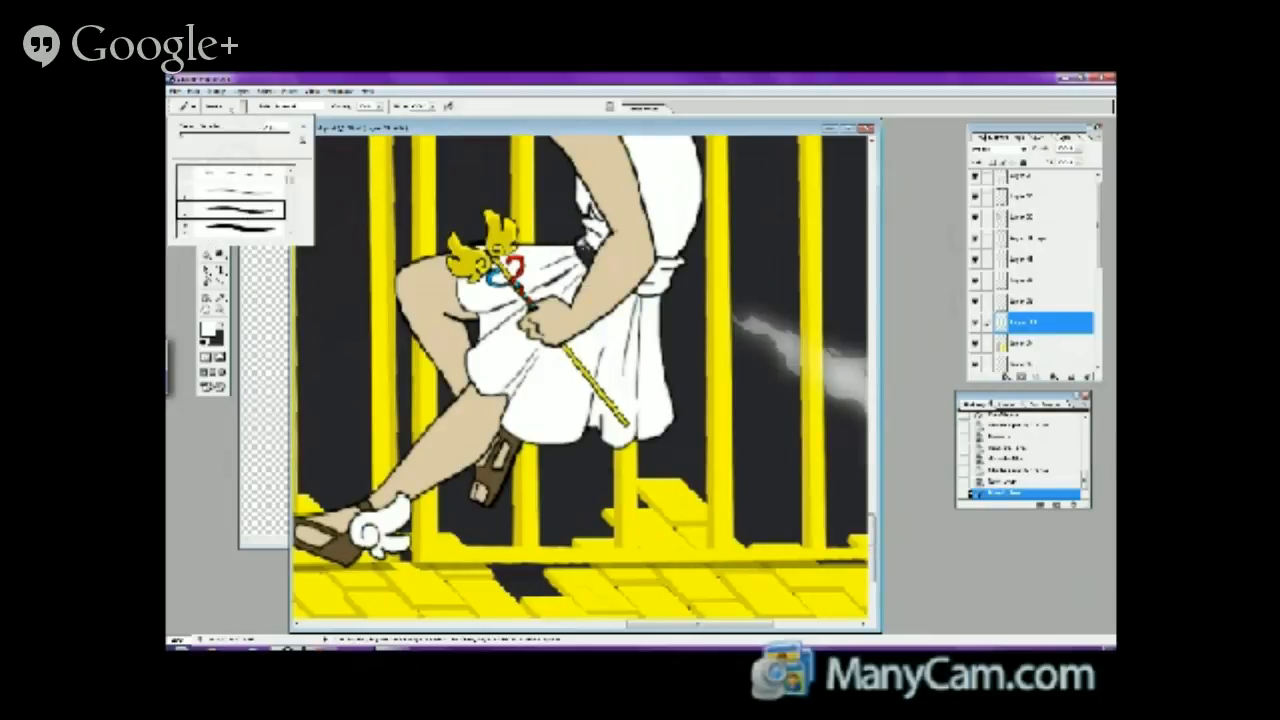
click(590, 240)
mouse_move(590, 240)
mouse_down()
mouse_move(594, 262)
mouse_move(580, 270)
mouse_up()
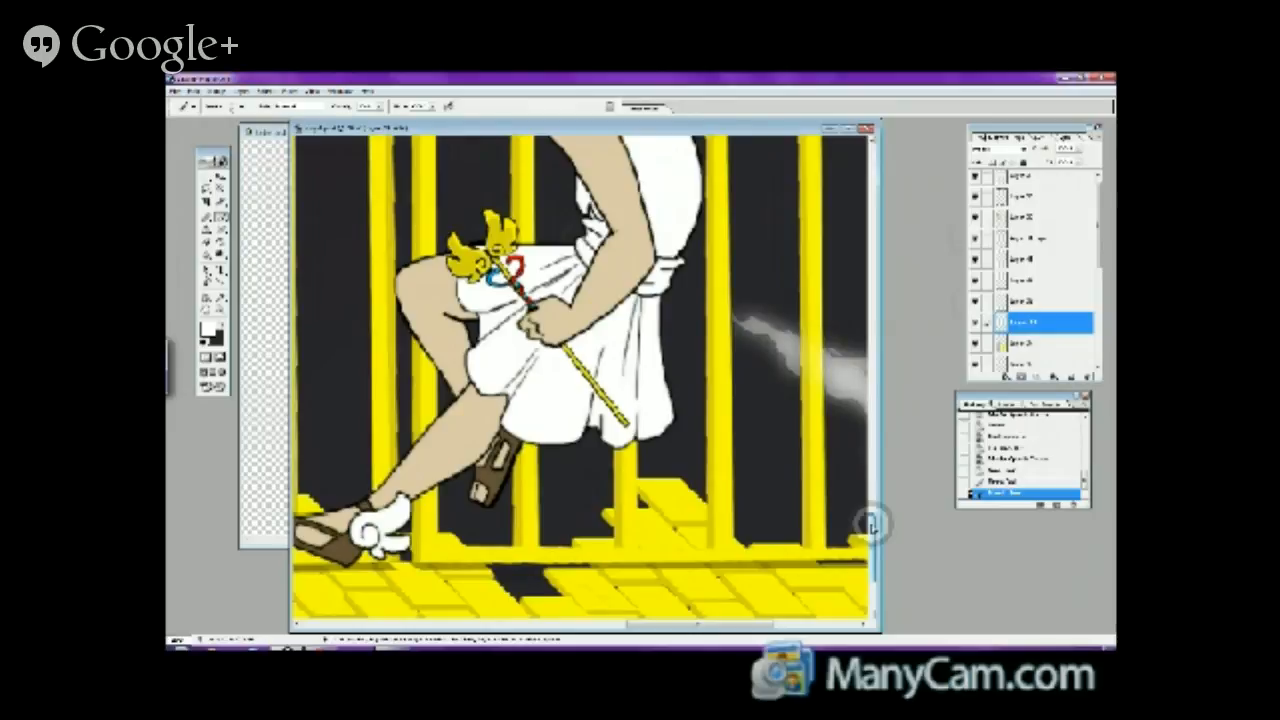
- Recheck the seated figure's line-art layer, select the new layer above it and choose a thinner pencil tip
mouse_move(871, 523)
mouse_down()
mouse_move(880, 450)
mouse_move(874, 560)
mouse_up()
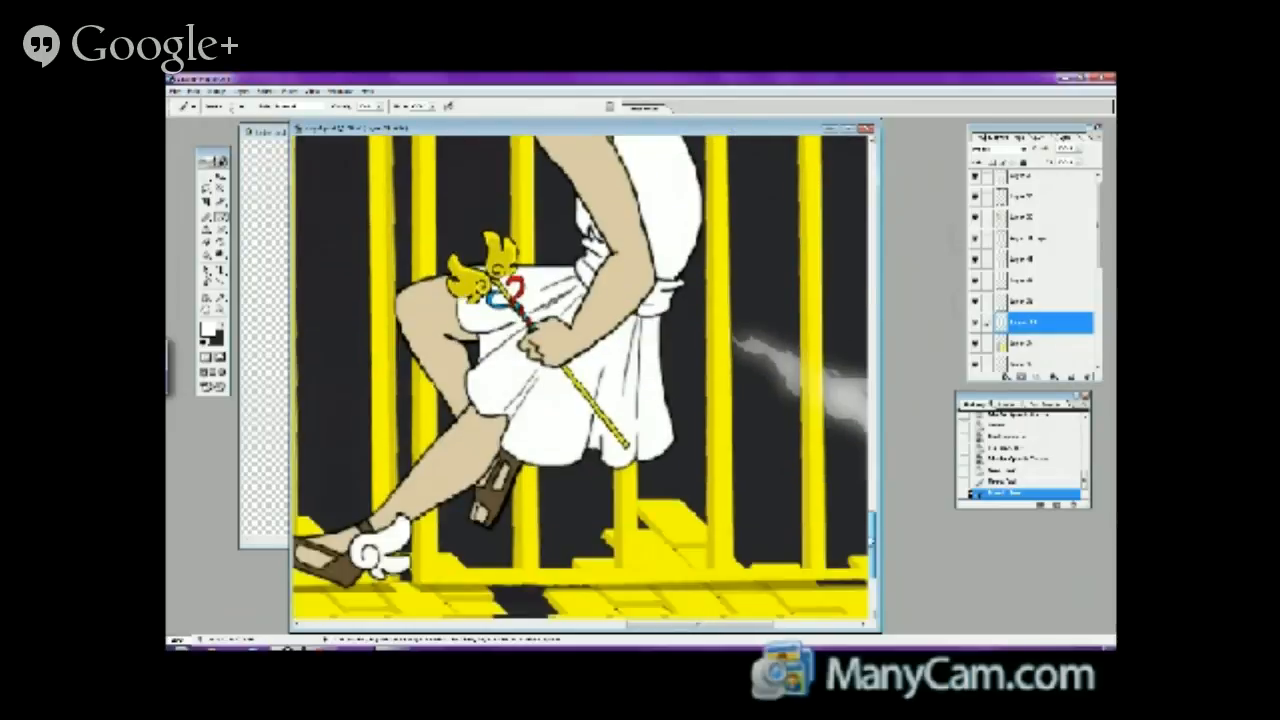
click(1010, 300)
click(975, 300)
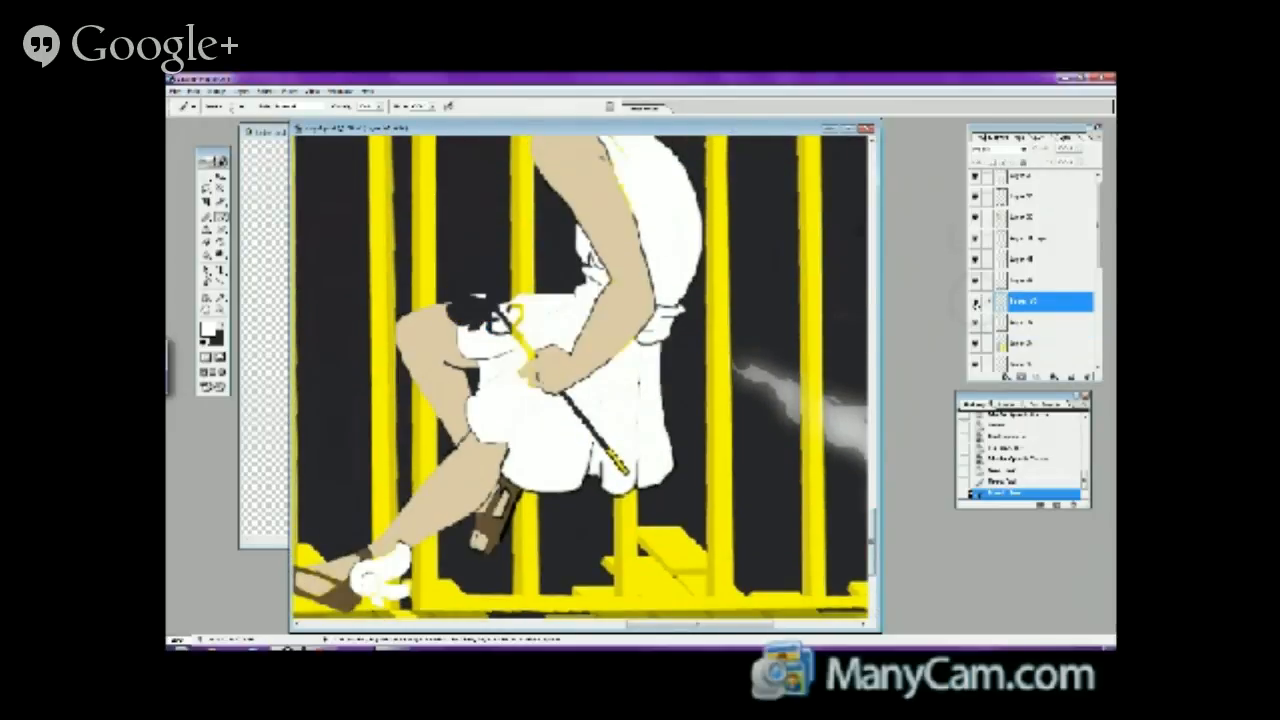
click(975, 300)
click(1012, 280)
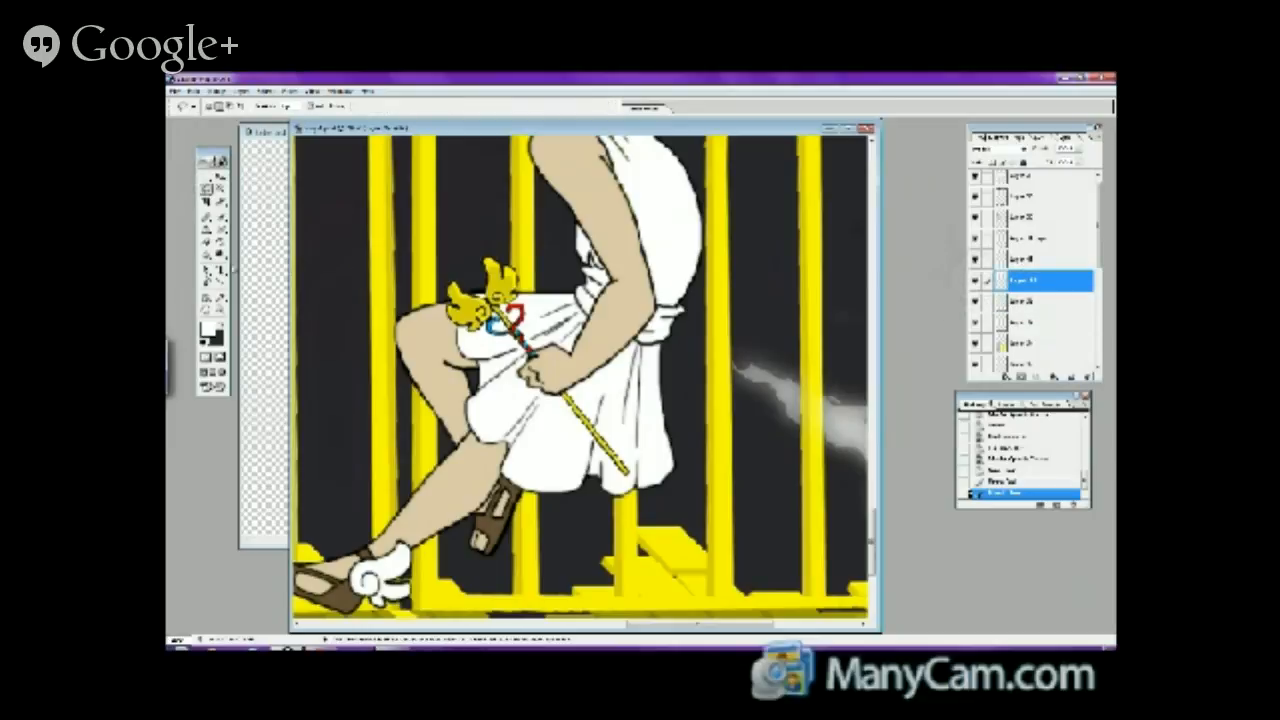
click(221, 318)
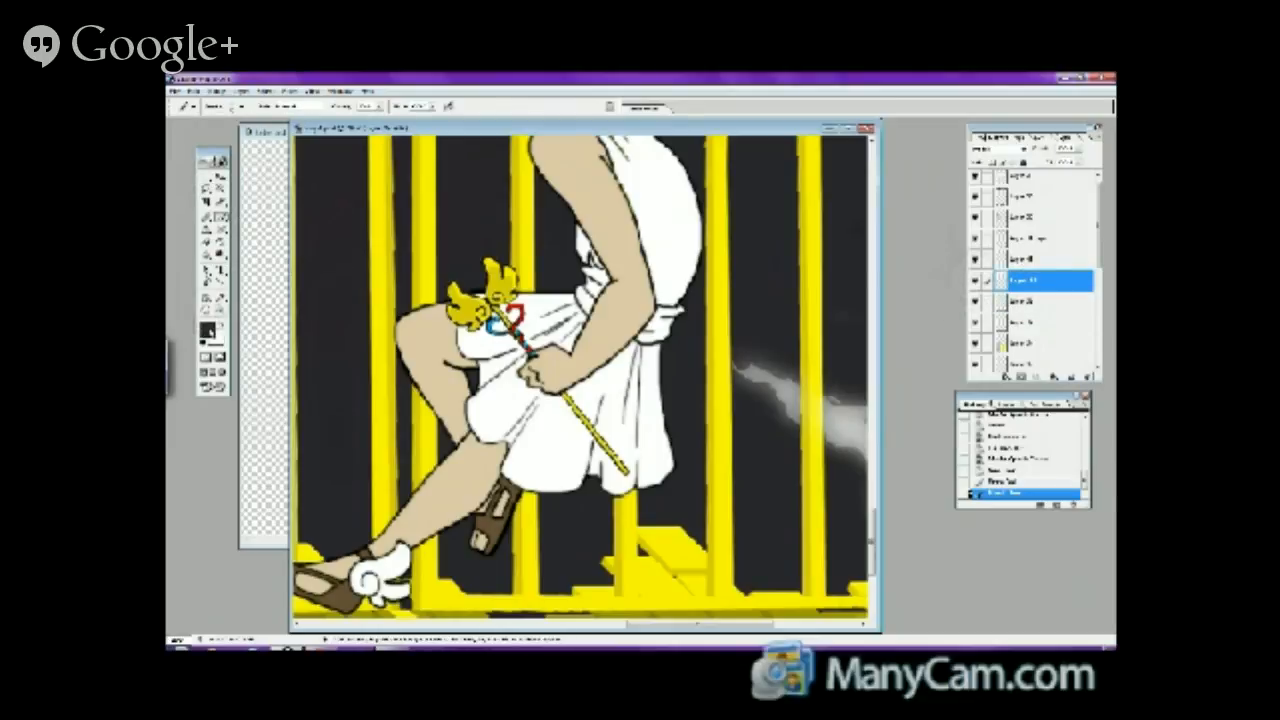
click(221, 107)
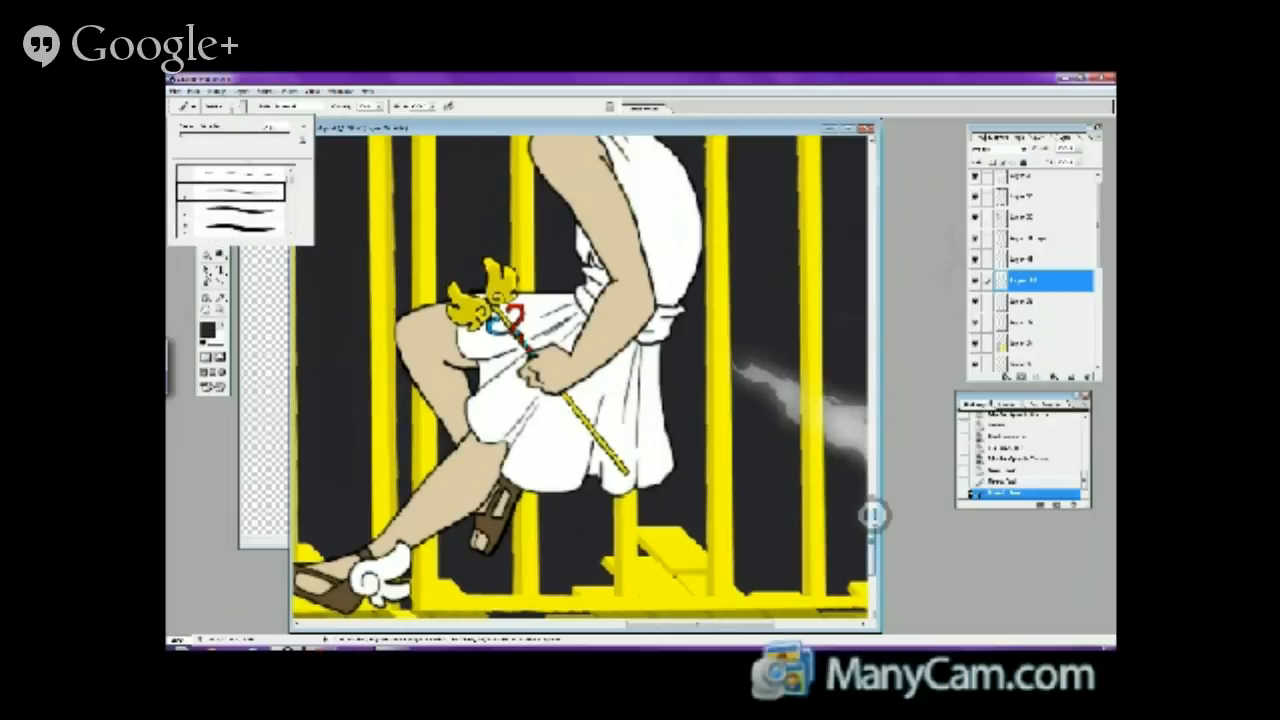
- Sample the dark blue of the stormy sky behind the gate as the foreground colour
drag(874, 514, 874, 368)
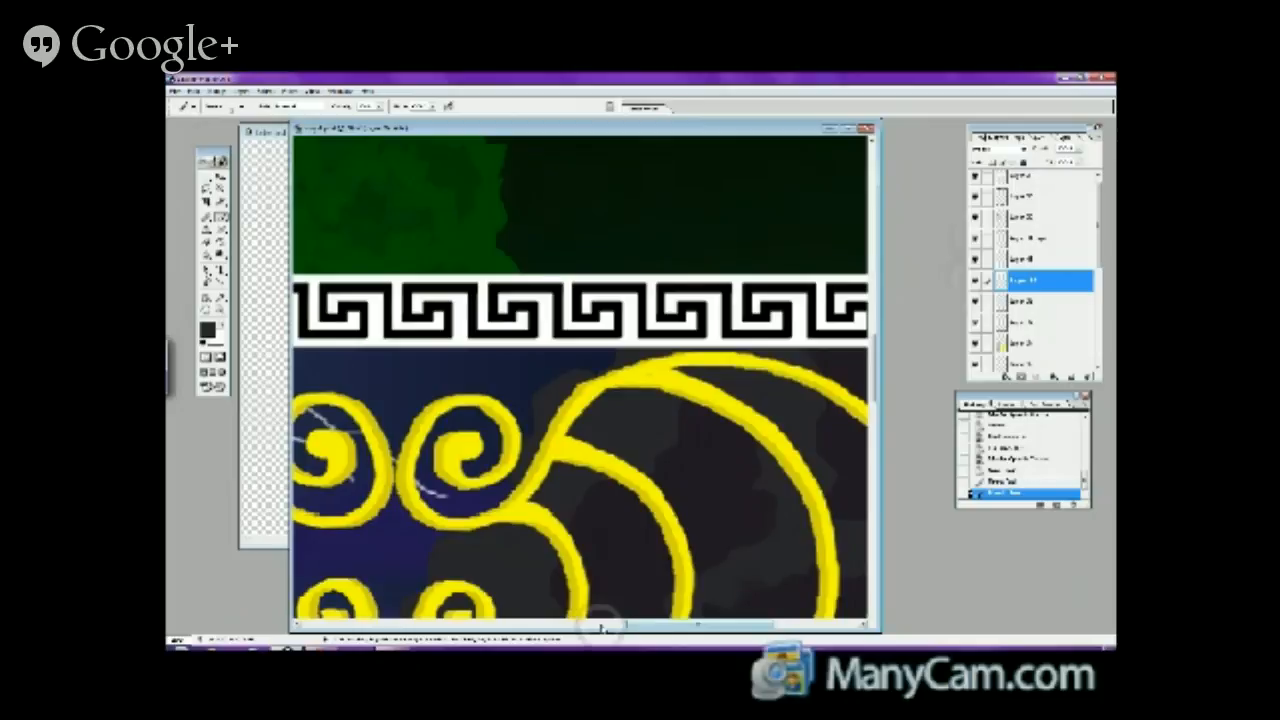
drag(630, 626, 475, 626)
click(220, 297)
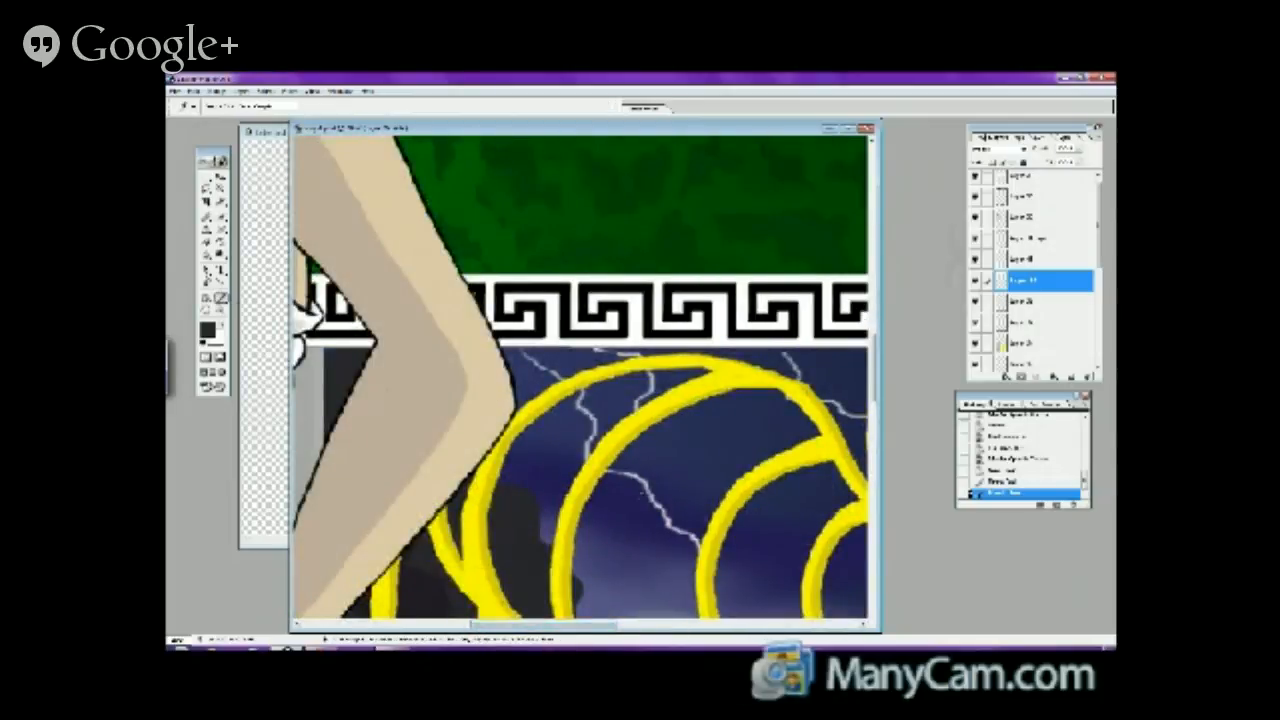
click(632, 512)
click(220, 303)
click(214, 103)
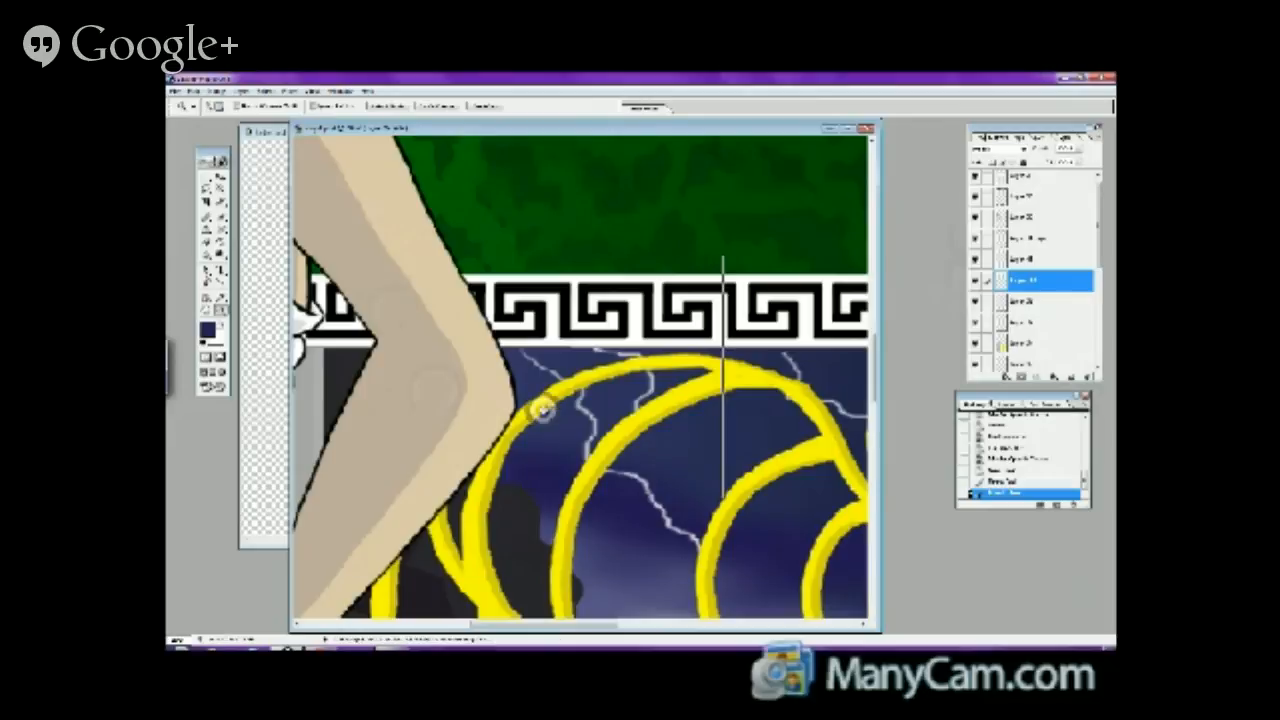
click(542, 416)
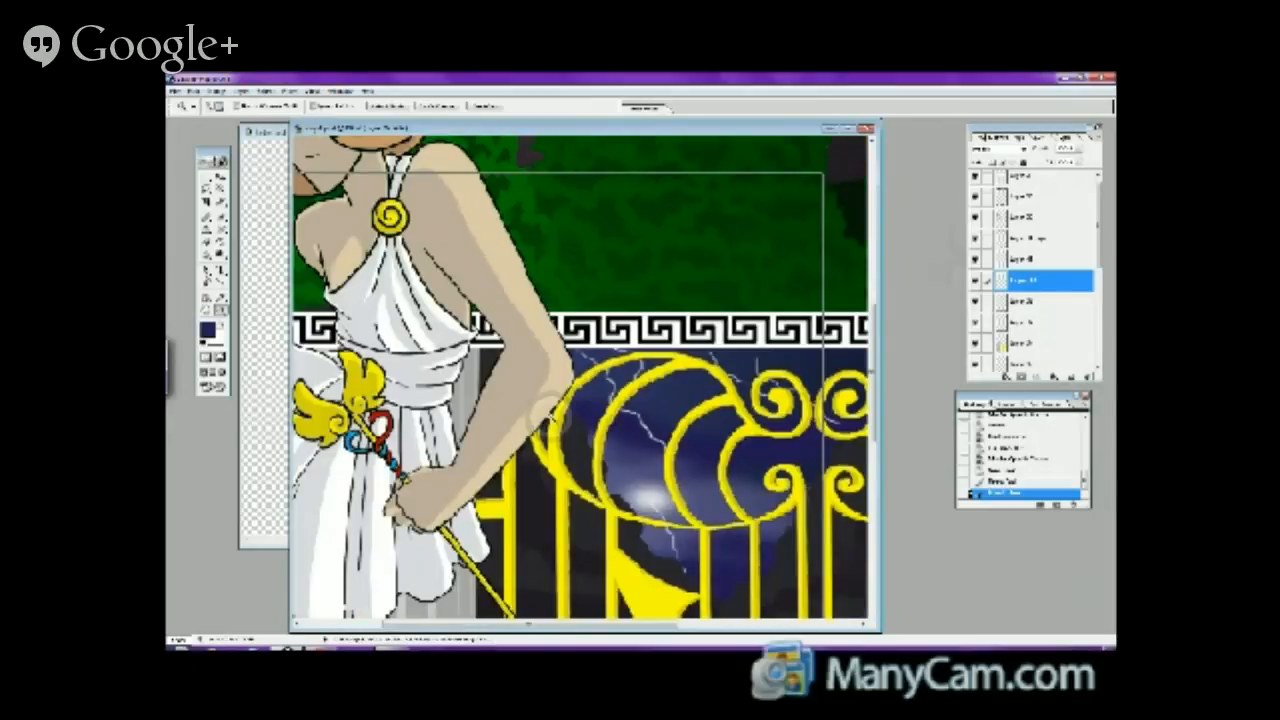
click(741, 393)
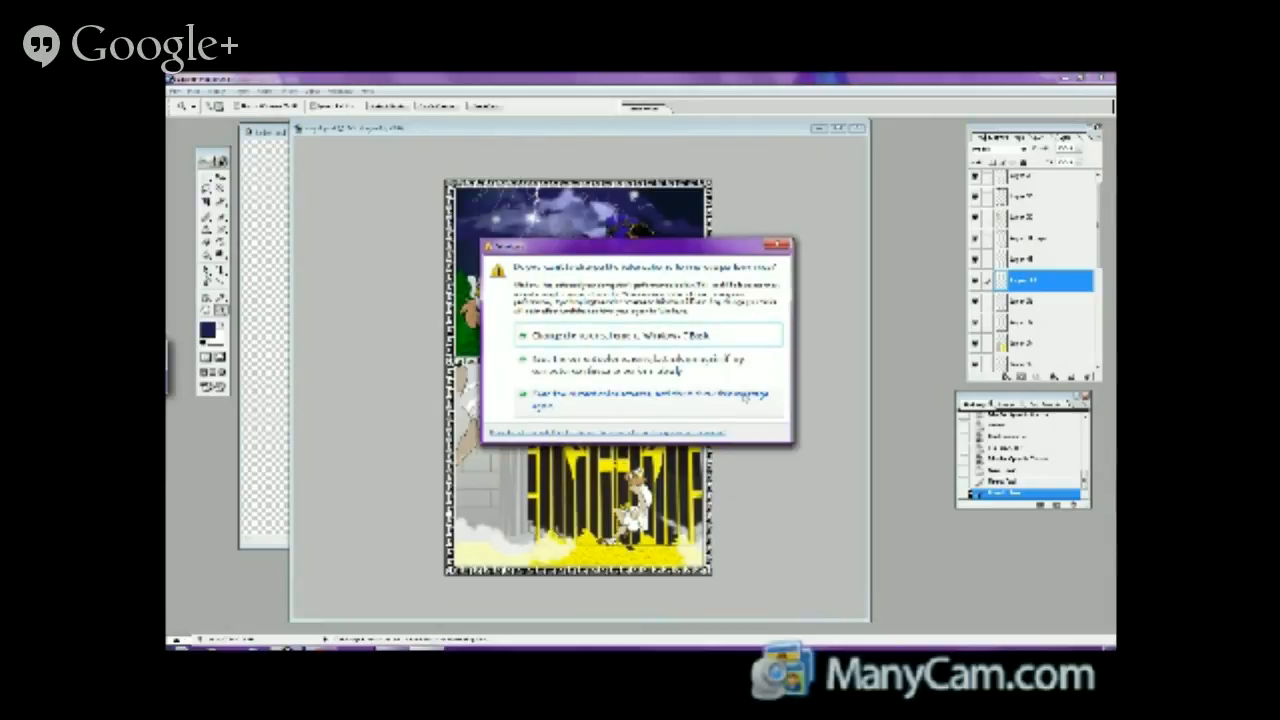
- Keep the current Windows color scheme and stop the performance message from being shown again
click(743, 396)
click(743, 396)
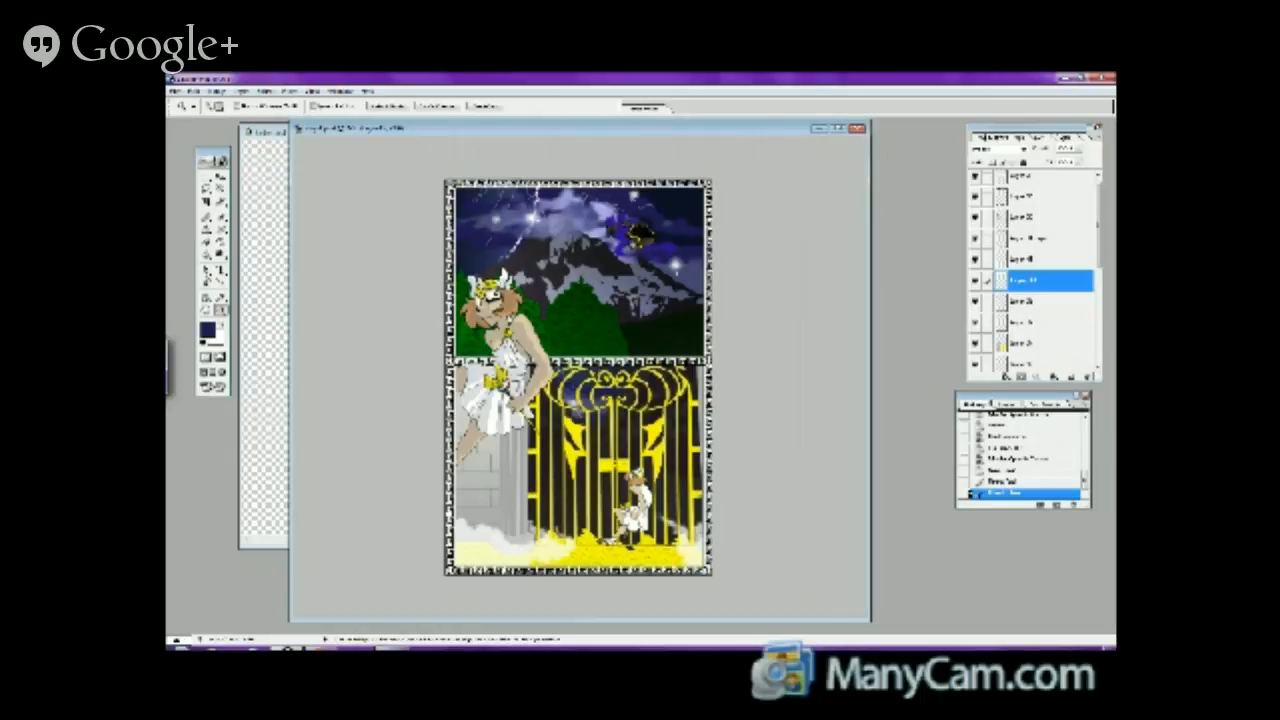
- Switch to the YouTube page "working on my book" to check the live broadcast, and return to Photoshop
mouse_move(316, 645)
click(258, 595)
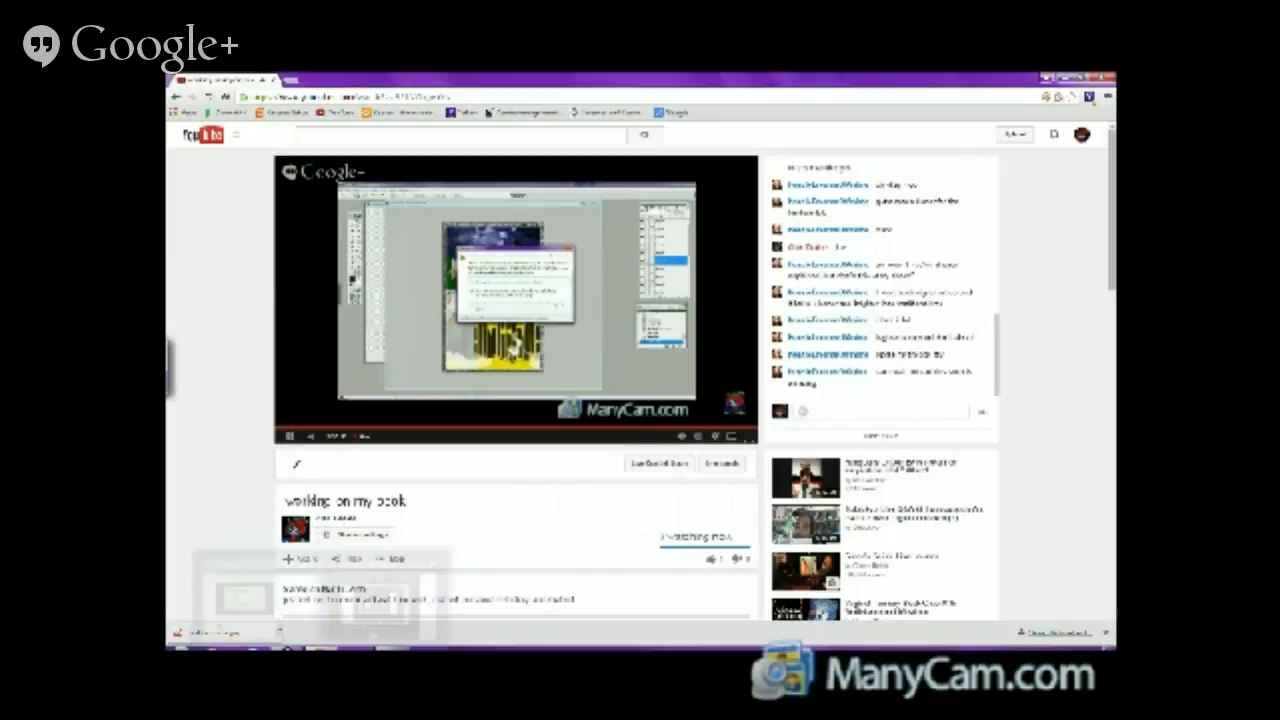
mouse_move(322, 648)
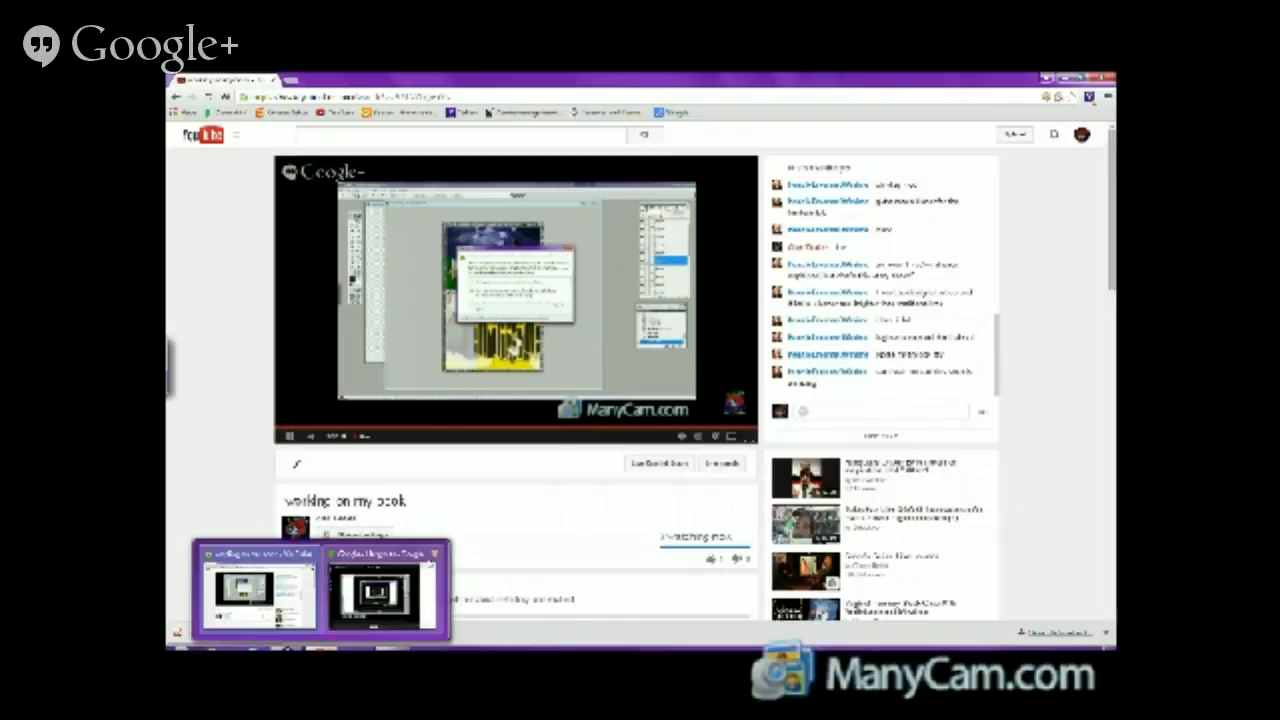
click(434, 560)
click(258, 590)
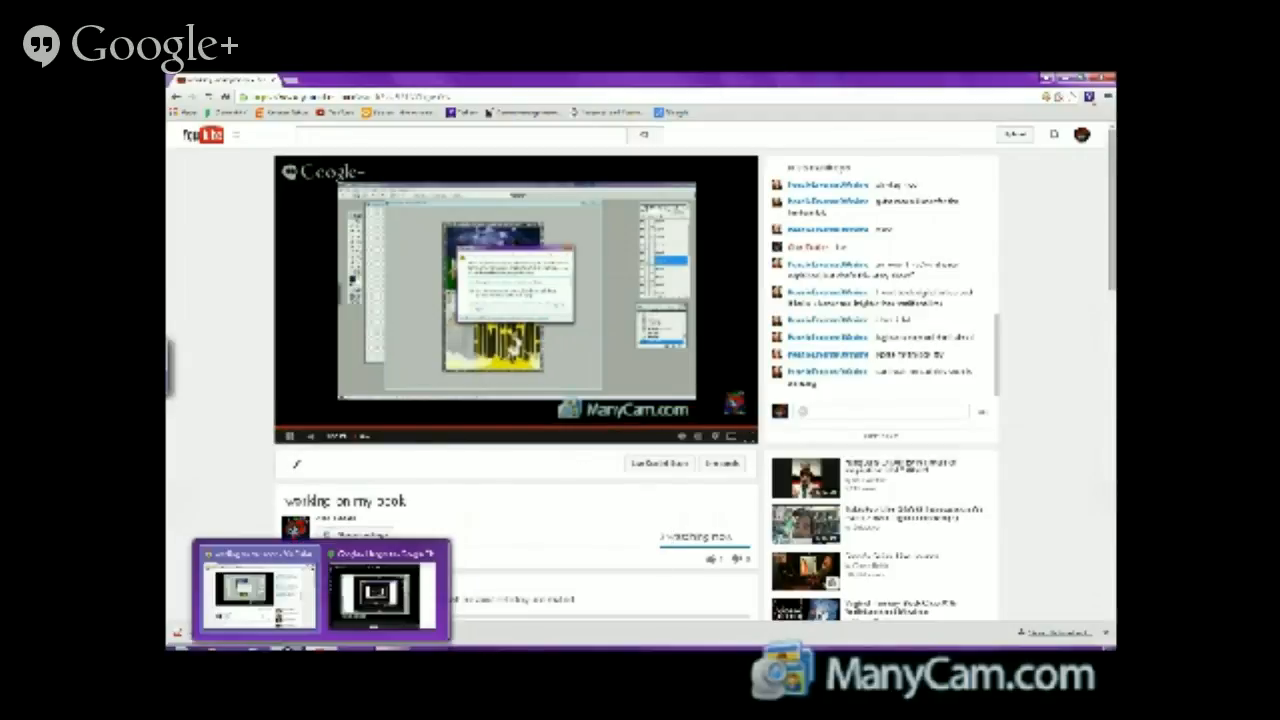
click(339, 597)
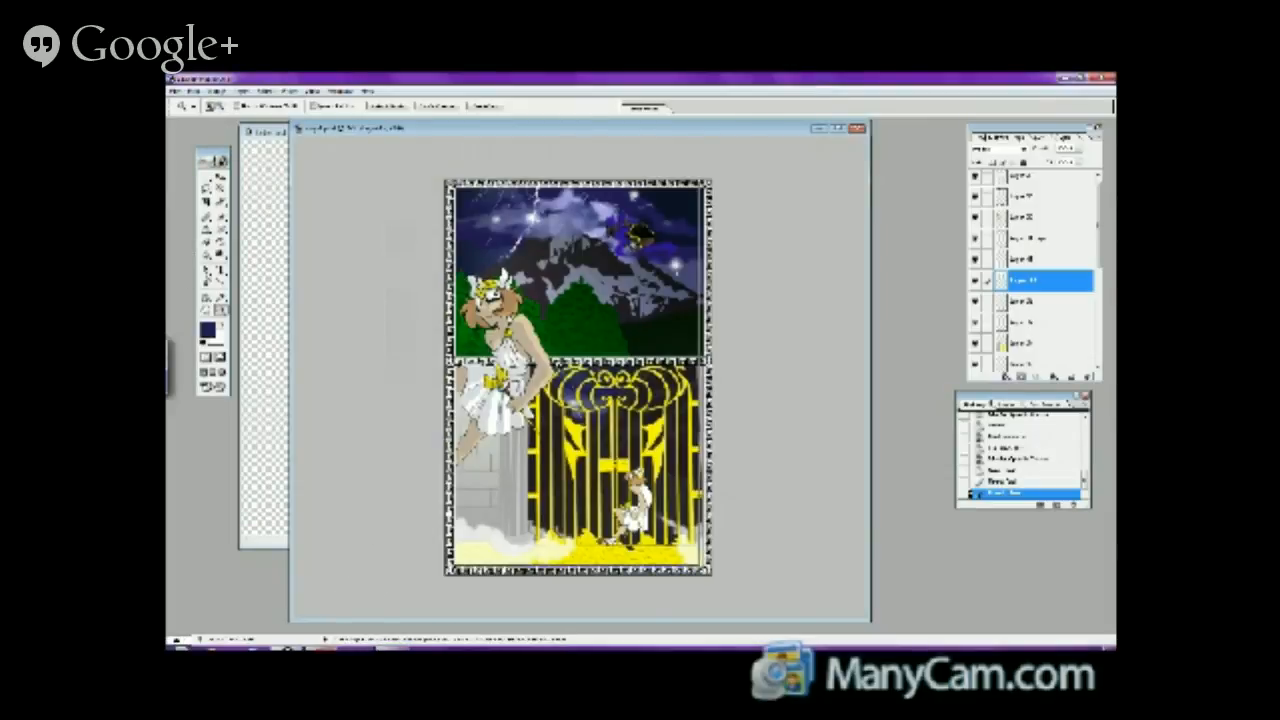
click(505, 357)
click(612, 352)
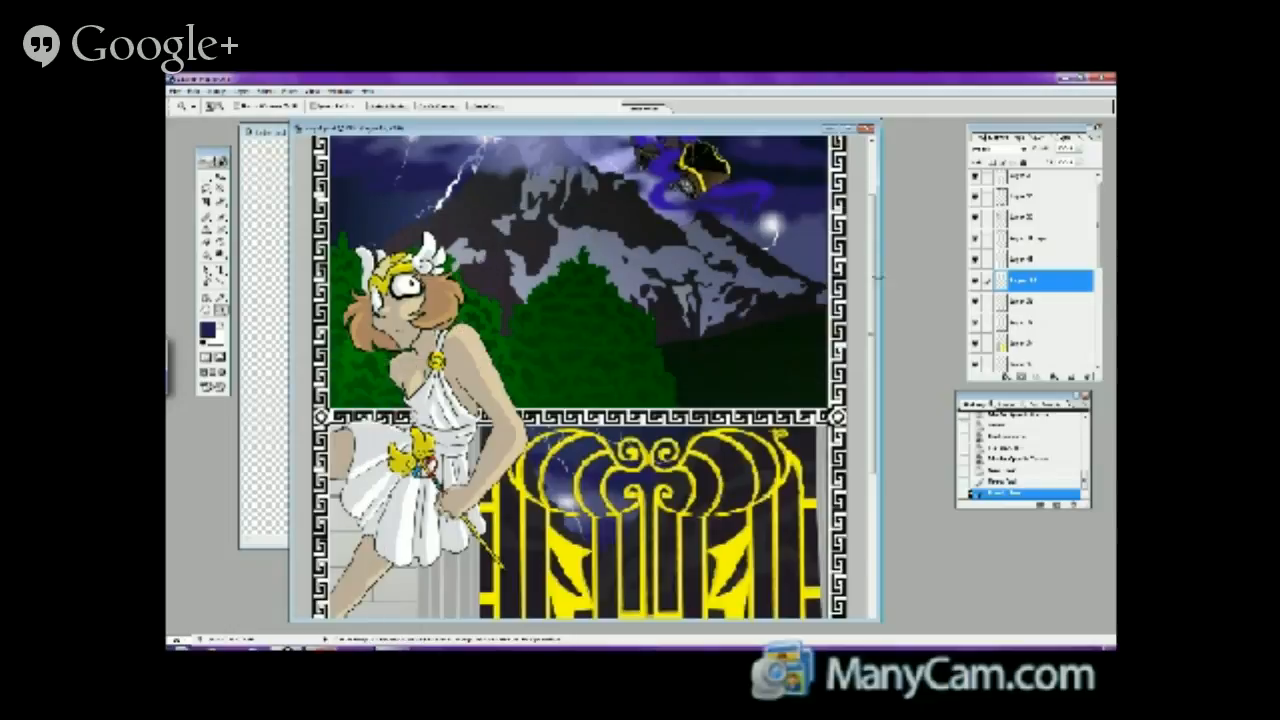
scroll(868, 320, down, 5)
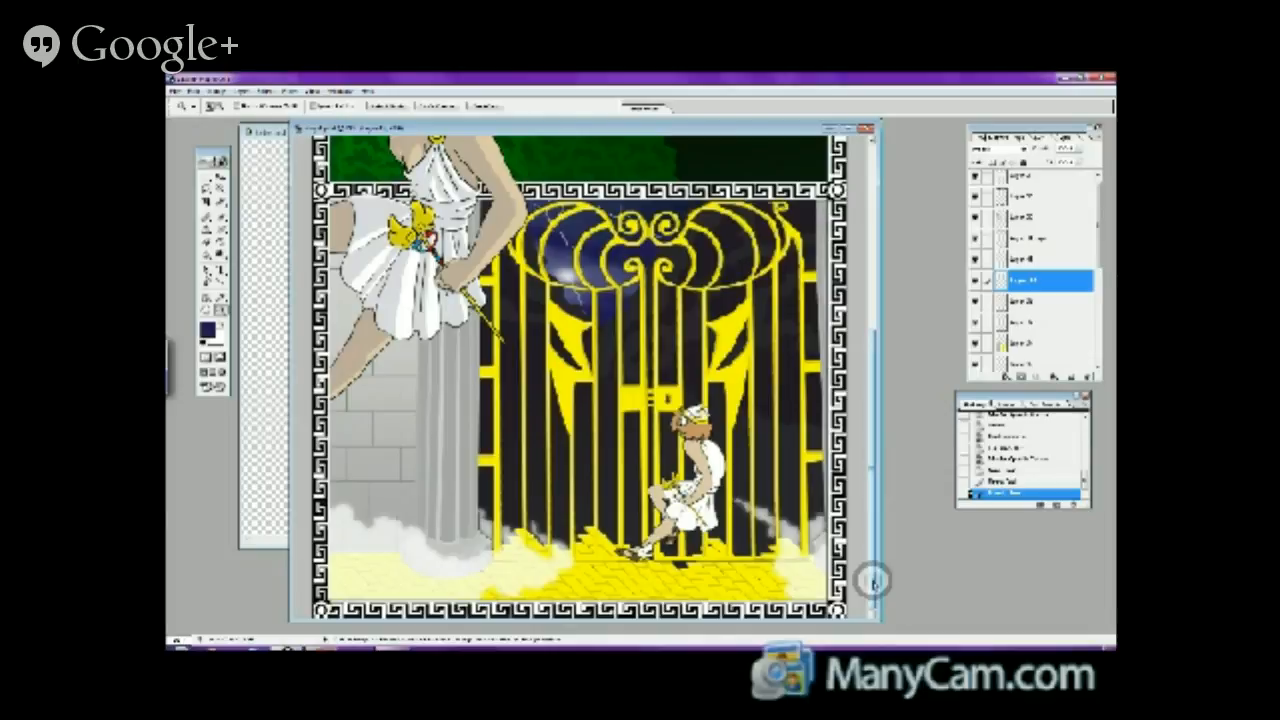
drag(871, 580, 888, 533)
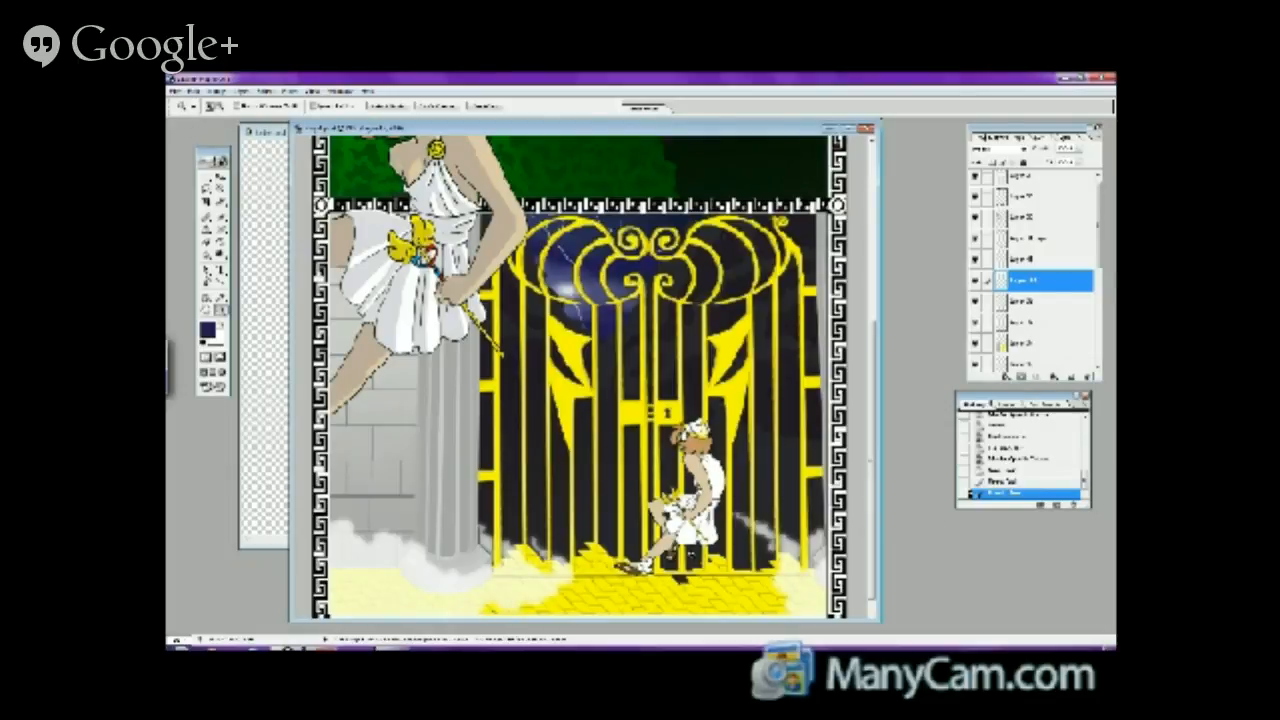
- Examine the seated figure and the whole gate panel, briefly hiding and reshowing the standing figure's layer
click(729, 456)
click(729, 456)
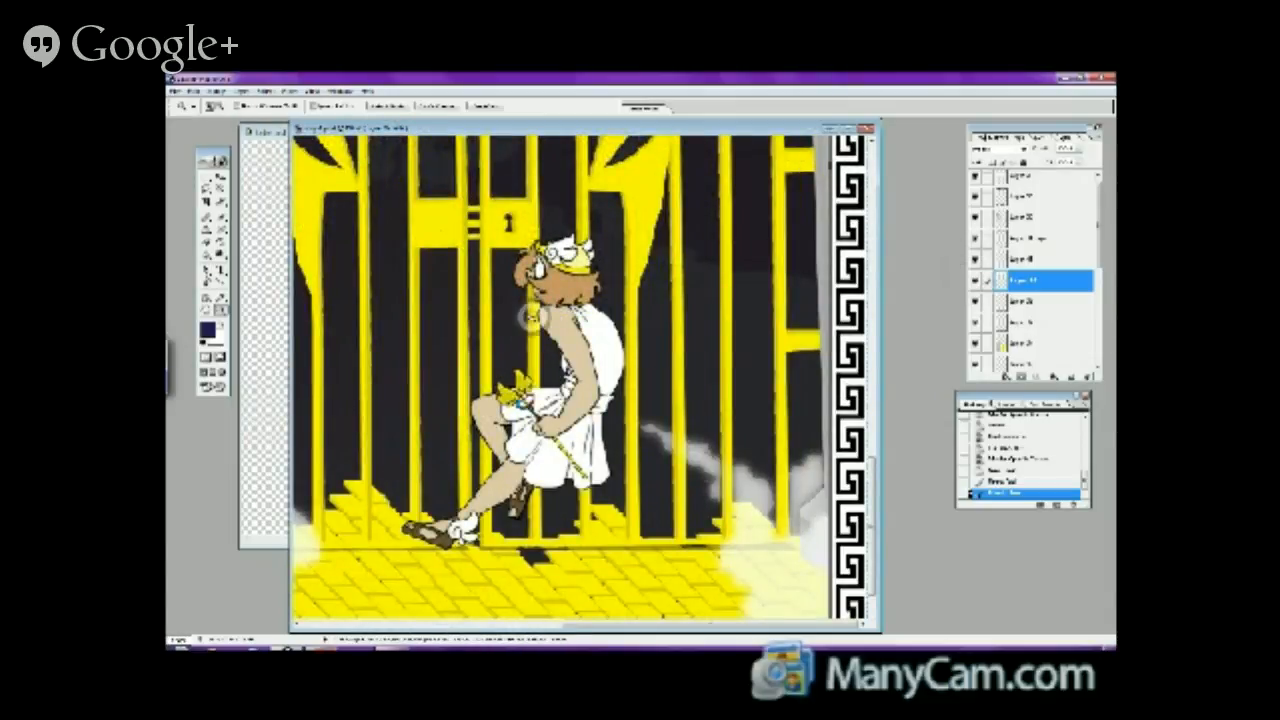
click(532, 316)
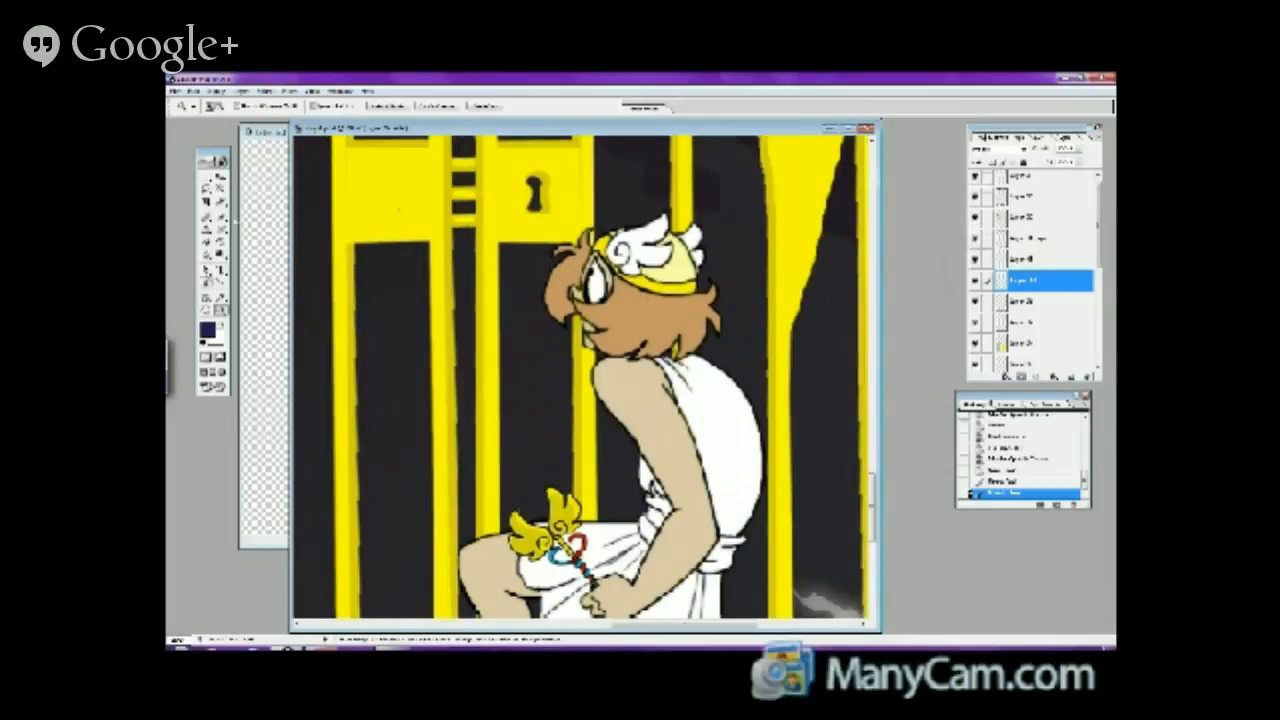
click(219, 107)
click(413, 366)
click(416, 368)
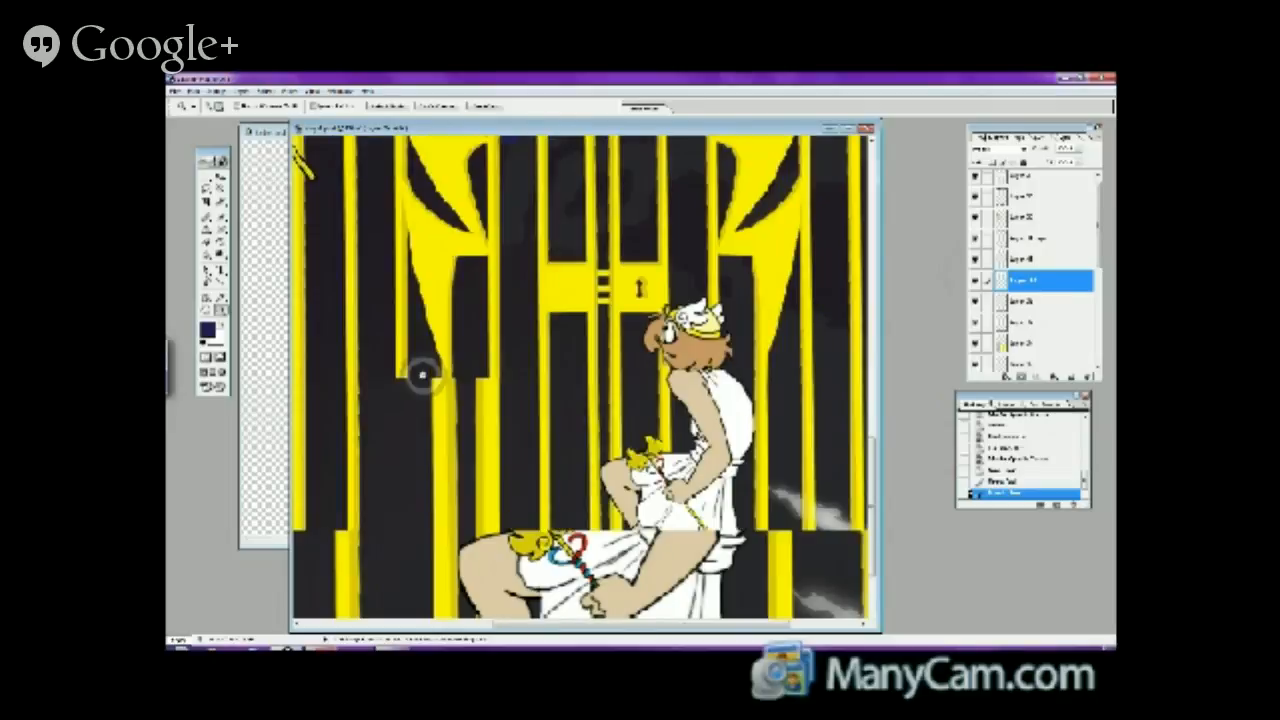
click(422, 370)
click(975, 218)
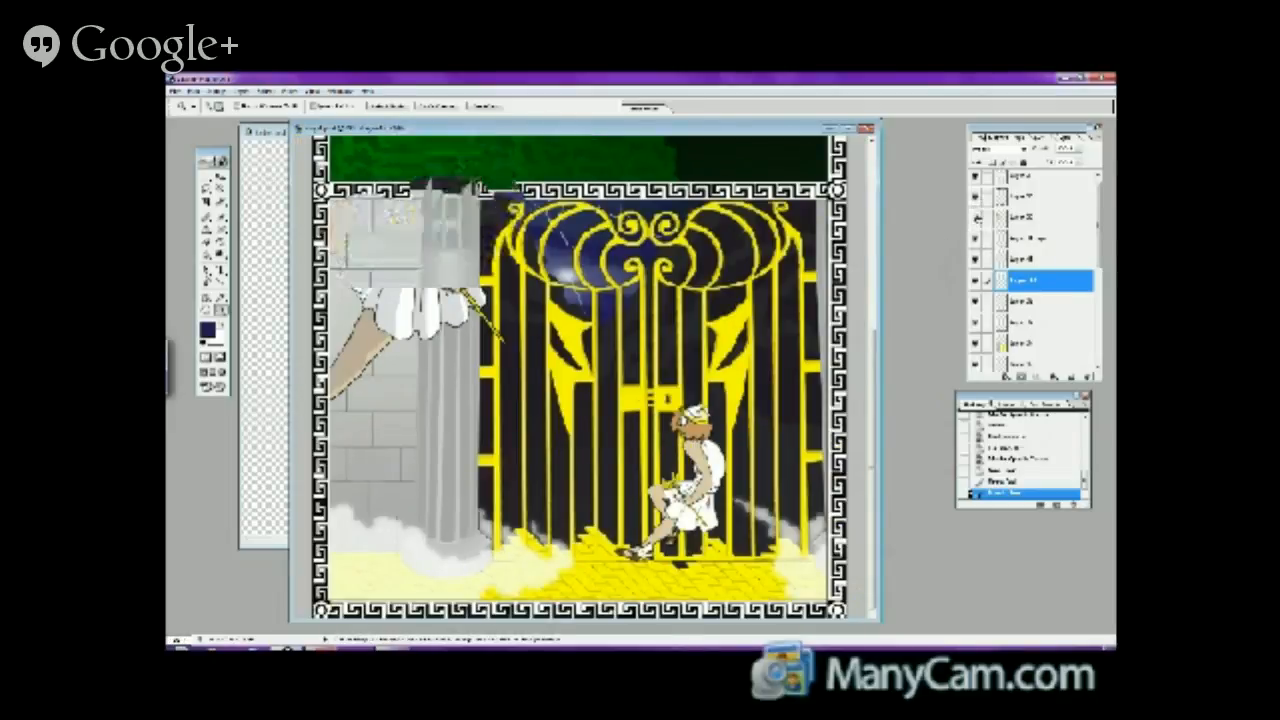
click(975, 218)
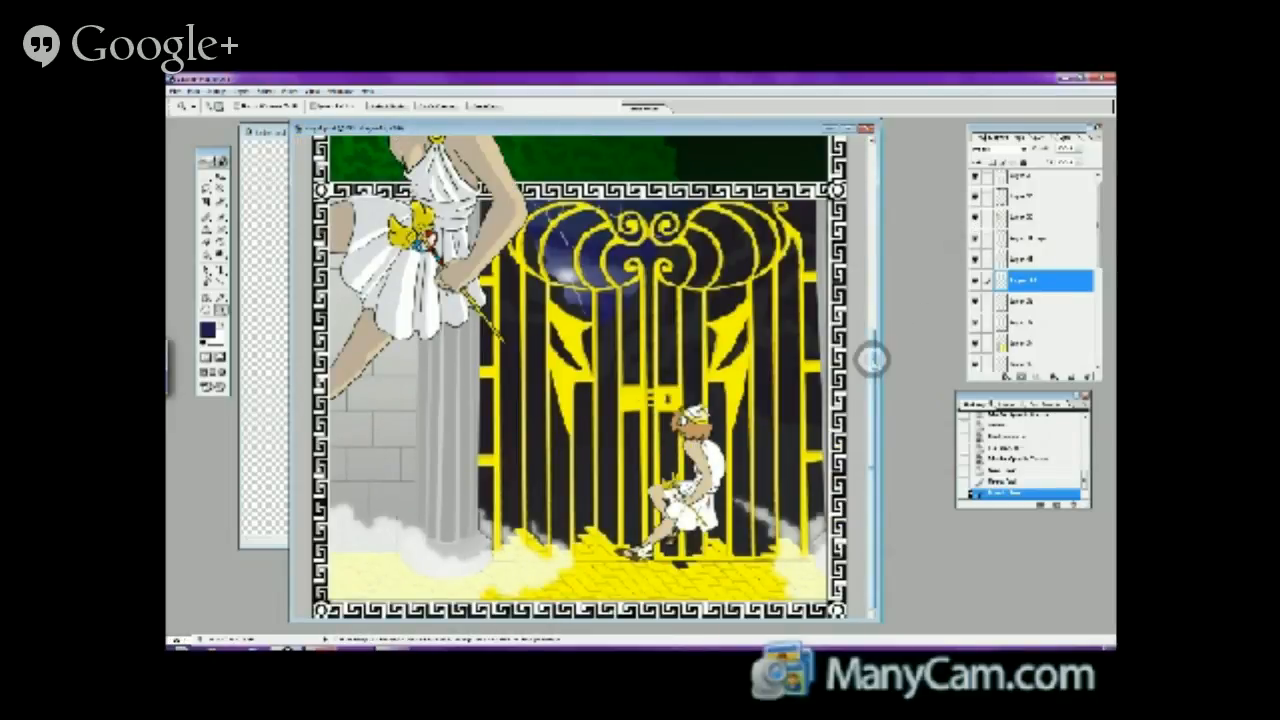
mouse_move(877, 357)
mouse_down()
mouse_move(889, 284)
mouse_move(882, 368)
mouse_up()
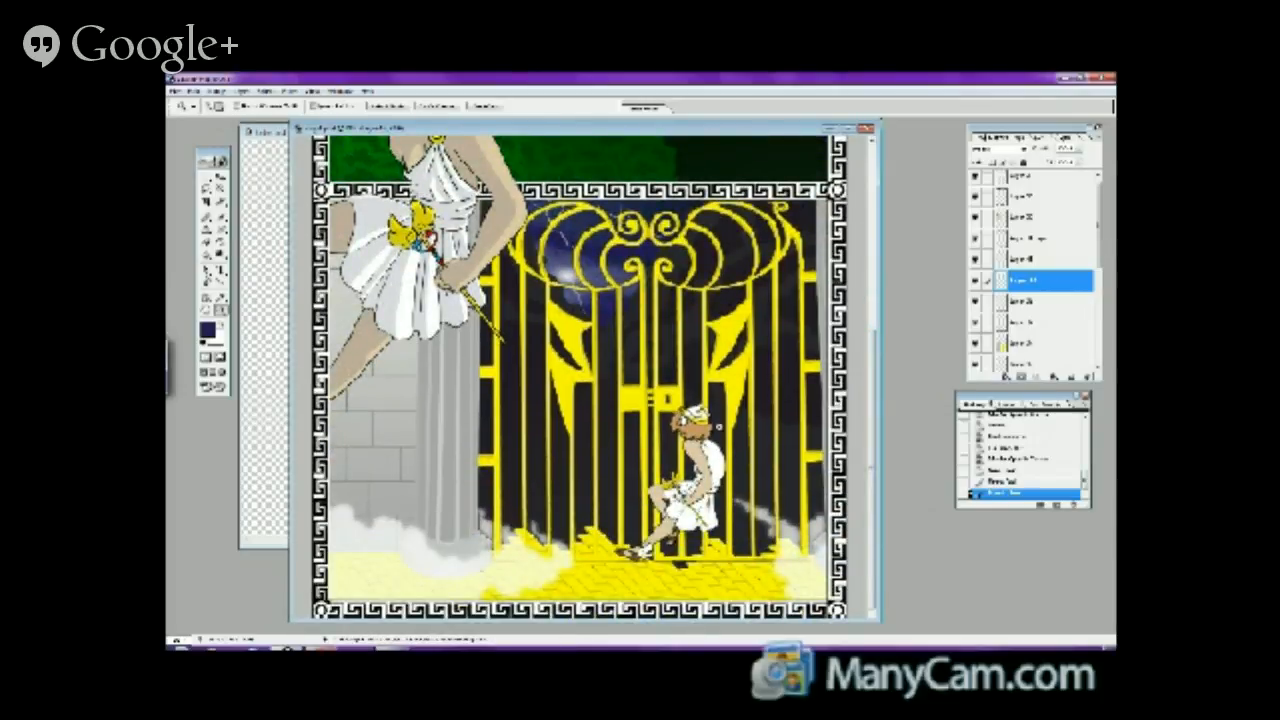
- Draw dark blue shadow outlines with the Pencil on the seated figure's face, hair and gold helmet
click(205, 107)
click(678, 466)
click(713, 432)
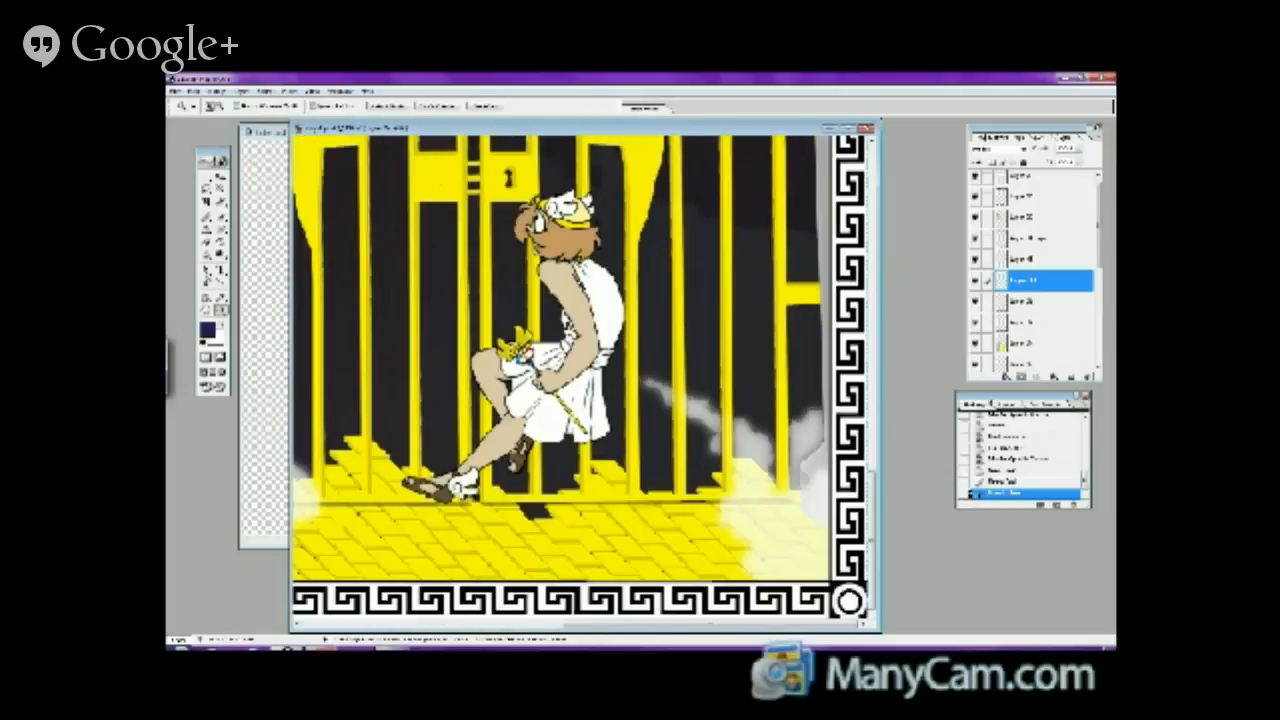
click(537, 221)
key(b)
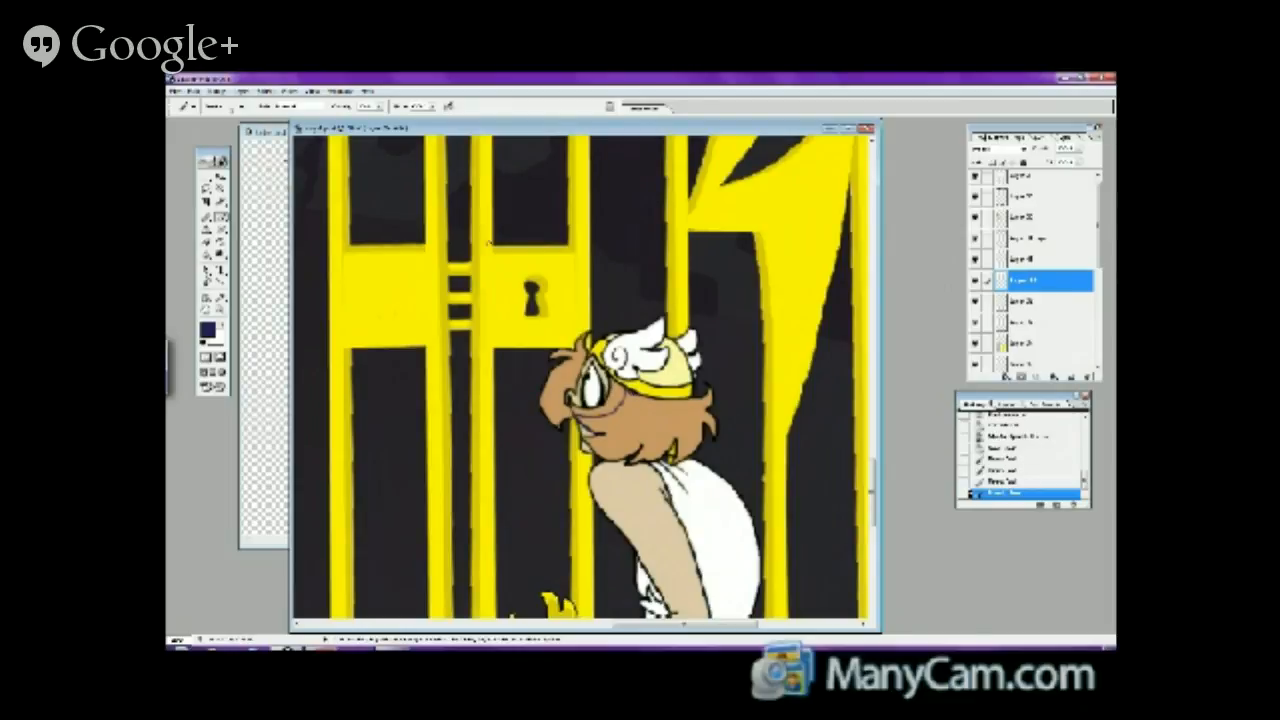
click(175, 90)
click(175, 90)
drag(686, 348, 666, 378)
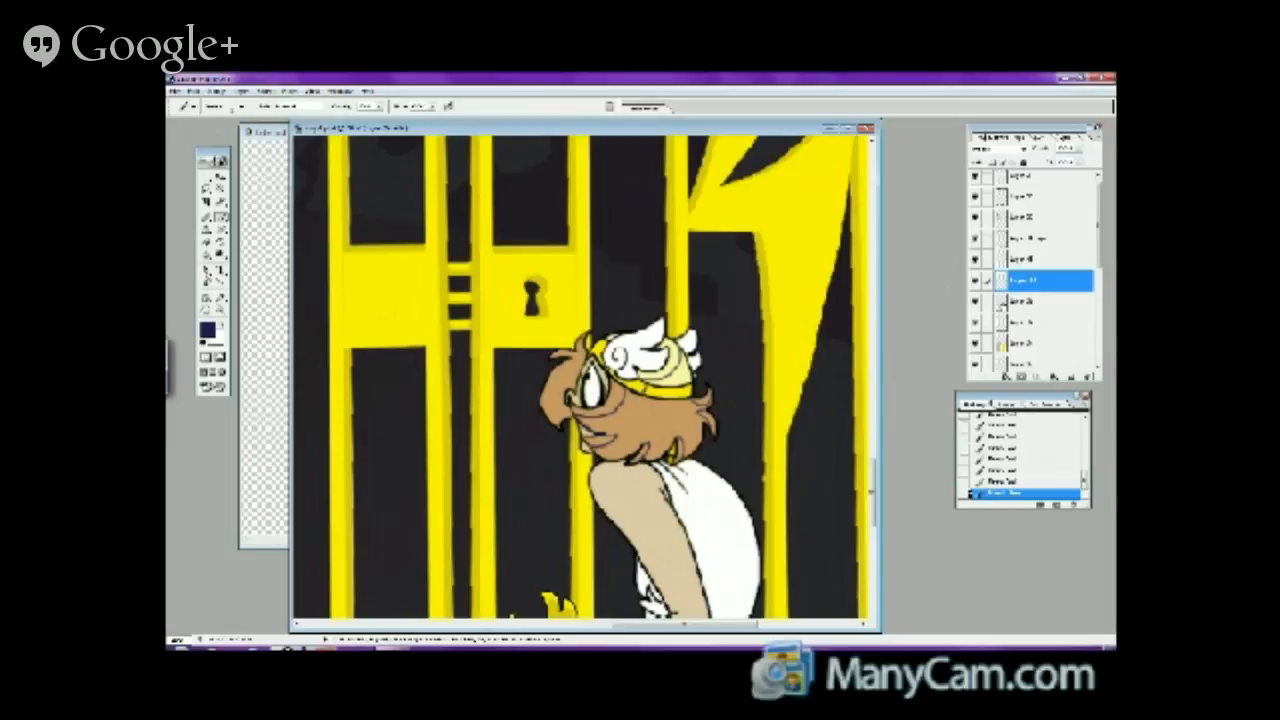
- On the seated figure's colour layer, sample the arm's skin tone and touch up the neck below the hair with a thin pencil tip
click(1005, 301)
drag(1005, 301, 1005, 322)
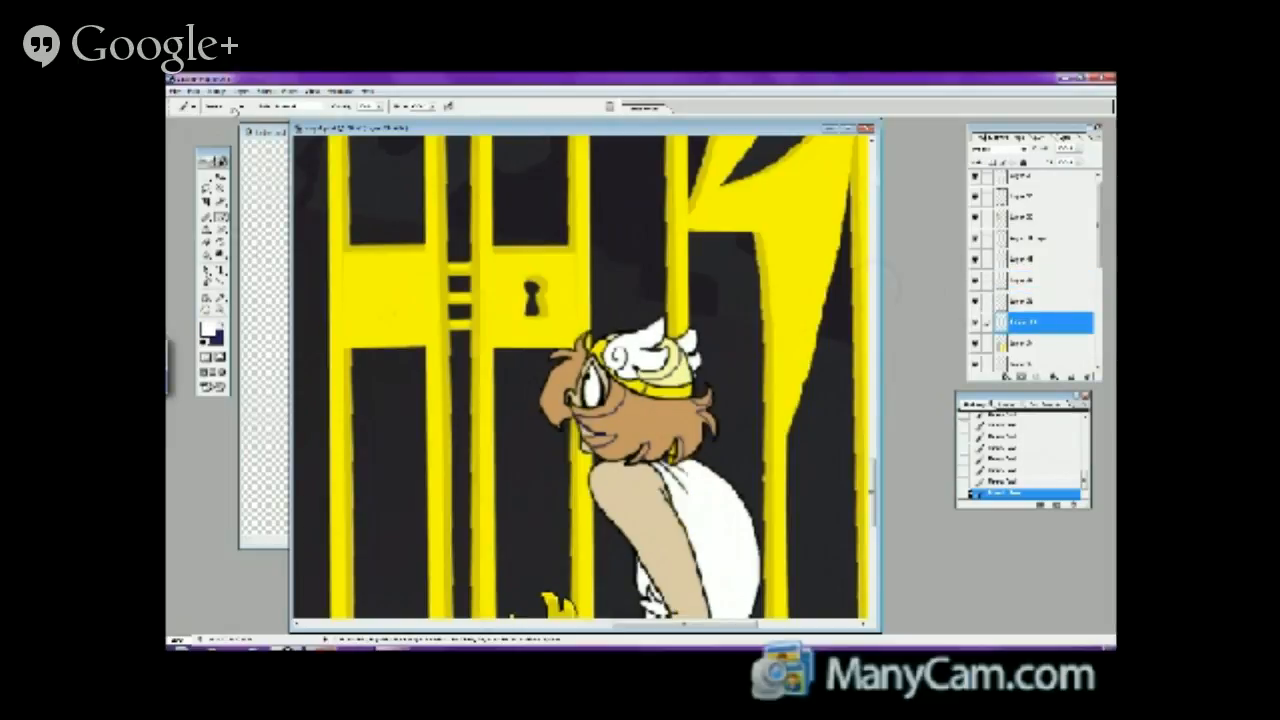
click(238, 106)
click(212, 207)
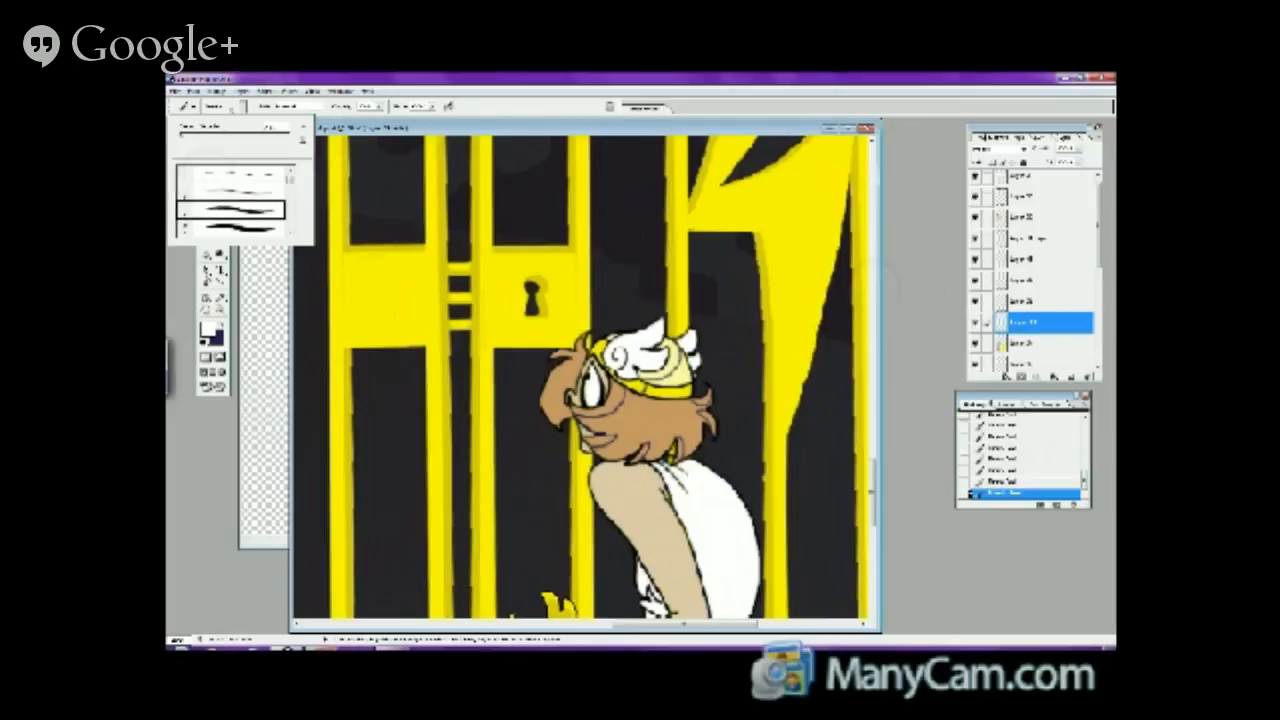
key(Return)
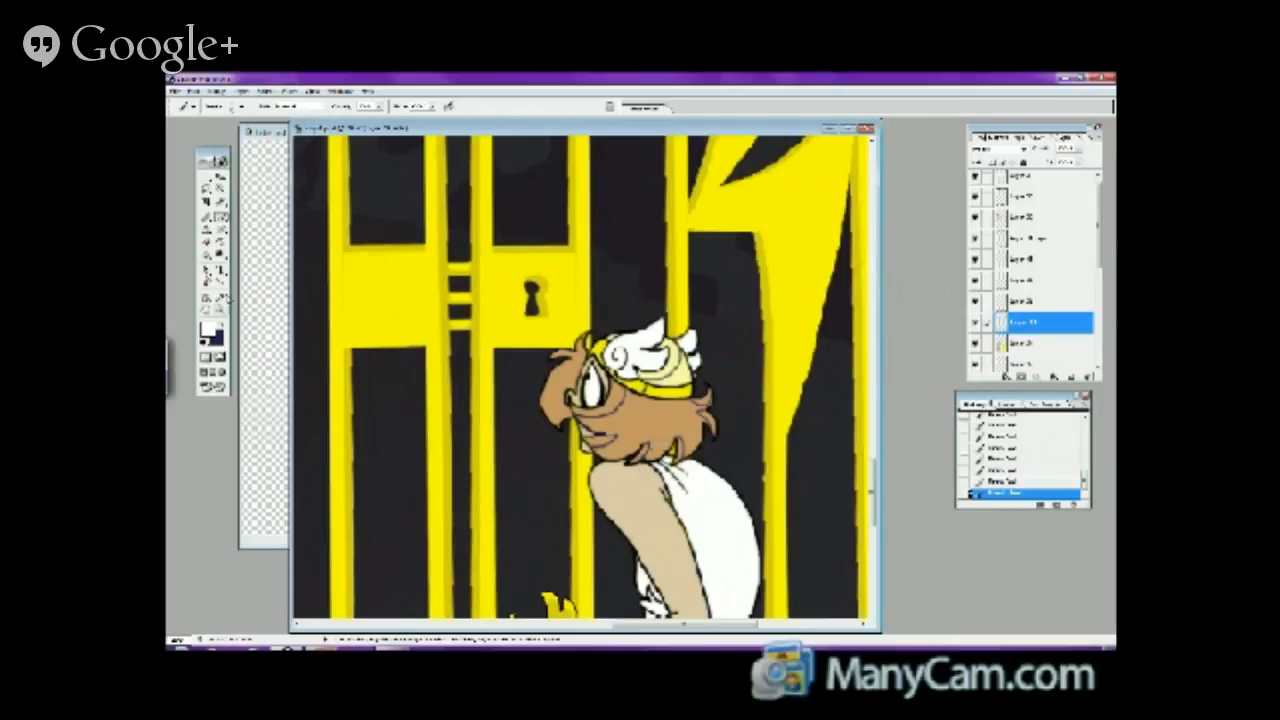
click(222, 297)
click(603, 479)
click(221, 216)
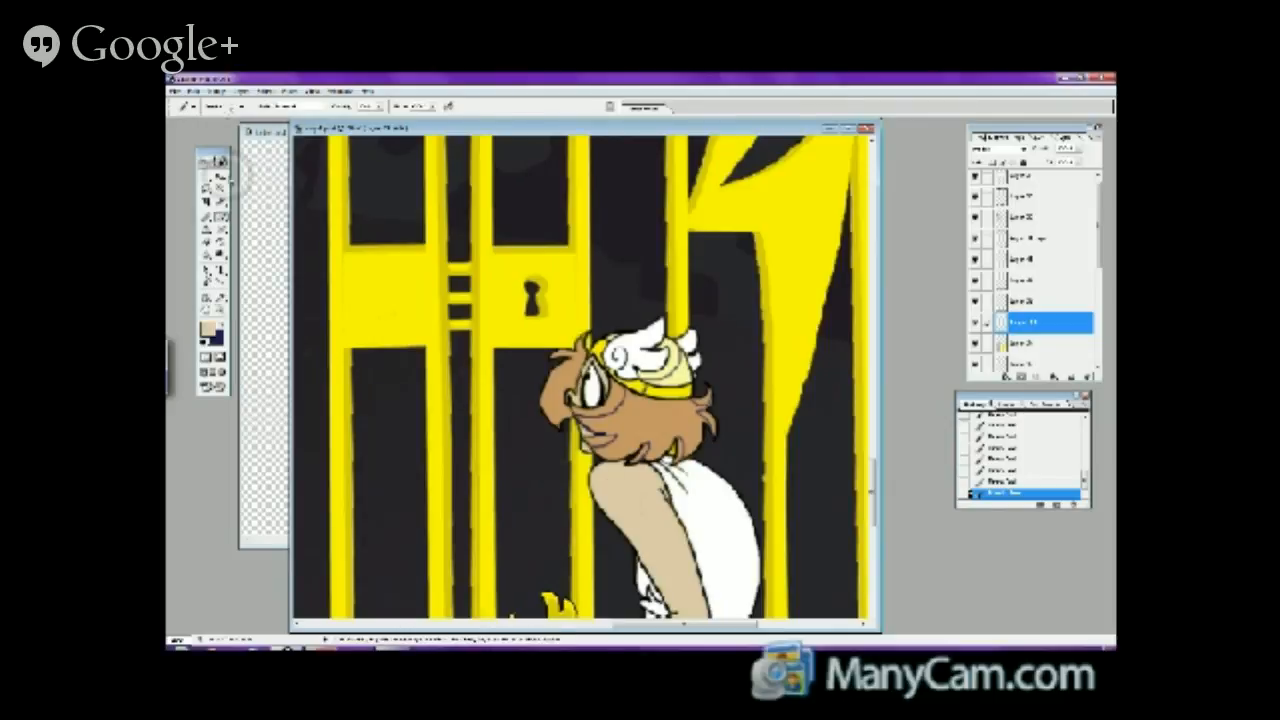
click(228, 109)
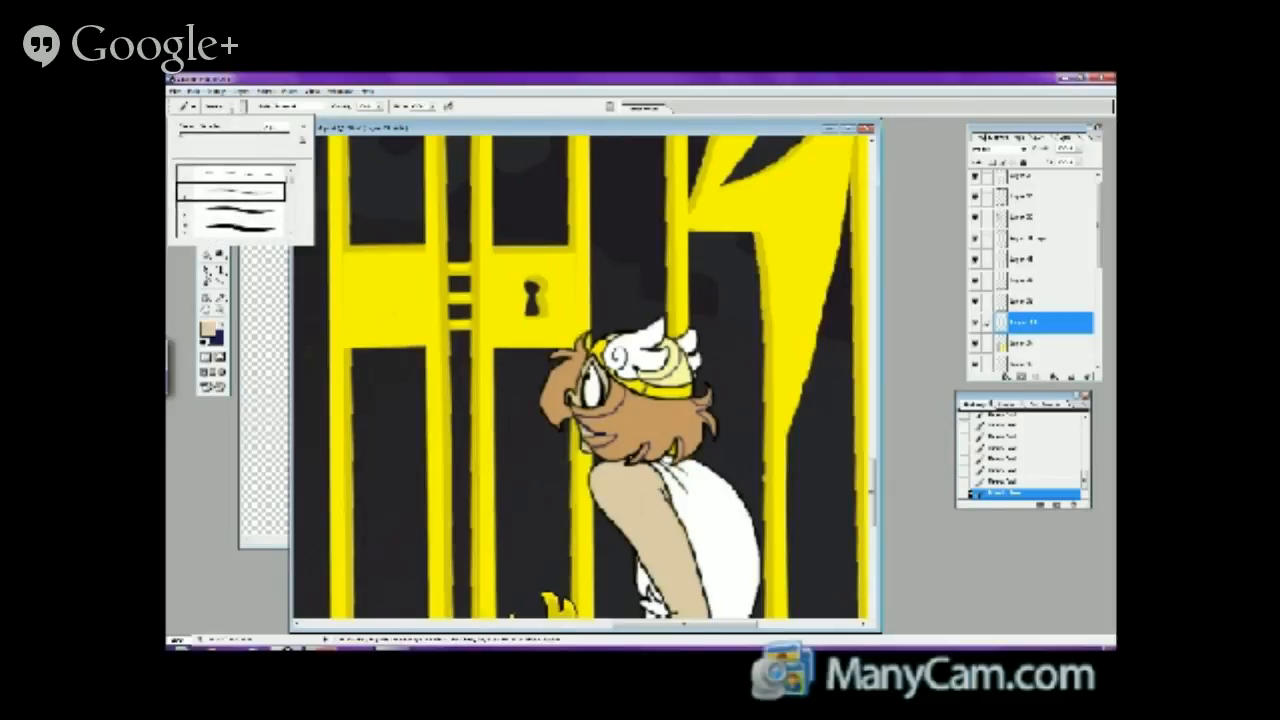
click(630, 458)
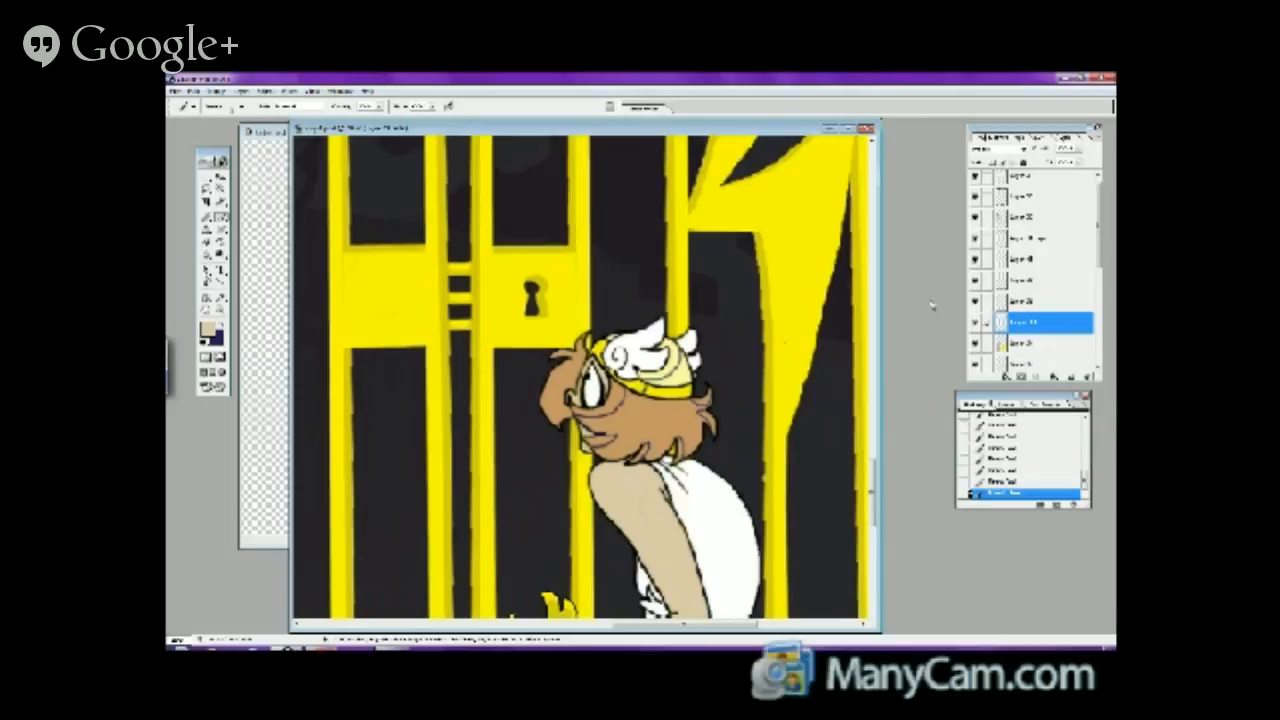
- Return to the shadow layer and outline more shadows in dark blue on the front hair and the helmet's wing
click(976, 301)
click(976, 301)
click(1020, 280)
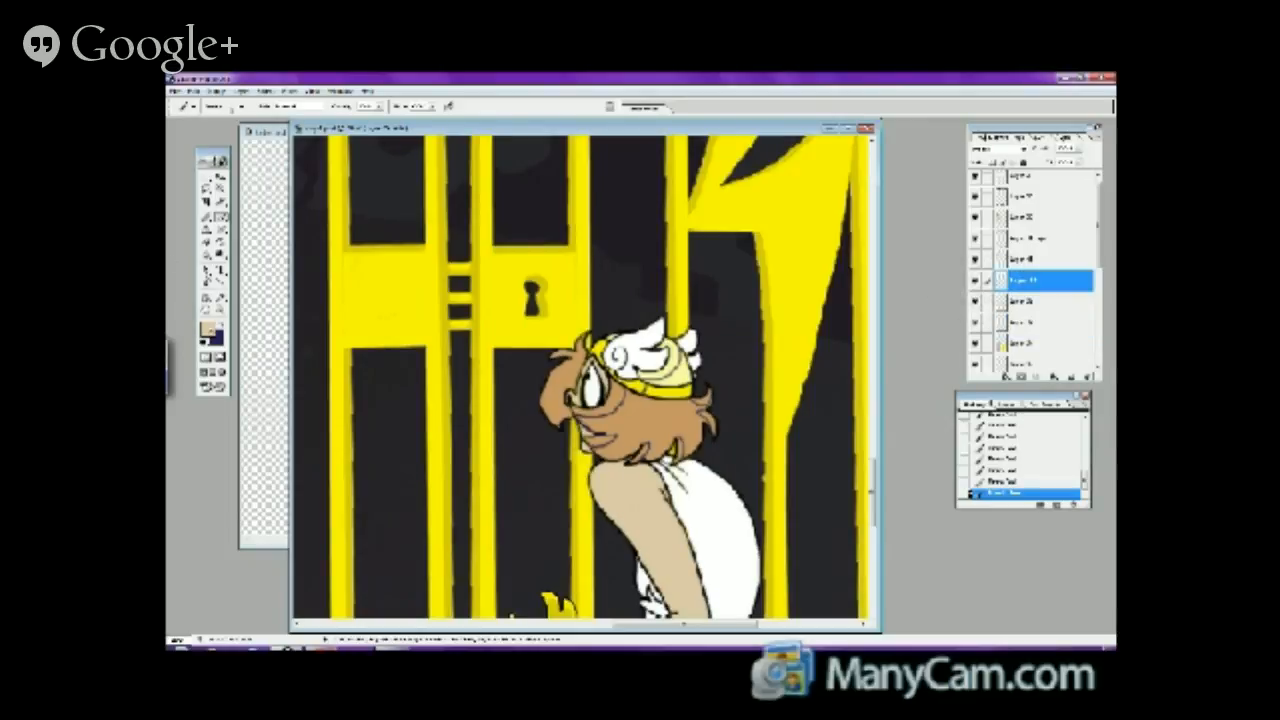
key(x)
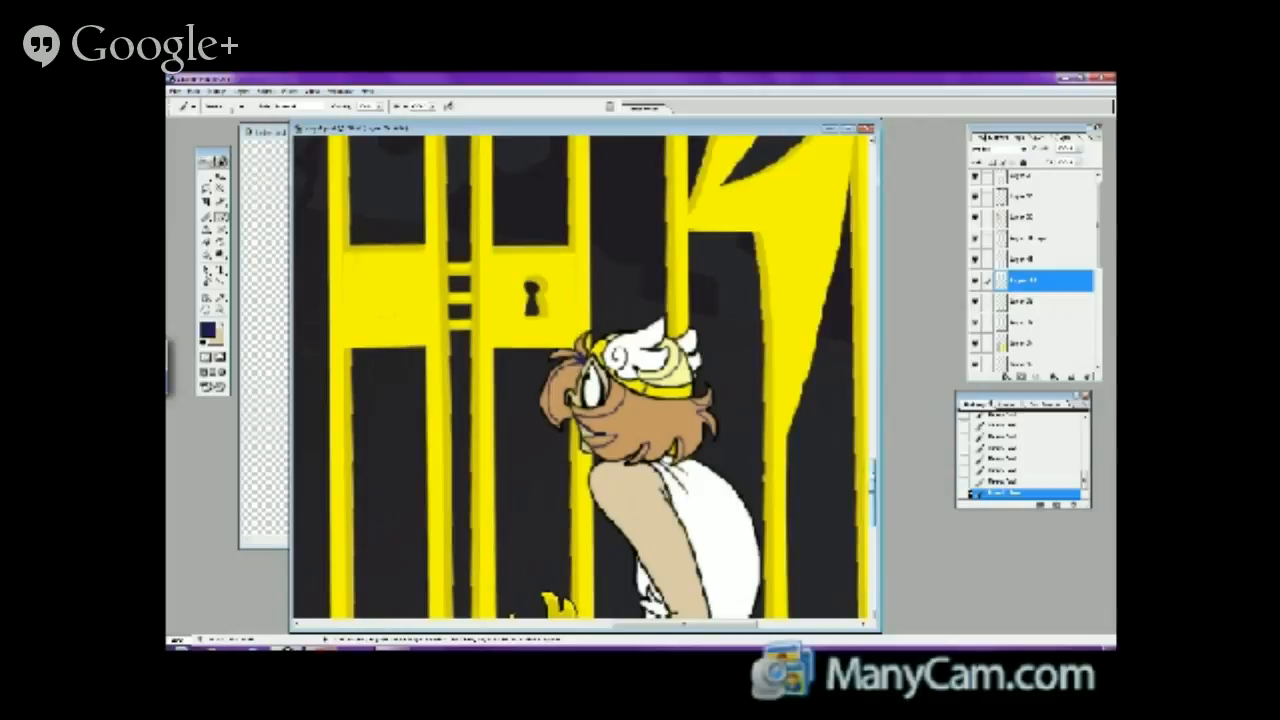
scroll(585, 377, down, 3)
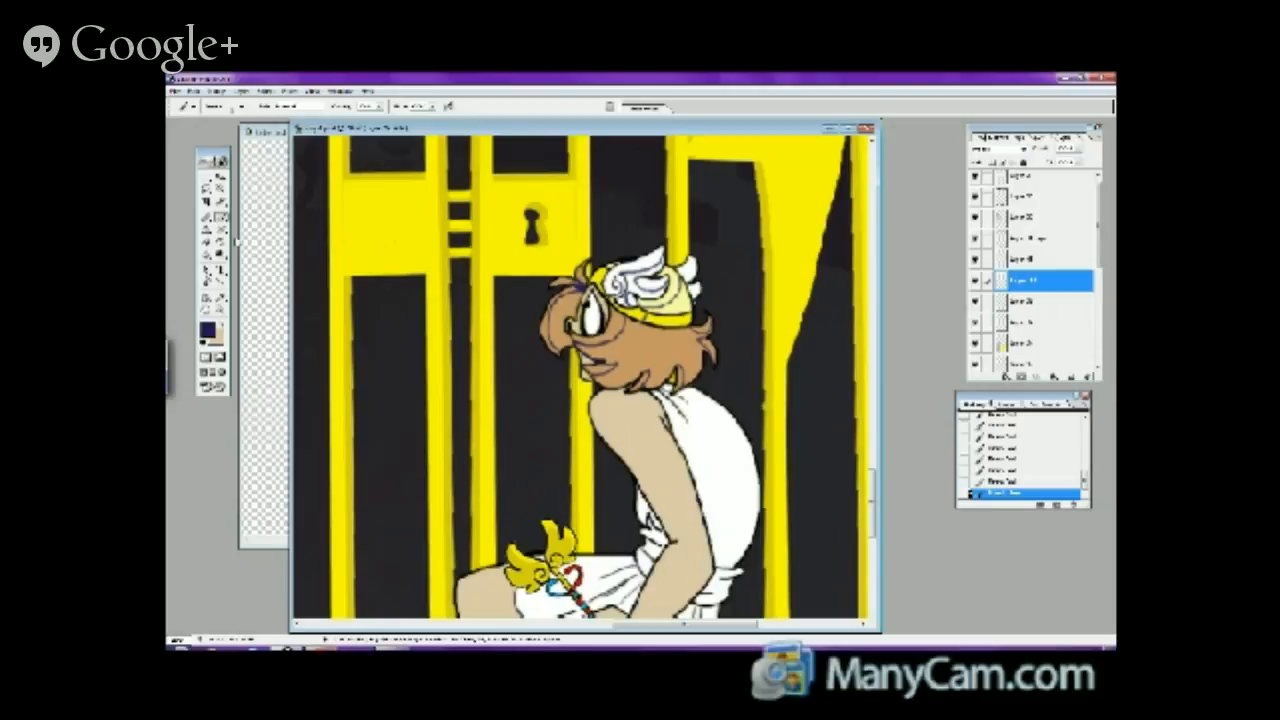
- Try filling the helmet wing's shadow outlines with dark blue using the Paint Bucket, and undo the fills
click(221, 242)
click(630, 282)
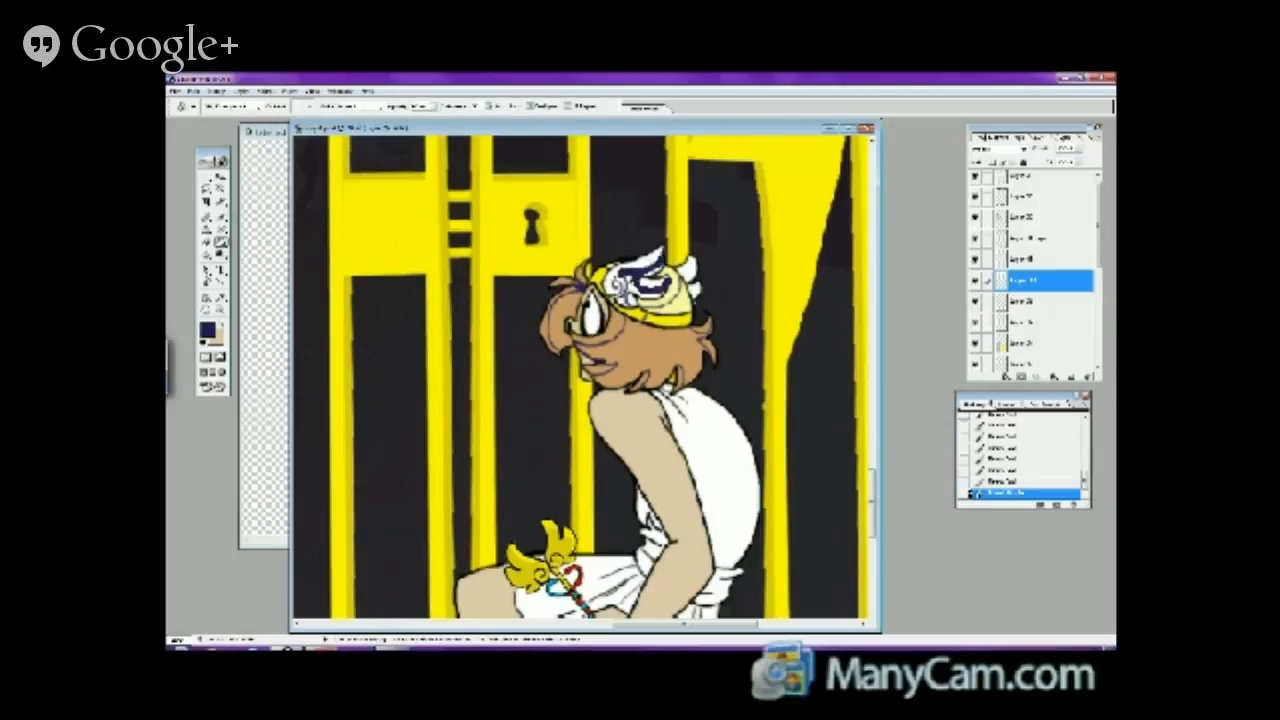
key(ctrl+z)
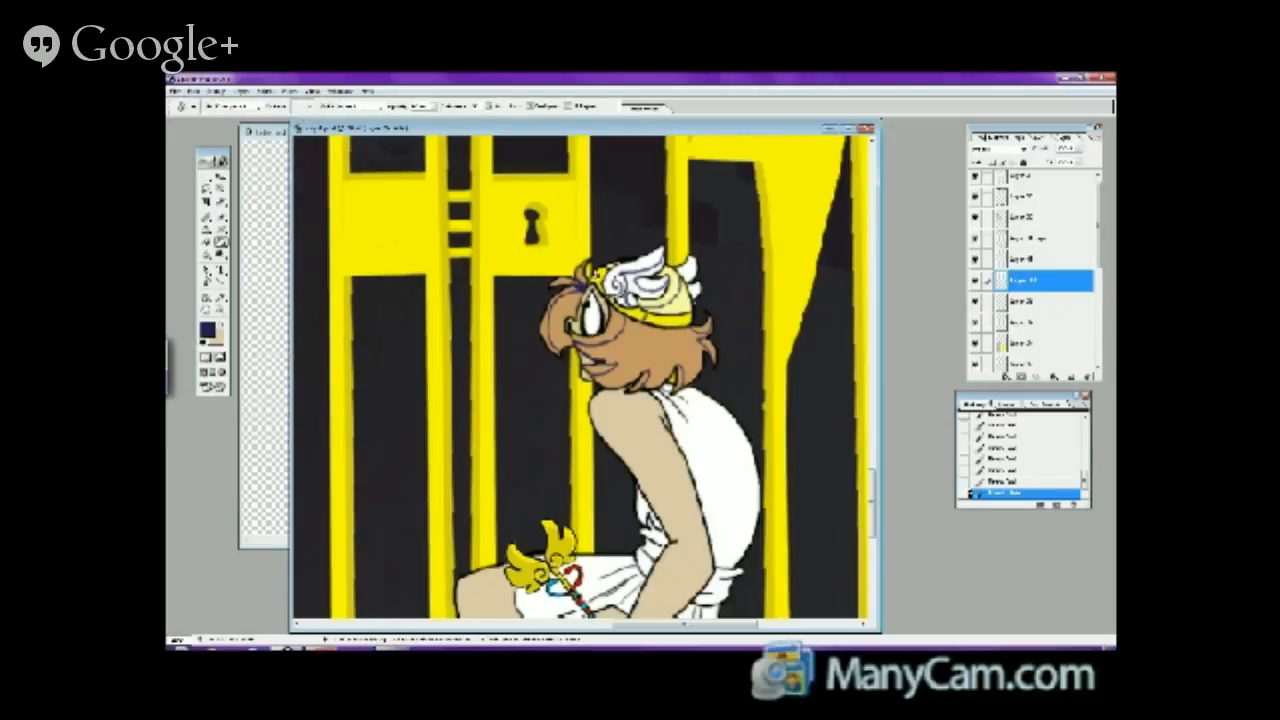
click(537, 227)
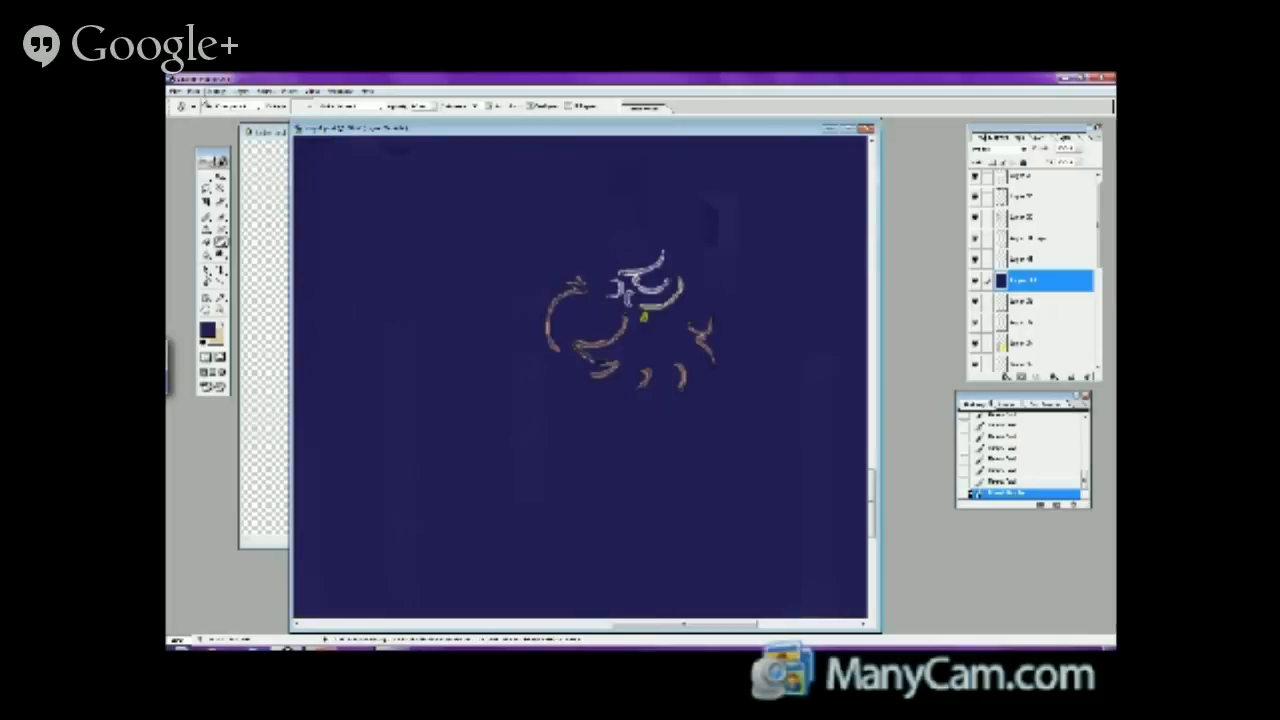
click(193, 91)
click(212, 106)
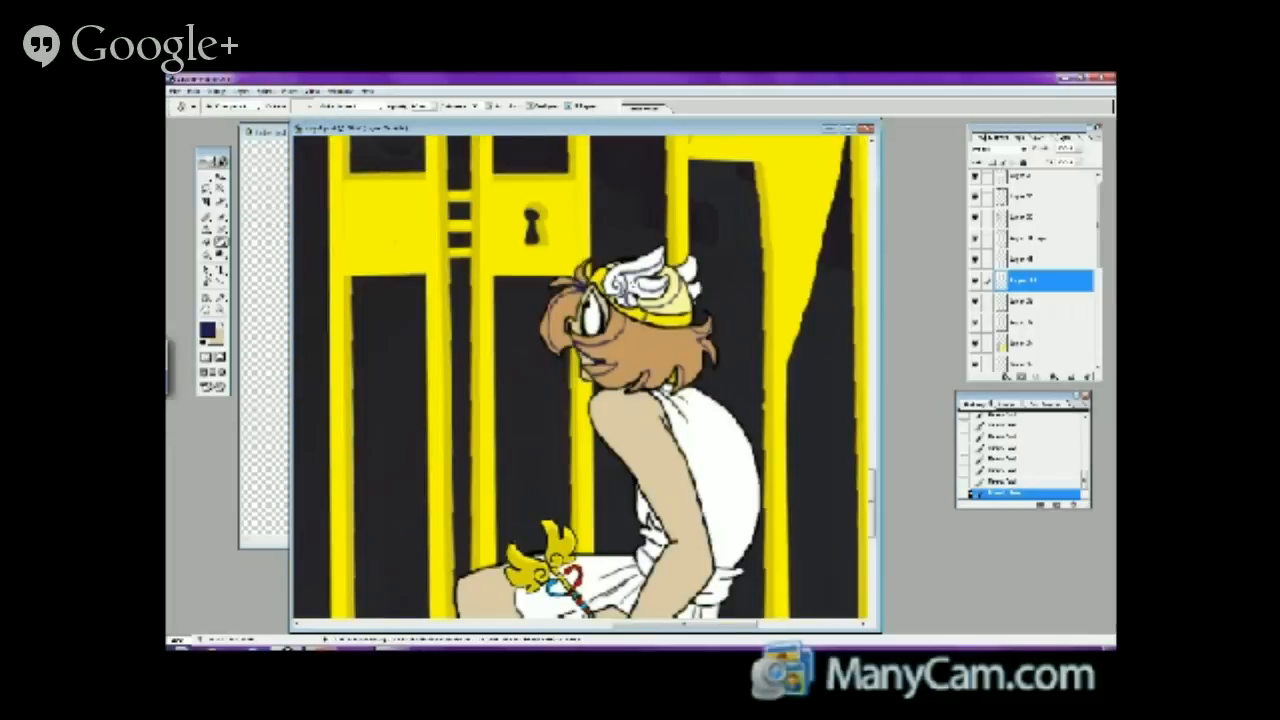
- Fill the shadow areas of the helmet's wing with dark blue and touch up their edges with the Pencil
click(628, 285)
click(624, 300)
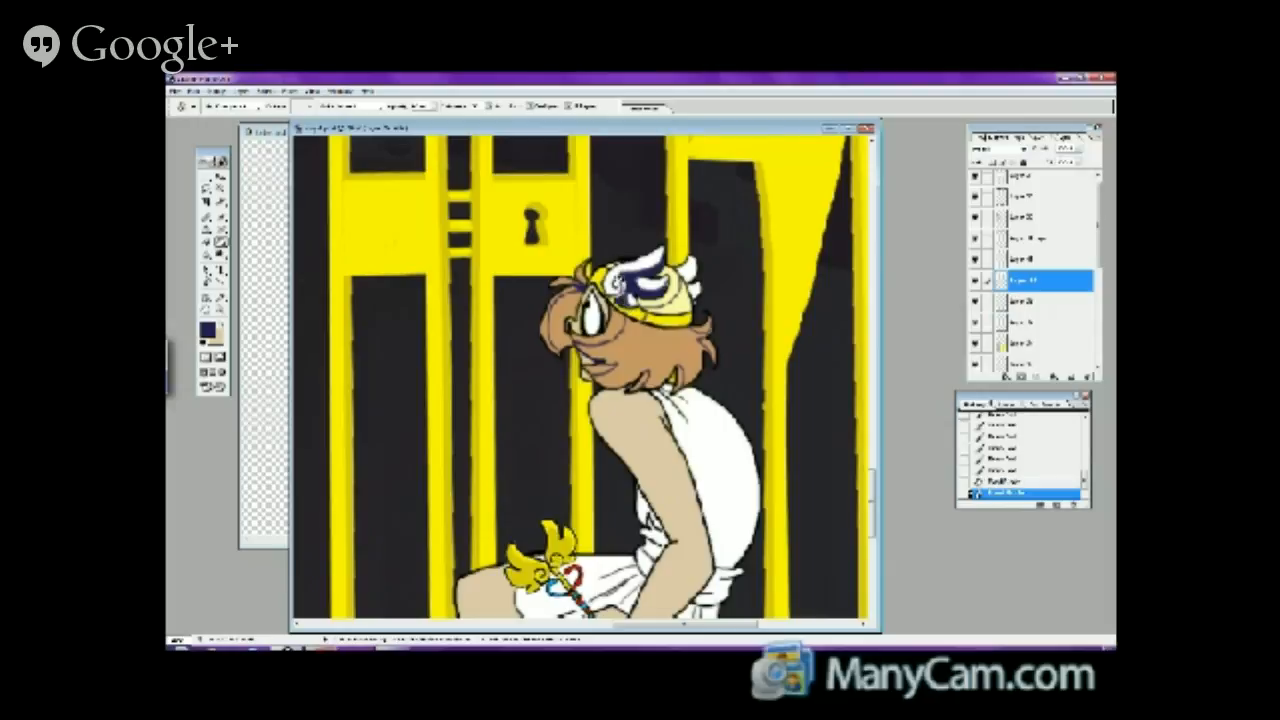
click(621, 285)
key(b)
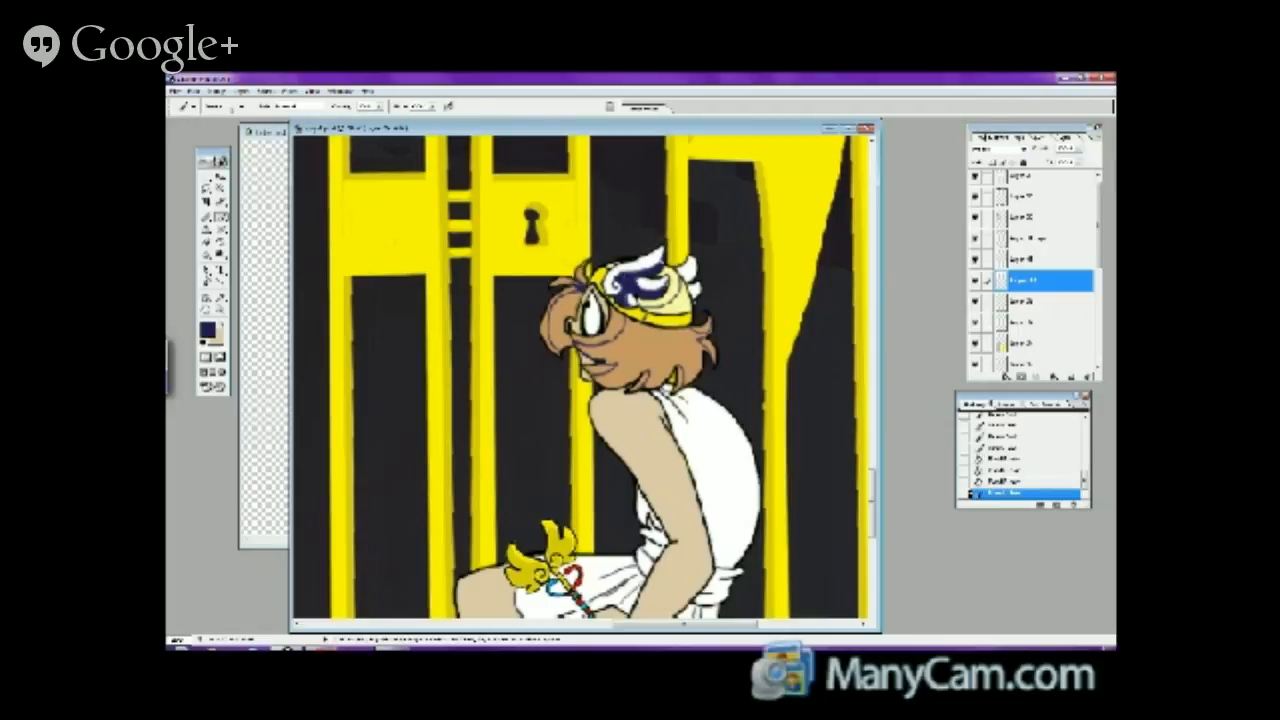
click(652, 278)
click(397, 253)
- Fill the shadows of the seated figure's front hair with dark blue and undo the fill on the back hair
click(222, 244)
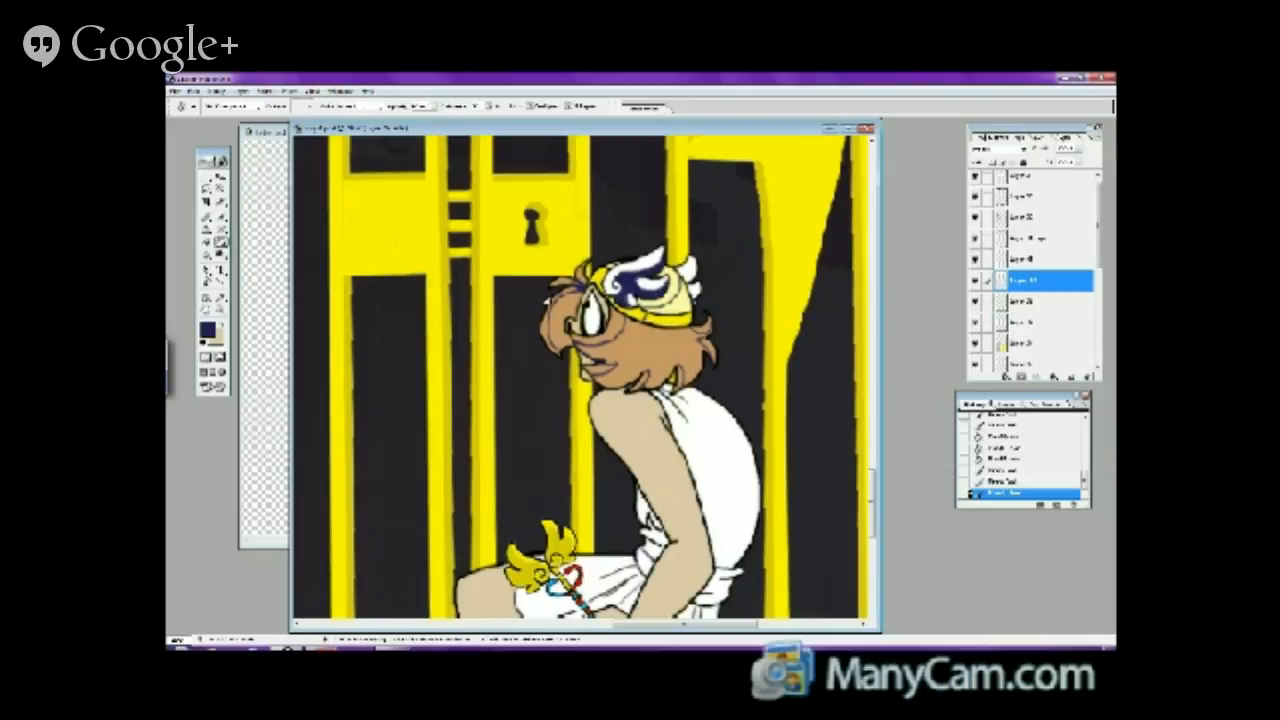
click(600, 310)
click(565, 325)
click(645, 338)
click(650, 372)
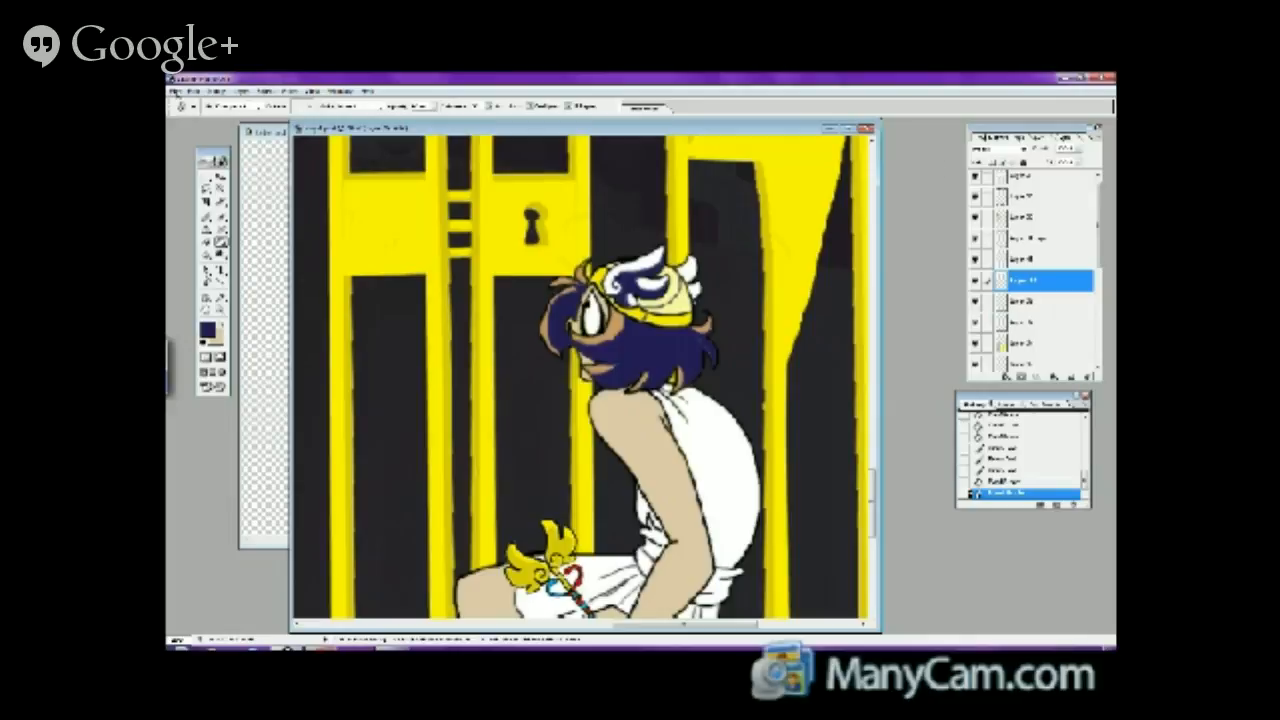
click(193, 90)
click(187, 126)
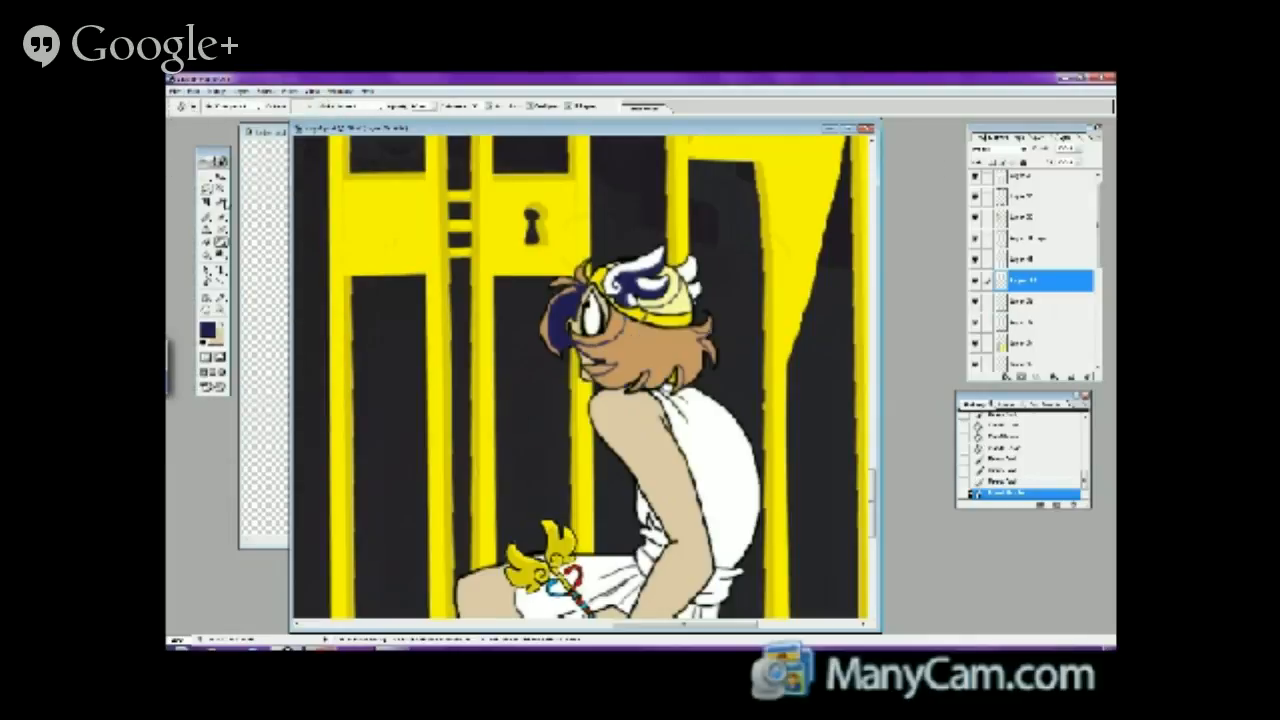
- Refine the shadow outline at the back edge of the hair with the Pencil and fill the back hair's shadow dark blue
click(221, 218)
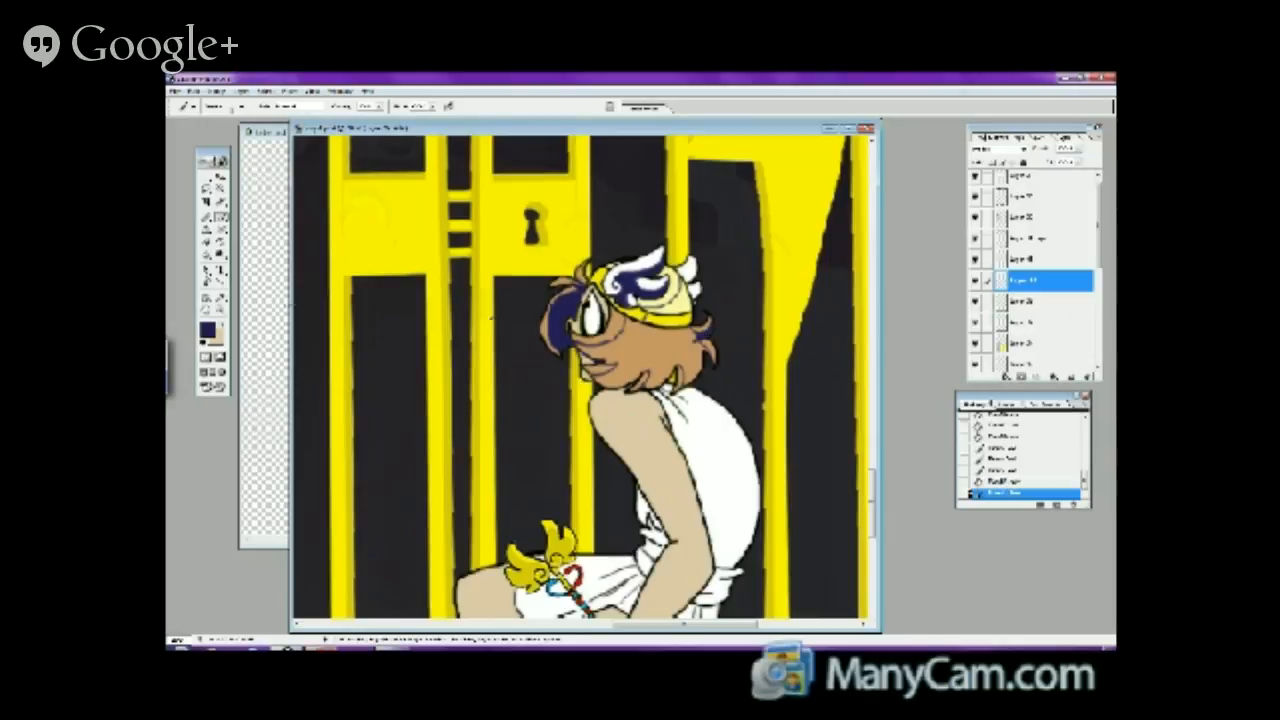
click(221, 241)
click(620, 350)
click(655, 357)
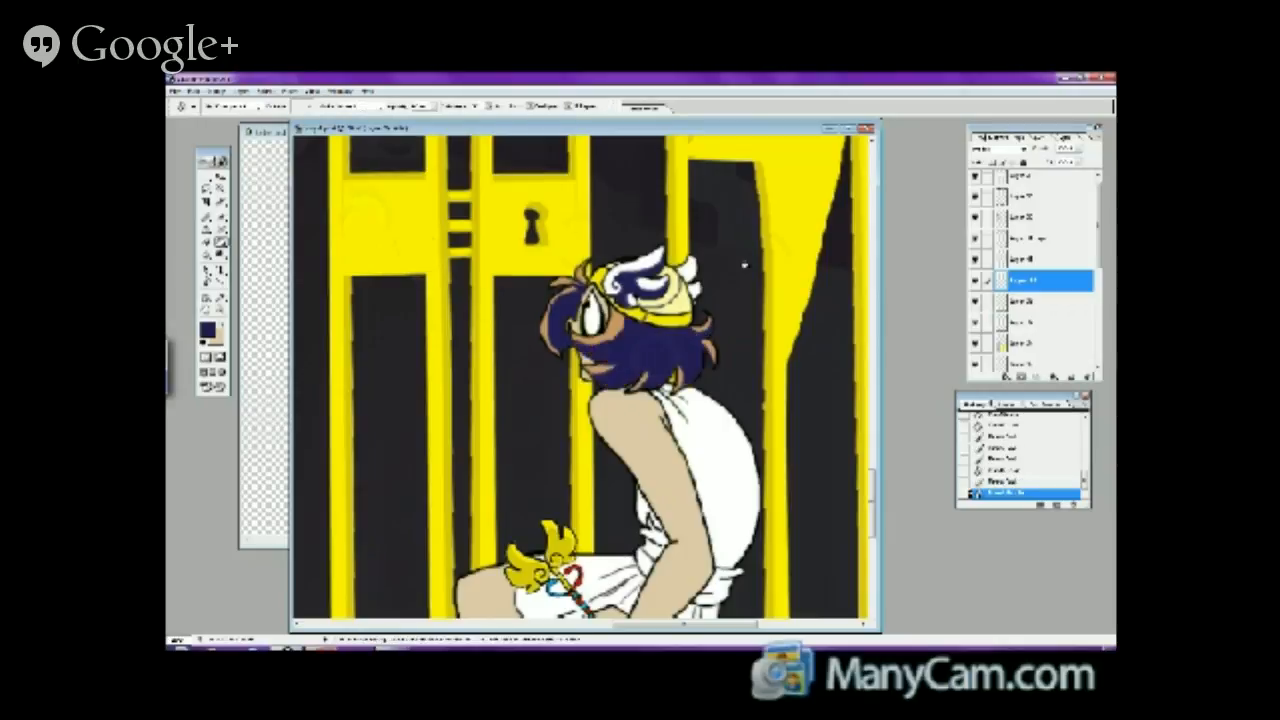
- Set the shadow layer to a darkening blend mode, lower its opacity, and check the shading against the whole gate panel
click(1000, 148)
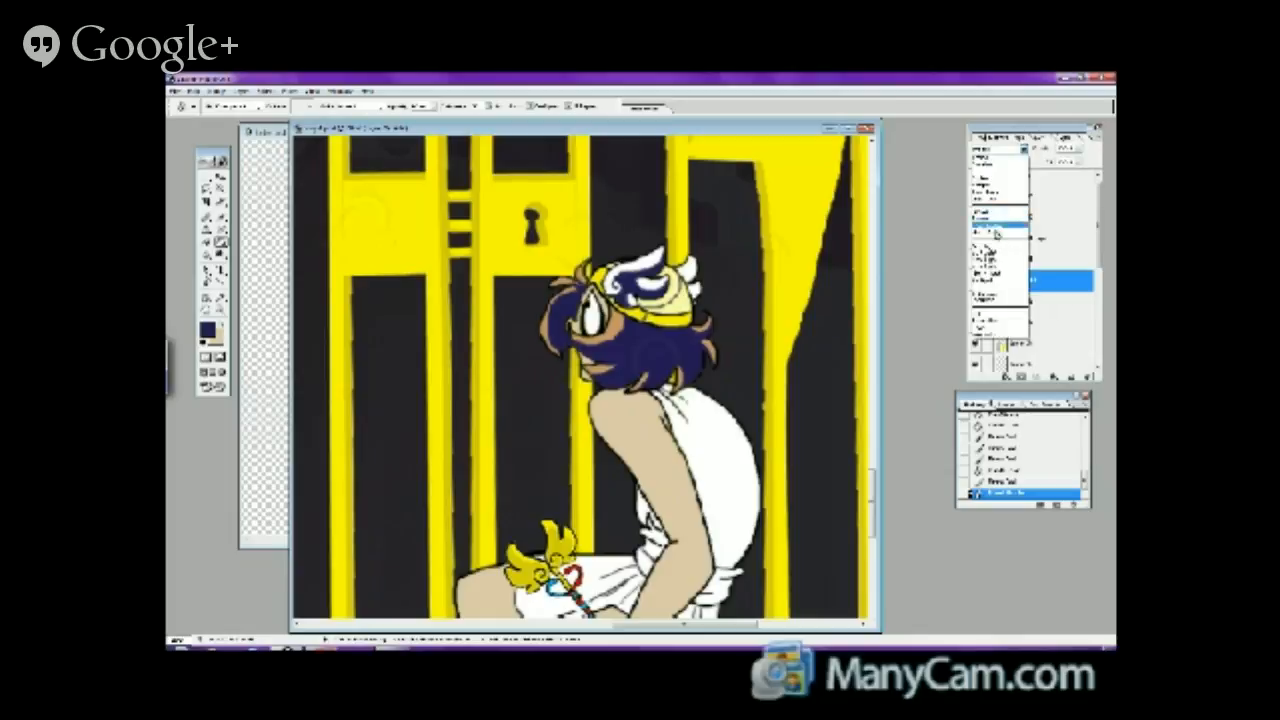
click(998, 201)
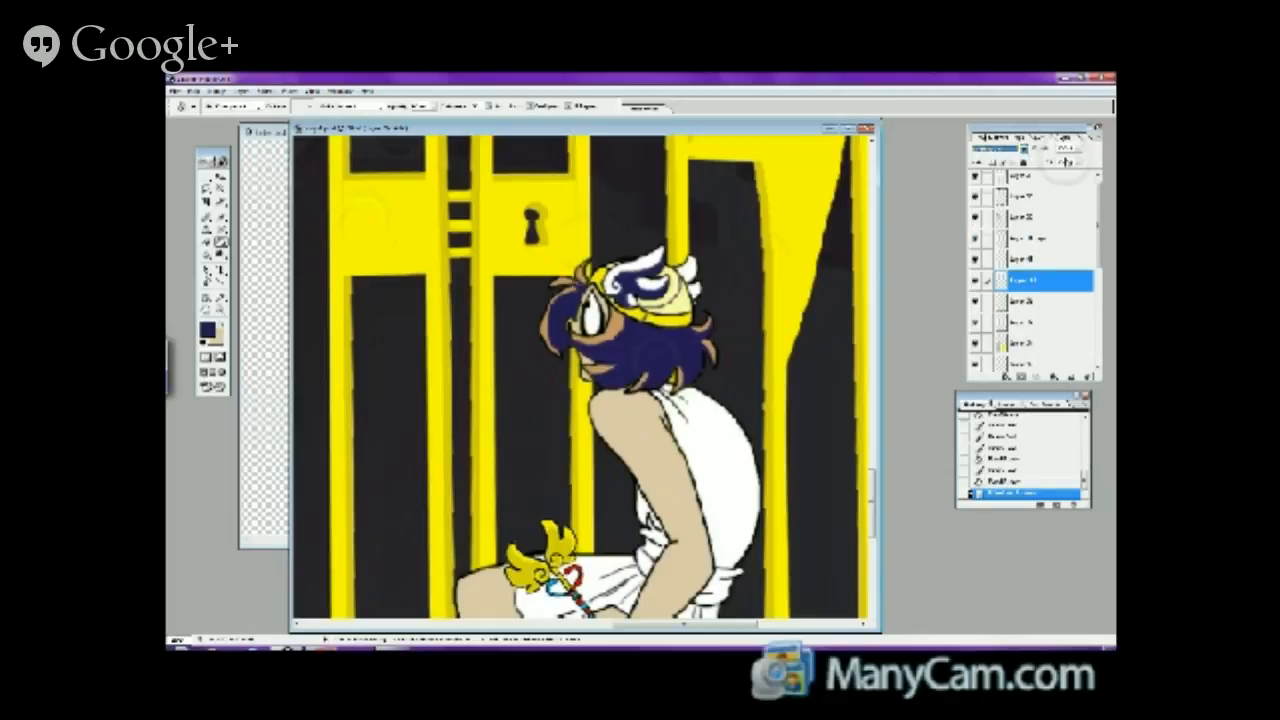
drag(1078, 161, 1047, 160)
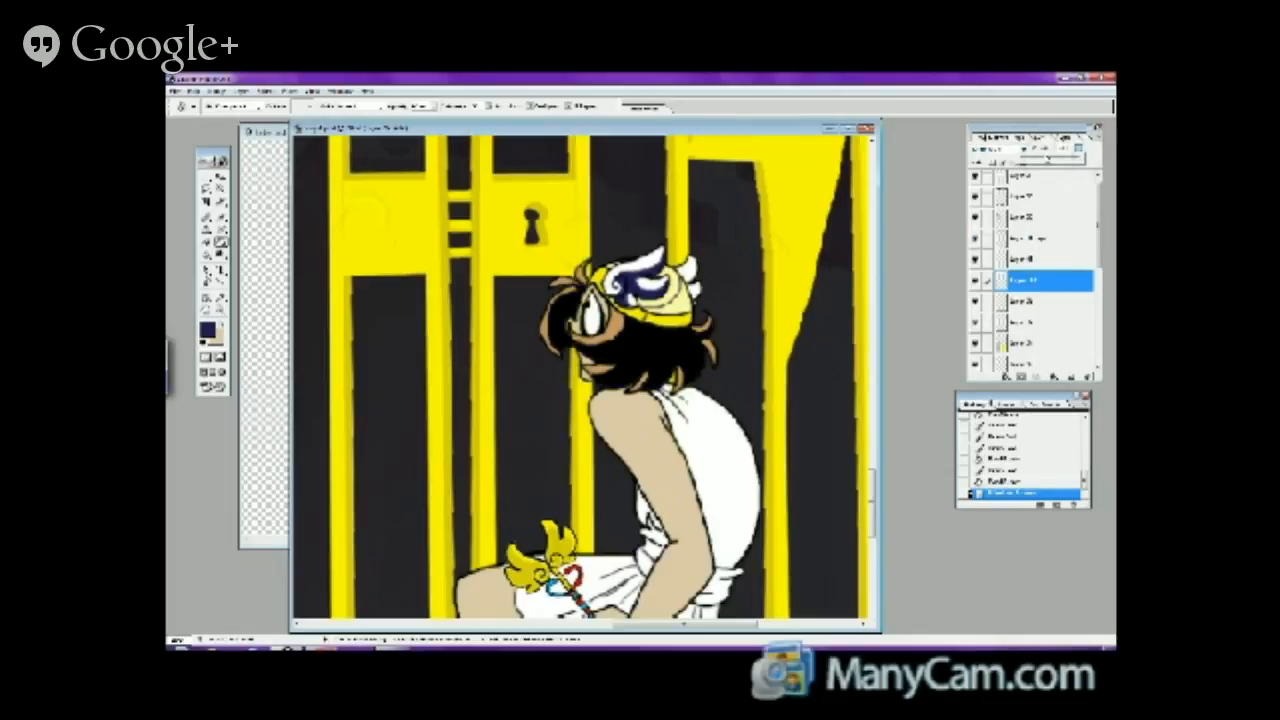
click(225, 310)
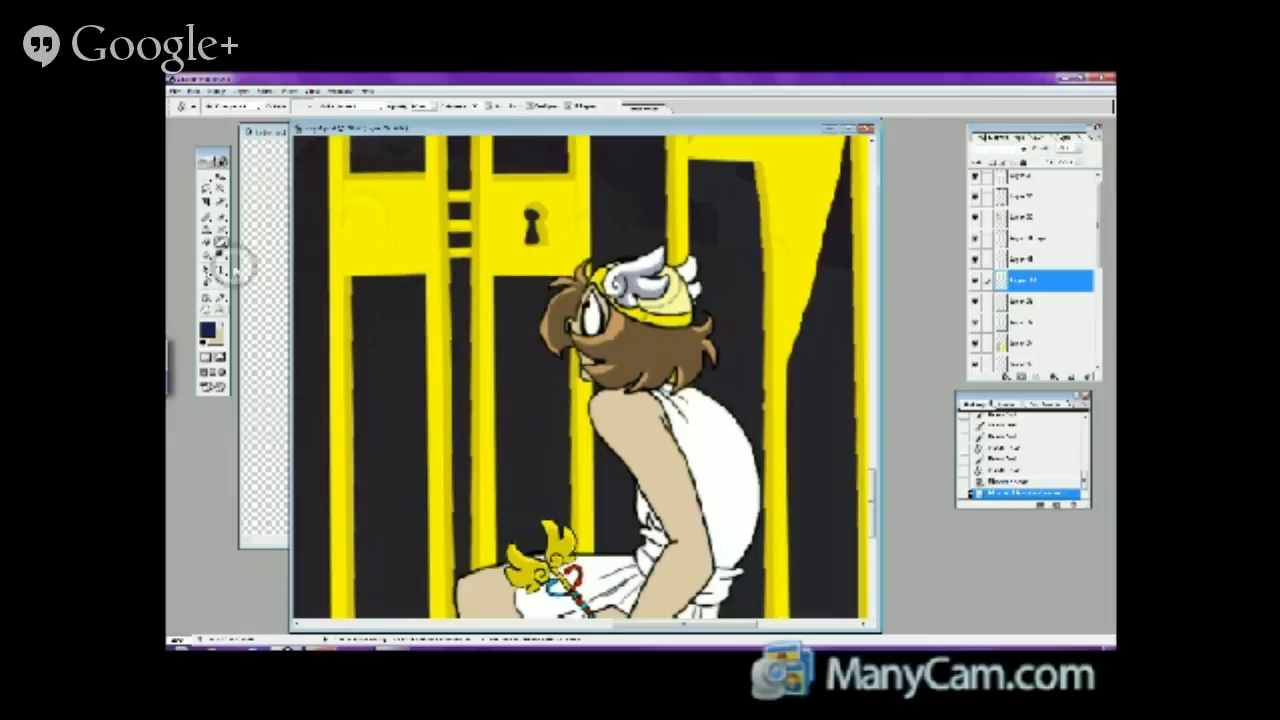
drag(434, 361, 727, 575)
alt+click(434, 361)
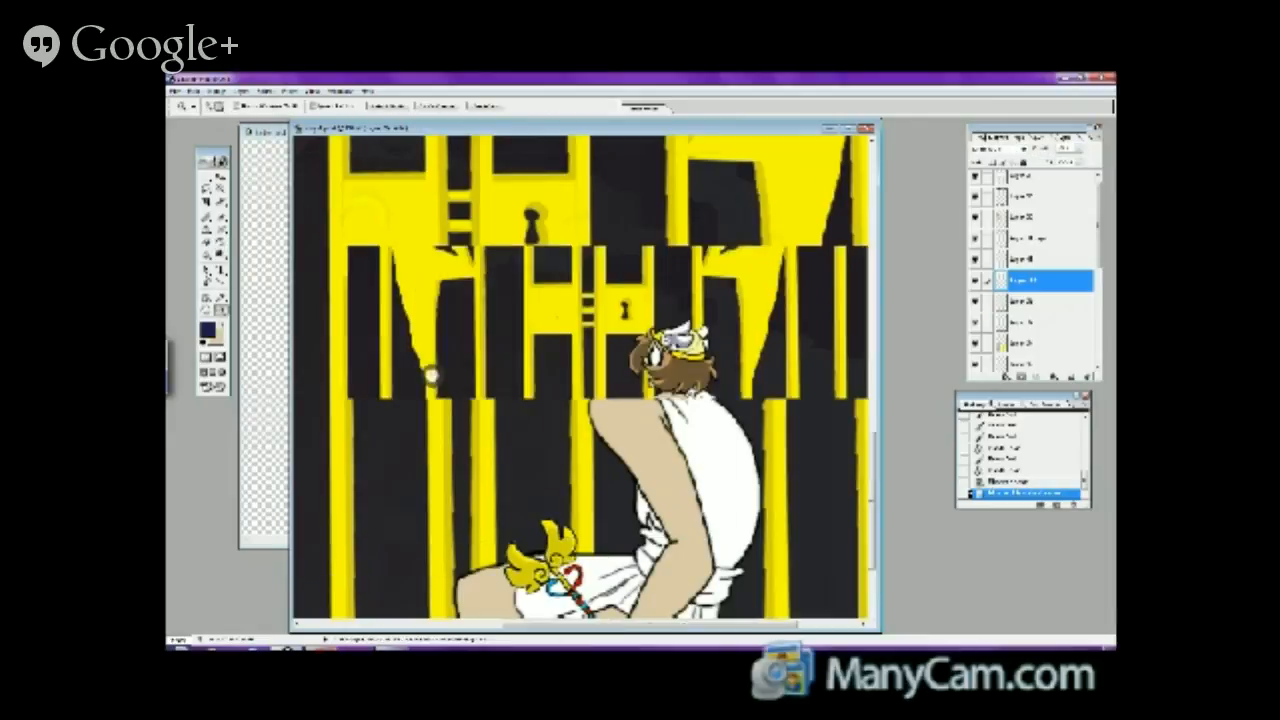
alt+click(434, 362)
alt+click(436, 365)
alt+click(440, 370)
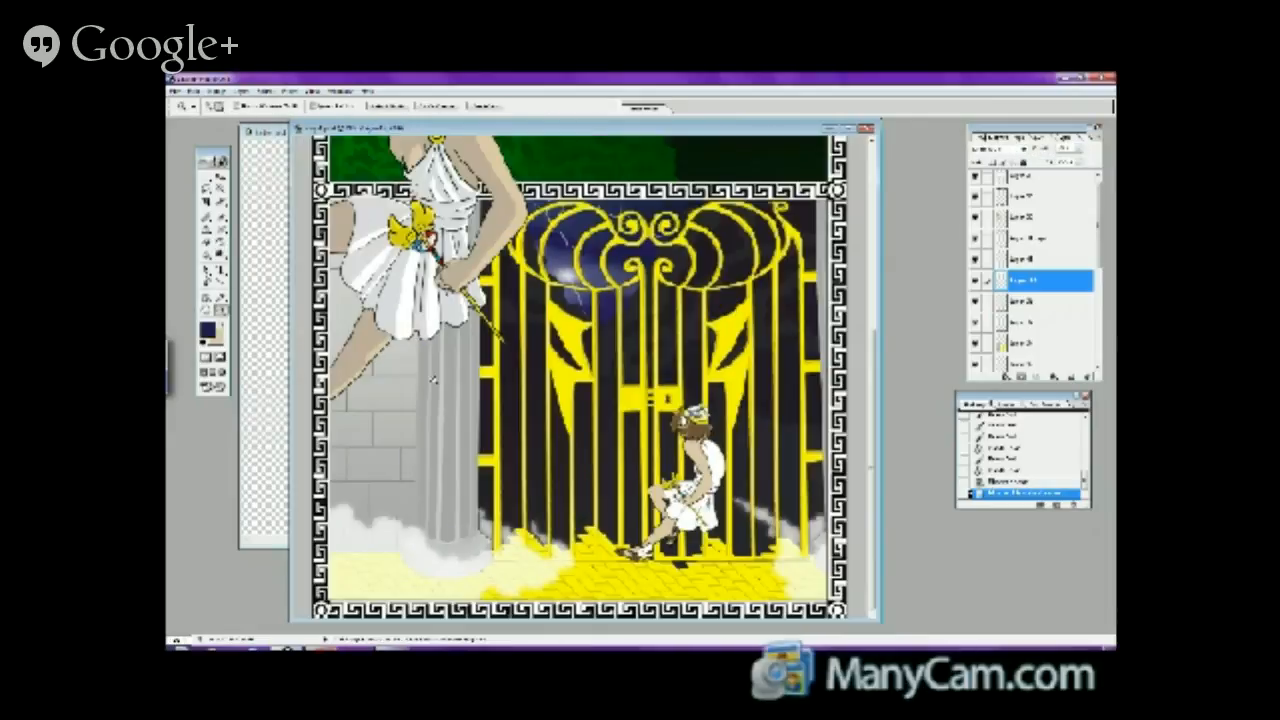
- Sample the brown of the large figure's hair as the drawing colour and return to the seated figure
alt+click(433, 378)
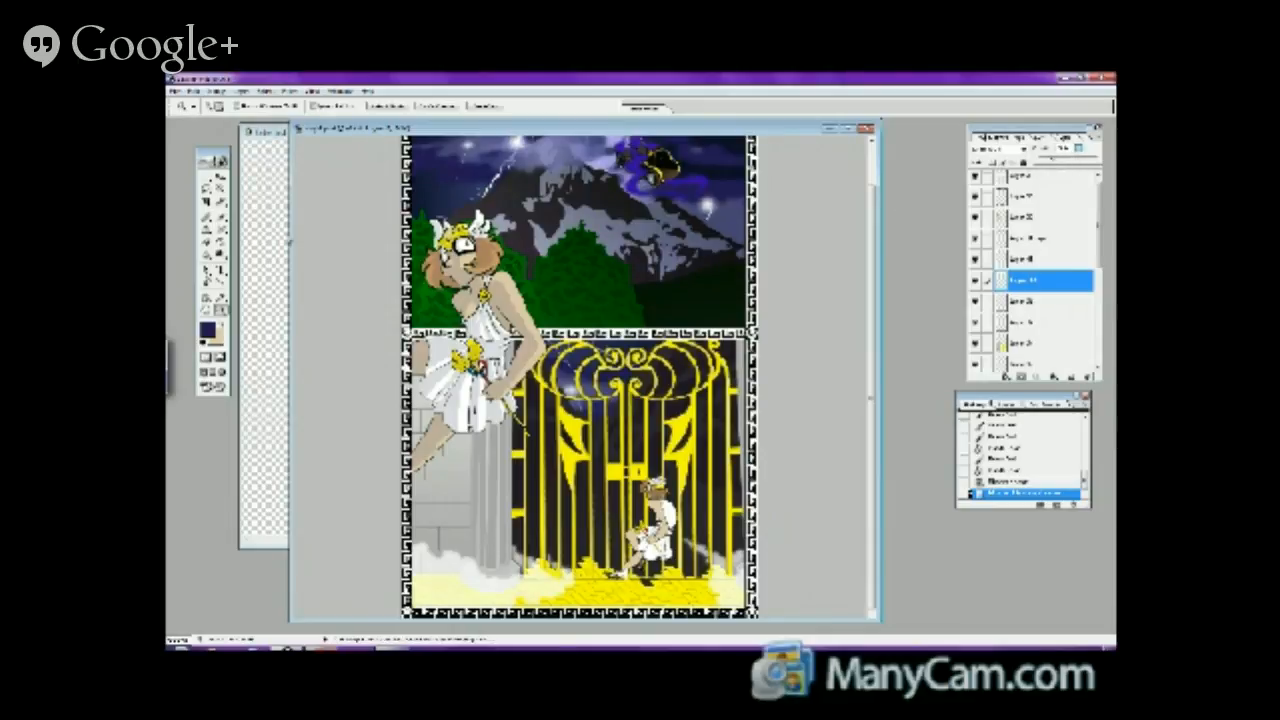
key(x)
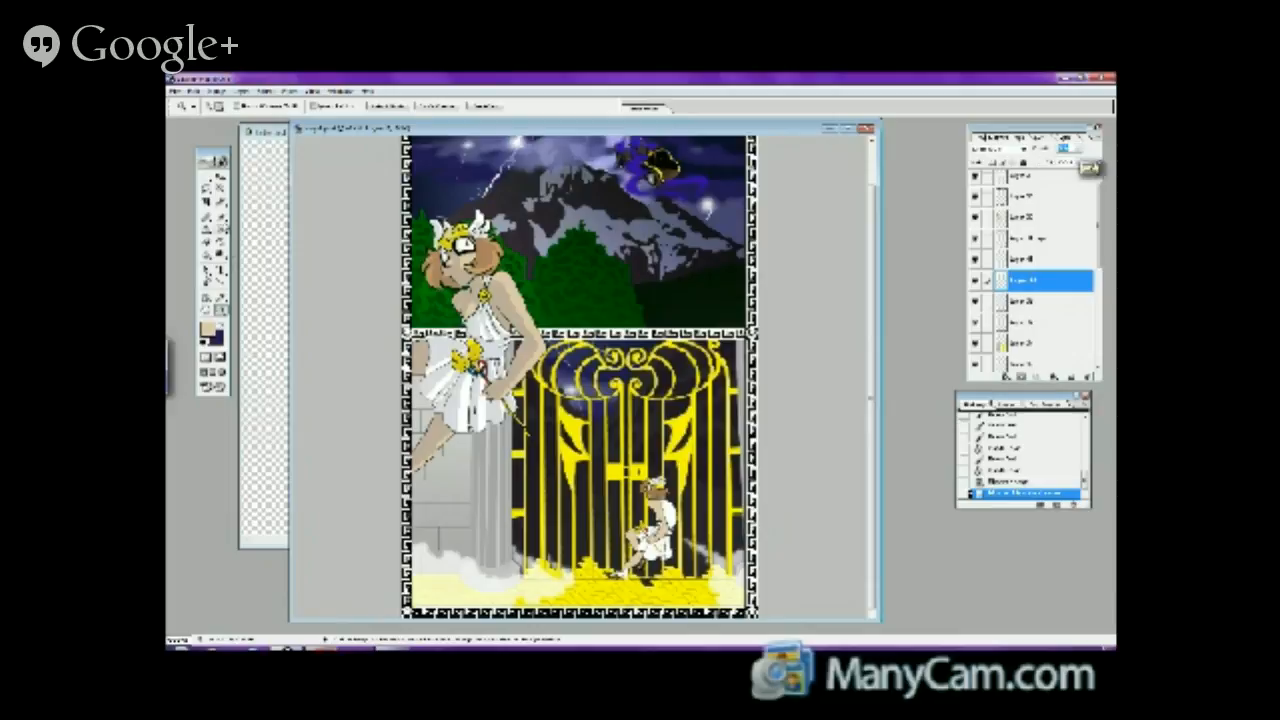
key(i)
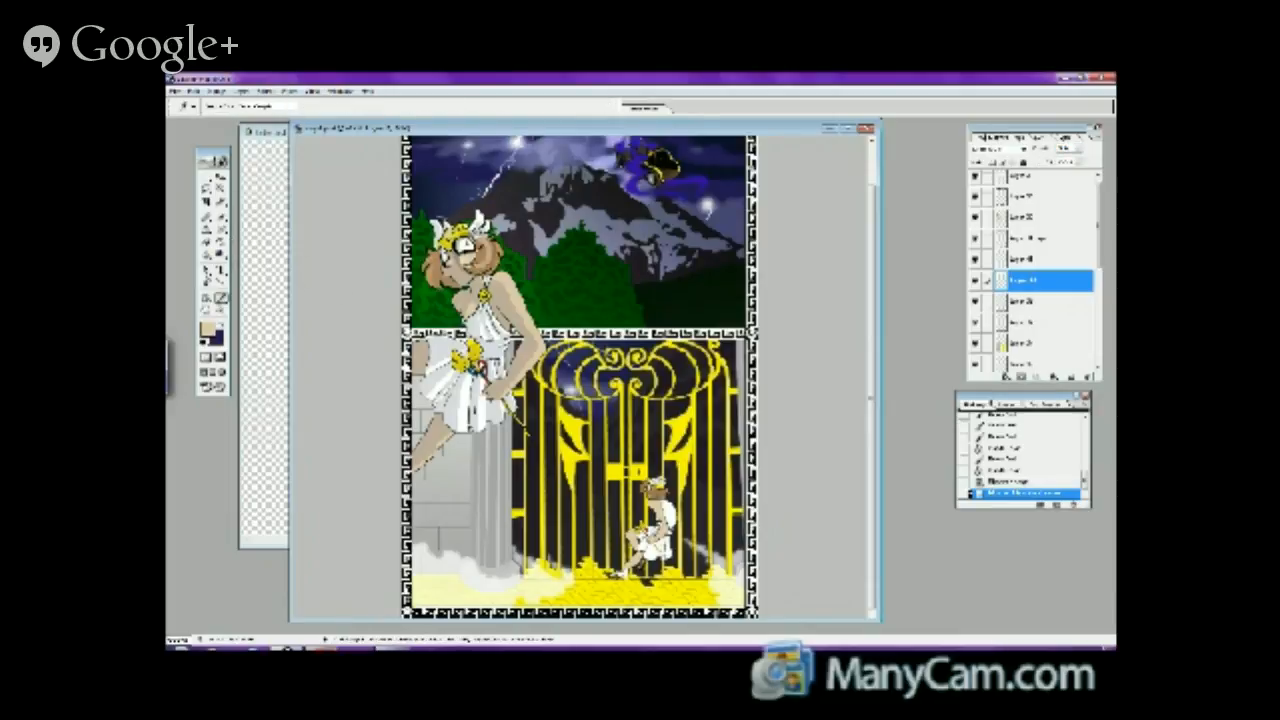
click(475, 252)
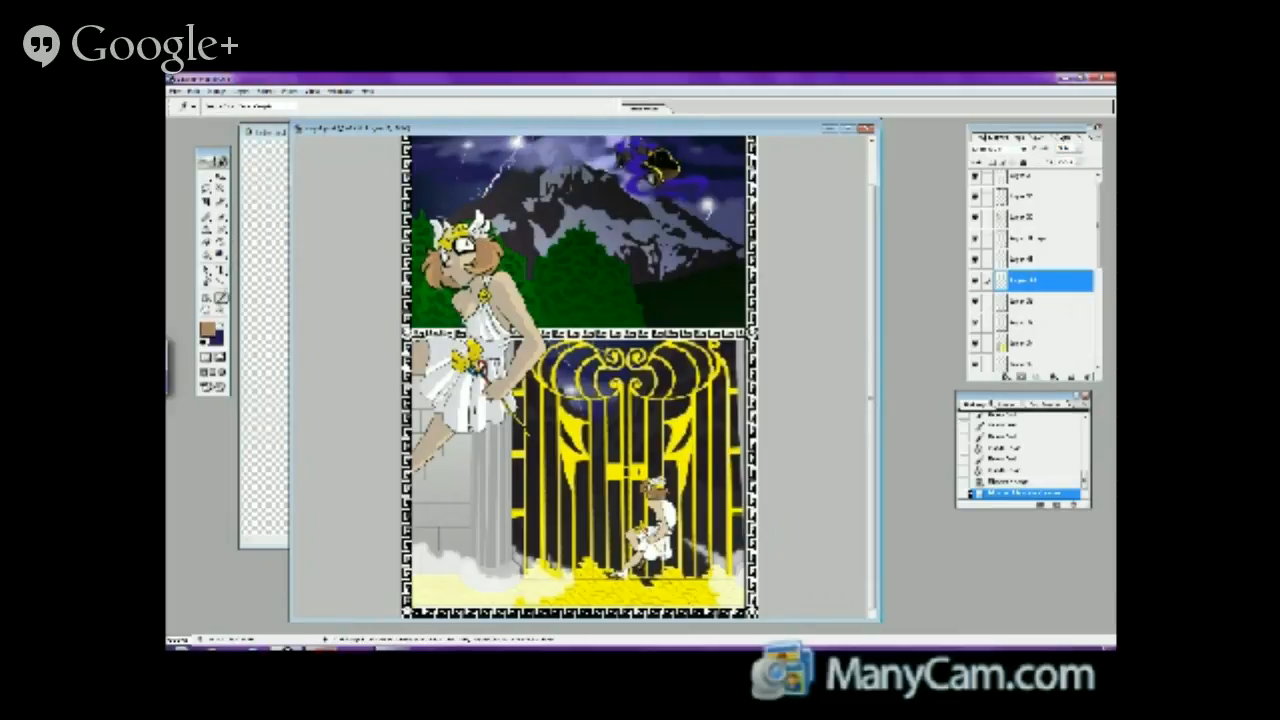
click(219, 311)
drag(545, 290, 745, 614)
drag(845, 603, 848, 604)
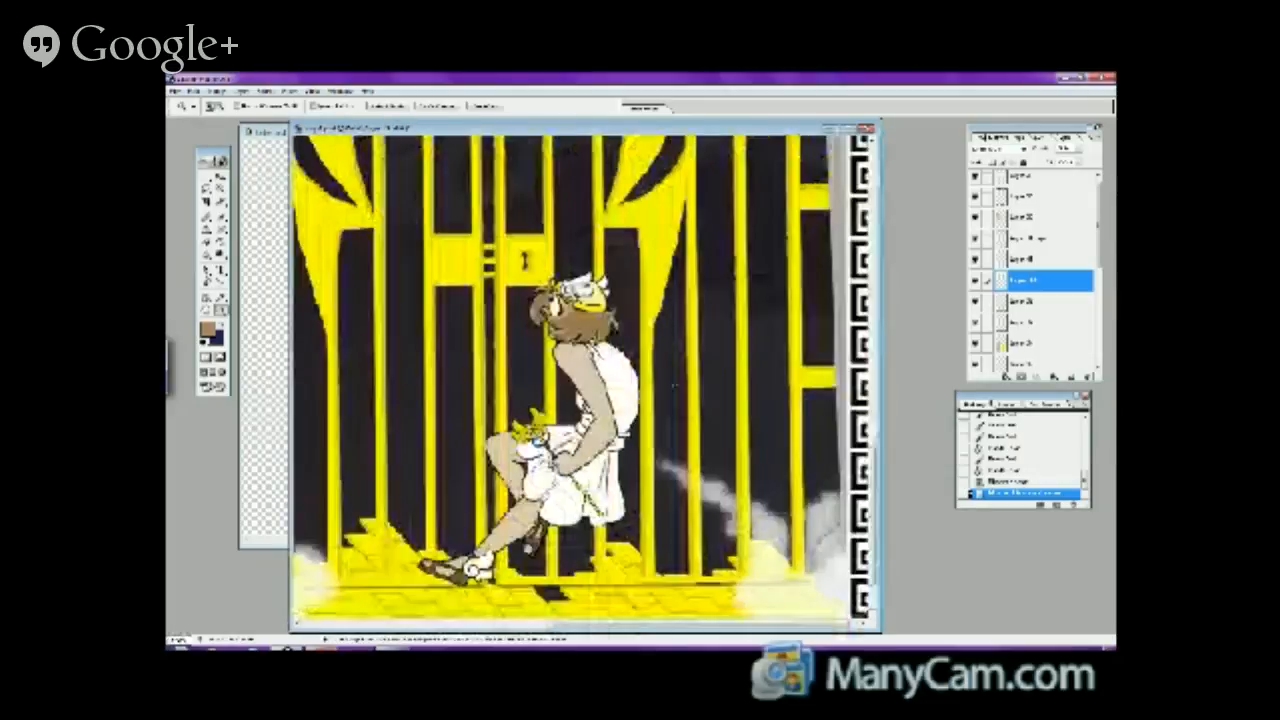
- Try a brown Pencil stroke on the helmet on the layer below, undo it, and return to the shadow layer with dark blue
key(alt+bracketleft)
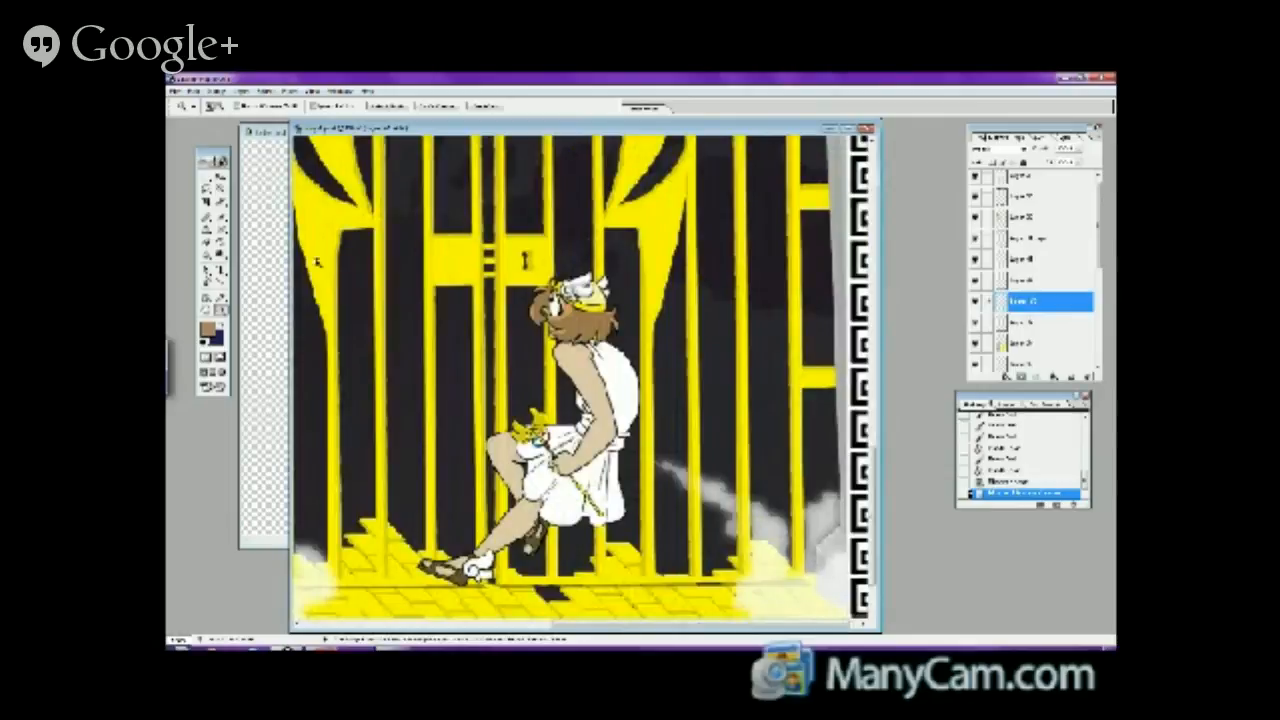
click(221, 216)
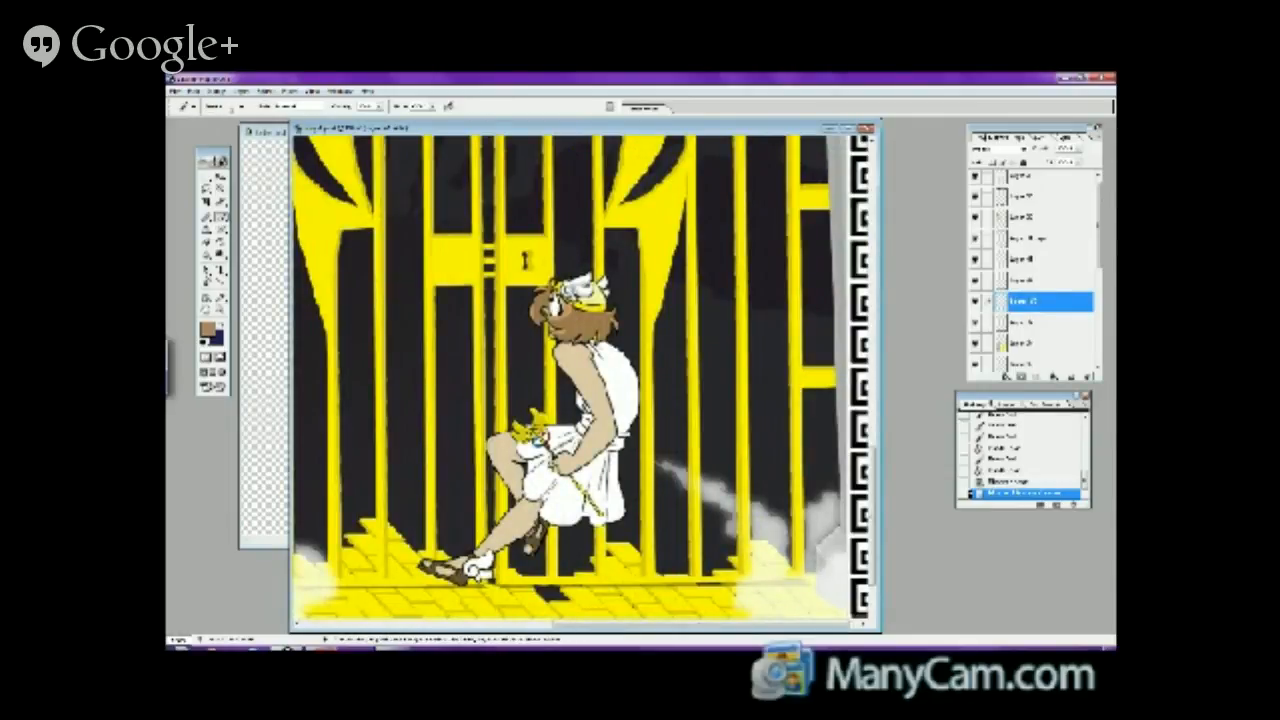
drag(578, 288, 592, 298)
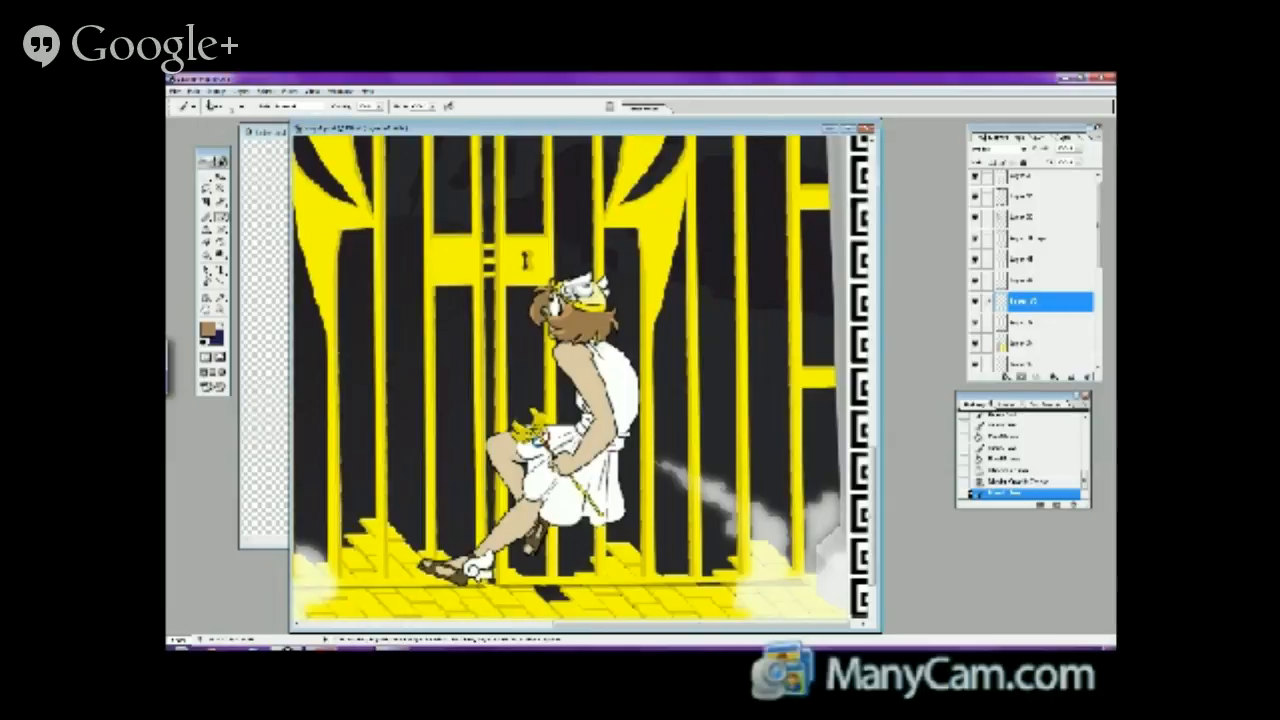
click(193, 91)
click(215, 104)
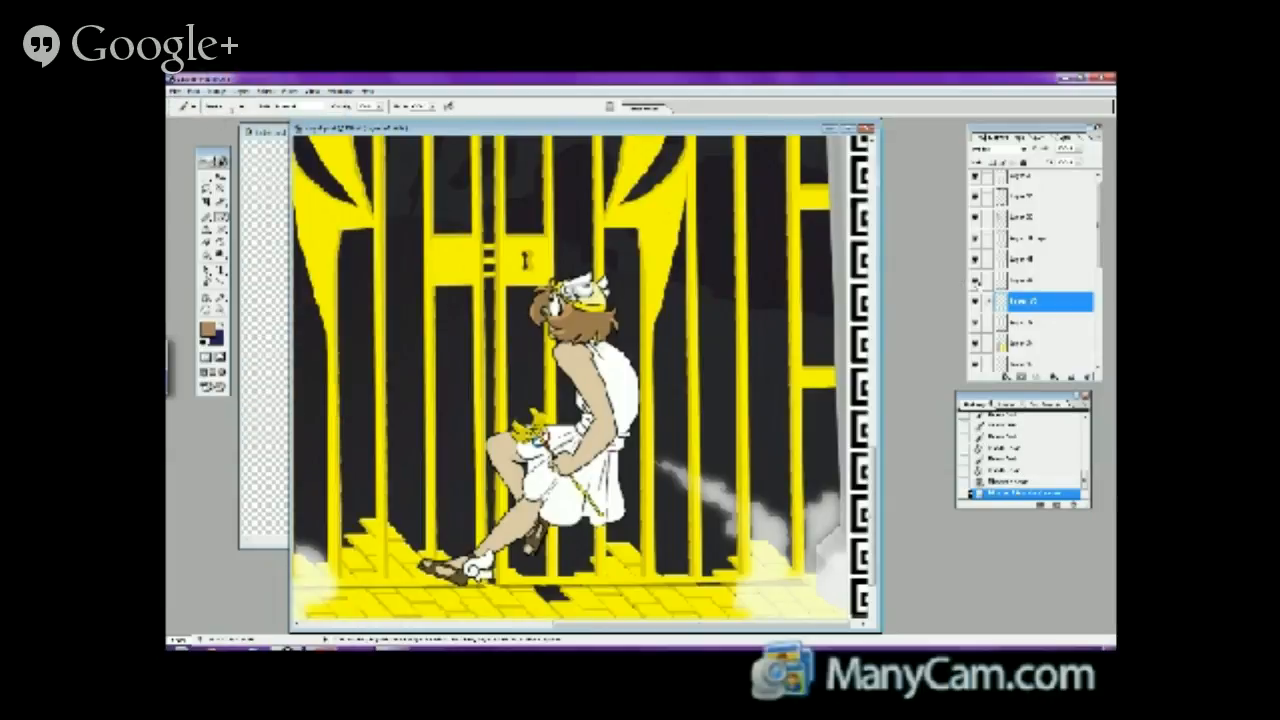
click(1040, 280)
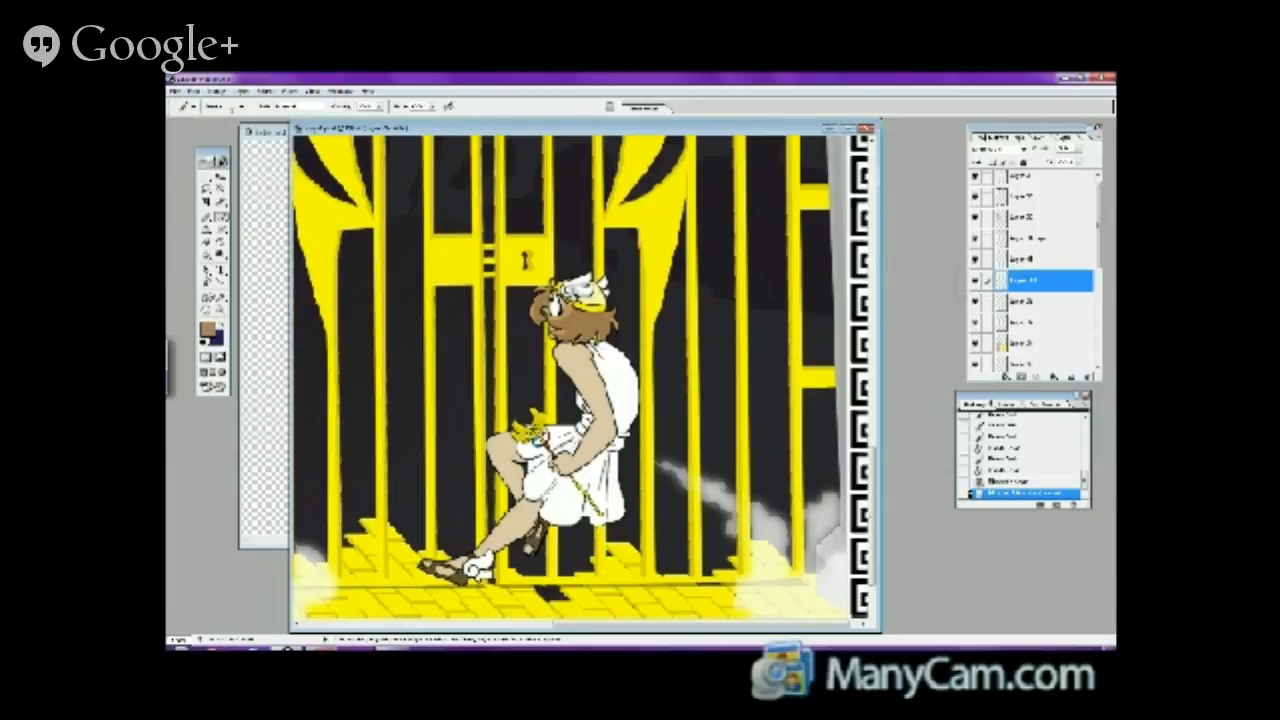
click(220, 321)
- Try to fill the helmet's shadow with dark blue using the Paint Bucket and undo the fill
click(221, 242)
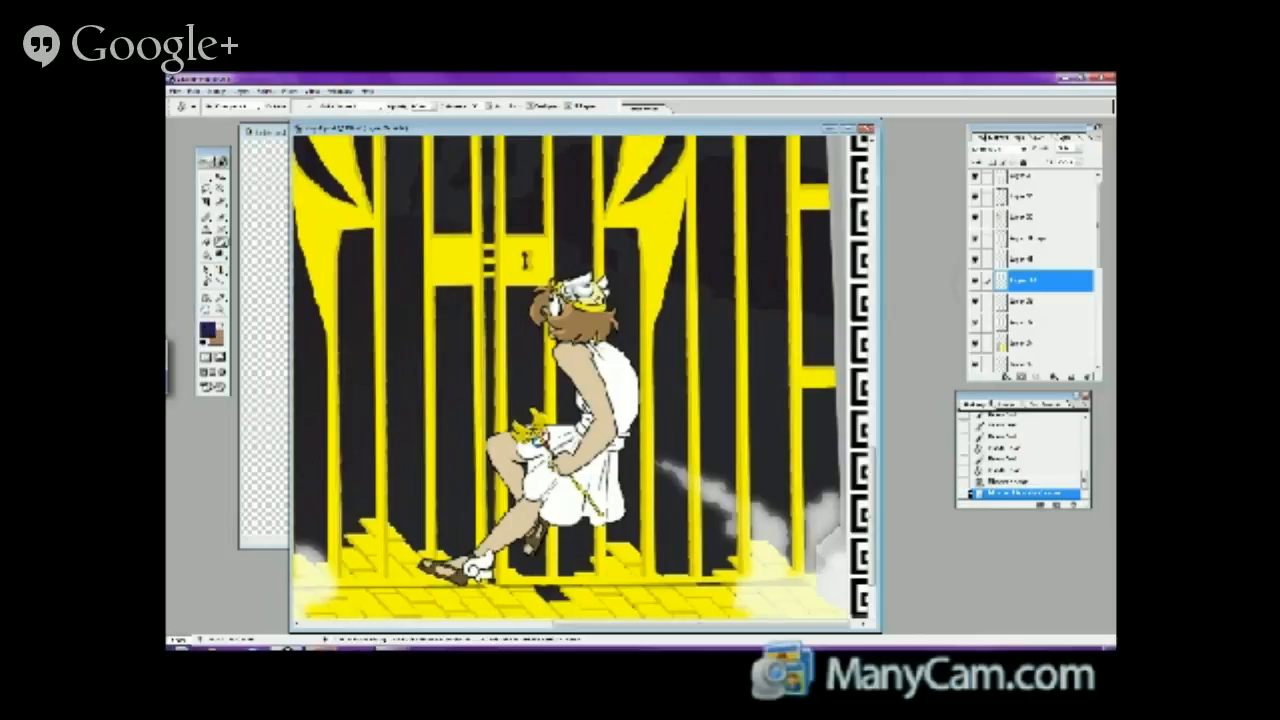
drag(604, 300, 582, 286)
click(194, 91)
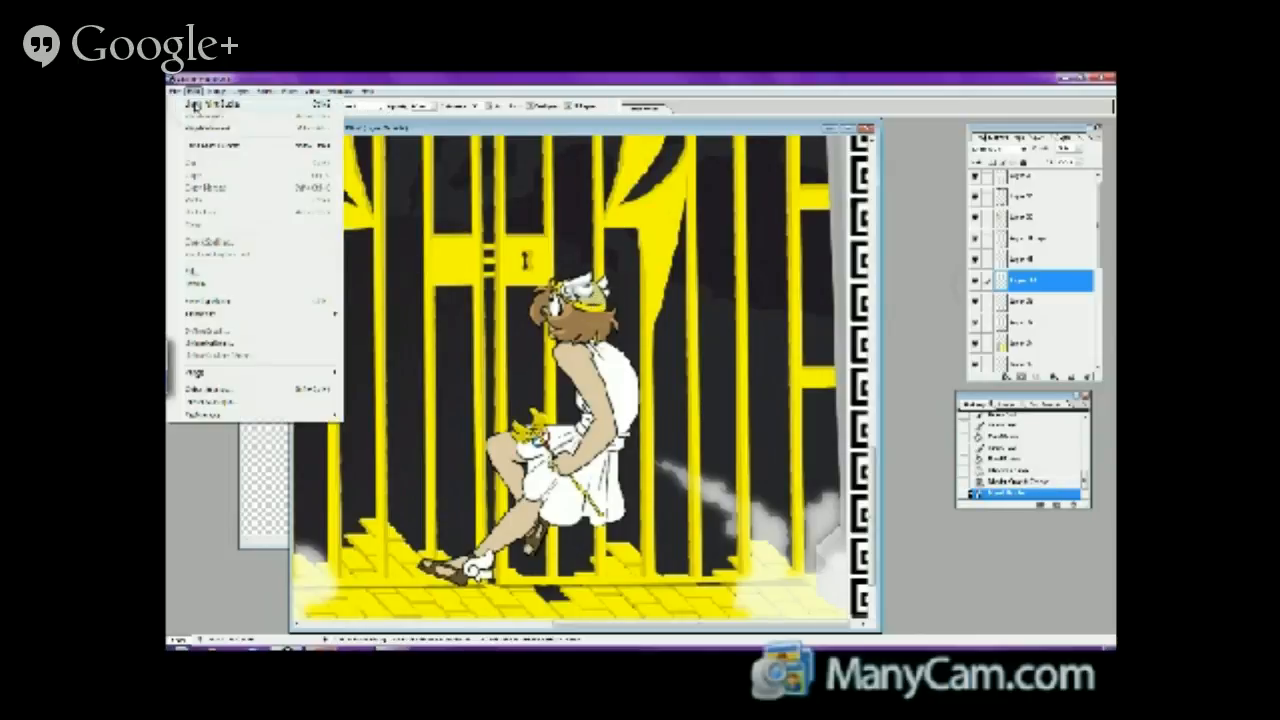
click(189, 146)
- Outline the shadow on the seated figure's helmet with the Pencil, undo the first fill, and fill the shadow dark blue
click(221, 310)
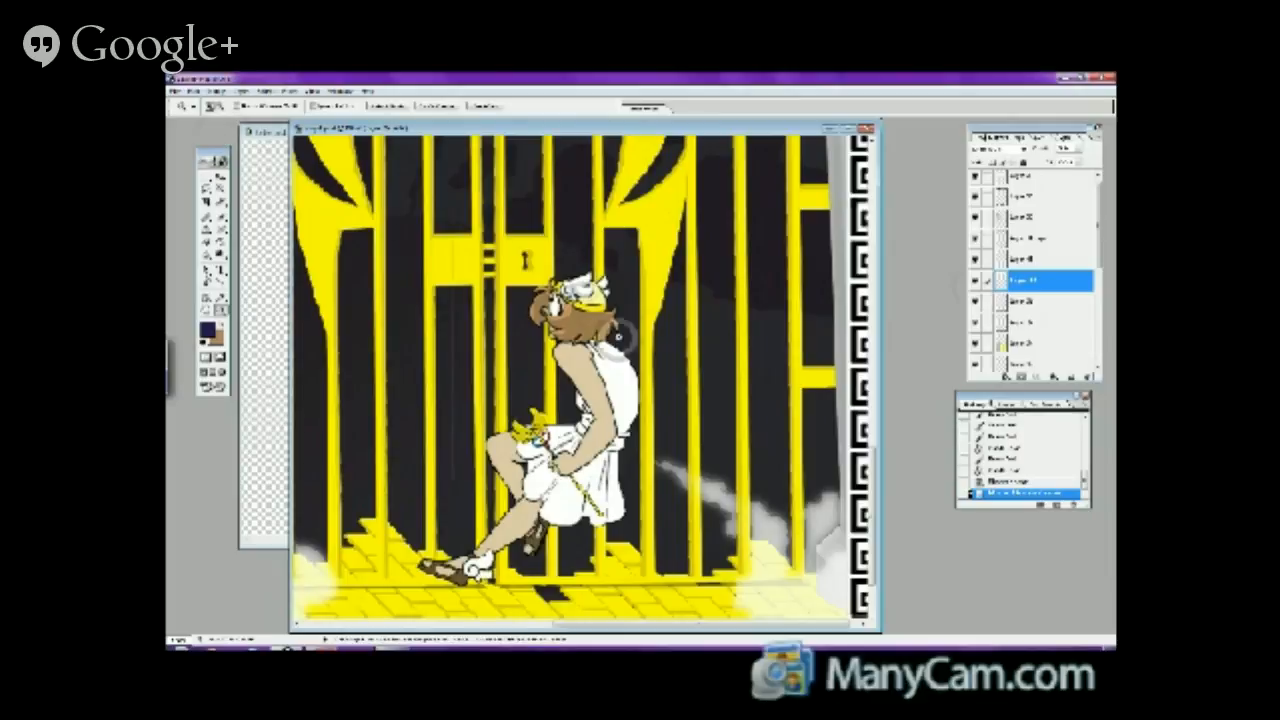
click(617, 340)
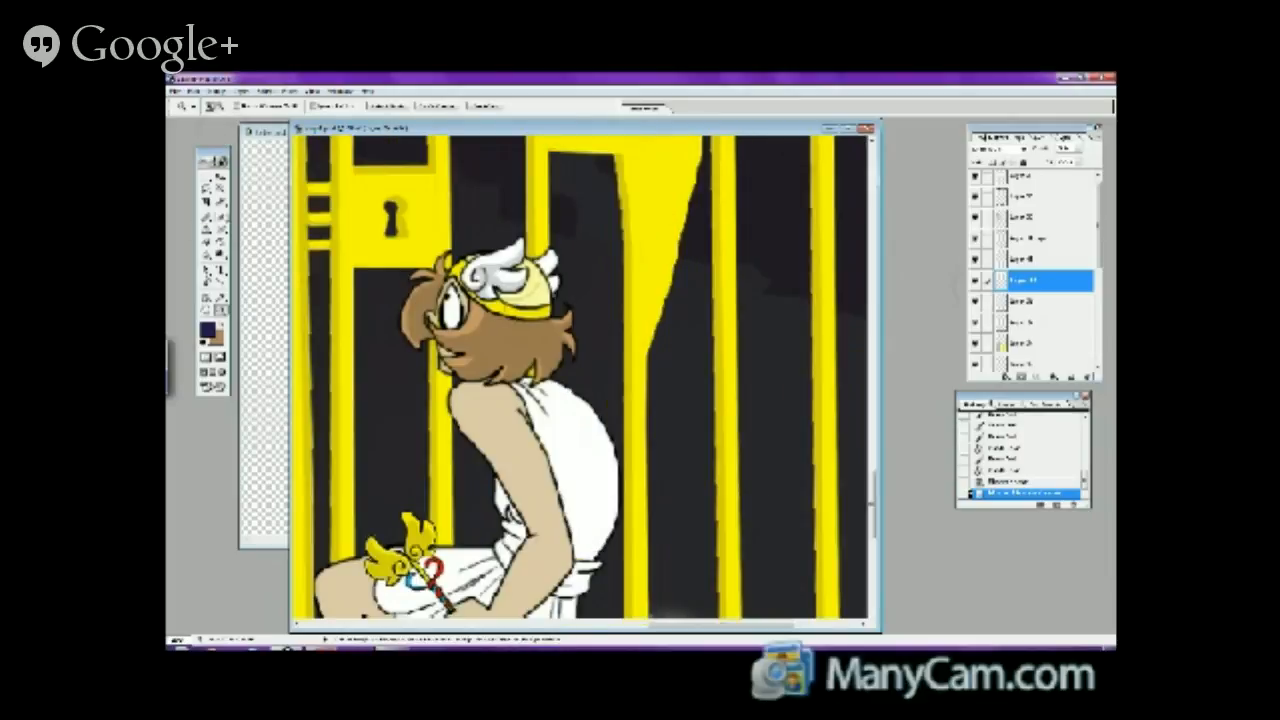
click(221, 216)
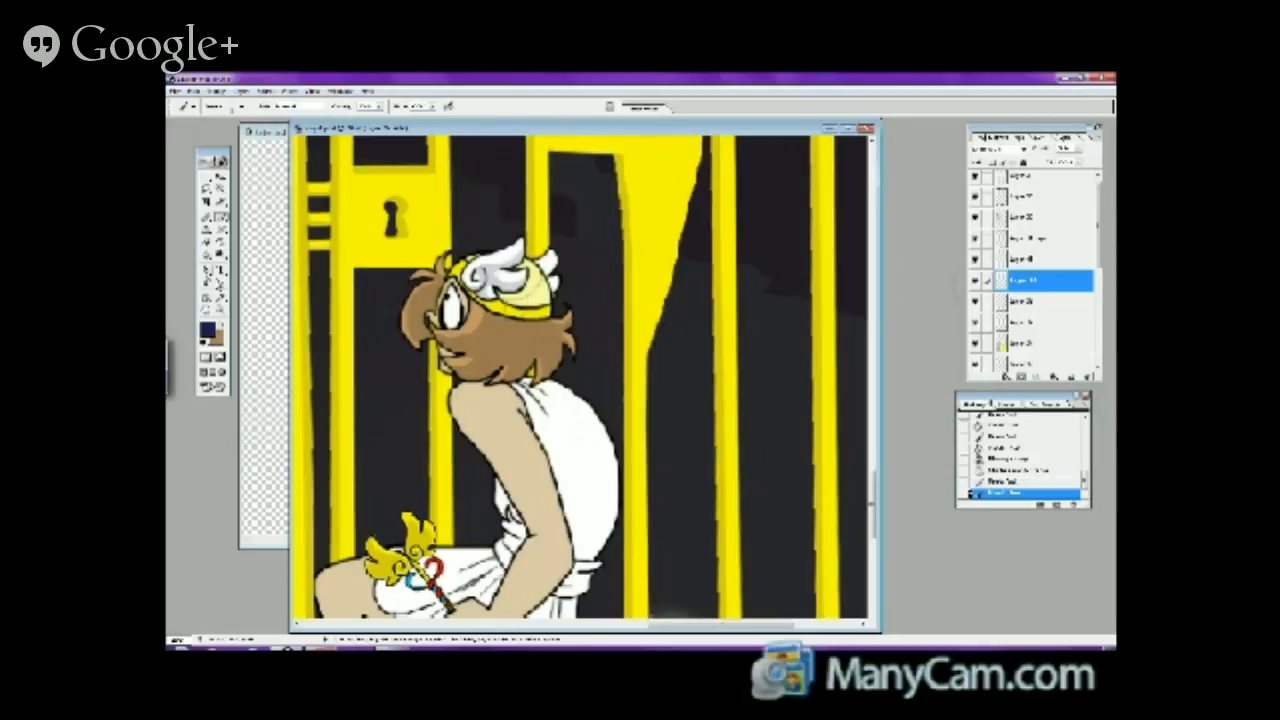
click(222, 242)
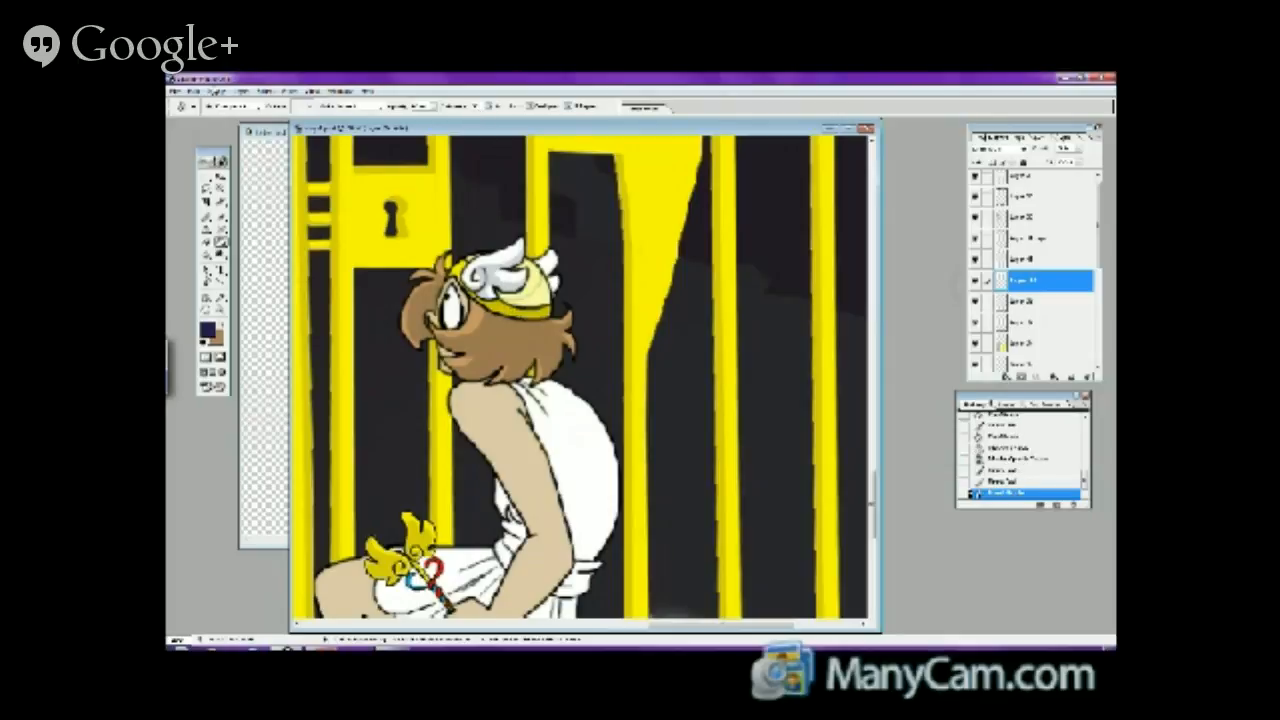
click(193, 90)
click(200, 103)
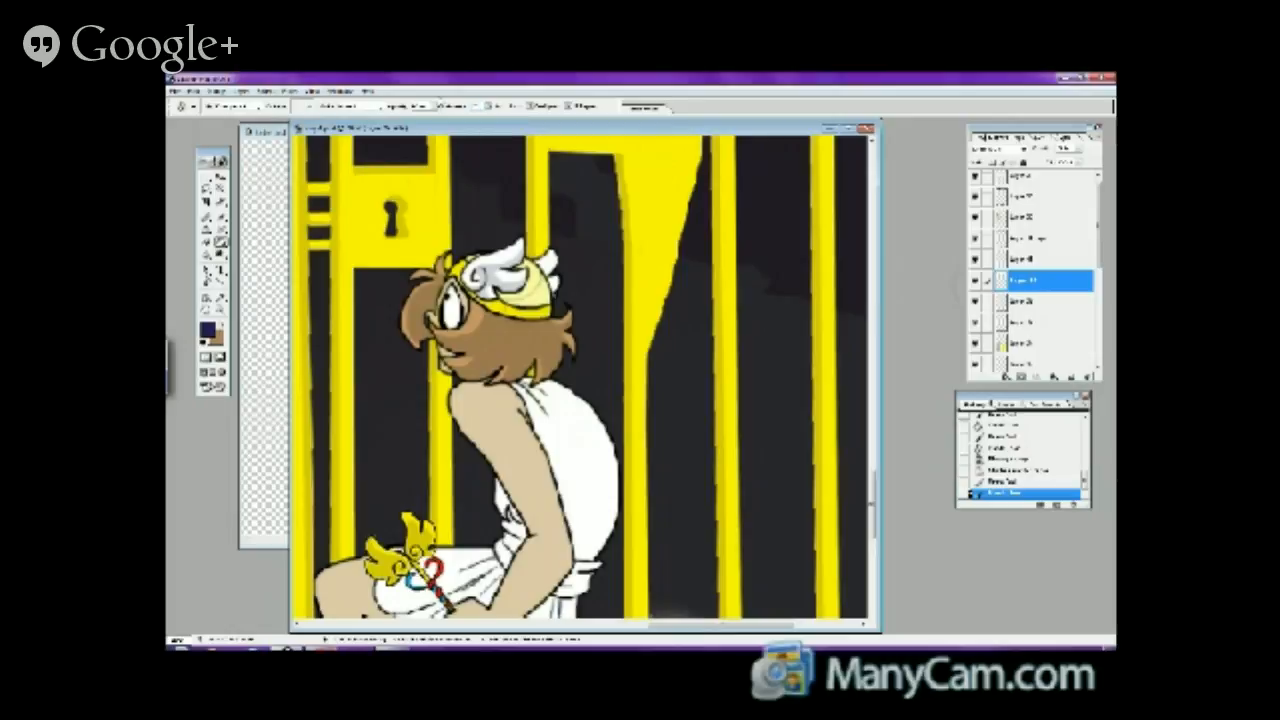
drag(520, 295, 548, 308)
- Add small dark blue shadow marks around the seated figure's eye and lower face with the Pencil
click(220, 214)
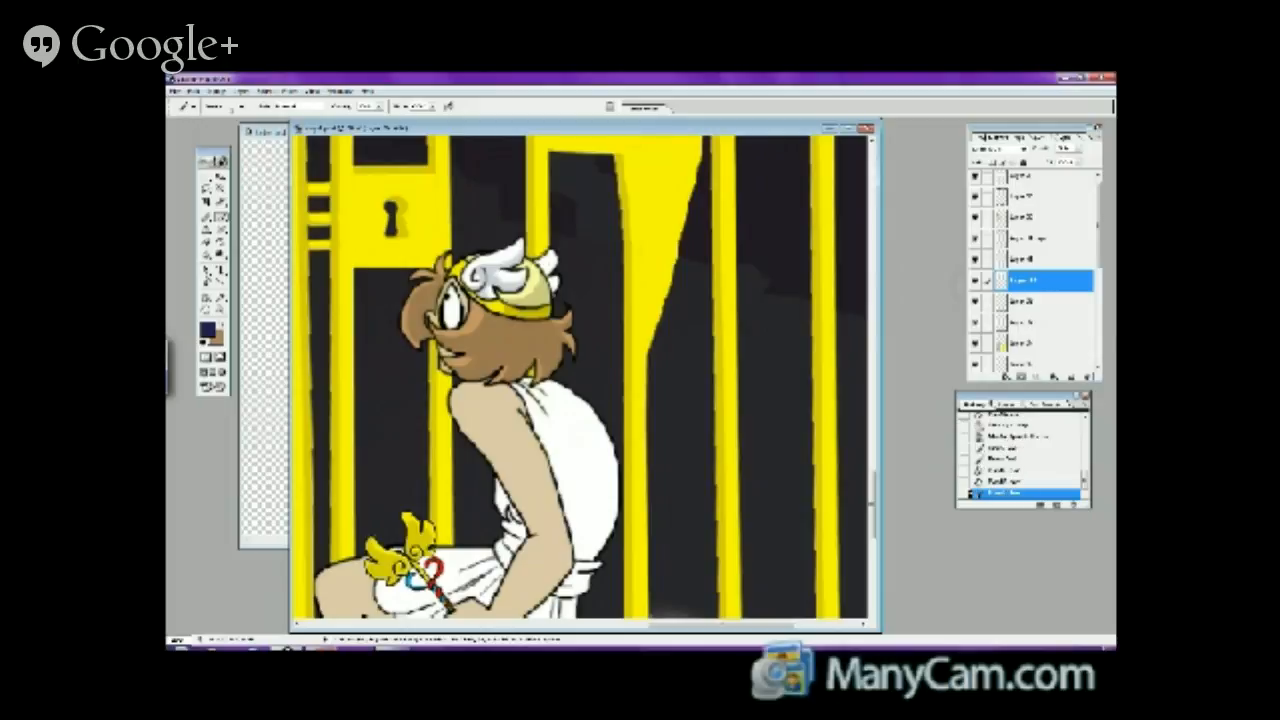
scroll(855, 447, down, 3)
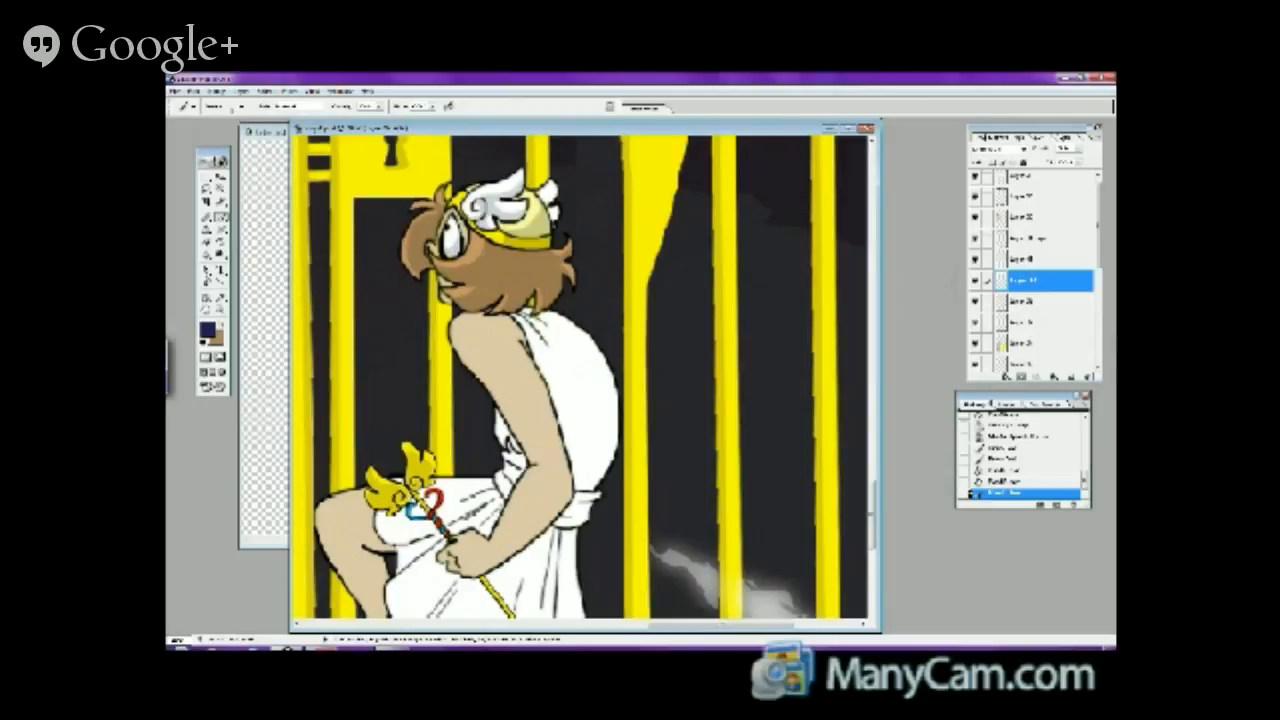
click(460, 235)
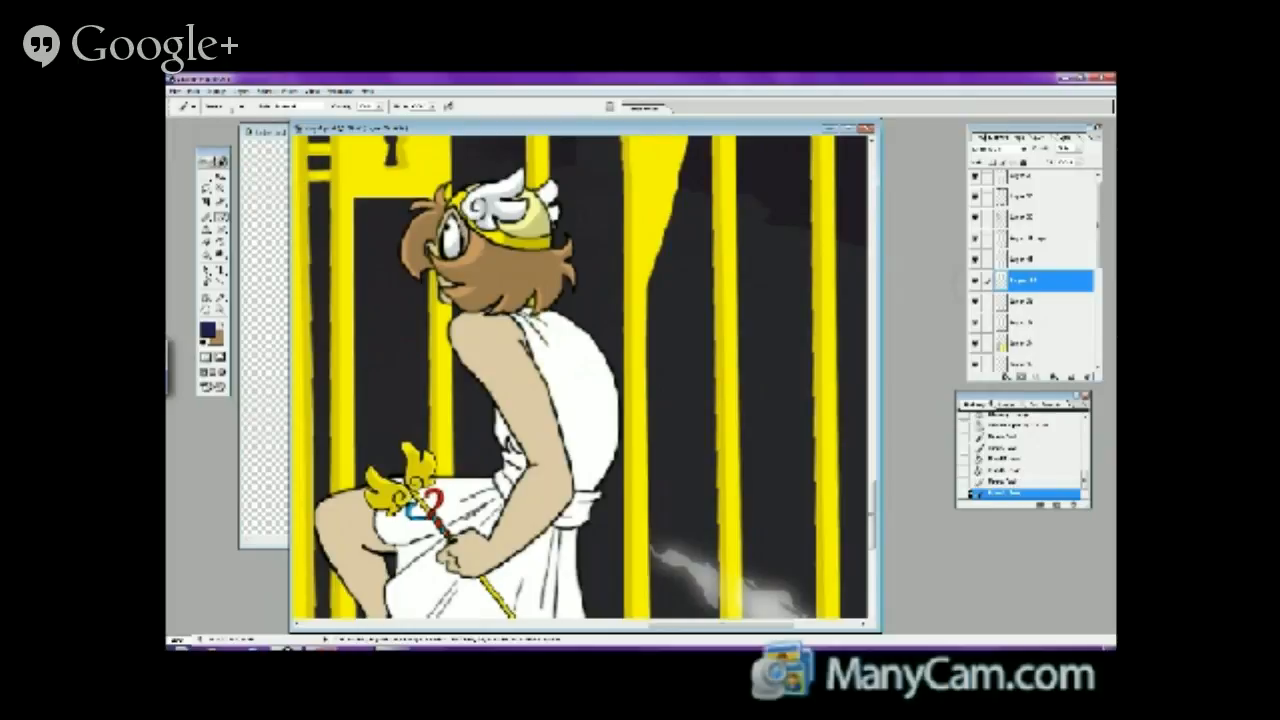
click(463, 248)
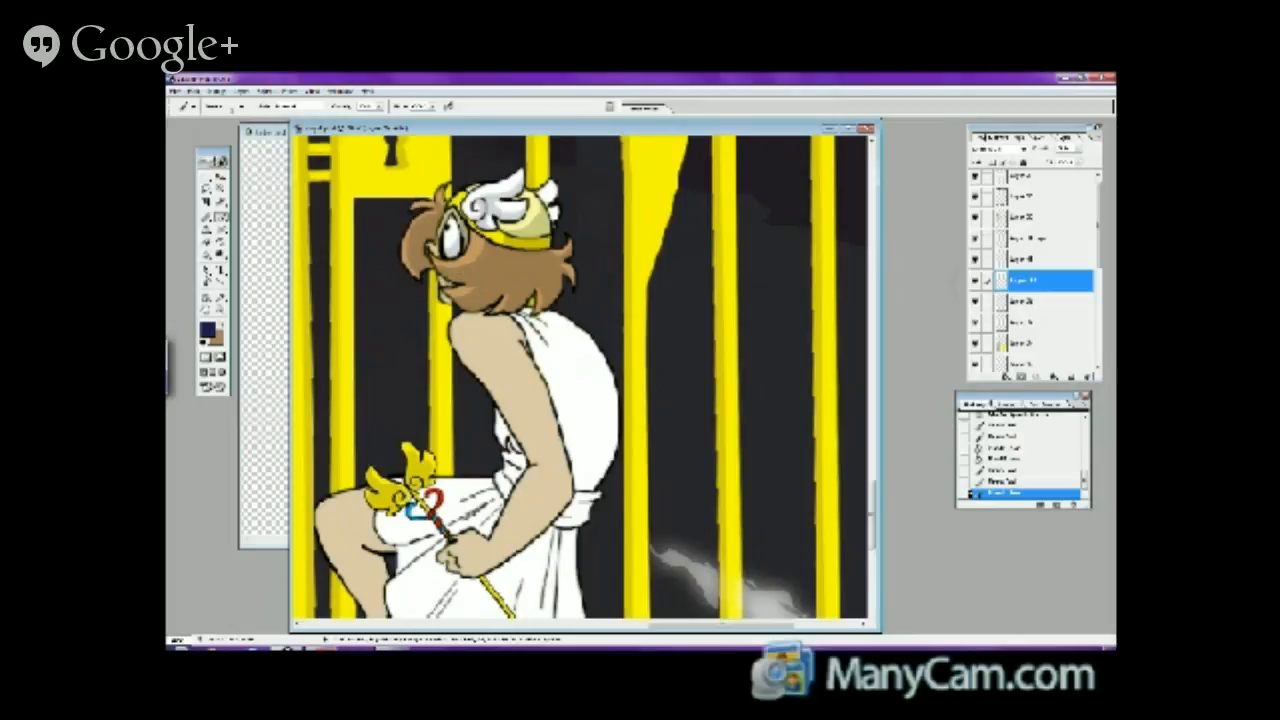
click(450, 283)
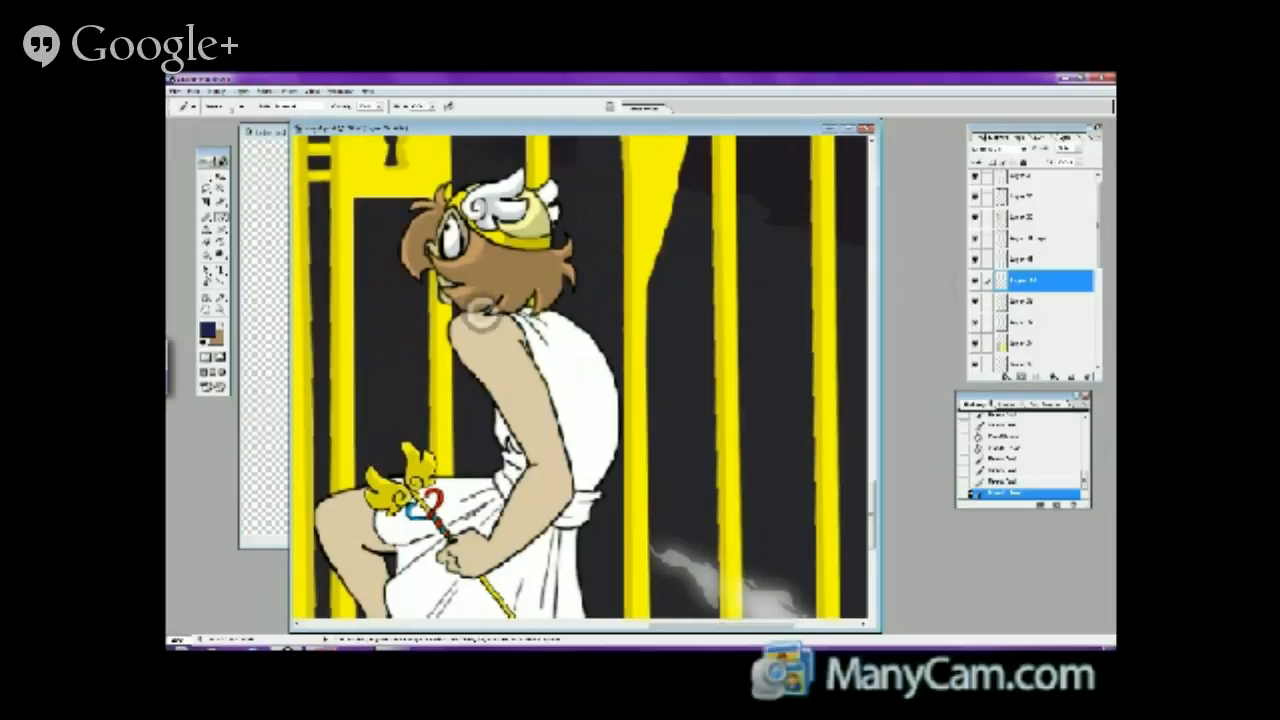
- Outline a shadow along the seated figure's arm from shoulder to wrist with the Pencil and fill it dark blue
drag(470, 326, 546, 462)
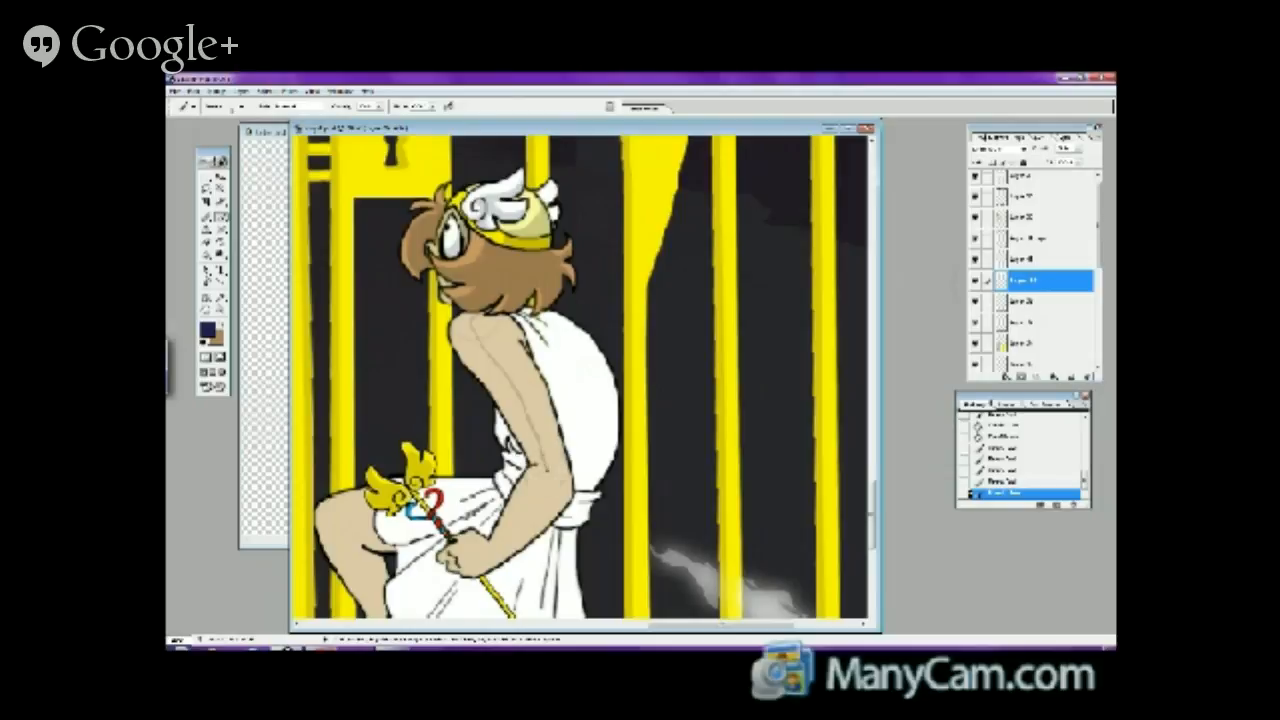
drag(550, 488, 472, 564)
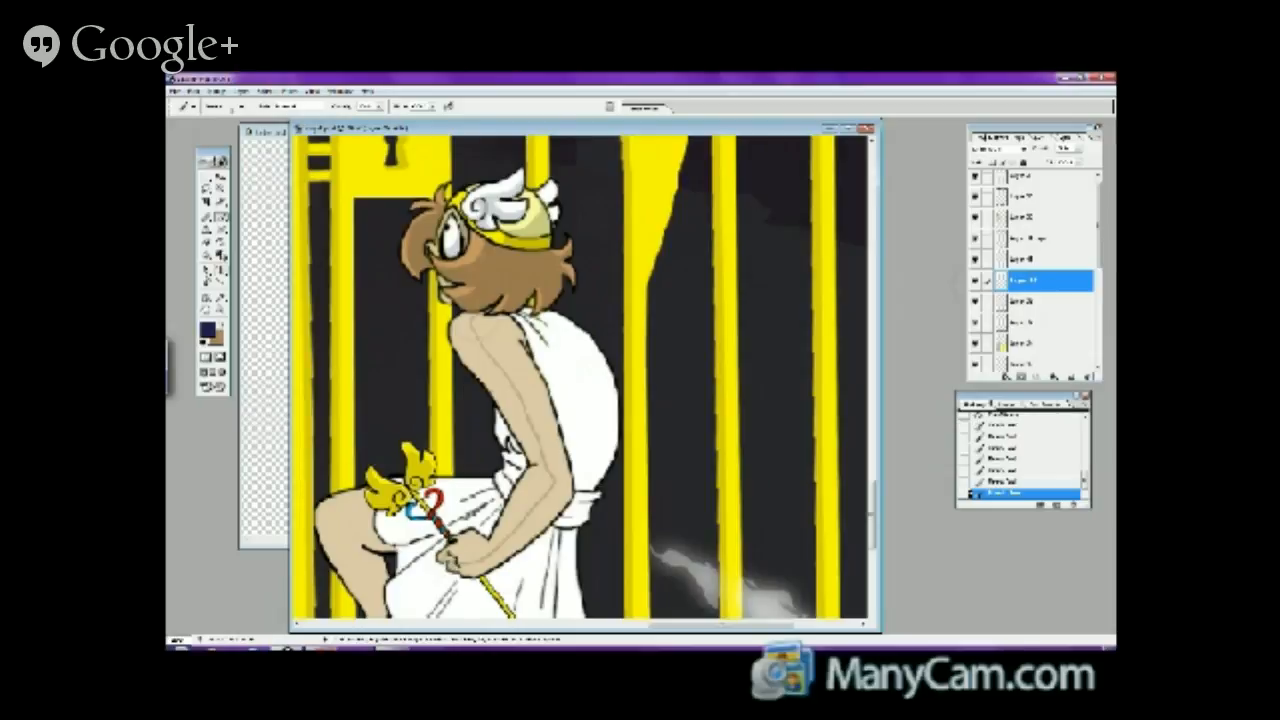
click(221, 242)
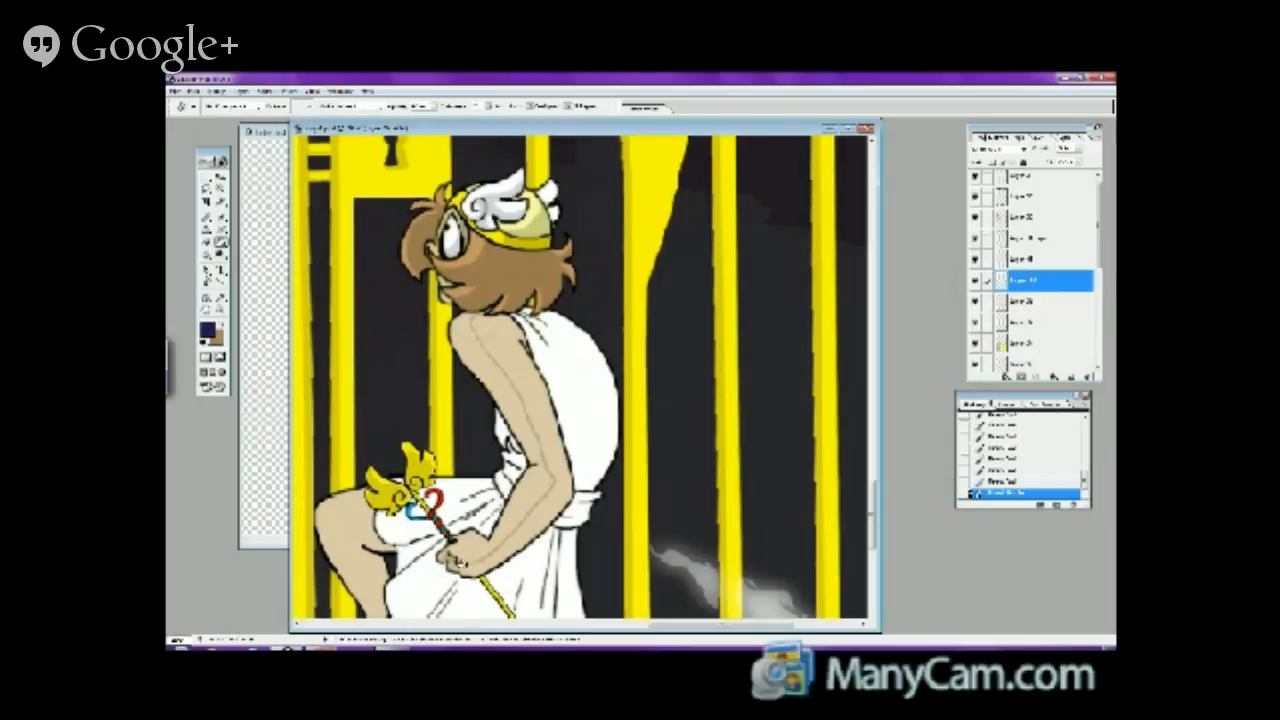
click(466, 566)
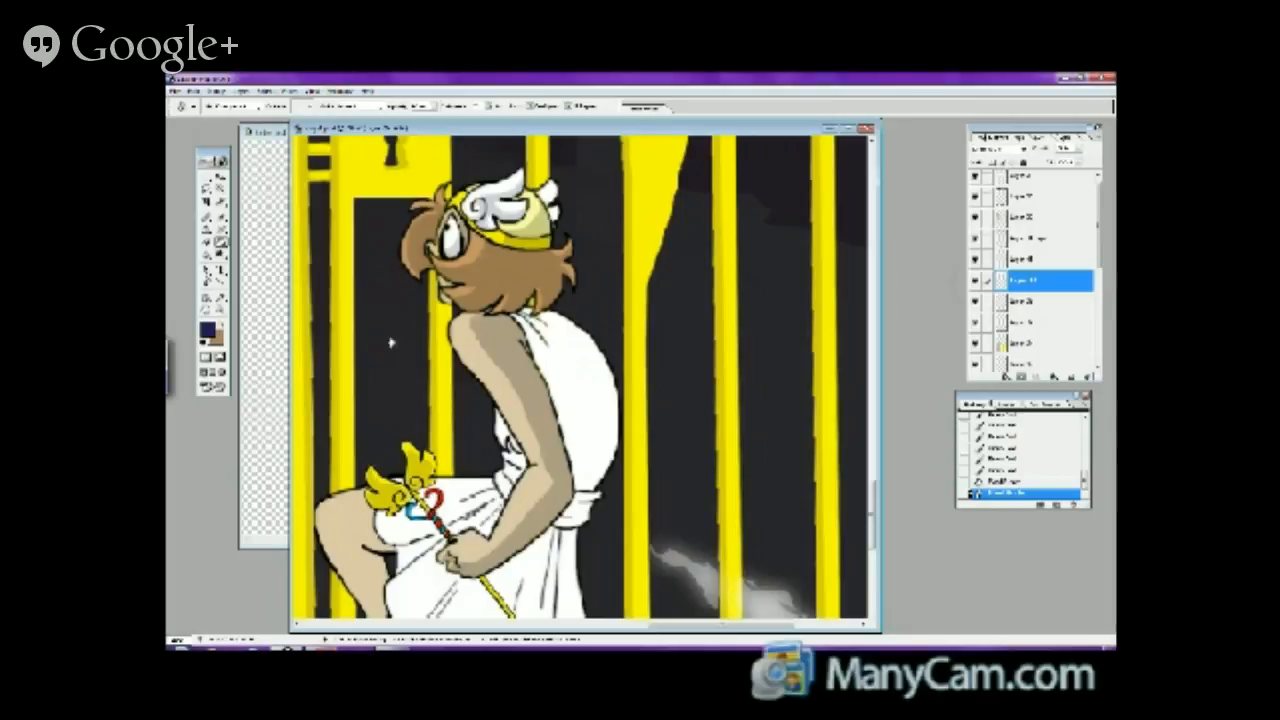
- Outline the shadow on the back of the tunic and its belt with the Pencil and fill it dark blue
click(222, 216)
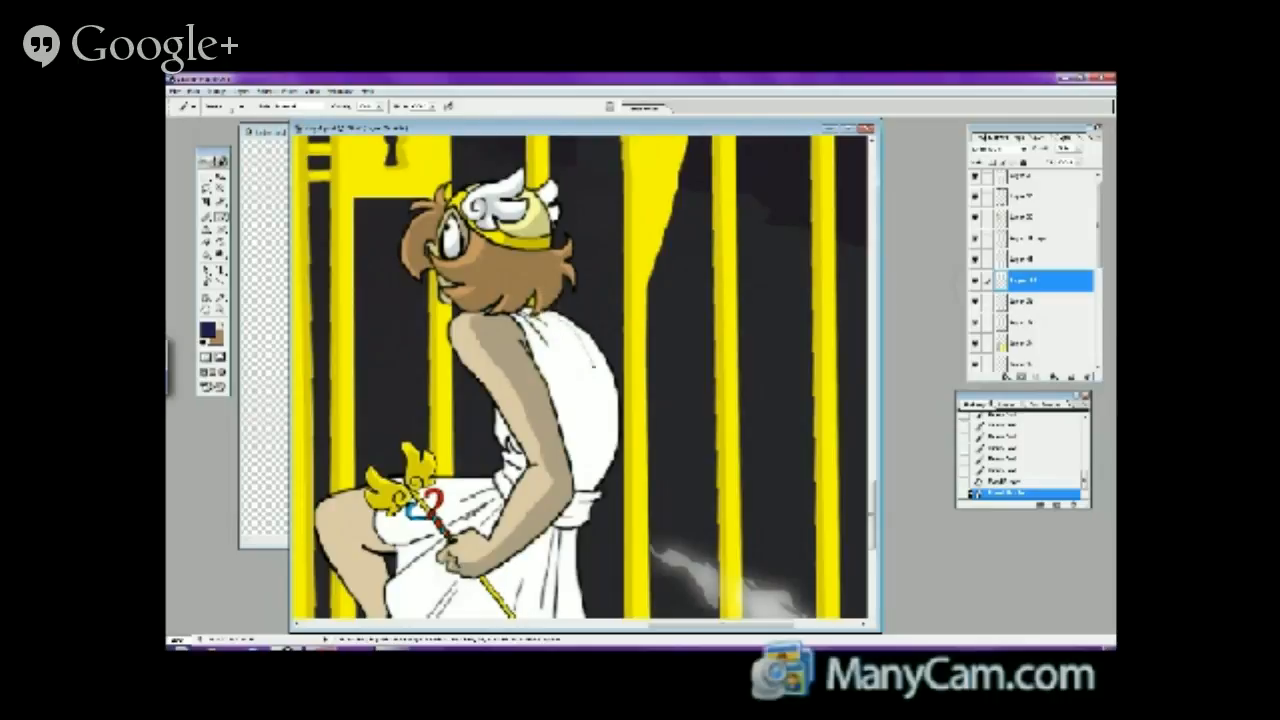
mouse_move(596, 369)
mouse_down()
mouse_move(603, 442)
mouse_move(589, 490)
mouse_up()
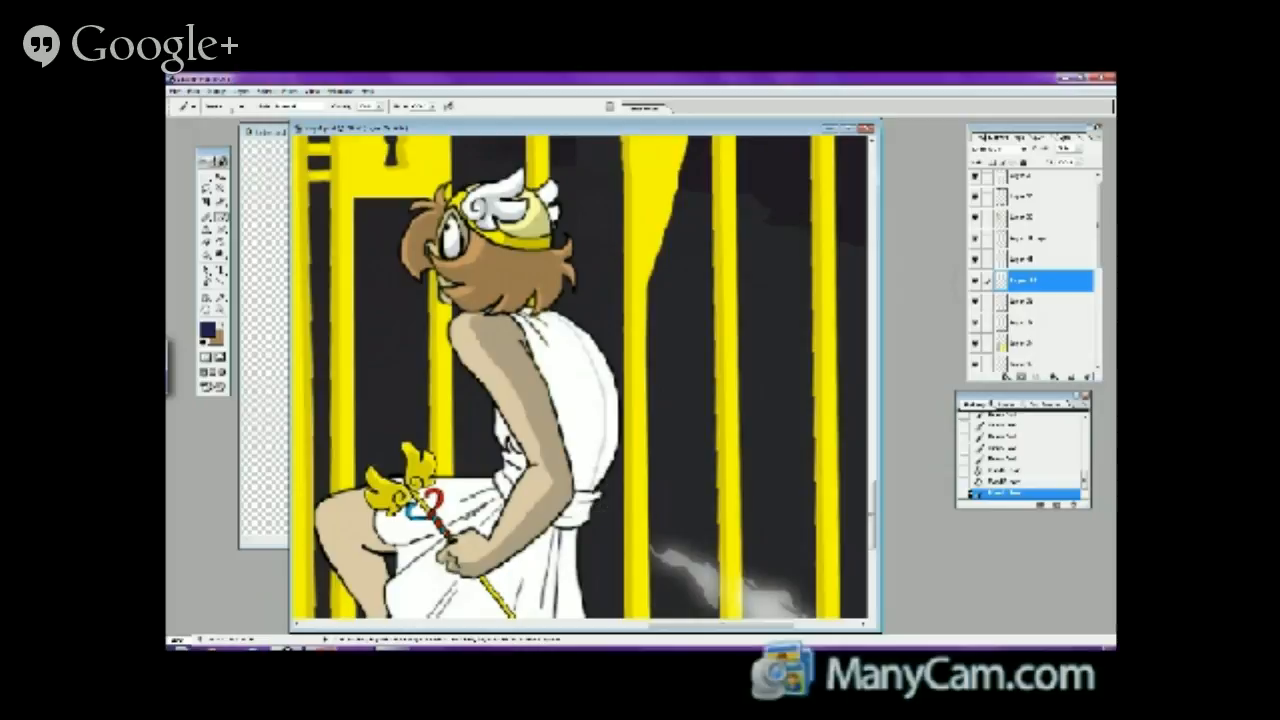
click(588, 496)
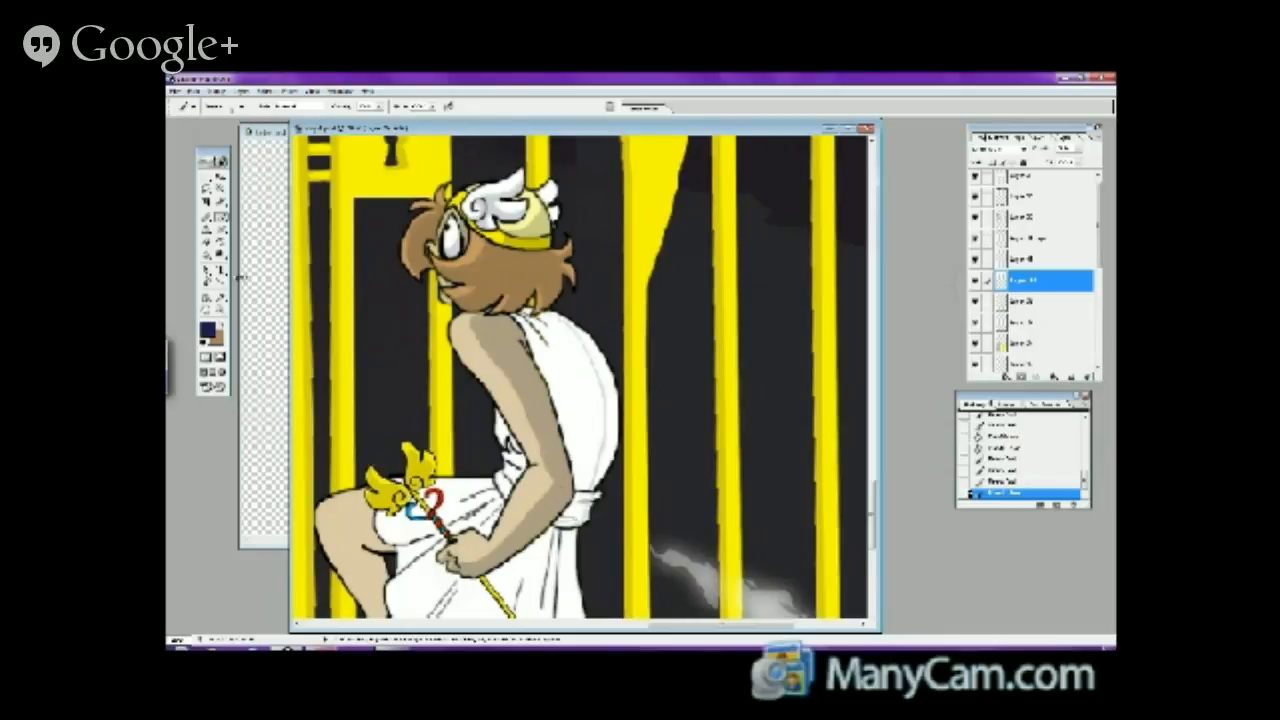
click(221, 242)
click(573, 374)
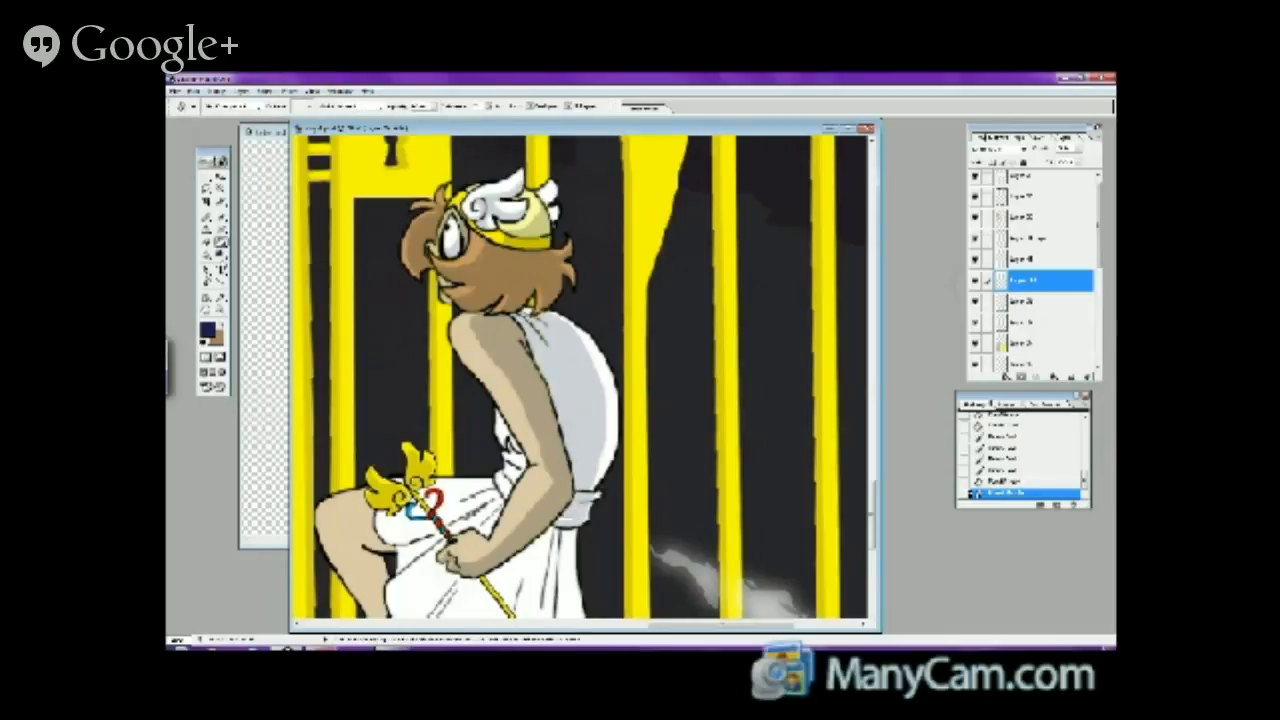
- Outline the shadow on the front of the tunic beside the upper arm with the Pencil and fill it dark blue
click(222, 218)
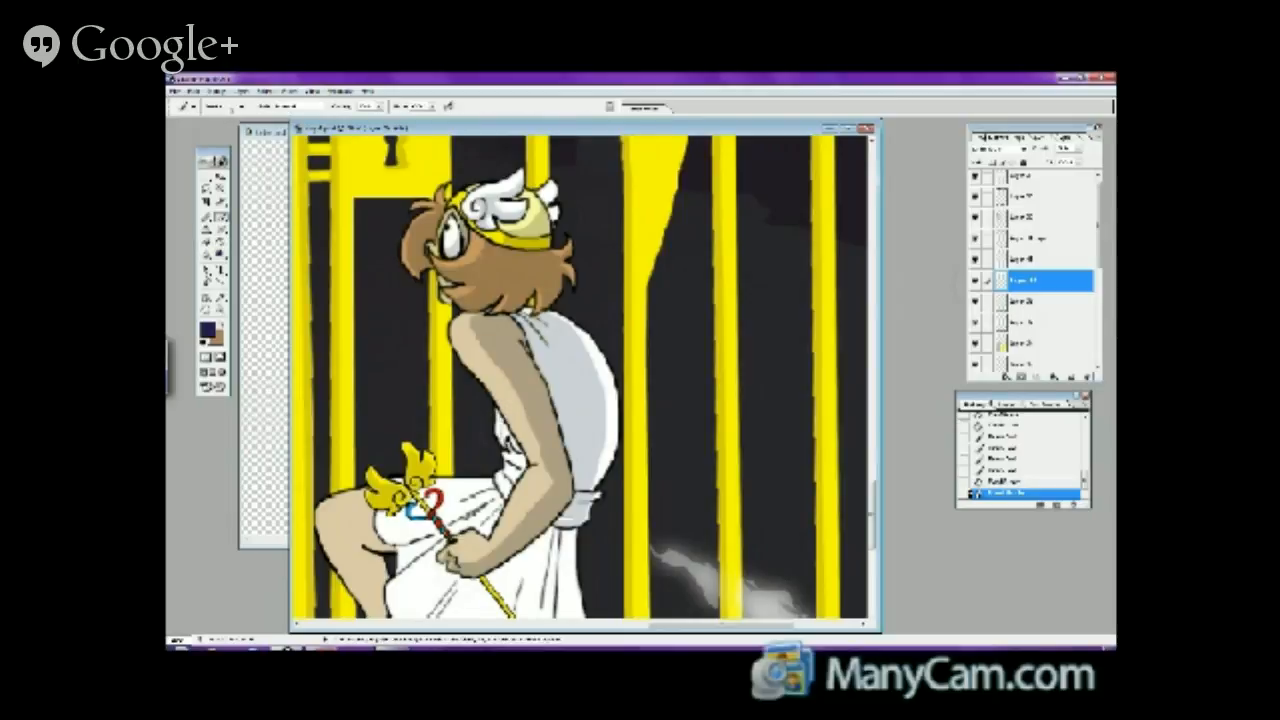
drag(505, 426, 512, 456)
click(221, 242)
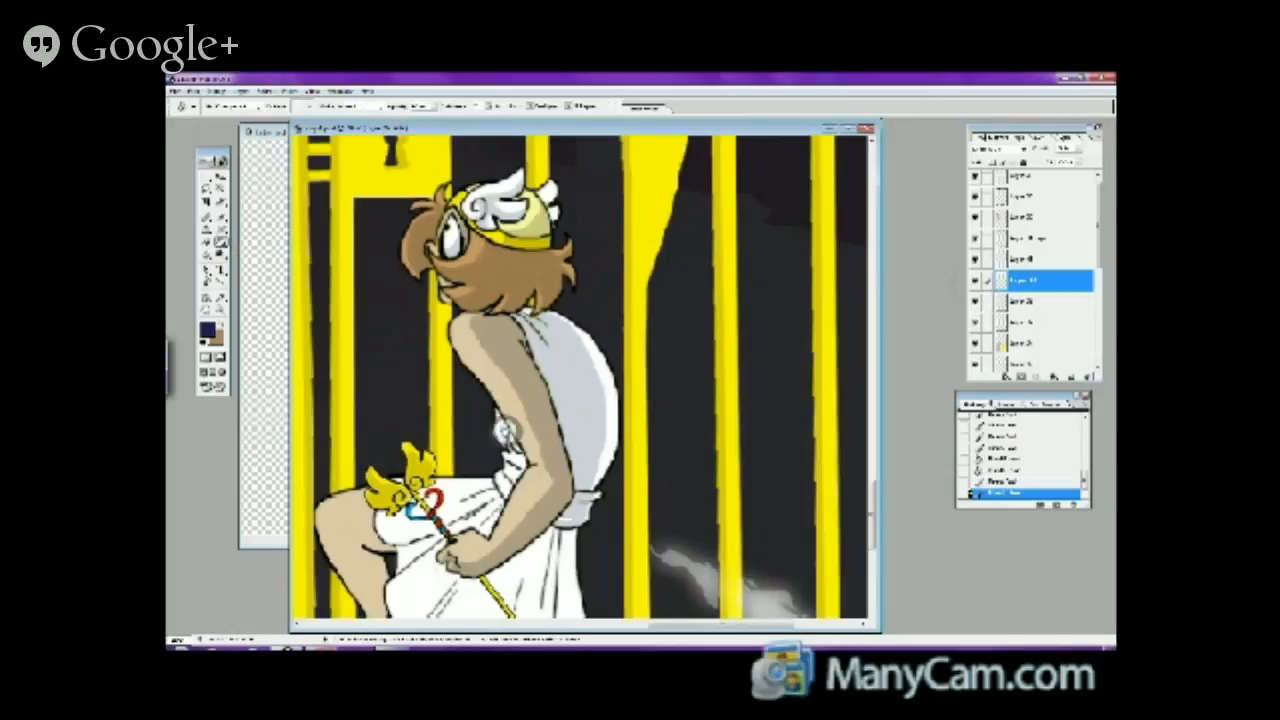
click(506, 430)
click(505, 428)
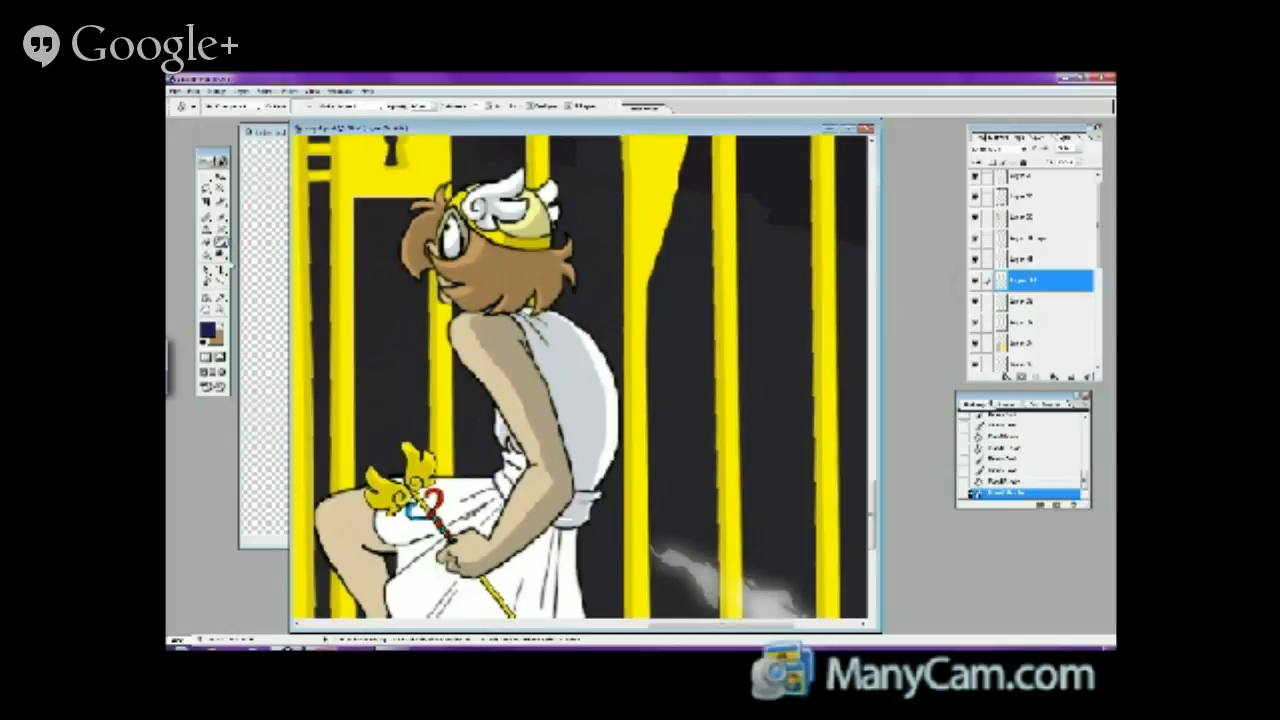
- Add fold shadows on the tunic's waist in front of the elbow with the Pencil and fill them dark blue
click(221, 215)
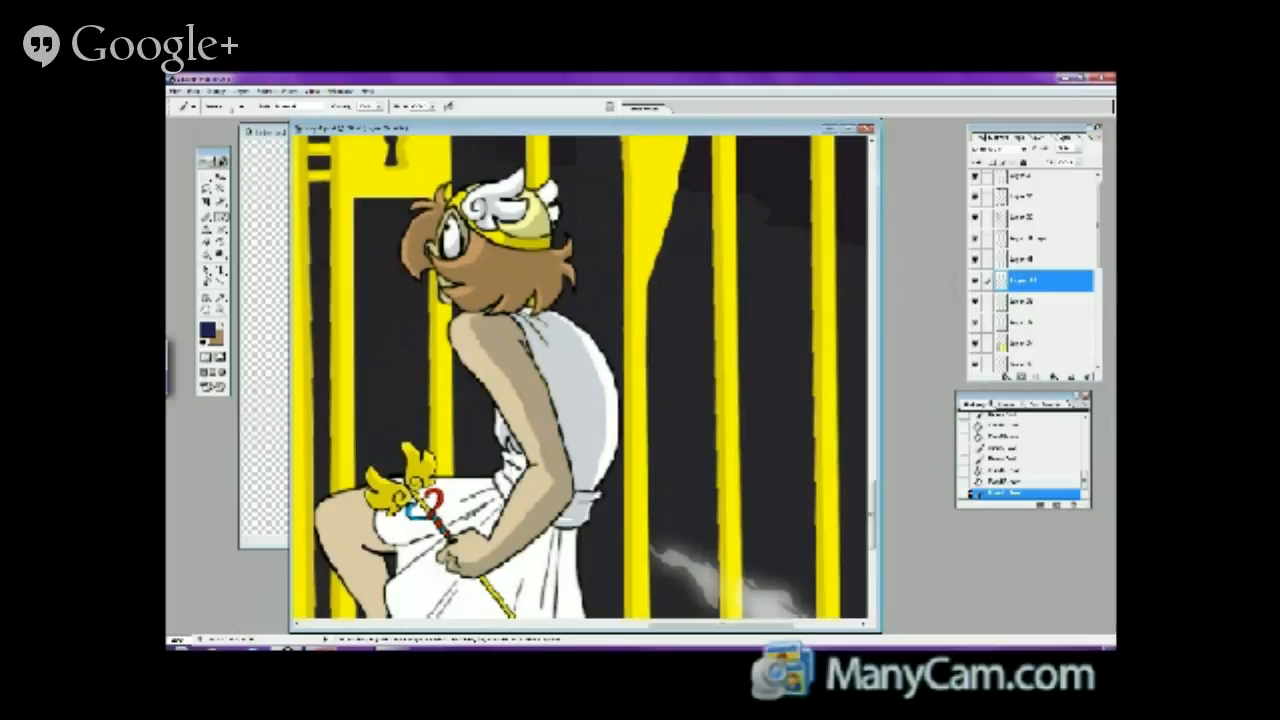
click(505, 470)
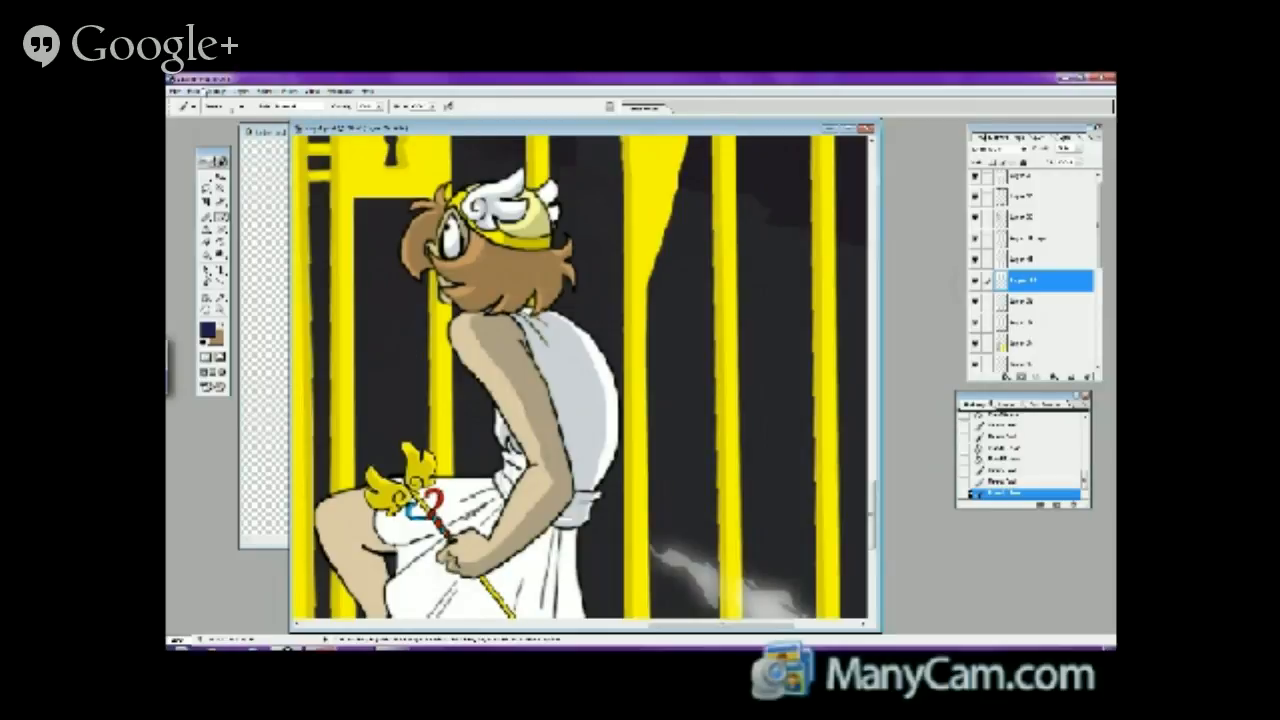
click(193, 91)
click(398, 326)
click(220, 242)
click(506, 480)
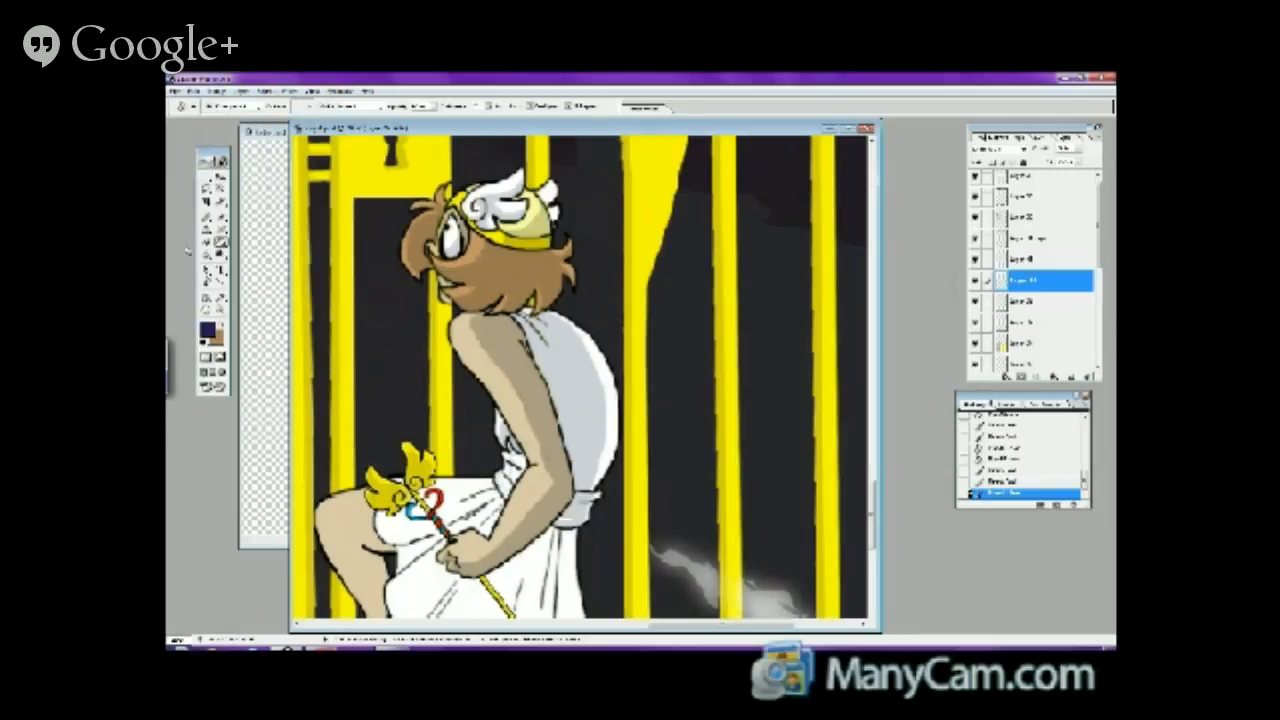
click(217, 218)
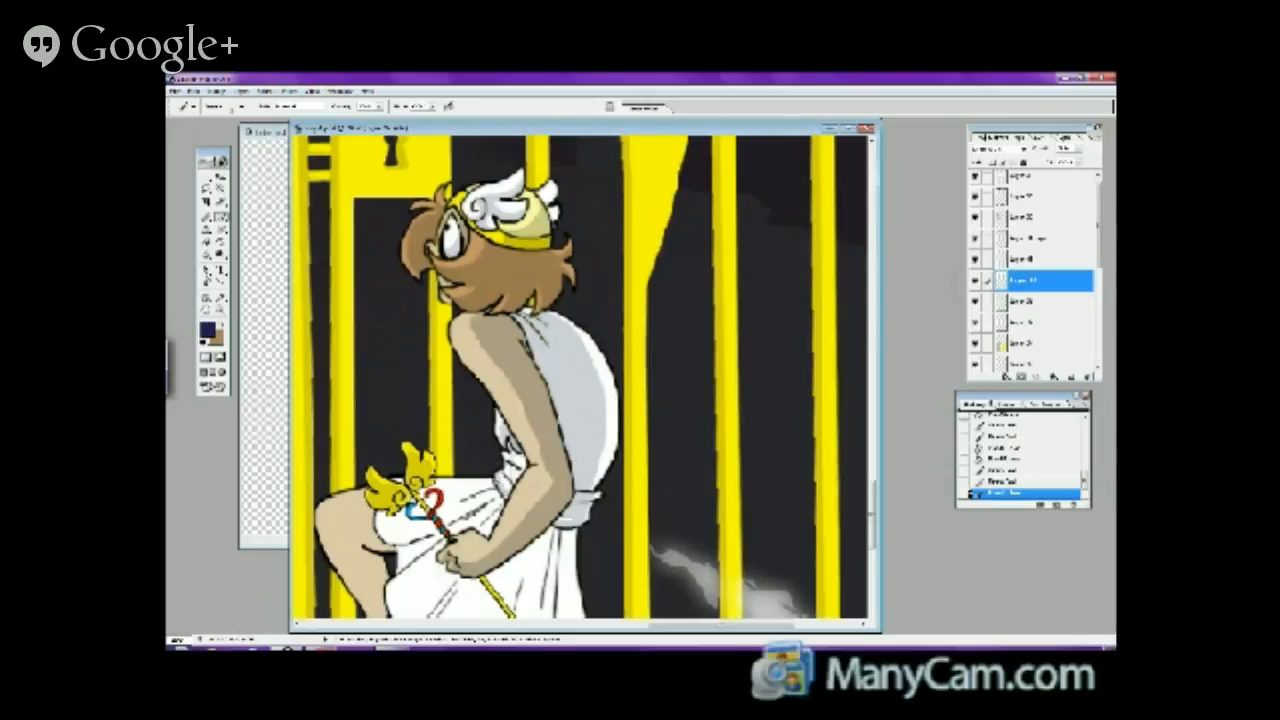
key(g)
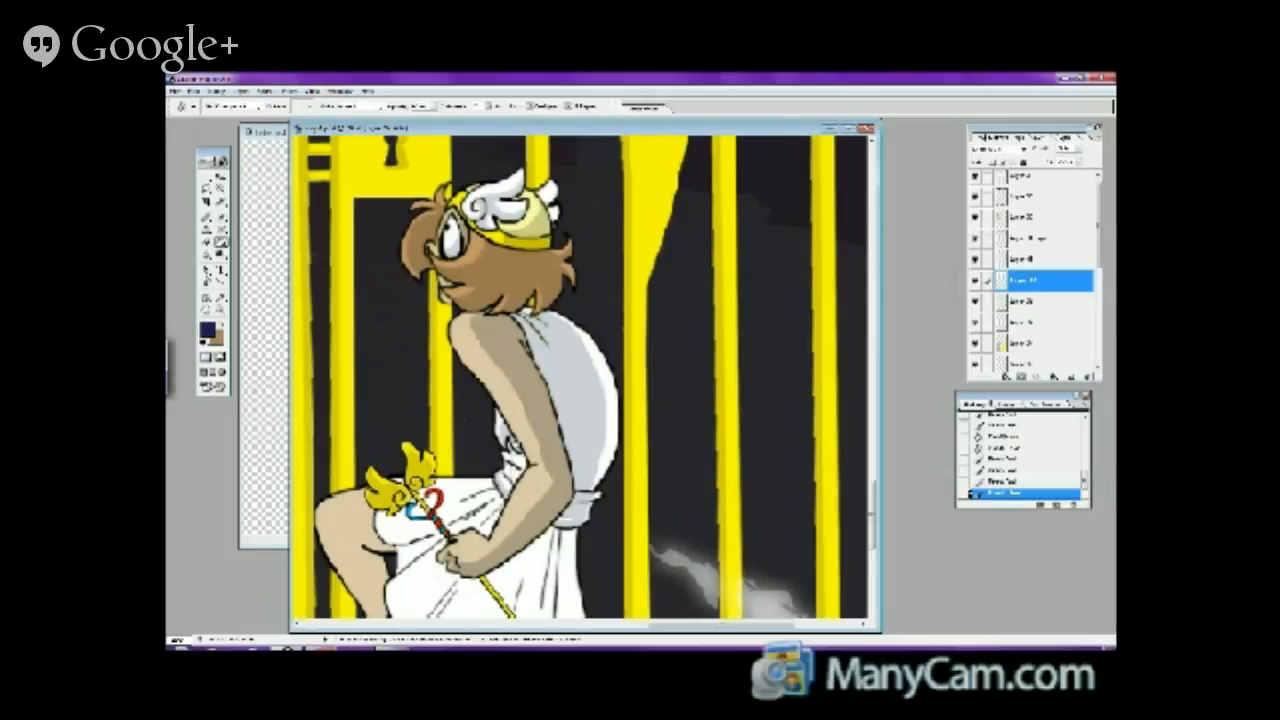
click(512, 472)
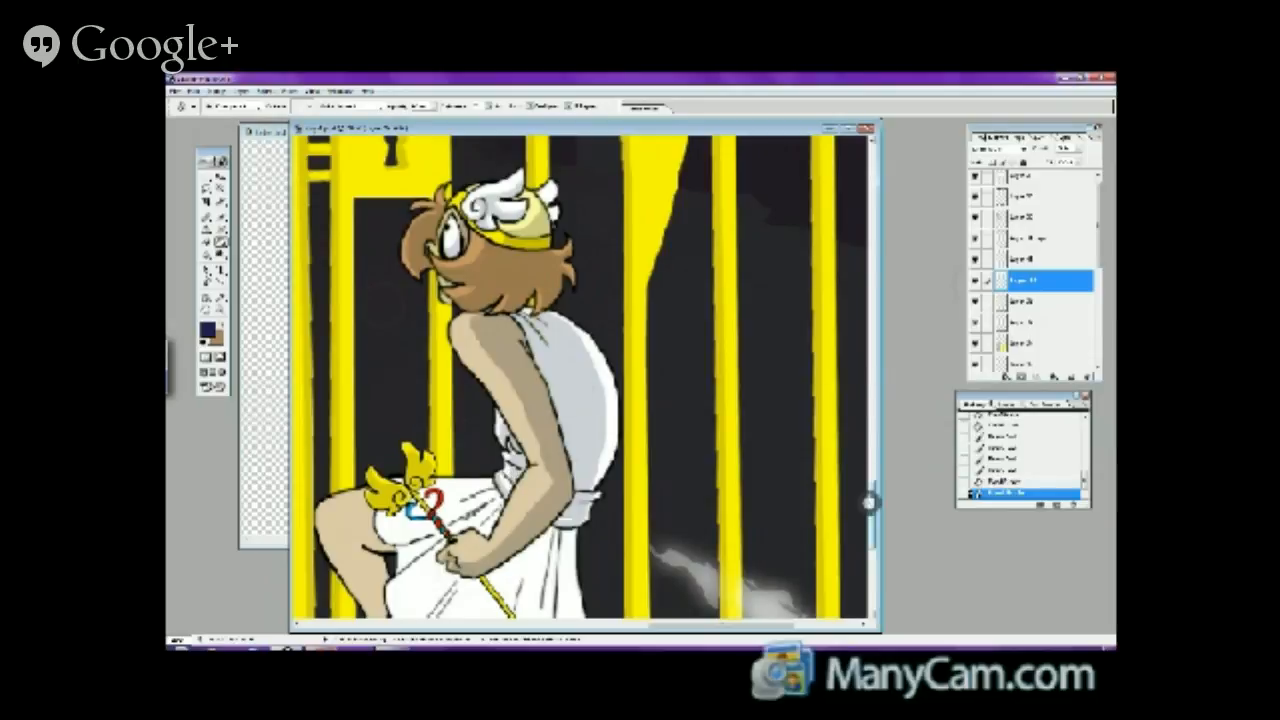
- Bring the seated figure's skirt and legs into view and check the live stream's YouTube page in the browser
scroll(870, 490, up, 1)
scroll(870, 490, up, 1)
scroll(870, 490, down, 5)
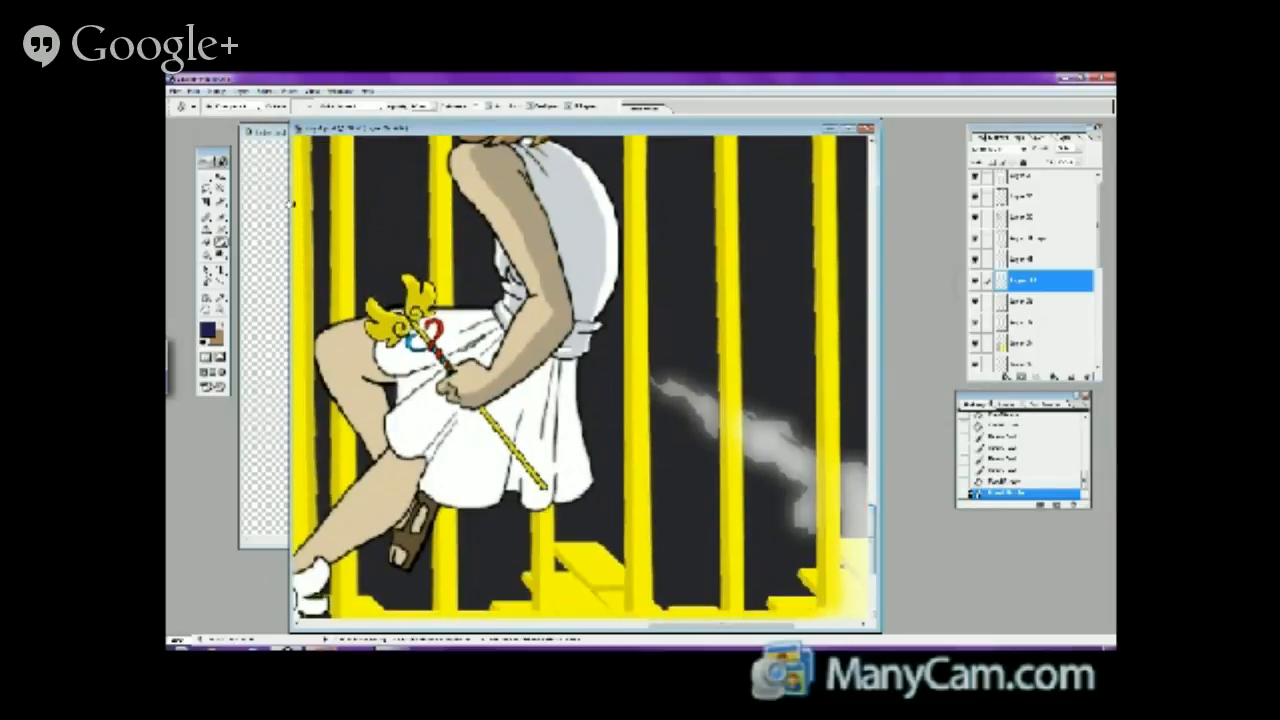
click(221, 216)
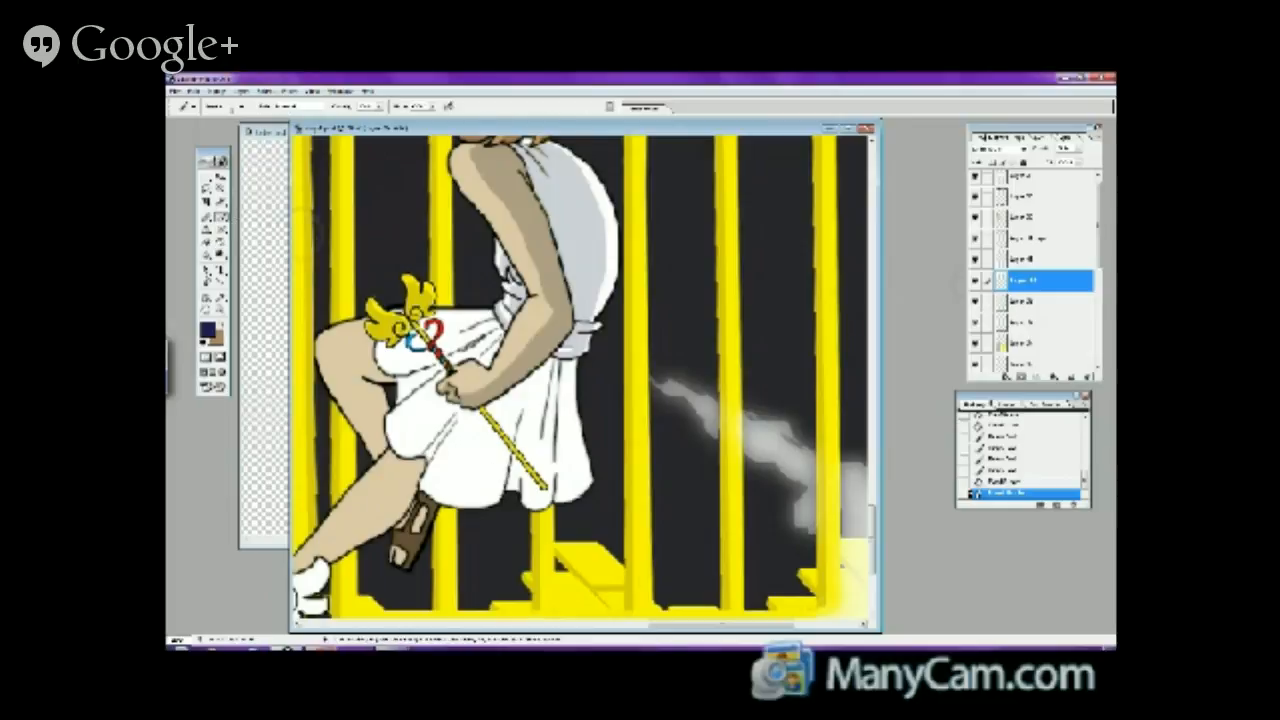
drag(677, 628, 642, 628)
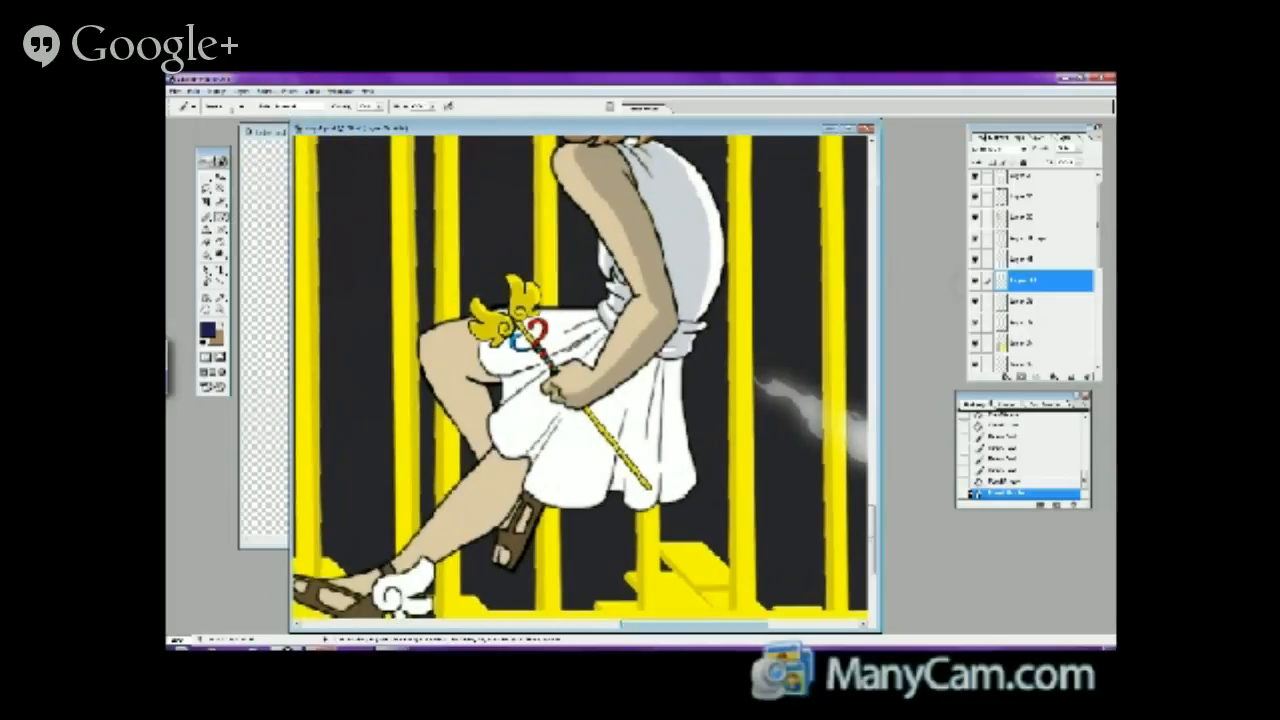
mouse_move(310, 645)
click(378, 597)
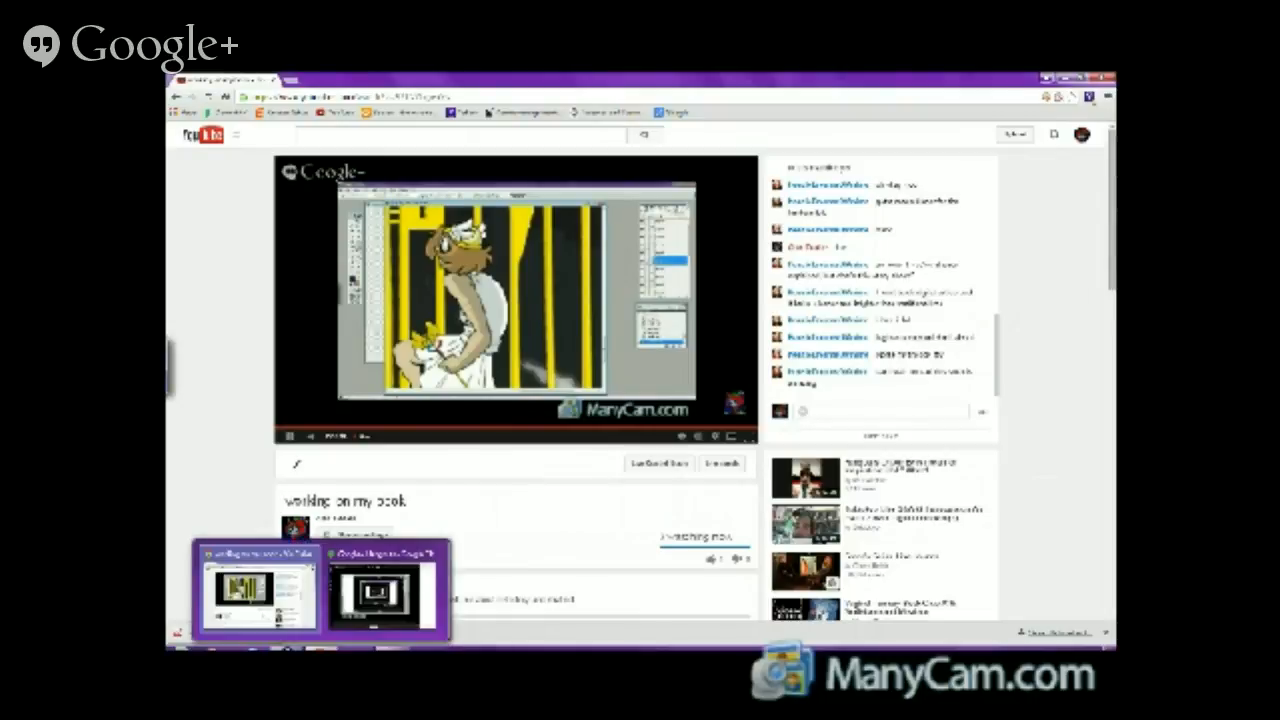
click(286, 600)
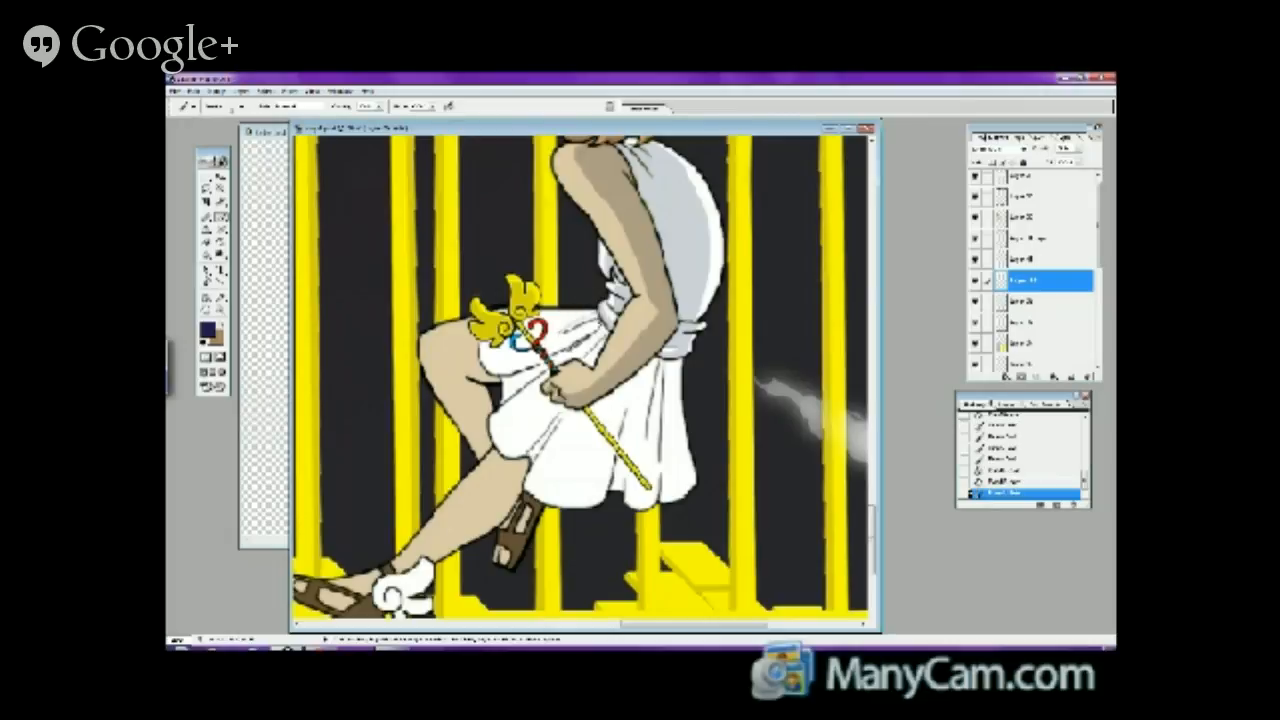
- Outline the fold shadows across the skirt with the Pencil and fill those on its hanging part dark blue
click(535, 350)
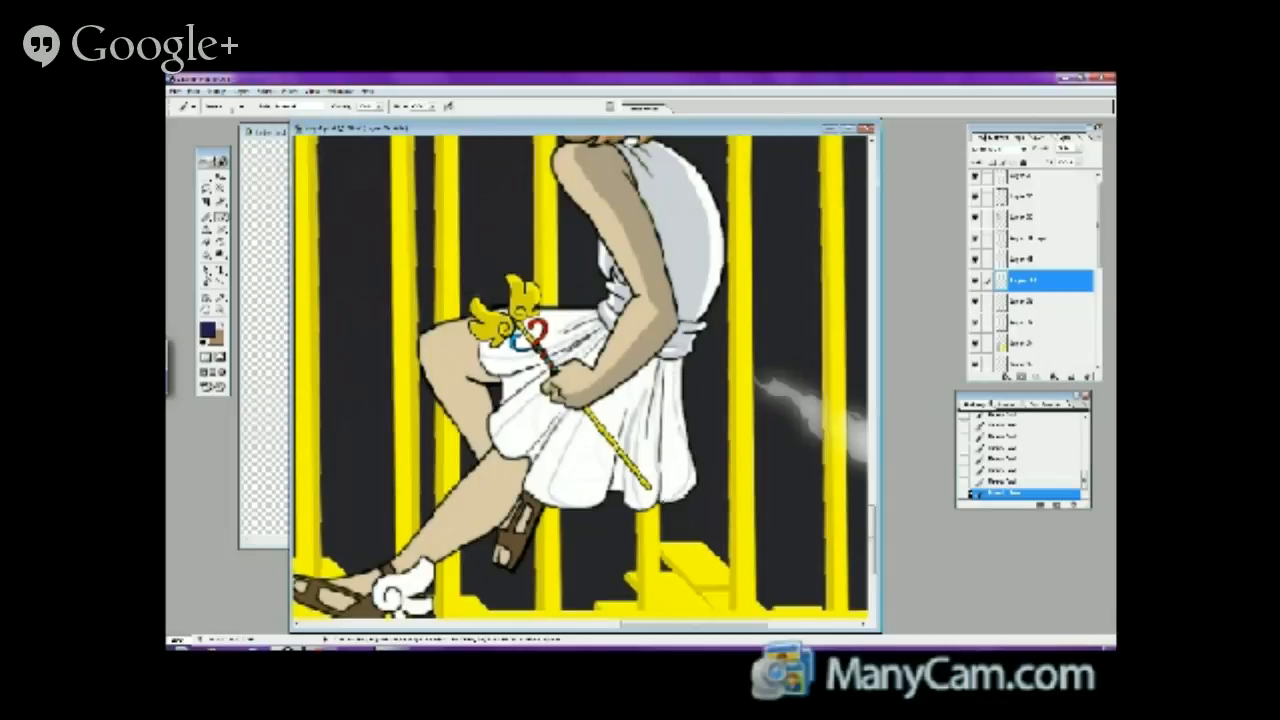
click(220, 242)
mouse_move(657, 392)
mouse_down()
mouse_move(670, 420)
mouse_move(600, 480)
mouse_up()
- Touch up the skirt's shadow outlines with the Pencil and fill the front hem and thigh folds dark blue
click(222, 222)
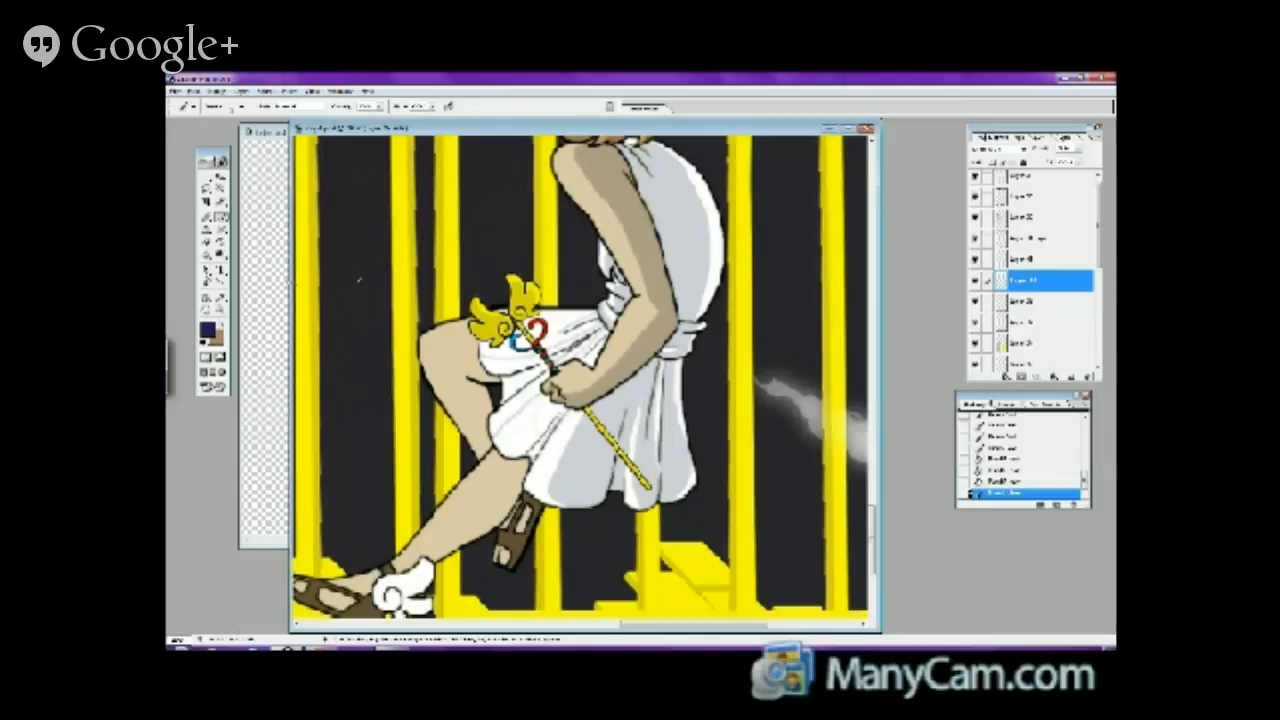
click(221, 242)
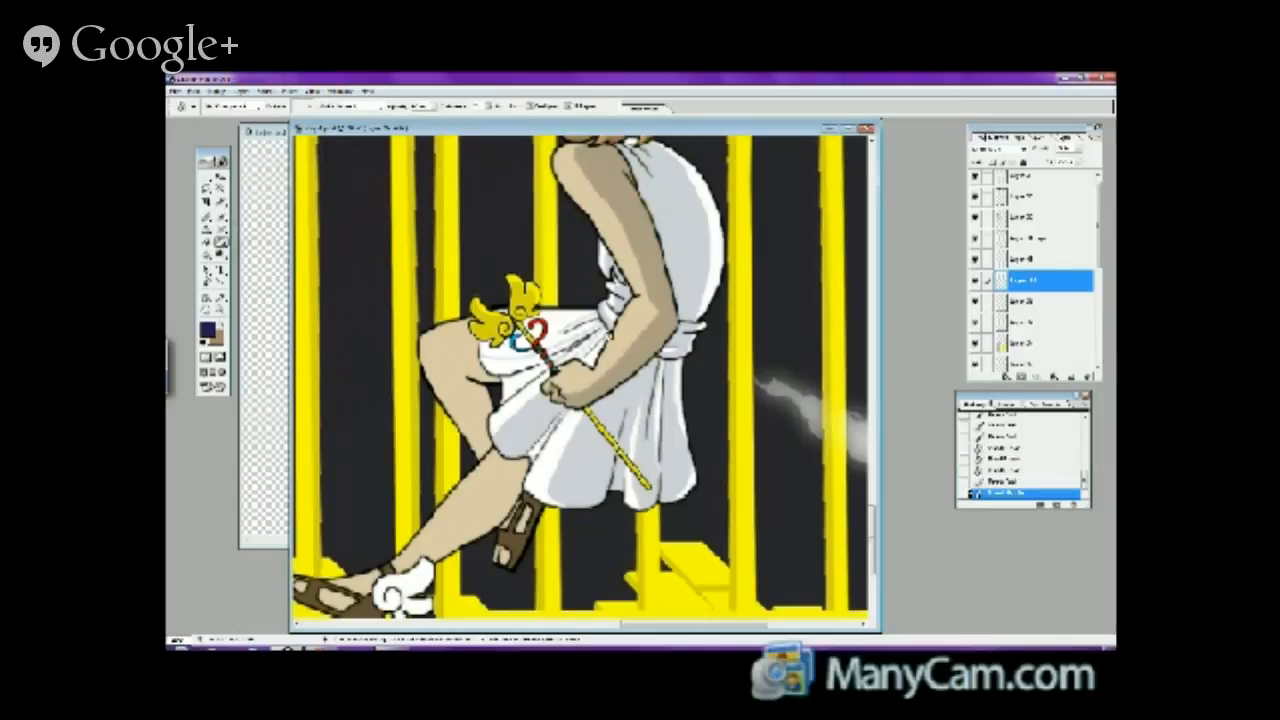
drag(604, 332, 580, 360)
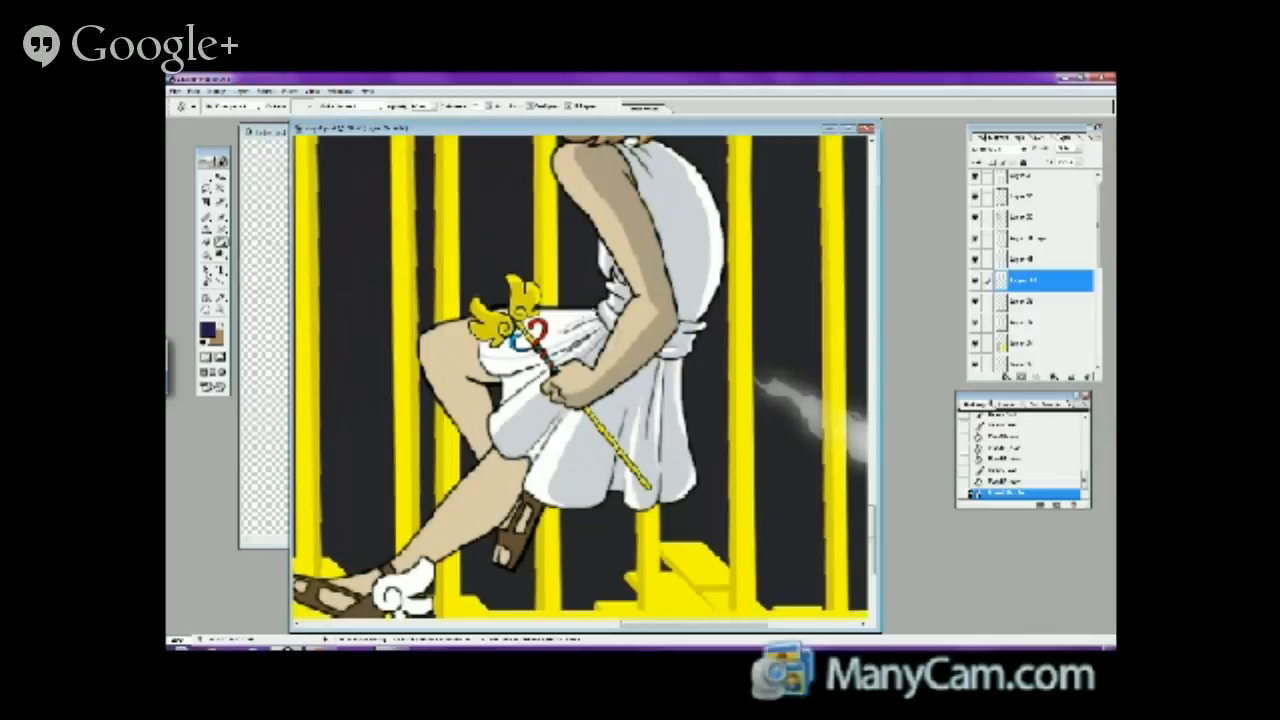
drag(593, 313, 578, 330)
mouse_move(522, 360)
mouse_down()
mouse_move(528, 378)
mouse_move(556, 326)
mouse_up()
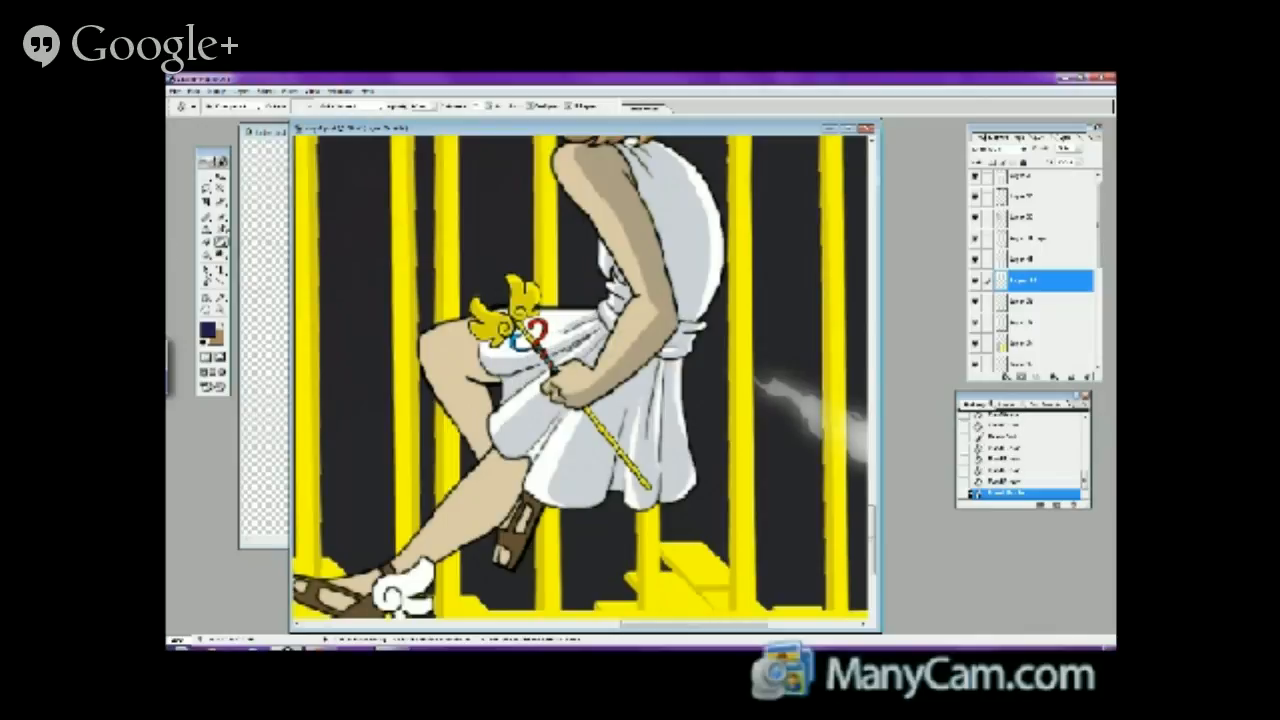
- Outline shadows along the front leg's calf and on the sandal's white wing with the Pencil
click(221, 216)
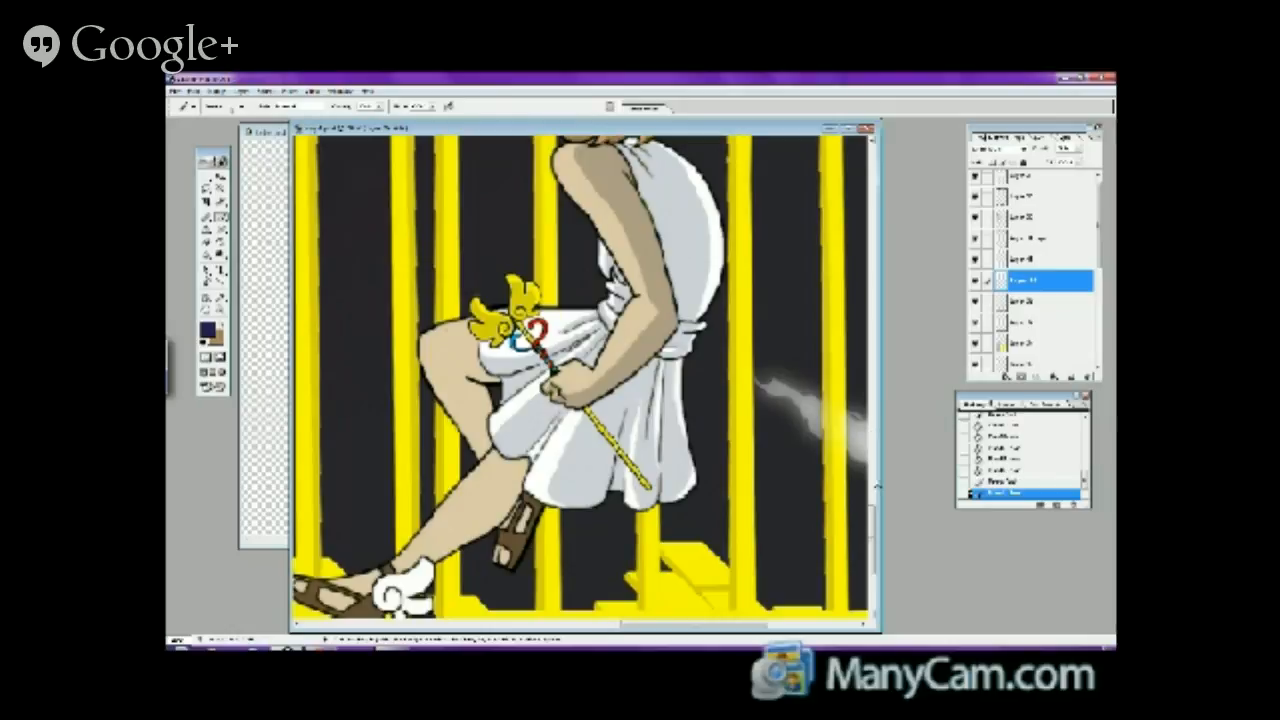
drag(873, 512, 873, 560)
drag(532, 284, 414, 405)
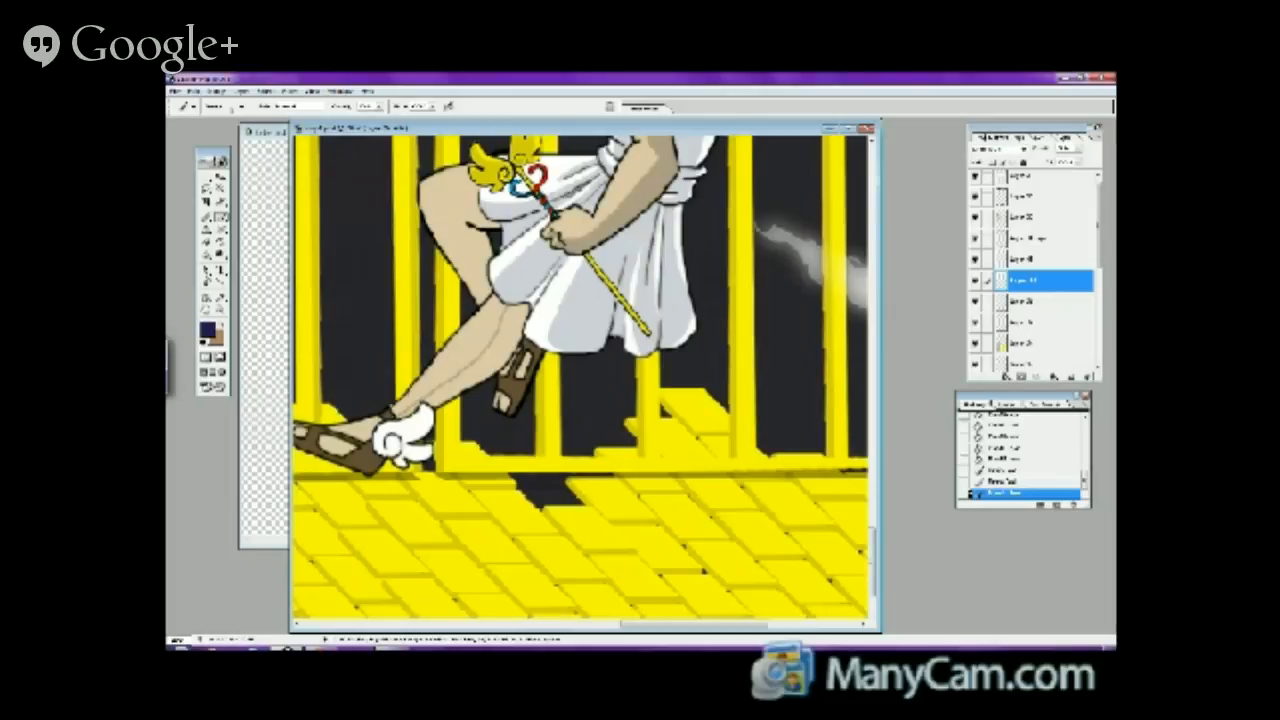
mouse_move(386, 436)
mouse_down()
mouse_move(404, 444)
mouse_move(396, 436)
mouse_move(428, 419)
mouse_move(406, 452)
mouse_move(426, 452)
mouse_up()
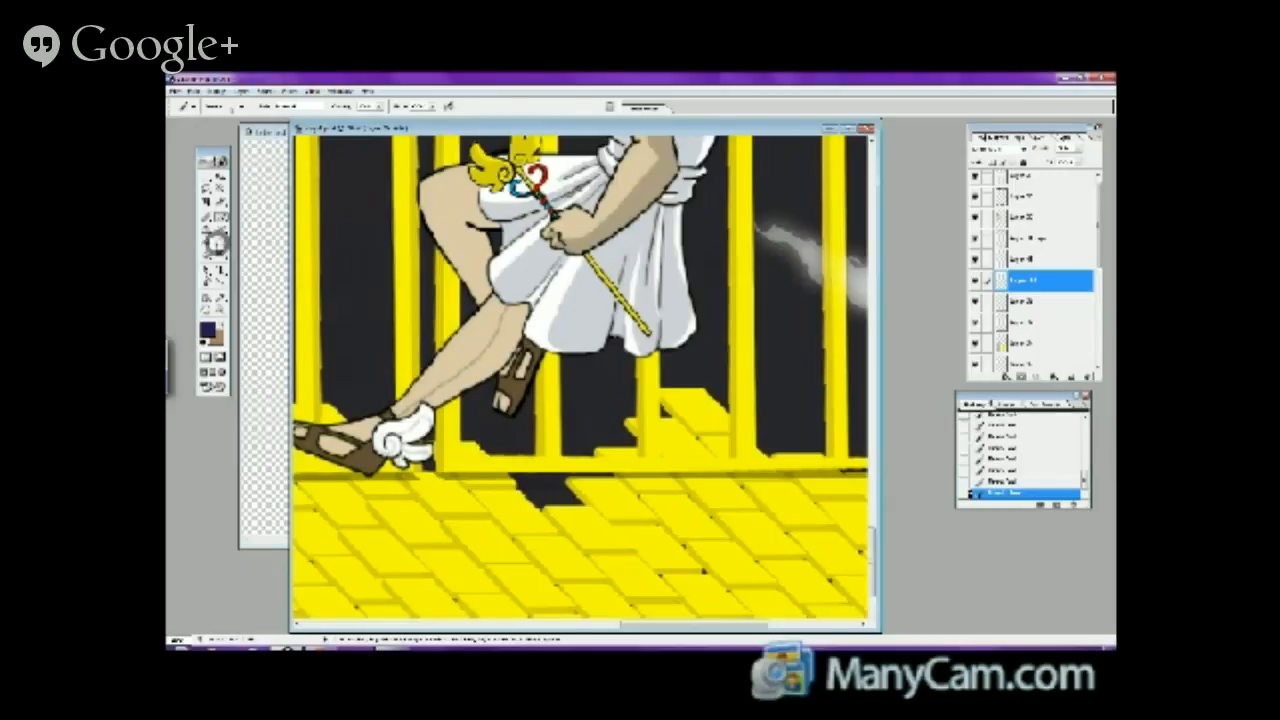
- Fill the shadow on the sandal's wing dark blue, undo the misplaced fill and return to the Pencil
click(220, 242)
drag(400, 452, 430, 445)
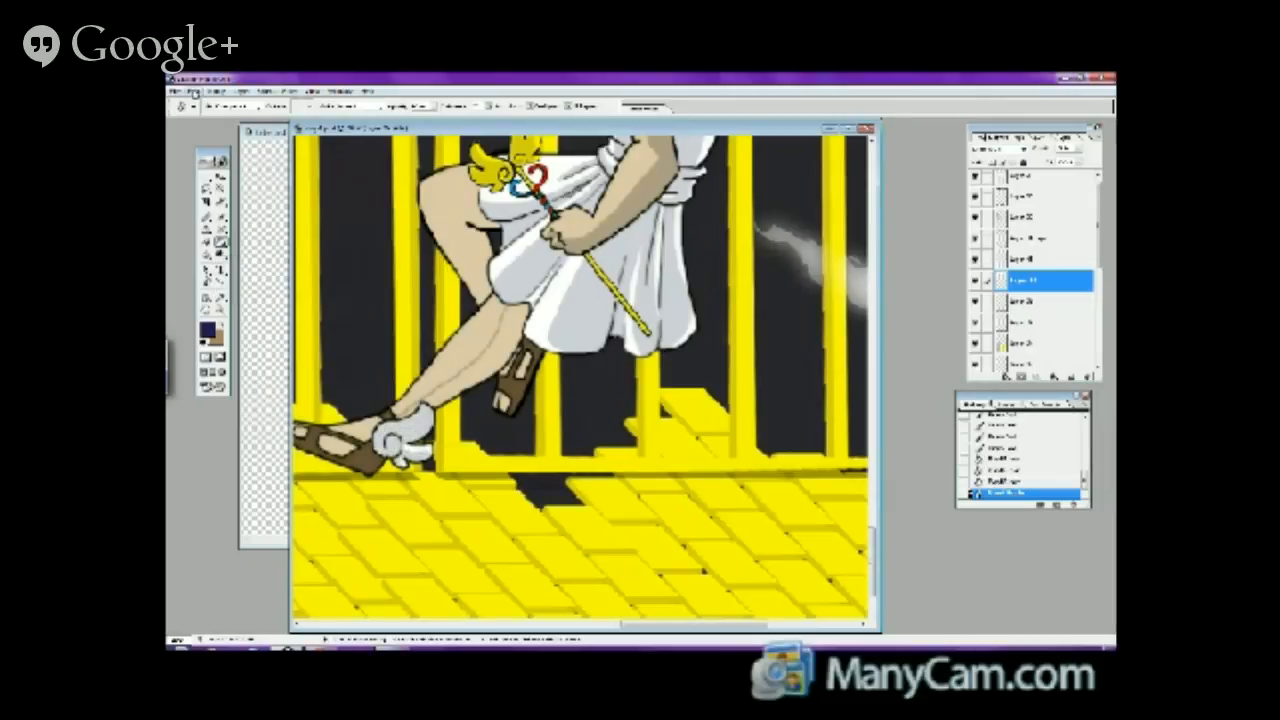
click(190, 91)
click(212, 104)
click(220, 215)
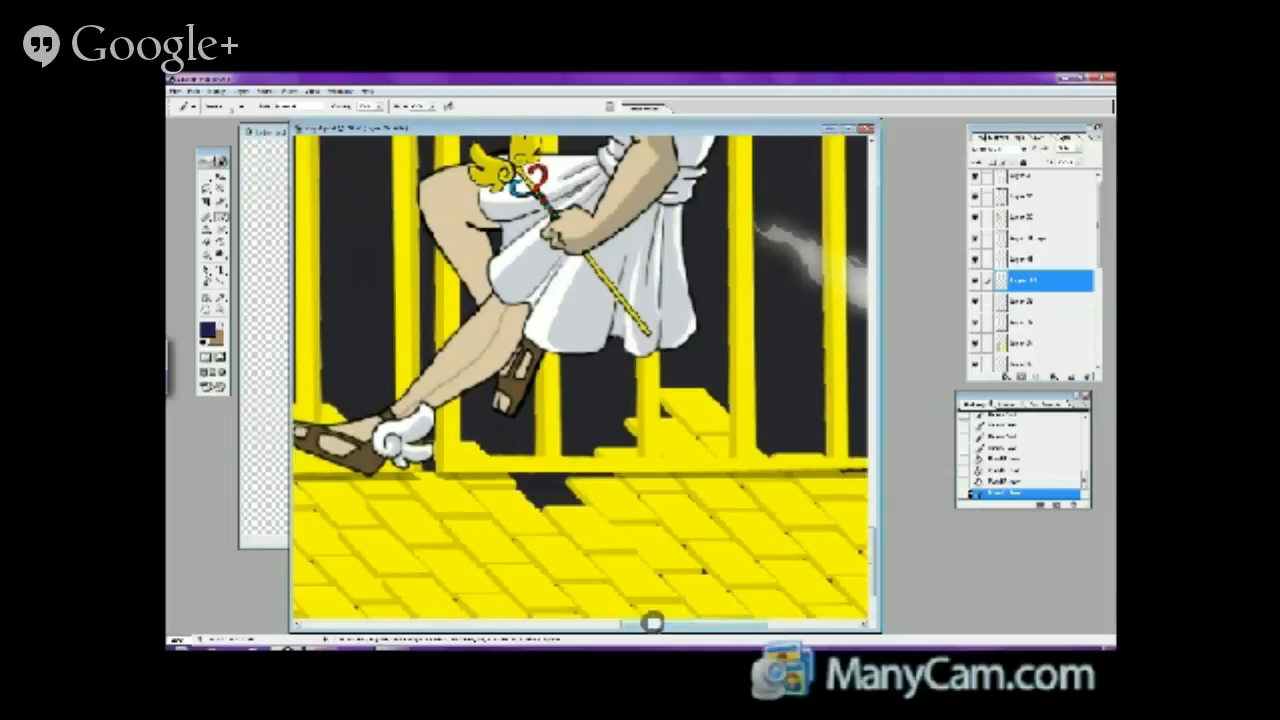
- Clean up the leg shadow's outline near the ankle with the Eraser and fill the calf and ankle shadow dark blue
drag(654, 628, 640, 628)
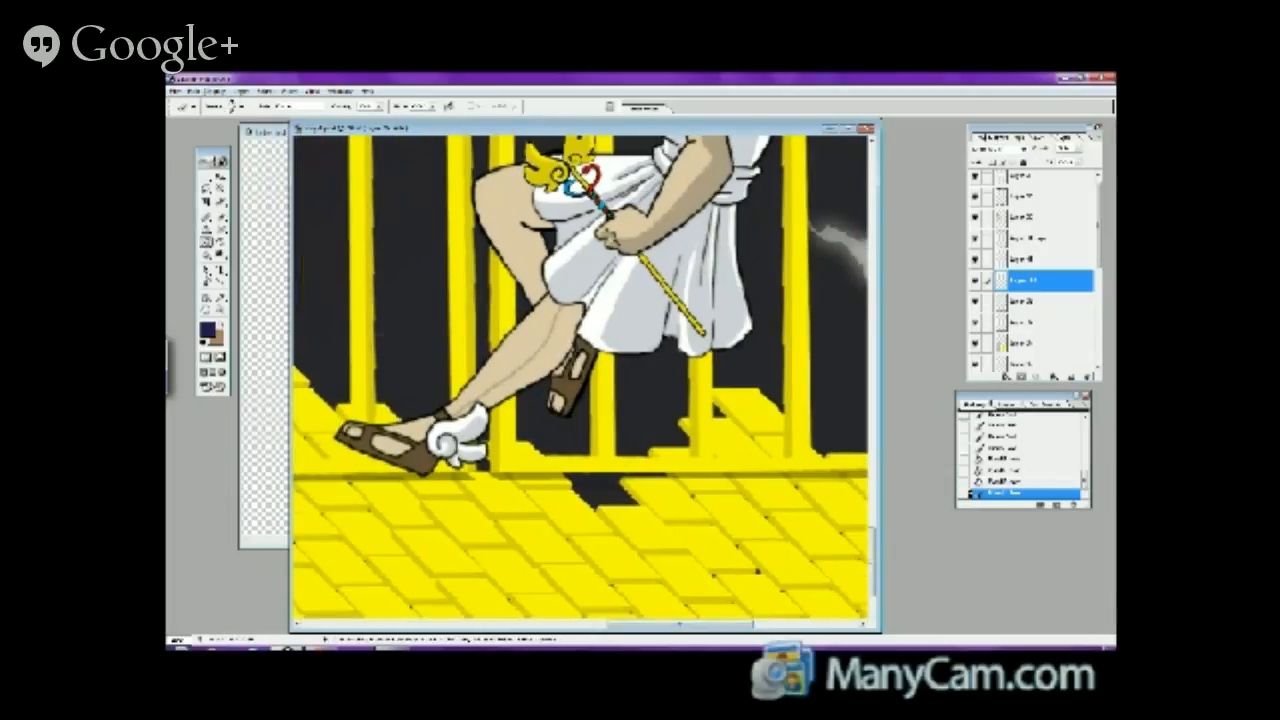
click(232, 106)
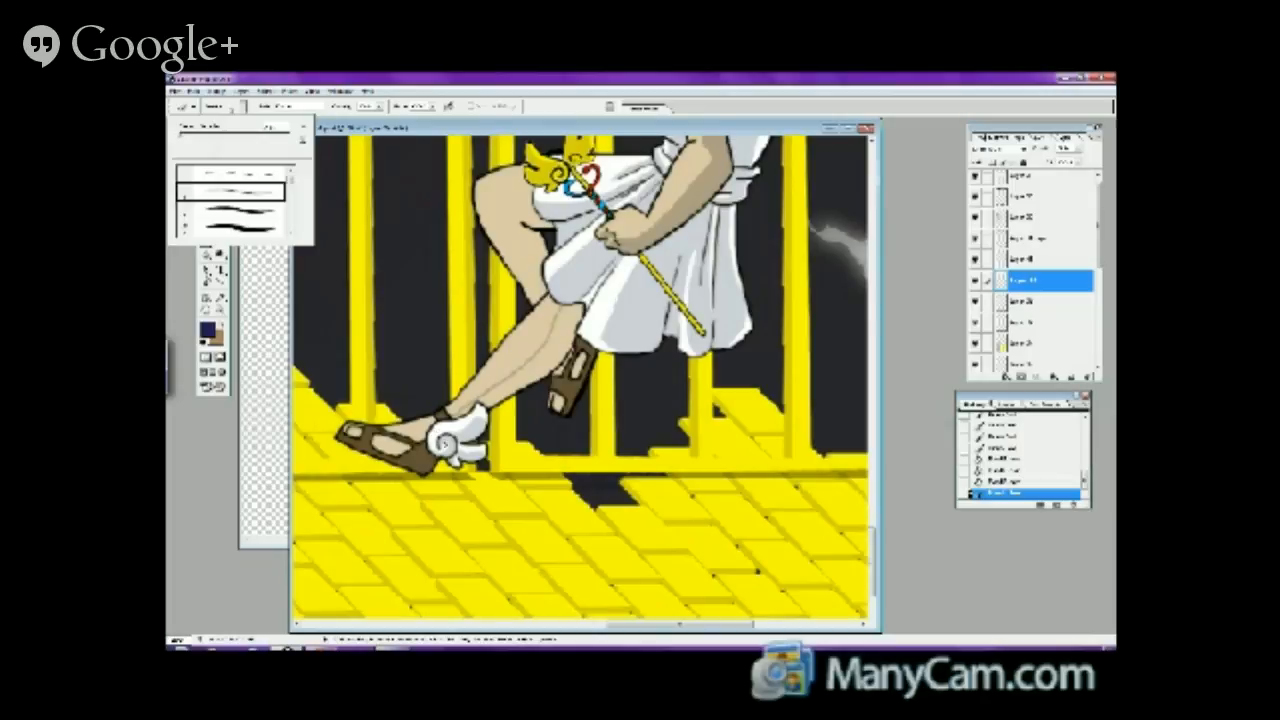
click(442, 440)
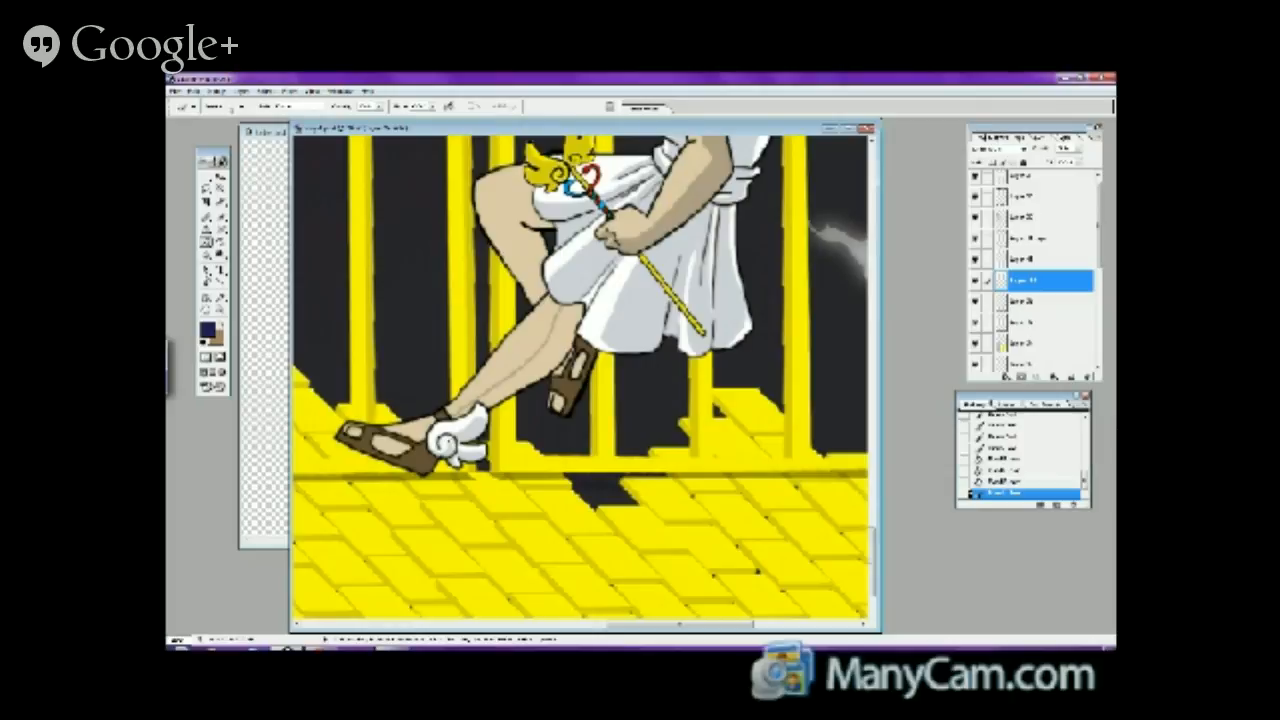
click(430, 410)
click(220, 241)
click(498, 390)
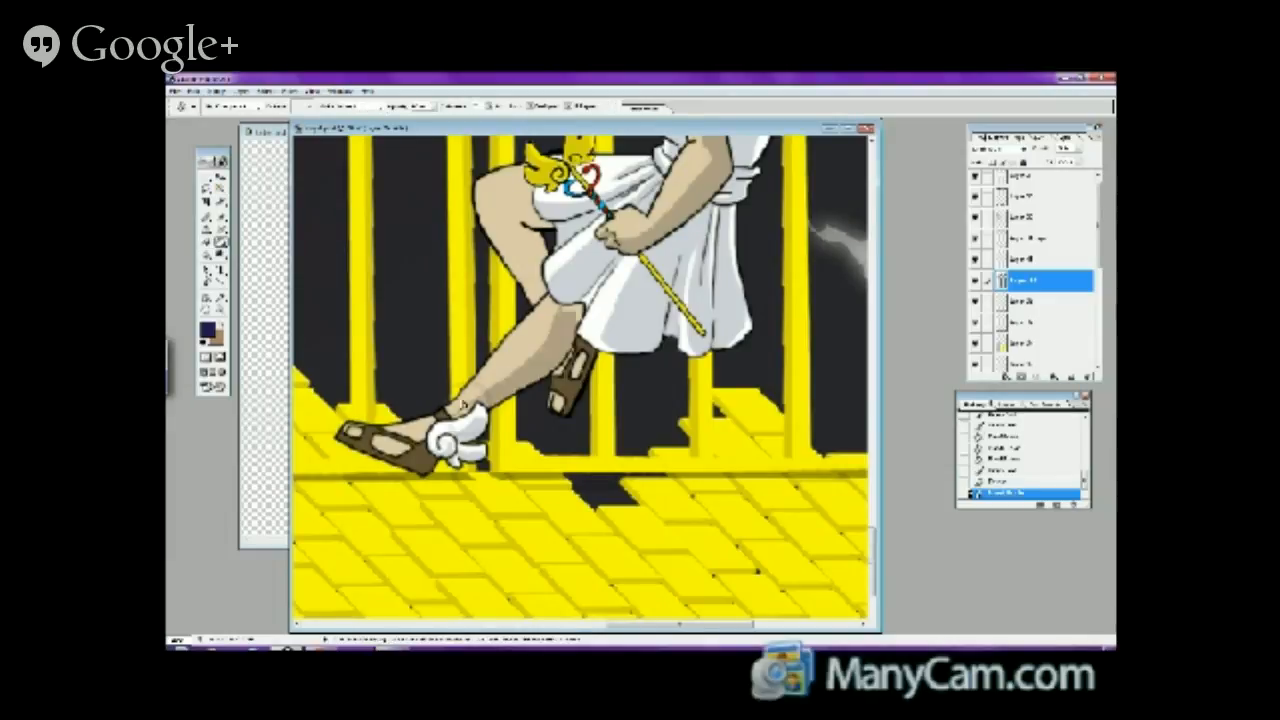
click(464, 407)
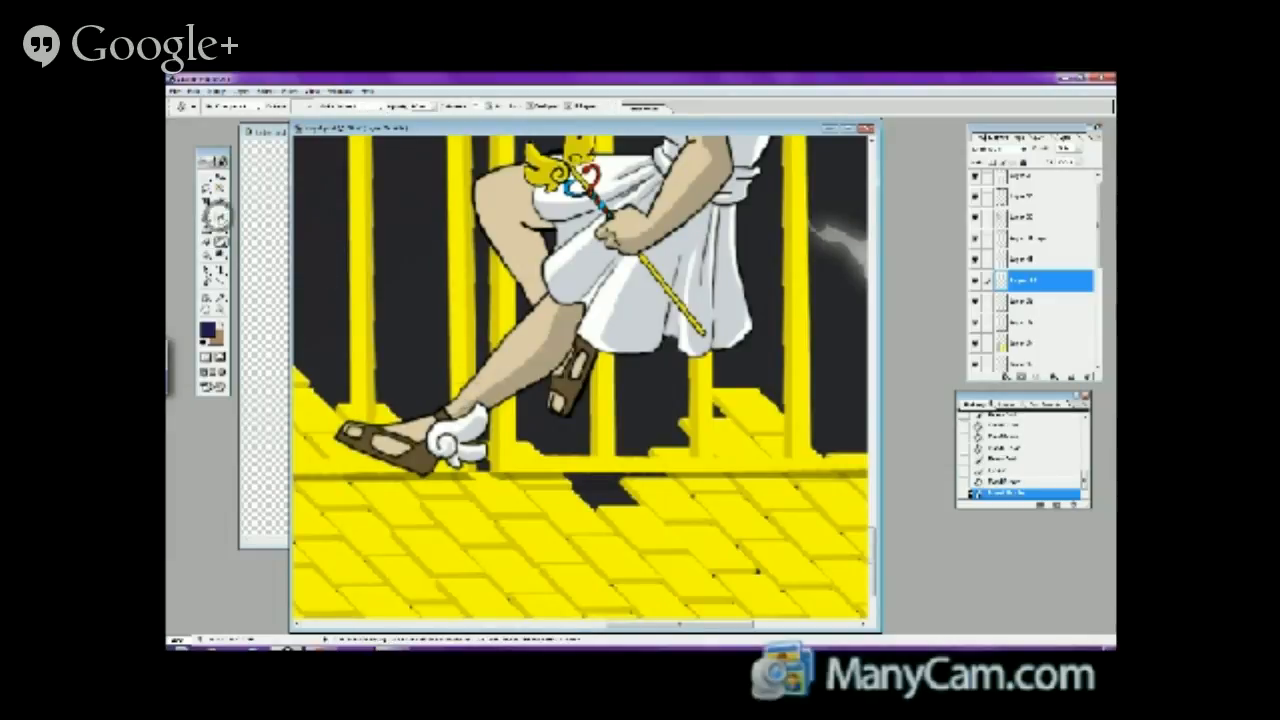
- Outline the shadow on the front foot's sandal with the Pencil and fill it dark blue
click(220, 215)
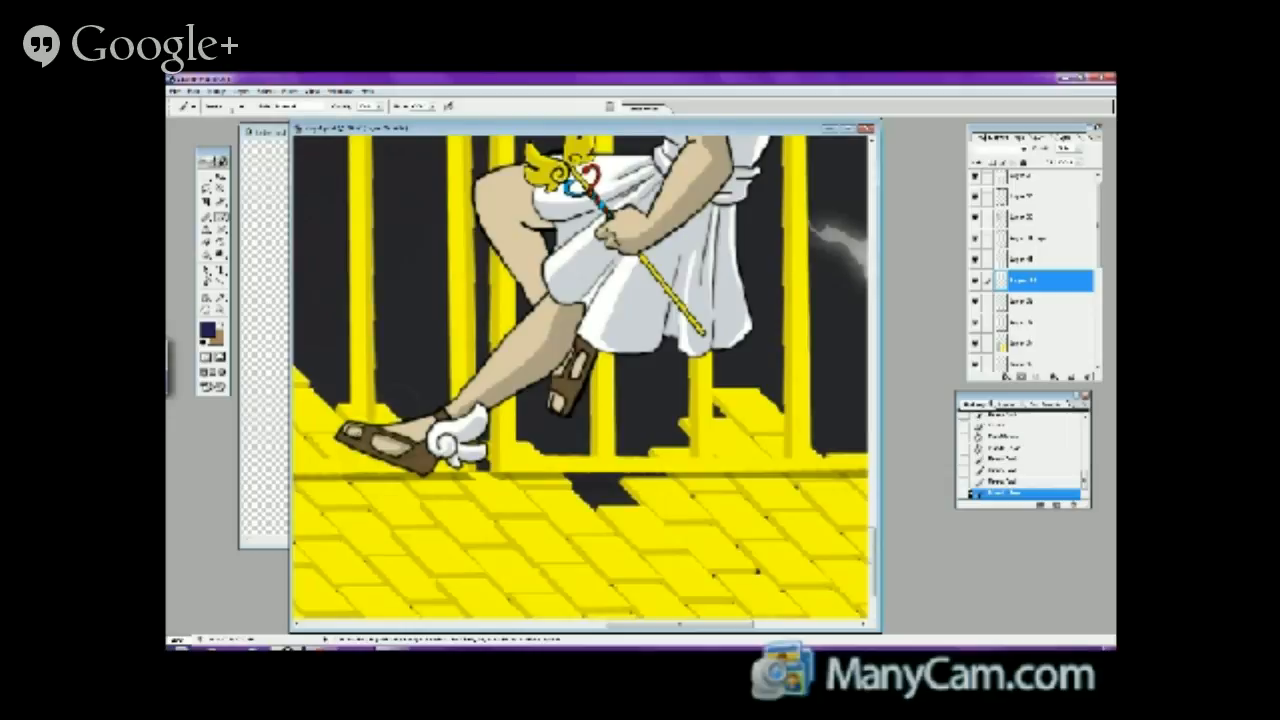
key(g)
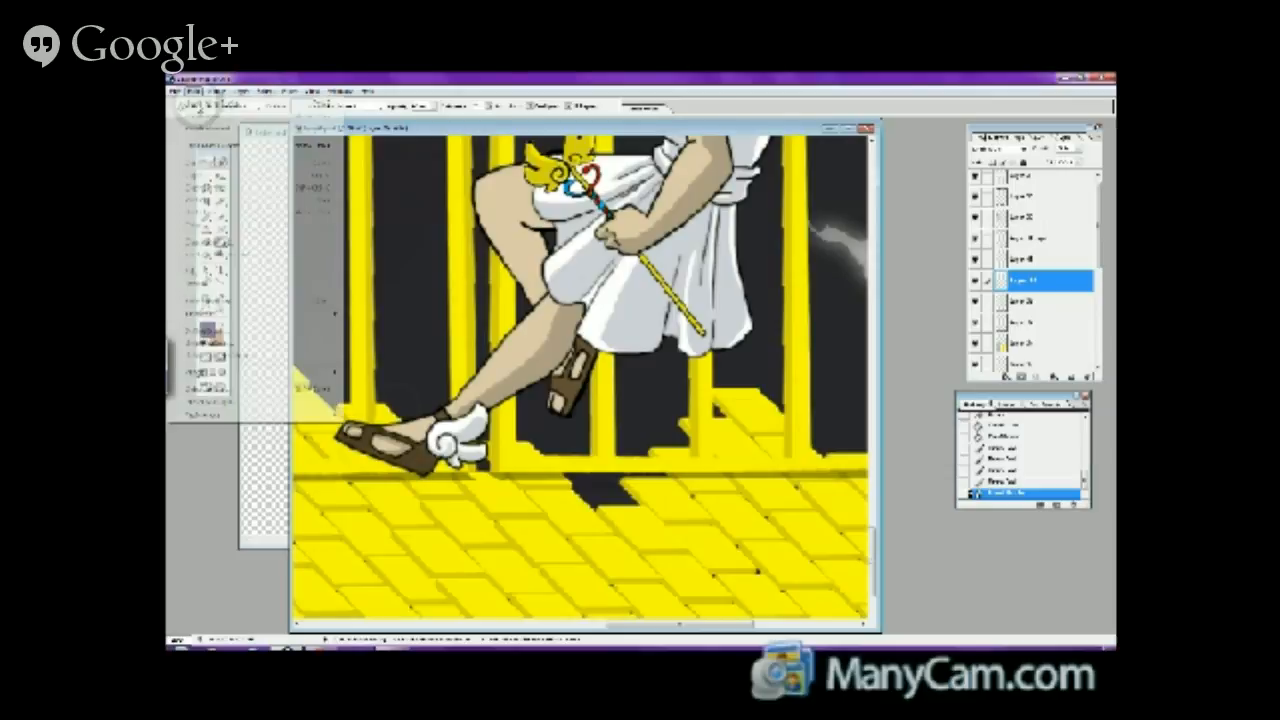
key(b)
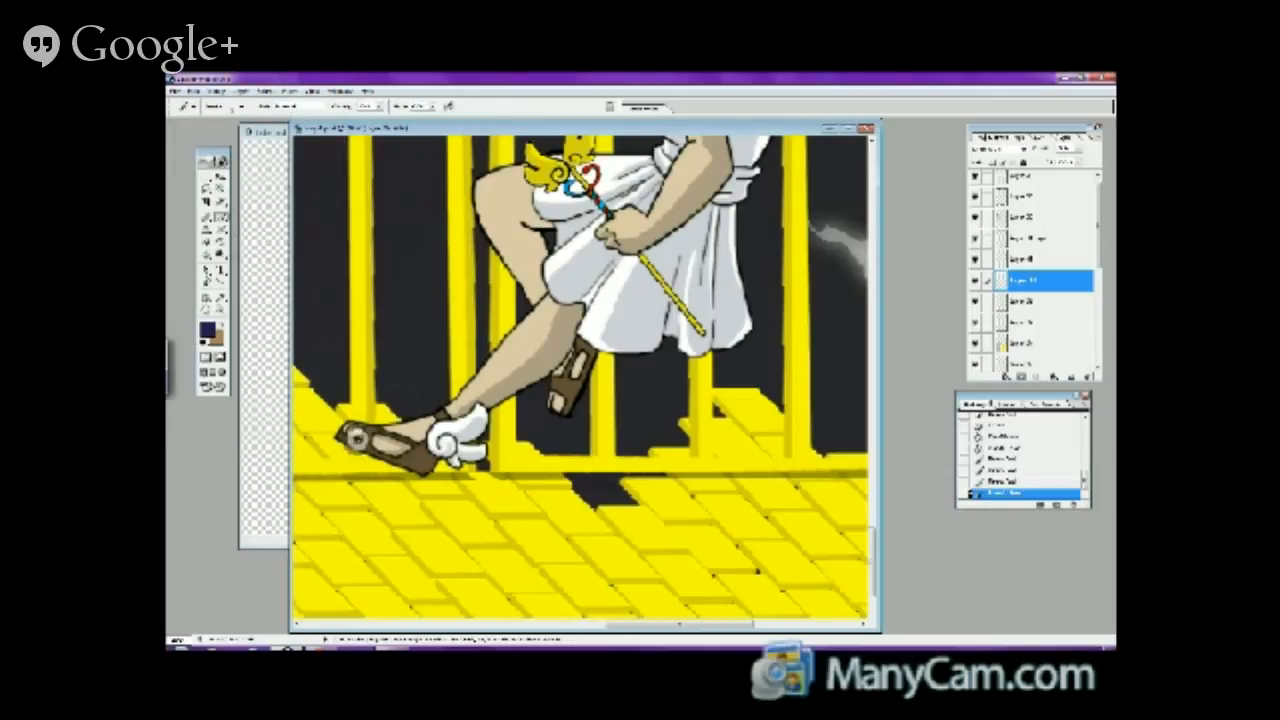
drag(356, 440, 390, 448)
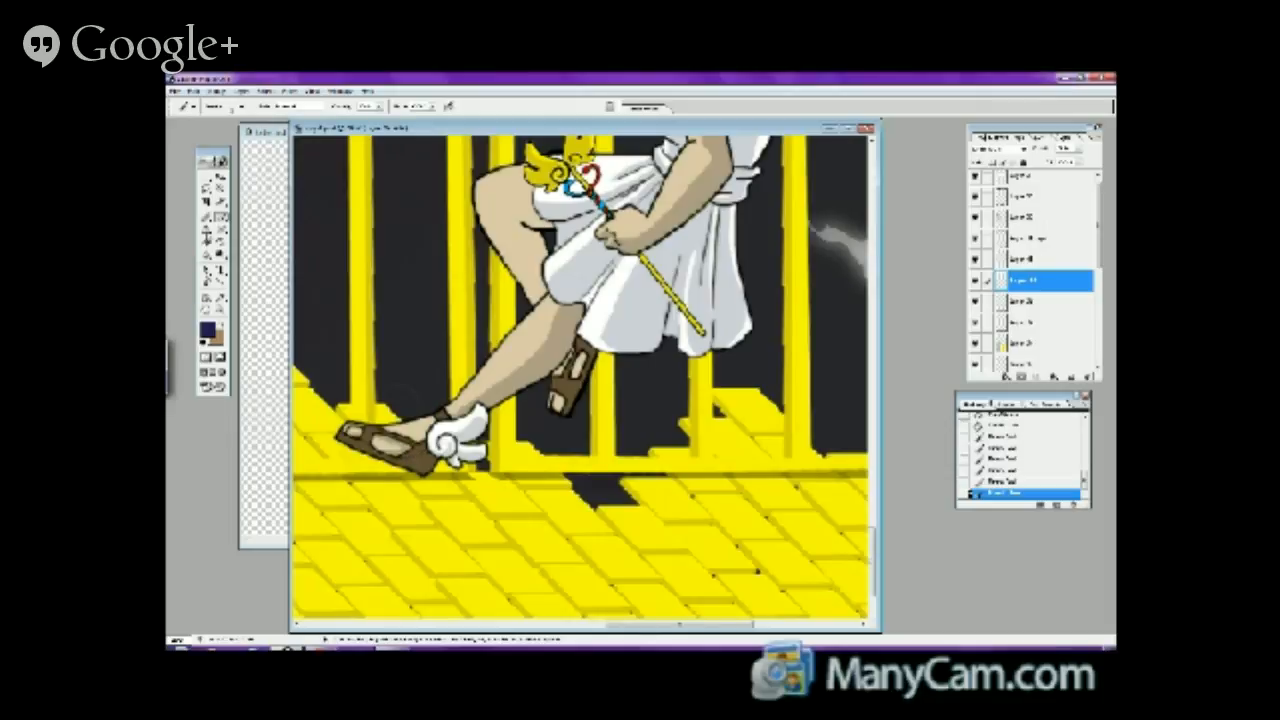
click(218, 242)
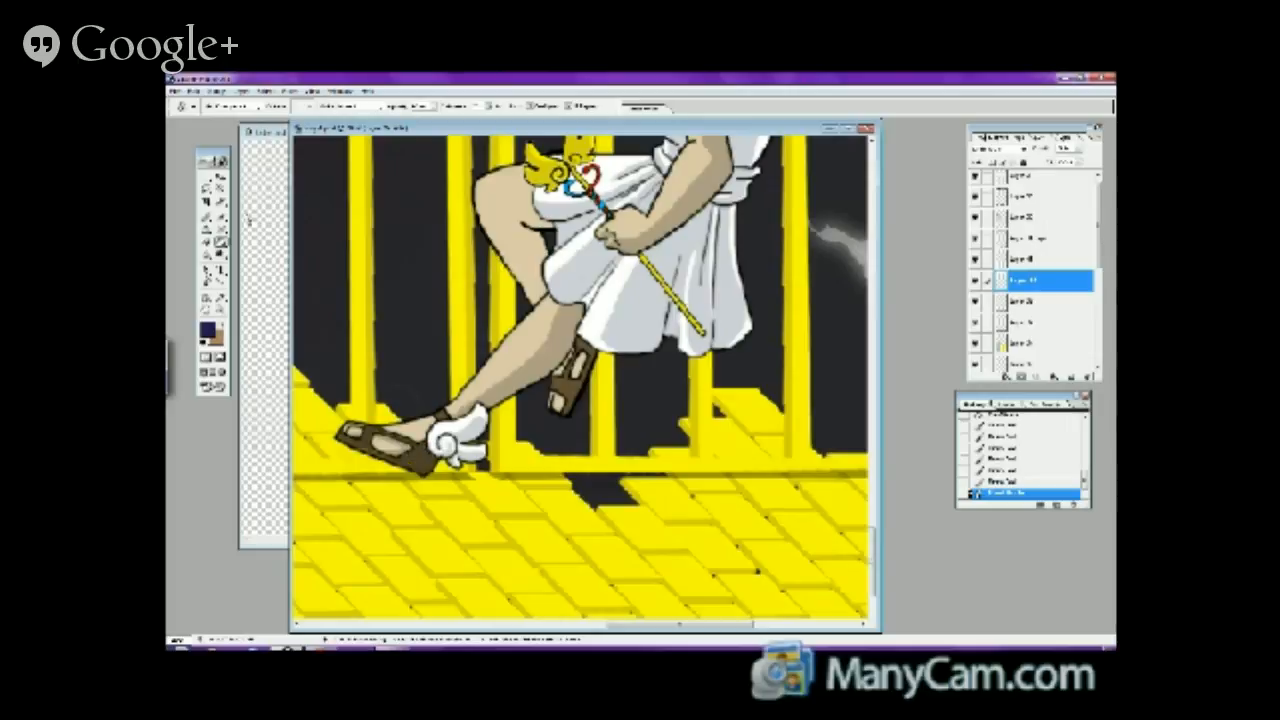
- Outline the shadow on the rear foot's sandal with the Pencil and fill it dark blue
click(175, 91)
click(395, 96)
click(477, 105)
click(221, 217)
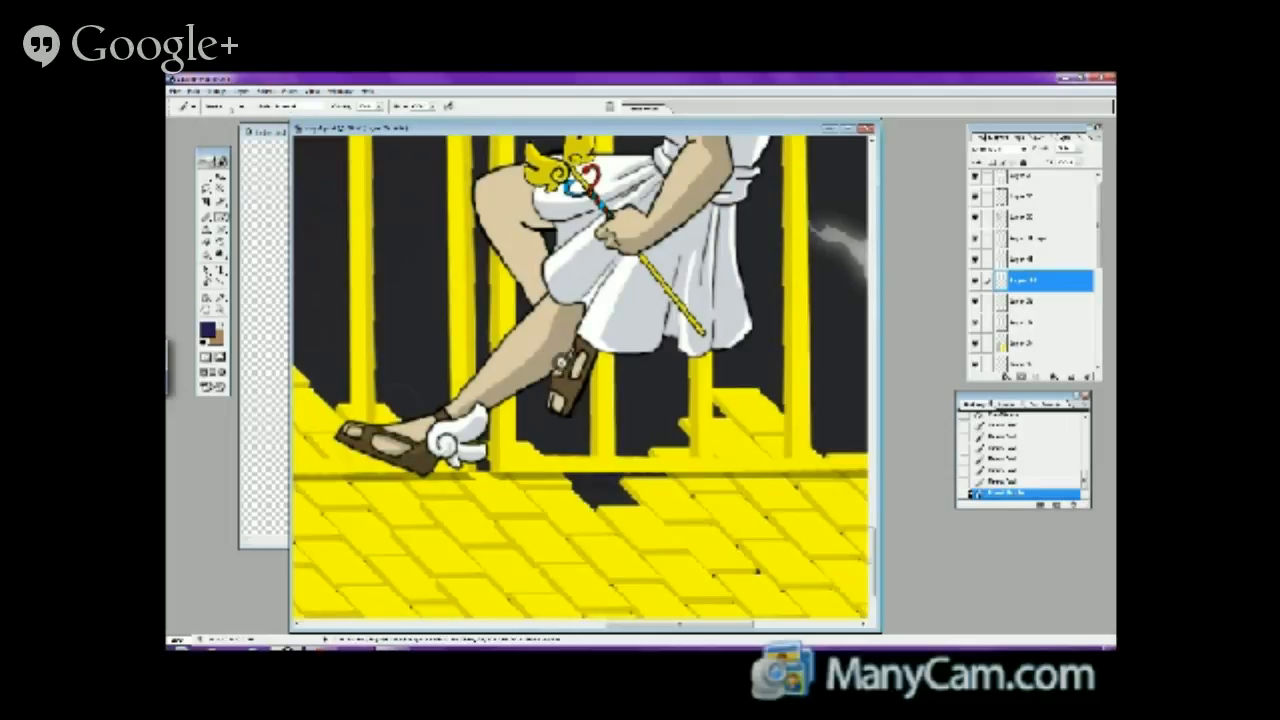
click(553, 376)
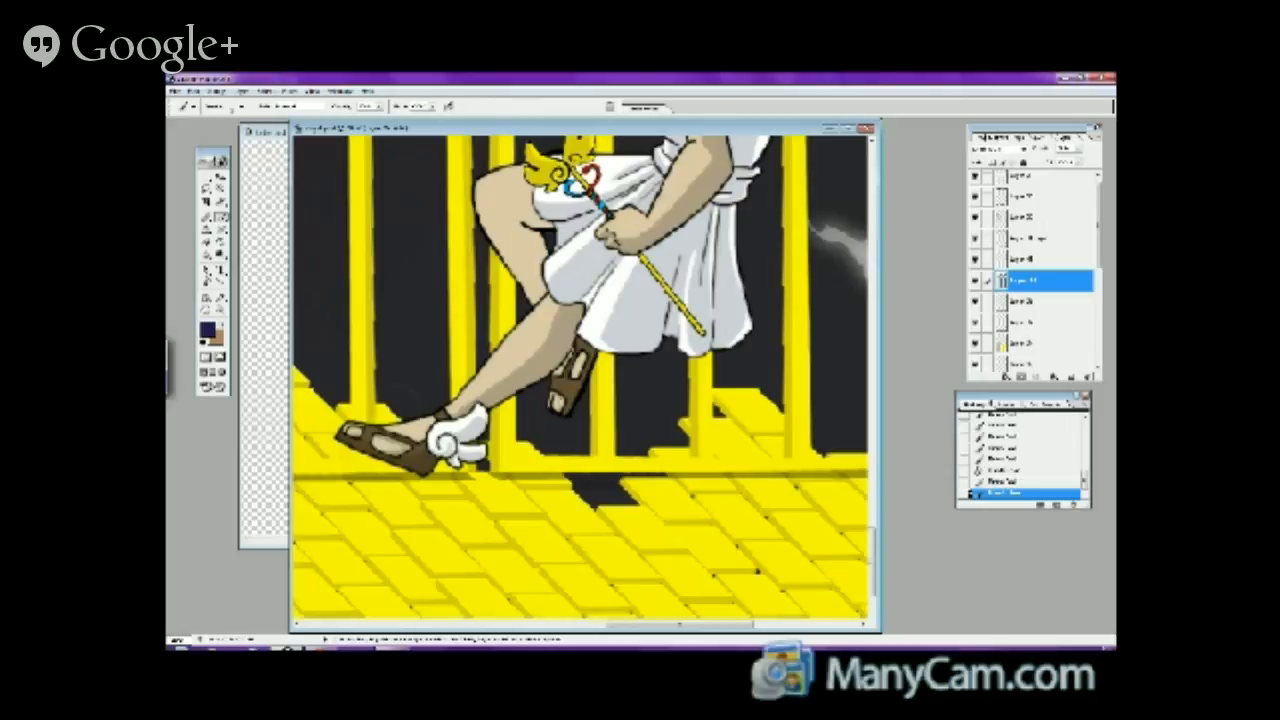
click(219, 243)
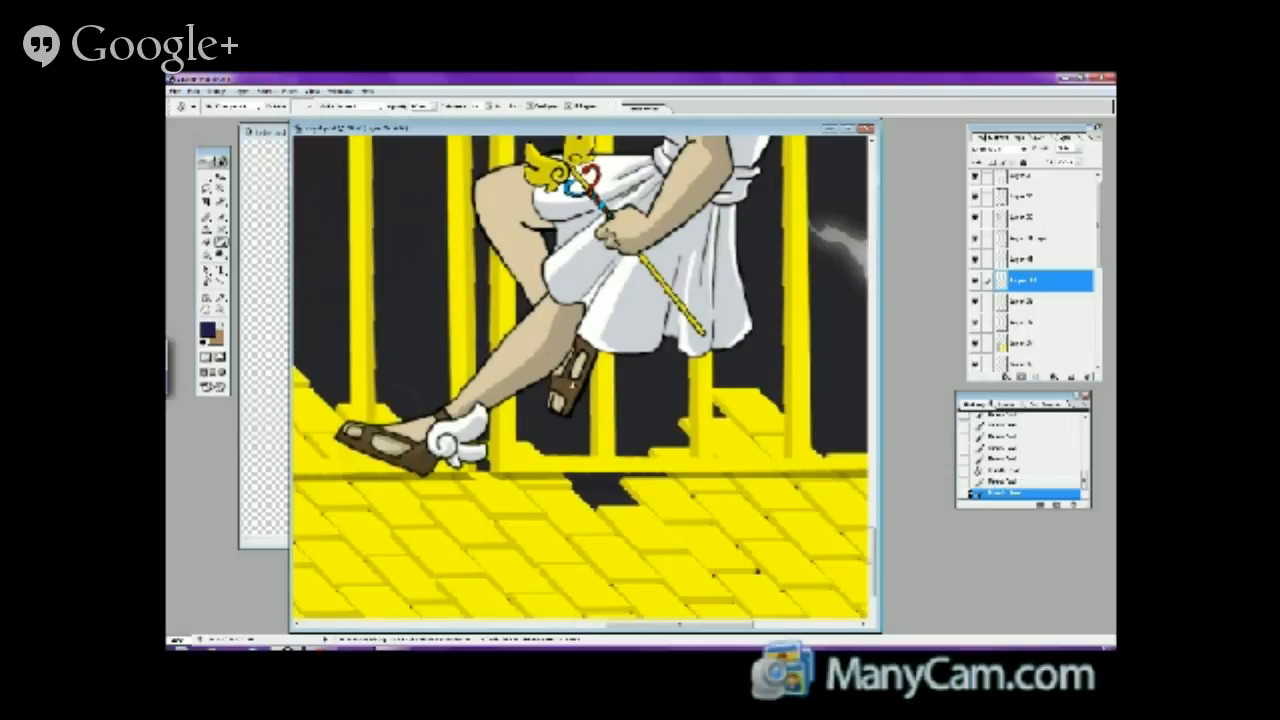
drag(580, 372, 562, 386)
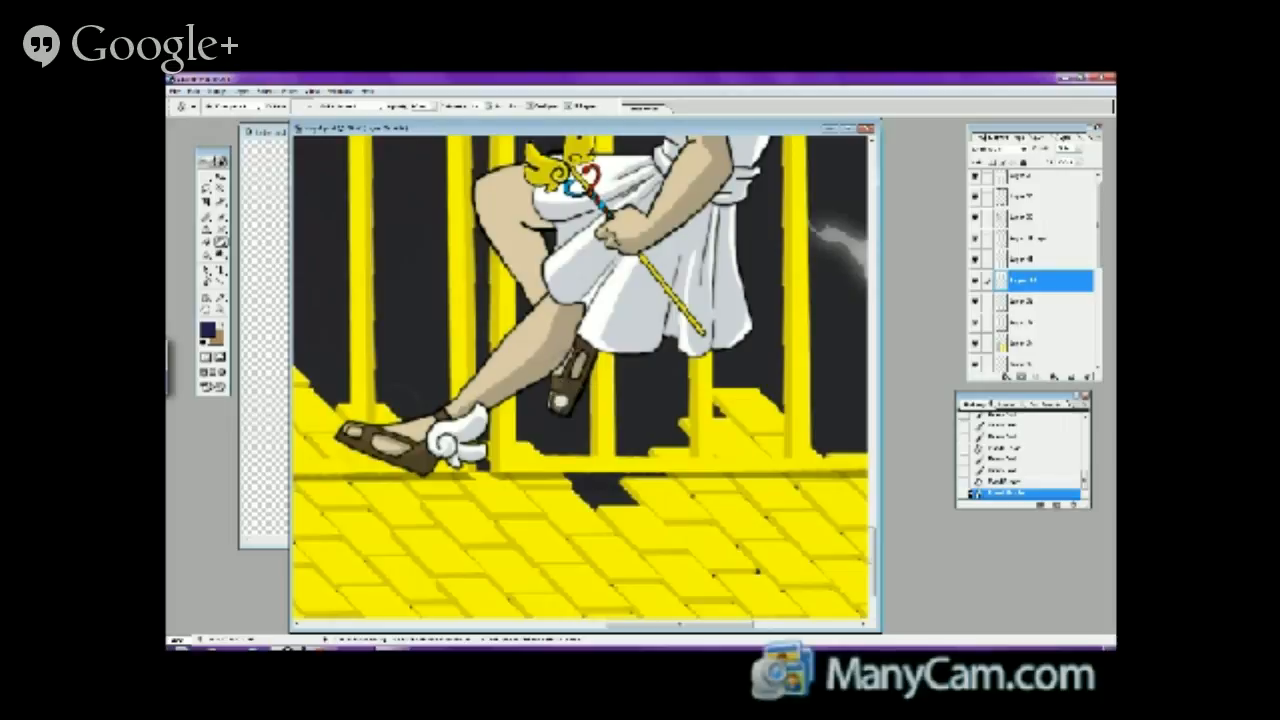
click(559, 402)
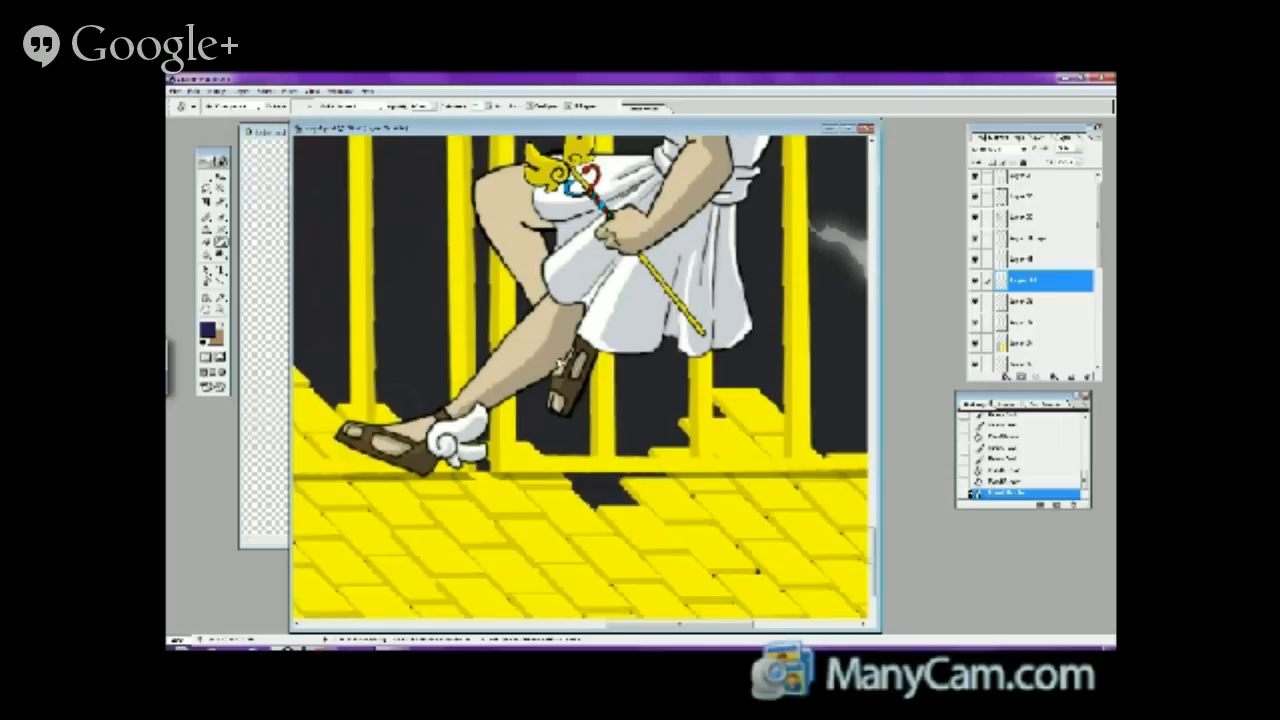
click(562, 364)
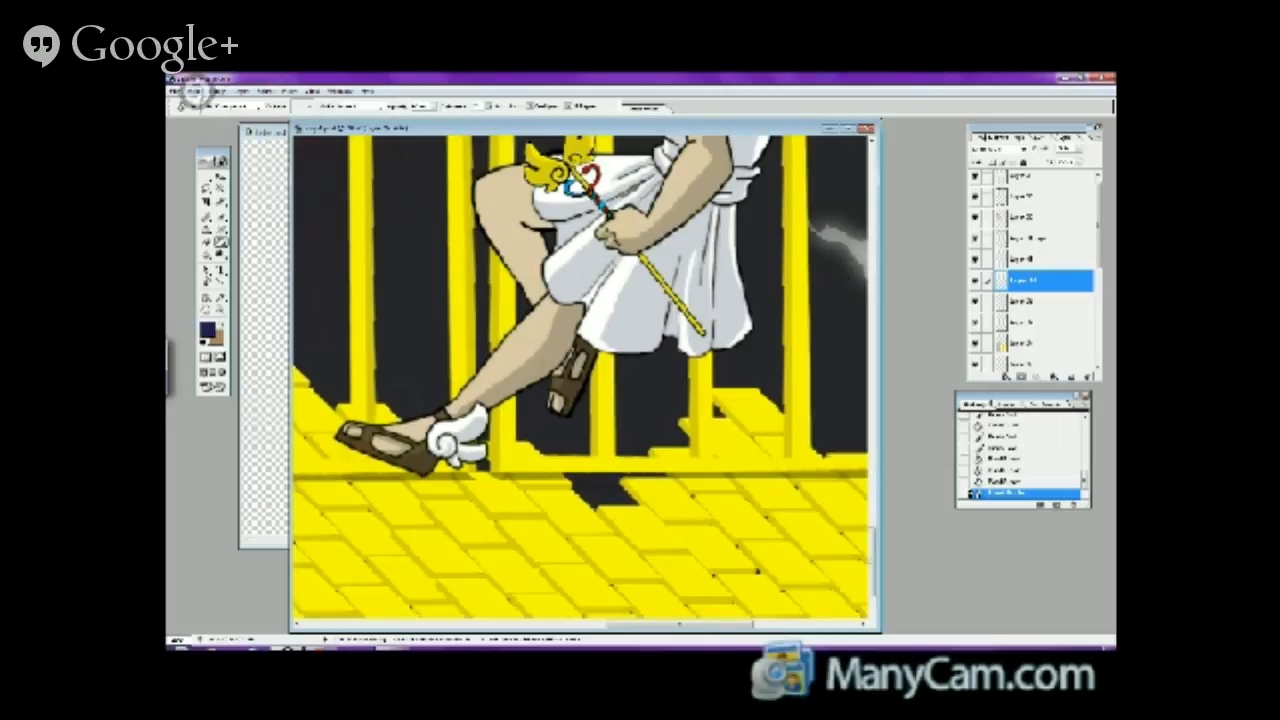
- Outline the shadow along the rear leg from the knee down the calf with the Pencil and fill it dark blue
key(b)
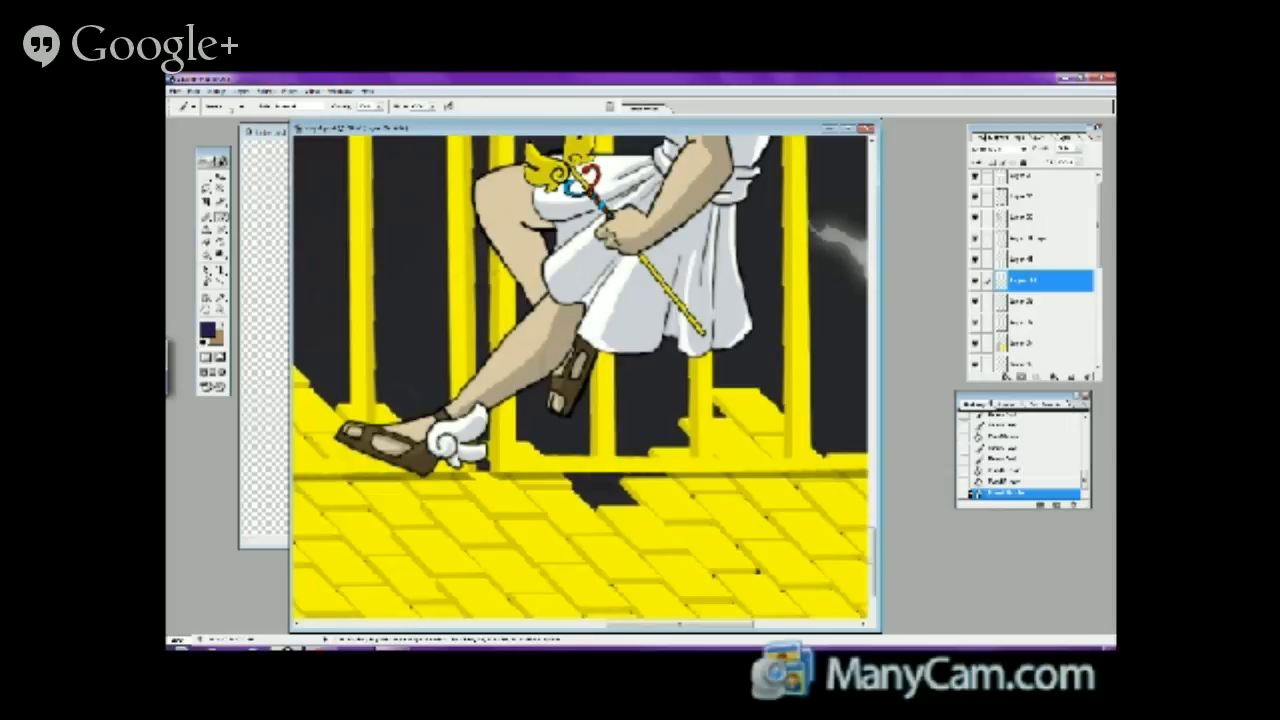
click(527, 271)
mouse_move(499, 187)
mouse_down()
mouse_move(506, 244)
mouse_move(529, 280)
mouse_up()
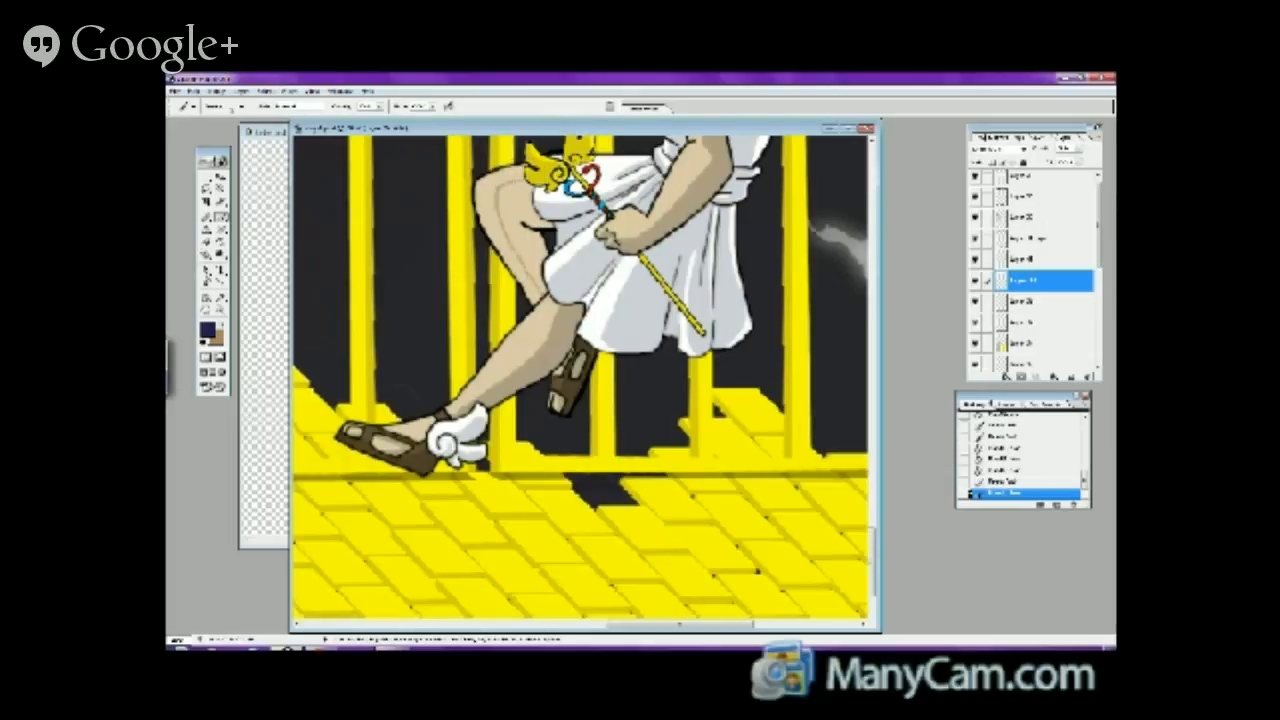
click(221, 243)
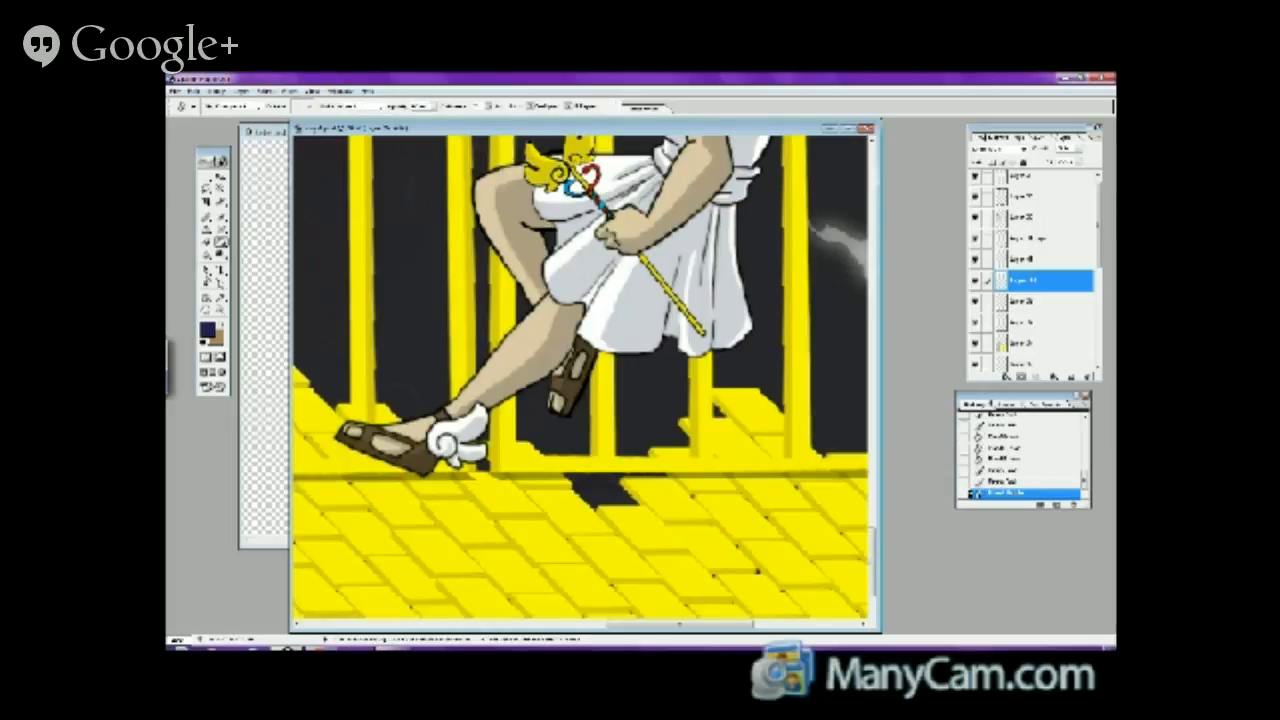
- Zoom out until the whole comic page with both panels fits in the window
click(221, 309)
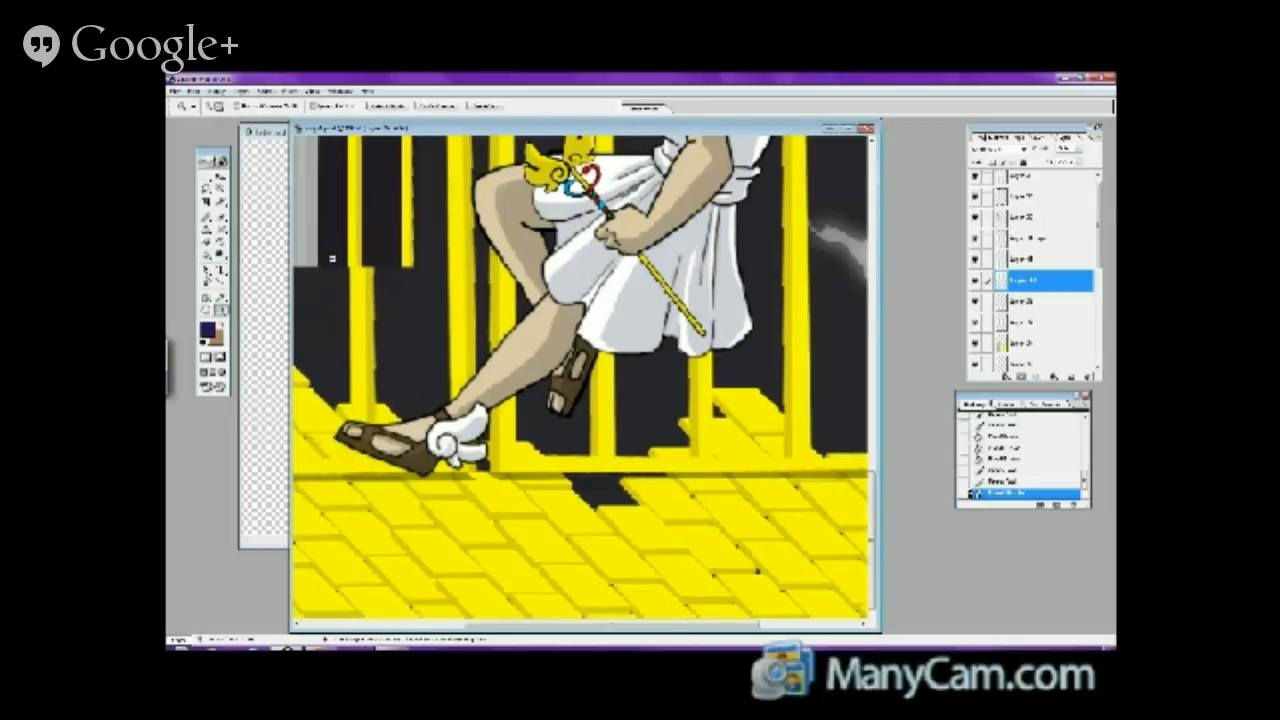
alt+click(403, 308)
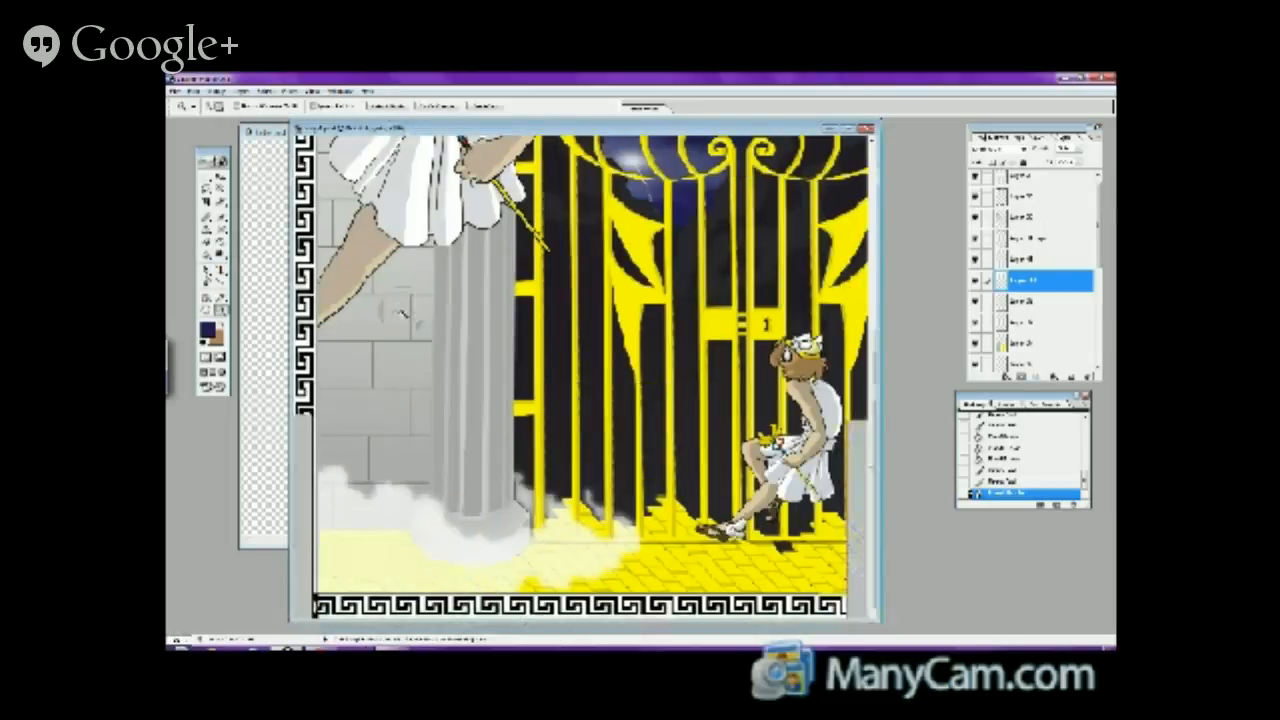
alt+click(403, 308)
alt+click(403, 308)
alt+click(546, 357)
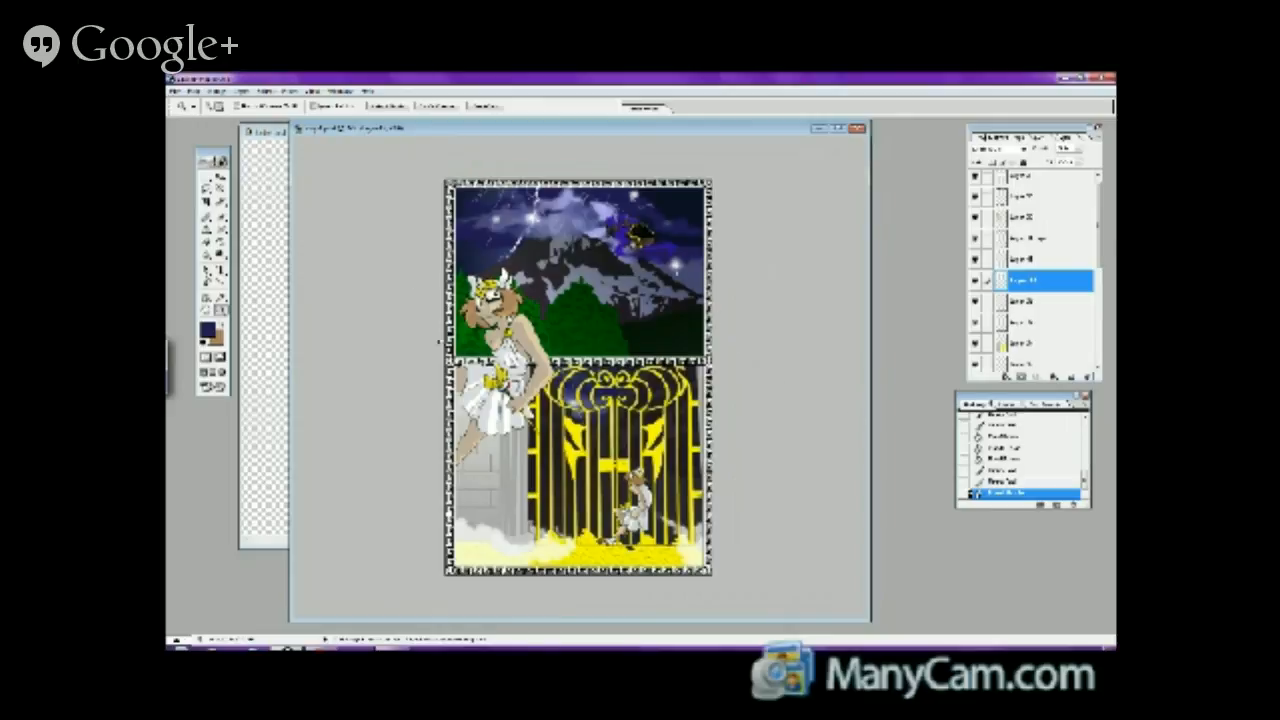
- Bring the illustration of the green-haired man and orange-haired woman forward, enlarge its window to show both figures and move it slightly down
click(272, 132)
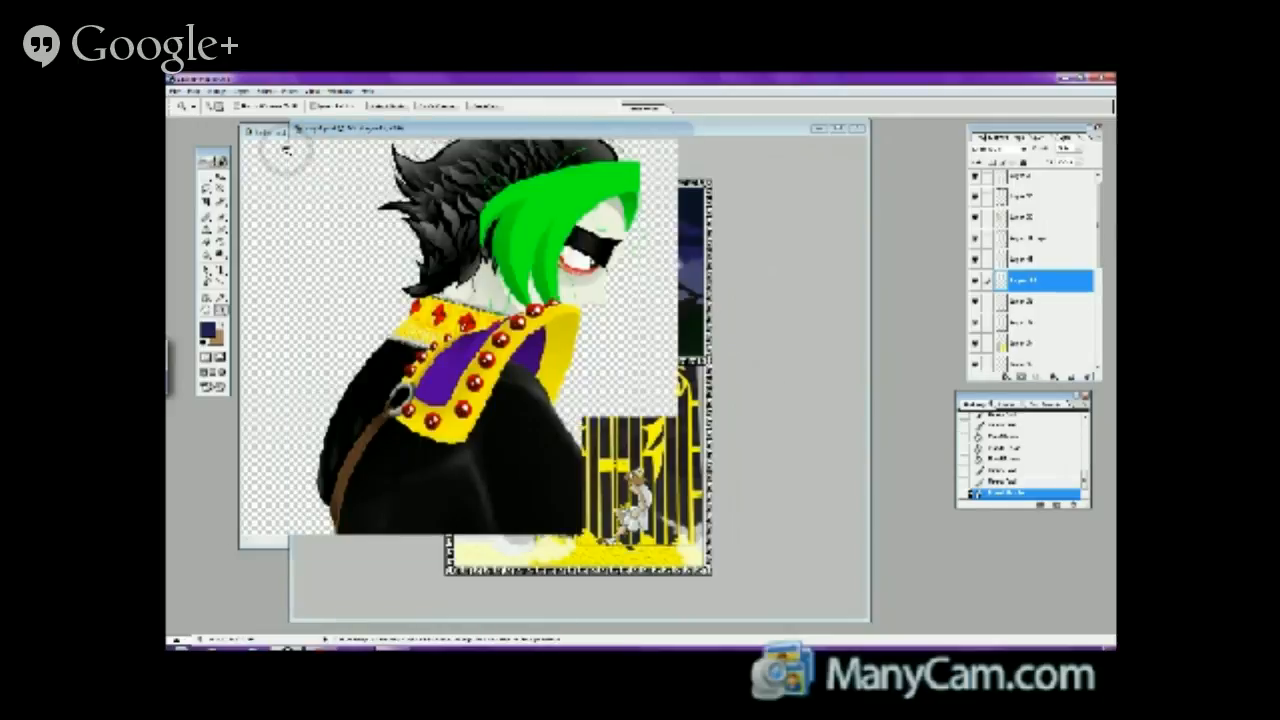
drag(688, 548, 920, 634)
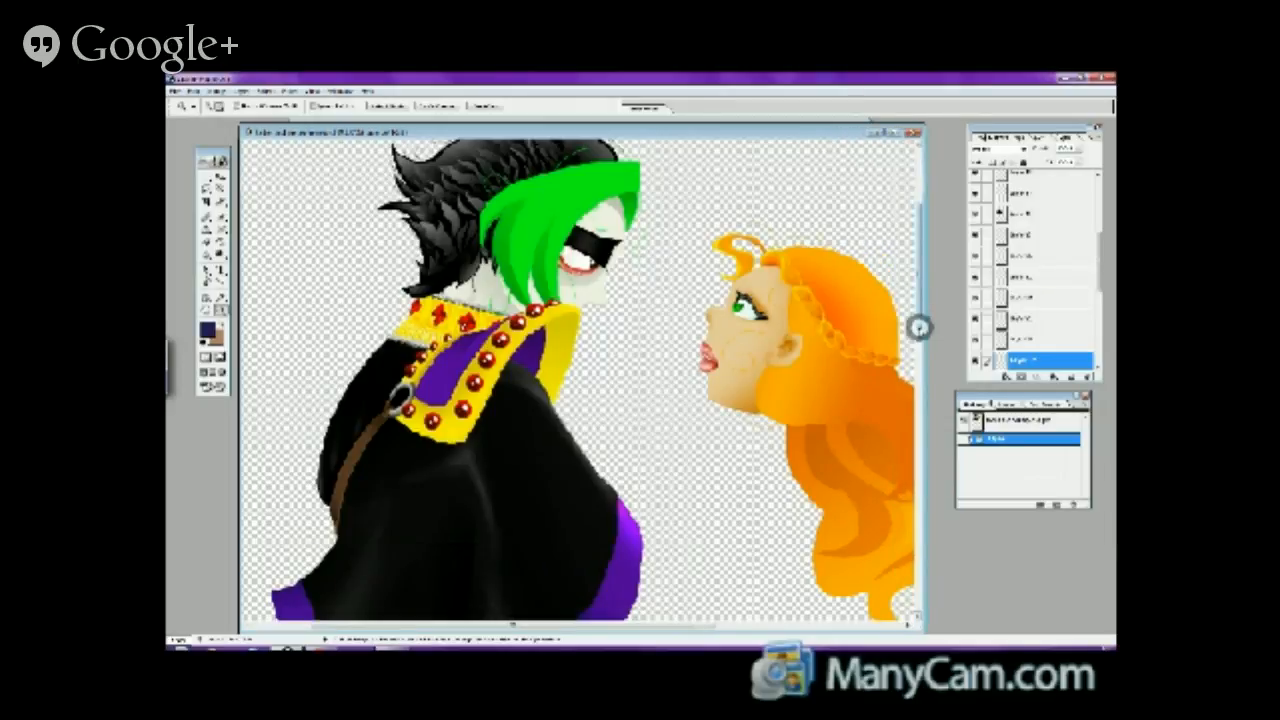
drag(920, 322, 928, 364)
drag(926, 323, 926, 324)
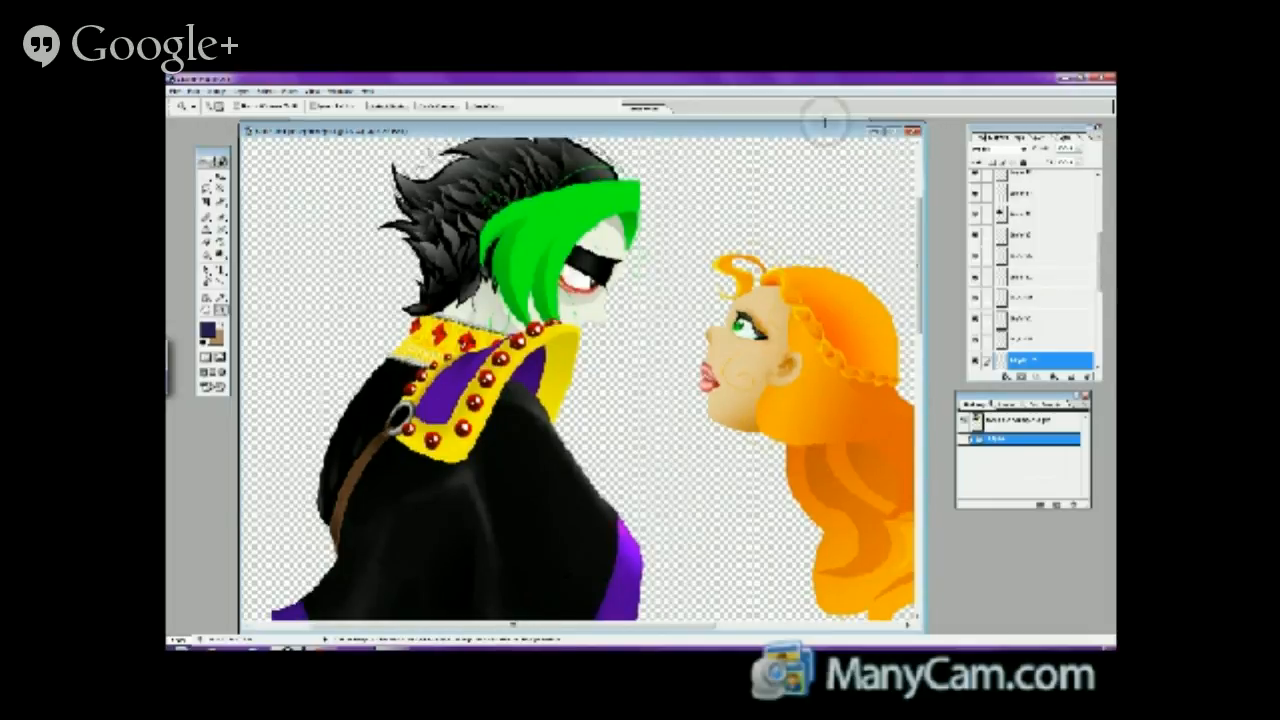
drag(797, 122, 796, 134)
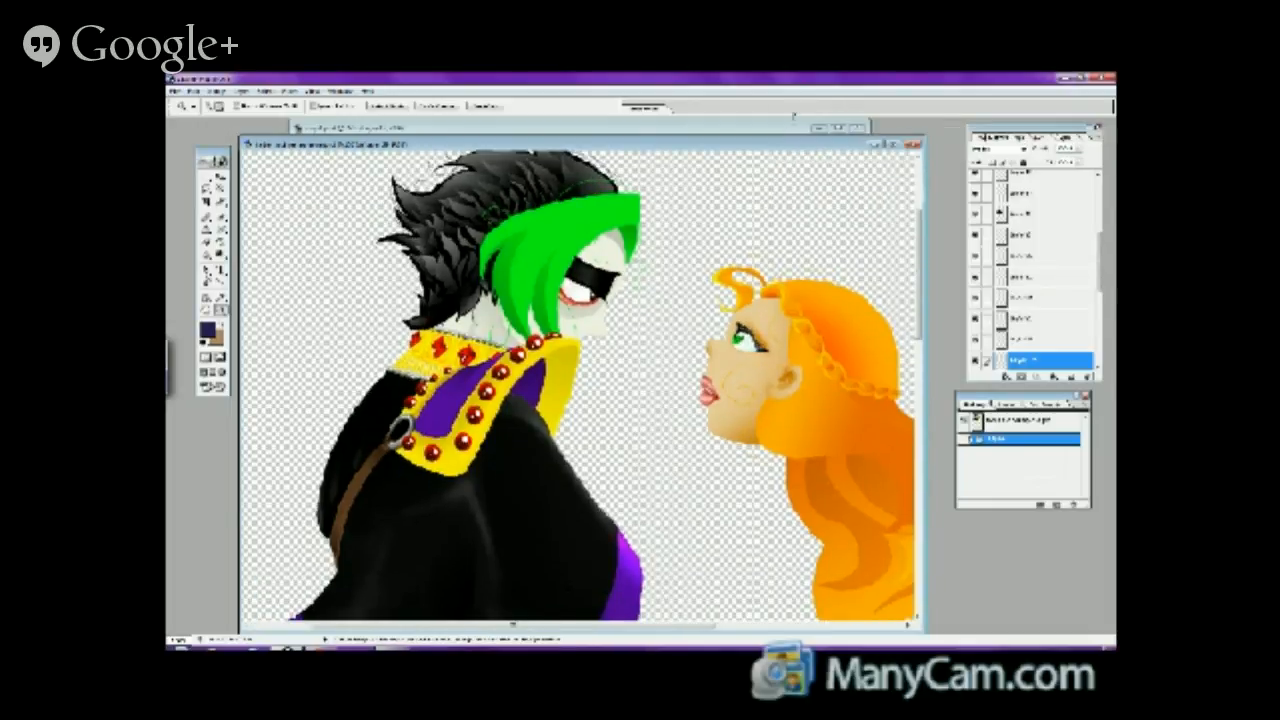
- Bring the comic page's window back to the front and dismiss the Windows colour scheme dialog
click(789, 123)
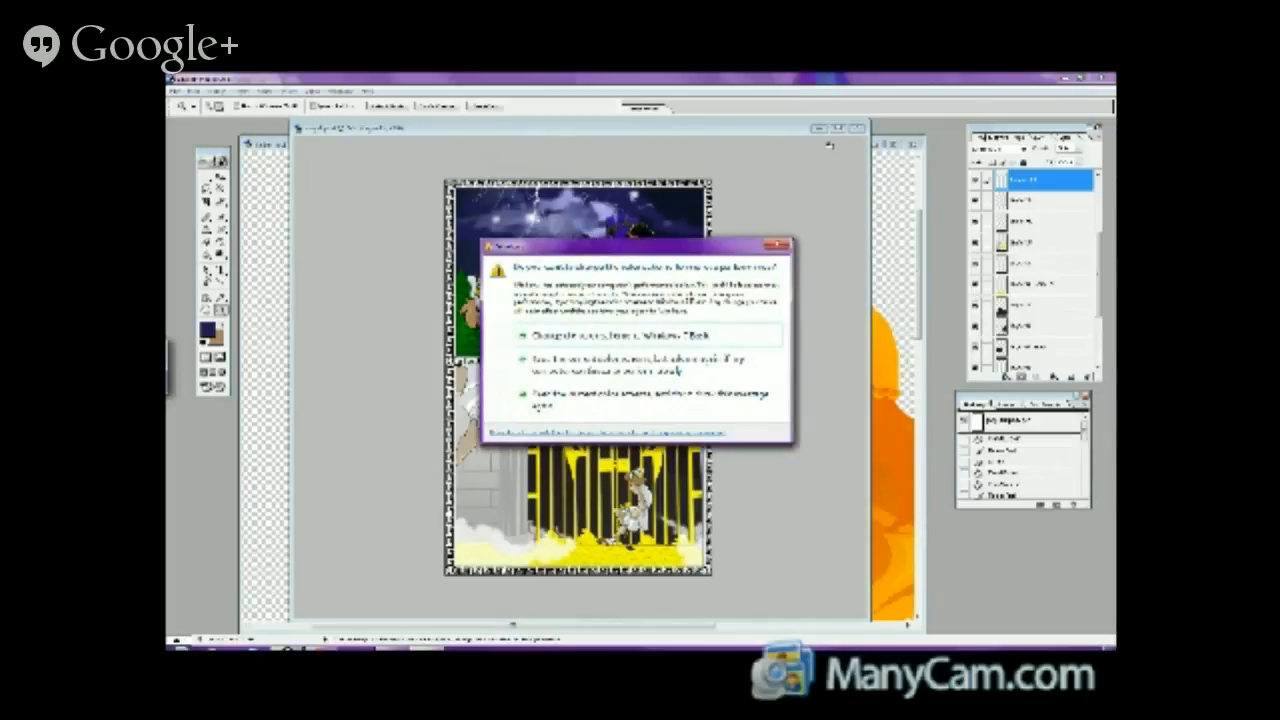
click(777, 244)
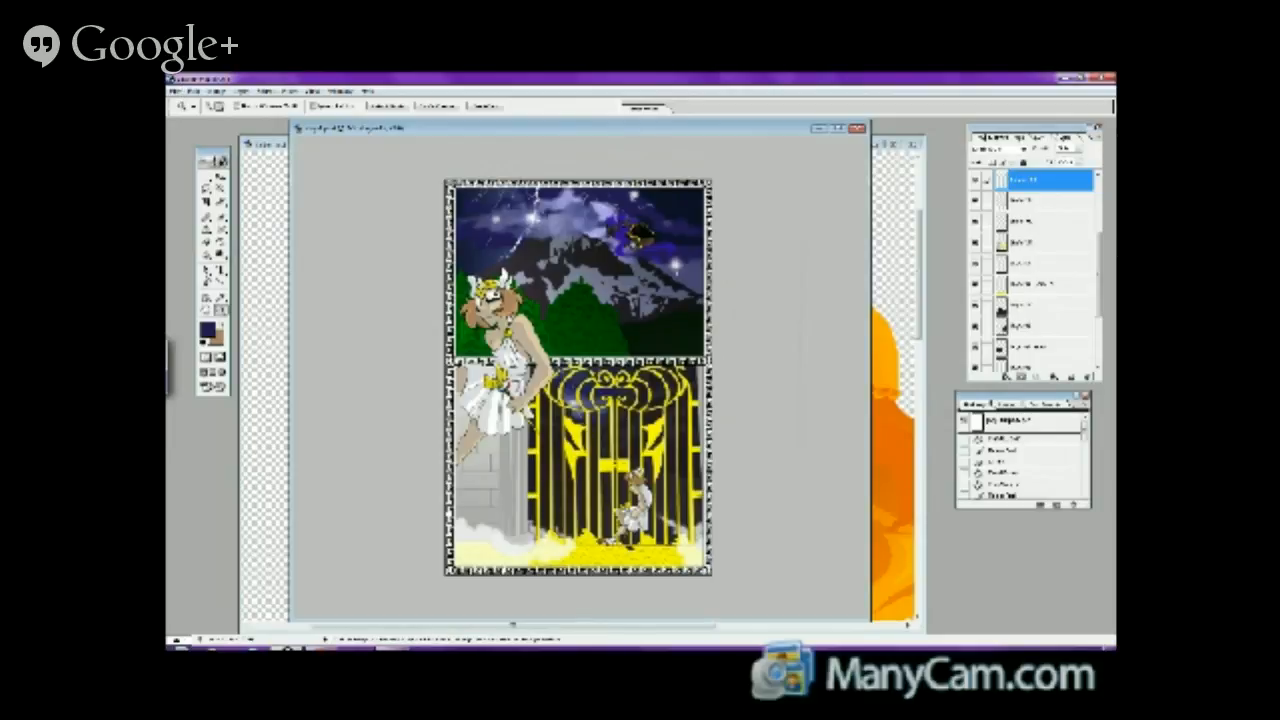
click(357, 592)
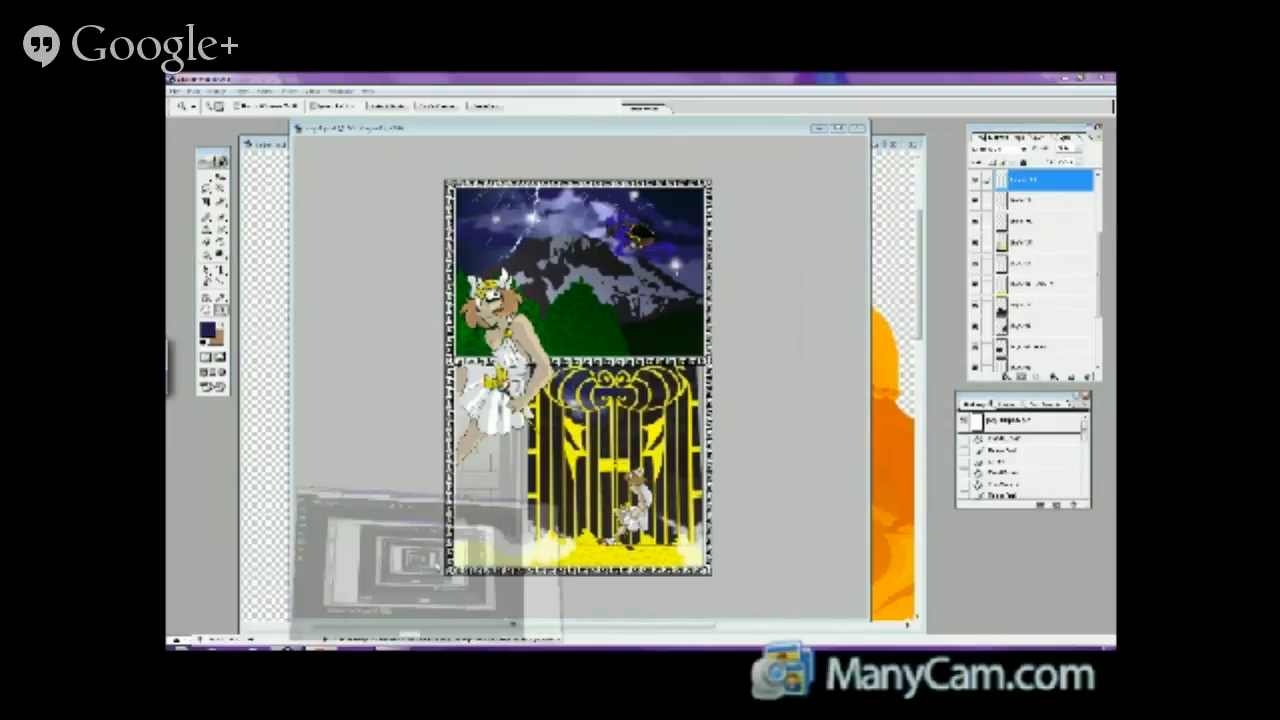